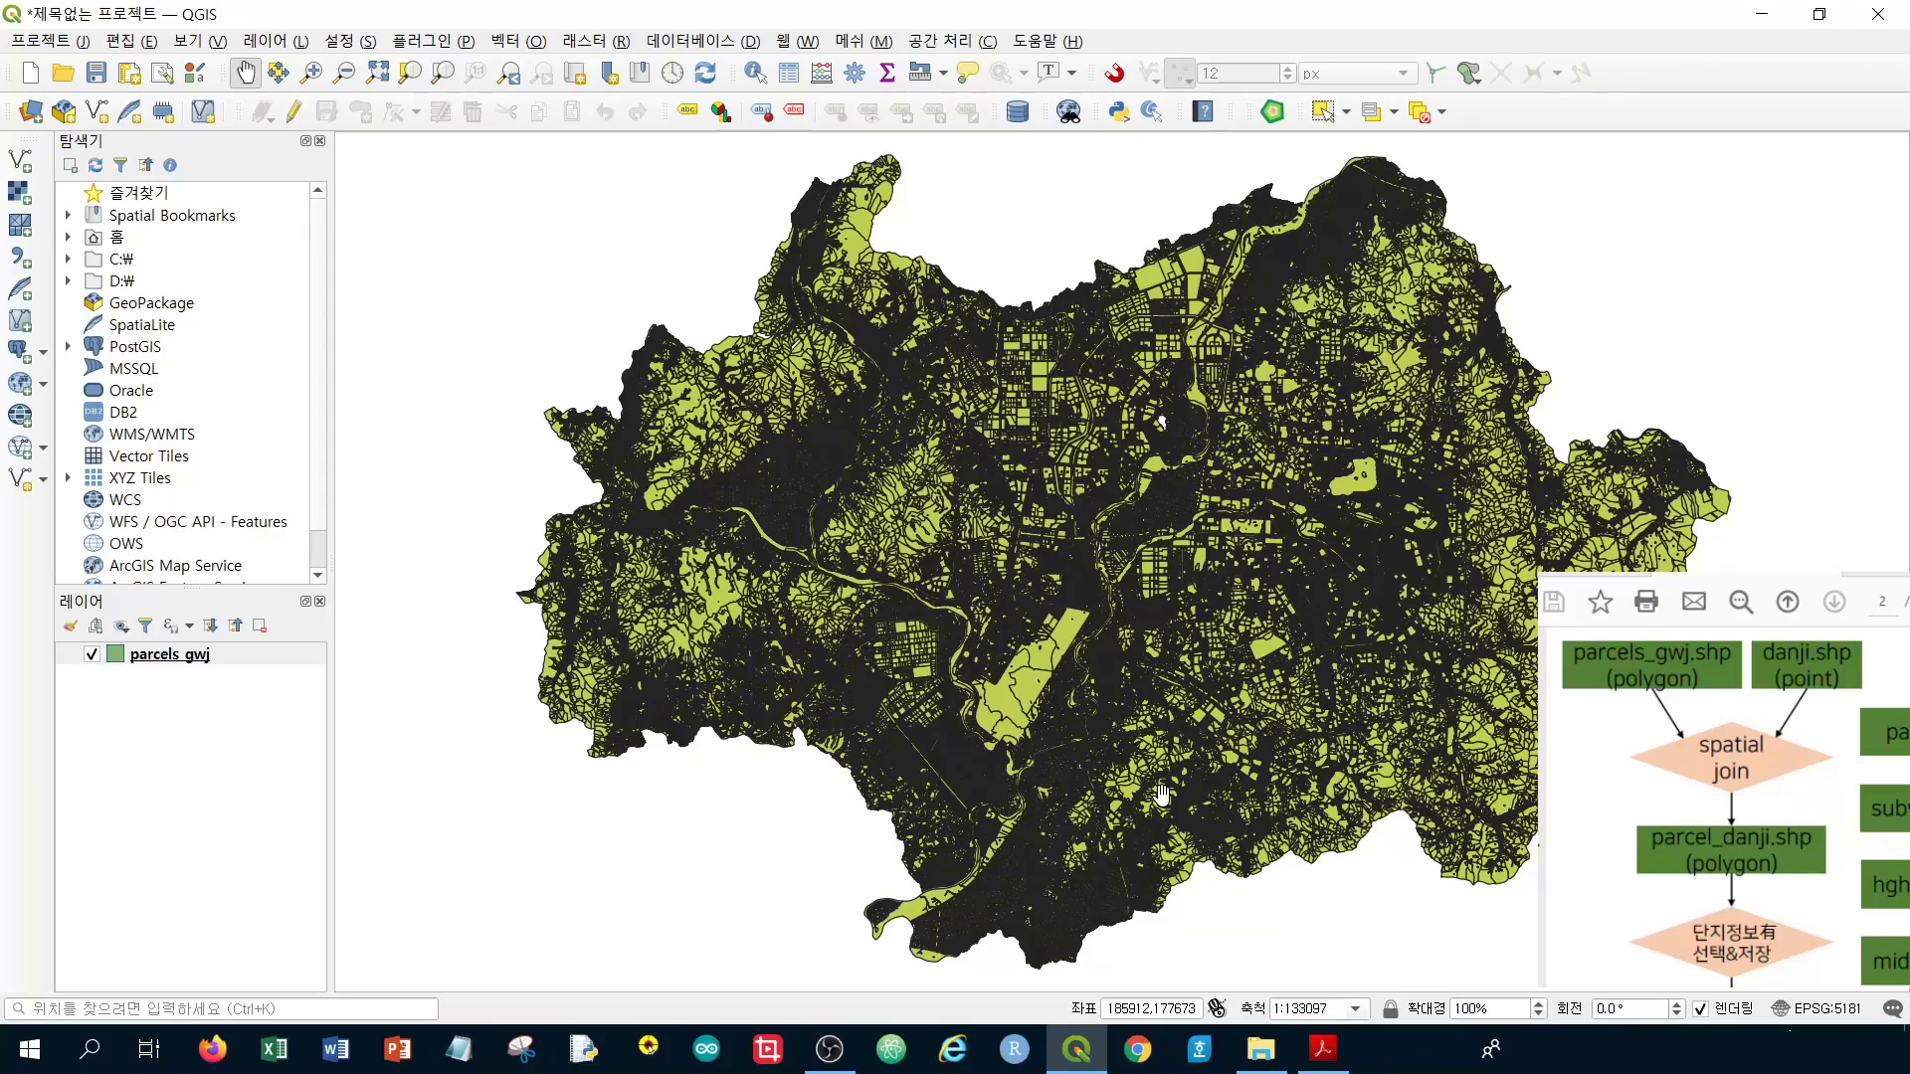
Open the attribute table of the parcels_gwj layer from its layer context menu
{"action": "left_click", "coordinate": [238, 666]}
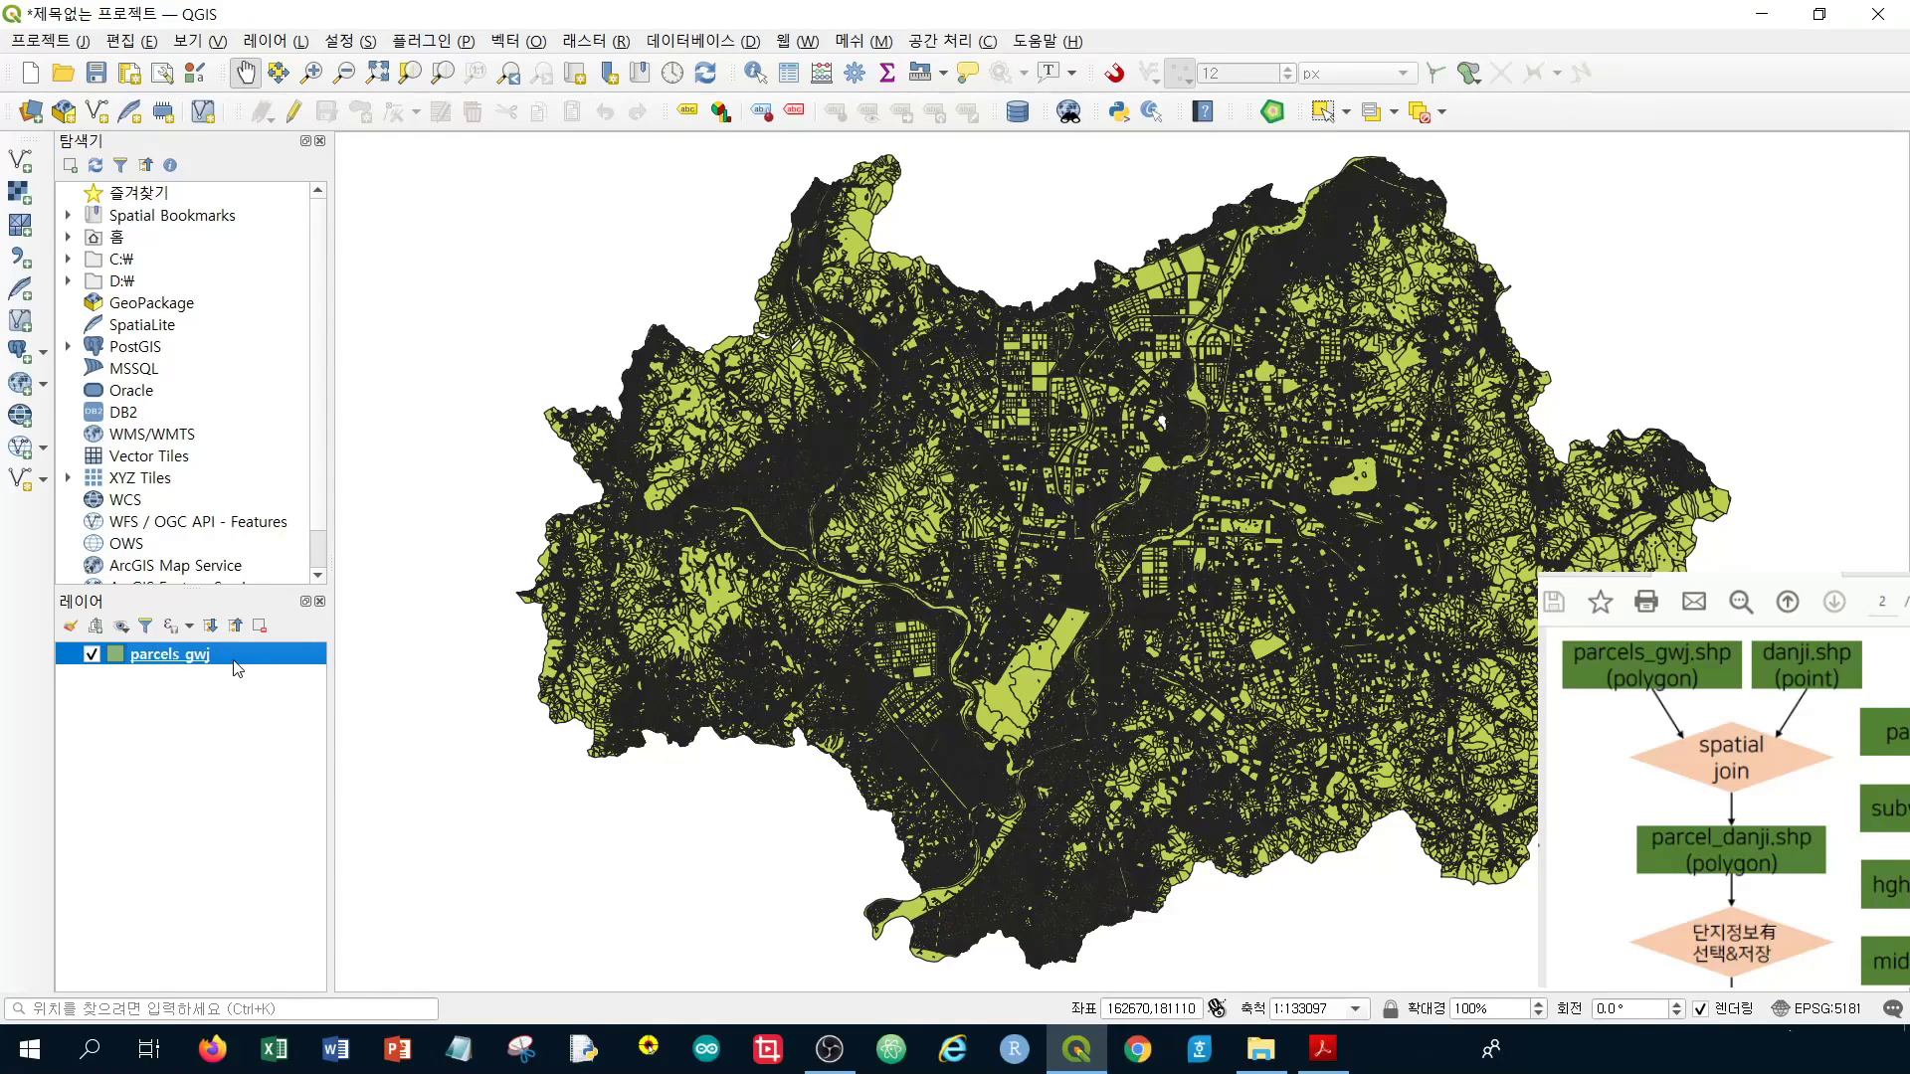
{"action": "right_click", "coordinate": [233, 662]}
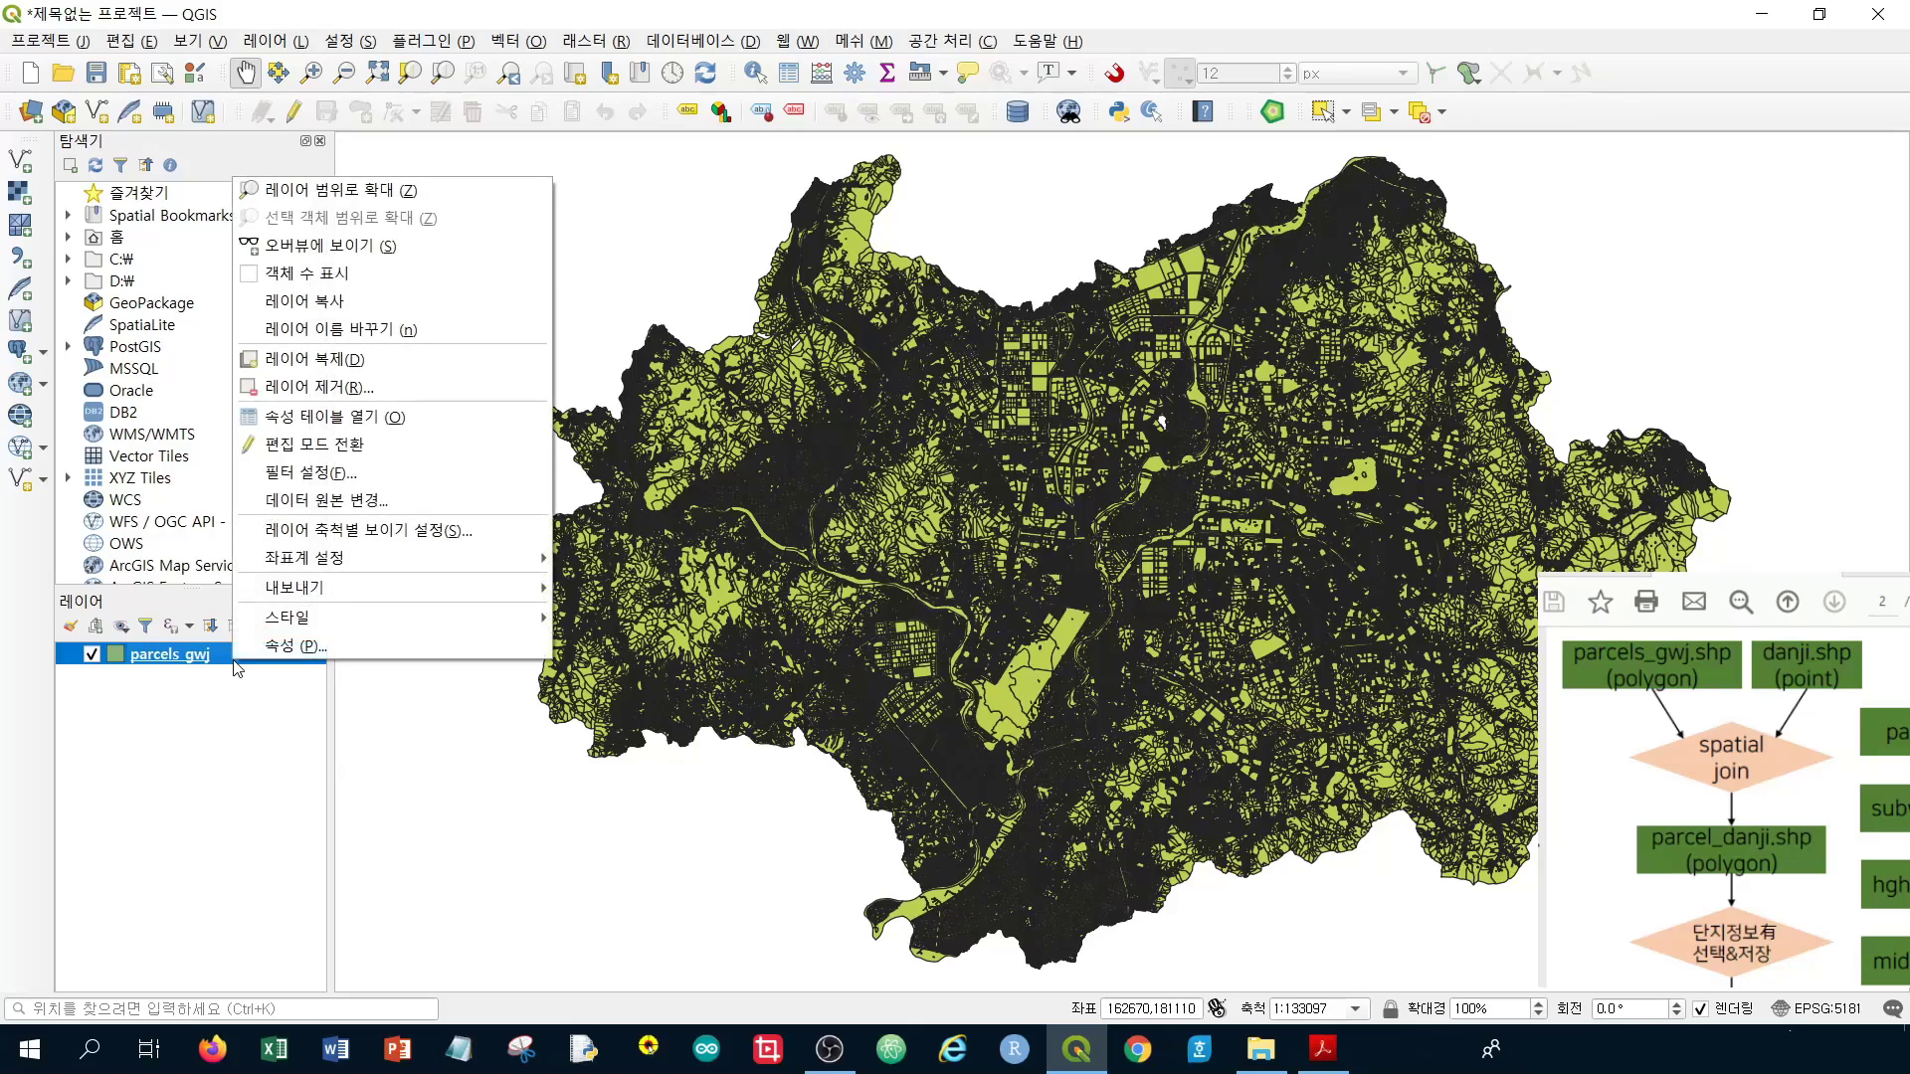
{"action": "left_click", "coordinate": [494, 428]}
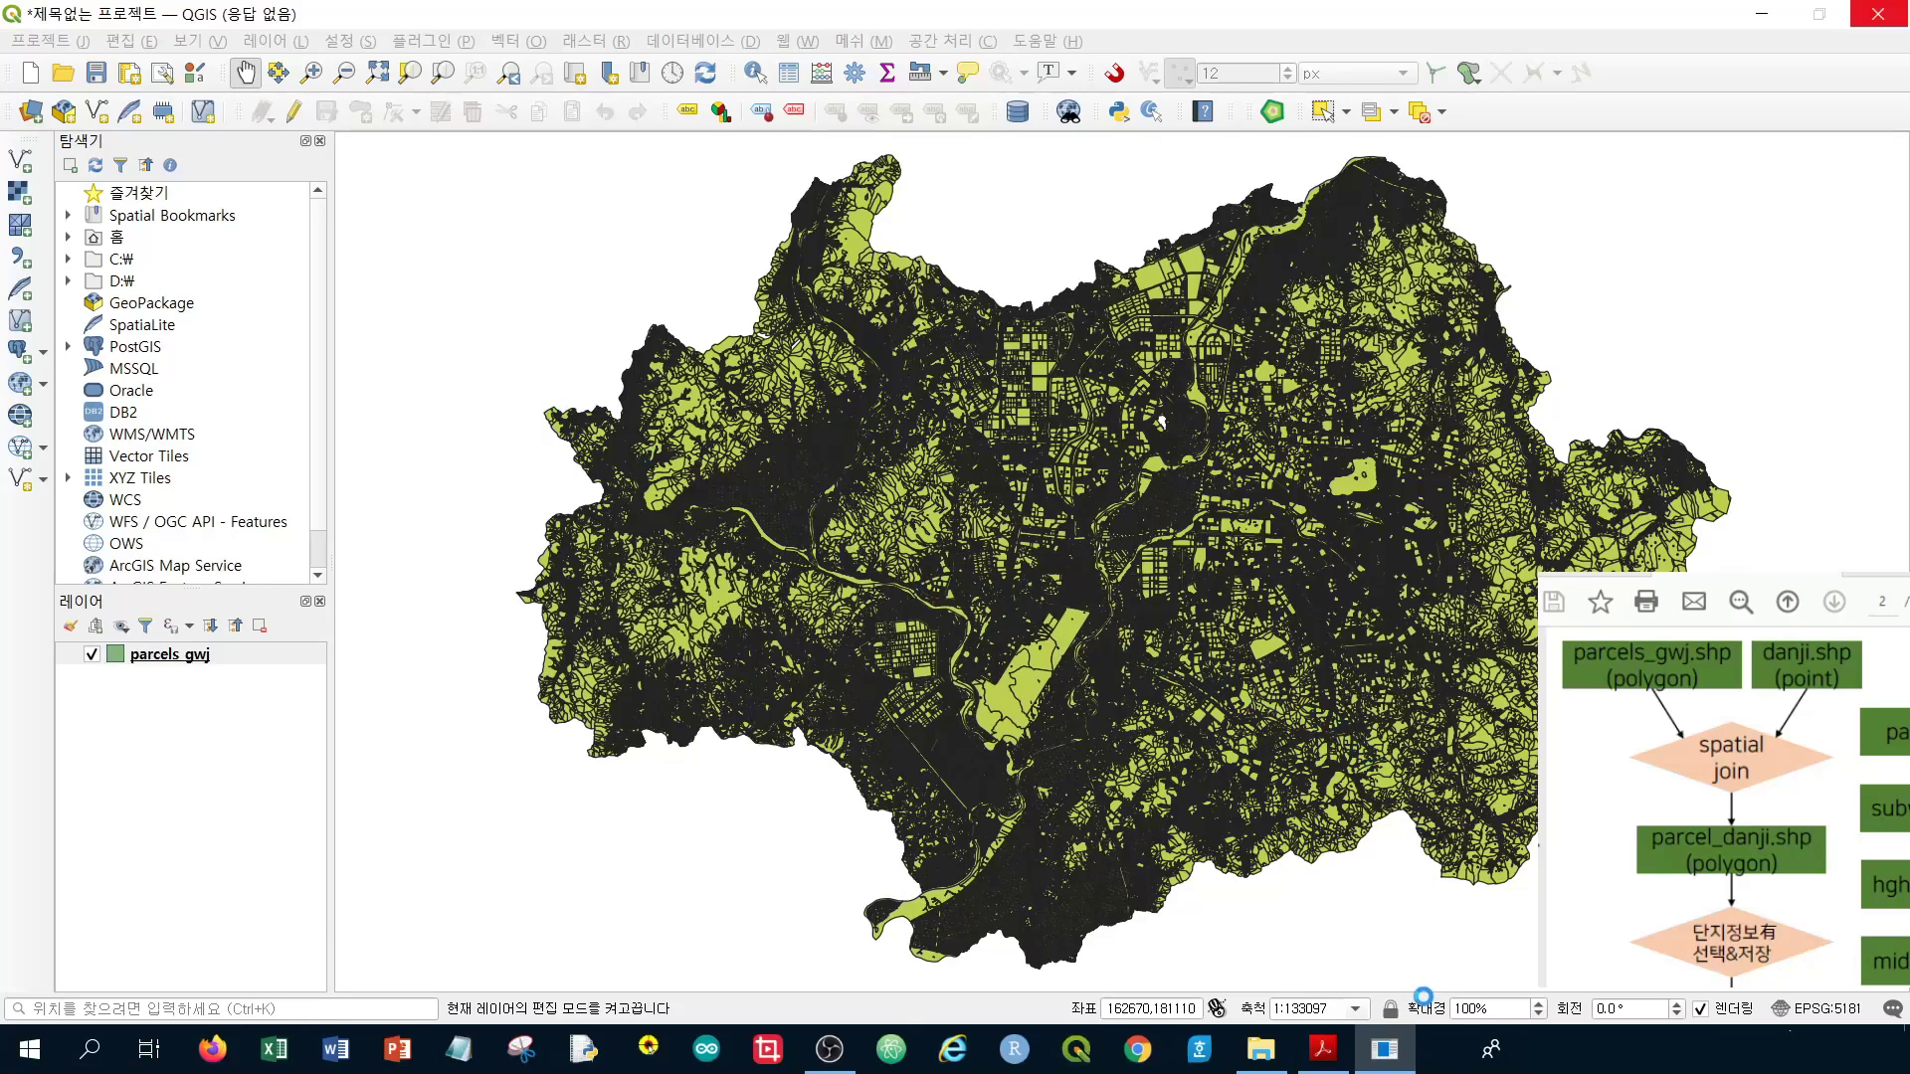
Bring the parcels_gwj table forward and scroll through its 393,546 records
{"action": "mouse_move", "coordinate": [1384, 1049]}
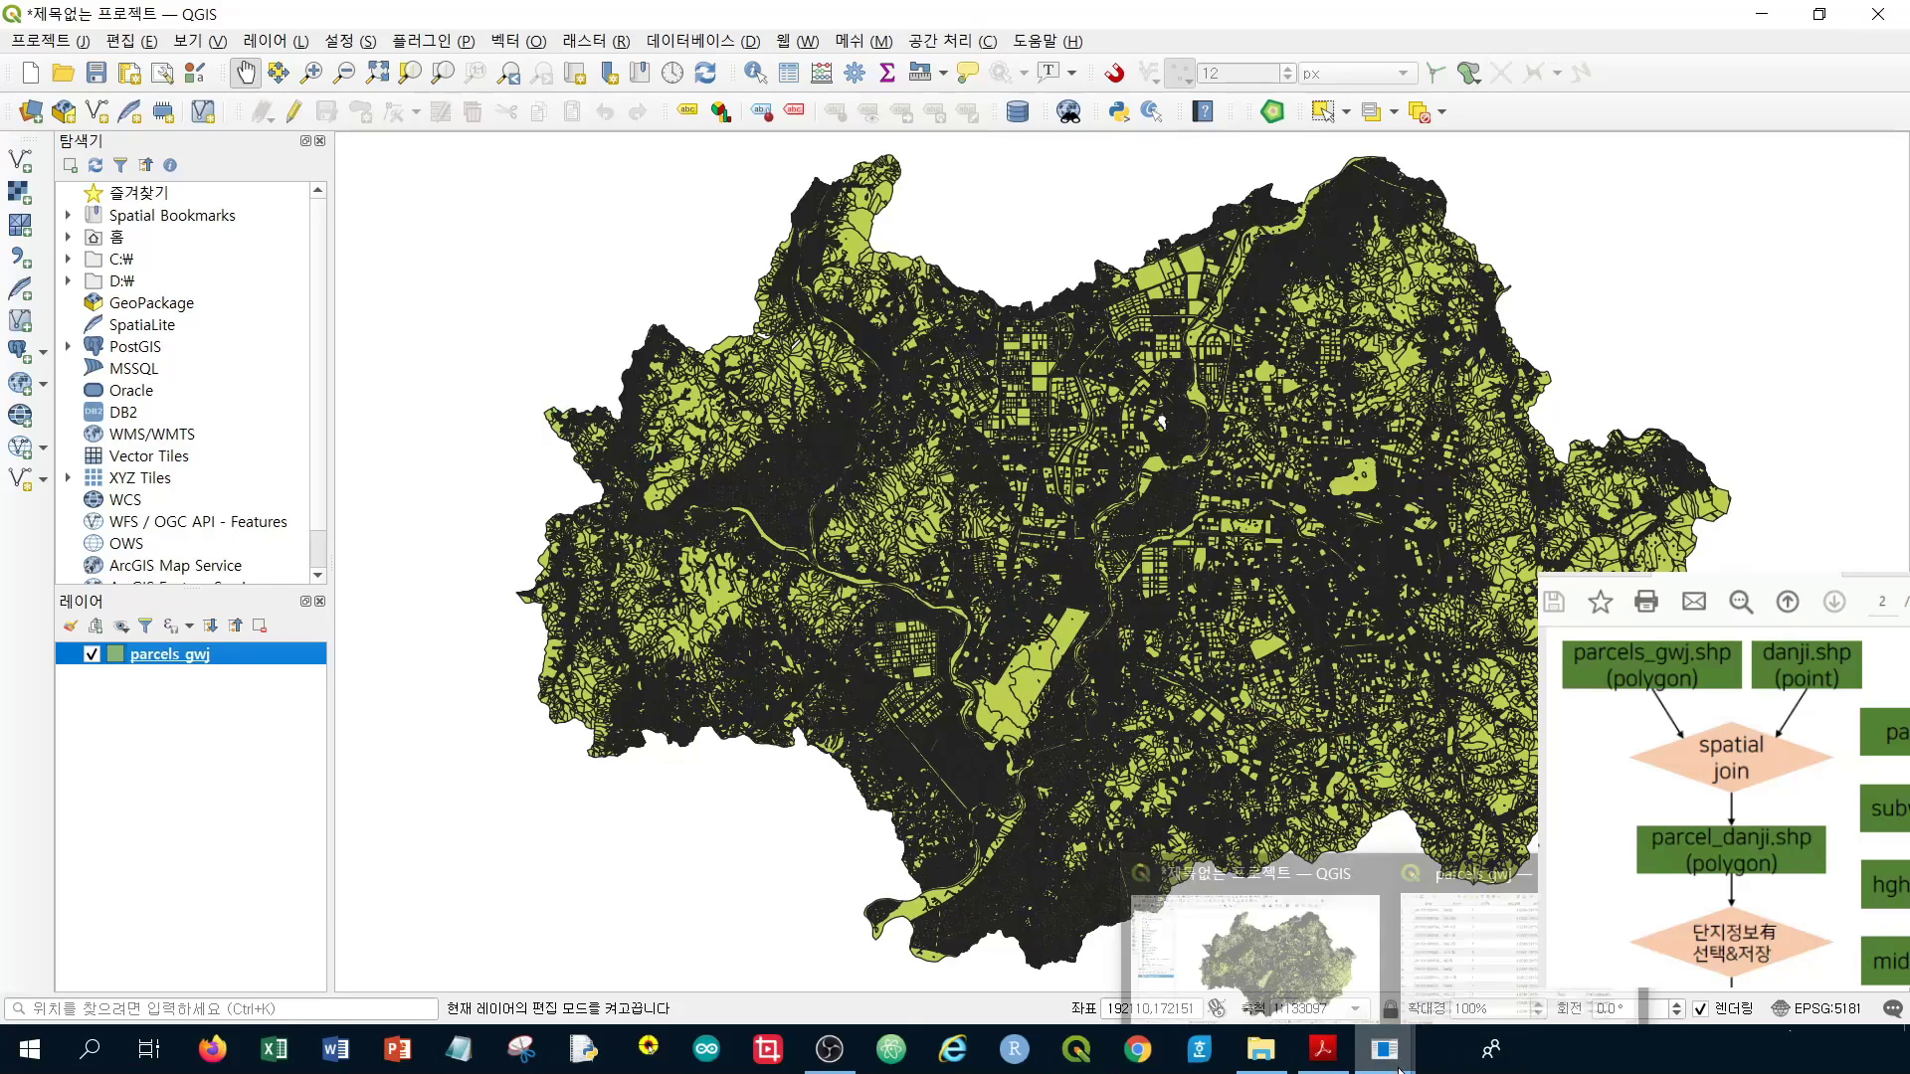
{"action": "left_click", "coordinate": [1512, 970]}
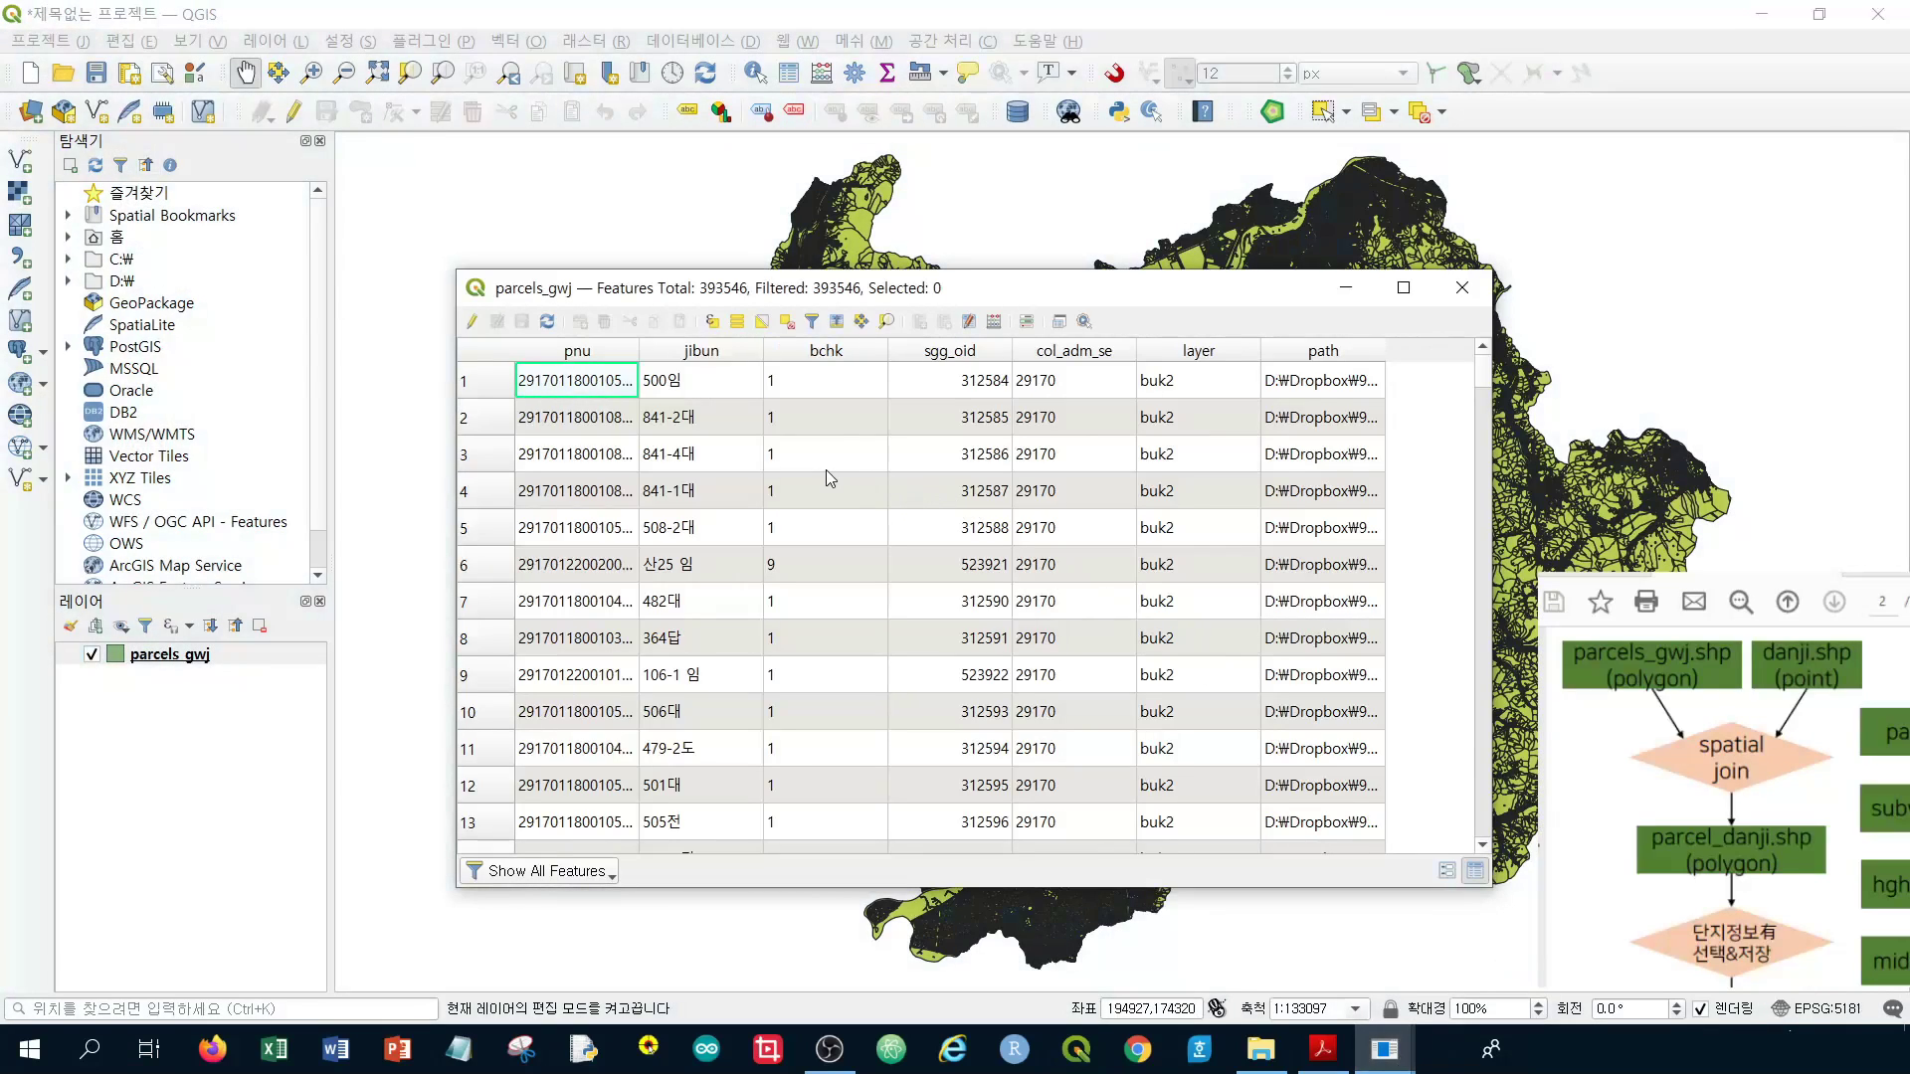
{"action": "left_click", "coordinate": [825, 429]}
{"action": "scroll", "coordinate": [822, 435], "scroll_direction": "down", "scroll_amount": 14}
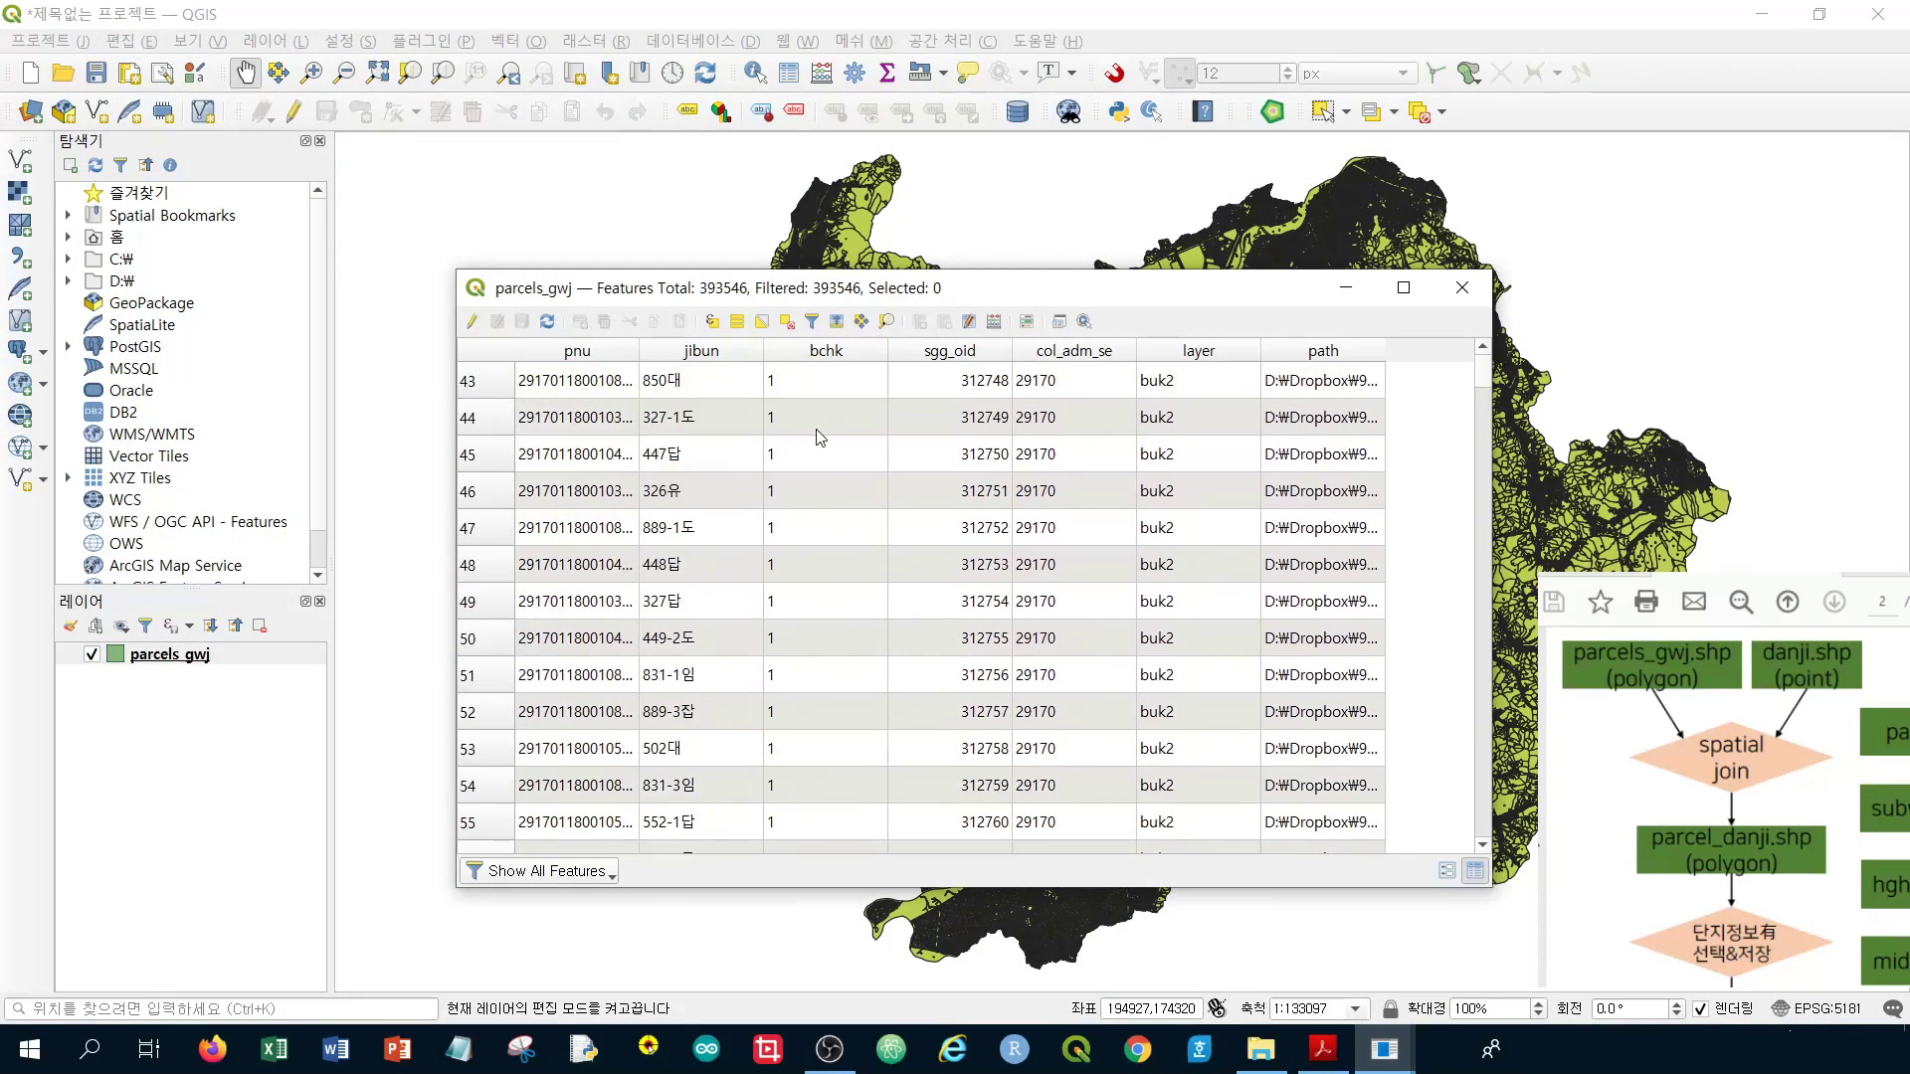
{"action": "scroll", "coordinate": [820, 436], "scroll_direction": "down", "scroll_amount": 20}
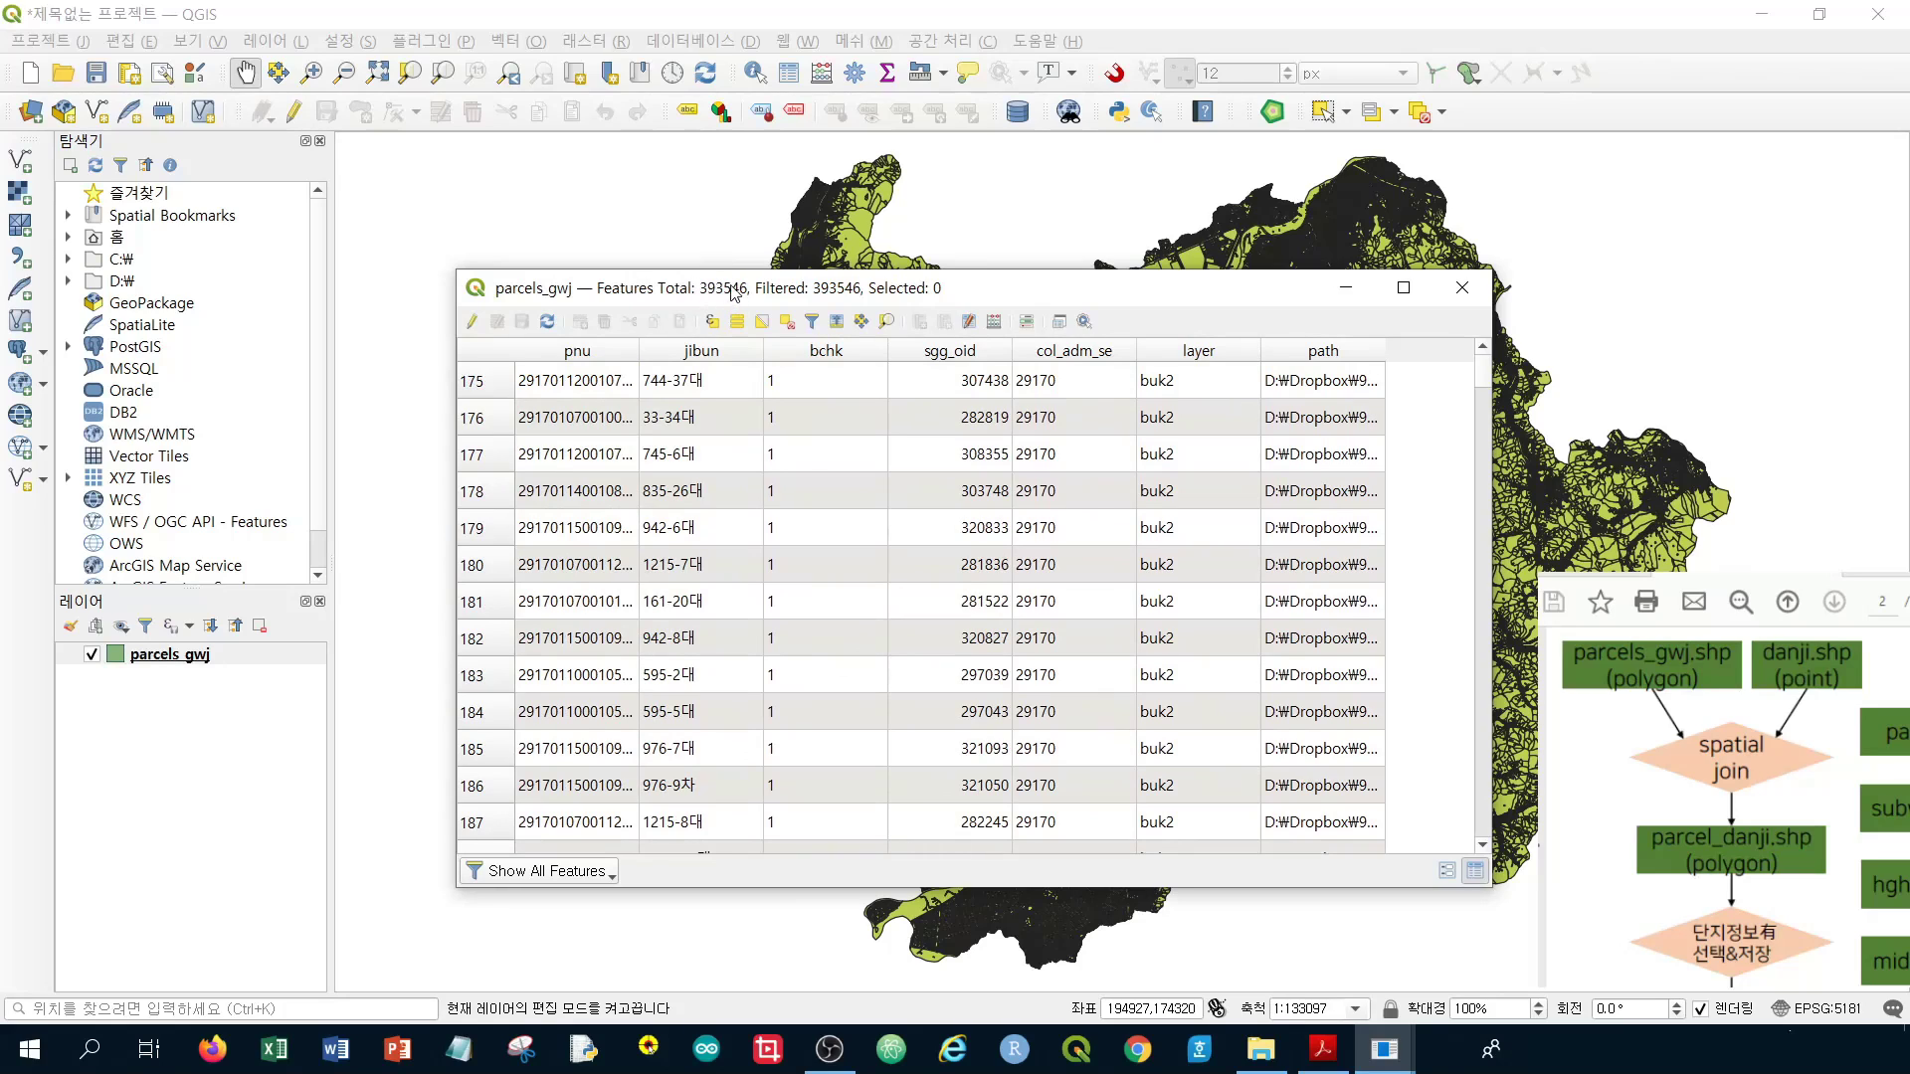
{"action": "scroll", "coordinate": [660, 437], "scroll_direction": "down", "scroll_amount": 8}
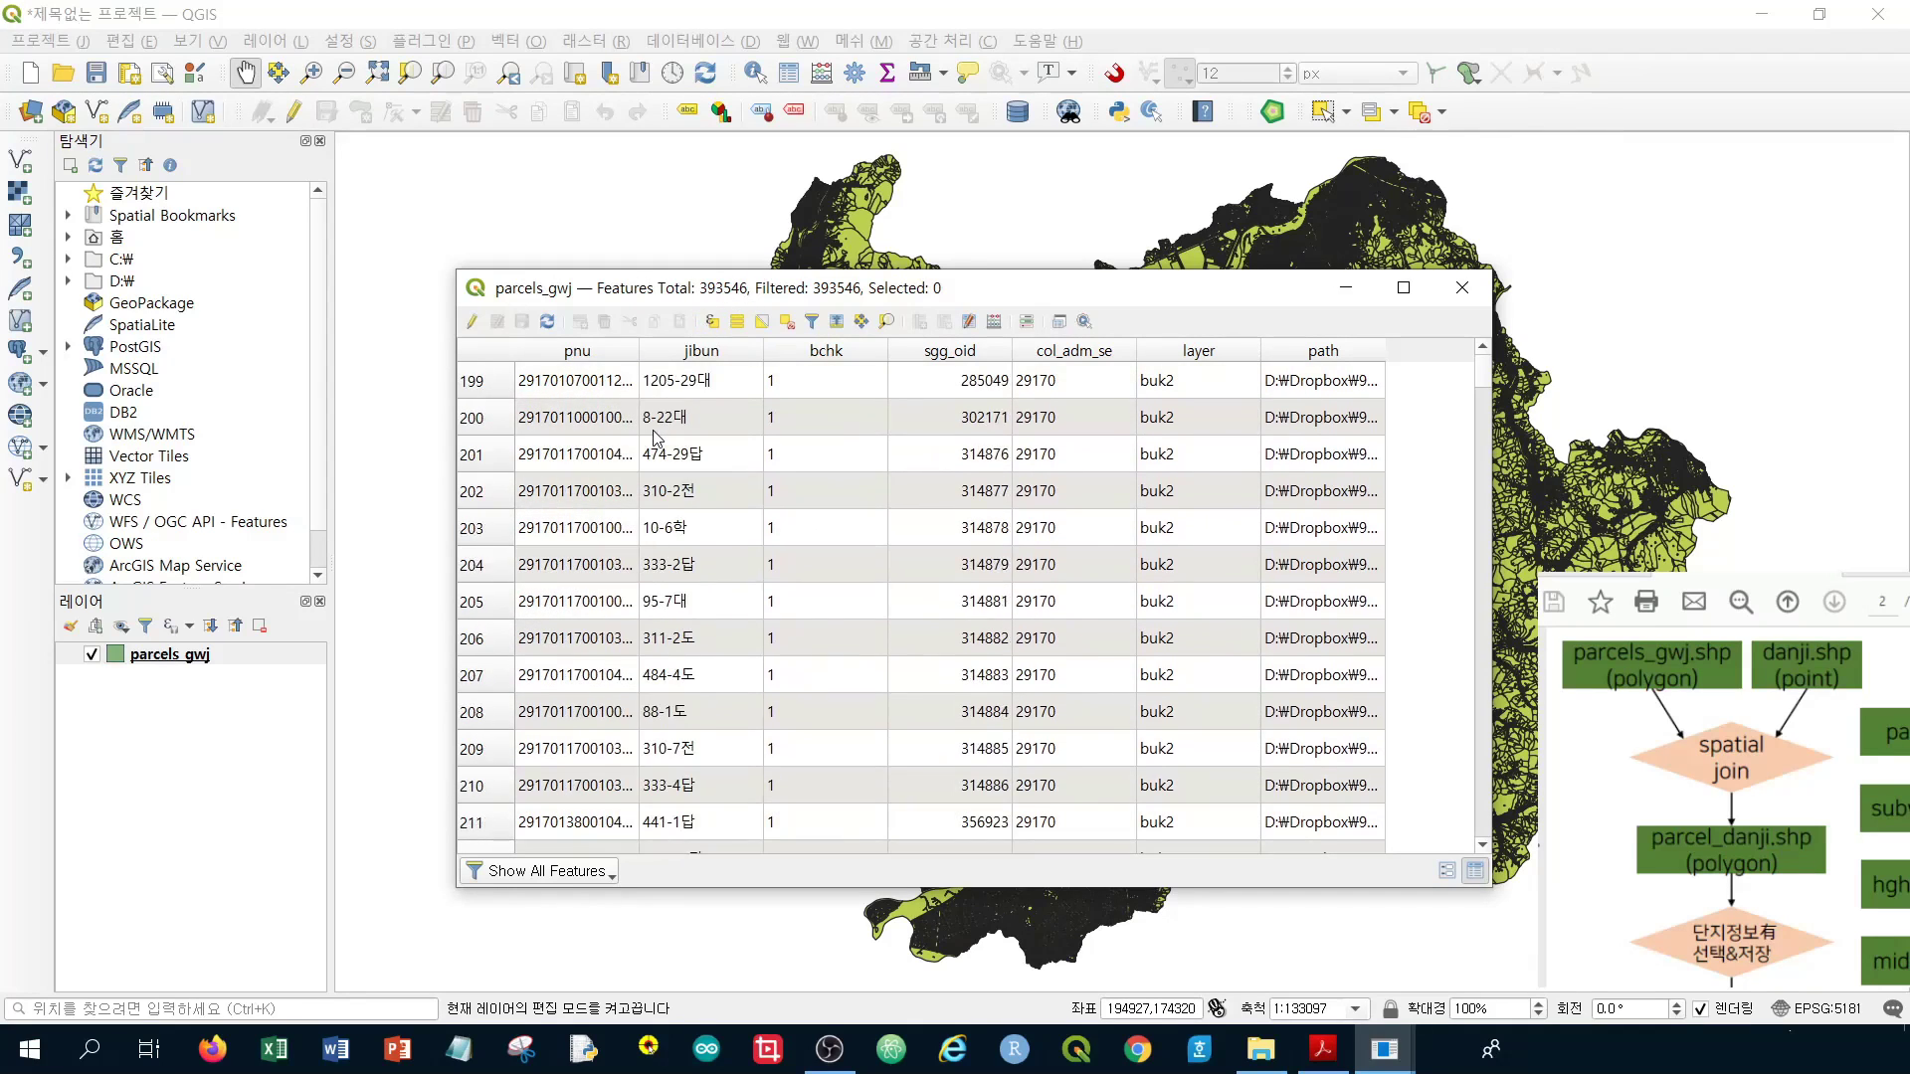
{"action": "left_click_drag", "start_coordinate": [1489, 370], "coordinate": [1448, 831]}
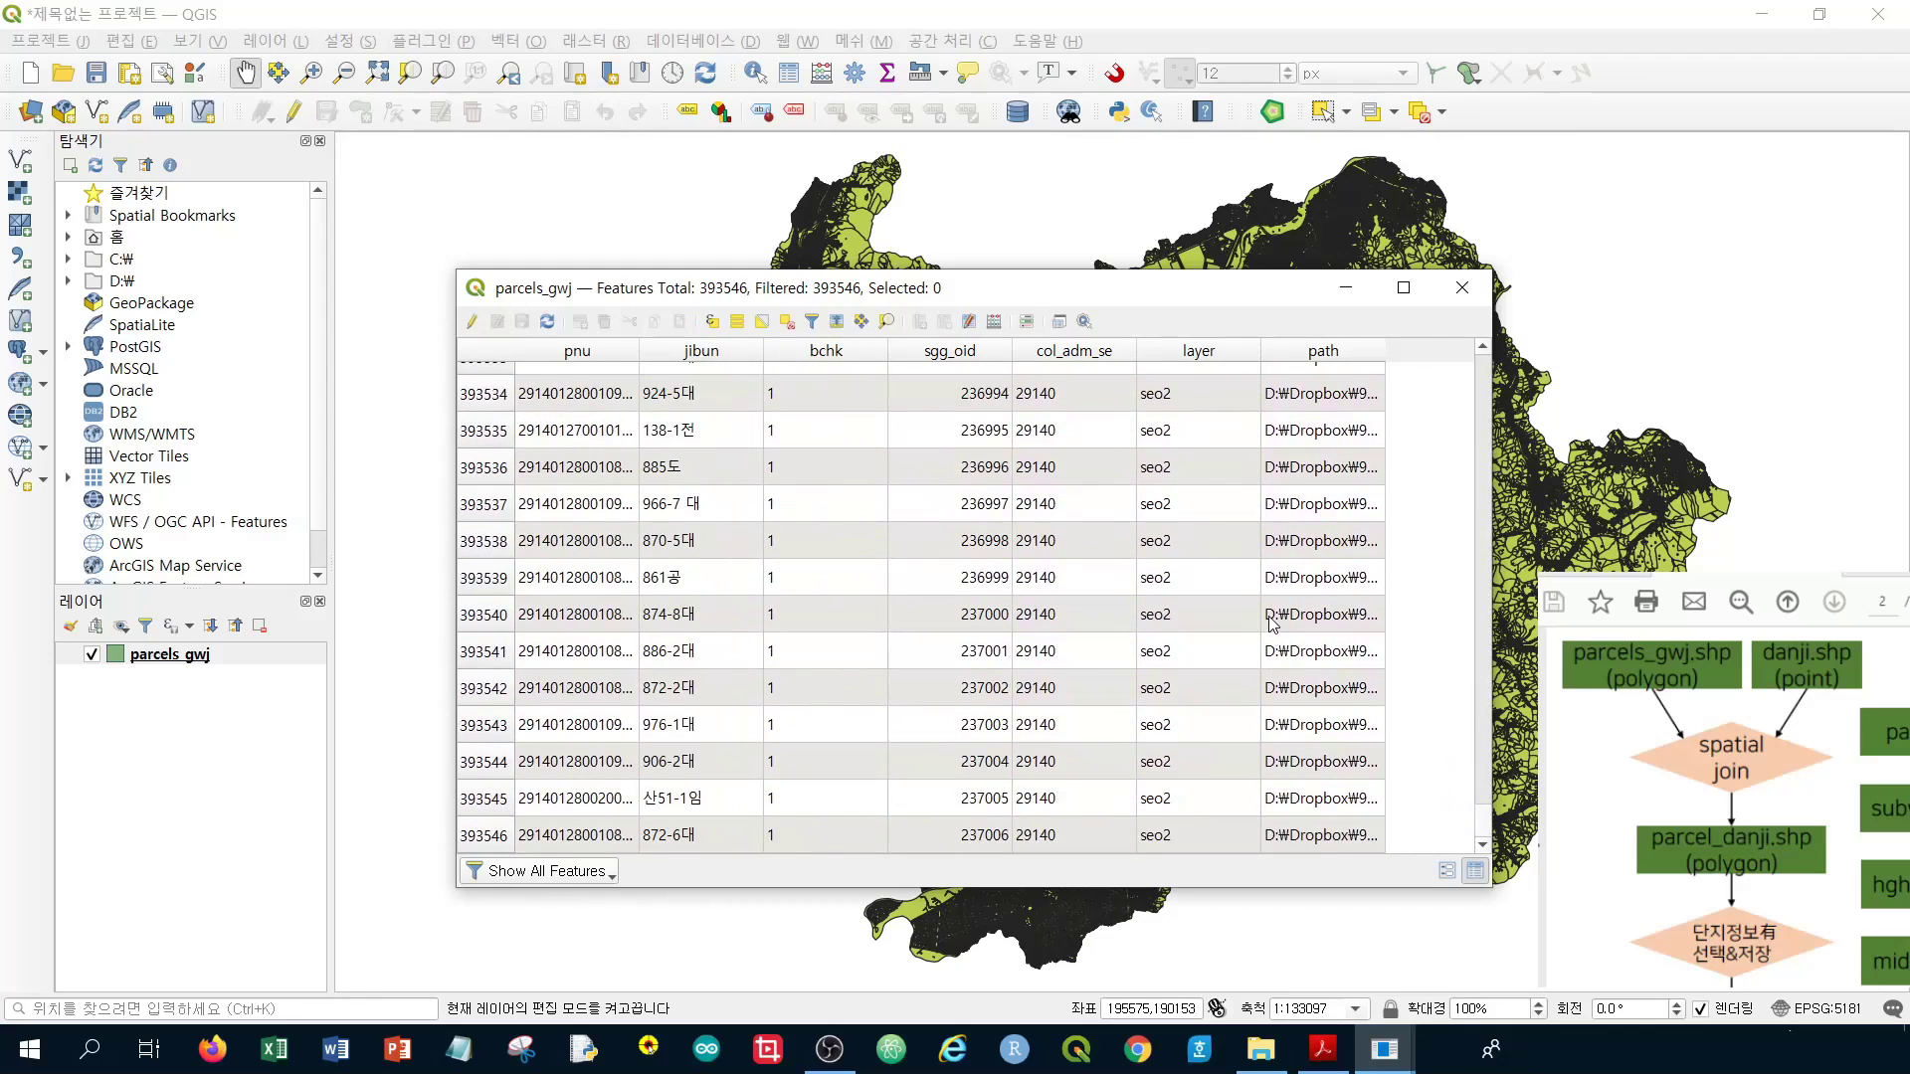
{"action": "scroll", "coordinate": [1269, 622], "scroll_direction": "up", "scroll_amount": 19}
{"action": "scroll", "coordinate": [1269, 622], "scroll_direction": "up", "scroll_amount": 15}
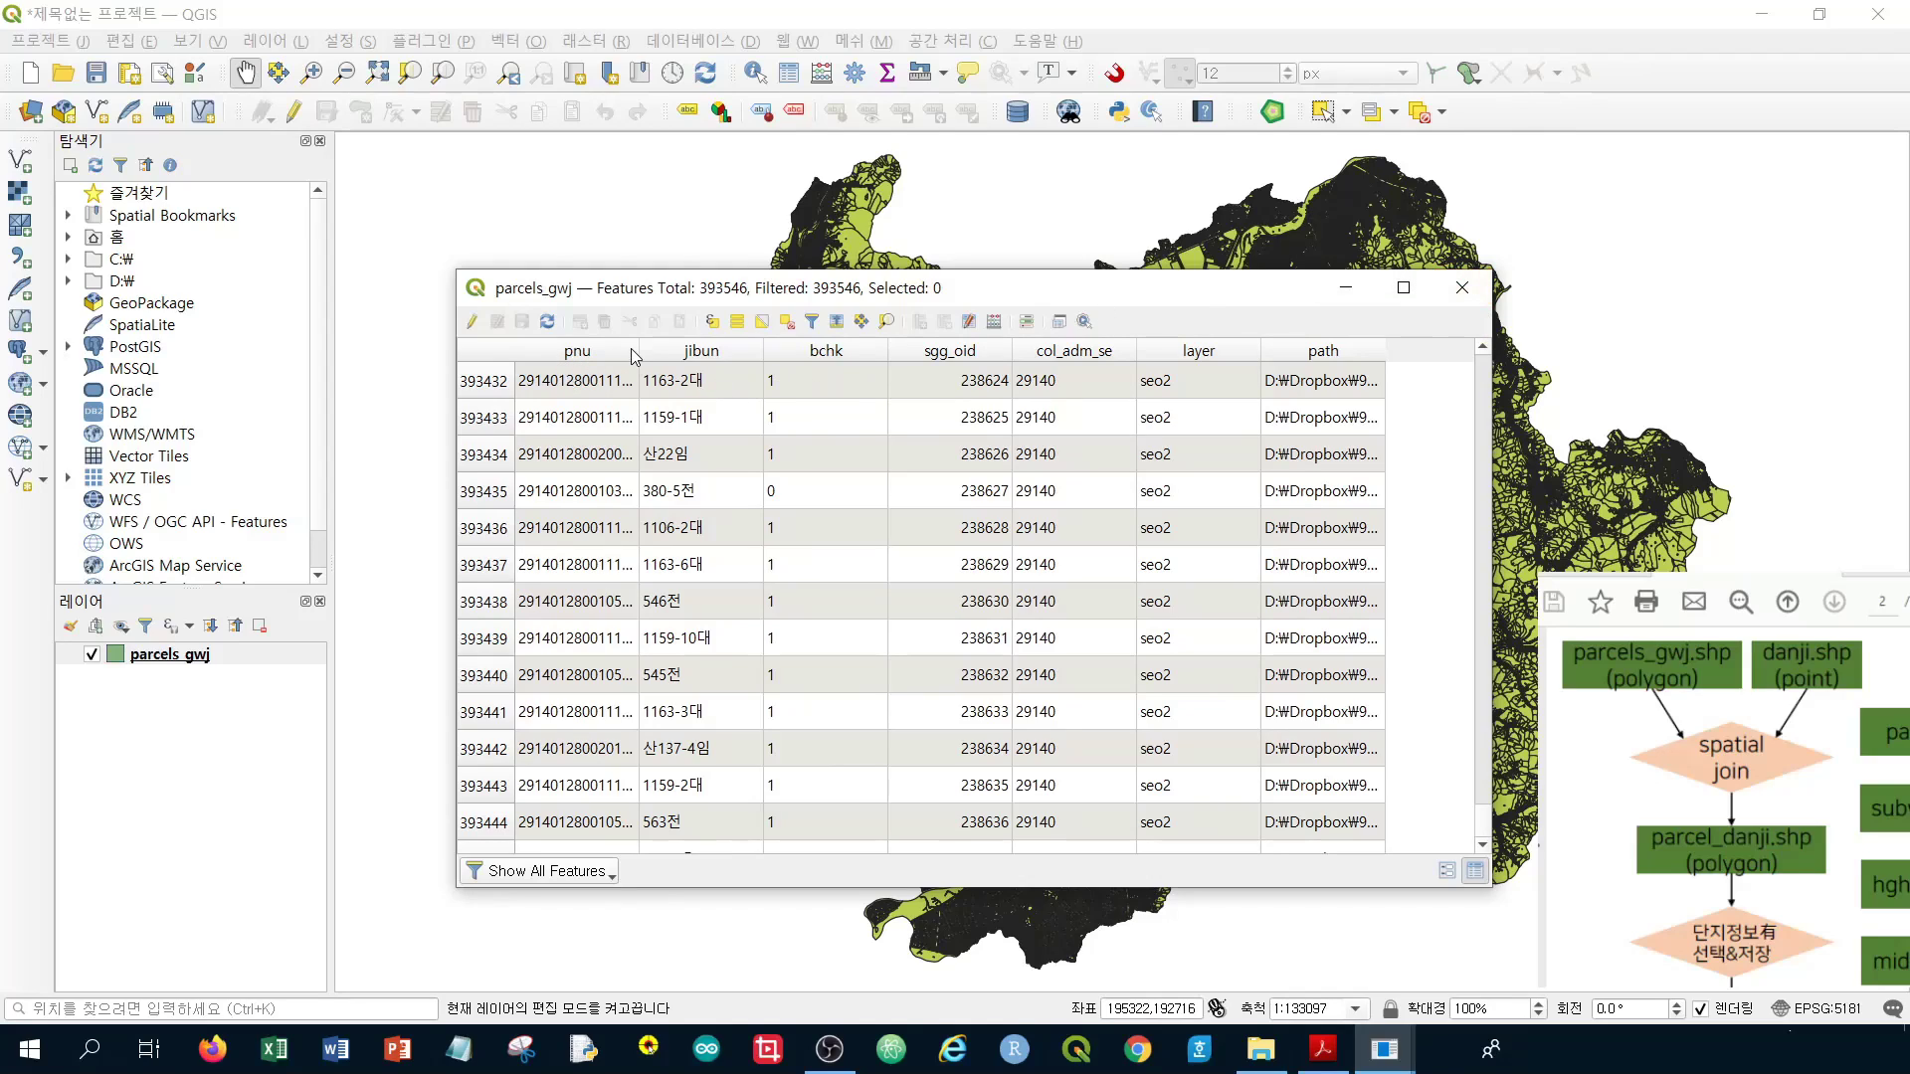
Widen the pnu column so the full parcel codes are visible
{"action": "left_click_drag", "start_coordinate": [638, 350], "coordinate": [695, 350]}
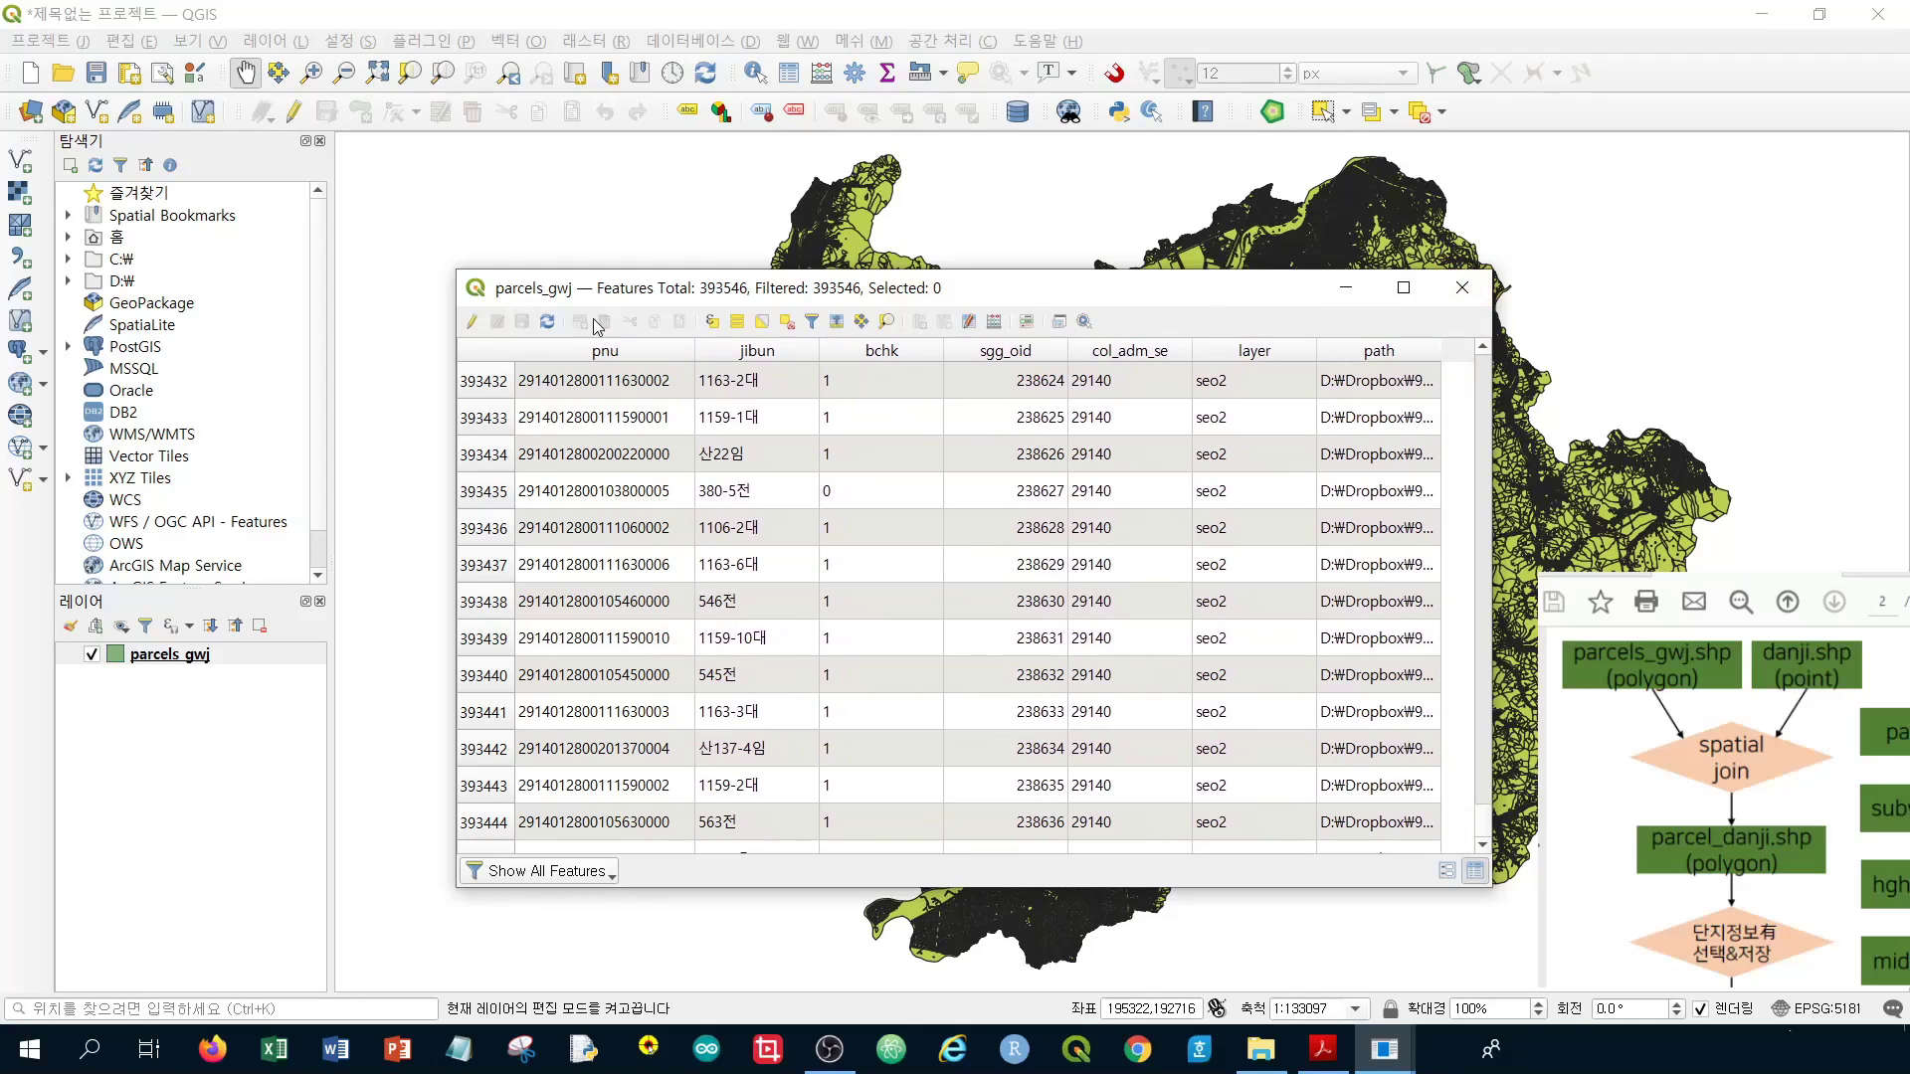
{"action": "scroll", "coordinate": [639, 428], "scroll_direction": "down", "scroll_amount": 20}
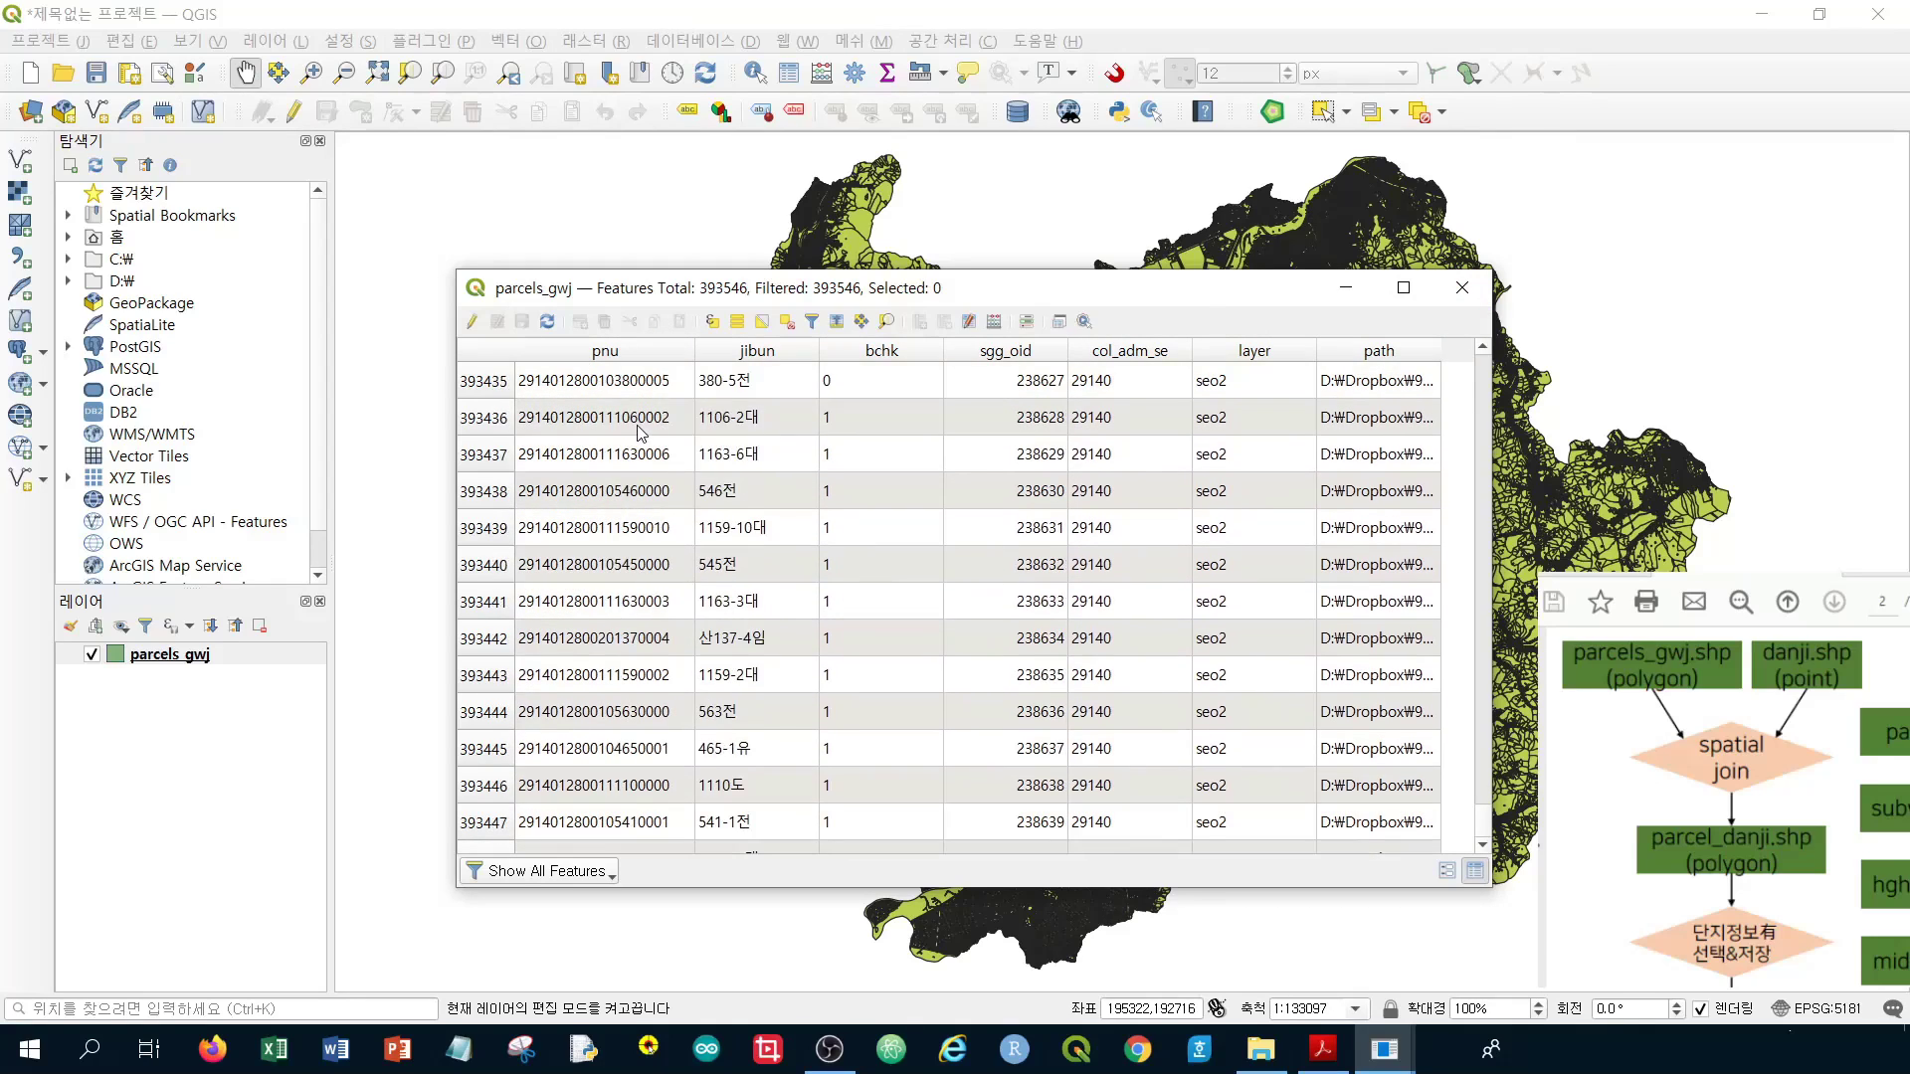
{"action": "scroll", "coordinate": [639, 428], "scroll_direction": "down", "scroll_amount": 6}
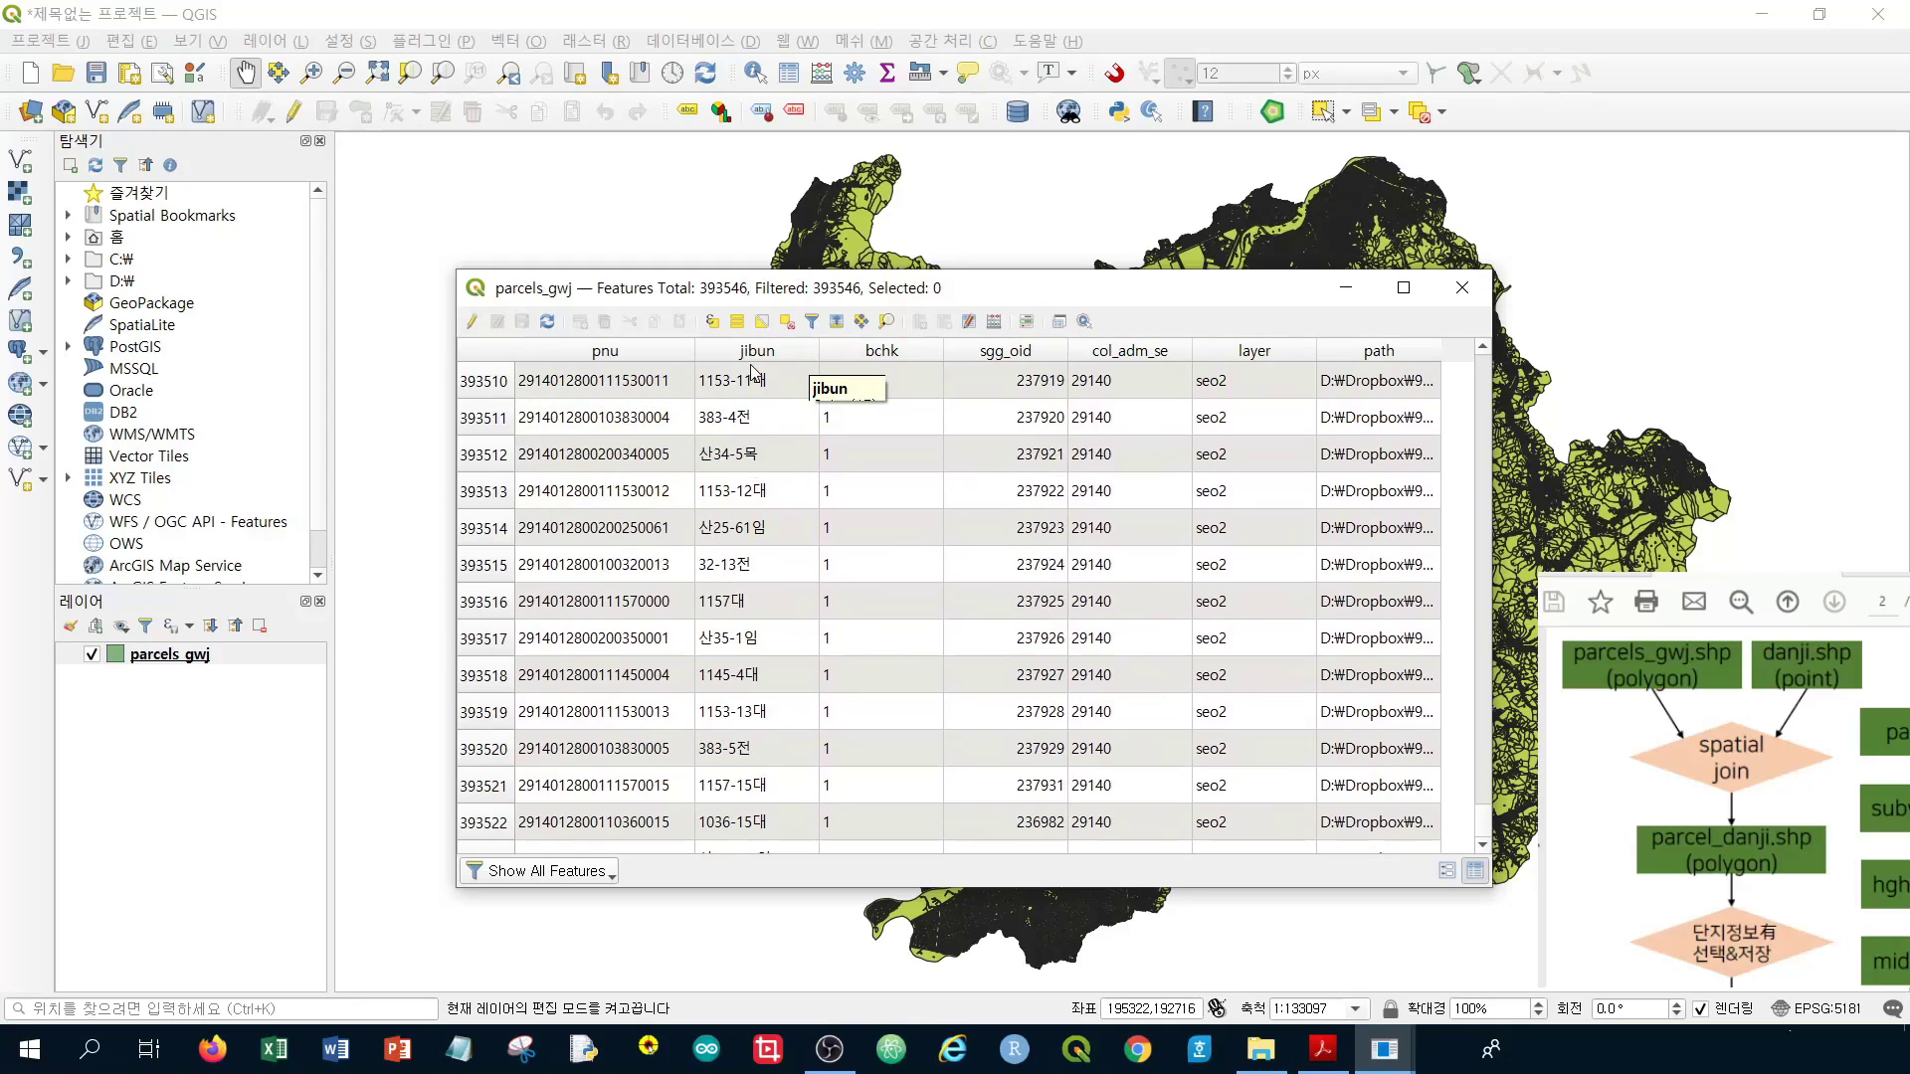
{"action": "scroll", "coordinate": [749, 398], "scroll_direction": "down", "scroll_amount": 5}
{"action": "scroll", "coordinate": [750, 397], "scroll_direction": "up", "scroll_amount": 8}
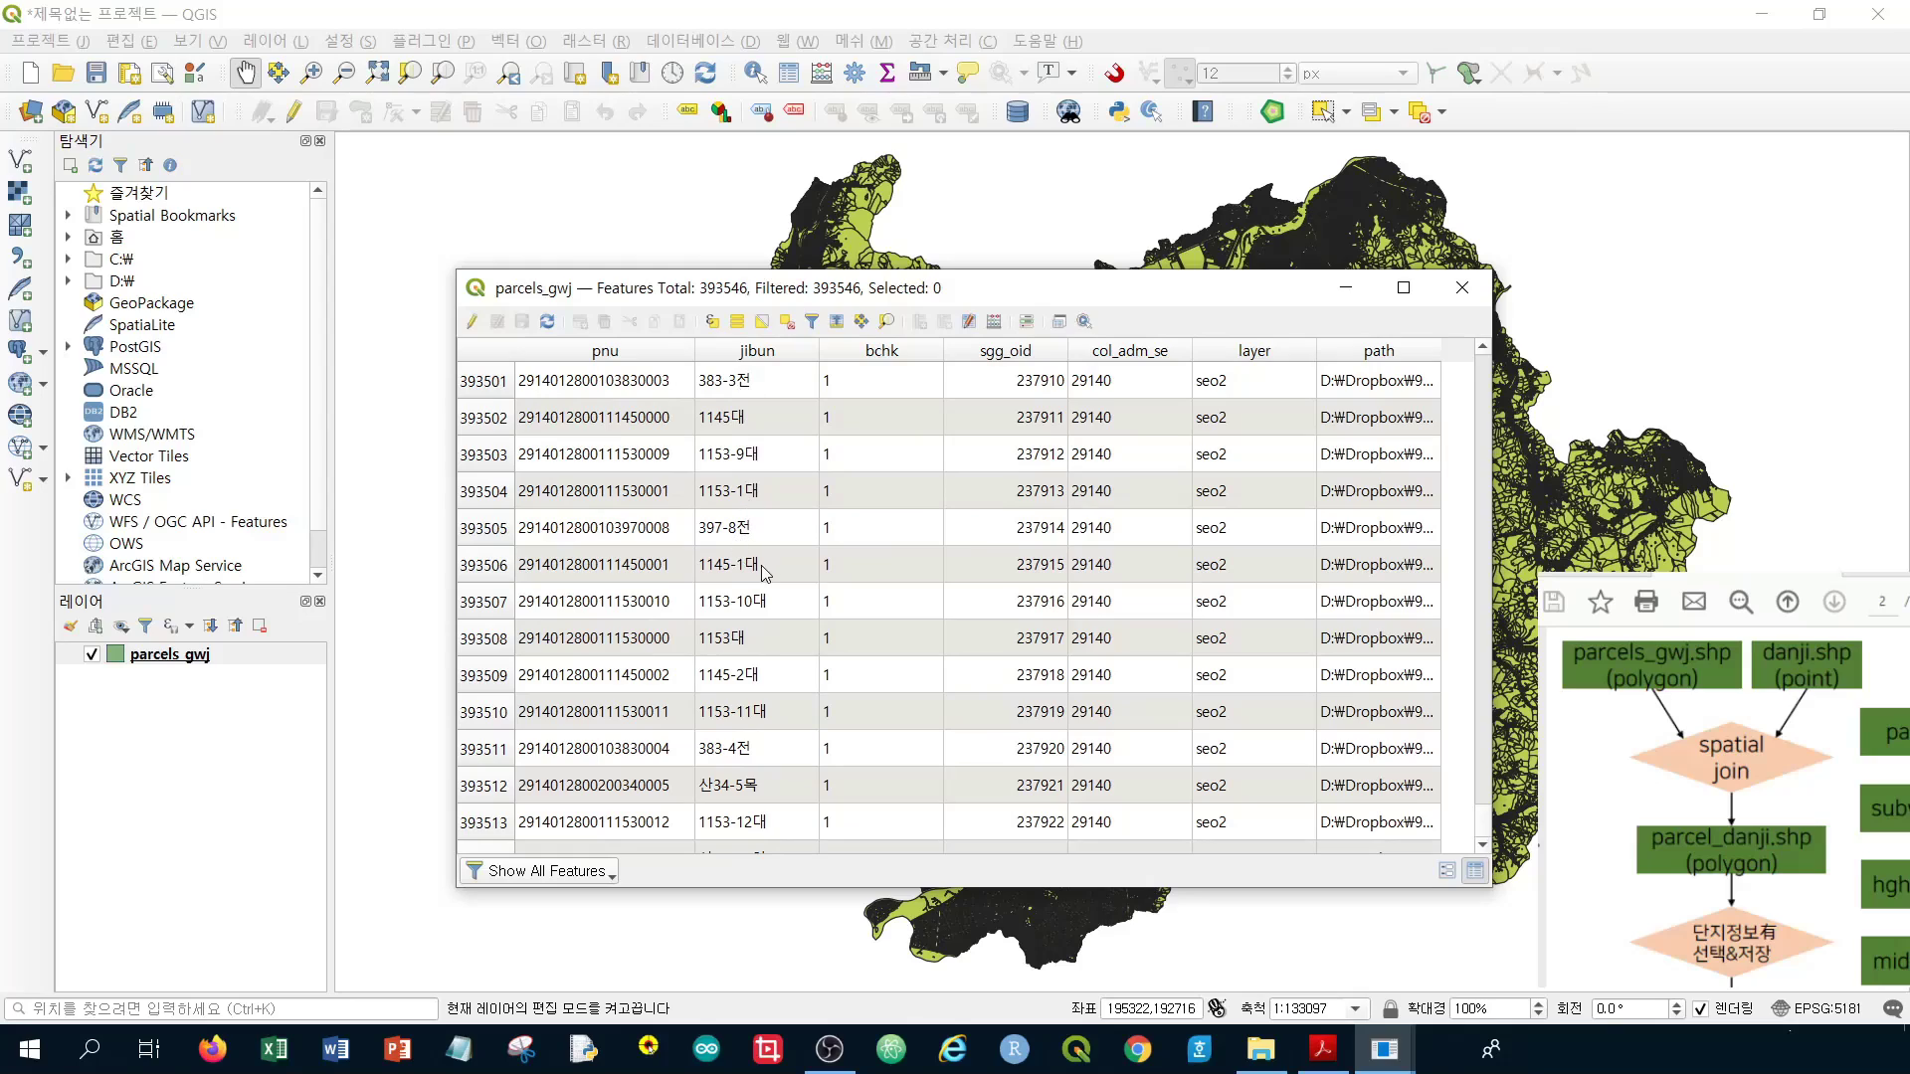
{"action": "scroll", "coordinate": [759, 396], "scroll_direction": "up", "scroll_amount": 1}
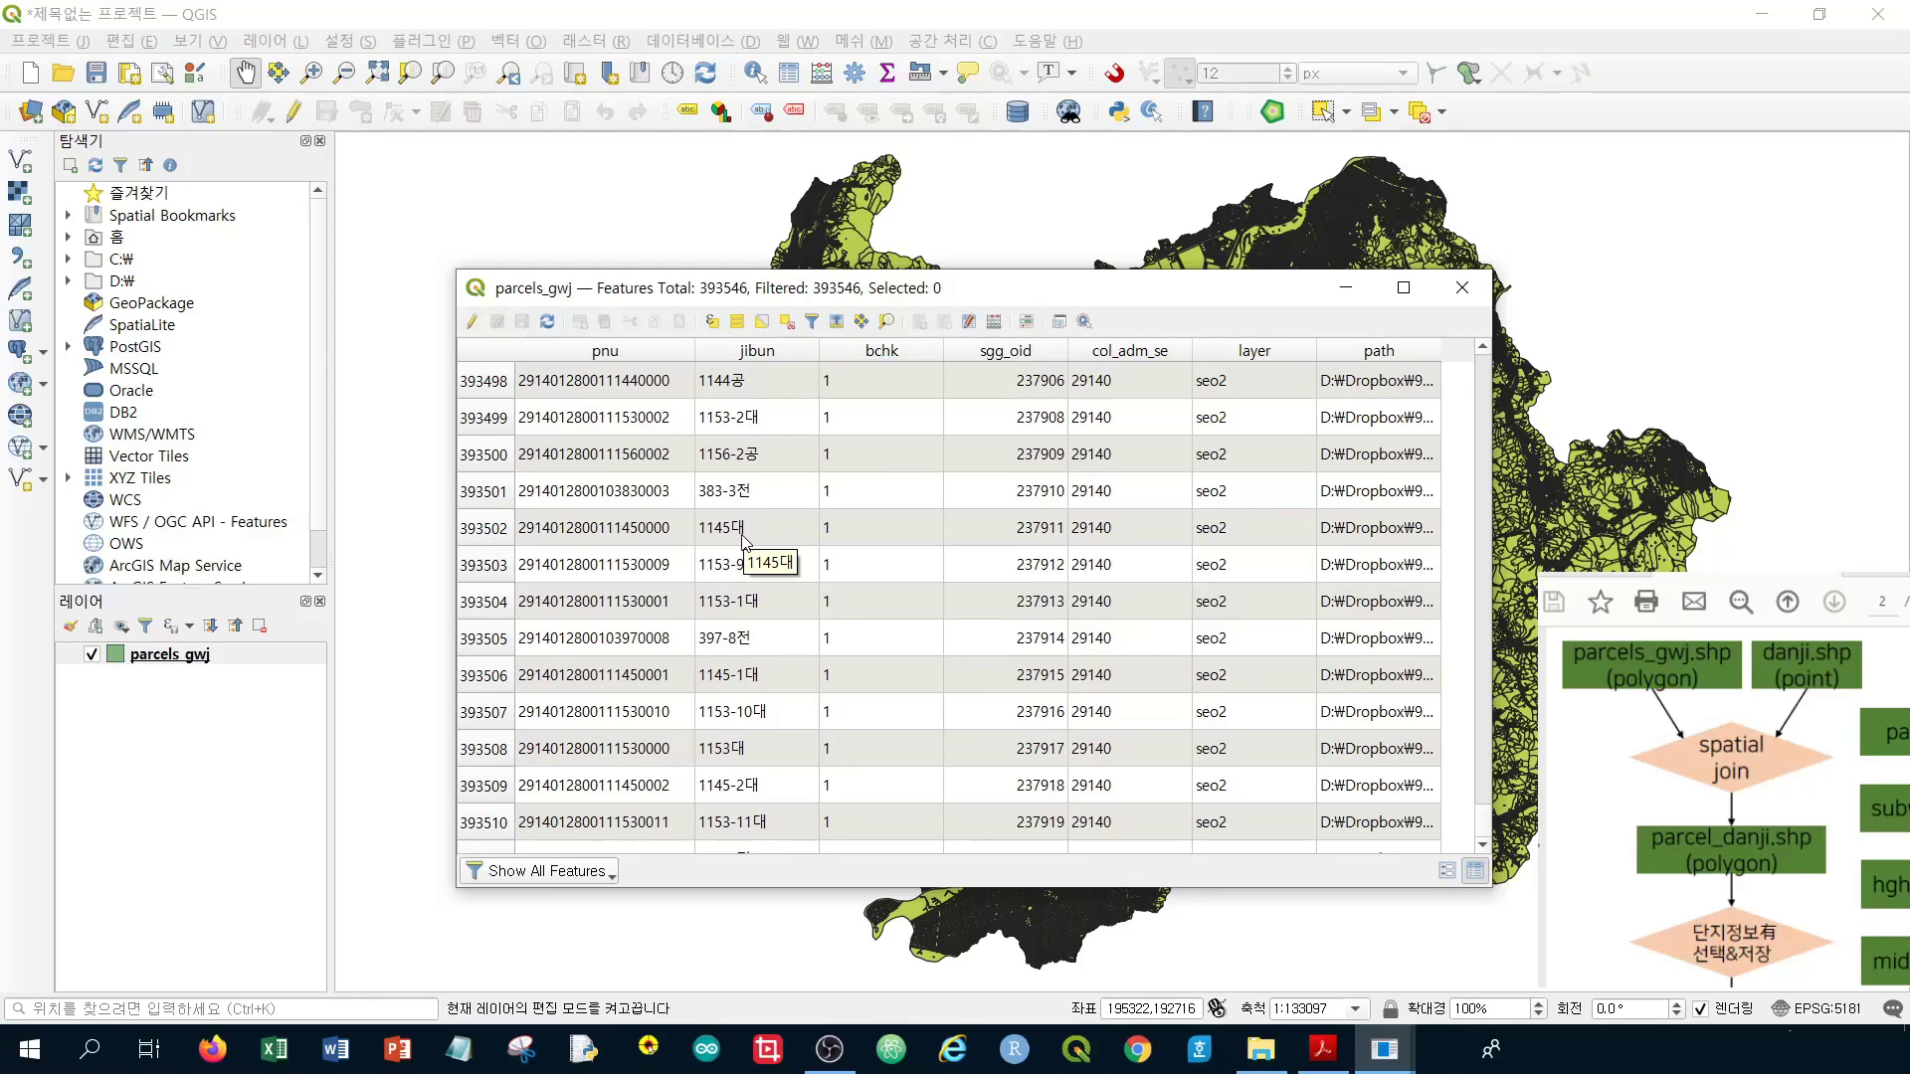
{"action": "scroll", "coordinate": [771, 633], "scroll_direction": "down", "scroll_amount": 1}
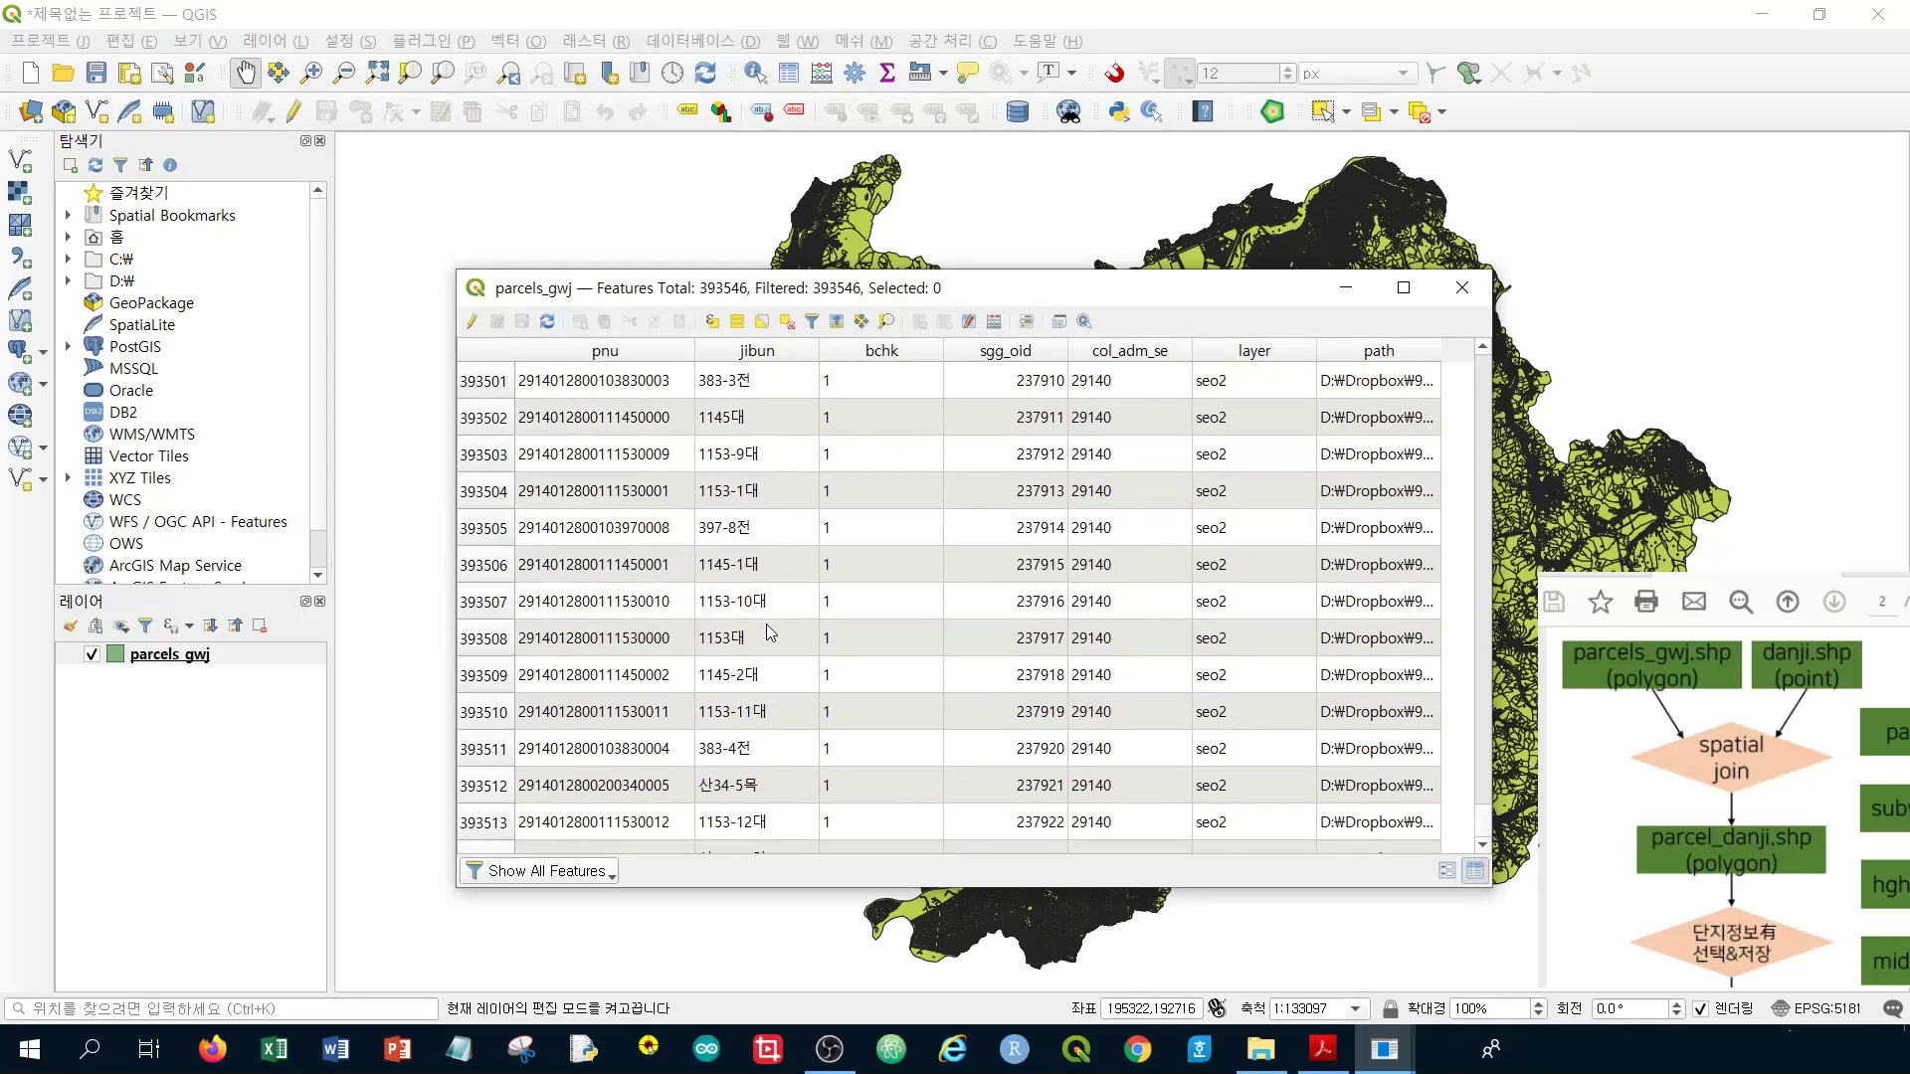
Browse the last rows around record 393505, then close the parcels_gwj attribute table
{"action": "left_click", "coordinate": [751, 540]}
{"action": "scroll", "coordinate": [786, 582], "scroll_direction": "down", "scroll_amount": 2}
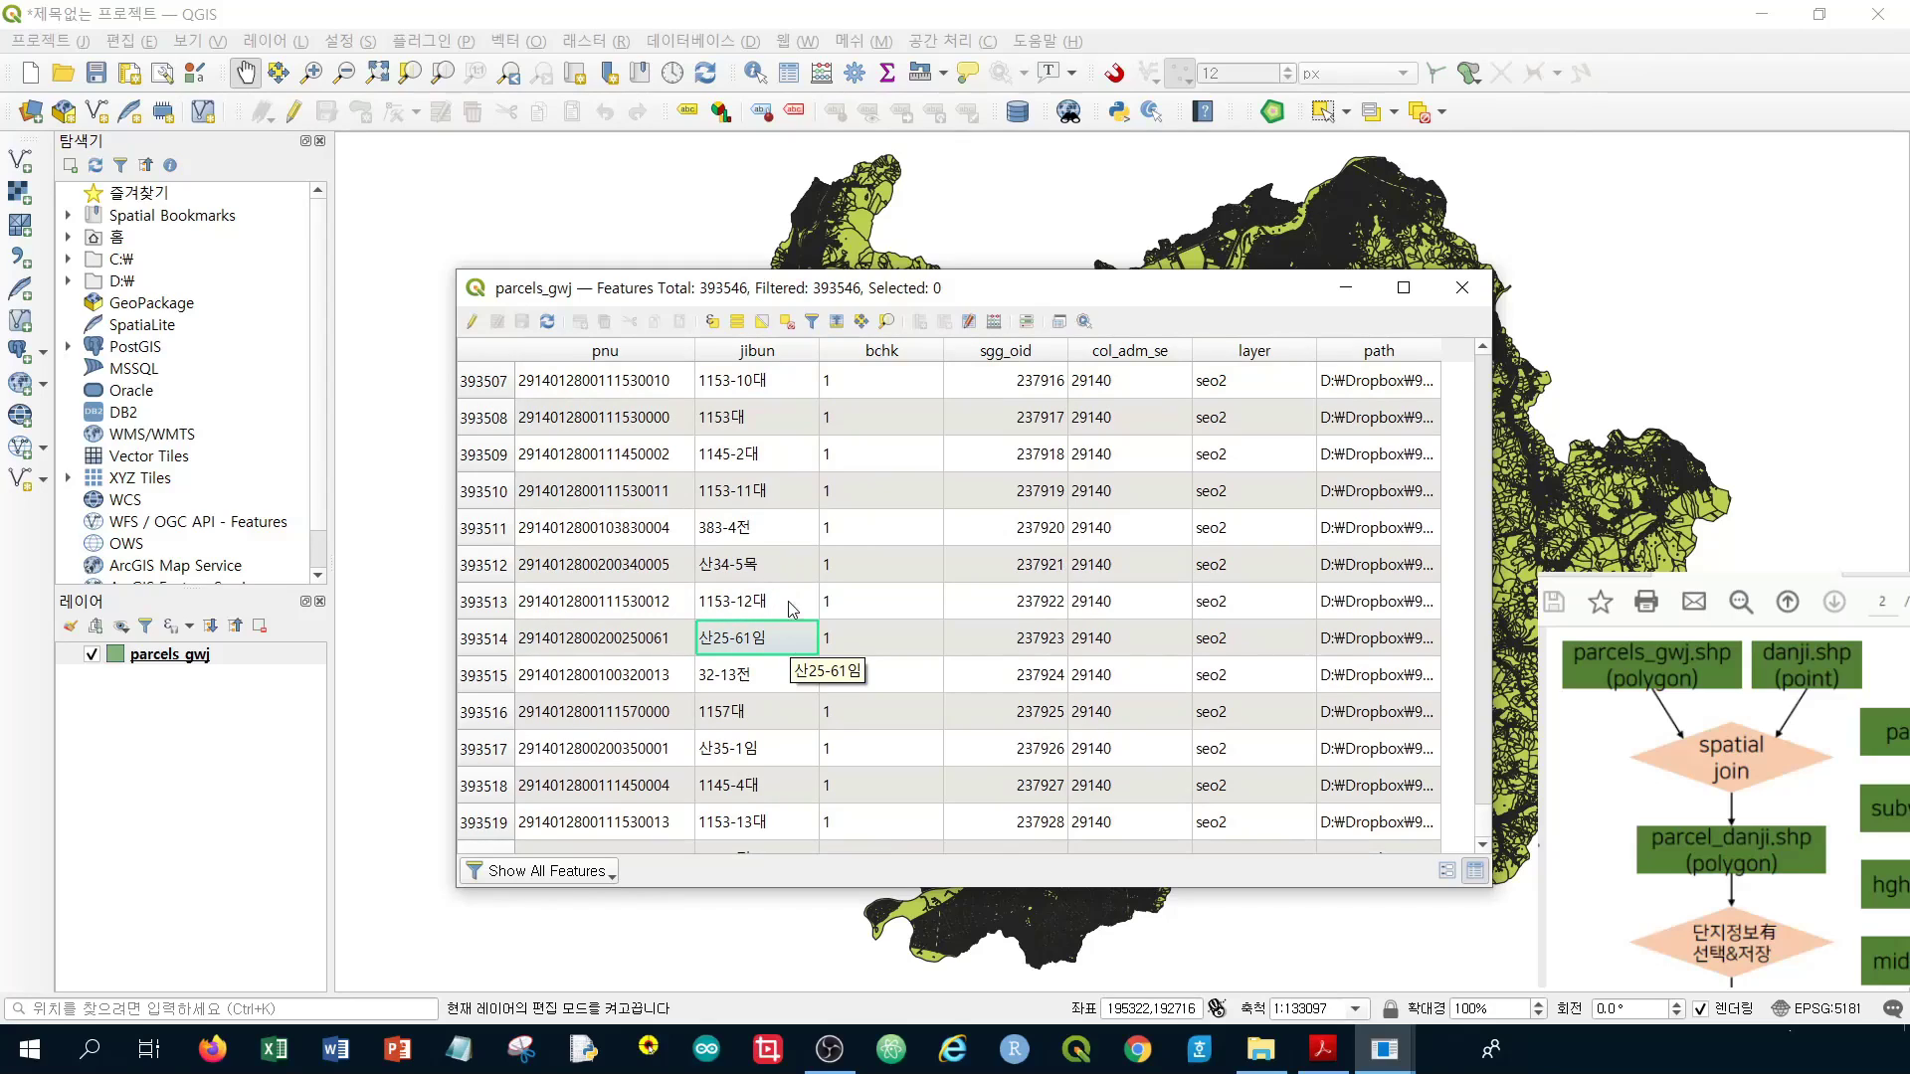
{"action": "scroll", "coordinate": [786, 577], "scroll_direction": "down", "scroll_amount": 7}
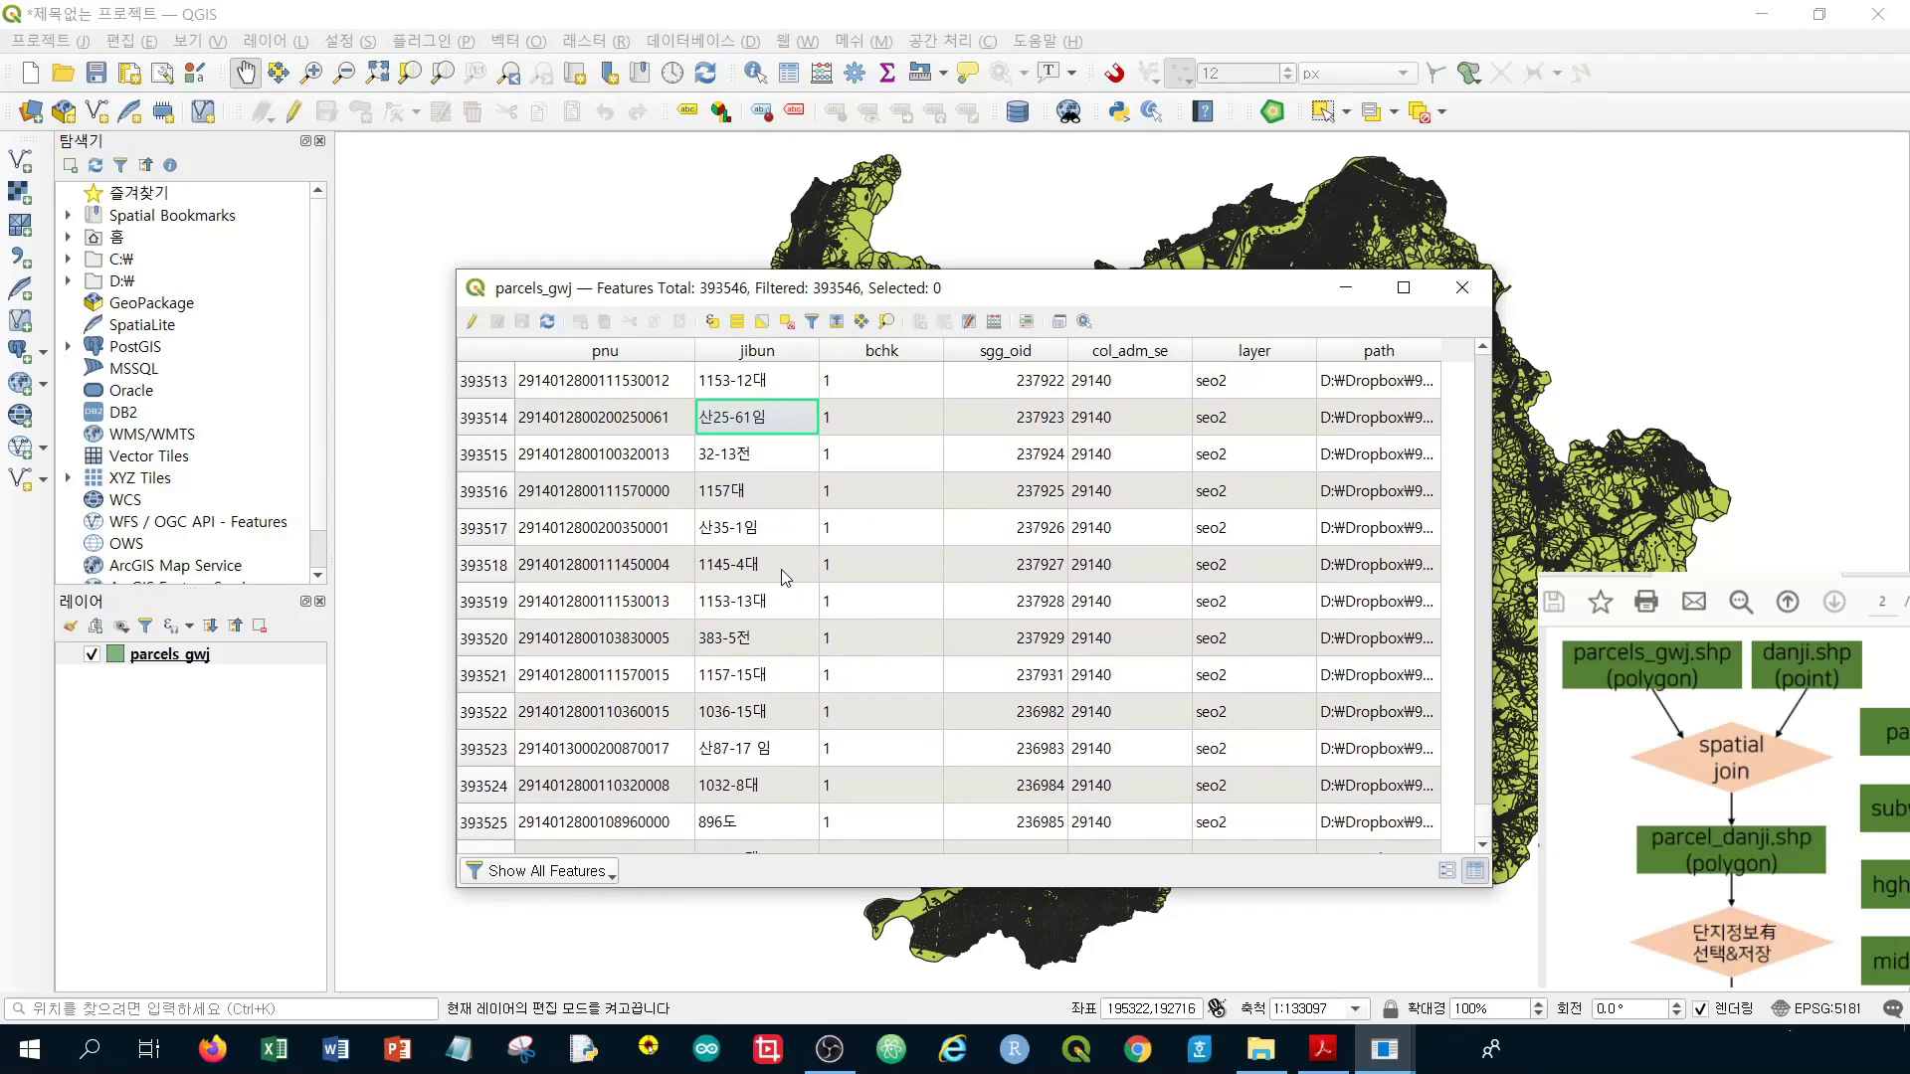
{"action": "scroll", "coordinate": [786, 576], "scroll_direction": "down", "scroll_amount": 2}
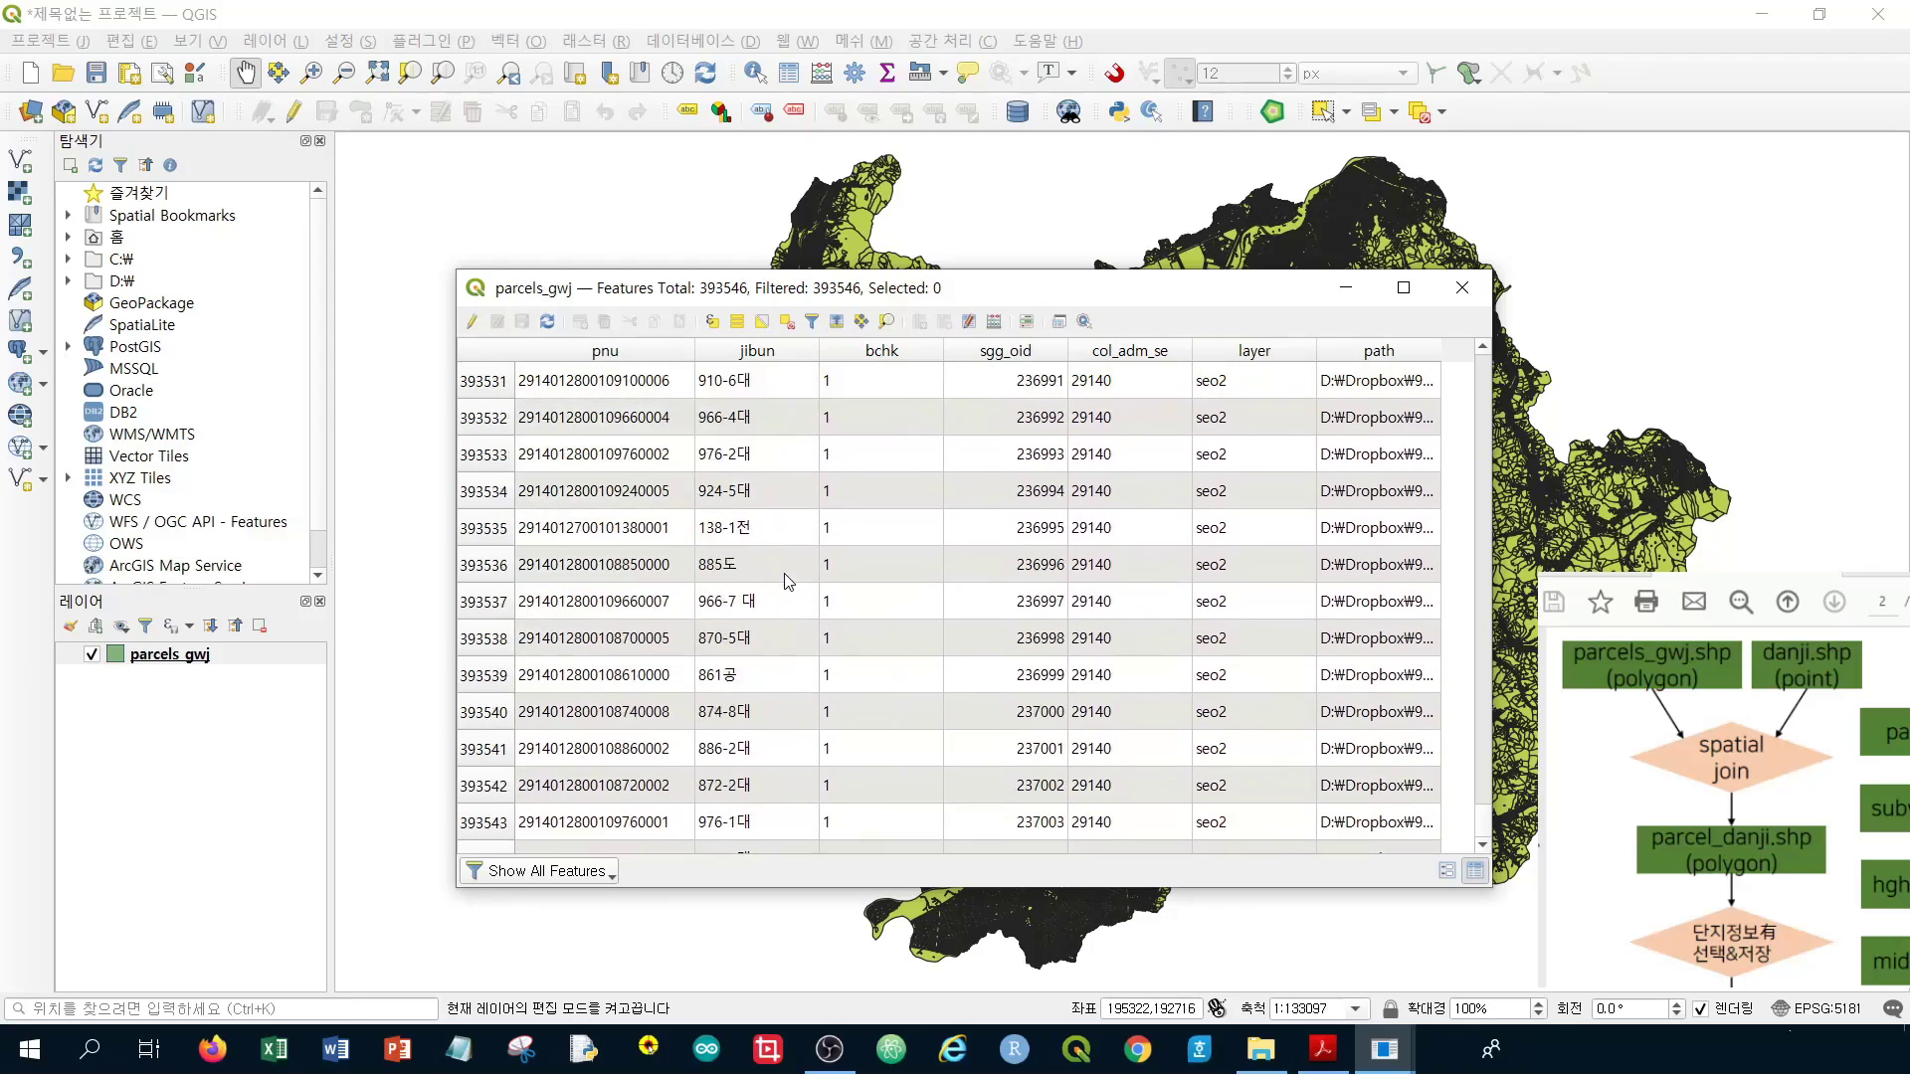
{"action": "scroll", "coordinate": [788, 583], "scroll_direction": "up", "scroll_amount": 20}
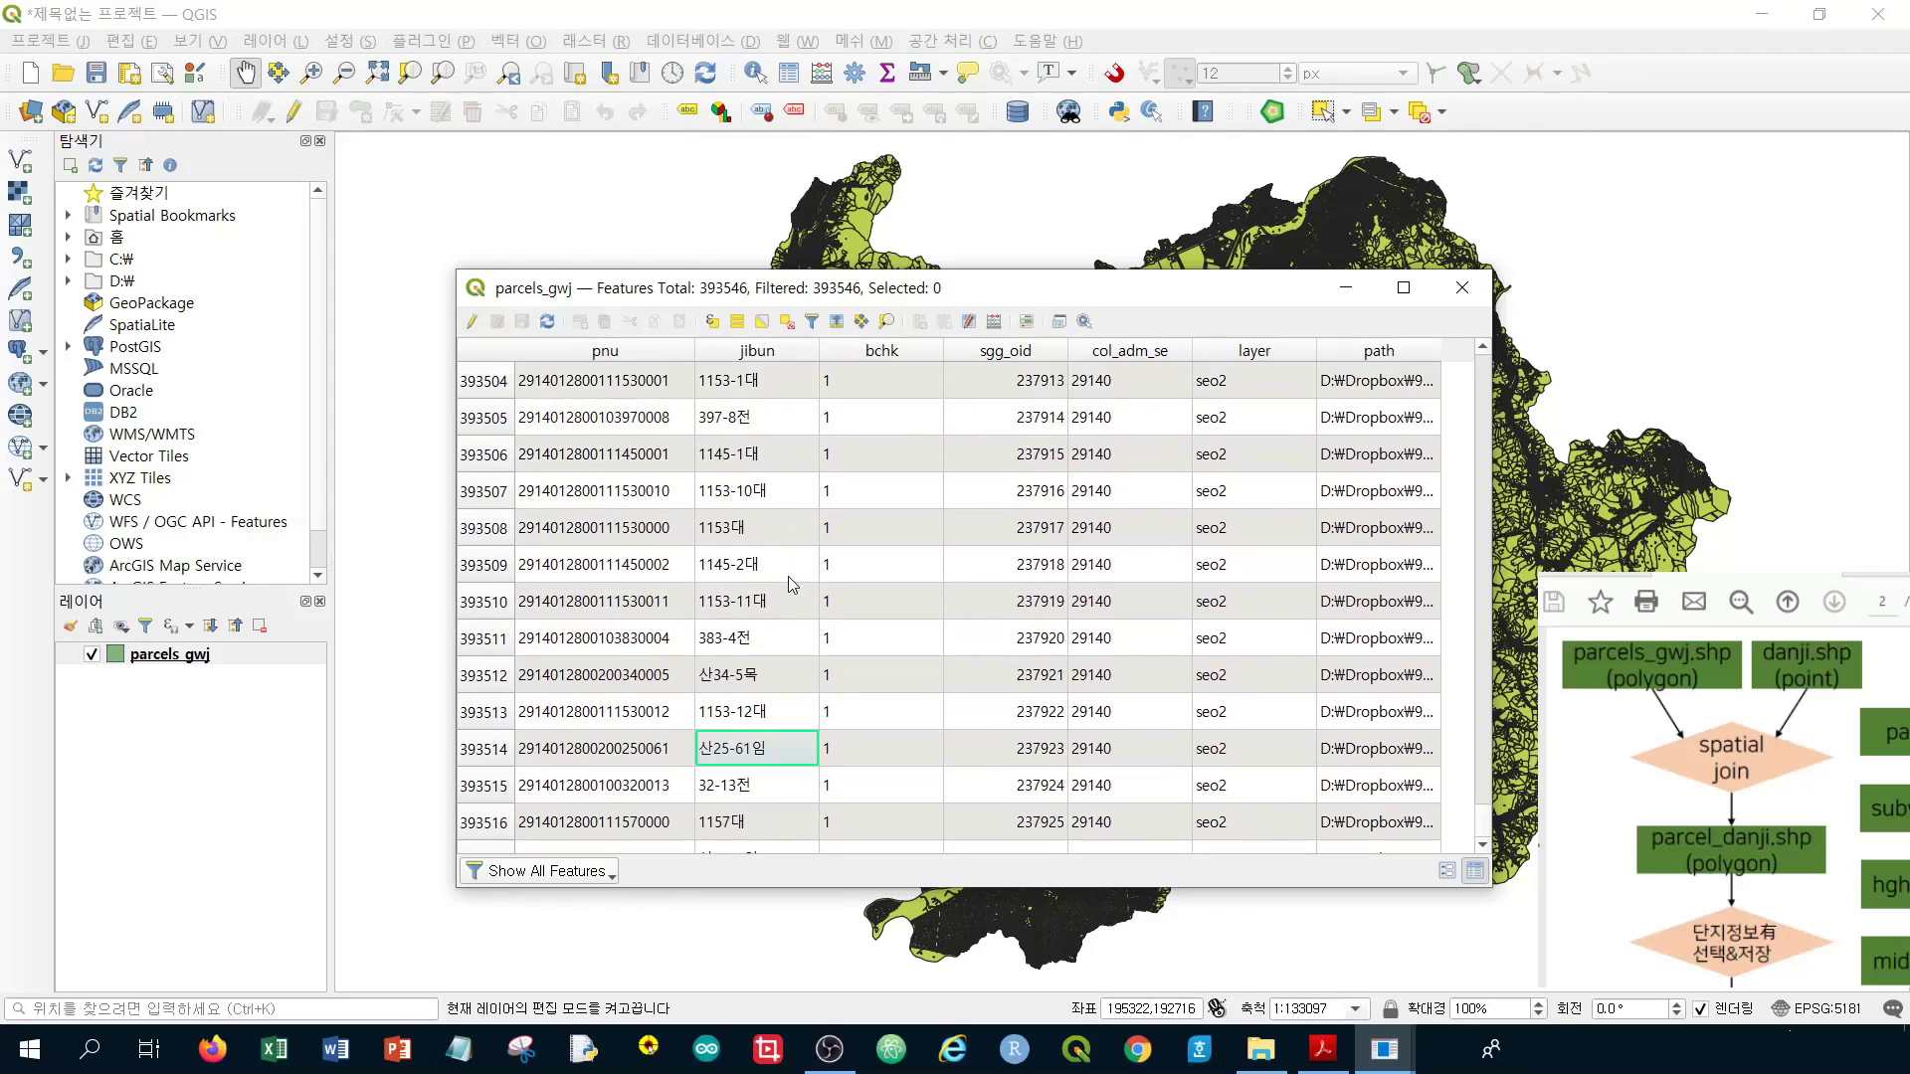
{"action": "scroll", "coordinate": [792, 585], "scroll_direction": "down", "scroll_amount": 9}
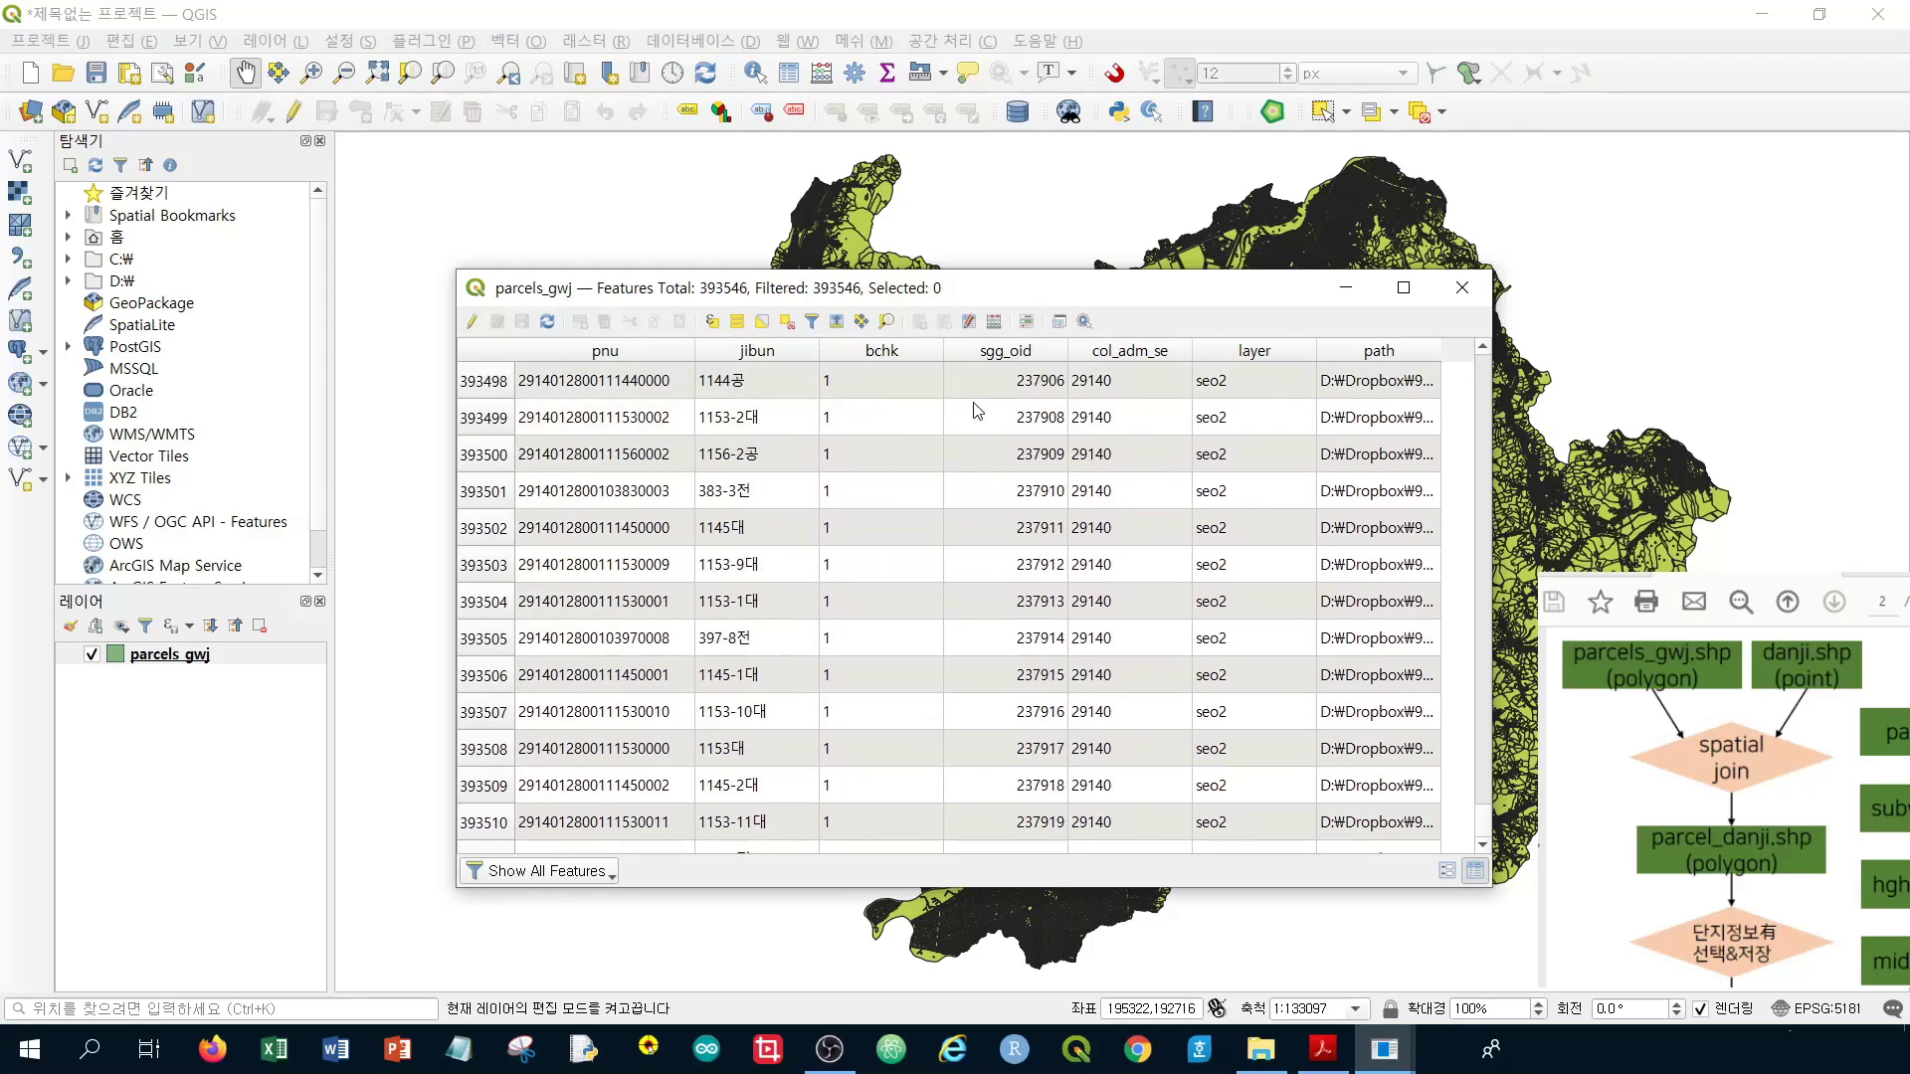
{"action": "scroll", "coordinate": [1328, 440], "scroll_direction": "down", "scroll_amount": 11}
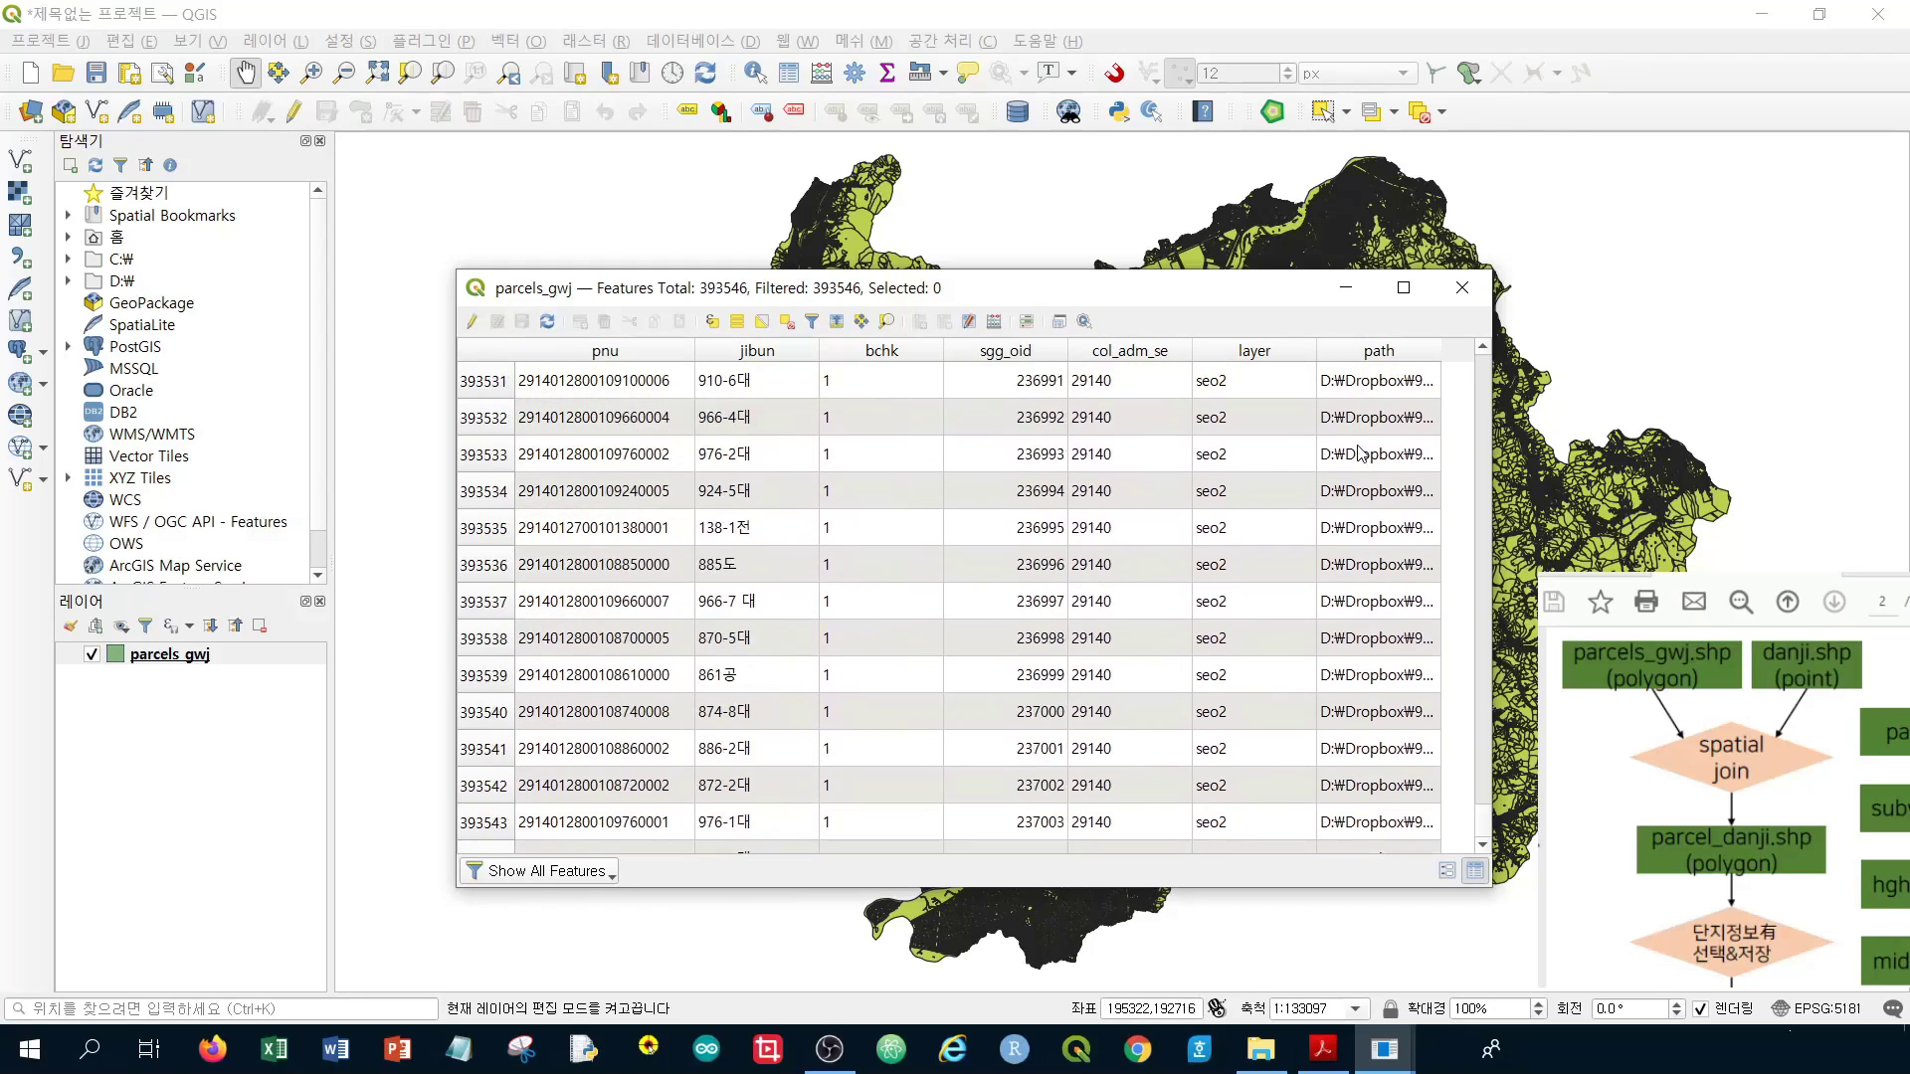
{"action": "left_click", "coordinate": [1461, 291]}
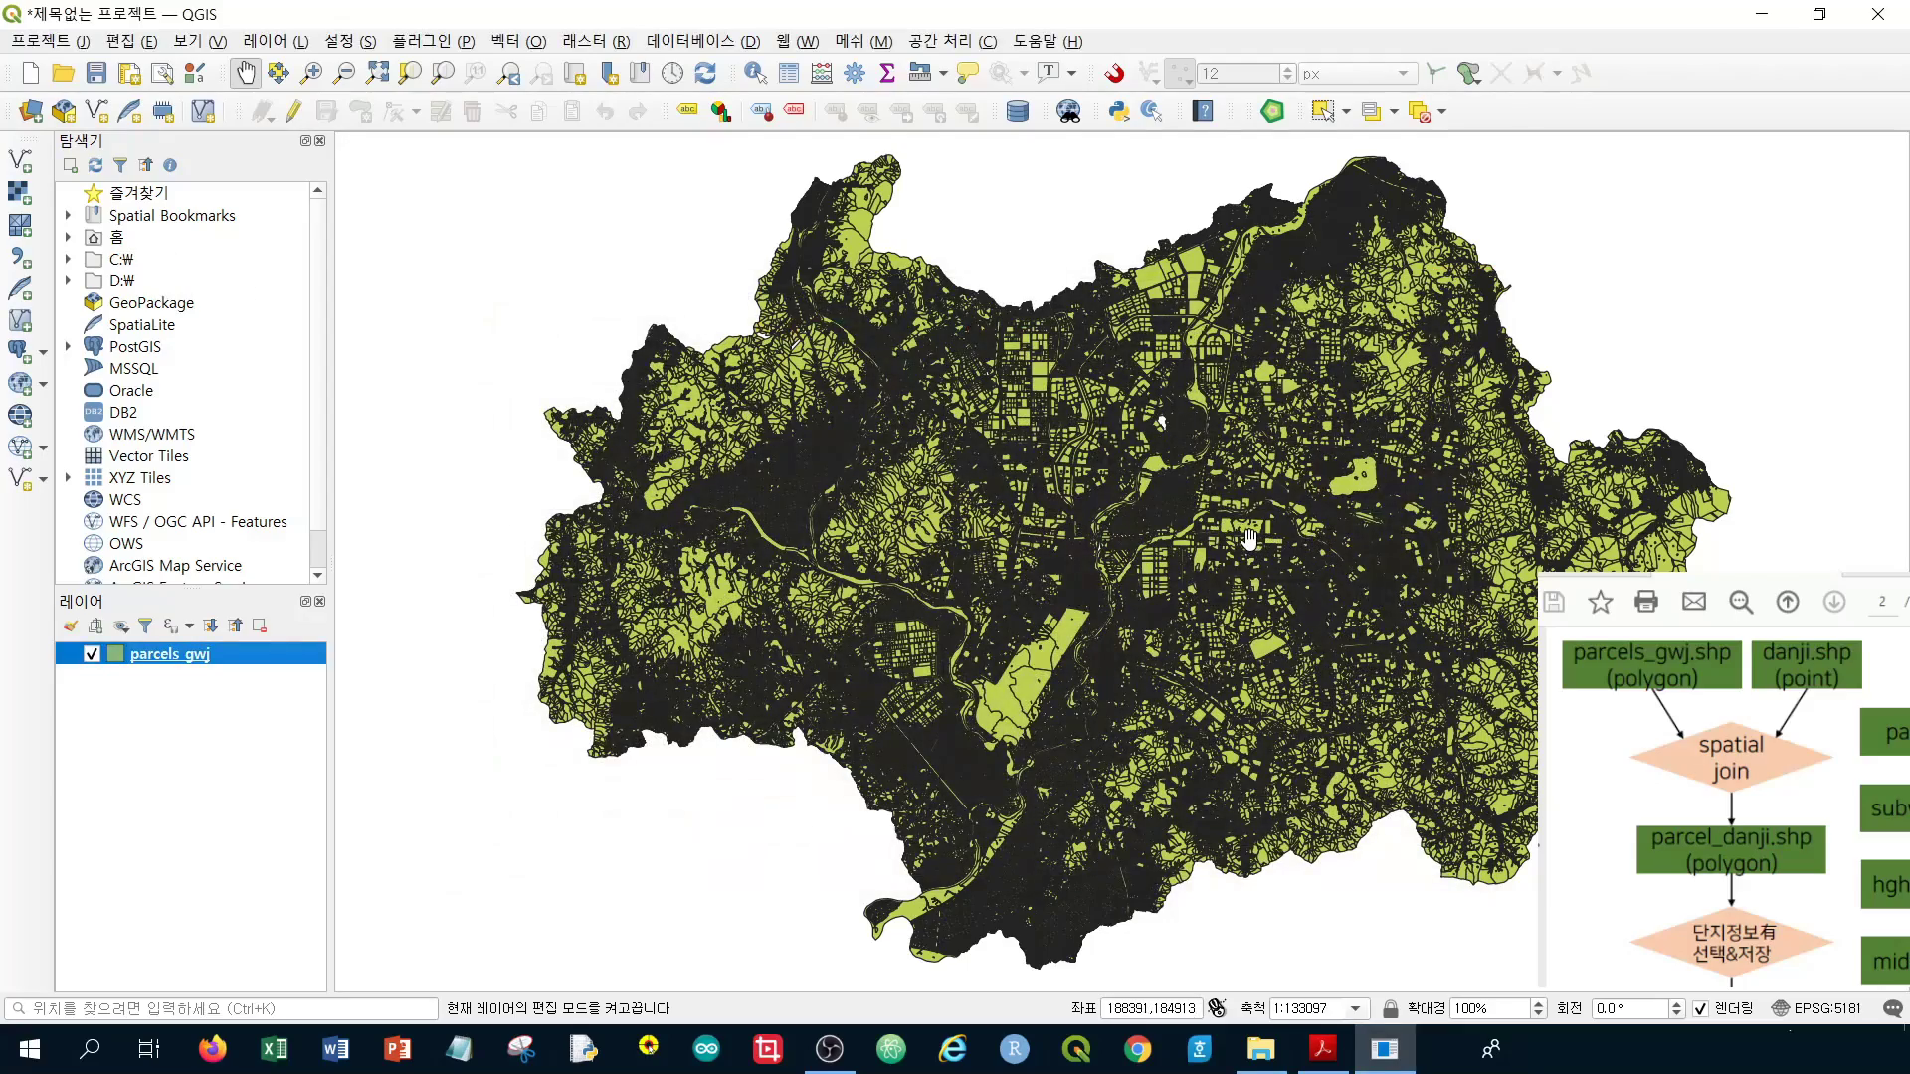
Zoom in close on the parcel boundaries and shift the view upward
{"action": "scroll", "coordinate": [1249, 540], "scroll_direction": "up", "scroll_amount": 2}
{"action": "scroll", "coordinate": [1248, 540], "scroll_direction": "up", "scroll_amount": 2}
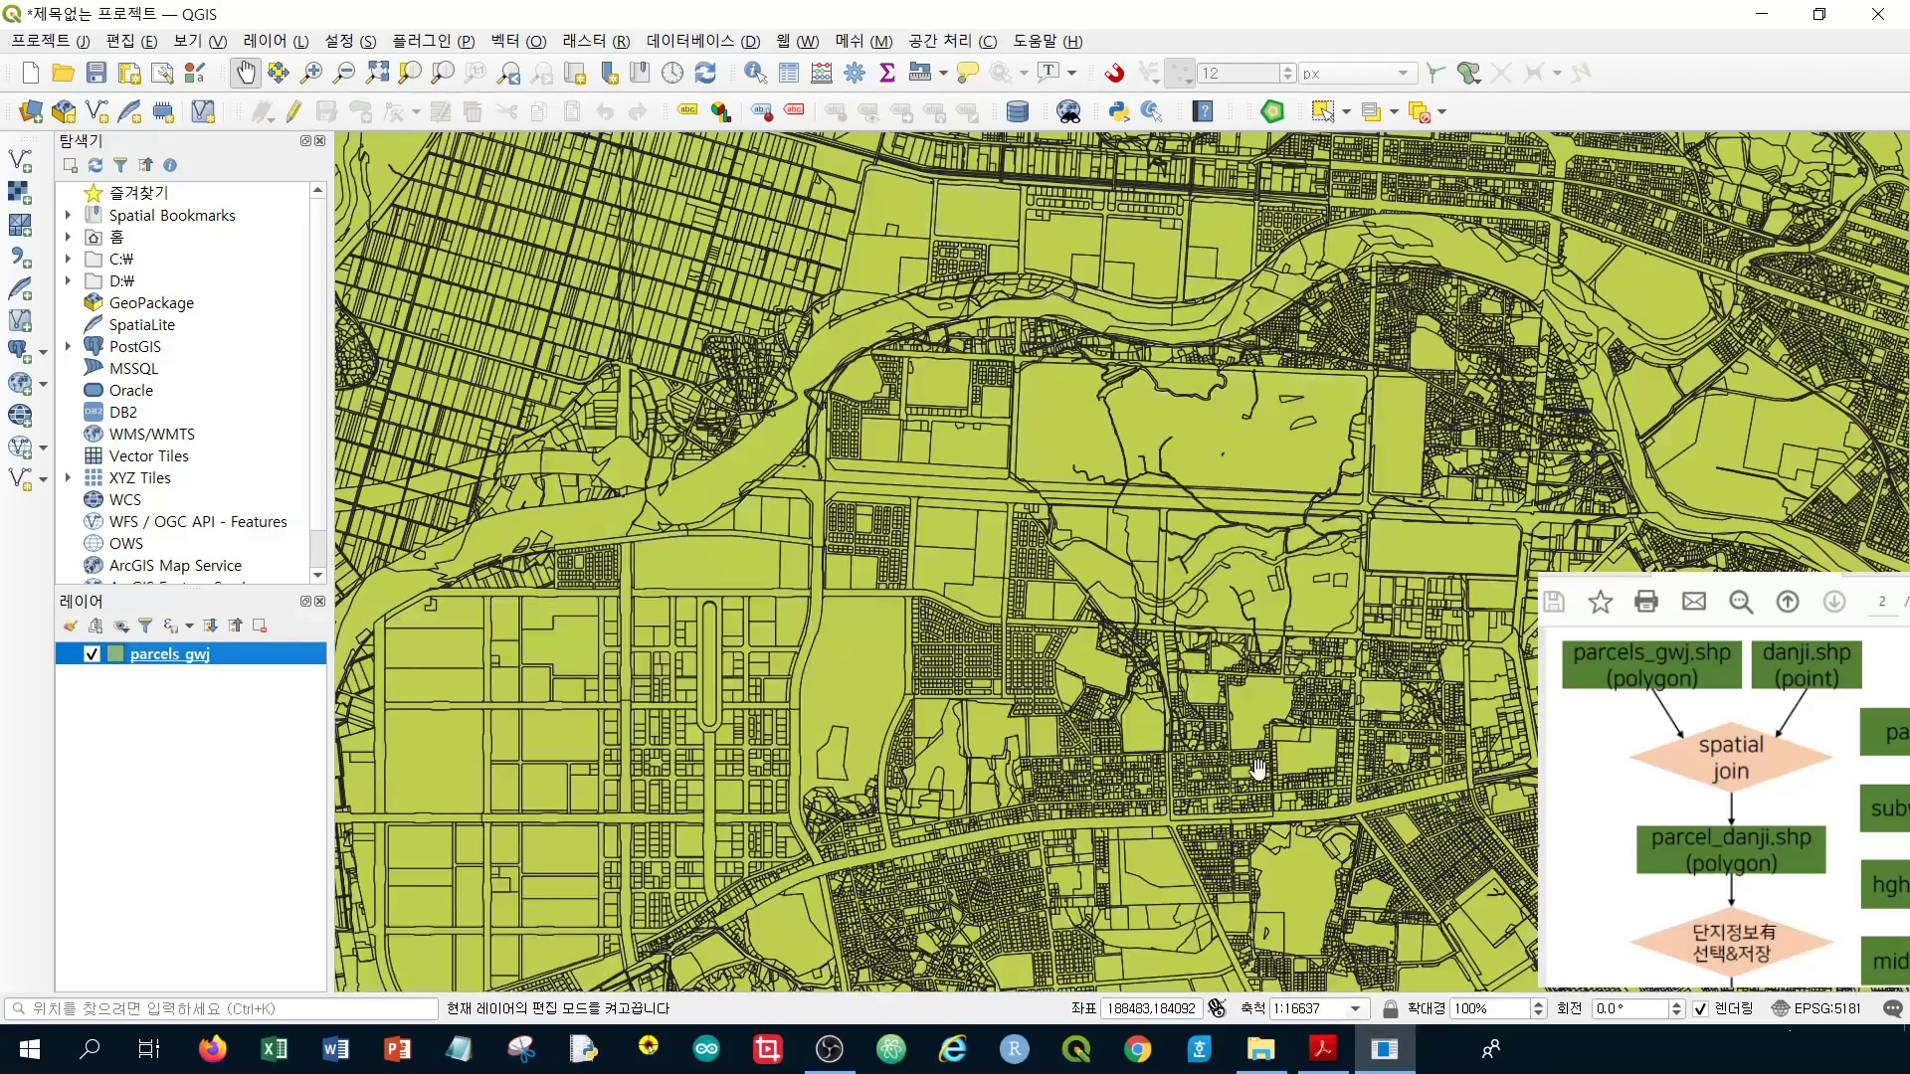
{"action": "scroll", "coordinate": [1197, 771], "scroll_direction": "up", "scroll_amount": 2}
{"action": "scroll", "coordinate": [1198, 771], "scroll_direction": "up", "scroll_amount": 2}
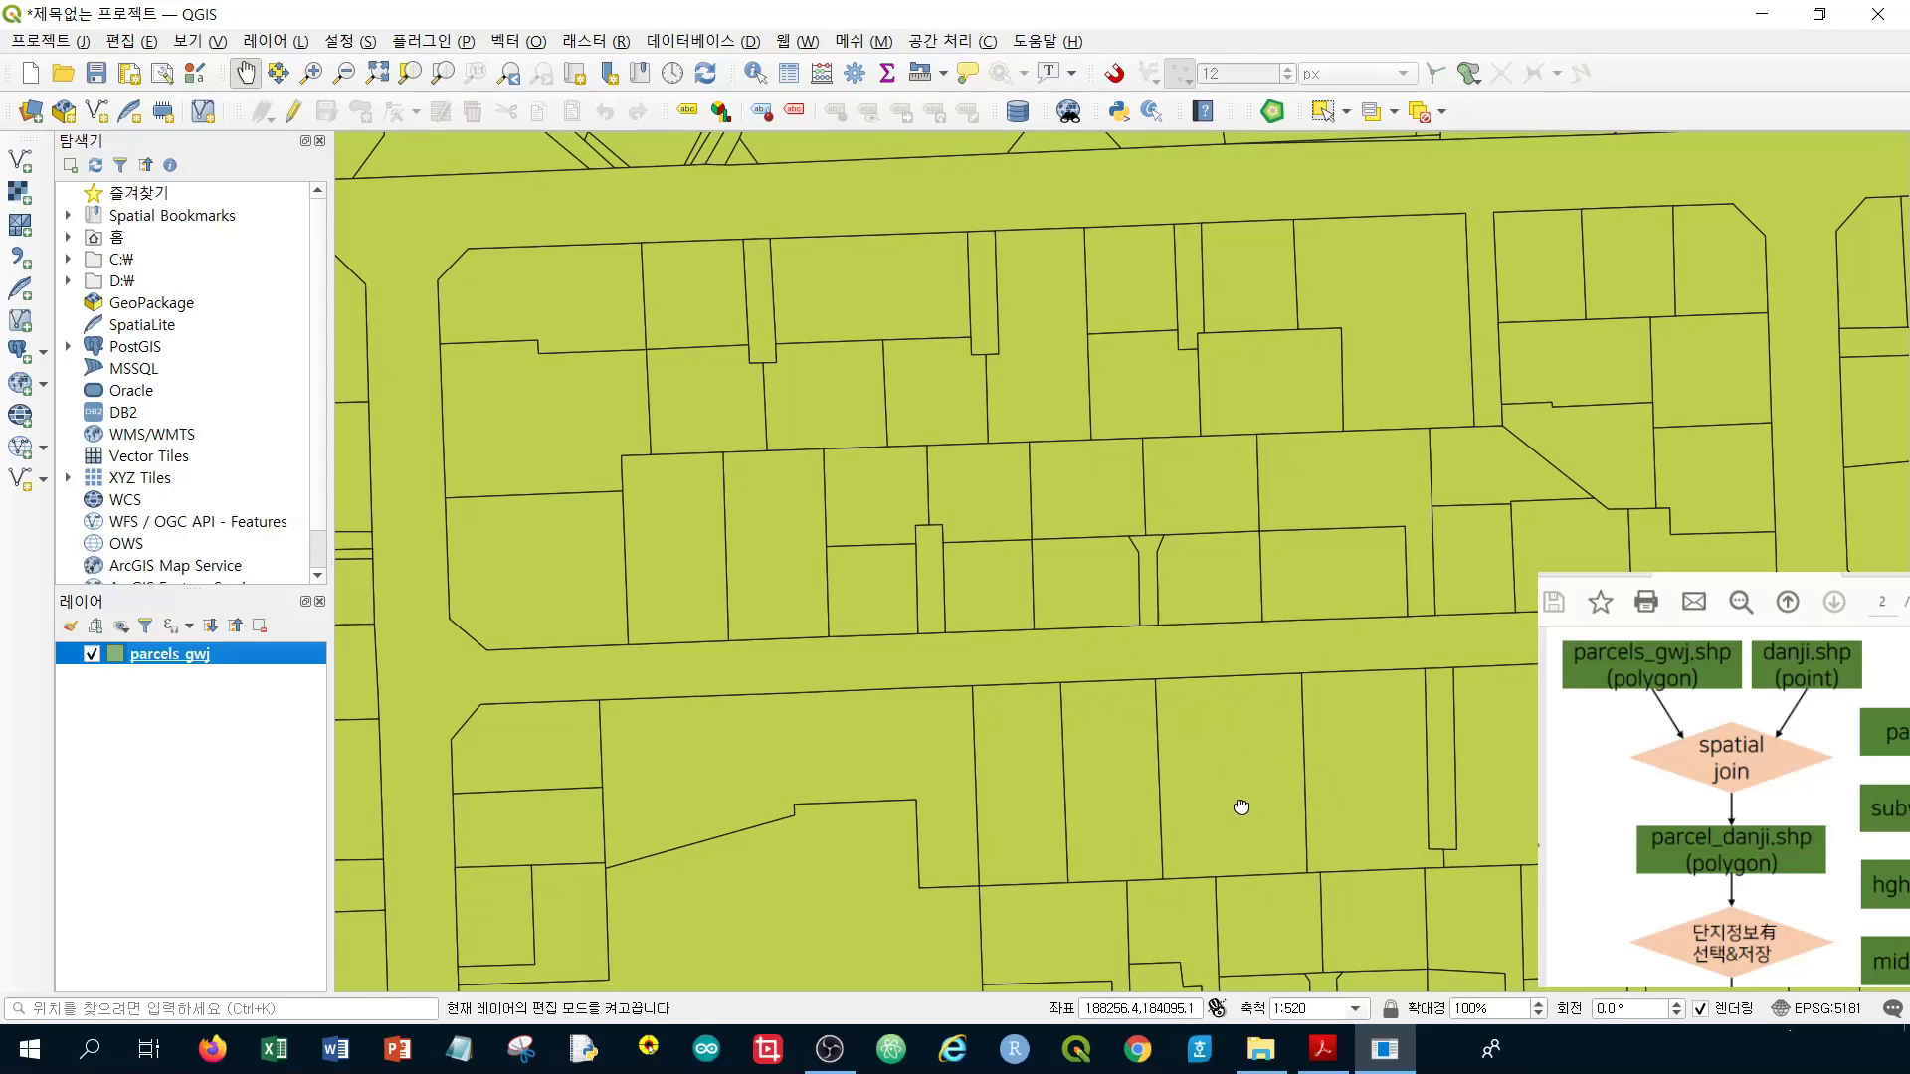
{"action": "left_click_drag", "start_coordinate": [1243, 702], "coordinate": [1251, 458]}
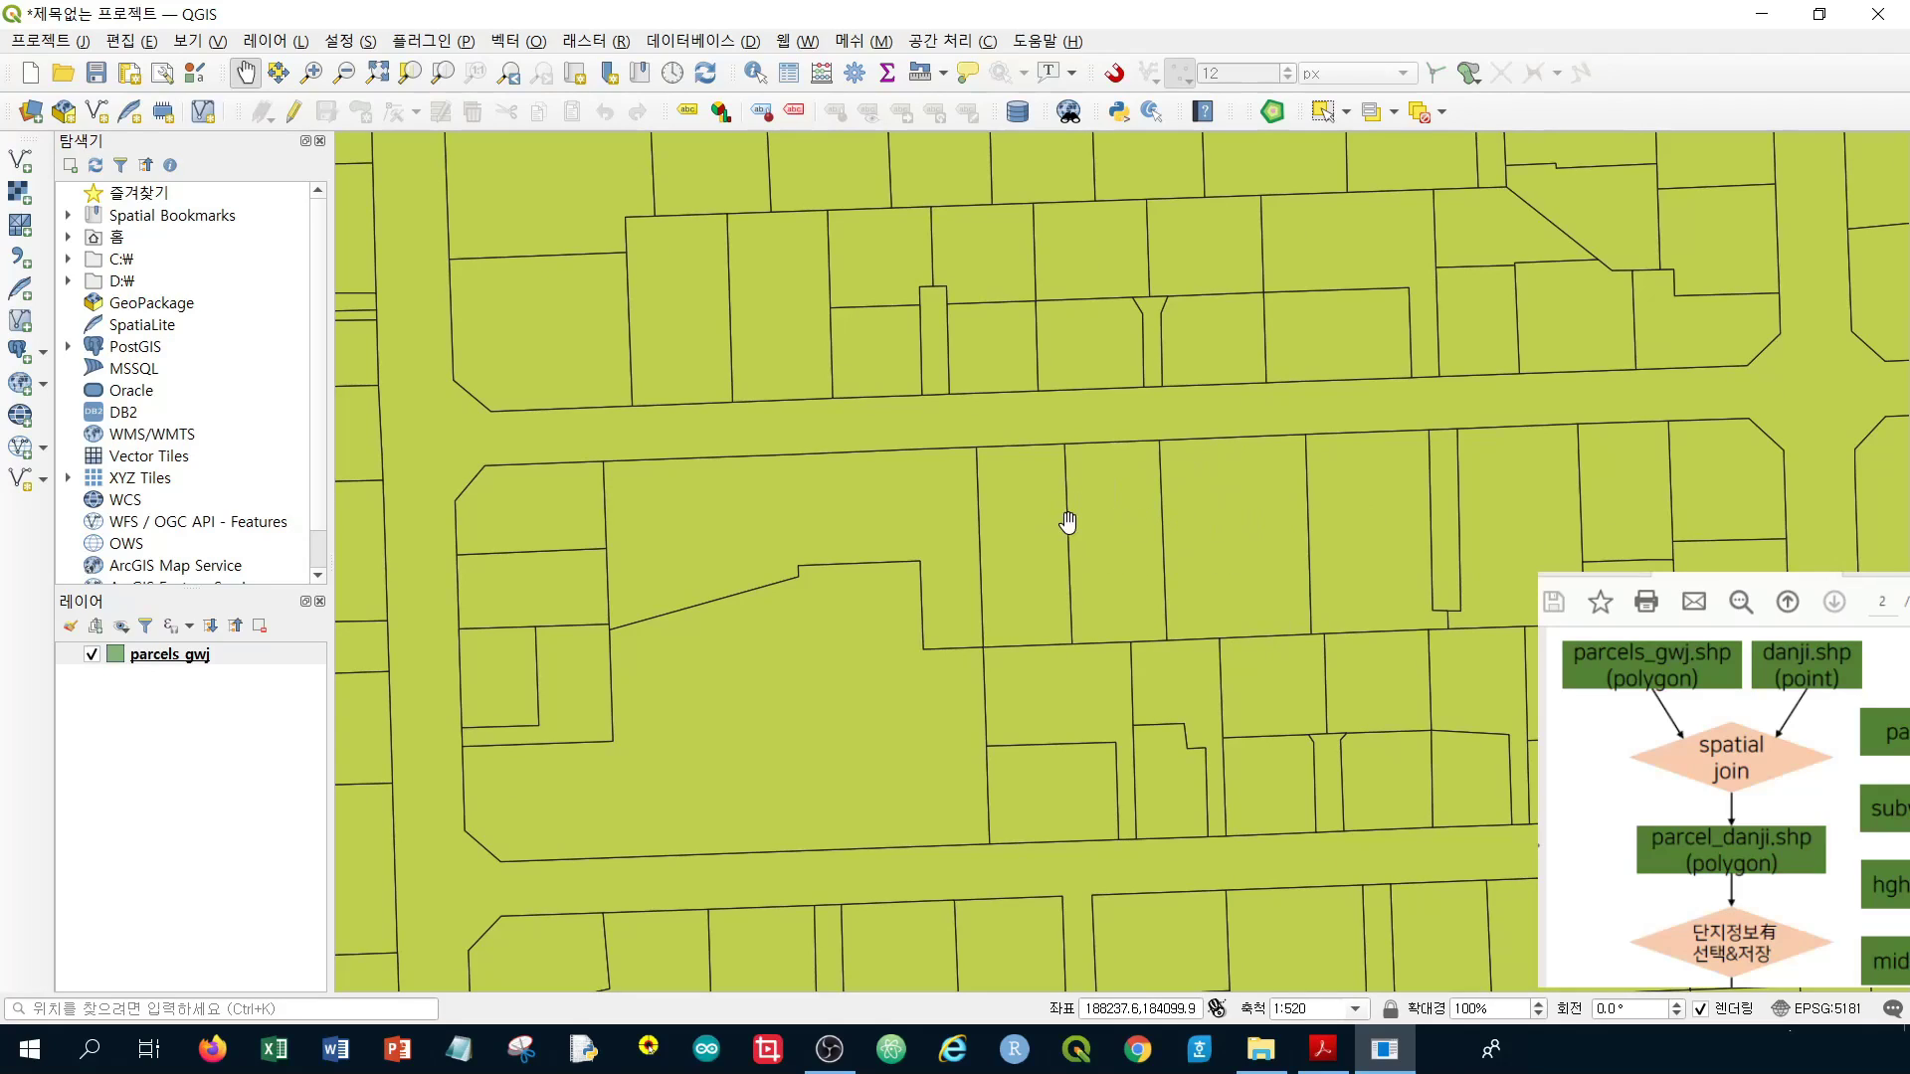
Zoom back out to the whole parcel map, centre it, and start adding a vector layer
{"action": "scroll", "coordinate": [999, 523], "scroll_direction": "down", "scroll_amount": 4}
{"action": "scroll", "coordinate": [999, 523], "scroll_direction": "down", "scroll_amount": 2}
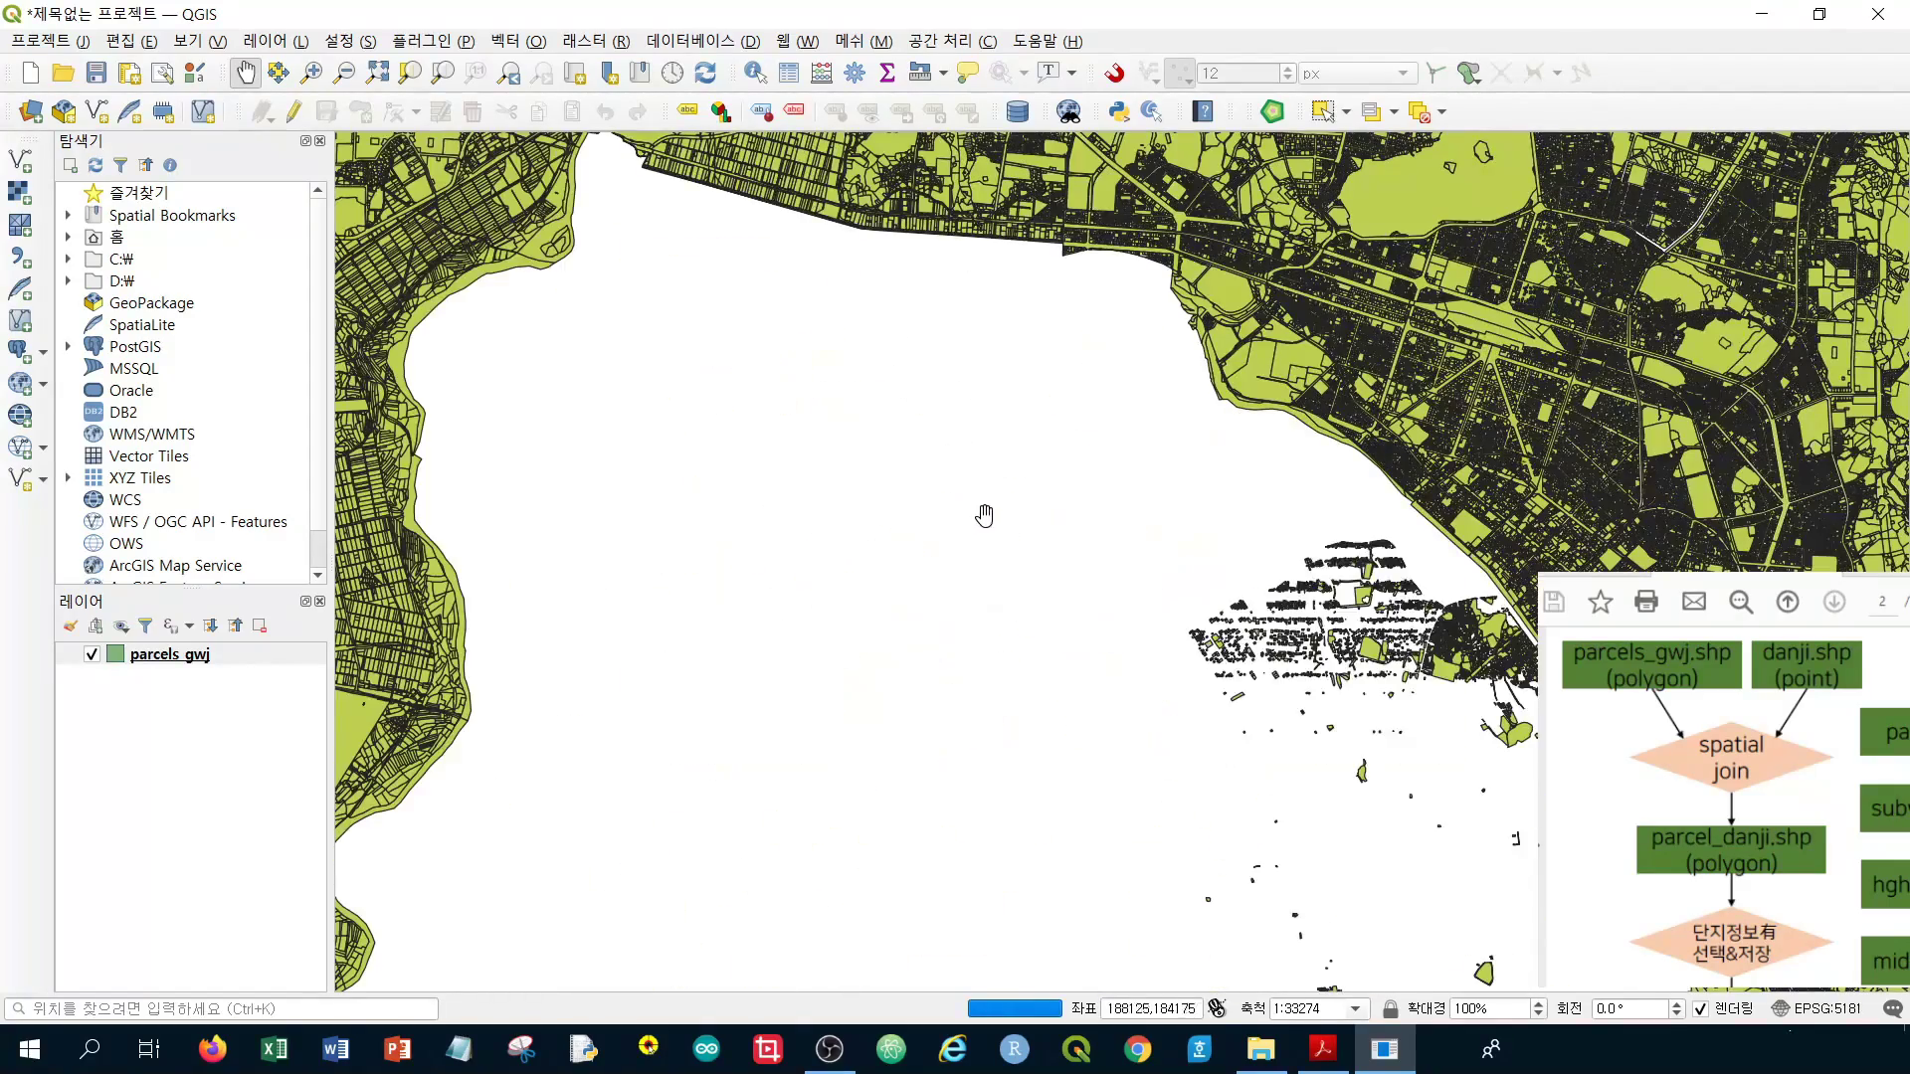
{"action": "scroll", "coordinate": [980, 509], "scroll_direction": "down", "scroll_amount": 1}
{"action": "scroll", "coordinate": [980, 509], "scroll_direction": "down", "scroll_amount": 1}
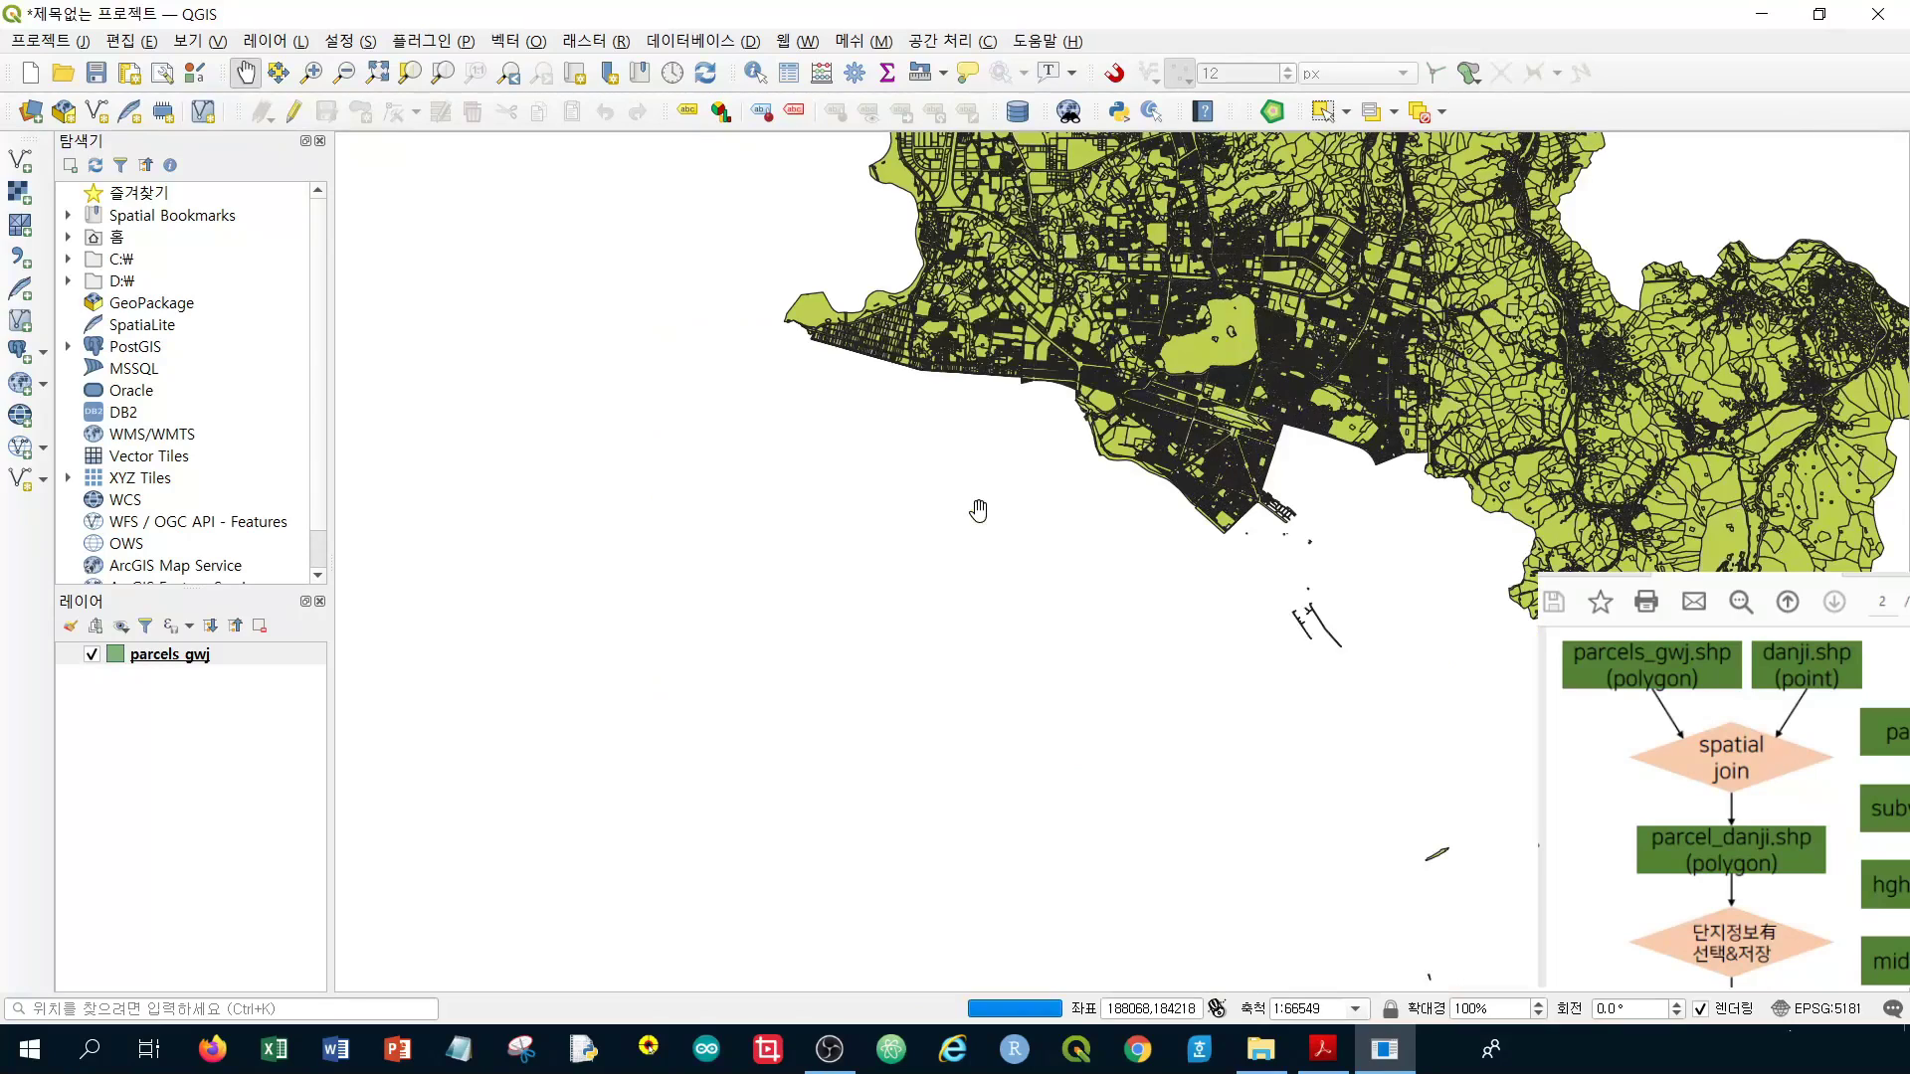
{"action": "scroll", "coordinate": [975, 511], "scroll_direction": "down", "scroll_amount": 1}
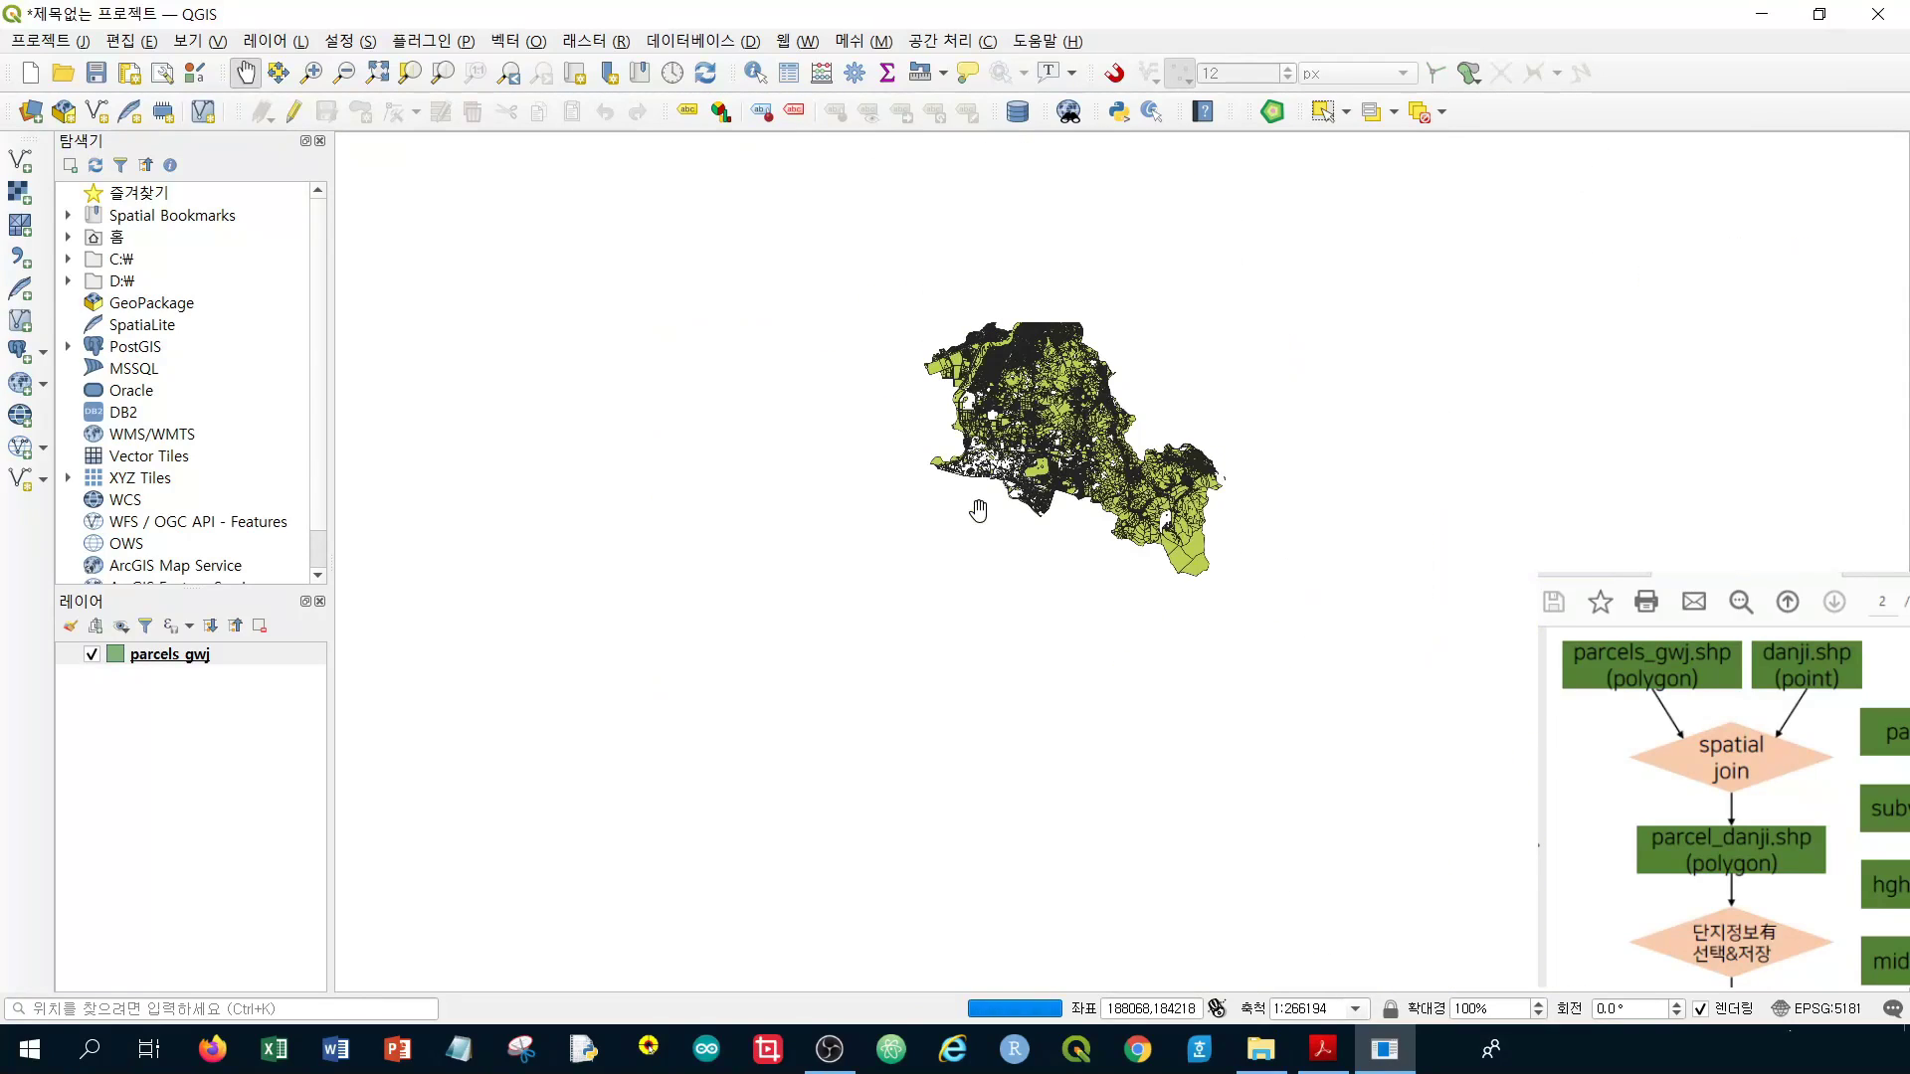
{"action": "left_click_drag", "start_coordinate": [967, 542], "coordinate": [1167, 535]}
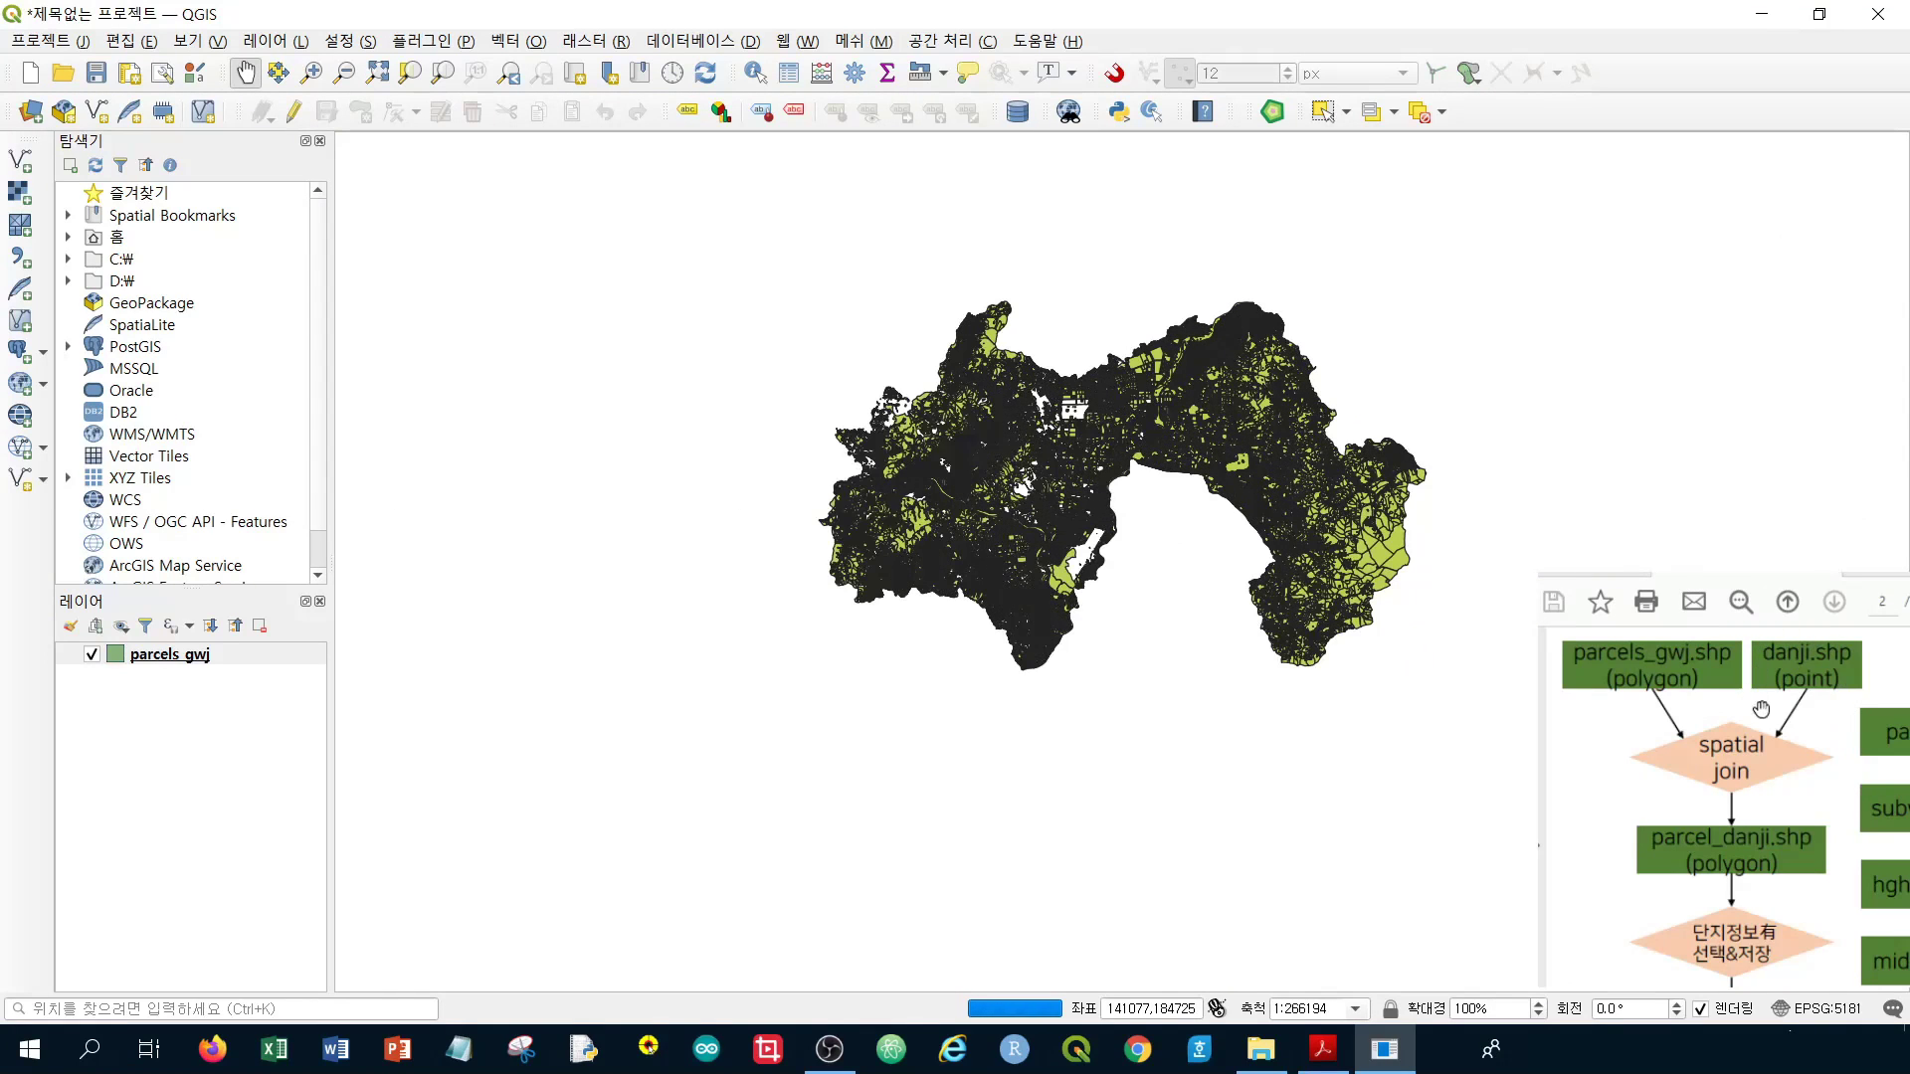
{"action": "left_click", "coordinate": [27, 169]}
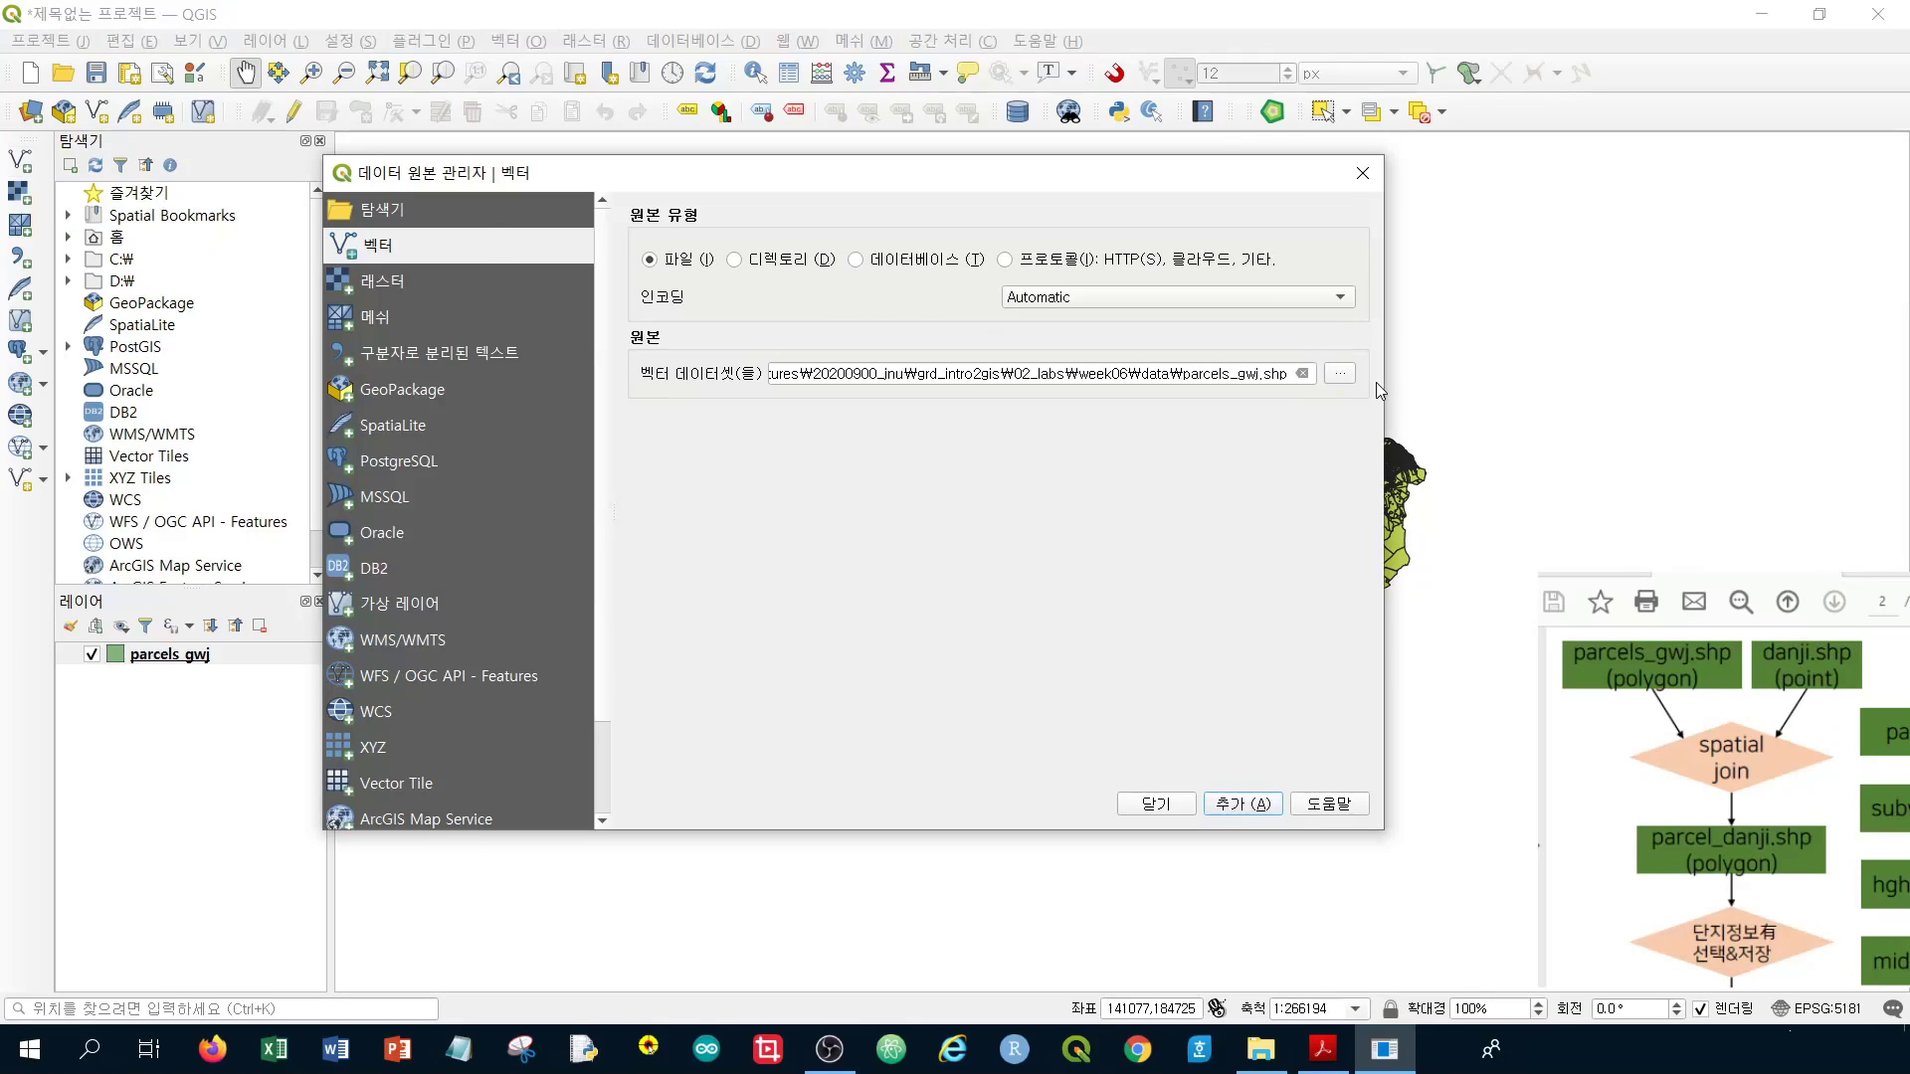
Add danji.shp from the data folder as a point layer over the parcels
{"action": "left_click", "coordinate": [1340, 375]}
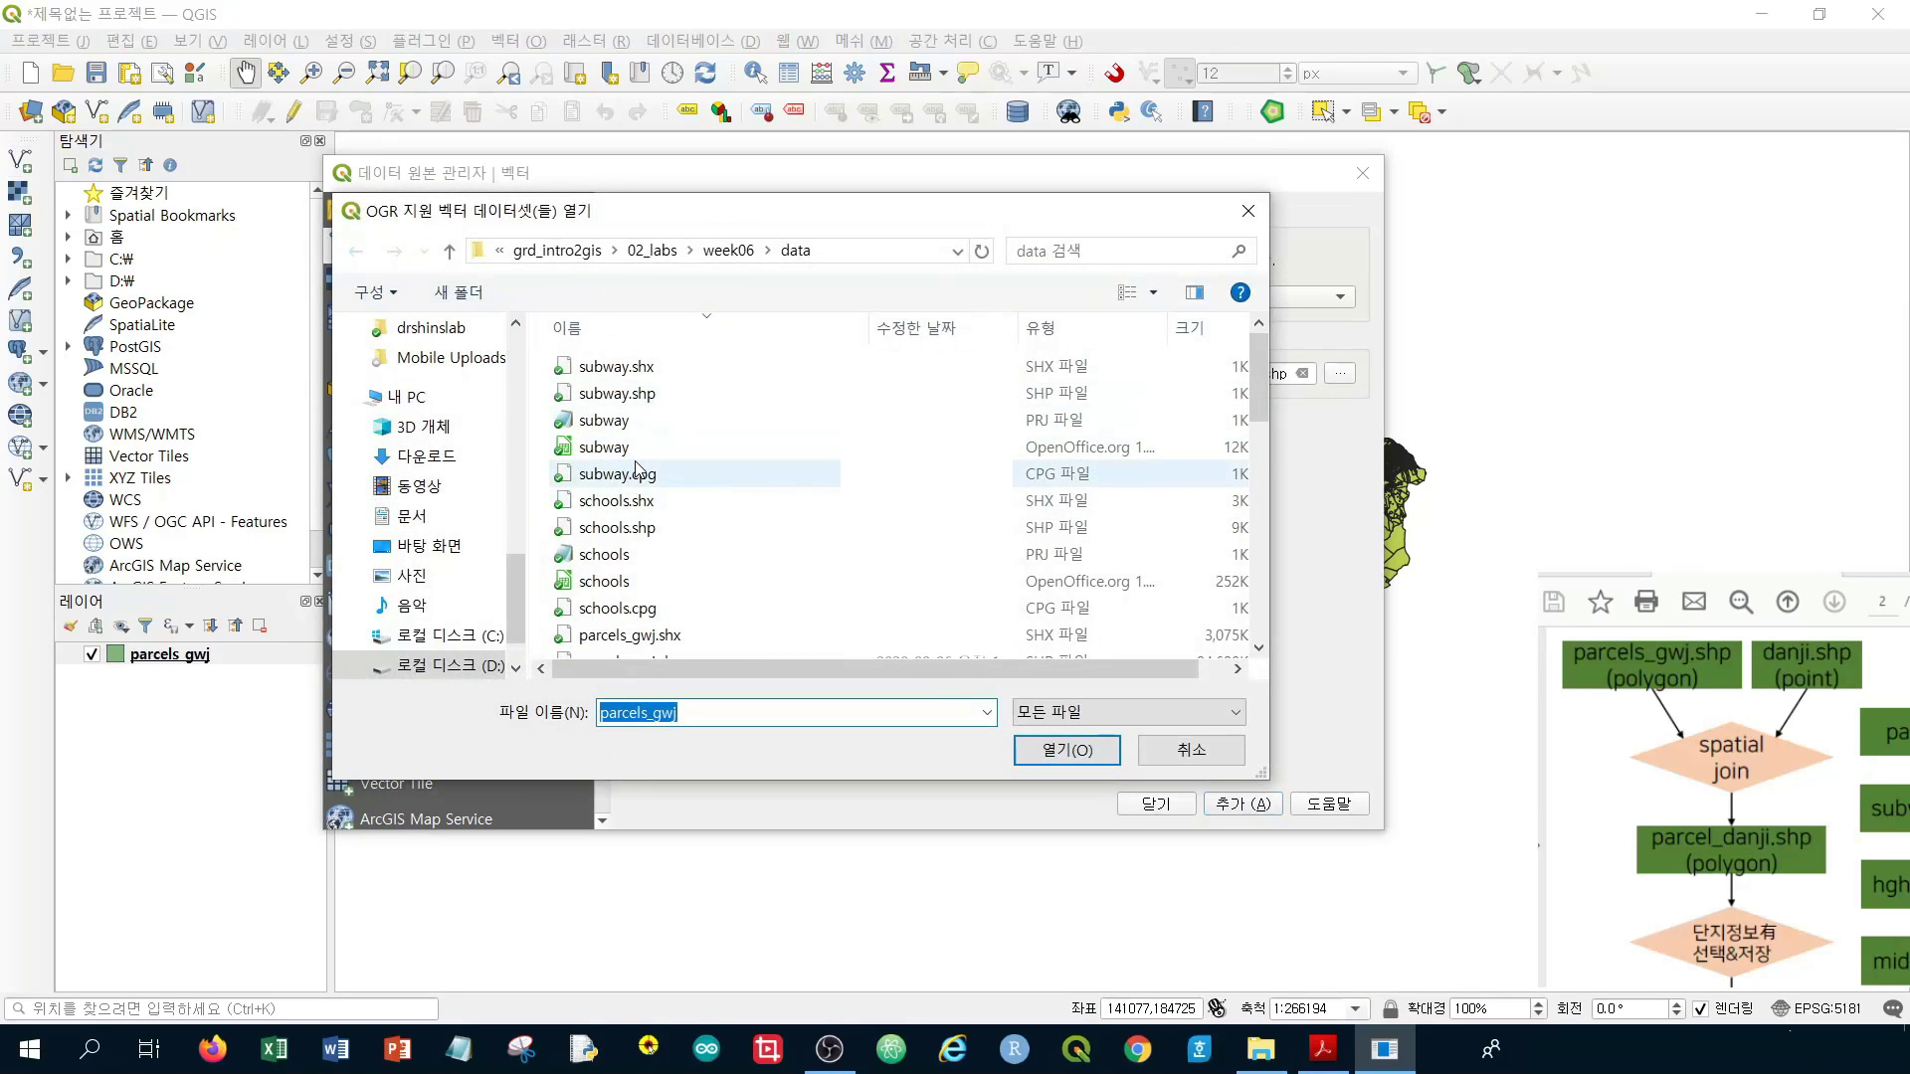
{"action": "scroll", "coordinate": [637, 468], "scroll_direction": "down", "scroll_amount": 3}
{"action": "scroll", "coordinate": [636, 467], "scroll_direction": "down", "scroll_amount": 6}
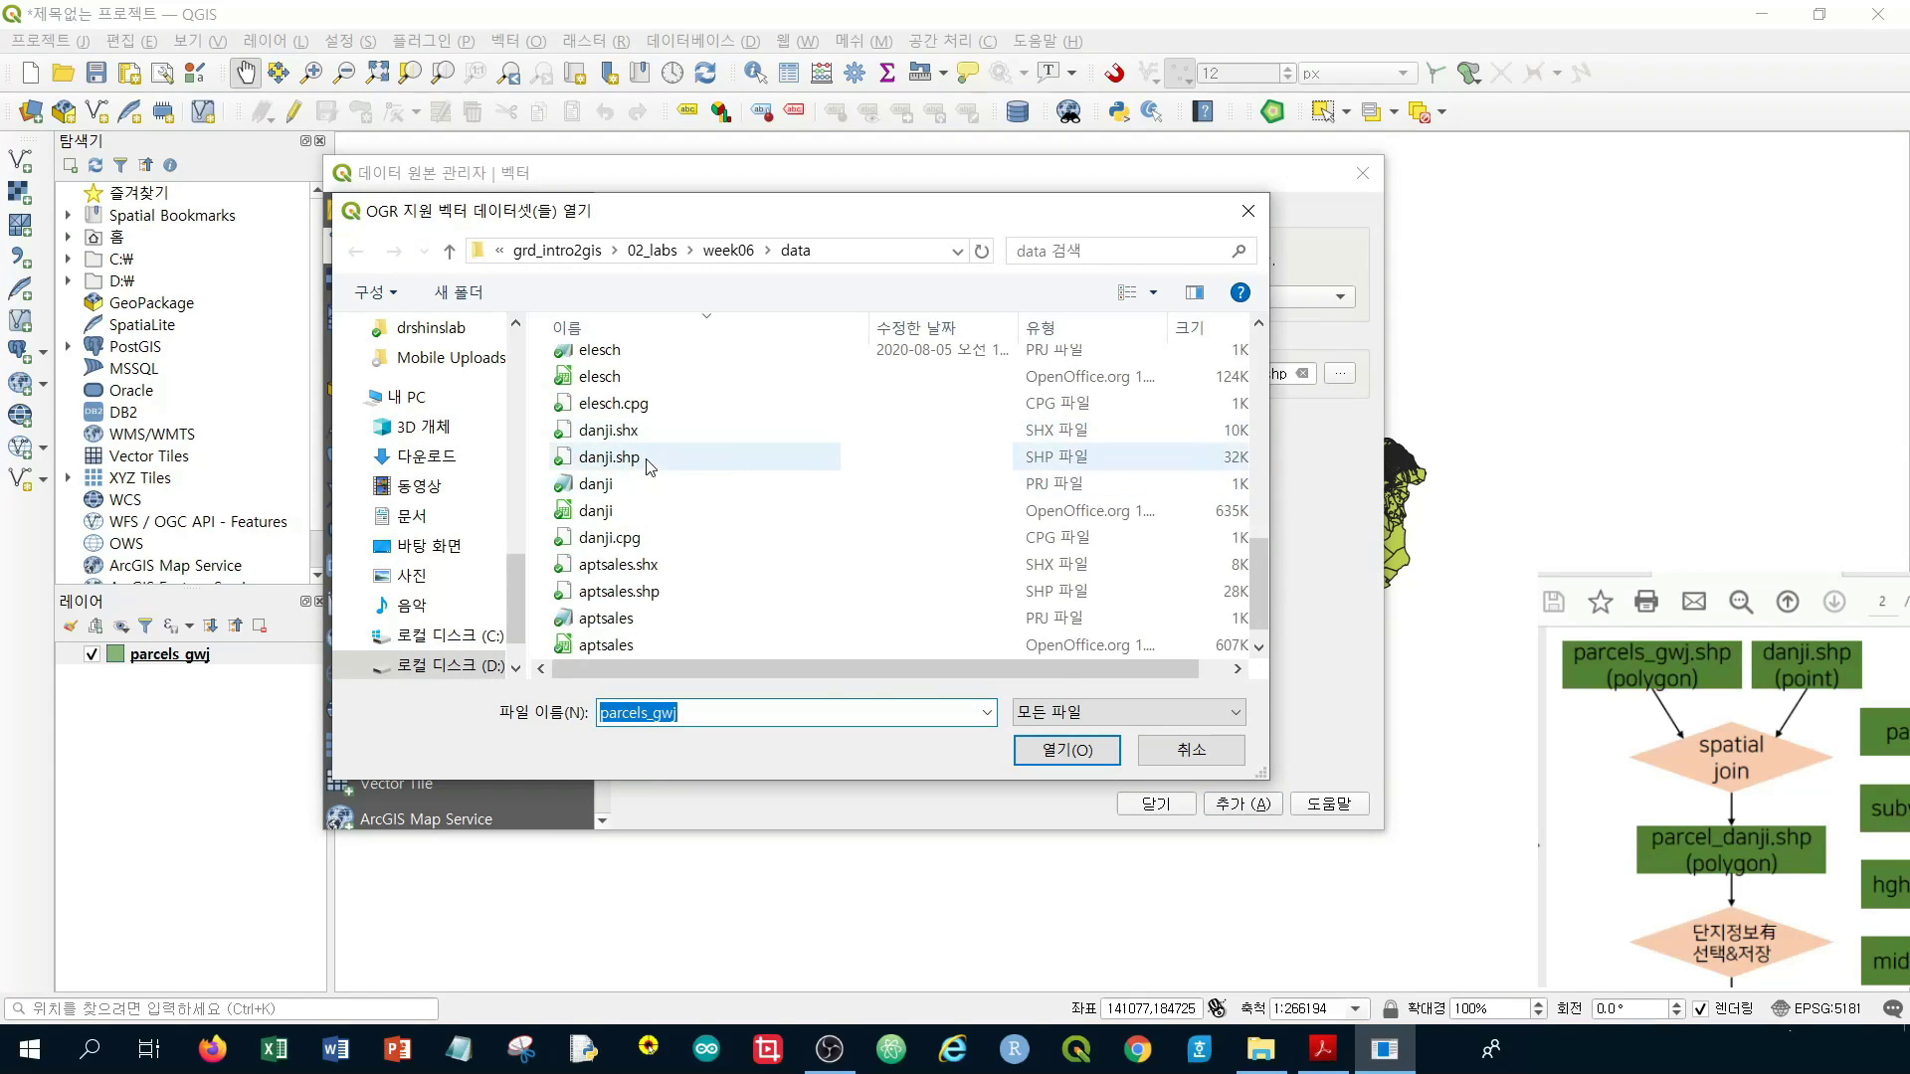
{"action": "left_click", "coordinate": [647, 464]}
{"action": "left_click", "coordinate": [1076, 753]}
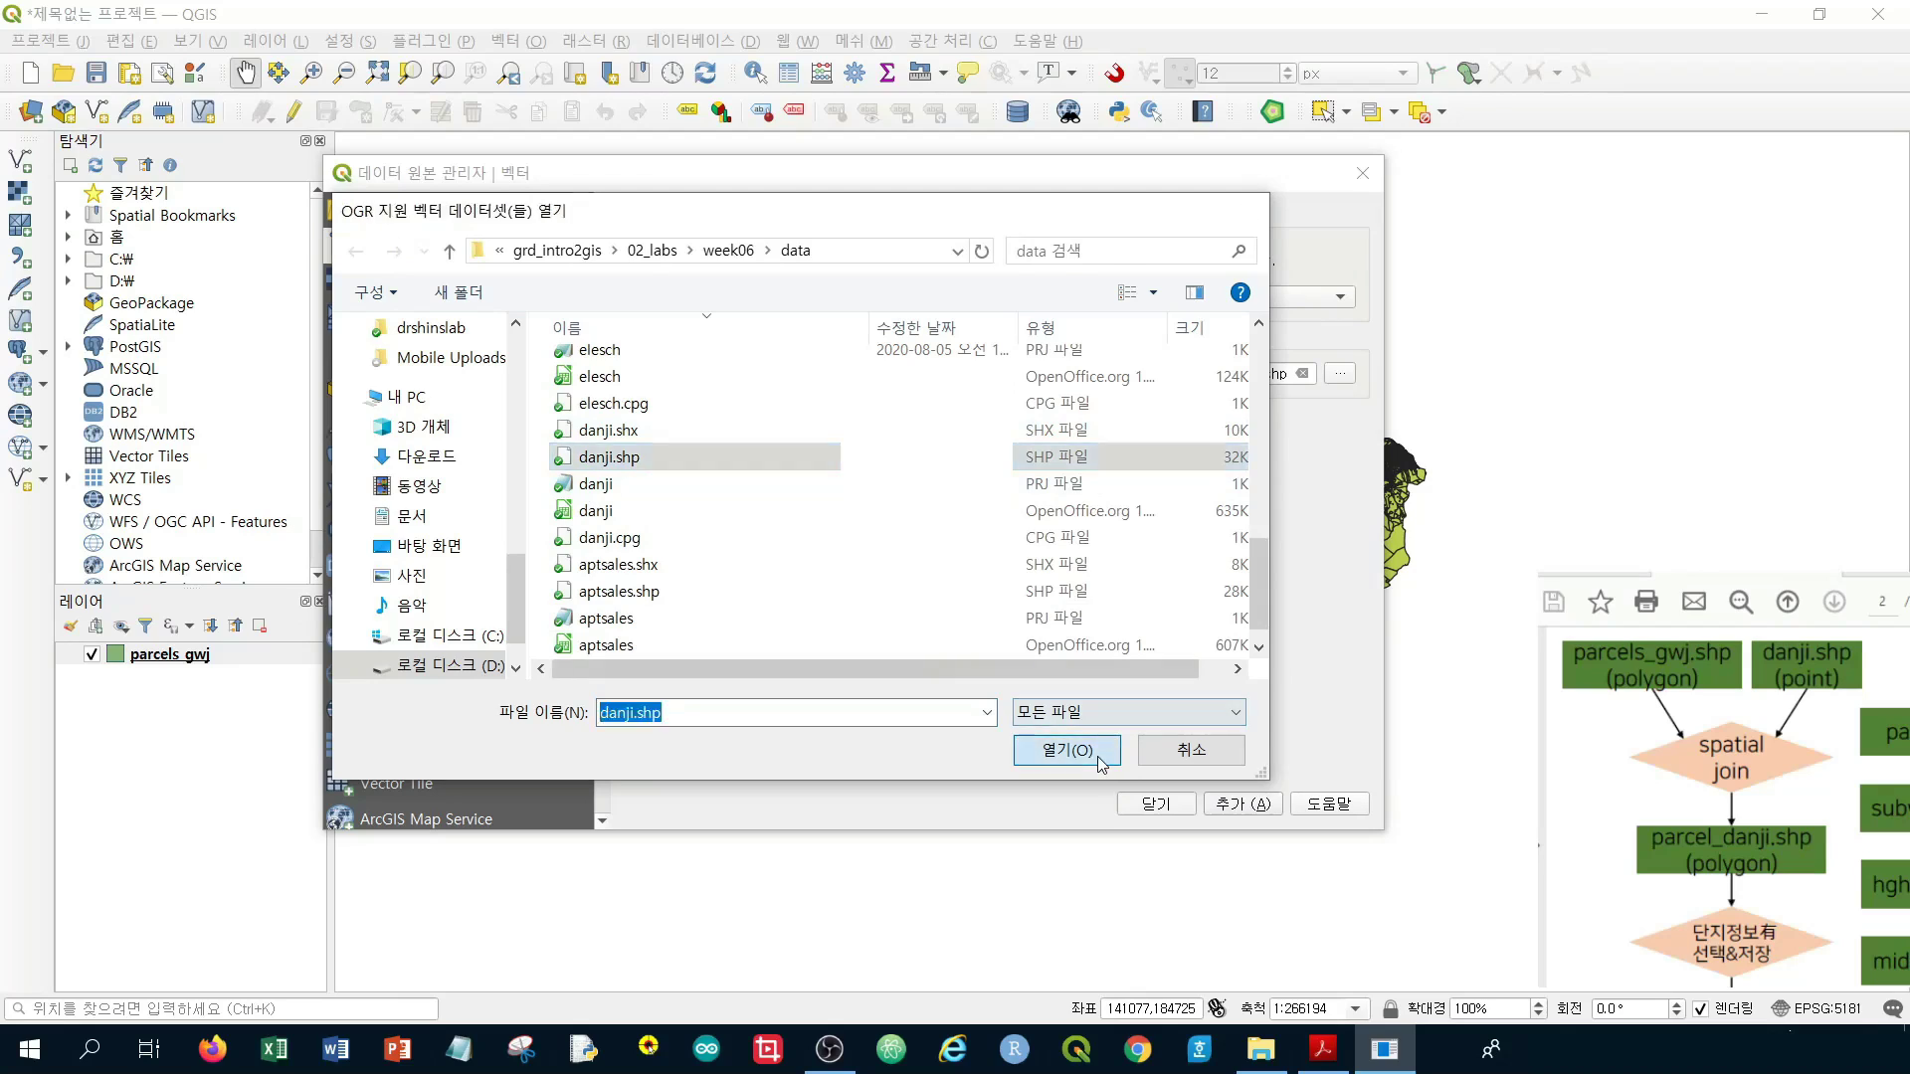
{"action": "left_click", "coordinate": [1260, 819]}
{"action": "left_click", "coordinate": [1183, 810]}
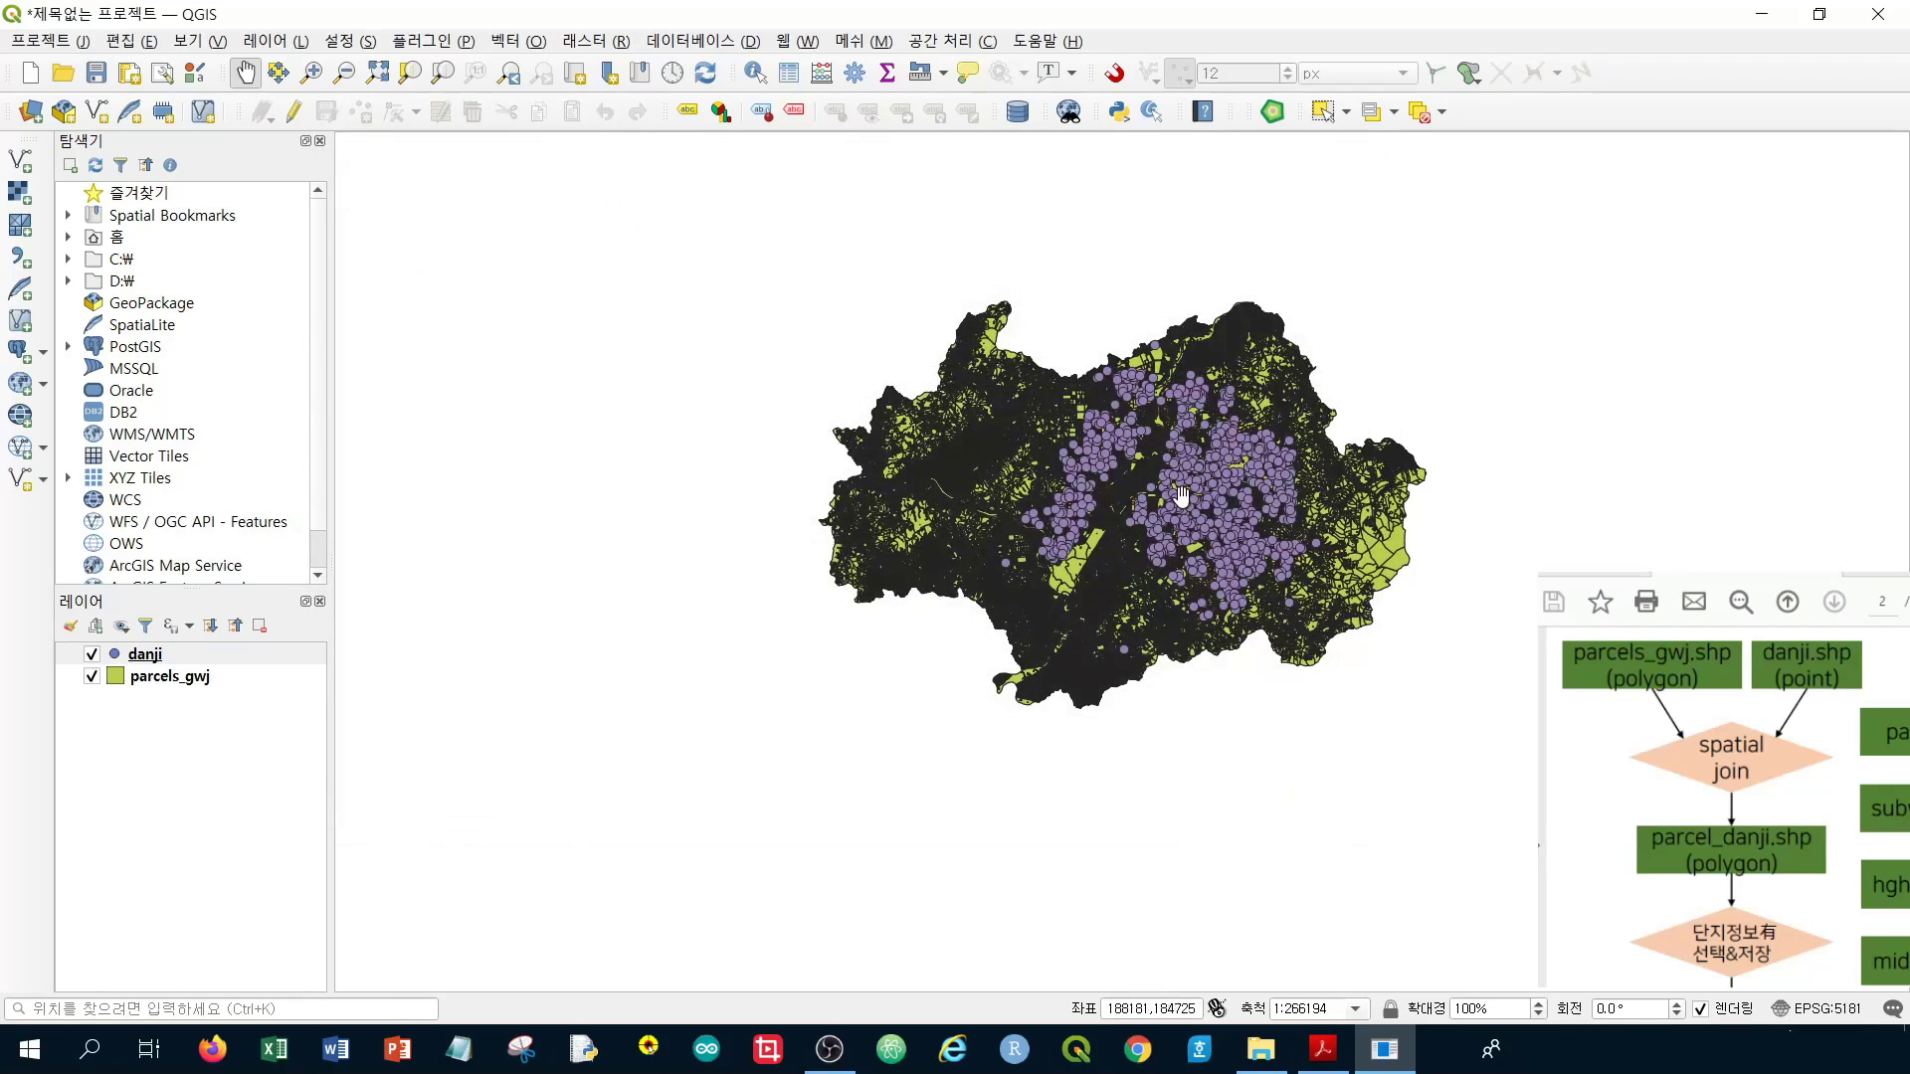
Zoom to about 1:4159 on a dense cluster of danji points inside parcels
{"action": "scroll", "coordinate": [1234, 457], "scroll_direction": "up", "scroll_amount": 1}
{"action": "scroll", "coordinate": [1234, 457], "scroll_direction": "up", "scroll_amount": 1}
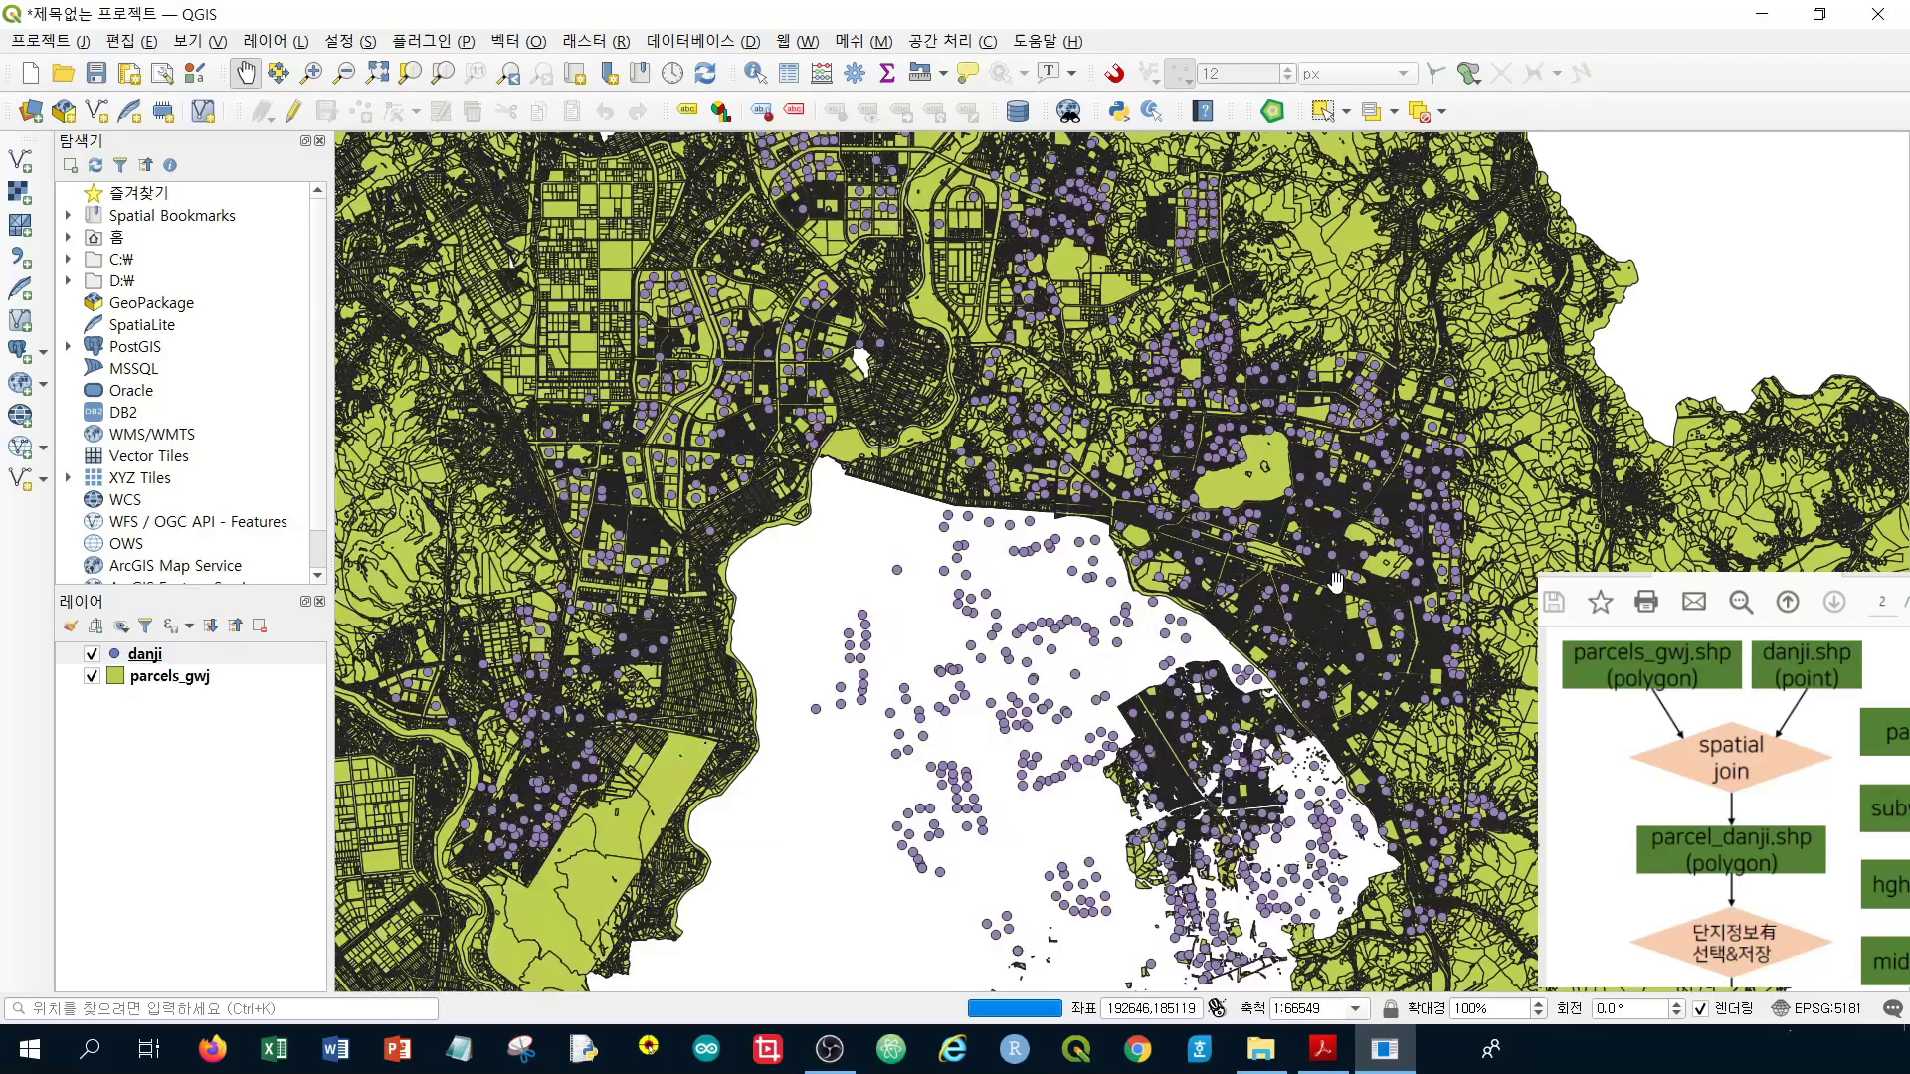
{"action": "scroll", "coordinate": [1169, 442], "scroll_direction": "up", "scroll_amount": 2}
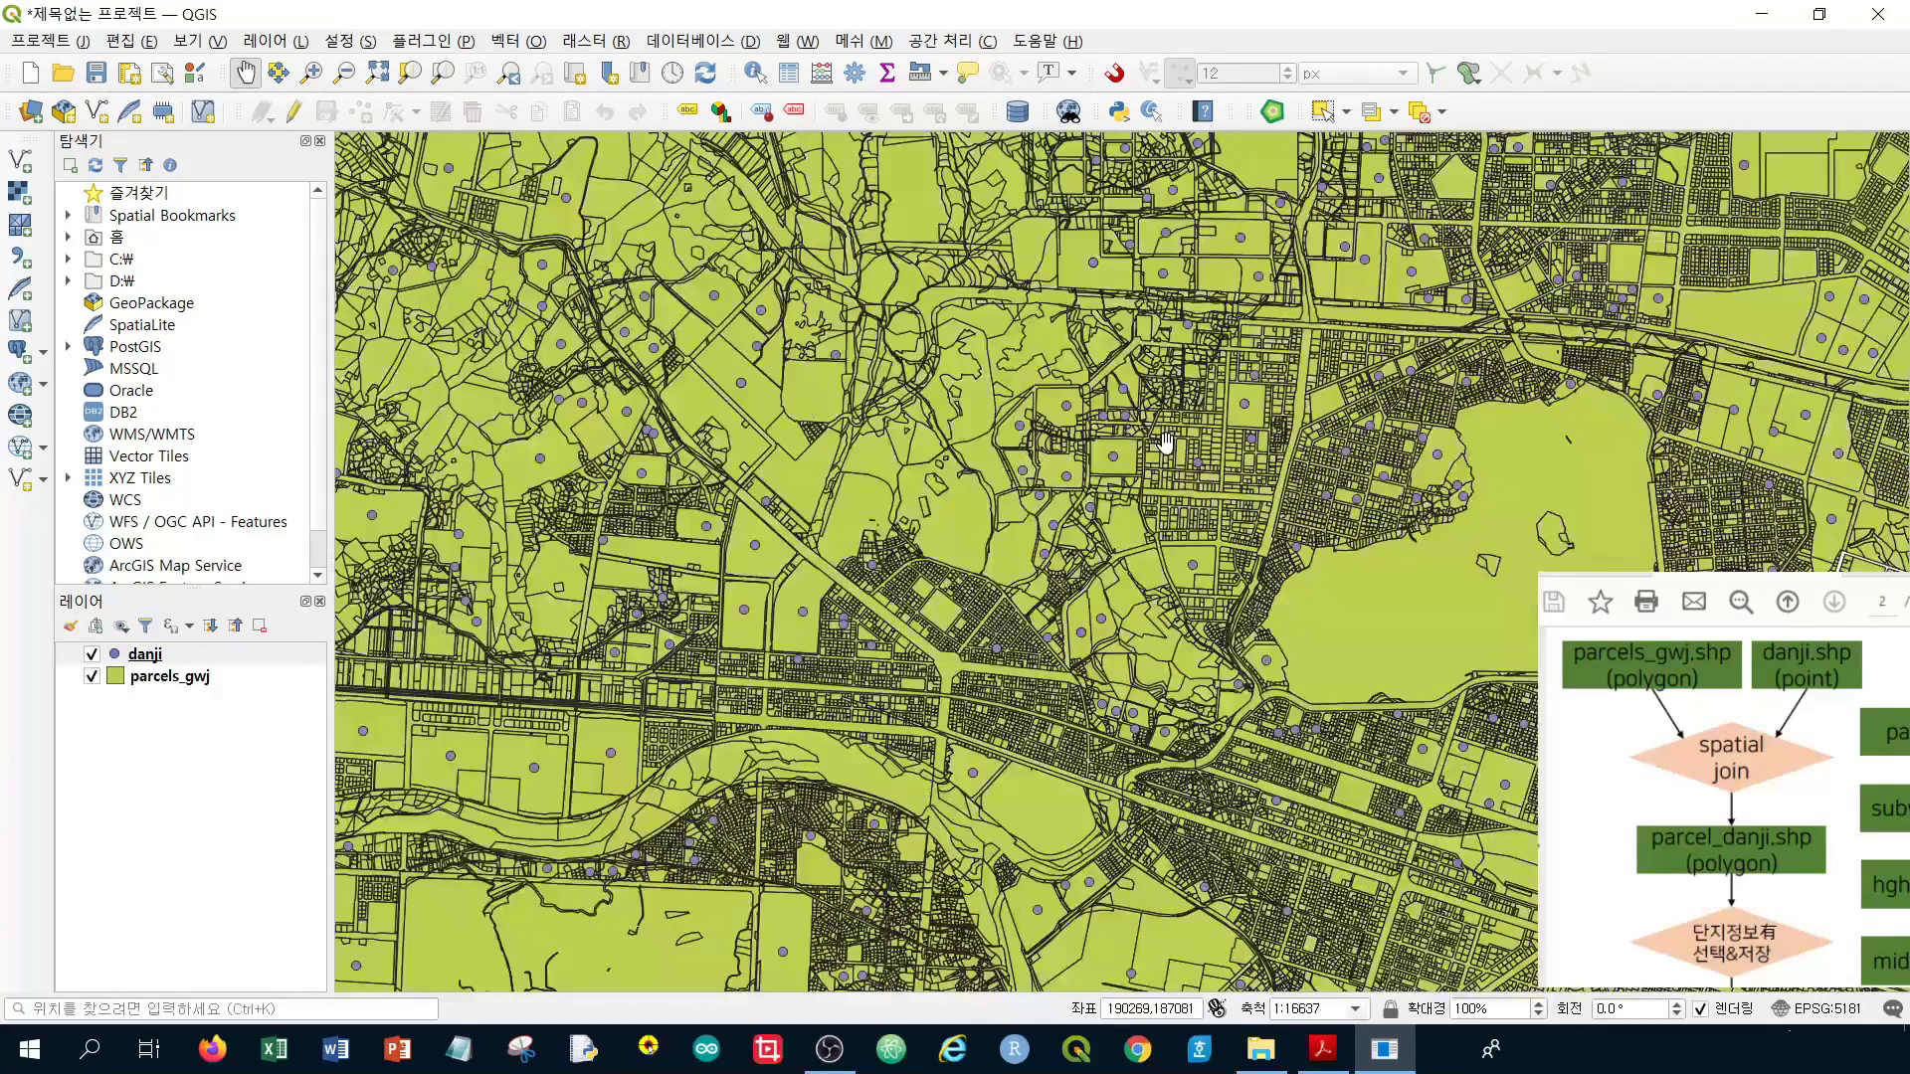
{"action": "left_click_drag", "start_coordinate": [1368, 159], "coordinate": [1149, 540]}
{"action": "scroll", "coordinate": [1113, 483], "scroll_direction": "up", "scroll_amount": 2}
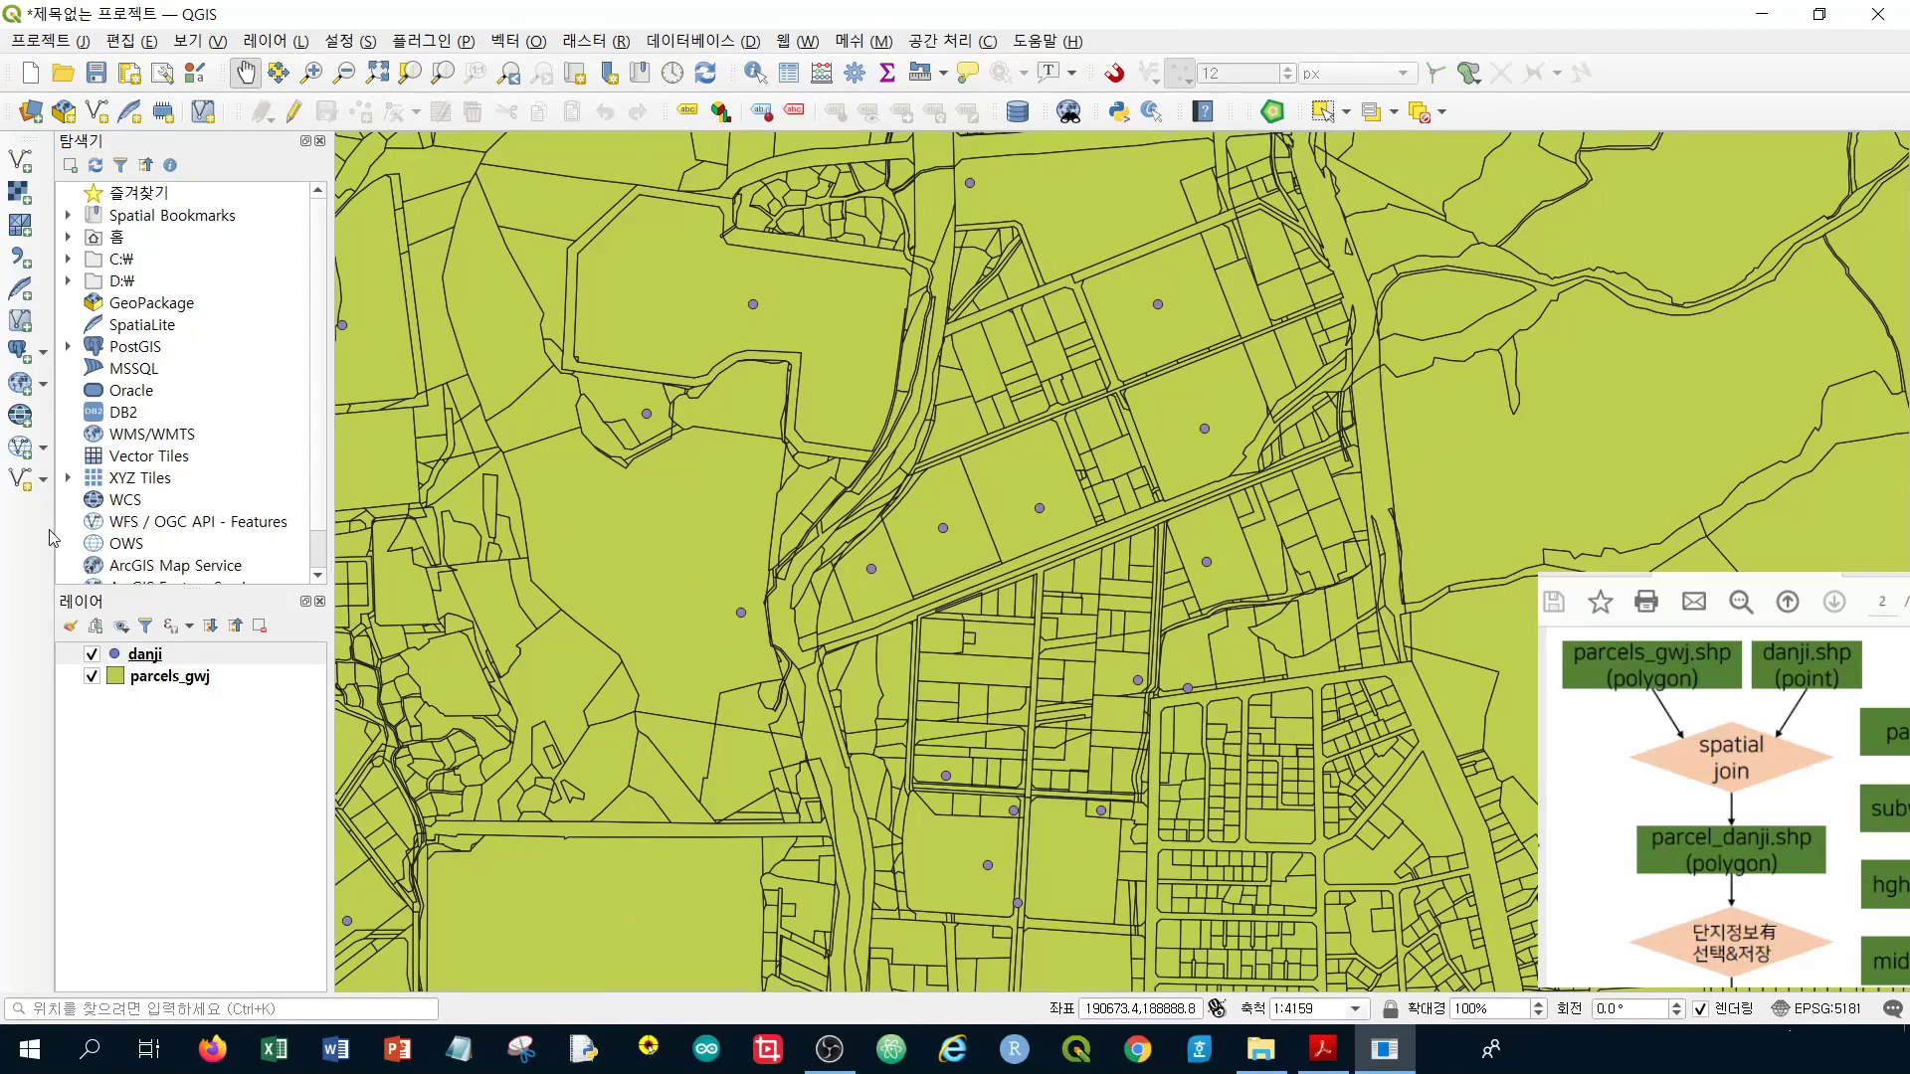
{"action": "right_click", "coordinate": [207, 656]}
{"action": "left_click", "coordinate": [366, 410]}
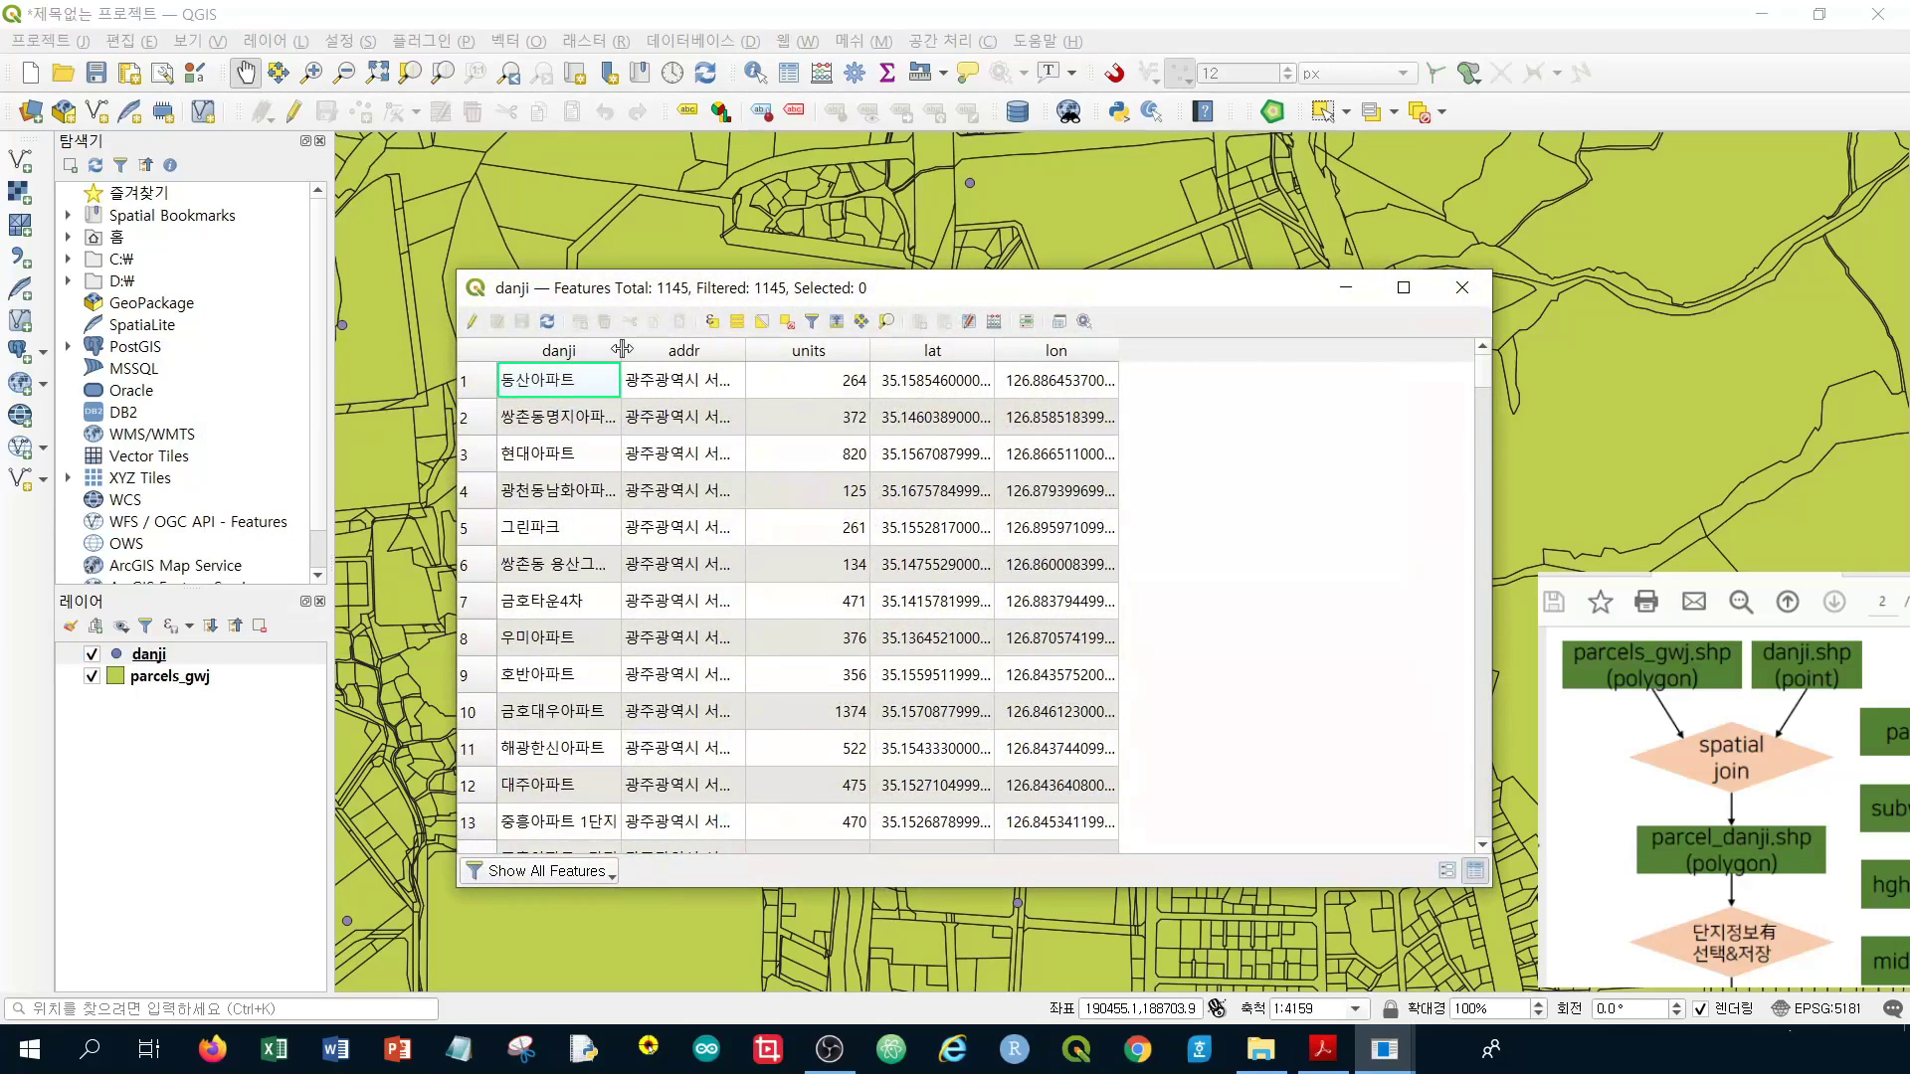
{"action": "double_click", "coordinate": [620, 351]}
{"action": "double_click", "coordinate": [843, 347]}
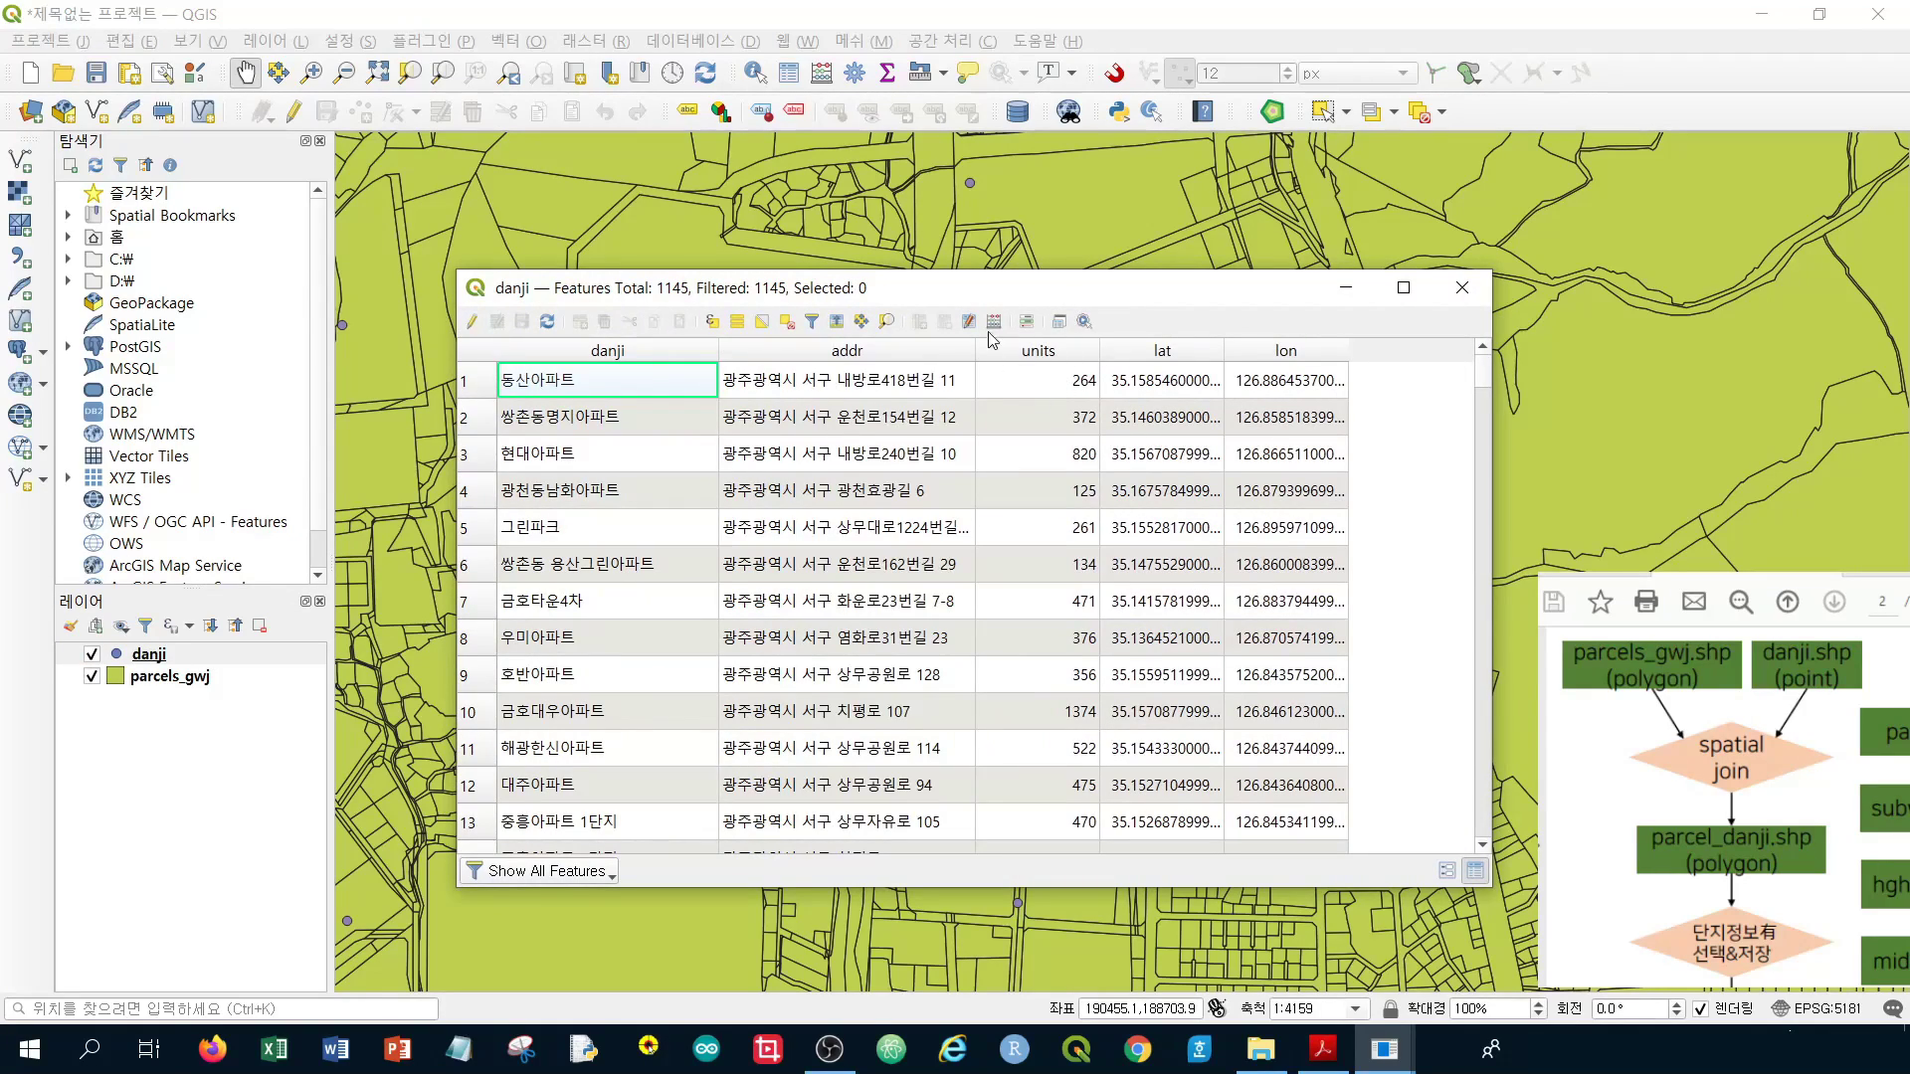
{"action": "left_click_drag", "start_coordinate": [1099, 350], "coordinate": [1183, 350]}
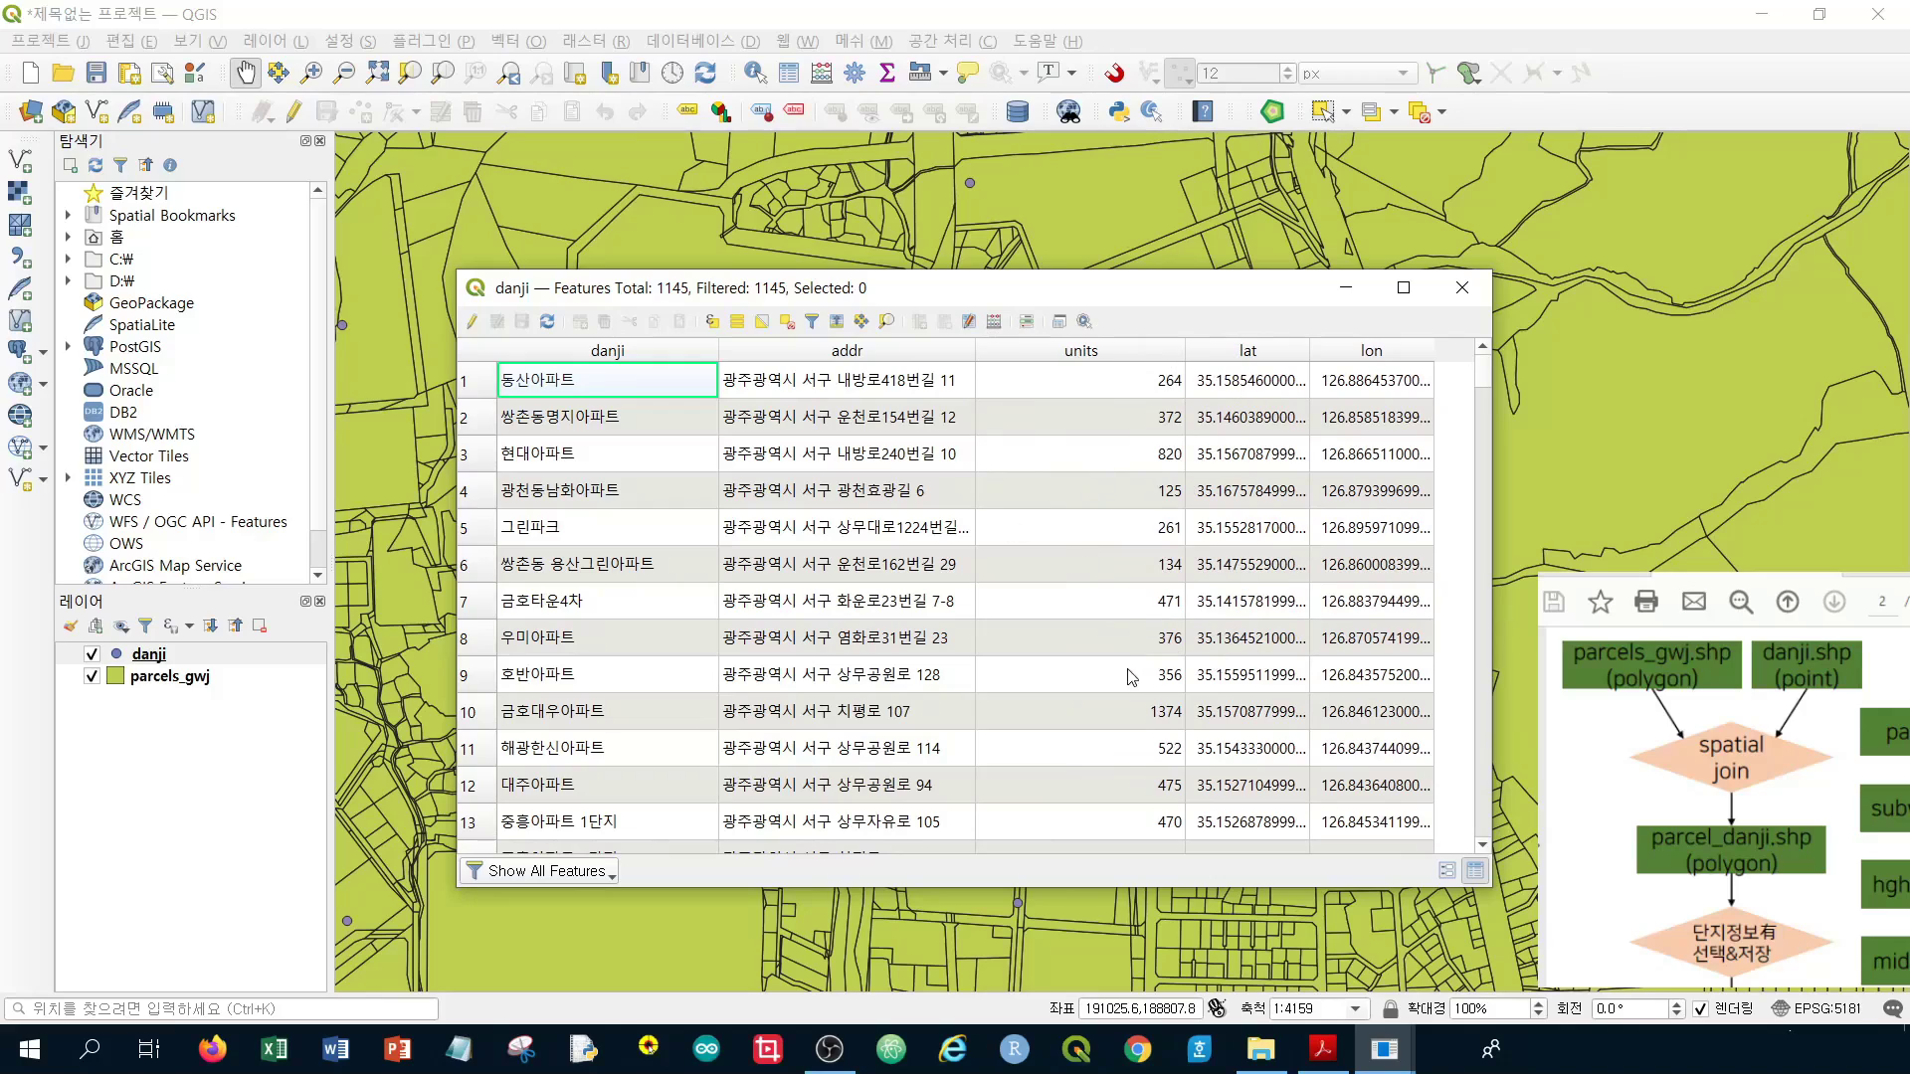
{"action": "left_click", "coordinate": [1460, 288]}
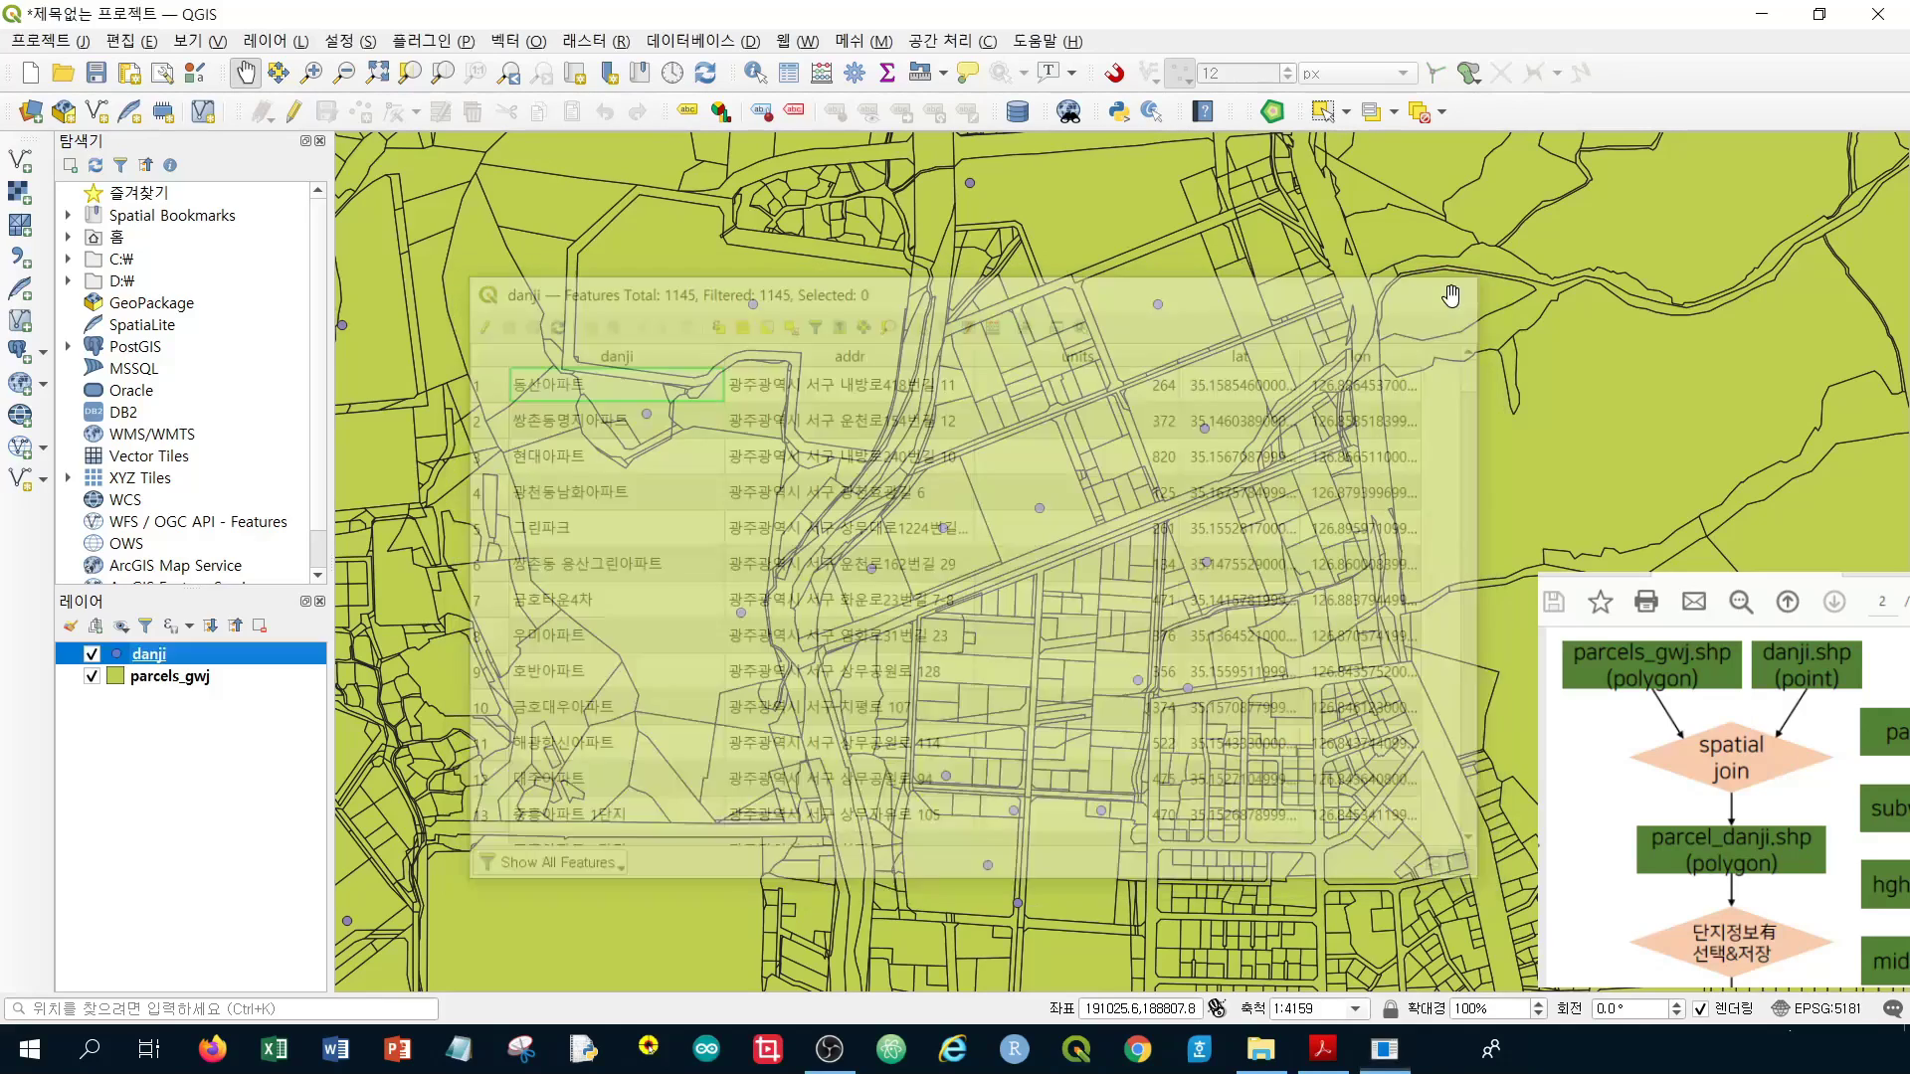
Zoom to 1:2080 on the large parcel that contains a danji point
{"action": "left_click_drag", "start_coordinate": [600, 500], "coordinate": [1008, 542]}
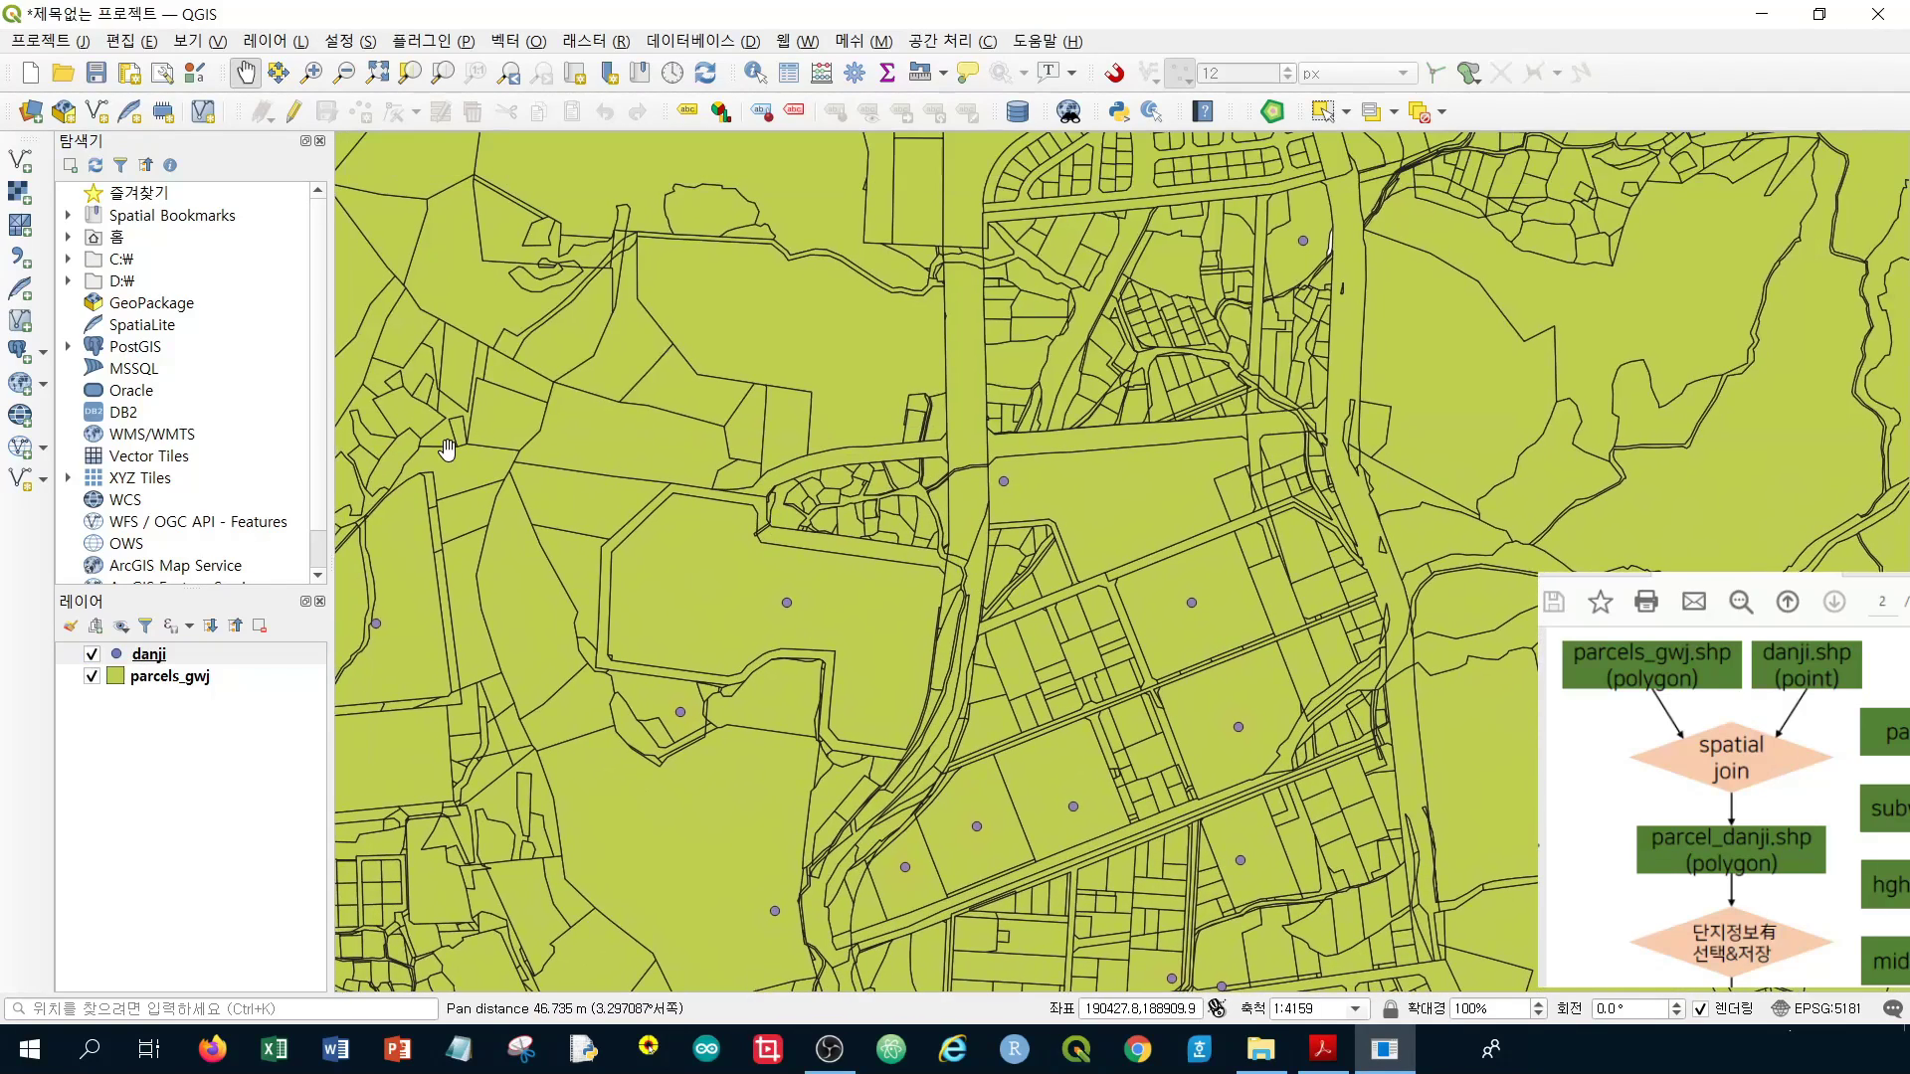
{"action": "left_click", "coordinate": [170, 680]}
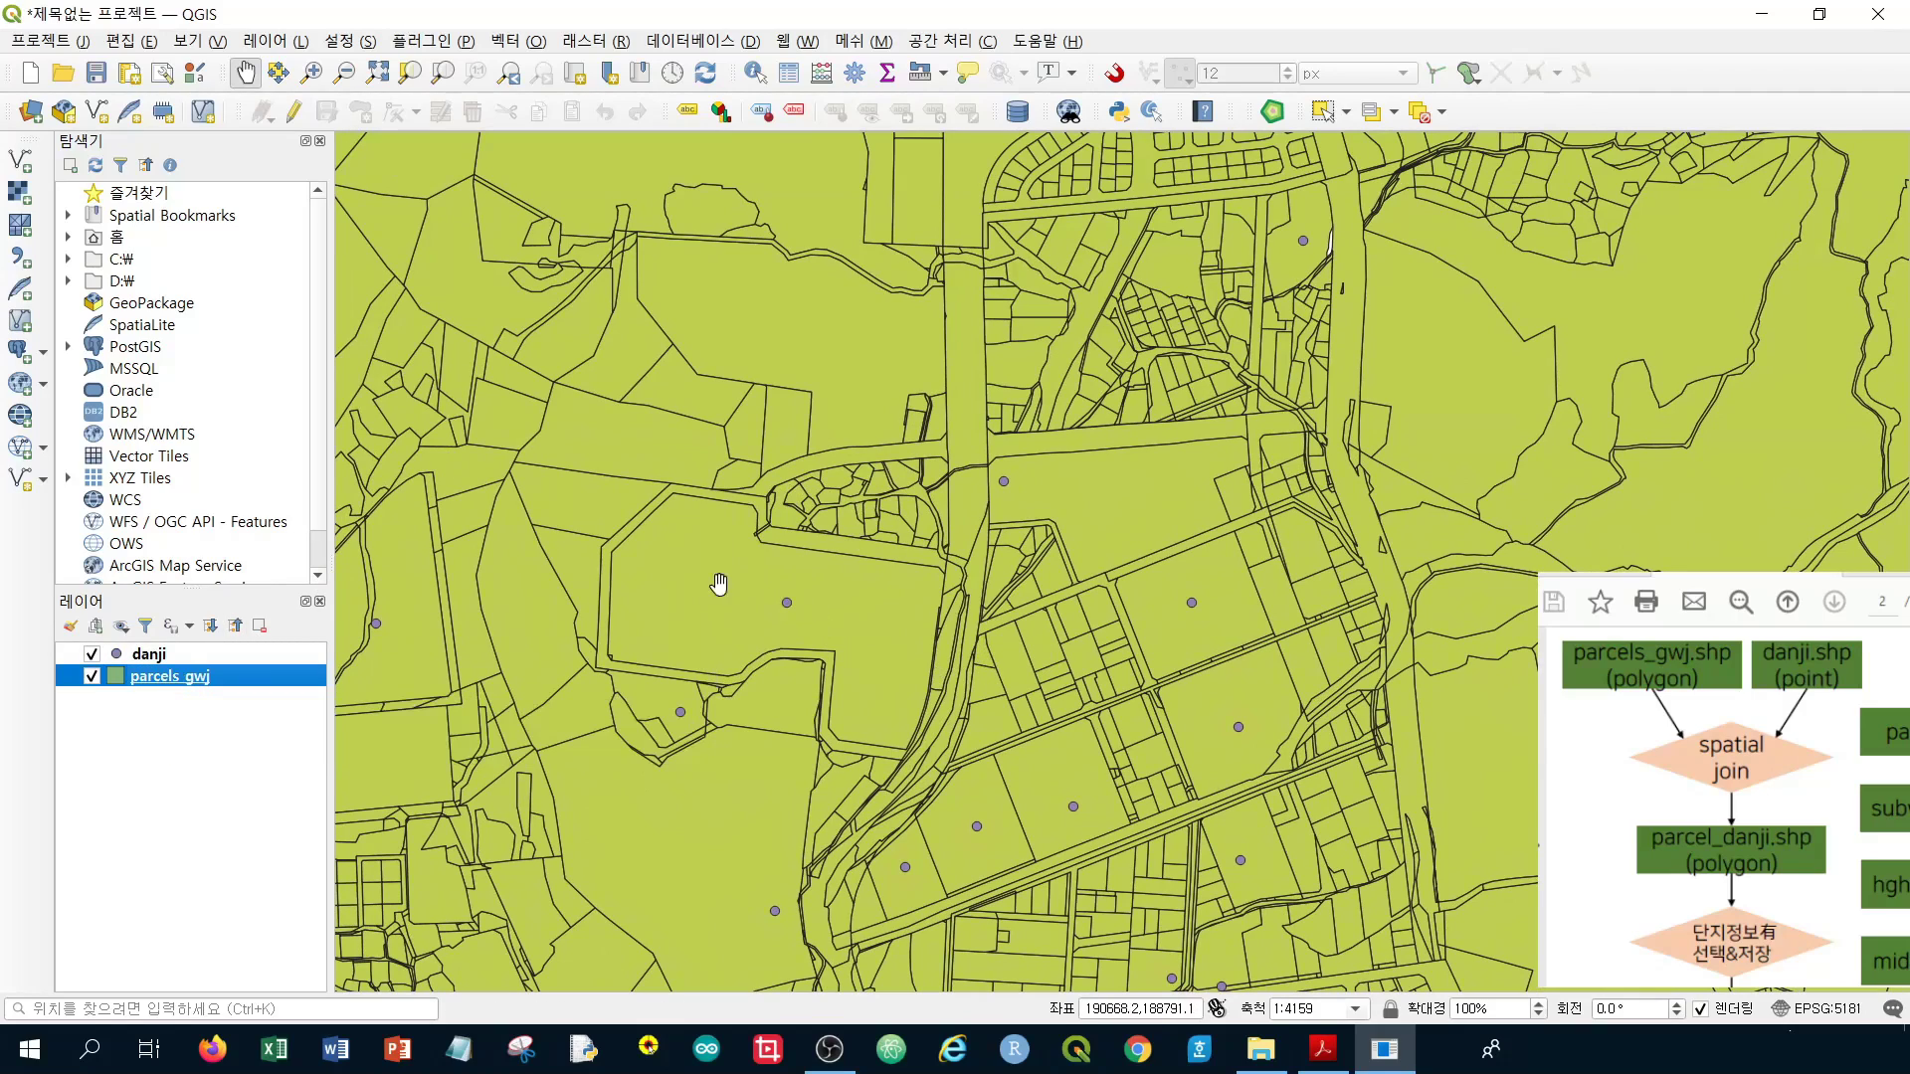
{"action": "scroll", "coordinate": [784, 599], "scroll_direction": "up", "scroll_amount": 1}
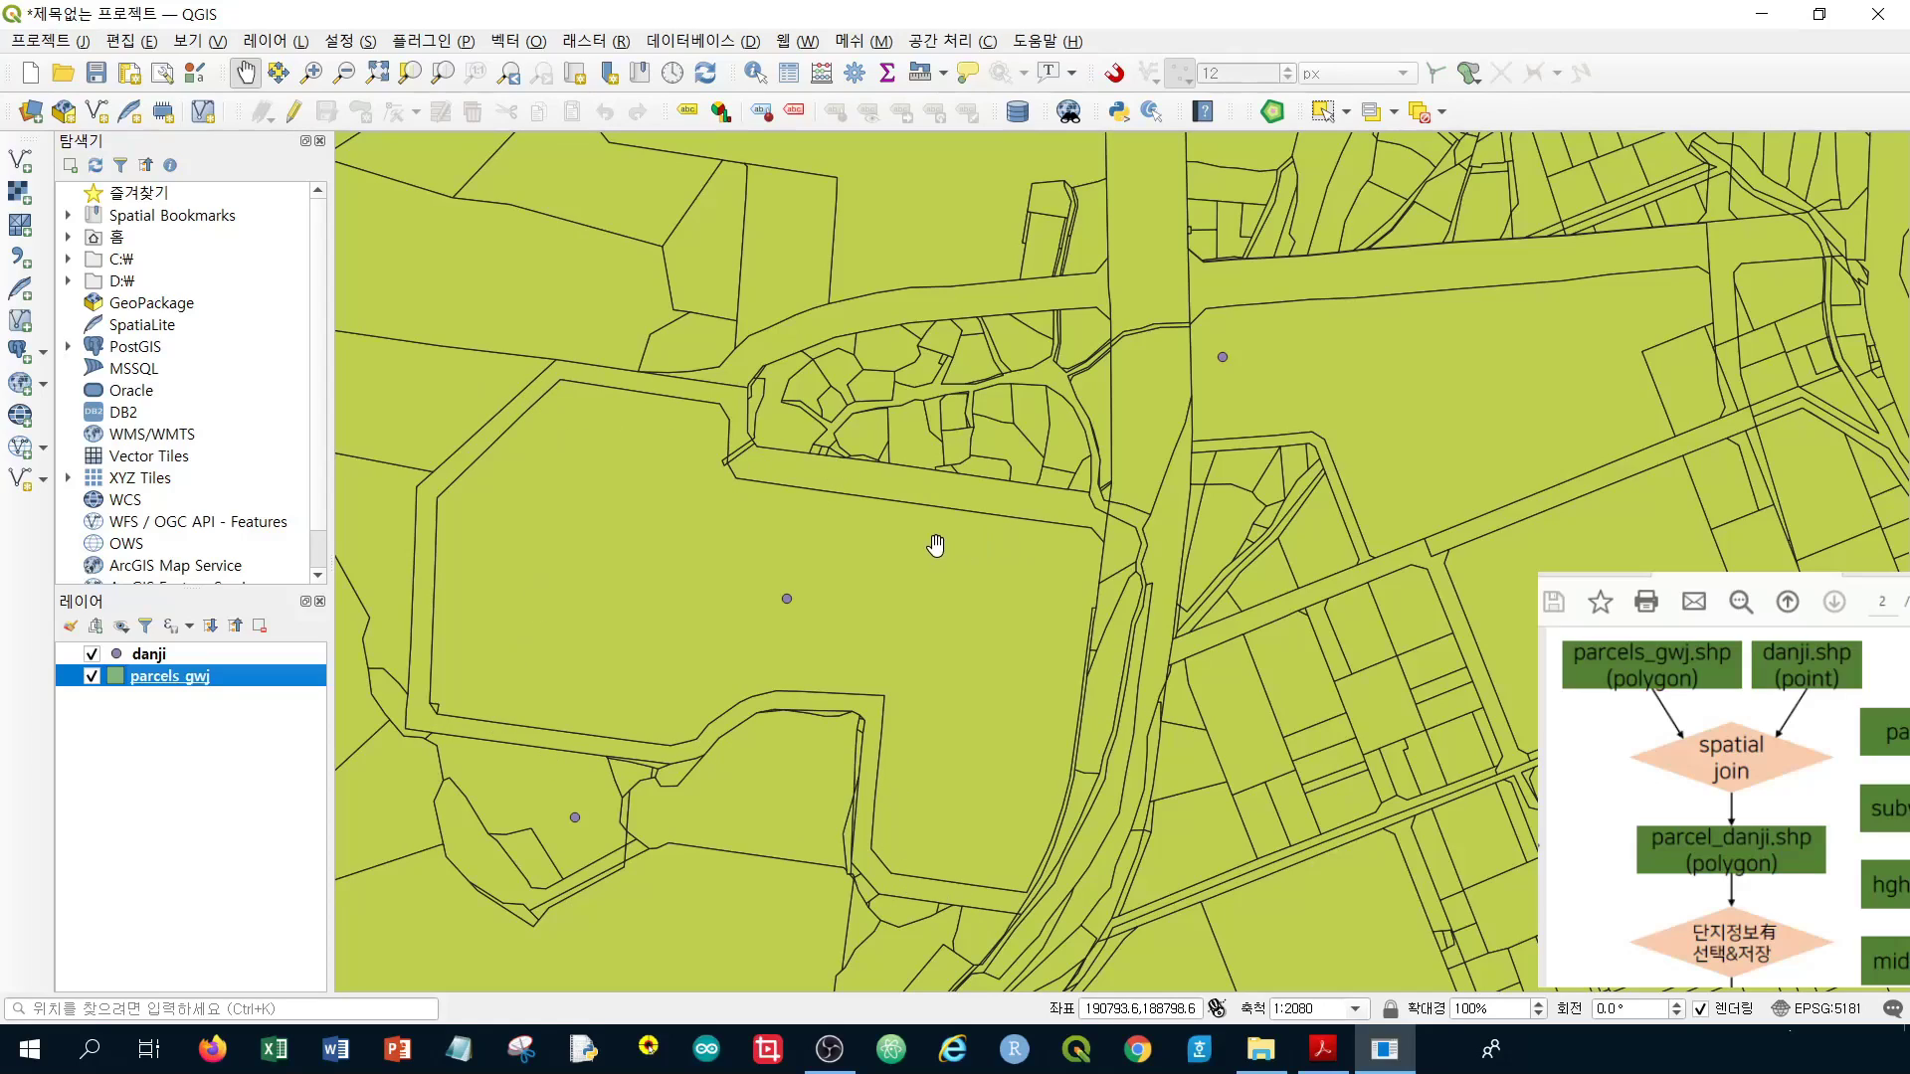
{"action": "left_click_drag", "start_coordinate": [792, 615], "coordinate": [846, 614]}
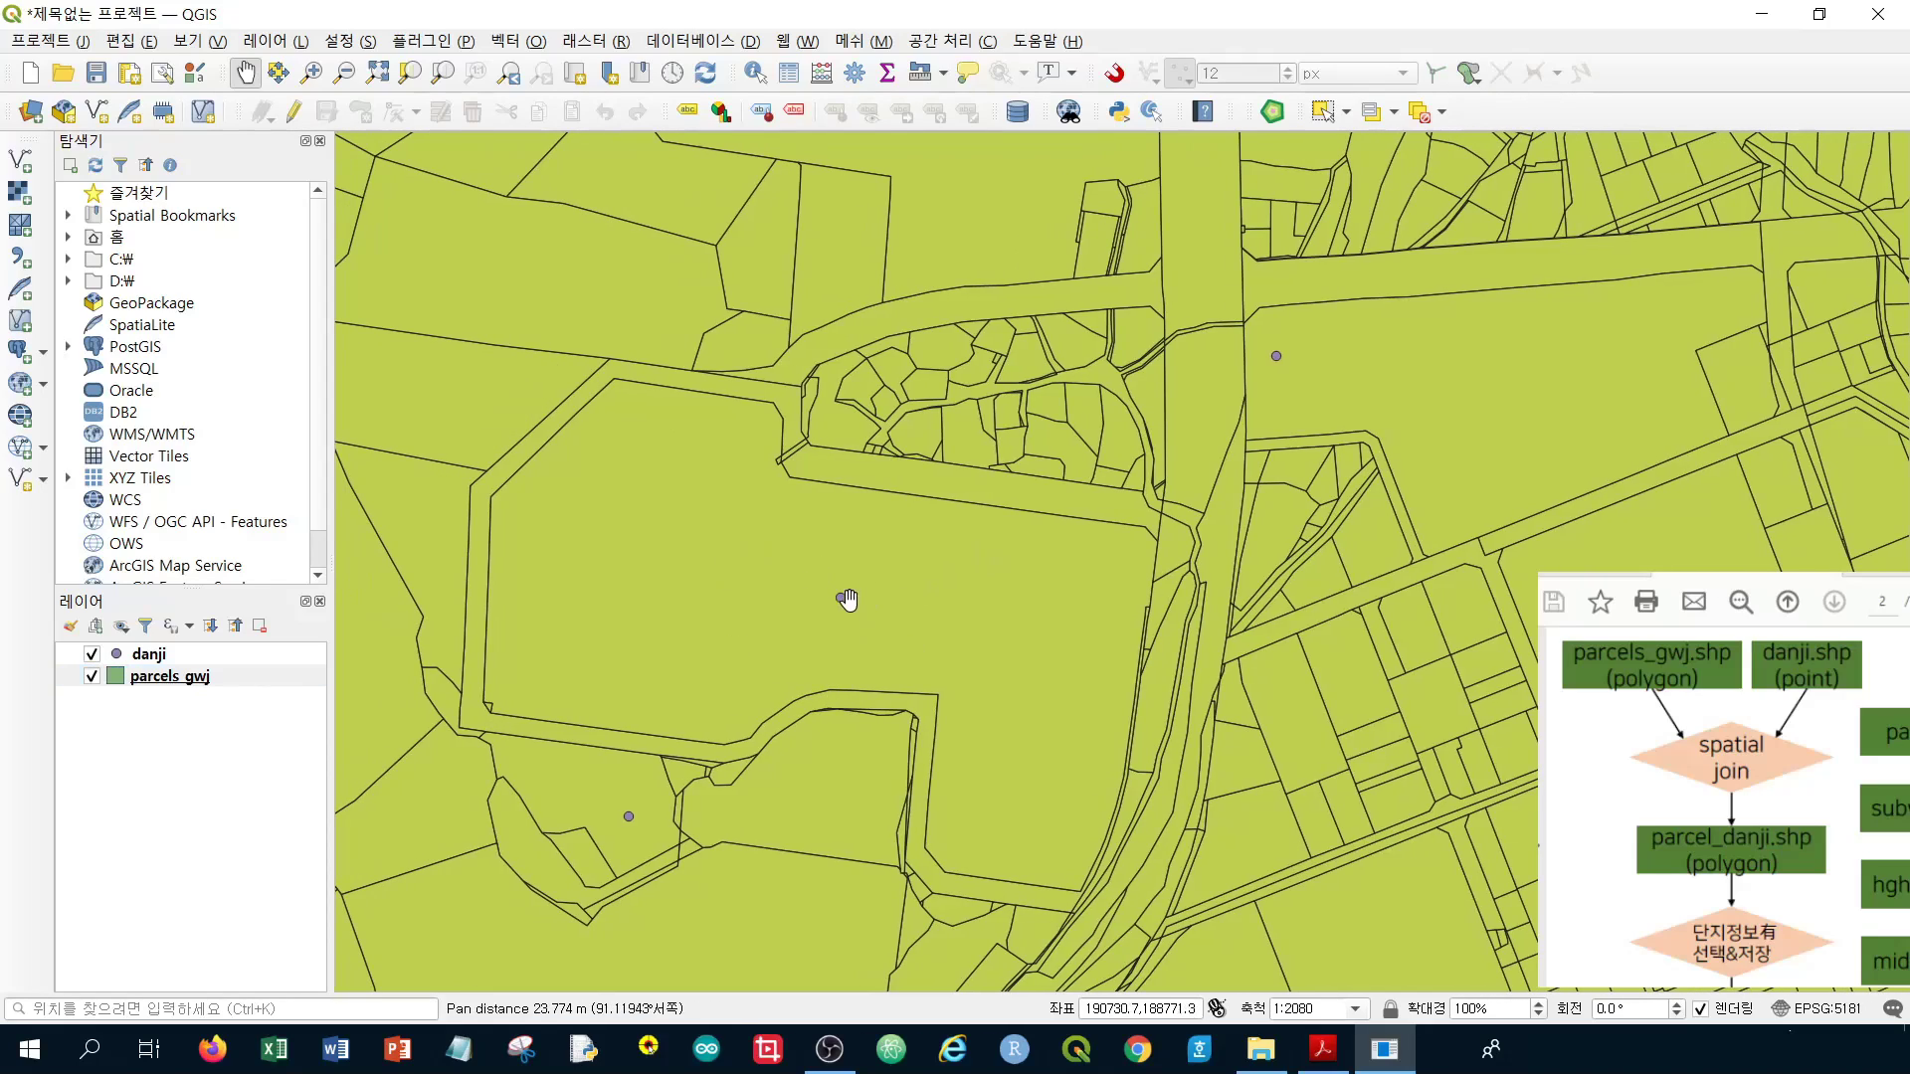
{"action": "left_click", "coordinate": [249, 654]}
{"action": "right_click", "coordinate": [241, 655]}
{"action": "left_click", "coordinate": [219, 718]}
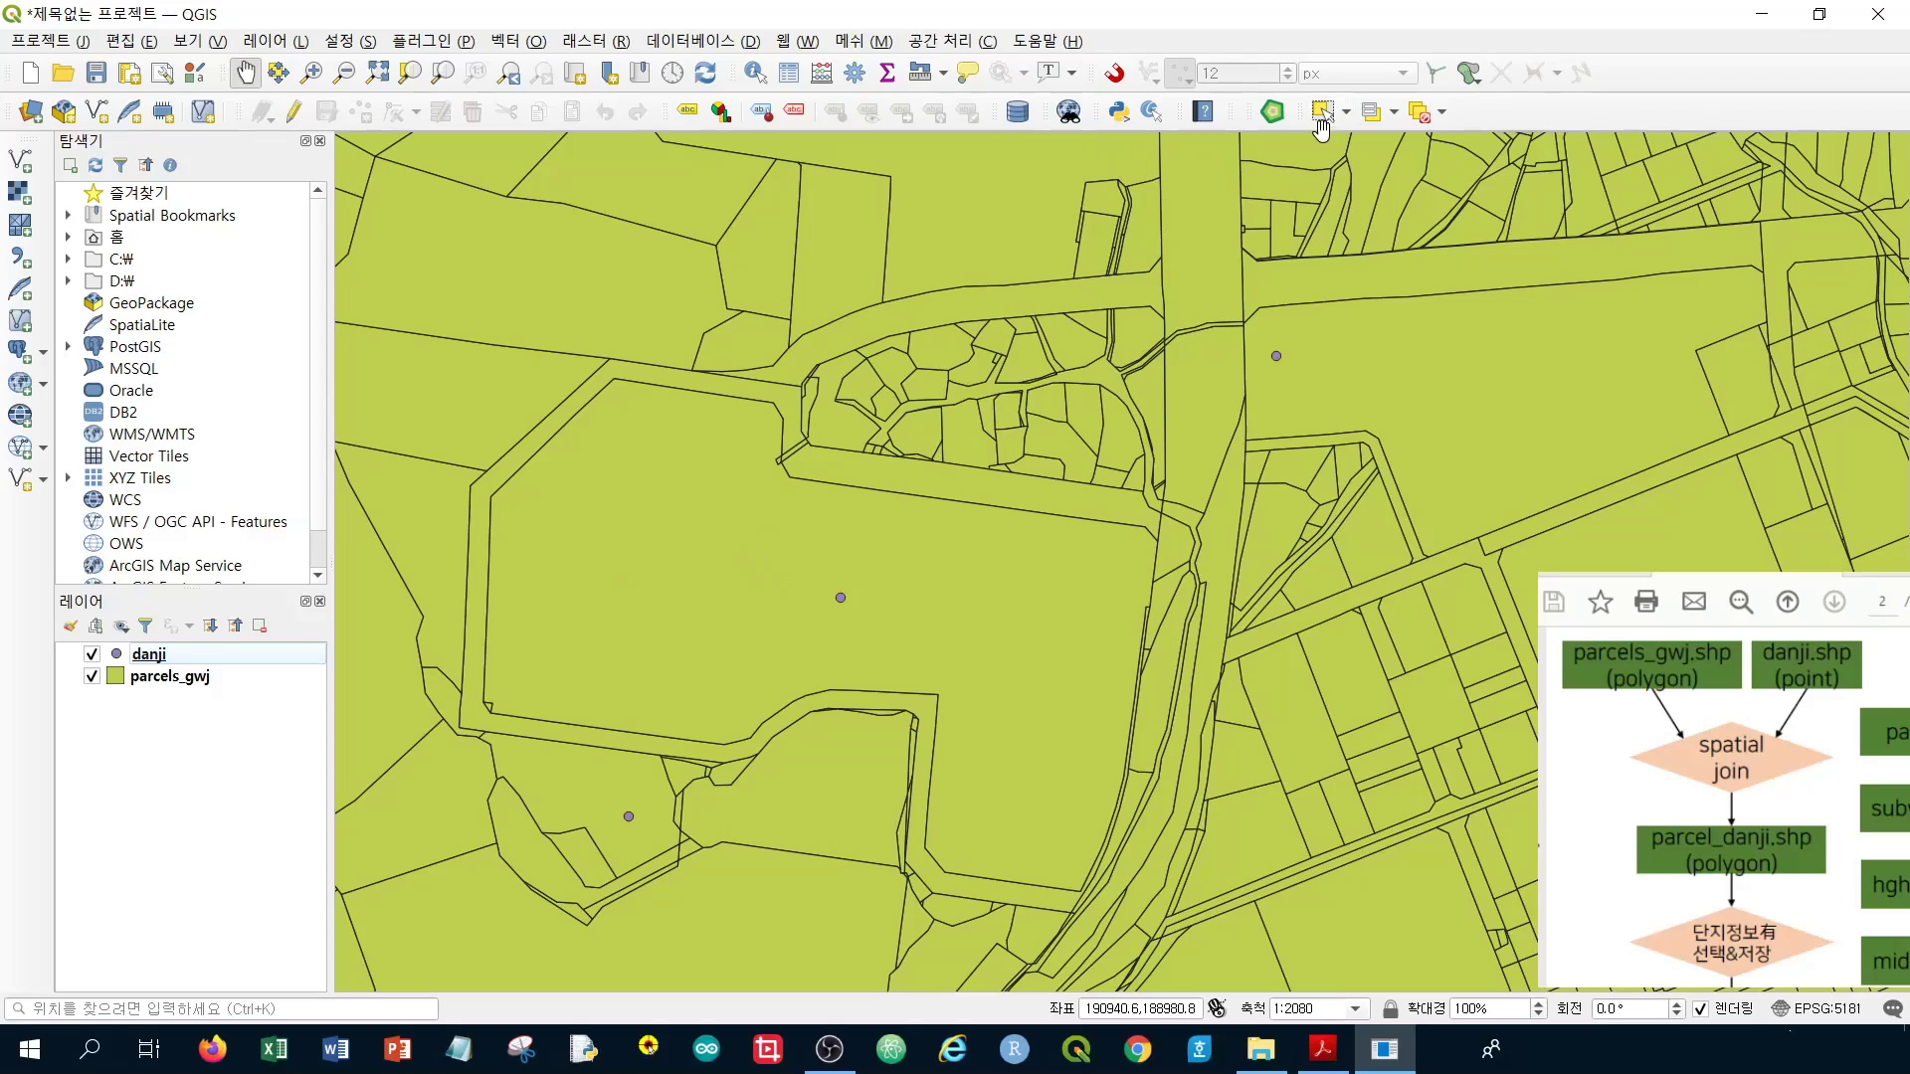
Select the large parcel around the danji point with the Select Features tool
{"action": "left_click", "coordinate": [1321, 114]}
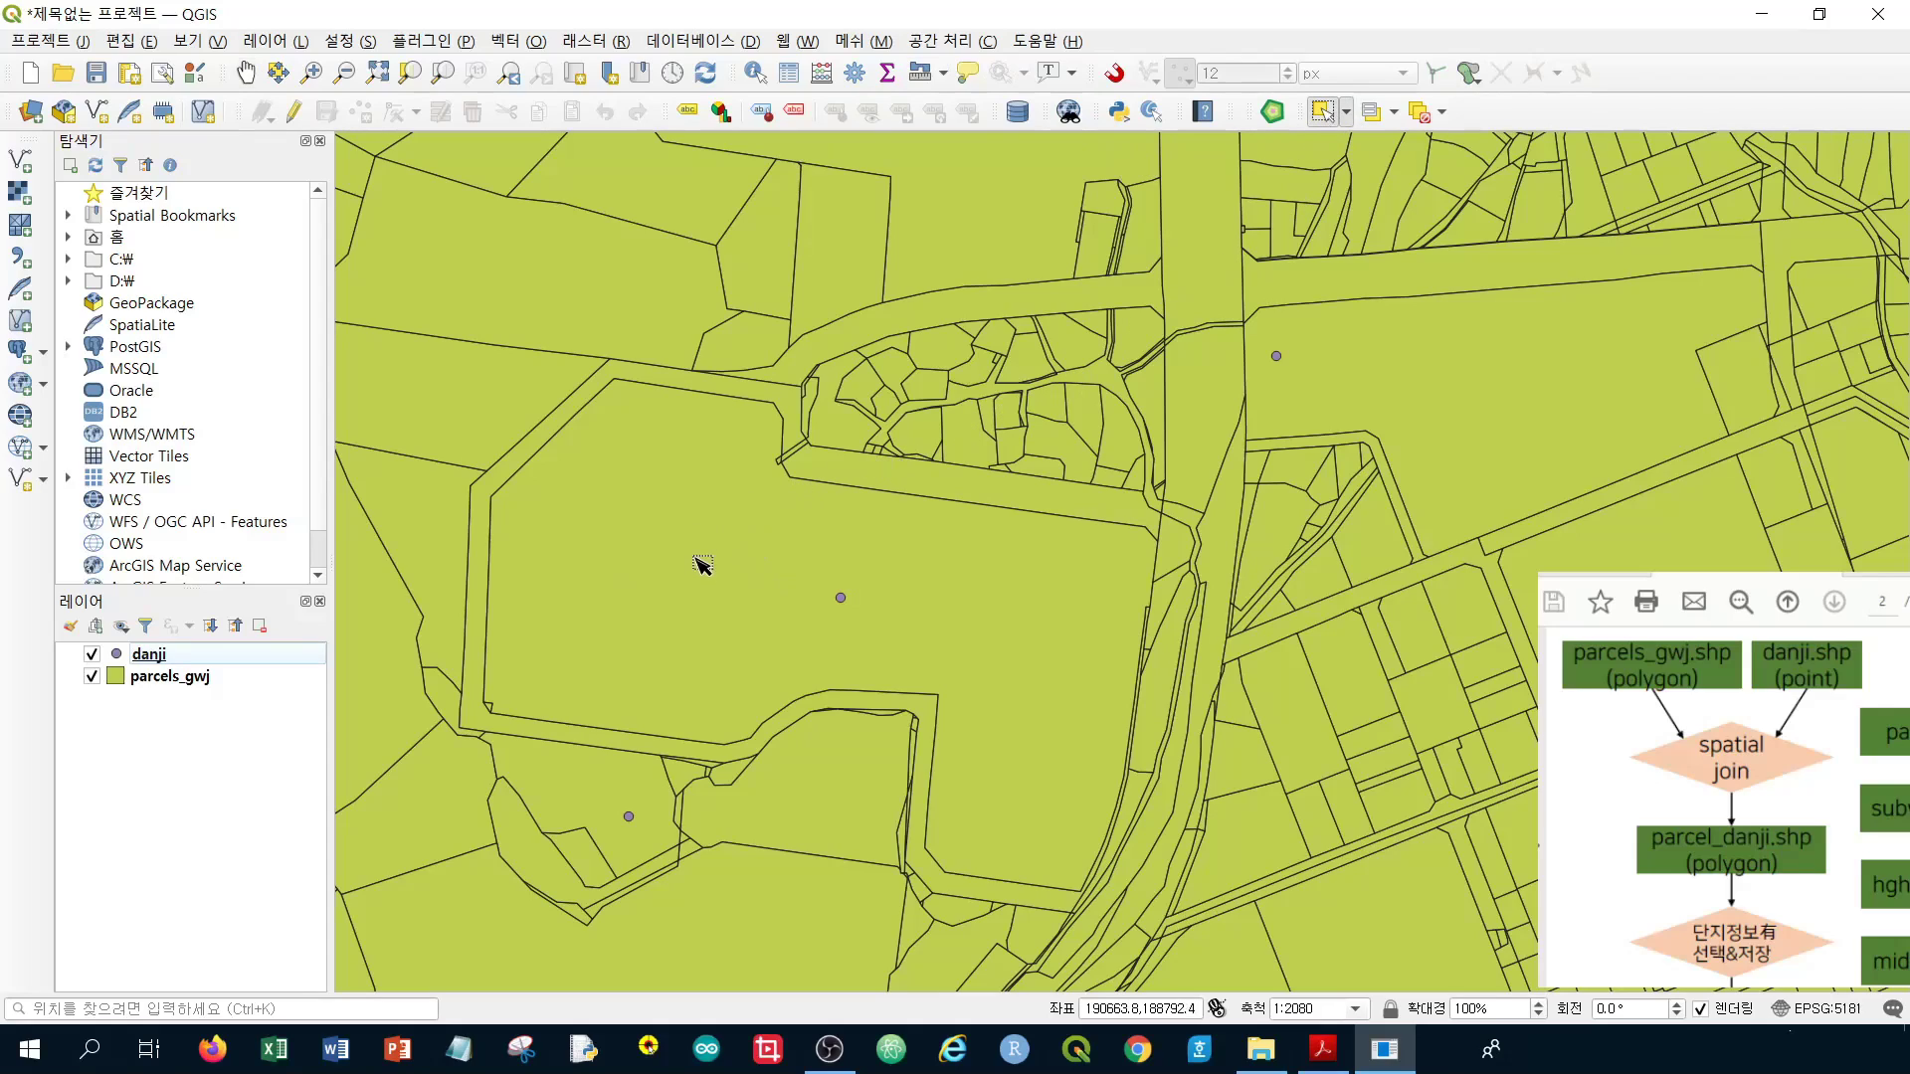
{"action": "left_click", "coordinate": [760, 570]}
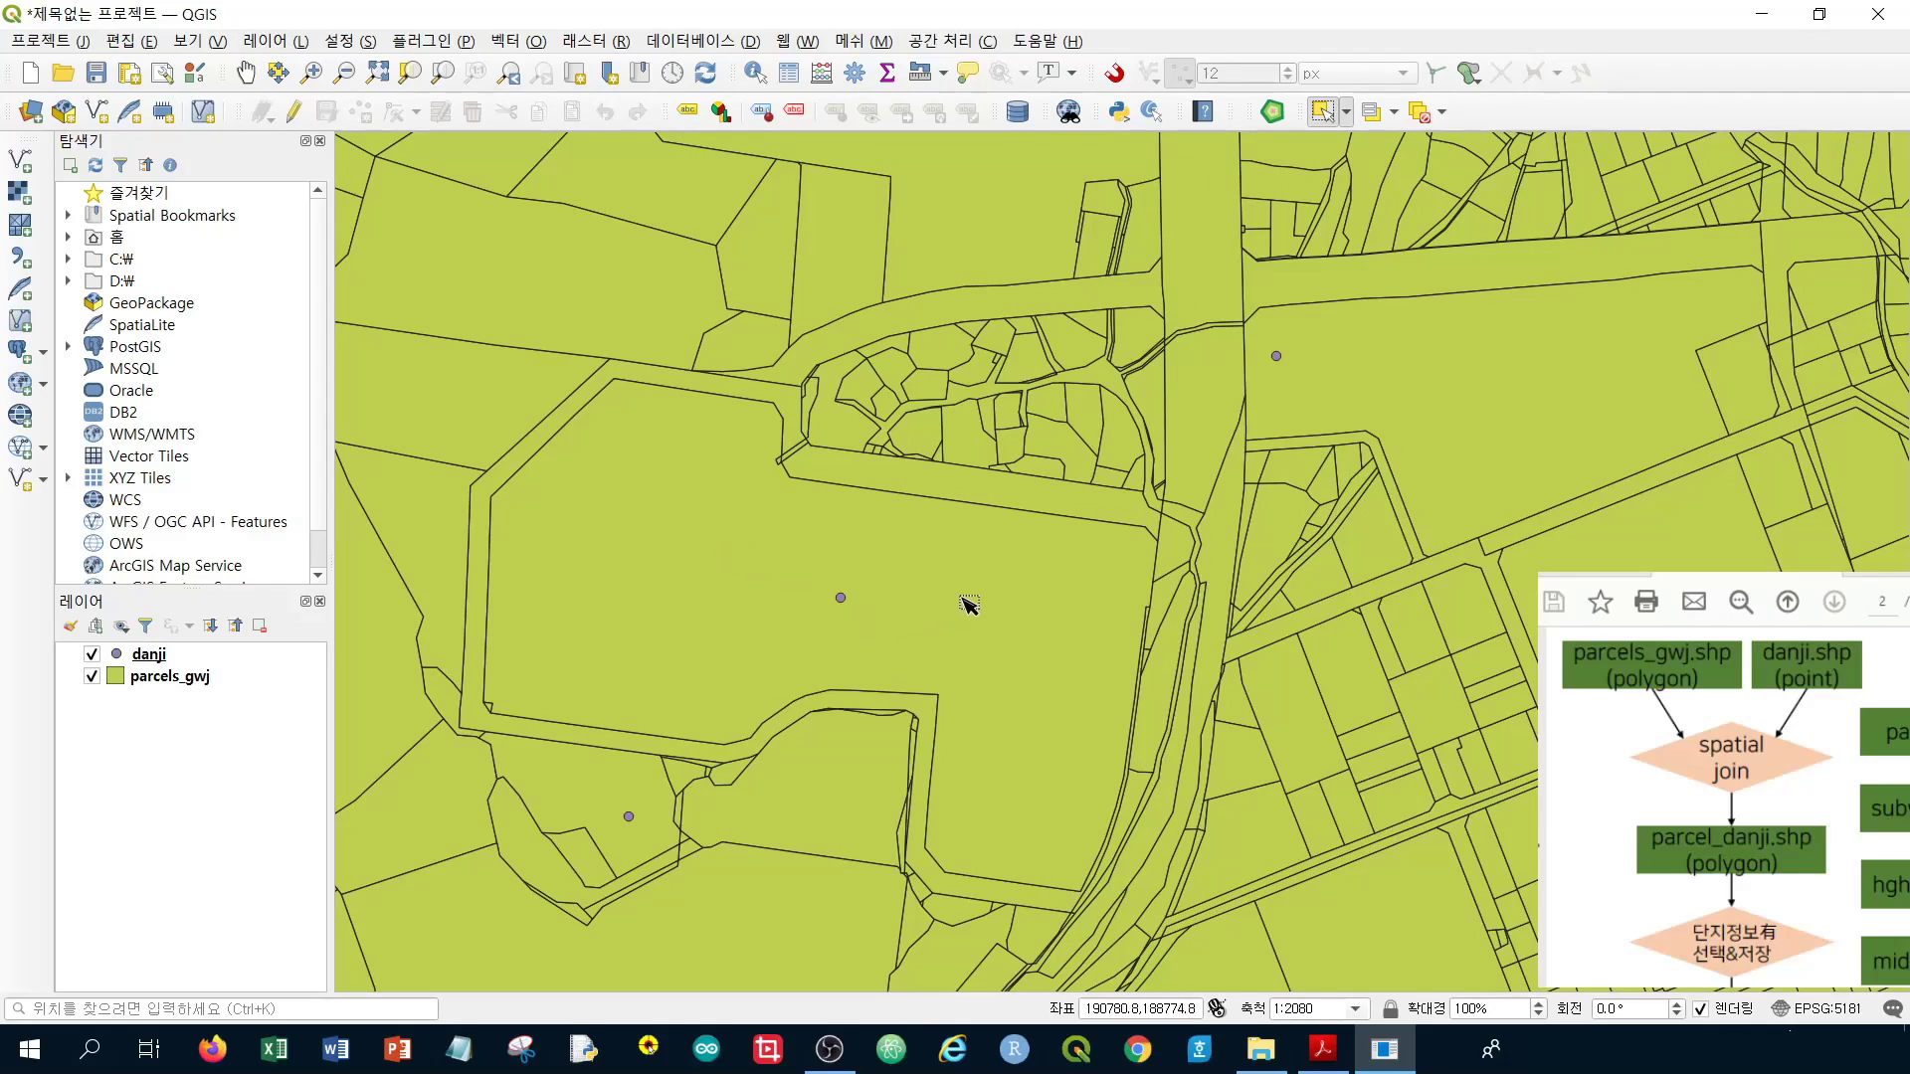
{"action": "left_click", "coordinate": [204, 680]}
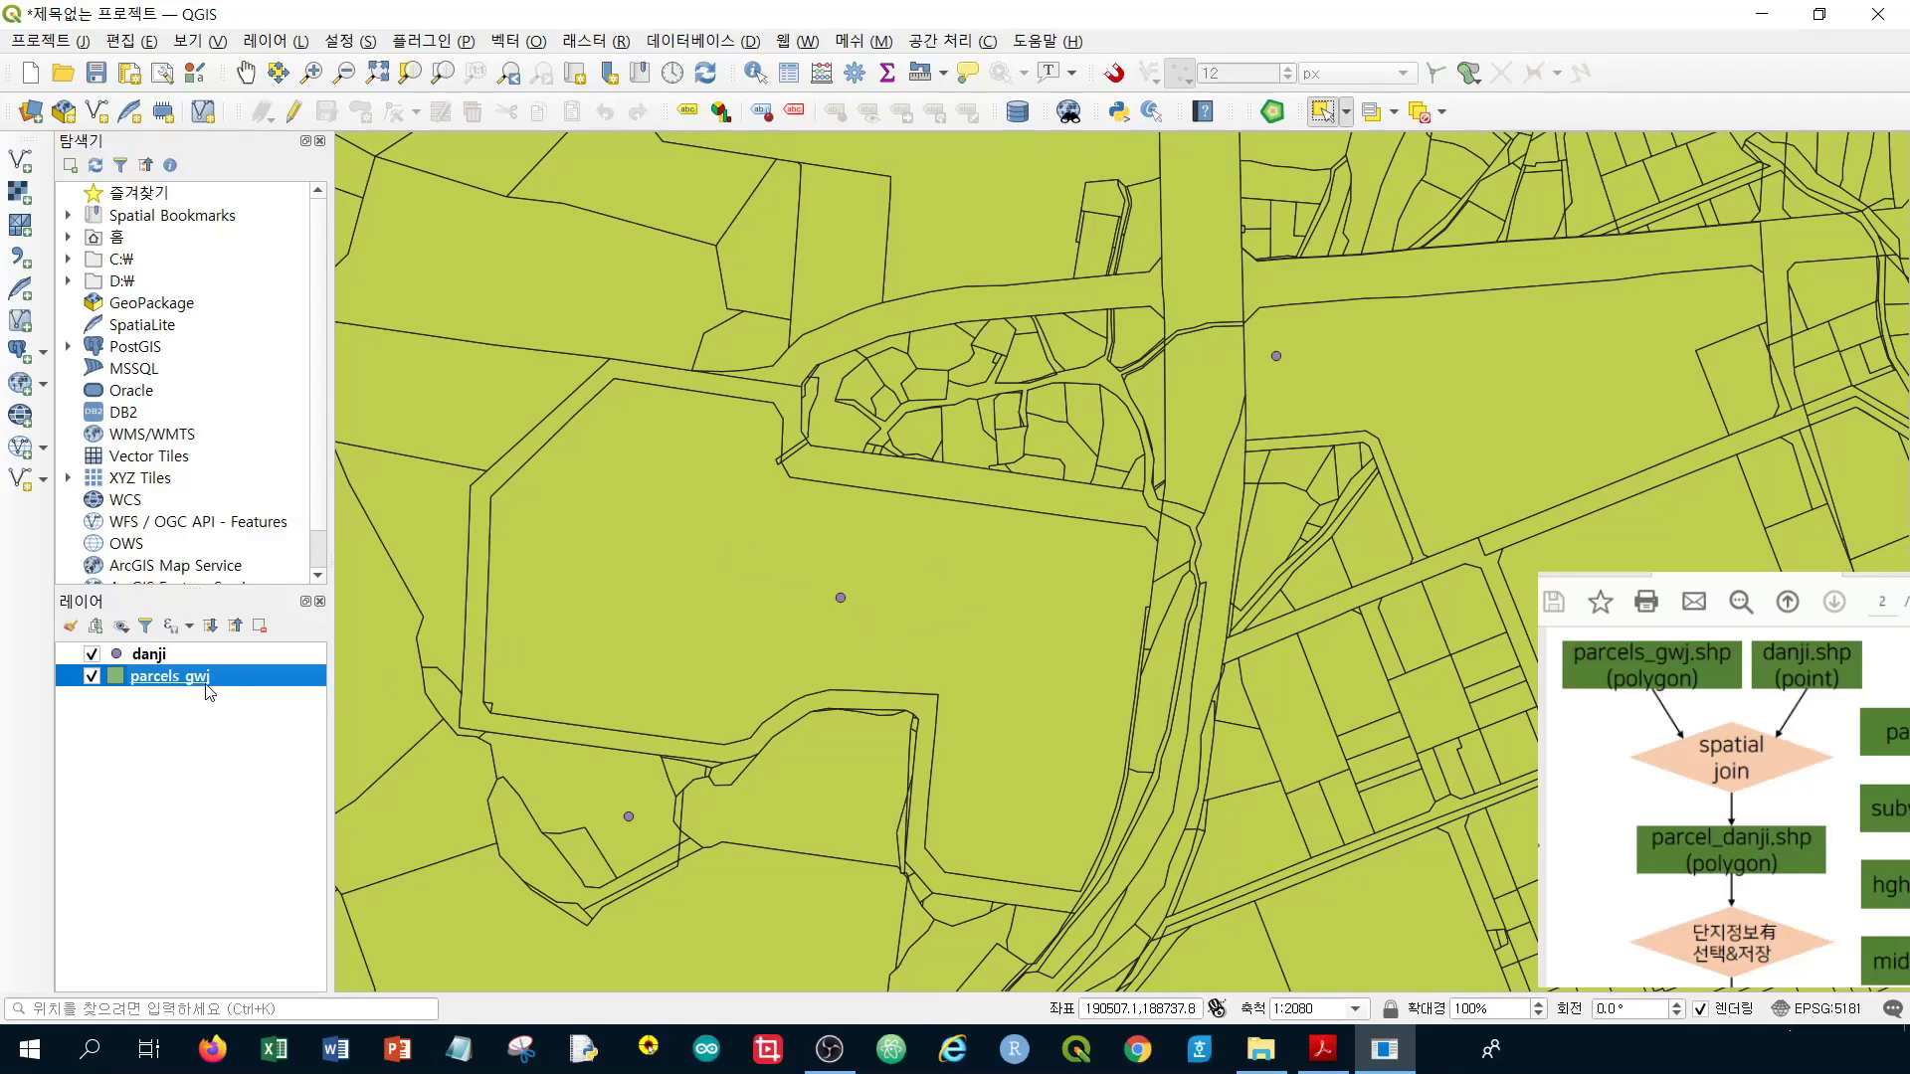
{"action": "left_click", "coordinate": [697, 575]}
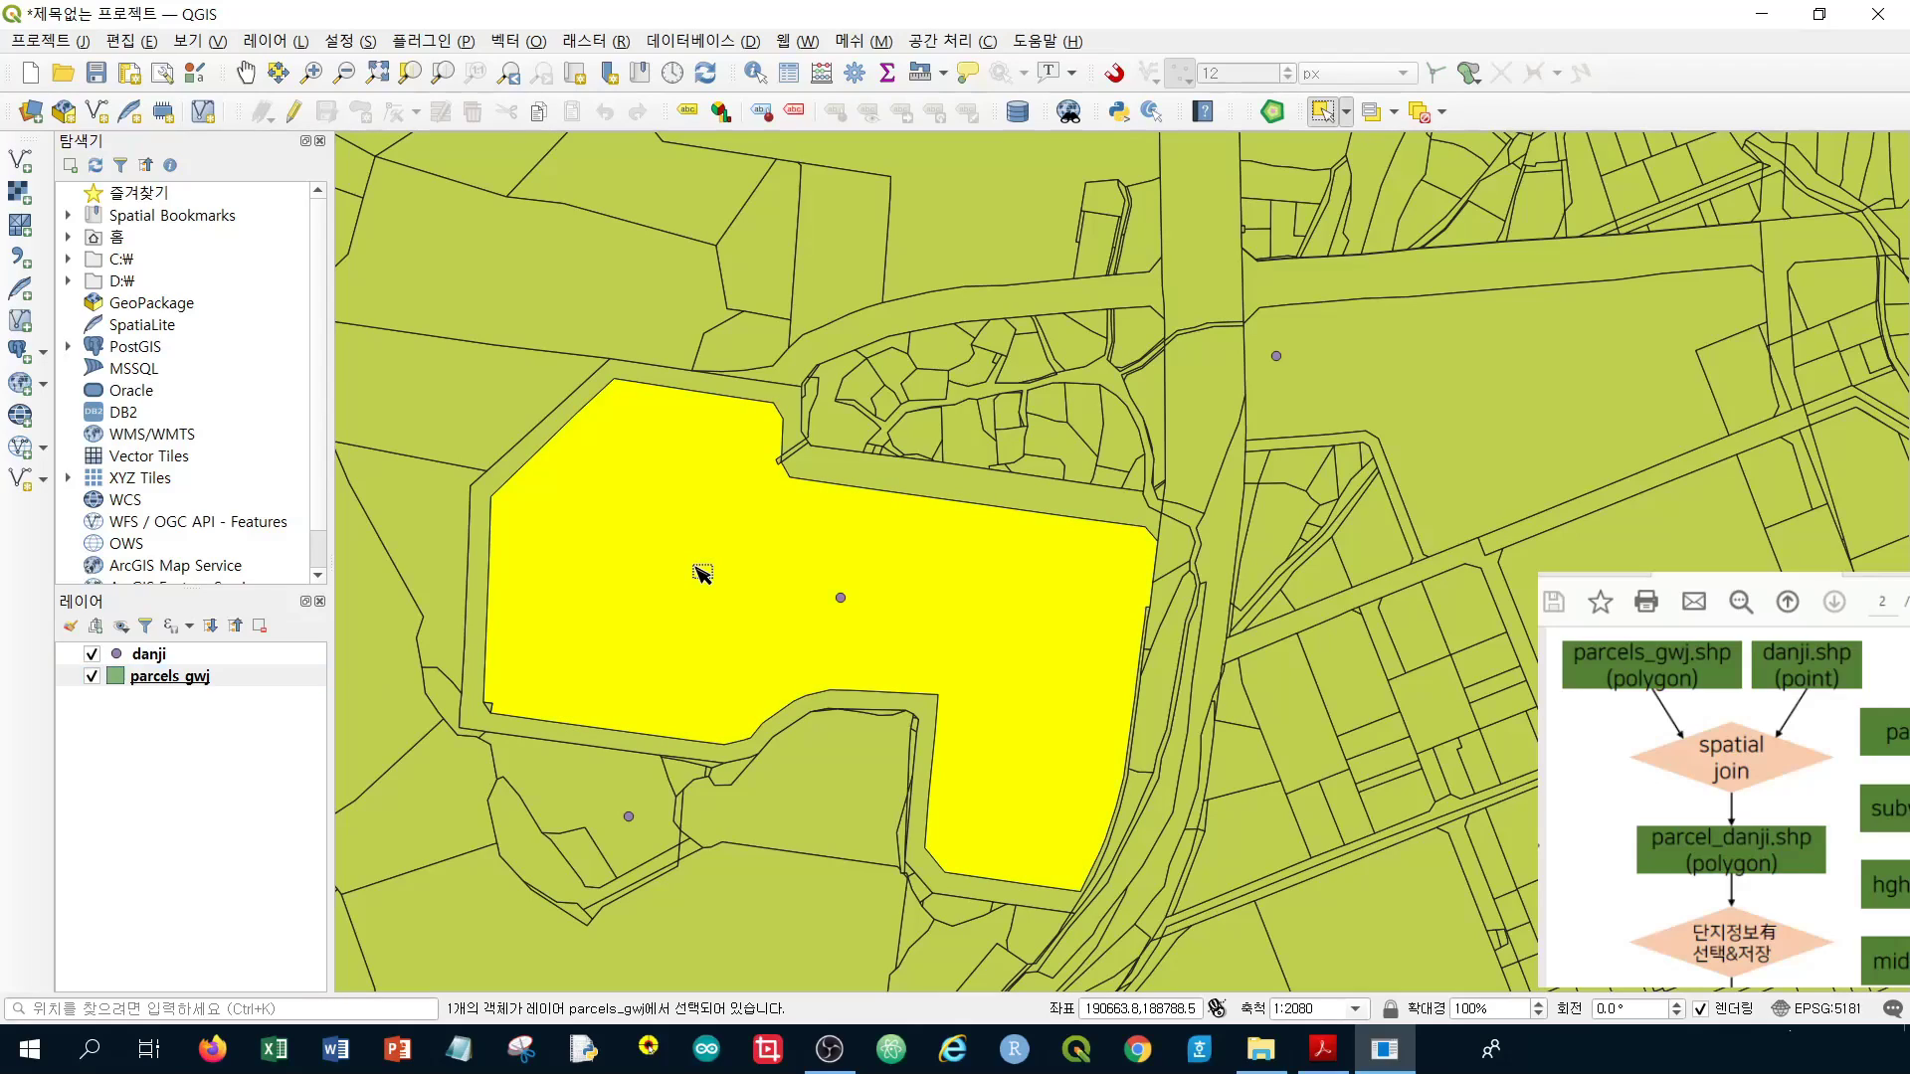
Open the parcels_gwj attribute table and bring its window to the front
{"action": "right_click", "coordinate": [238, 682]}
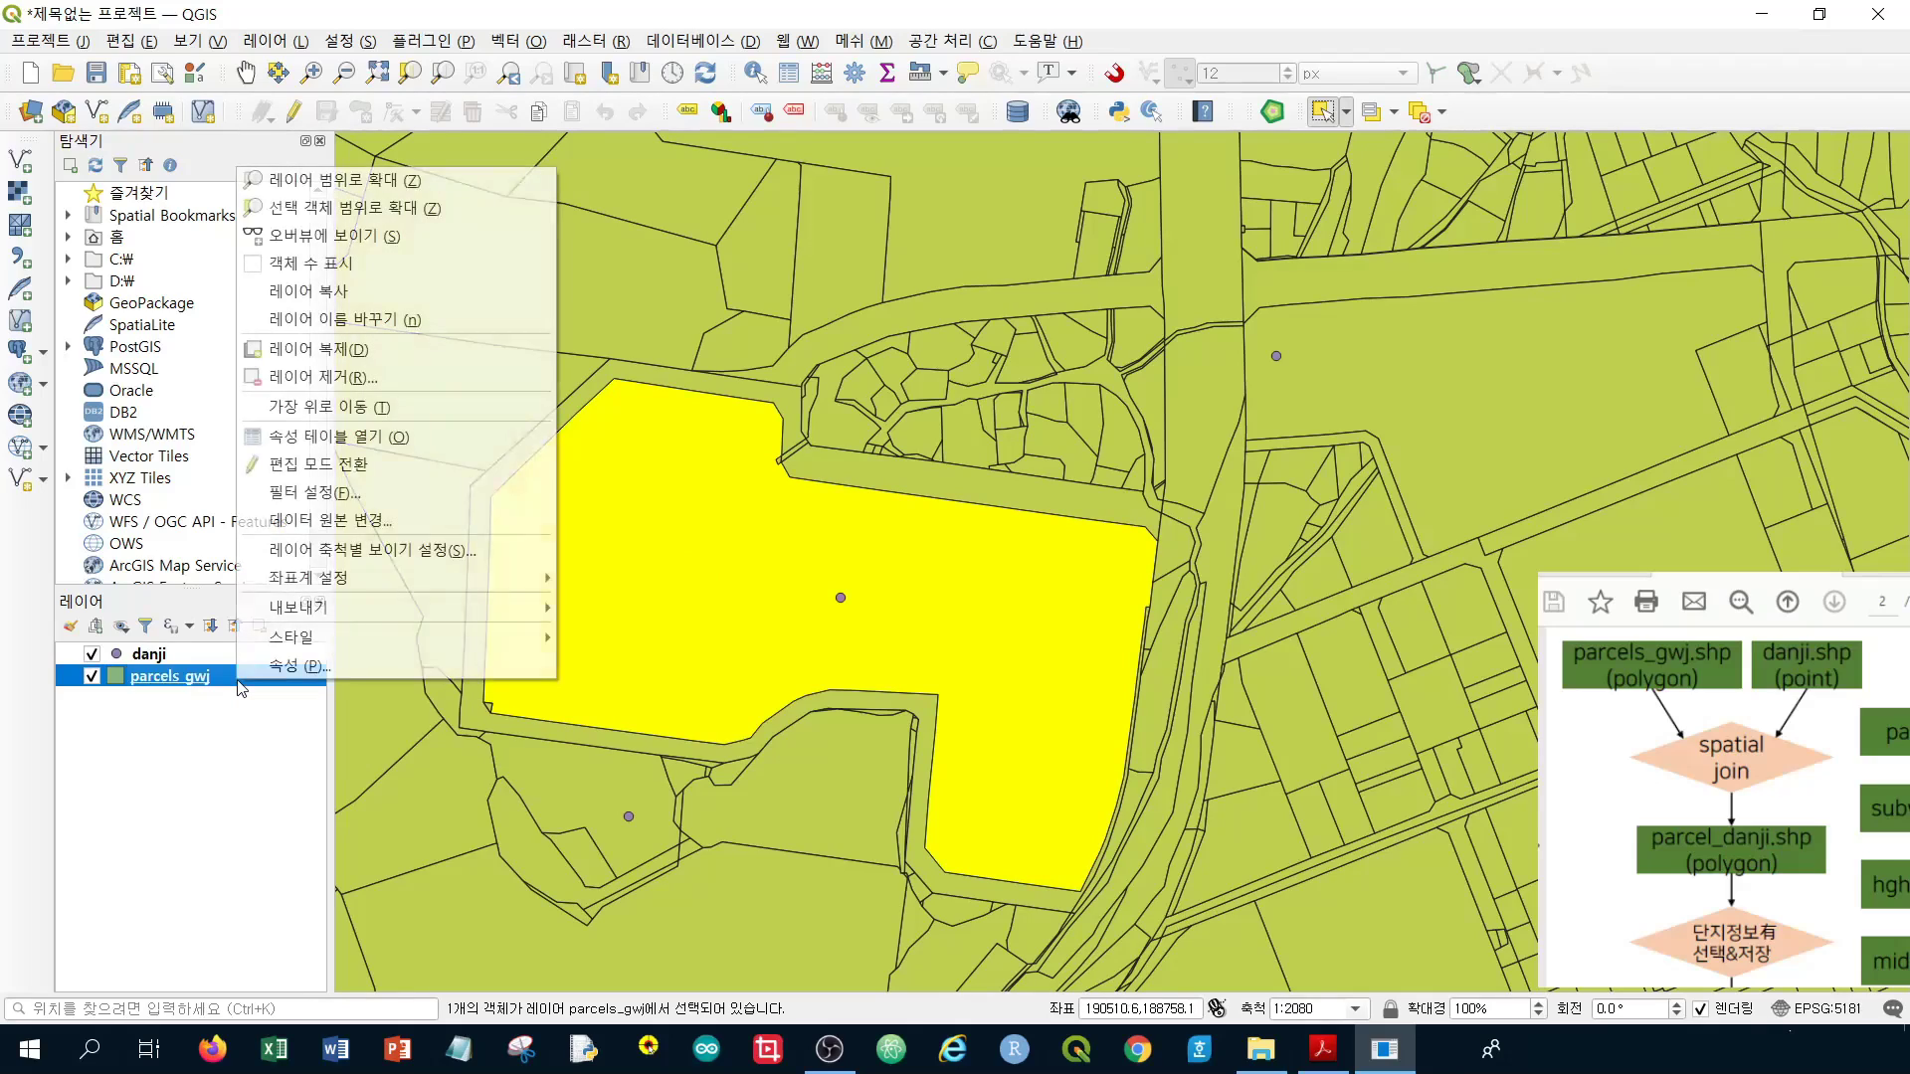
{"action": "left_click", "coordinate": [442, 437]}
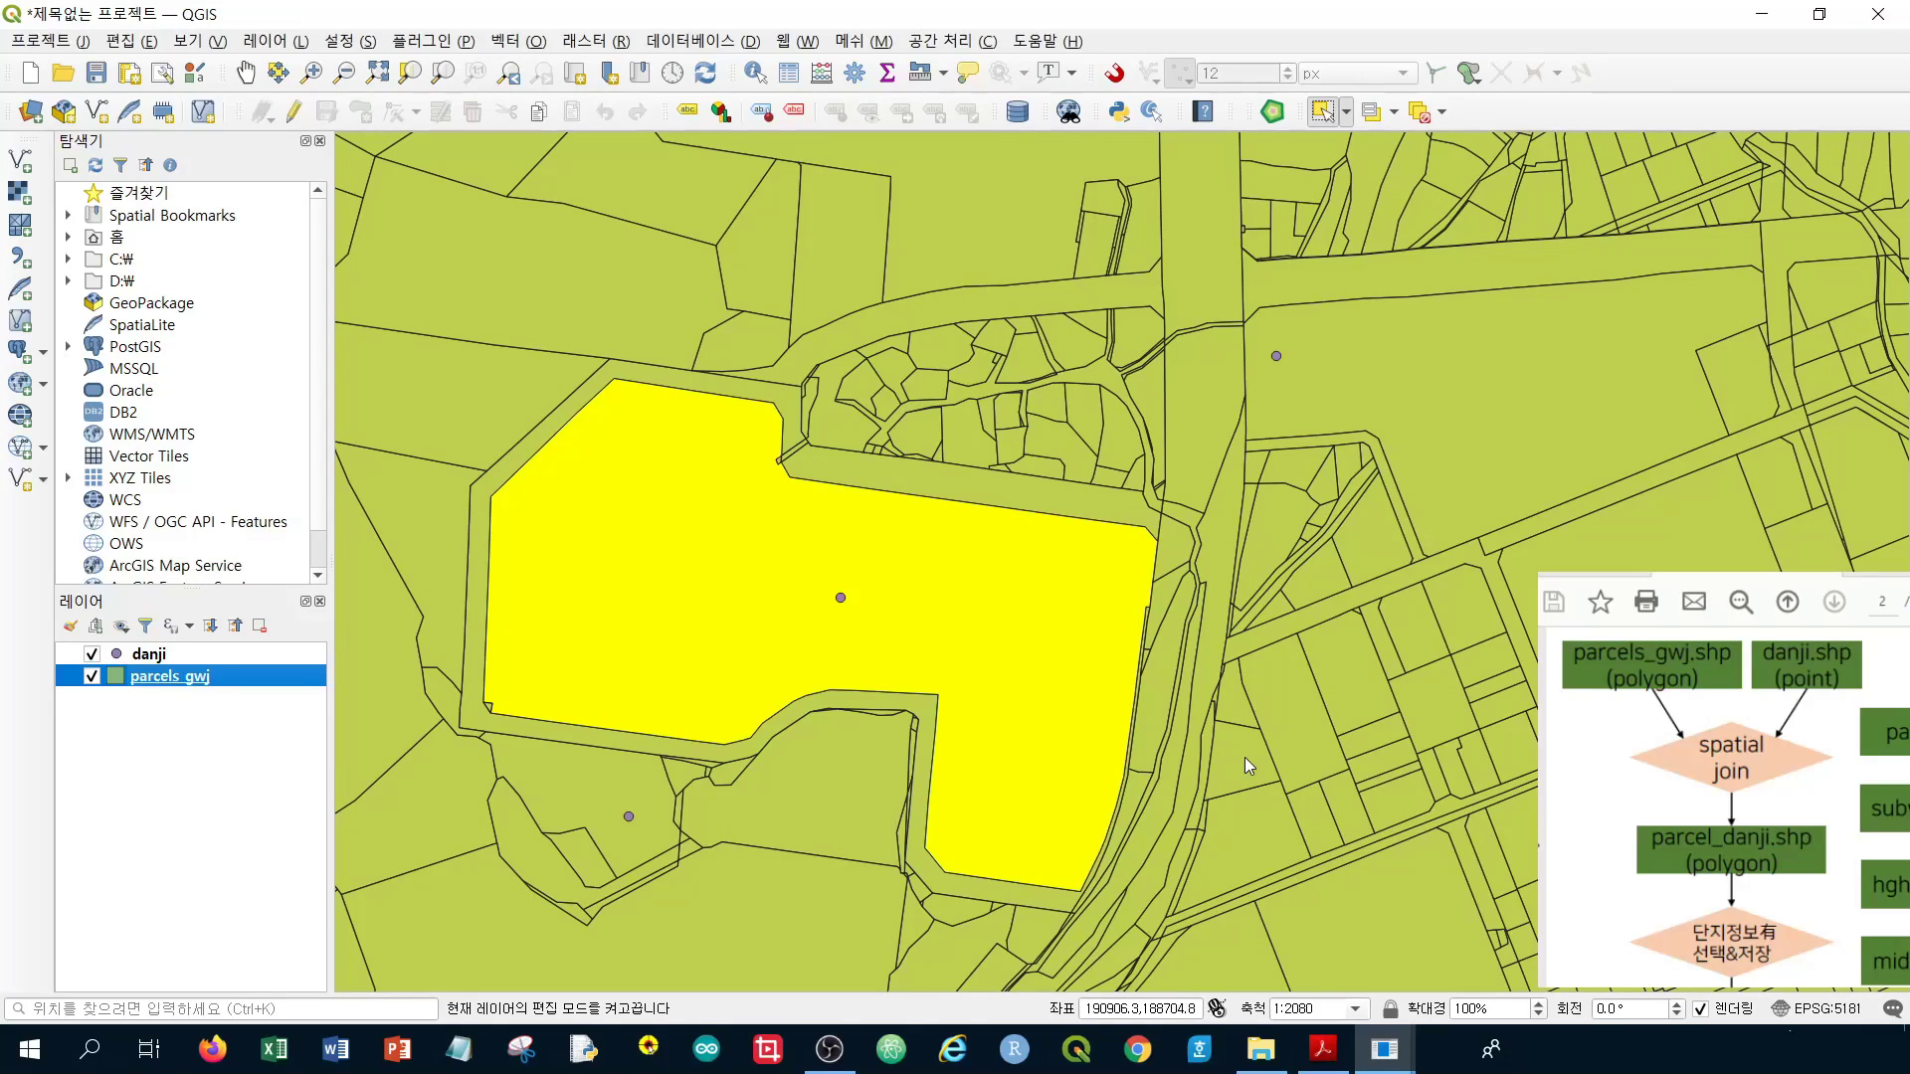
{"action": "mouse_move", "coordinate": [1385, 1049]}
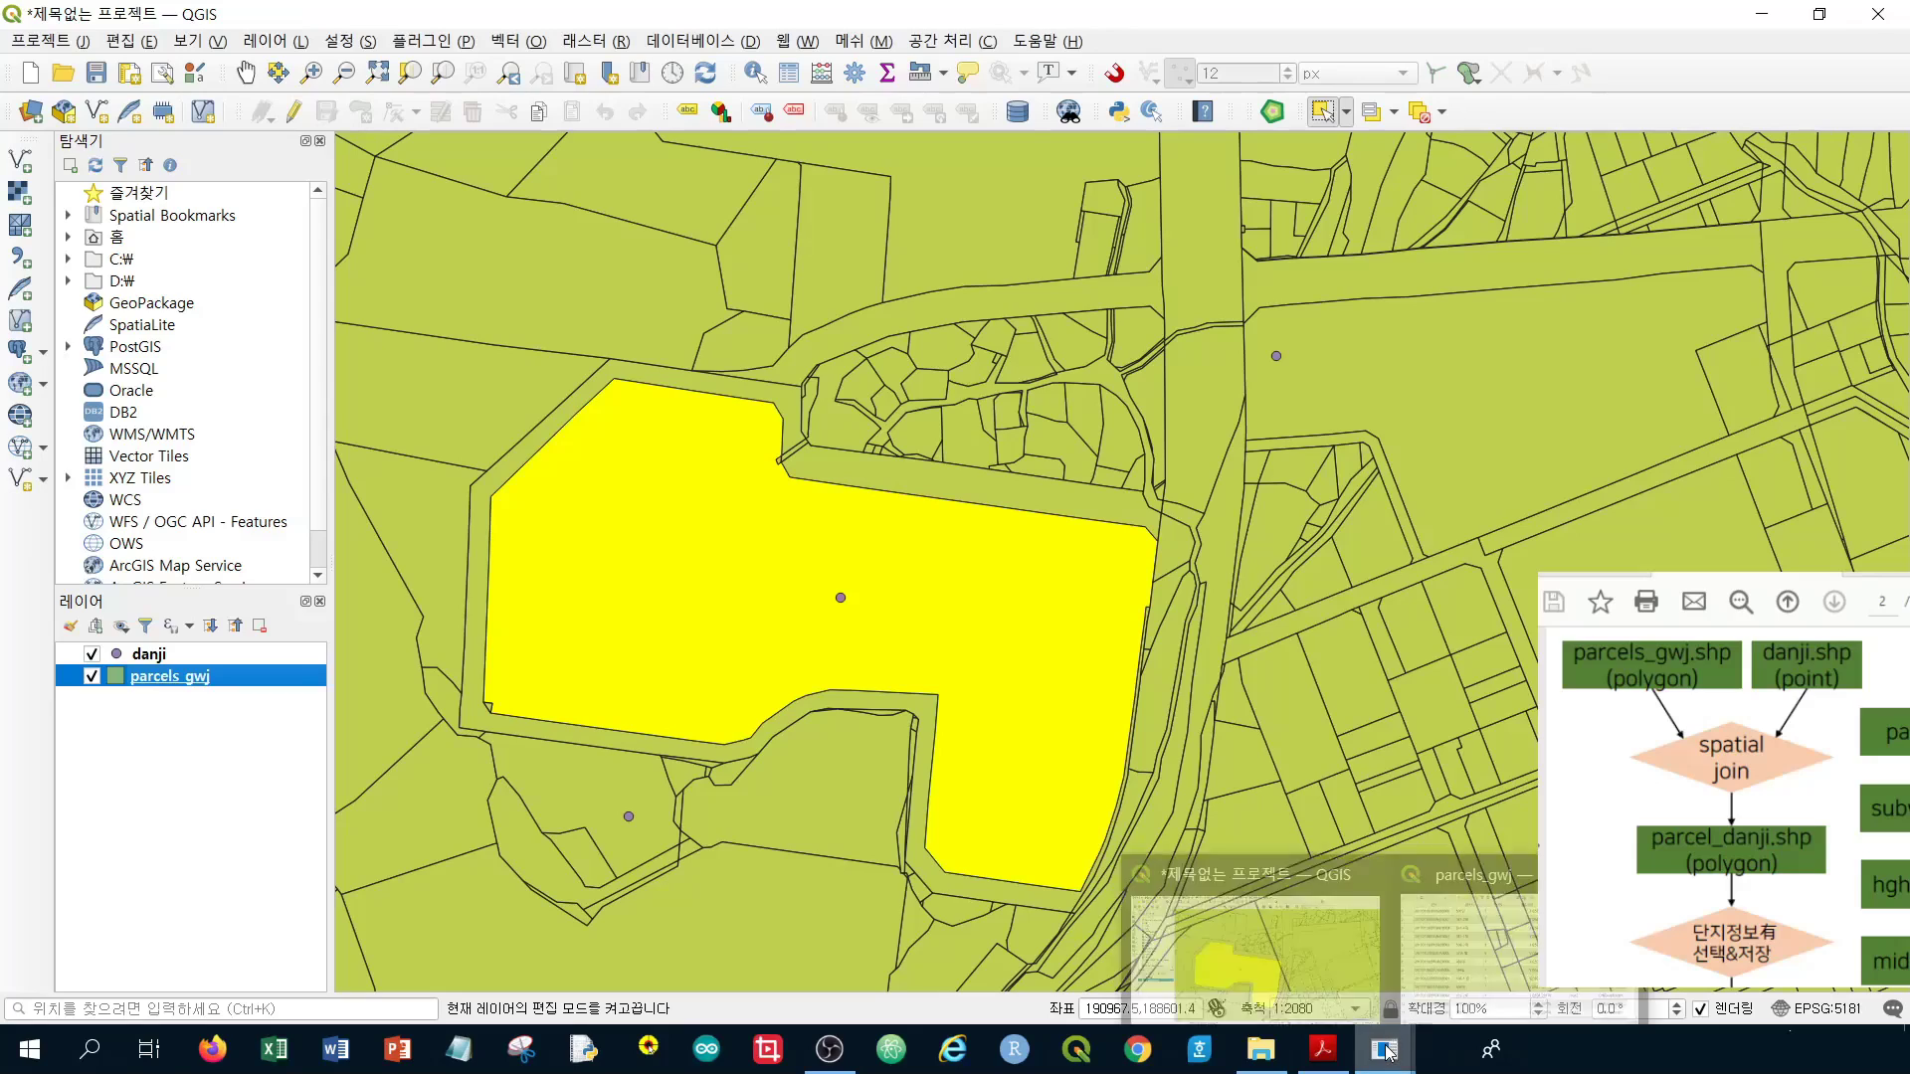
{"action": "left_click", "coordinate": [1482, 940]}
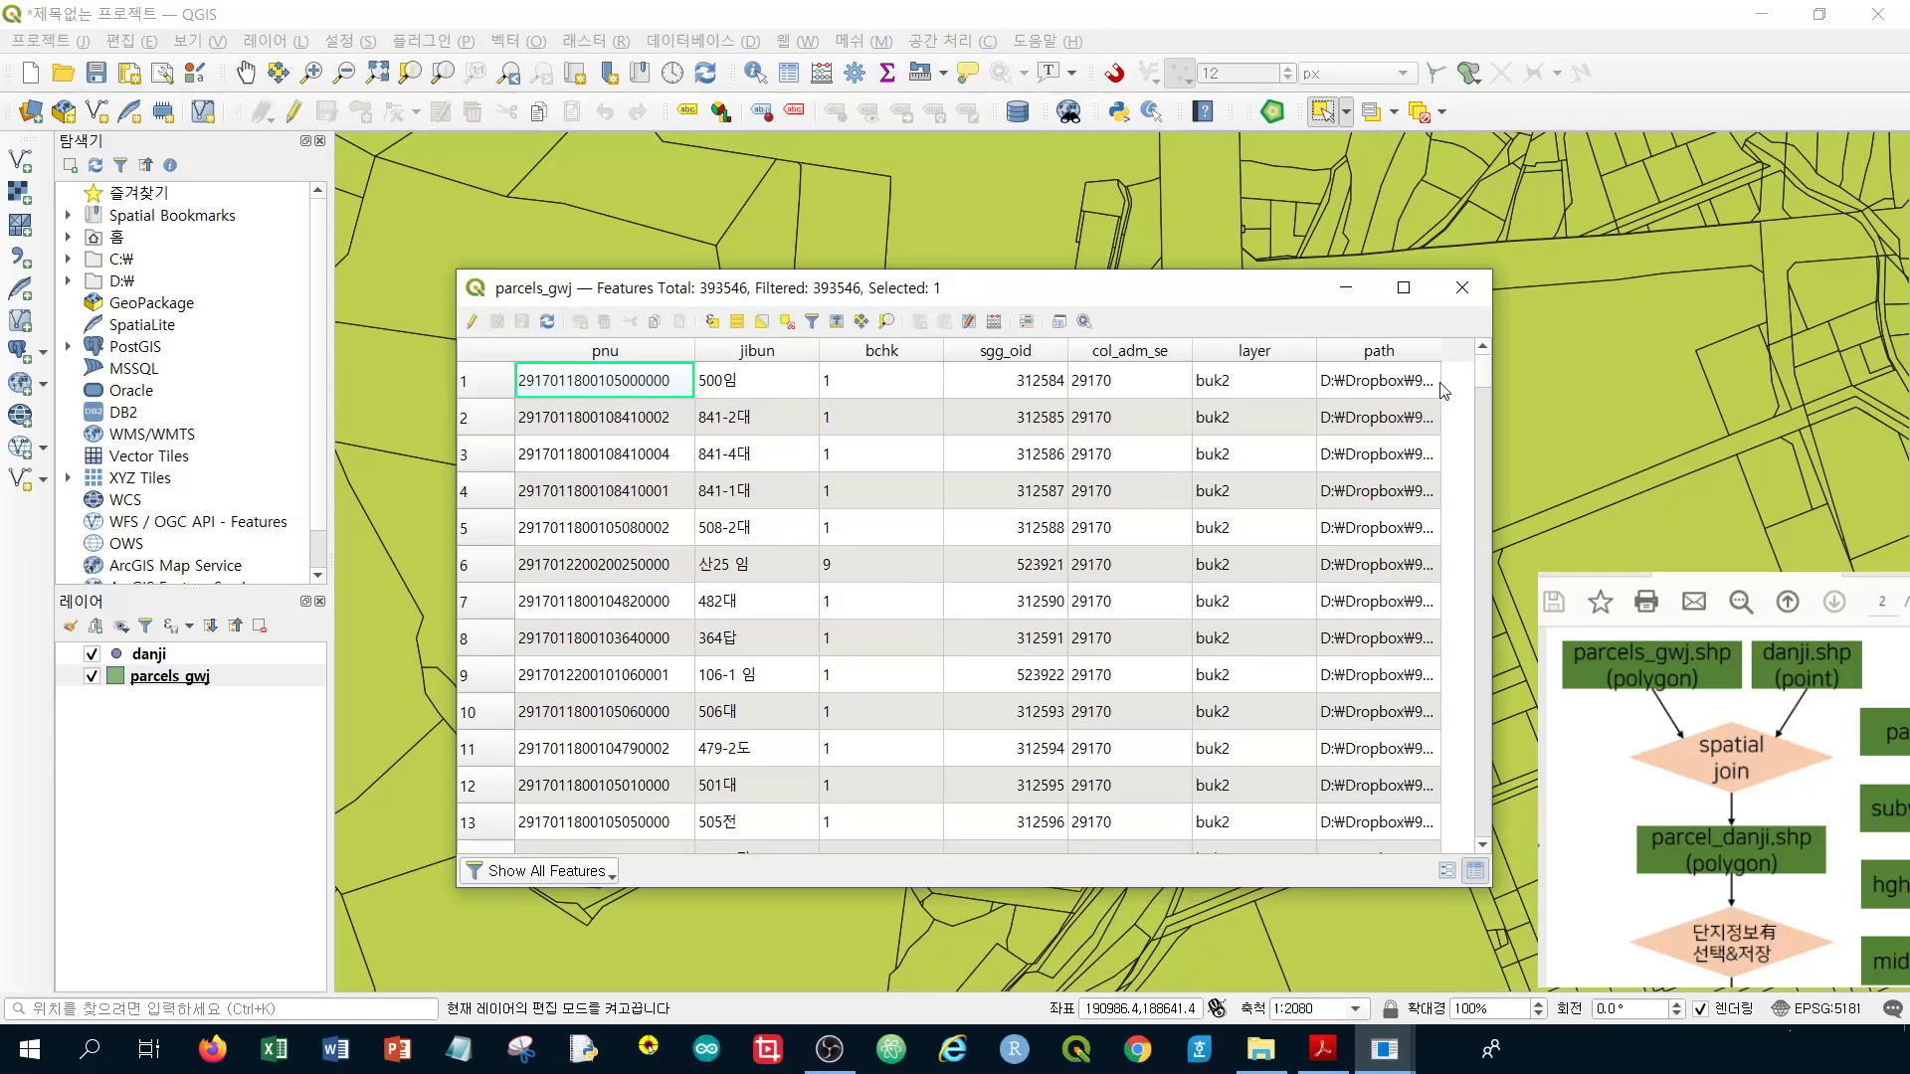
Filter the parcels_gwj table to show only the selected parcel
{"action": "mouse_move", "coordinate": [1482, 372]}
{"action": "left_mouse_down"}
{"action": "mouse_move", "coordinate": [1473, 542]}
{"action": "mouse_move", "coordinate": [1470, 366]}
{"action": "left_mouse_up"}
{"action": "left_click", "coordinate": [507, 875]}
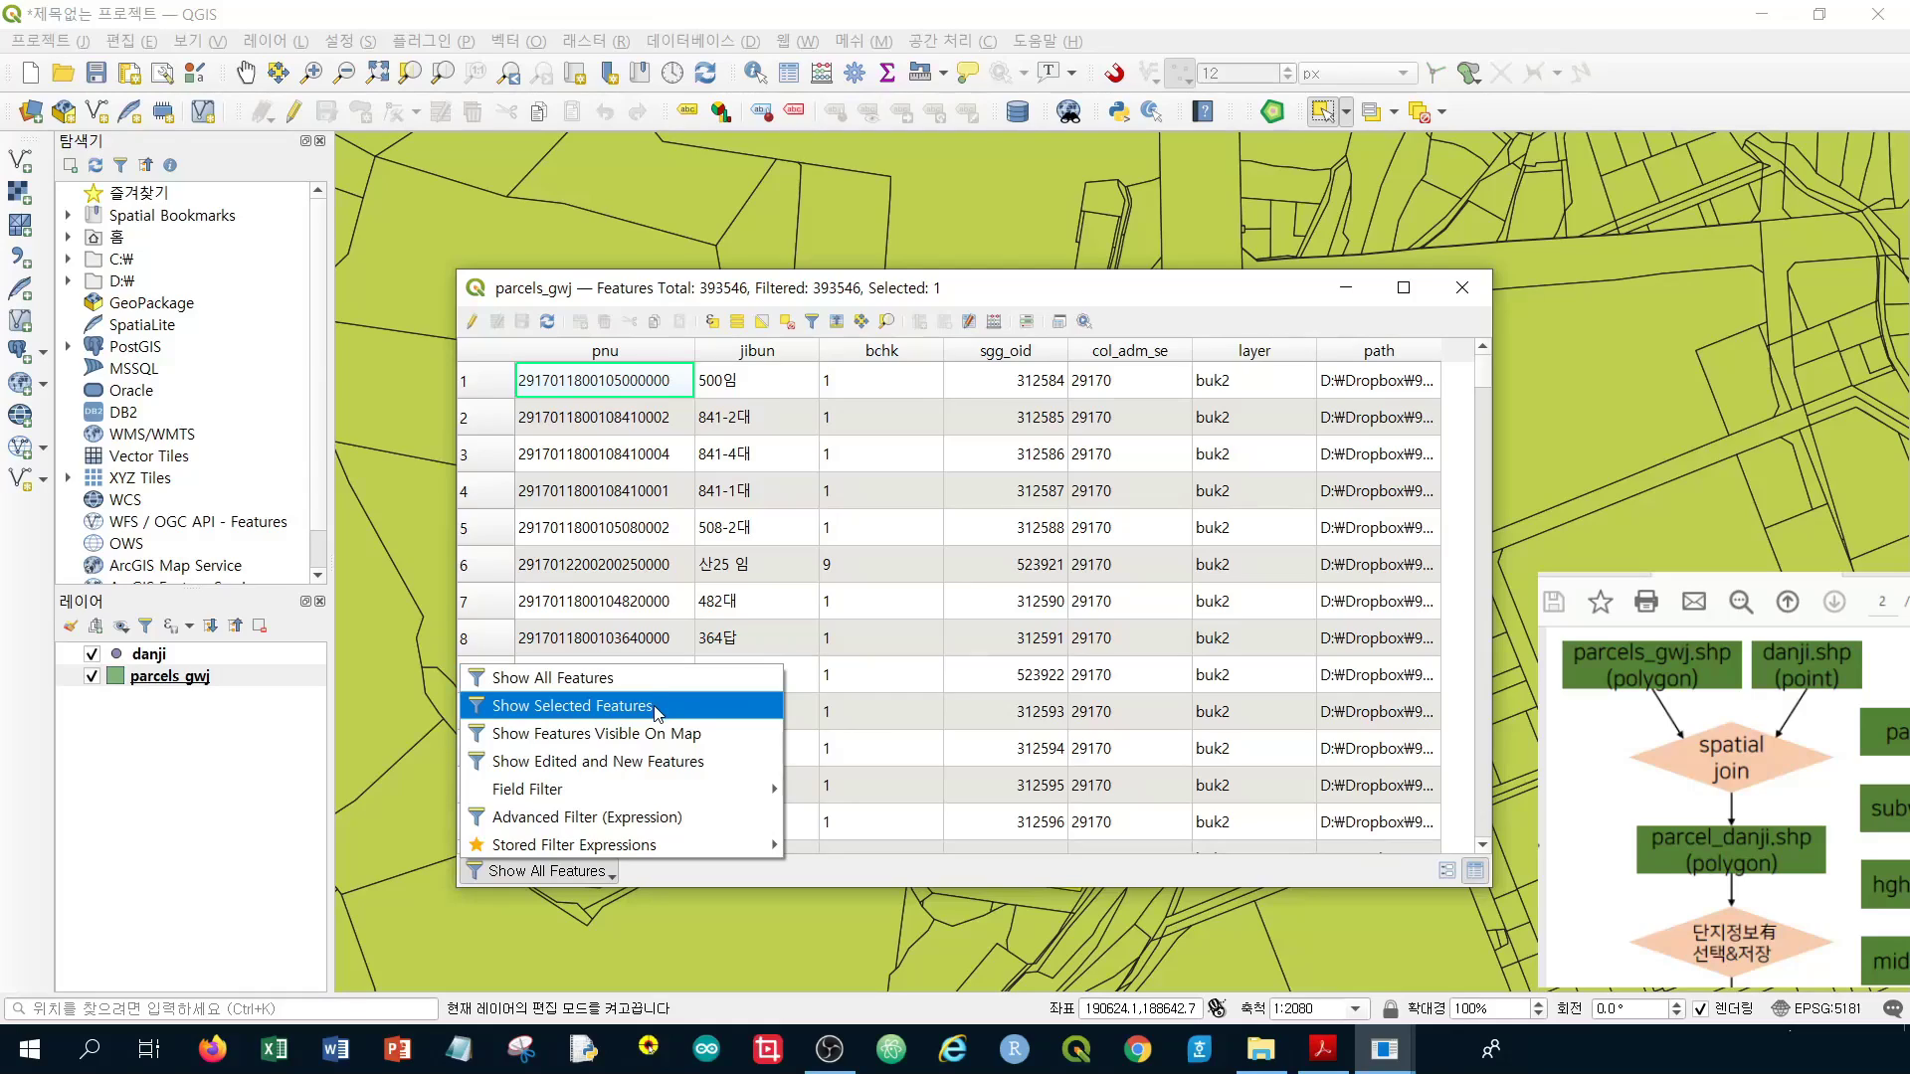
{"action": "left_click", "coordinate": [658, 714]}
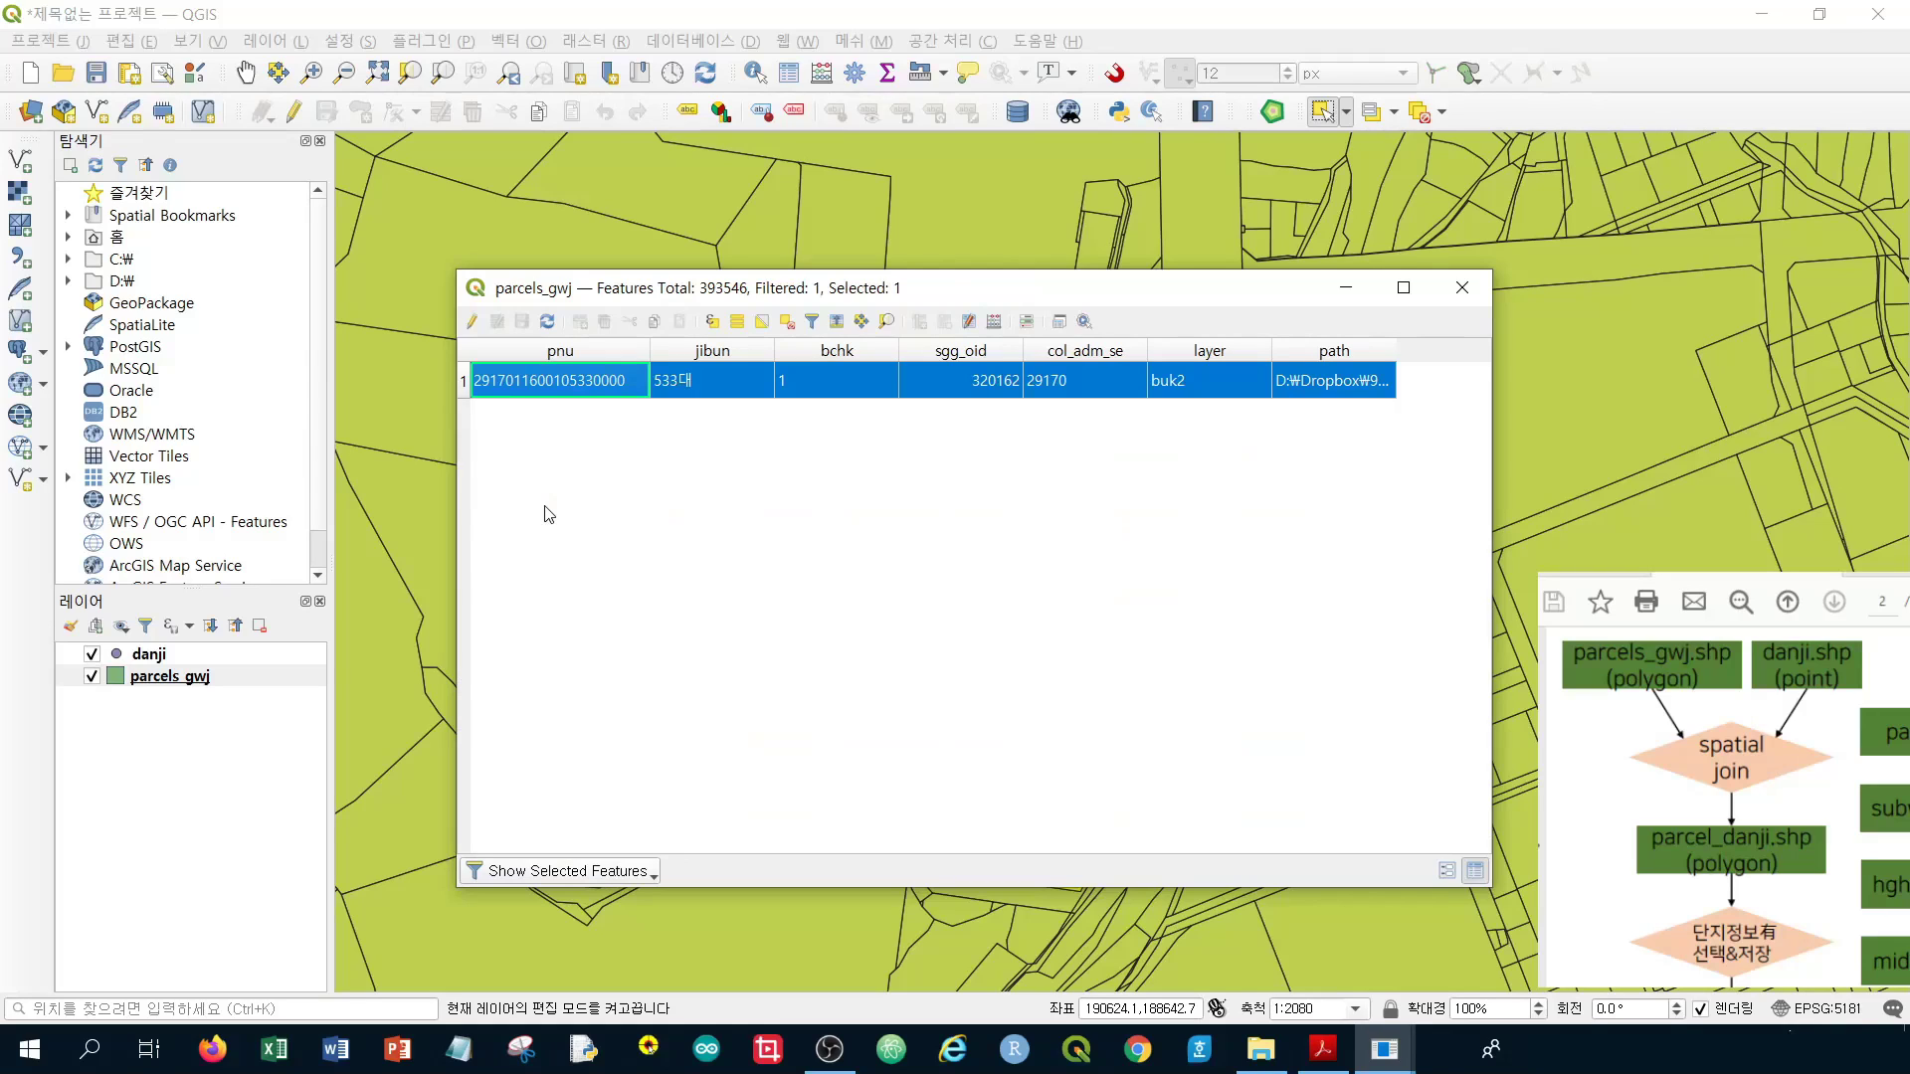
Move the table aside to reveal the yellow parcel and make danji the active layer
{"action": "left_click_drag", "start_coordinate": [857, 295], "coordinate": [1141, 339]}
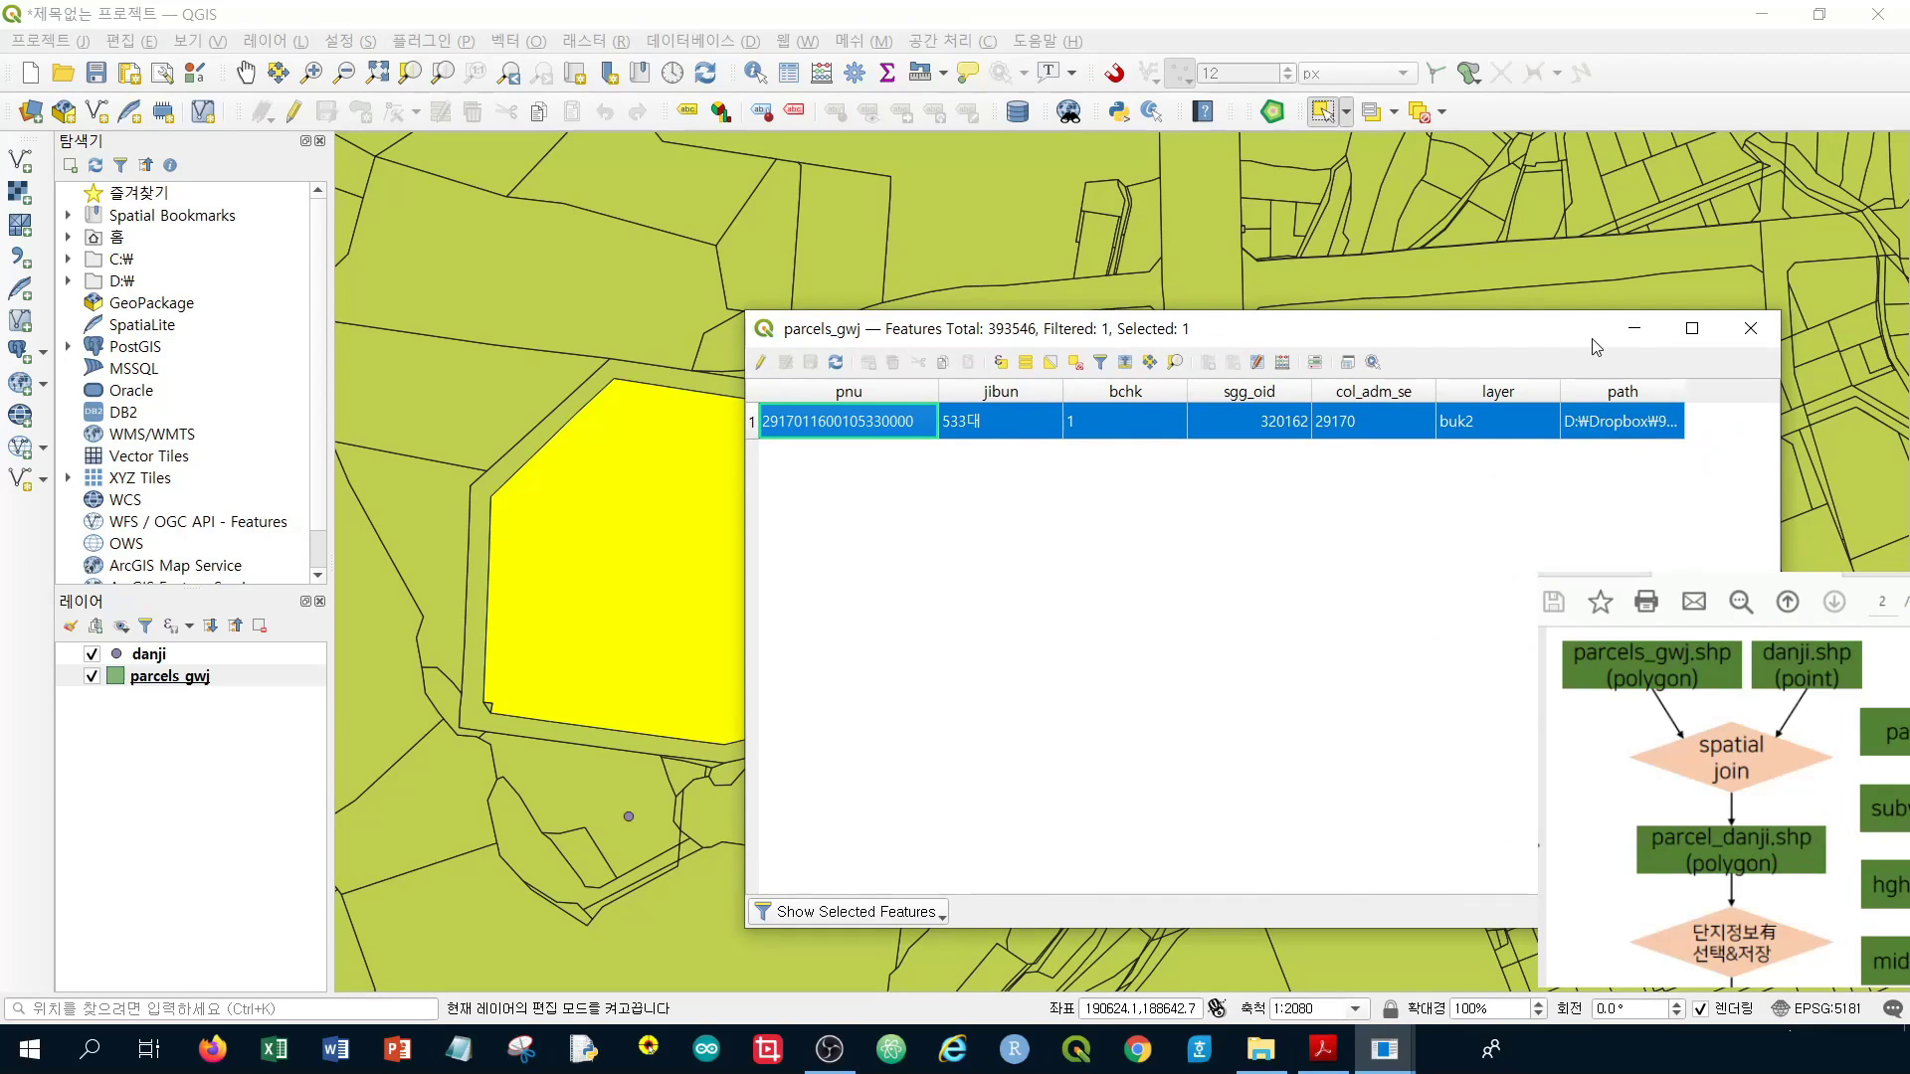
{"action": "left_click_drag", "start_coordinate": [1595, 343], "coordinate": [1382, 410]}
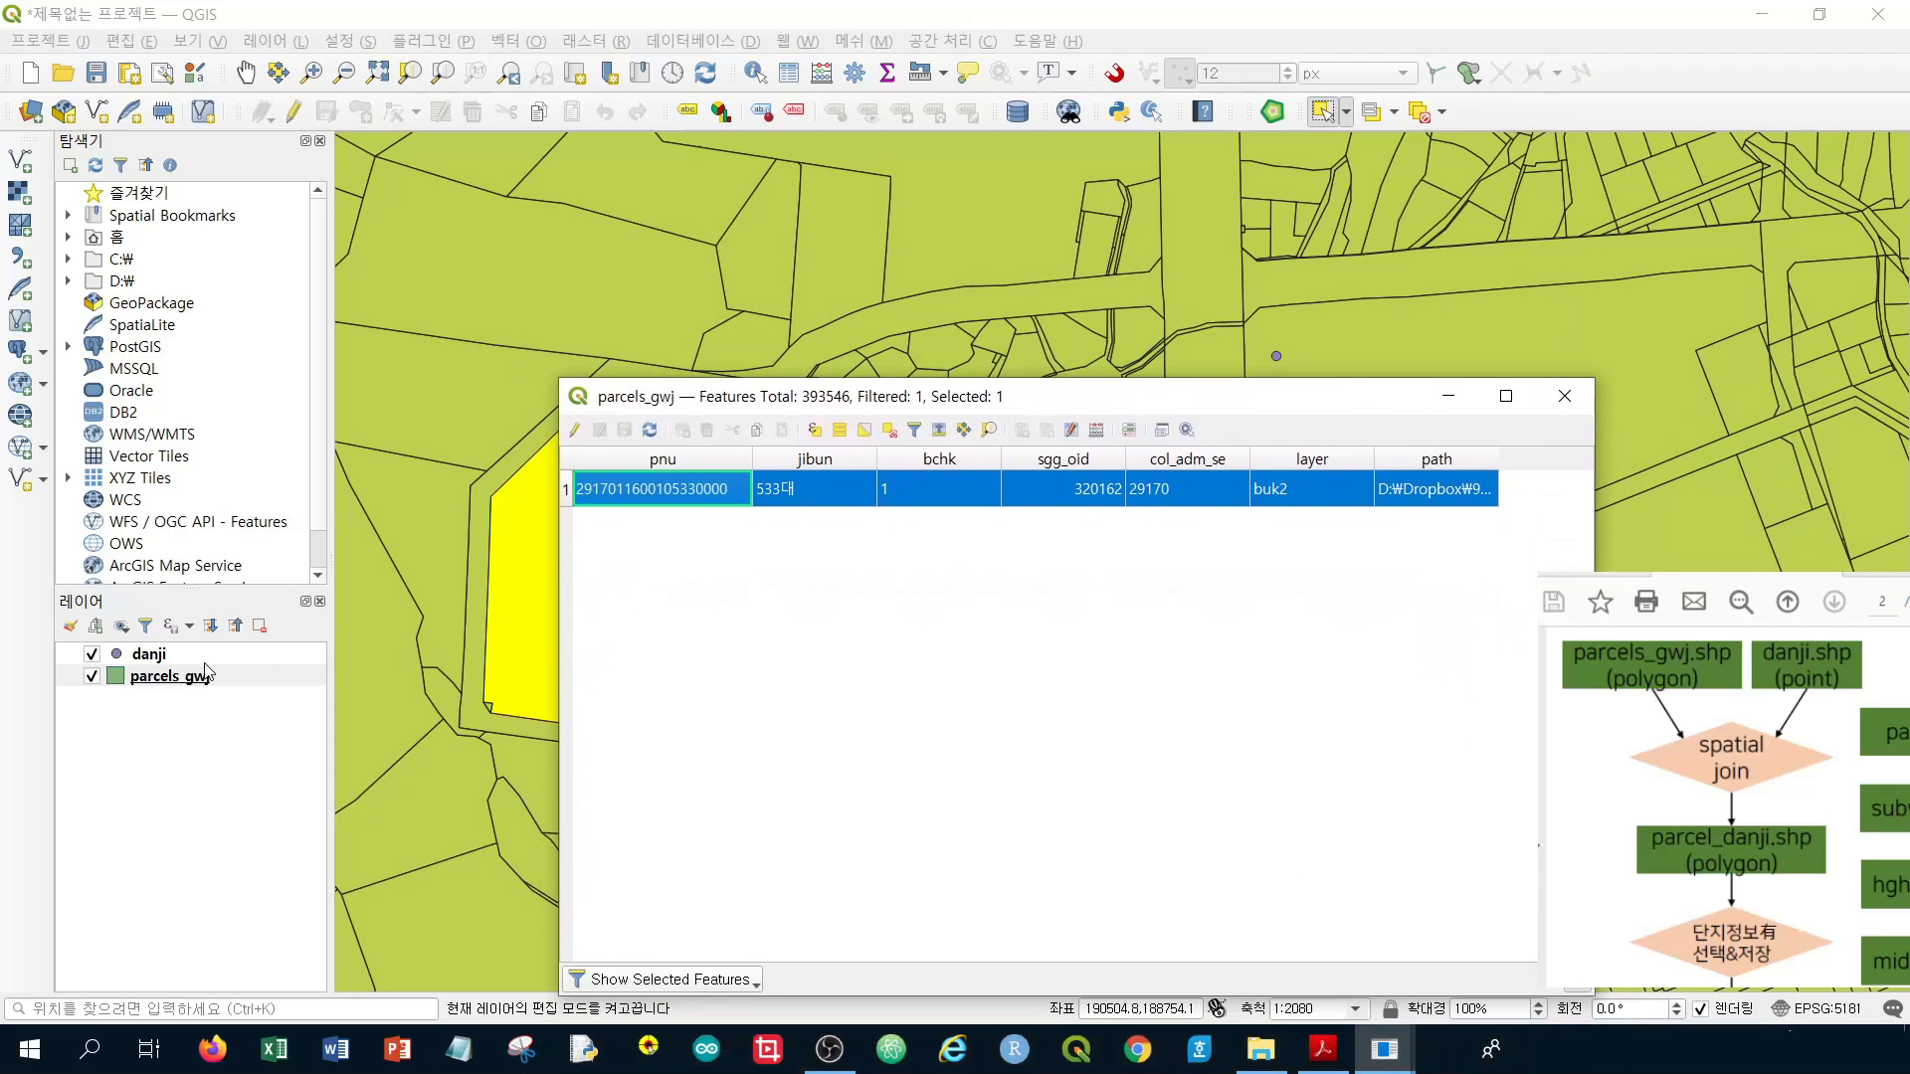
{"action": "left_click_drag", "start_coordinate": [756, 396], "coordinate": [910, 572]}
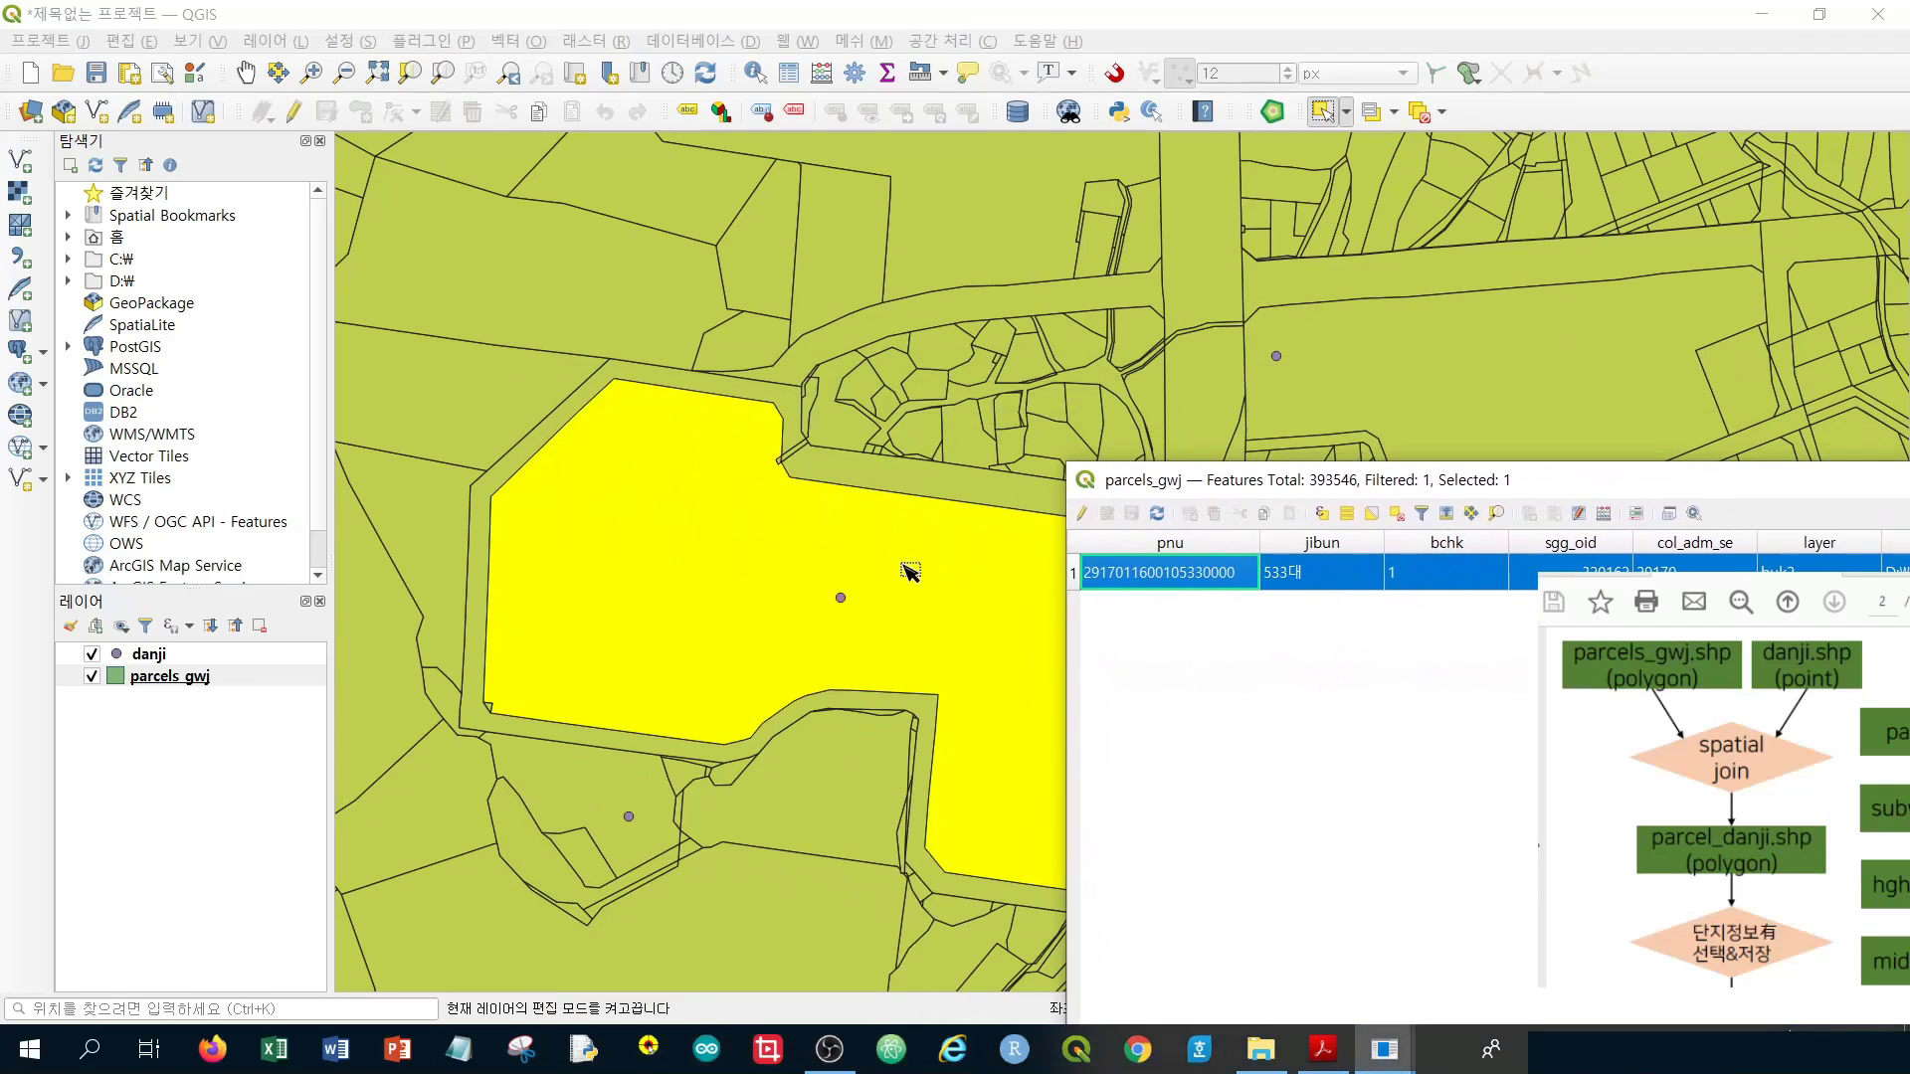
{"action": "left_click_drag", "start_coordinate": [1481, 487], "coordinate": [850, 711]}
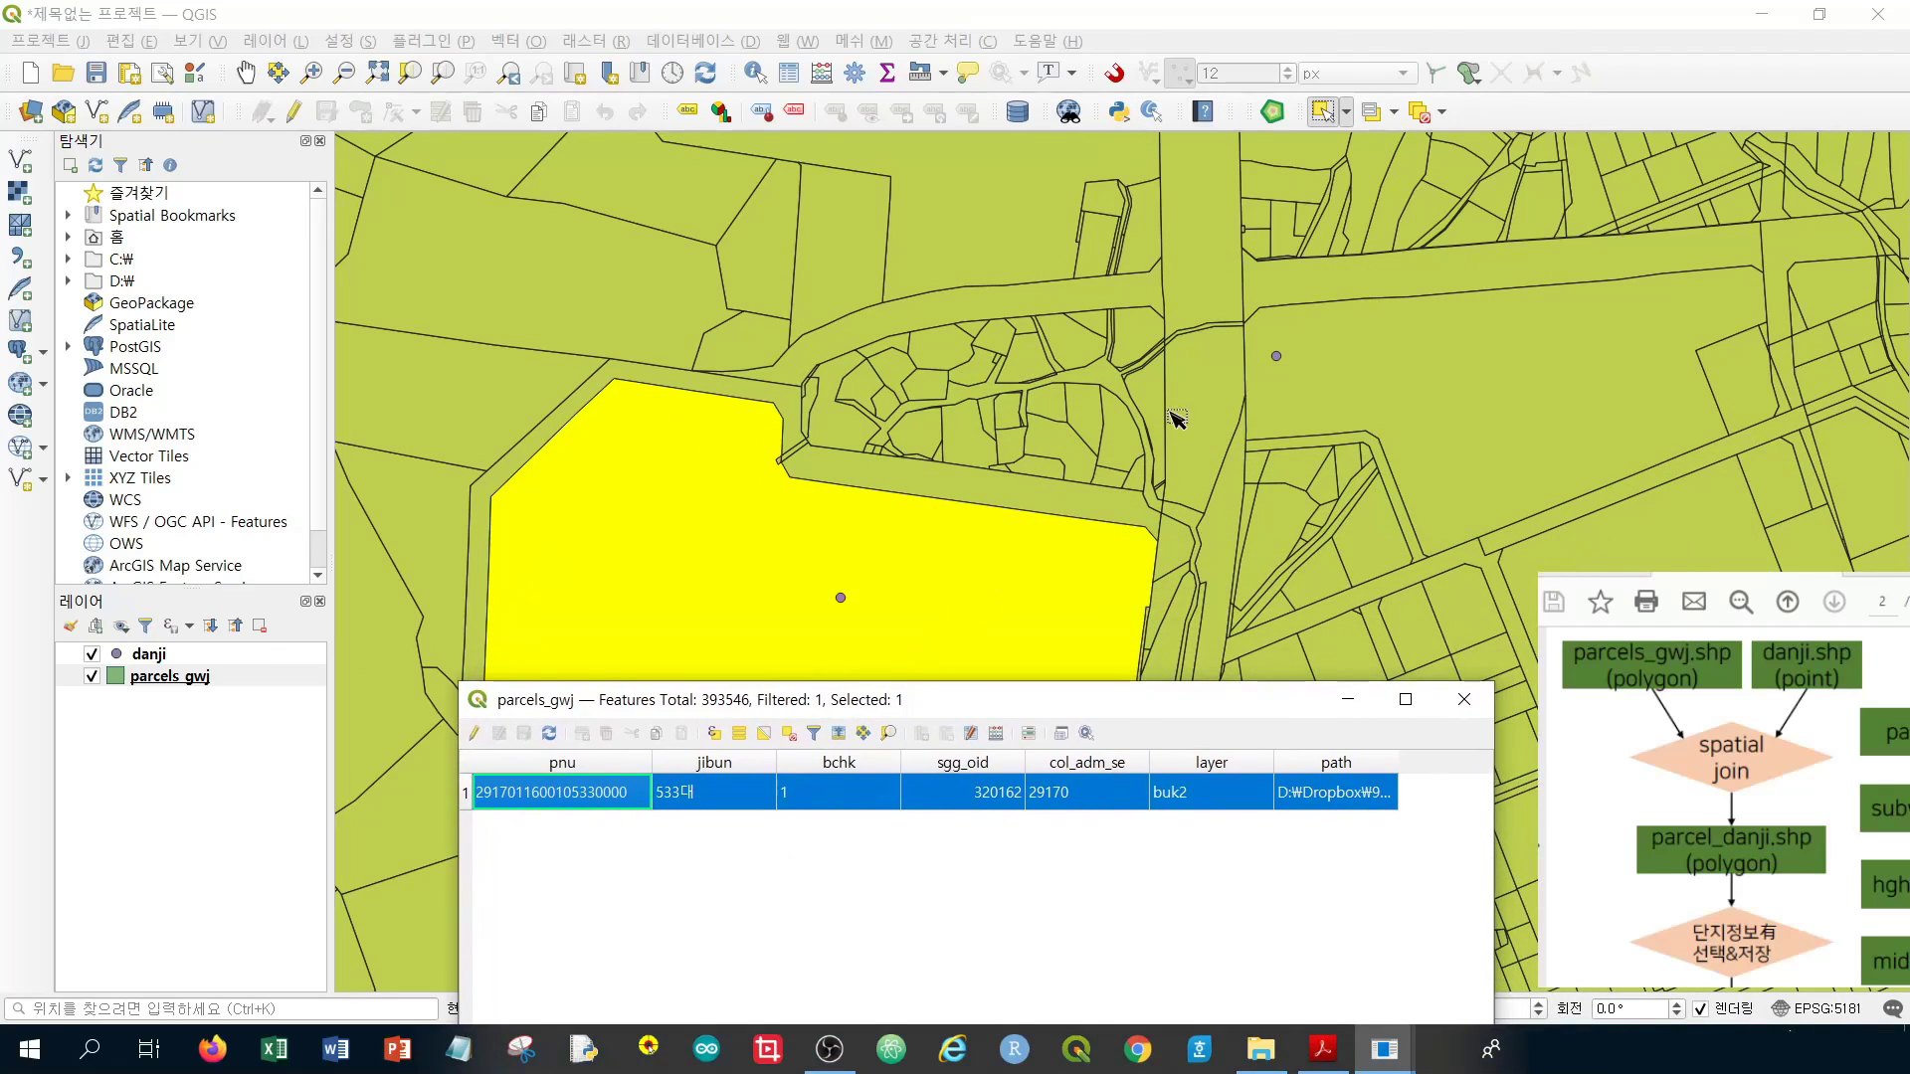
{"action": "left_click_drag", "start_coordinate": [780, 708], "coordinate": [1522, 289]}
{"action": "left_click", "coordinate": [162, 656]}
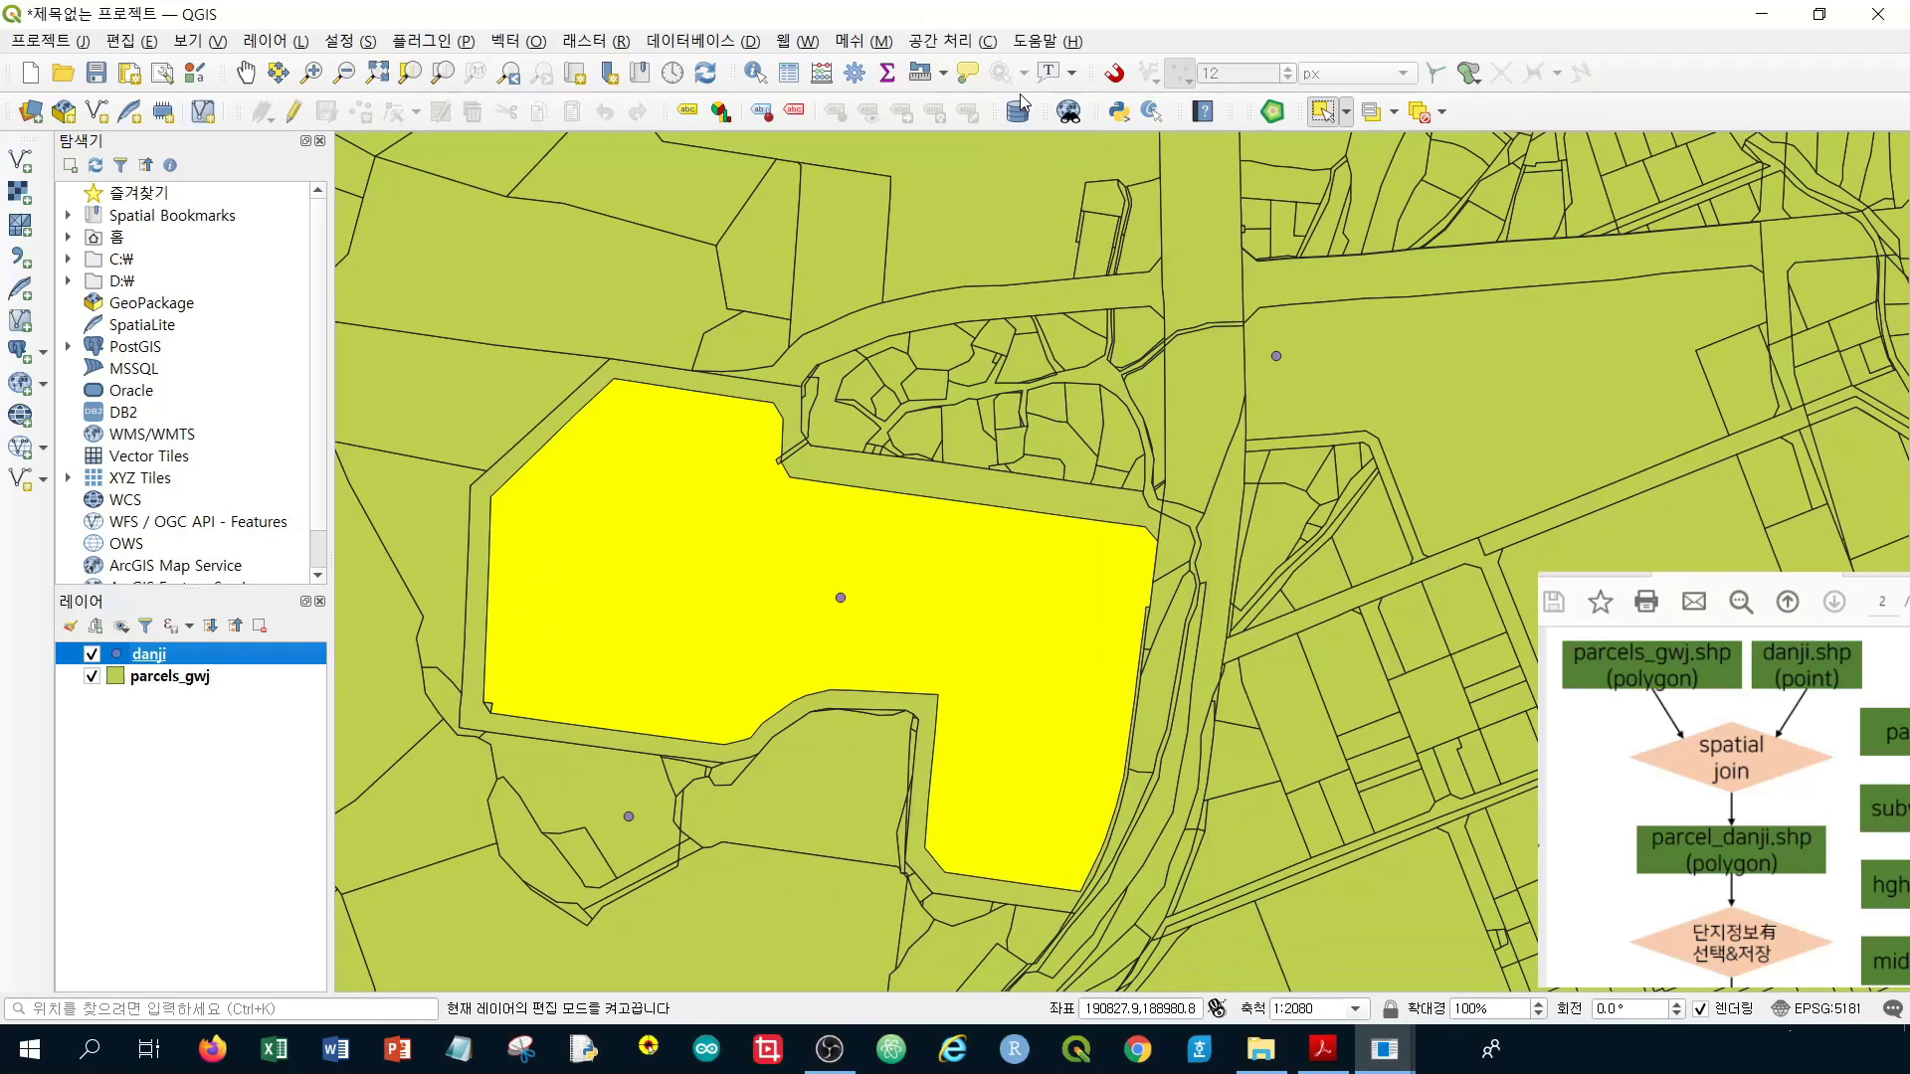
Select the danji point in the yellow parcel and show its record in the danji table
{"action": "left_click_drag", "start_coordinate": [813, 580], "coordinate": [867, 631]}
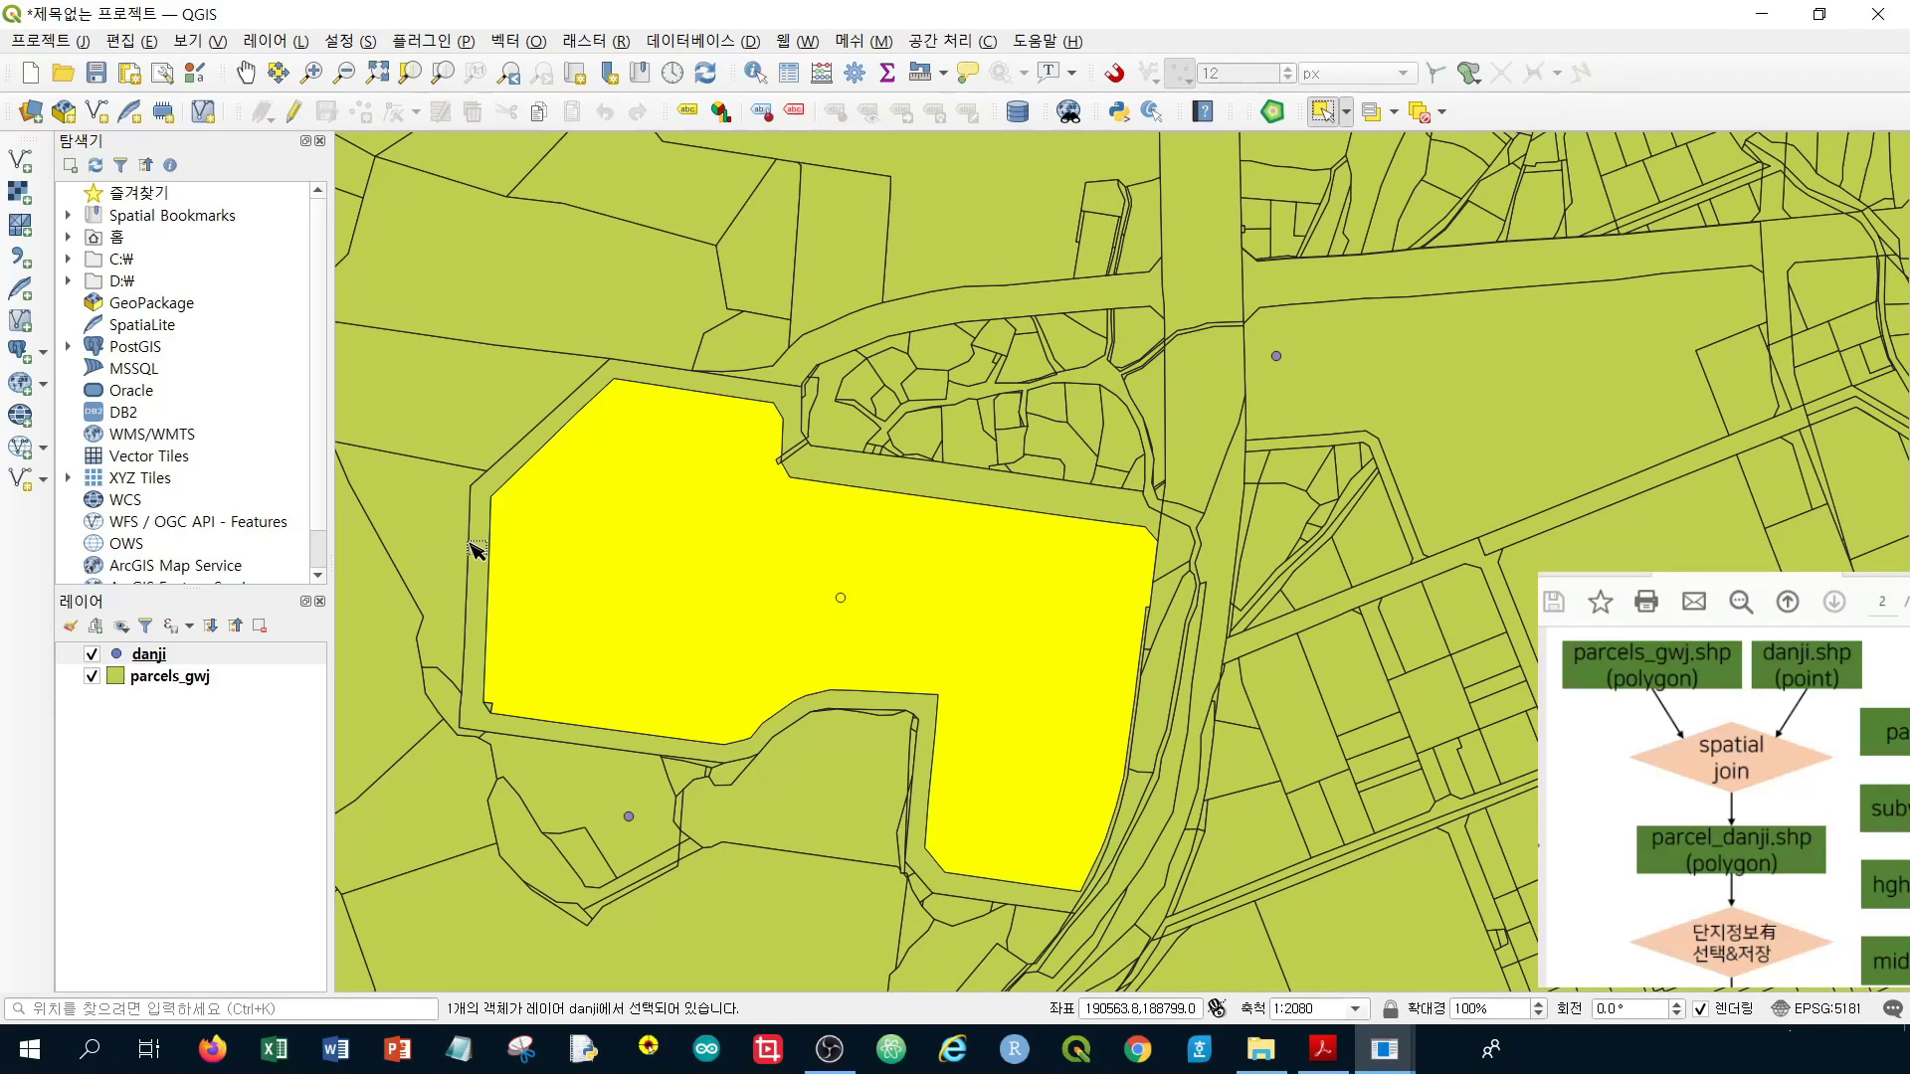
{"action": "right_click", "coordinate": [216, 657]}
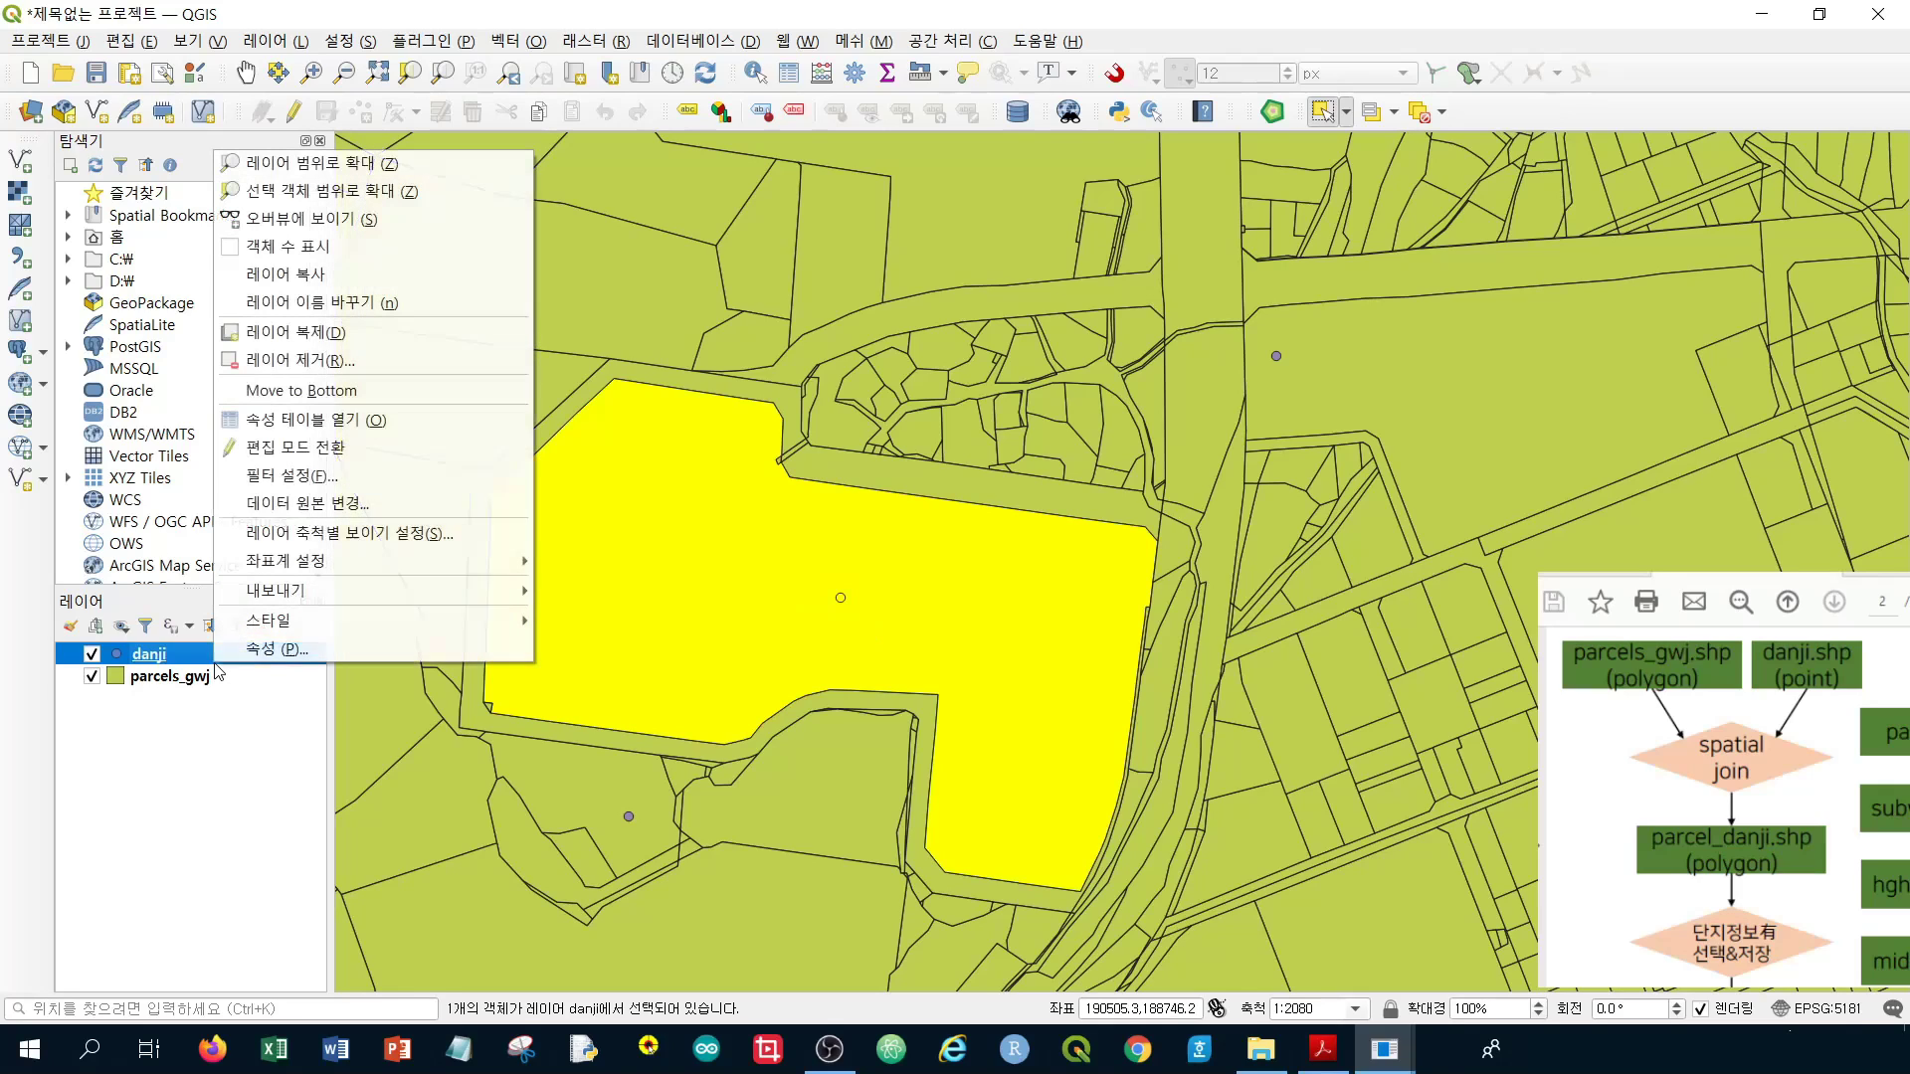
{"action": "left_click", "coordinate": [416, 434]}
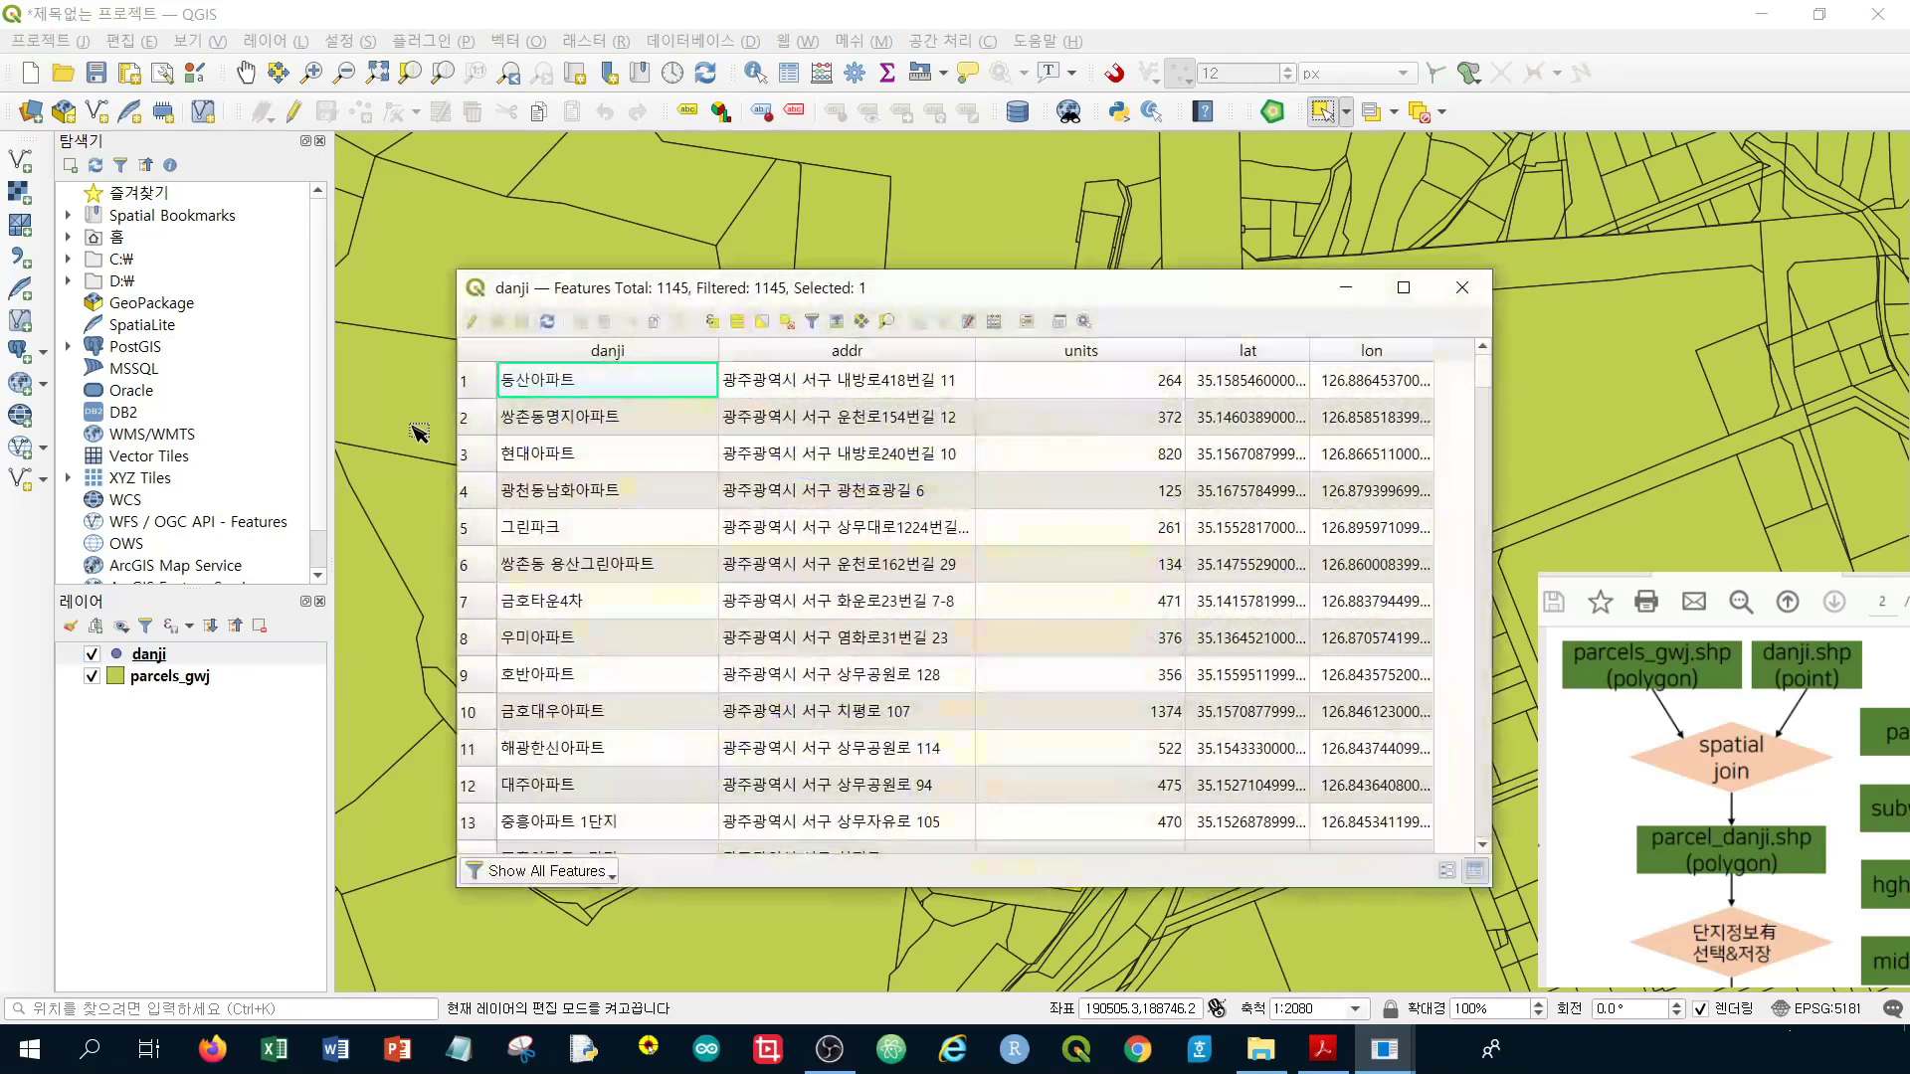
{"action": "left_click", "coordinate": [511, 876]}
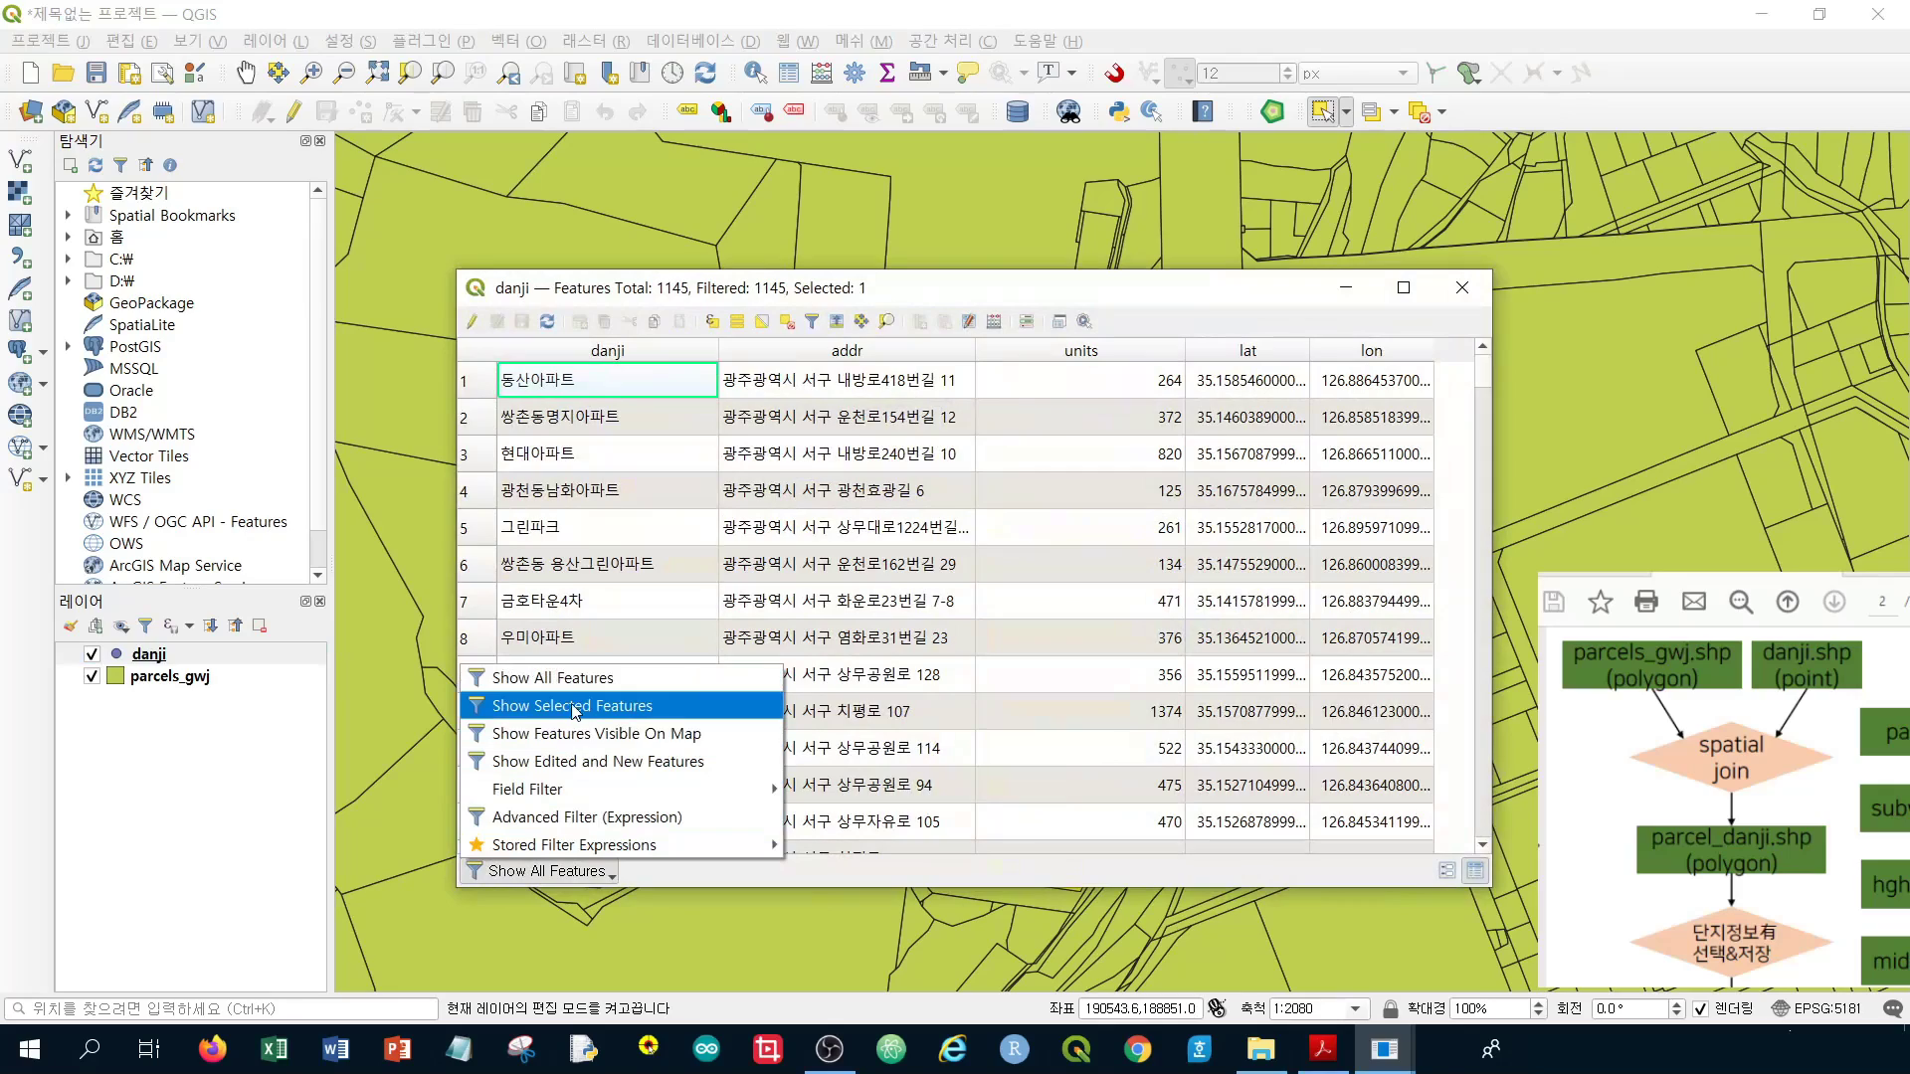
{"action": "left_click", "coordinate": [572, 715]}
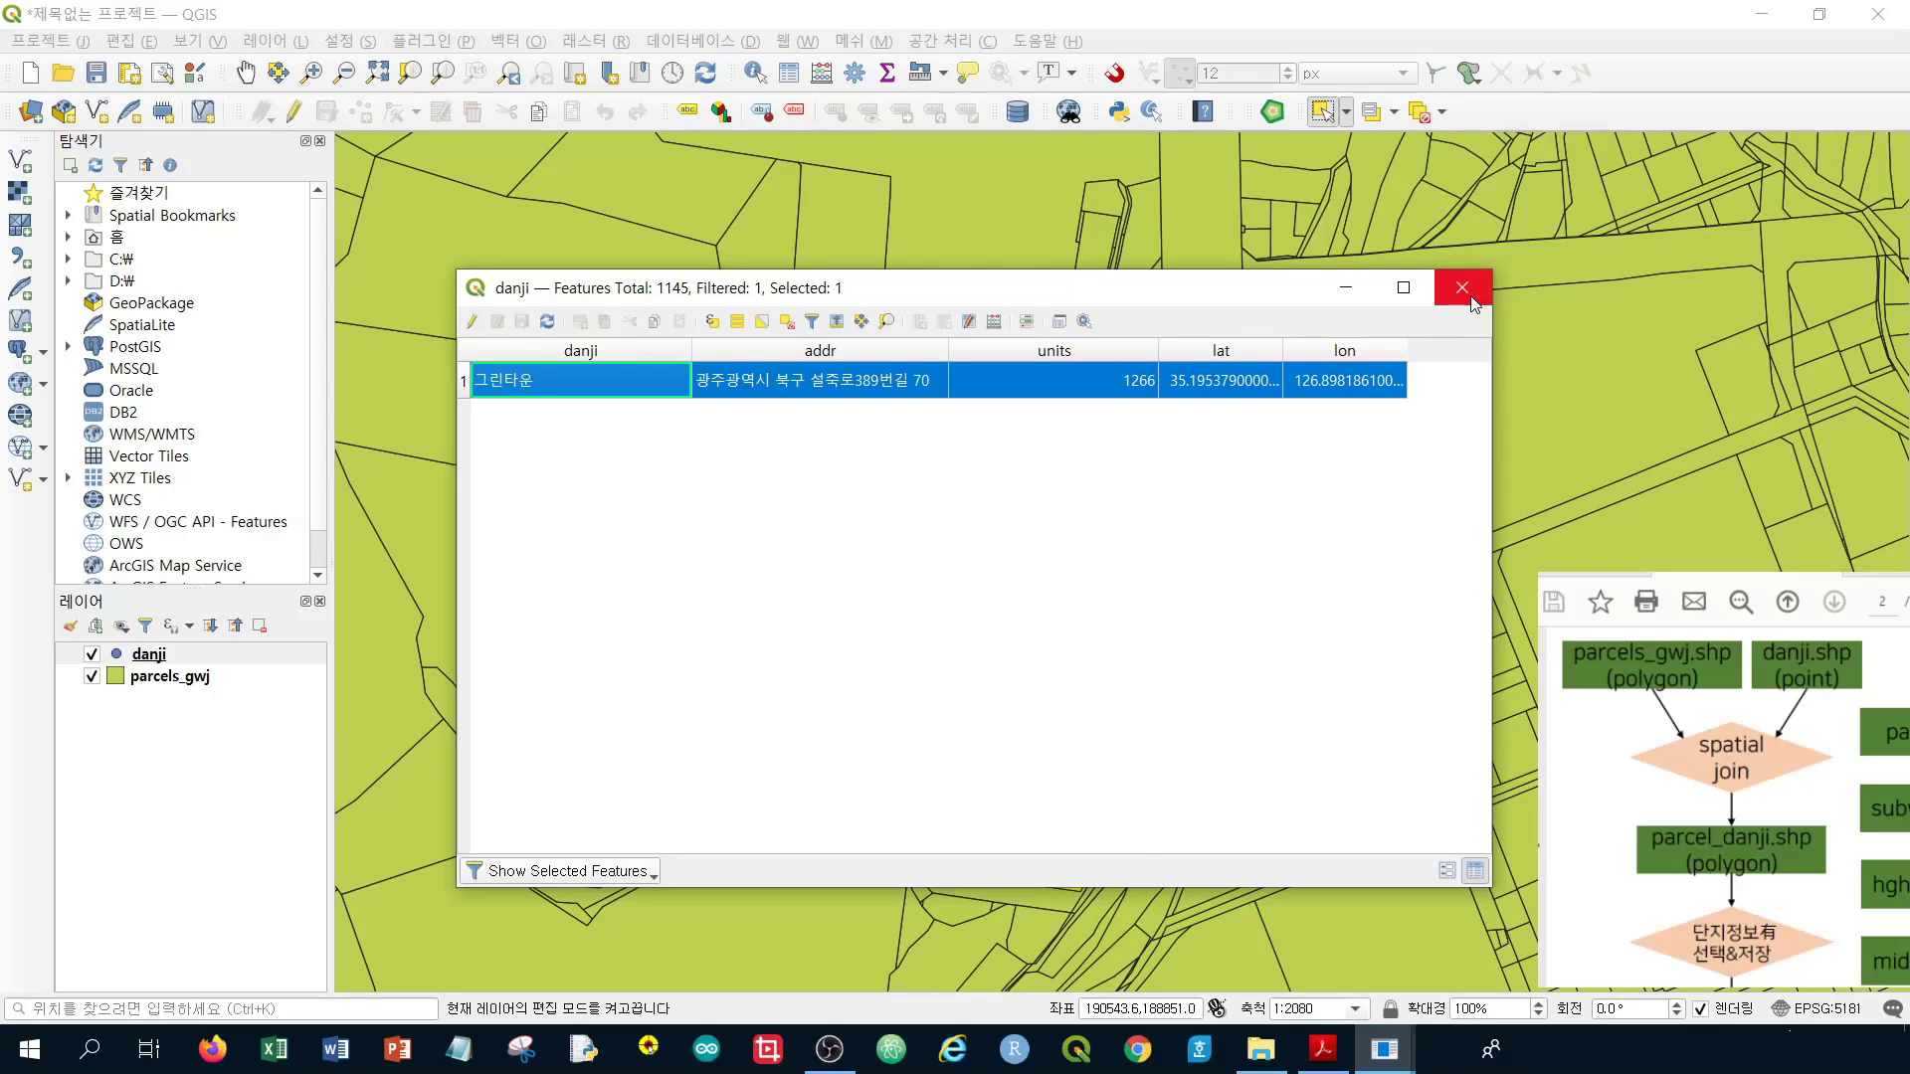
Arrange both tables to compare the 그린타운 record with the parcel's record, then close them
{"action": "key", "text": "alt+Tab"}
{"action": "left_click", "coordinate": [1473, 304]}
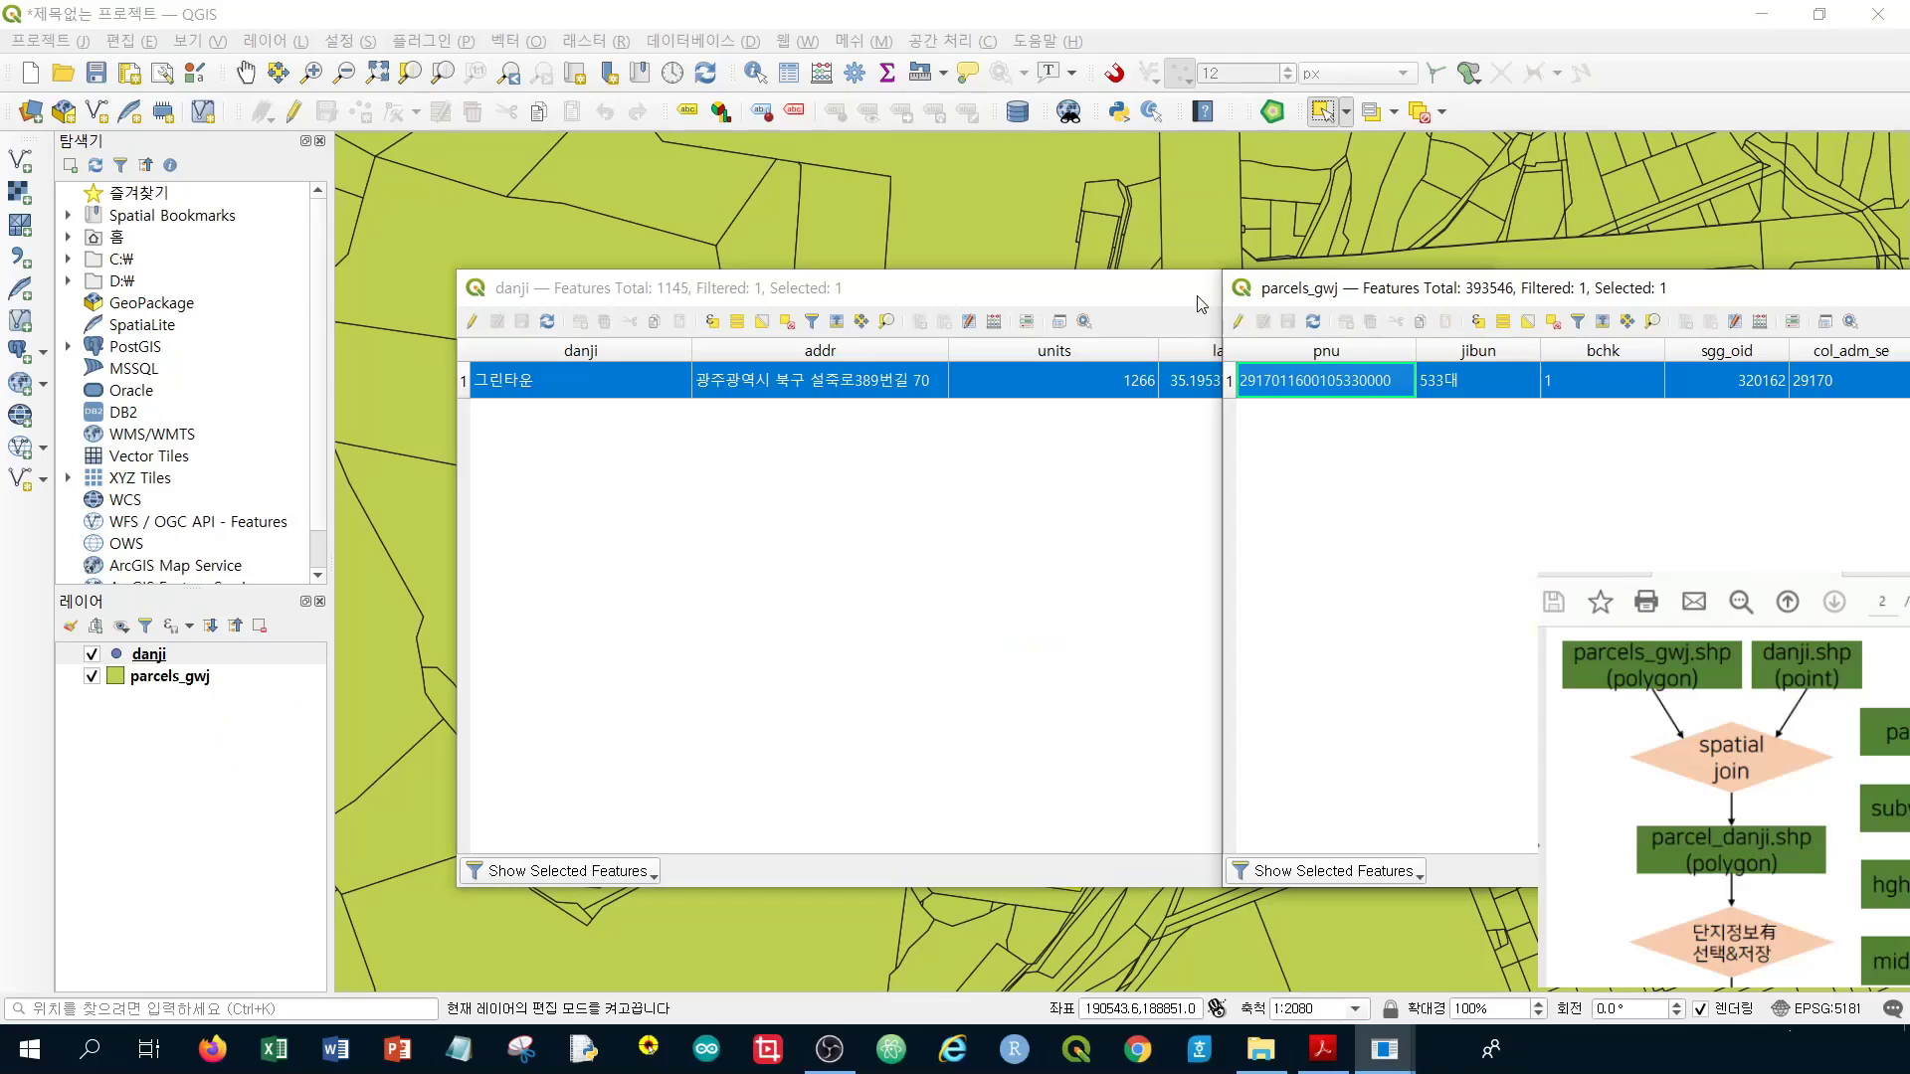
{"action": "left_click_drag", "start_coordinate": [1362, 299], "coordinate": [594, 465]}
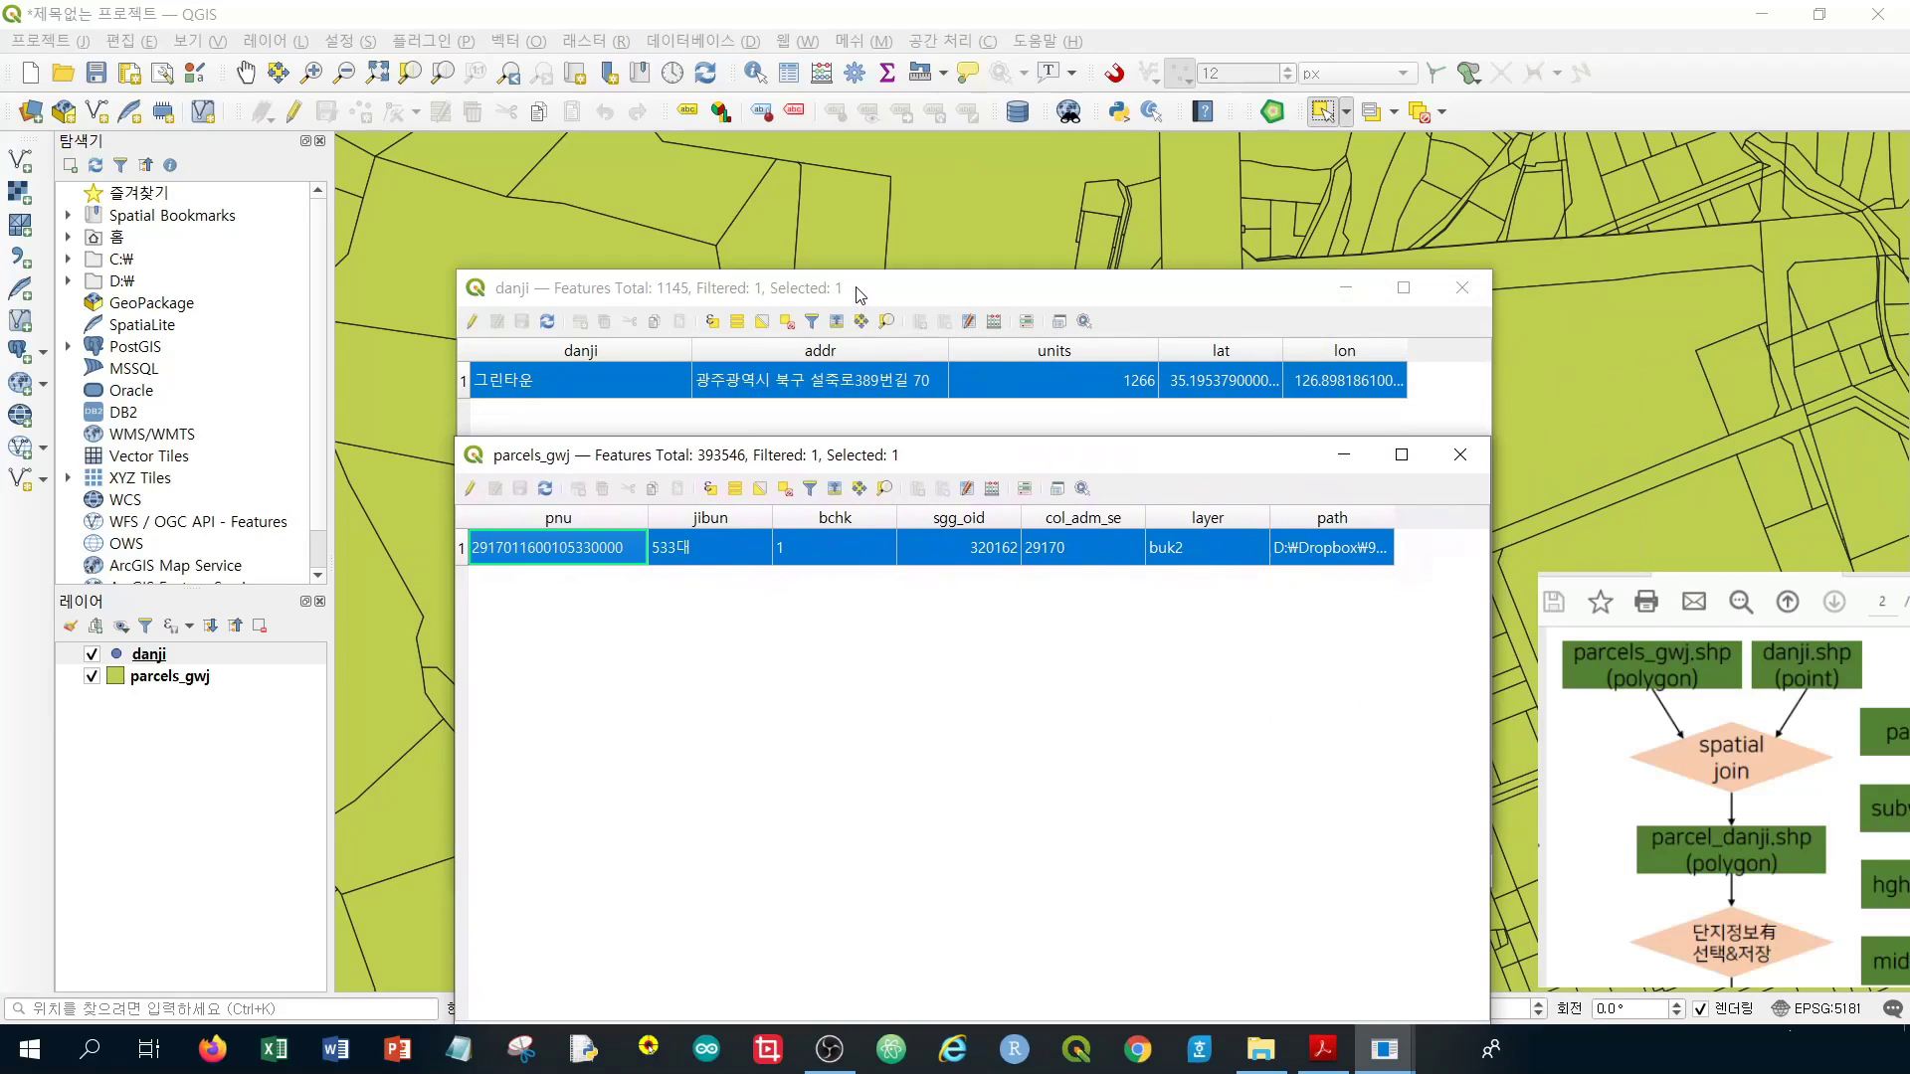
{"action": "left_click", "coordinate": [539, 294]}
{"action": "left_click_drag", "start_coordinate": [586, 302], "coordinate": [841, 501]}
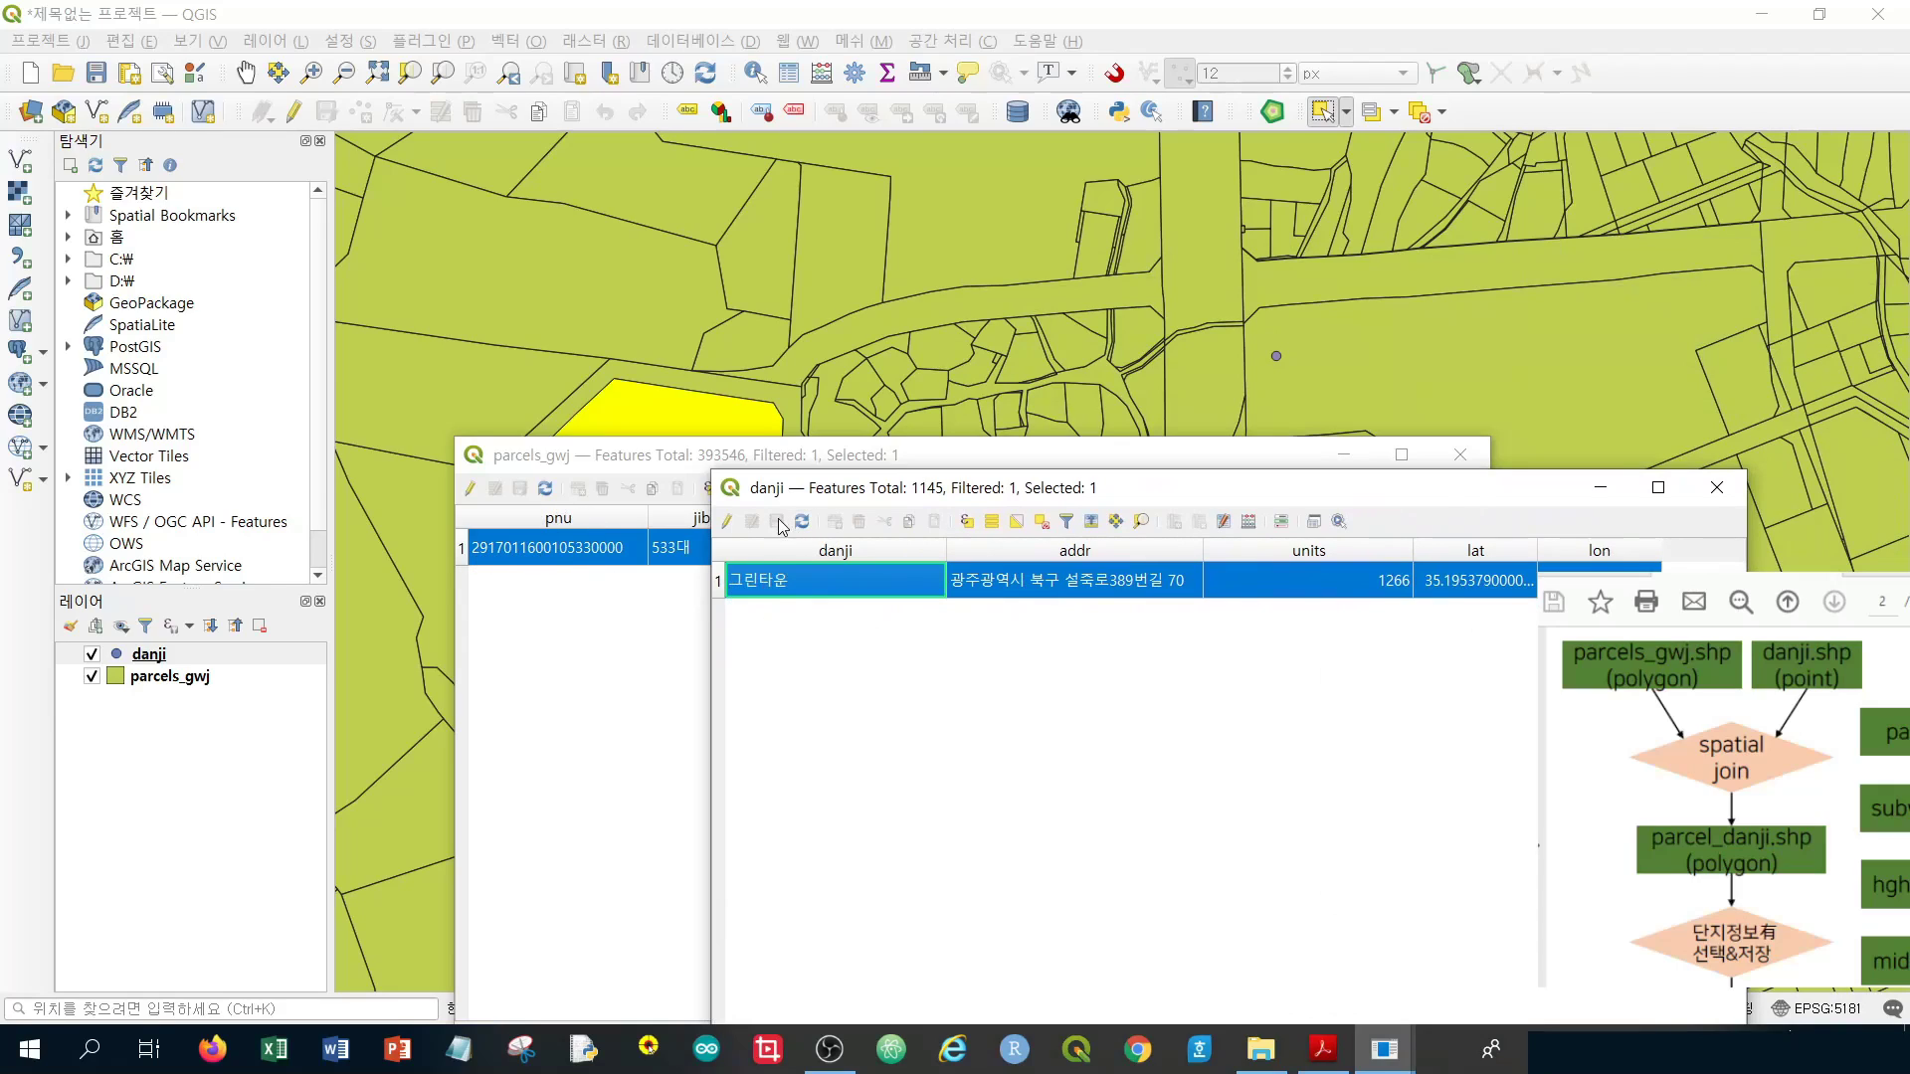
{"action": "left_click_drag", "start_coordinate": [881, 490], "coordinate": [838, 529]}
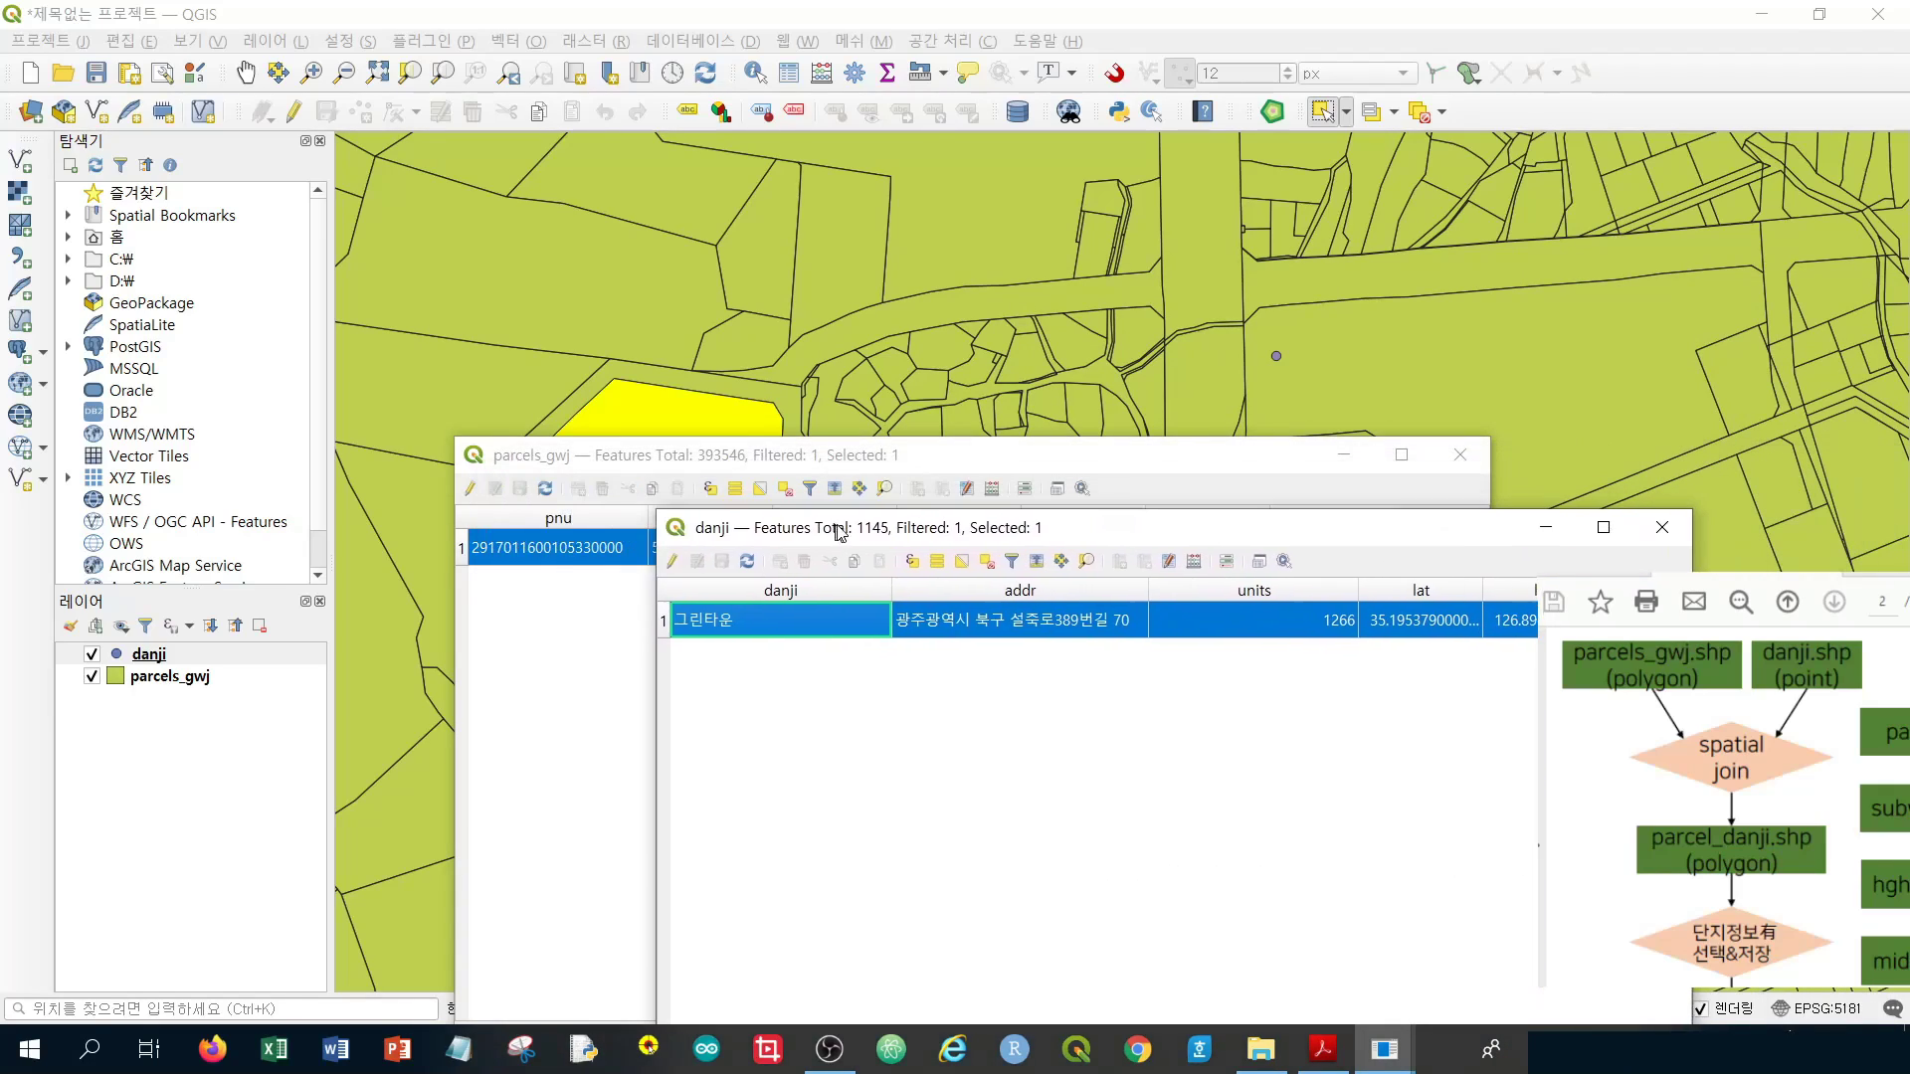
{"action": "left_click", "coordinate": [1671, 538]}
{"action": "left_click", "coordinate": [1460, 455]}
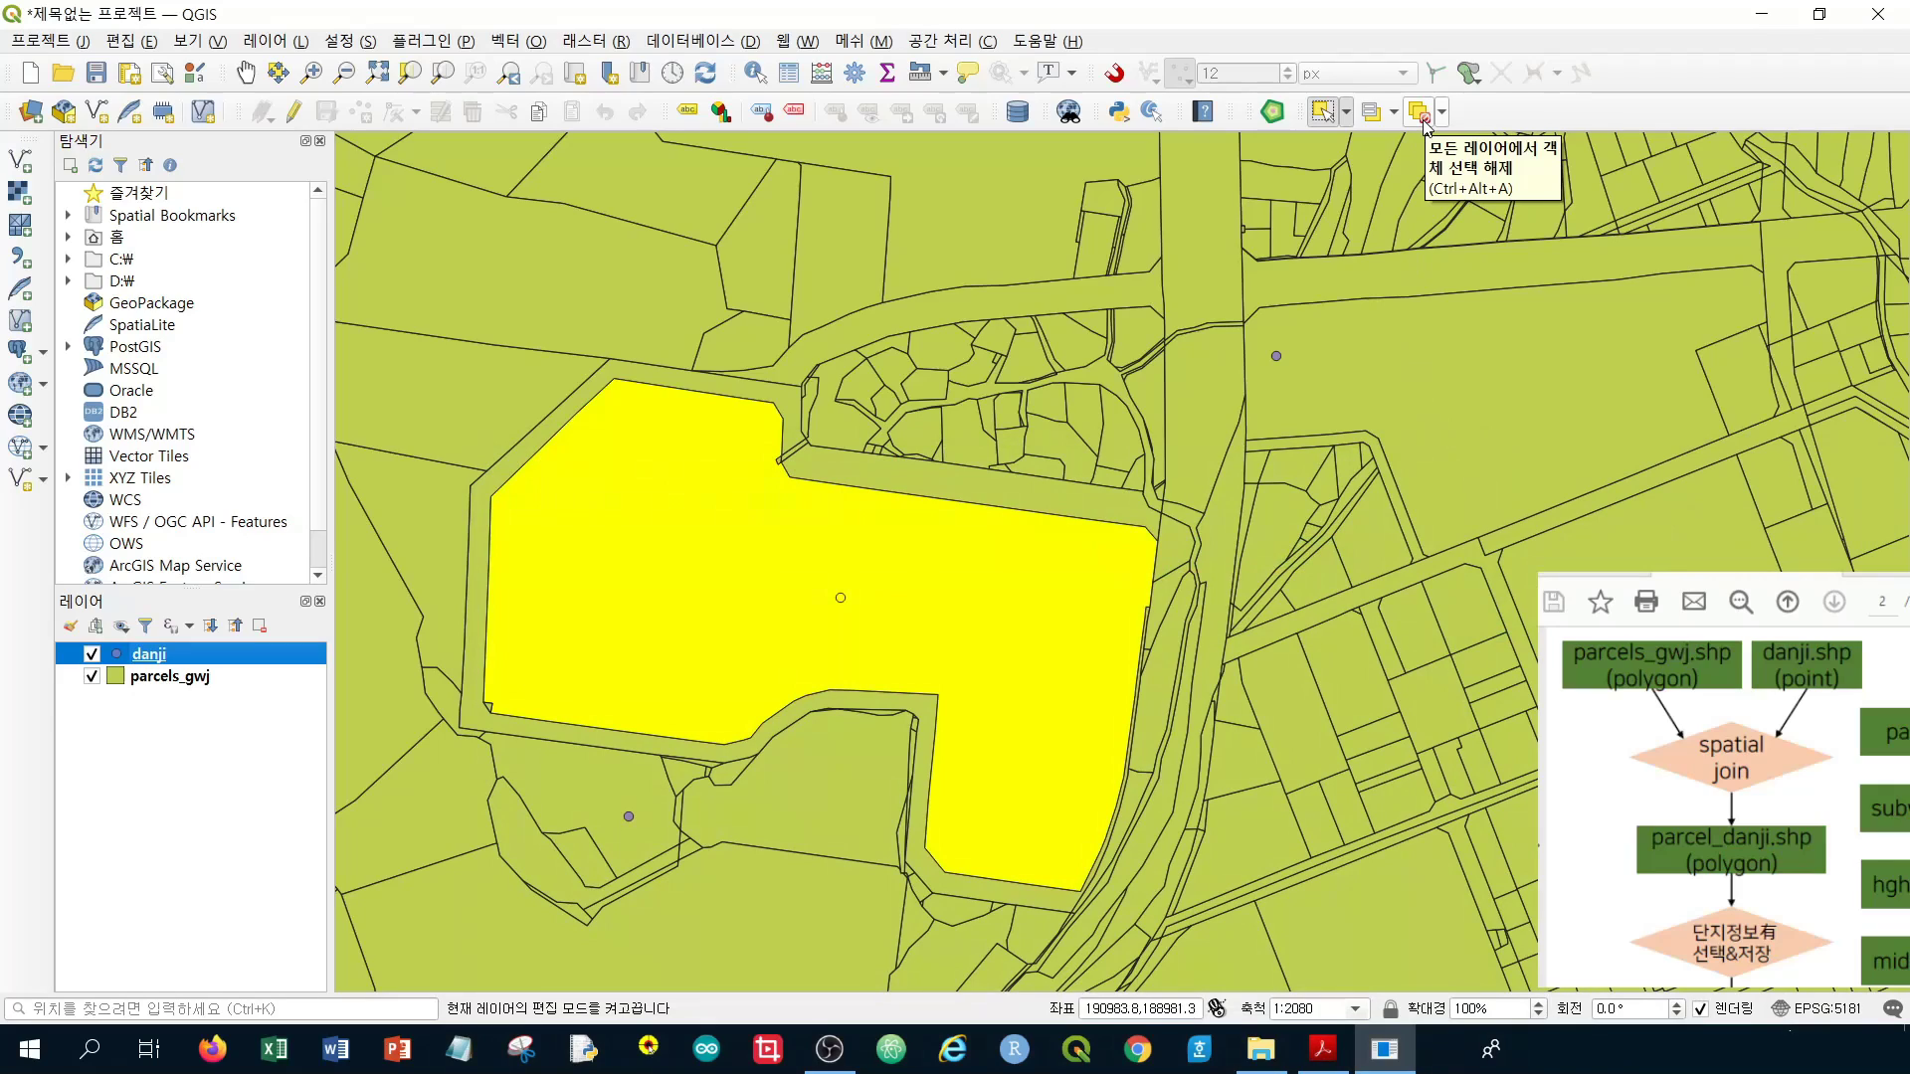
Clear selections on all layers, look through the Vector menu, and open the Processing Toolbox
{"action": "left_click", "coordinate": [1423, 114]}
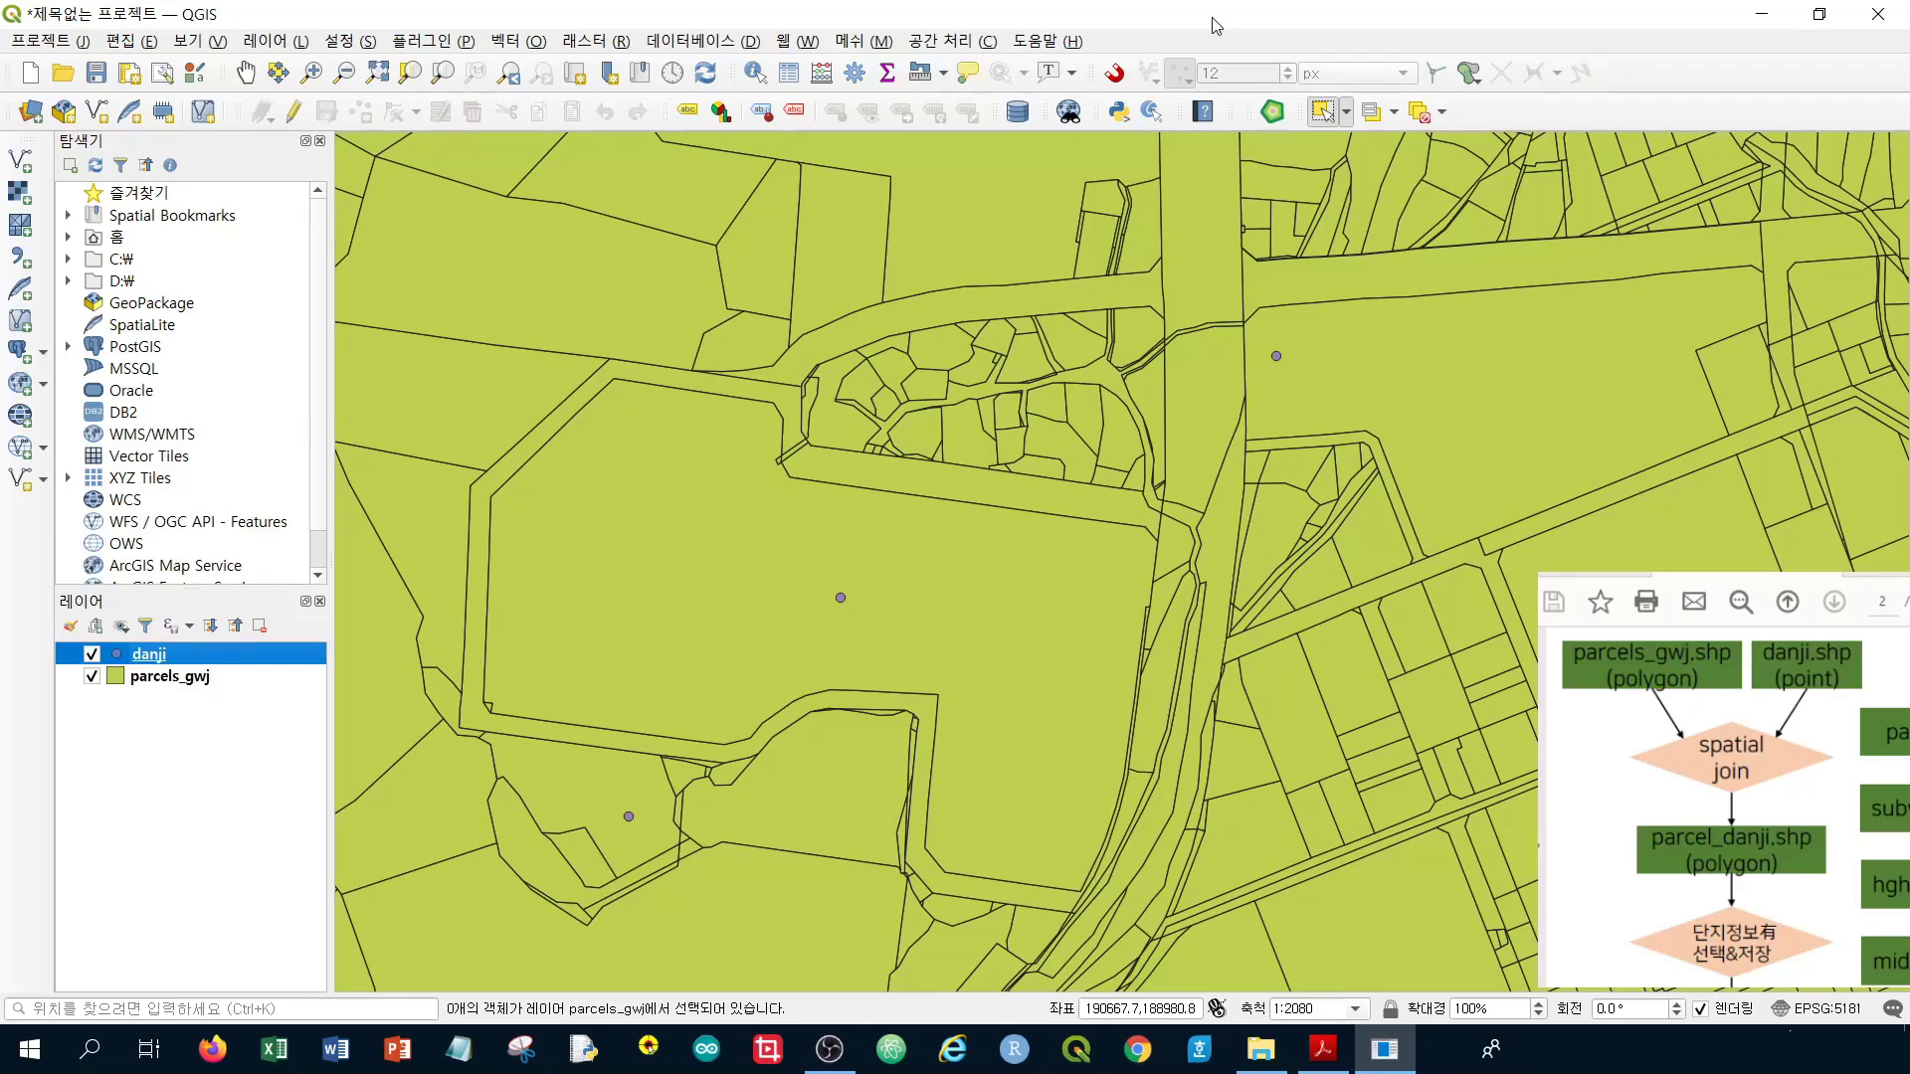
{"action": "left_click", "coordinate": [594, 41]}
{"action": "mouse_move", "coordinate": [525, 50]}
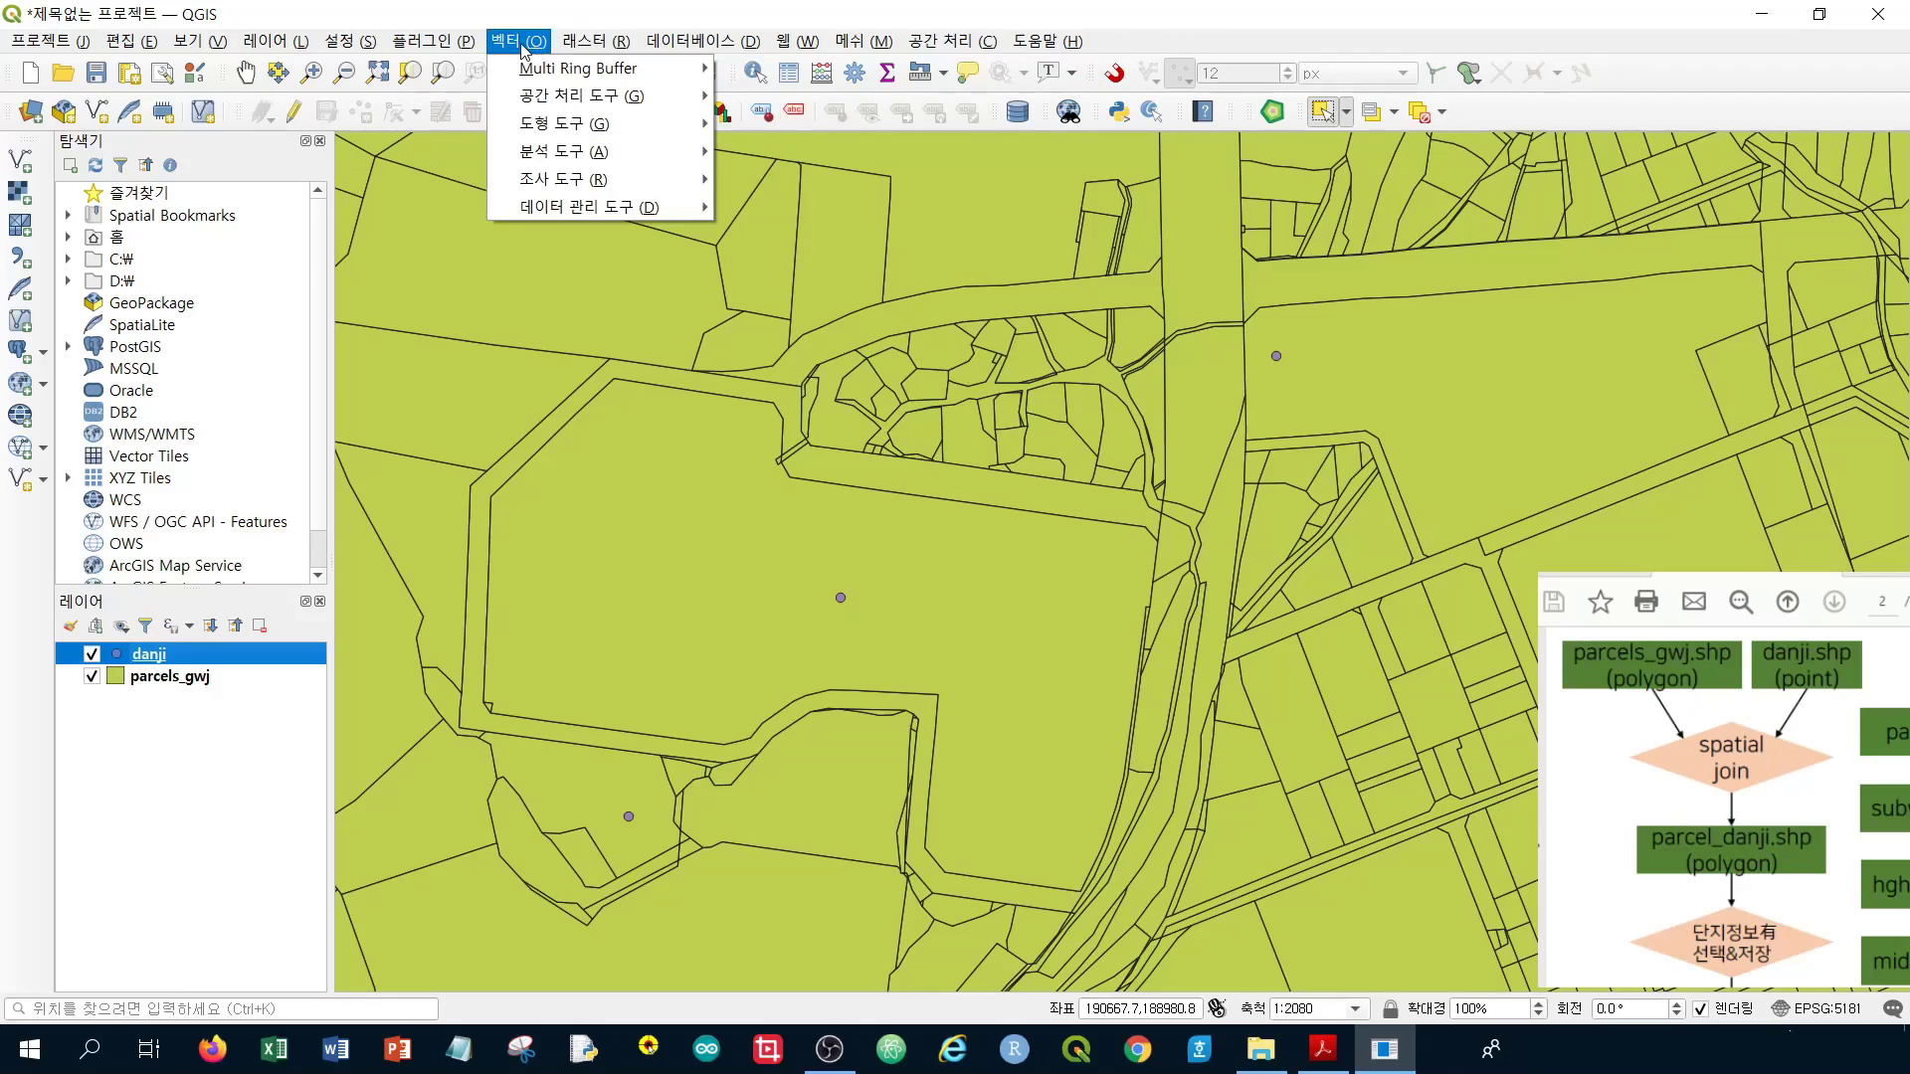
{"action": "mouse_move", "coordinate": [549, 209]}
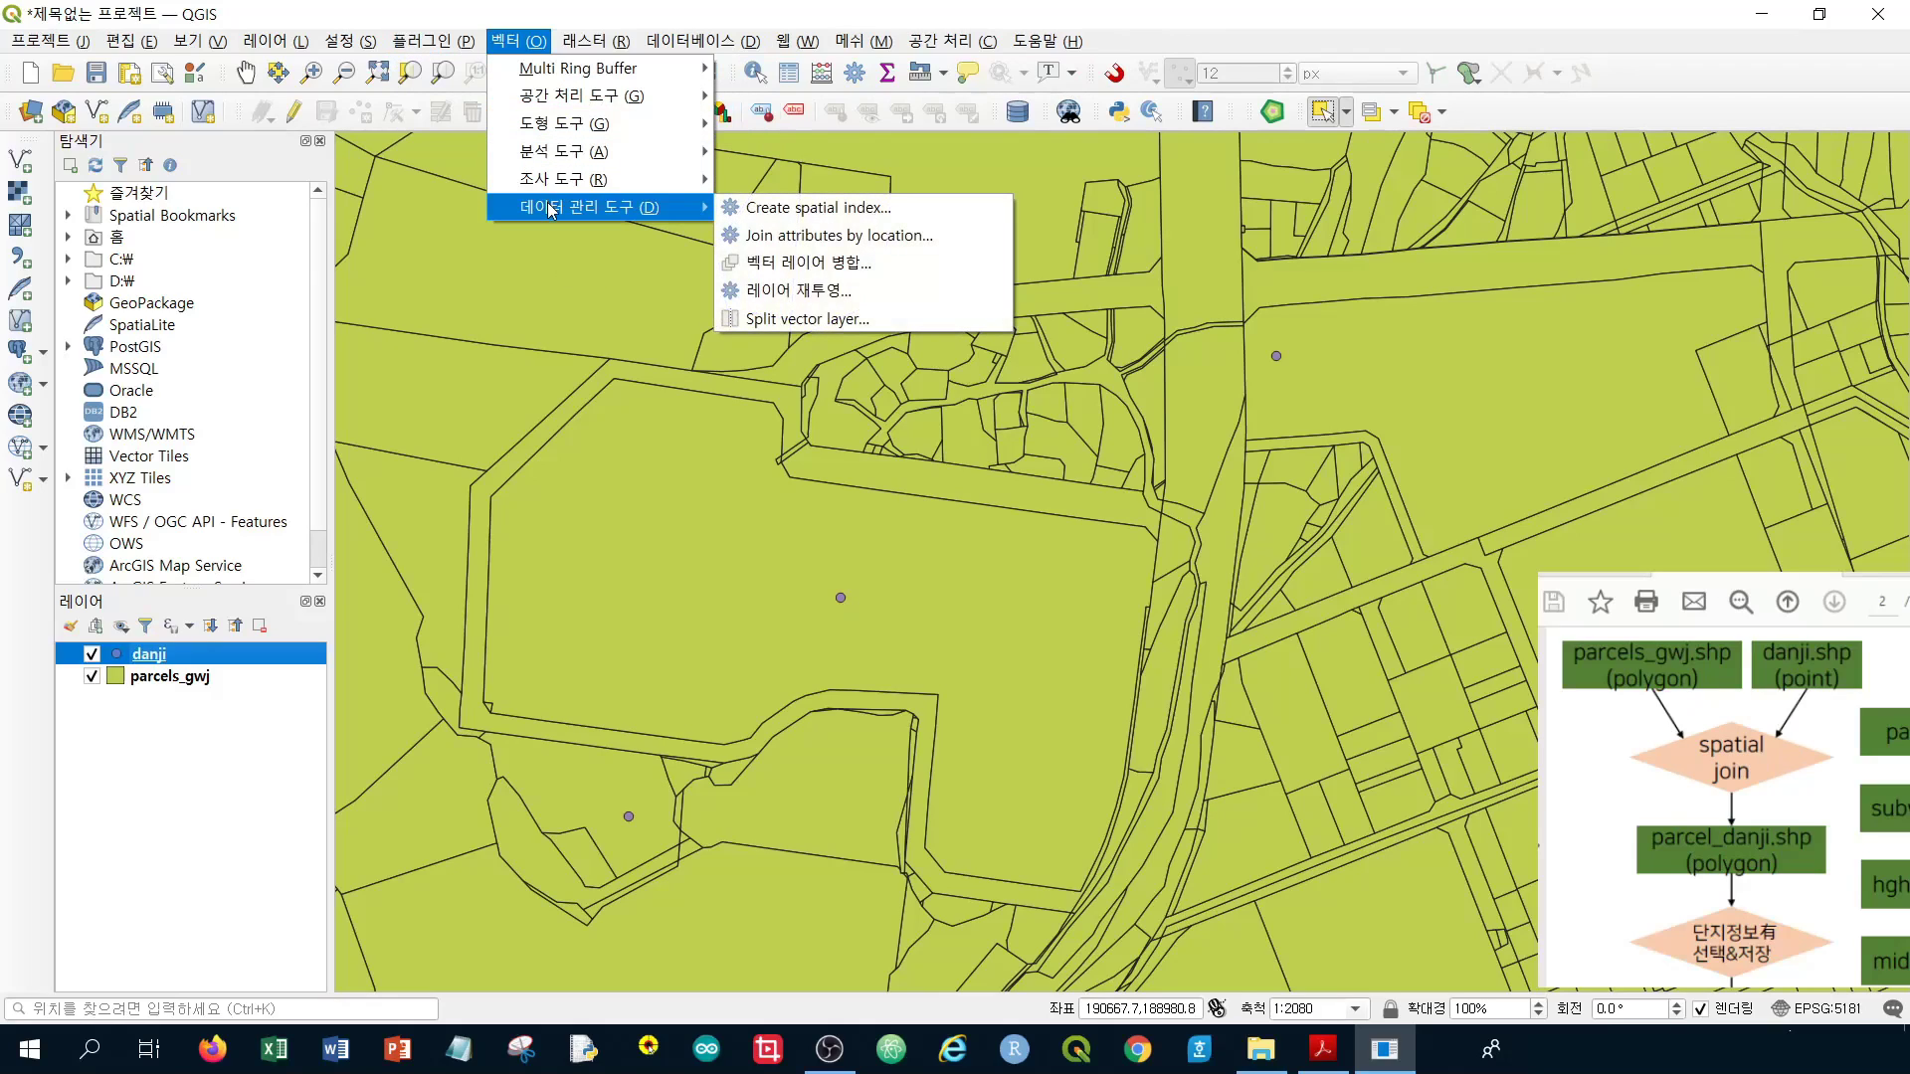
{"action": "mouse_move", "coordinate": [552, 117]}
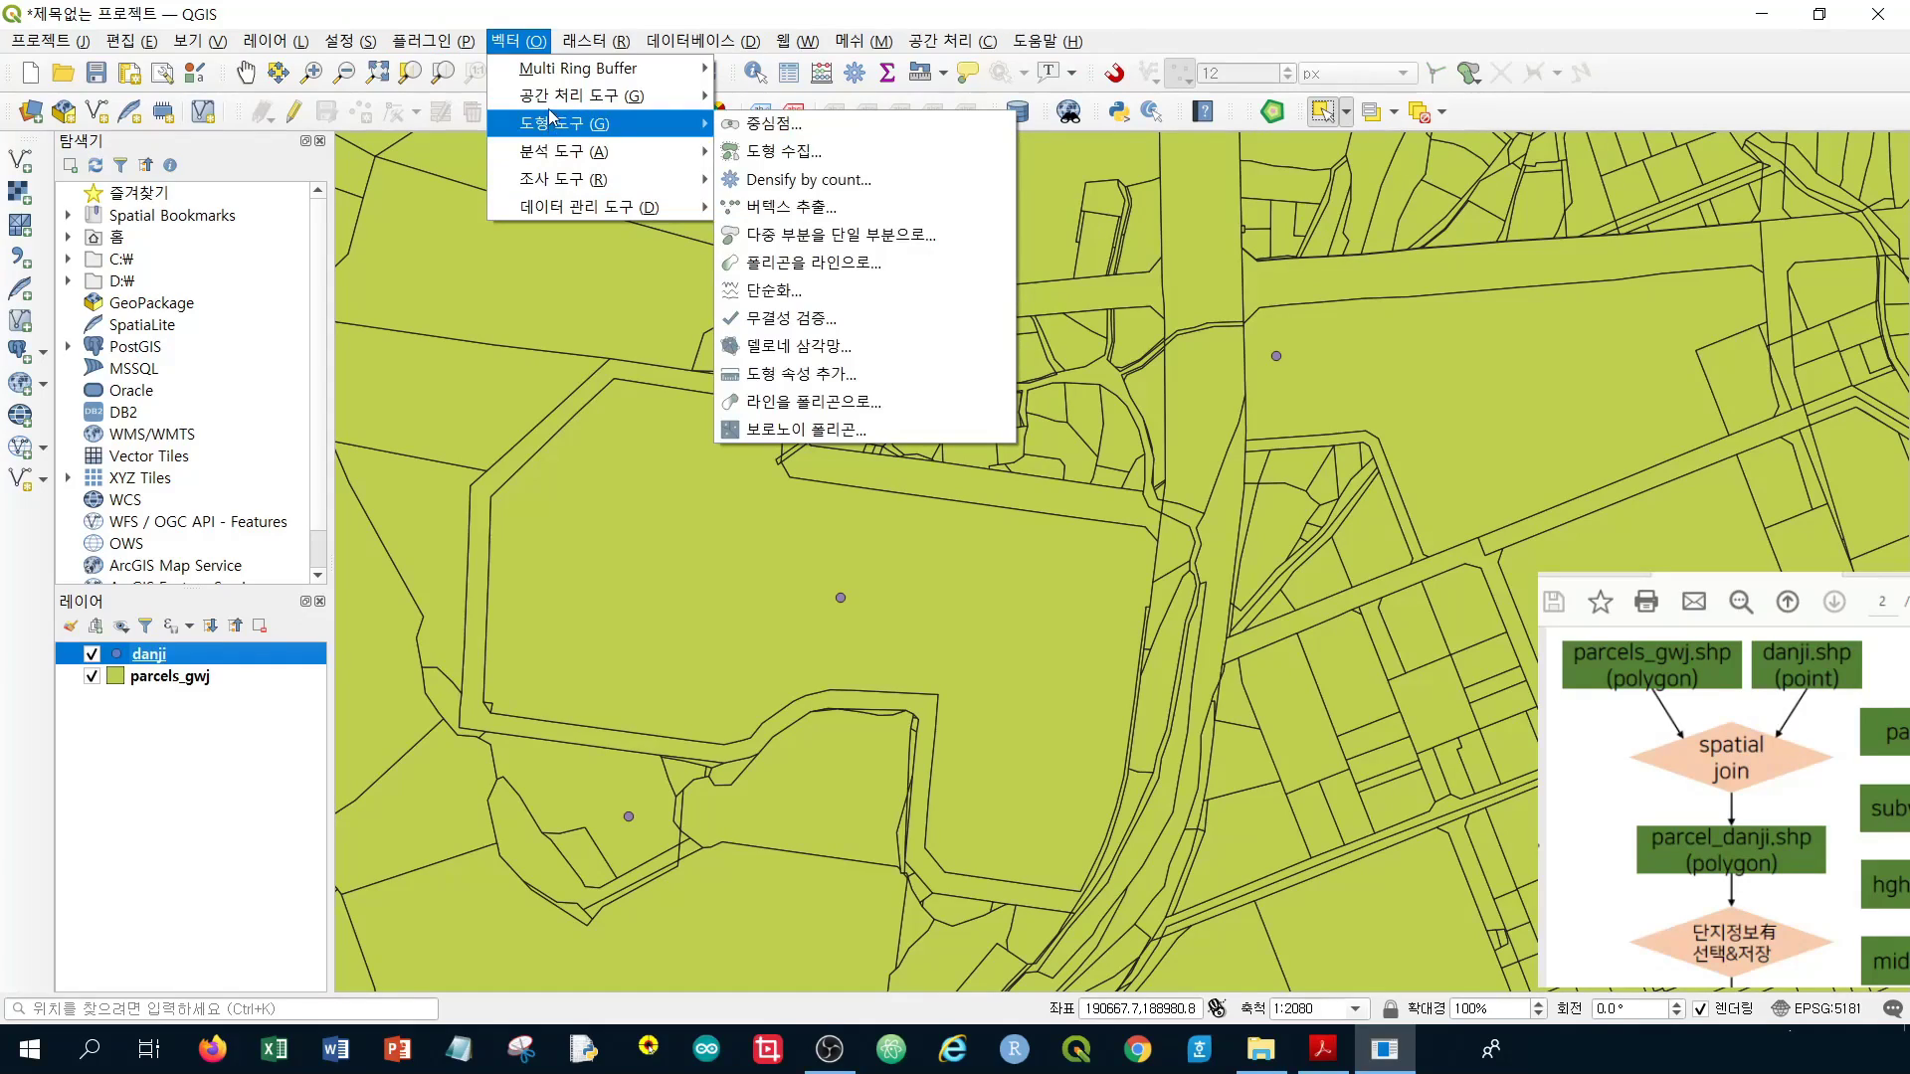
{"action": "left_click", "coordinate": [535, 42]}
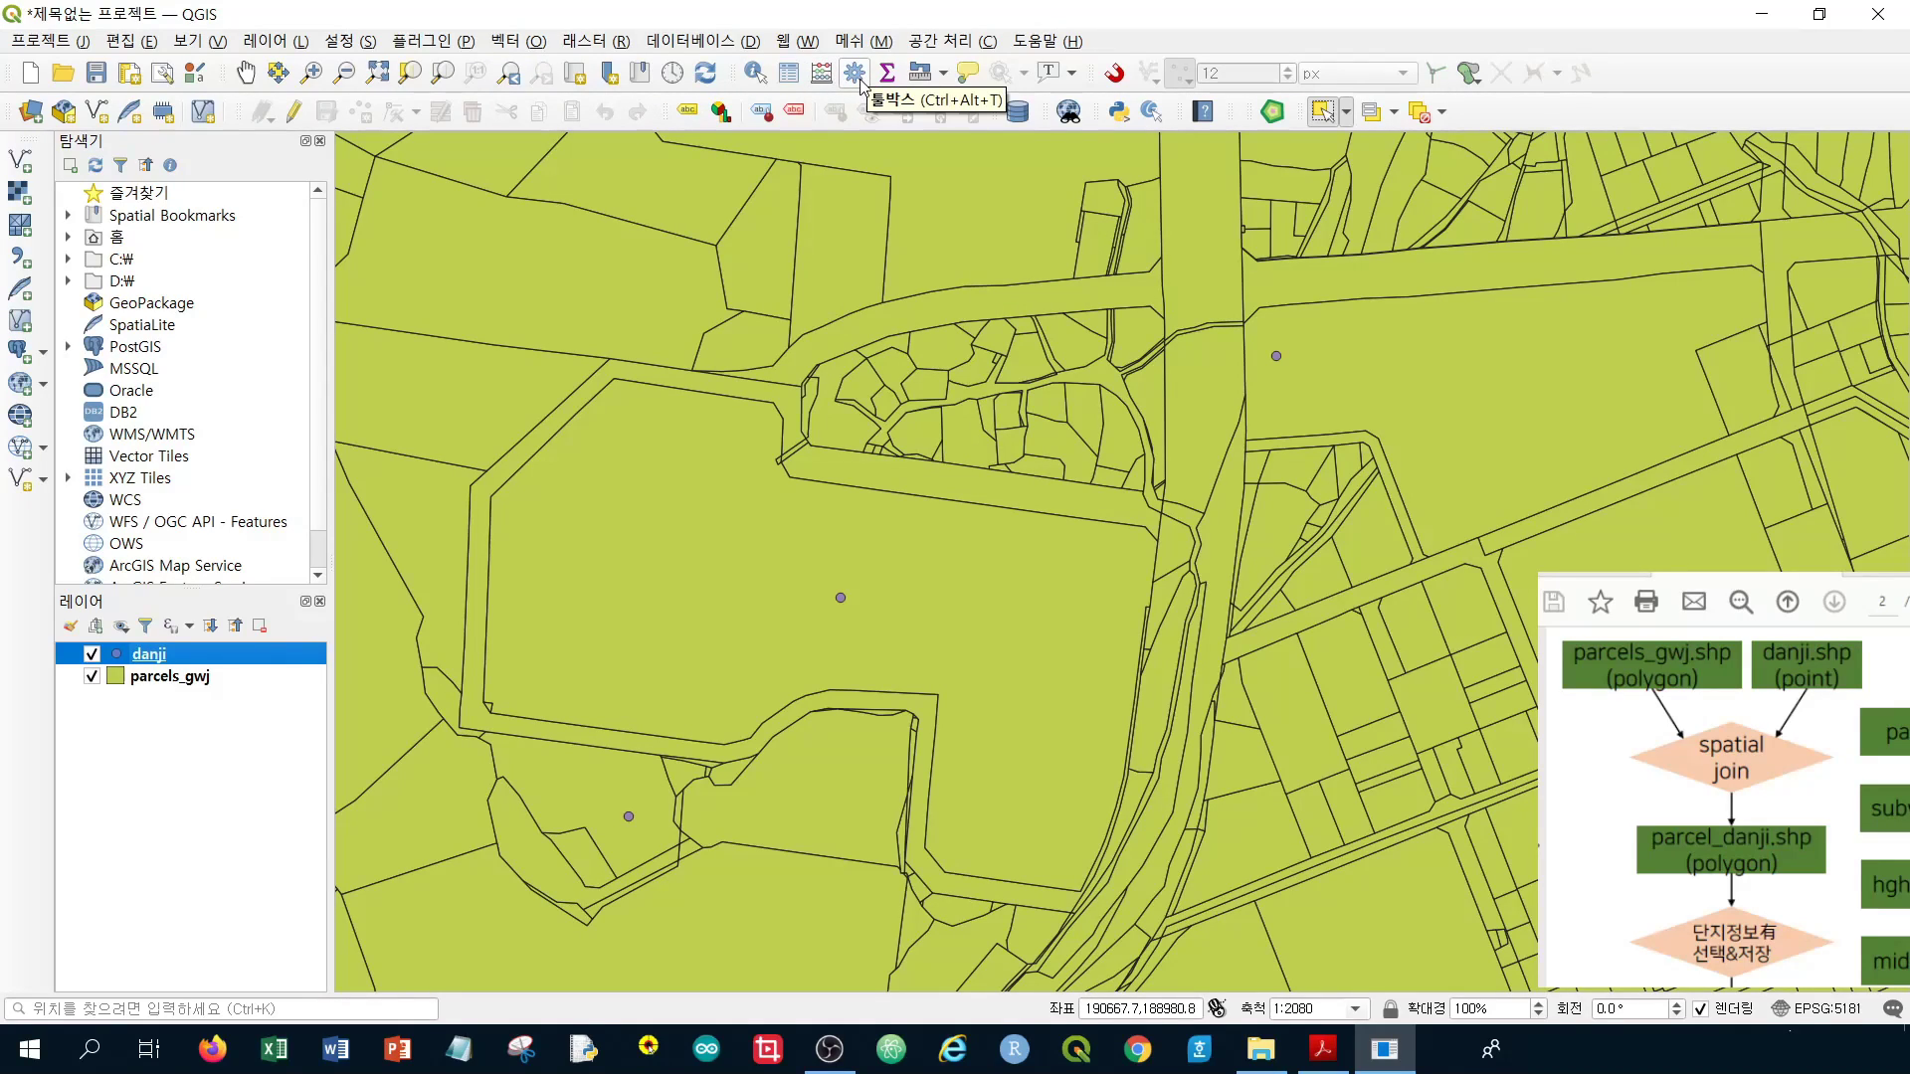
{"action": "left_click", "coordinate": [859, 81]}
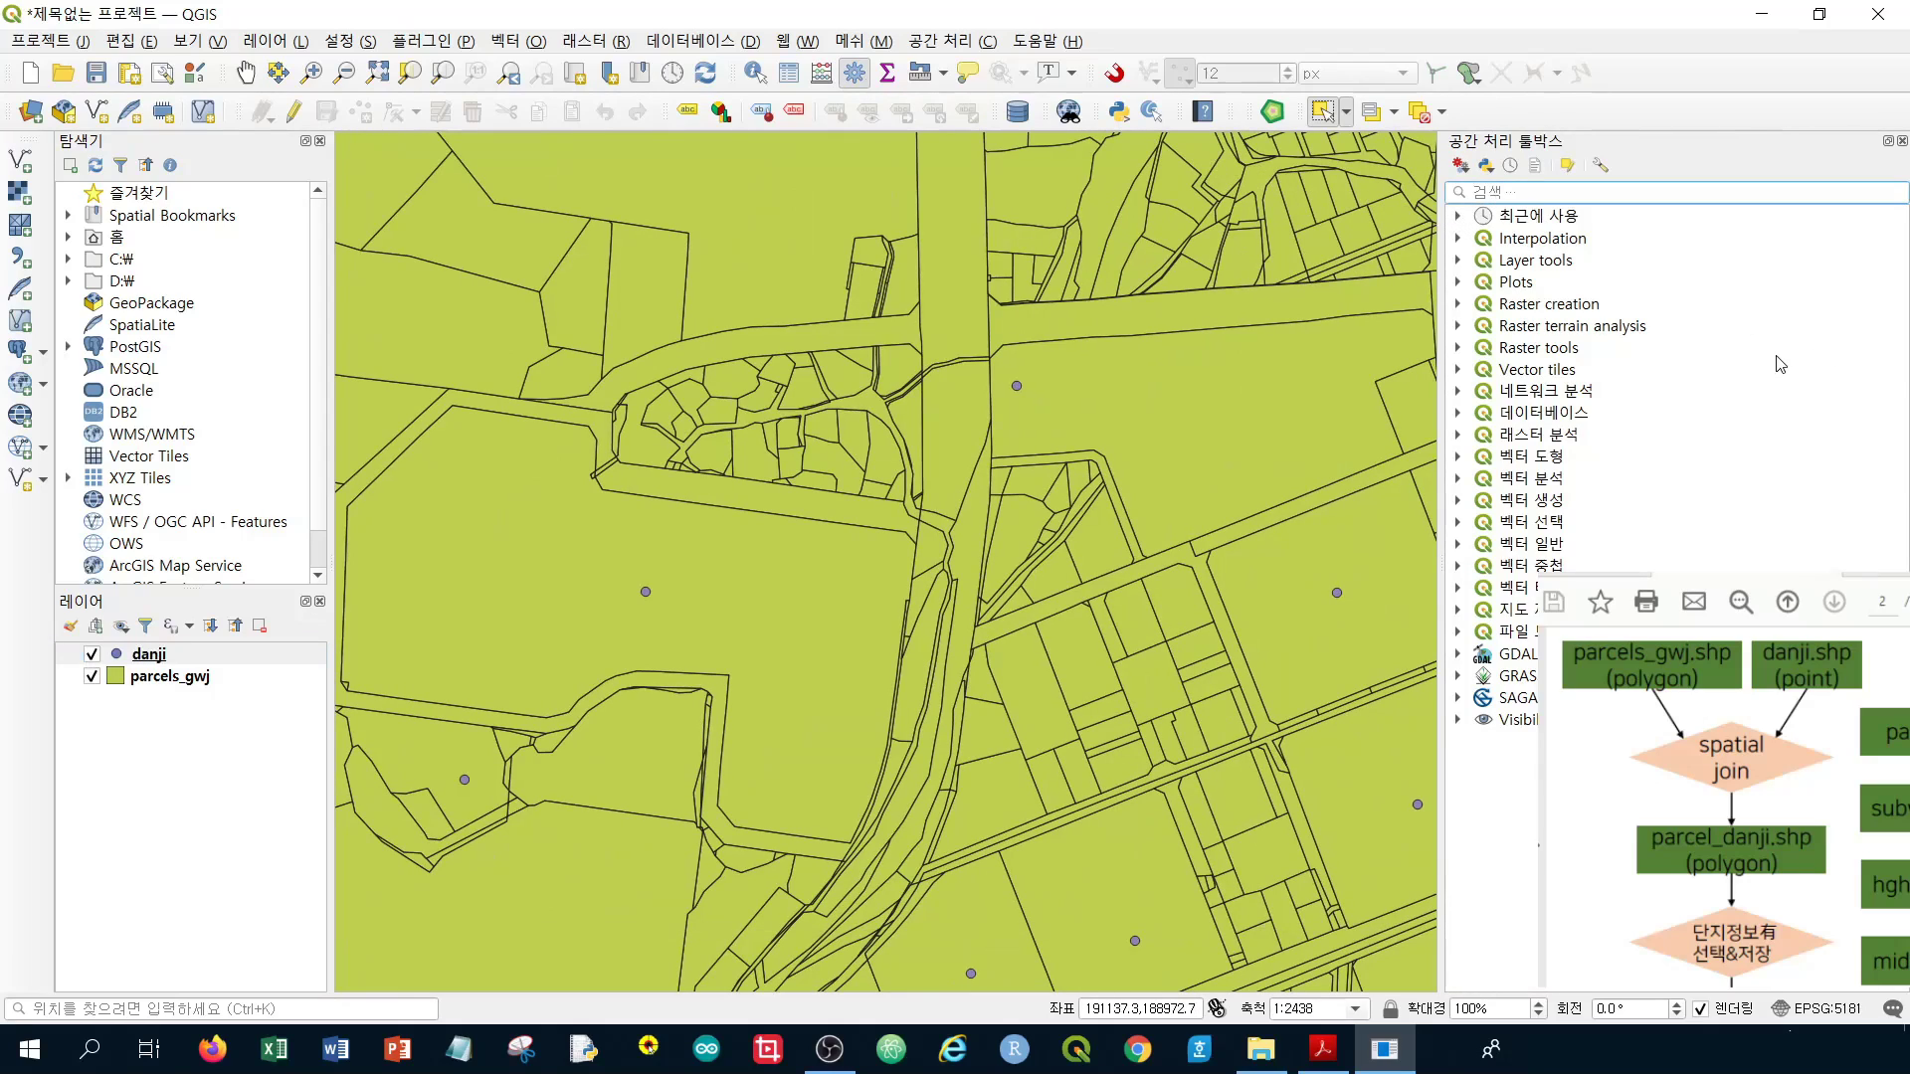
Filter the Processing Toolbox by 'spatial join' and pick Join attributes by location
{"action": "type", "text": "spati"}
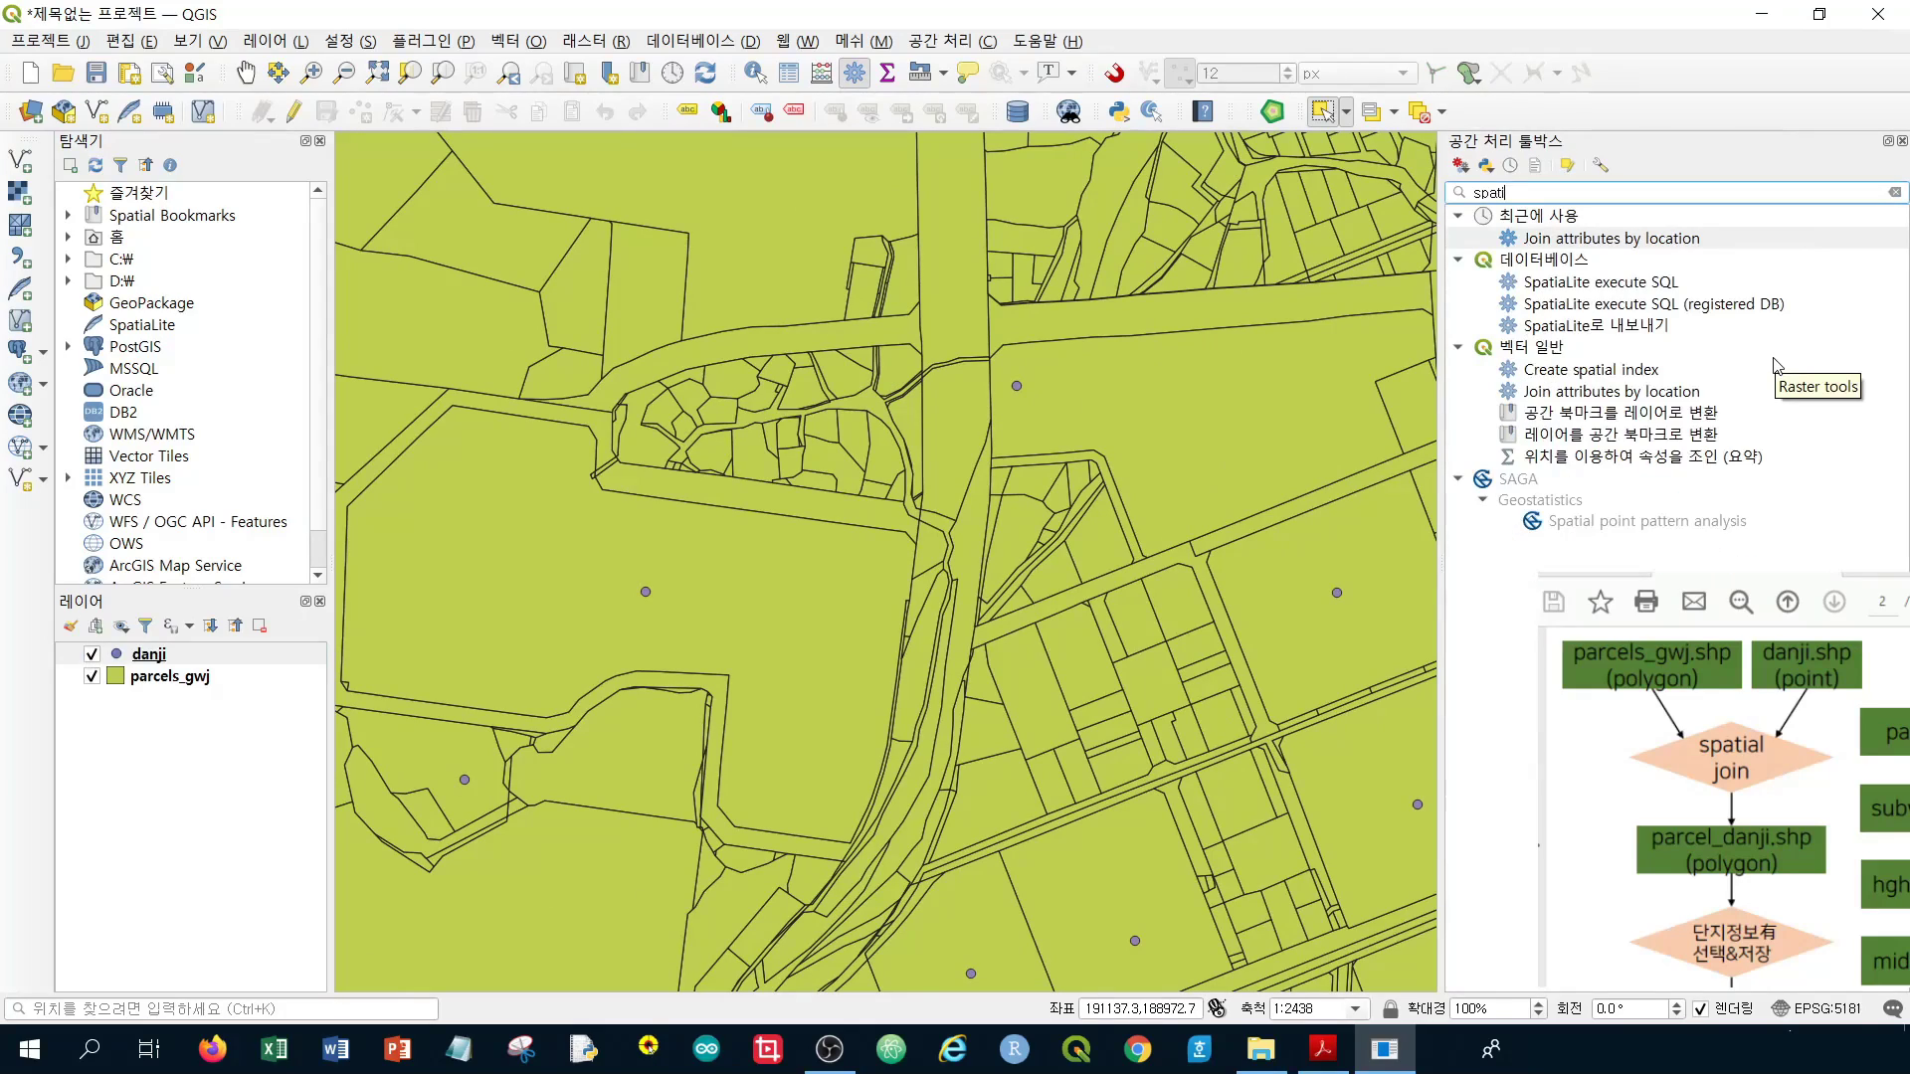
{"action": "type", "text": "al join"}
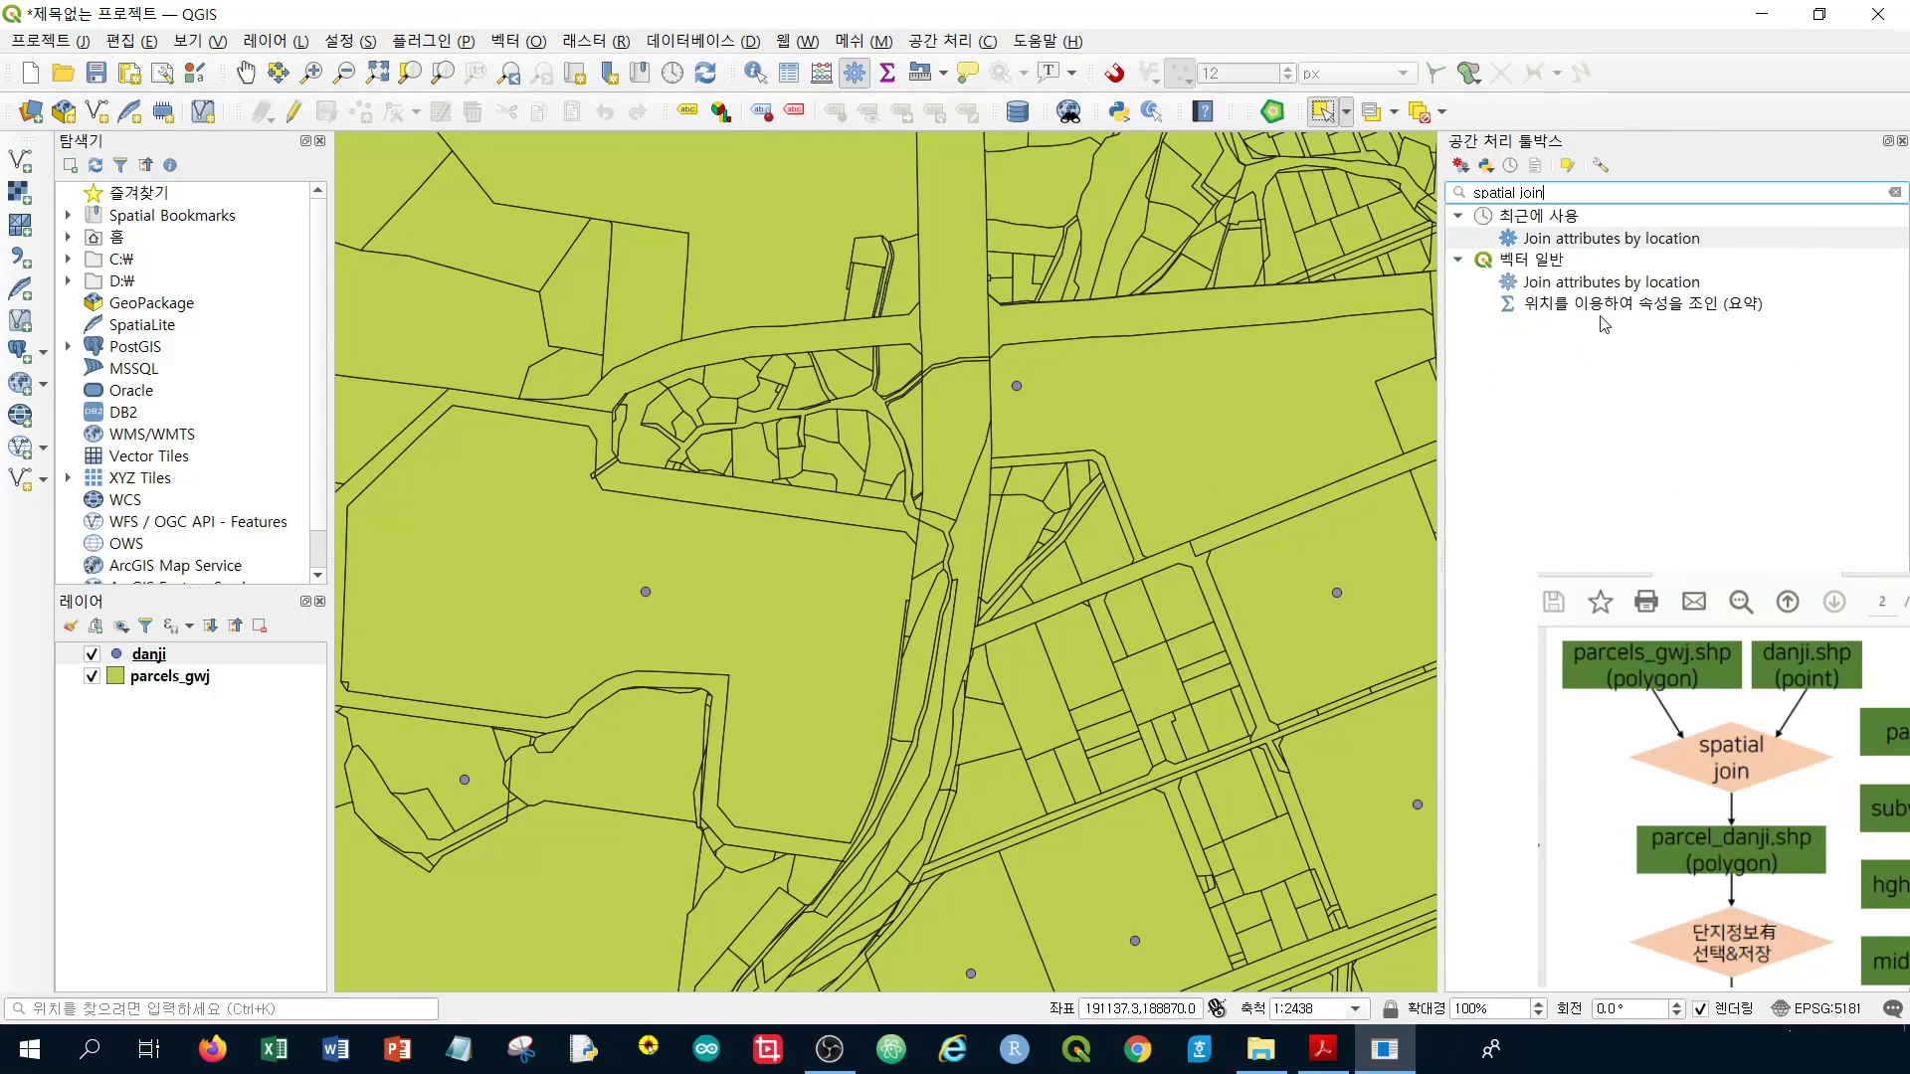
{"action": "left_click", "coordinate": [1537, 288]}
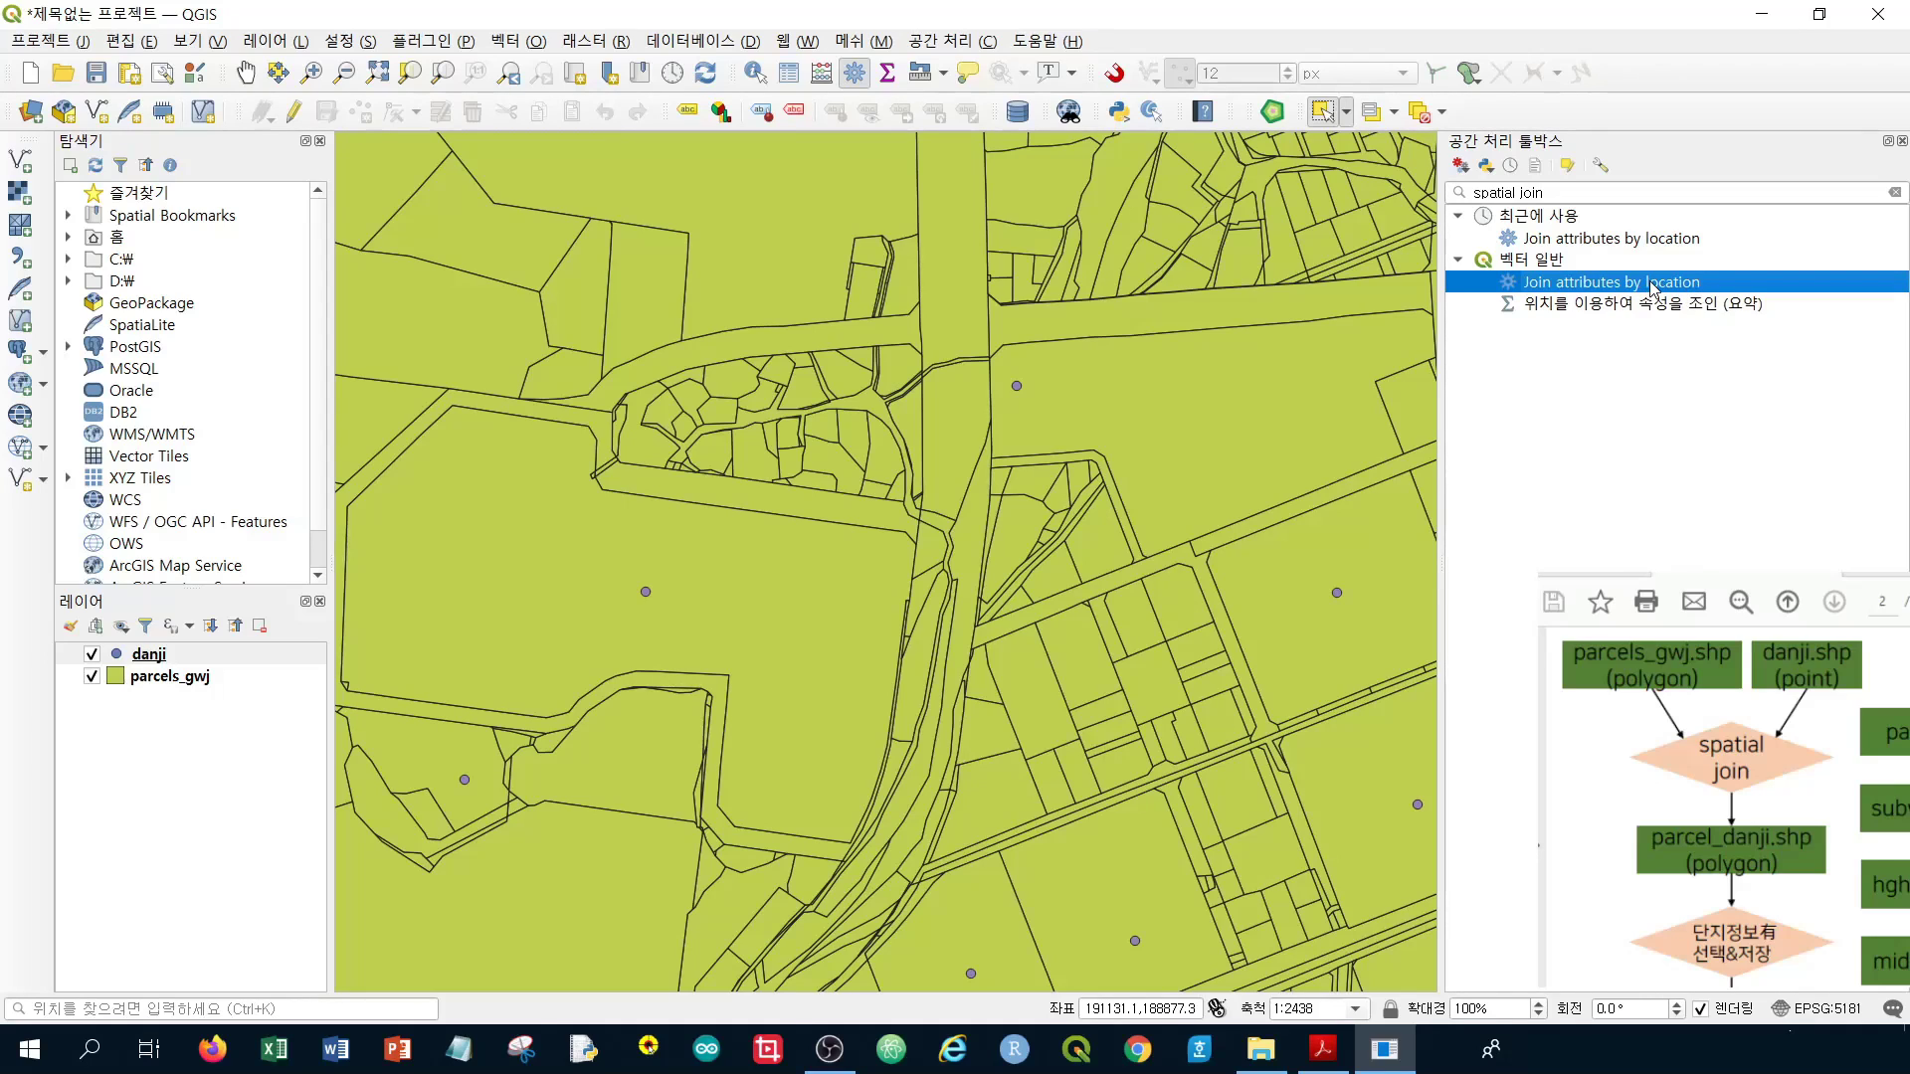
Open Join attributes by location with parcels_gwj as base layer and danji as join layer
{"action": "double_click", "coordinate": [1651, 284]}
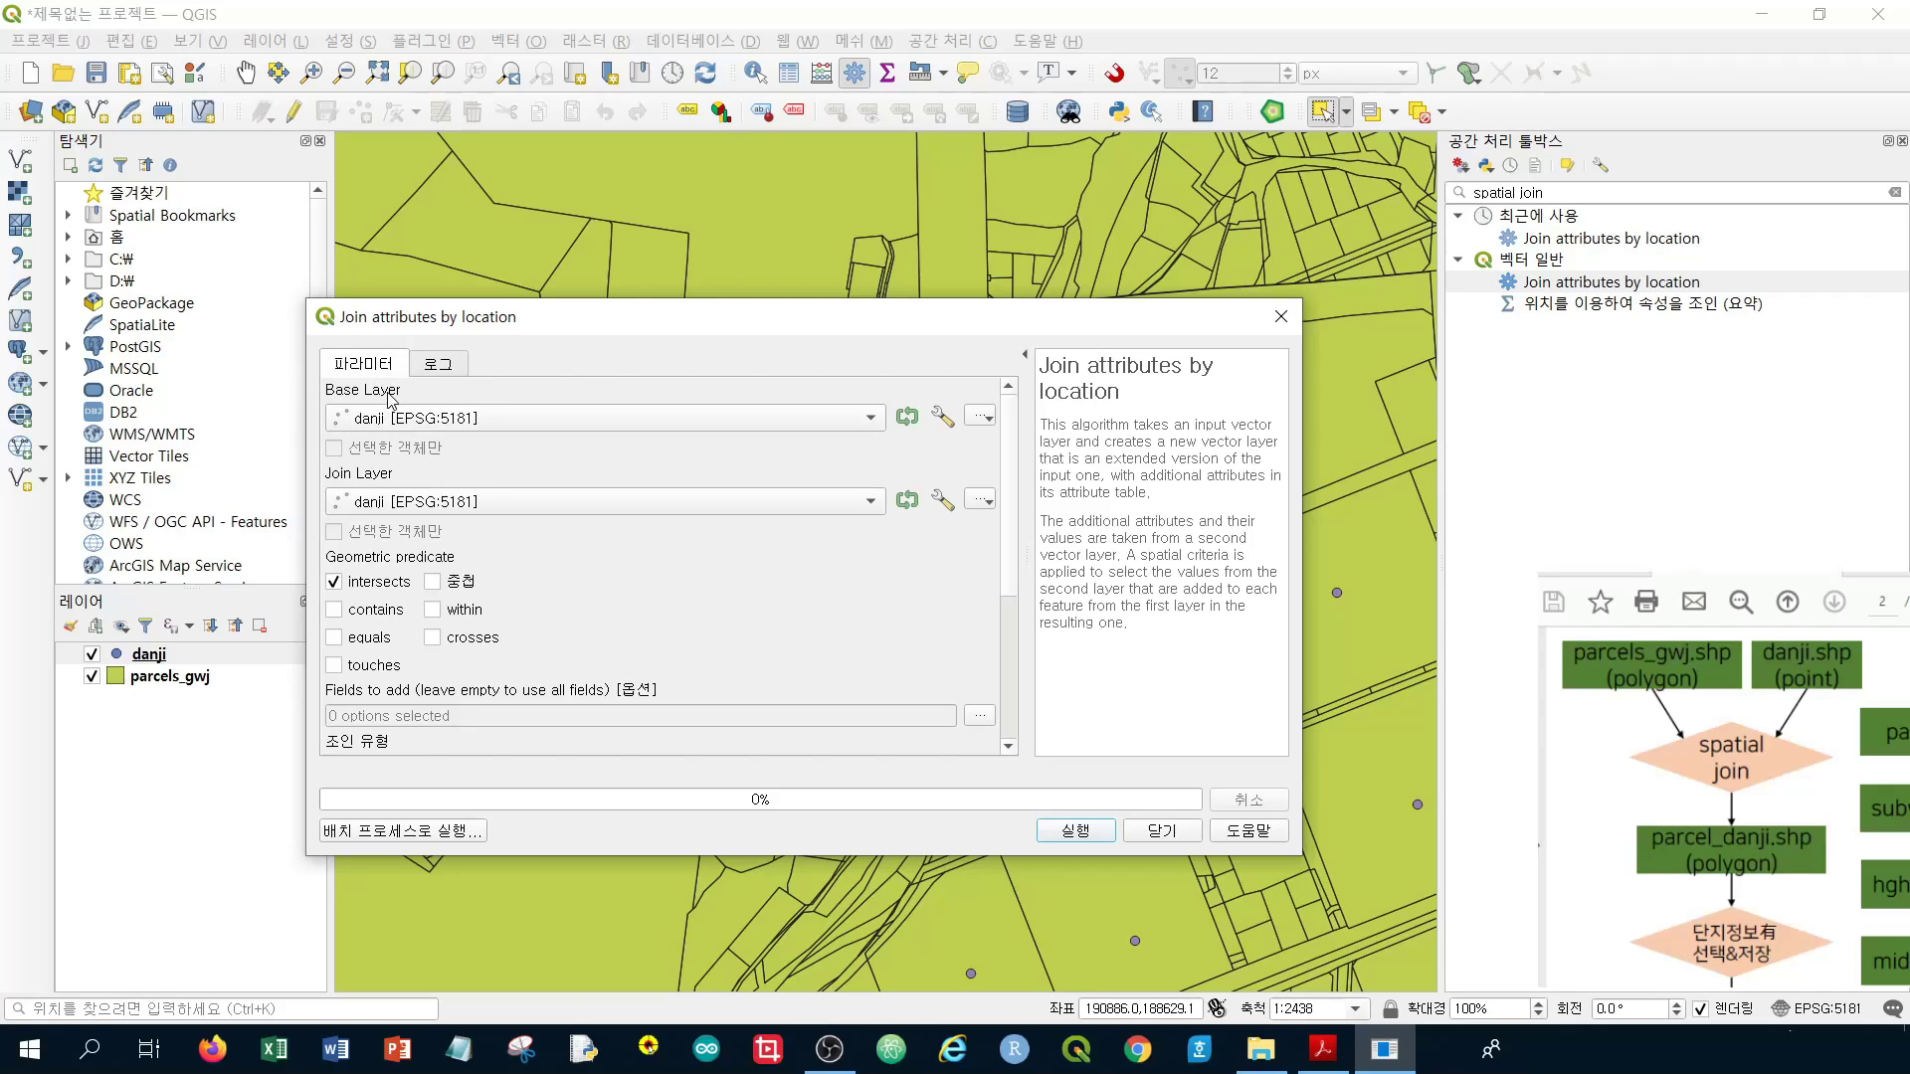
{"action": "left_click", "coordinate": [395, 424]}
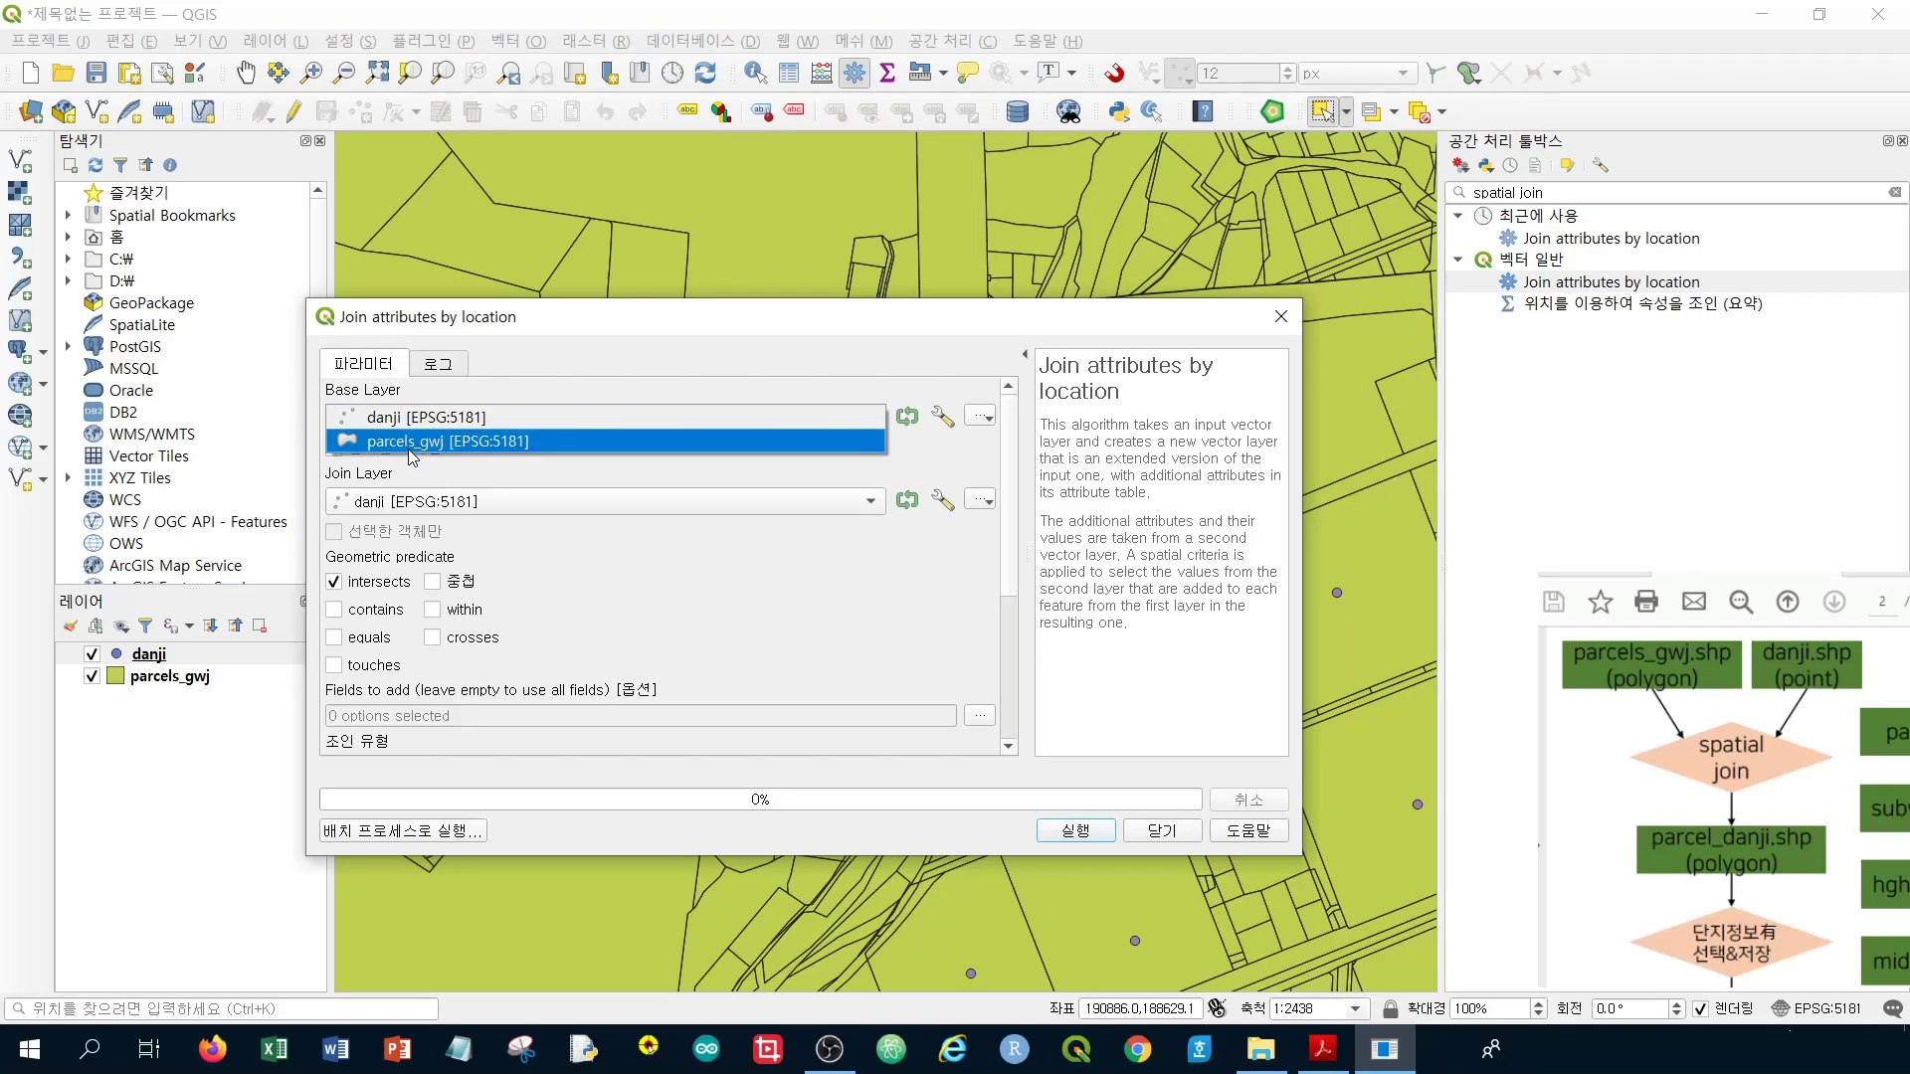
{"action": "left_click", "coordinate": [408, 451]}
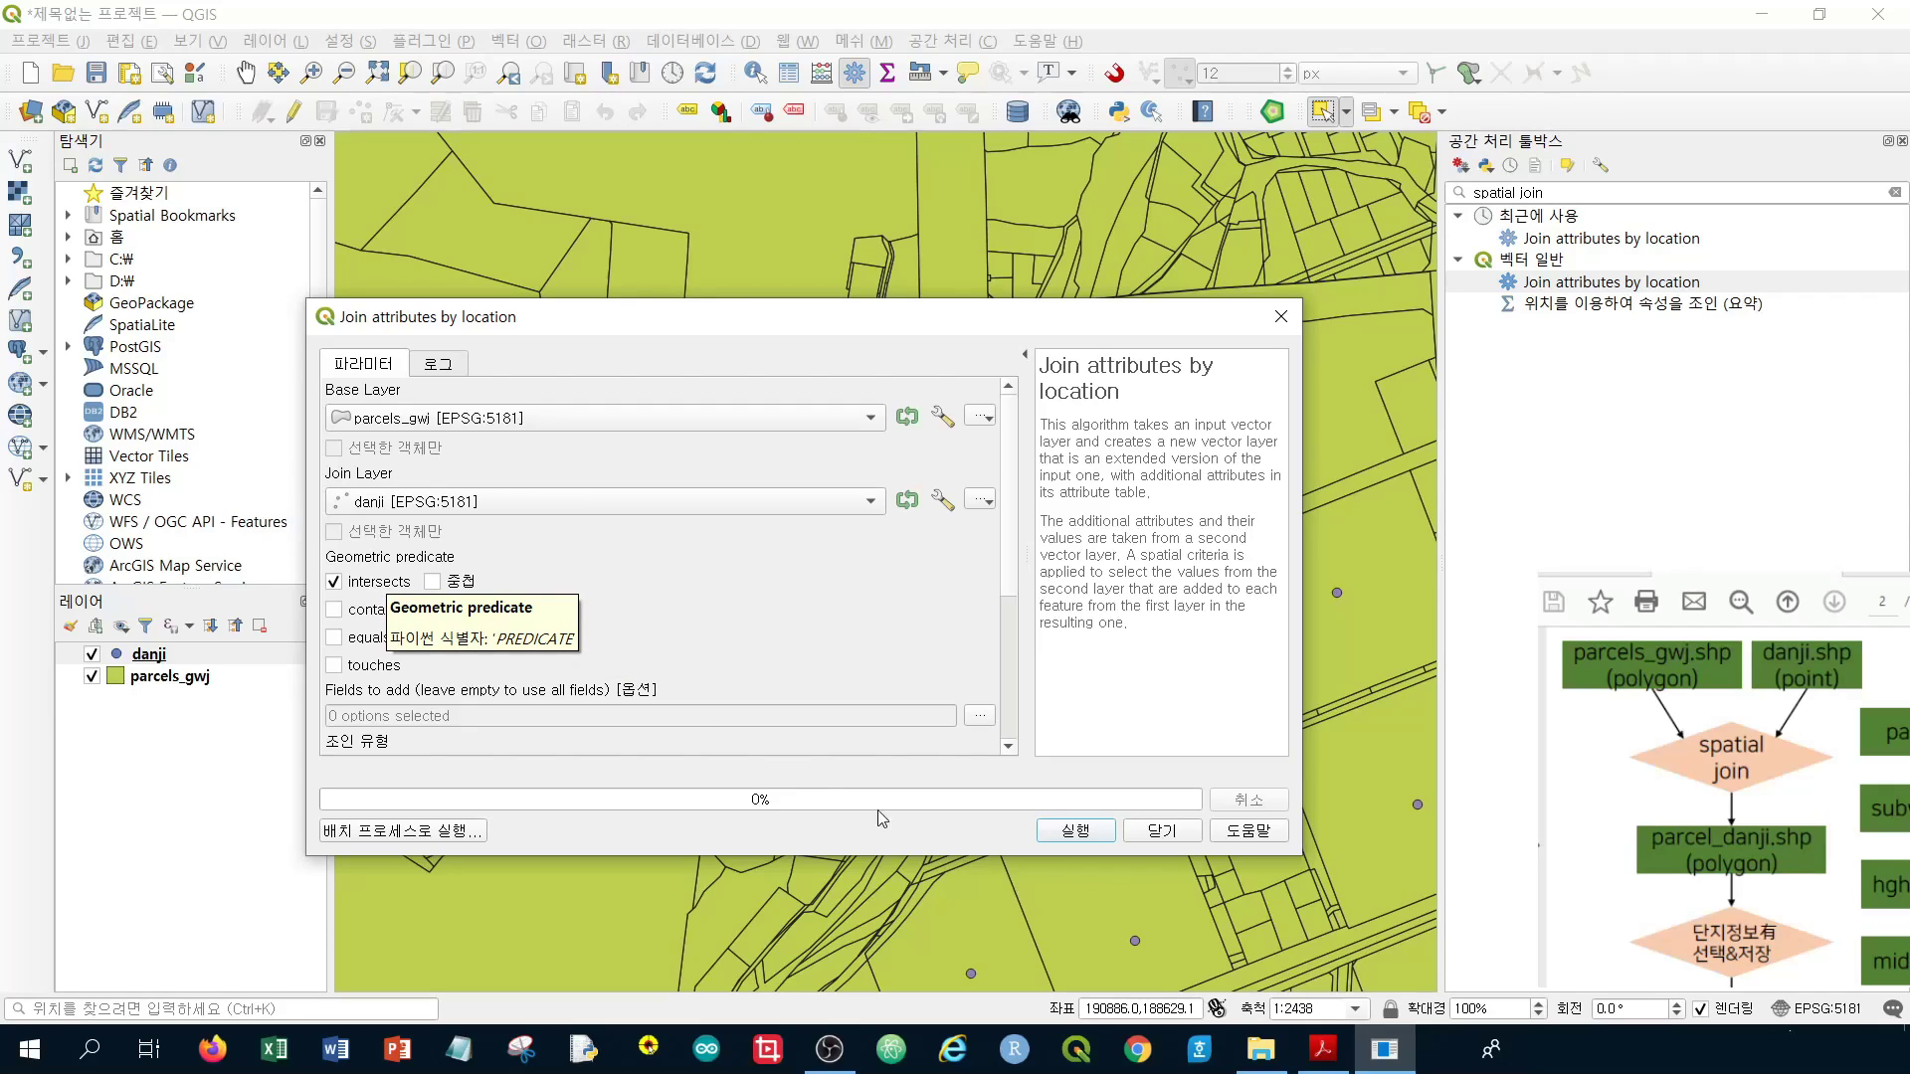
Run the parcels_gwj–danji spatial join, then close the finished dialog
{"action": "left_click", "coordinate": [1076, 832]}
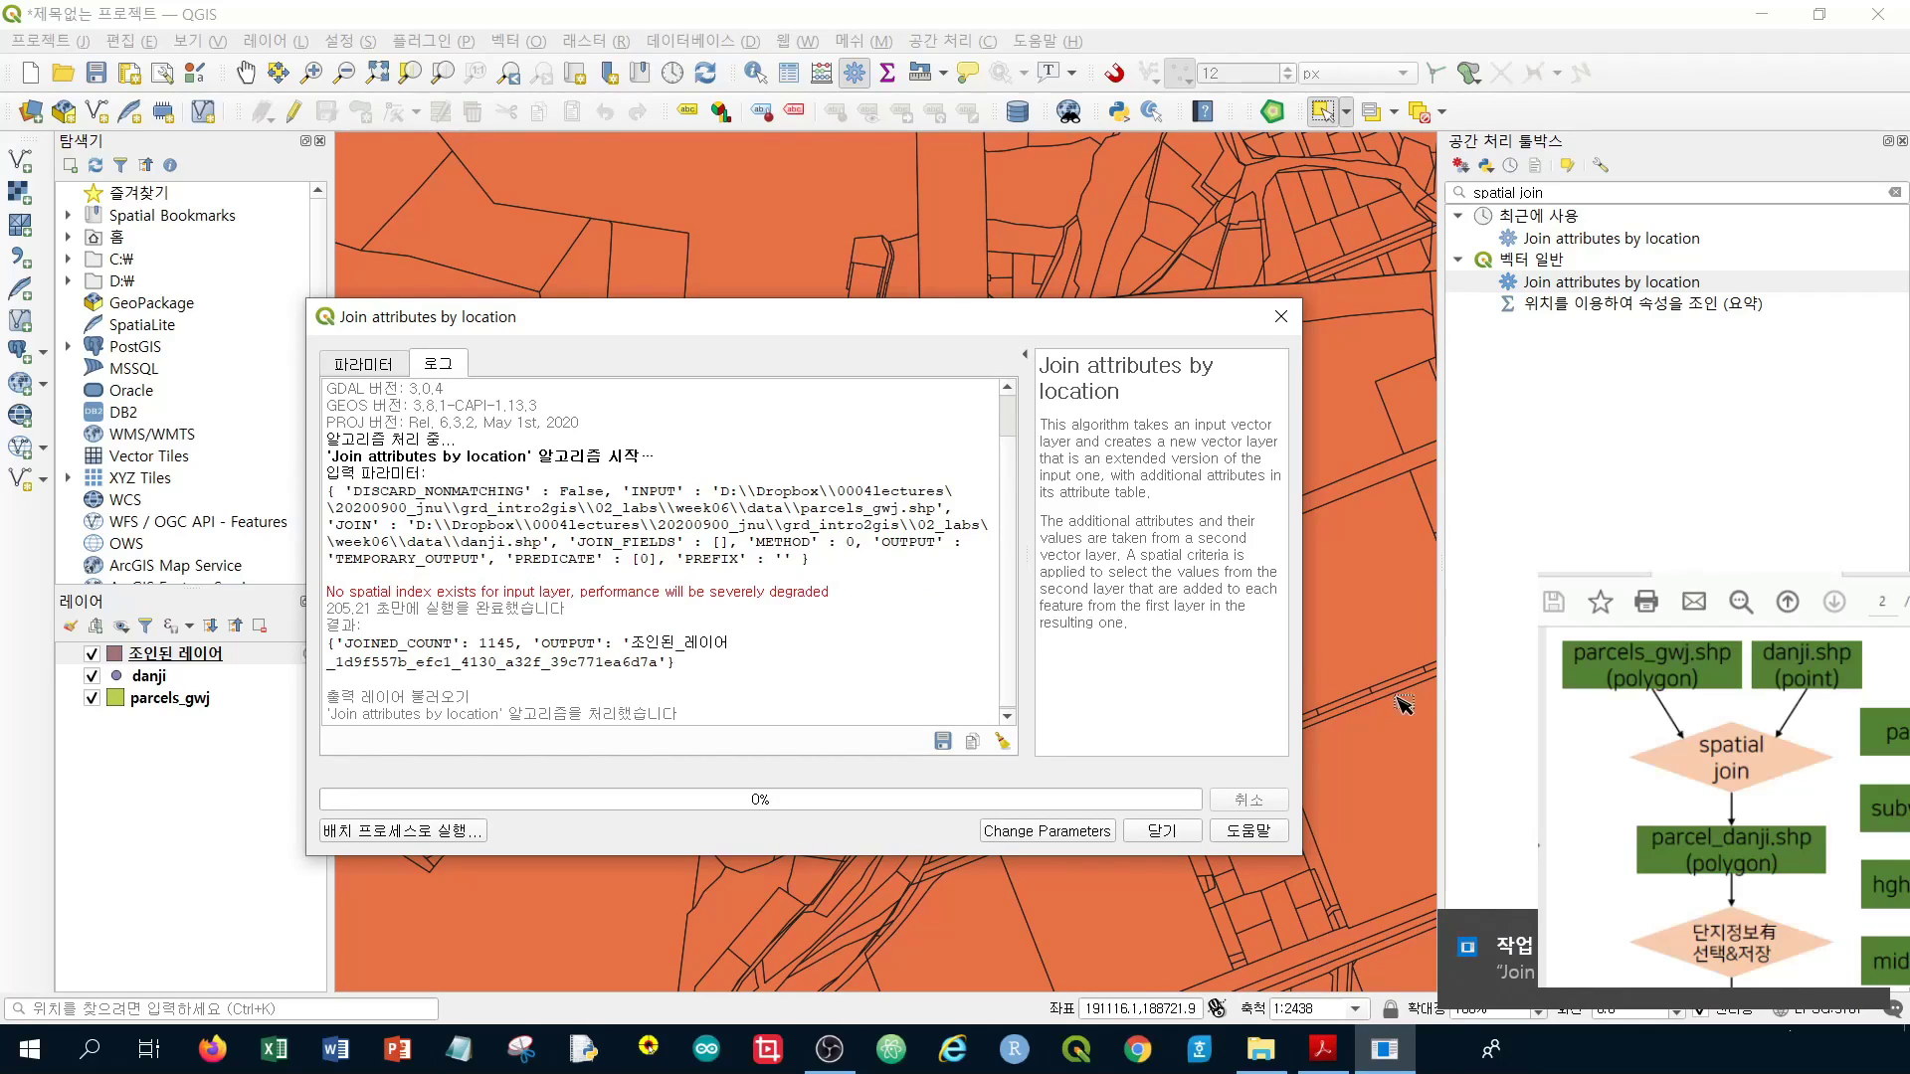
{"action": "left_click", "coordinate": [1162, 830]}
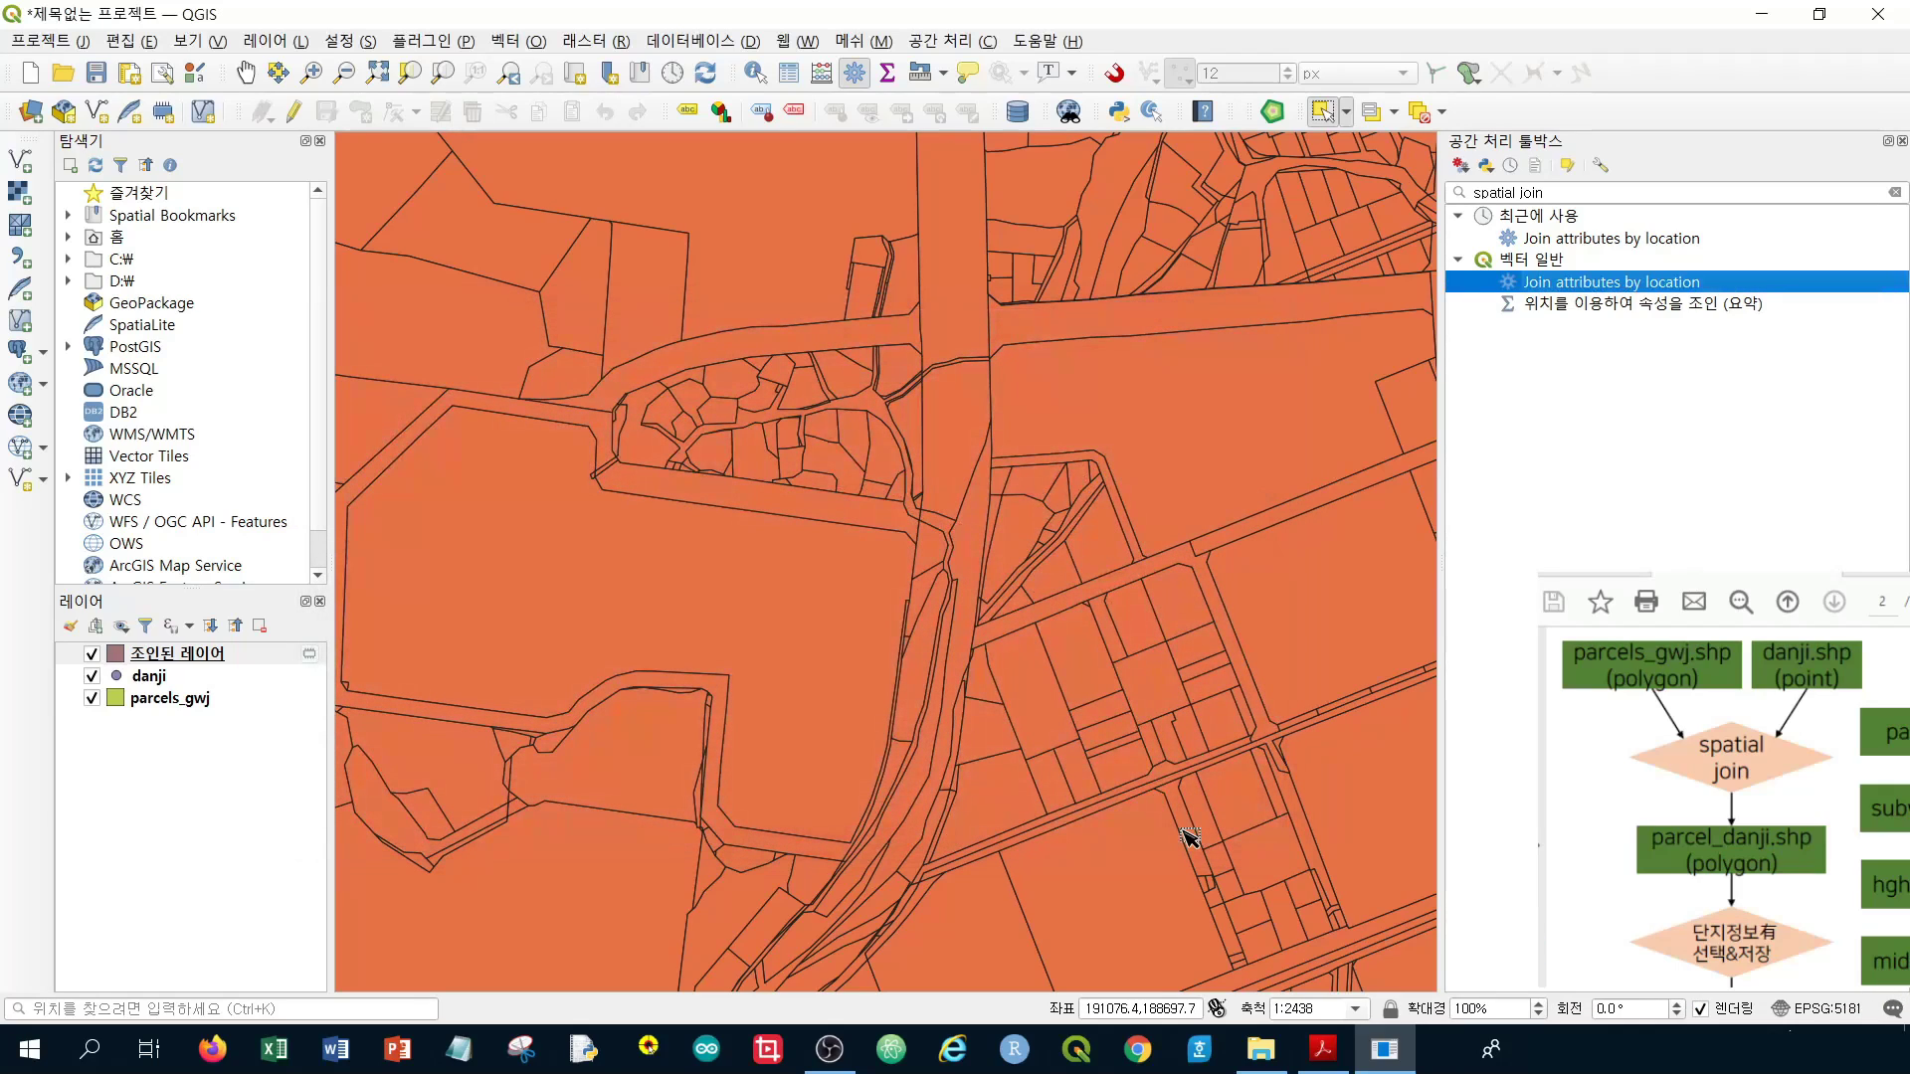
{"action": "left_click", "coordinate": [205, 658]}
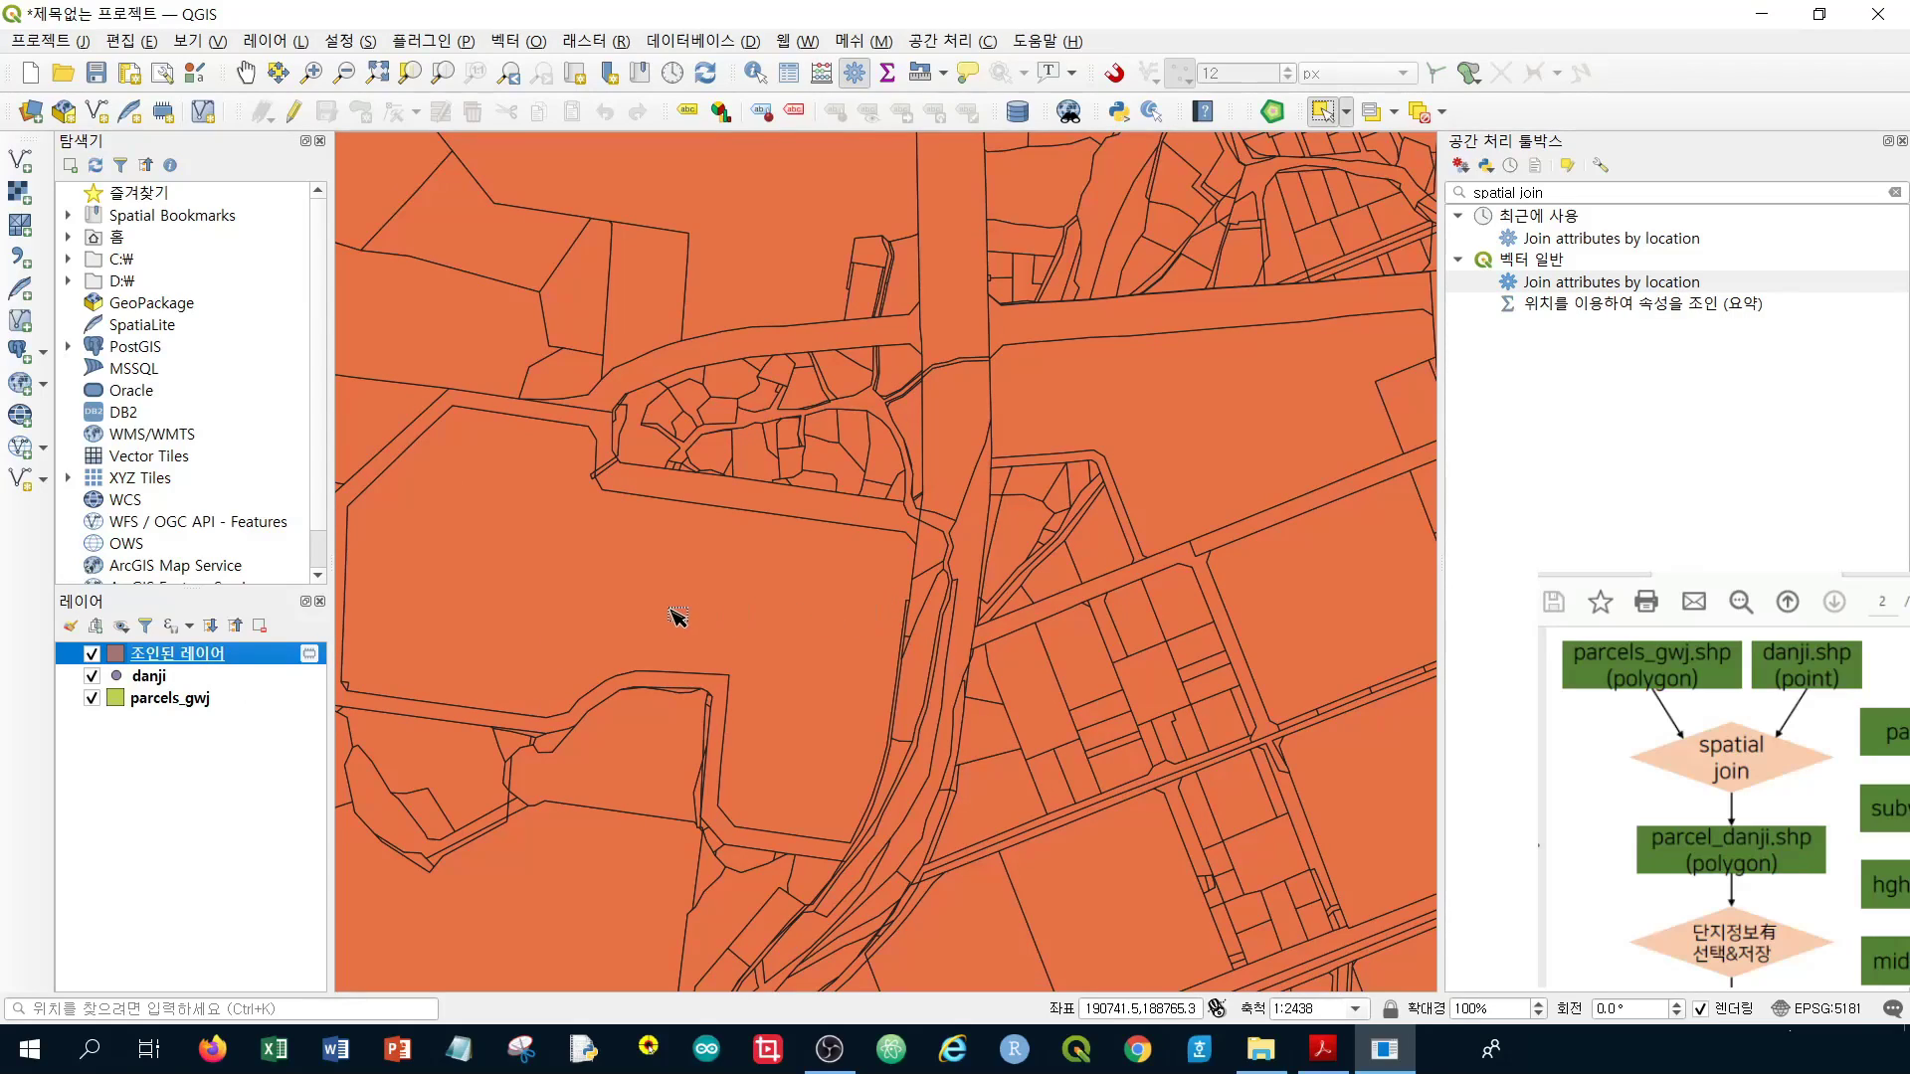
{"action": "scroll", "coordinate": [815, 617], "scroll_direction": "down", "scroll_amount": 1}
{"action": "scroll", "coordinate": [816, 617], "scroll_direction": "down", "scroll_amount": 1}
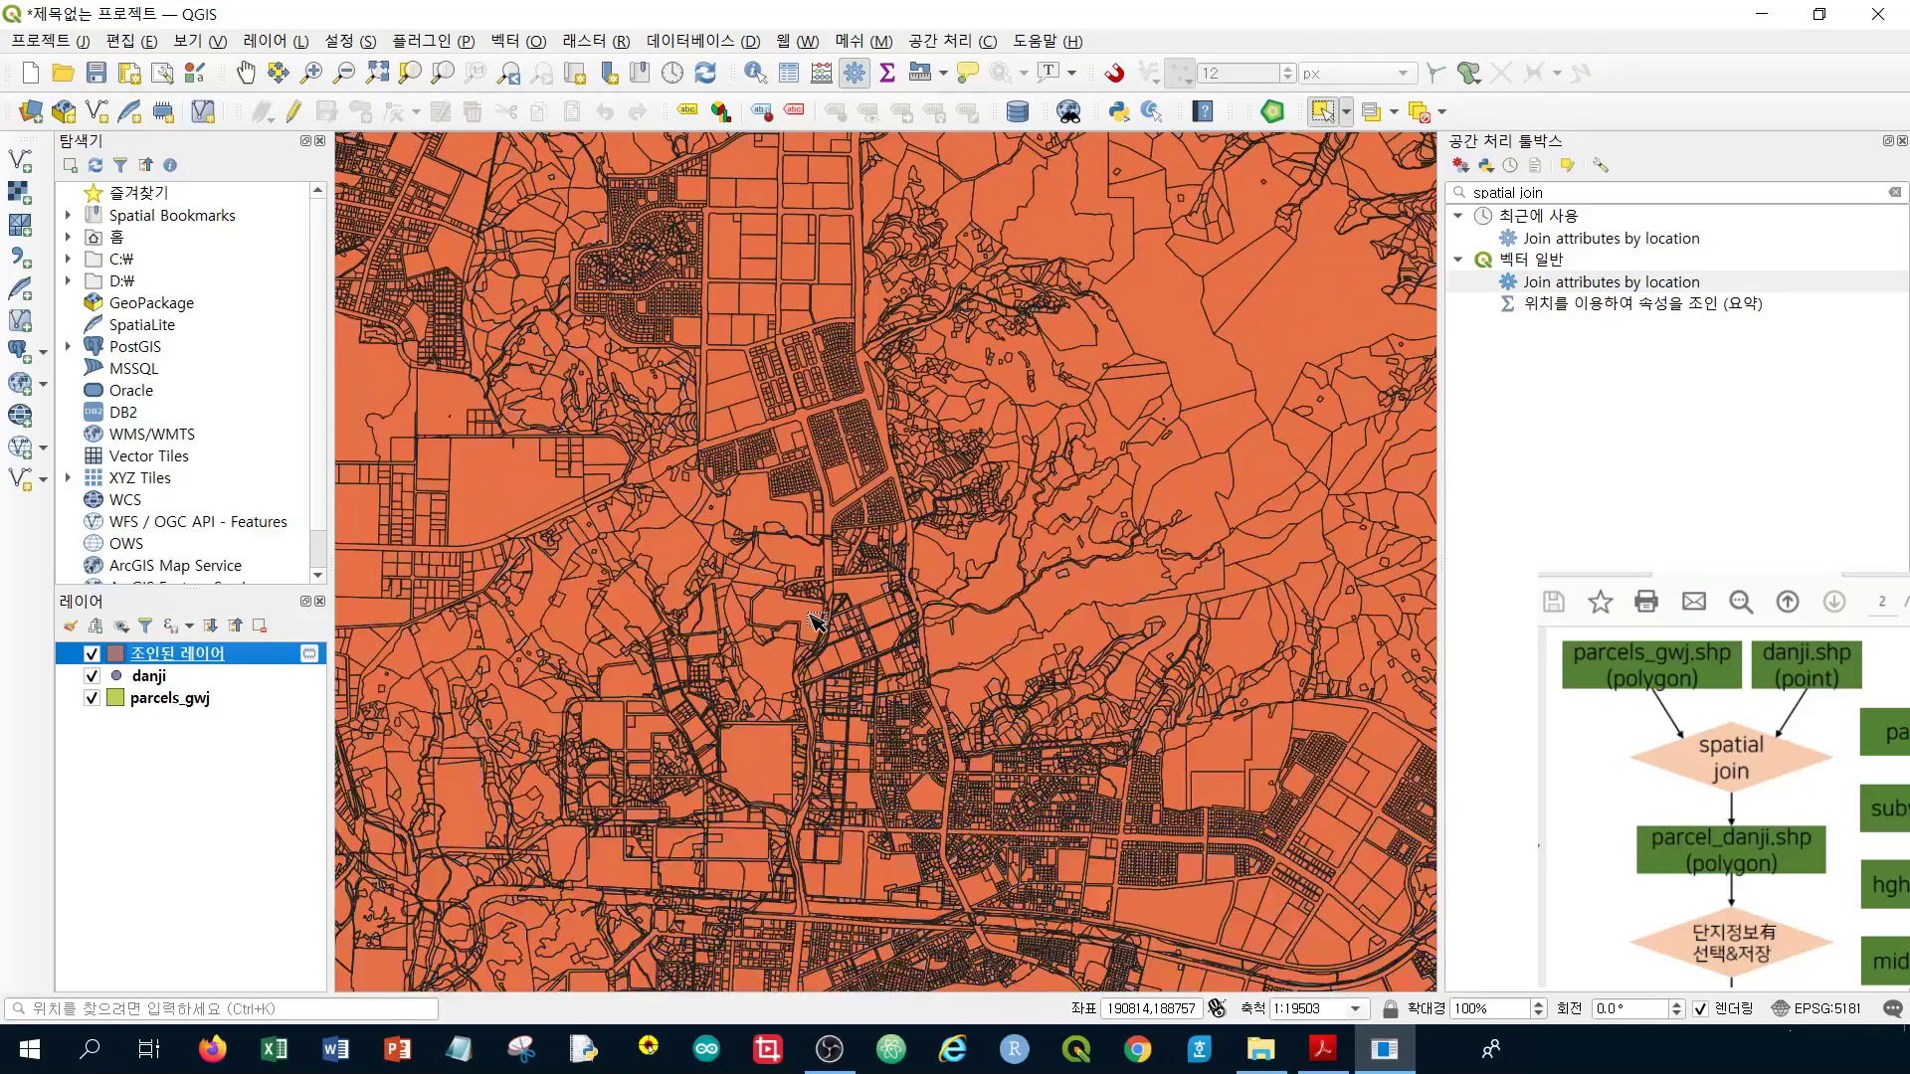
{"action": "scroll", "coordinate": [815, 618], "scroll_direction": "up", "scroll_amount": 2}
{"action": "scroll", "coordinate": [815, 618], "scroll_direction": "up", "scroll_amount": 1}
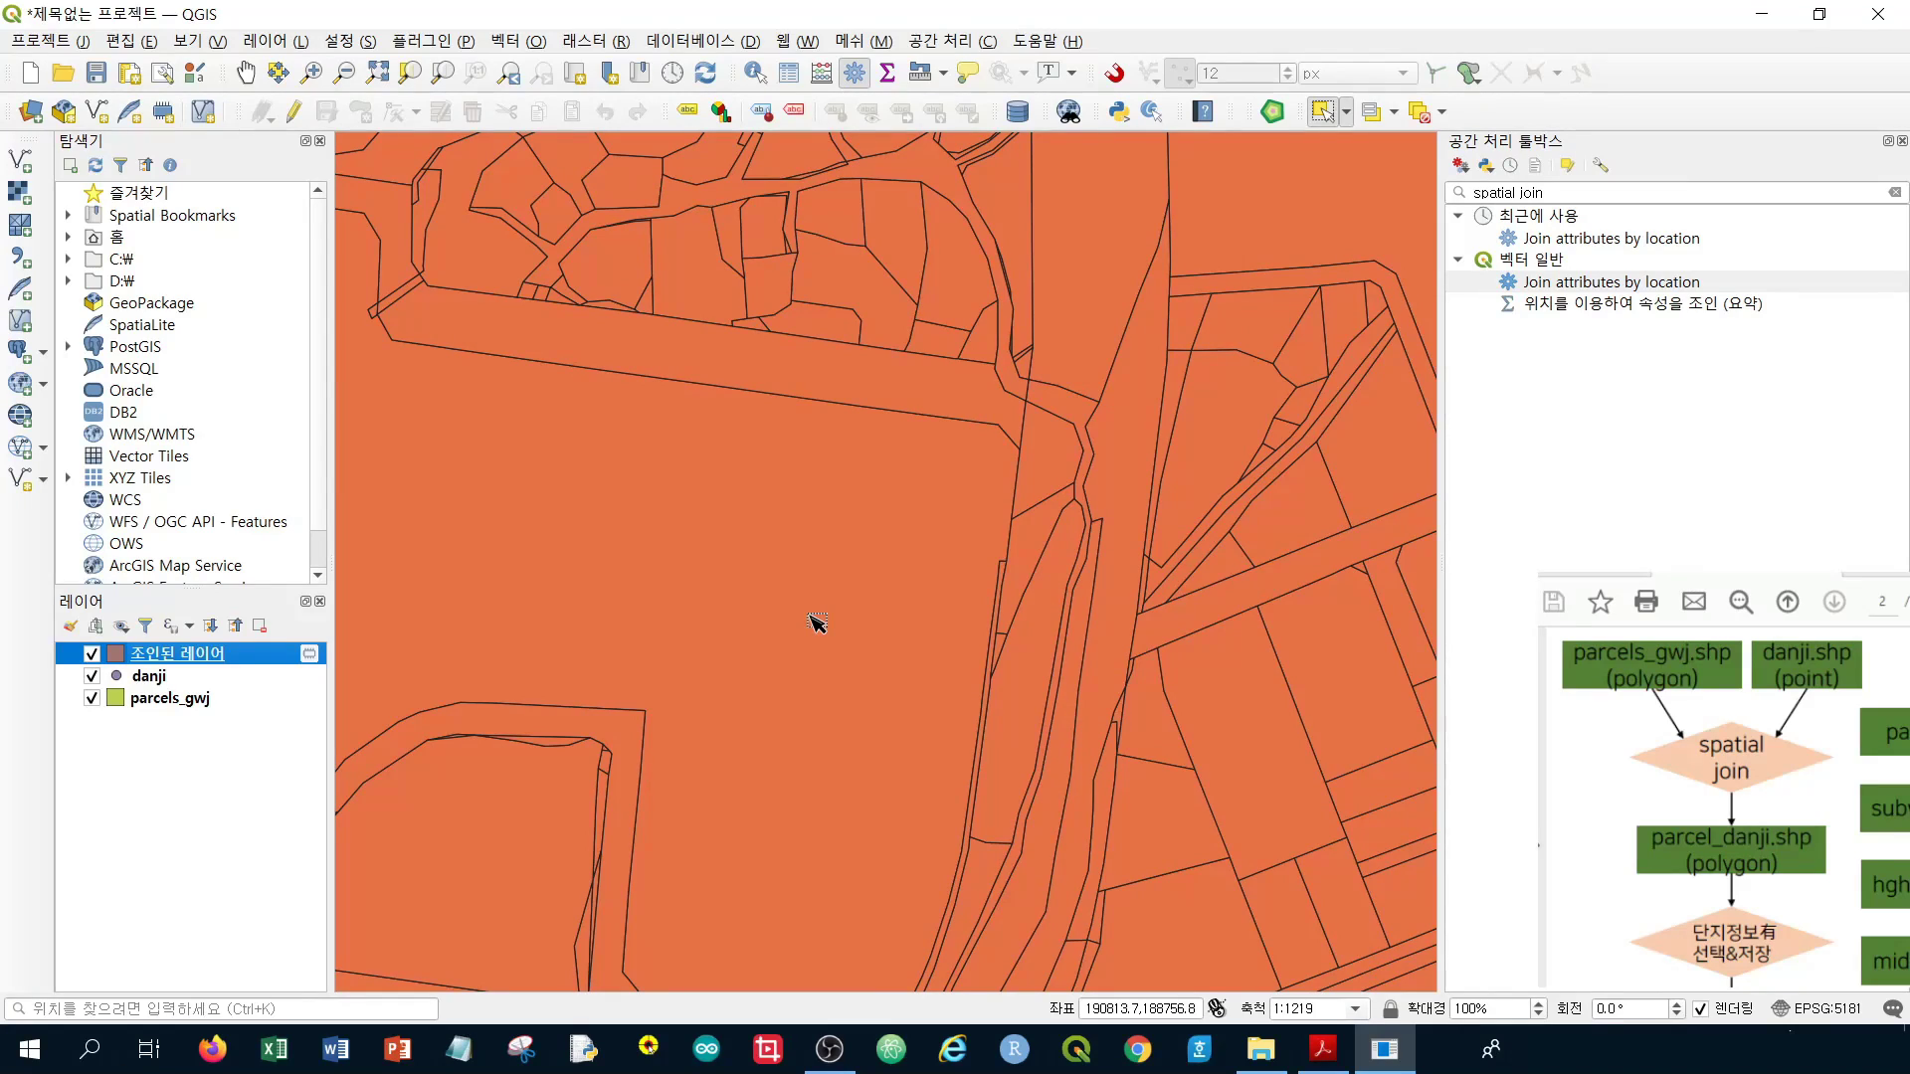
{"action": "scroll", "coordinate": [818, 623], "scroll_direction": "down", "scroll_amount": 1}
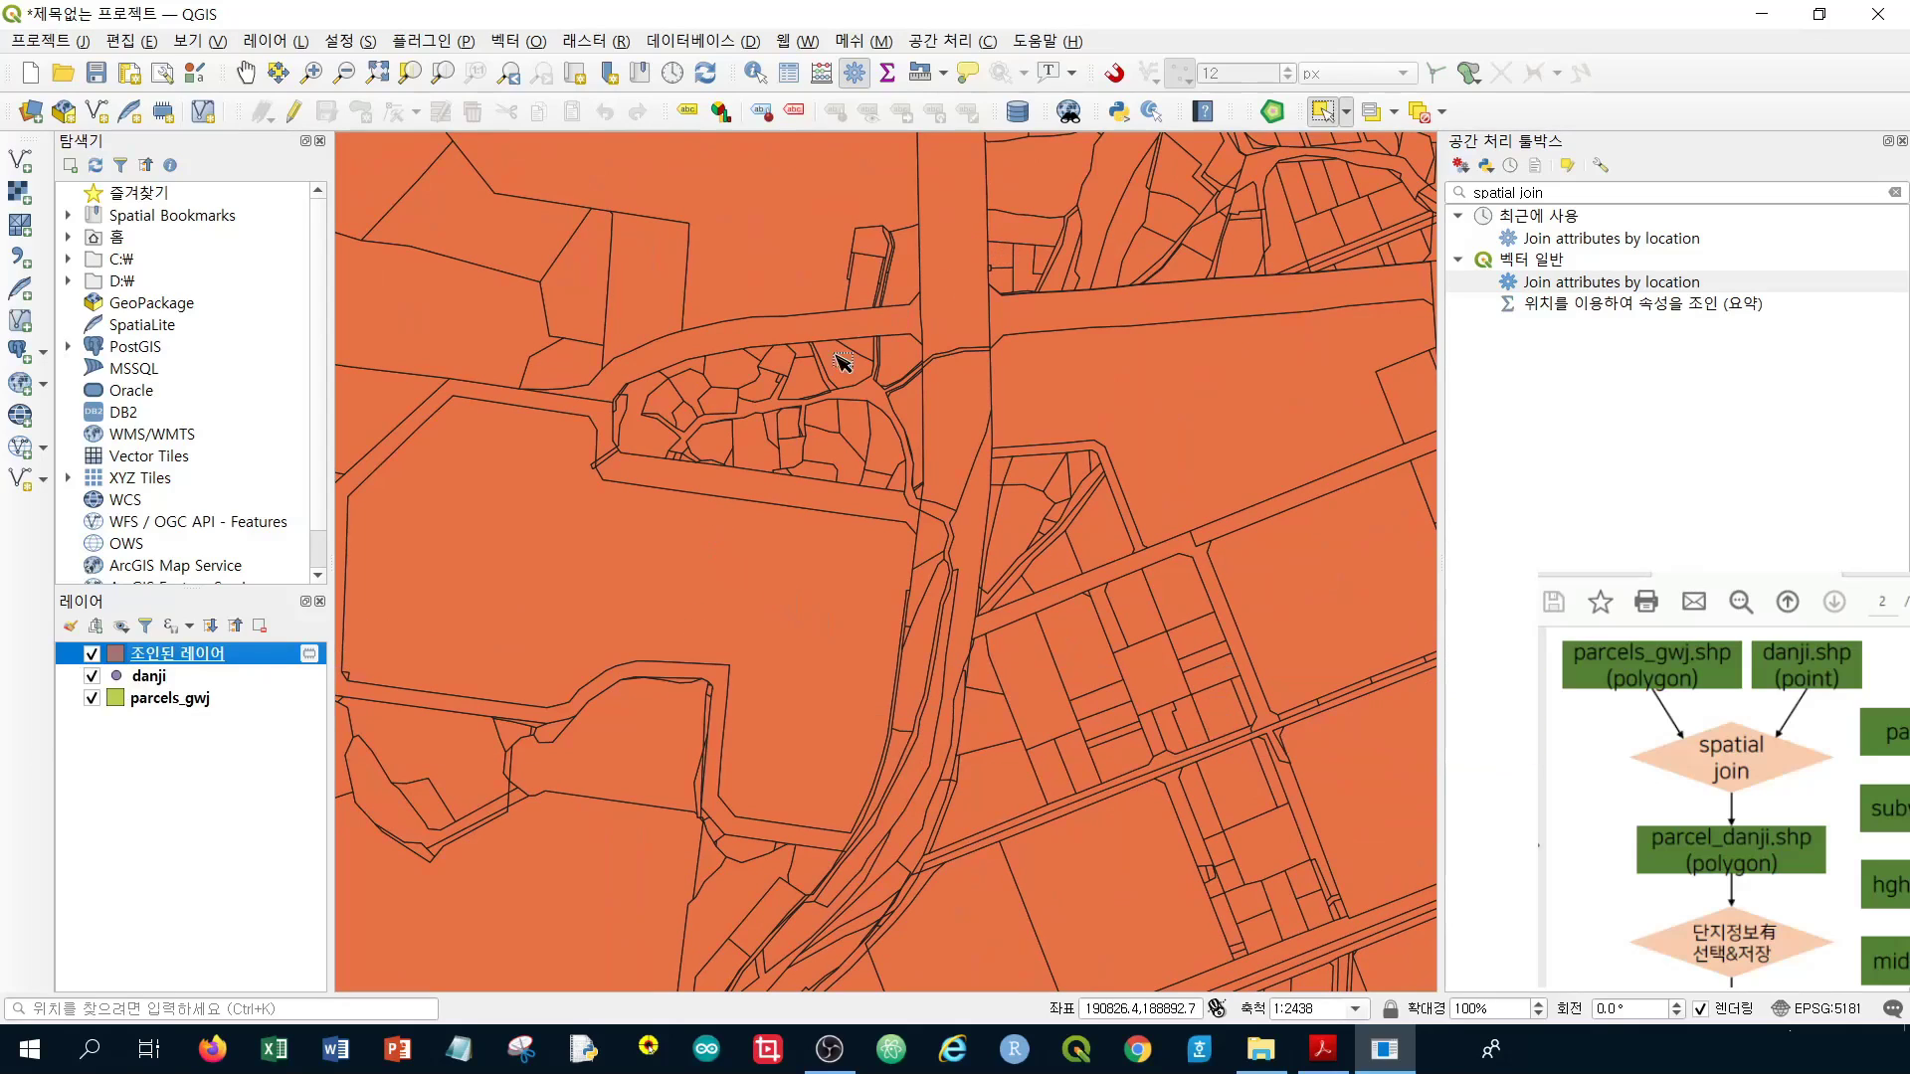
{"action": "left_click_drag", "start_coordinate": [708, 528], "coordinate": [900, 541]}
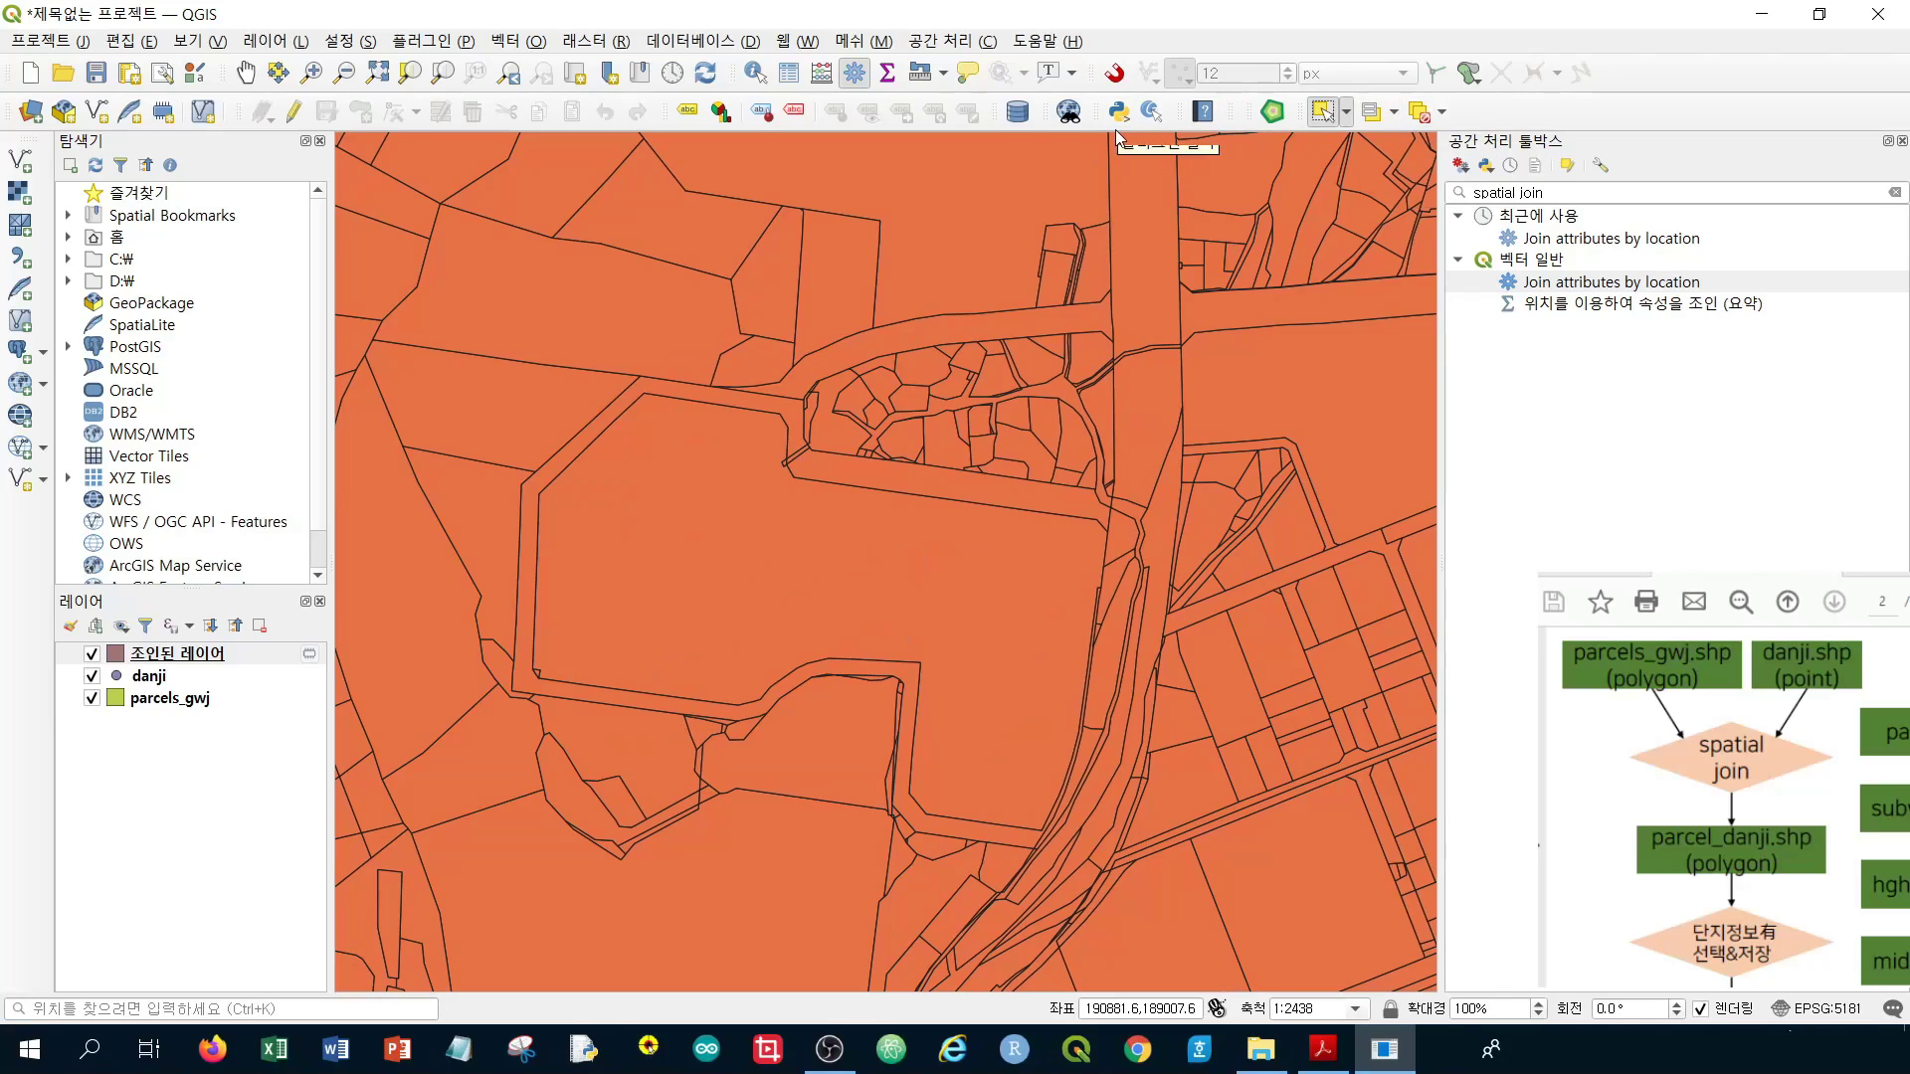
Select one parcel on the map and open the 조인된 레이어 attribute table over the map
{"action": "left_click", "coordinate": [1320, 111]}
{"action": "left_click", "coordinate": [753, 543]}
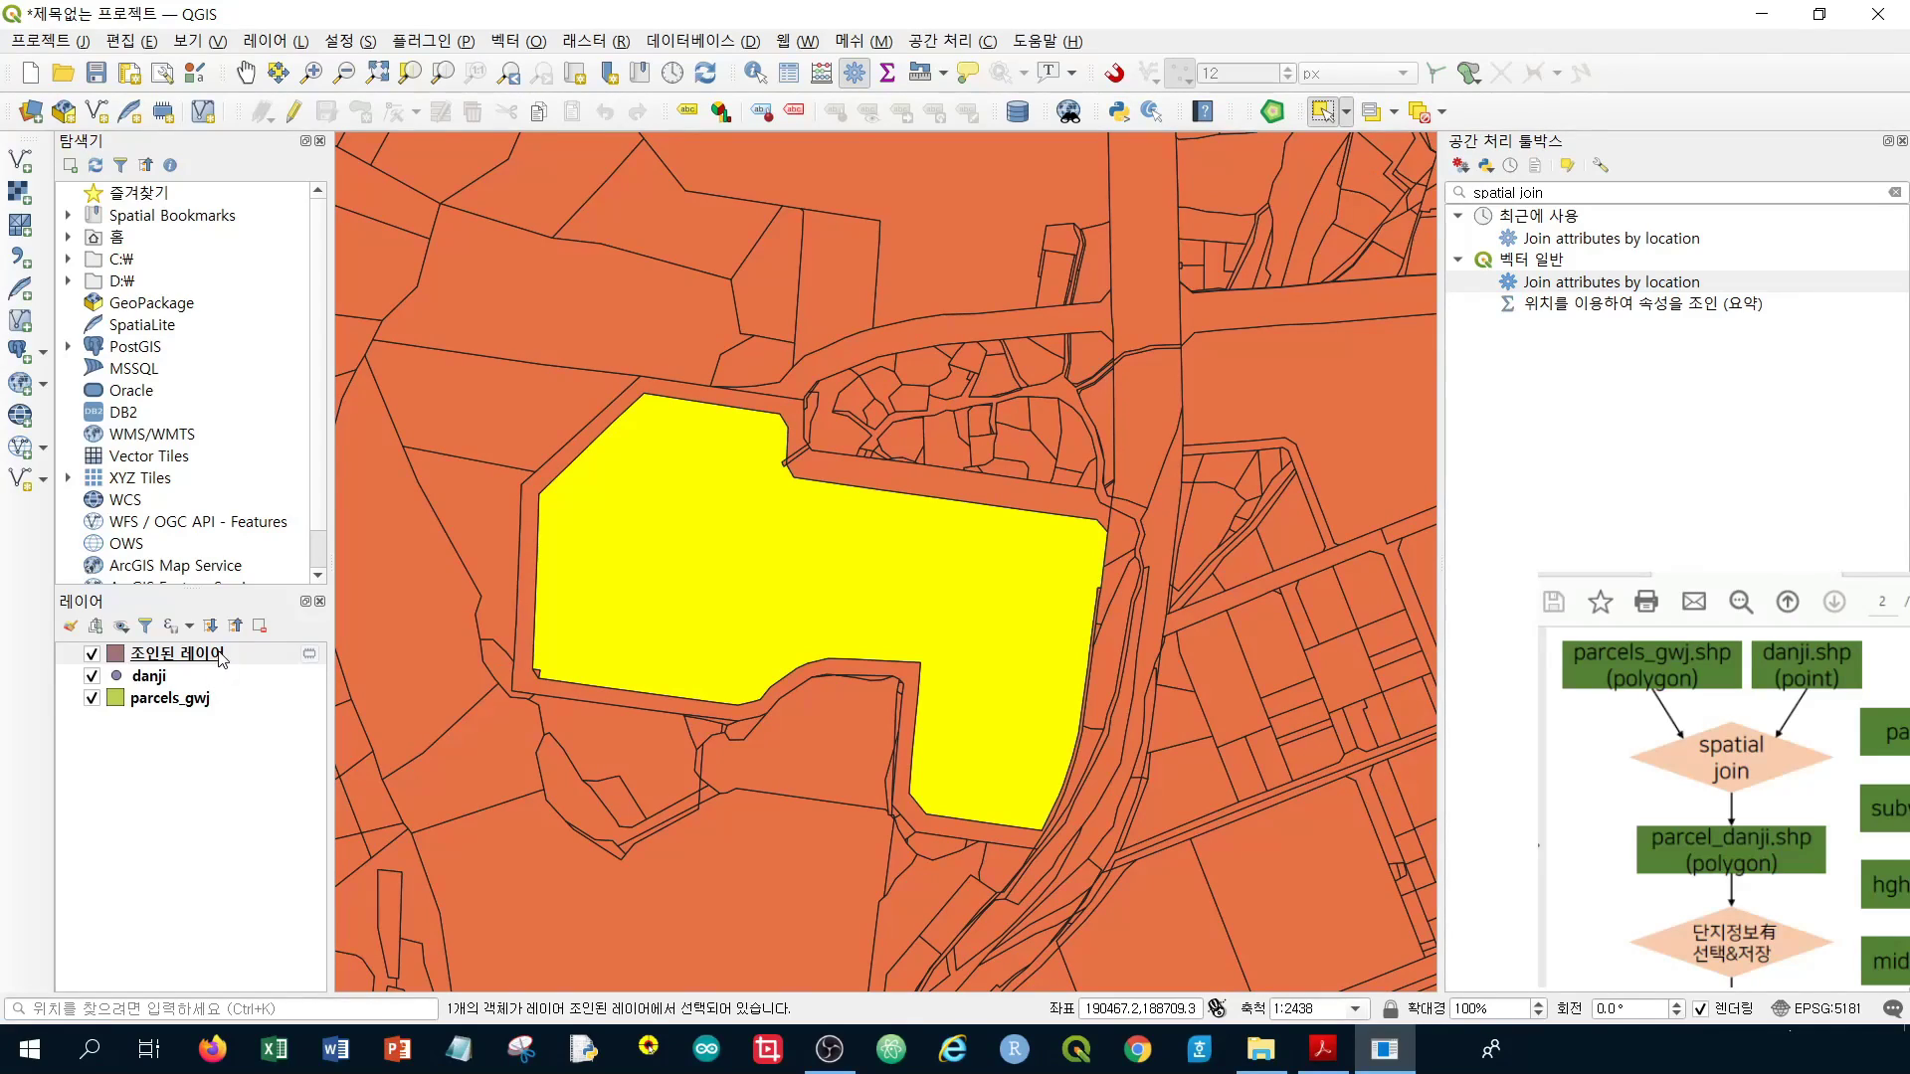
{"action": "right_click", "coordinate": [220, 656]}
{"action": "left_click", "coordinate": [425, 386]}
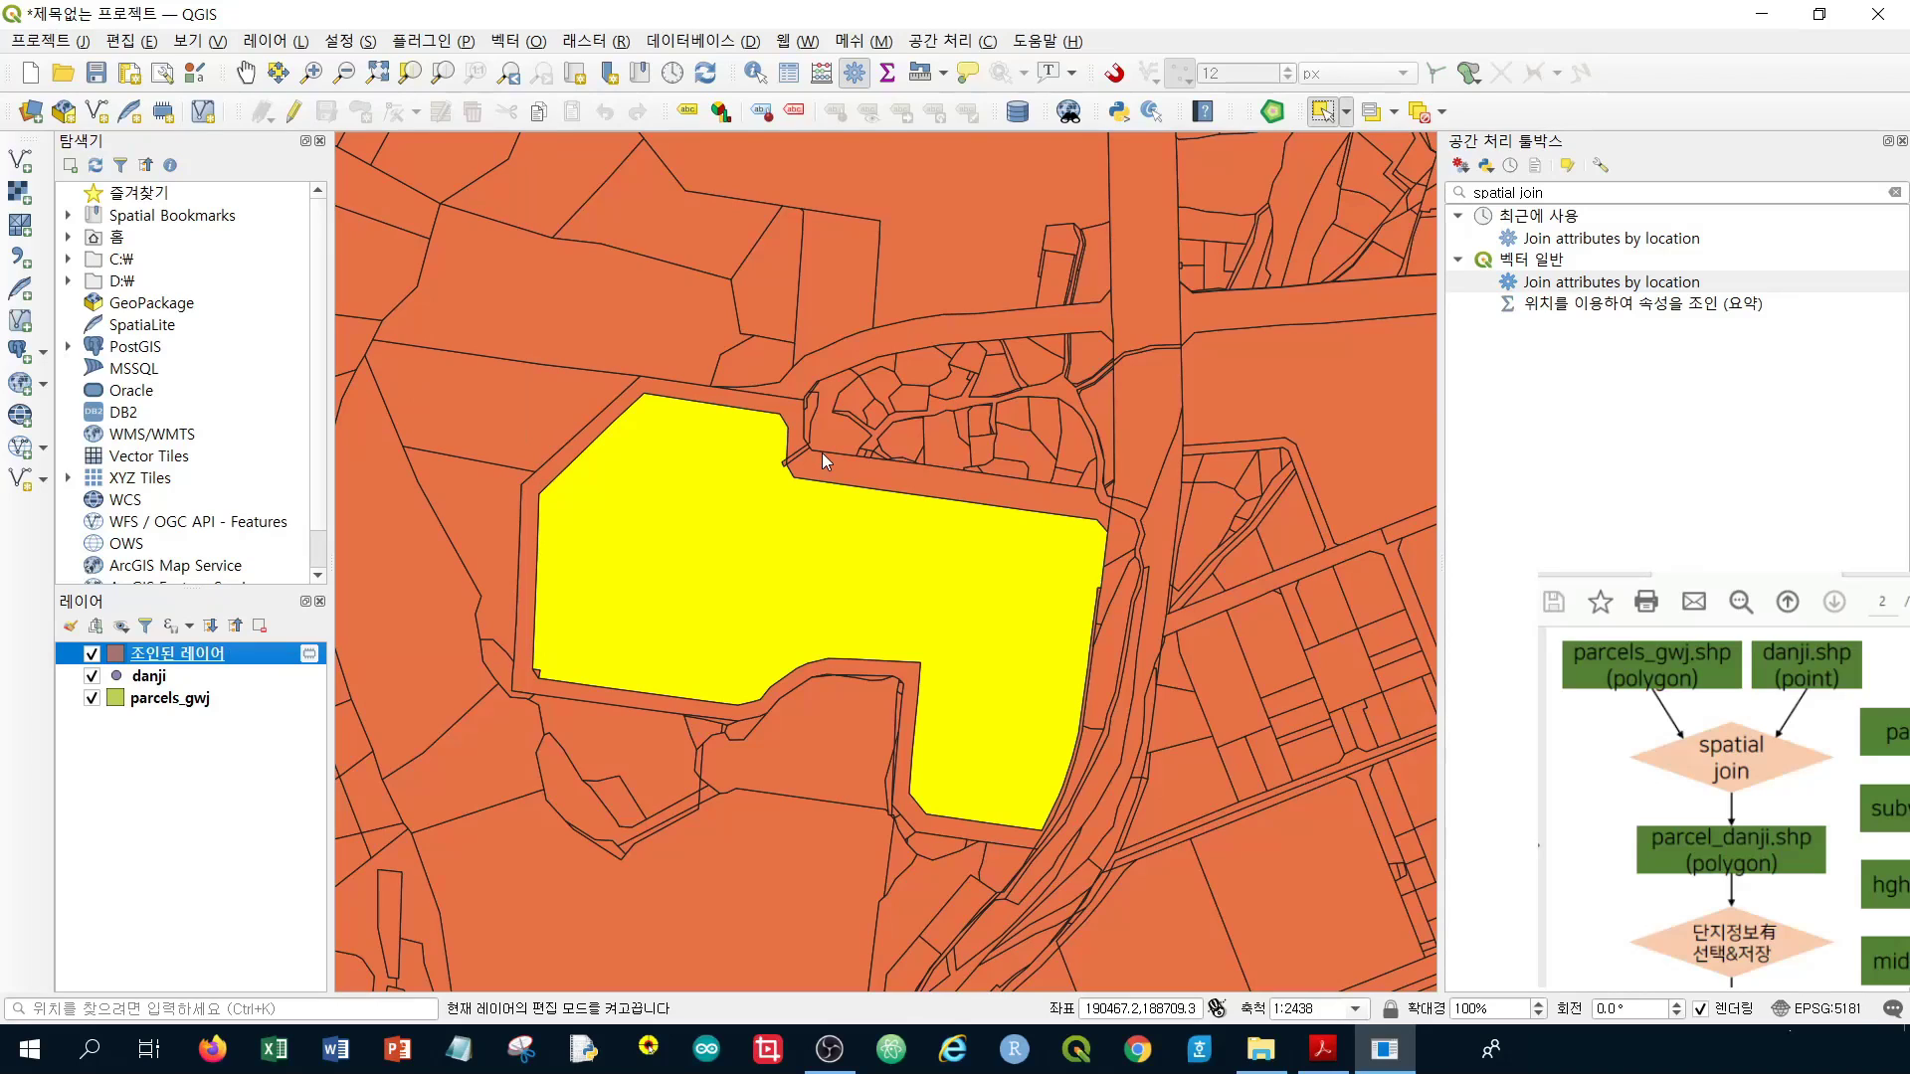
{"action": "key", "text": "F6"}
{"action": "left_click_drag", "start_coordinate": [822, 451], "coordinate": [711, 210]}
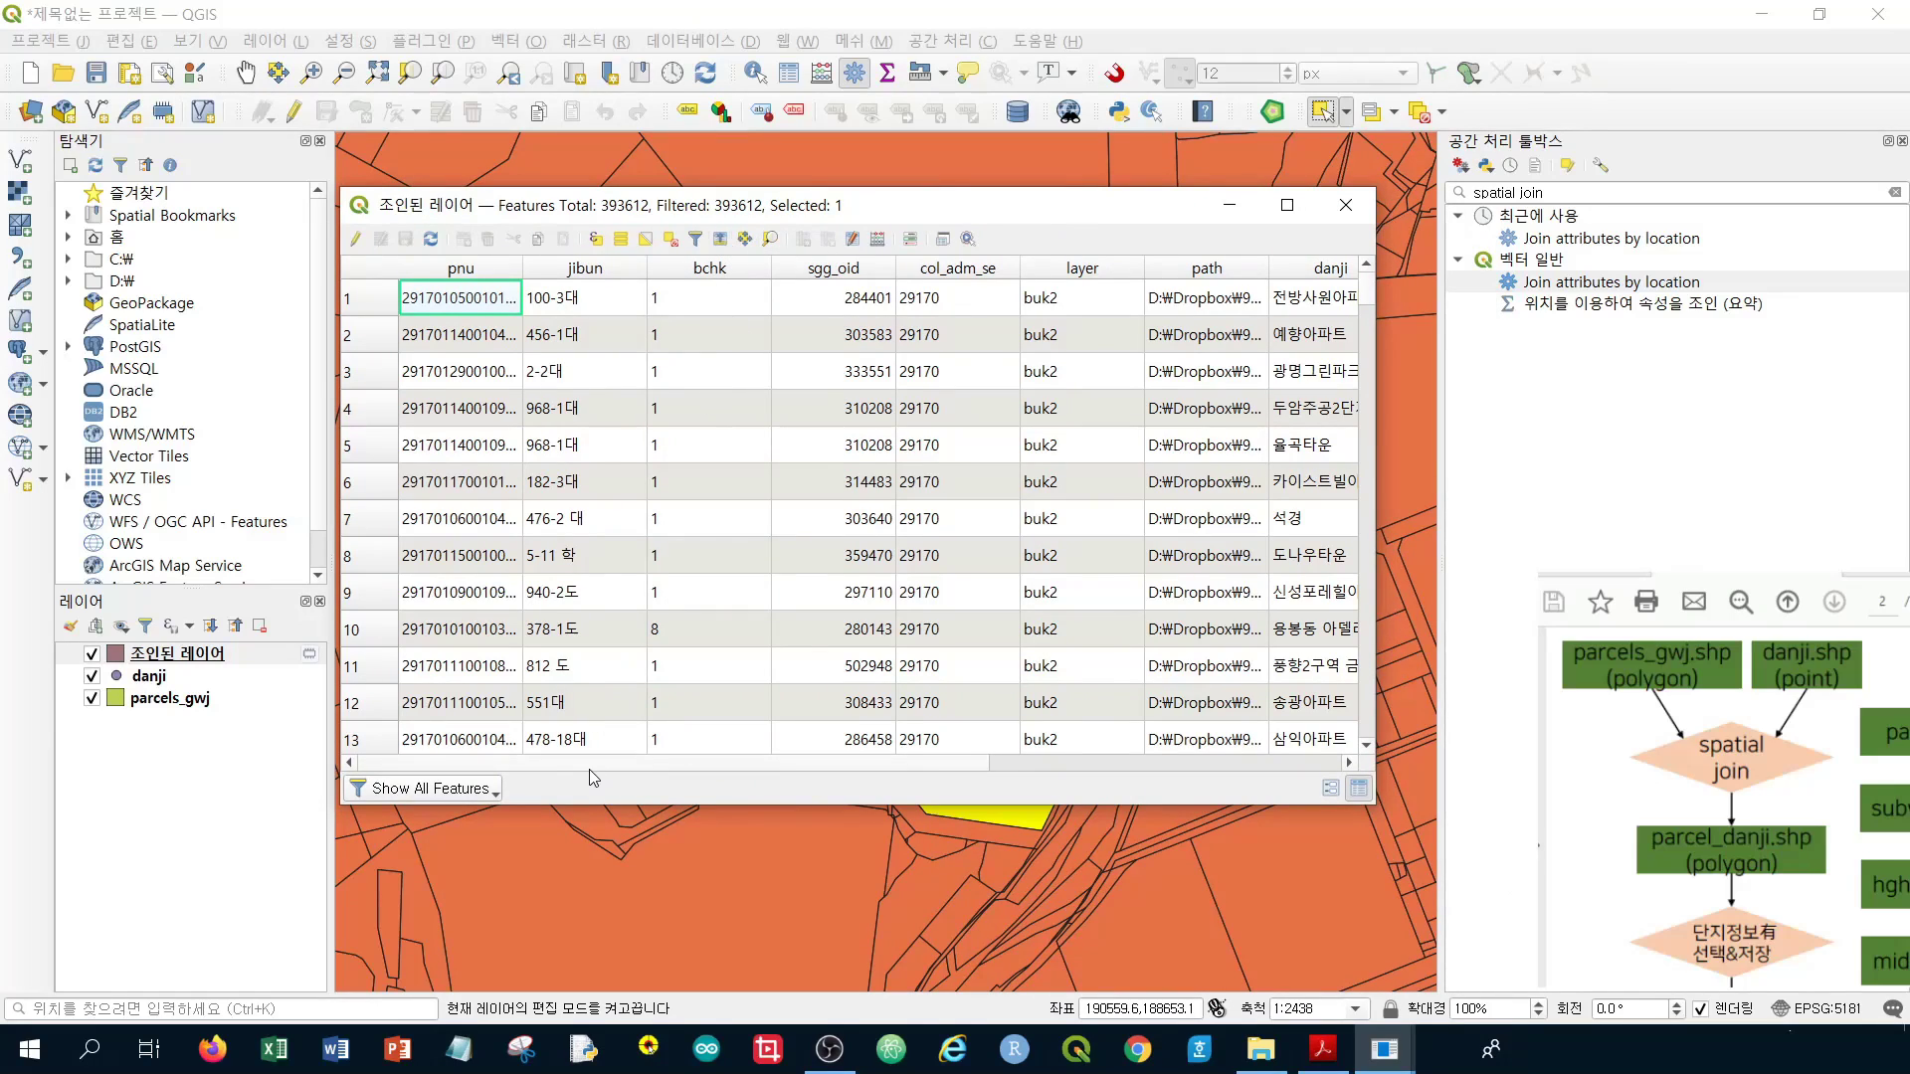
Scroll the table to the addr, units, lat and lon columns and open the feature filter menu
{"action": "left_click_drag", "start_coordinate": [588, 767], "coordinate": [977, 785]}
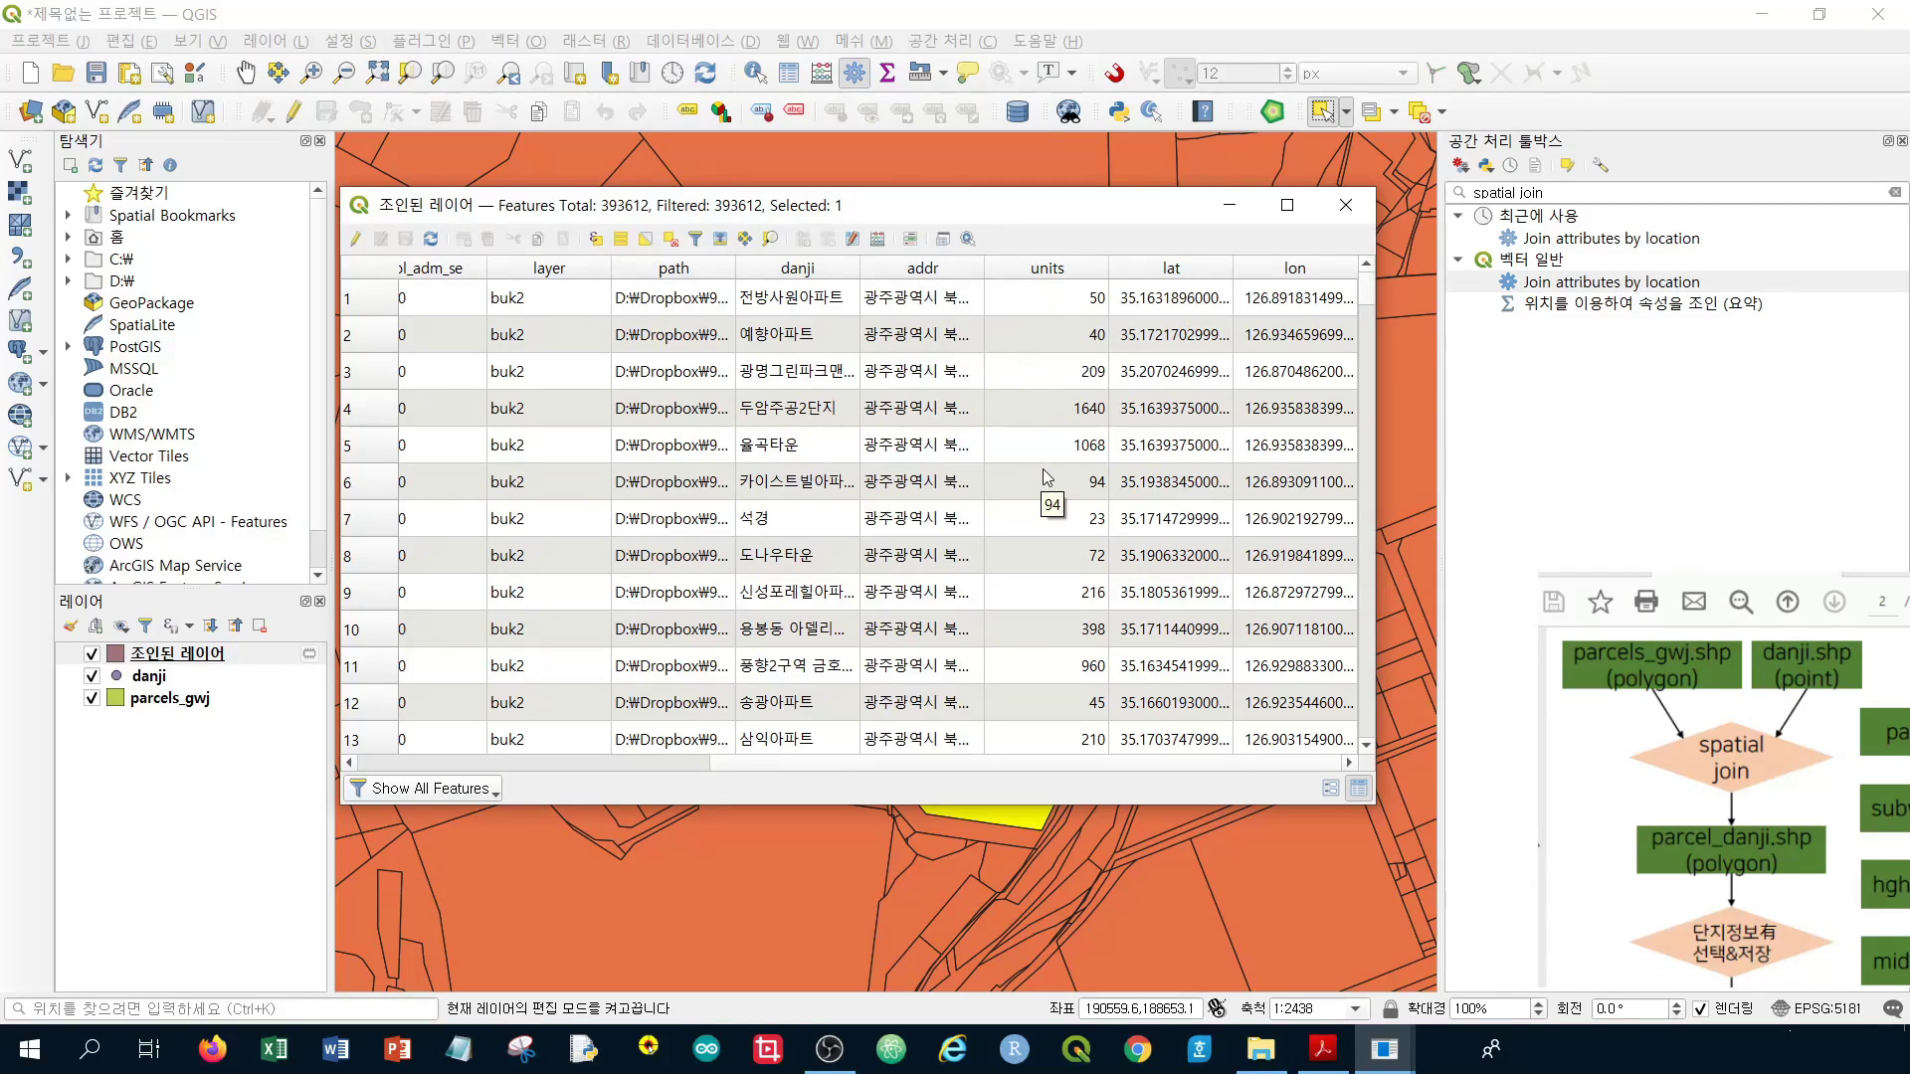
{"action": "left_click", "coordinate": [474, 795]}
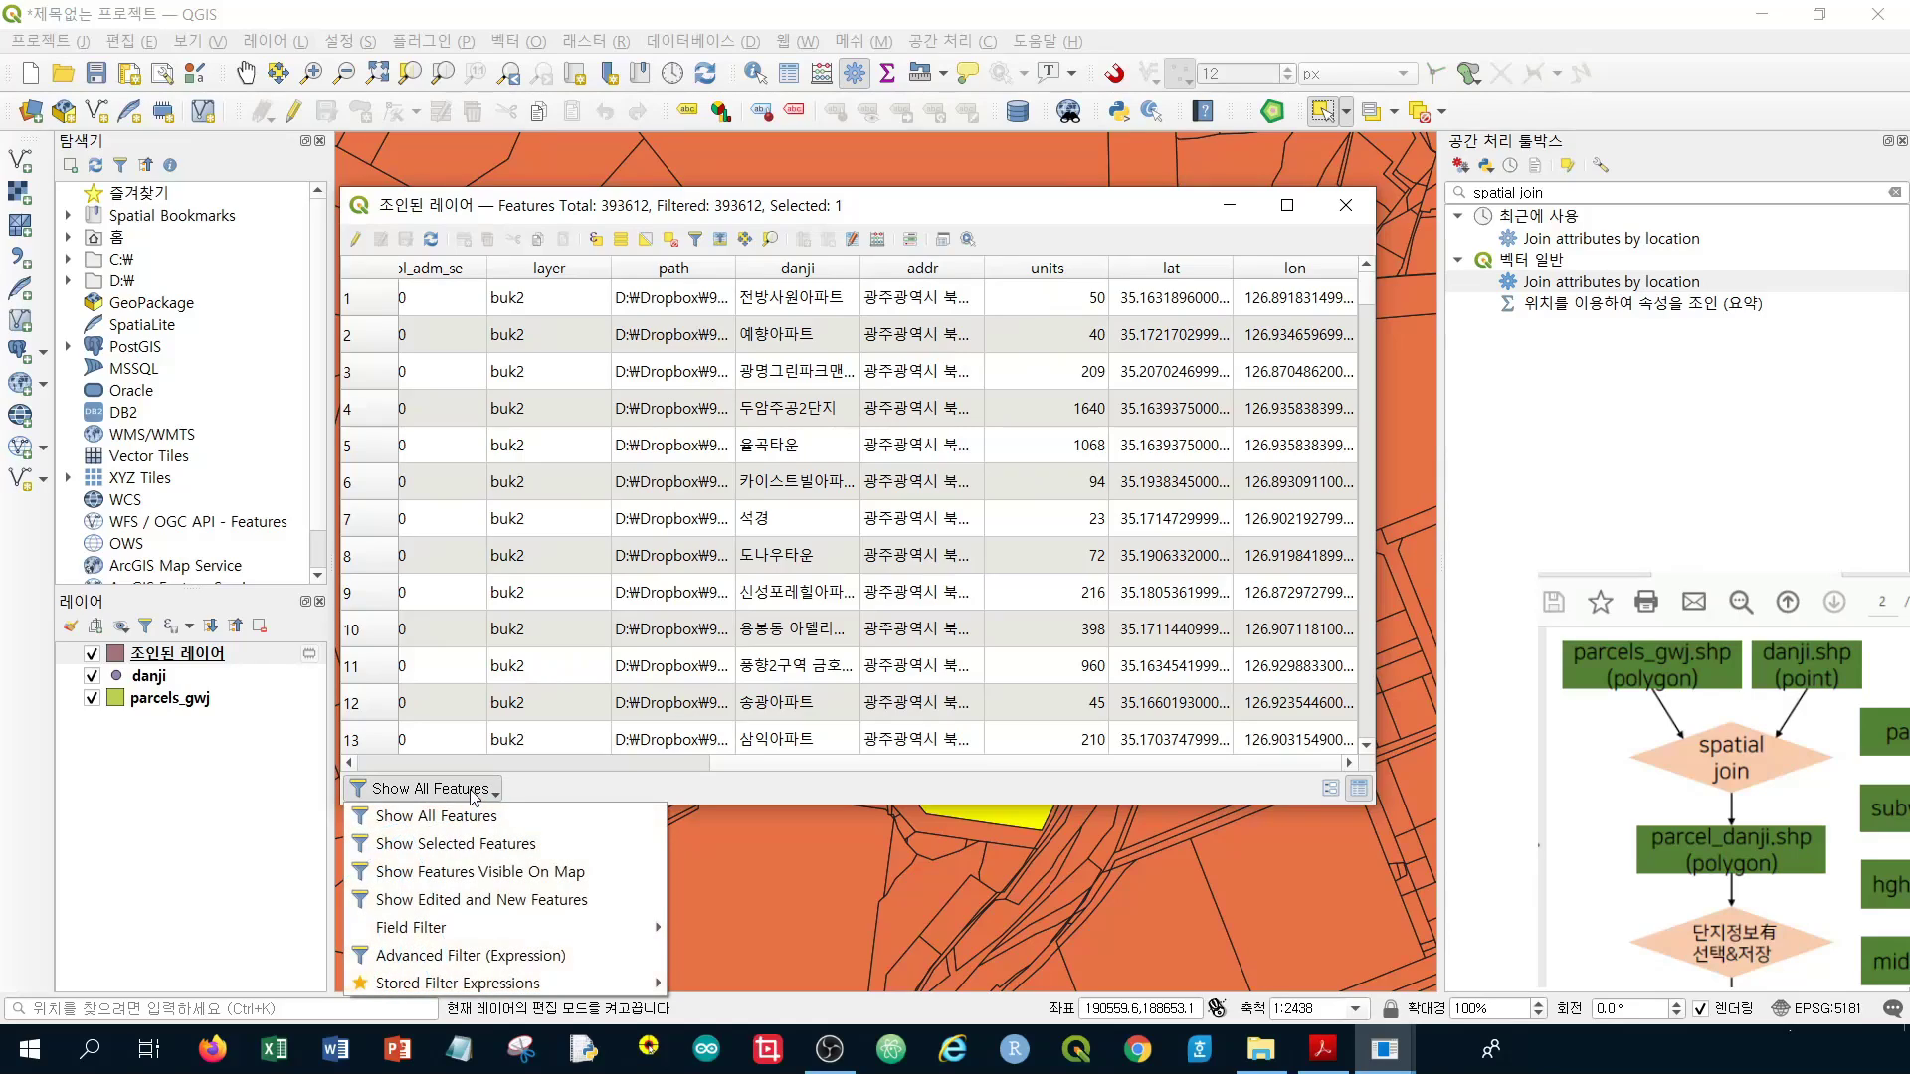
Show only the selected 그린타운 parcel with a wider addr column, then return to all features
{"action": "left_click", "coordinate": [471, 845]}
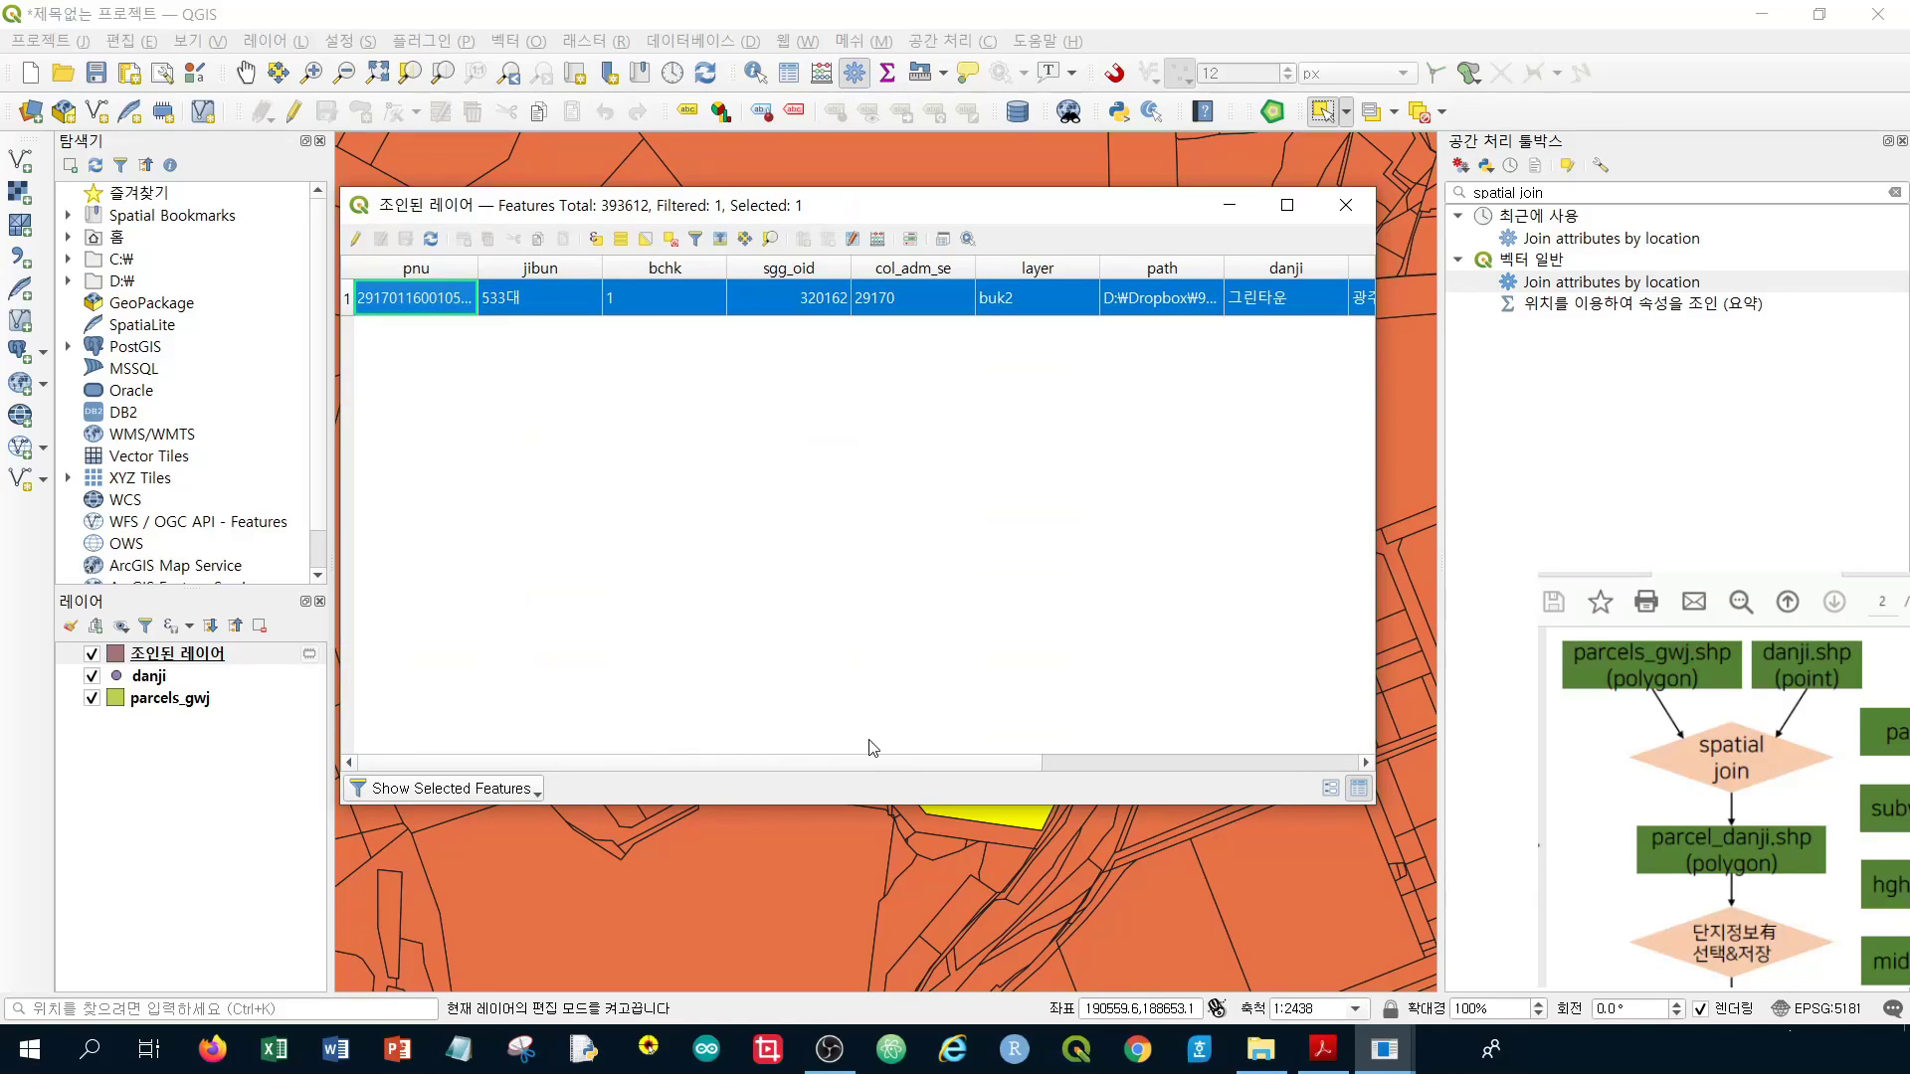
{"action": "left_click_drag", "start_coordinate": [873, 762], "coordinate": [1211, 775]}
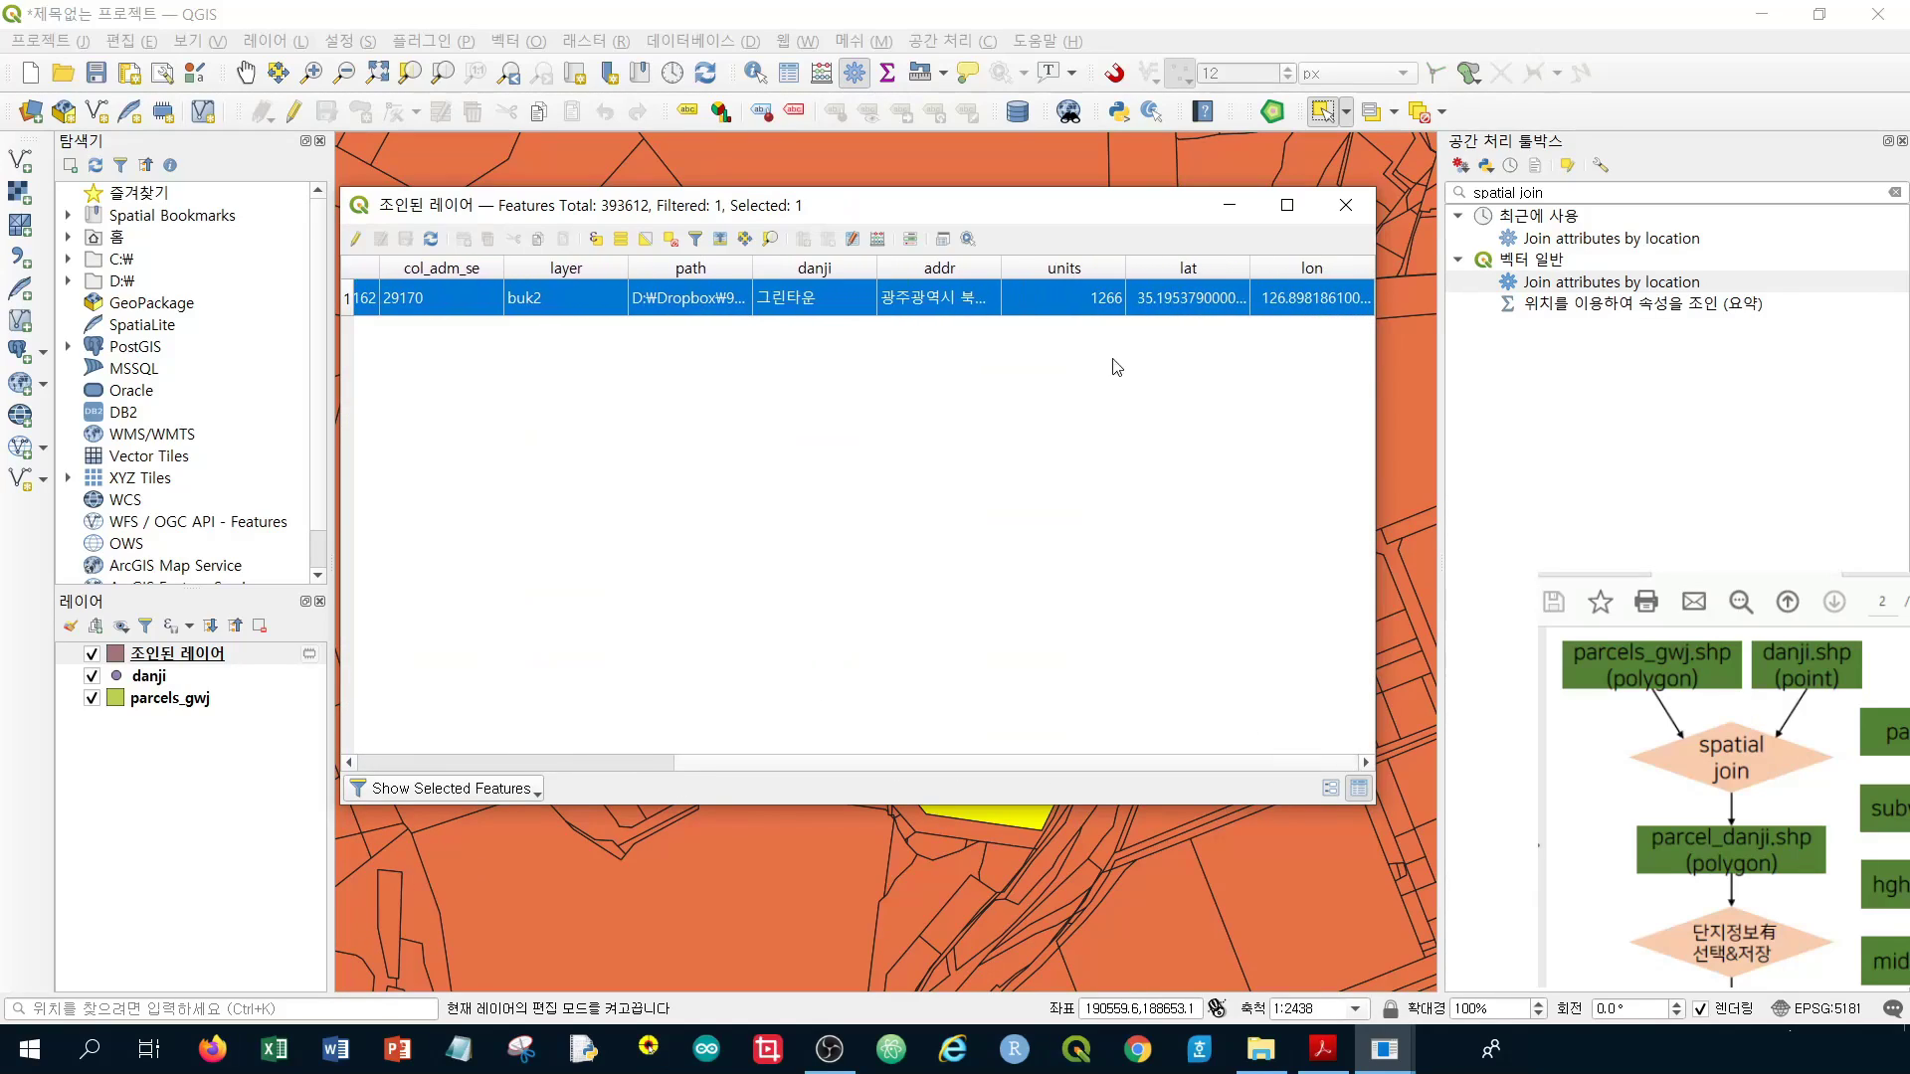
{"action": "left_click_drag", "start_coordinate": [1001, 268], "coordinate": [1166, 277]}
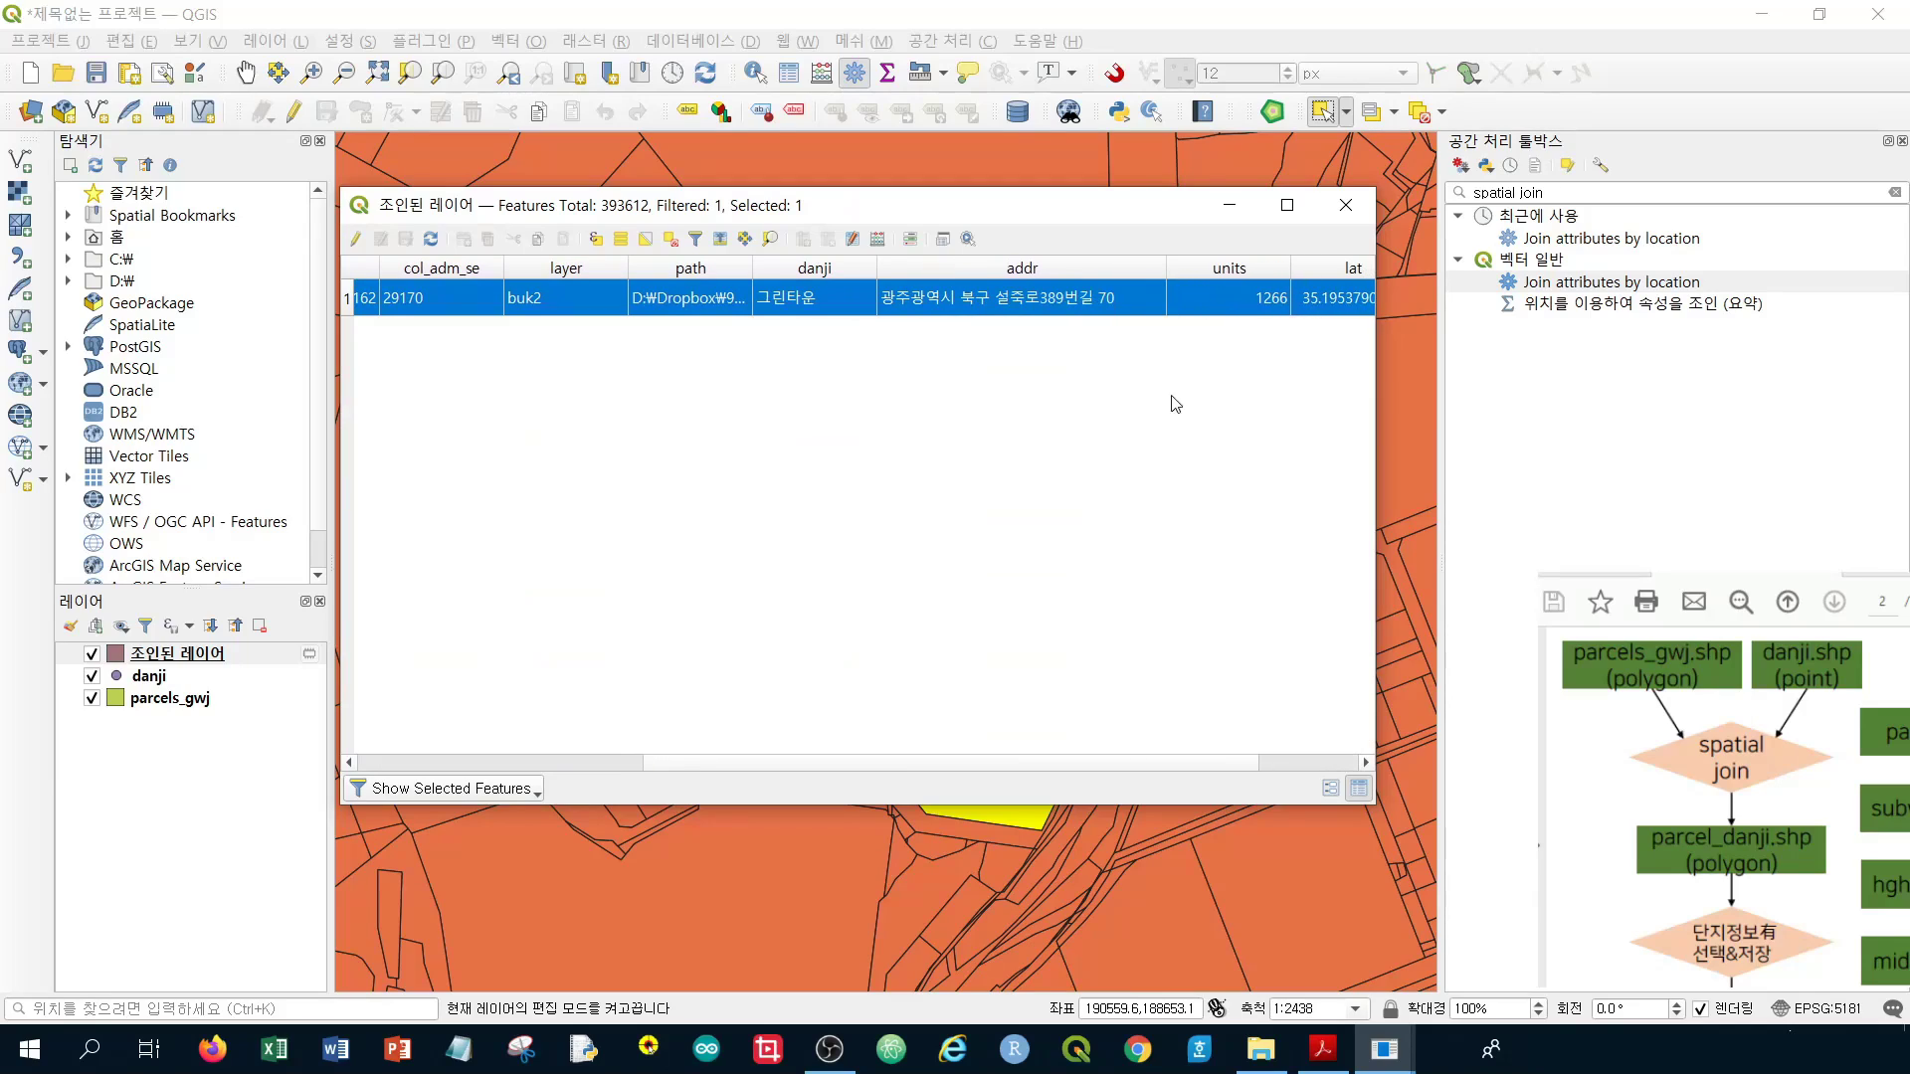
{"action": "left_click_drag", "start_coordinate": [1227, 767], "coordinate": [1323, 765]}
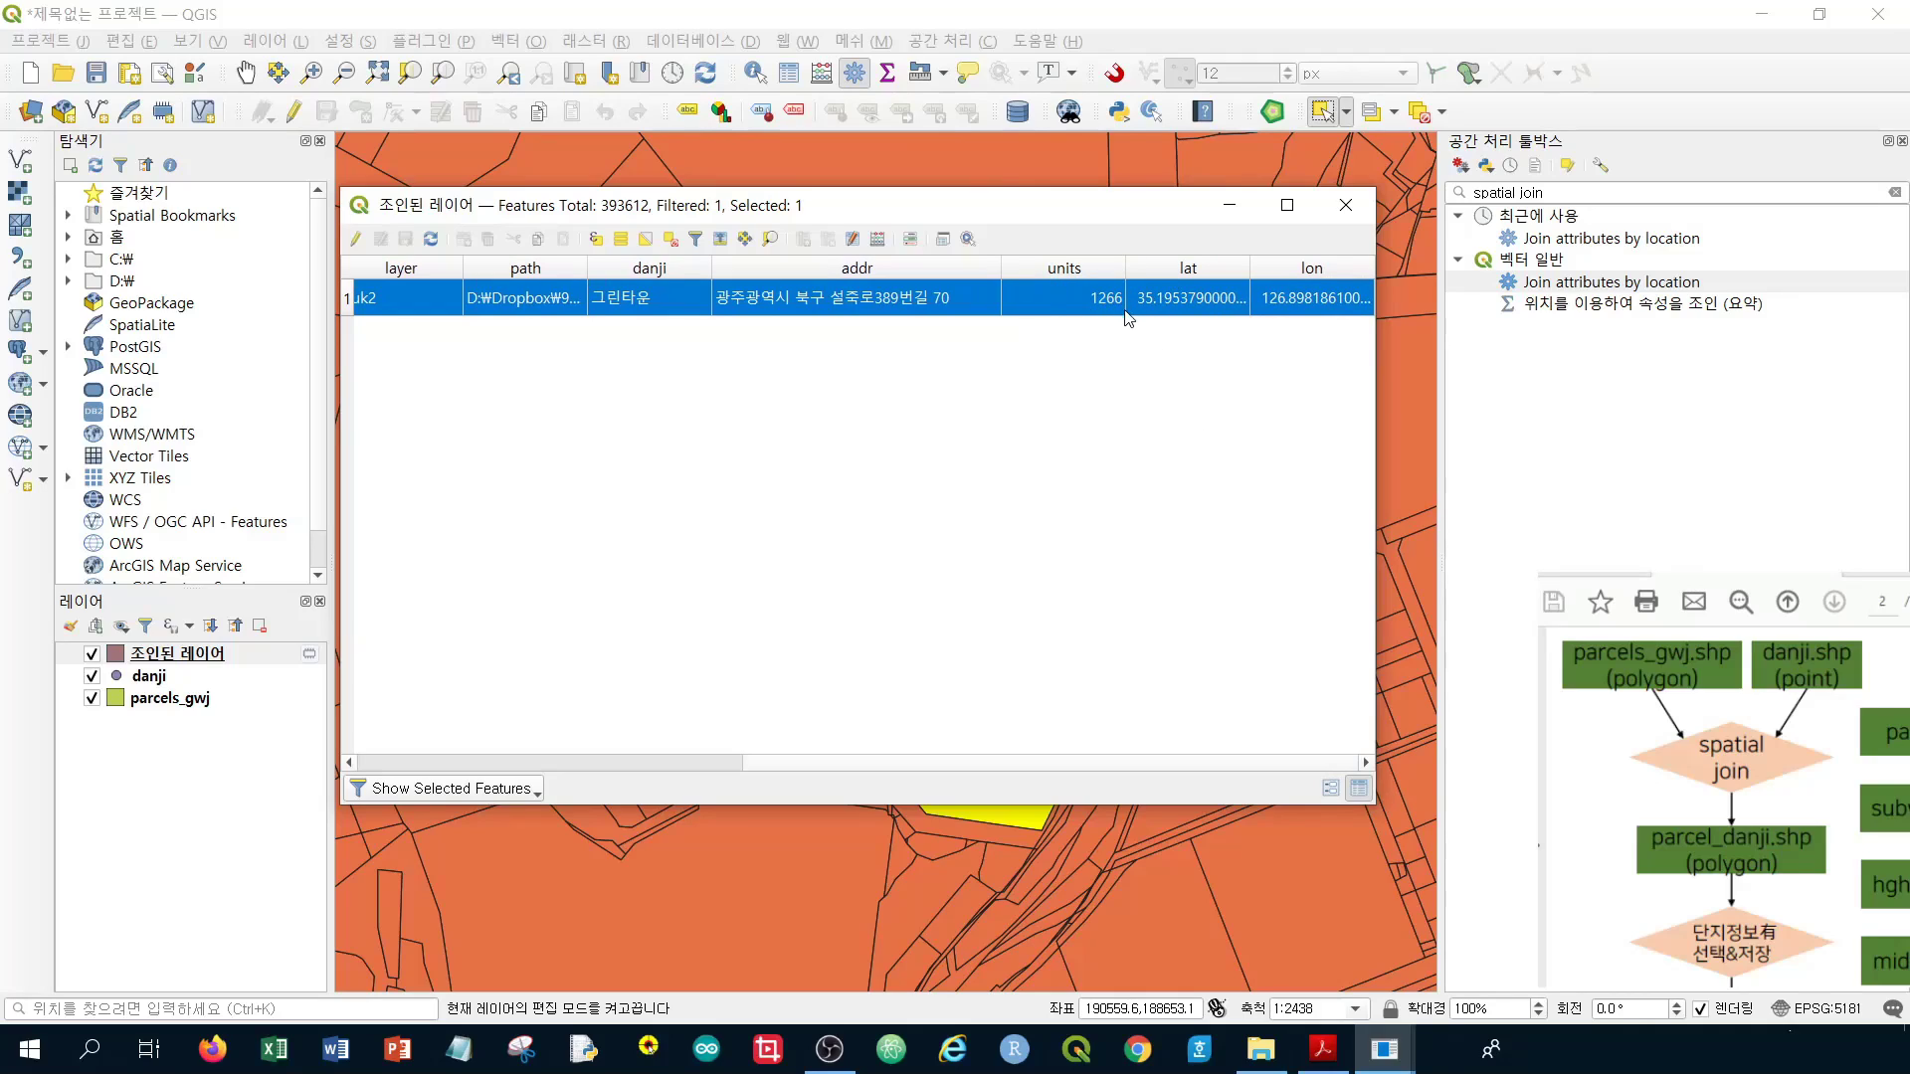
{"action": "left_click", "coordinate": [456, 788]}
{"action": "left_click", "coordinate": [456, 815]}
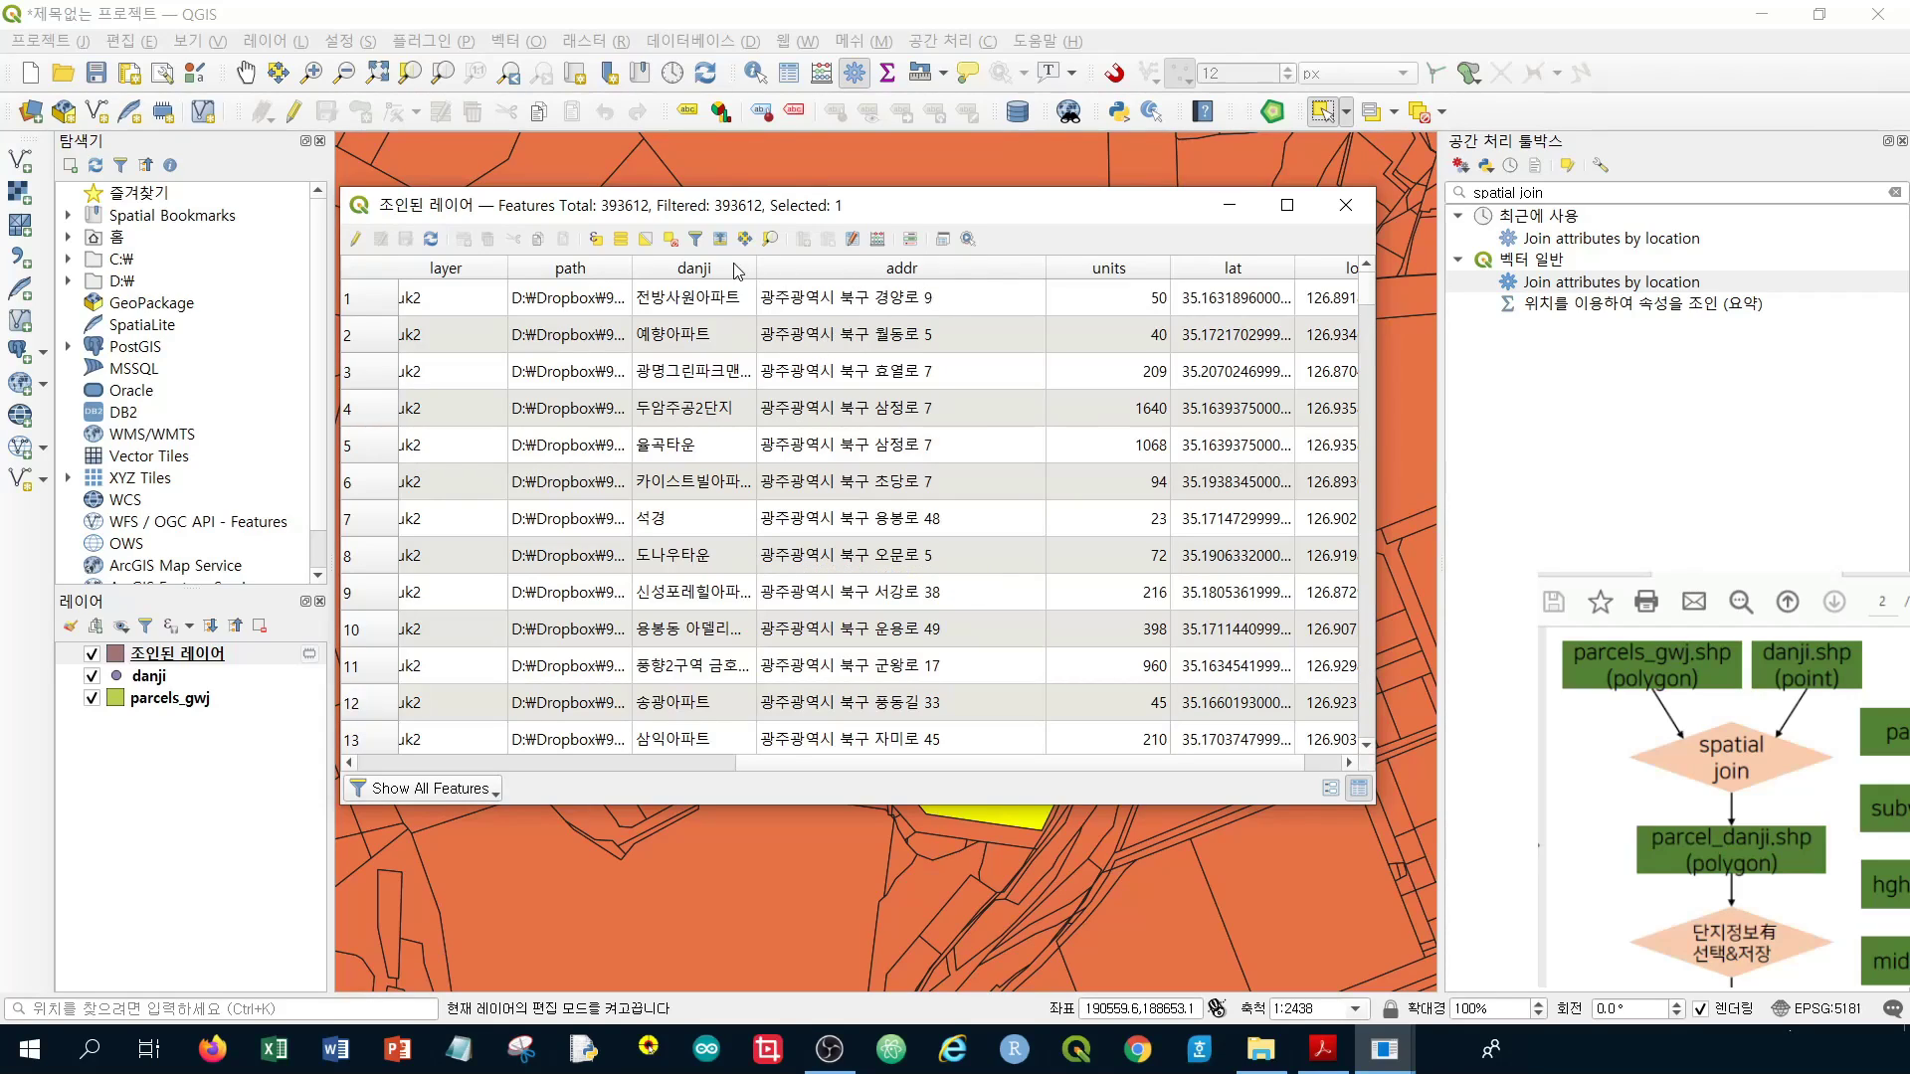
Deselect all features and scroll through rows with NULL danji, addr, units and lat values
{"action": "left_click", "coordinate": [669, 246]}
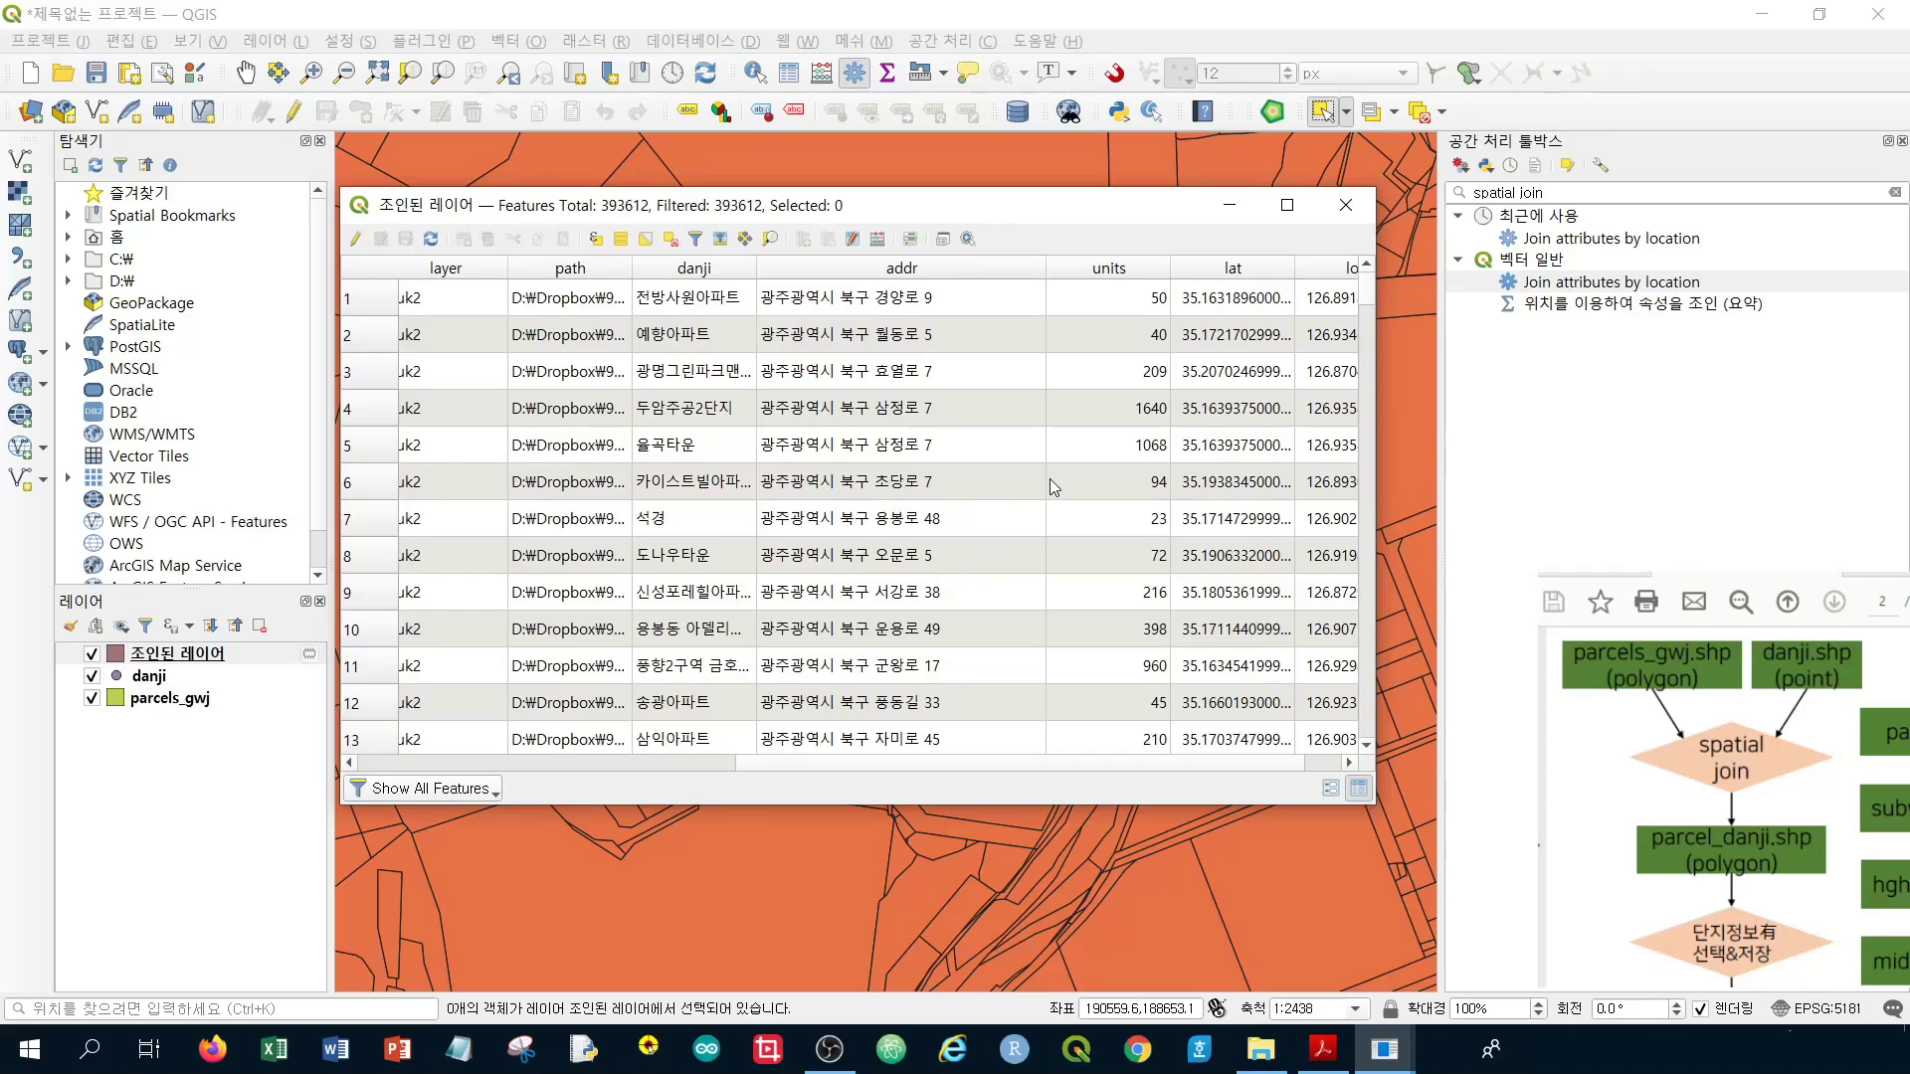
{"action": "scroll", "coordinate": [1050, 480], "scroll_direction": "down", "scroll_amount": 10}
{"action": "scroll", "coordinate": [1009, 537], "scroll_direction": "down", "scroll_amount": 20}
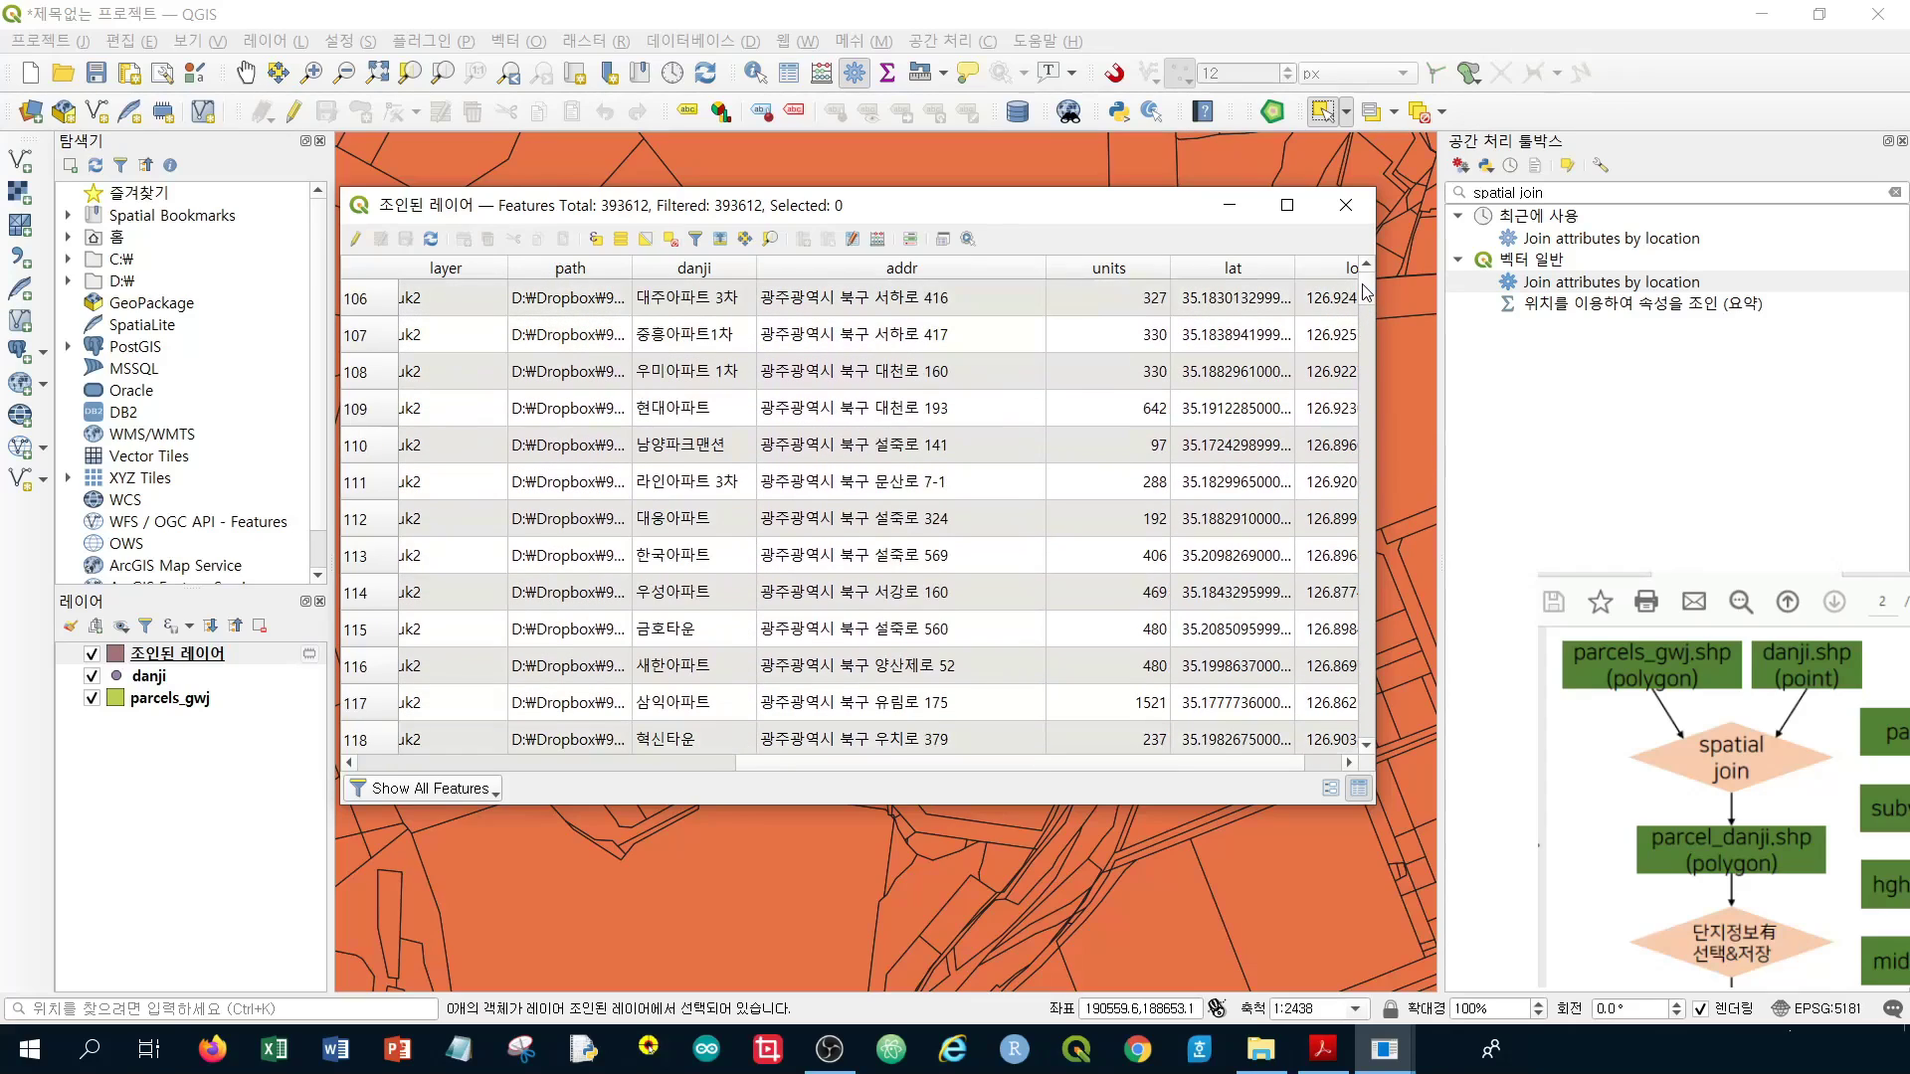
{"action": "left_click_drag", "start_coordinate": [1368, 294], "coordinate": [1368, 280]}
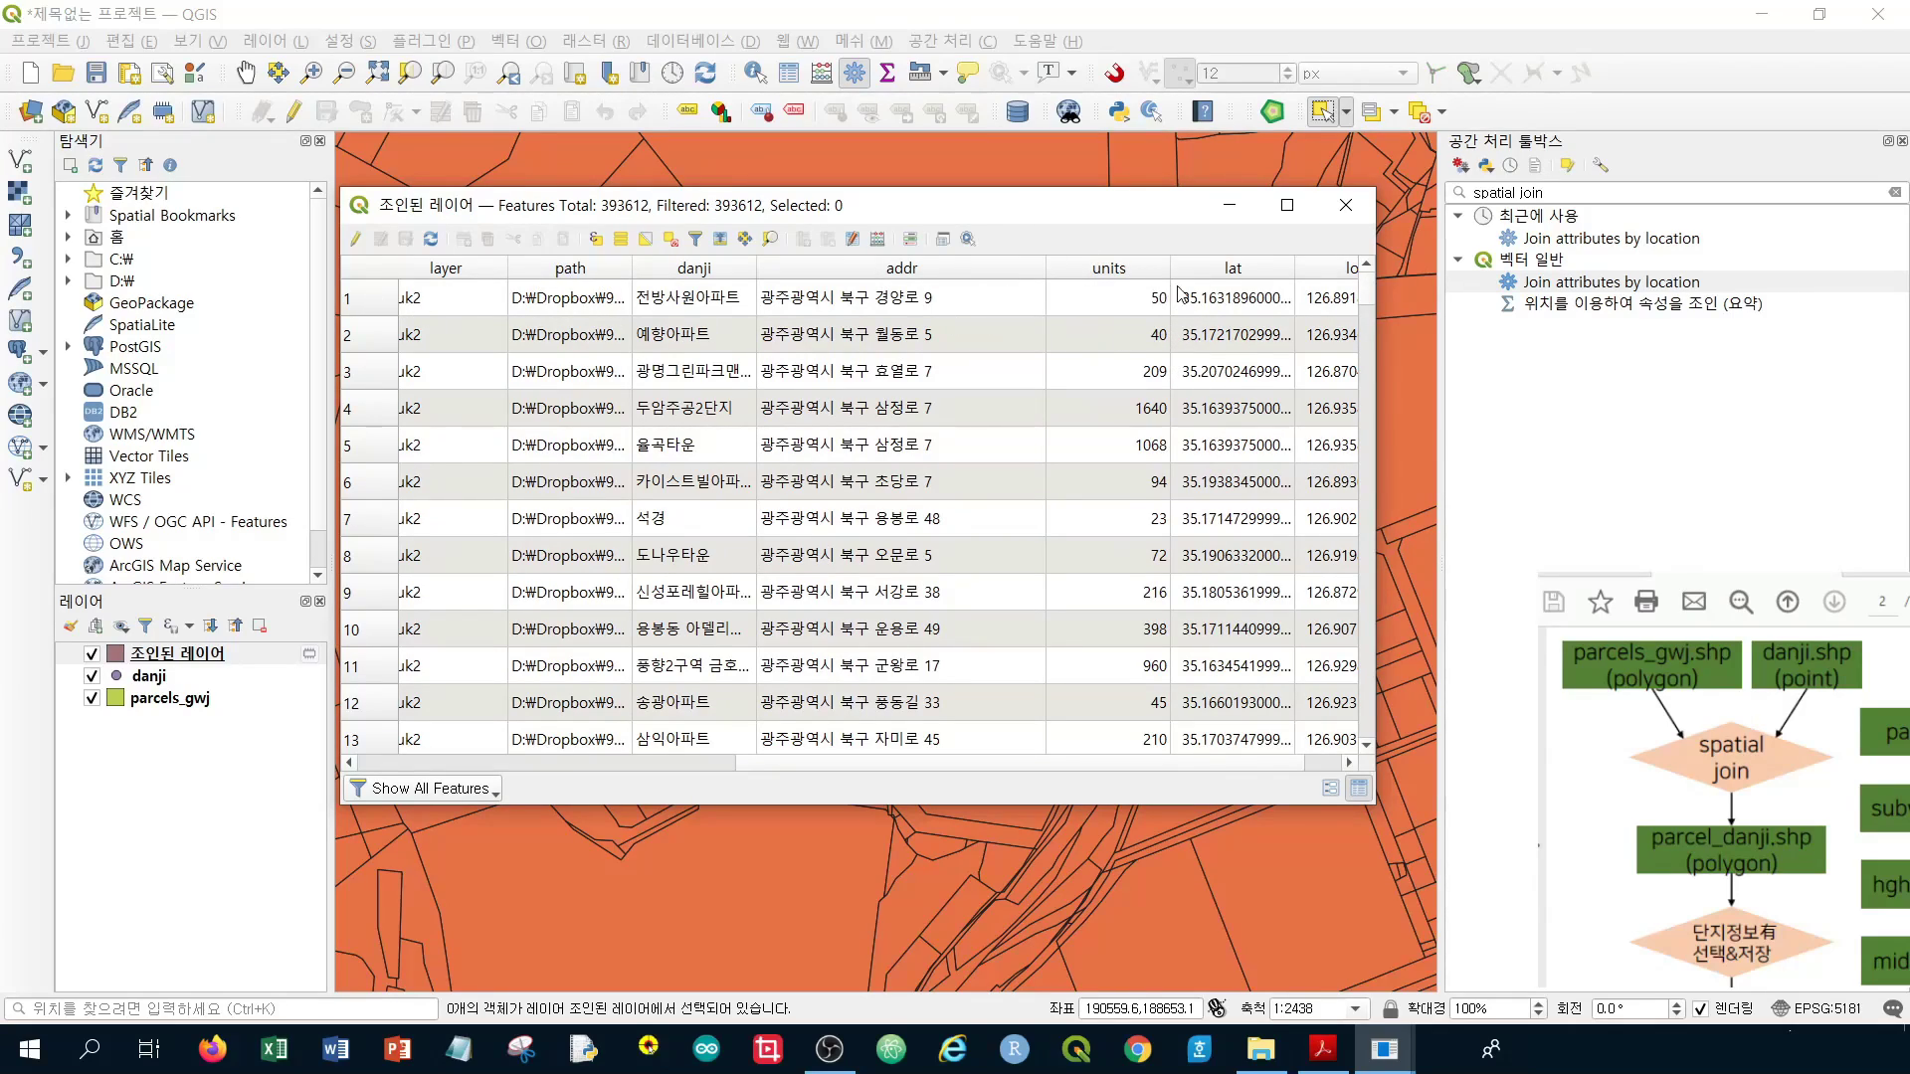
{"action": "left_click_drag", "start_coordinate": [1370, 299], "coordinate": [1371, 445]}
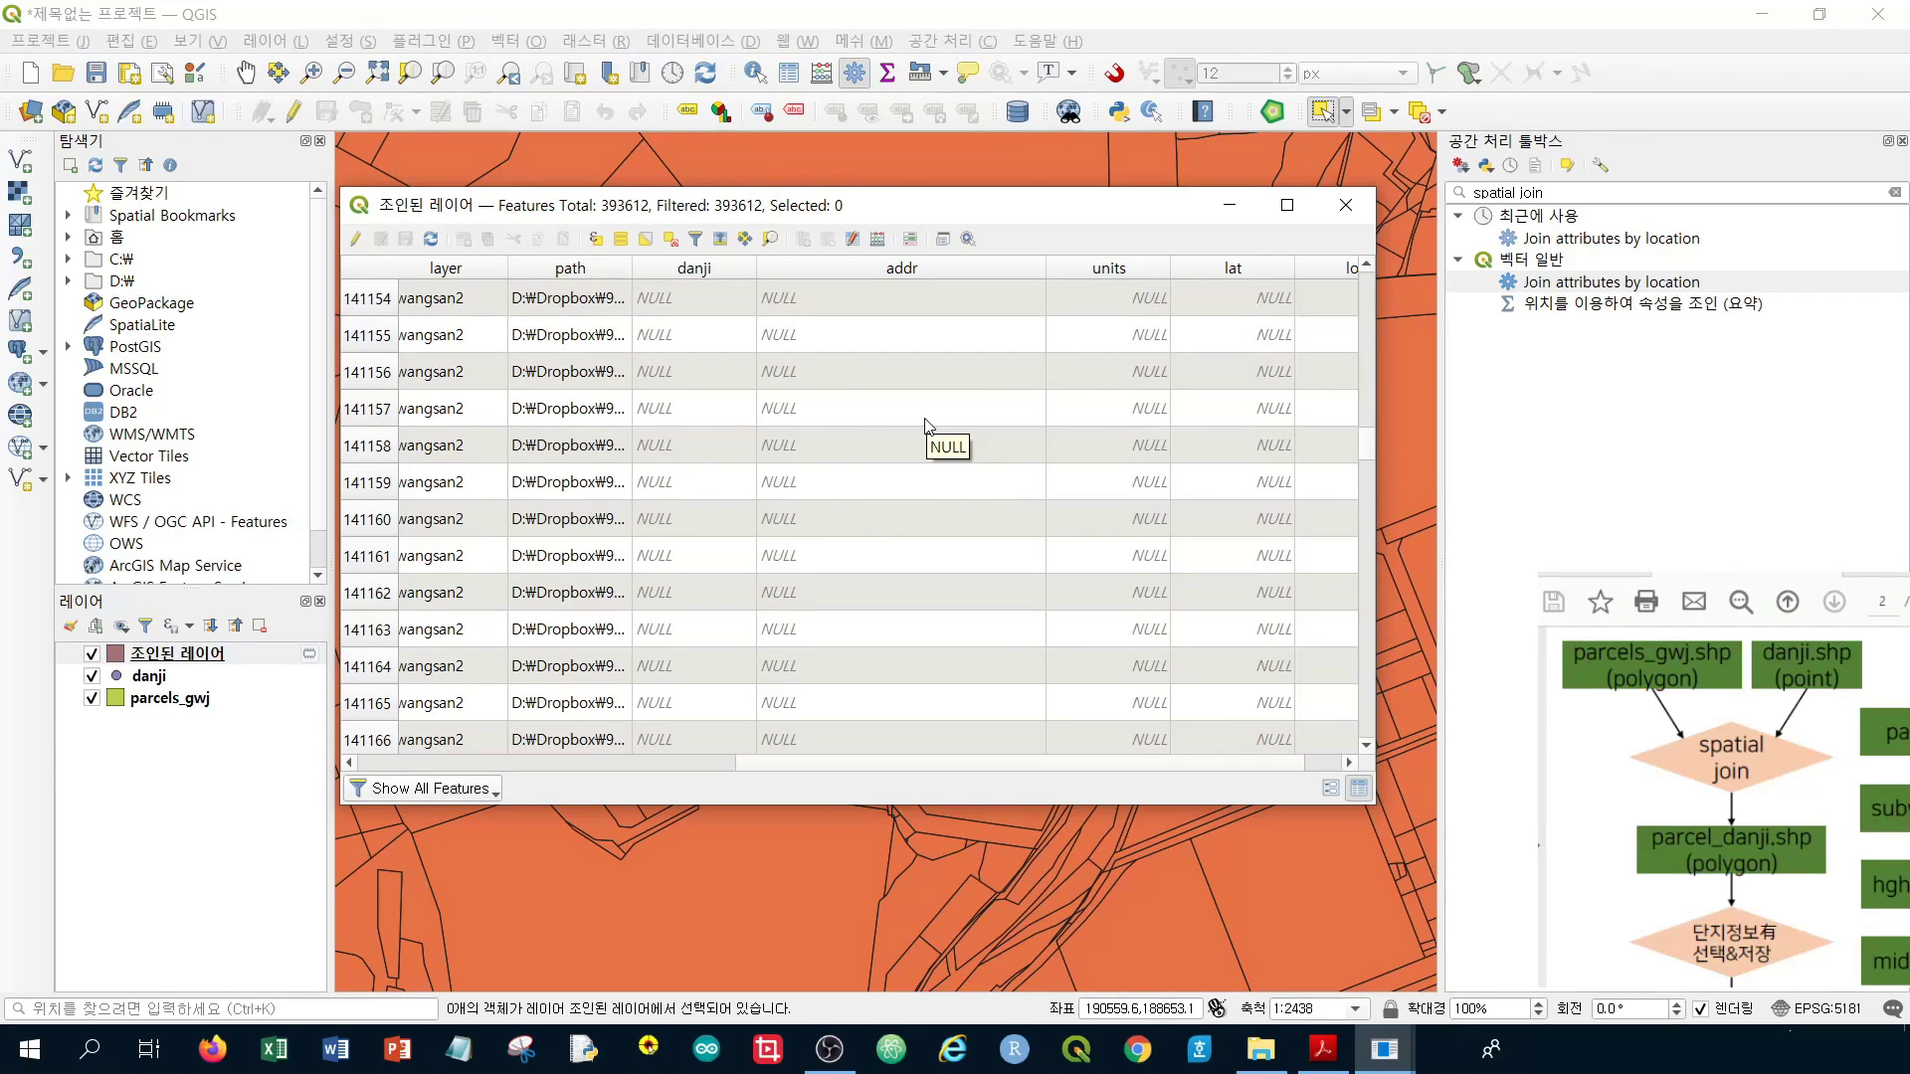
{"action": "scroll", "coordinate": [945, 426], "scroll_direction": "down", "scroll_amount": 20}
{"action": "scroll", "coordinate": [945, 425], "scroll_direction": "down", "scroll_amount": 16}
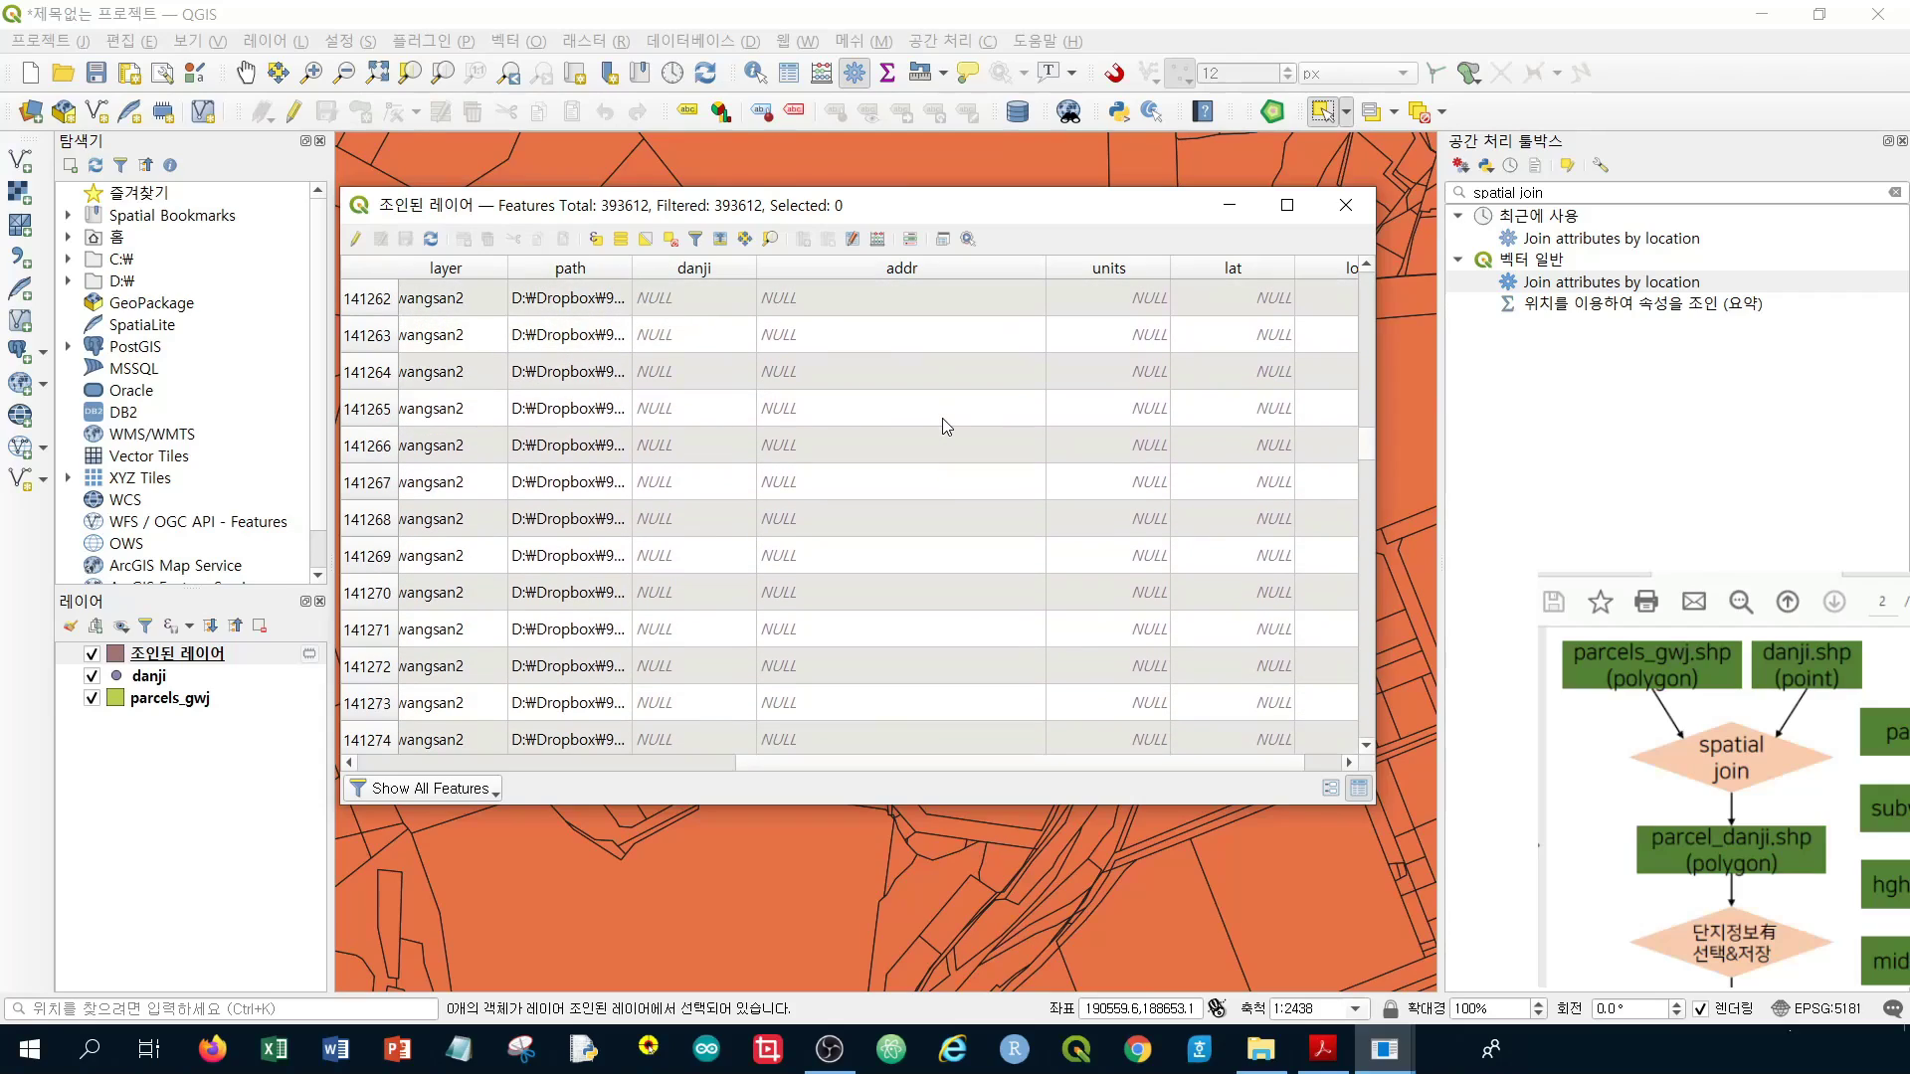
{"action": "scroll", "coordinate": [950, 424], "scroll_direction": "down", "scroll_amount": 5}
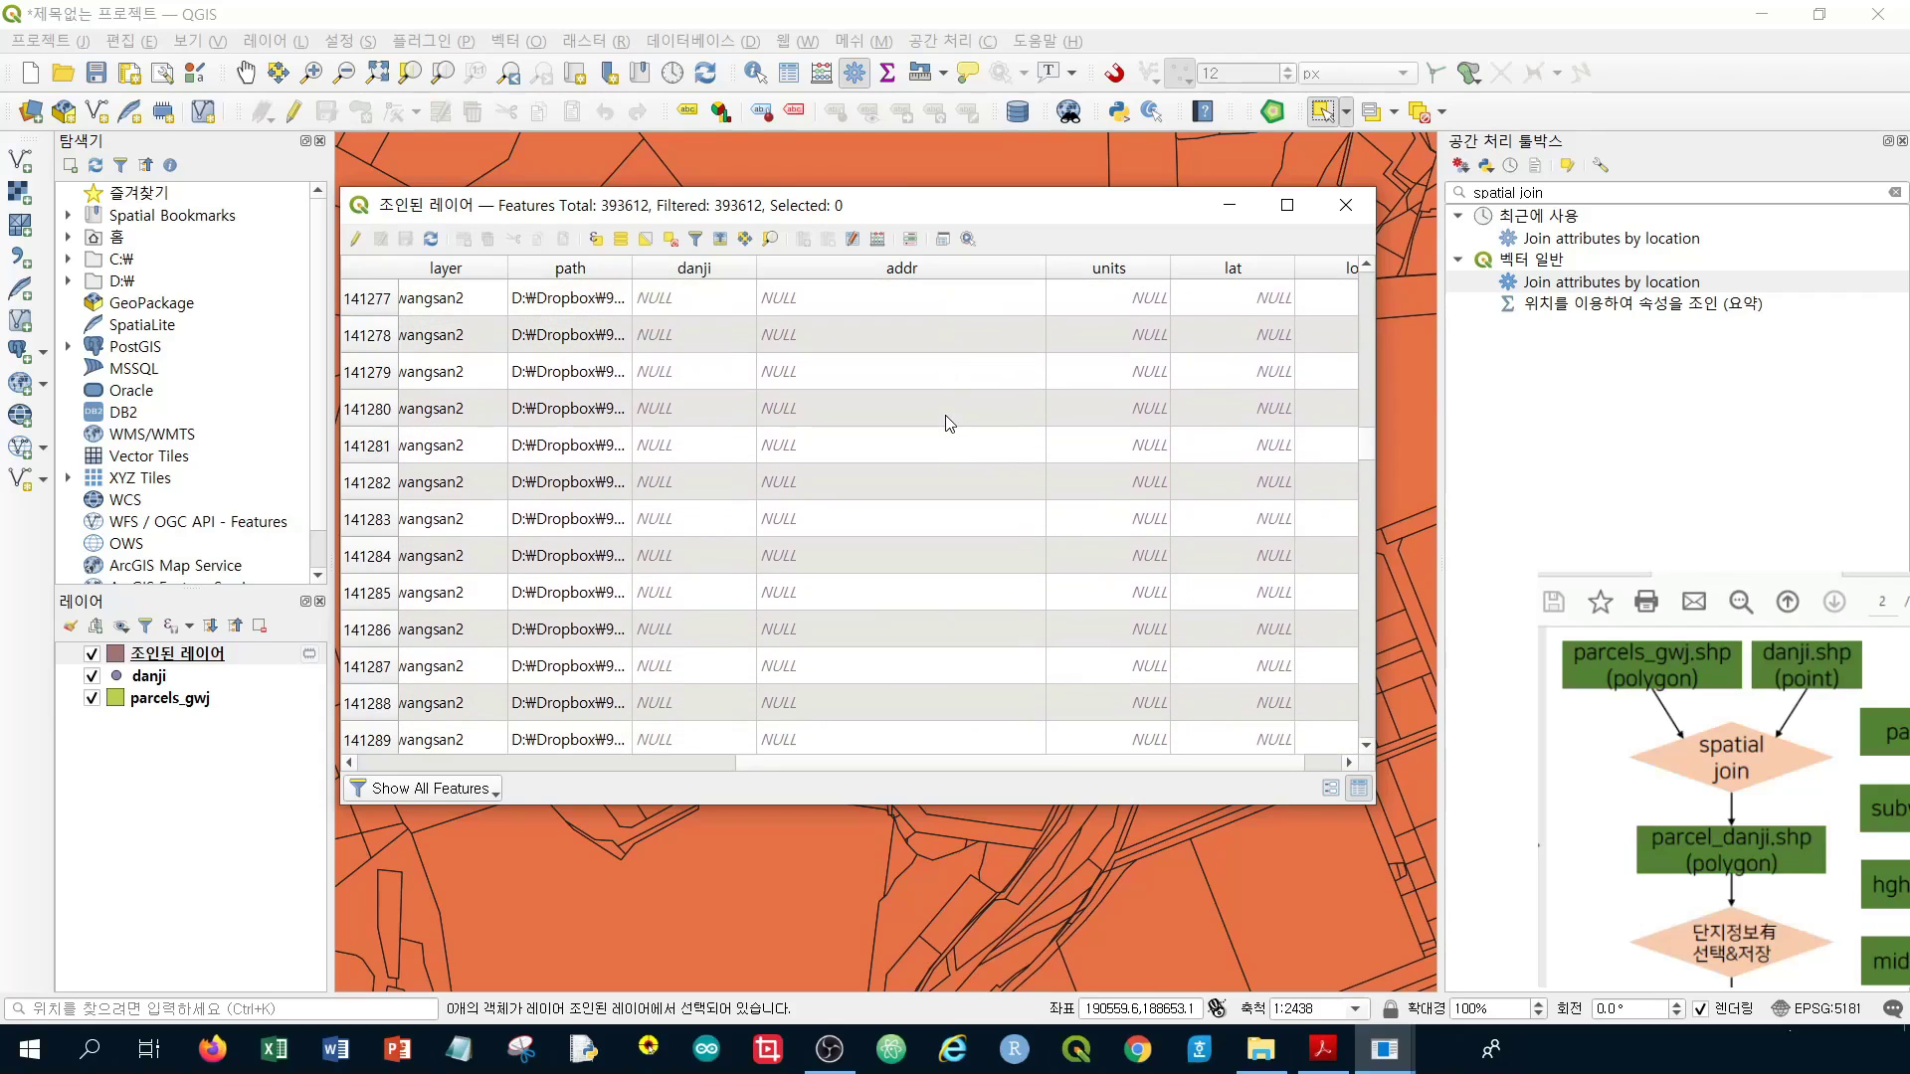
{"action": "scroll", "coordinate": [949, 423], "scroll_direction": "down", "scroll_amount": 5}
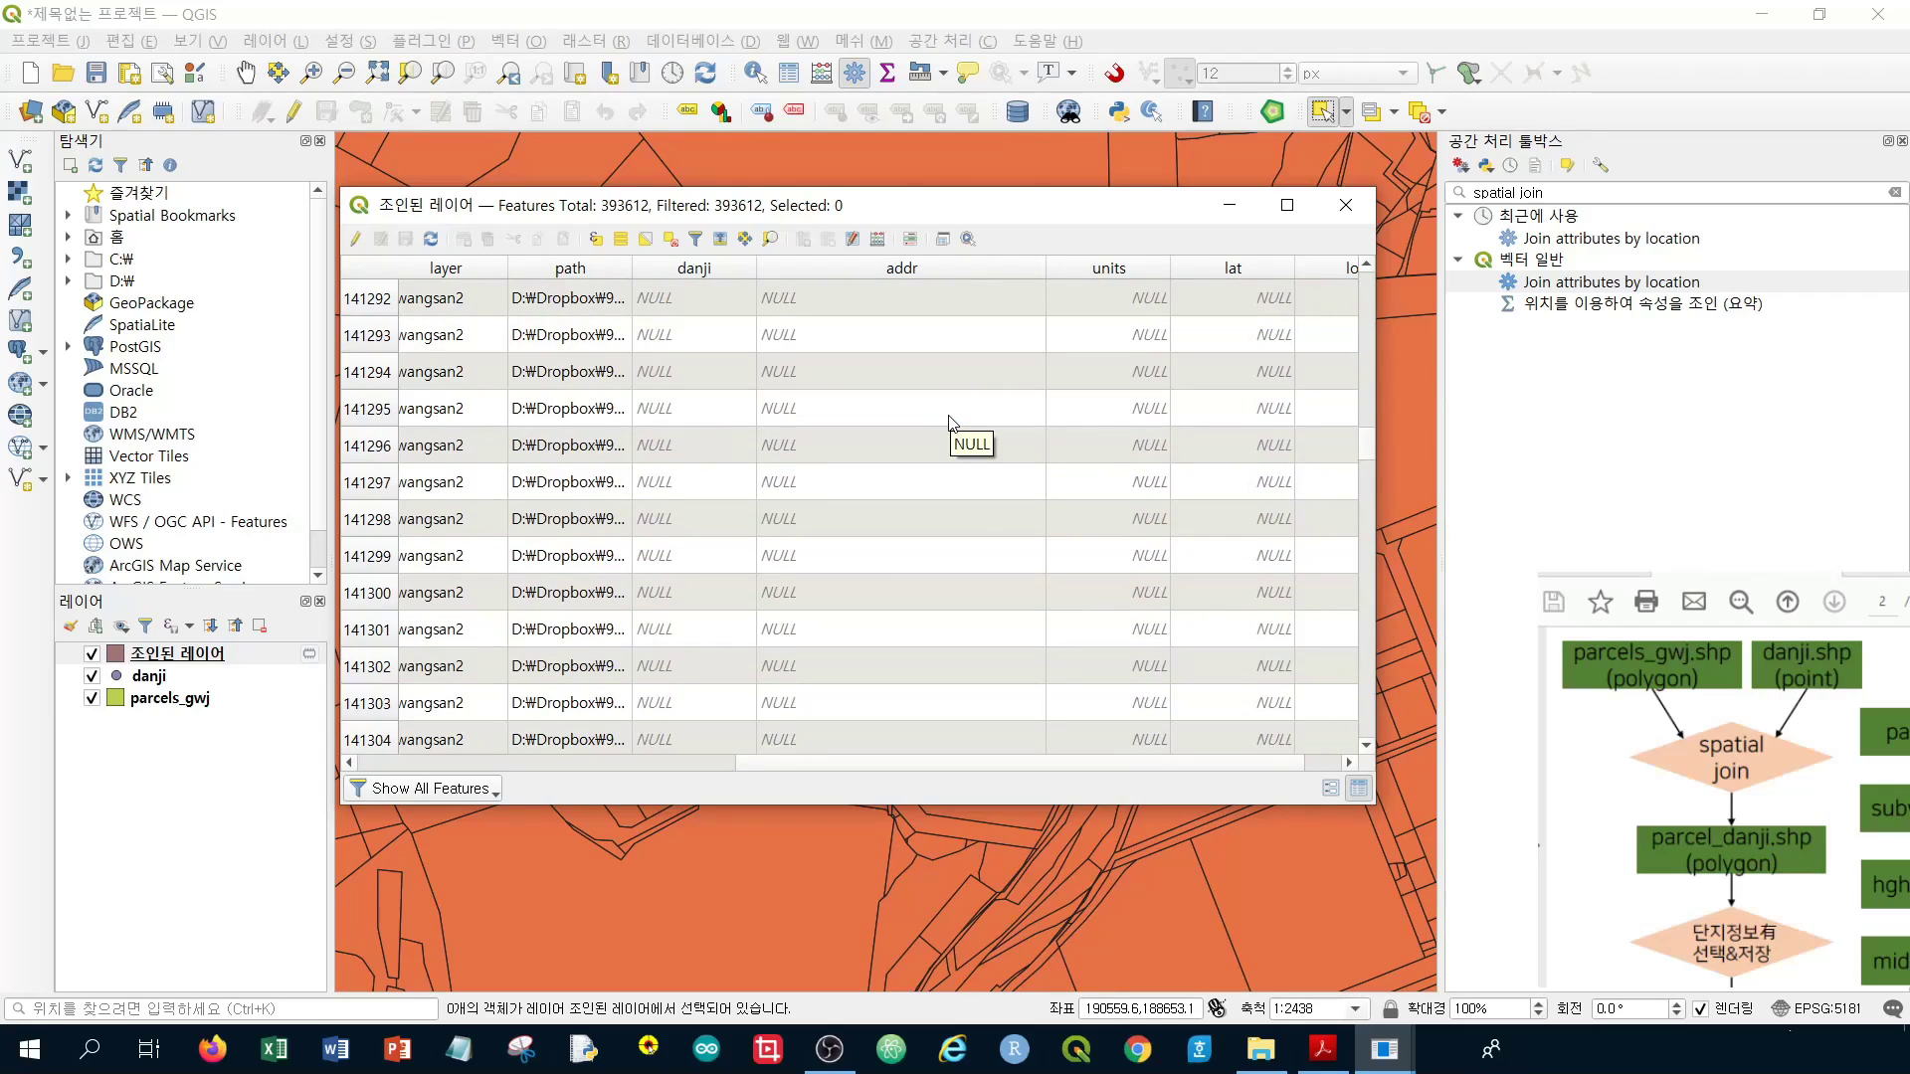
{"action": "scroll", "coordinate": [950, 424], "scroll_direction": "down", "scroll_amount": 14}
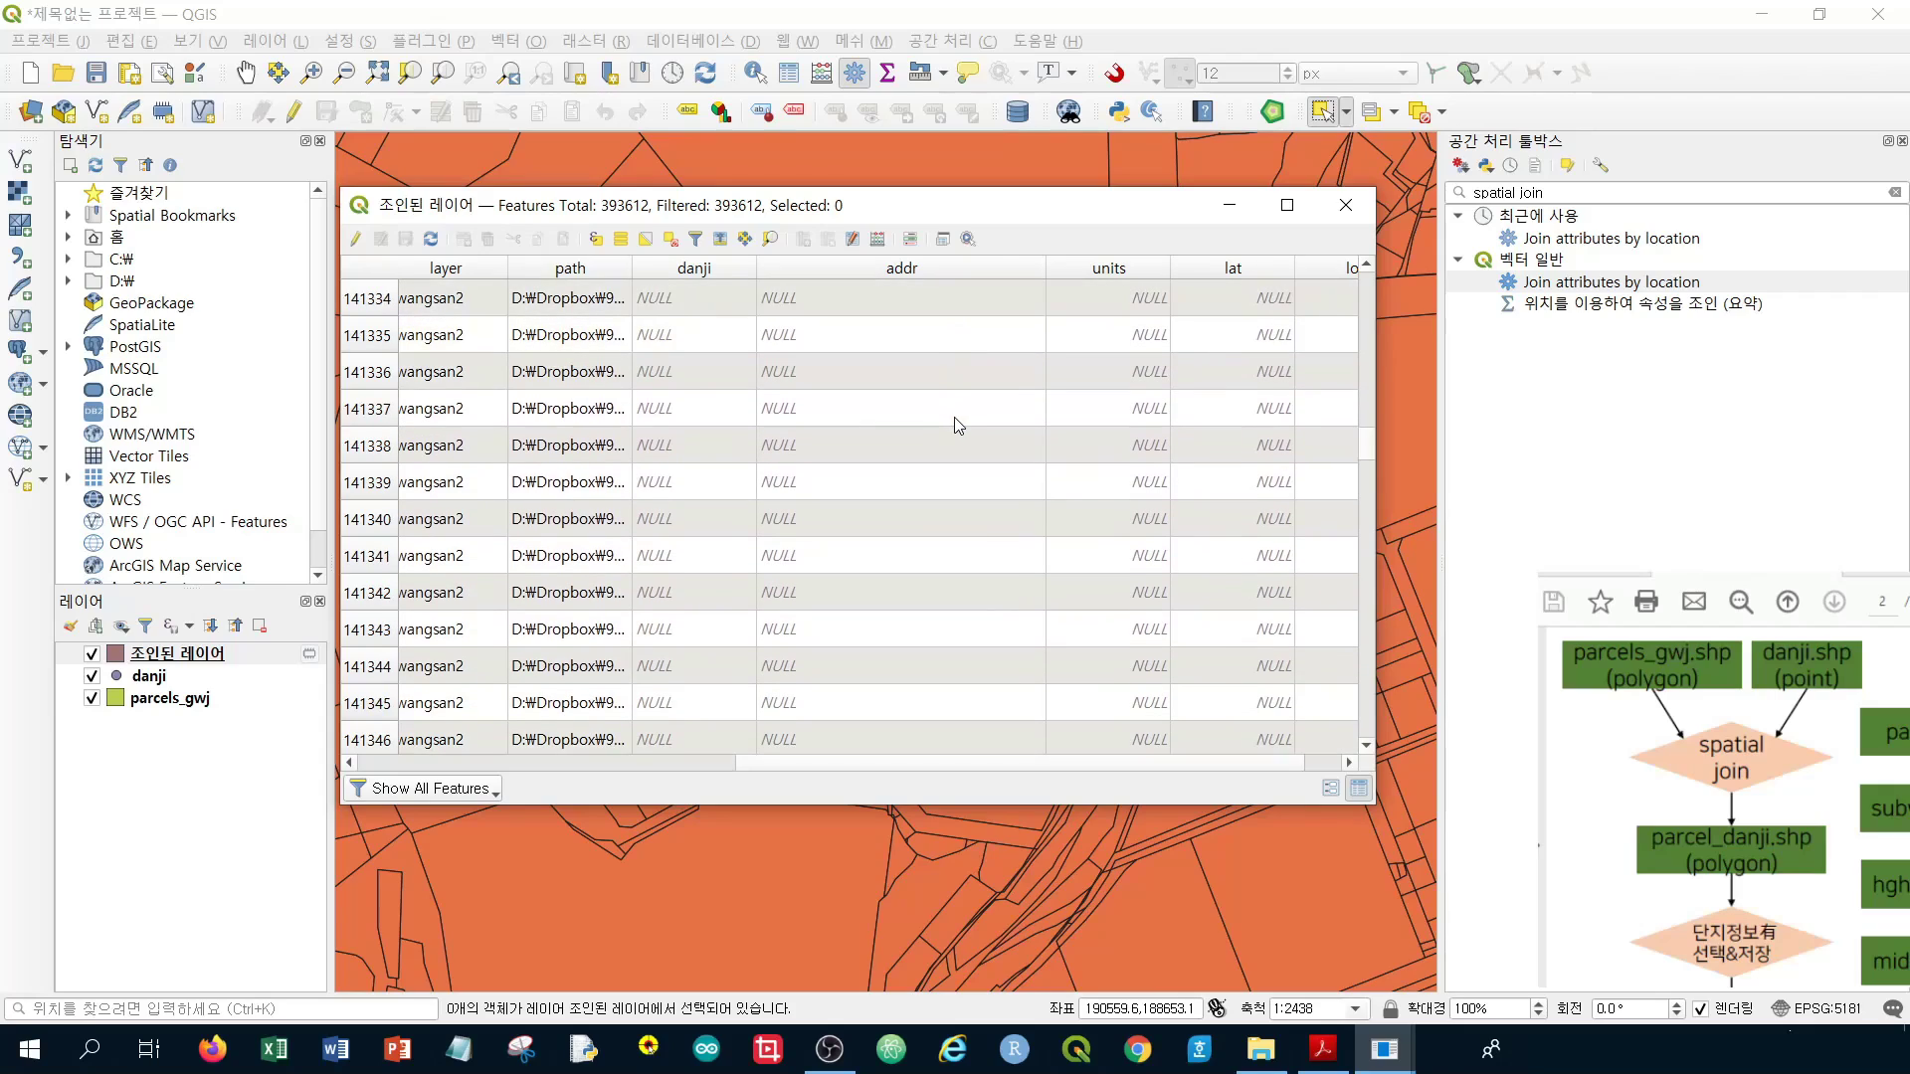
{"action": "scroll", "coordinate": [960, 425], "scroll_direction": "down", "scroll_amount": 7}
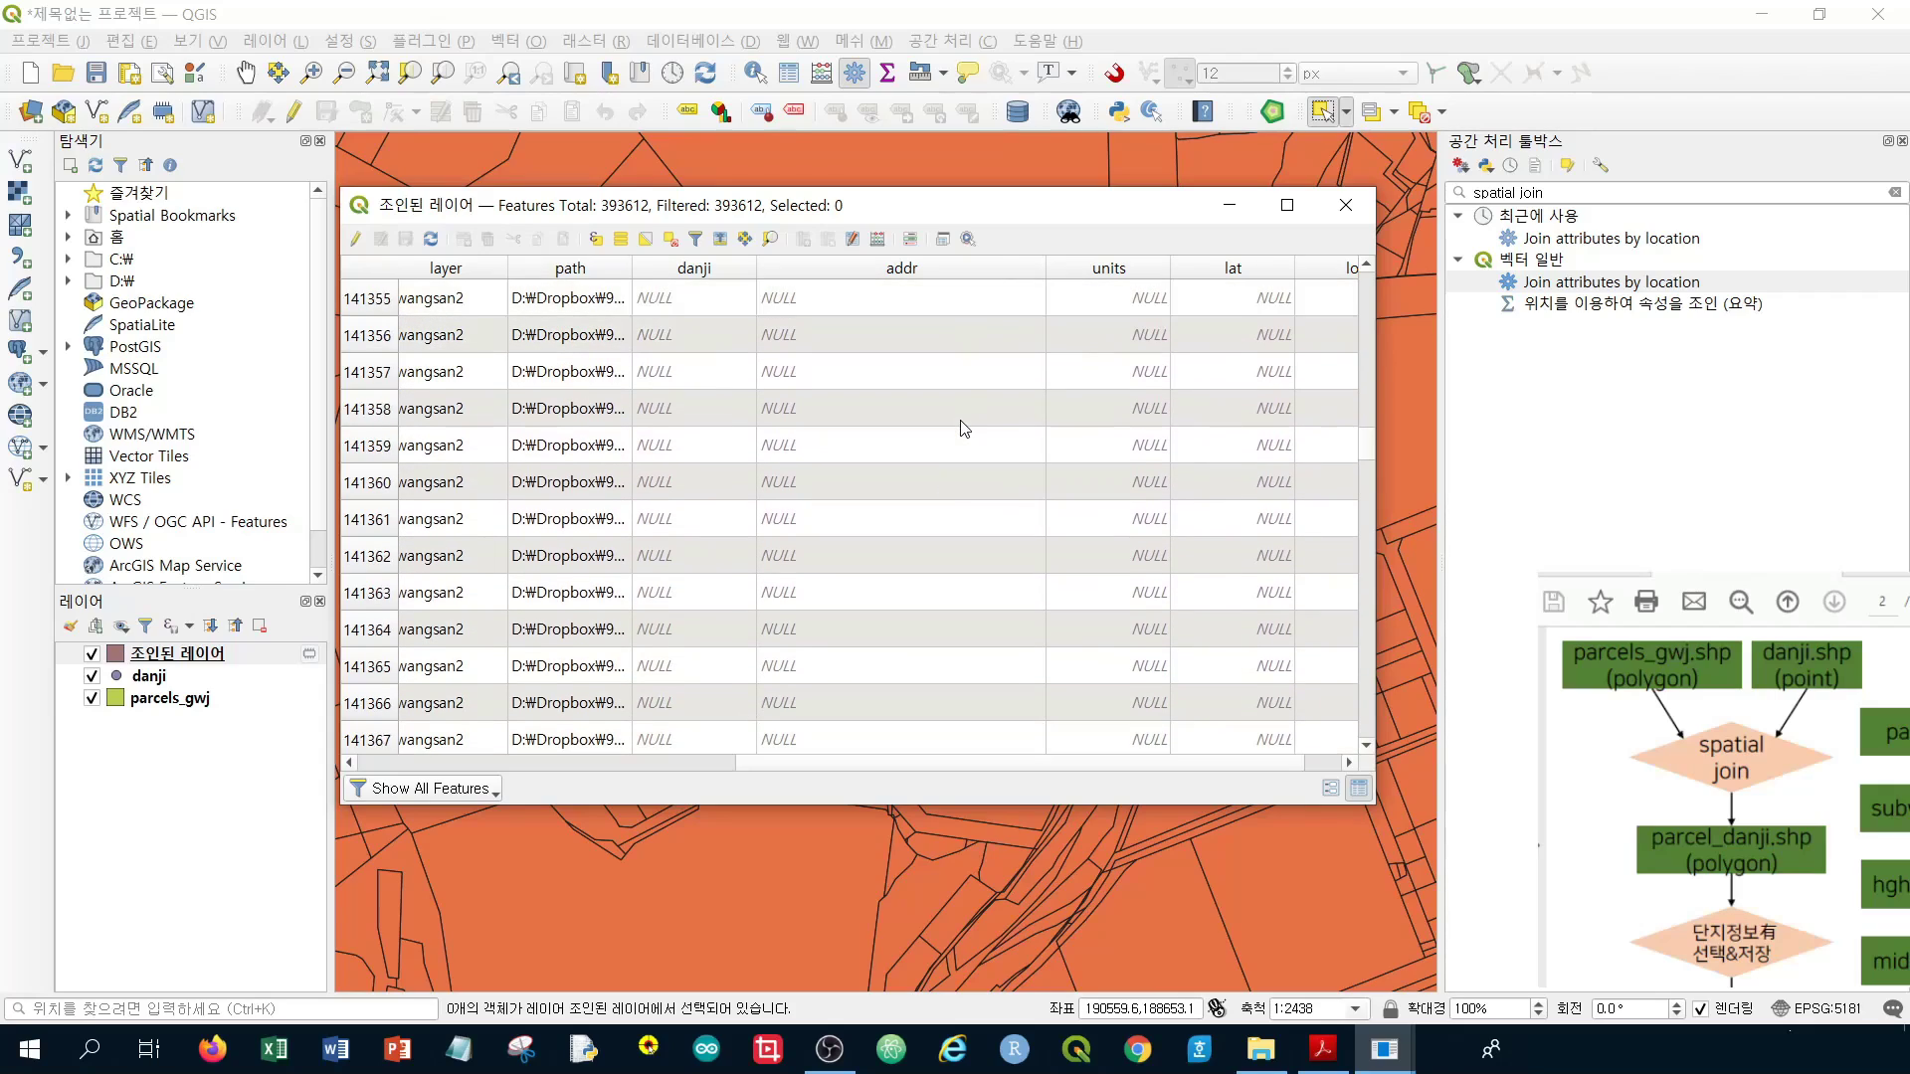
{"action": "scroll", "coordinate": [963, 428], "scroll_direction": "down", "scroll_amount": 20}
{"action": "left_click_drag", "start_coordinate": [1368, 454], "coordinate": [1370, 277]}
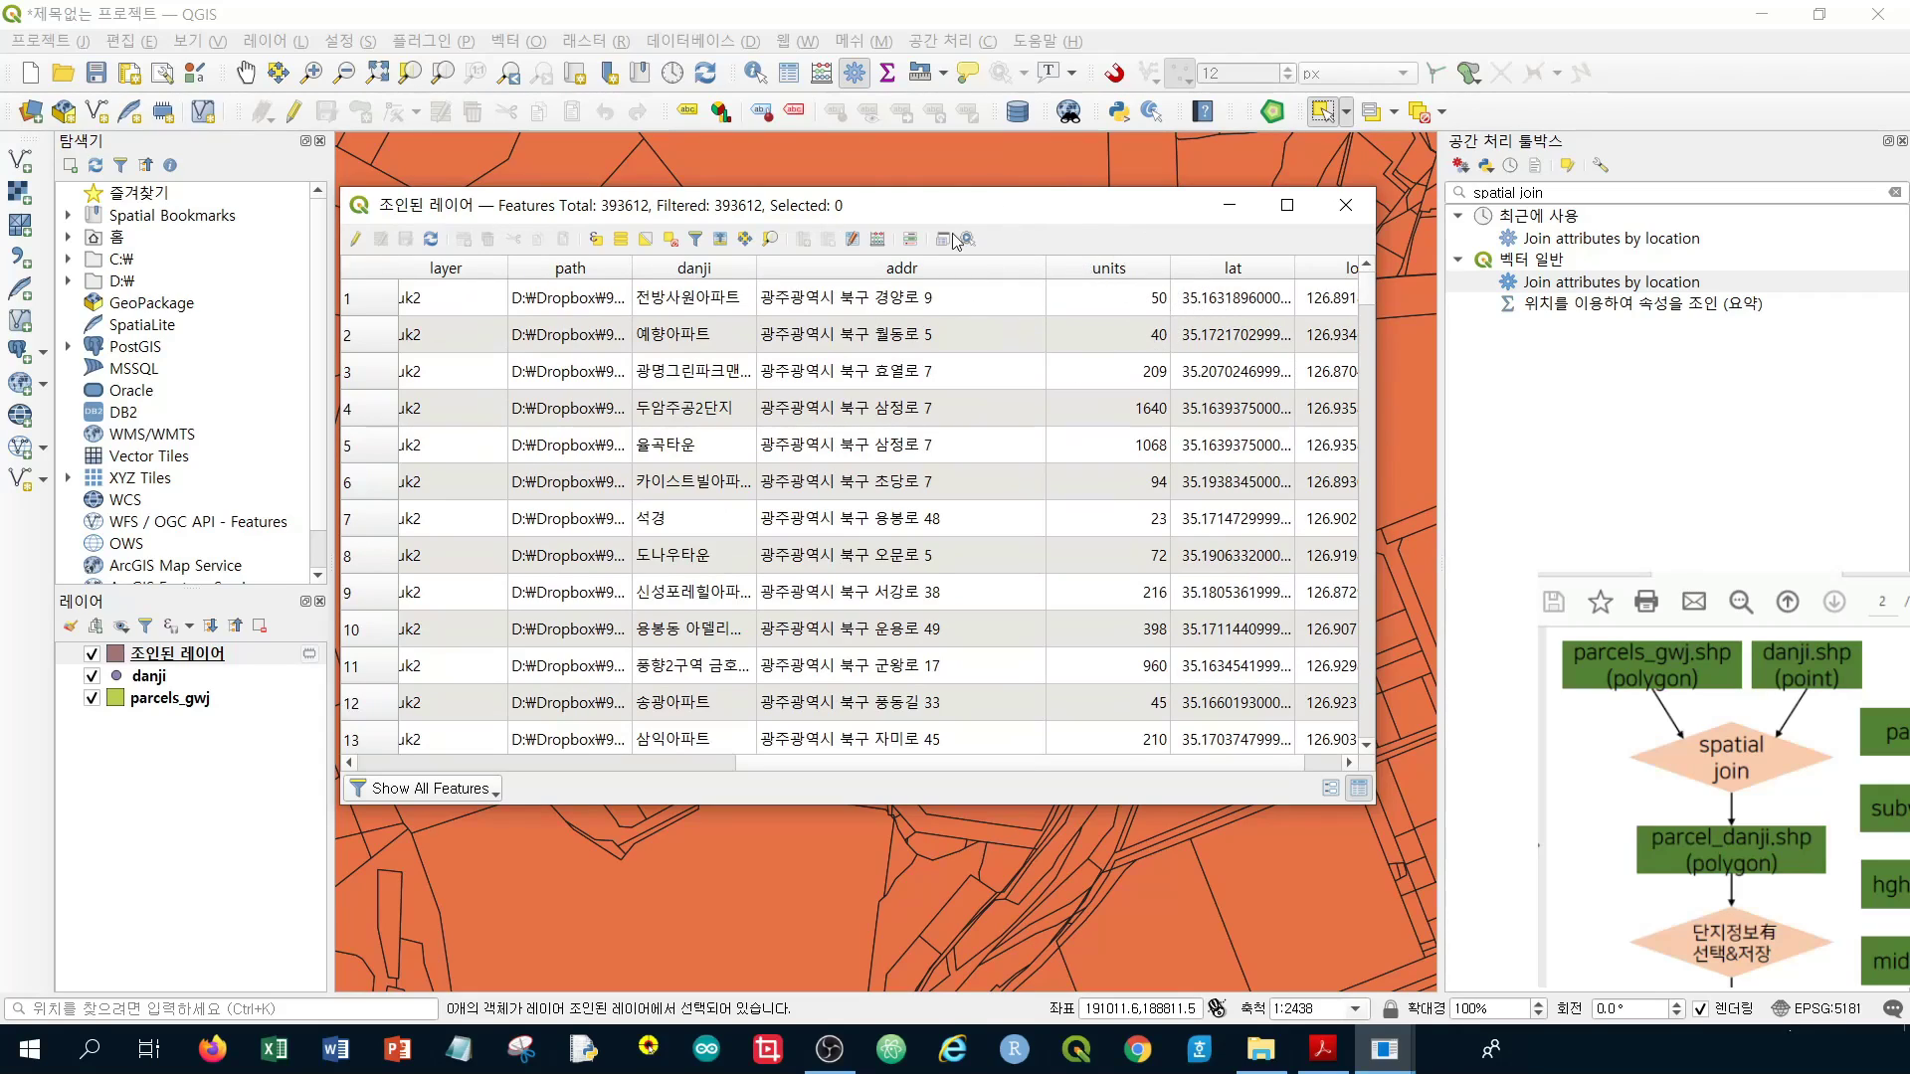
Select features with the expression "units" > 0, picking the 1,145 matched parcels
{"action": "left_click", "coordinate": [595, 240]}
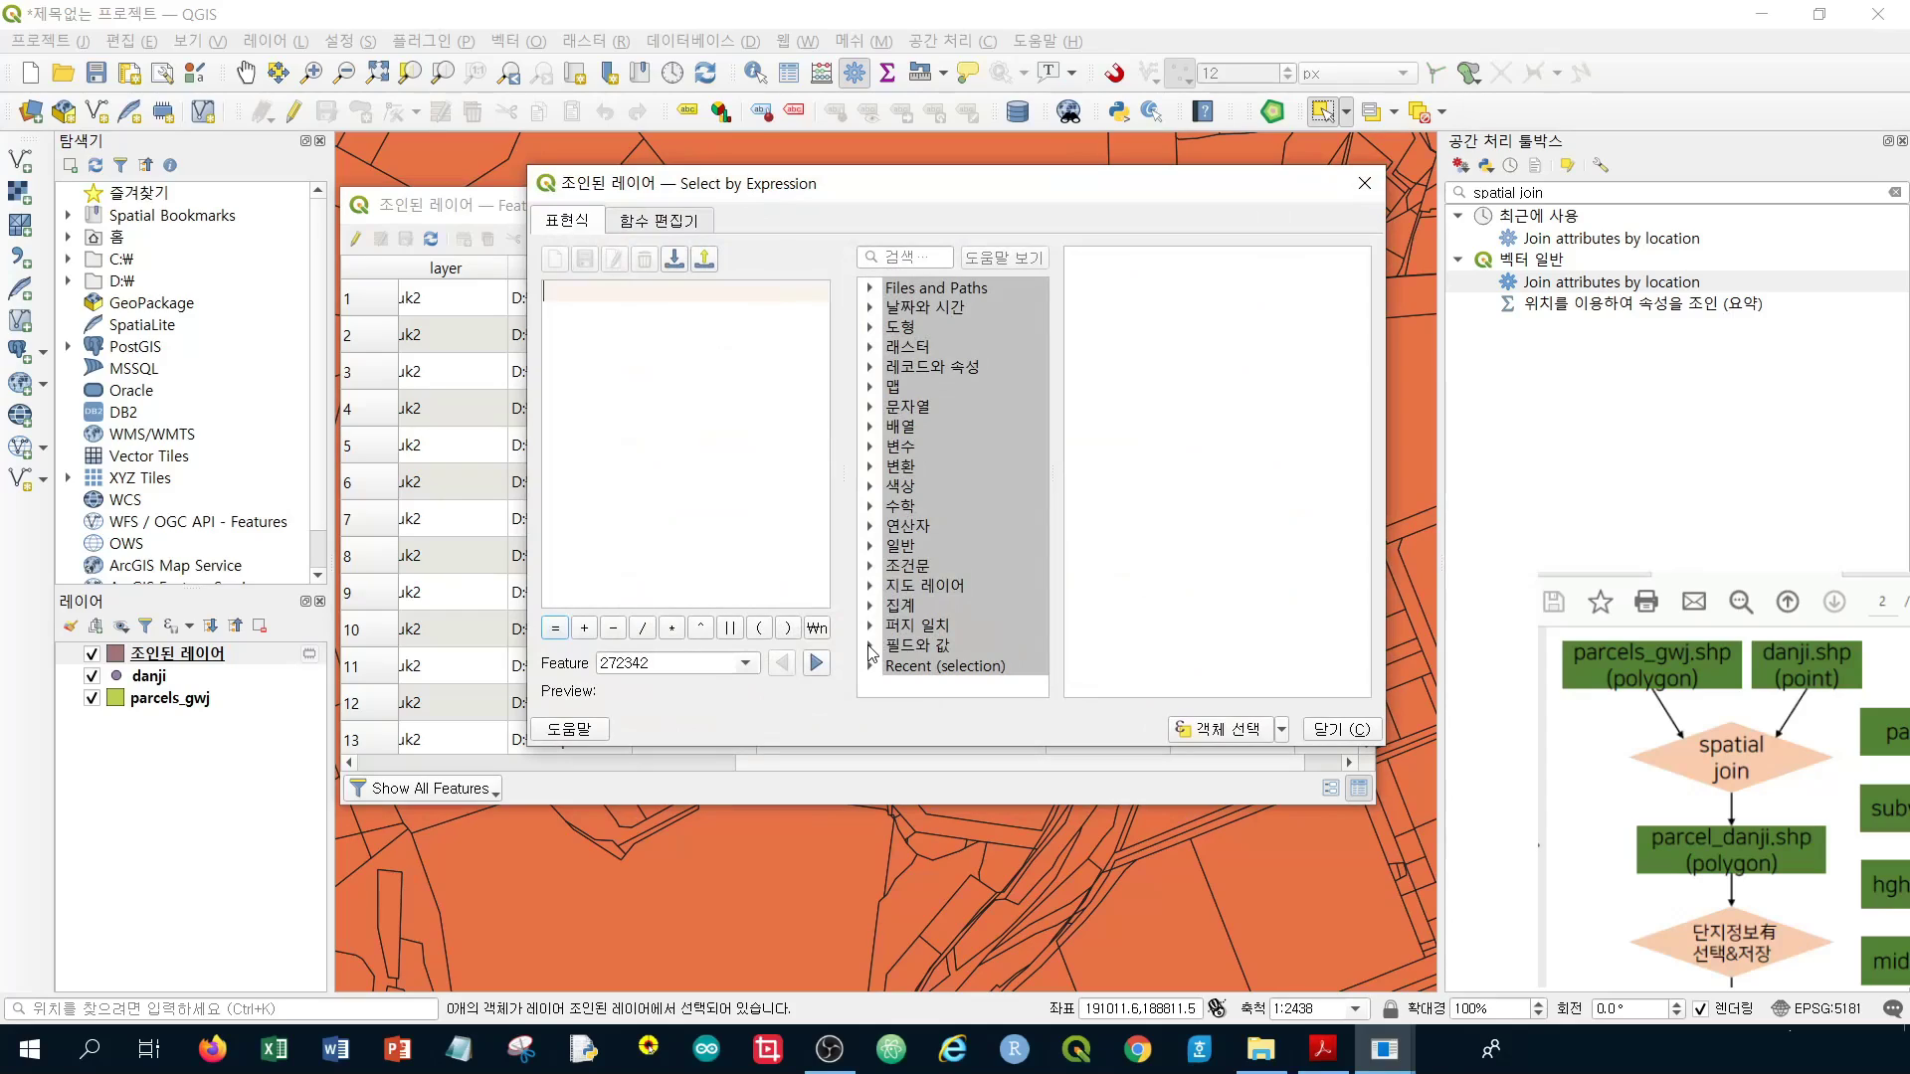
{"action": "left_click", "coordinate": [869, 646]}
{"action": "scroll", "coordinate": [971, 541], "scroll_direction": "down", "scroll_amount": 5}
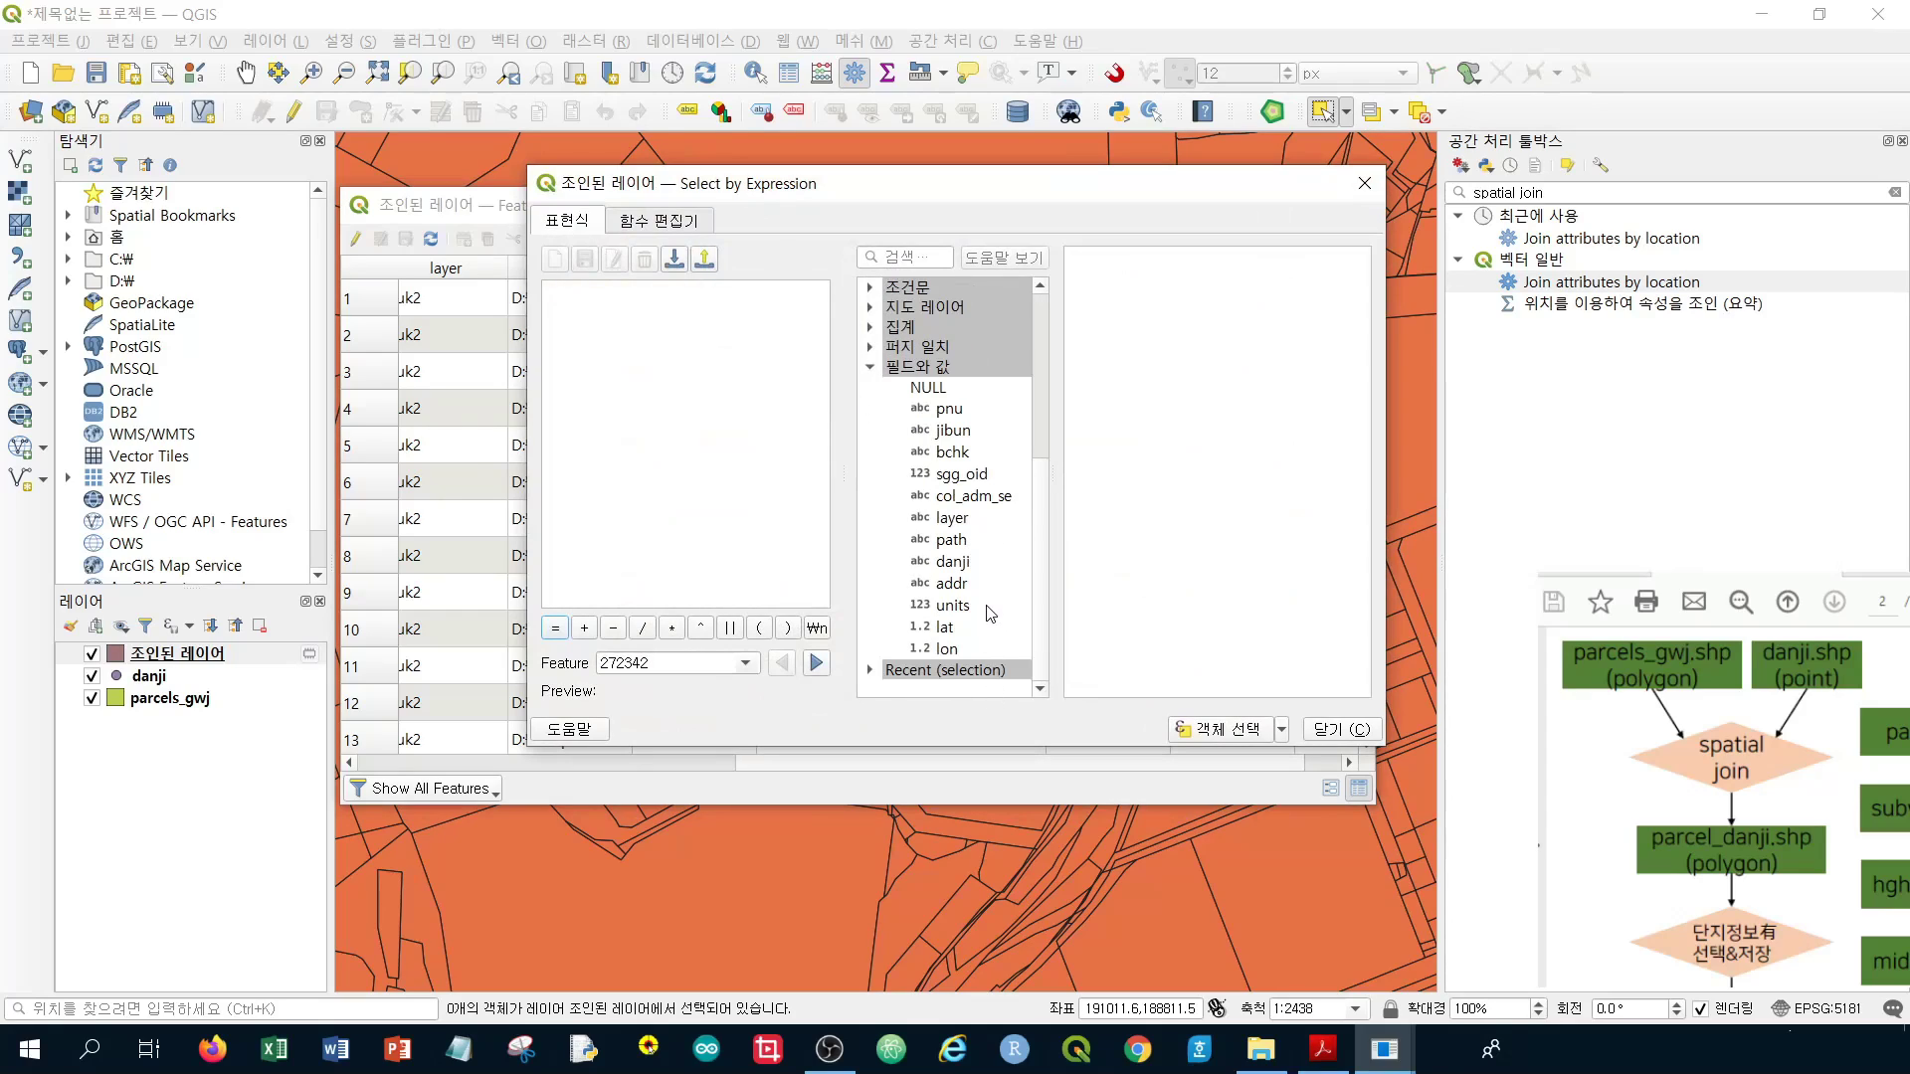
{"action": "double_click", "coordinate": [990, 611]}
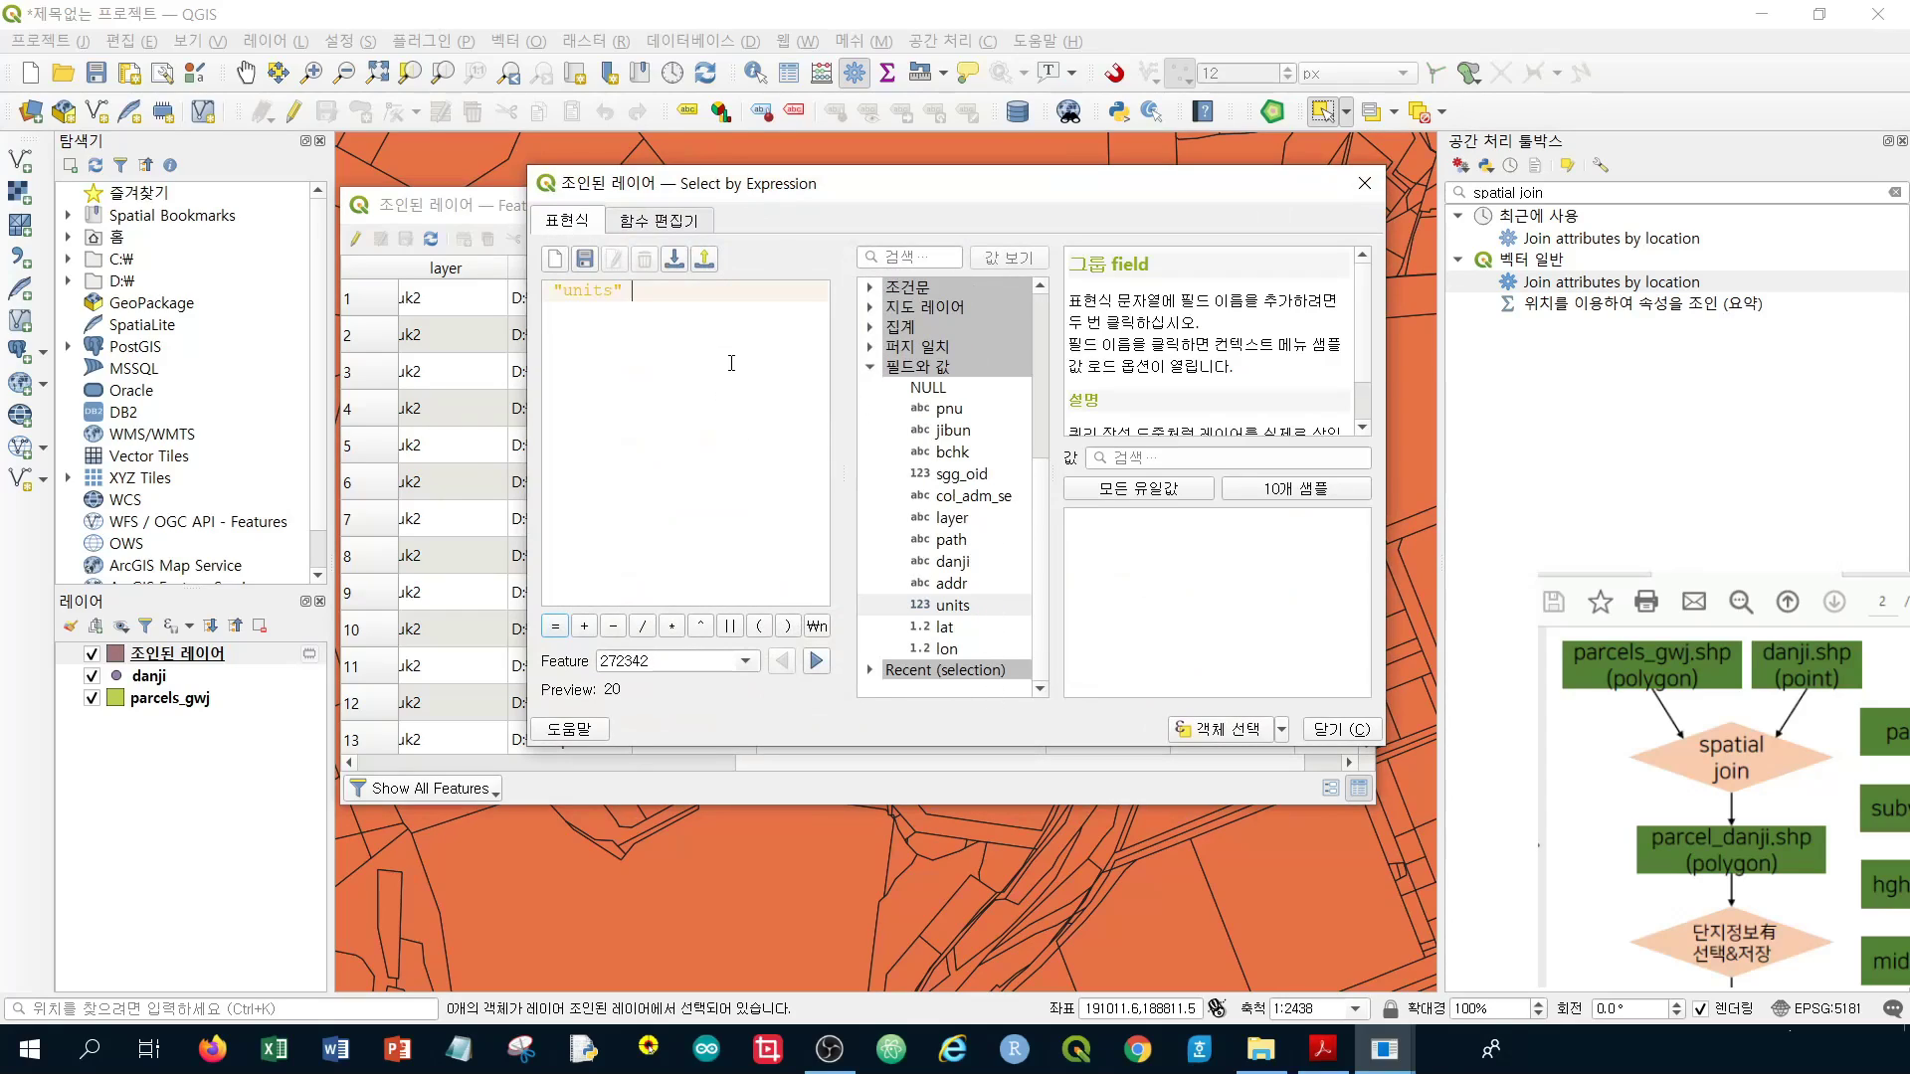
{"action": "type", "text": ">0"}
{"action": "left_click", "coordinate": [1196, 731]}
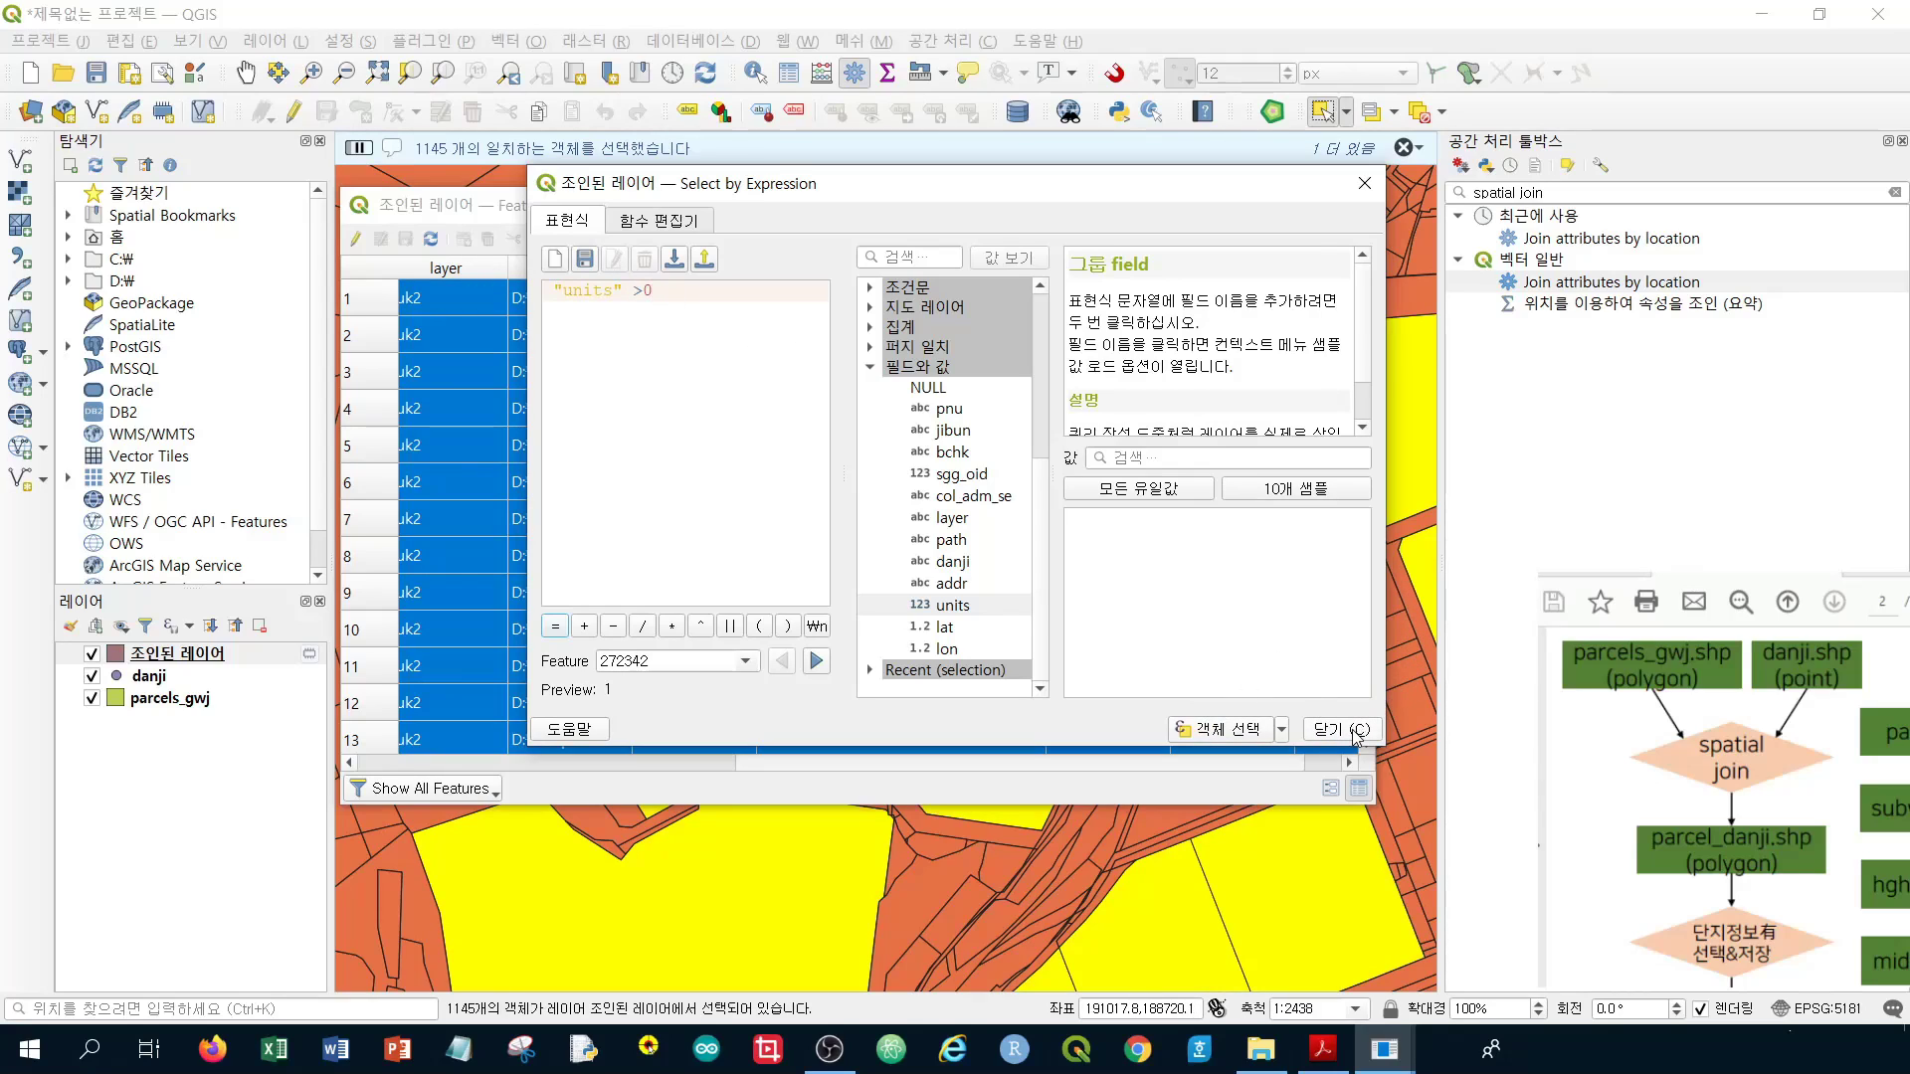
{"action": "left_click", "coordinate": [1343, 729]}
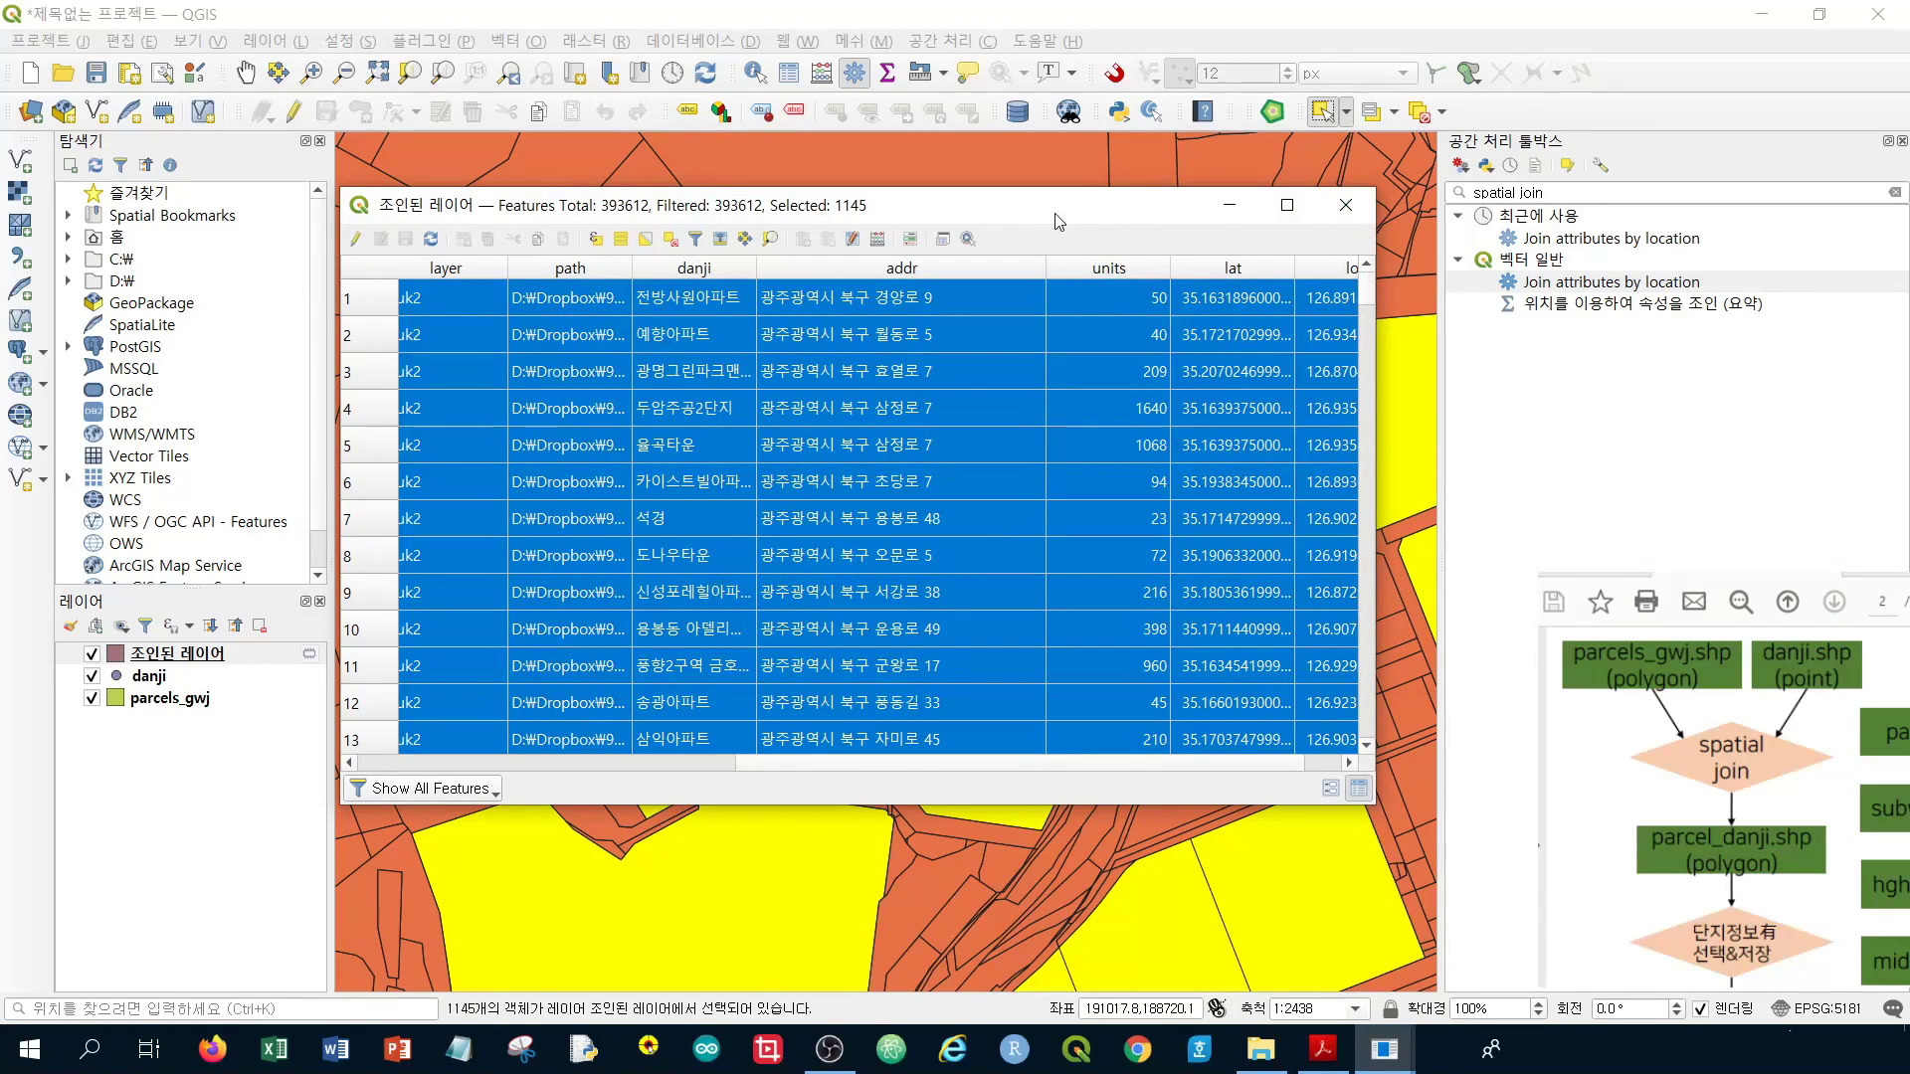
Close the attribute table and zoom and pan onto the yellow-highlighted parcels near 1:4876
{"action": "left_click", "coordinate": [1347, 209]}
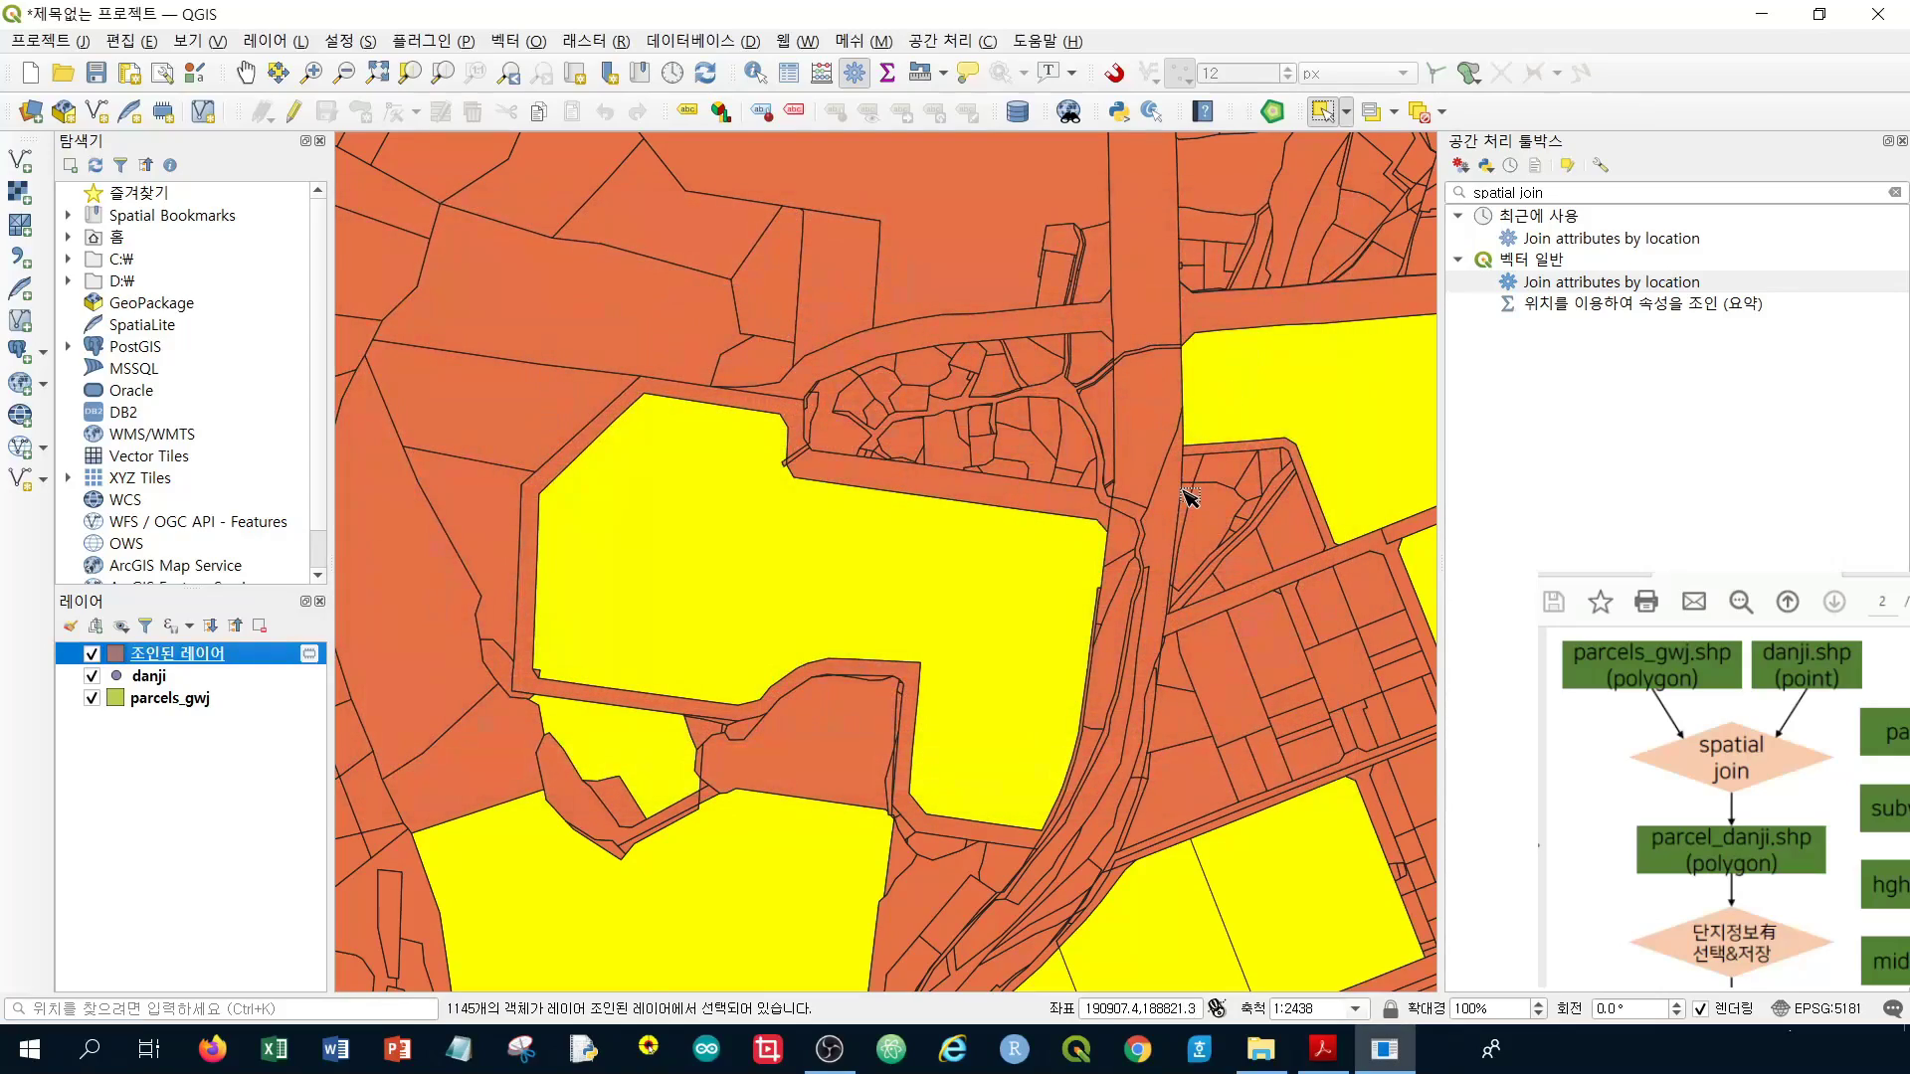
{"action": "scroll", "coordinate": [1183, 495], "scroll_direction": "down", "scroll_amount": 3}
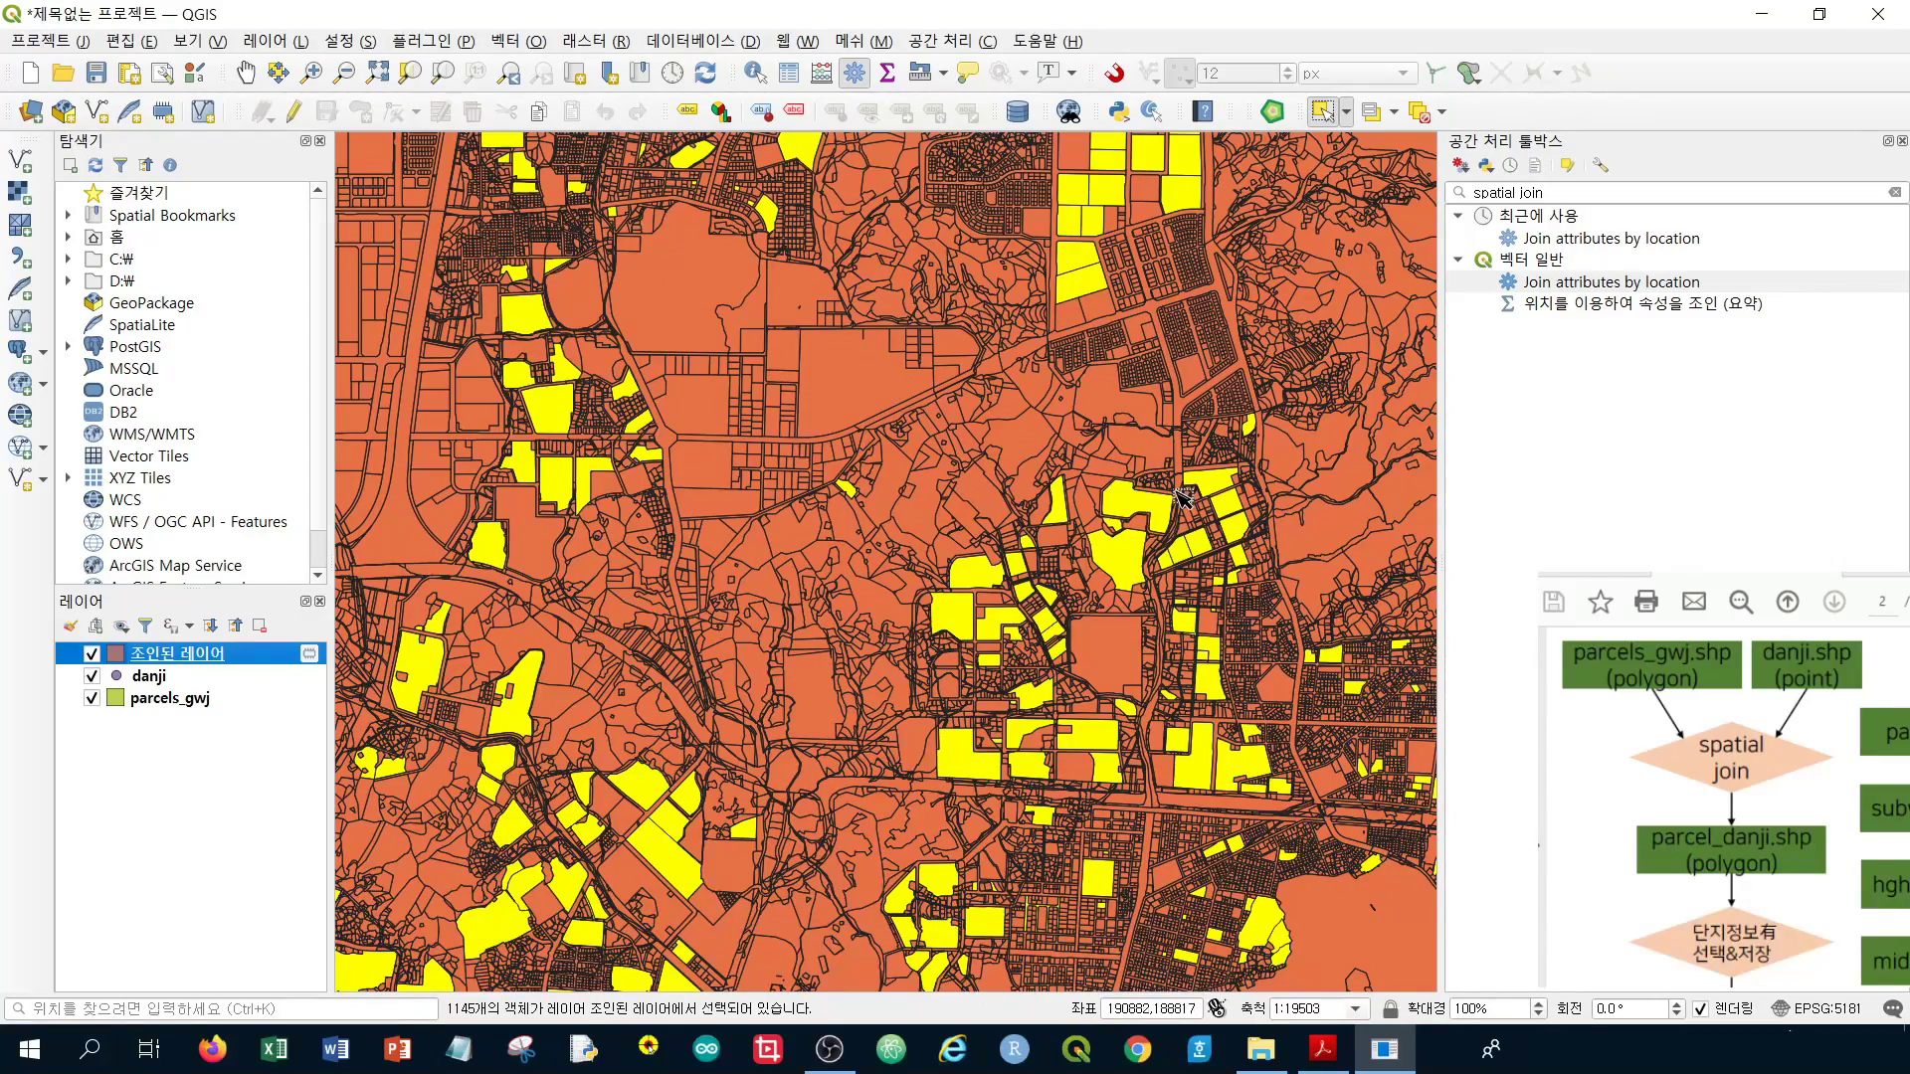
{"action": "scroll", "coordinate": [1176, 504], "scroll_direction": "down", "scroll_amount": 1}
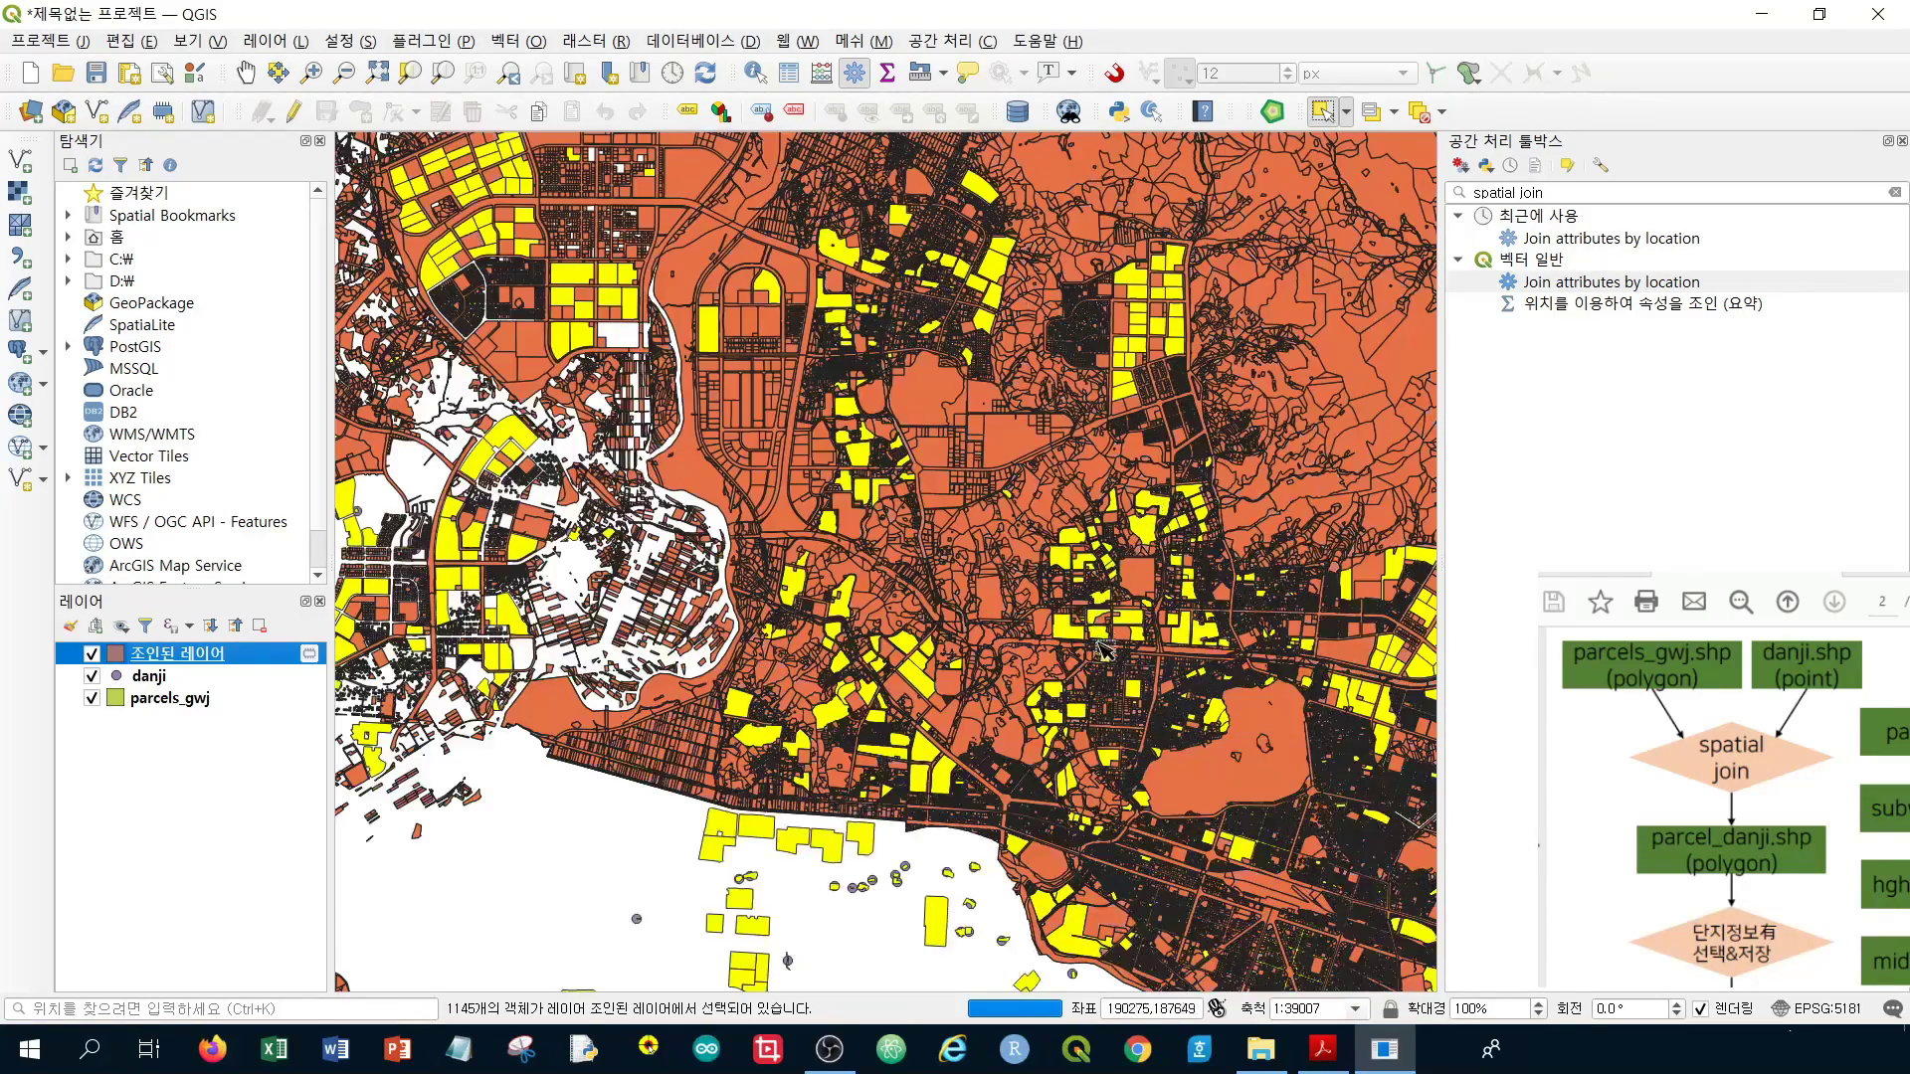
{"action": "left_click_drag", "start_coordinate": [809, 873], "coordinate": [873, 651]}
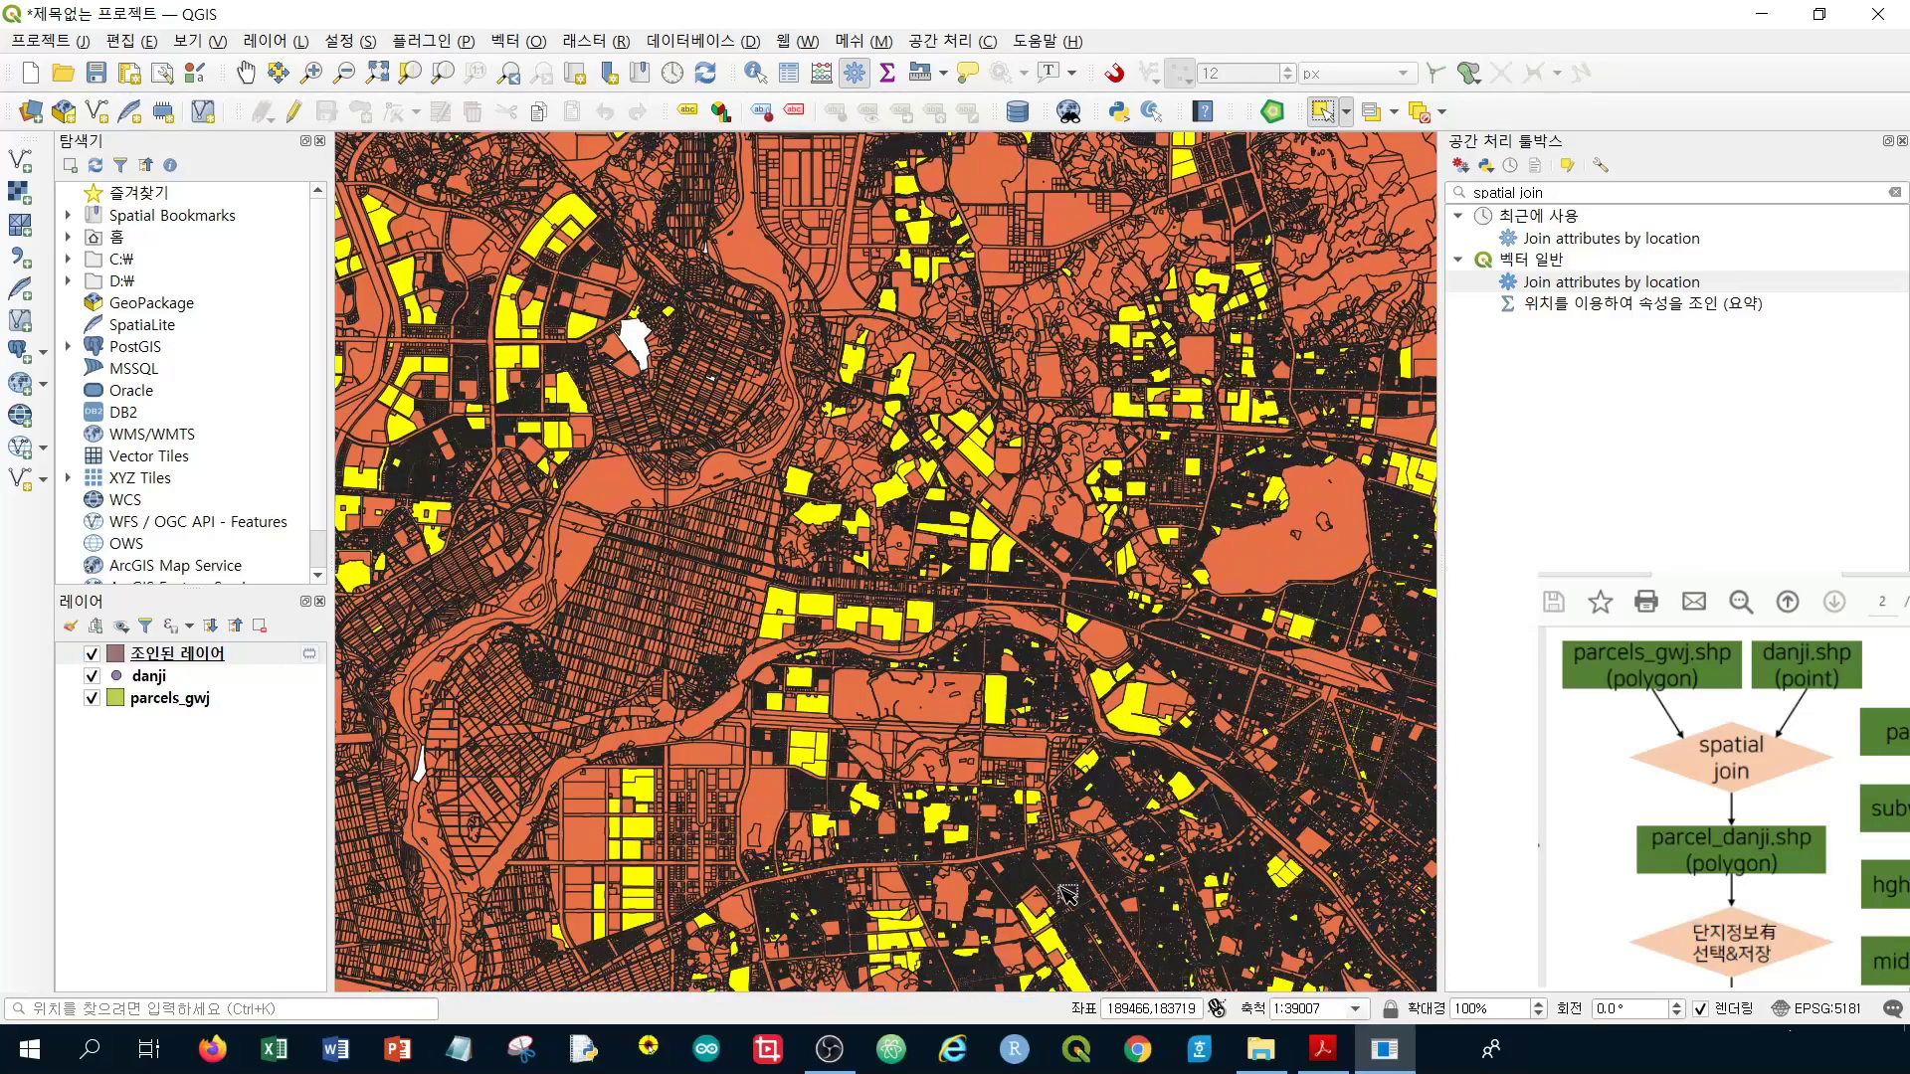
{"action": "left_click_drag", "start_coordinate": [1313, 764], "coordinate": [1117, 487]}
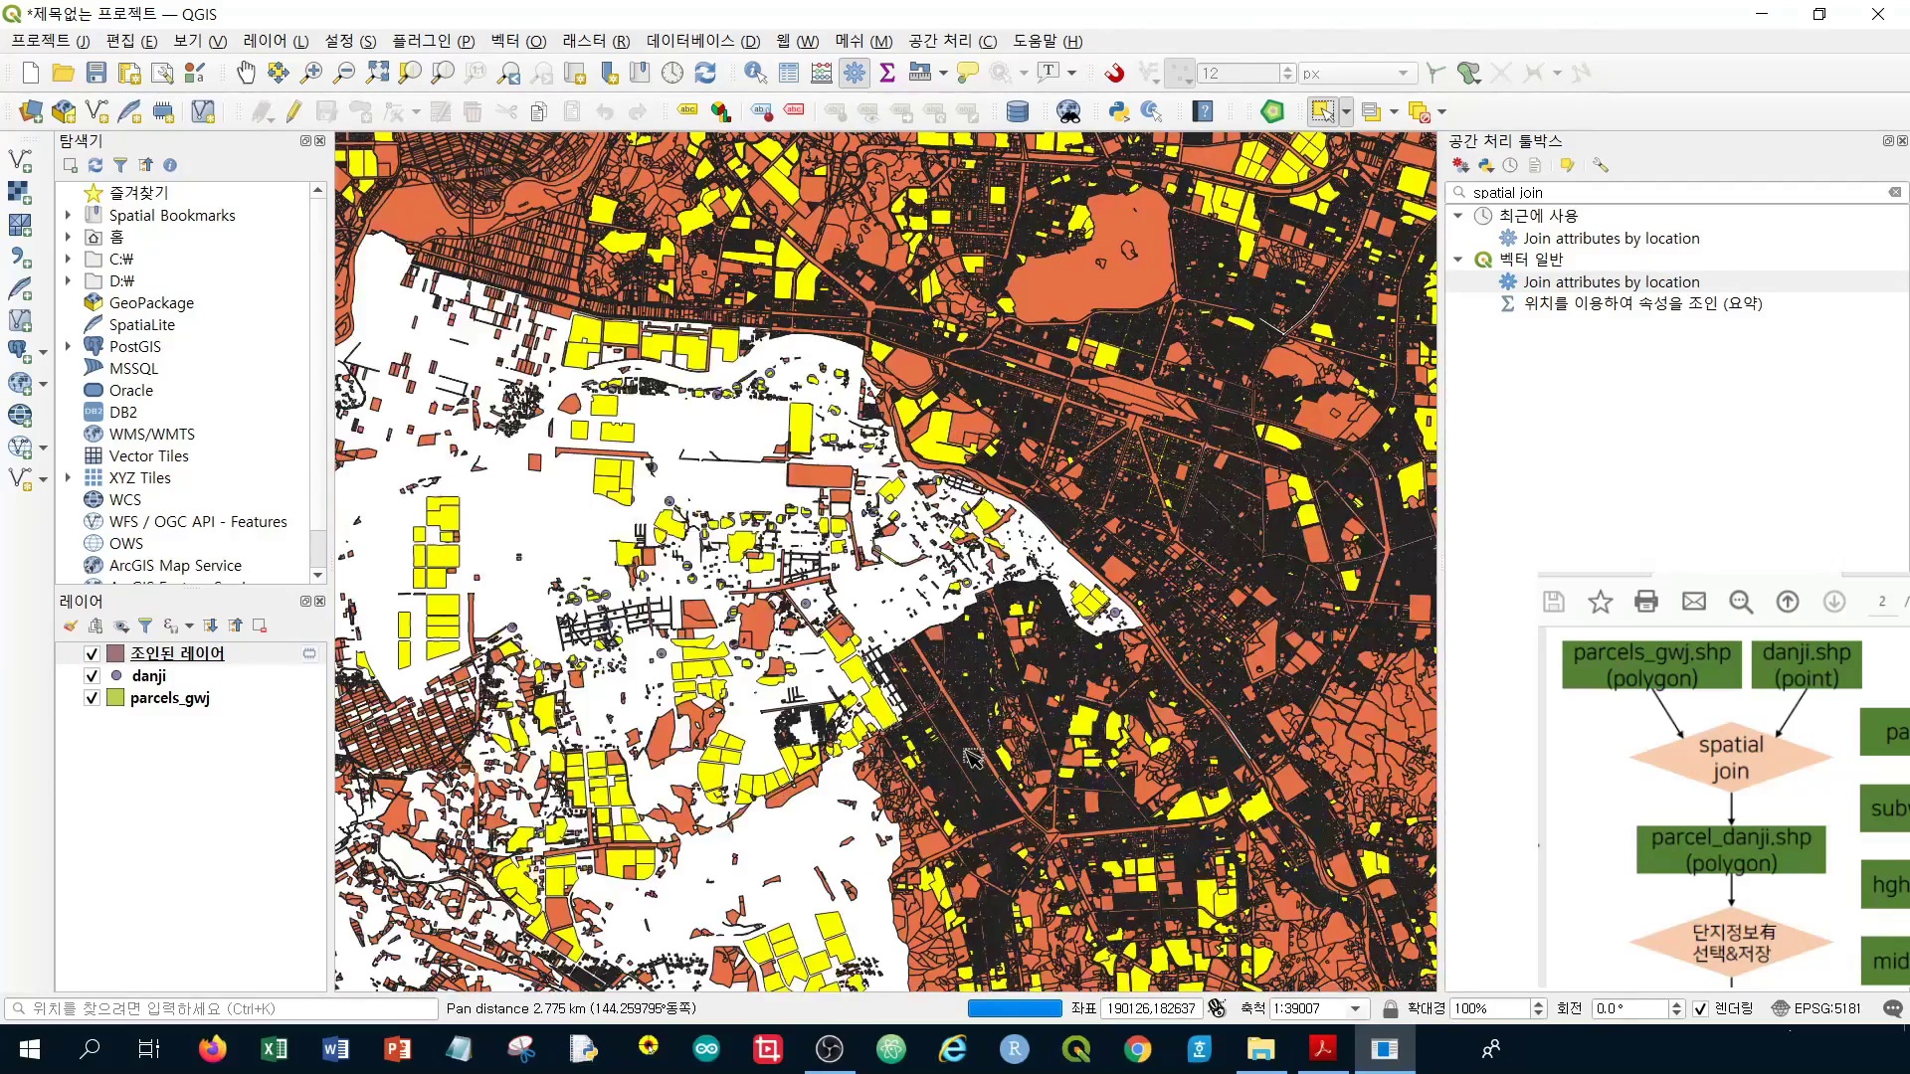
{"action": "left_click_drag", "start_coordinate": [642, 828], "coordinate": [864, 564]}
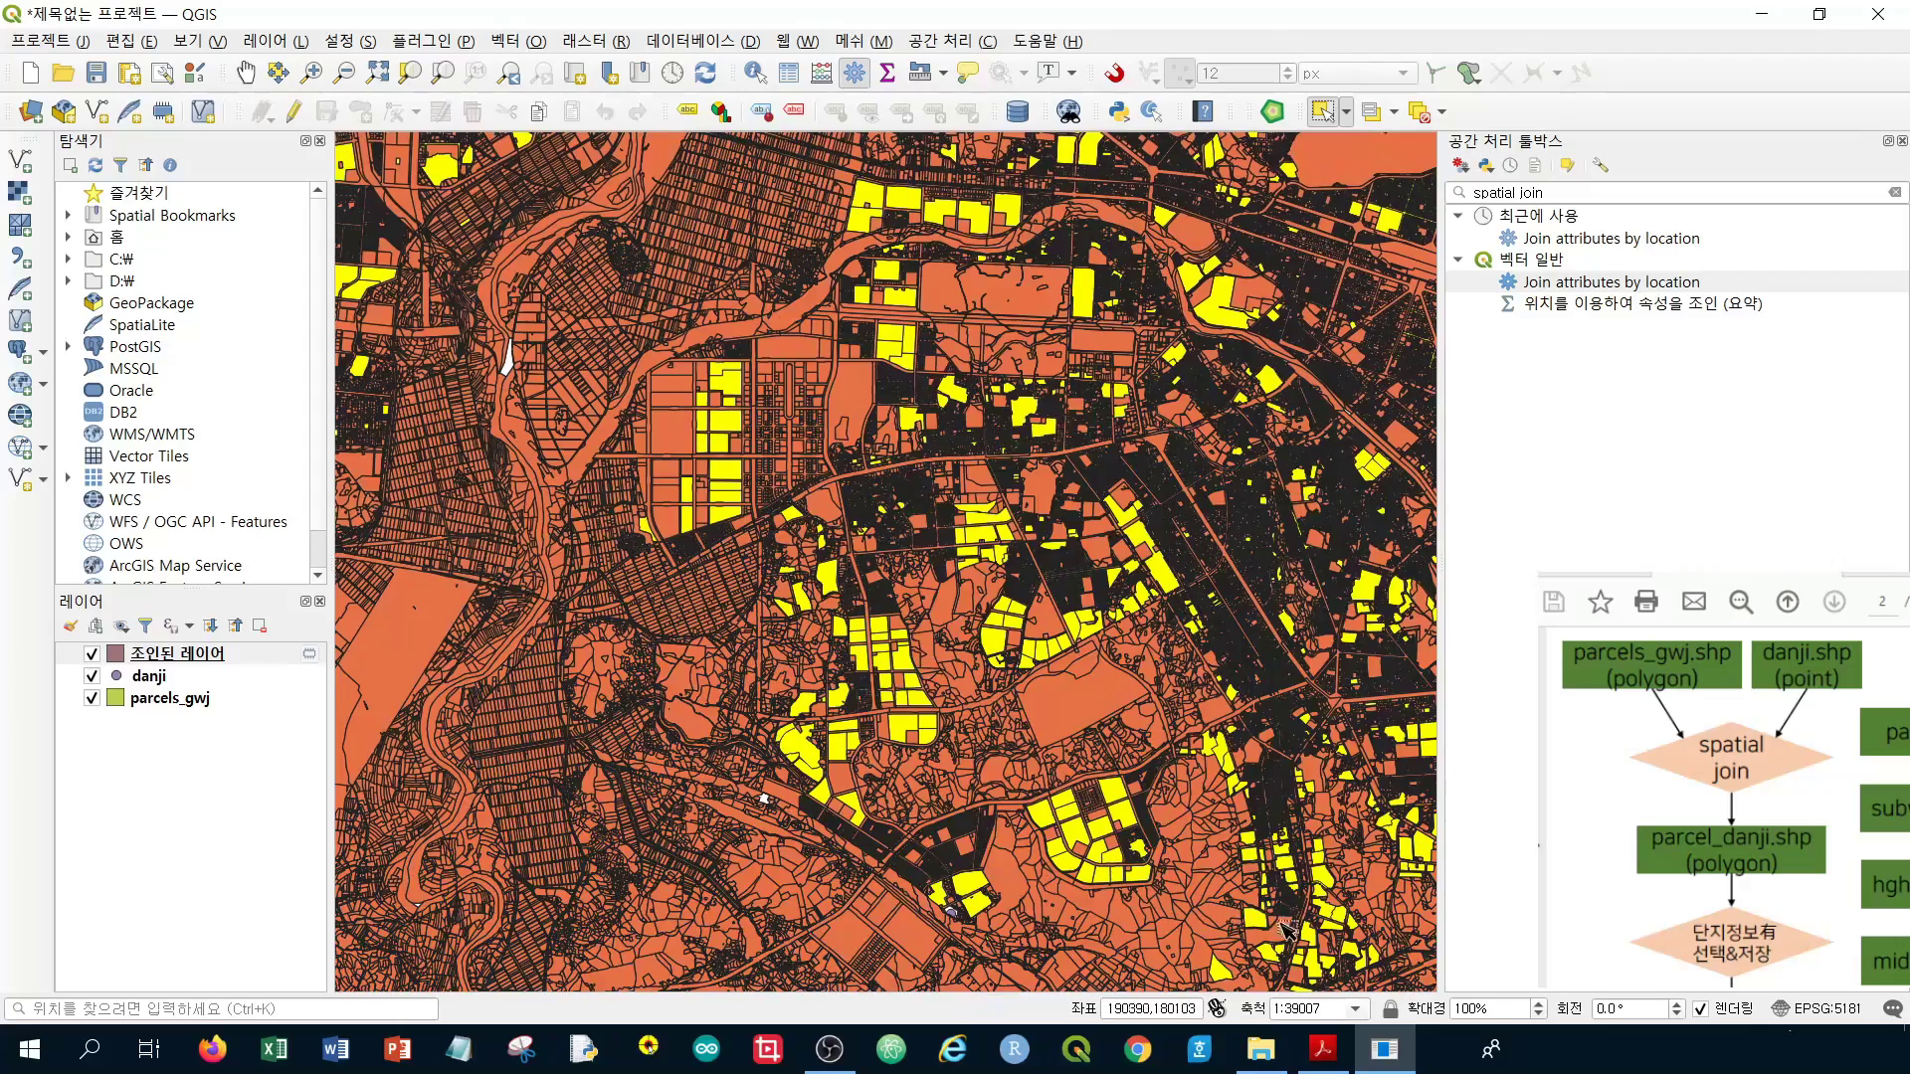
{"action": "scroll", "coordinate": [1283, 845], "scroll_direction": "up", "scroll_amount": 1}
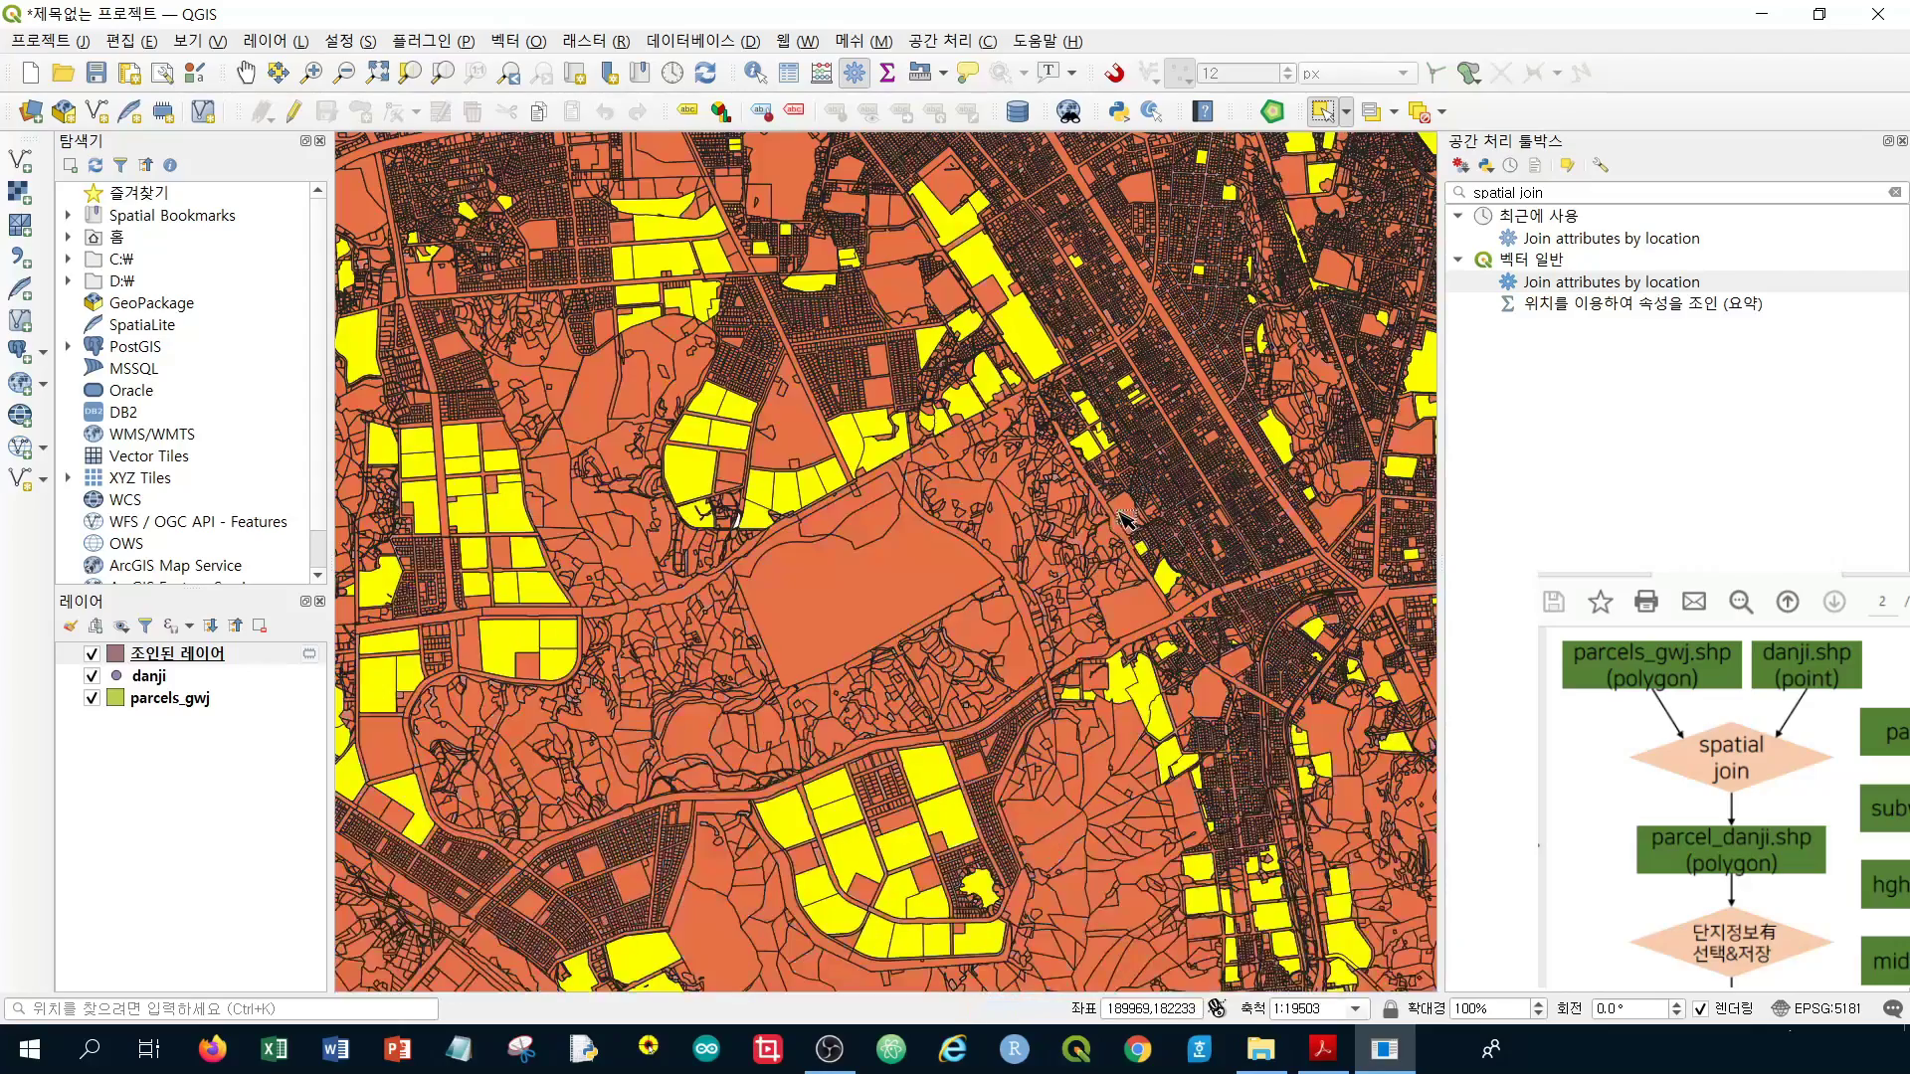
{"action": "left_click_drag", "start_coordinate": [1142, 645], "coordinate": [1005, 587]}
{"action": "scroll", "coordinate": [1003, 587], "scroll_direction": "up", "scroll_amount": 4}
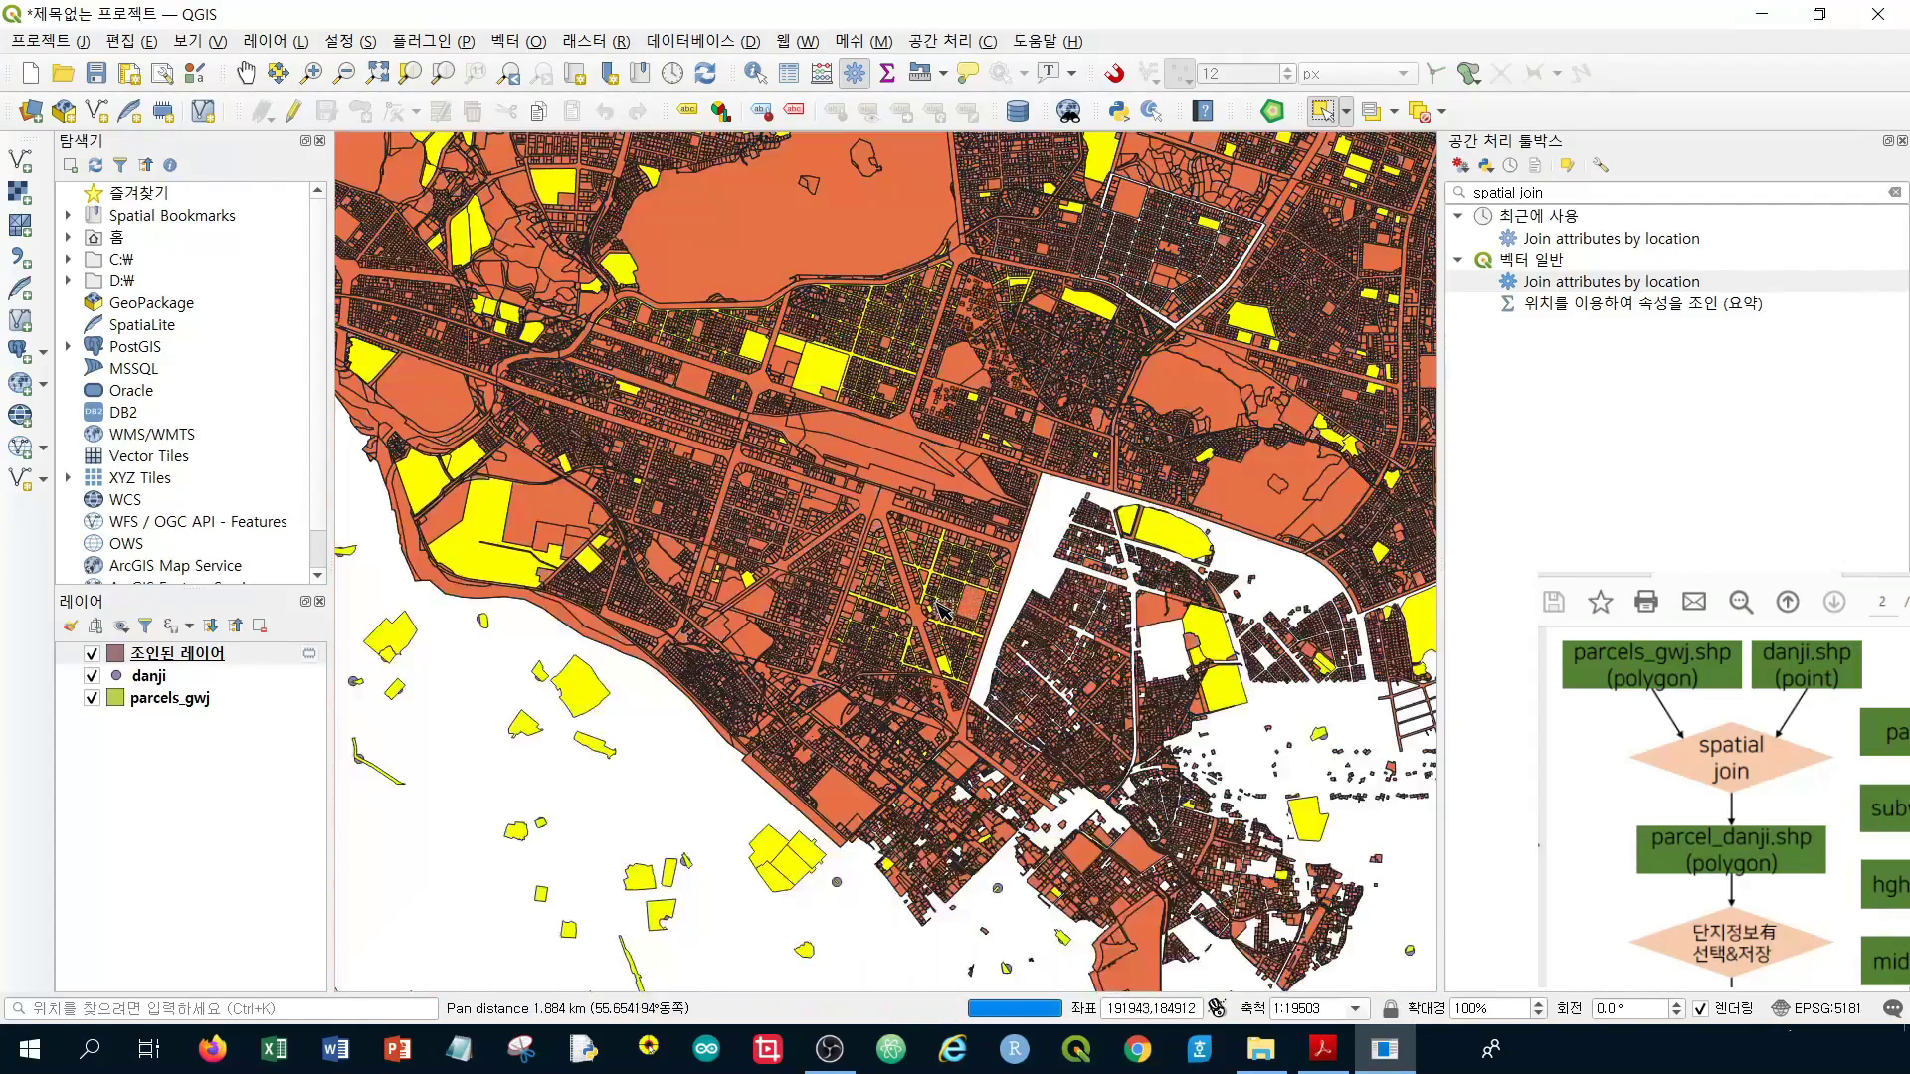
{"action": "scroll", "coordinate": [938, 614], "scroll_direction": "down", "scroll_amount": 2}
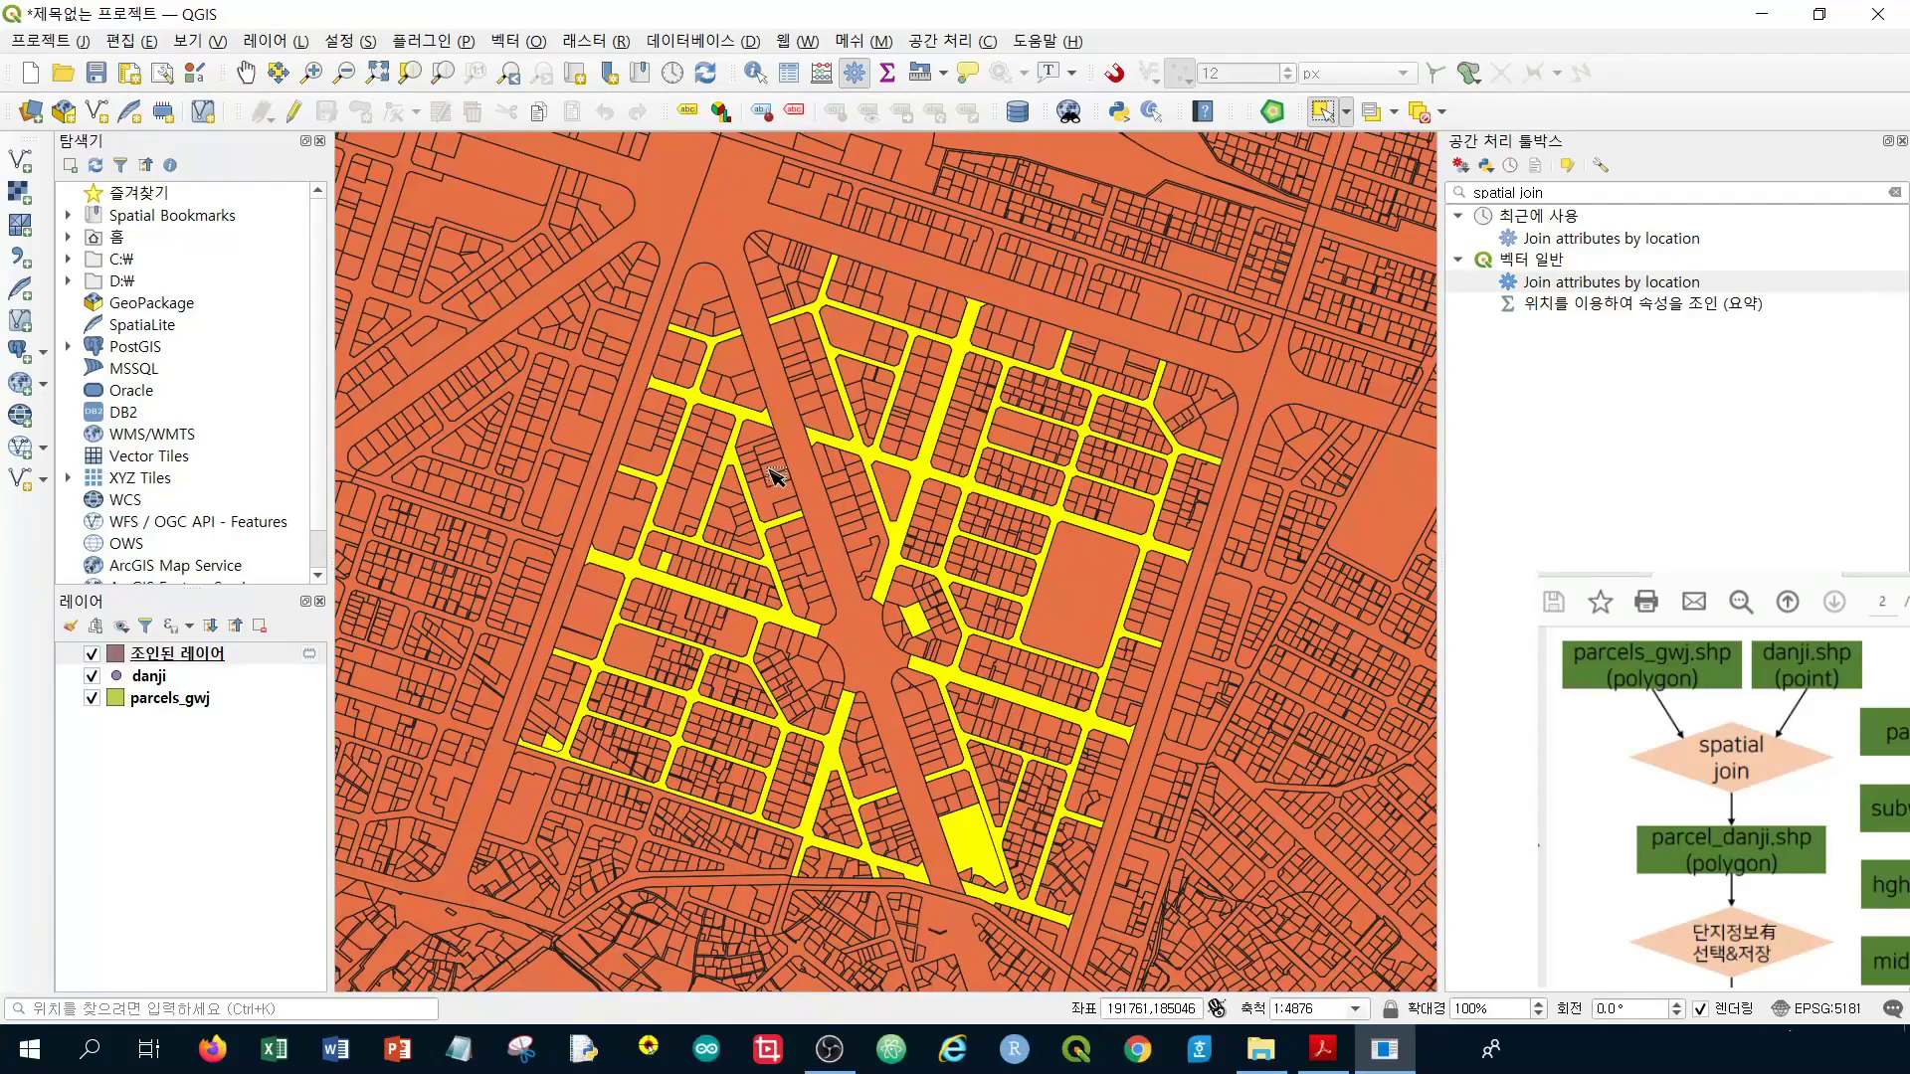
Move the danji layer above 조인된 레이어 in the Layers panel
{"action": "left_click", "coordinate": [145, 678]}
{"action": "left_click_drag", "start_coordinate": [145, 682], "coordinate": [135, 652]}
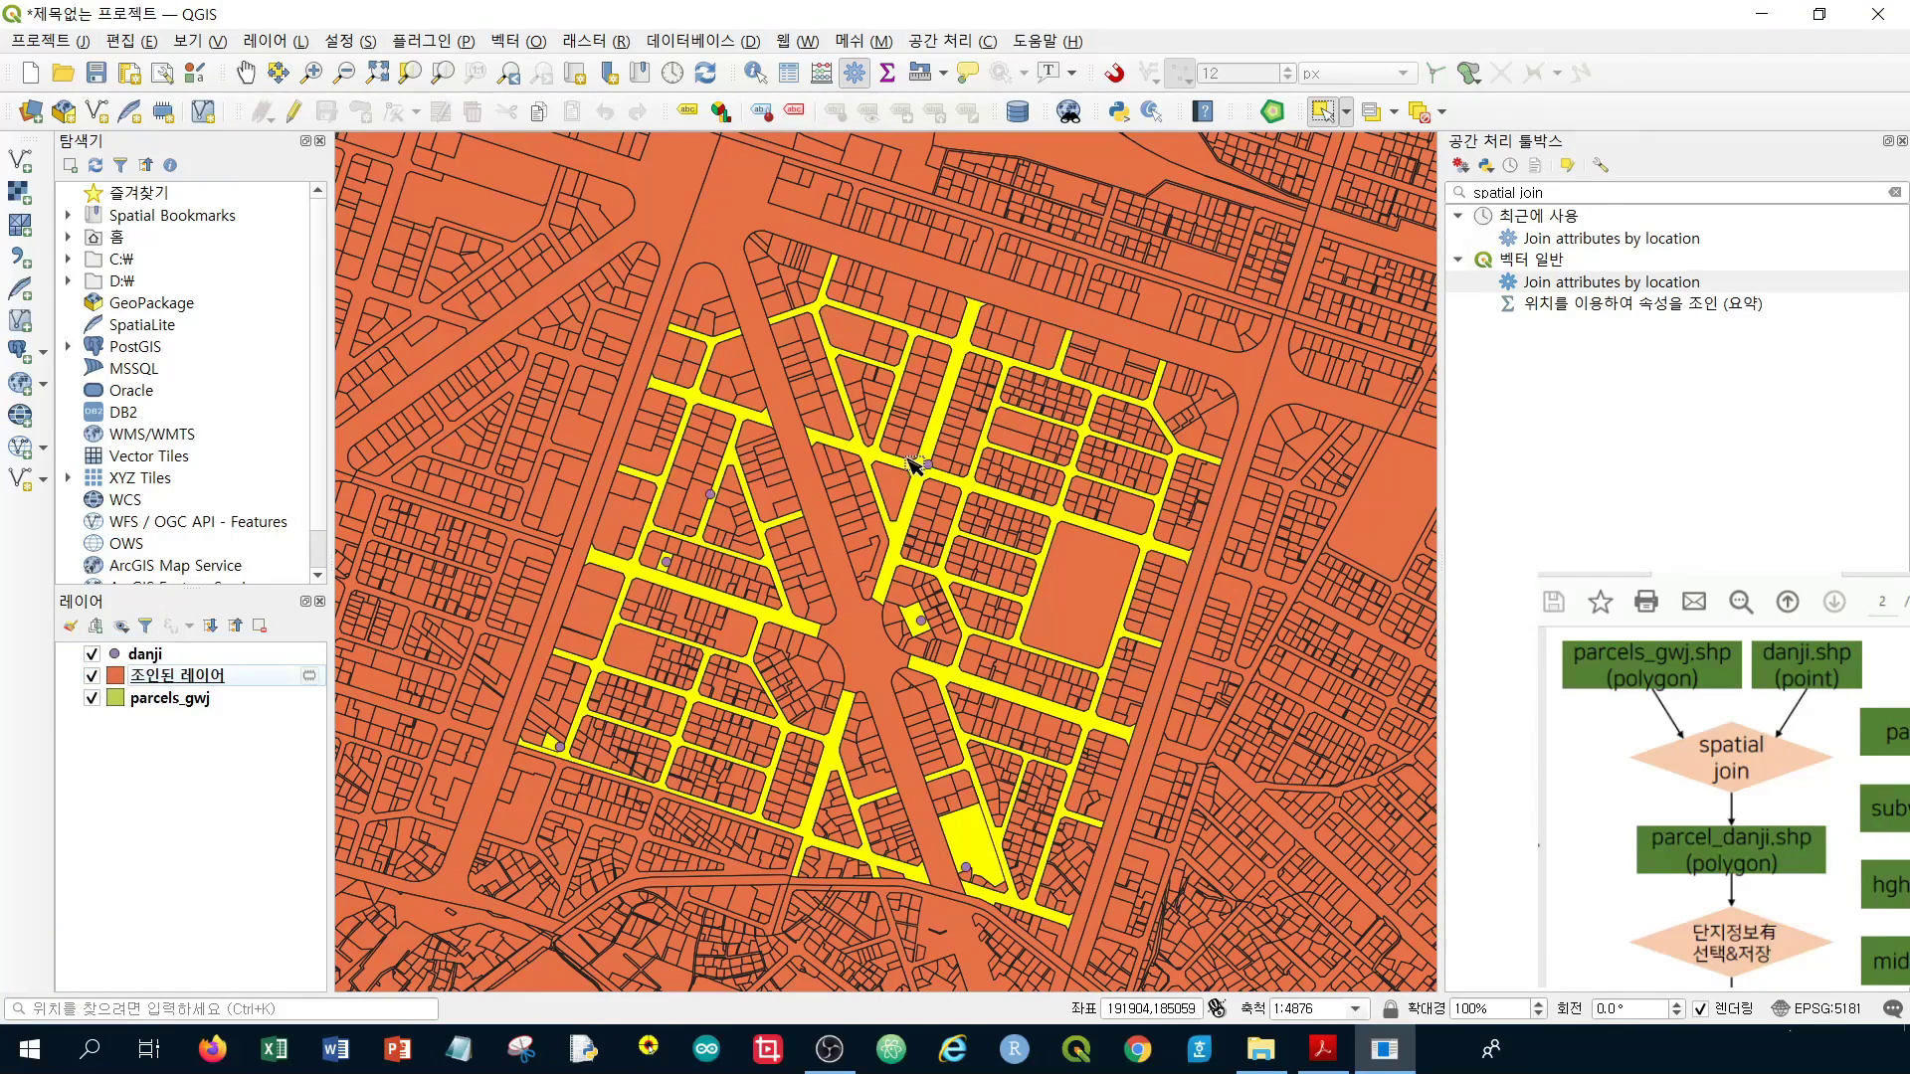
{"action": "scroll", "coordinate": [1017, 502], "scroll_direction": "up", "scroll_amount": 3}
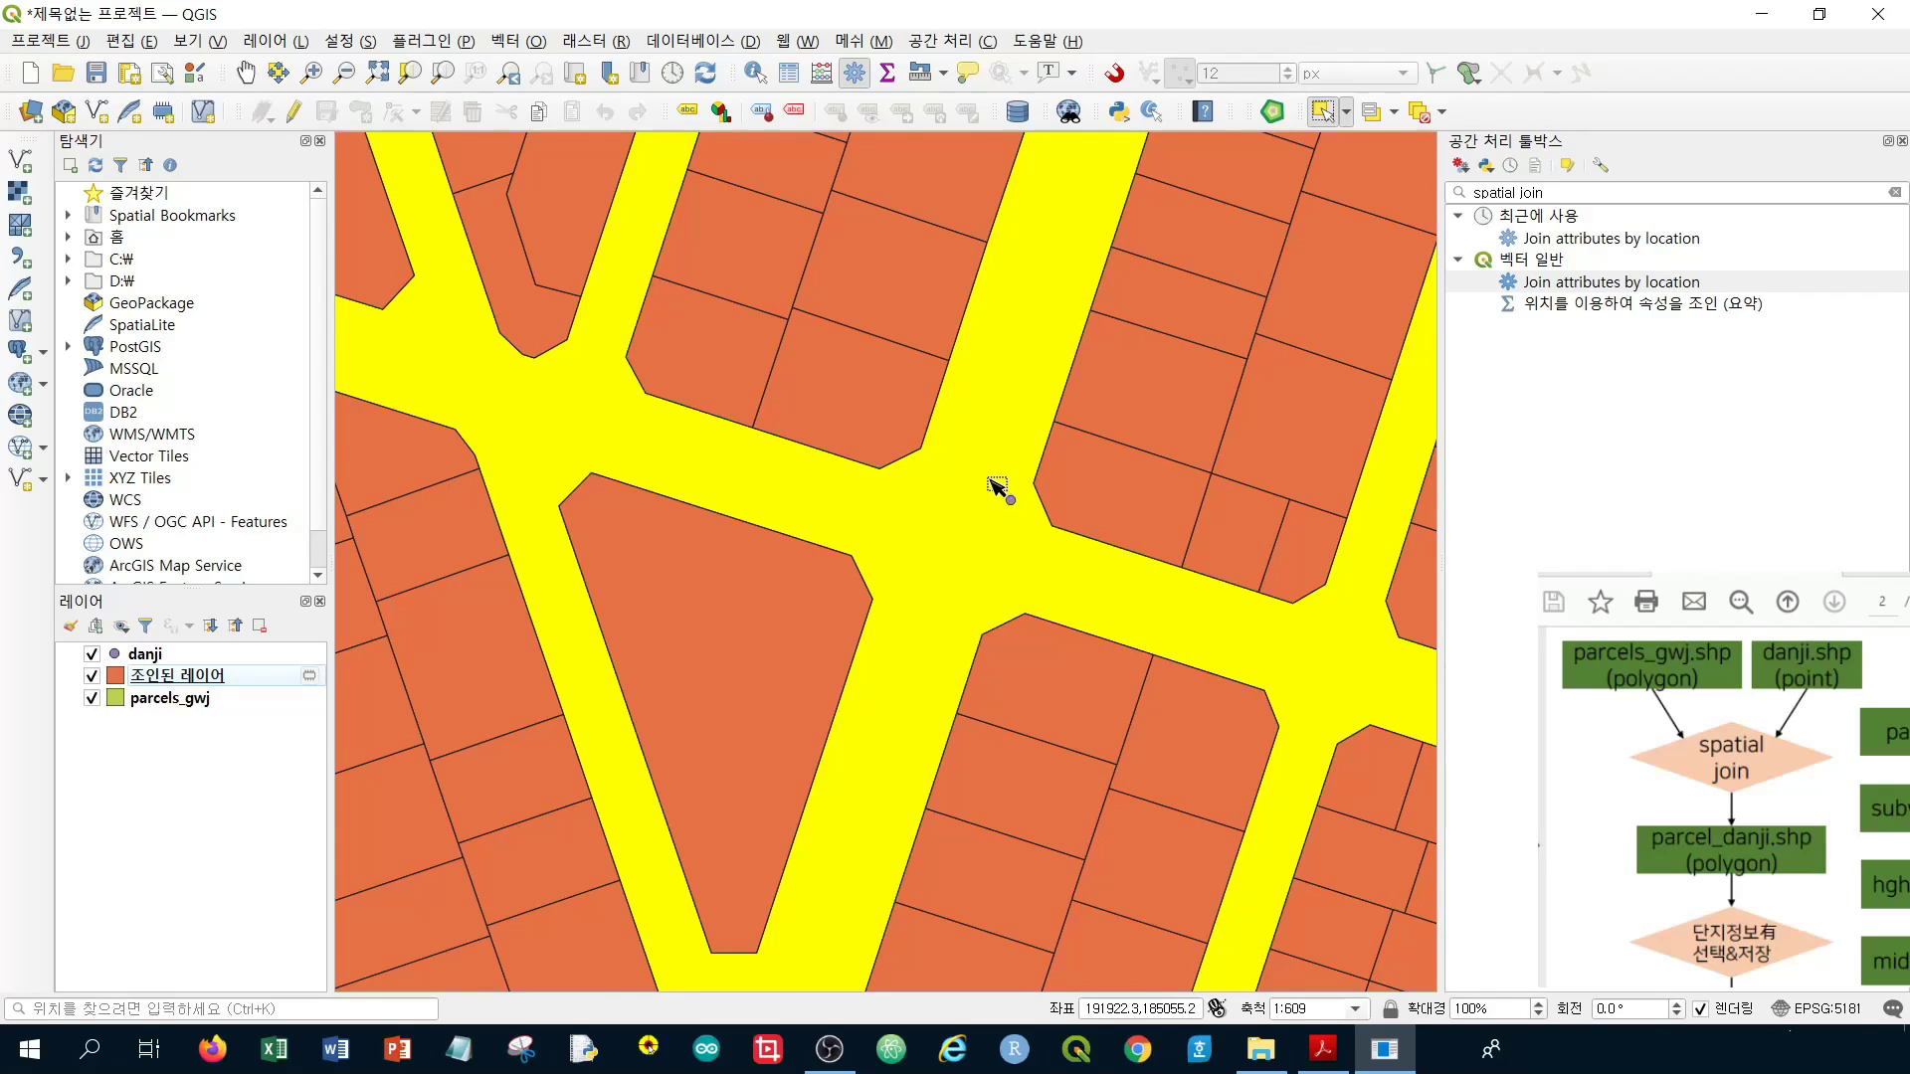
{"action": "scroll", "coordinate": [995, 497], "scroll_direction": "down", "scroll_amount": 3}
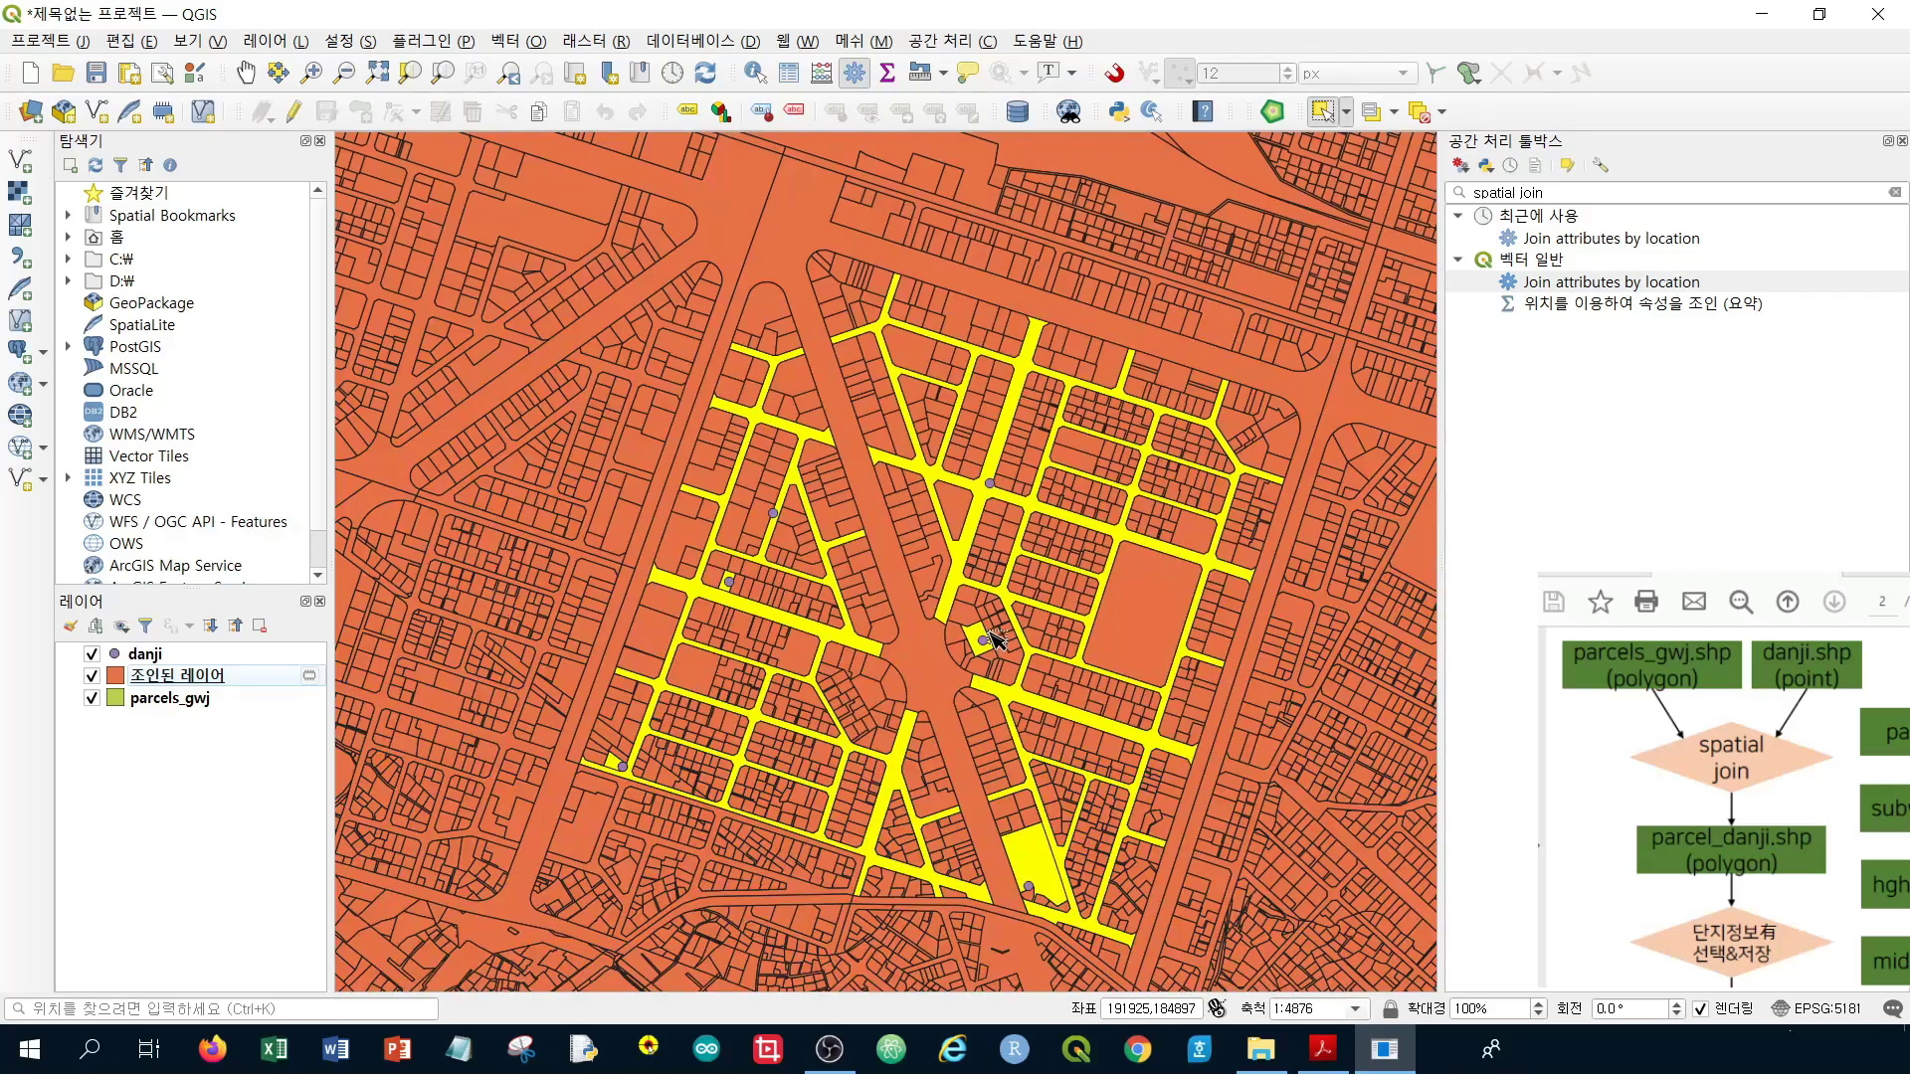
{"action": "scroll", "coordinate": [984, 646], "scroll_direction": "up", "scroll_amount": 3}
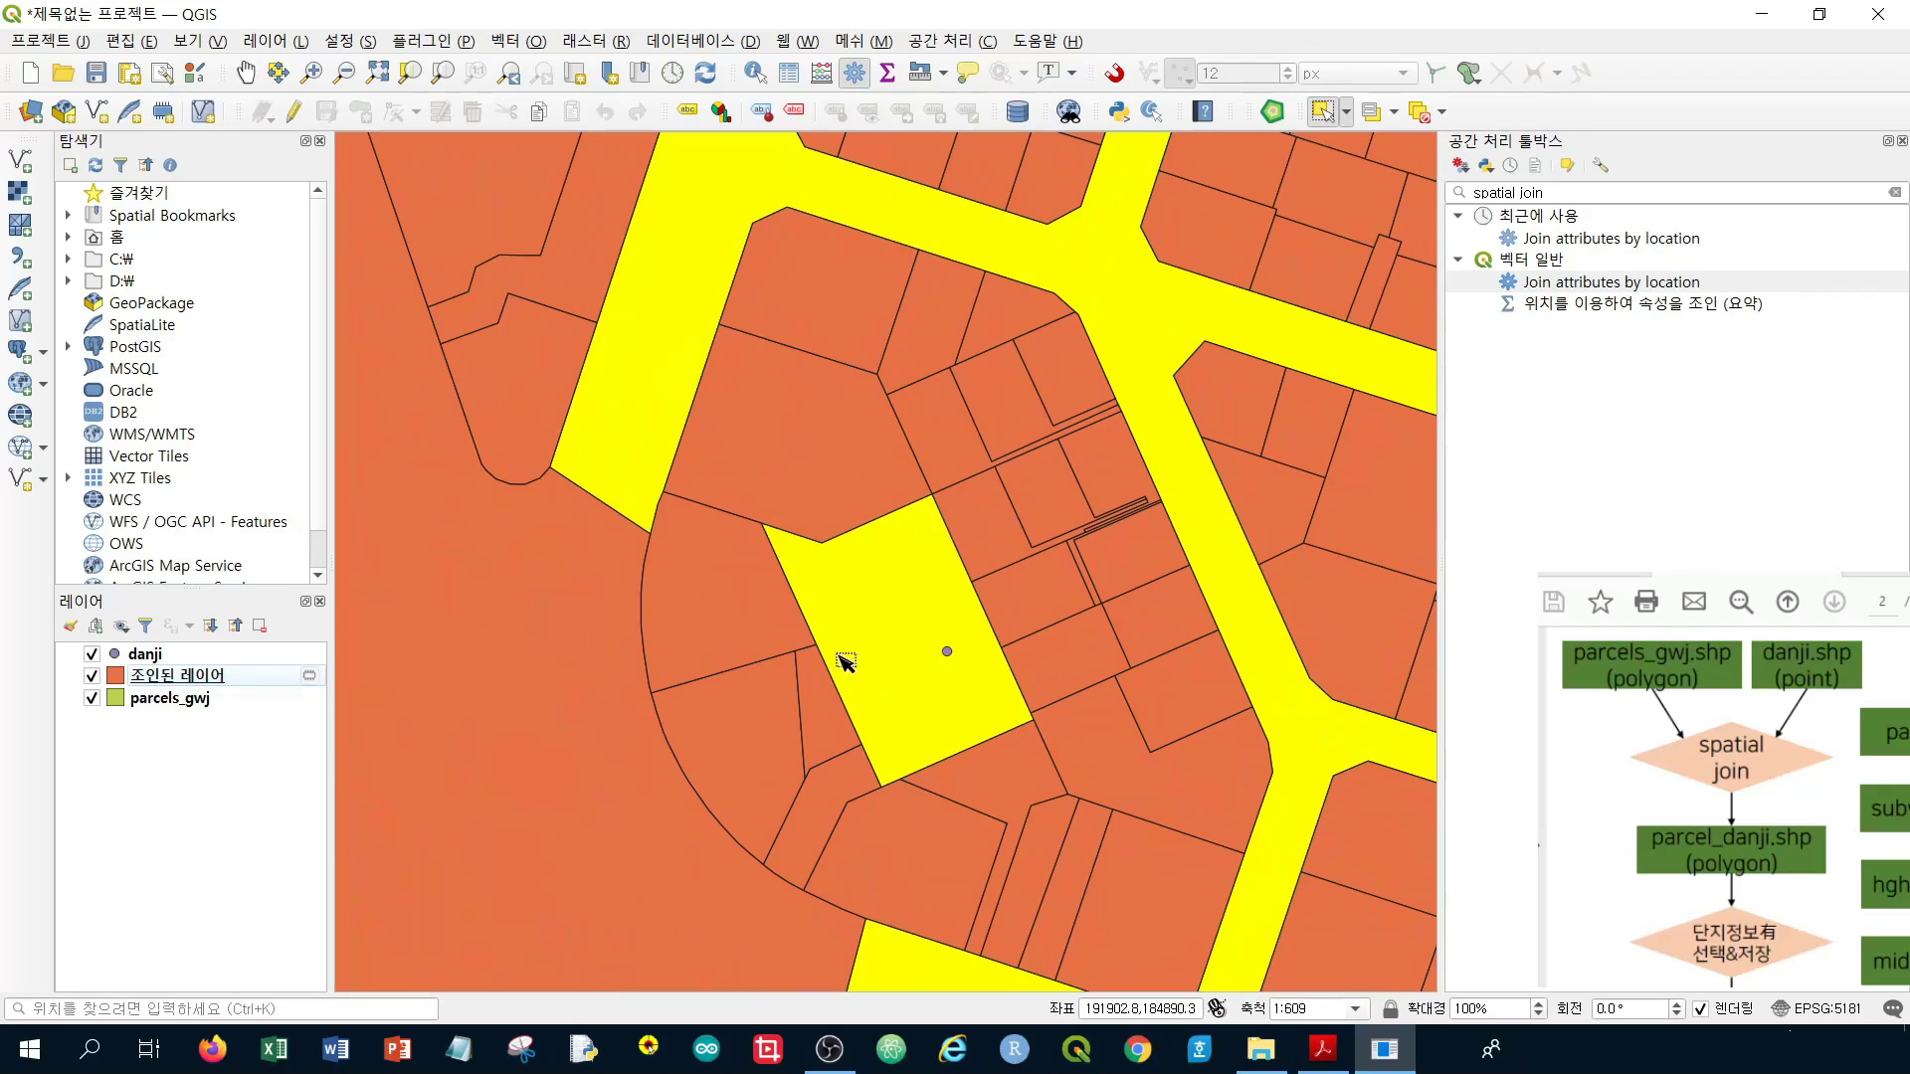
{"action": "scroll", "coordinate": [818, 482], "scroll_direction": "down", "scroll_amount": 2}
Zoom and pan around the map to inspect danji points lying on road parcels
{"action": "left_click_drag", "start_coordinate": [823, 264], "coordinate": [869, 780]}
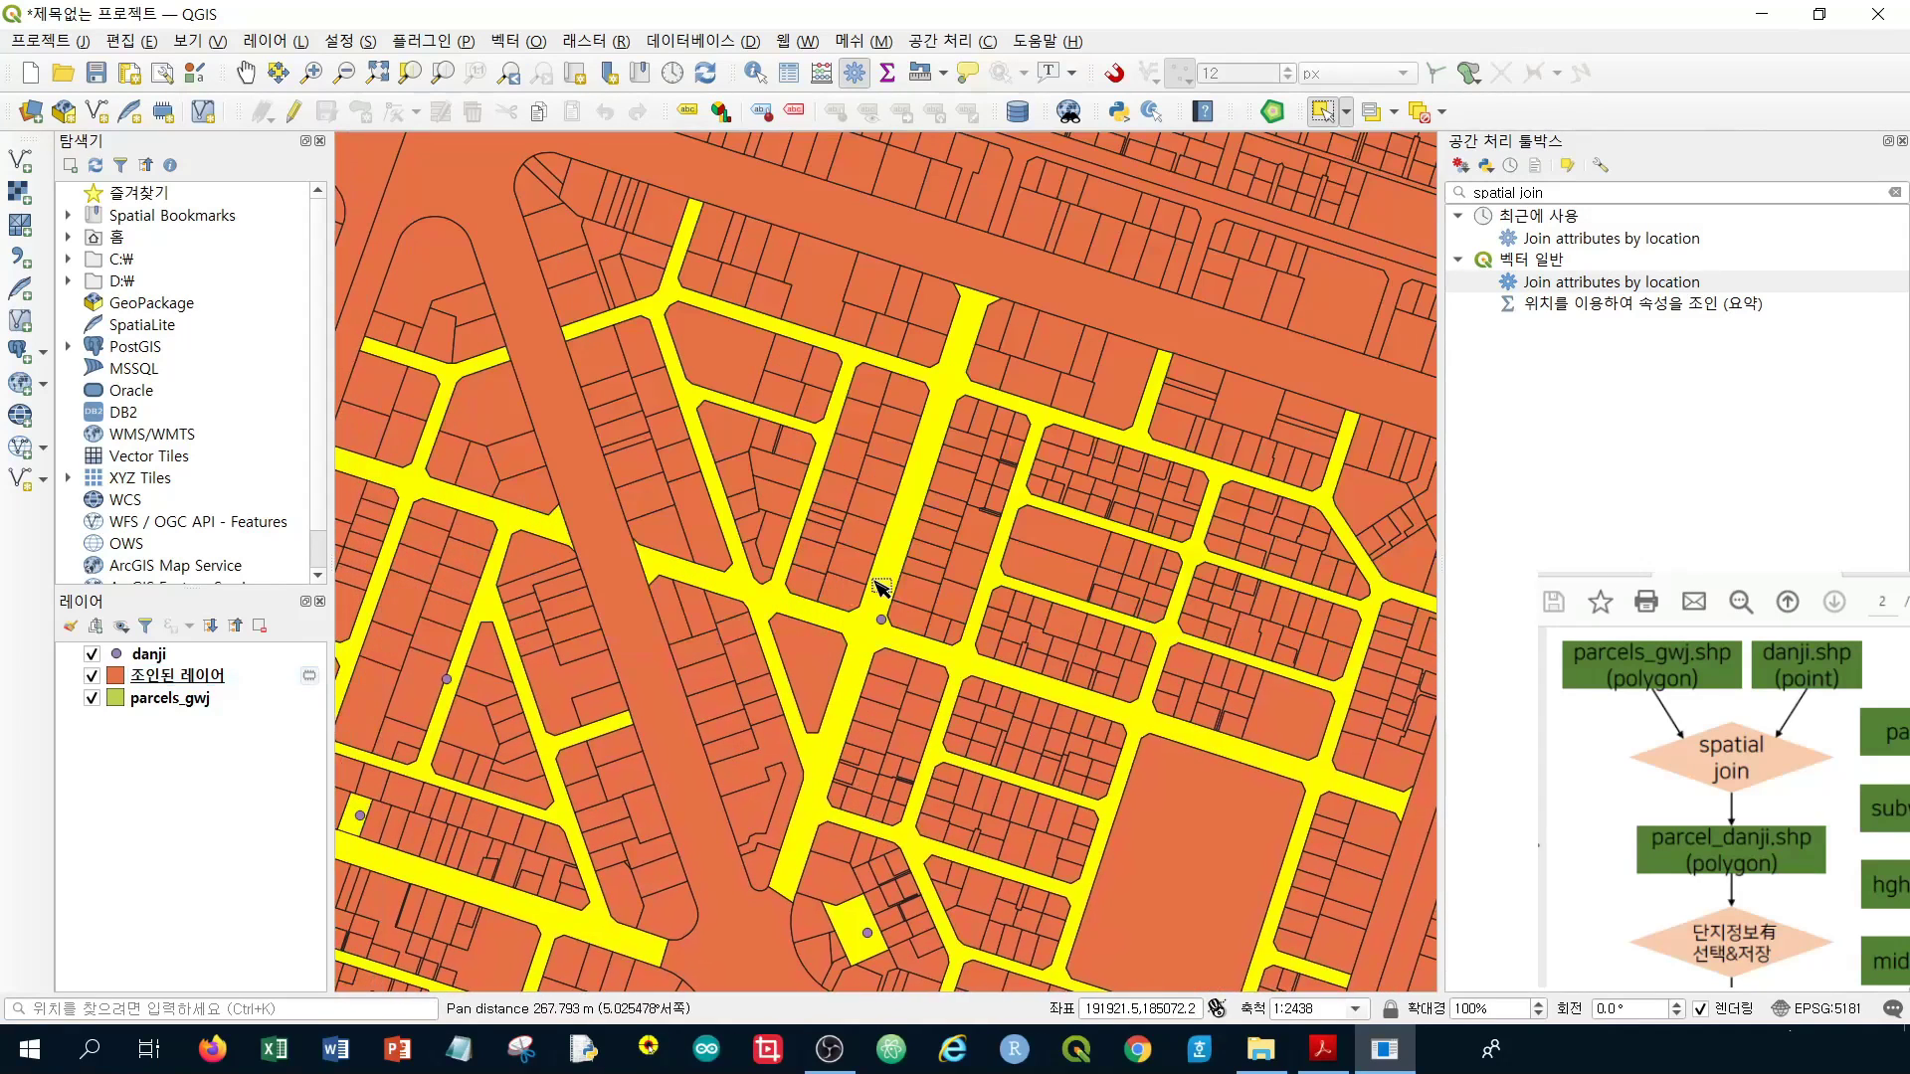
{"action": "scroll", "coordinate": [883, 626], "scroll_direction": "up", "scroll_amount": 2}
{"action": "scroll", "coordinate": [883, 626], "scroll_direction": "up", "scroll_amount": 1}
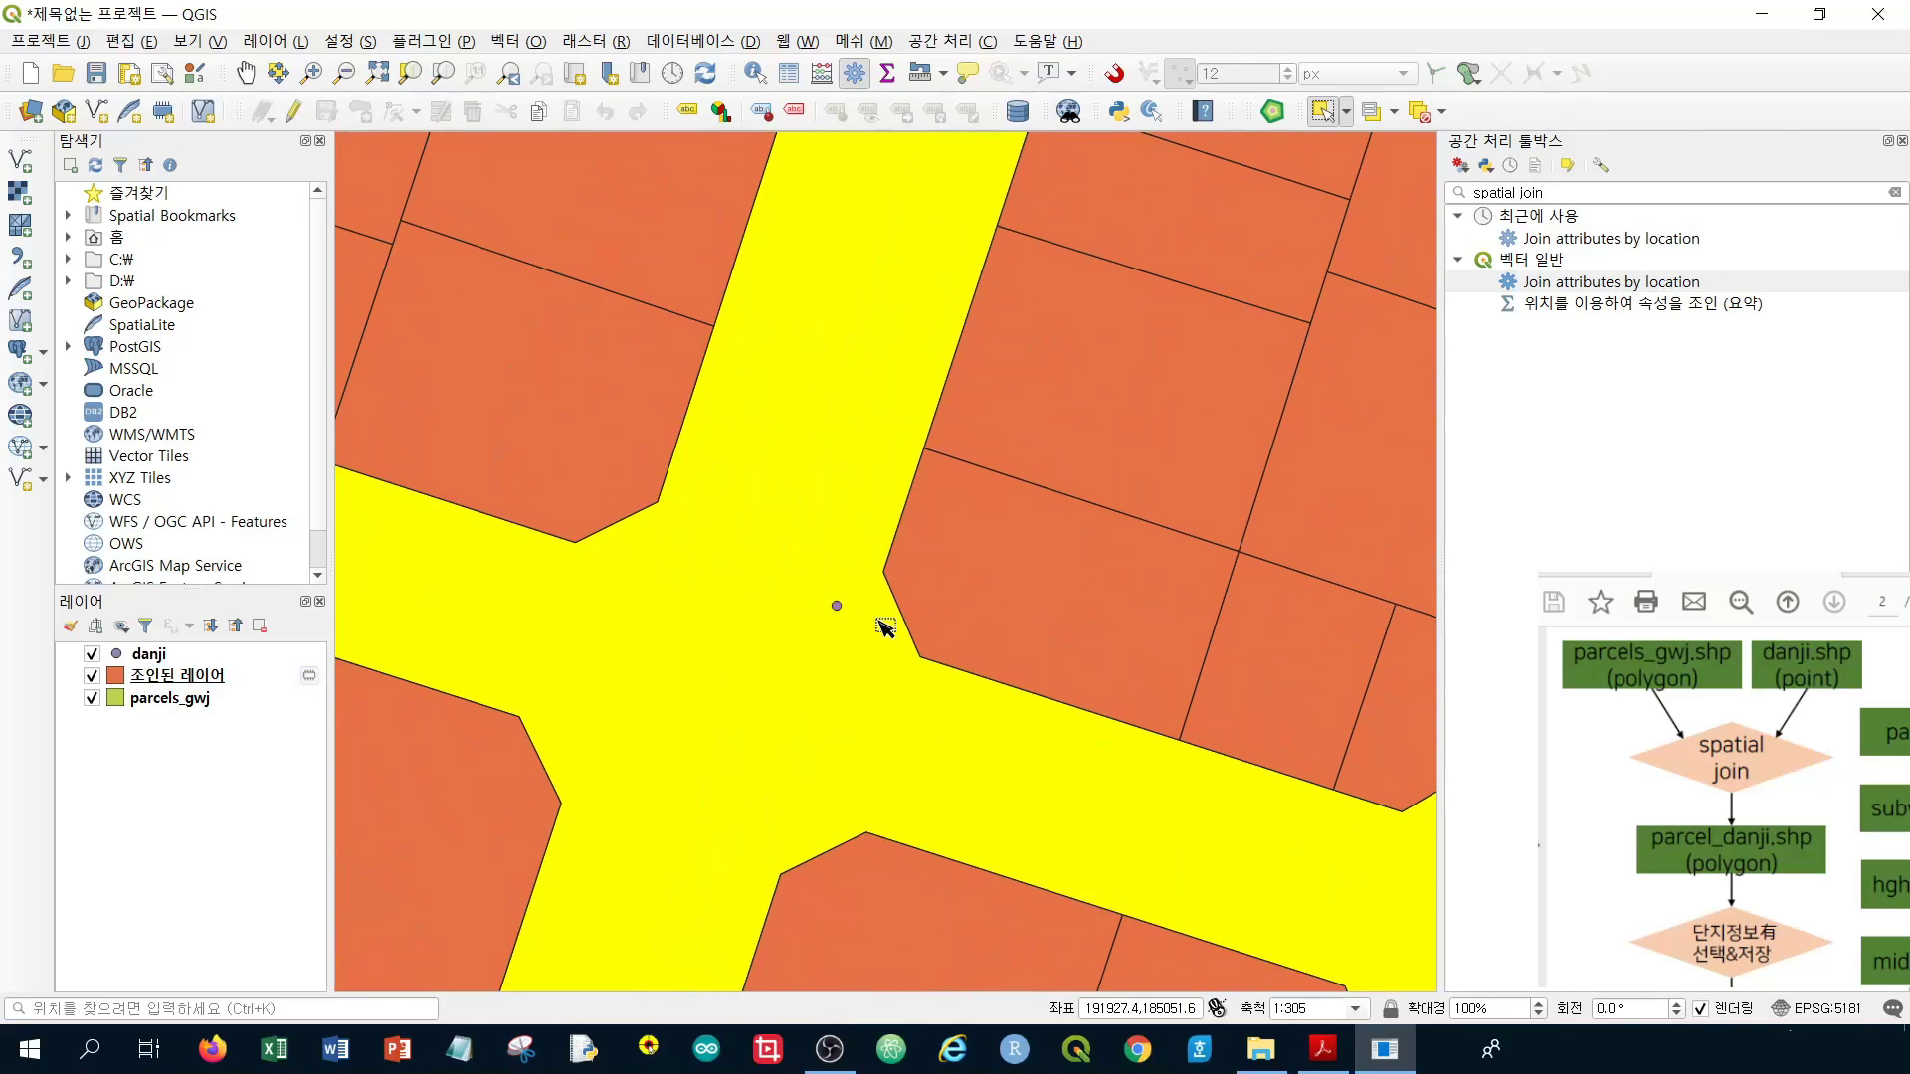
{"action": "scroll", "coordinate": [883, 626], "scroll_direction": "down", "scroll_amount": 4}
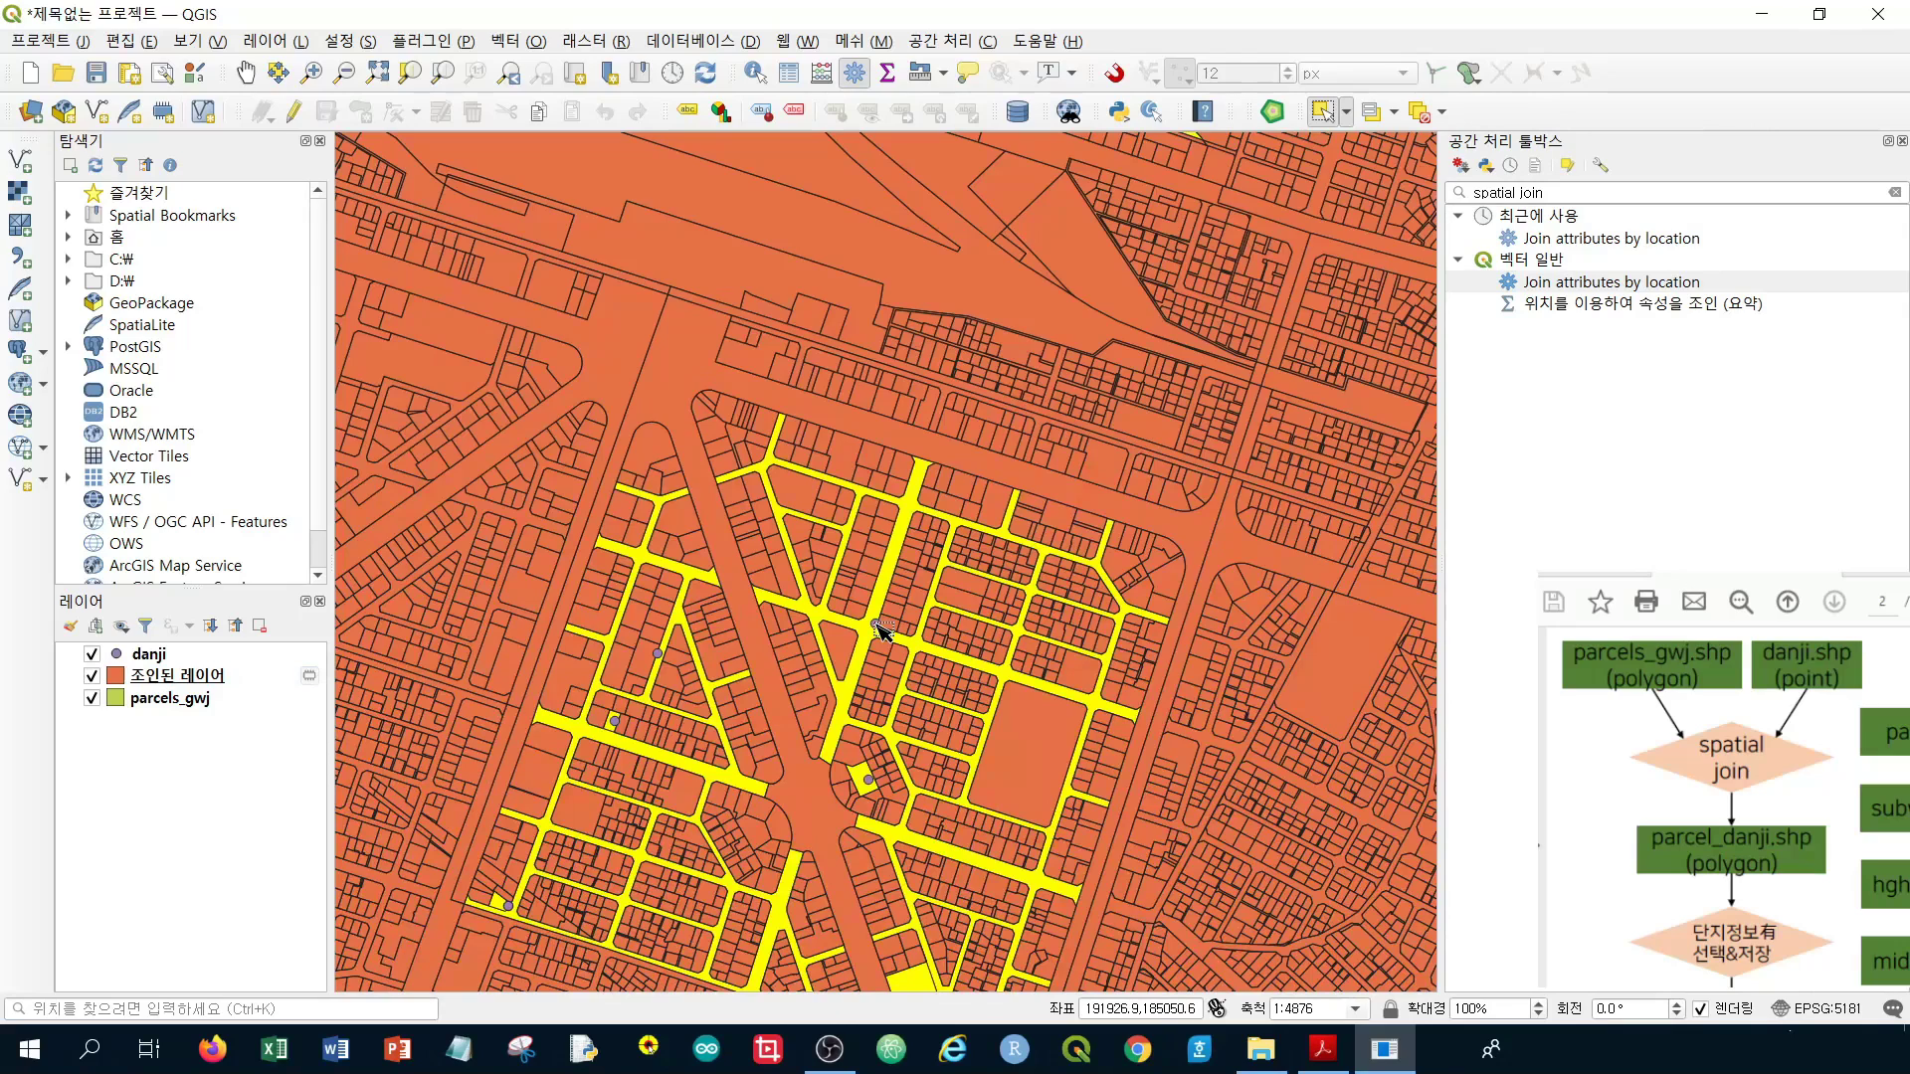
{"action": "left_click_drag", "start_coordinate": [866, 701], "coordinate": [923, 580]}
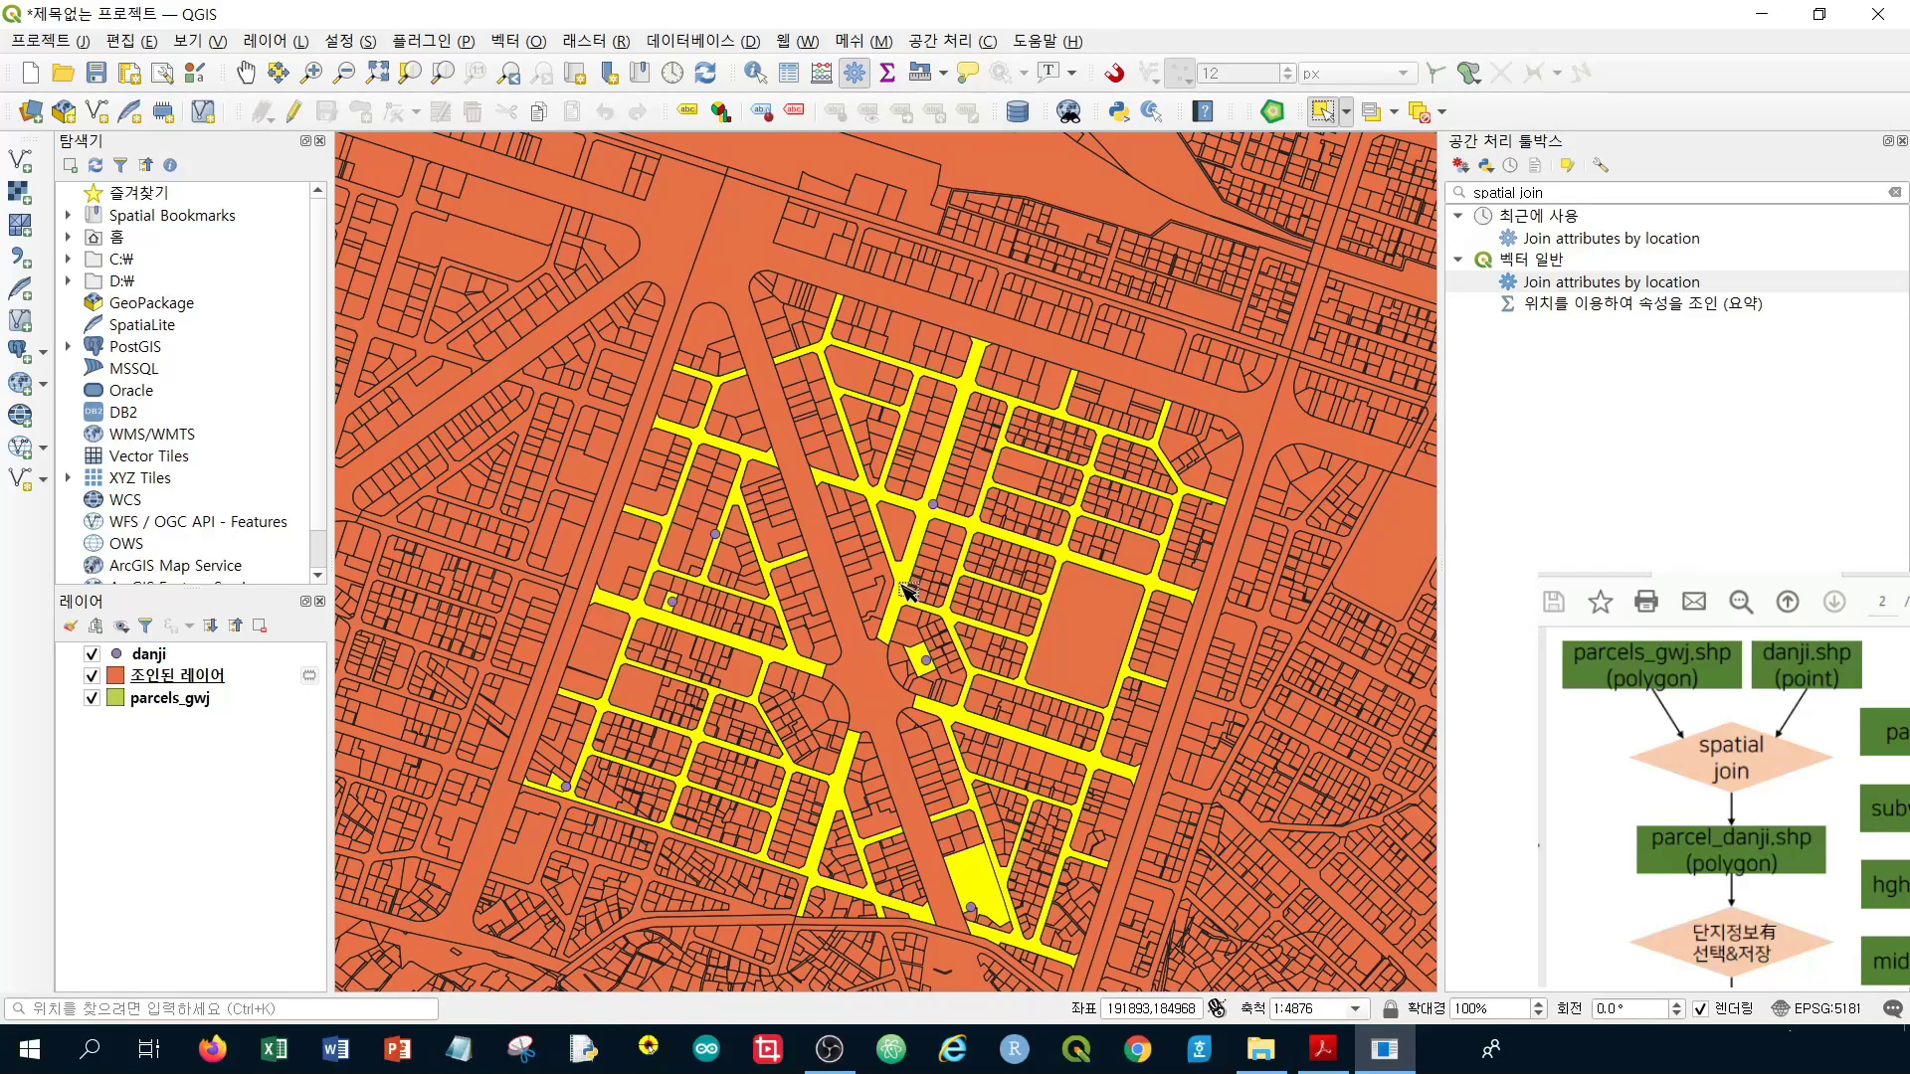
{"action": "scroll", "coordinate": [933, 509], "scroll_direction": "up", "scroll_amount": 2}
{"action": "scroll", "coordinate": [933, 509], "scroll_direction": "up", "scroll_amount": 2}
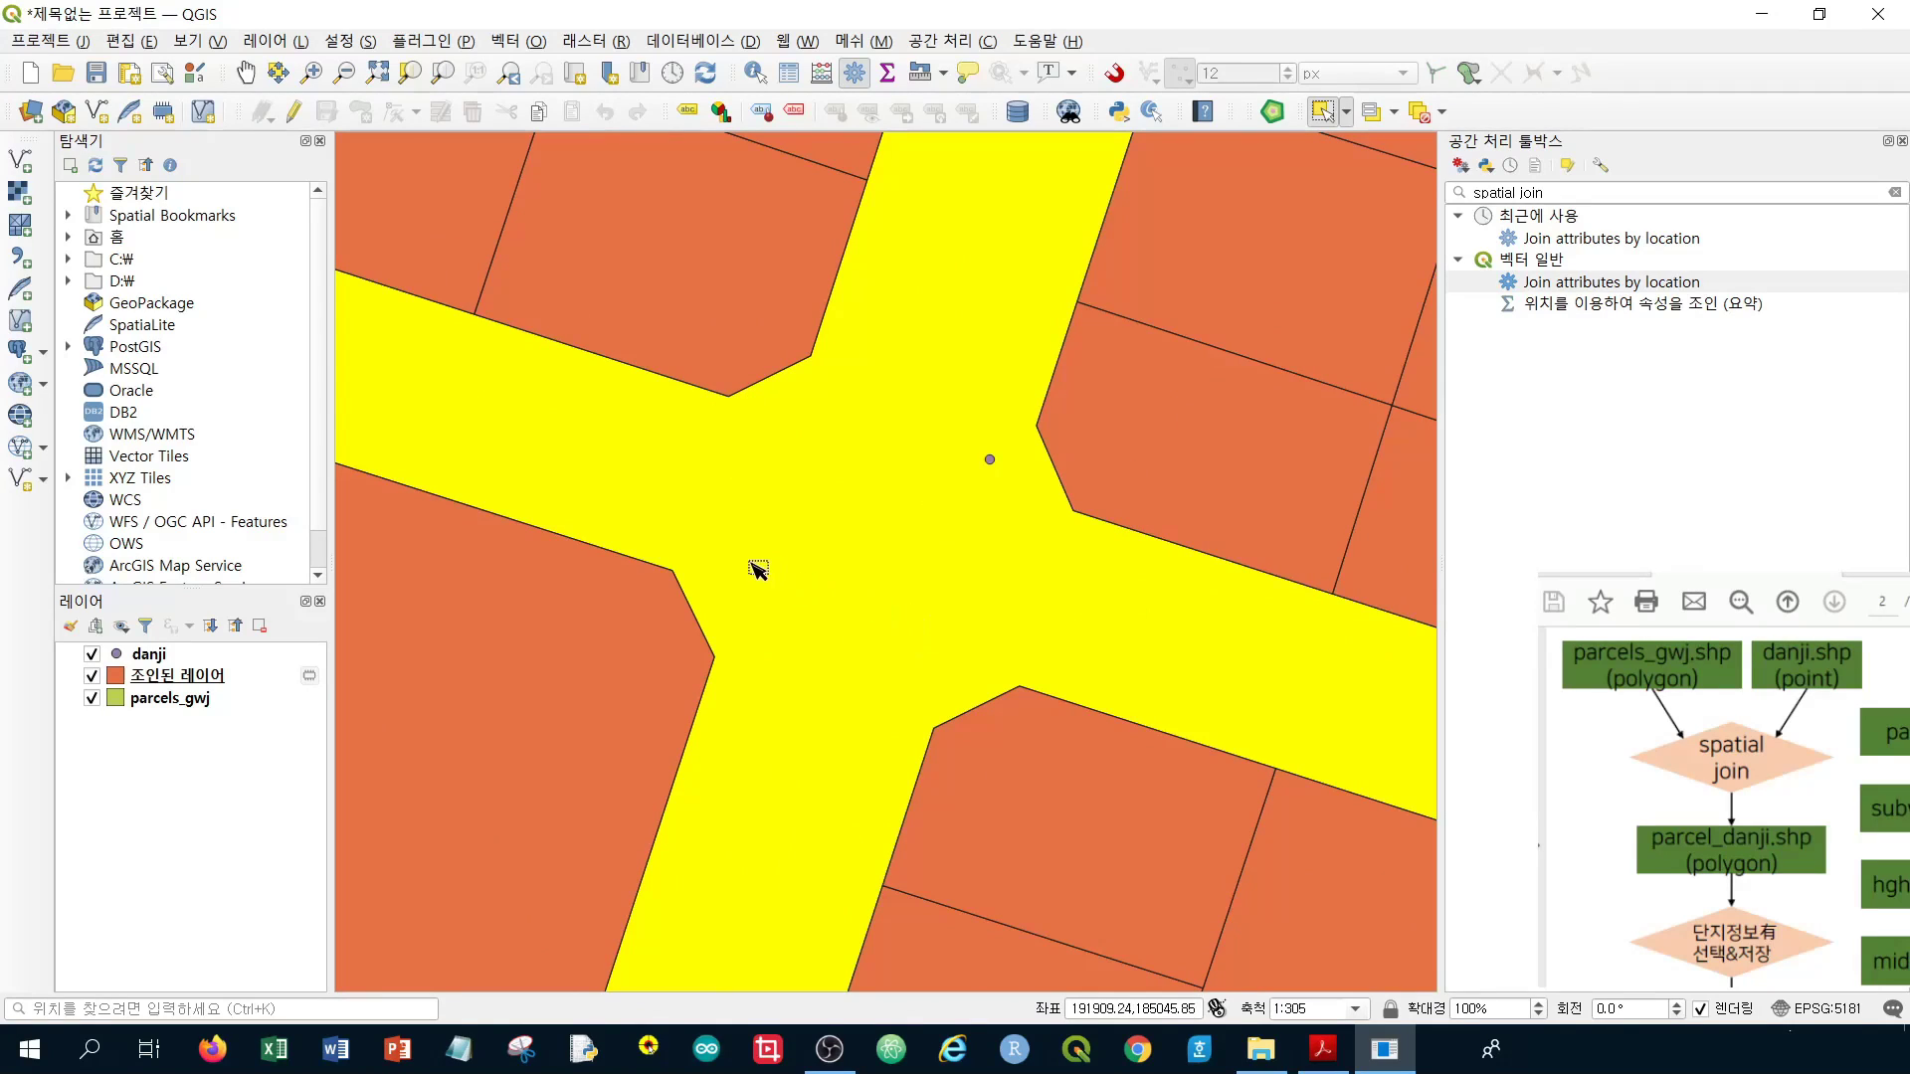
{"action": "mouse_move", "coordinate": [223, 685]}
{"action": "scroll", "coordinate": [970, 518], "scroll_direction": "down", "scroll_amount": 3}
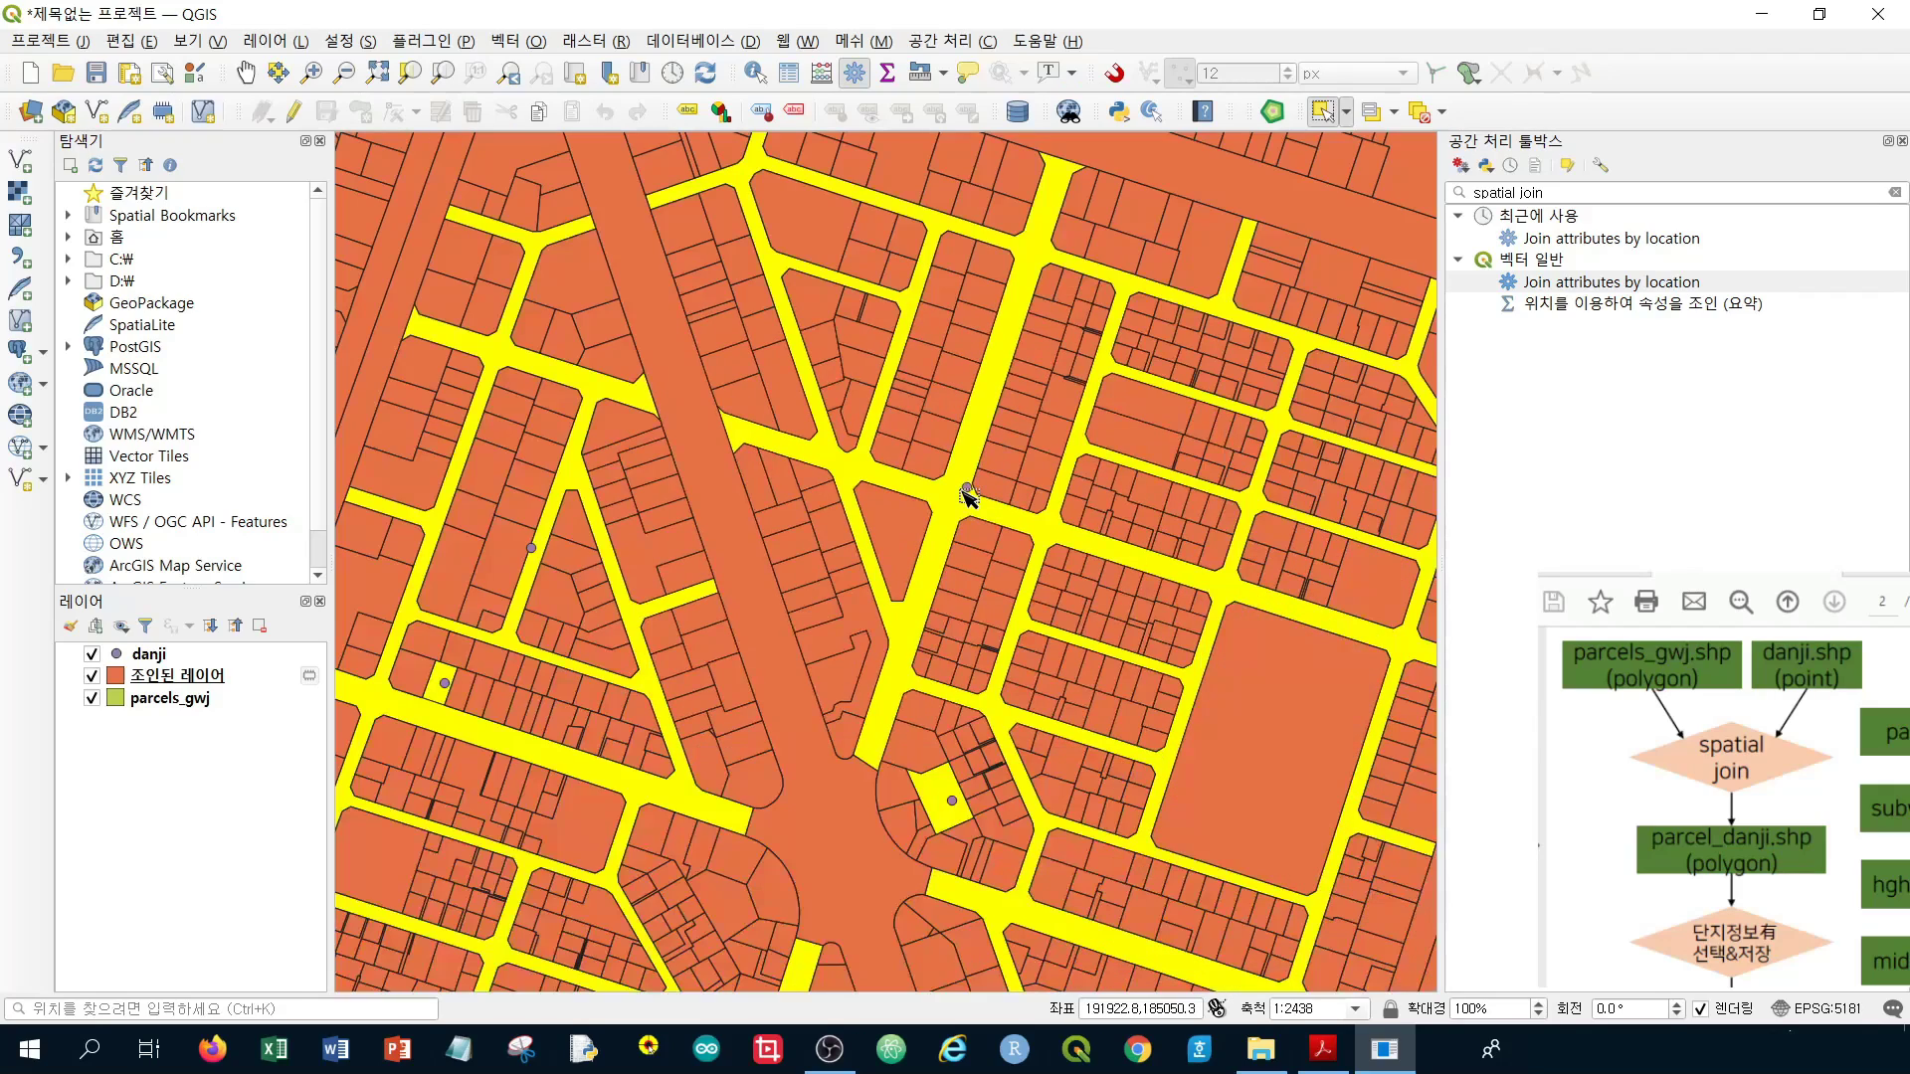
{"action": "scroll", "coordinate": [970, 492], "scroll_direction": "down", "scroll_amount": 1}
{"action": "scroll", "coordinate": [1190, 417], "scroll_direction": "up", "scroll_amount": 2}
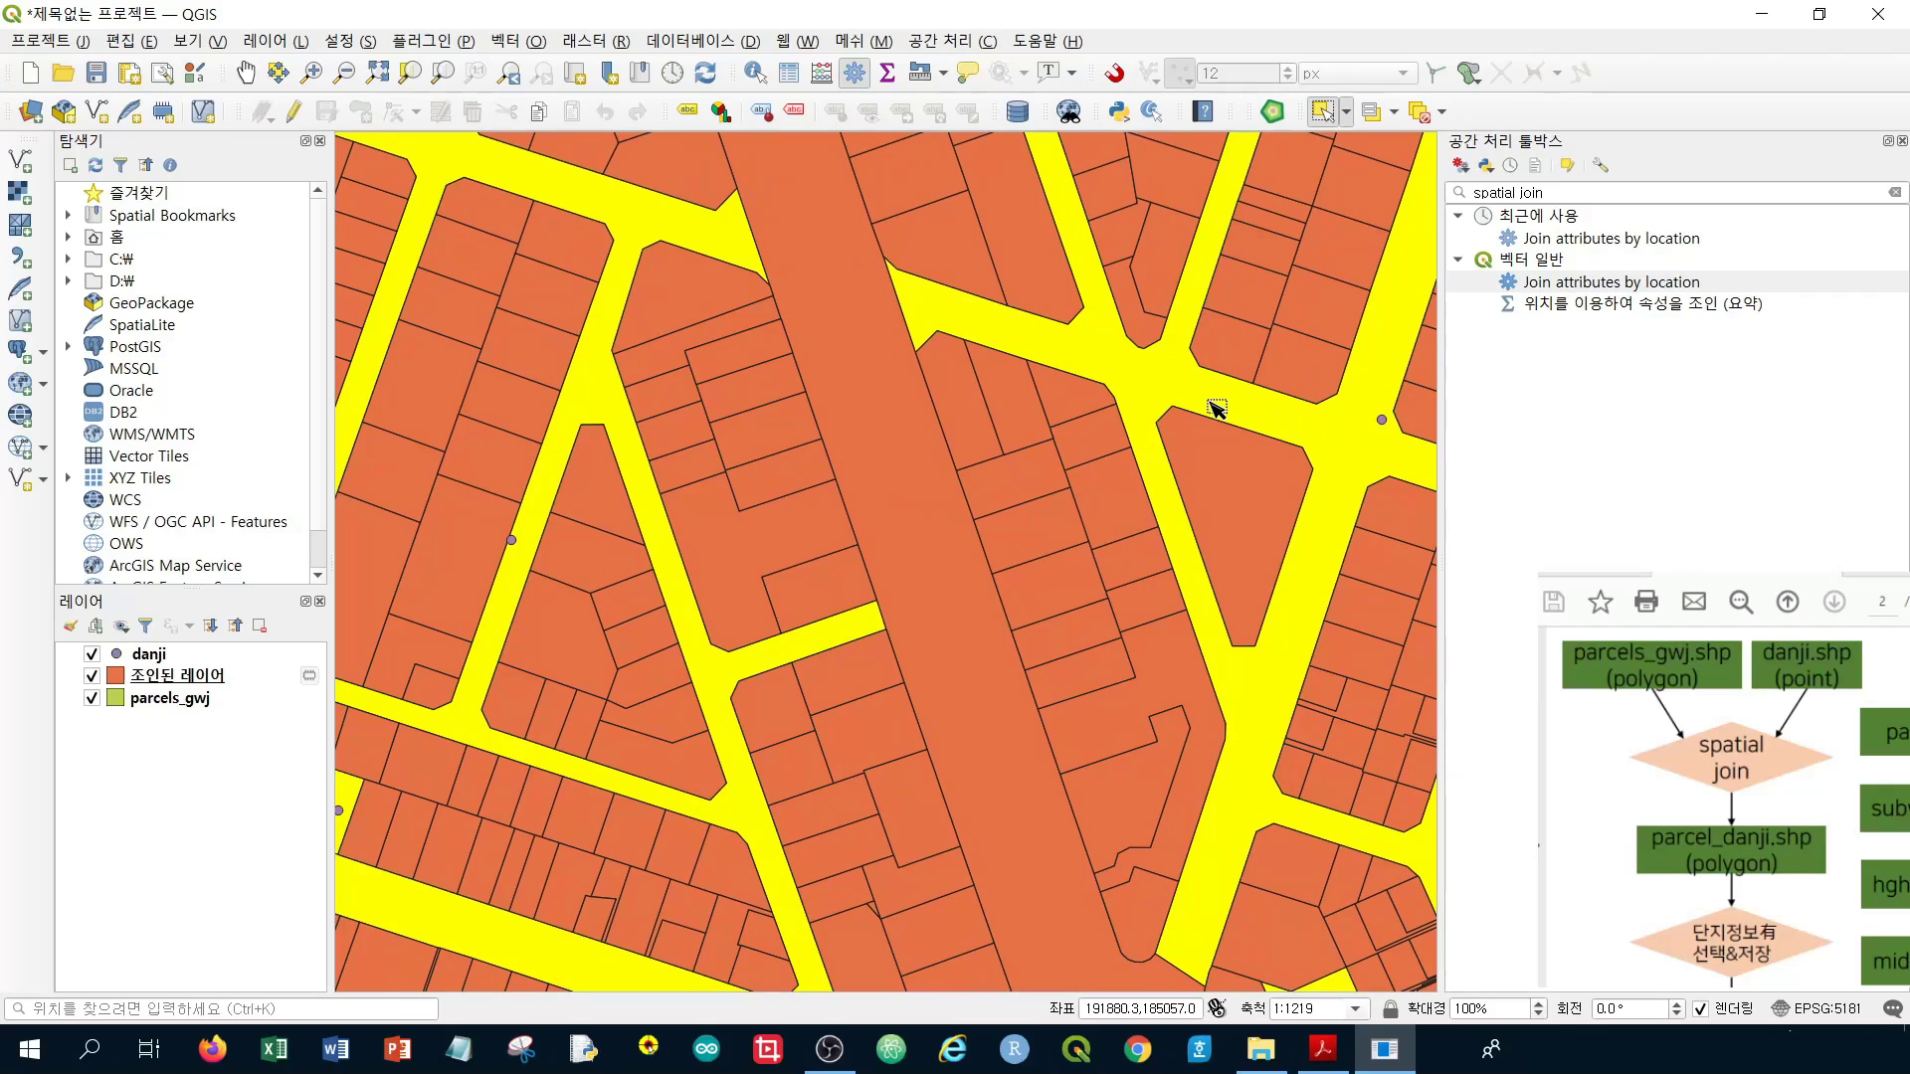
{"action": "scroll", "coordinate": [467, 557], "scroll_direction": "up", "scroll_amount": 2}
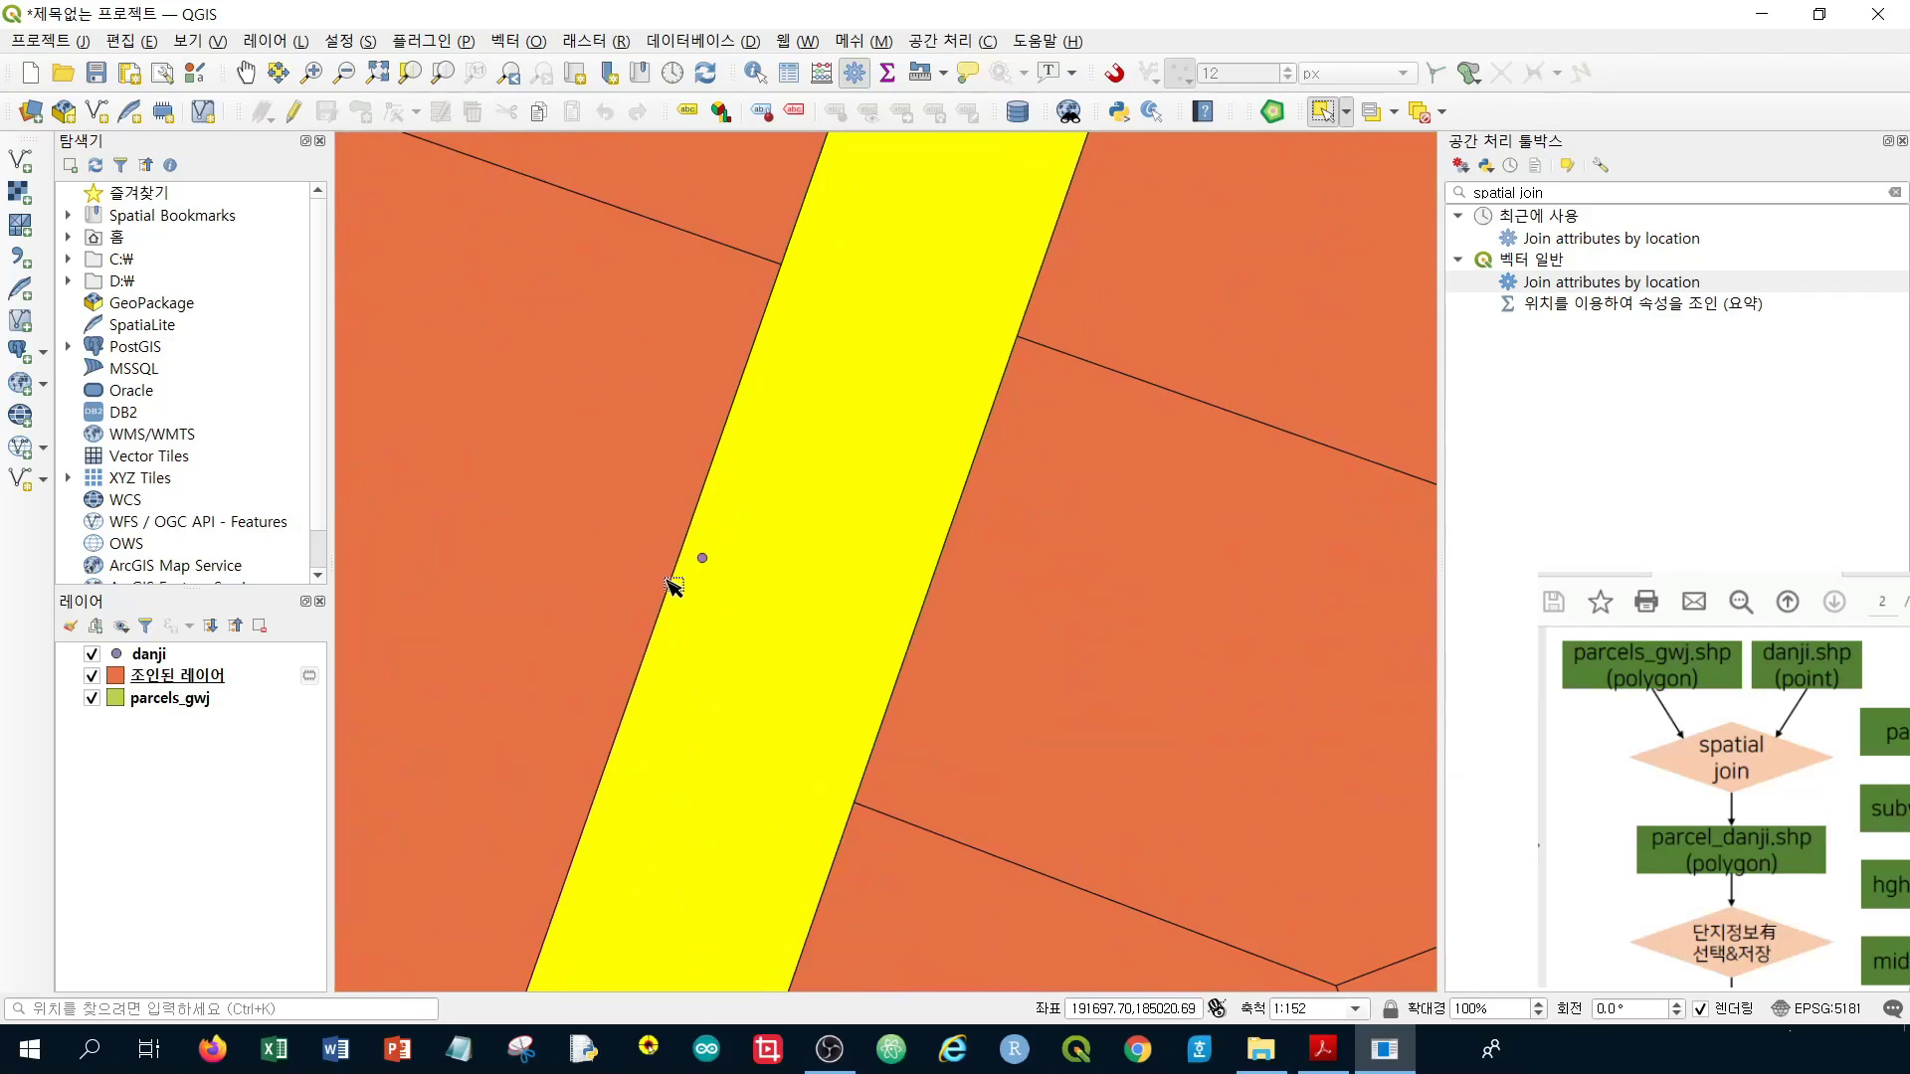
{"action": "scroll", "coordinate": [666, 587], "scroll_direction": "down", "scroll_amount": 1}
{"action": "scroll", "coordinate": [827, 563], "scroll_direction": "down", "scroll_amount": 4}
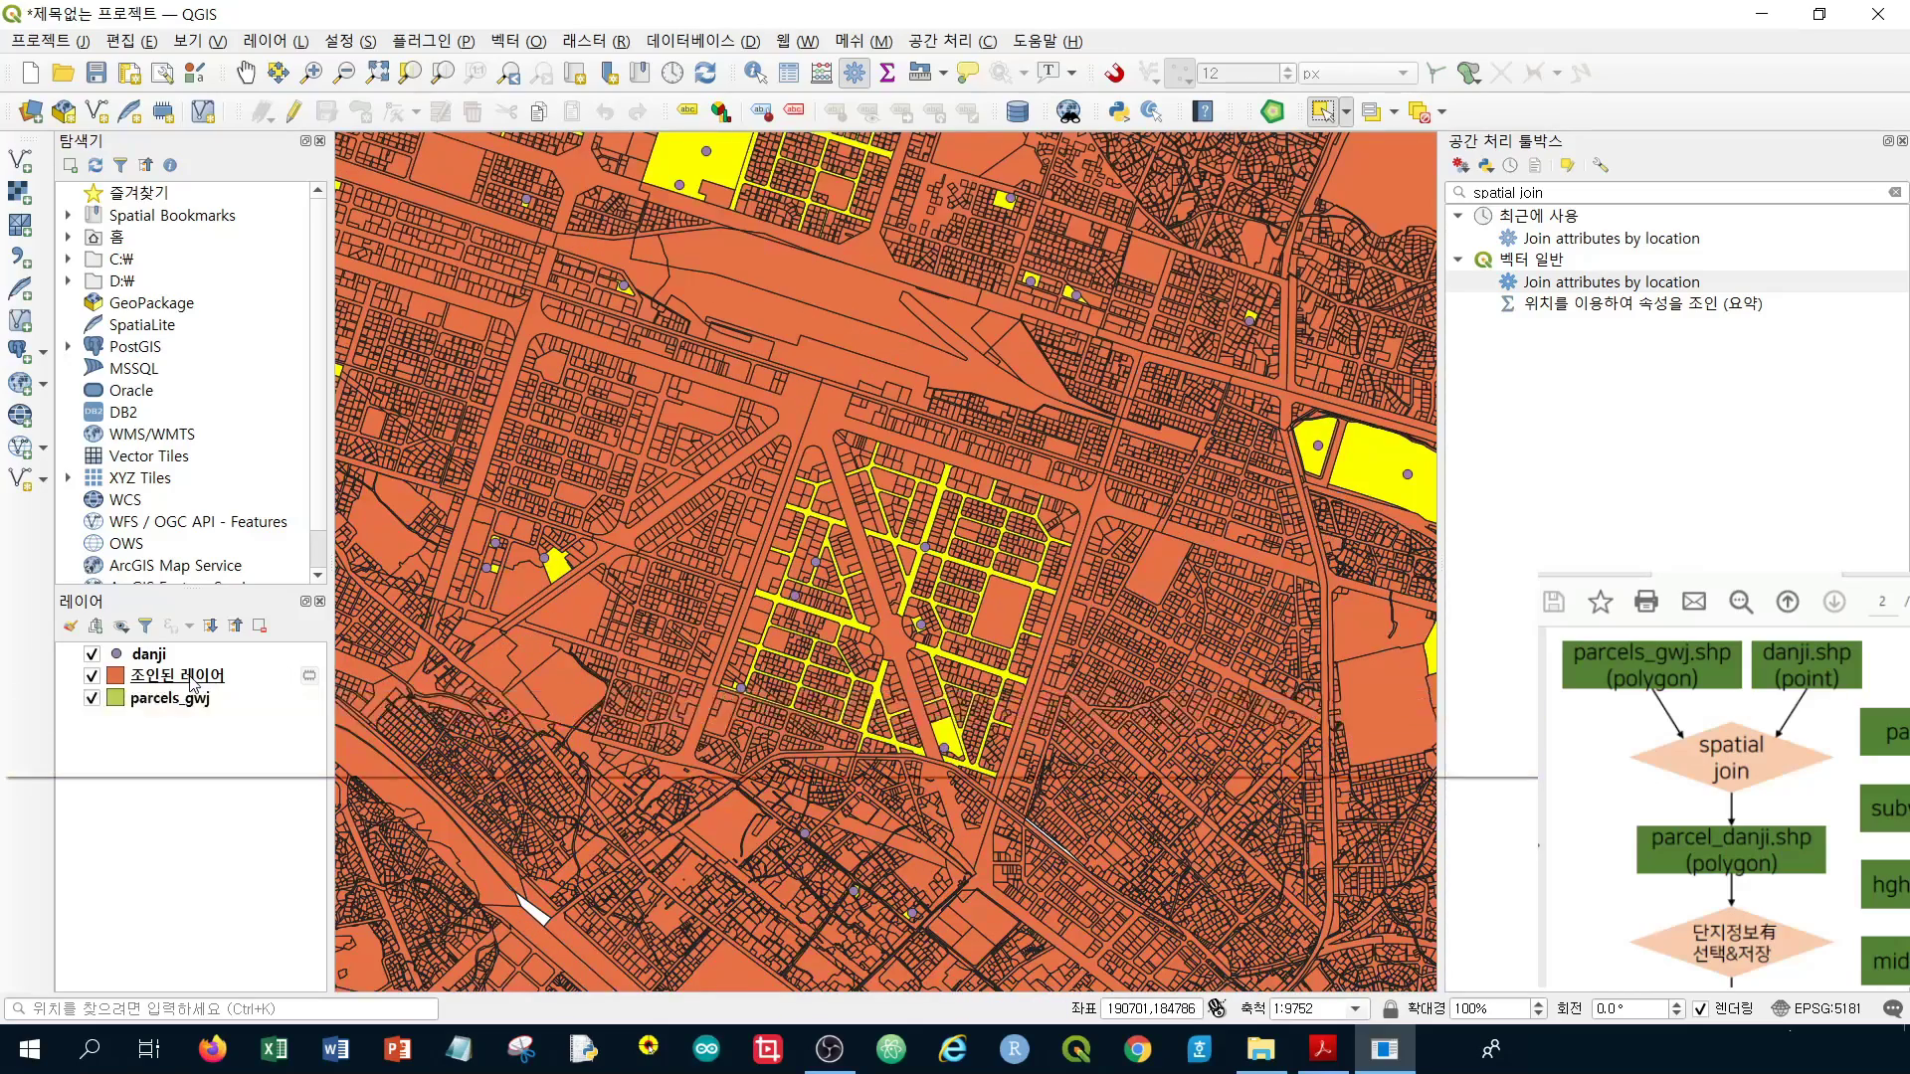
{"action": "left_click", "coordinate": [192, 679]}
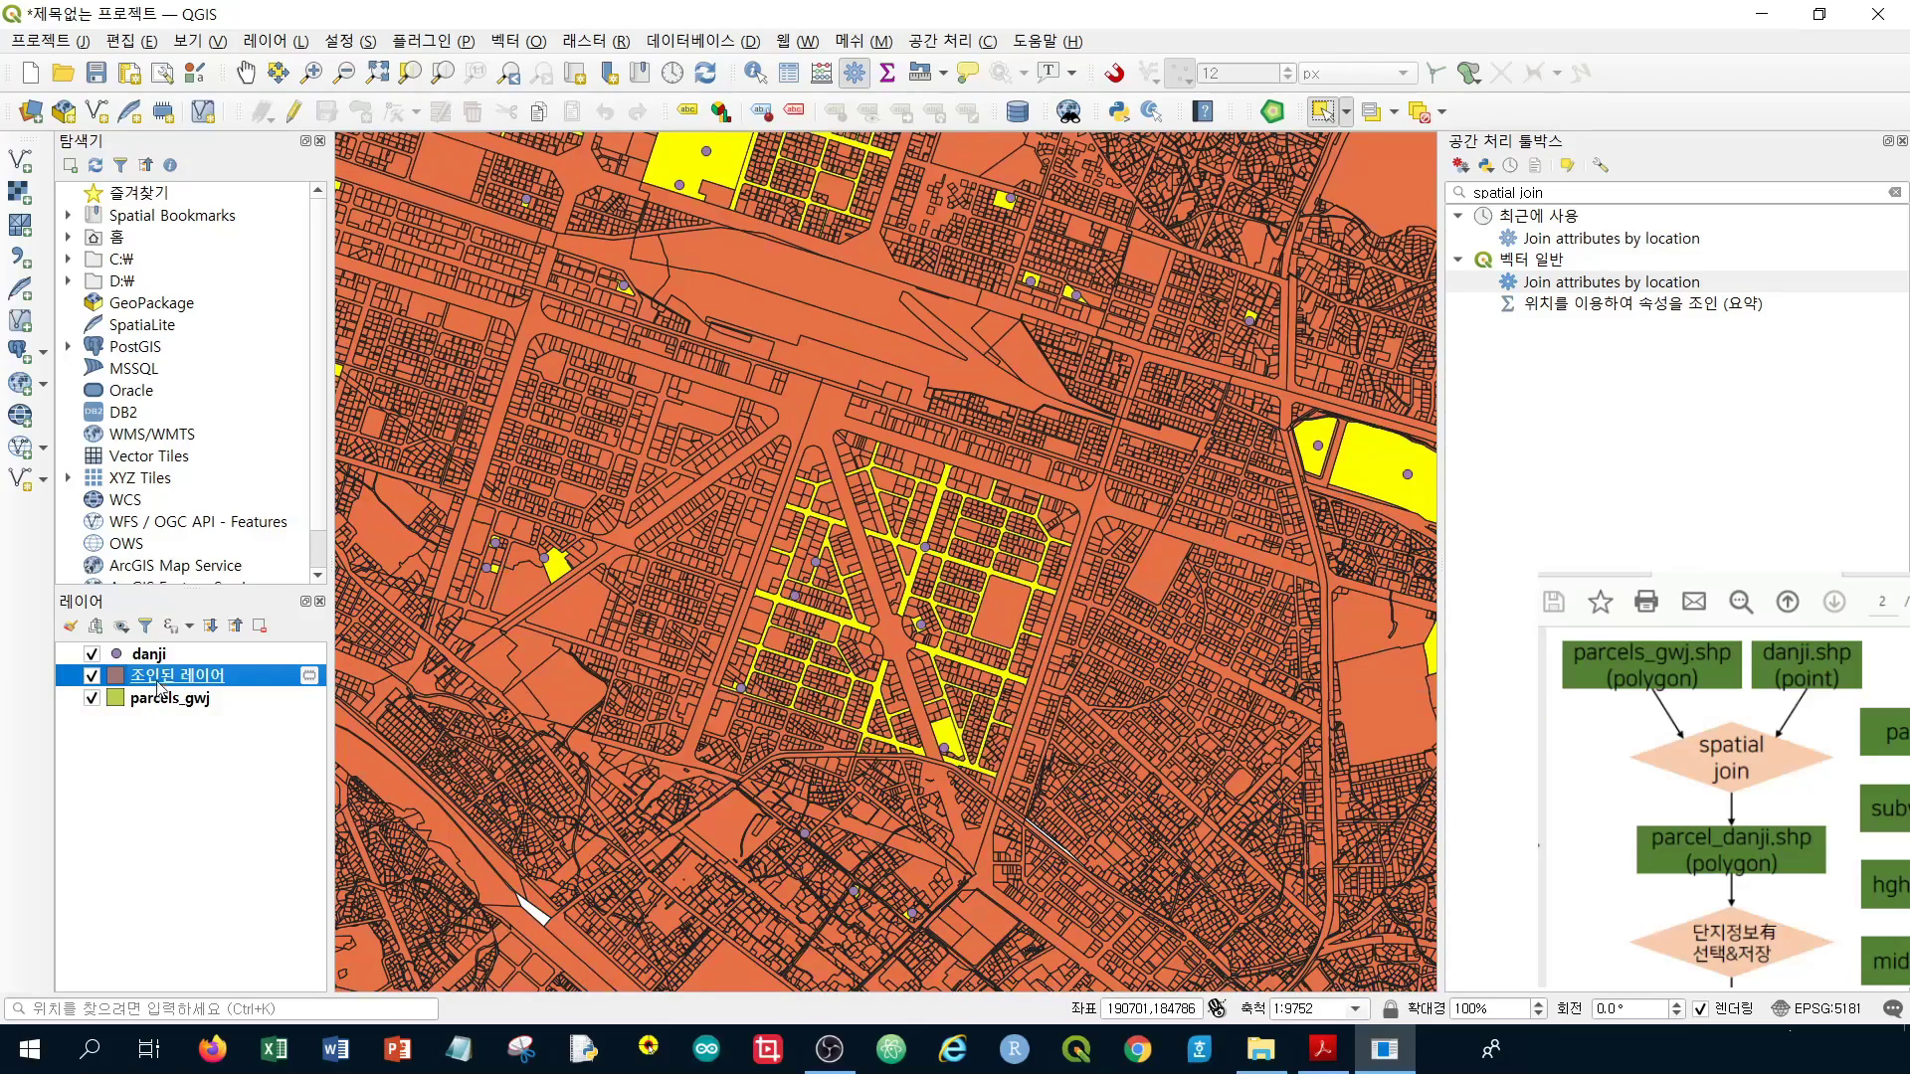
Move the danji layer below the joined parcel layer and clear all feature selections
{"action": "left_click", "coordinate": [149, 657]}
{"action": "left_click_drag", "start_coordinate": [149, 656], "coordinate": [156, 702]}
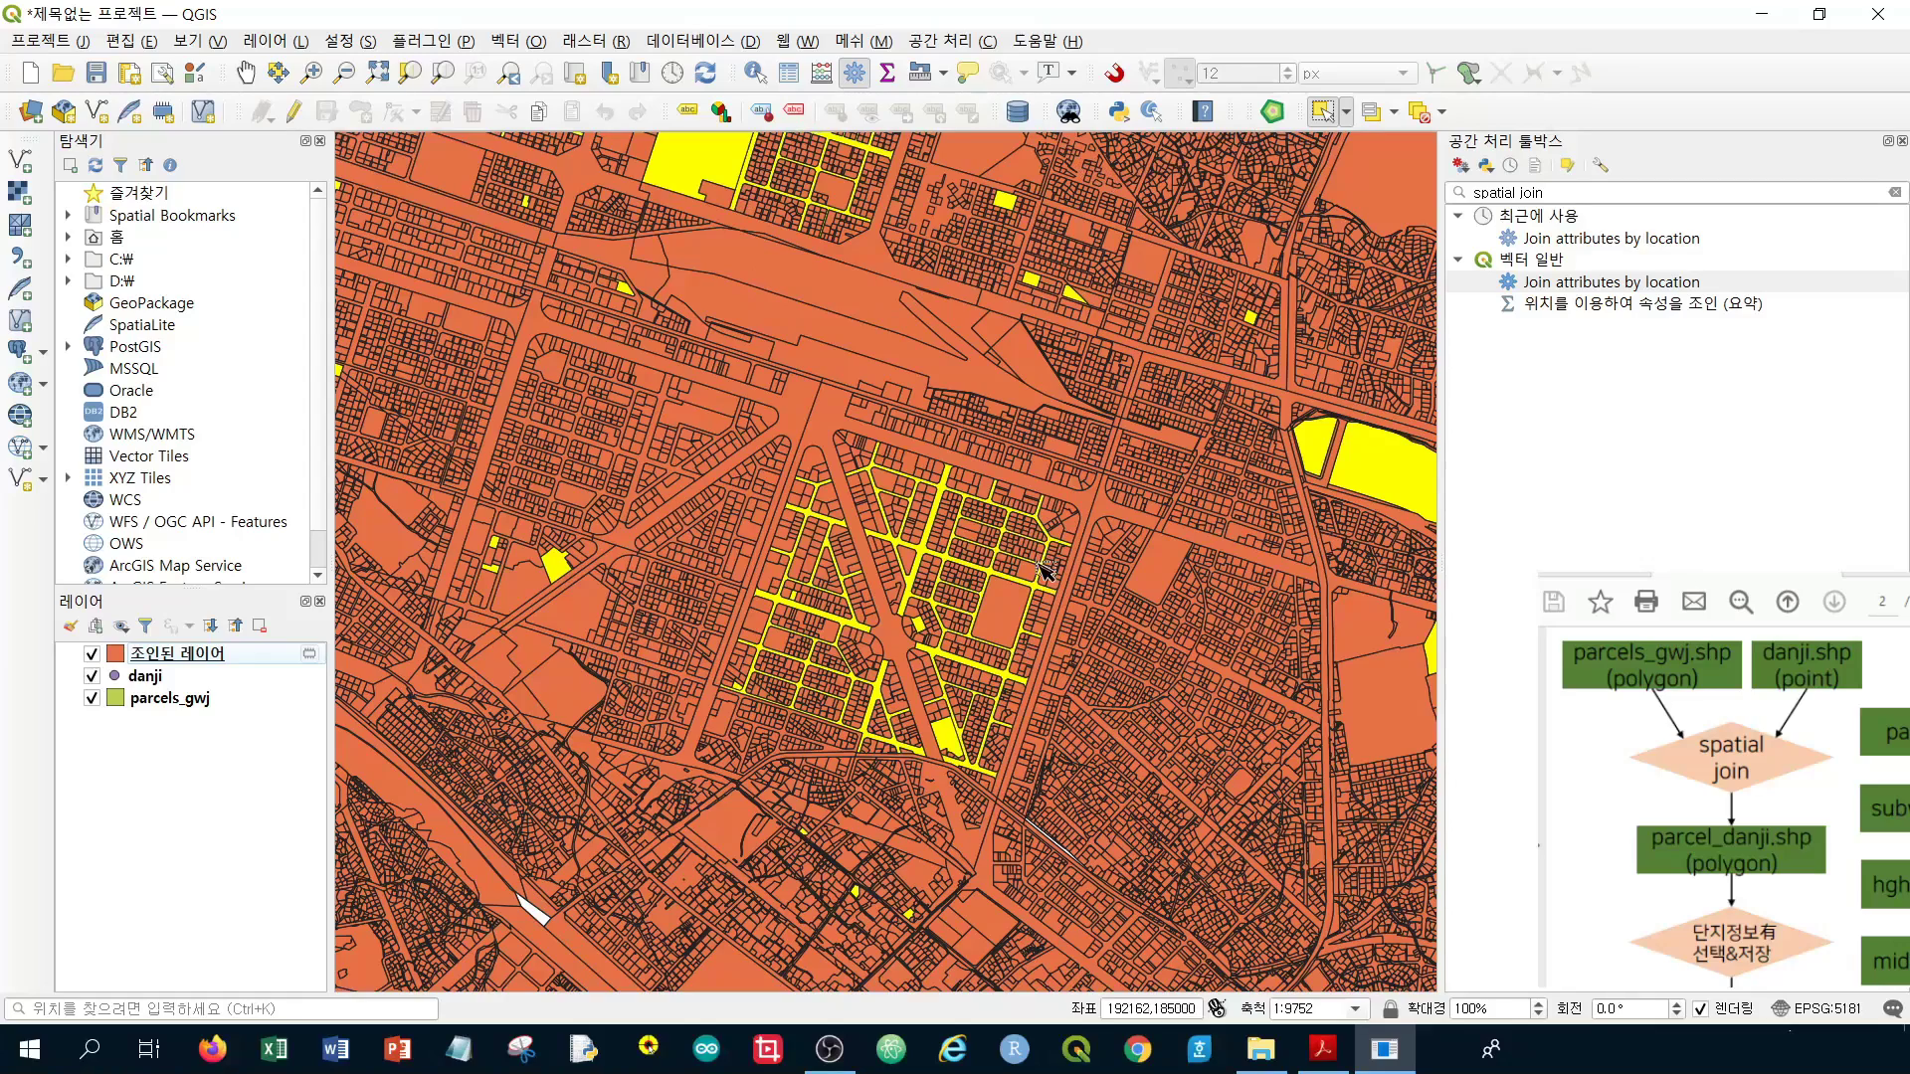
{"action": "left_click", "coordinate": [1420, 115]}
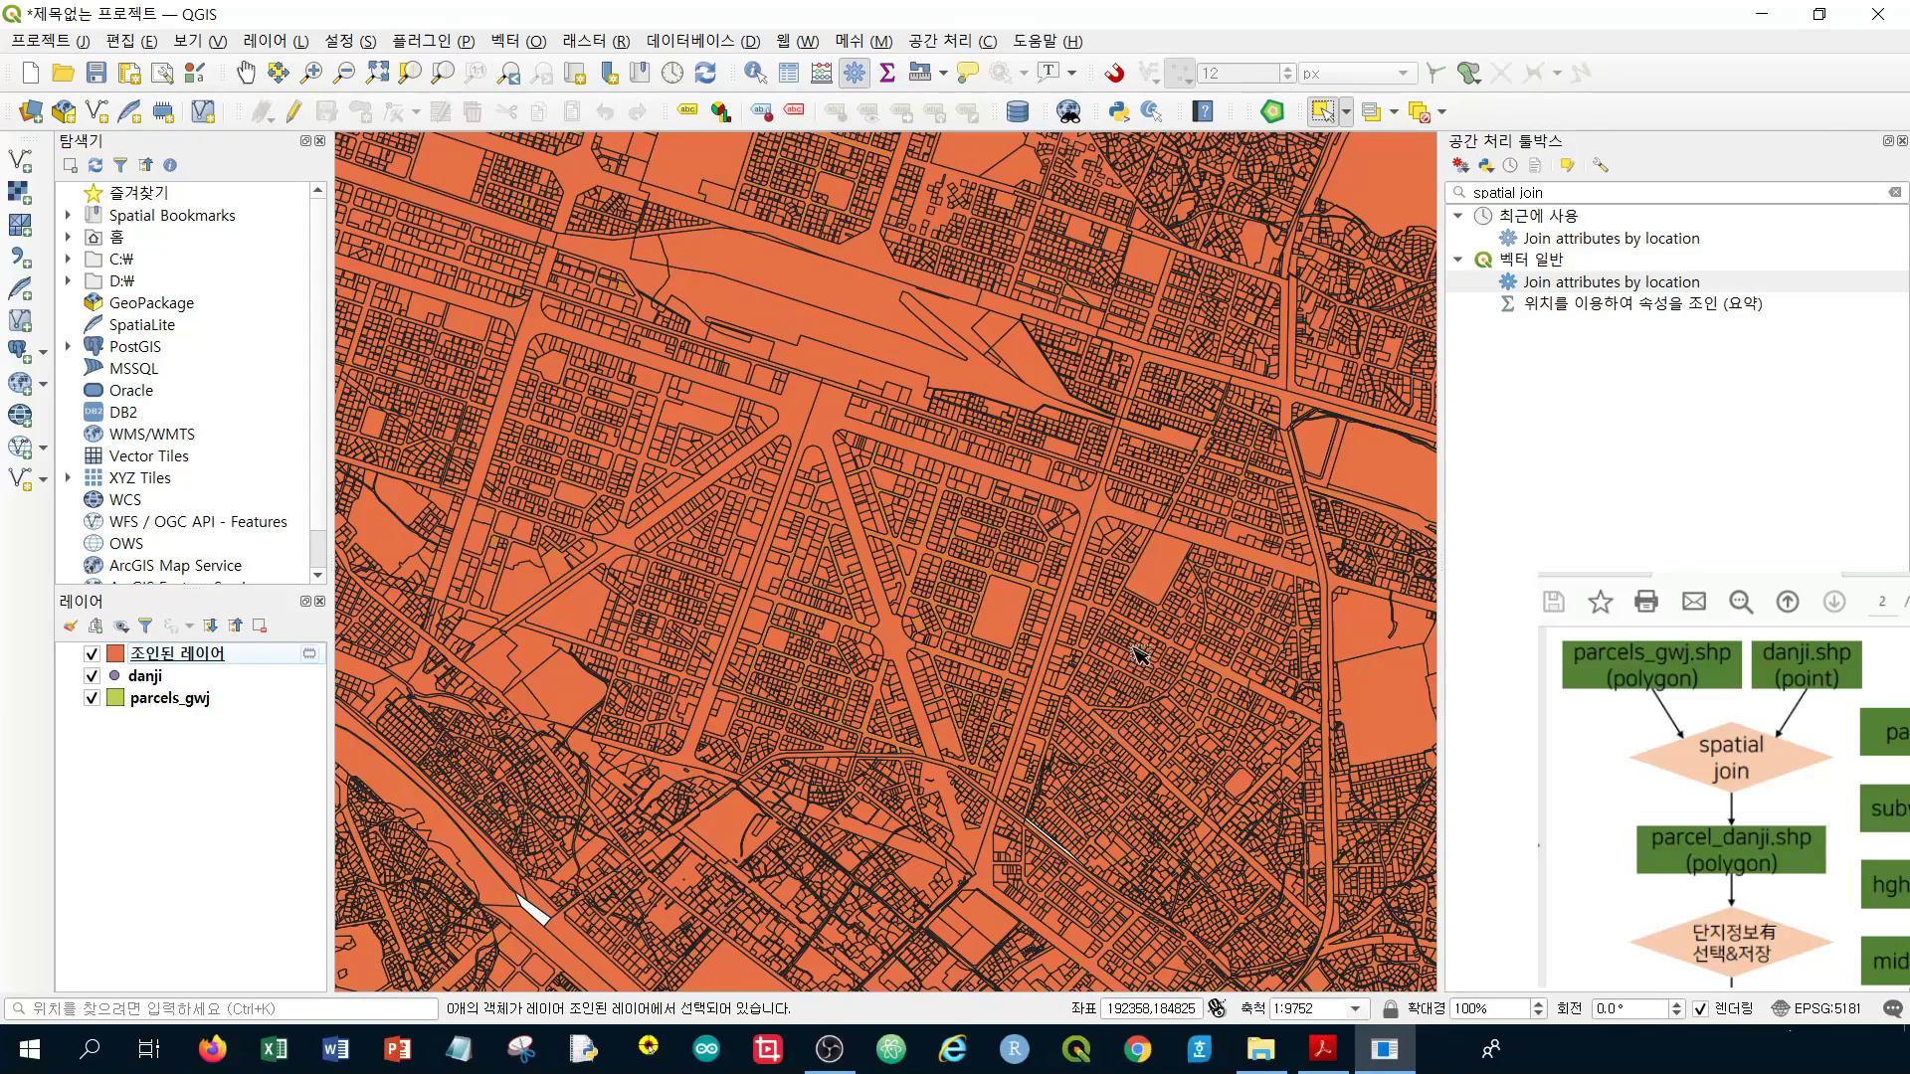
{"action": "left_click", "coordinate": [175, 663]}
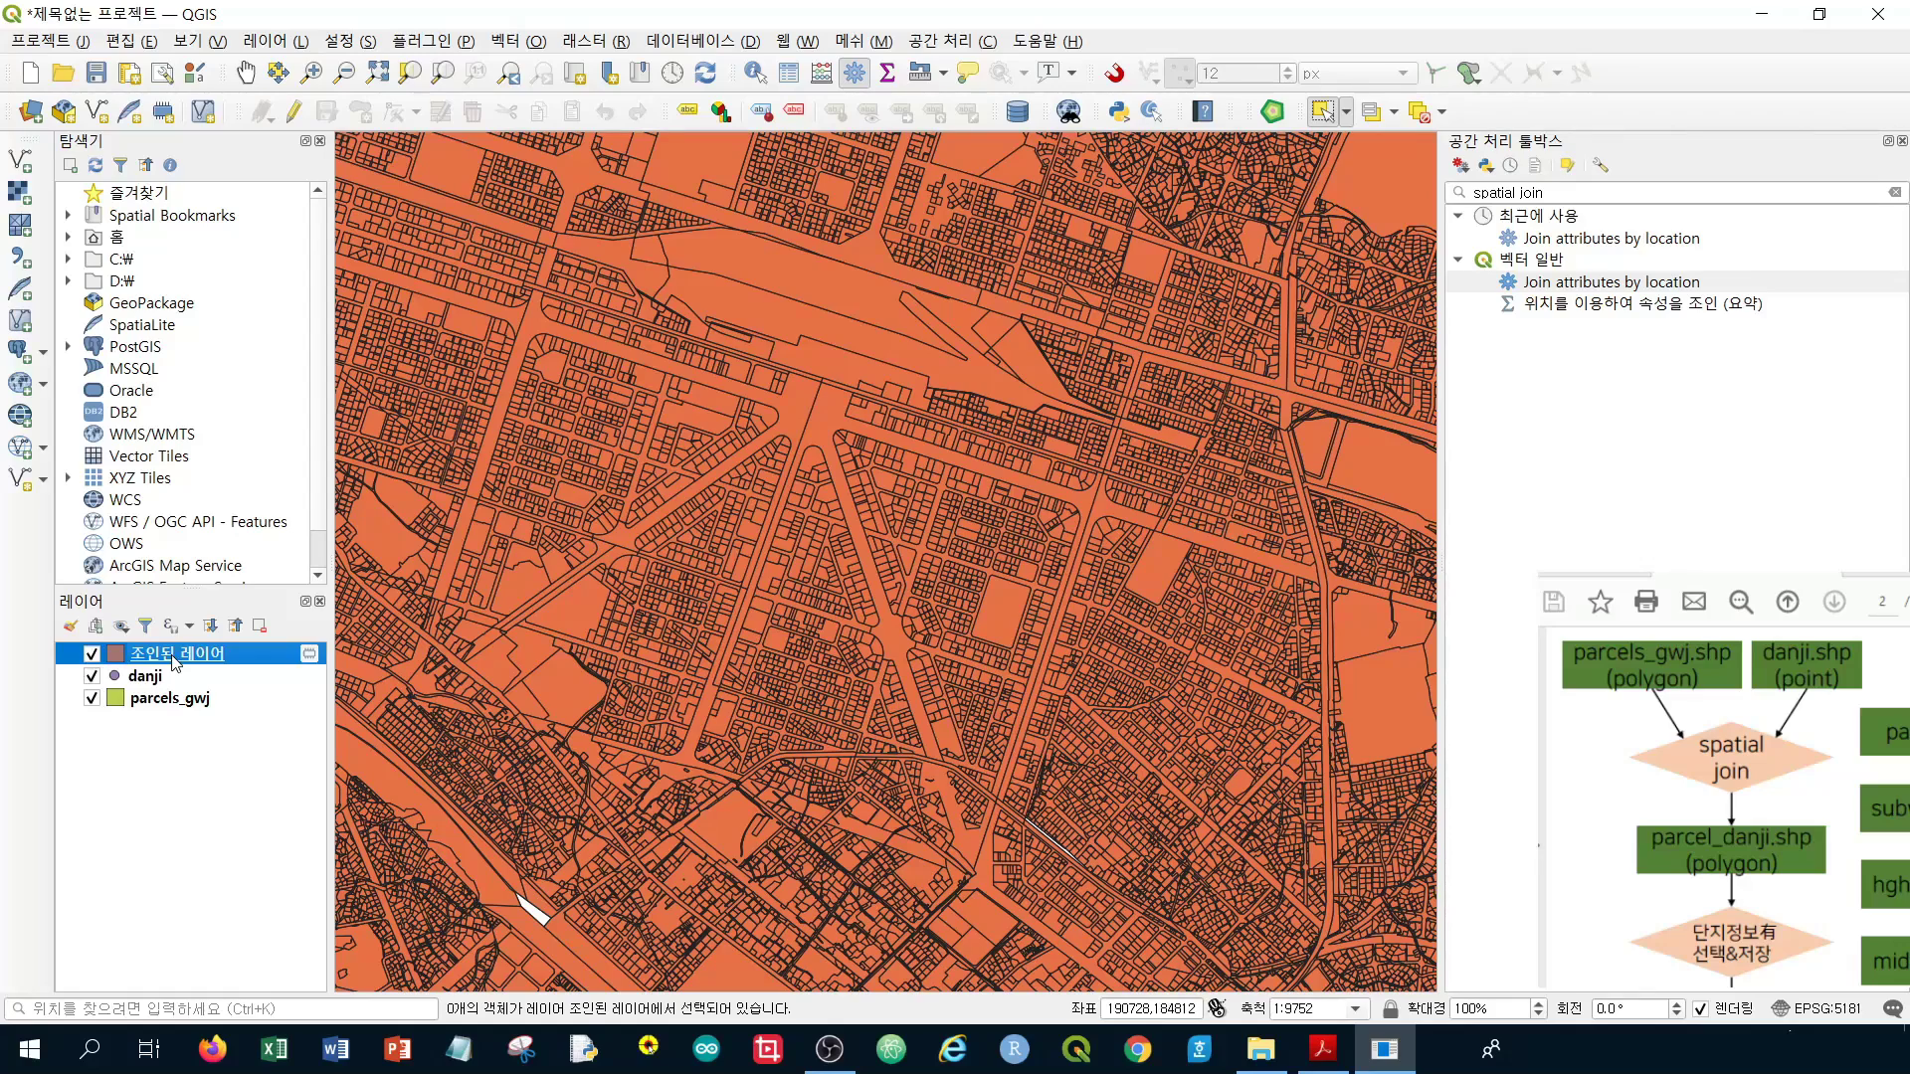
Export the joined parcel layer as the shapefile parce_danji.shp in the week05 data folder
{"action": "right_click", "coordinate": [175, 664]}
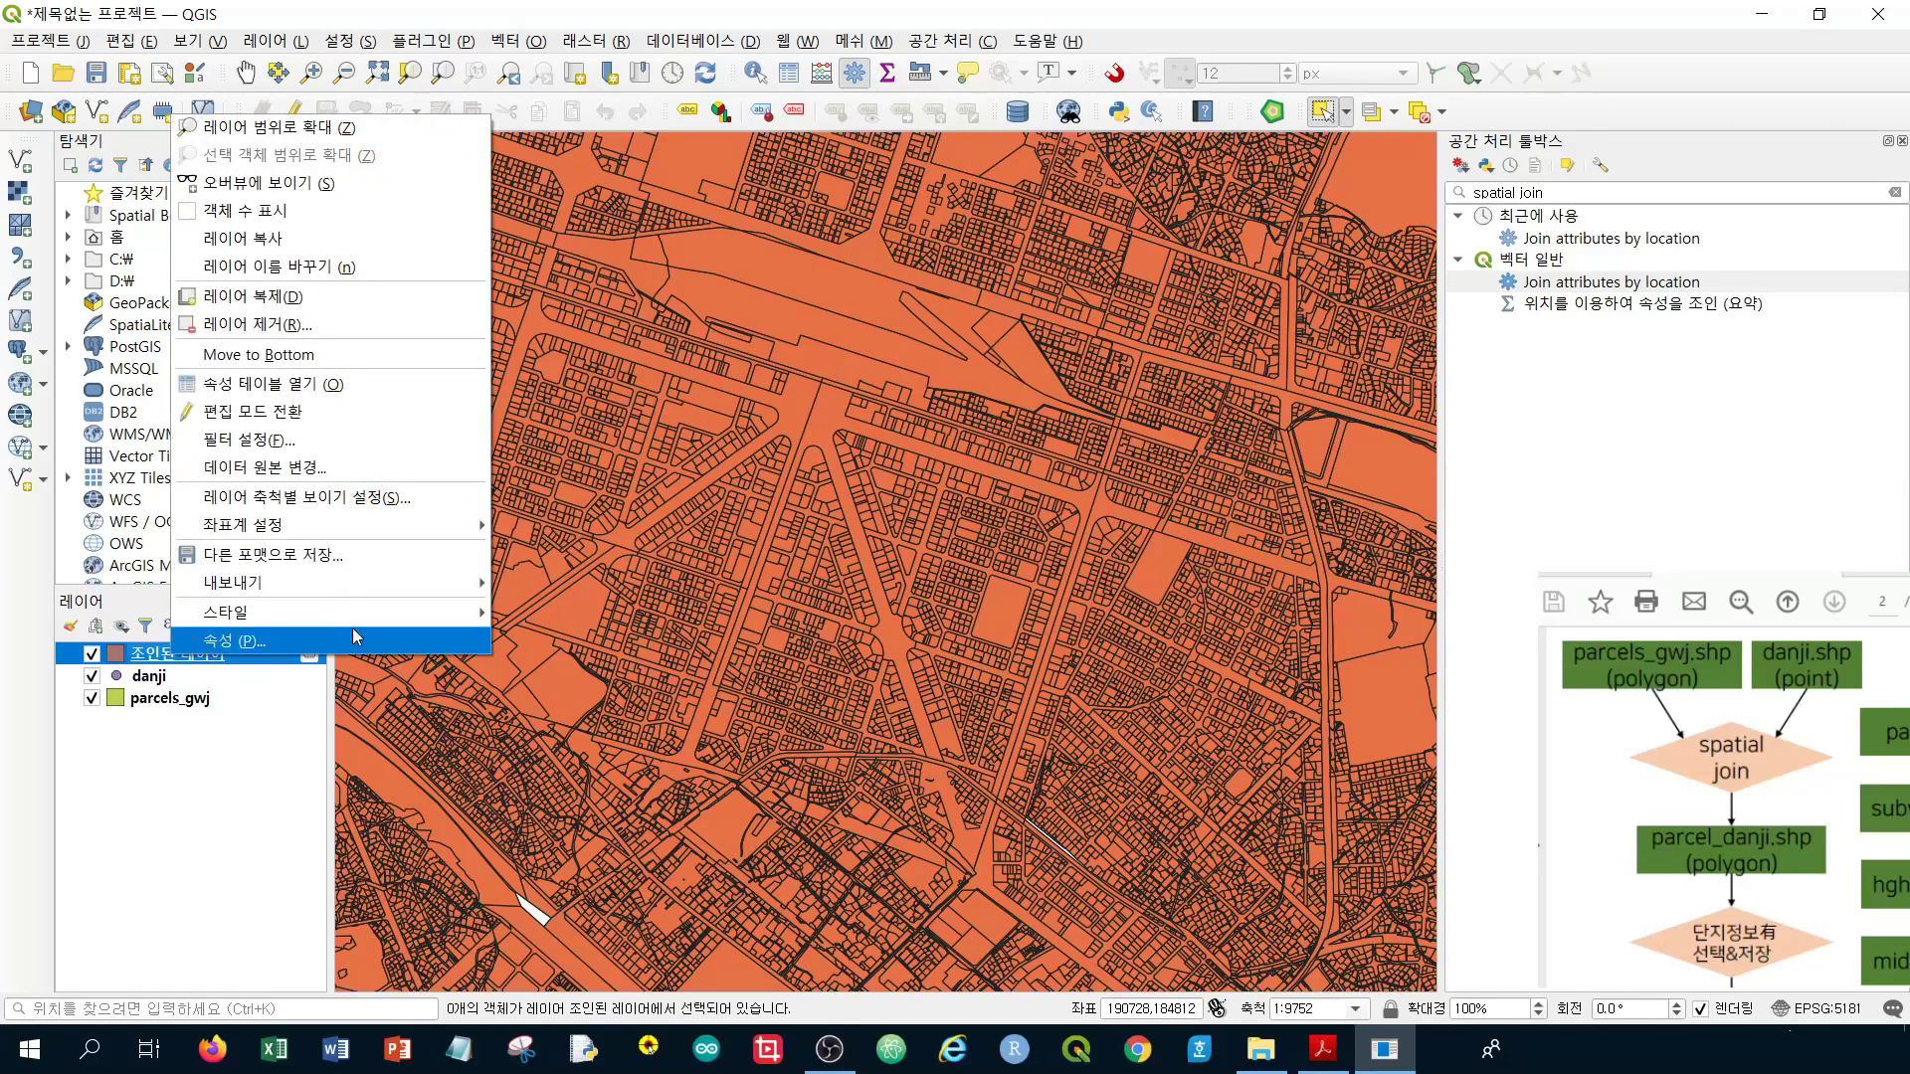
{"action": "mouse_move", "coordinate": [378, 582]}
{"action": "left_click", "coordinate": [630, 581]}
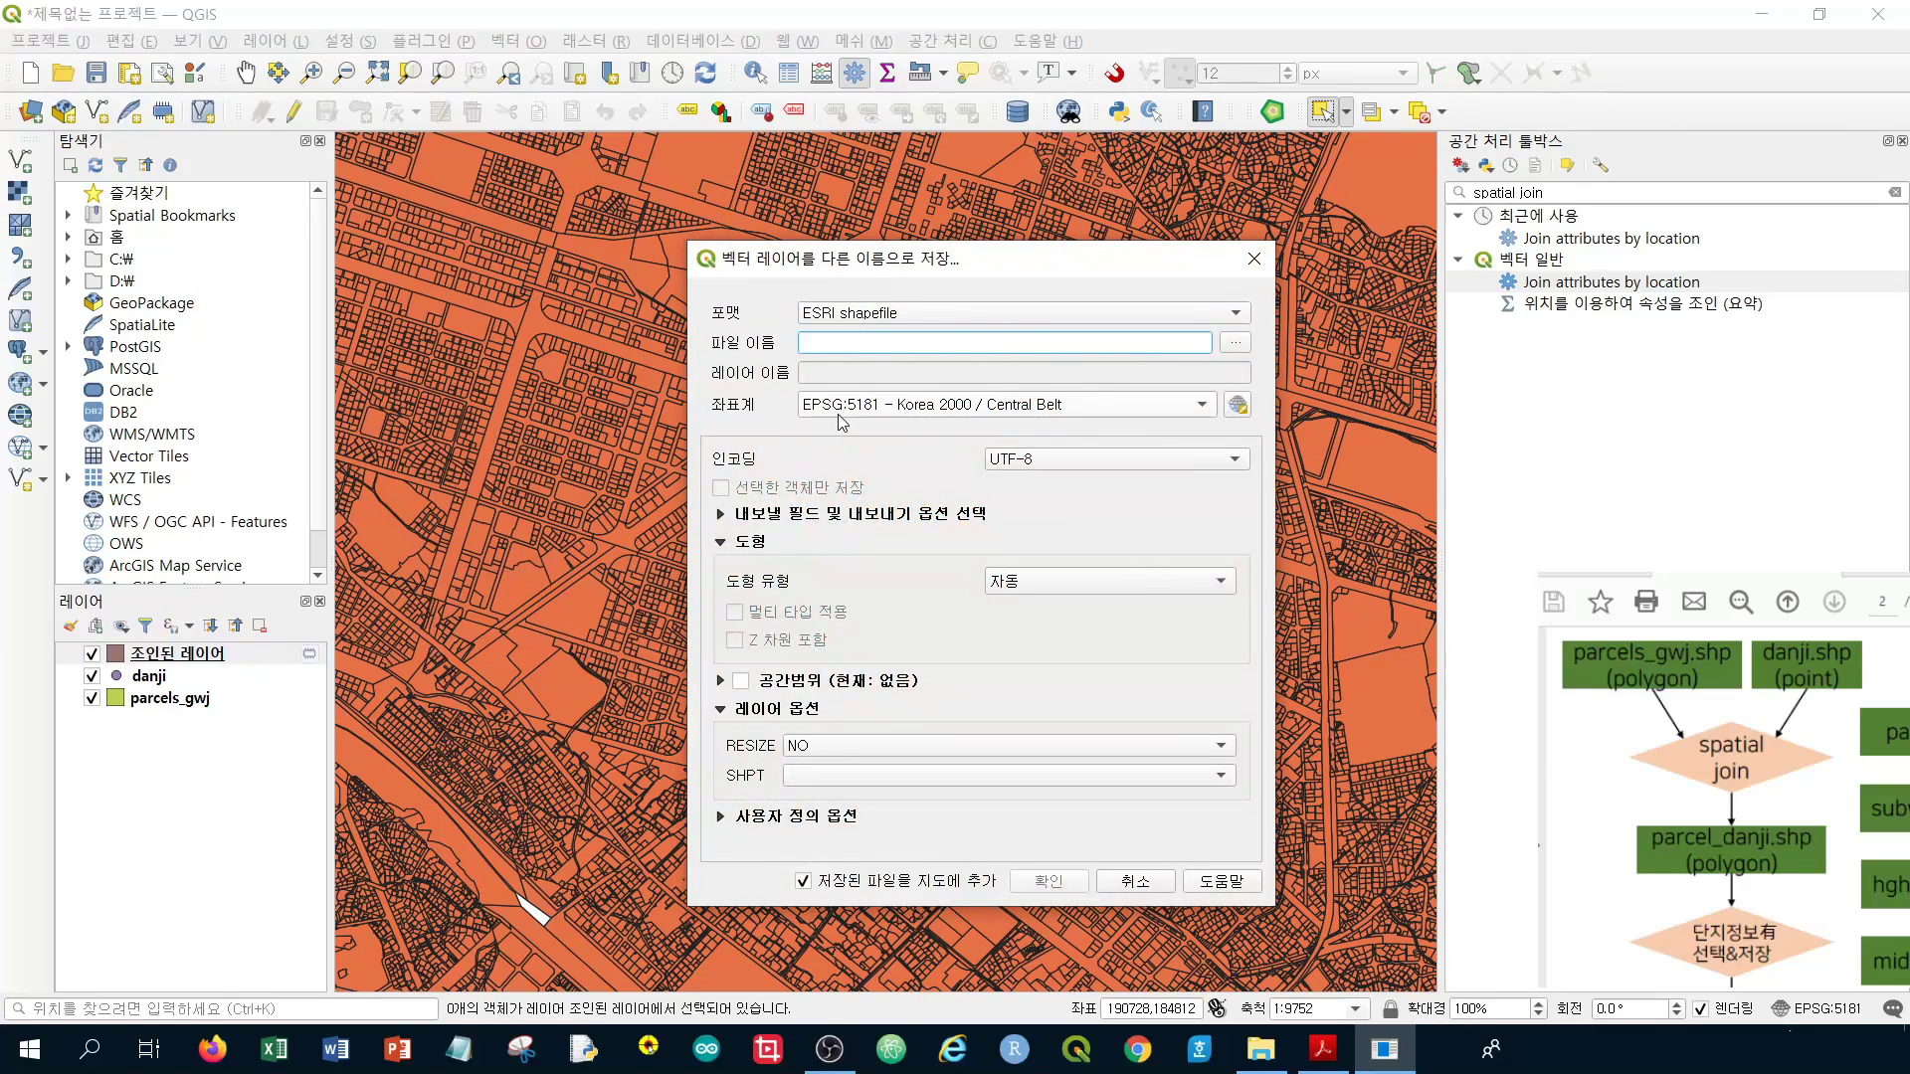
{"action": "left_click", "coordinate": [1243, 344]}
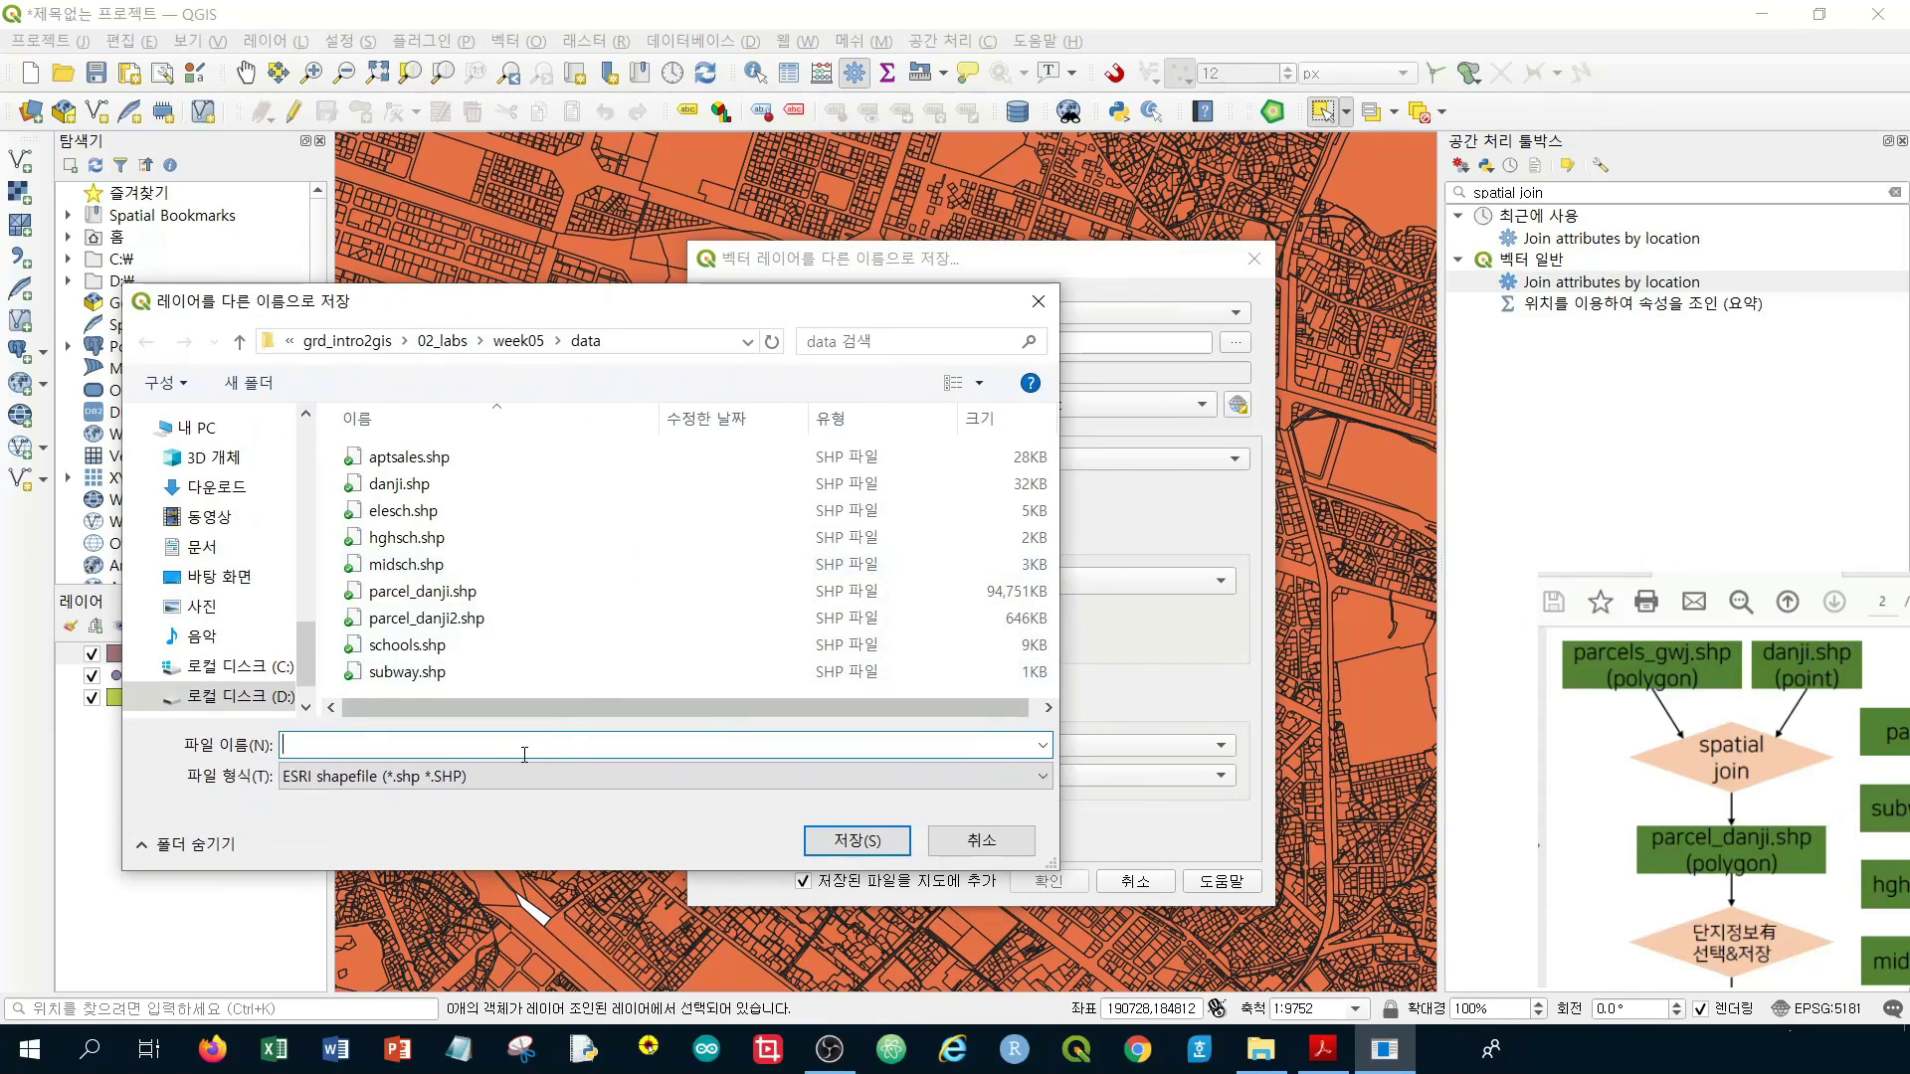
{"action": "type", "text": "pa"}
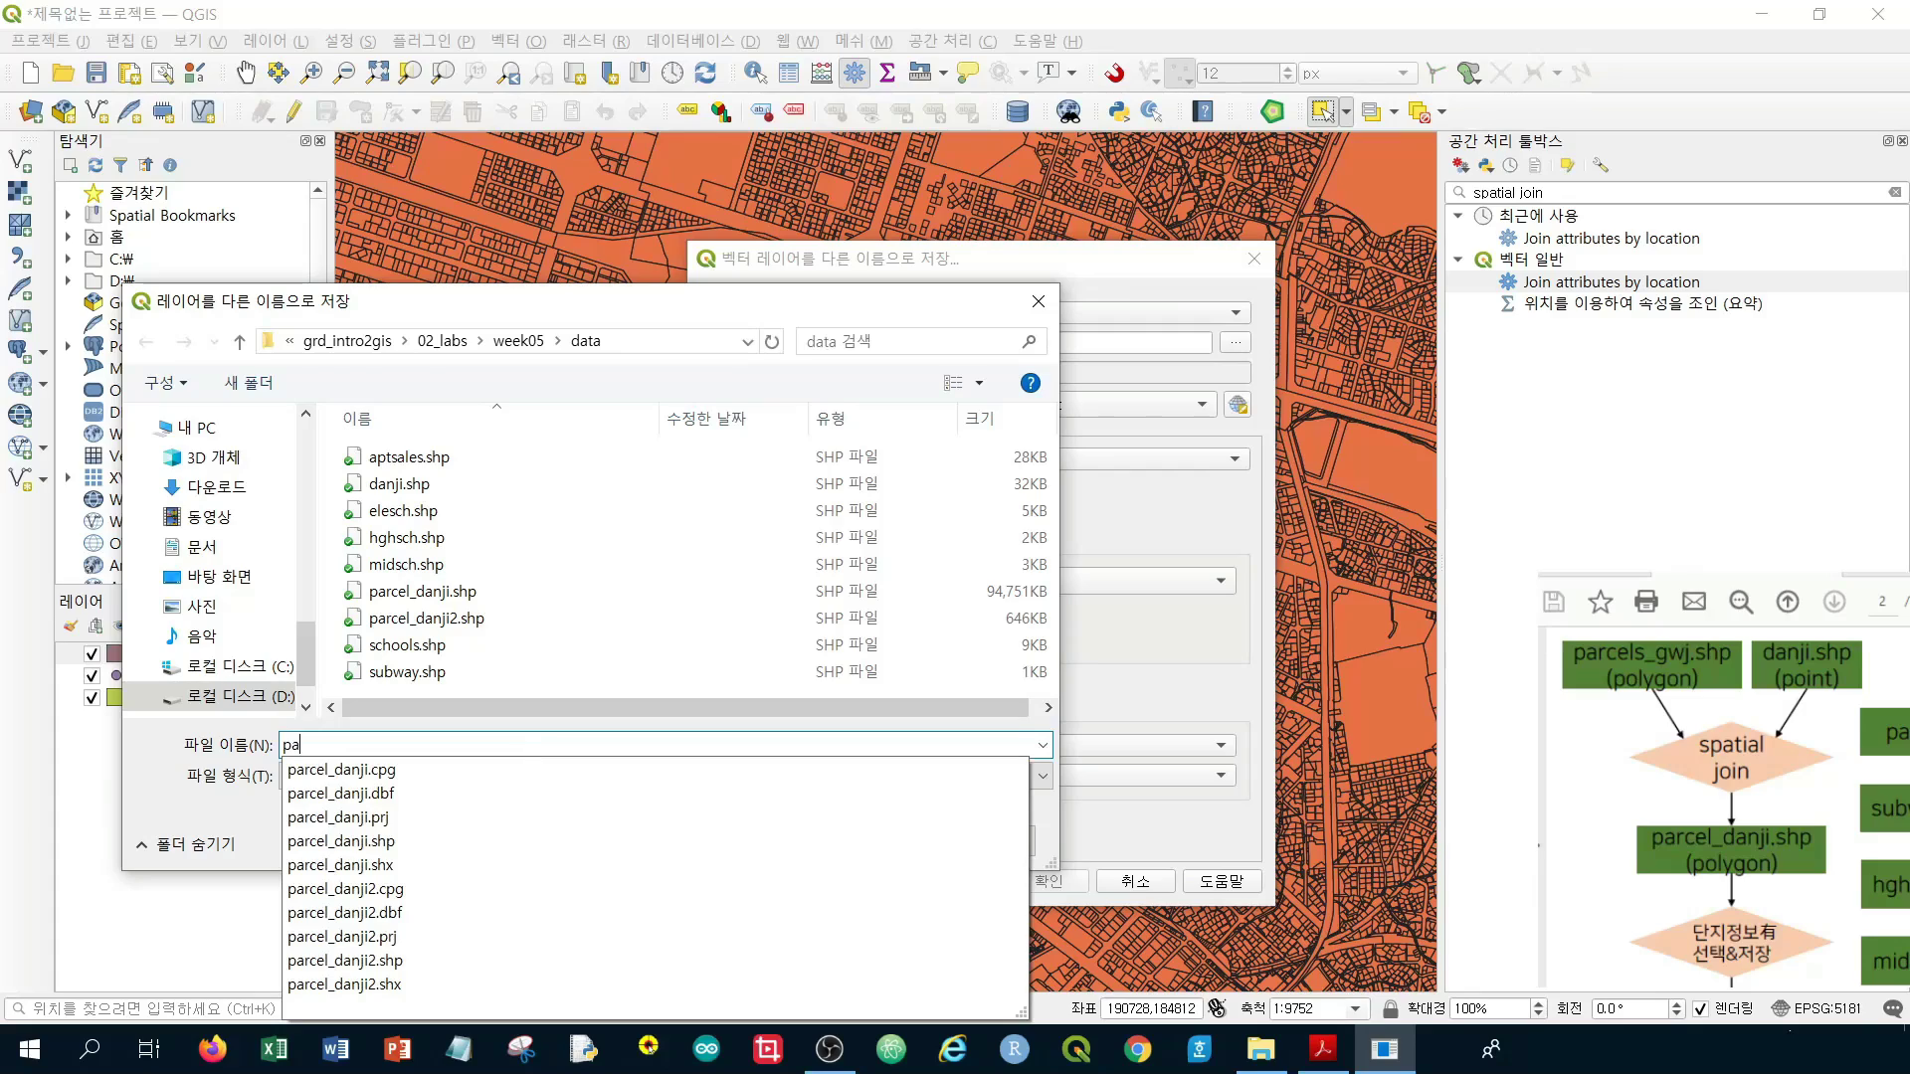
{"action": "type", "text": "rce_danji"}
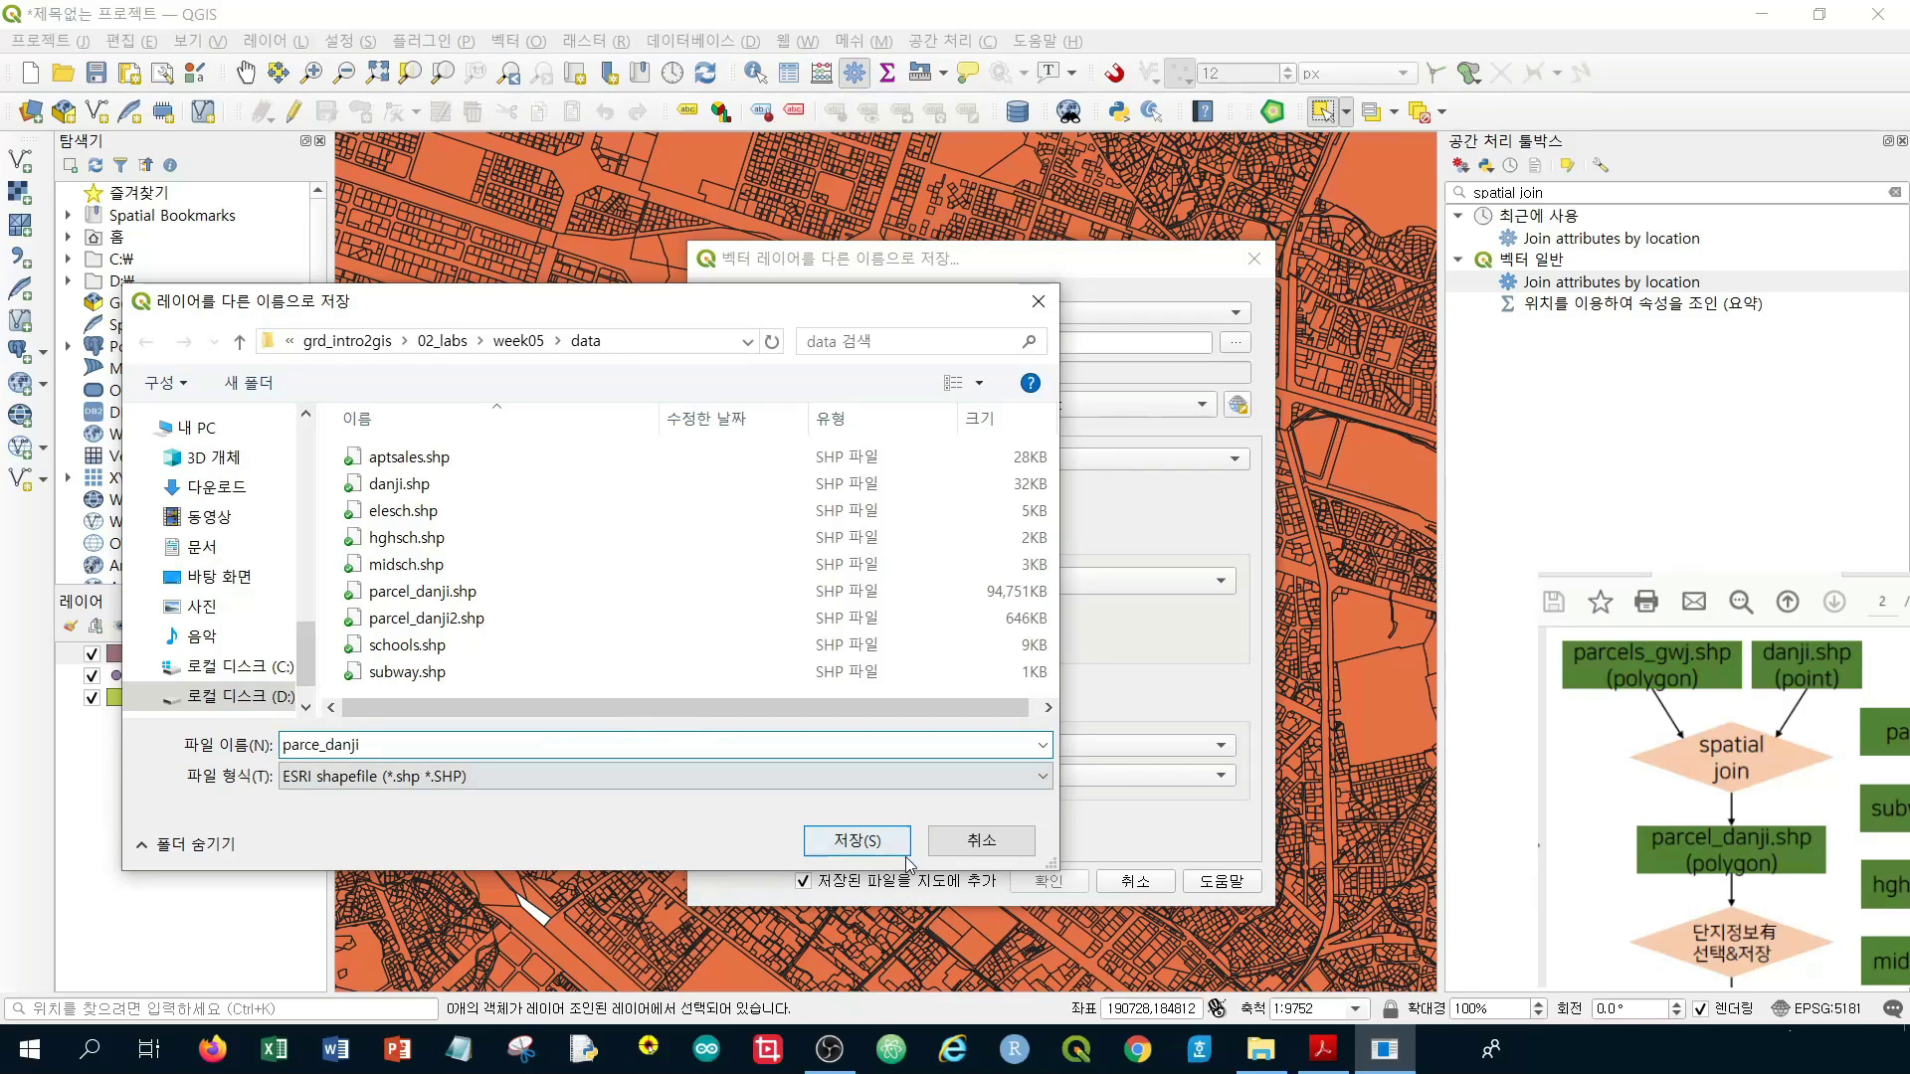
{"action": "left_click", "coordinate": [853, 840]}
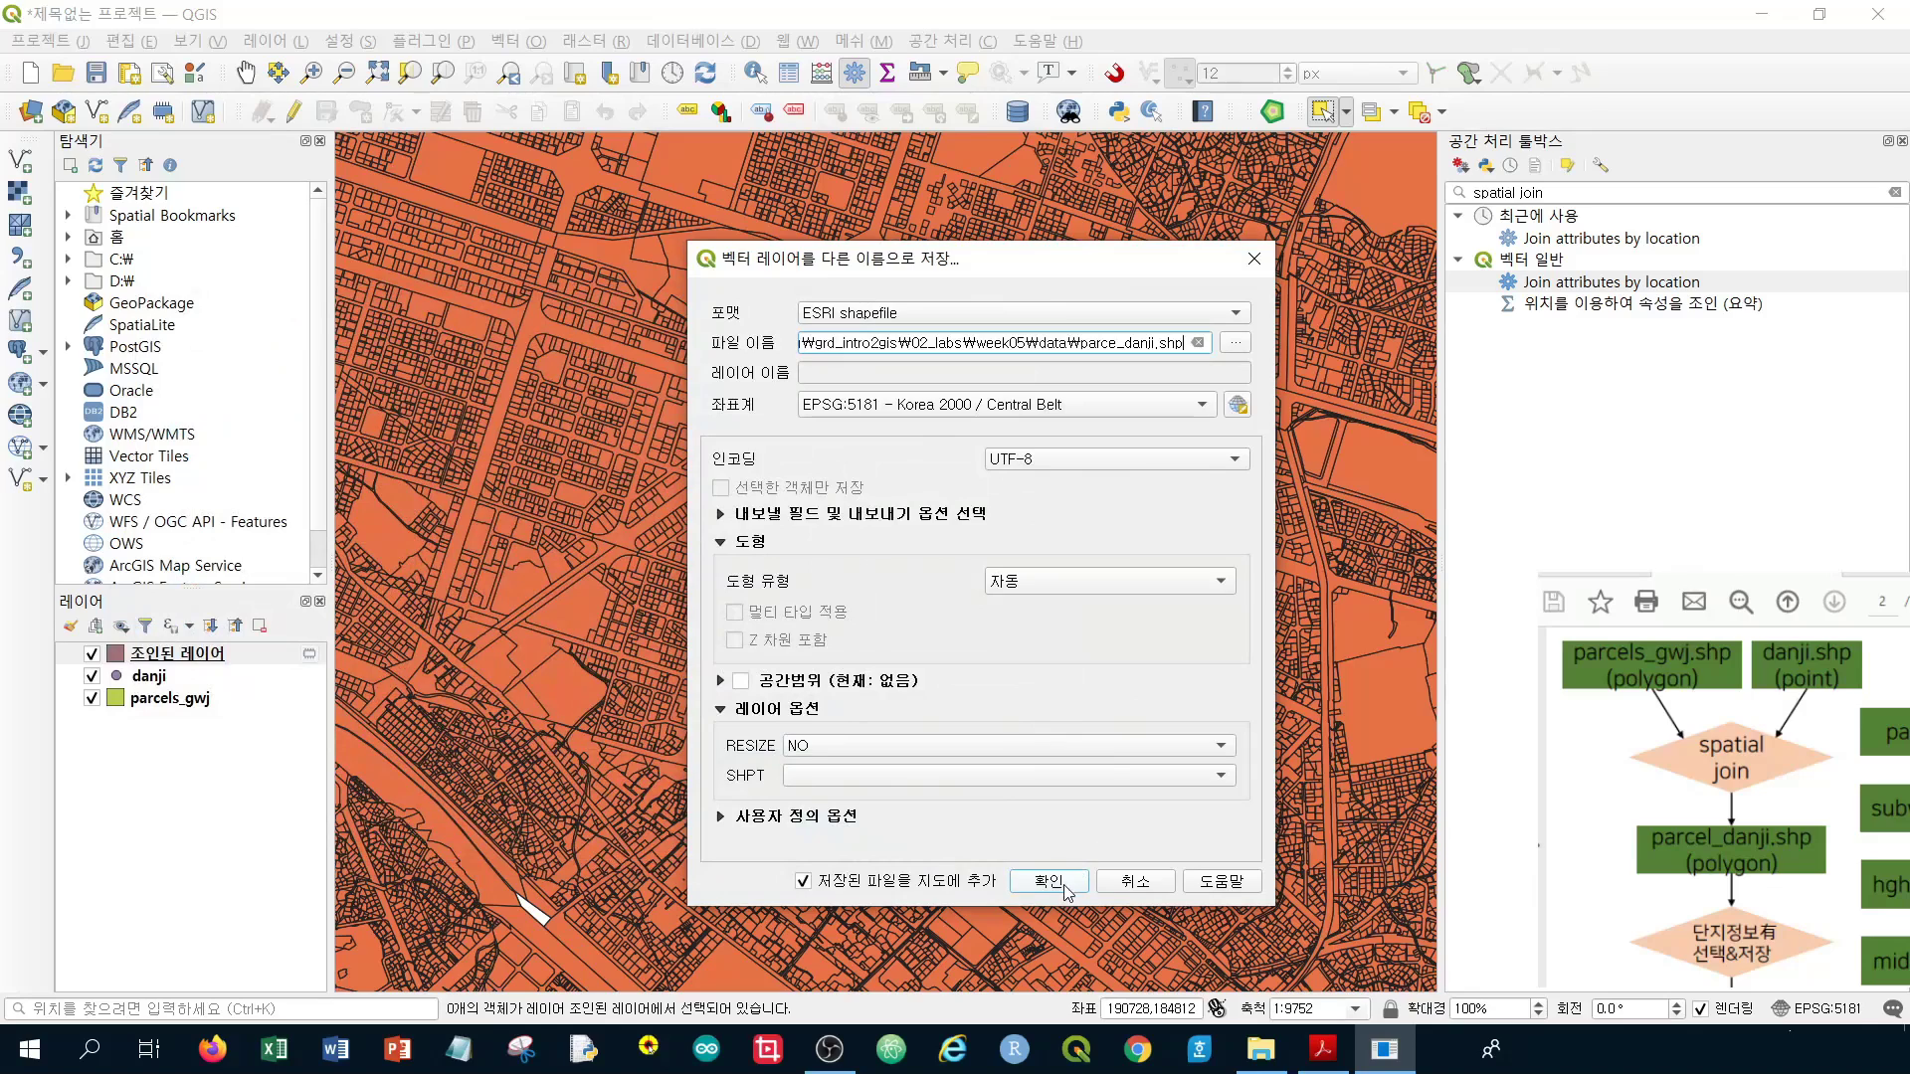
{"action": "left_click", "coordinate": [1055, 882]}
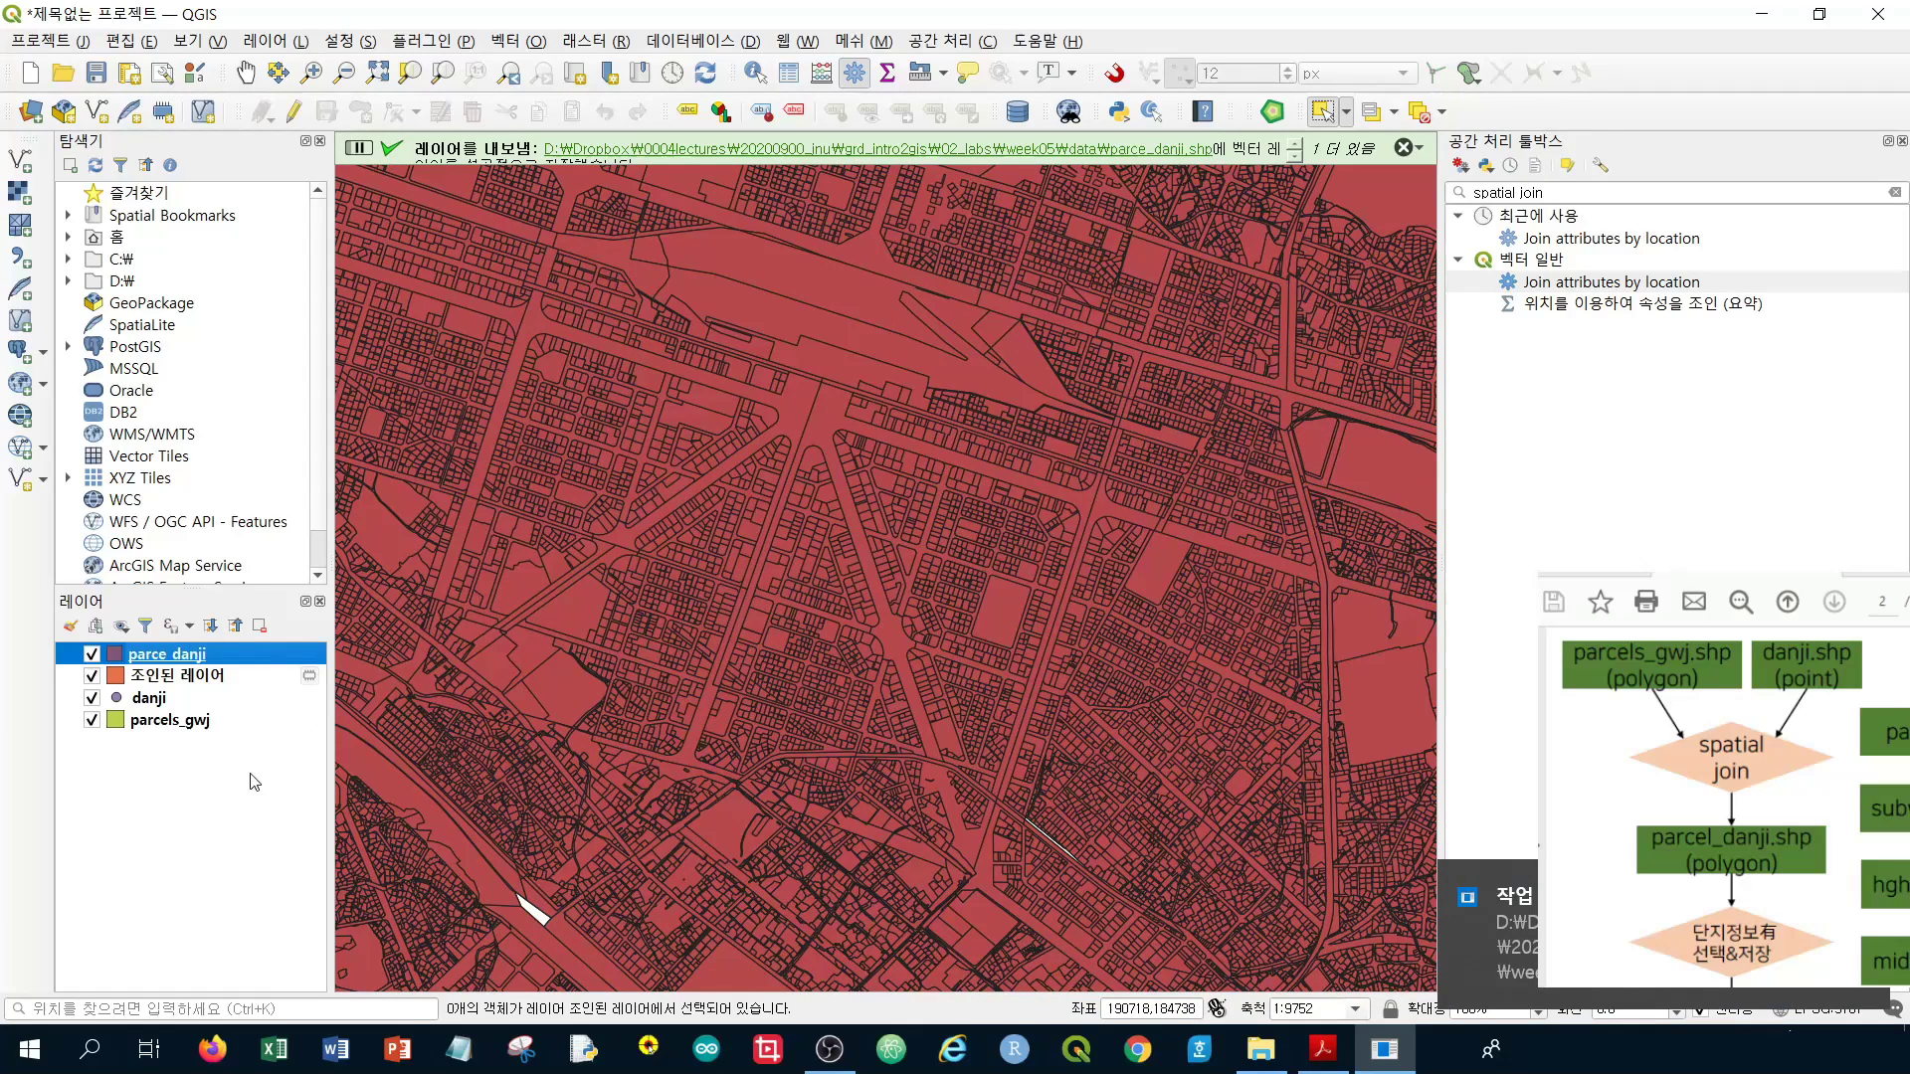
Remove the temporary joined parcel layer, then bring up the parce_danji layer's context menu
{"action": "left_click", "coordinate": [194, 682]}
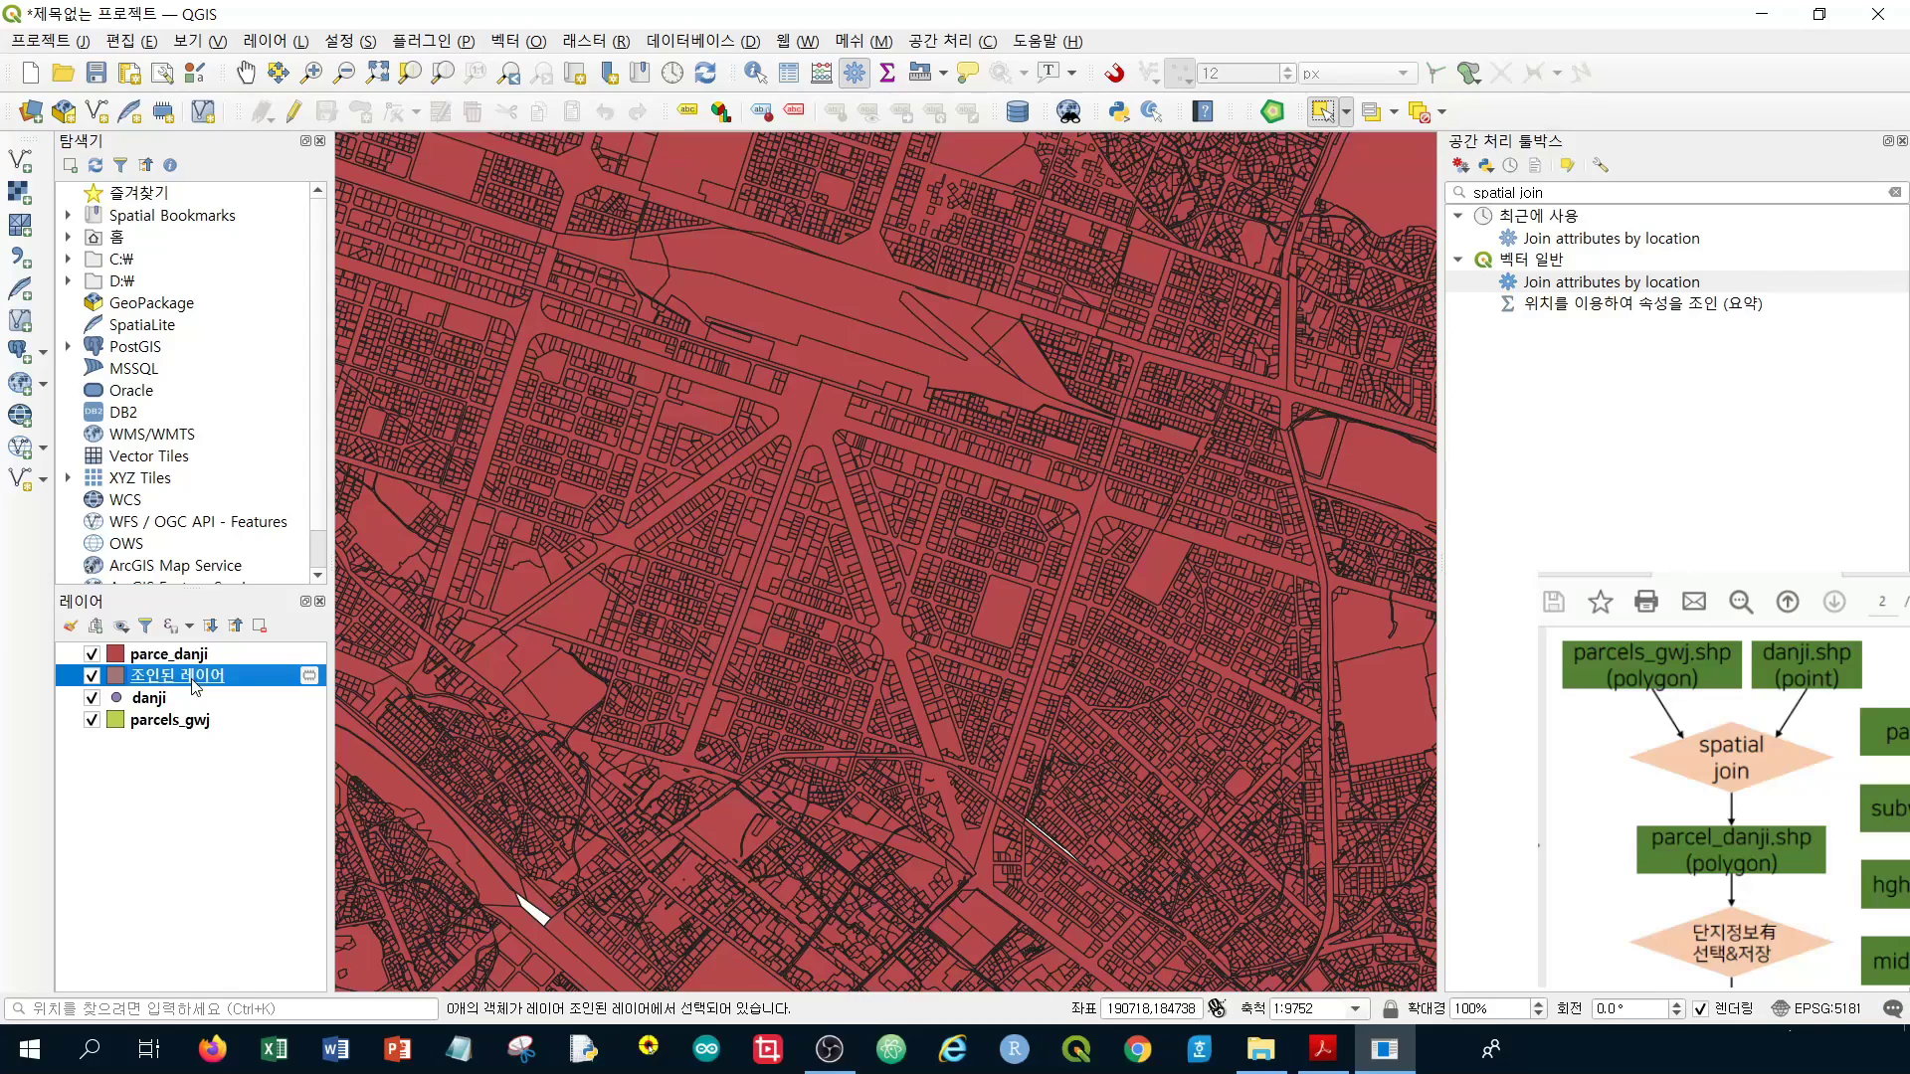
{"action": "right_click", "coordinate": [194, 682]}
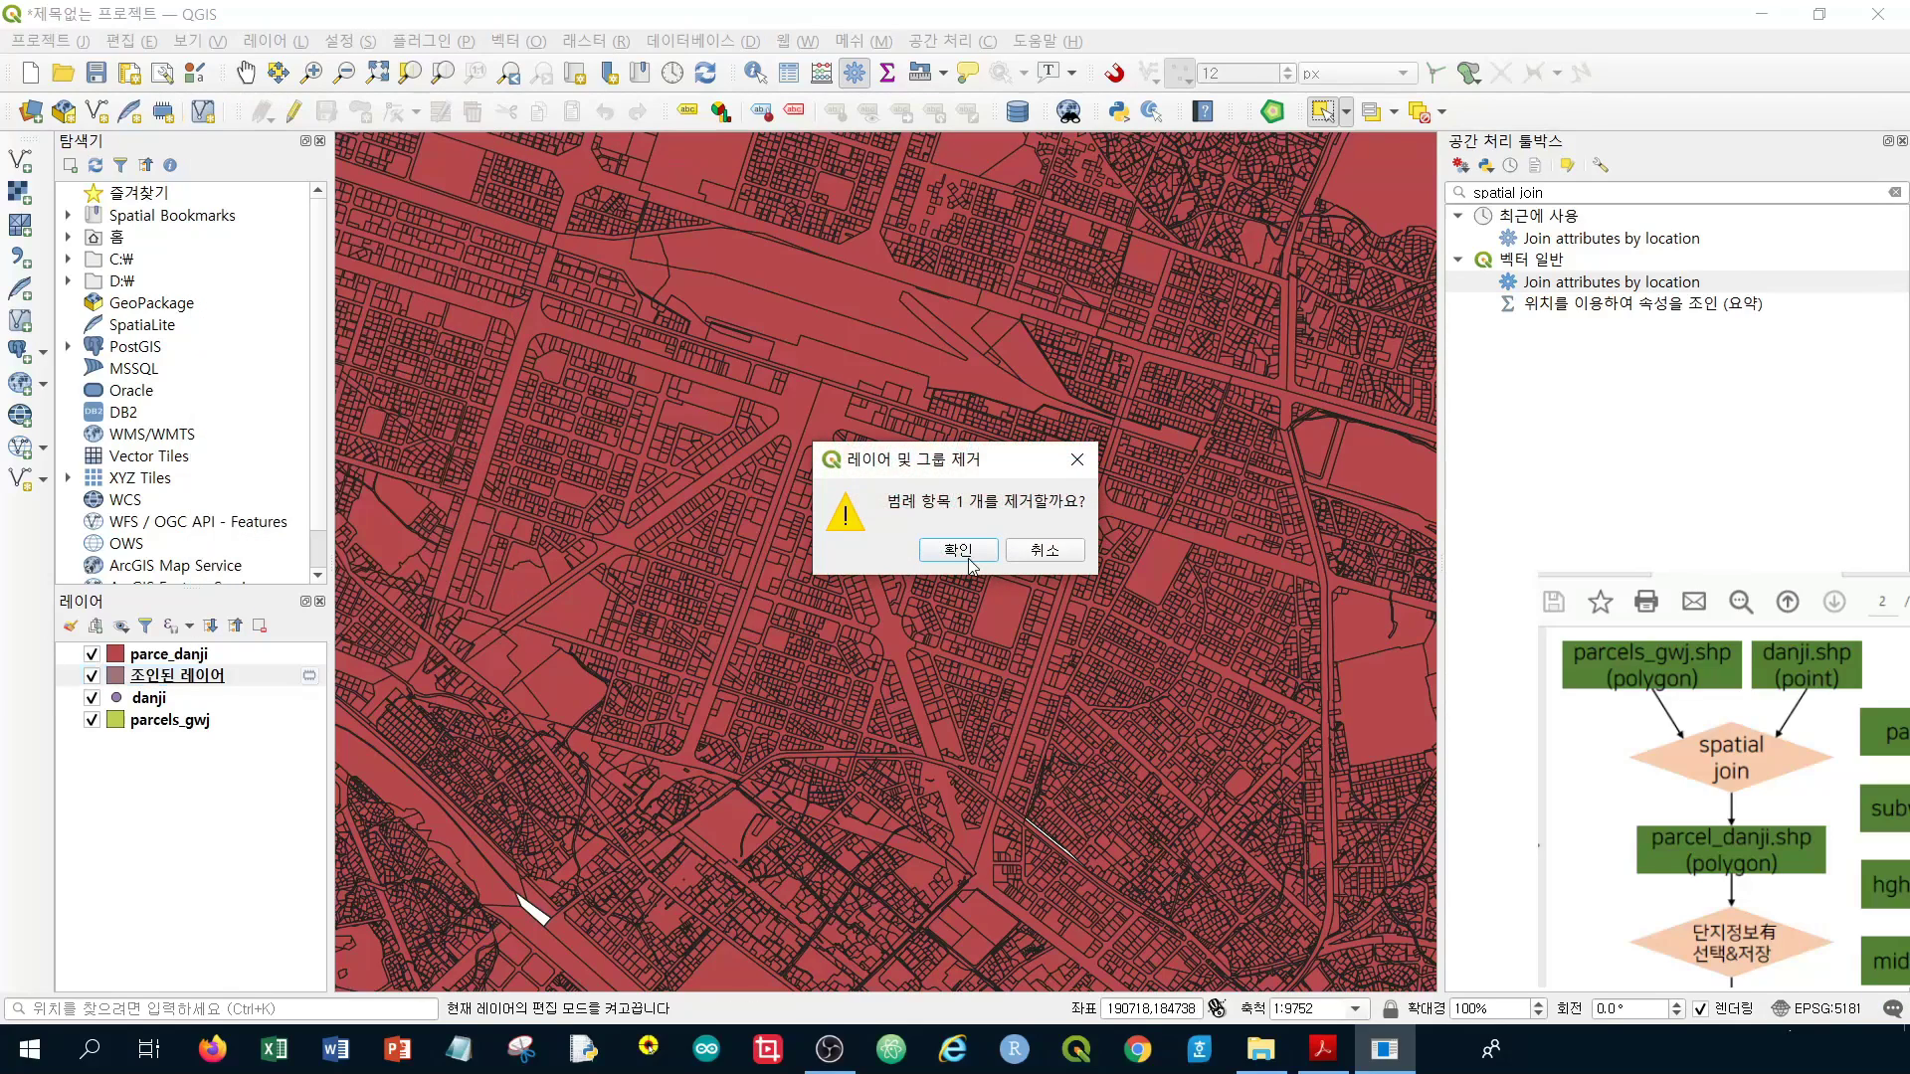
{"action": "left_click", "coordinate": [957, 550]}
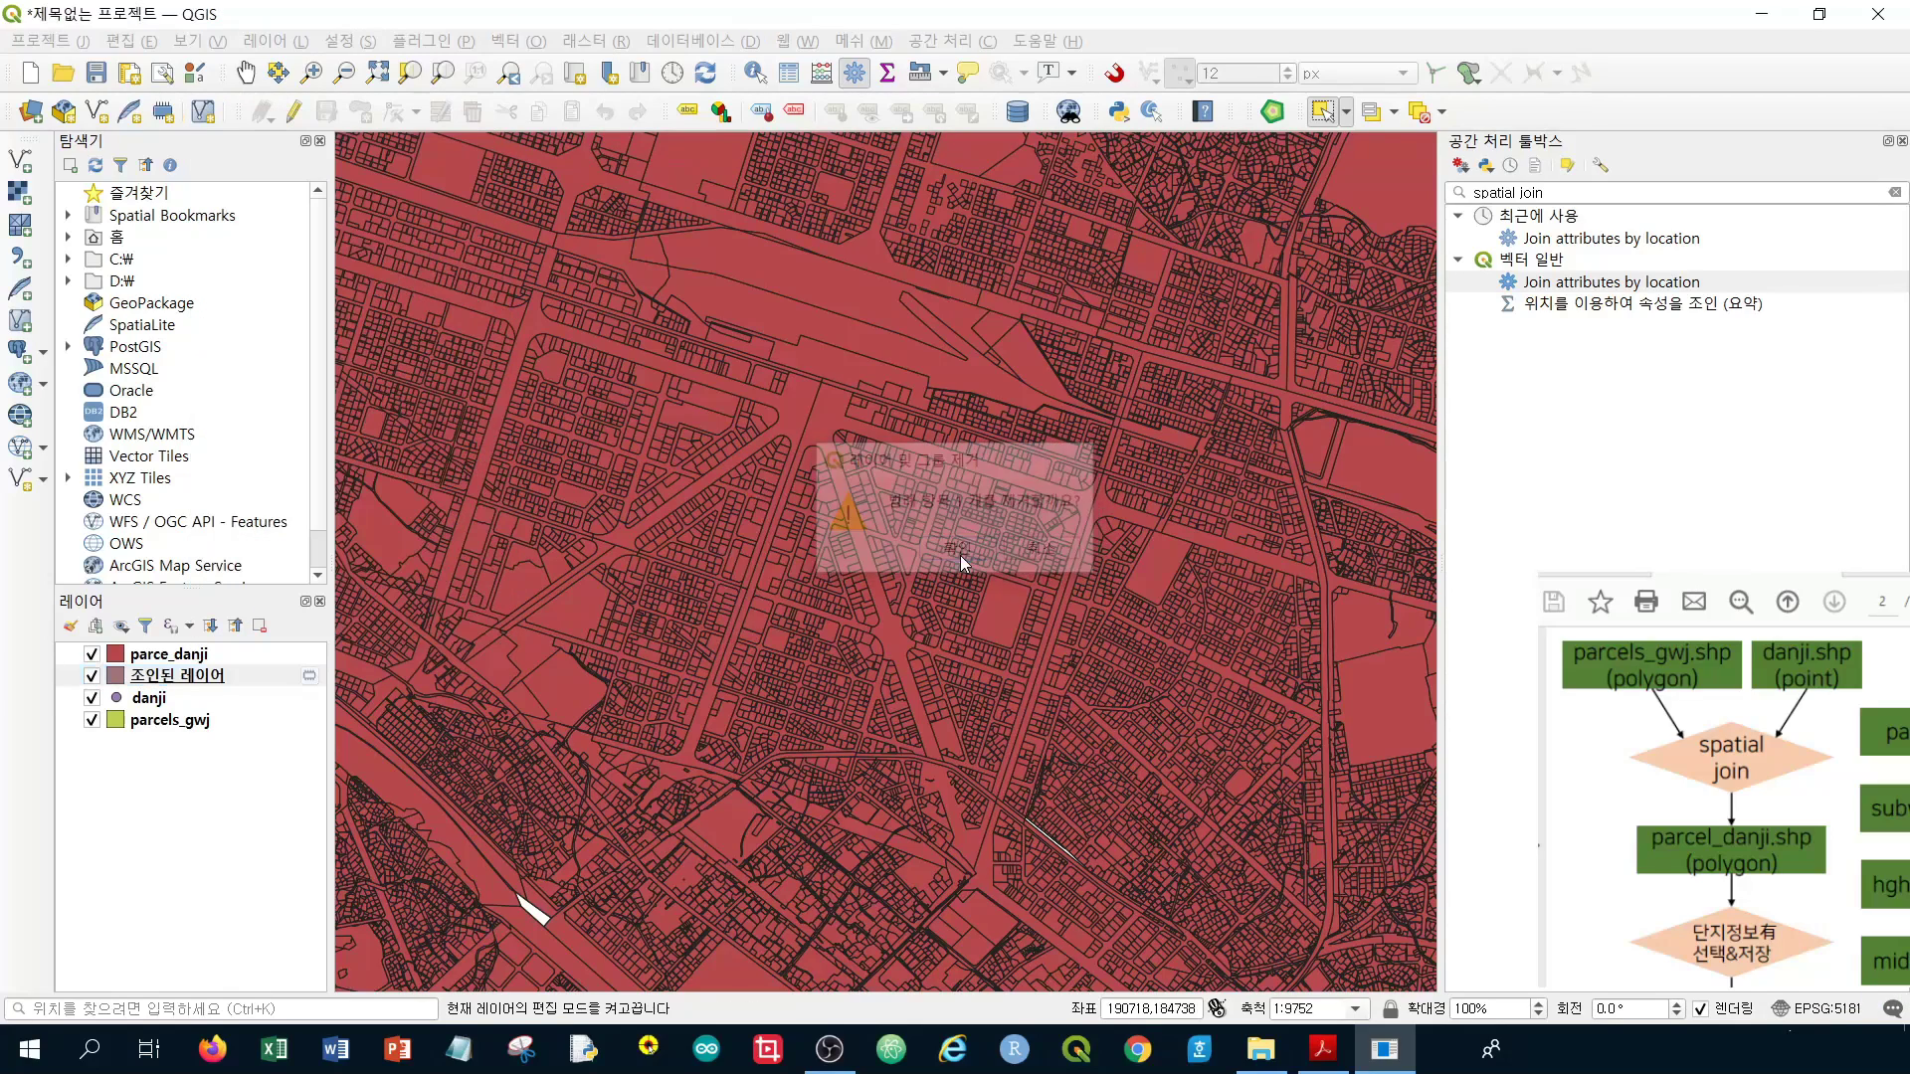
{"action": "left_click", "coordinate": [221, 656]}
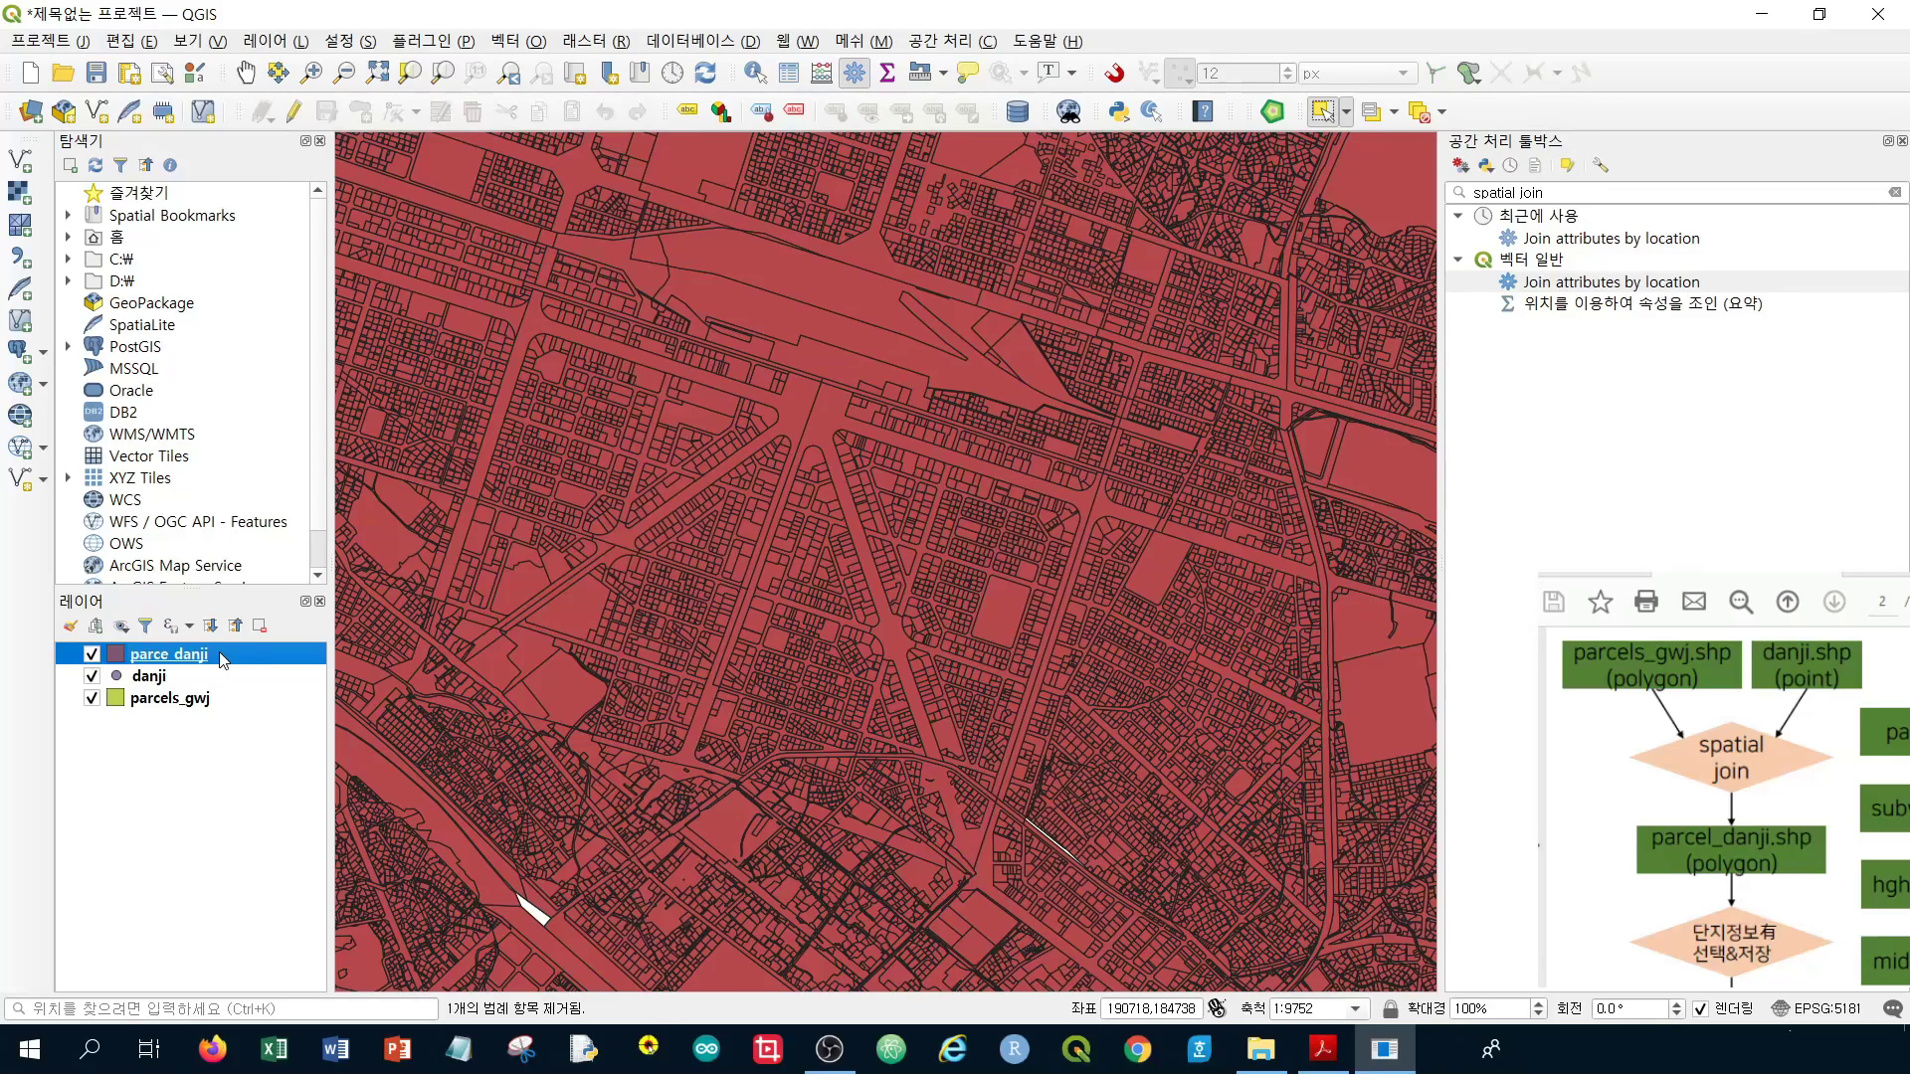
{"action": "right_click", "coordinate": [223, 660]}
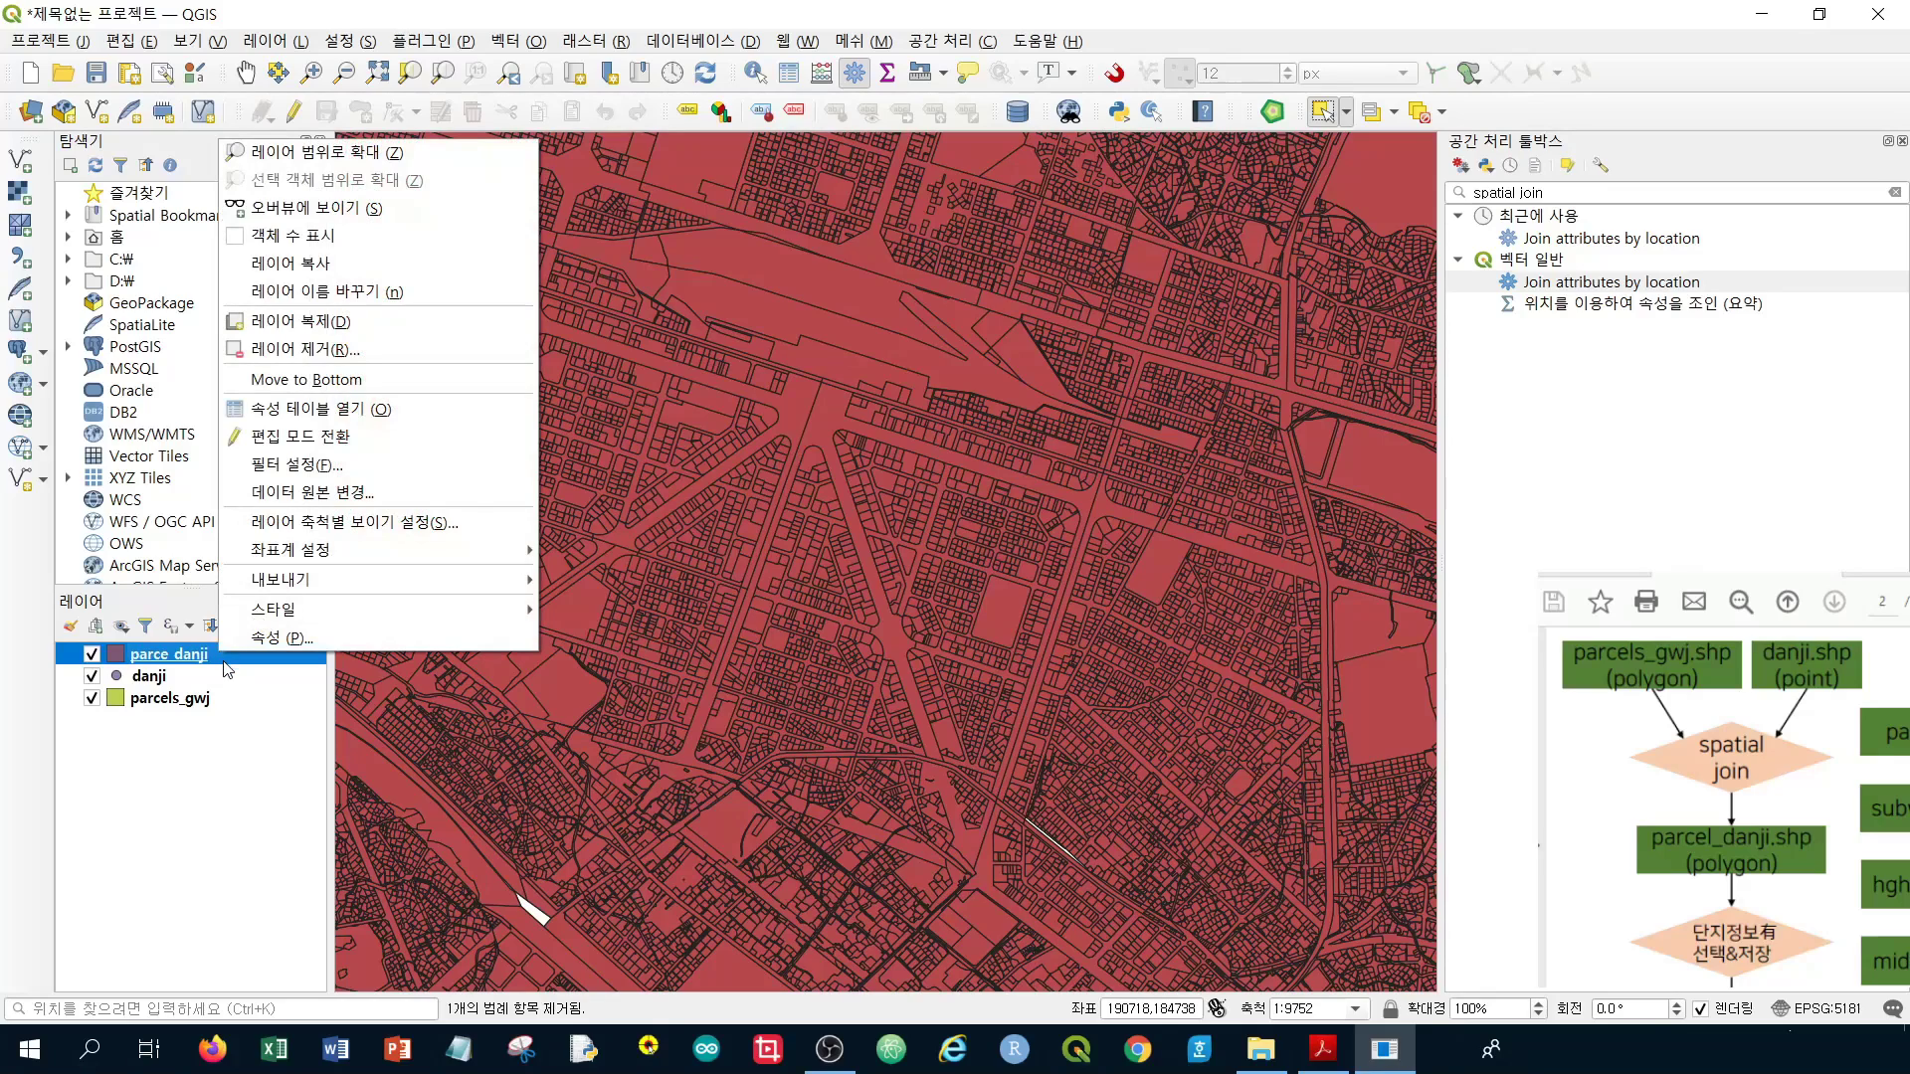
Open the parce_danji attribute table and look across its danji, addr, units, lat and lon columns
{"action": "left_click", "coordinate": [360, 420]}
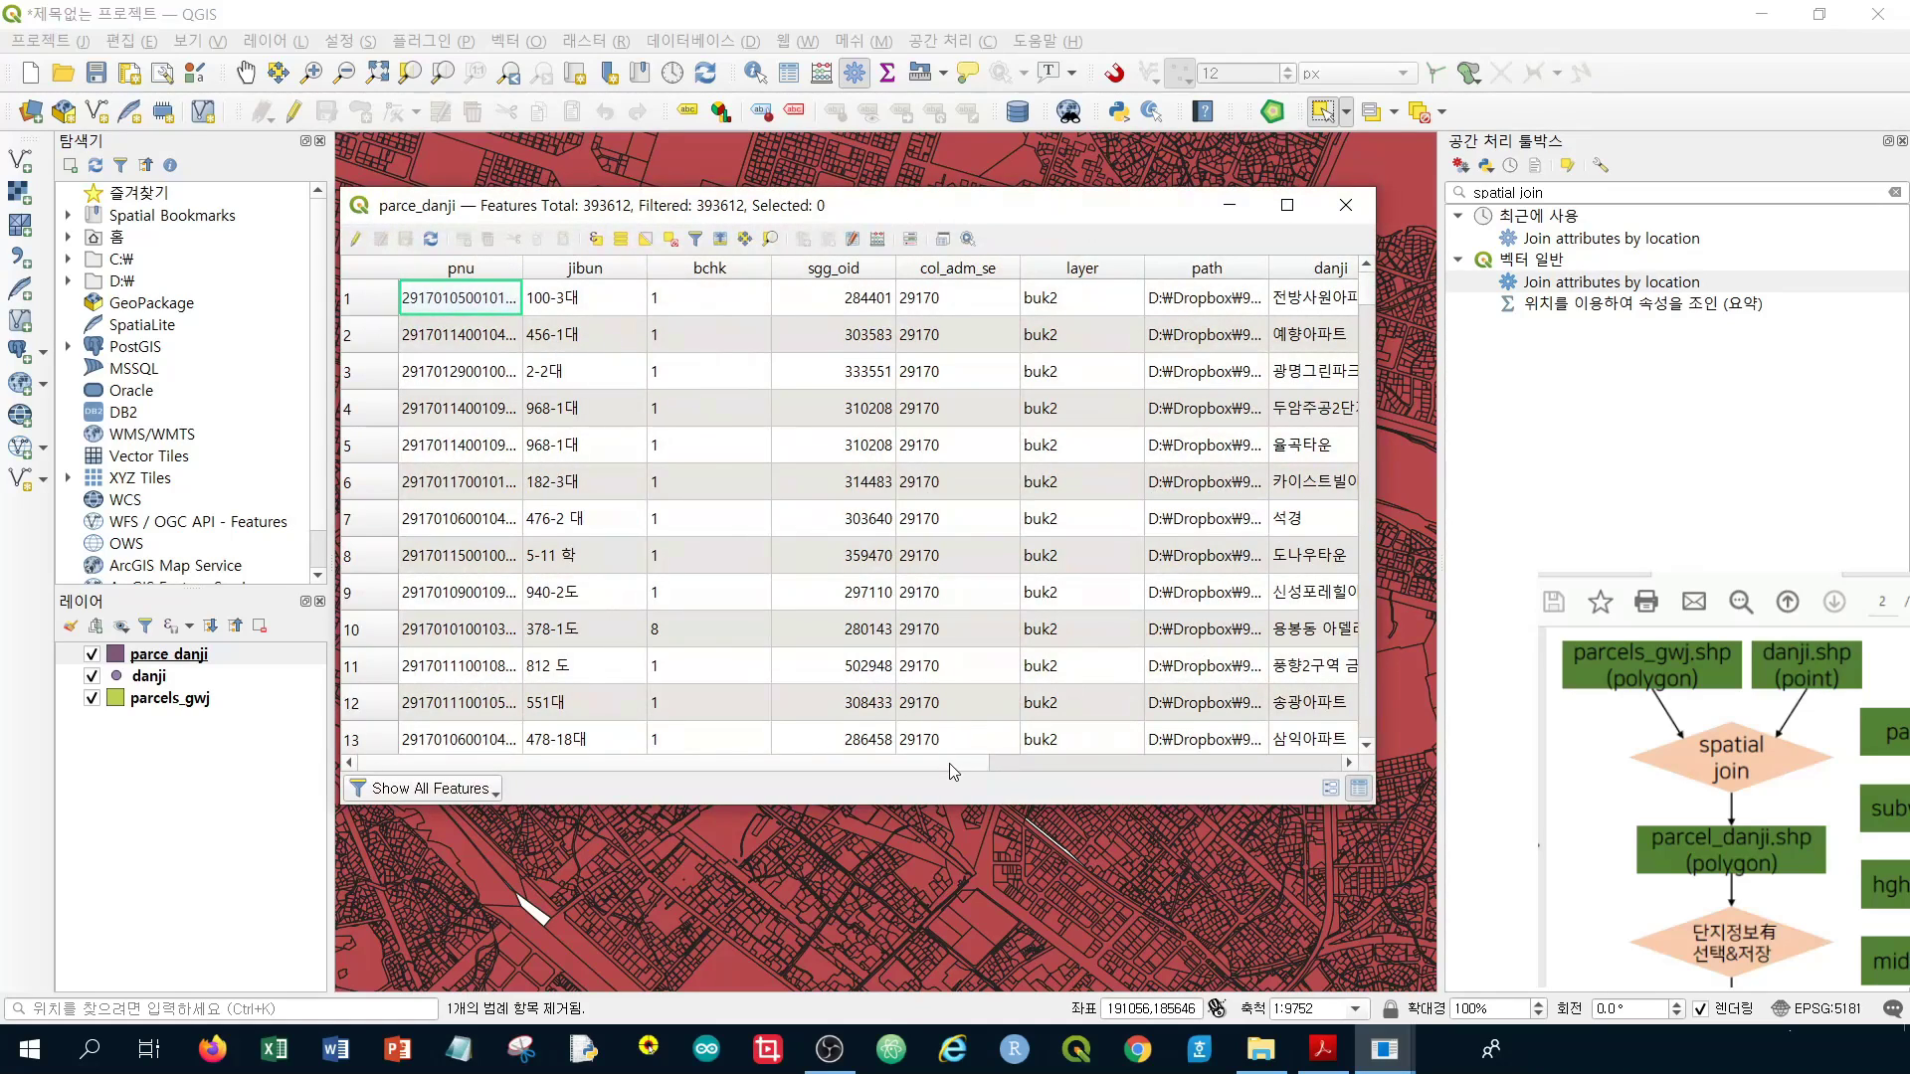
{"action": "left_click_drag", "start_coordinate": [952, 762], "coordinate": [1348, 757]}
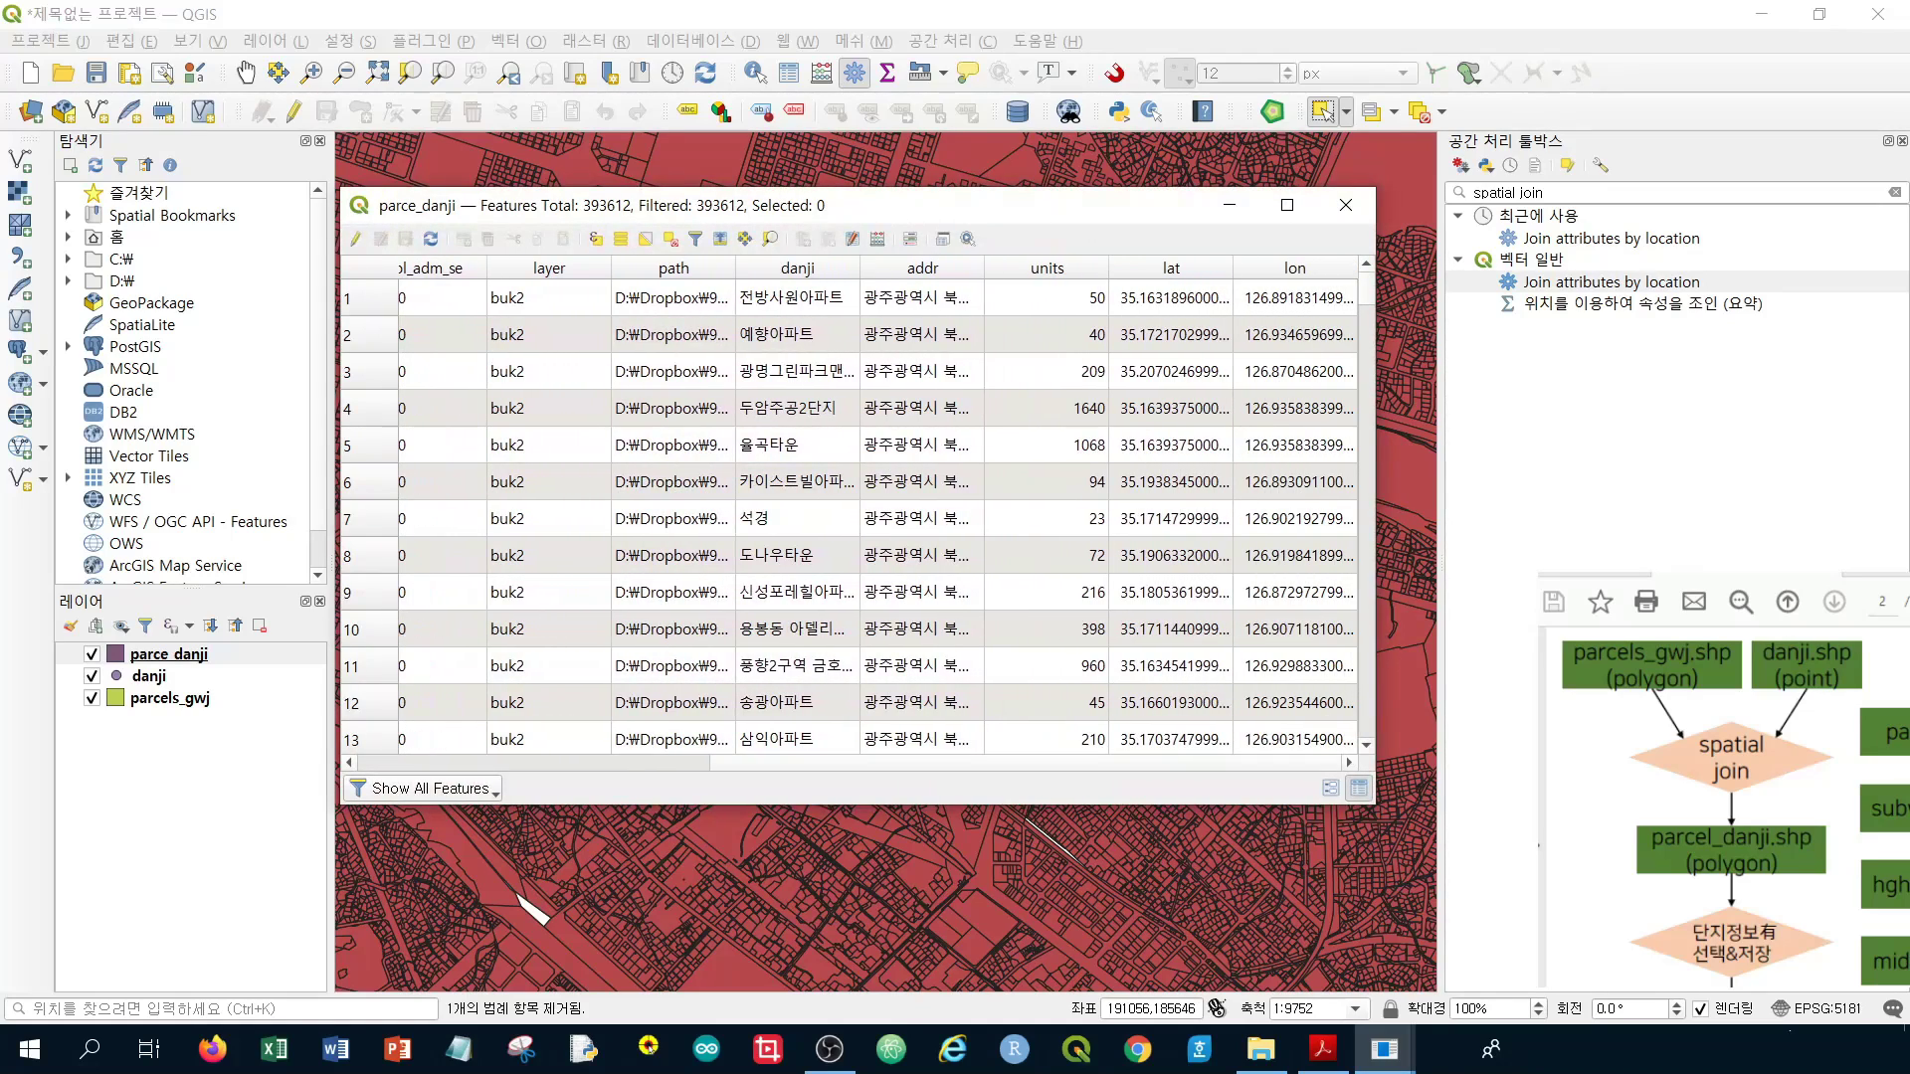
{"action": "left_click_drag", "start_coordinate": [1748, 930], "coordinate": [1730, 825]}
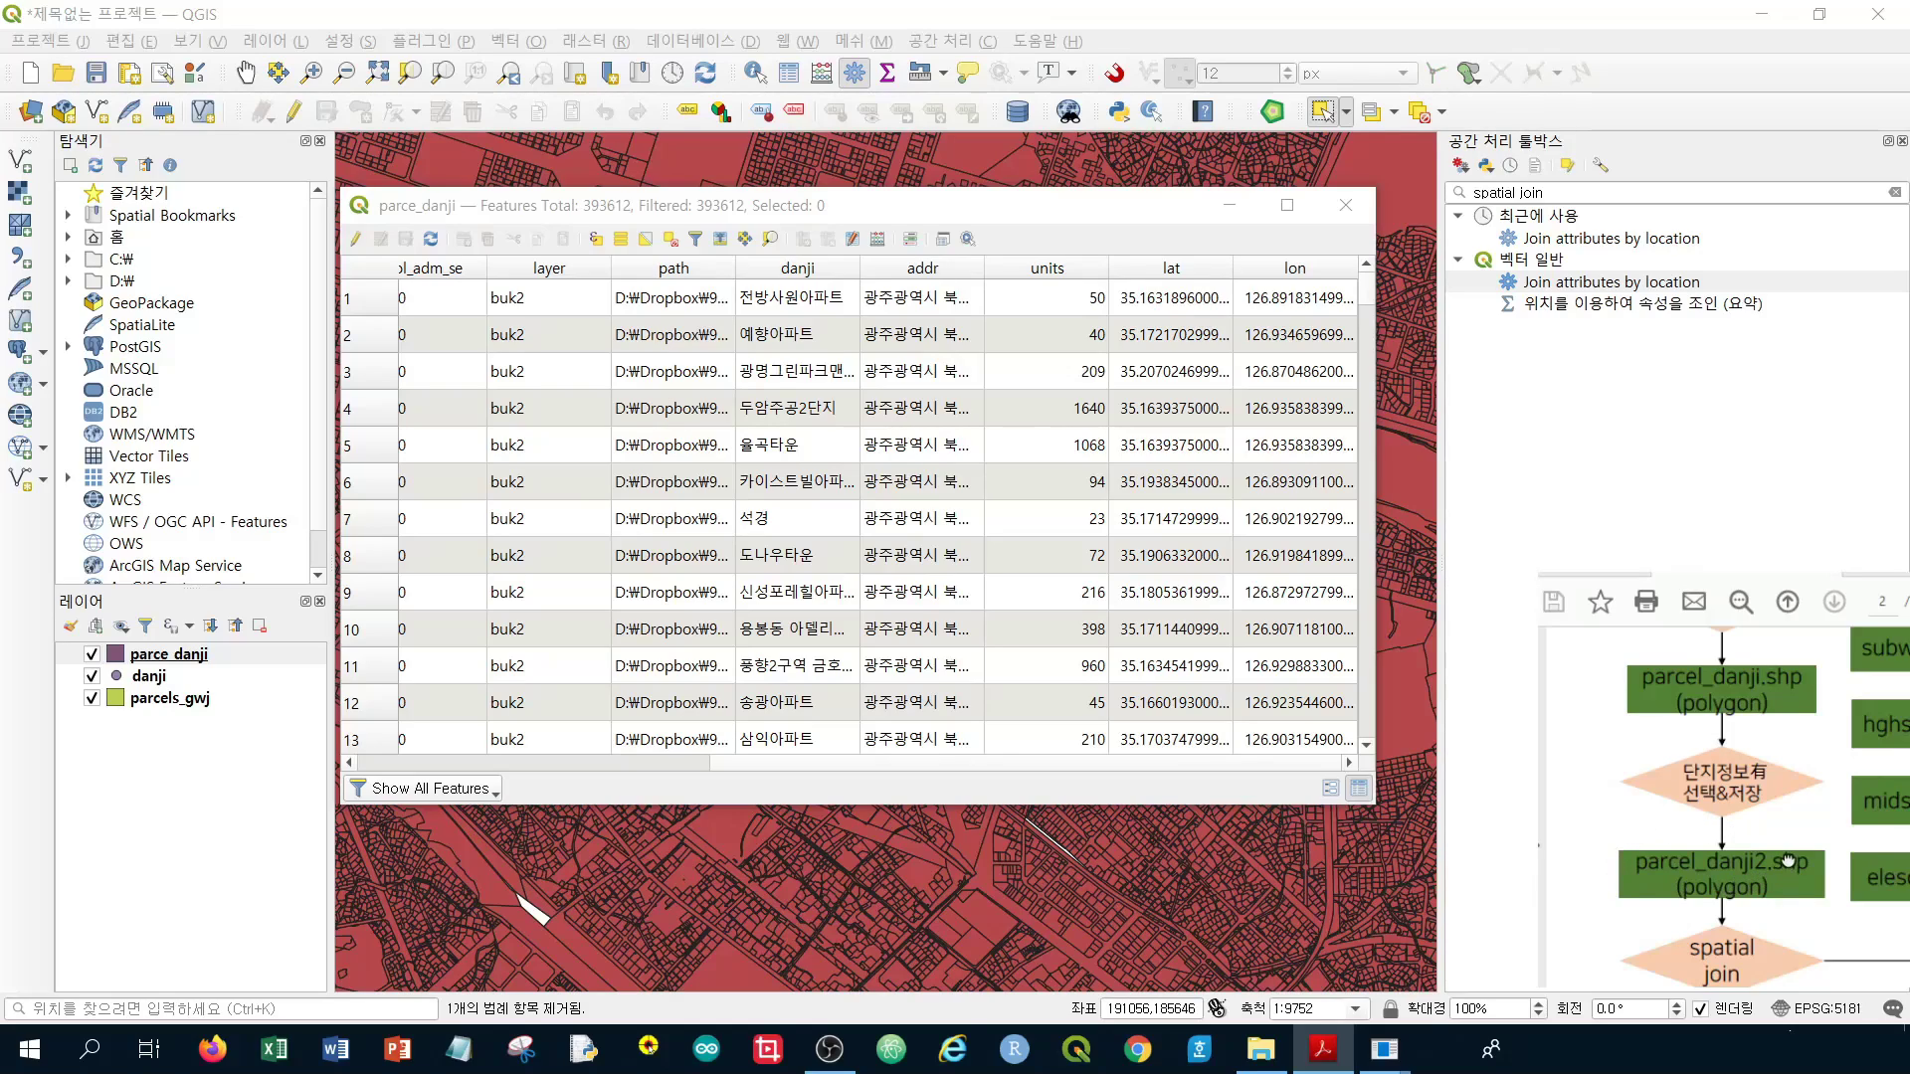
{"action": "scroll", "coordinate": [1787, 865], "scroll_direction": "down", "scroll_amount": 1}
{"action": "scroll", "coordinate": [1787, 881], "scroll_direction": "up", "scroll_amount": 2}
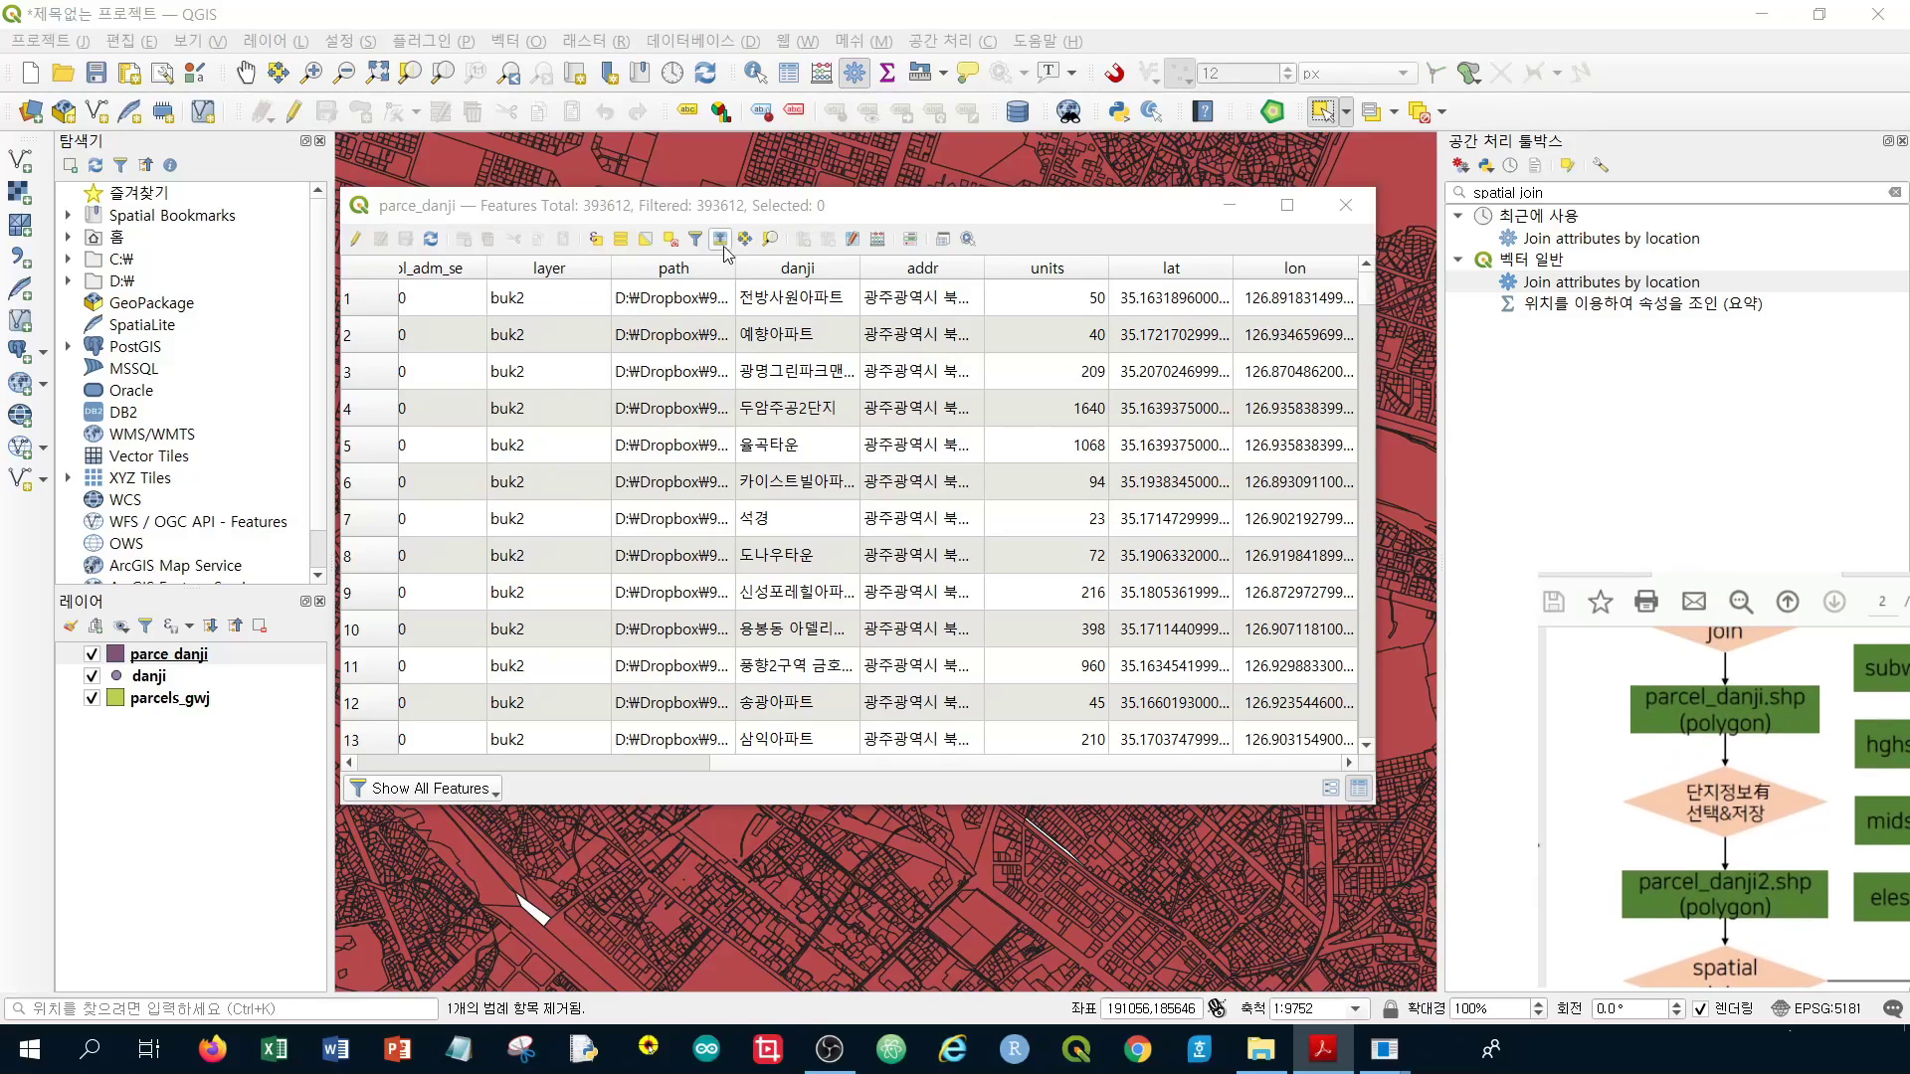
{"action": "left_click", "coordinate": [773, 211]}
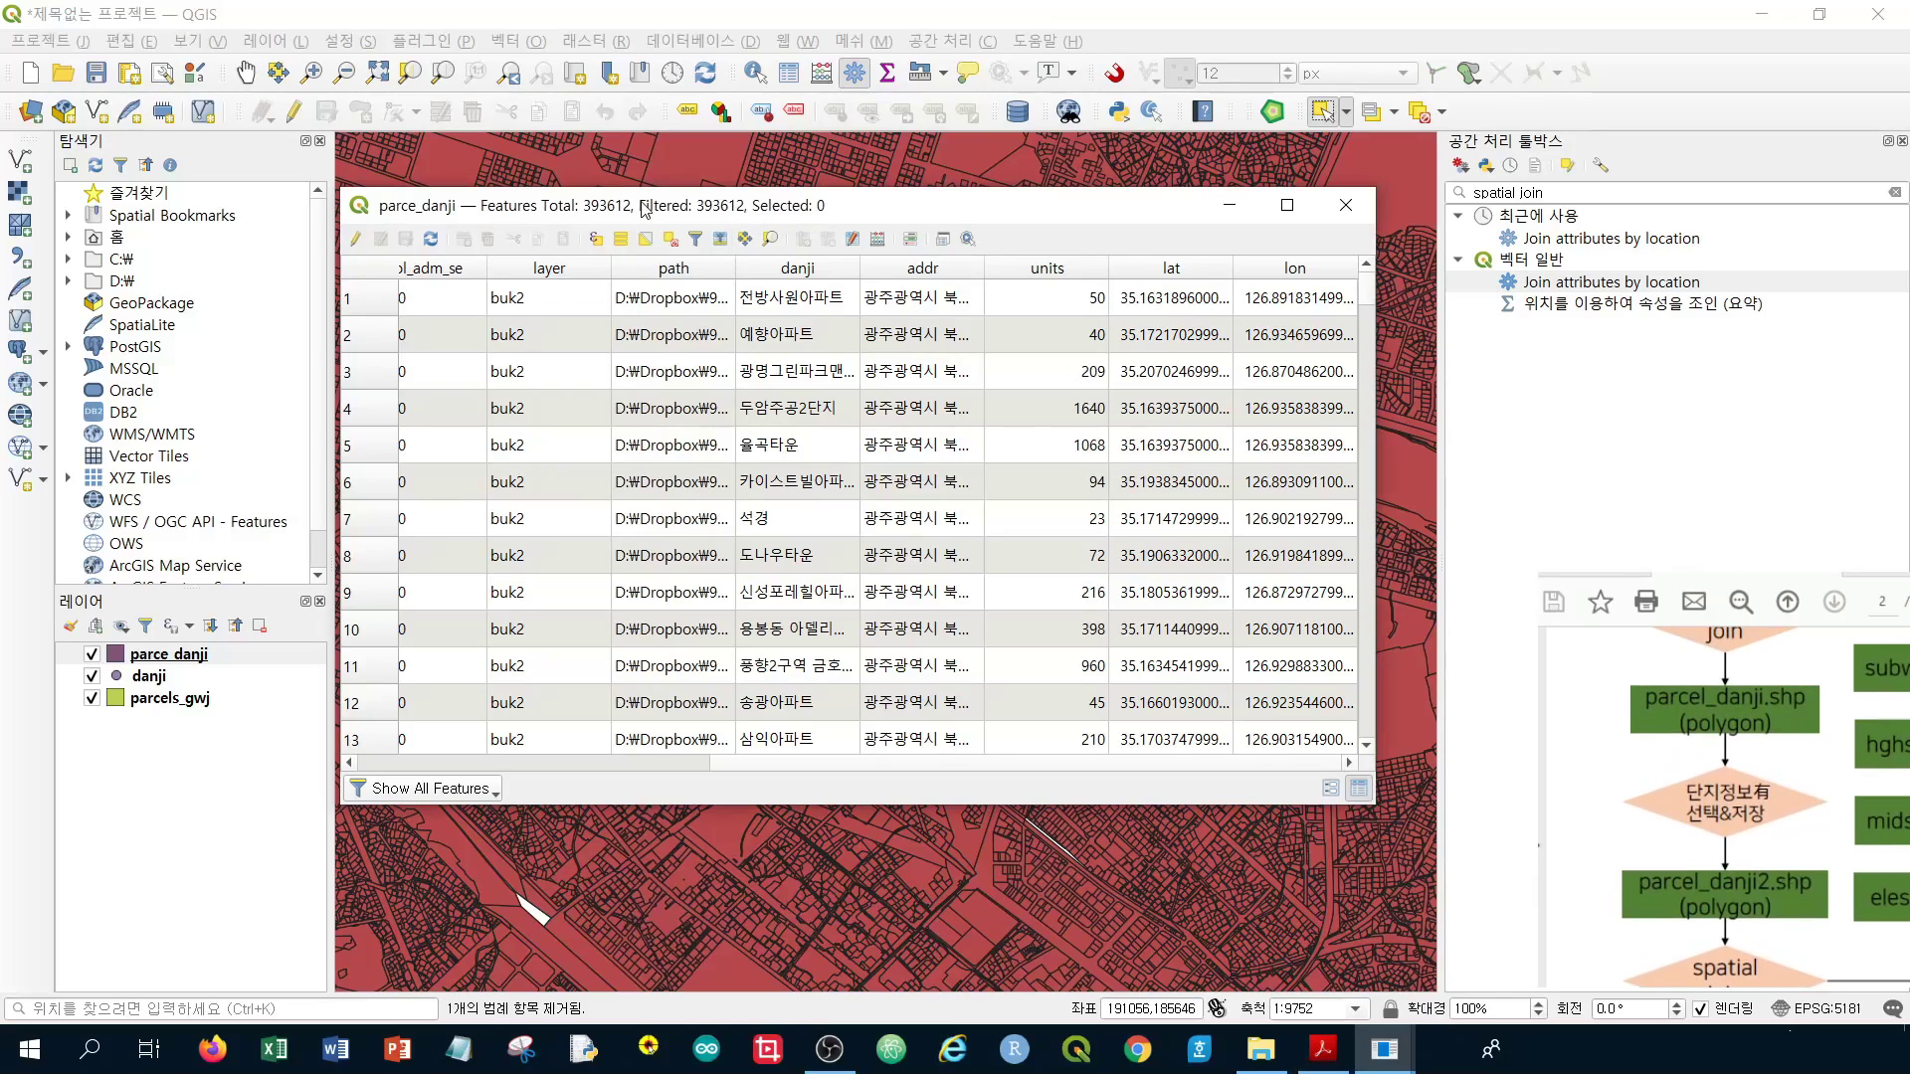
Select parce_danji features using the expression "units" > 0
{"action": "left_click", "coordinate": [594, 248]}
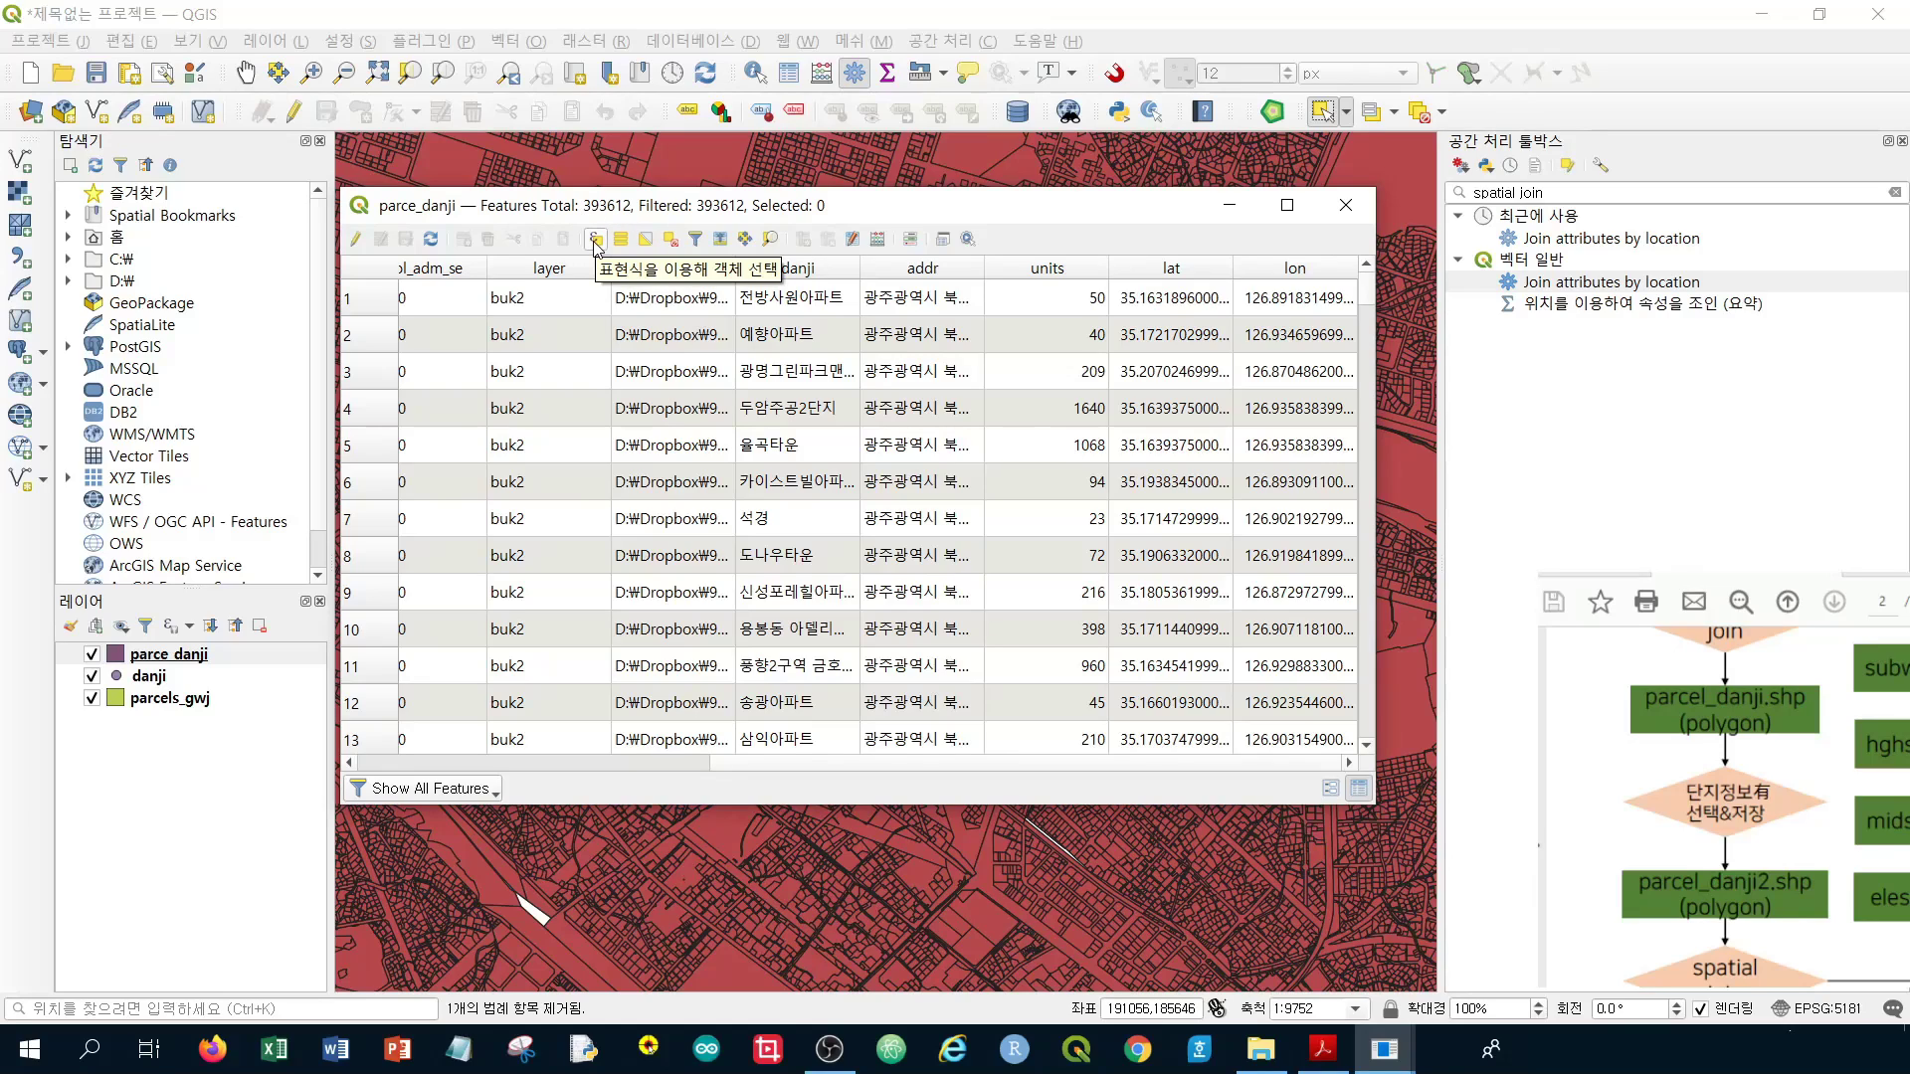
{"action": "left_click", "coordinate": [593, 247]}
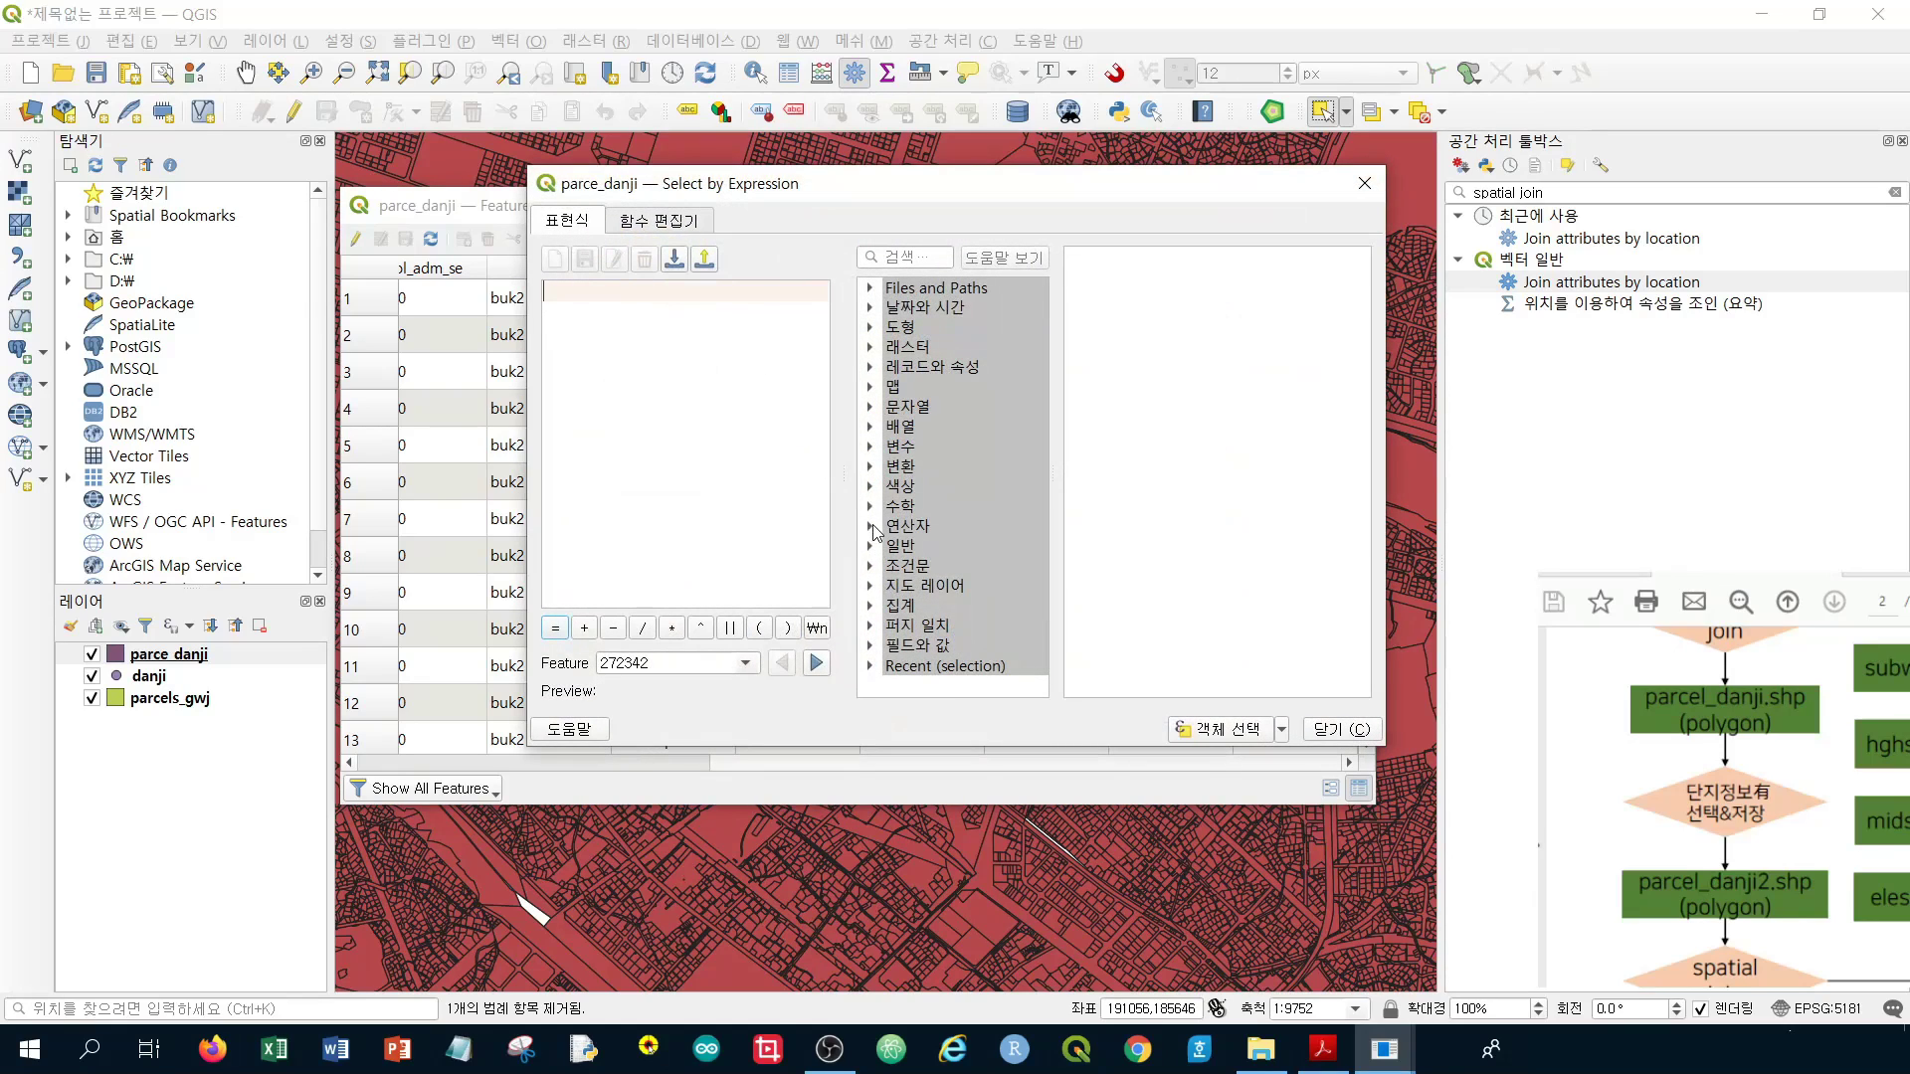
{"action": "left_click", "coordinate": [870, 645]}
{"action": "scroll", "coordinate": [955, 587], "scroll_direction": "down", "scroll_amount": 5}
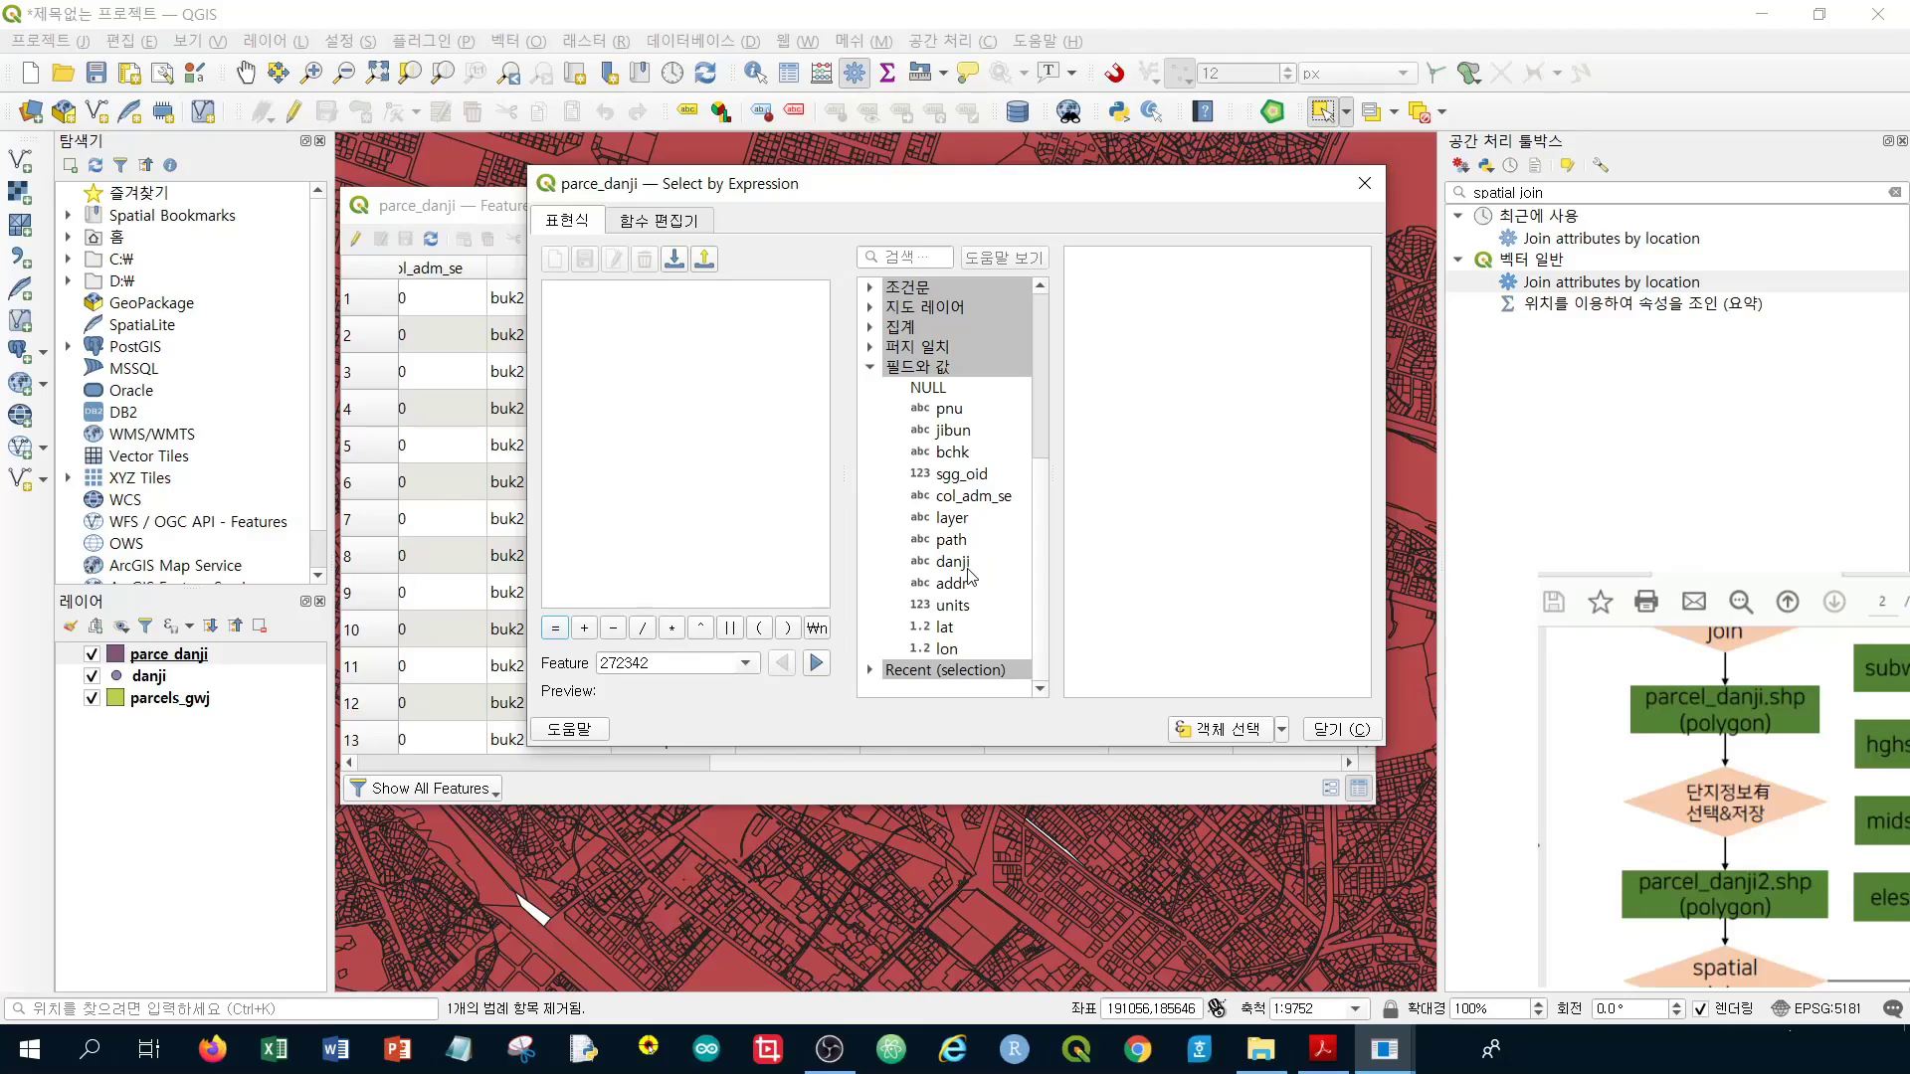
{"action": "left_click", "coordinate": [955, 606]}
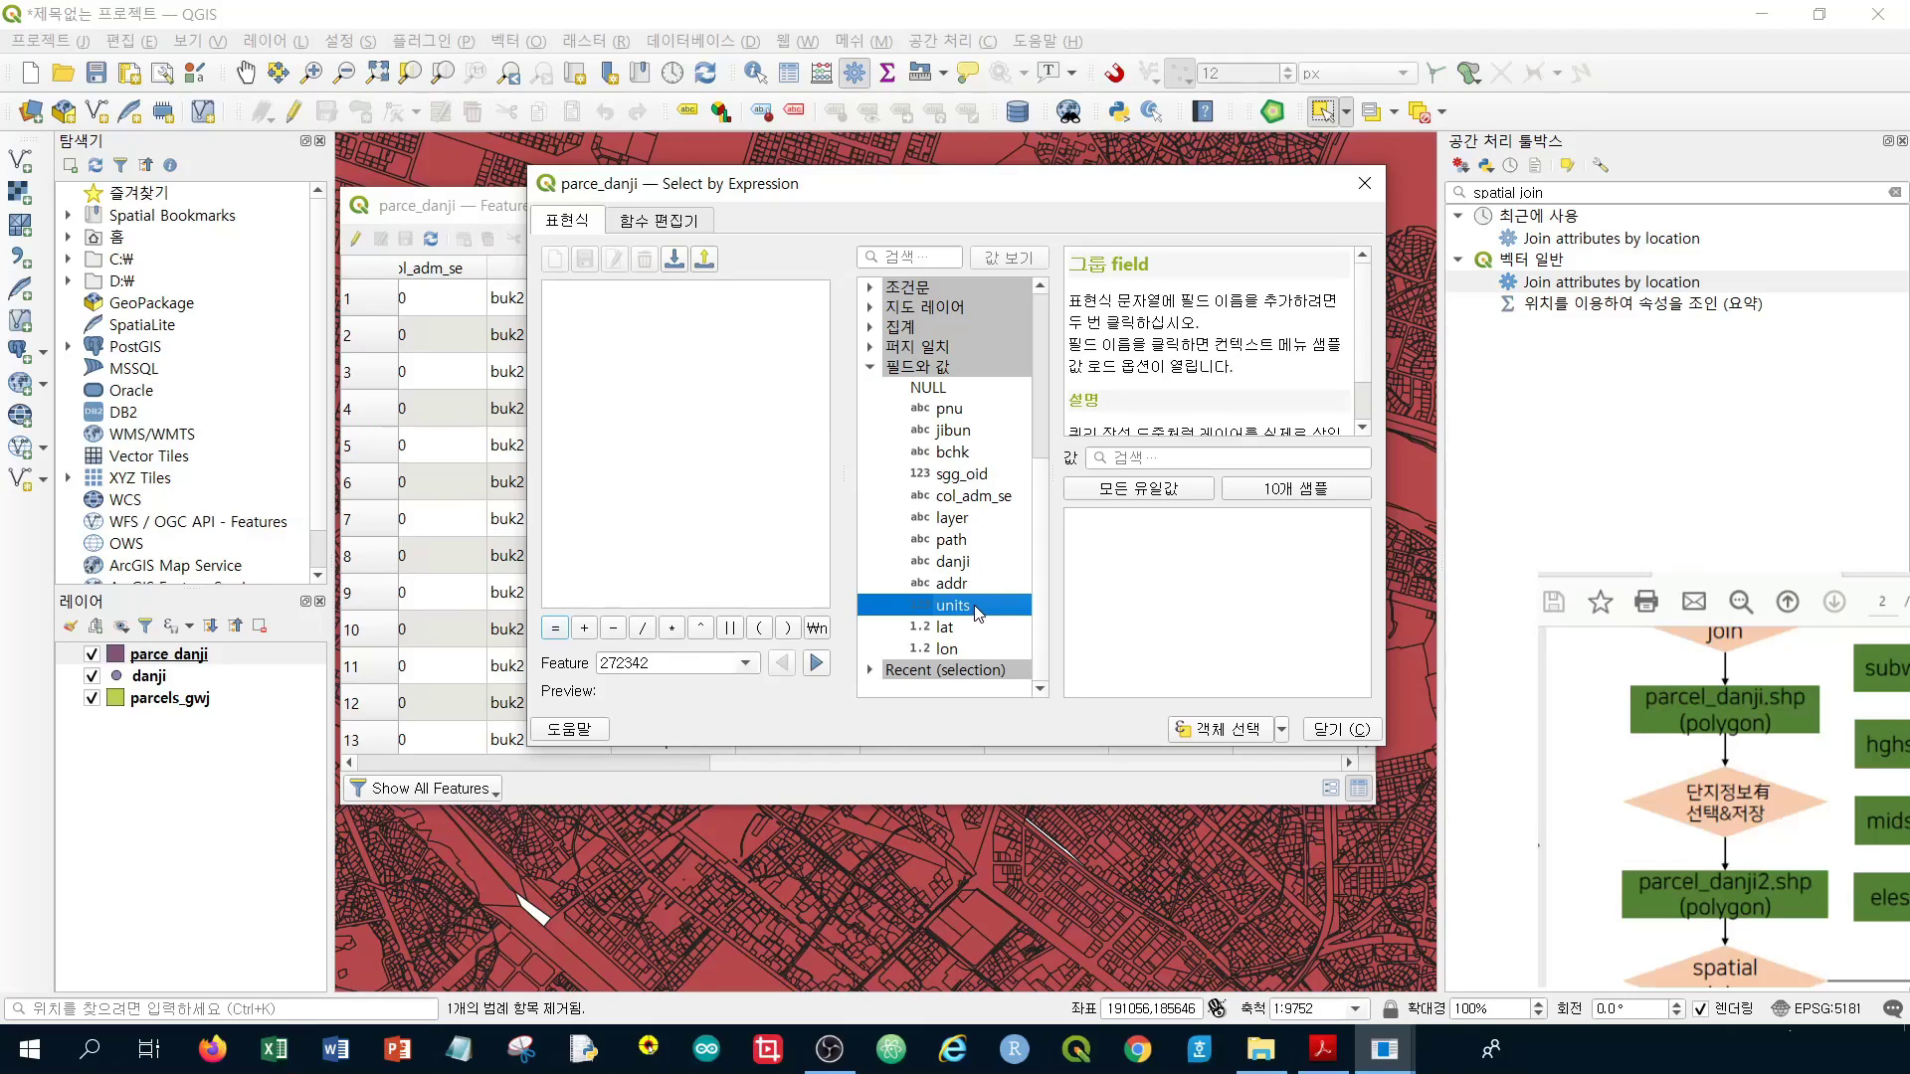
{"action": "double_click", "coordinate": [976, 607]}
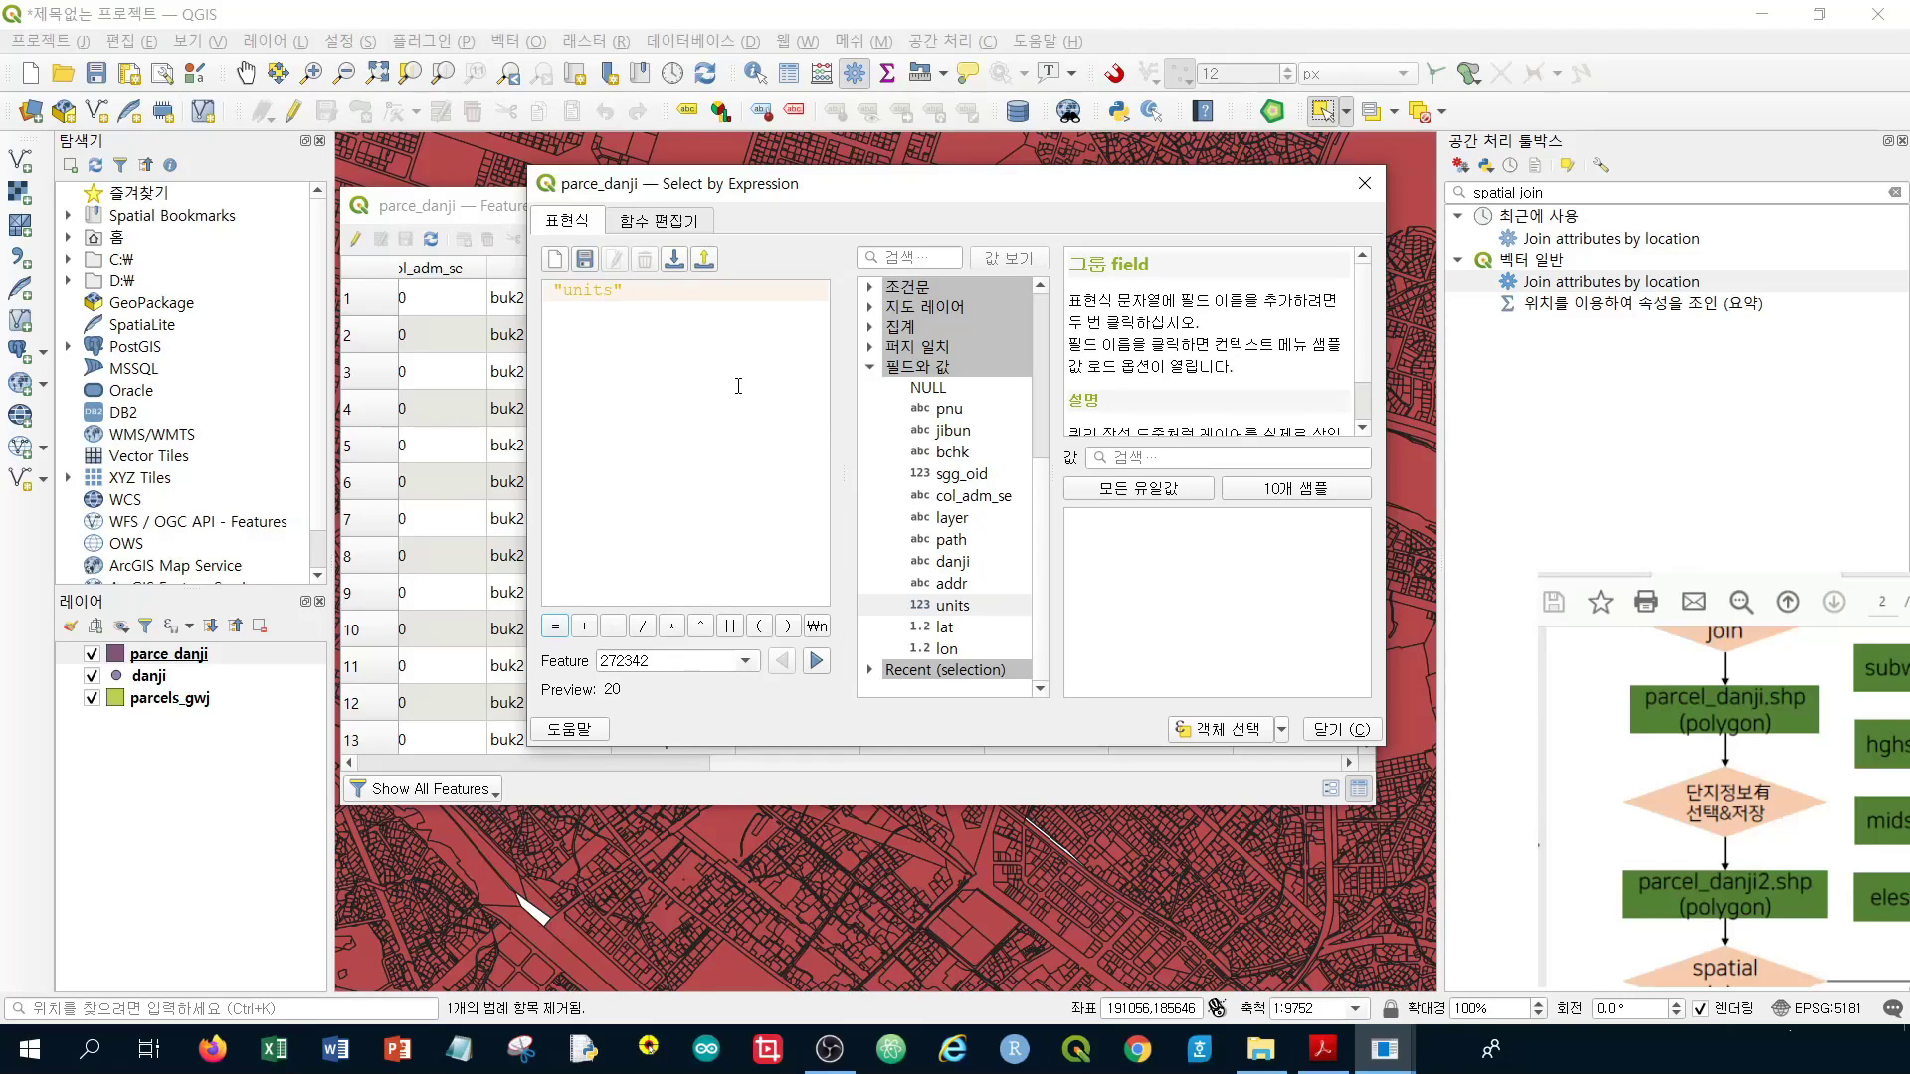
{"action": "type", "text": ">0"}
{"action": "left_click", "coordinate": [1258, 739]}
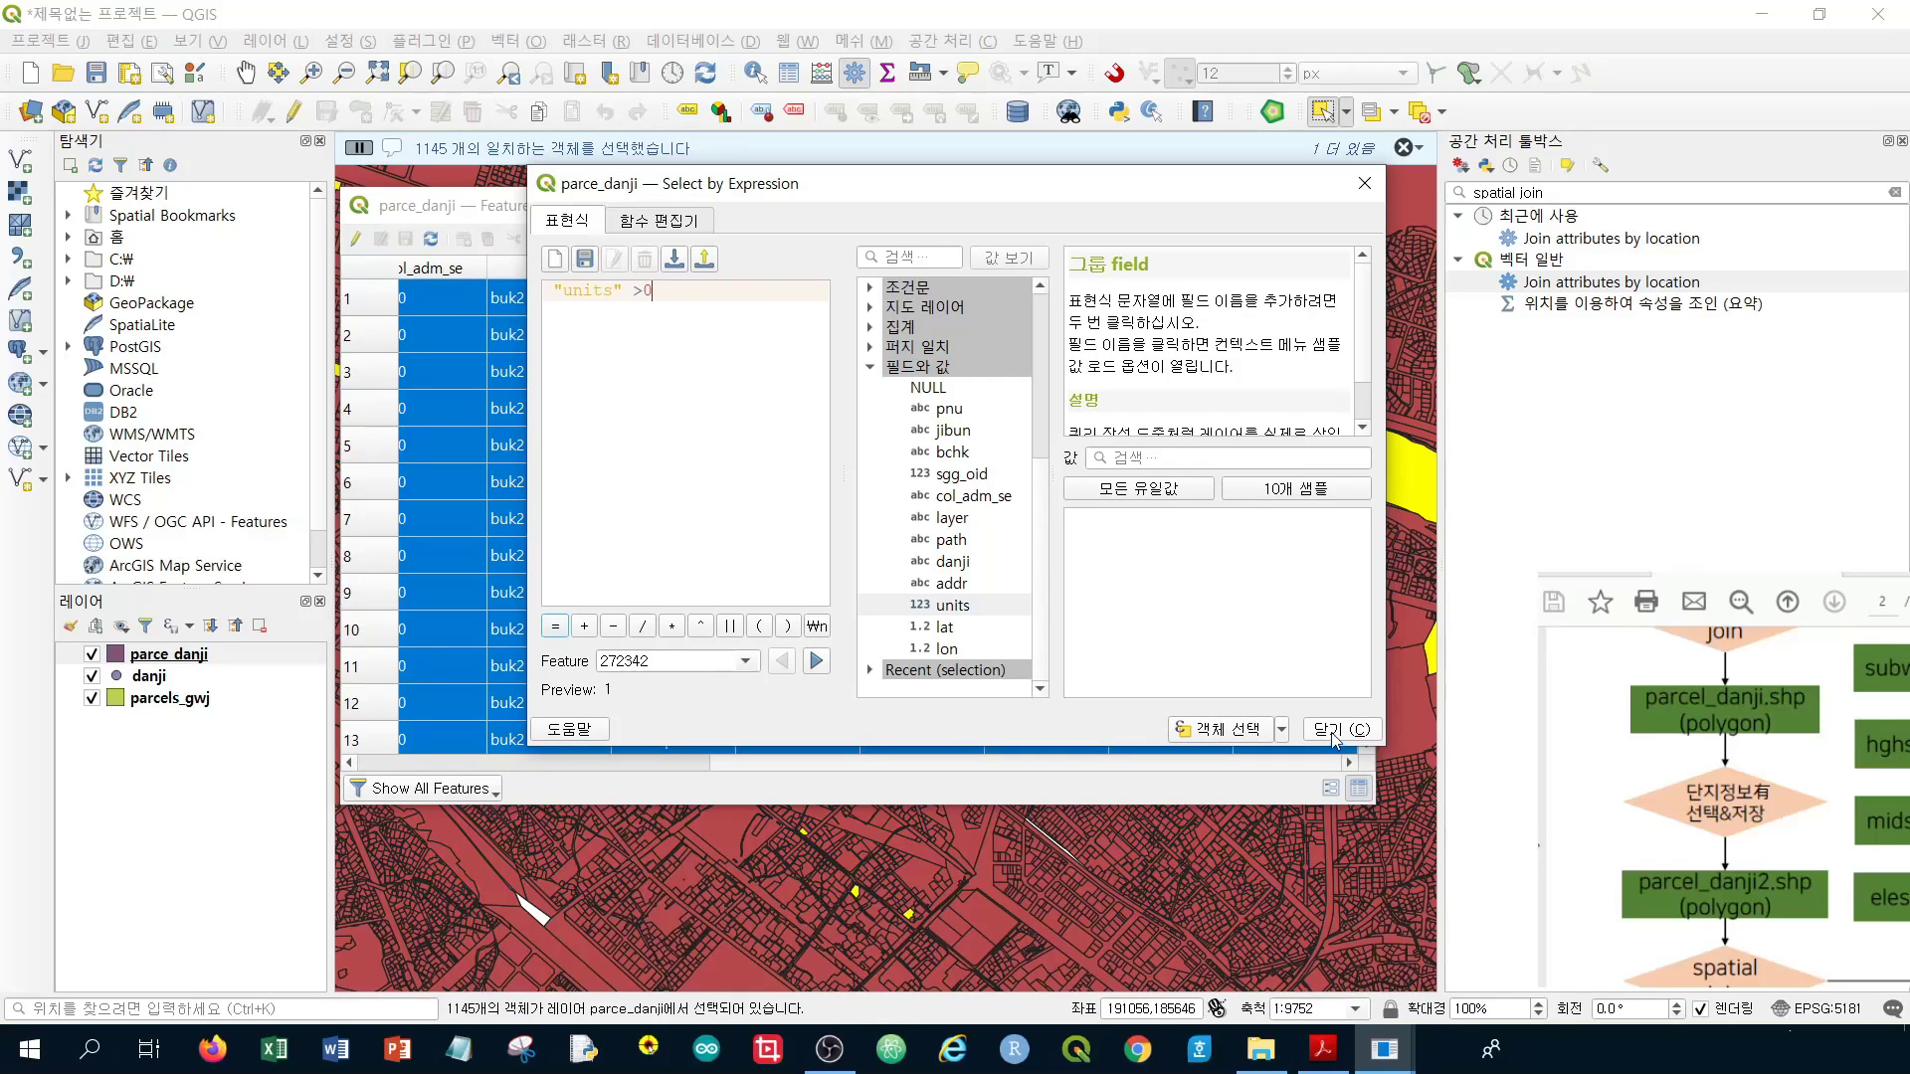
Close the expression dialog and attribute table, then clear the selection on the map
{"action": "left_click", "coordinate": [1333, 731]}
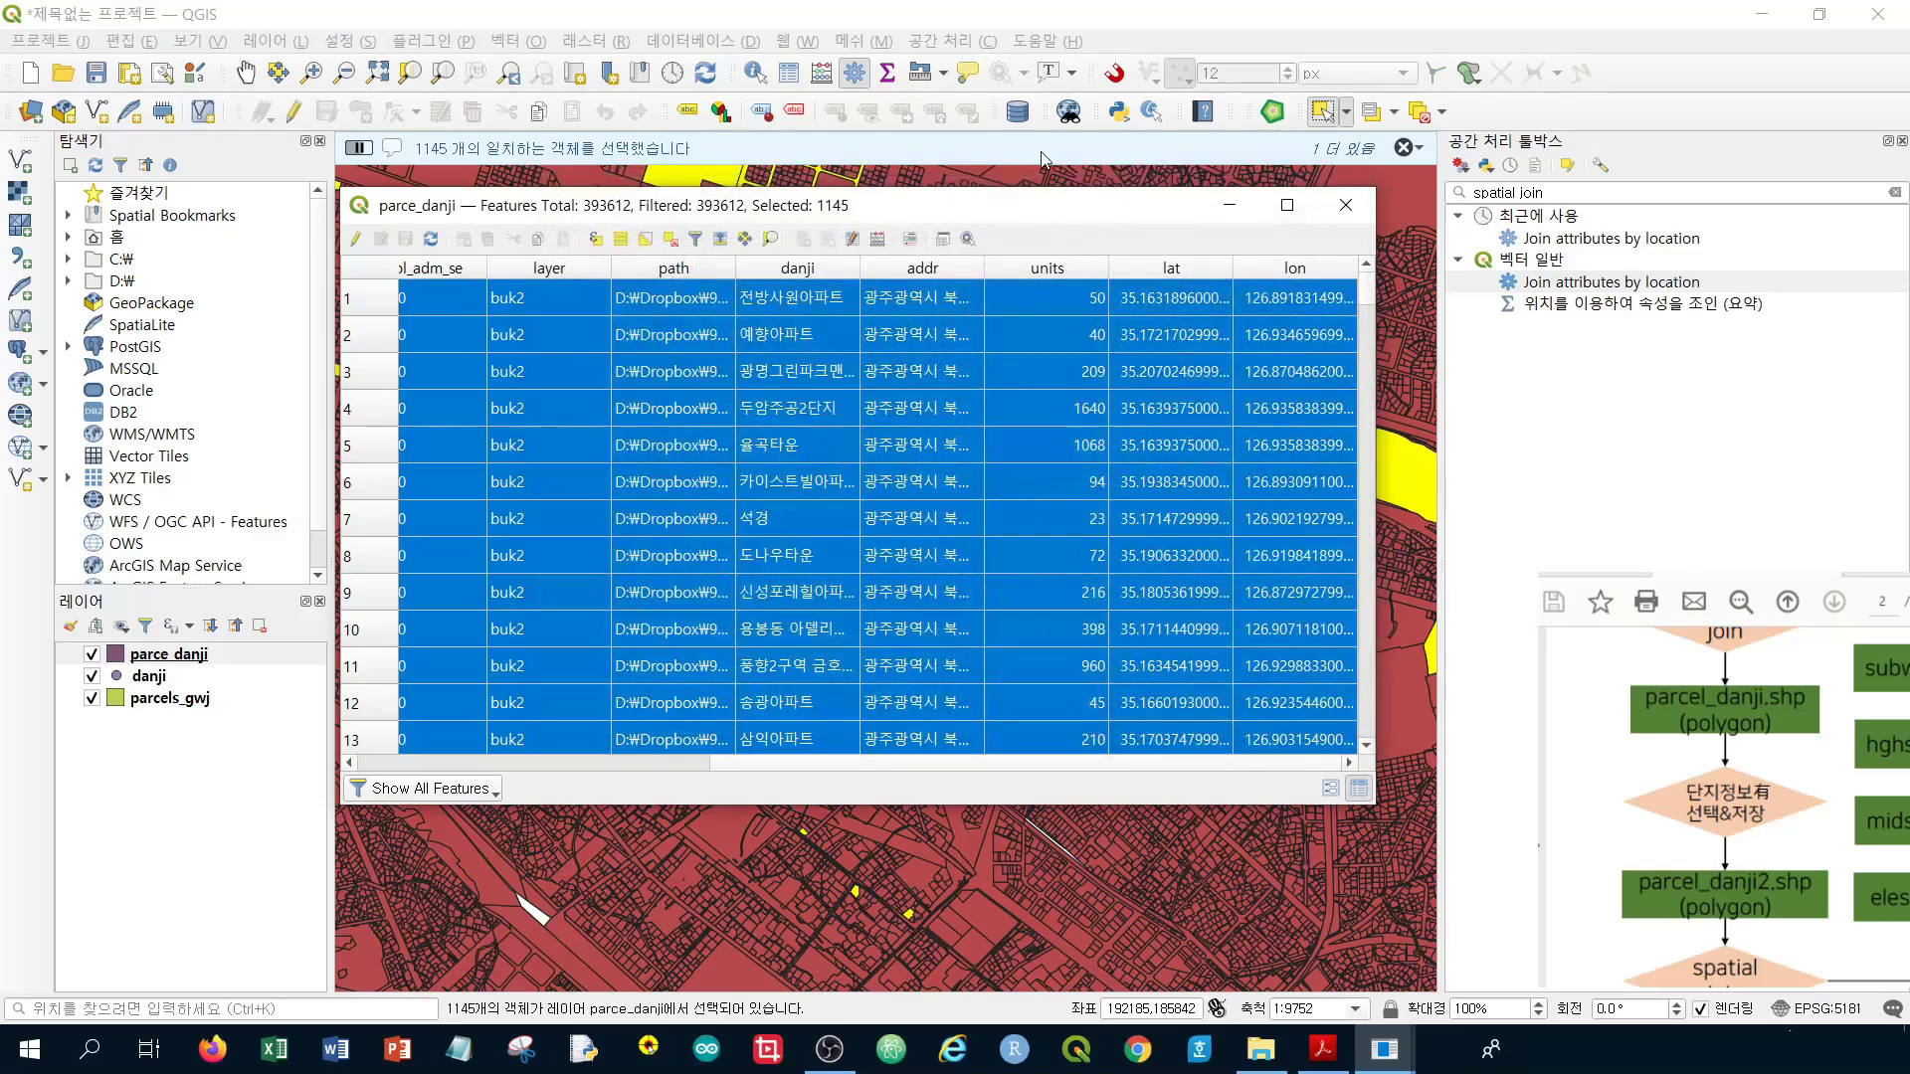
{"action": "left_click", "coordinate": [1360, 205]}
{"action": "left_click_drag", "start_coordinate": [1033, 295], "coordinate": [987, 479]}
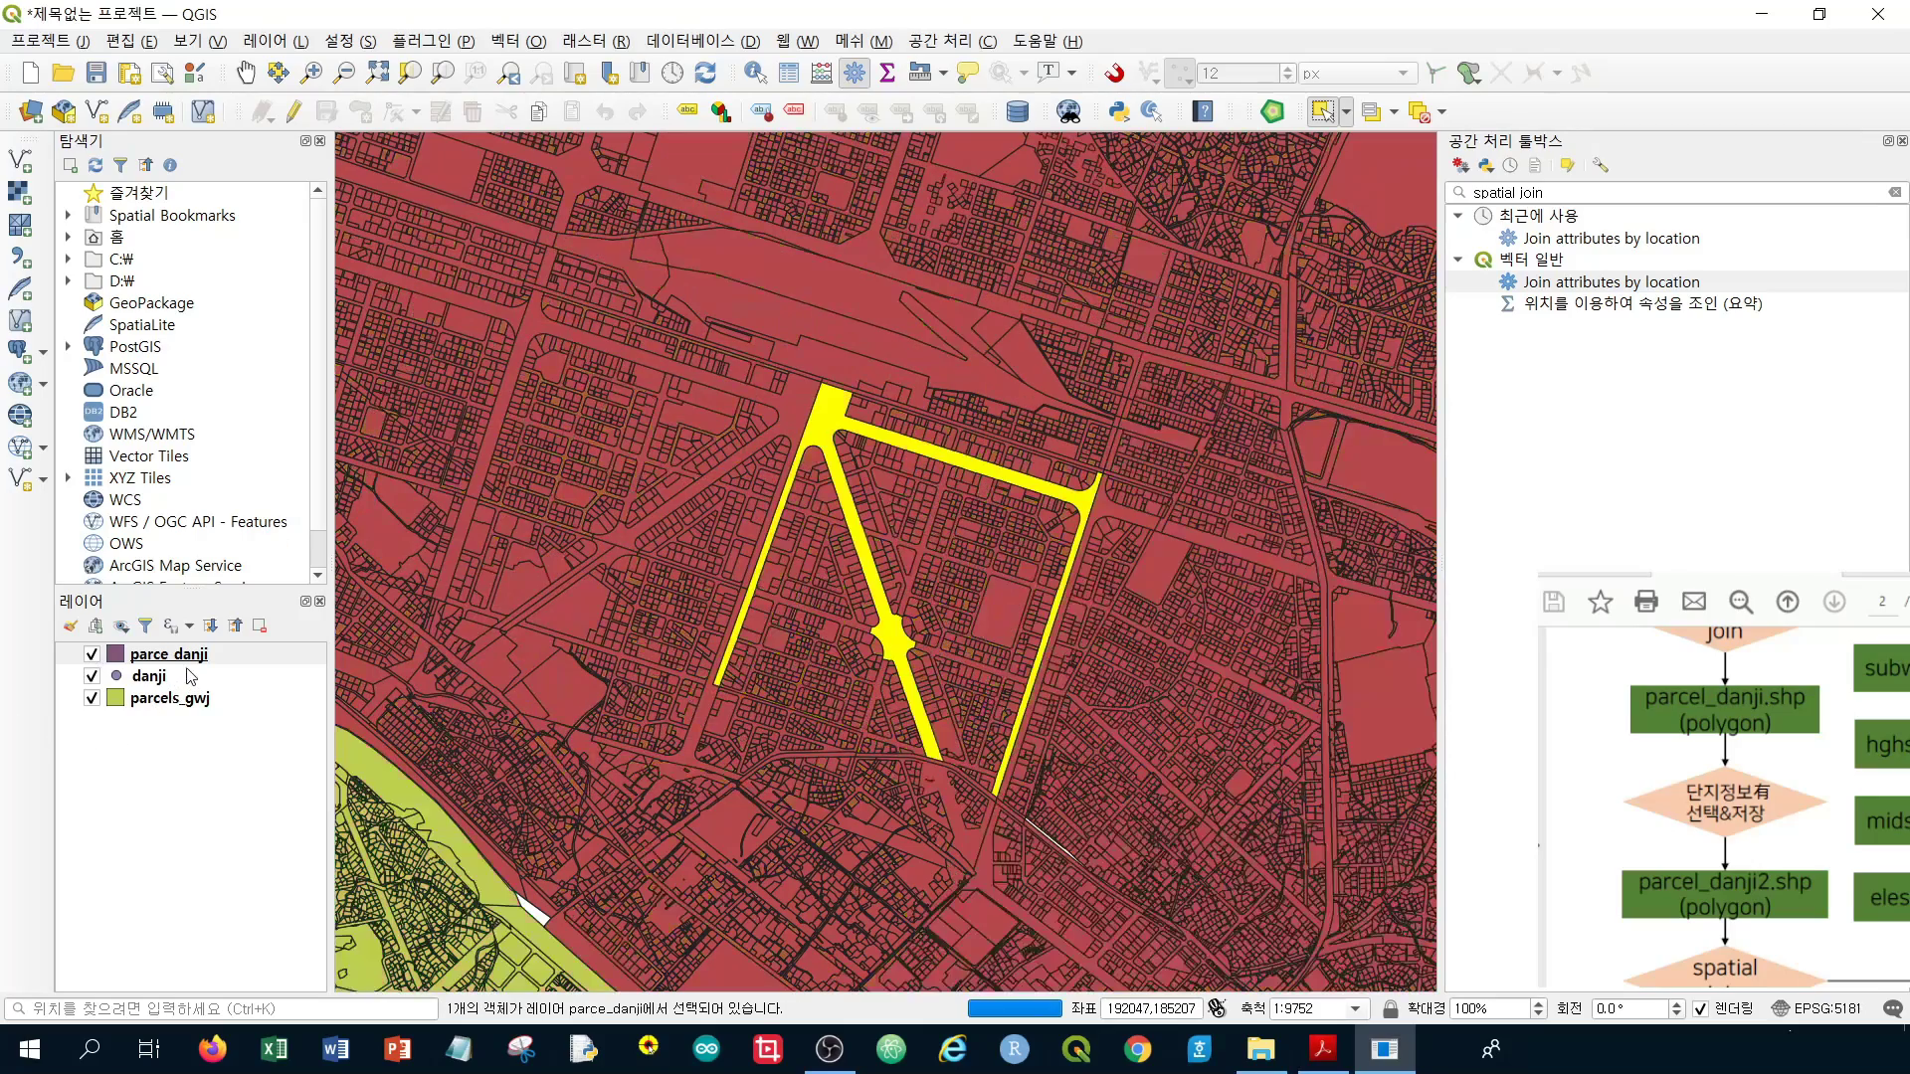
{"action": "left_click", "coordinate": [1419, 111]}
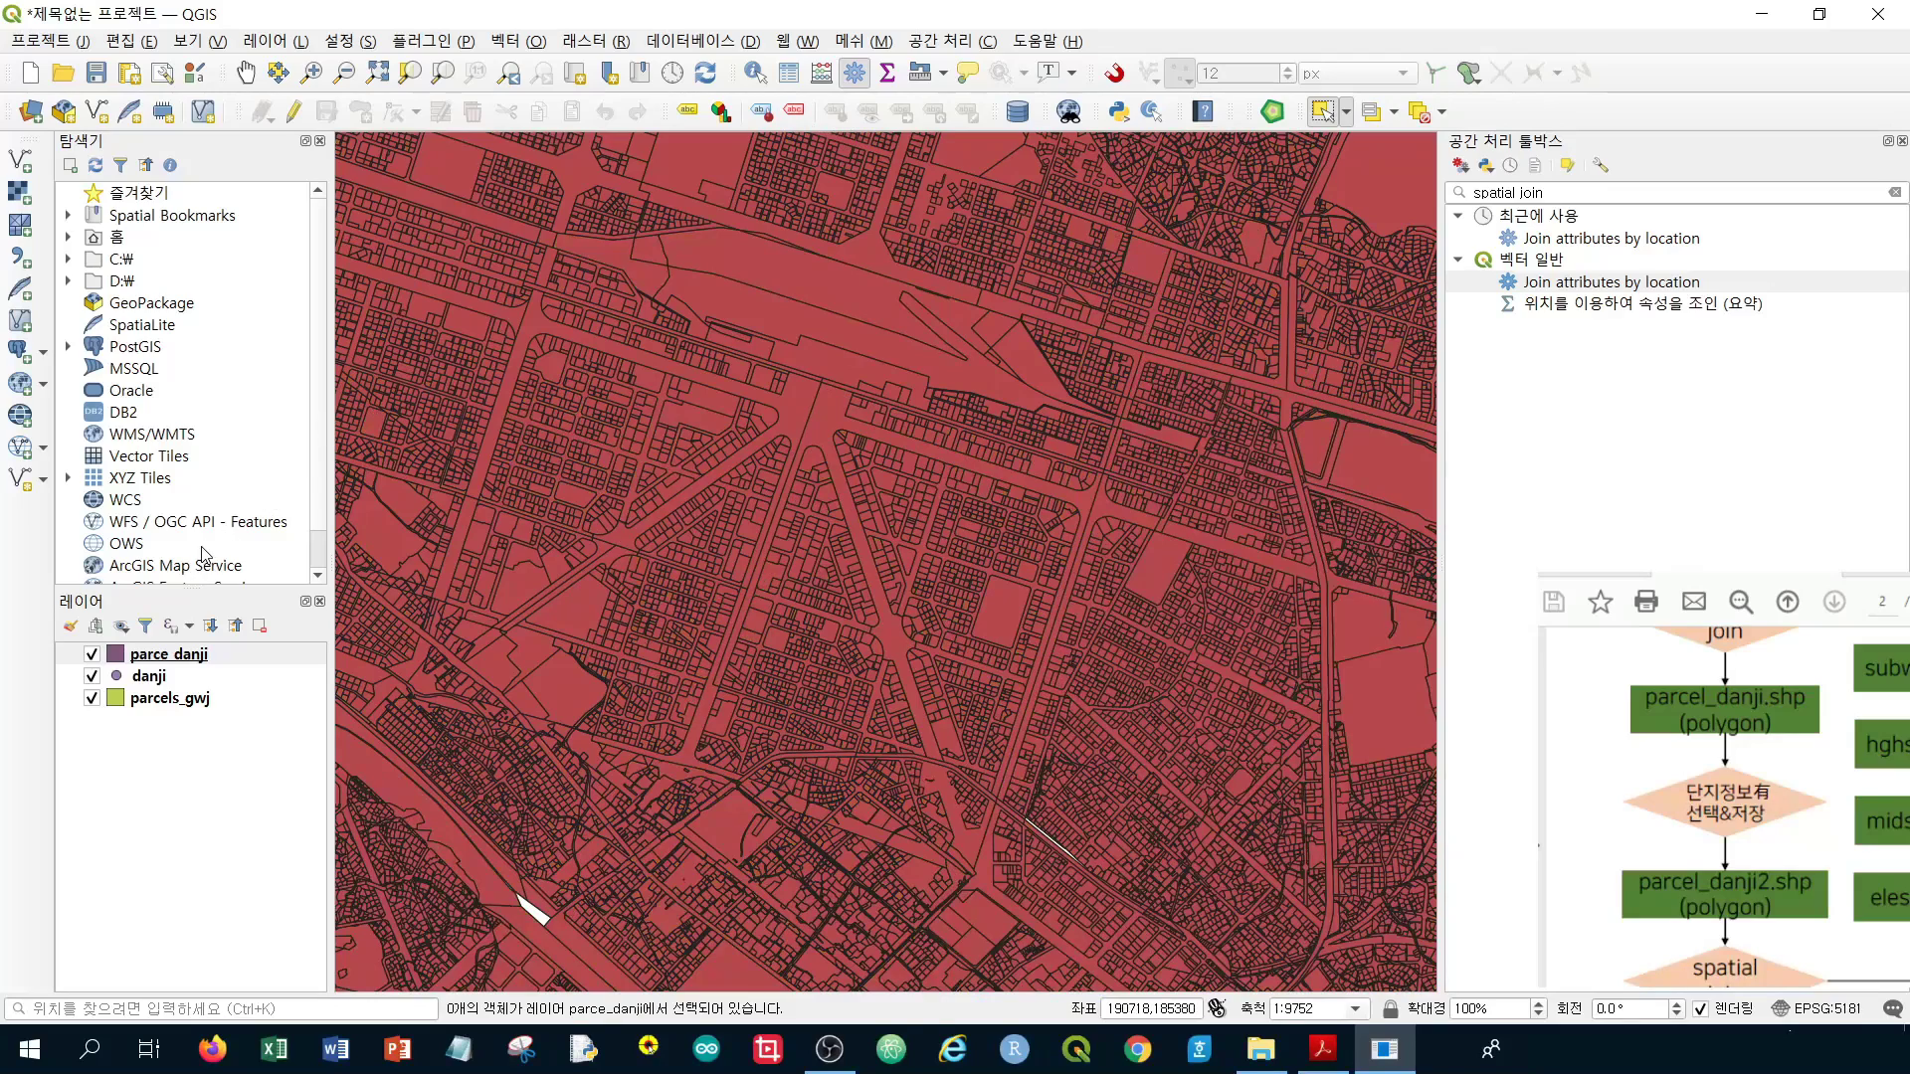
{"action": "right_click", "coordinate": [331, 656]}
Select the 1,145 parce_danji parcels matching "units" > 0 from the attribute table, then close it
{"action": "left_click", "coordinate": [280, 414]}
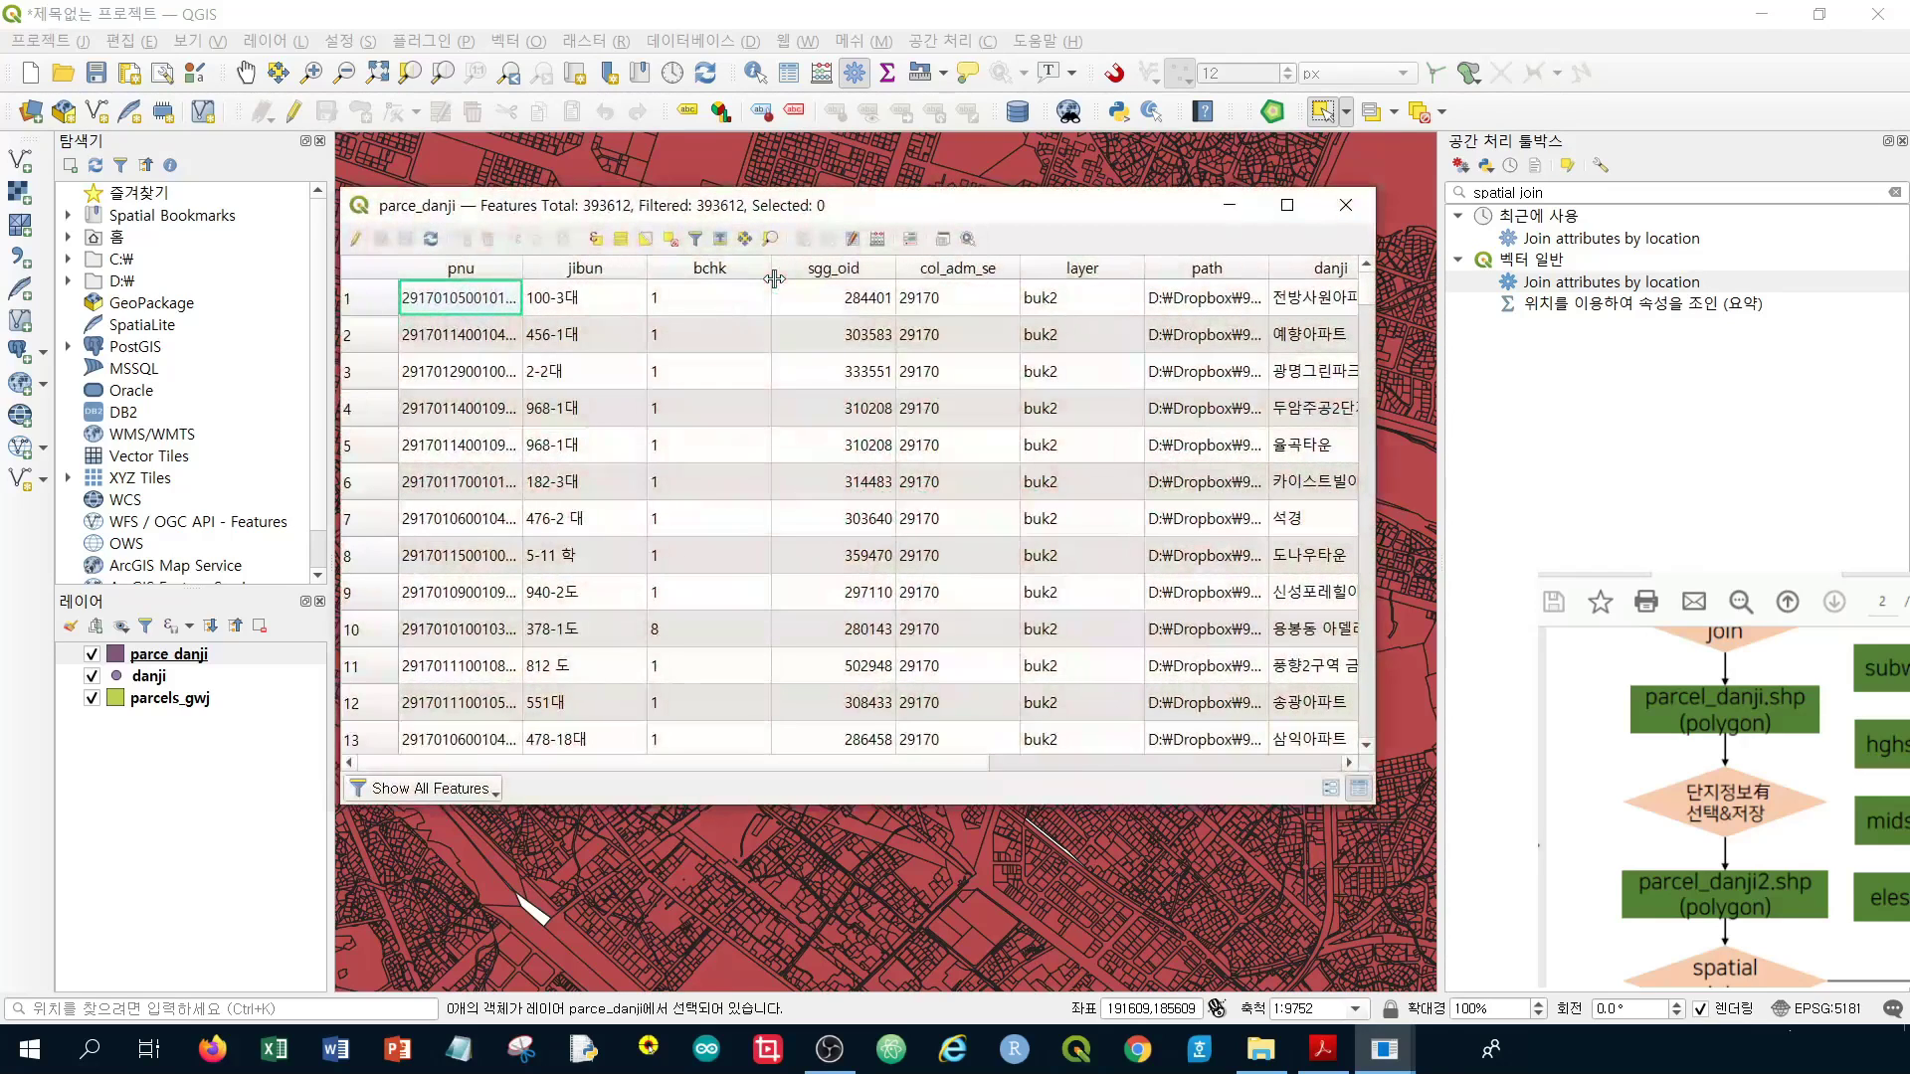
{"action": "left_click", "coordinate": [603, 241]}
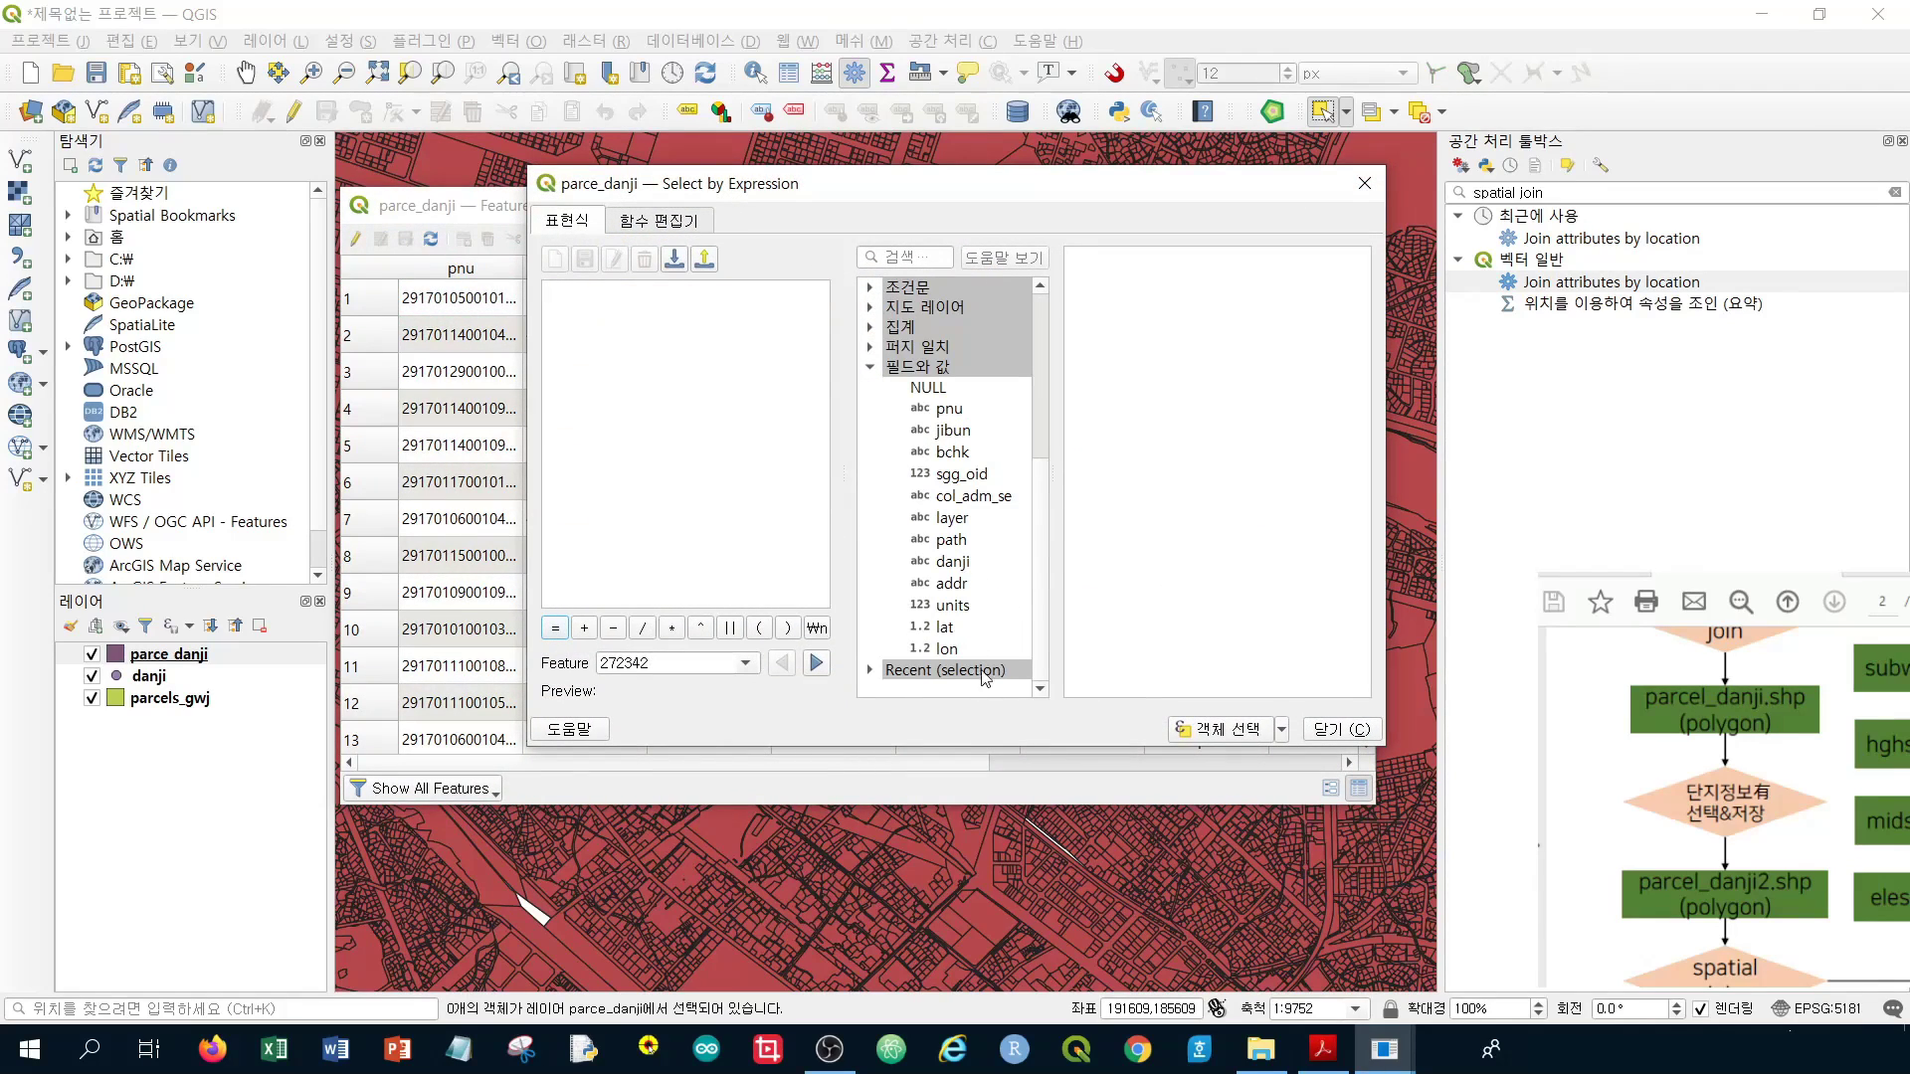
{"action": "double_click", "coordinate": [953, 604]}
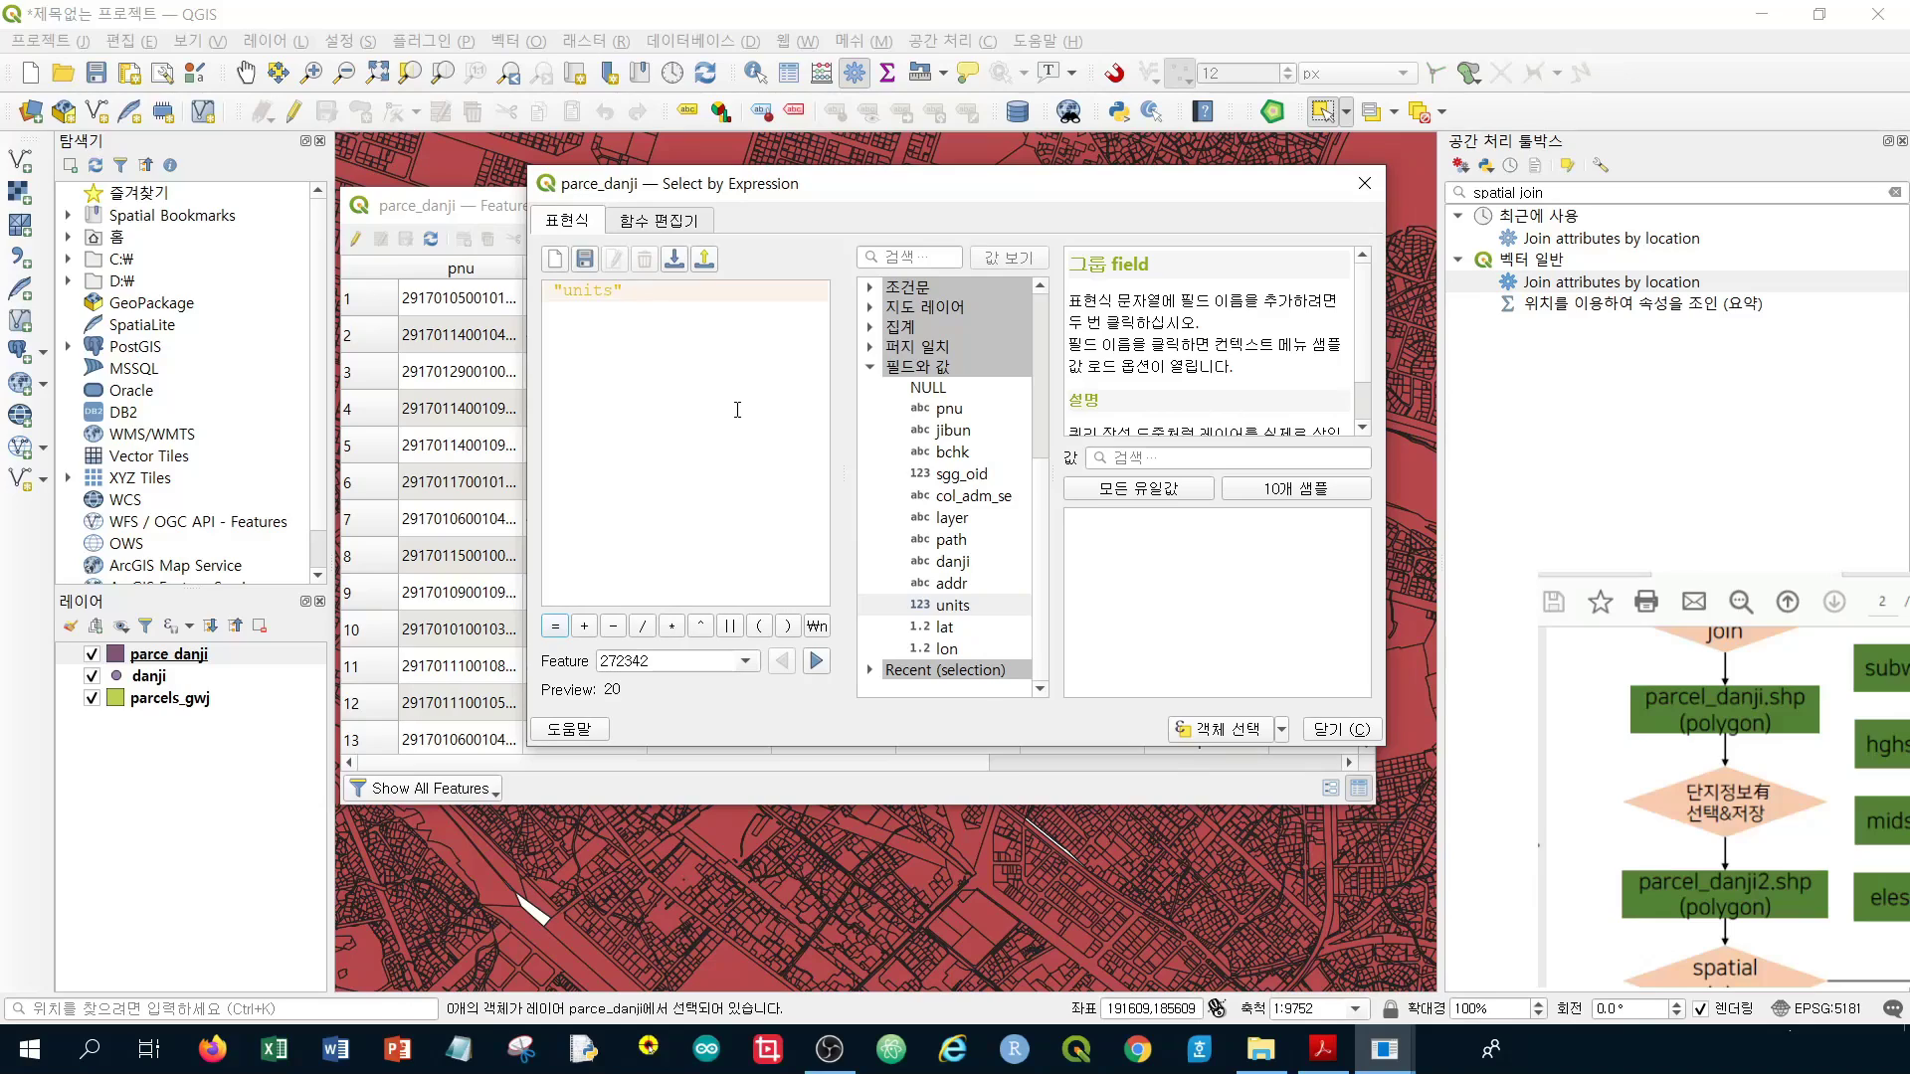
{"action": "type", "text": ">0"}
{"action": "left_click", "coordinate": [1220, 731]}
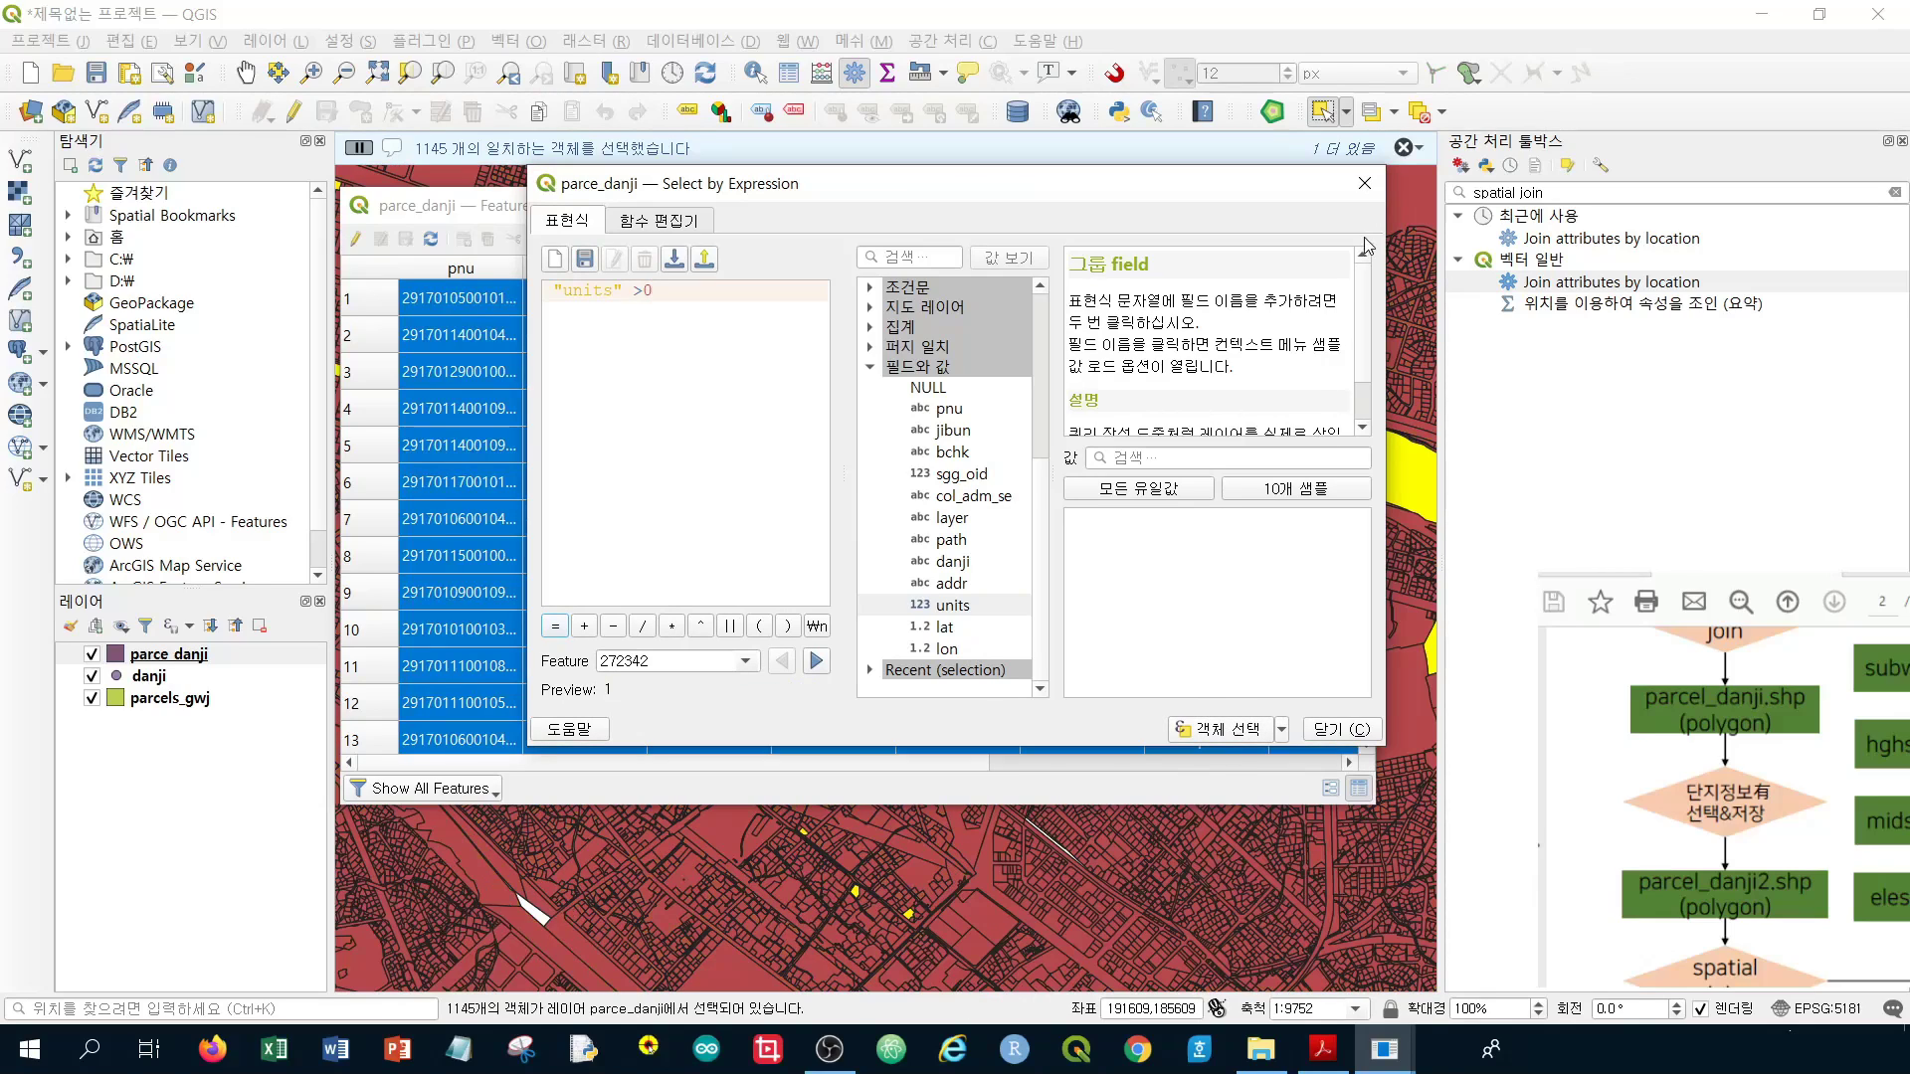
{"action": "left_click", "coordinate": [1336, 731]}
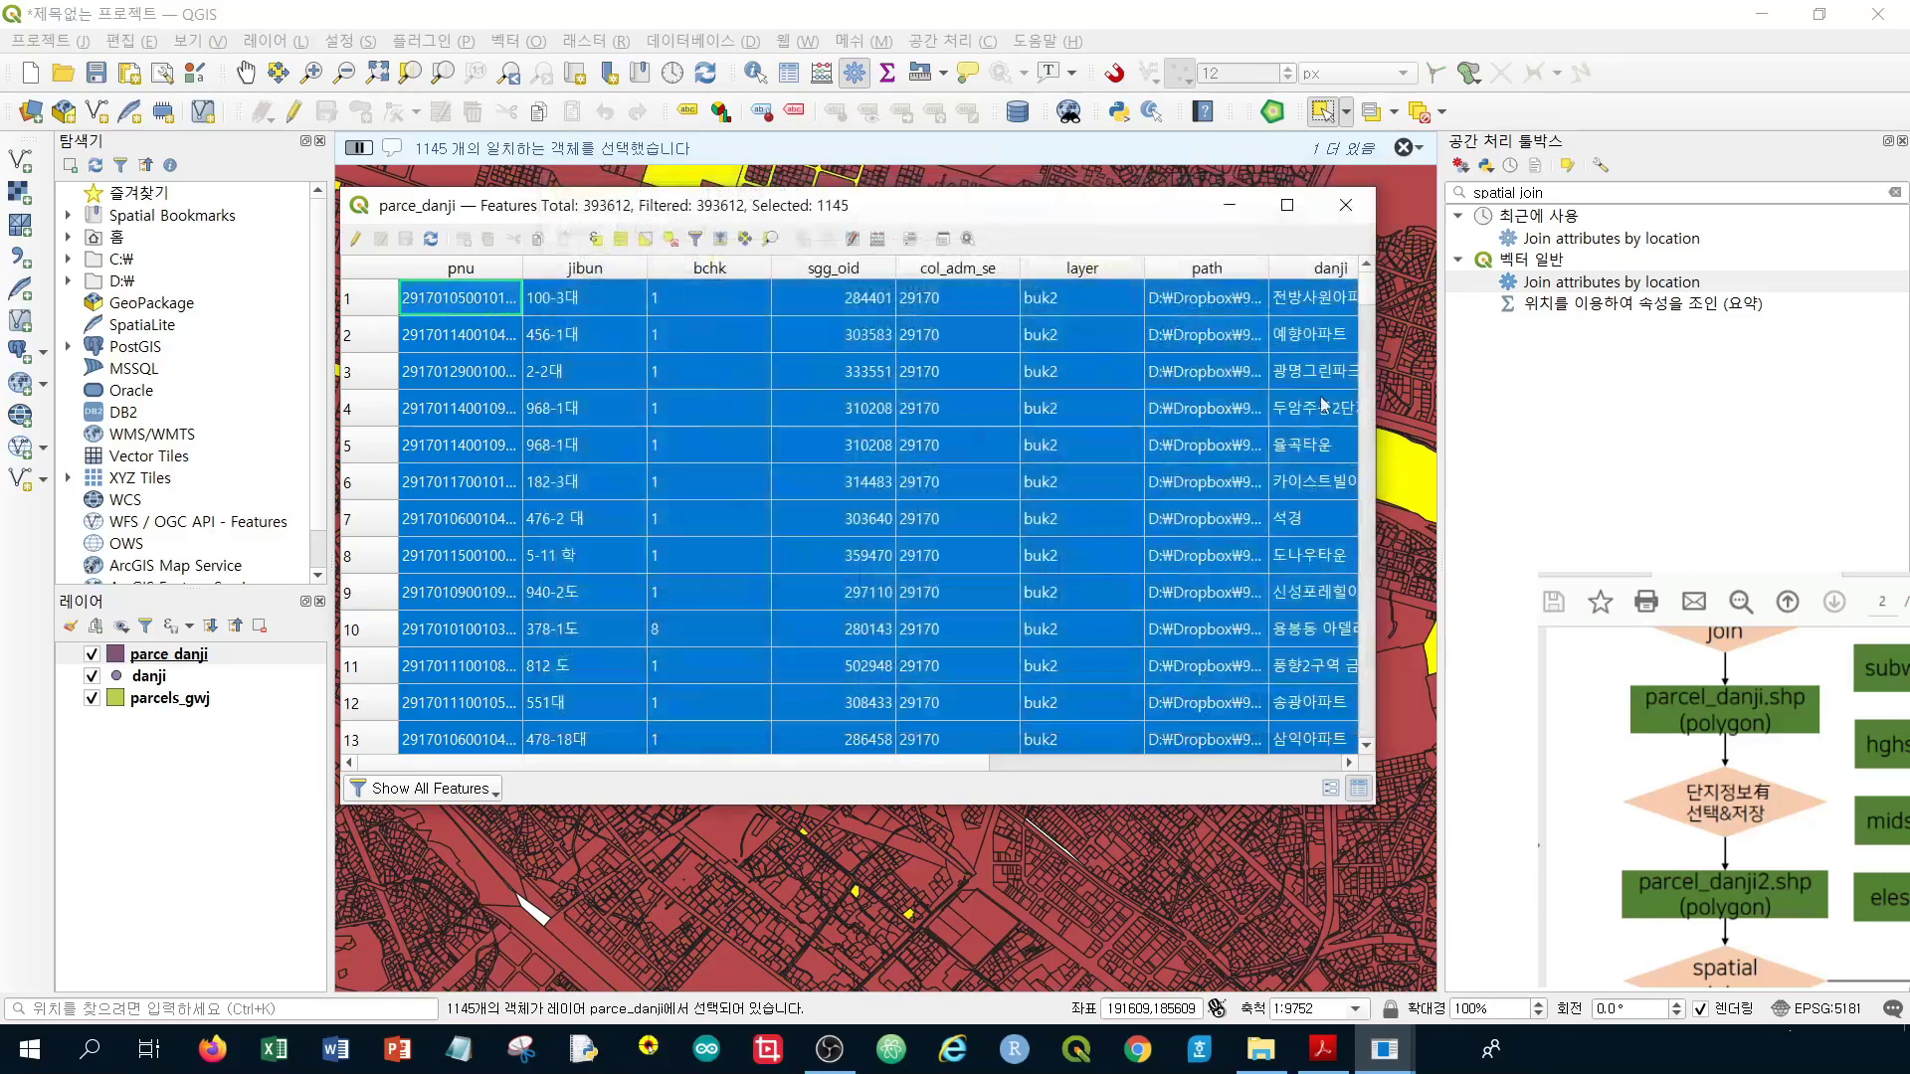
{"action": "left_click", "coordinate": [1378, 206]}
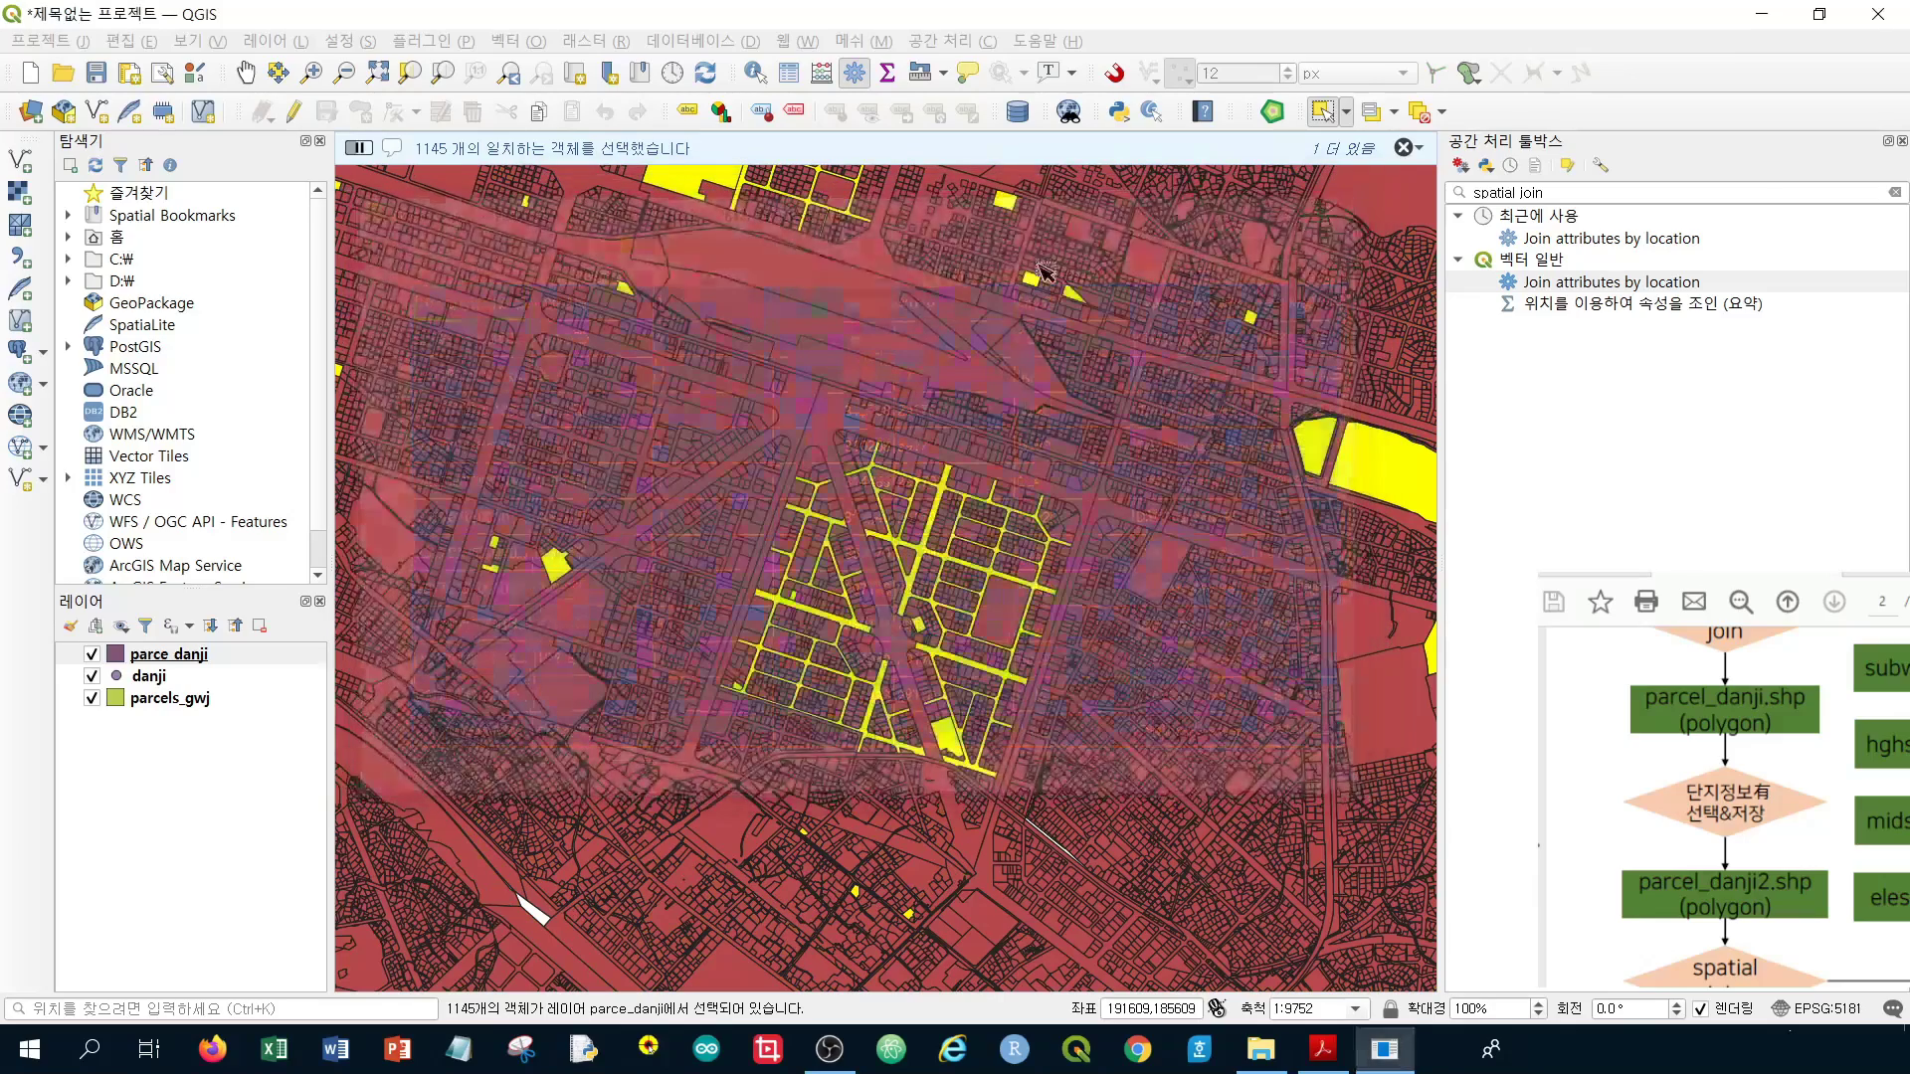
Save only the selected parcels as parcel_danji2.shp in the week06 data folder
{"action": "right_click", "coordinate": [209, 660]}
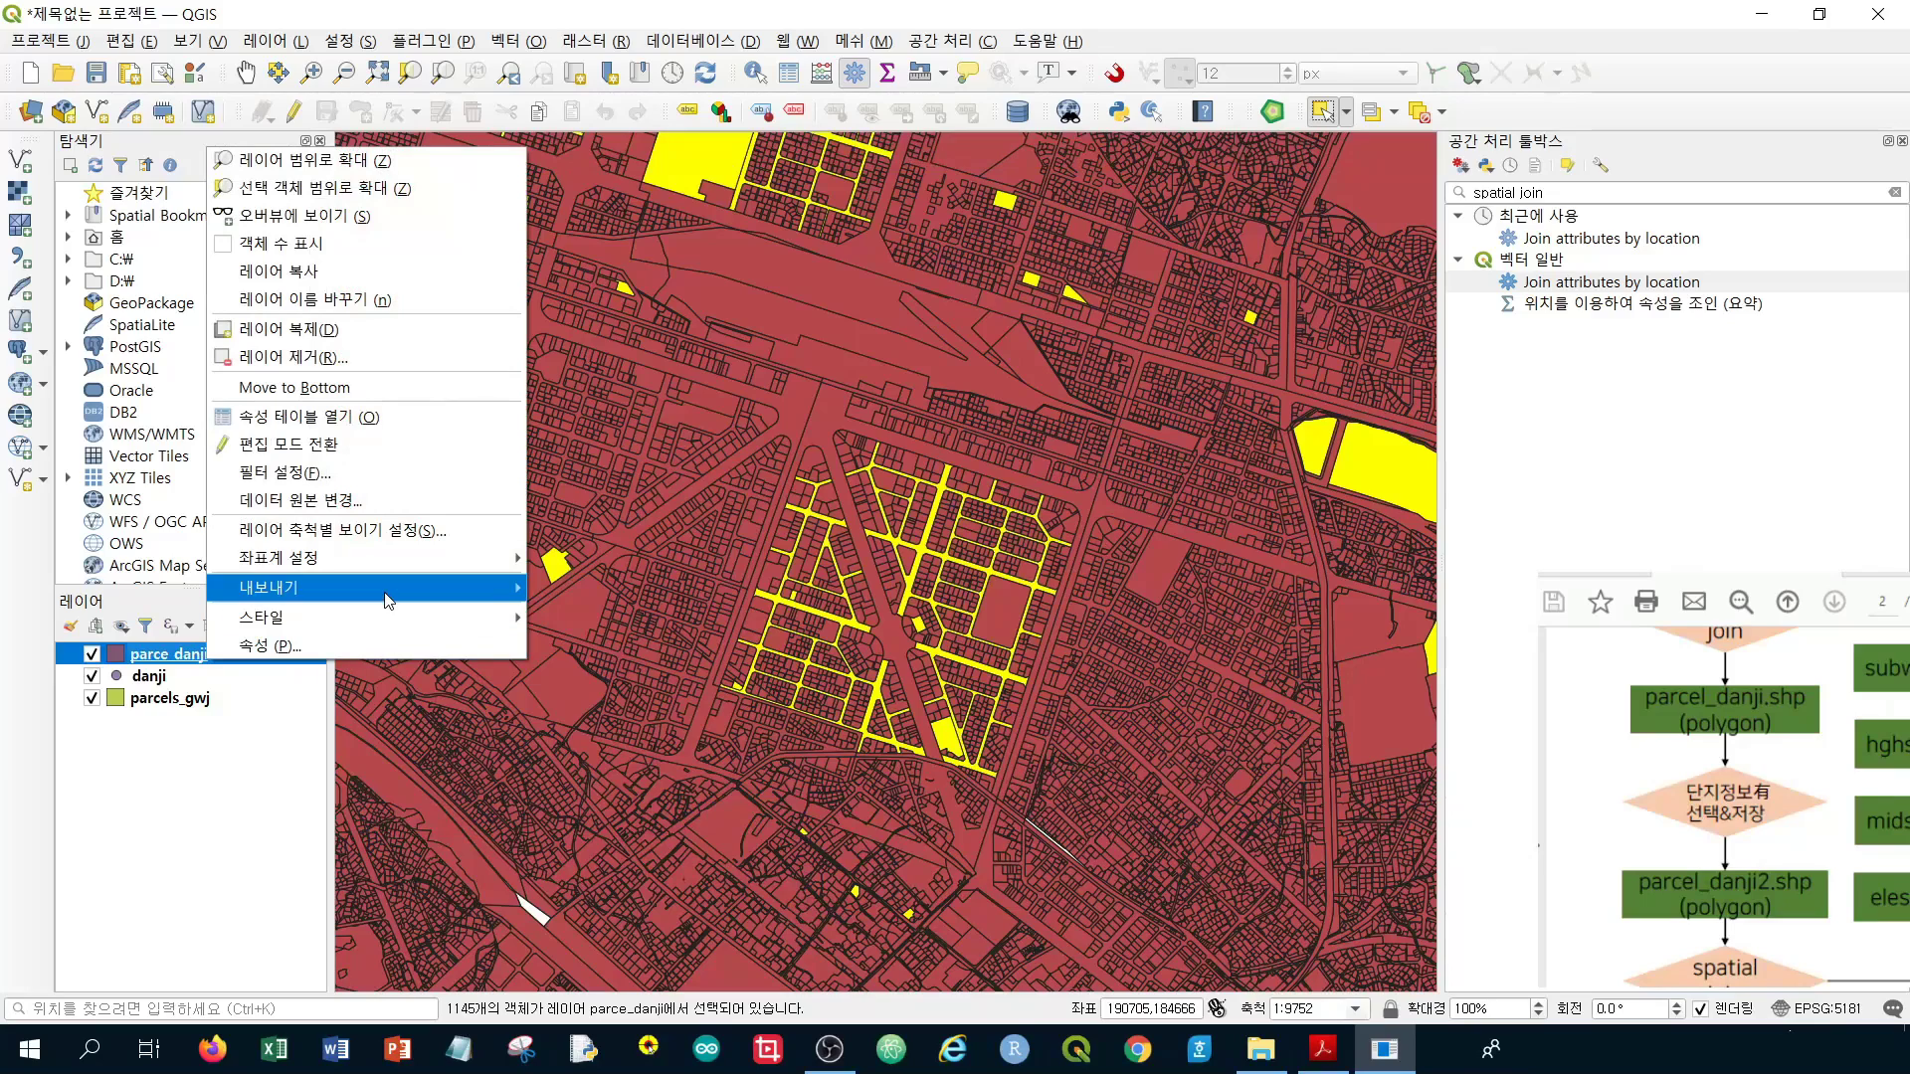
{"action": "mouse_move", "coordinate": [388, 597]}
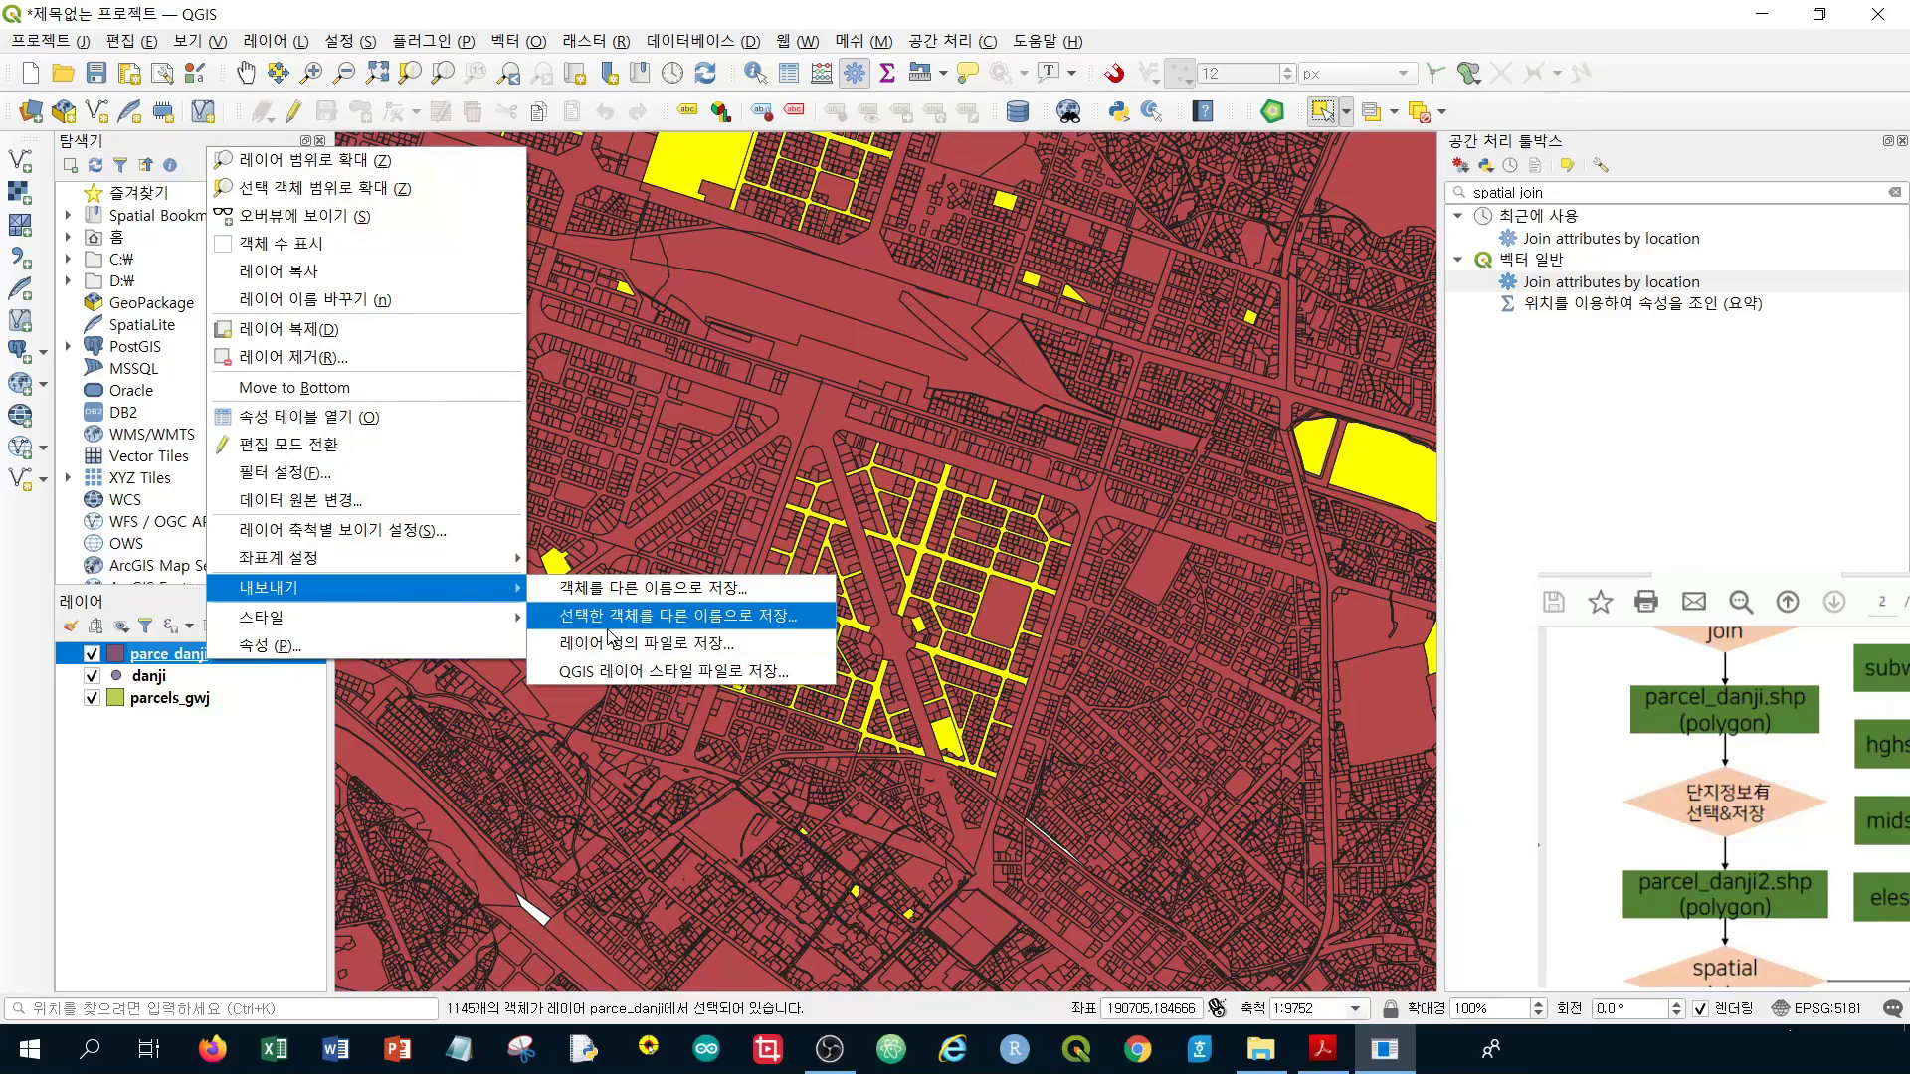
{"action": "left_click", "coordinate": [636, 617]}
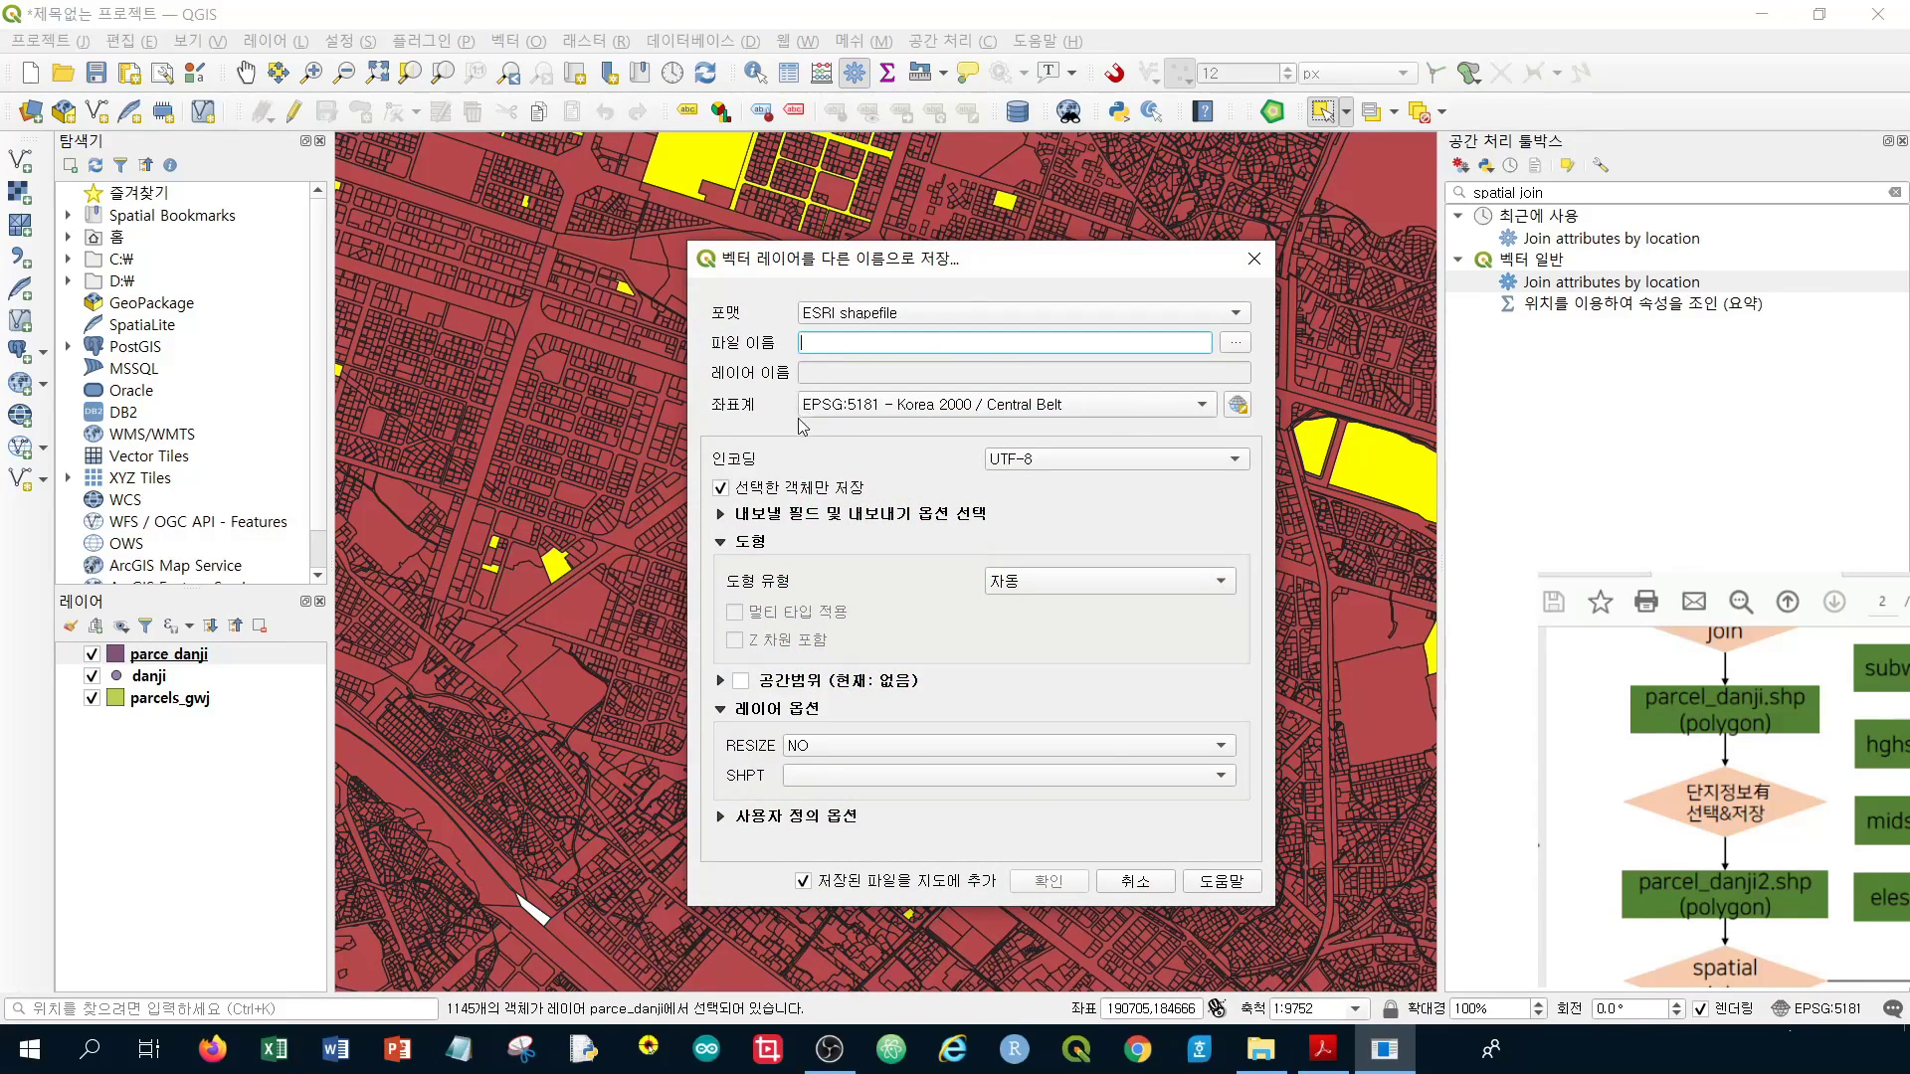
{"action": "left_click", "coordinate": [1235, 343]}
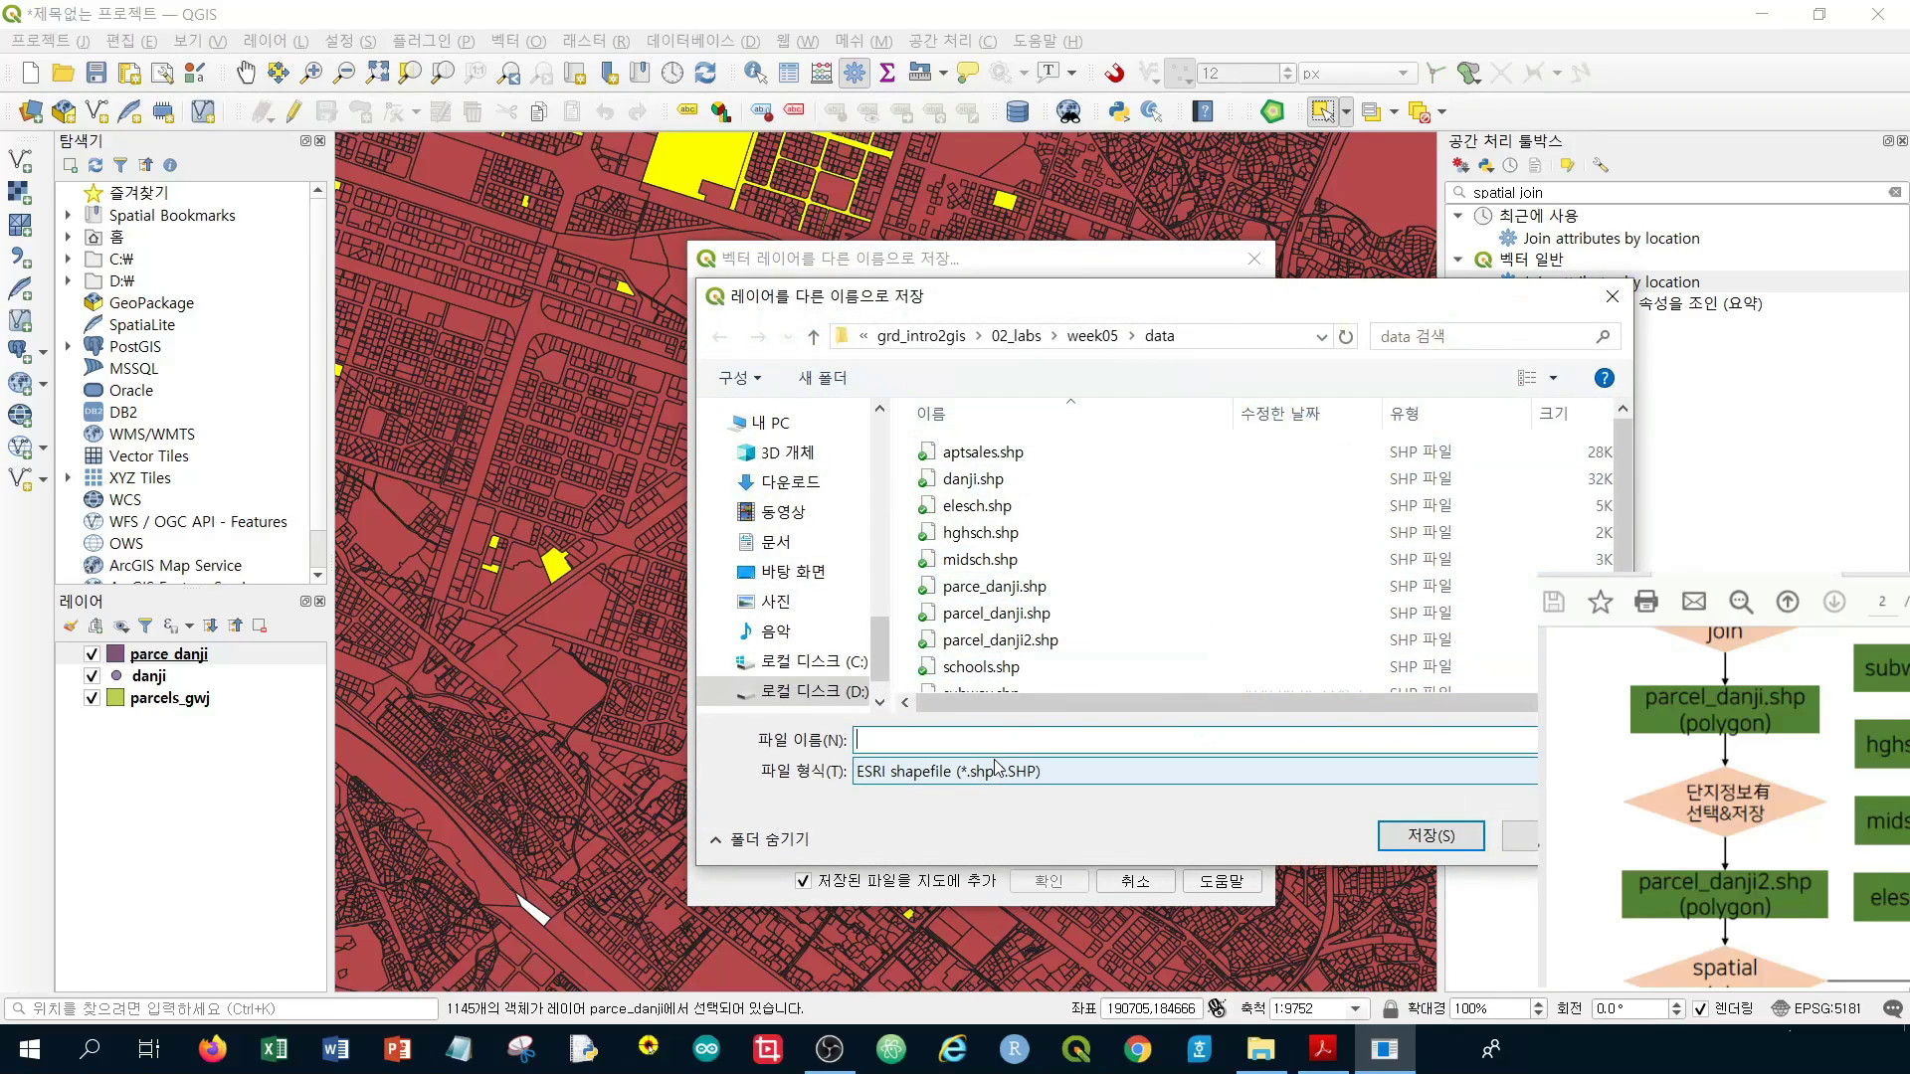
{"action": "type", "text": "par"}
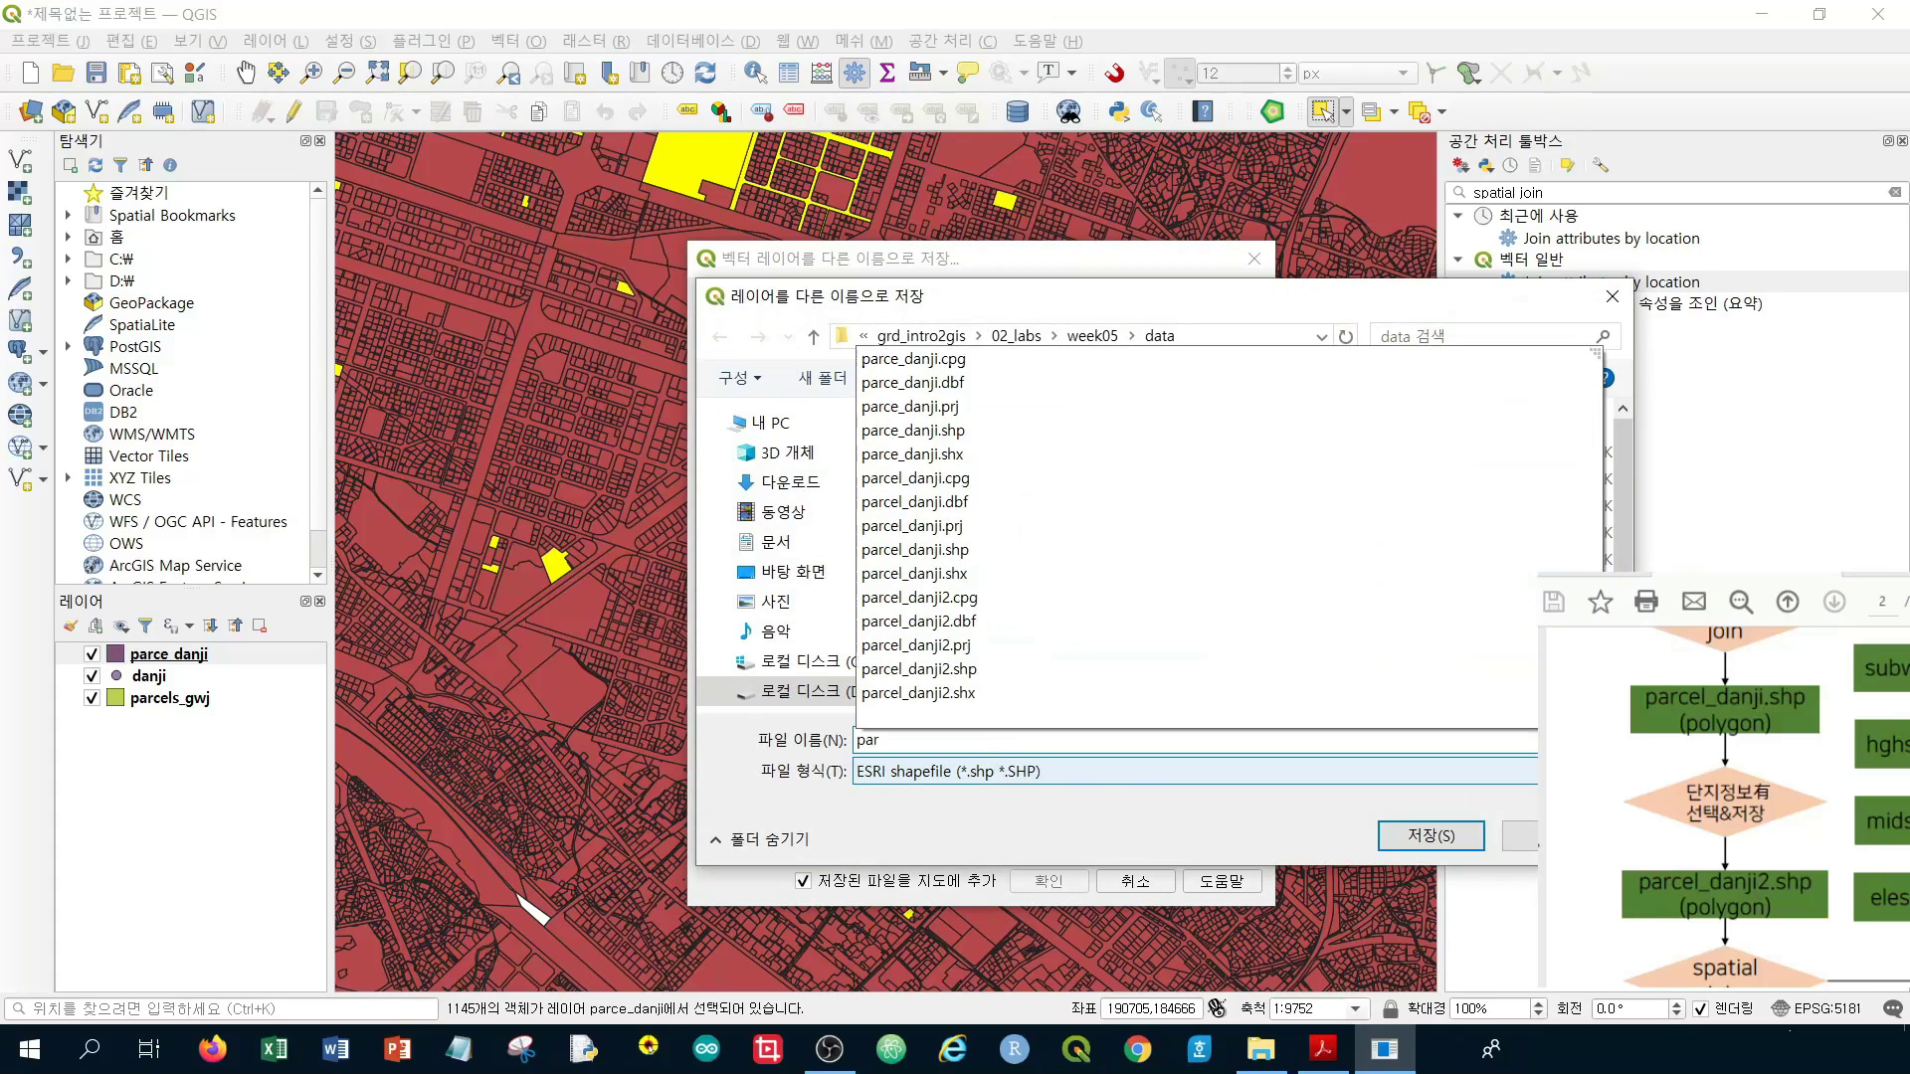
{"action": "type", "text": "cel_dan"}
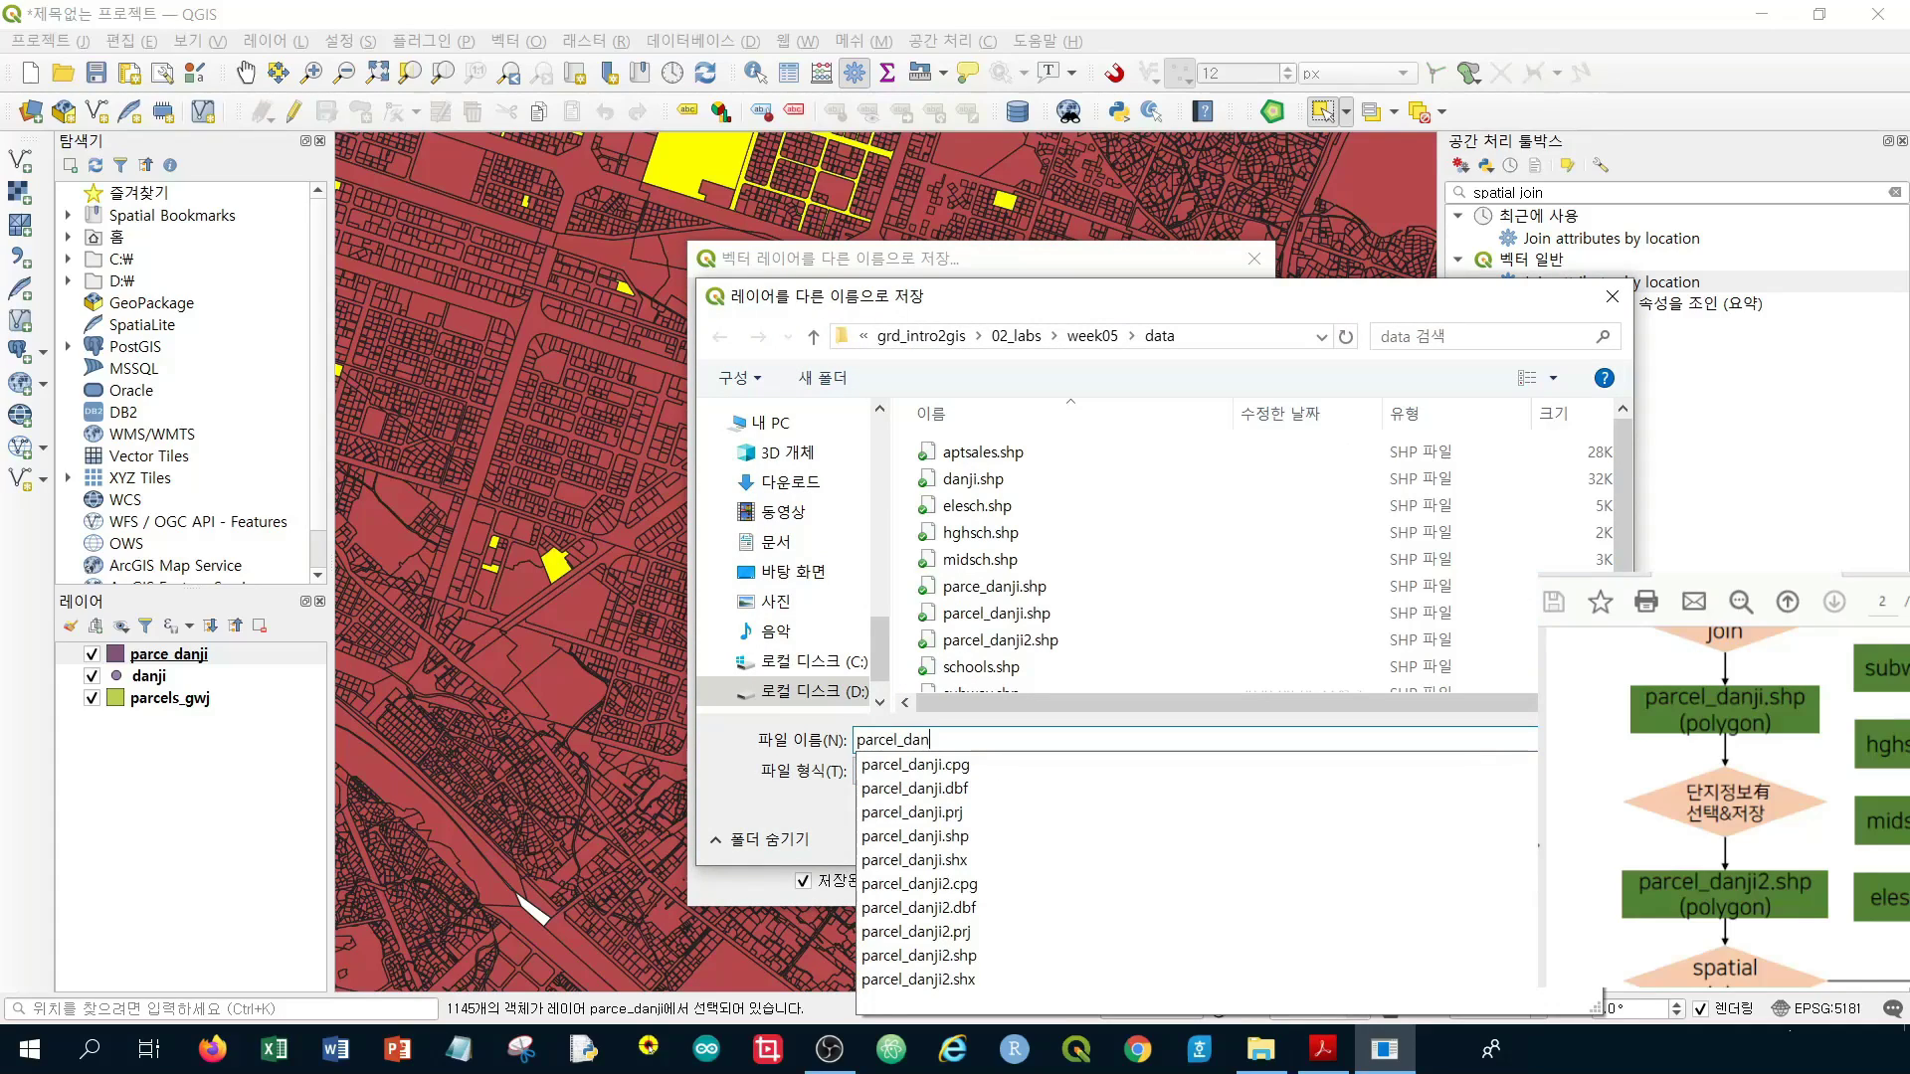
{"action": "type", "text": "ji2"}
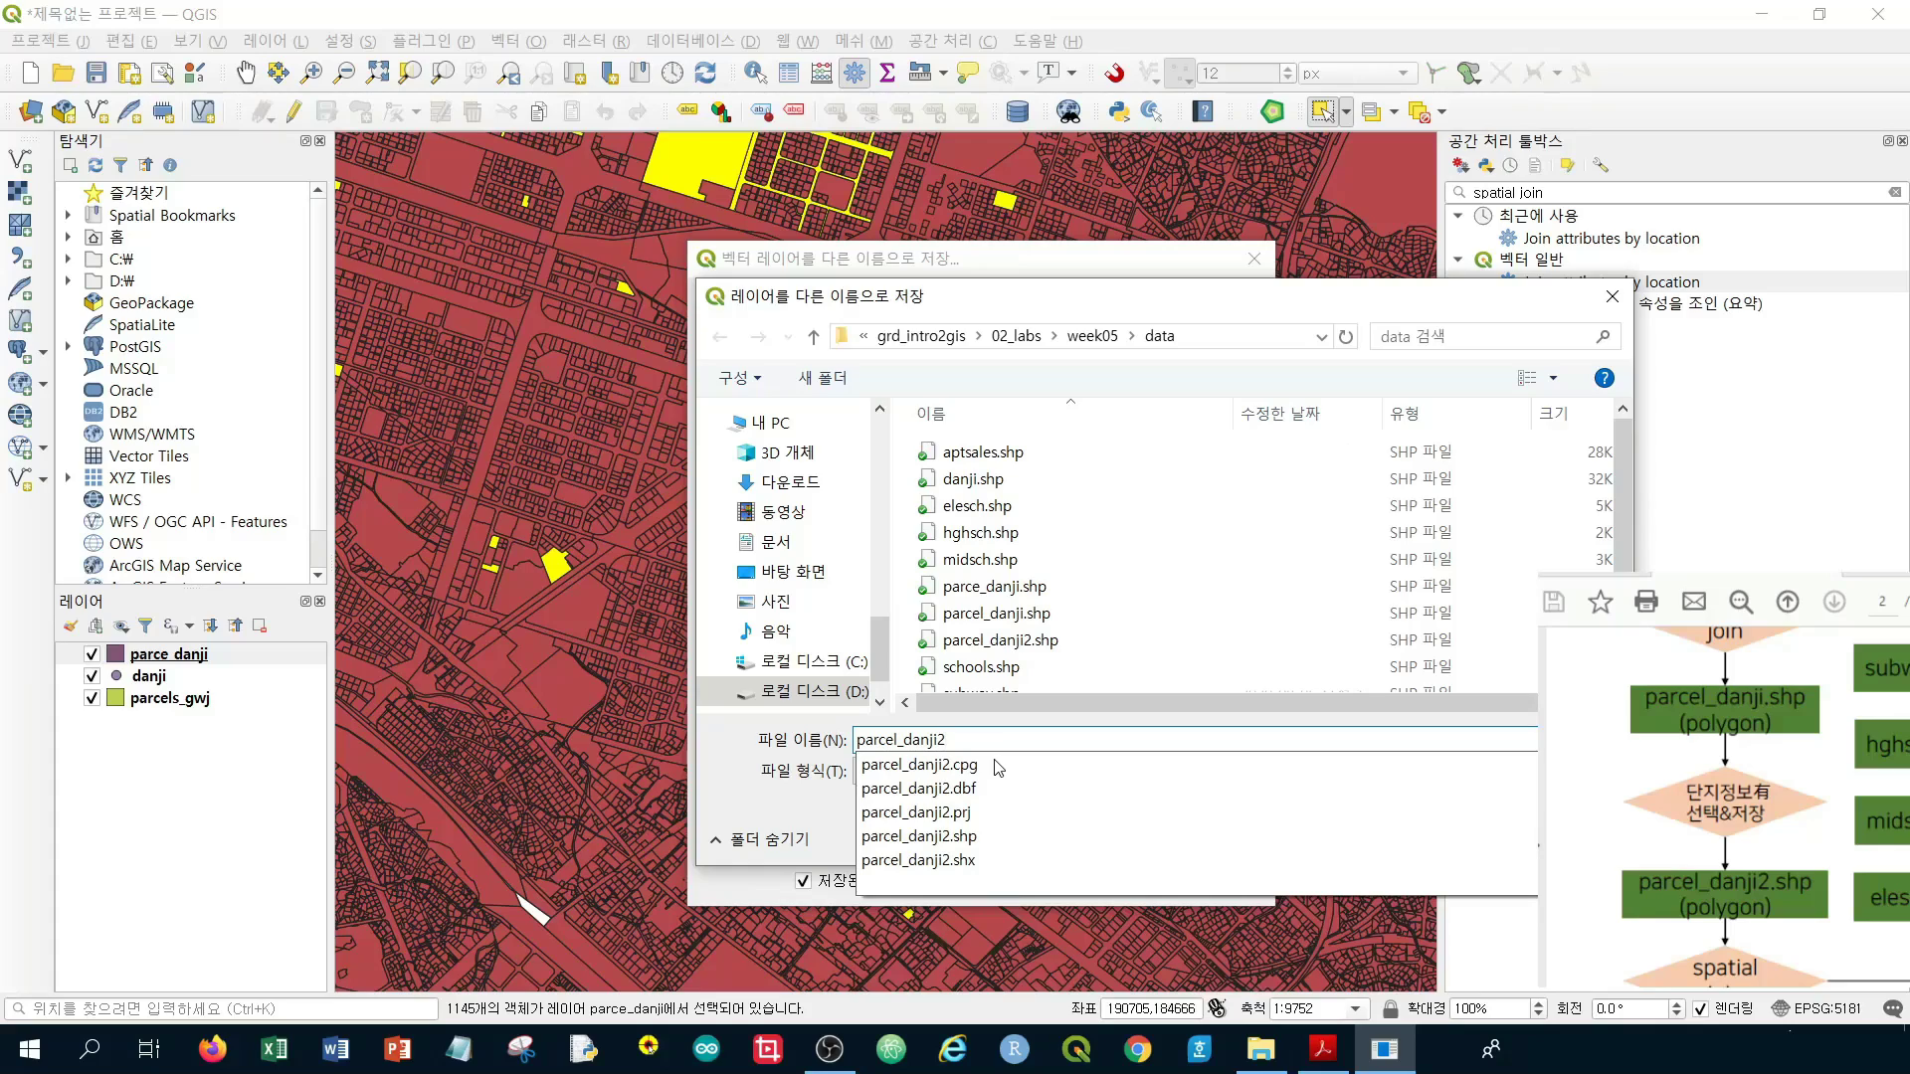
{"action": "left_click", "coordinate": [1016, 336]}
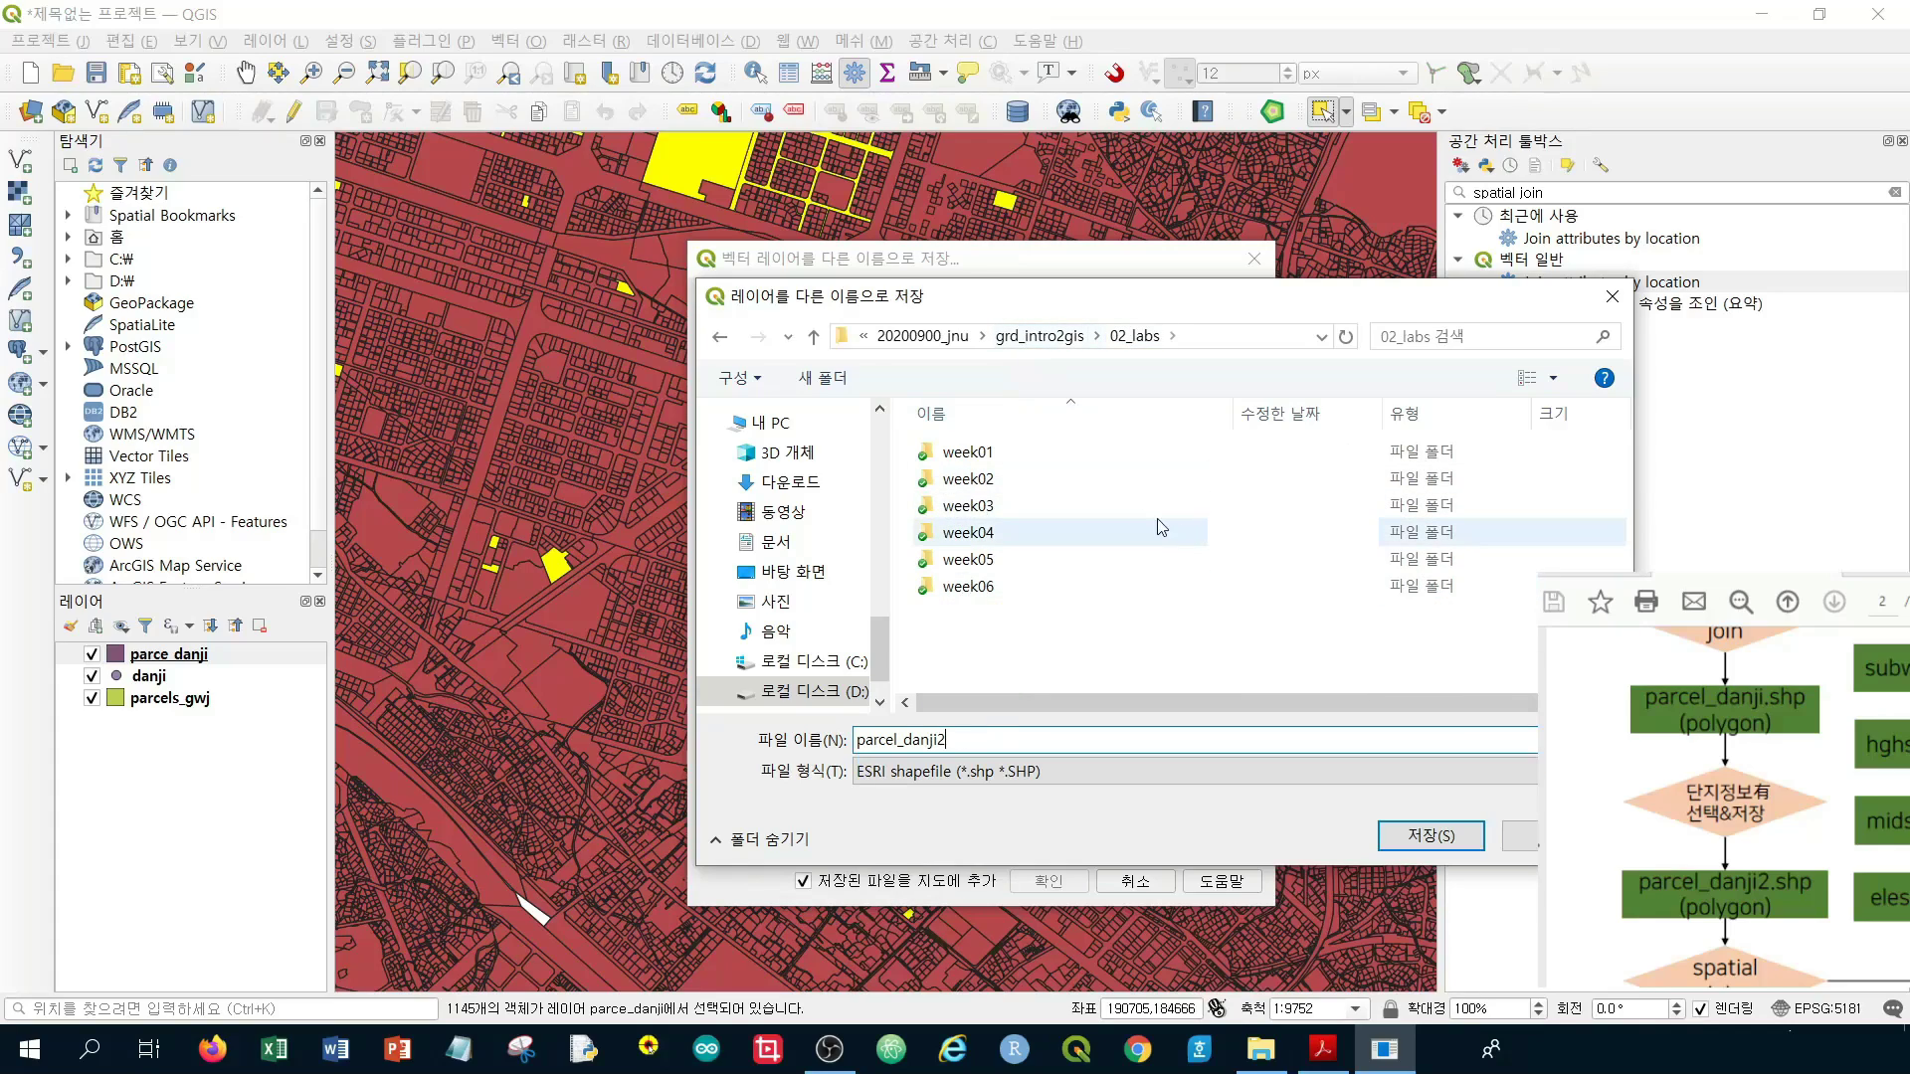
{"action": "double_click", "coordinate": [1049, 586]}
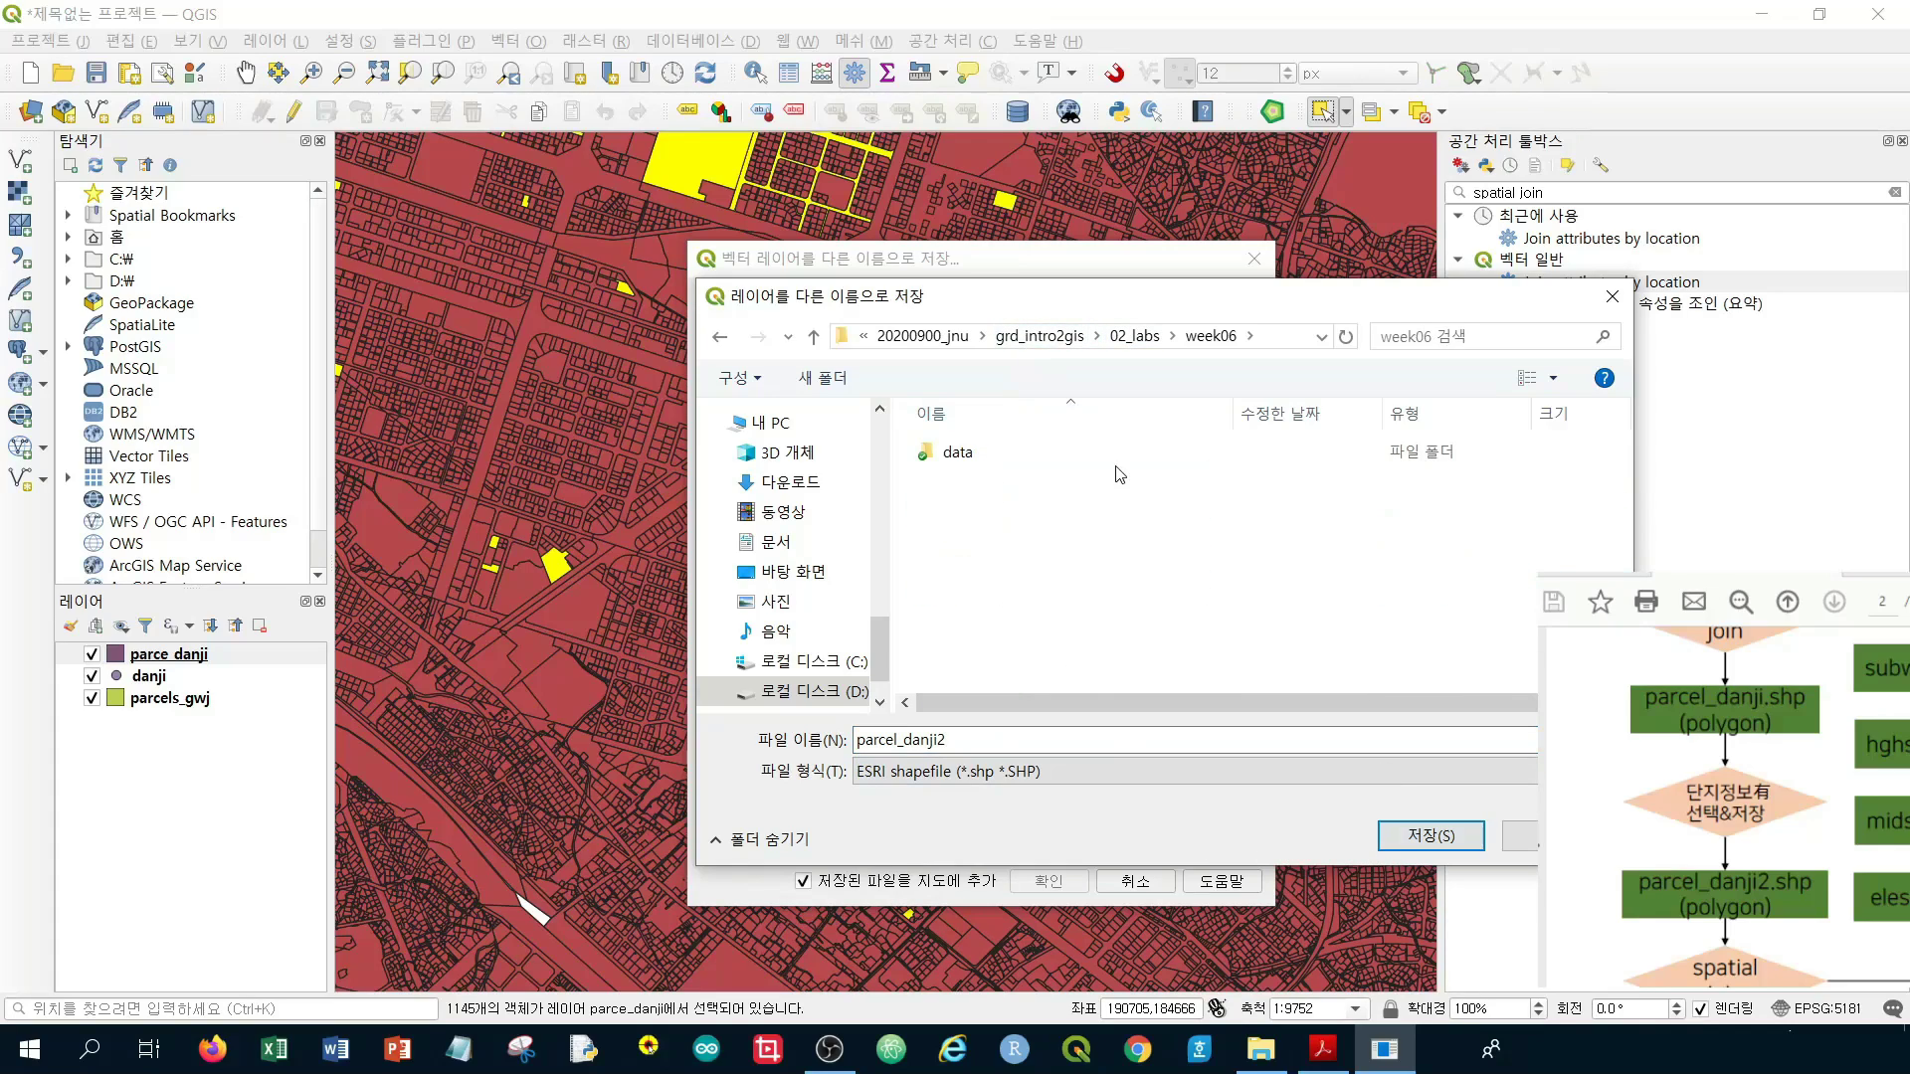
{"action": "double_click", "coordinate": [995, 453]}
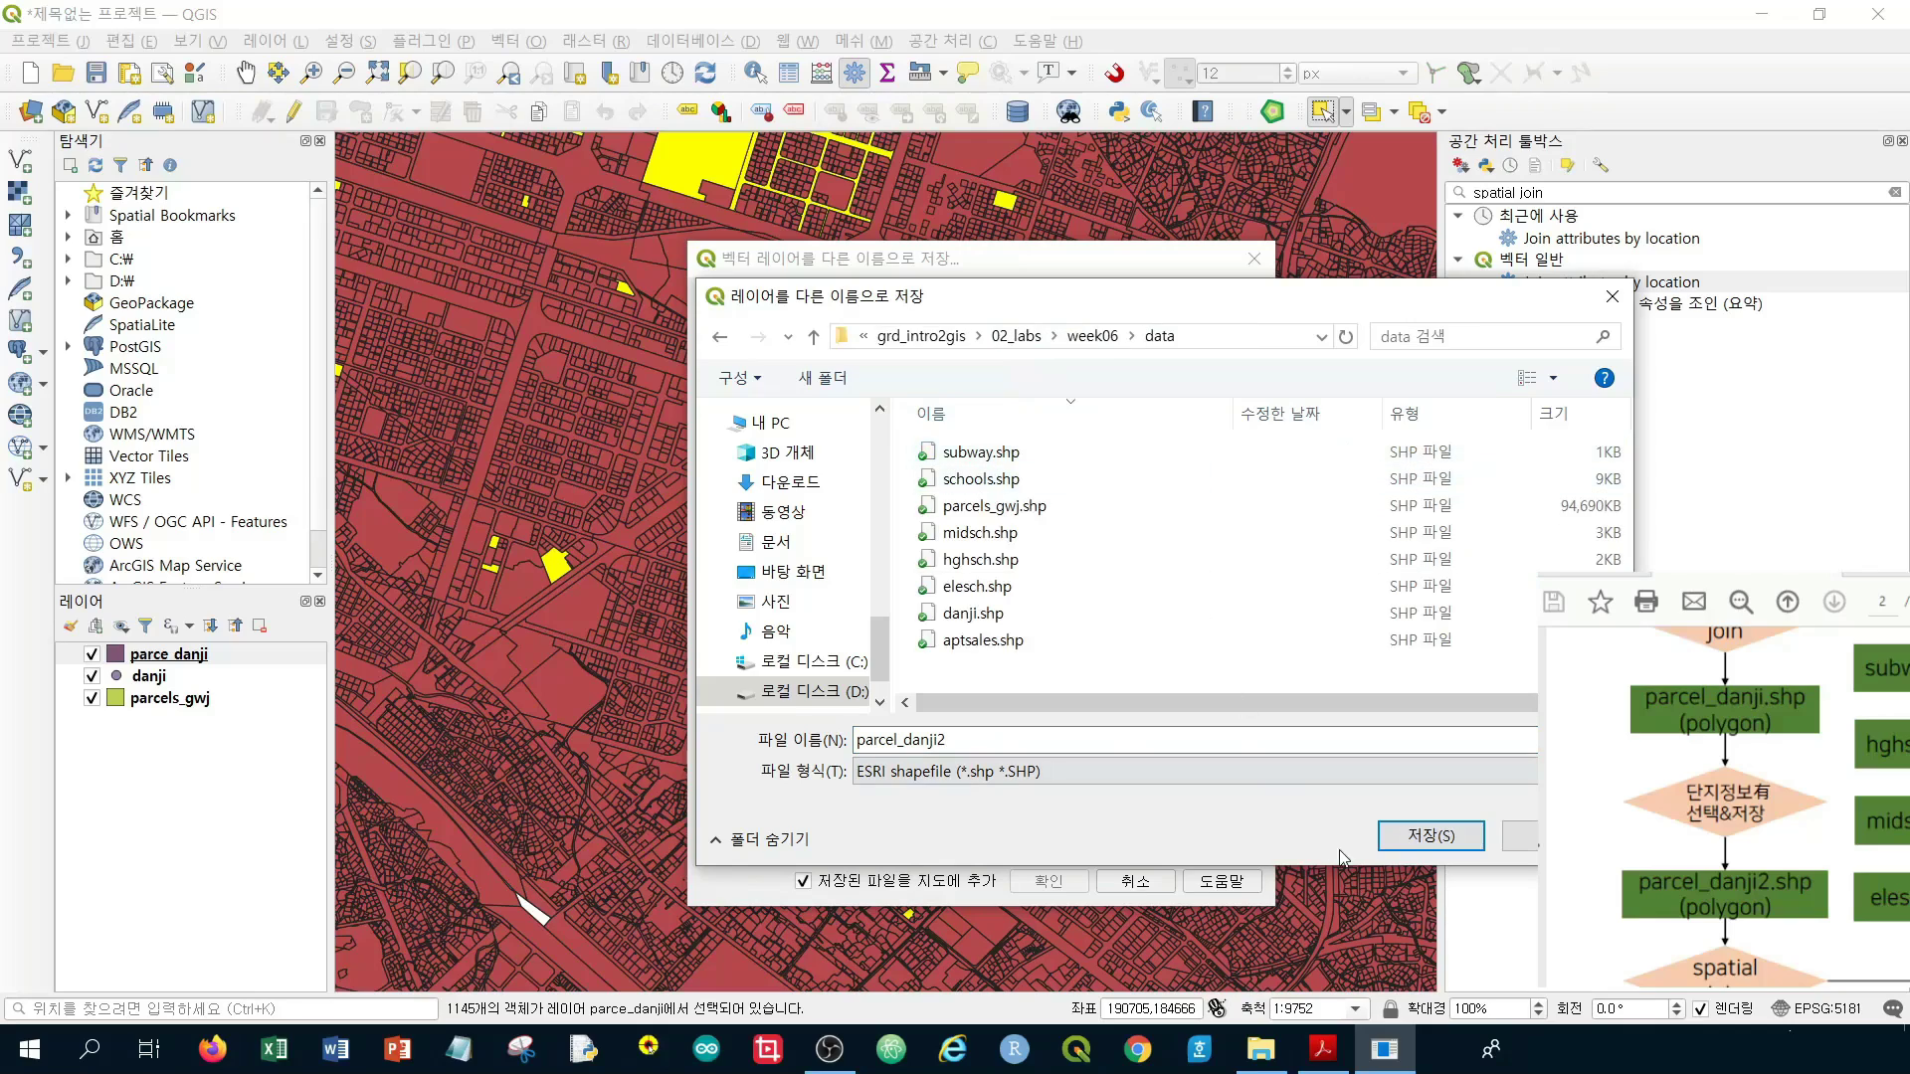
{"action": "left_click", "coordinate": [1413, 840]}
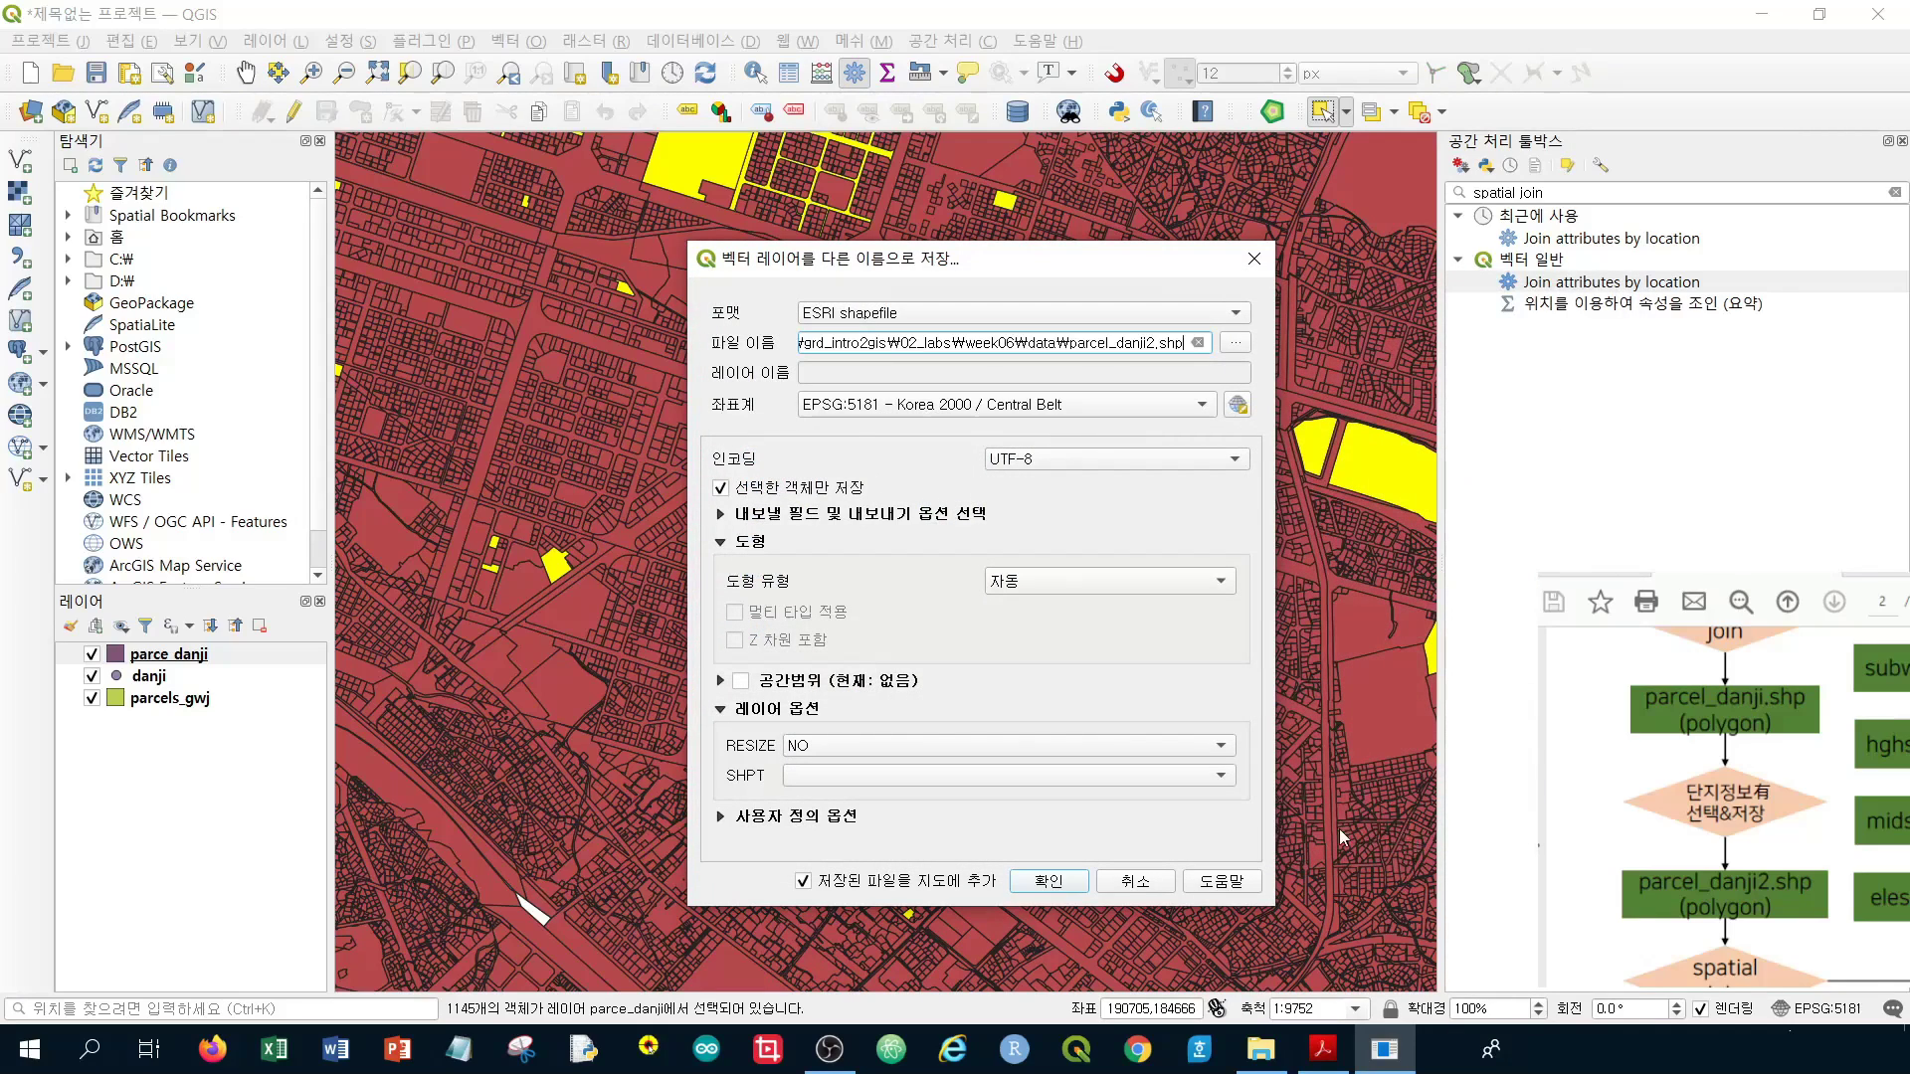
{"action": "left_click", "coordinate": [1049, 881]}
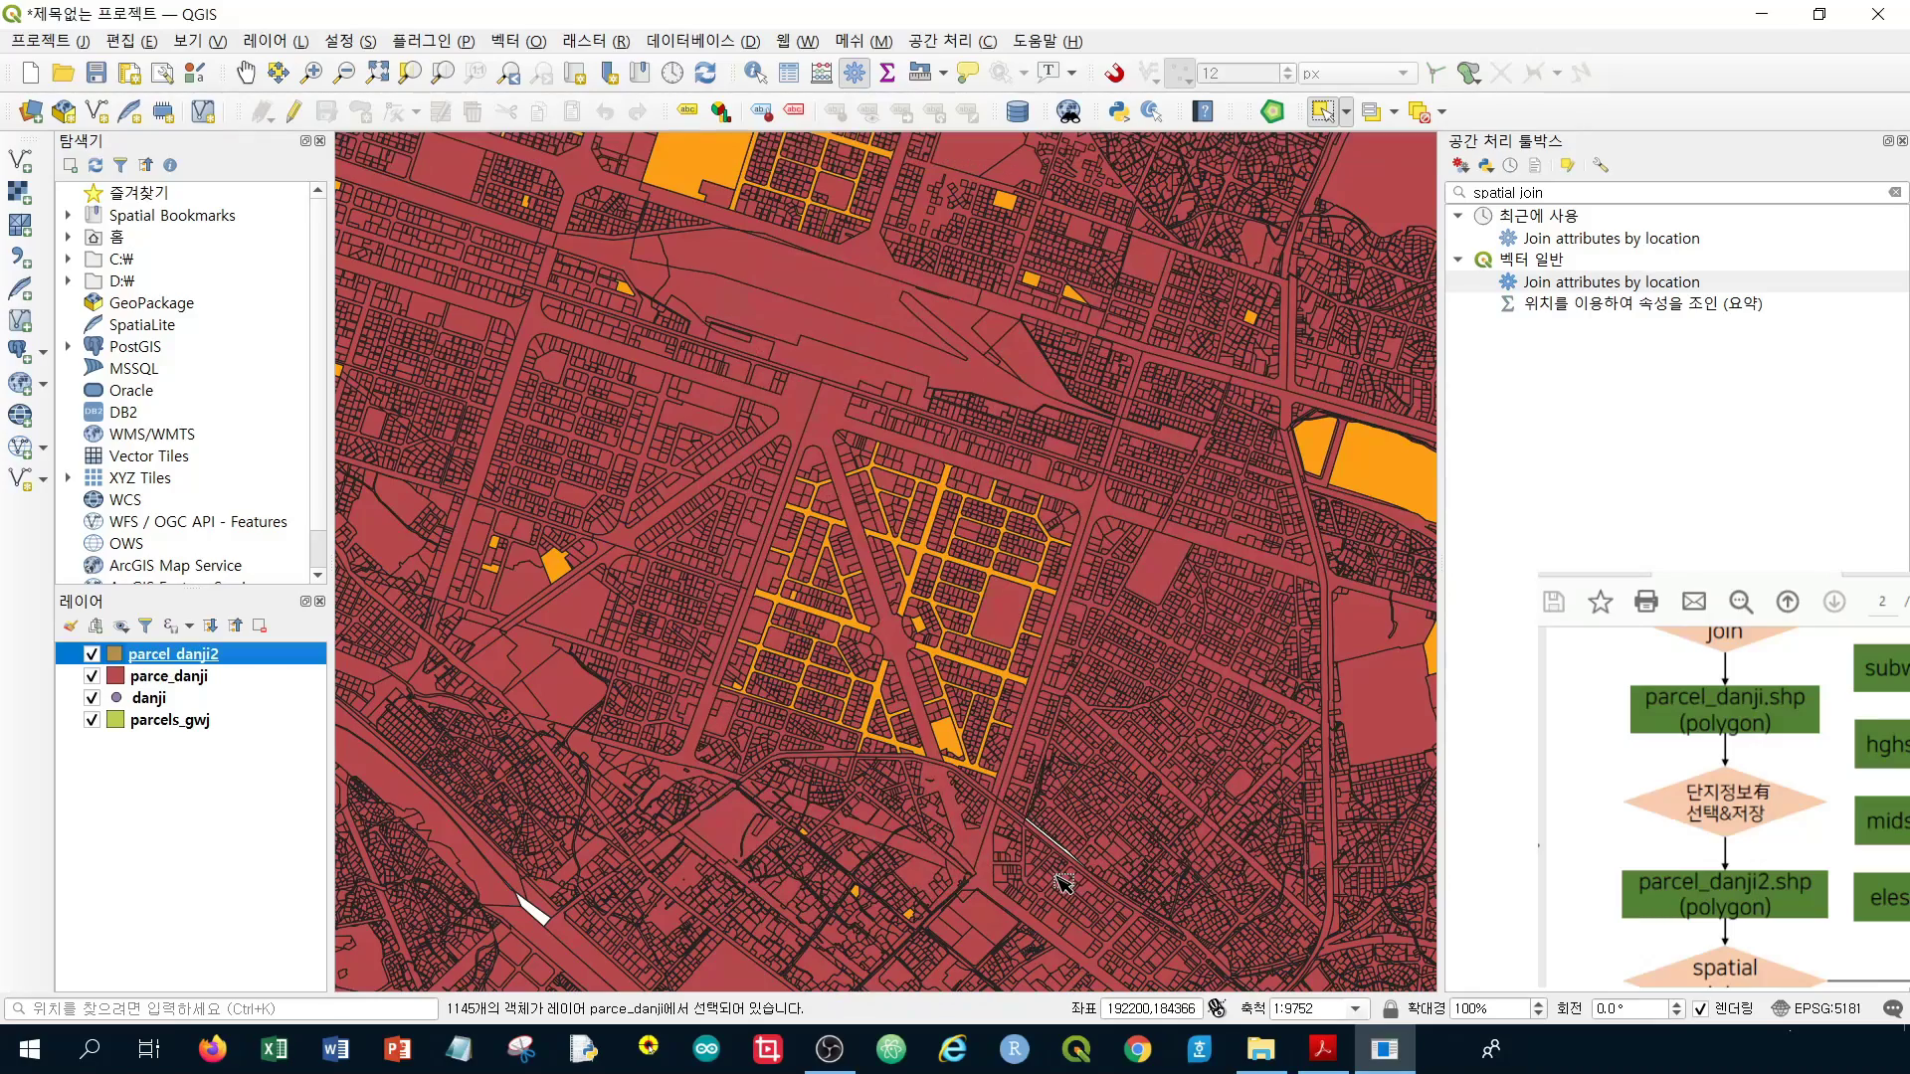
Remove the parce_danji layer from the project
{"action": "scroll", "coordinate": [825, 346], "scroll_direction": "down", "scroll_amount": 1}
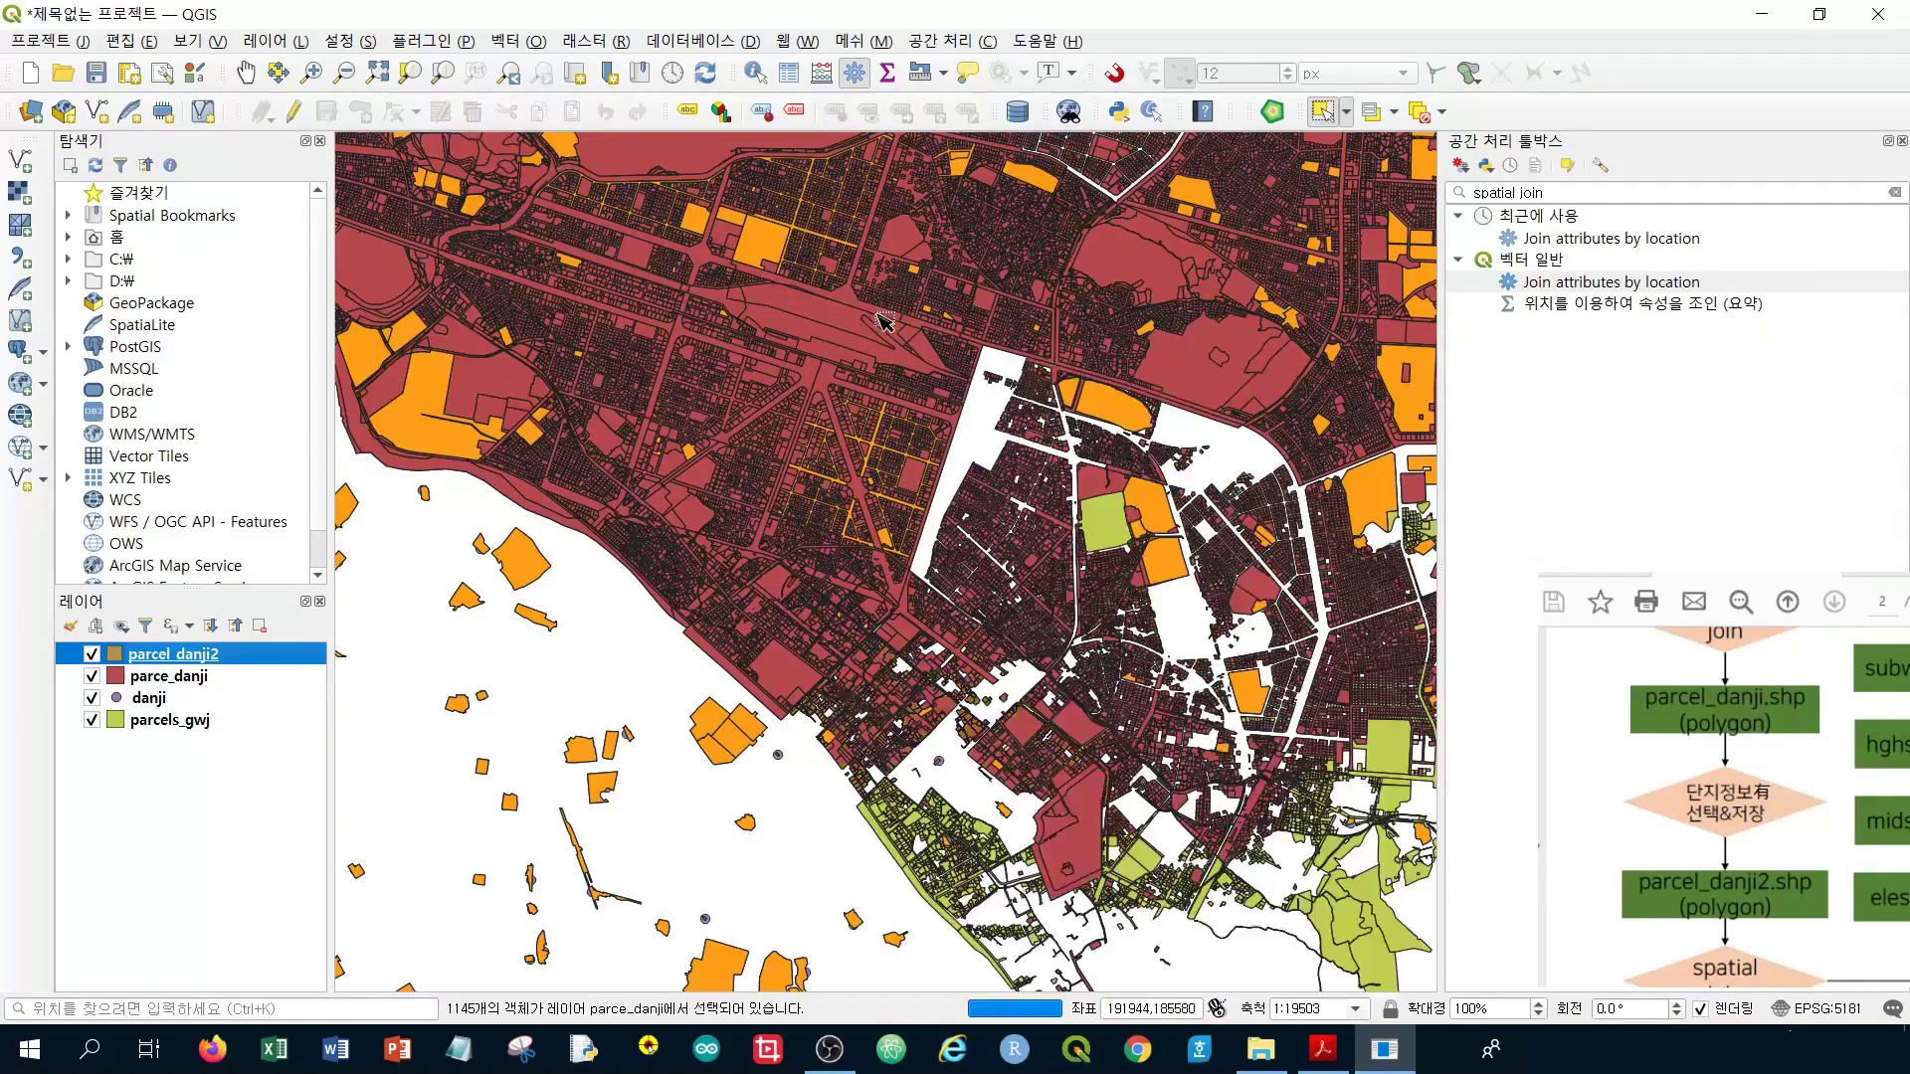
{"action": "scroll", "coordinate": [826, 346], "scroll_direction": "down", "scroll_amount": 1}
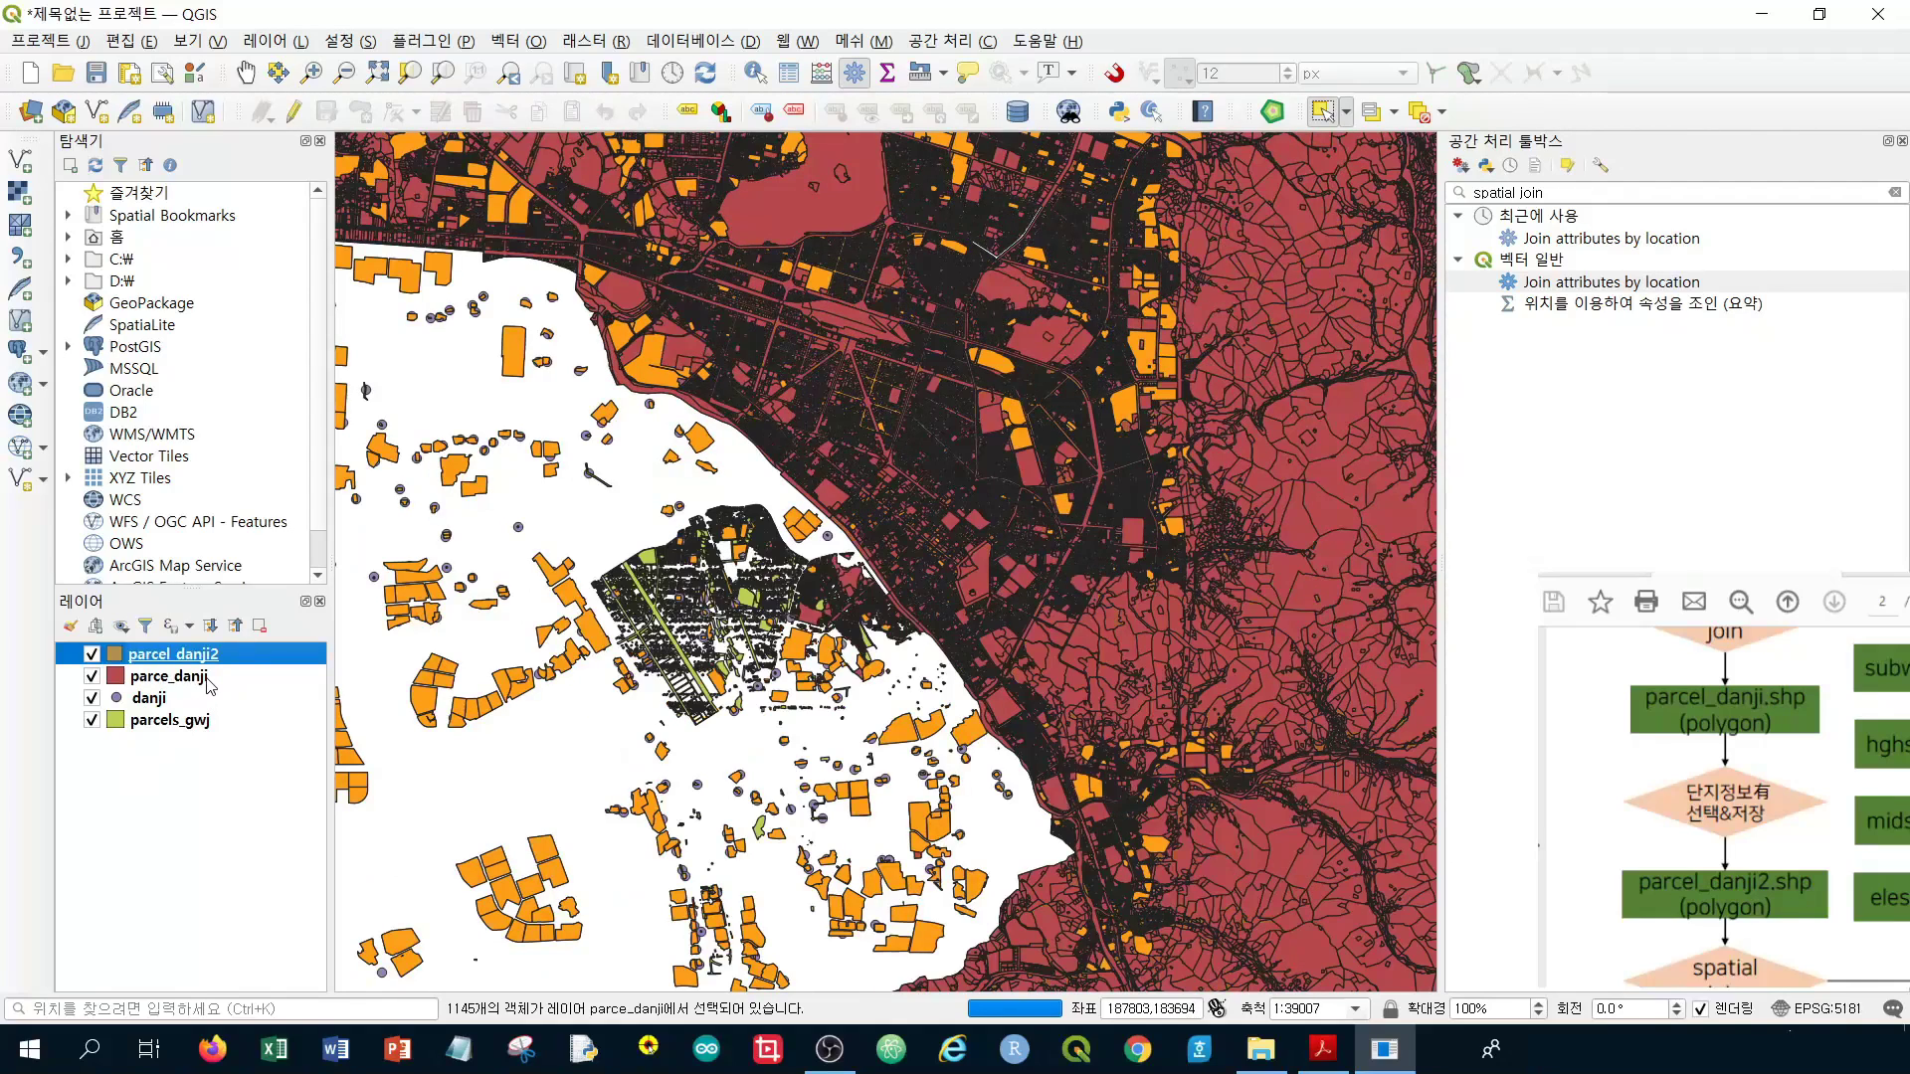
{"action": "left_click", "coordinate": [209, 680]}
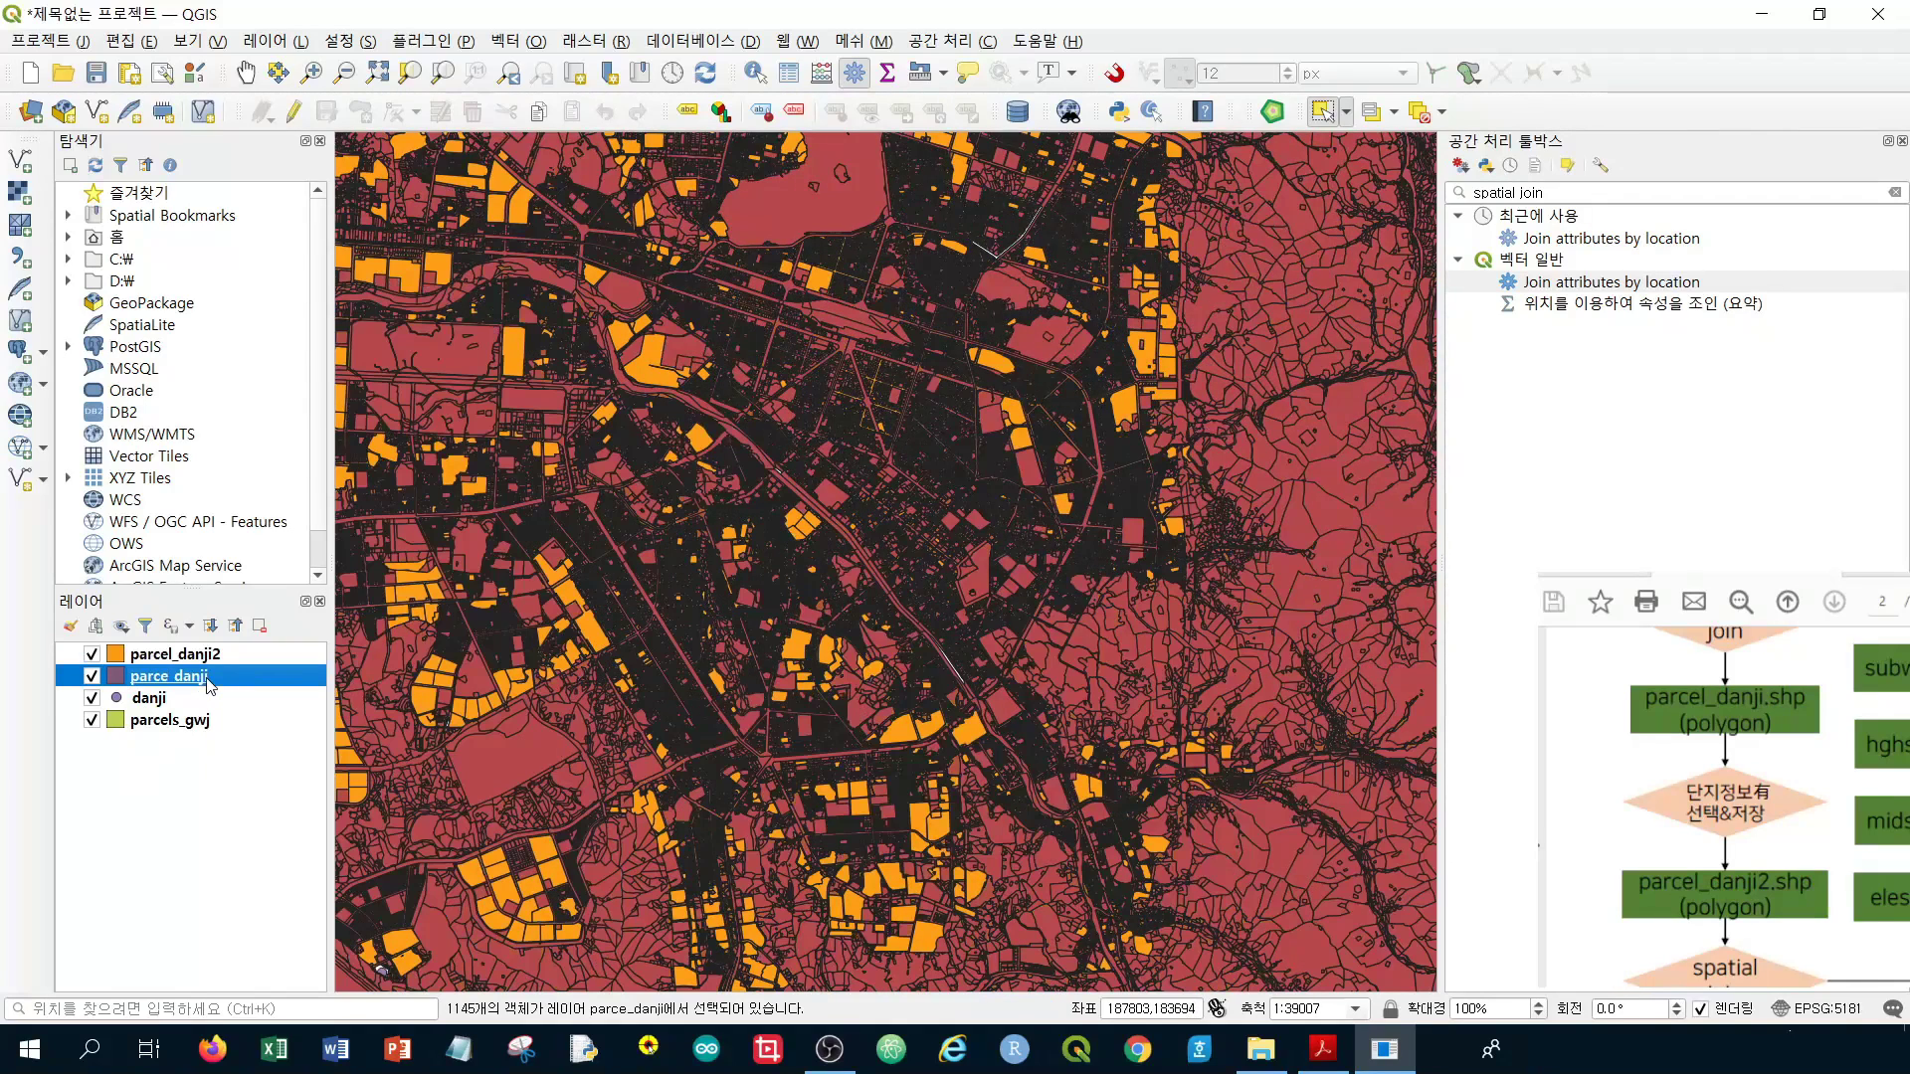
{"action": "right_click", "coordinate": [209, 680]}
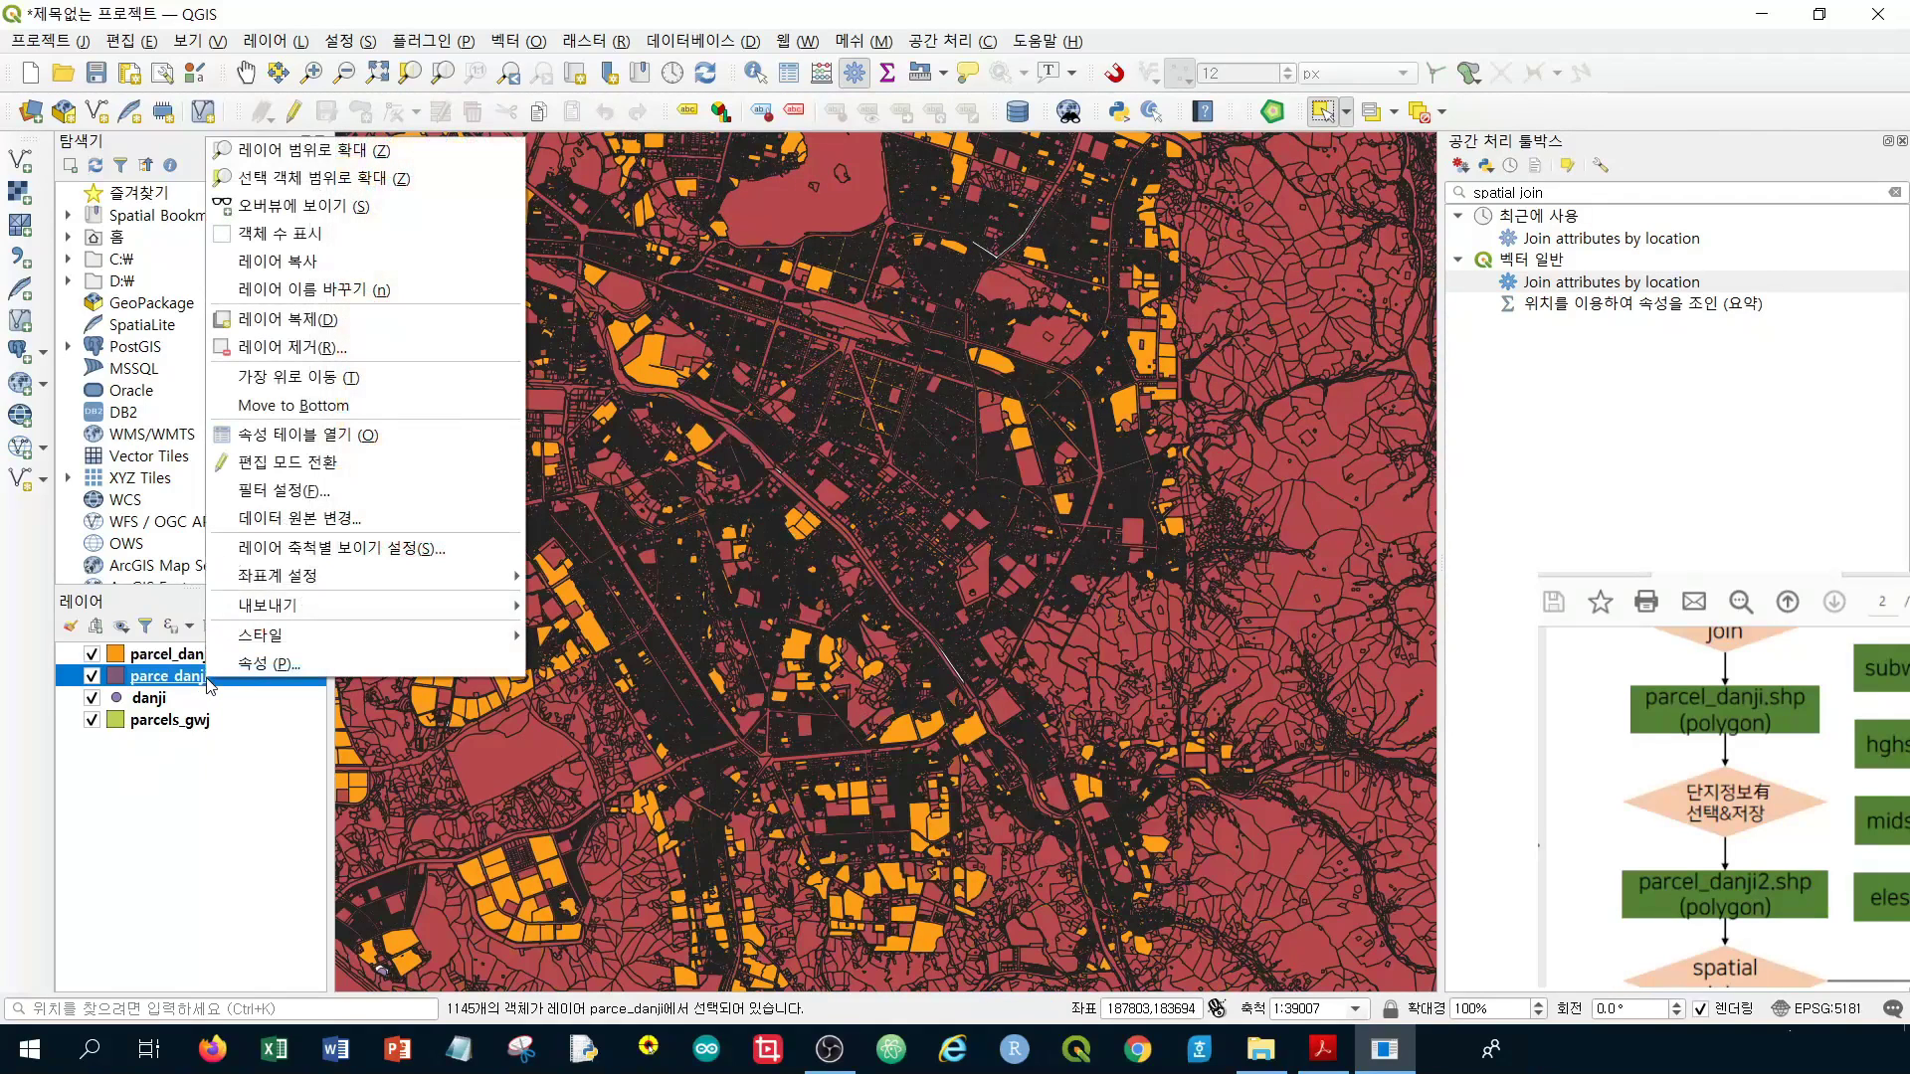
{"action": "left_click", "coordinate": [435, 359]}
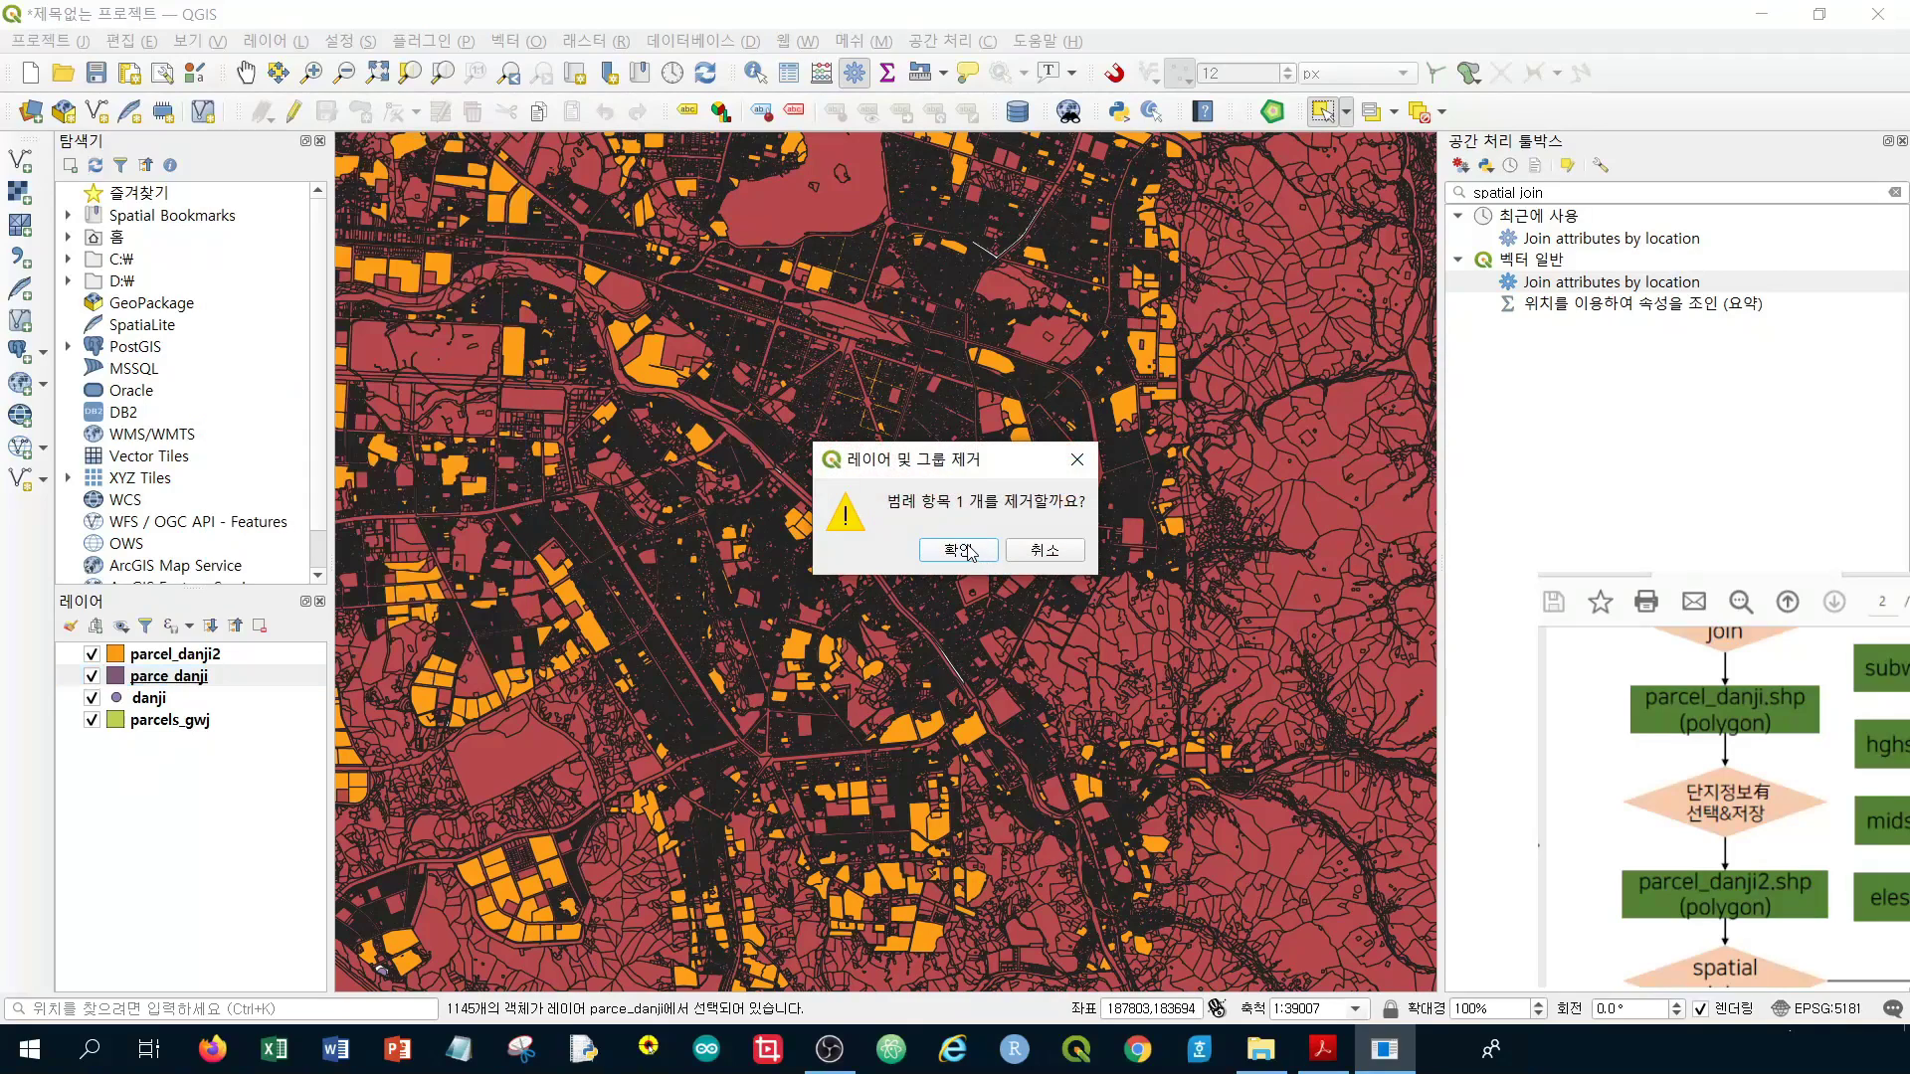
{"action": "left_click", "coordinate": [958, 550]}
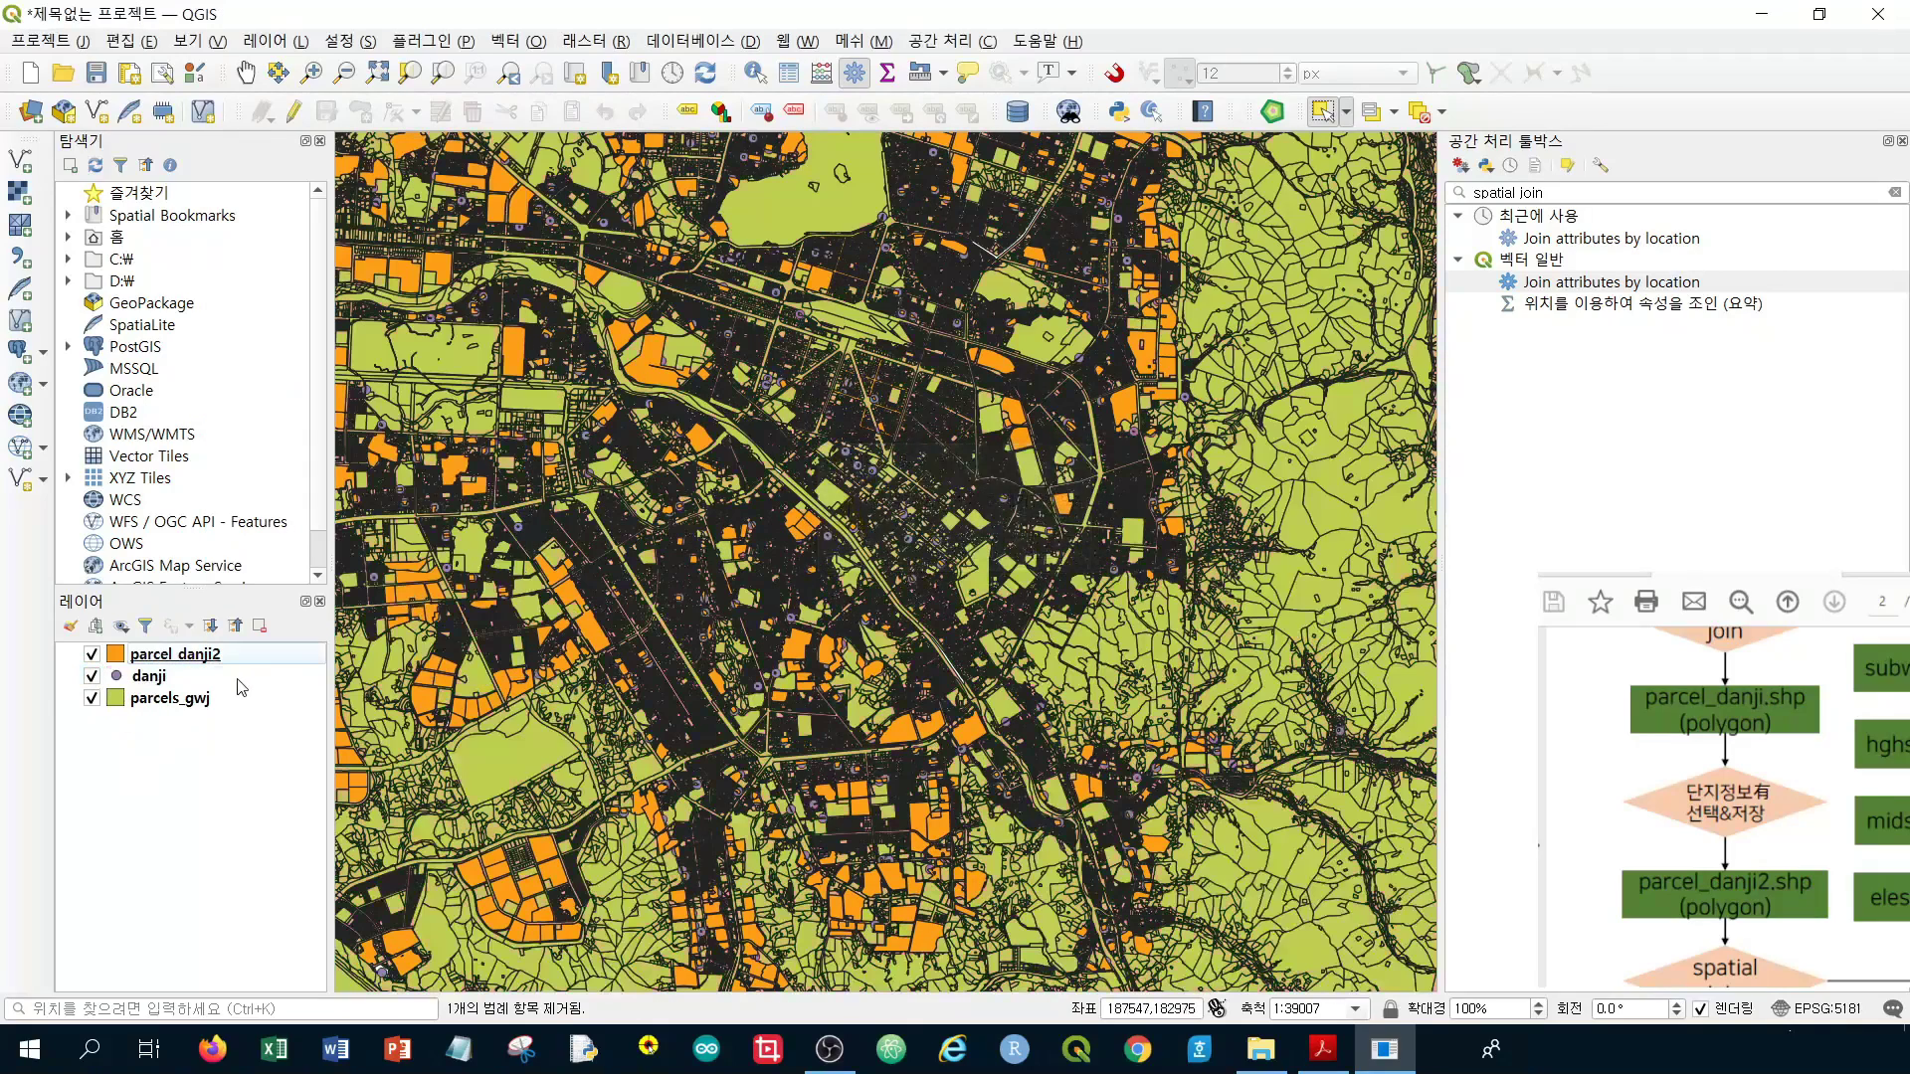
Remove the parcels_gwj and danji layers, leaving only parcel_danji2
{"action": "left_click", "coordinate": [189, 698]}
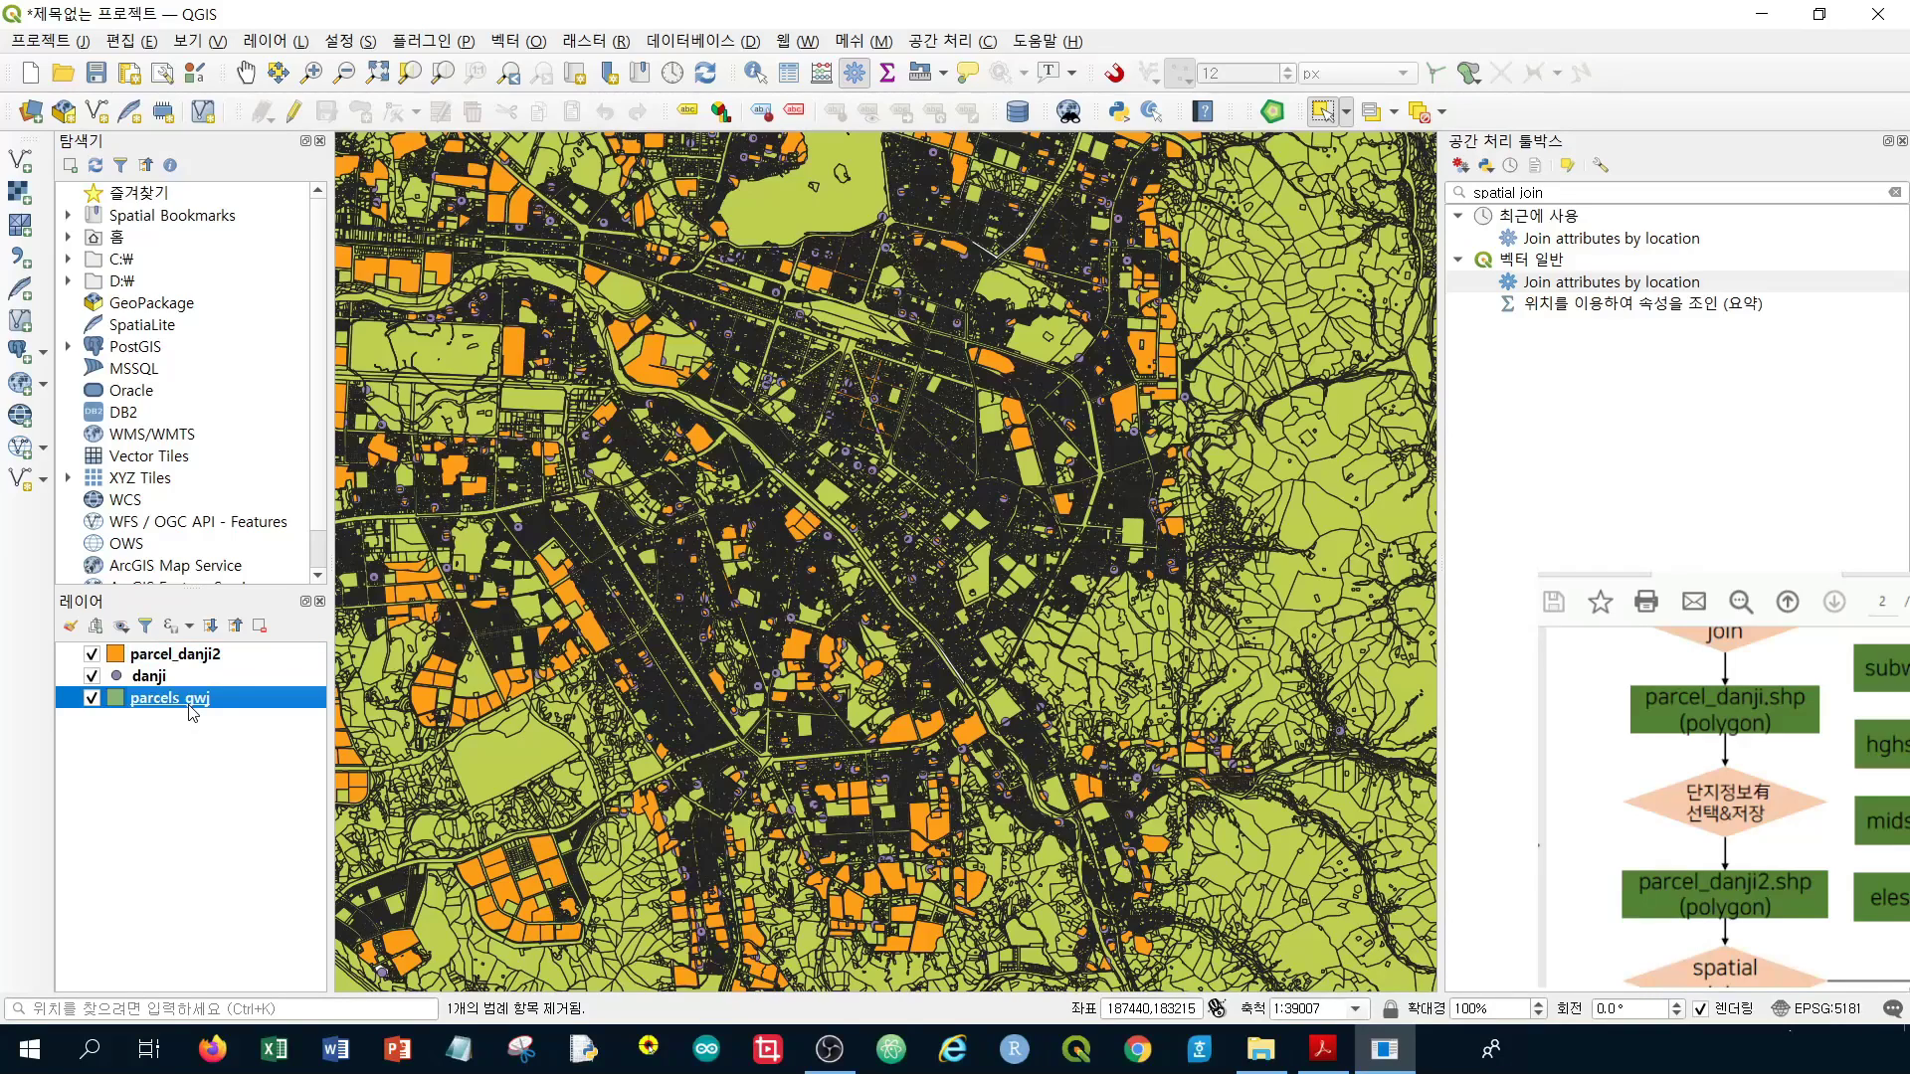
{"action": "right_click", "coordinate": [190, 706]}
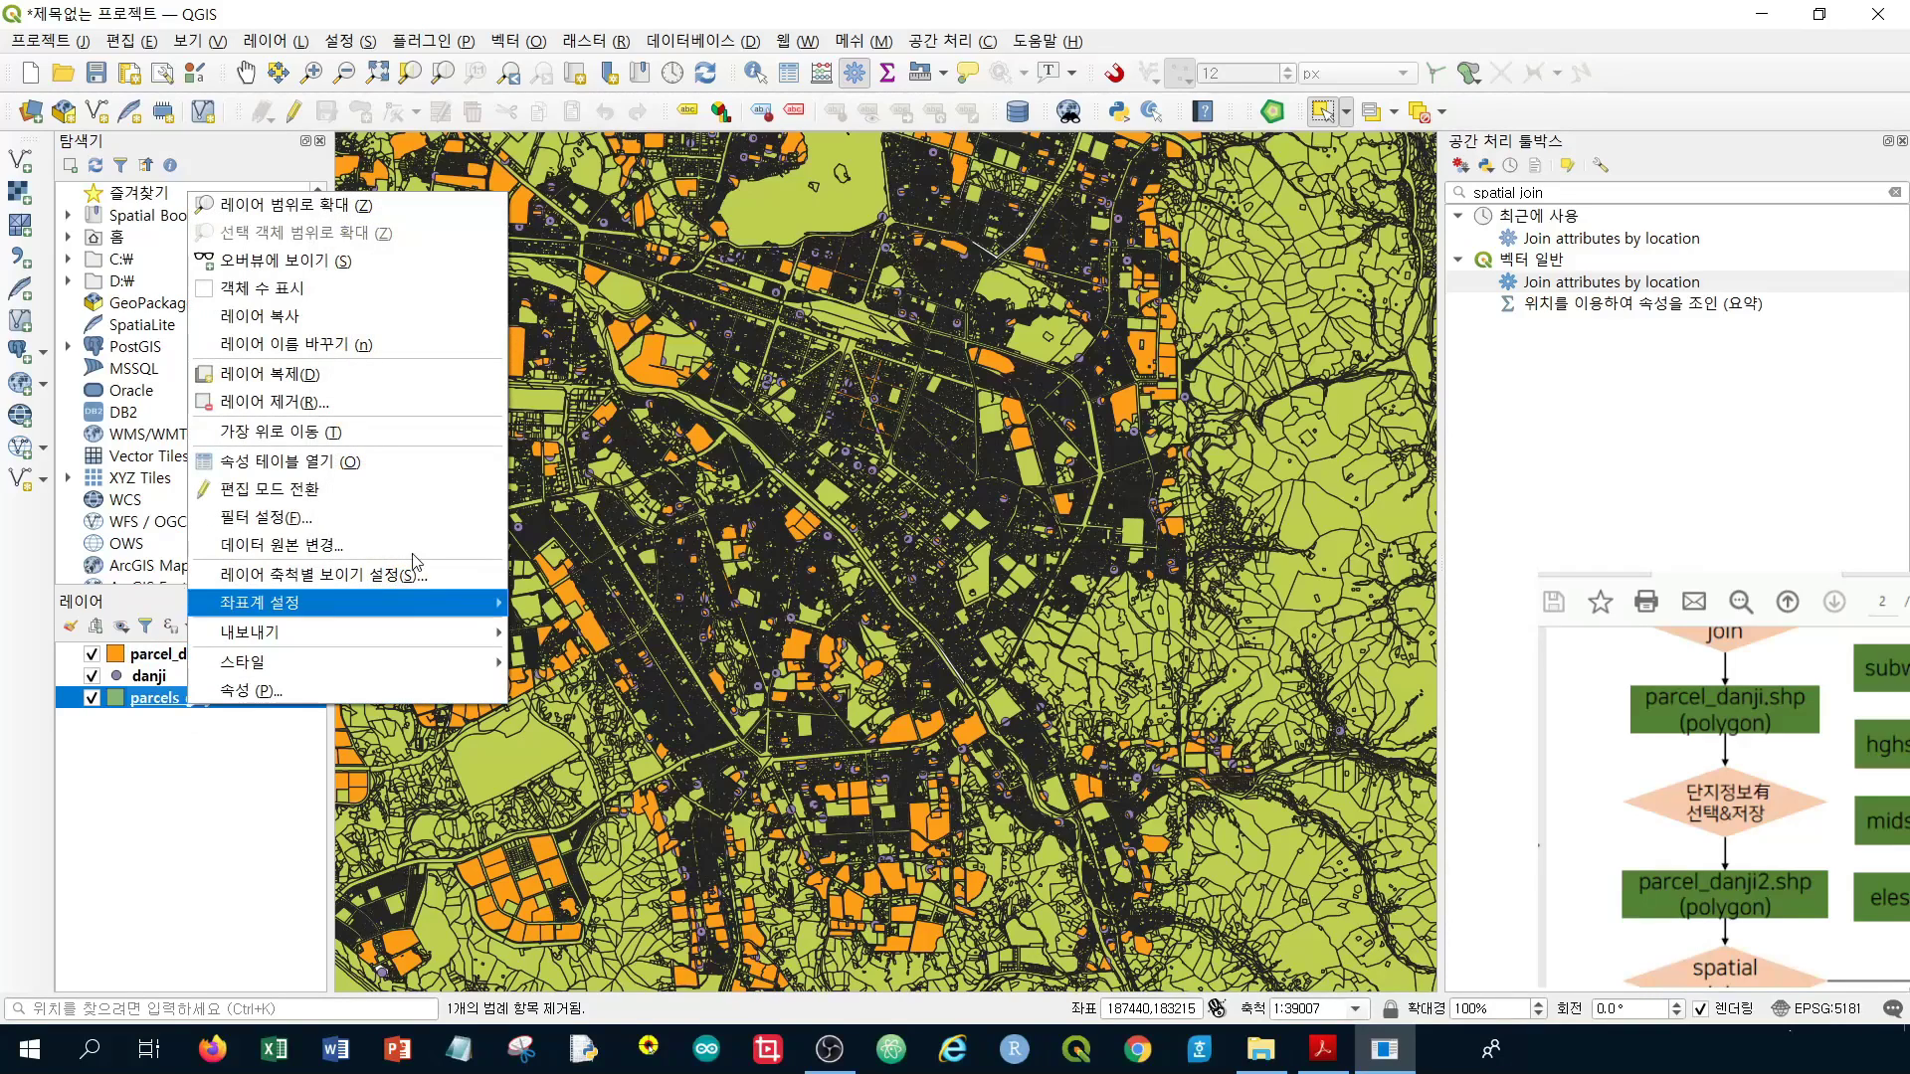
{"action": "left_click", "coordinate": [419, 409]}
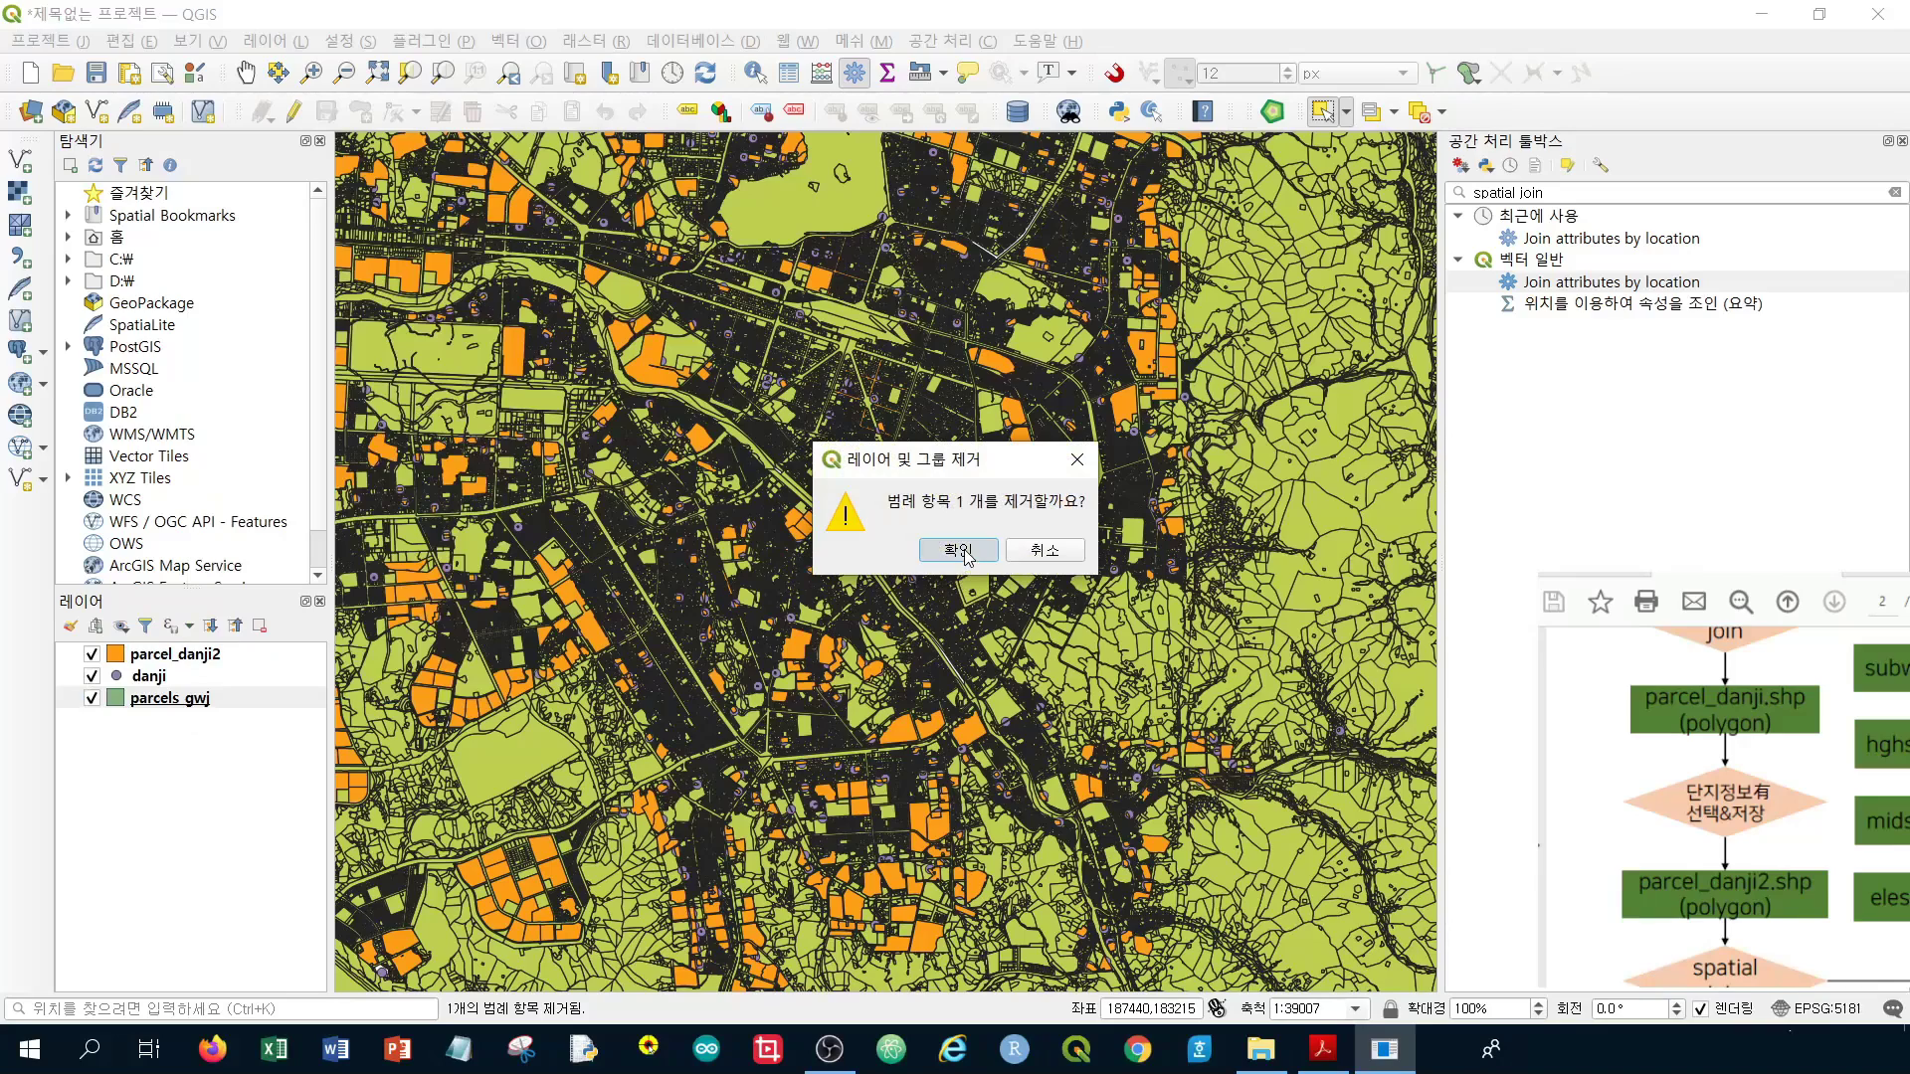
{"action": "left_click", "coordinate": [965, 552]}
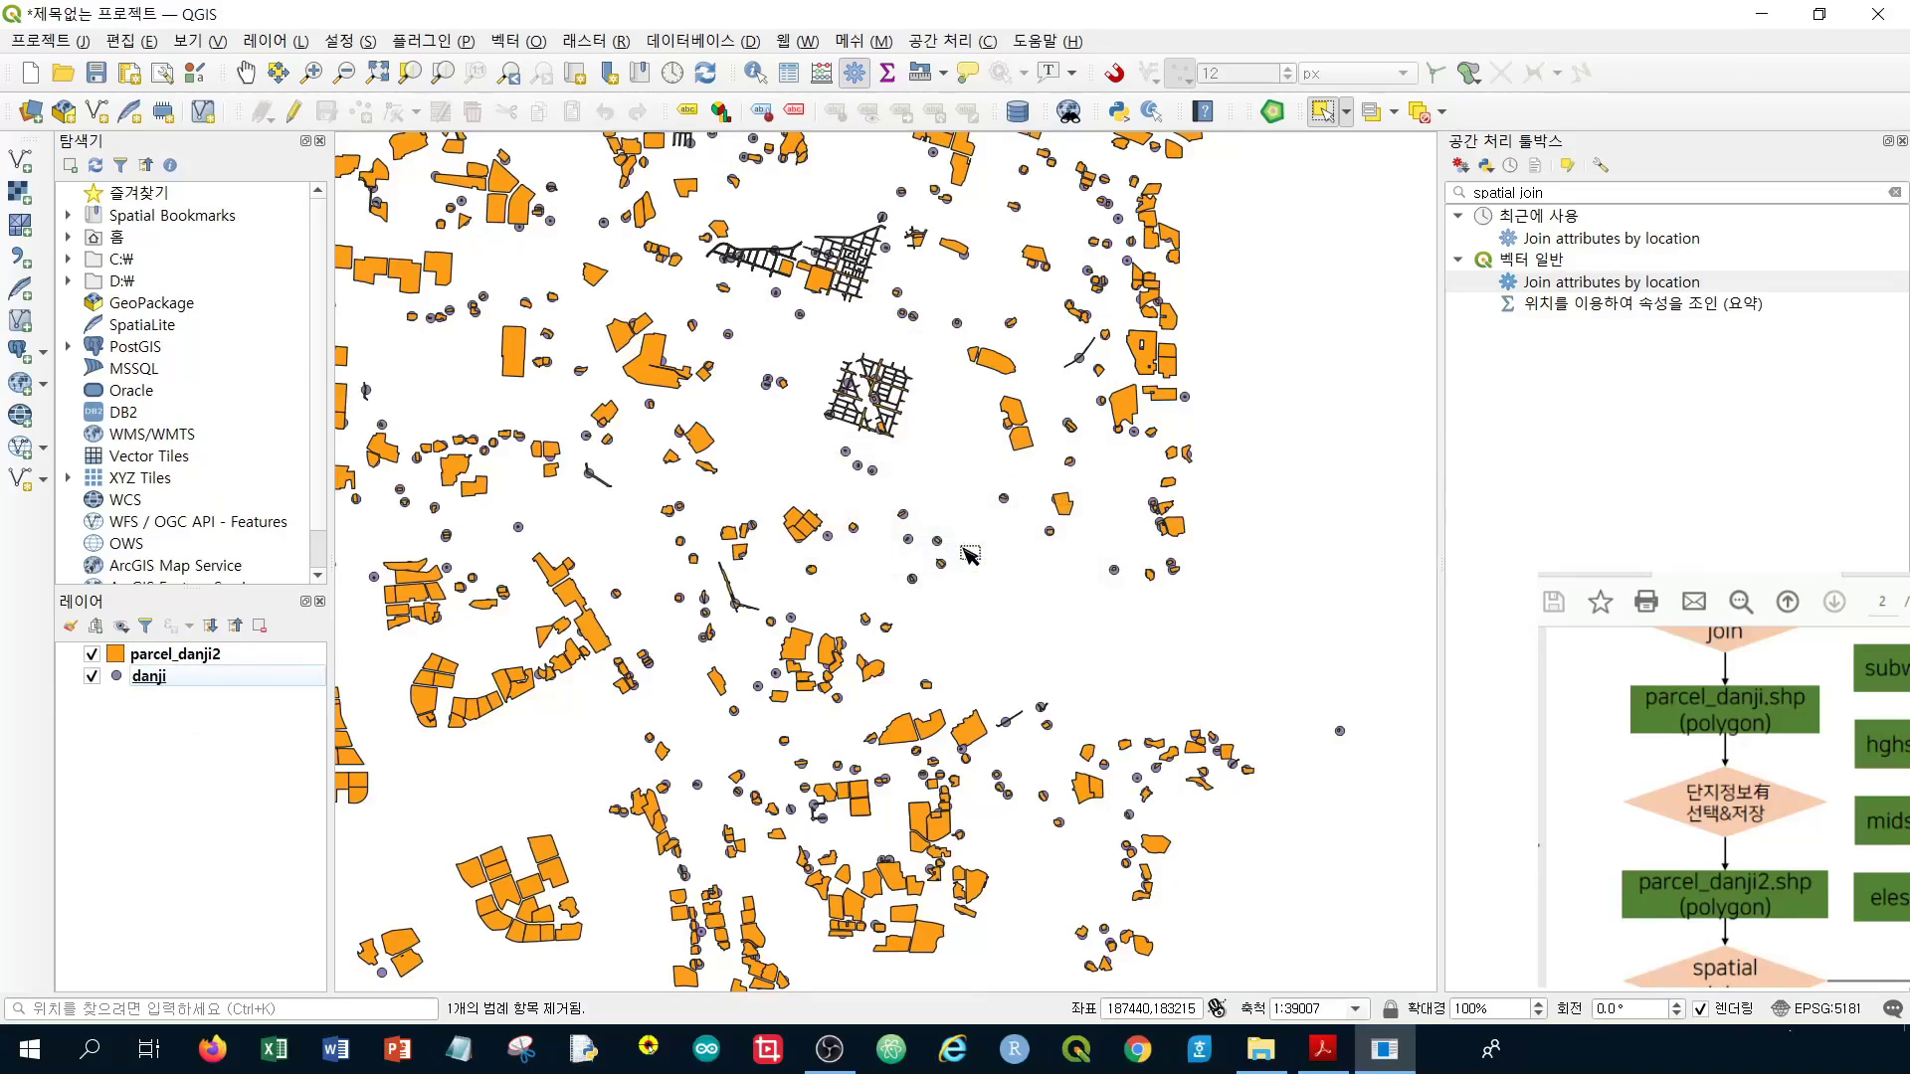
{"action": "left_click", "coordinate": [204, 680]}
{"action": "right_click", "coordinate": [205, 681]}
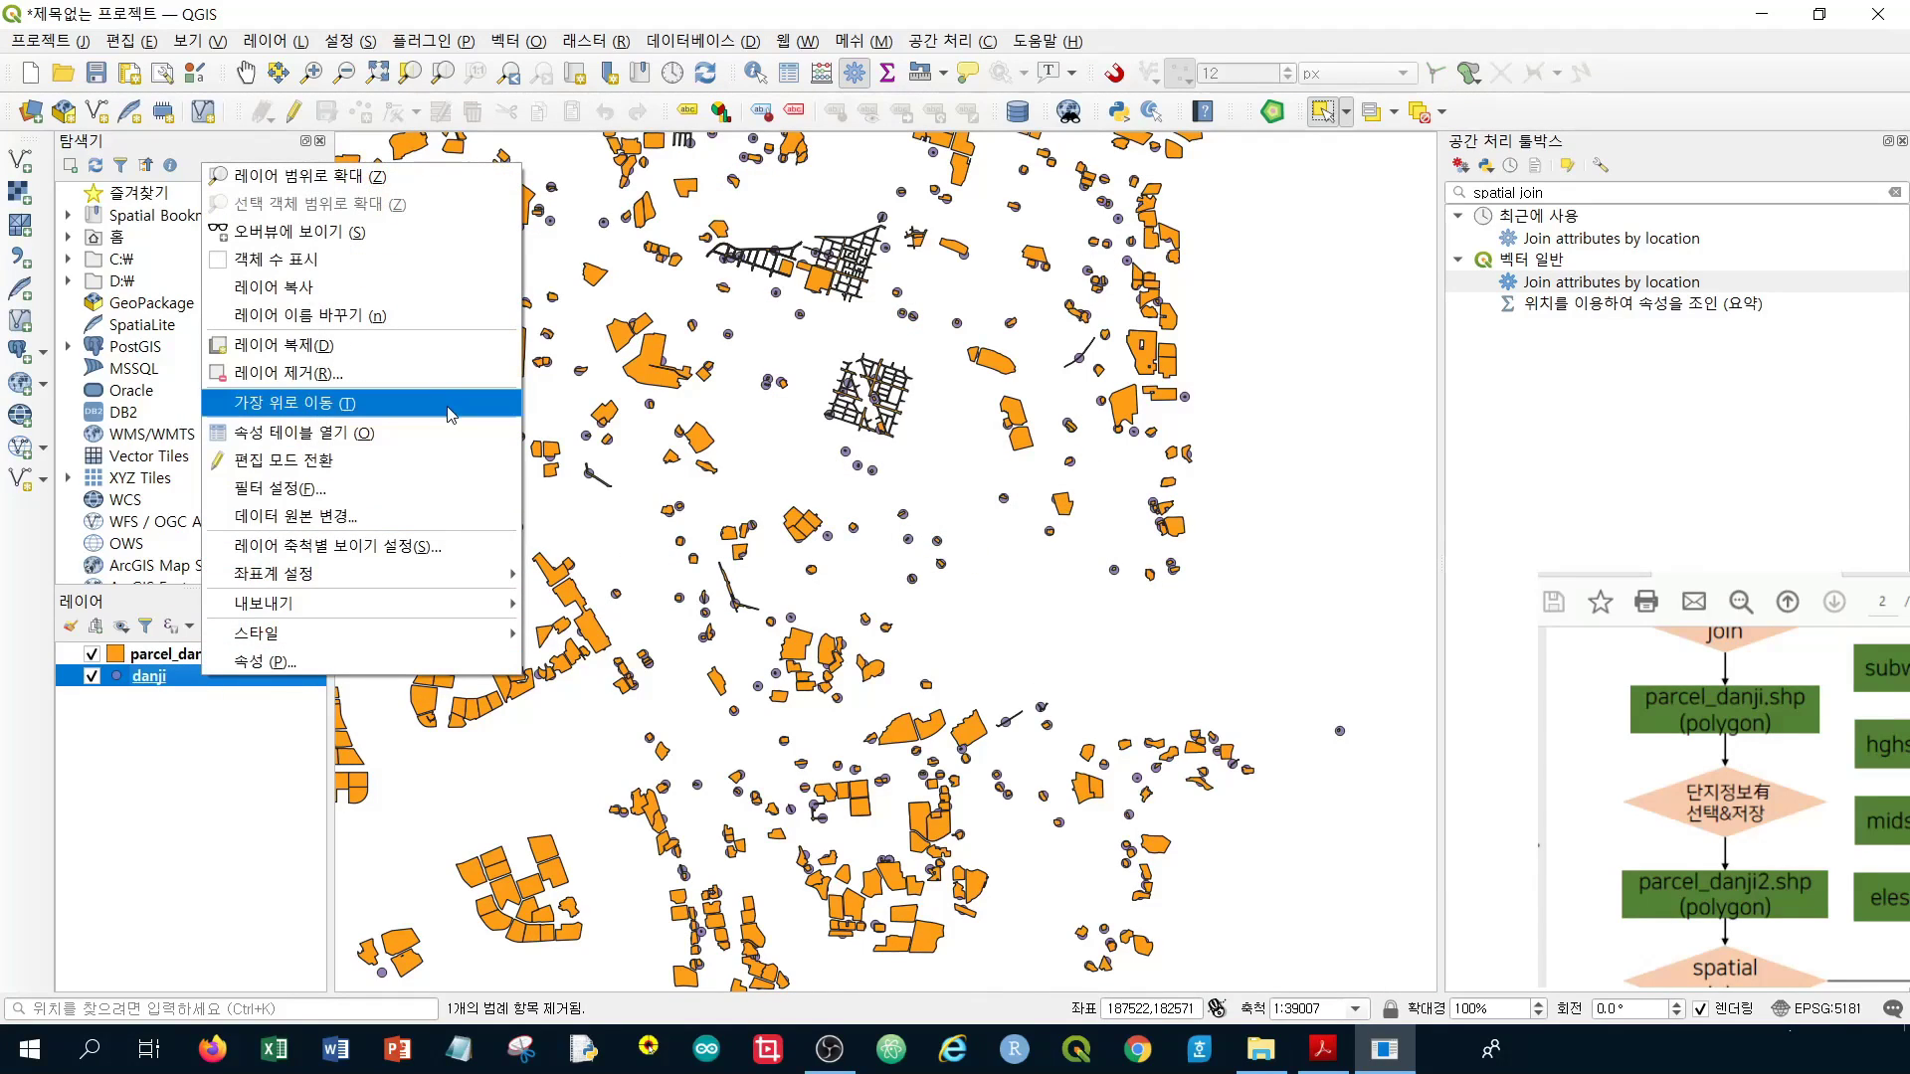
{"action": "left_click", "coordinate": [438, 374]}
{"action": "left_click", "coordinate": [958, 550]}
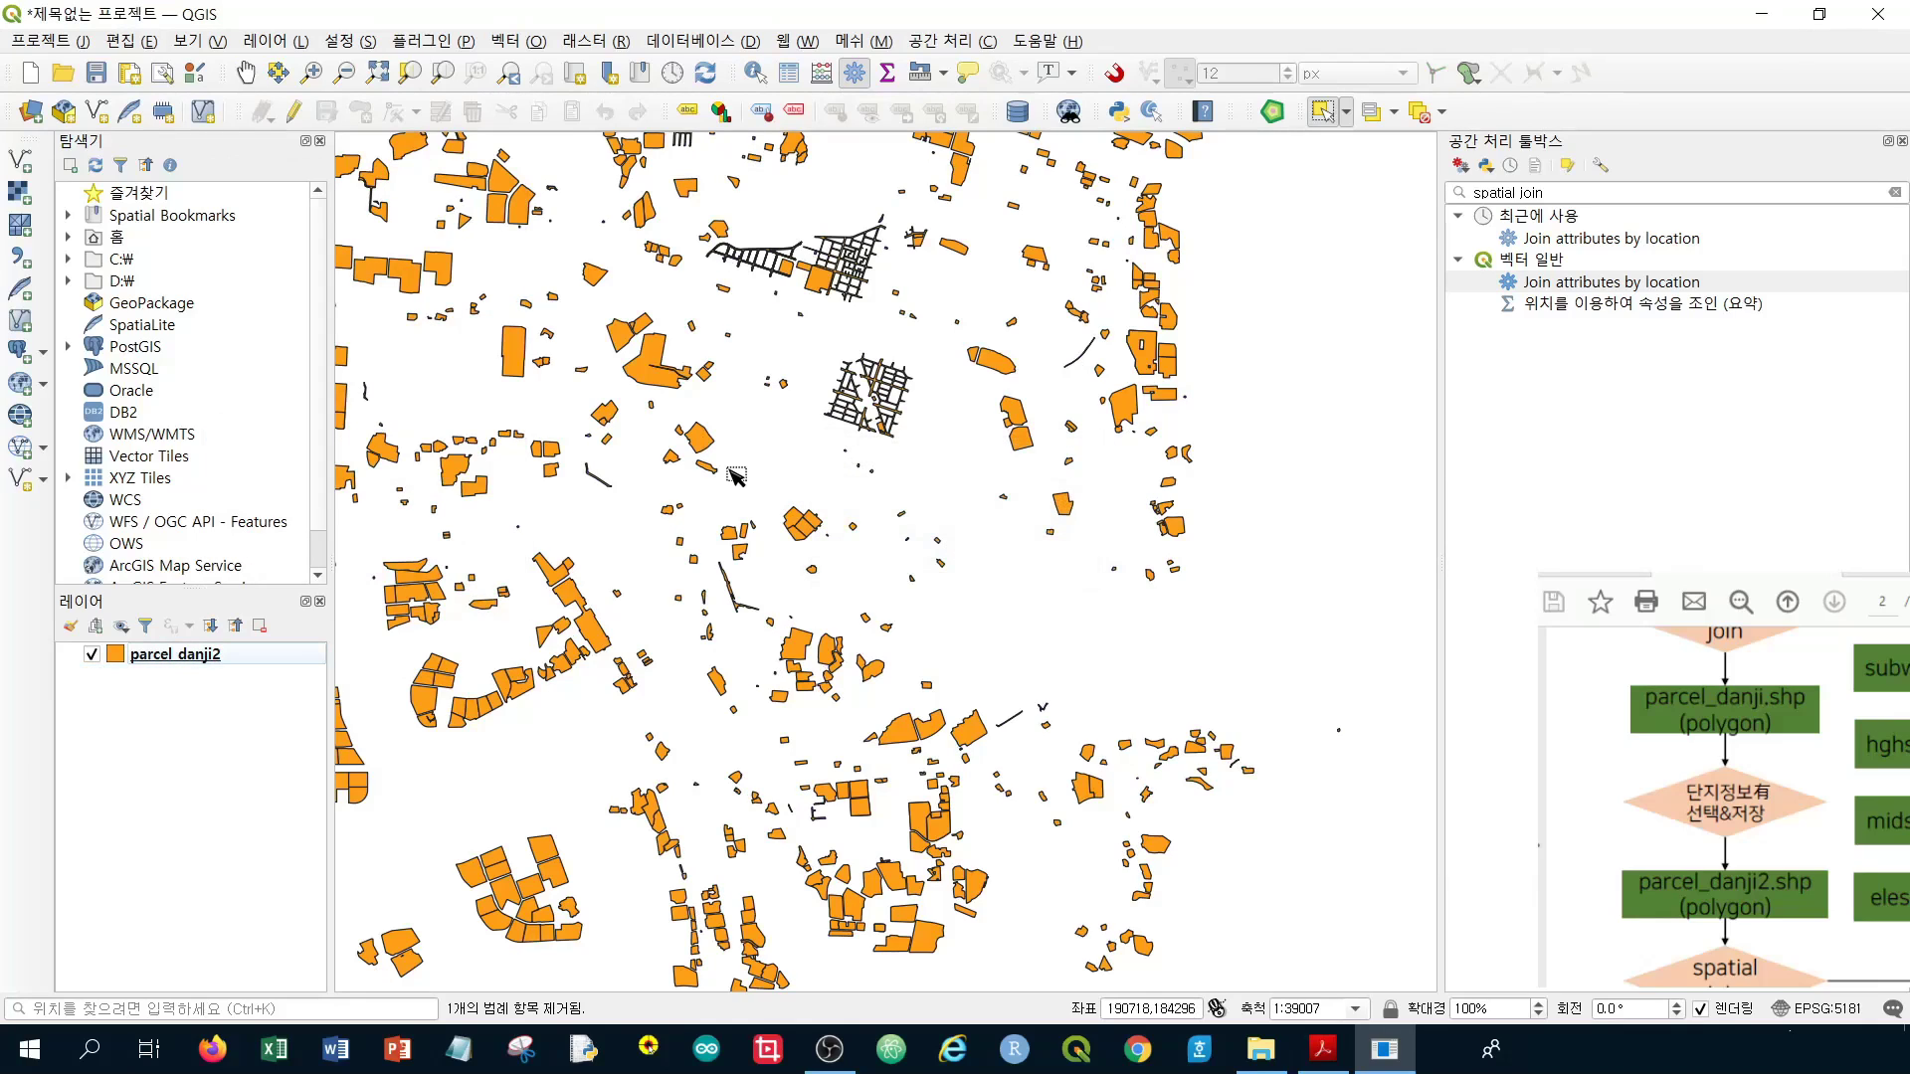
Zoom and pan around the map to review the parcel_danji2 apartment-complex parcels
{"action": "scroll", "coordinate": [786, 355], "scroll_direction": "down", "scroll_amount": 1}
{"action": "scroll", "coordinate": [786, 355], "scroll_direction": "up", "scroll_amount": 2}
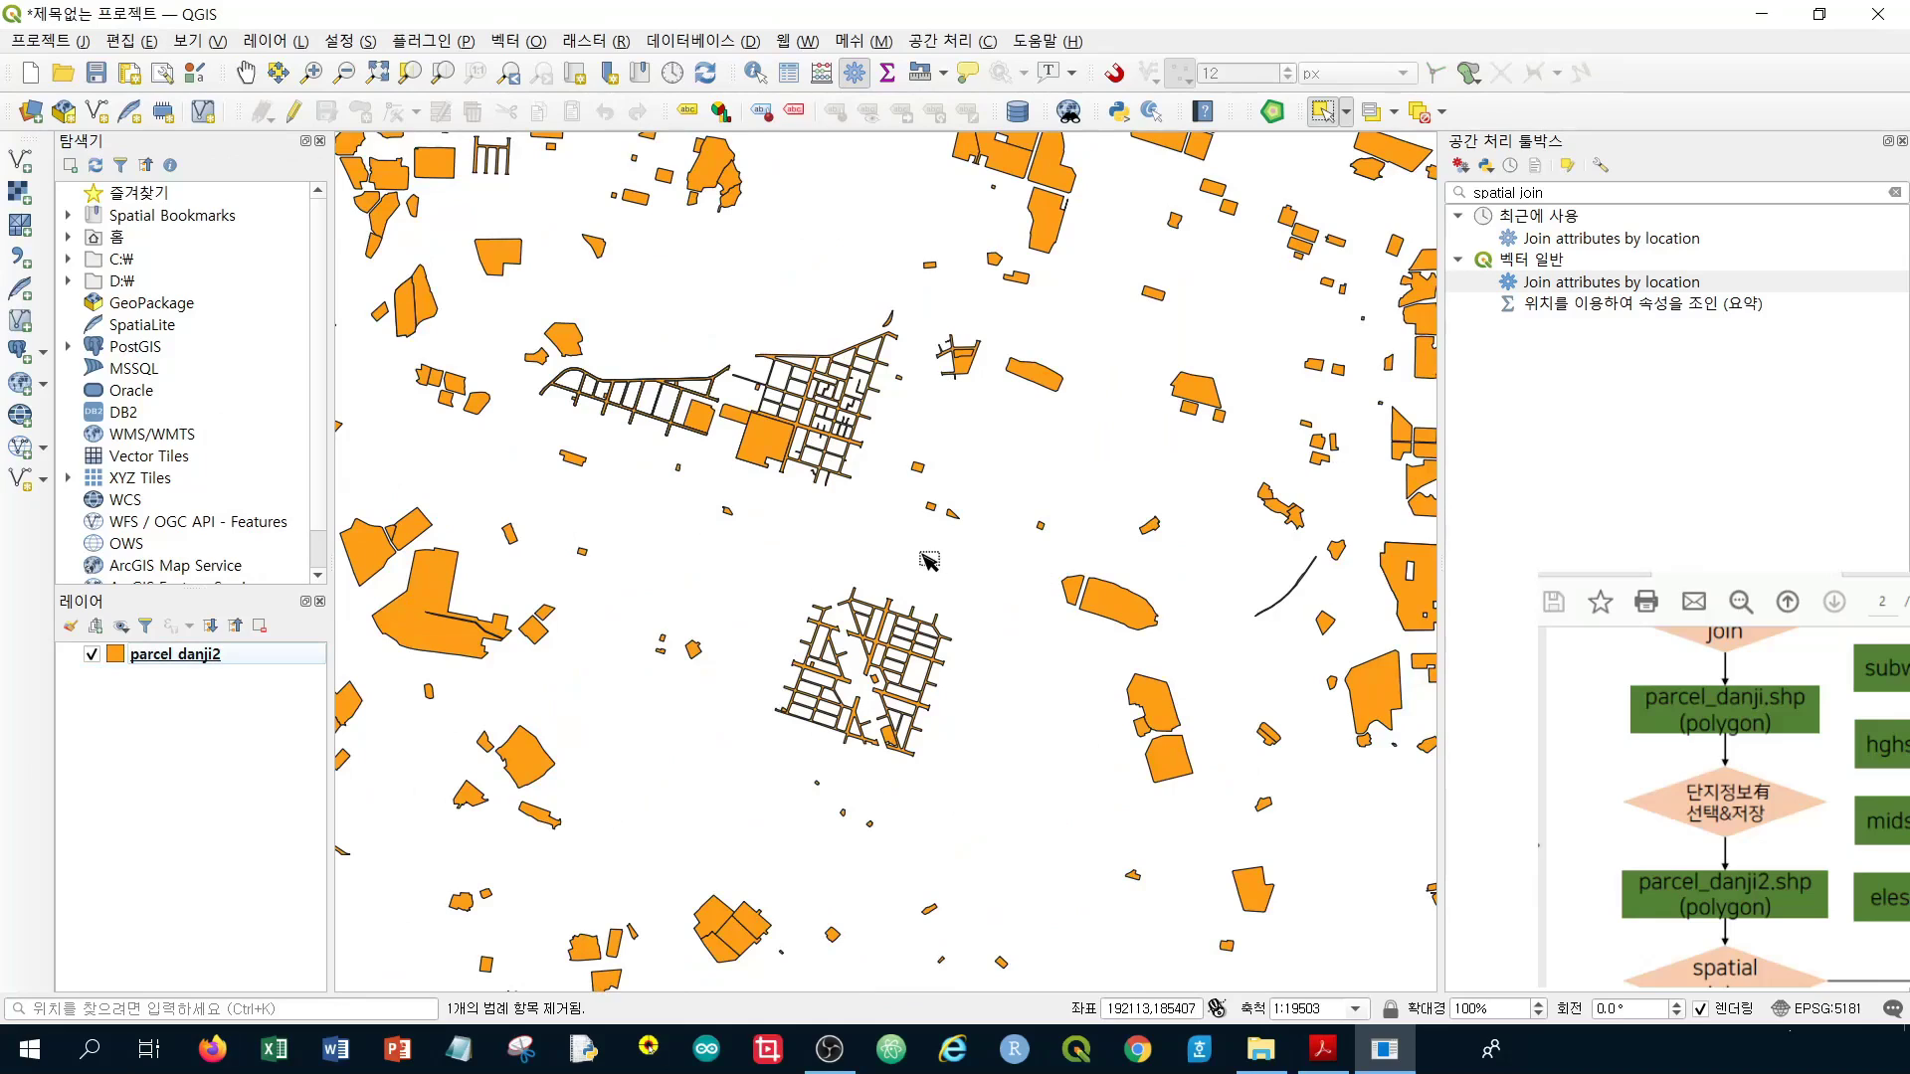
{"action": "scroll", "coordinate": [925, 557], "scroll_direction": "down", "scroll_amount": 2}
{"action": "left_click_drag", "start_coordinate": [673, 532], "coordinate": [1092, 615]}
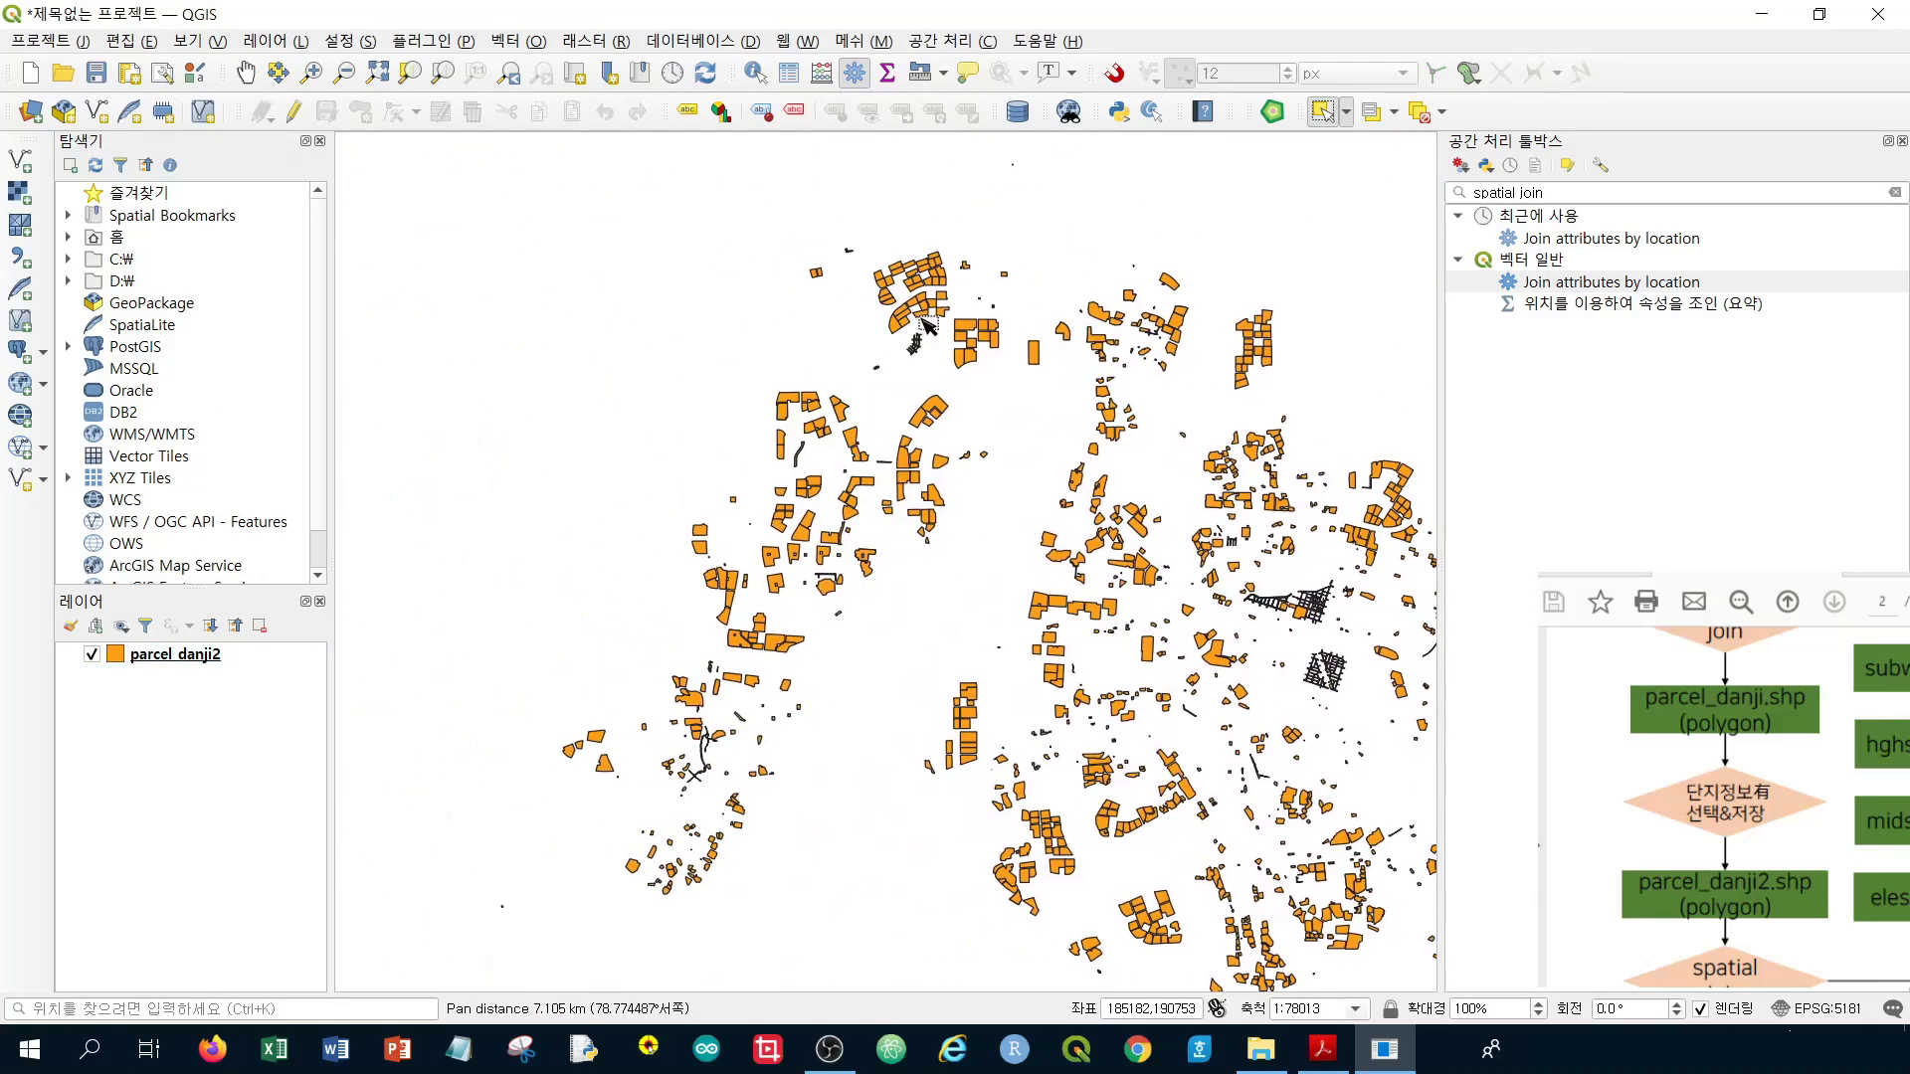
{"action": "scroll", "coordinate": [920, 334], "scroll_direction": "up", "scroll_amount": 3}
{"action": "scroll", "coordinate": [722, 500], "scroll_direction": "down", "scroll_amount": 3}
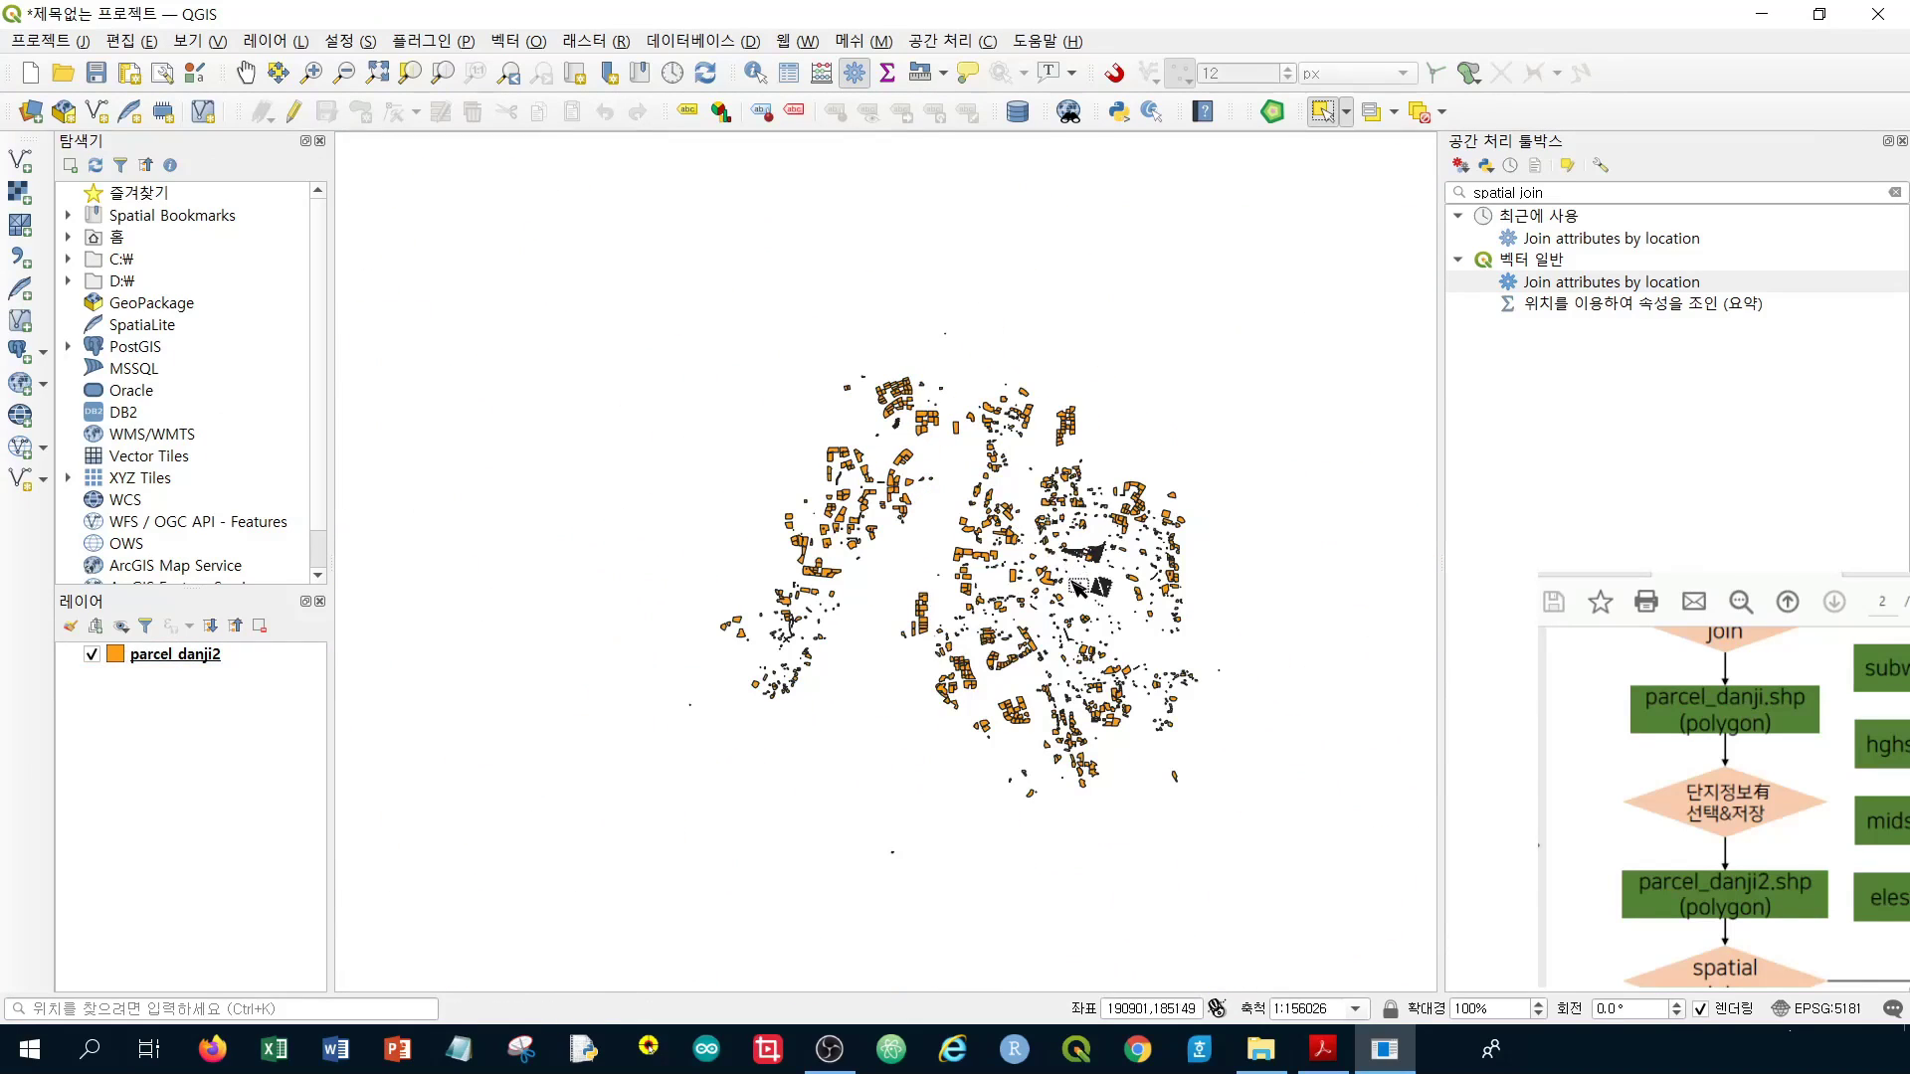
{"action": "scroll", "coordinate": [1089, 671], "scroll_direction": "up", "scroll_amount": 1}
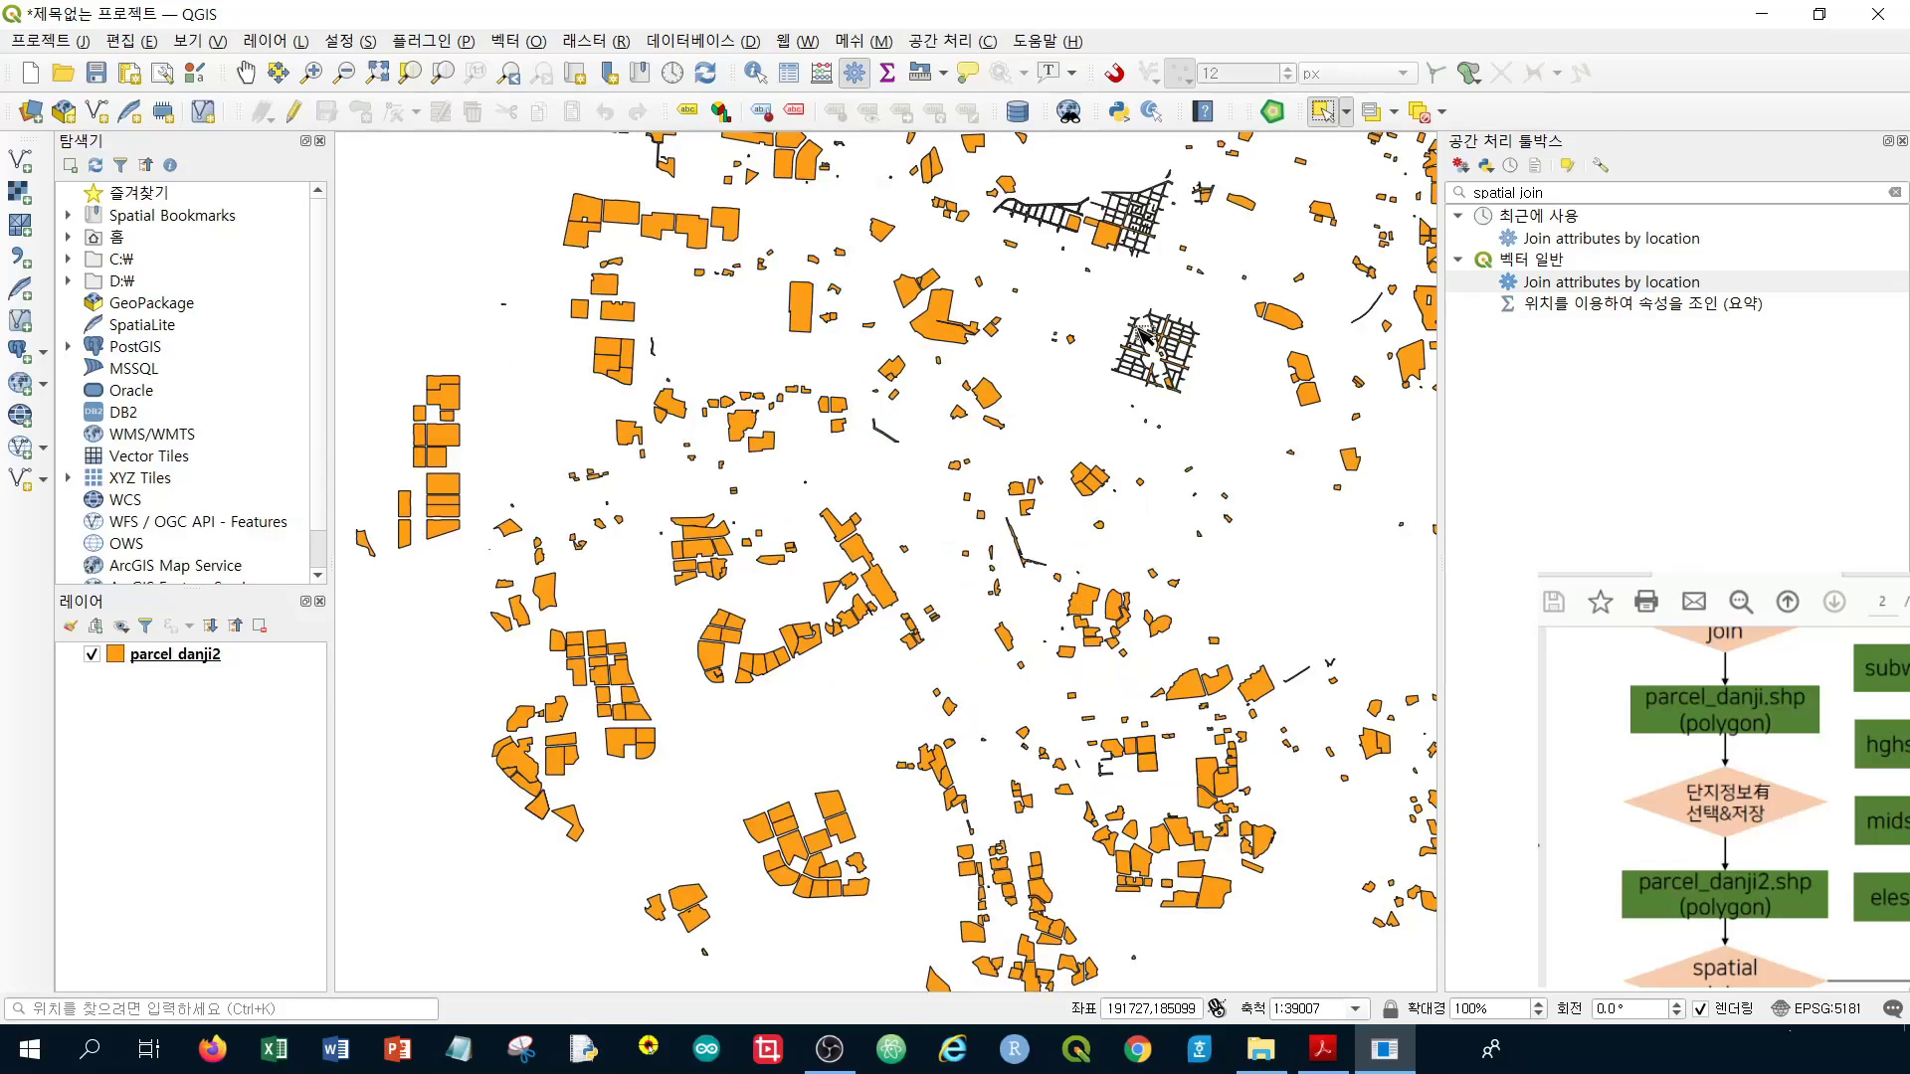
{"action": "scroll", "coordinate": [855, 564], "scroll_direction": "down", "scroll_amount": 2}
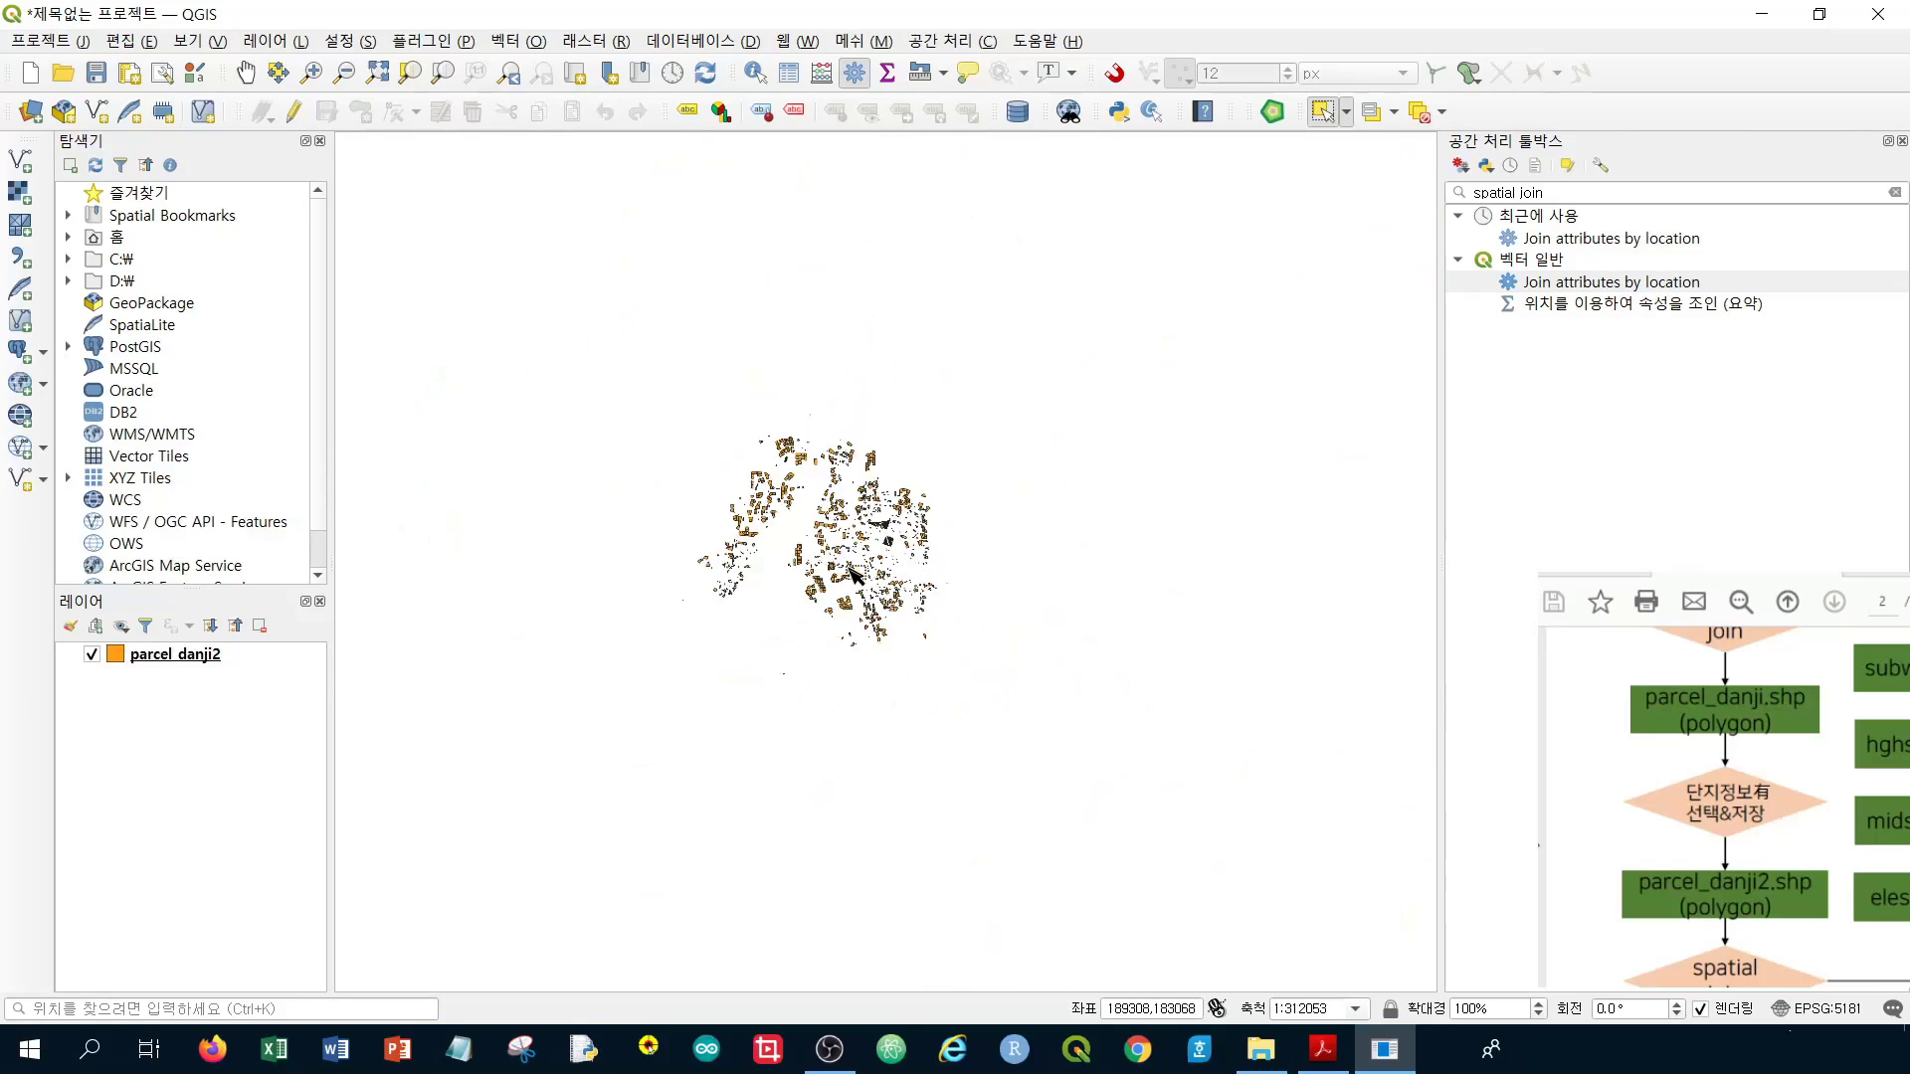
{"action": "scroll", "coordinate": [852, 568], "scroll_direction": "up", "scroll_amount": 1}
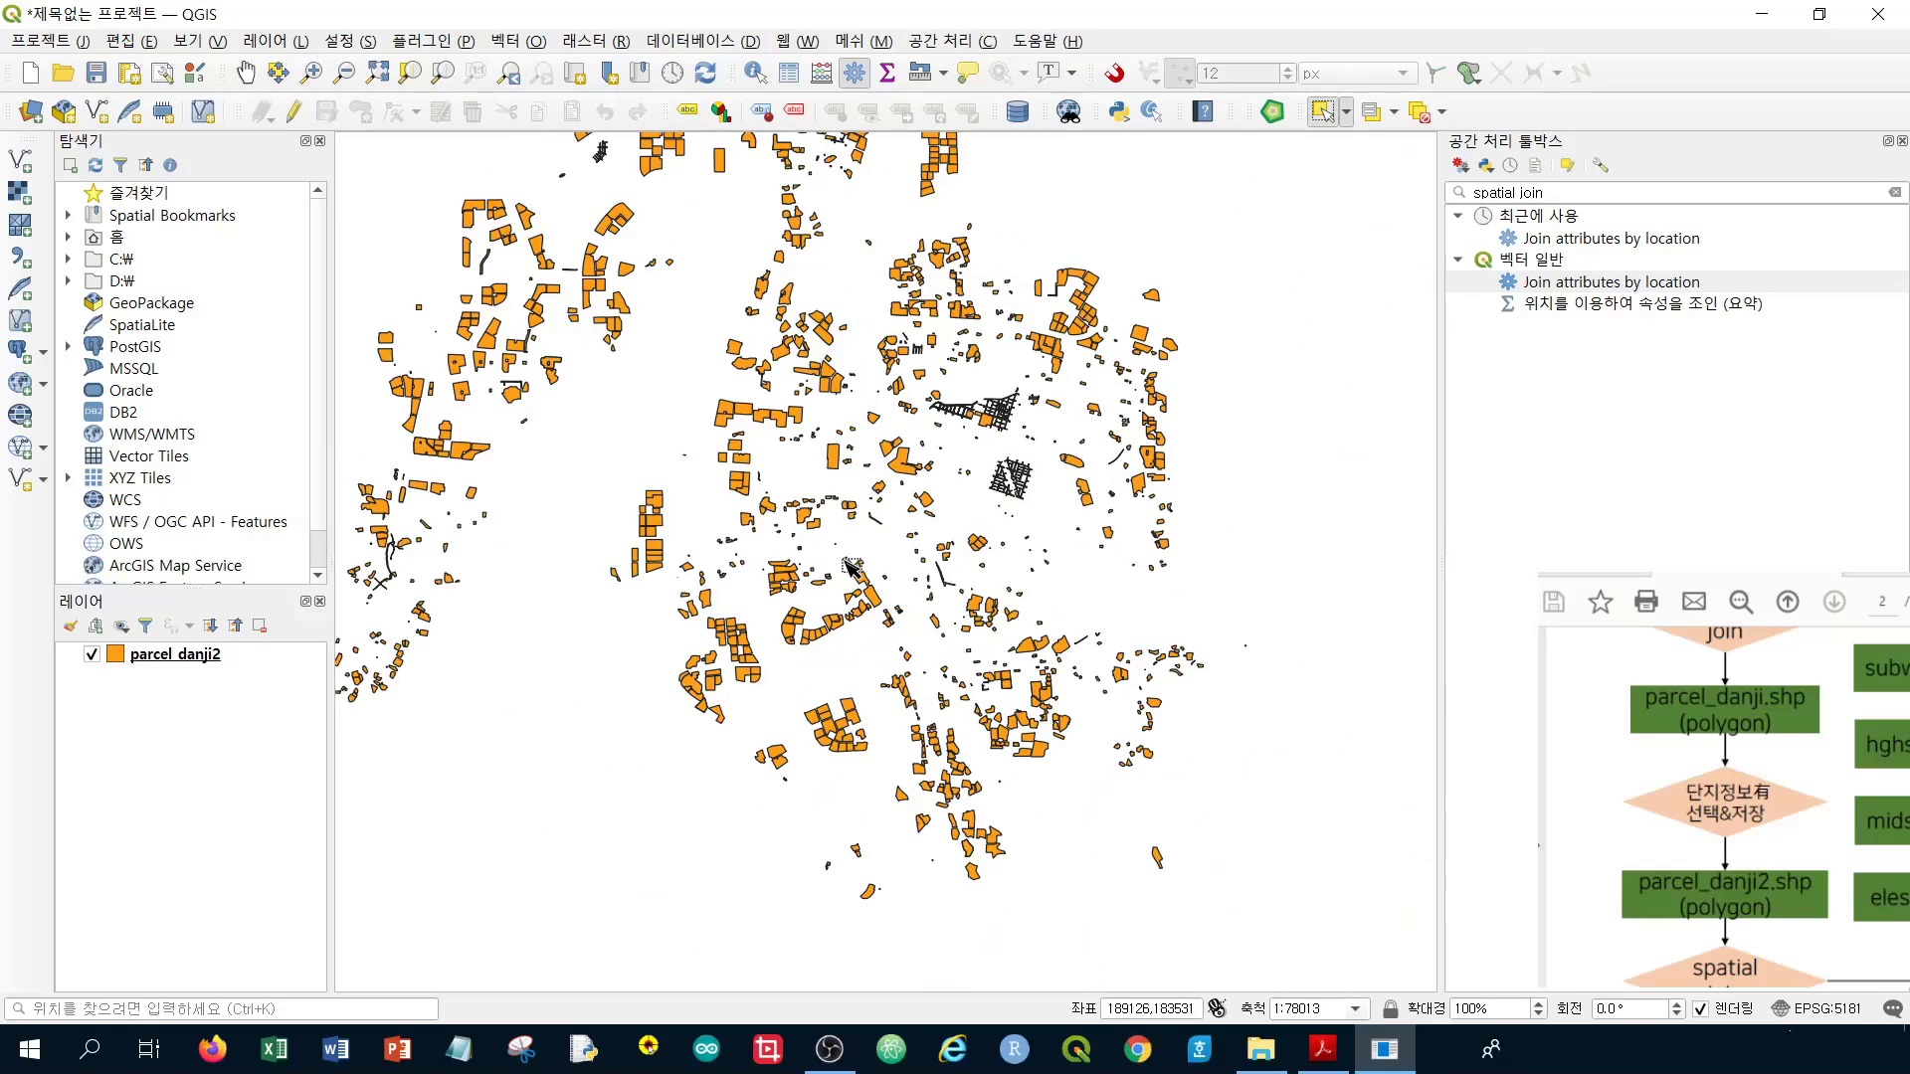
{"action": "scroll", "coordinate": [810, 502], "scroll_direction": "down", "scroll_amount": 1}
{"action": "left_click_drag", "start_coordinate": [736, 373], "coordinate": [850, 494]}
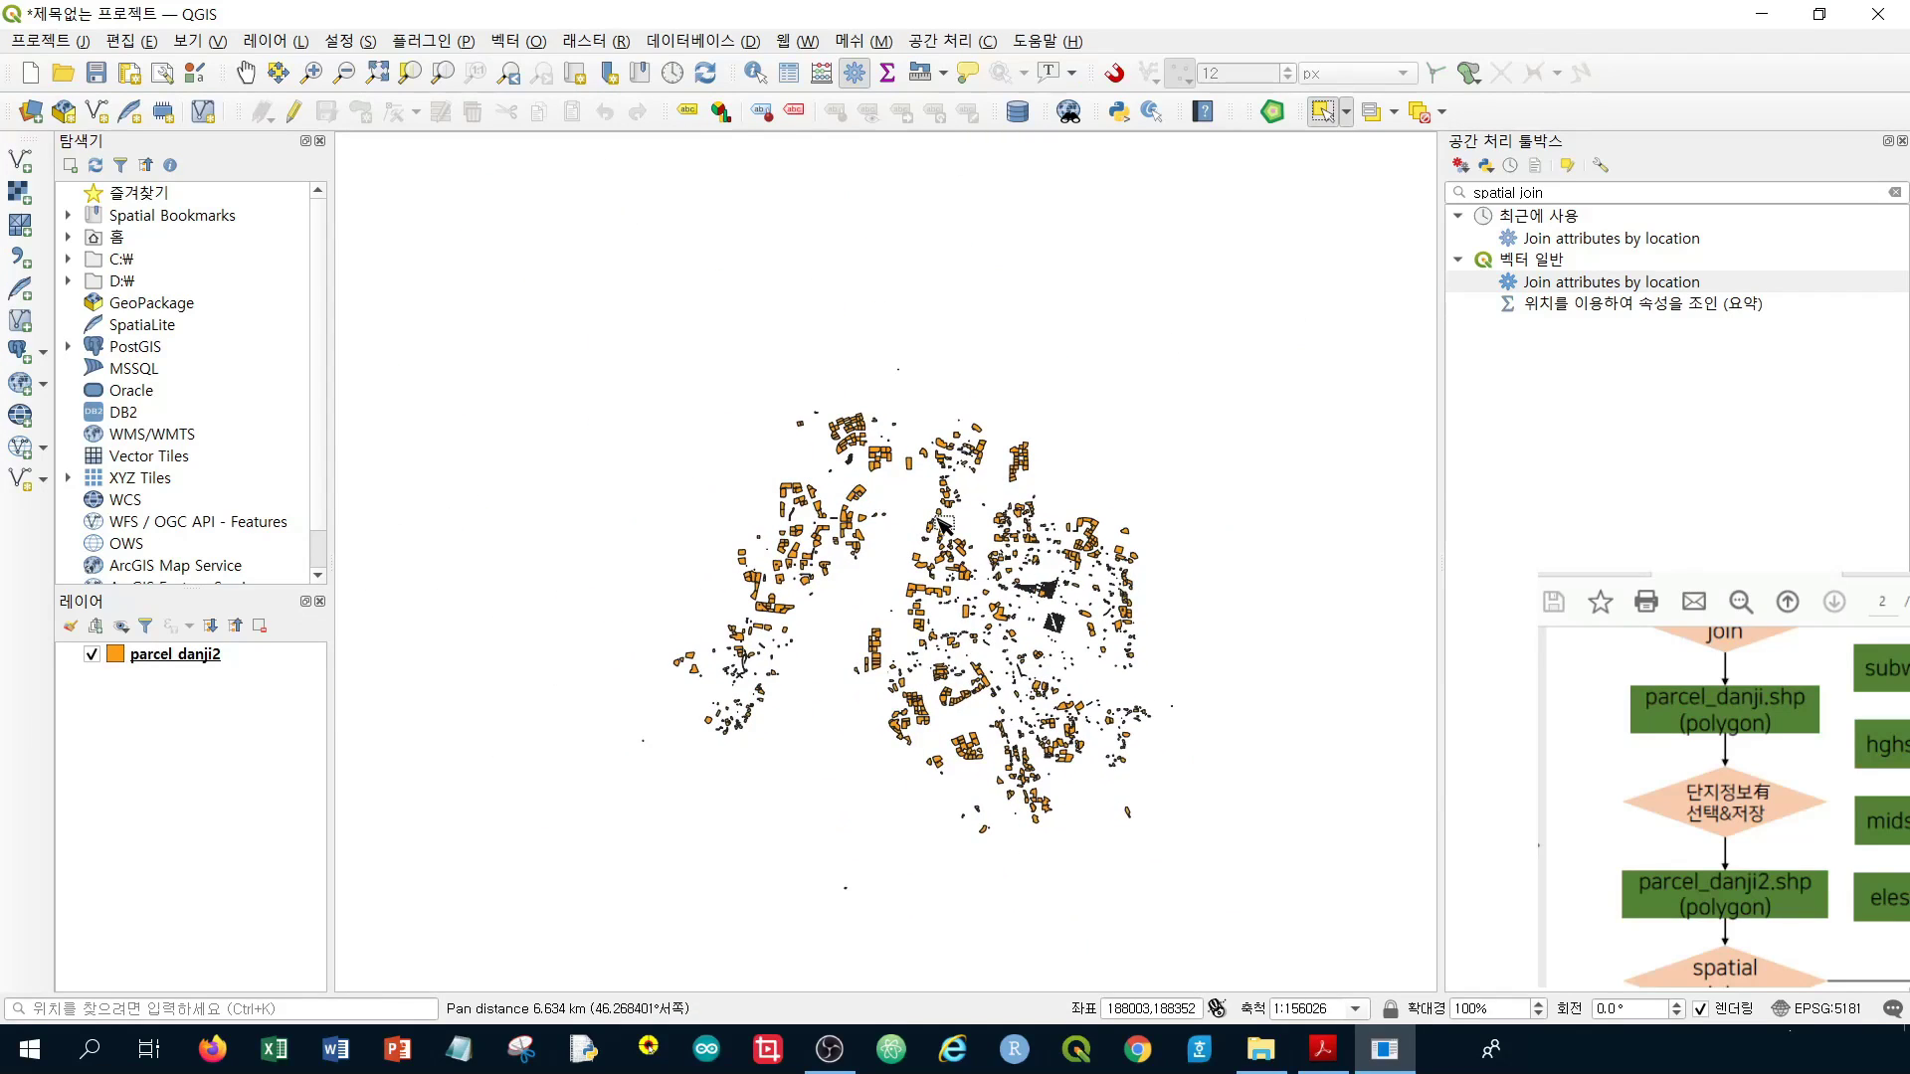
{"action": "scroll", "coordinate": [738, 718], "scroll_direction": "up", "scroll_amount": 3}
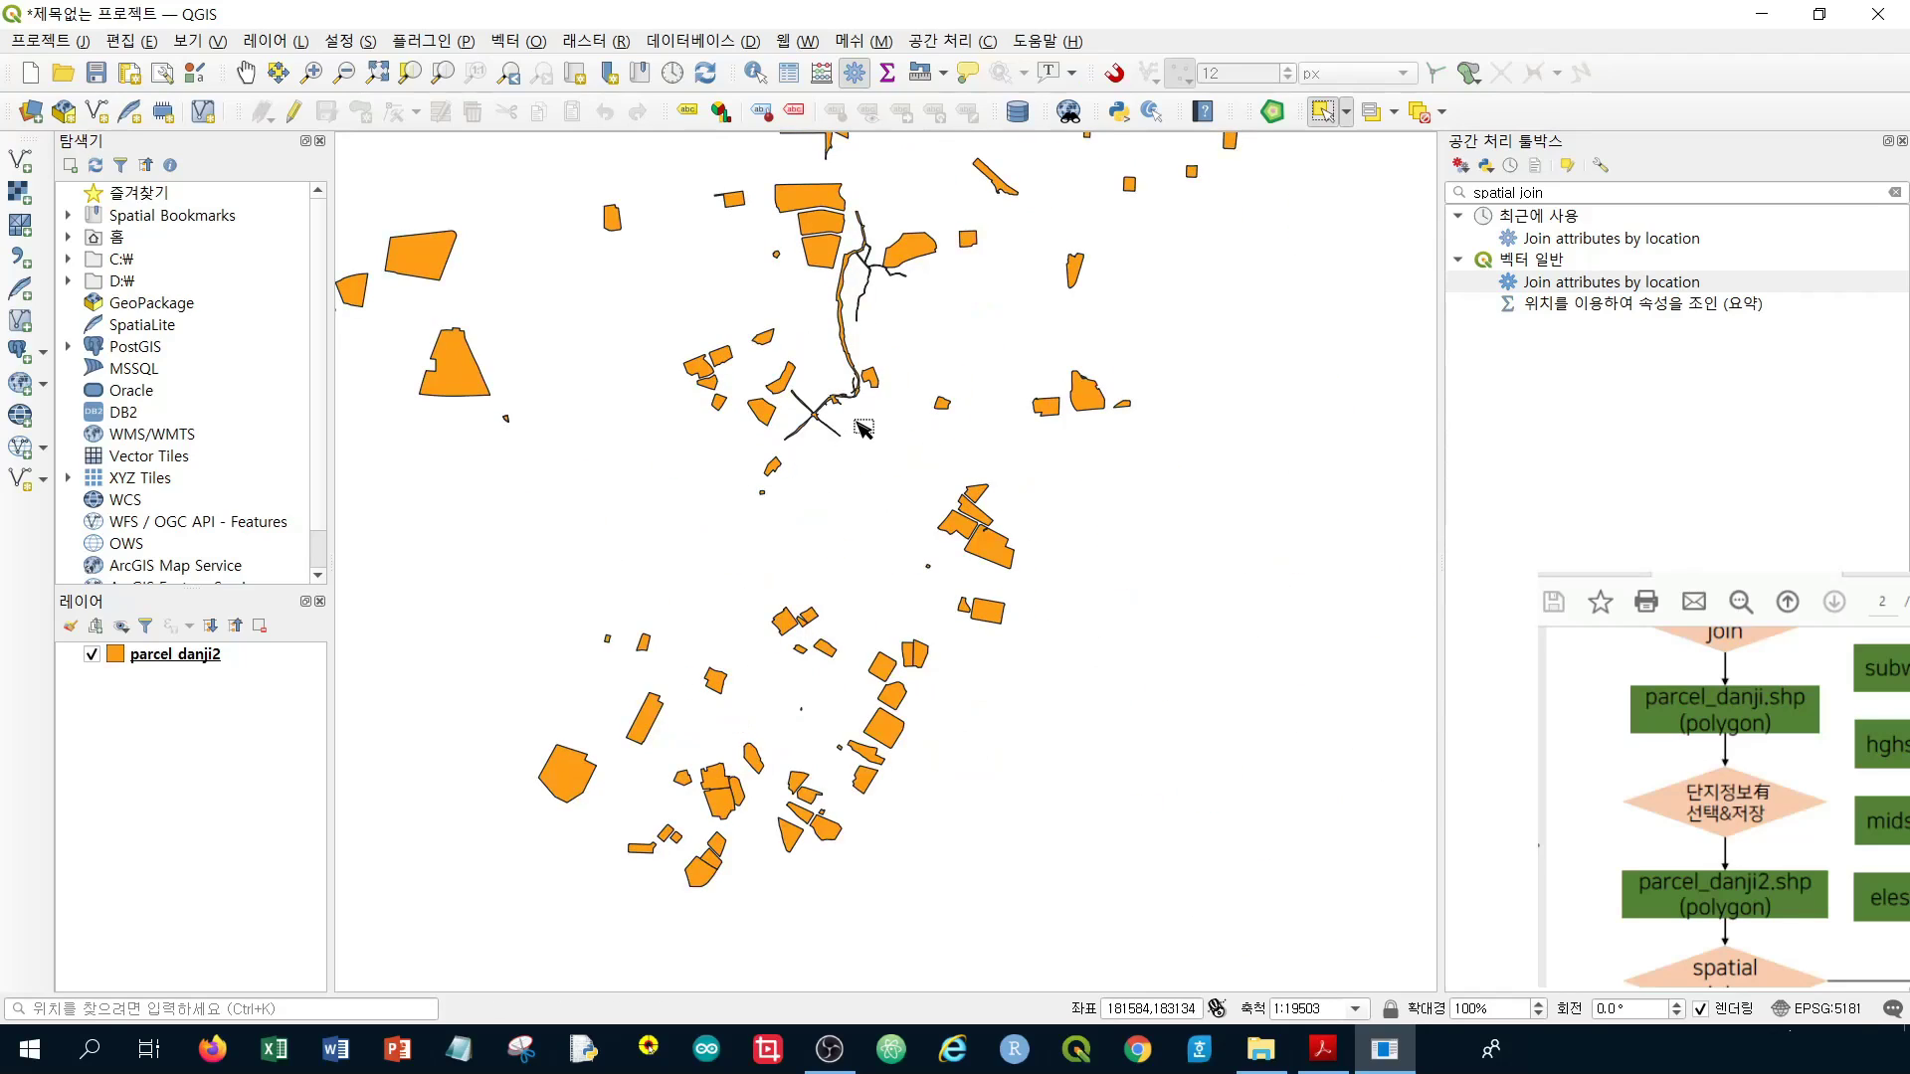
{"action": "scroll", "coordinate": [863, 428], "scroll_direction": "down", "scroll_amount": 3}
{"action": "left_click_drag", "start_coordinate": [1119, 378], "coordinate": [959, 515]}
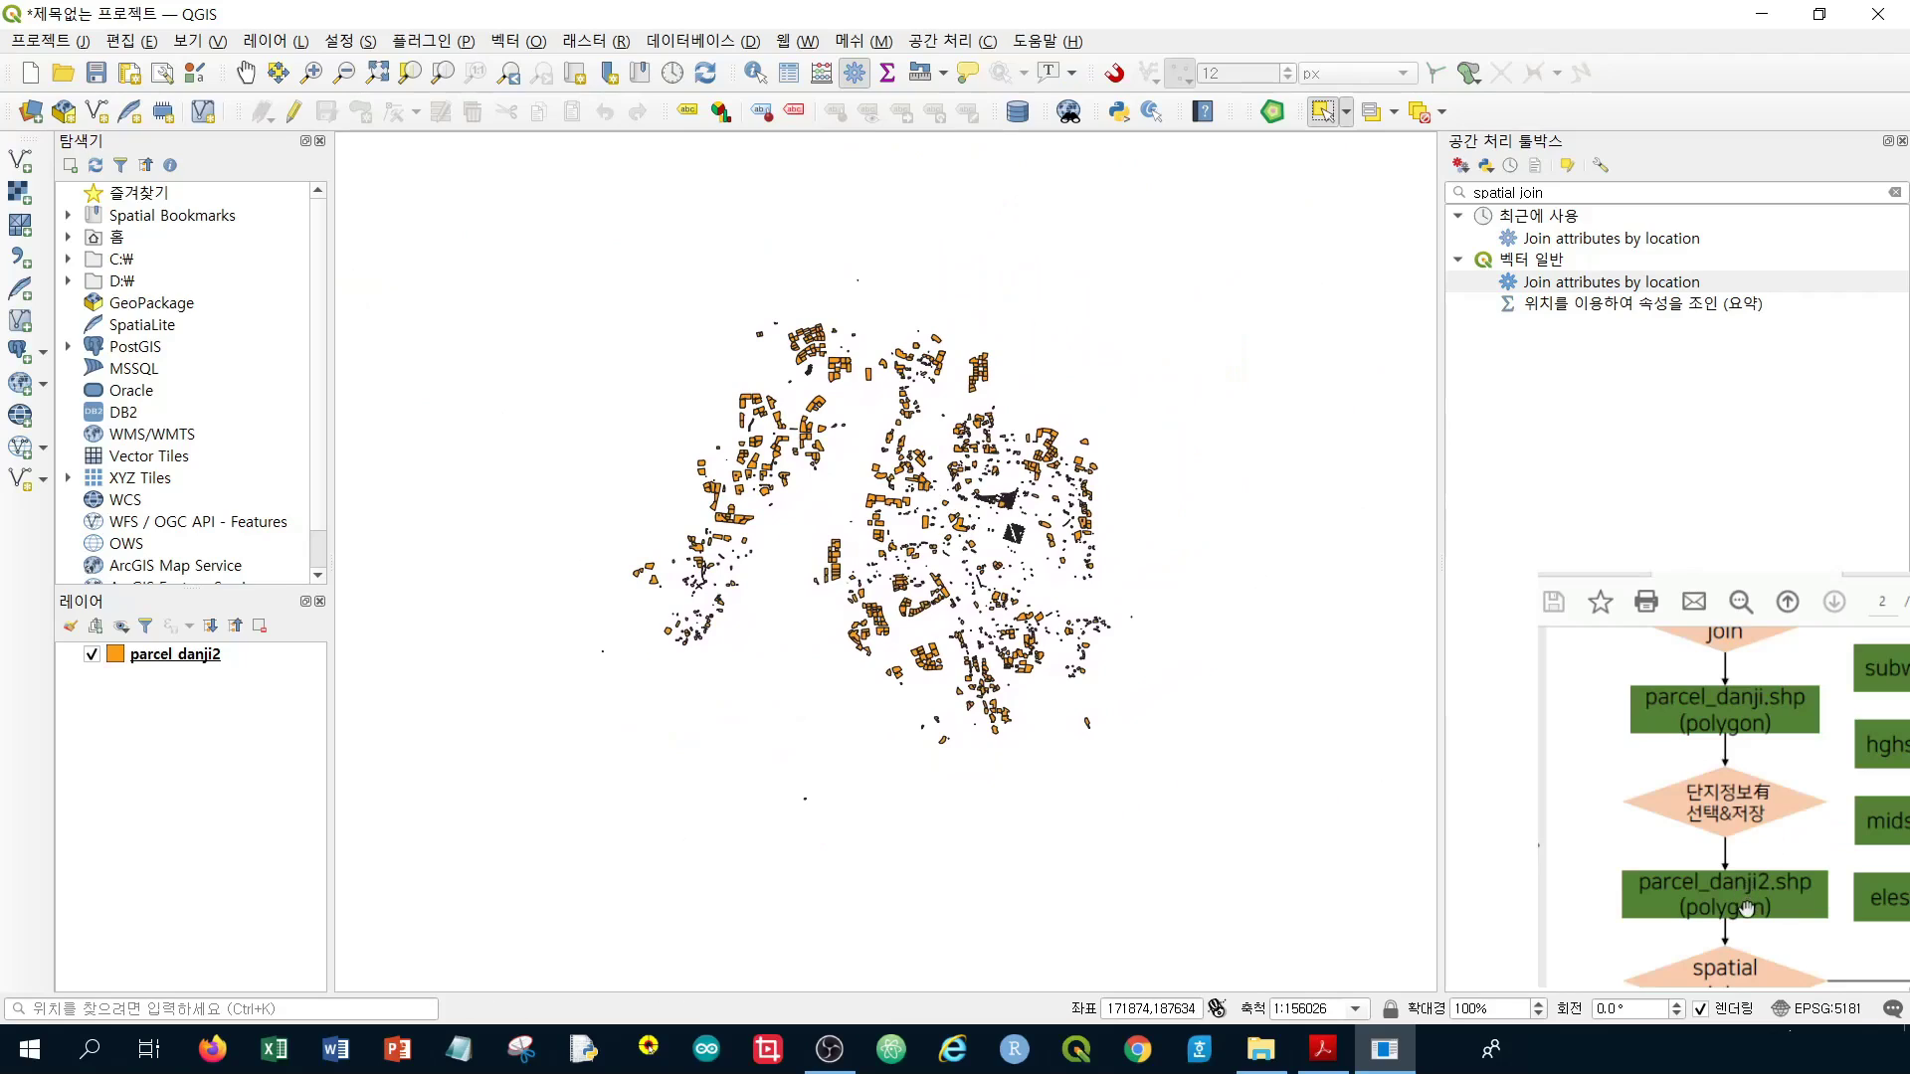
{"action": "left_click_drag", "start_coordinate": [1748, 925], "coordinate": [1701, 745]}
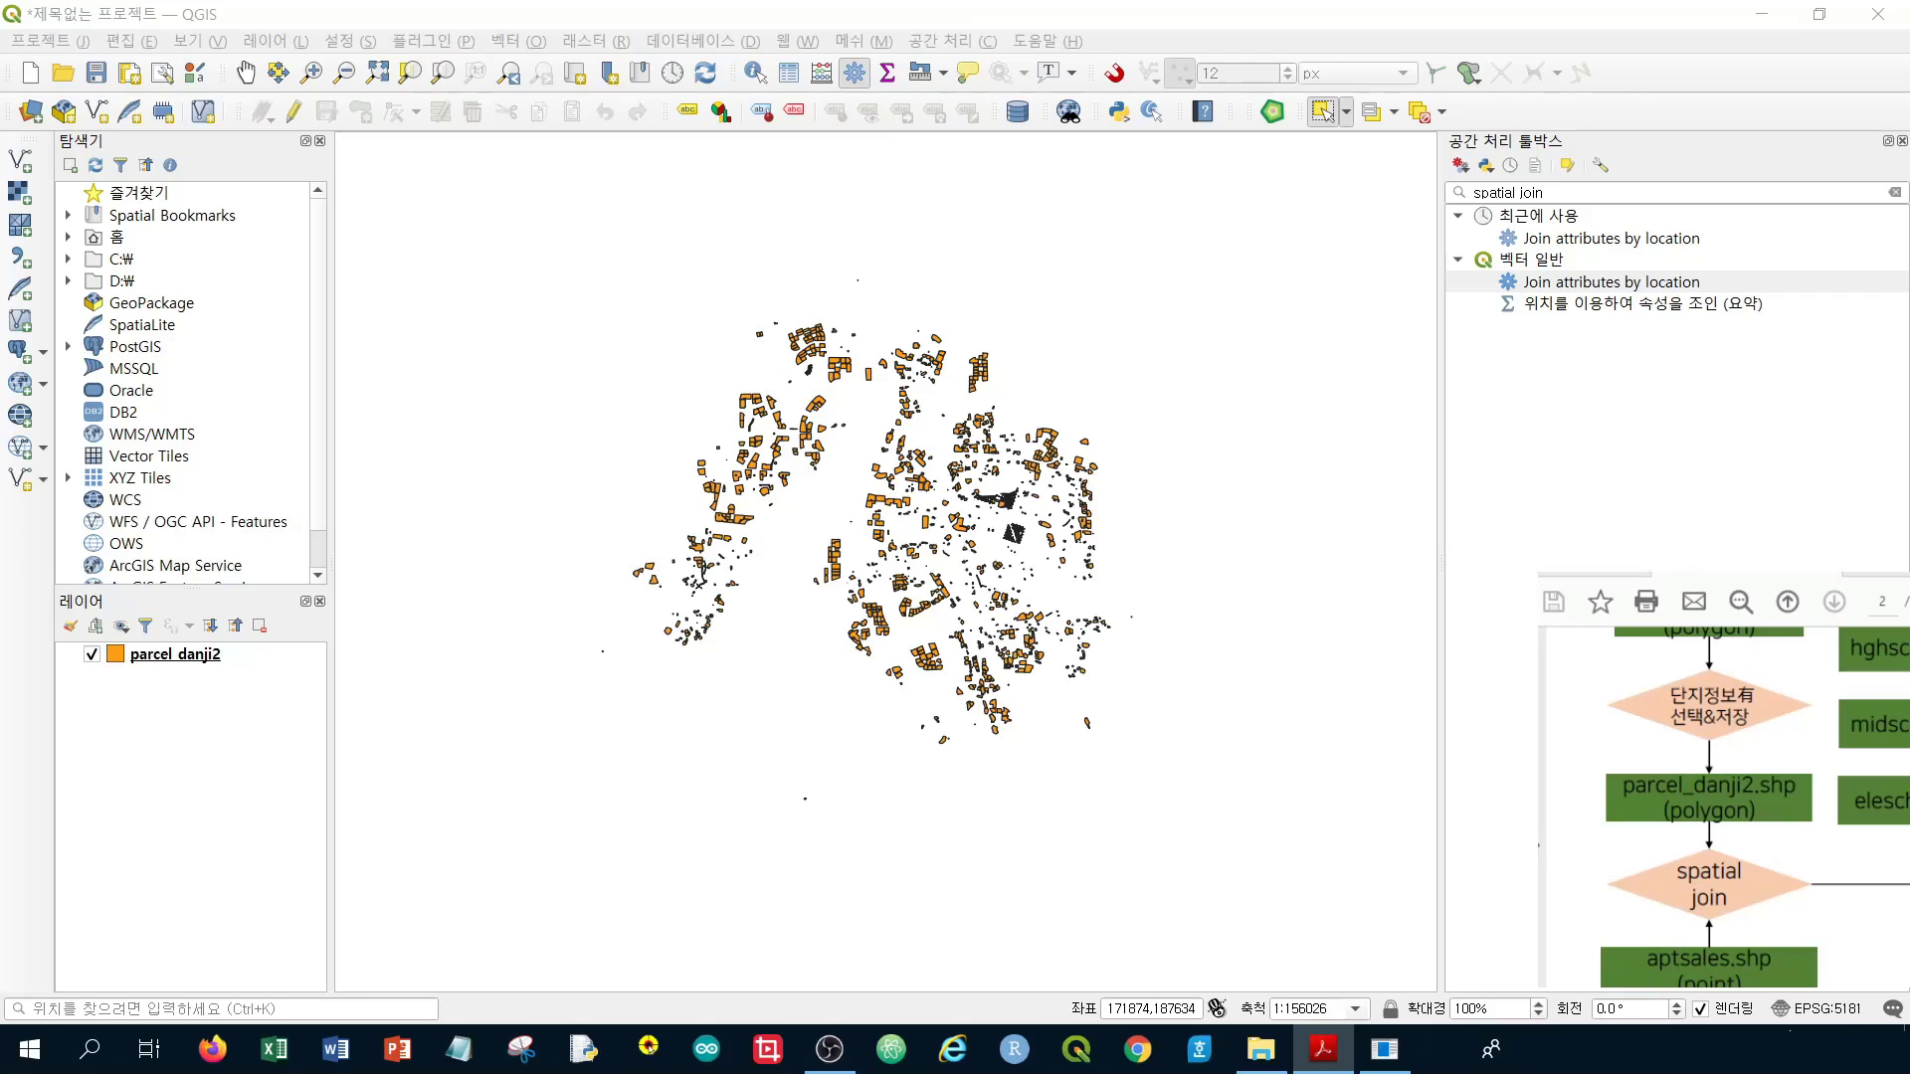
Add aptsales.shp to the map as a new vector layer
{"action": "left_click", "coordinate": [20, 159]}
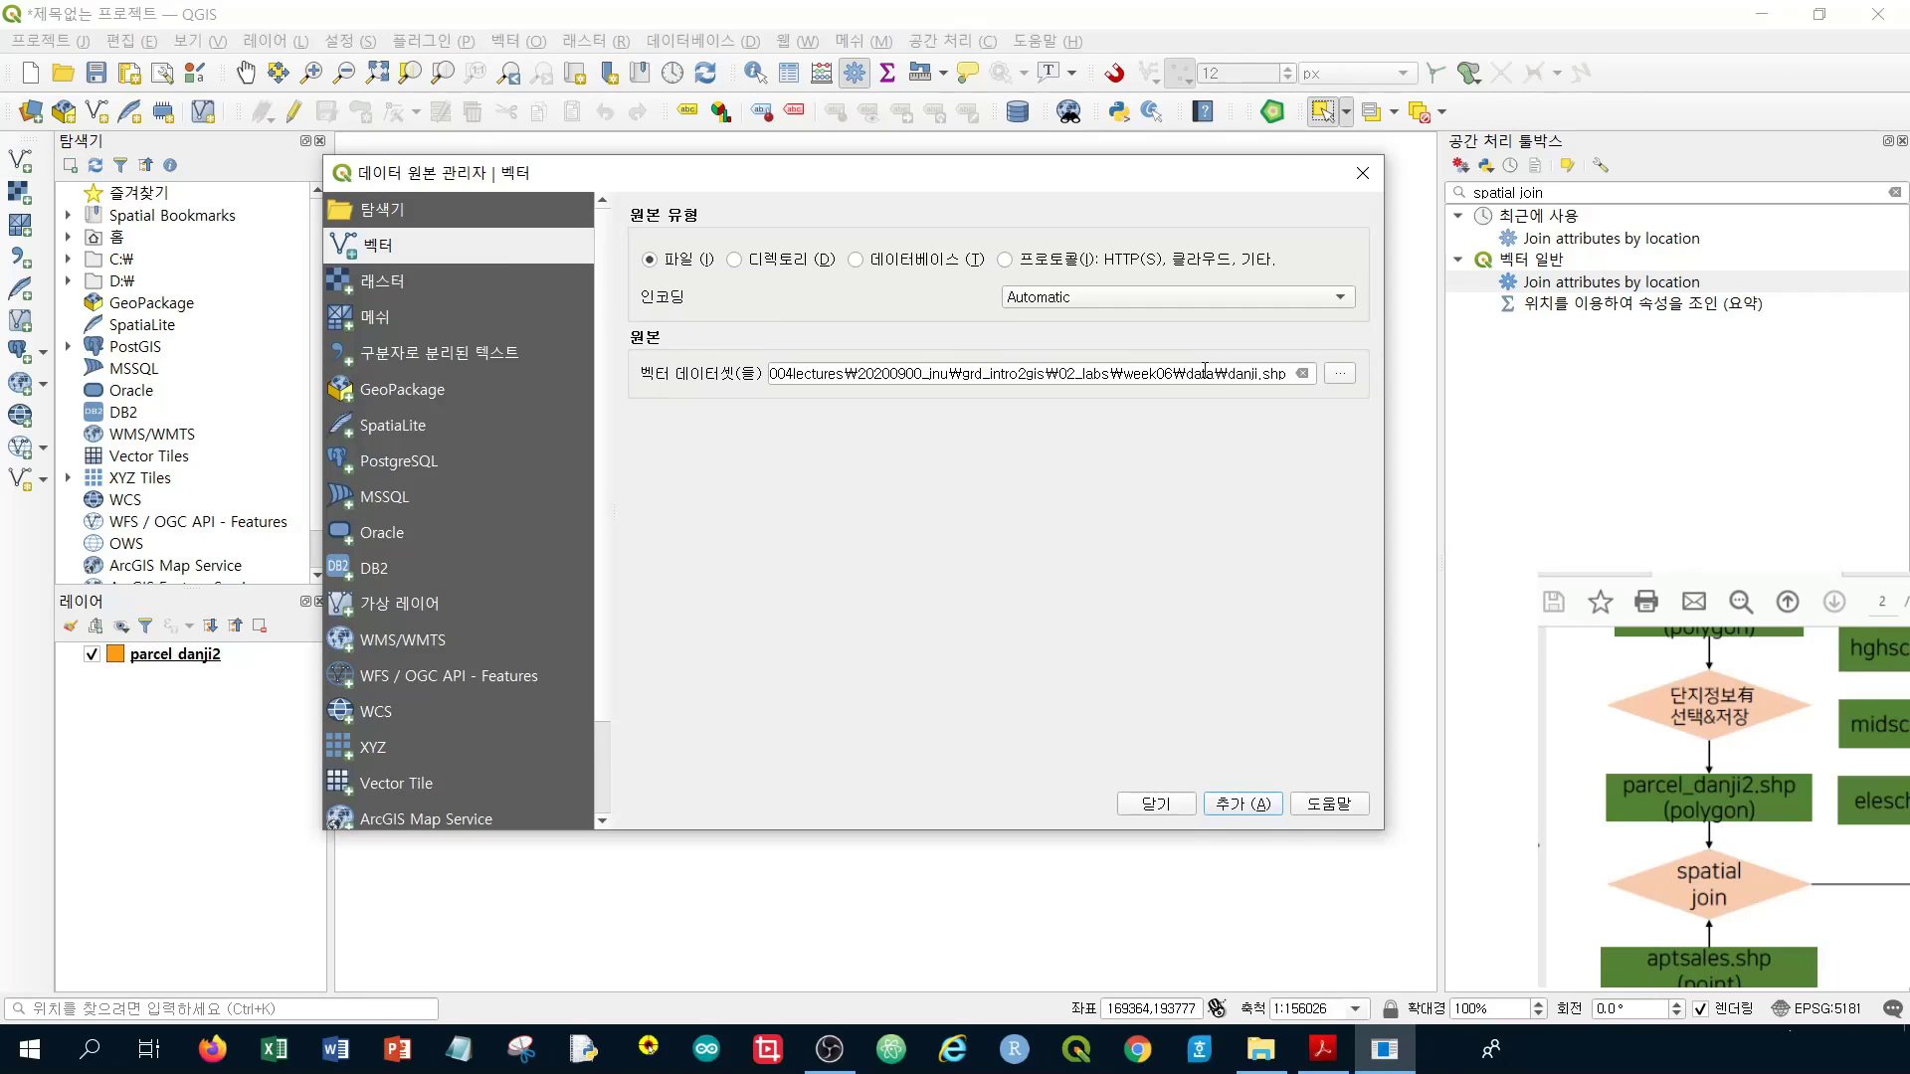
{"action": "left_click", "coordinate": [1348, 375]}
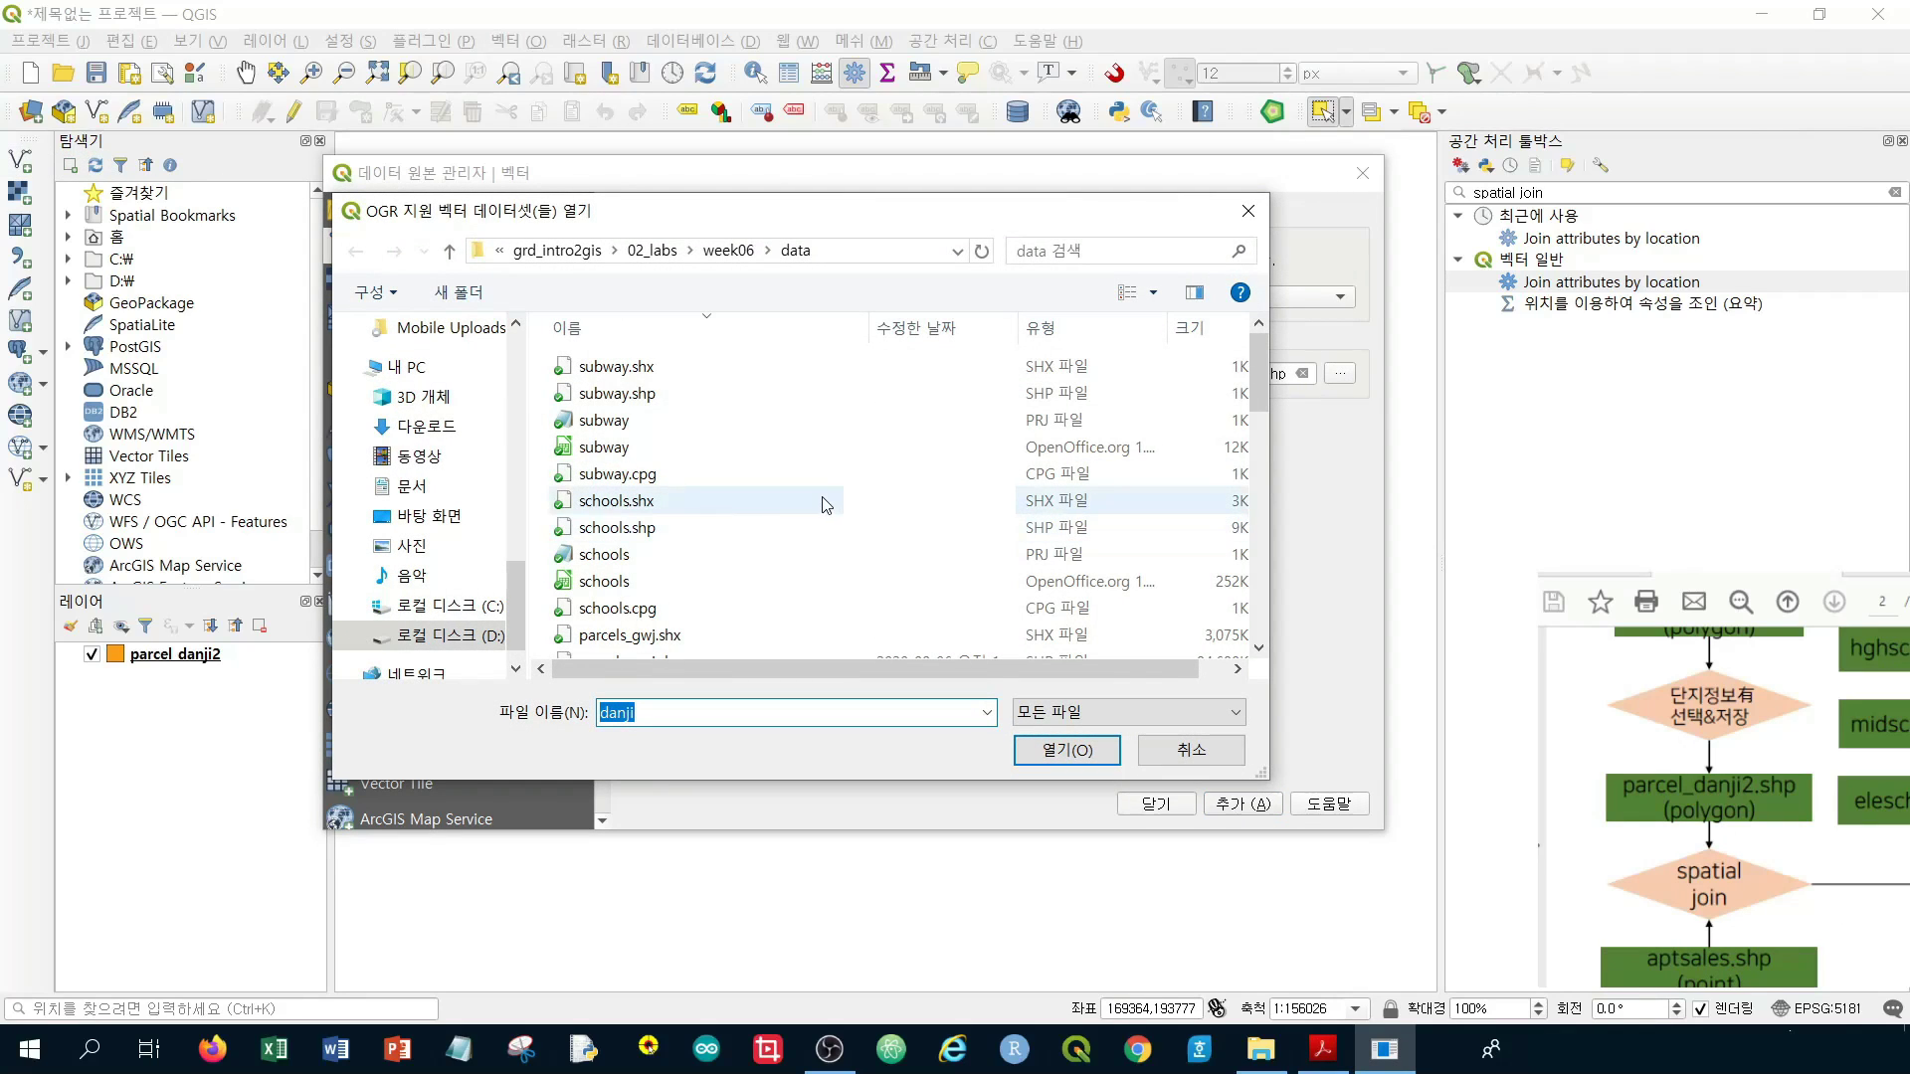
{"action": "scroll", "coordinate": [786, 423], "scroll_direction": "down", "scroll_amount": 4}
{"action": "scroll", "coordinate": [786, 423], "scroll_direction": "up", "scroll_amount": 4}
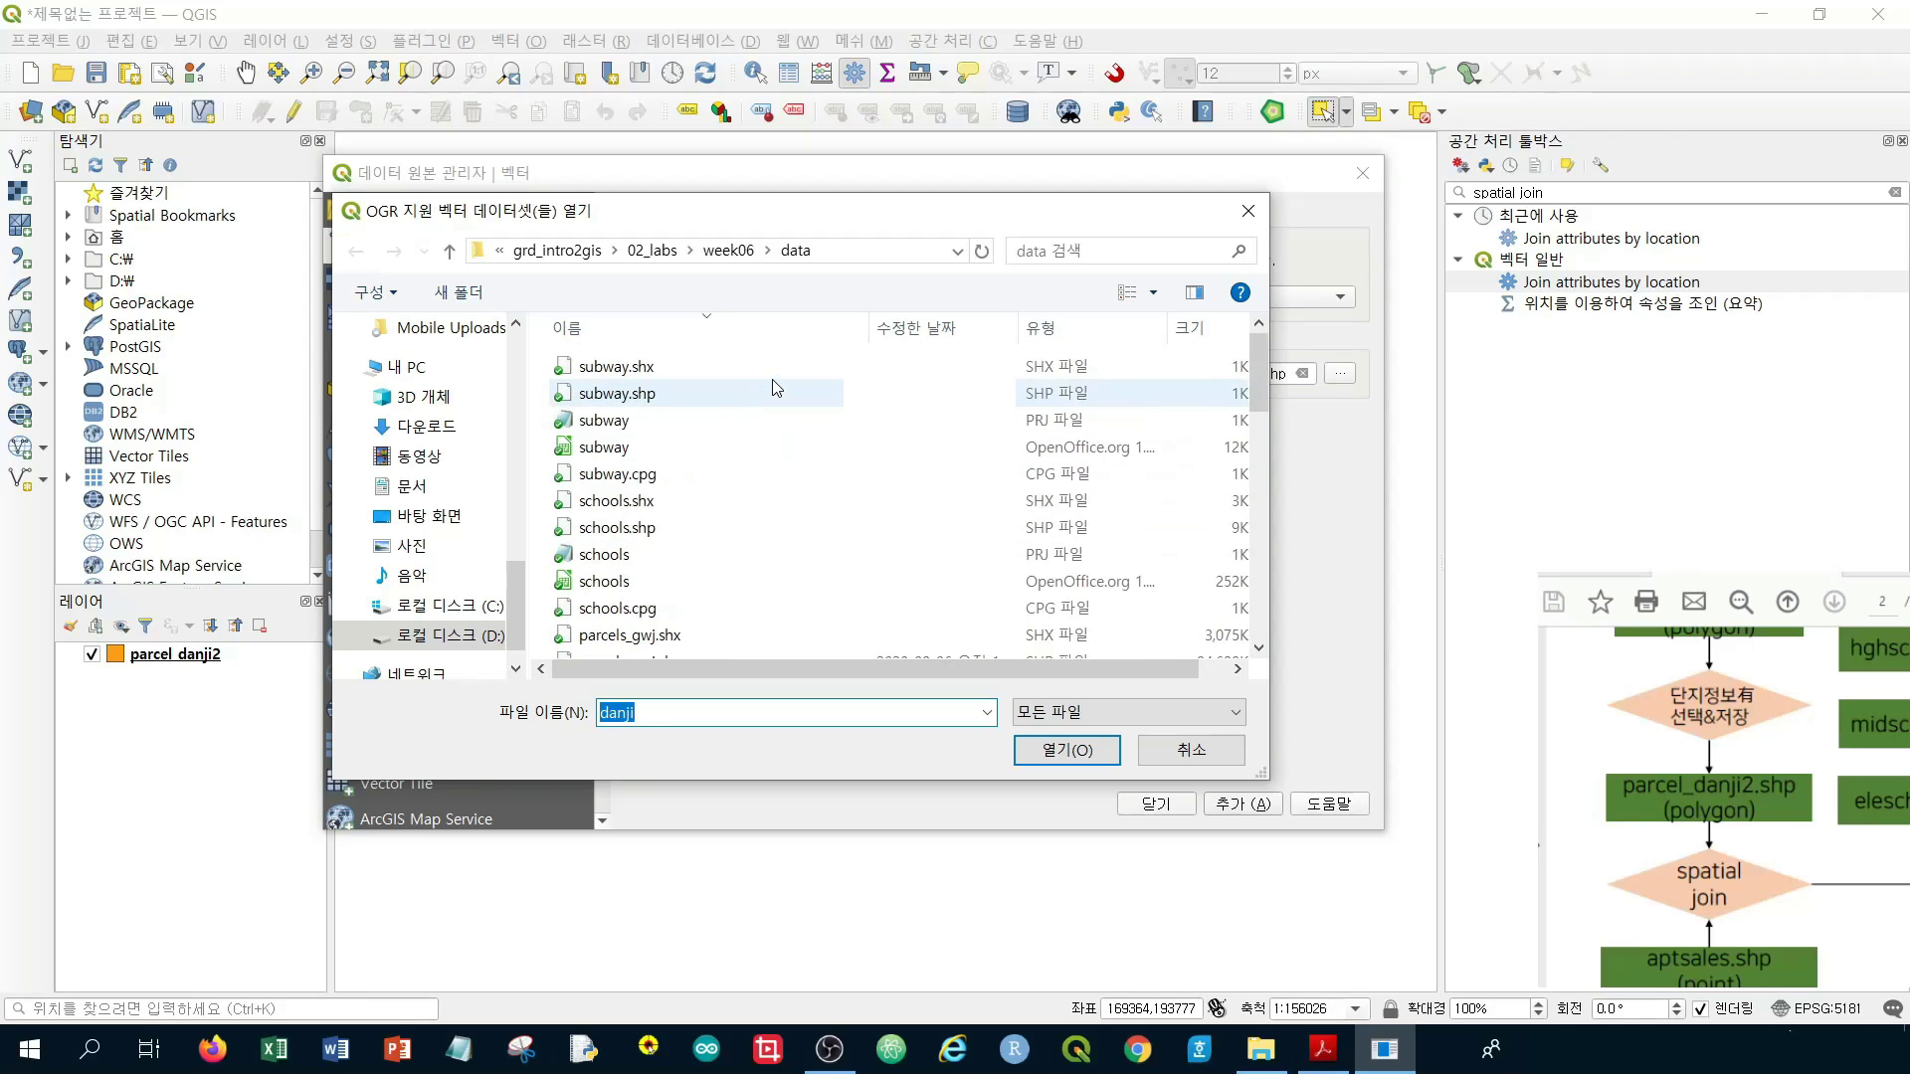
{"action": "scroll", "coordinate": [777, 390], "scroll_direction": "down", "scroll_amount": 4}
{"action": "scroll", "coordinate": [774, 396], "scroll_direction": "down", "scroll_amount": 6}
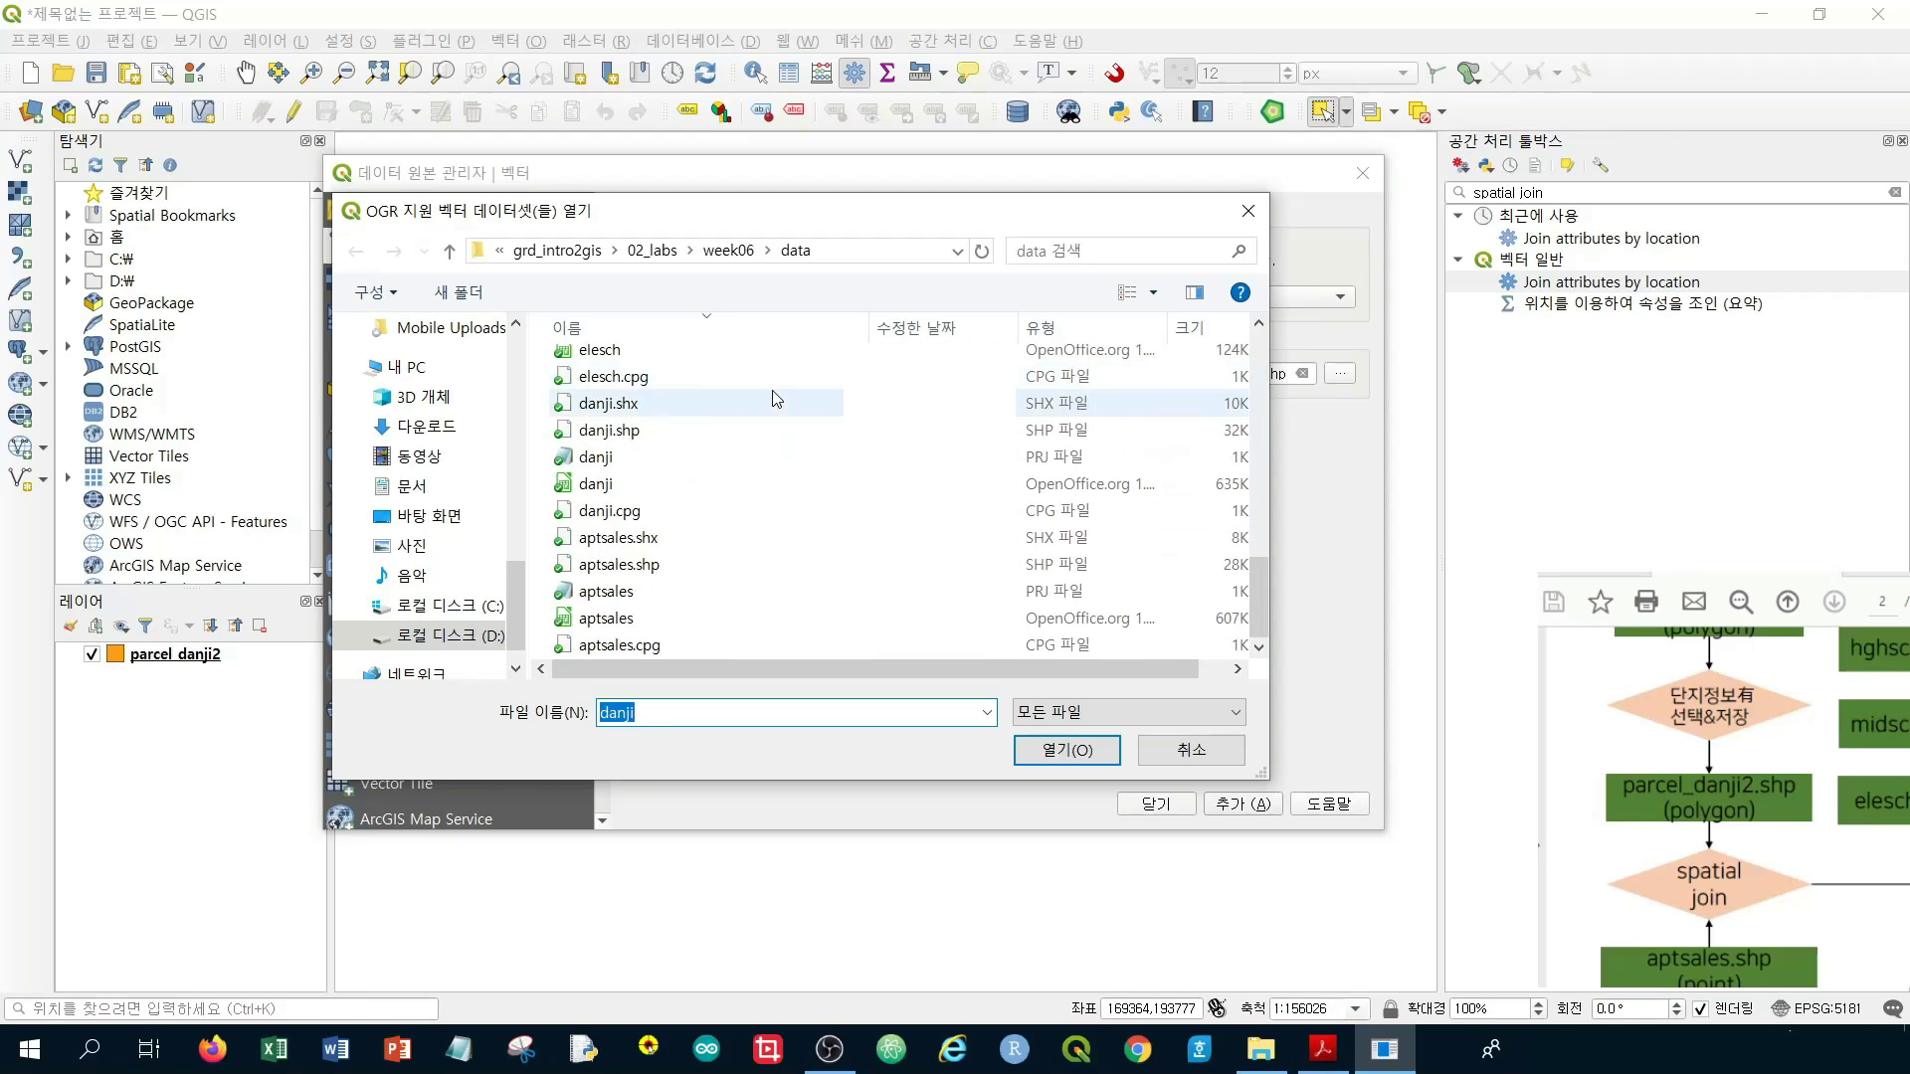
{"action": "double_click", "coordinate": [685, 581]}
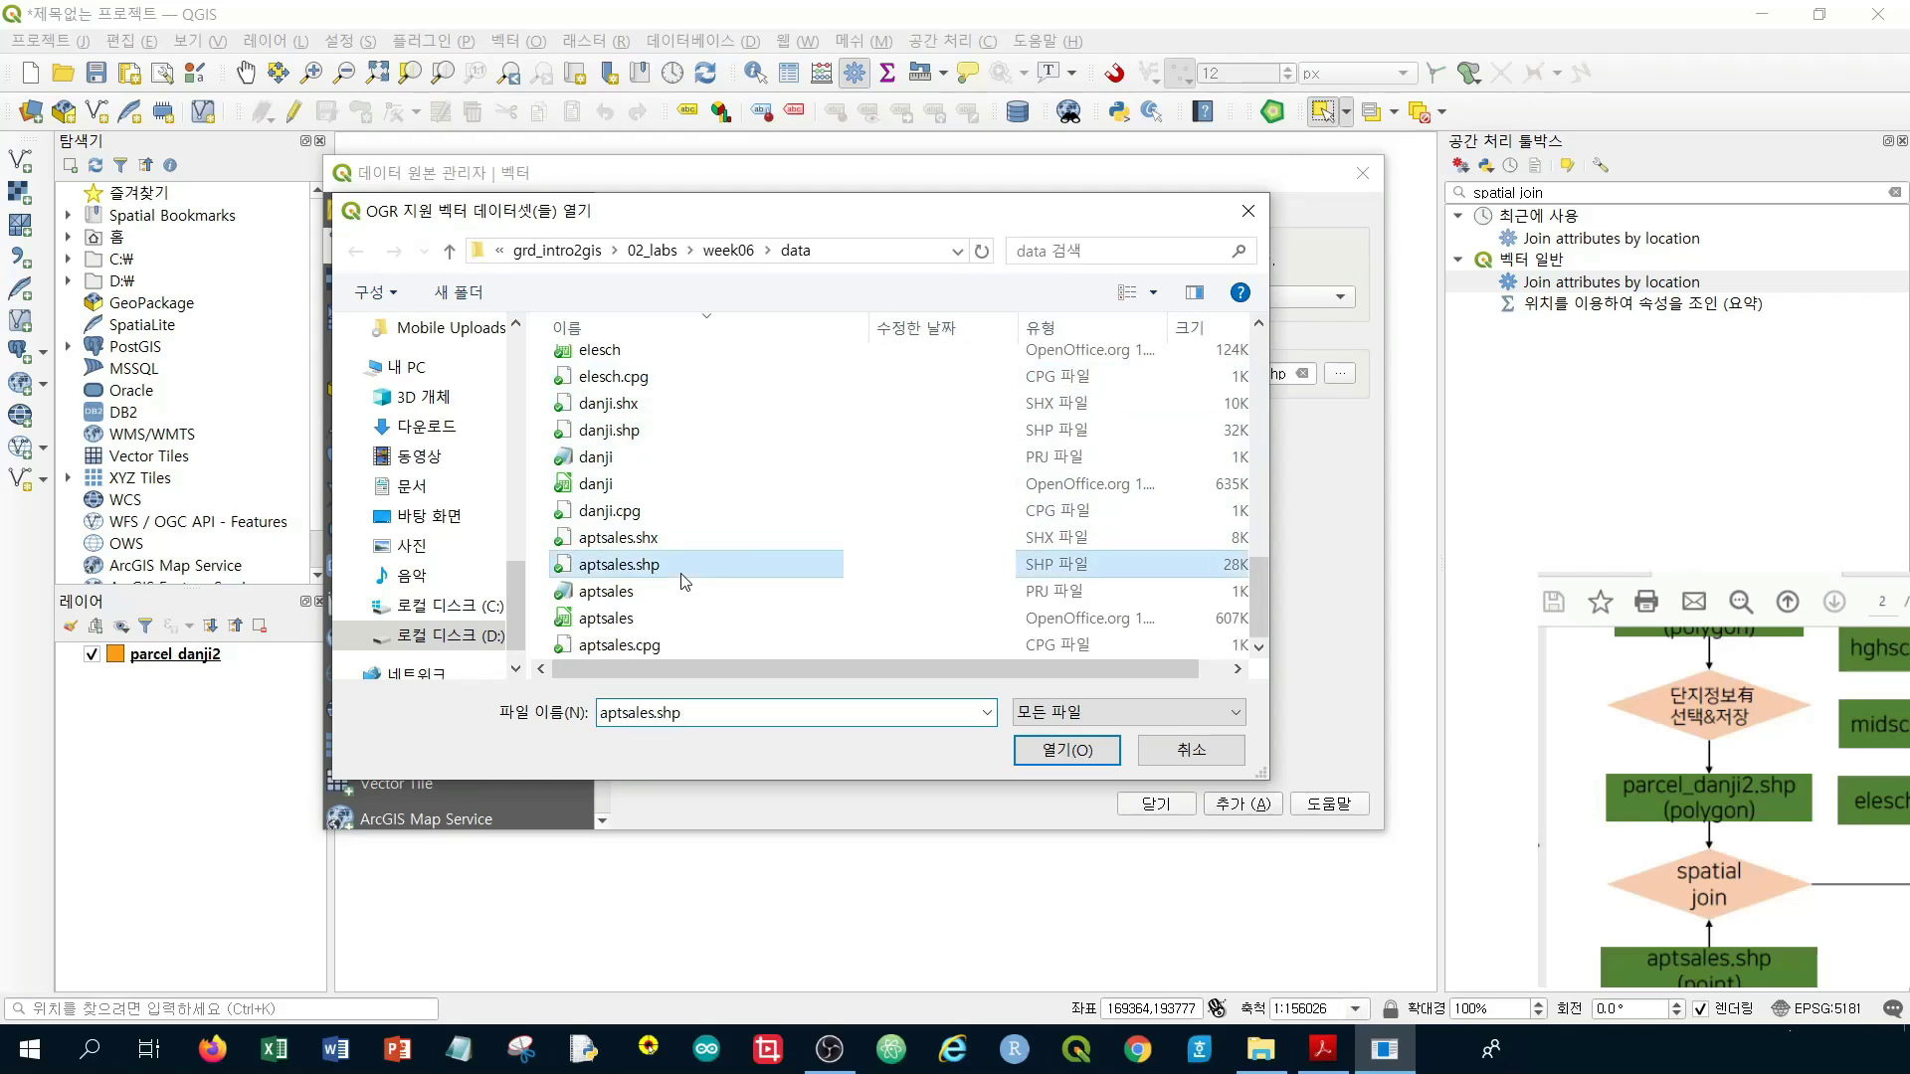
{"action": "left_click", "coordinate": [1238, 803]}
{"action": "left_click", "coordinate": [1181, 809]}
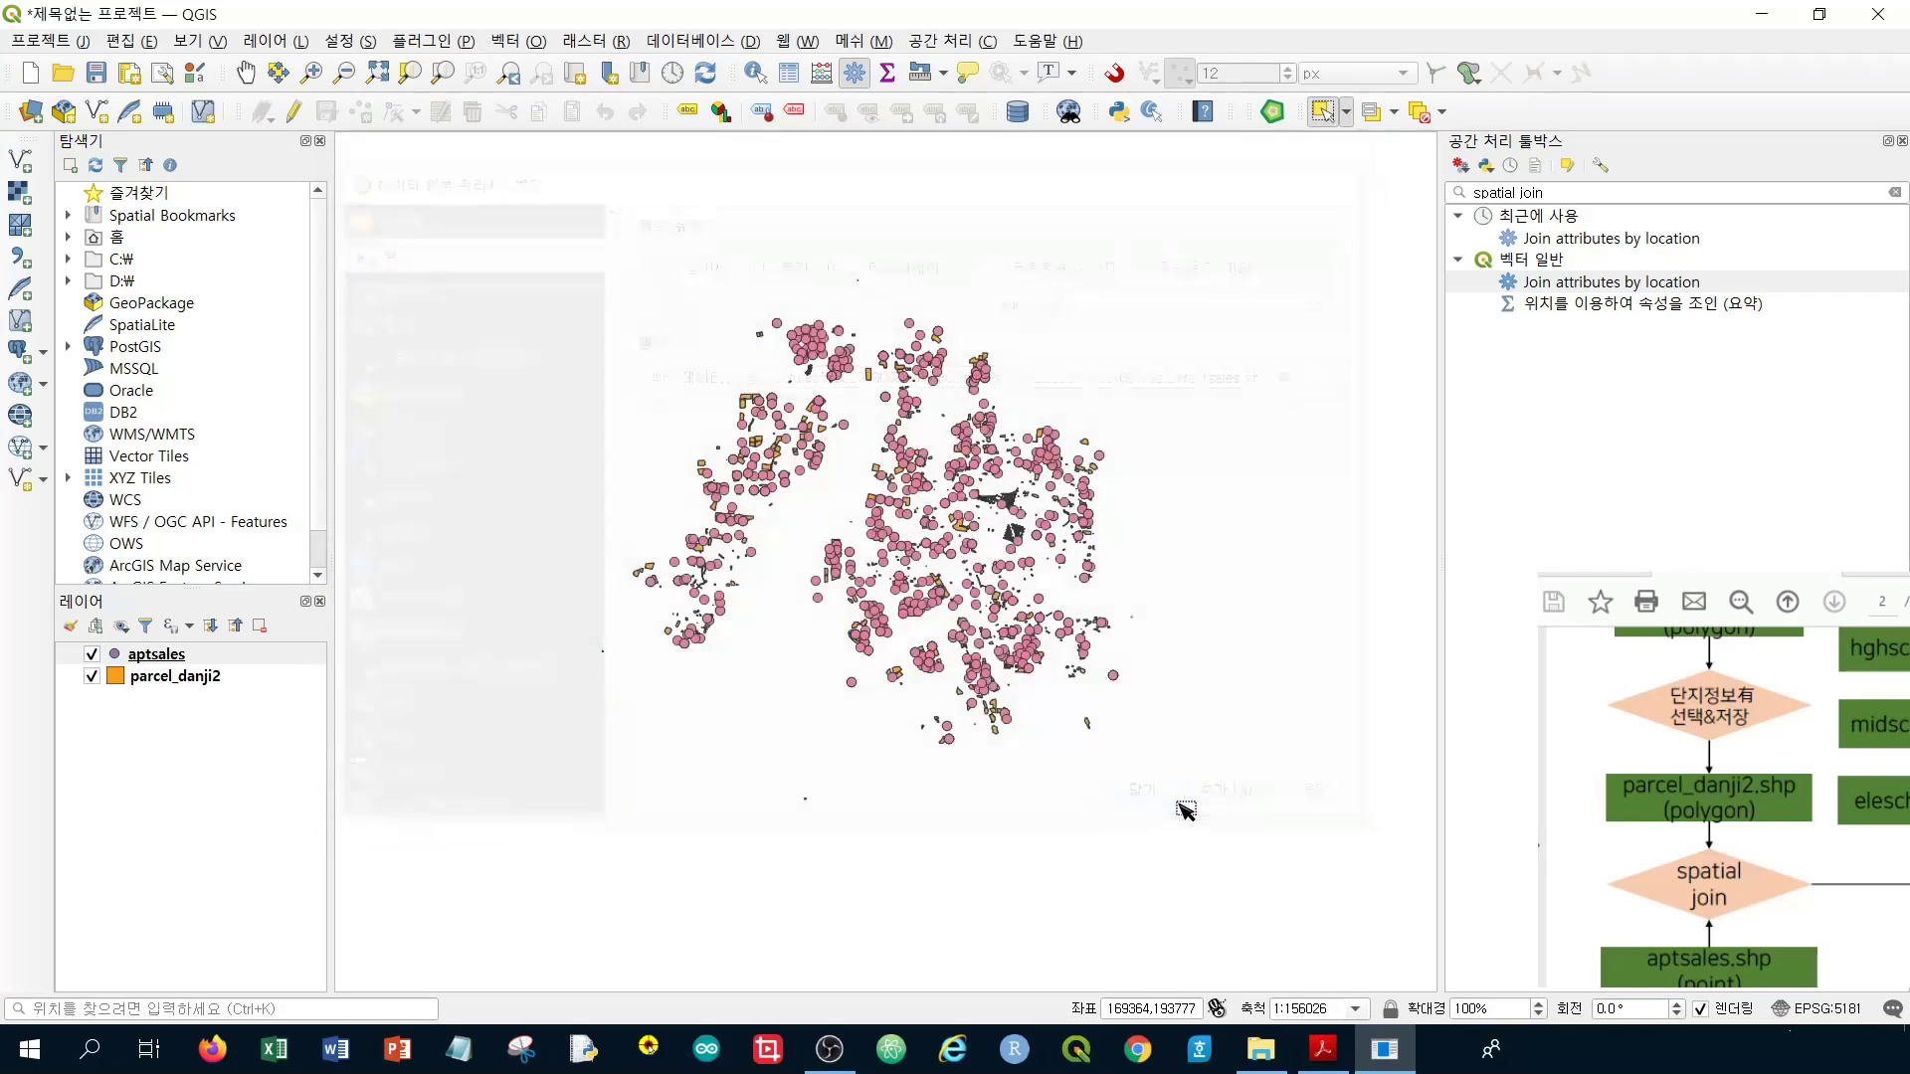
Zoom and pan the map to see sale points inside the orange parcels
{"action": "right_click", "coordinate": [179, 658]}
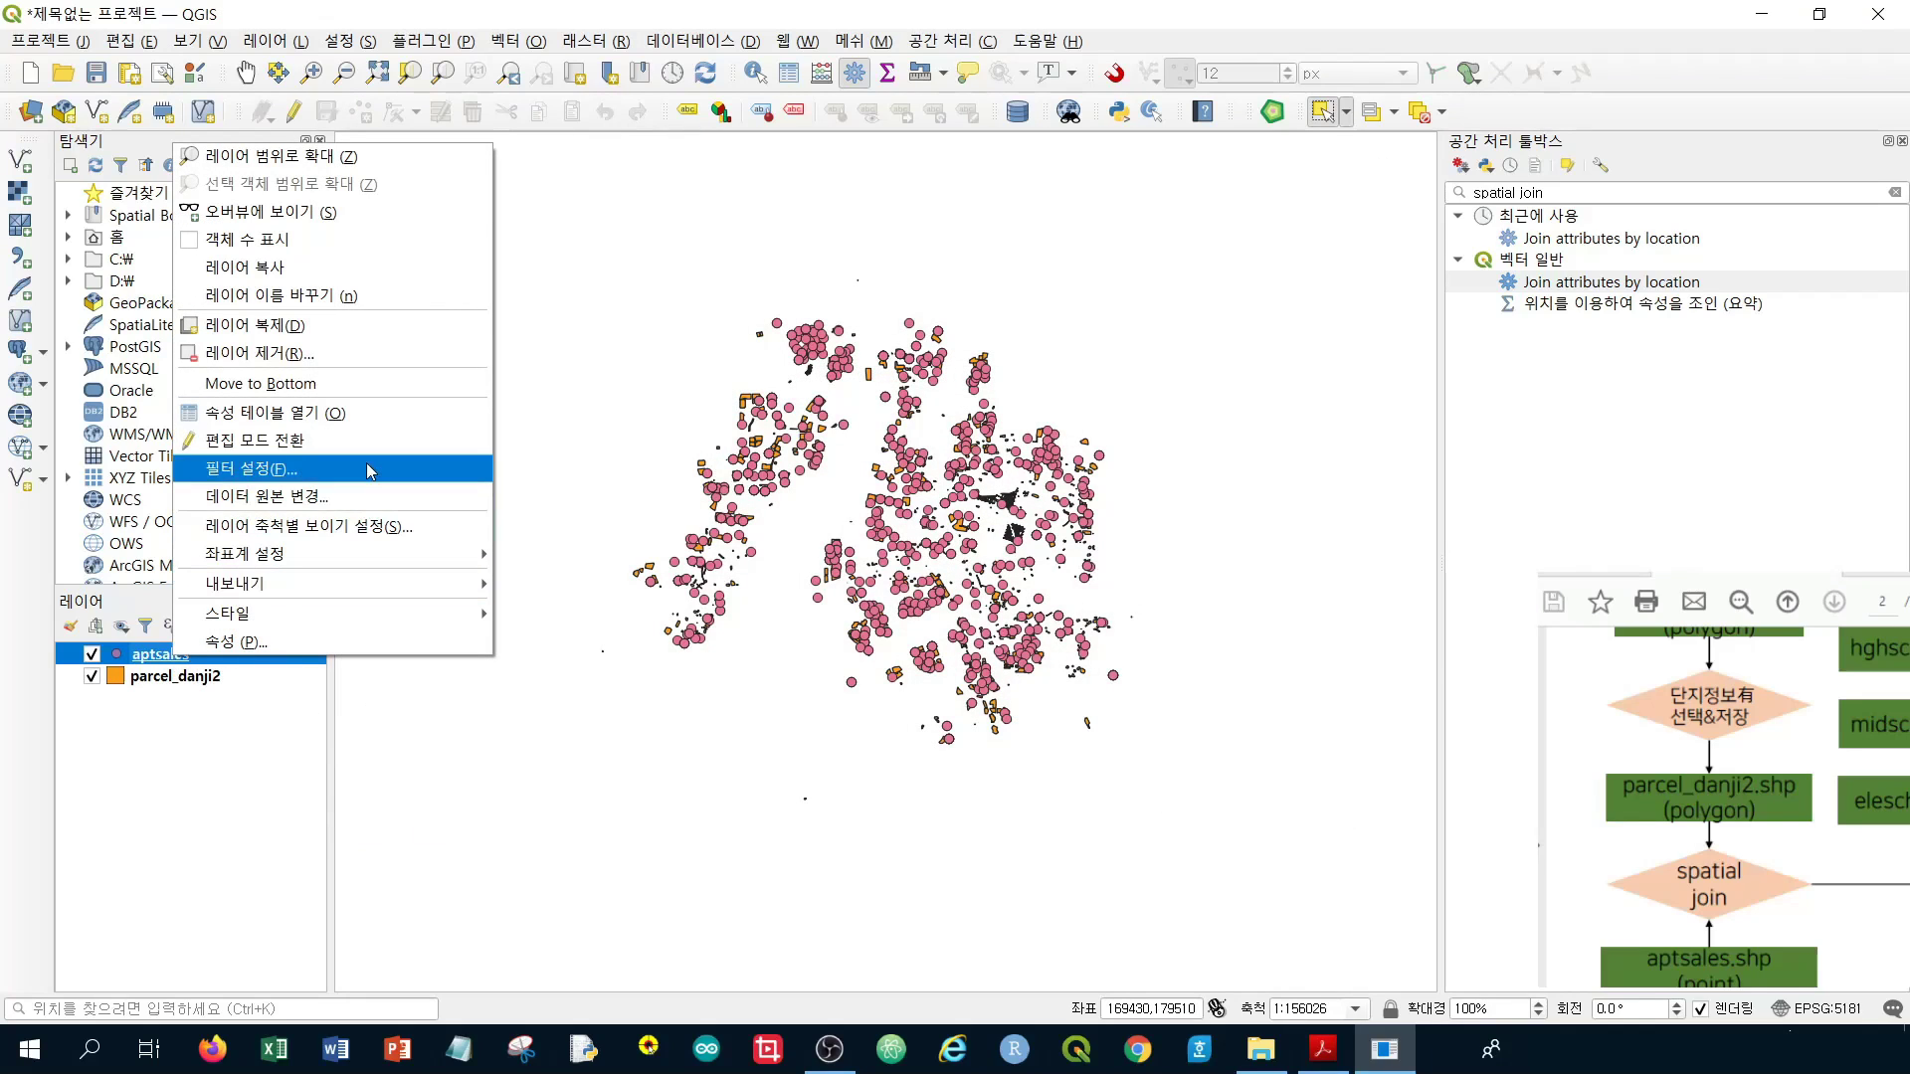
{"action": "left_click", "coordinate": [199, 838]}
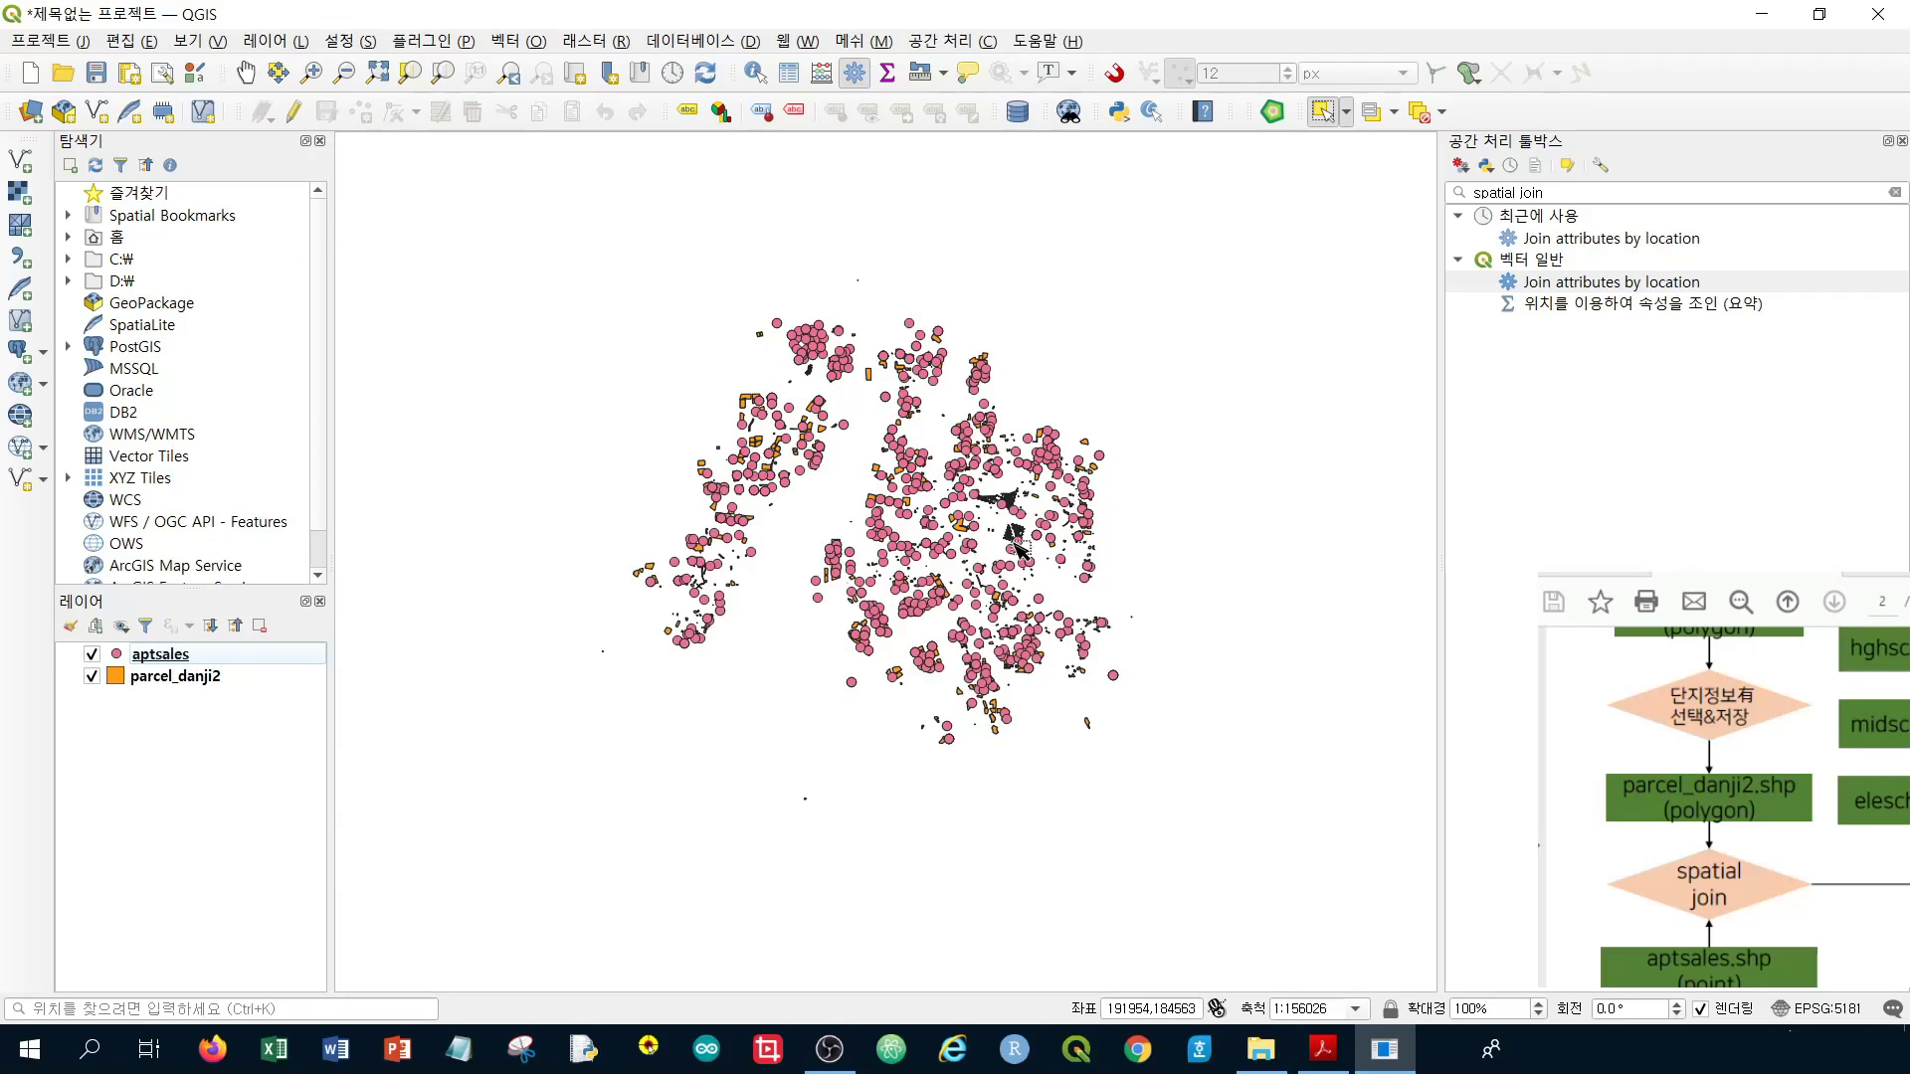
{"action": "scroll", "coordinate": [948, 517], "scroll_direction": "up", "scroll_amount": 3}
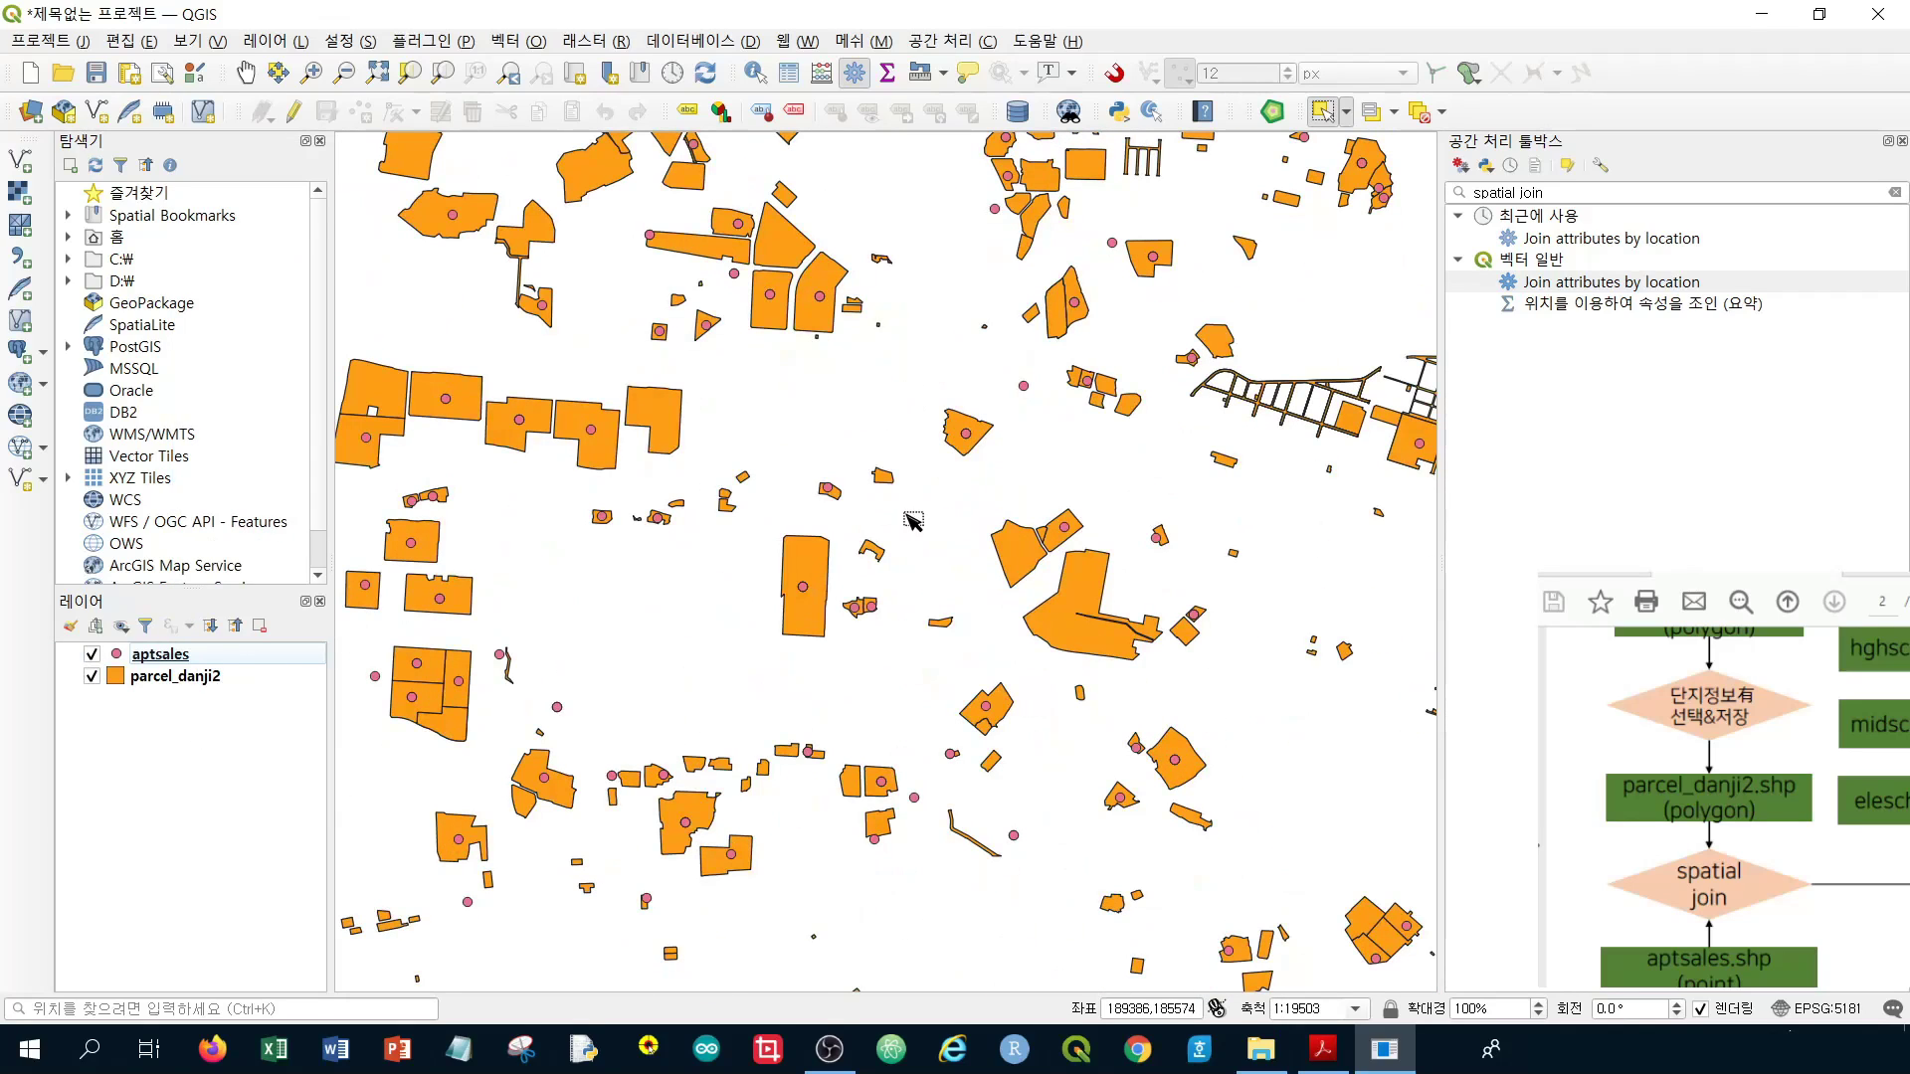
{"action": "scroll", "coordinate": [803, 498], "scroll_direction": "down", "scroll_amount": 1}
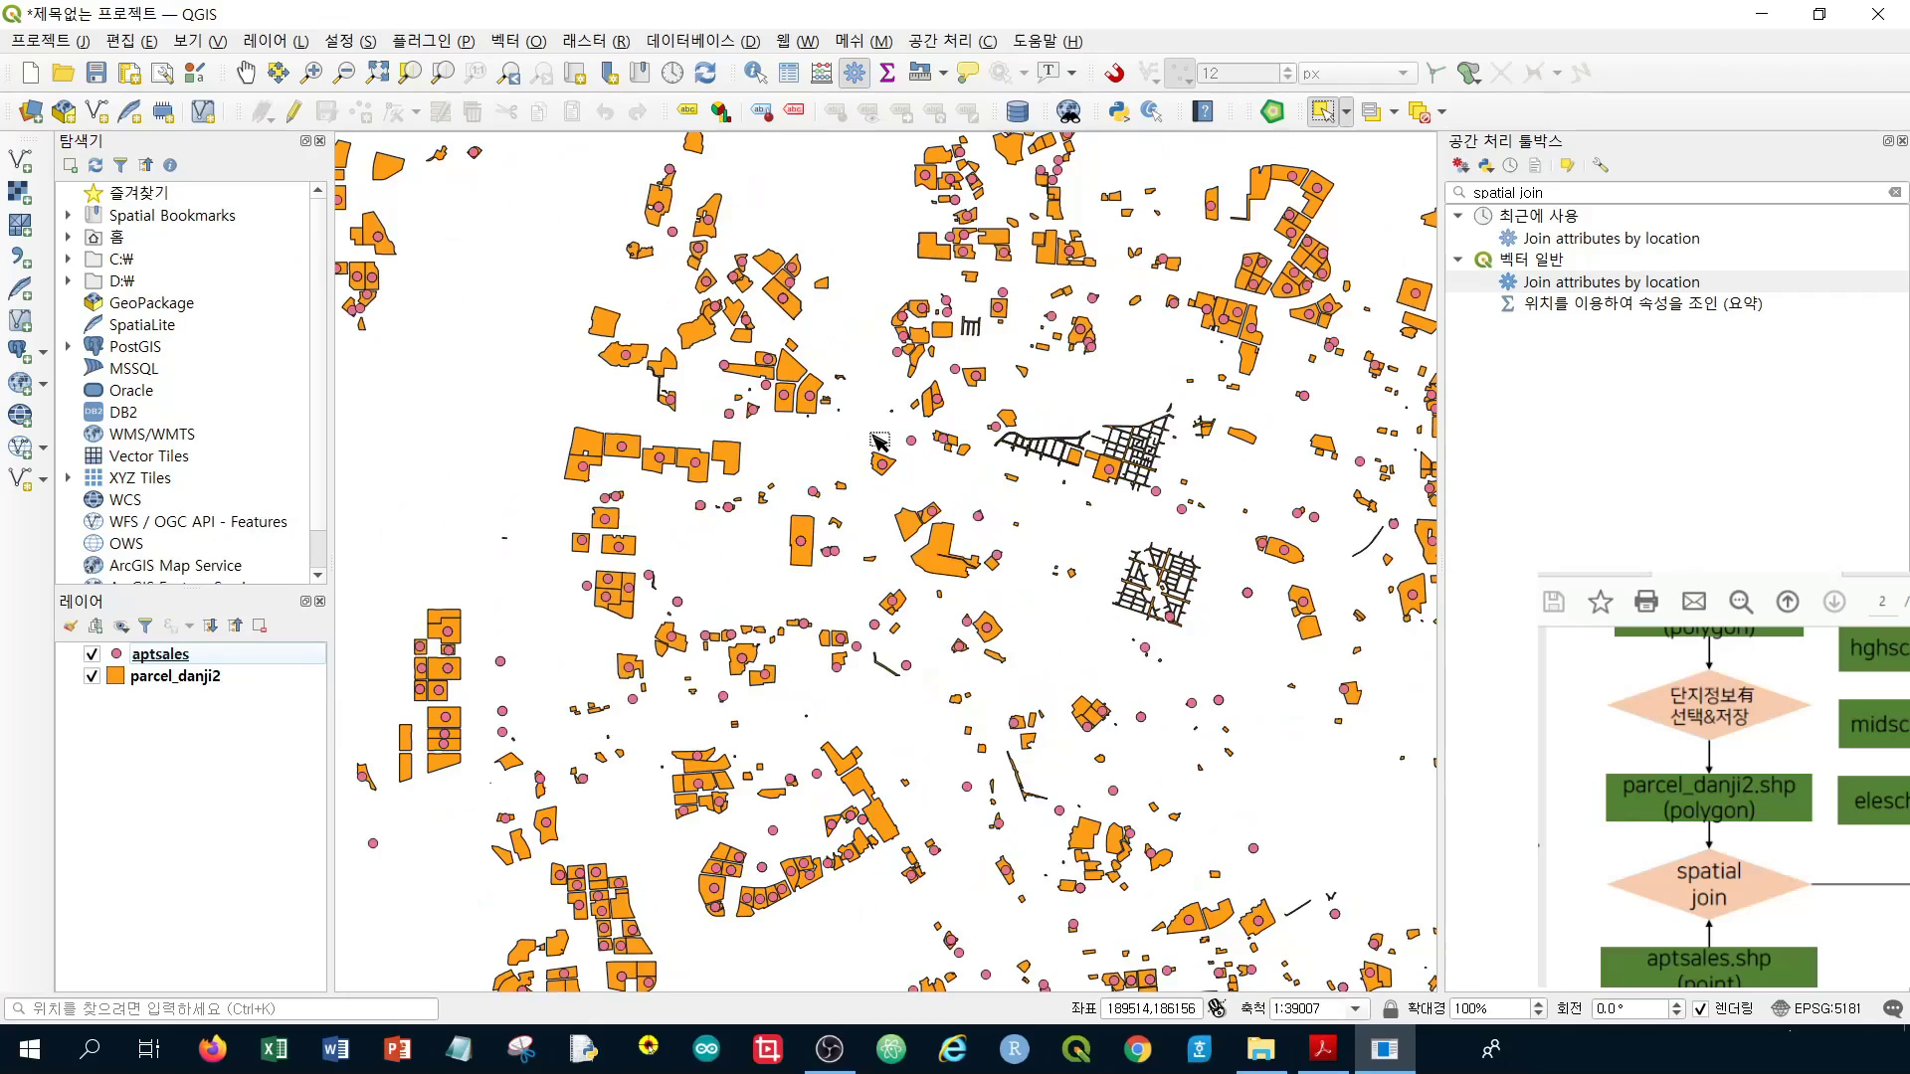
{"action": "scroll", "coordinate": [870, 665], "scroll_direction": "up", "scroll_amount": 2}
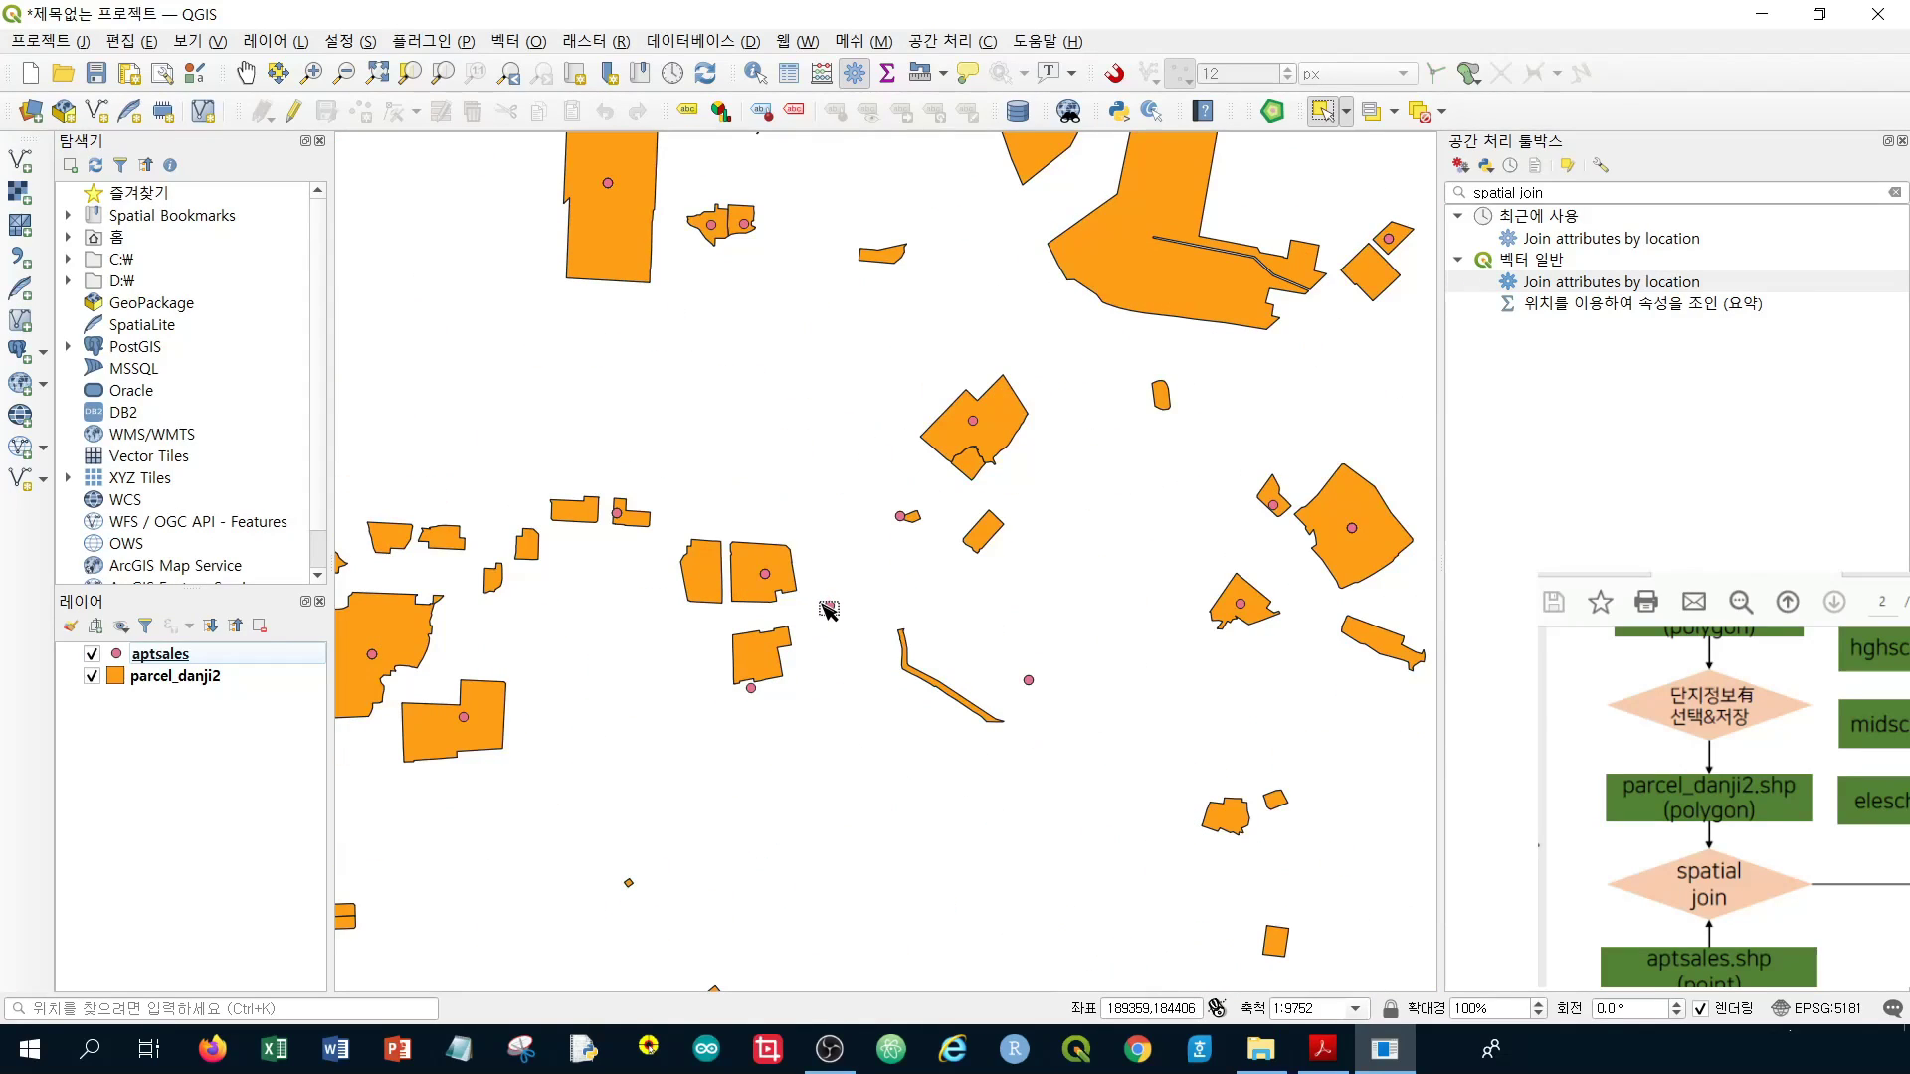
{"action": "scroll", "coordinate": [828, 609], "scroll_direction": "down", "scroll_amount": 1}
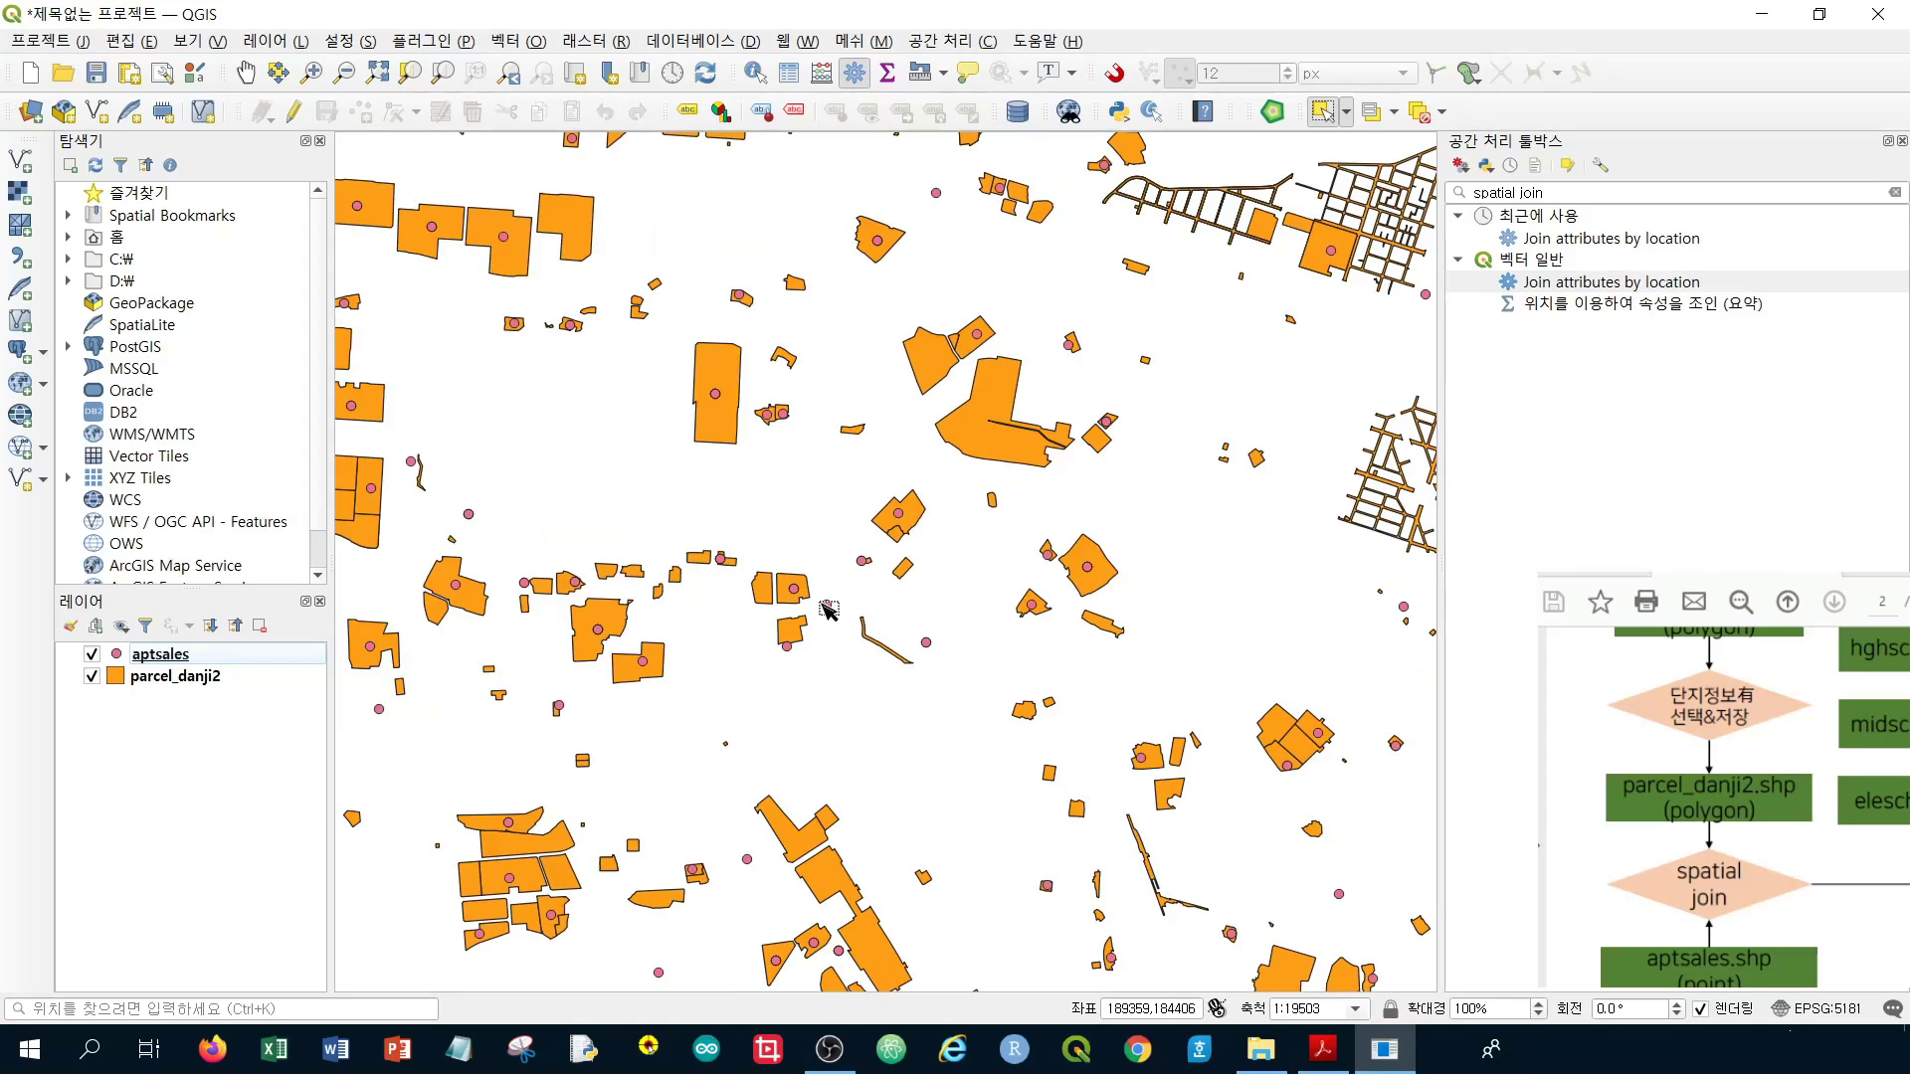
{"action": "scroll", "coordinate": [828, 610], "scroll_direction": "down", "scroll_amount": 1}
{"action": "left_click_drag", "start_coordinate": [587, 478], "coordinate": [1110, 858]}
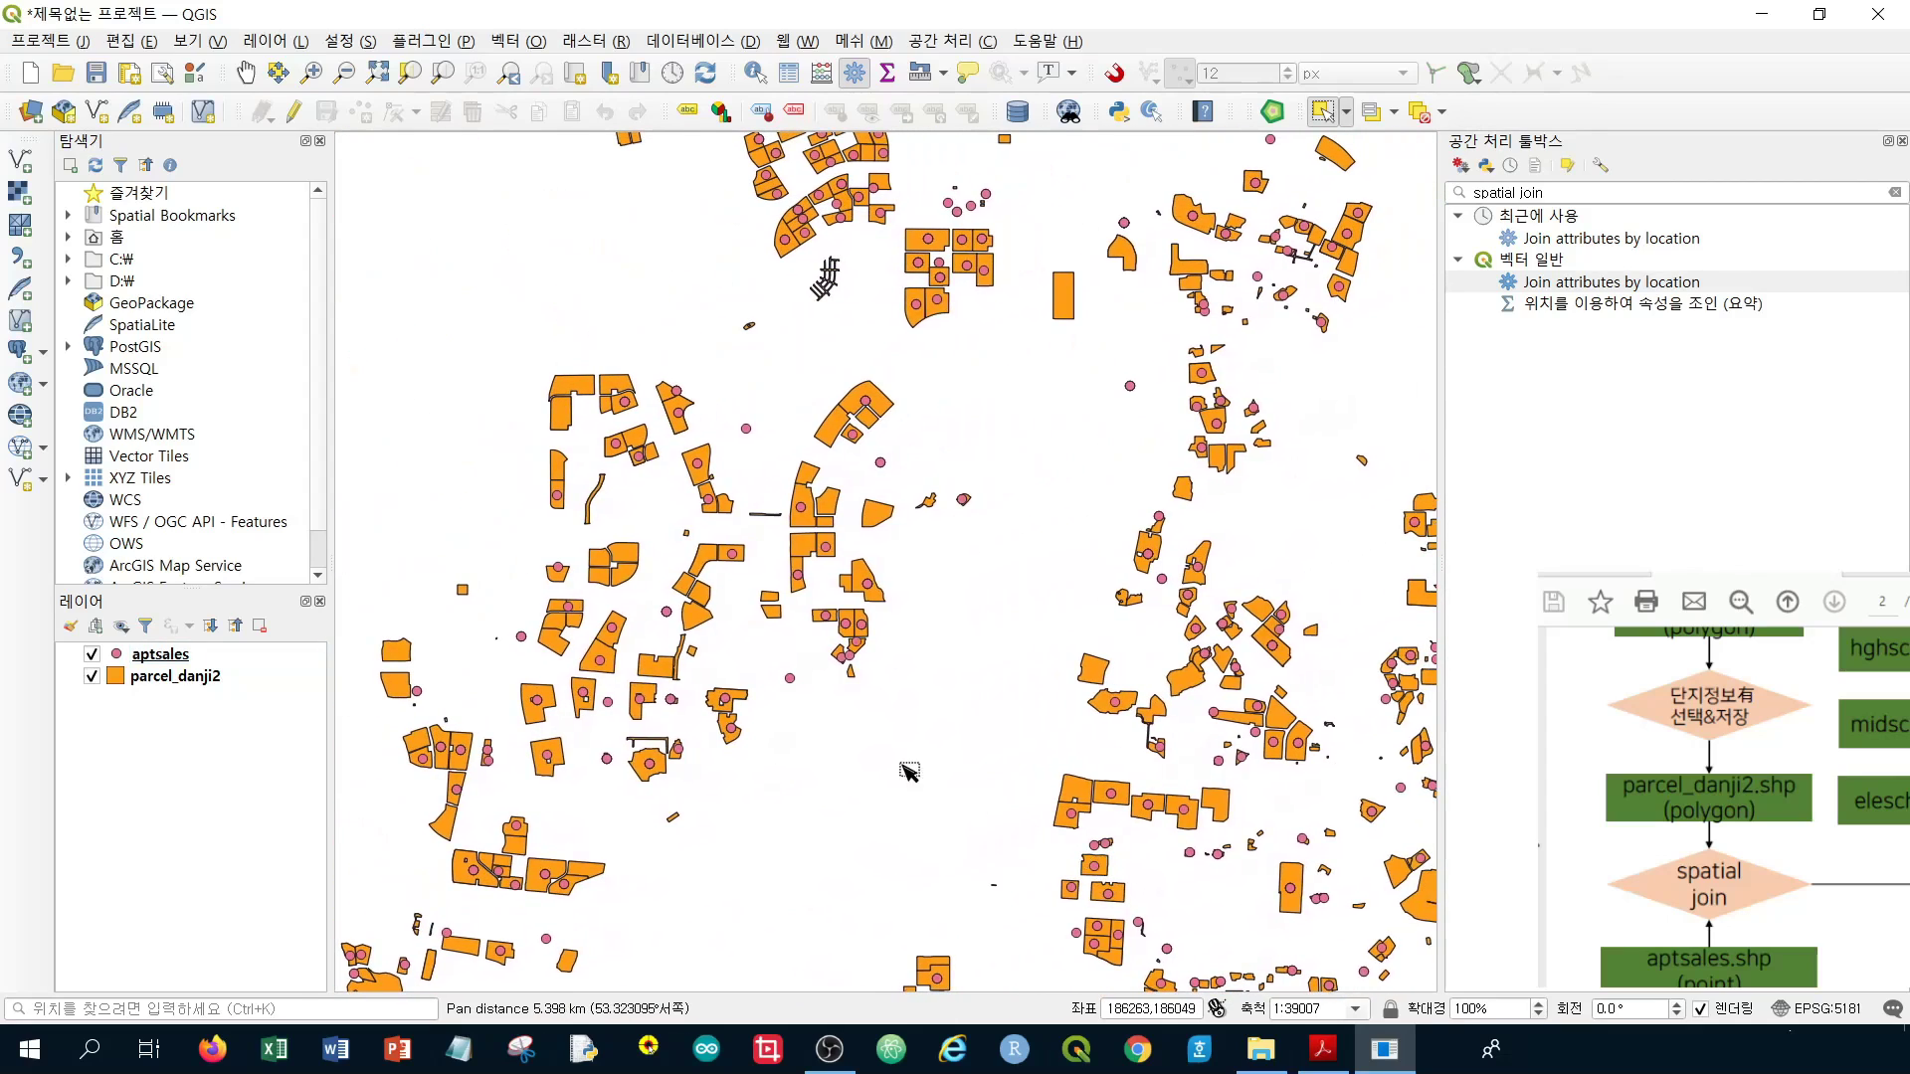
Zoom and pan the map onto one parcel_danji2 parcel holding a single aptsales point
{"action": "left_click", "coordinate": [159, 661]}
{"action": "right_click", "coordinate": [160, 663]}
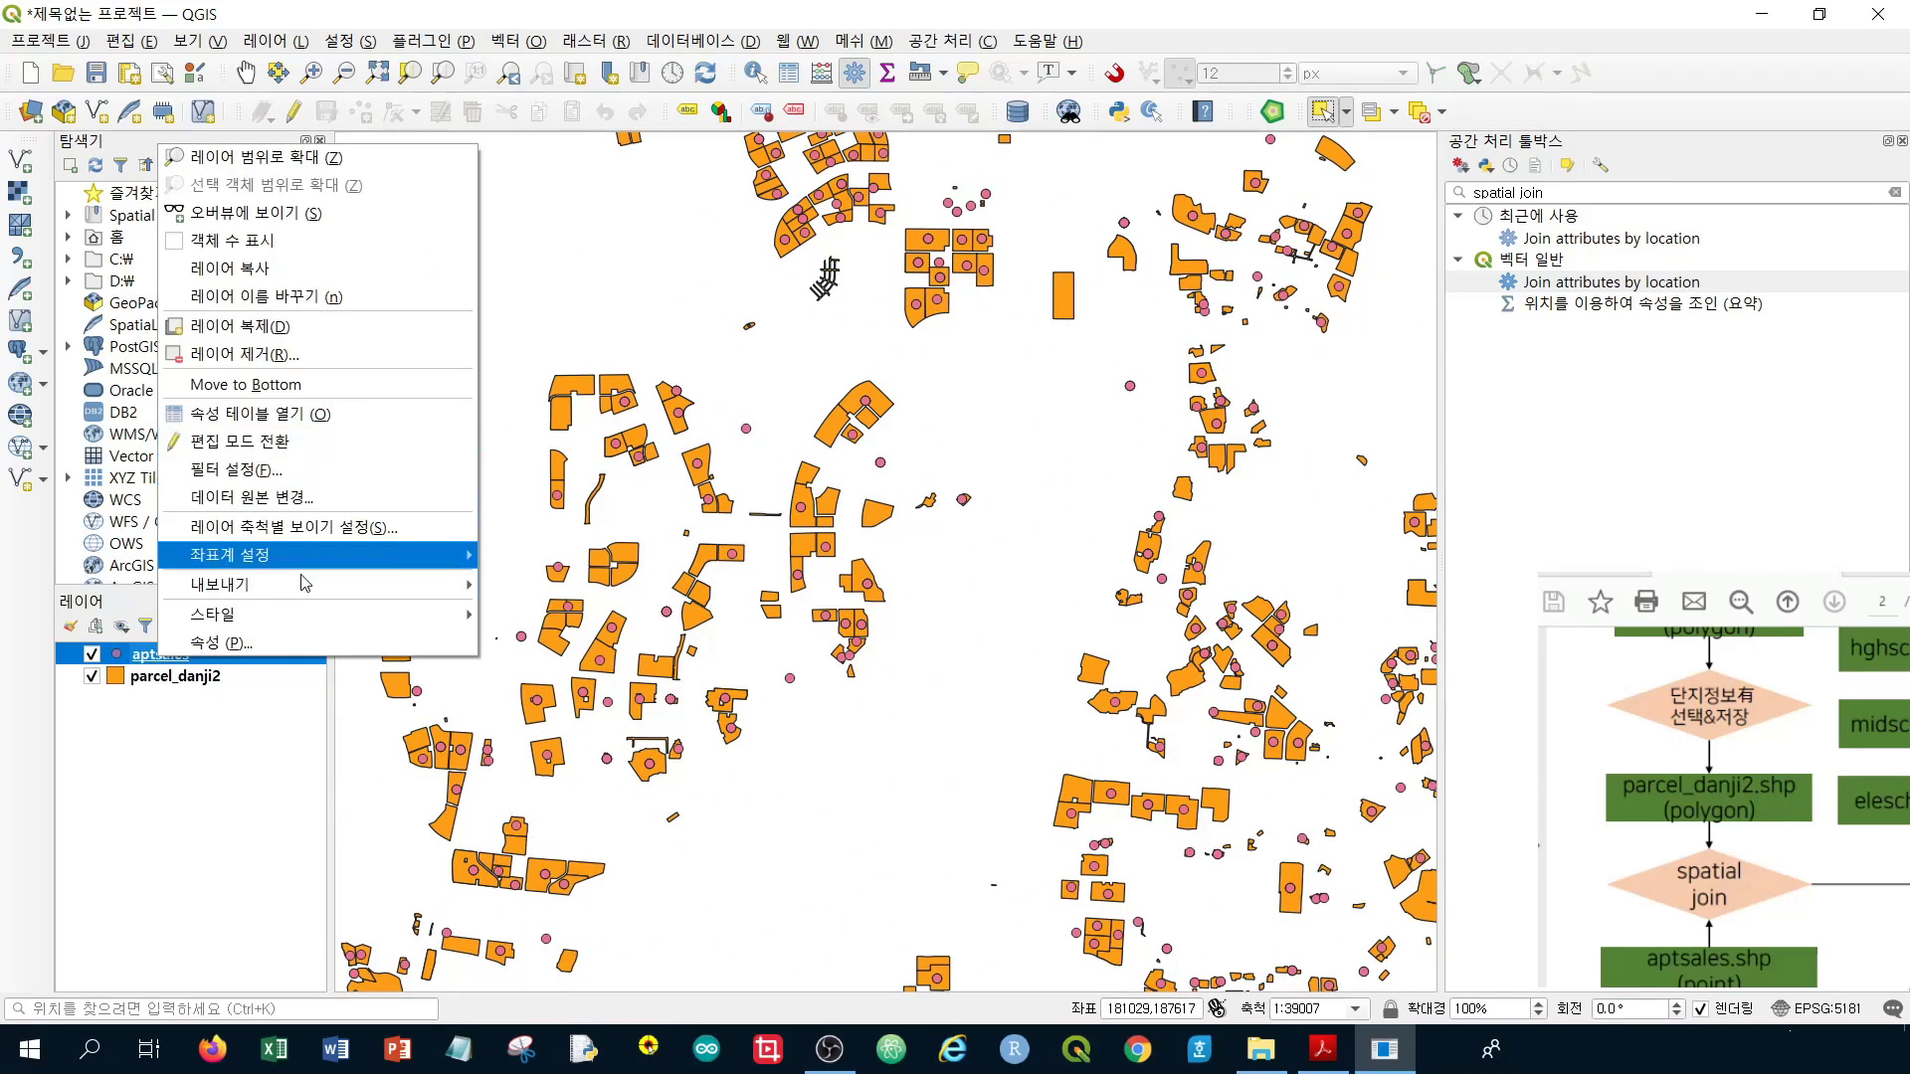
{"action": "left_click", "coordinate": [218, 768]}
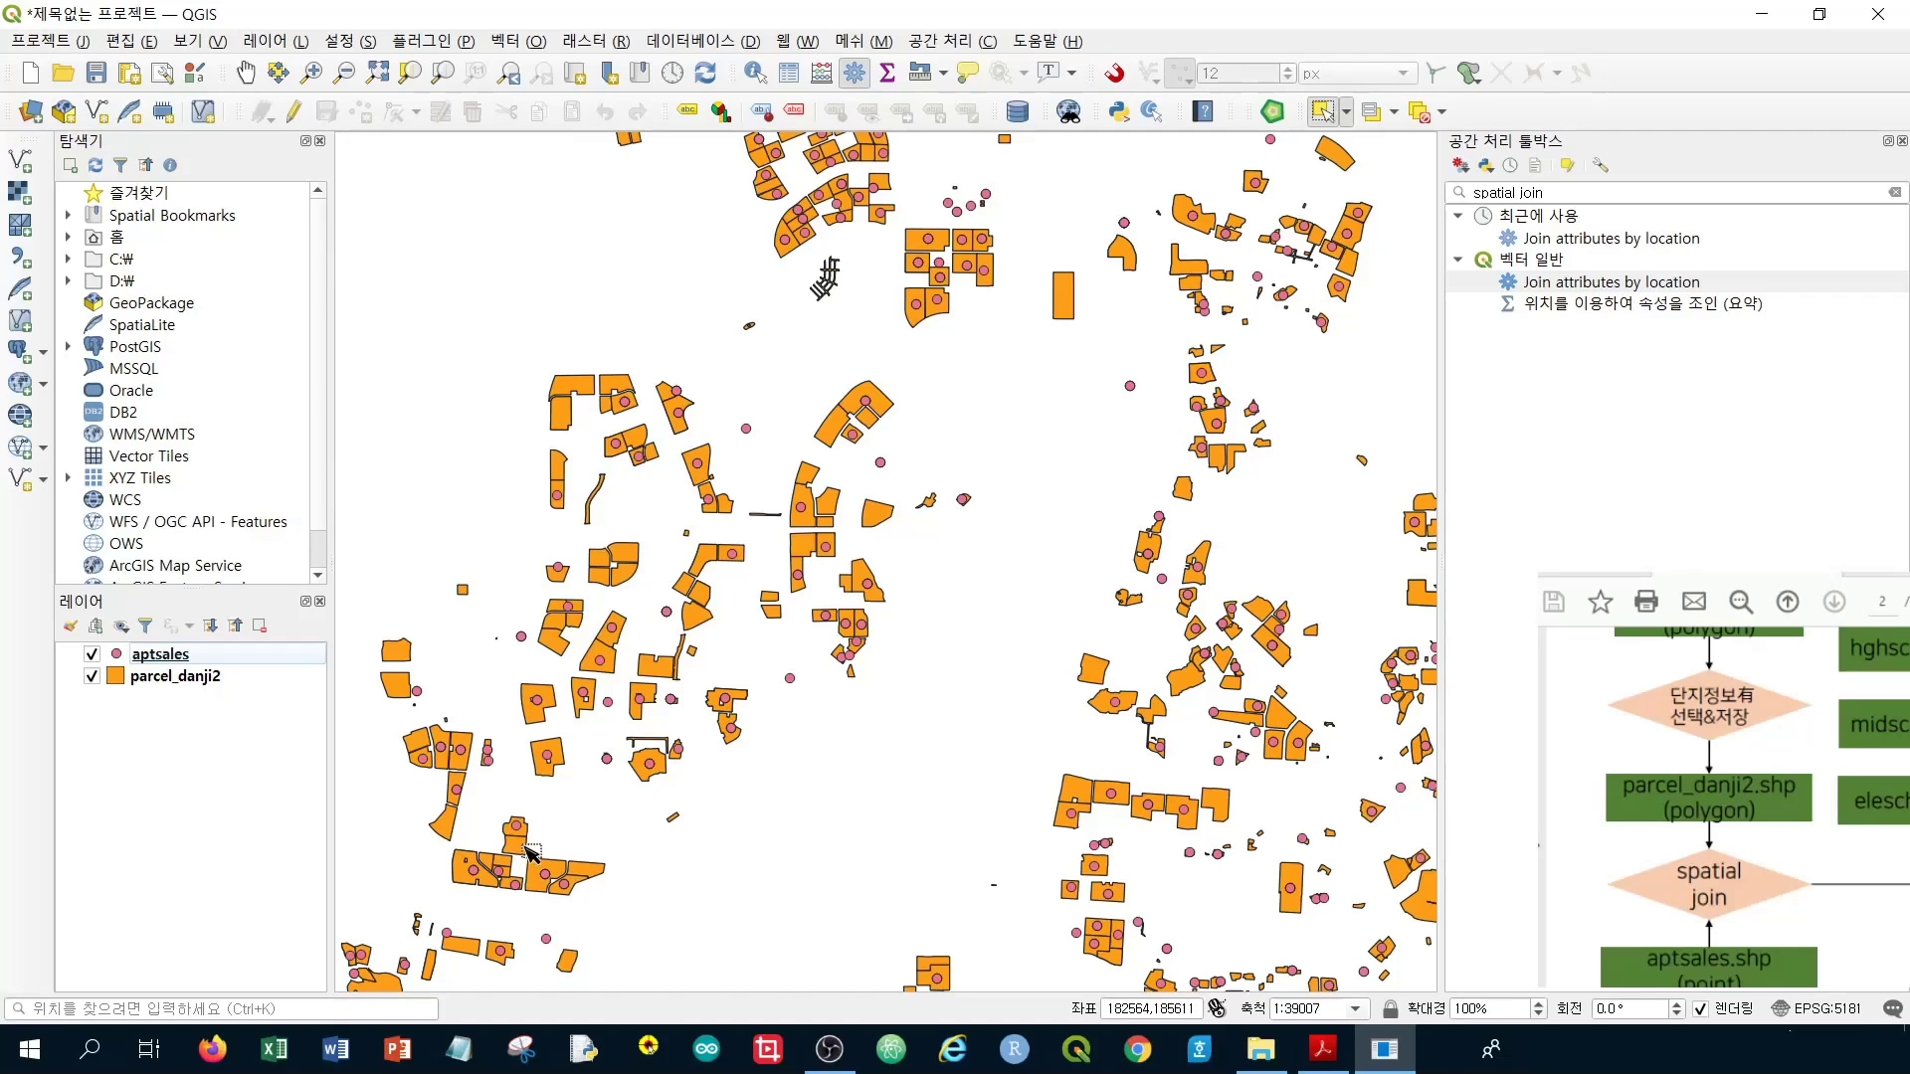
{"action": "scroll", "coordinate": [636, 698], "scroll_direction": "up", "scroll_amount": 2}
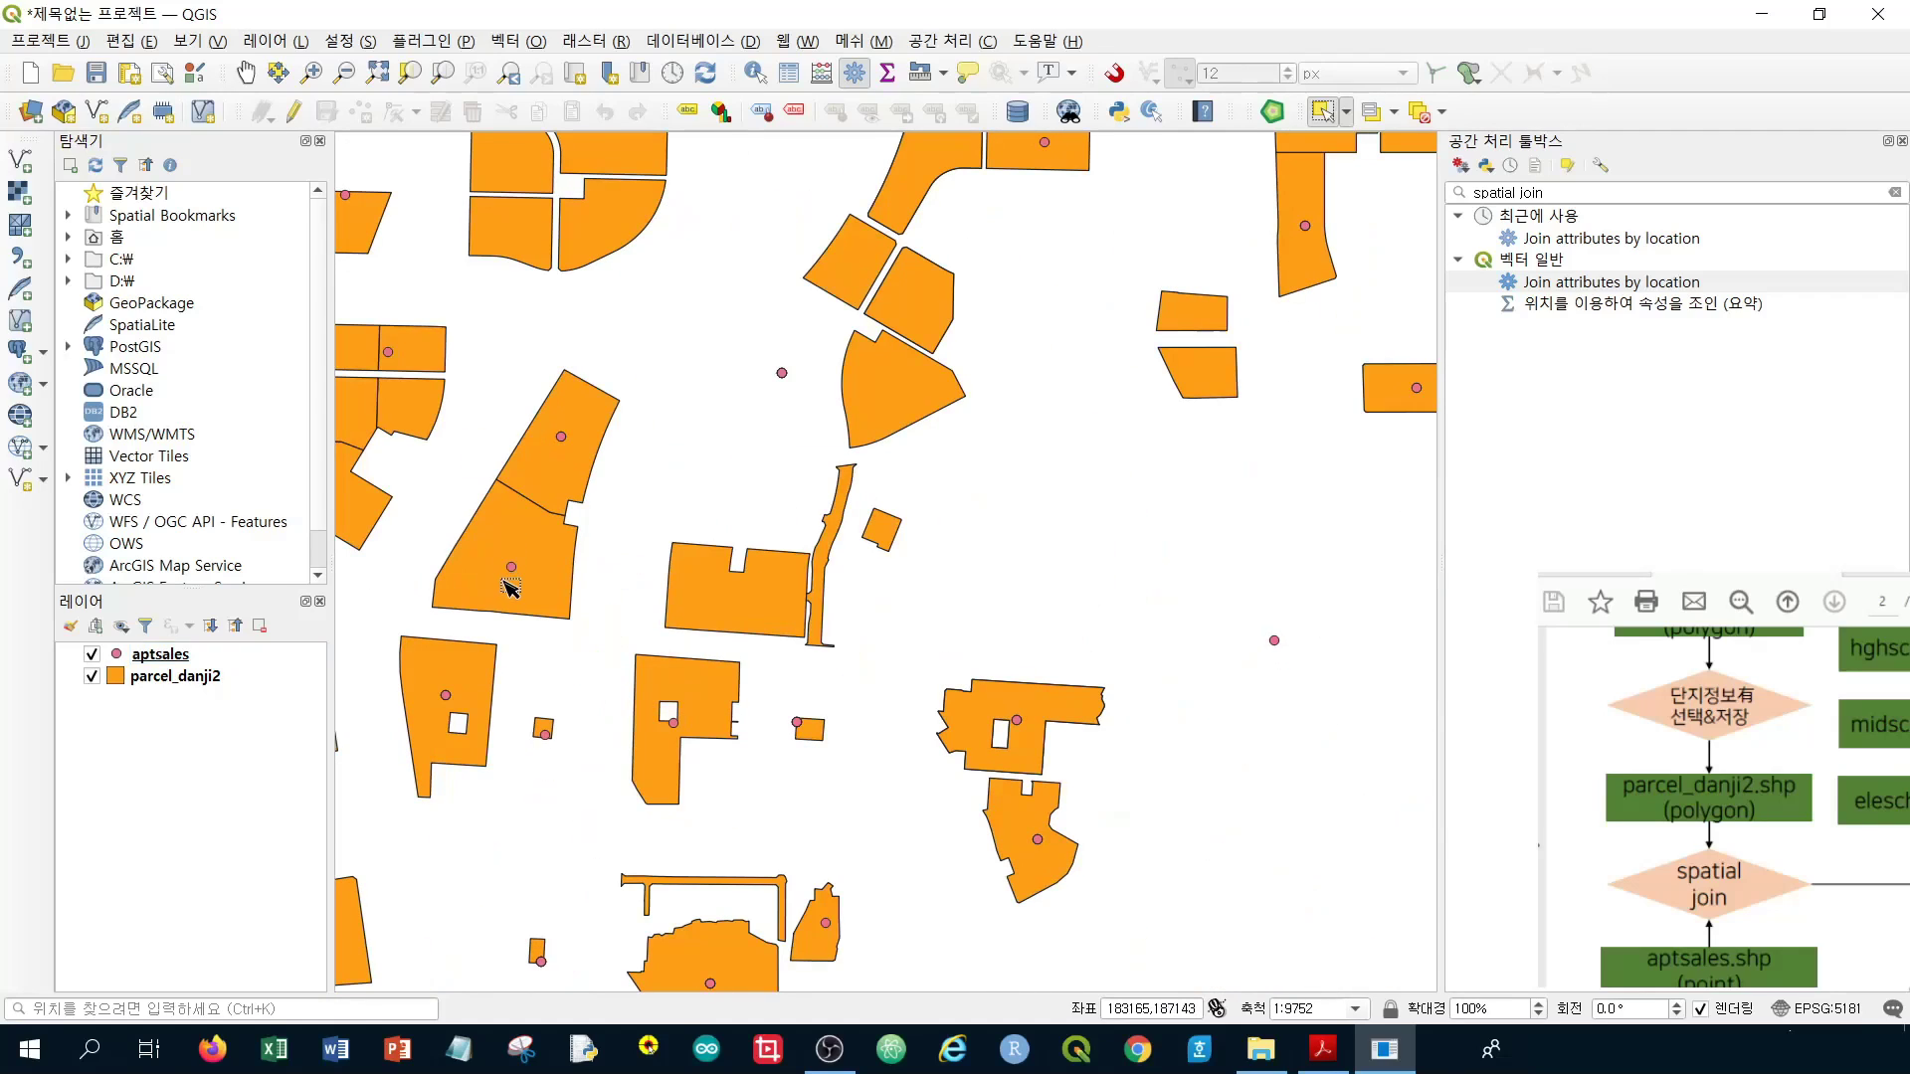
{"action": "left_click_drag", "start_coordinate": [507, 557], "coordinate": [928, 646]}
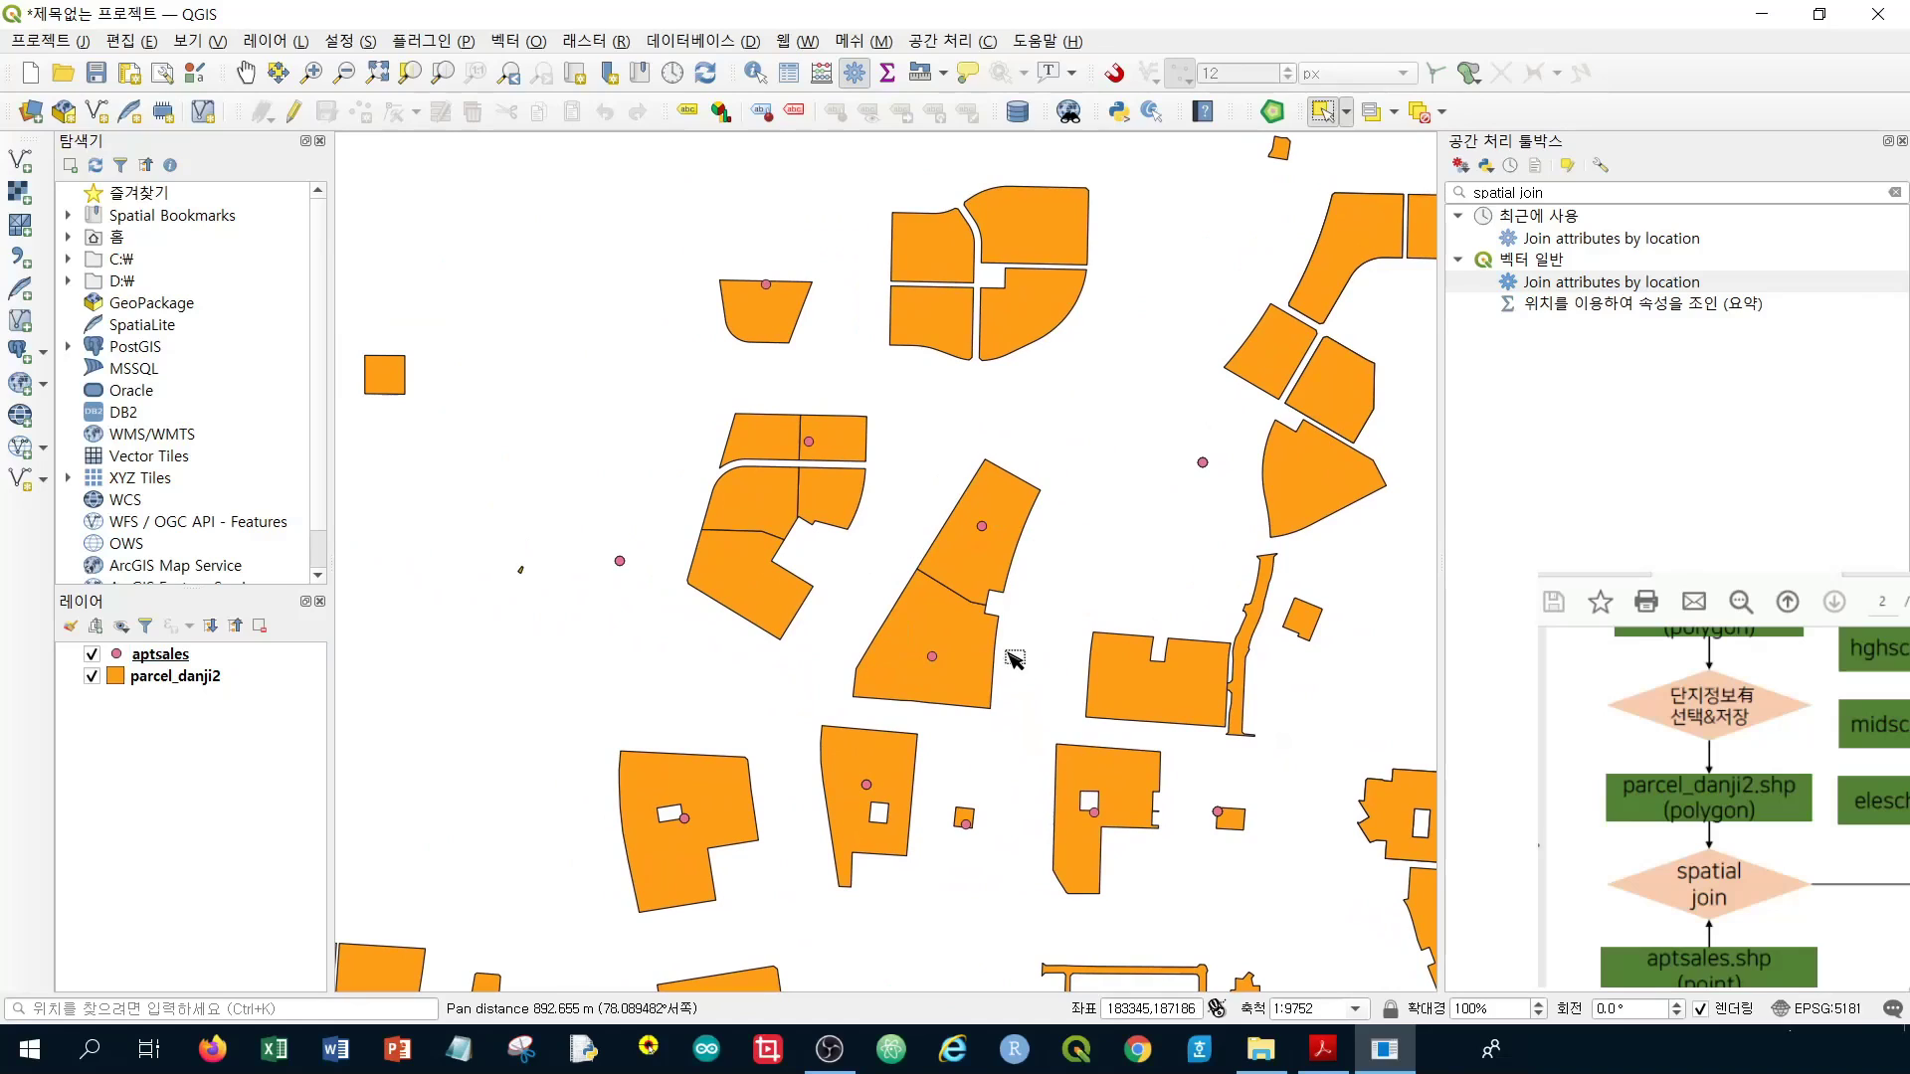
{"action": "scroll", "coordinate": [1002, 662], "scroll_direction": "up", "scroll_amount": 2}
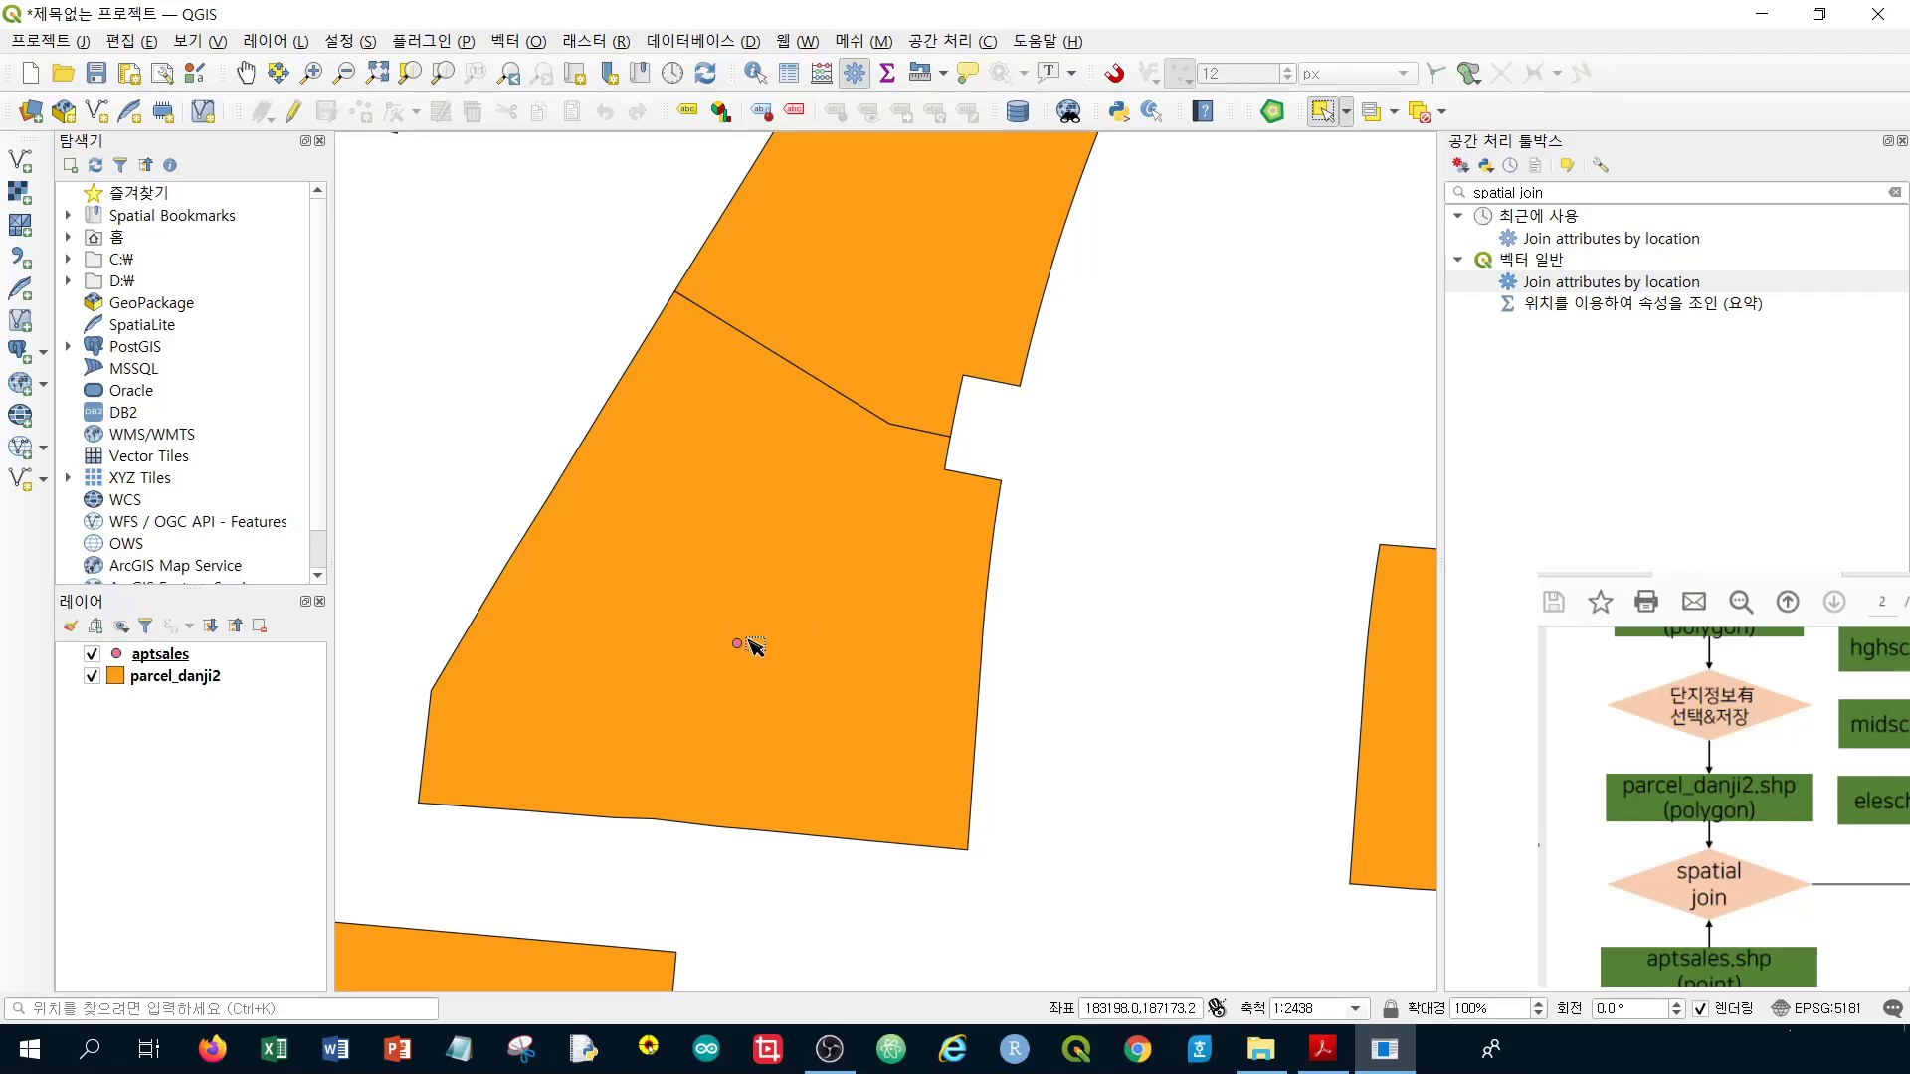
{"action": "right_click", "coordinate": [229, 655]}
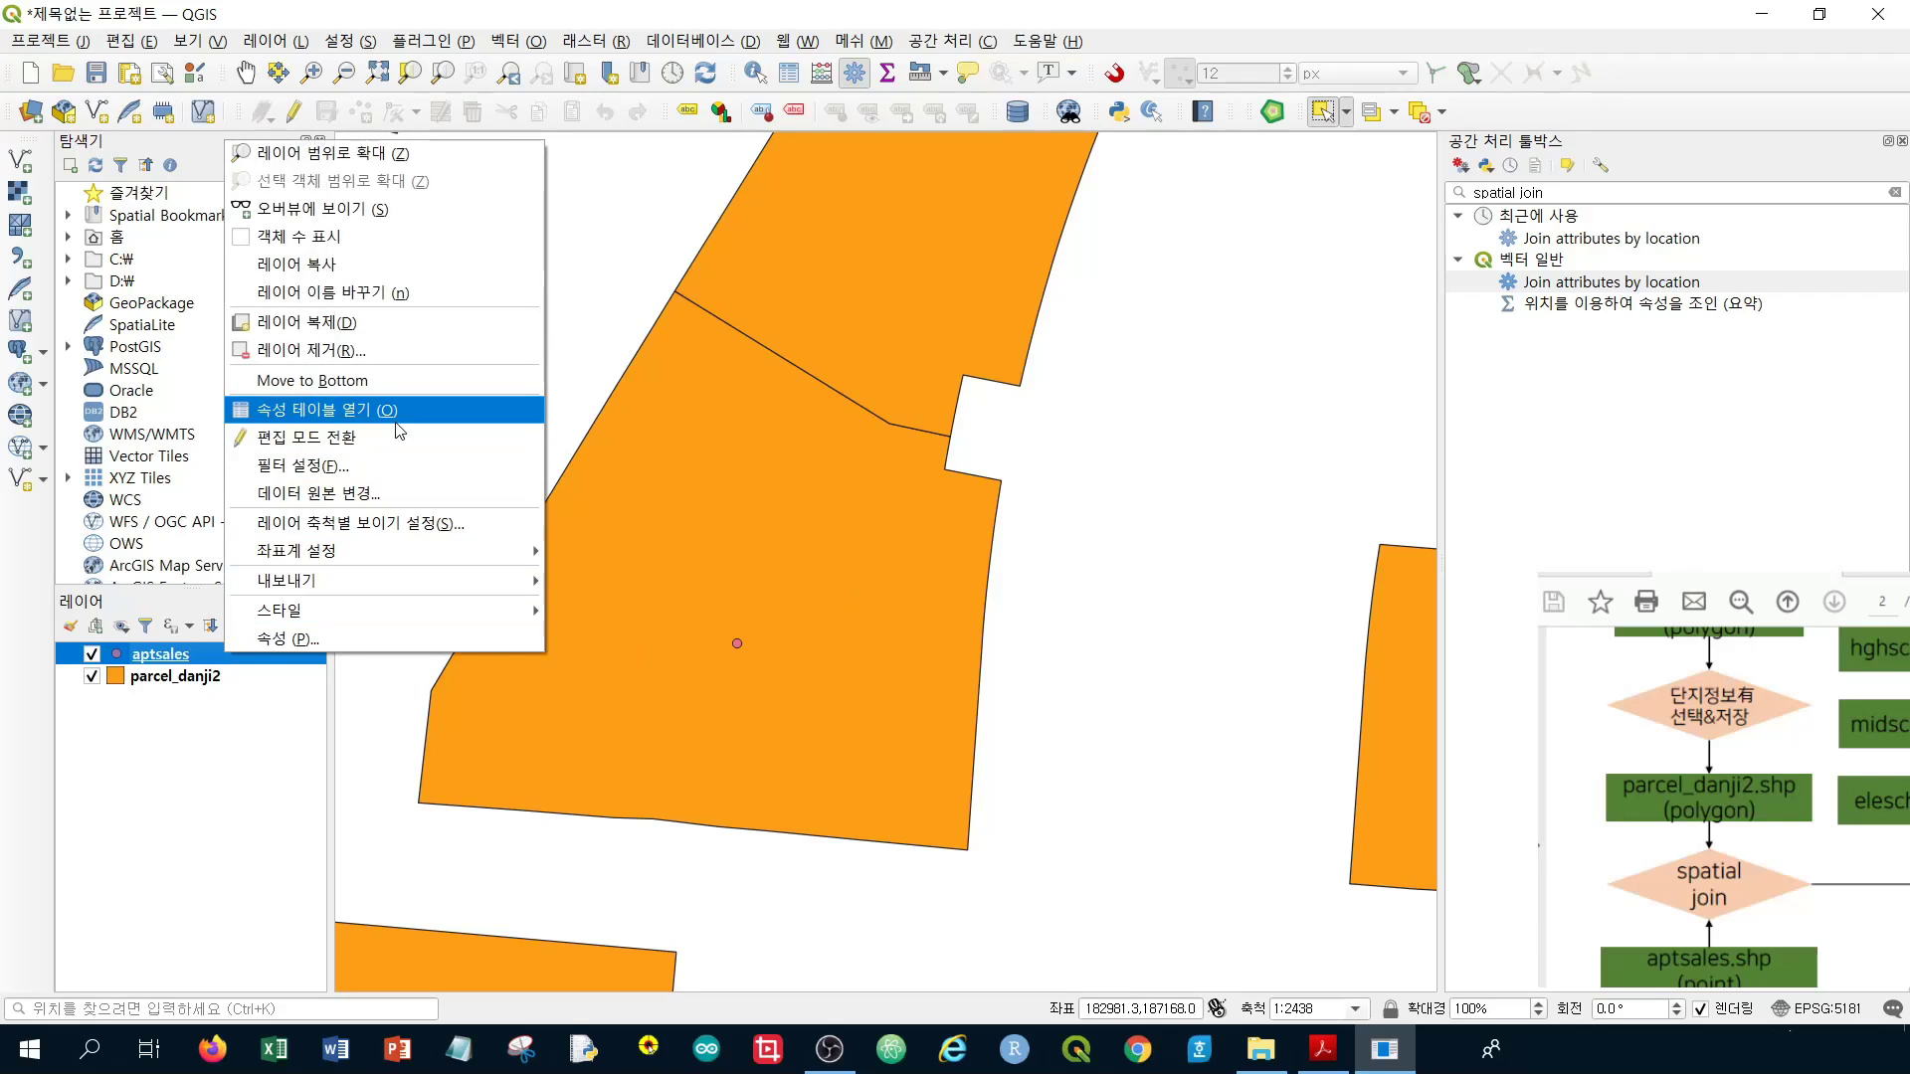
{"action": "left_click", "coordinate": [398, 431]}
{"action": "scroll", "coordinate": [662, 764], "scroll_direction": "right", "scroll_amount": 2}
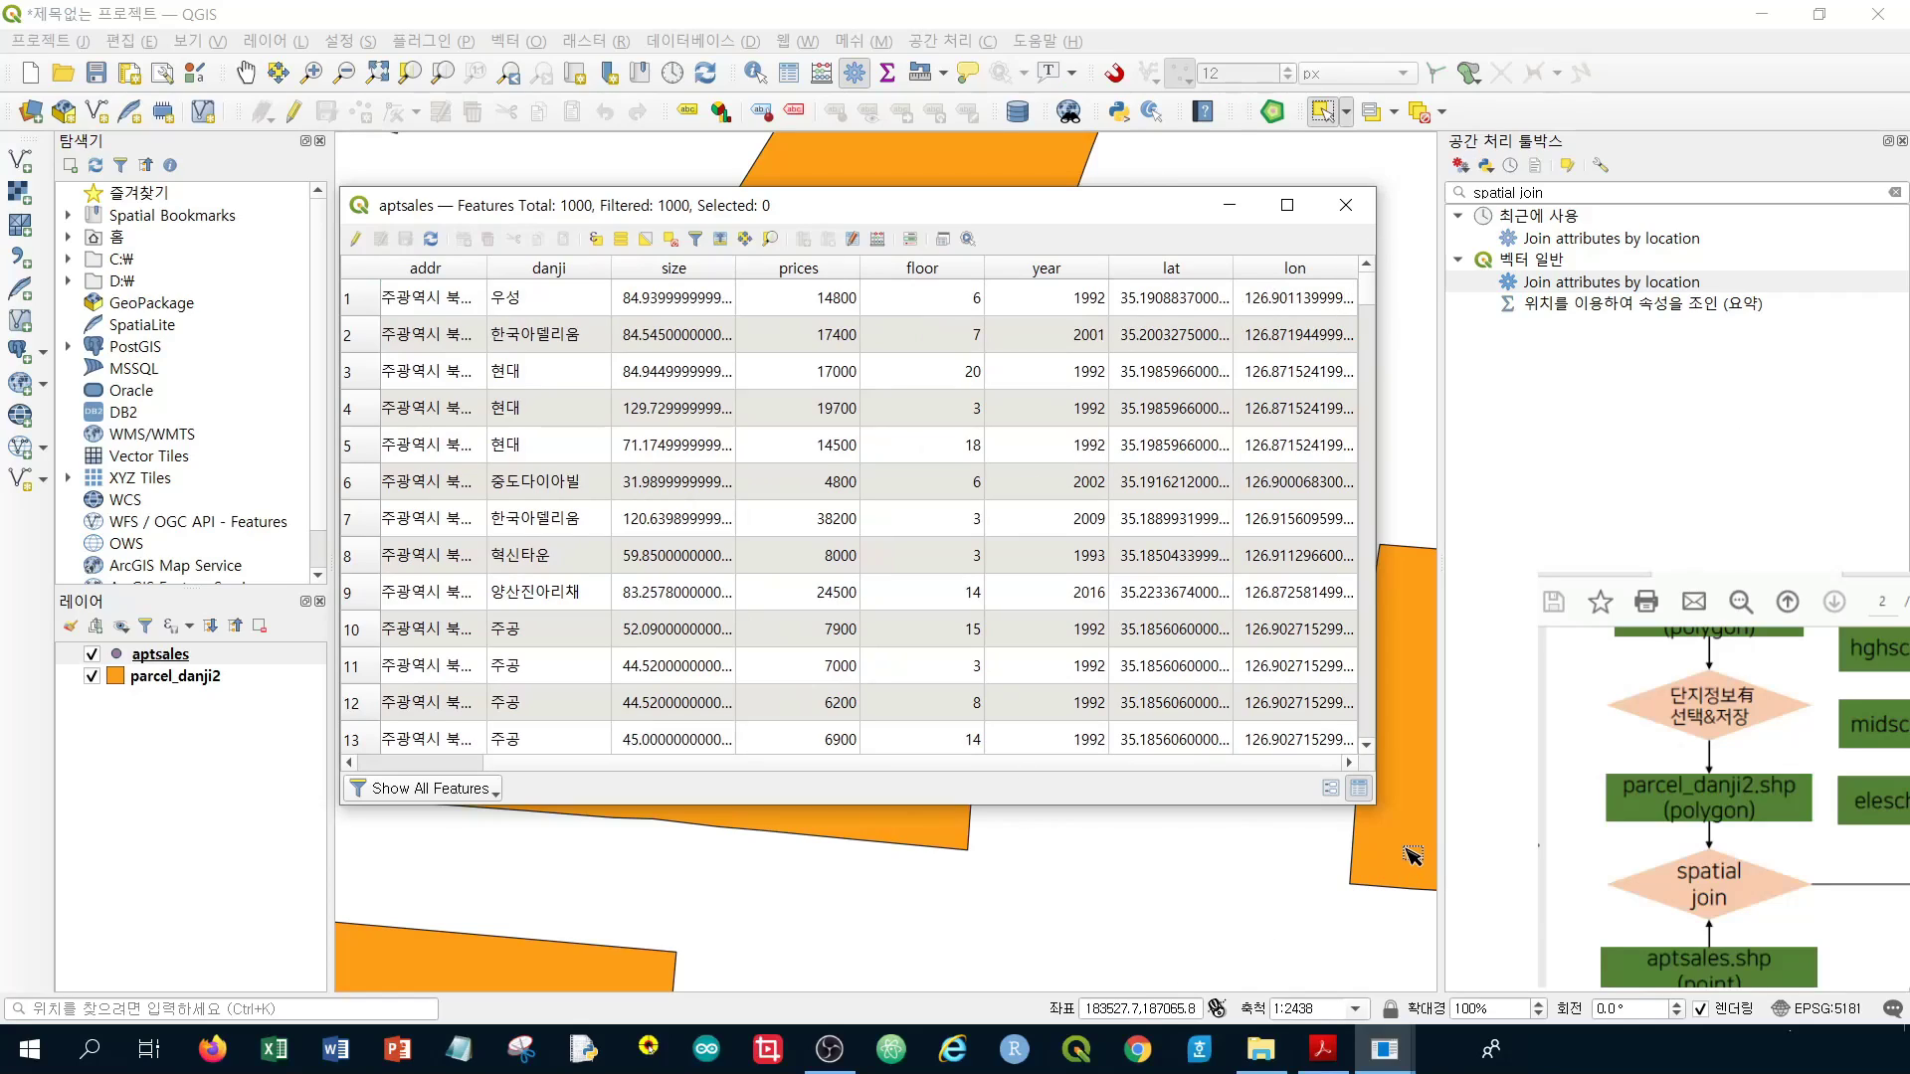
{"action": "left_click", "coordinate": [1351, 216]}
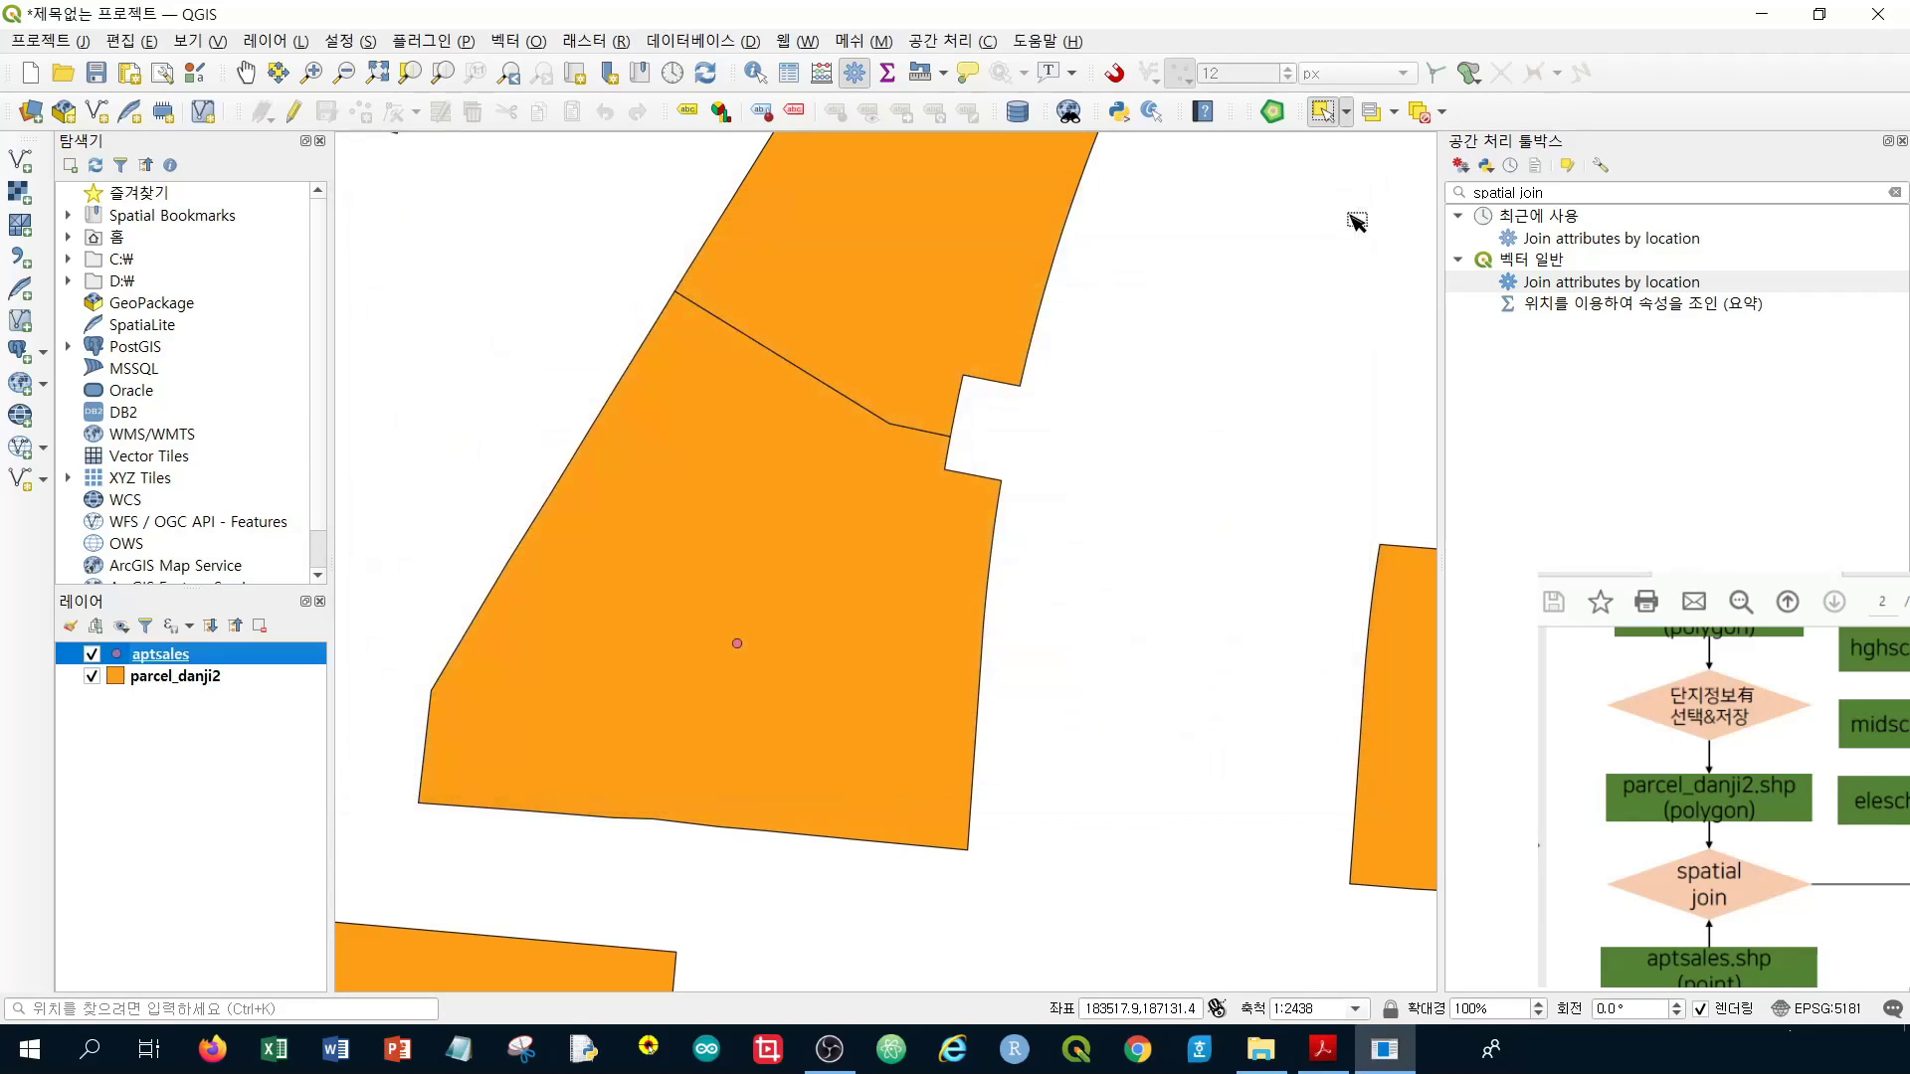
{"action": "left_click", "coordinate": [1586, 283]}
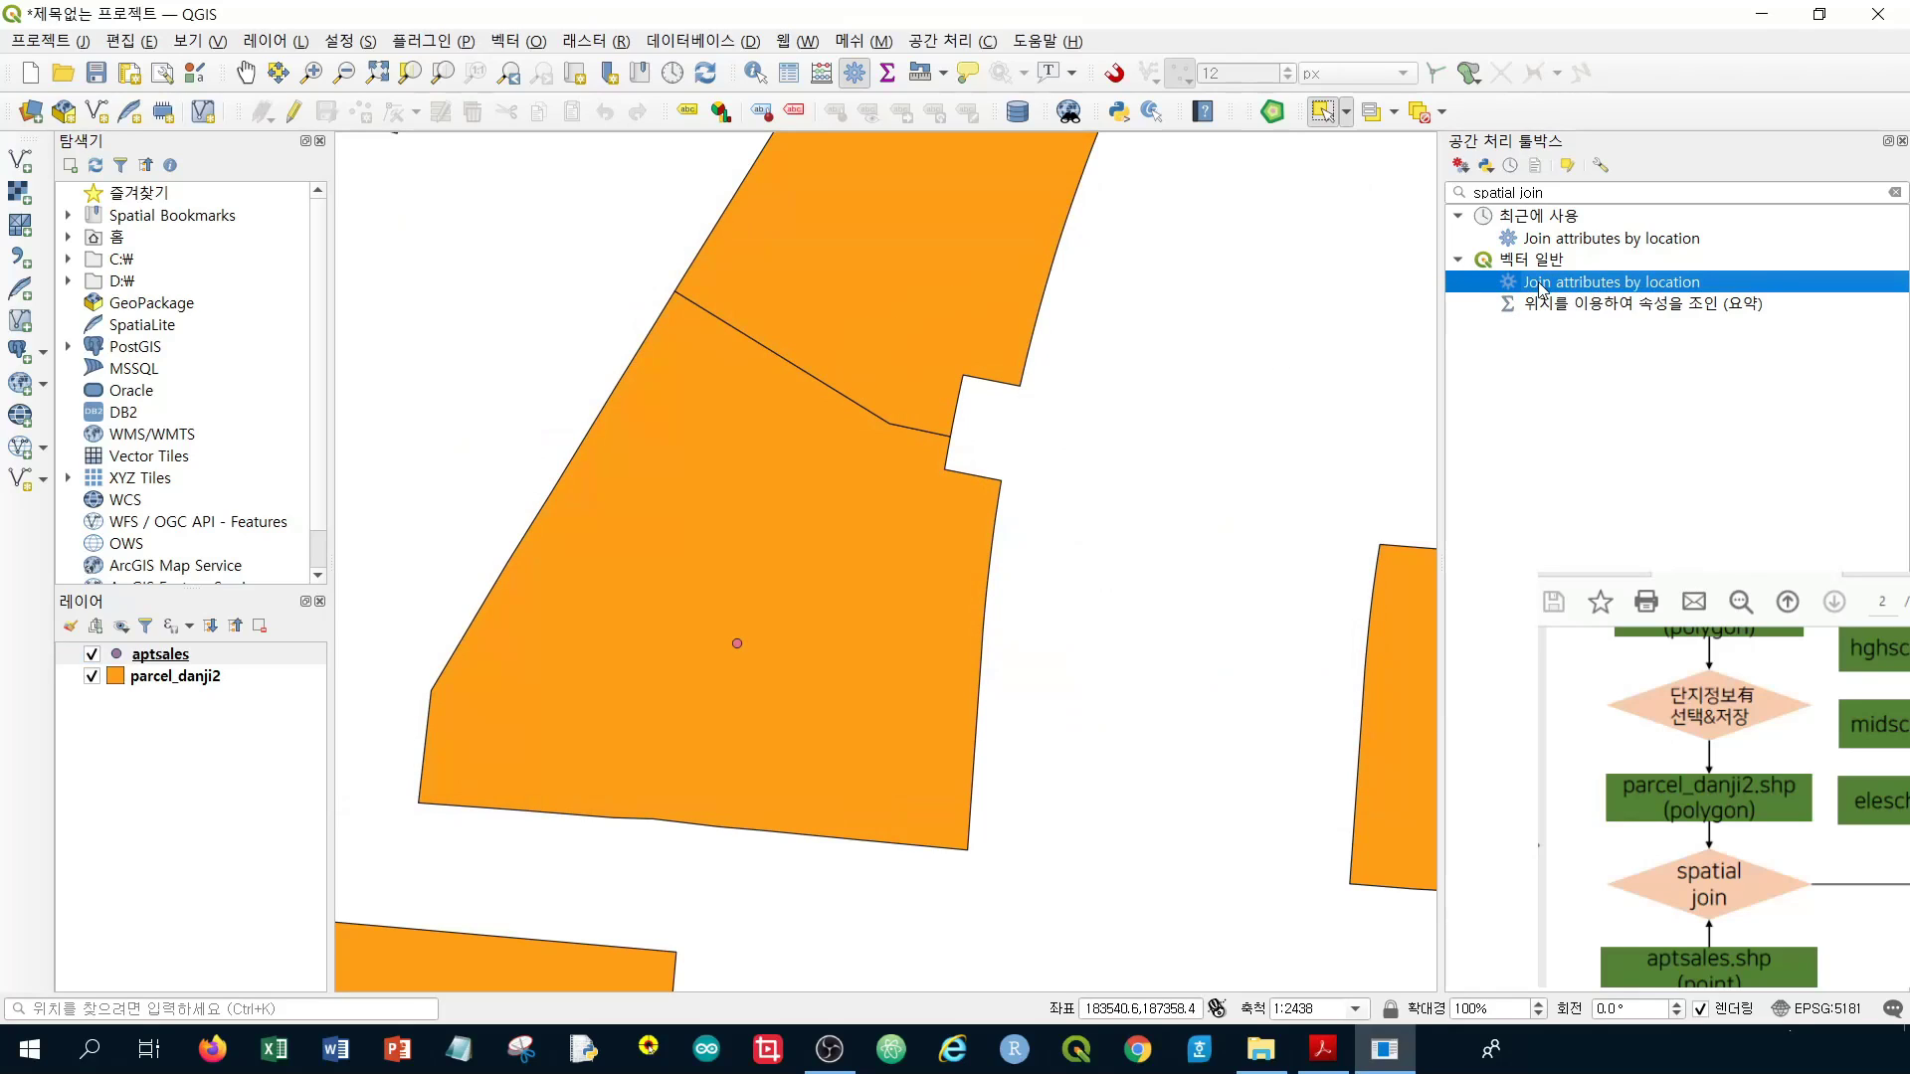
Run Join attributes by location with aptsales as base layer and parcel_danji2 as join layer
{"action": "double_click", "coordinate": [1540, 287]}
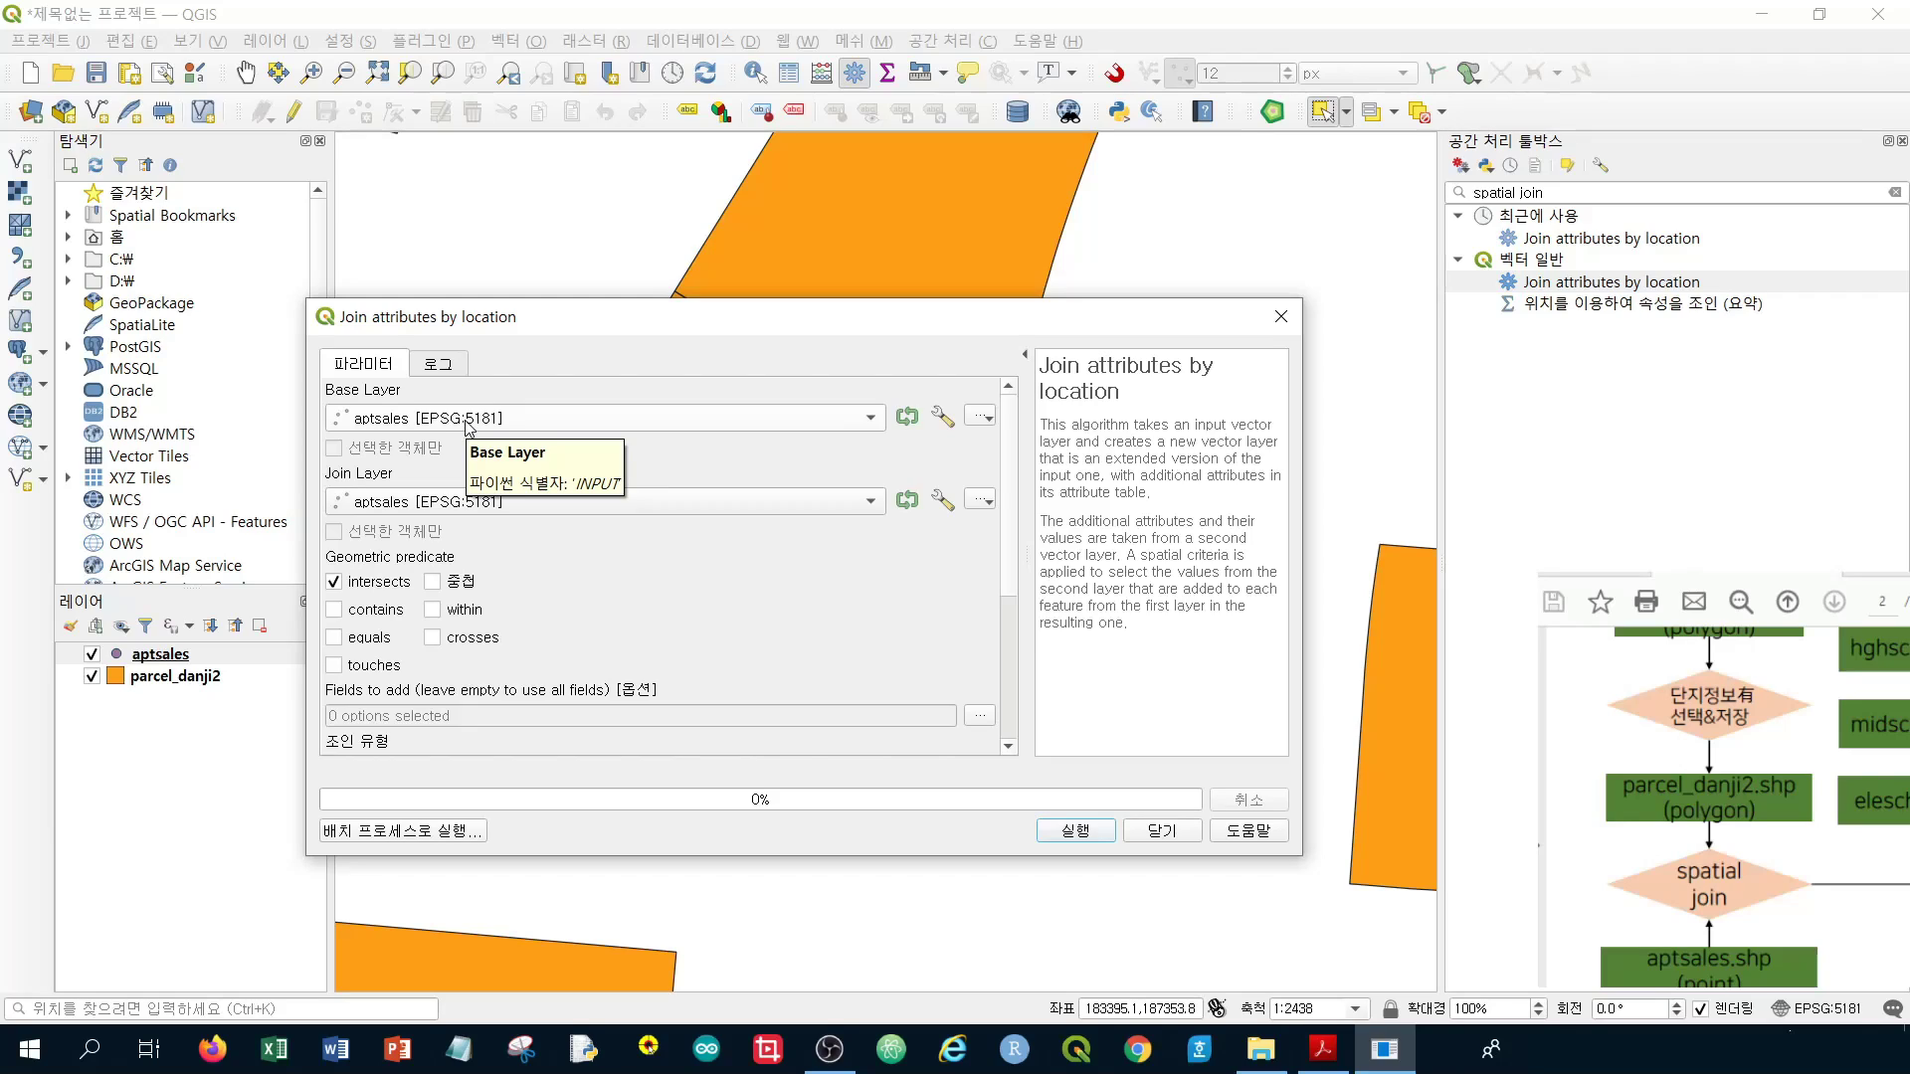
{"action": "left_click", "coordinate": [459, 503]}
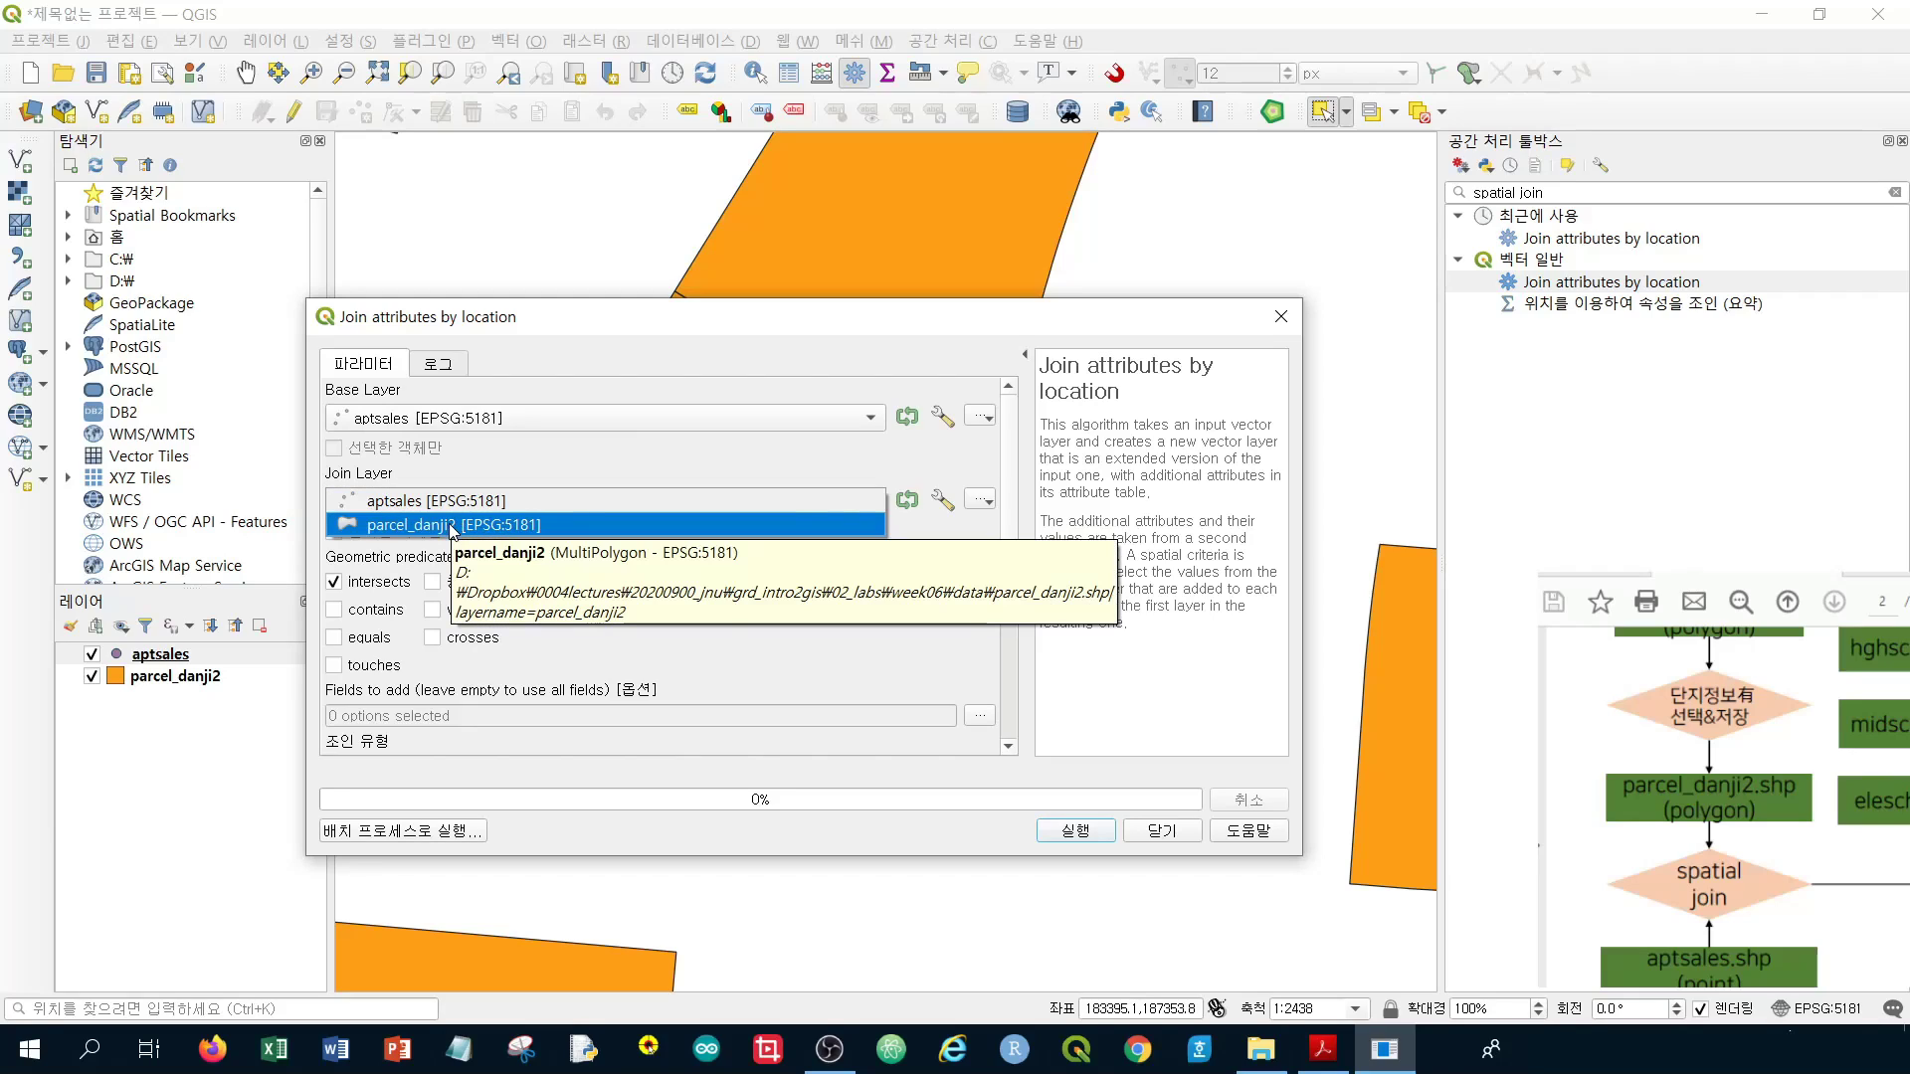
{"action": "left_click", "coordinate": [450, 527]}
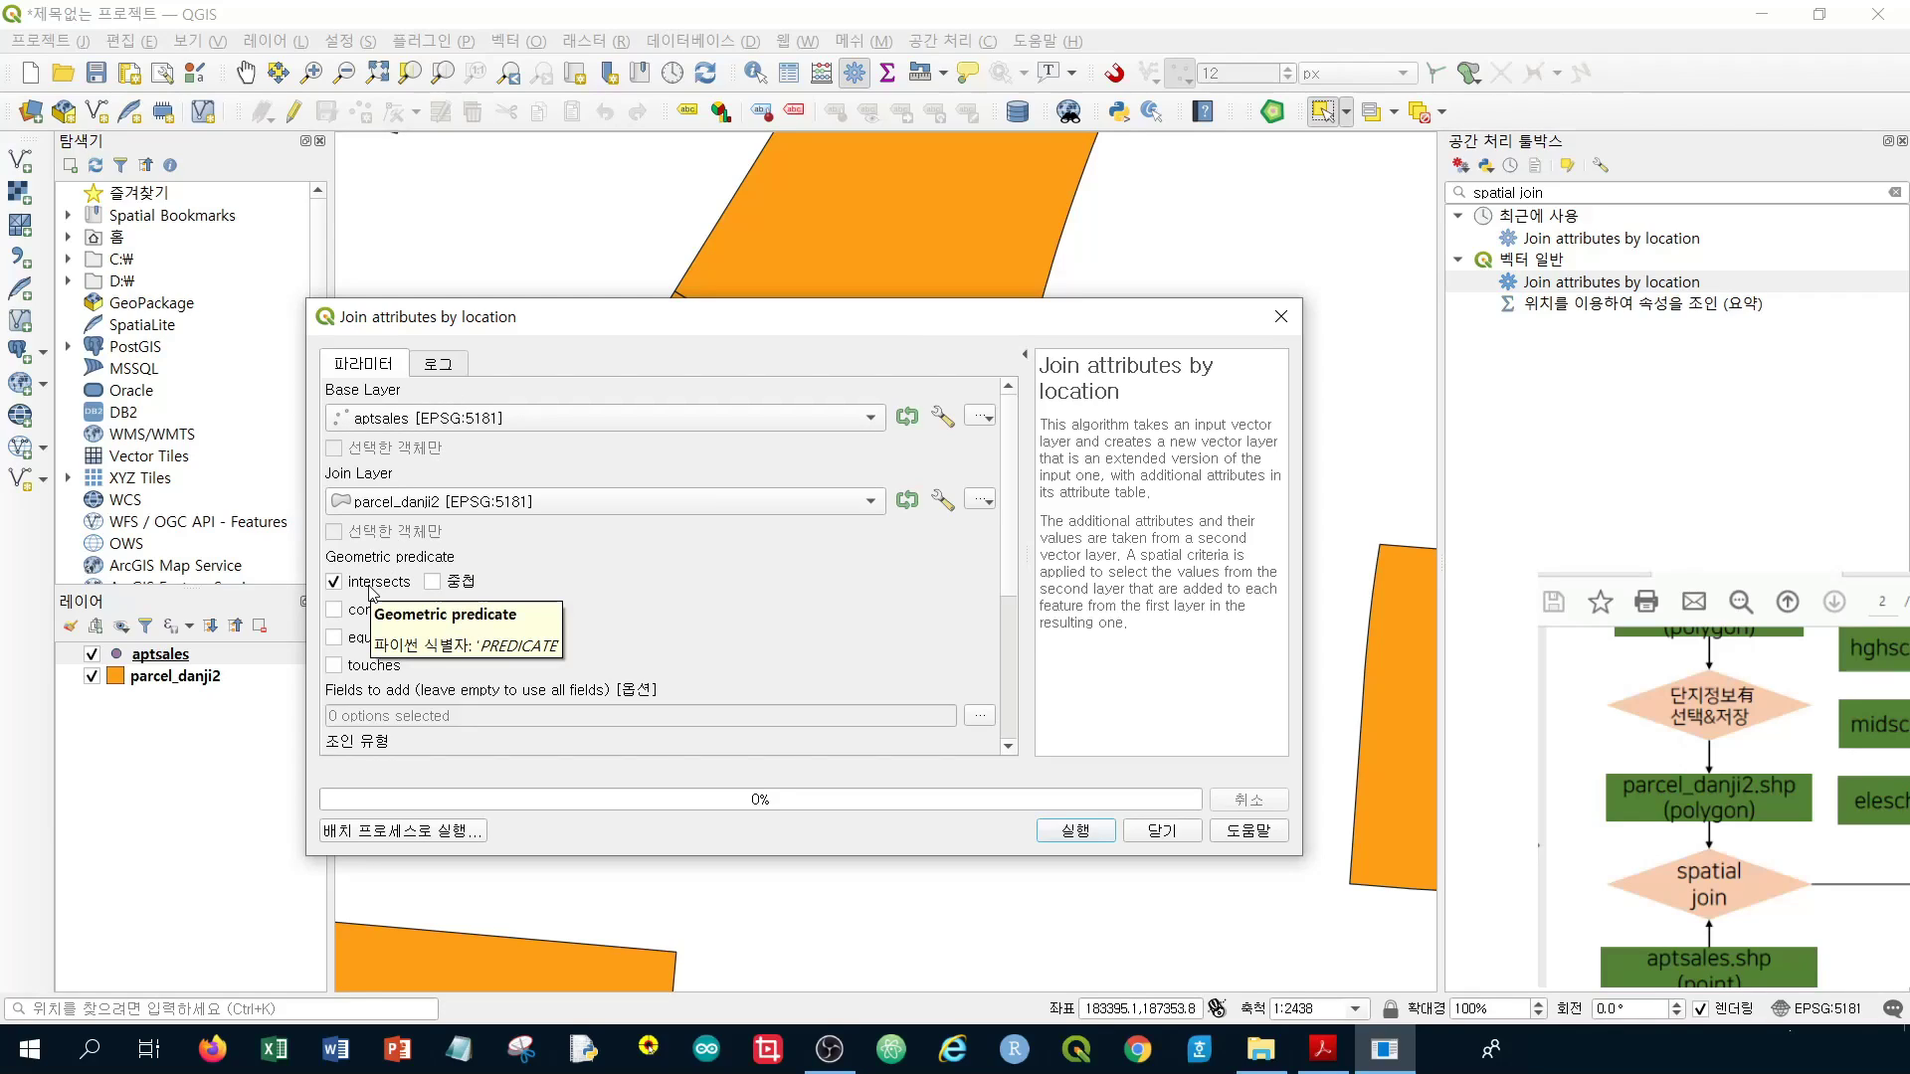
{"action": "left_click", "coordinate": [1081, 836]}
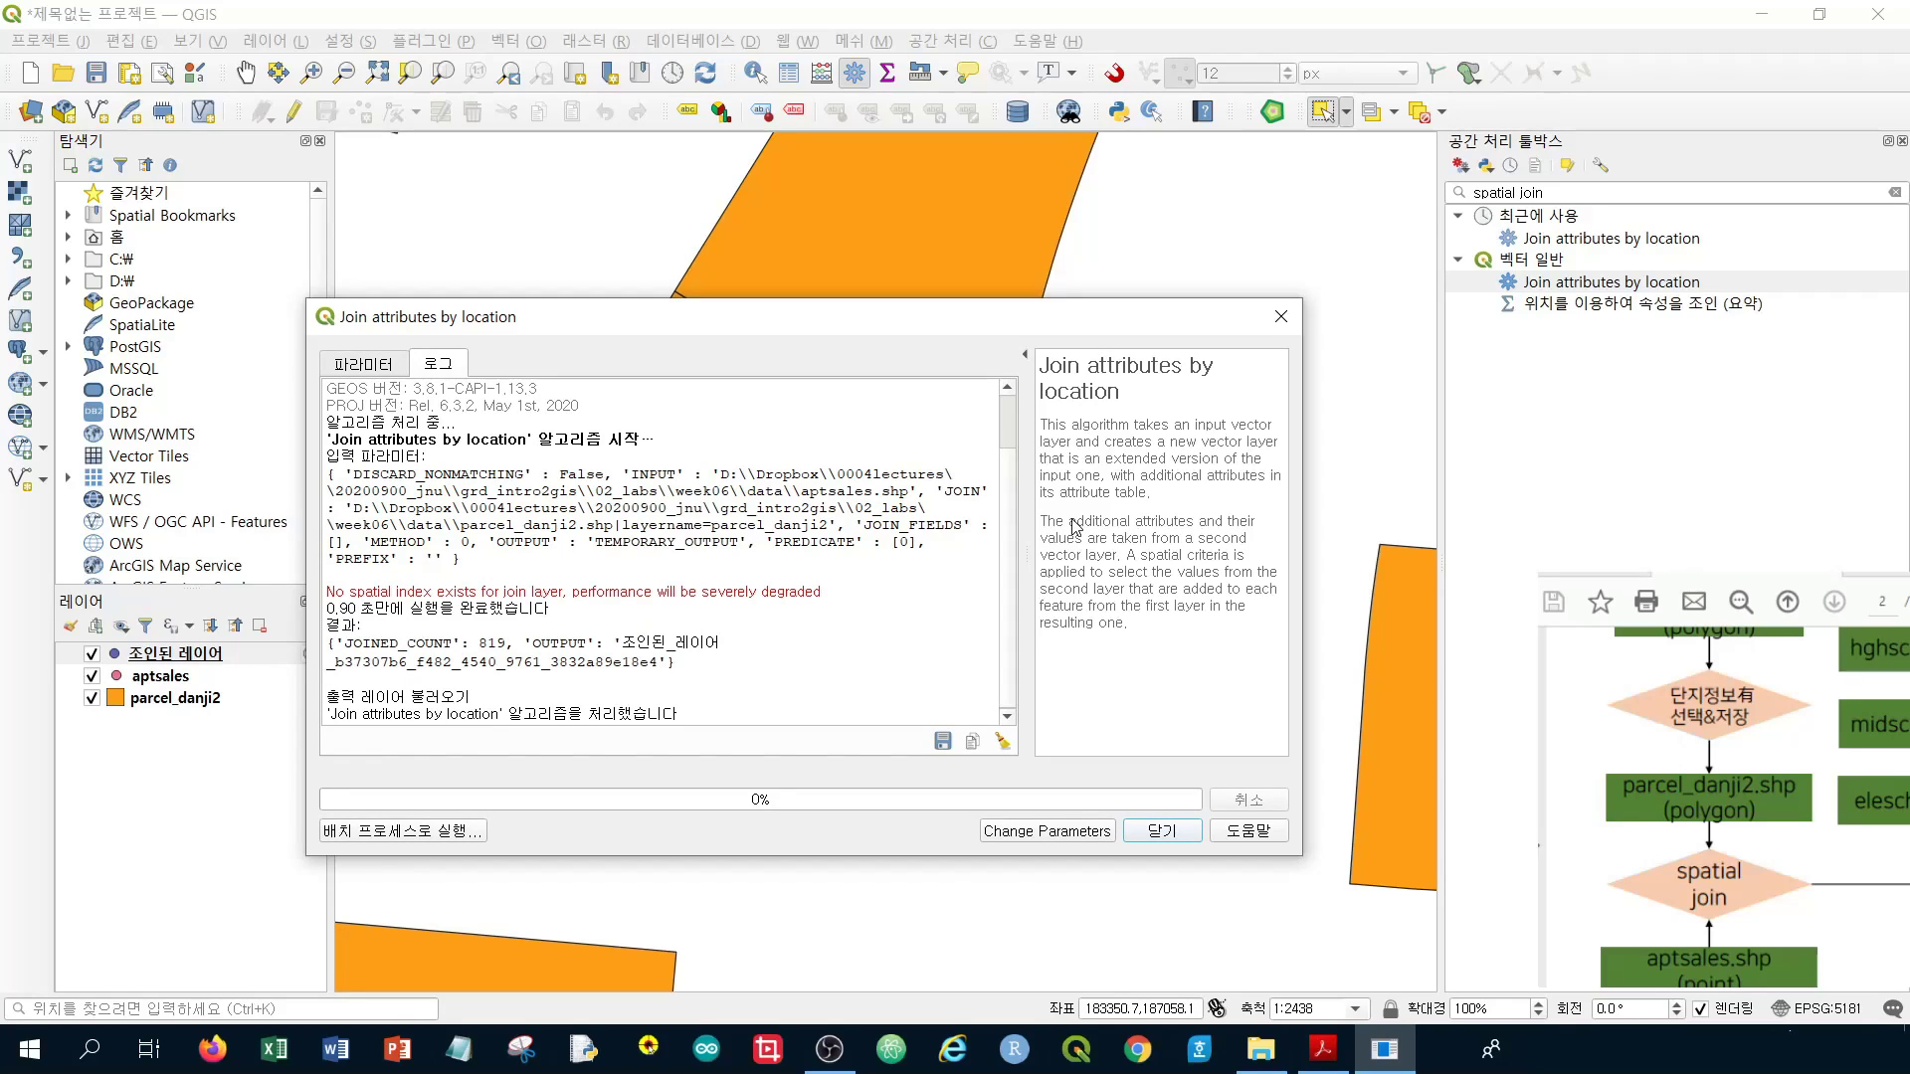
Close the join tool and toggle the joined layer's visibility off and back on
{"action": "left_click", "coordinate": [1162, 831]}
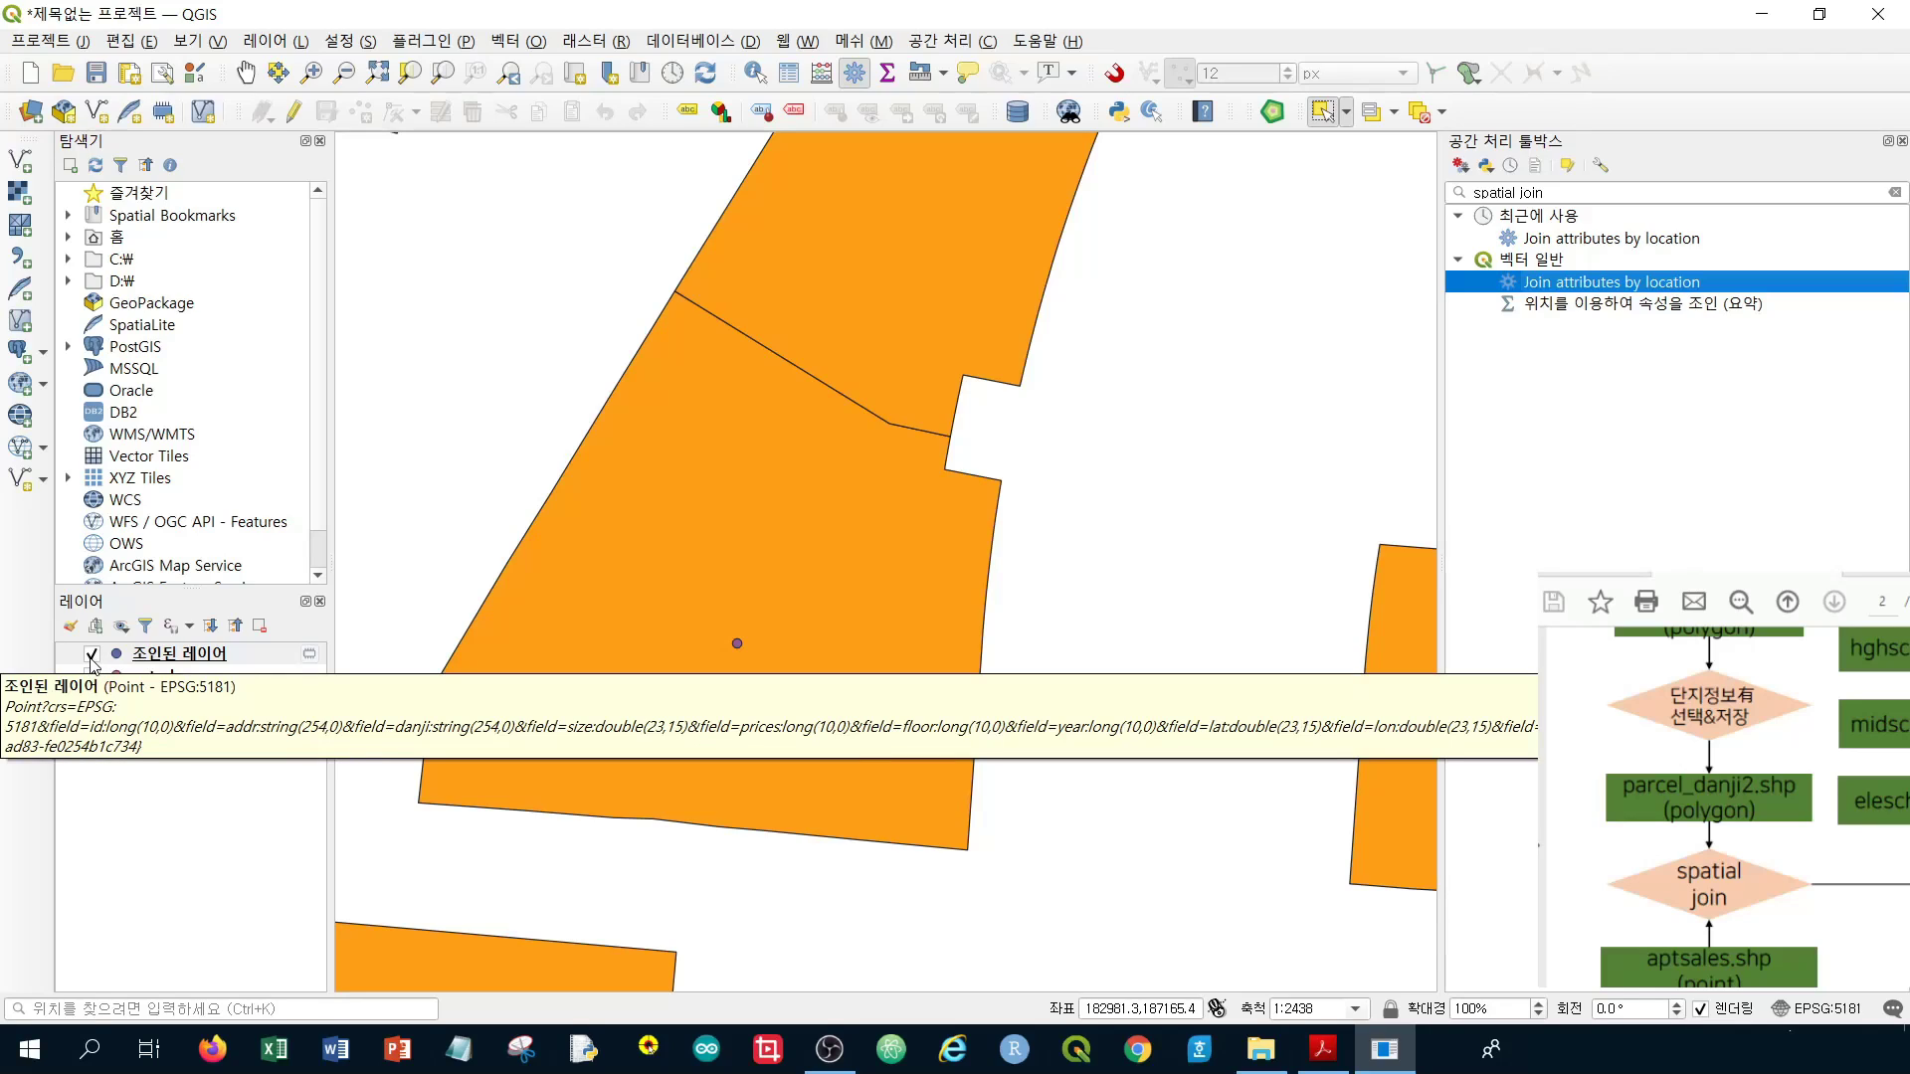
{"action": "left_click", "coordinate": [92, 655]}
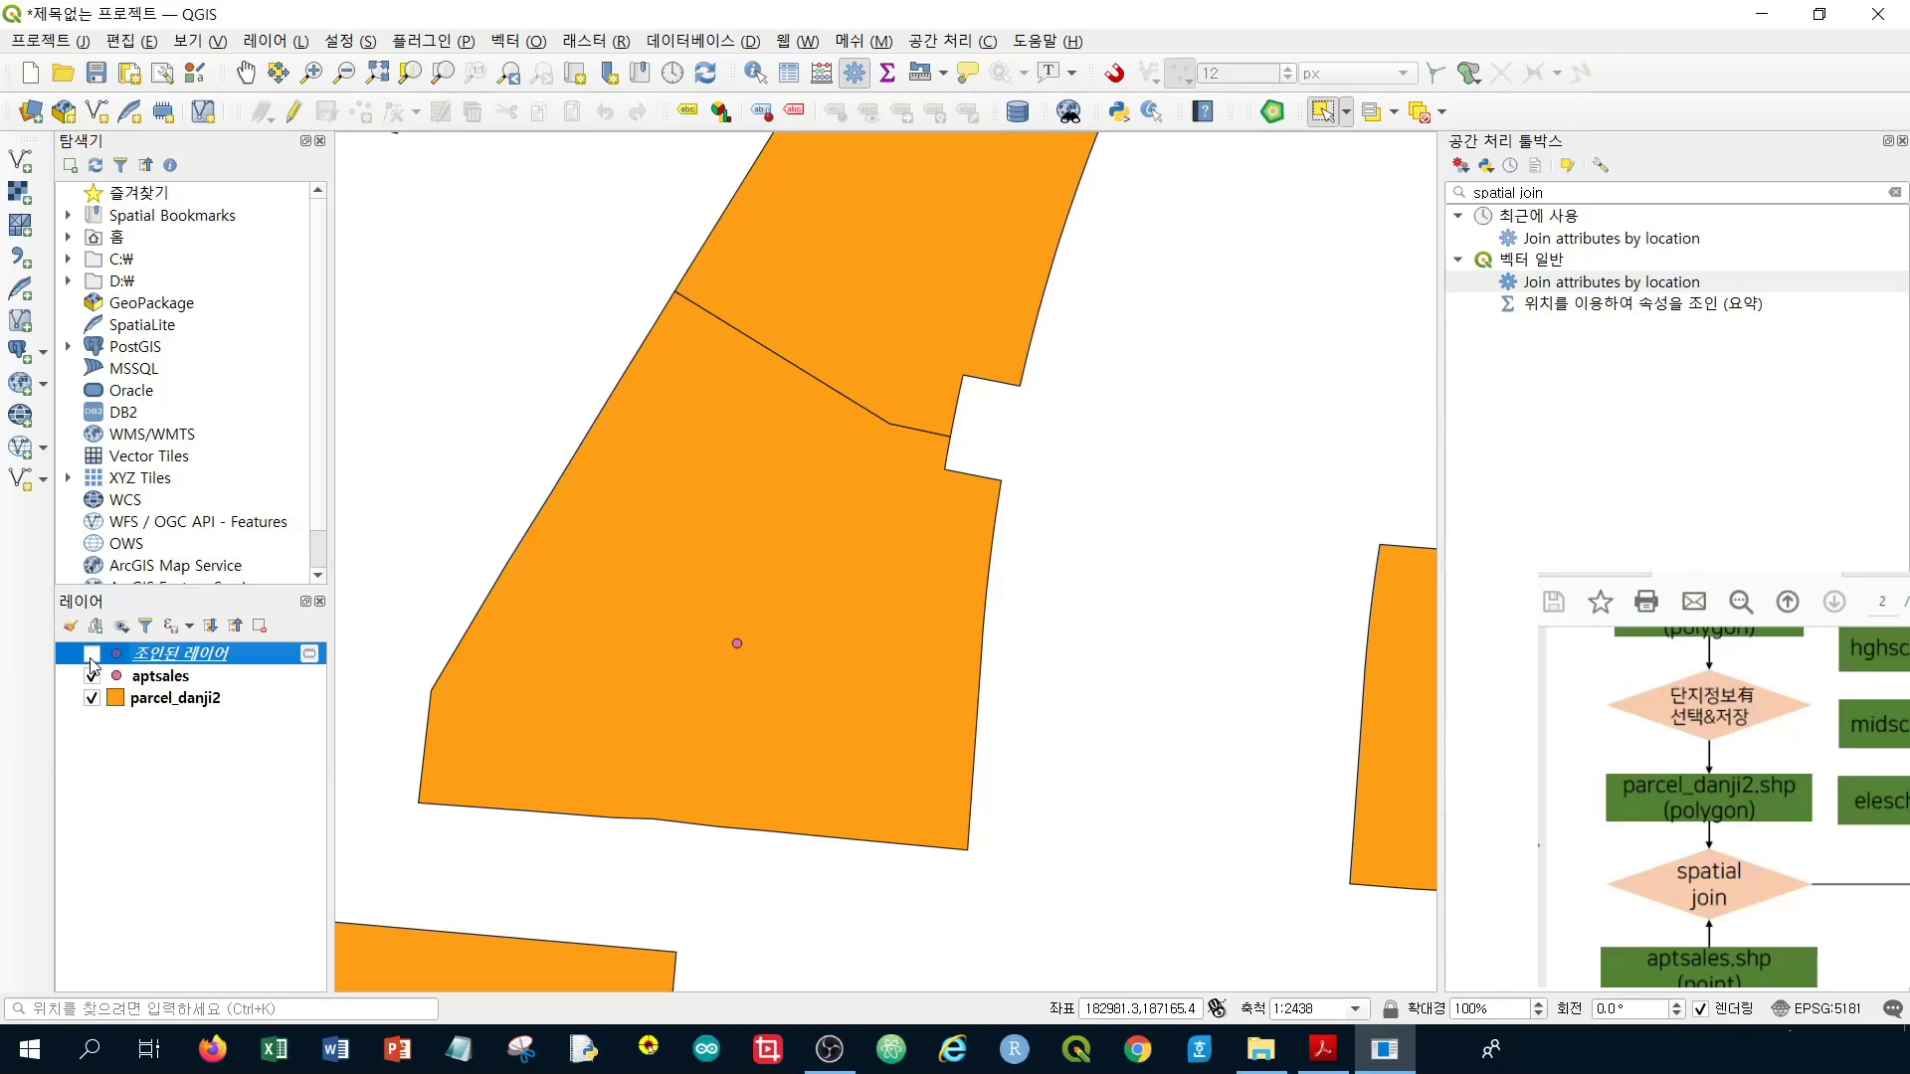
{"action": "left_click", "coordinate": [149, 682]}
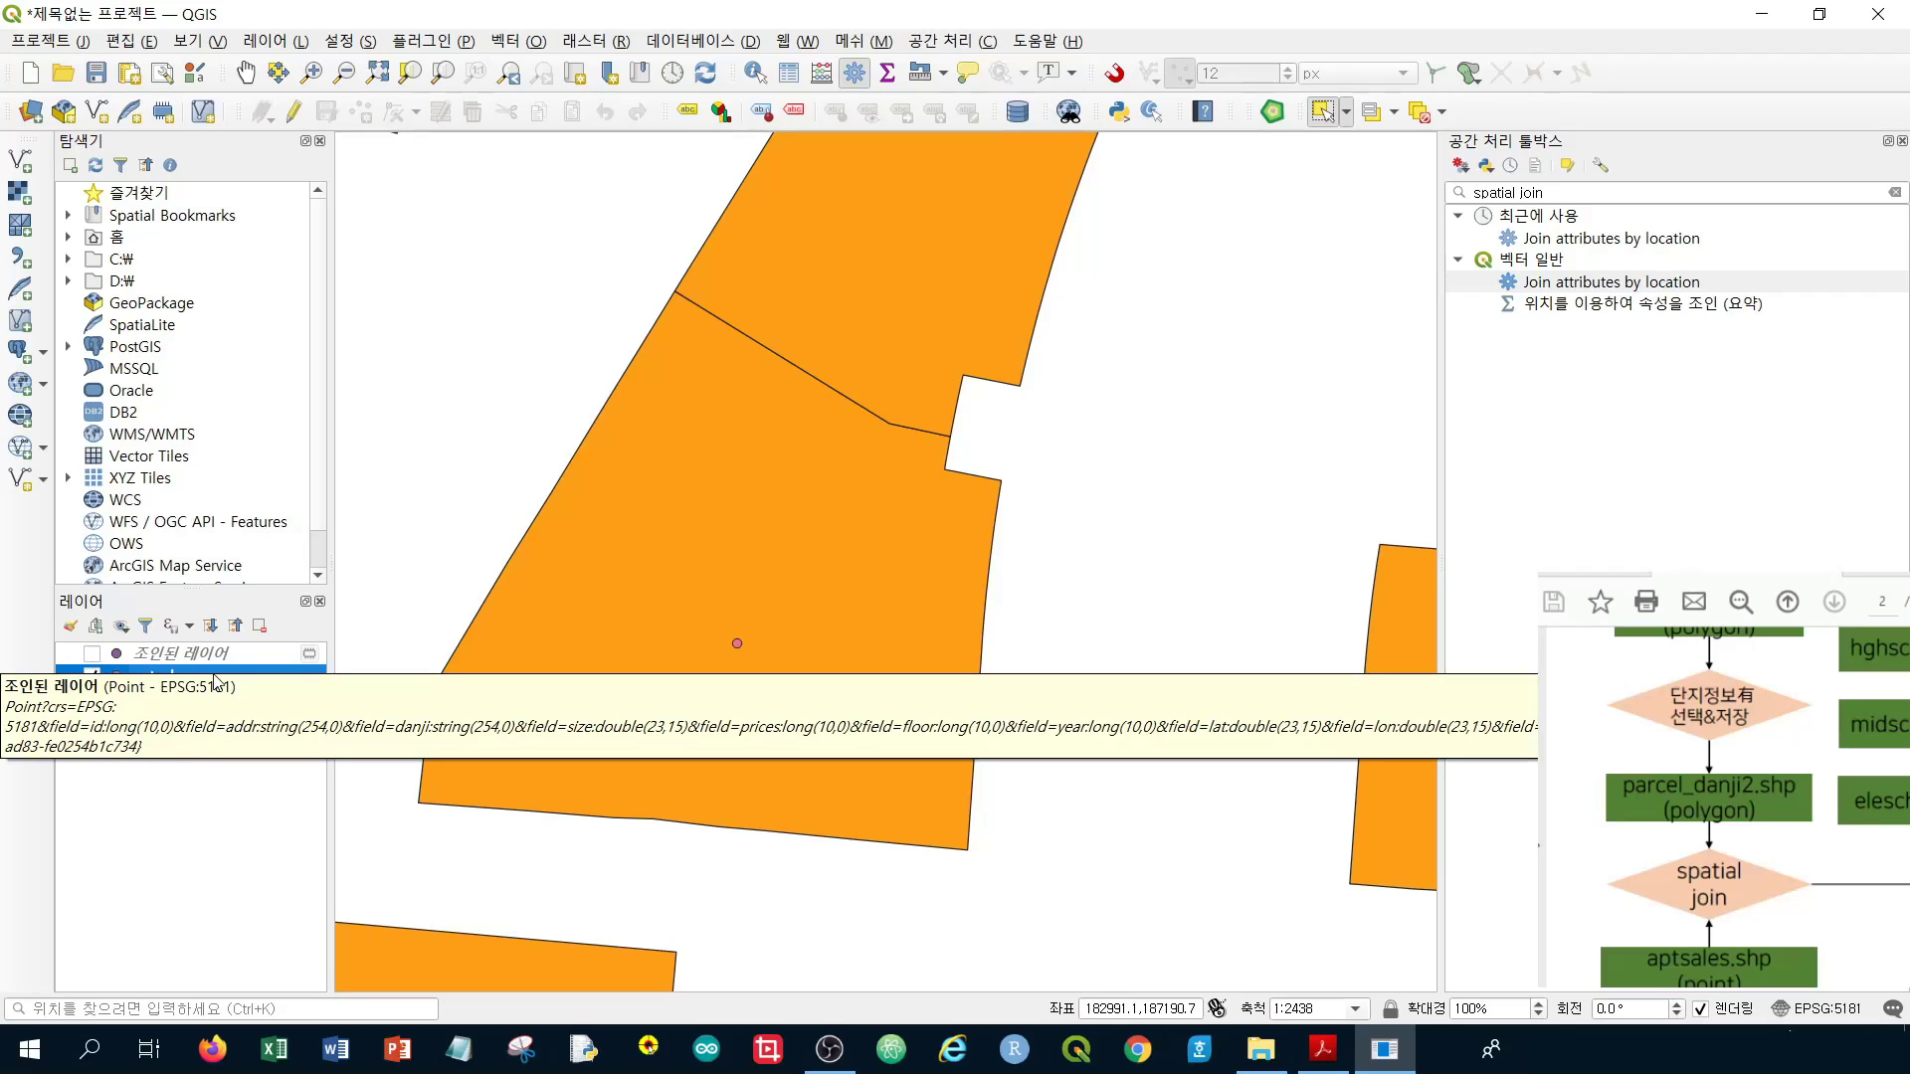
{"action": "left_click", "coordinate": [93, 655]}
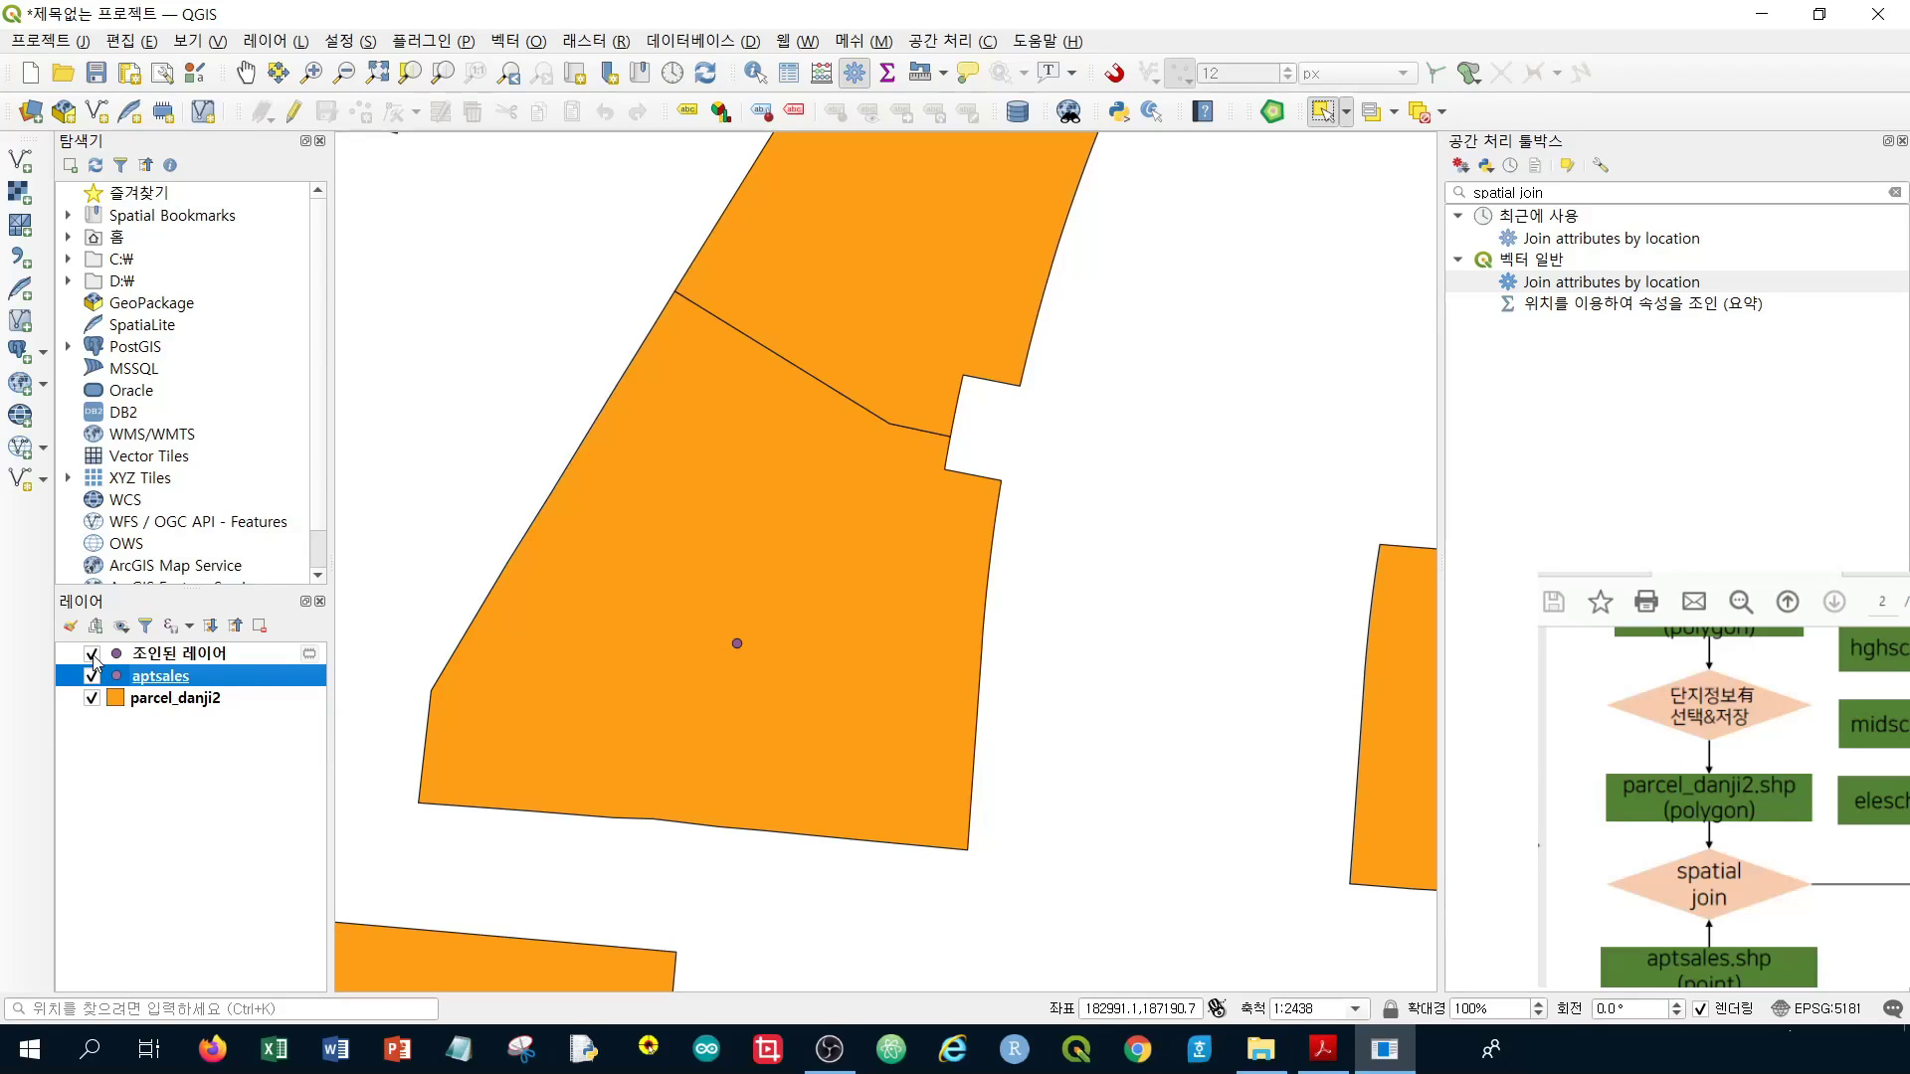
{"action": "left_click", "coordinate": [183, 663]}
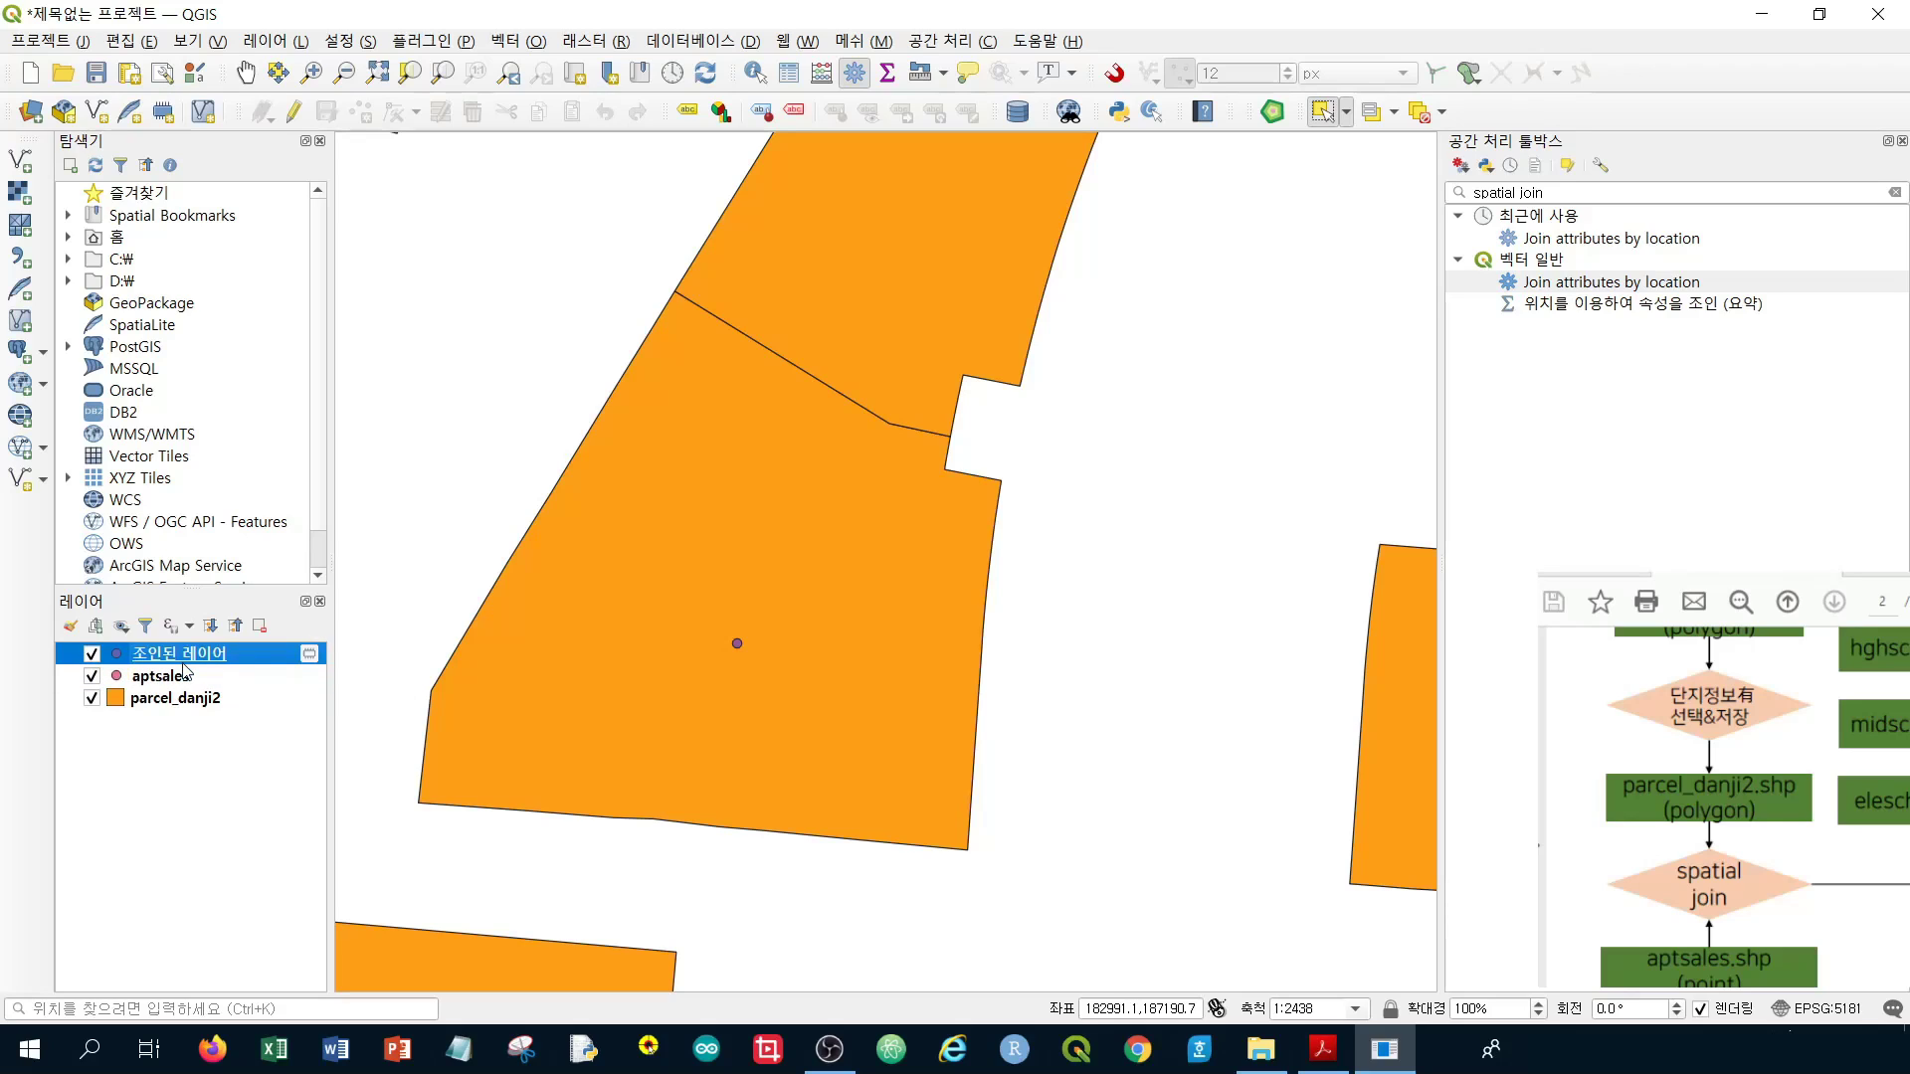
{"action": "right_click", "coordinate": [183, 662]}
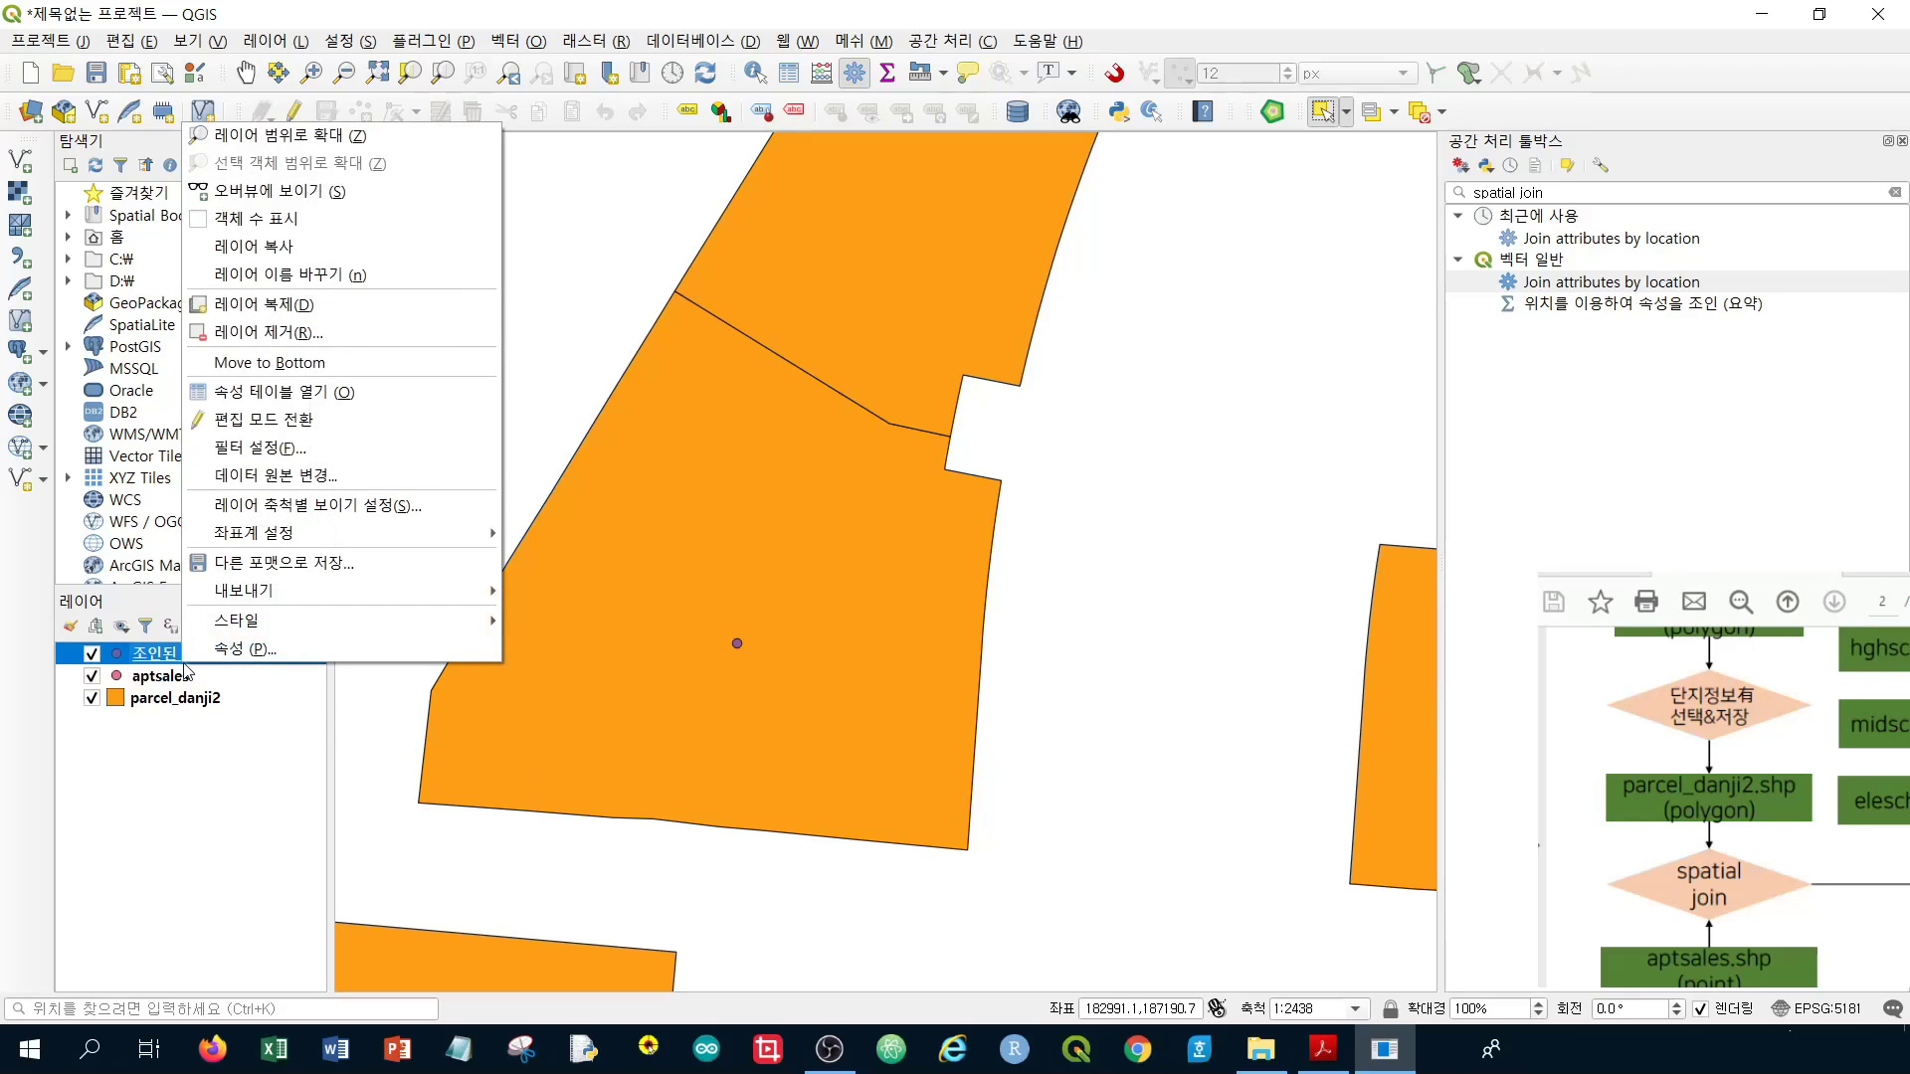
{"action": "left_click", "coordinate": [379, 393]}
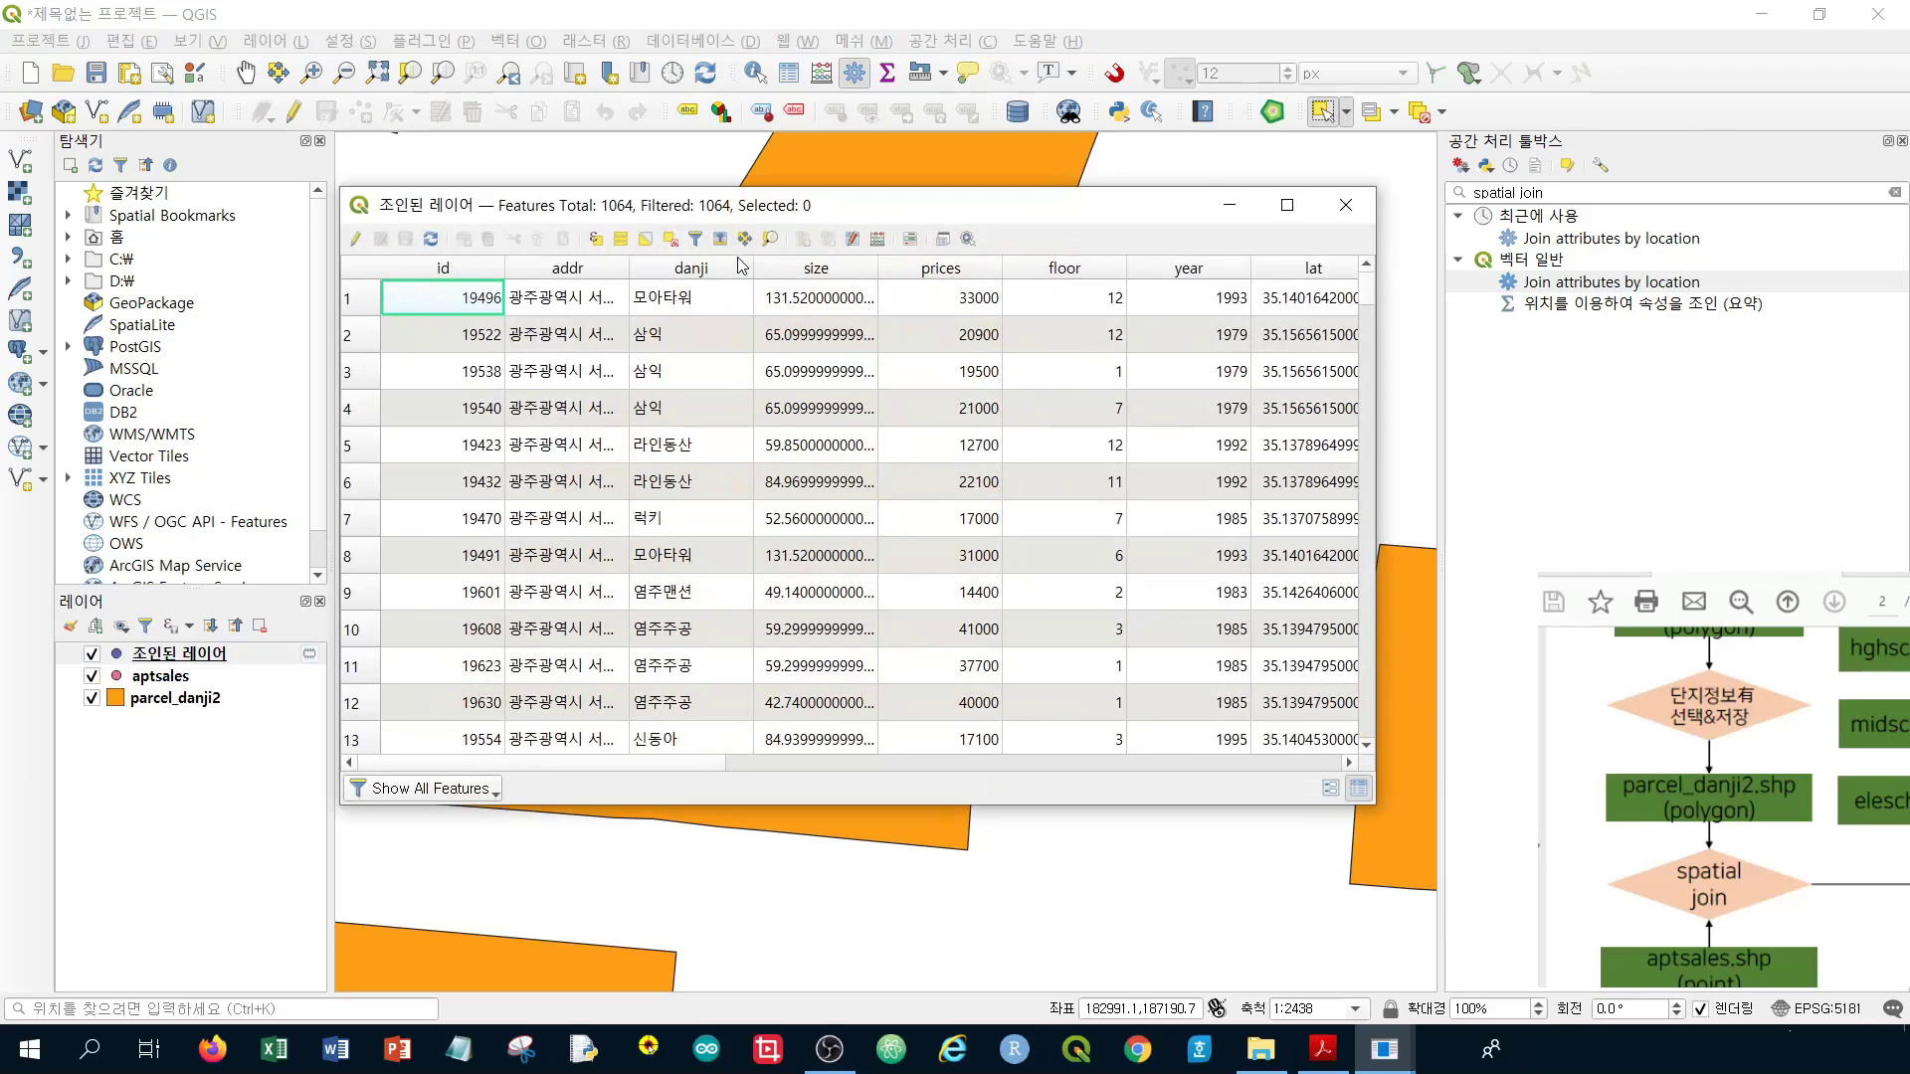
{"action": "left_click_drag", "start_coordinate": [953, 199], "coordinate": [1140, 313]}
{"action": "scroll", "coordinate": [1184, 489], "scroll_direction": "down", "scroll_amount": 20}
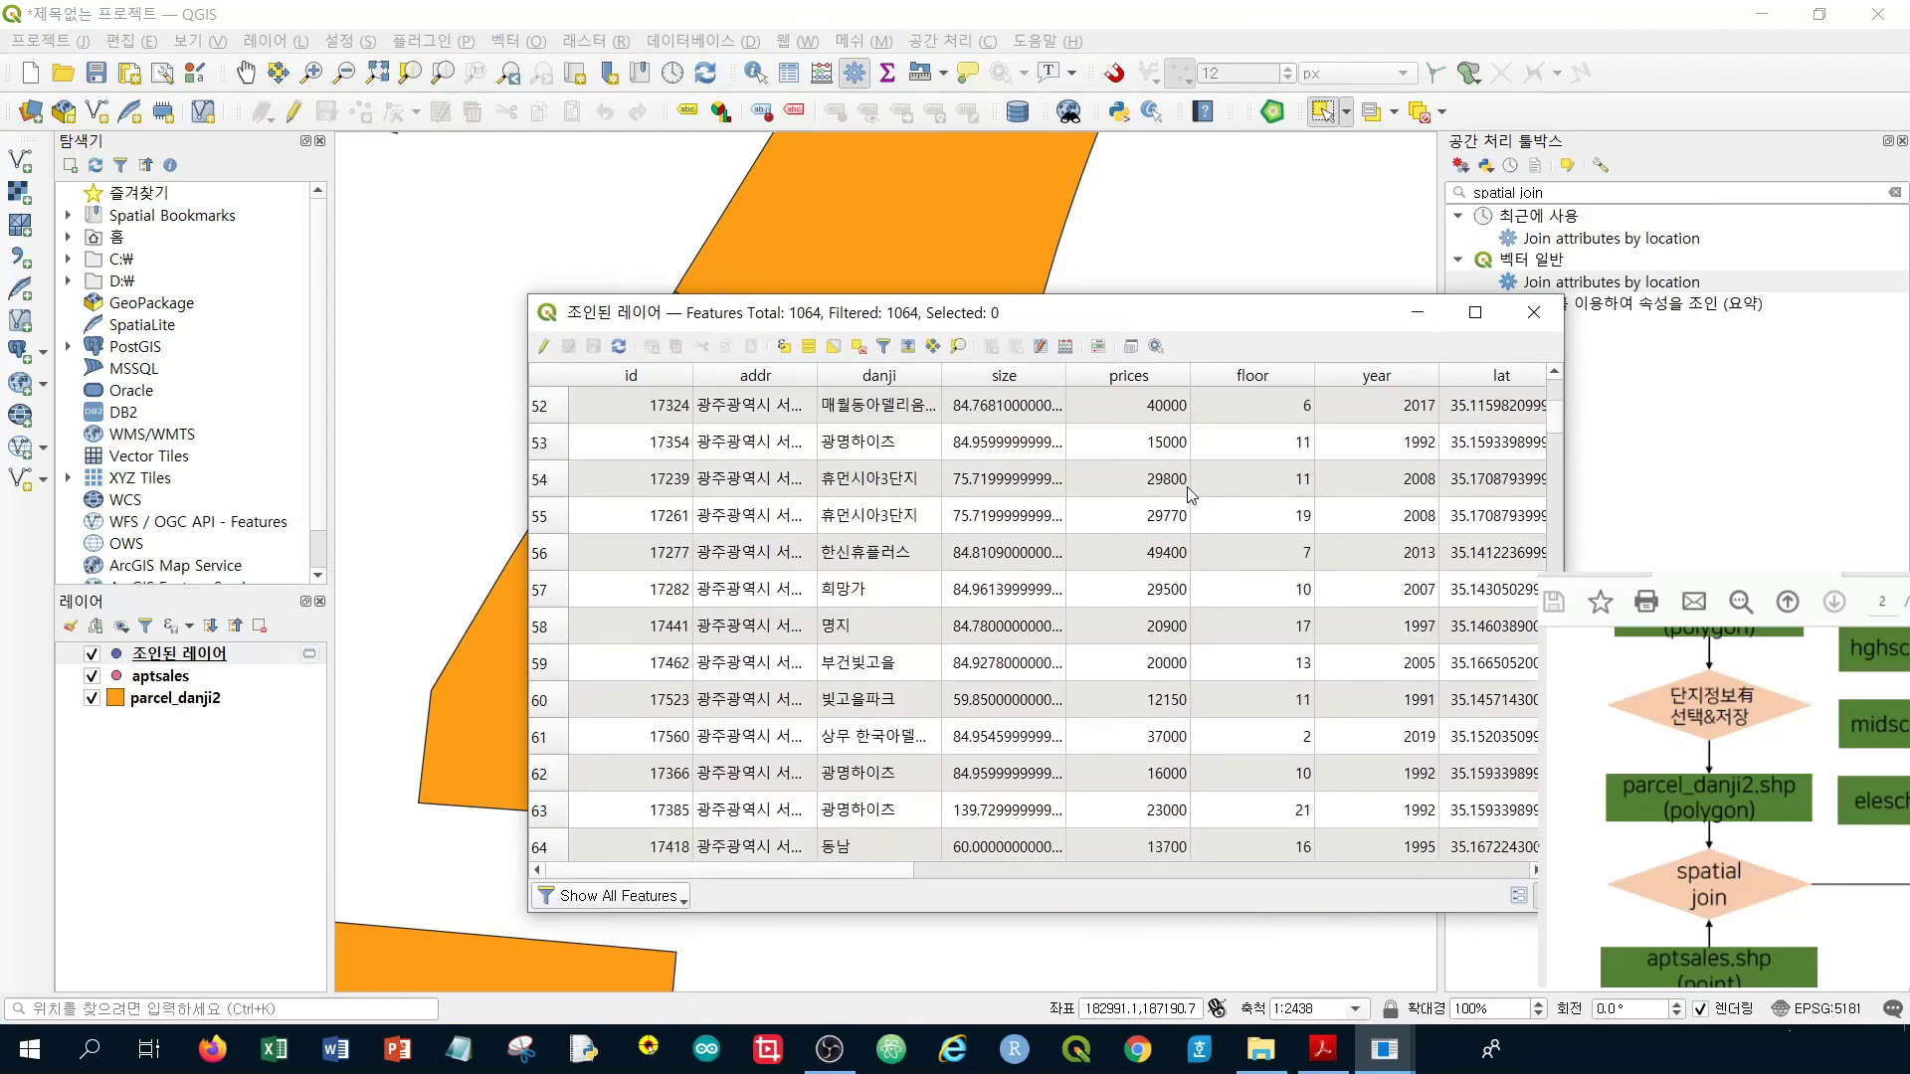
{"action": "scroll", "coordinate": [1184, 489], "scroll_direction": "down", "scroll_amount": 20}
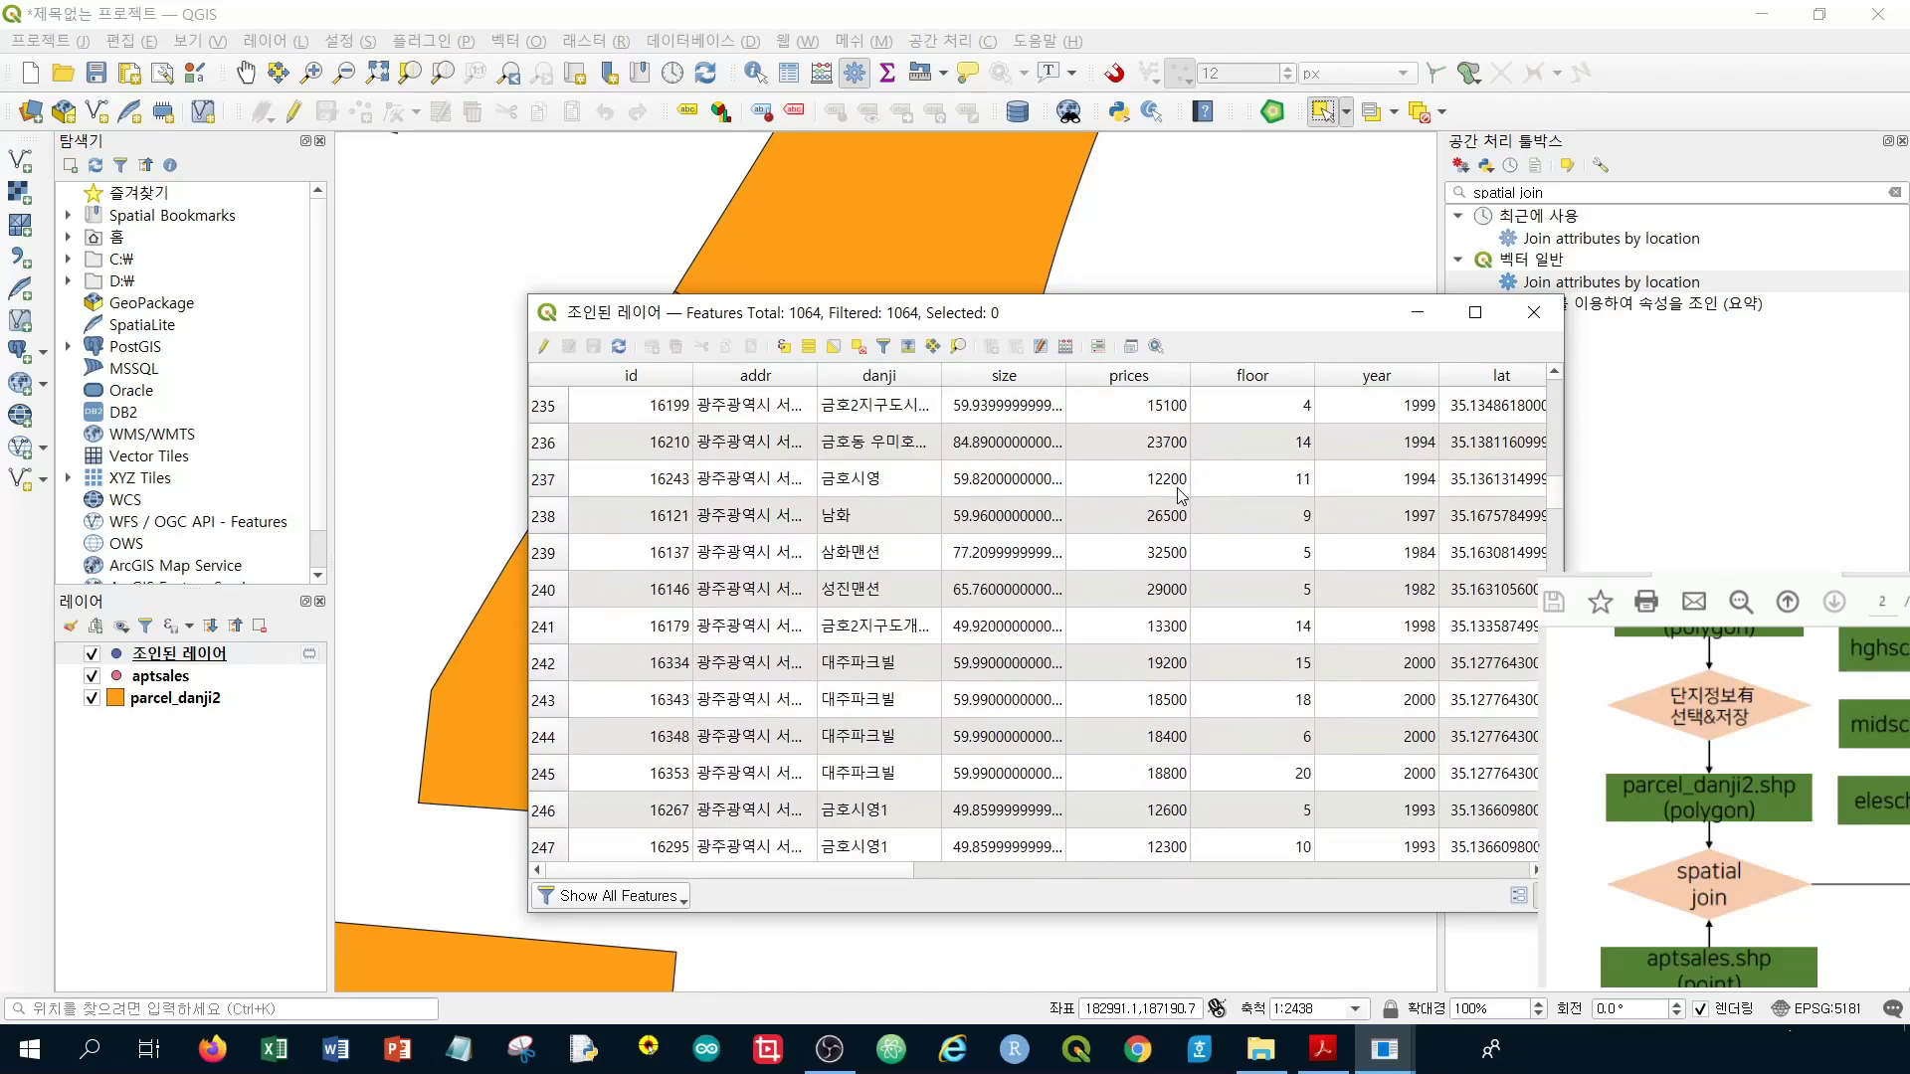
{"action": "left_click", "coordinate": [1533, 312]}
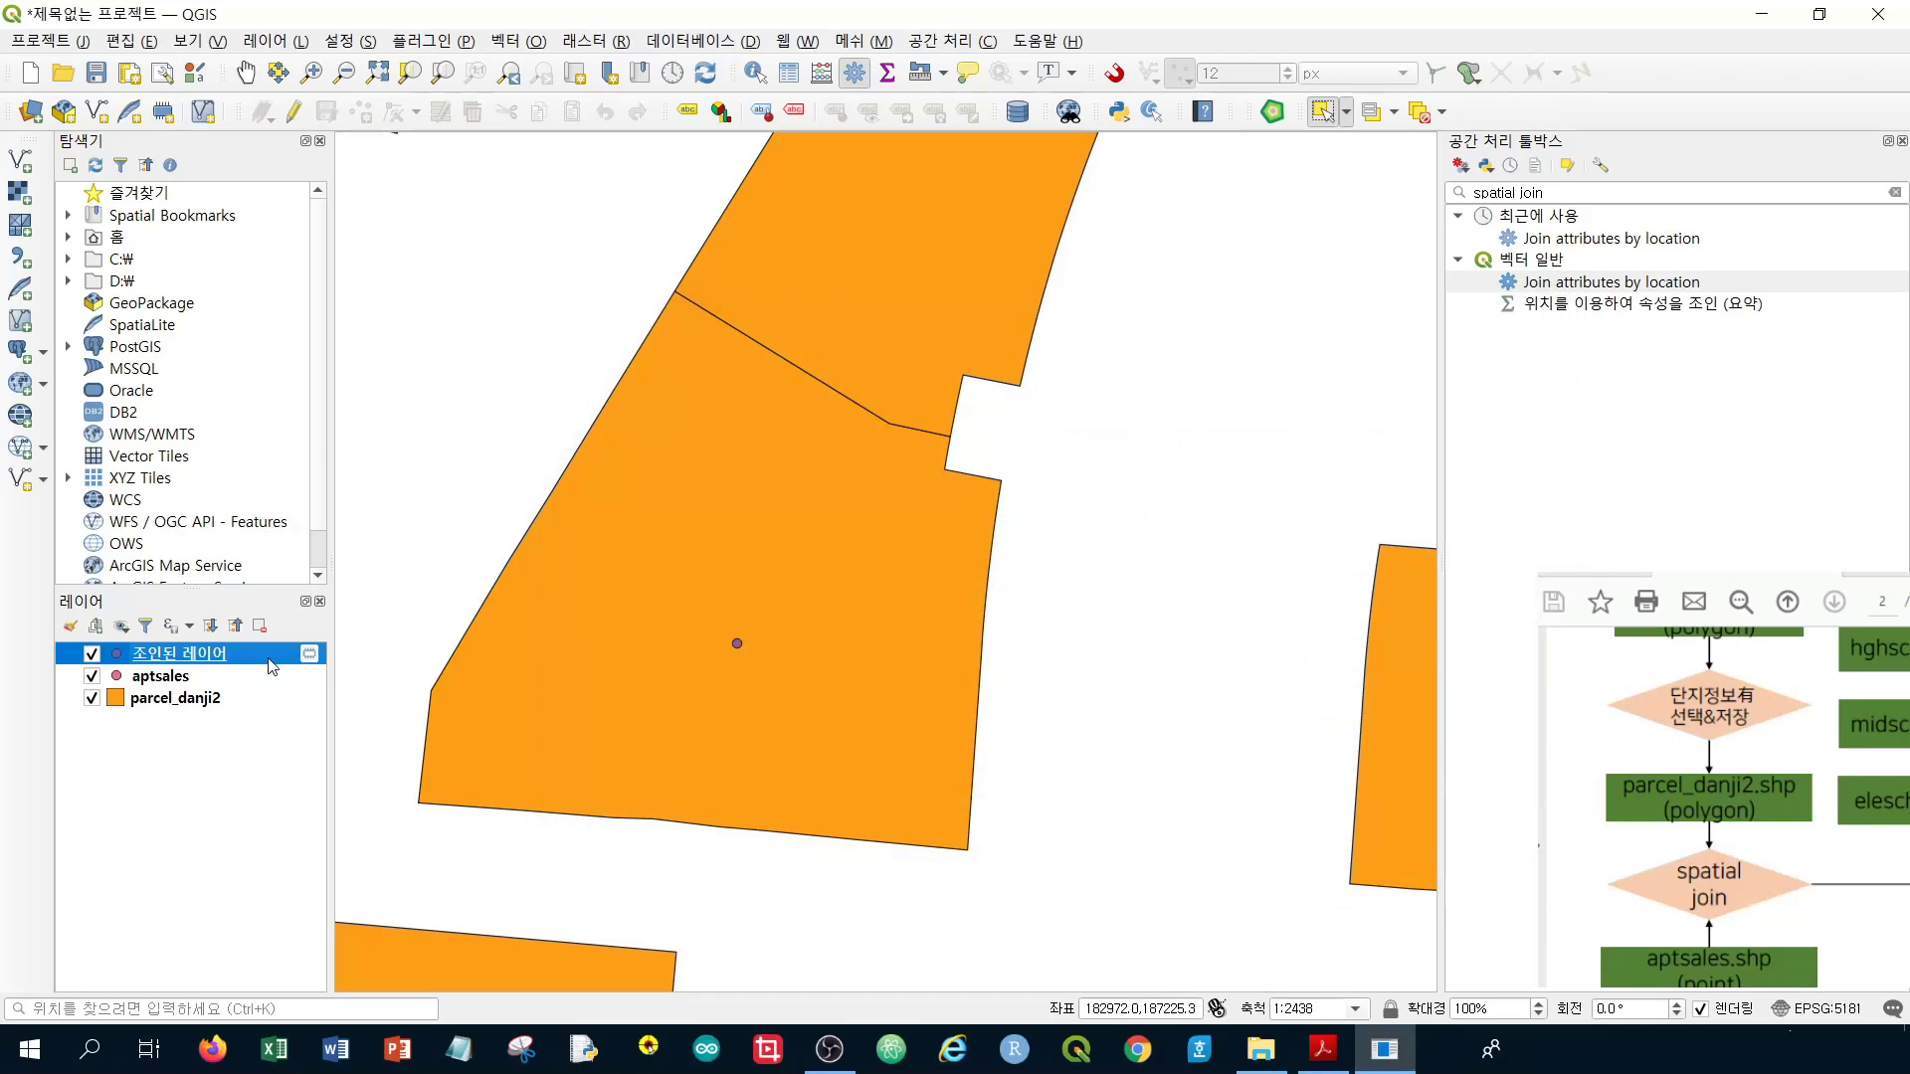
{"action": "right_click", "coordinate": [236, 675]}
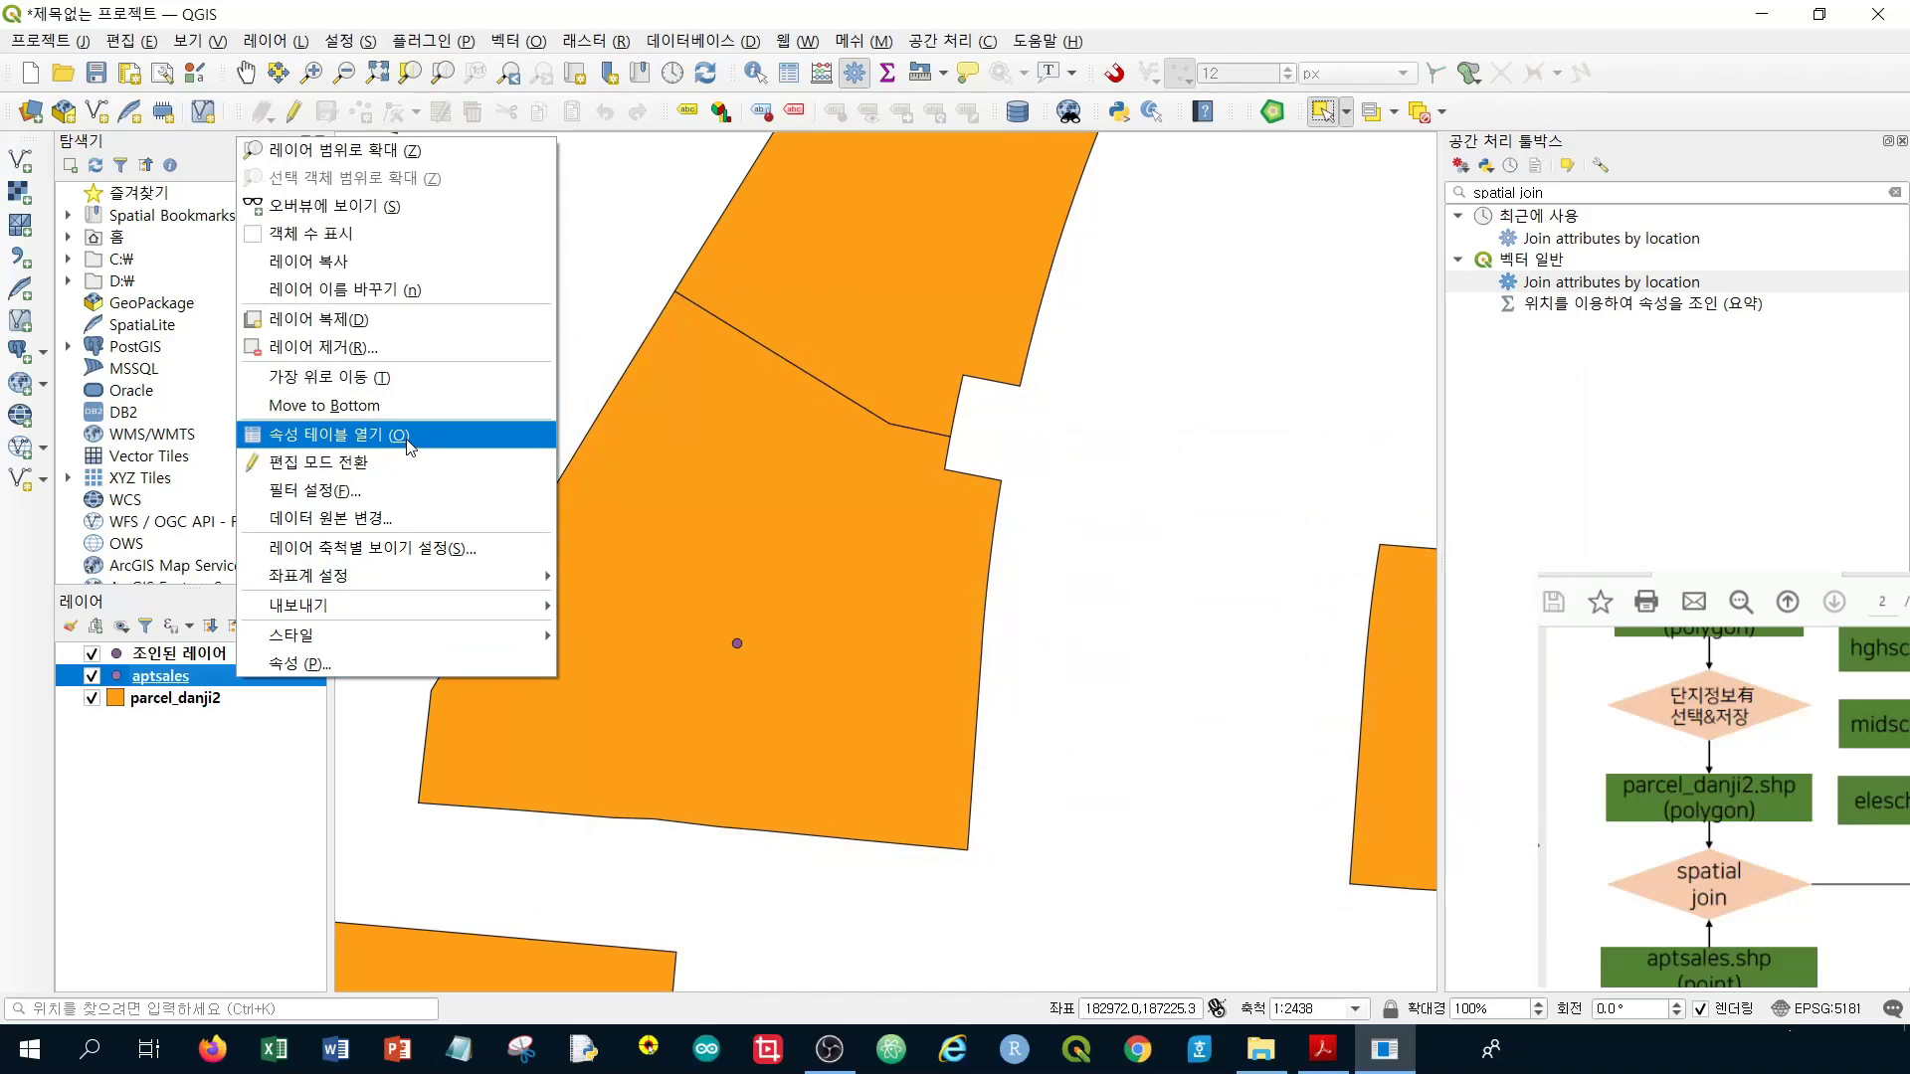
{"action": "left_click", "coordinate": [388, 435]}
{"action": "scroll", "coordinate": [1422, 535], "scroll_direction": "down", "scroll_amount": 20}
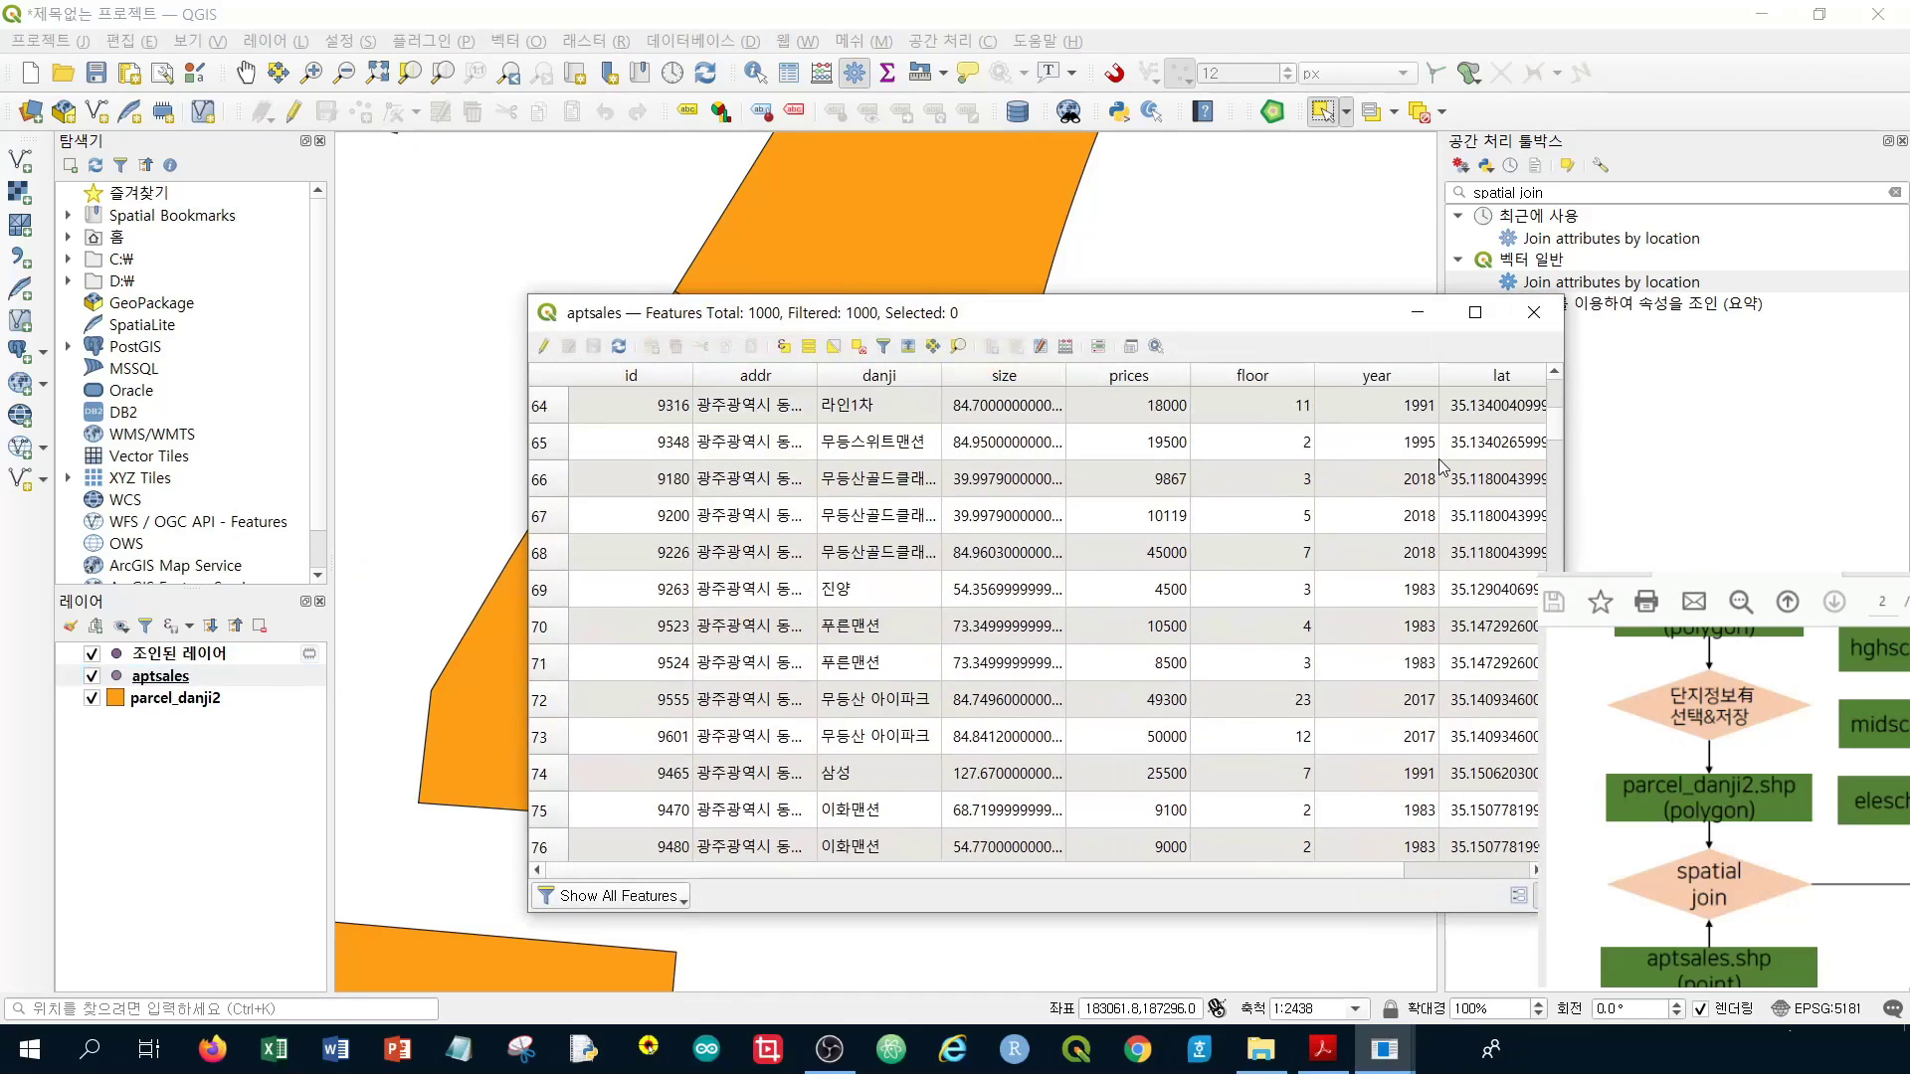
{"action": "left_click", "coordinate": [1533, 313]}
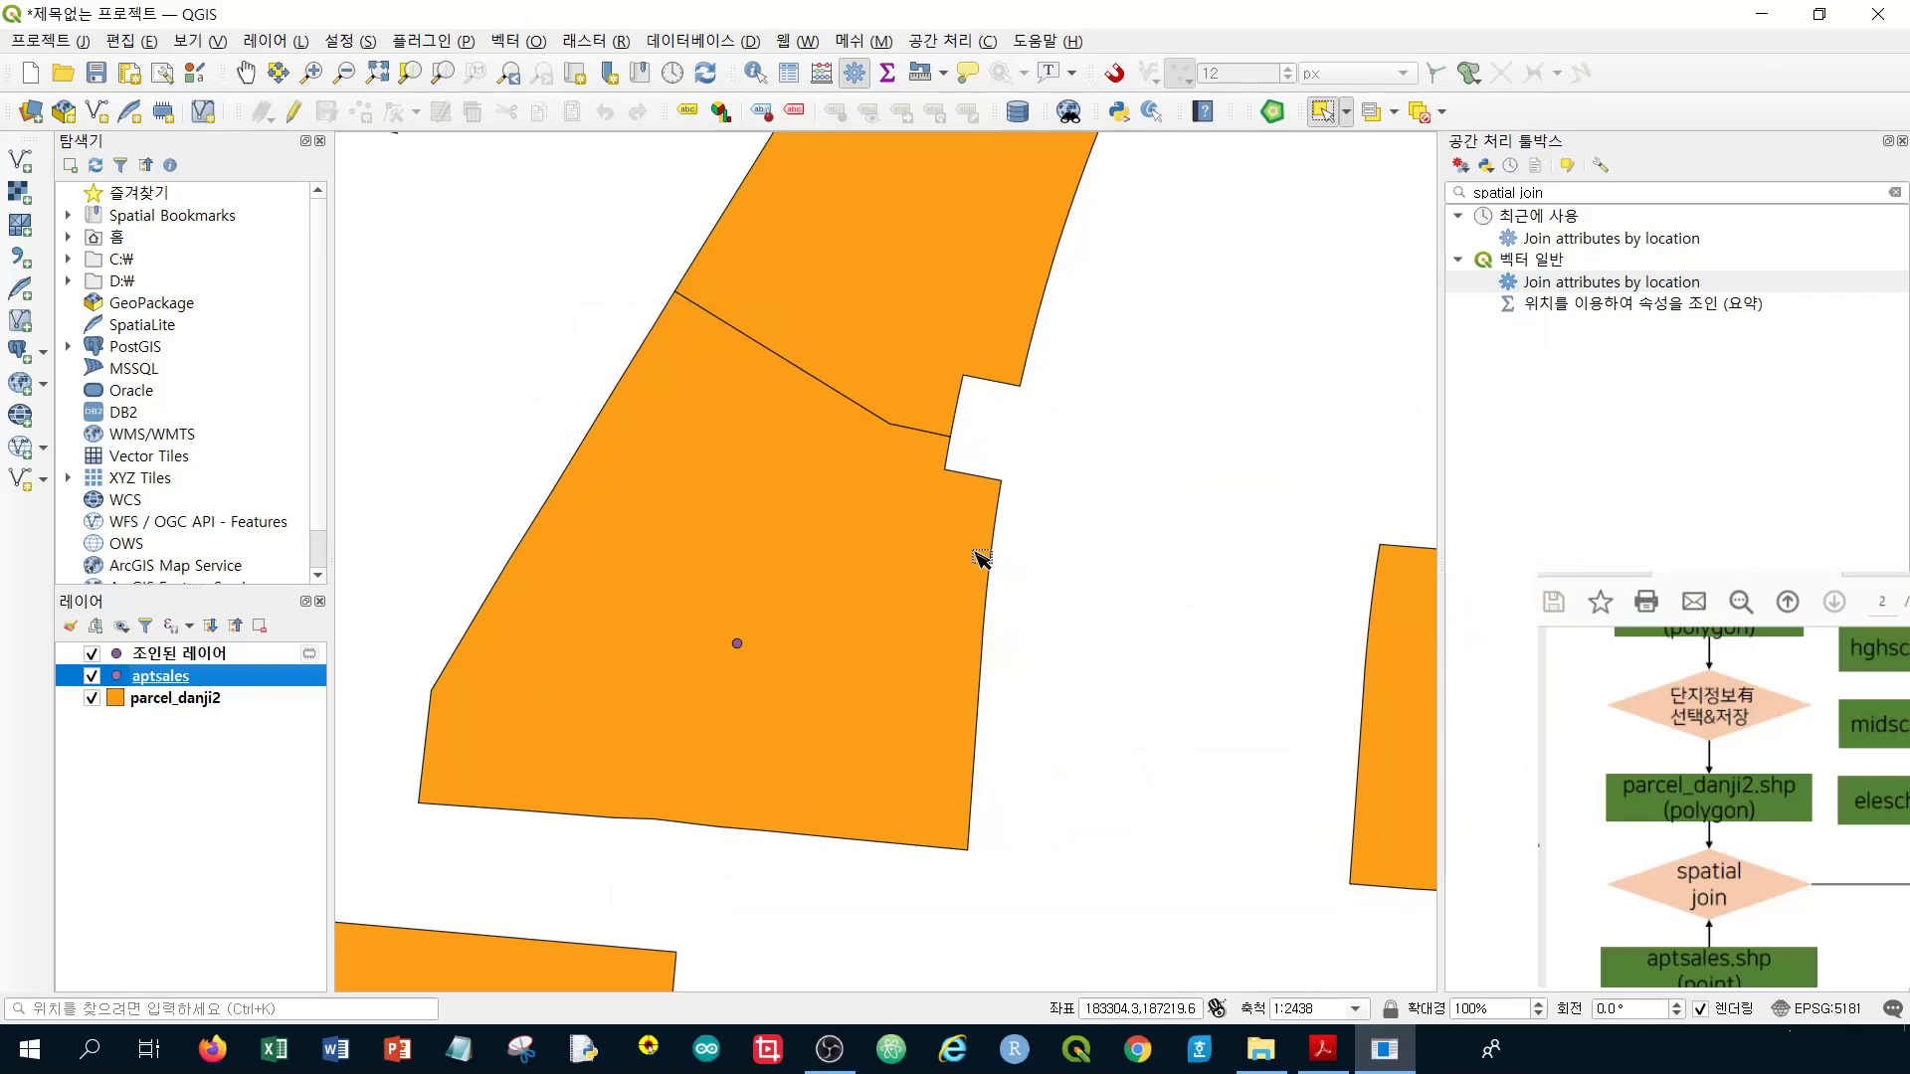
Select the joined layer, dismiss its menu, and pan the PDF workflow diagram
{"action": "left_click", "coordinate": [237, 654]}
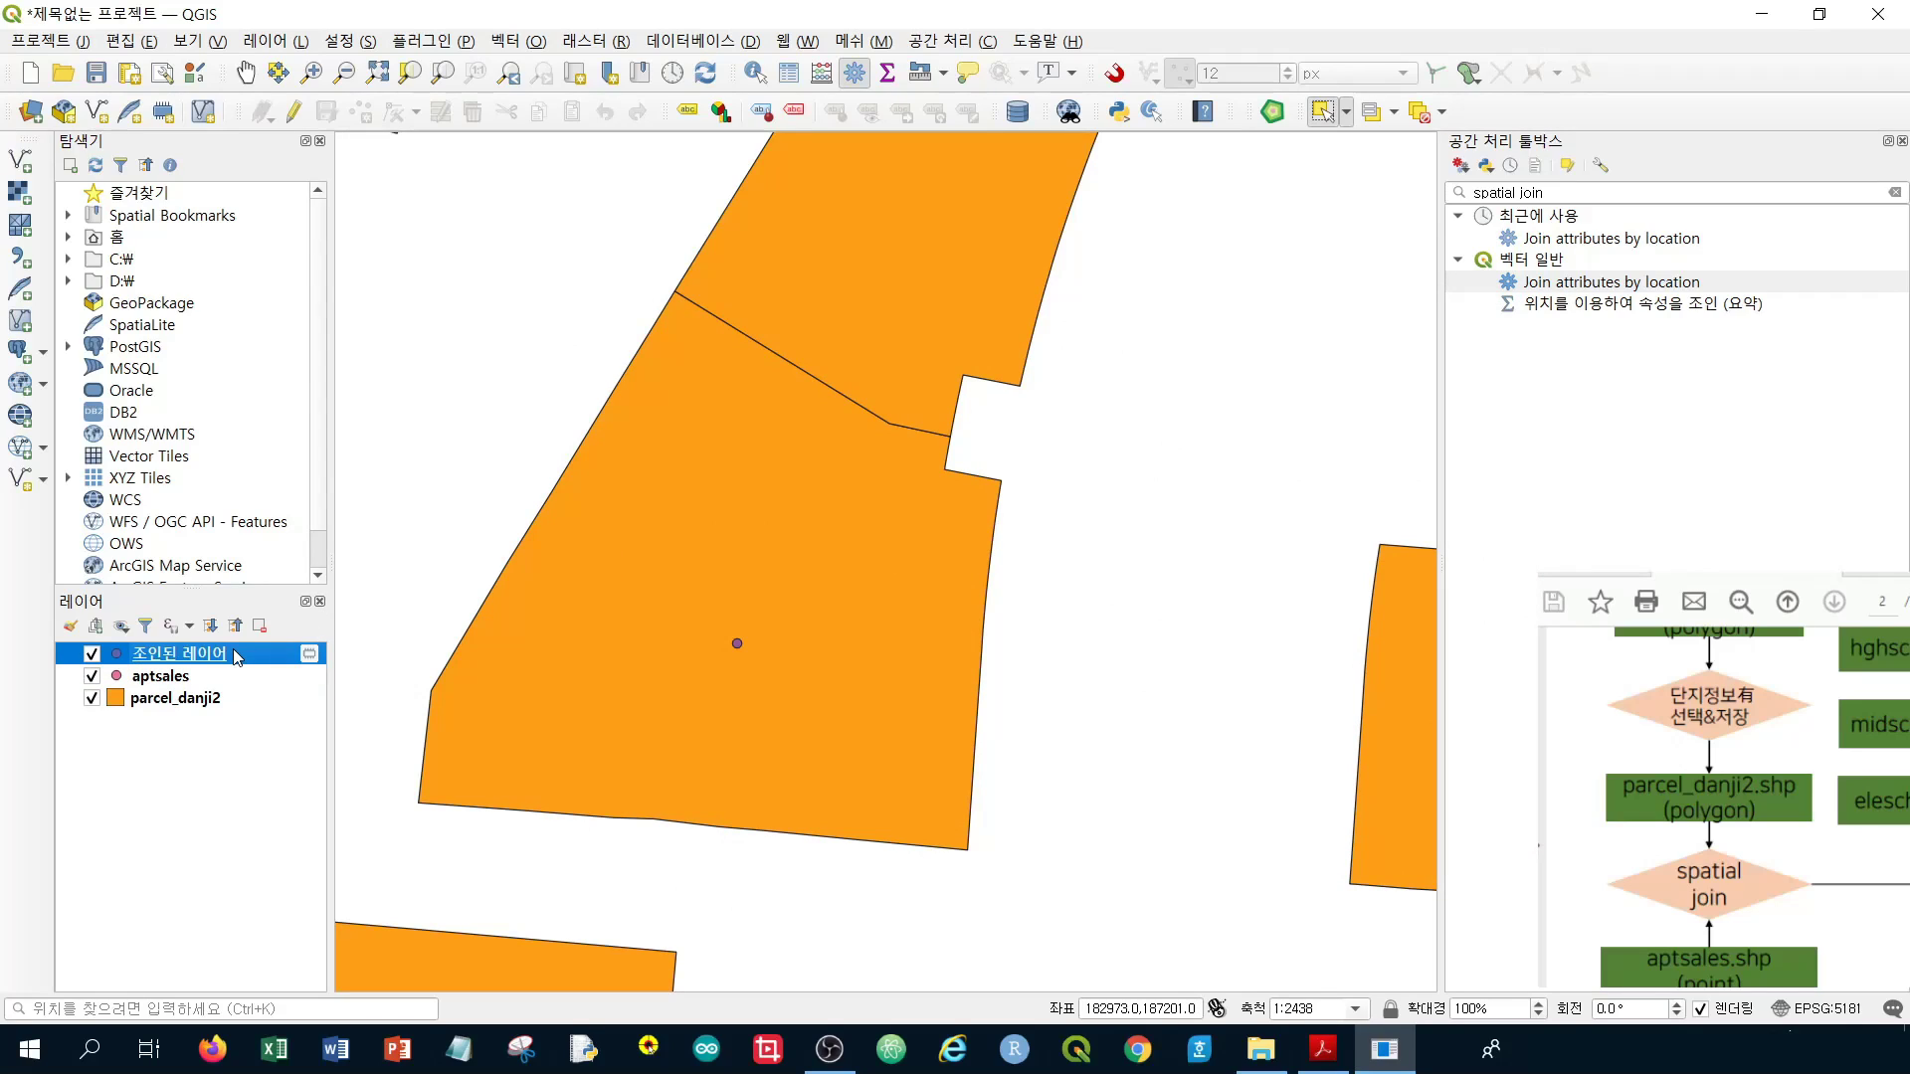
{"action": "right_click", "coordinate": [237, 657]}
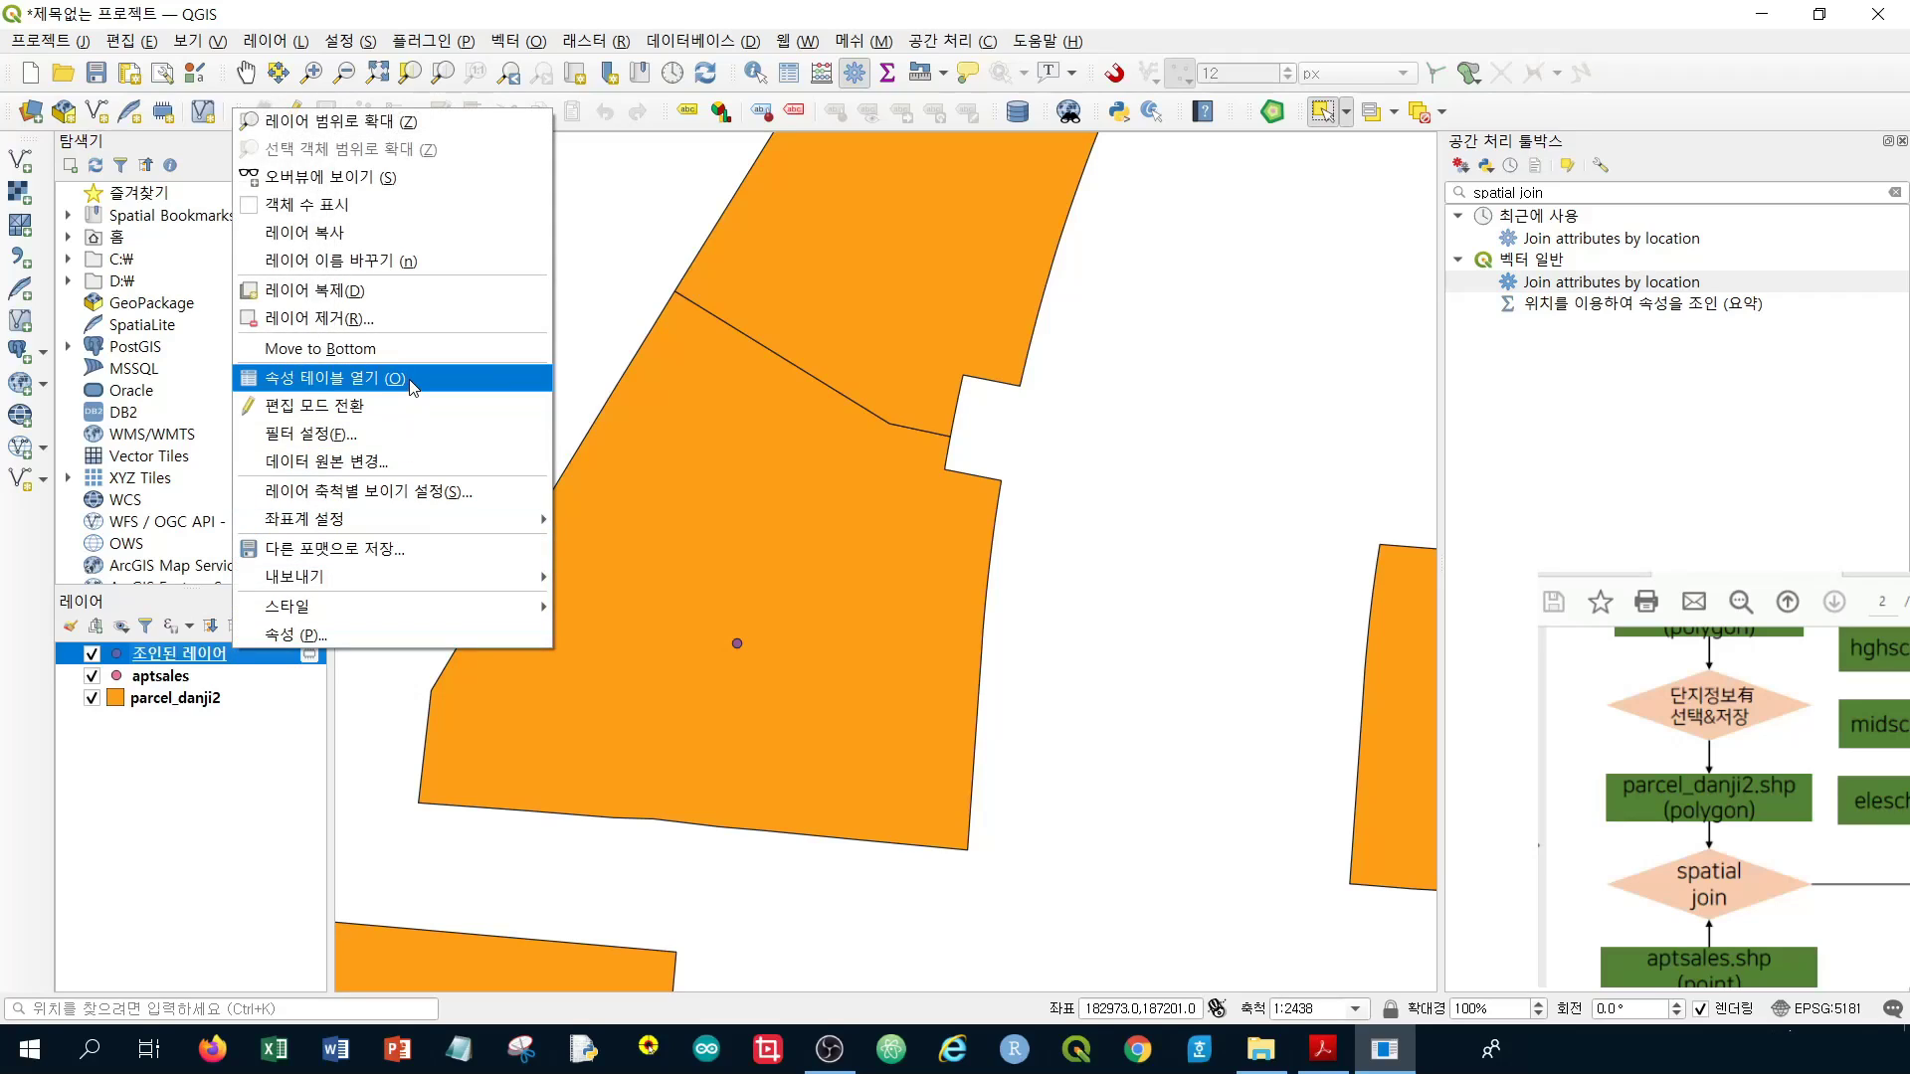
{"action": "mouse_move", "coordinate": [355, 582]}
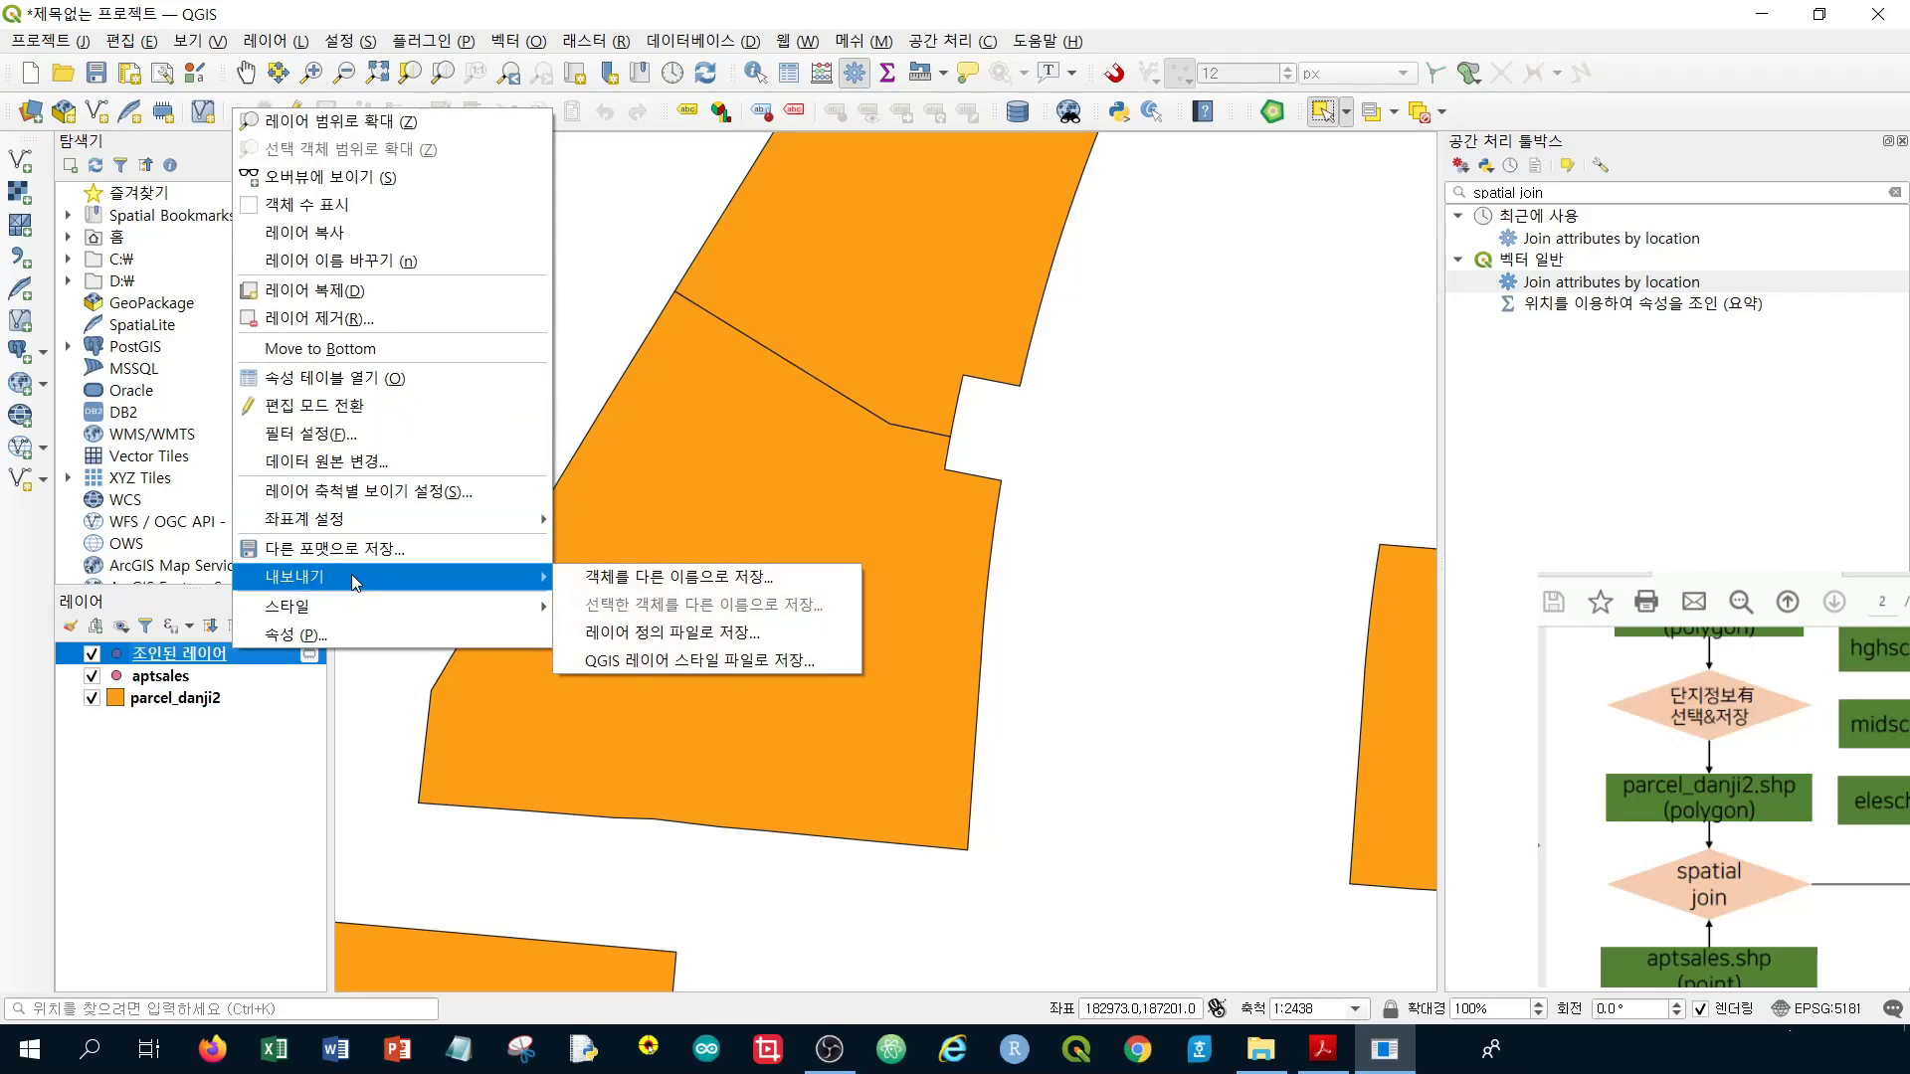
{"action": "left_click", "coordinate": [152, 665]}
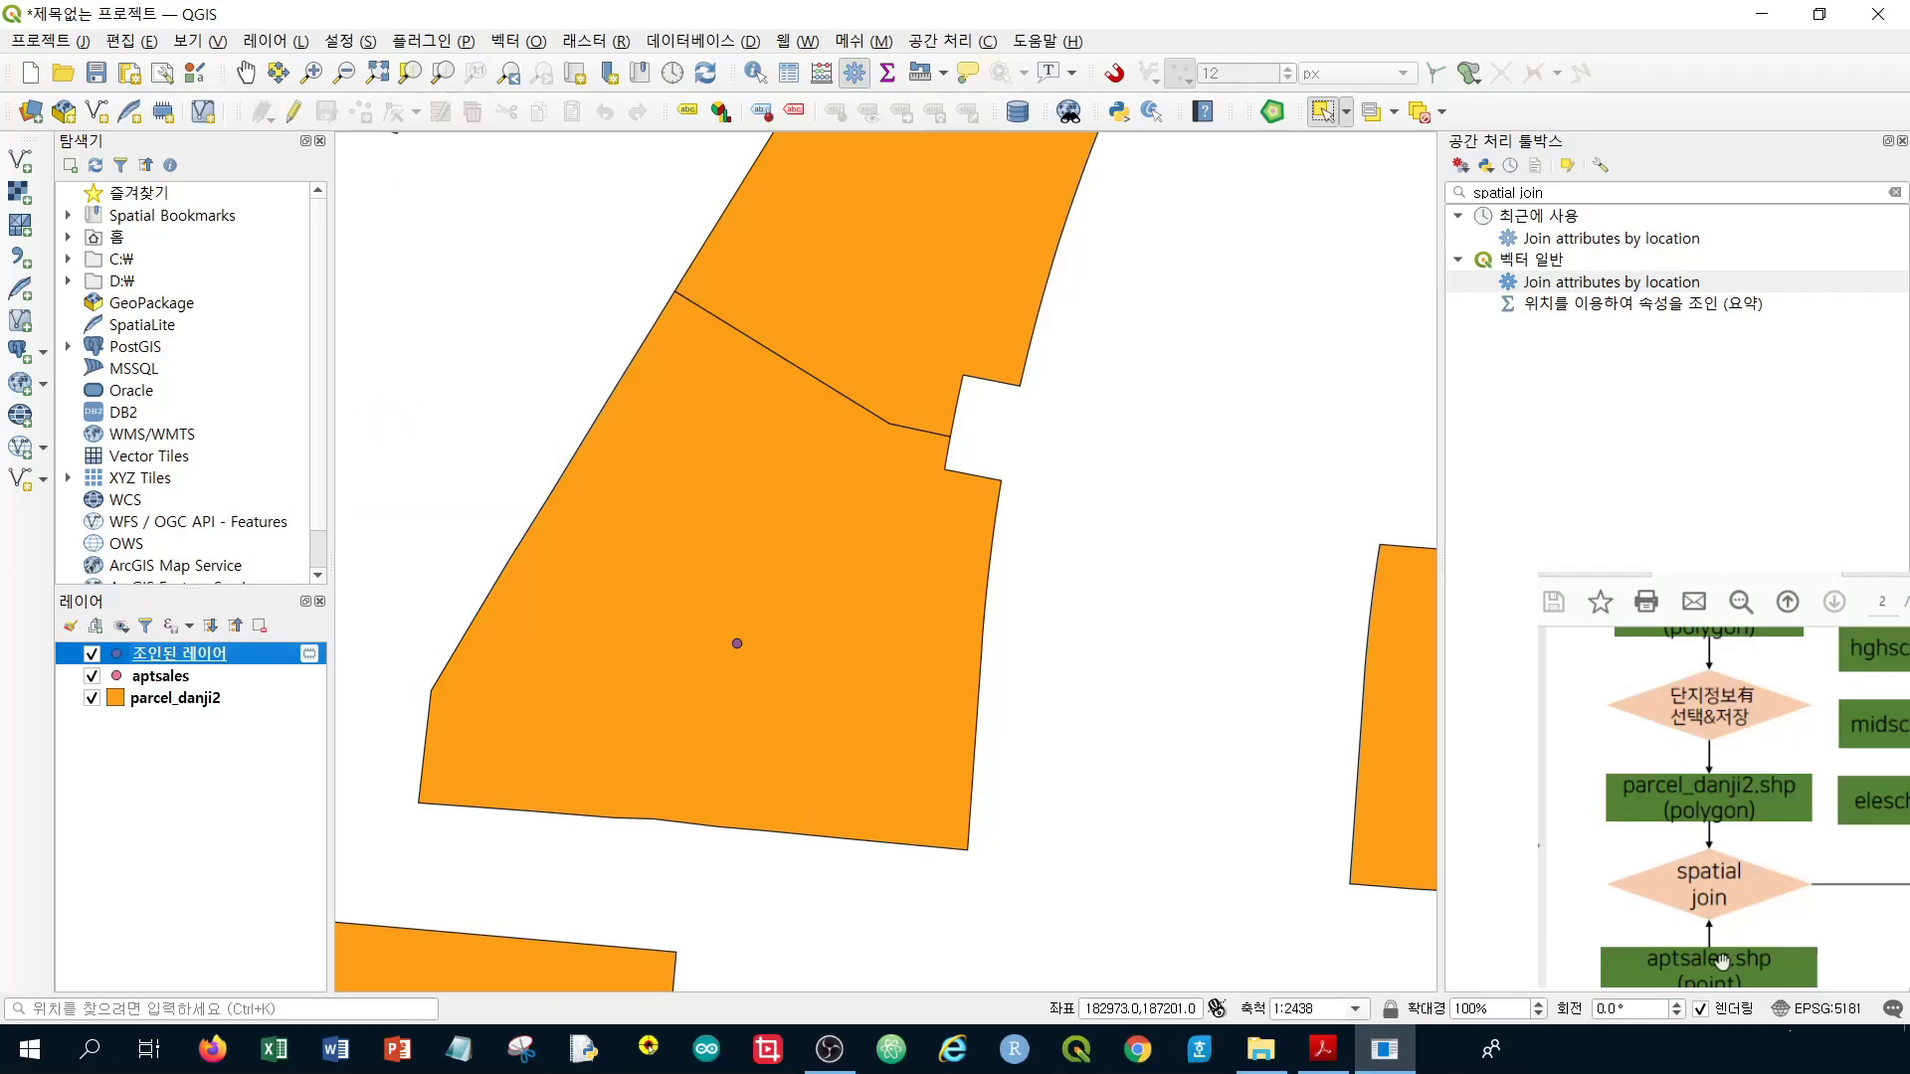
{"action": "left_click_drag", "start_coordinate": [1782, 947], "coordinate": [1546, 910]}
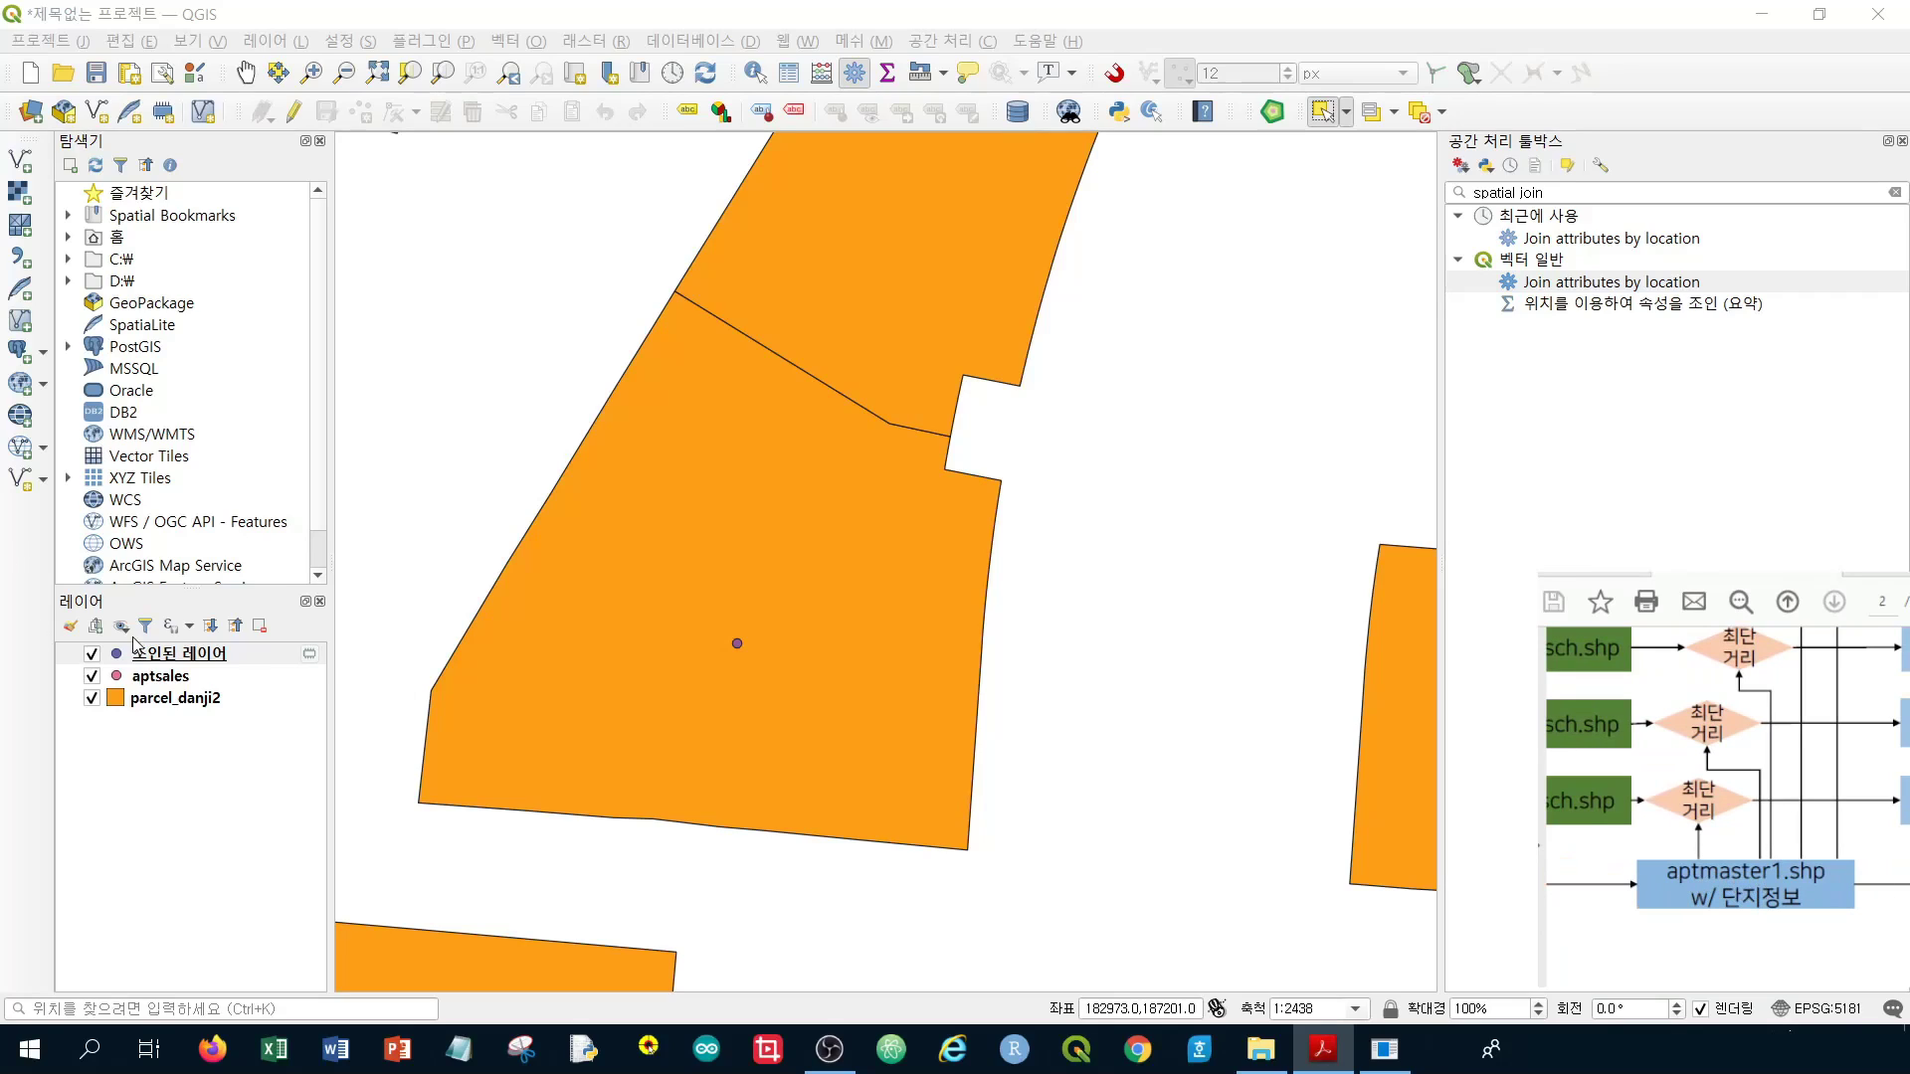
Save the joined layer's features as aptmaster1.shp and add it to the map
{"action": "right_click", "coordinate": [212, 663]}
{"action": "mouse_move", "coordinate": [406, 595]}
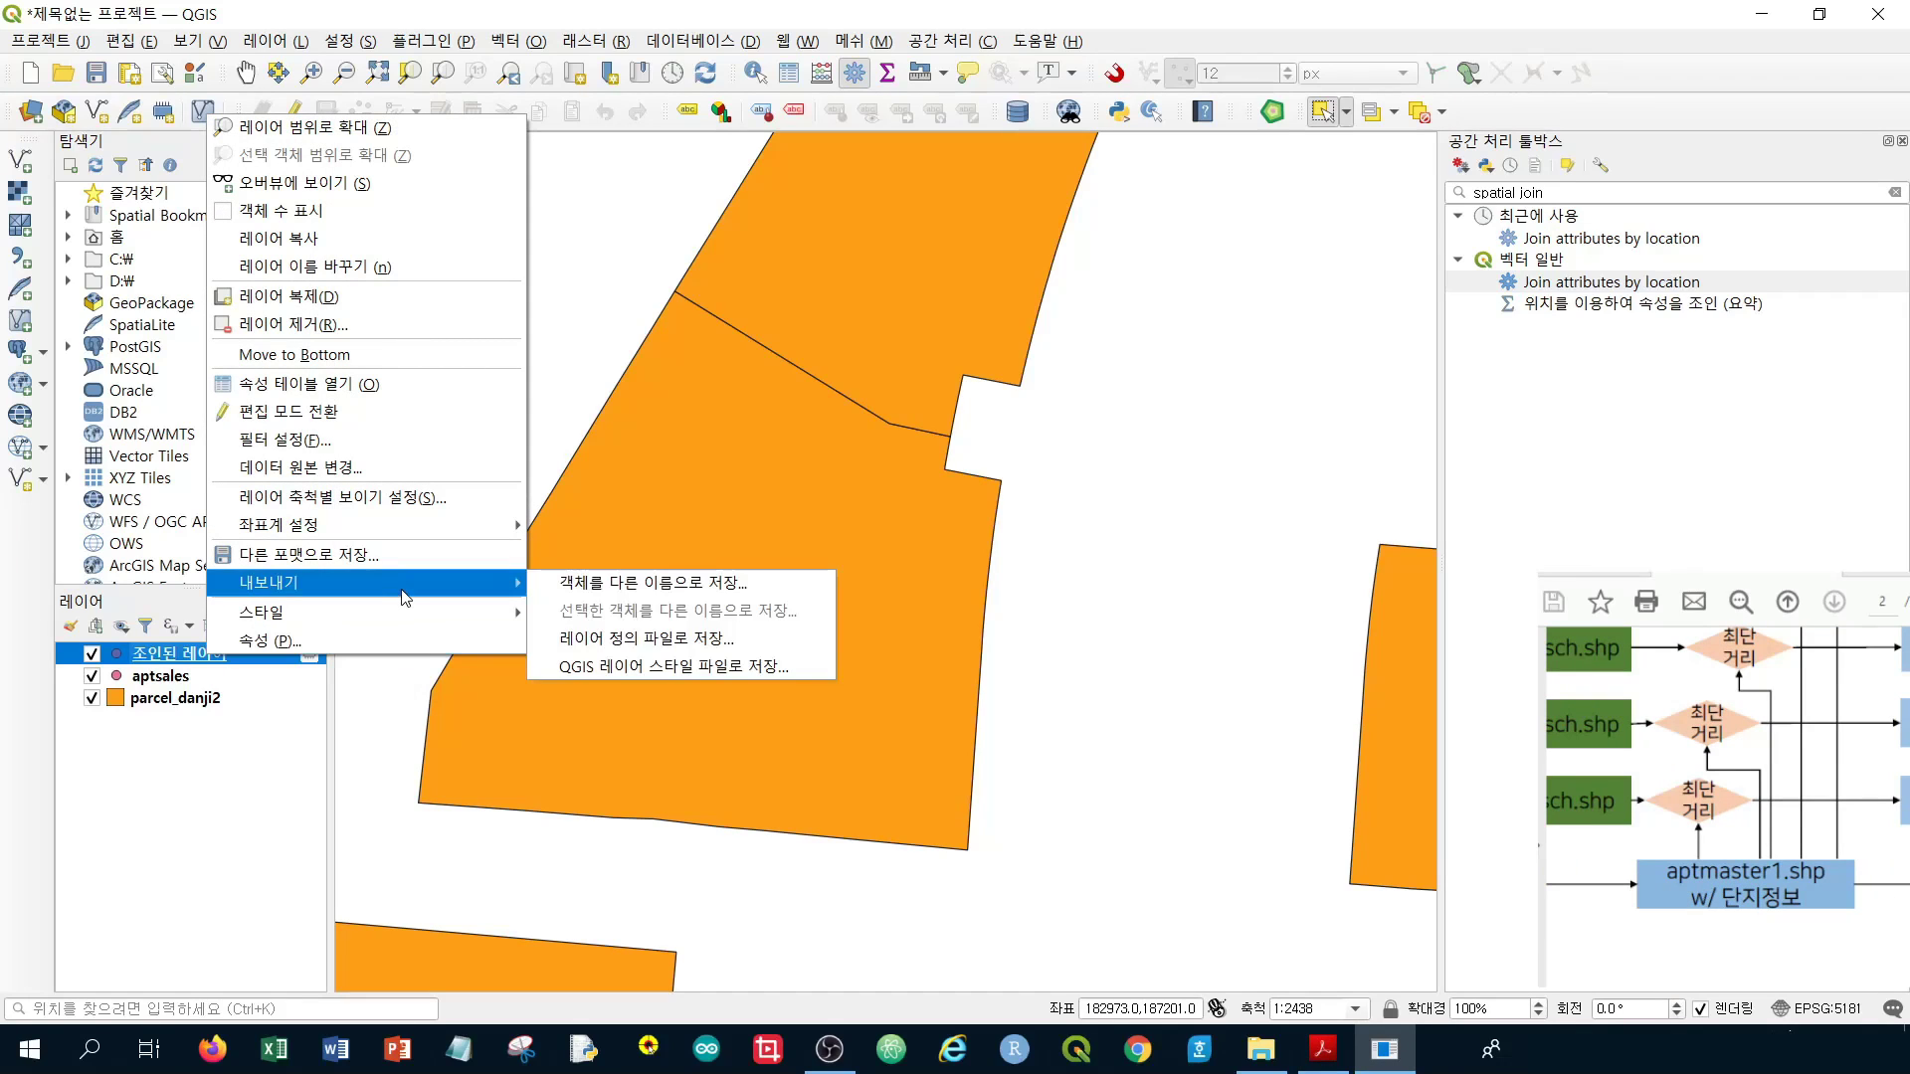
{"action": "left_click", "coordinate": [652, 587]}
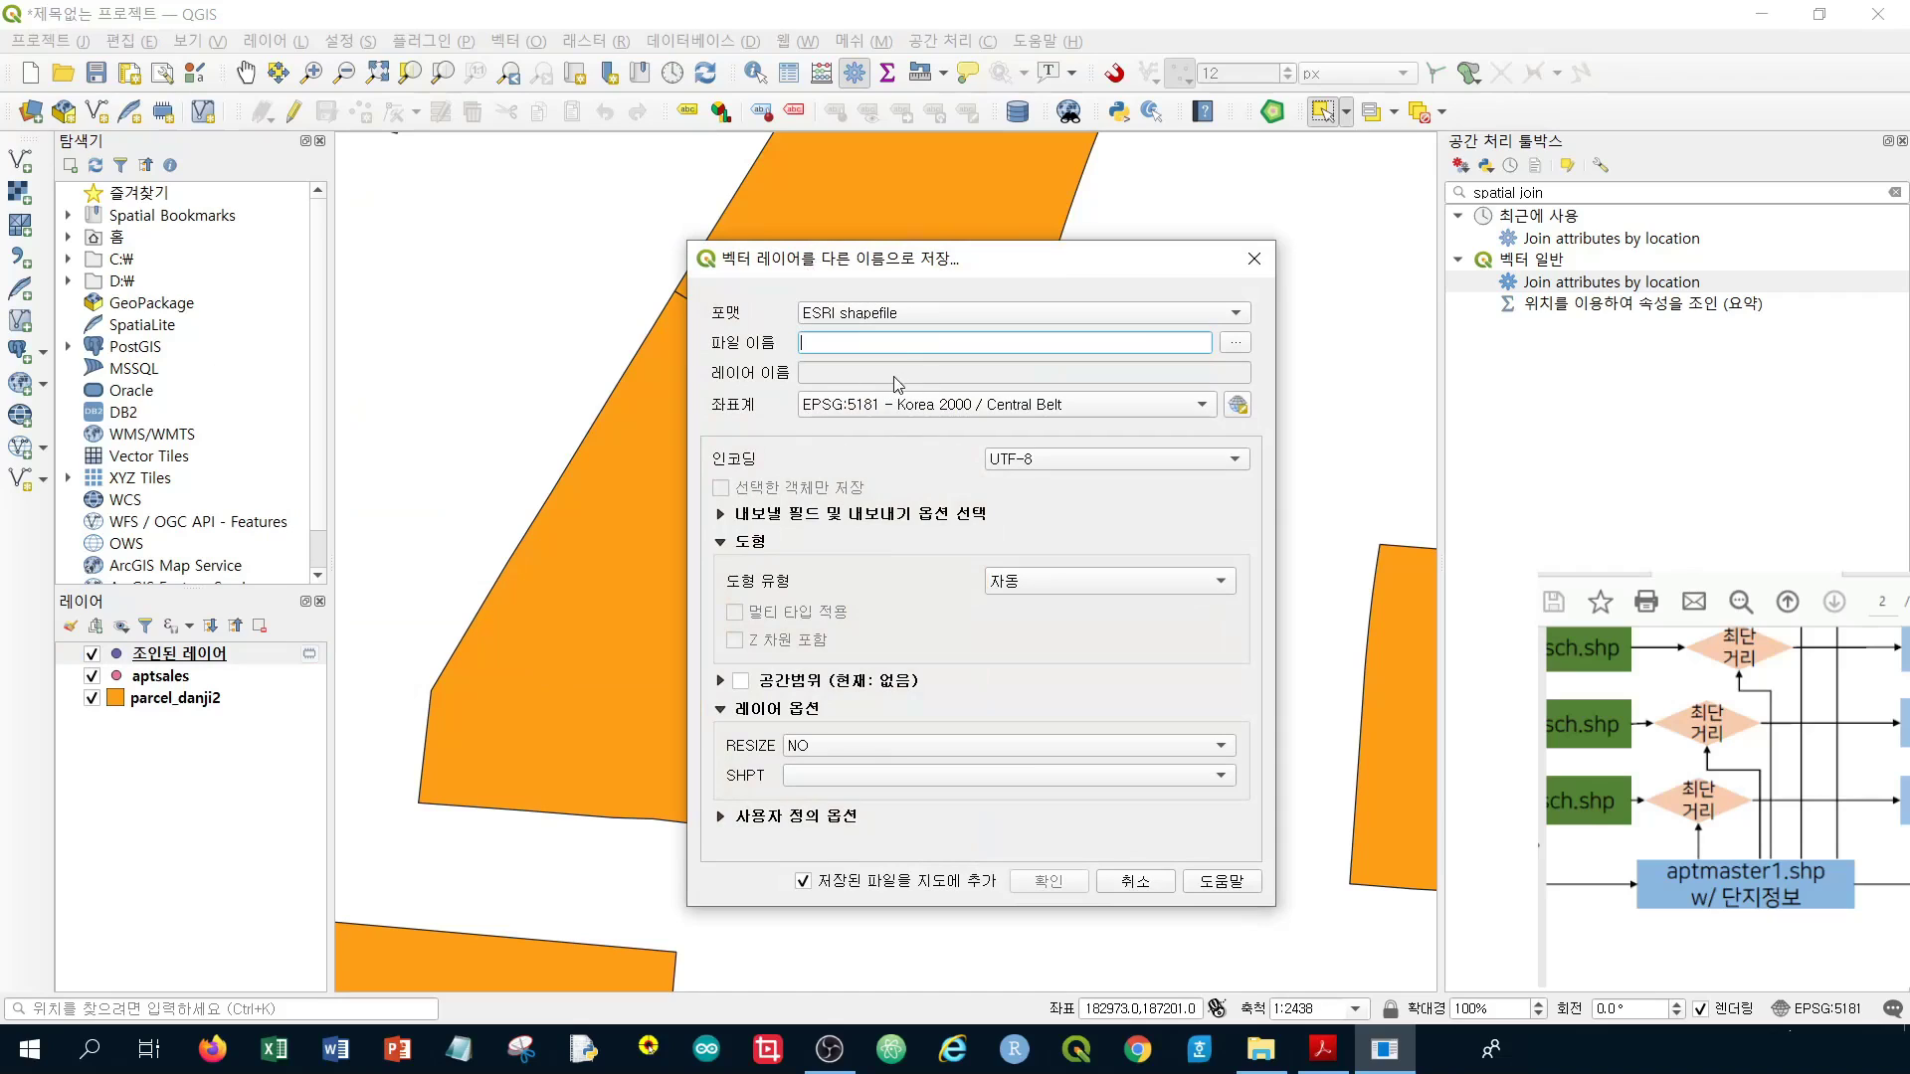
{"action": "left_click", "coordinate": [1234, 342]}
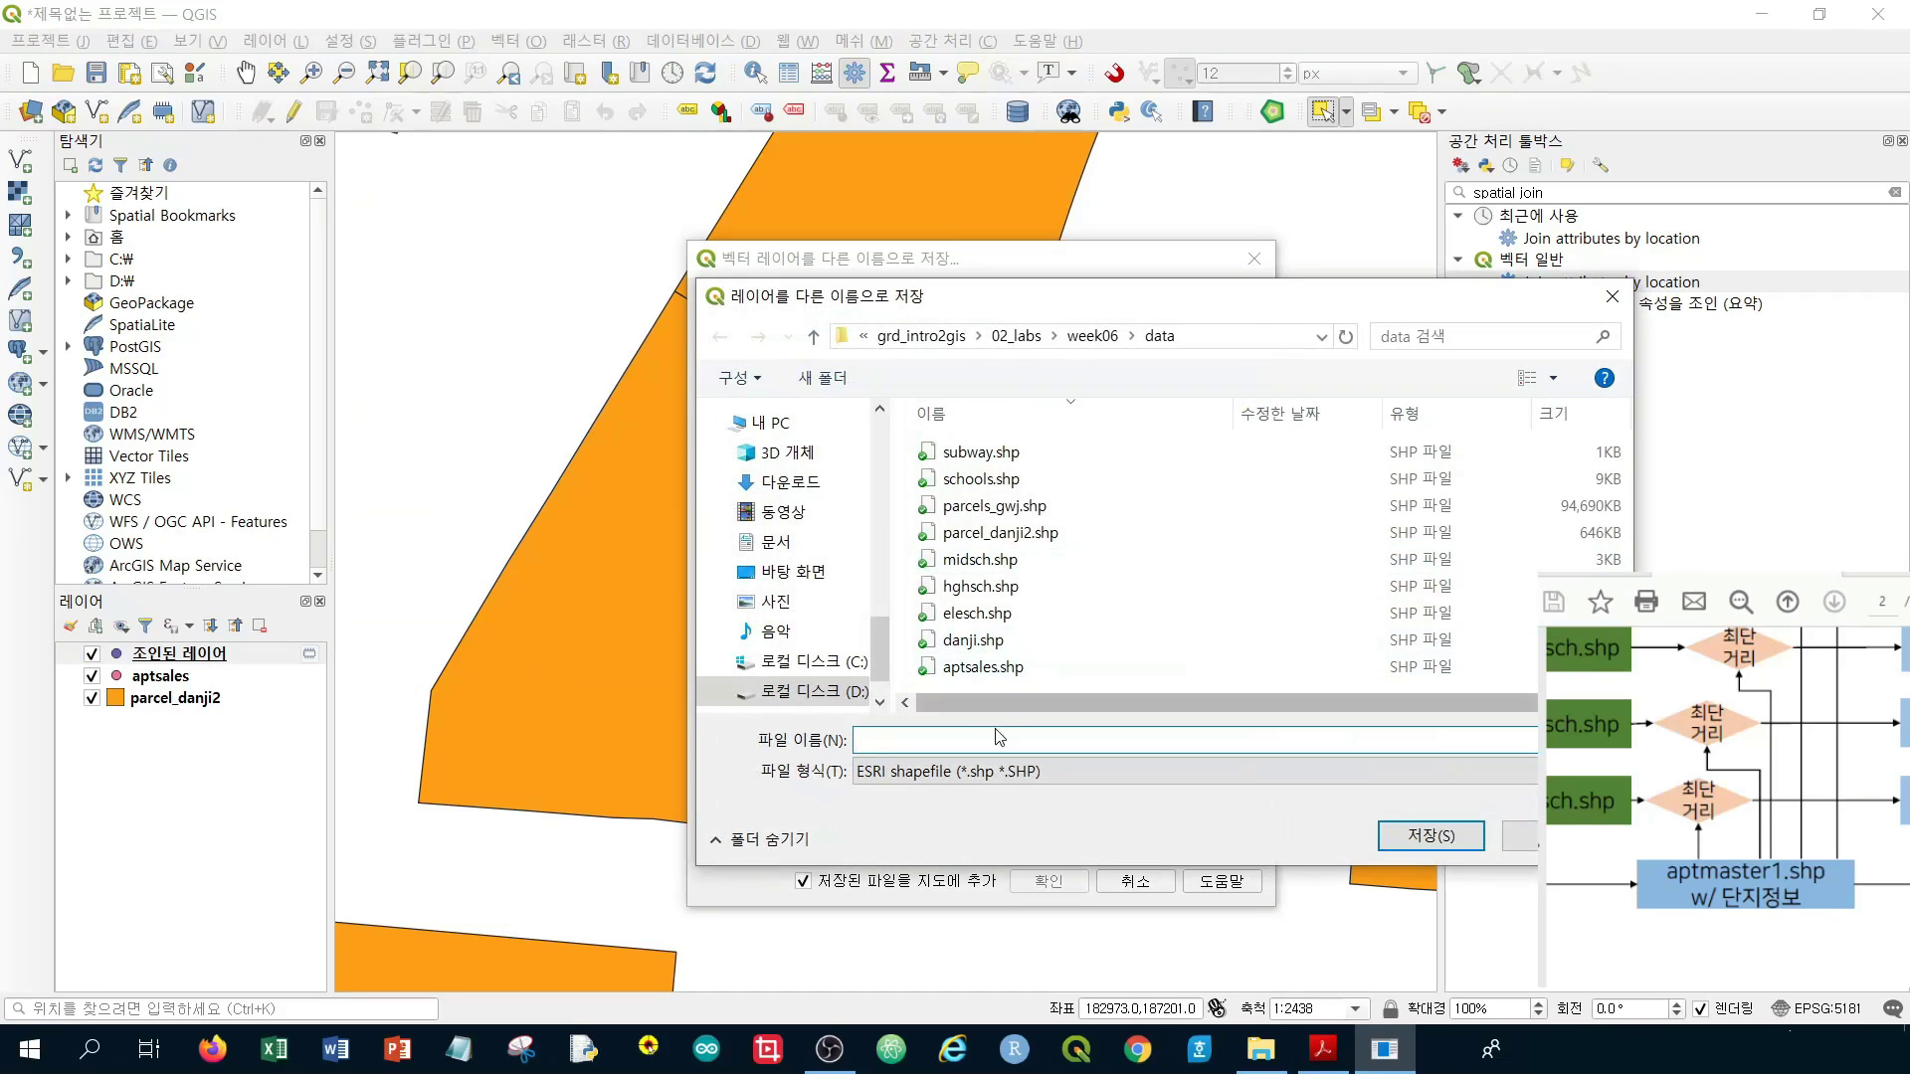
{"action": "type", "text": "a"}
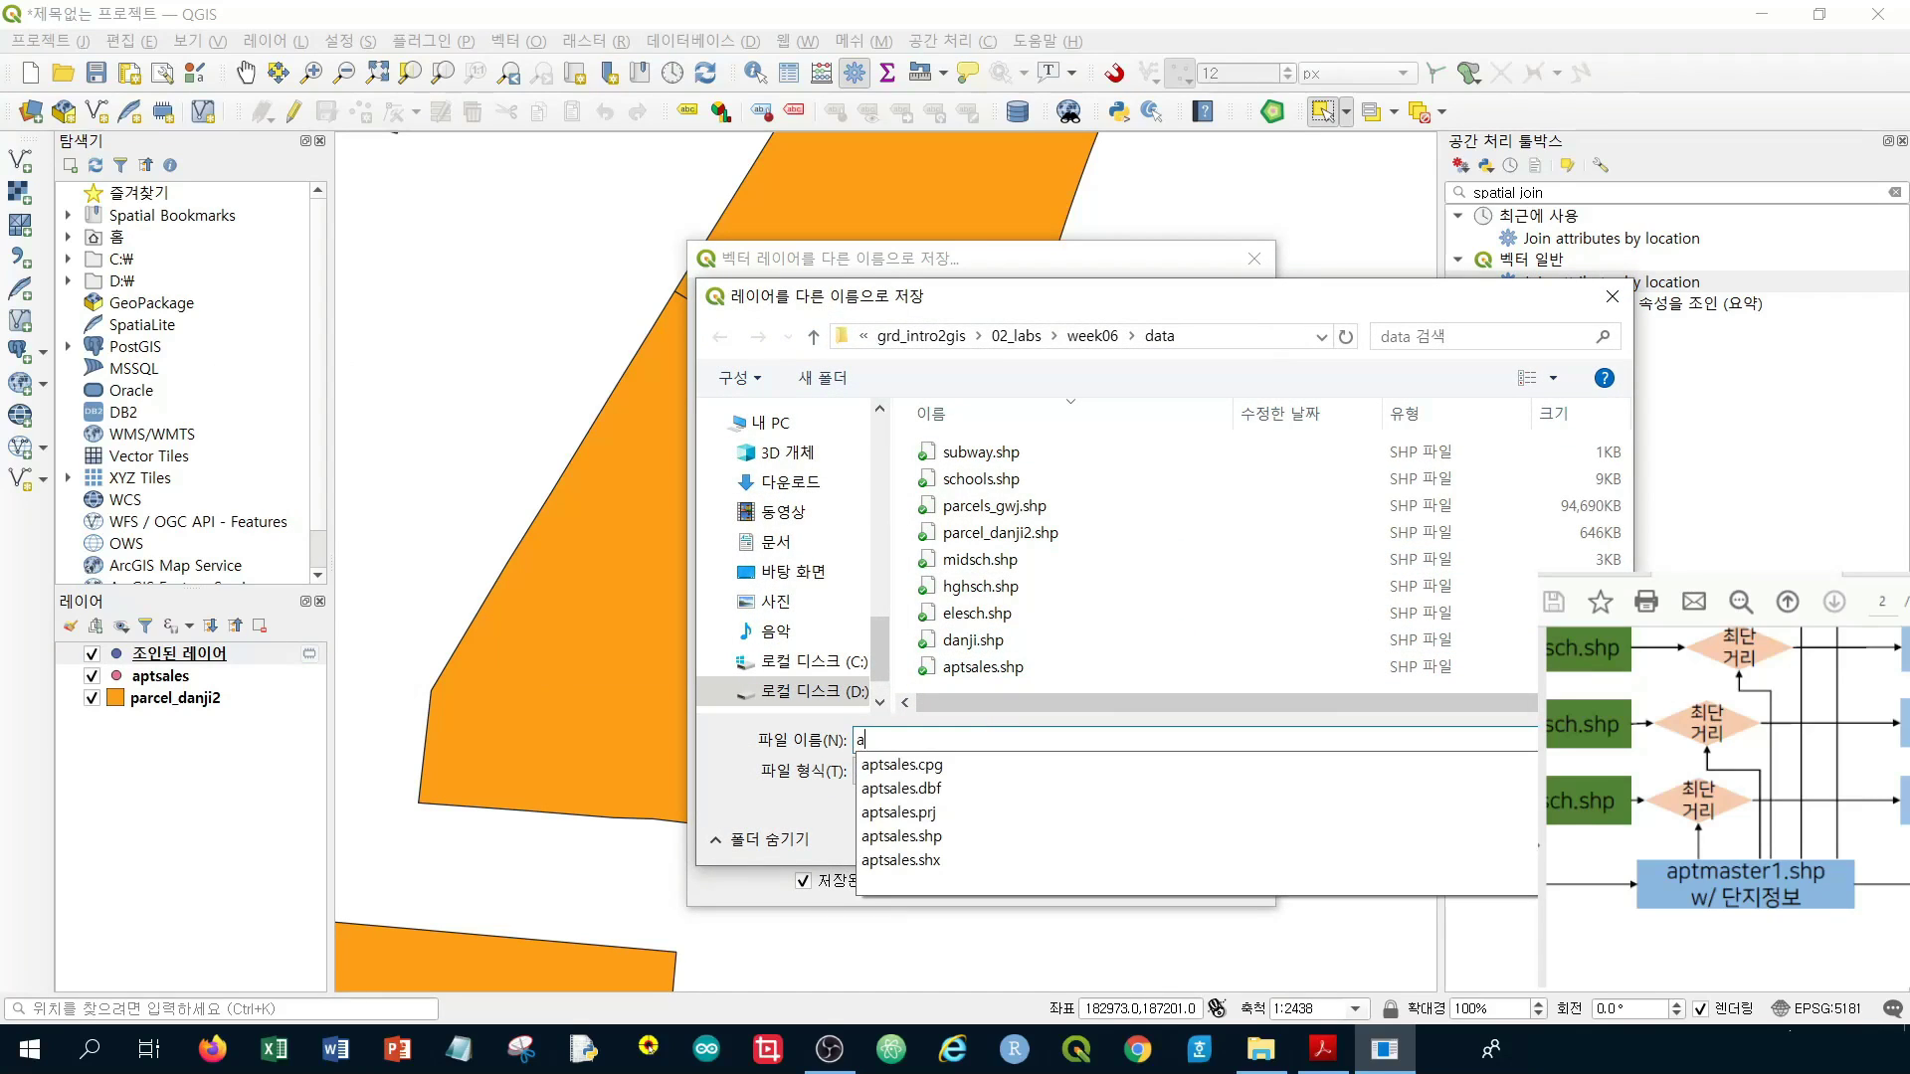
{"action": "type", "text": "ptmaster"}
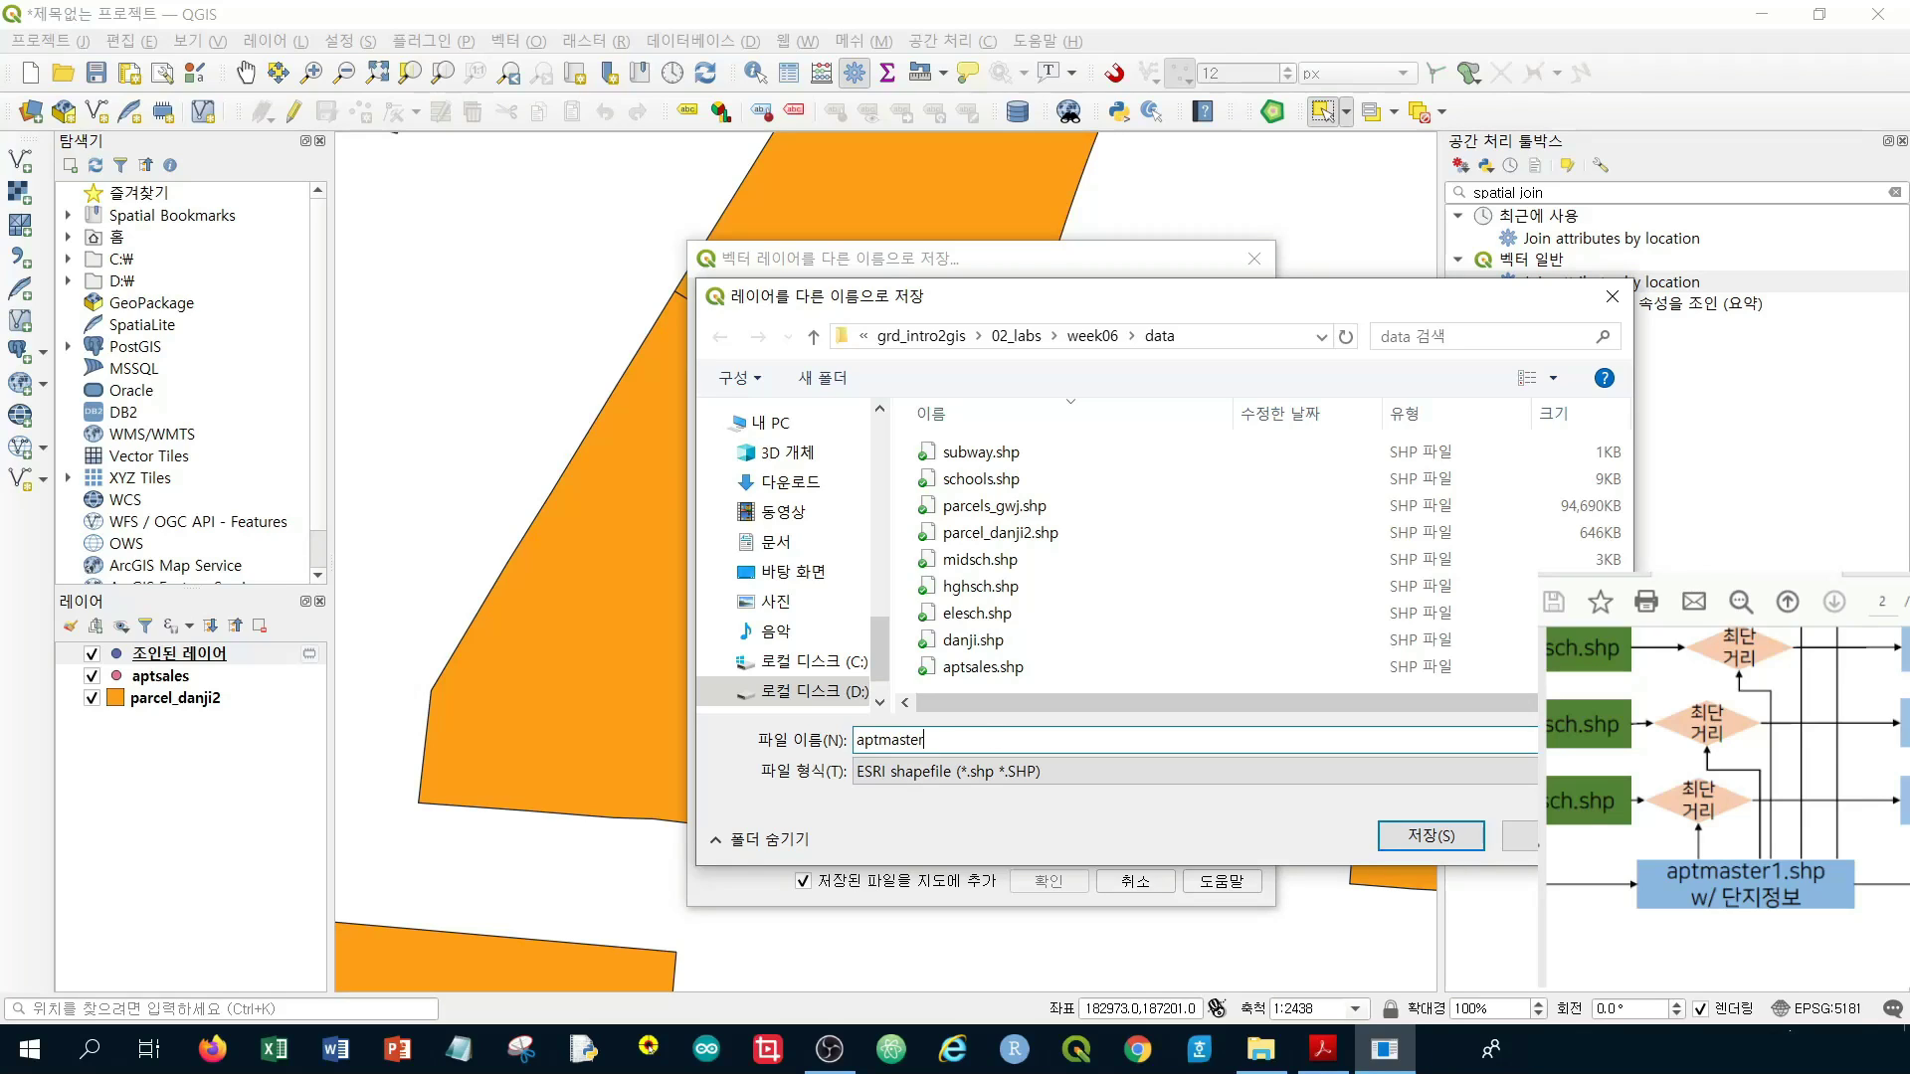
{"action": "type", "text": "1"}
{"action": "key", "text": "Return"}
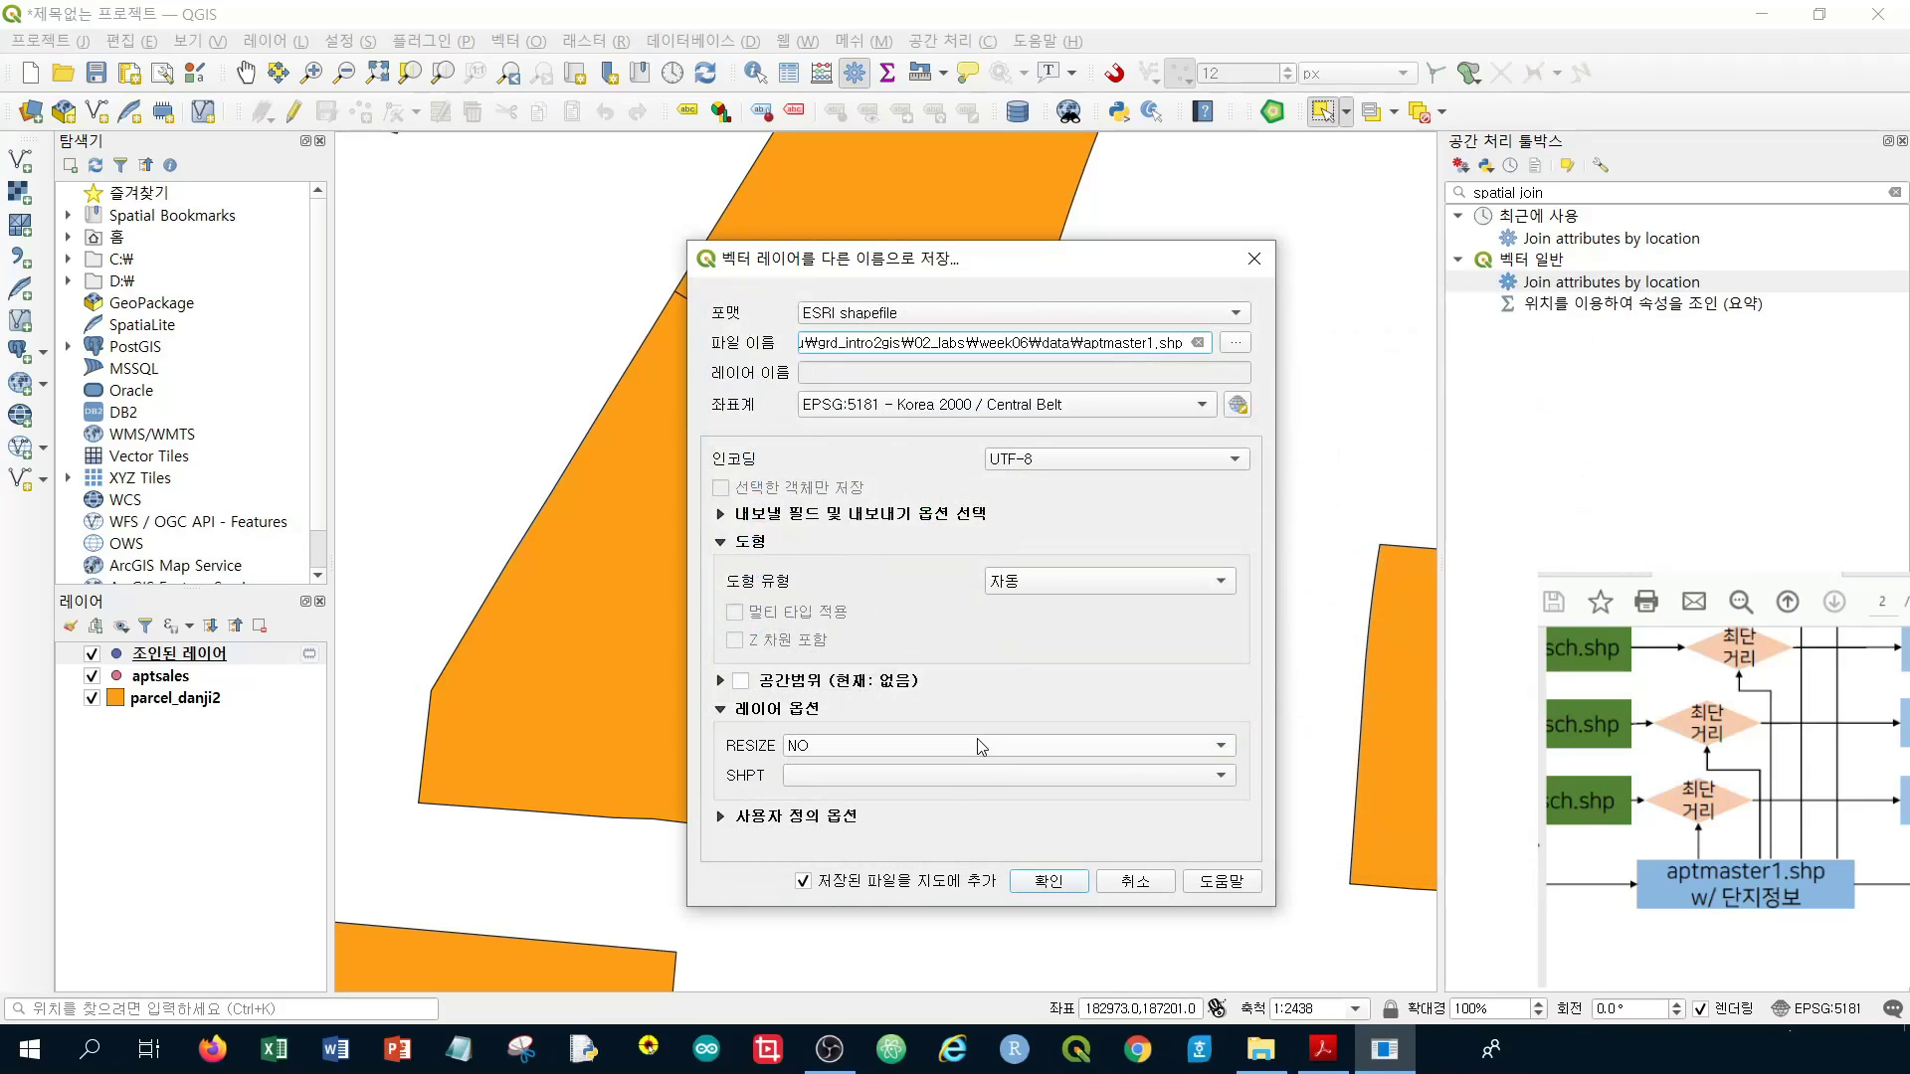
{"action": "left_click", "coordinate": [1045, 881]}
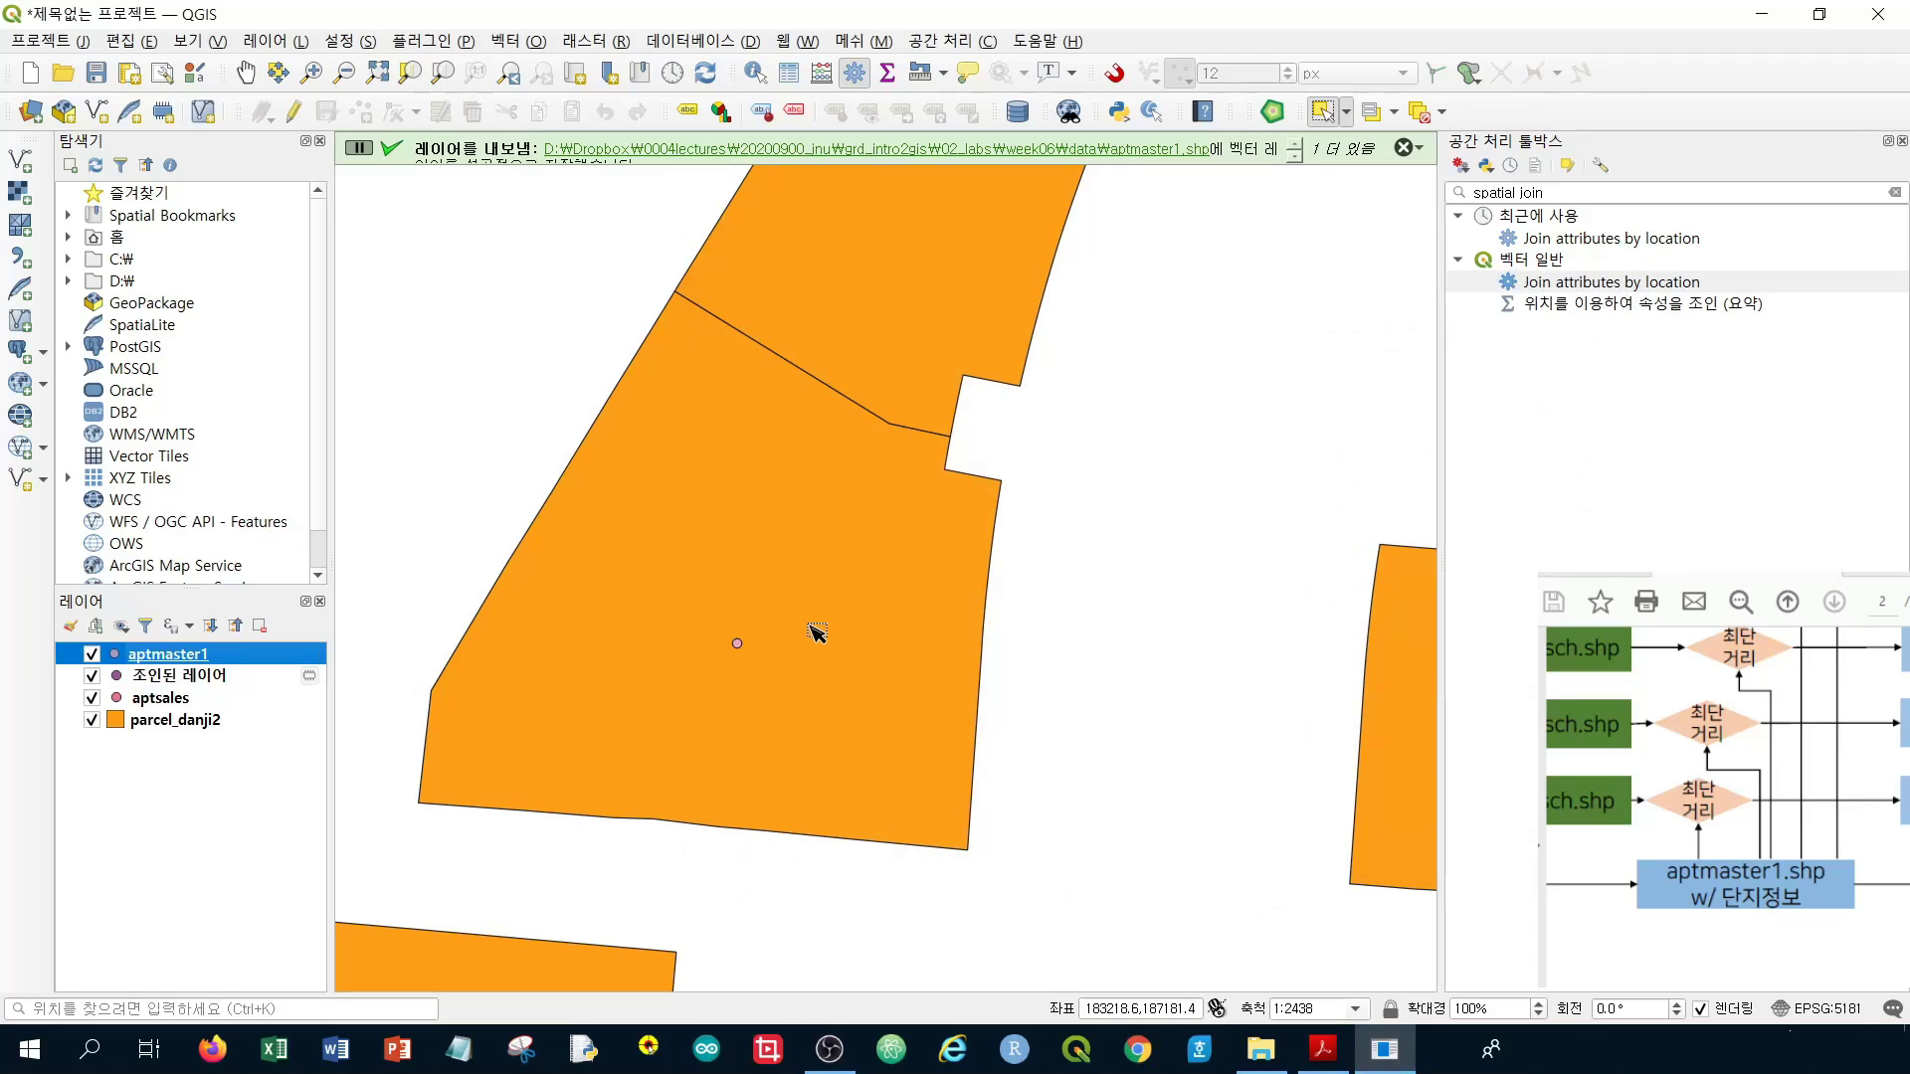
Remove the joined layer (조인된 레이어) from the project and shift the PDF diagram
{"action": "right_click", "coordinate": [220, 679]}
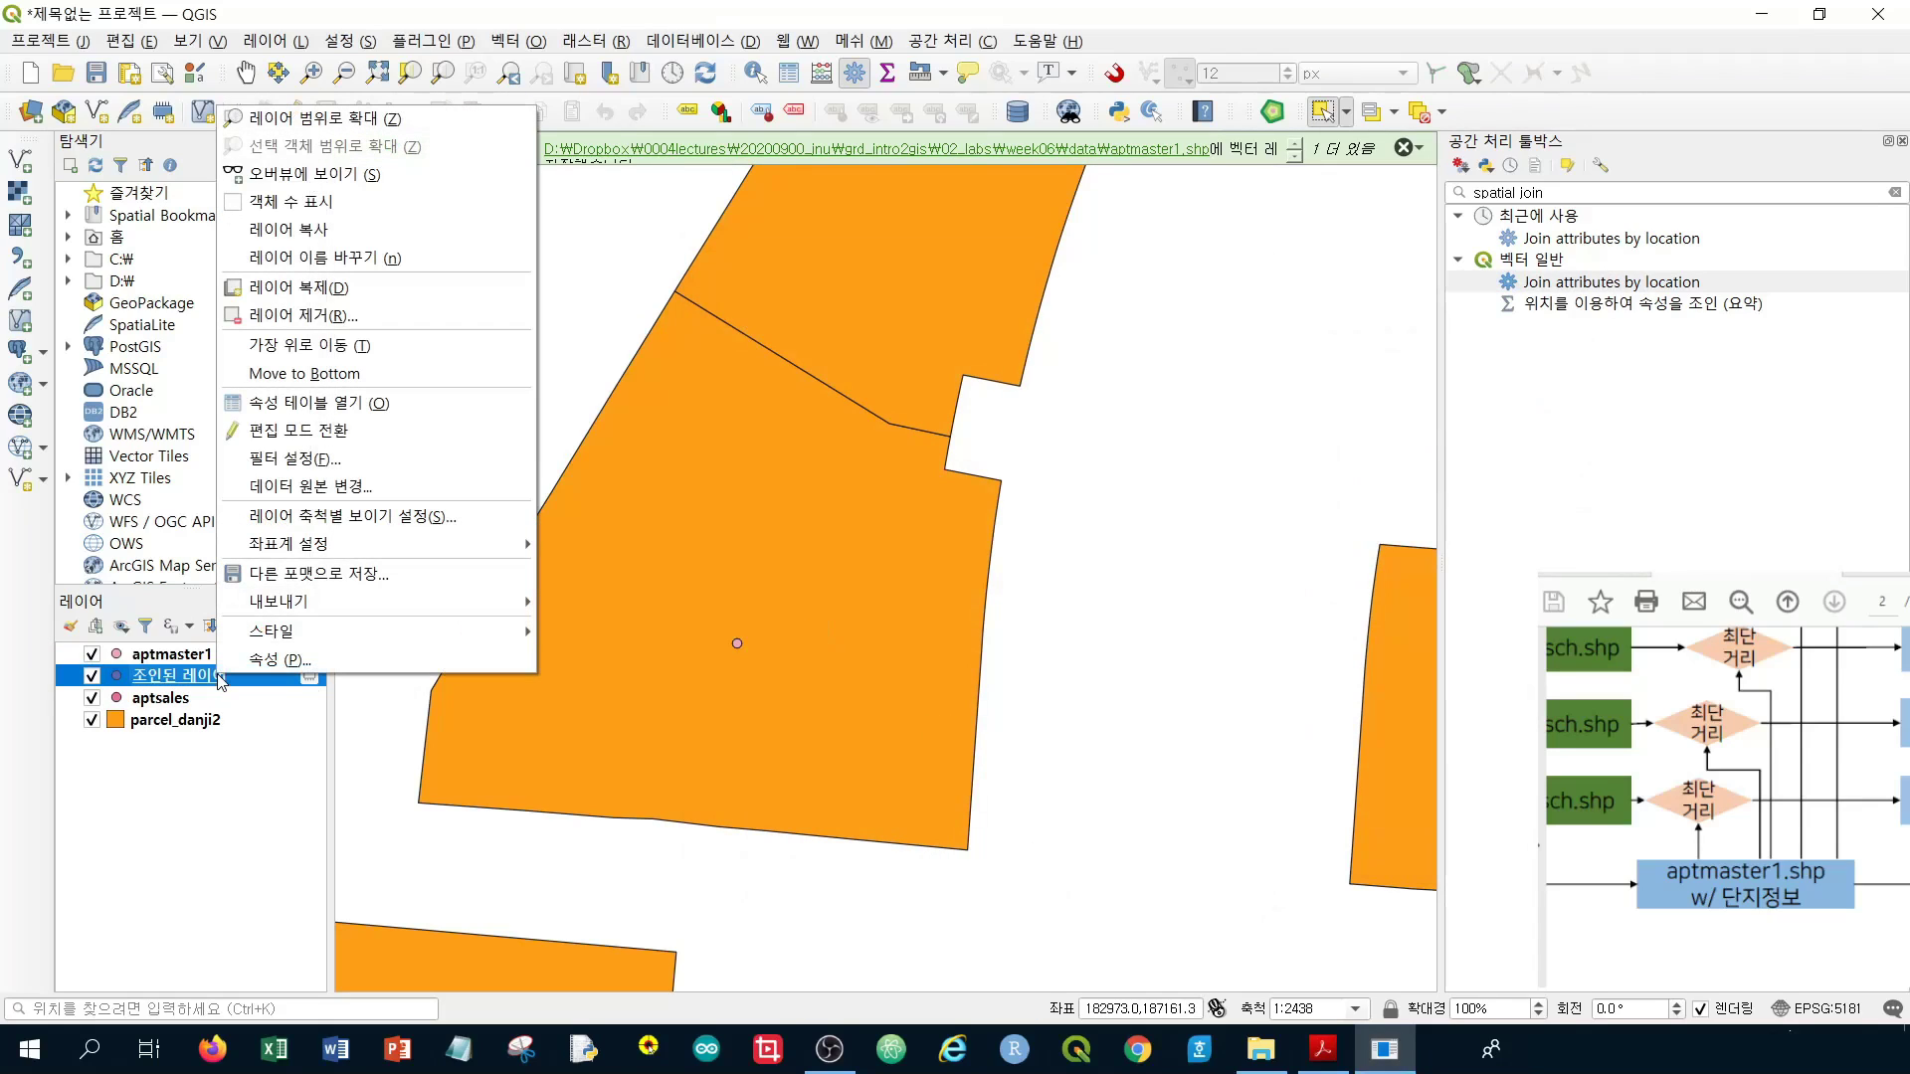
{"action": "left_click", "coordinate": [303, 316]}
{"action": "left_click", "coordinate": [963, 562]}
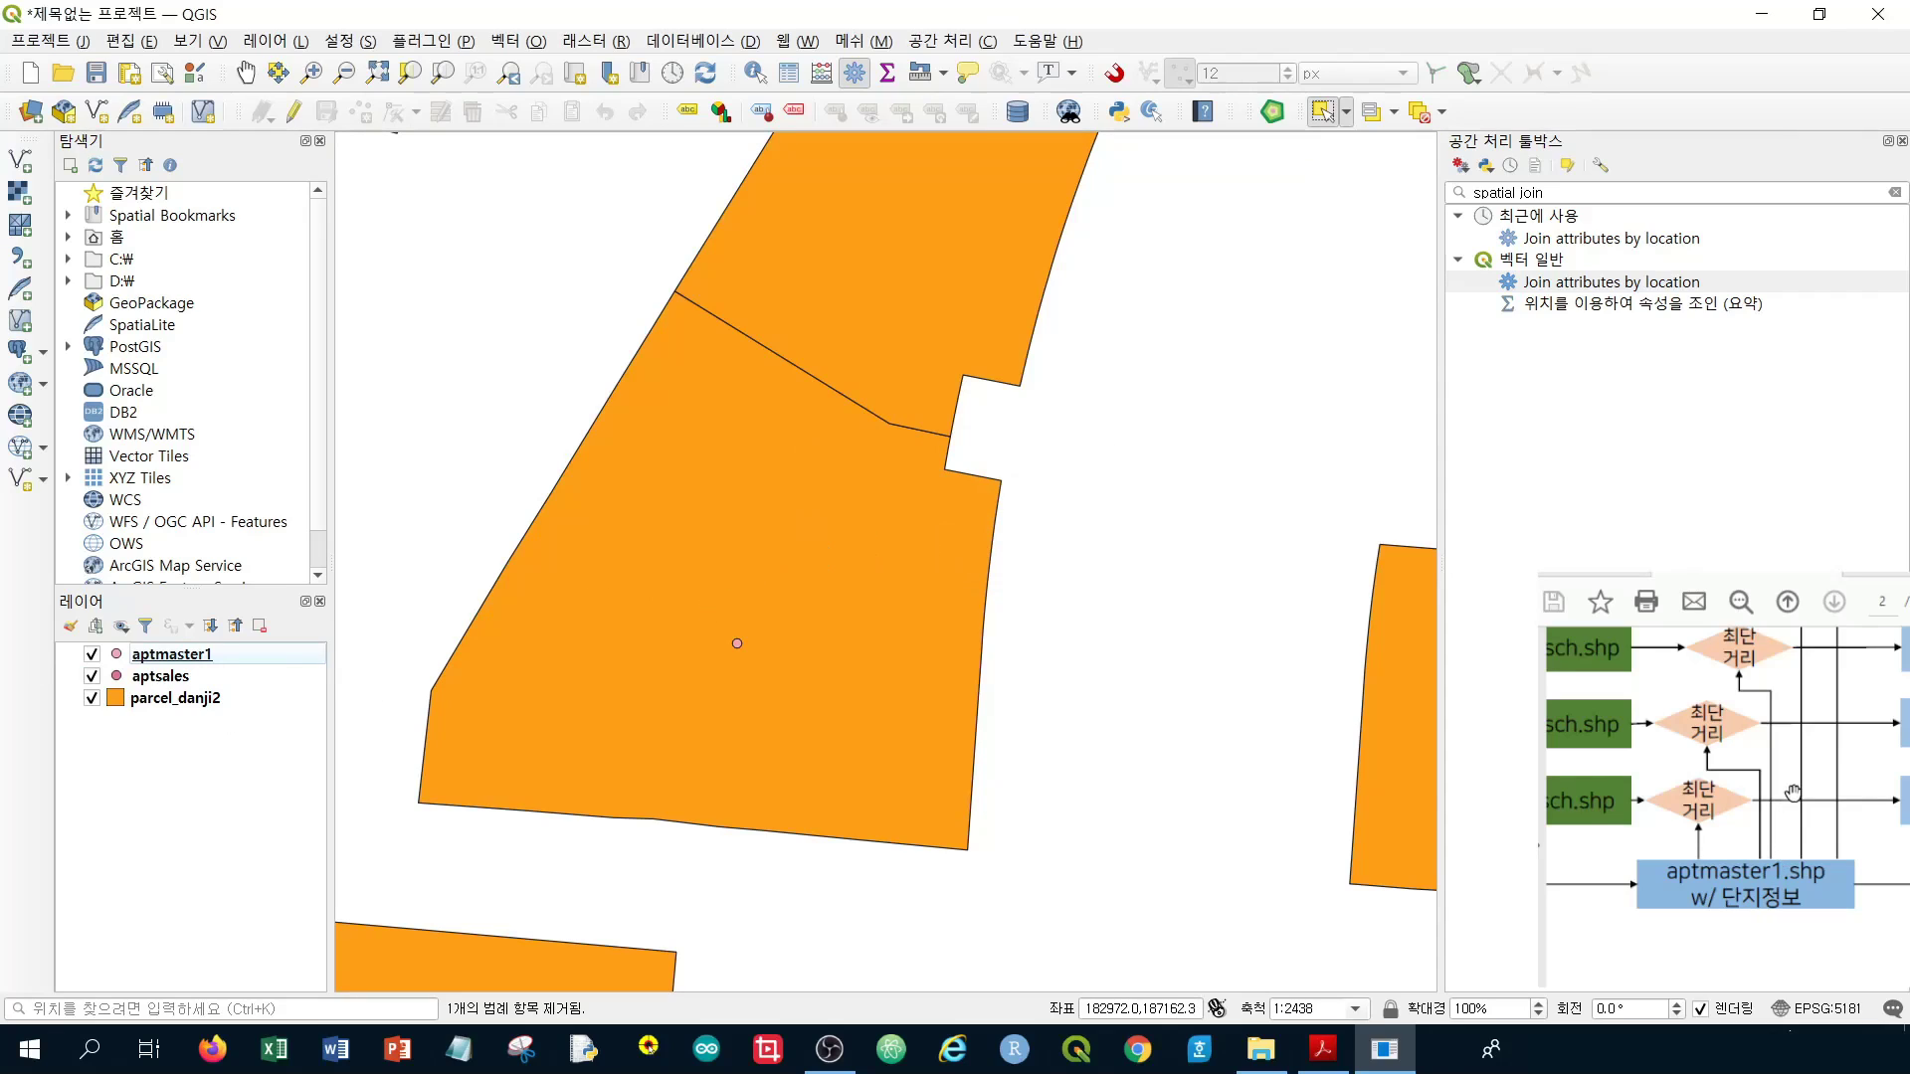
{"action": "left_click", "coordinate": [1808, 728]}
{"action": "mouse_move", "coordinate": [1809, 728]}
{"action": "left_mouse_down"}
{"action": "mouse_move", "coordinate": [1818, 818]}
{"action": "mouse_move", "coordinate": [1820, 726]}
{"action": "left_mouse_up"}
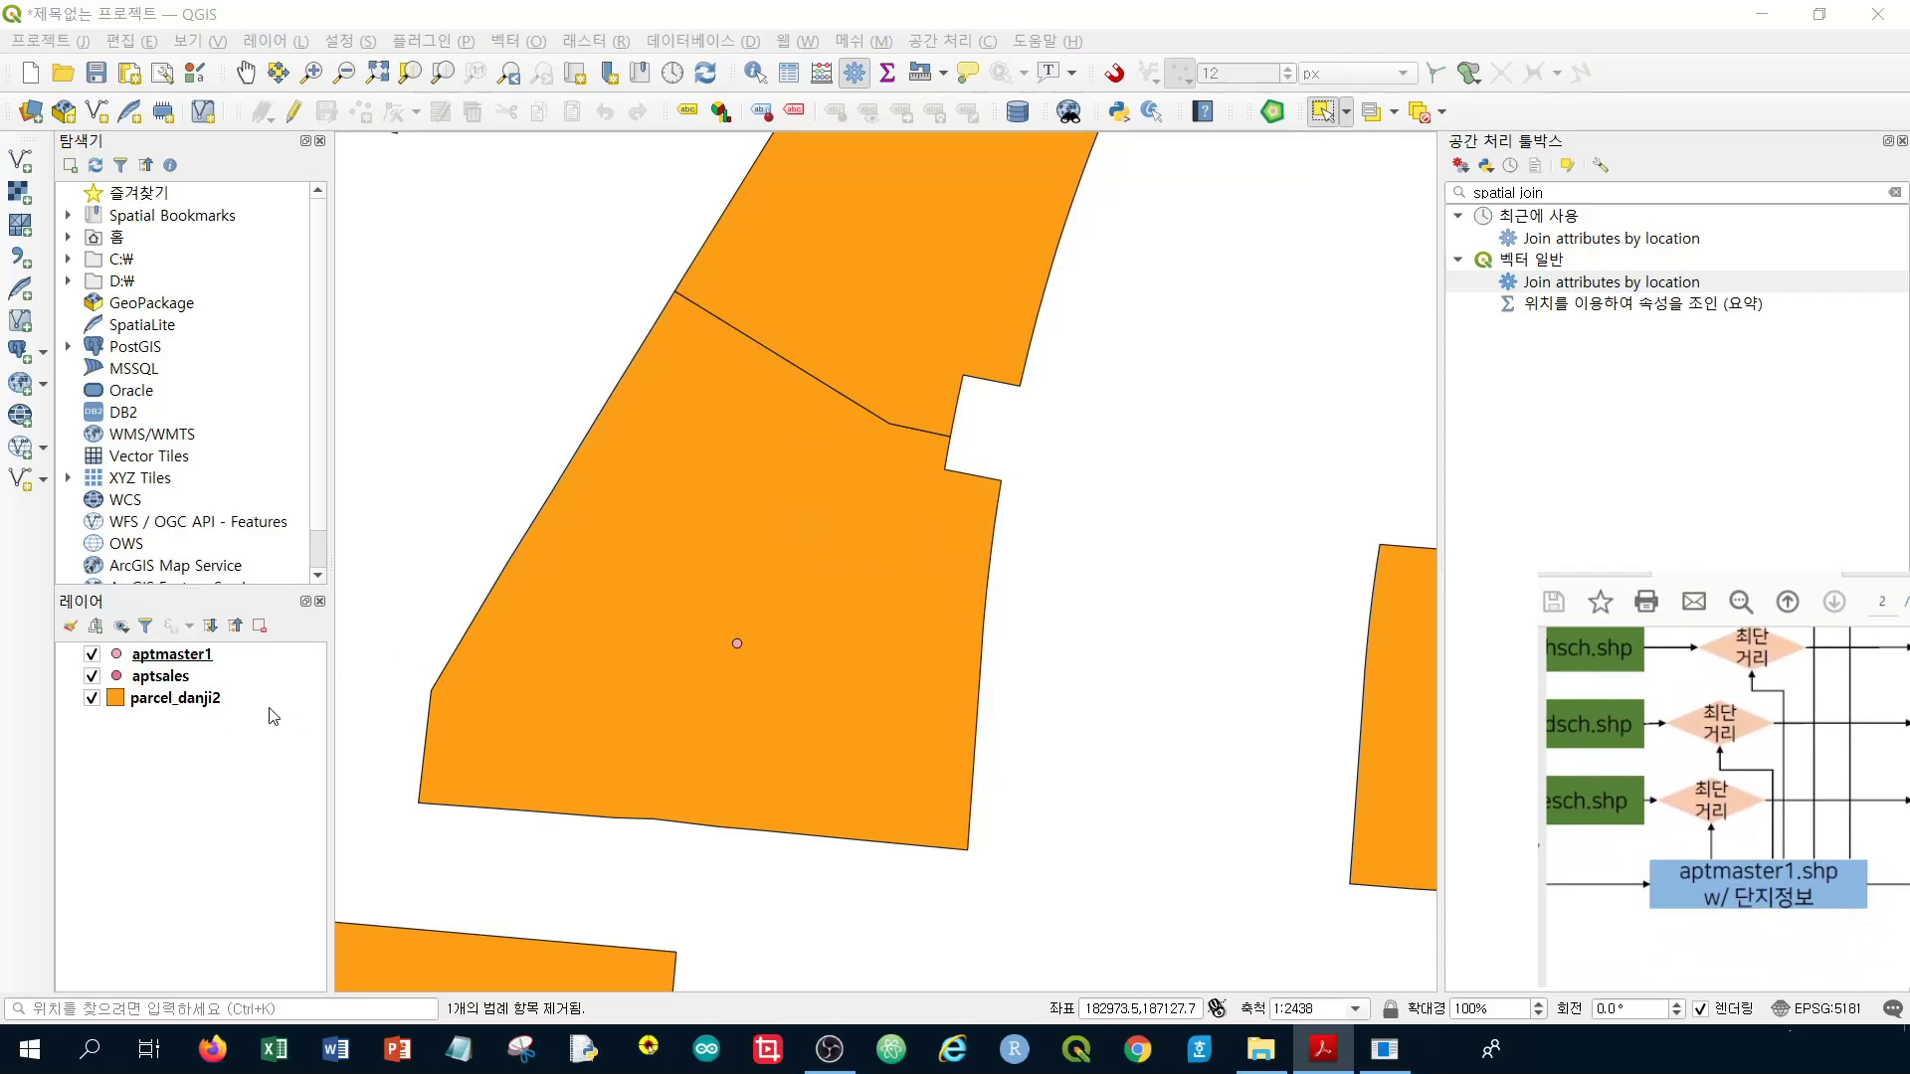
Remove the parcel_danji2 and aptsales layers, confirming each removal
{"action": "left_click", "coordinate": [187, 702]}
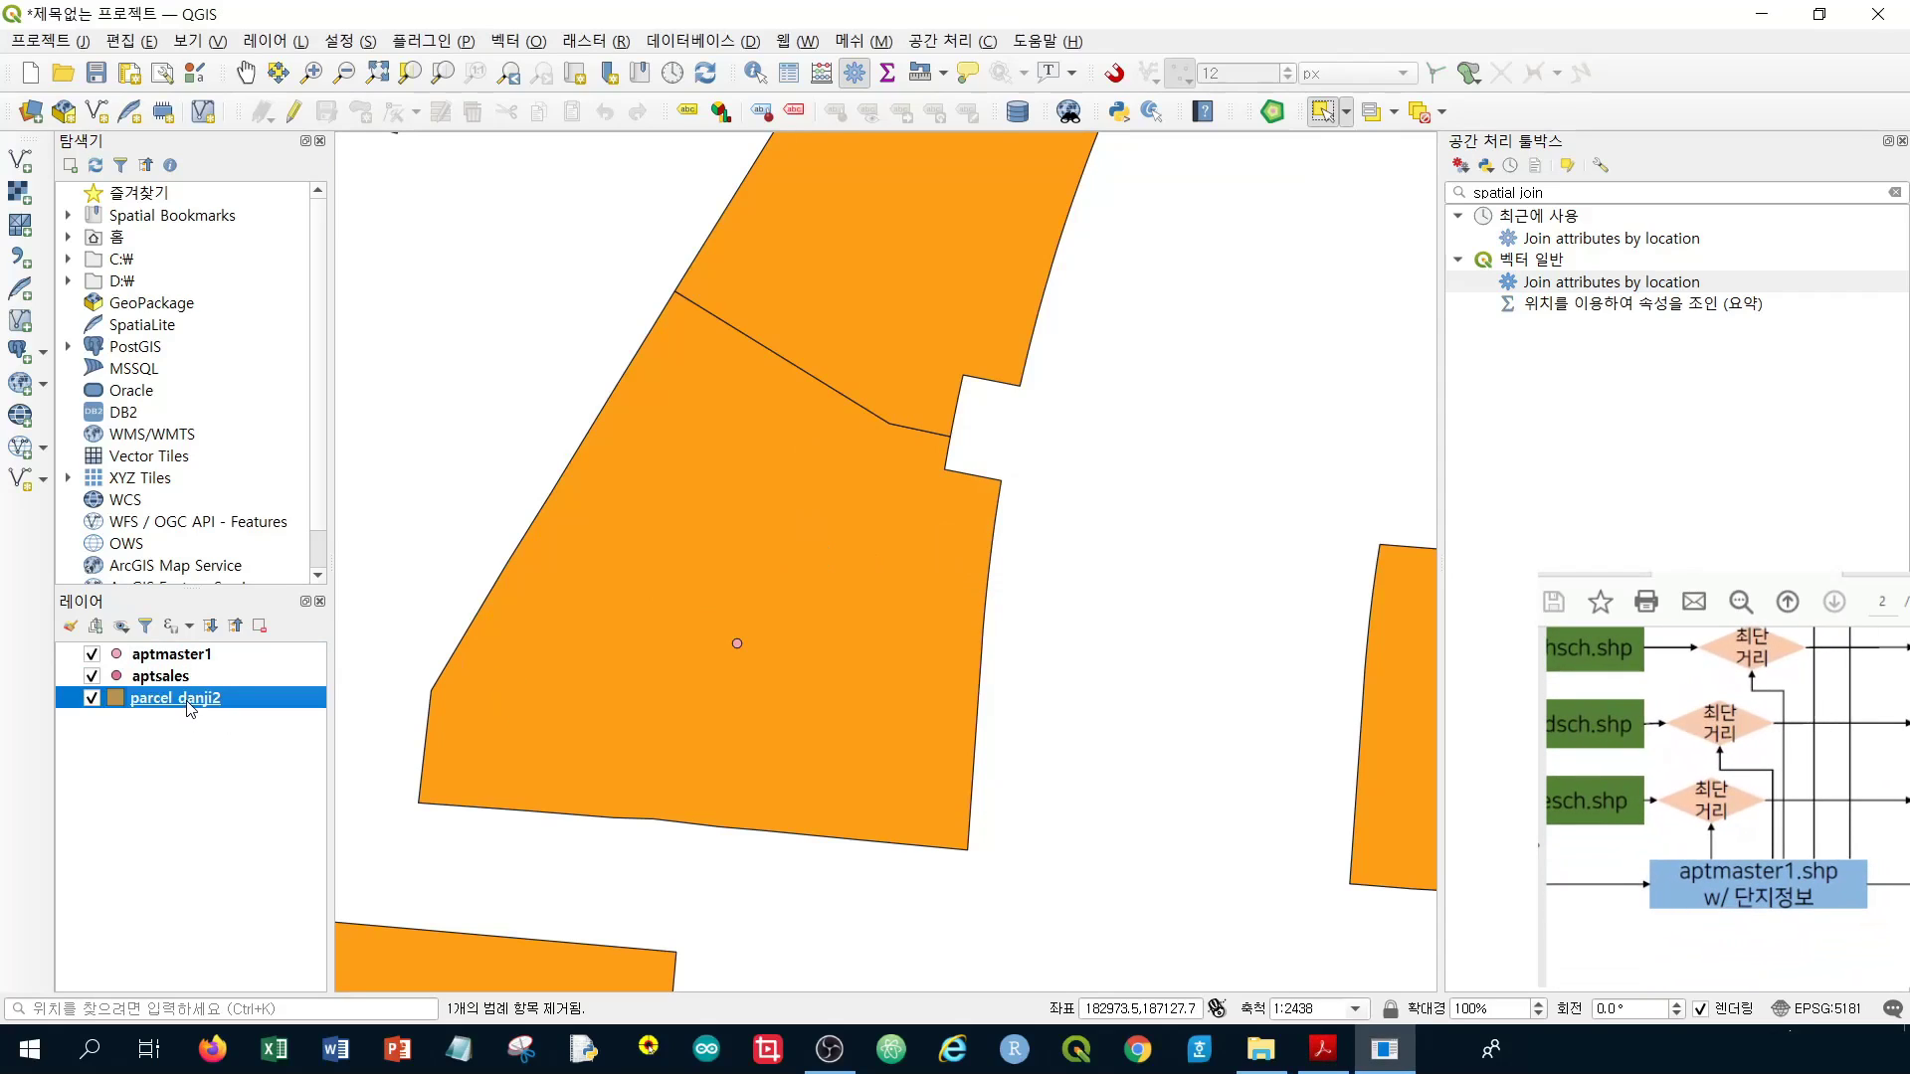
{"action": "right_click", "coordinate": [189, 709]}
{"action": "left_click", "coordinate": [272, 398]}
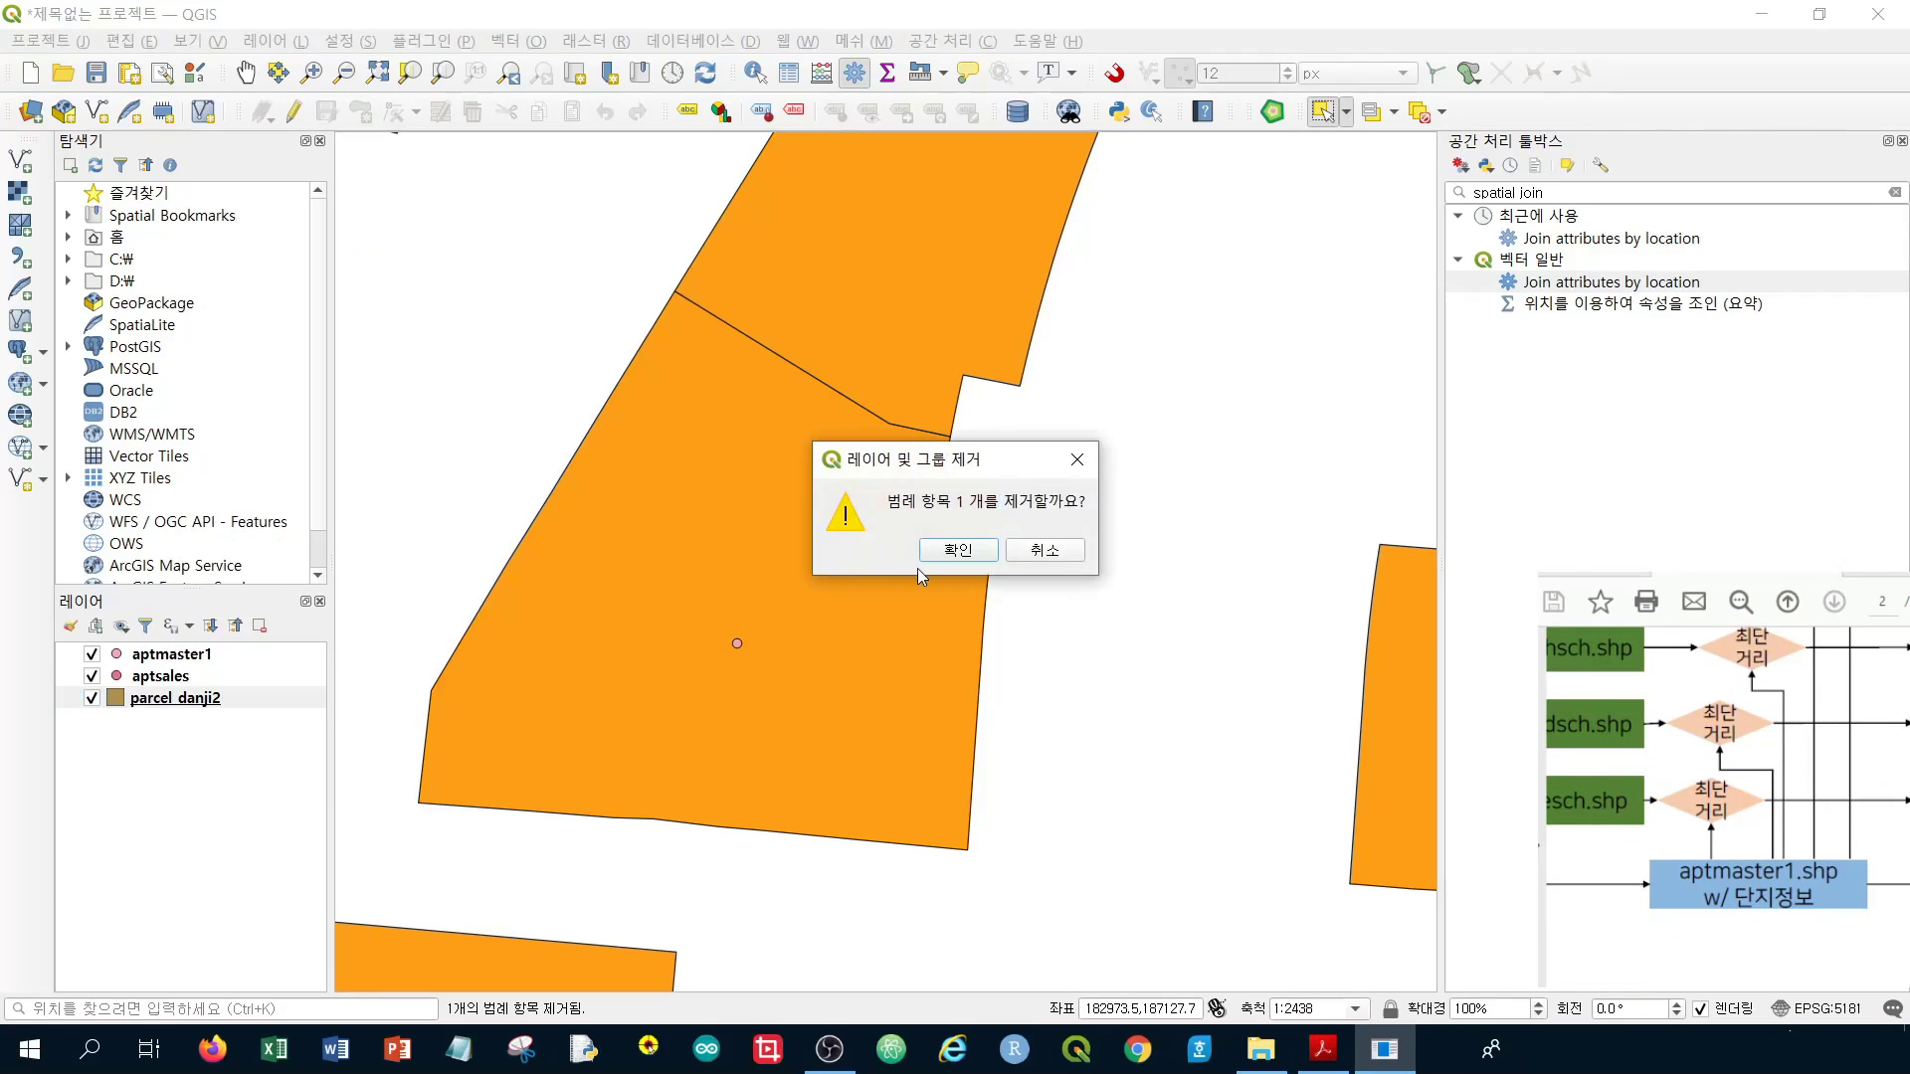
{"action": "left_click", "coordinate": [957, 549]}
{"action": "left_click", "coordinate": [205, 687]}
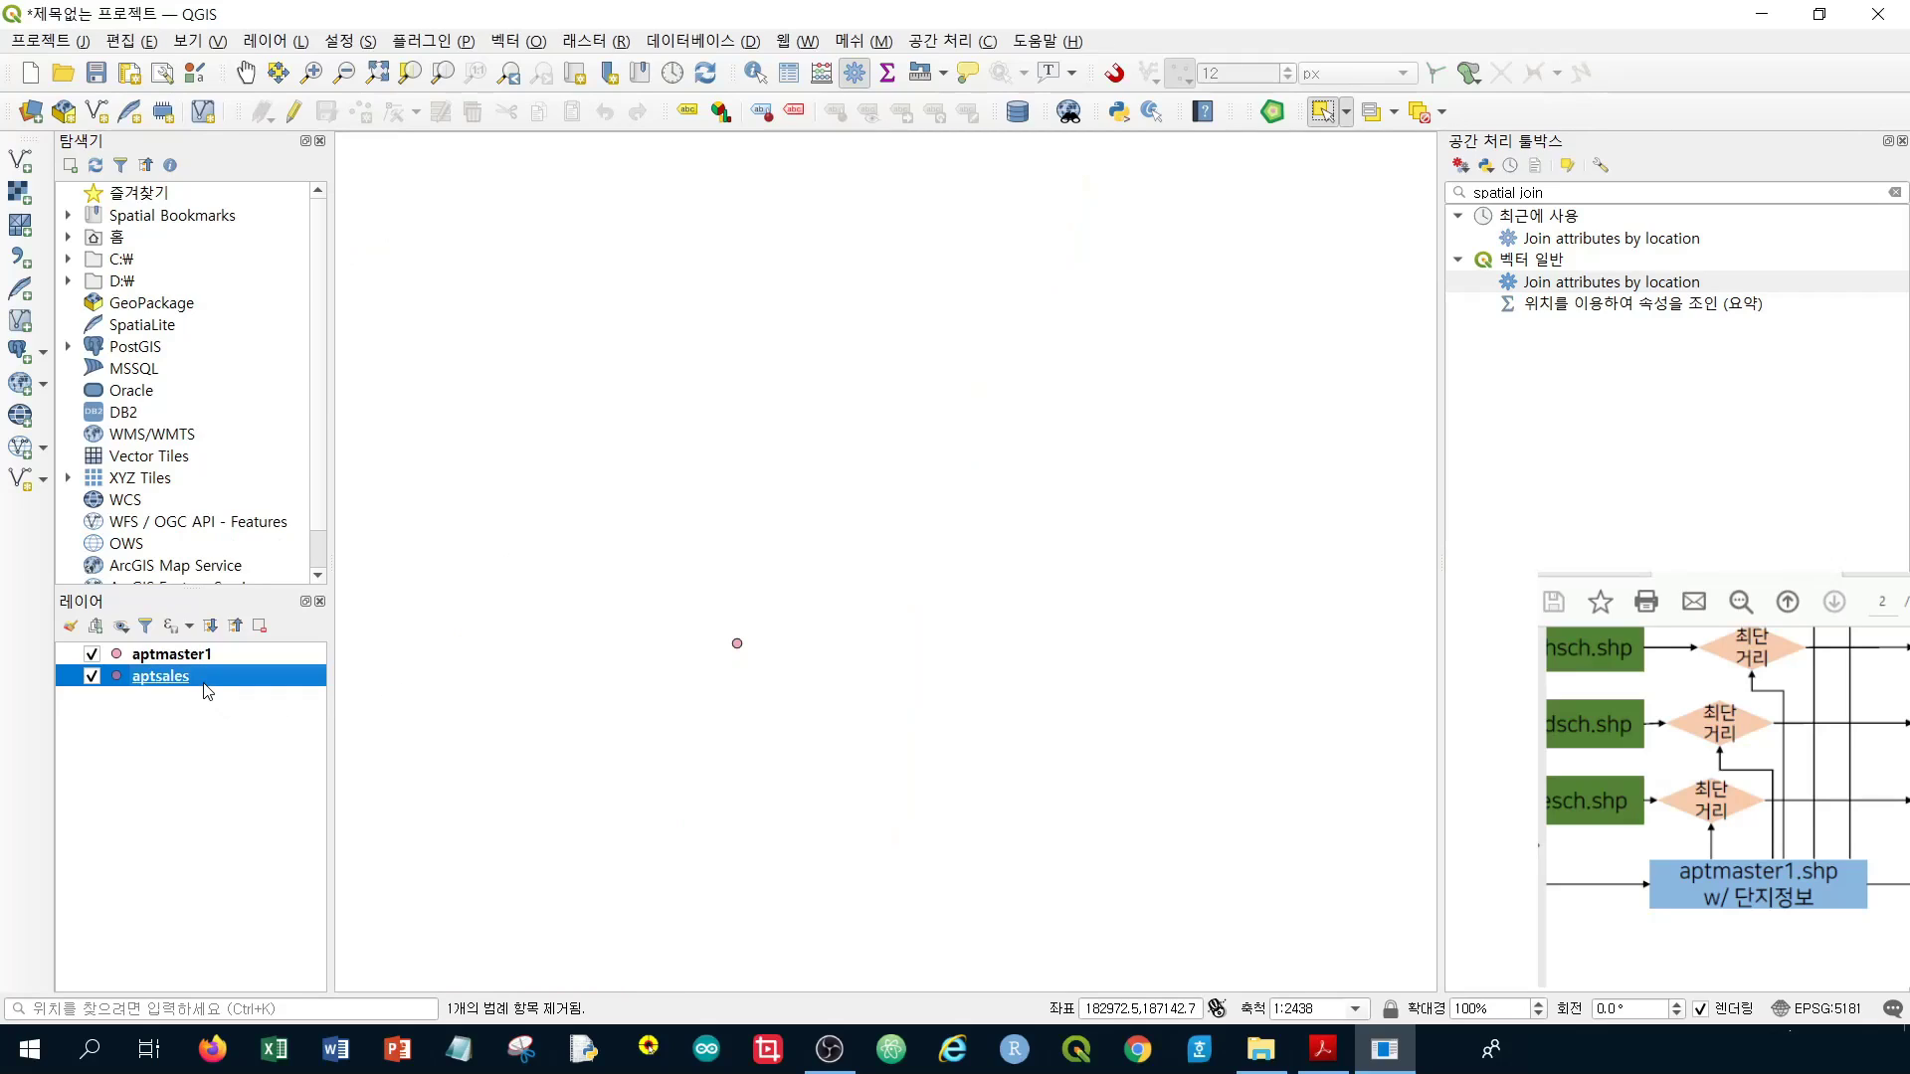
{"action": "right_click", "coordinate": [204, 685]}
{"action": "left_click", "coordinate": [396, 399]}
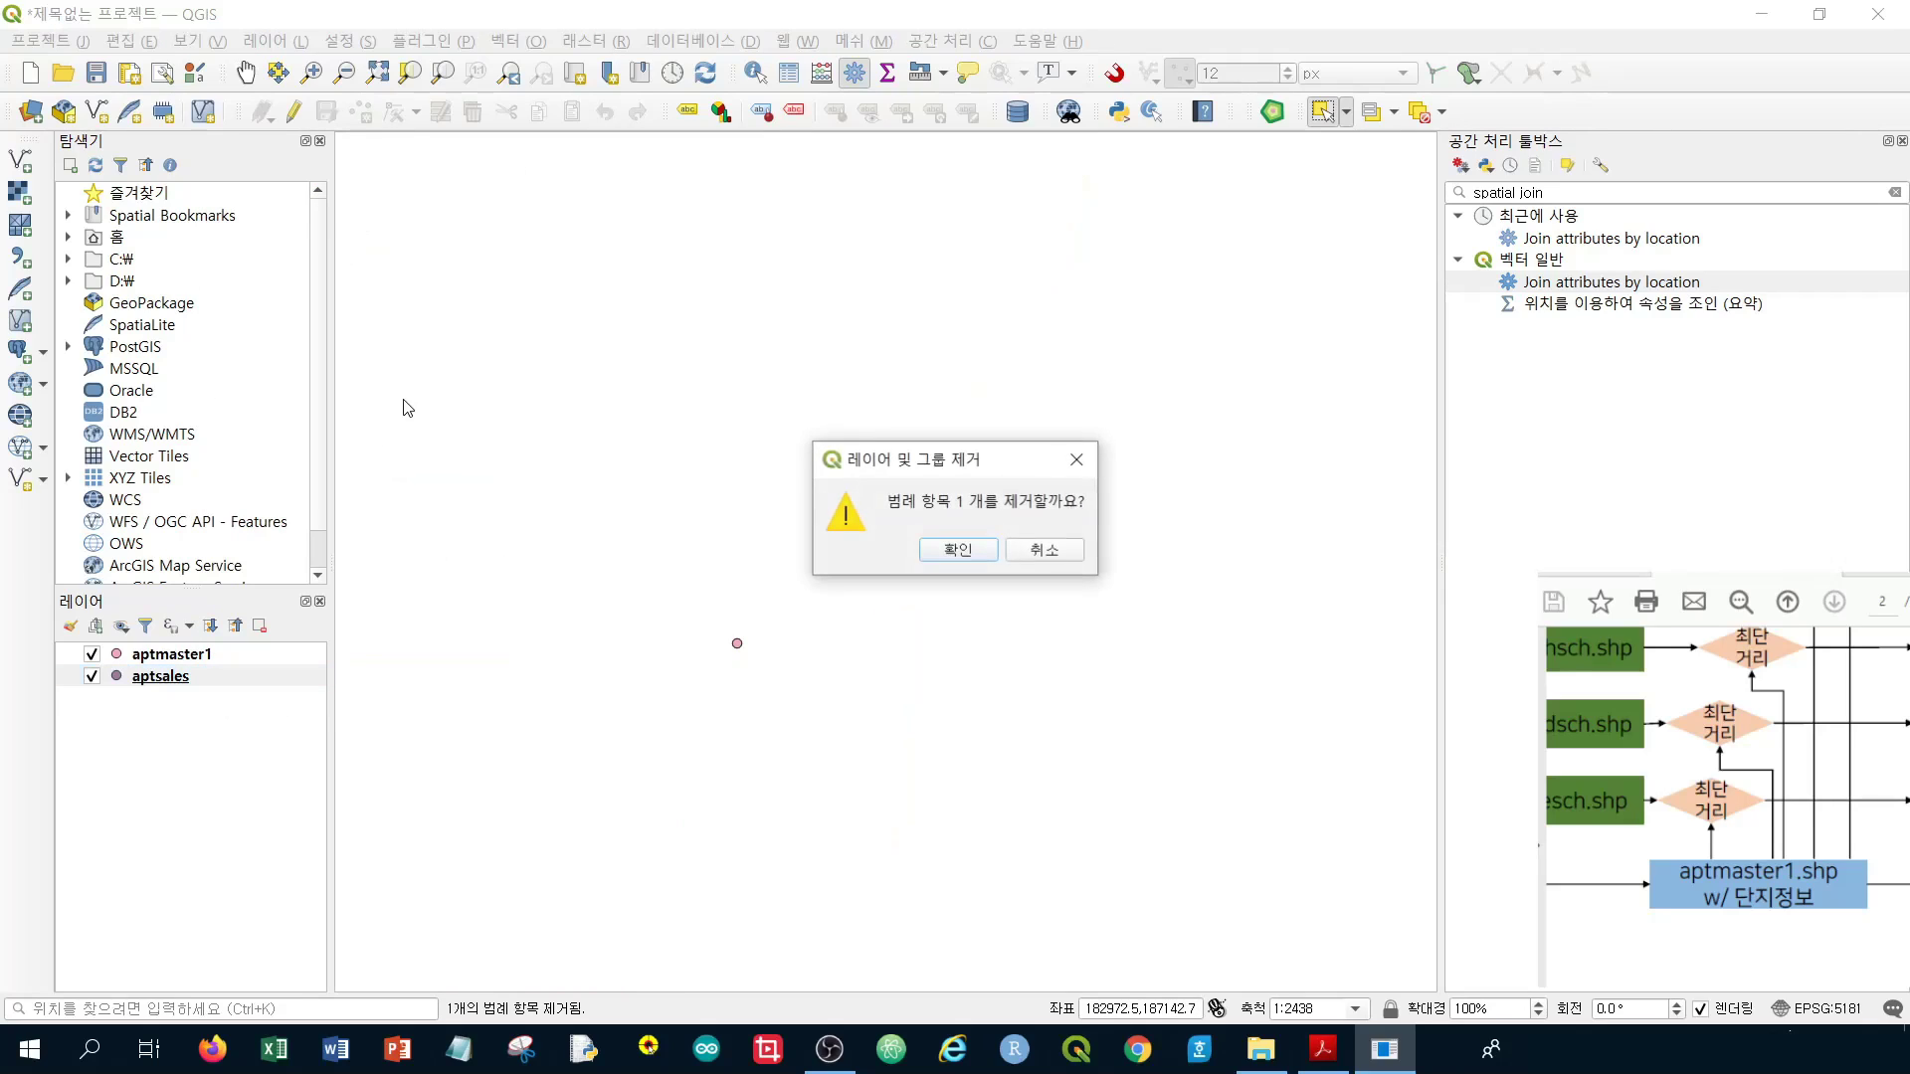
{"action": "left_click", "coordinate": [957, 549]}
{"action": "scroll", "coordinate": [756, 696], "scroll_direction": "down", "scroll_amount": 6}
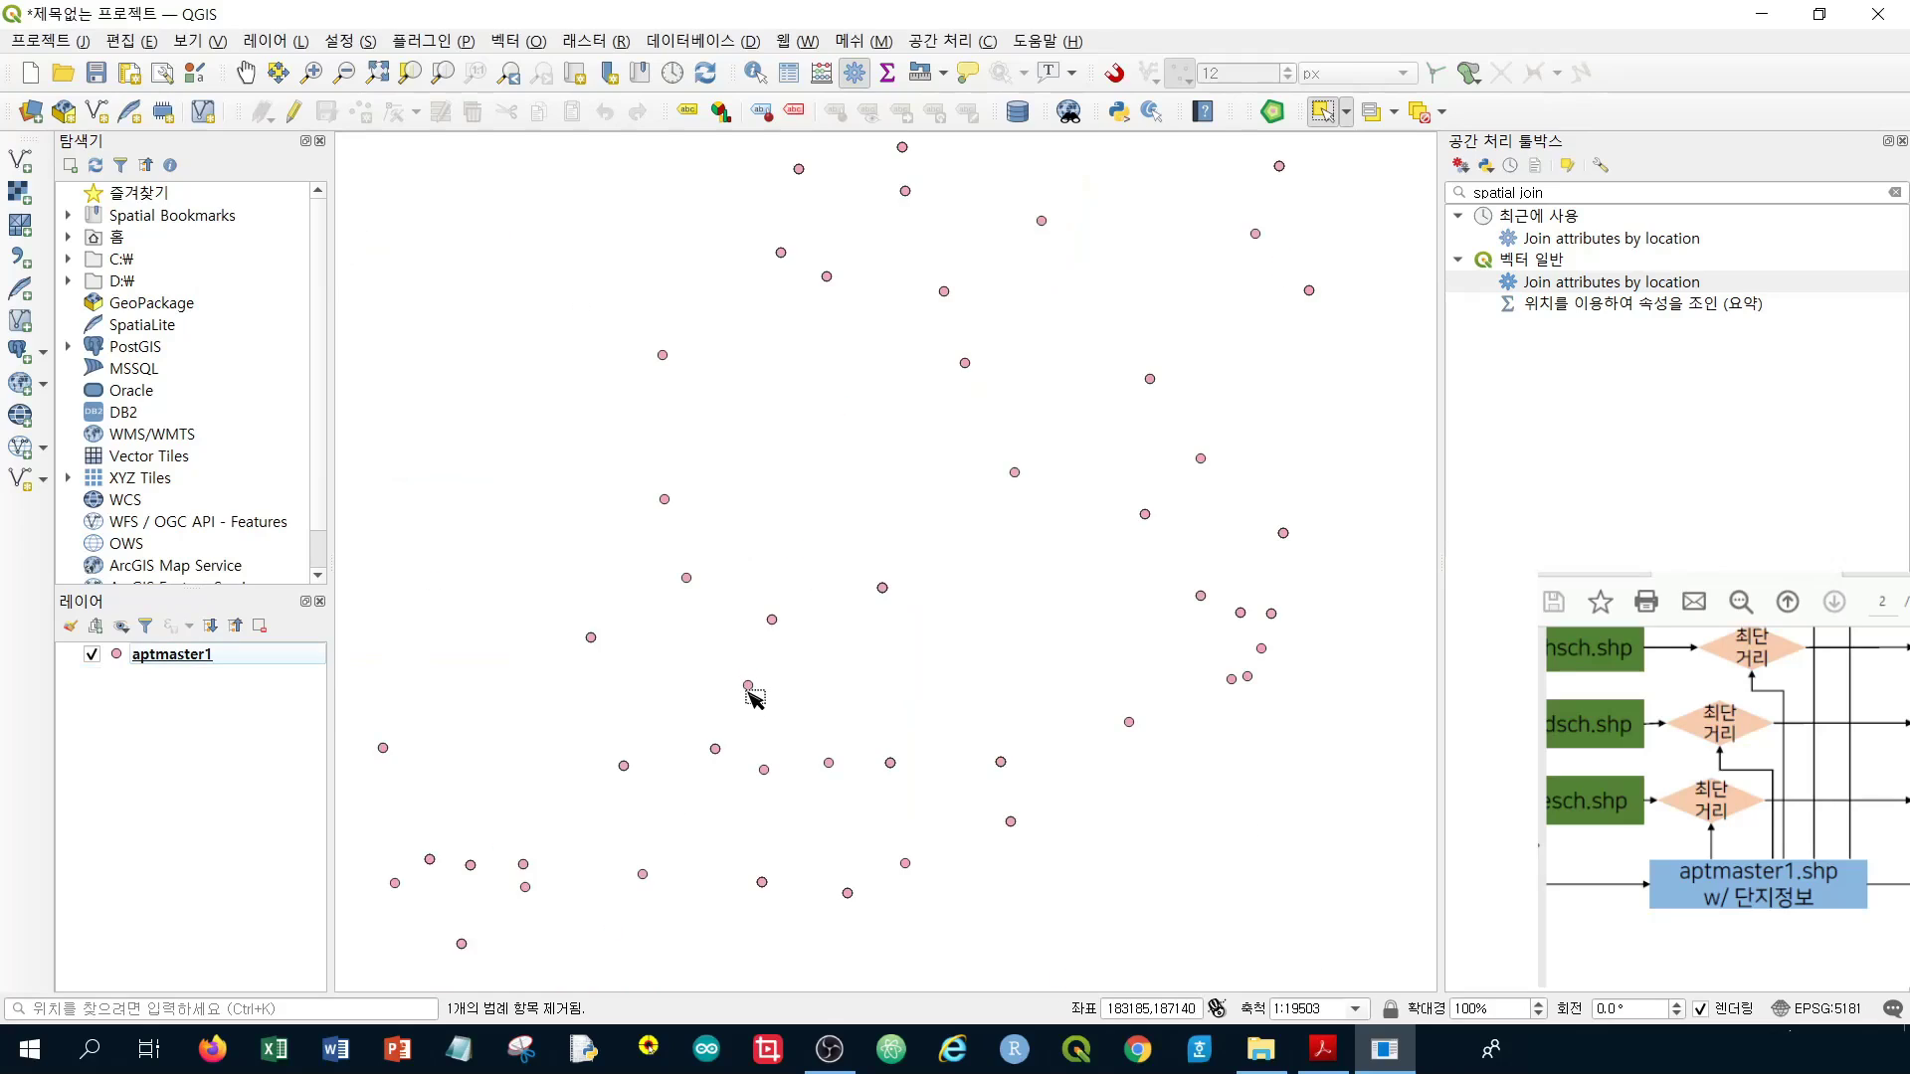
Centre the aptmaster1 points on the map and pan the PDF diagram to the school, subway and park steps
{"action": "left_click_drag", "start_coordinate": [905, 811], "coordinate": [947, 707]}
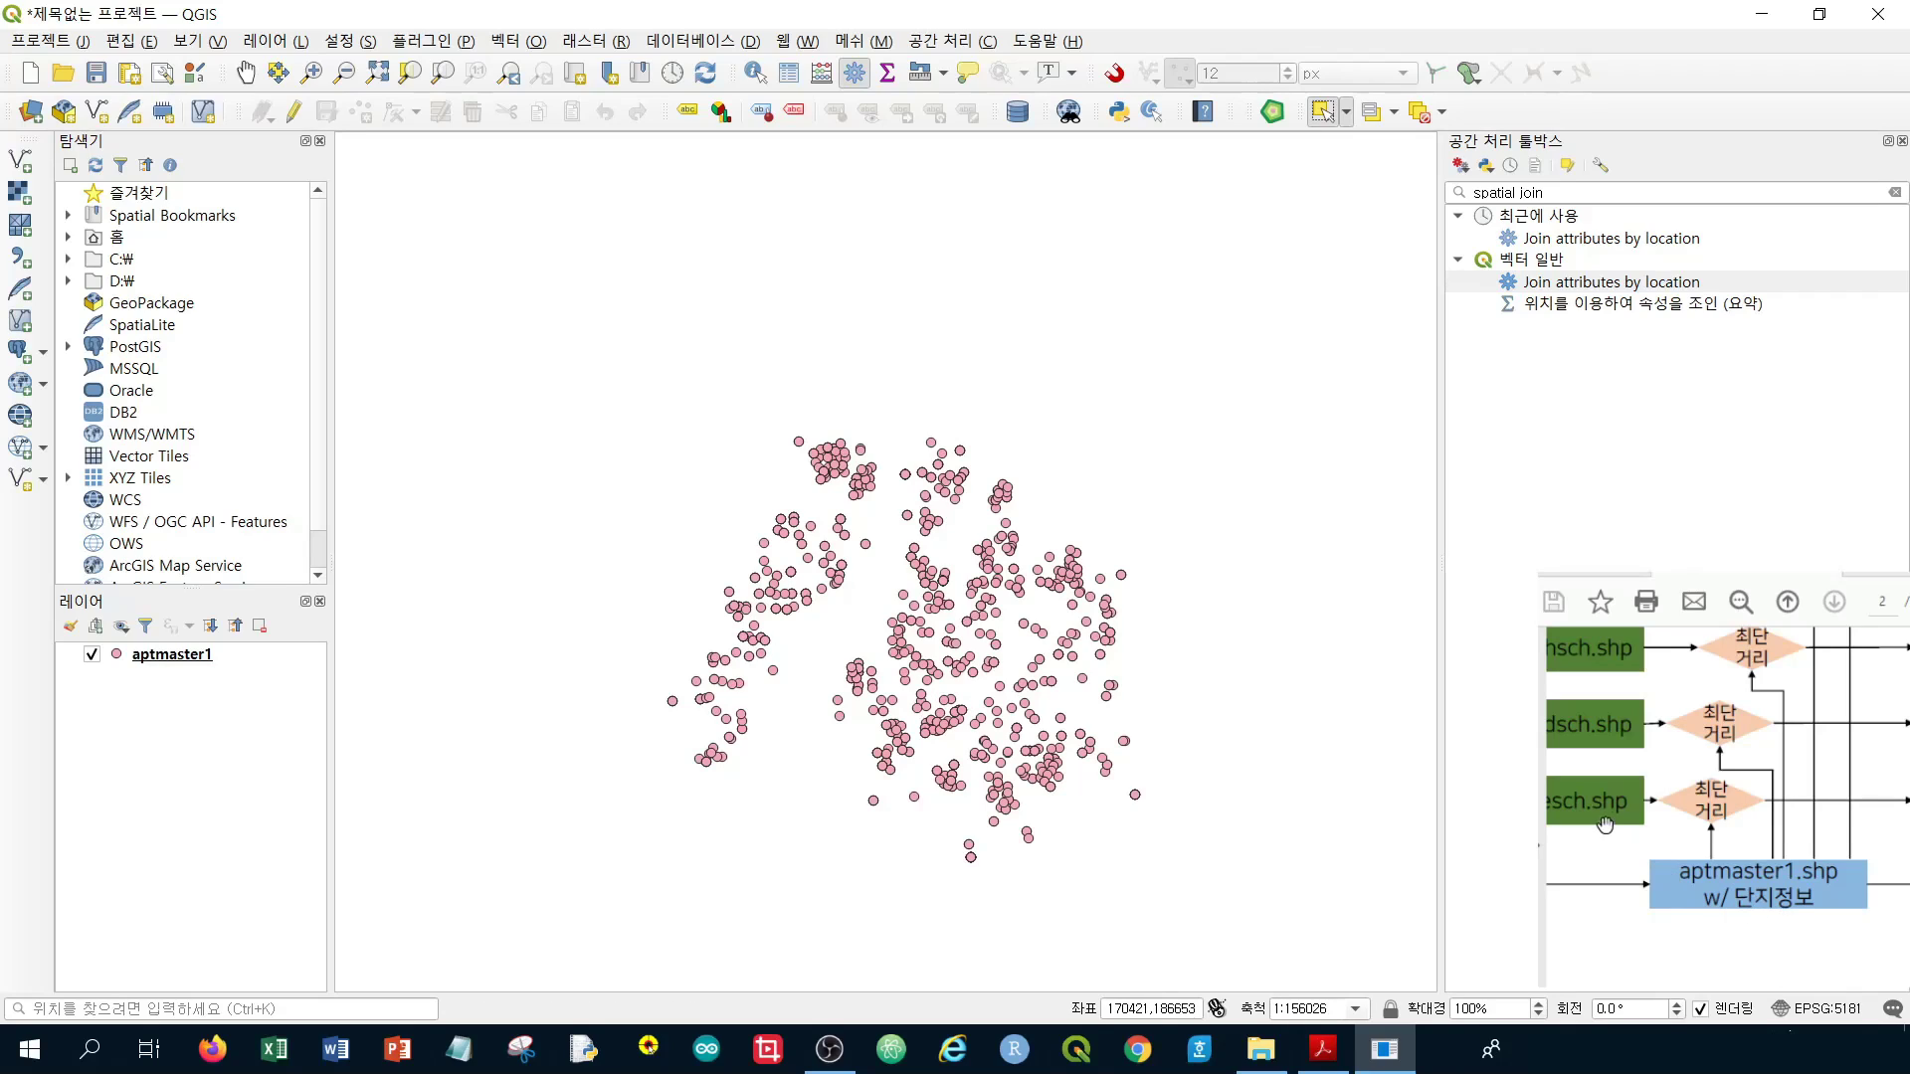
{"action": "left_click_drag", "start_coordinate": [1617, 801], "coordinate": [1658, 828]}
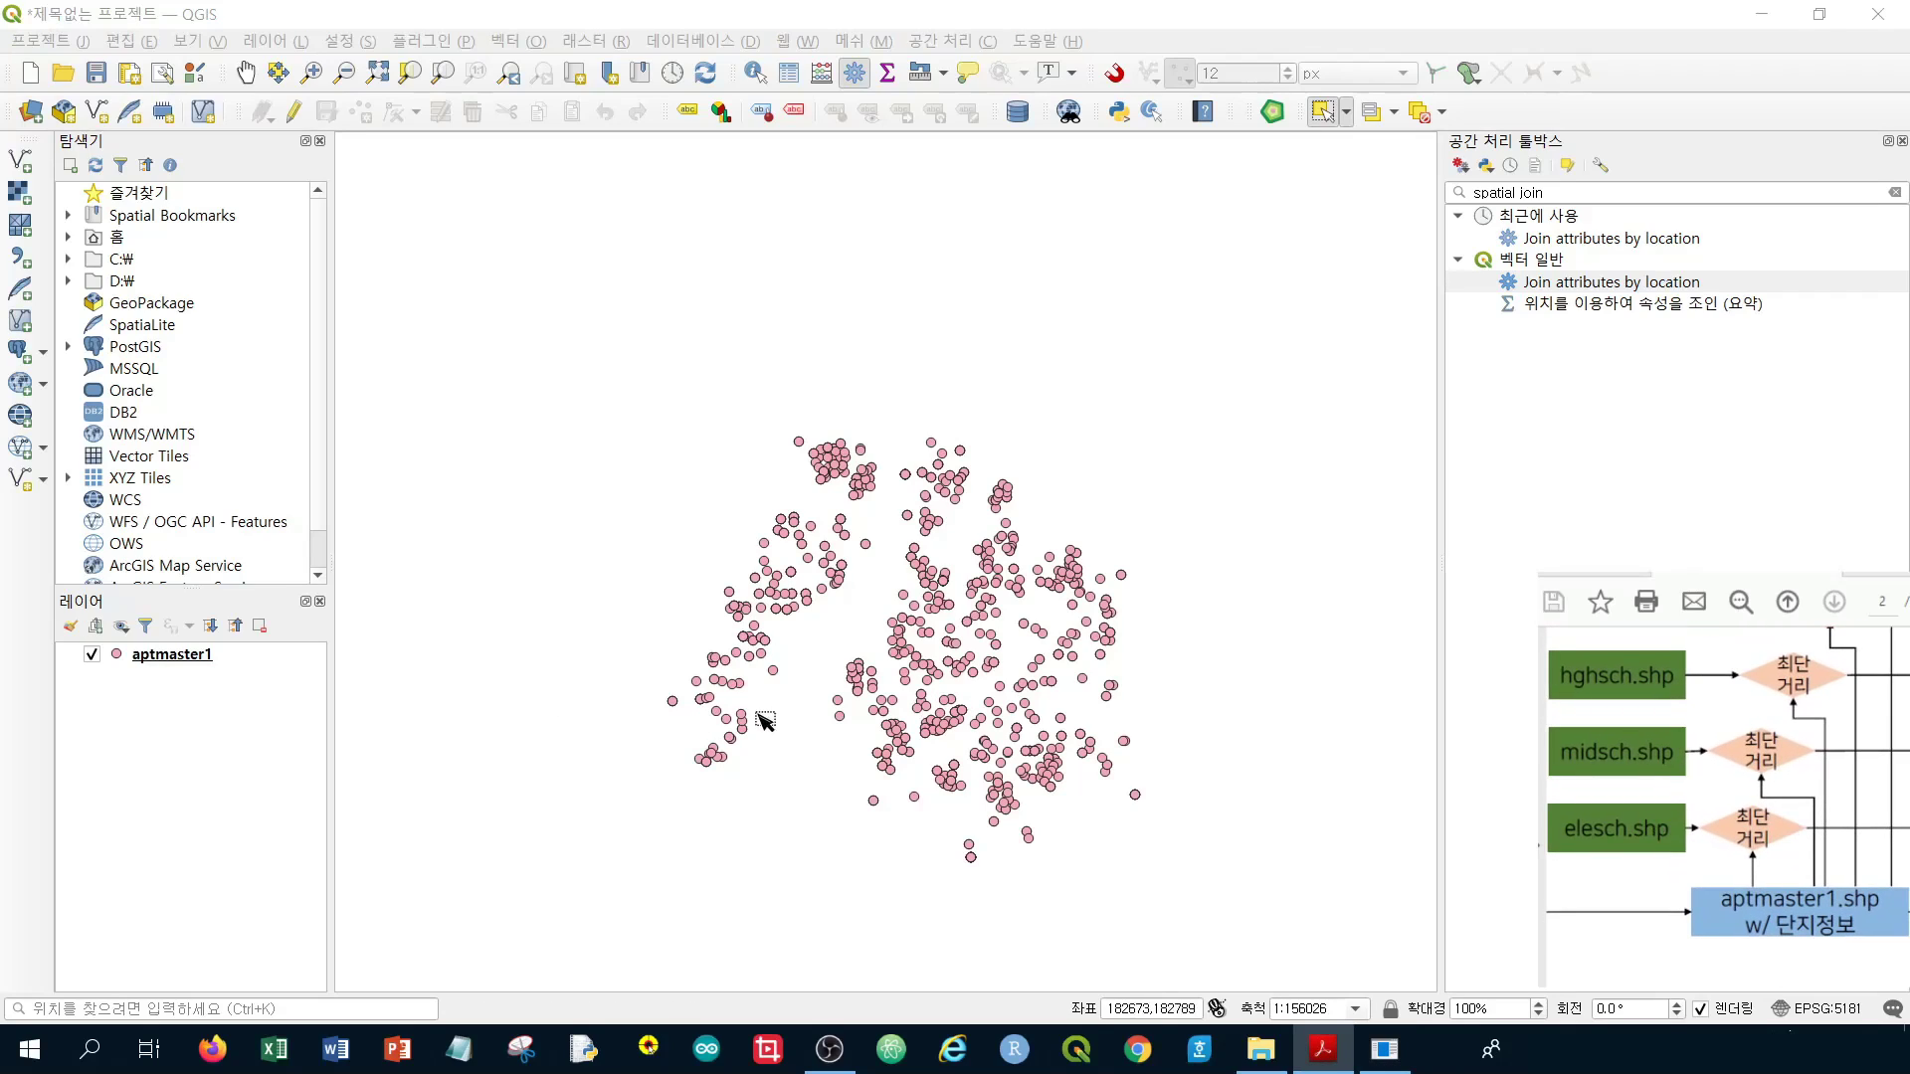
{"action": "left_click_drag", "start_coordinate": [1670, 893], "coordinate": [1771, 978]}
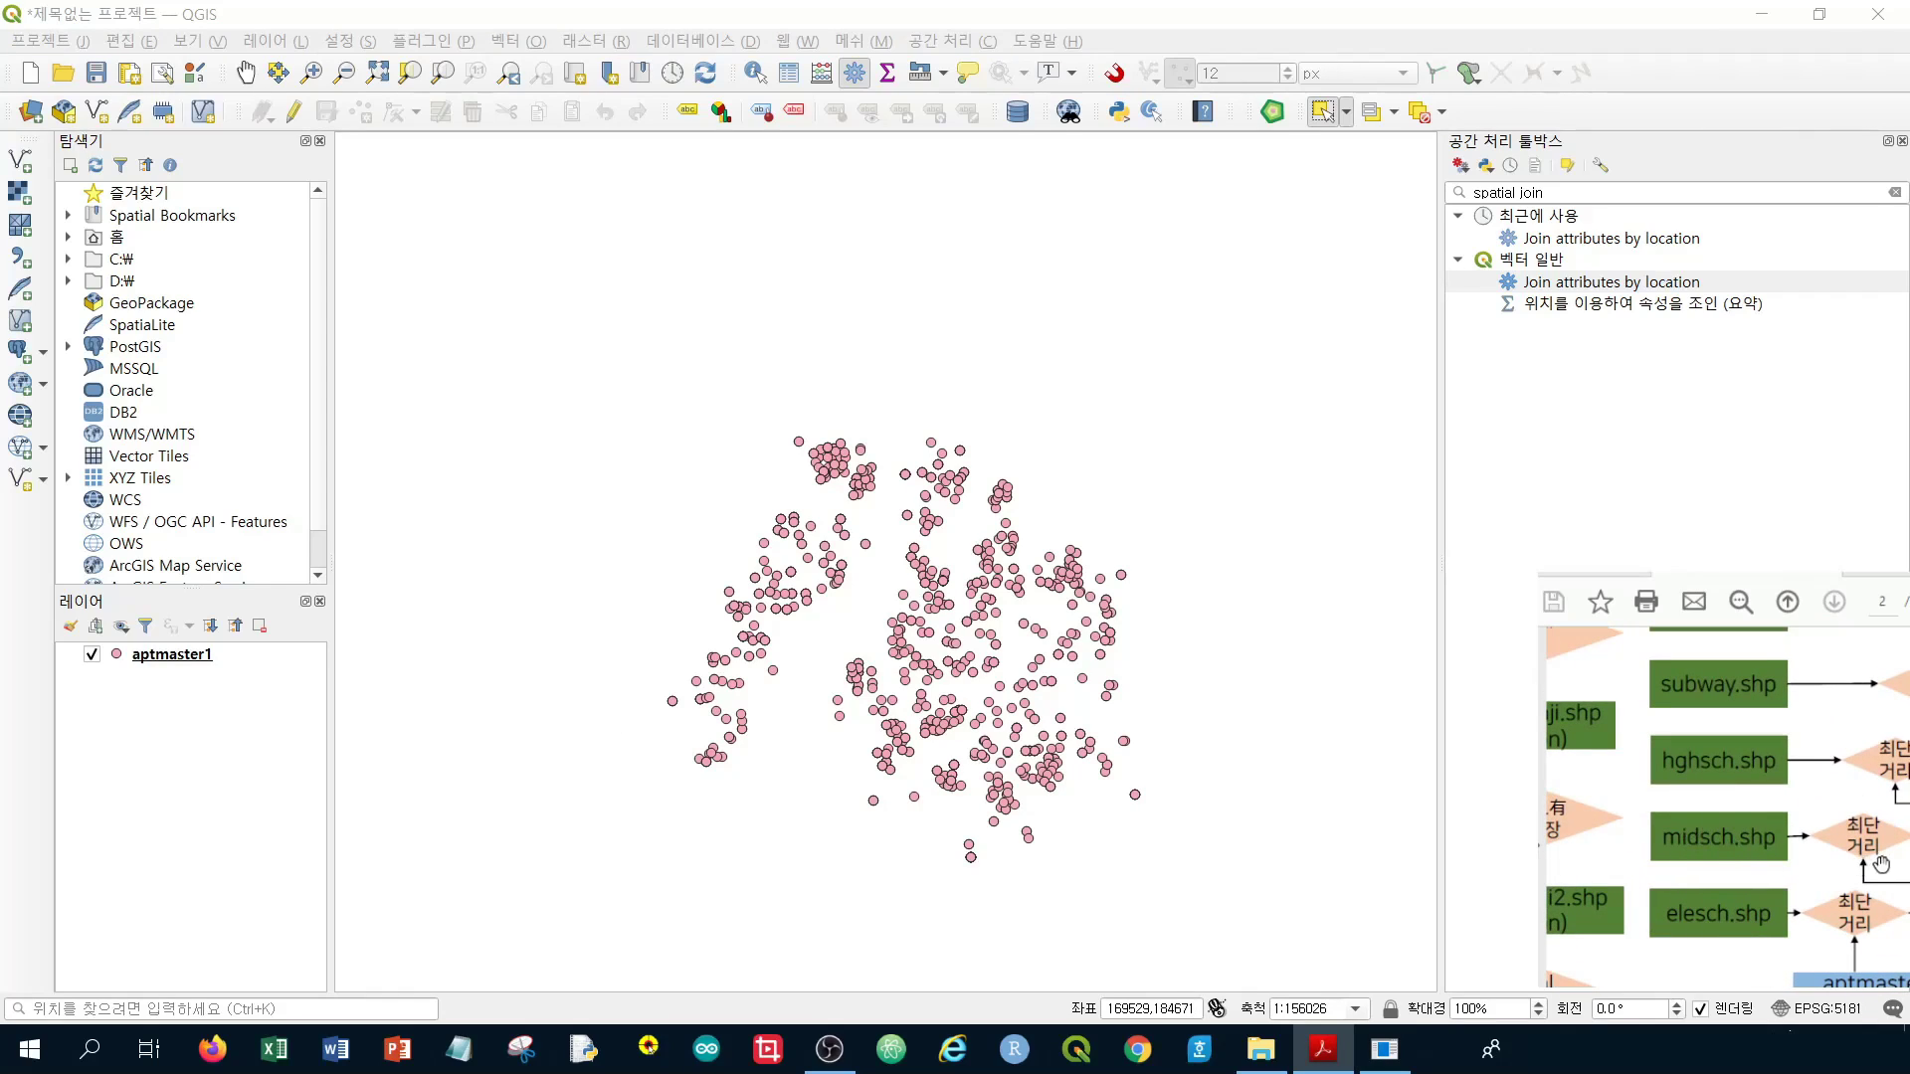
{"action": "left_click_drag", "start_coordinate": [1878, 862], "coordinate": [1795, 892]}
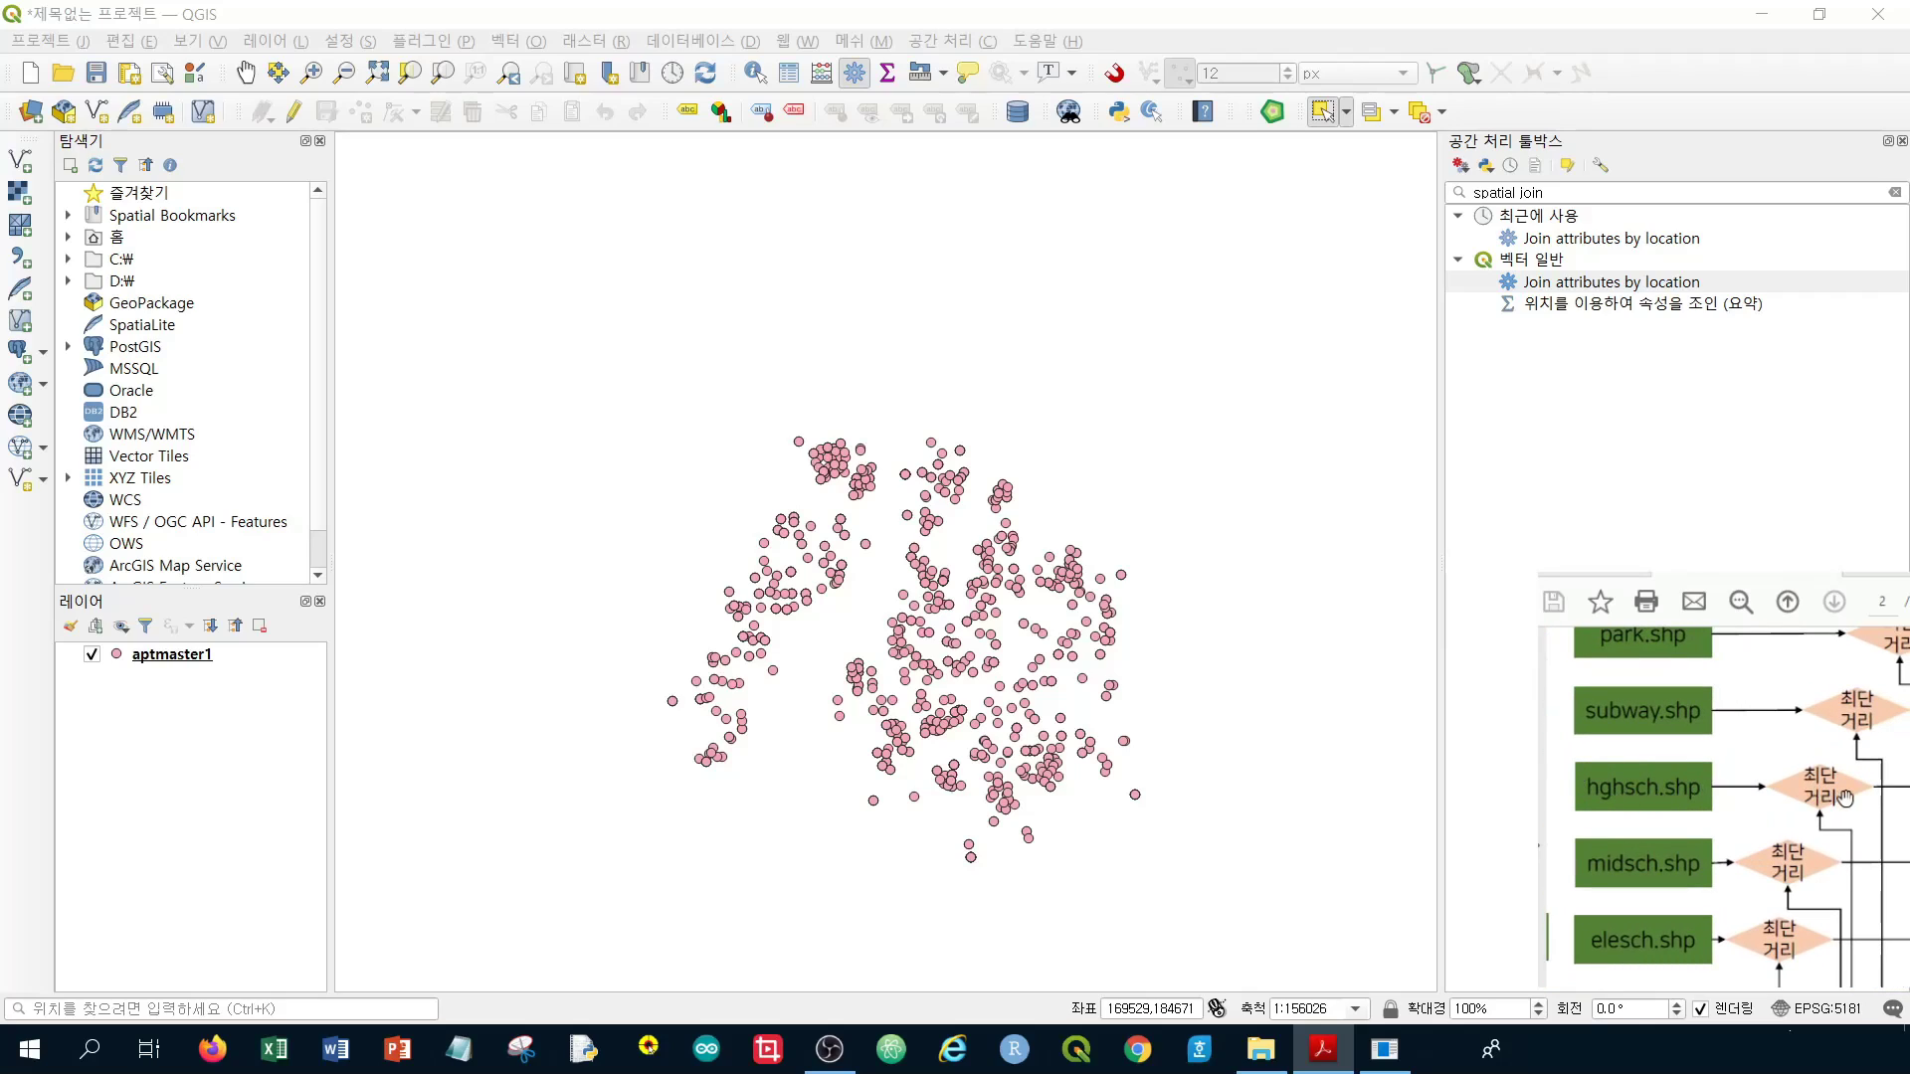
{"action": "left_click_drag", "start_coordinate": [1703, 756], "coordinate": [1685, 828]}
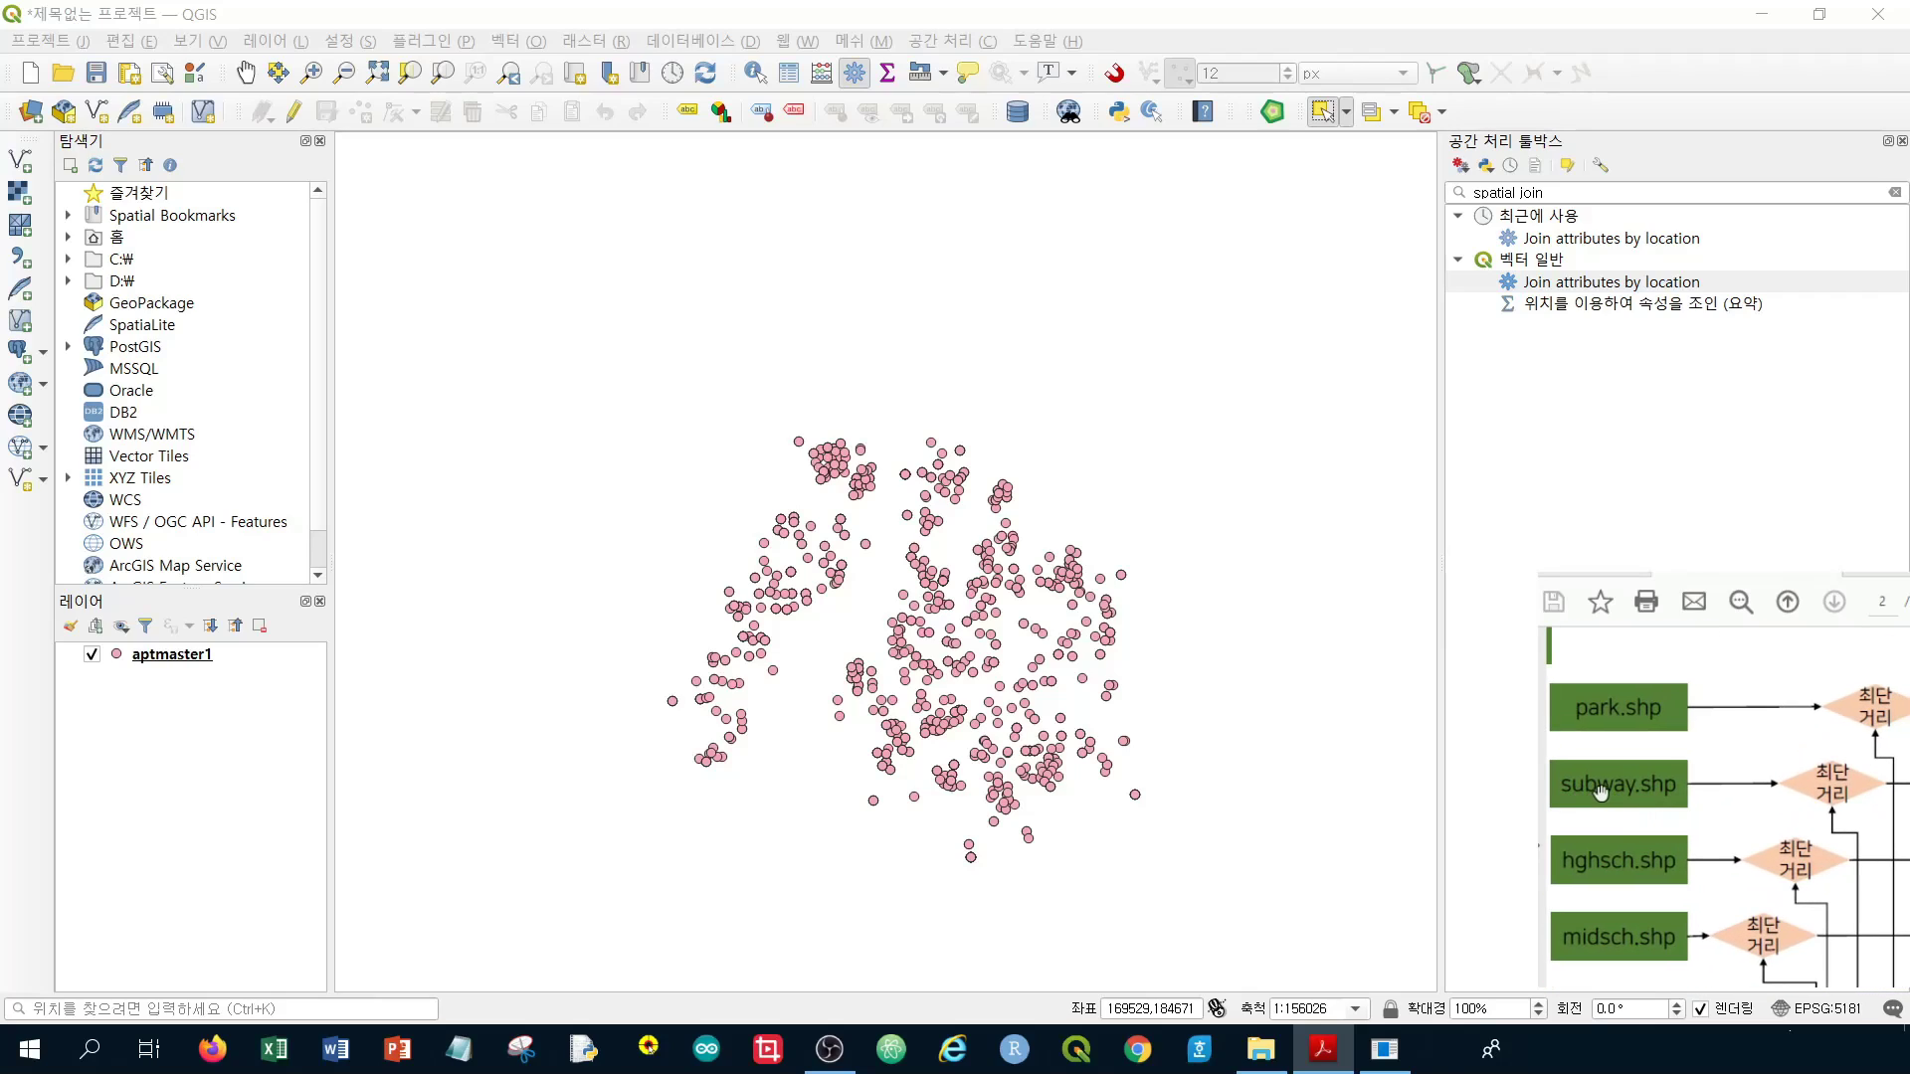
{"action": "left_click_drag", "start_coordinate": [1819, 783], "coordinate": [1677, 781]}
{"action": "scroll", "coordinate": [1835, 856], "scroll_direction": "down", "scroll_amount": 2}
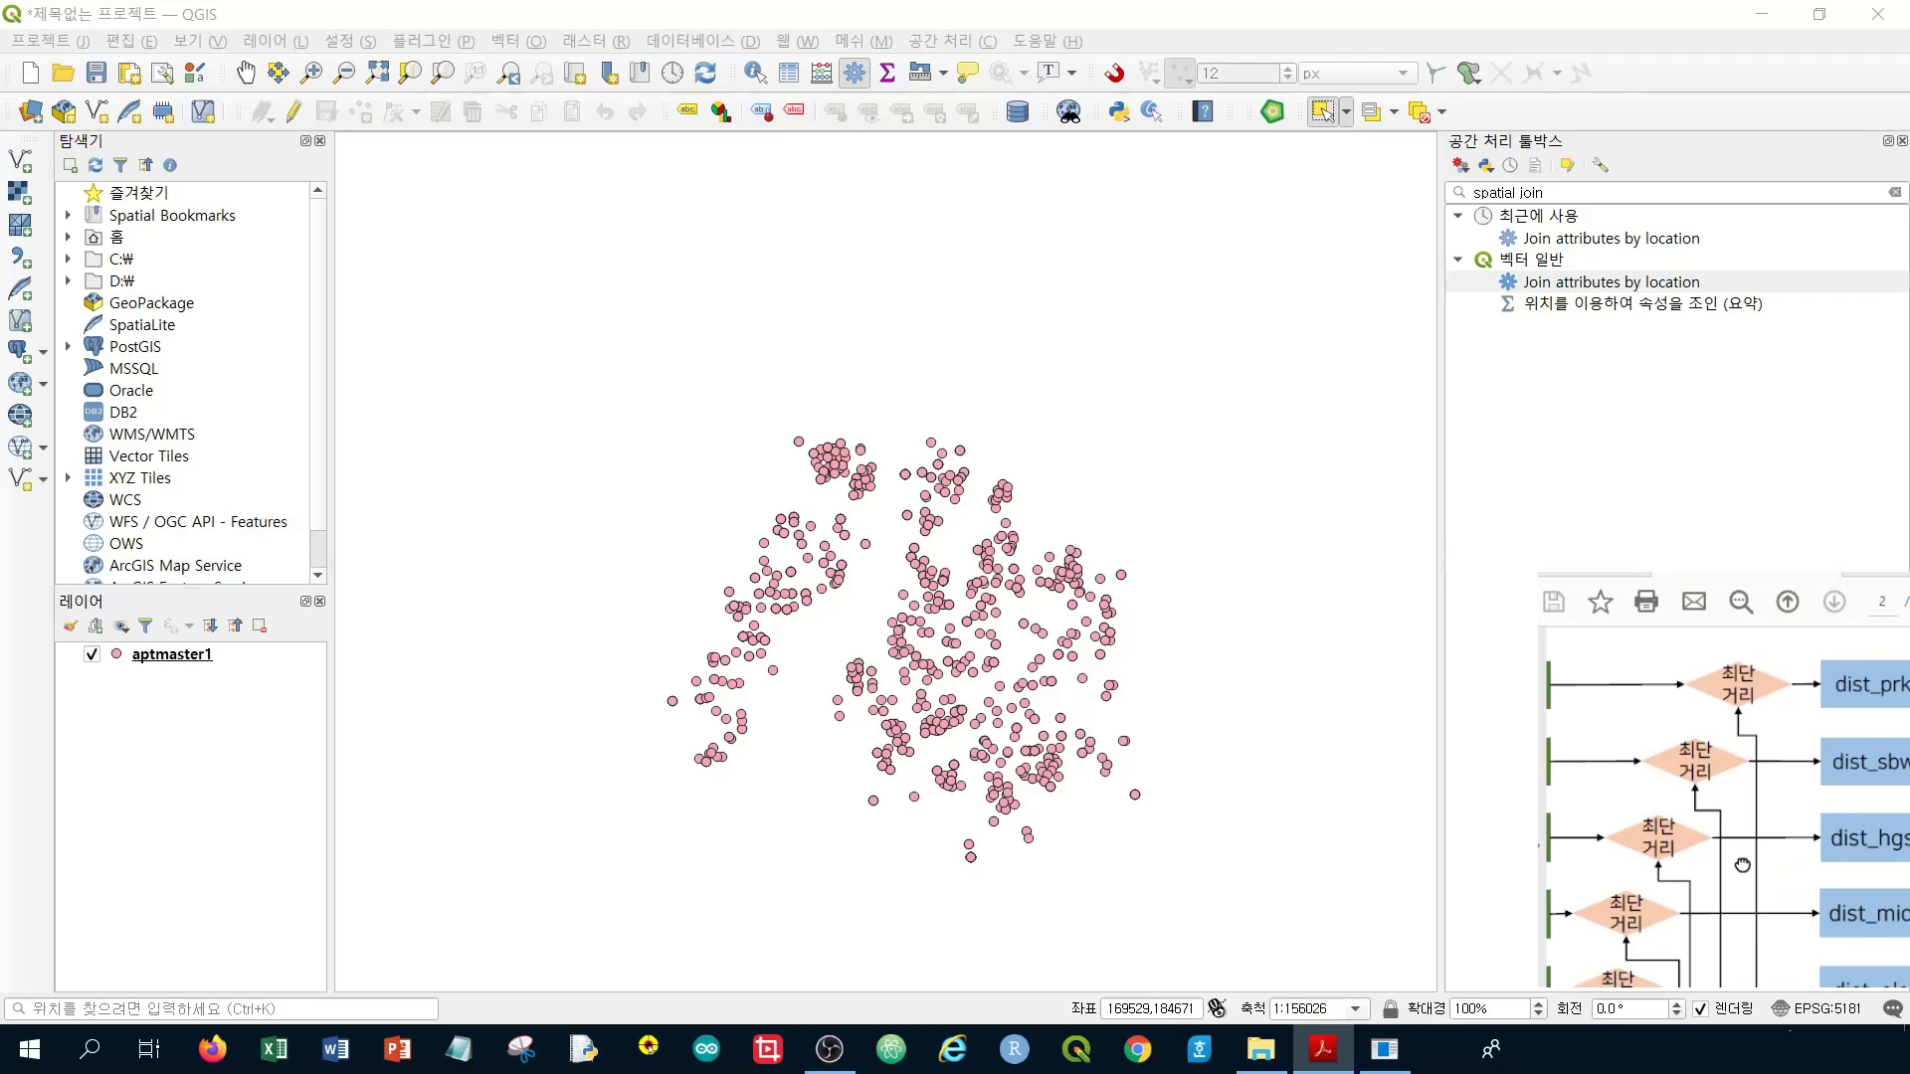
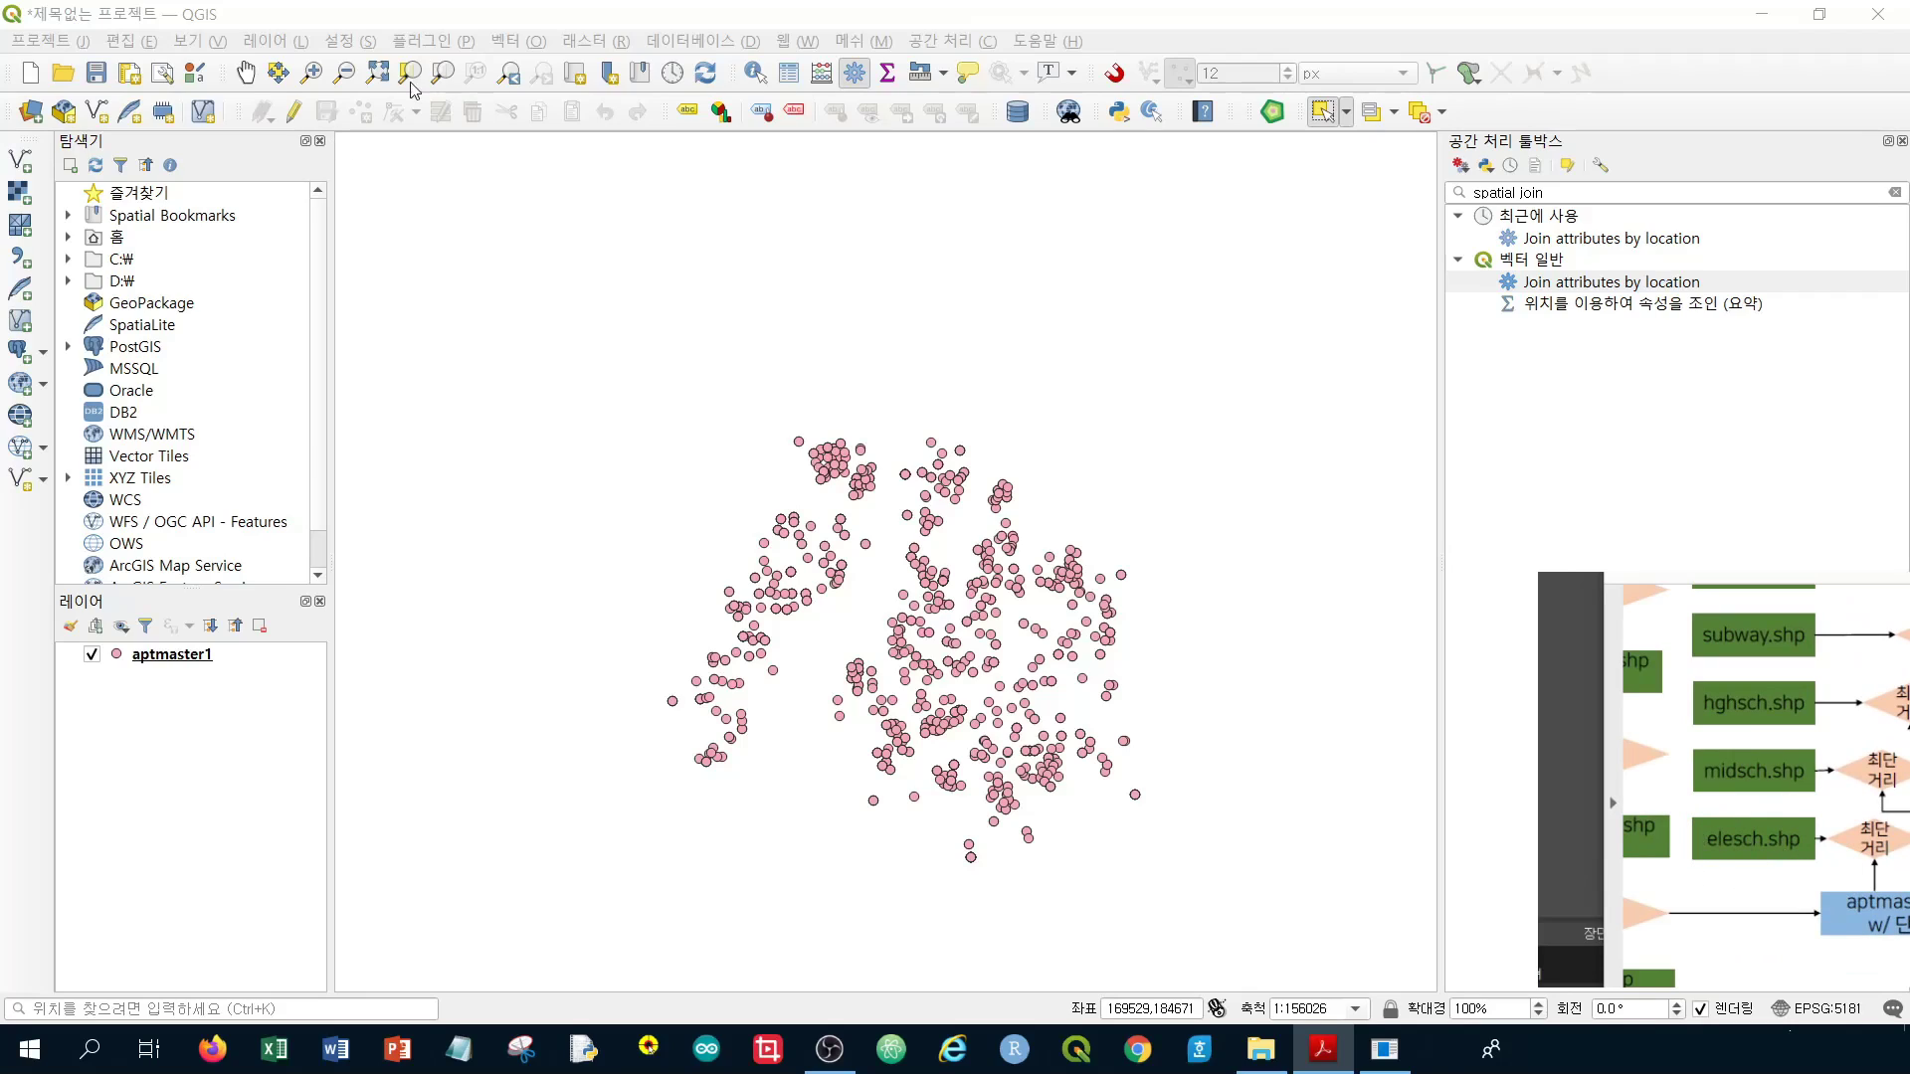
Add elesch.shp from the week06 data folder as a vector layer in the project
{"action": "left_click", "coordinate": [537, 18]}
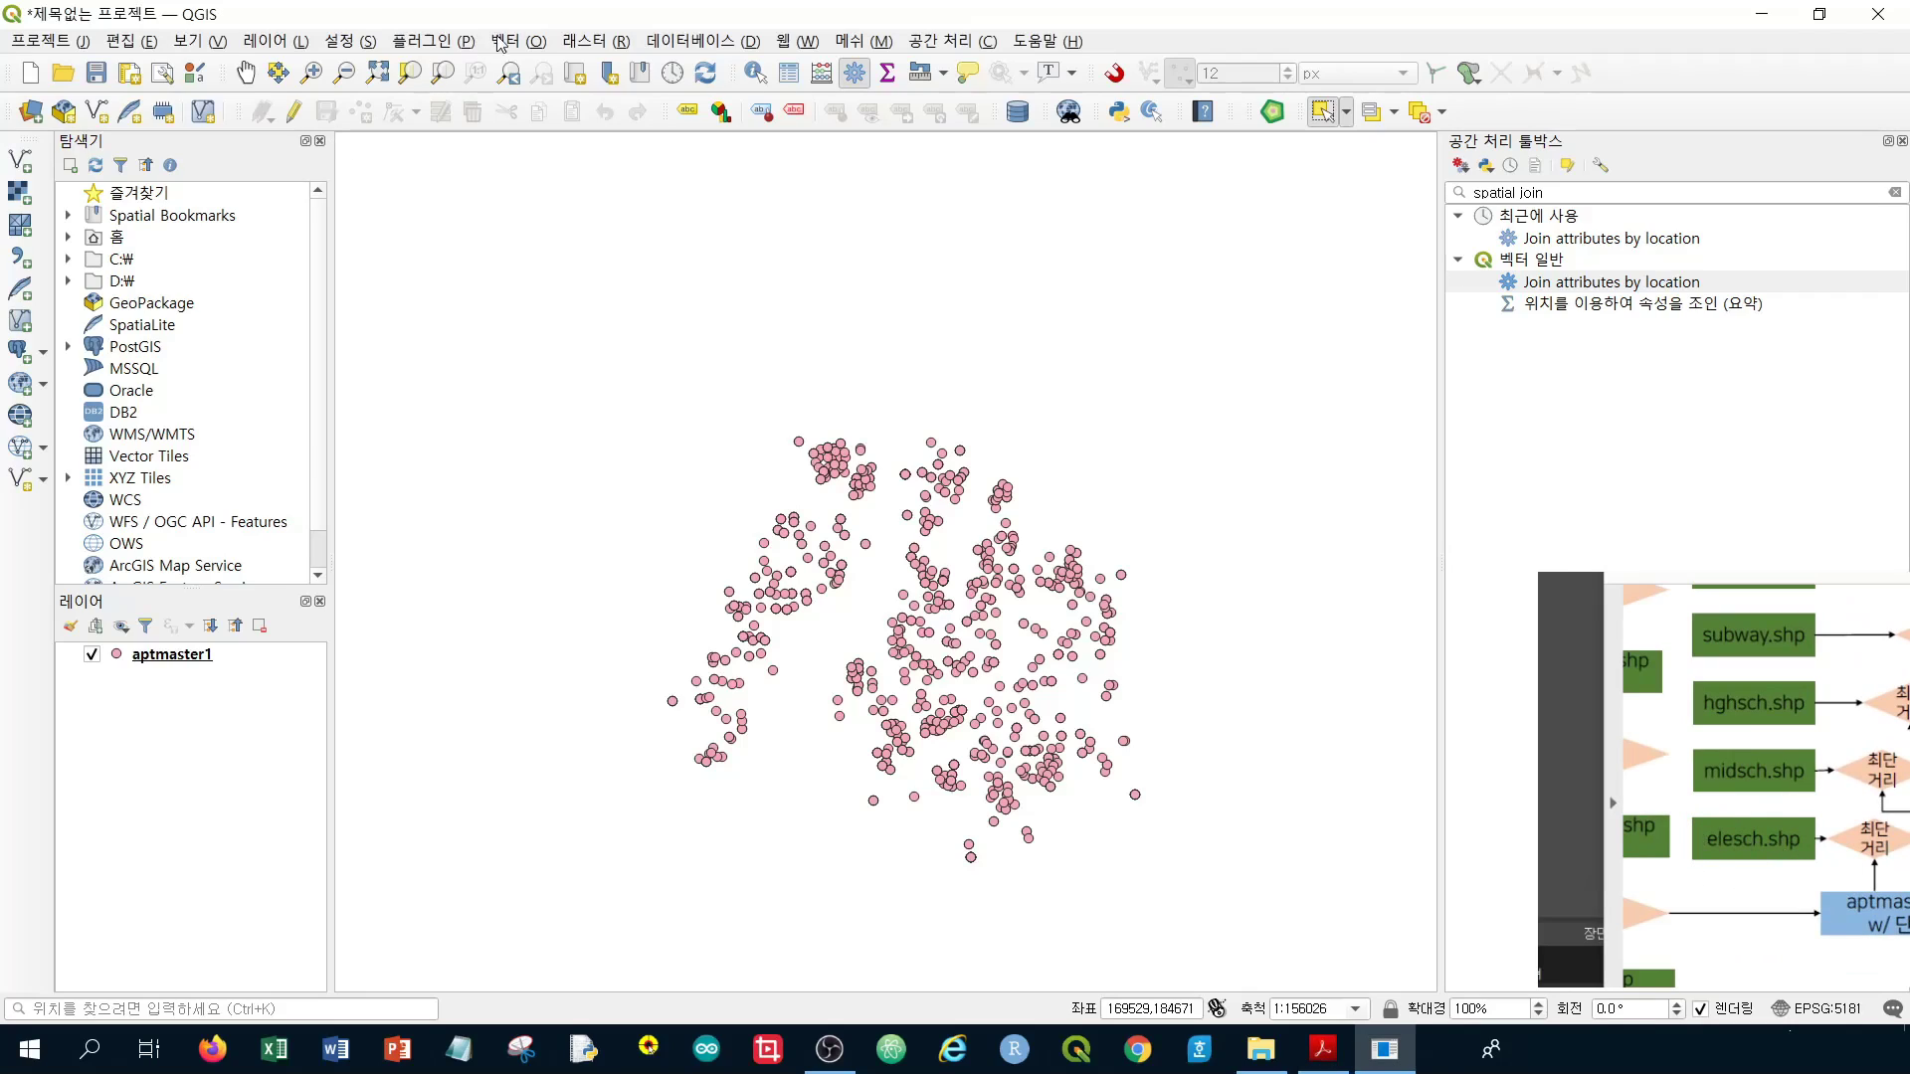
{"action": "left_click", "coordinate": [26, 173]}
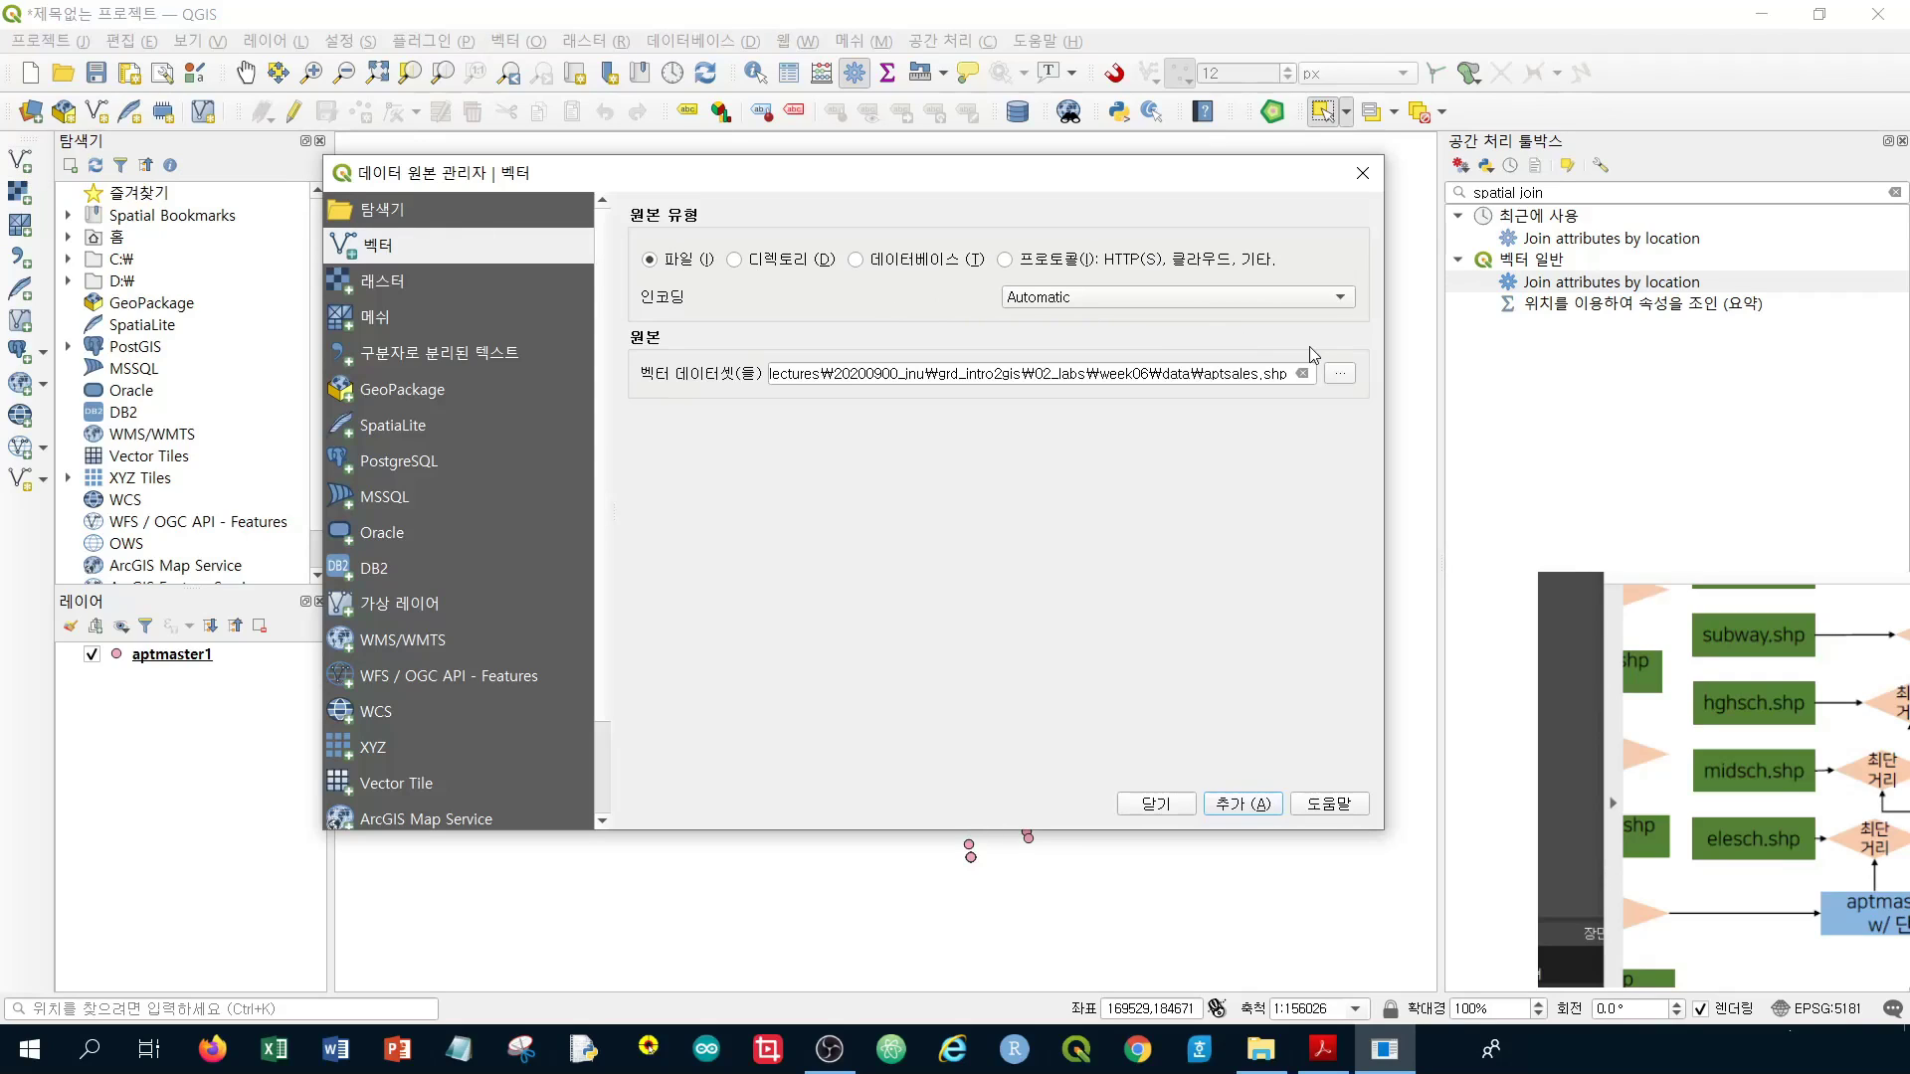
{"action": "left_click", "coordinate": [1341, 380]}
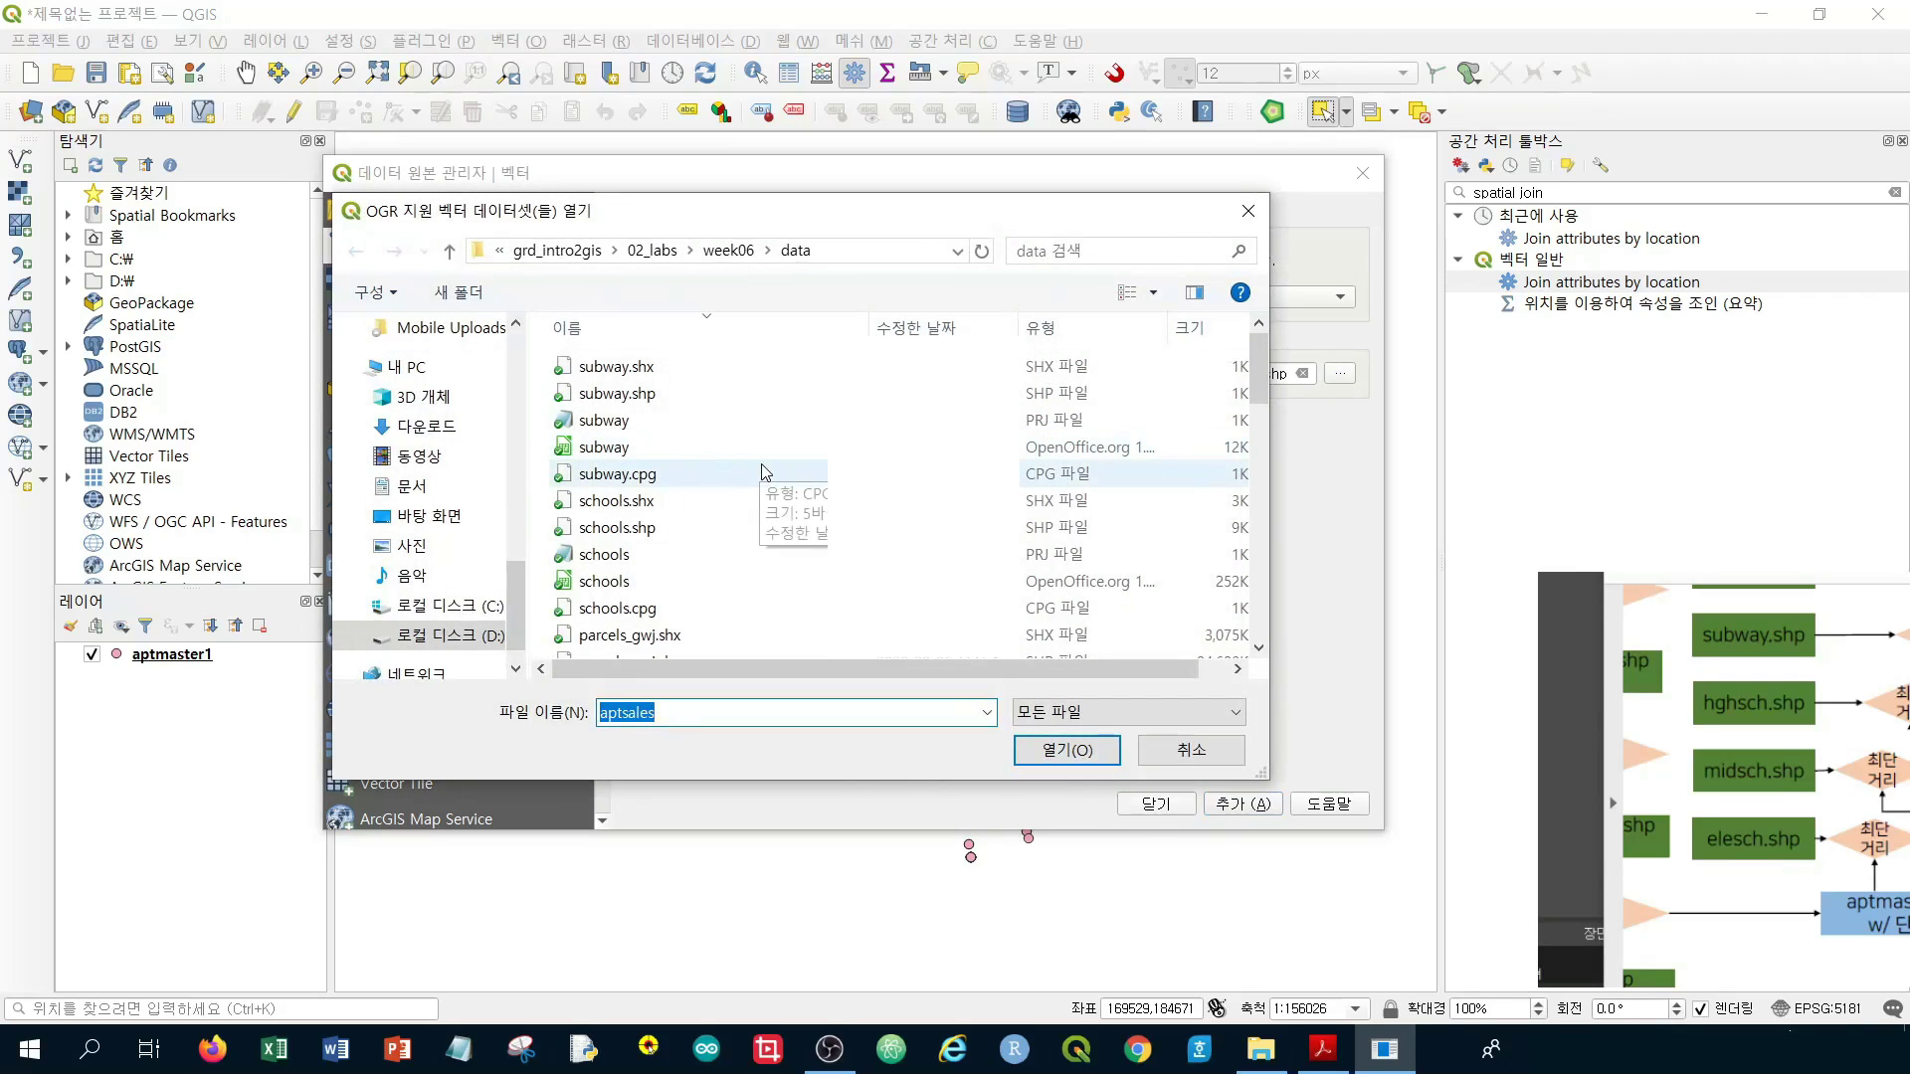
{"action": "scroll", "coordinate": [764, 472], "scroll_direction": "down", "scroll_amount": 6}
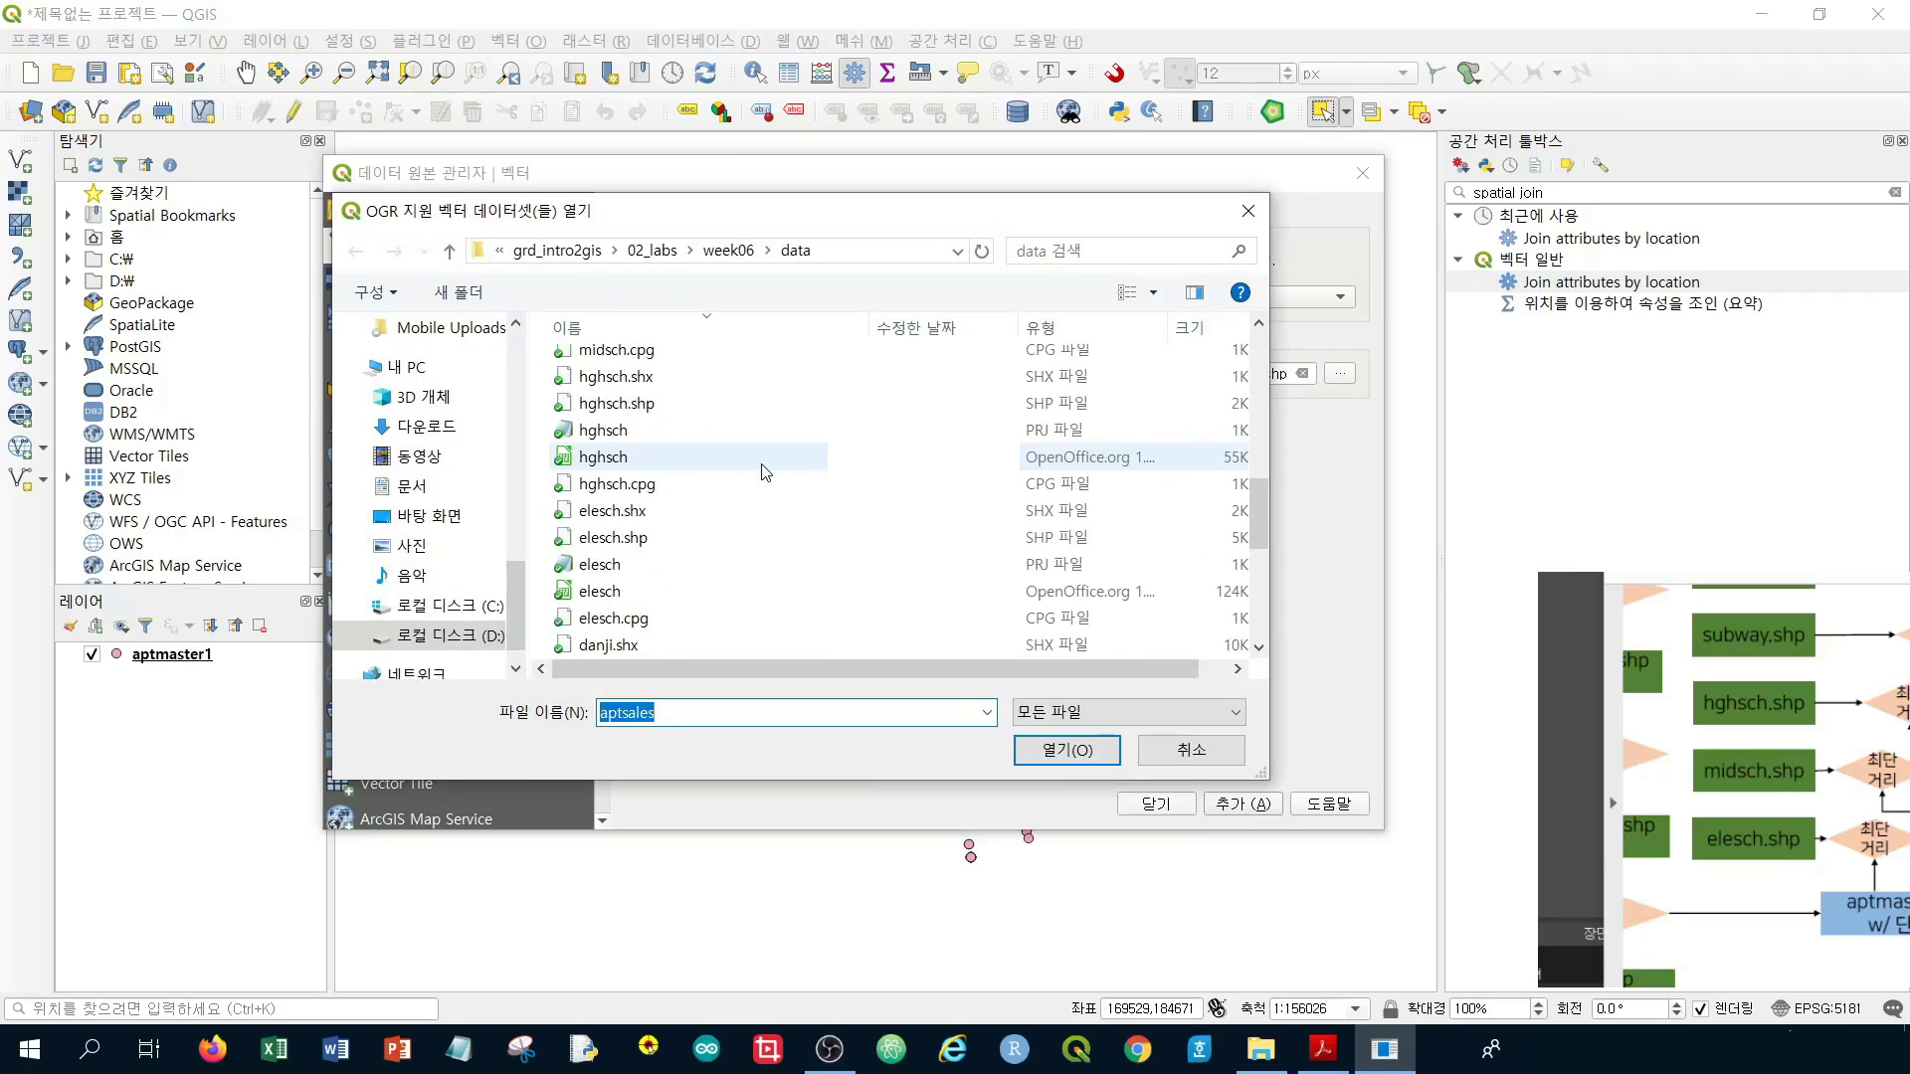
{"action": "left_click", "coordinate": [744, 553]}
{"action": "left_click", "coordinate": [1066, 749]}
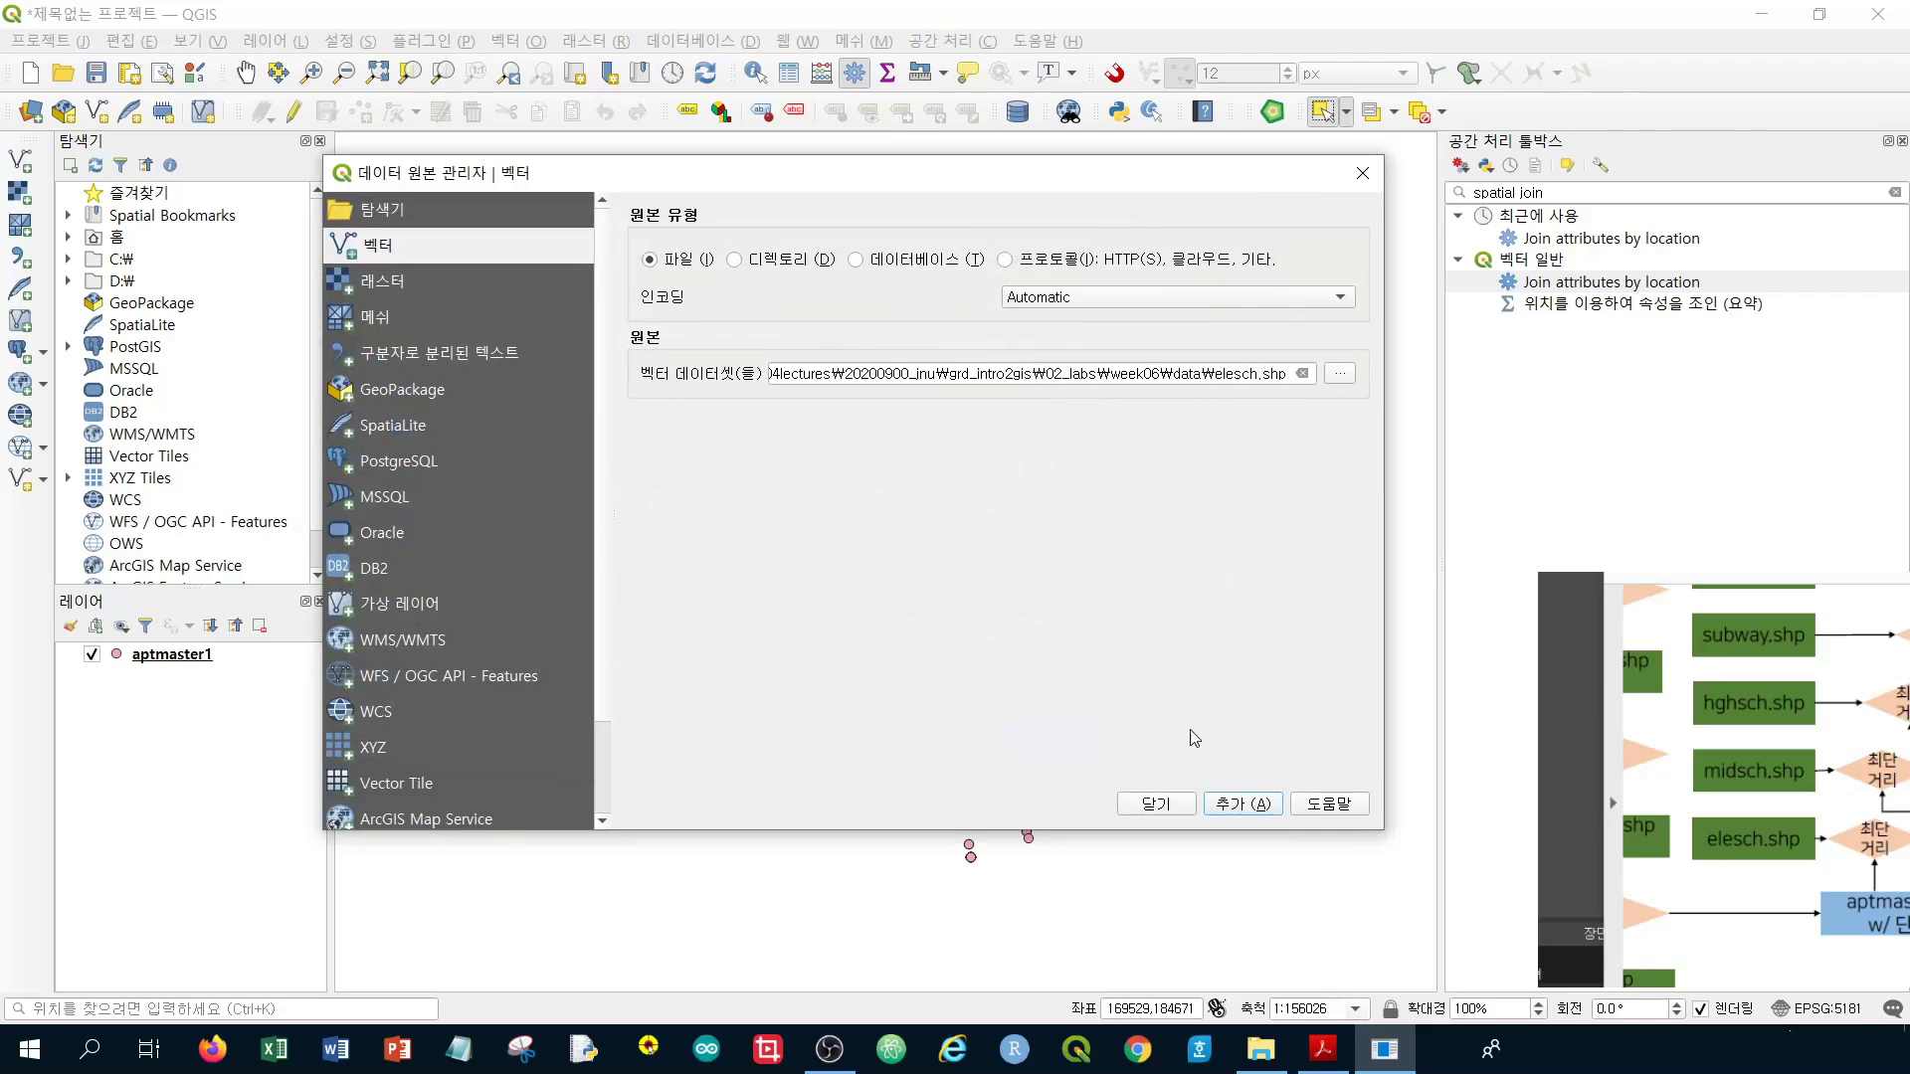
{"action": "left_click", "coordinate": [1243, 803]}
{"action": "left_click", "coordinate": [1156, 804]}
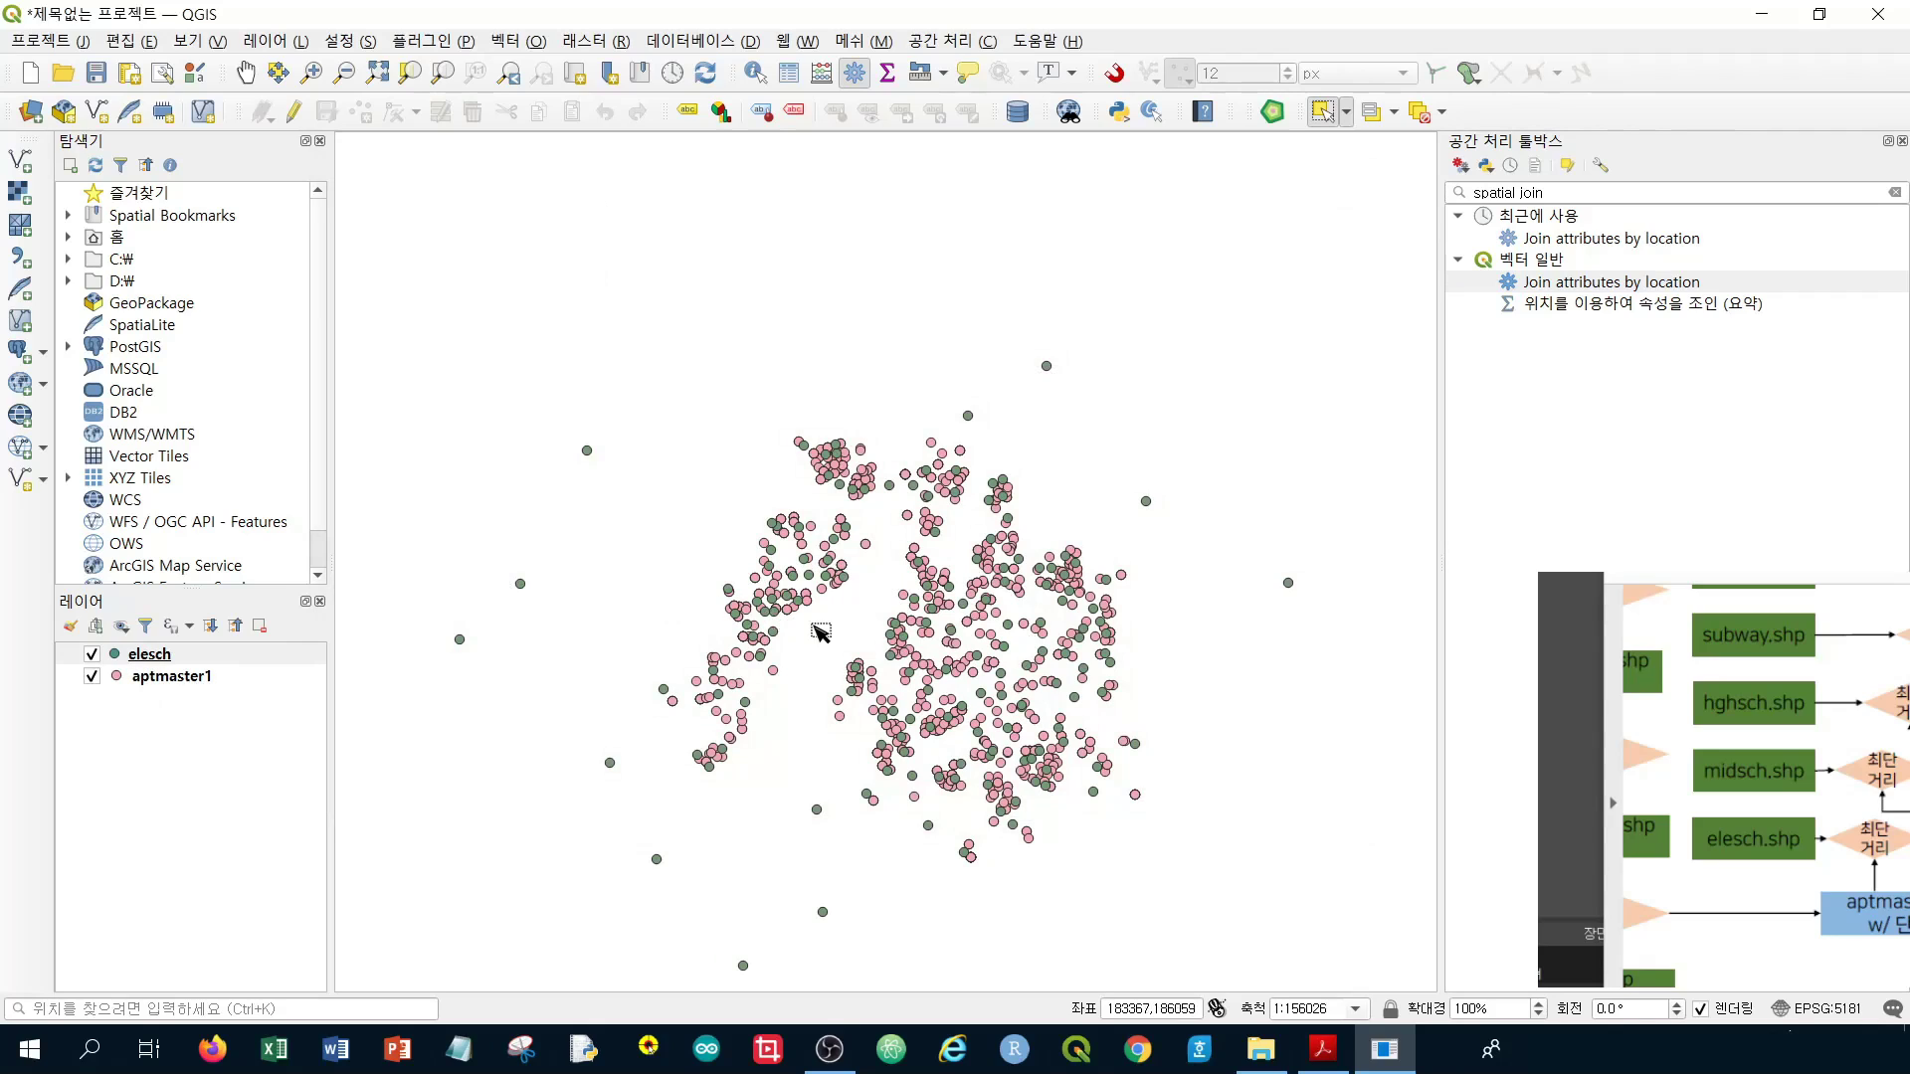
{"action": "right_click", "coordinate": [154, 662]}
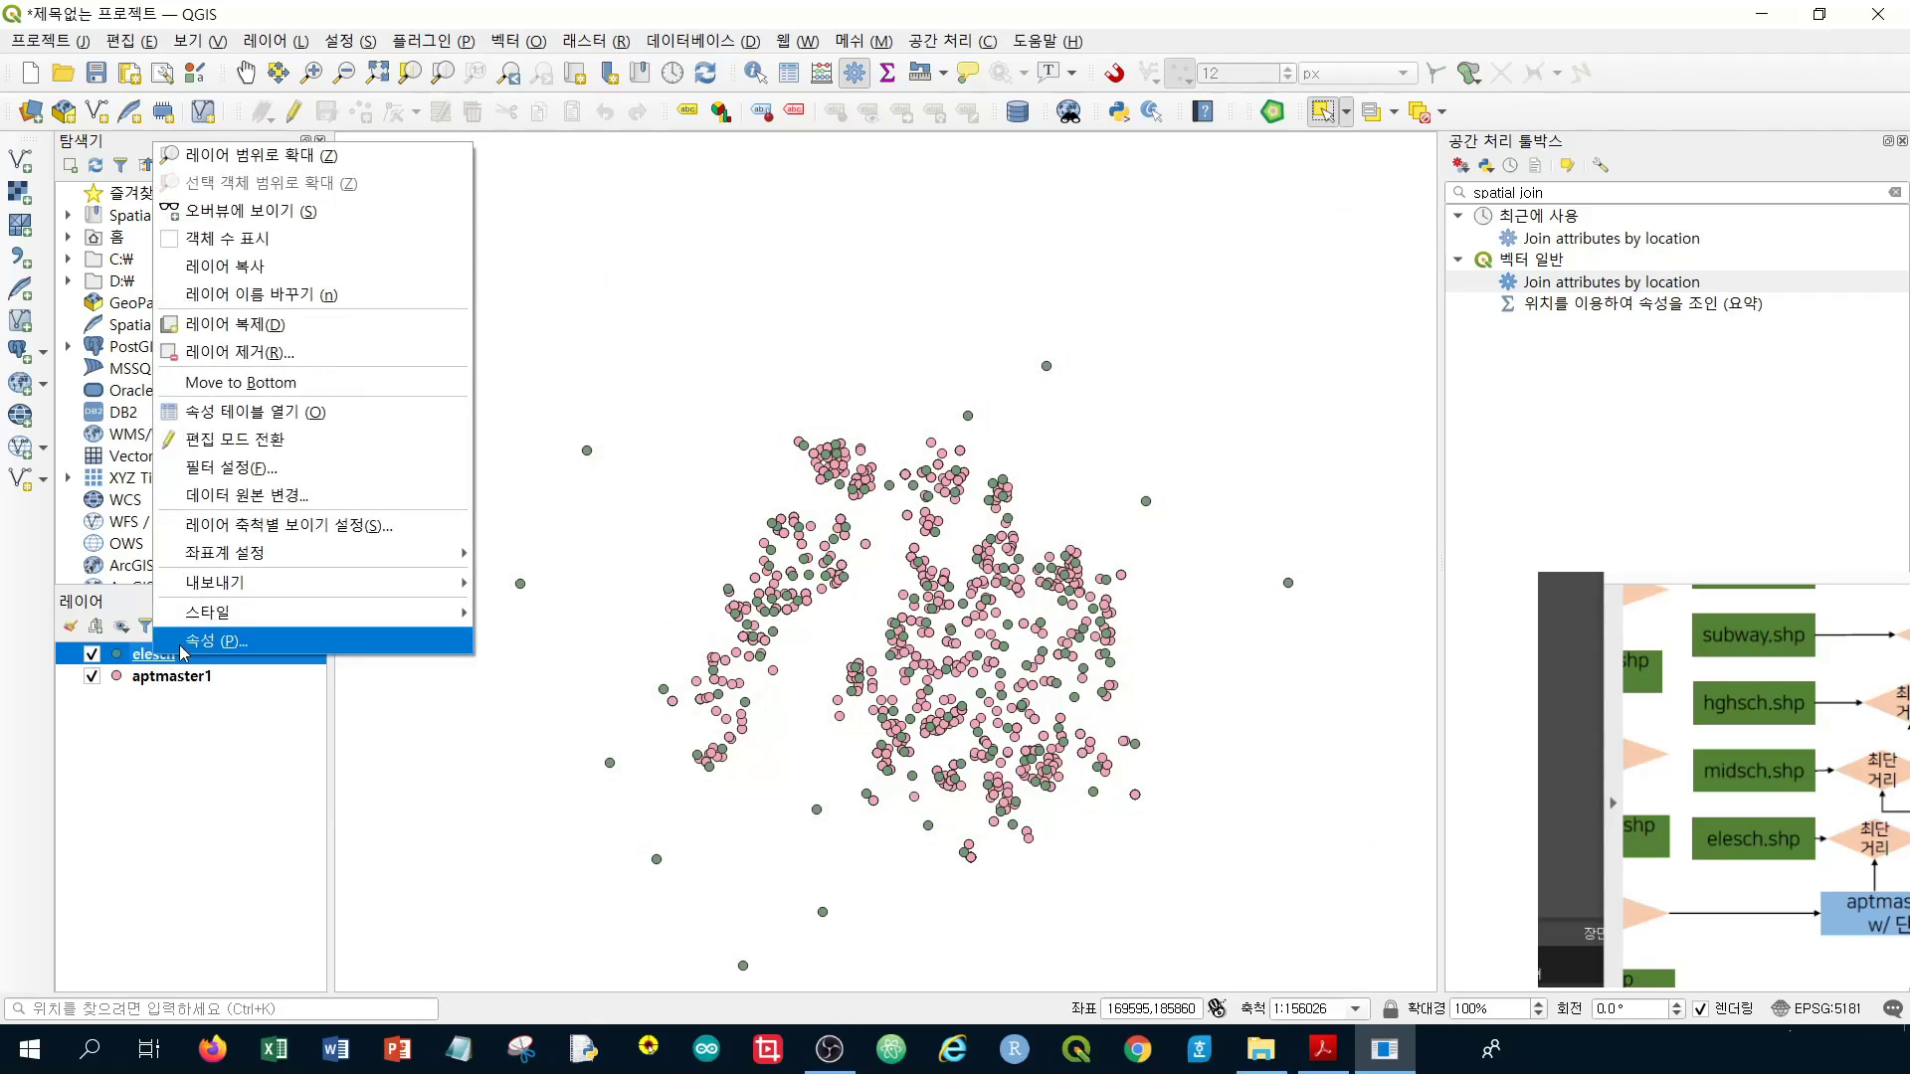
{"action": "left_click", "coordinate": [209, 419]}
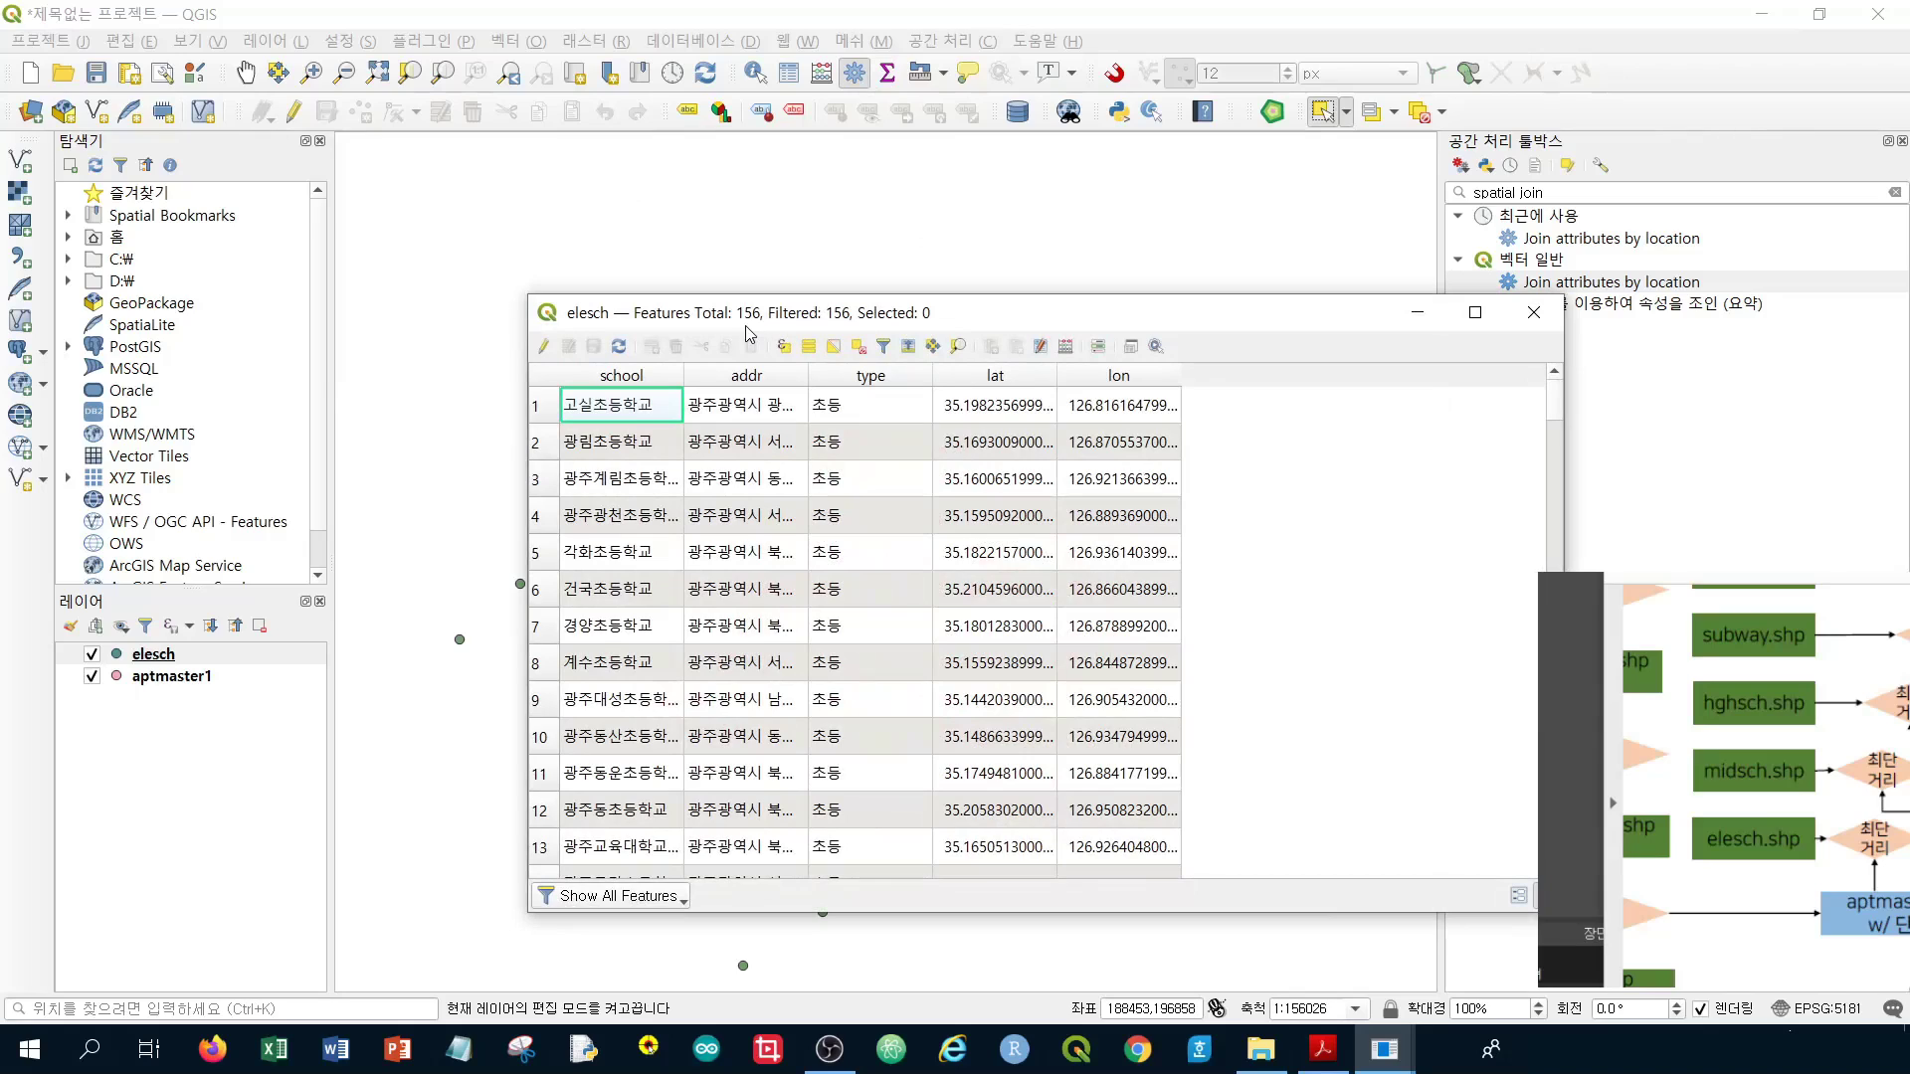
{"action": "left_click", "coordinate": [1532, 311]}
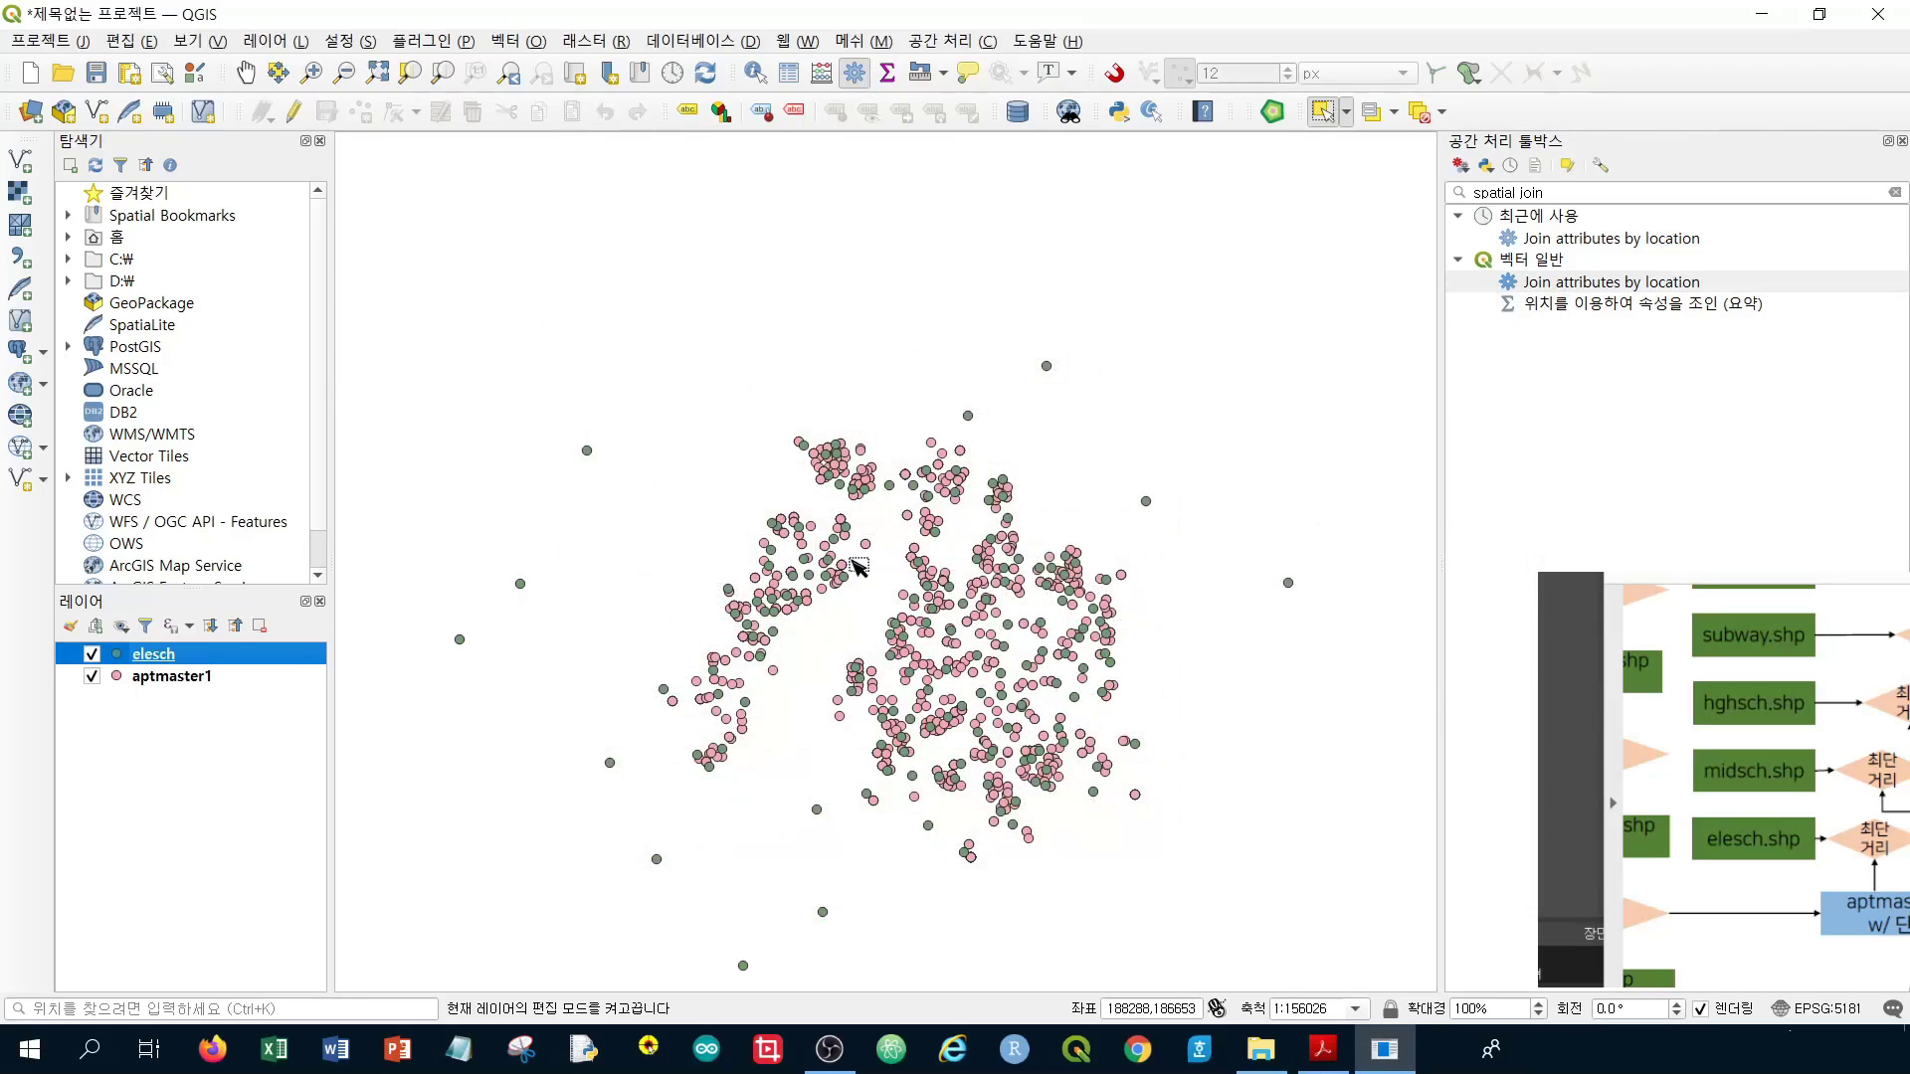
{"action": "left_click_drag", "start_coordinate": [984, 734], "coordinate": [988, 636]}
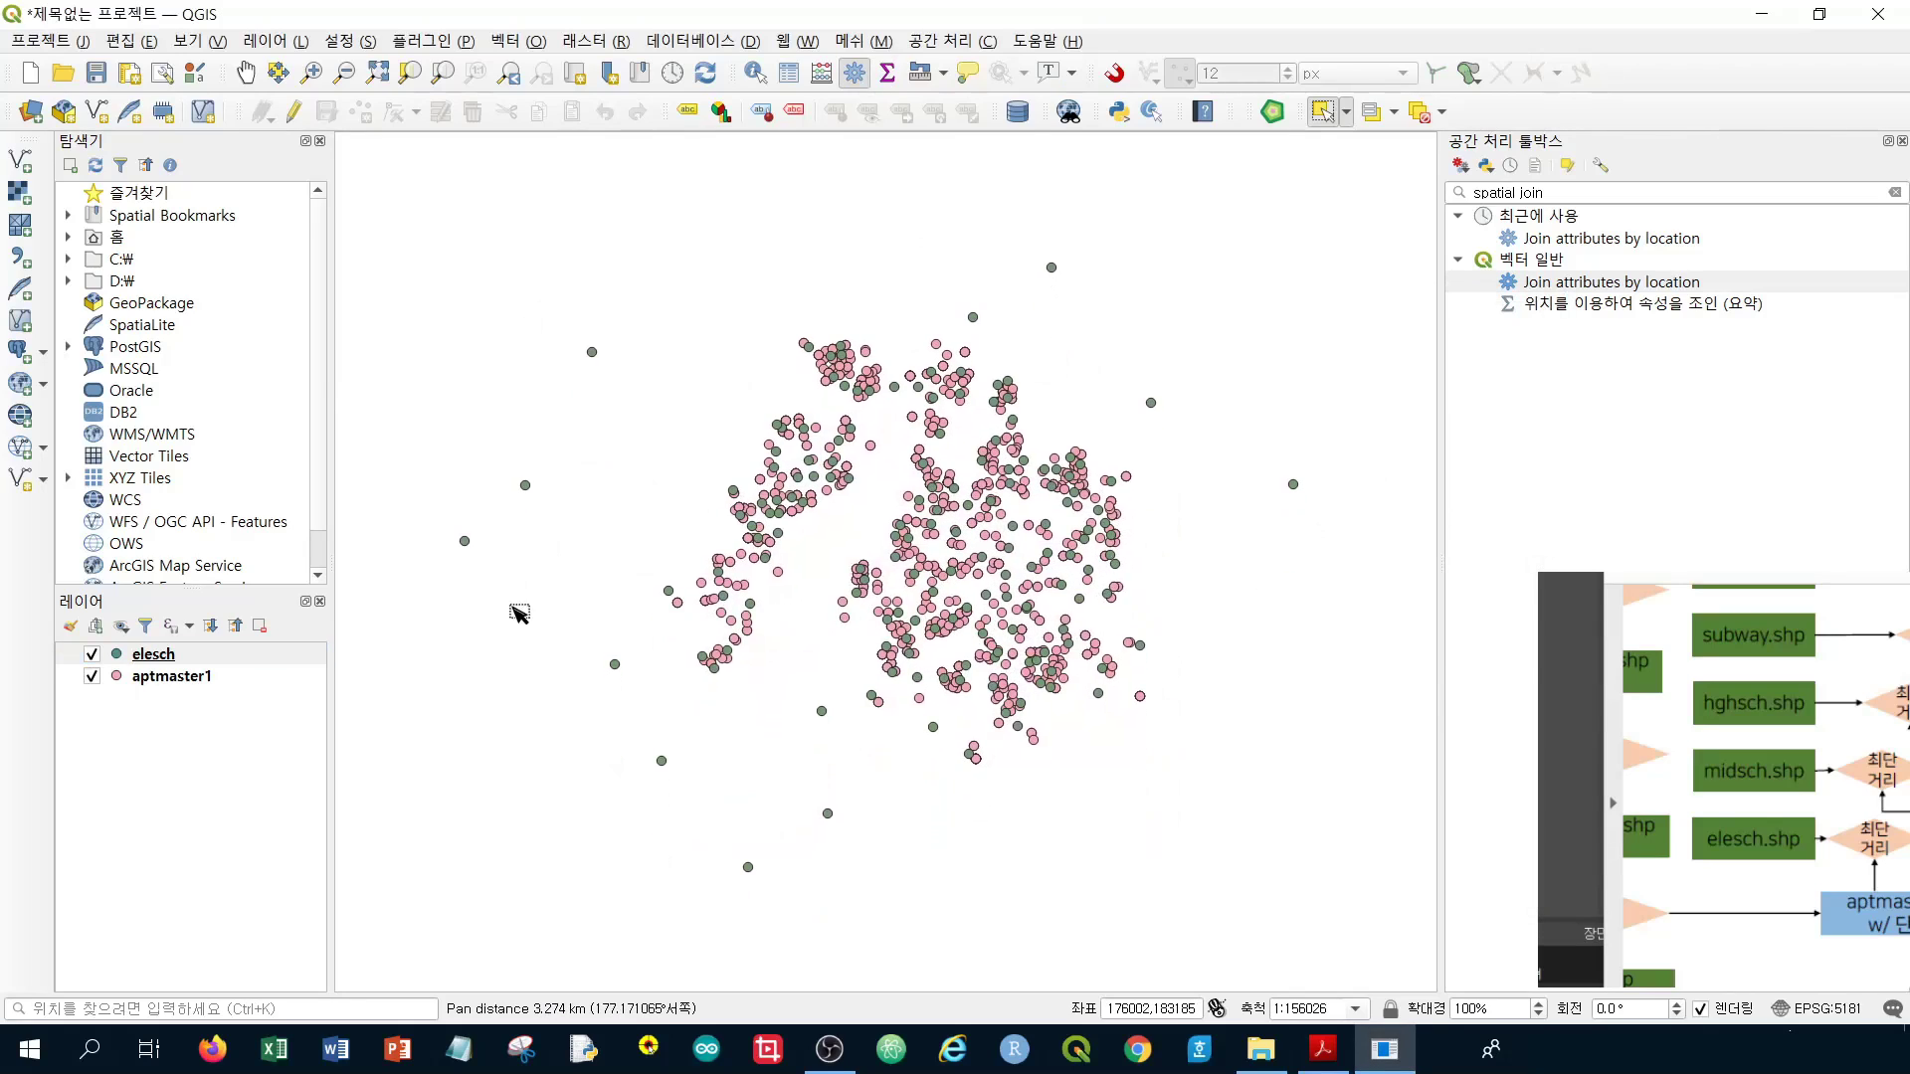
{"action": "left_click", "coordinate": [171, 682]}
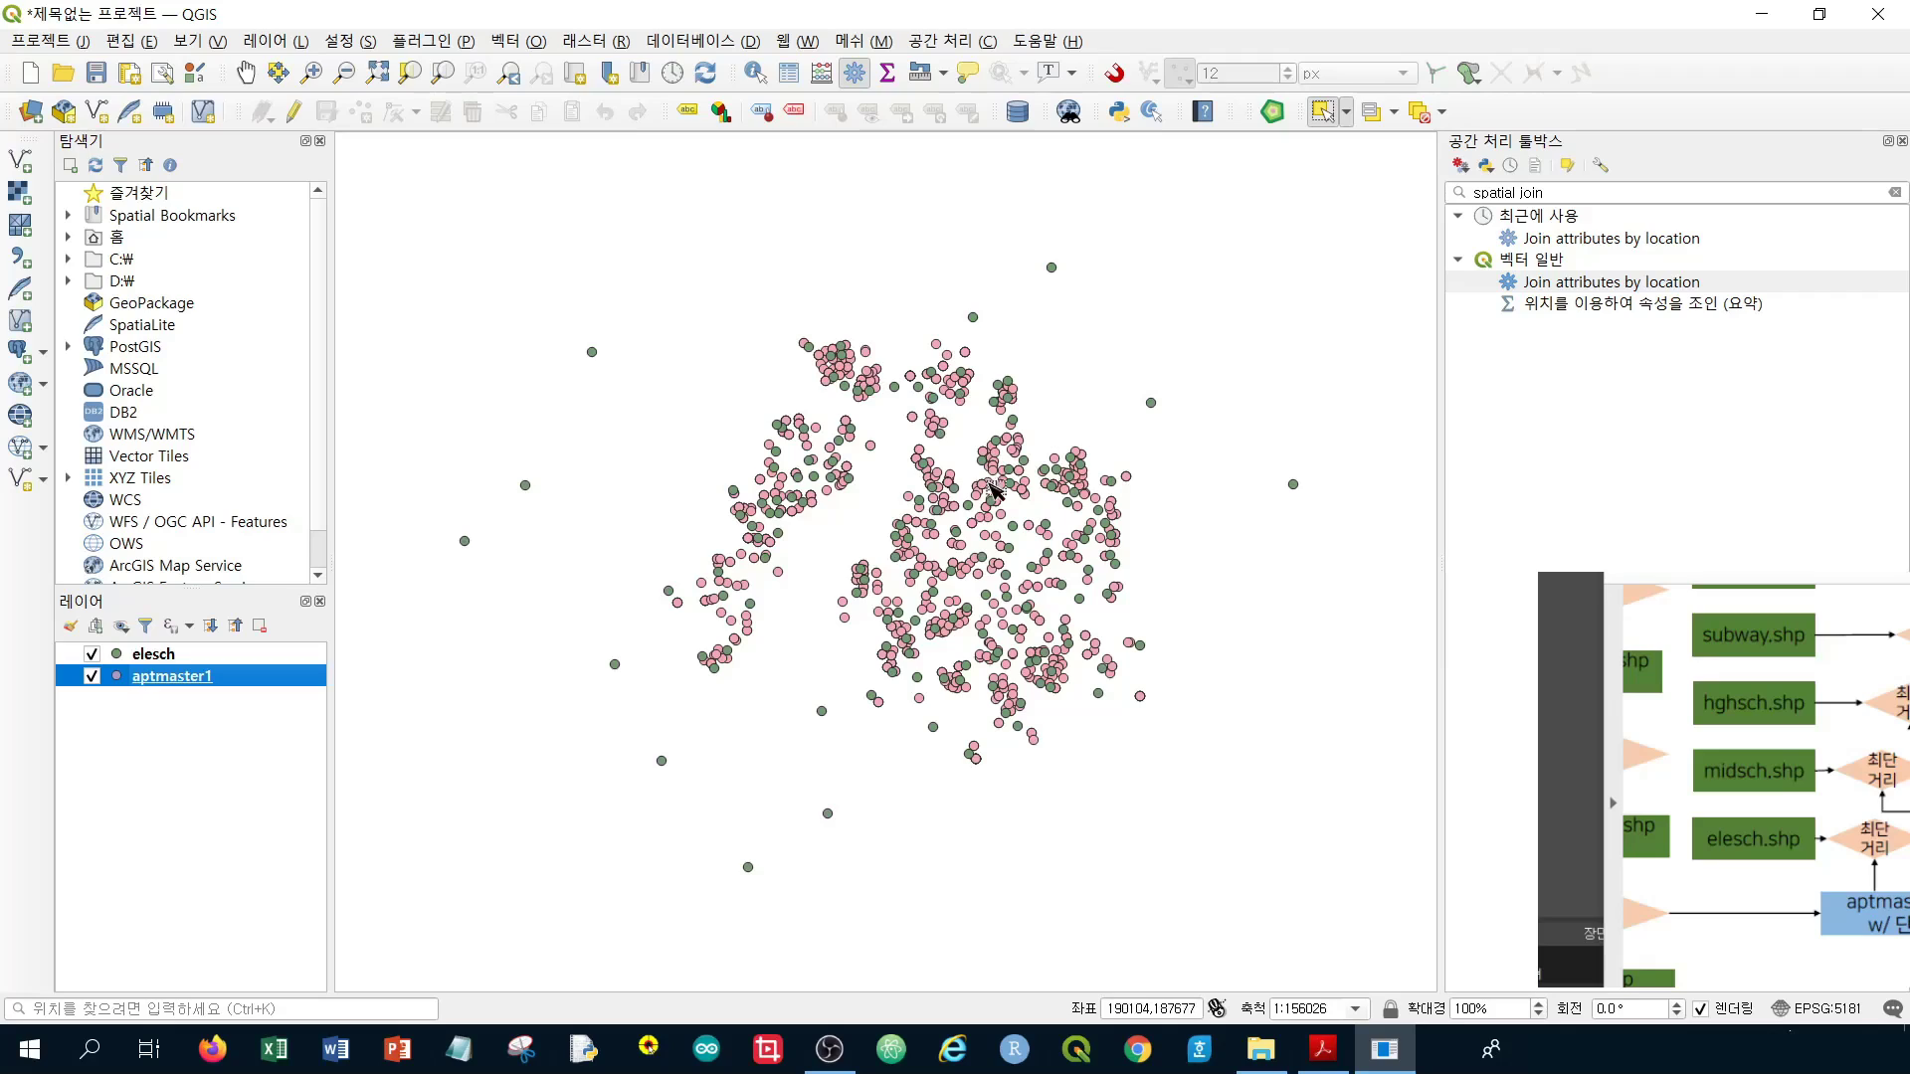
{"action": "scroll", "coordinate": [919, 516], "scroll_direction": "up", "scroll_amount": 1}
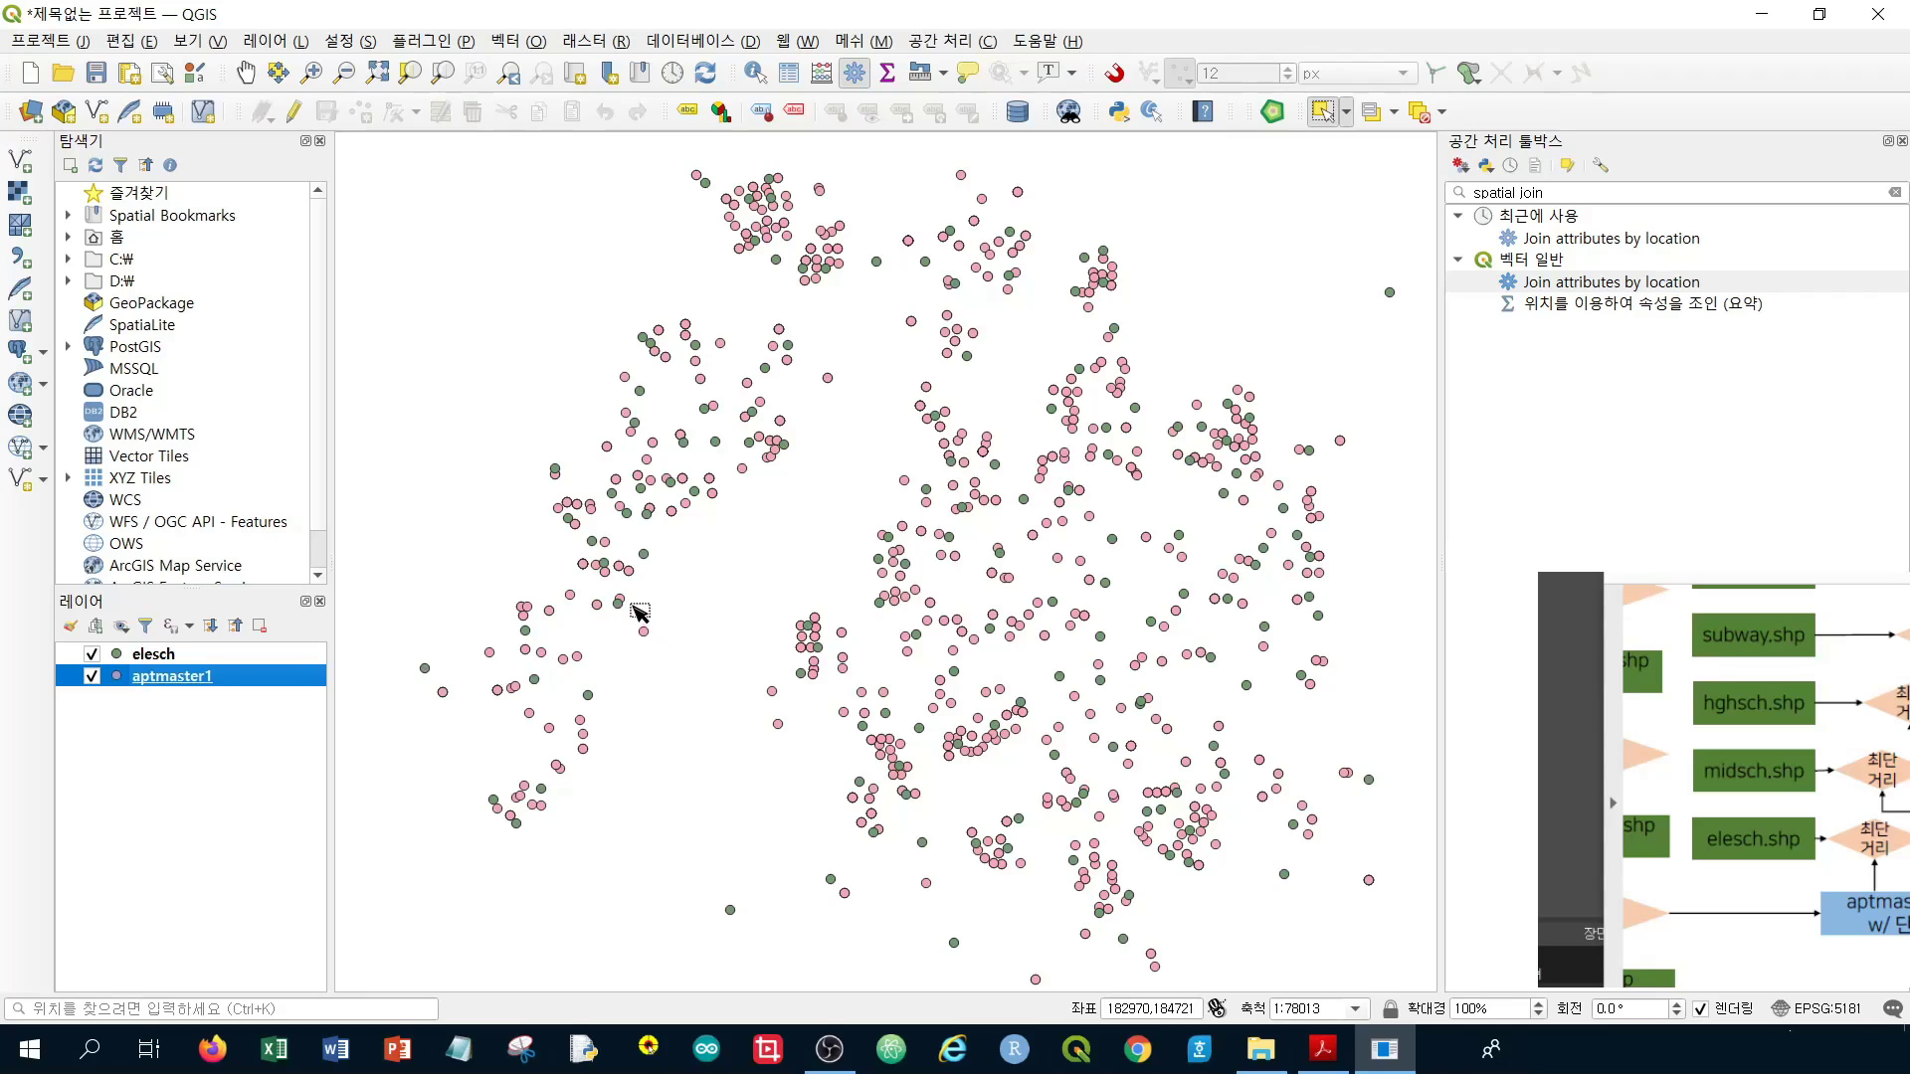
{"action": "scroll", "coordinate": [638, 611], "scroll_direction": "down", "scroll_amount": 1}
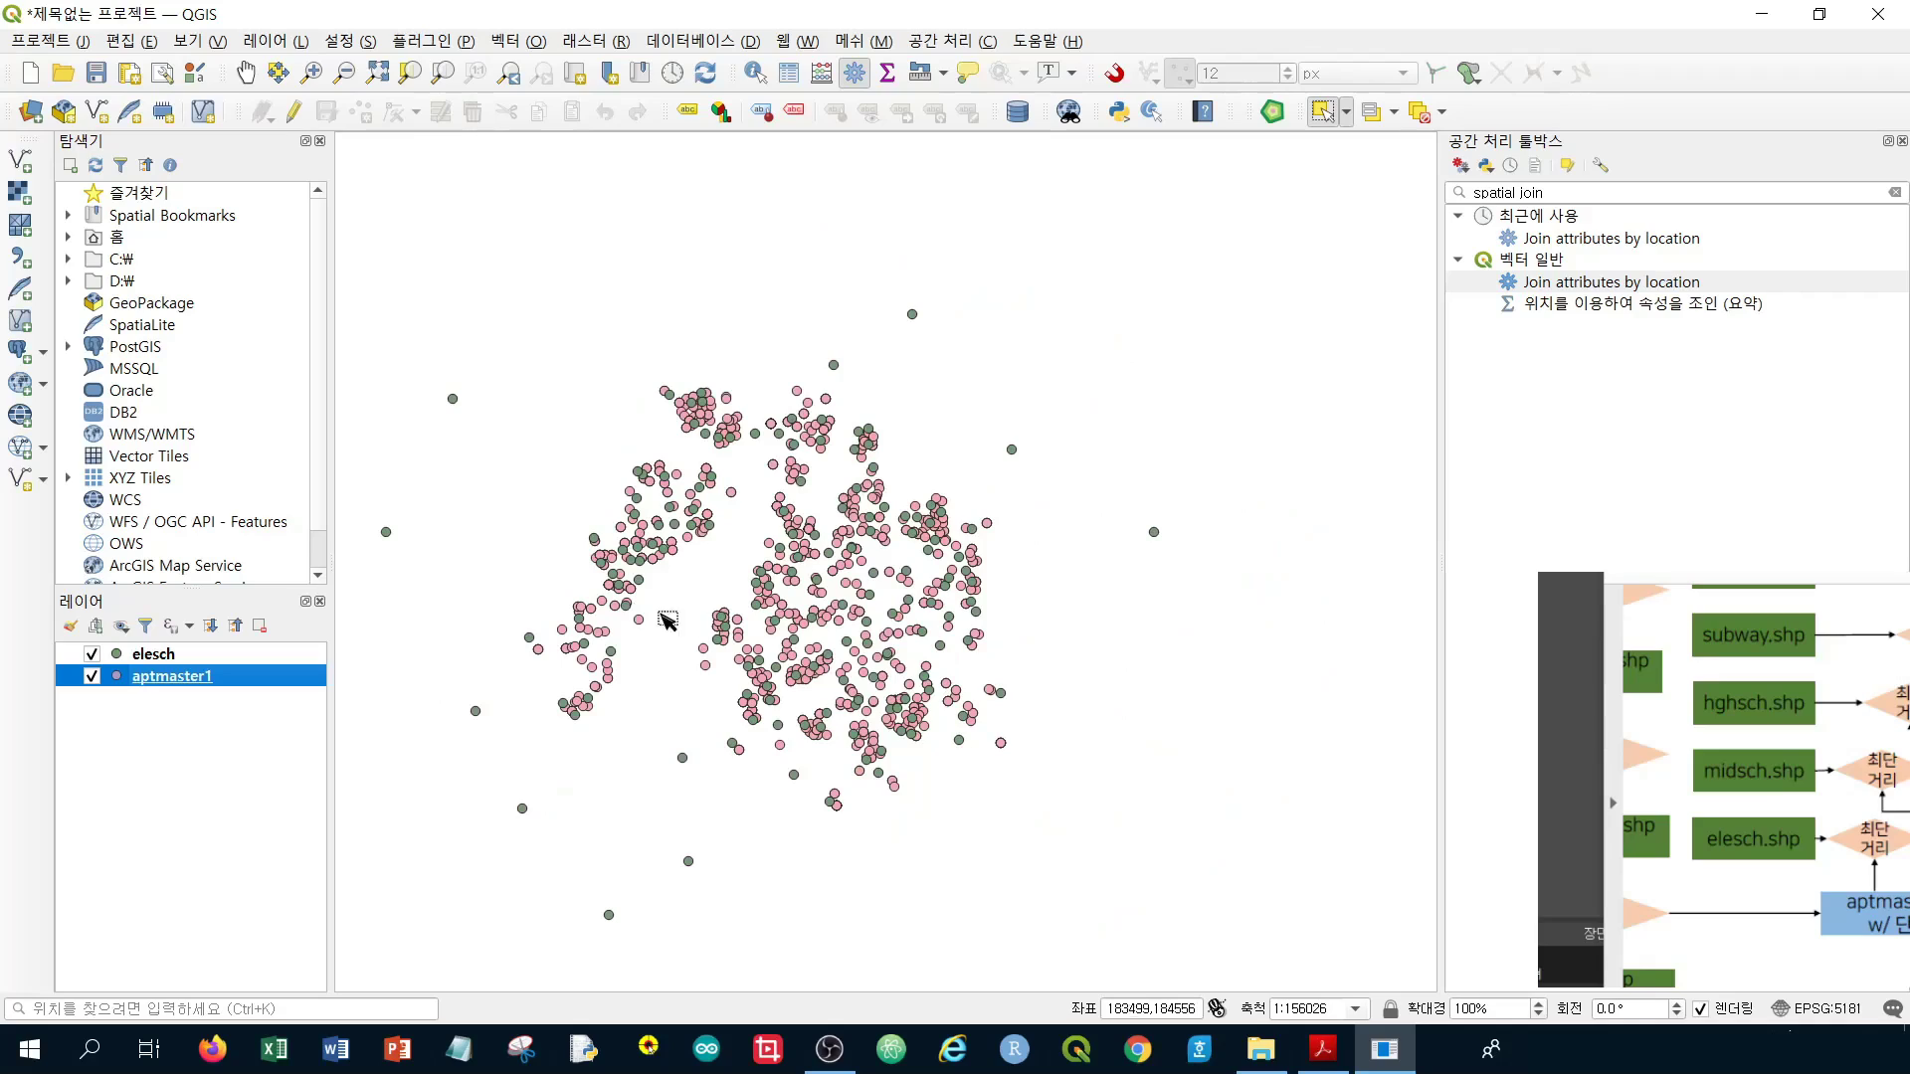
{"action": "left_click_drag", "start_coordinate": [741, 634], "coordinate": [871, 600]}
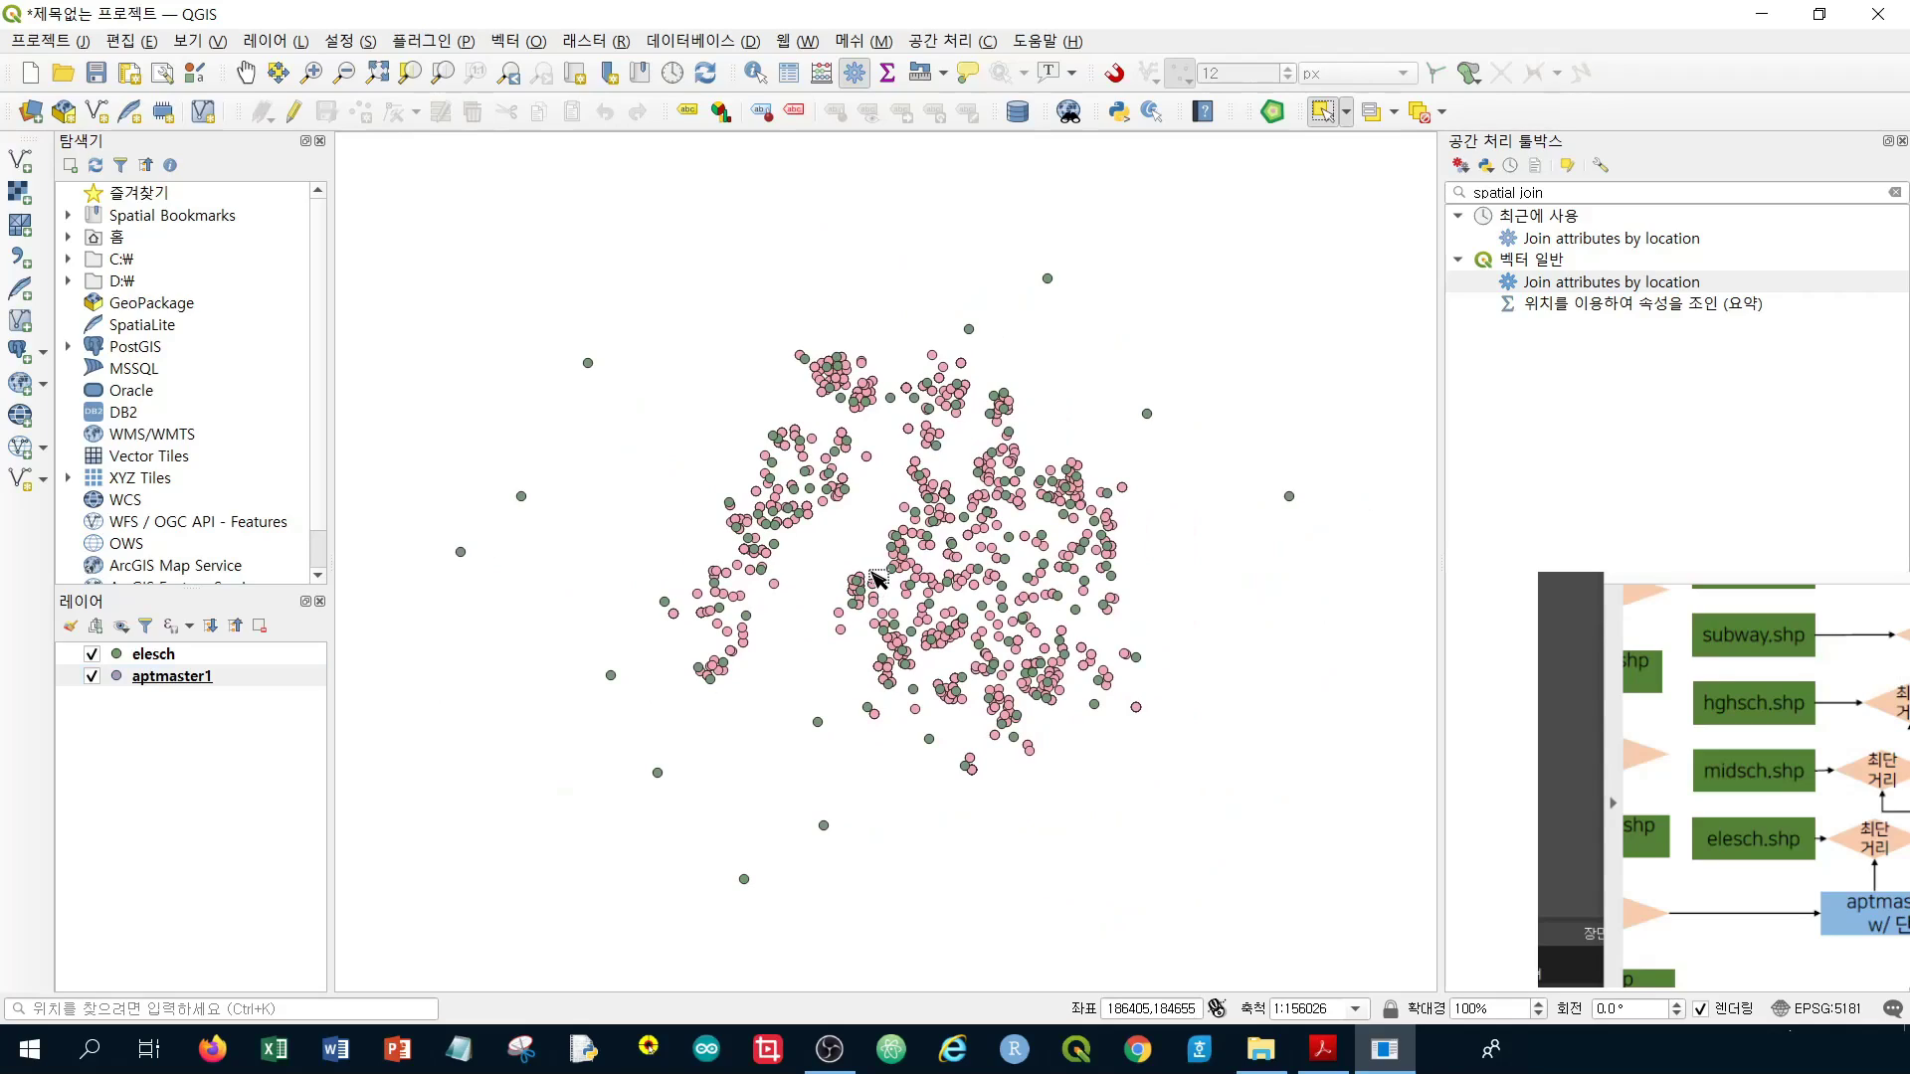
{"action": "left_click_drag", "start_coordinate": [963, 579], "coordinate": [984, 564]}
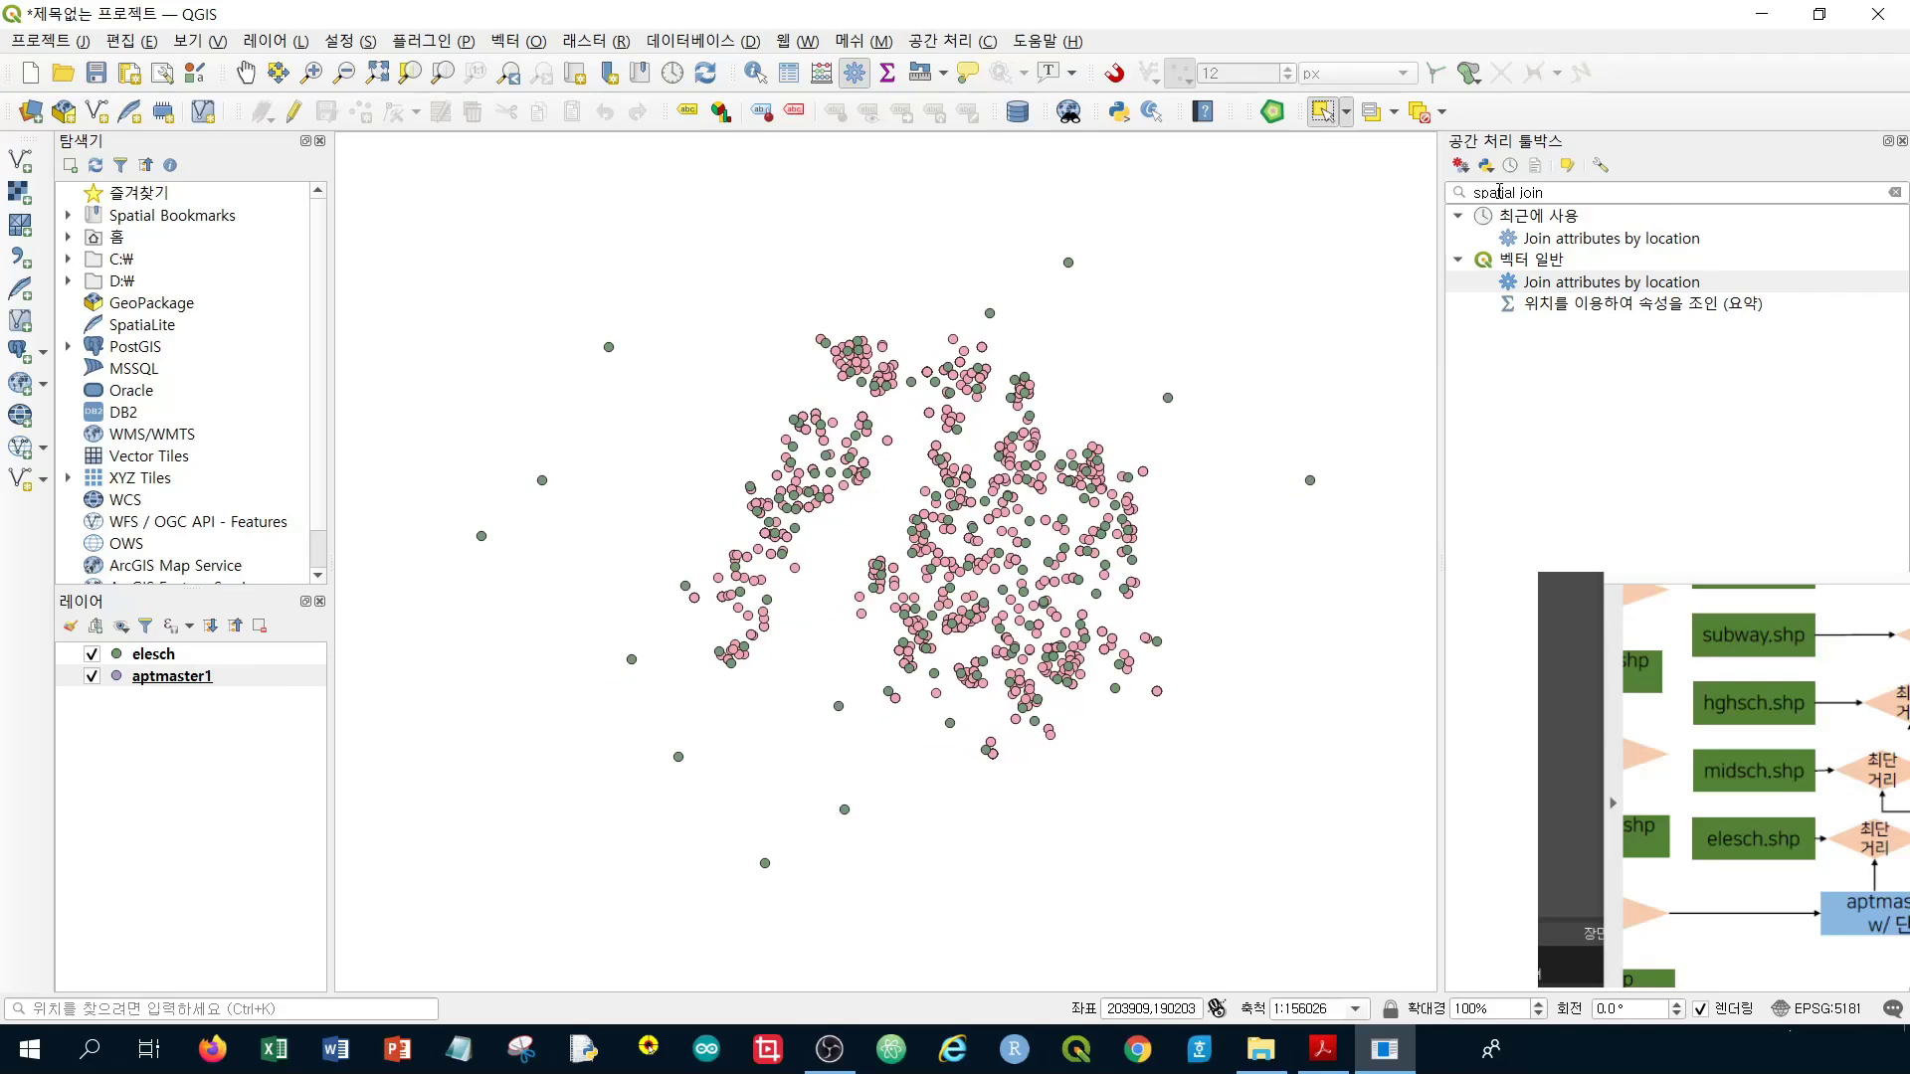
Search the Processing Toolbox for 'nearest' and select Distance to nearest hub (points)
{"action": "left_click", "coordinate": [1894, 194]}
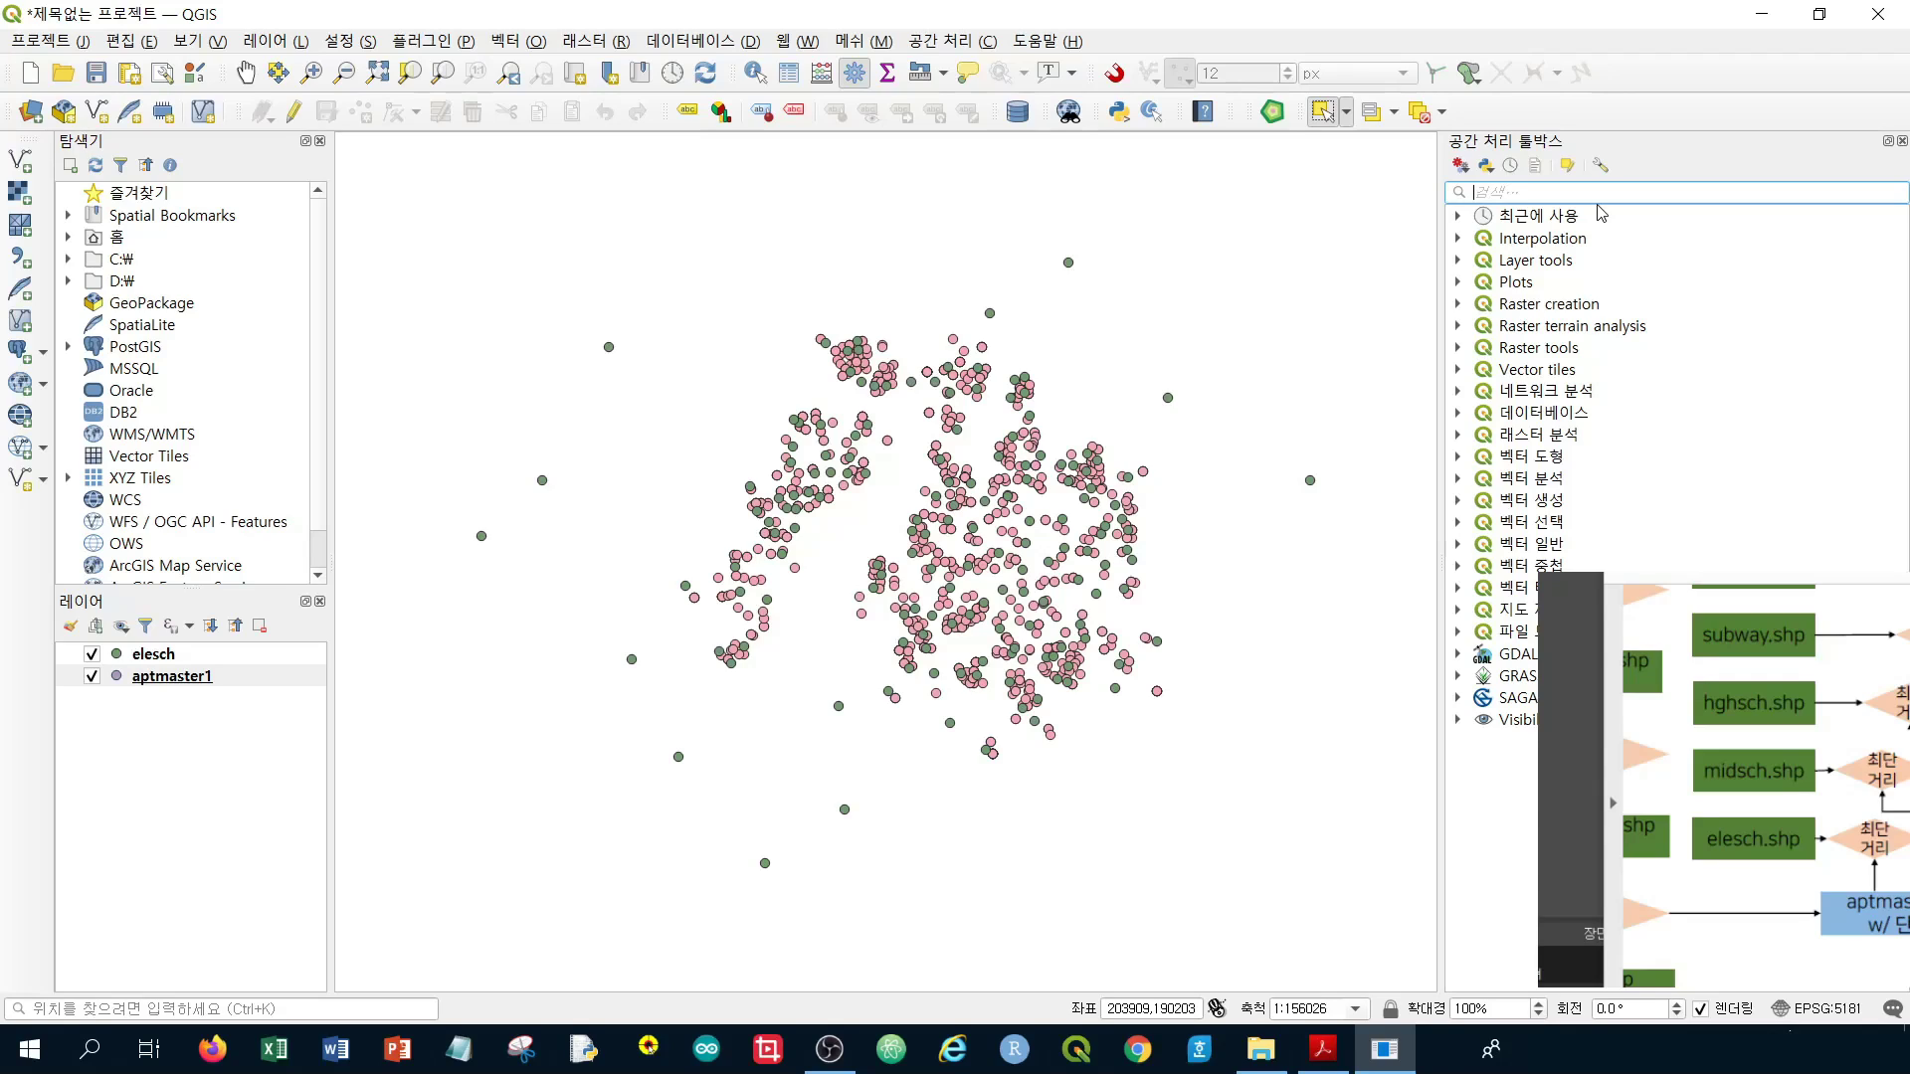
{"action": "type", "text": "near"}
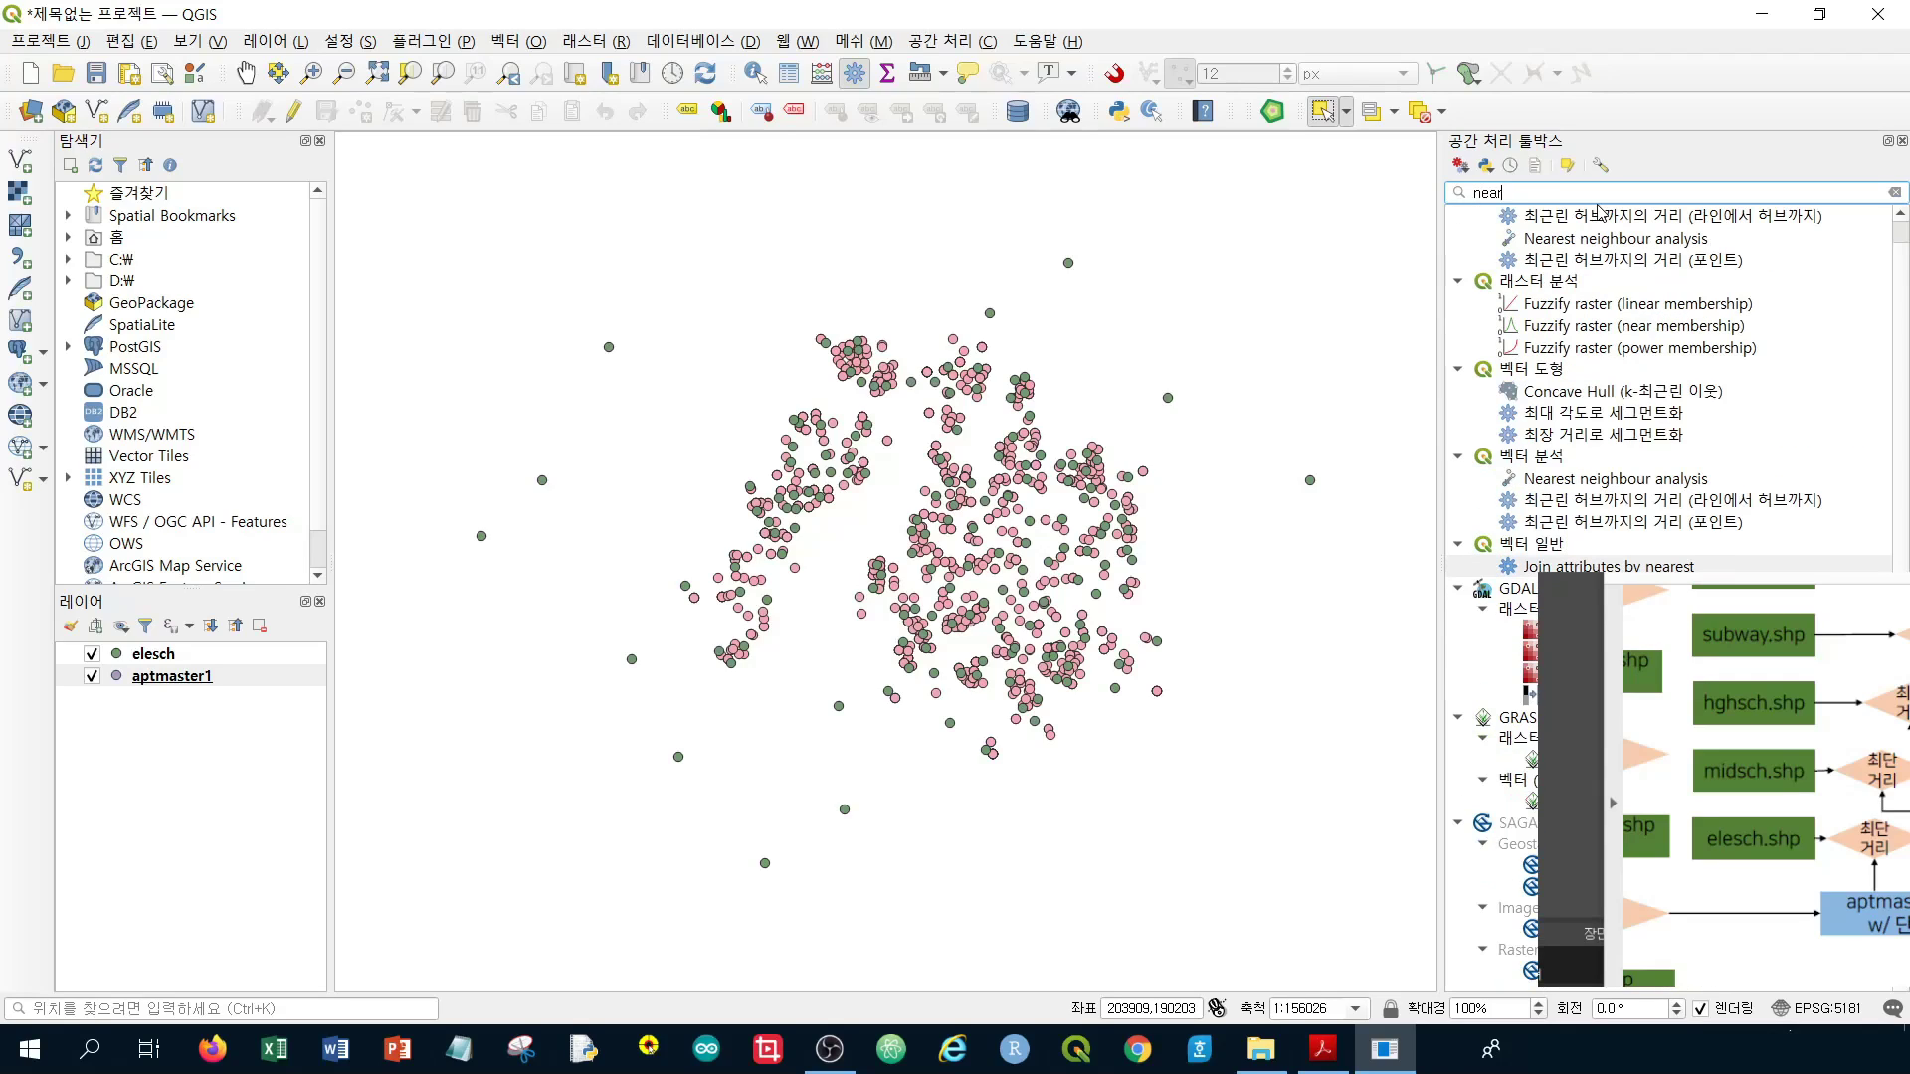
{"action": "type", "text": "est"}
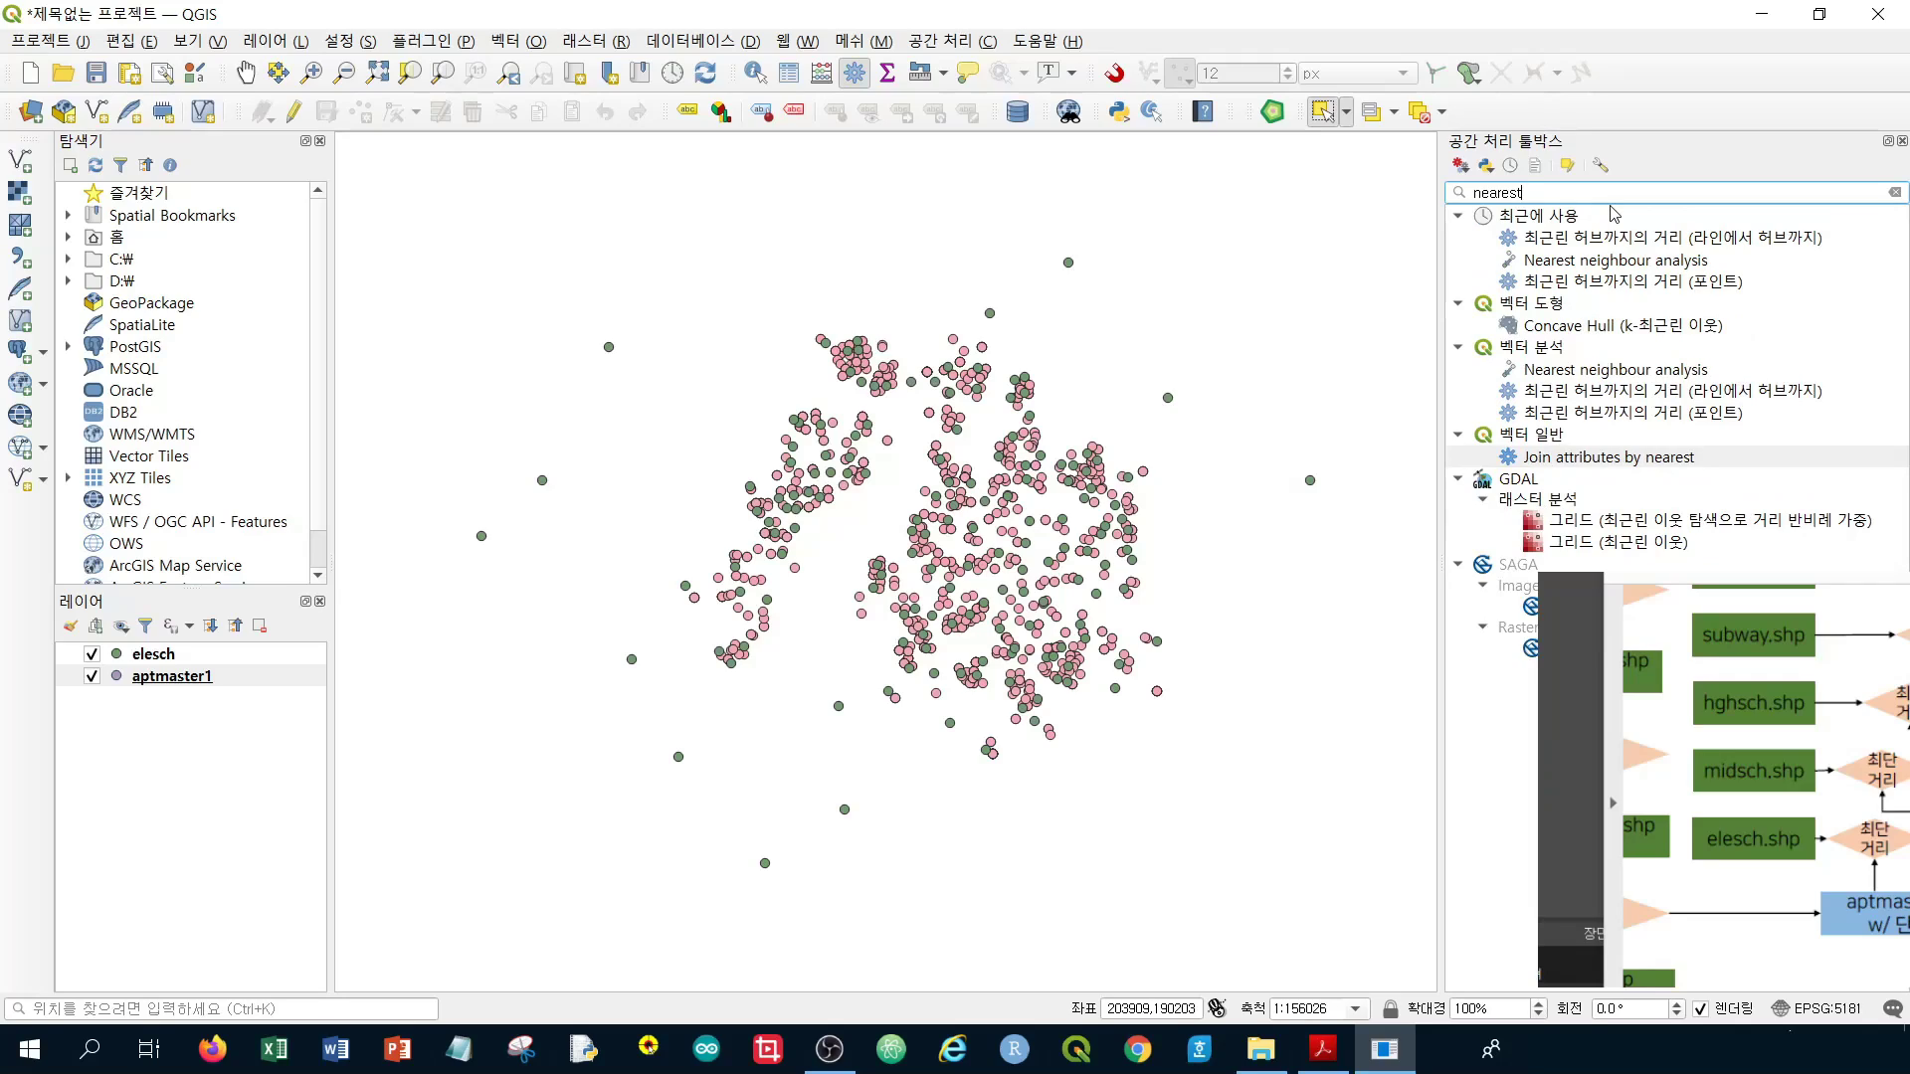
{"action": "left_click", "coordinate": [1577, 414]}
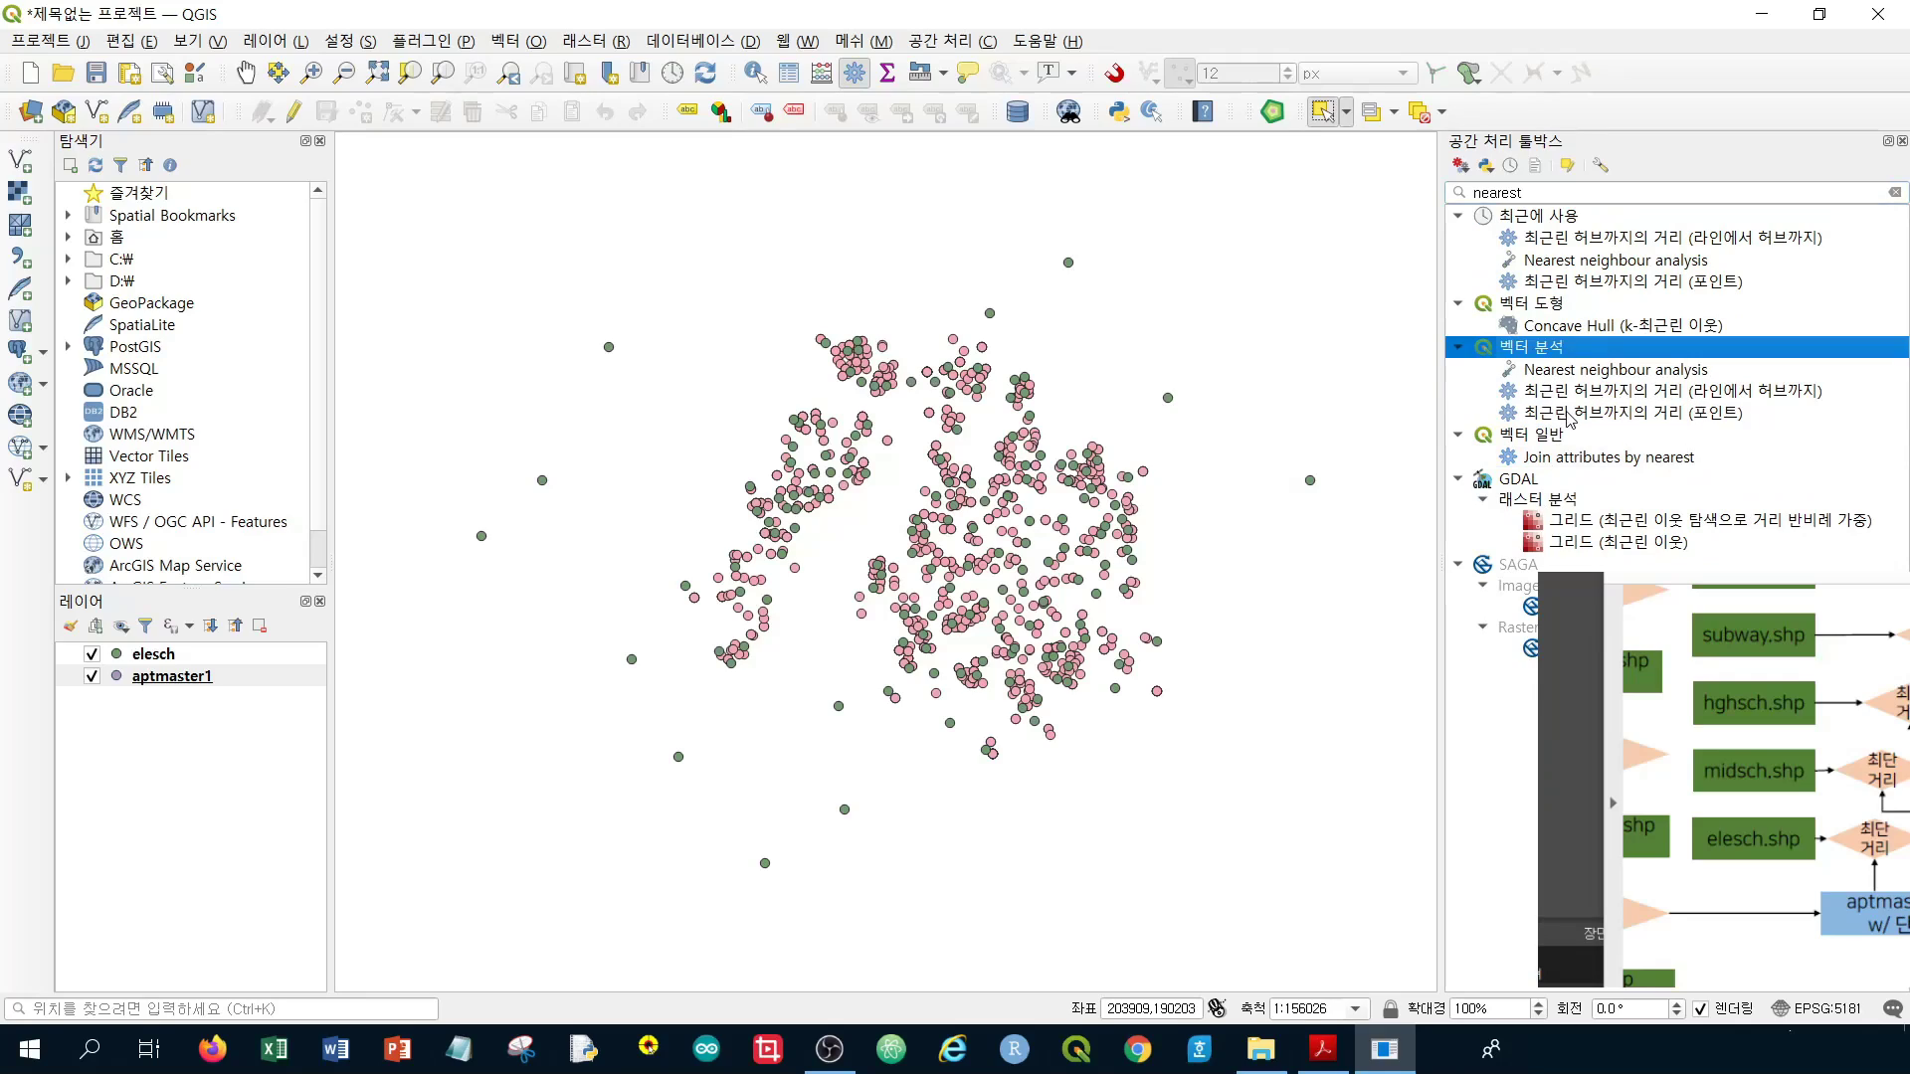
{"action": "left_click", "coordinate": [1570, 416]}
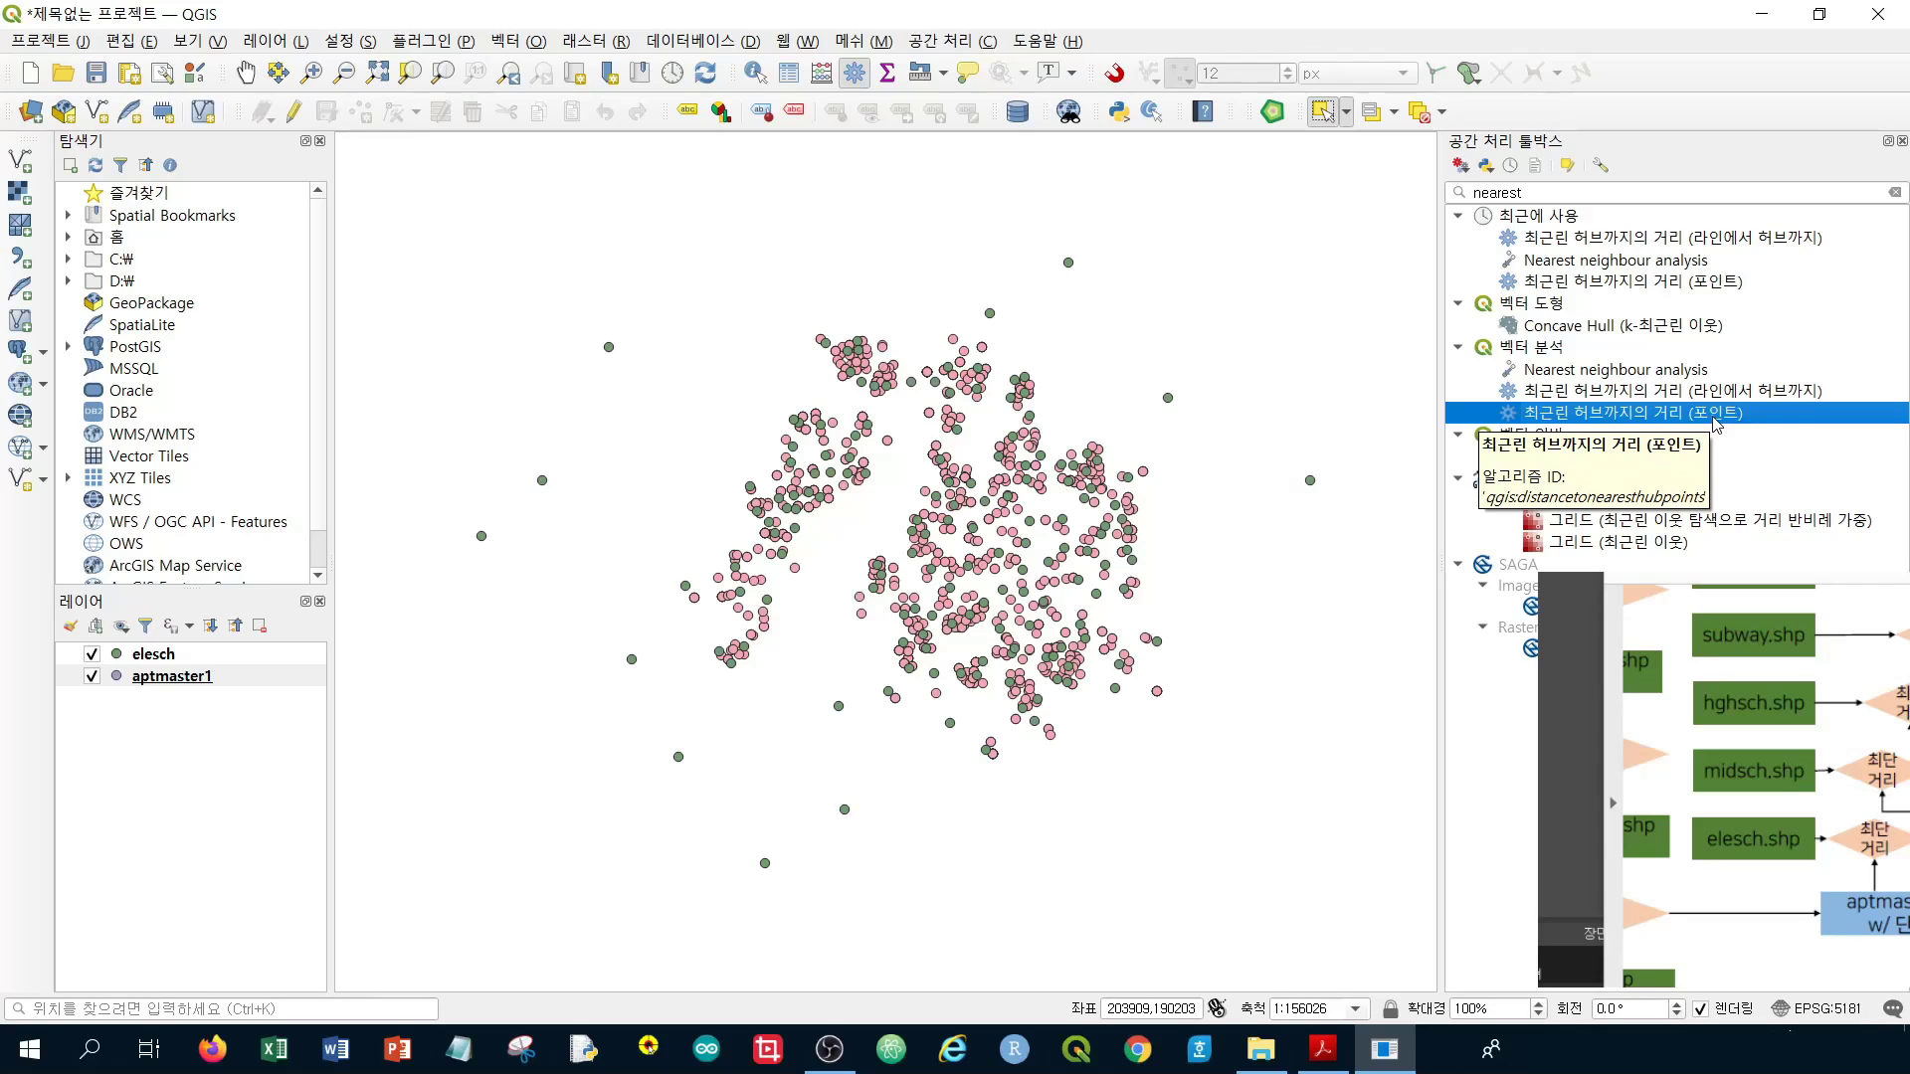
Set Distance to nearest hub with elesch as hubs, school as hub name, in meters
{"action": "double_click", "coordinate": [1715, 424]}
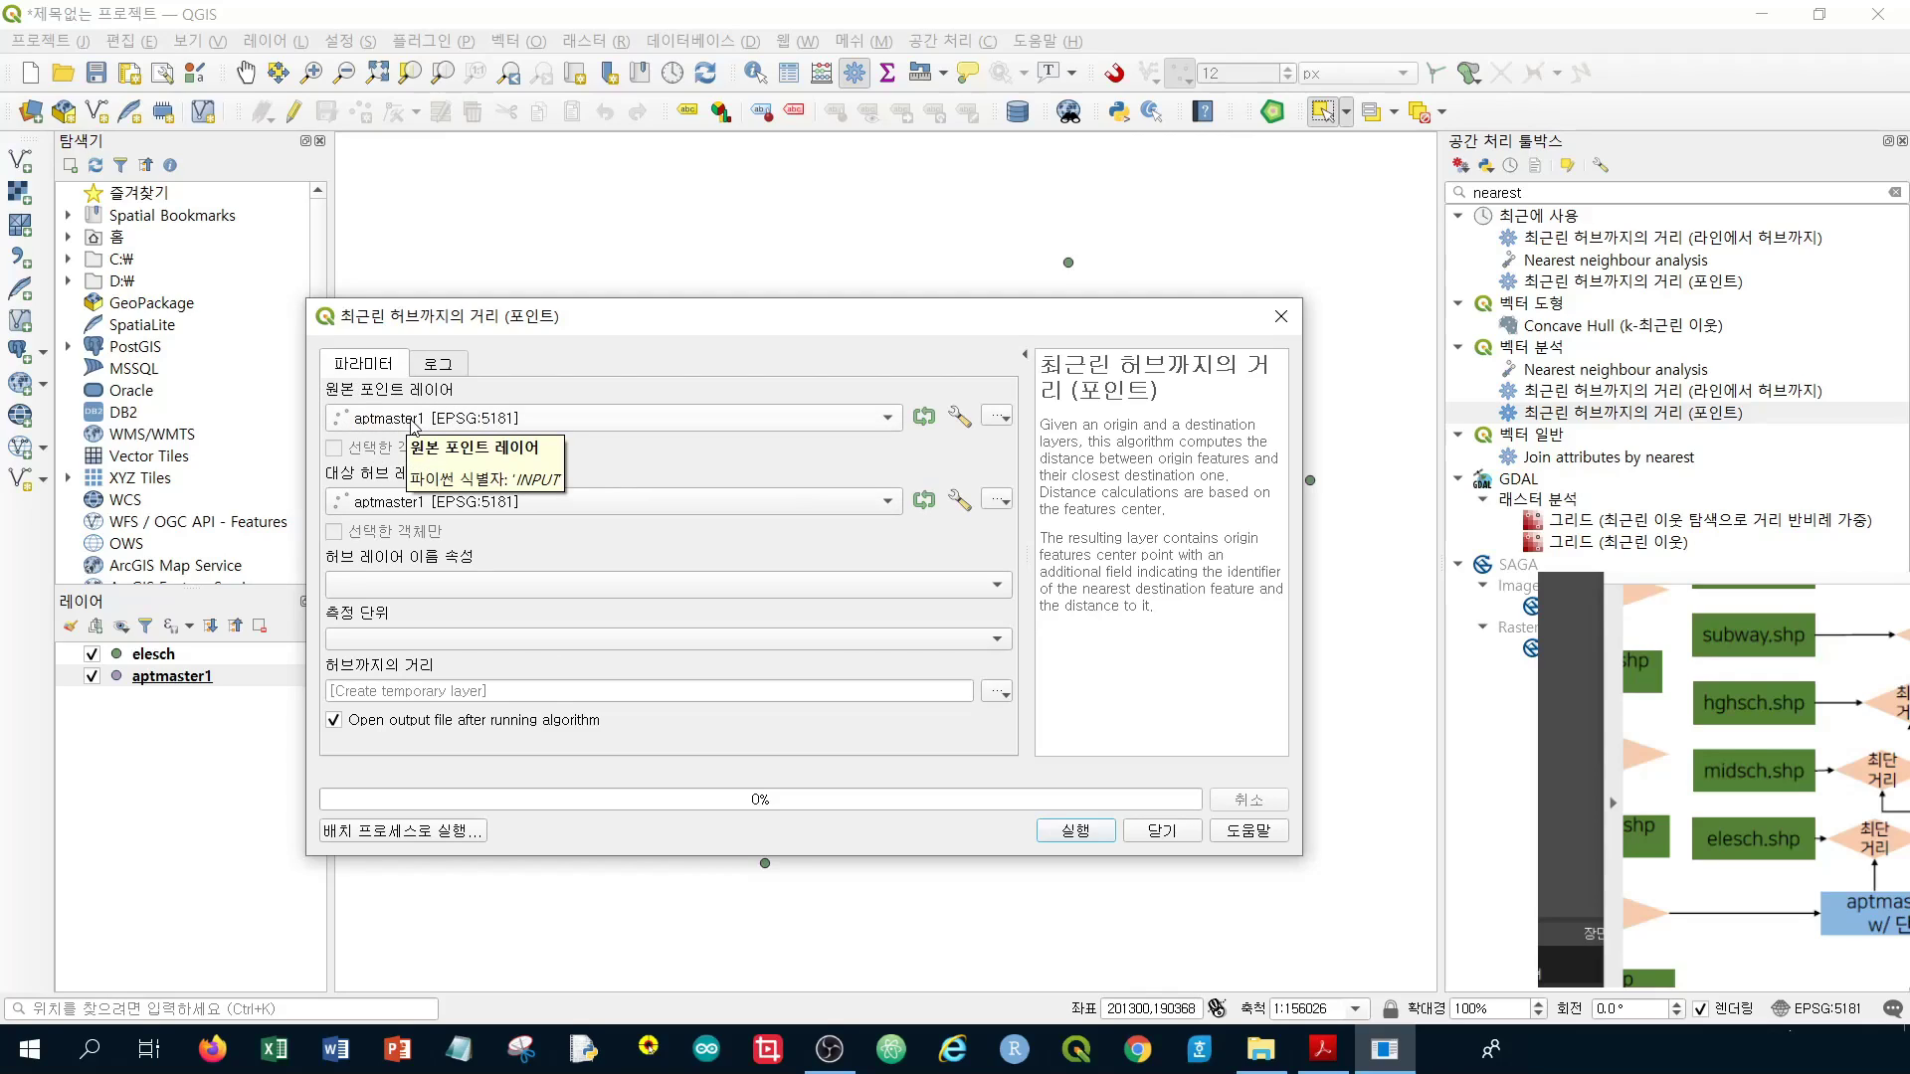
{"action": "left_click", "coordinate": [401, 502]}
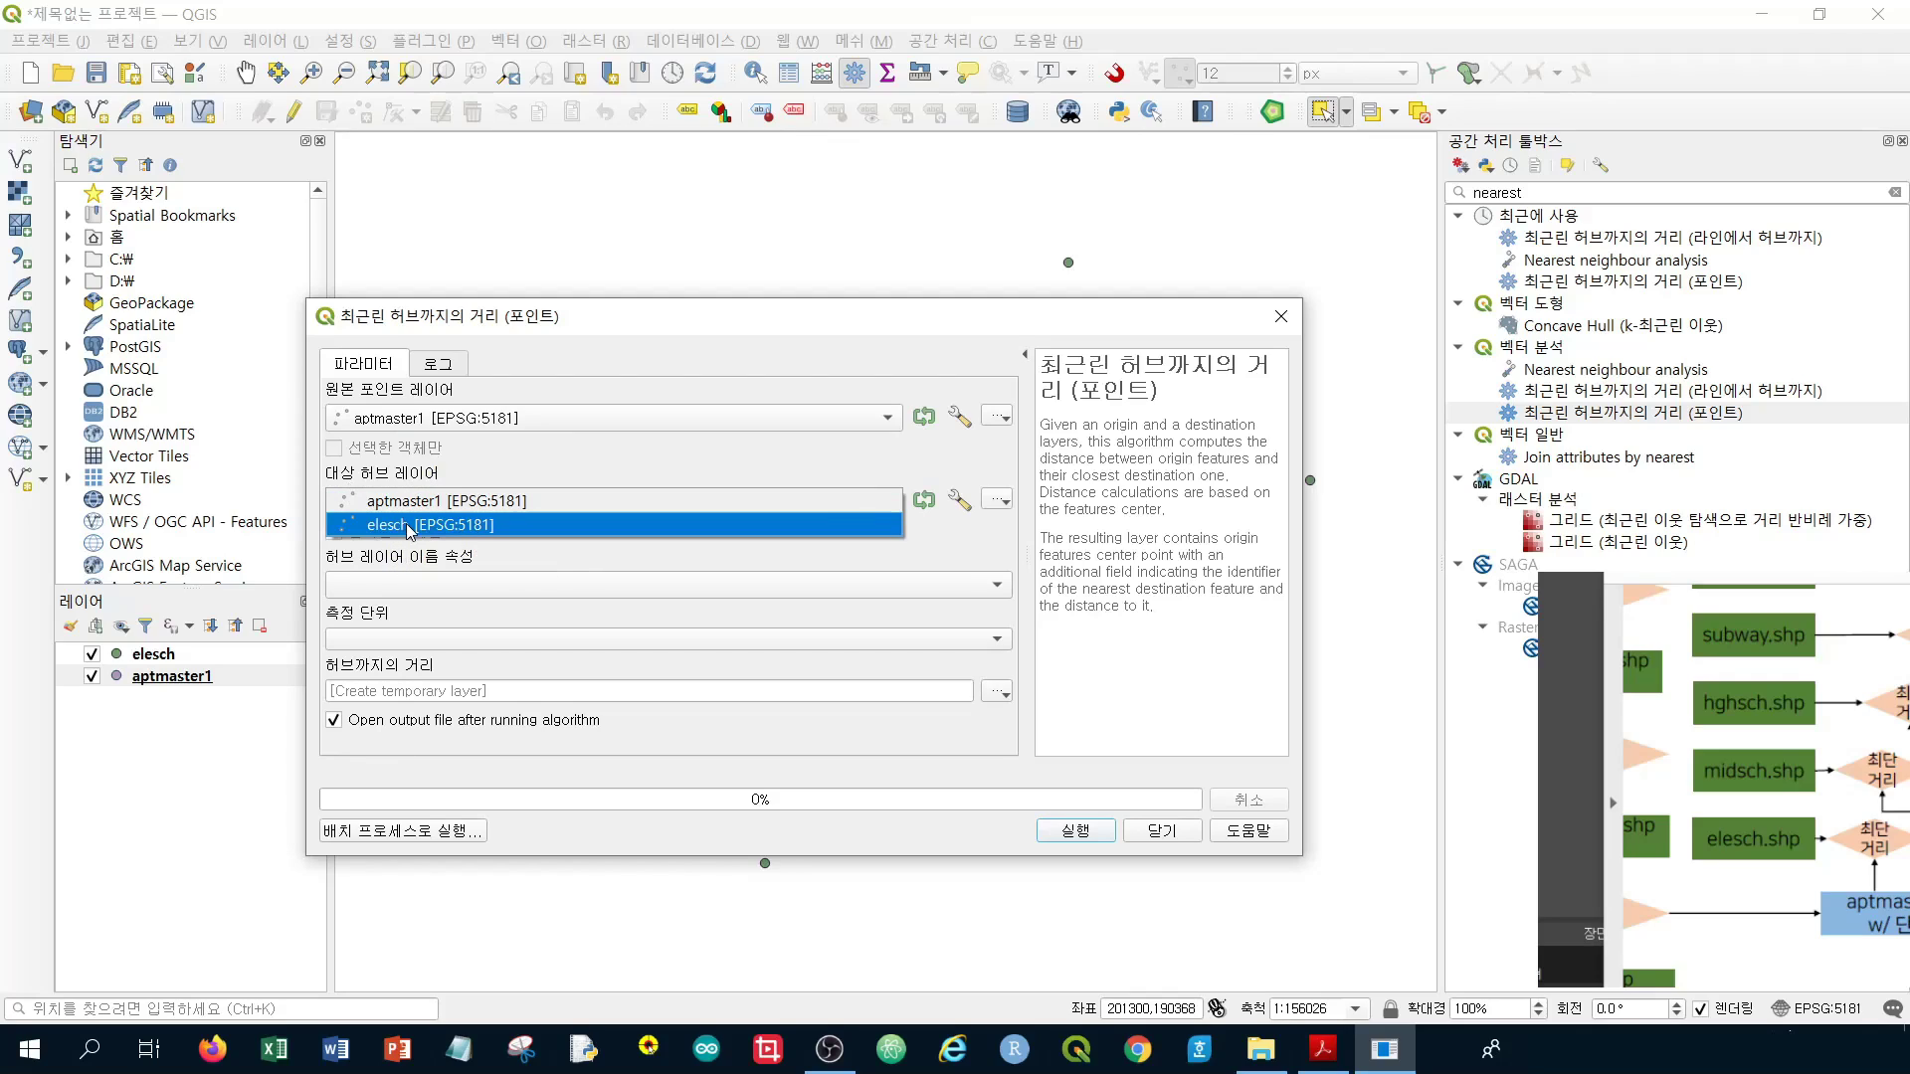
{"action": "left_click", "coordinate": [408, 526]}
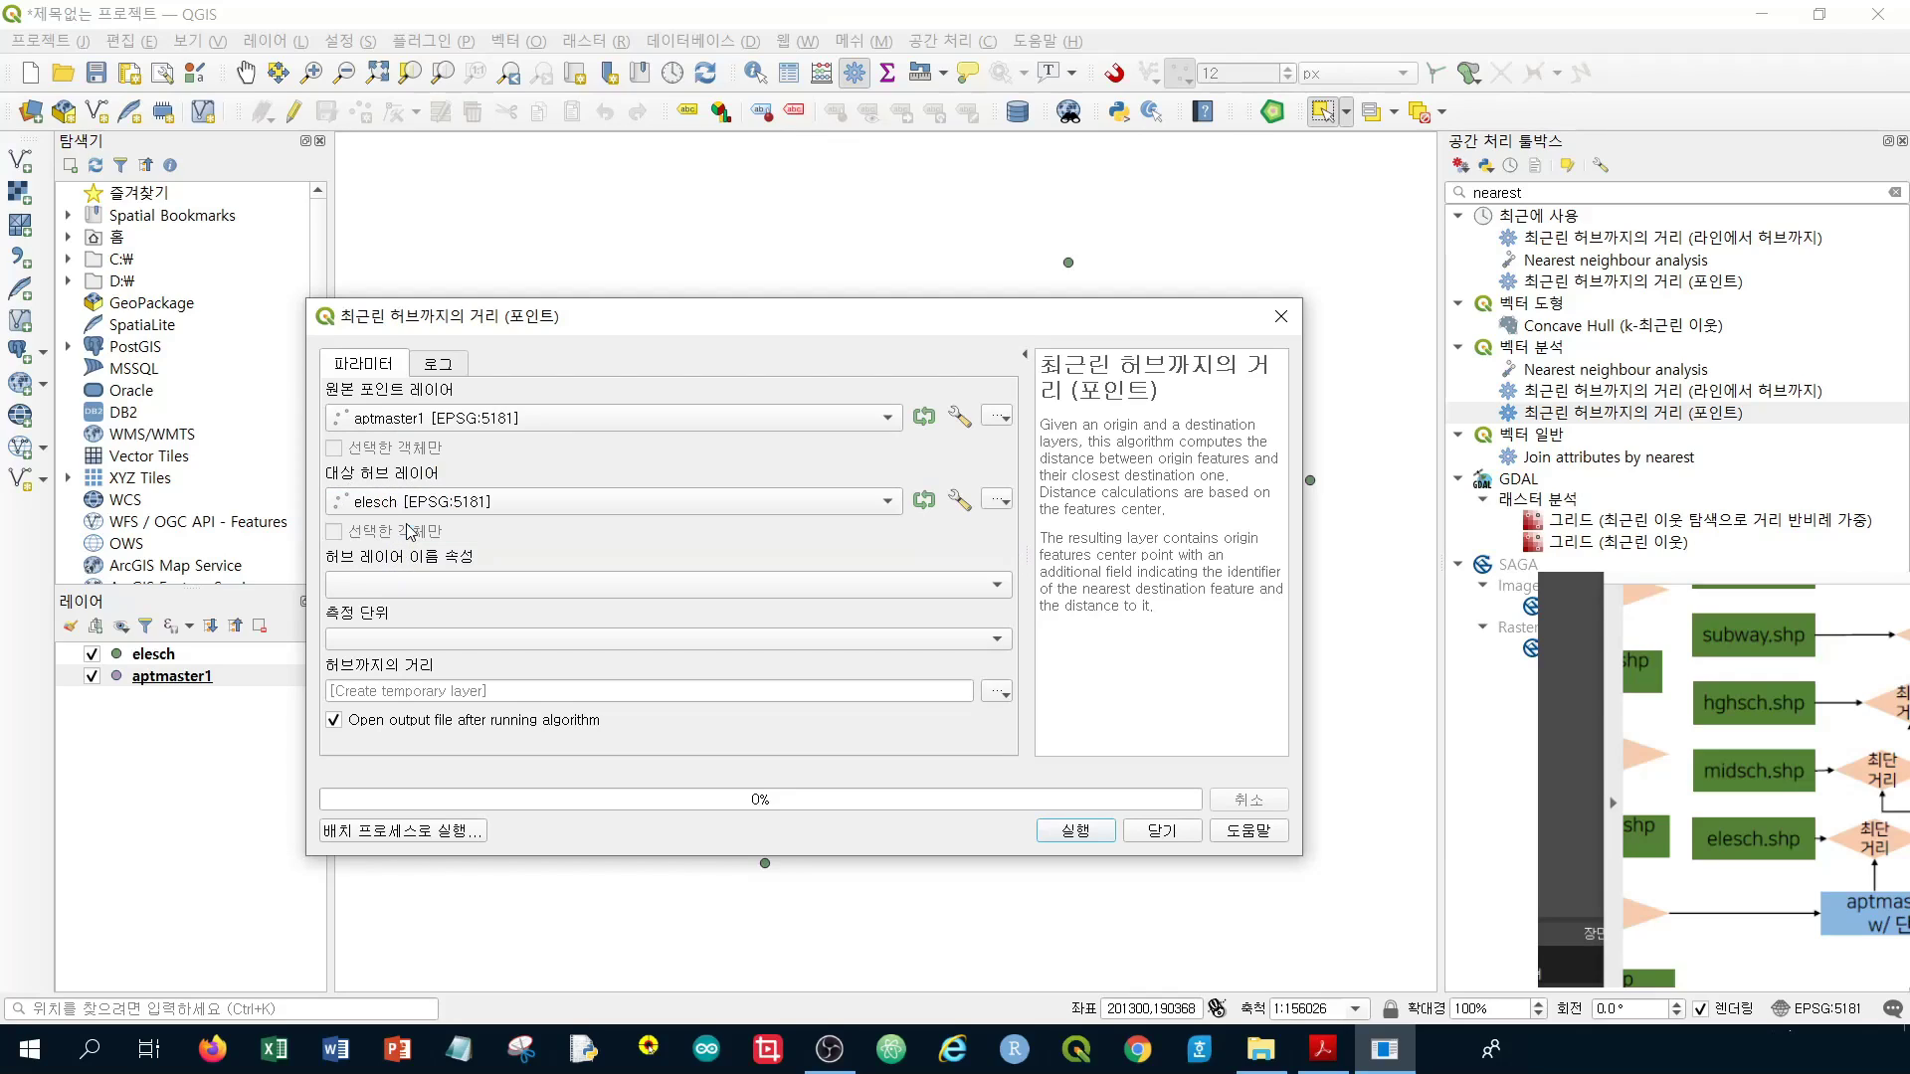
{"action": "left_click", "coordinate": [438, 587]}
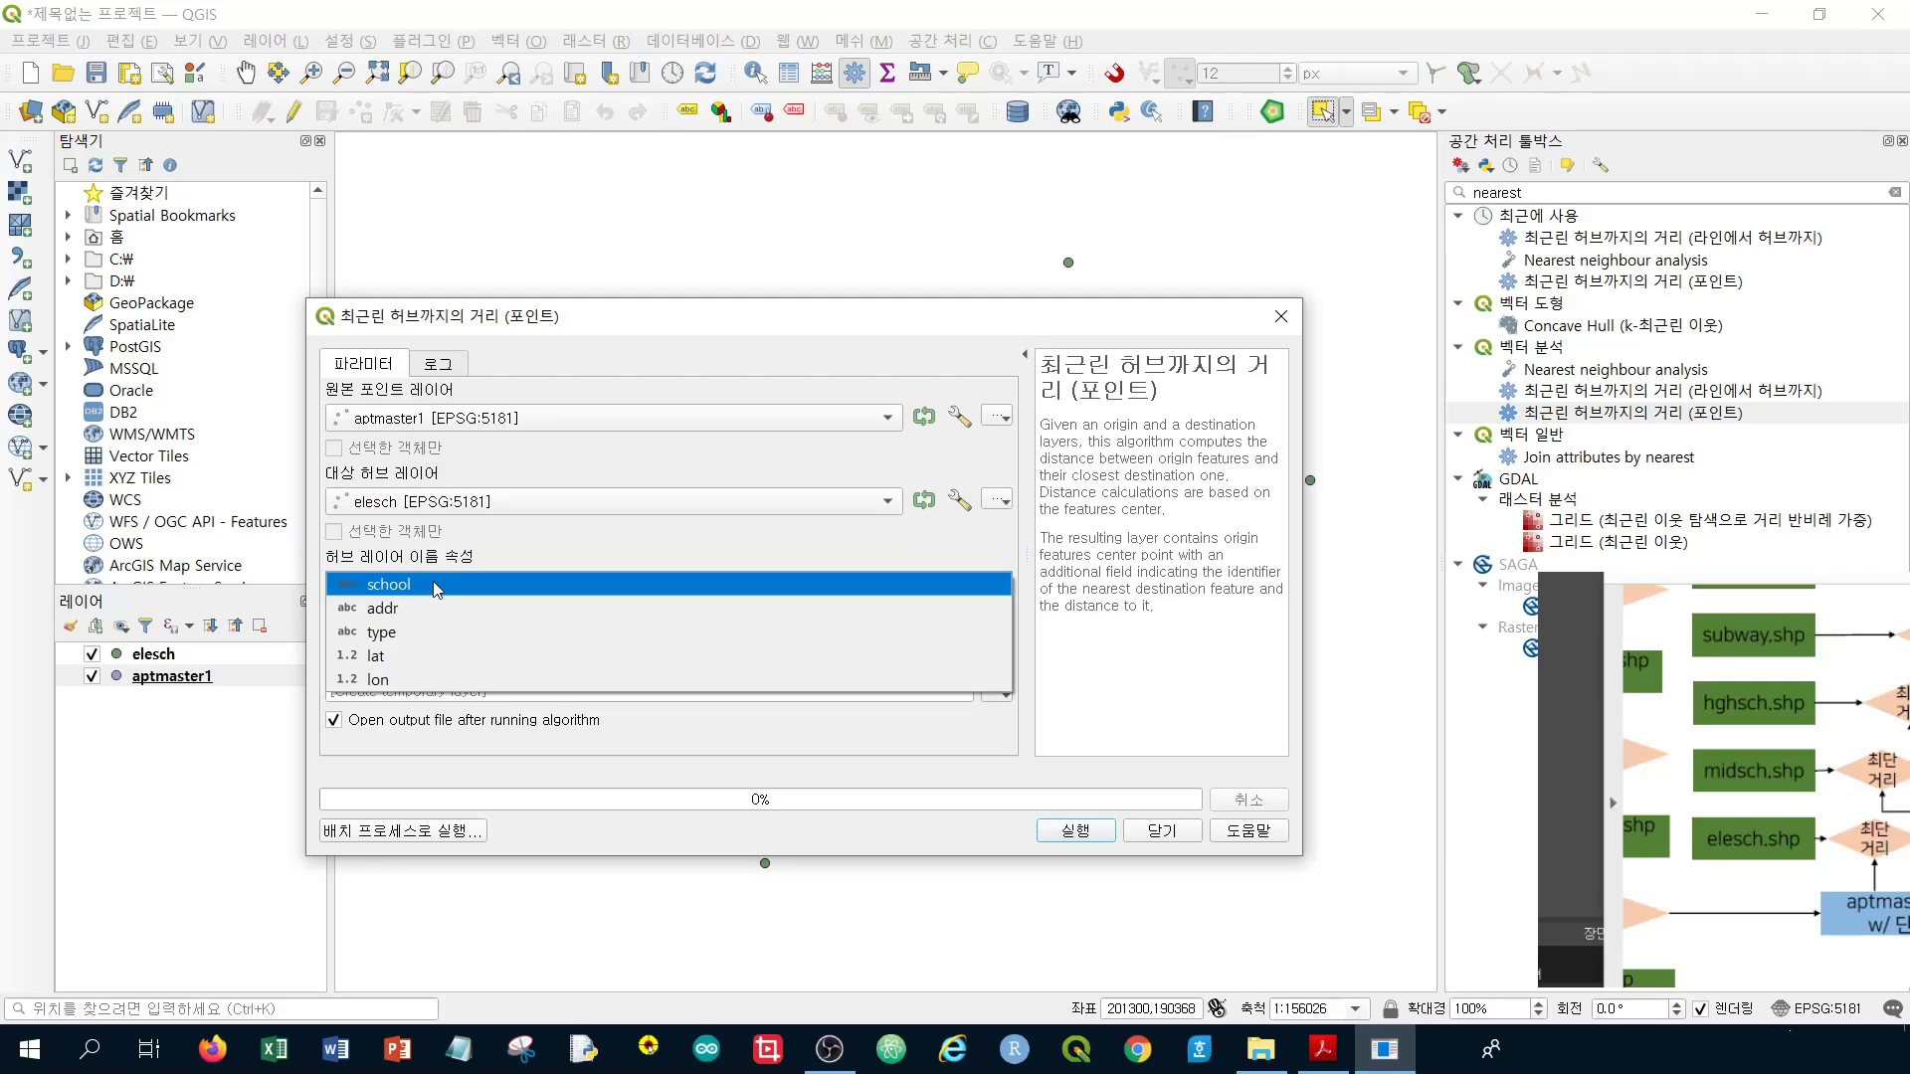
{"action": "left_click", "coordinate": [390, 593]}
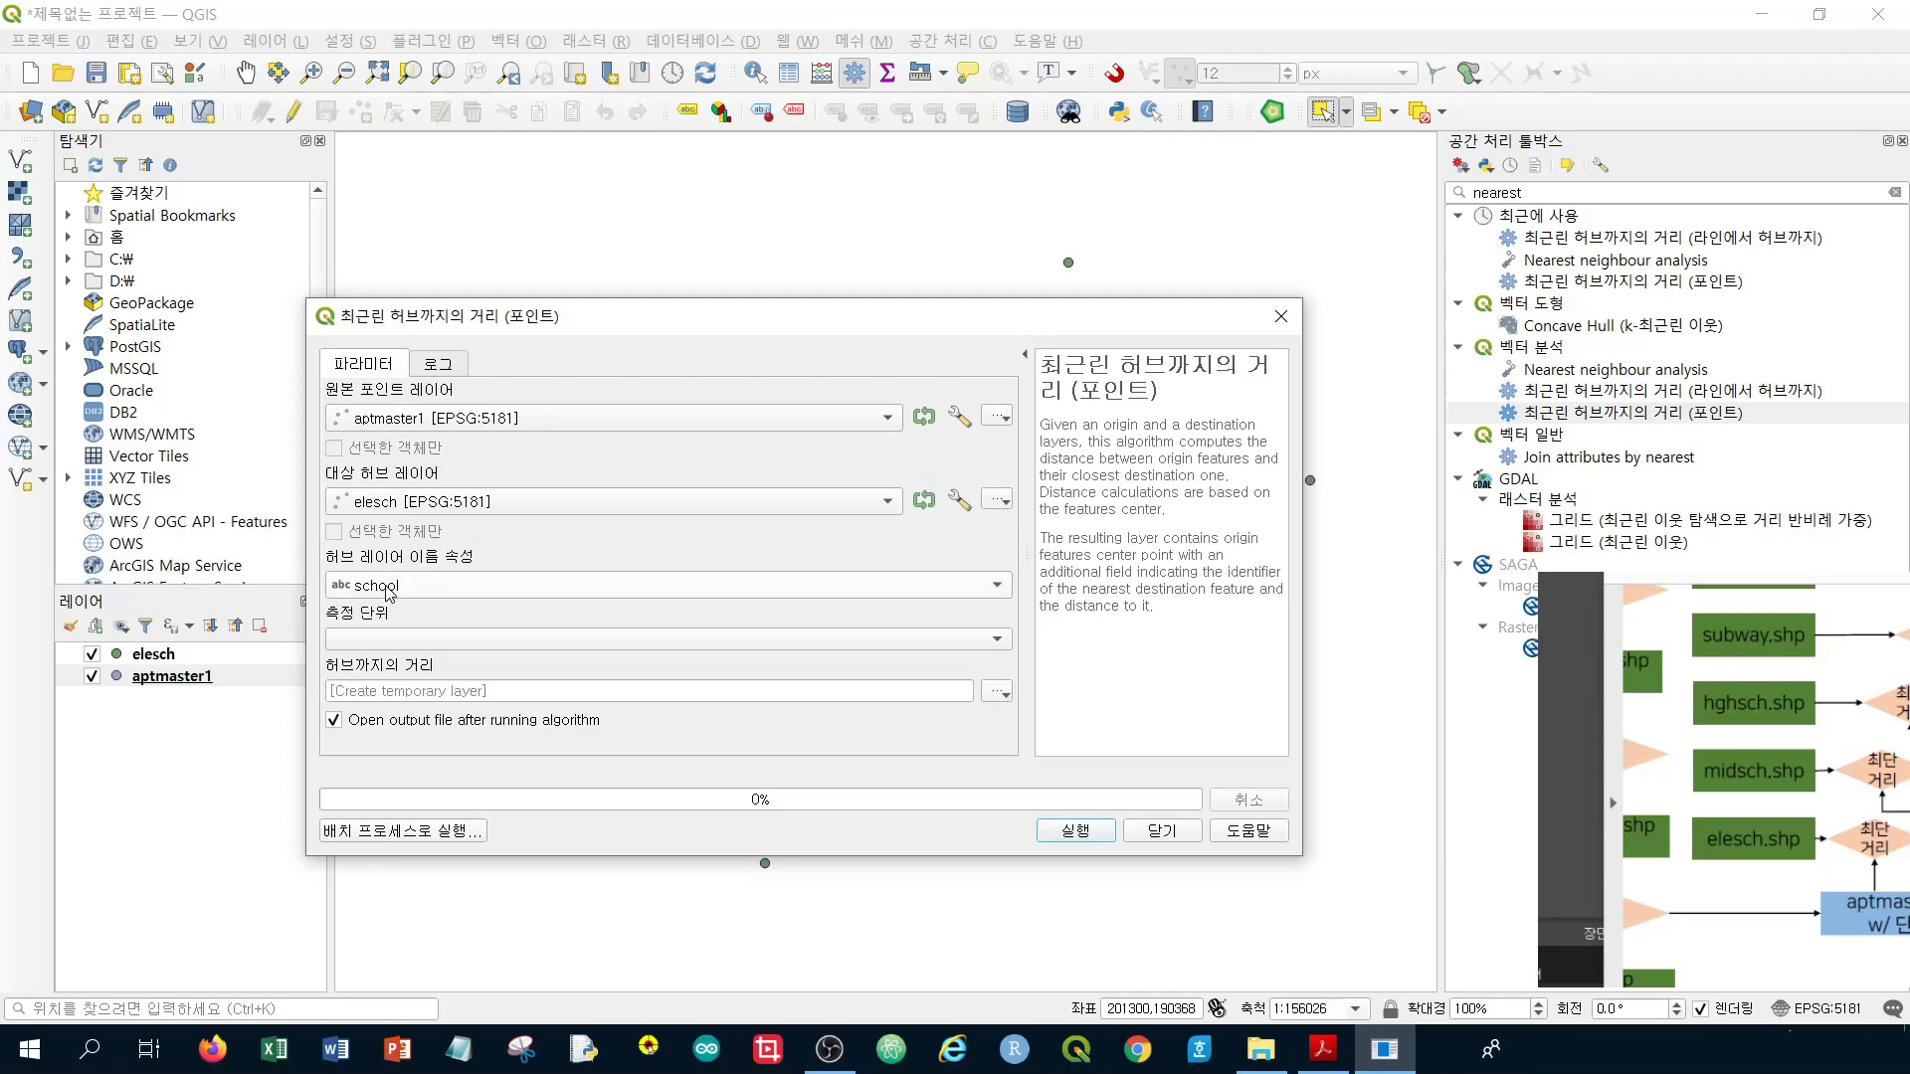
{"action": "left_click", "coordinate": [368, 642]}
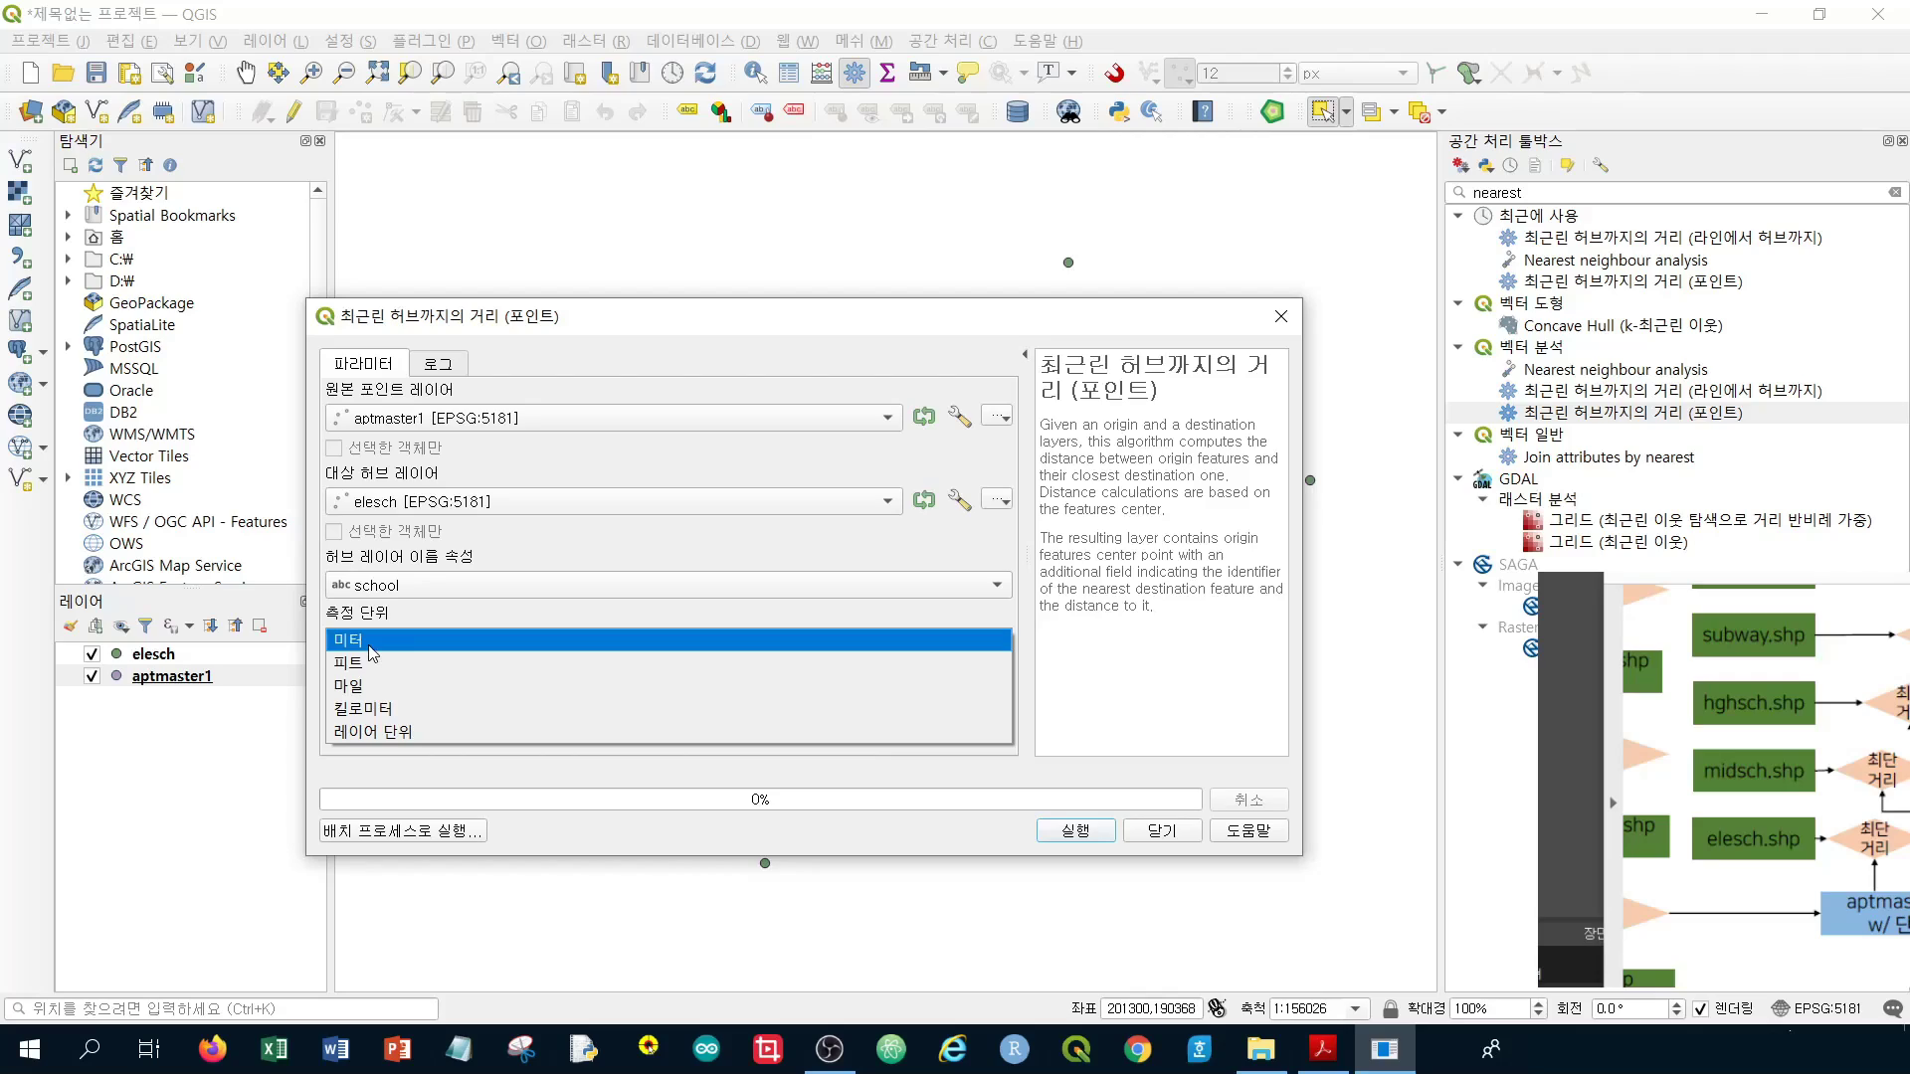
{"action": "left_click", "coordinate": [370, 648]}
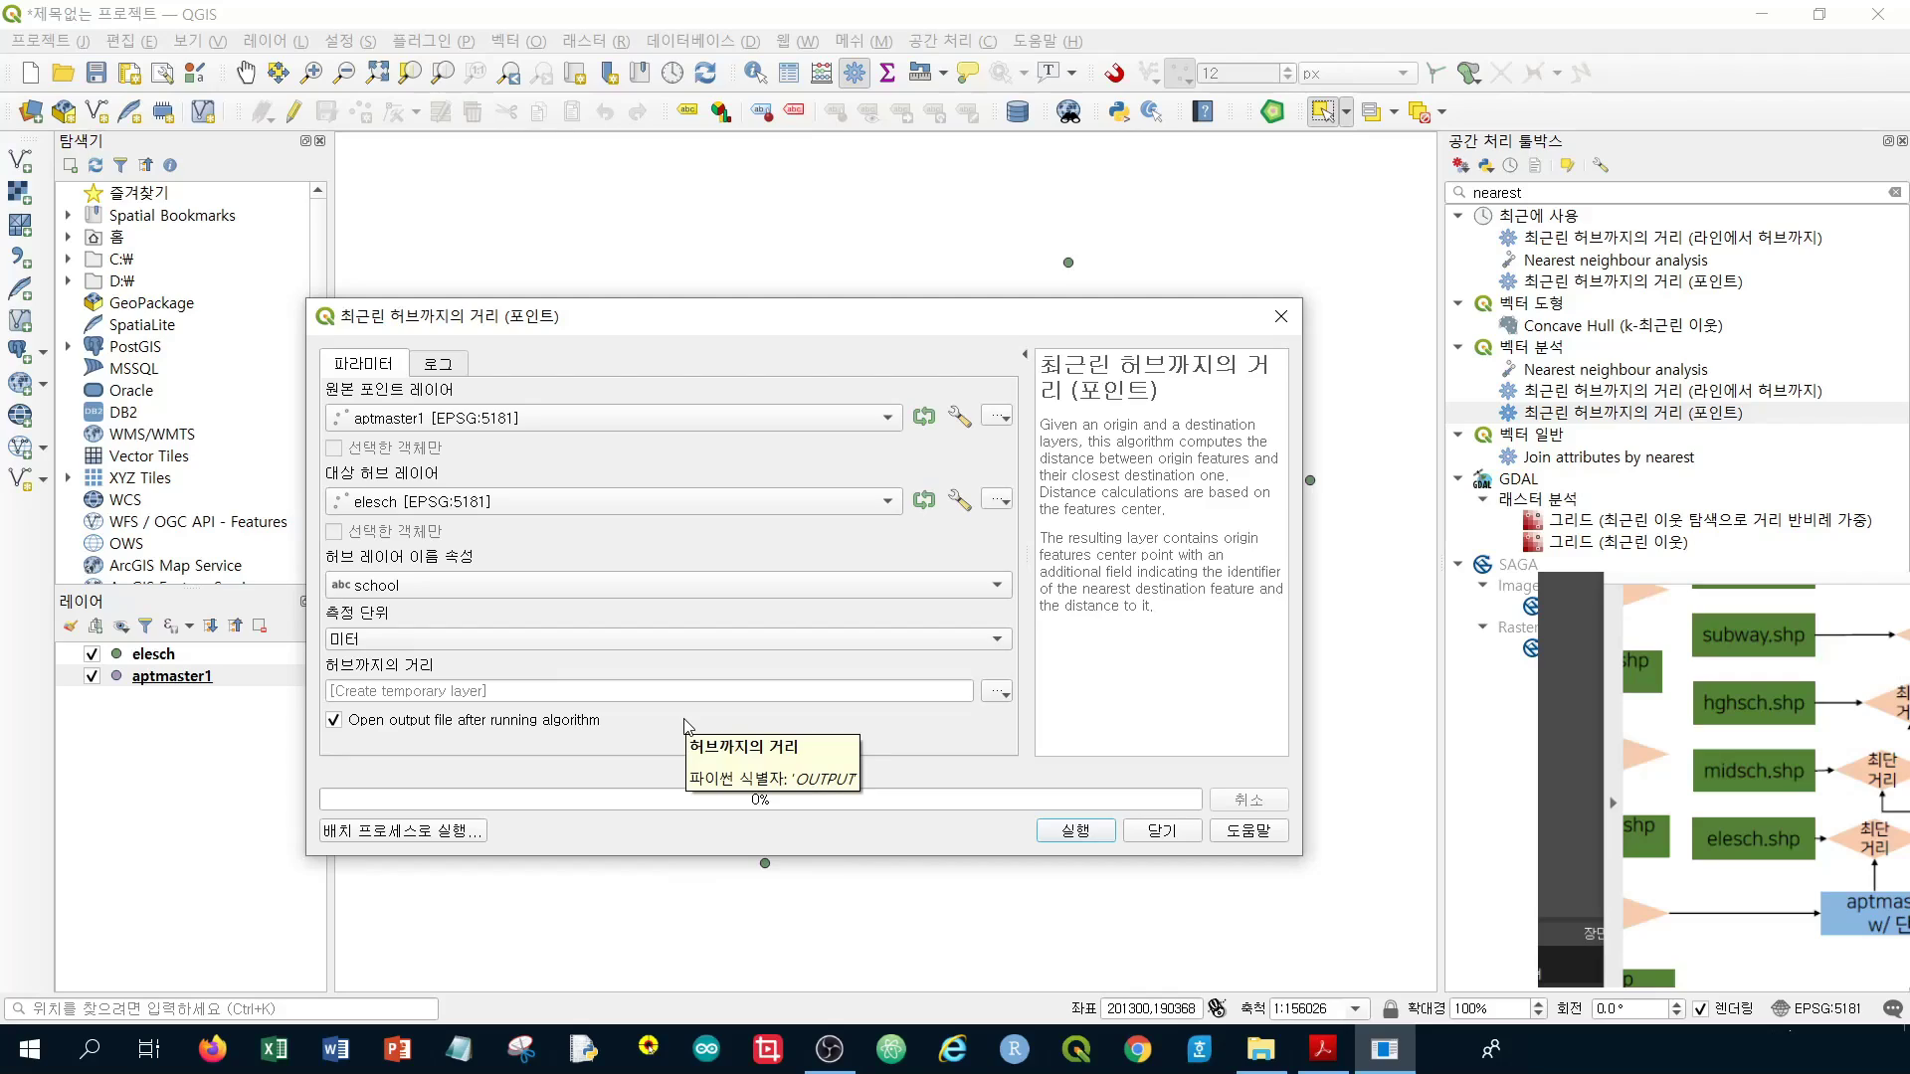
Keep the output as a temporary layer and run the nearest hub calculation
{"action": "left_click", "coordinate": [1007, 696]}
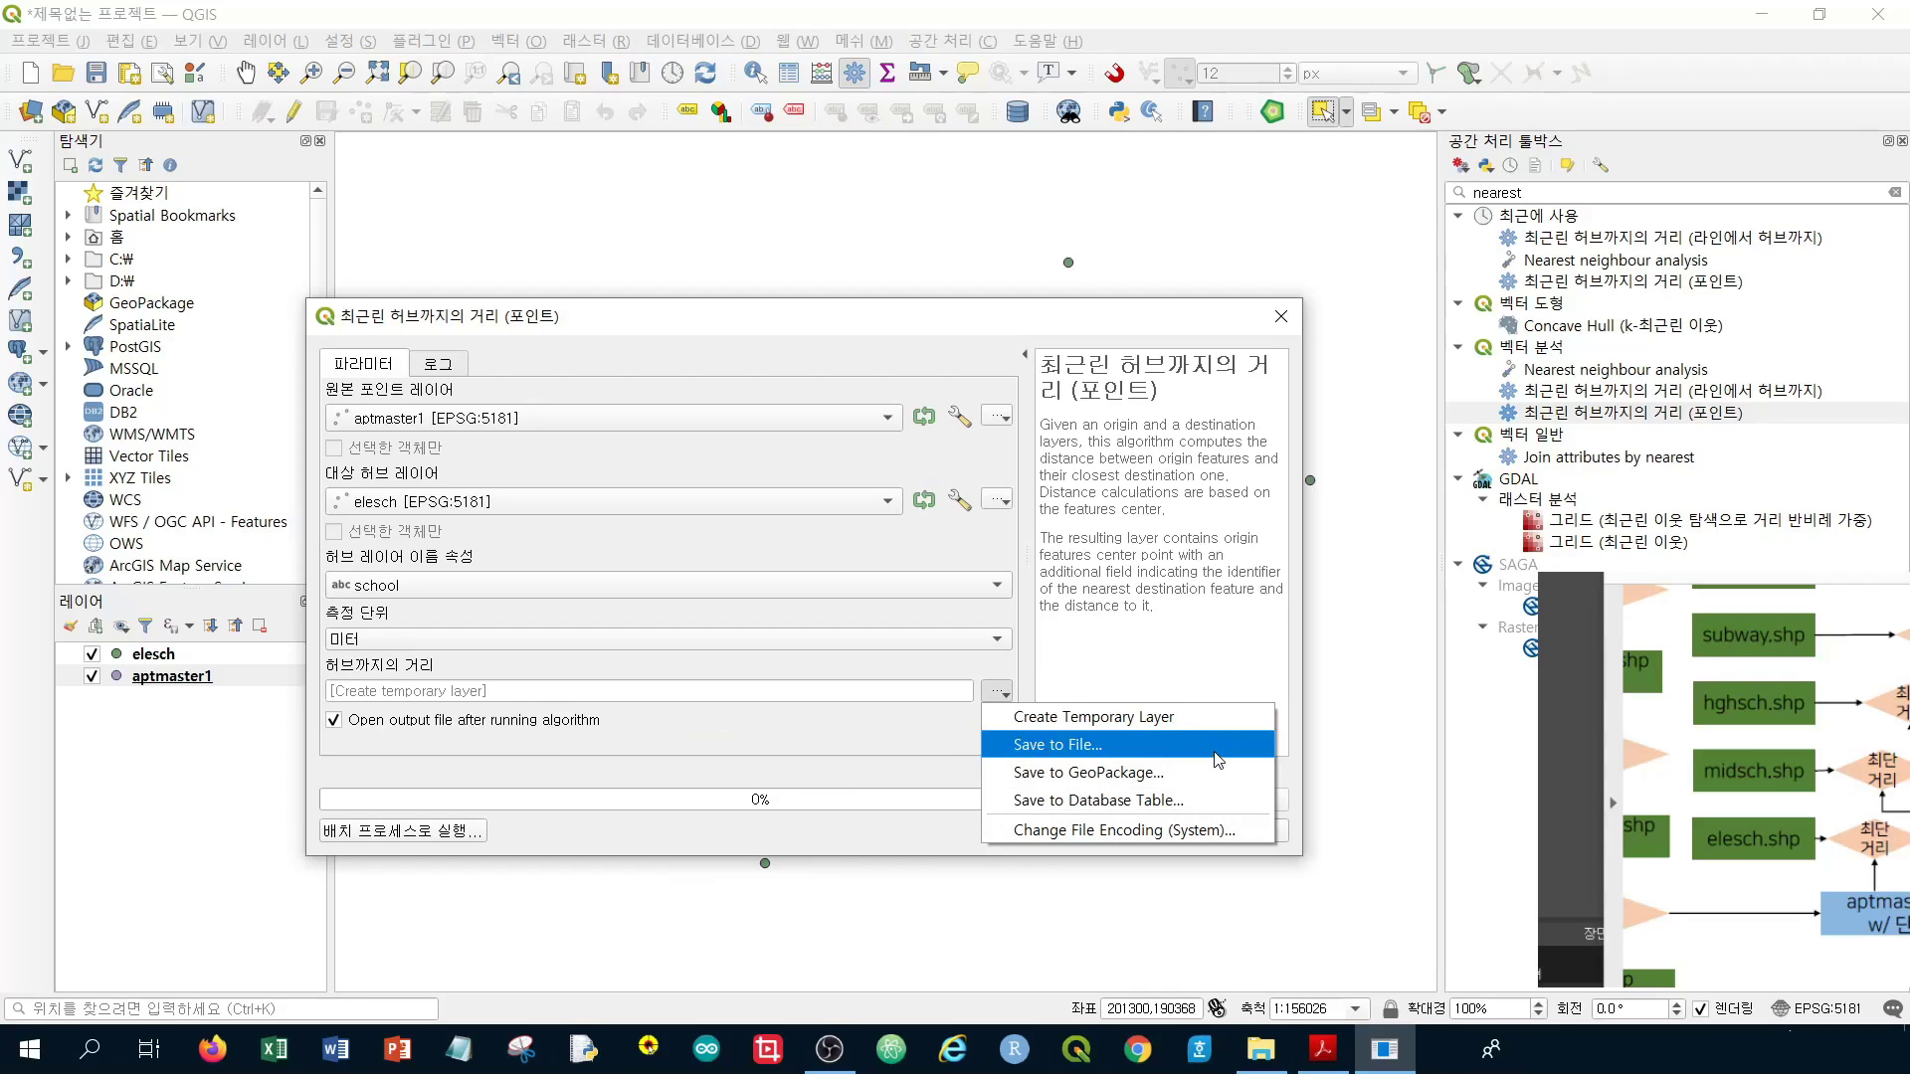
{"action": "left_click", "coordinate": [1217, 758]}
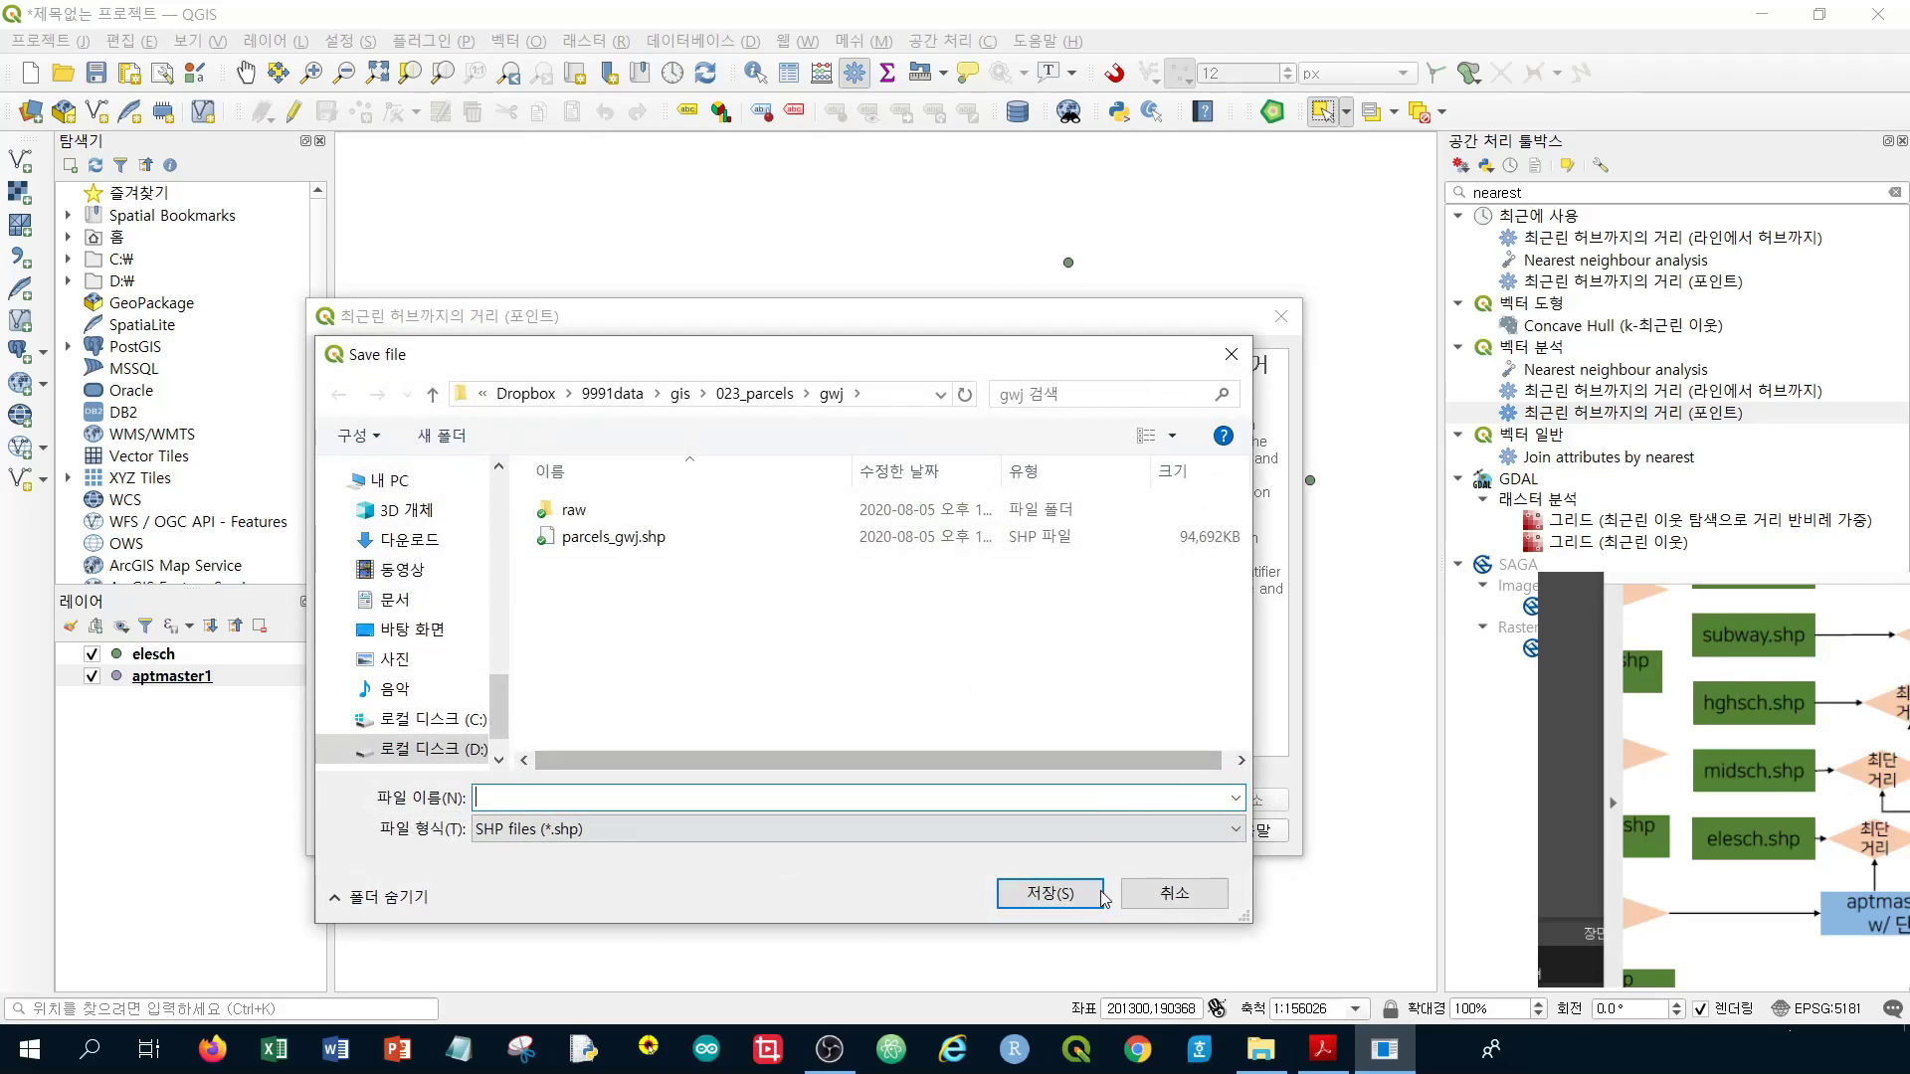
{"action": "left_click", "coordinate": [1172, 895]}
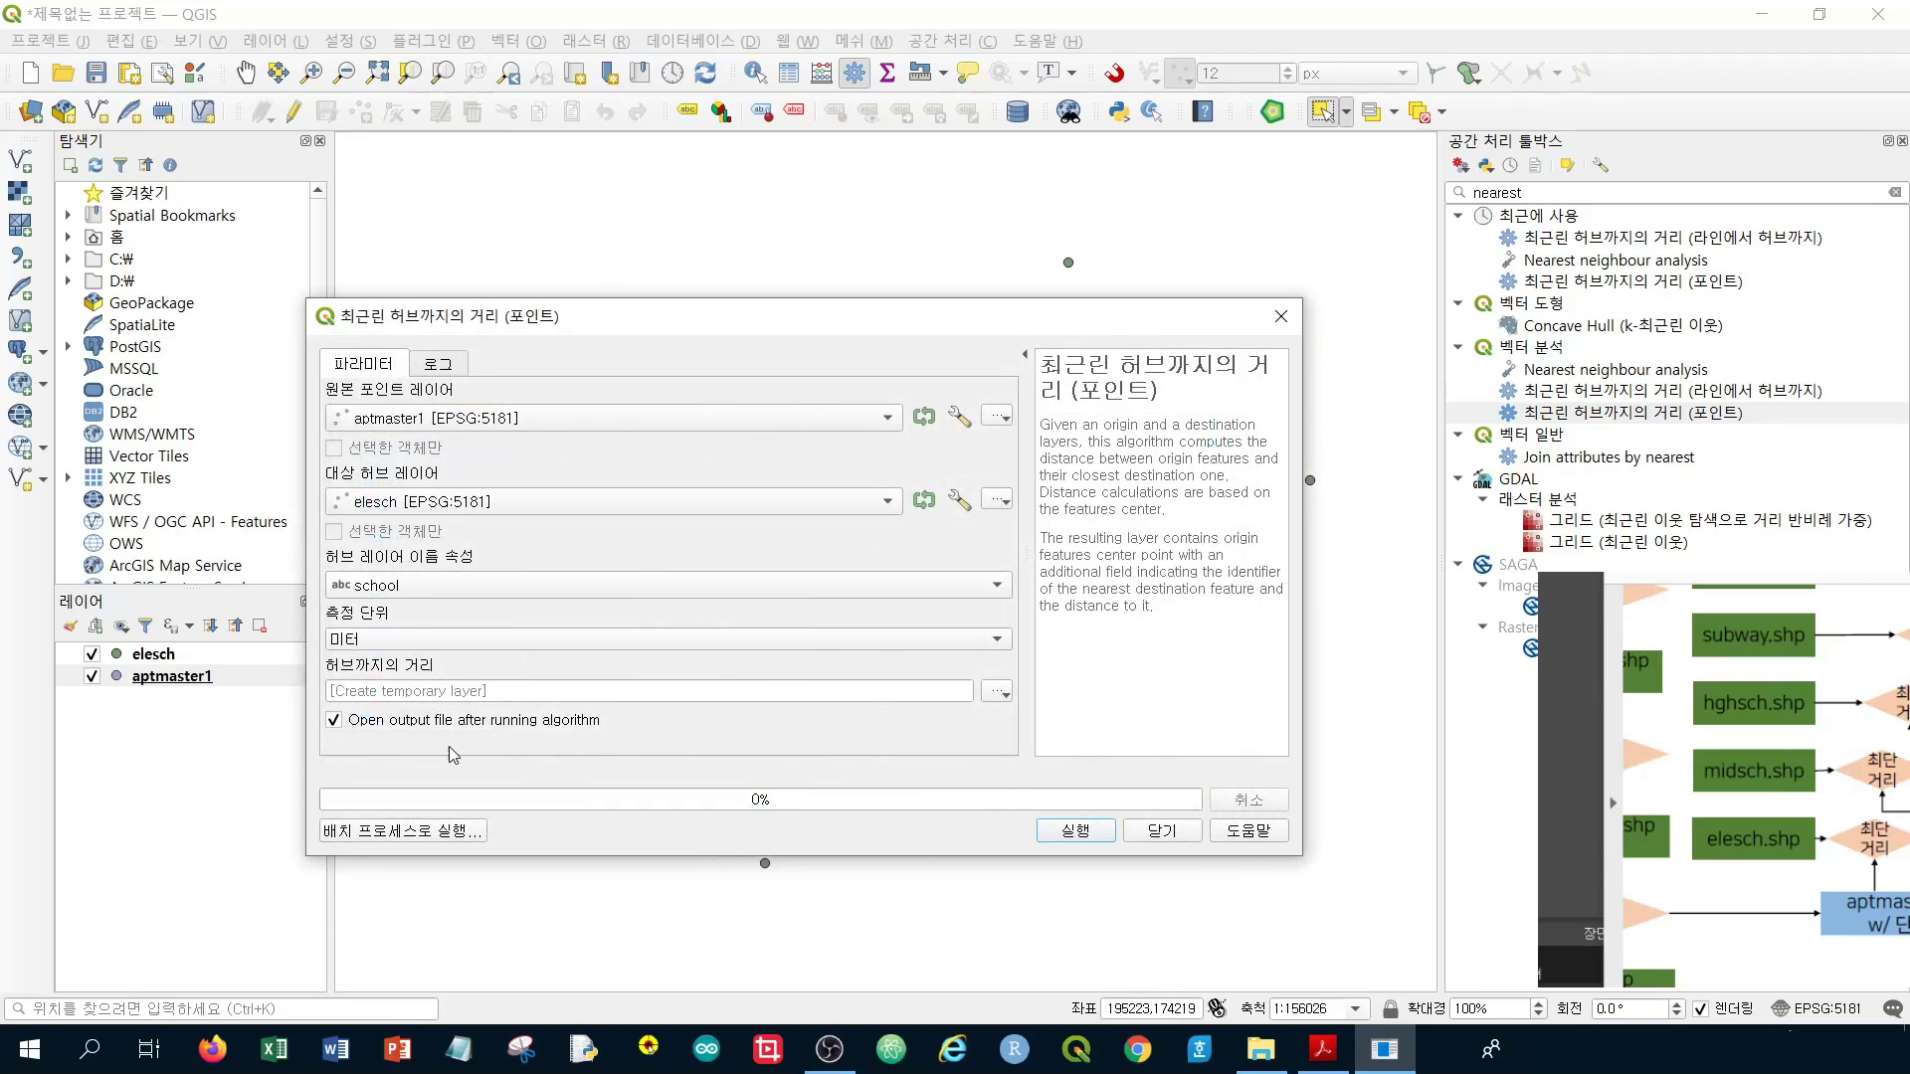
{"action": "left_click", "coordinate": [1093, 839]}
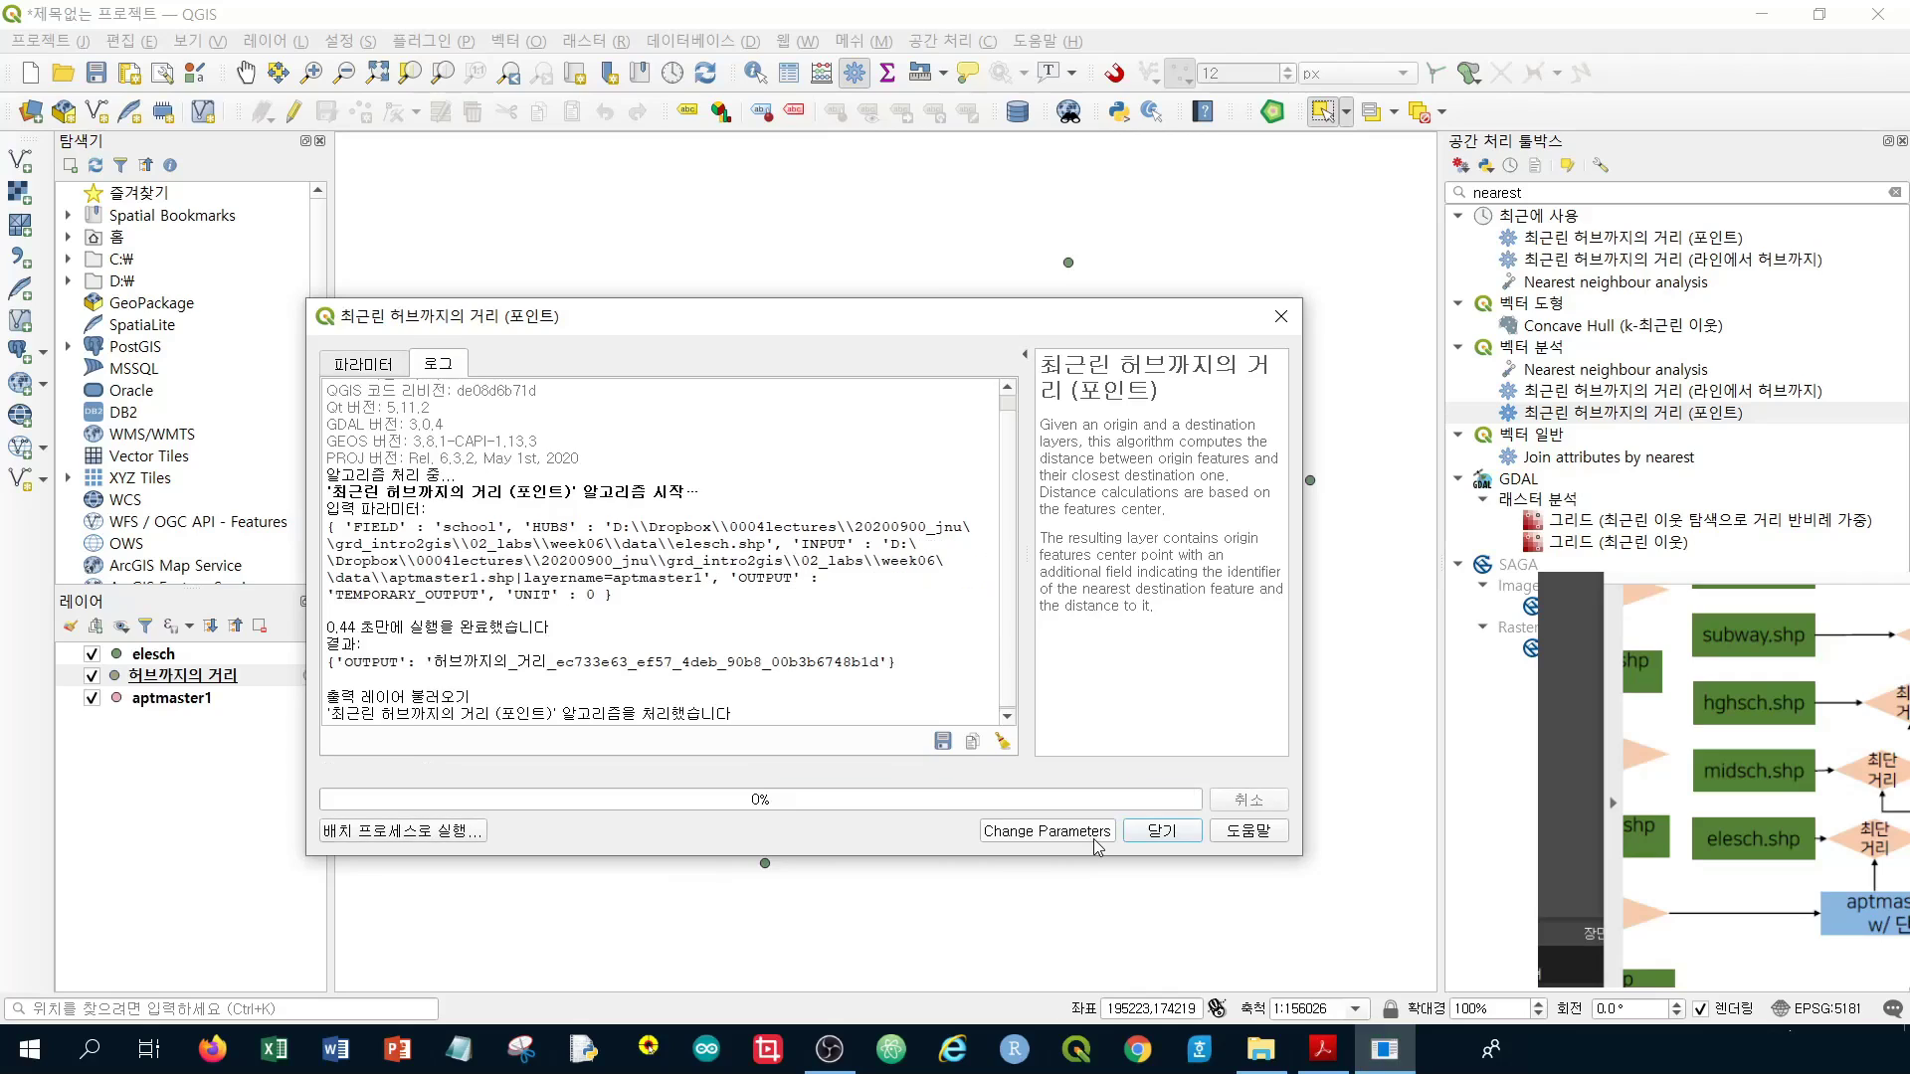
{"action": "left_click", "coordinate": [1161, 830]}
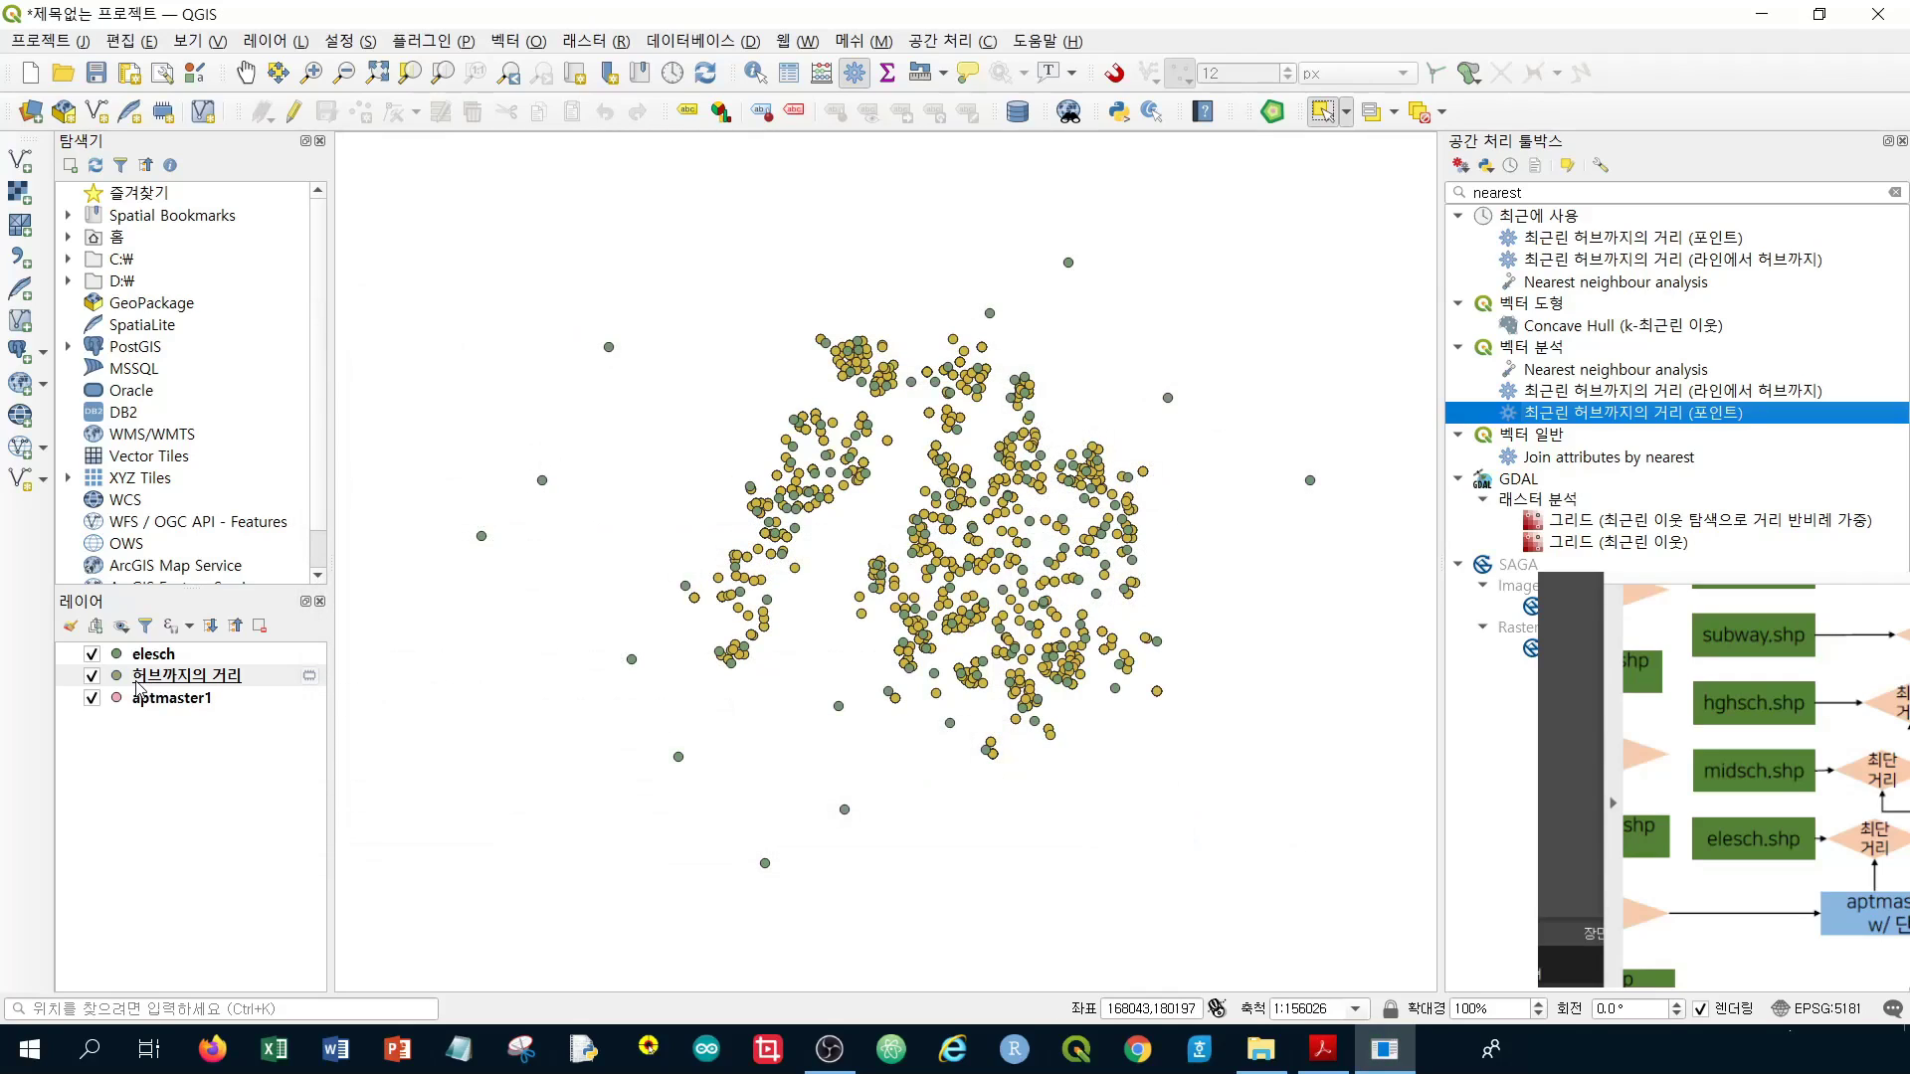
Move 허브까지의 거리 above elesch to the top of the Layers panel and open its attribute table
{"action": "left_click", "coordinate": [168, 684]}
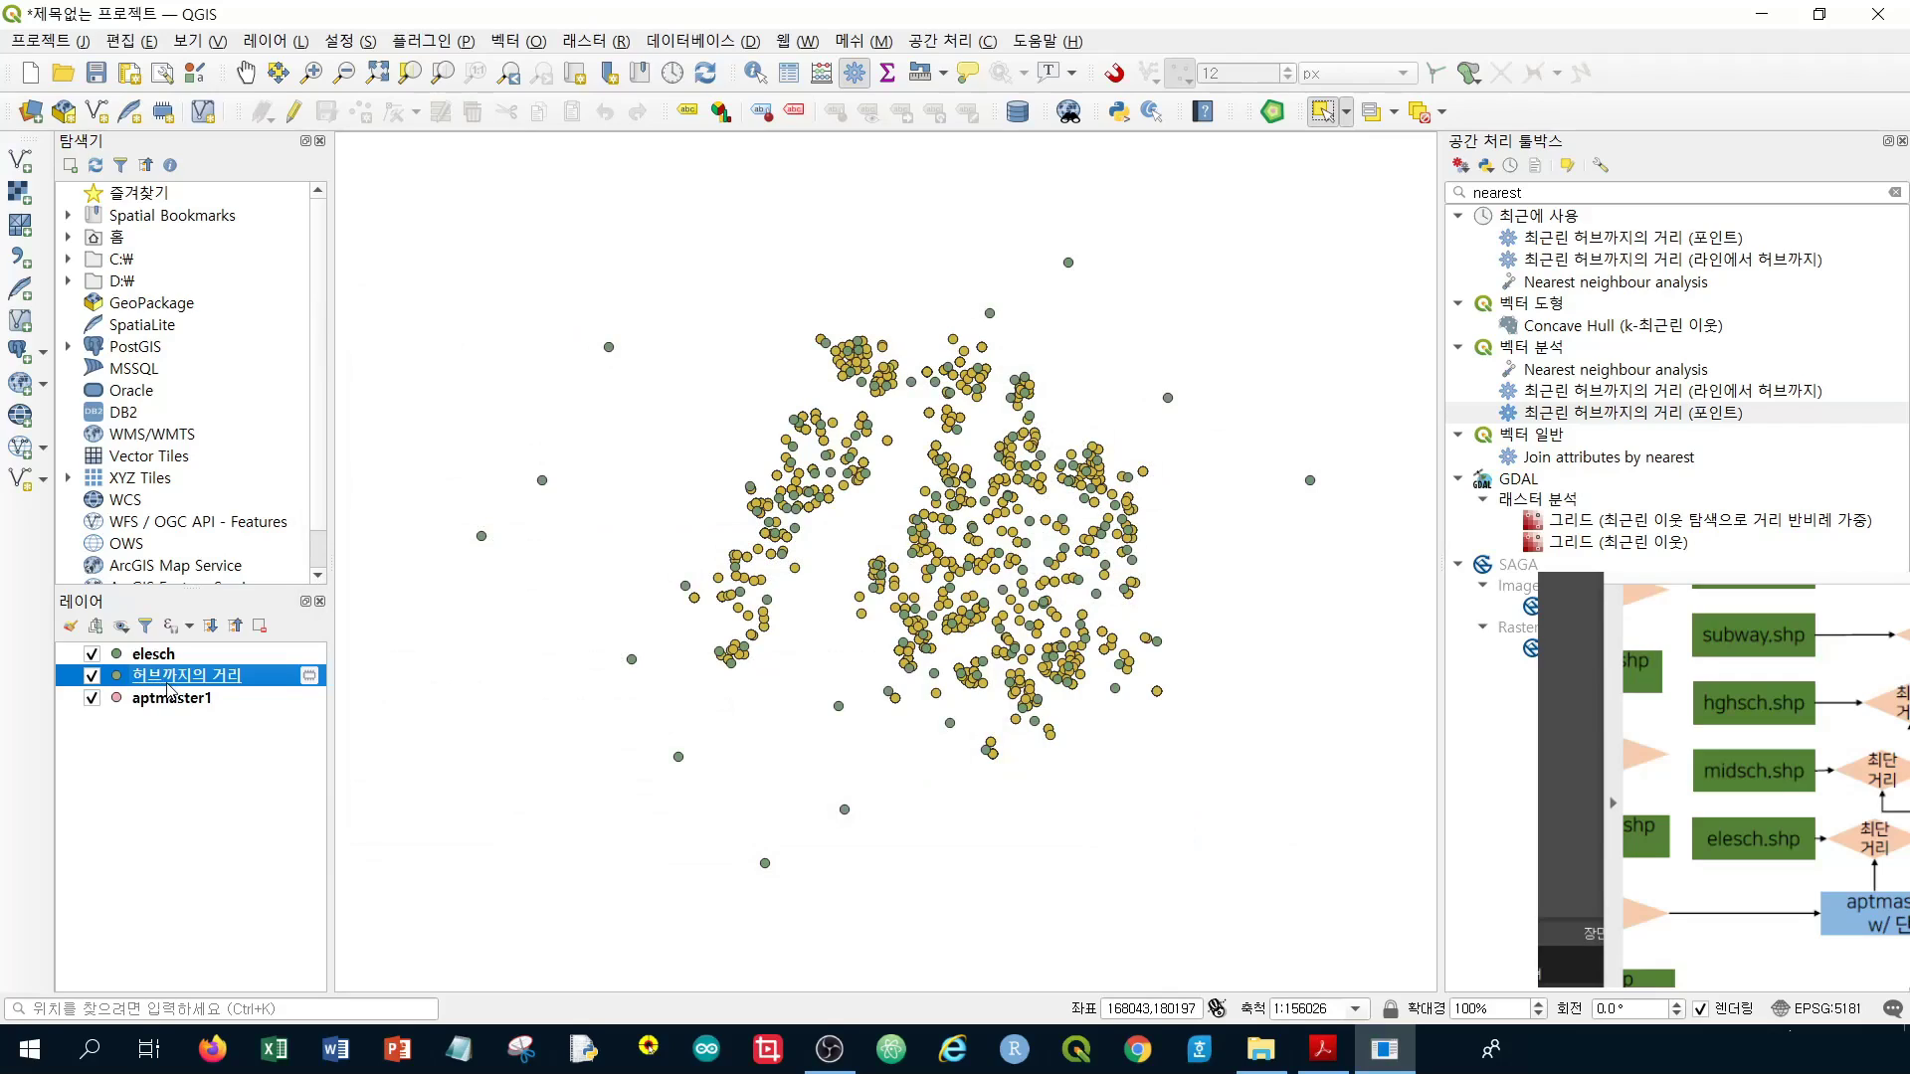
{"action": "left_click_drag", "start_coordinate": [169, 687], "coordinate": [144, 651]}
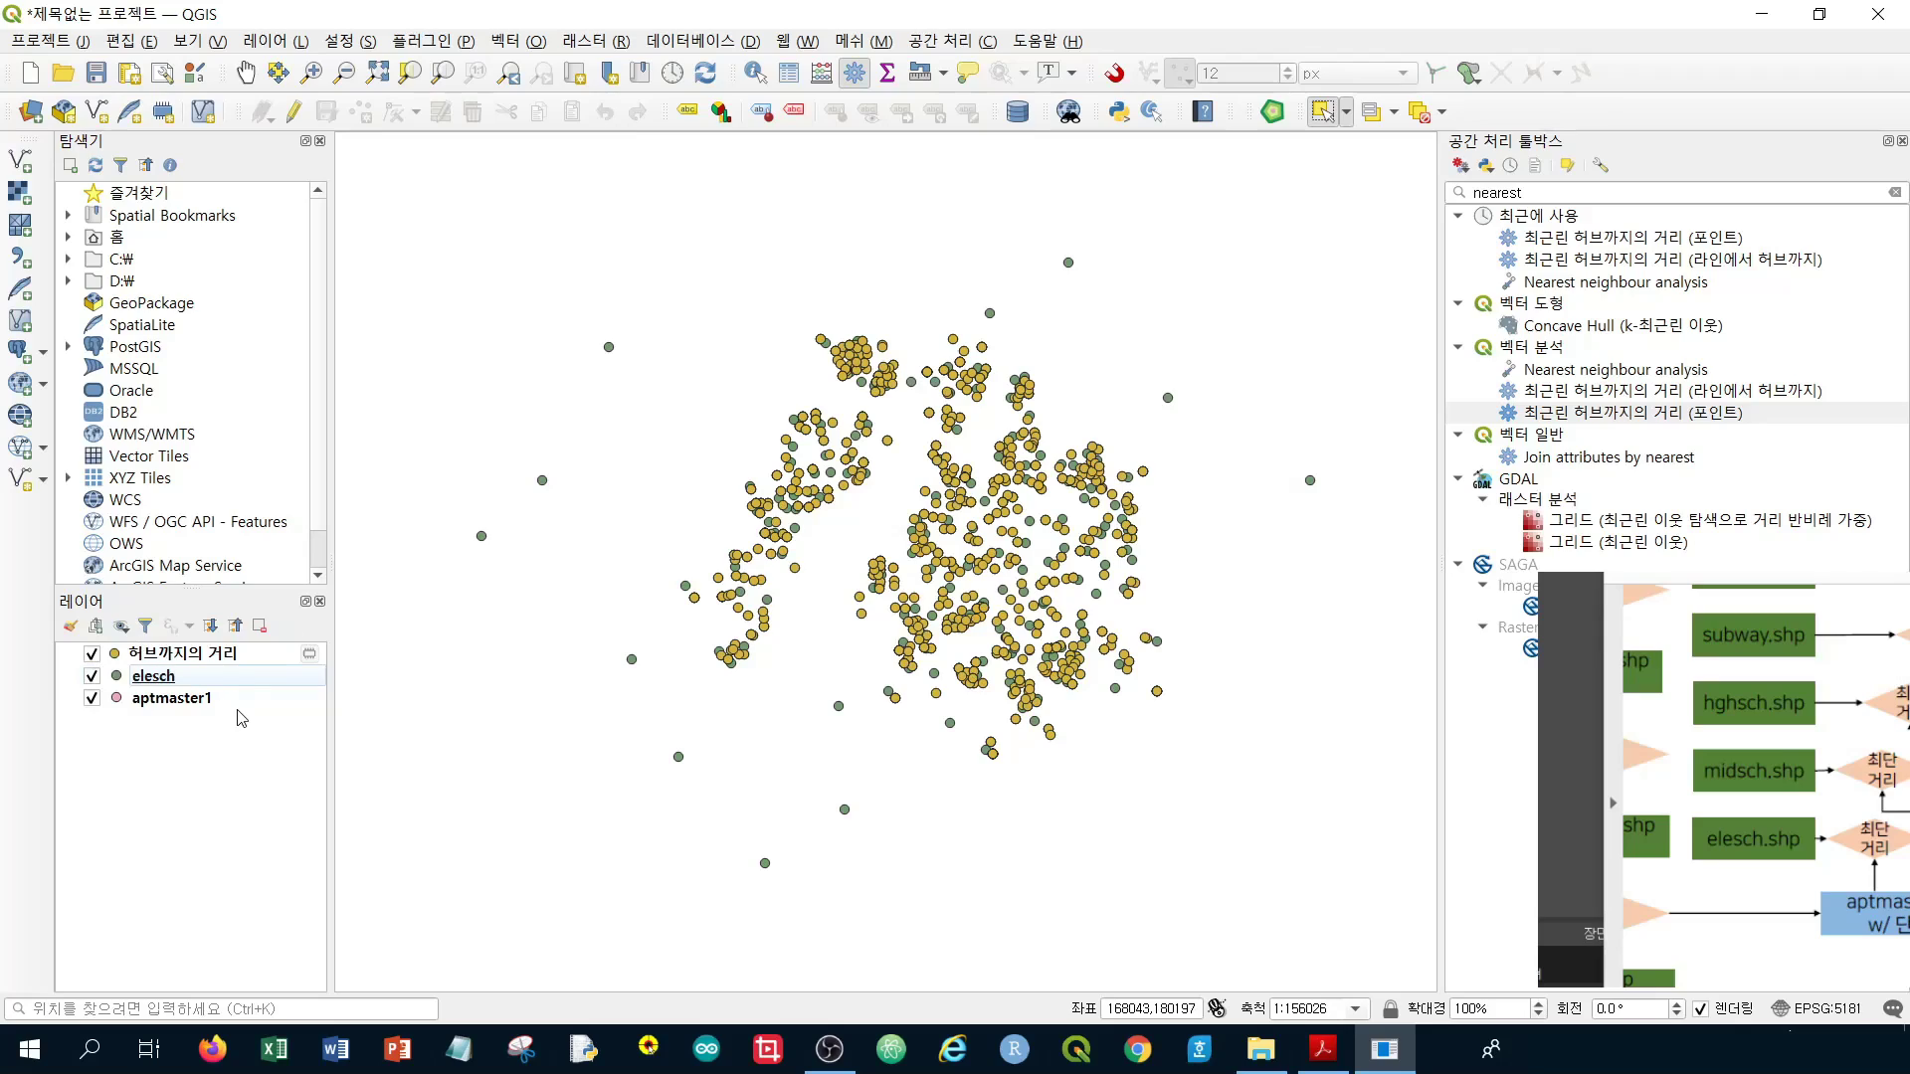
{"action": "left_click", "coordinate": [195, 662]}
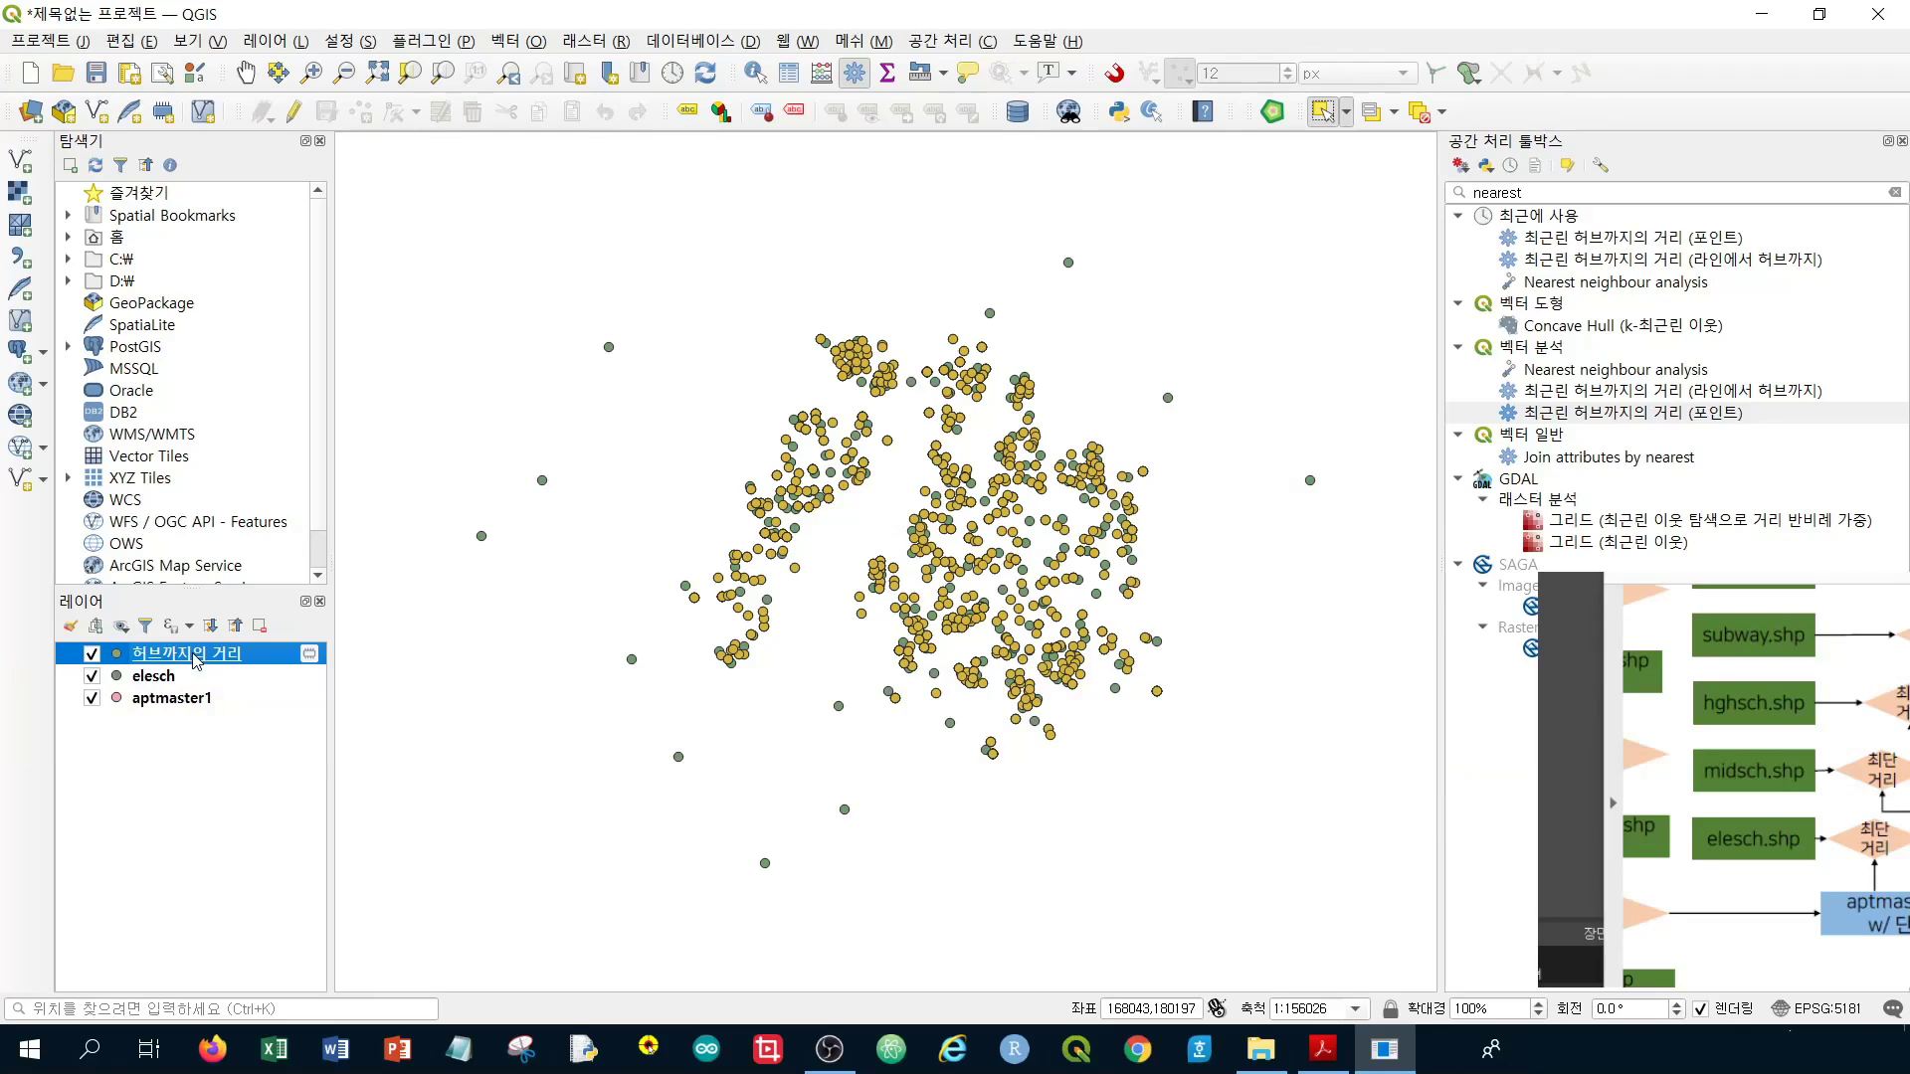
{"action": "right_click", "coordinate": [196, 661]}
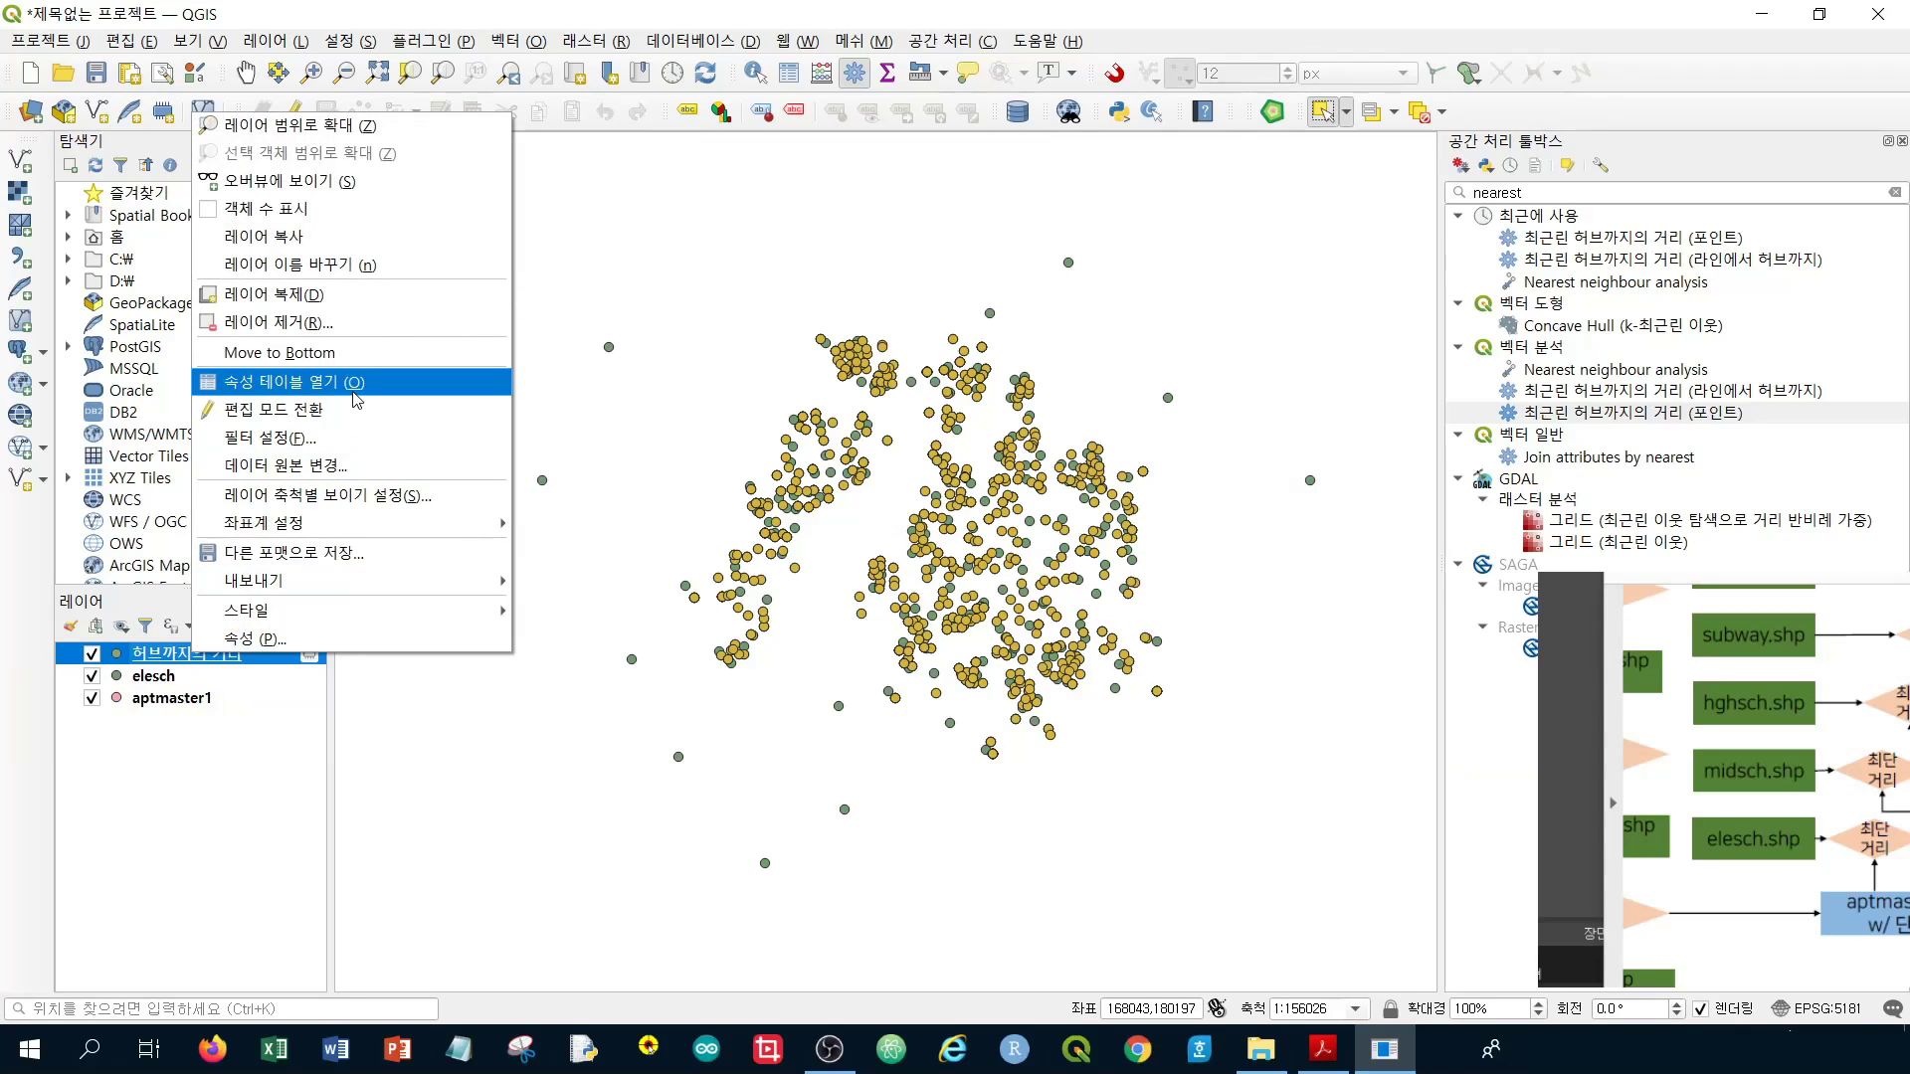
{"action": "left_click", "coordinate": [358, 397]}
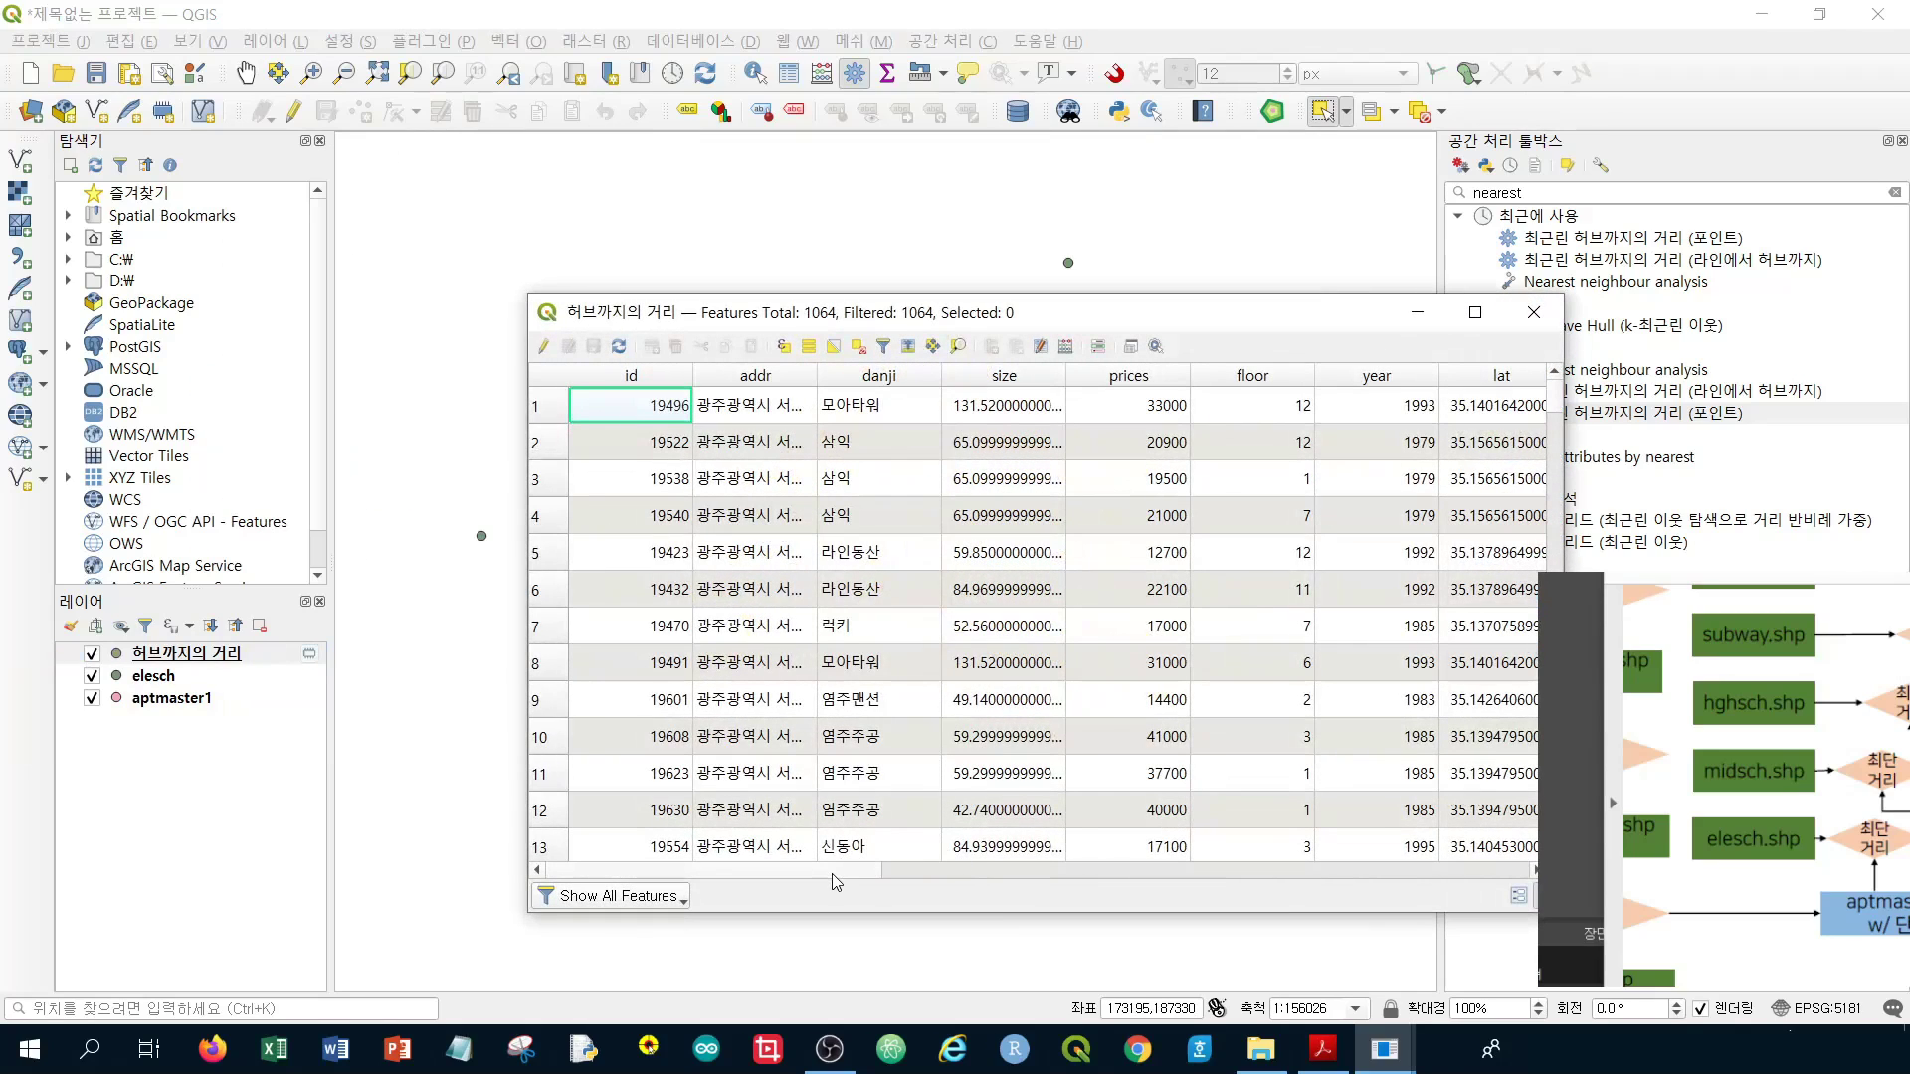
Browse the attribute table's columns and records, leaving no records selected
{"action": "left_click_drag", "start_coordinate": [833, 873], "coordinate": [1093, 857]}
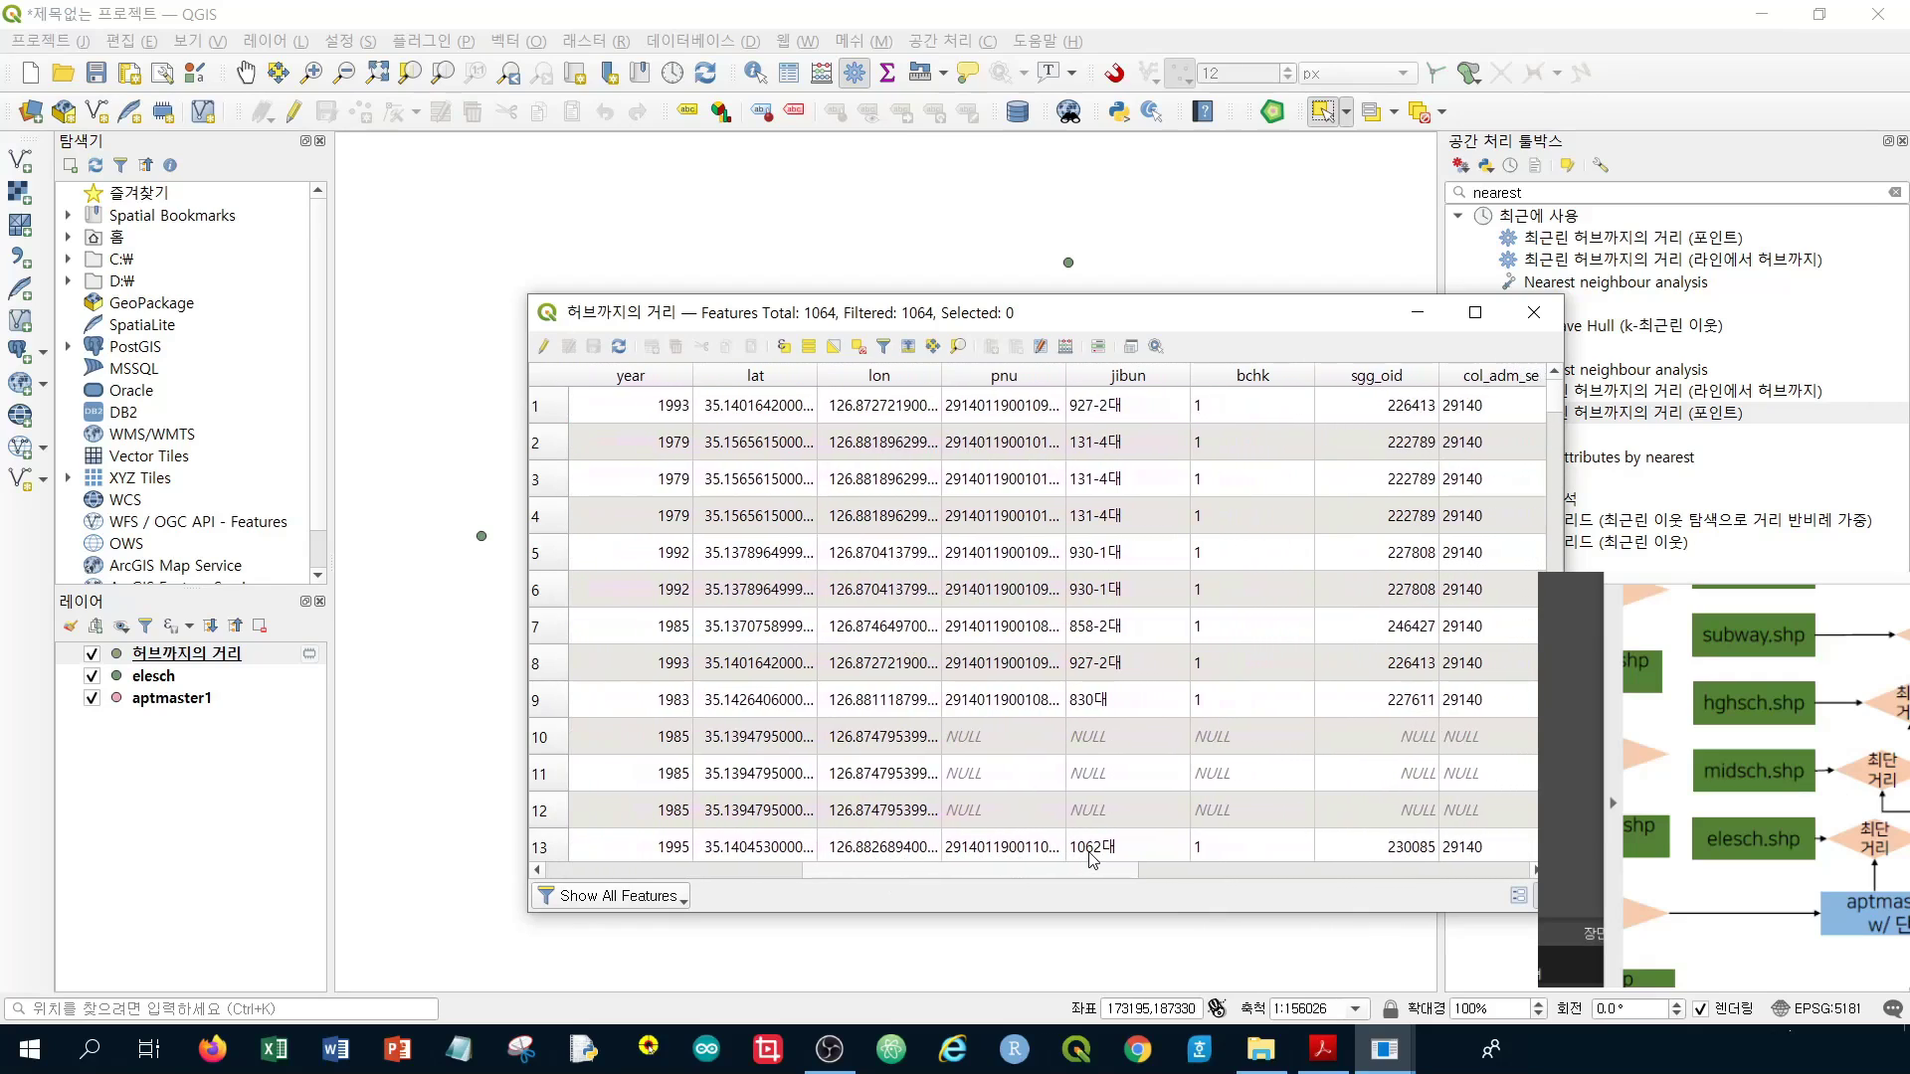
{"action": "scroll", "coordinate": [980, 746], "scroll_direction": "down", "scroll_amount": 1}
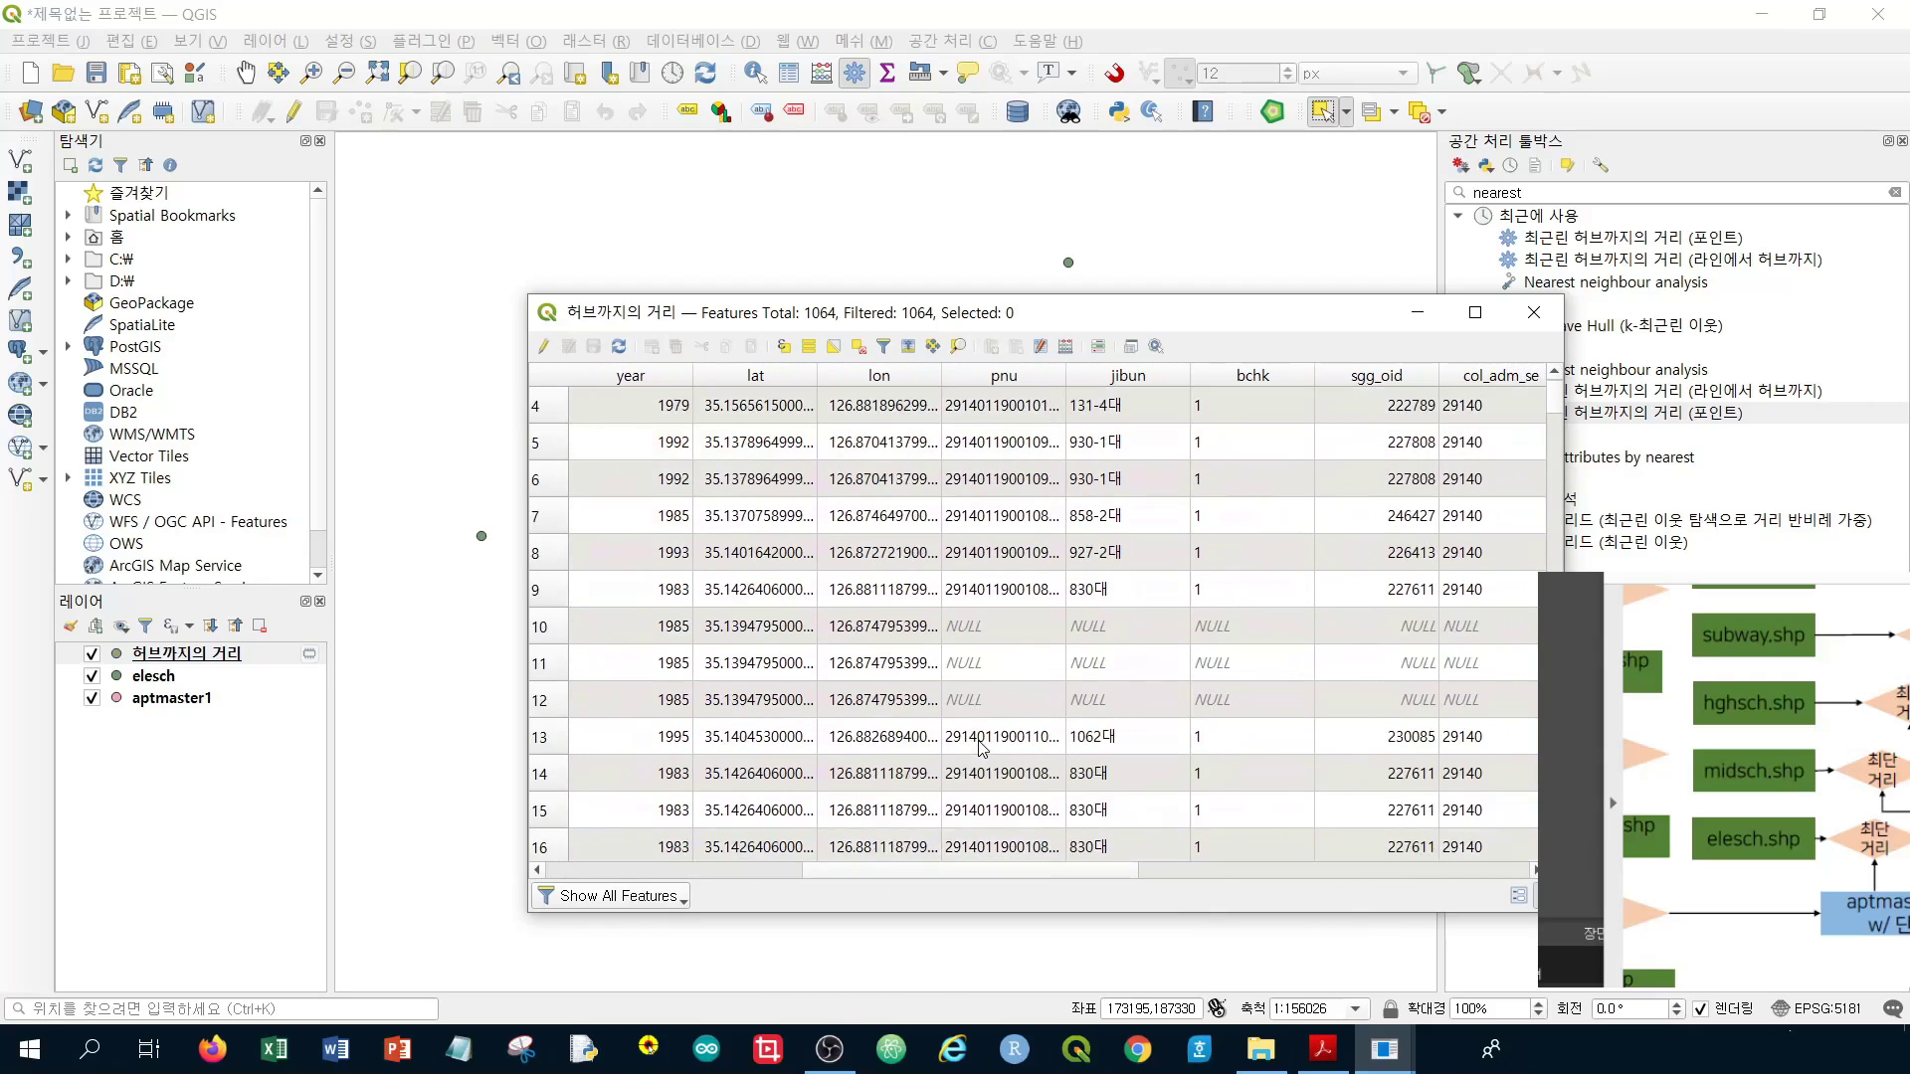
{"action": "scroll", "coordinate": [980, 746], "scroll_direction": "up", "scroll_amount": 1}
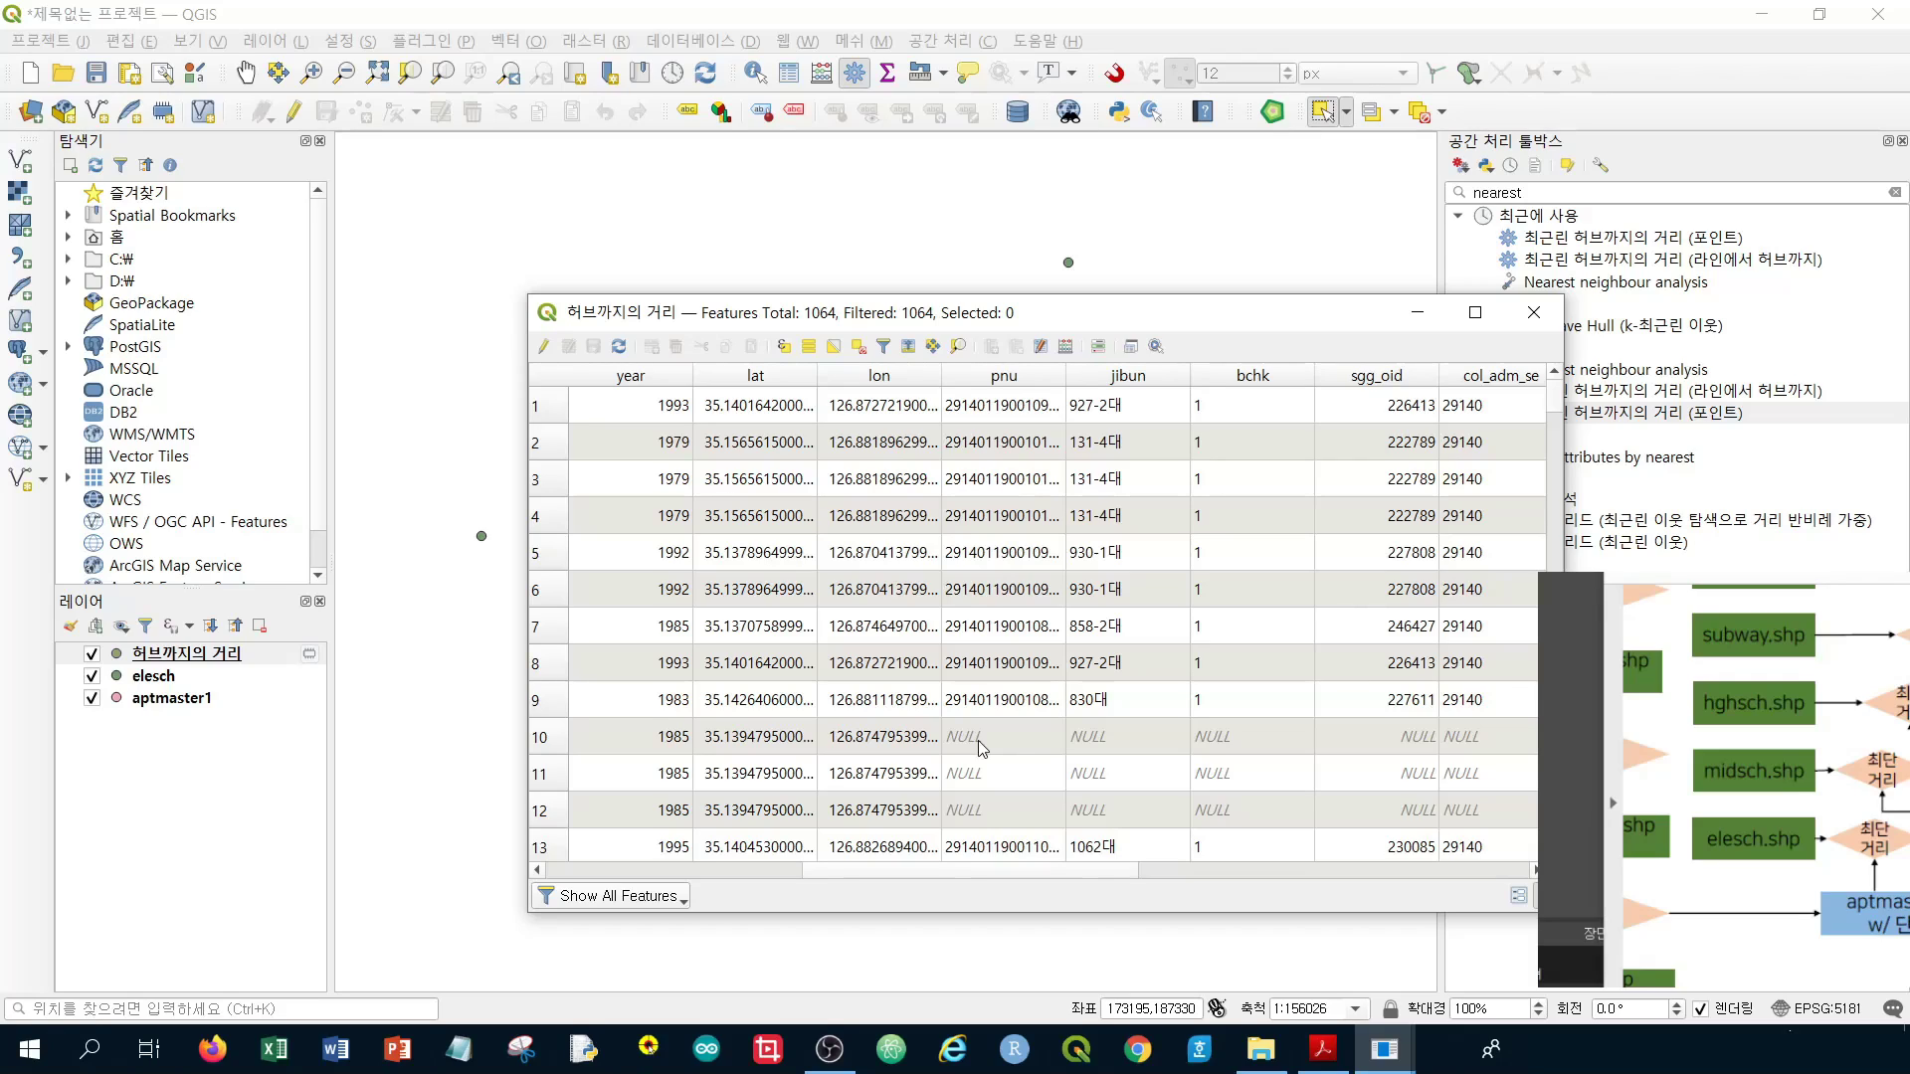
{"action": "scroll", "coordinate": [980, 746], "scroll_direction": "down", "scroll_amount": 2}
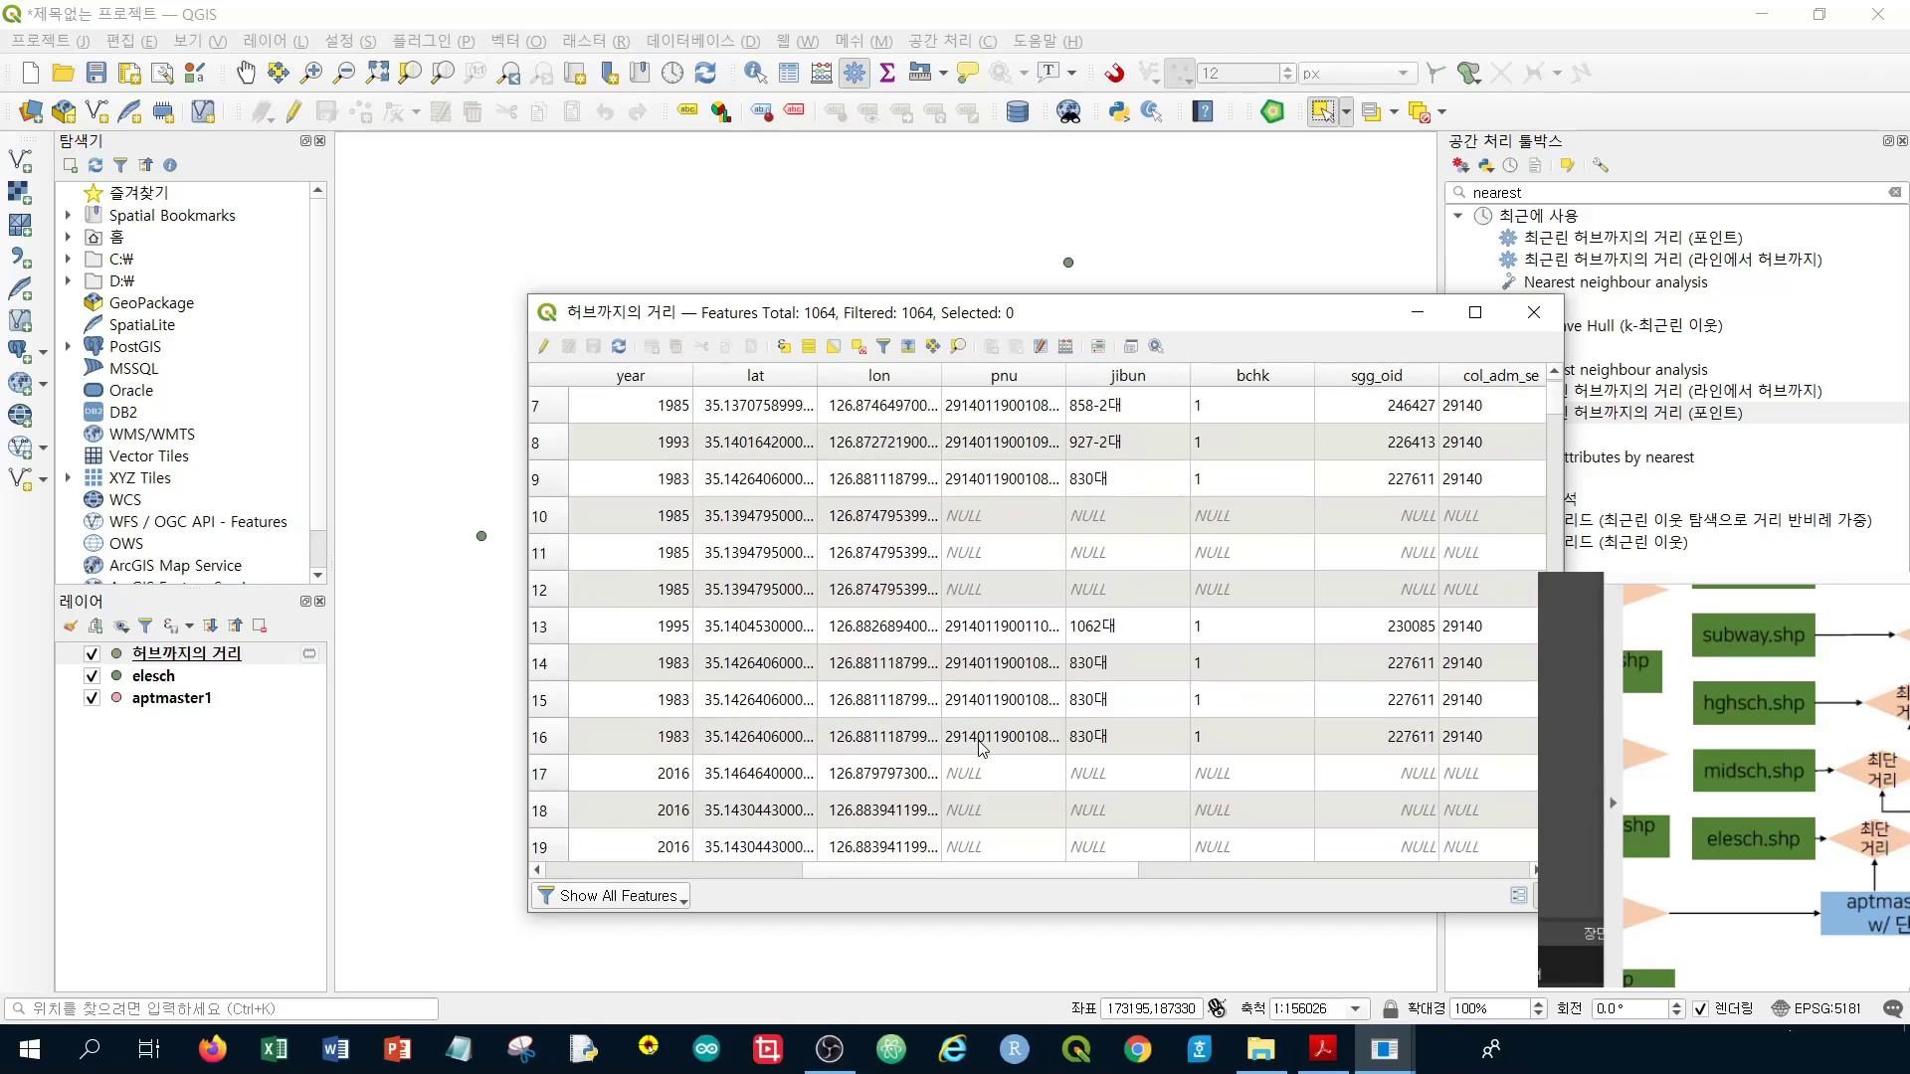
{"action": "scroll", "coordinate": [980, 746], "scroll_direction": "down", "scroll_amount": 4}
{"action": "scroll", "coordinate": [980, 746], "scroll_direction": "up", "scroll_amount": 6}
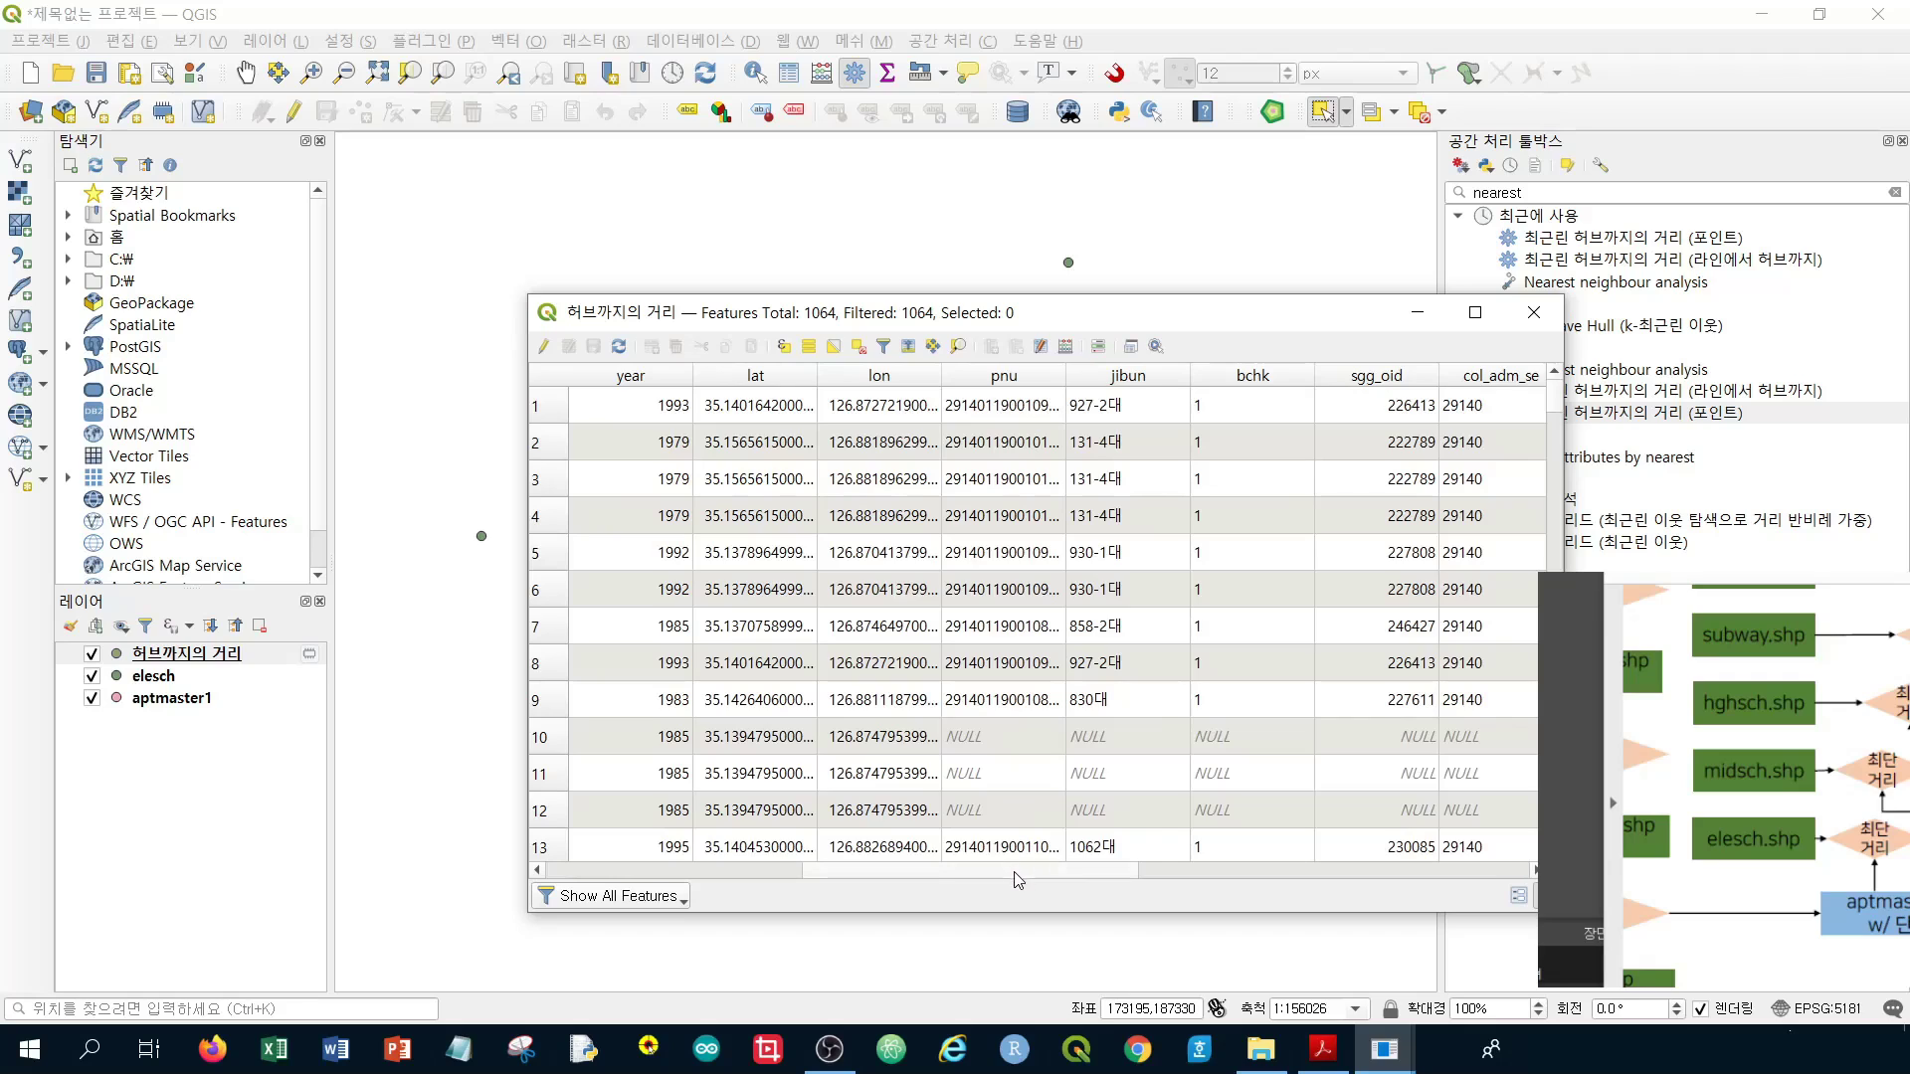
{"action": "left_click_drag", "start_coordinate": [1017, 873], "coordinate": [1433, 865]}
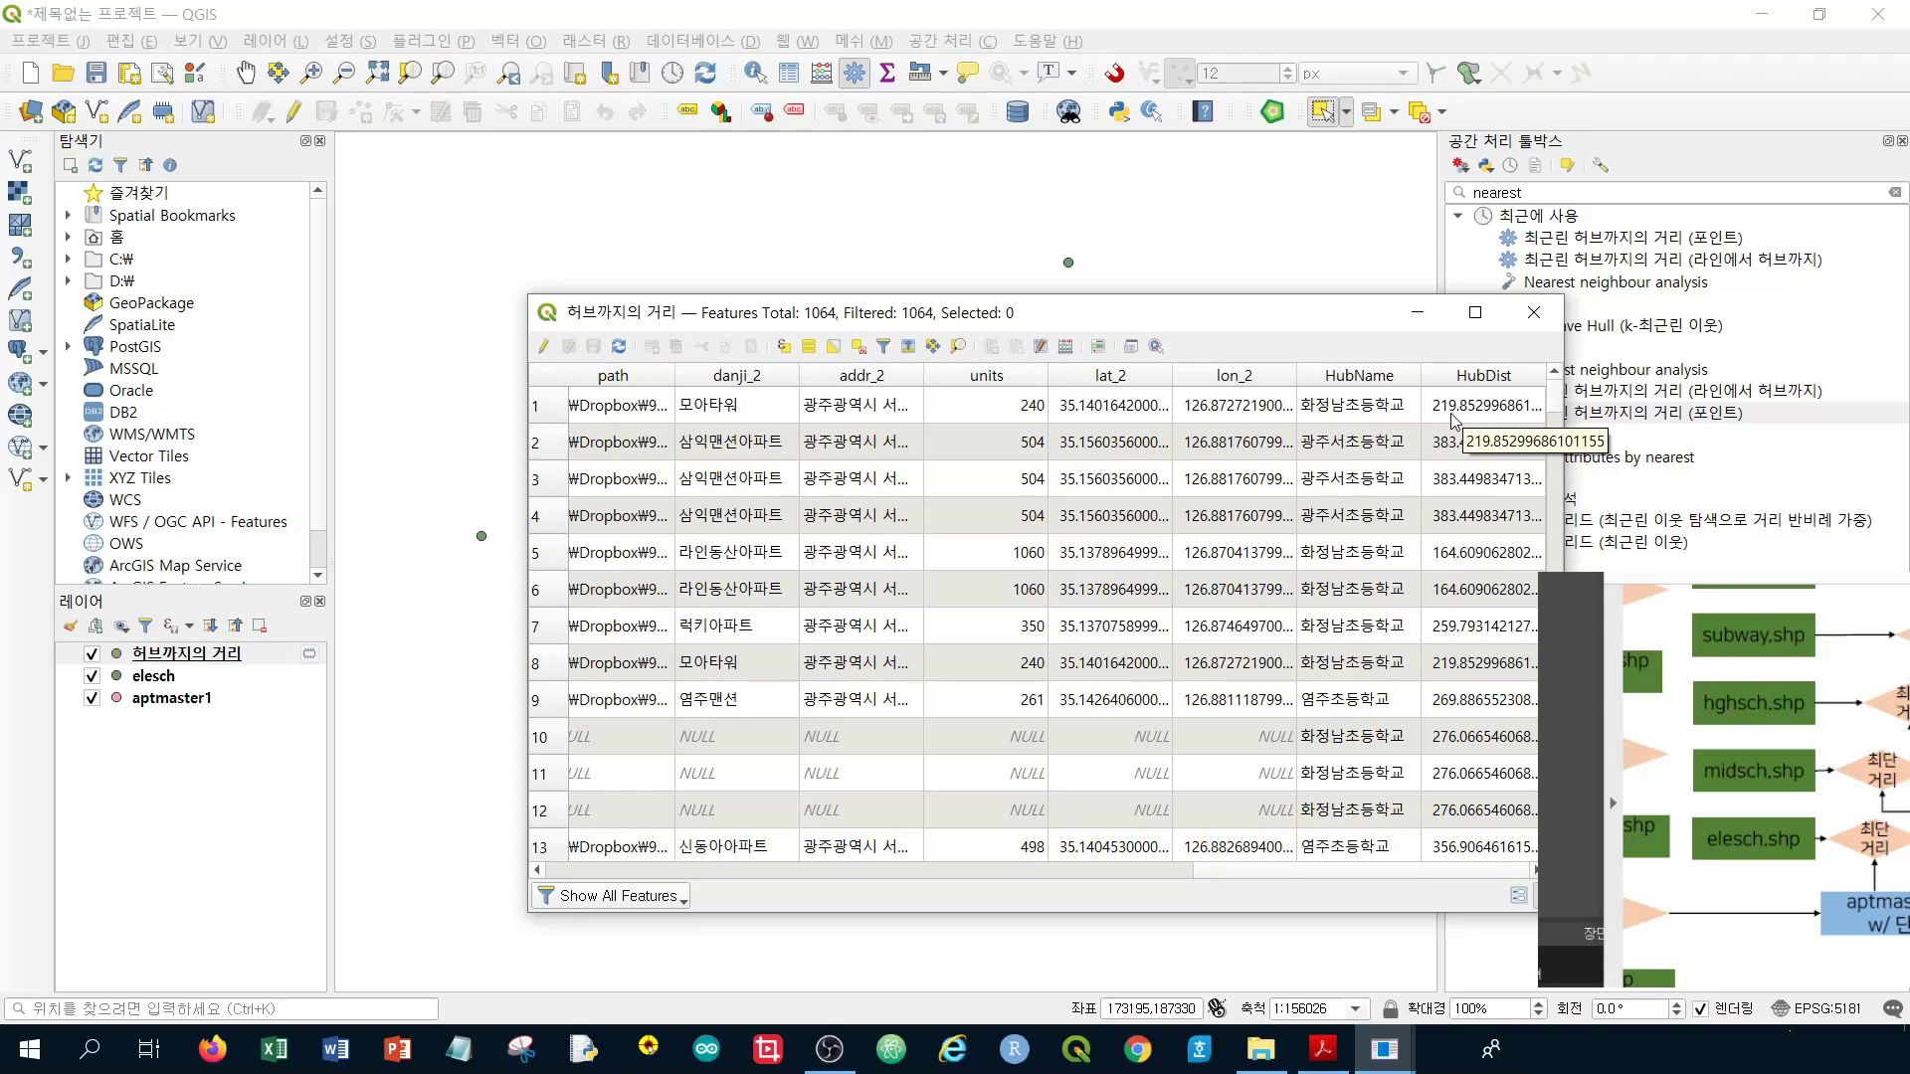
{"action": "left_click", "coordinate": [547, 411]}
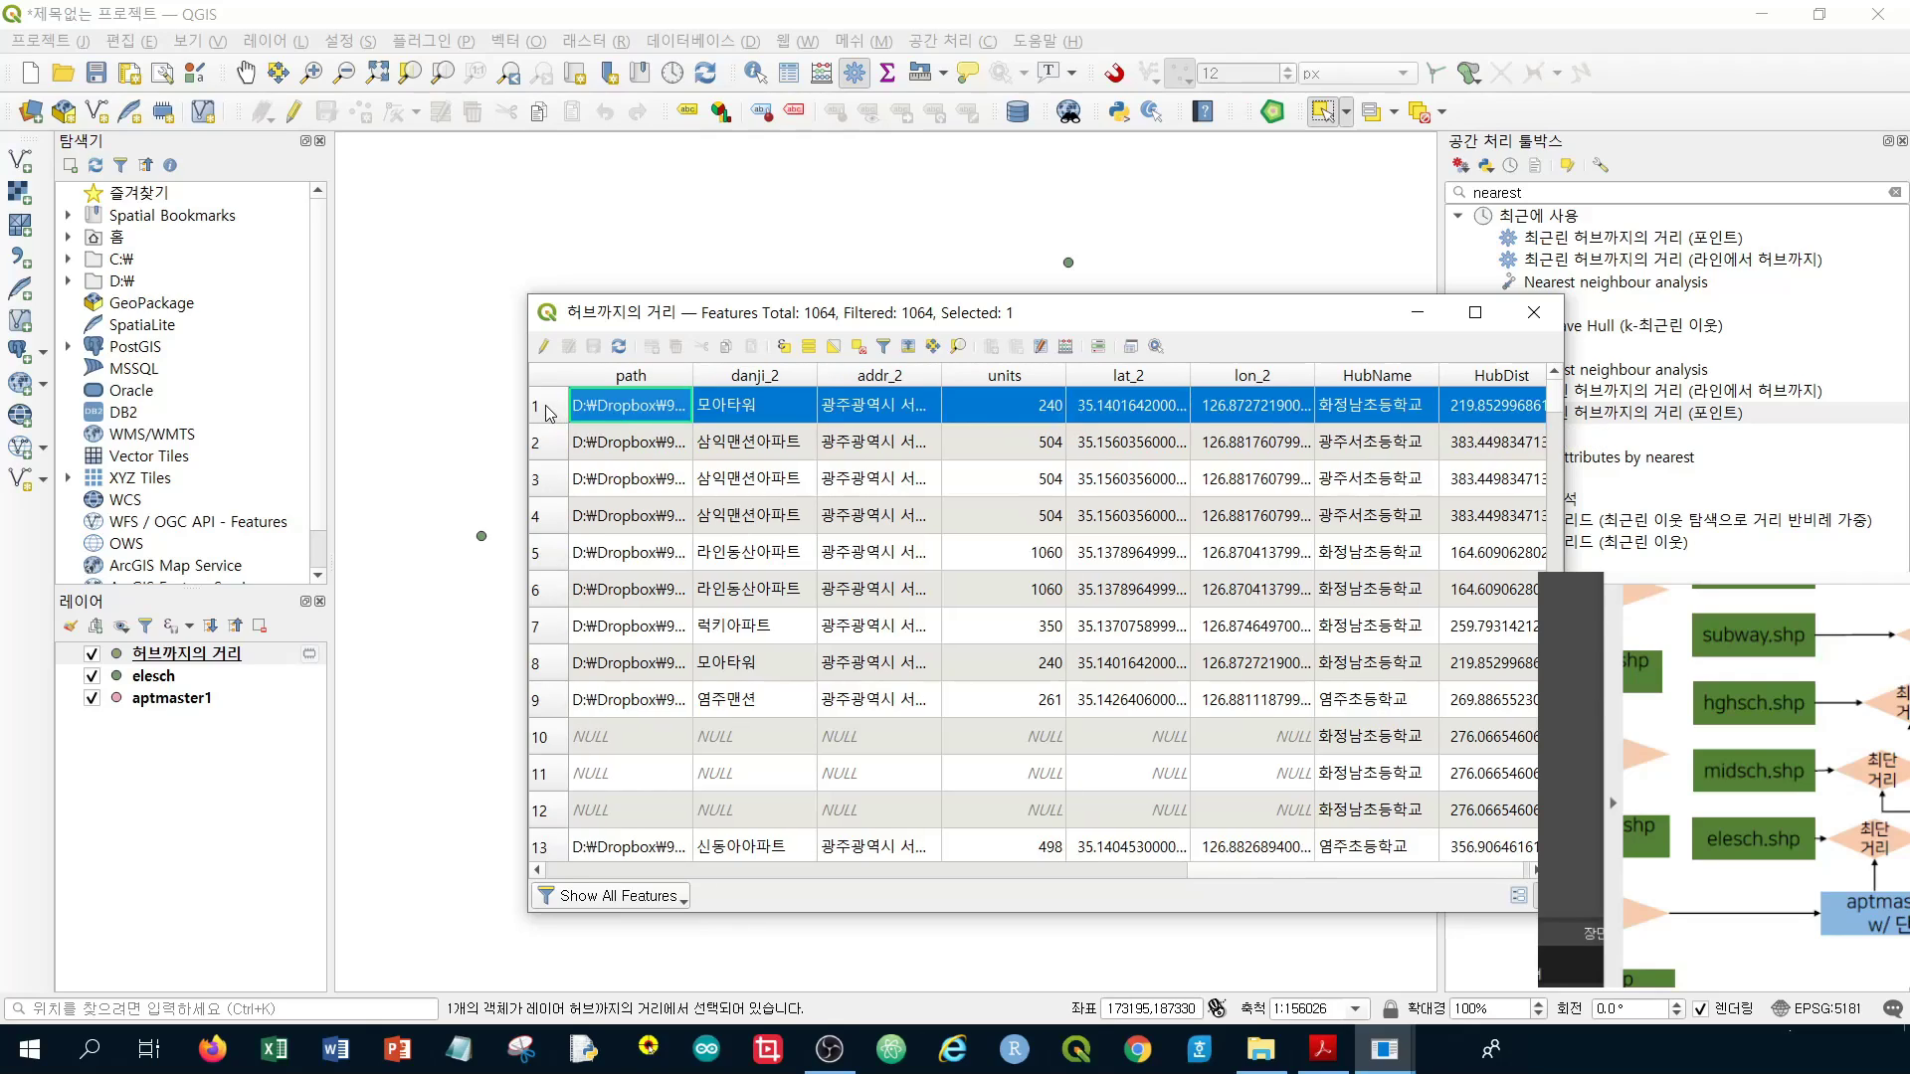
{"action": "scroll", "coordinate": [1345, 871], "scroll_direction": "right", "scroll_amount": 1}
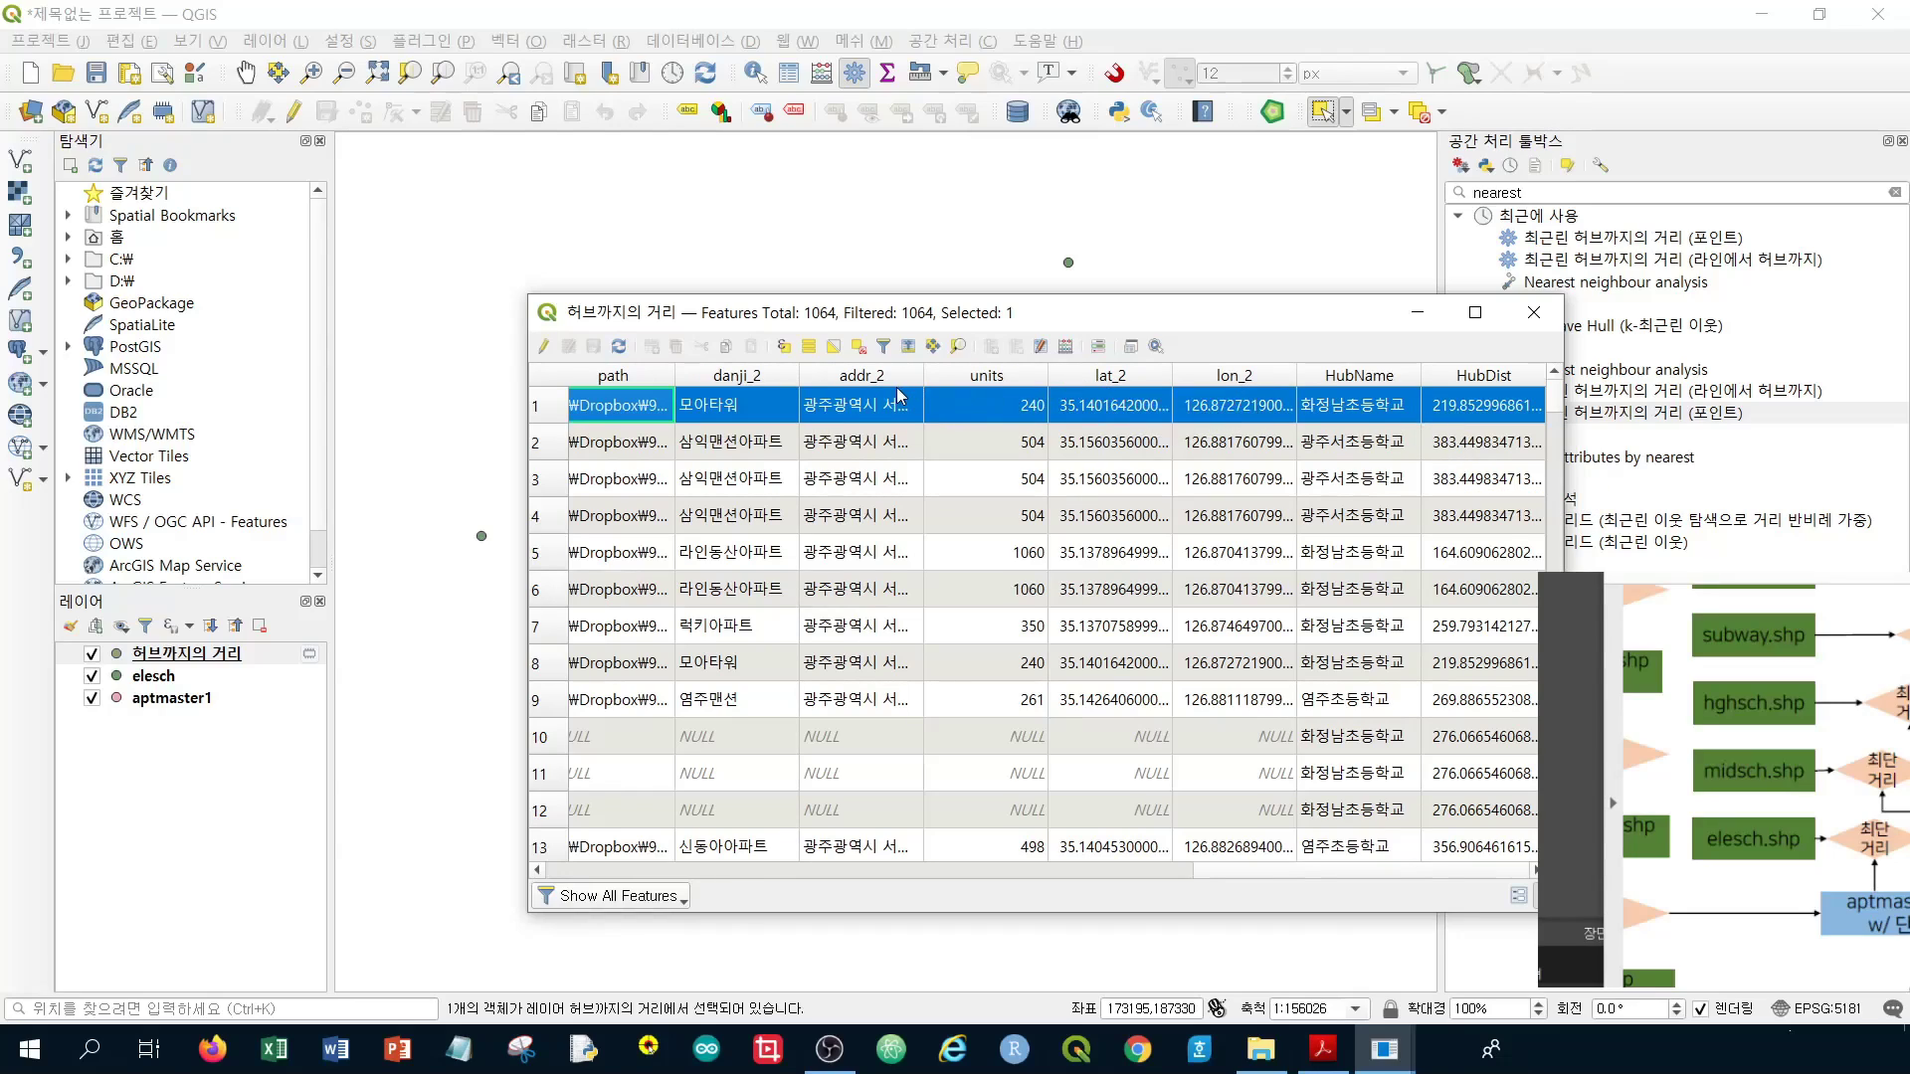
{"action": "left_click", "coordinate": [859, 348]}
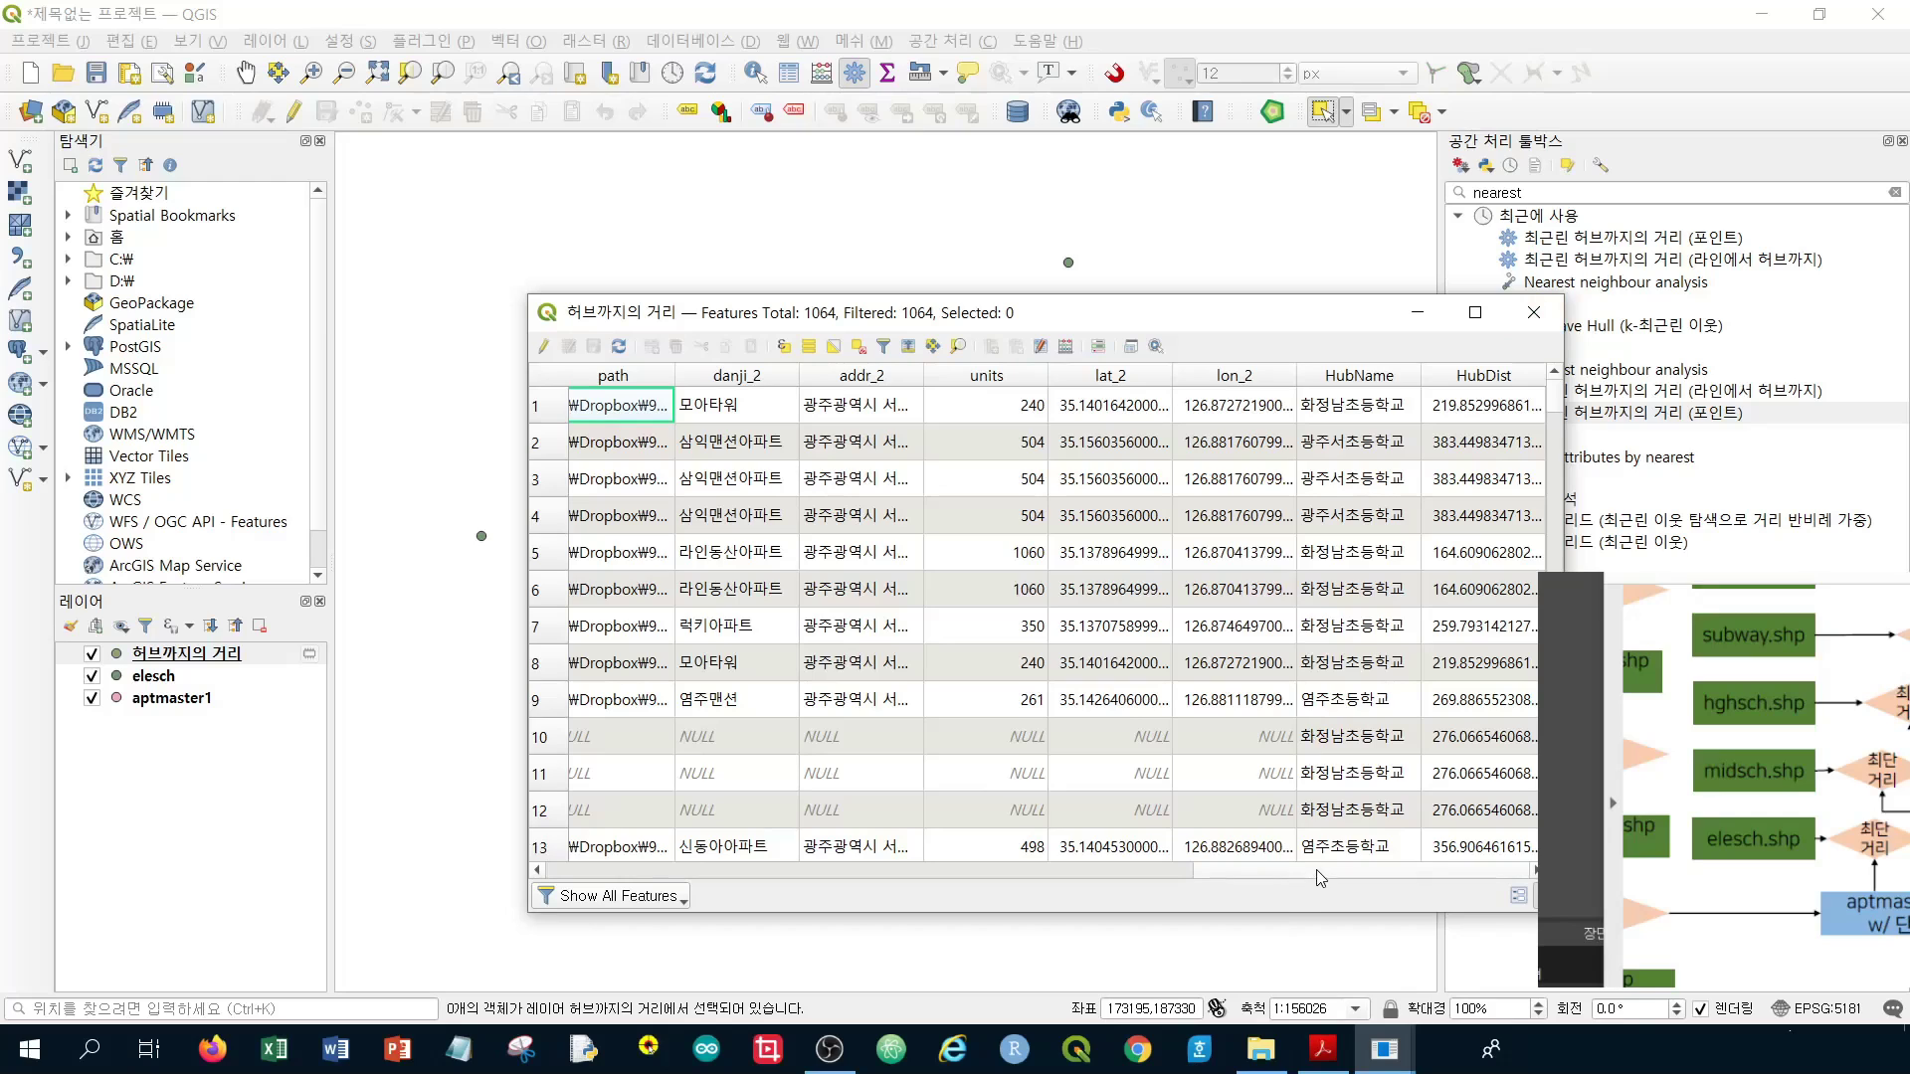
Sort the records by pnu and select row 182, the first with a pnu value
{"action": "left_click_drag", "start_coordinate": [1316, 870], "coordinate": [793, 875]}
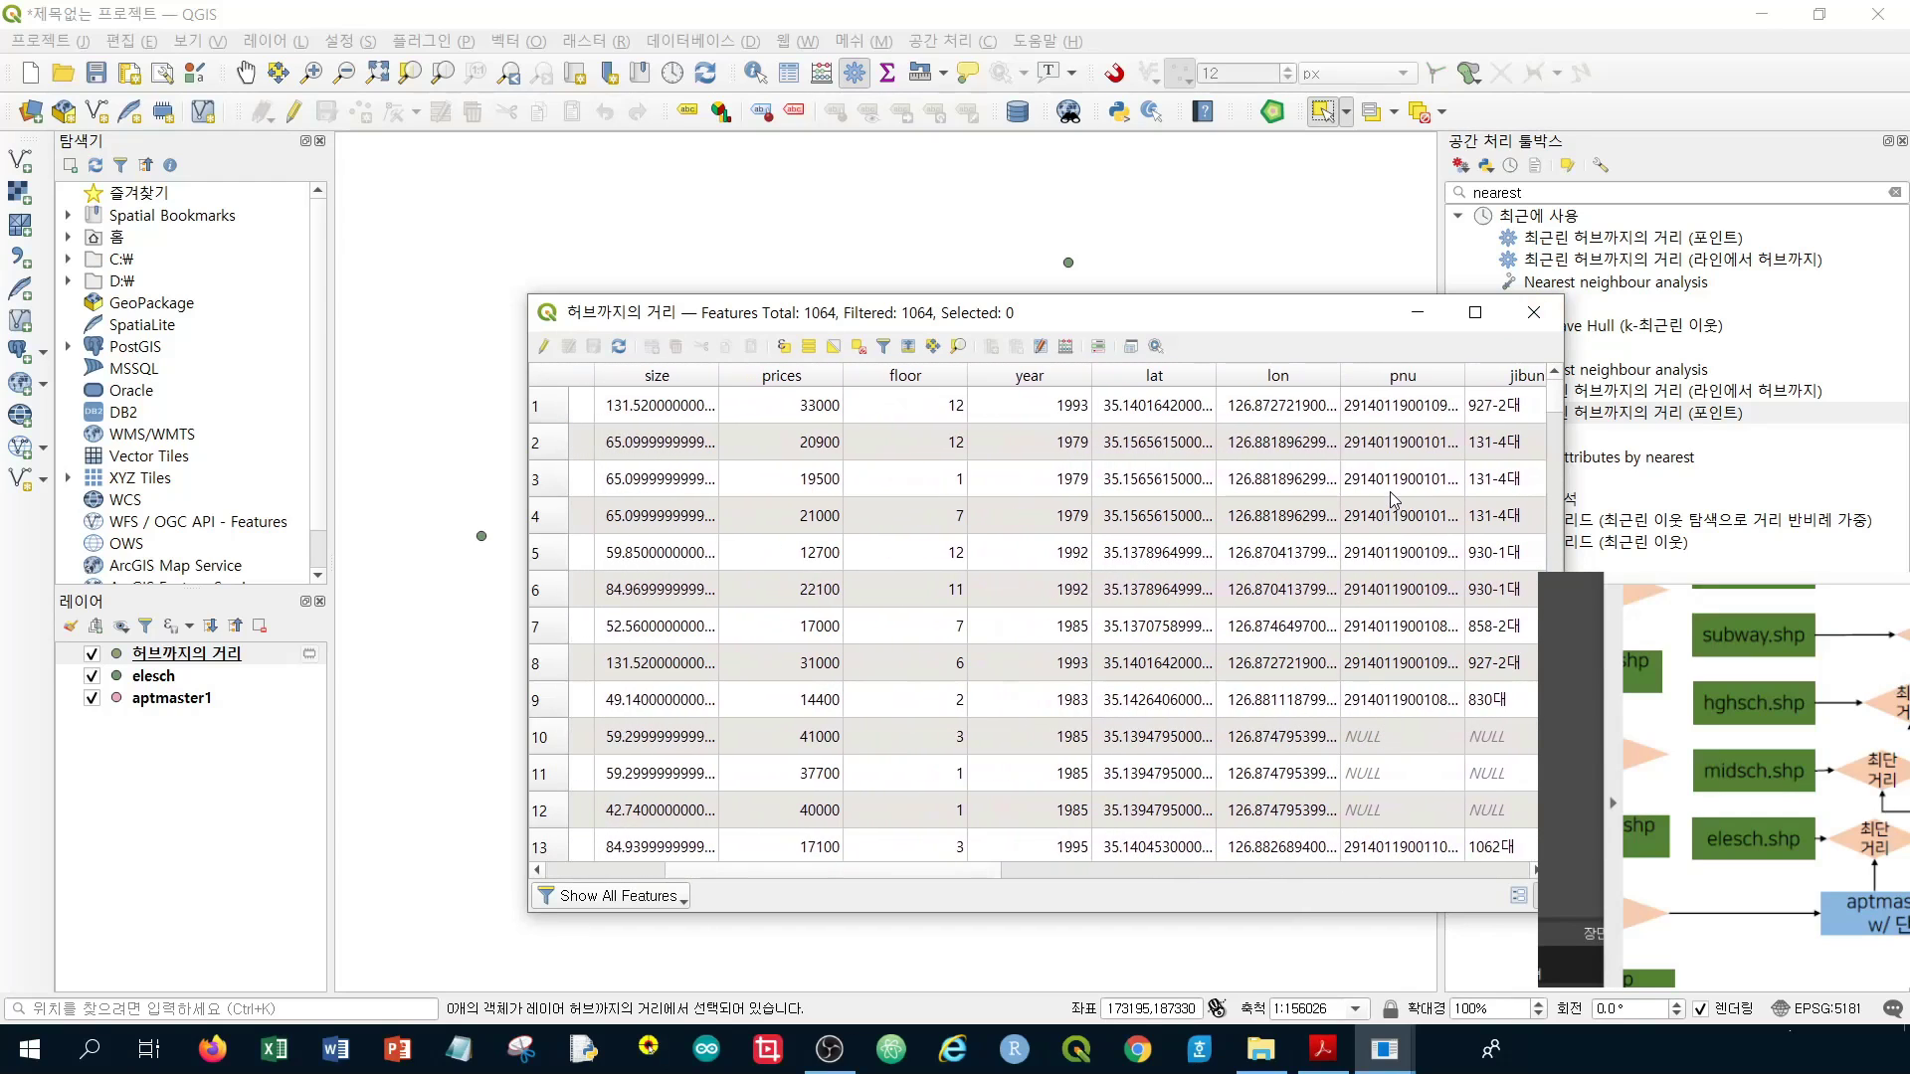
{"action": "scroll", "coordinate": [1393, 502], "scroll_direction": "down", "scroll_amount": 1}
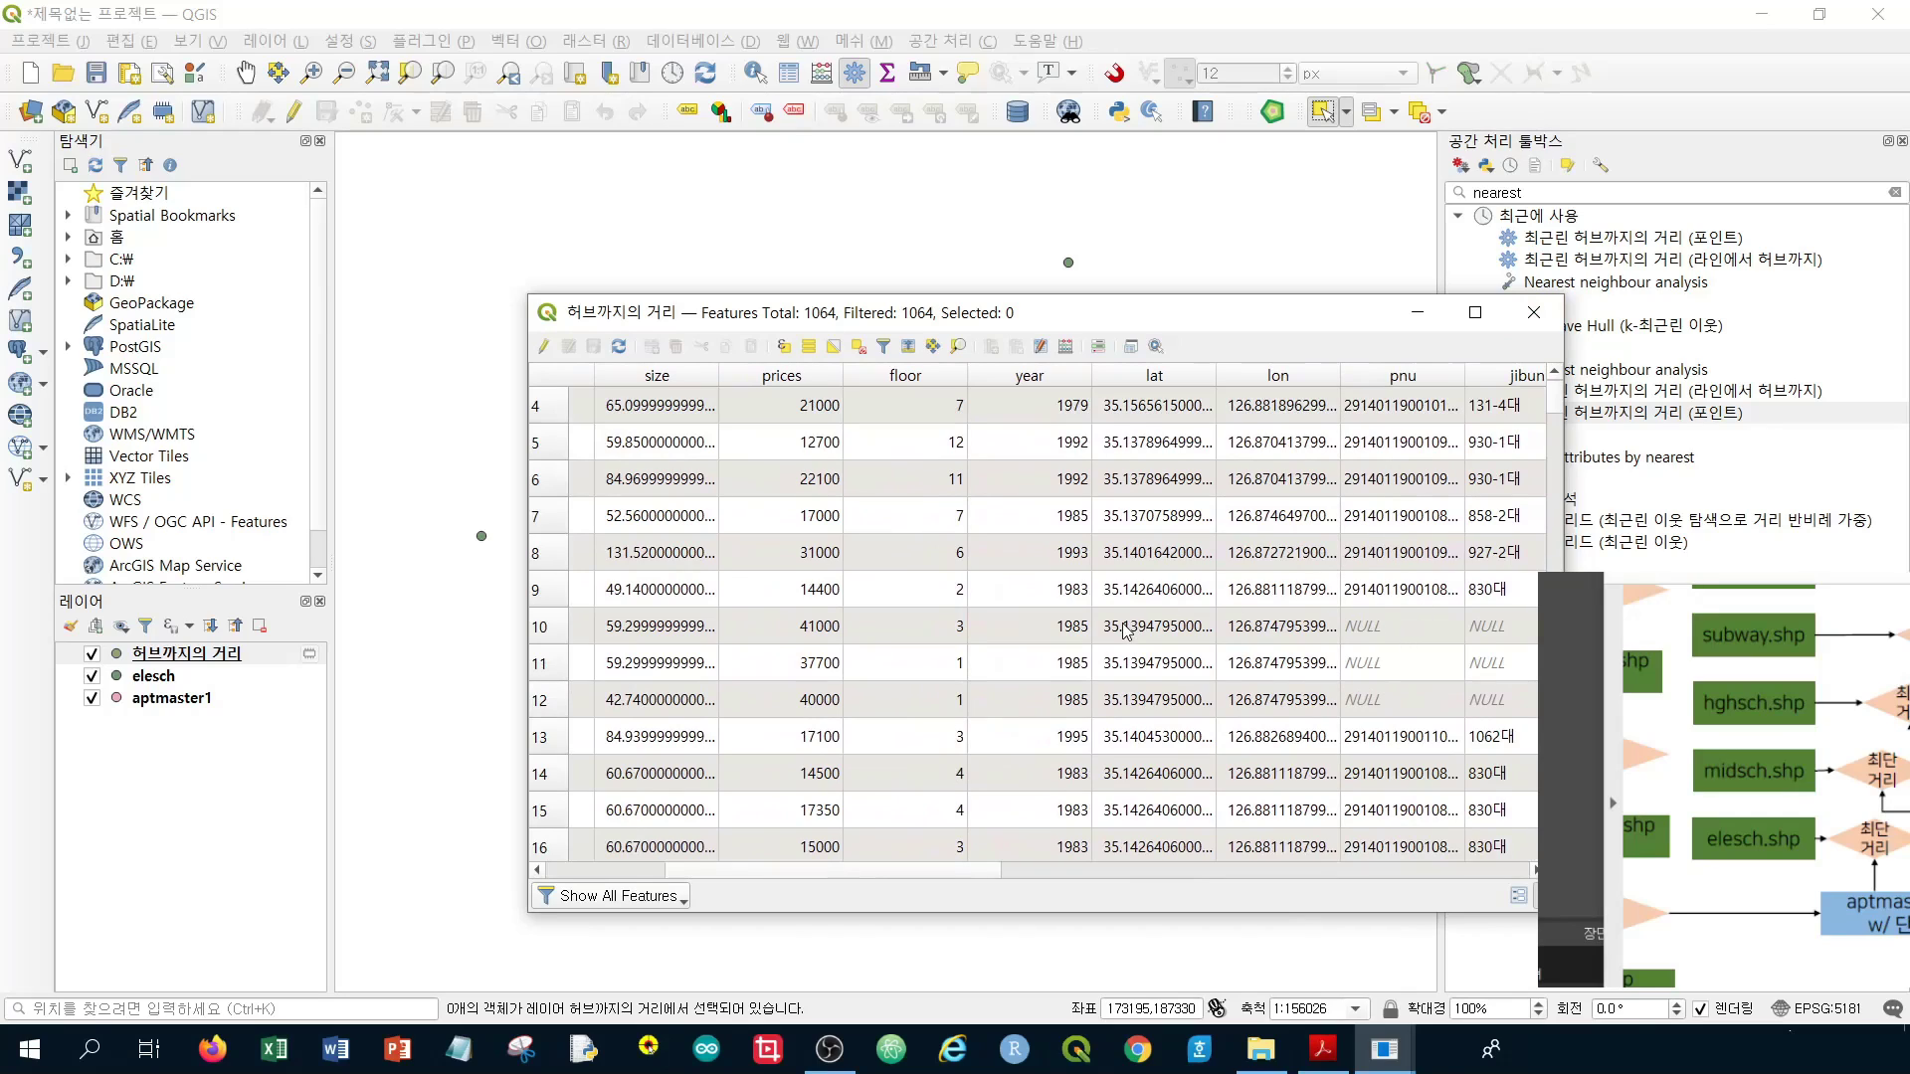
{"action": "left_click", "coordinate": [1422, 378]}
{"action": "scroll", "coordinate": [1411, 502], "scroll_direction": "down", "scroll_amount": 20}
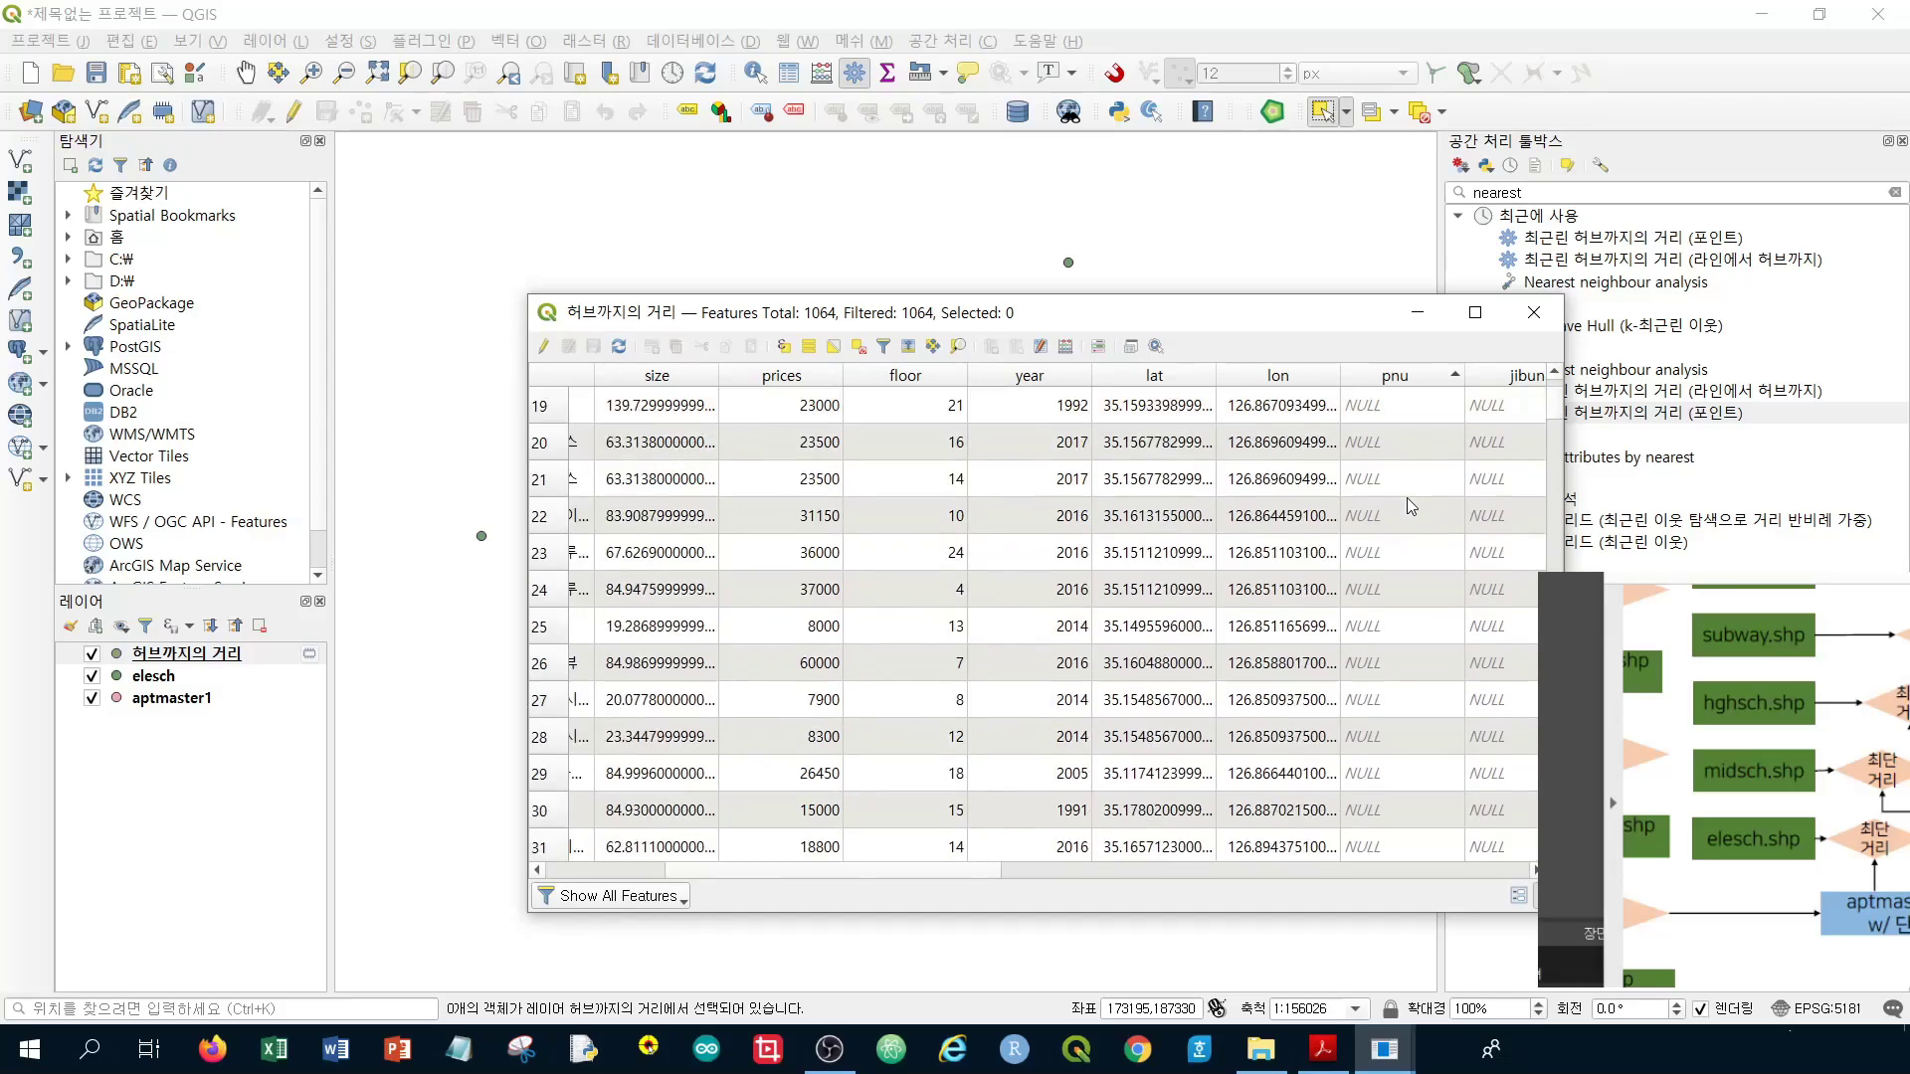
{"action": "scroll", "coordinate": [1414, 507], "scroll_direction": "down", "scroll_amount": 20}
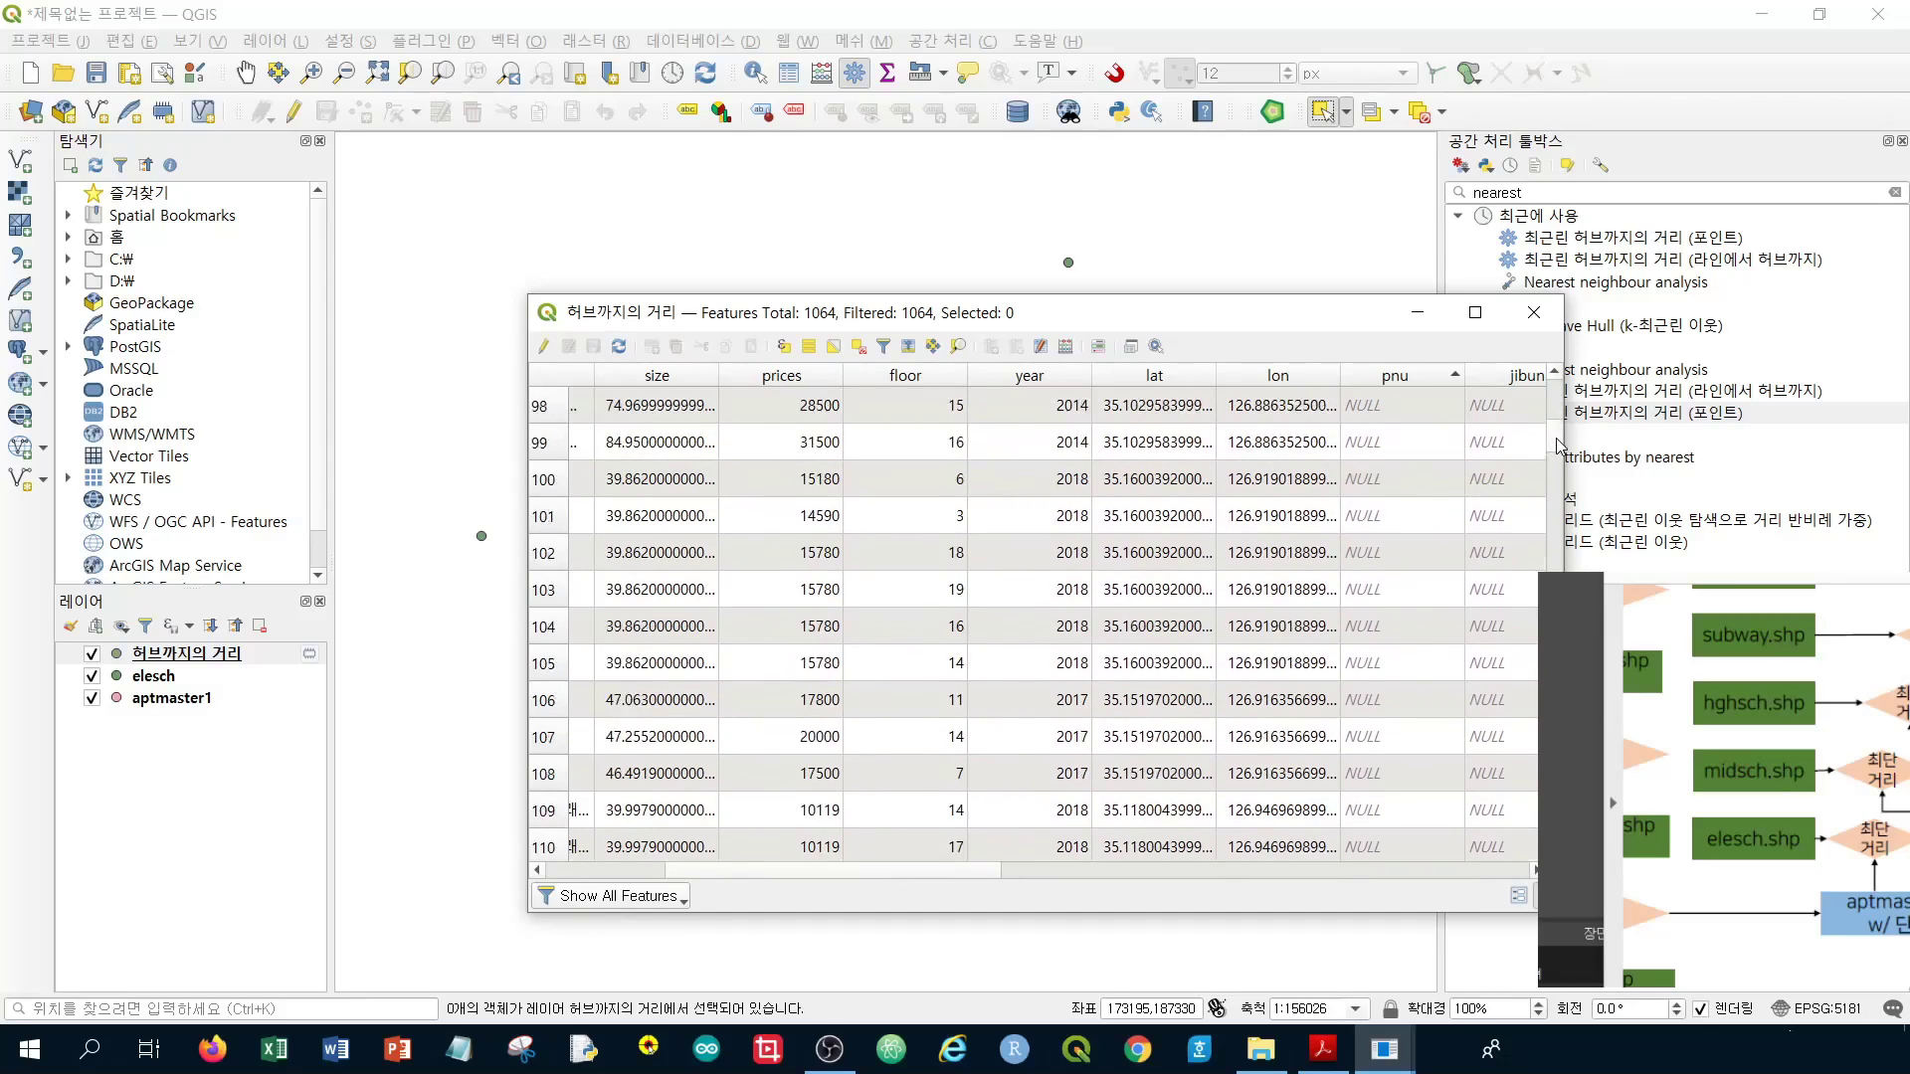
{"action": "scroll", "coordinate": [1562, 485], "scroll_direction": "up", "scroll_amount": 6}
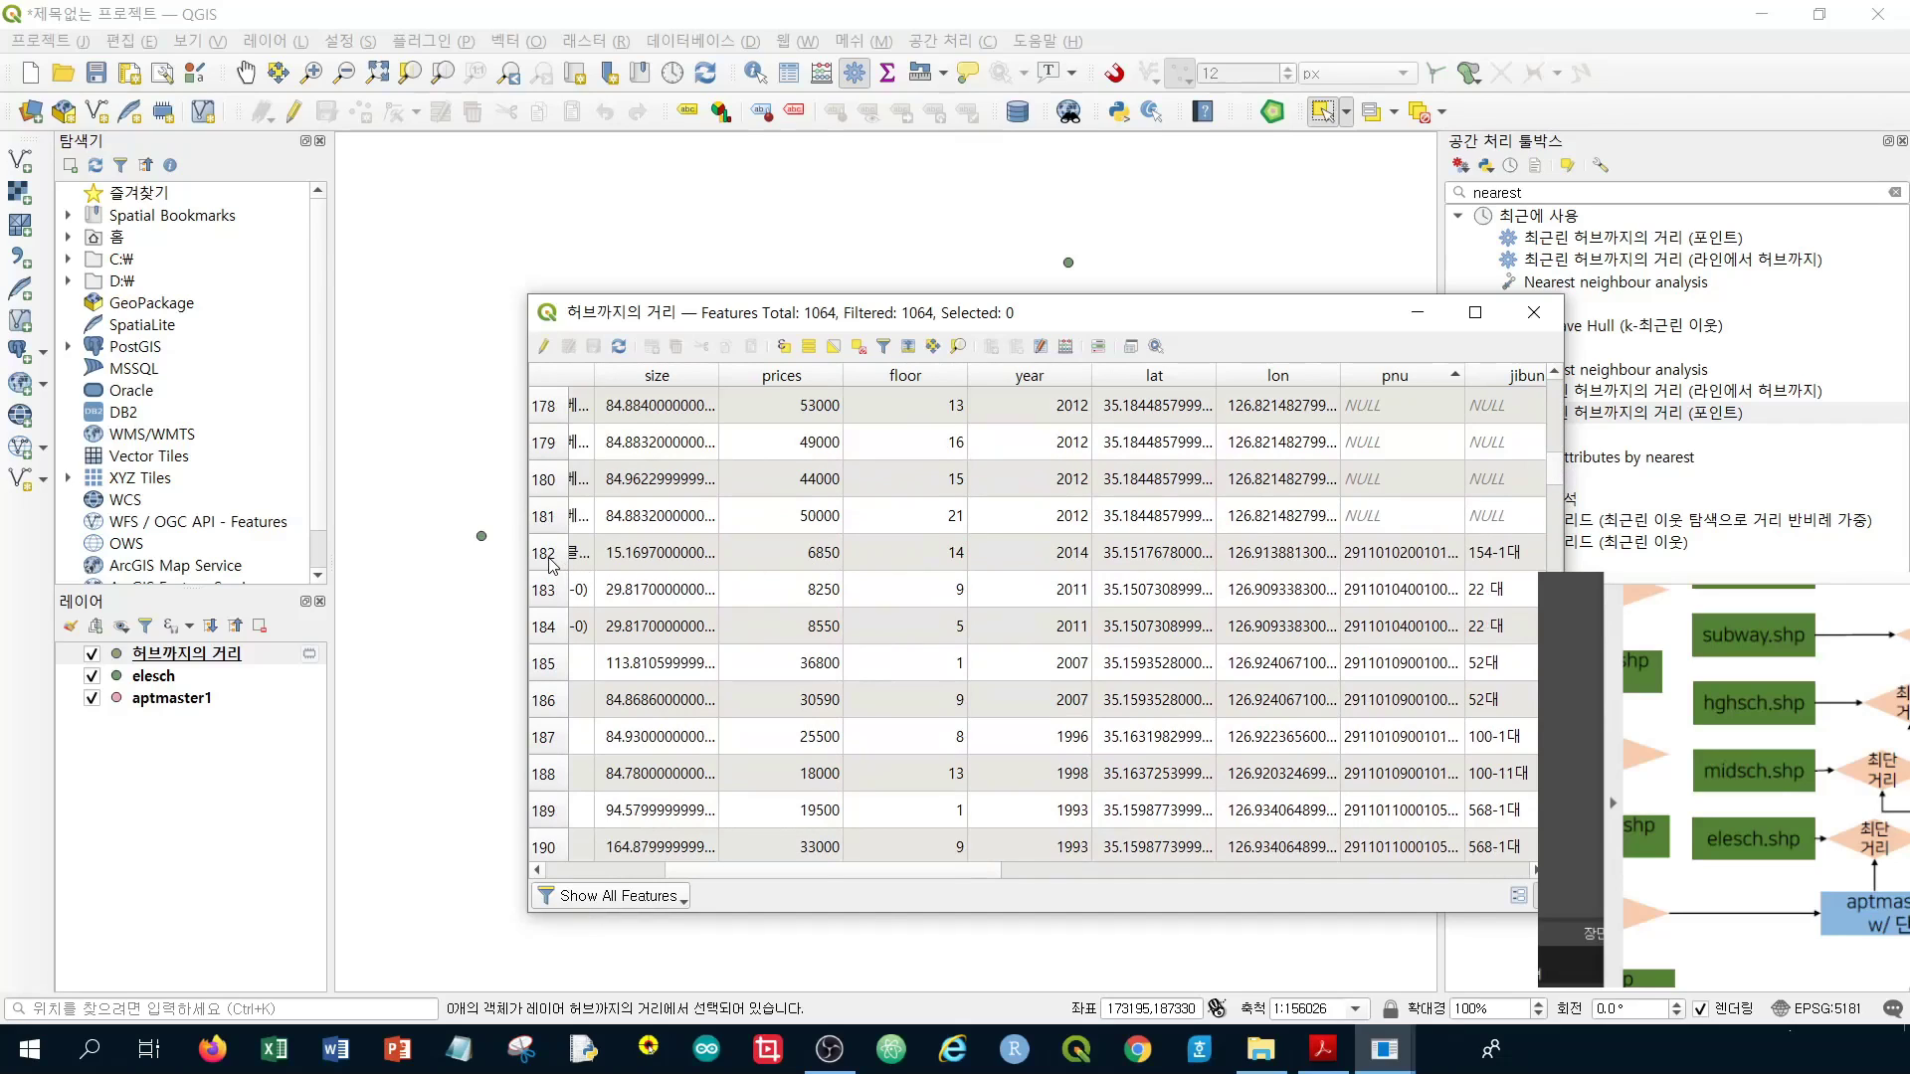
{"action": "left_click", "coordinate": [553, 563]}
{"action": "left_click_drag", "start_coordinate": [1549, 478], "coordinate": [1551, 876]}
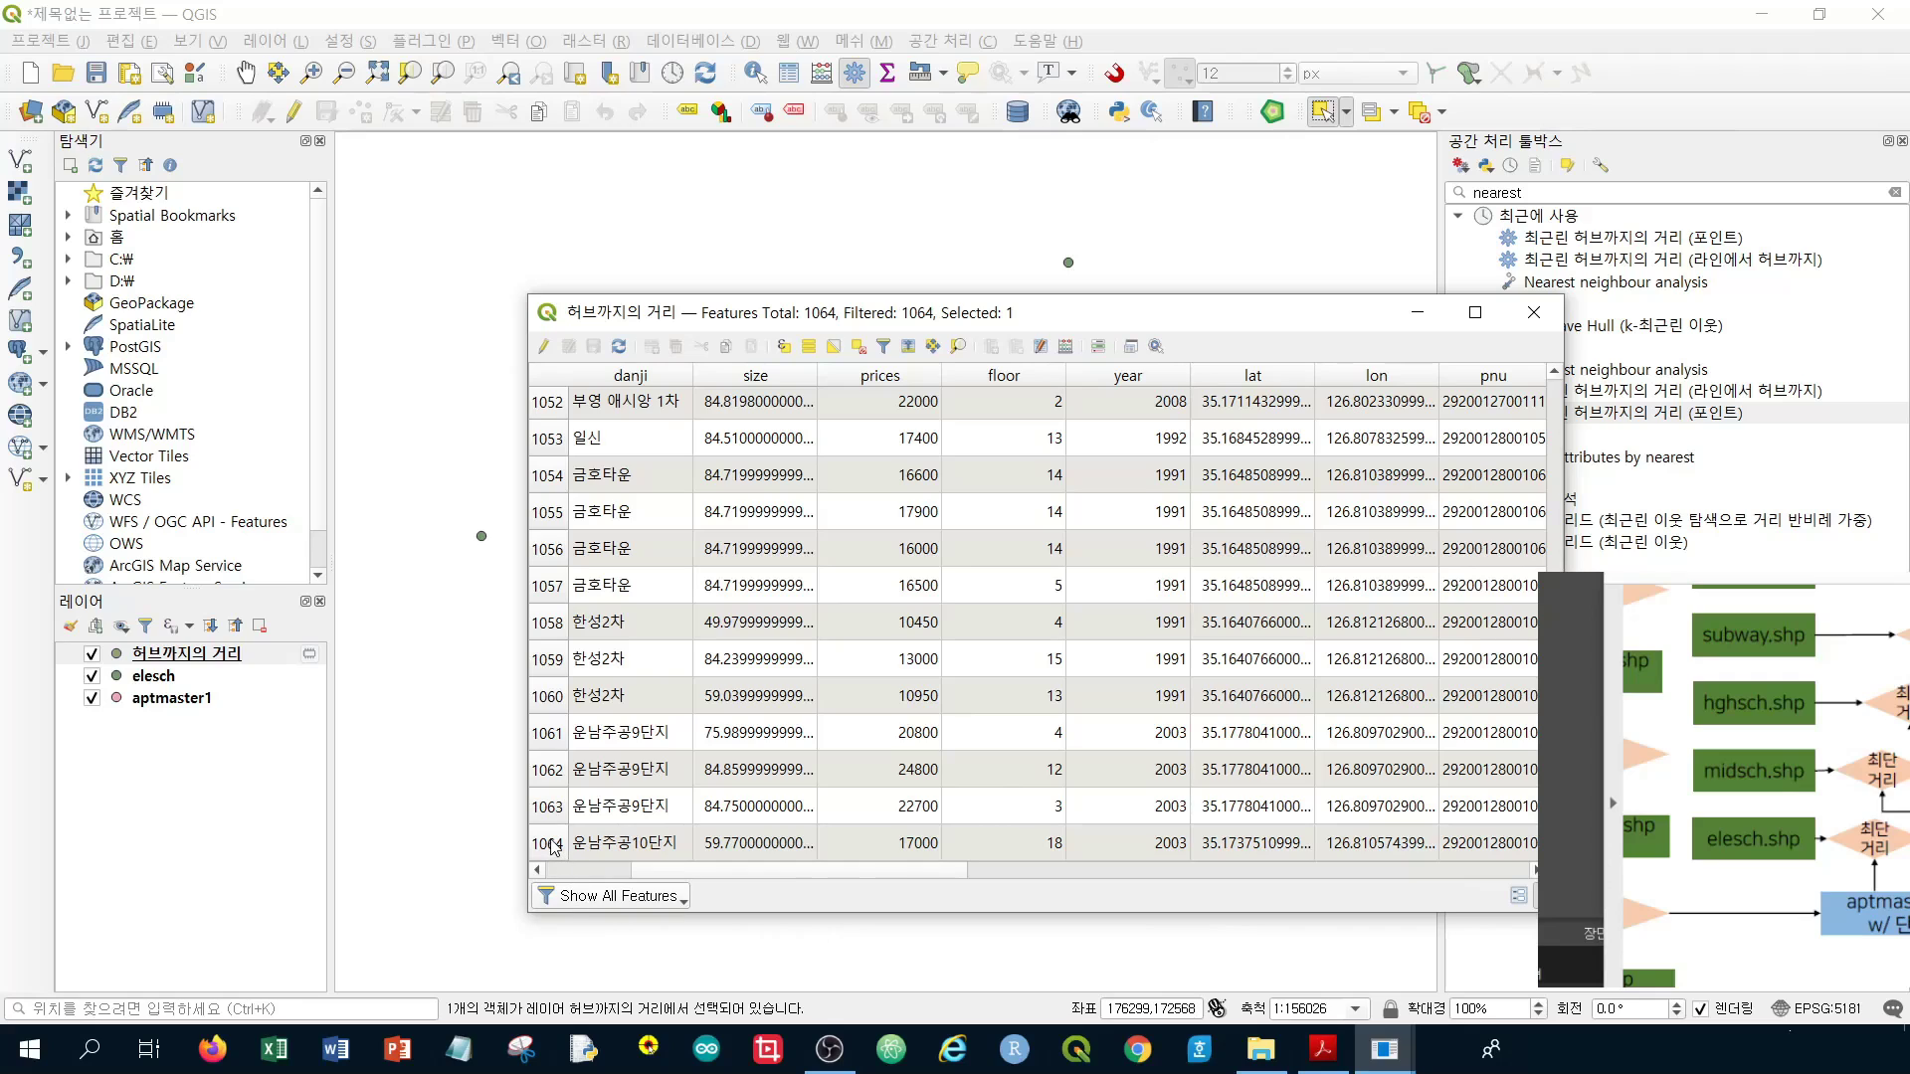
Select records 182 through 1064, the 883 apartments with pnu values
{"action": "left_click", "coordinate": [553, 844], "text": "shift"}
{"action": "scroll", "coordinate": [1263, 597], "scroll_direction": "up", "scroll_amount": 12}
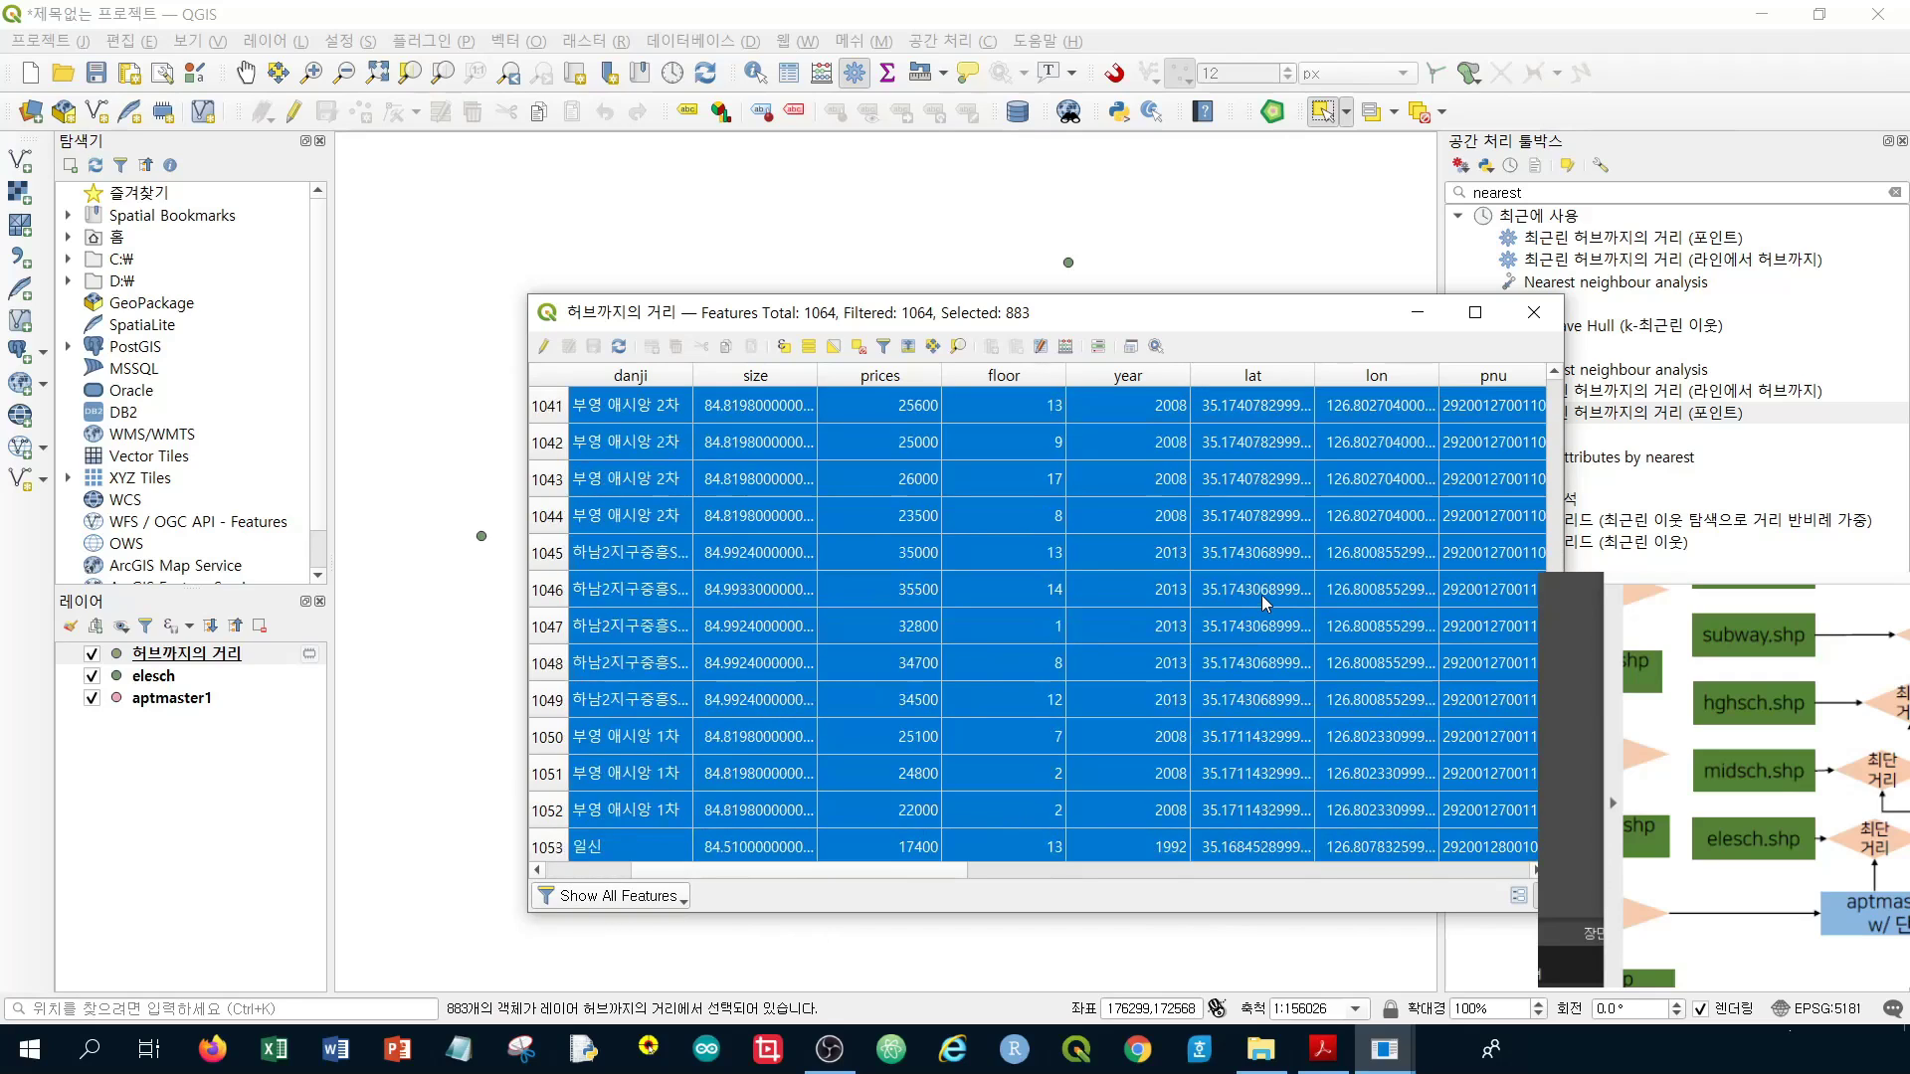
{"action": "scroll", "coordinate": [1034, 616], "scroll_direction": "up", "scroll_amount": 20}
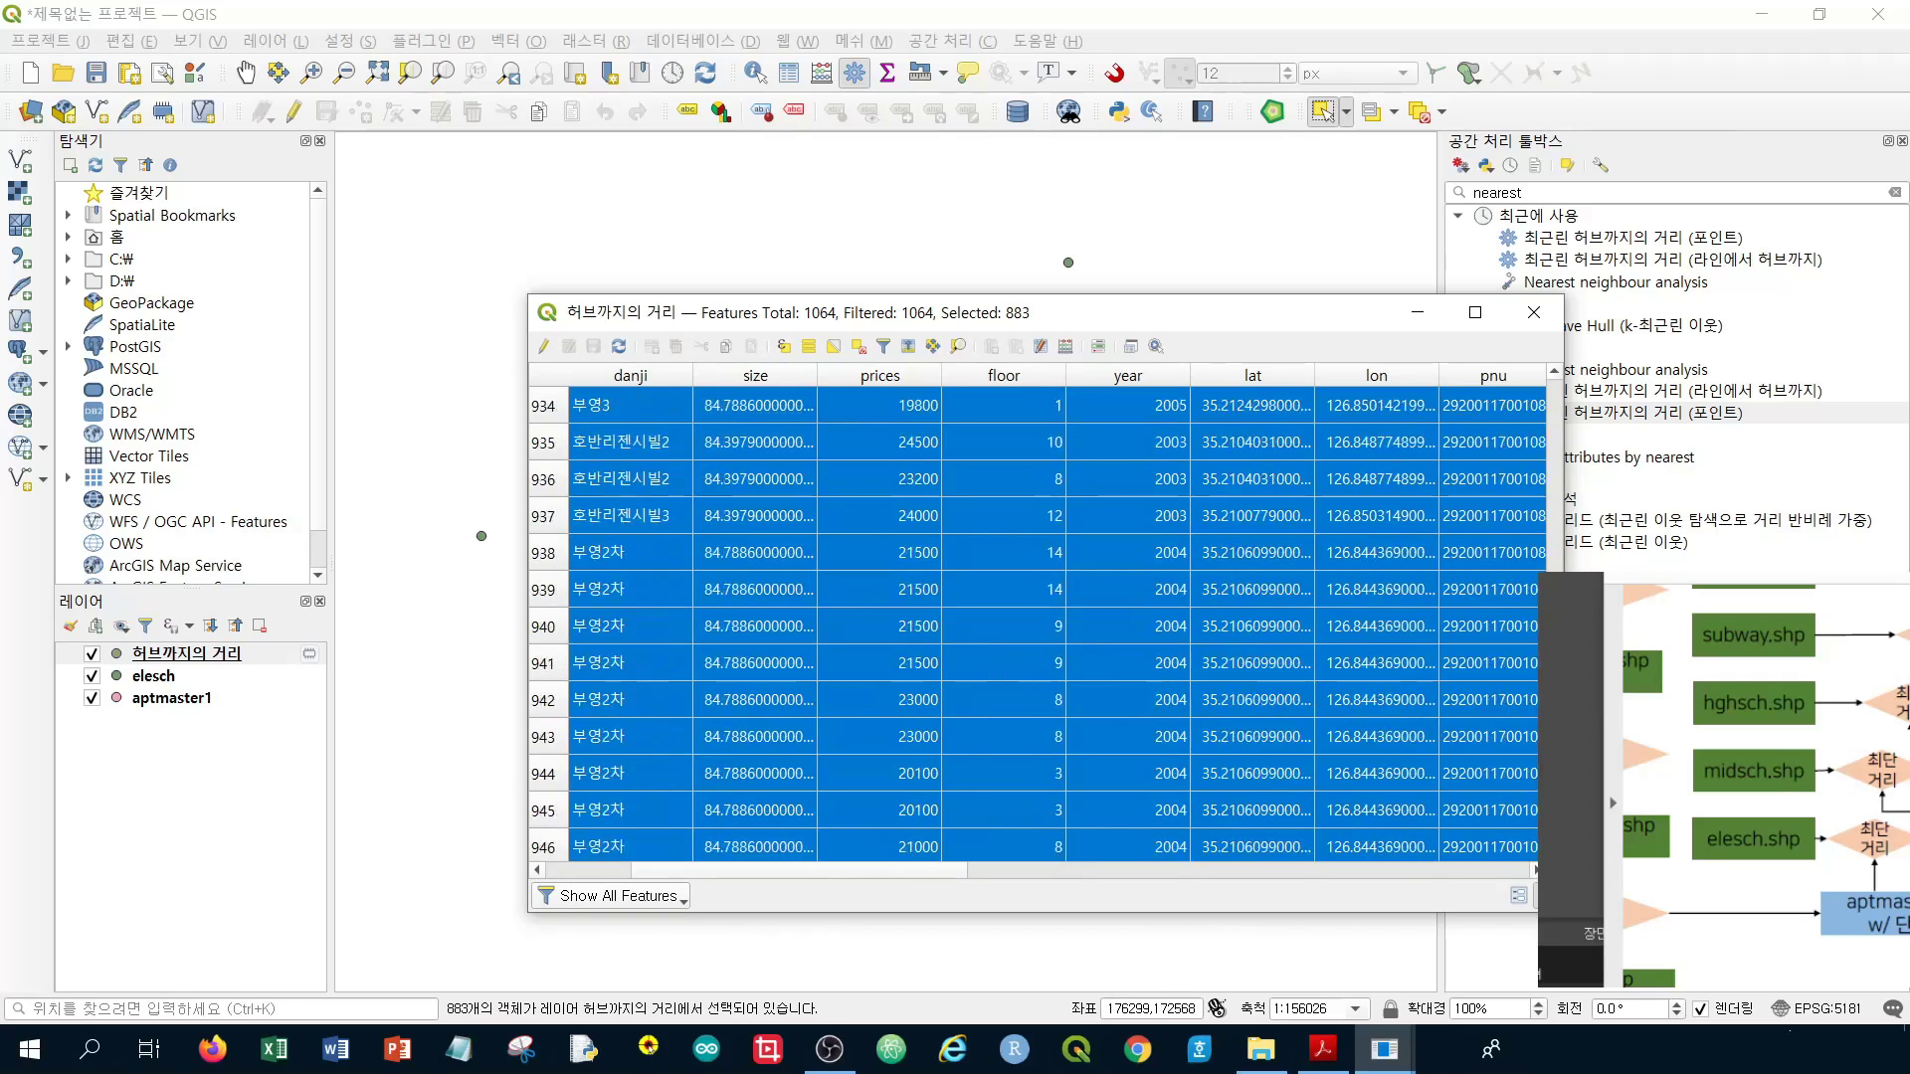
{"action": "left_click_drag", "start_coordinate": [1554, 686], "coordinate": [1570, 476]}
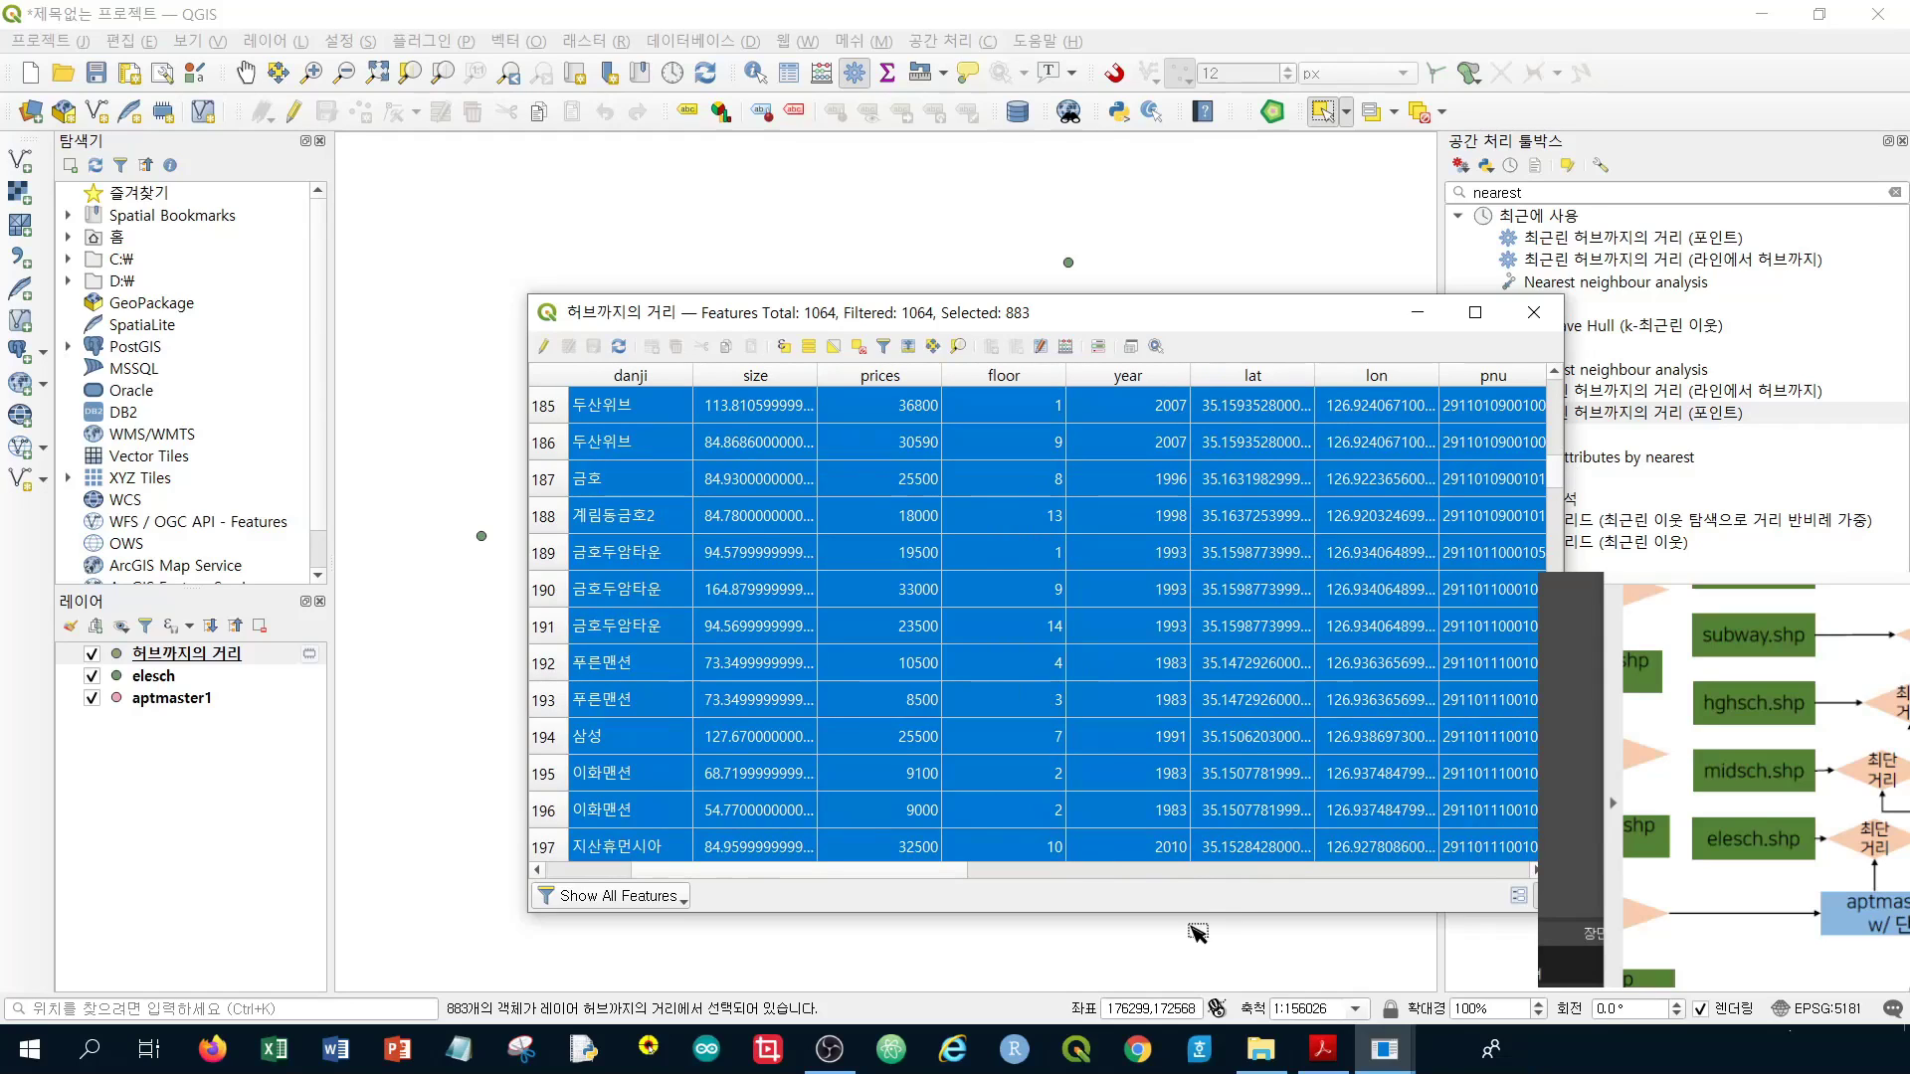
Review the selected records across the columns and close the attribute table
{"action": "left_click_drag", "start_coordinate": [899, 877], "coordinate": [1127, 879]}
{"action": "left_click_drag", "start_coordinate": [1313, 872], "coordinate": [646, 895]}
{"action": "scroll", "coordinate": [1321, 550], "scroll_direction": "up", "scroll_amount": 5}
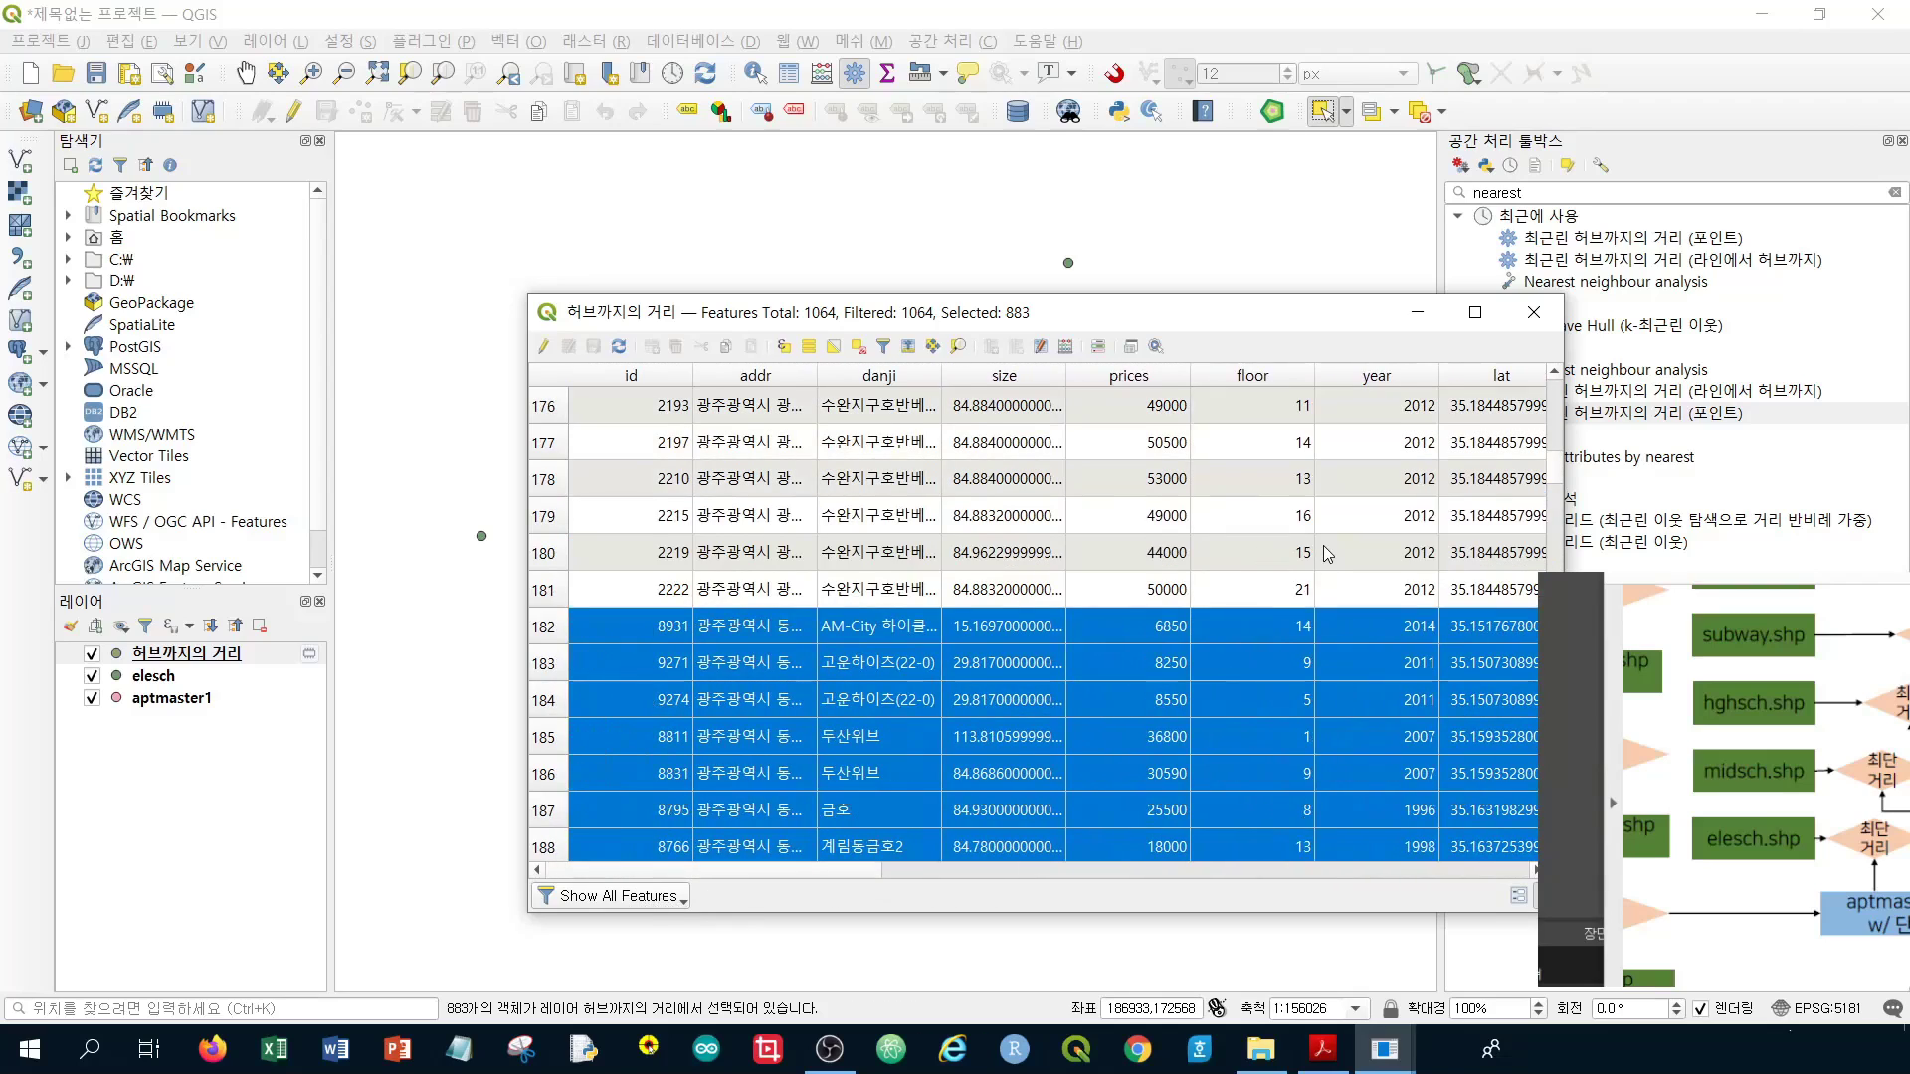
{"action": "scroll", "coordinate": [1326, 562], "scroll_direction": "down", "scroll_amount": 3}
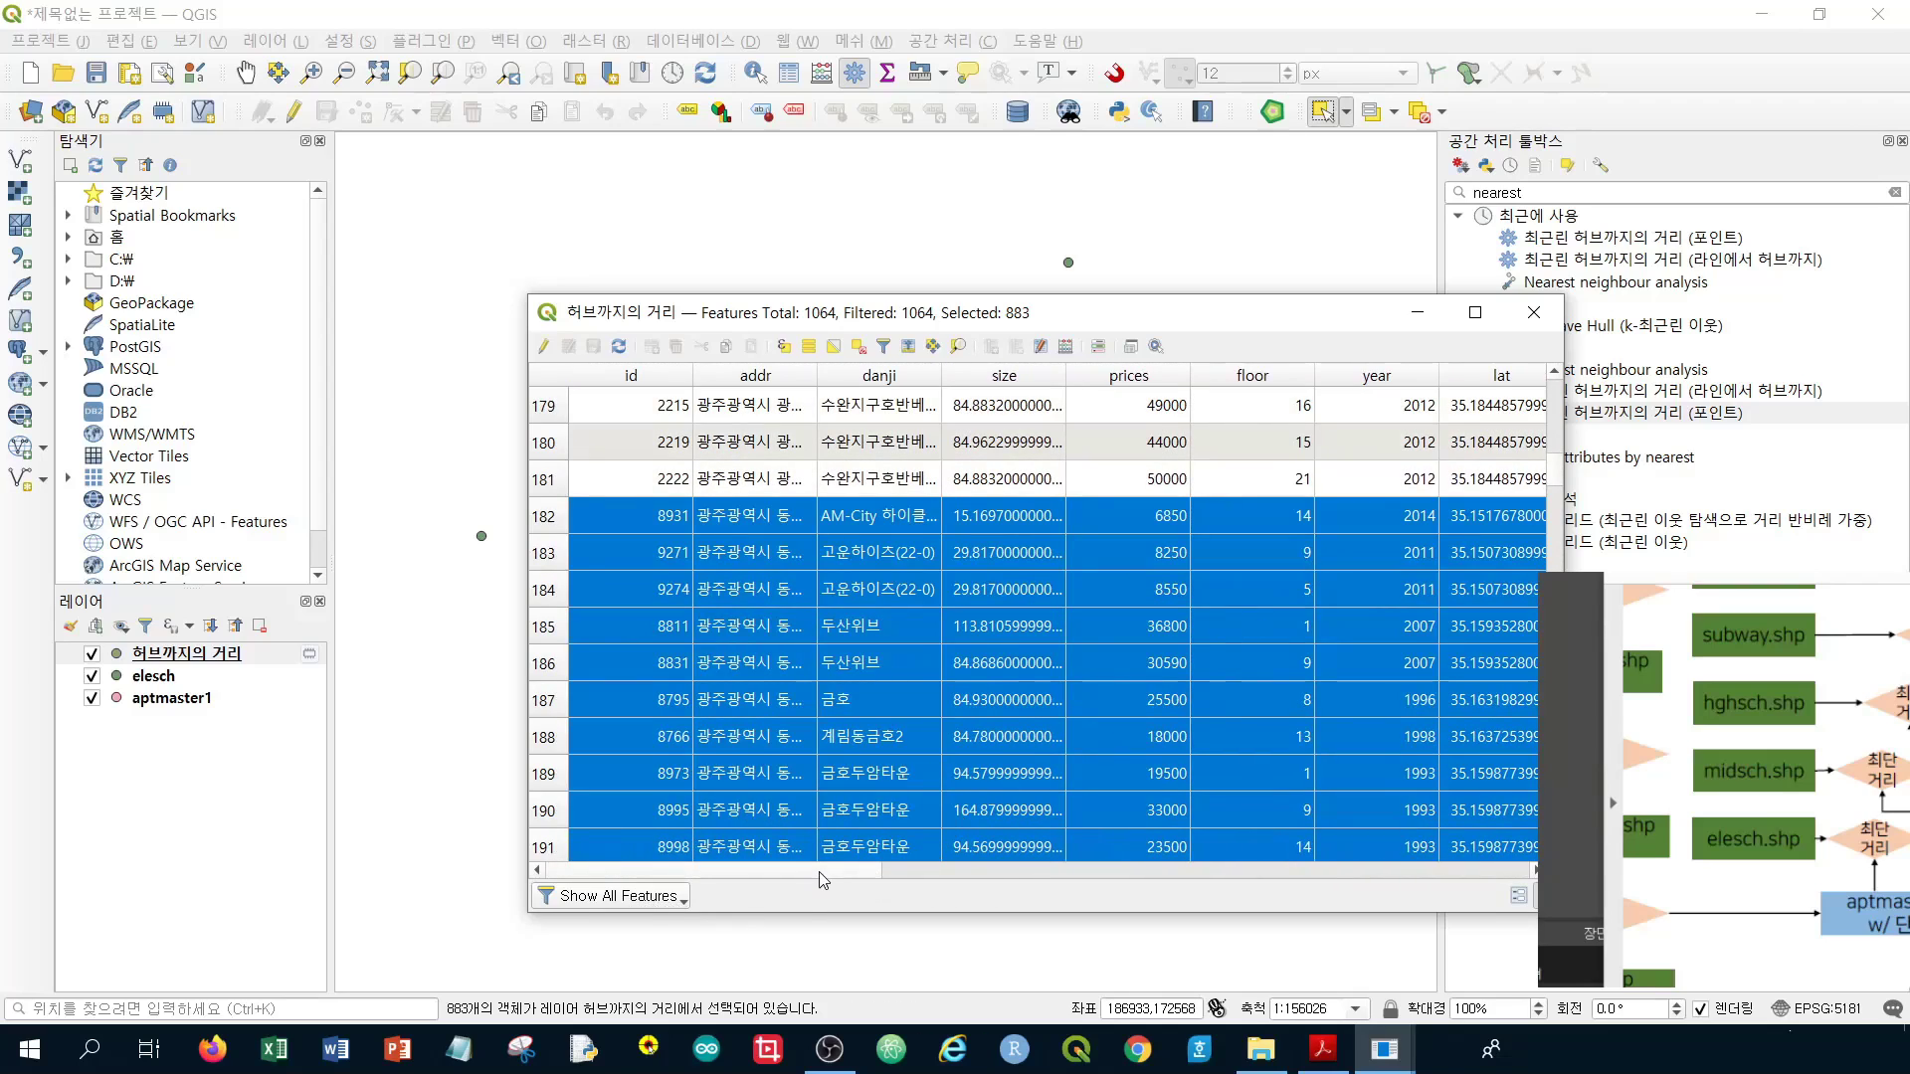
{"action": "left_click_drag", "start_coordinate": [818, 874], "coordinate": [1179, 853]}
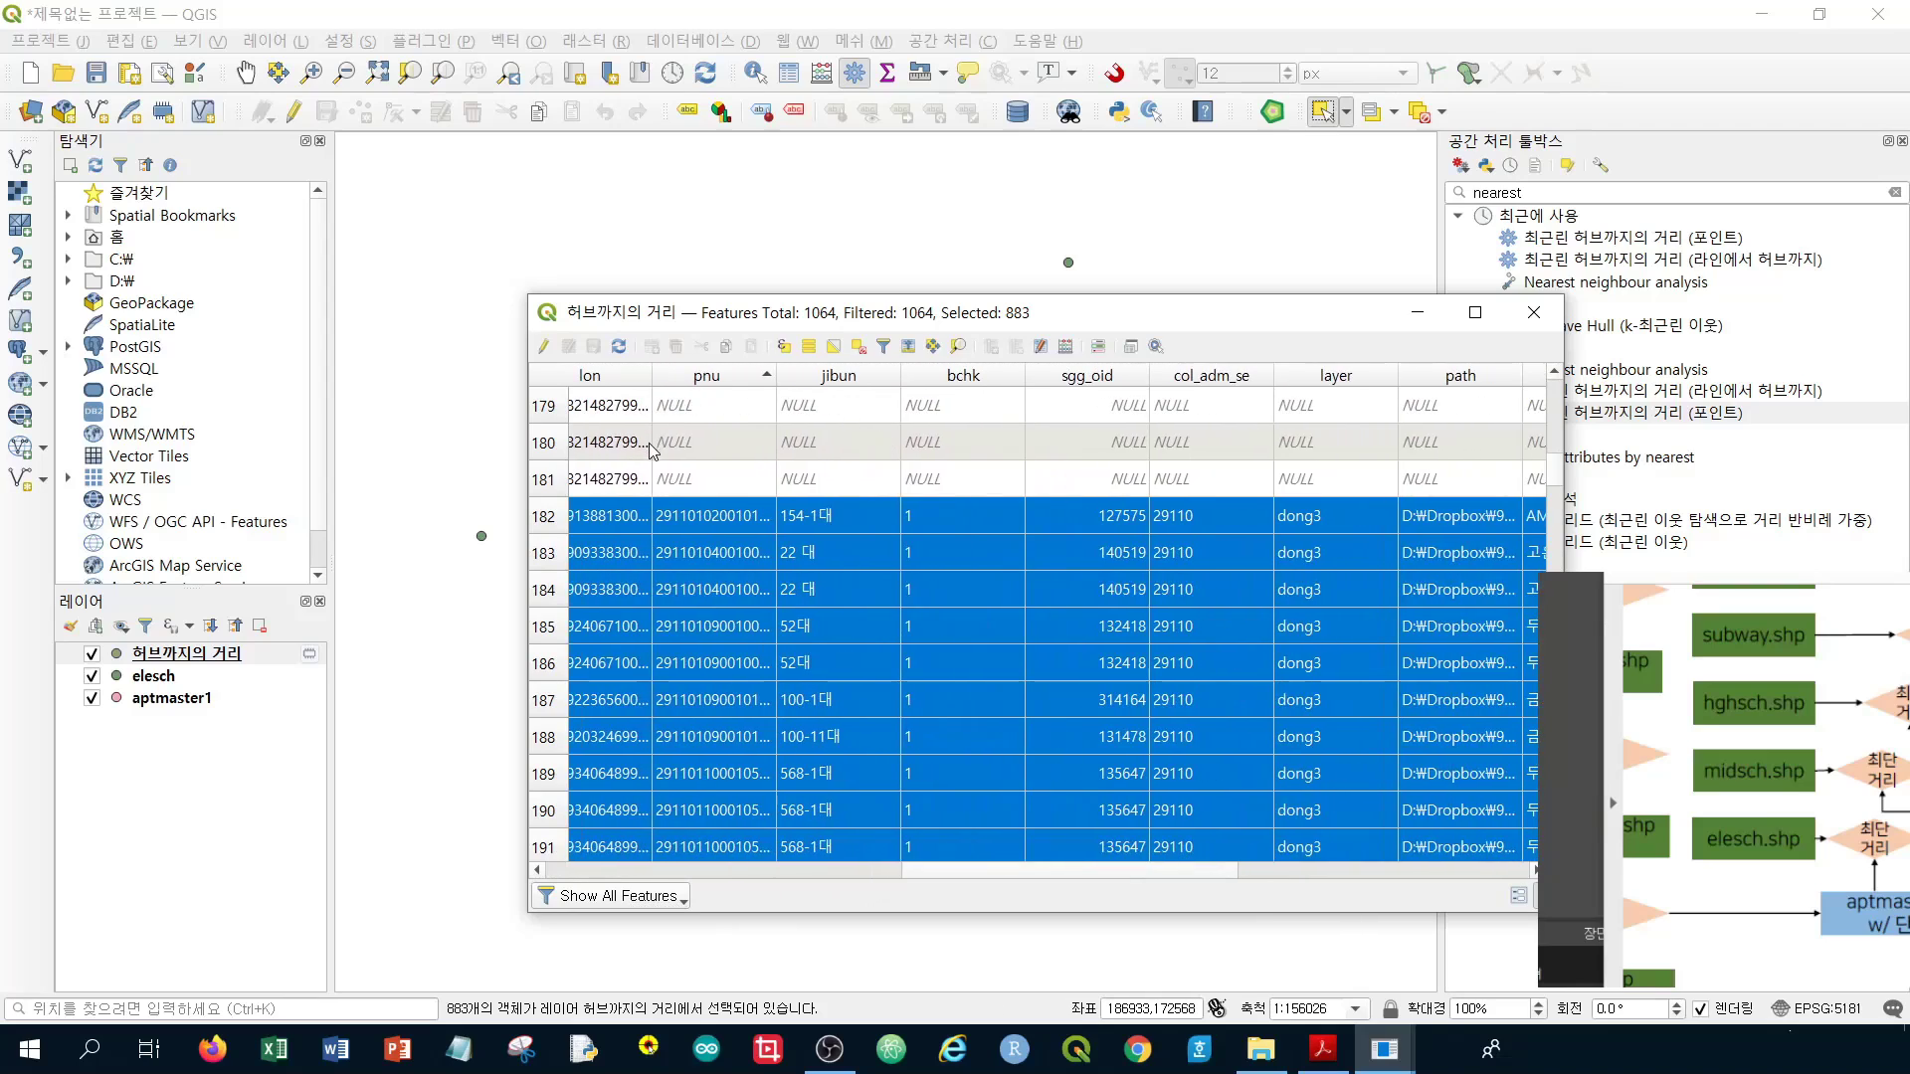
{"action": "scroll", "coordinate": [724, 463], "scroll_direction": "up", "scroll_amount": 5}
{"action": "scroll", "coordinate": [718, 479], "scroll_direction": "down", "scroll_amount": 7}
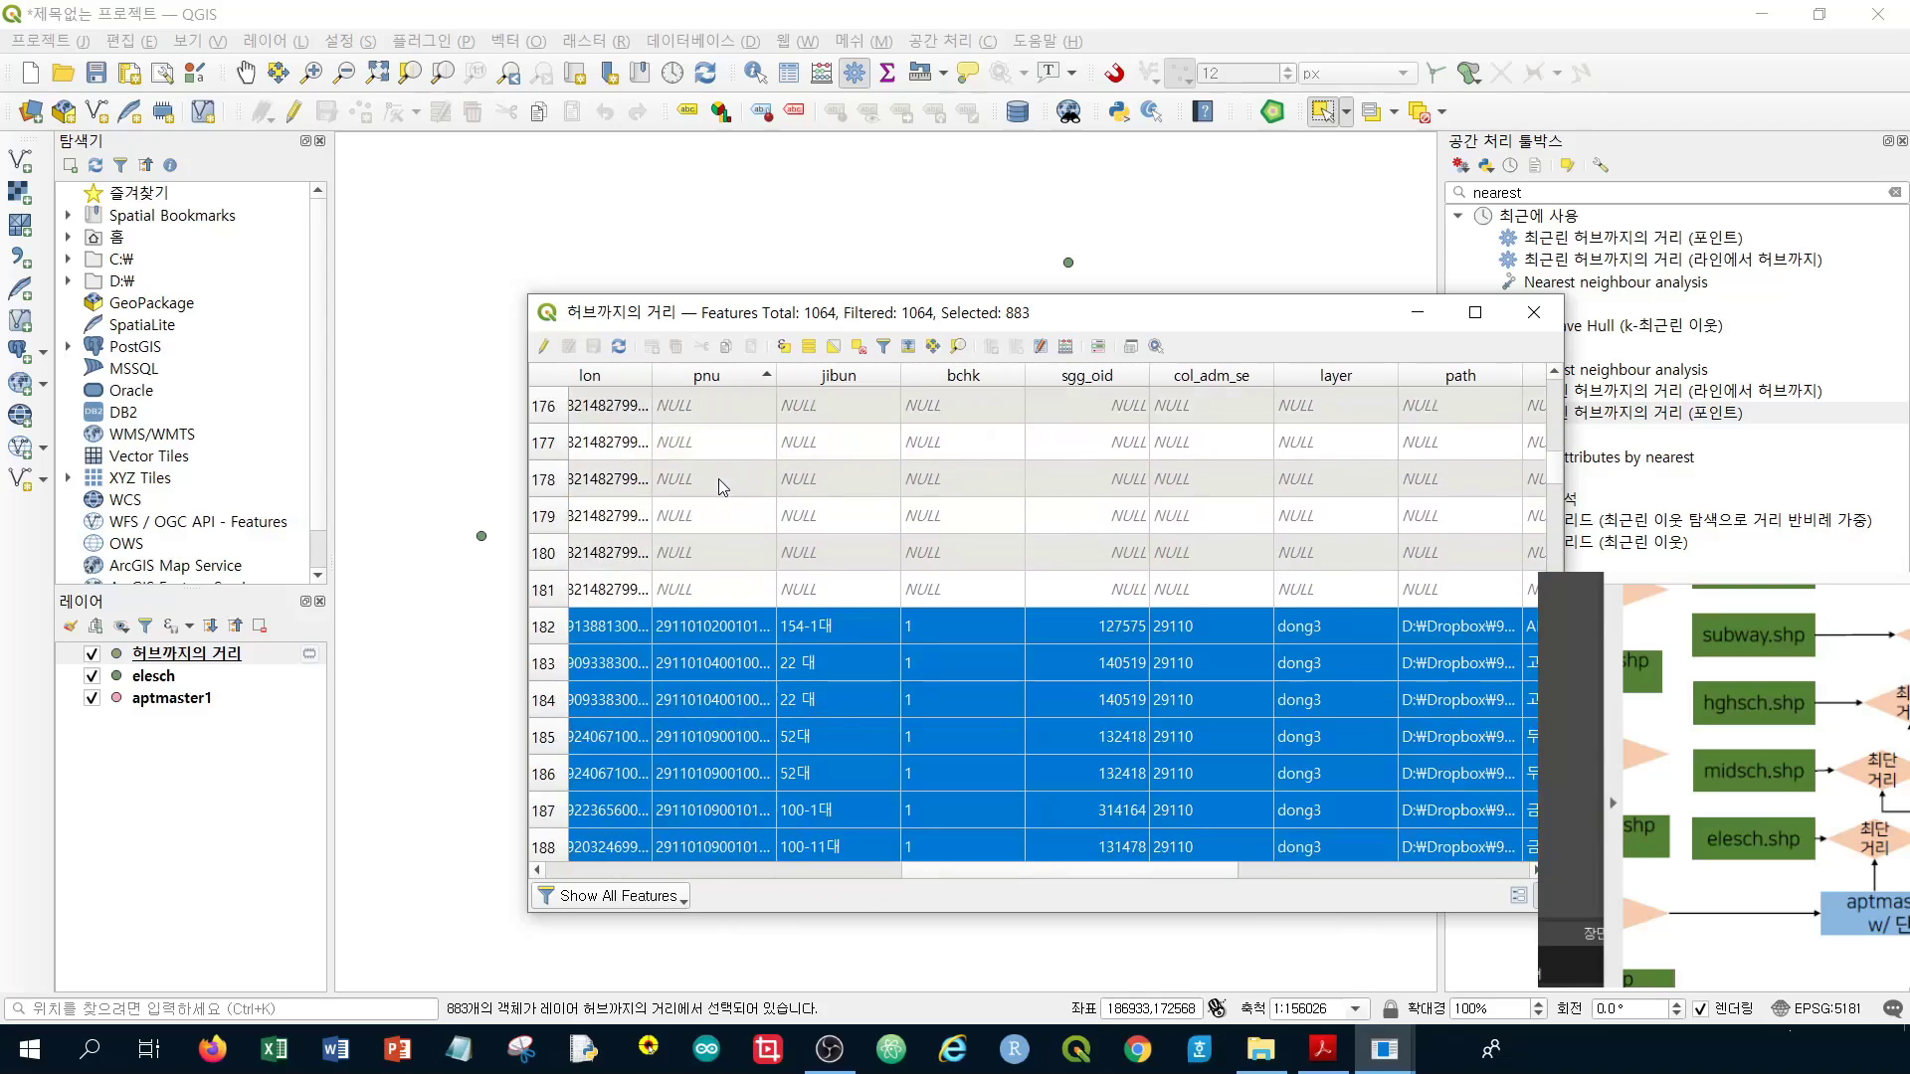
{"action": "scroll", "coordinate": [718, 480], "scroll_direction": "down", "scroll_amount": 2}
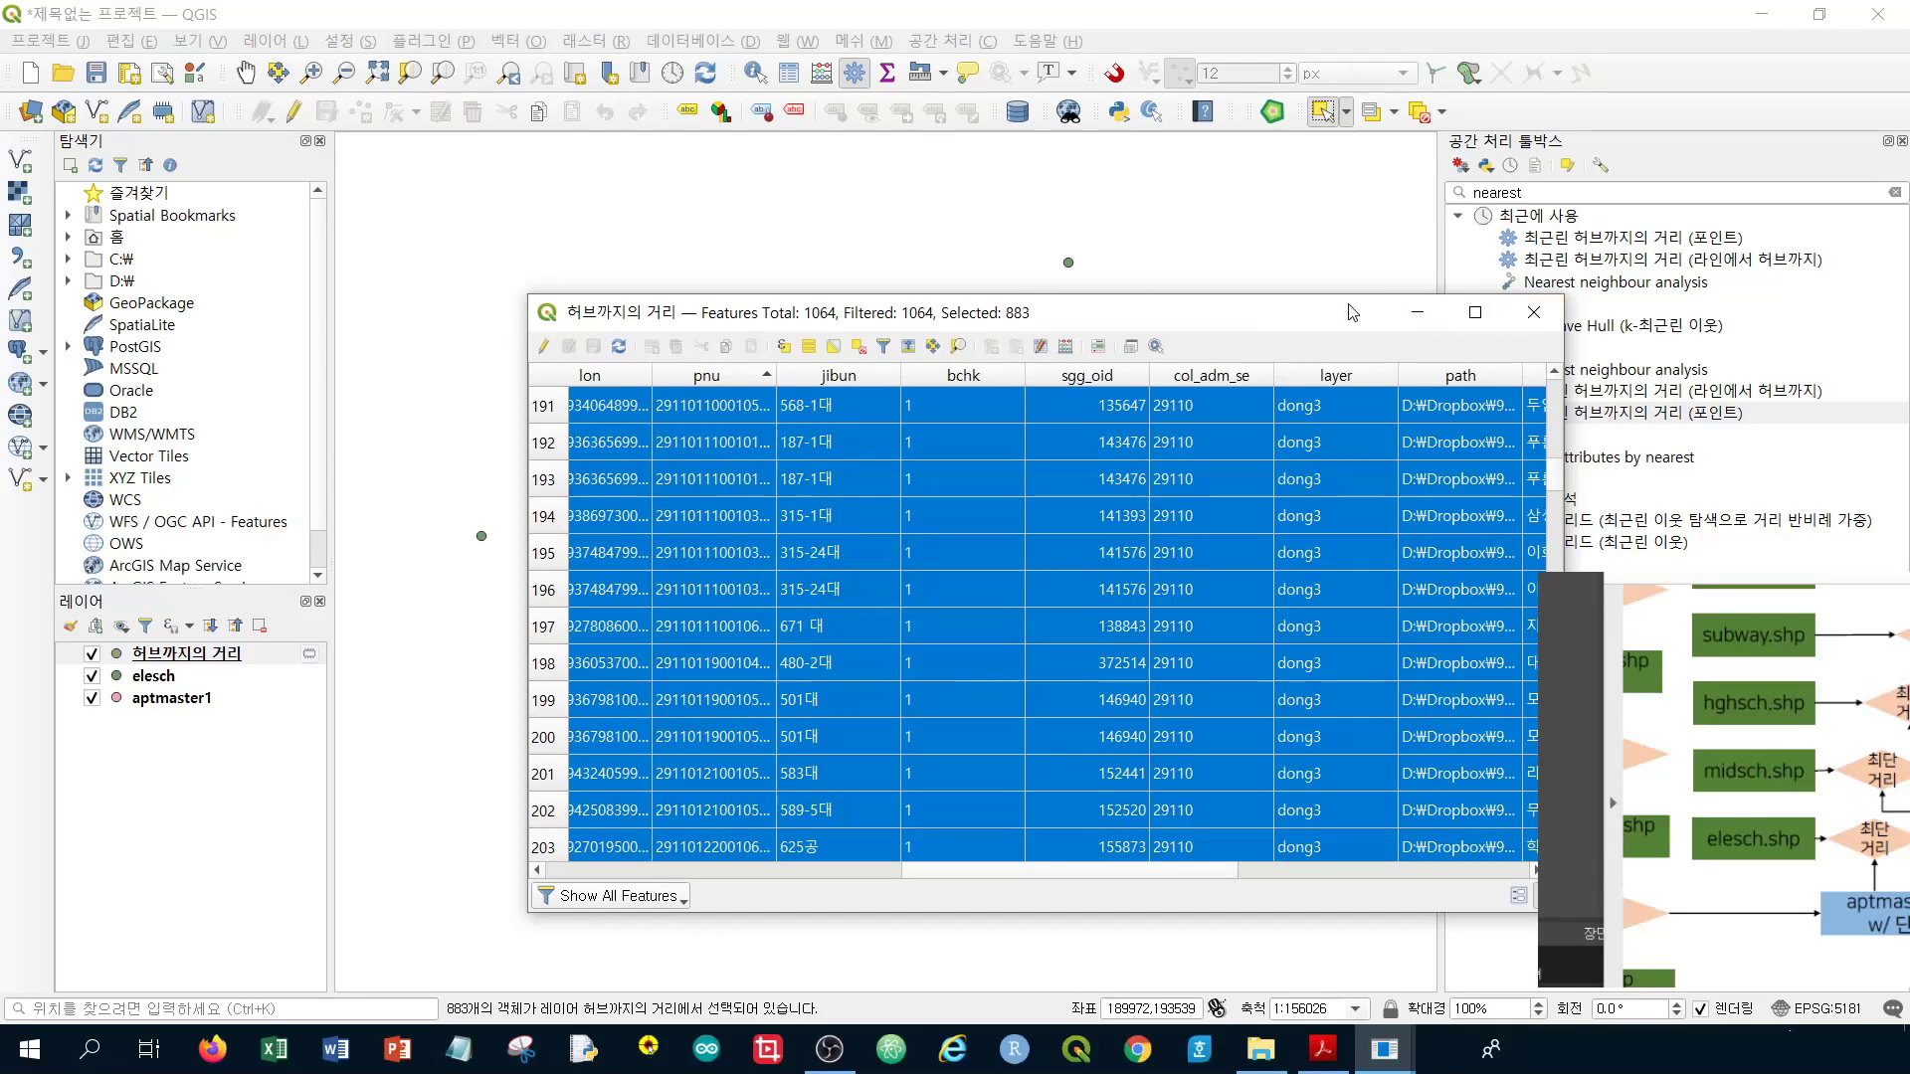
{"action": "left_click", "coordinate": [1530, 323]}
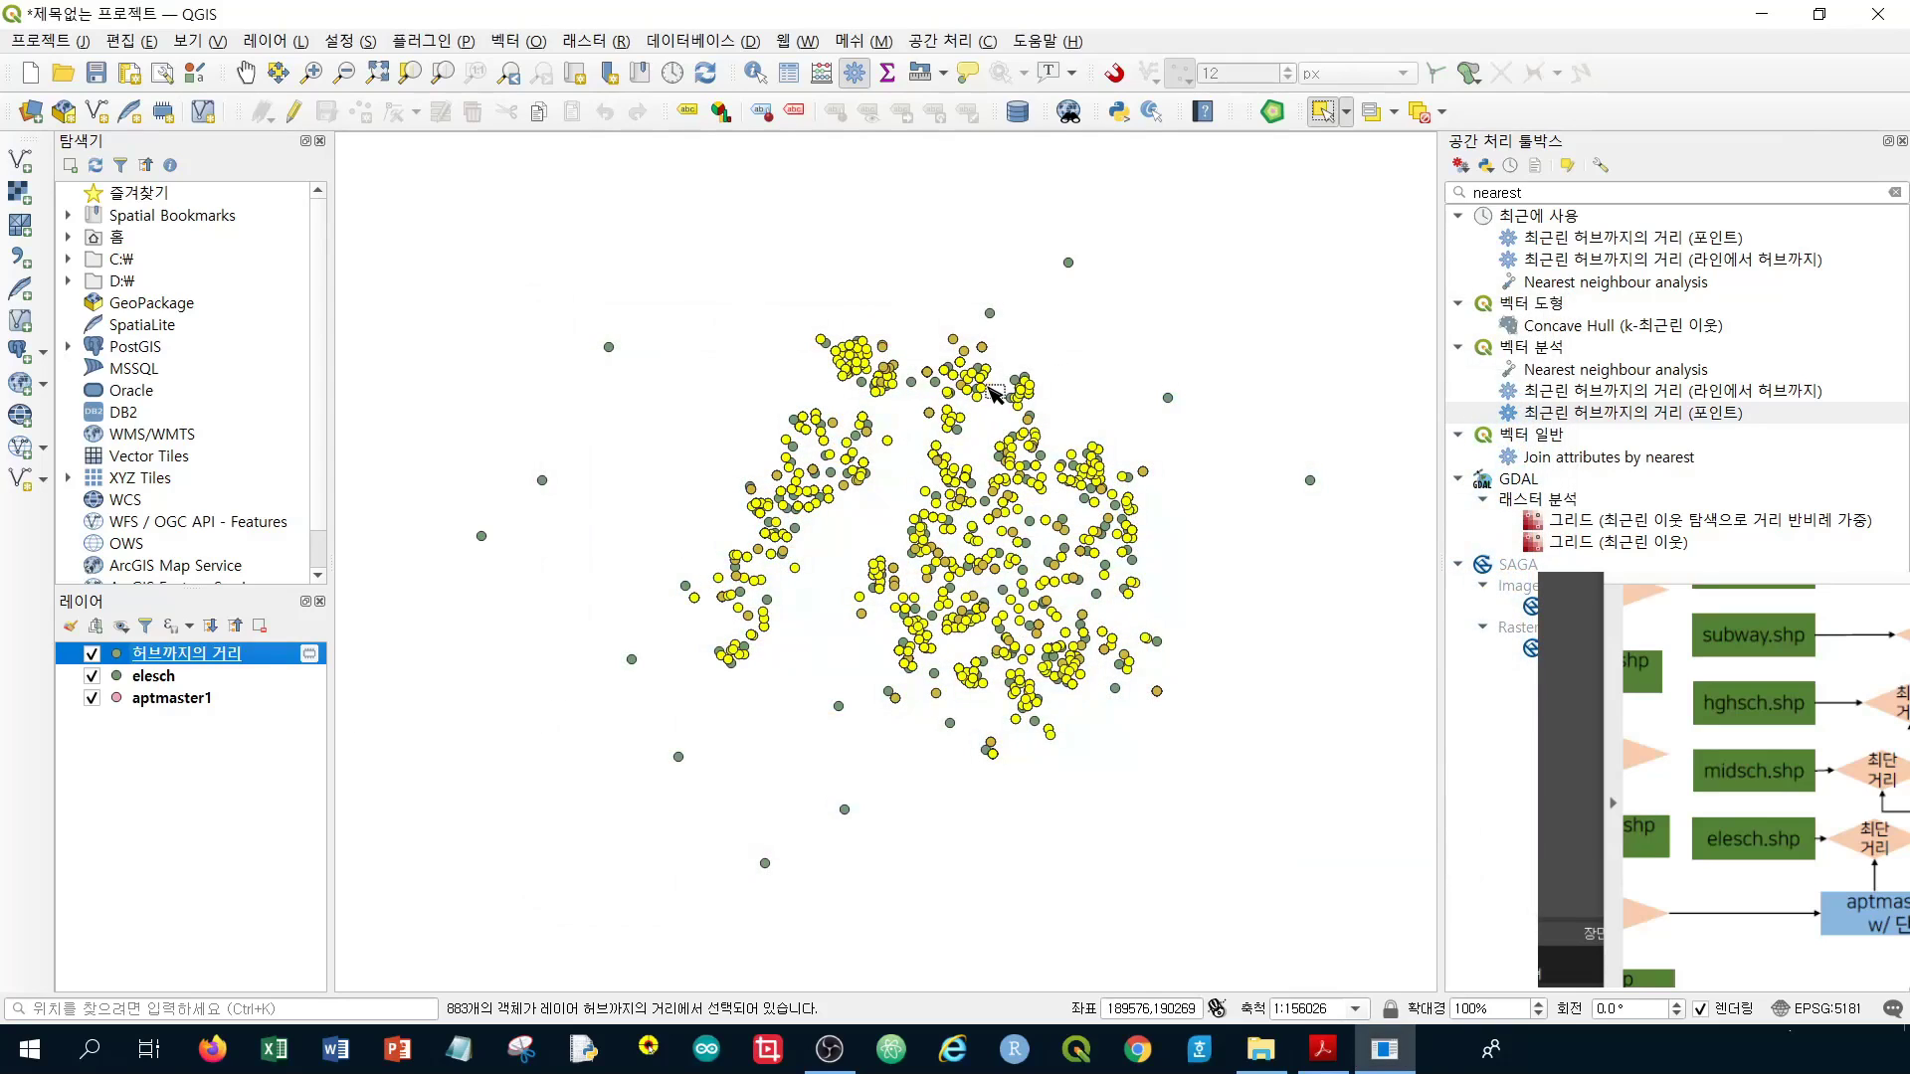
Abandon the Save Selected Features As export and reopen the 허브까지의 거리 attribute table
{"action": "right_click", "coordinate": [228, 663]}
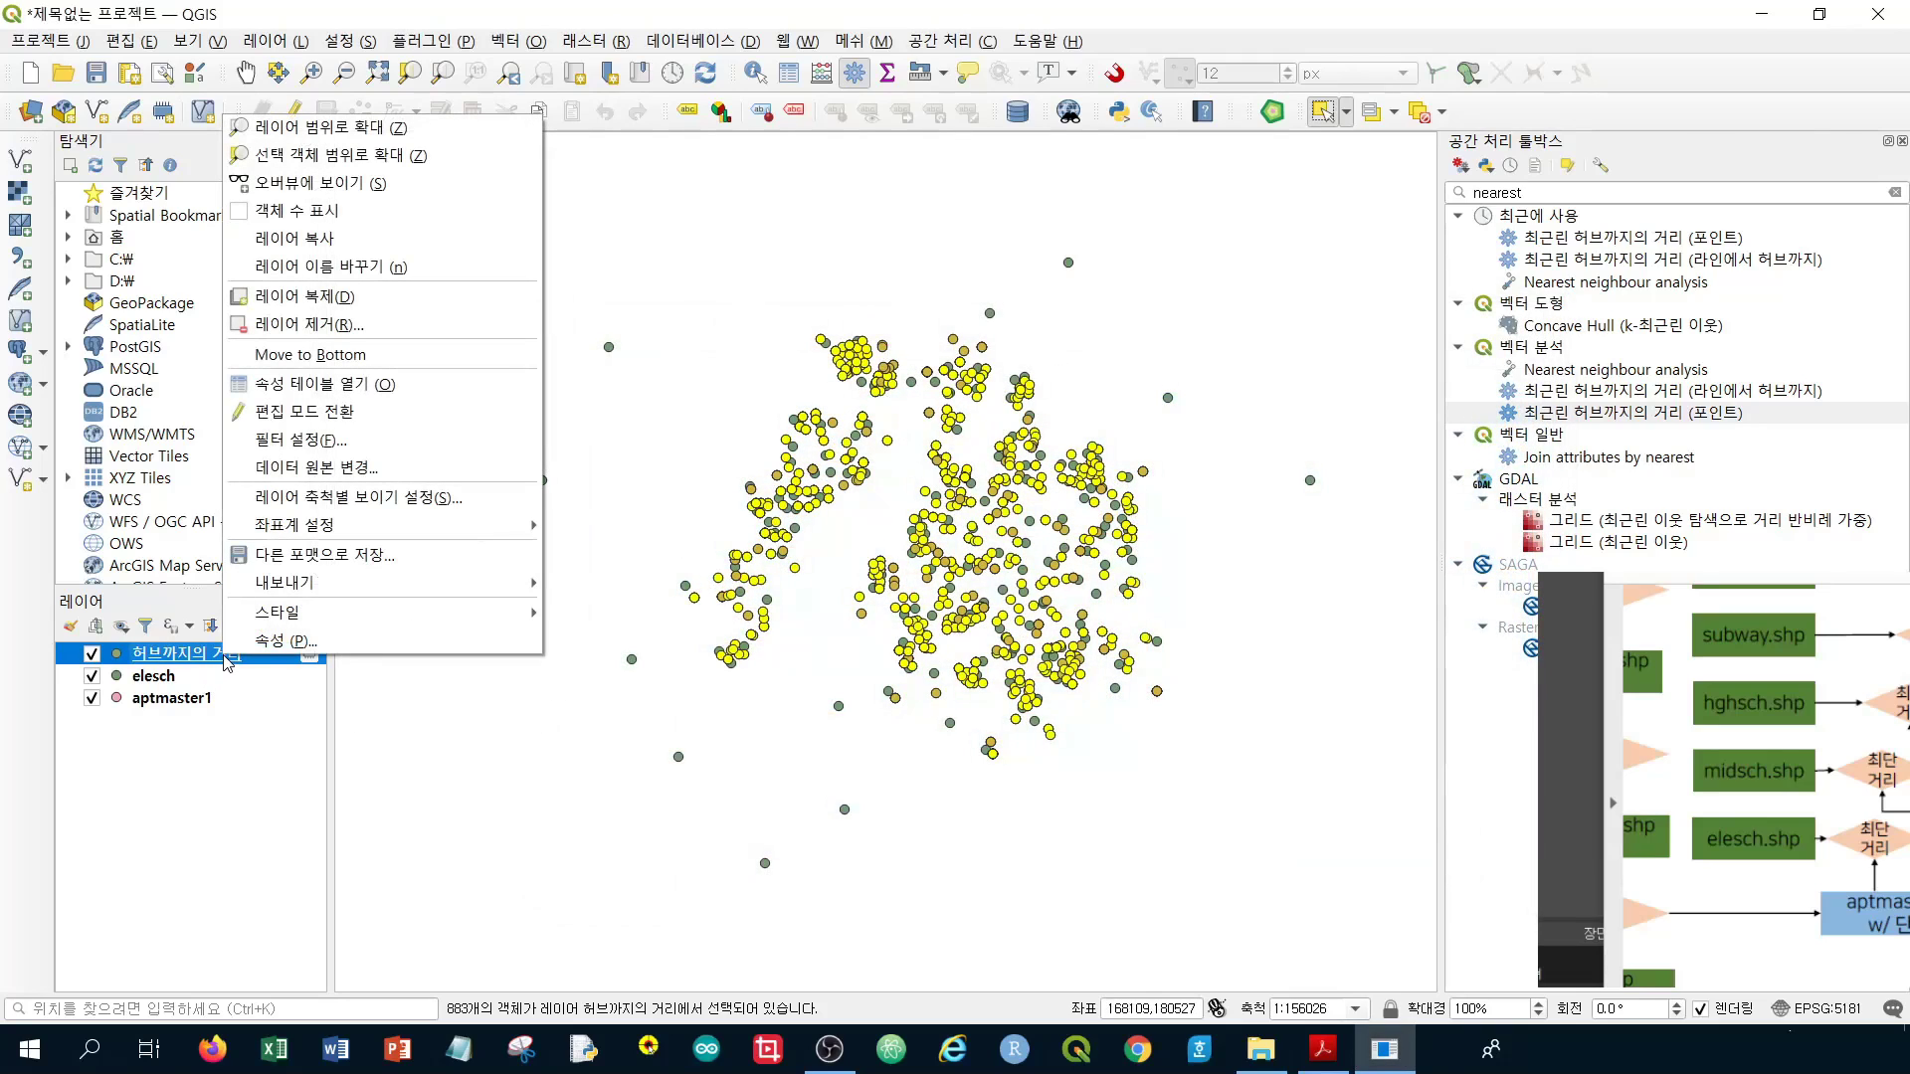
{"action": "mouse_move", "coordinate": [405, 593]}
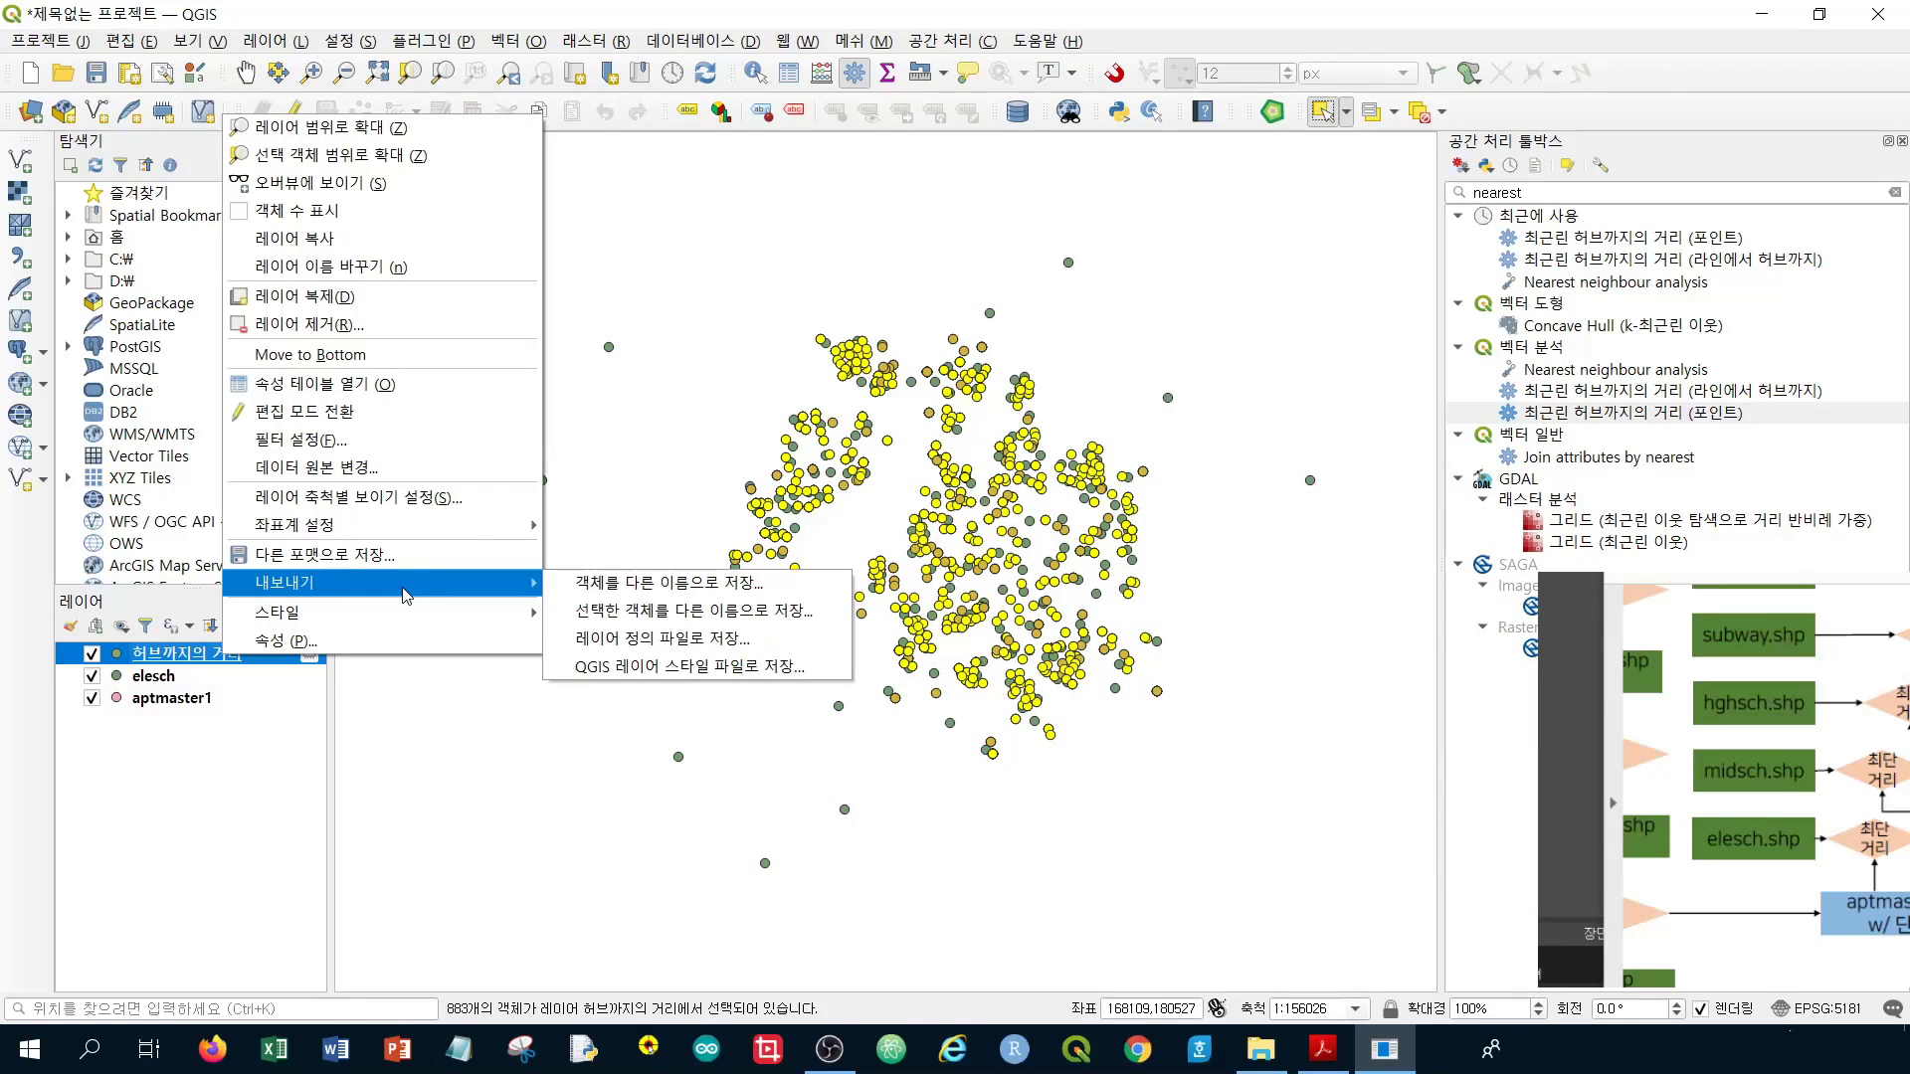
{"action": "left_click", "coordinate": [627, 628]}
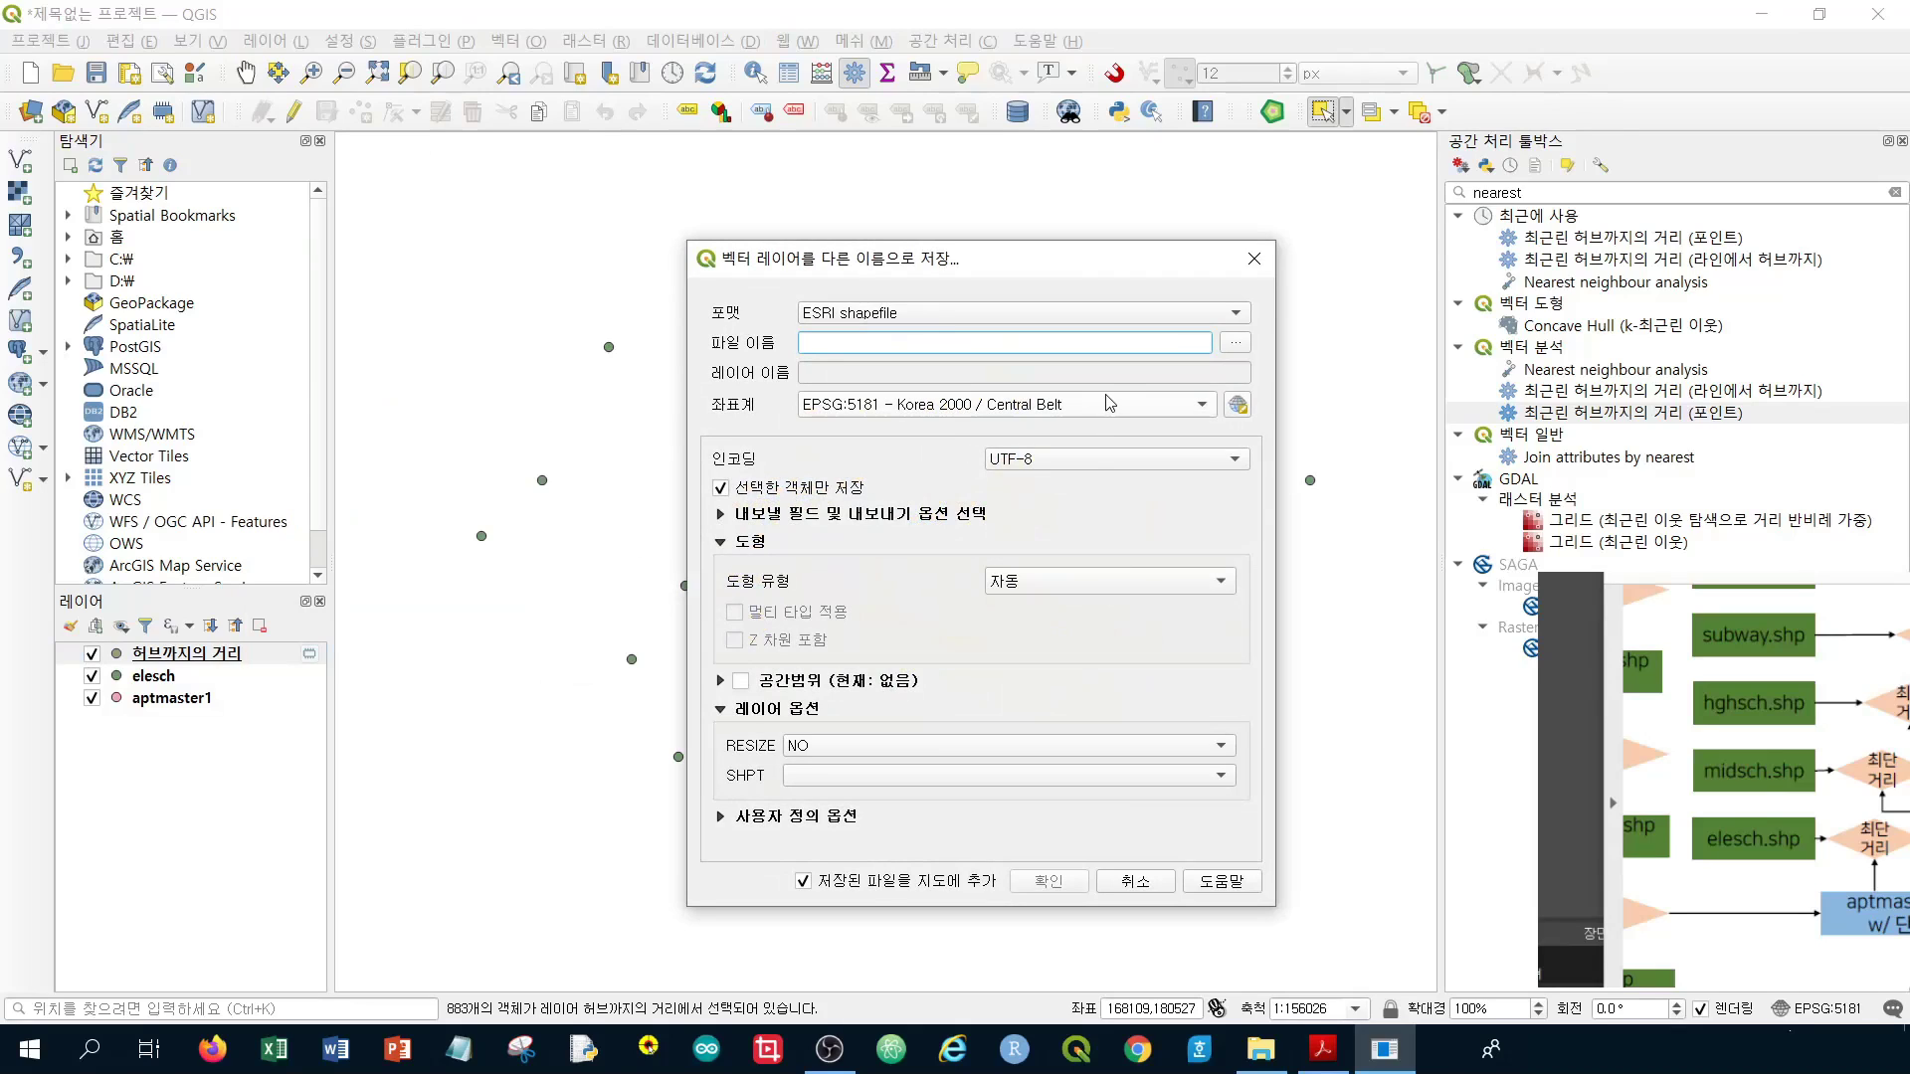
{"action": "left_click", "coordinate": [1253, 261]}
{"action": "right_click", "coordinate": [242, 661]}
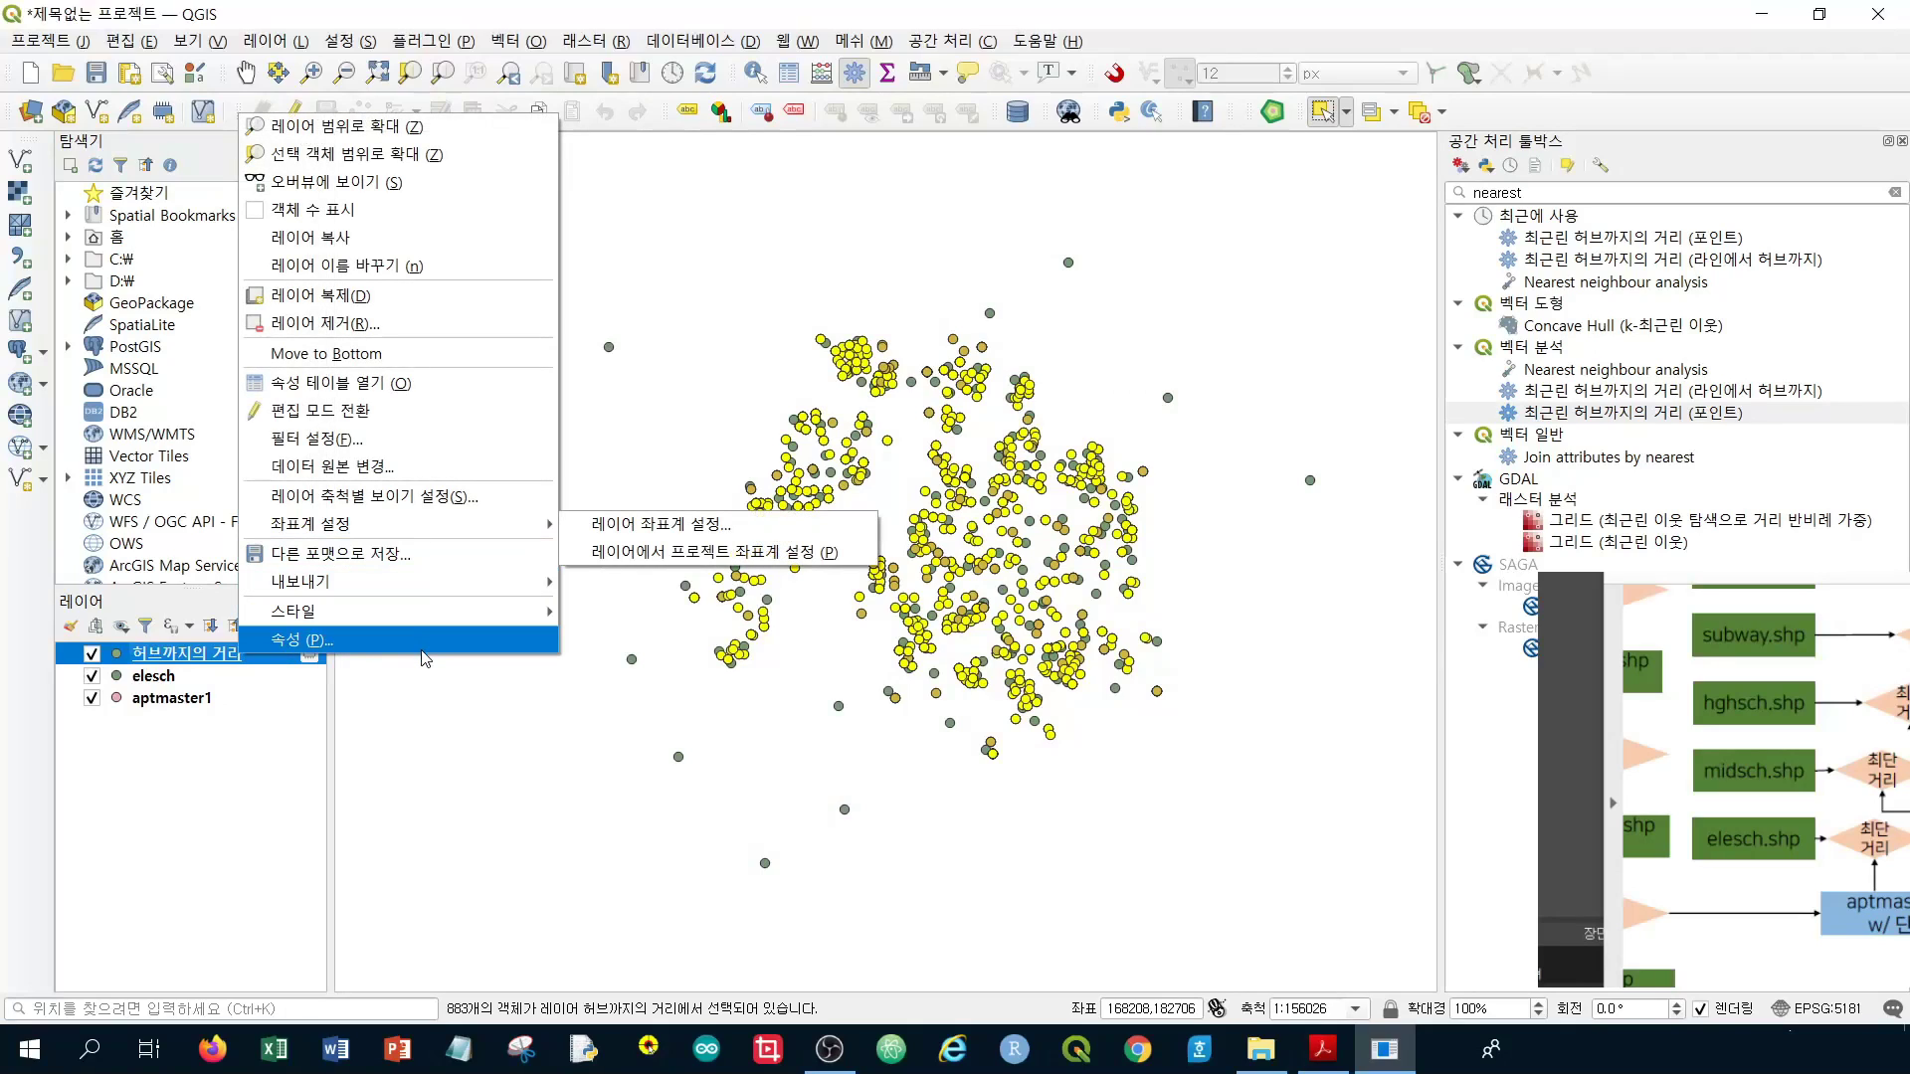
{"action": "left_click", "coordinate": [403, 399]}
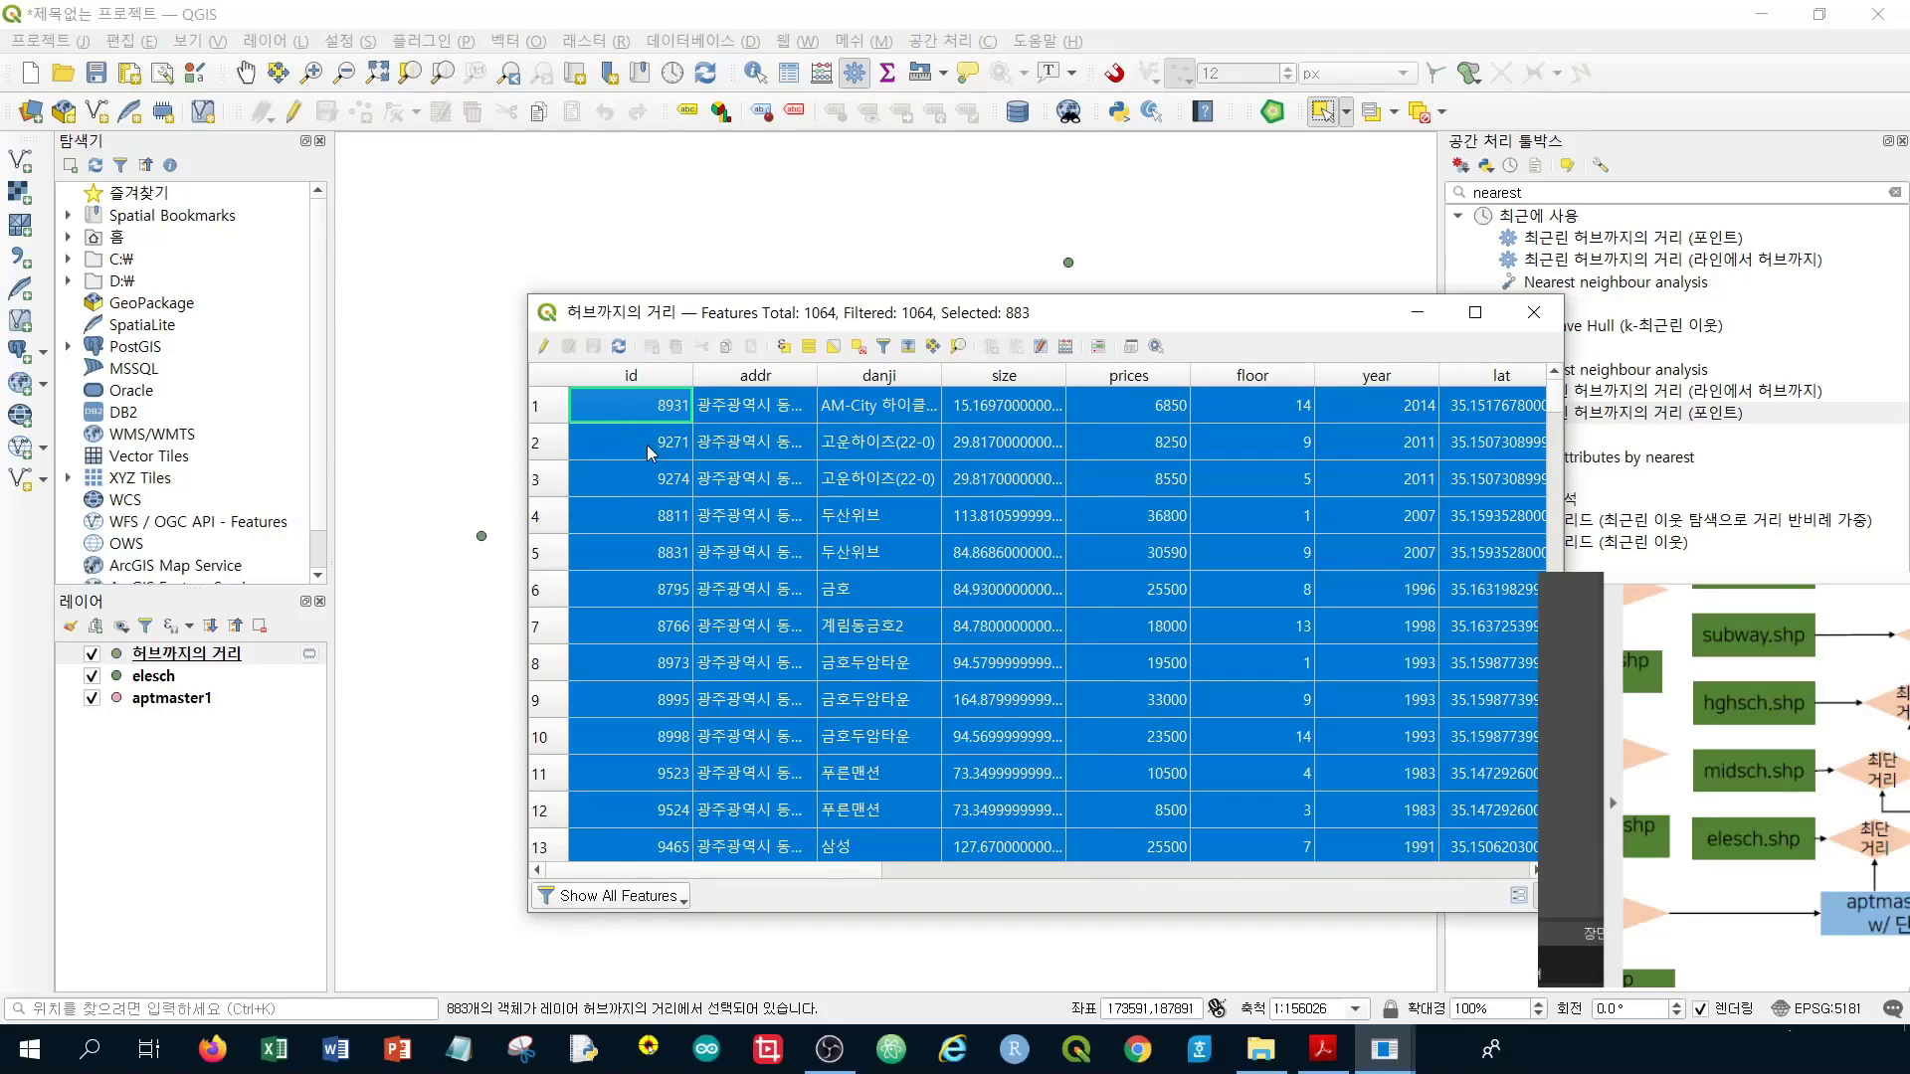
Deselect all 883 records and switch the 허브까지의 거리 layer into editing mode
{"action": "left_click", "coordinate": [748, 407]}
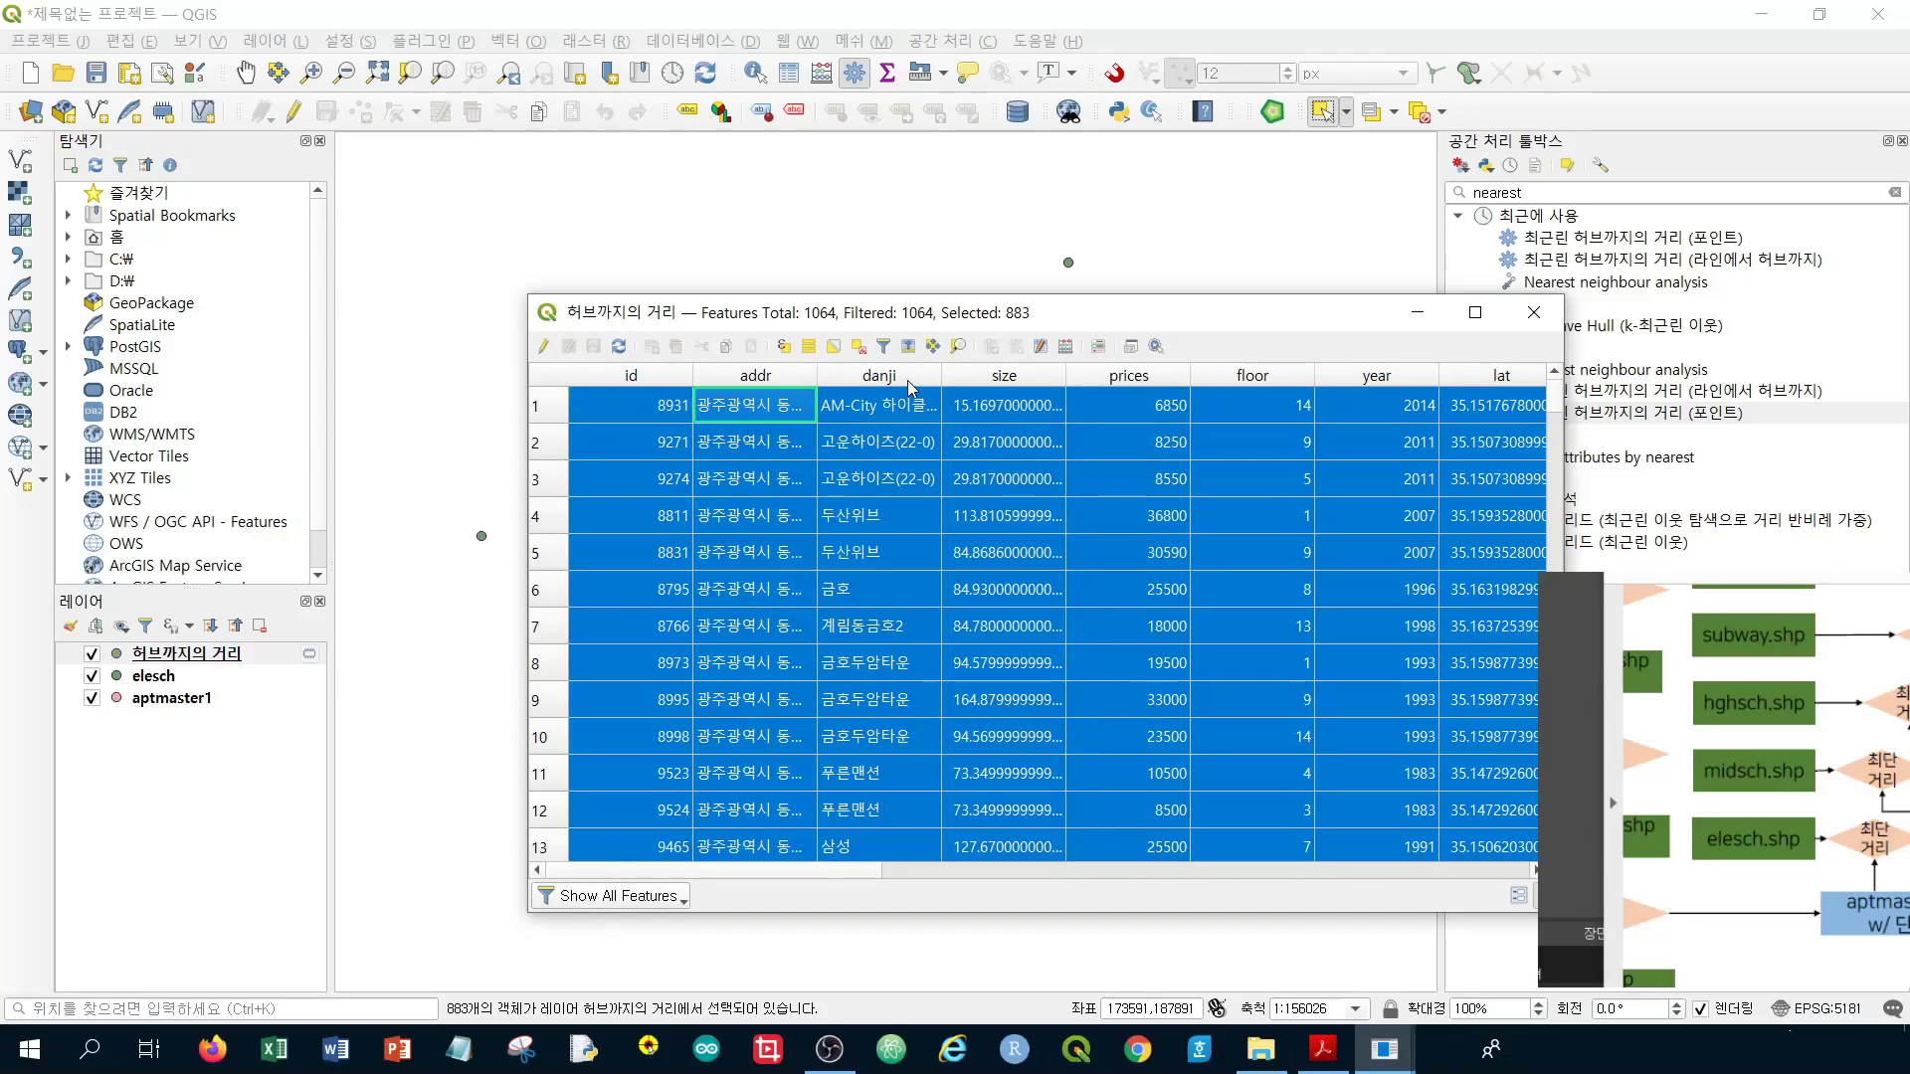
{"action": "left_click", "coordinate": [856, 348]}
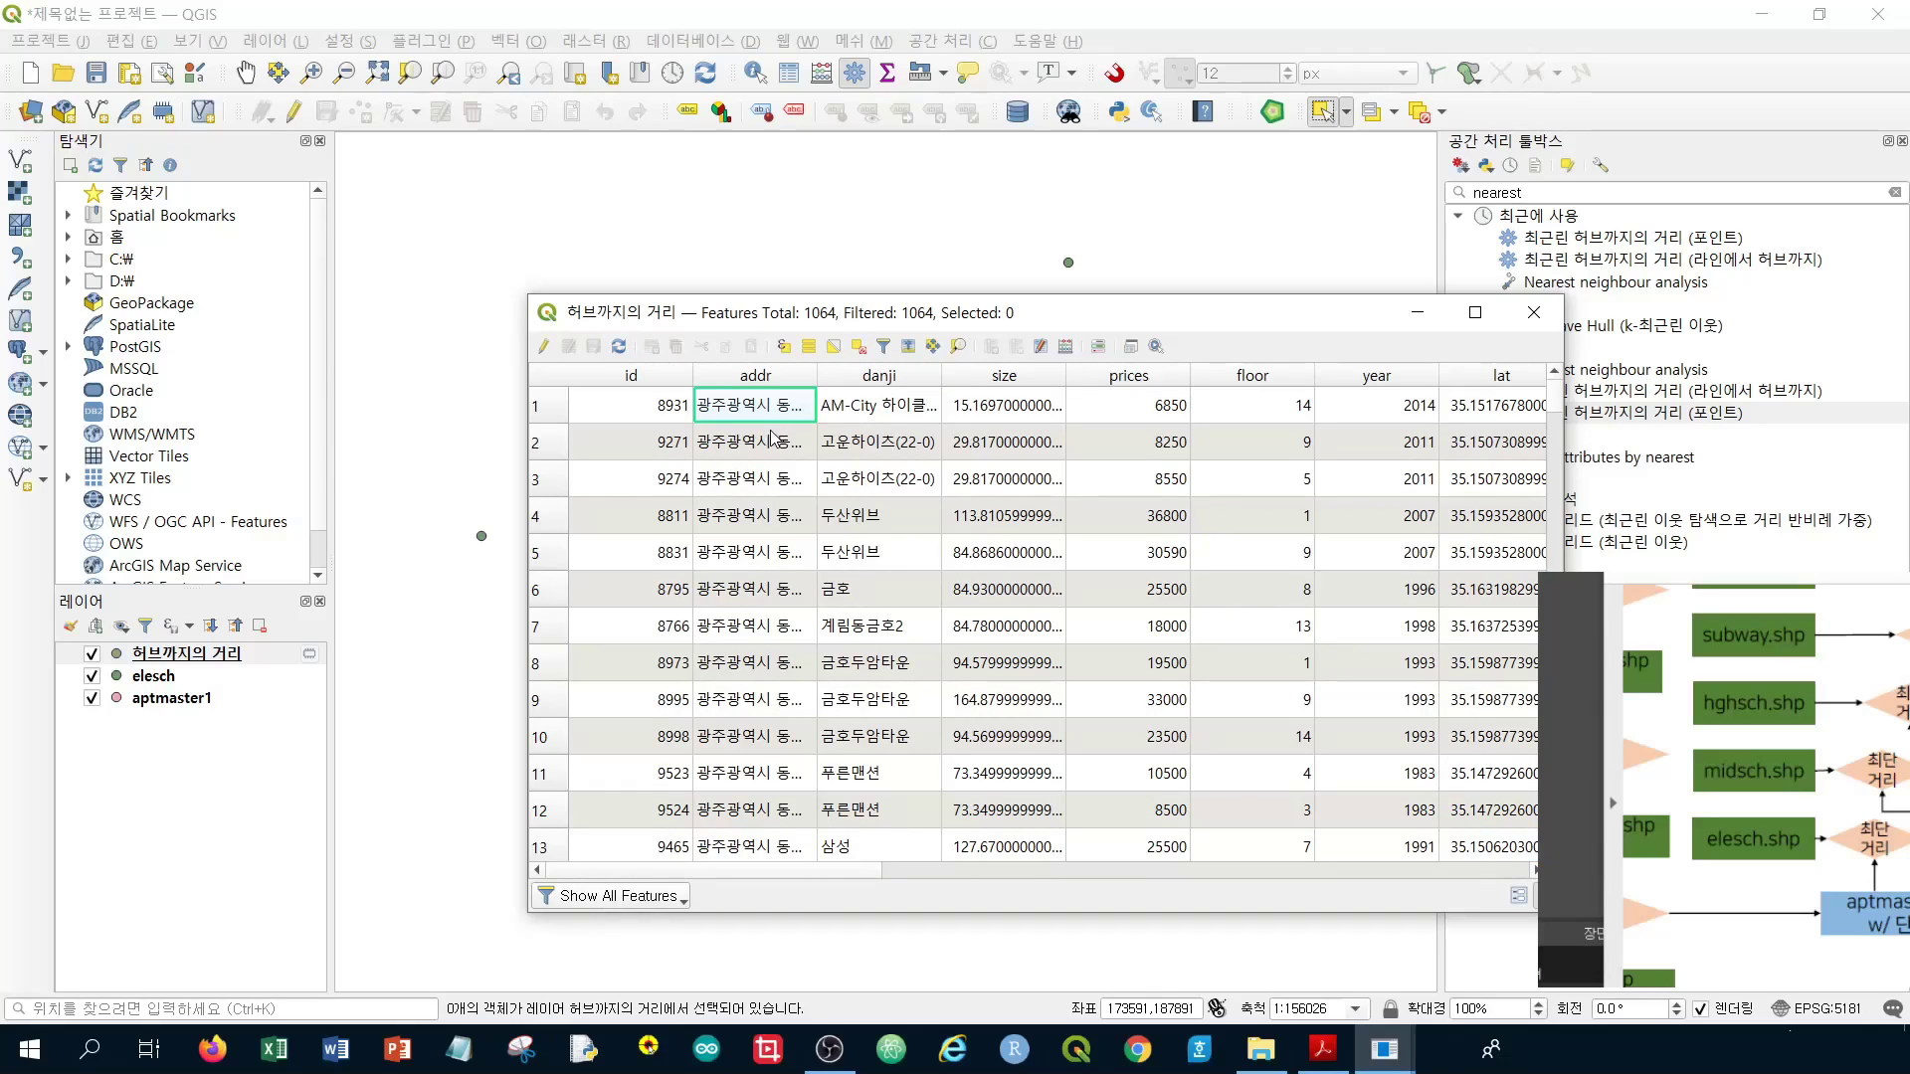
{"action": "left_click", "coordinate": [542, 348]}
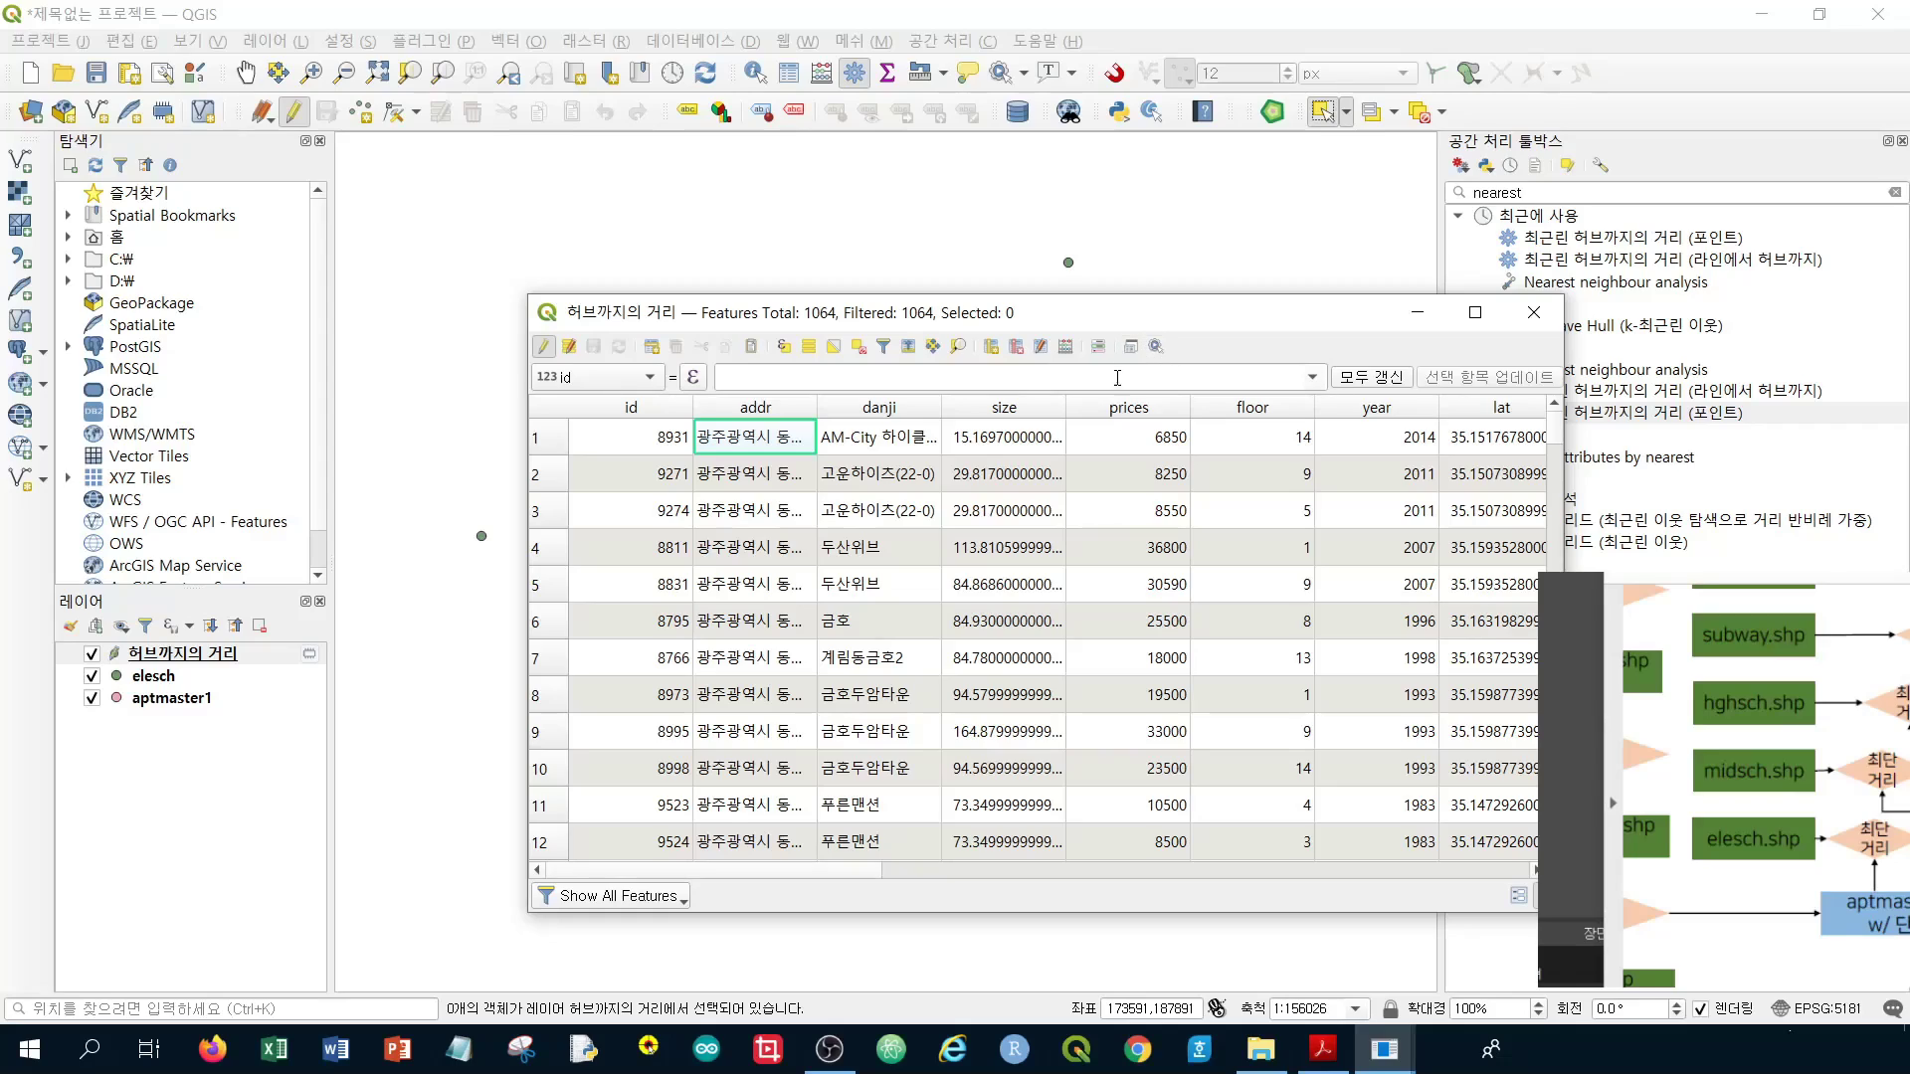
In Delete Fields, mark addr, danji, size, prices, floor, year, lat, lon, pnu, jibun, bchk and sgg_oid
{"action": "left_click", "coordinate": [1015, 347]}
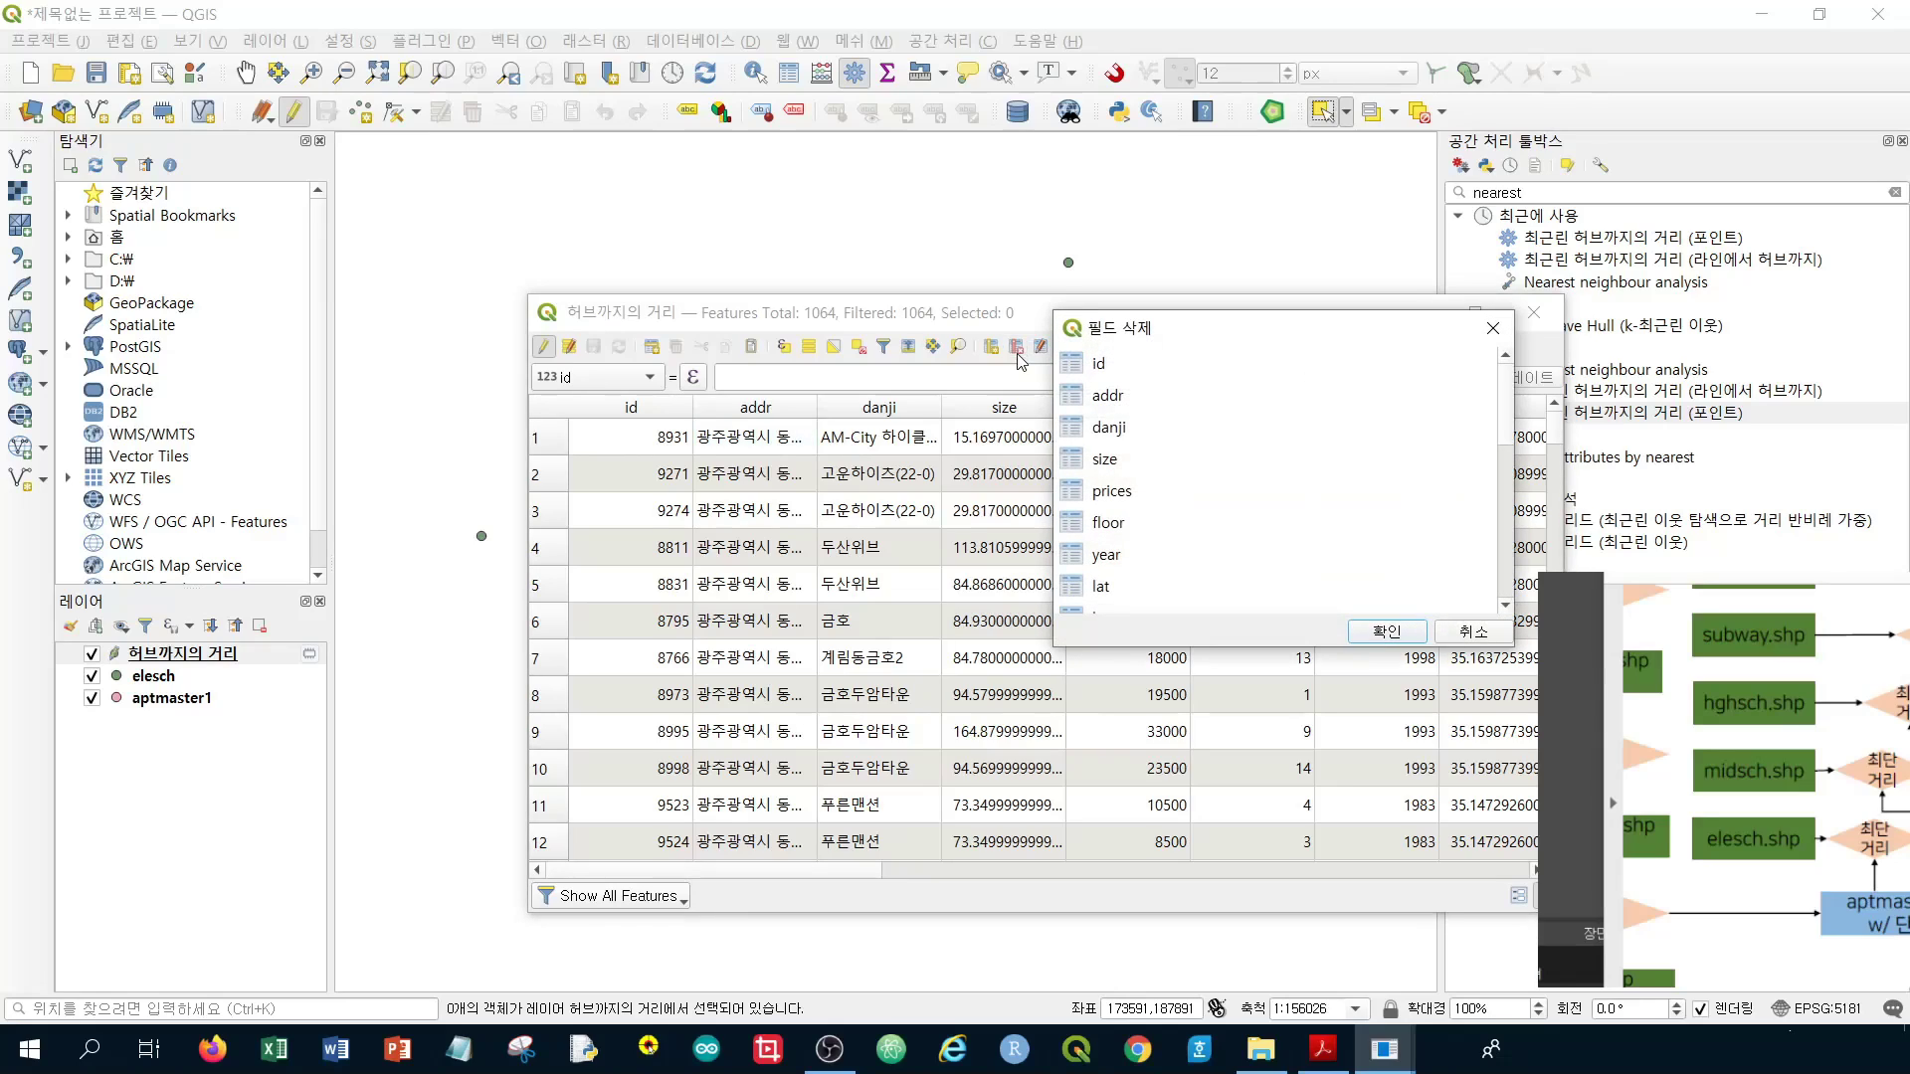
{"action": "left_click", "coordinate": [1147, 396]}
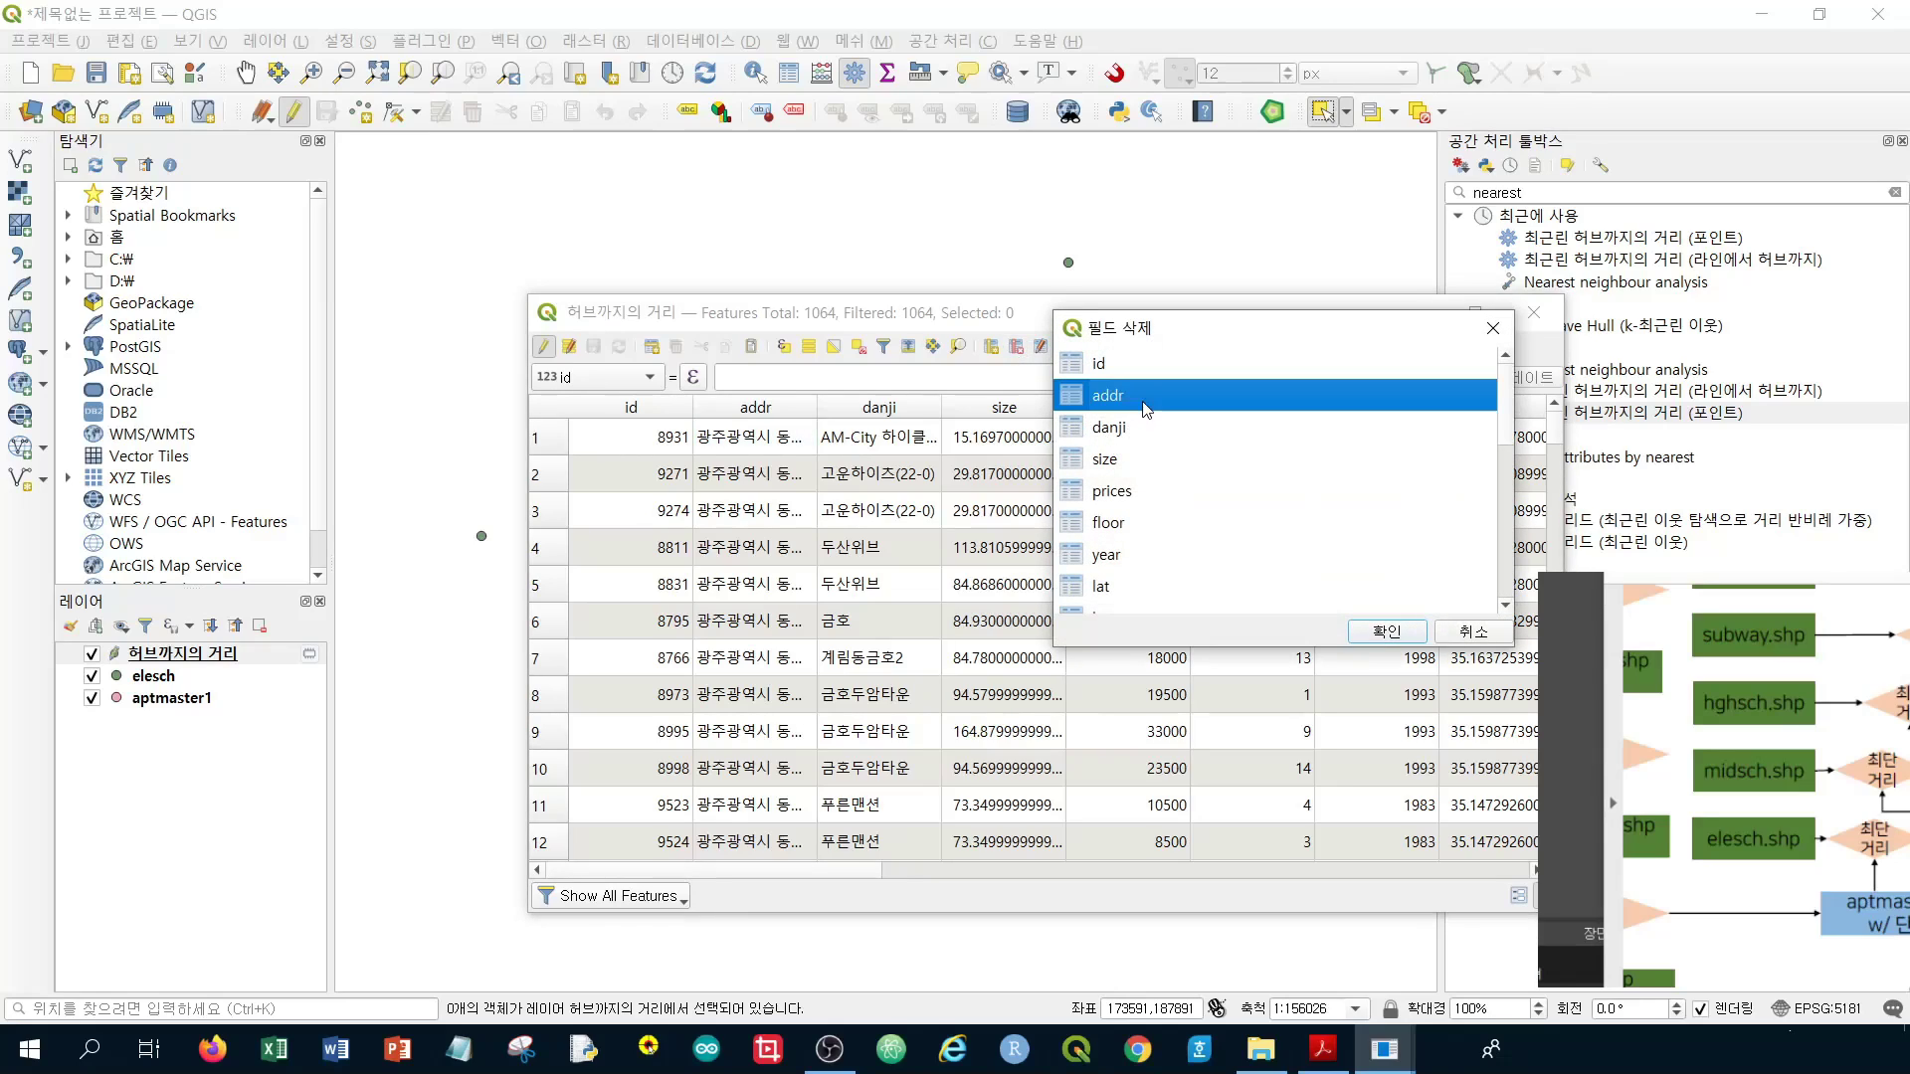
{"action": "left_click", "coordinate": [1146, 430], "text": "ctrl"}
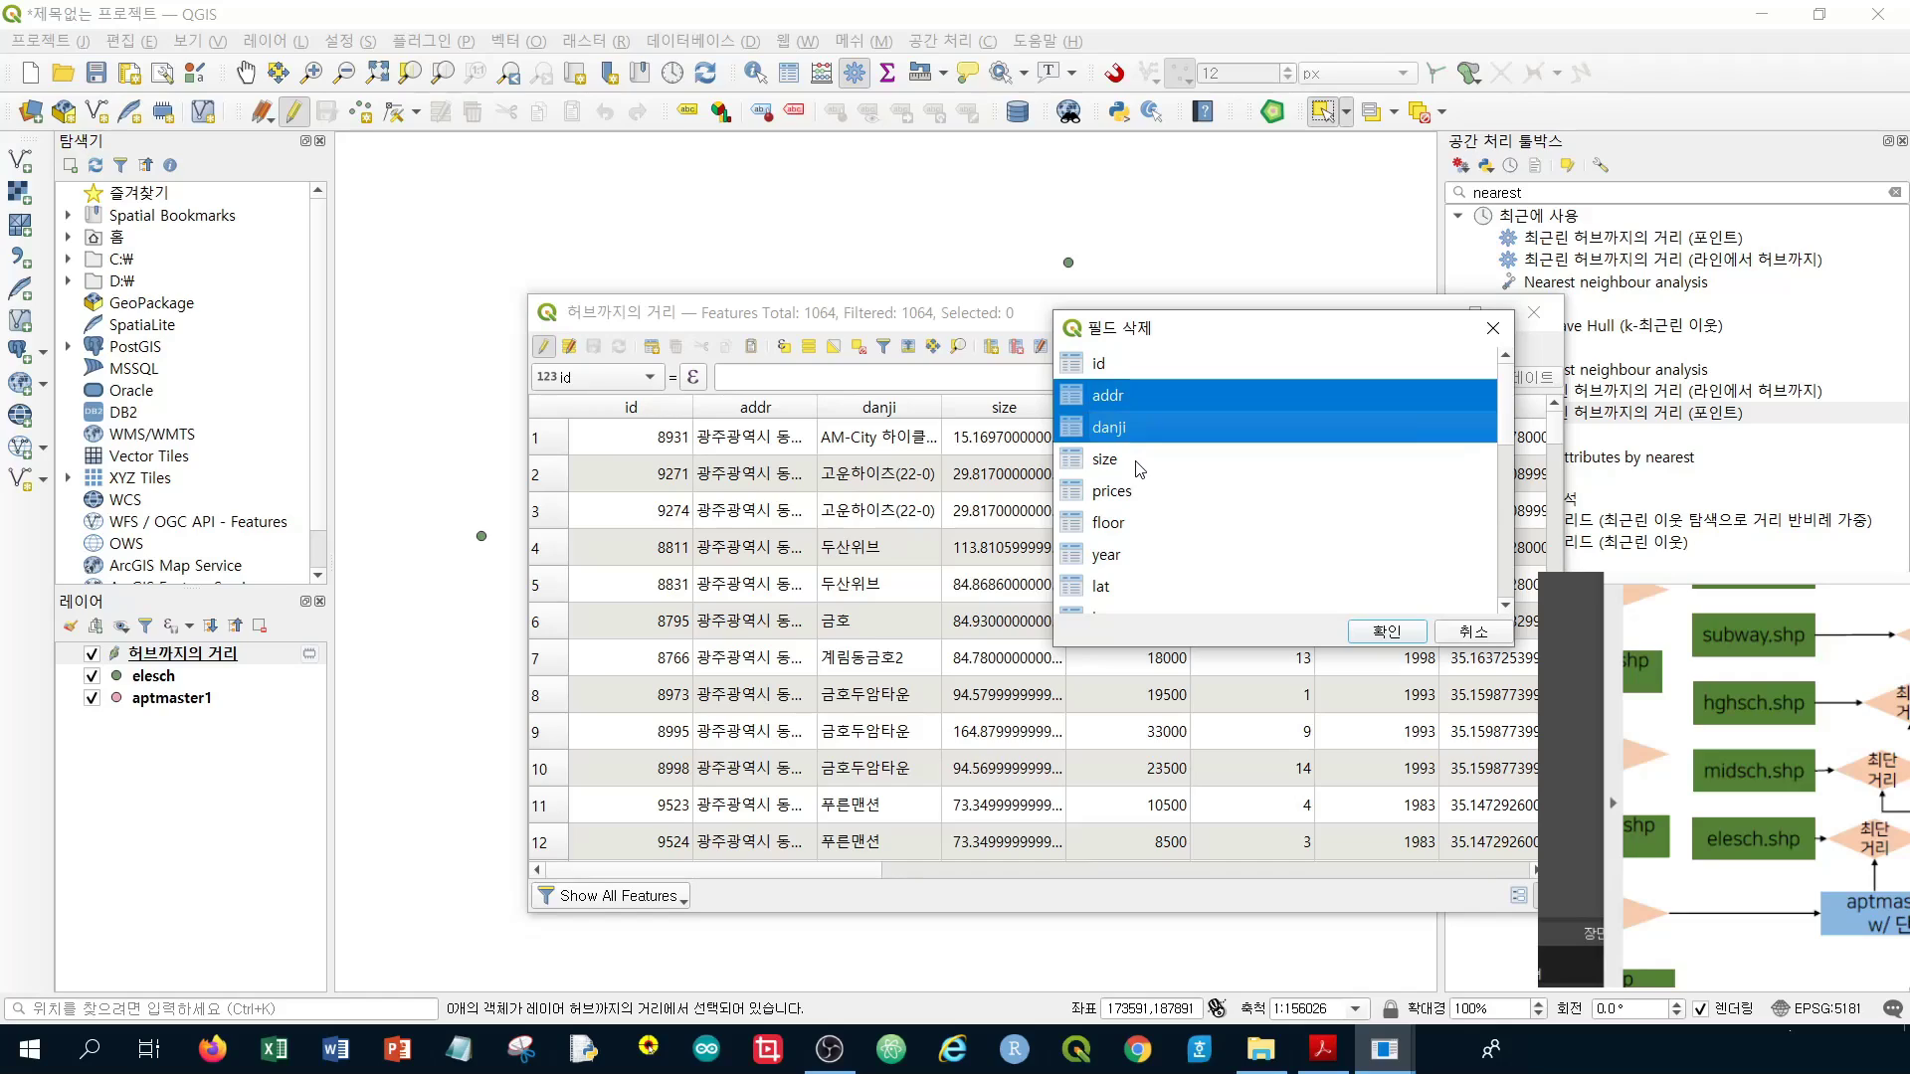
{"action": "left_click", "coordinate": [1140, 463], "text": "ctrl"}
{"action": "left_click", "coordinate": [1139, 490], "text": "ctrl"}
{"action": "left_click", "coordinate": [1140, 522], "text": "ctrl"}
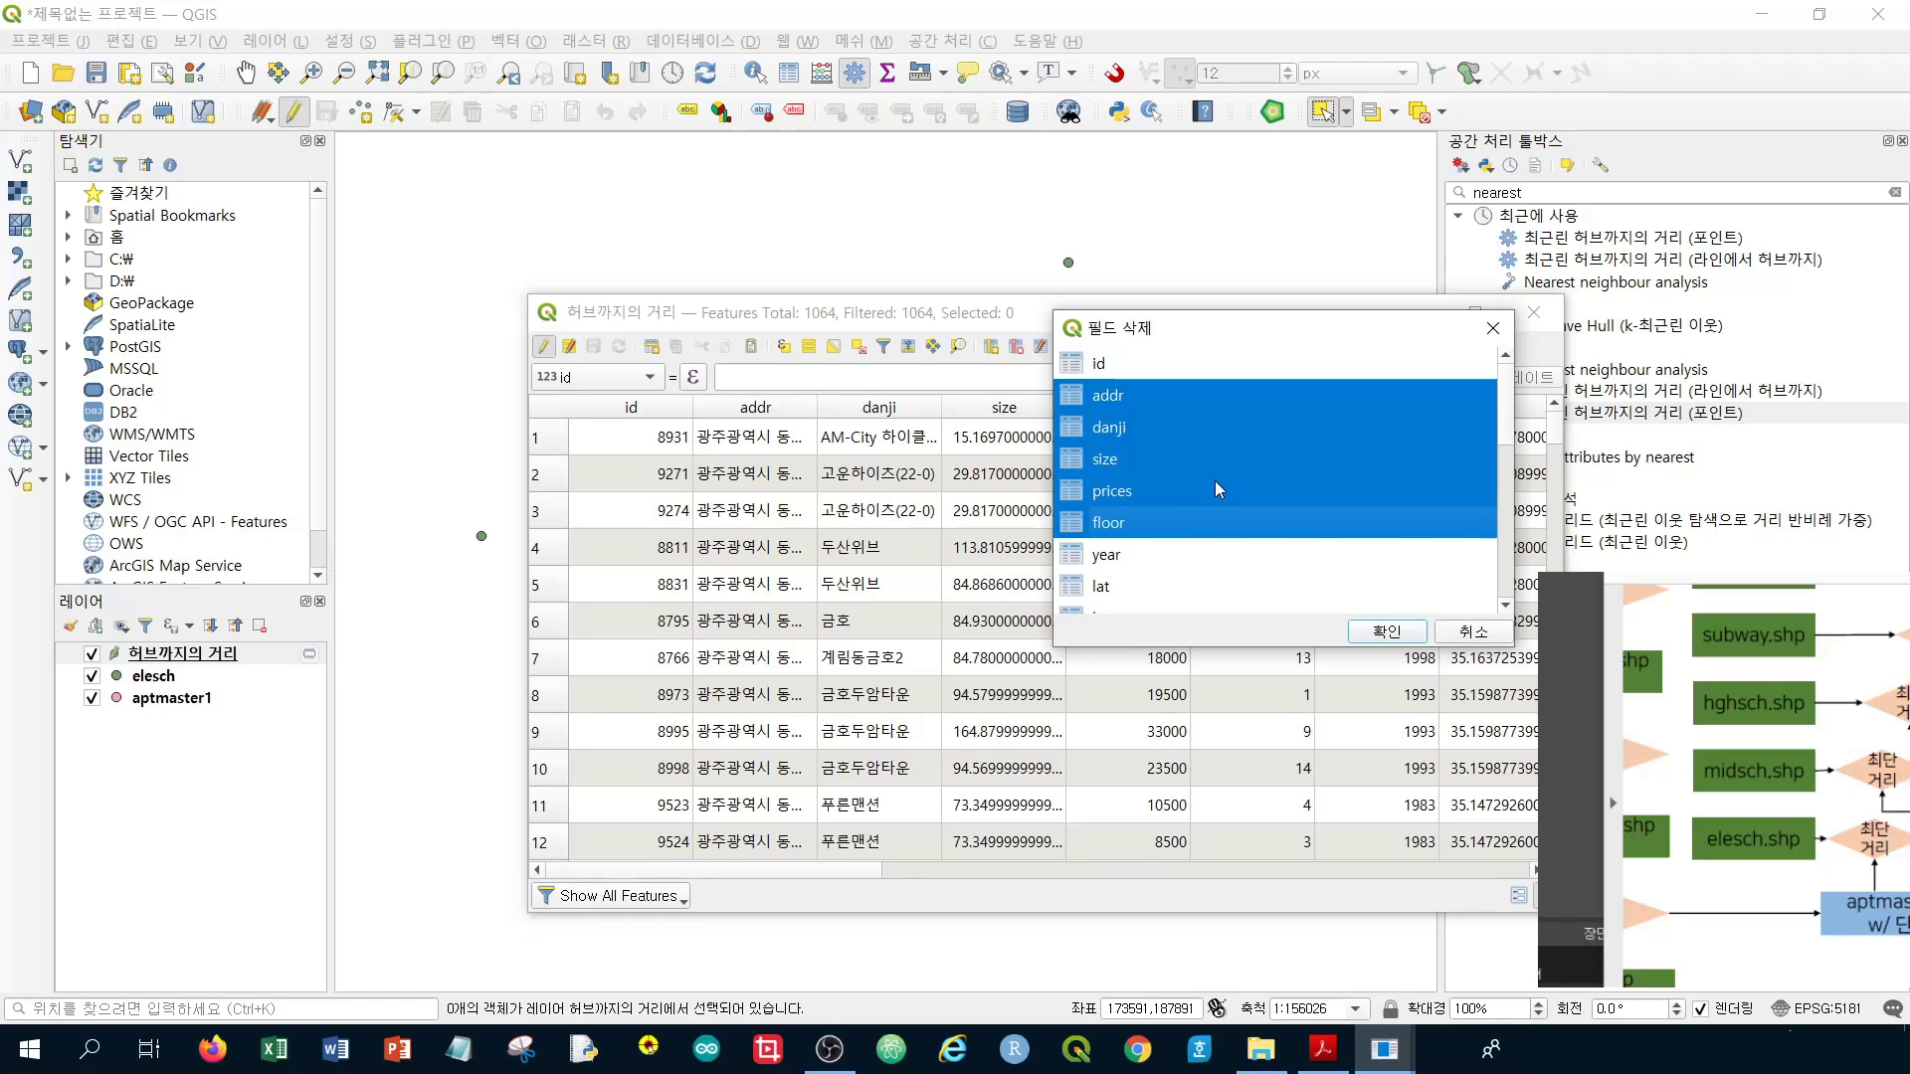
{"action": "scroll", "coordinate": [1140, 518], "scroll_direction": "down", "scroll_amount": 1}
{"action": "left_click", "coordinate": [1139, 470], "text": "ctrl"}
{"action": "left_click", "coordinate": [1119, 497], "text": "ctrl"}
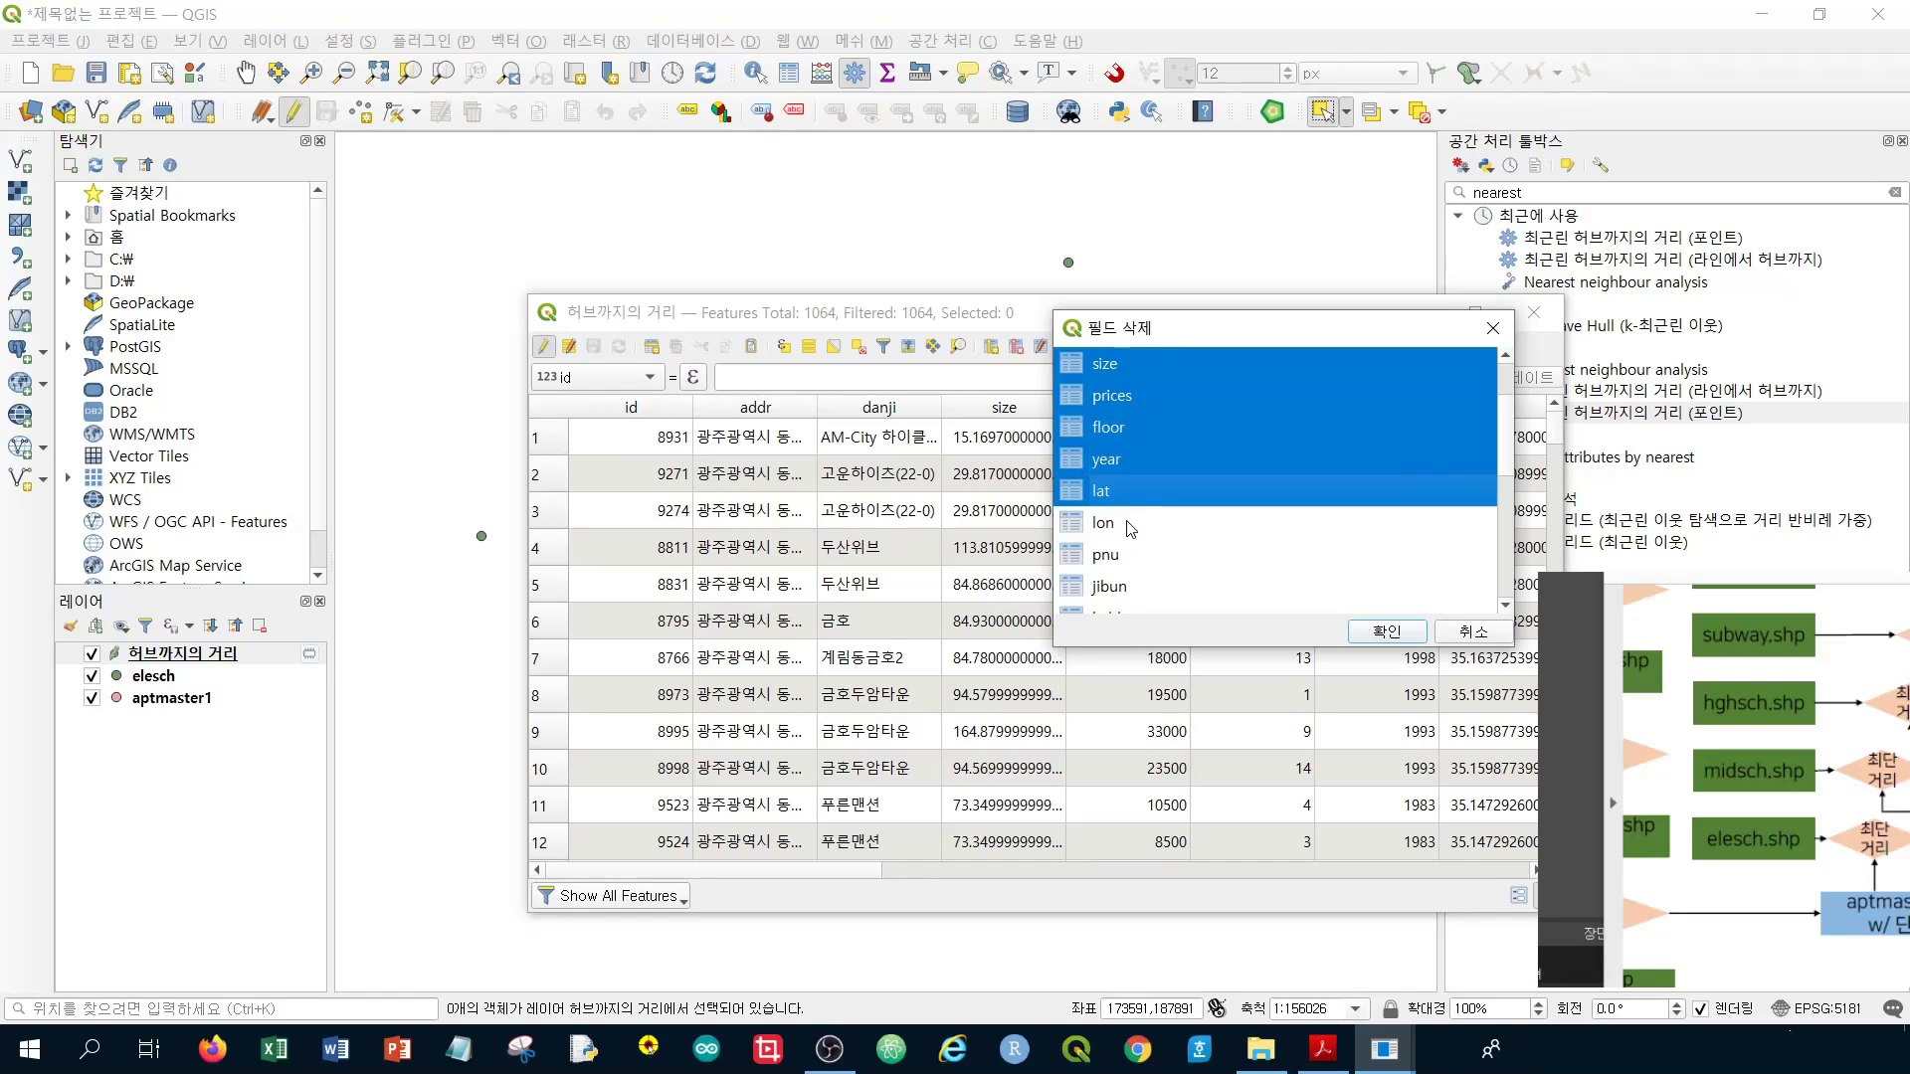
{"action": "left_click", "coordinate": [1127, 523], "text": "ctrl"}
{"action": "scroll", "coordinate": [1235, 522], "scroll_direction": "down", "scroll_amount": 1}
{"action": "left_click", "coordinate": [1142, 464], "text": "ctrl"}
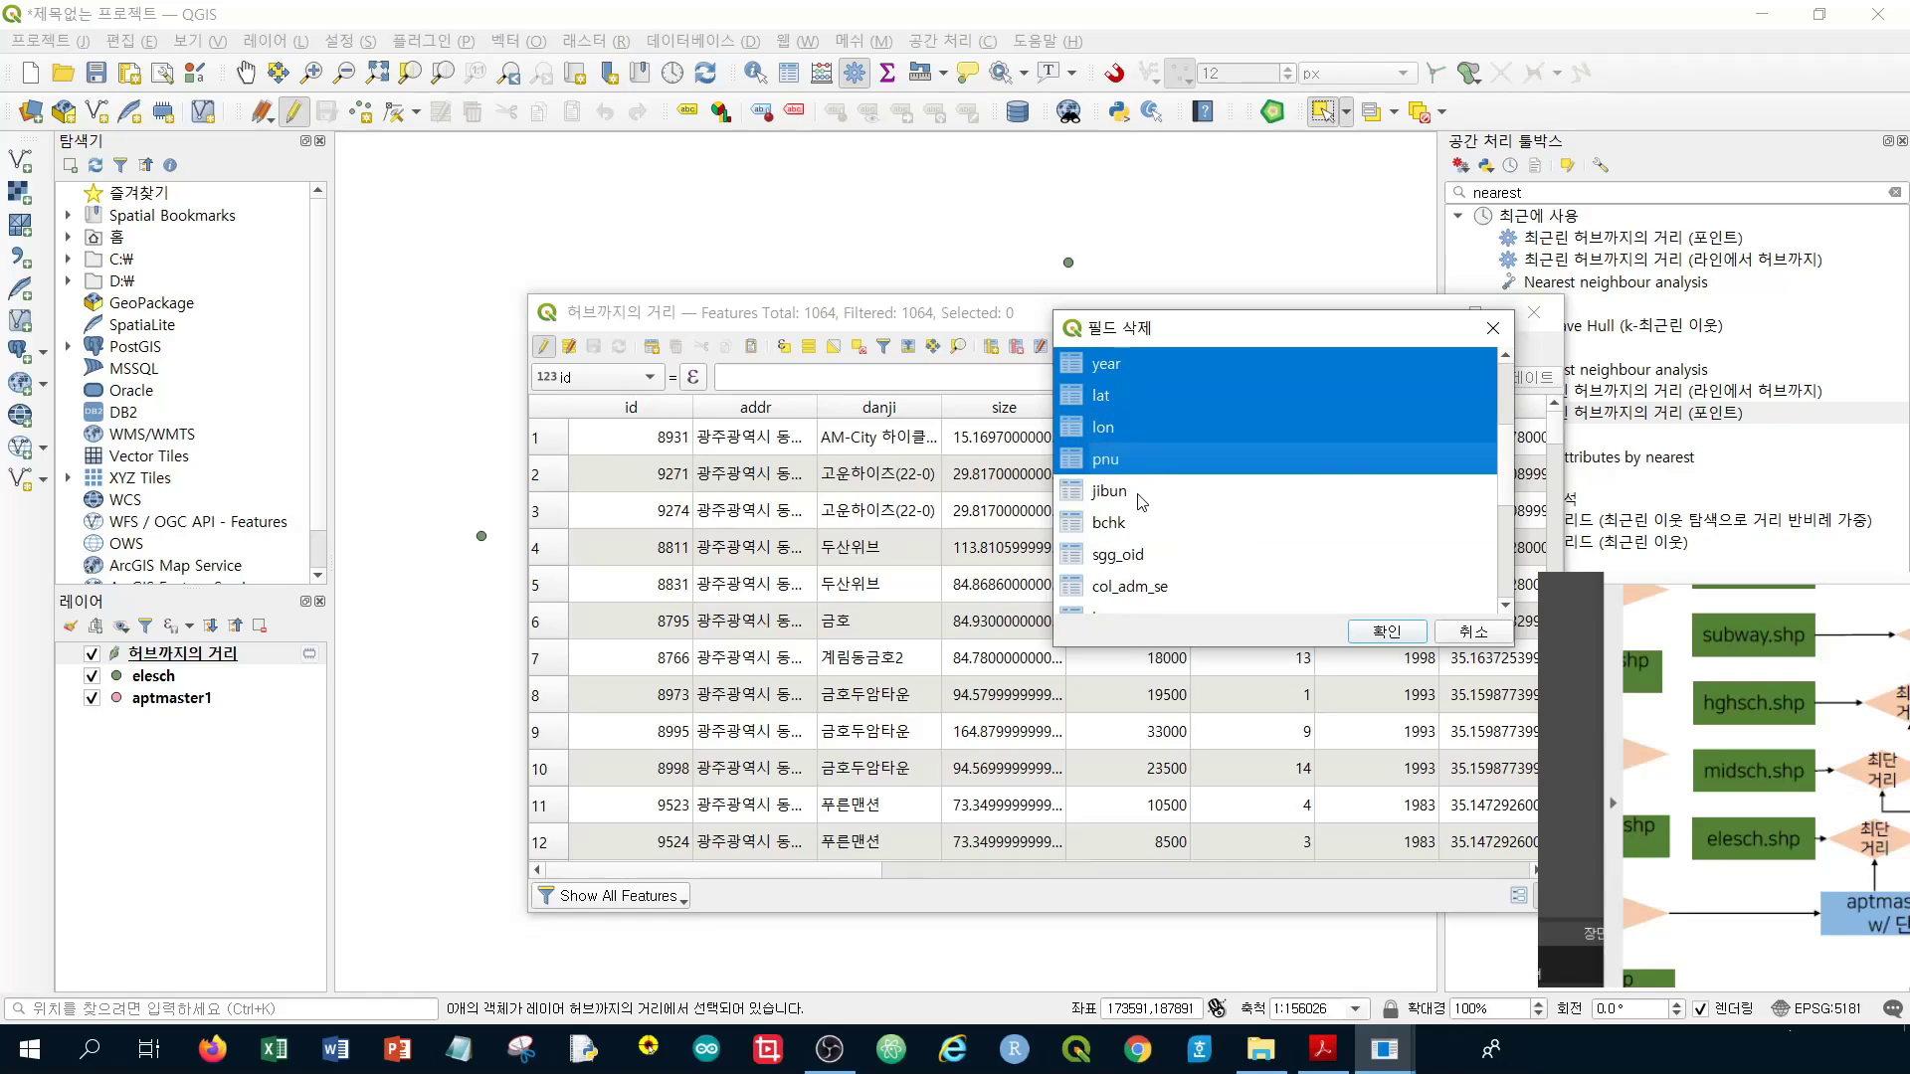
{"action": "left_click", "coordinate": [1137, 495], "text": "ctrl"}
{"action": "left_click", "coordinate": [1129, 521], "text": "ctrl"}
{"action": "left_click", "coordinate": [1142, 555], "text": "ctrl"}
Also mark col_adm_se, layer, path, danji_2, addr_2, units, lat_2 and lon_2, then confirm deletion
{"action": "scroll", "coordinate": [1221, 532], "scroll_direction": "down", "scroll_amount": 1}
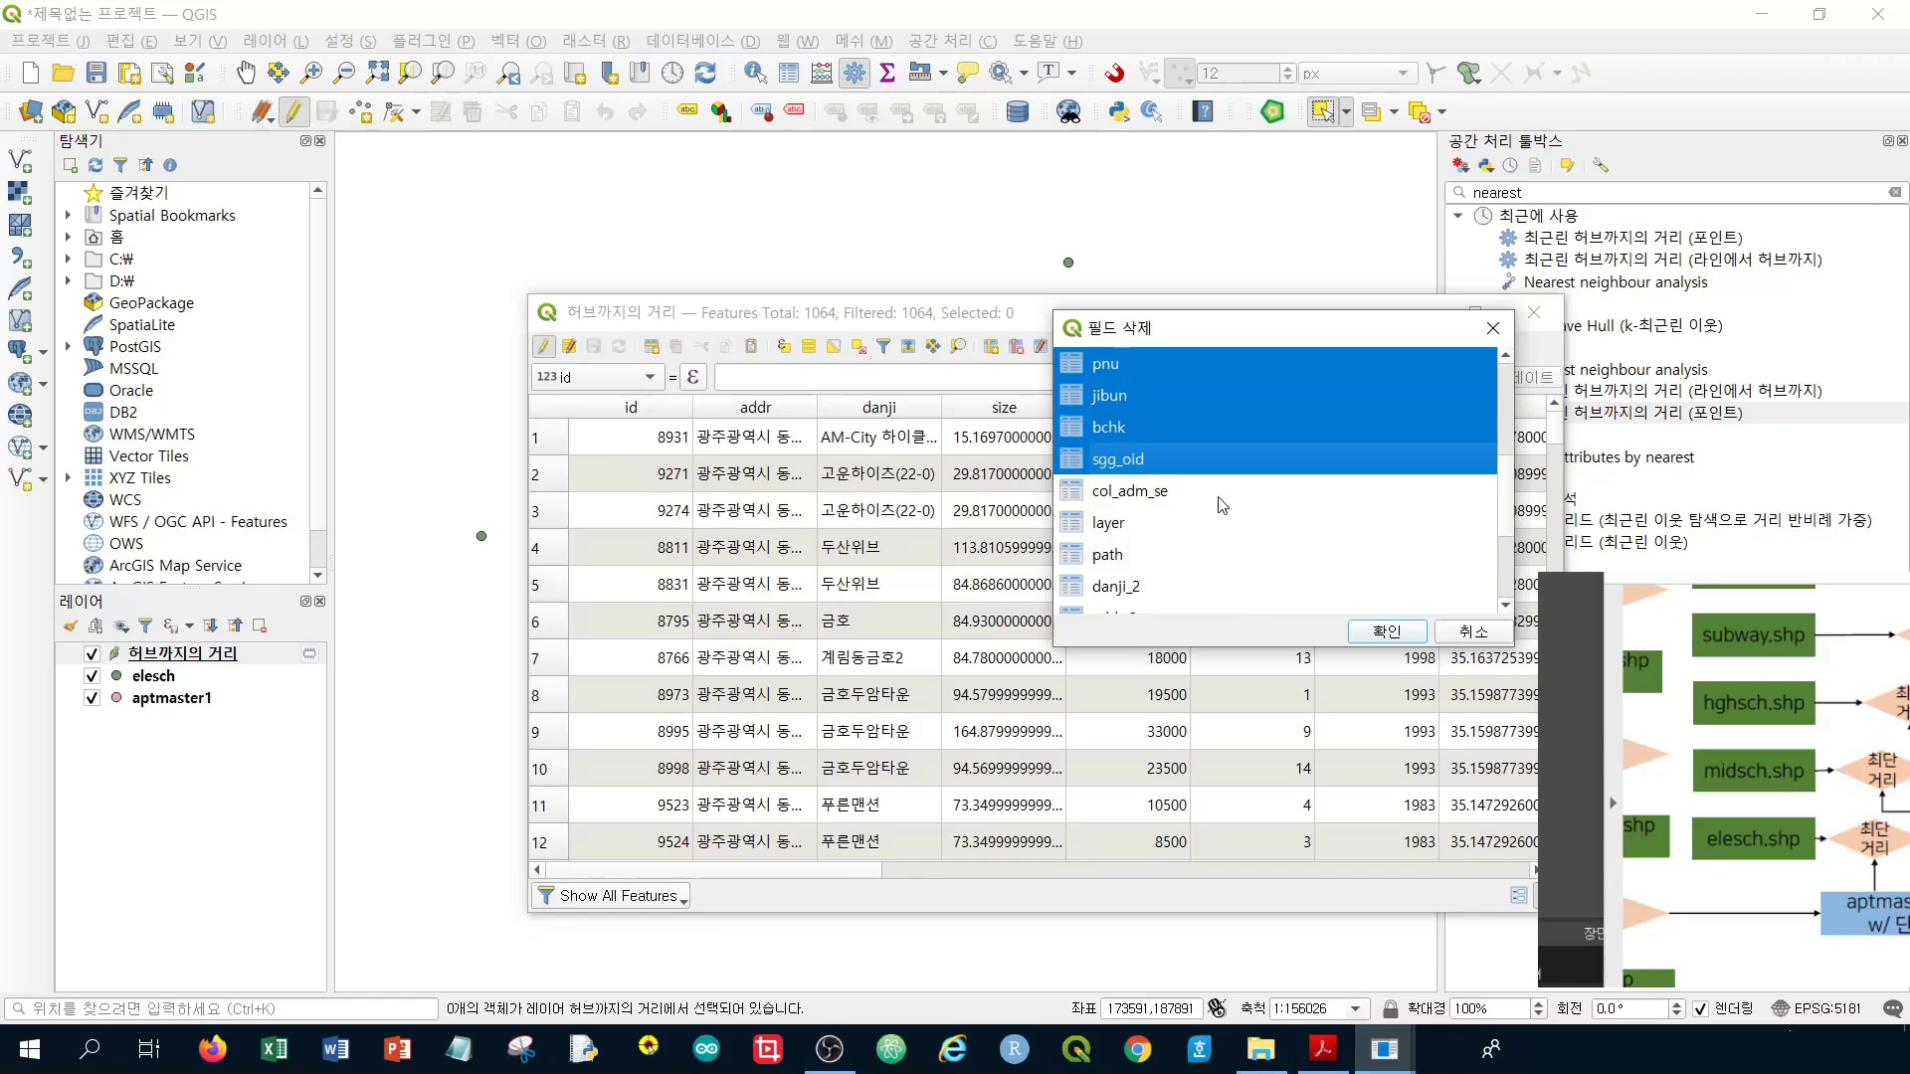
{"action": "left_click", "coordinate": [1204, 494], "text": "ctrl"}
{"action": "left_click", "coordinate": [1174, 525], "text": "ctrl"}
{"action": "scroll", "coordinate": [1186, 541], "scroll_direction": "down", "scroll_amount": 1}
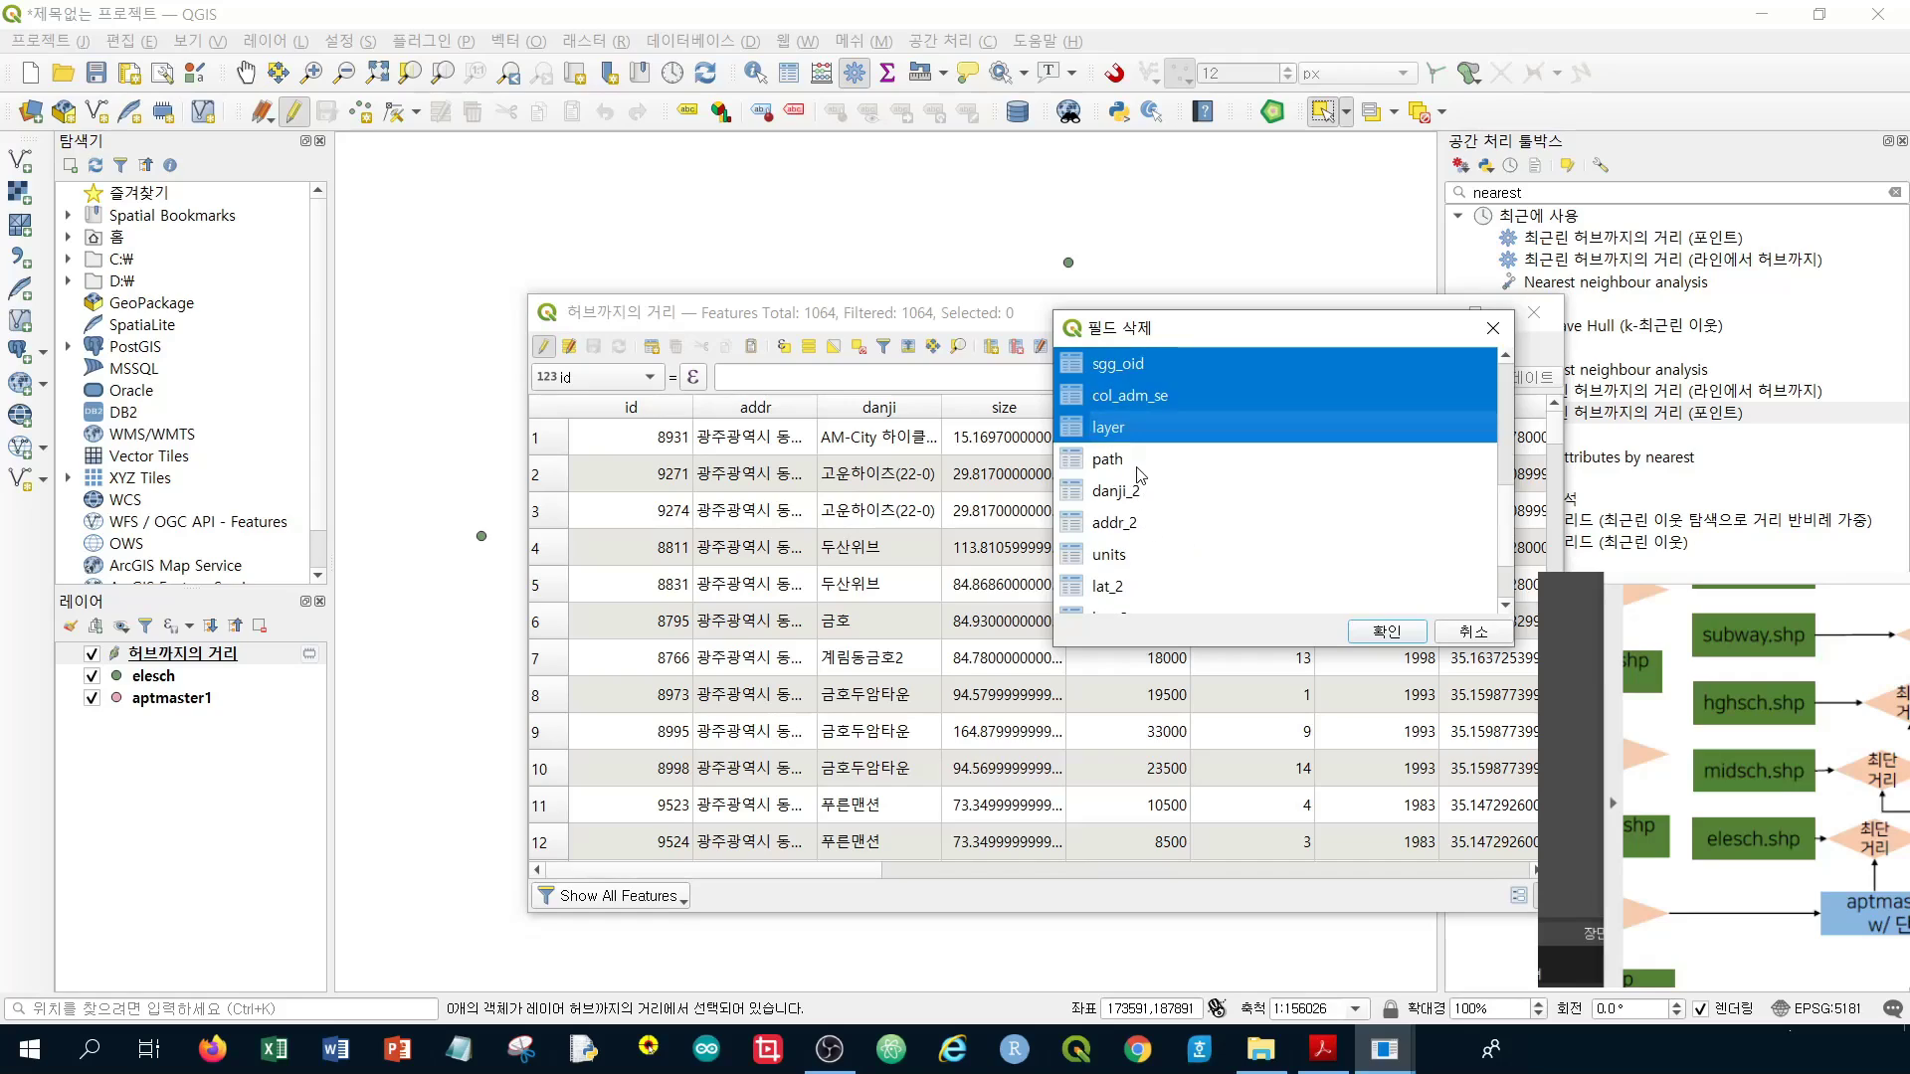
{"action": "left_click", "coordinate": [1138, 467], "text": "ctrl"}
{"action": "left_click", "coordinate": [1141, 494], "text": "ctrl"}
{"action": "left_click", "coordinate": [1140, 521], "text": "ctrl"}
{"action": "left_click", "coordinate": [1154, 552], "text": "ctrl"}
{"action": "scroll", "coordinate": [1181, 513], "scroll_direction": "down", "scroll_amount": 1}
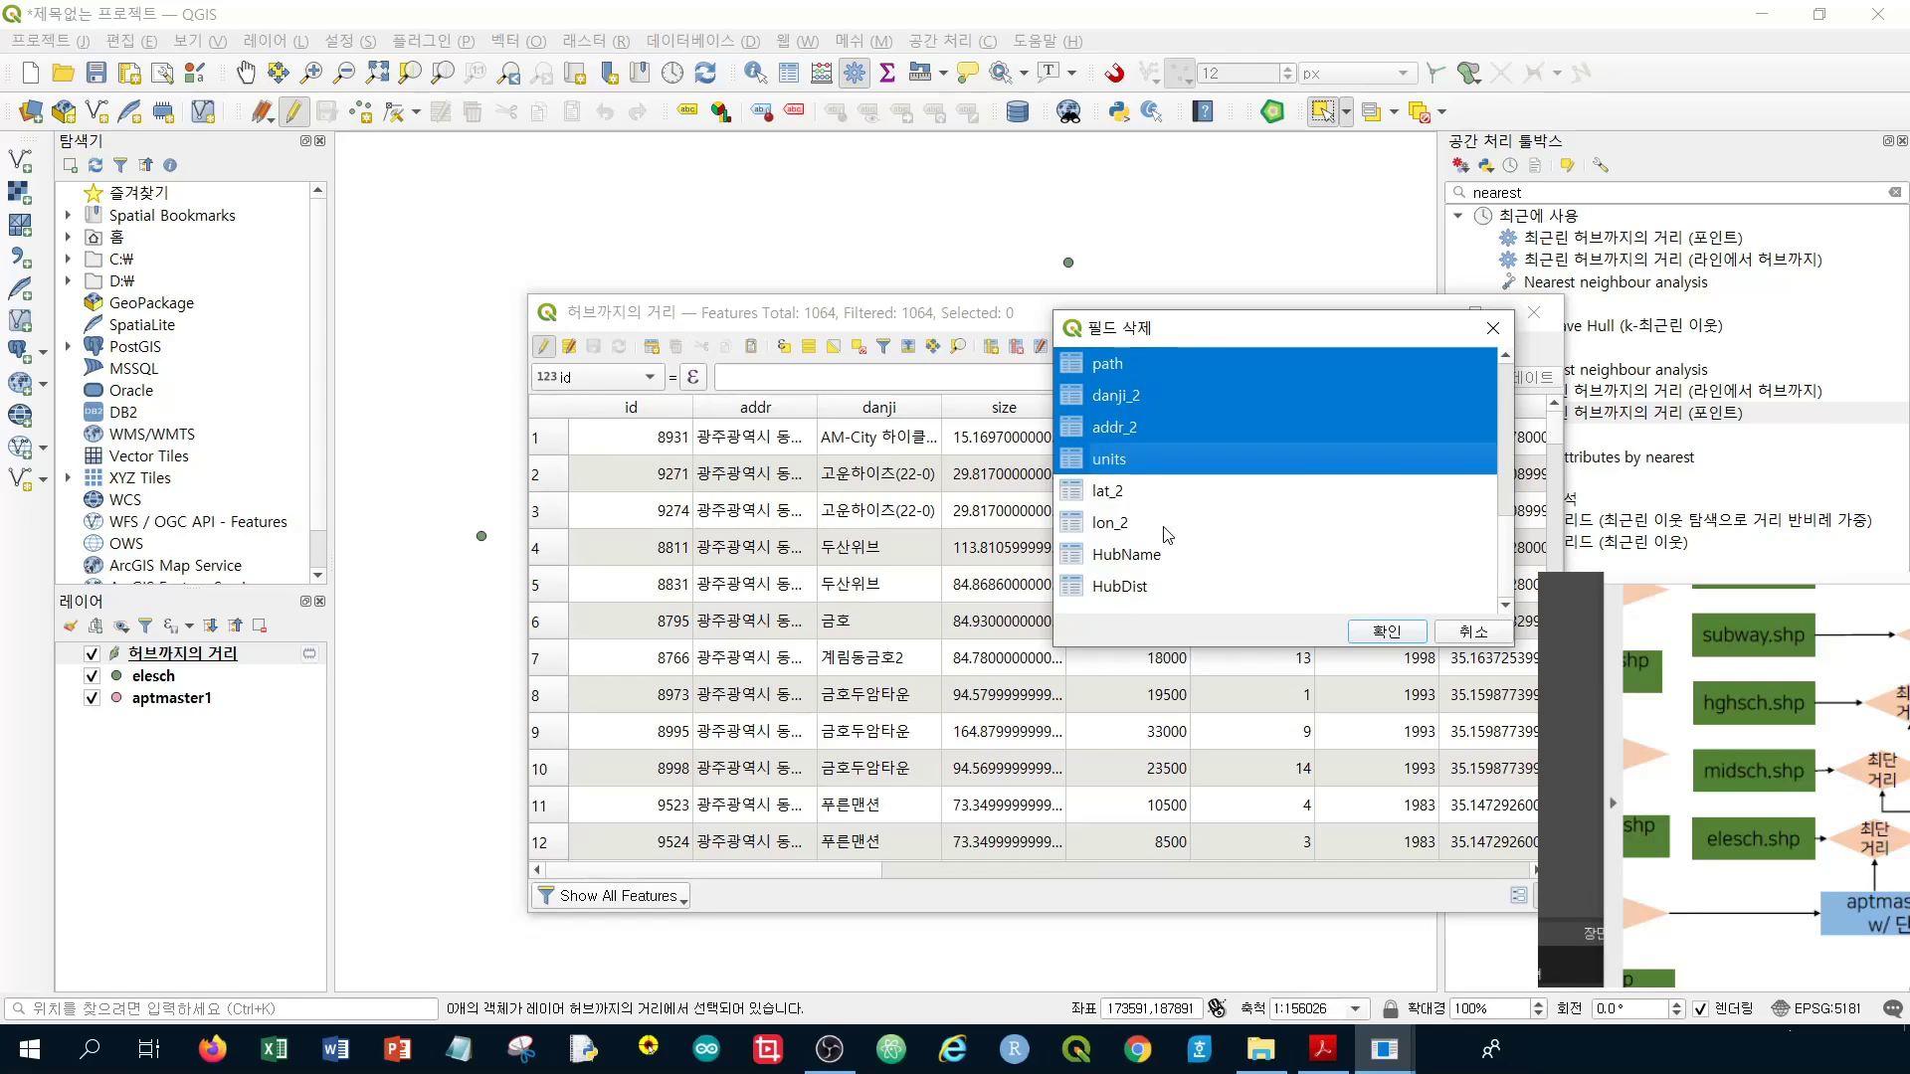
{"action": "left_click", "coordinate": [1136, 495], "text": "ctrl"}
{"action": "left_click", "coordinate": [1144, 524], "text": "ctrl"}
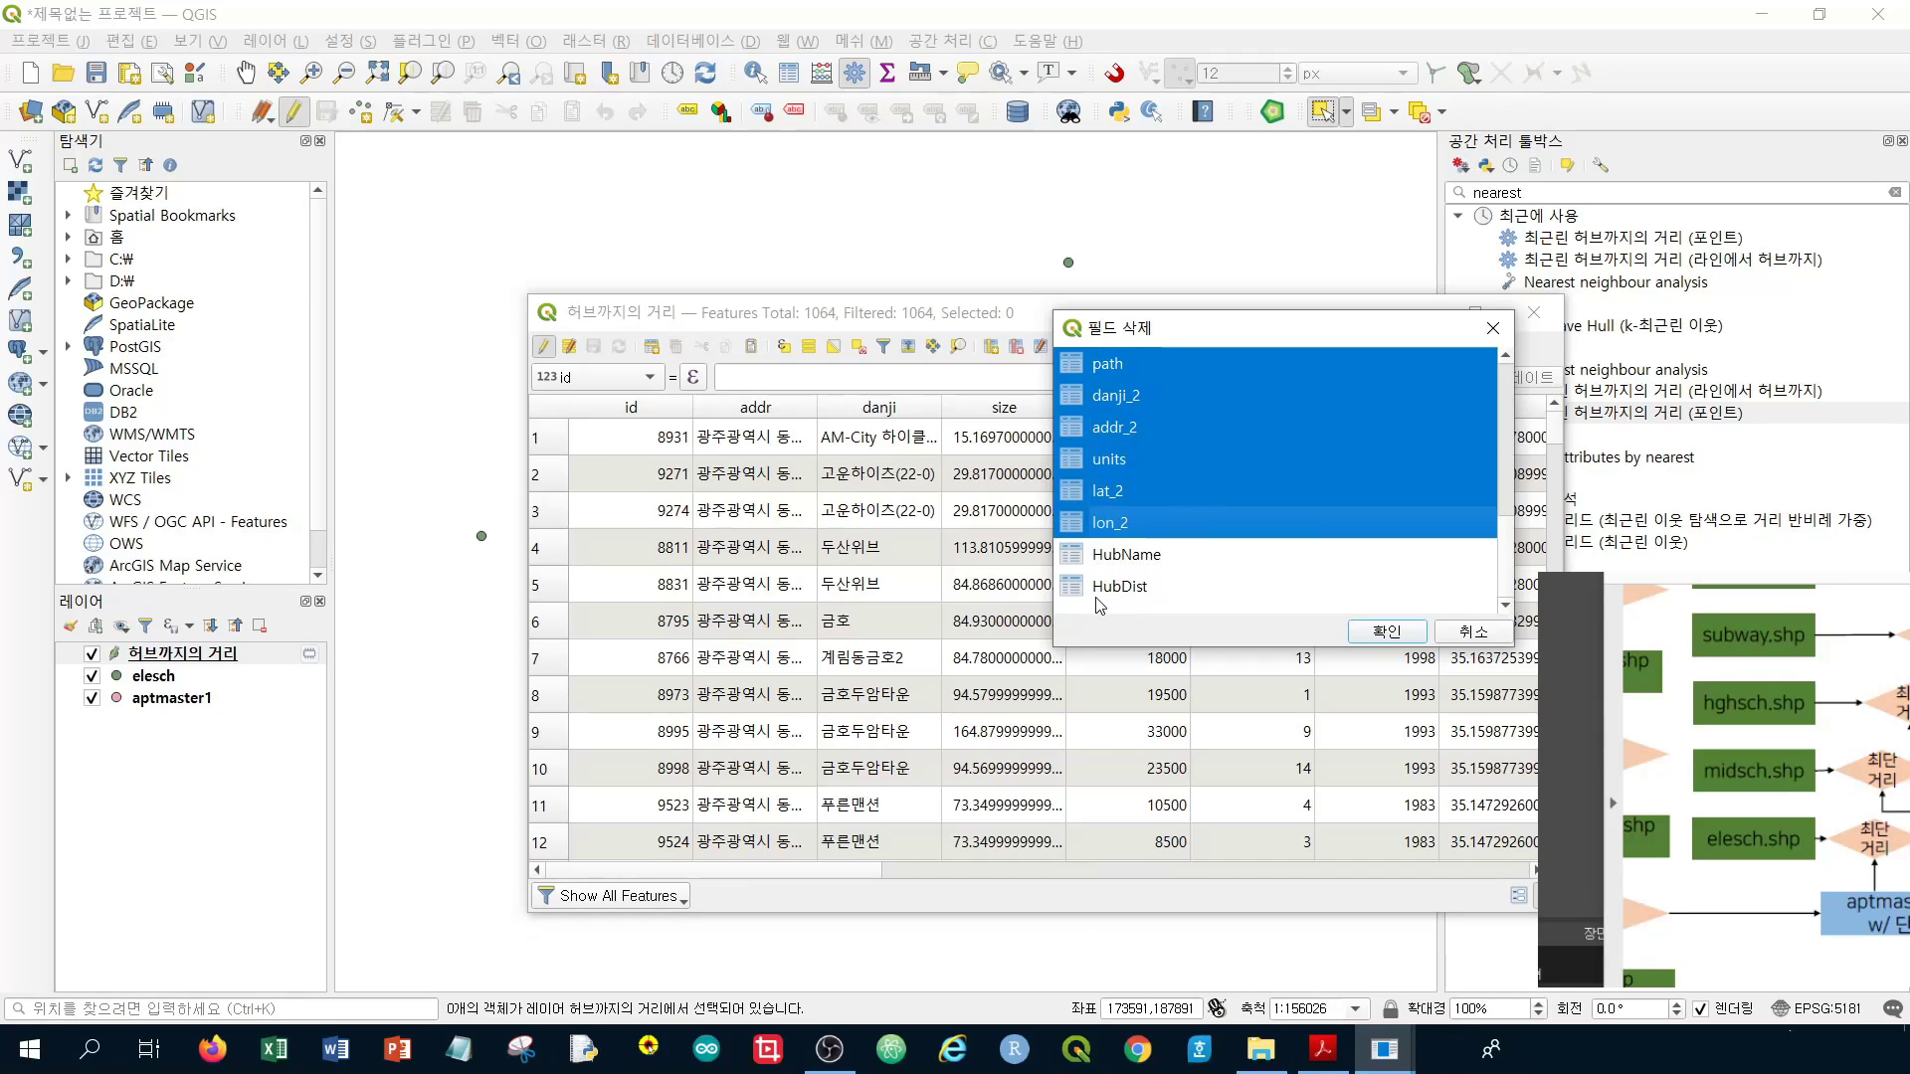
{"action": "scroll", "coordinate": [1293, 557], "scroll_direction": "up", "scroll_amount": 1}
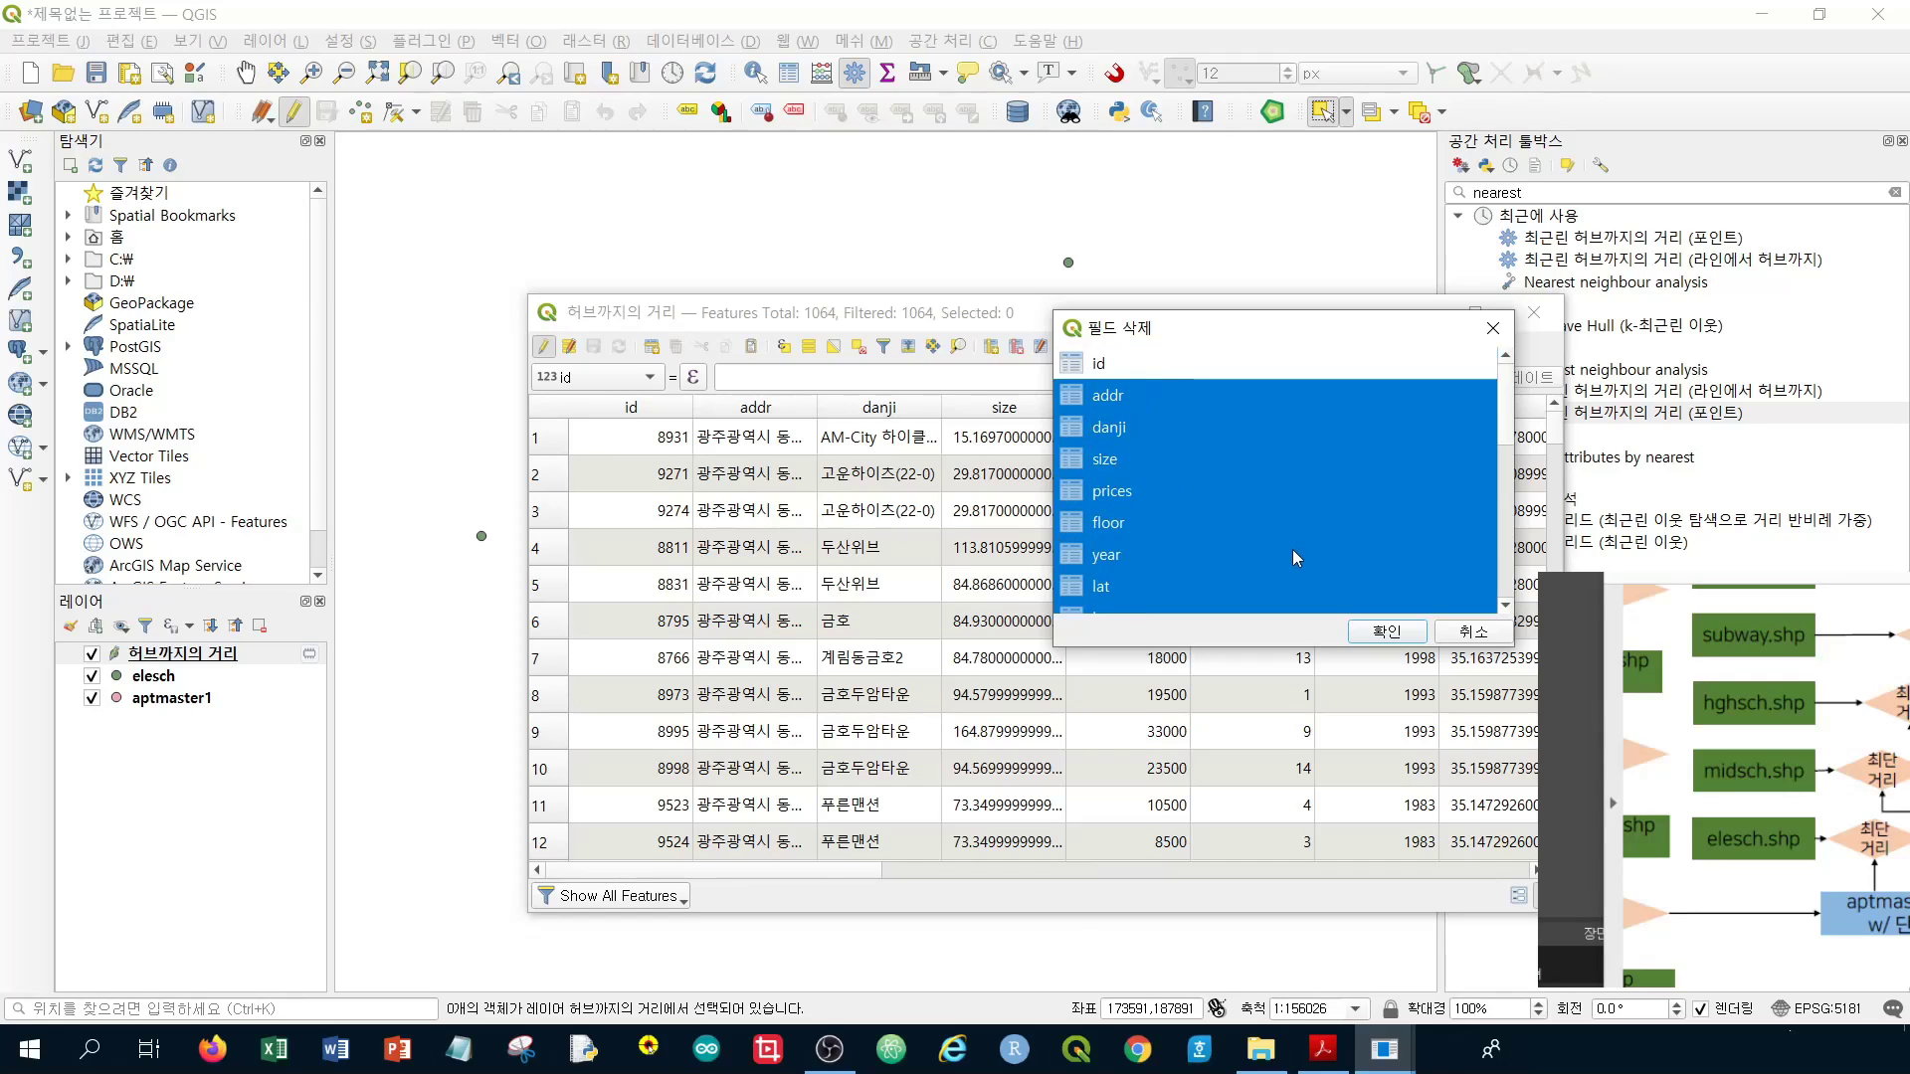
{"action": "scroll", "coordinate": [1139, 378], "scroll_direction": "down", "scroll_amount": 1}
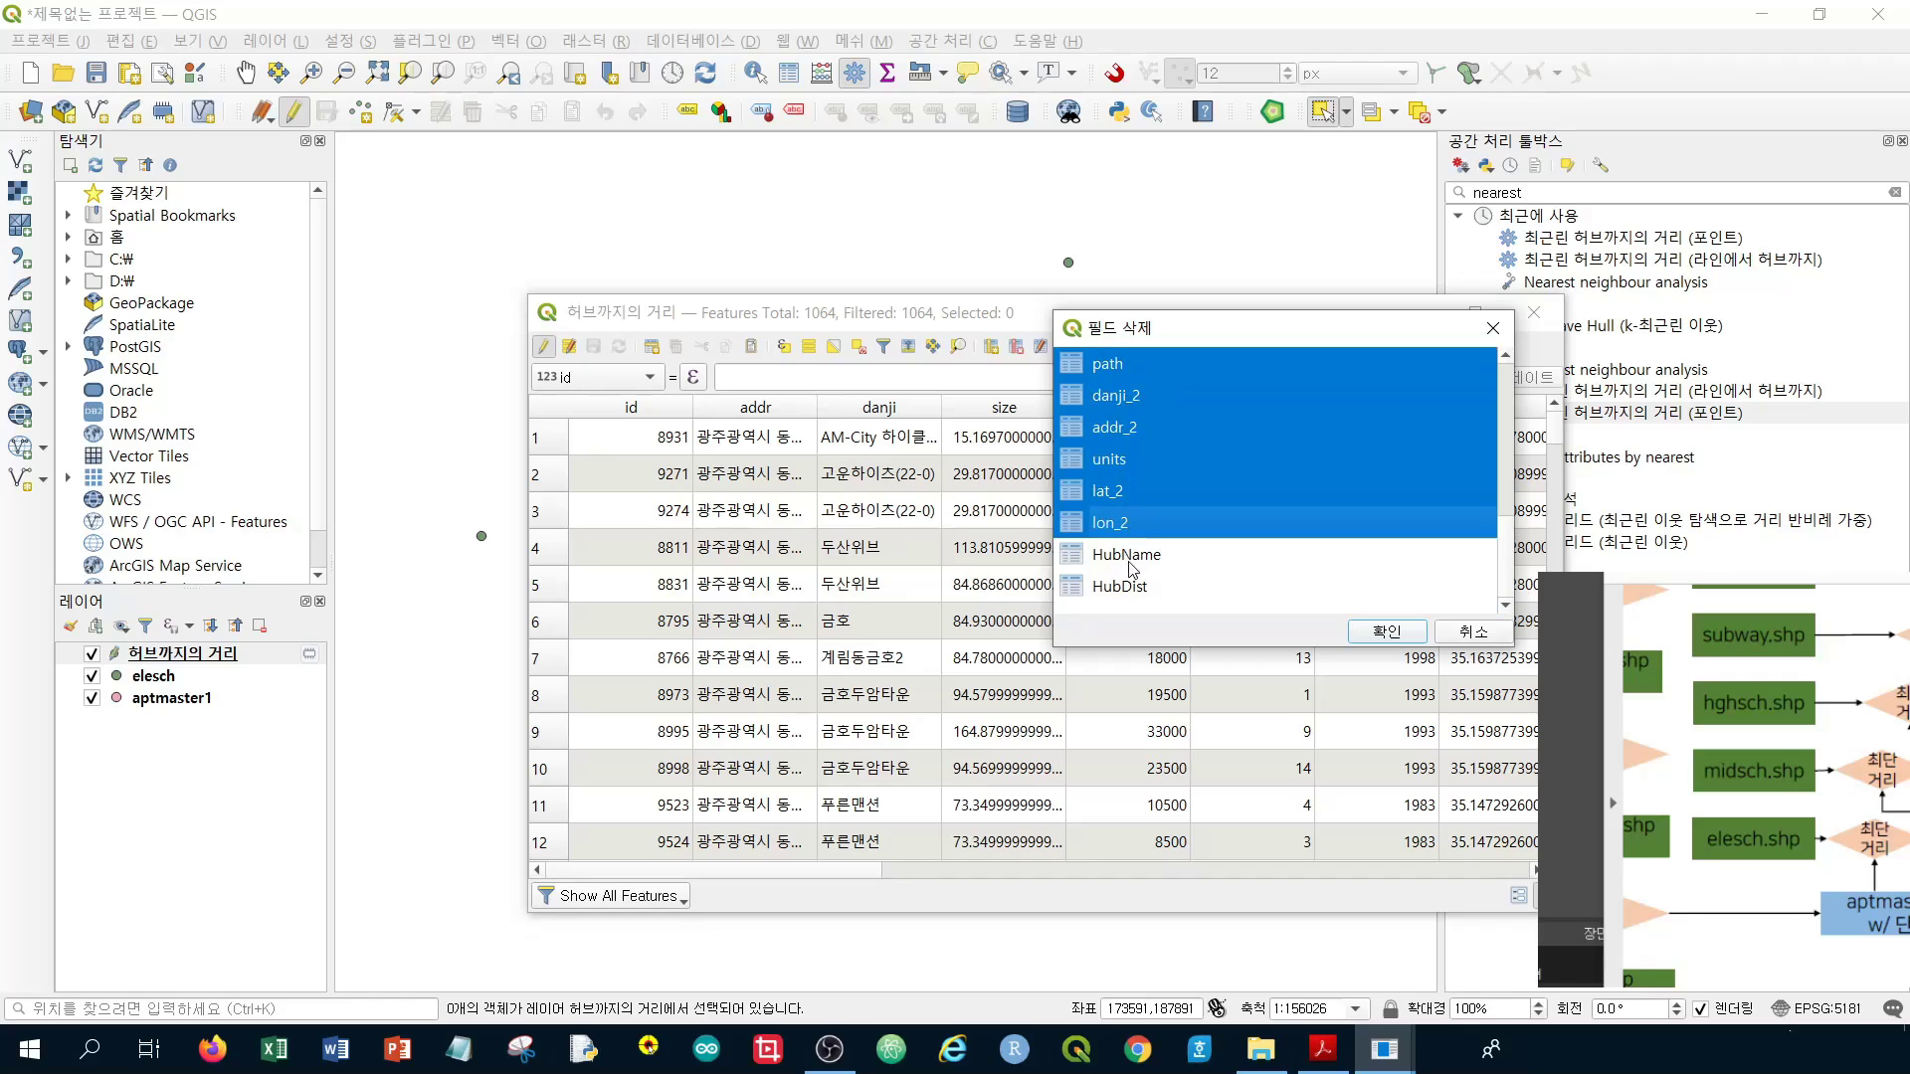
{"action": "left_click", "coordinate": [1398, 636]}
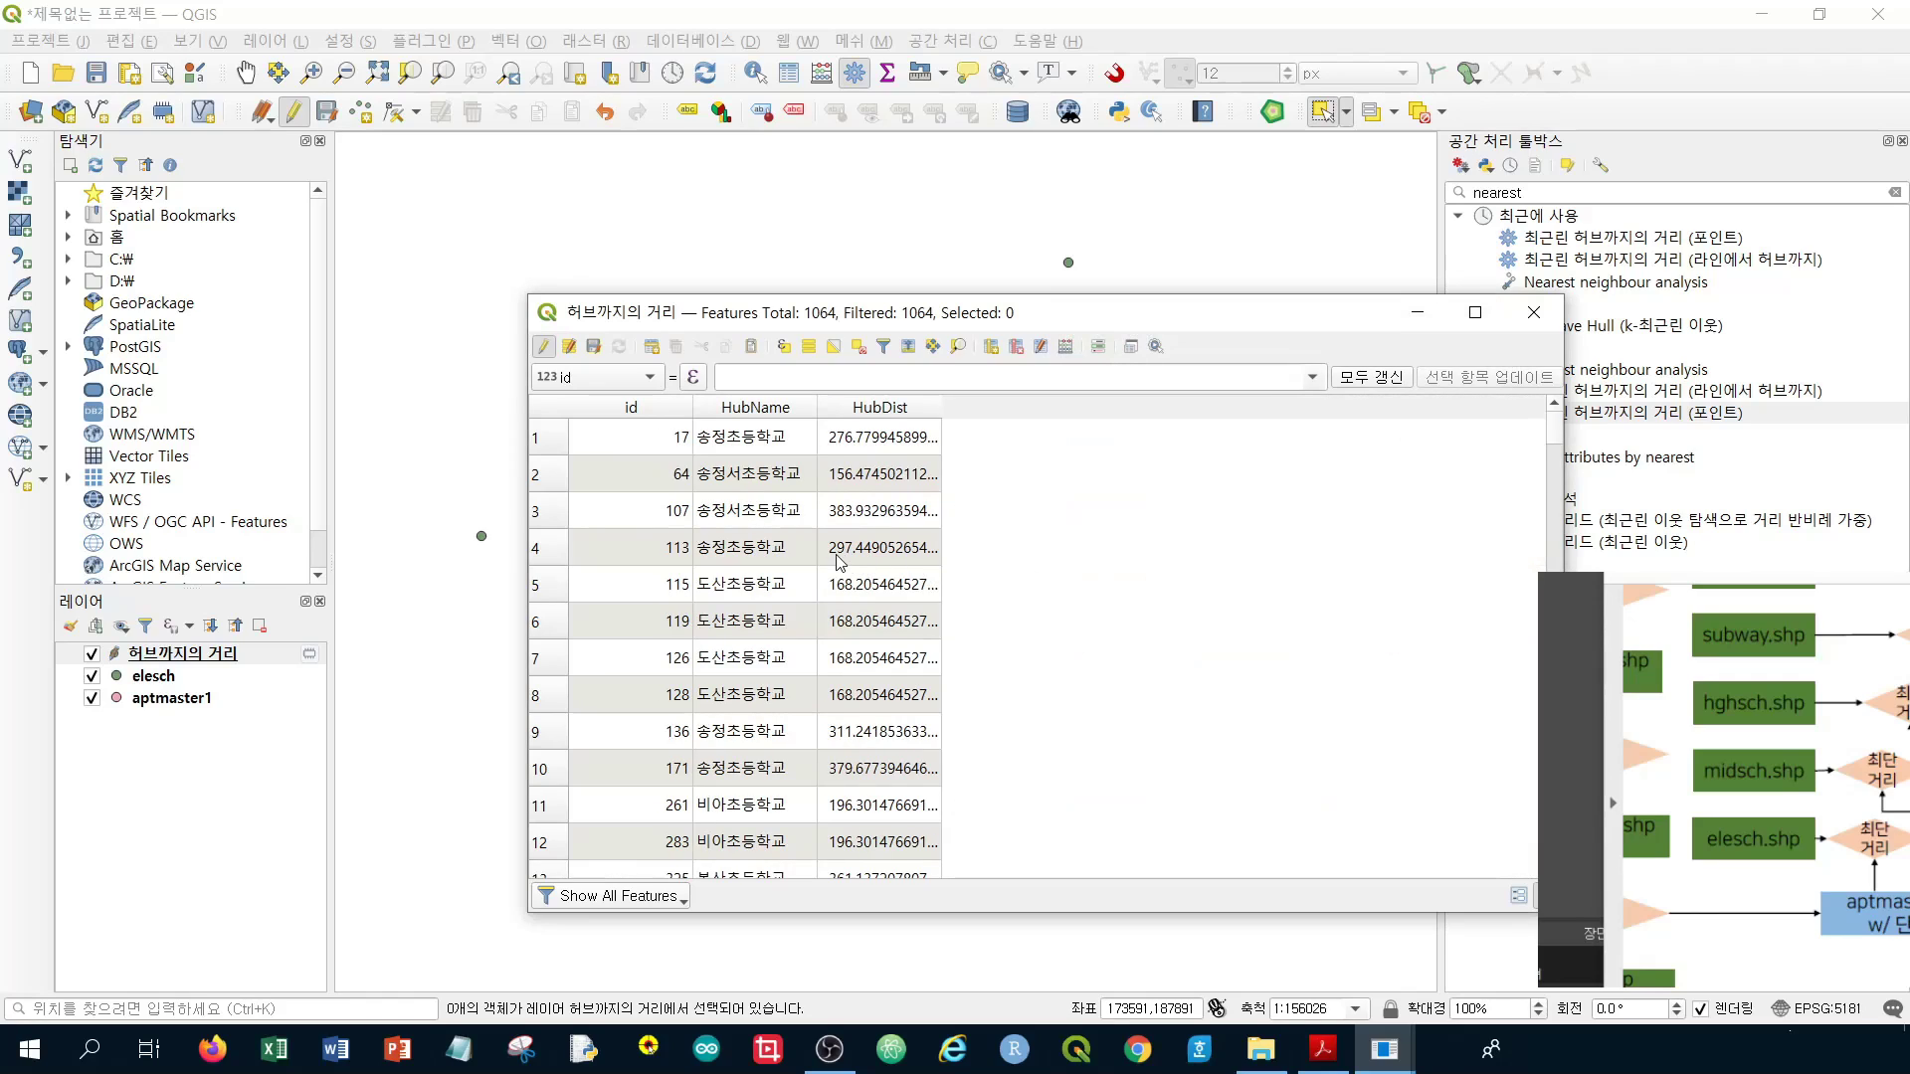
Close the trimmed table, stop editing and save the field deletions to the layer
{"action": "scroll", "coordinate": [834, 562], "scroll_direction": "down", "scroll_amount": 4}
{"action": "scroll", "coordinate": [766, 527], "scroll_direction": "up", "scroll_amount": 4}
{"action": "left_click", "coordinate": [1532, 313]}
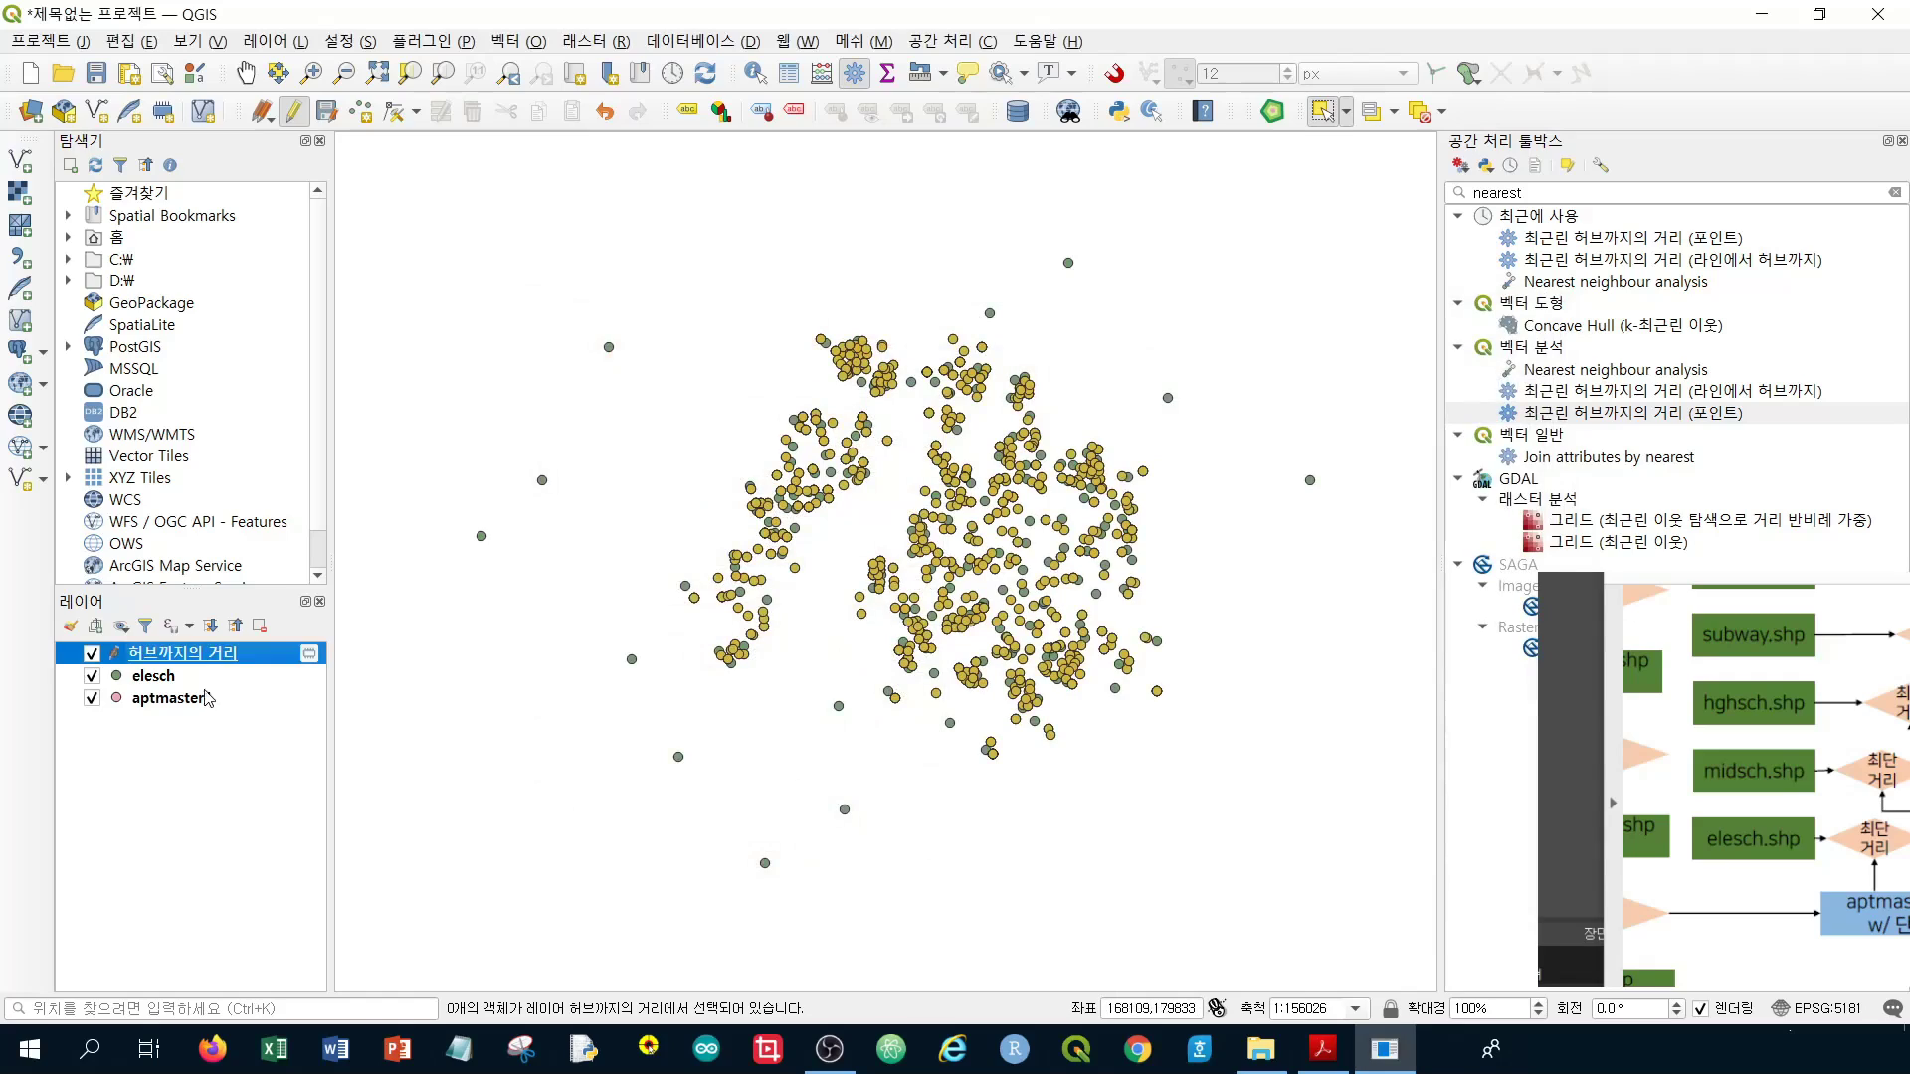
{"action": "left_click", "coordinate": [295, 120]}
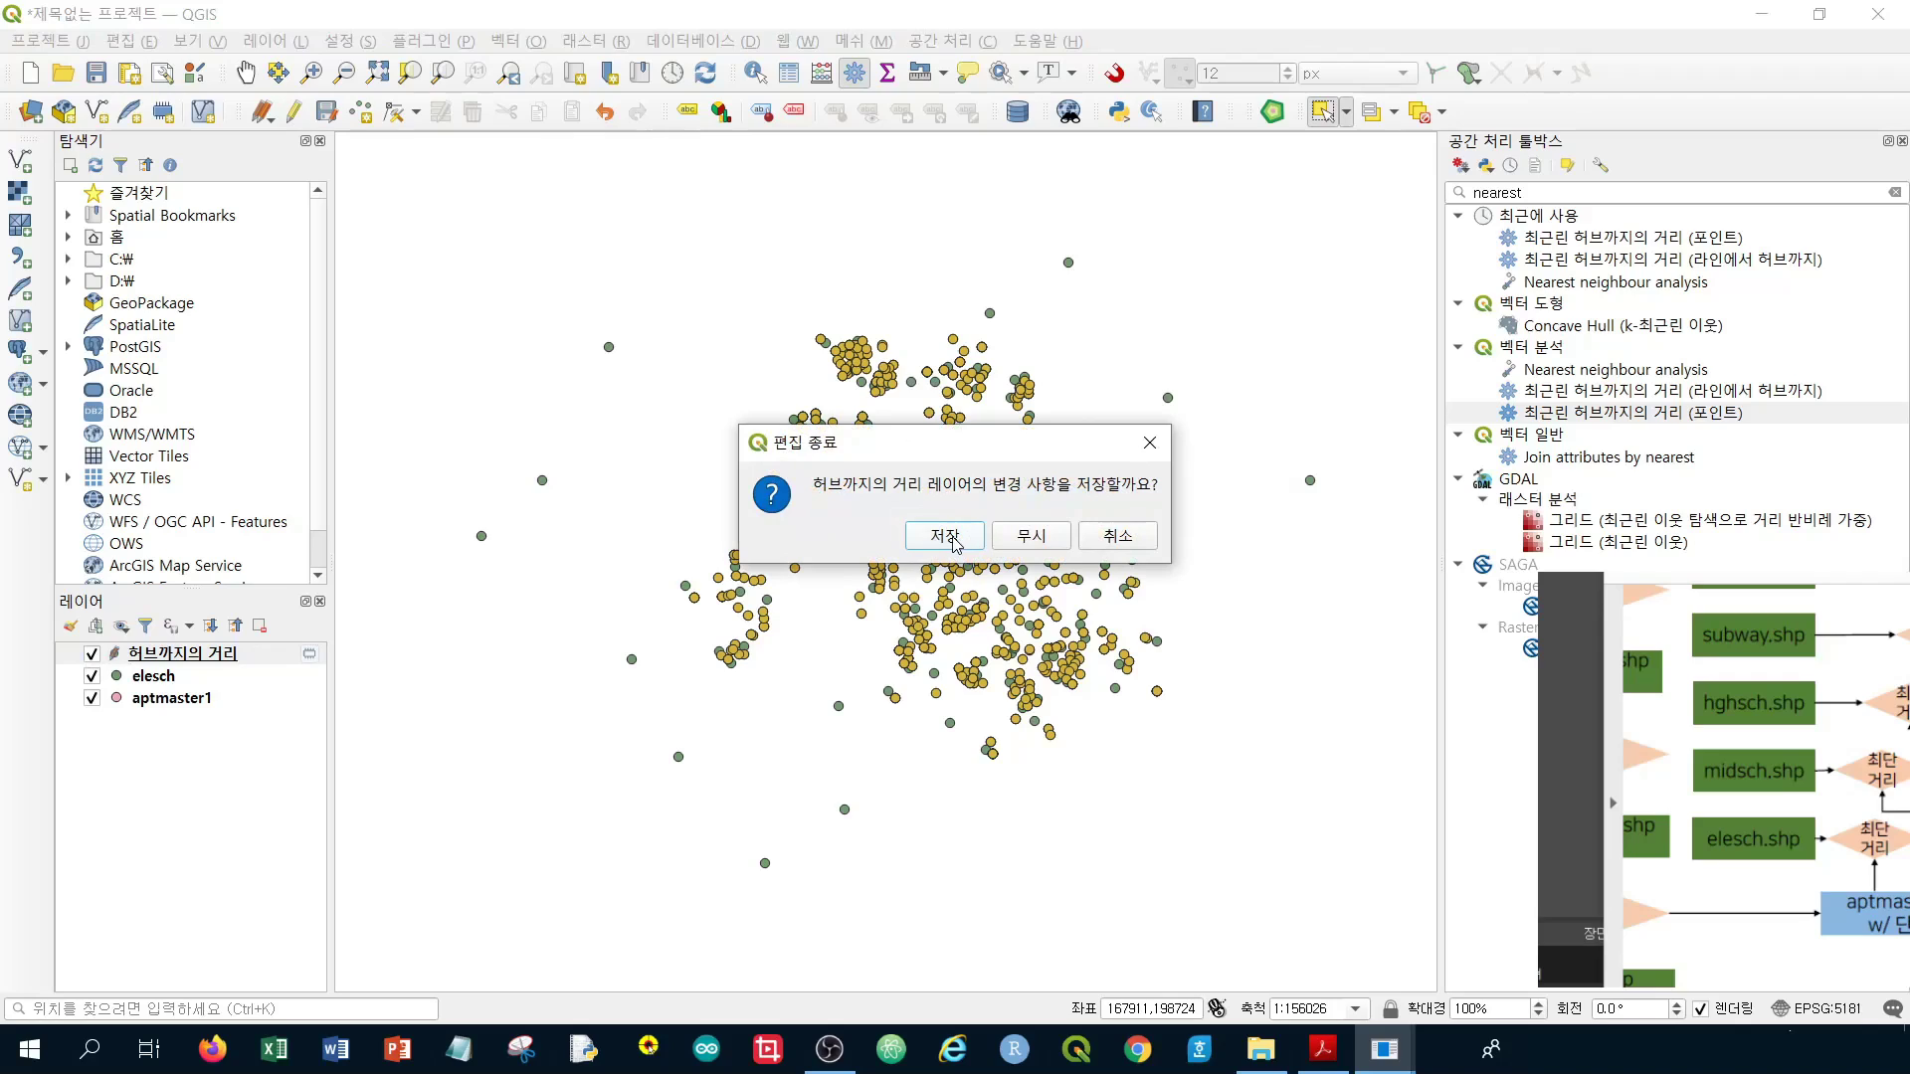
{"action": "left_click", "coordinate": [945, 537]}
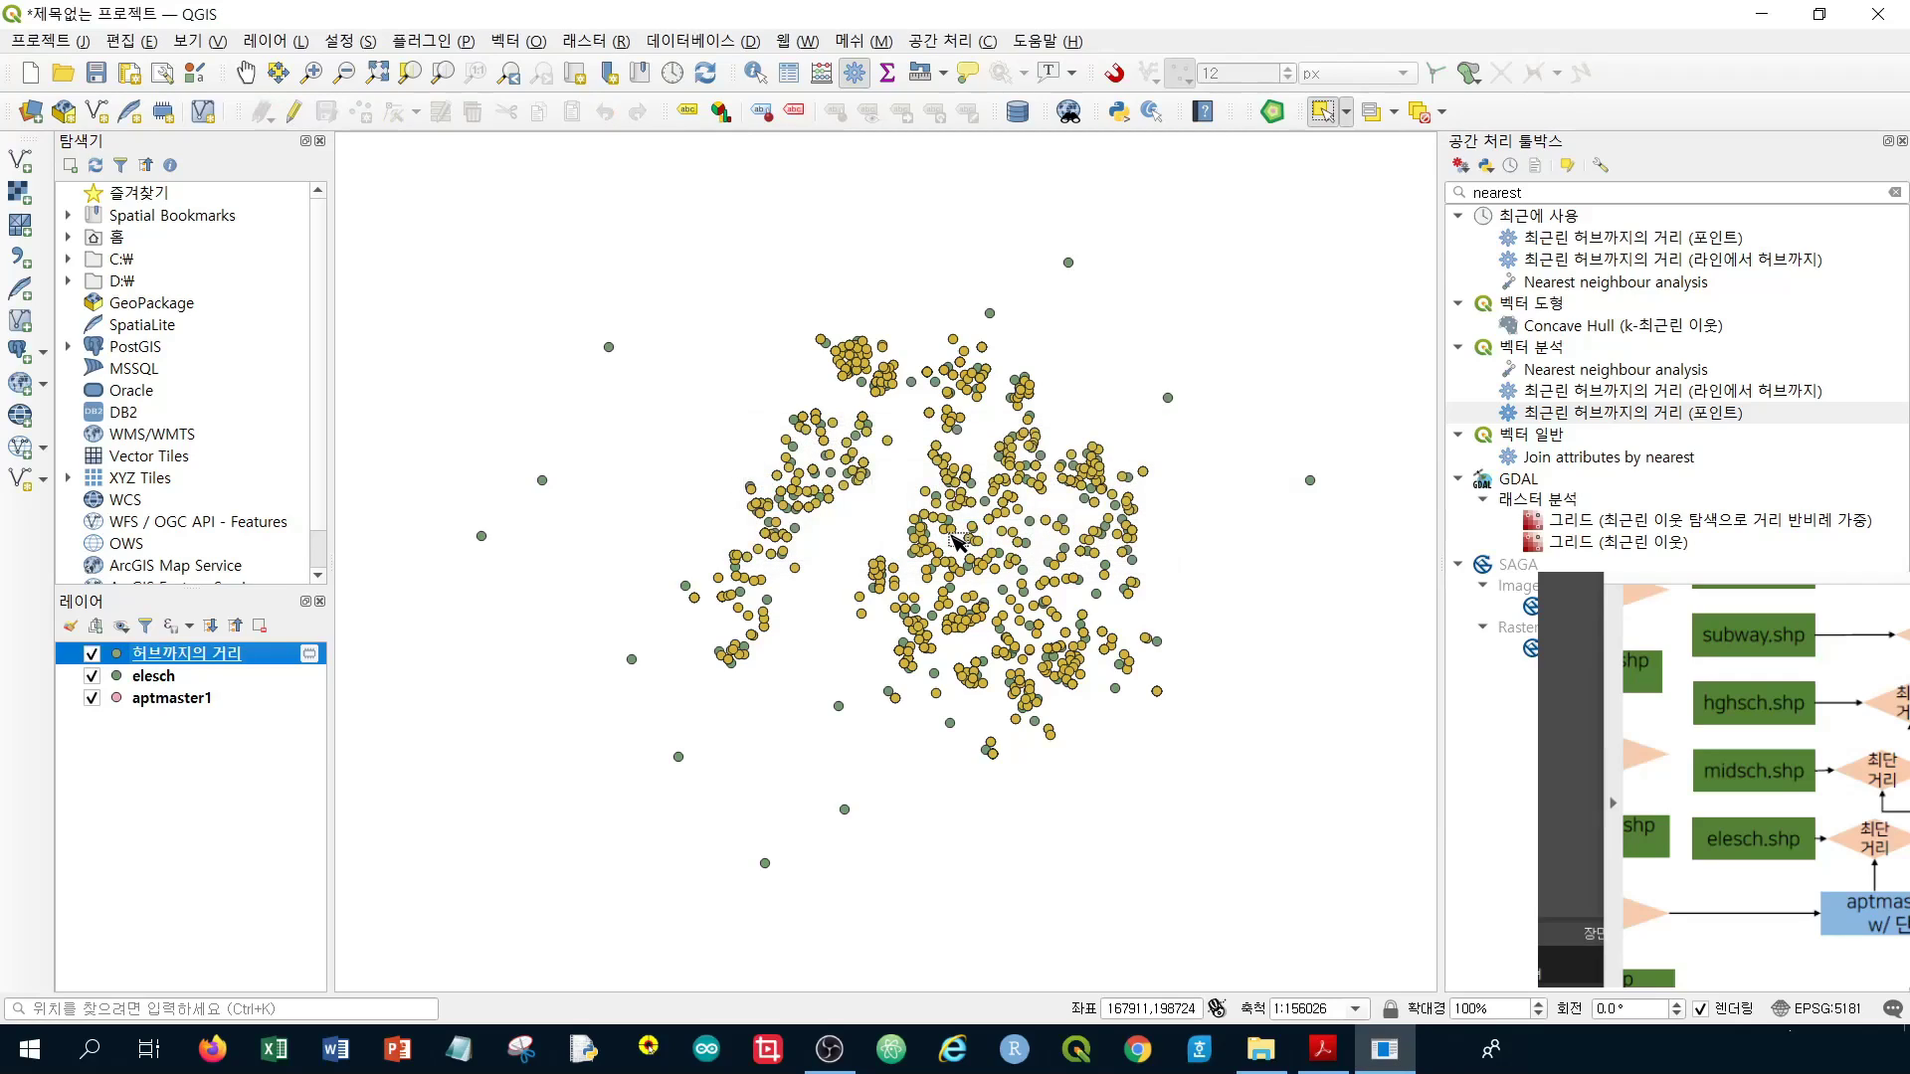
Reopen the 허브까지의 거리 attribute table to check the 1064 id/HubName/HubDist records, then close it
{"action": "right_click", "coordinate": [227, 655]}
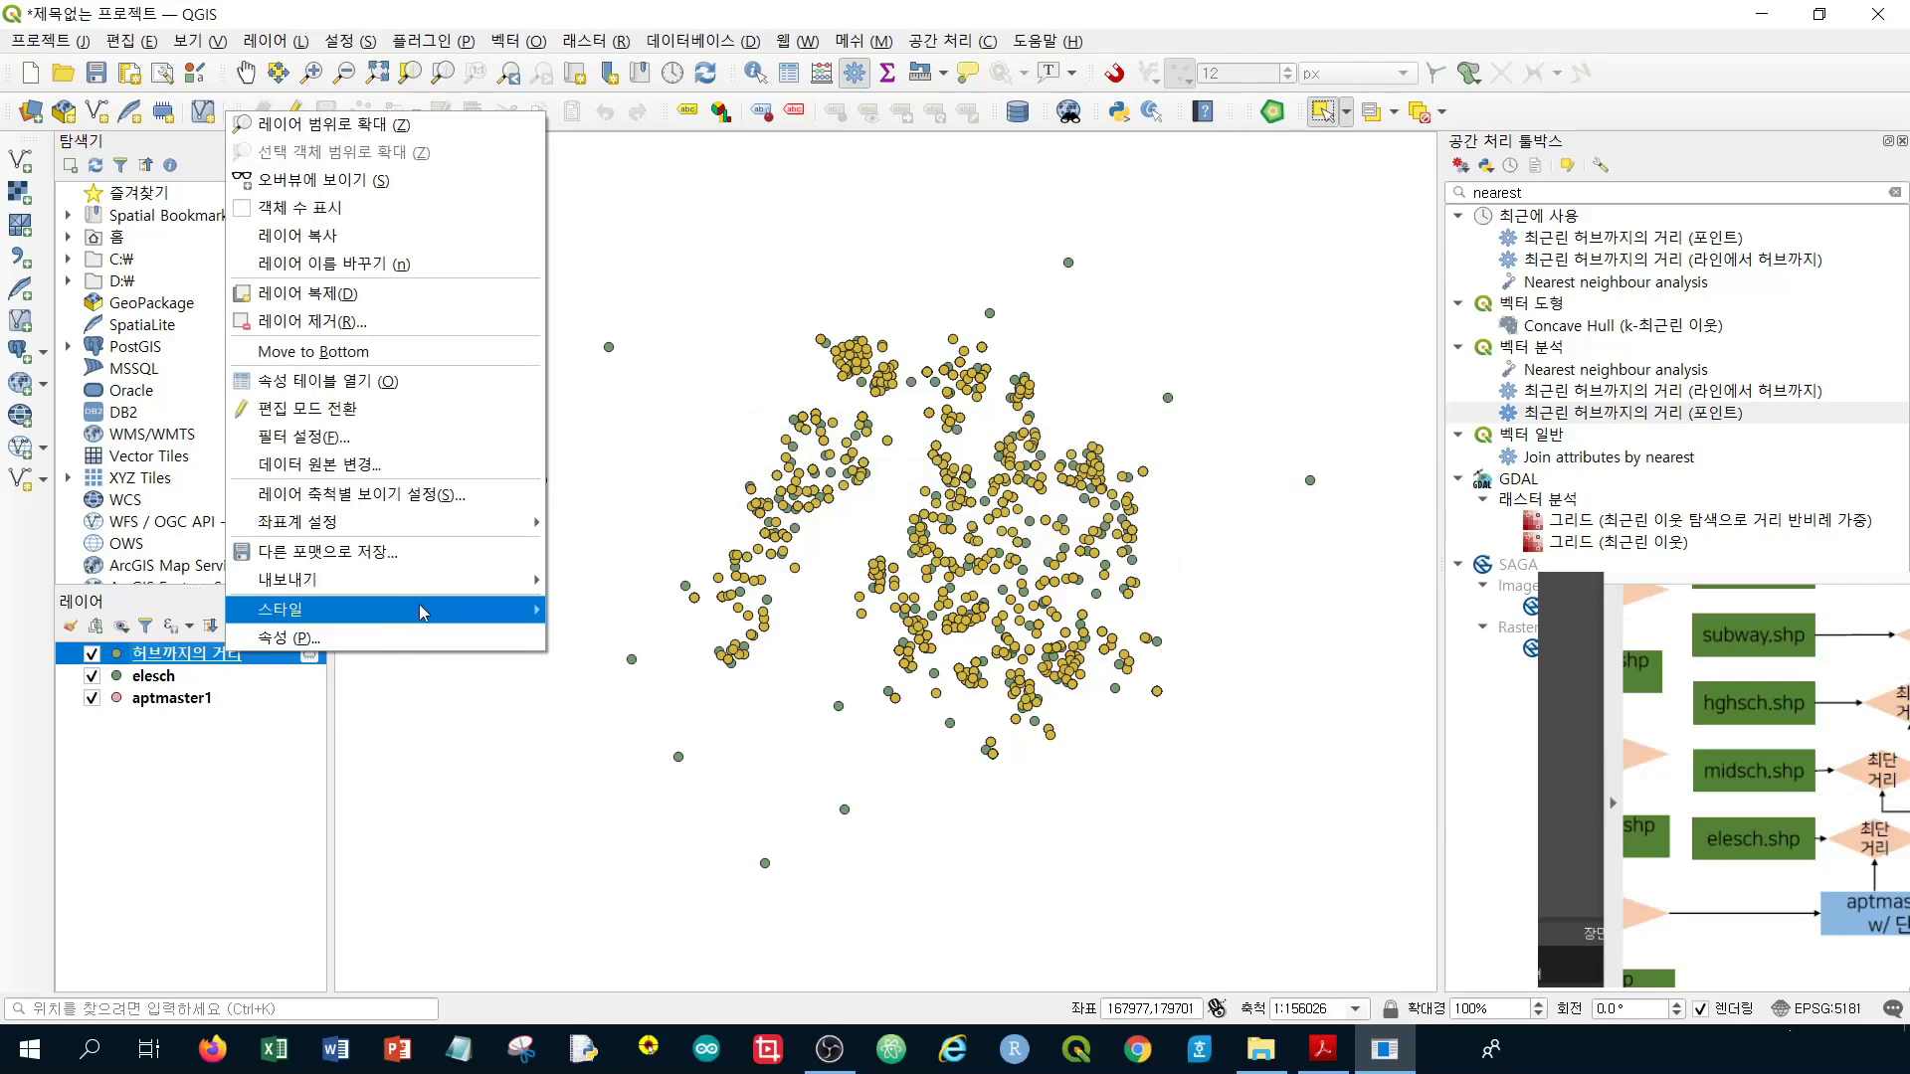
{"action": "left_click", "coordinate": [237, 835]}
{"action": "right_click", "coordinate": [204, 654]}
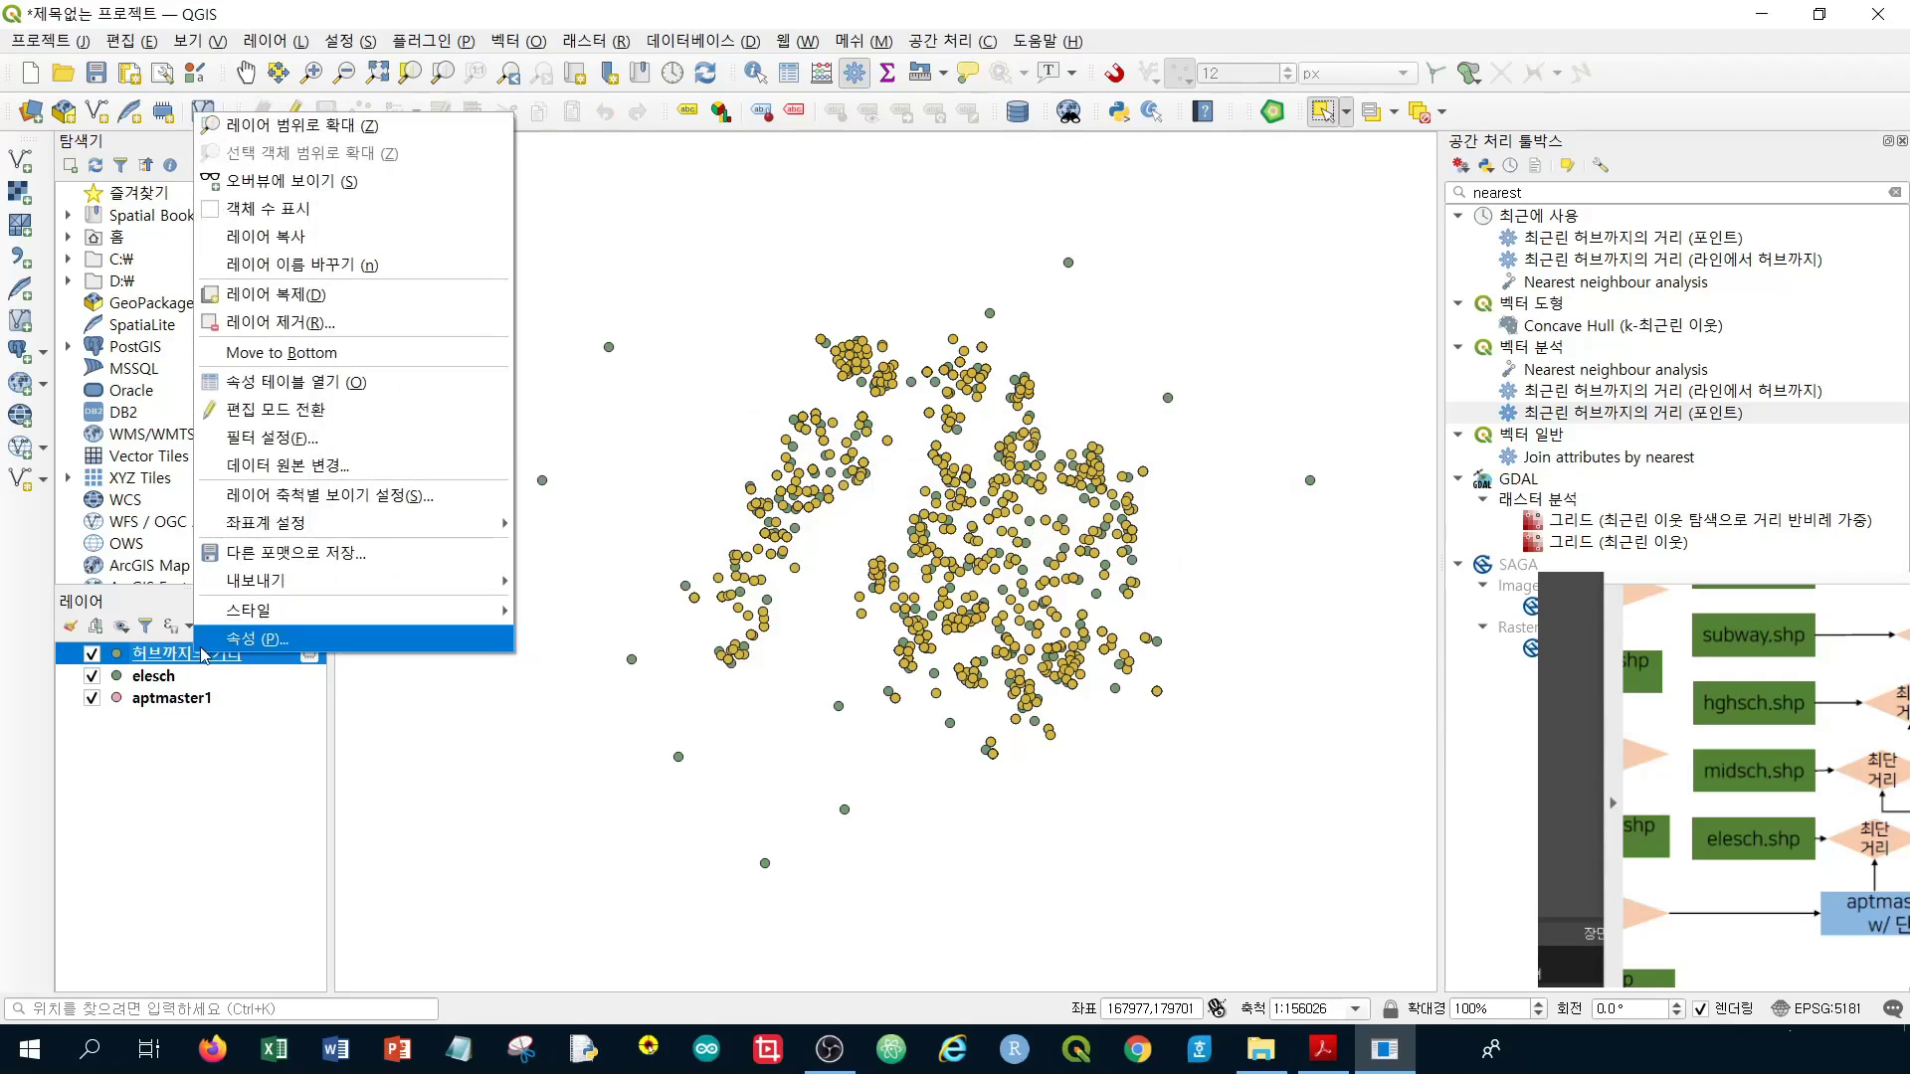
{"action": "left_click", "coordinate": [383, 382]}
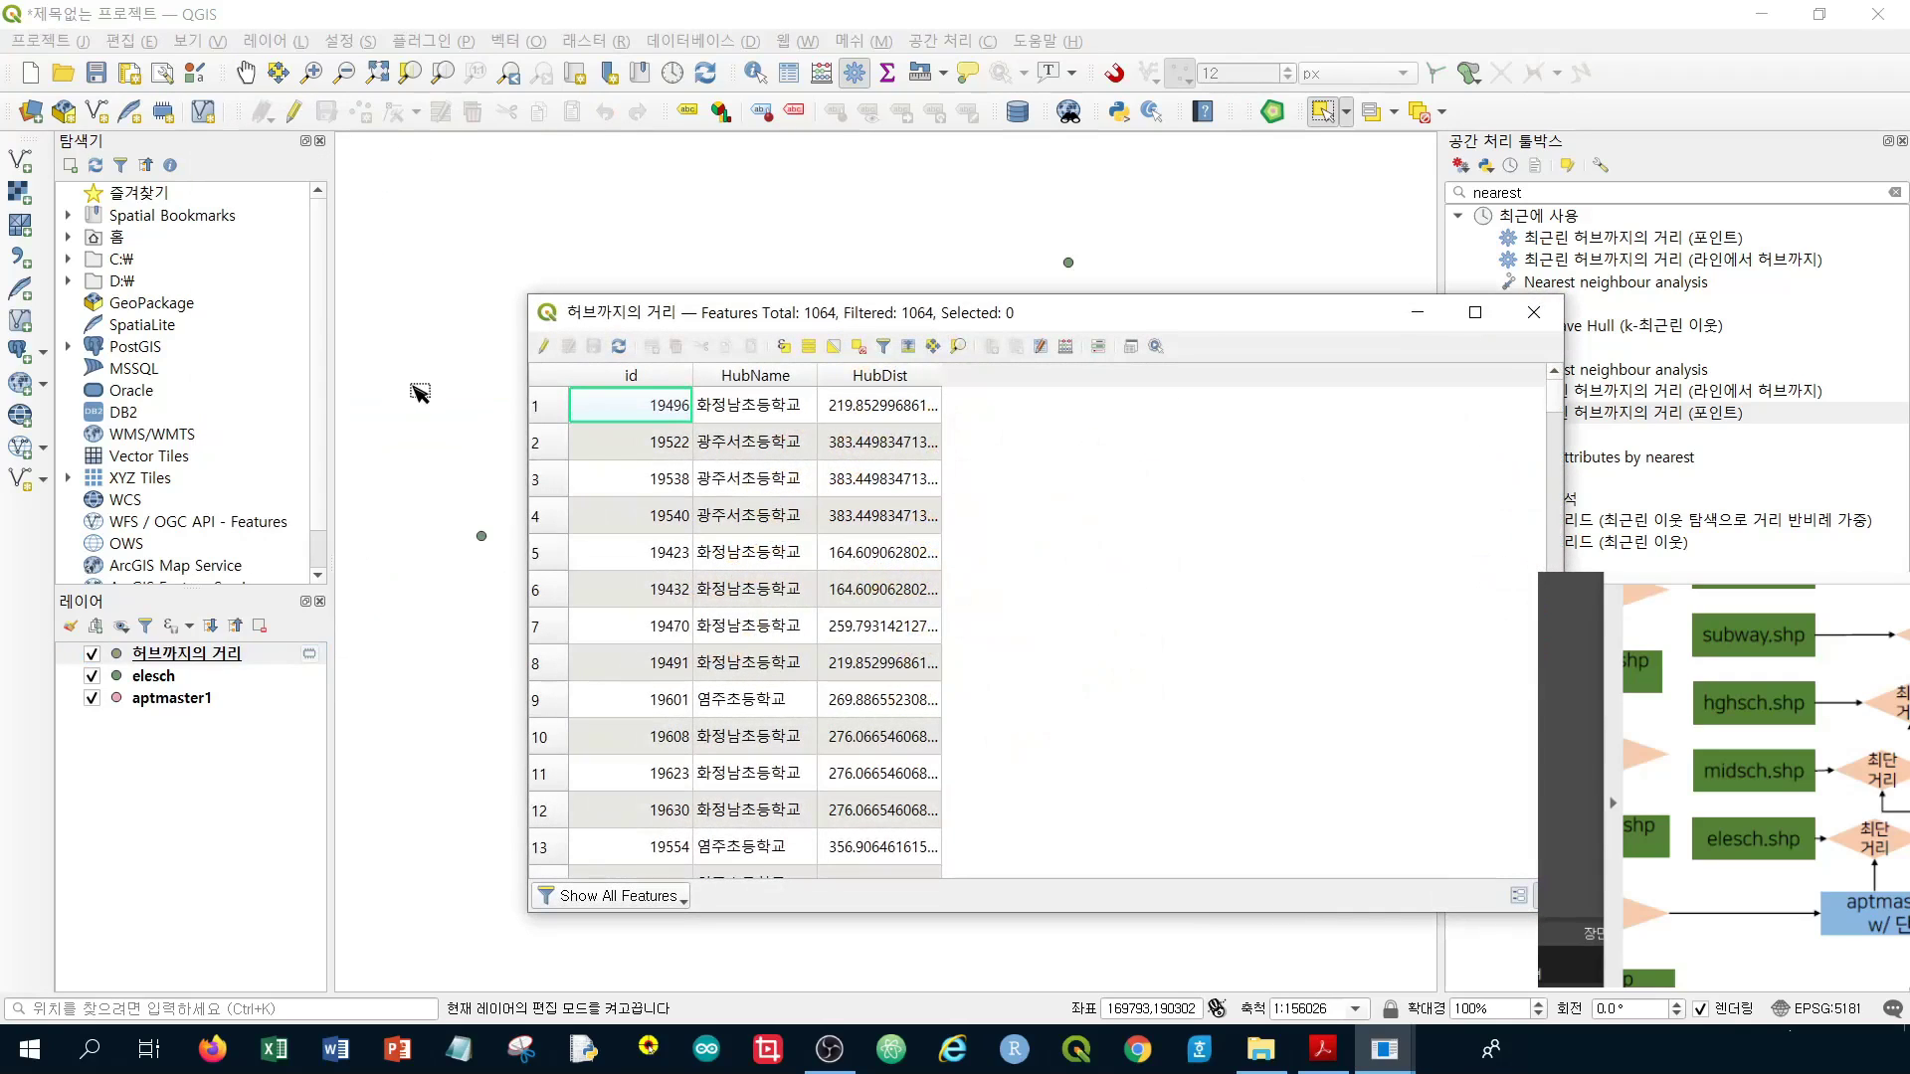
{"action": "scroll", "coordinate": [1033, 550], "scroll_direction": "down", "scroll_amount": 7}
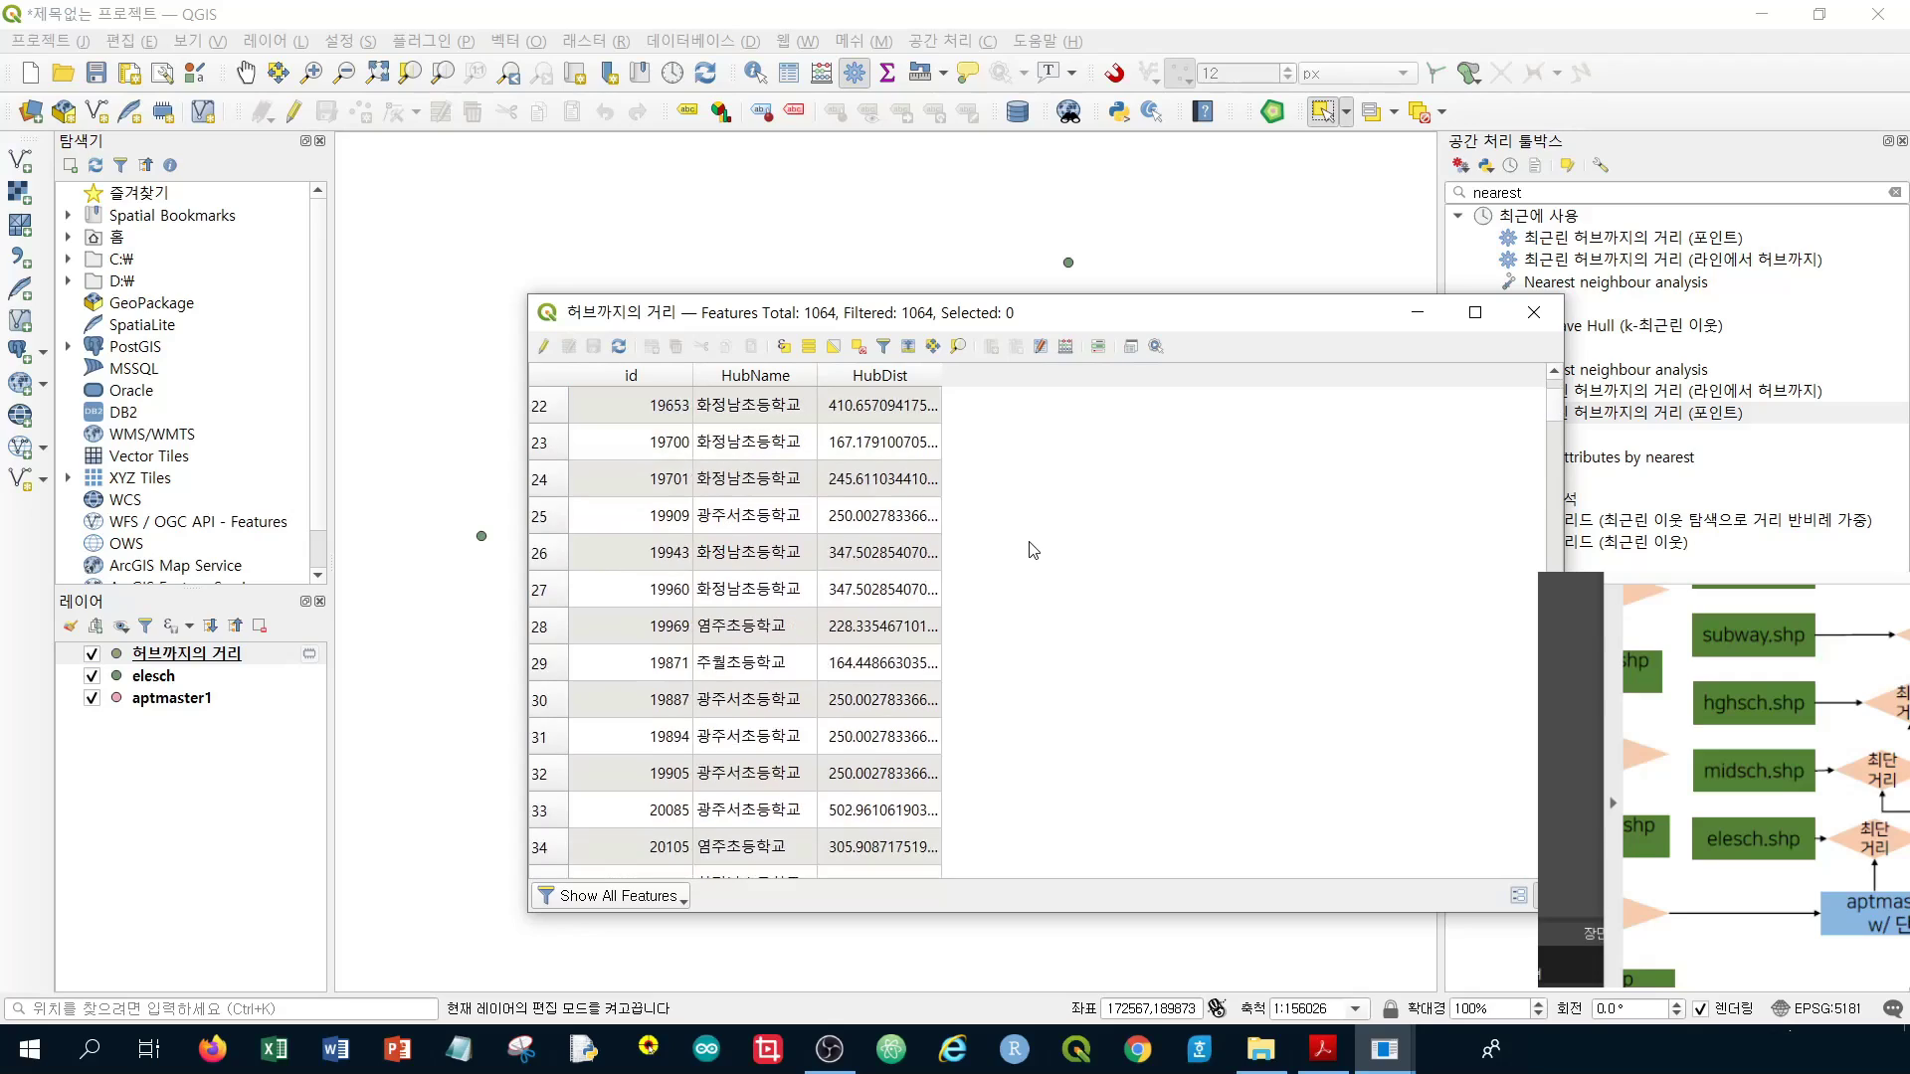
{"action": "scroll", "coordinate": [1033, 550], "scroll_direction": "down", "scroll_amount": 14}
{"action": "left_click_drag", "start_coordinate": [1541, 468], "coordinate": [1532, 398]}
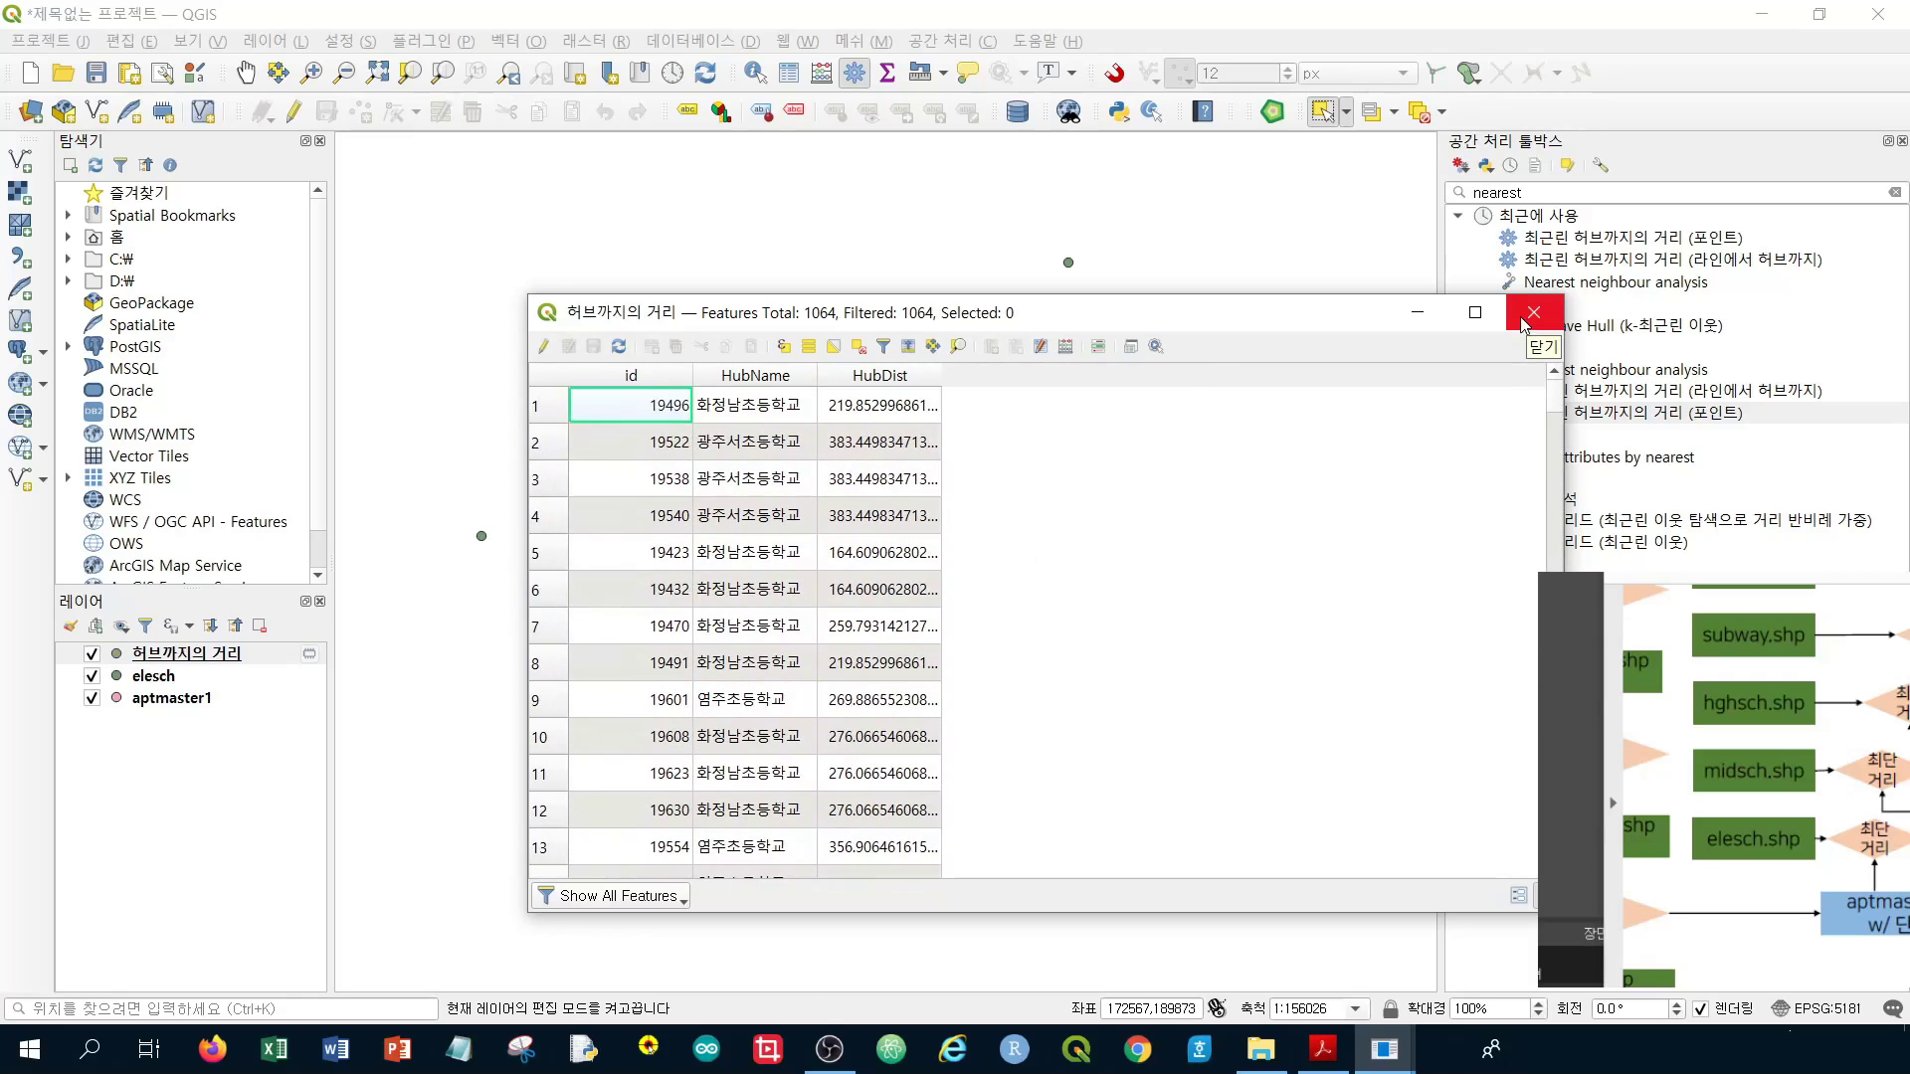
{"action": "scroll", "coordinate": [692, 451], "scroll_direction": "down", "scroll_amount": 5}
{"action": "scroll", "coordinate": [741, 422], "scroll_direction": "up", "scroll_amount": 4}
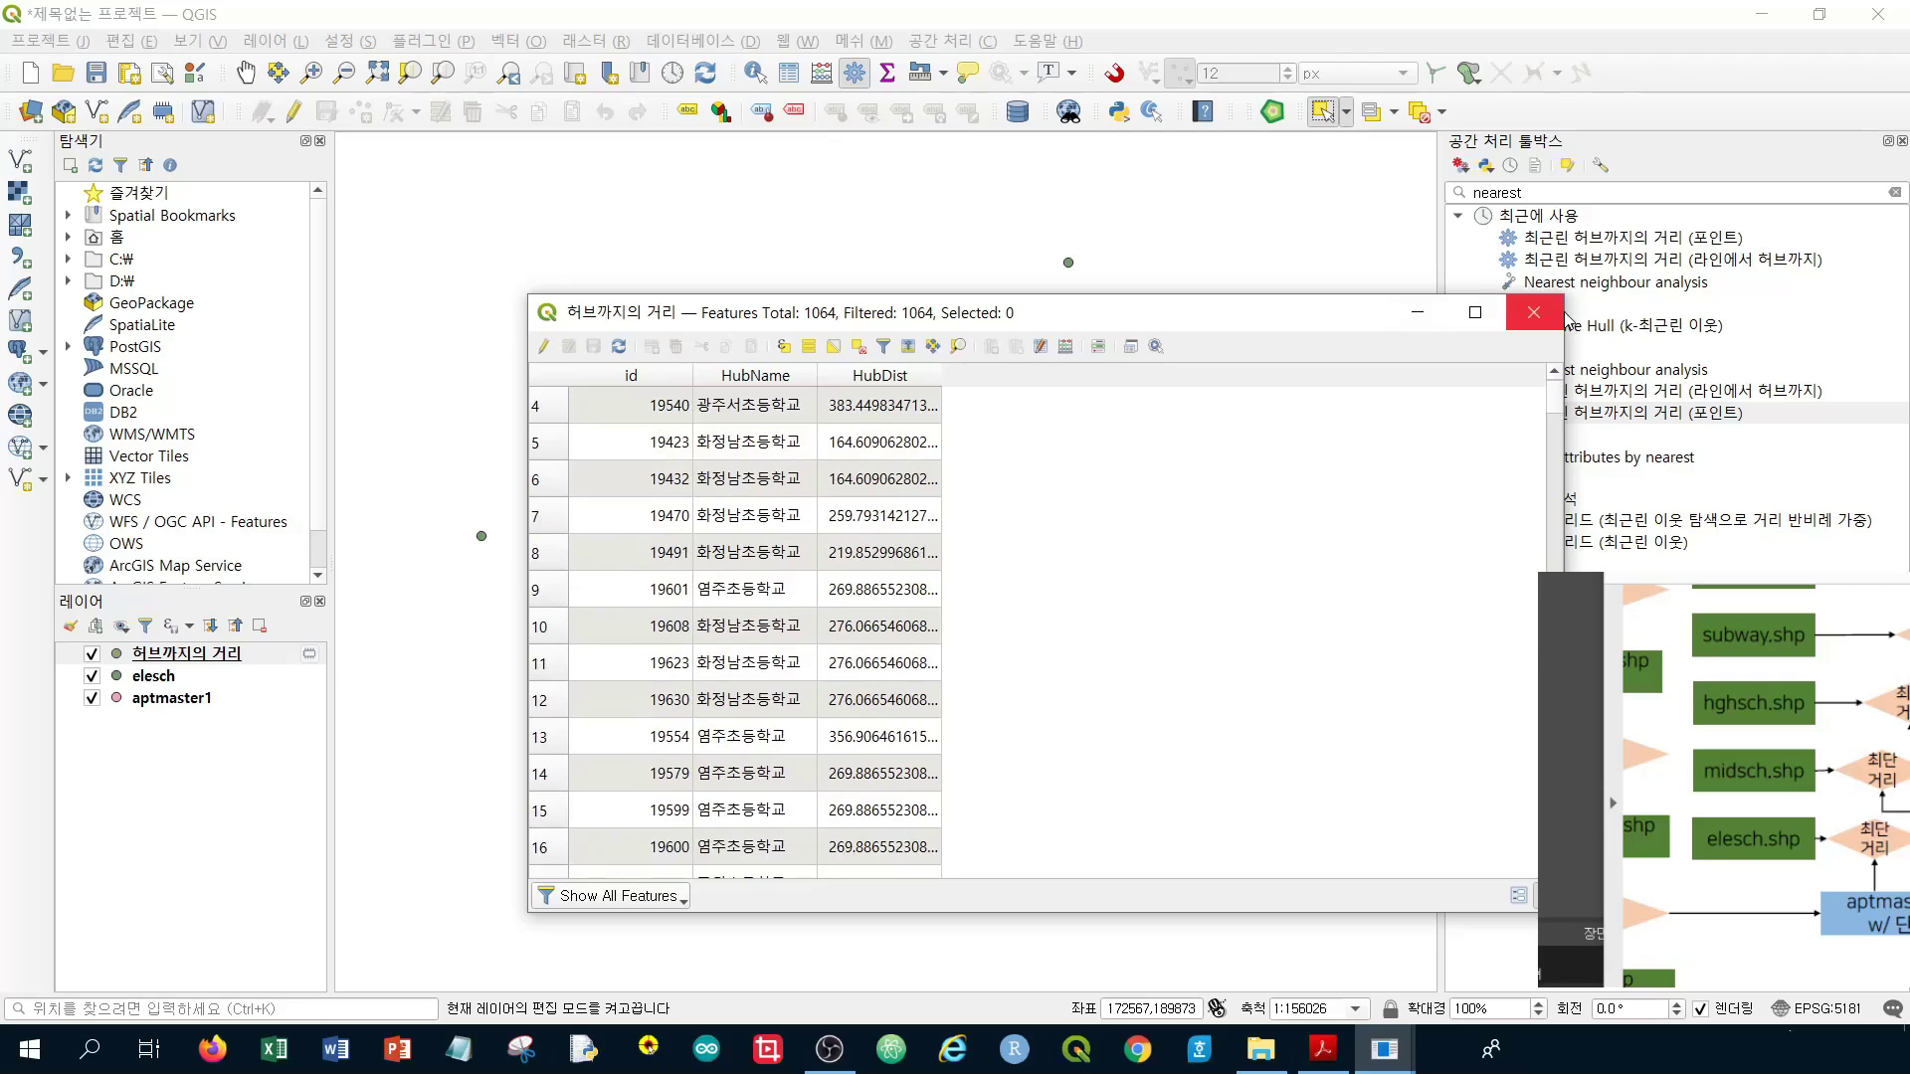
{"action": "left_click", "coordinate": [1559, 314]}
Save the 허브까지의 거리 layer's features as CSV to week06\data\dist_ele.csv, added as a layer
{"action": "right_click", "coordinate": [212, 656]}
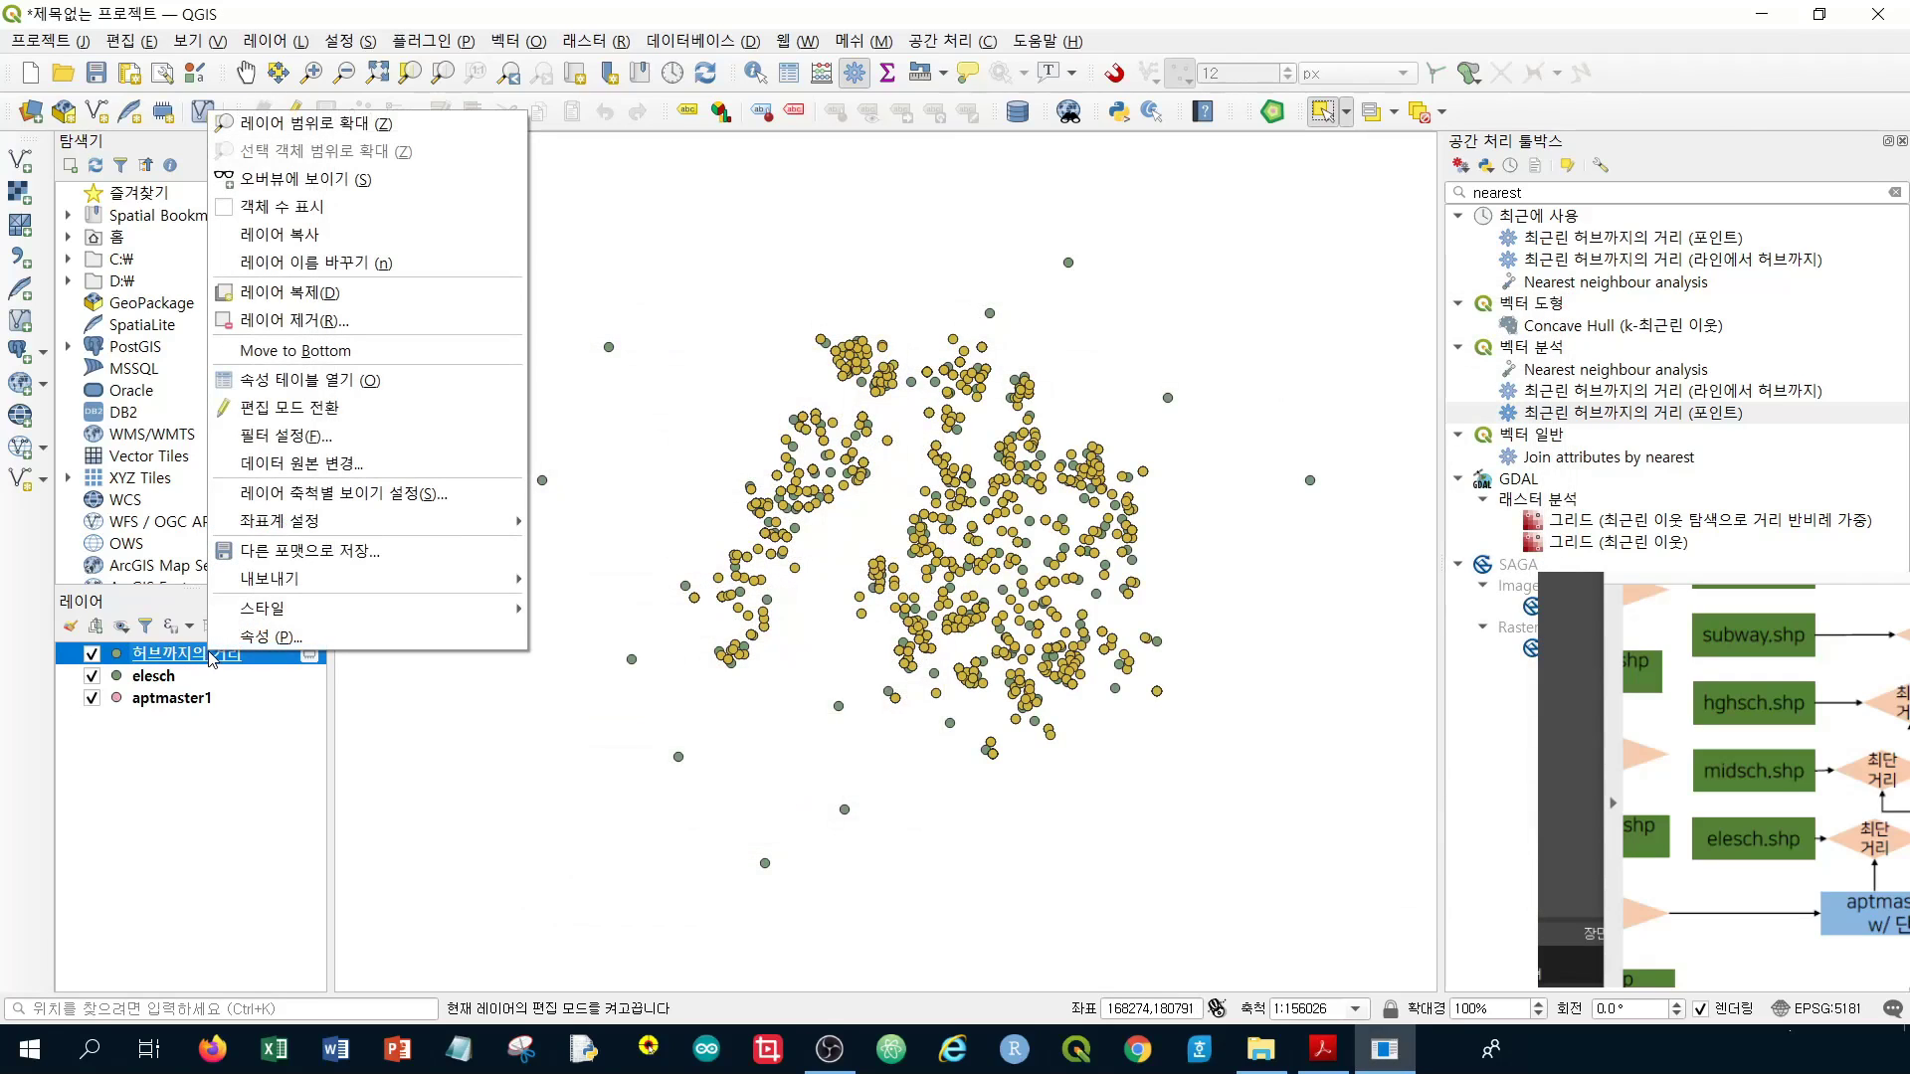
{"action": "mouse_move", "coordinate": [416, 582]}
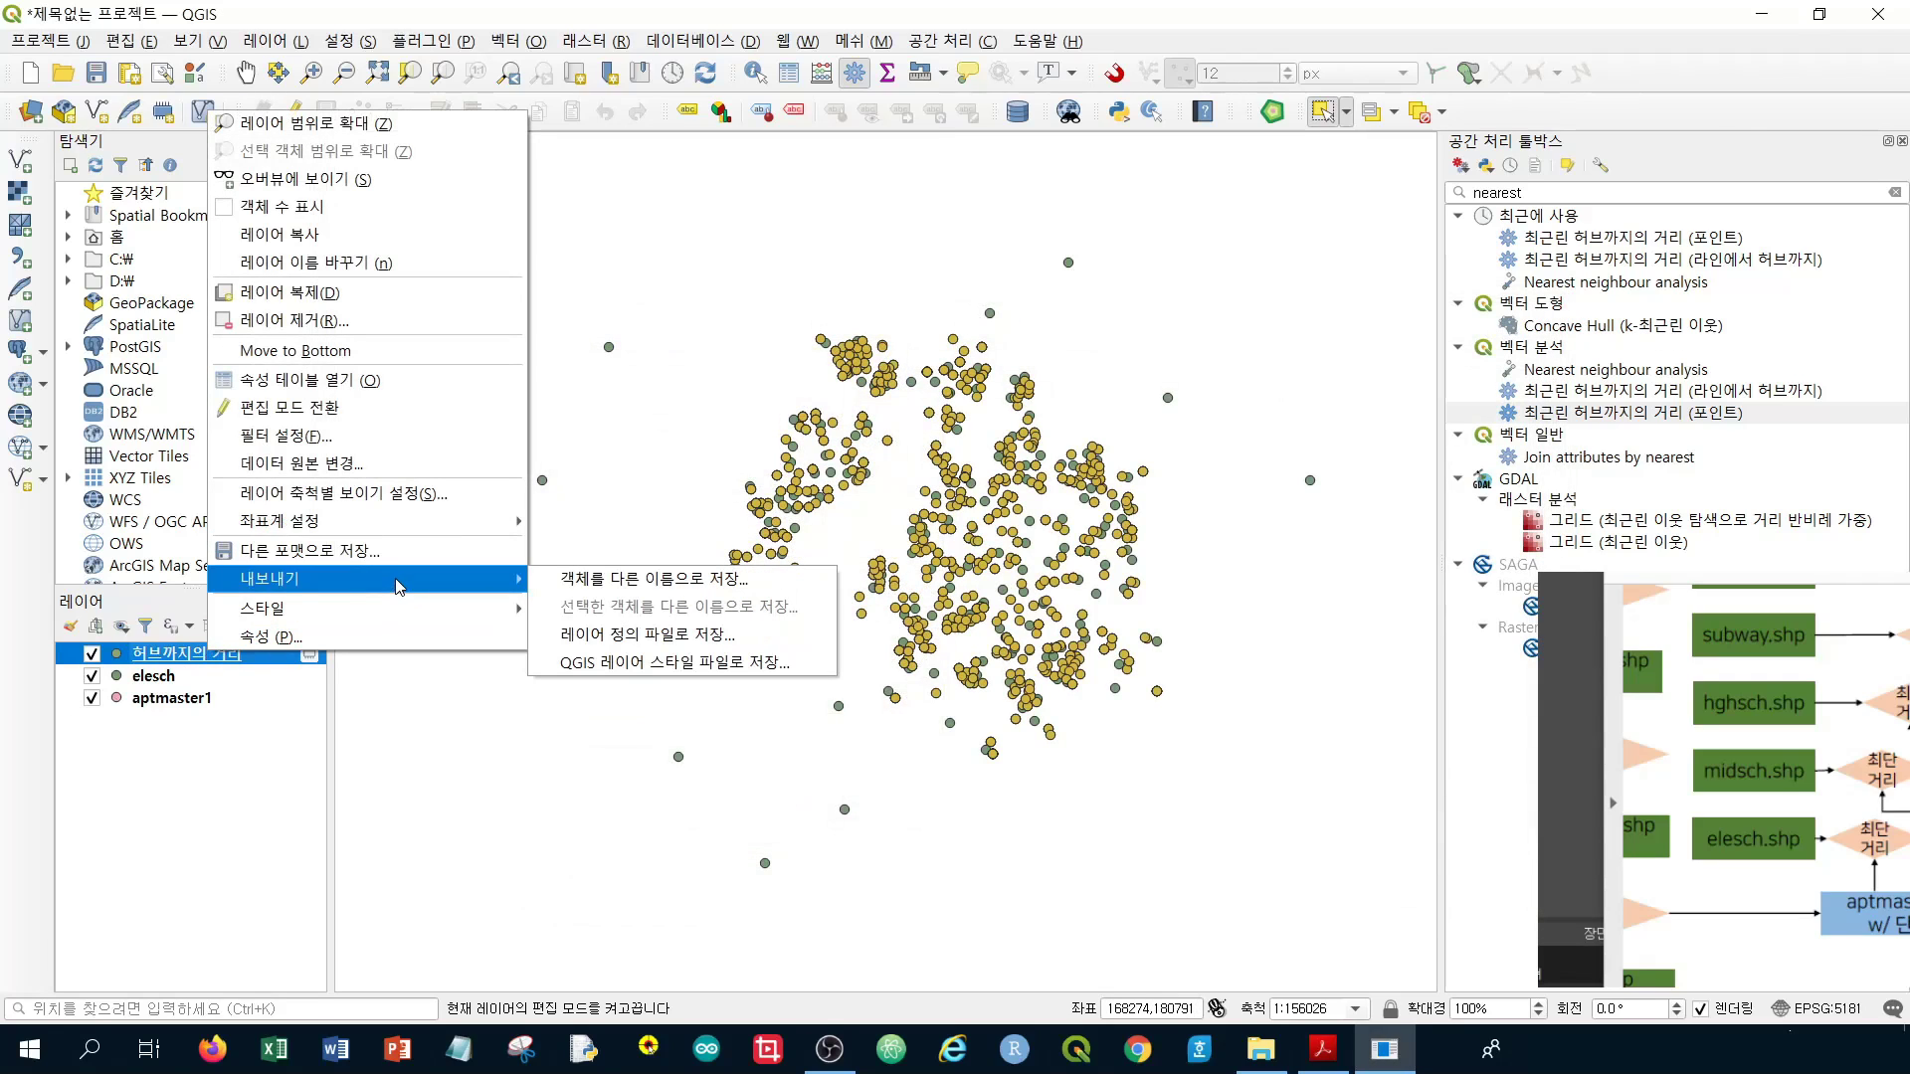
{"action": "left_click", "coordinate": [623, 585]}
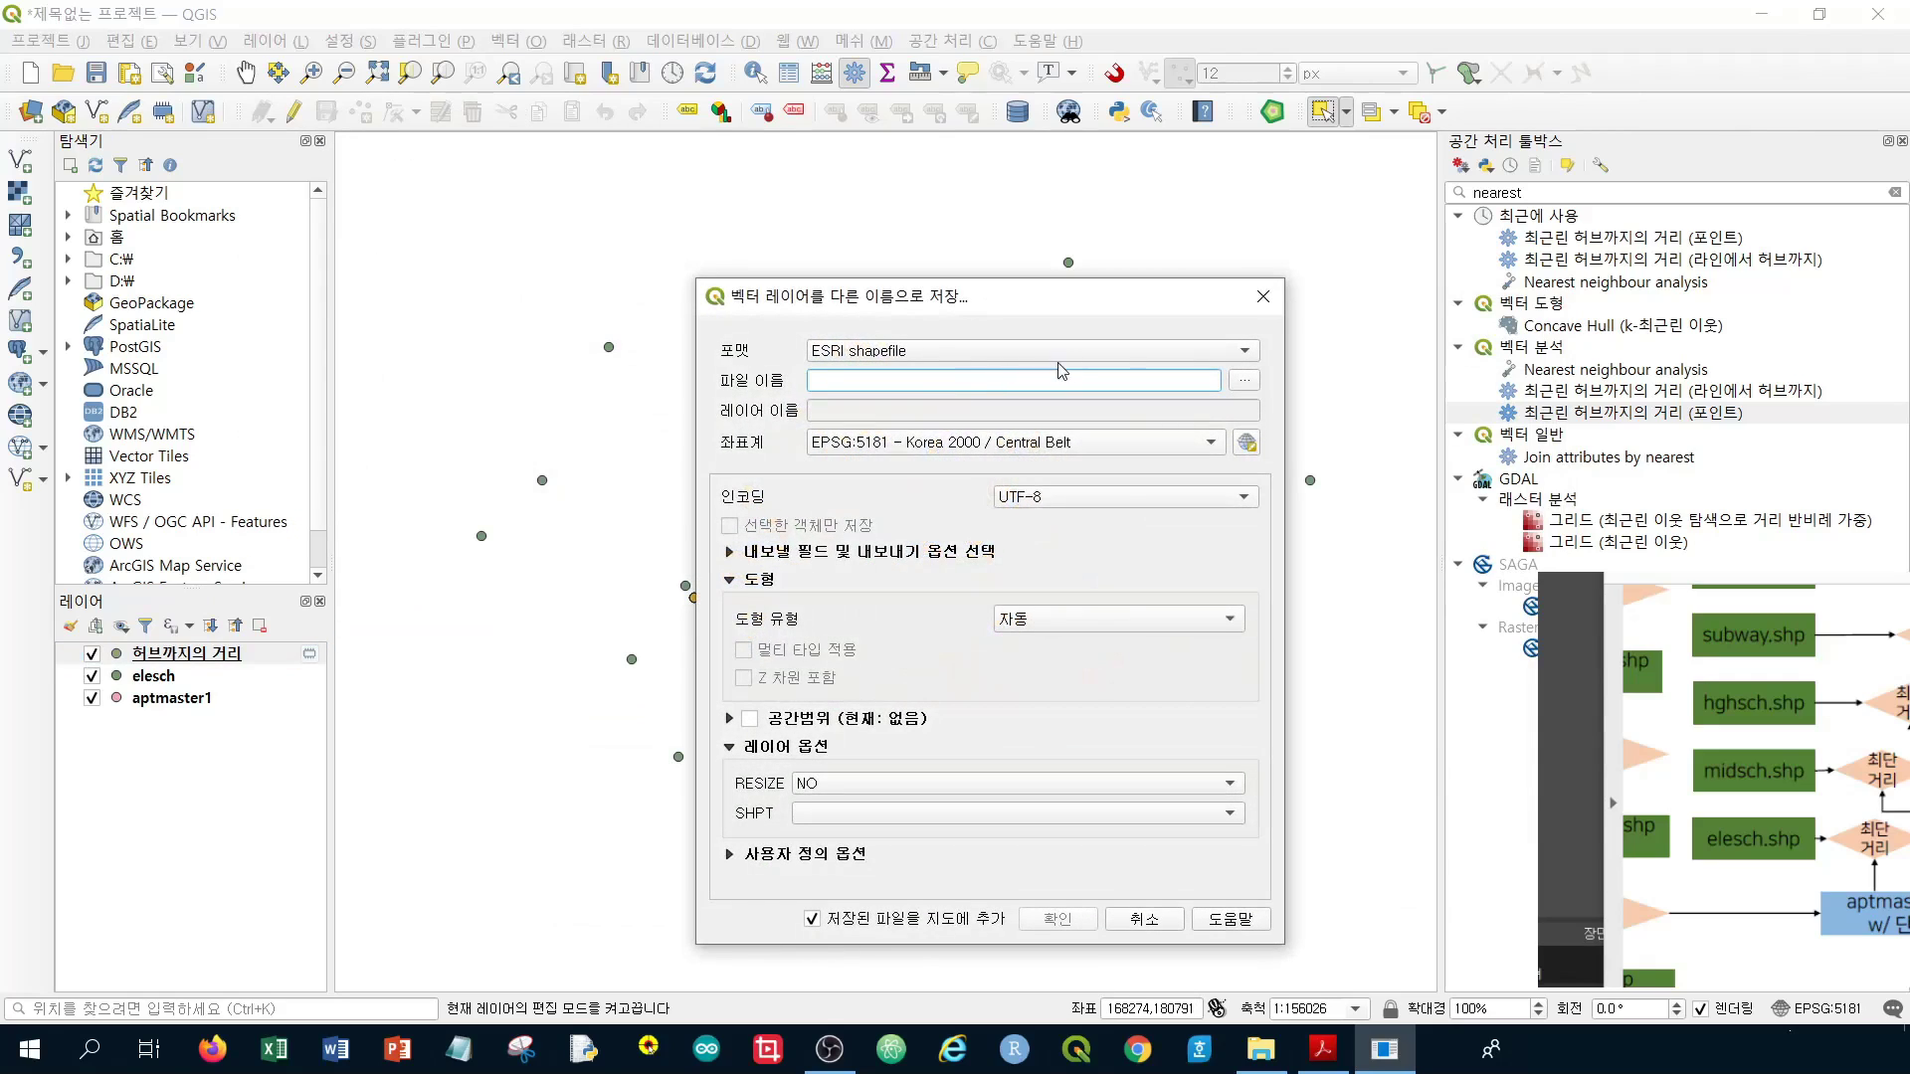
{"action": "left_click", "coordinate": [866, 358]}
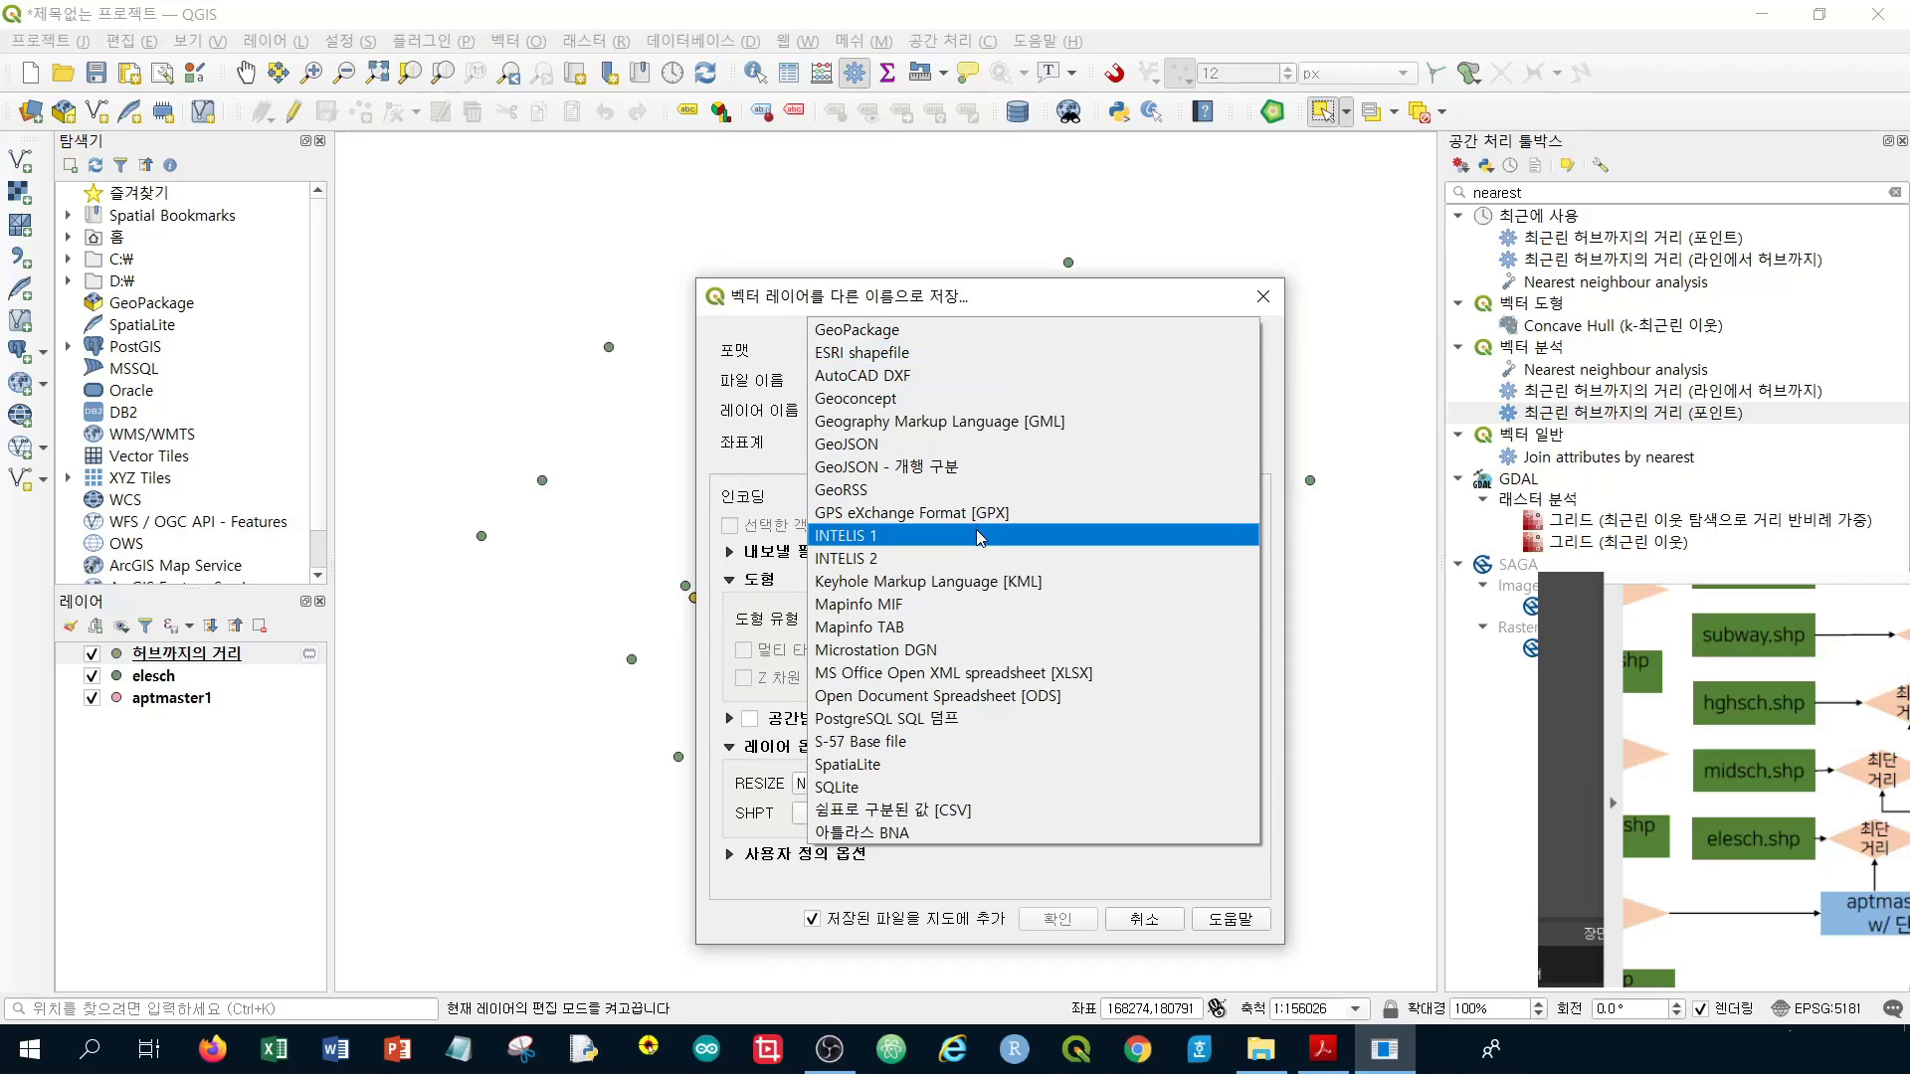
{"action": "left_click", "coordinate": [914, 811]}
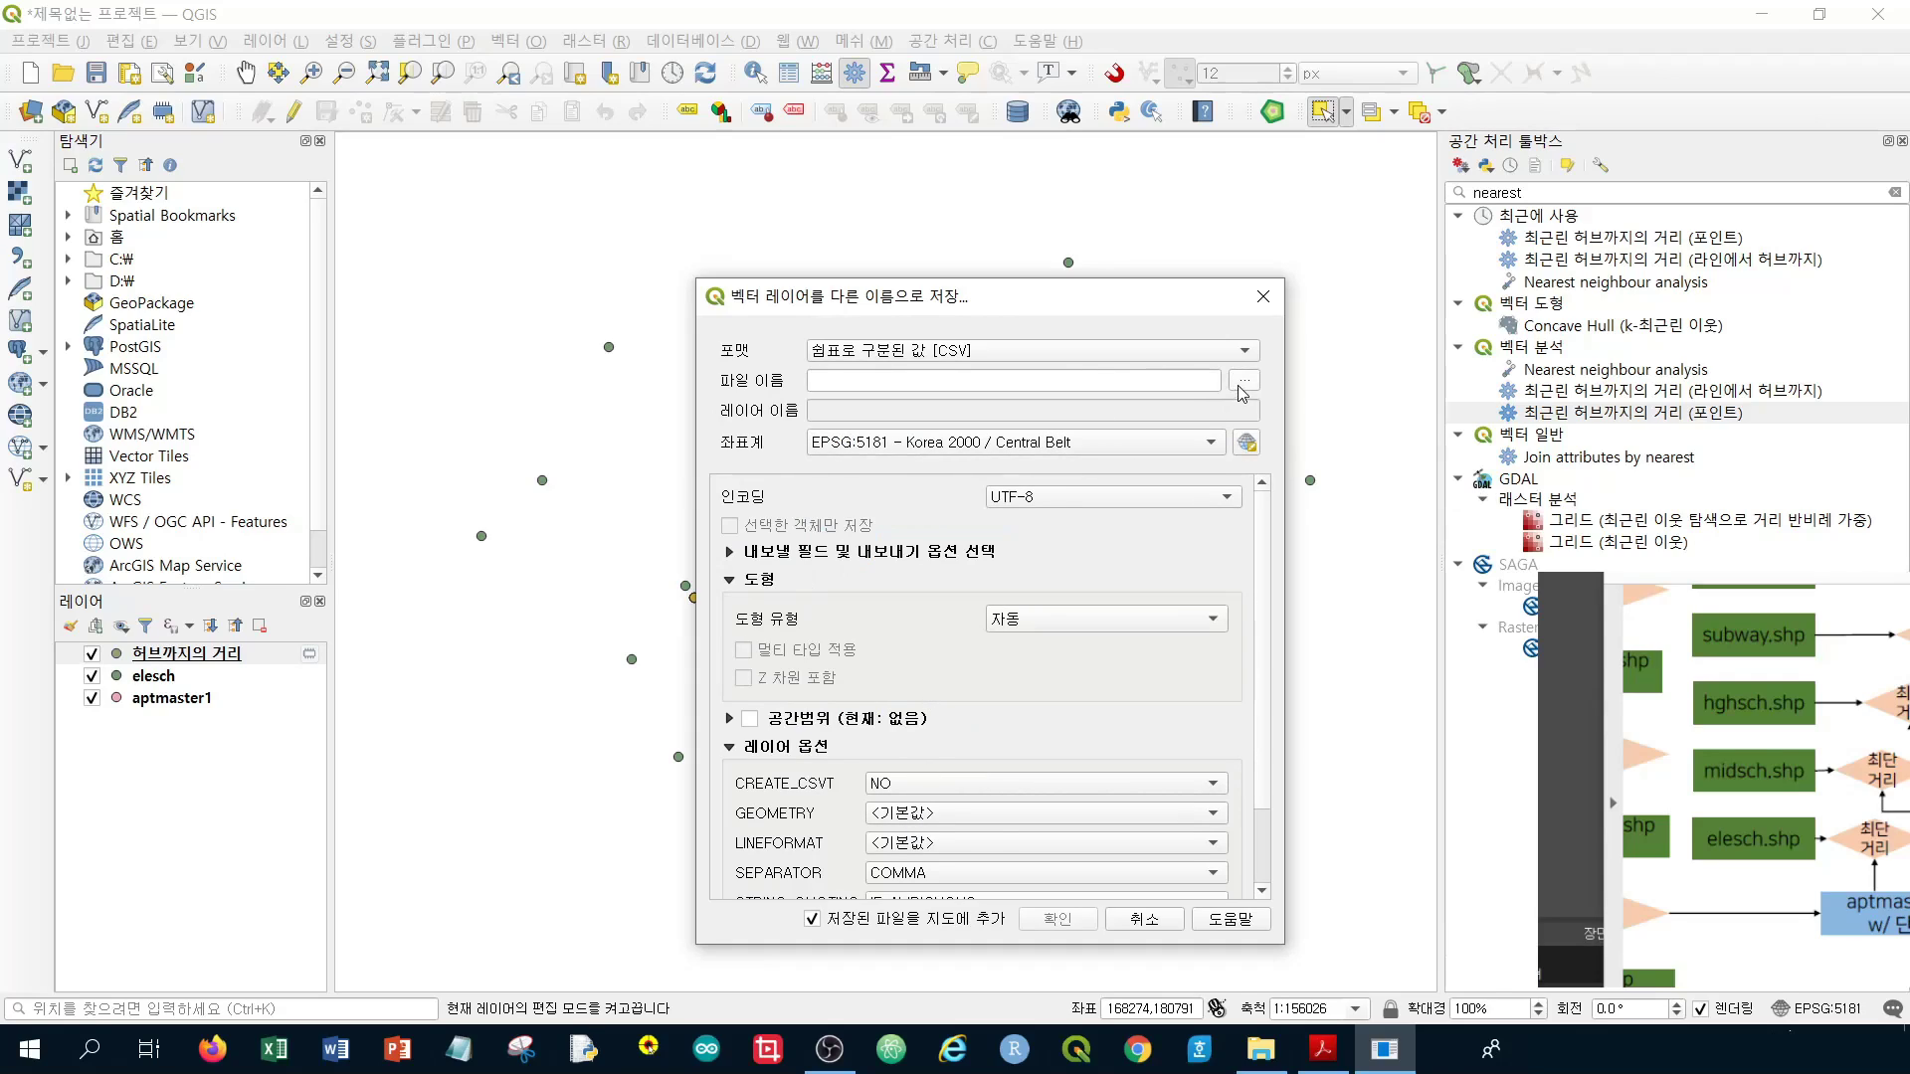
{"action": "left_click_drag", "start_coordinate": [1822, 874], "coordinate": [1713, 870]}
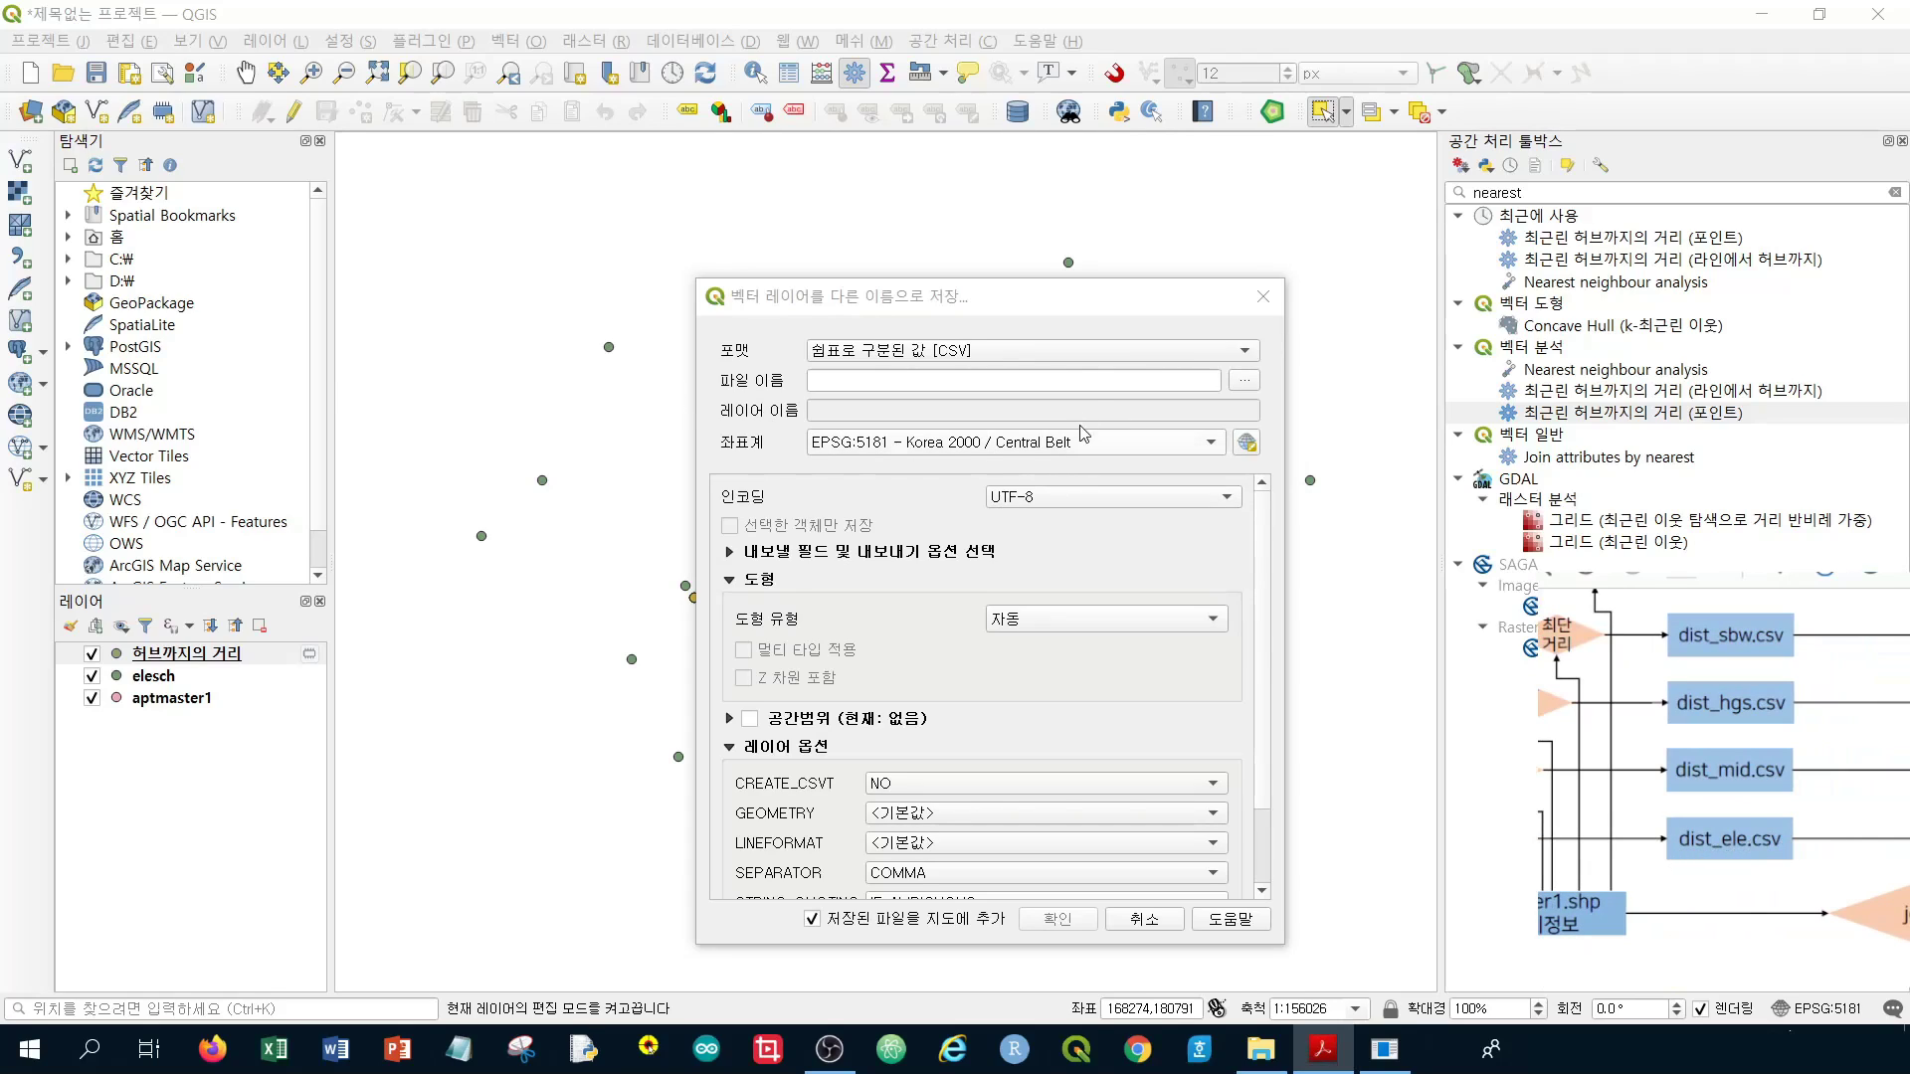
{"action": "left_click", "coordinate": [1247, 385]}
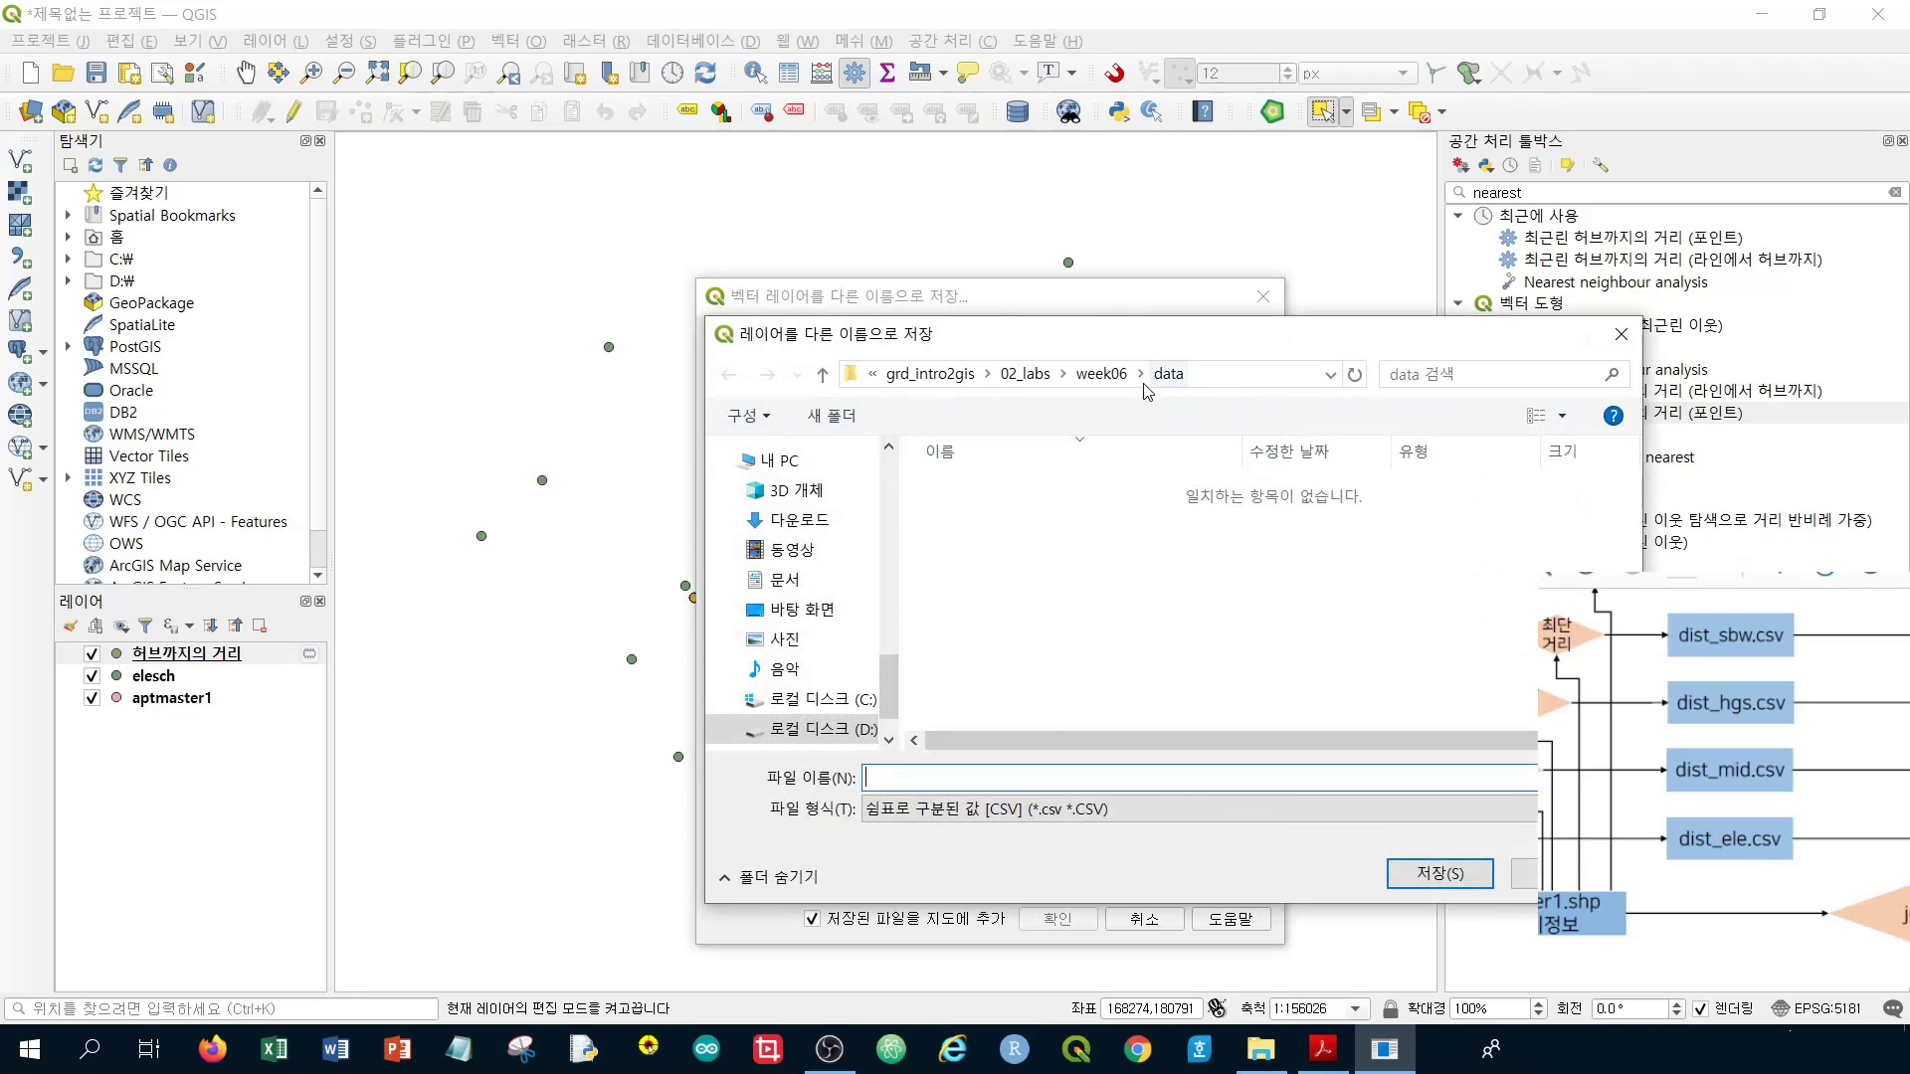
{"action": "type", "text": "dist_ele"}
{"action": "left_click", "coordinate": [1439, 874]}
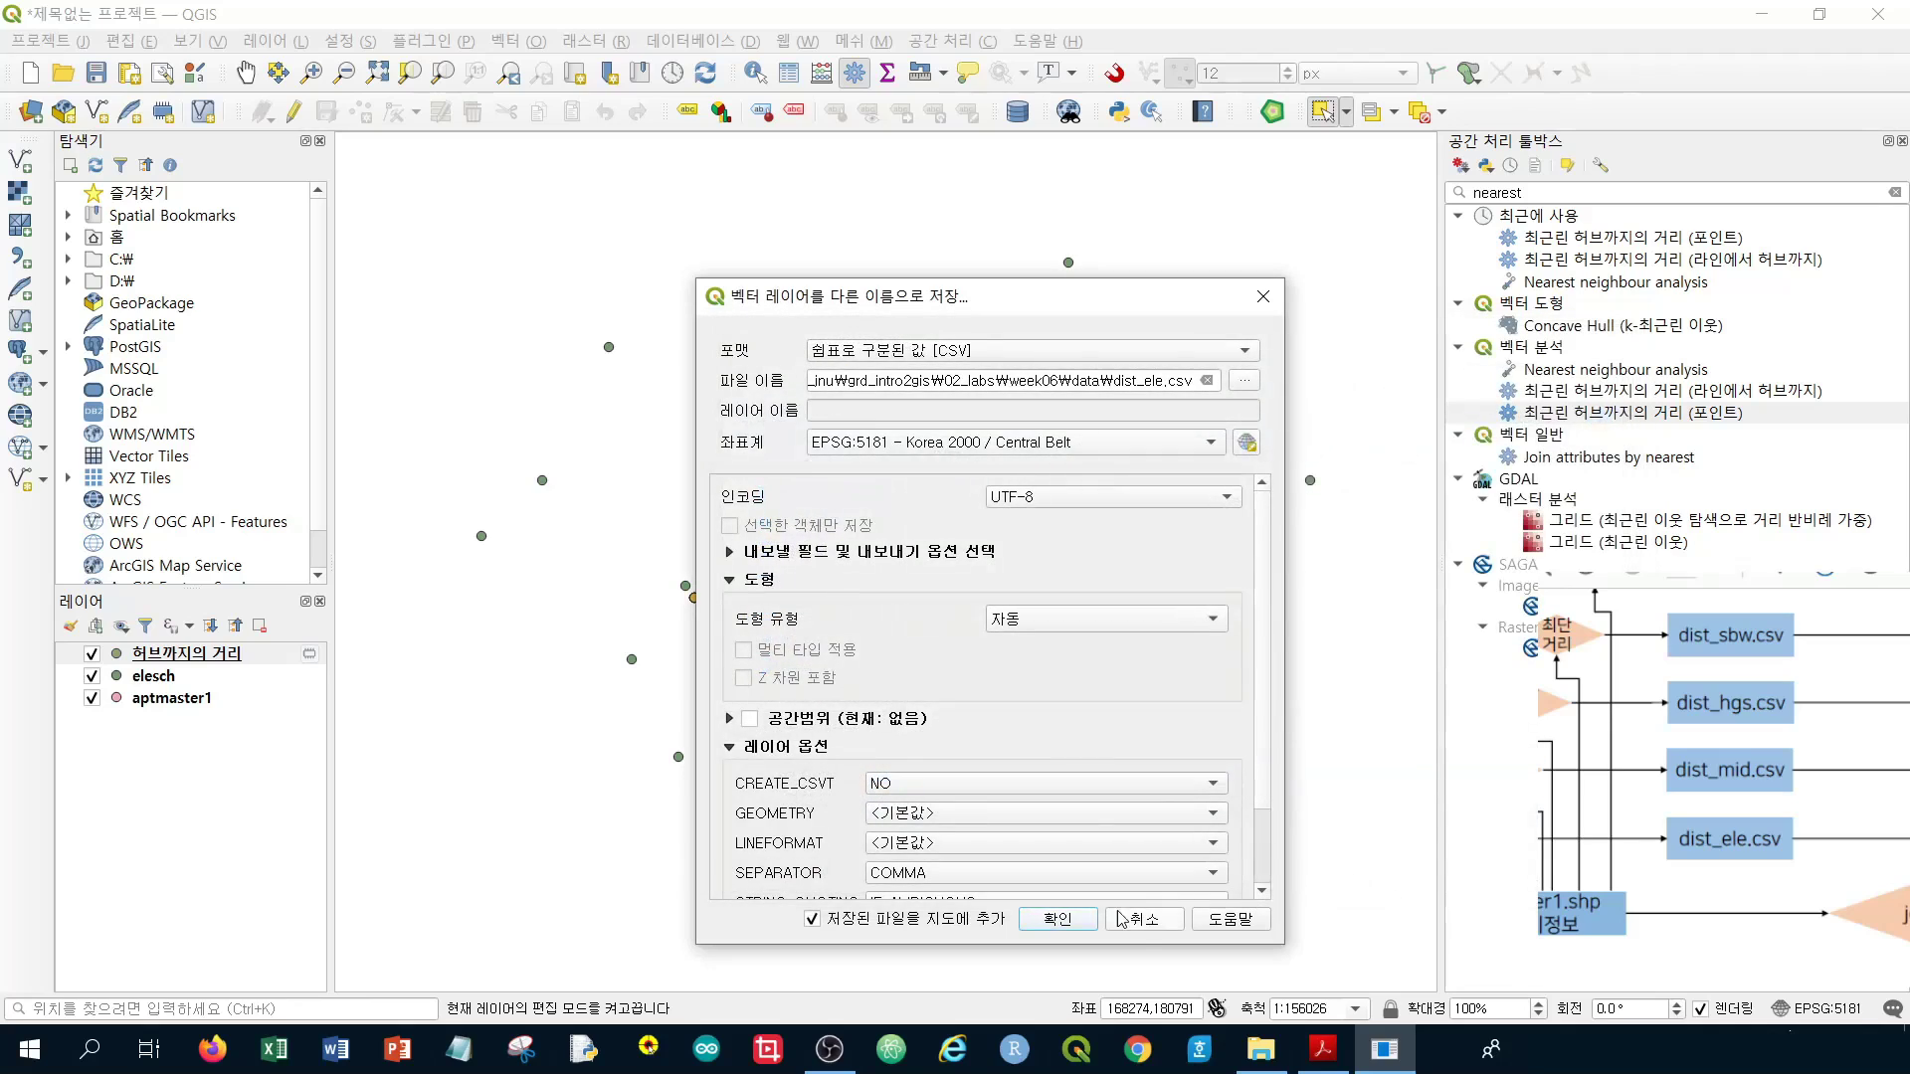
{"action": "left_click", "coordinate": [1058, 919]}
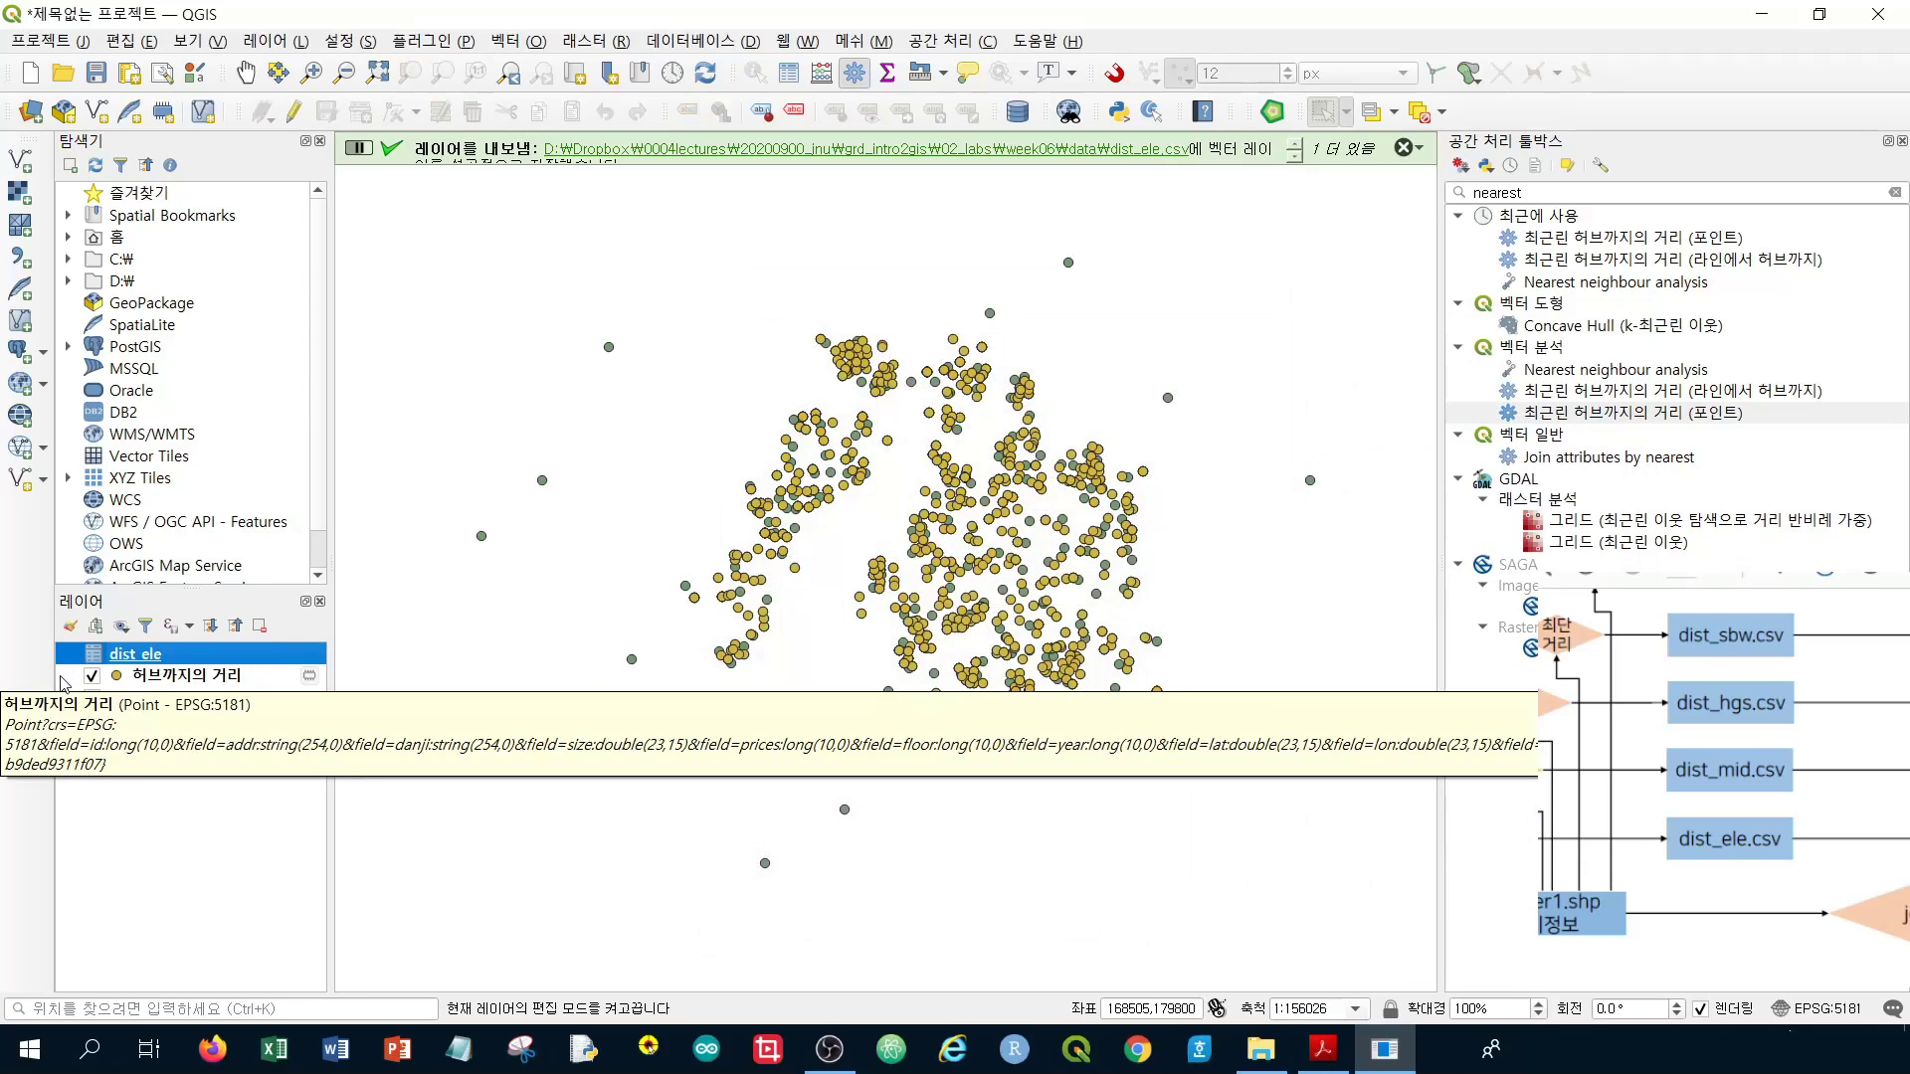
Remove the temporary 허브까지의 거리 layer from the project
{"action": "left_click", "coordinate": [193, 683]}
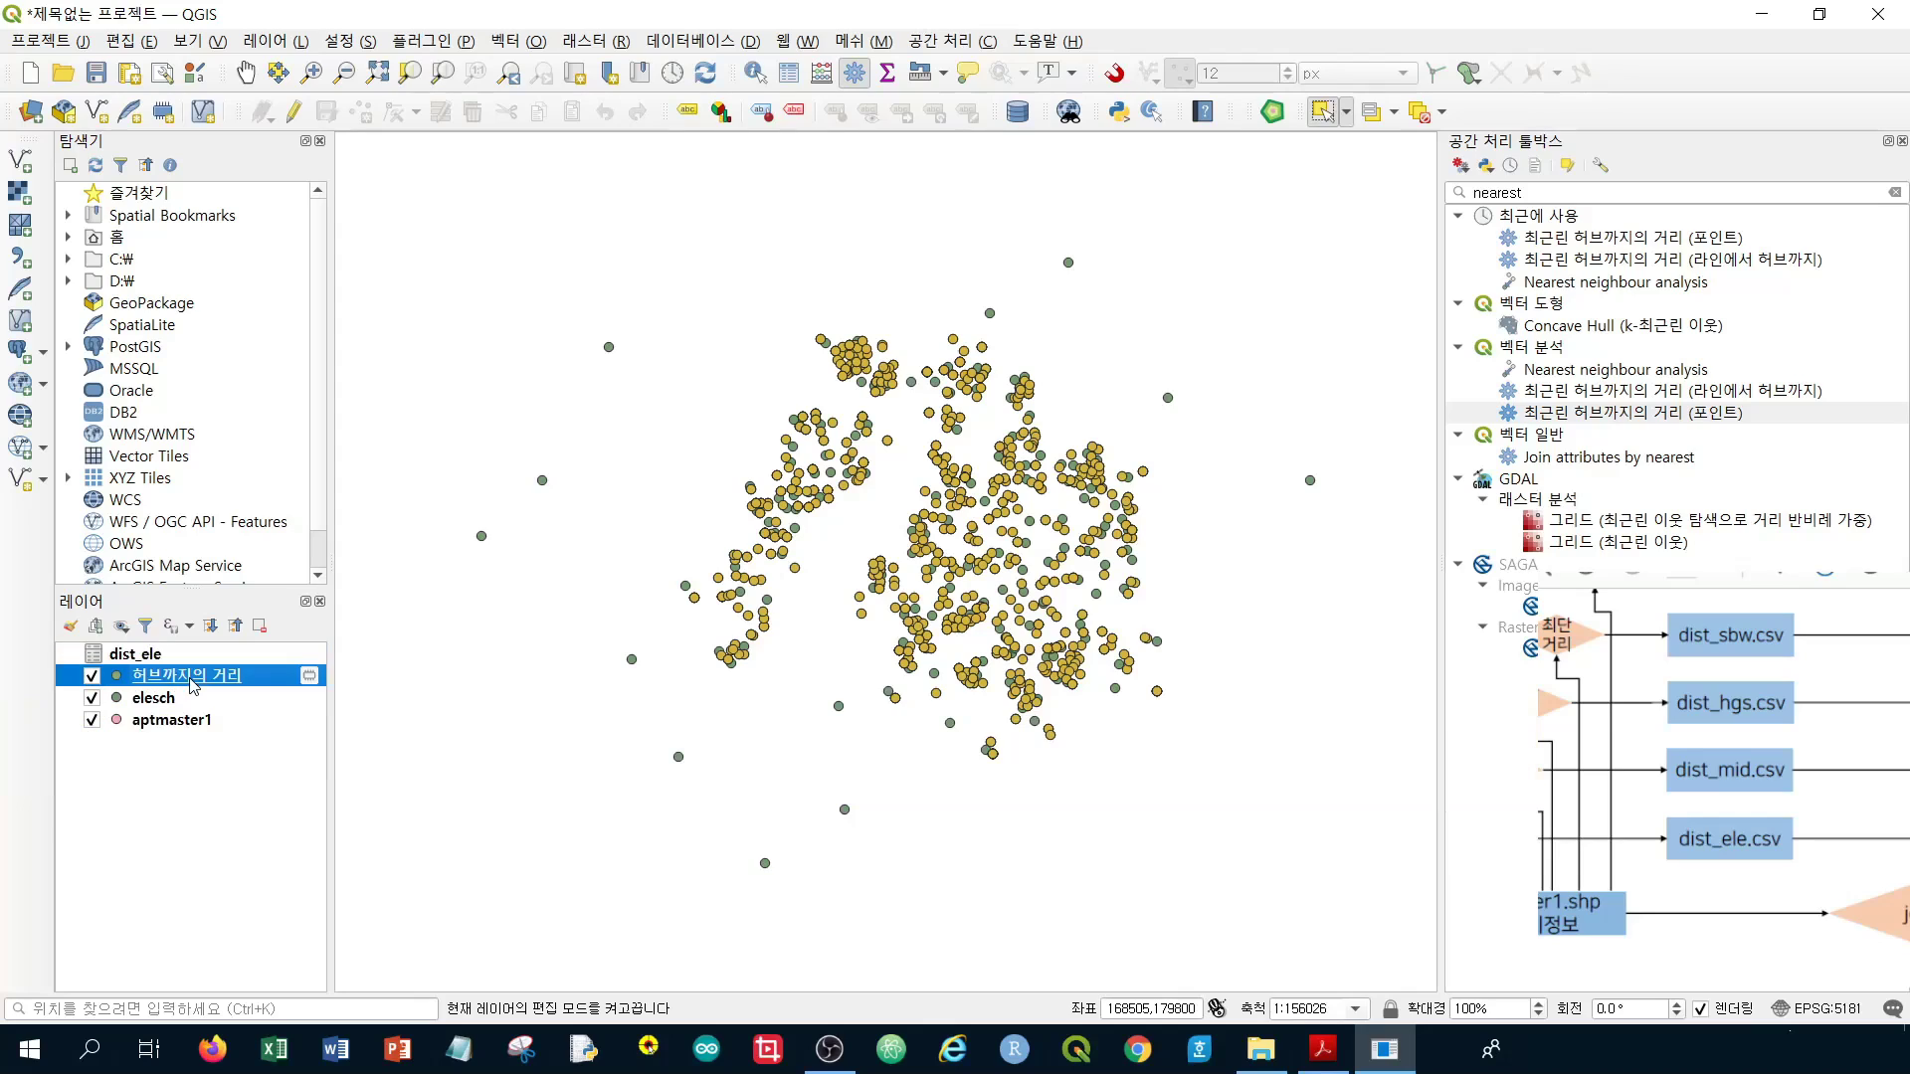
{"action": "right_click", "coordinate": [193, 683]}
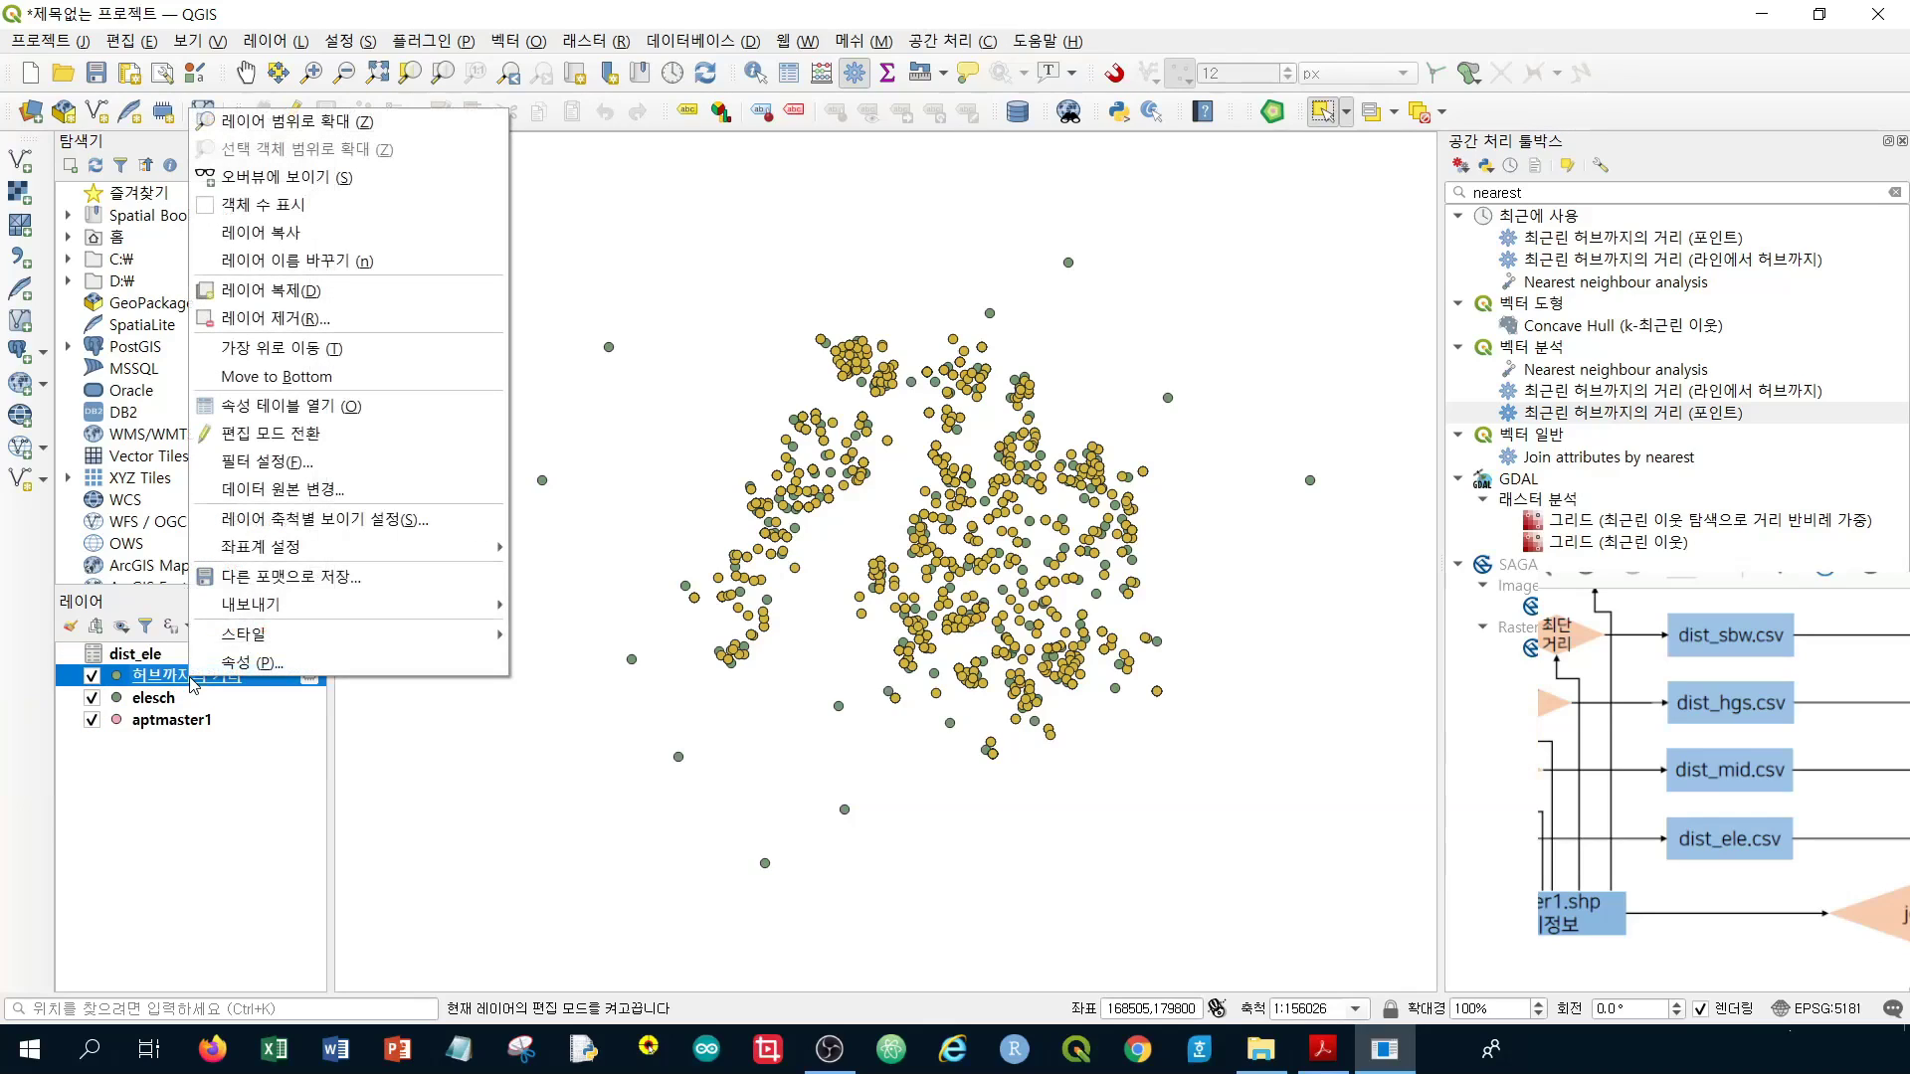
{"action": "left_click", "coordinate": [368, 321]}
{"action": "left_click", "coordinate": [953, 549]}
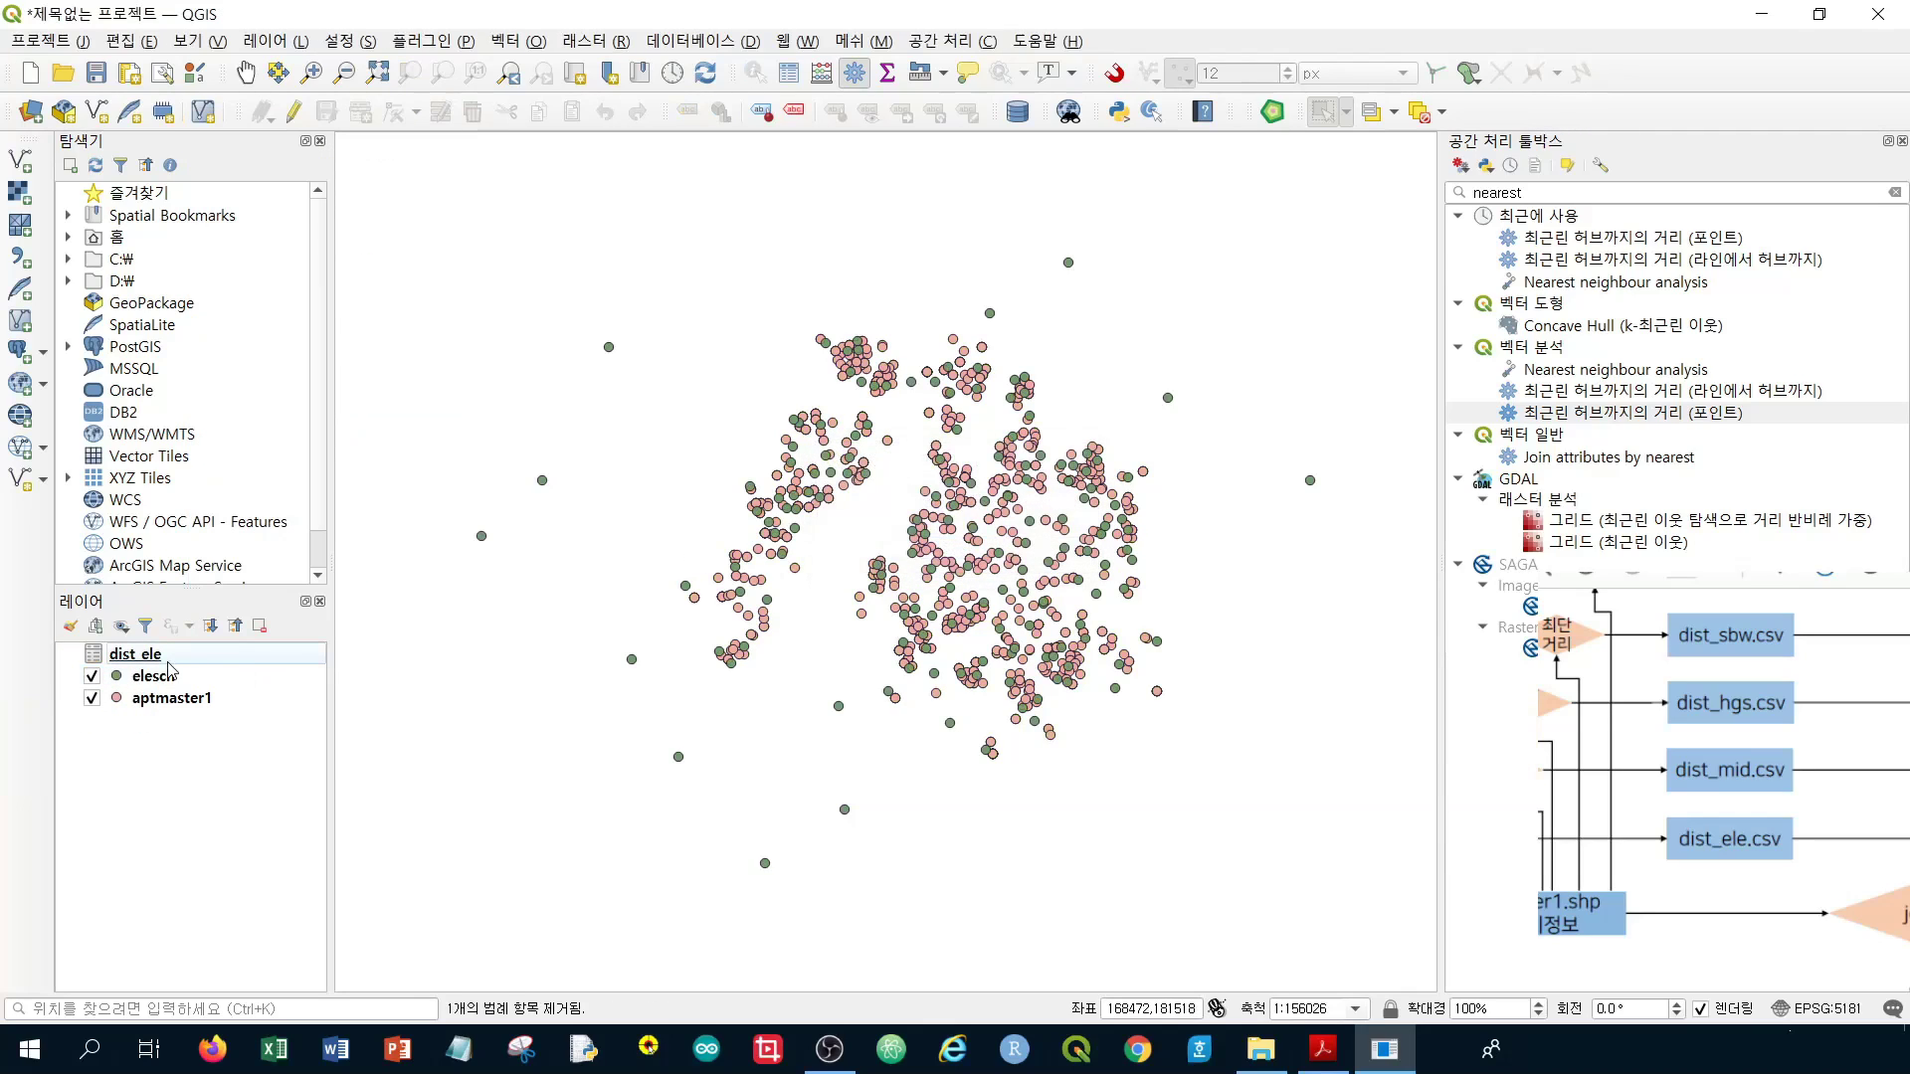
Check the dist_ele attribute table's contents, then close it
{"action": "left_click", "coordinate": [132, 658]}
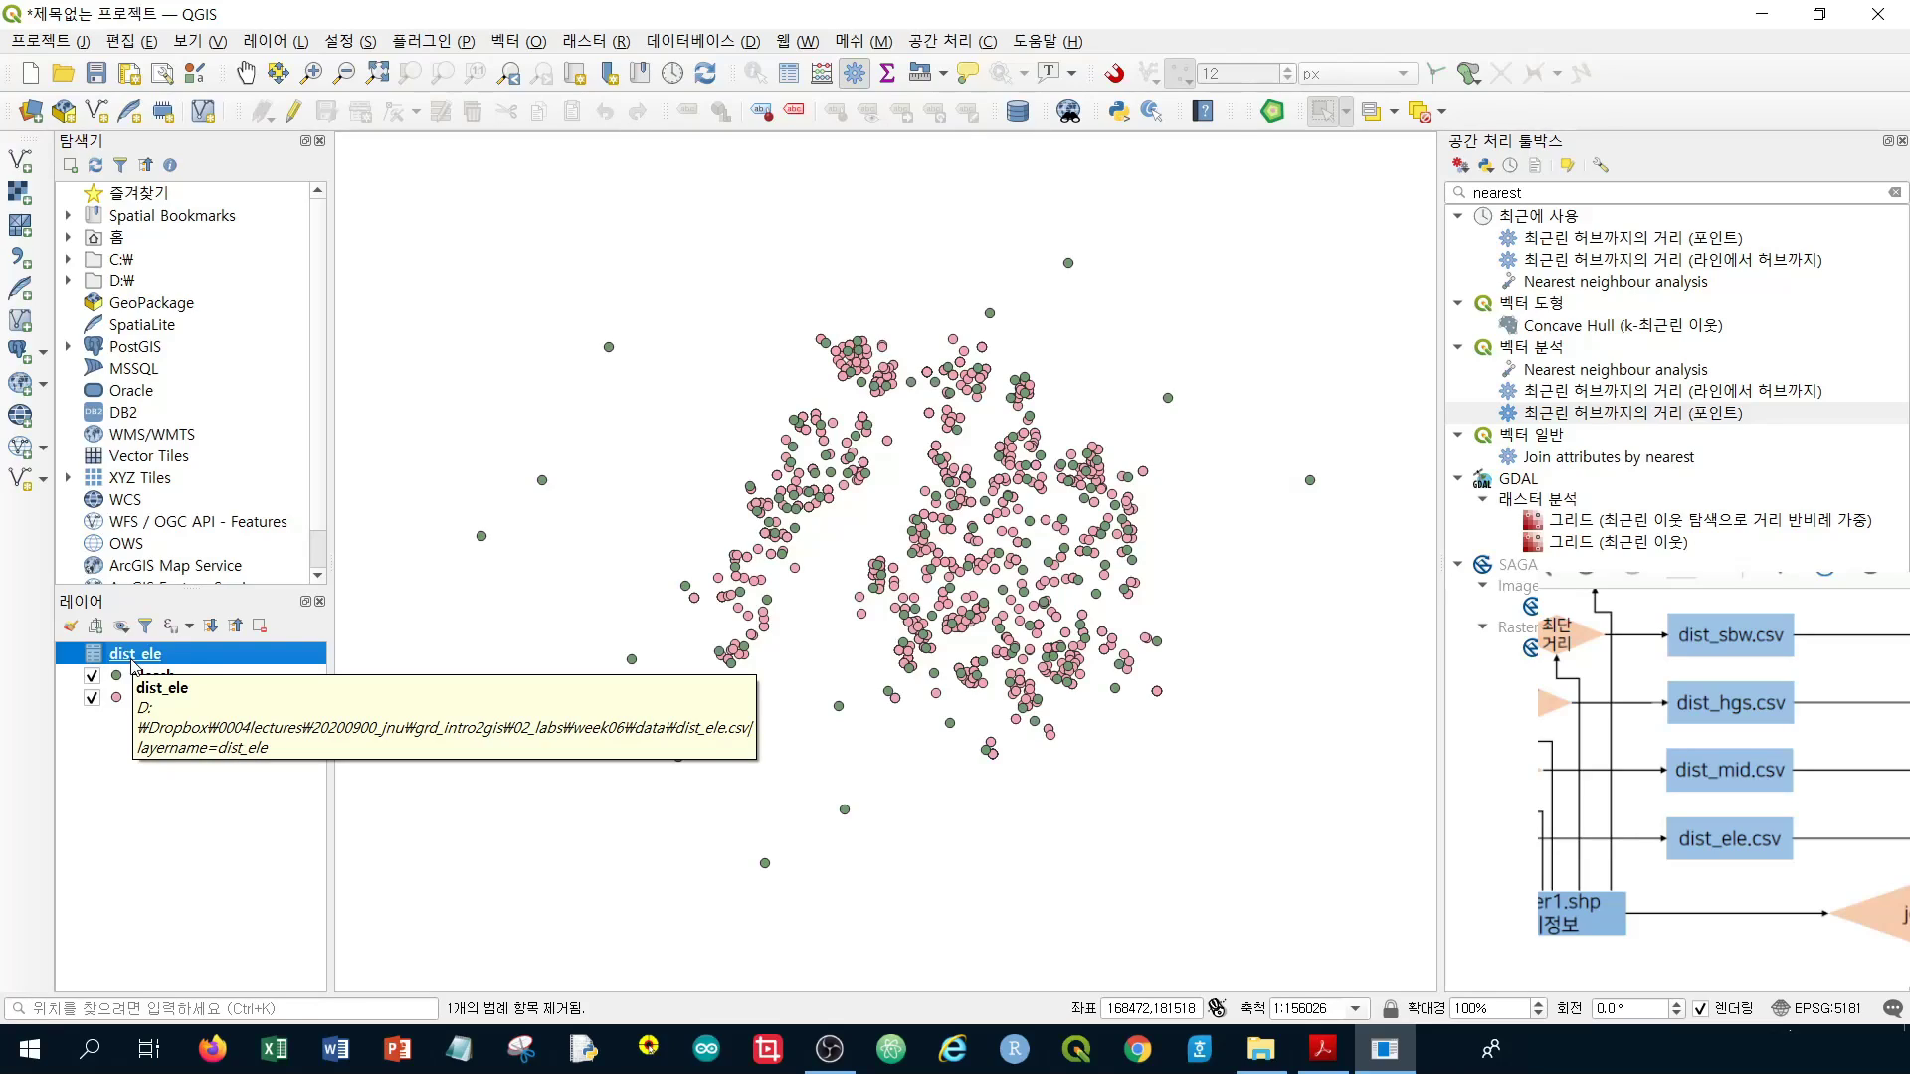
{"action": "right_click", "coordinate": [132, 658]}
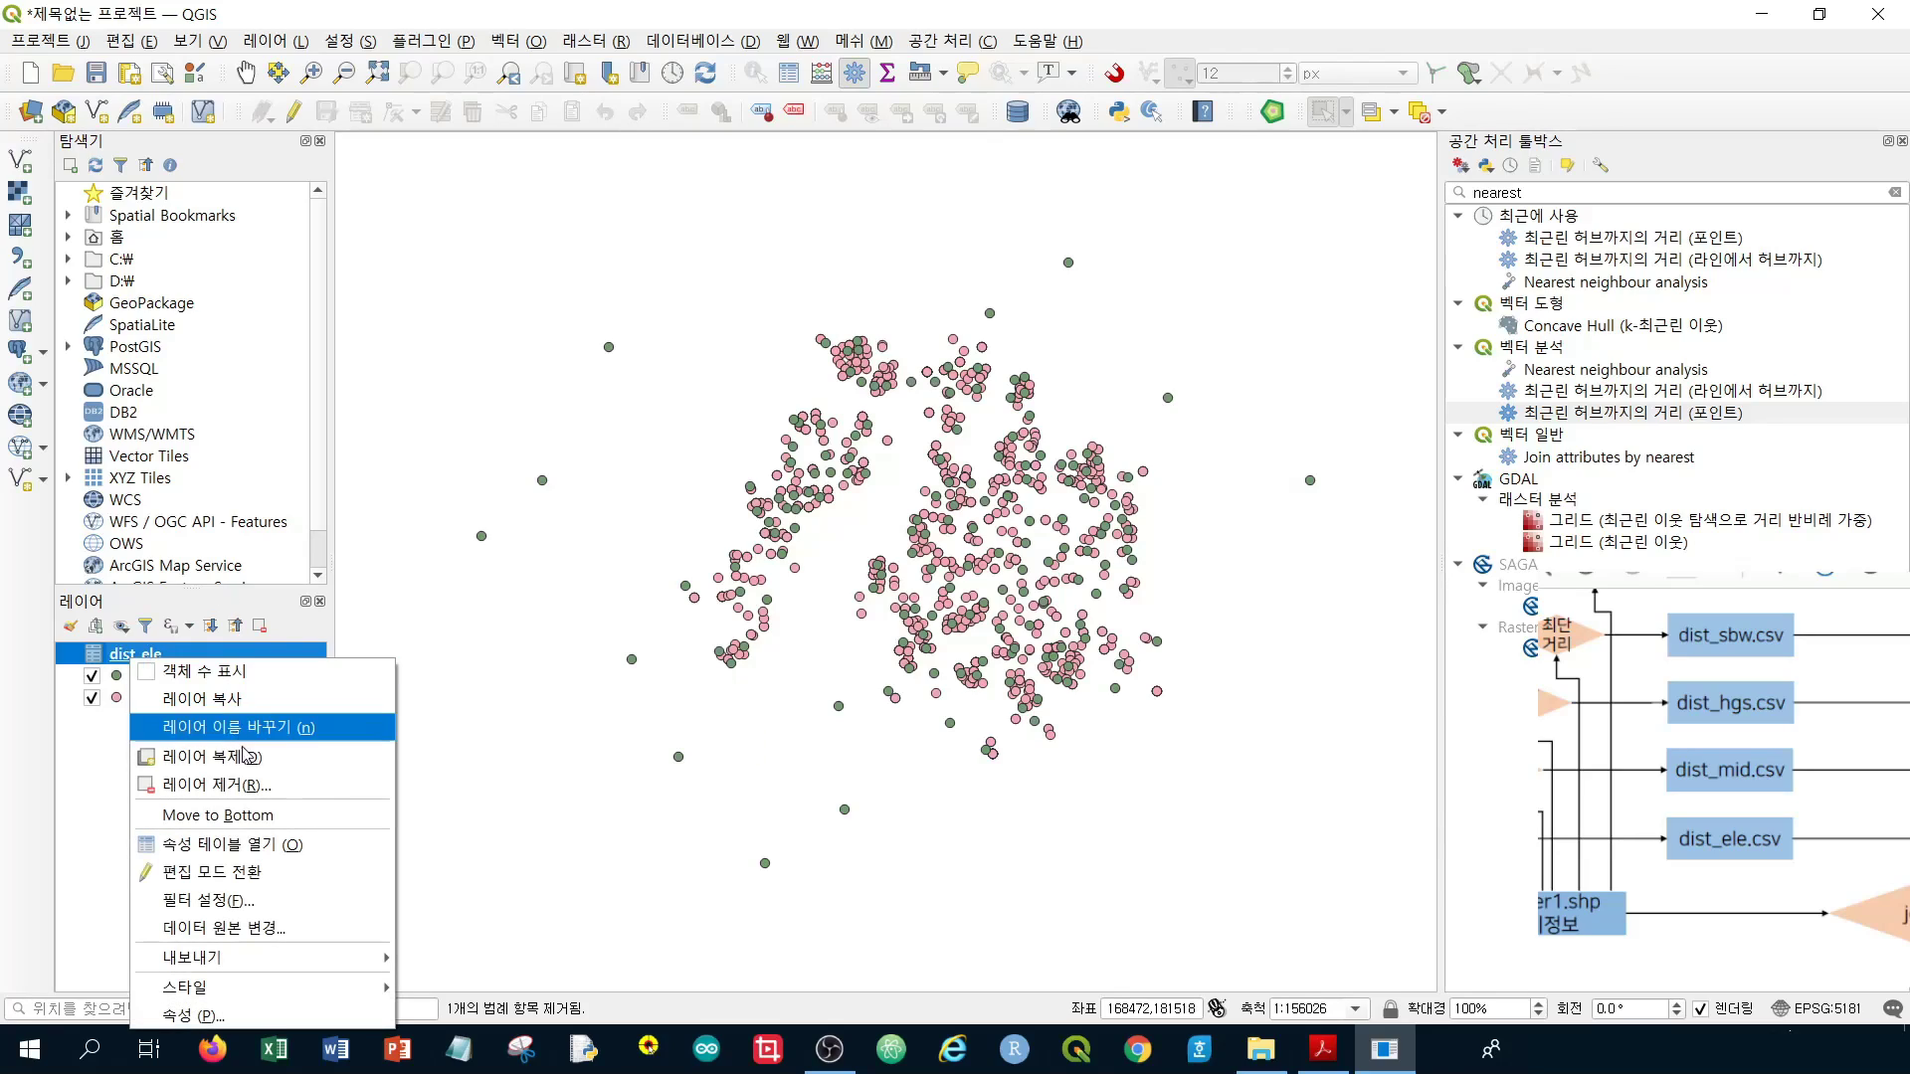
{"action": "left_click", "coordinate": [235, 840]}
{"action": "scroll", "coordinate": [1372, 477], "scroll_direction": "down", "scroll_amount": 20}
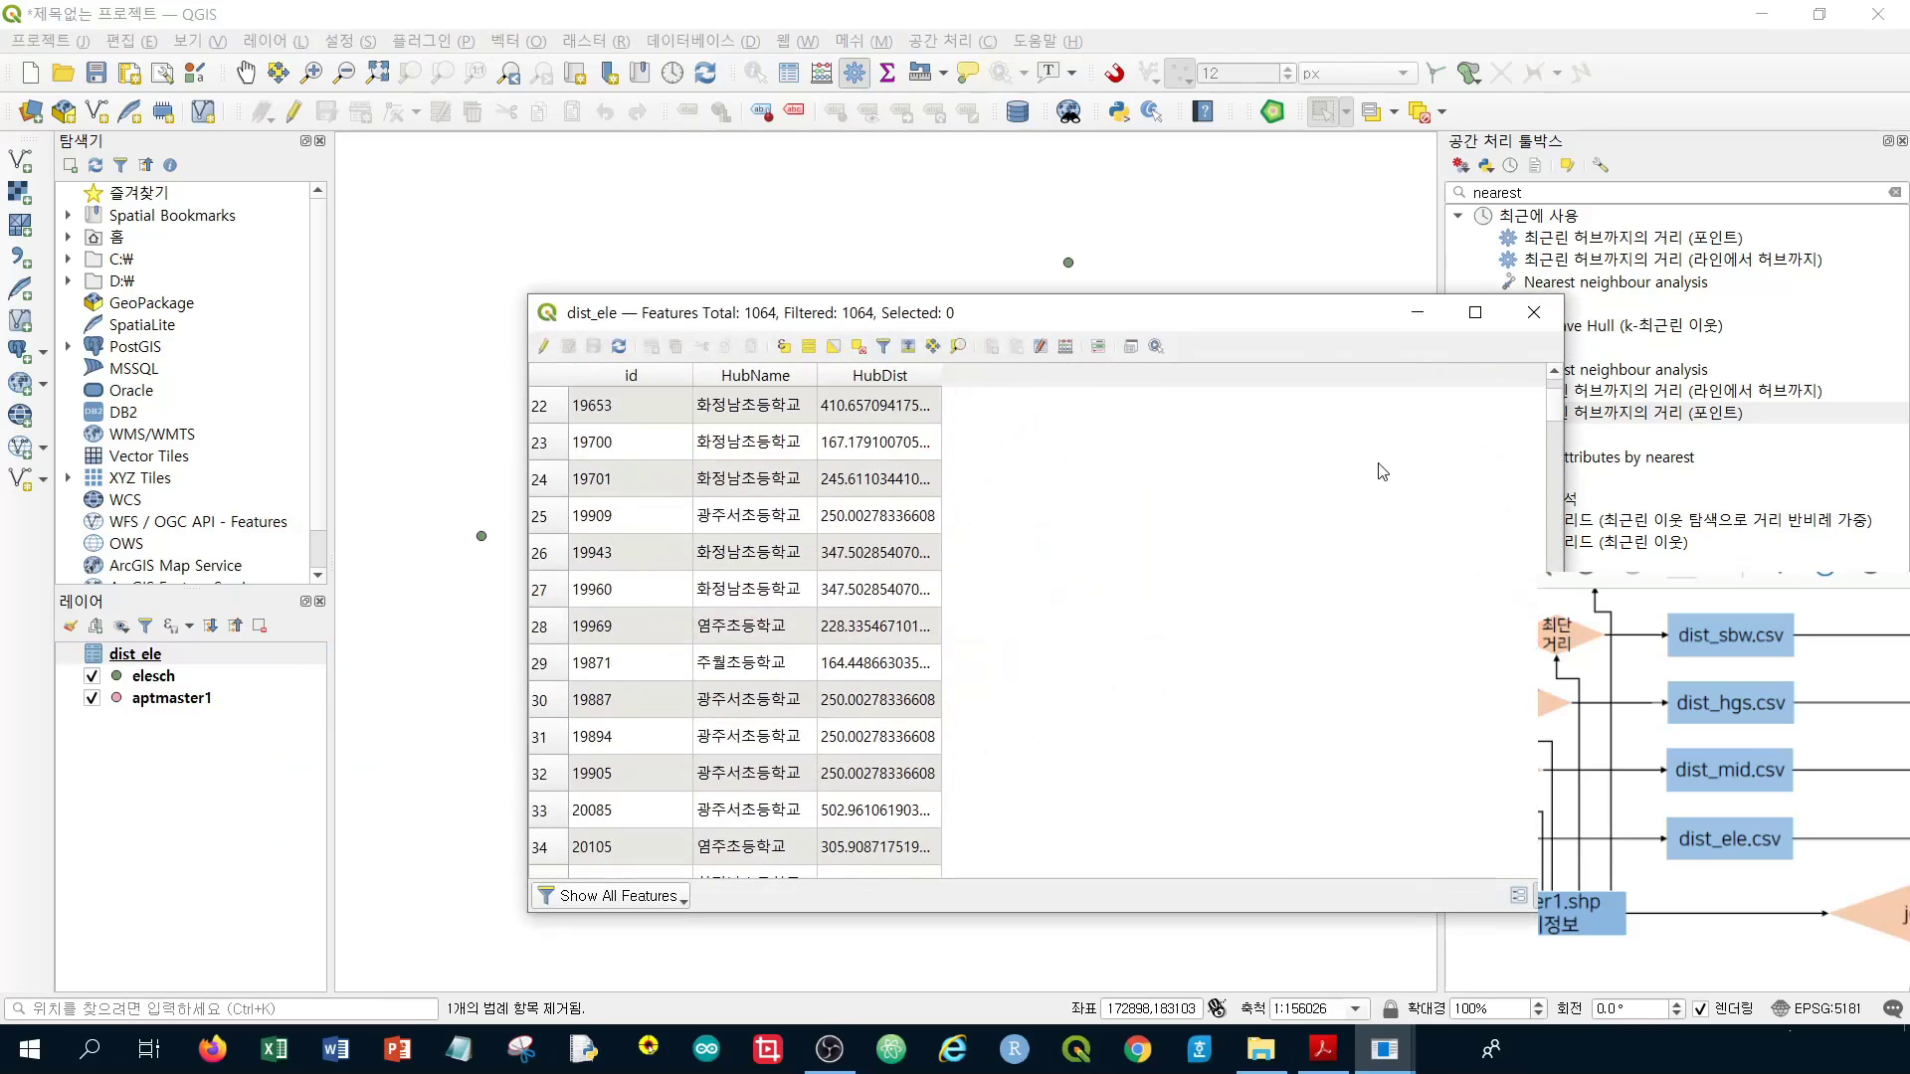
{"action": "scroll", "coordinate": [1362, 466], "scroll_direction": "down", "scroll_amount": 11}
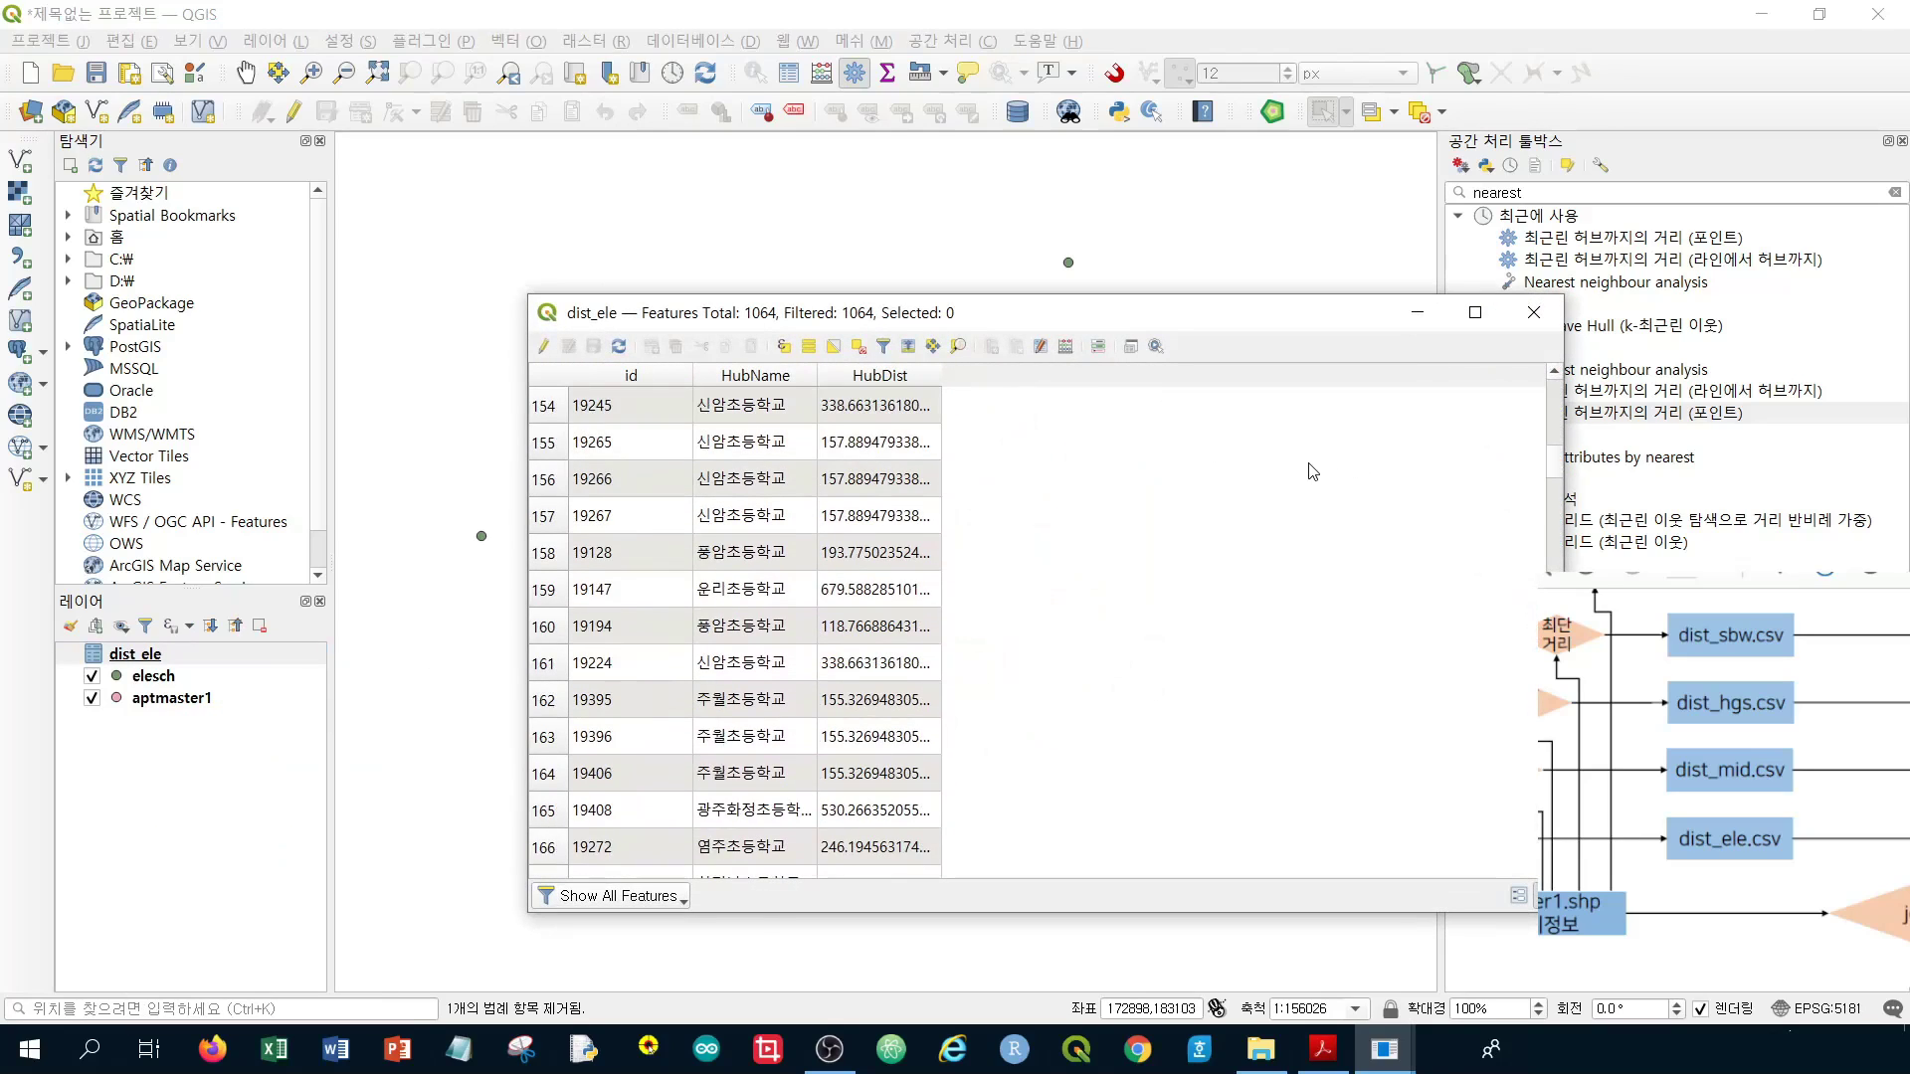
{"action": "left_click", "coordinate": [1530, 317]}
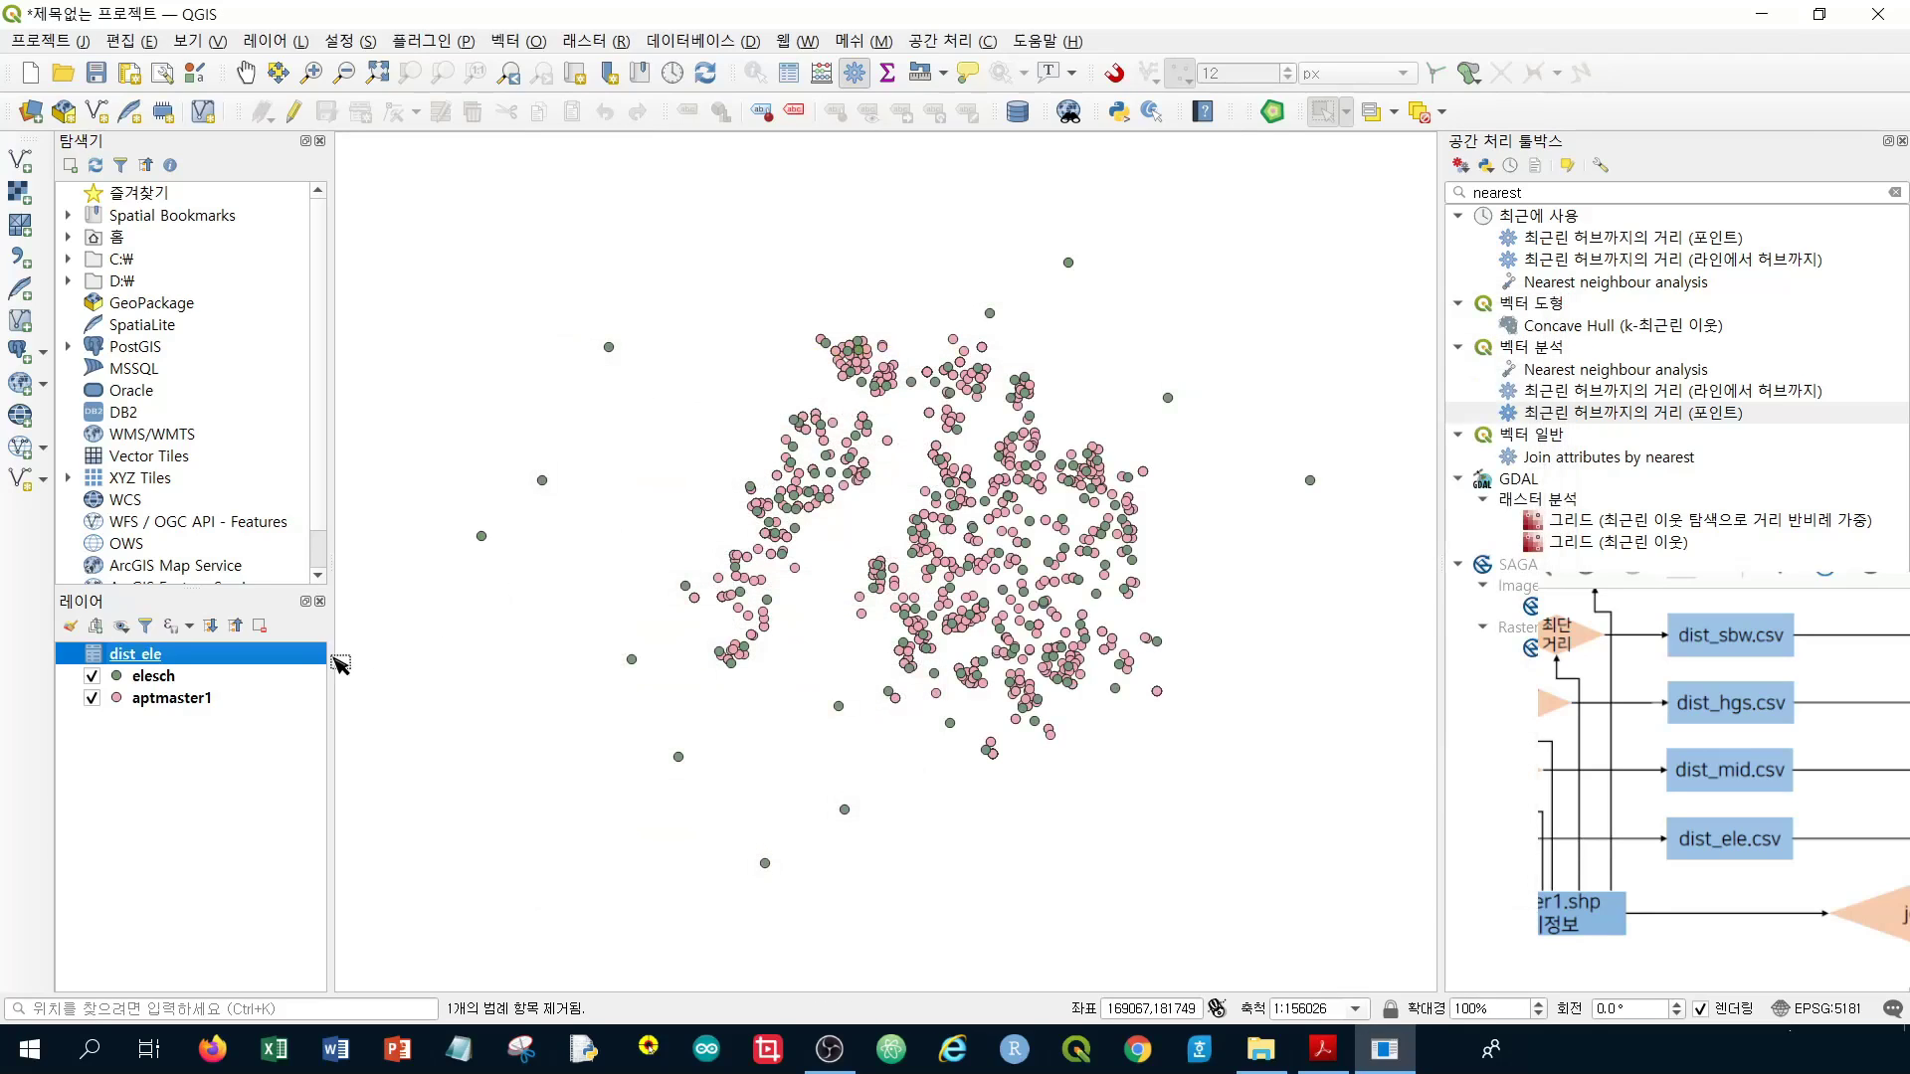
Remove the elesch layer from the project
{"action": "left_click", "coordinate": [208, 679]}
{"action": "right_click", "coordinate": [210, 687]}
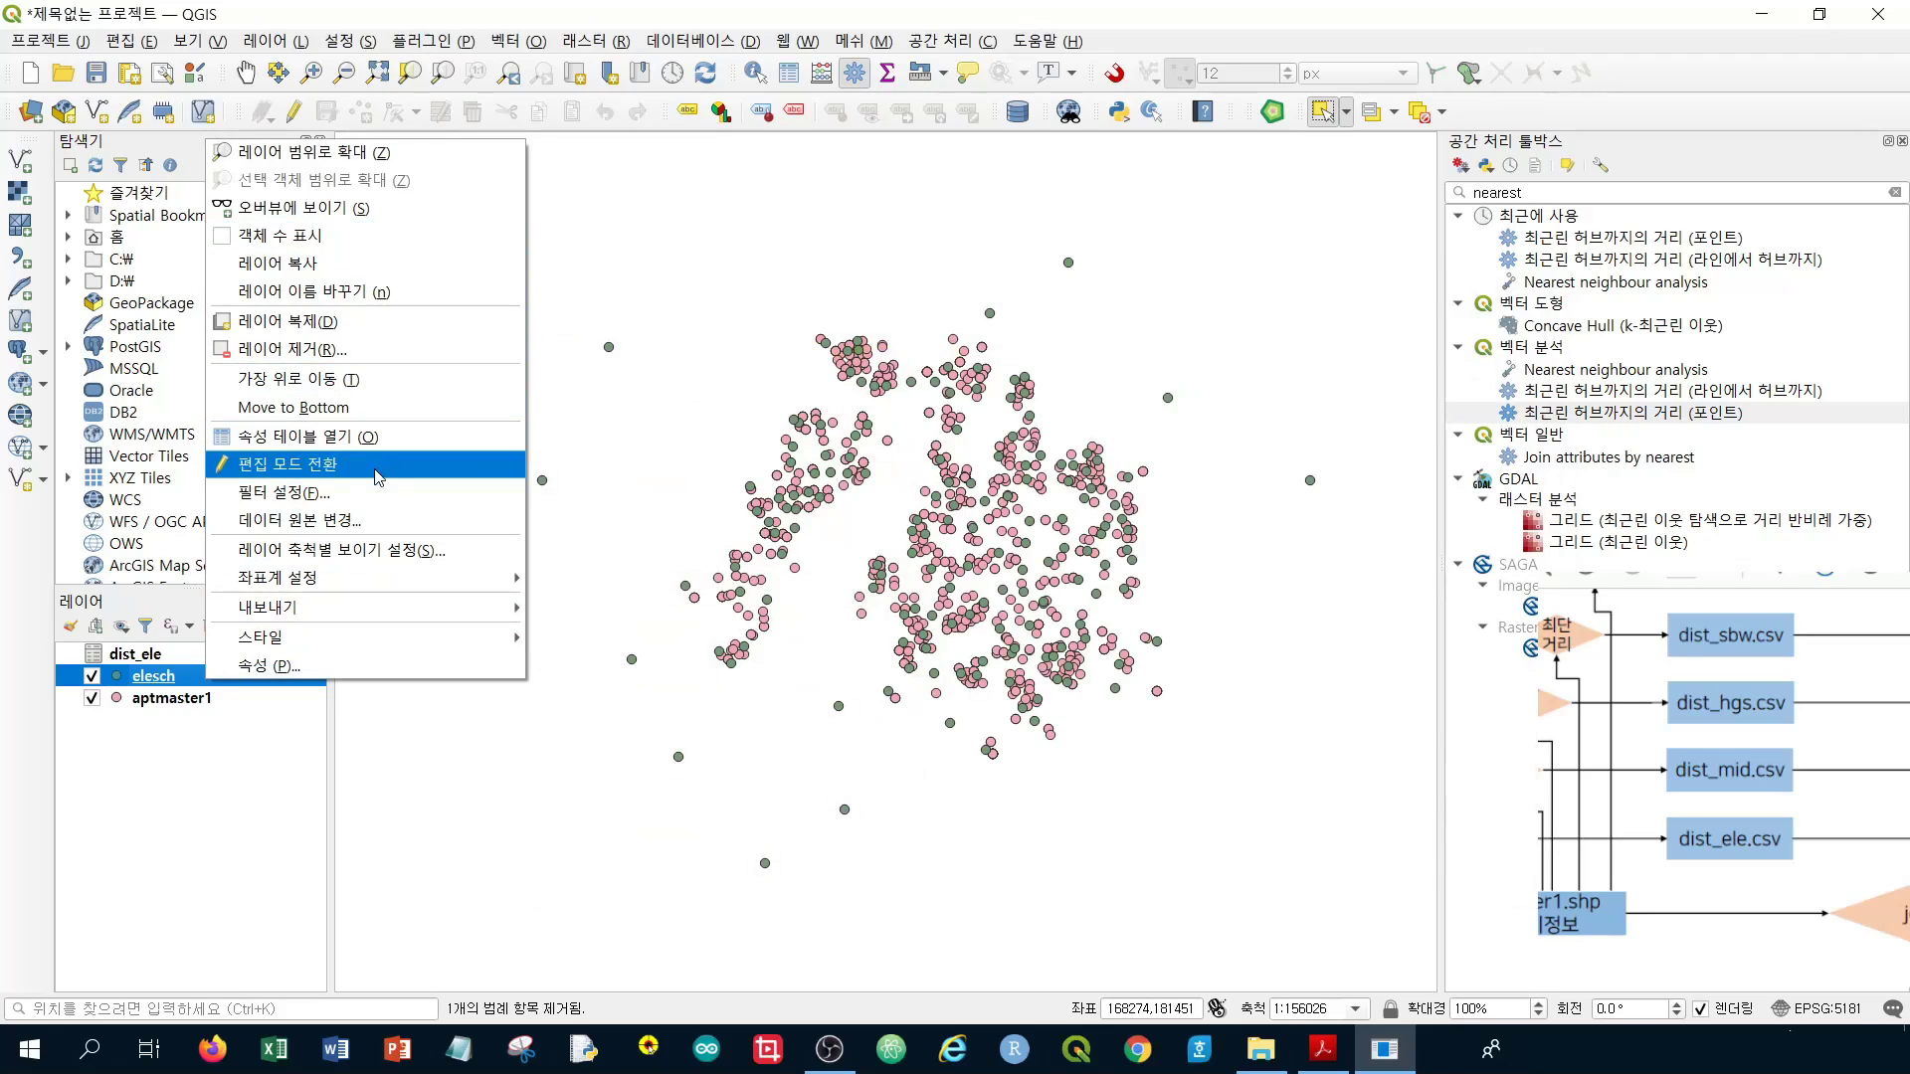
{"action": "left_click", "coordinate": [374, 349]}
{"action": "left_click", "coordinate": [957, 550]}
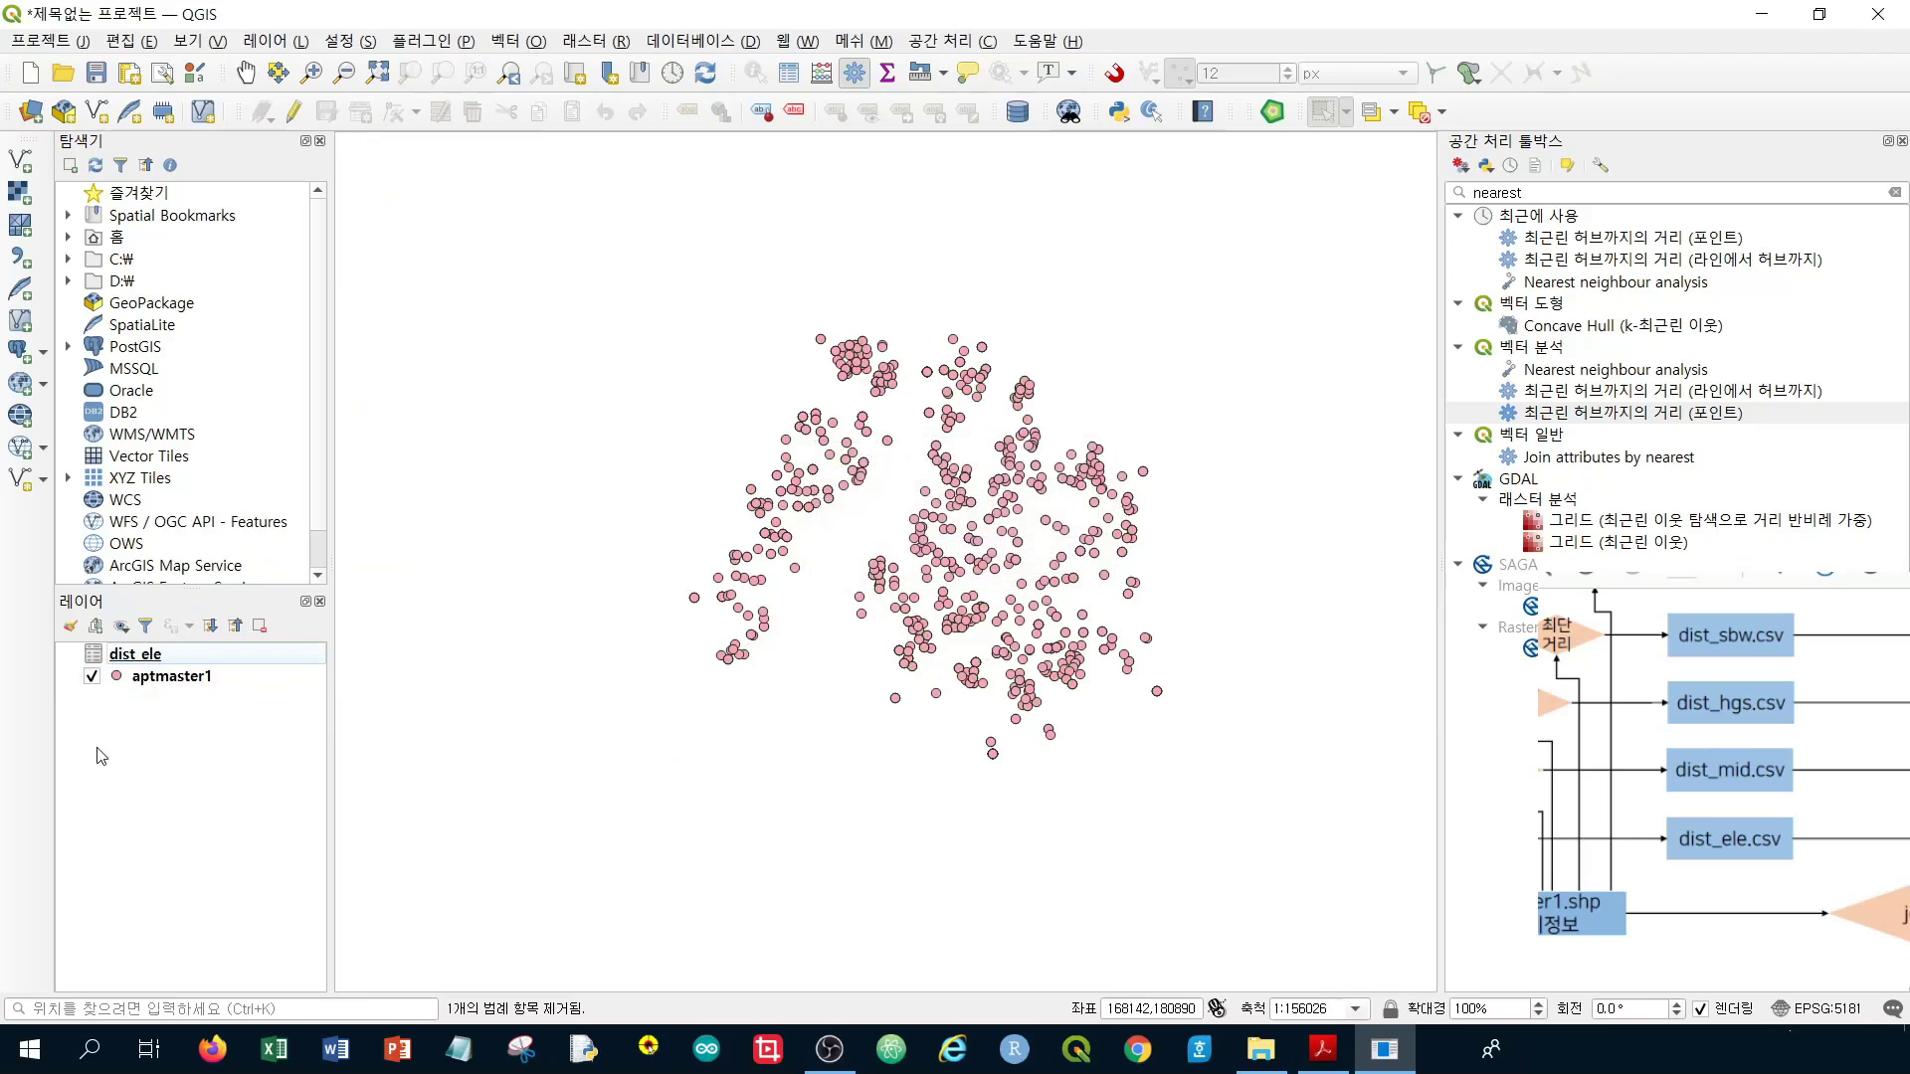
Browse the data folder for a vector file in the Data Source Manager
{"action": "left_click", "coordinate": [20, 159]}
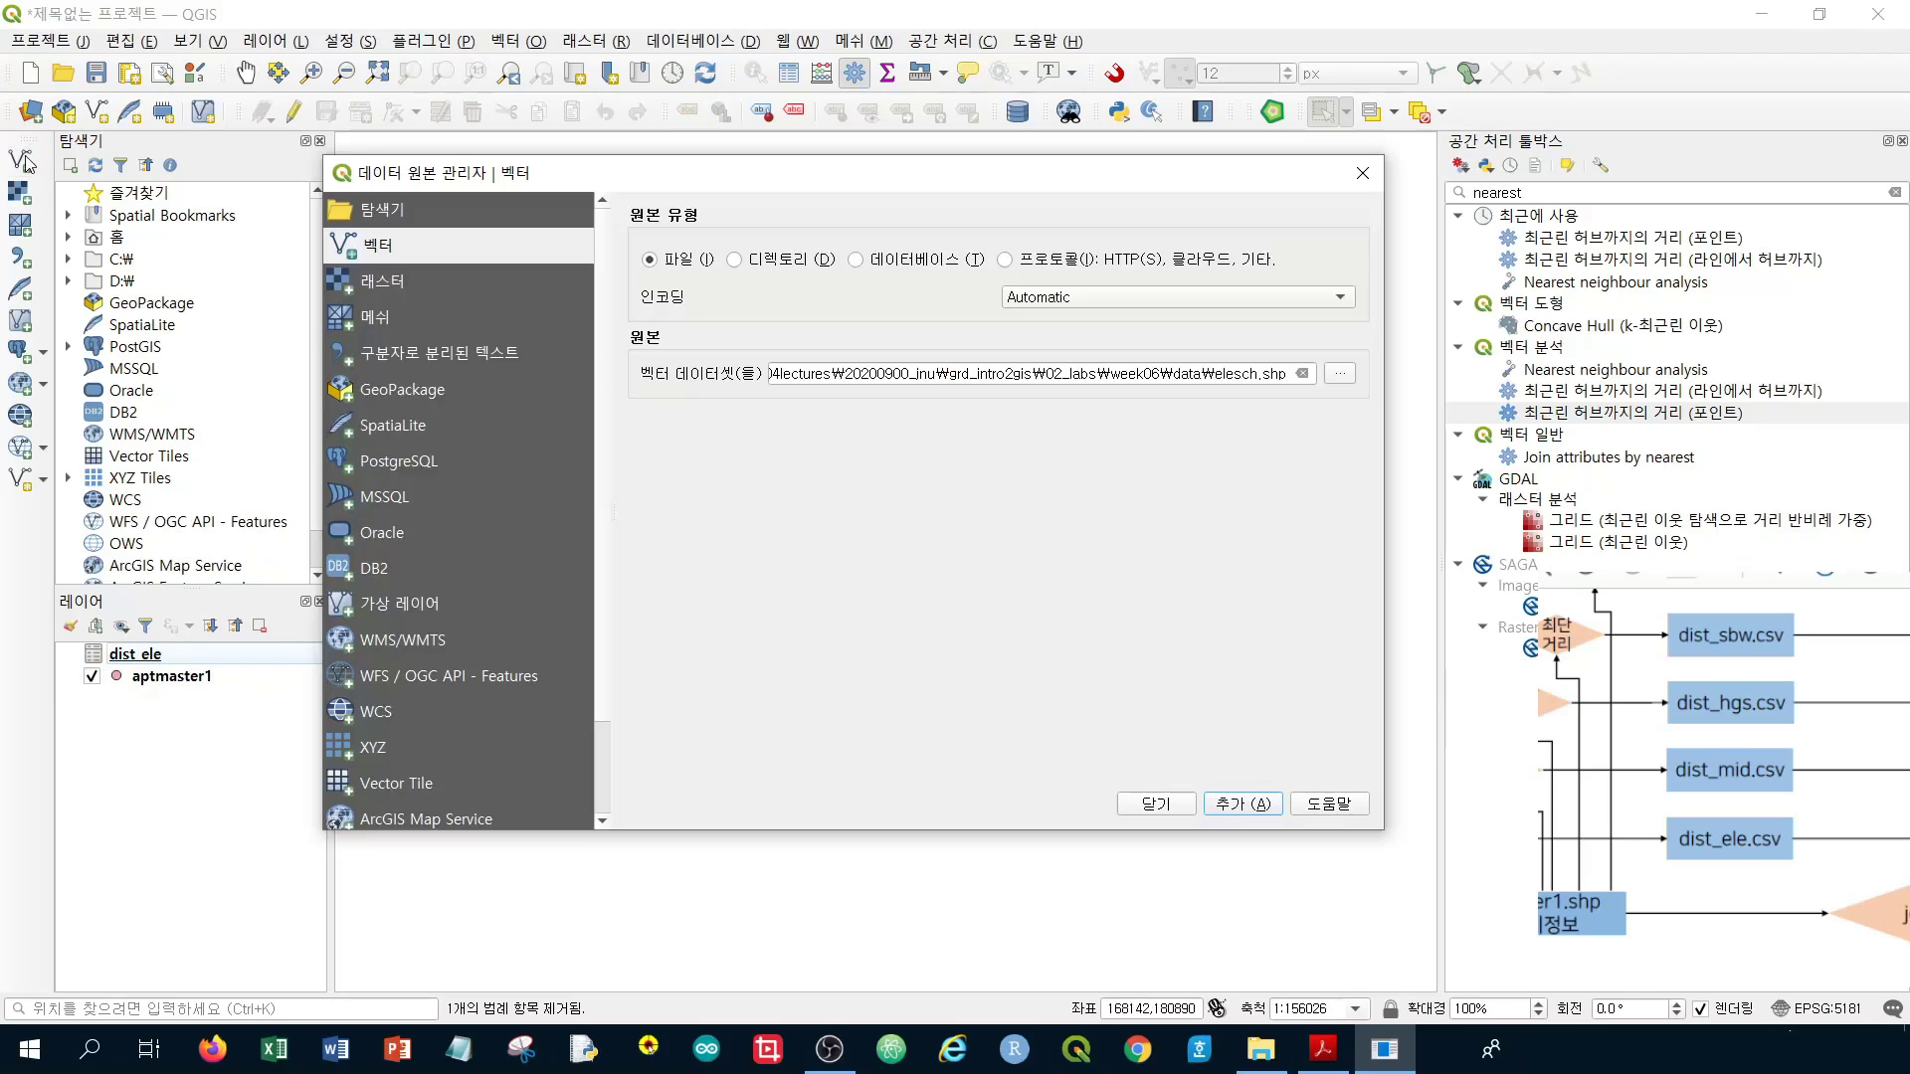
{"action": "left_click", "coordinate": [1340, 375]}
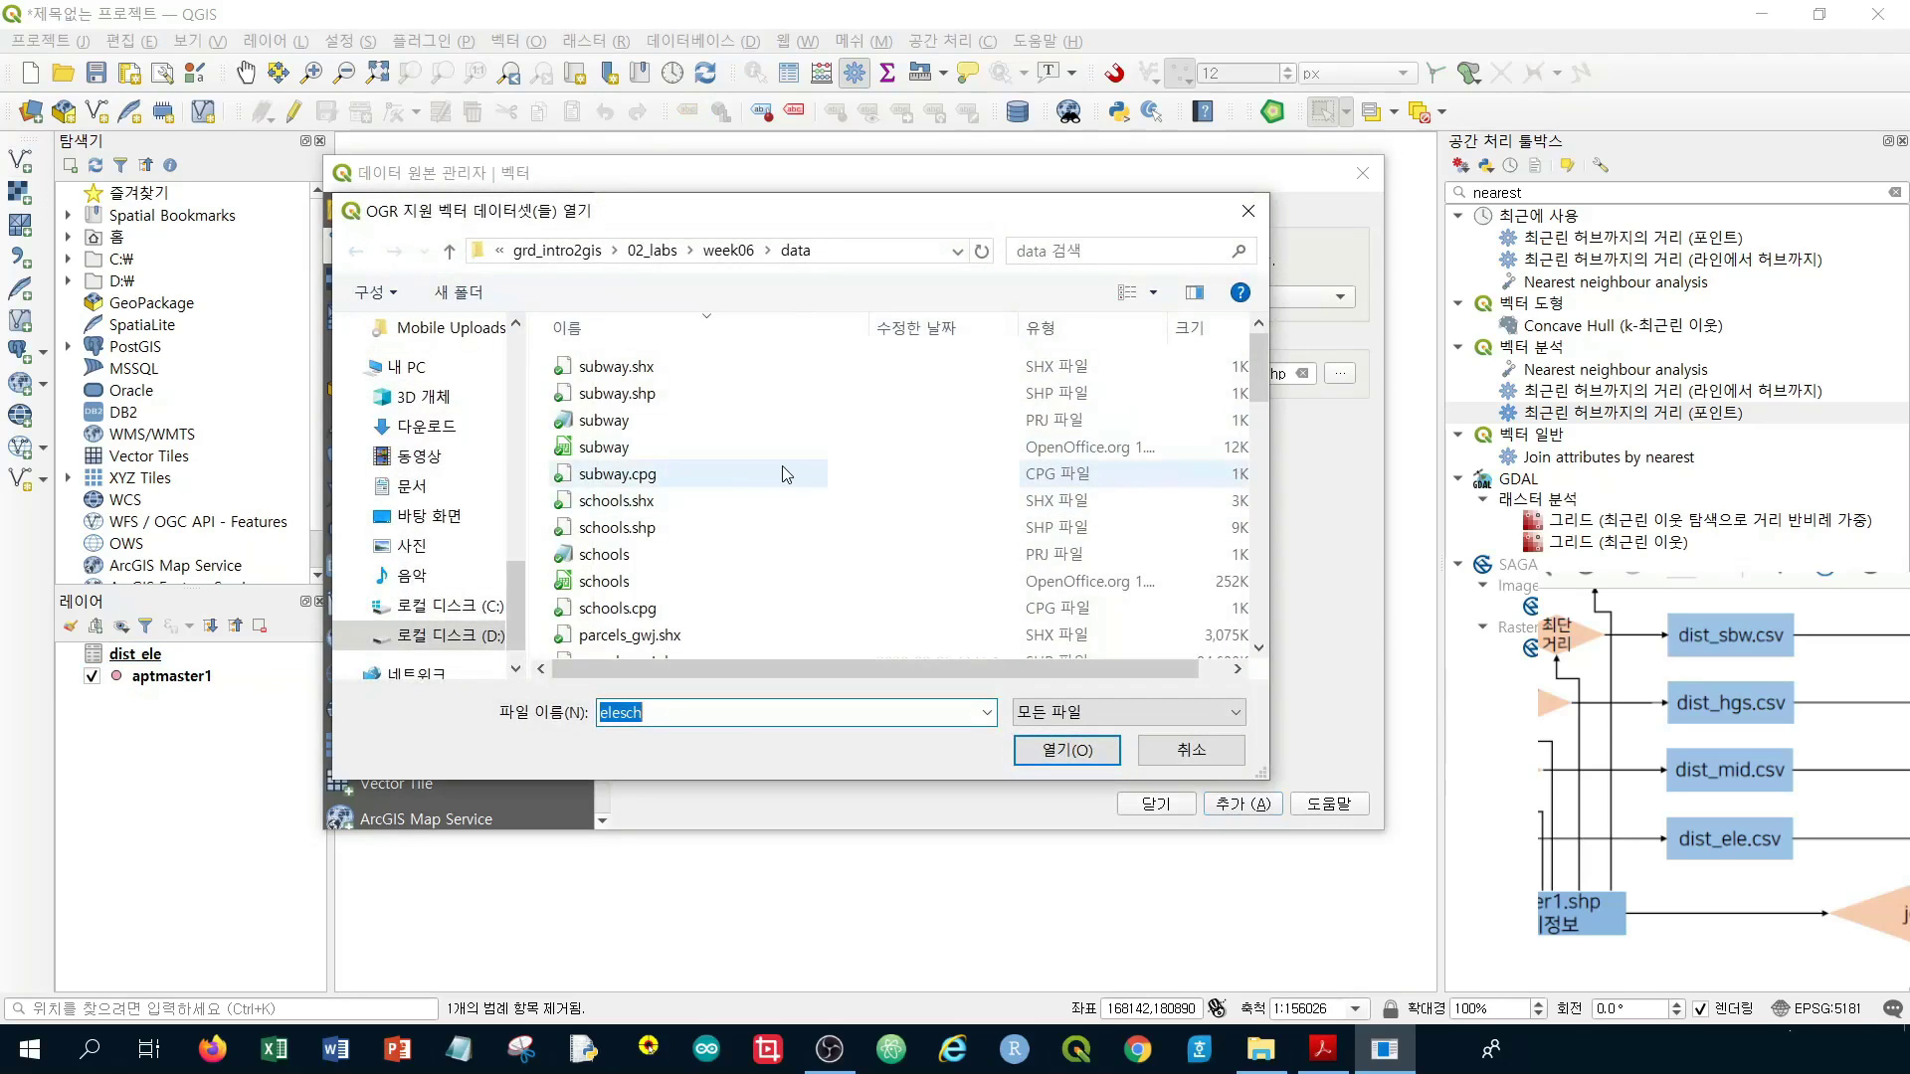
{"action": "scroll", "coordinate": [775, 462], "scroll_direction": "down", "scroll_amount": 5}
{"action": "scroll", "coordinate": [766, 460], "scroll_direction": "down", "scroll_amount": 6}
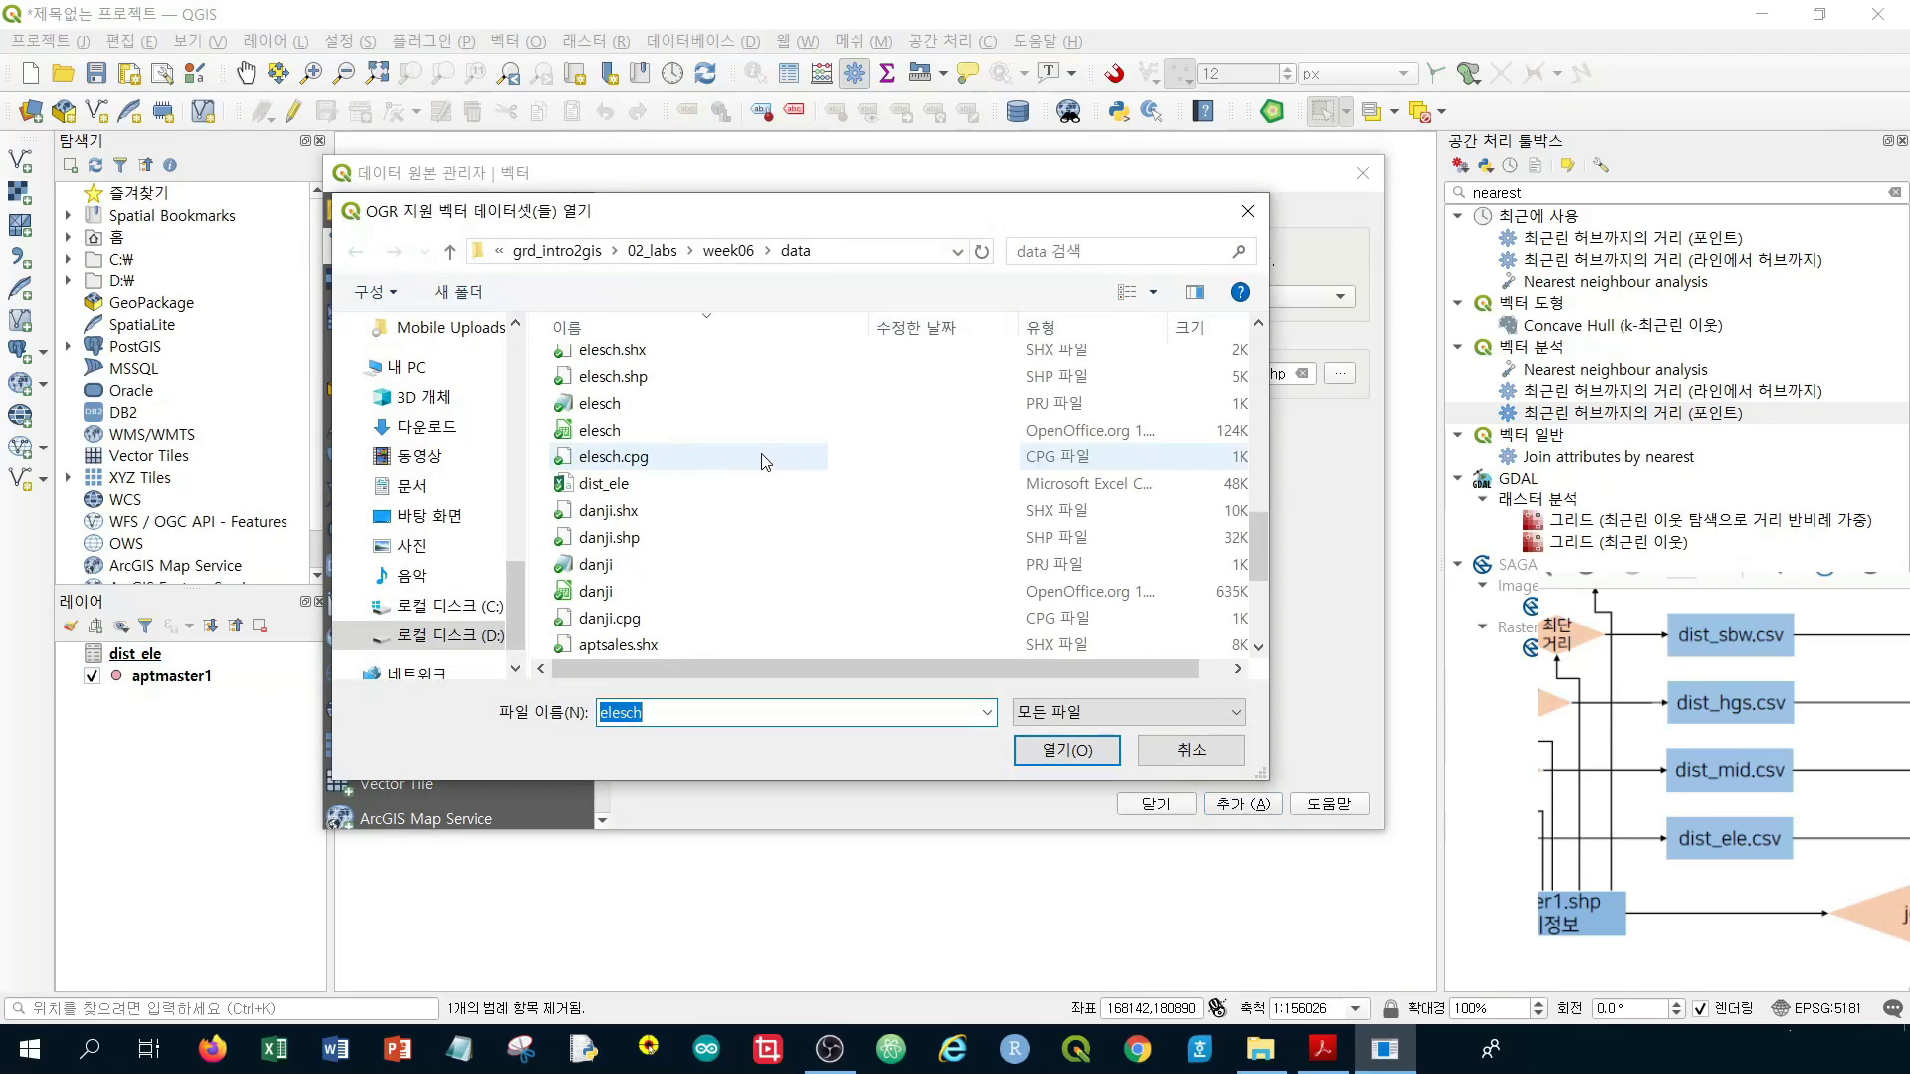
{"action": "scroll", "coordinate": [765, 462], "scroll_direction": "down", "scroll_amount": 2}
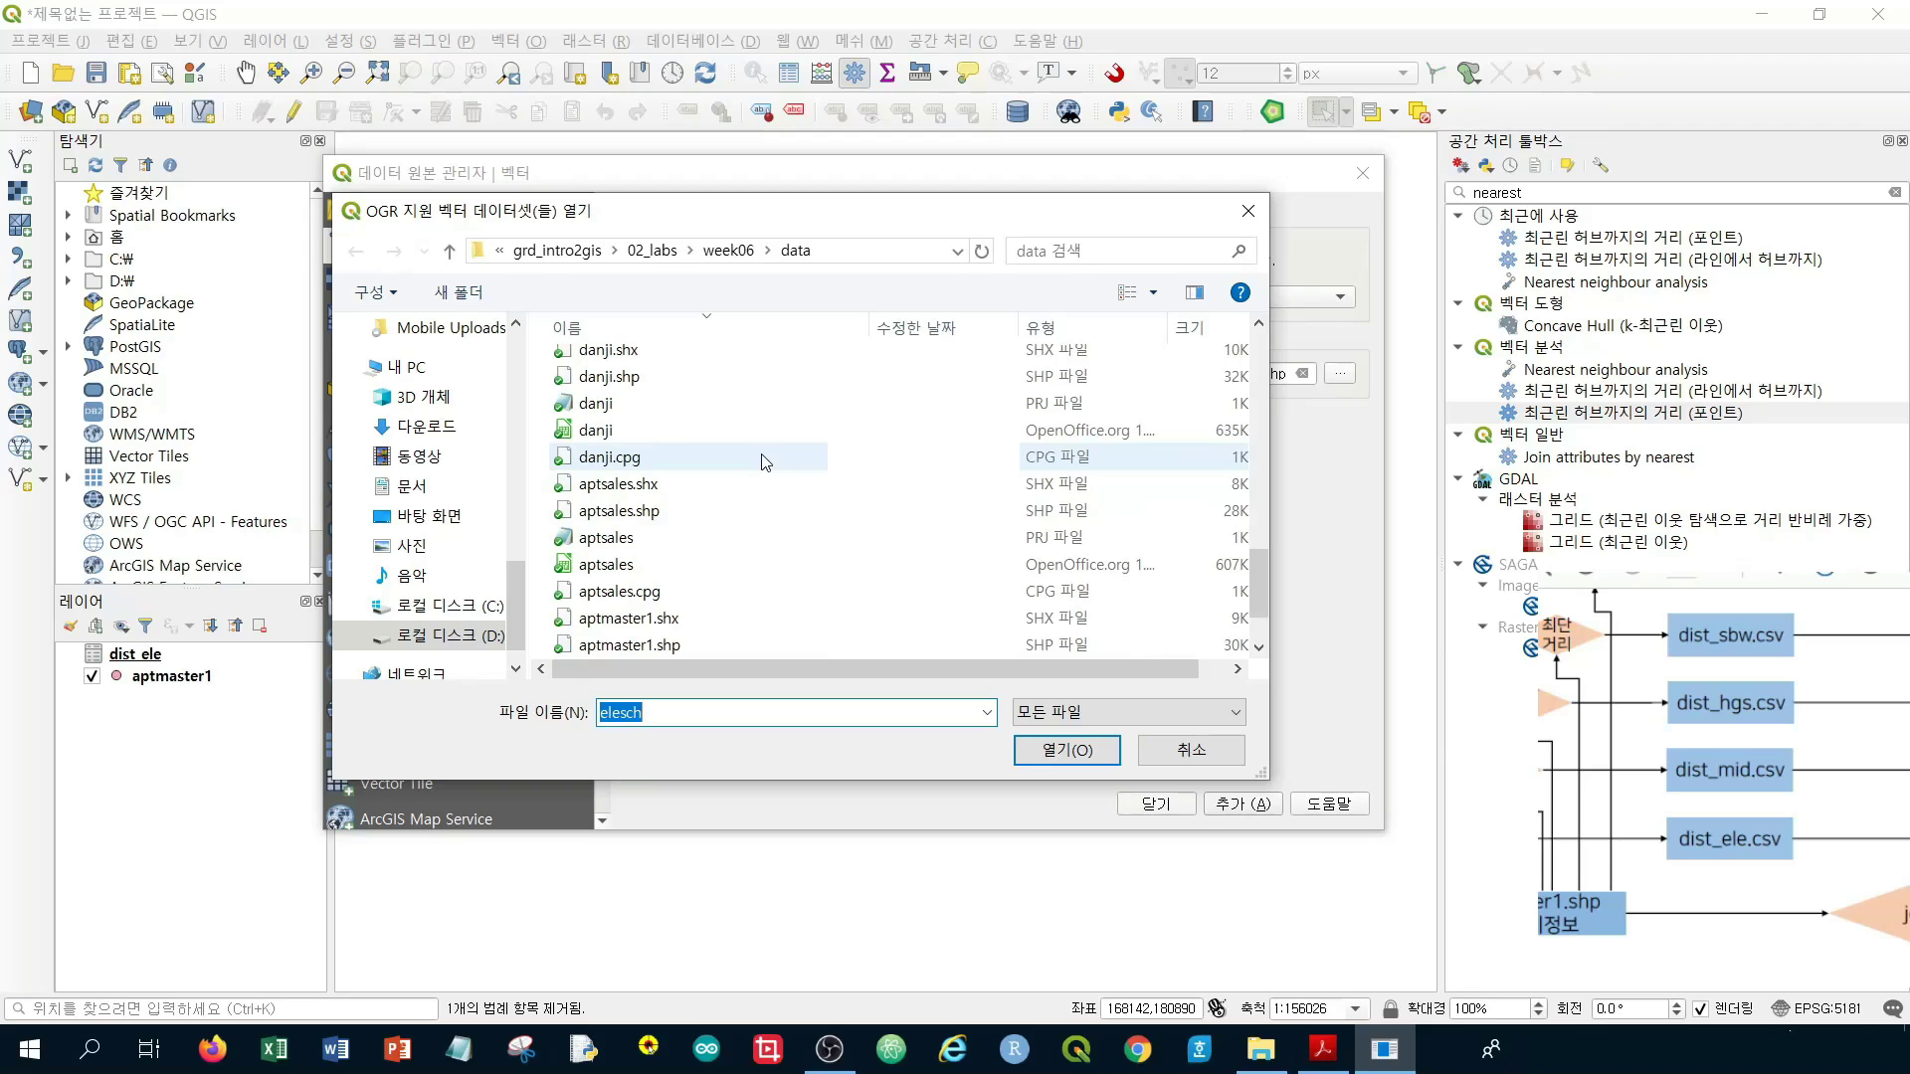
{"action": "scroll", "coordinate": [765, 462], "scroll_direction": "up", "scroll_amount": 4}
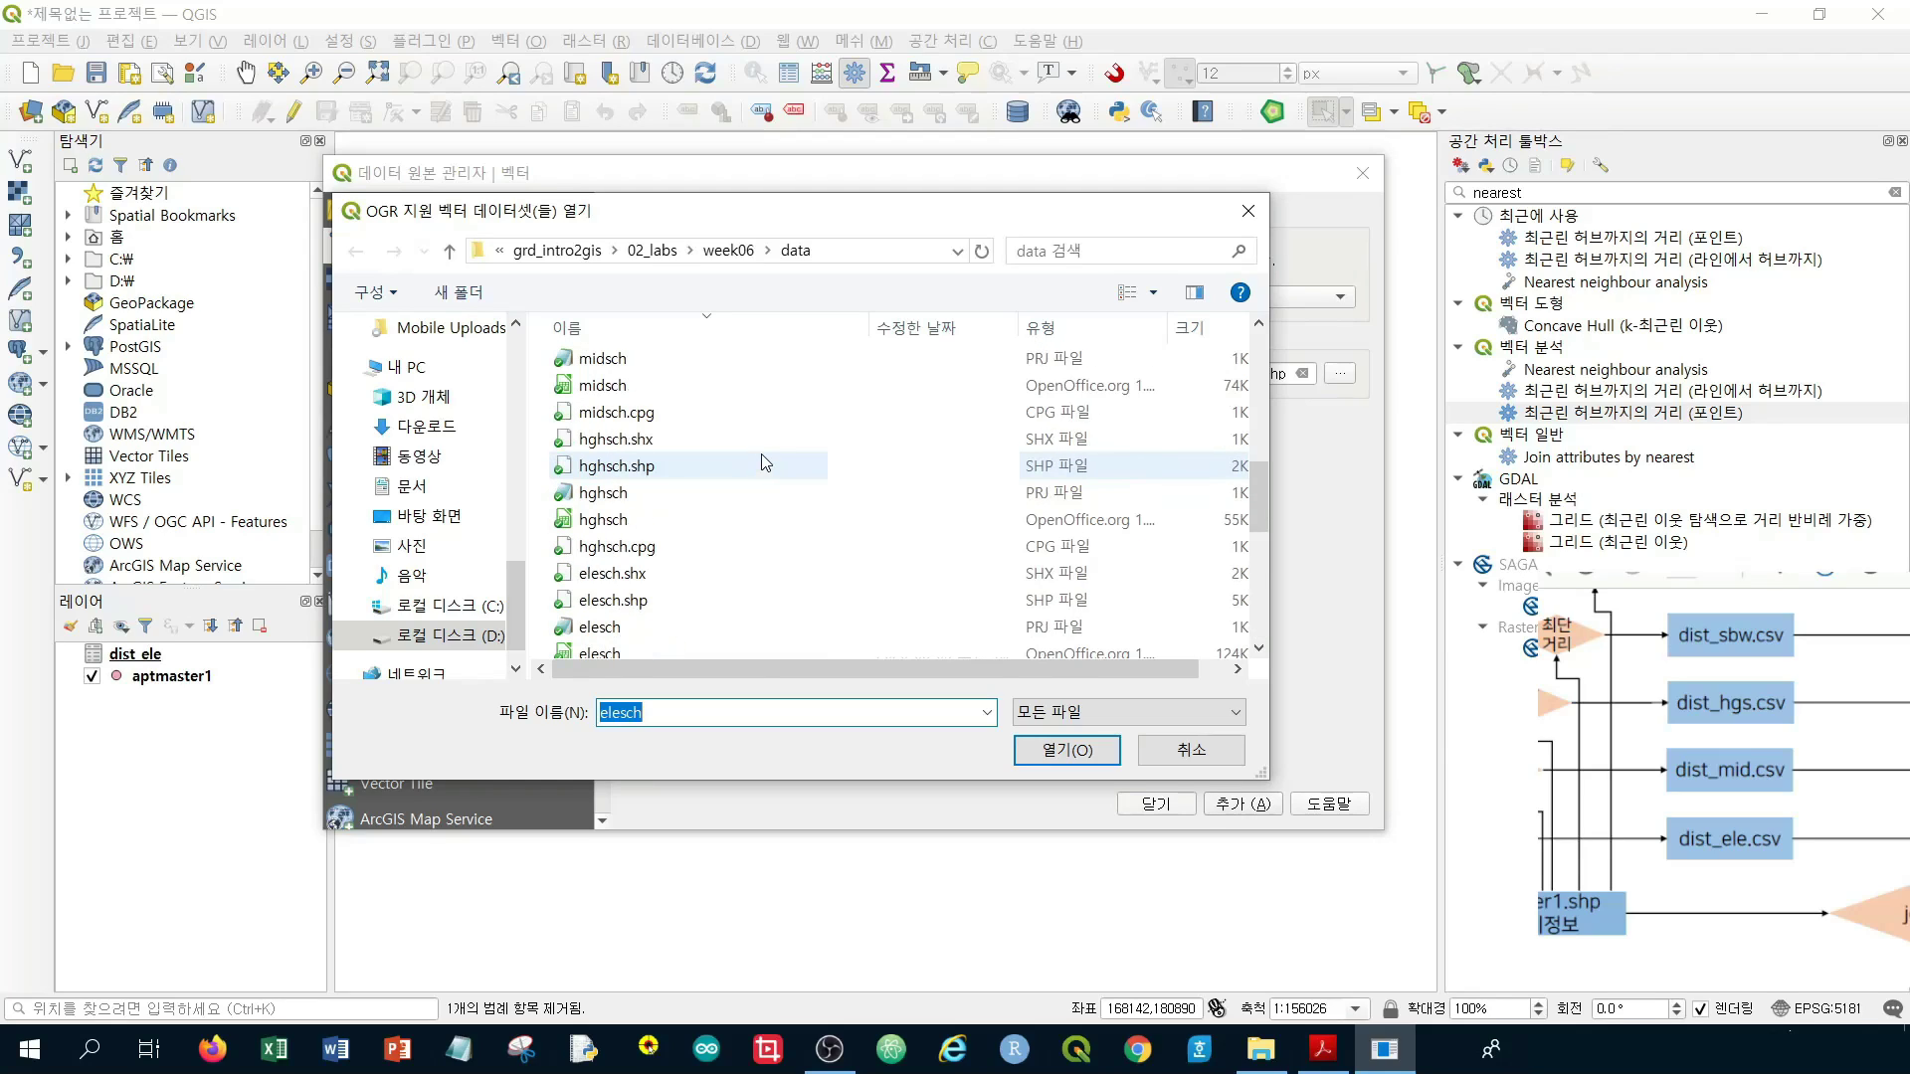
Pick midsch.shp and add it as a point layer to the project
{"action": "left_click", "coordinate": [762, 385]}
{"action": "scroll", "coordinate": [765, 480], "scroll_direction": "up", "scroll_amount": 1}
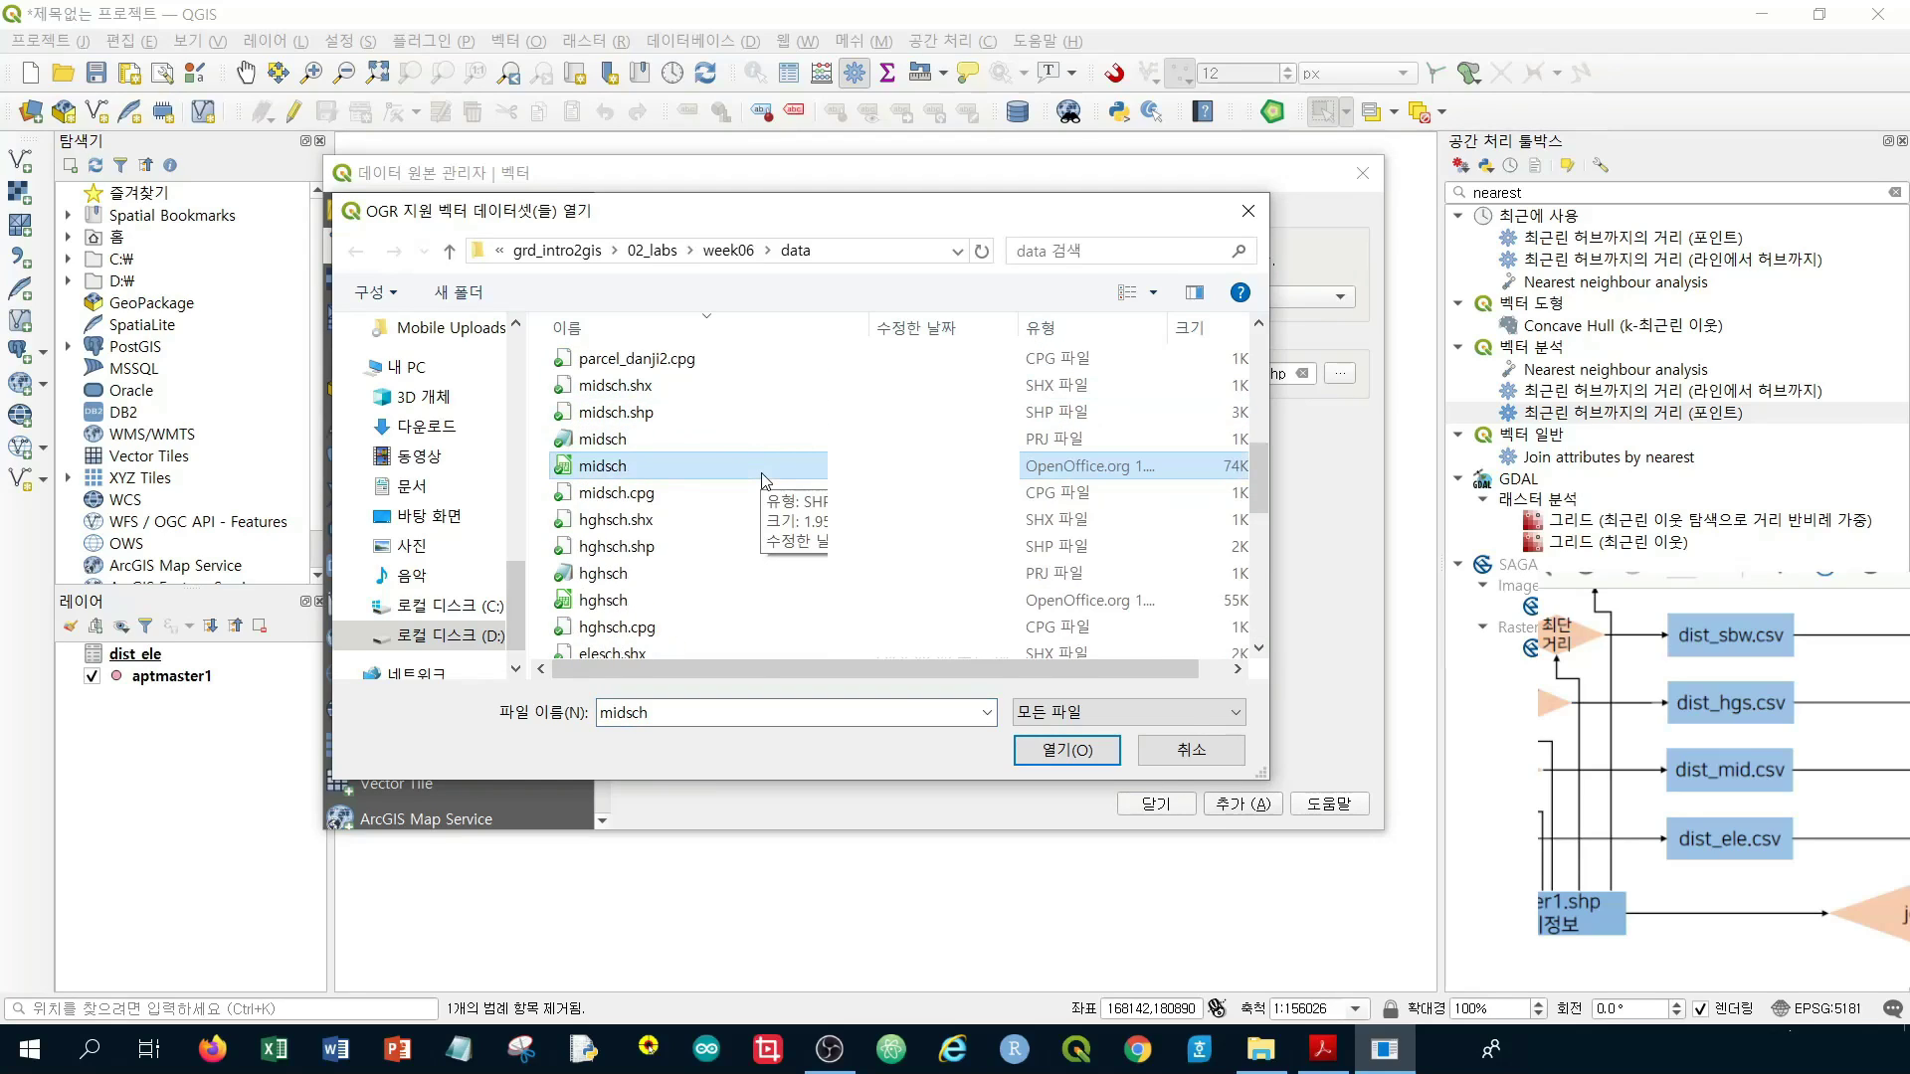
{"action": "left_click", "coordinate": [696, 412]}
{"action": "left_click", "coordinate": [1066, 749]}
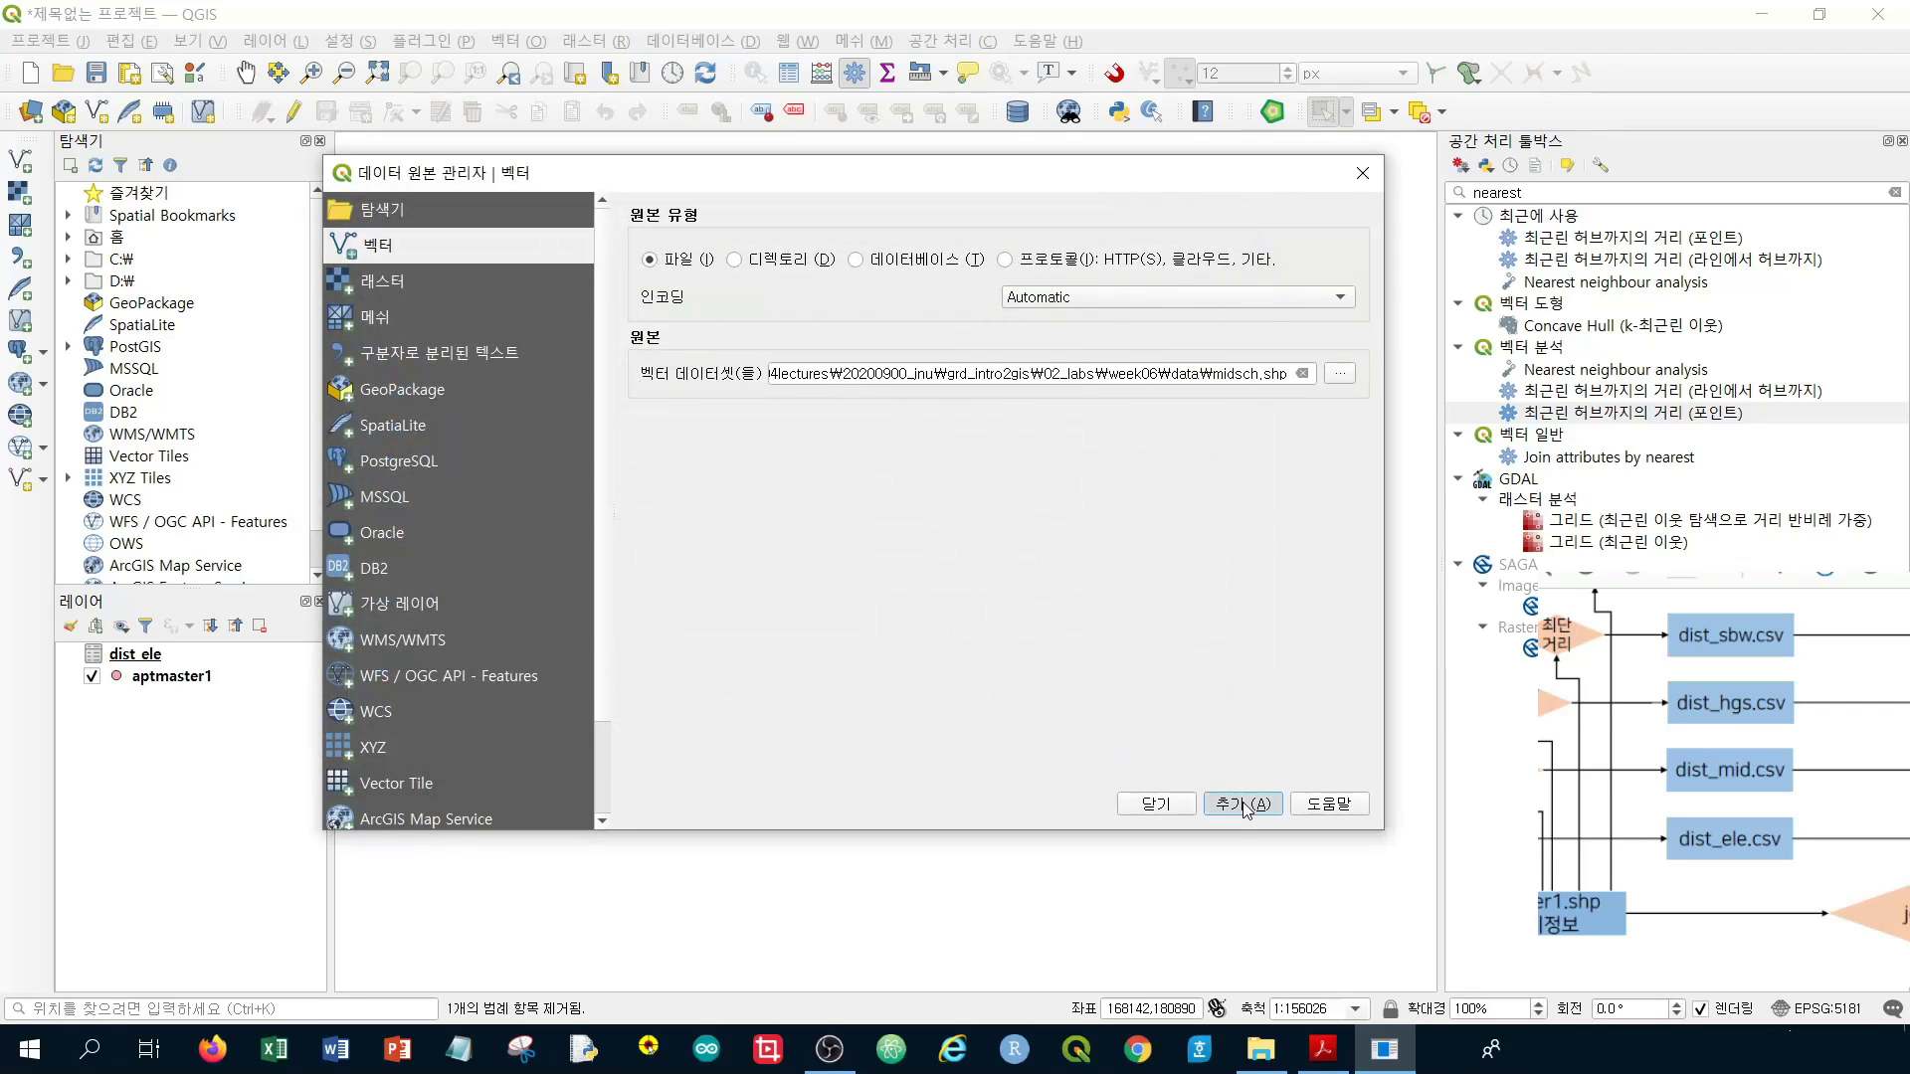
{"action": "left_click", "coordinate": [1243, 803]}
{"action": "left_click", "coordinate": [1156, 803]}
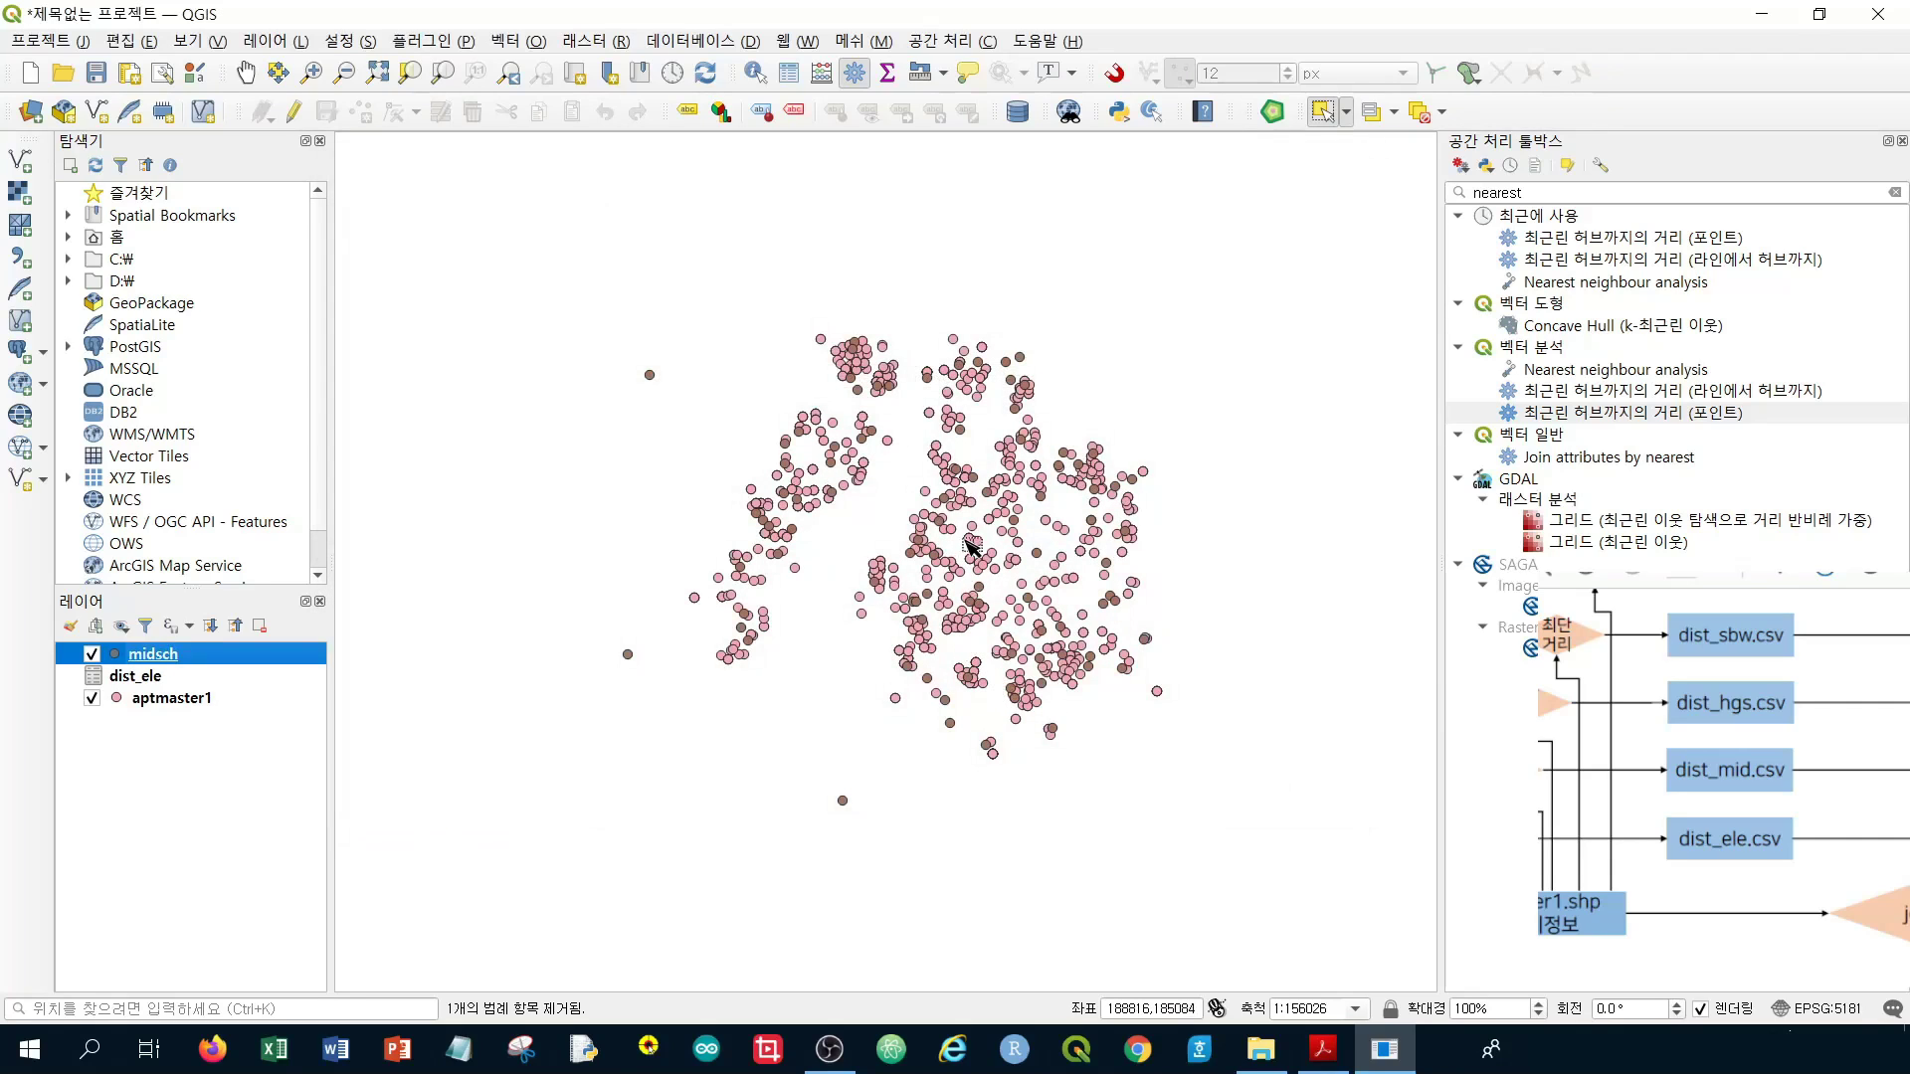
{"action": "scroll", "coordinate": [967, 545], "scroll_direction": "up", "scroll_amount": 1}
{"action": "scroll", "coordinate": [970, 539], "scroll_direction": "down", "scroll_amount": 1}
Set up Distance to nearest hub (points) with origin aptmaster1, hubs midsch, named by the school field
{"action": "left_click", "coordinate": [1601, 420]}
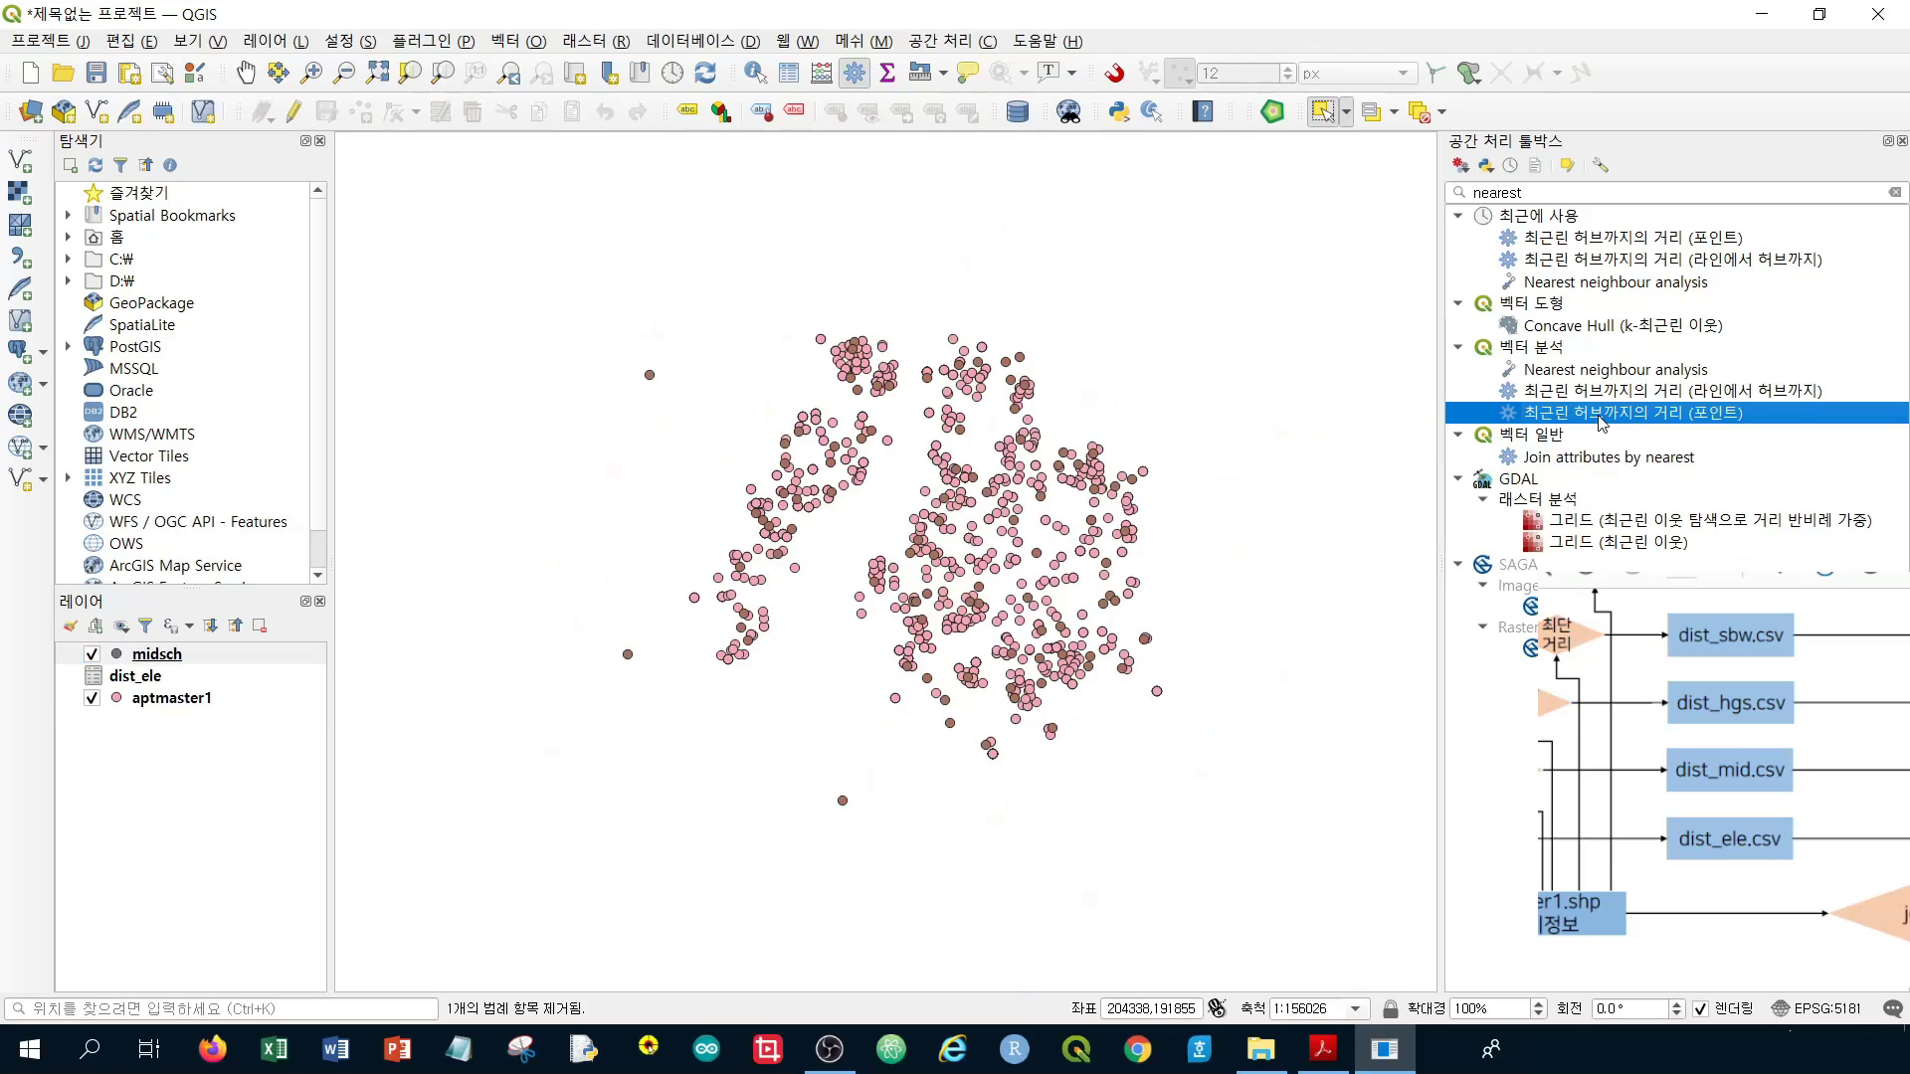
{"action": "double_click", "coordinate": [1601, 414]}
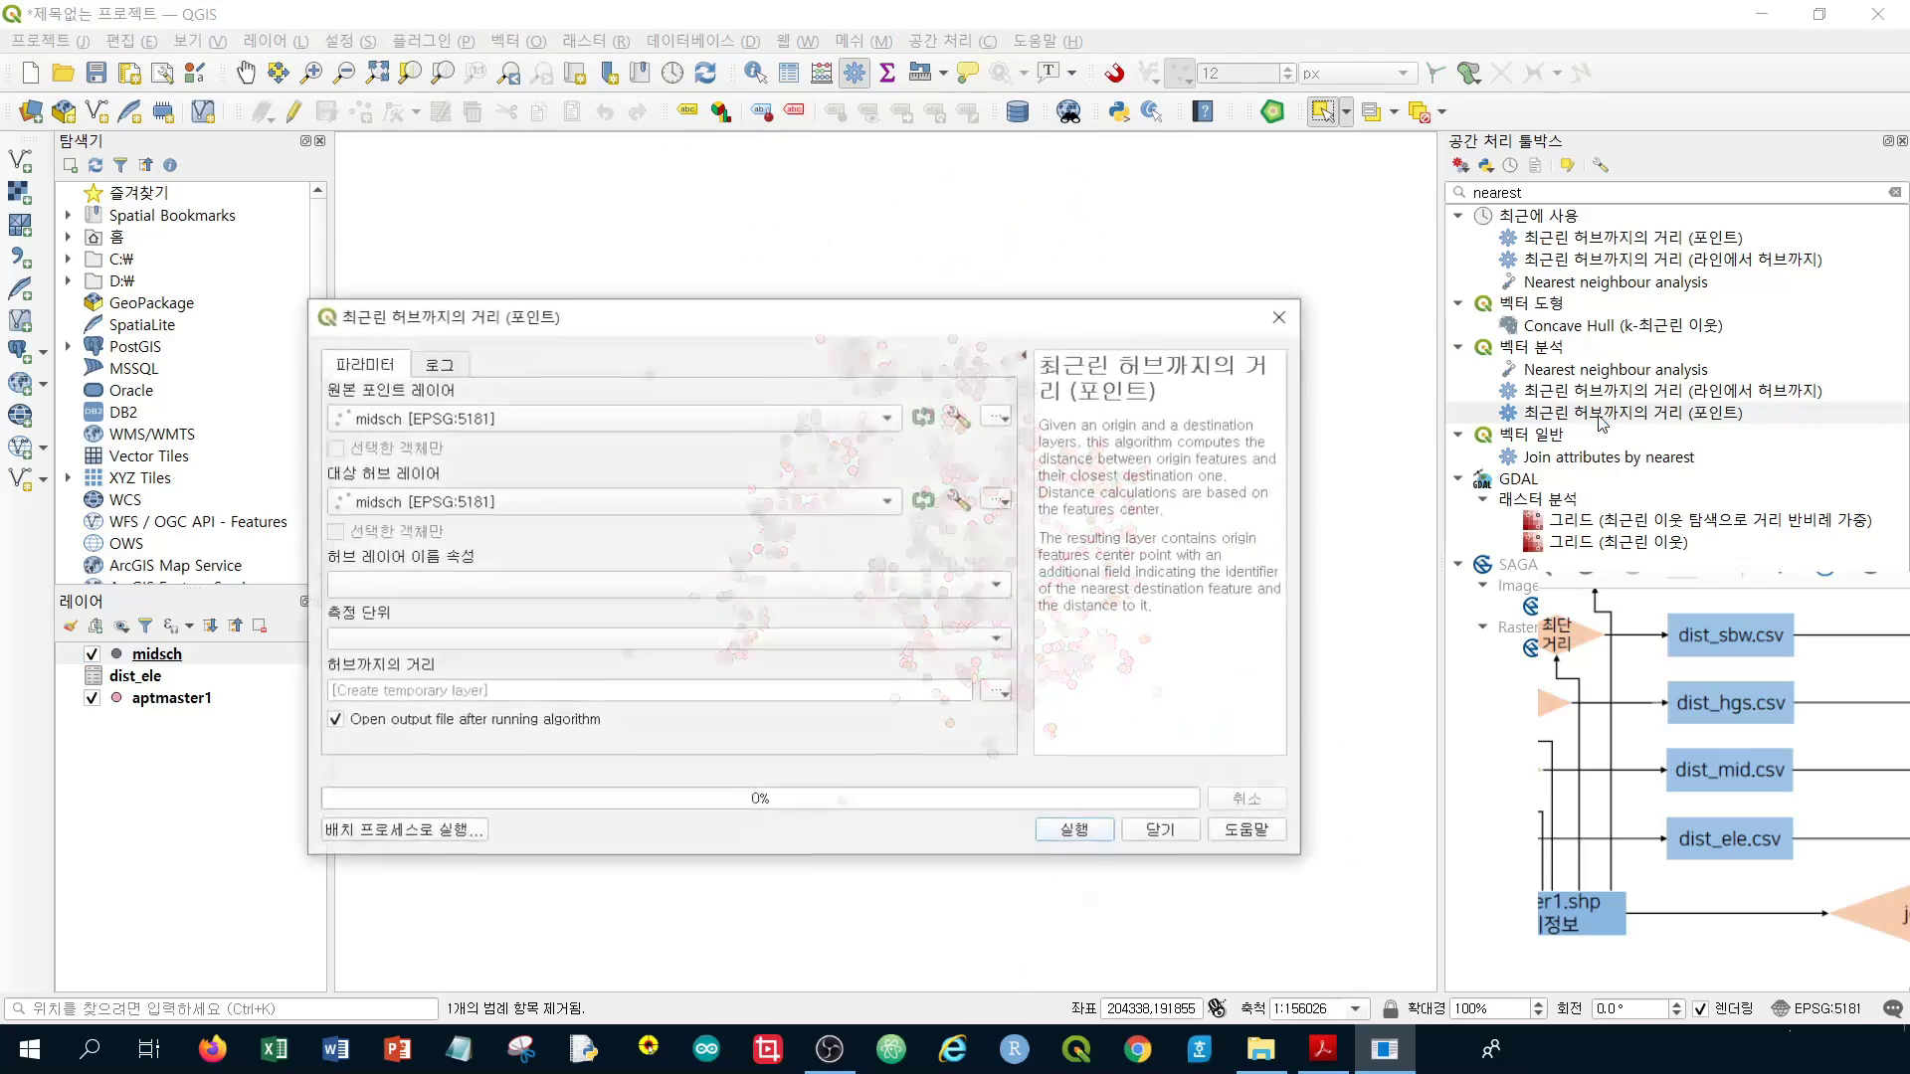
{"action": "left_click", "coordinate": [412, 418]}
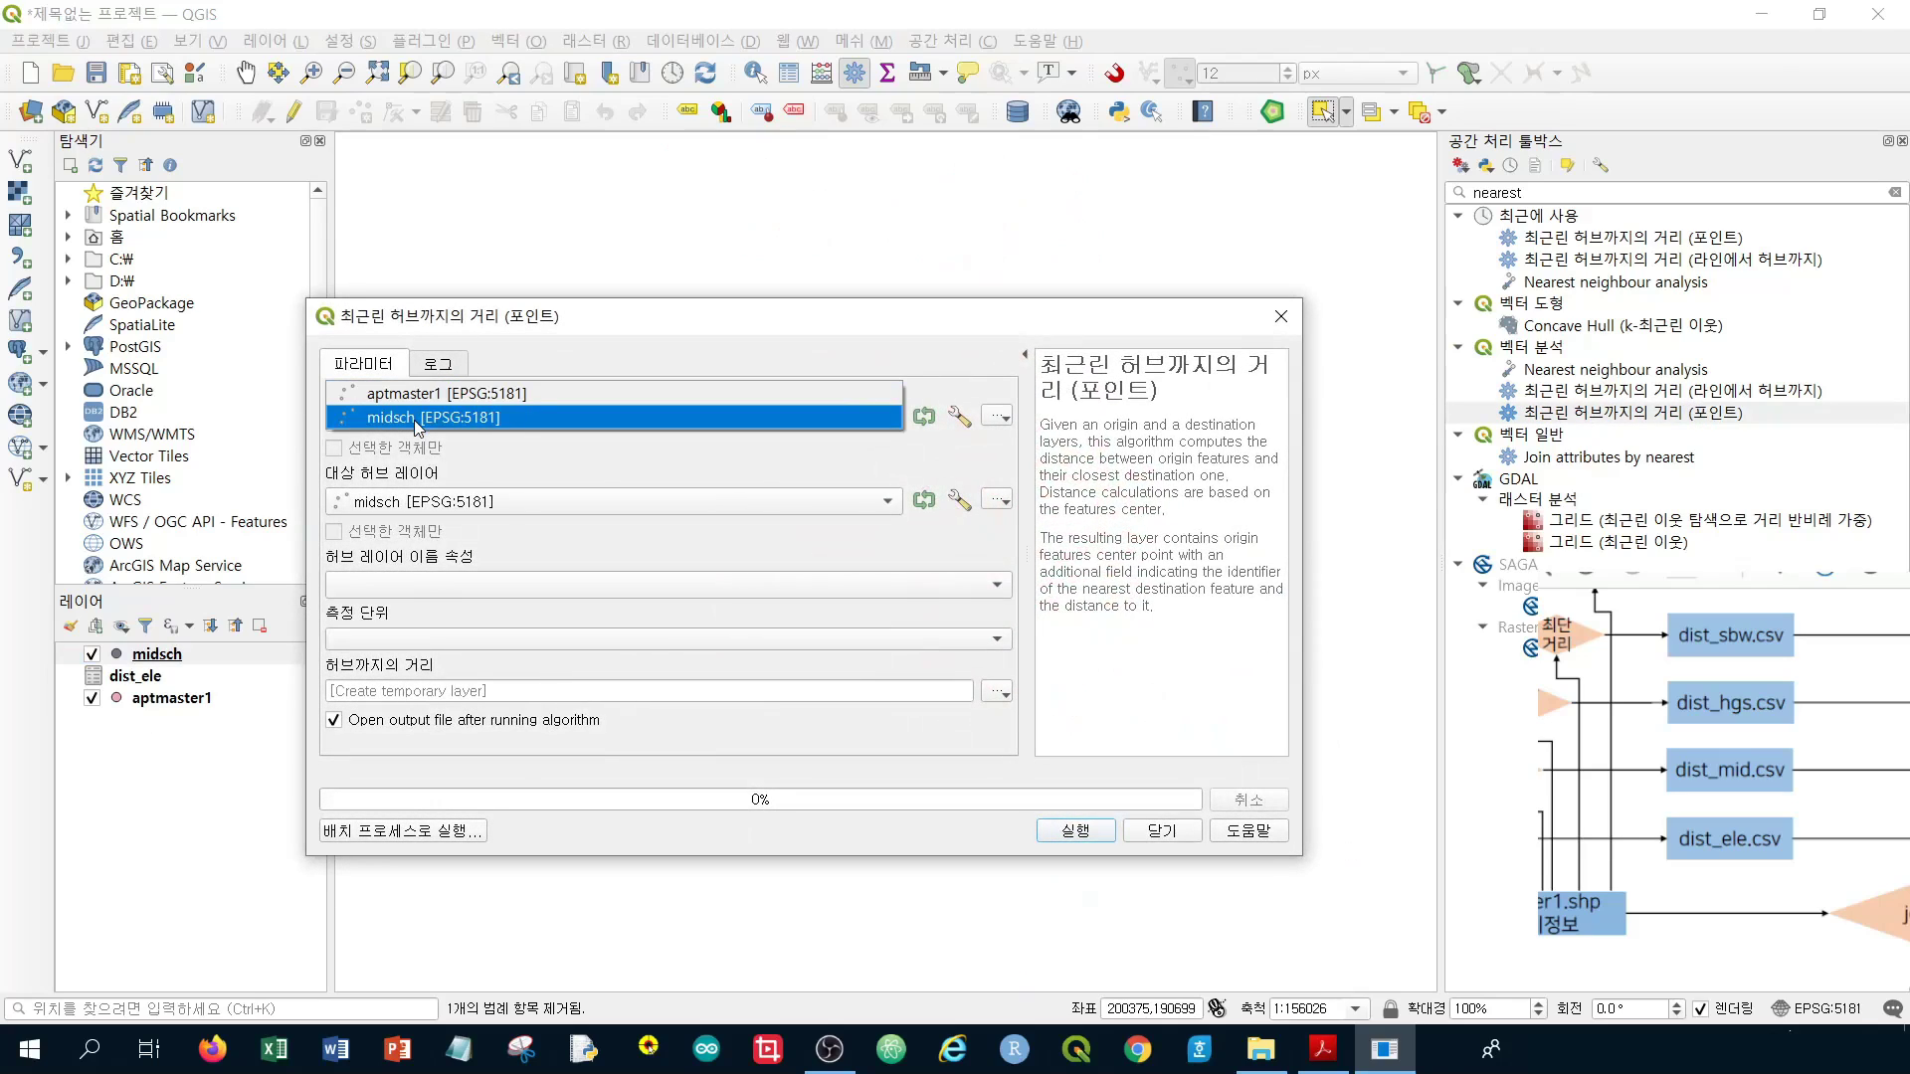
{"action": "left_click", "coordinate": [422, 396]}
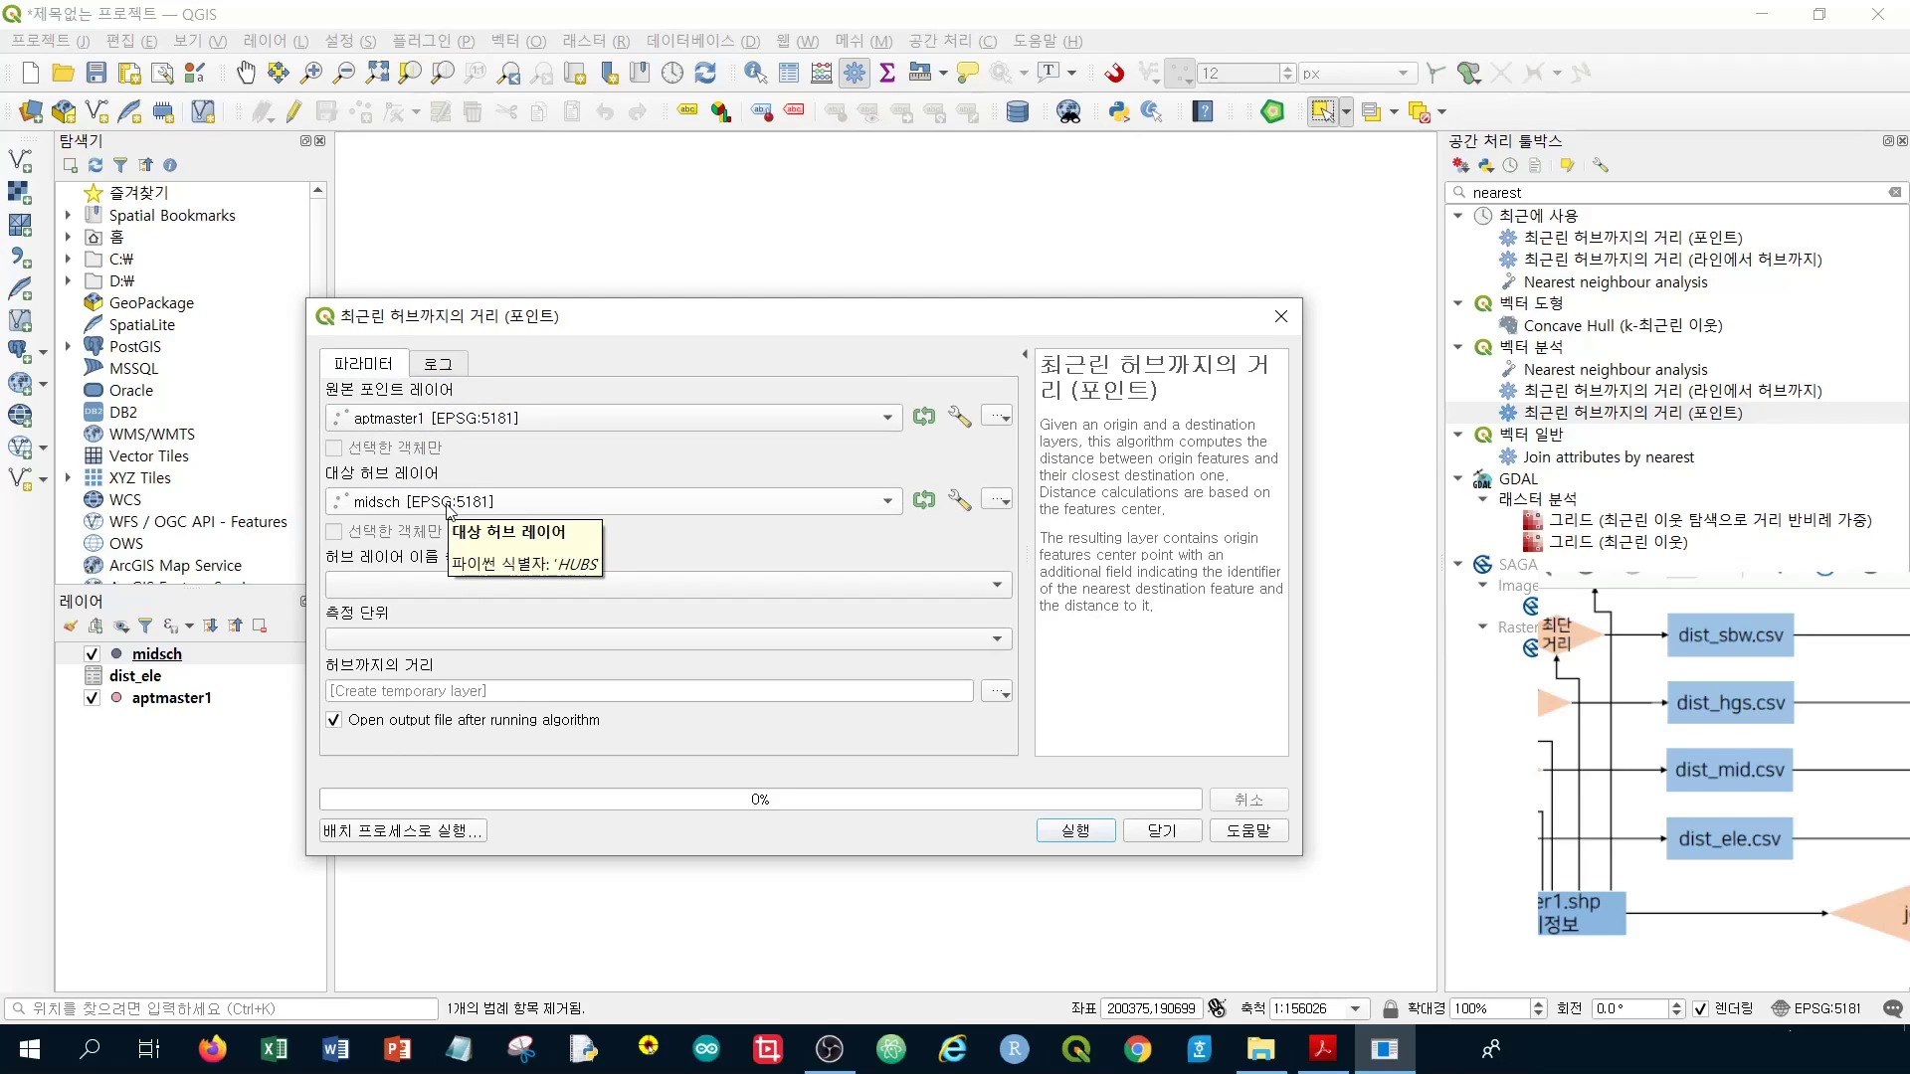
{"action": "left_click", "coordinate": [440, 591]}
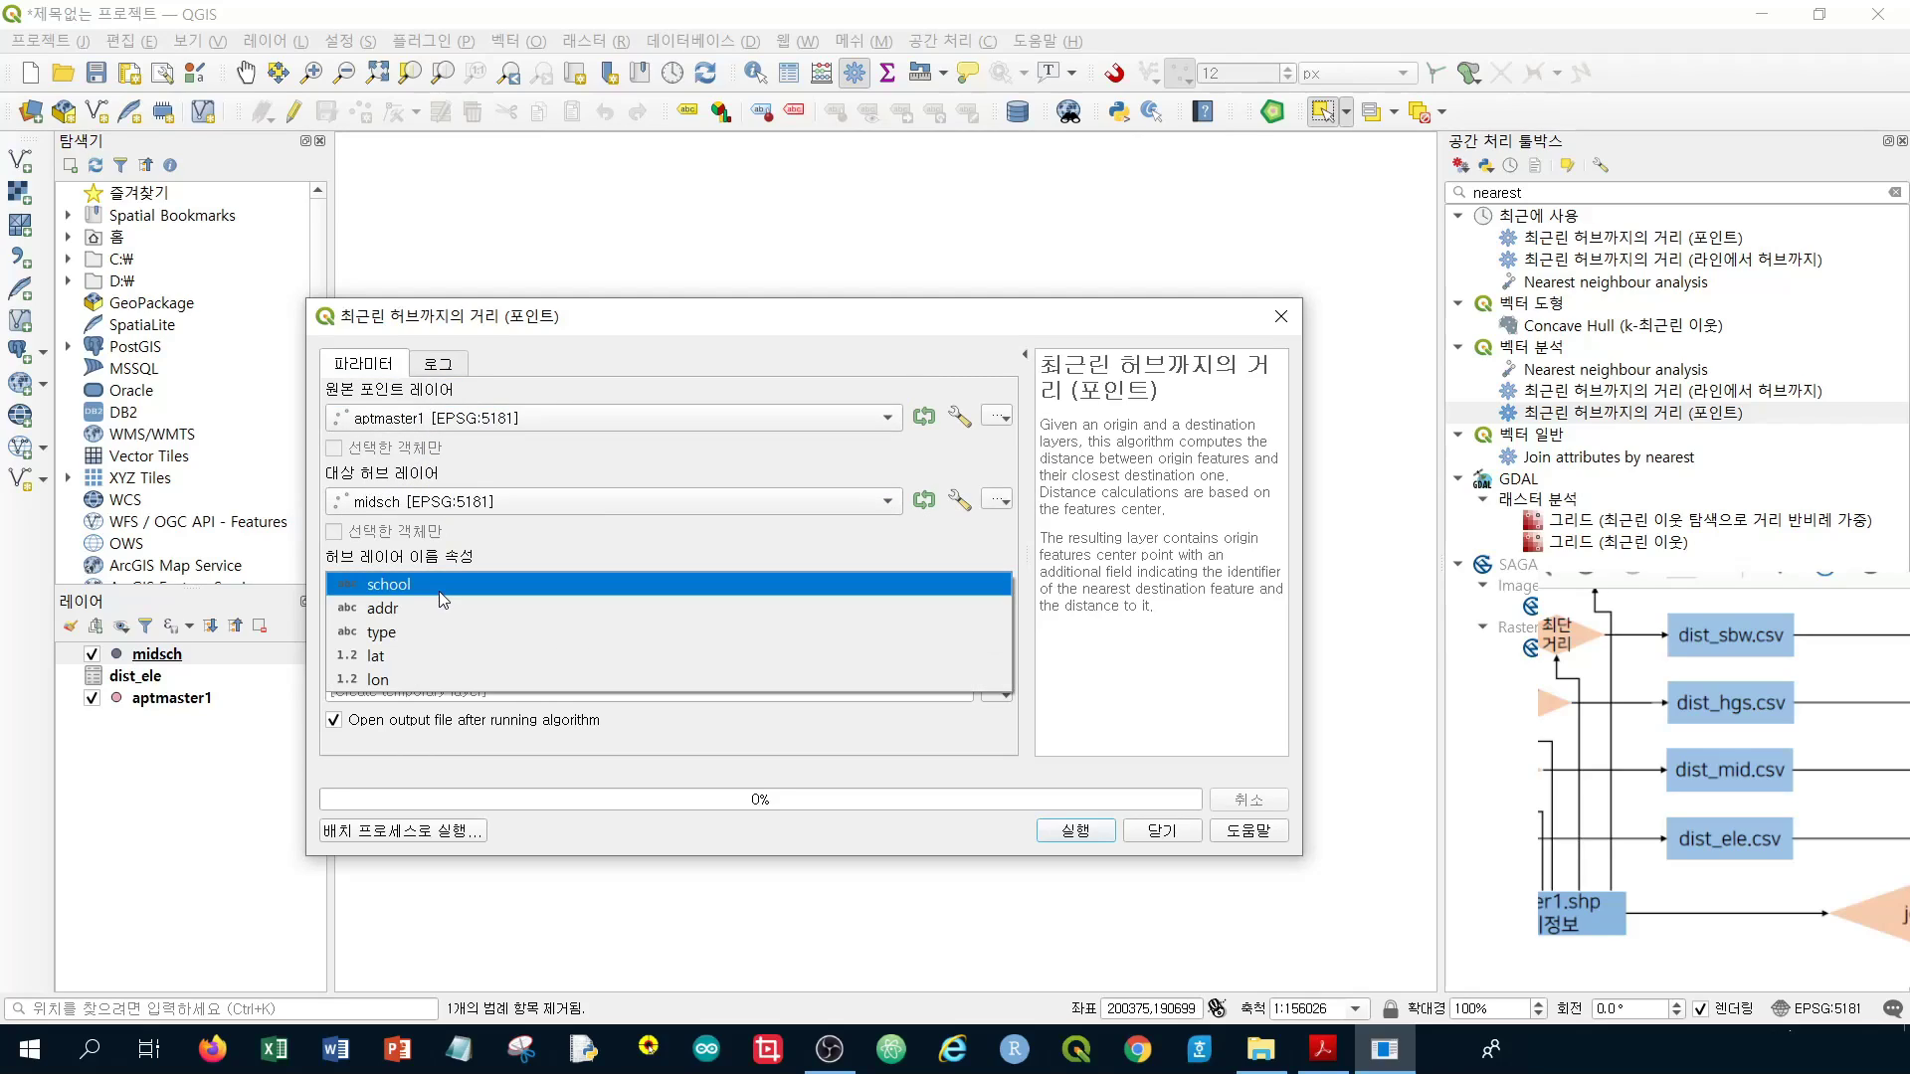
{"action": "left_click", "coordinate": [440, 587]}
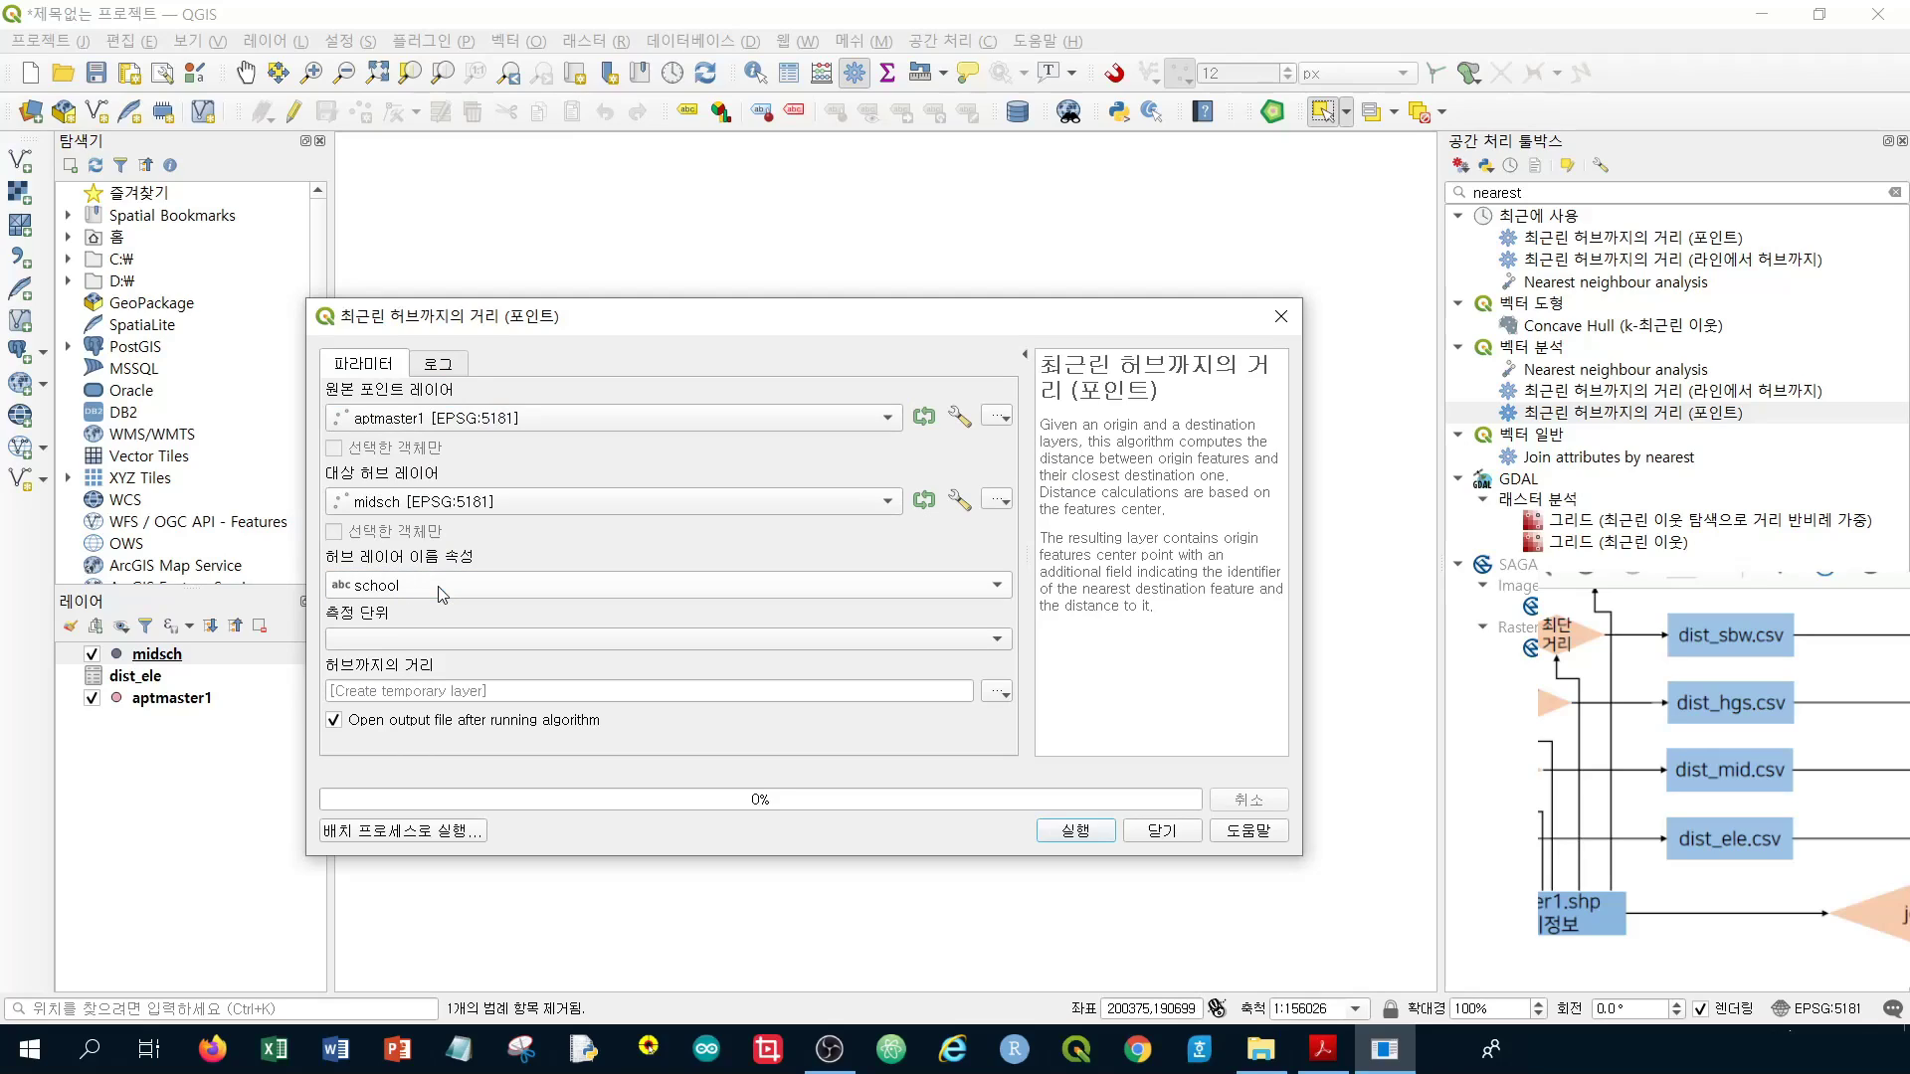
{"action": "left_click", "coordinate": [440, 587]}
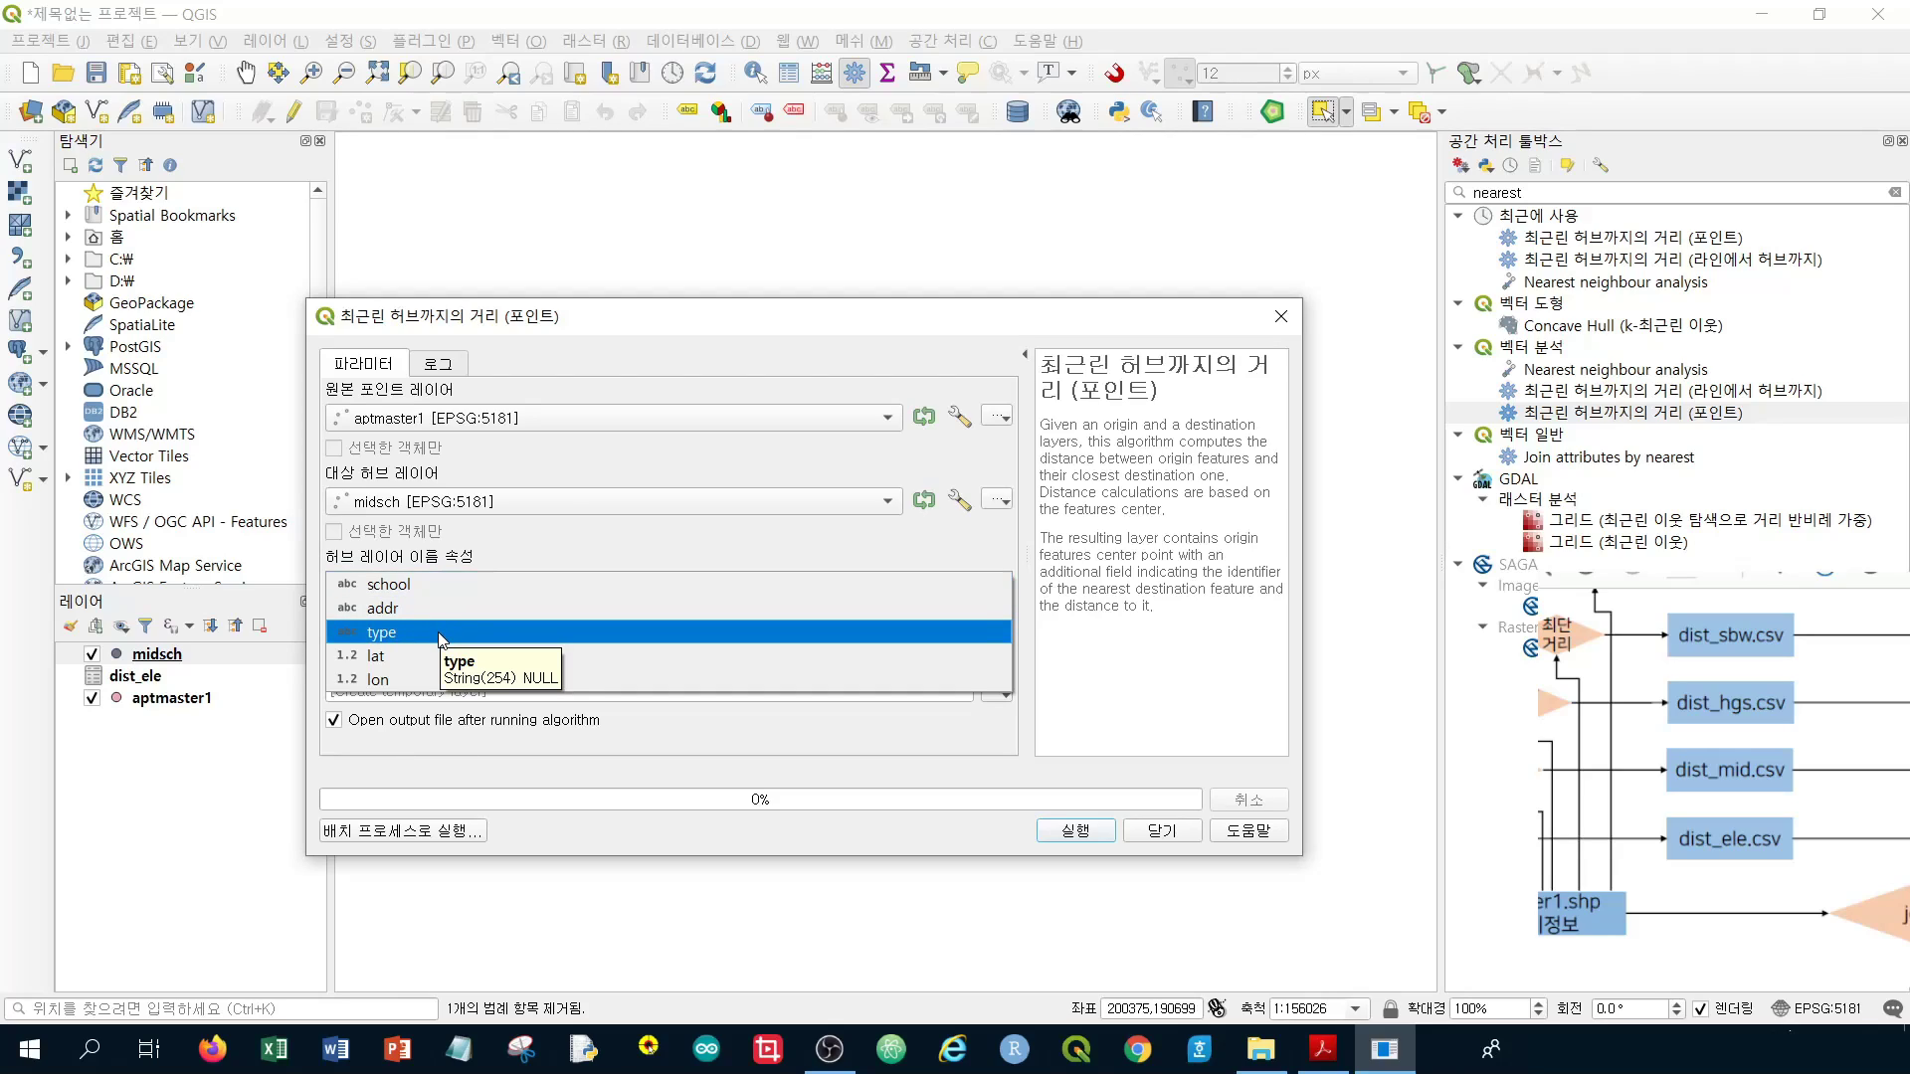
{"action": "left_click", "coordinate": [441, 634]}
{"action": "left_click", "coordinate": [432, 641]}
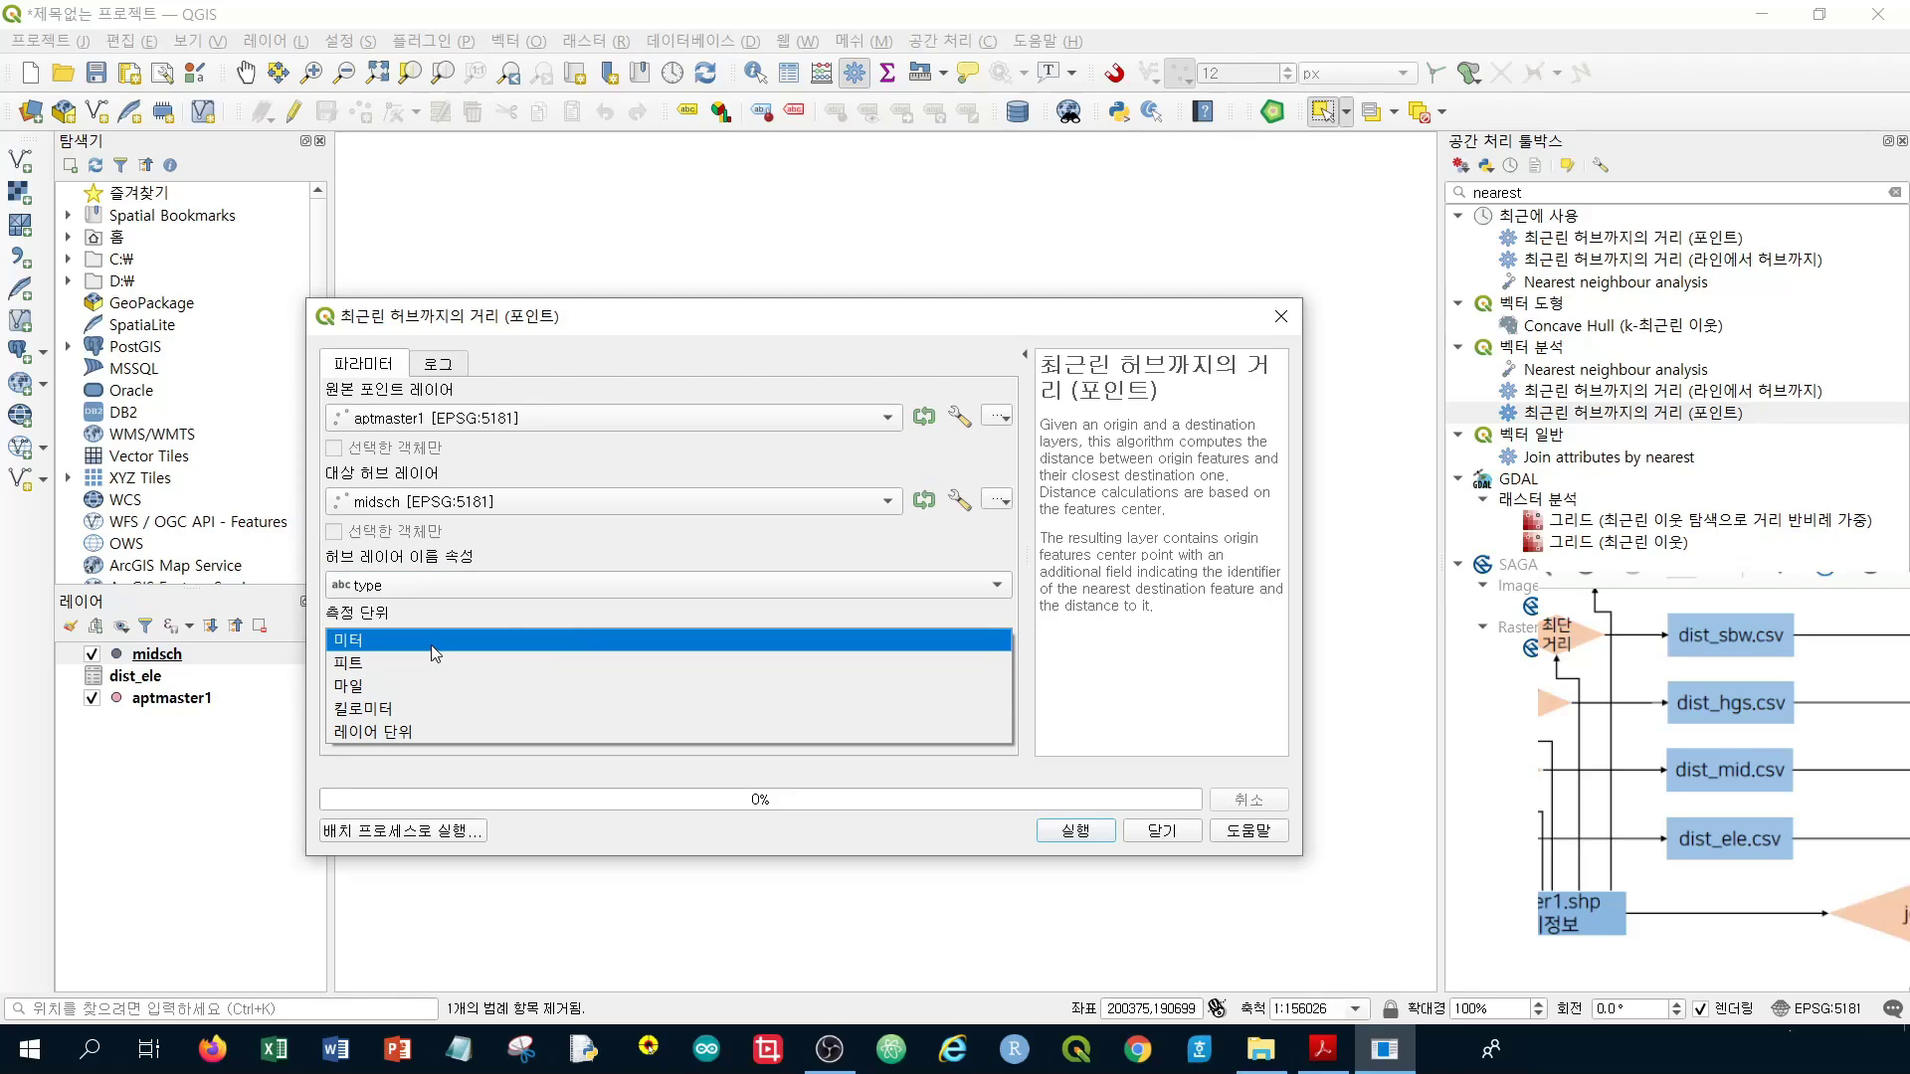
{"action": "left_click", "coordinate": [434, 585]}
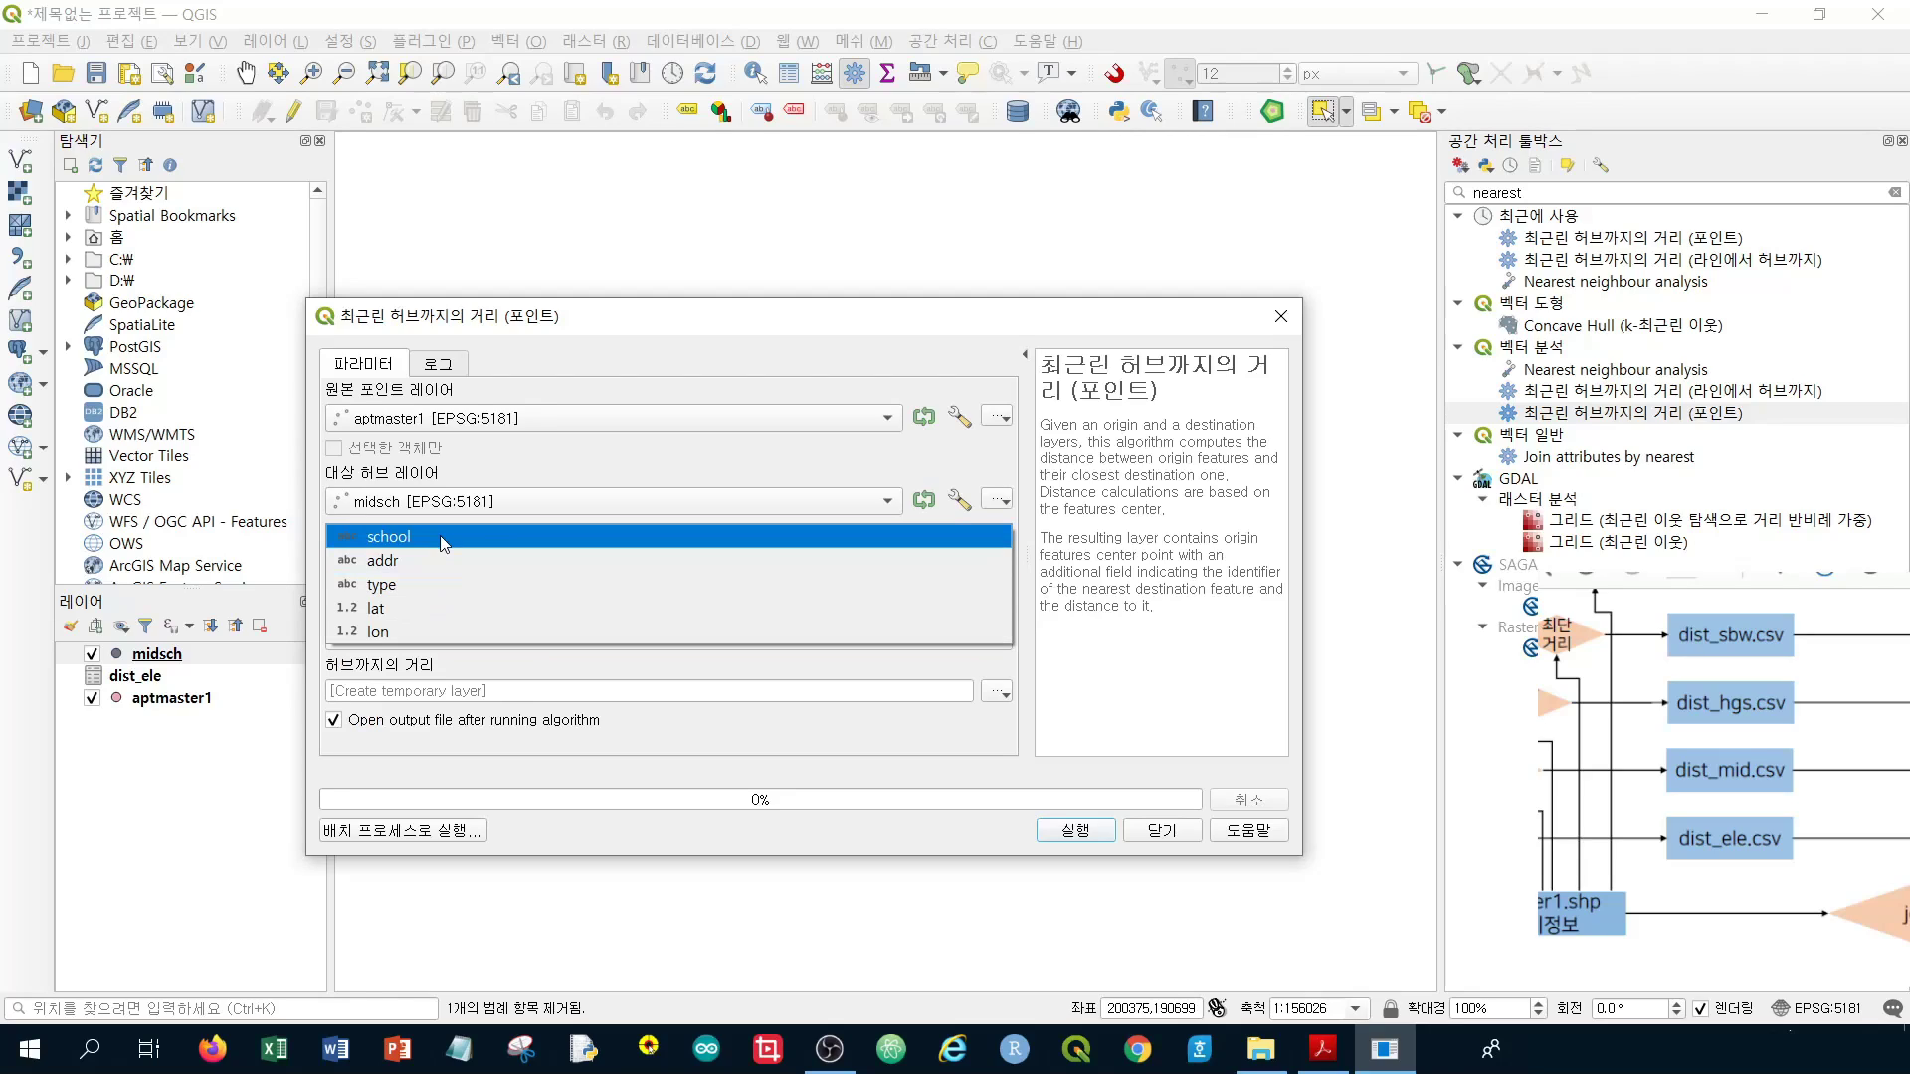
{"action": "left_click", "coordinate": [445, 537]}
Measure distances in metres and run the tool to create the 허브까지의 거리 layer
{"action": "left_click", "coordinate": [443, 643]}
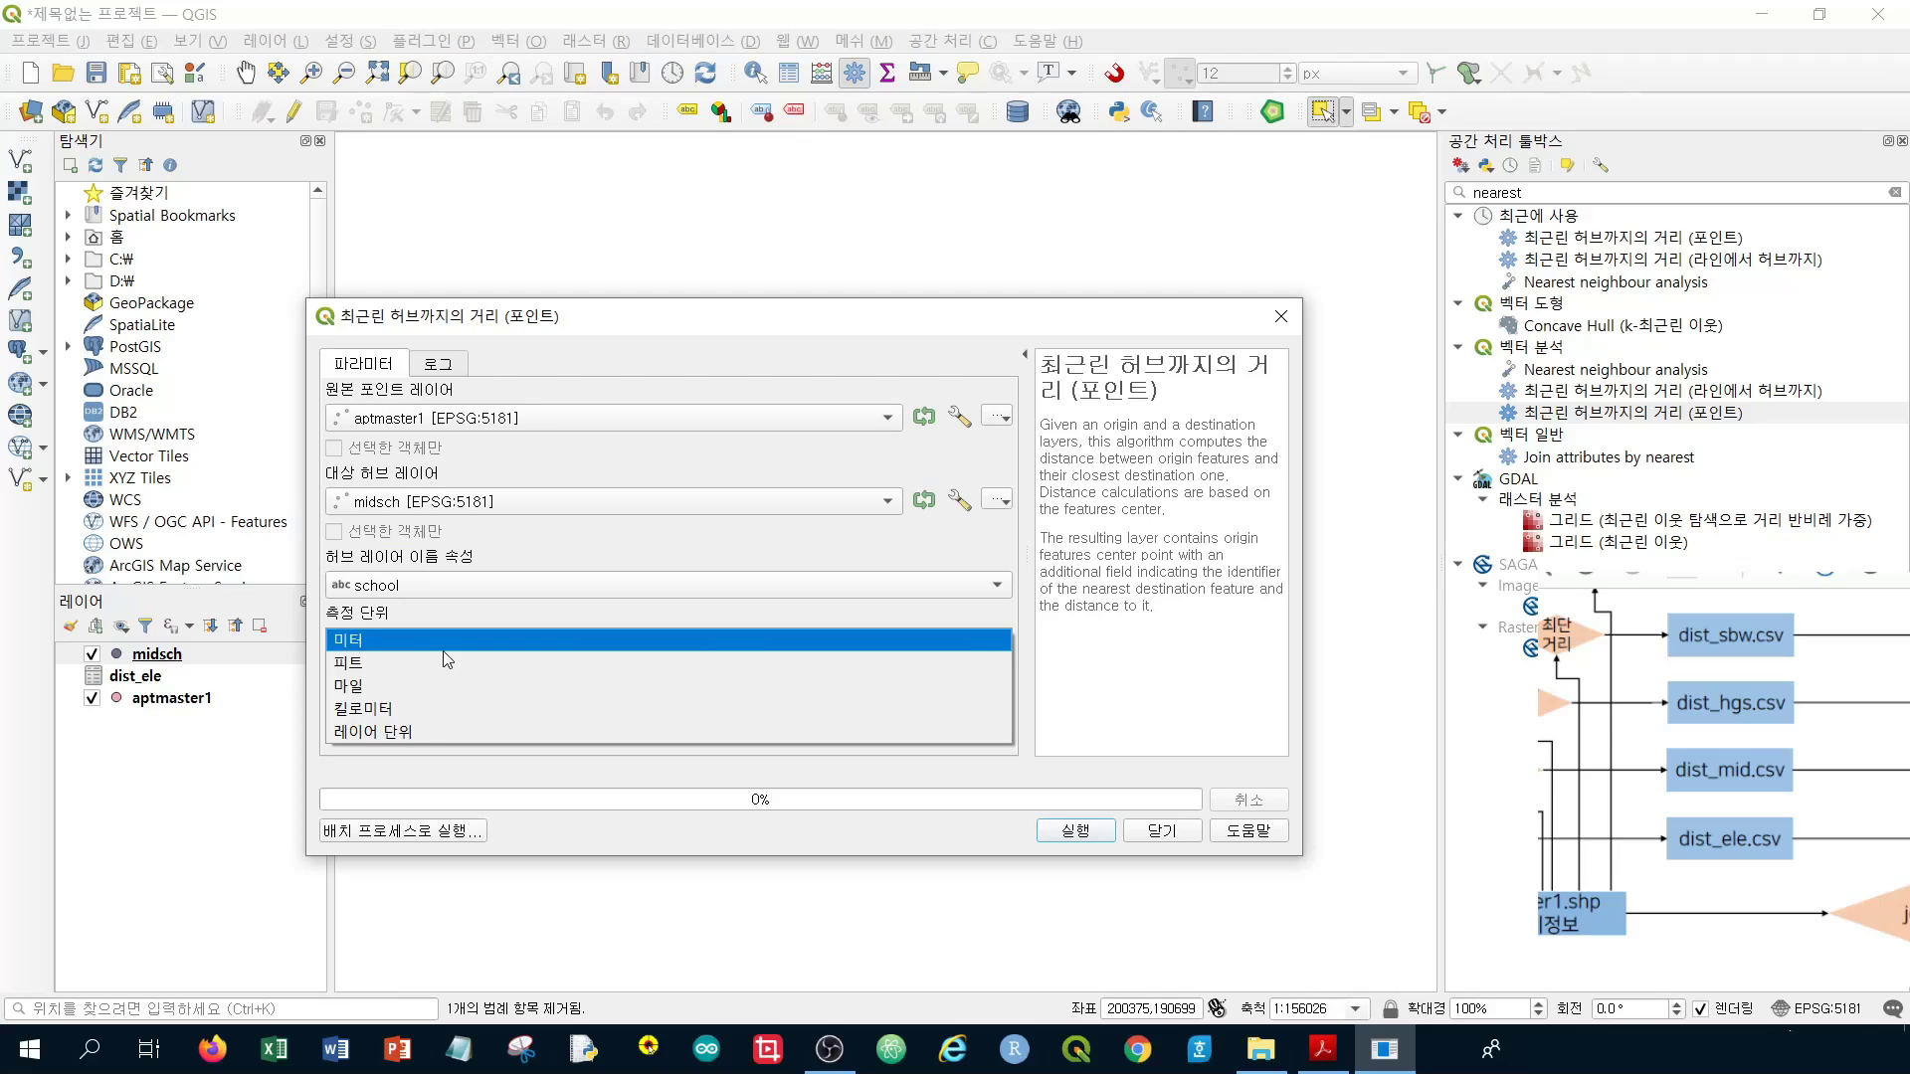
{"action": "left_click", "coordinate": [443, 650]}
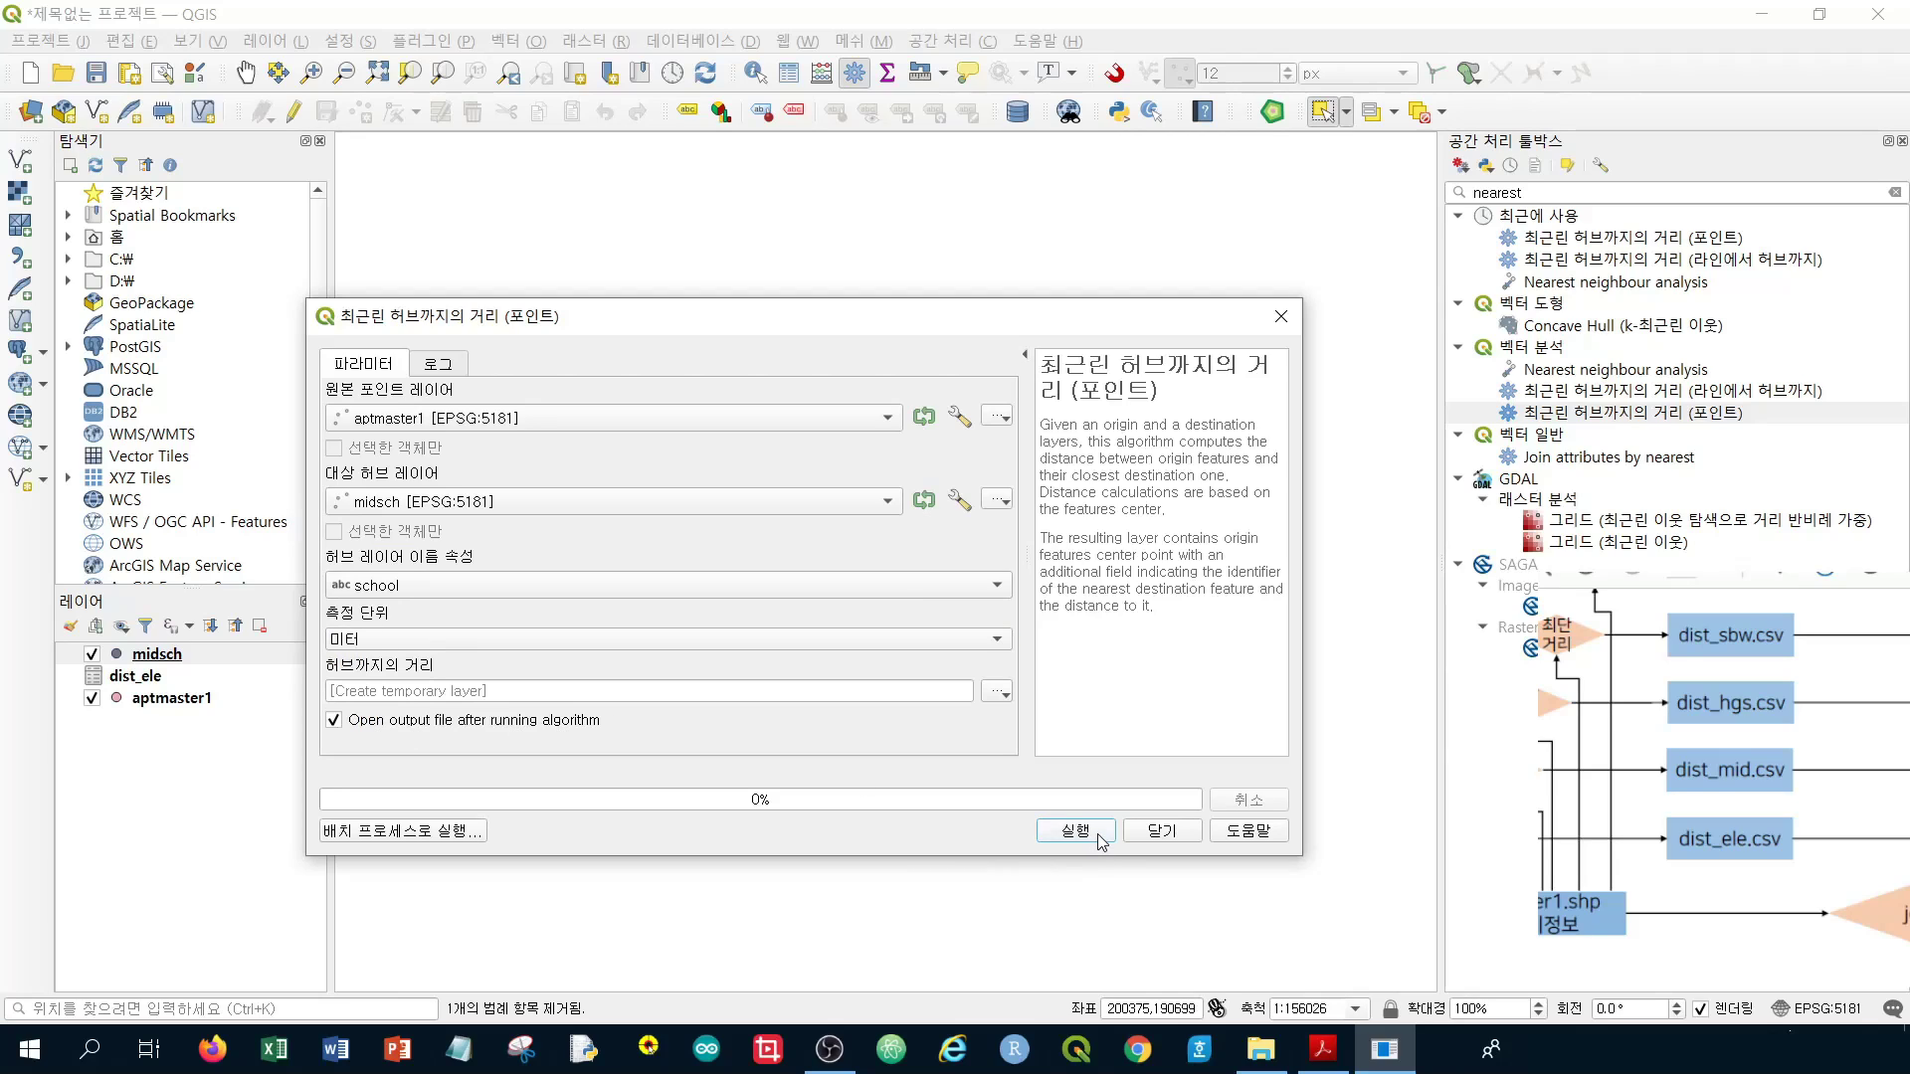
{"action": "left_click", "coordinate": [1098, 836]}
{"action": "left_click", "coordinate": [1153, 830]}
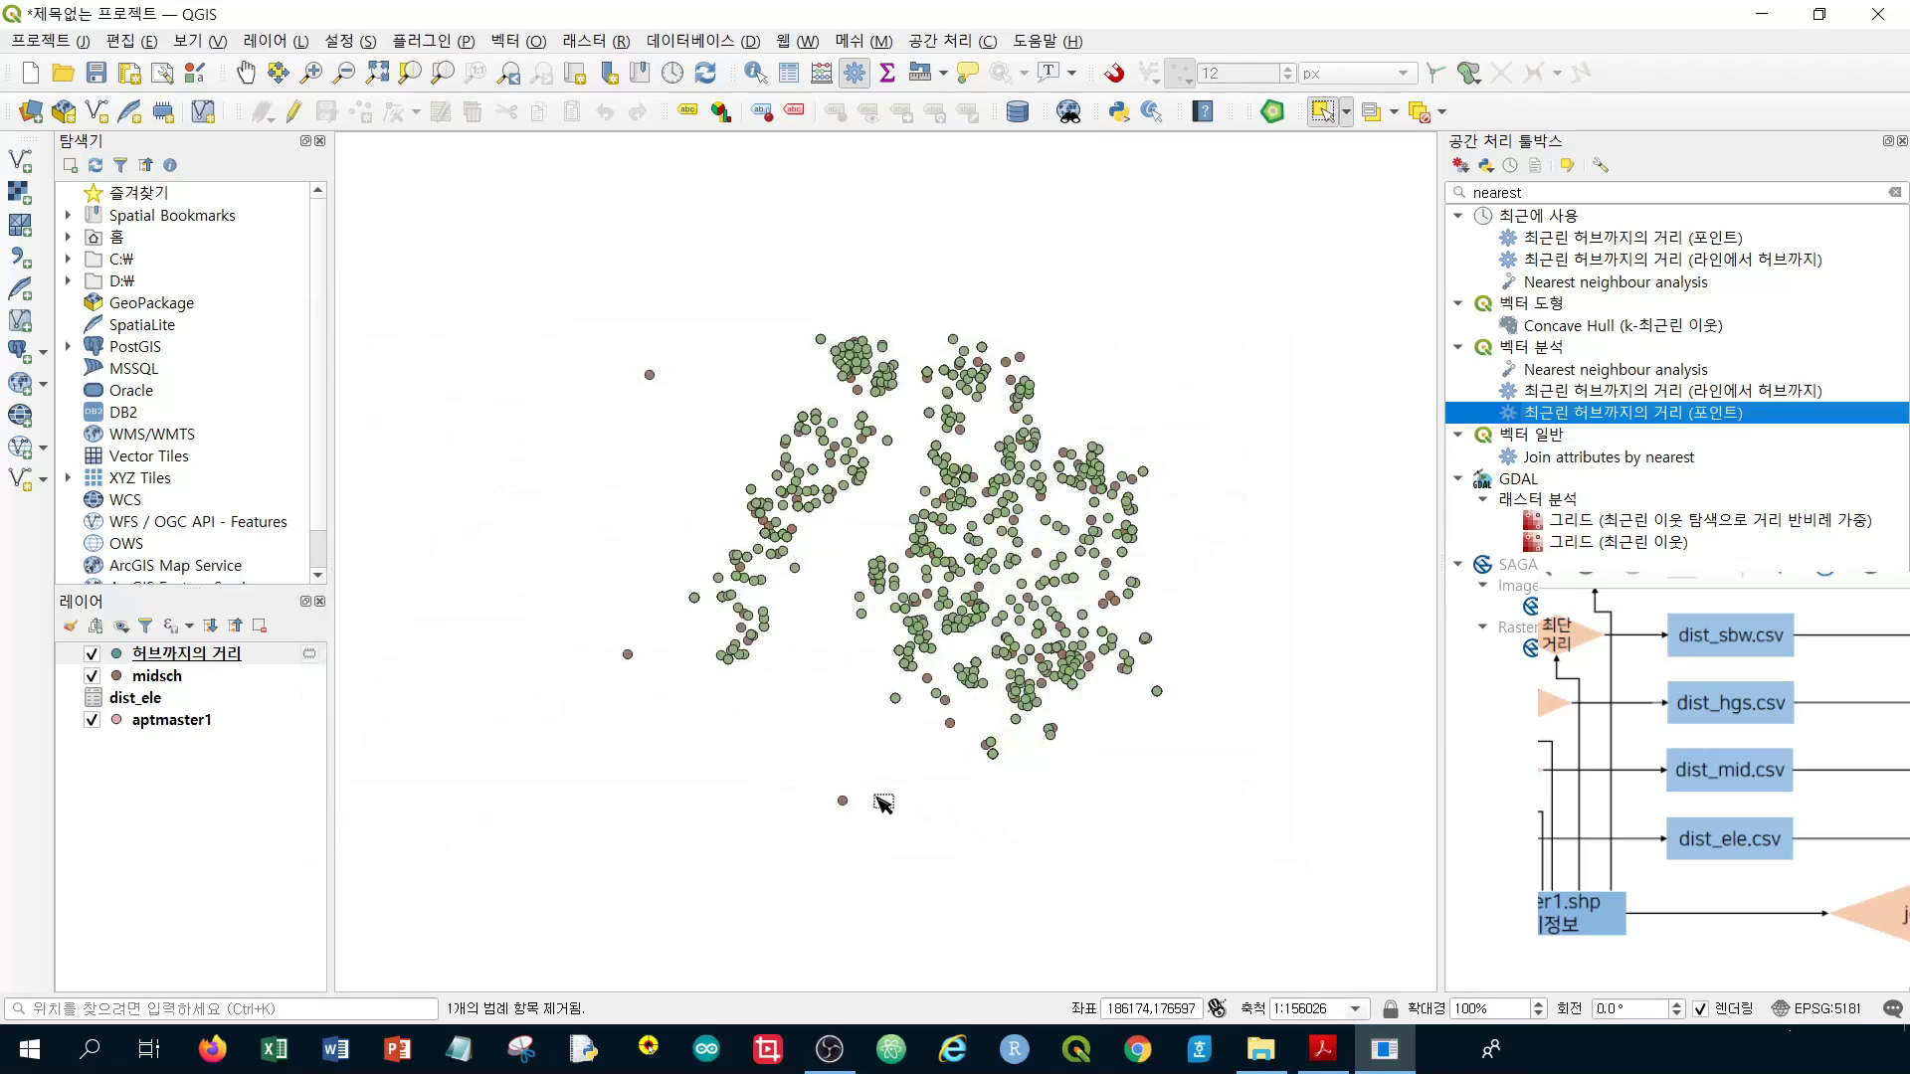
Put the 허브까지의 거리 attribute table into edit mode to delete fields
{"action": "right_click", "coordinate": [203, 658]}
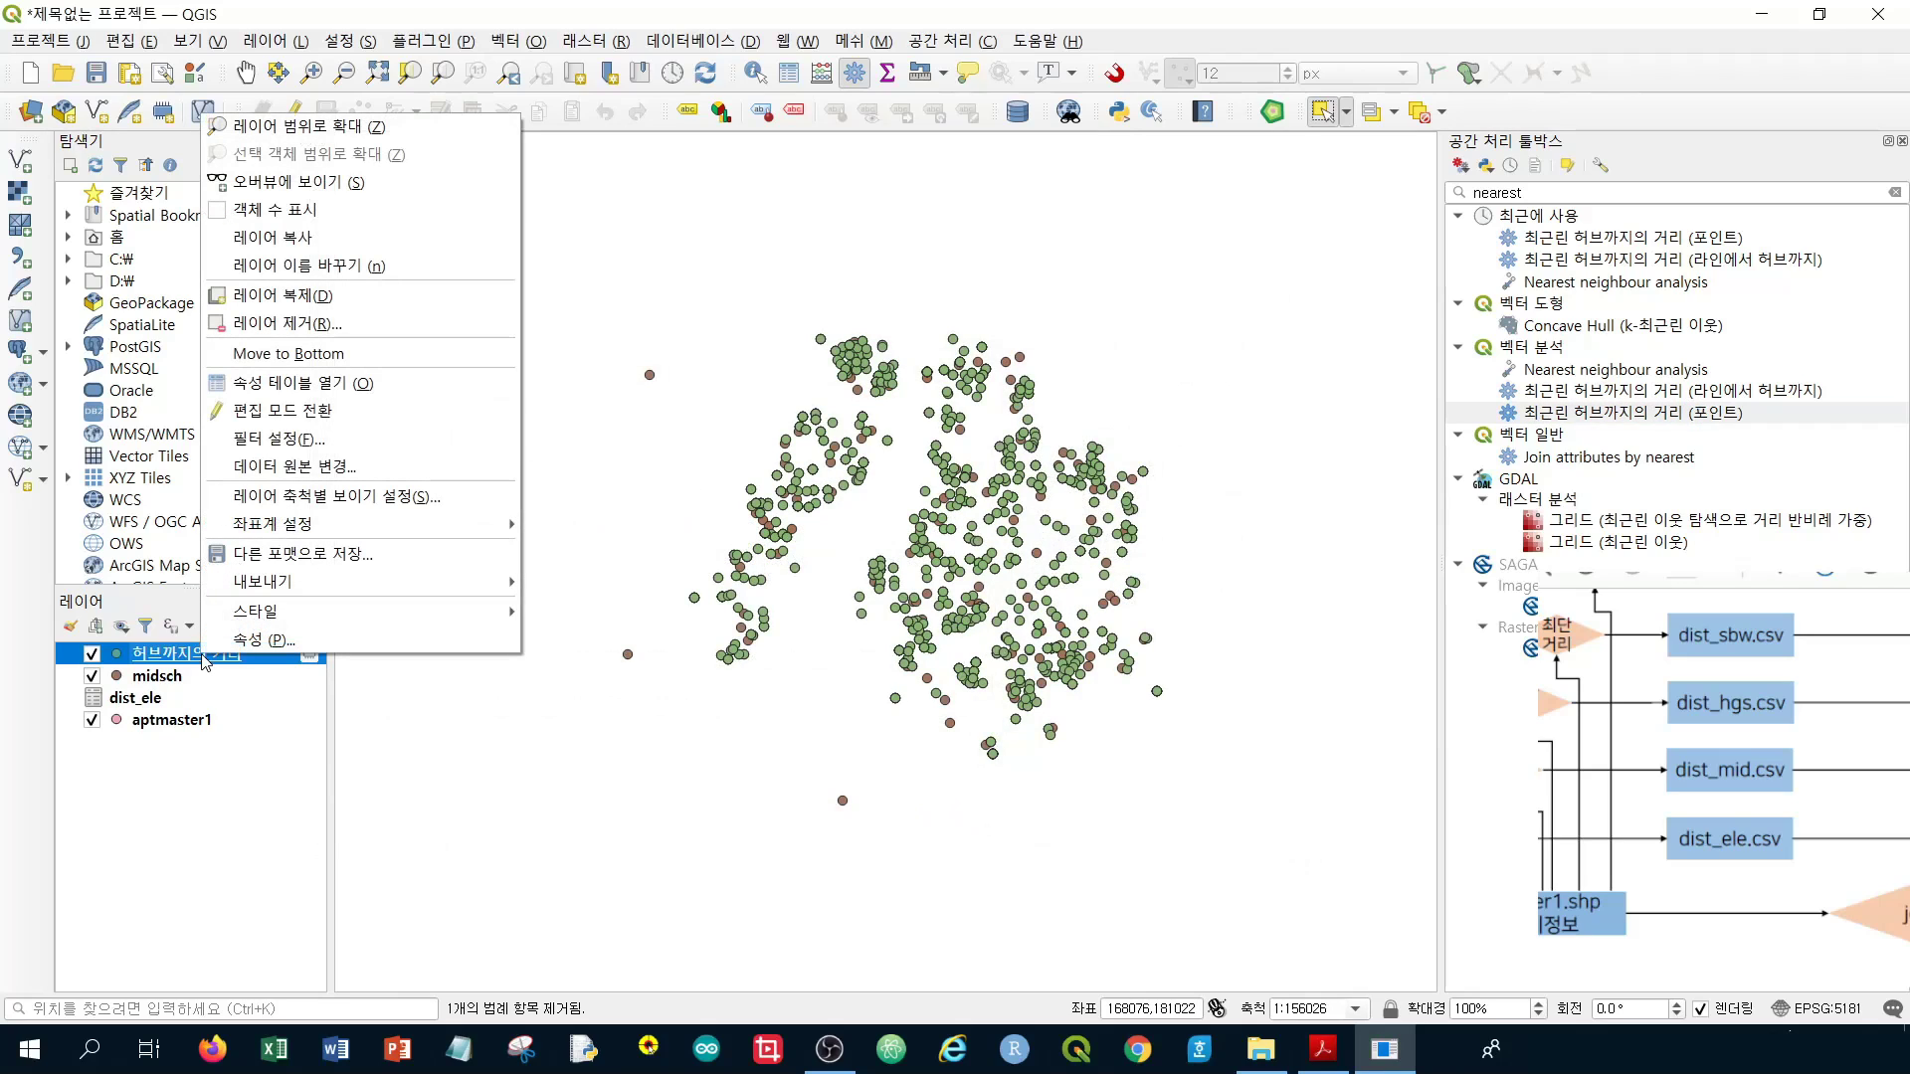
{"action": "left_click", "coordinate": [304, 383]}
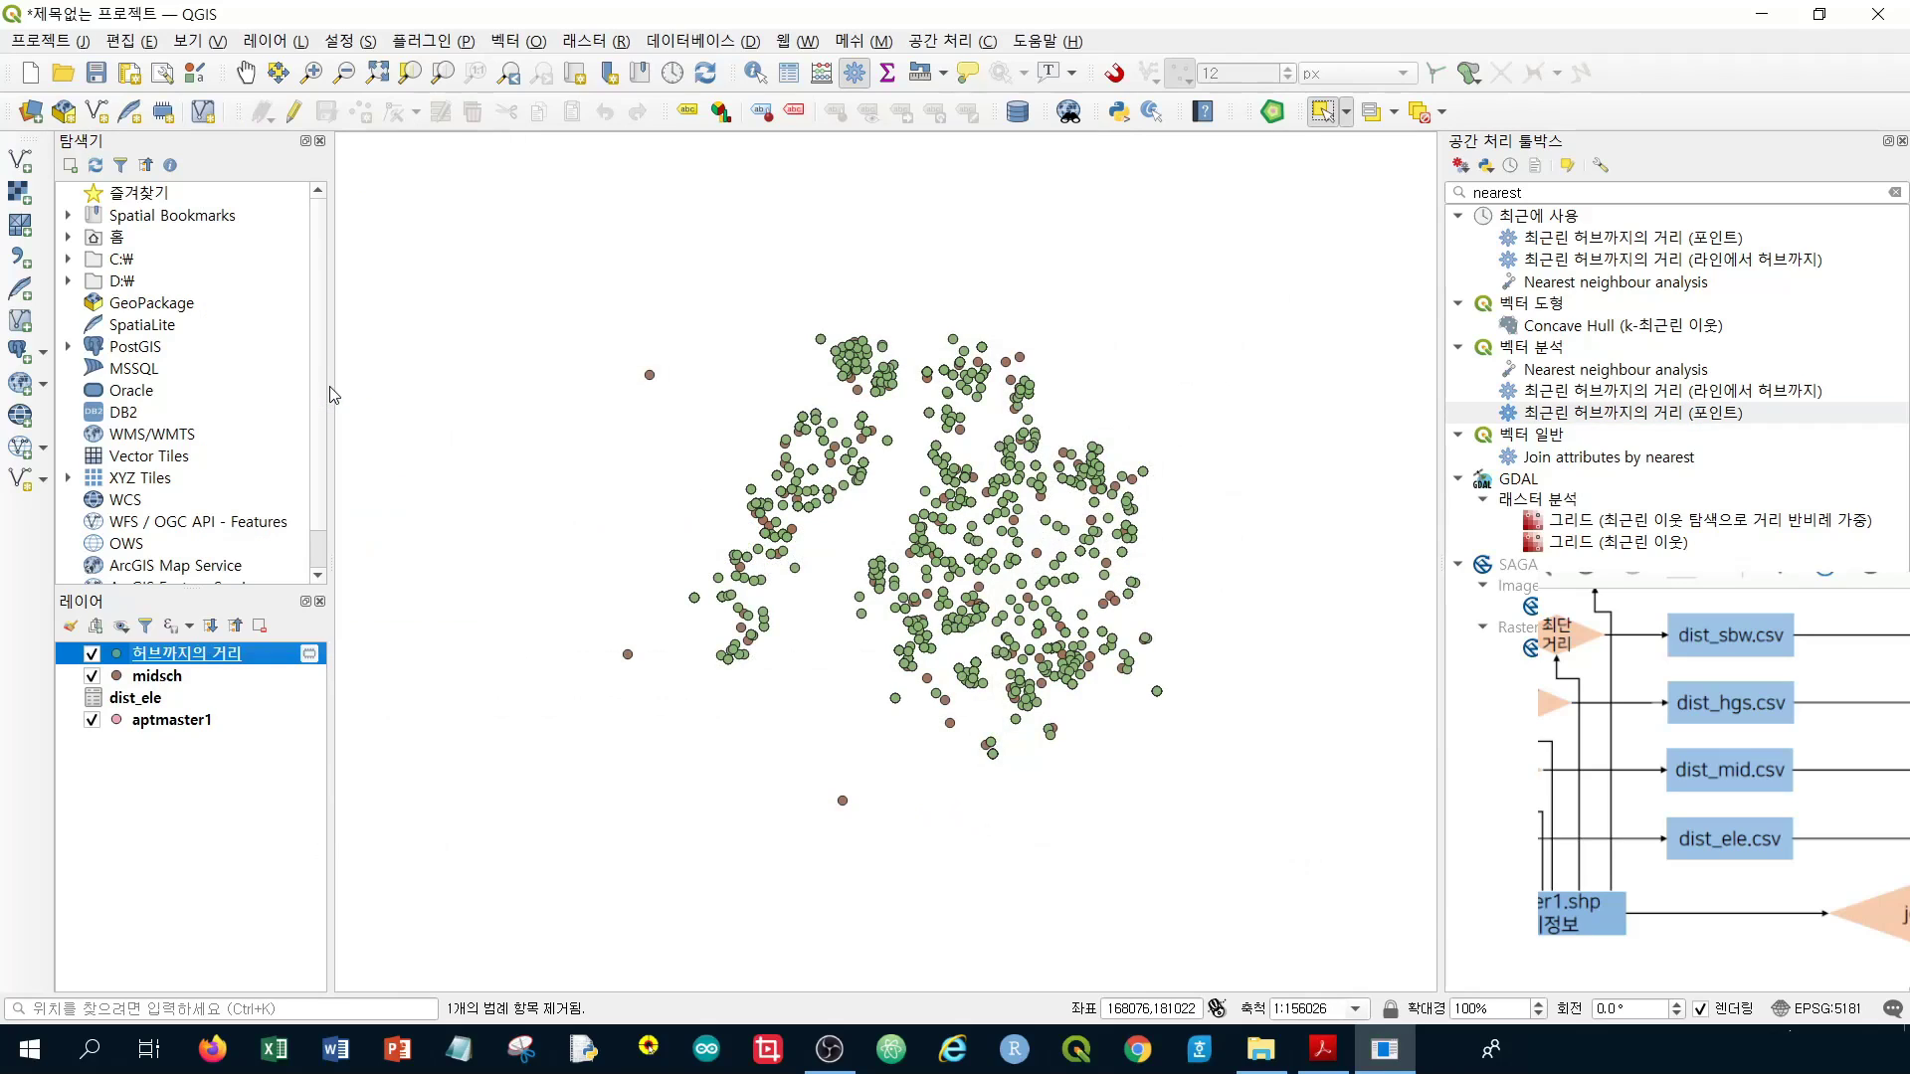
{"action": "left_click_drag", "start_coordinate": [1214, 321], "coordinate": [928, 330]}
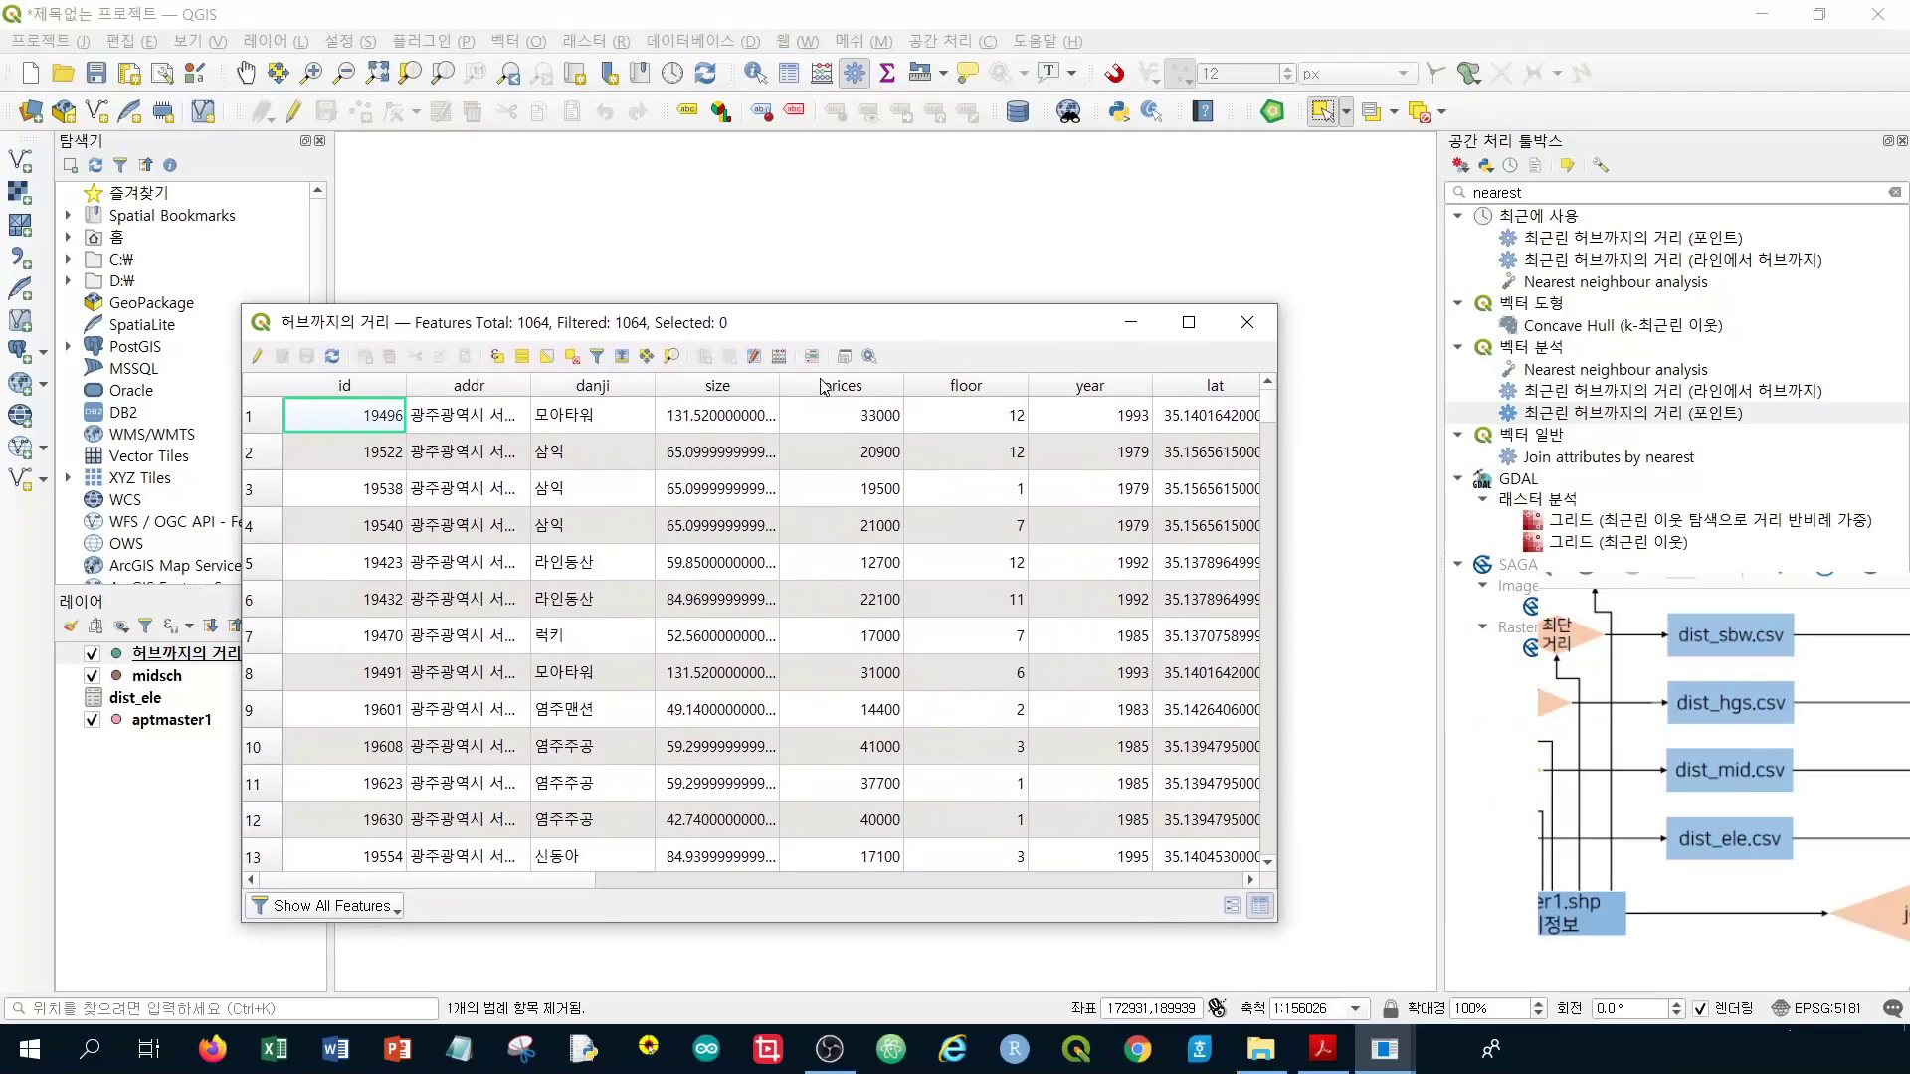
{"action": "left_click", "coordinate": [256, 356]}
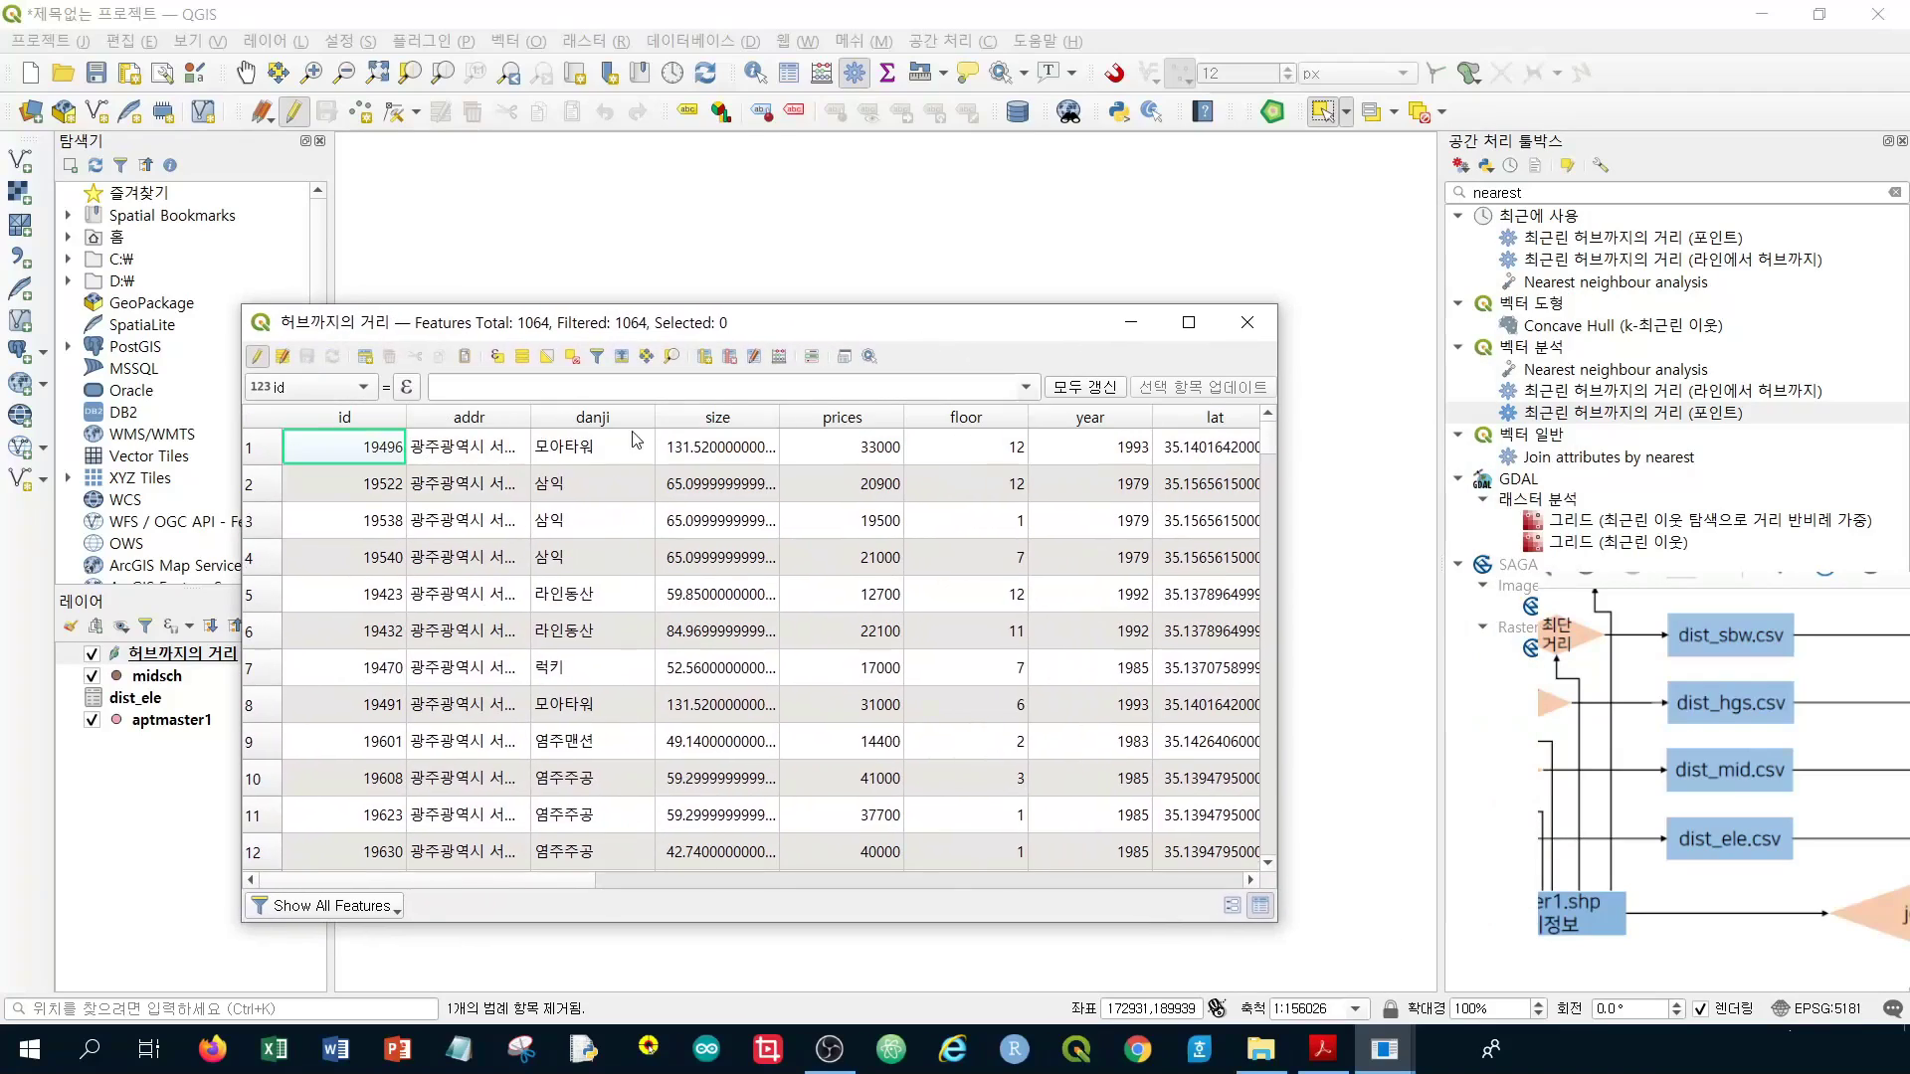
{"action": "left_click", "coordinate": [730, 358]}
Mark addr, lon_2, path, layer, sgg_oid, col_adm_se and bchk for deletion
{"action": "left_click", "coordinate": [1154, 398]}
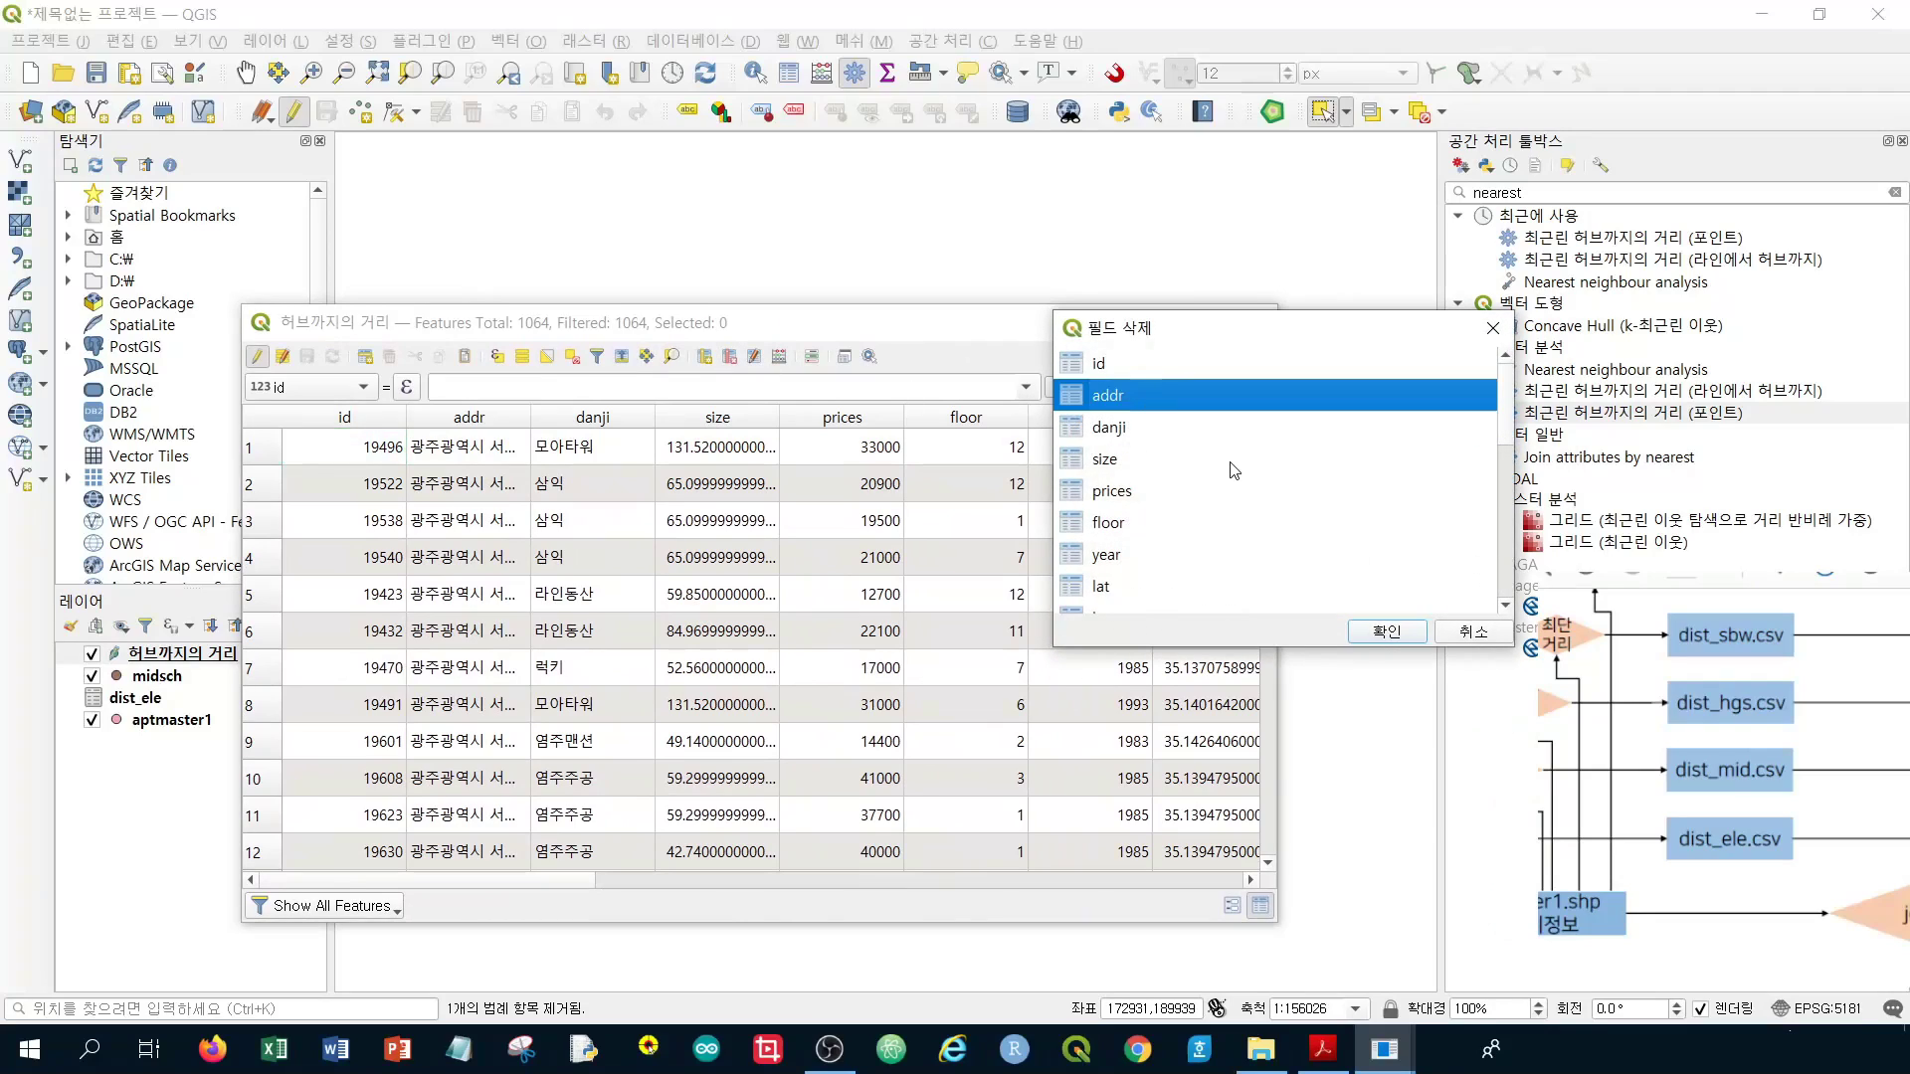
{"action": "scroll", "coordinate": [1233, 469], "scroll_direction": "down", "scroll_amount": 5}
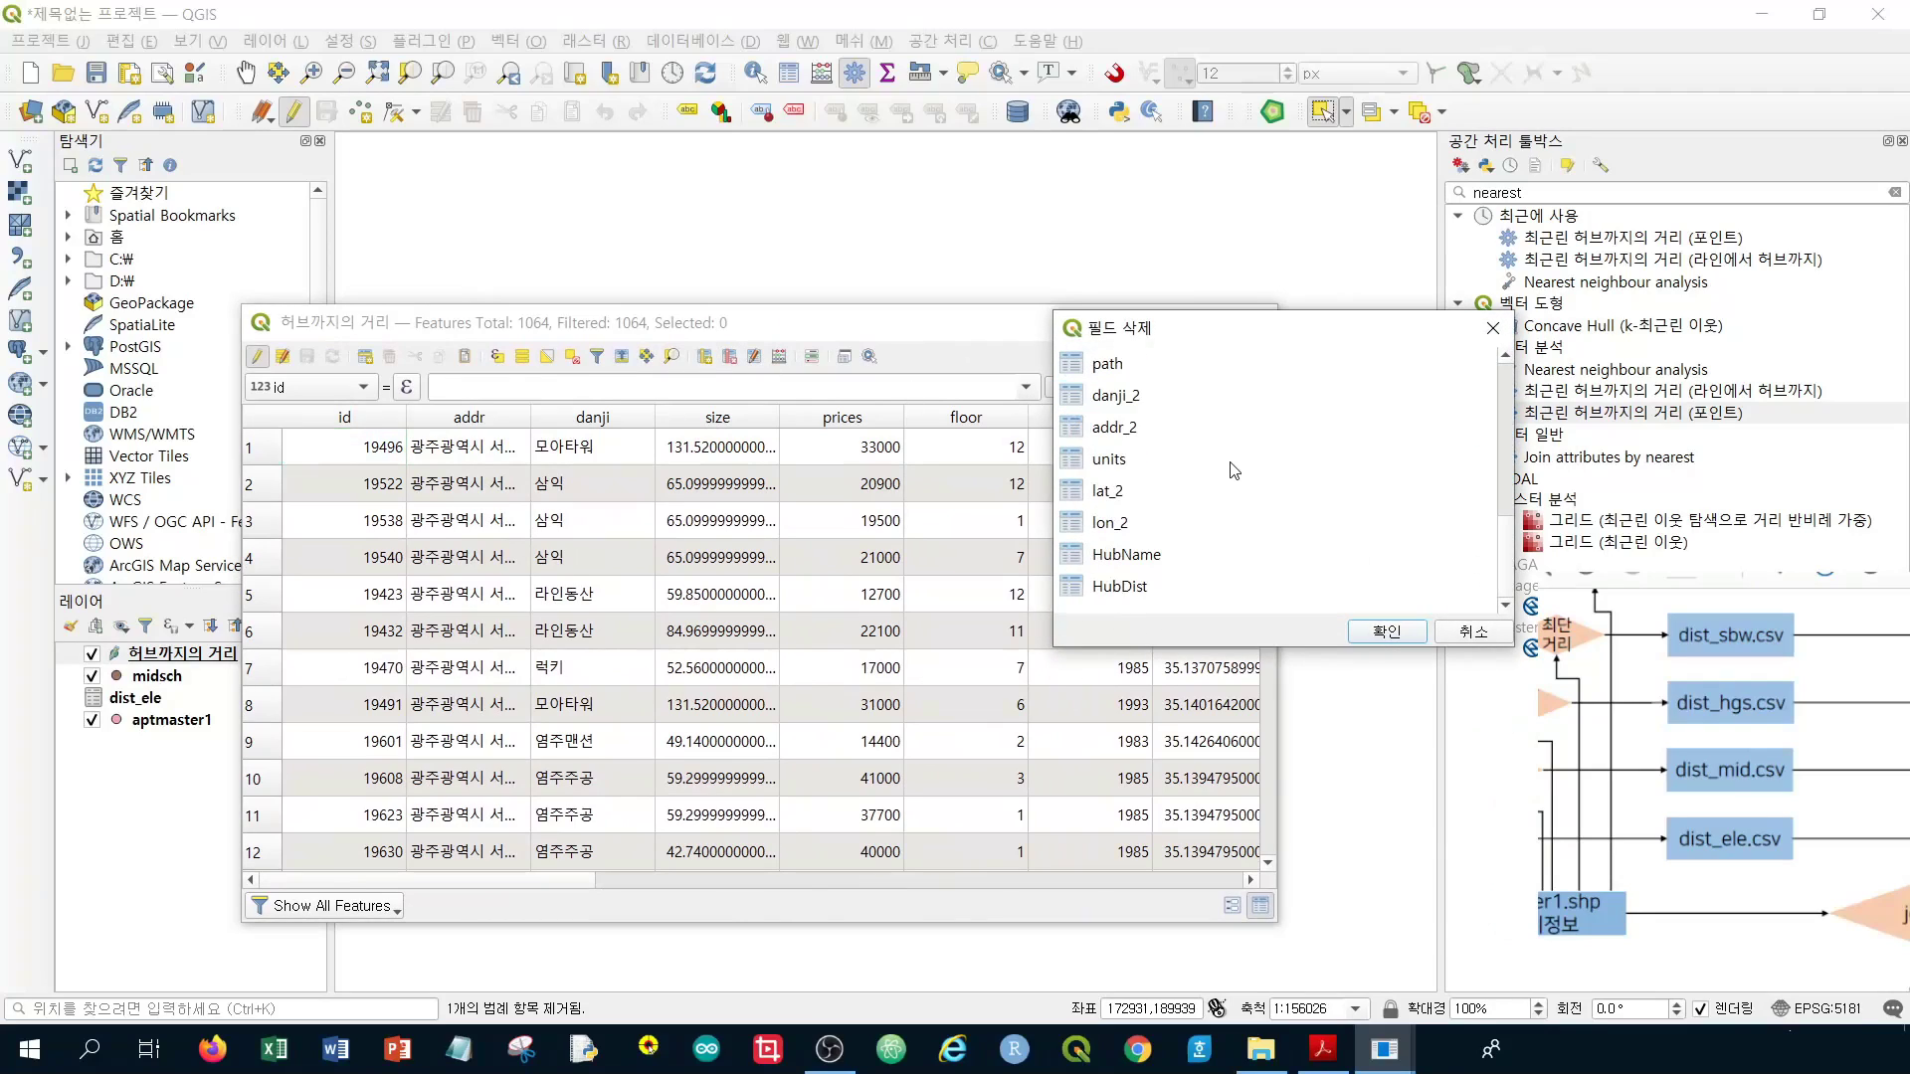
{"action": "left_click", "coordinate": [1129, 532]}
{"action": "left_click_drag", "start_coordinate": [1154, 503], "coordinate": [1154, 393]}
{"action": "scroll", "coordinate": [1176, 452], "scroll_direction": "up", "scroll_amount": 1}
{"action": "left_click_drag", "start_coordinate": [1152, 465], "coordinate": [1153, 427]}
{"action": "left_click", "coordinate": [1155, 364], "text": "ctrl"}
{"action": "left_click", "coordinate": [1162, 403], "text": "ctrl"}
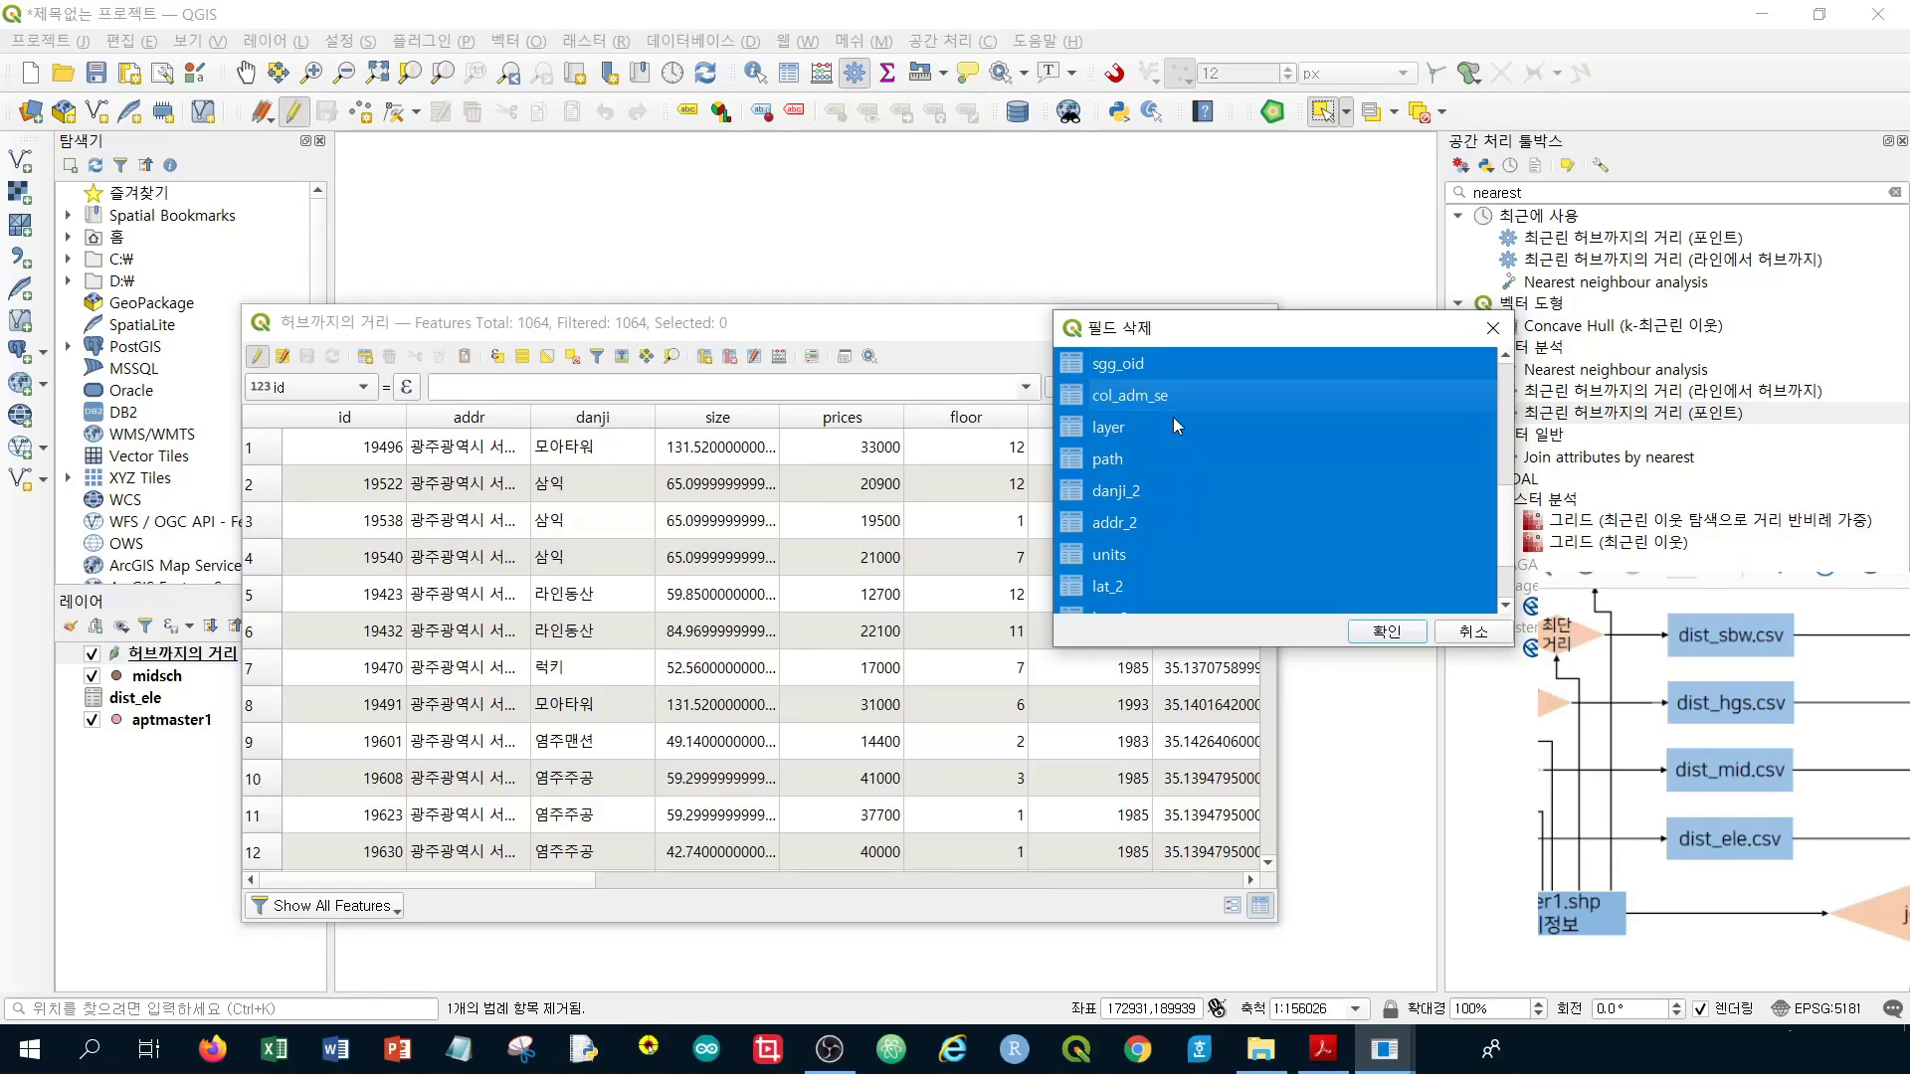
{"action": "scroll", "coordinate": [1173, 416], "scroll_direction": "up", "scroll_amount": 3}
{"action": "scroll", "coordinate": [1154, 477], "scroll_direction": "down", "scroll_amount": 1}
{"action": "left_click", "coordinate": [1149, 521], "text": "ctrl"}
Also mark jibun through year, floor, prices, size and danji, then delete, keeping id, HubName, HubDist
{"action": "left_click_drag", "start_coordinate": [1145, 496], "coordinate": [1142, 372]}
{"action": "scroll", "coordinate": [1141, 372], "scroll_direction": "up", "scroll_amount": 1}
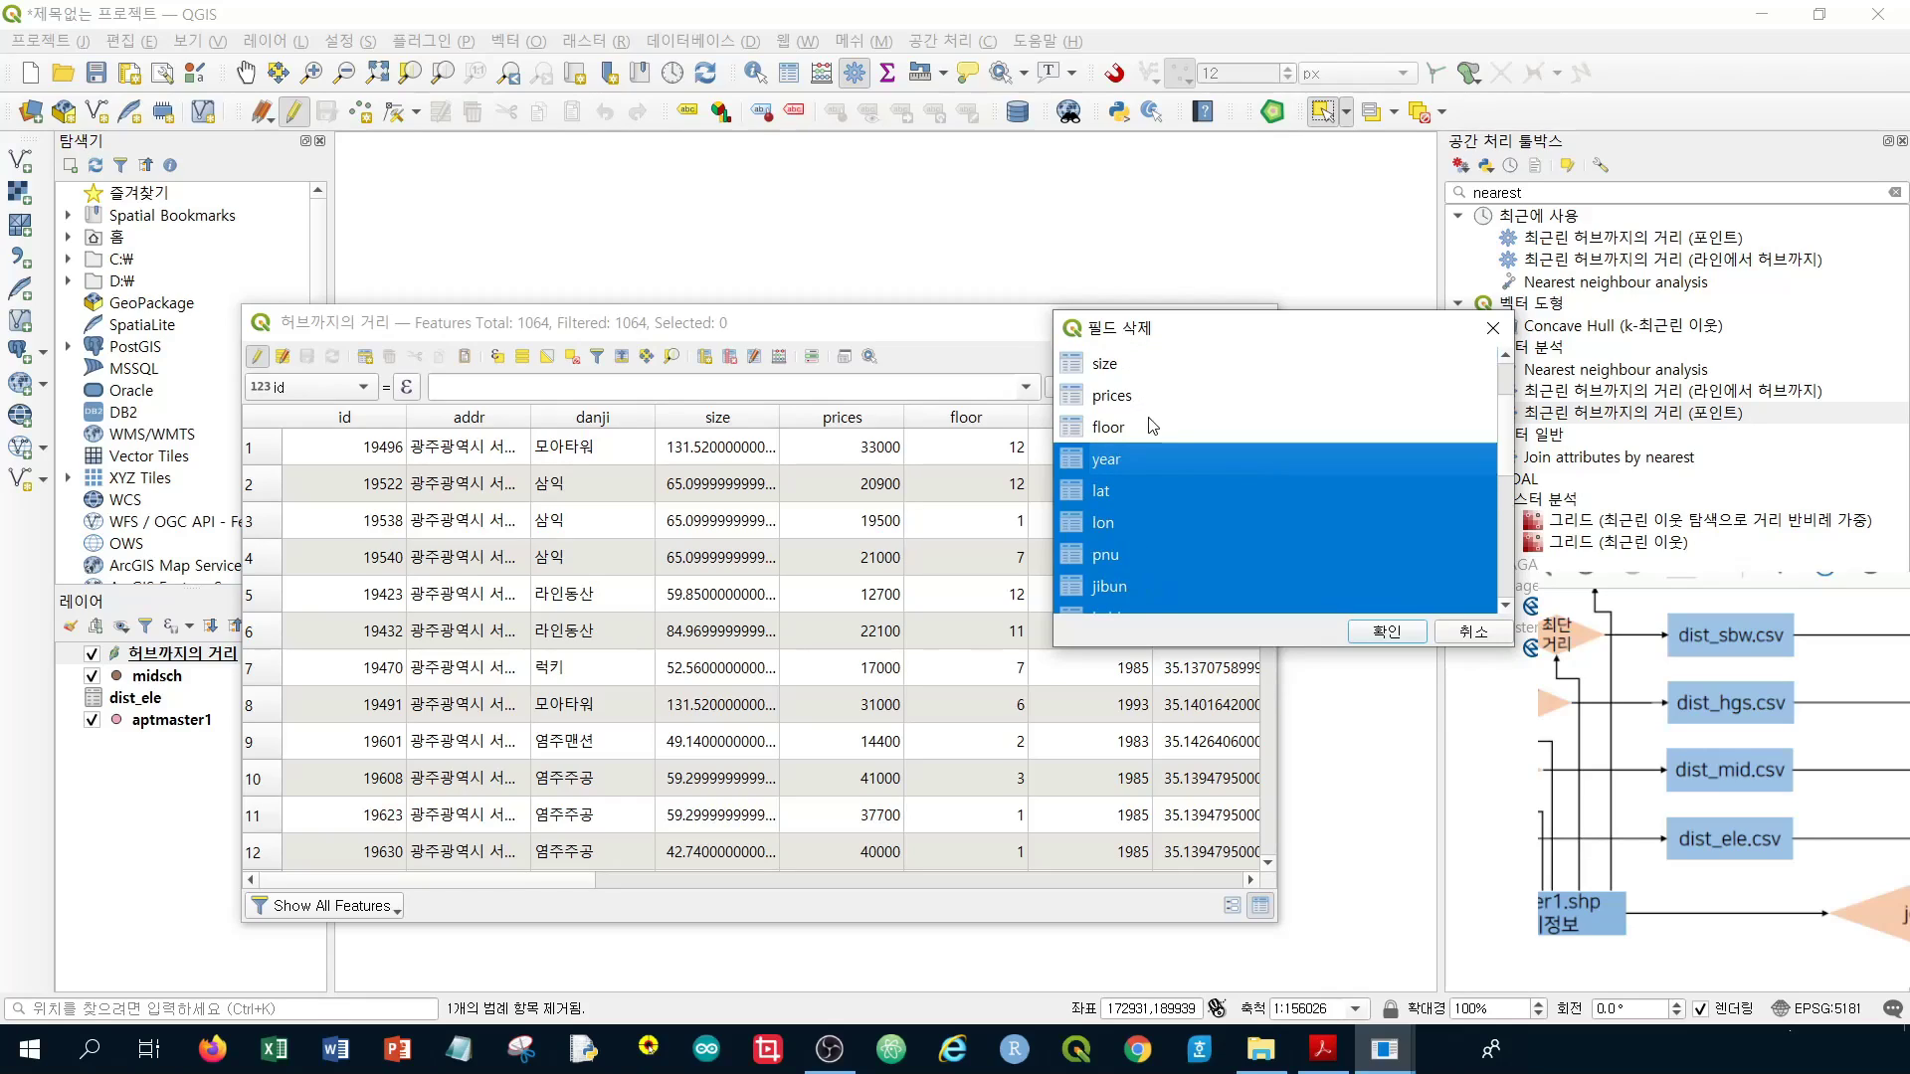
{"action": "left_click", "coordinate": [1146, 427], "text": "ctrl"}
{"action": "left_click", "coordinate": [1144, 398], "text": "ctrl"}
{"action": "left_click", "coordinate": [1148, 368], "text": "ctrl"}
{"action": "scroll", "coordinate": [1168, 438], "scroll_direction": "up", "scroll_amount": 1}
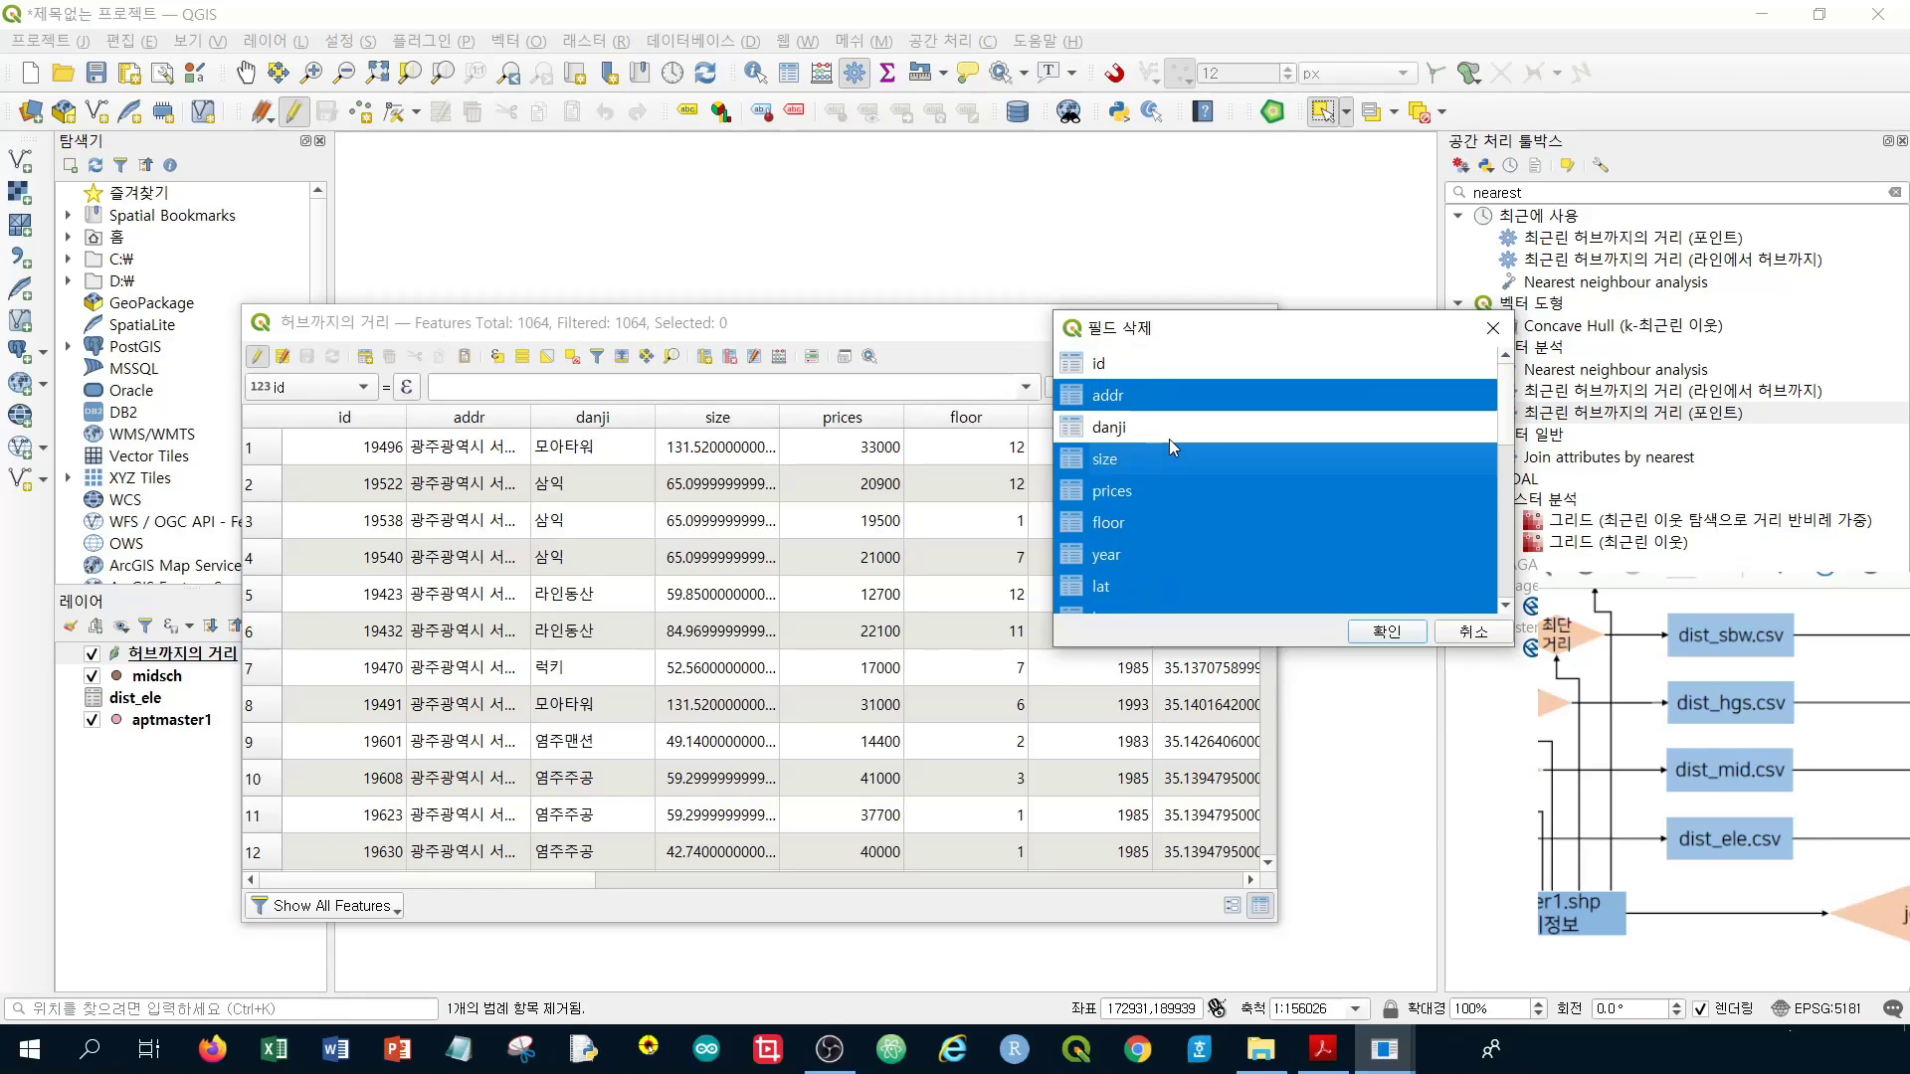
{"action": "left_click", "coordinate": [1143, 432], "text": "ctrl"}
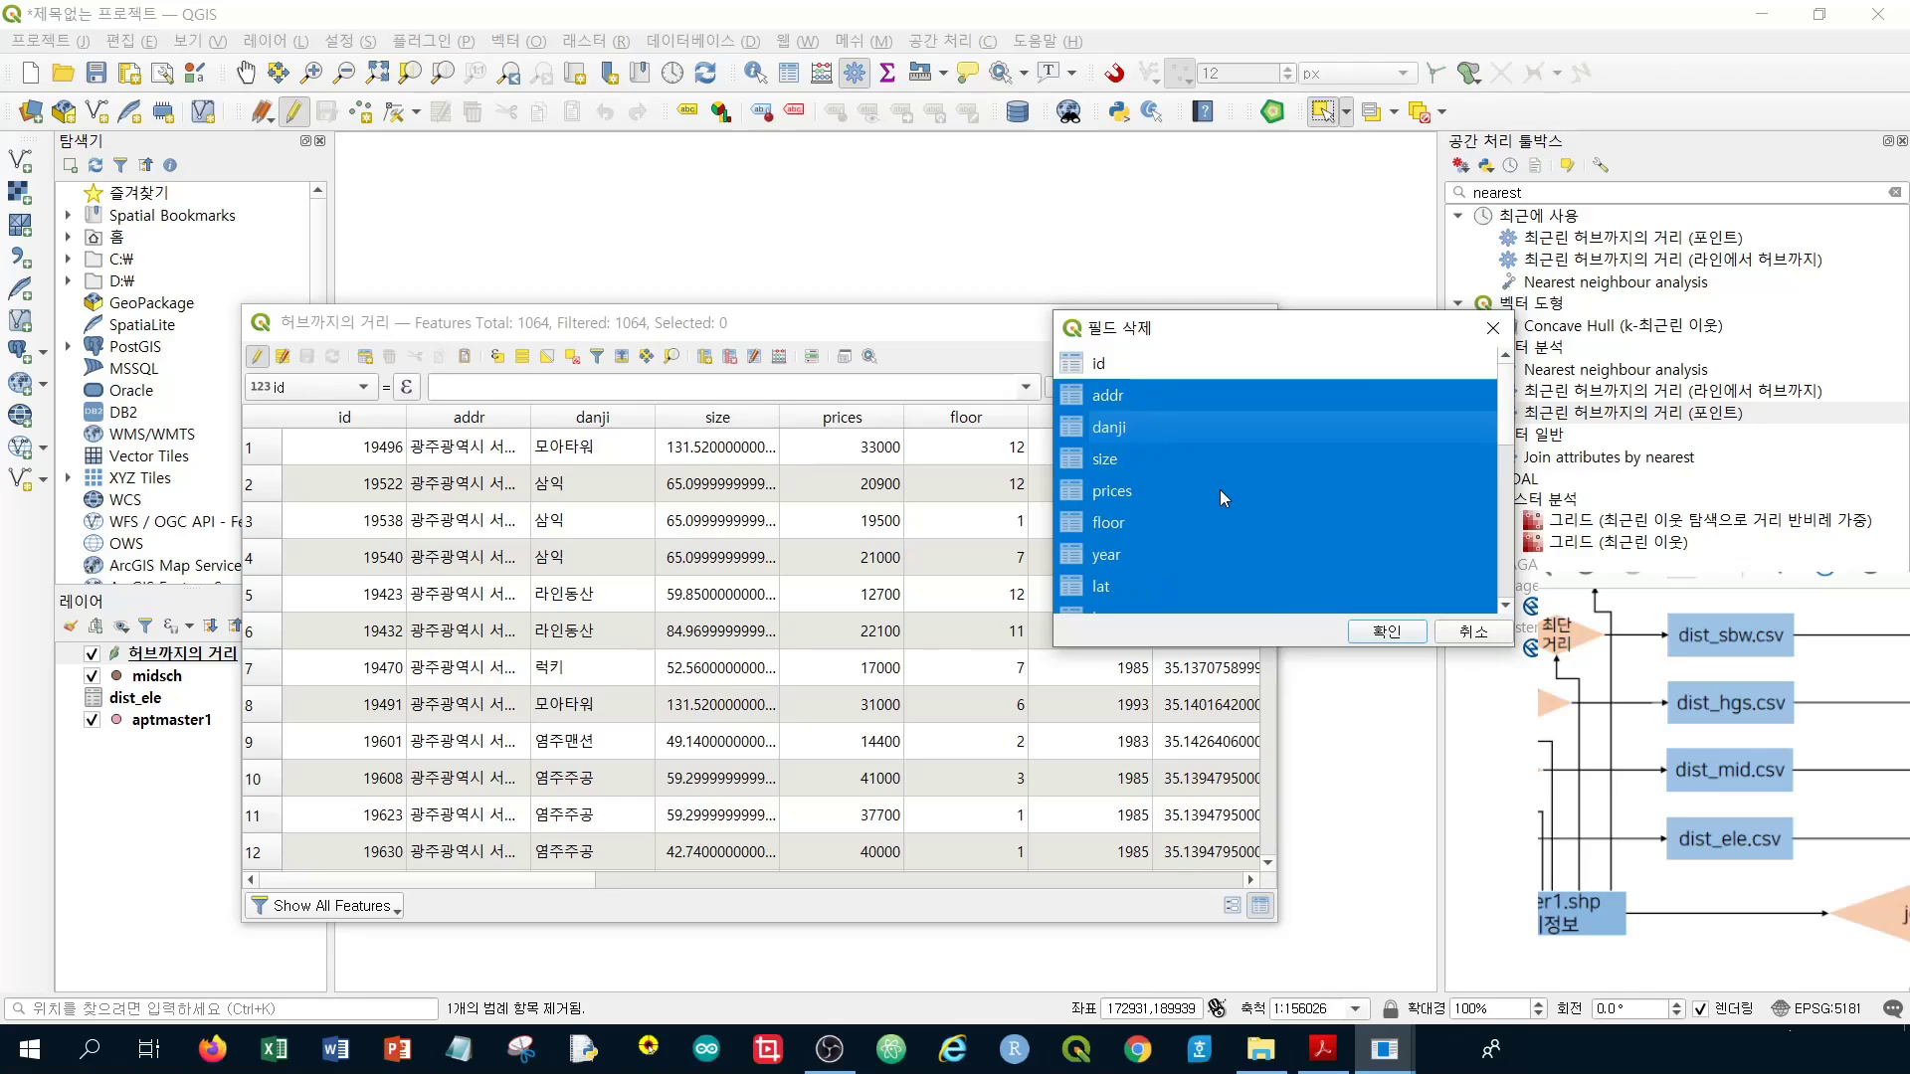
{"action": "scroll", "coordinate": [1217, 486], "scroll_direction": "down", "scroll_amount": 4}
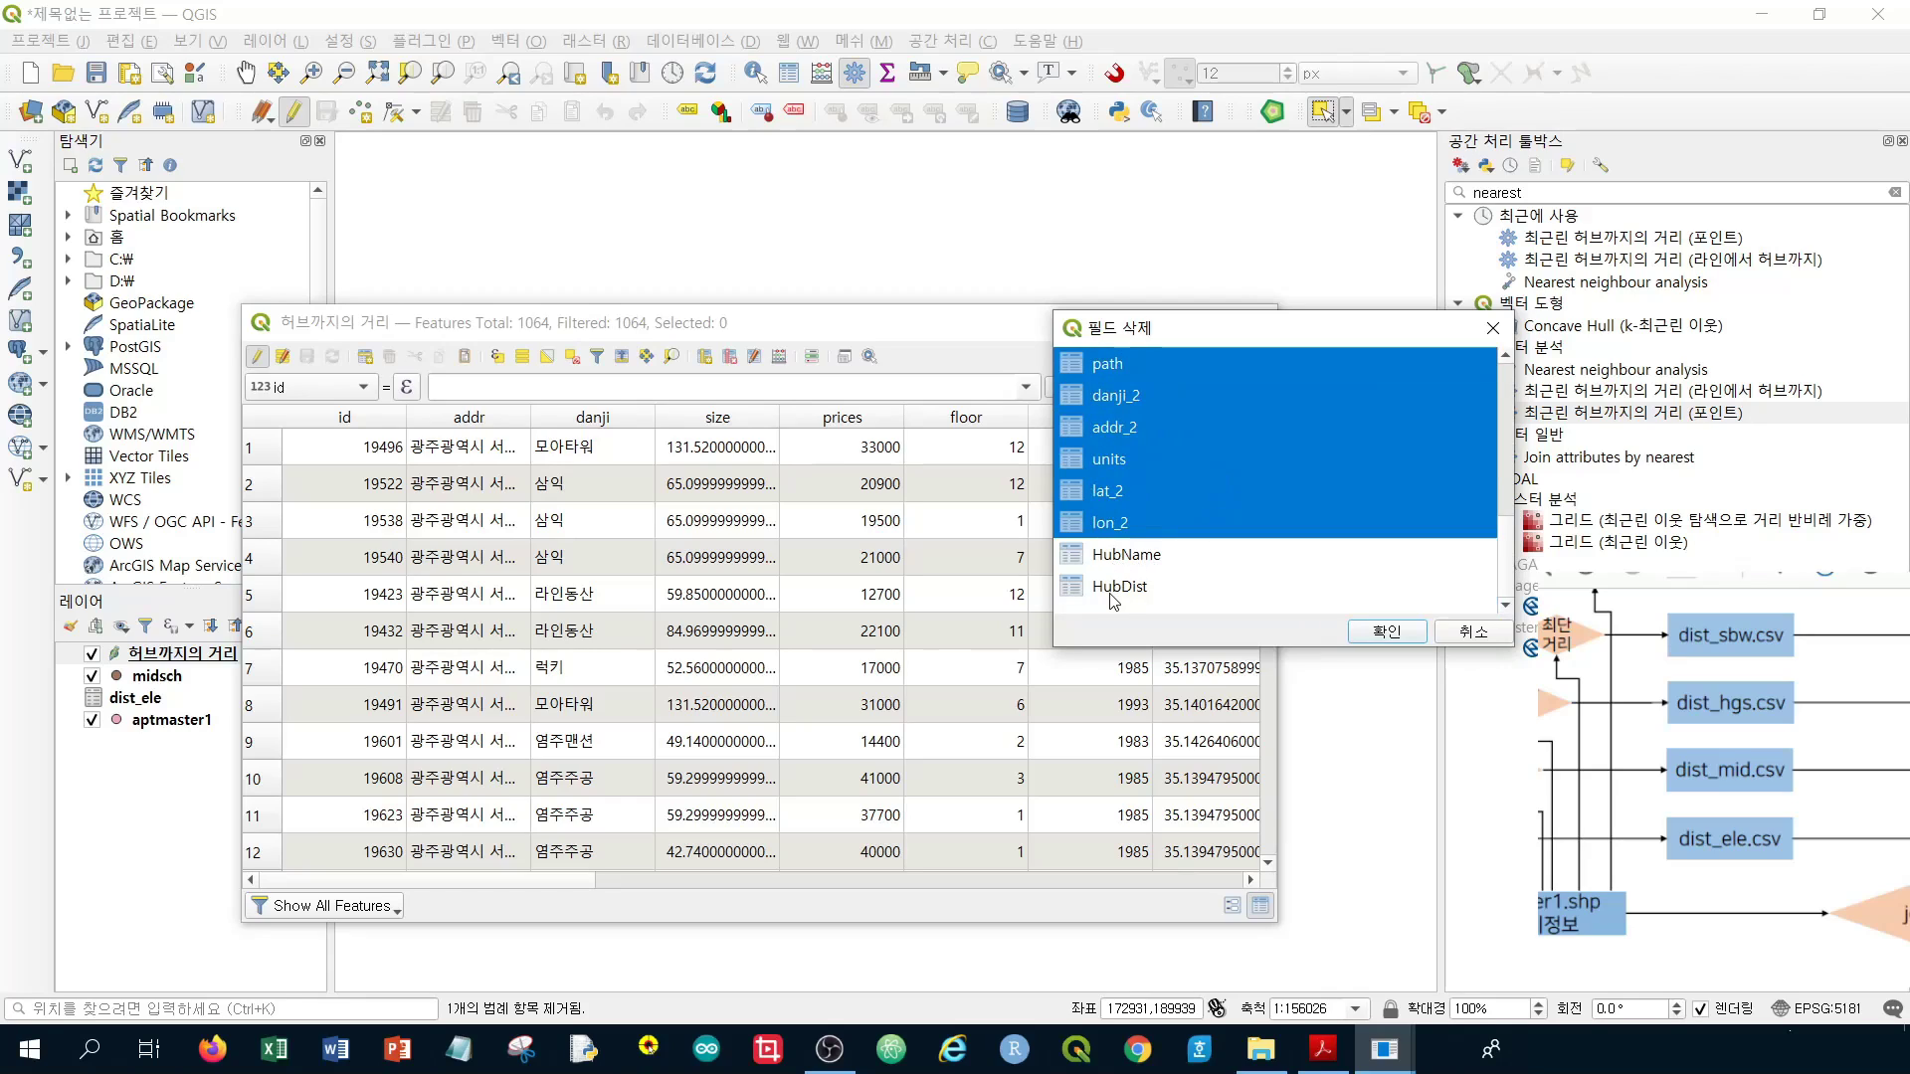
{"action": "left_click", "coordinate": [1380, 632]}
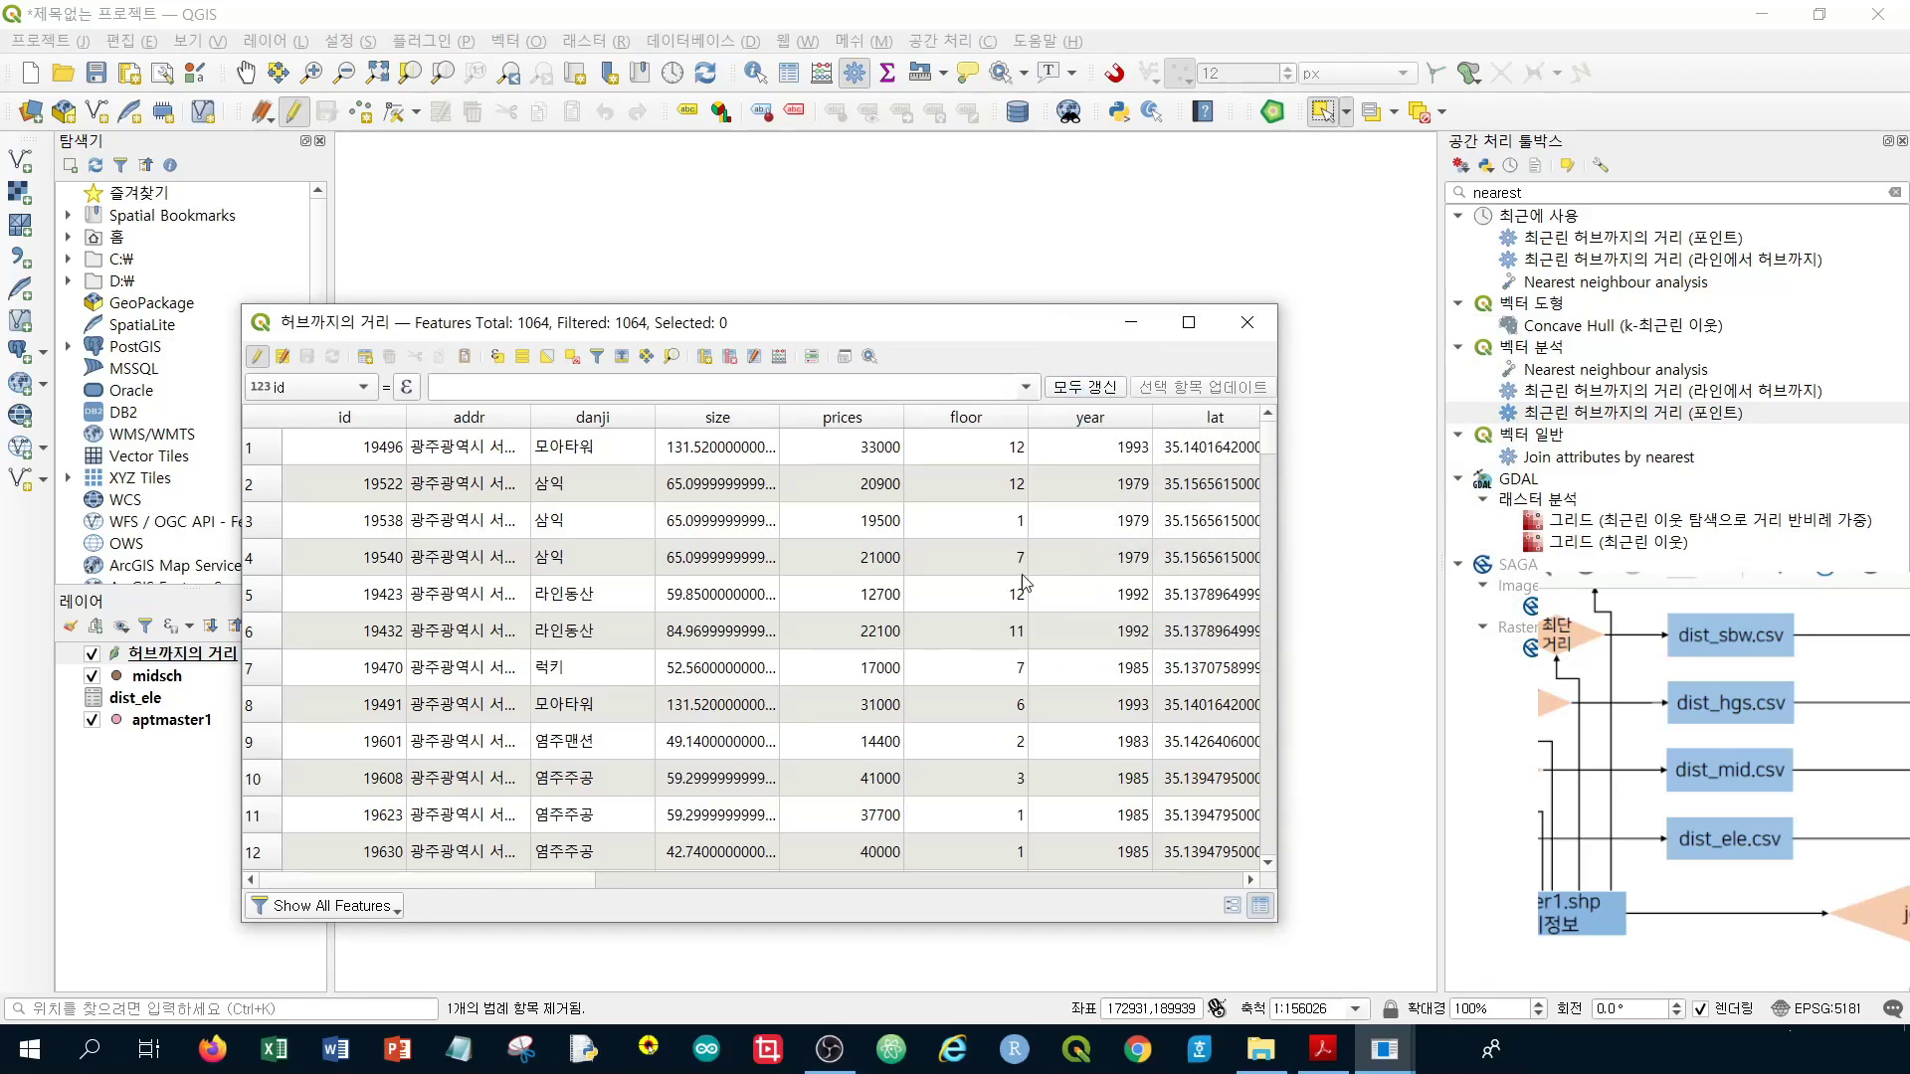
Save the field deletions and stop editing the distance layer
{"action": "scroll", "coordinate": [588, 497], "scroll_direction": "down", "scroll_amount": 8}
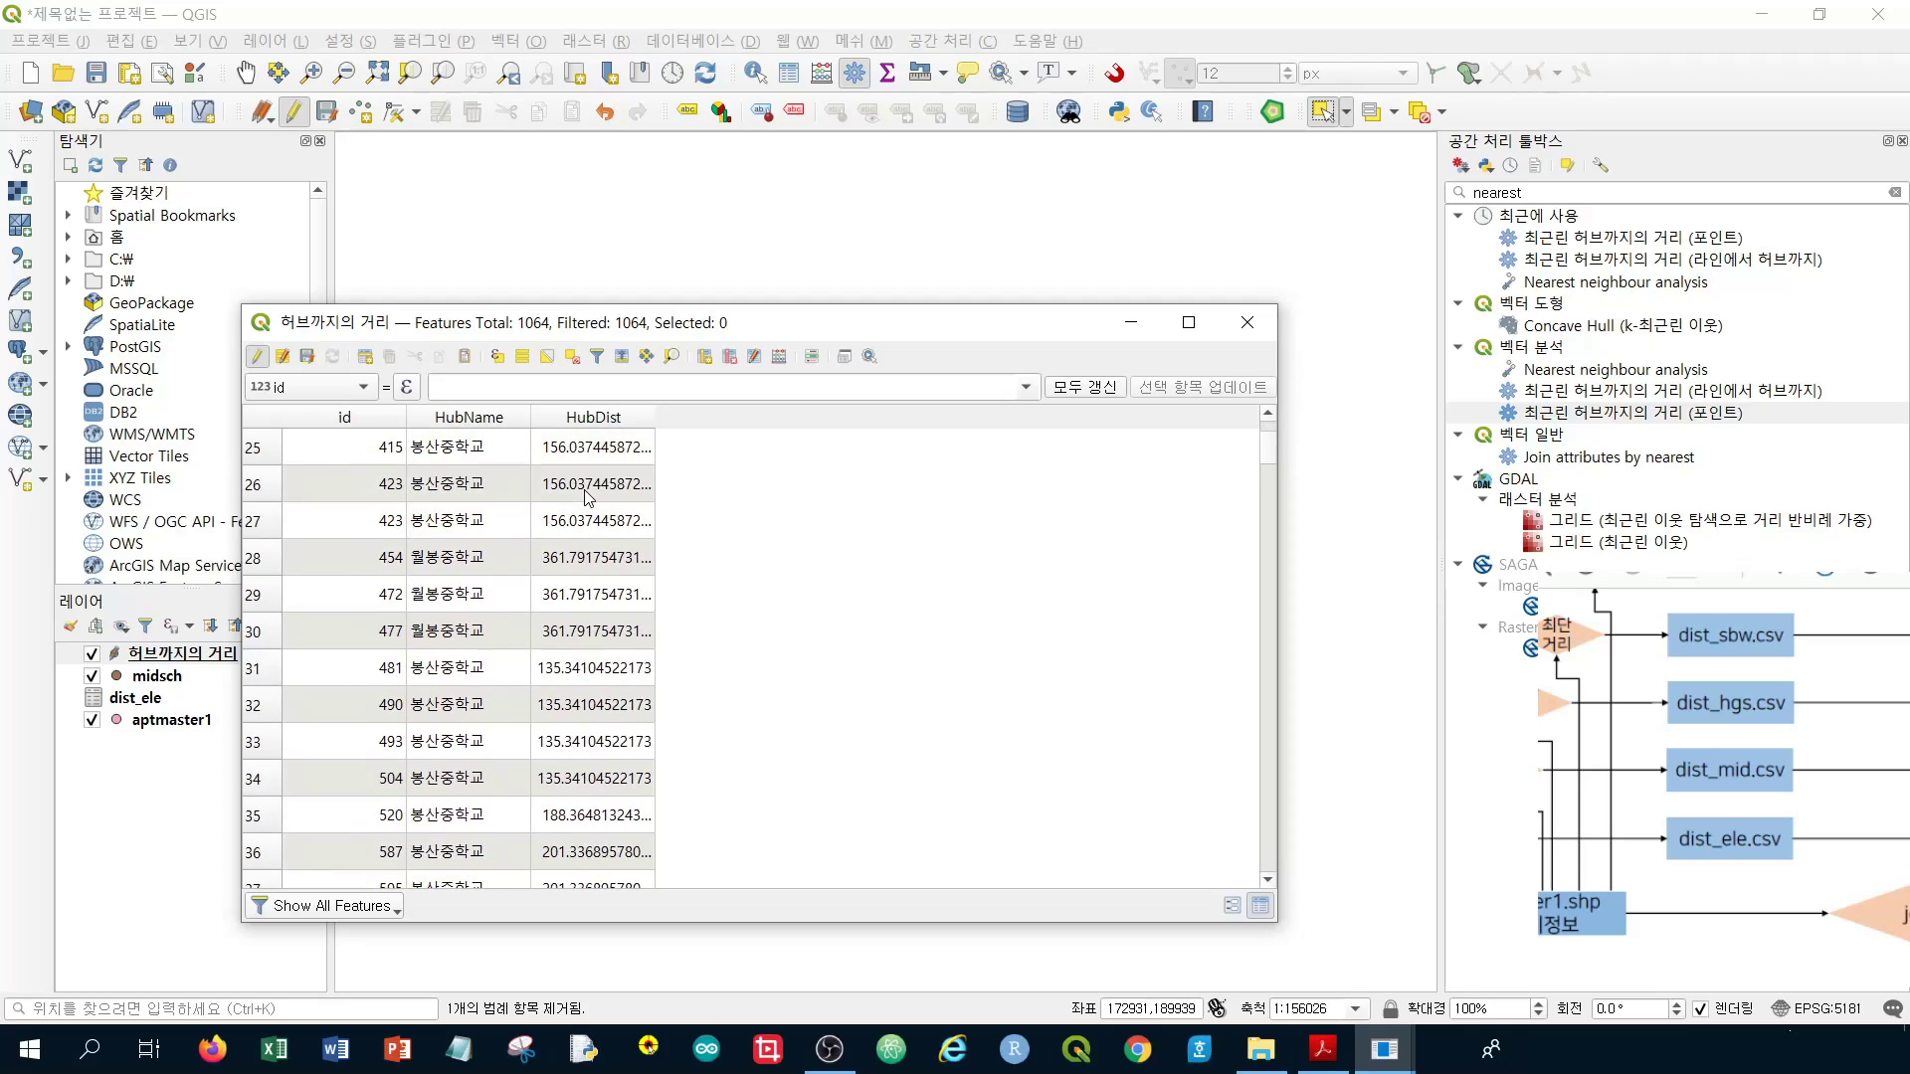
{"action": "left_click", "coordinate": [306, 358]}
{"action": "left_click", "coordinate": [255, 360]}
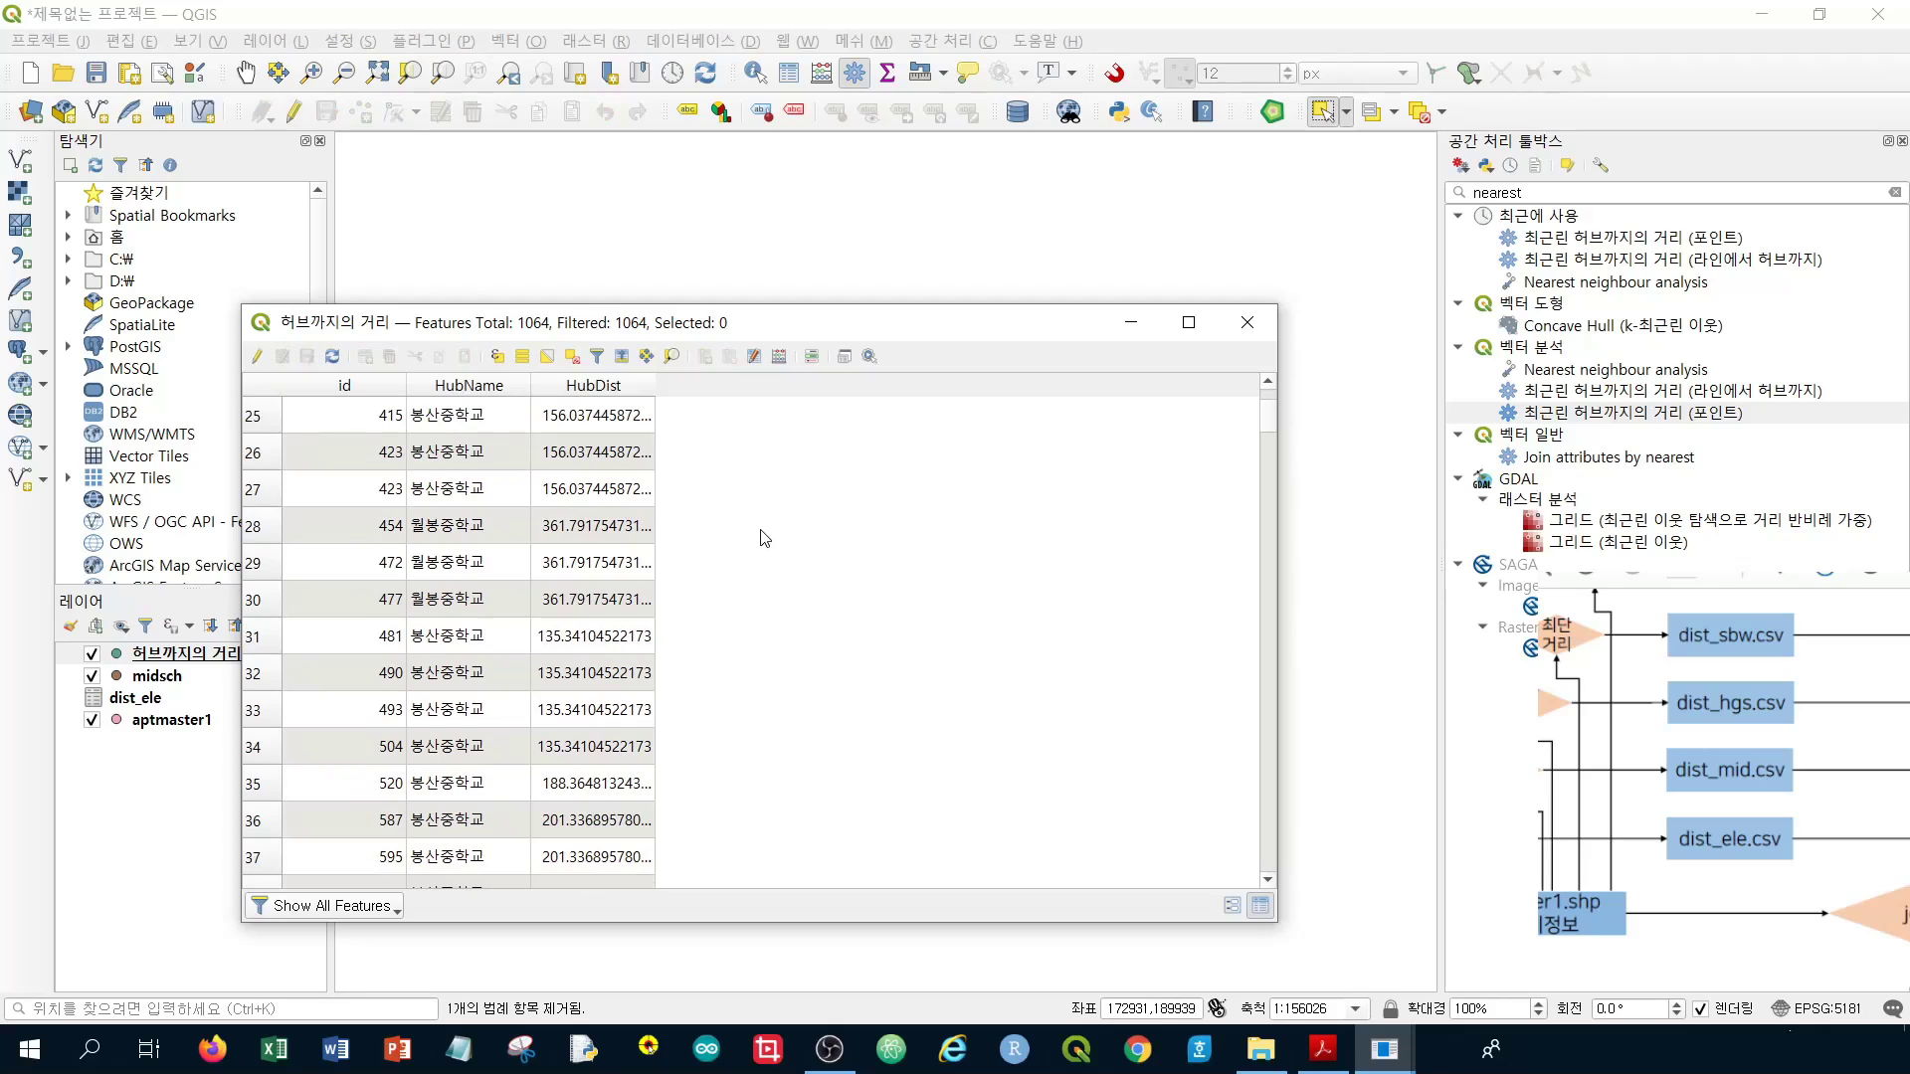
{"action": "left_click", "coordinate": [1246, 321]}
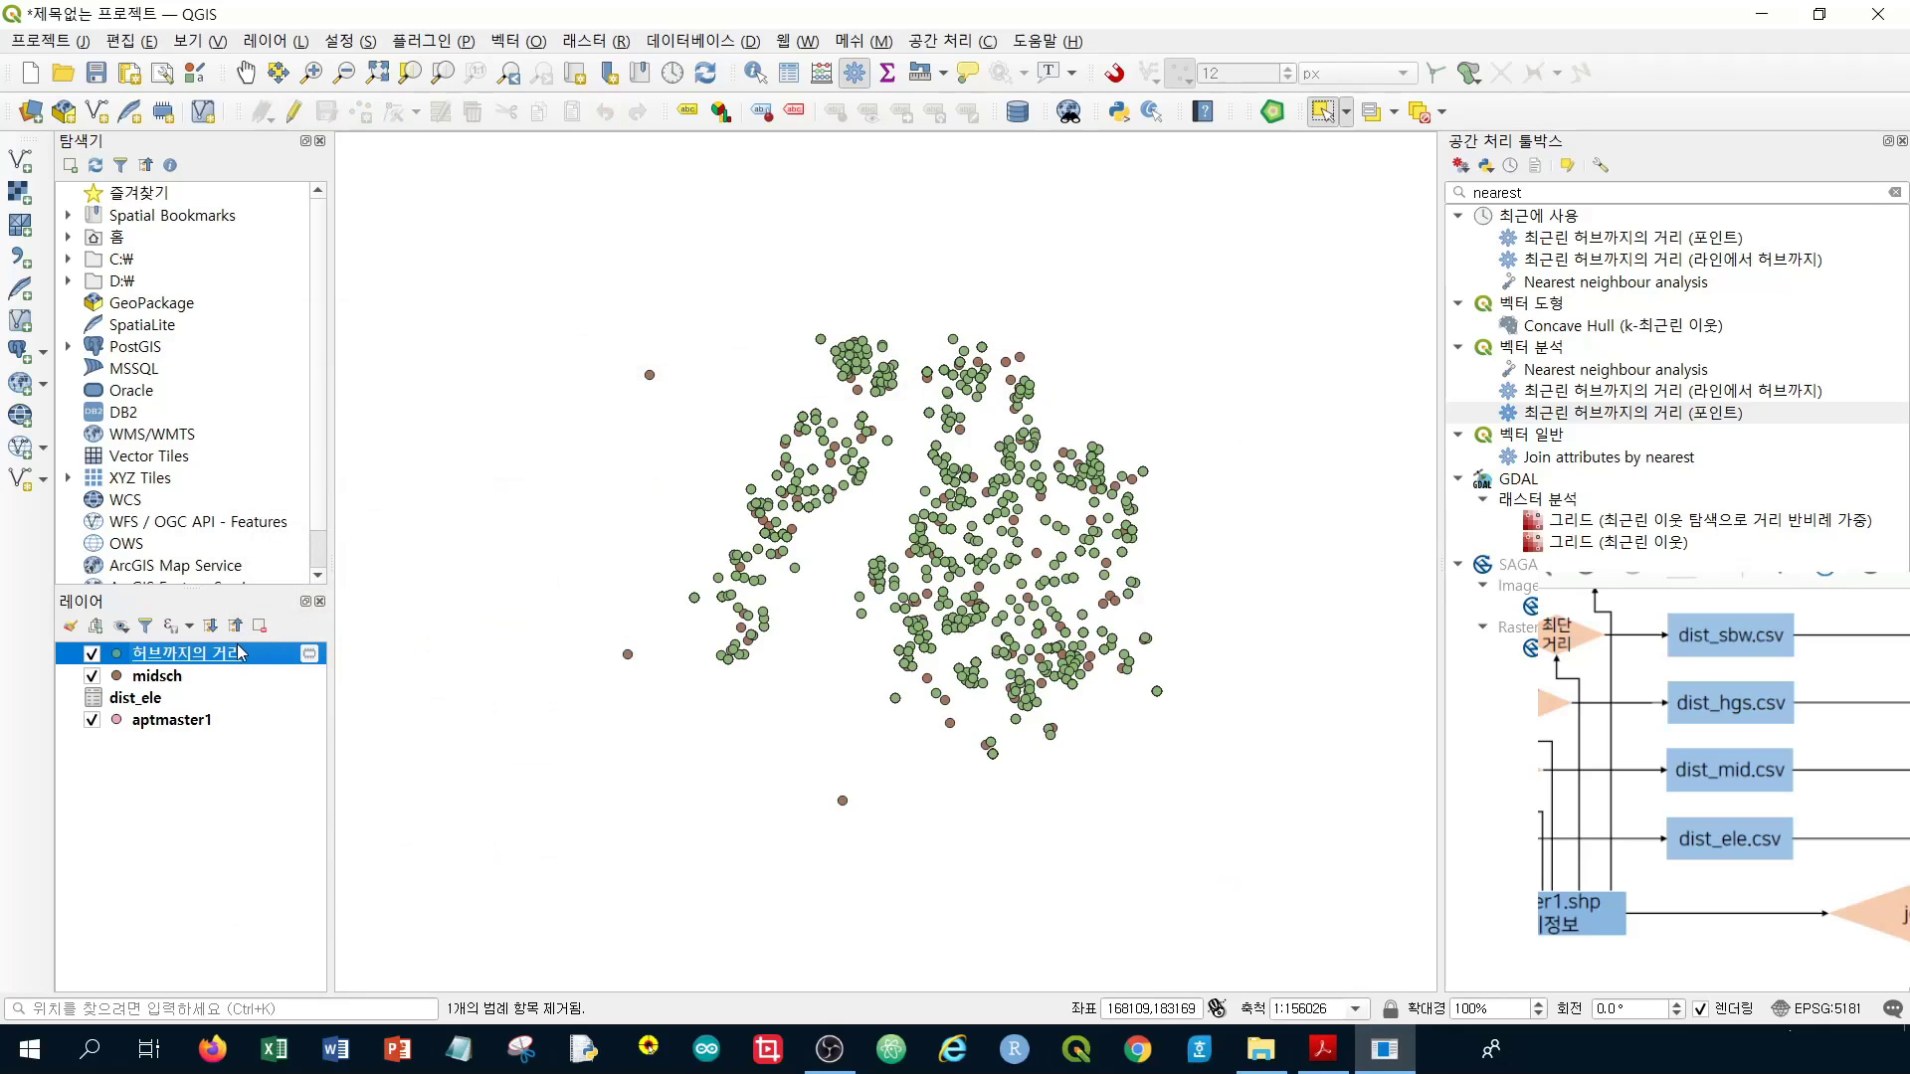
Export the midsch 허브까지의 거리 layer as CSV to week06\data\dist_mid.csv, added to the project
{"action": "right_click", "coordinate": [237, 660]}
{"action": "mouse_move", "coordinate": [492, 587]}
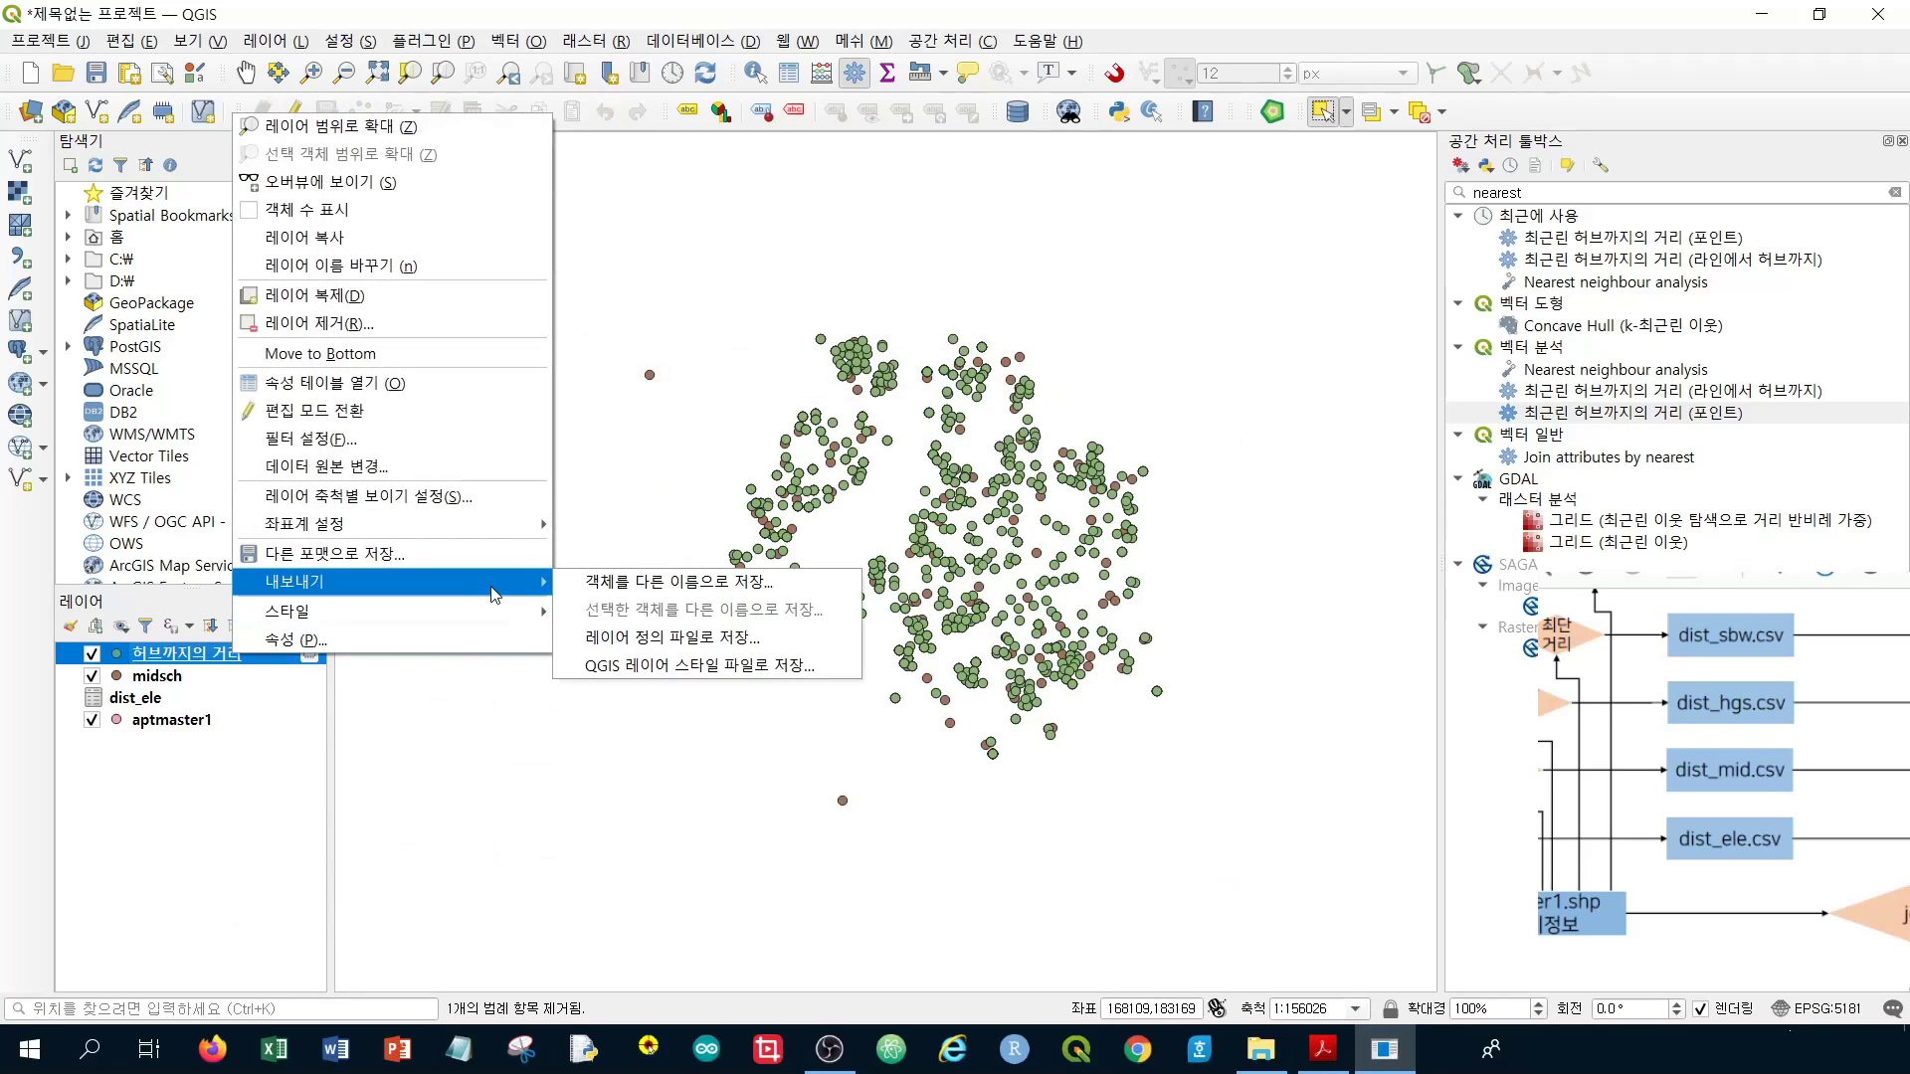
{"action": "left_click", "coordinate": [663, 587]}
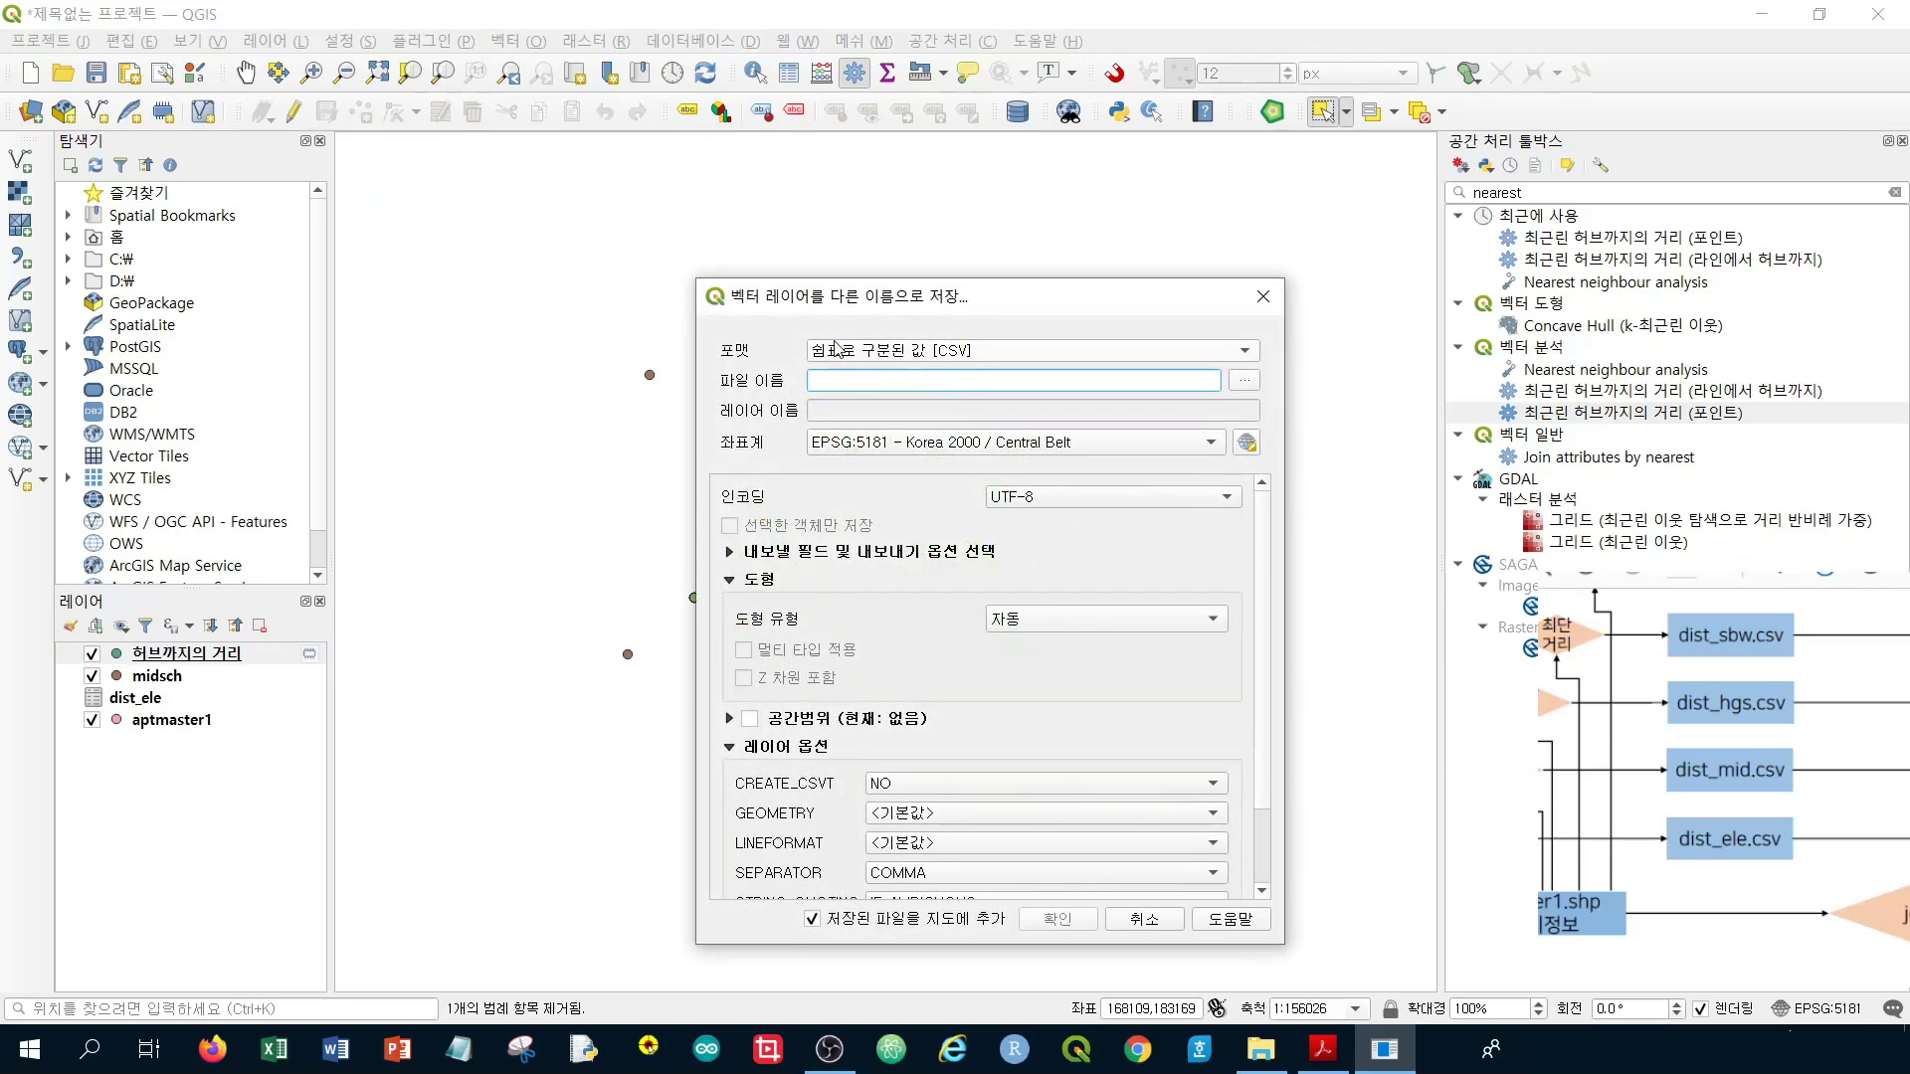
{"action": "left_click", "coordinate": [1245, 382]}
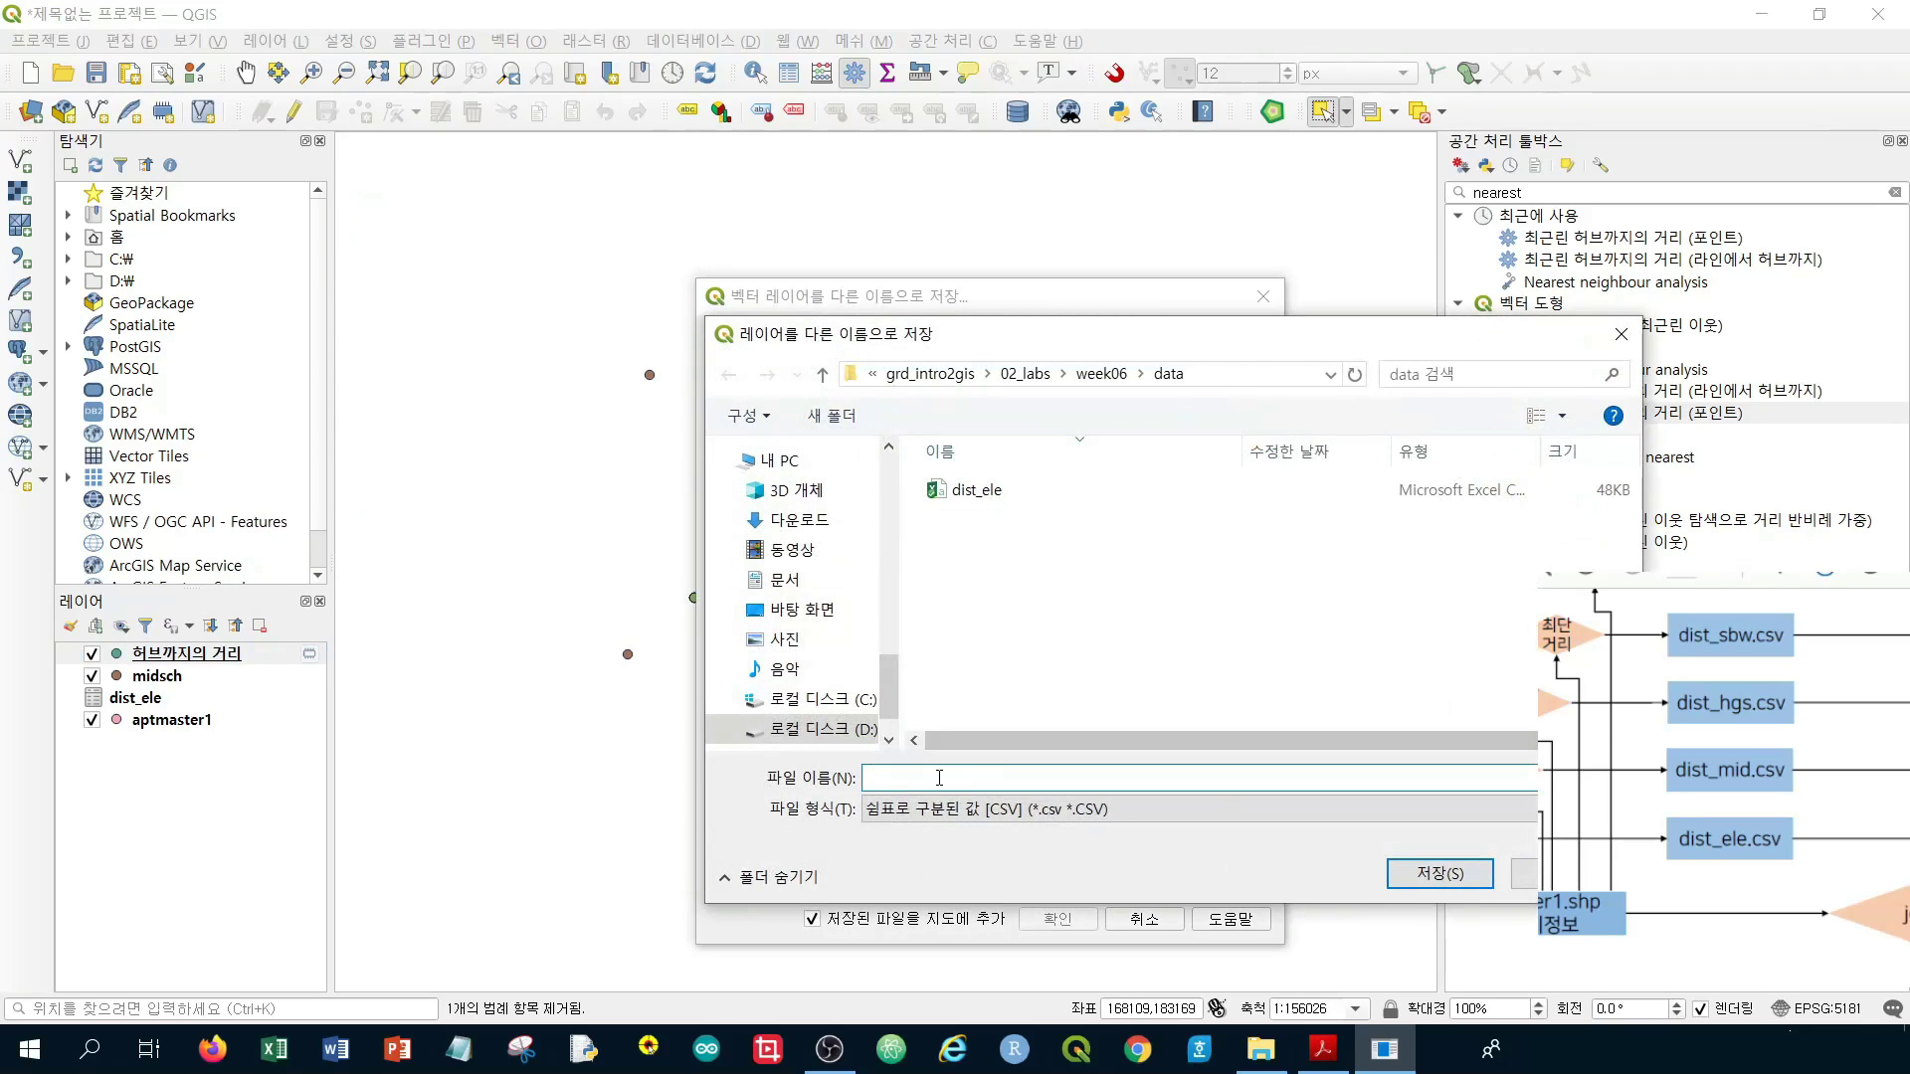
{"action": "type", "text": "di"}
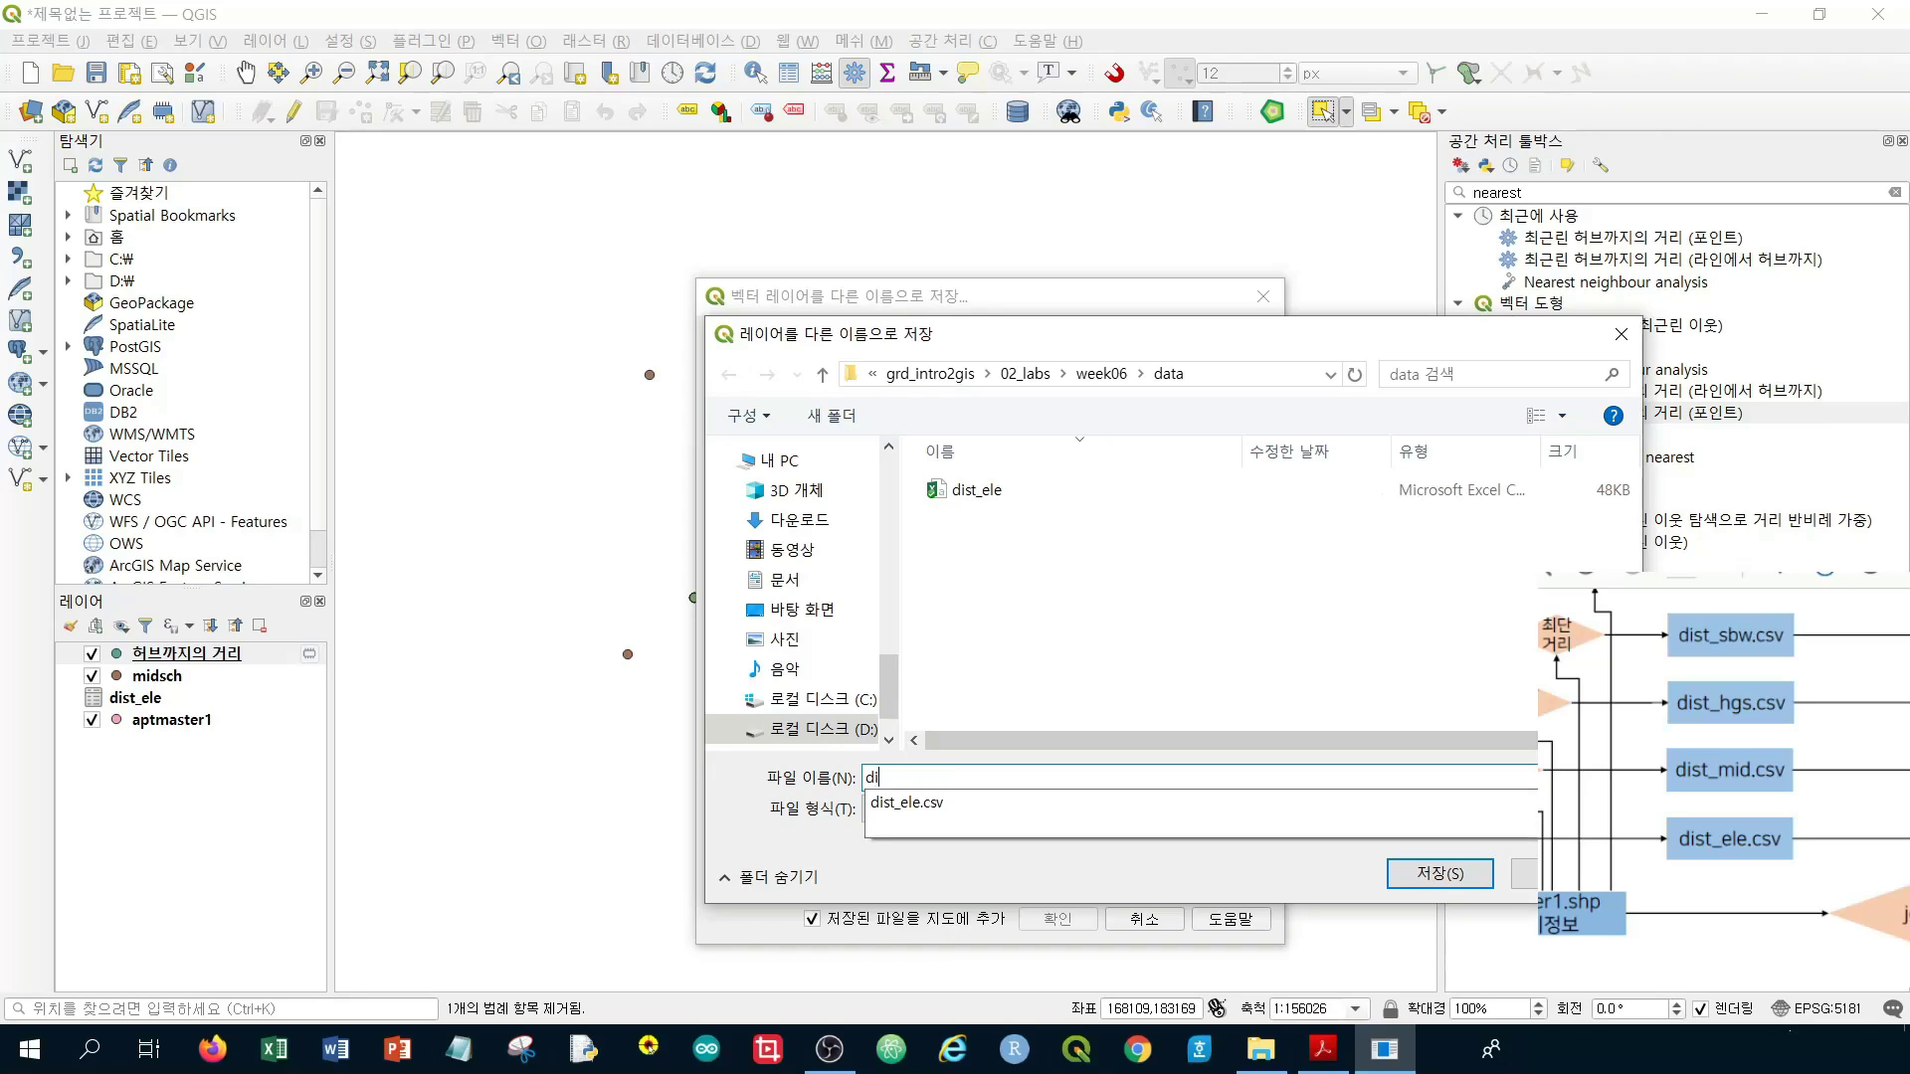
{"action": "type", "text": "st_mid"}
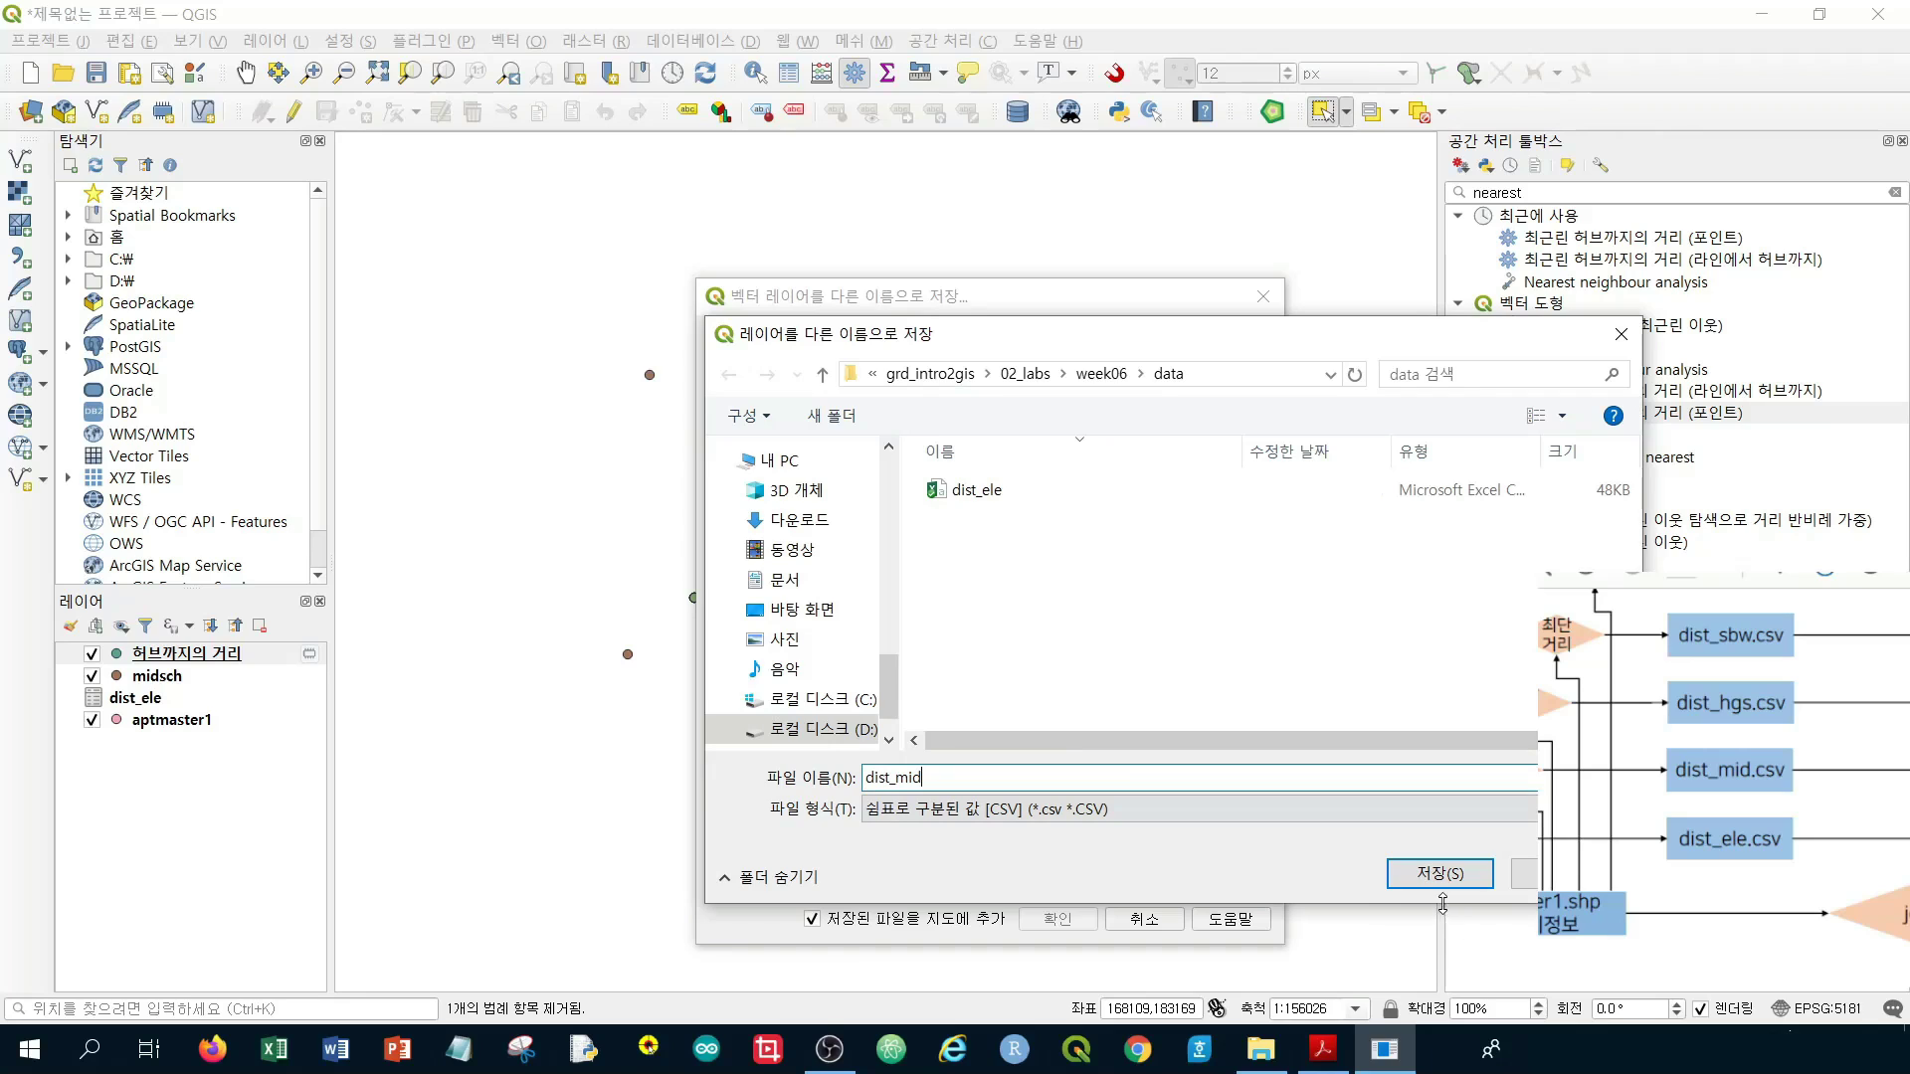
{"action": "left_click", "coordinate": [1440, 873]}
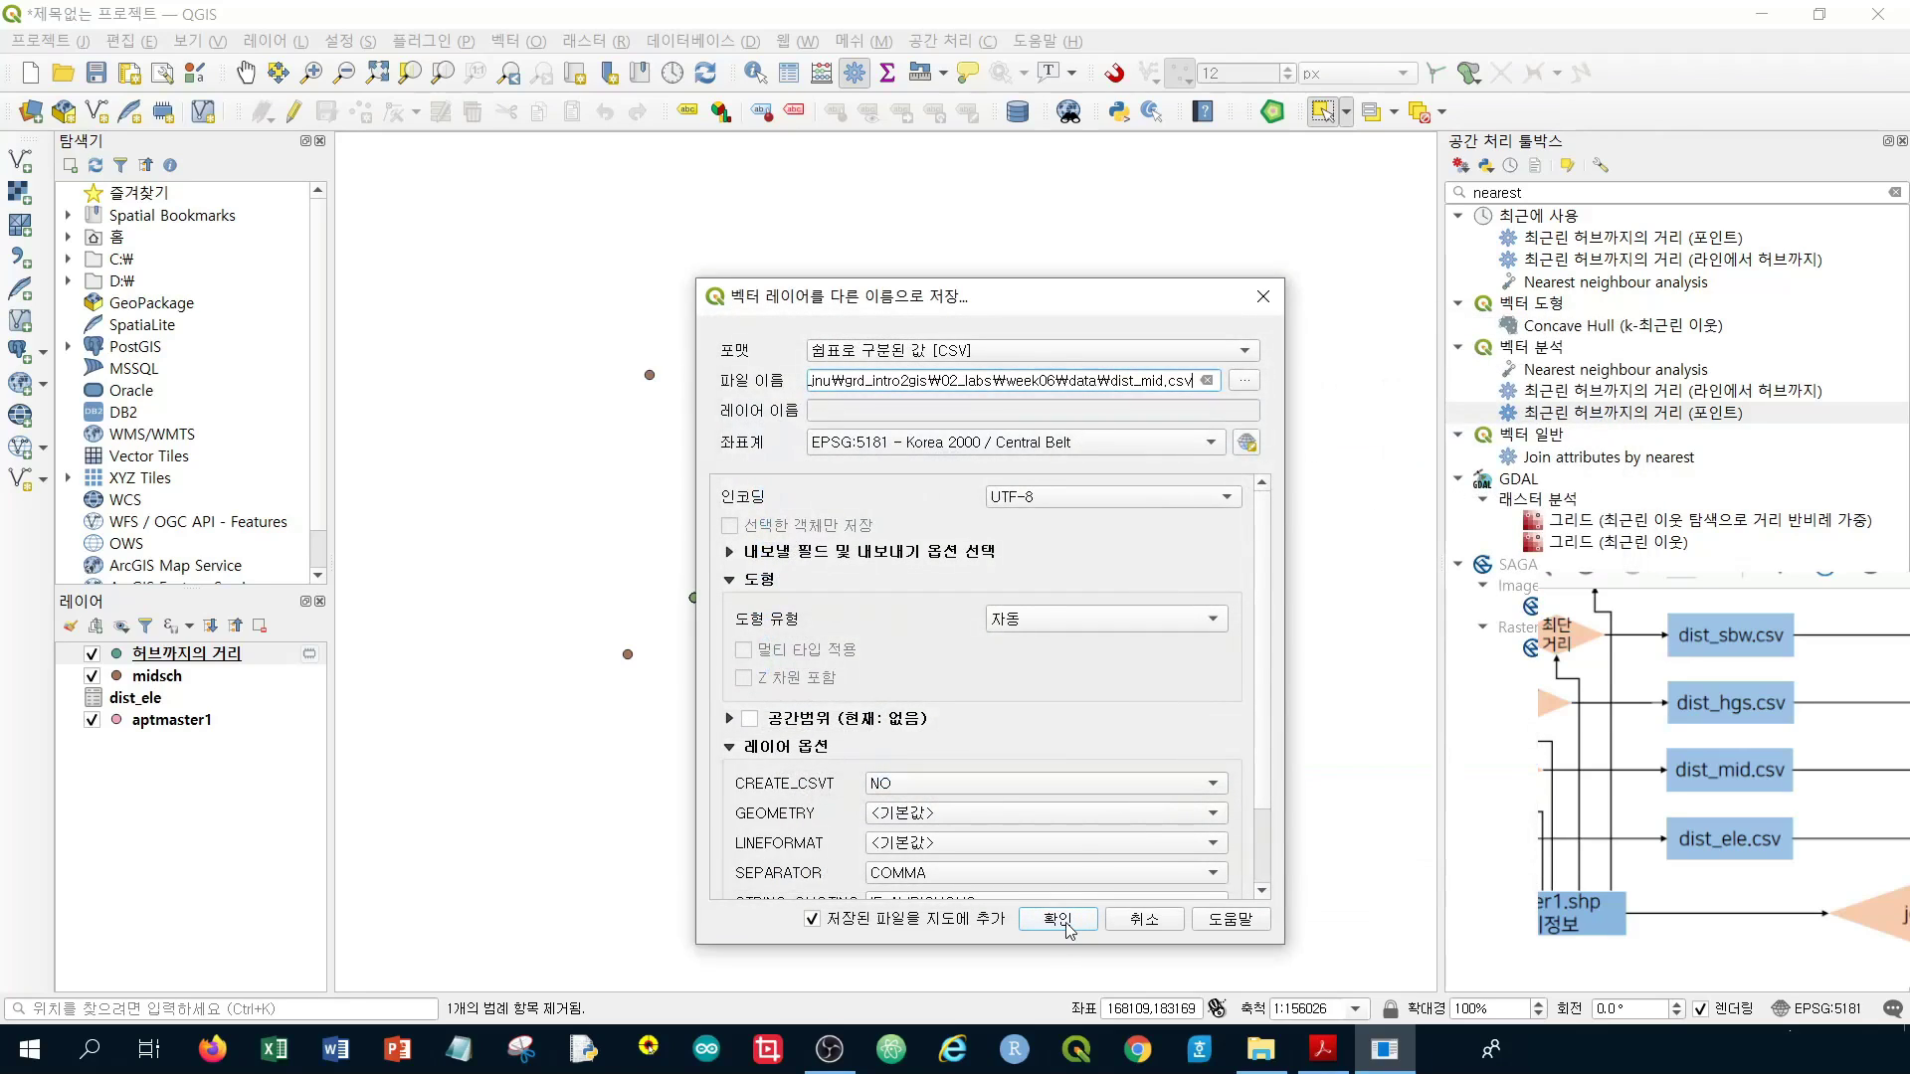
{"action": "left_click", "coordinate": [1065, 921]}
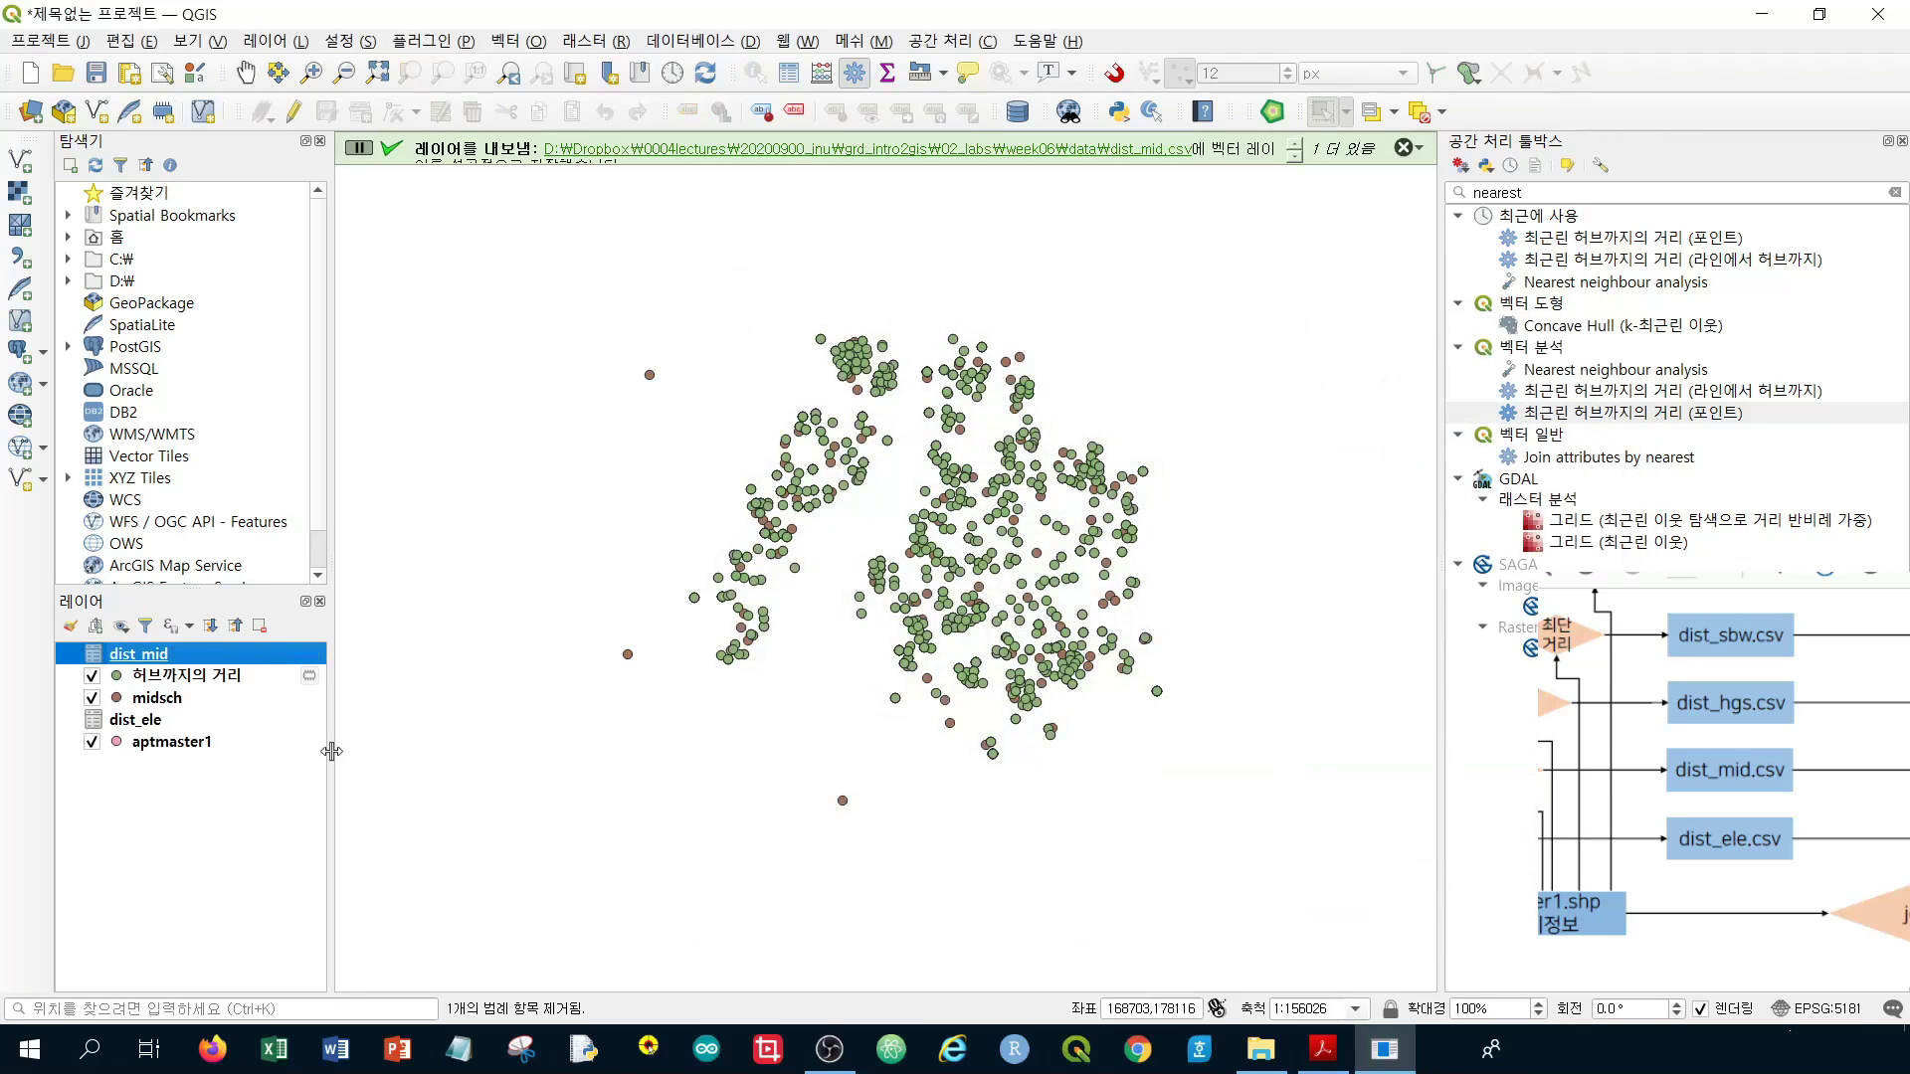
{"action": "left_click", "coordinate": [177, 680]}
{"action": "left_click", "coordinate": [159, 698], "text": "ctrl"}
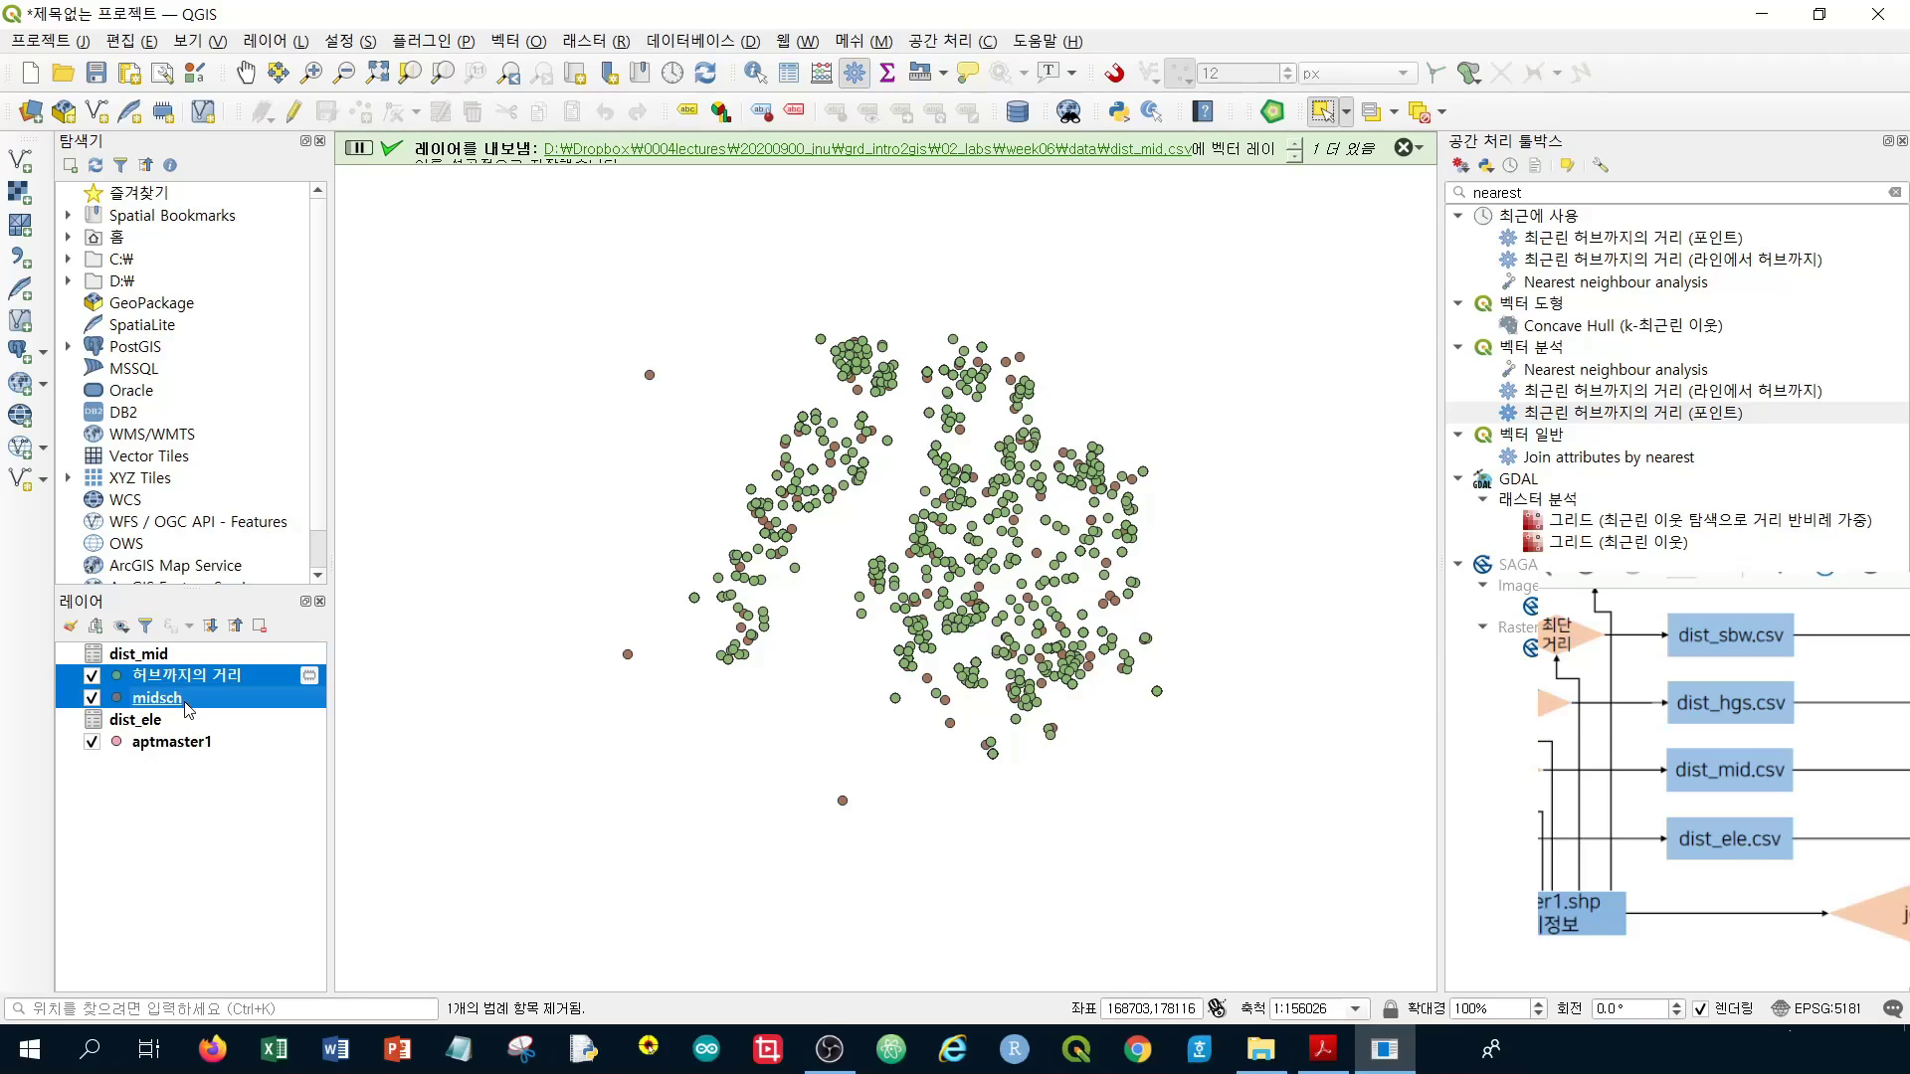
Remove the 허브까지의 거리 and midsch layers, keeping dist_ele and dist_mid
{"action": "right_click", "coordinate": [187, 704]}
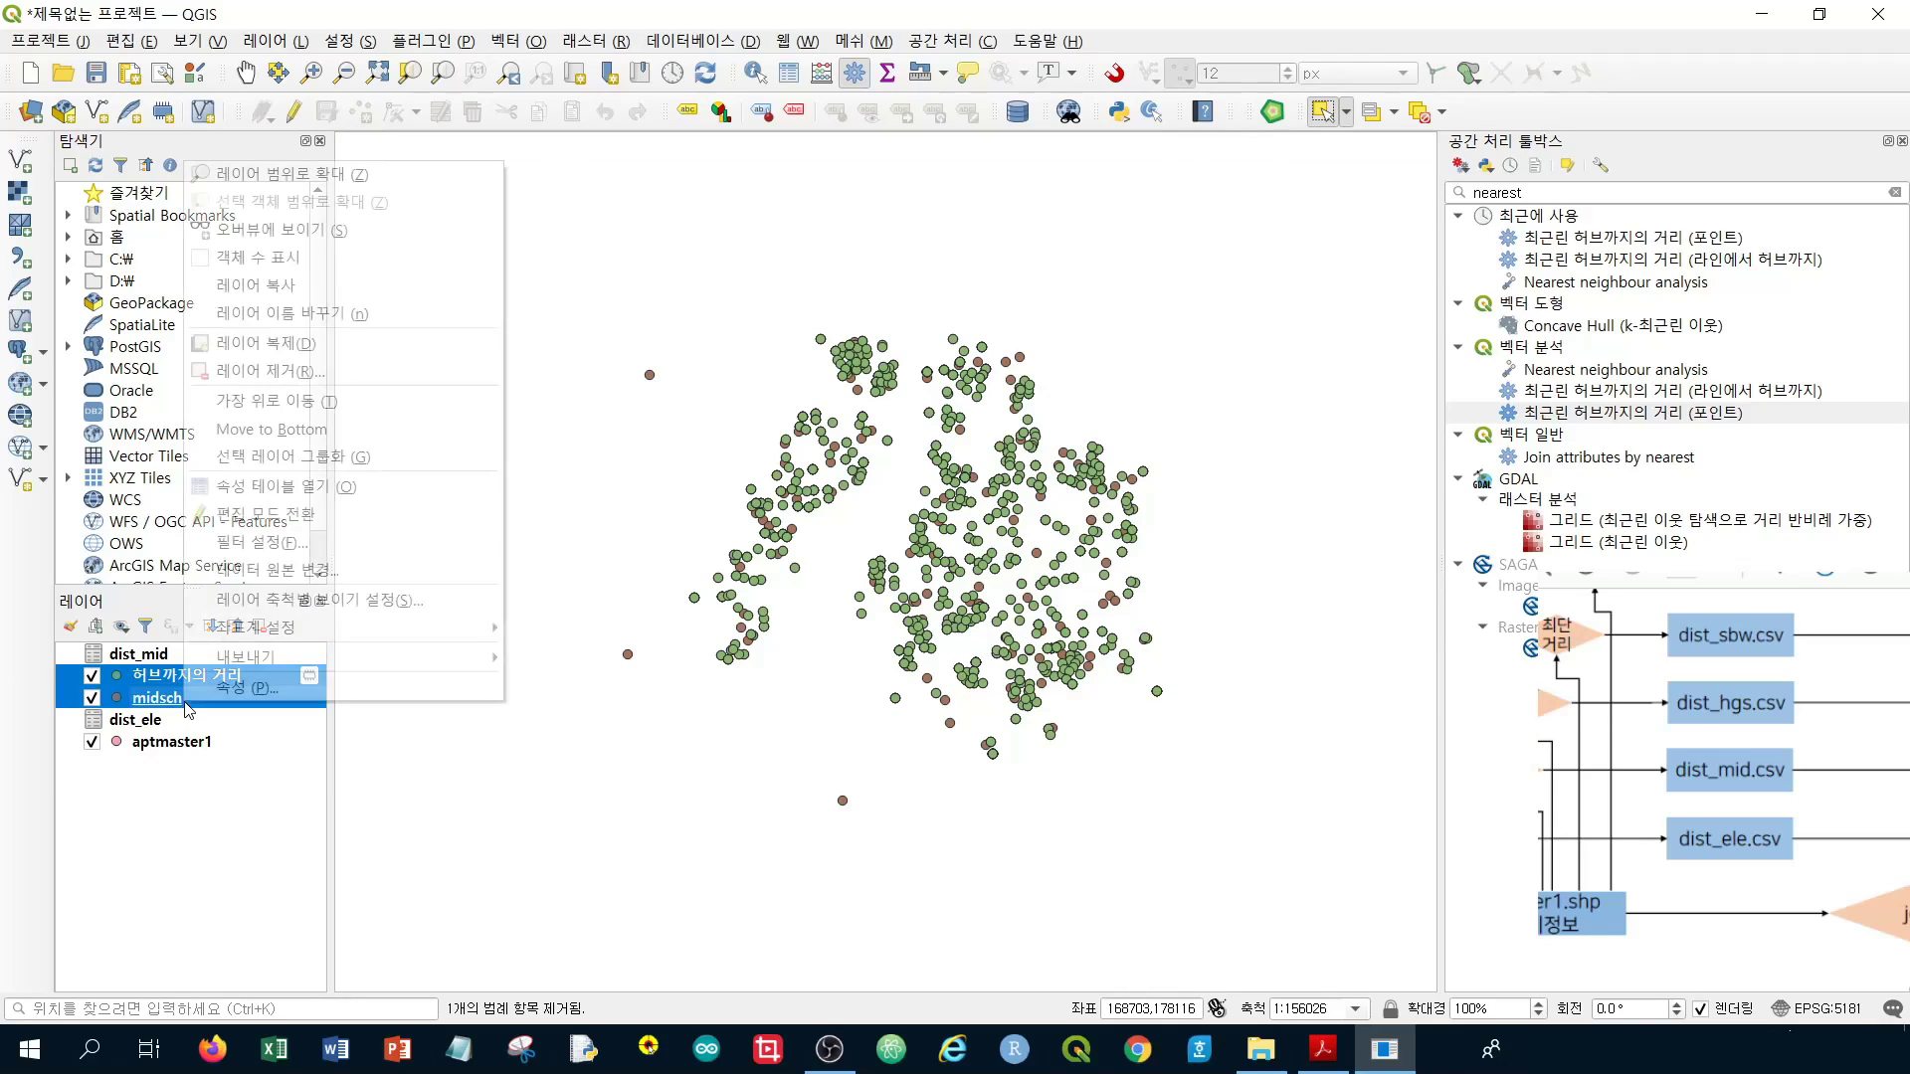
{"action": "left_click", "coordinate": [376, 371]}
{"action": "left_click", "coordinate": [966, 550]}
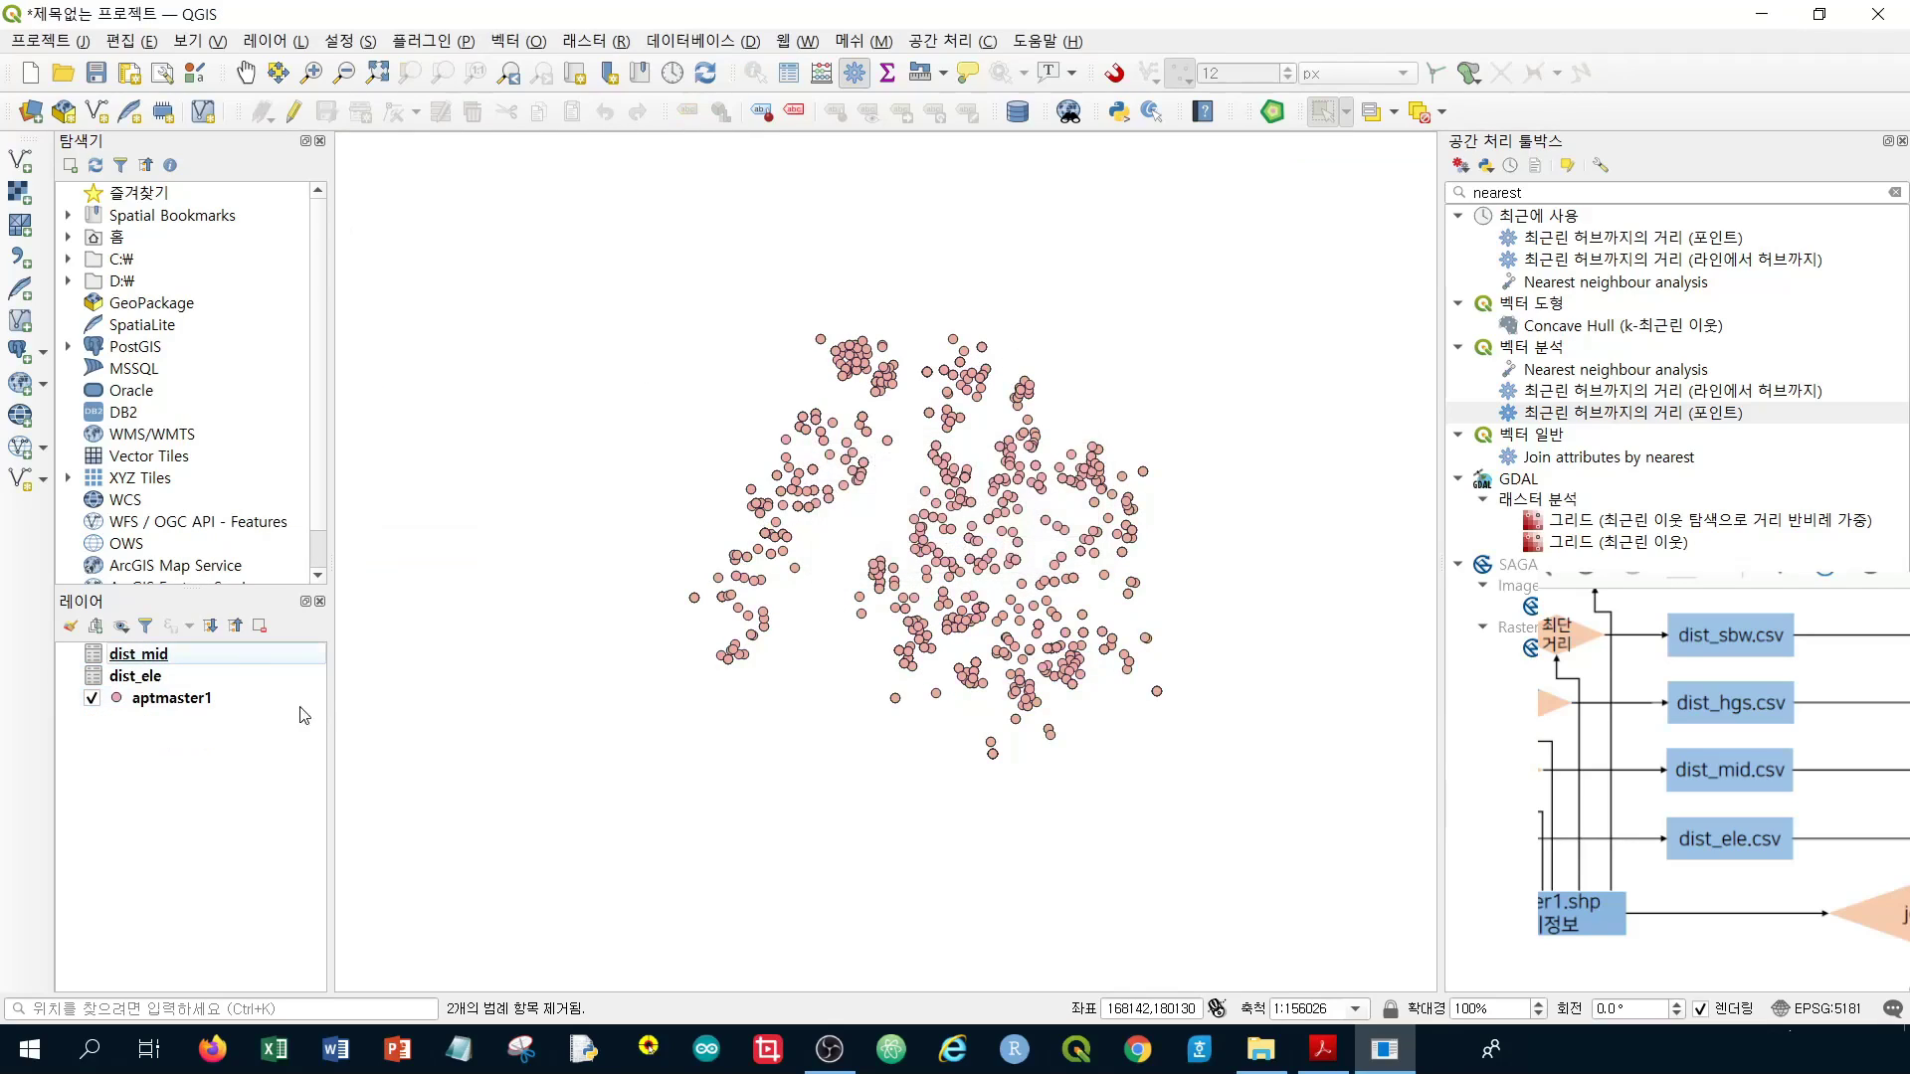
{"action": "left_click", "coordinate": [159, 656]}
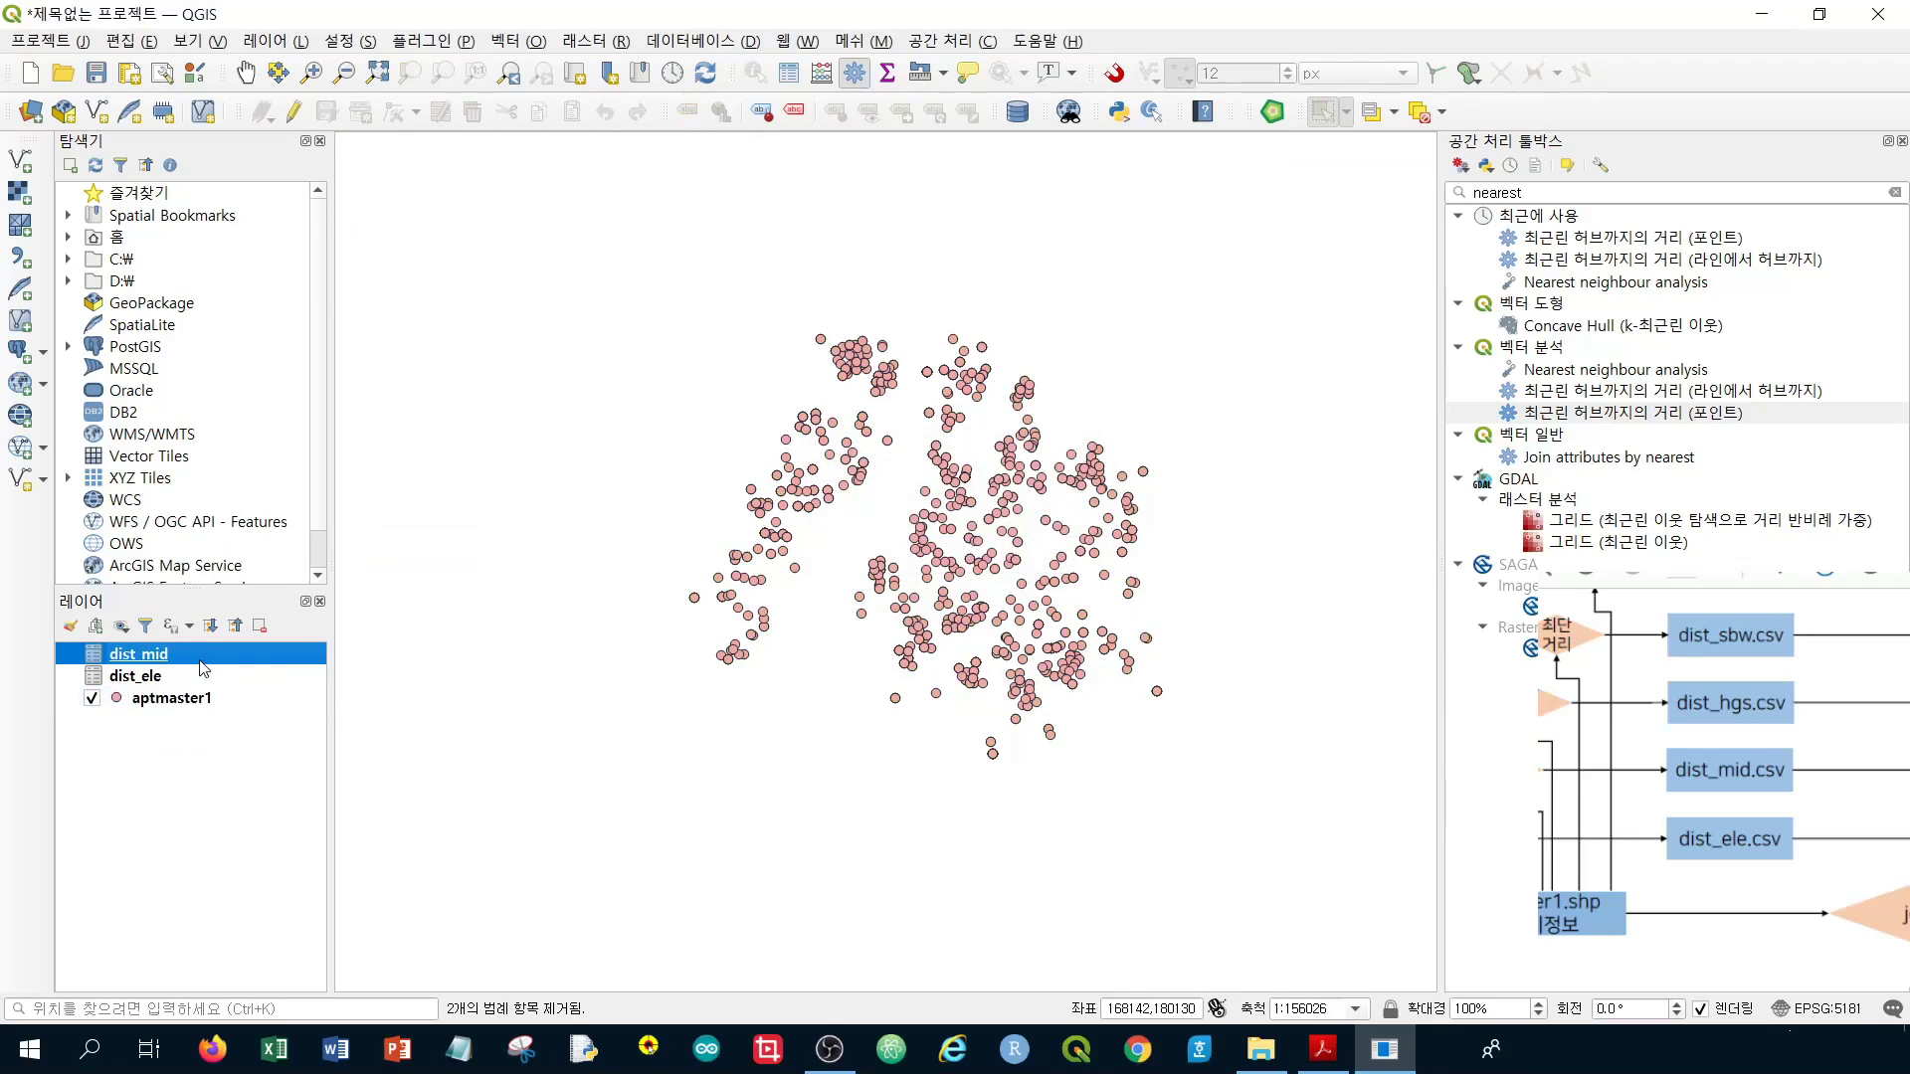
{"action": "left_click", "coordinate": [183, 677]}
{"action": "left_click", "coordinate": [189, 656]}
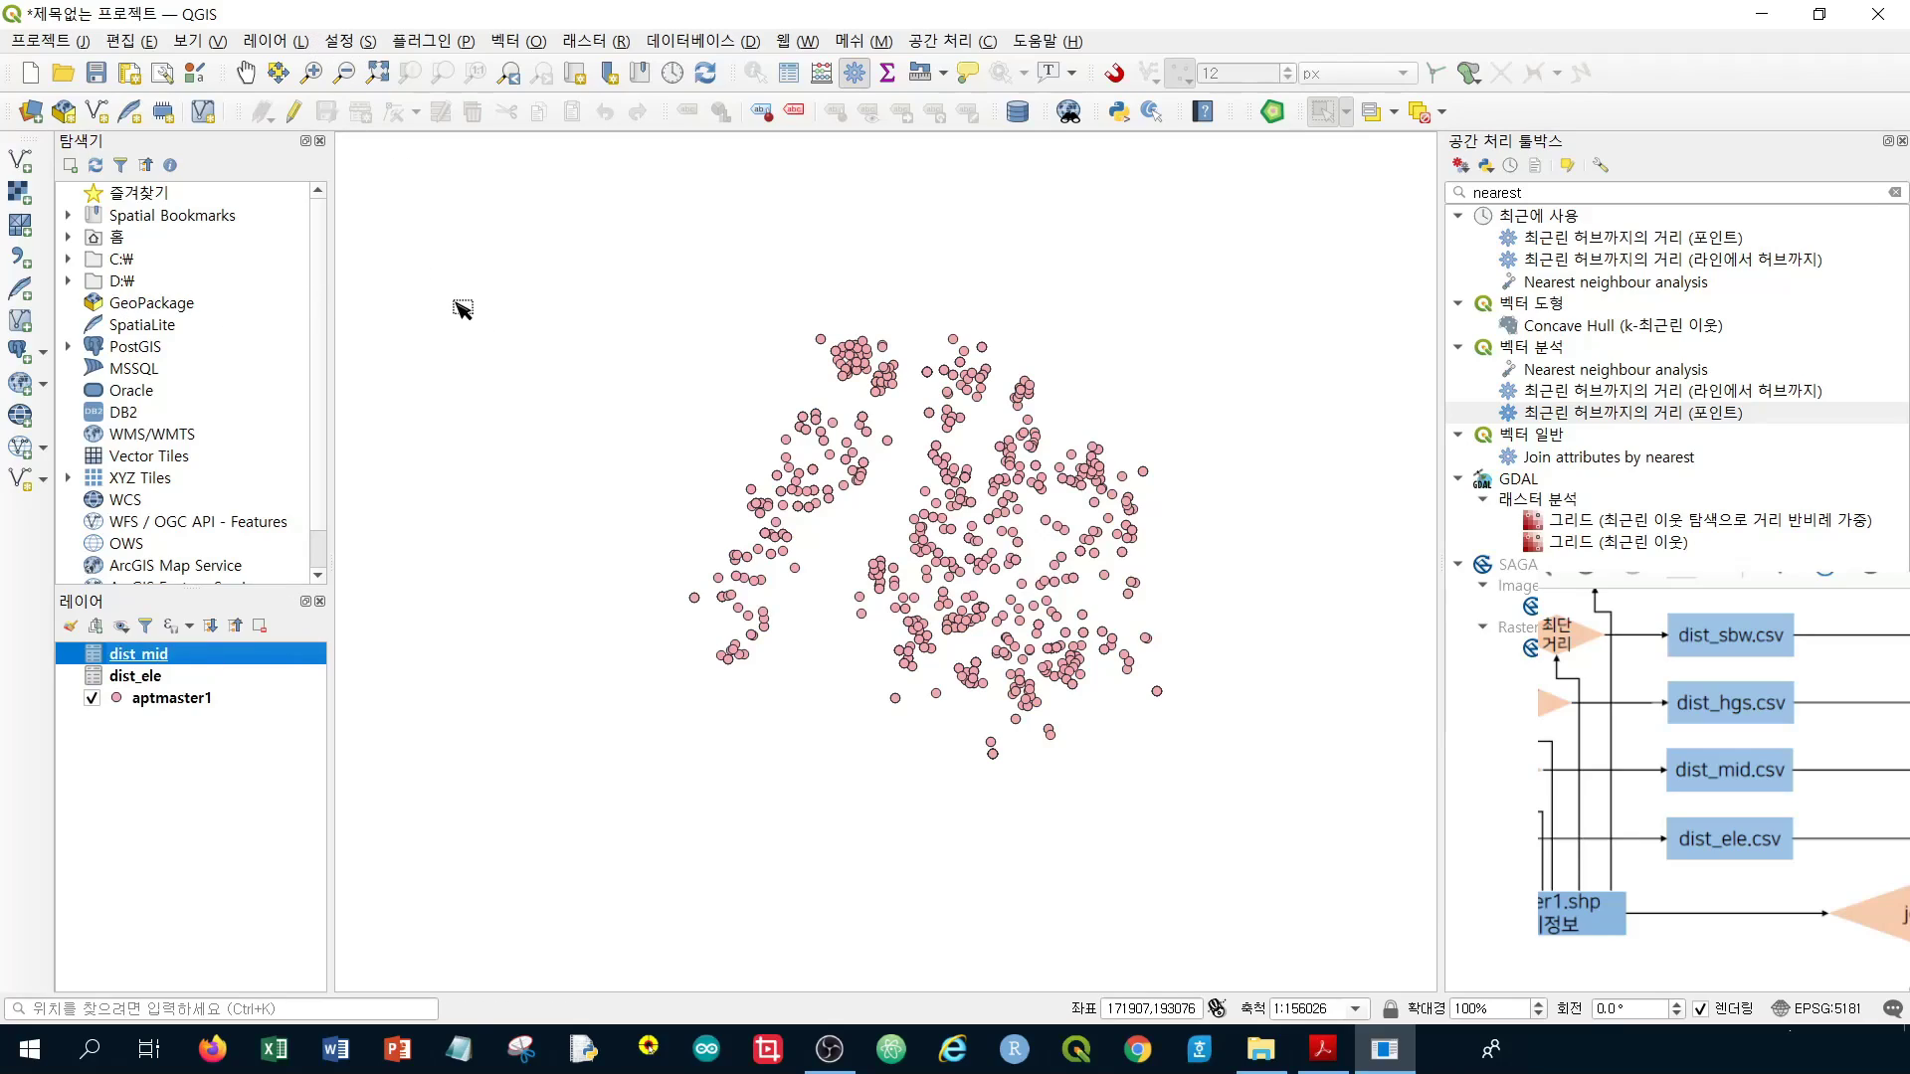
{"action": "left_click", "coordinate": [213, 676]}
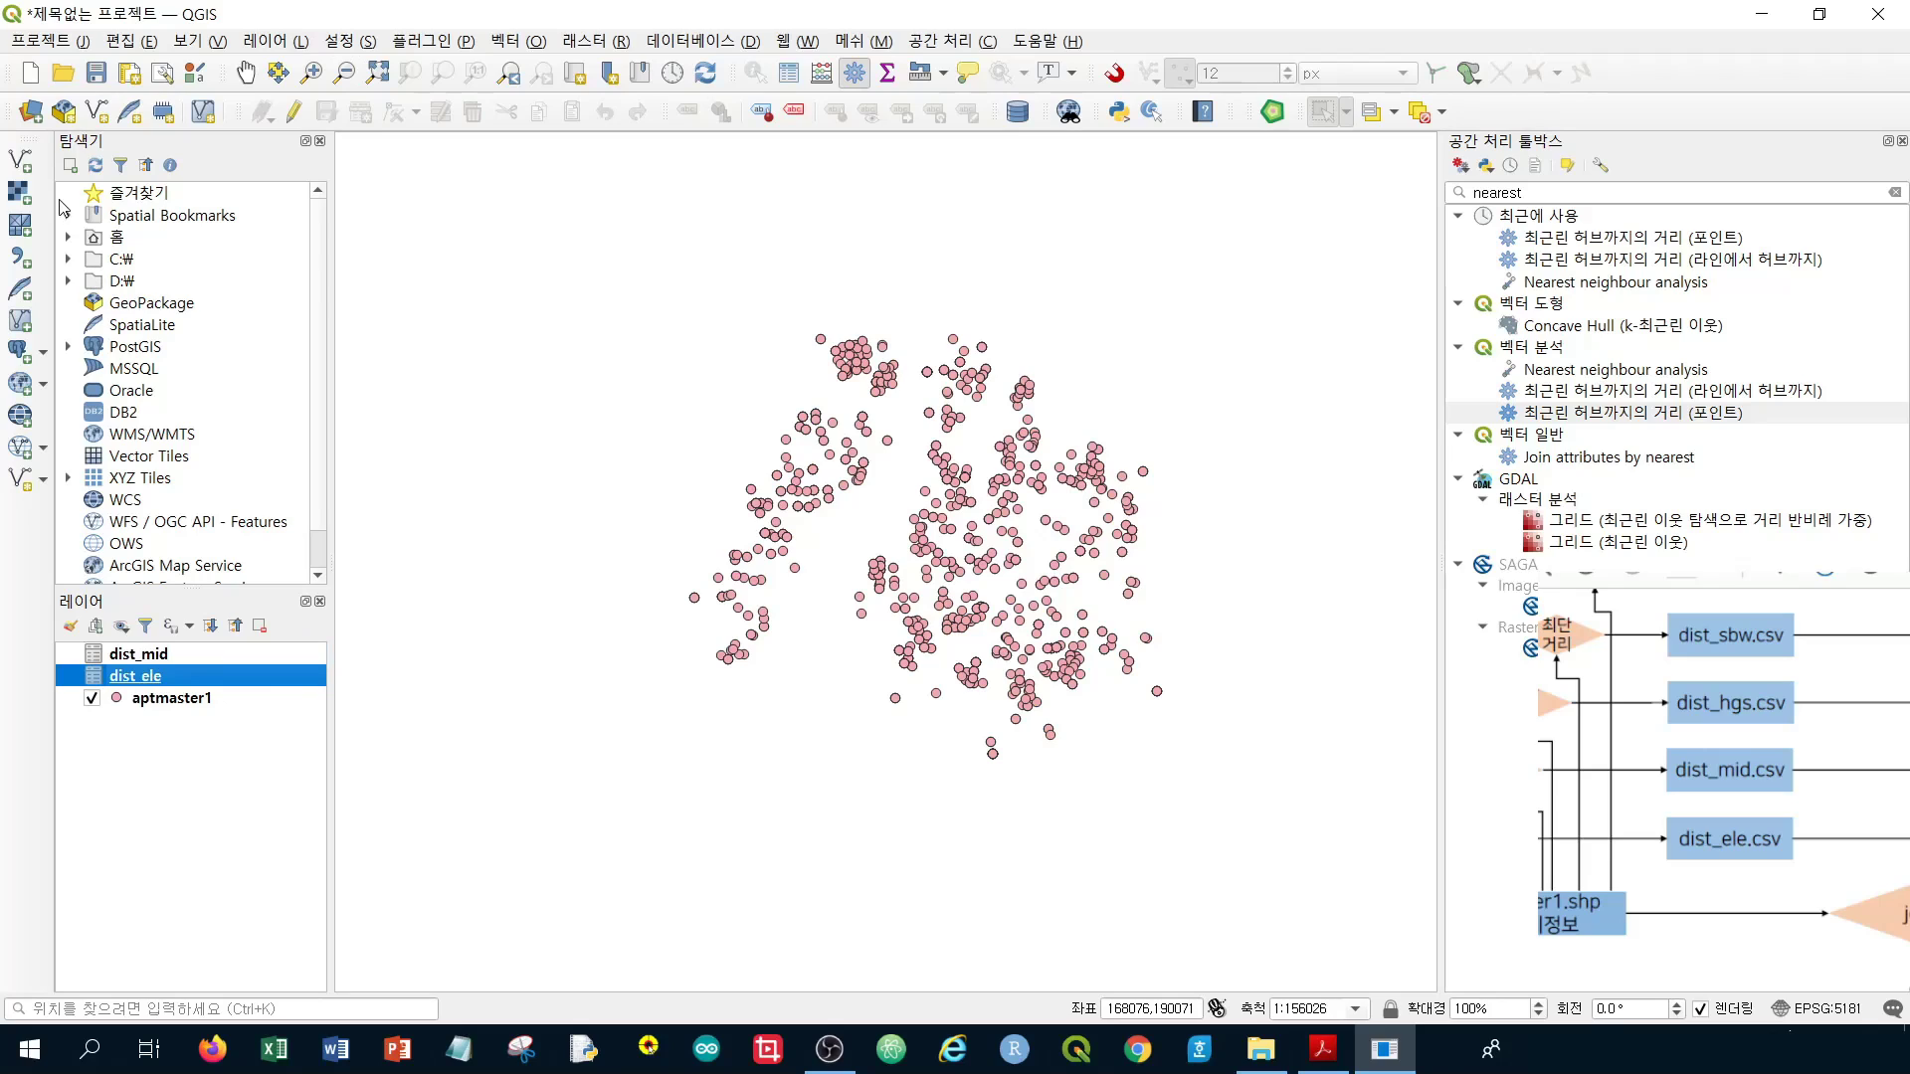
Load the hghsch.shp high-school shapefile from the data folder as a vector layer
{"action": "left_click", "coordinate": [22, 162]}
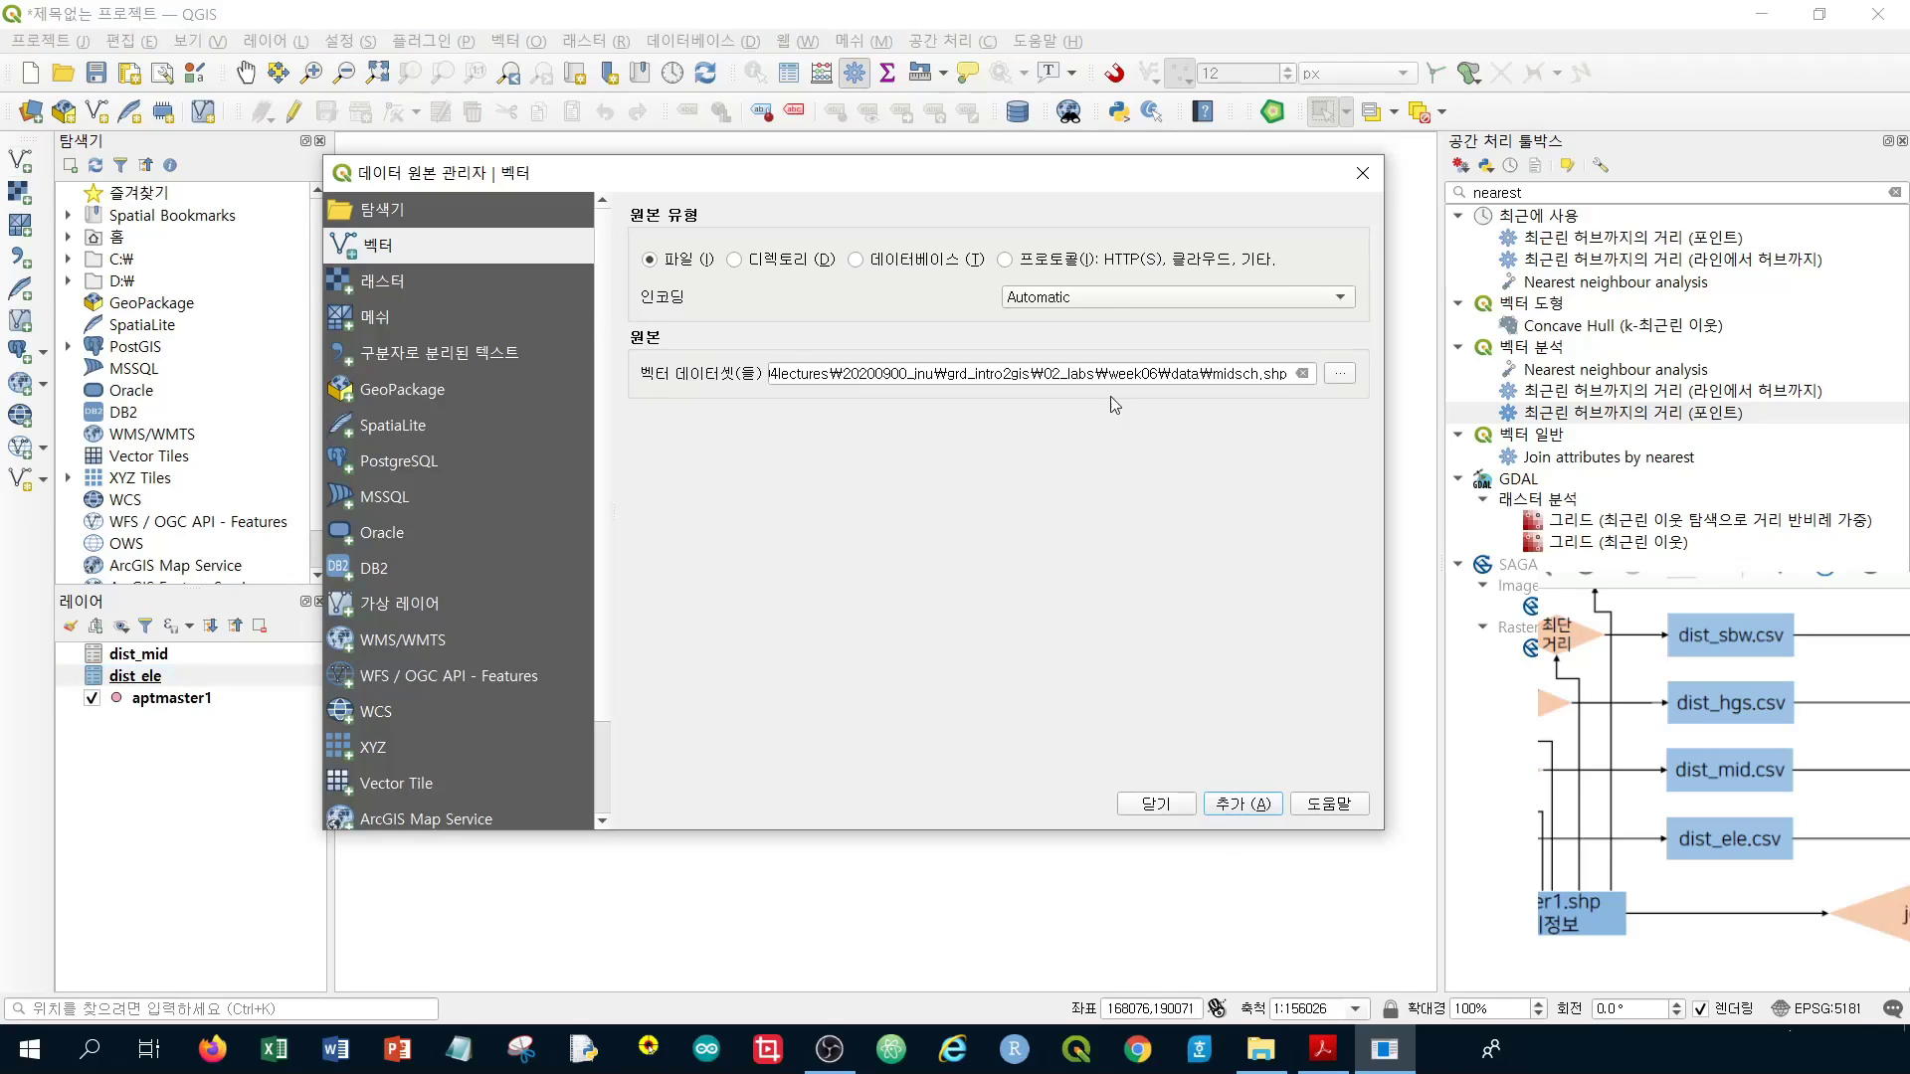
{"action": "left_click", "coordinate": [1337, 375]}
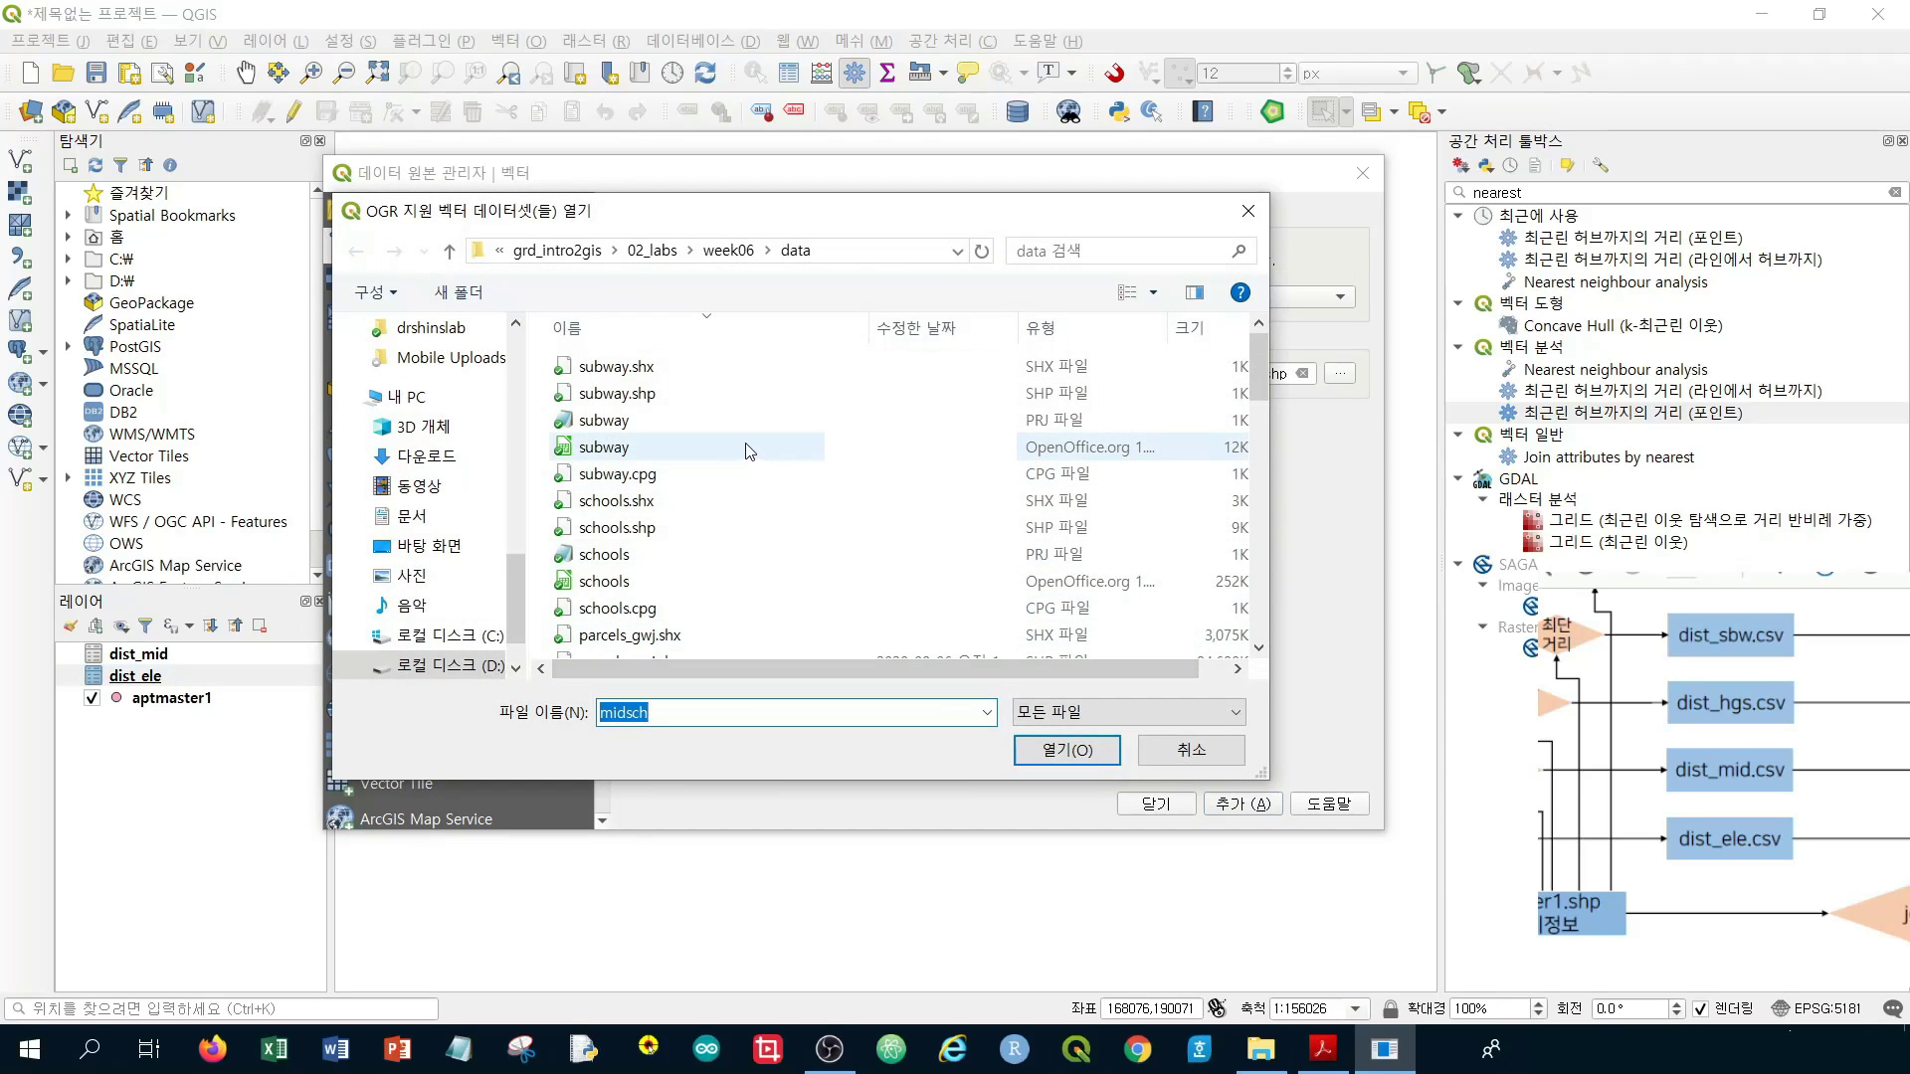
{"action": "scroll", "coordinate": [737, 445], "scroll_direction": "down", "scroll_amount": 8}
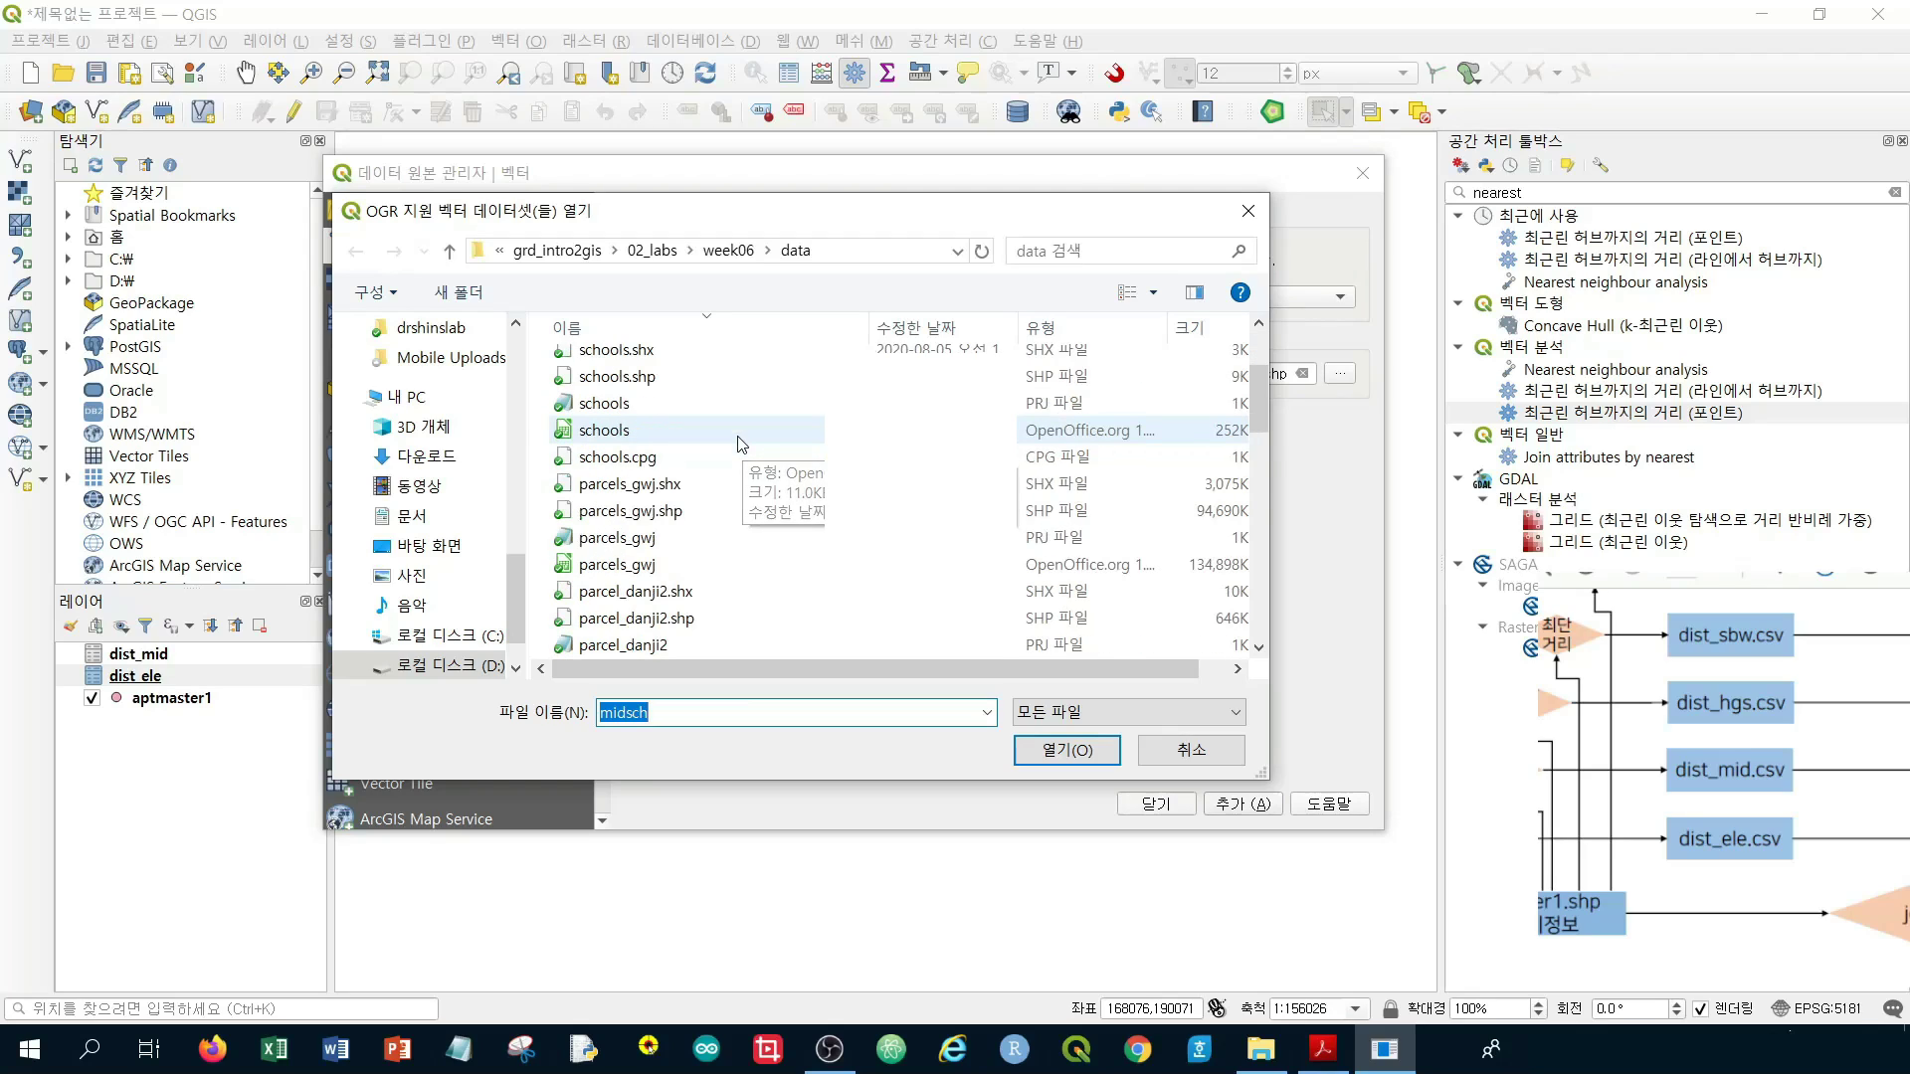
{"action": "scroll", "coordinate": [737, 445], "scroll_direction": "down", "scroll_amount": 8}
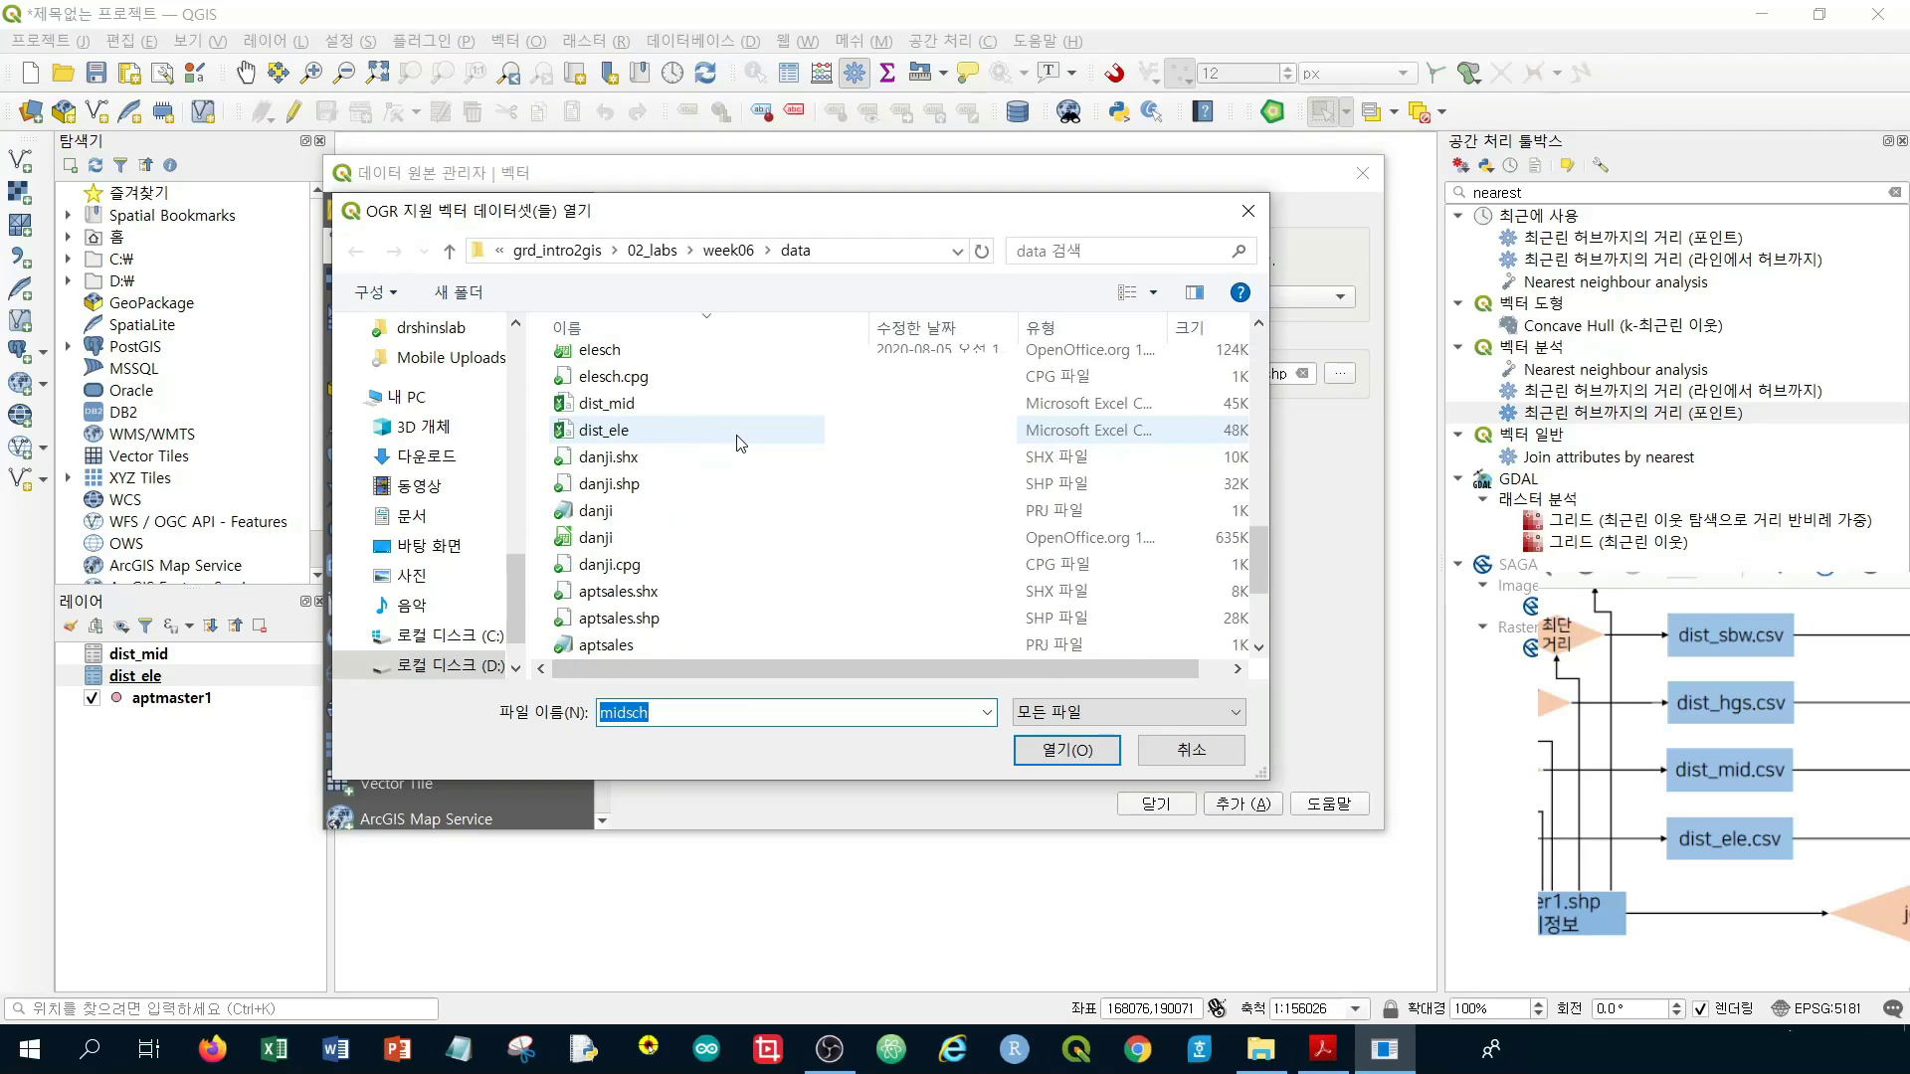
{"action": "scroll", "coordinate": [737, 445], "scroll_direction": "up", "scroll_amount": 3}
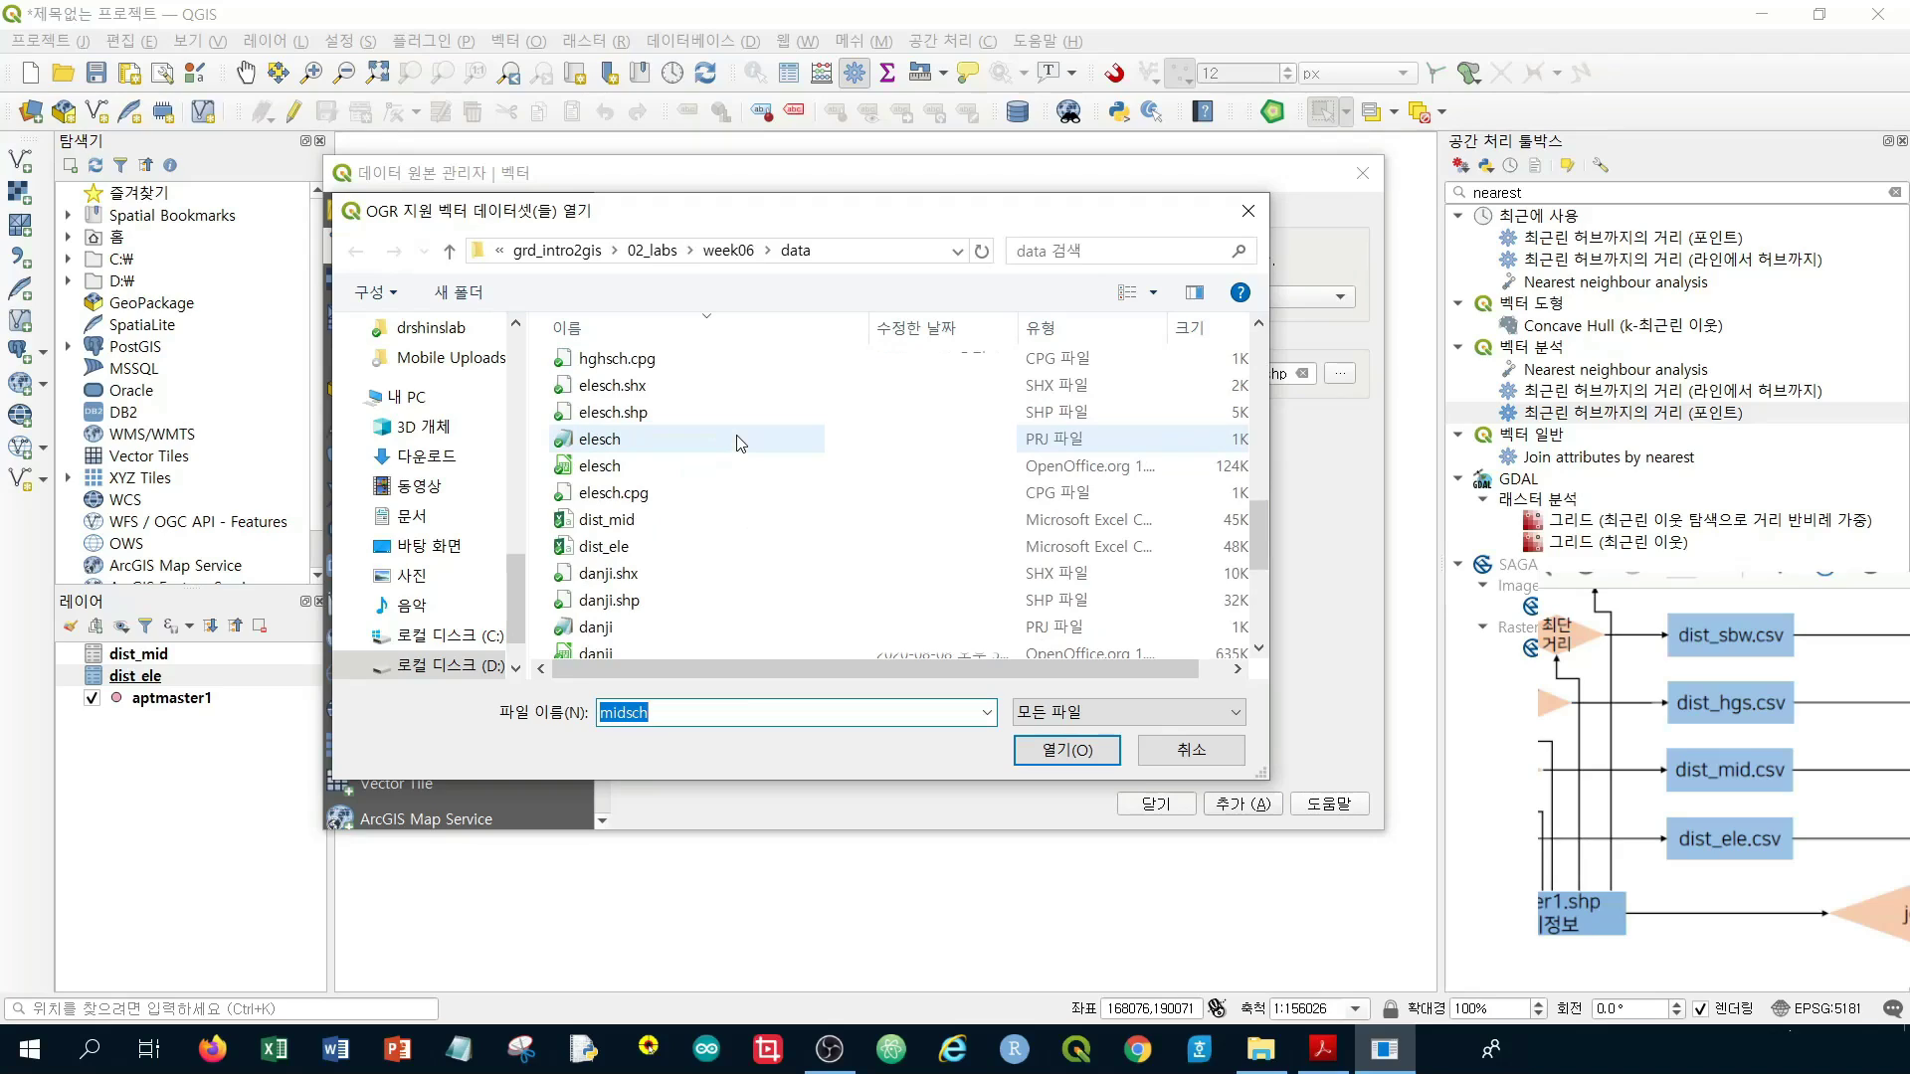
{"action": "scroll", "coordinate": [737, 444], "scroll_direction": "up", "scroll_amount": 2}
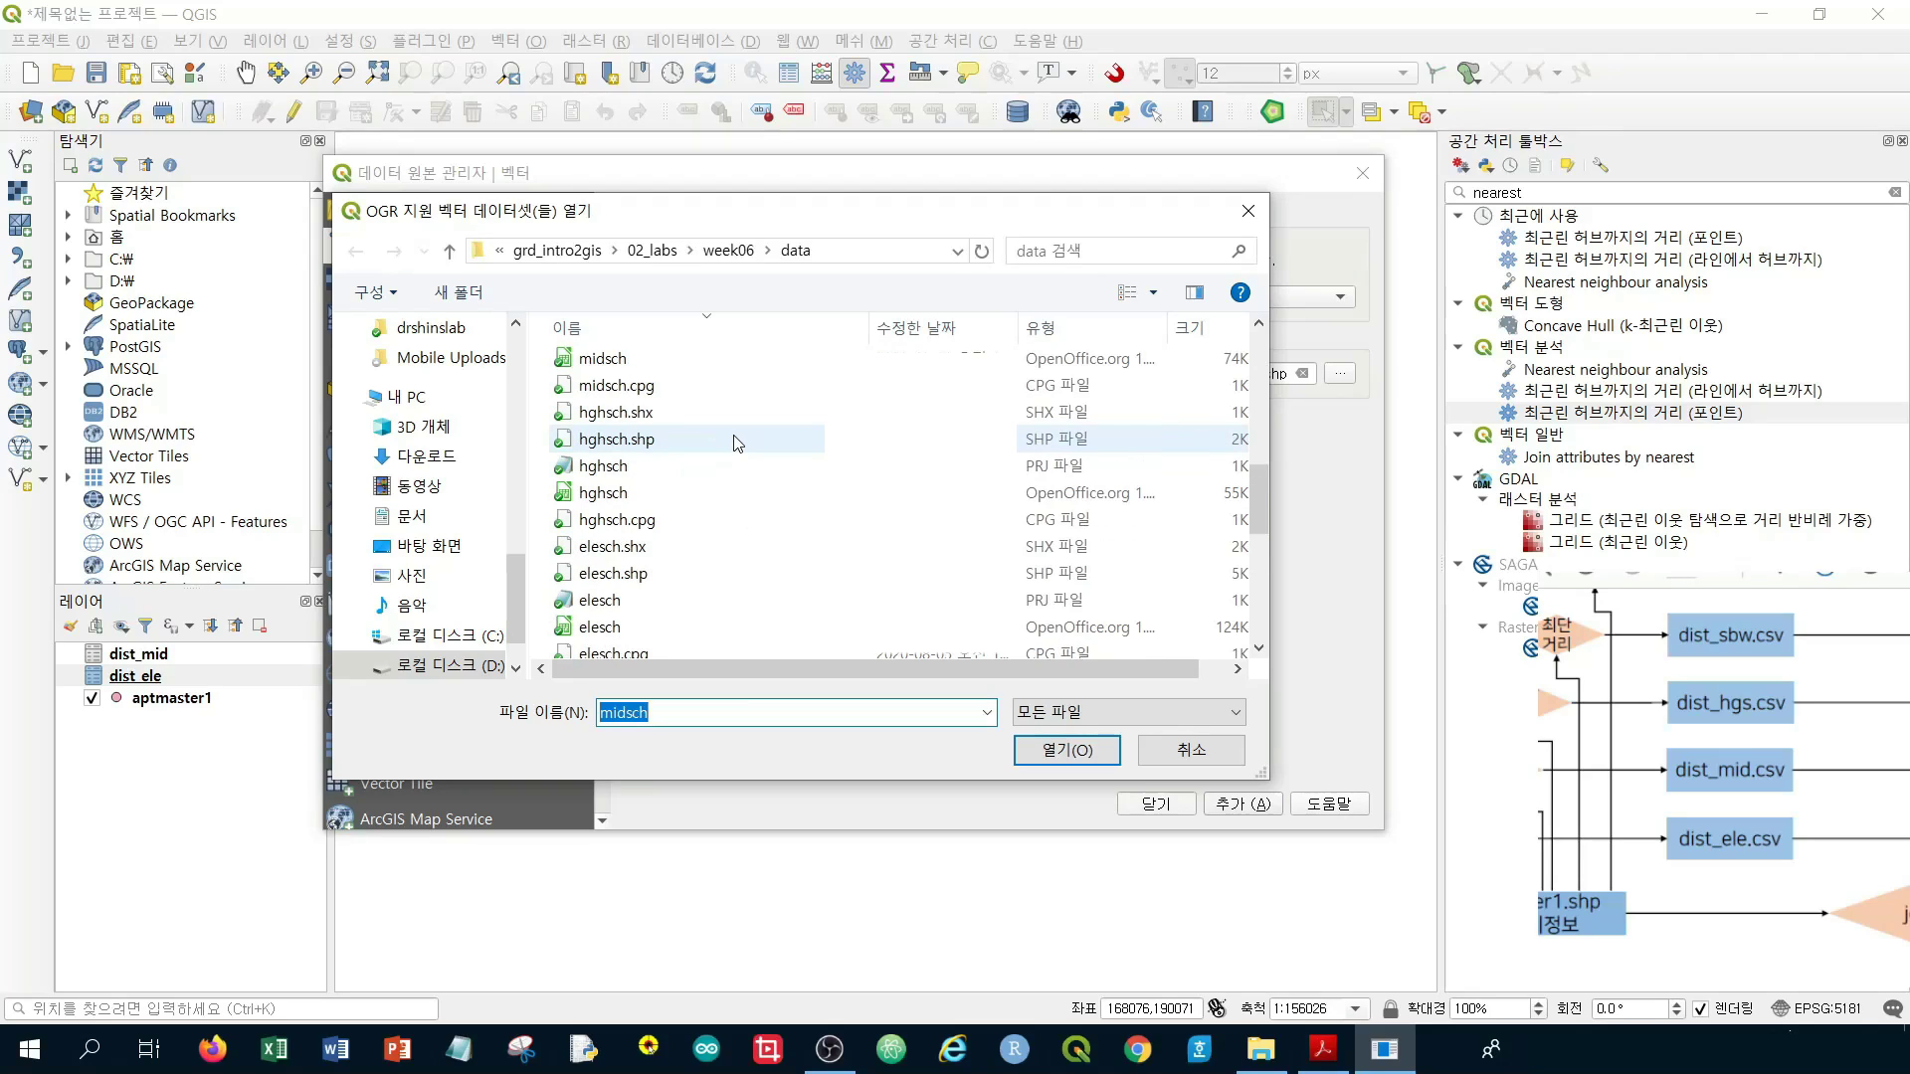
{"action": "left_click", "coordinate": [701, 443]}
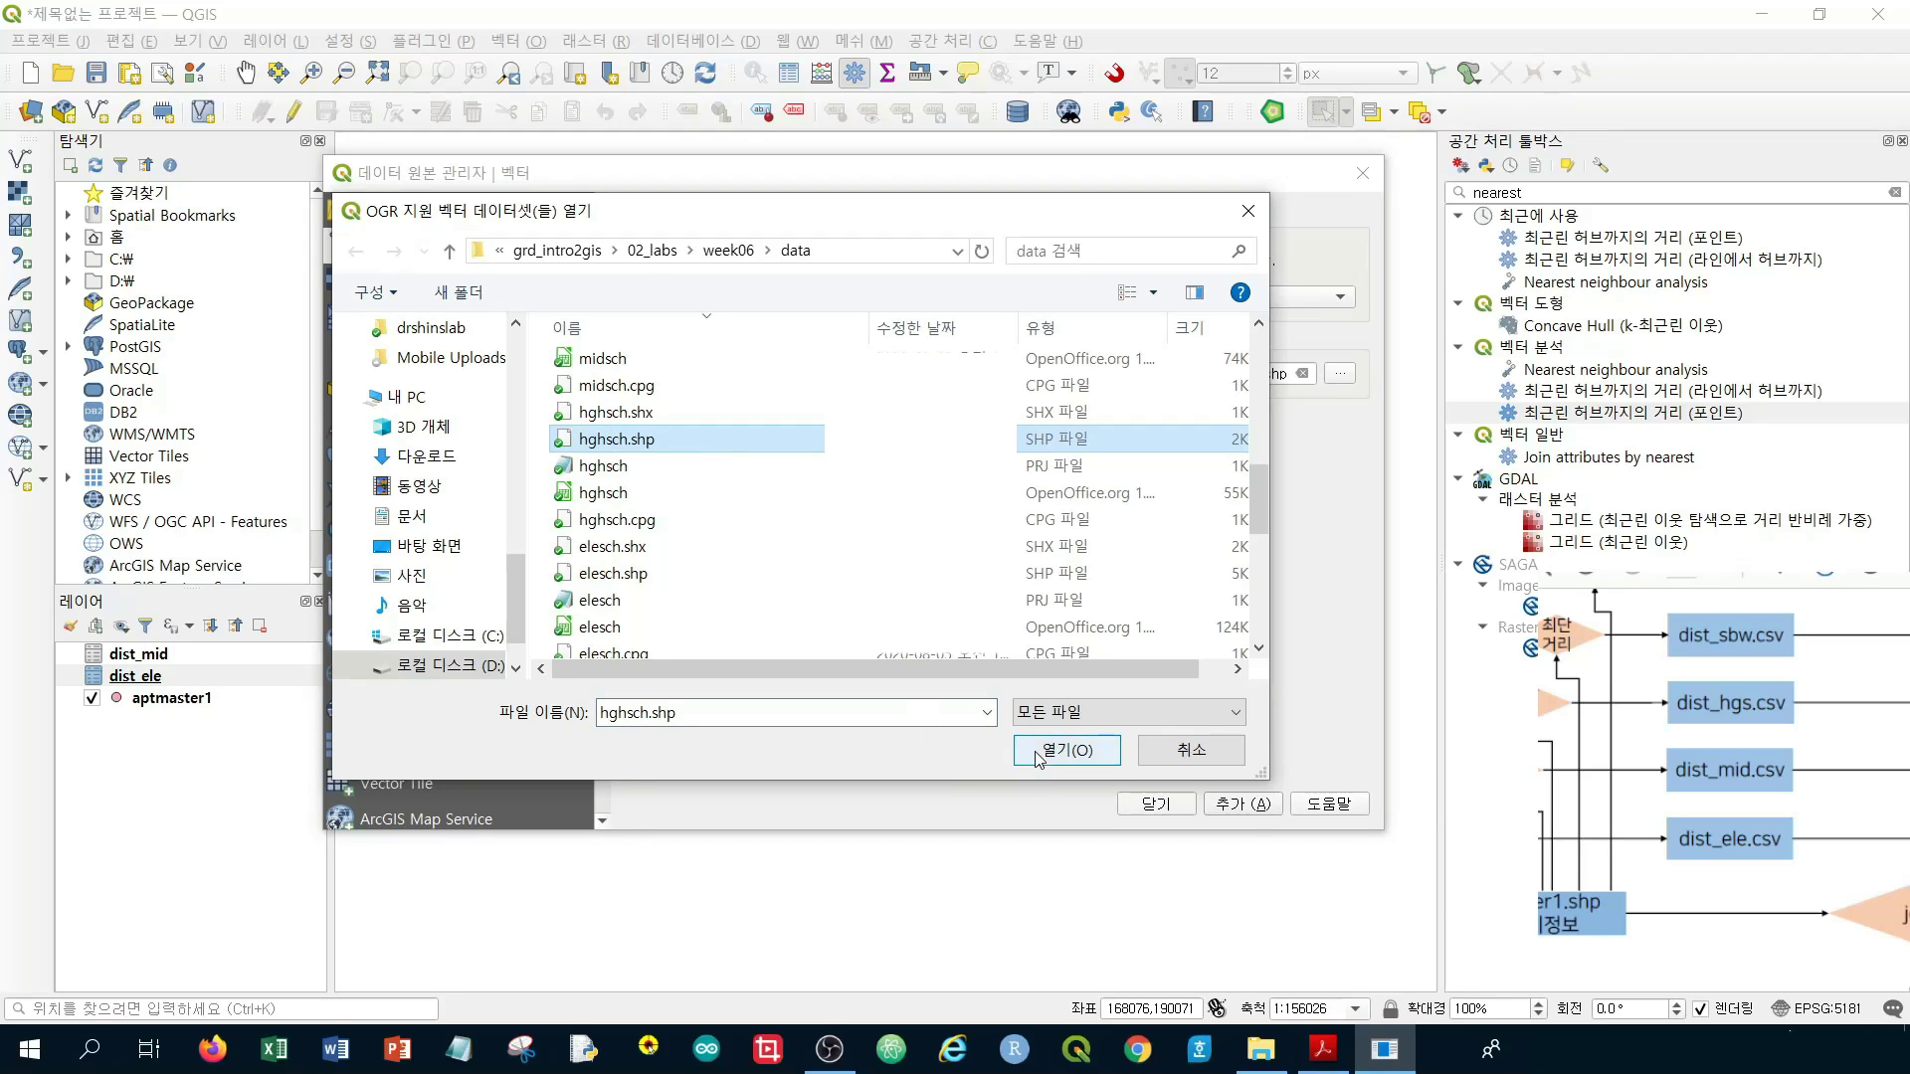
{"action": "left_click", "coordinate": [1095, 751]}
{"action": "left_click", "coordinate": [1243, 805]}
{"action": "left_click", "coordinate": [1155, 804]}
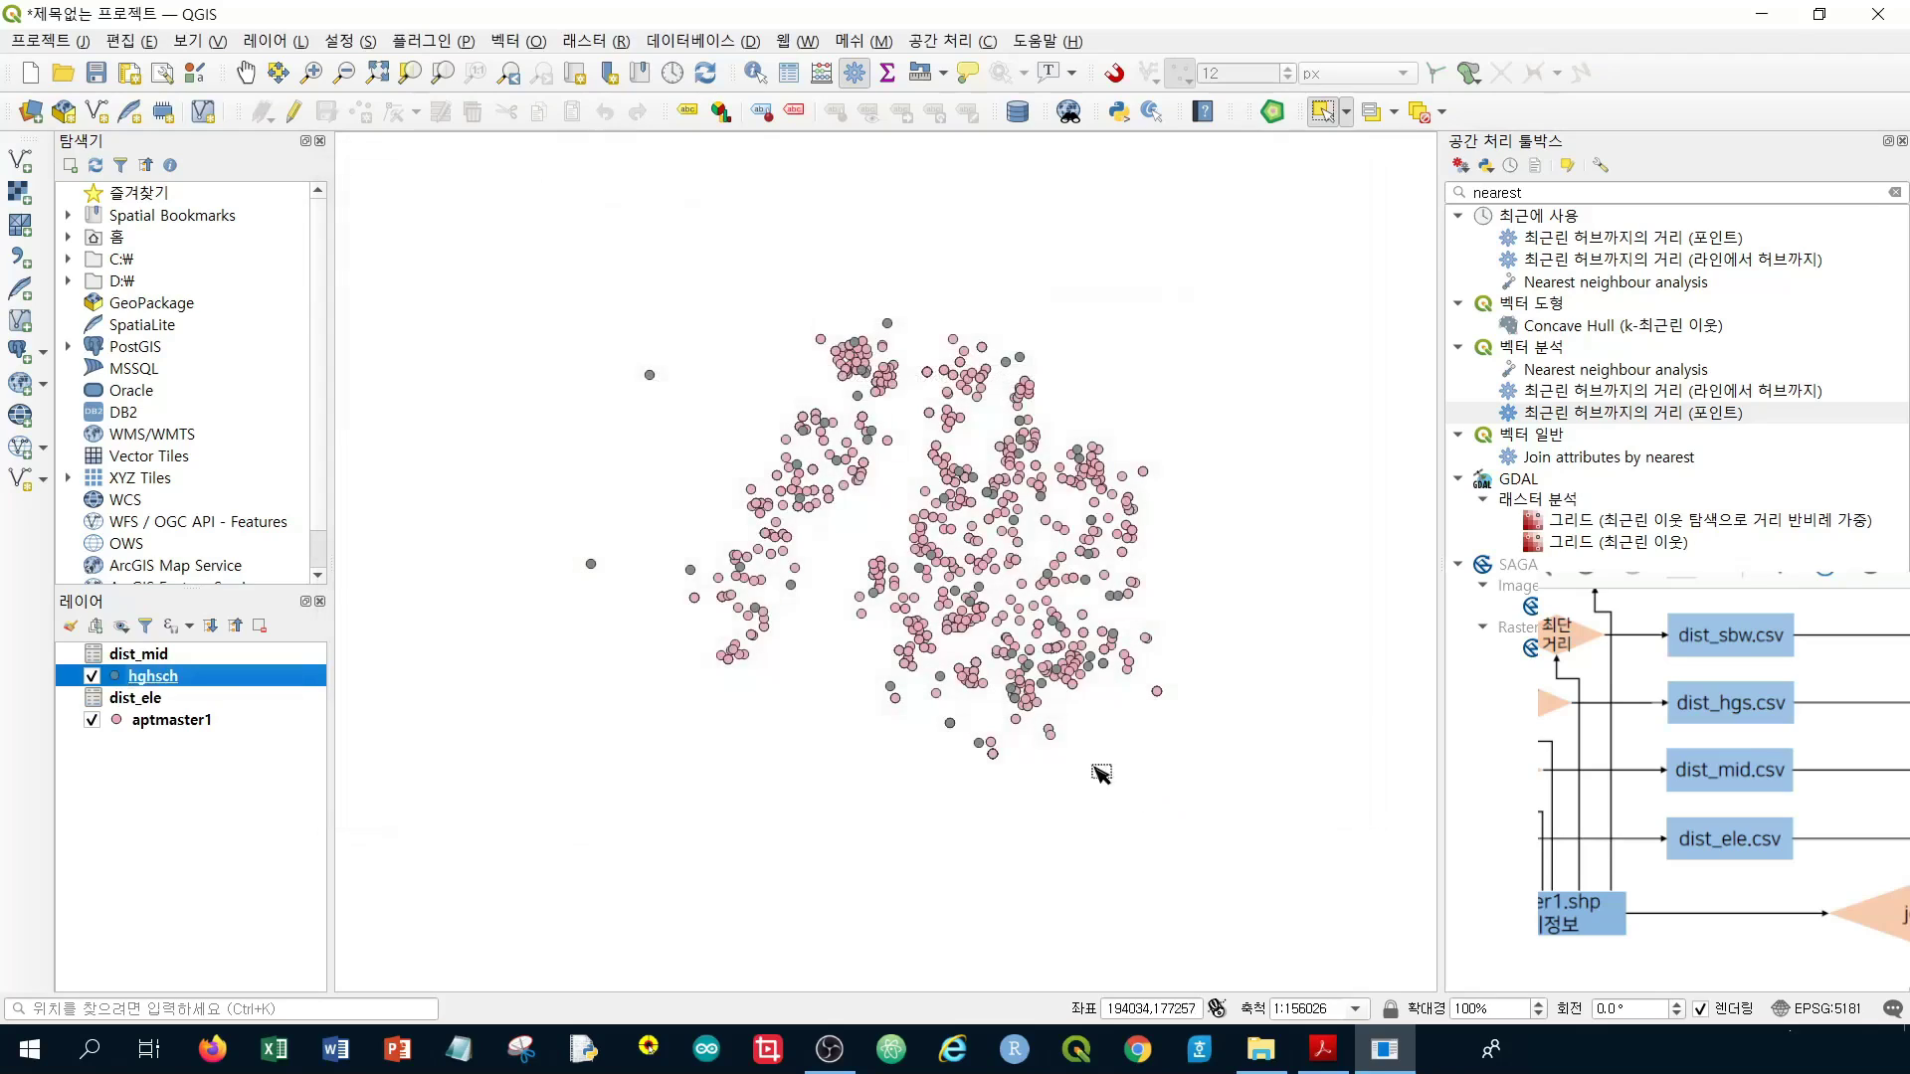
{"action": "left_click", "coordinate": [1545, 418]}
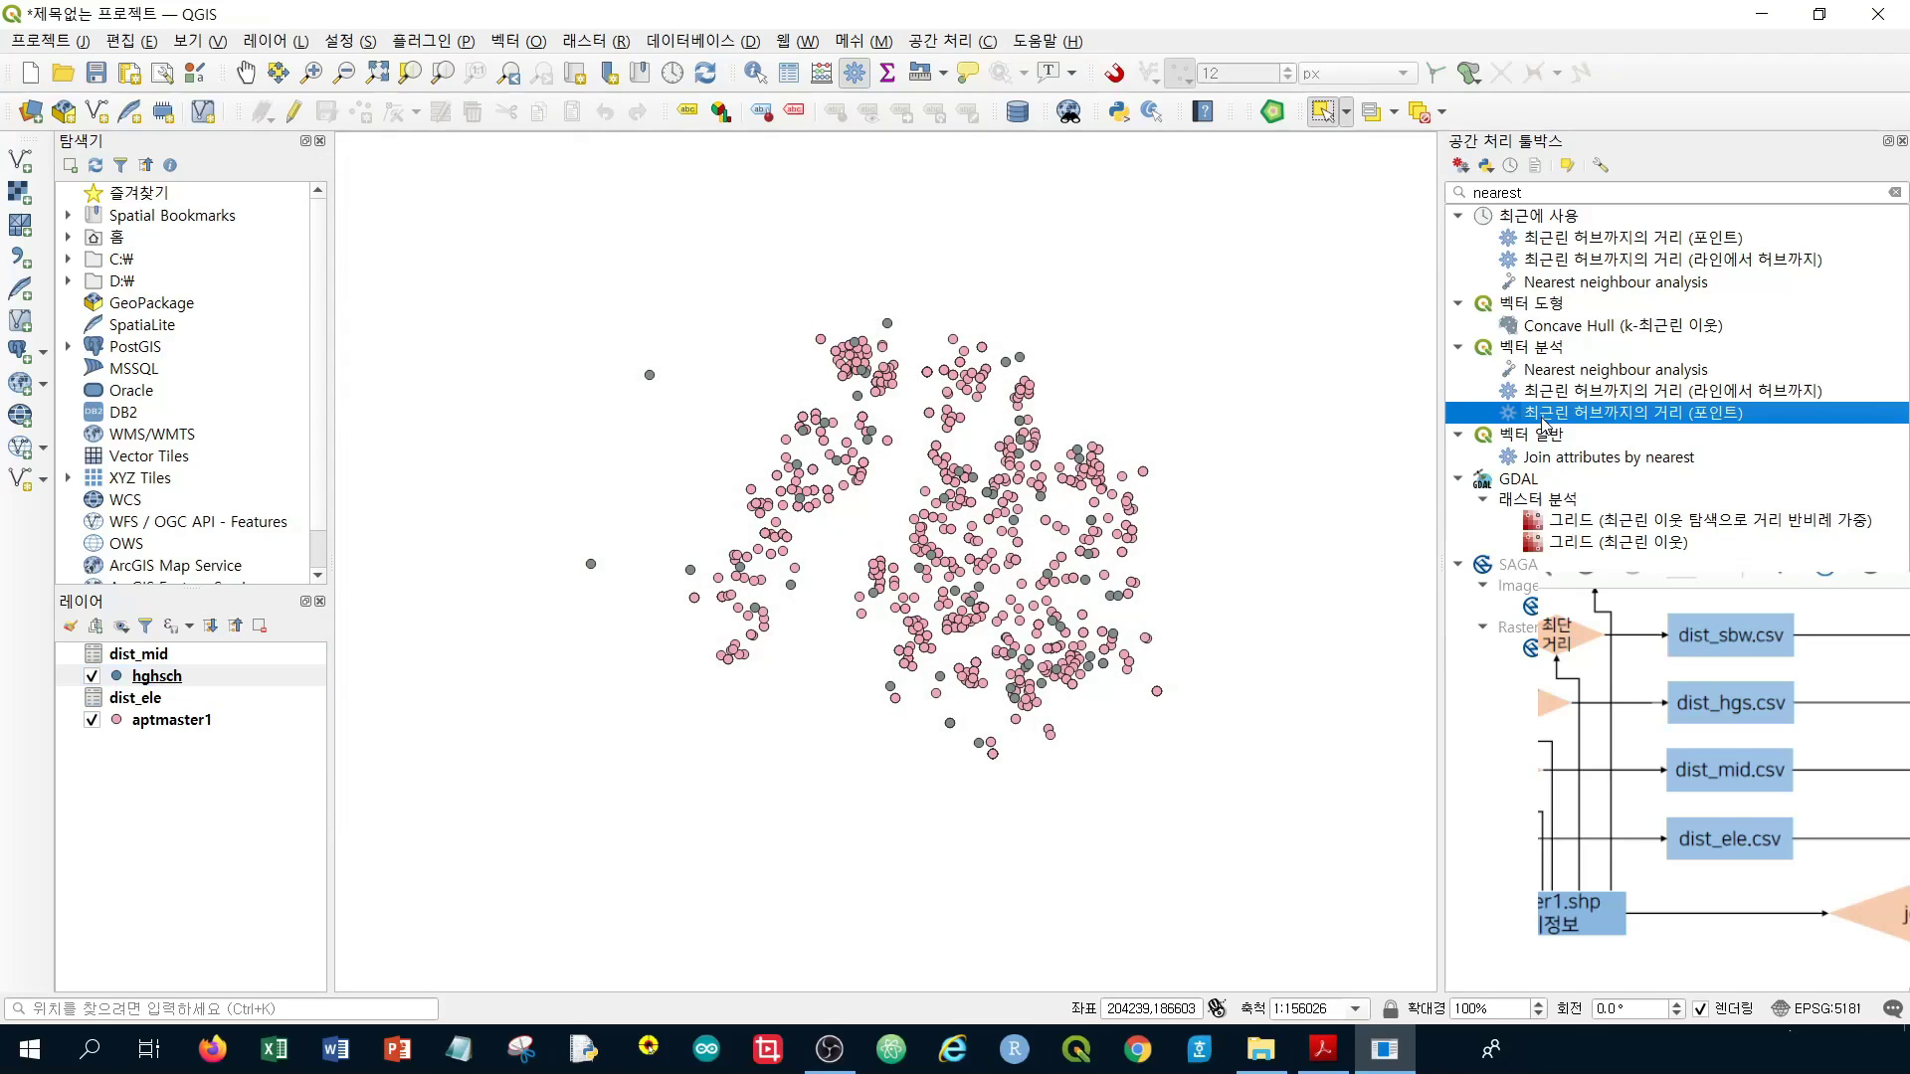
Run Distance to nearest hub (points) from aptmaster1 to hghsch, named by school, in metres
{"action": "double_click", "coordinate": [1544, 422]}
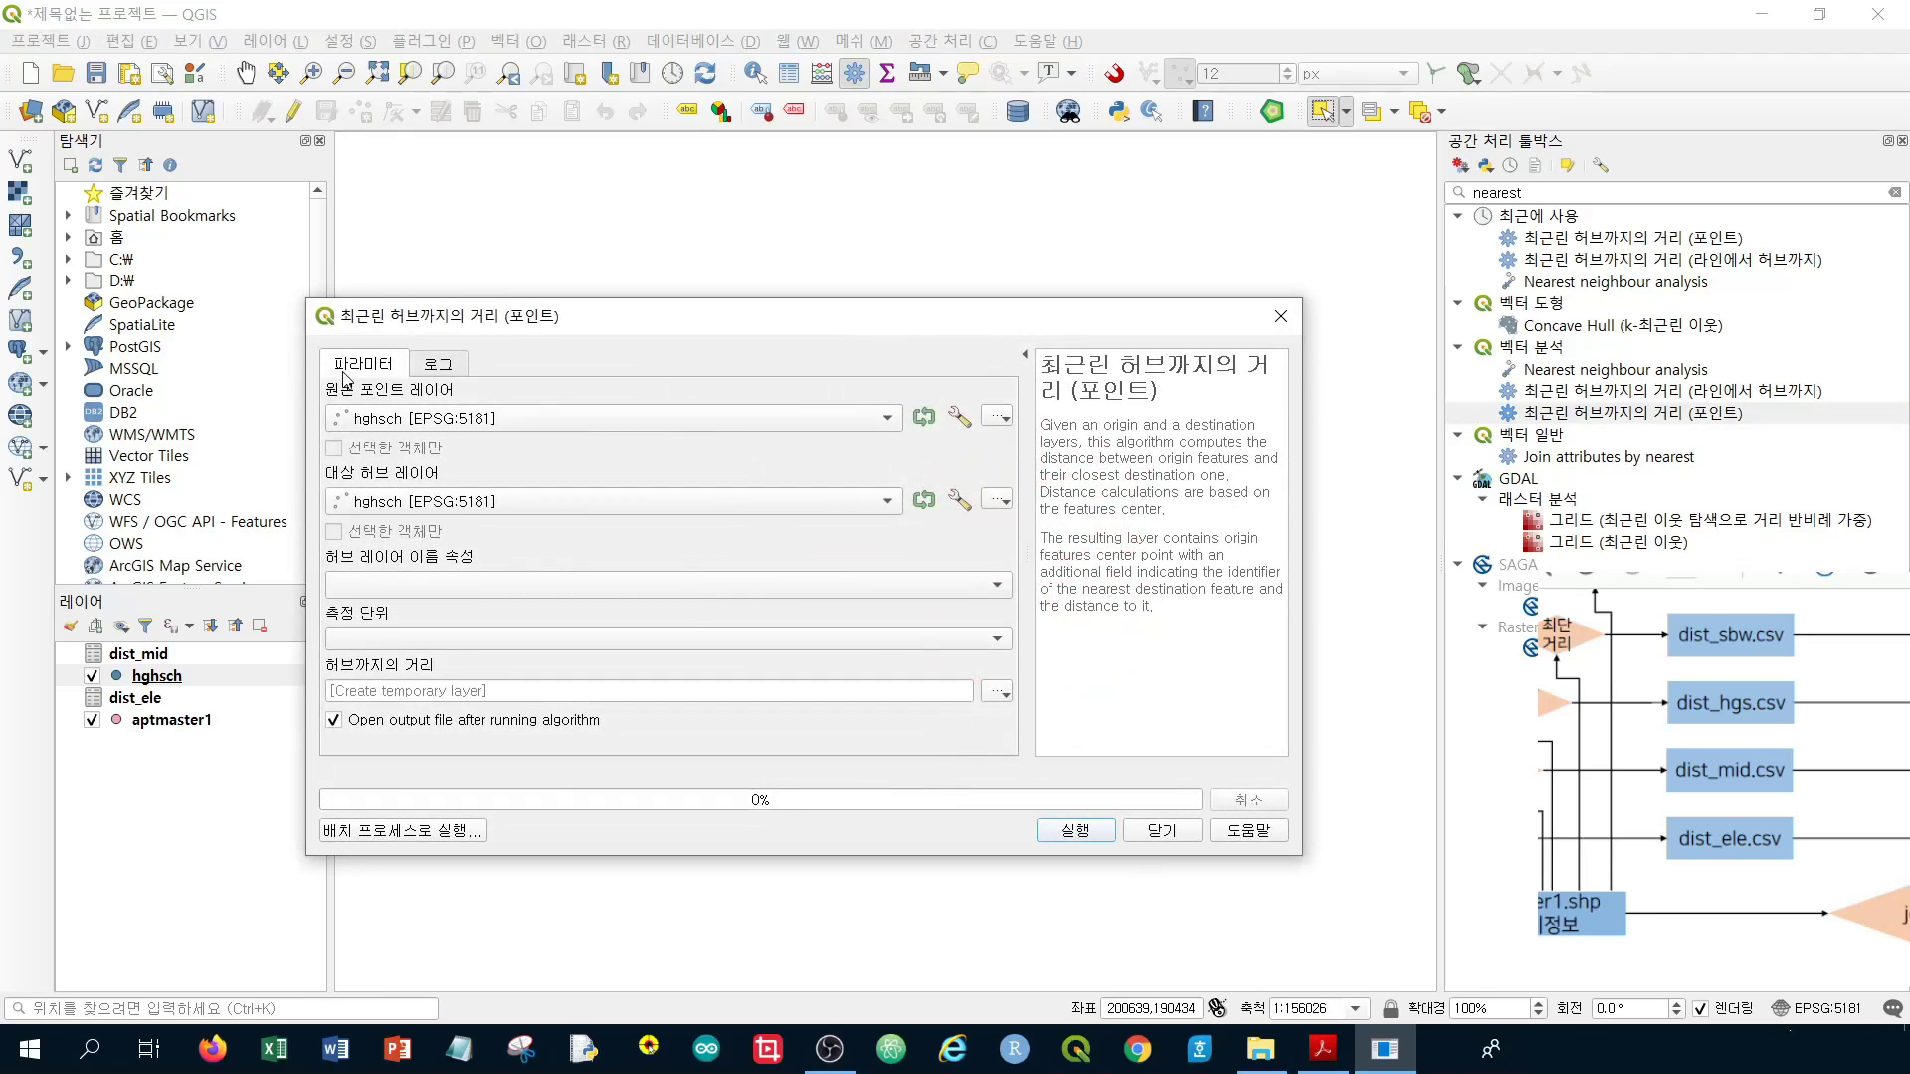
{"action": "left_click", "coordinate": [358, 425]}
{"action": "left_click", "coordinate": [433, 402]}
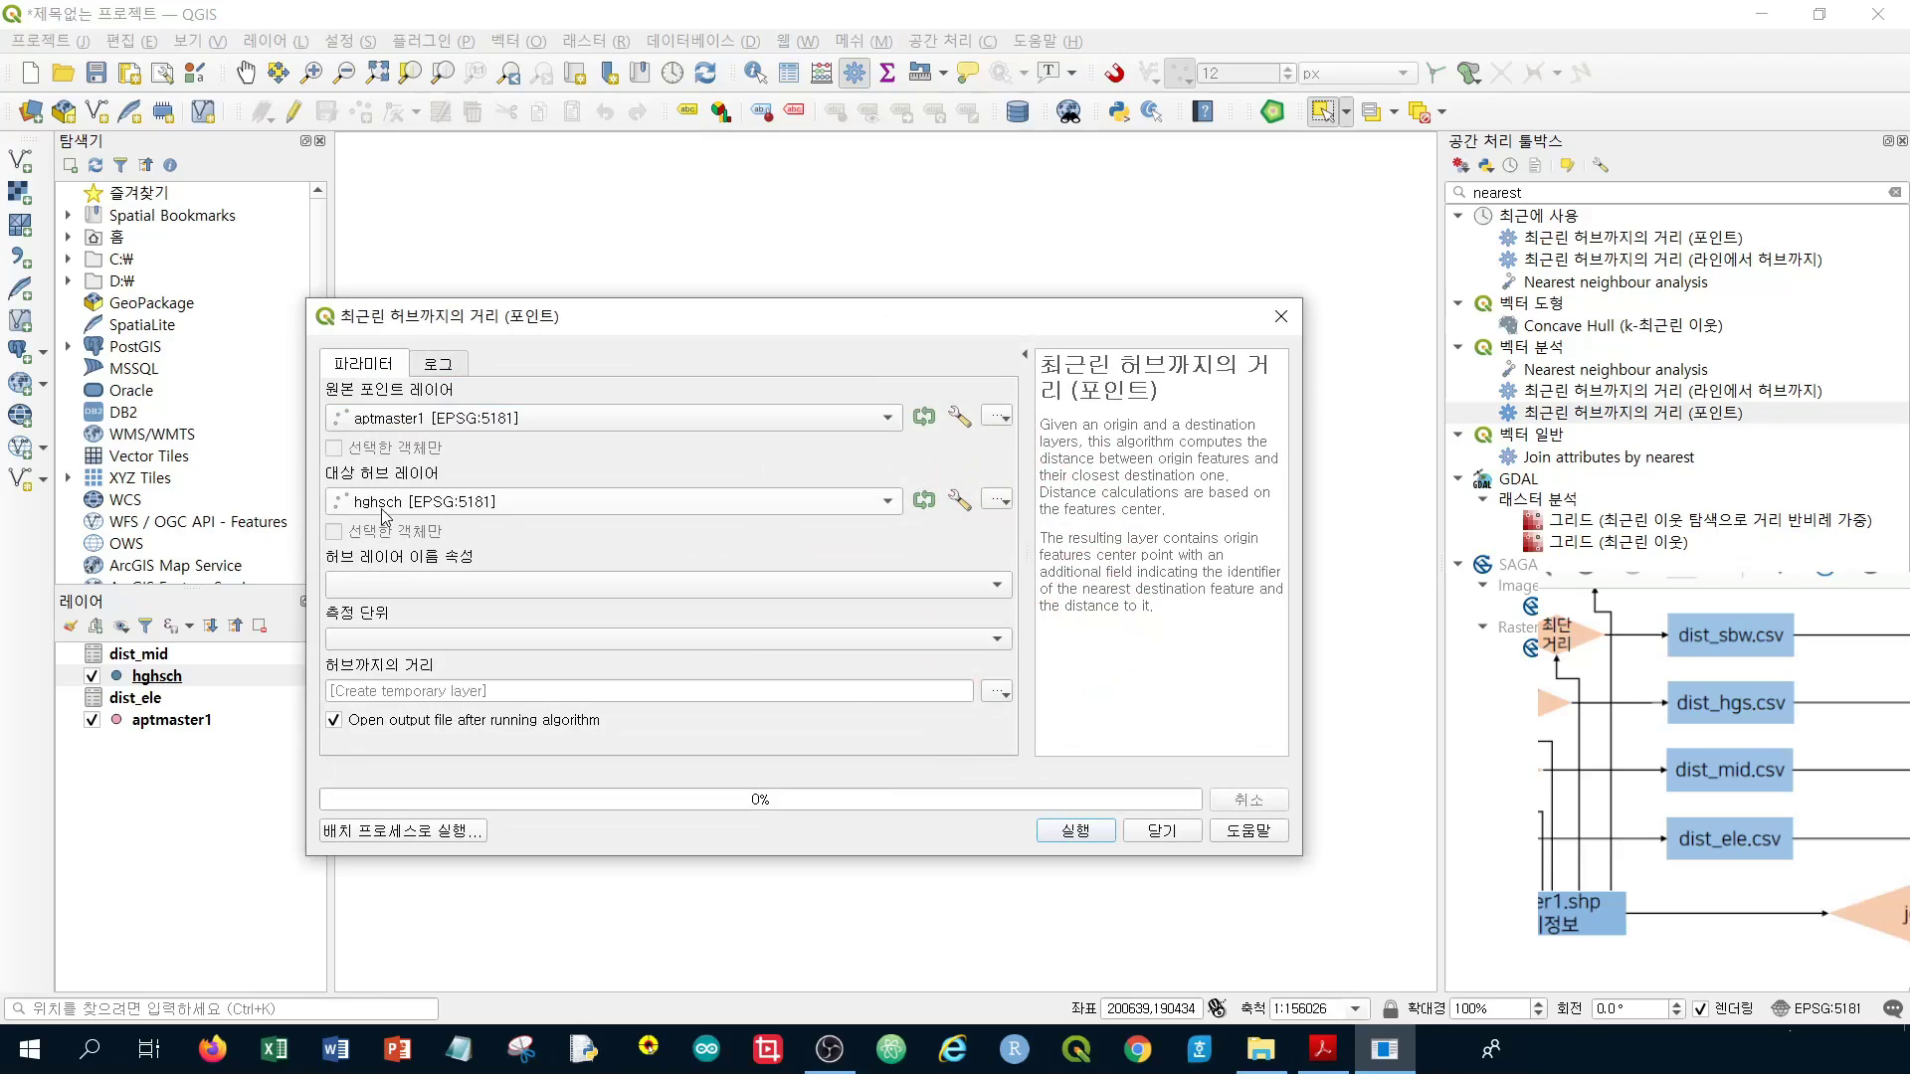
{"action": "left_click", "coordinate": [442, 582]}
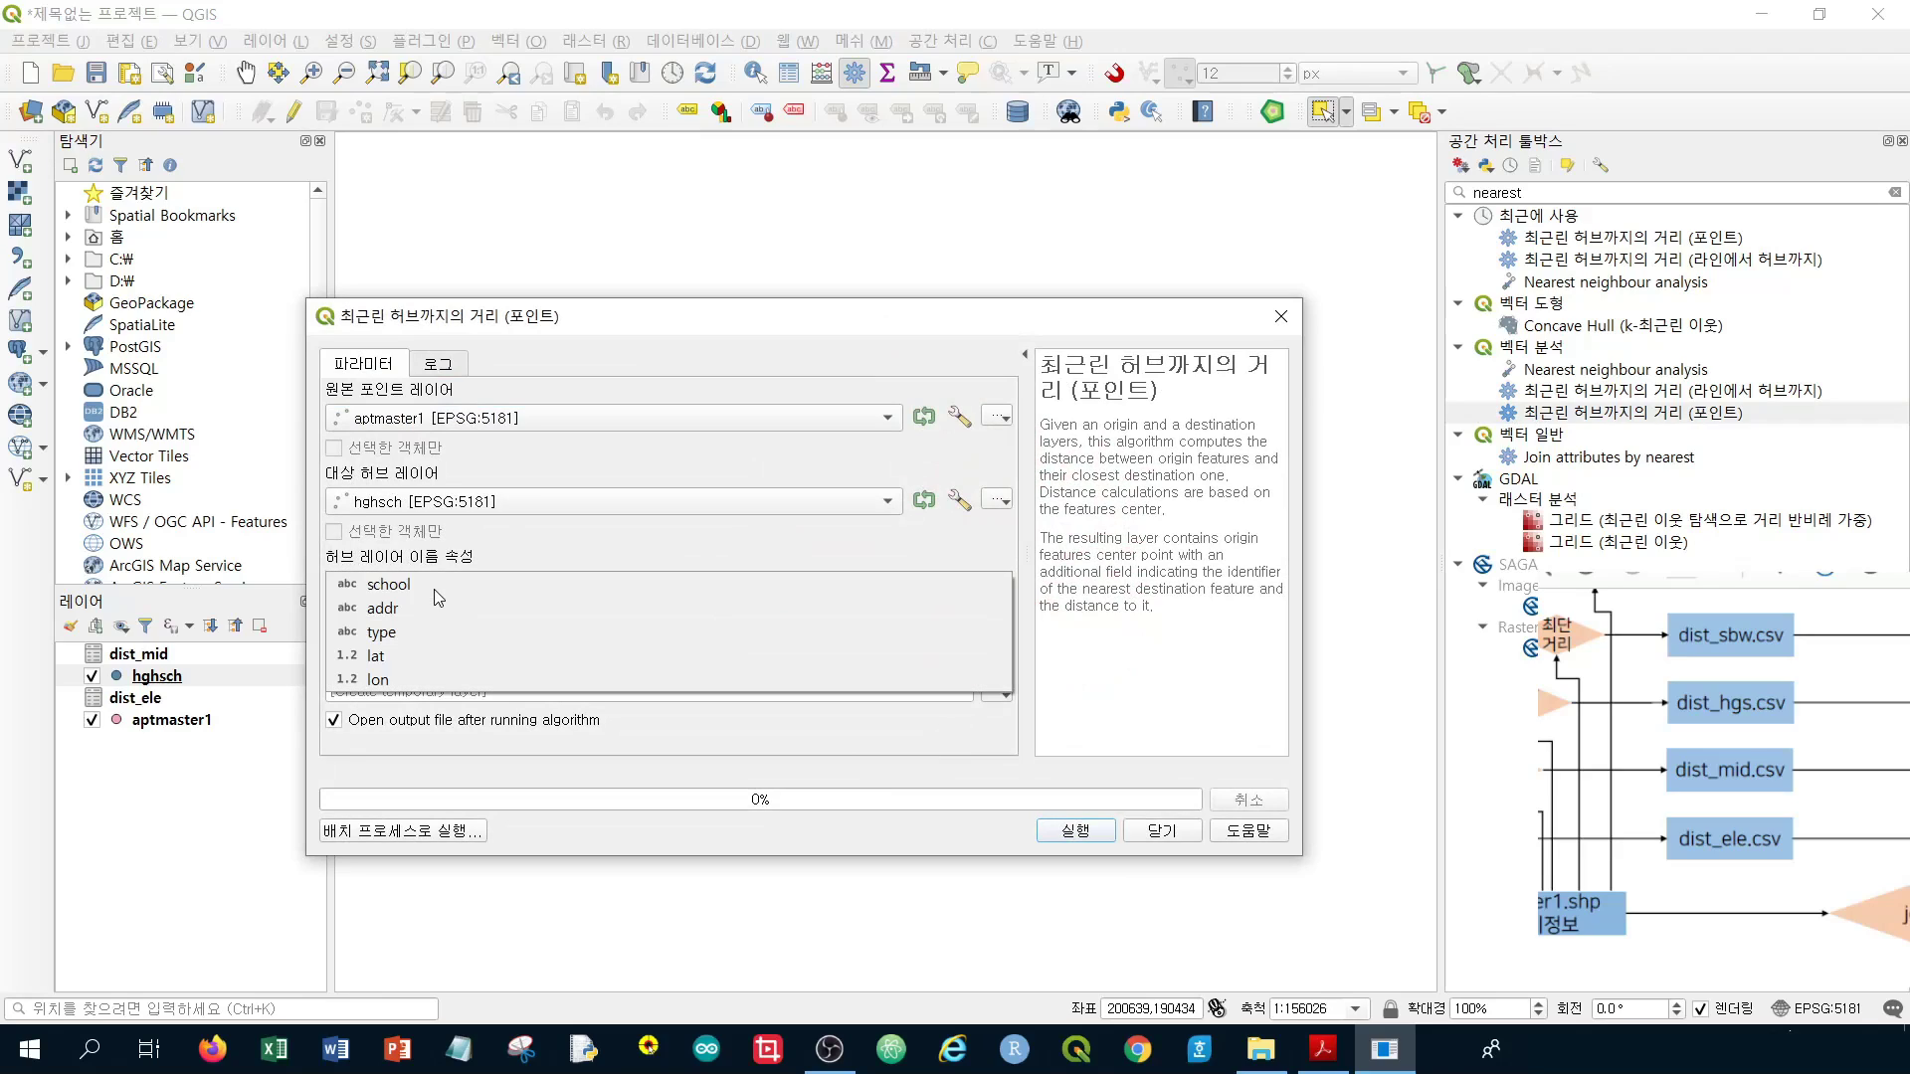
{"action": "left_click", "coordinate": [442, 585]}
{"action": "left_click", "coordinate": [427, 640]}
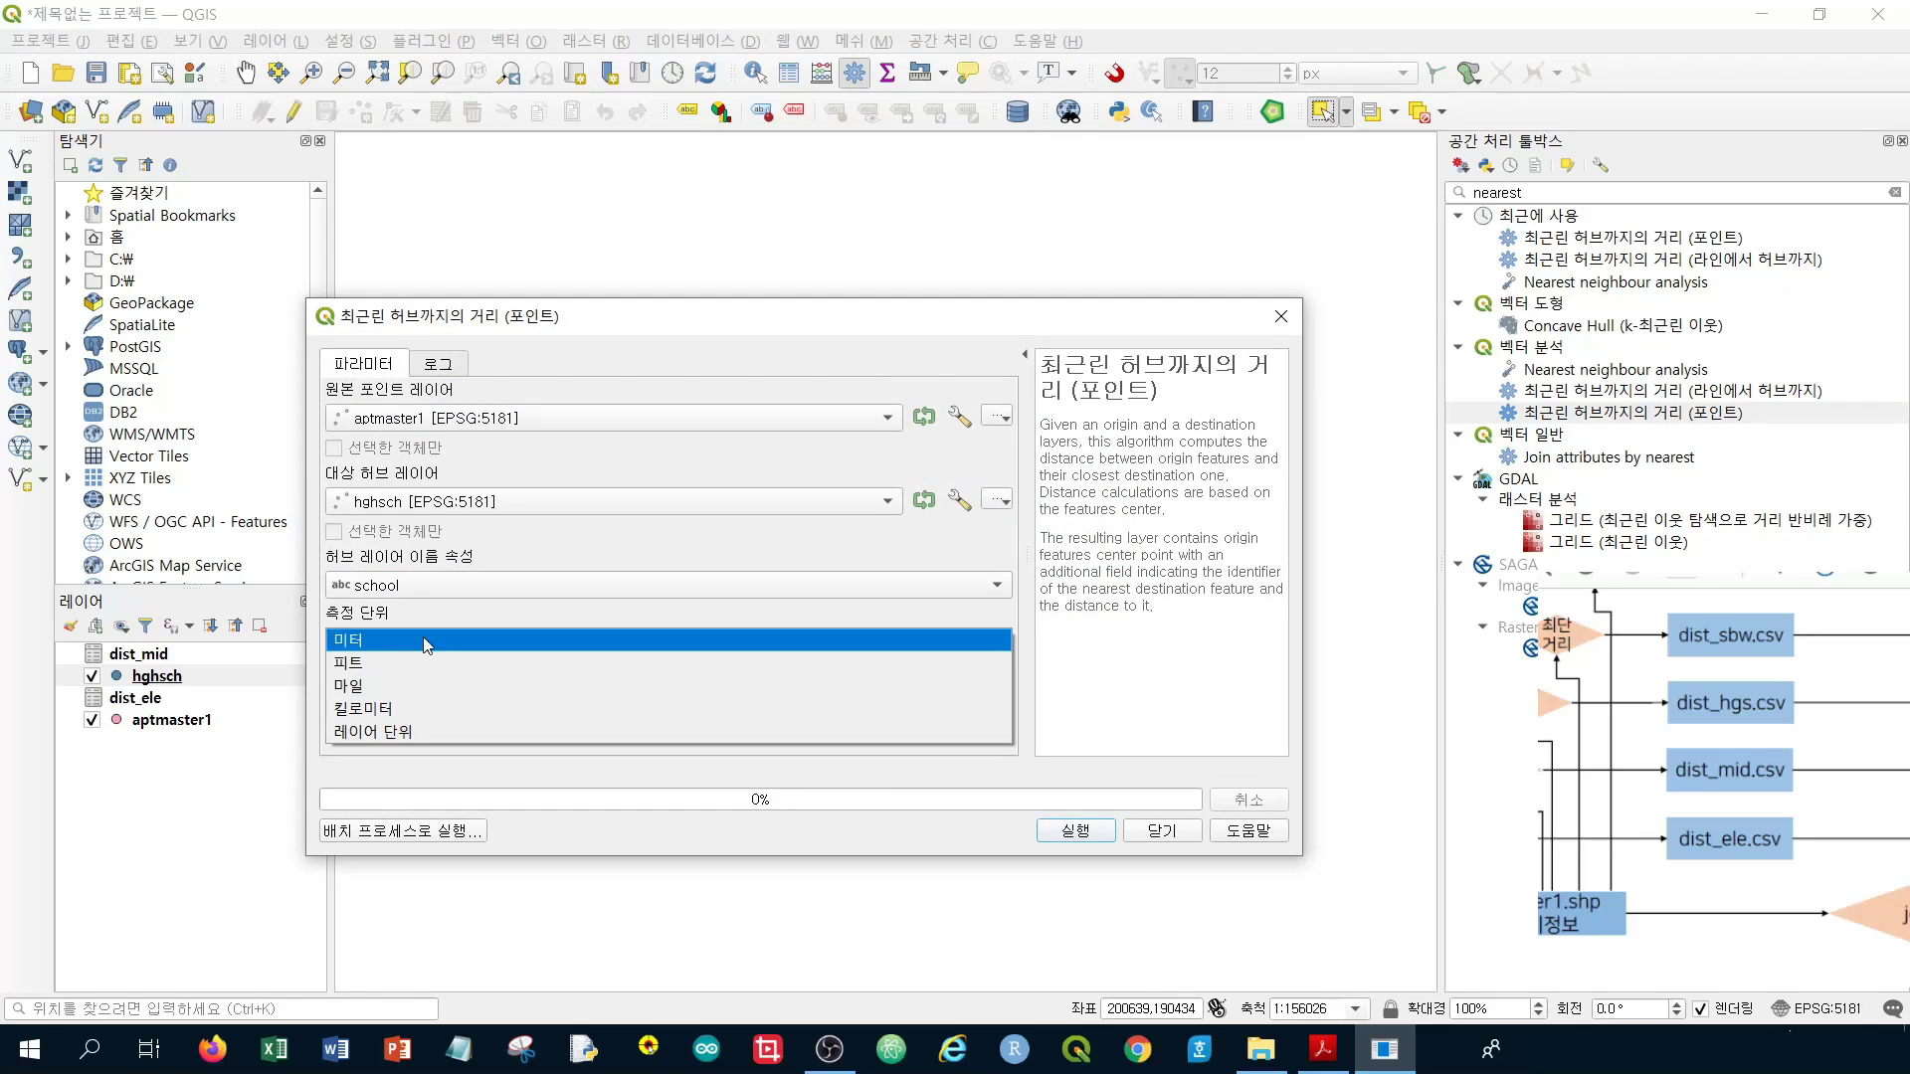
{"action": "left_click", "coordinate": [423, 646]}
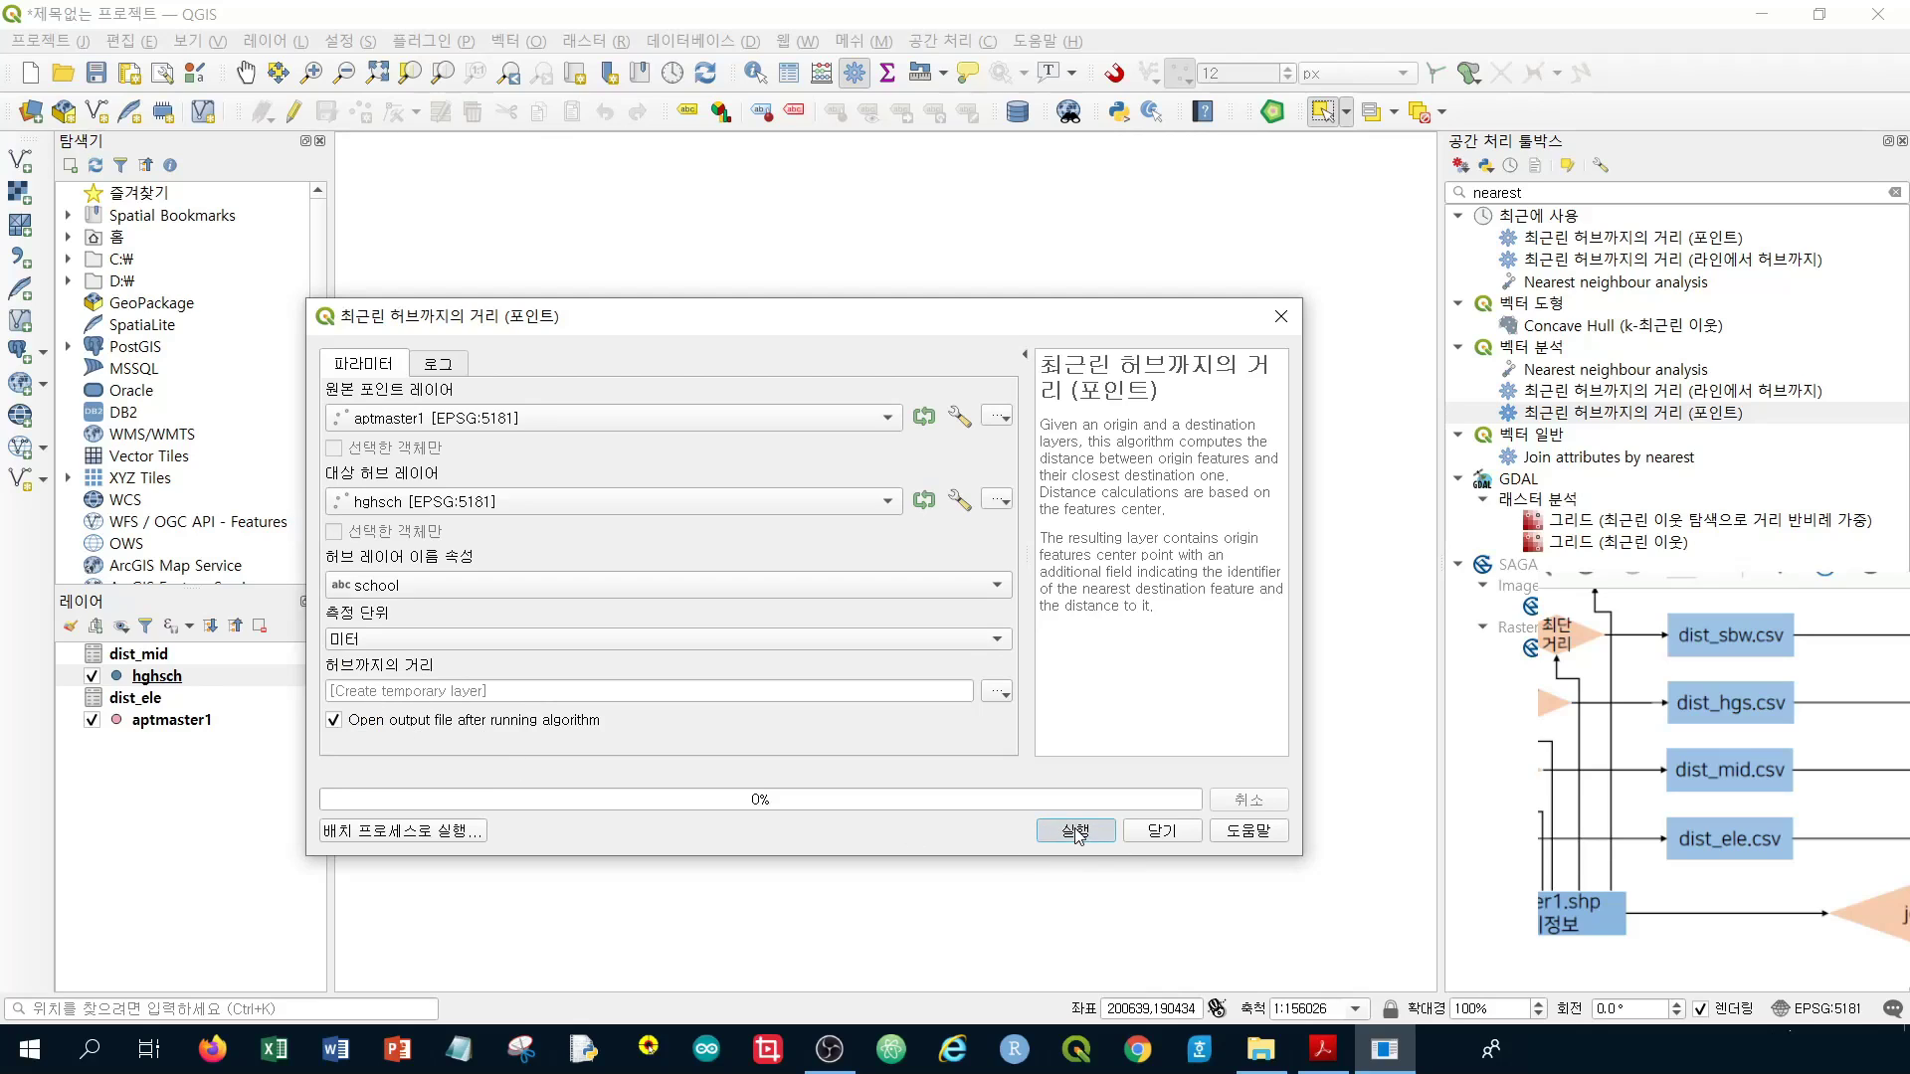
{"action": "left_click", "coordinate": [1079, 834]}
{"action": "left_click", "coordinate": [1167, 839]}
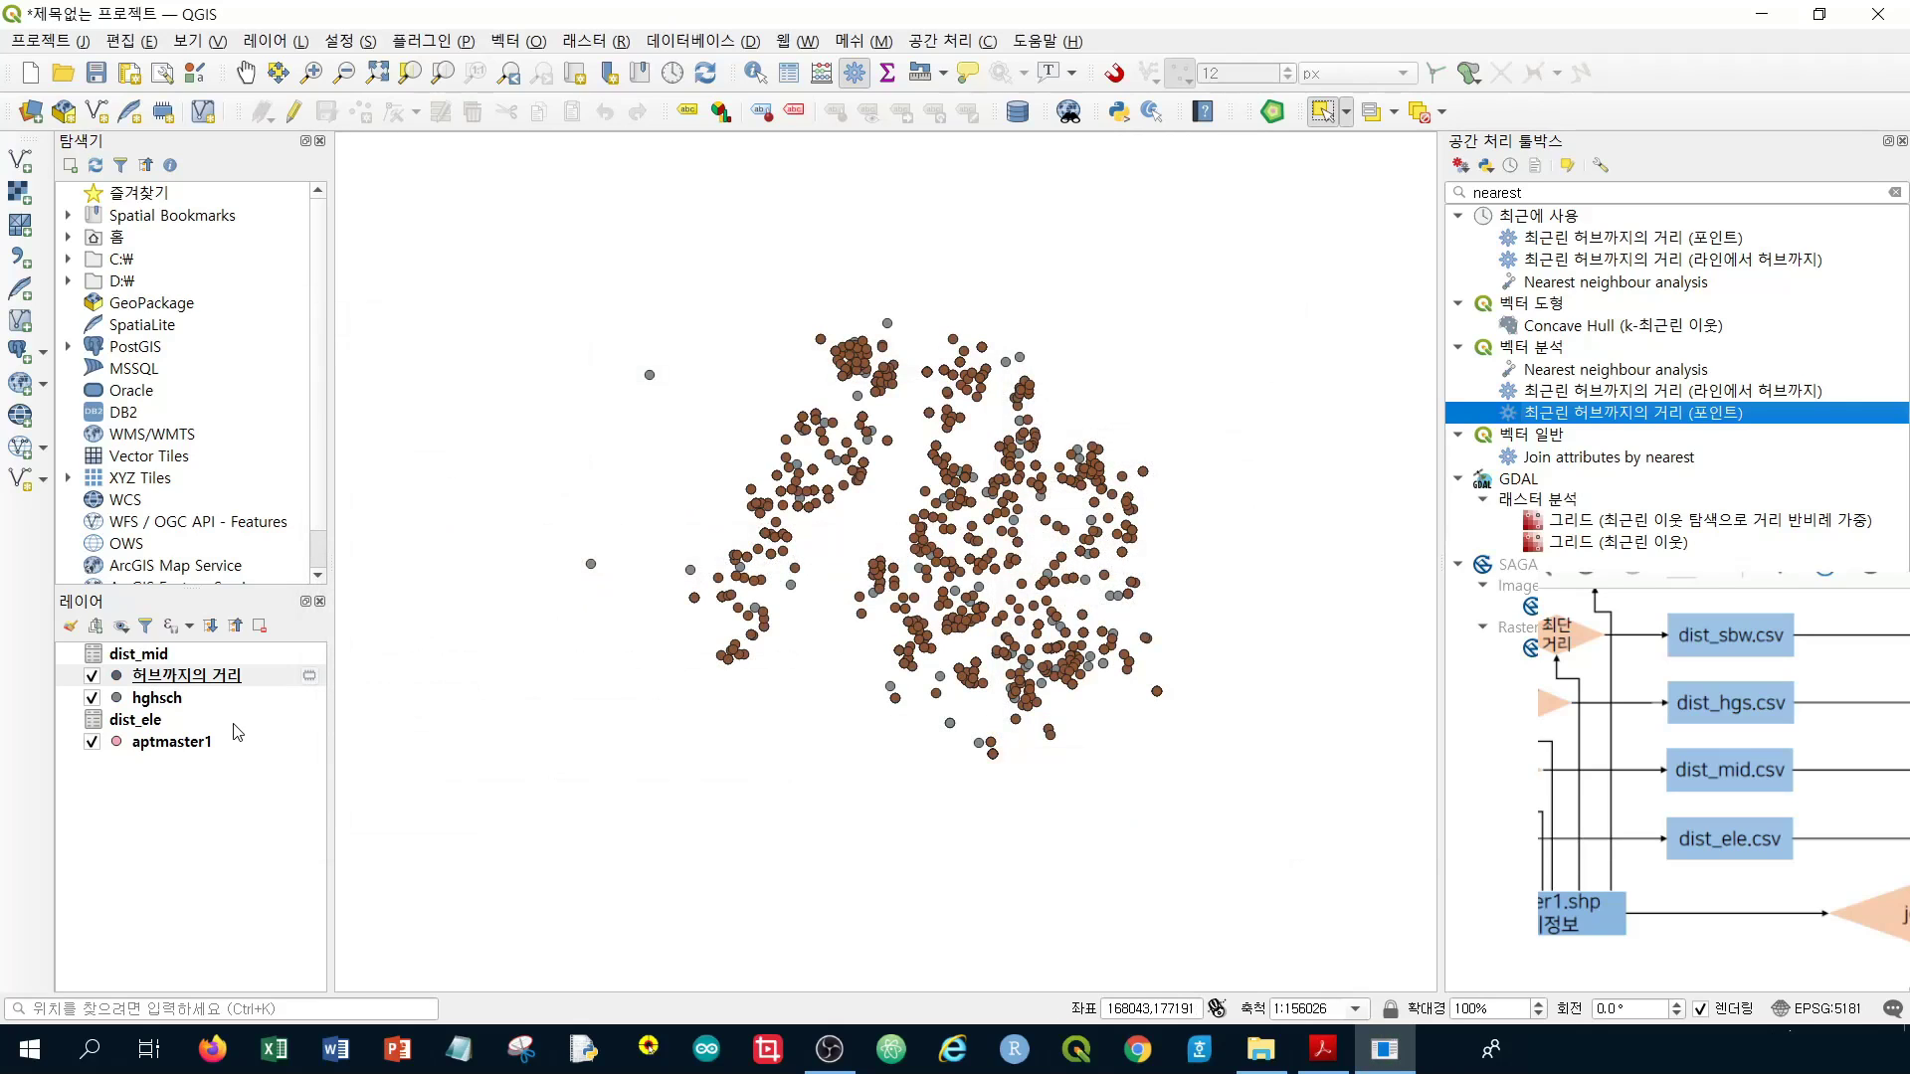
Delete every field except id, HubName and HubDist from the high-school distance layer and save
{"action": "right_click", "coordinate": [223, 679]}
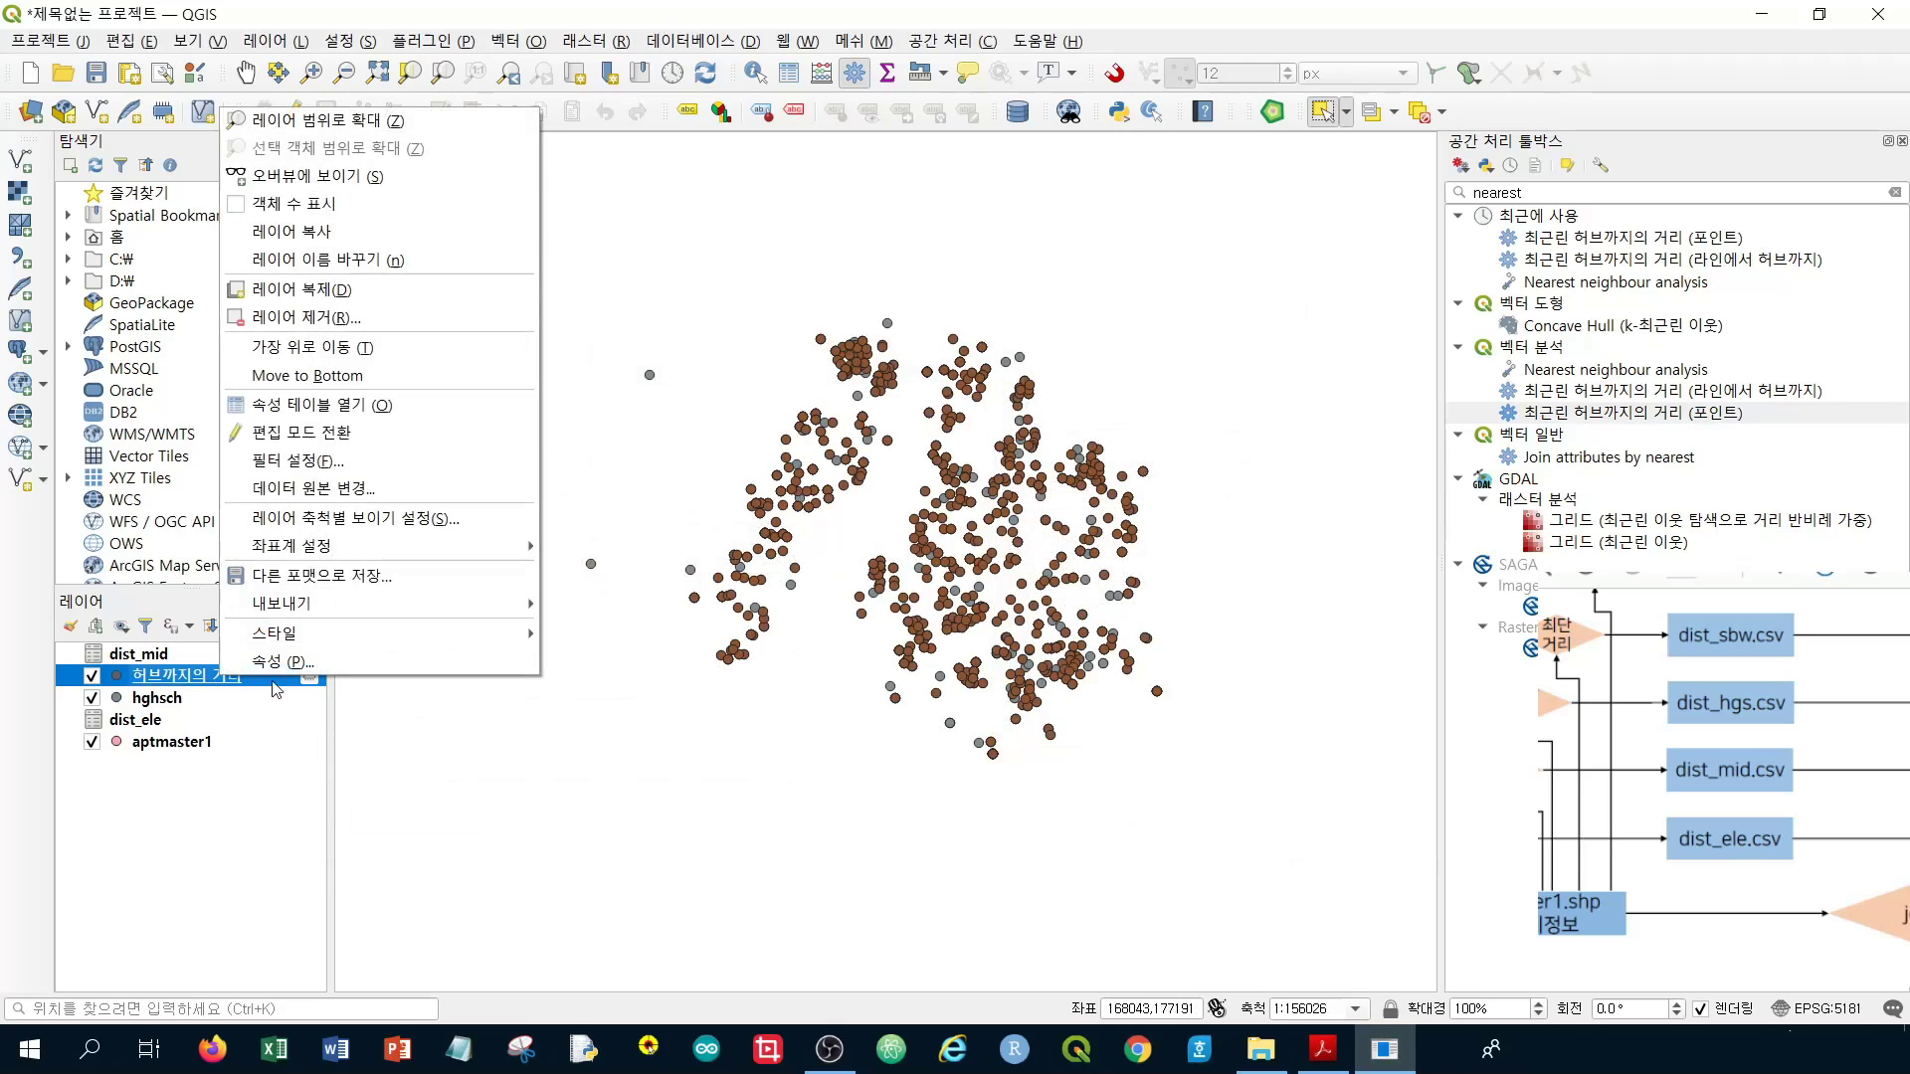
{"action": "left_click", "coordinate": [386, 410]}
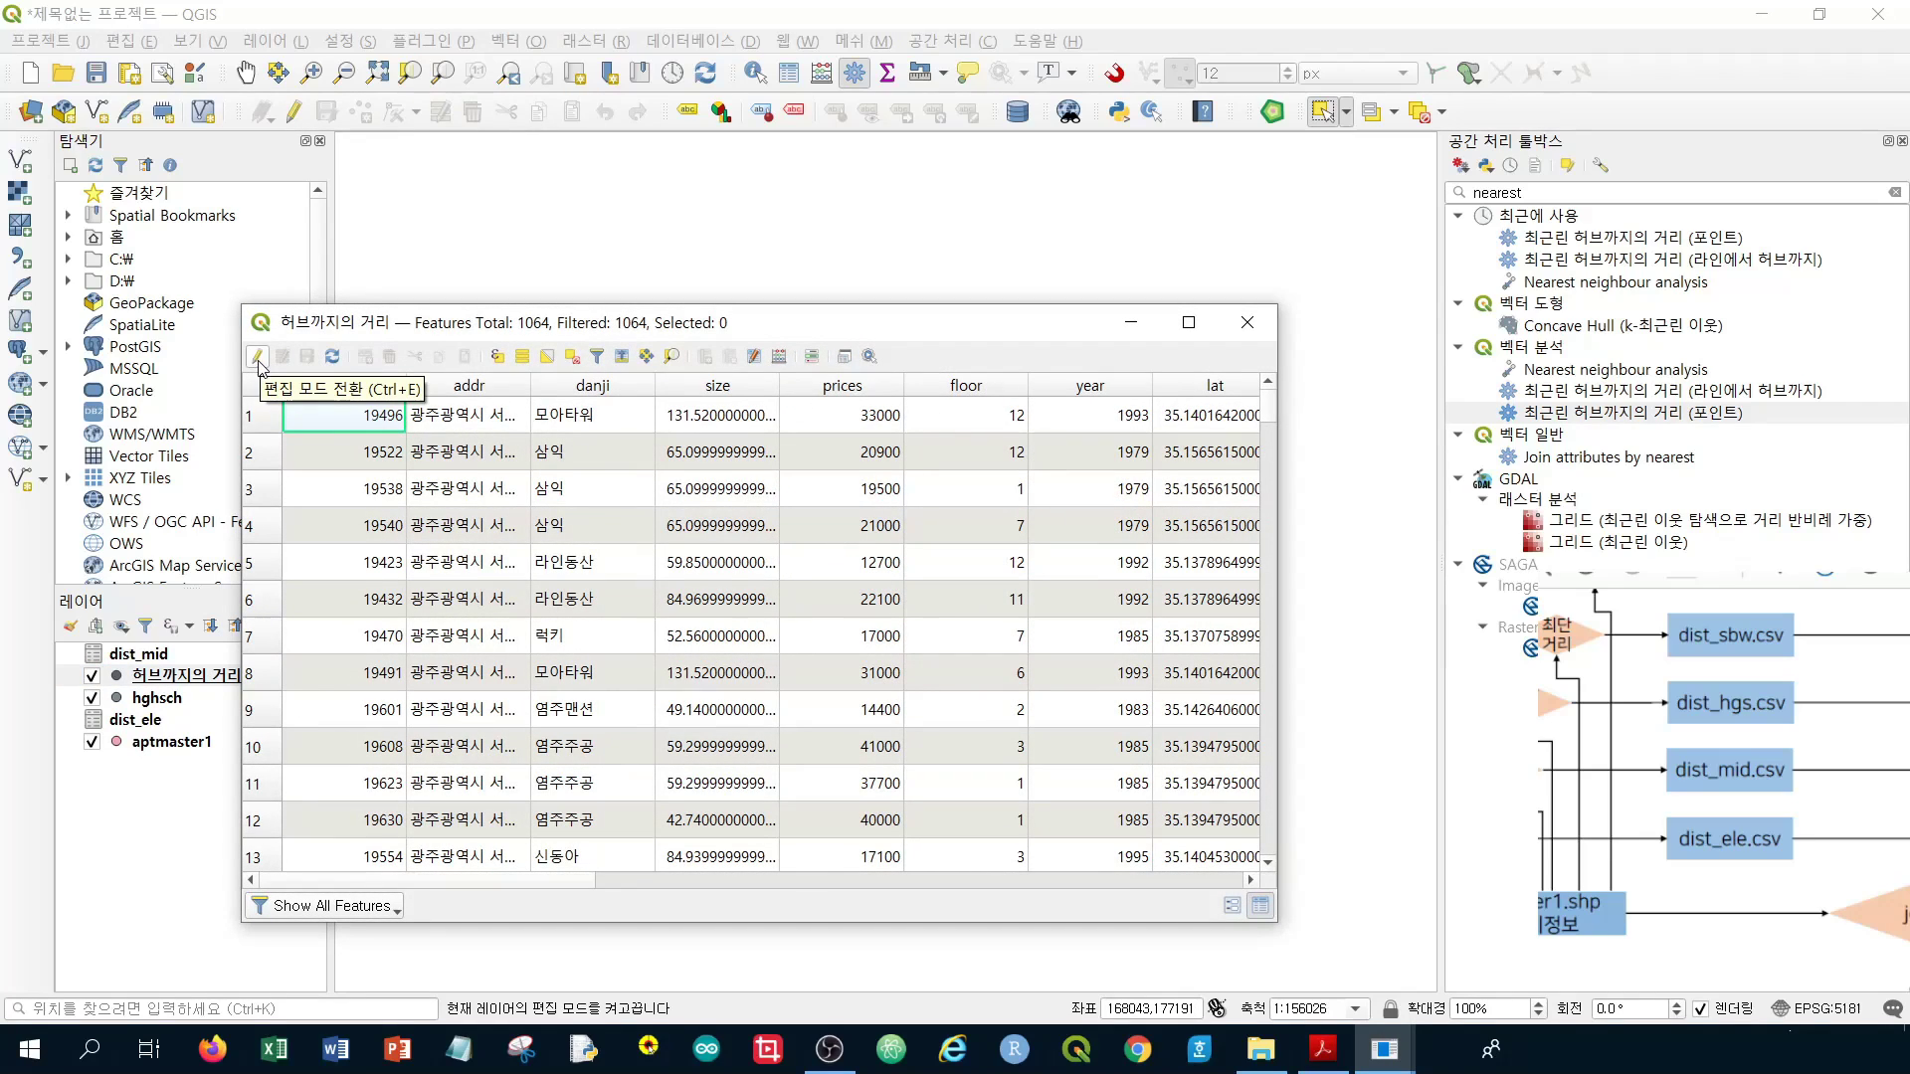
{"action": "left_click", "coordinate": [259, 364]}
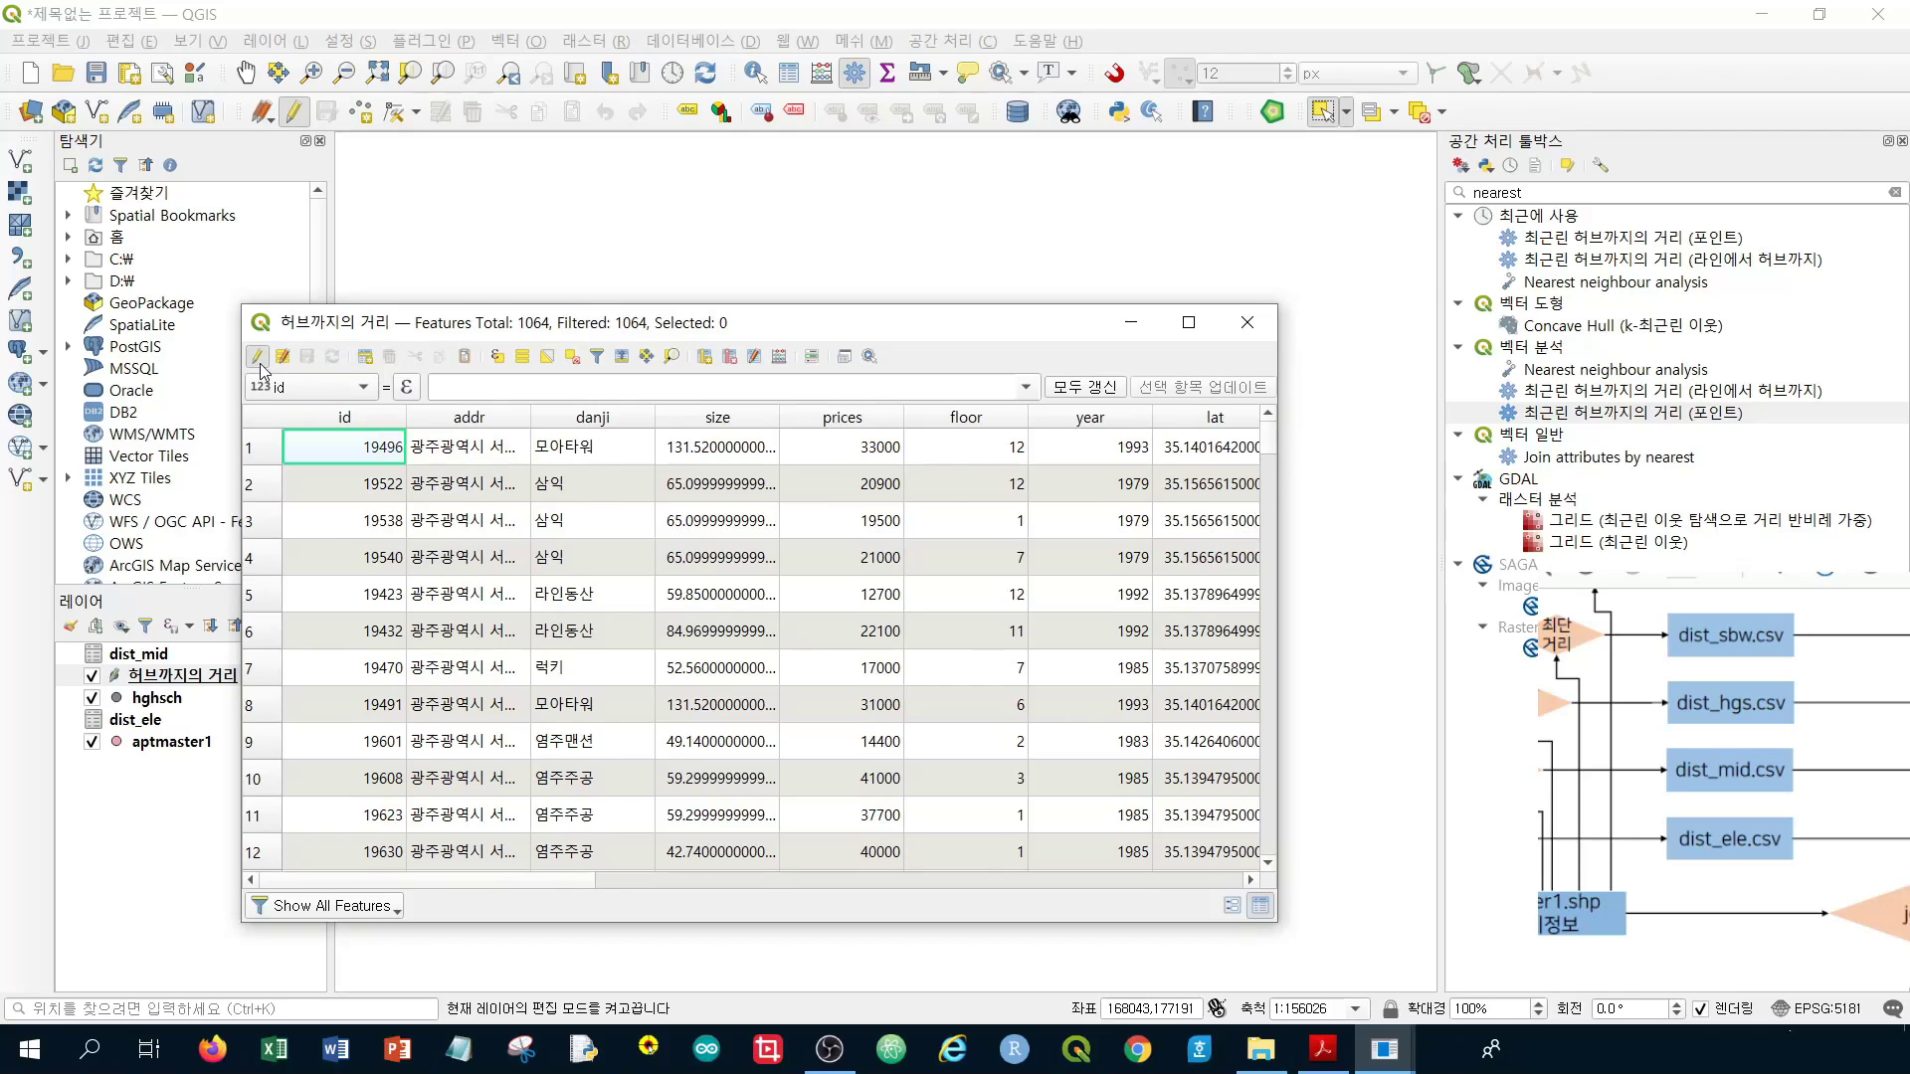
{"action": "left_click", "coordinate": [736, 361]}
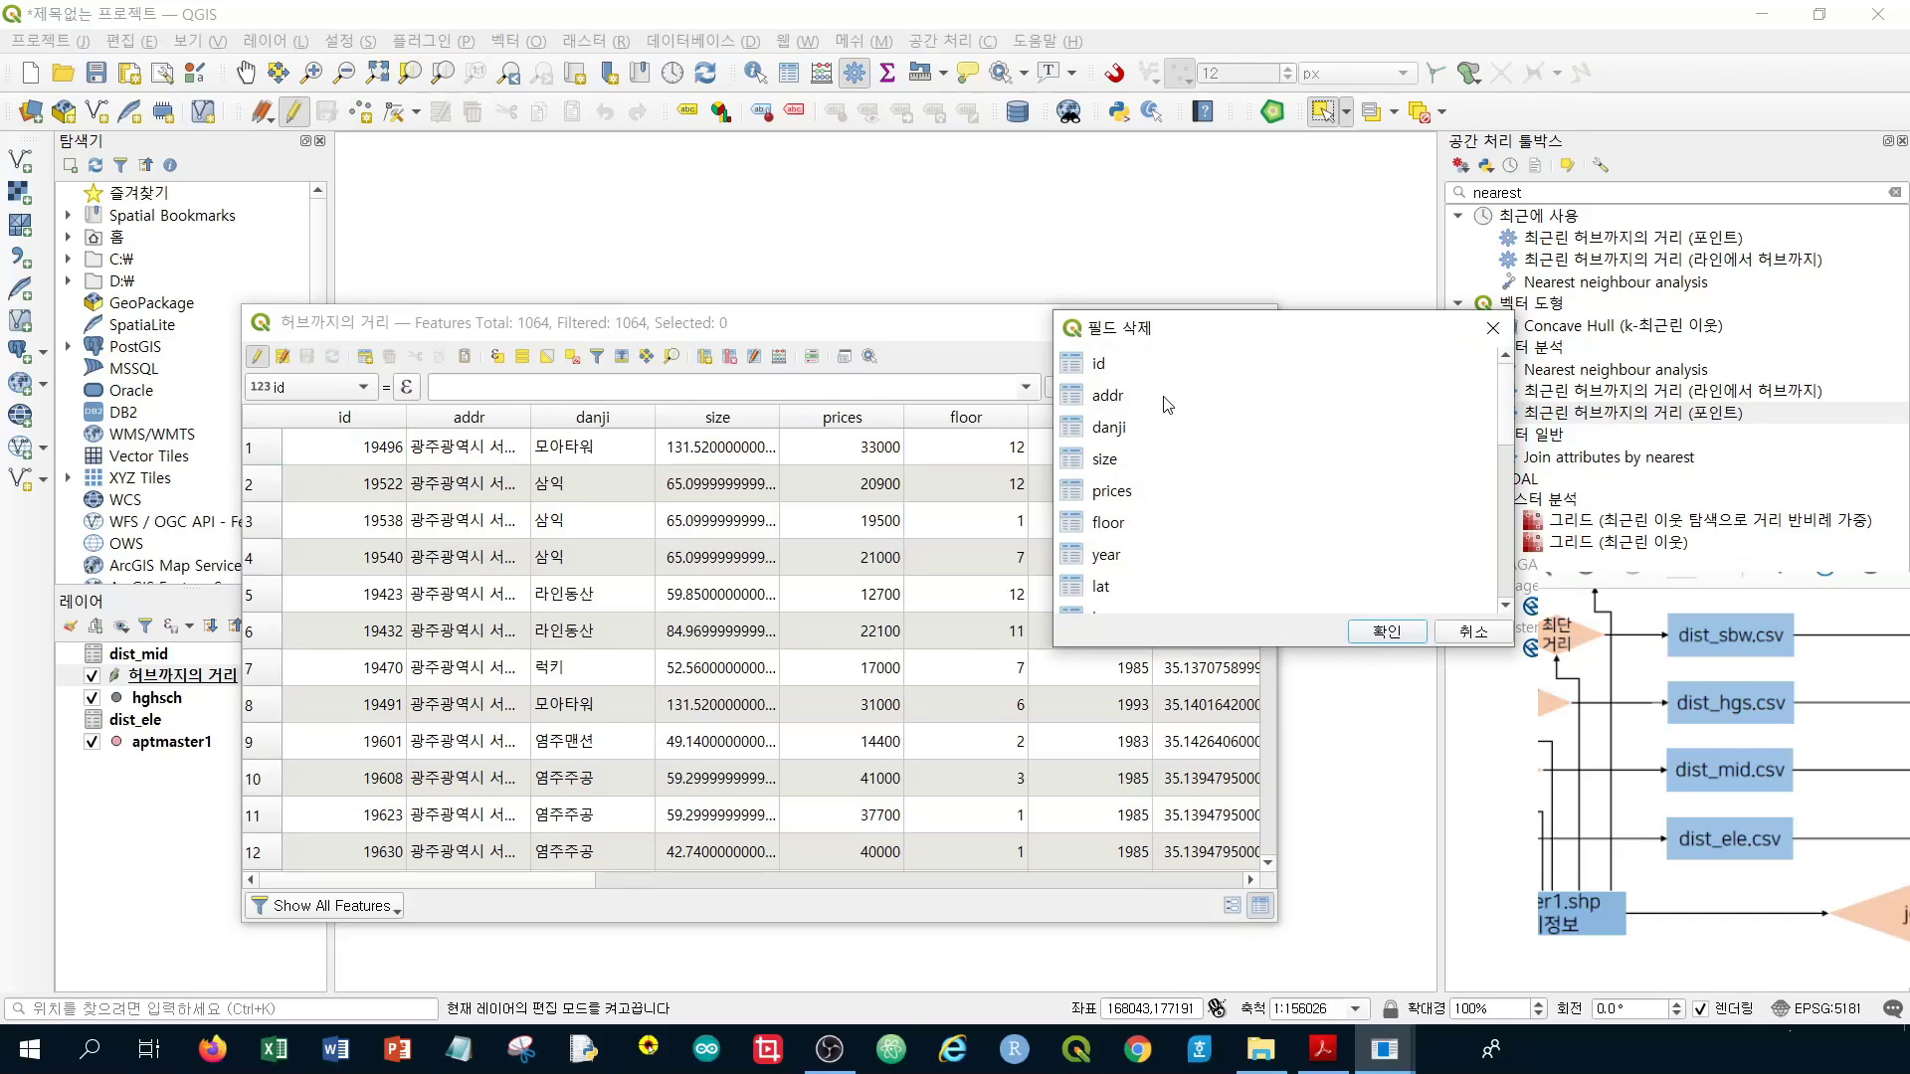
{"action": "left_click_drag", "start_coordinate": [1166, 403], "coordinate": [1157, 532]}
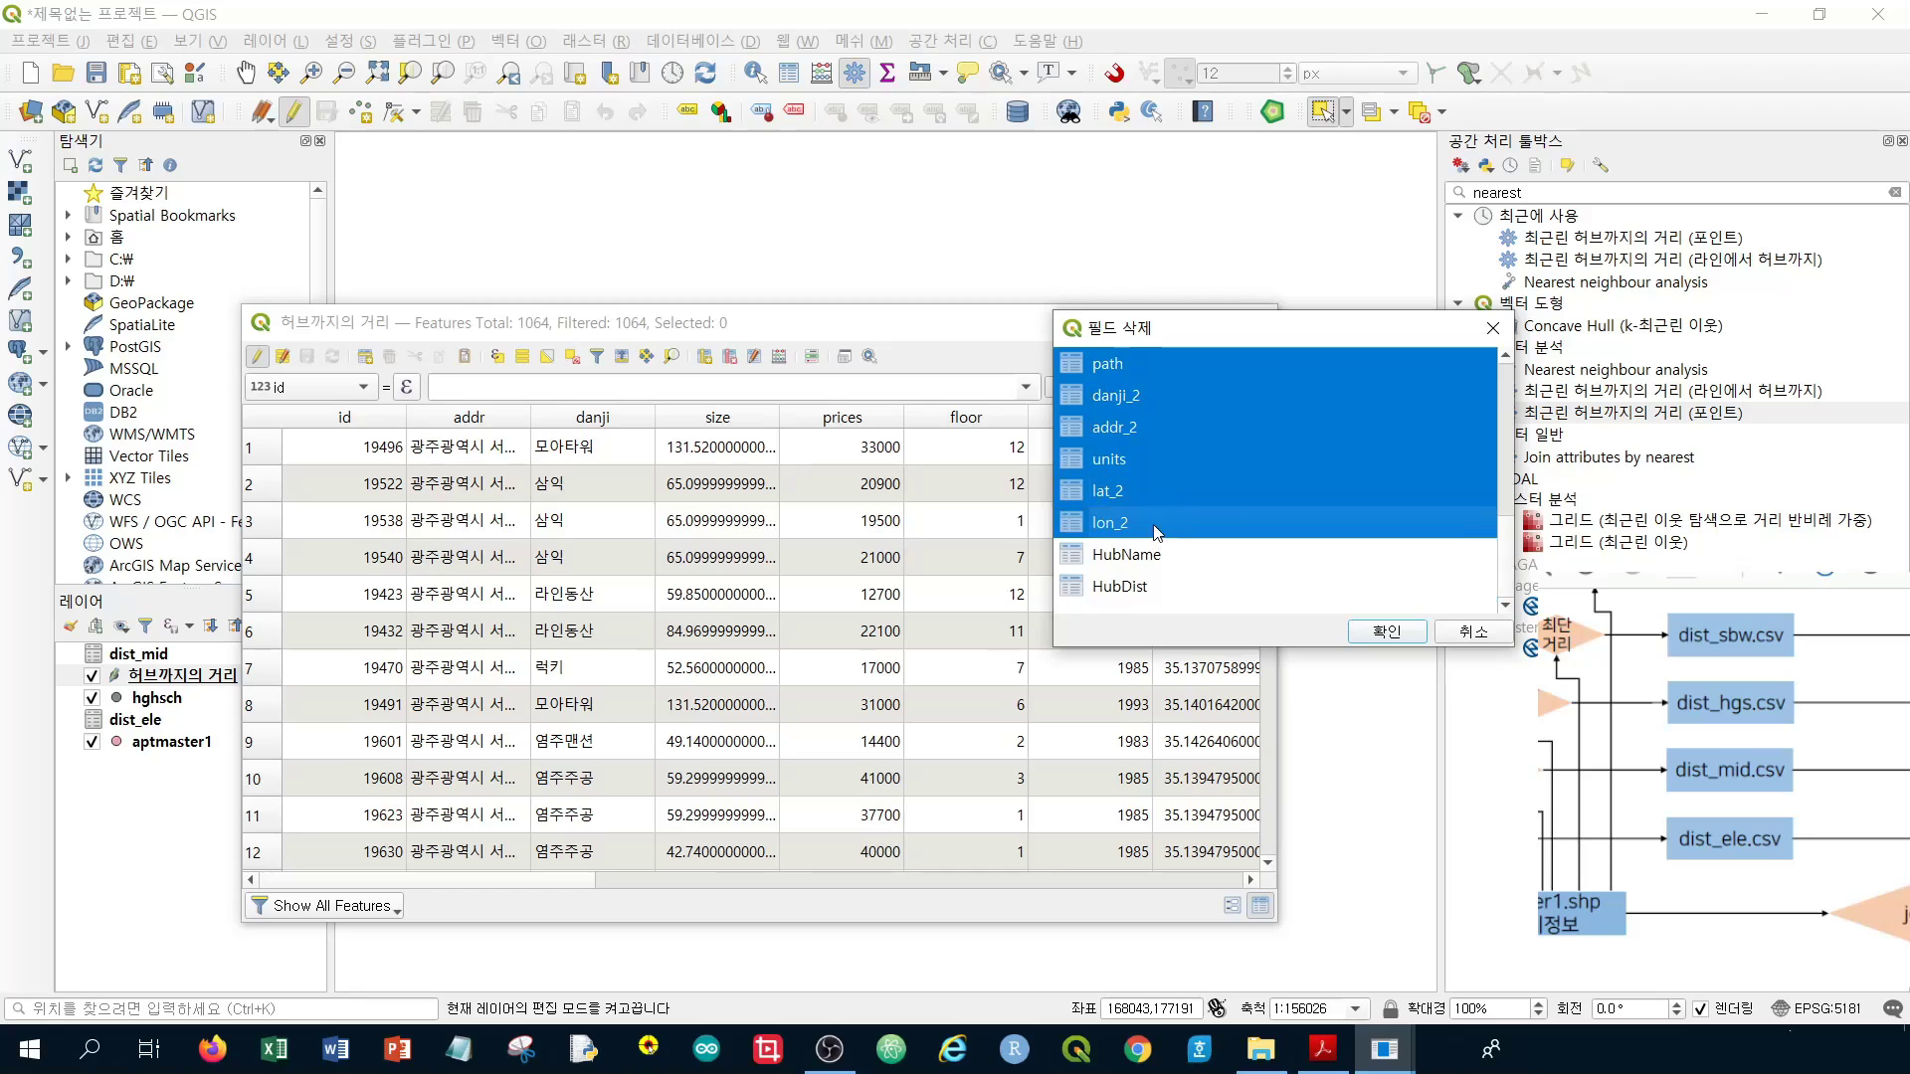
{"action": "left_click", "coordinate": [1388, 632]}
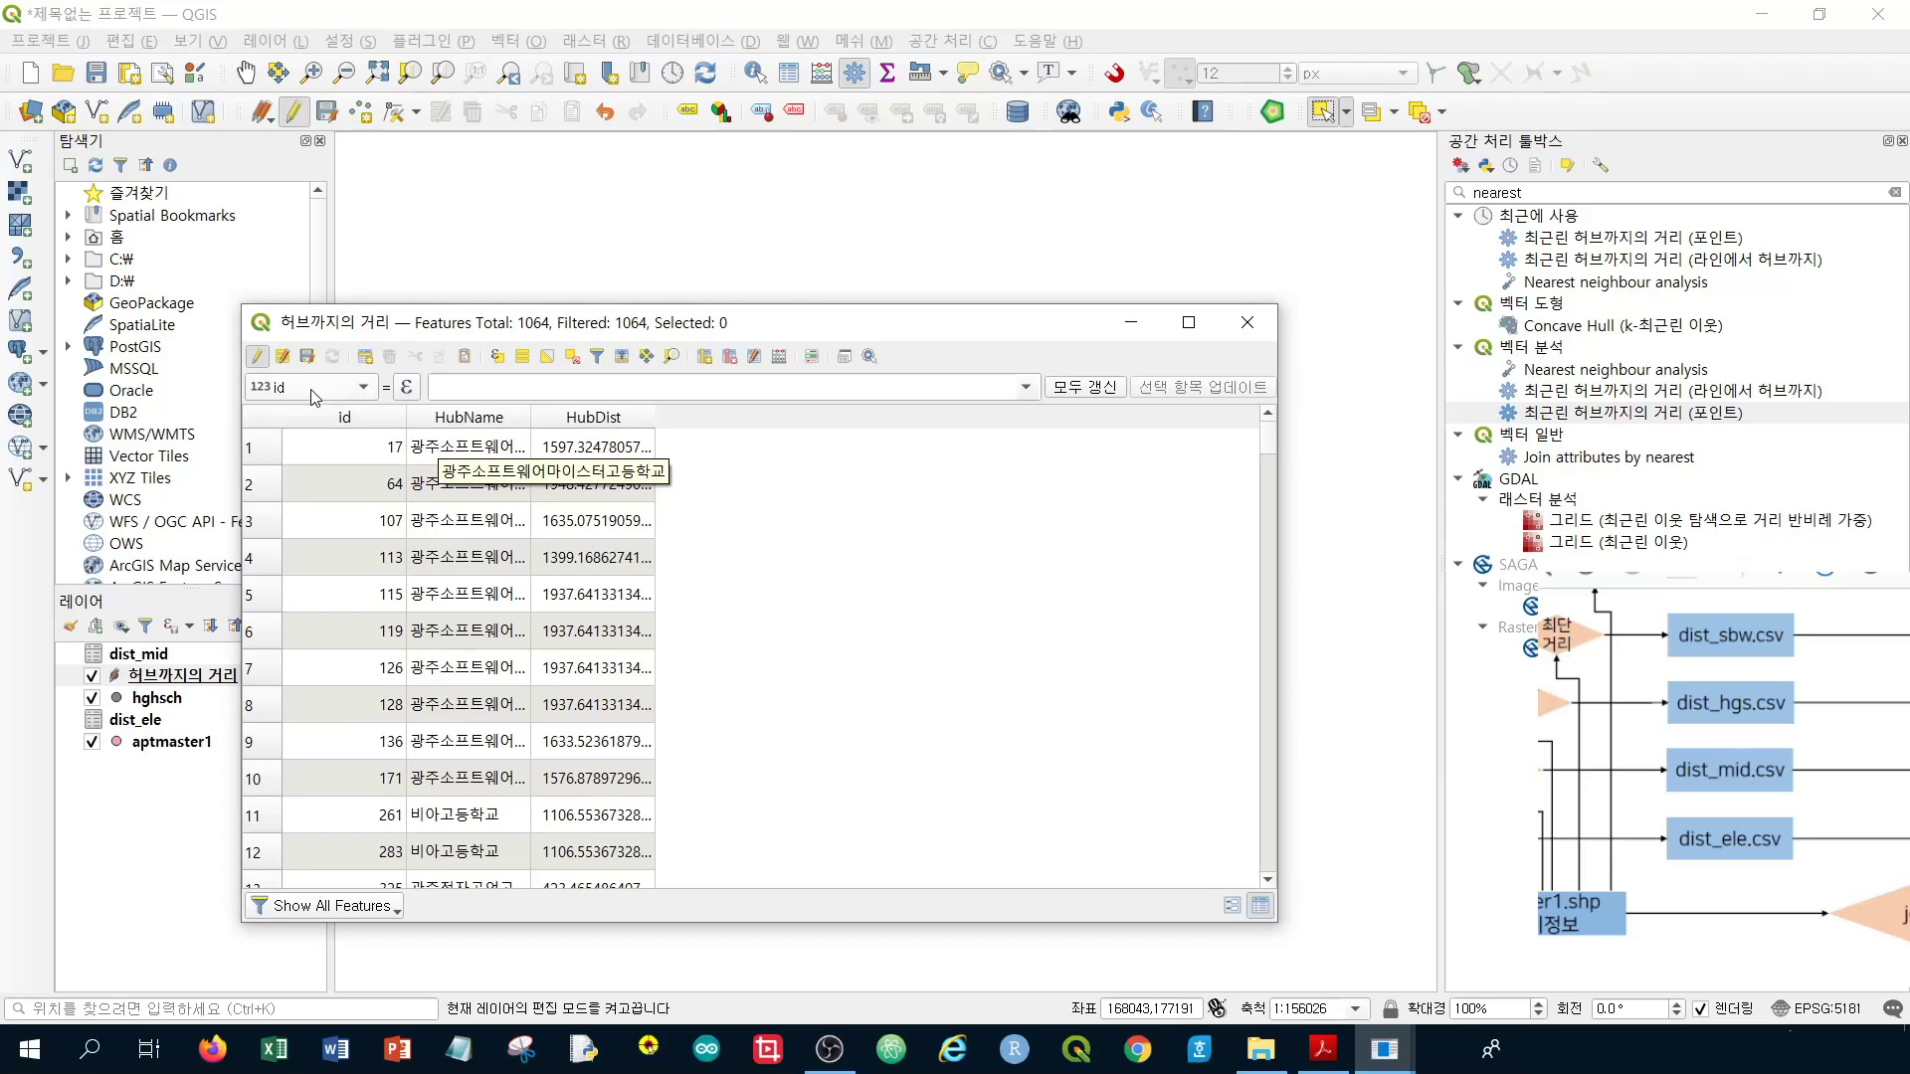
{"action": "left_click", "coordinate": [309, 358]}
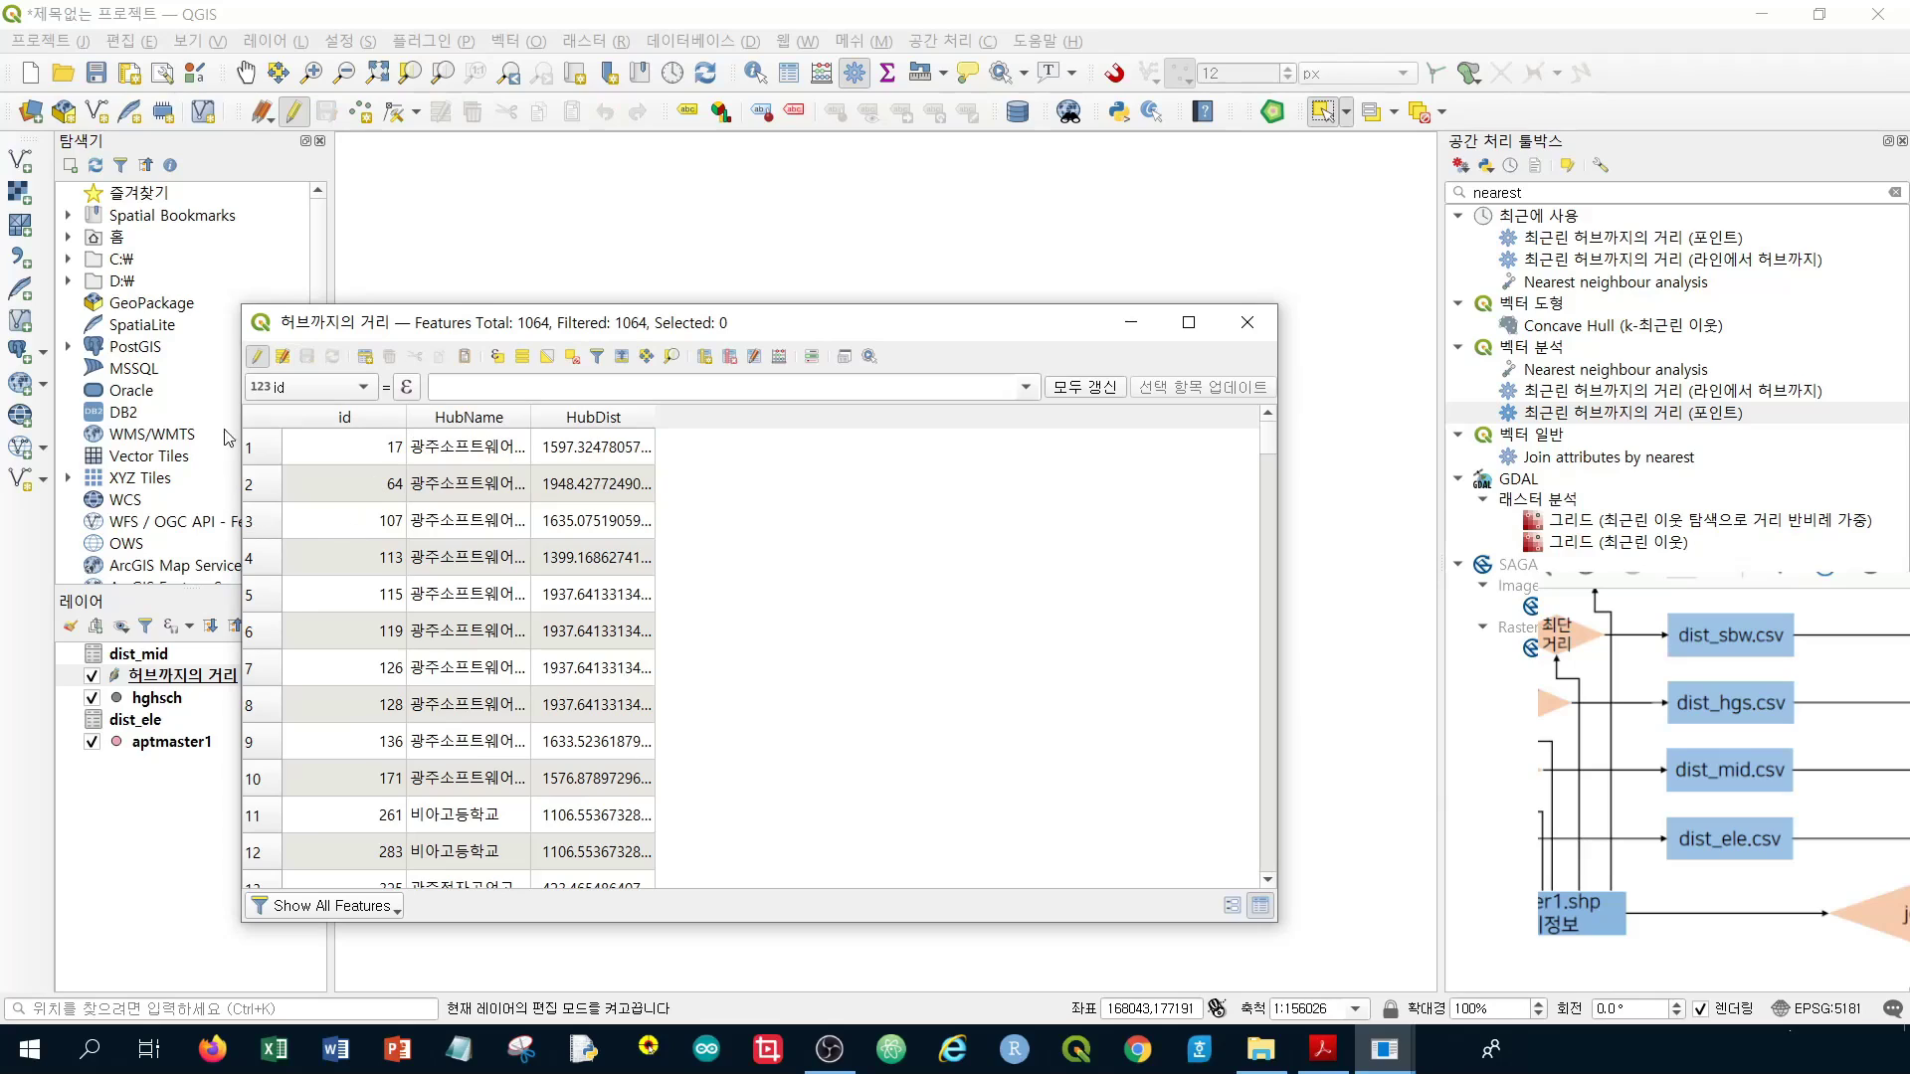
{"action": "left_click", "coordinate": [258, 358]}
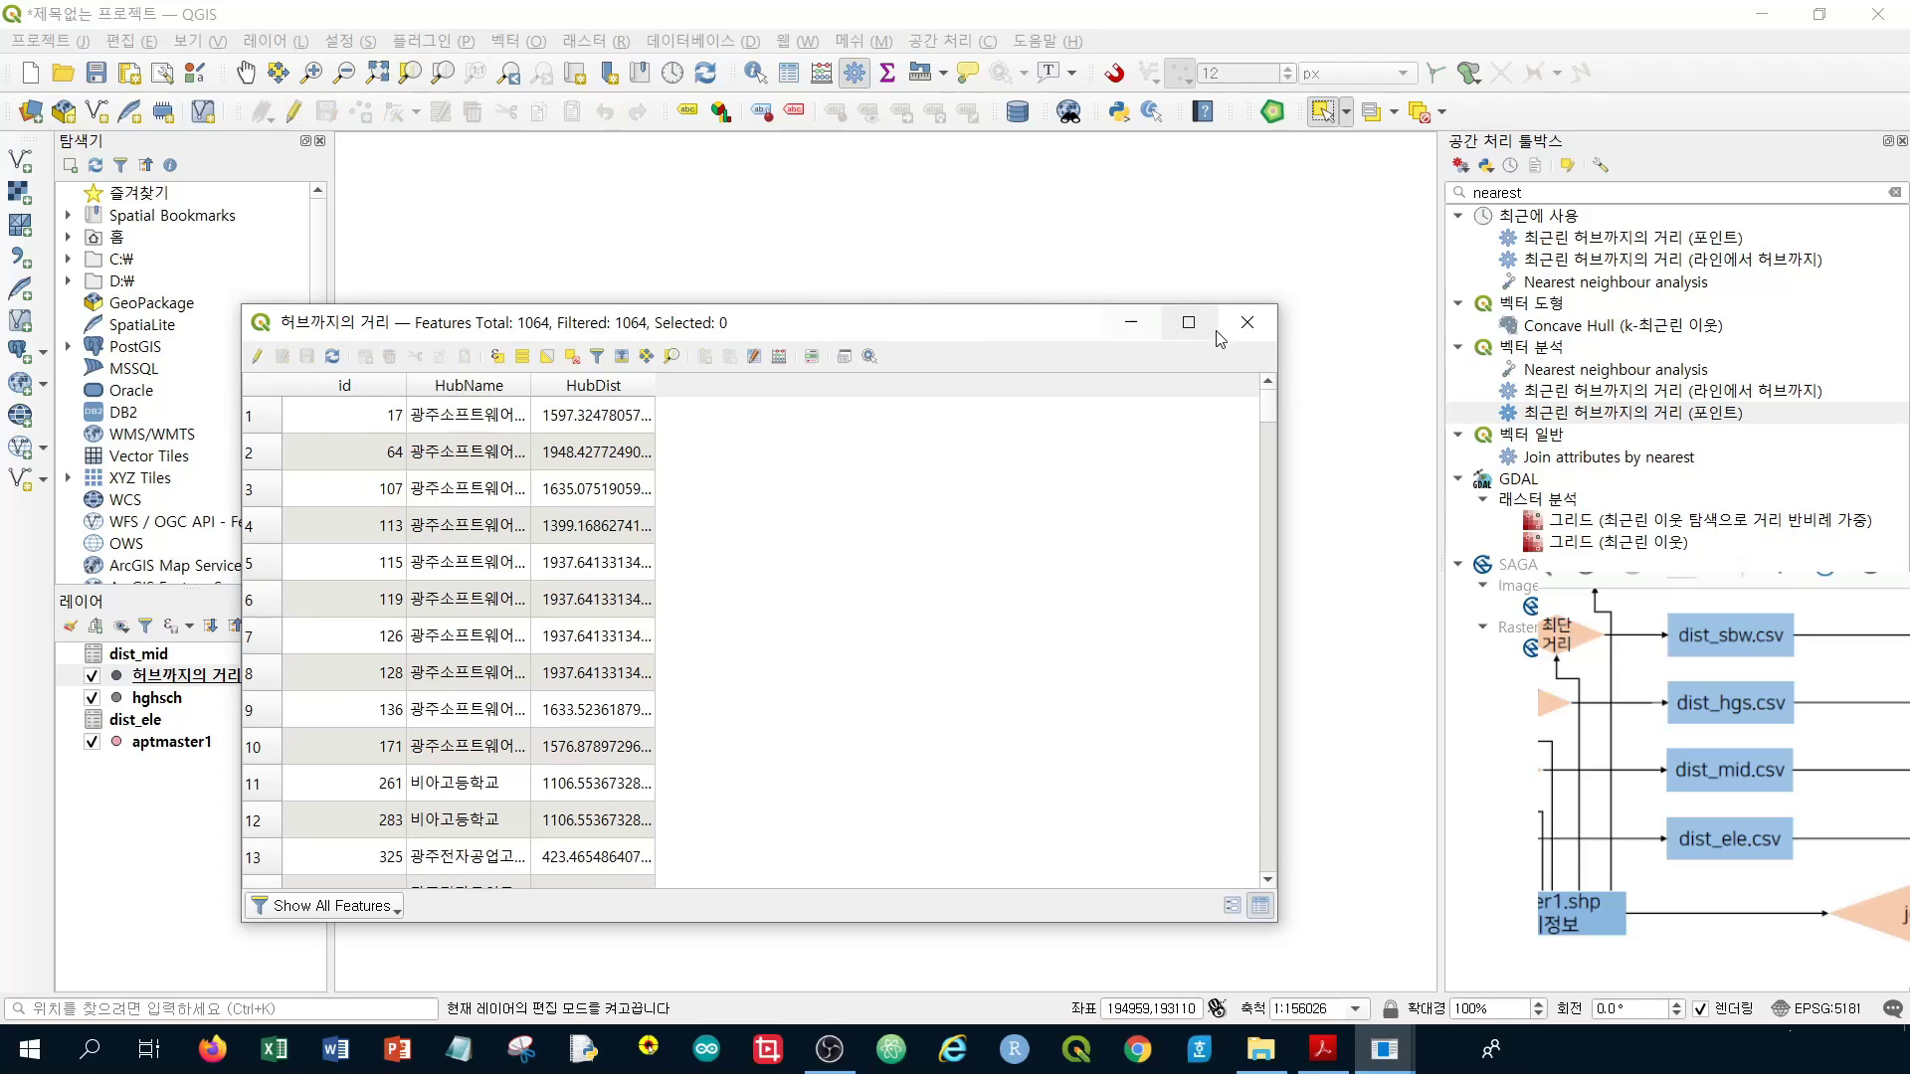
{"action": "left_click", "coordinate": [1245, 335]}
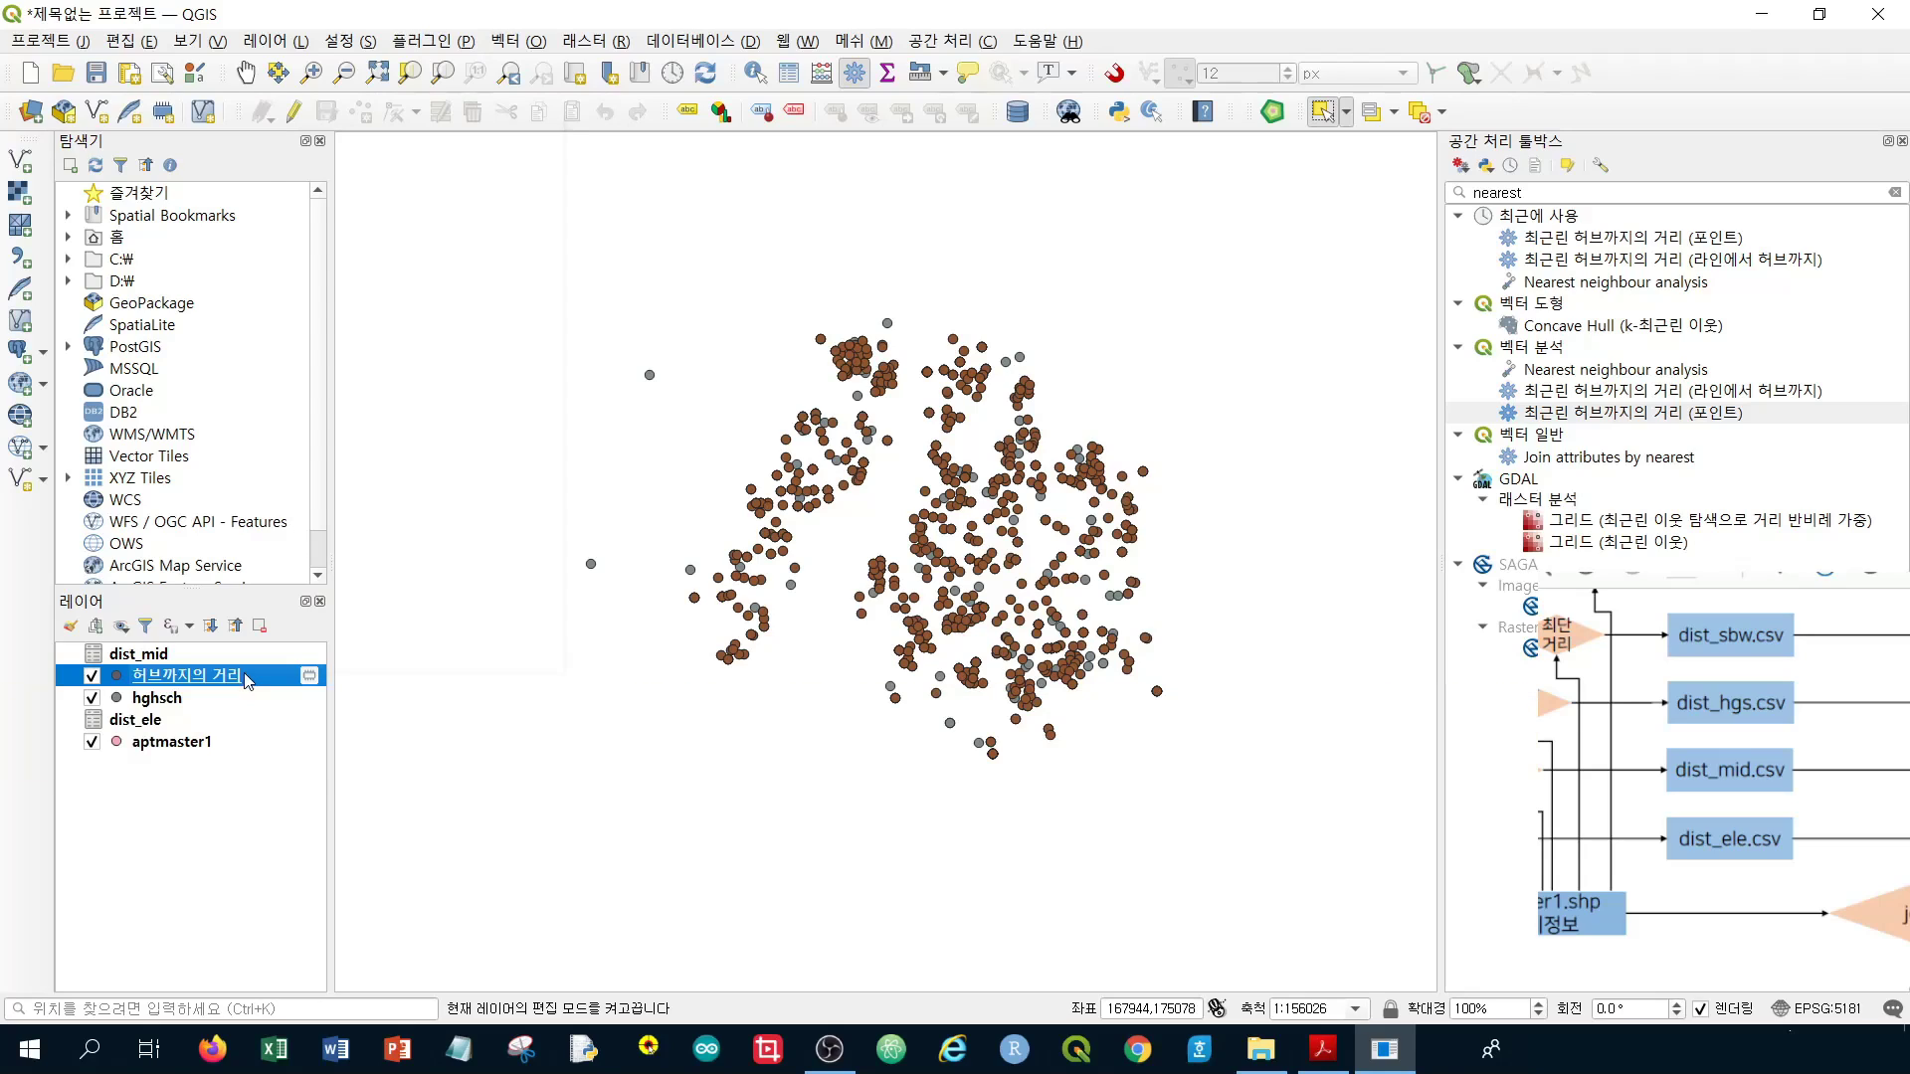
Begin saving the trimmed distance layer's features to a new CSV file
{"action": "right_click", "coordinate": [248, 676]}
{"action": "mouse_move", "coordinate": [446, 614]}
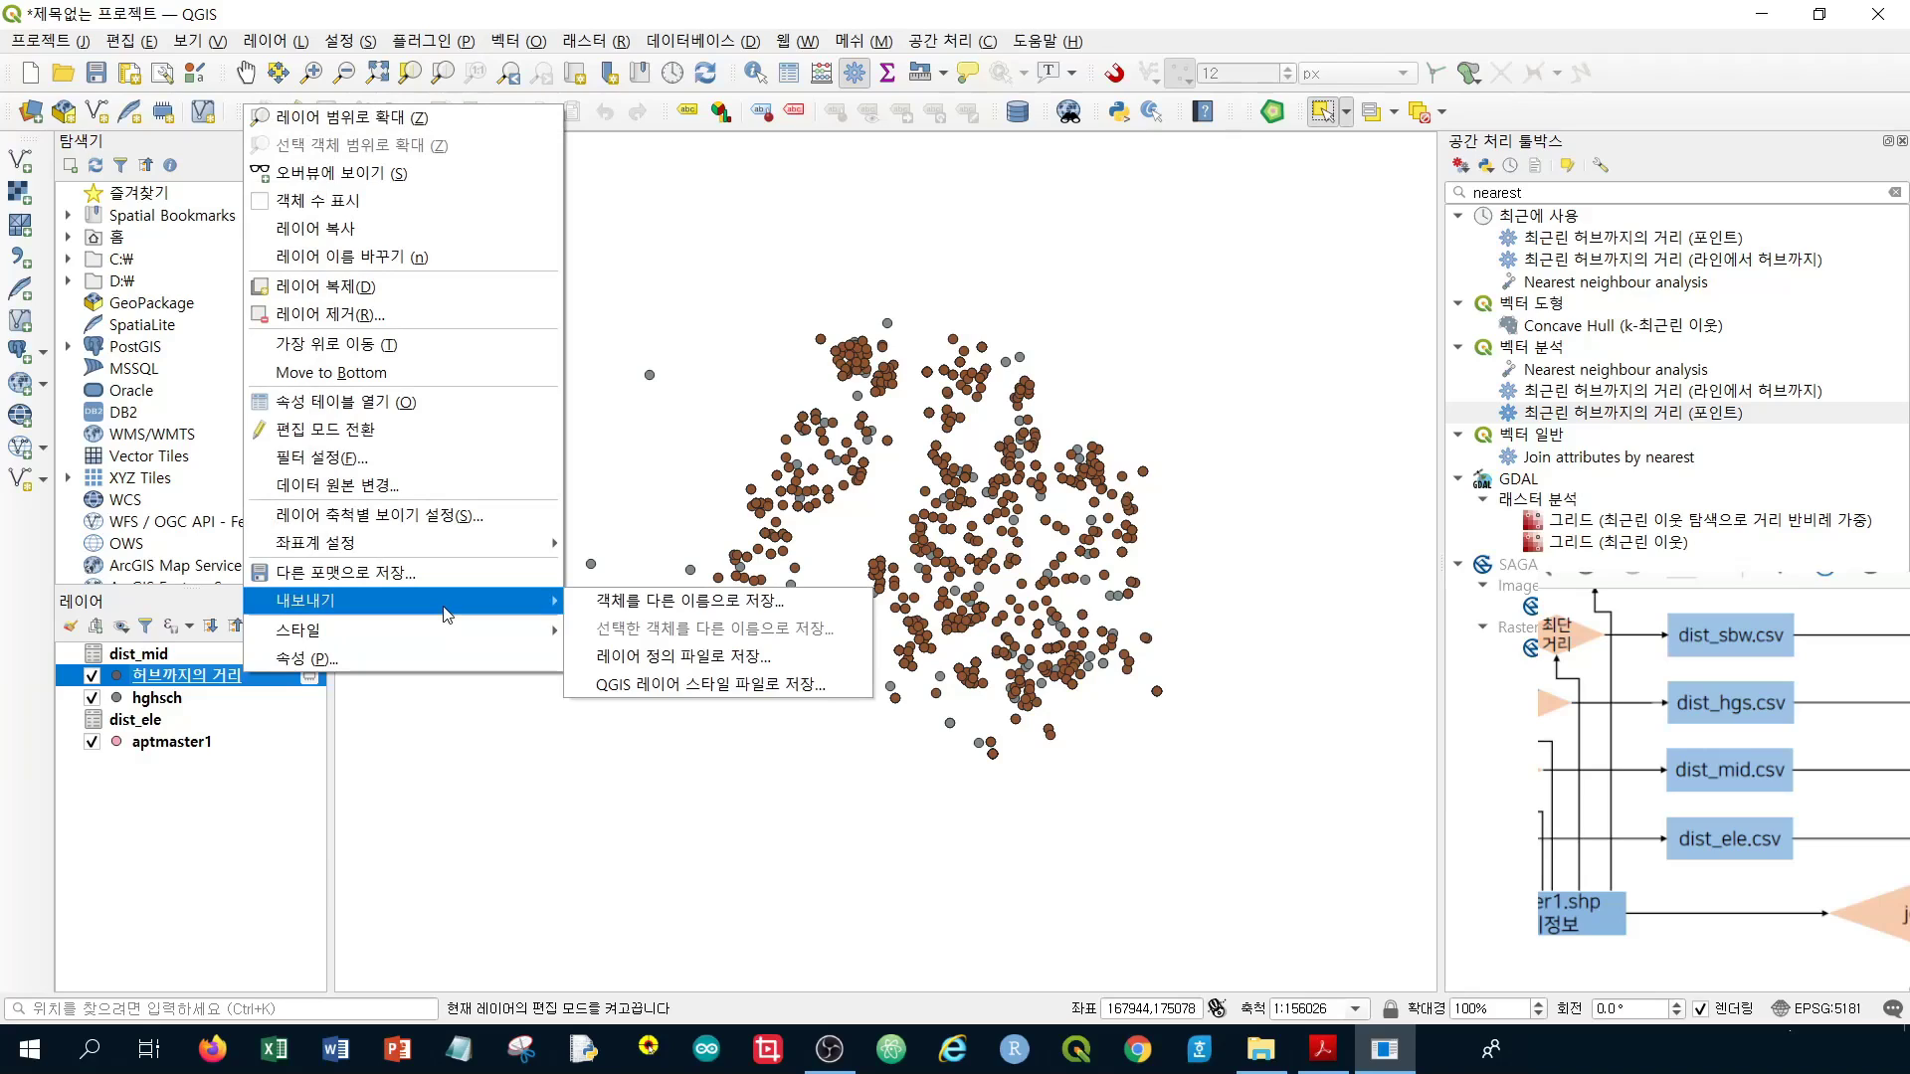
{"action": "left_click", "coordinate": [696, 600]}
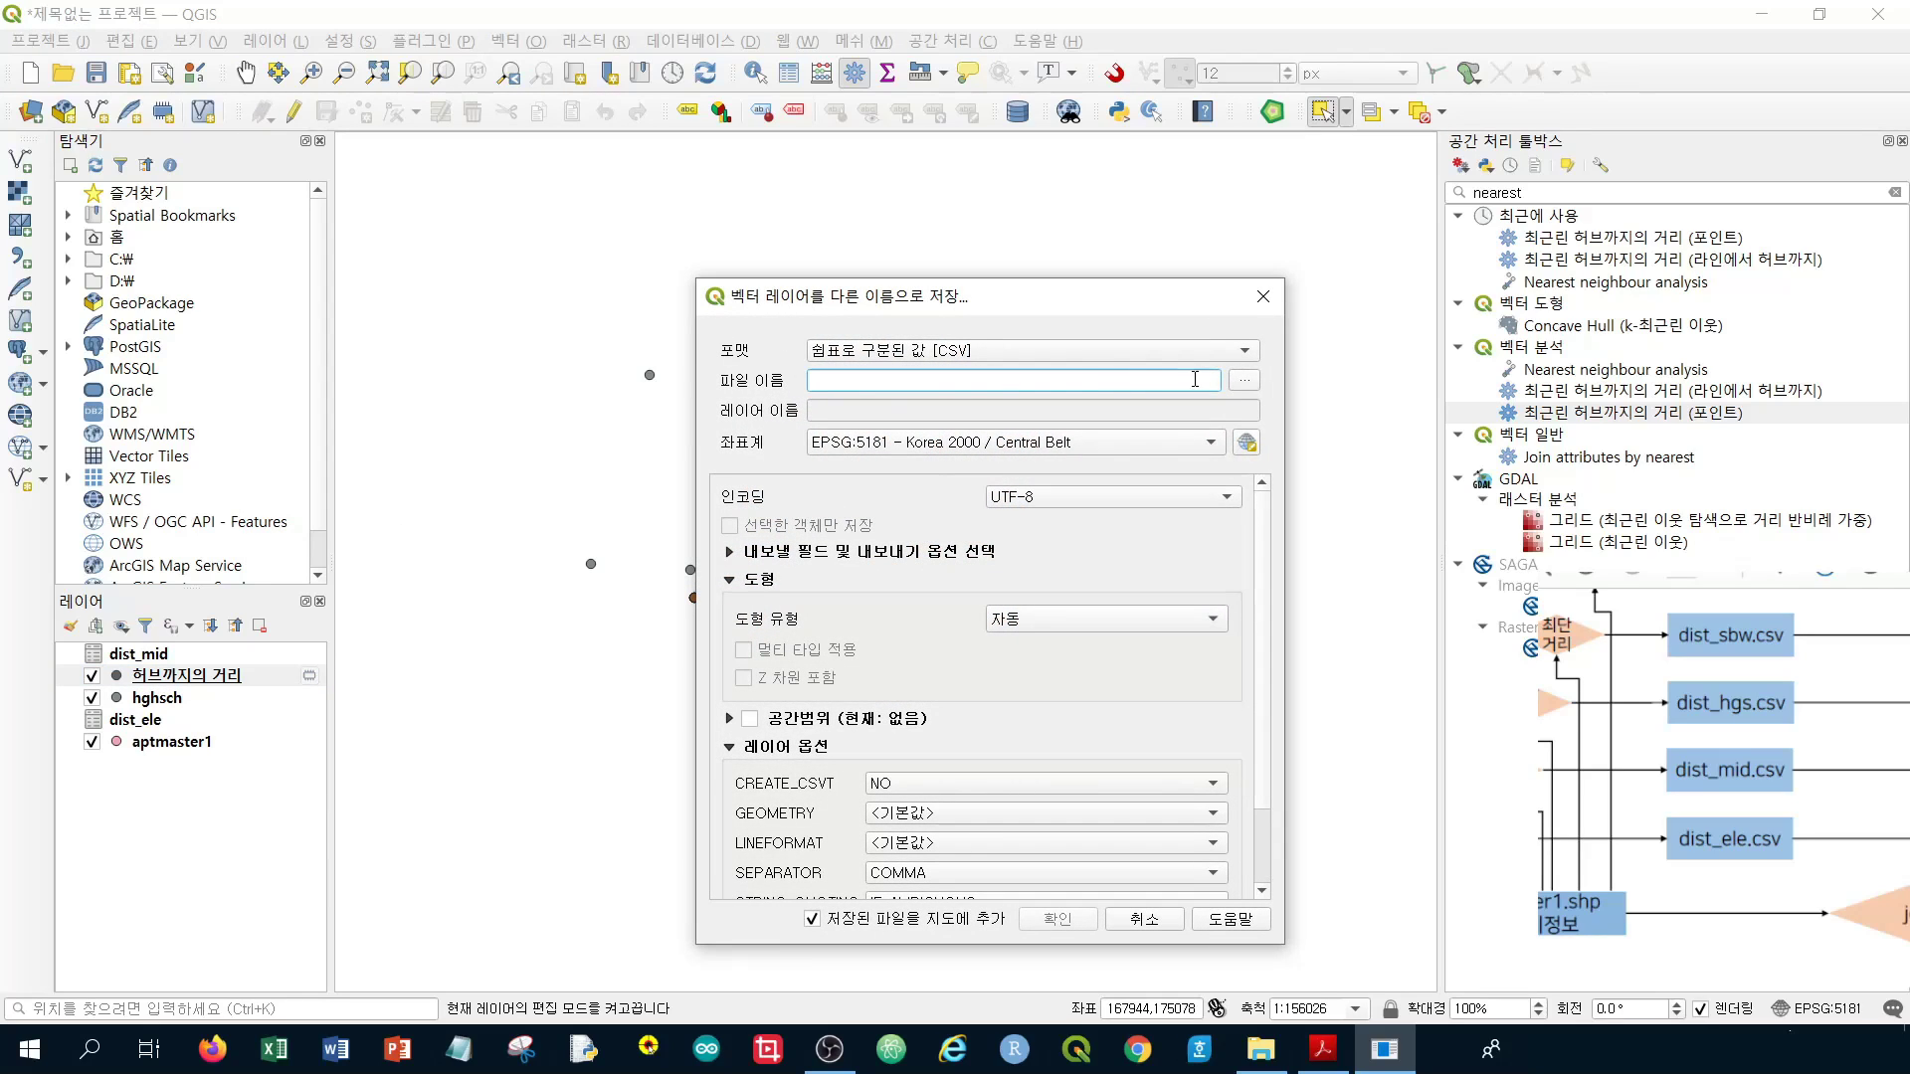
Export the trimmed distance layer as the CSV file dist_hgs
{"action": "left_click", "coordinate": [1244, 386]}
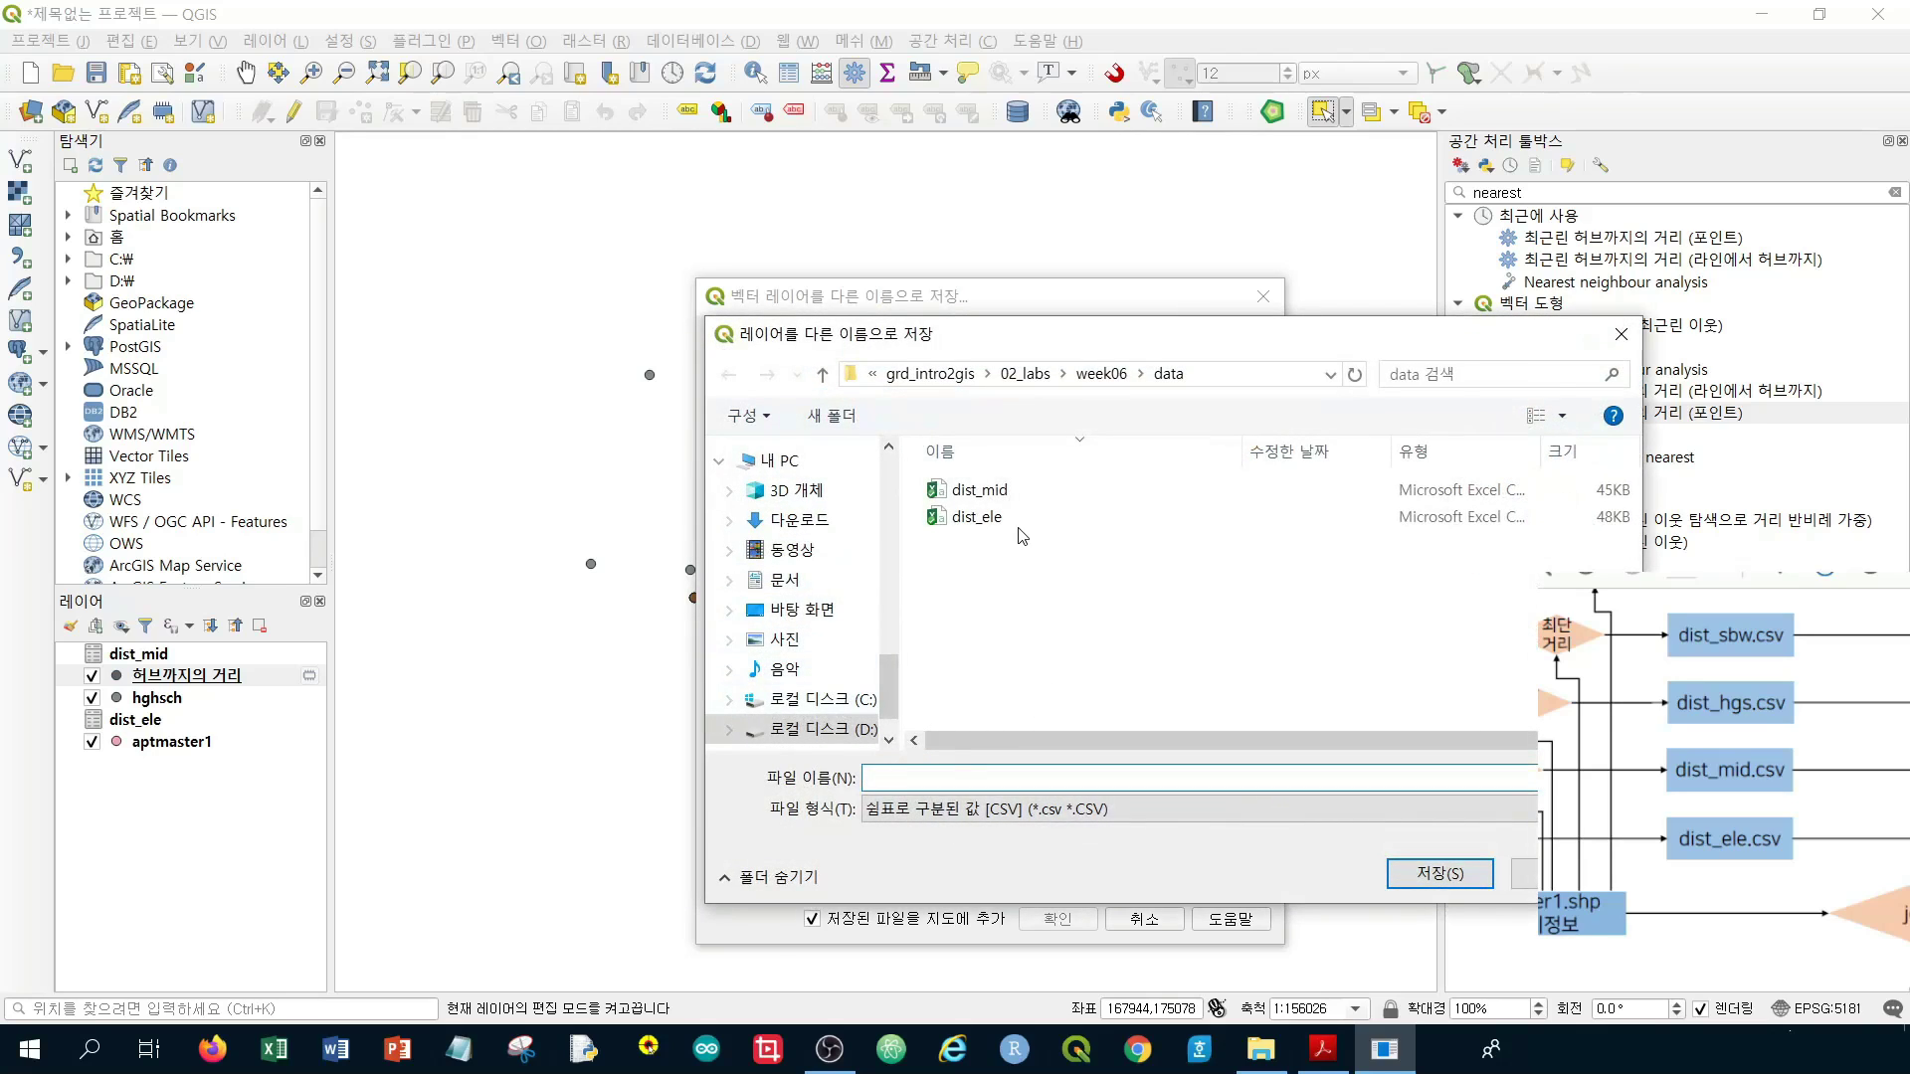
{"action": "type", "text": "di"}
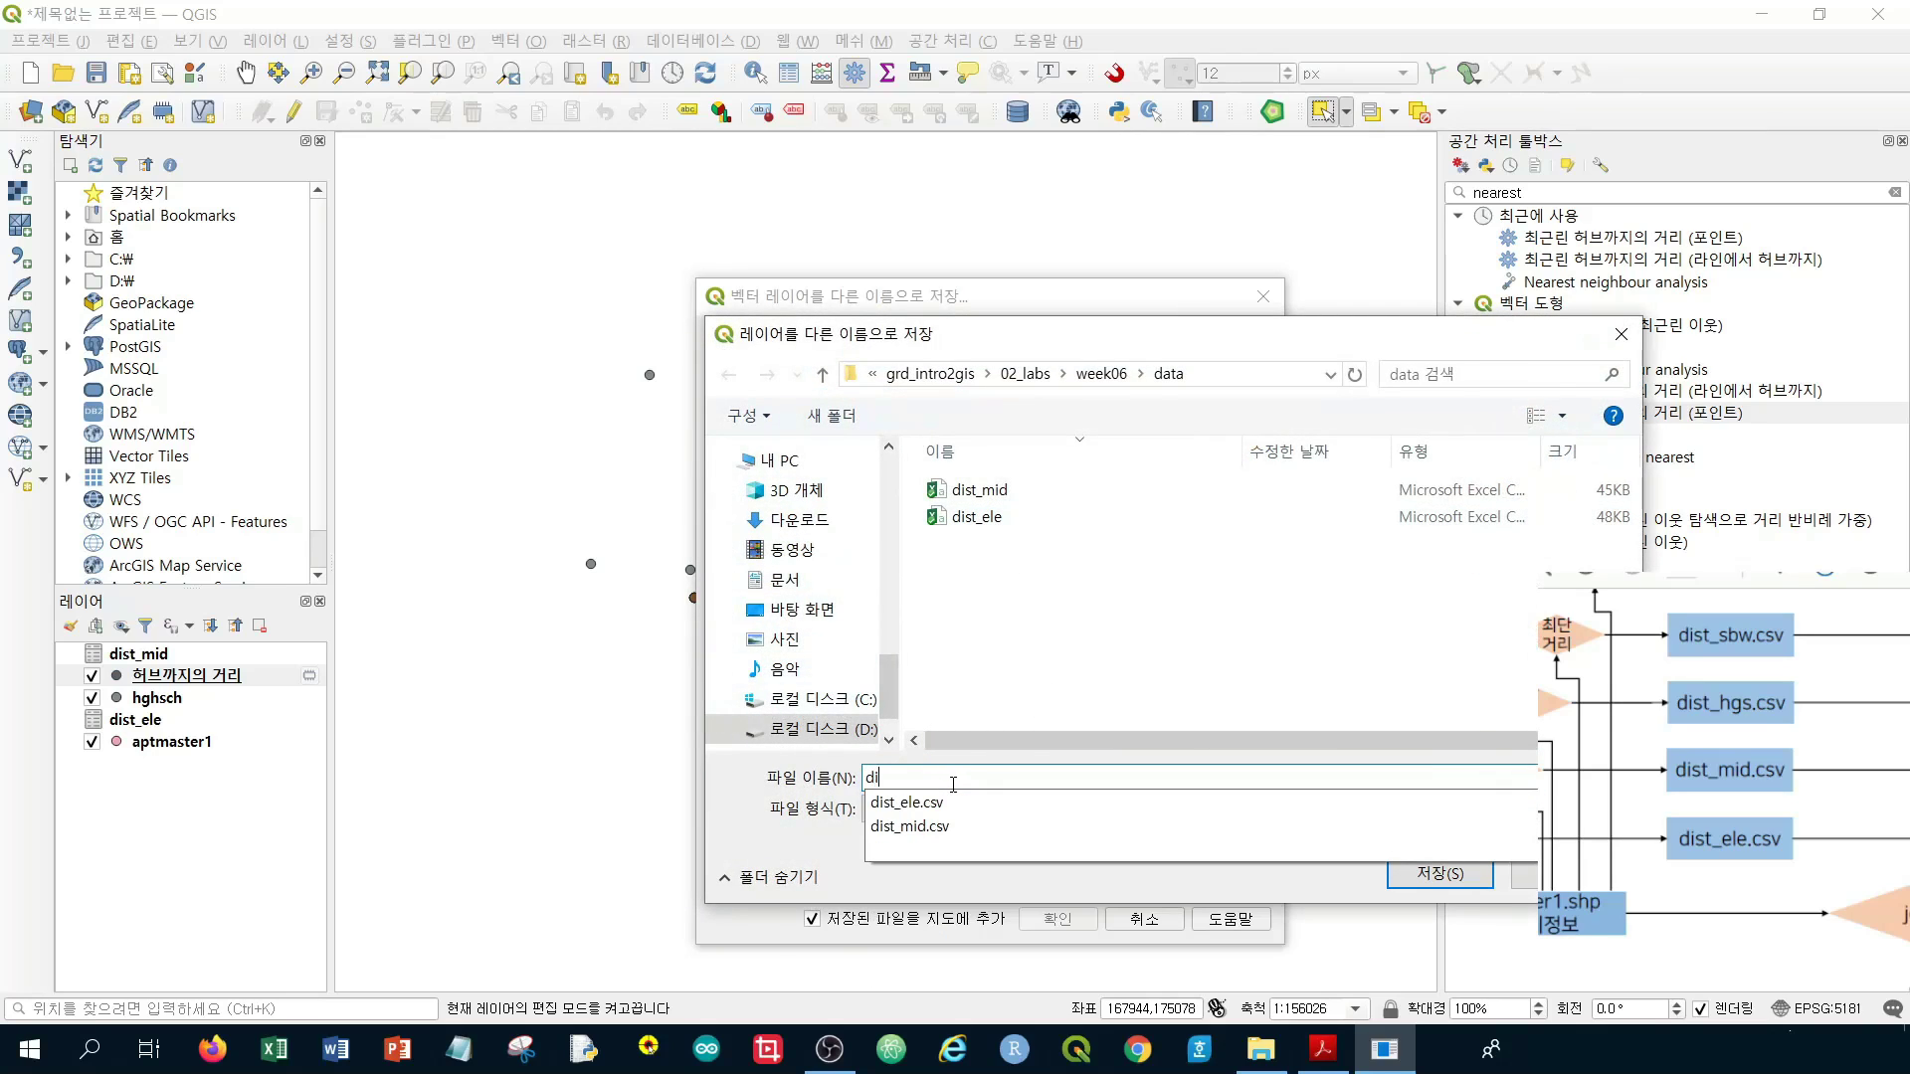
{"action": "type", "text": "st_hgs"}
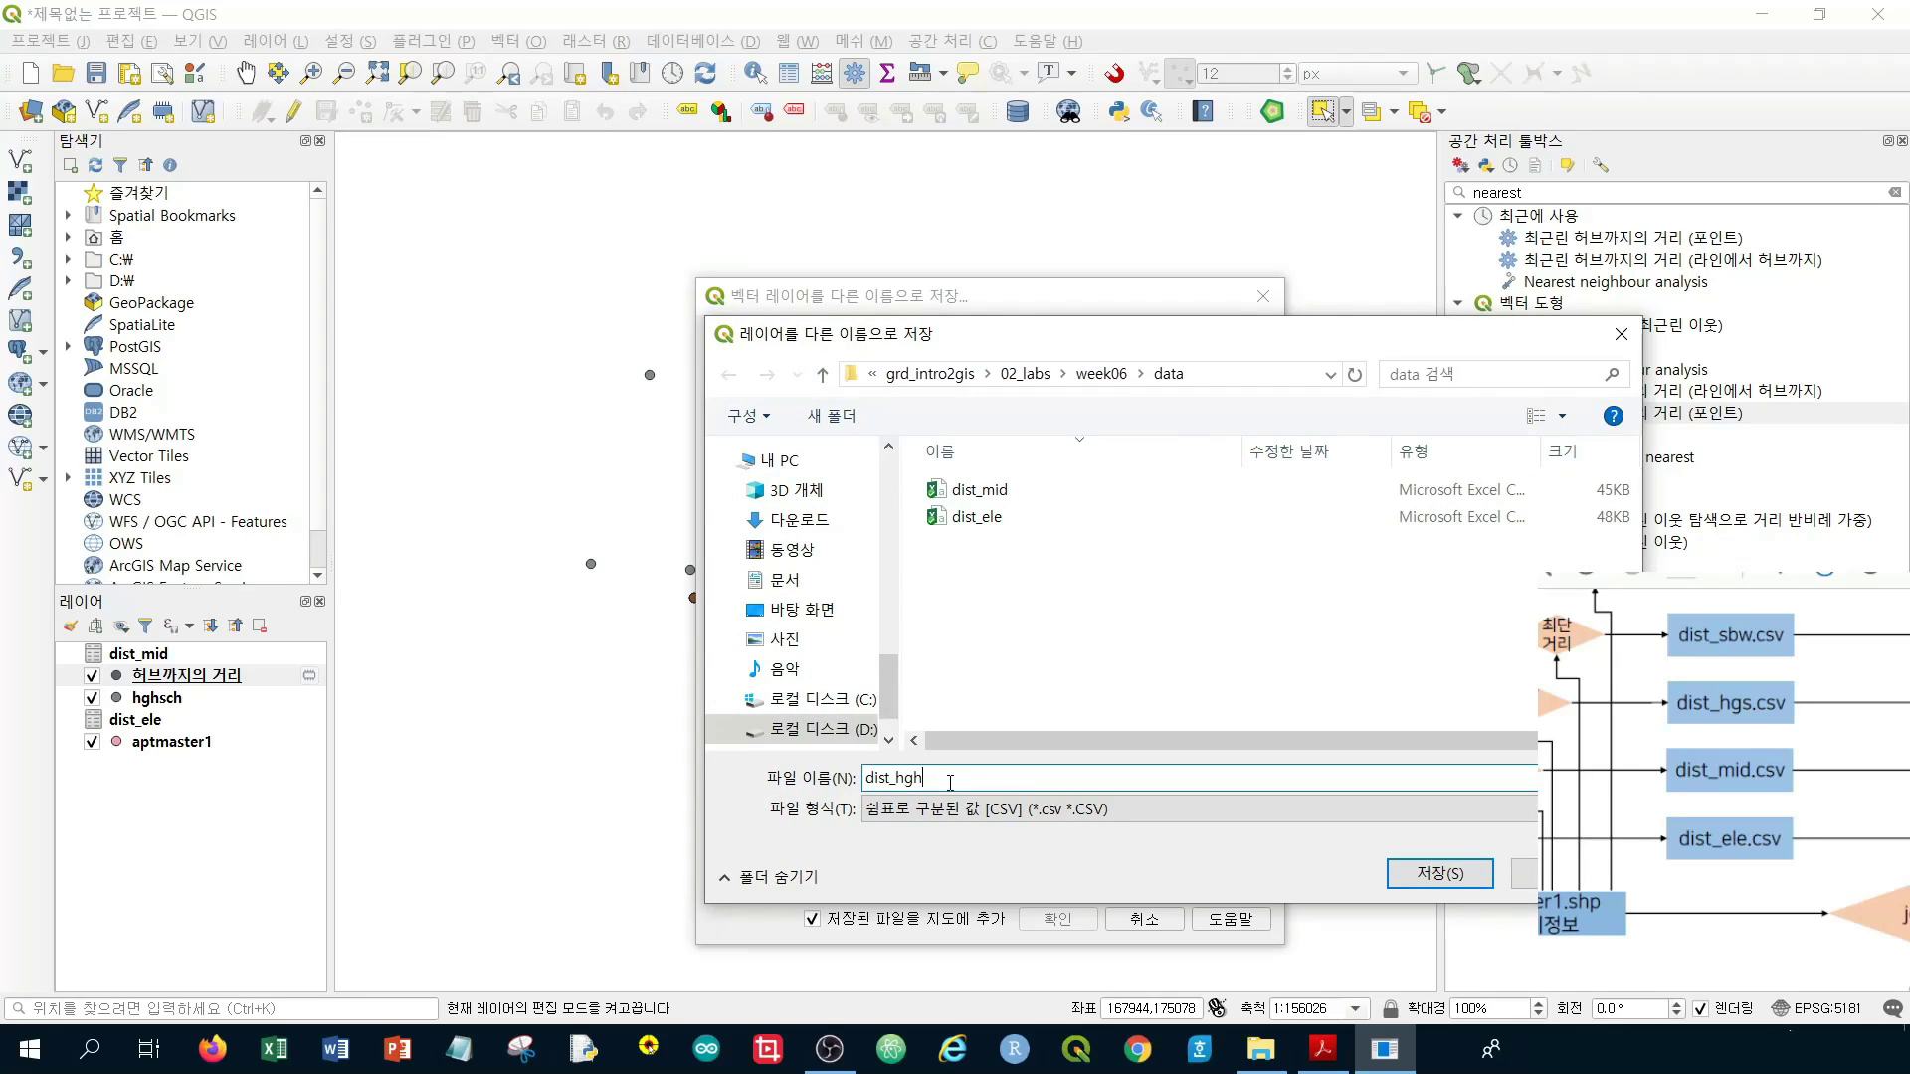
{"action": "left_click", "coordinate": [1409, 863]}
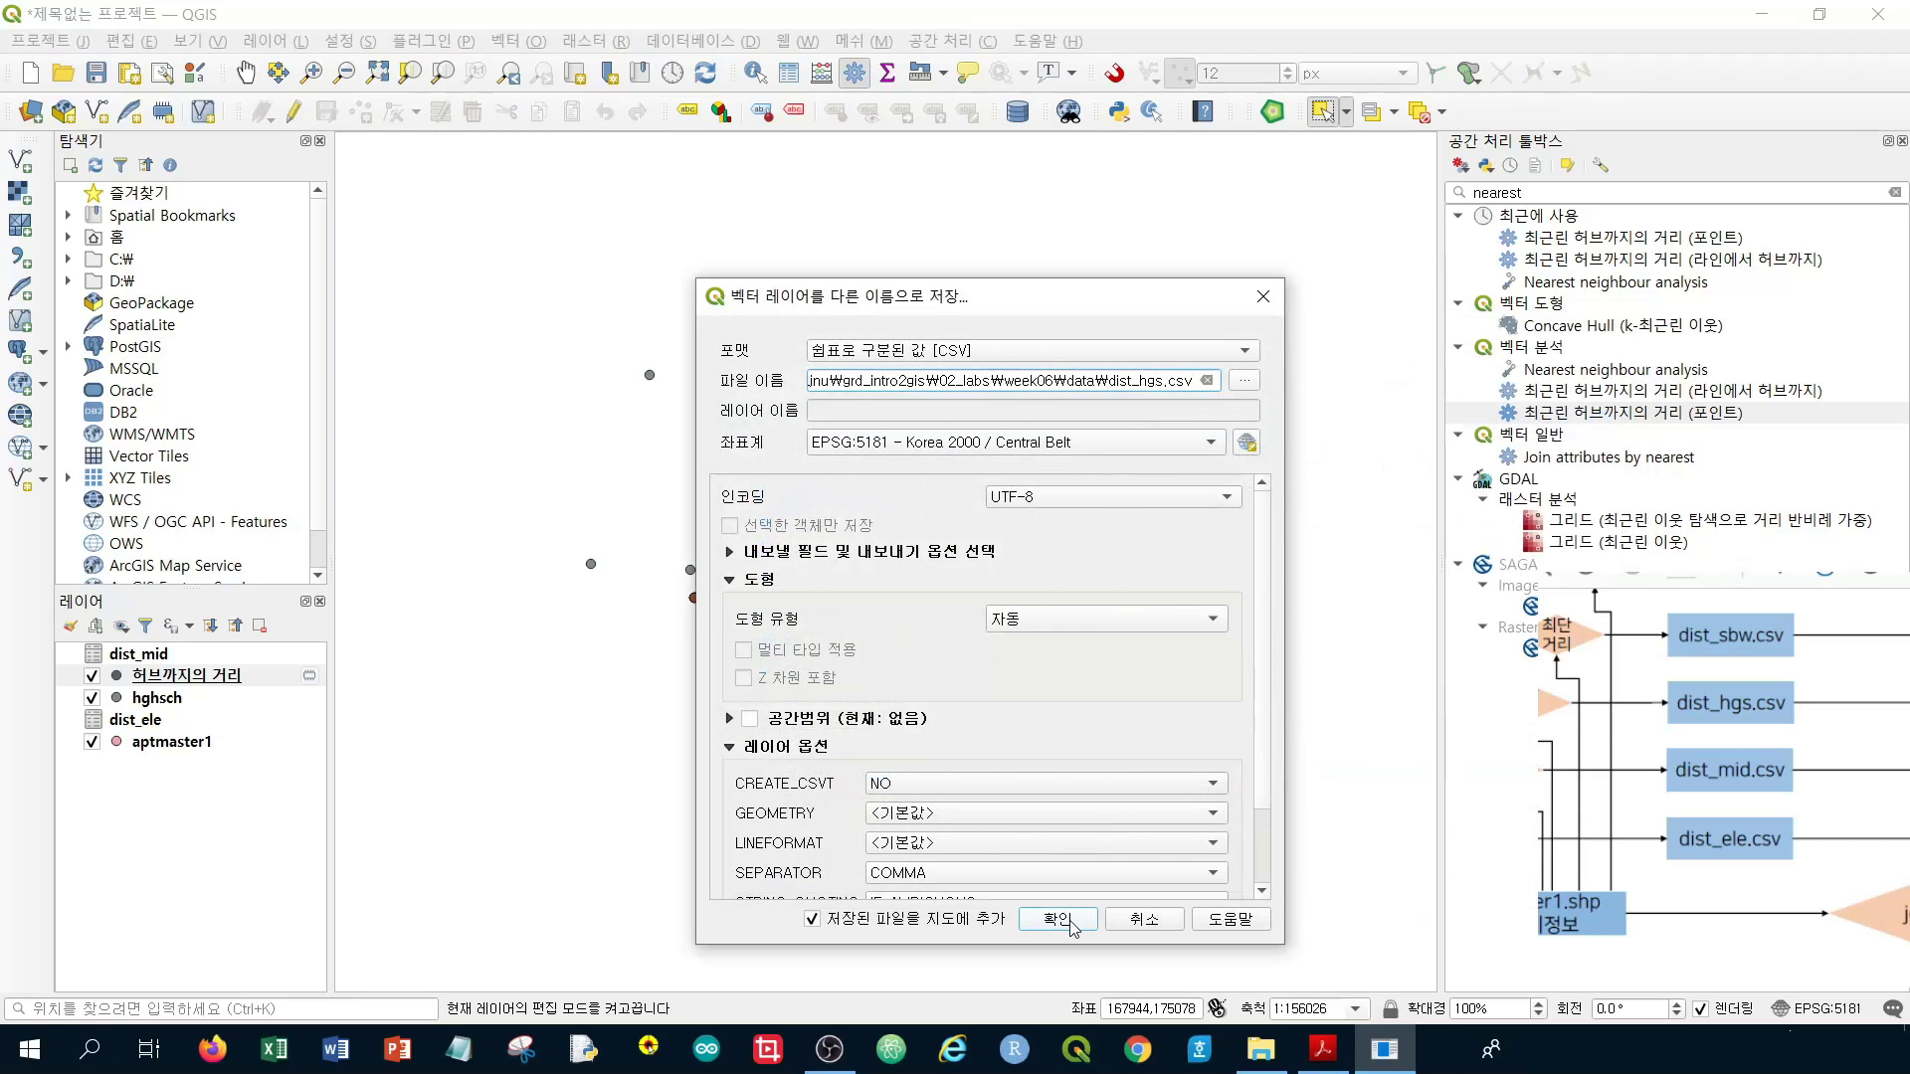
{"action": "left_click", "coordinate": [1058, 919]}
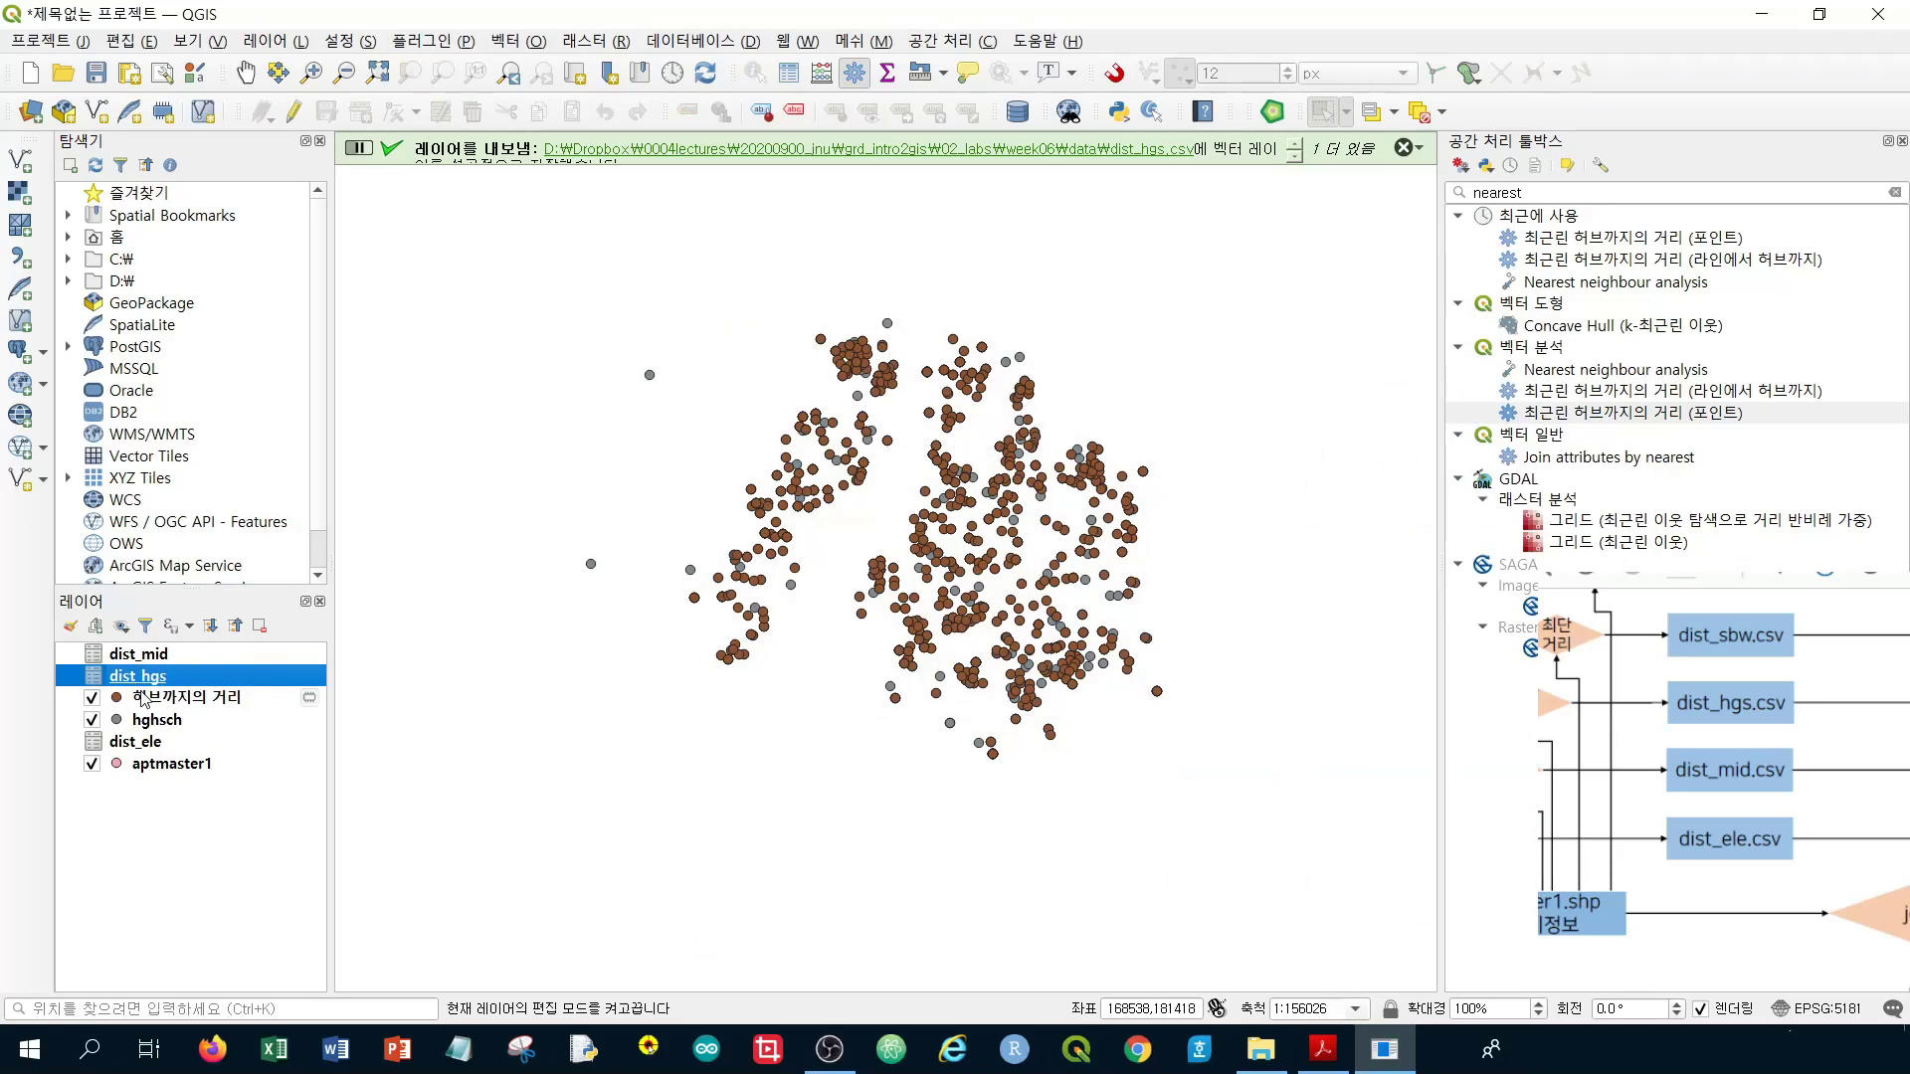
Remove the 허브까지의 거리 and hghsch layers from the project
{"action": "left_click", "coordinate": [217, 701]}
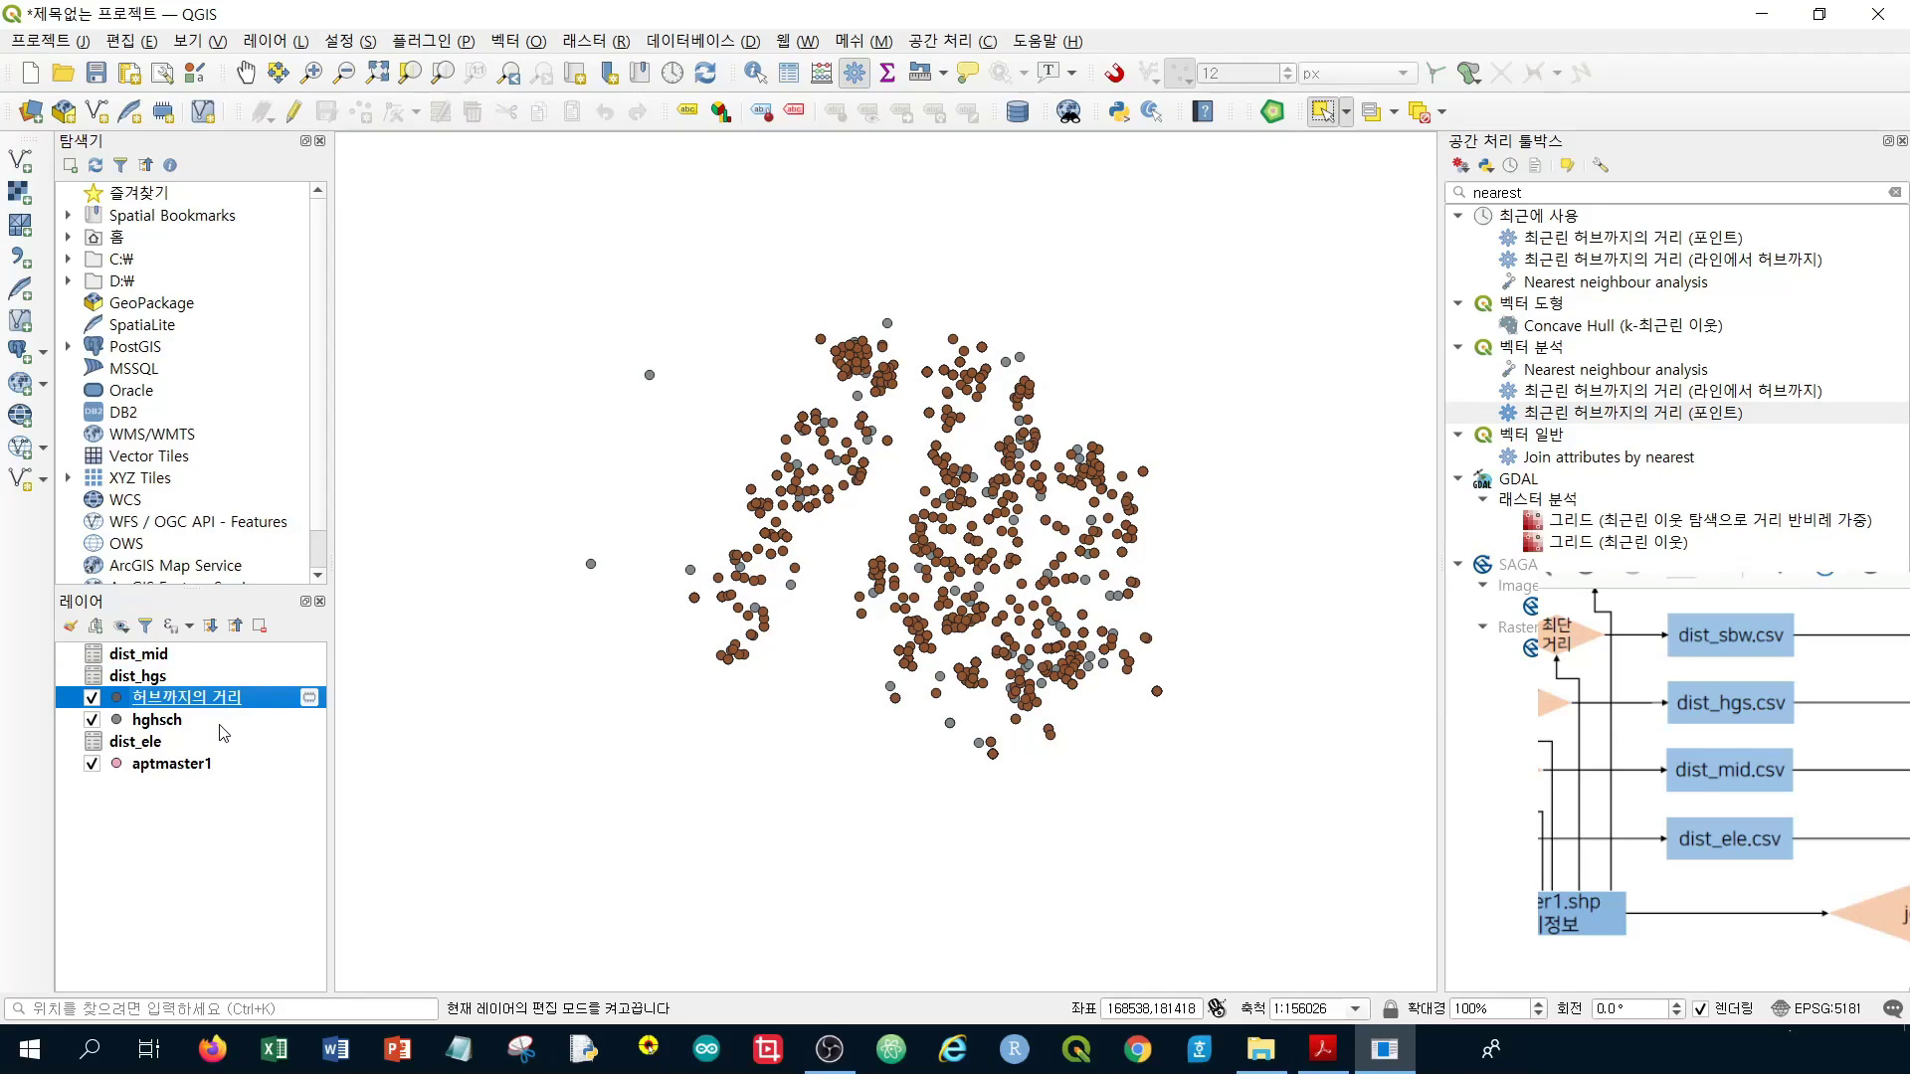
{"action": "left_click", "coordinate": [219, 726], "text": "ctrl"}
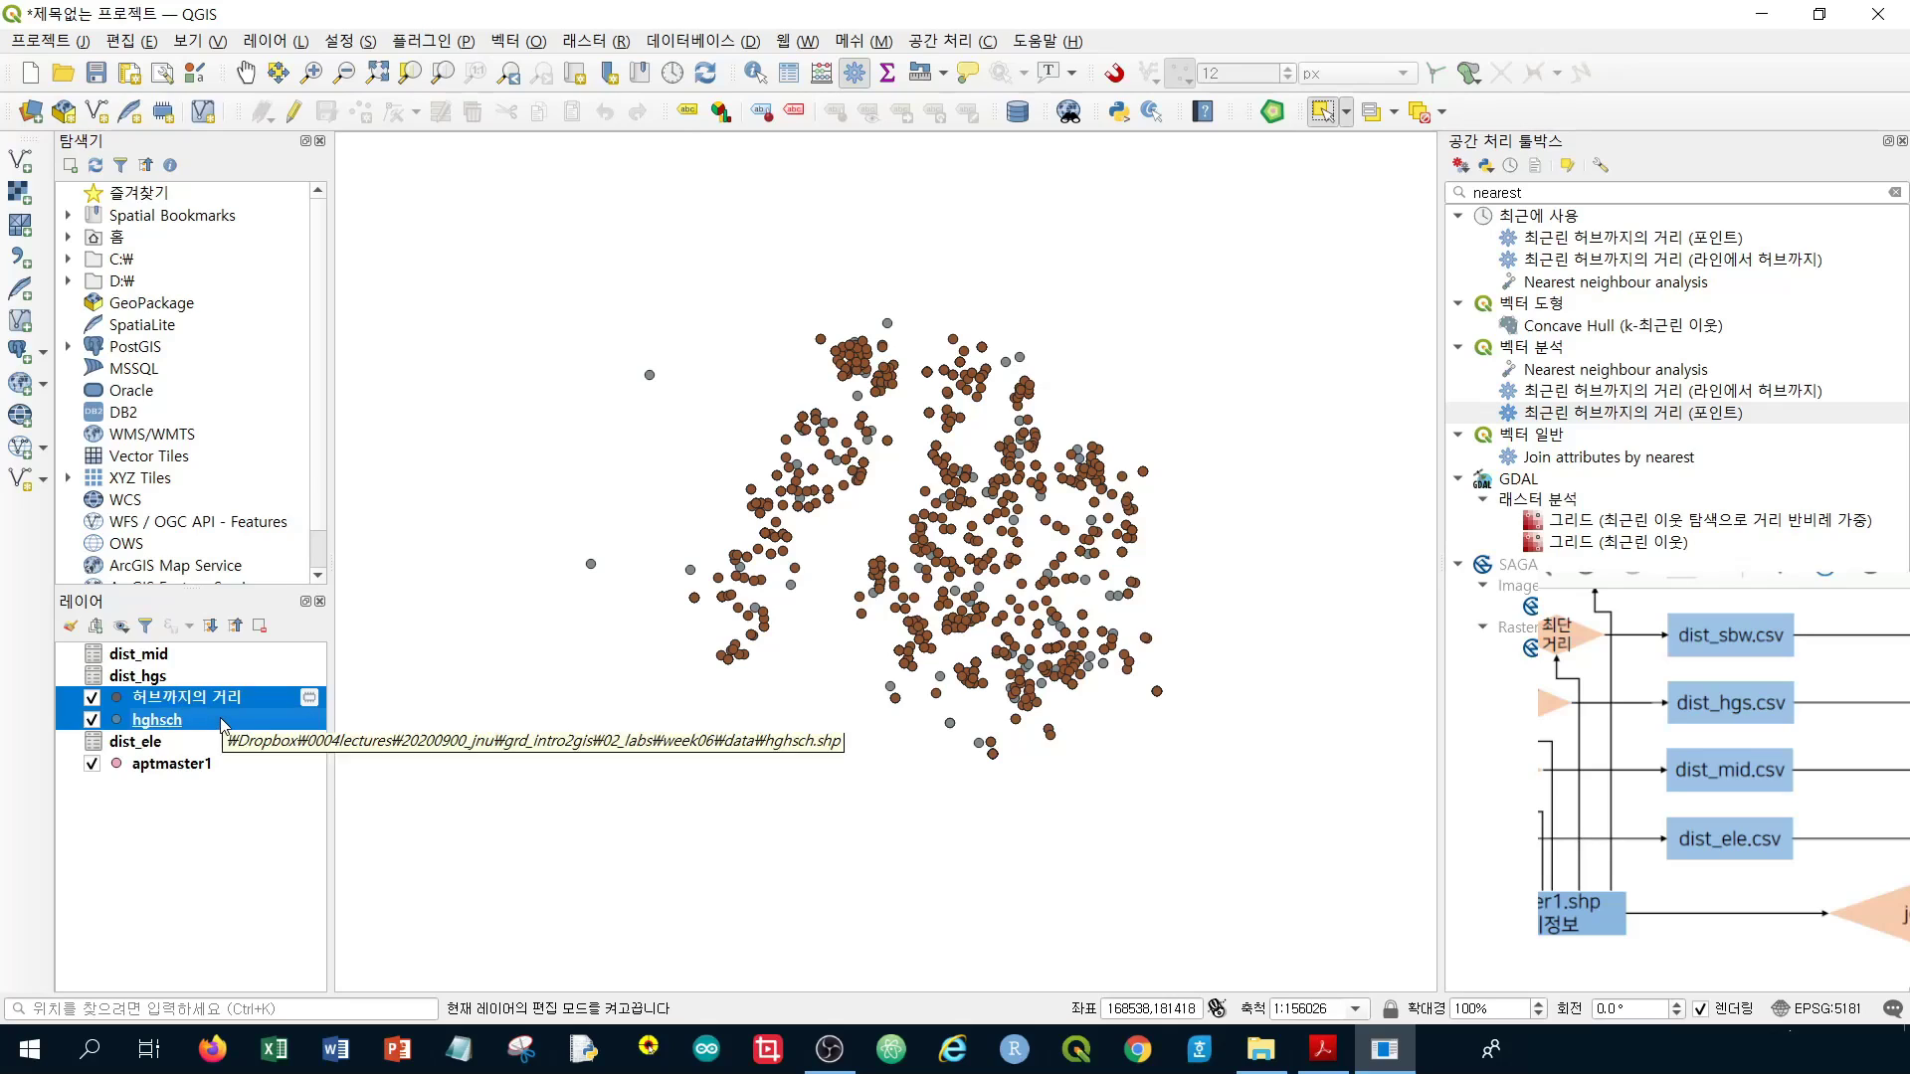
{"action": "right_click", "coordinate": [220, 724]}
{"action": "left_click", "coordinate": [425, 391]}
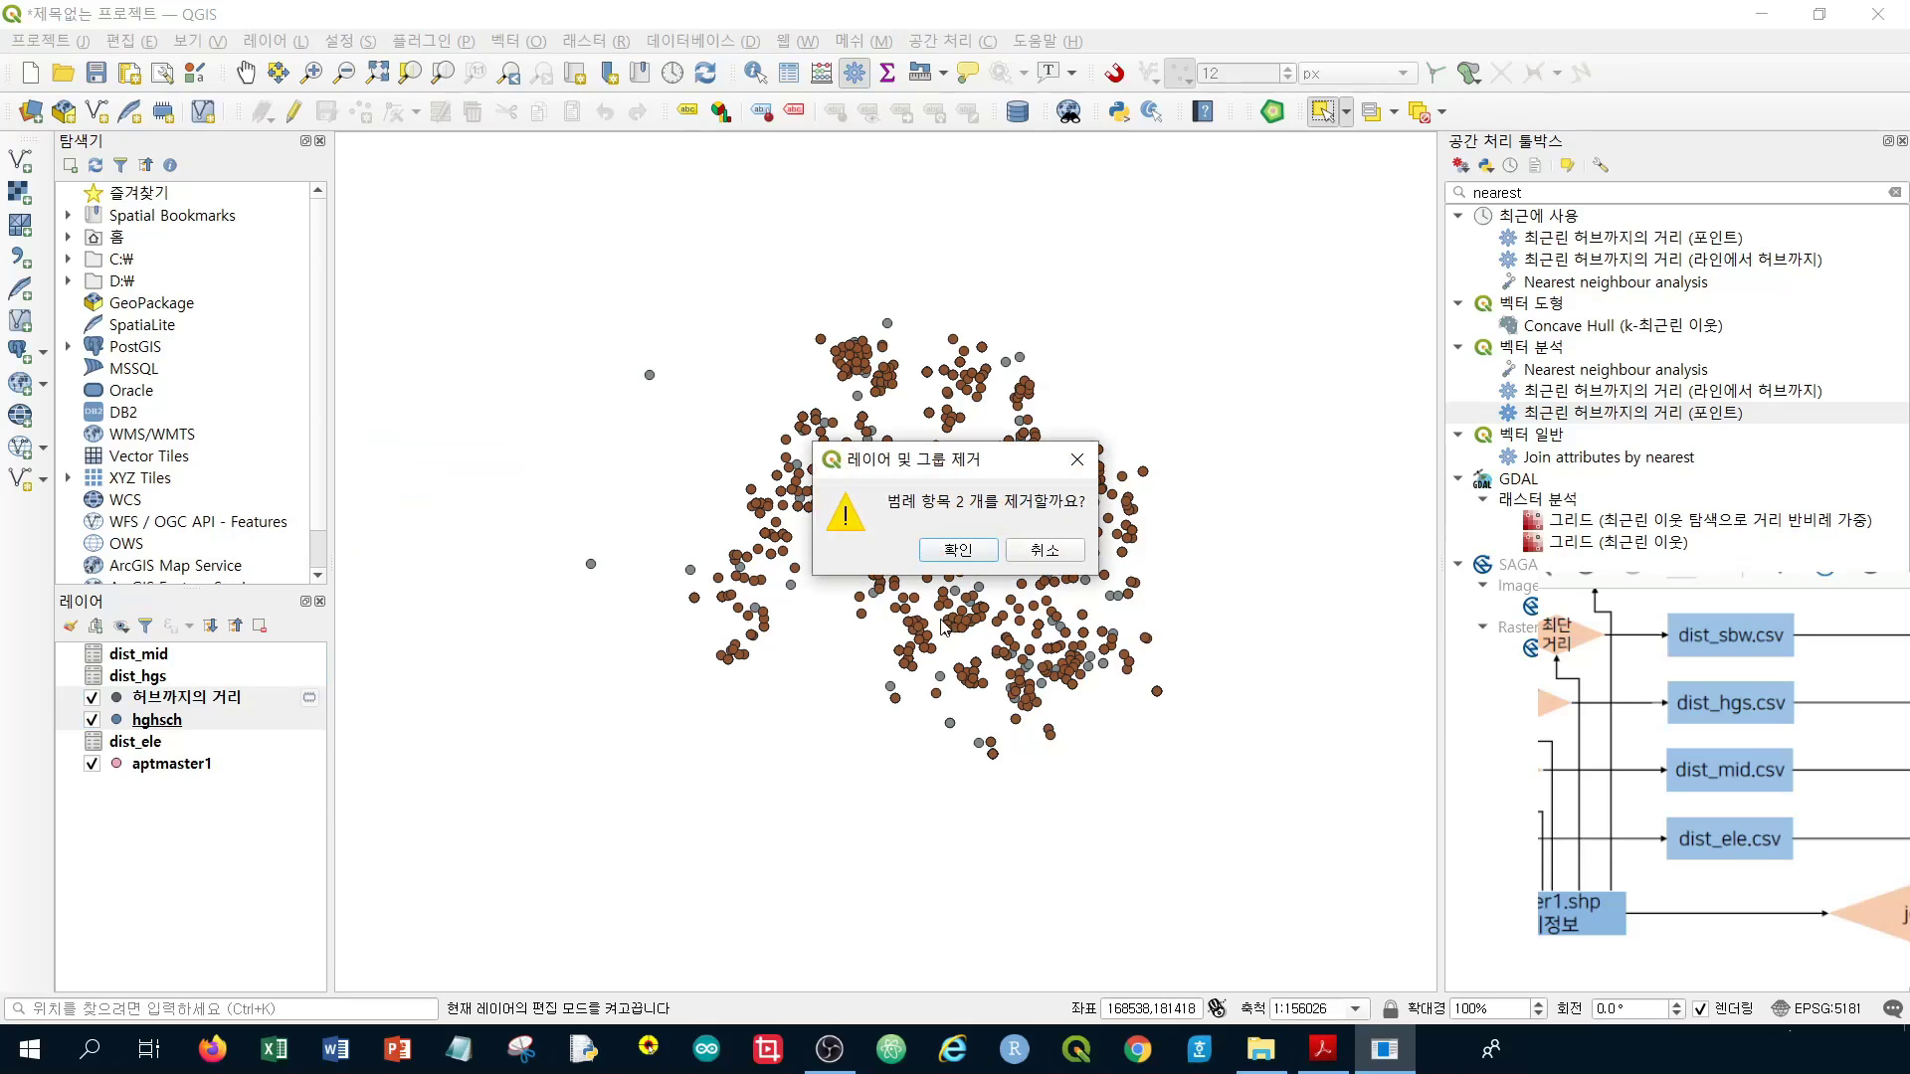
{"action": "left_click", "coordinate": [954, 550]}
Select the dist_ele, dist_hgs and dist_mid layers in the Layers panel
{"action": "left_click", "coordinate": [147, 701]}
{"action": "left_click", "coordinate": [171, 676]}
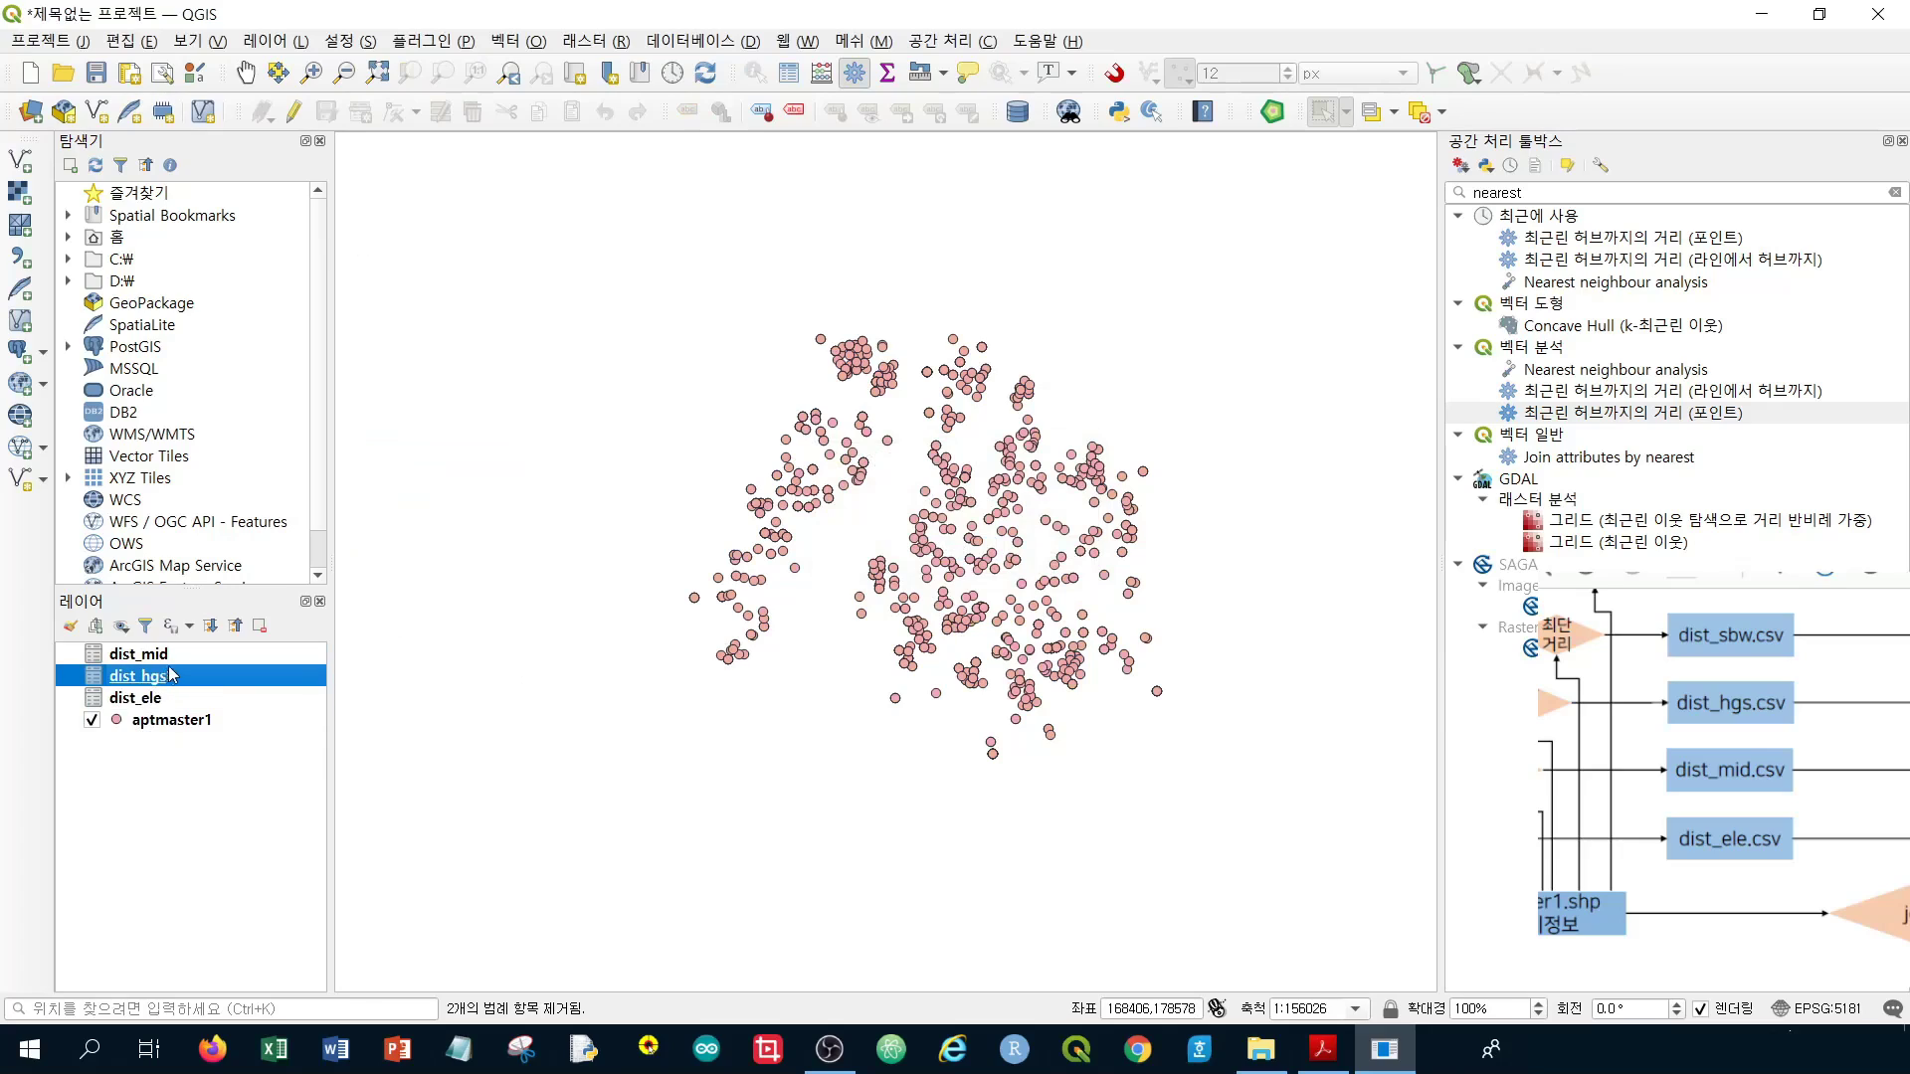
{"action": "left_click", "coordinate": [177, 656]}
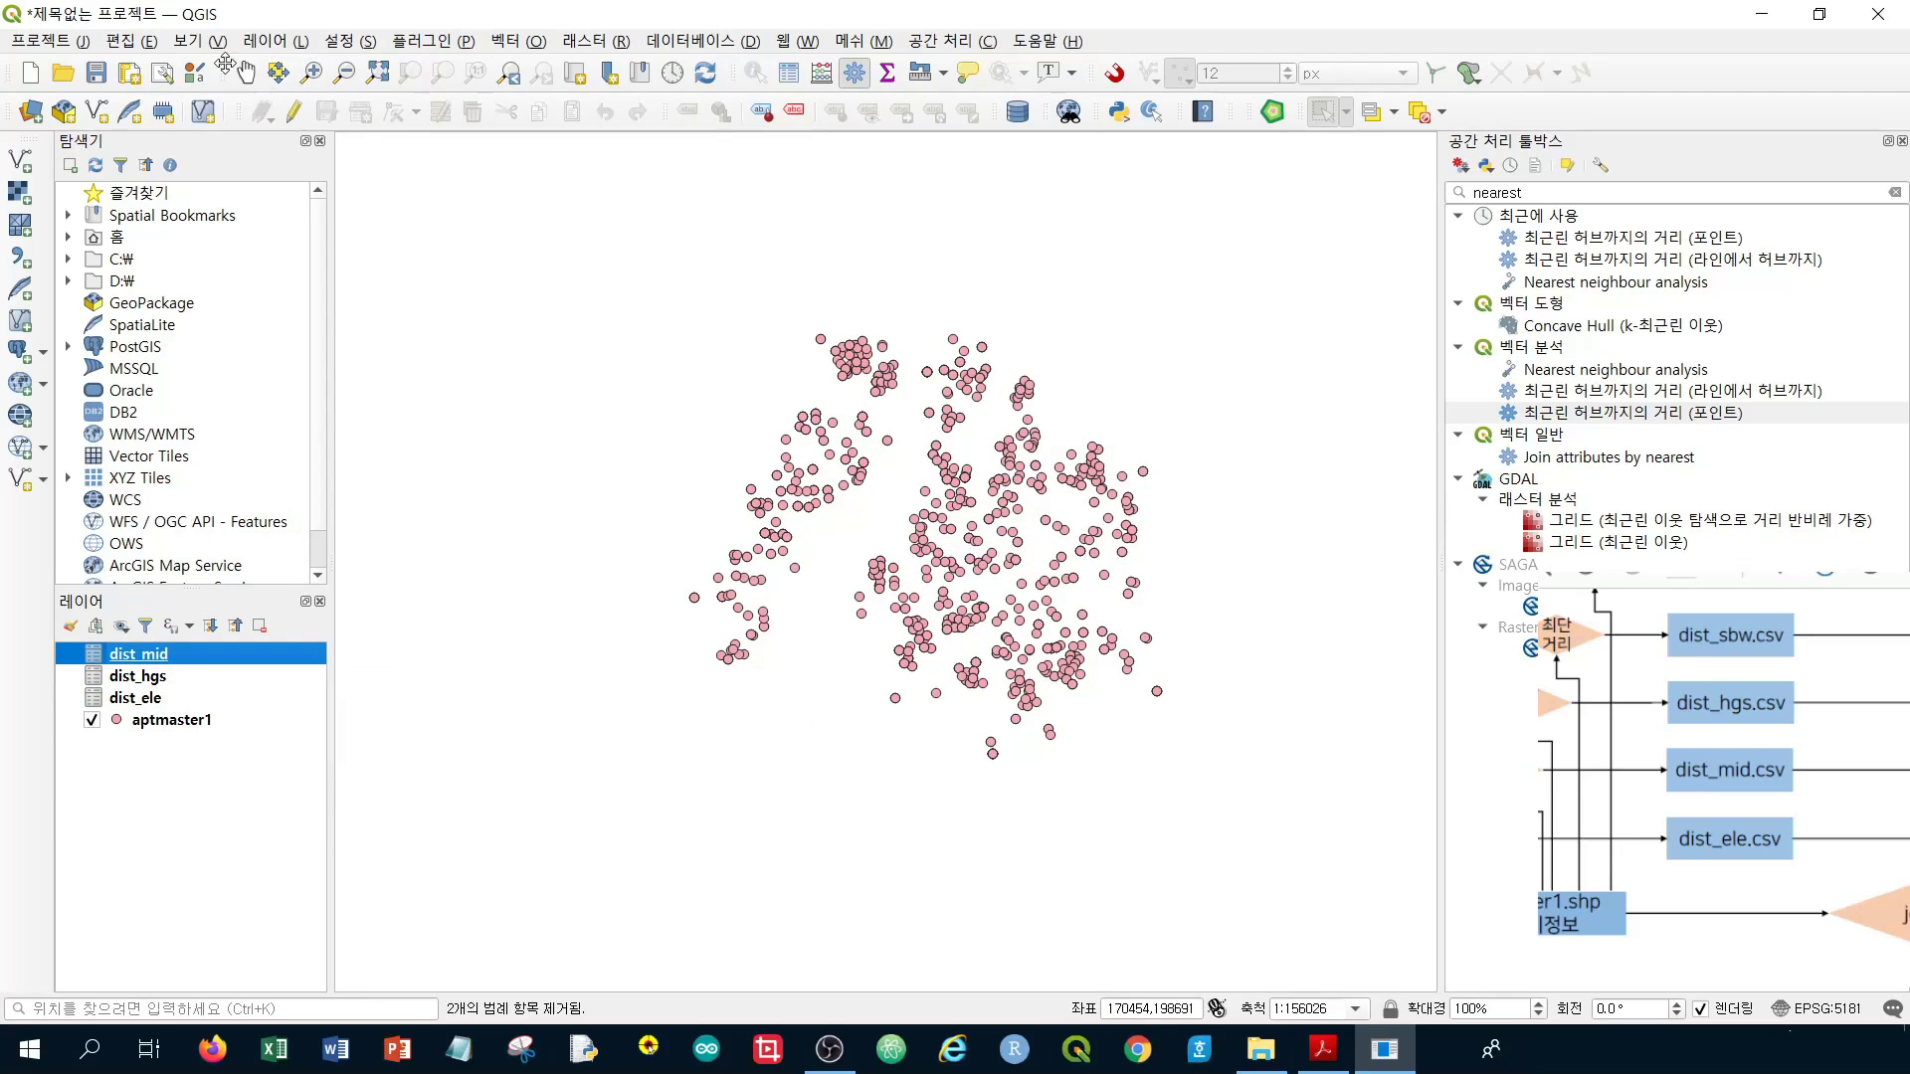
Add subway.shp as a vector layer, then launch Distance to nearest hub (points)
{"action": "left_click", "coordinate": [22, 159]}
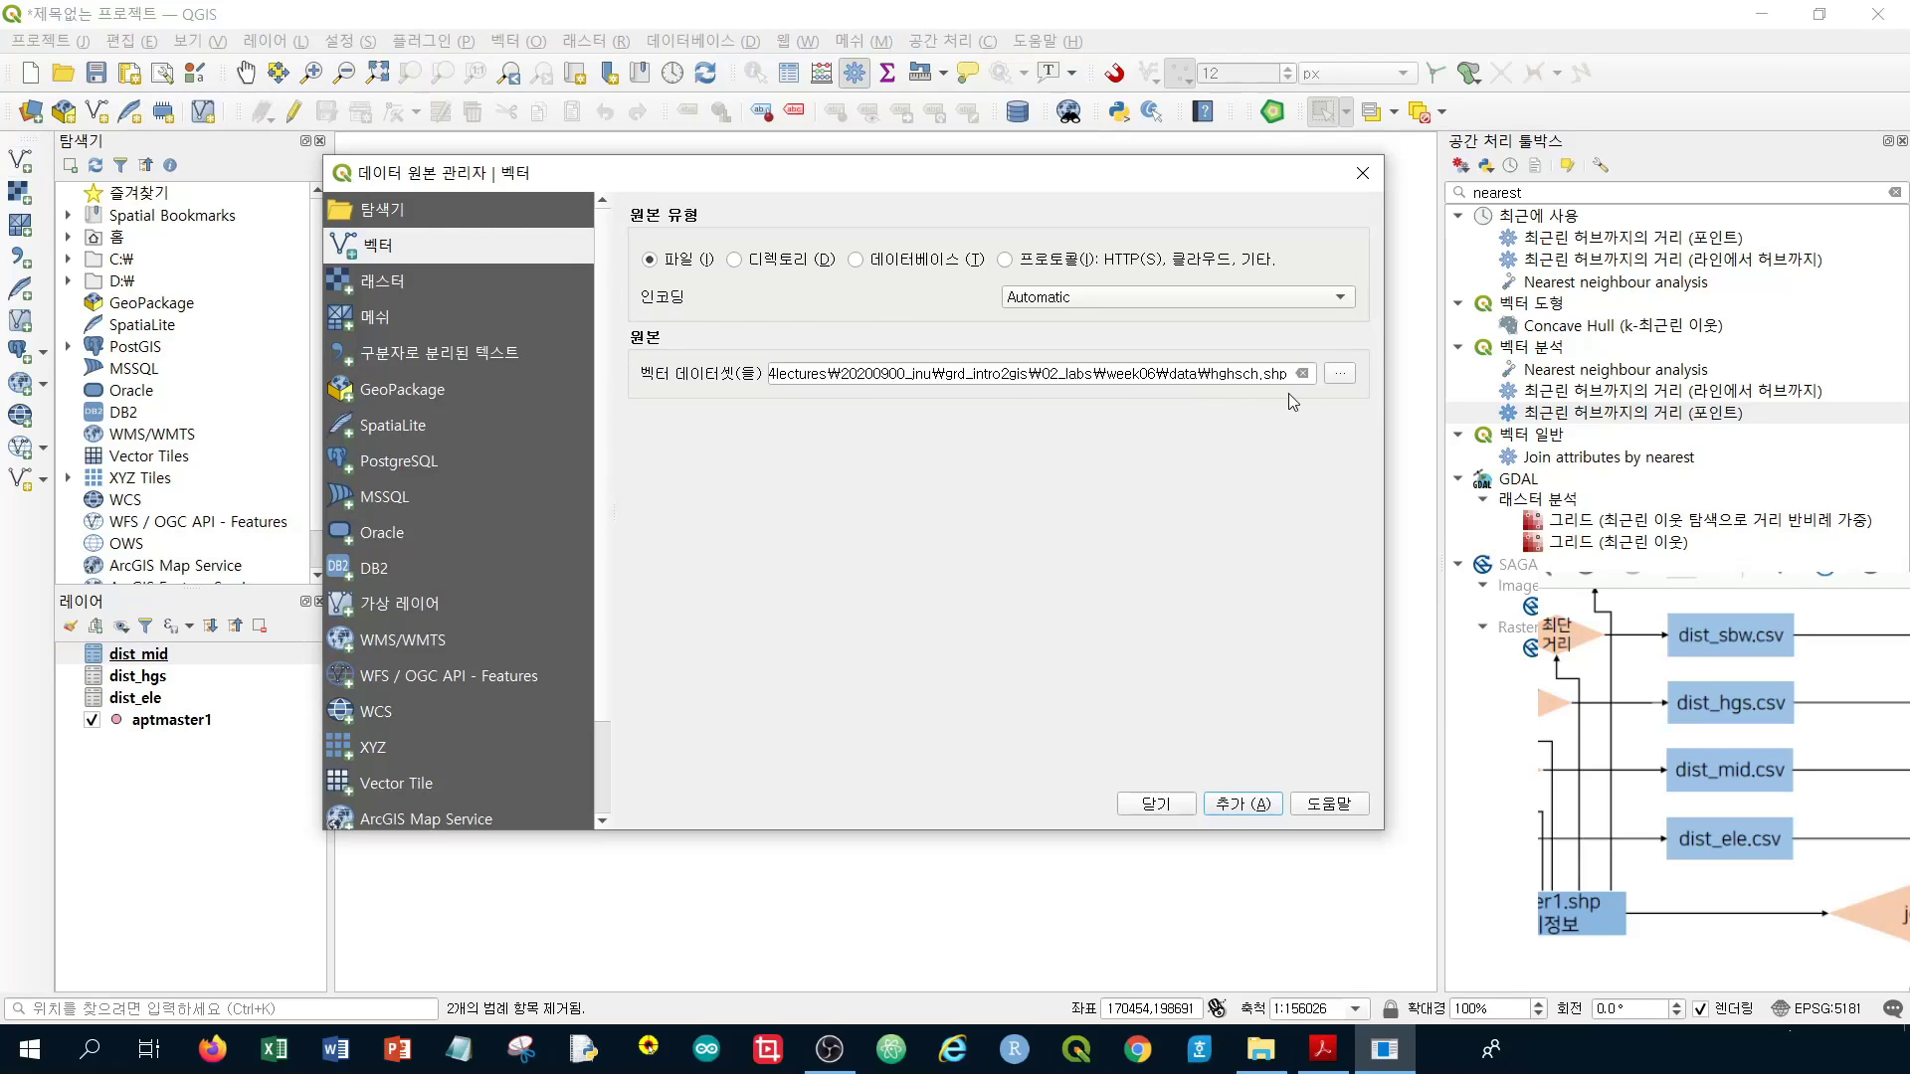
{"action": "left_click", "coordinate": [1339, 375]}
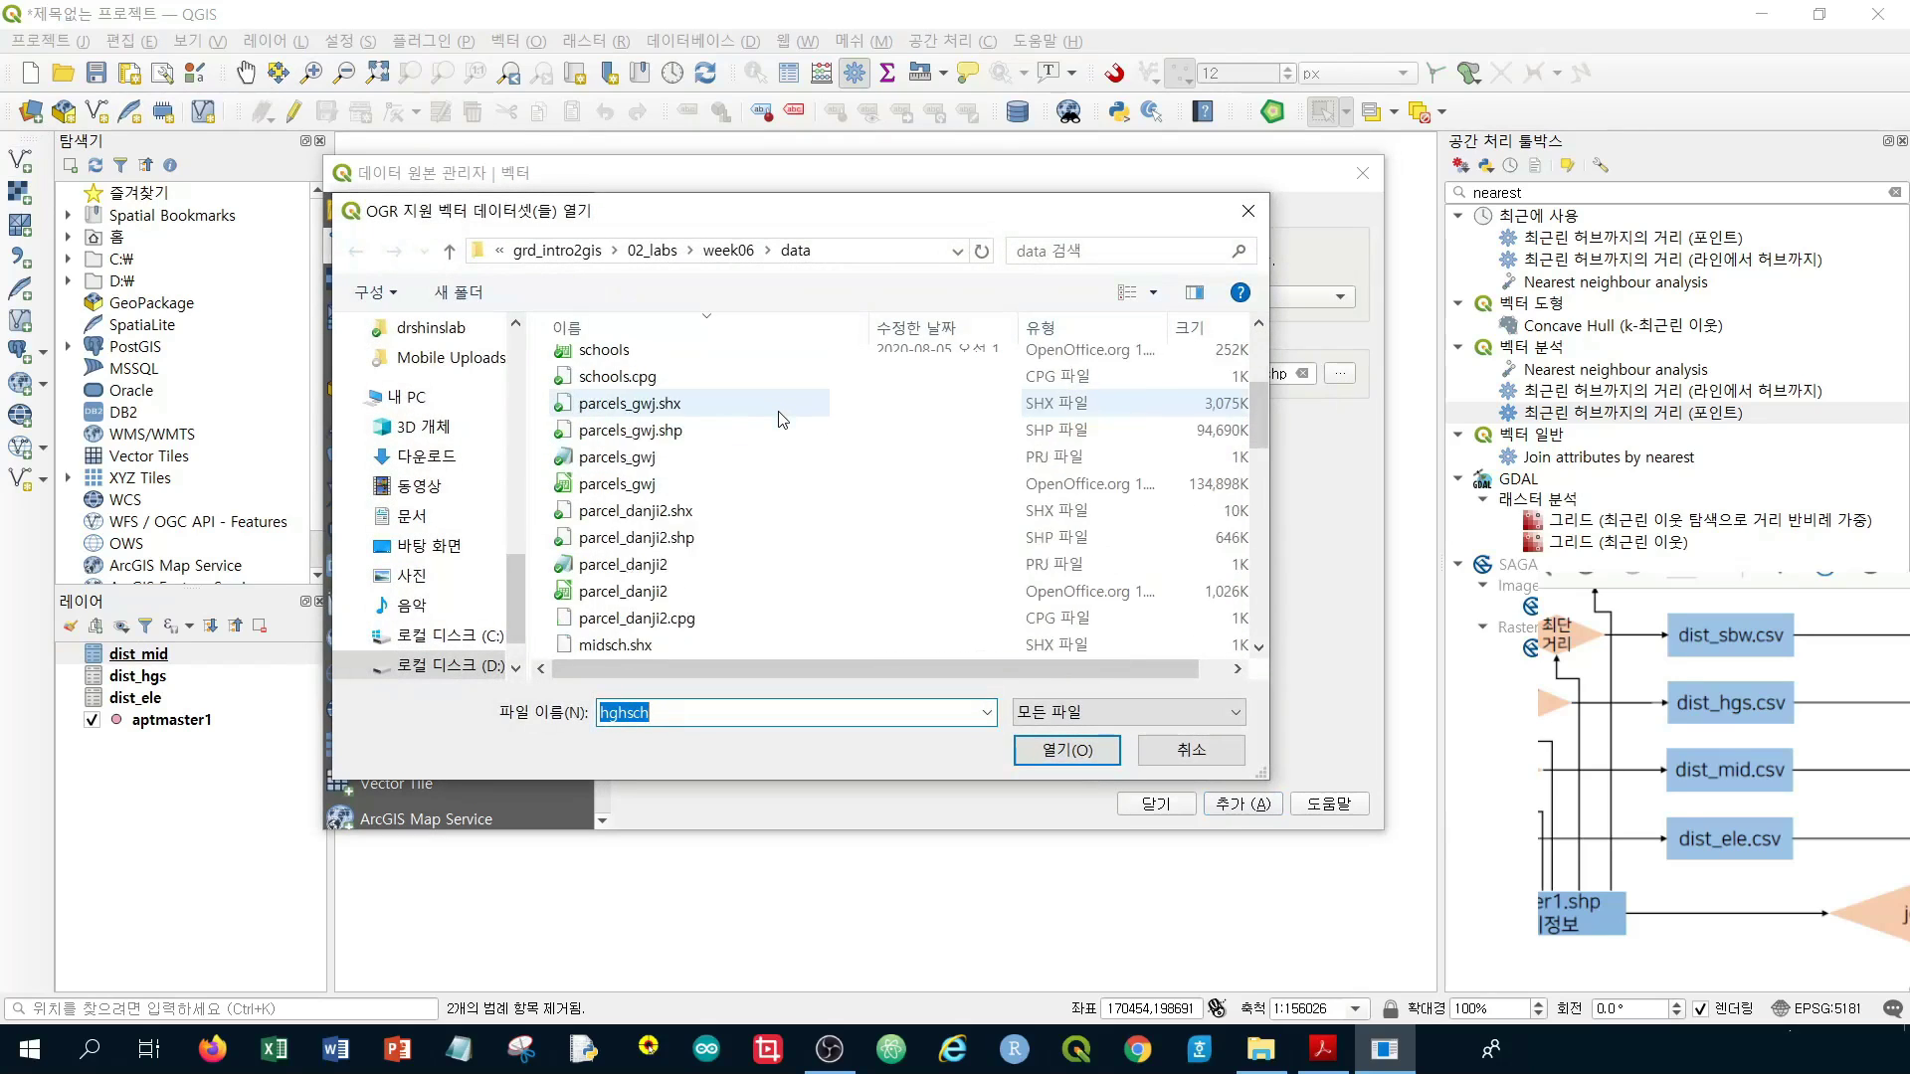
{"action": "scroll", "coordinate": [782, 418], "scroll_direction": "down", "scroll_amount": 2}
{"action": "scroll", "coordinate": [781, 419], "scroll_direction": "down", "scroll_amount": 4}
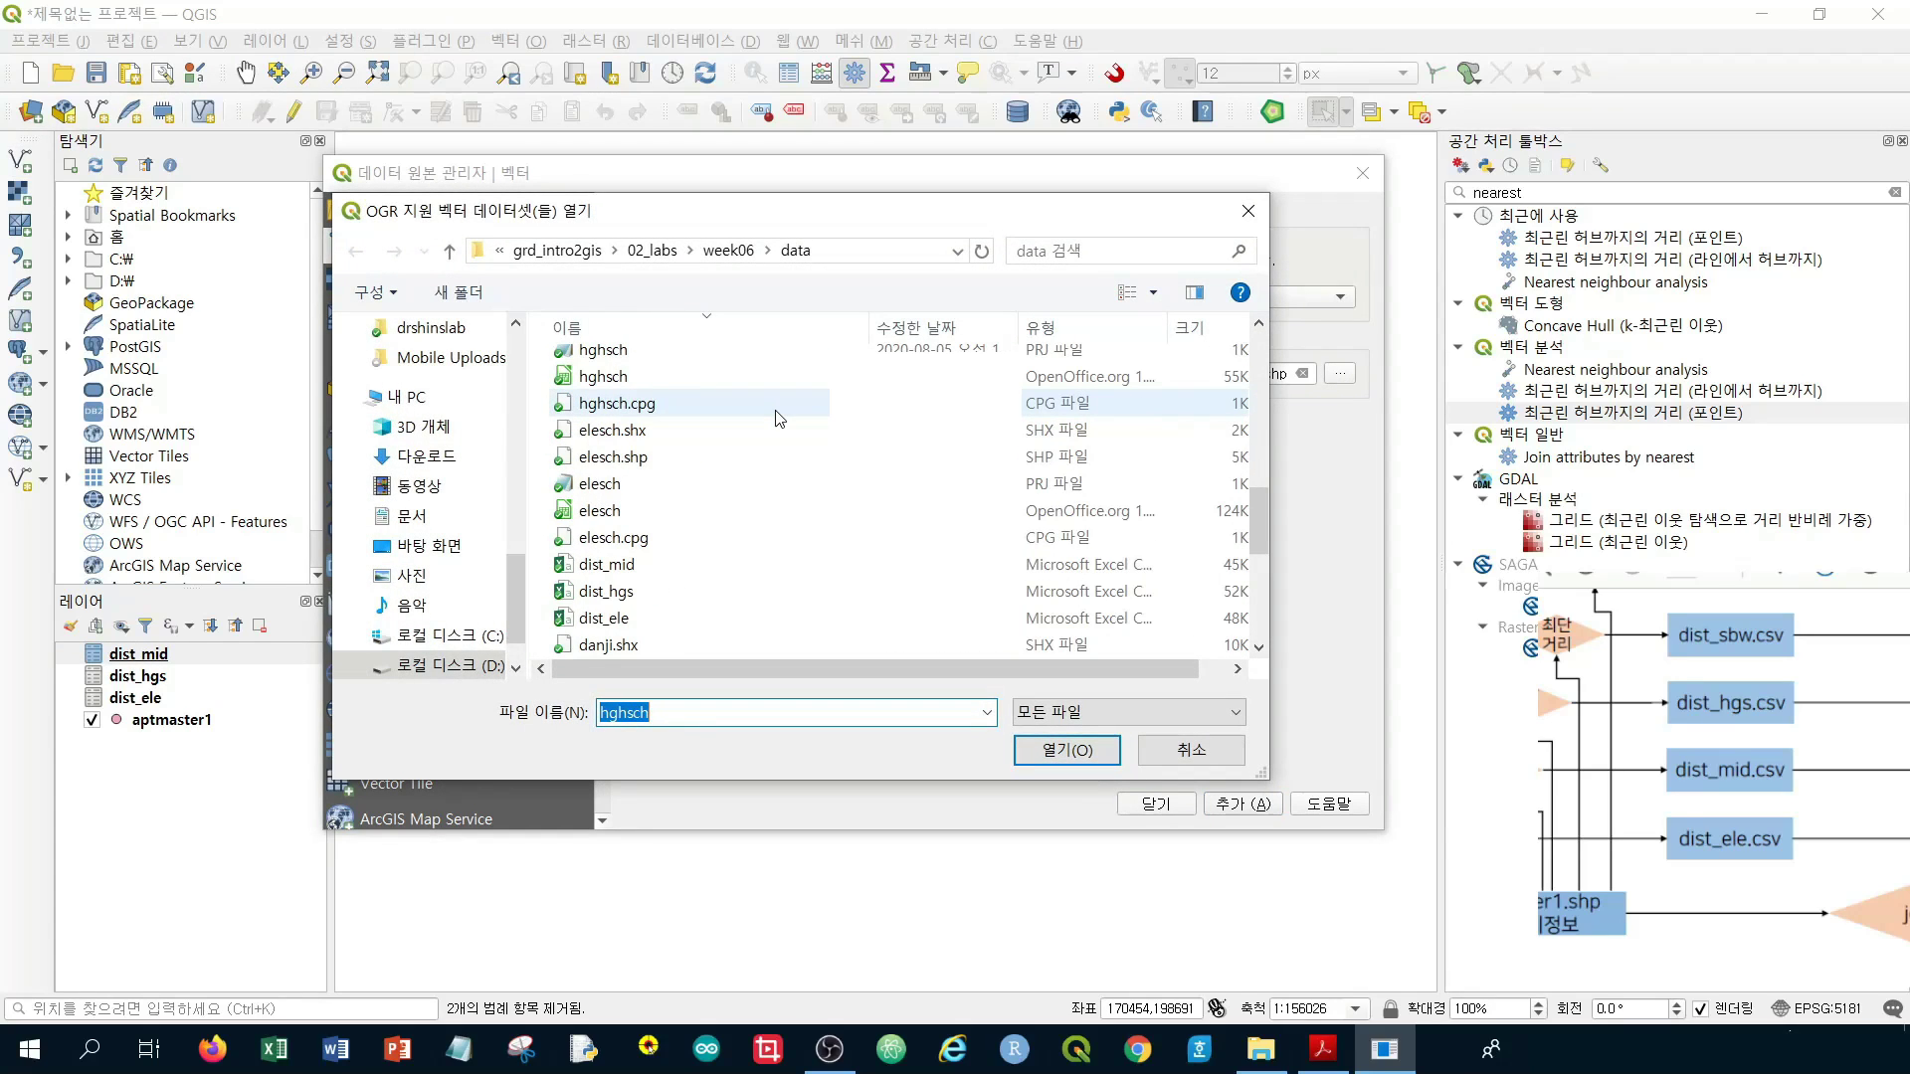
{"action": "scroll", "coordinate": [778, 417], "scroll_direction": "down", "scroll_amount": 5}
{"action": "scroll", "coordinate": [779, 418], "scroll_direction": "up", "scroll_amount": 10}
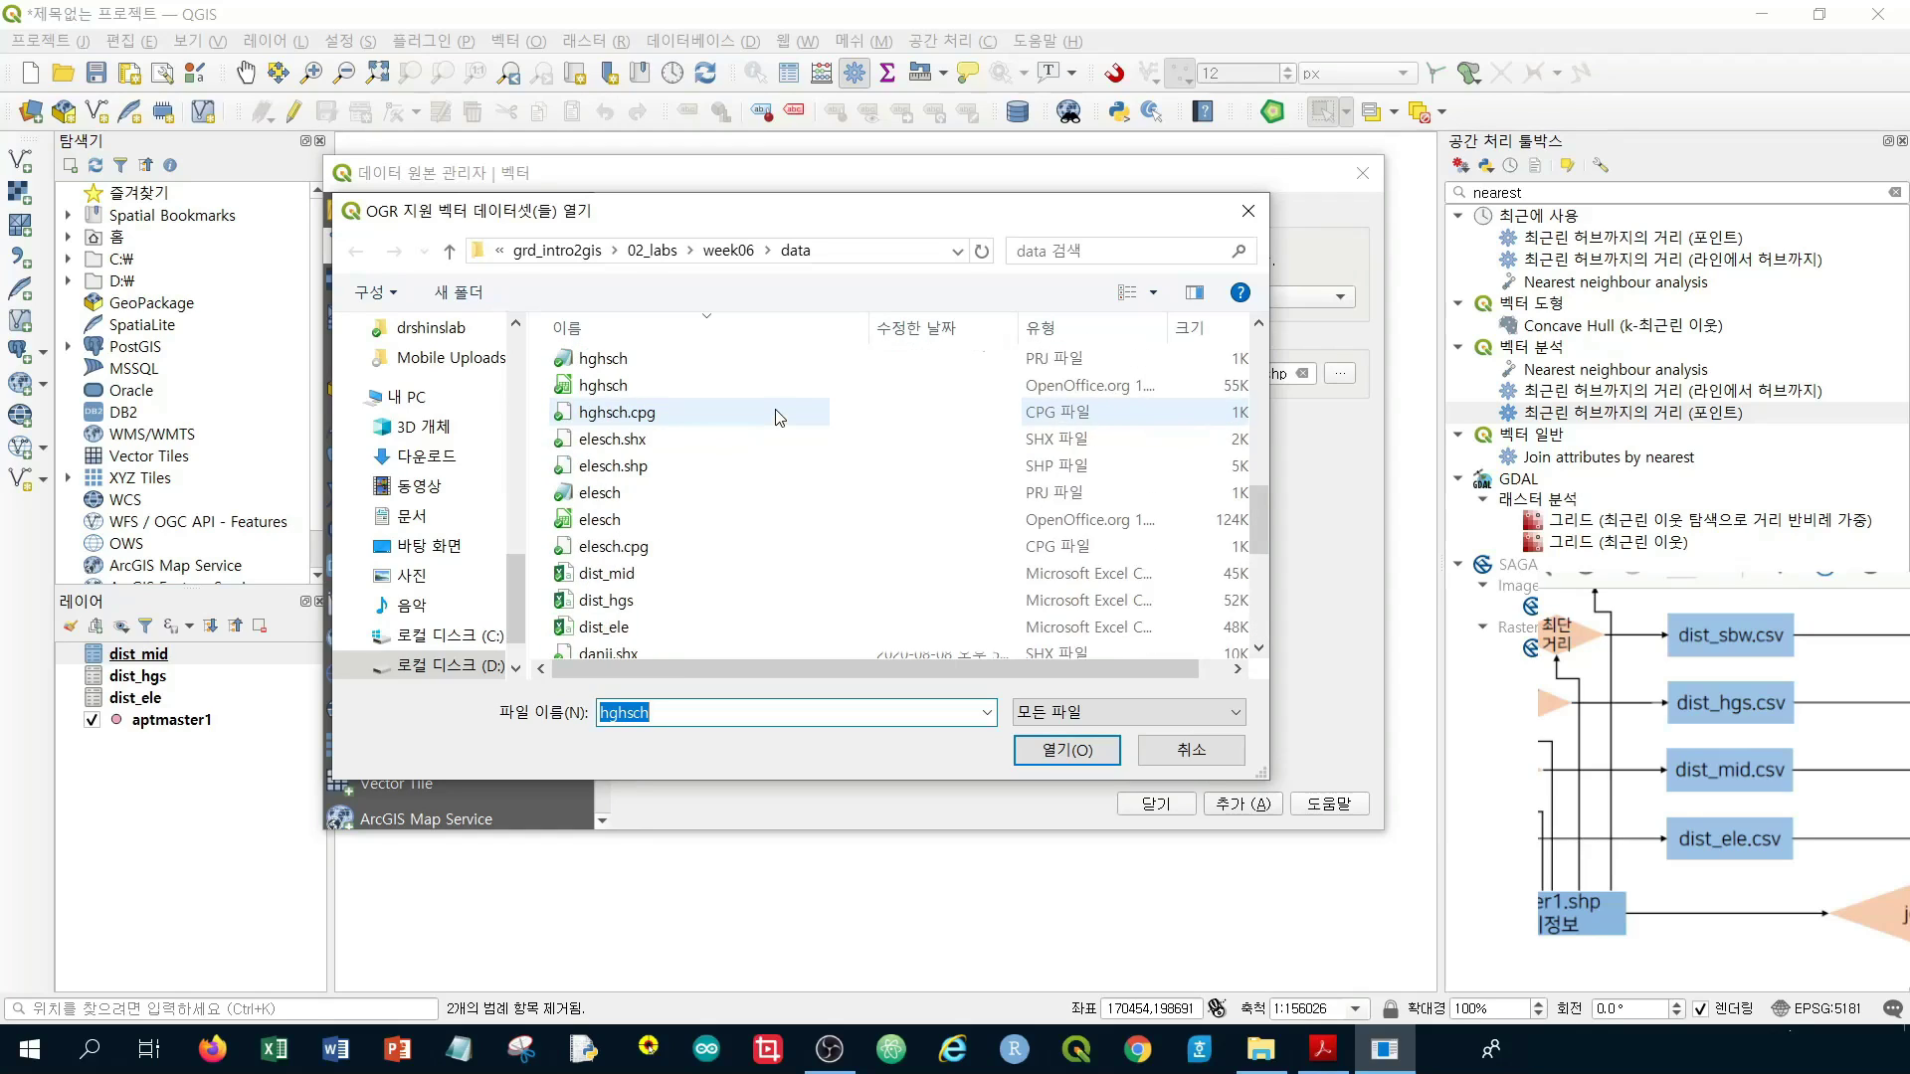
{"action": "scroll", "coordinate": [779, 417], "scroll_direction": "up", "scroll_amount": 1}
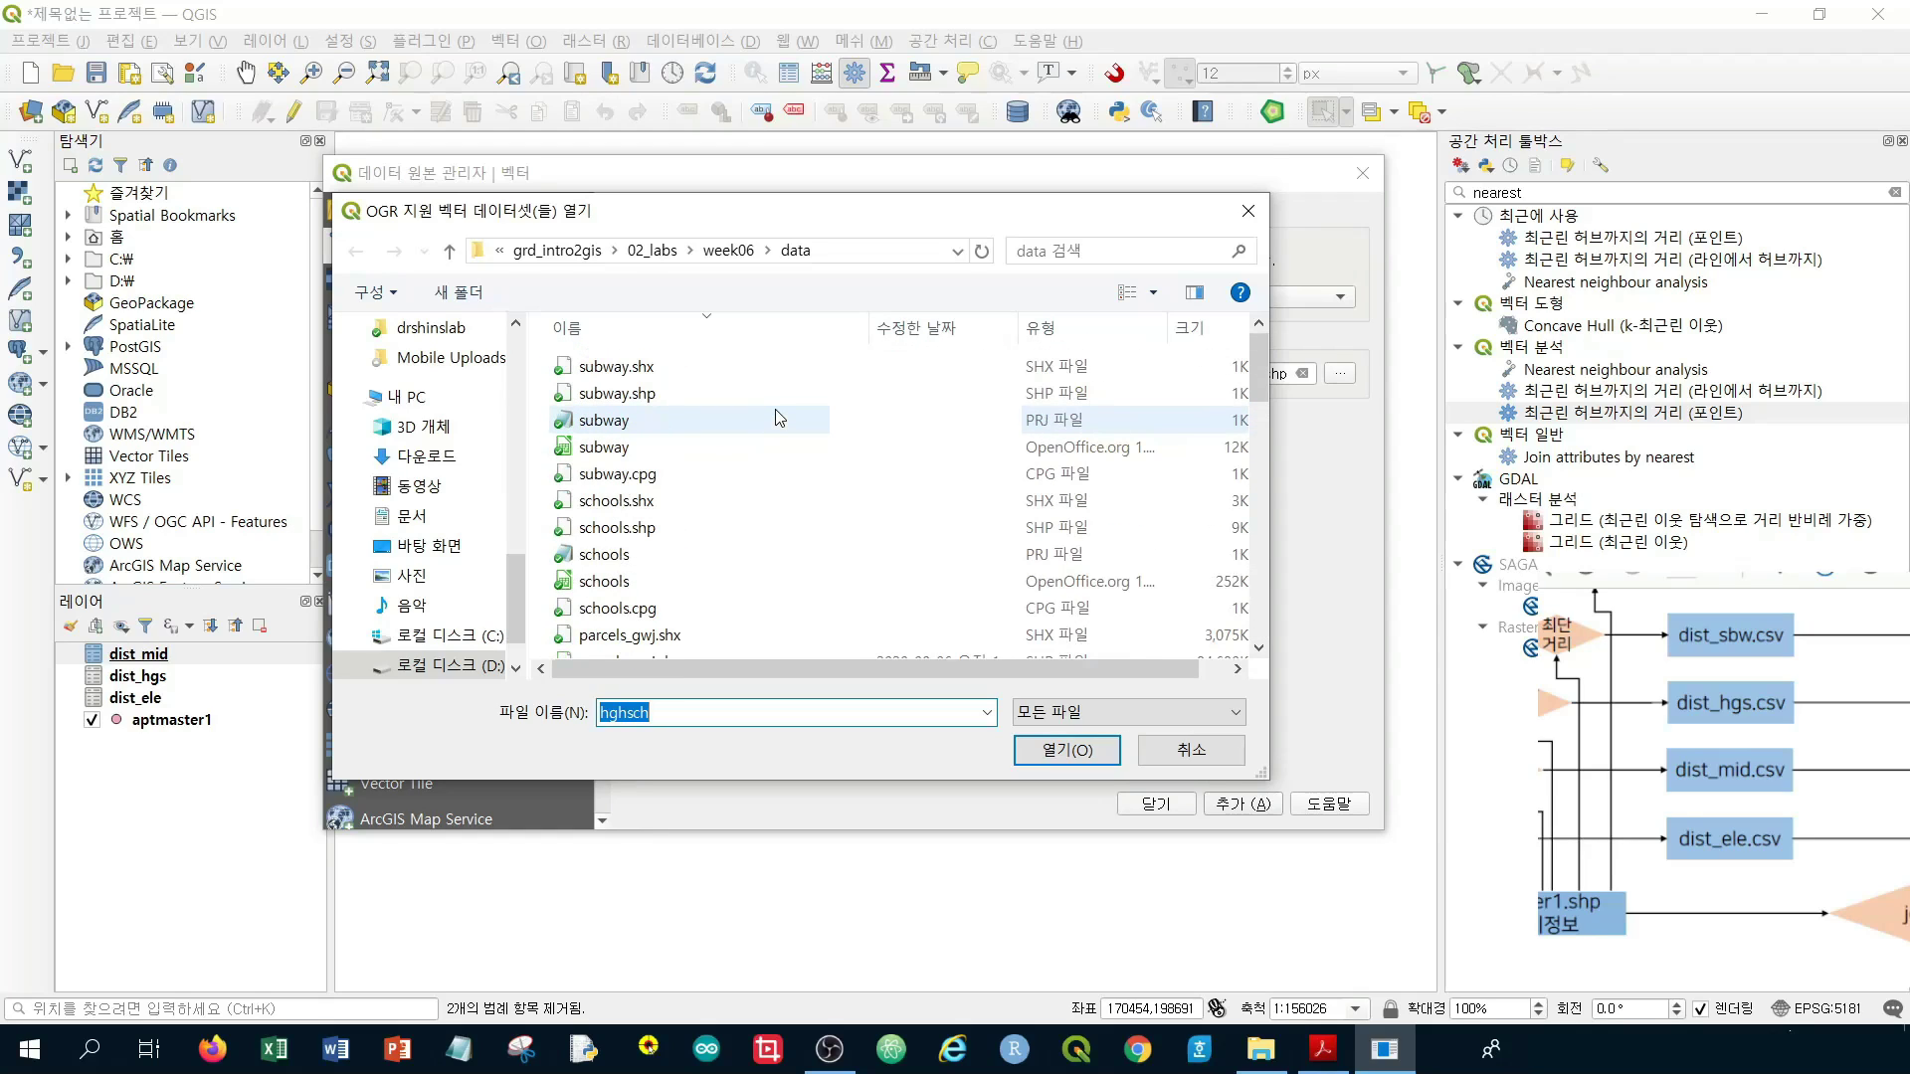
{"action": "left_click", "coordinate": [712, 395]}
{"action": "left_click", "coordinate": [1067, 749]}
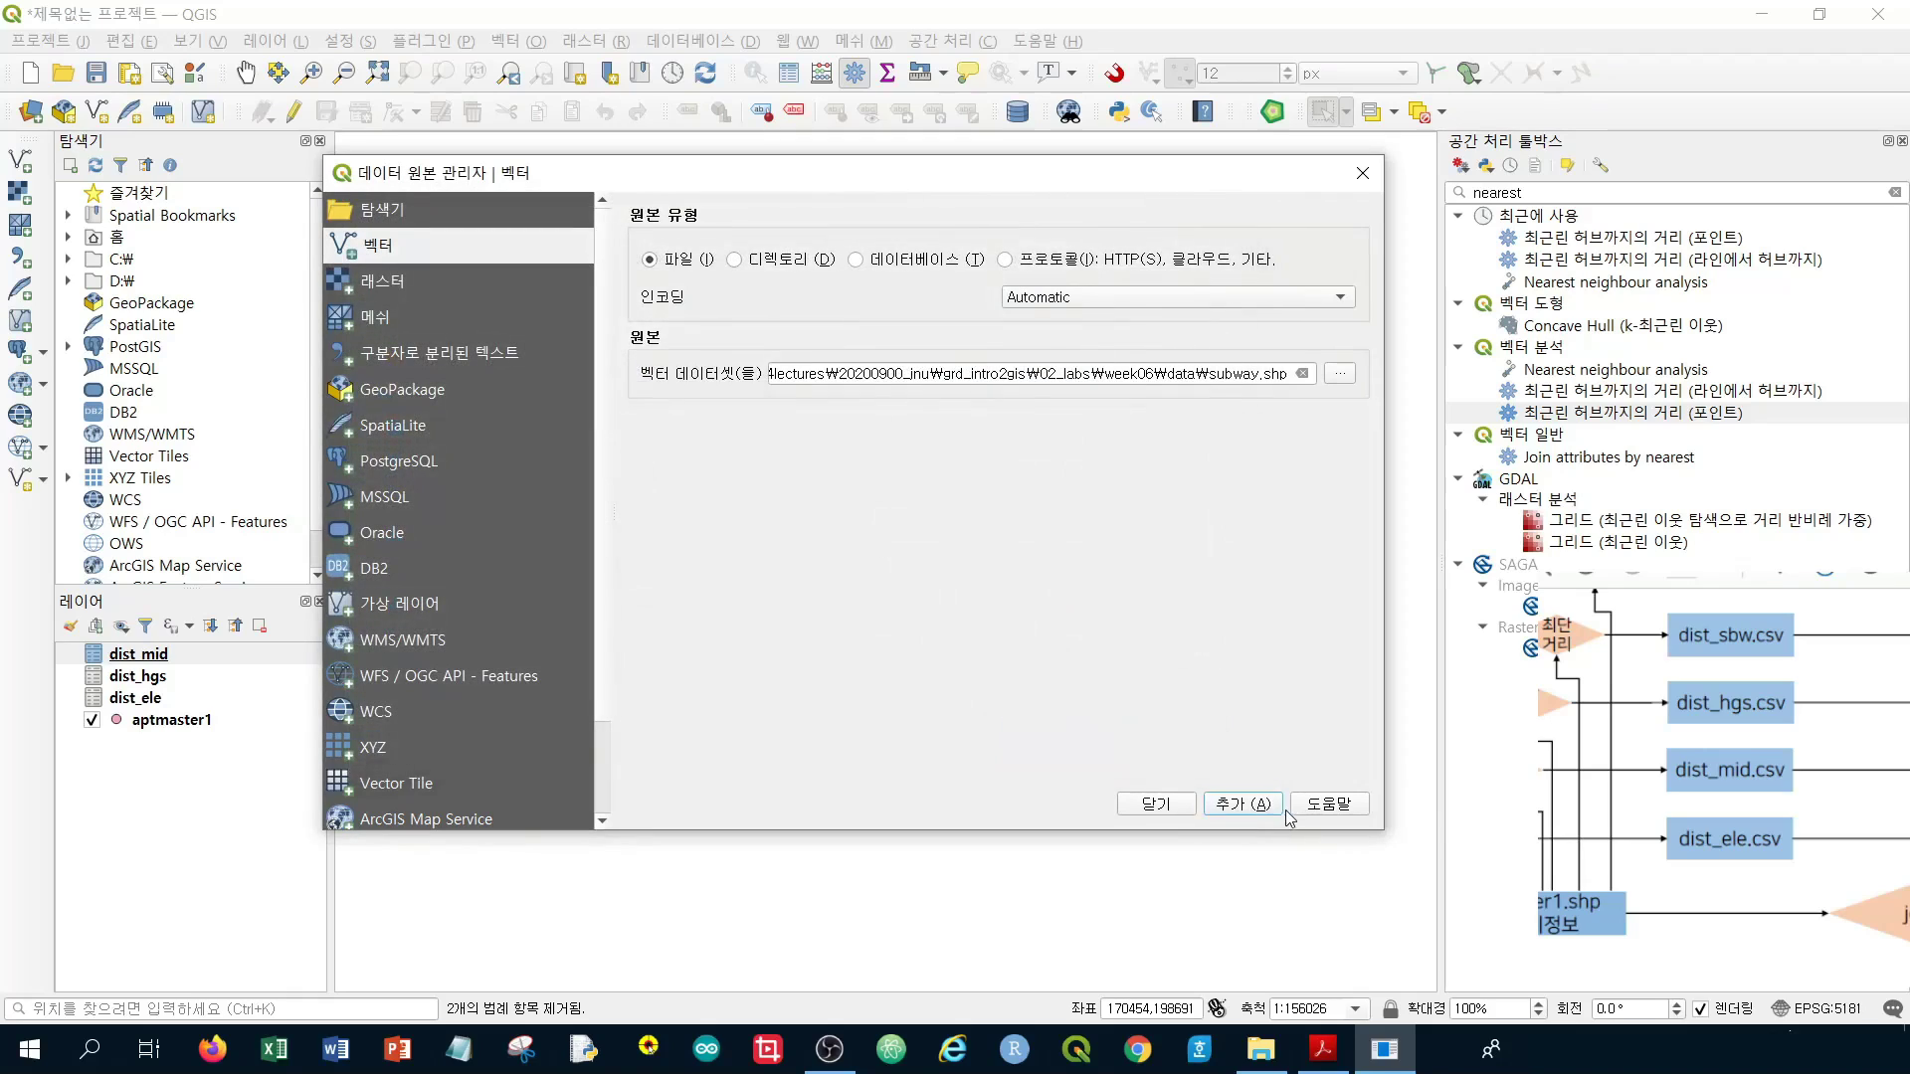
{"action": "left_click", "coordinate": [1233, 804]}
{"action": "left_click", "coordinate": [1179, 806]}
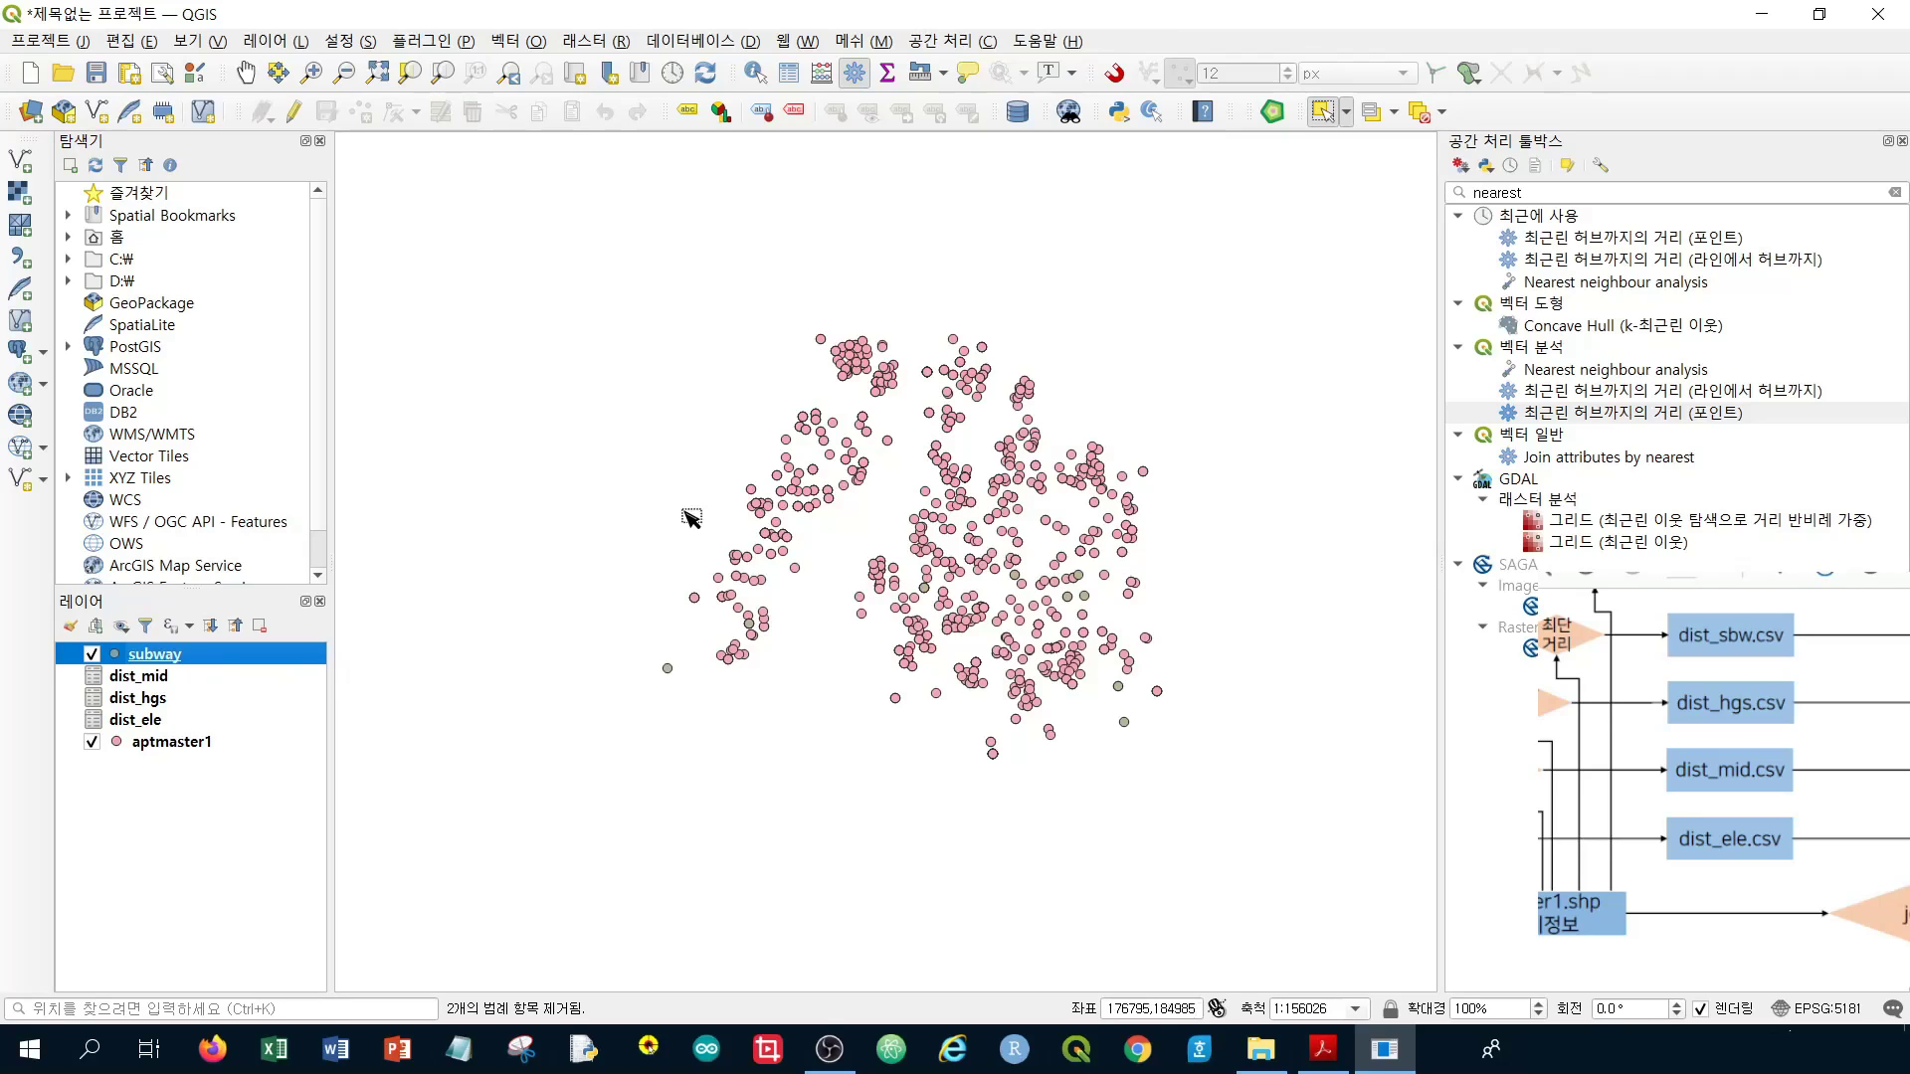
{"action": "double_click", "coordinate": [1559, 413]}
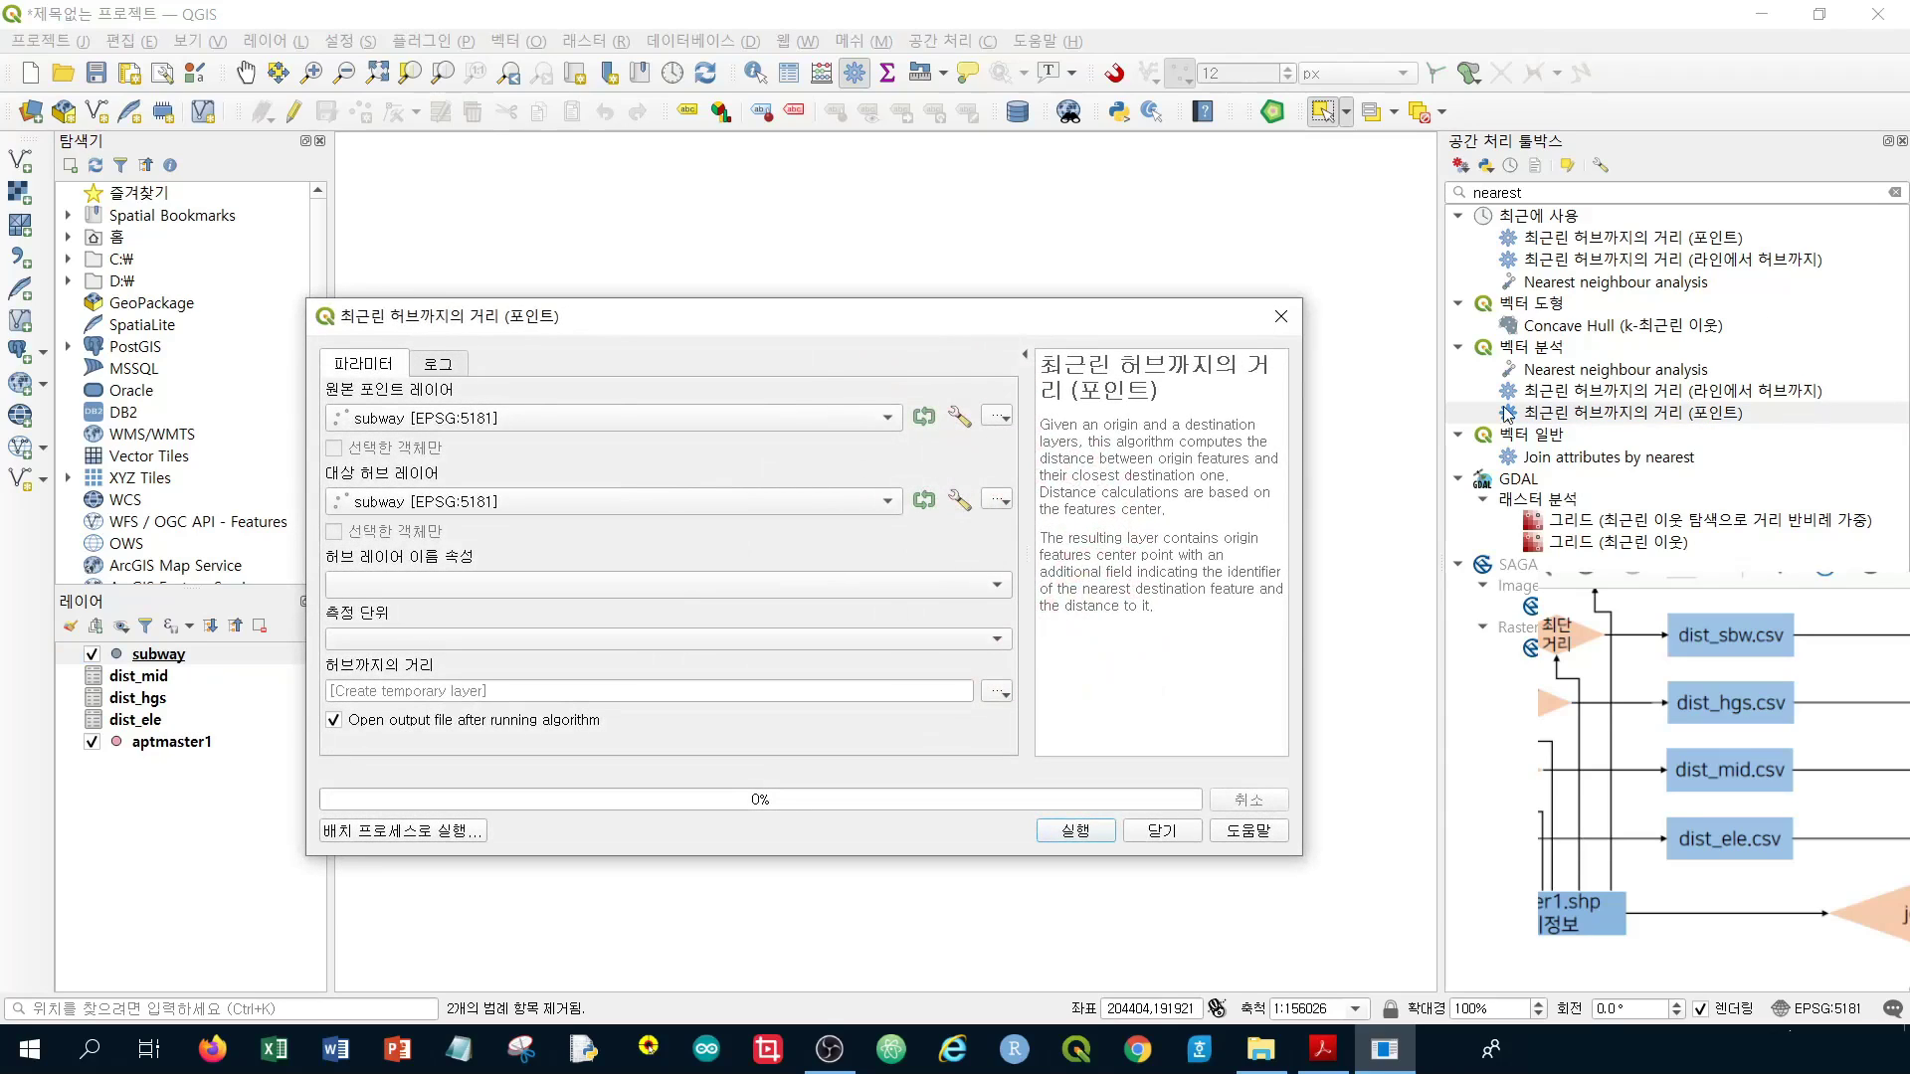
Run nearest-hub distances from aptmaster1 to subway, named by stations, measured in metres
{"action": "left_click", "coordinate": [366, 419]}
{"action": "left_click", "coordinate": [410, 393]}
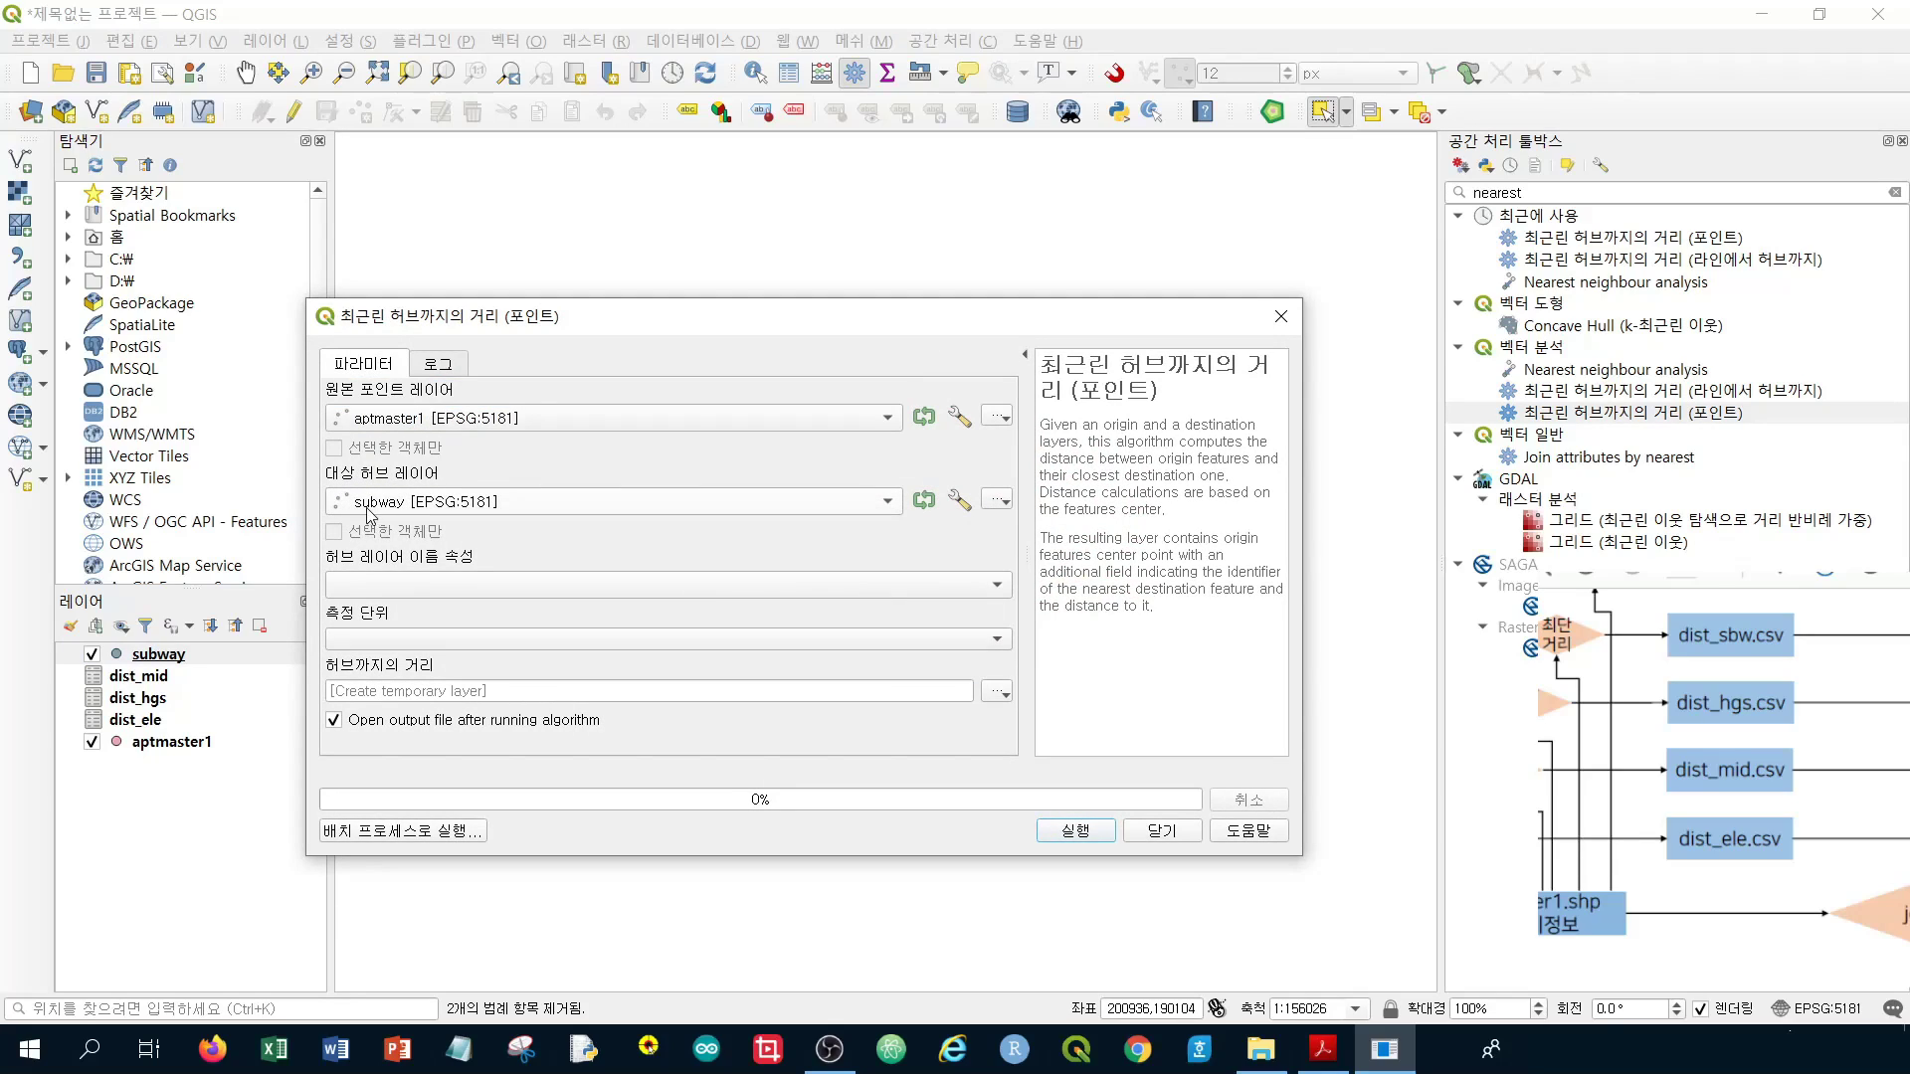
{"action": "left_click", "coordinate": [418, 586]}
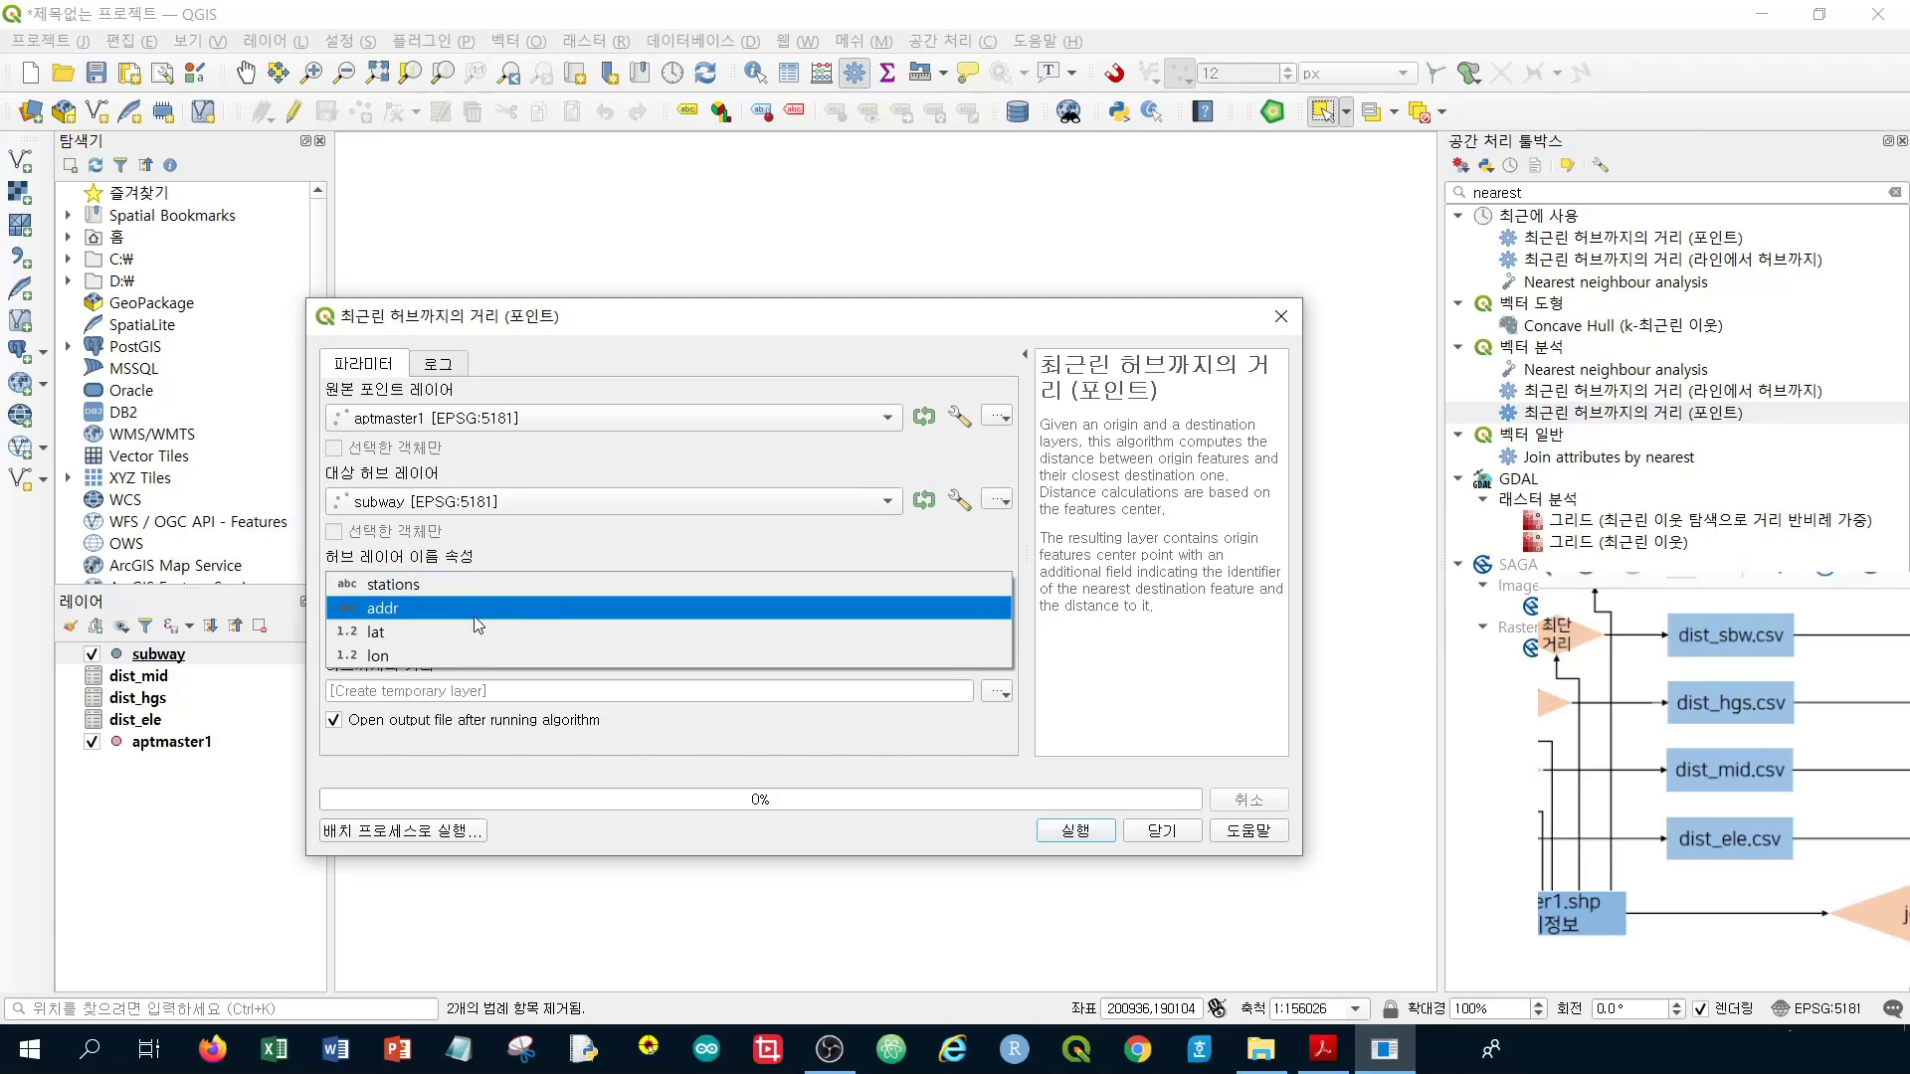
{"action": "left_click", "coordinate": [398, 585]}
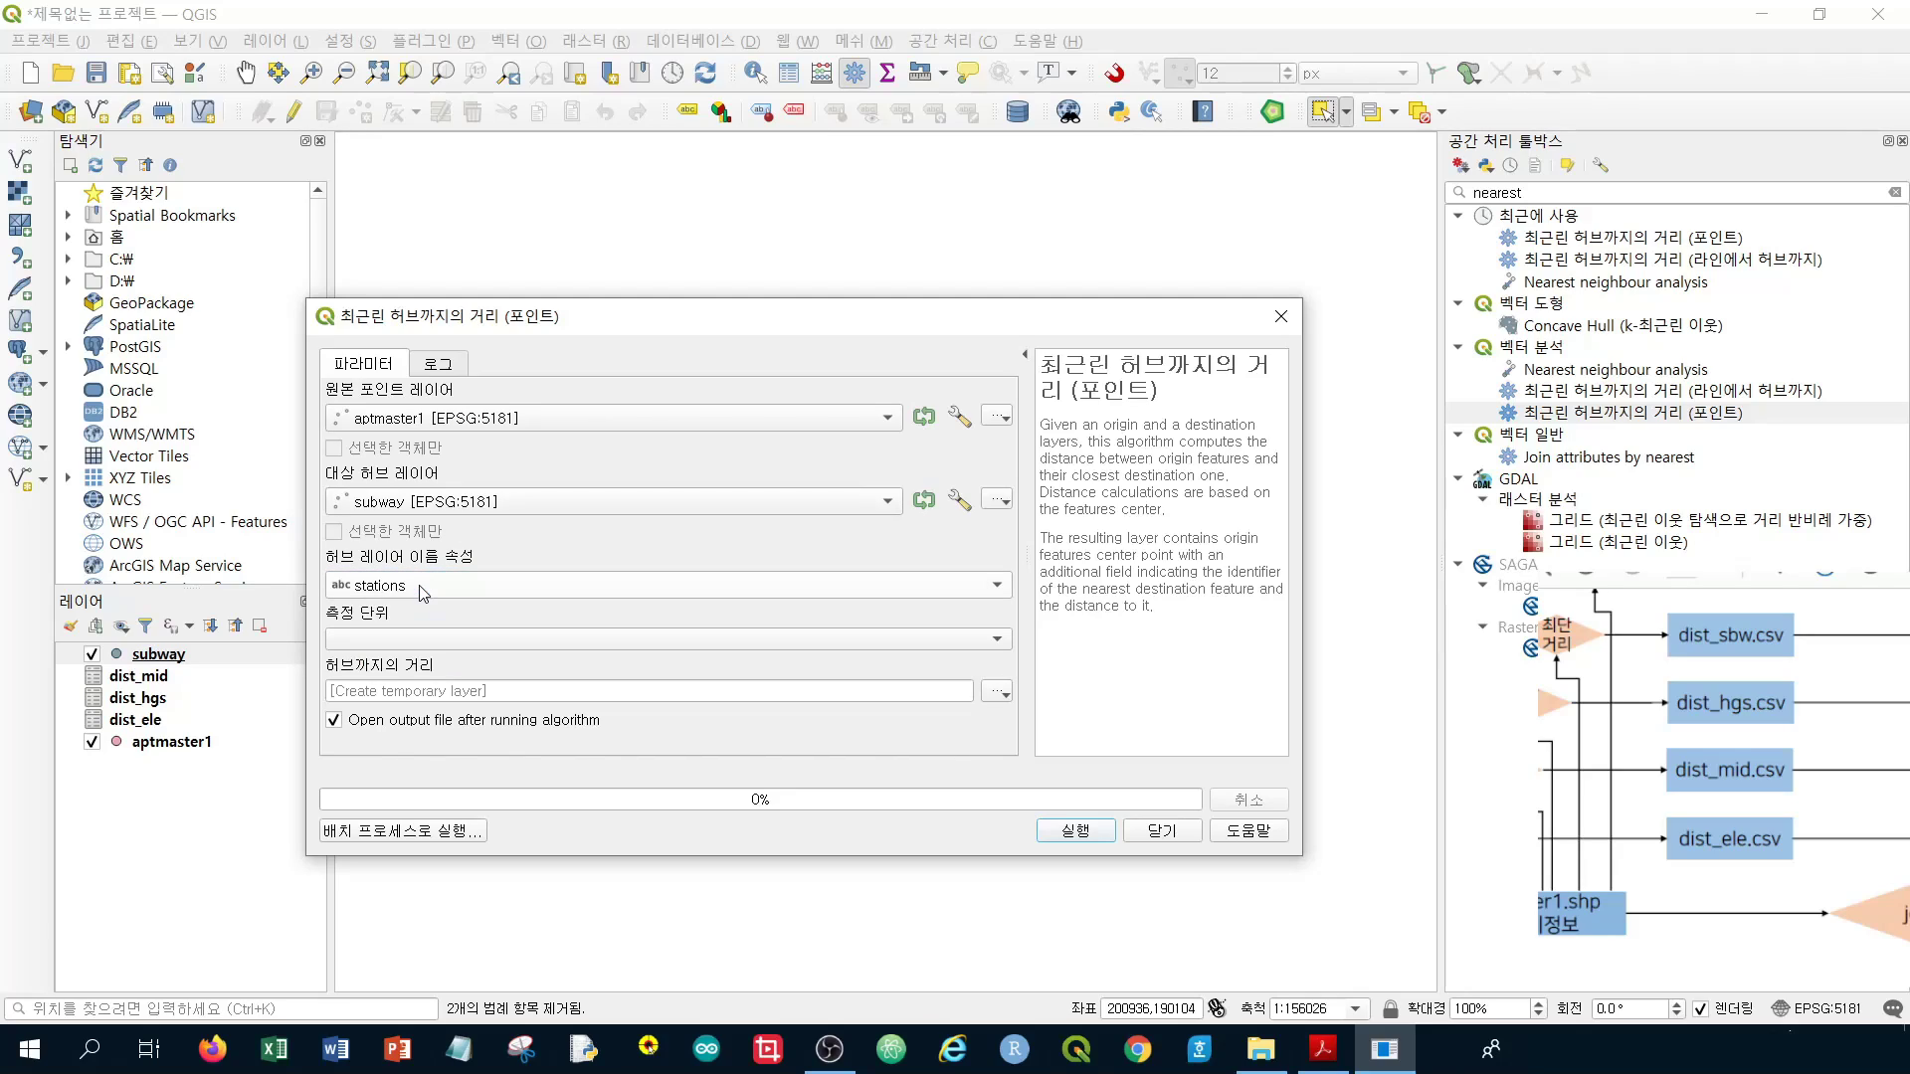
{"action": "left_click", "coordinate": [364, 640]}
{"action": "left_click", "coordinate": [380, 644]}
{"action": "left_click", "coordinate": [1087, 833]}
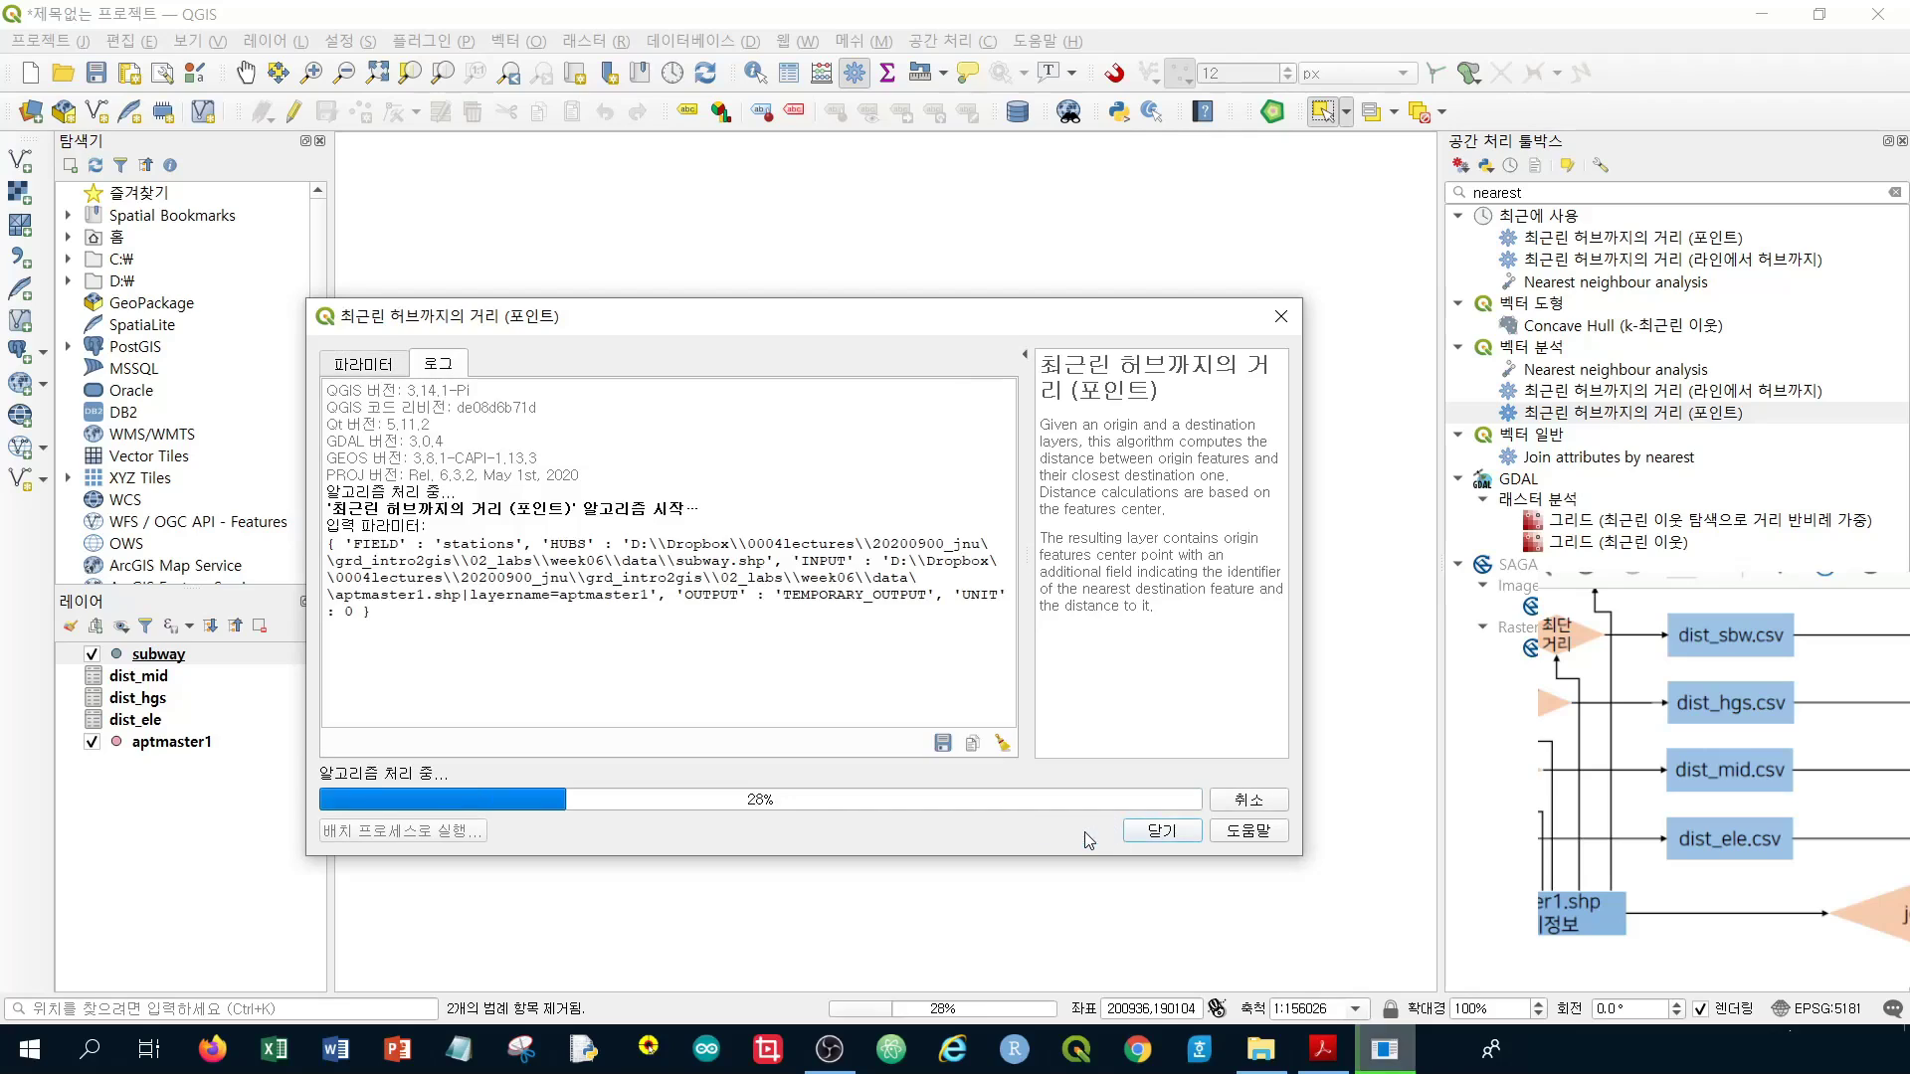
{"action": "left_click", "coordinate": [1160, 830]}
{"action": "right_click", "coordinate": [208, 660]}
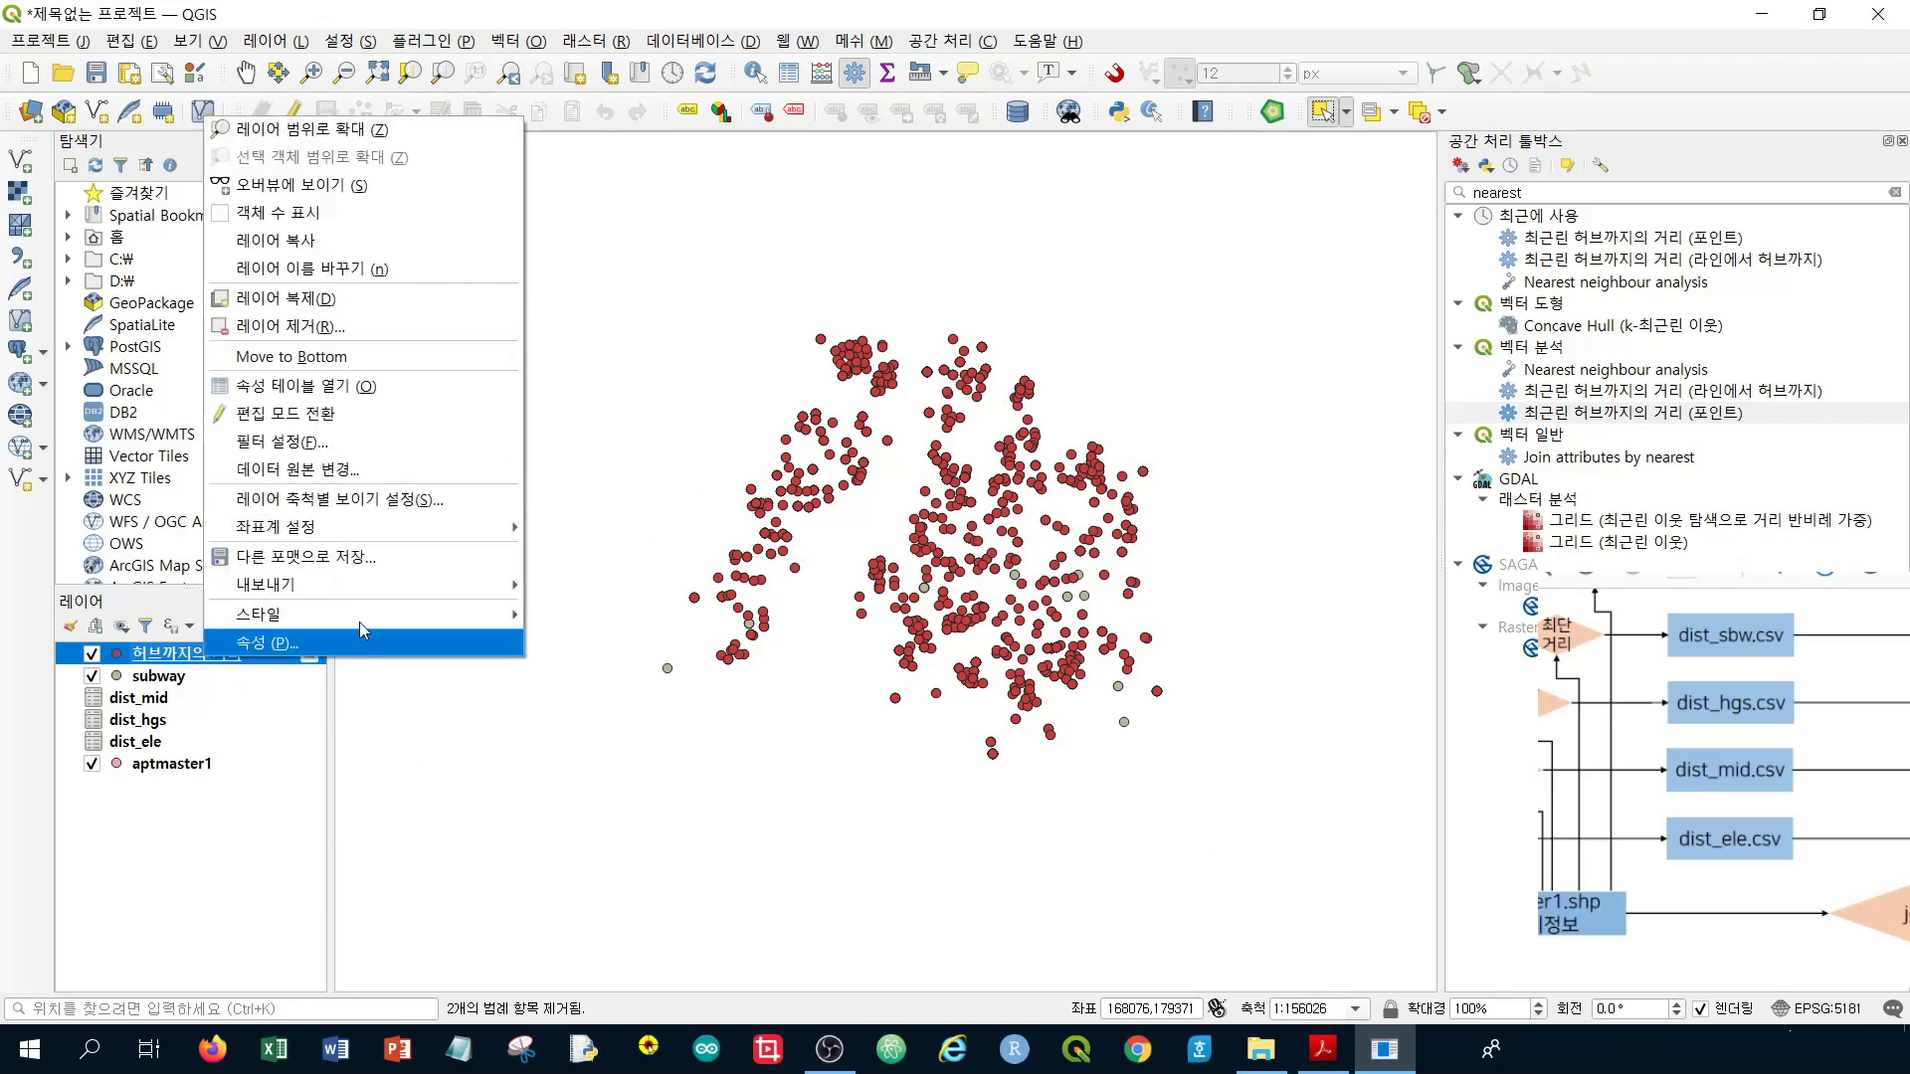
In the attribute table's edit mode, delete every field except id, HubName and HubDist
{"action": "left_click", "coordinate": [392, 391]}
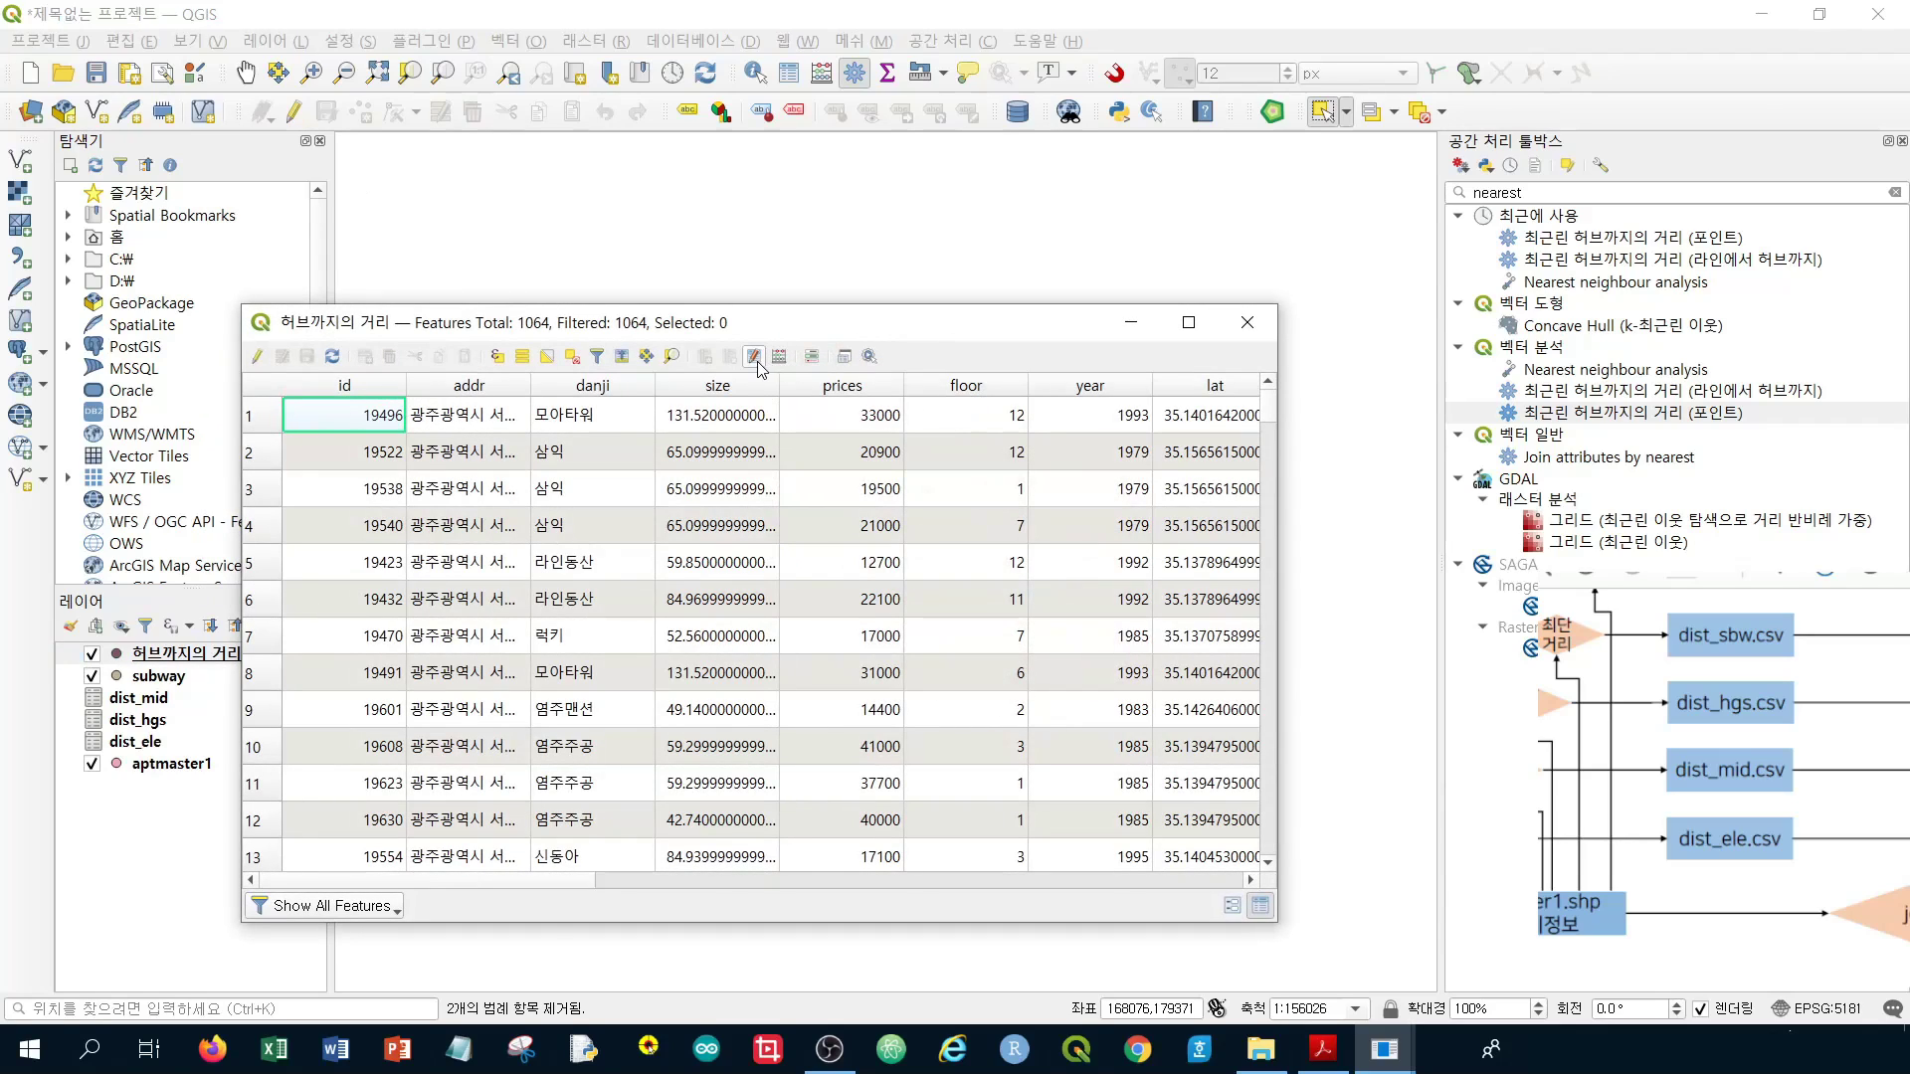
{"action": "left_click", "coordinate": [257, 360]}
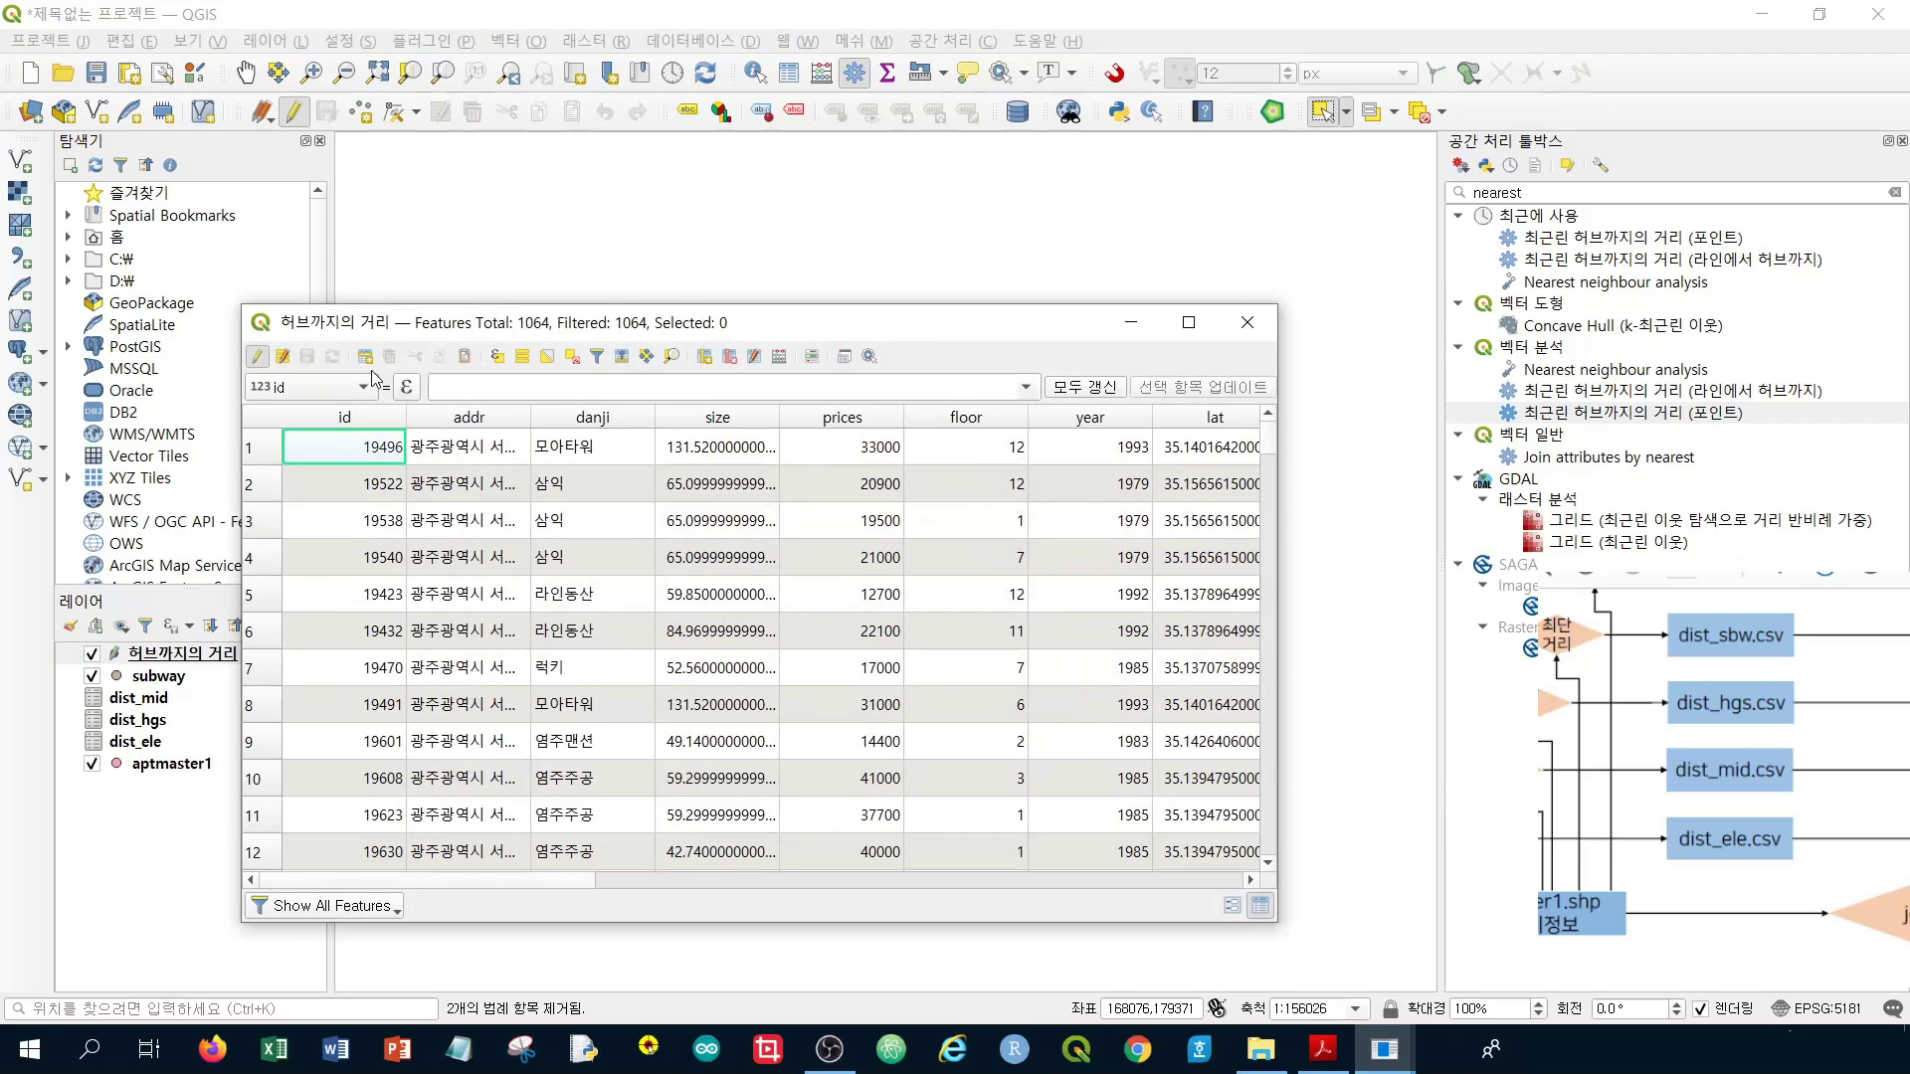
{"action": "left_click", "coordinate": [731, 360]}
{"action": "left_click", "coordinate": [1118, 401]}
{"action": "left_click_drag", "start_coordinate": [1118, 402], "coordinate": [1139, 589]}
{"action": "scroll", "coordinate": [1192, 524], "scroll_direction": "down", "scroll_amount": 2}
{"action": "scroll", "coordinate": [1186, 528], "scroll_direction": "down", "scroll_amount": 2}
{"action": "left_click_drag", "start_coordinate": [1129, 454], "coordinate": [1128, 563]}
{"action": "scroll", "coordinate": [1165, 489], "scroll_direction": "down", "scroll_amount": 3}
{"action": "left_click_drag", "start_coordinate": [1165, 488], "coordinate": [1138, 528]}
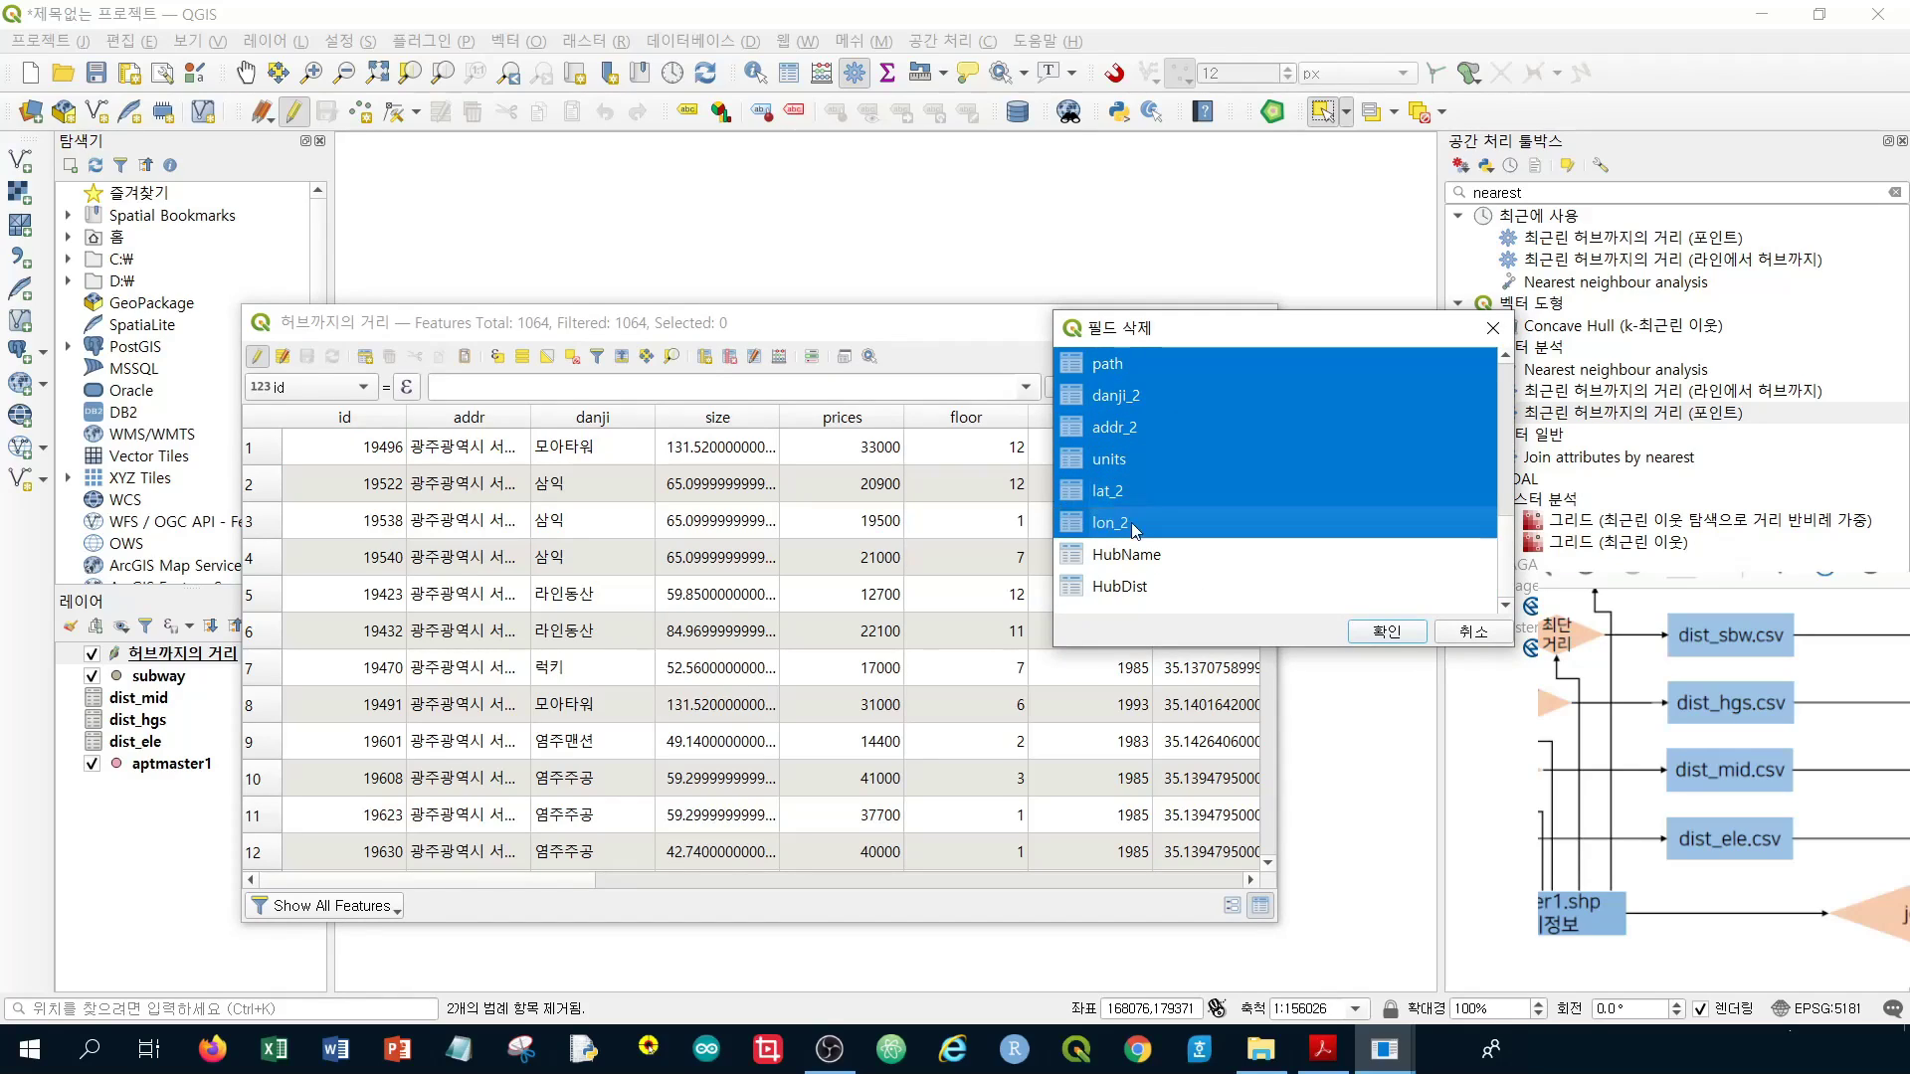
{"action": "left_click", "coordinate": [1408, 637]}
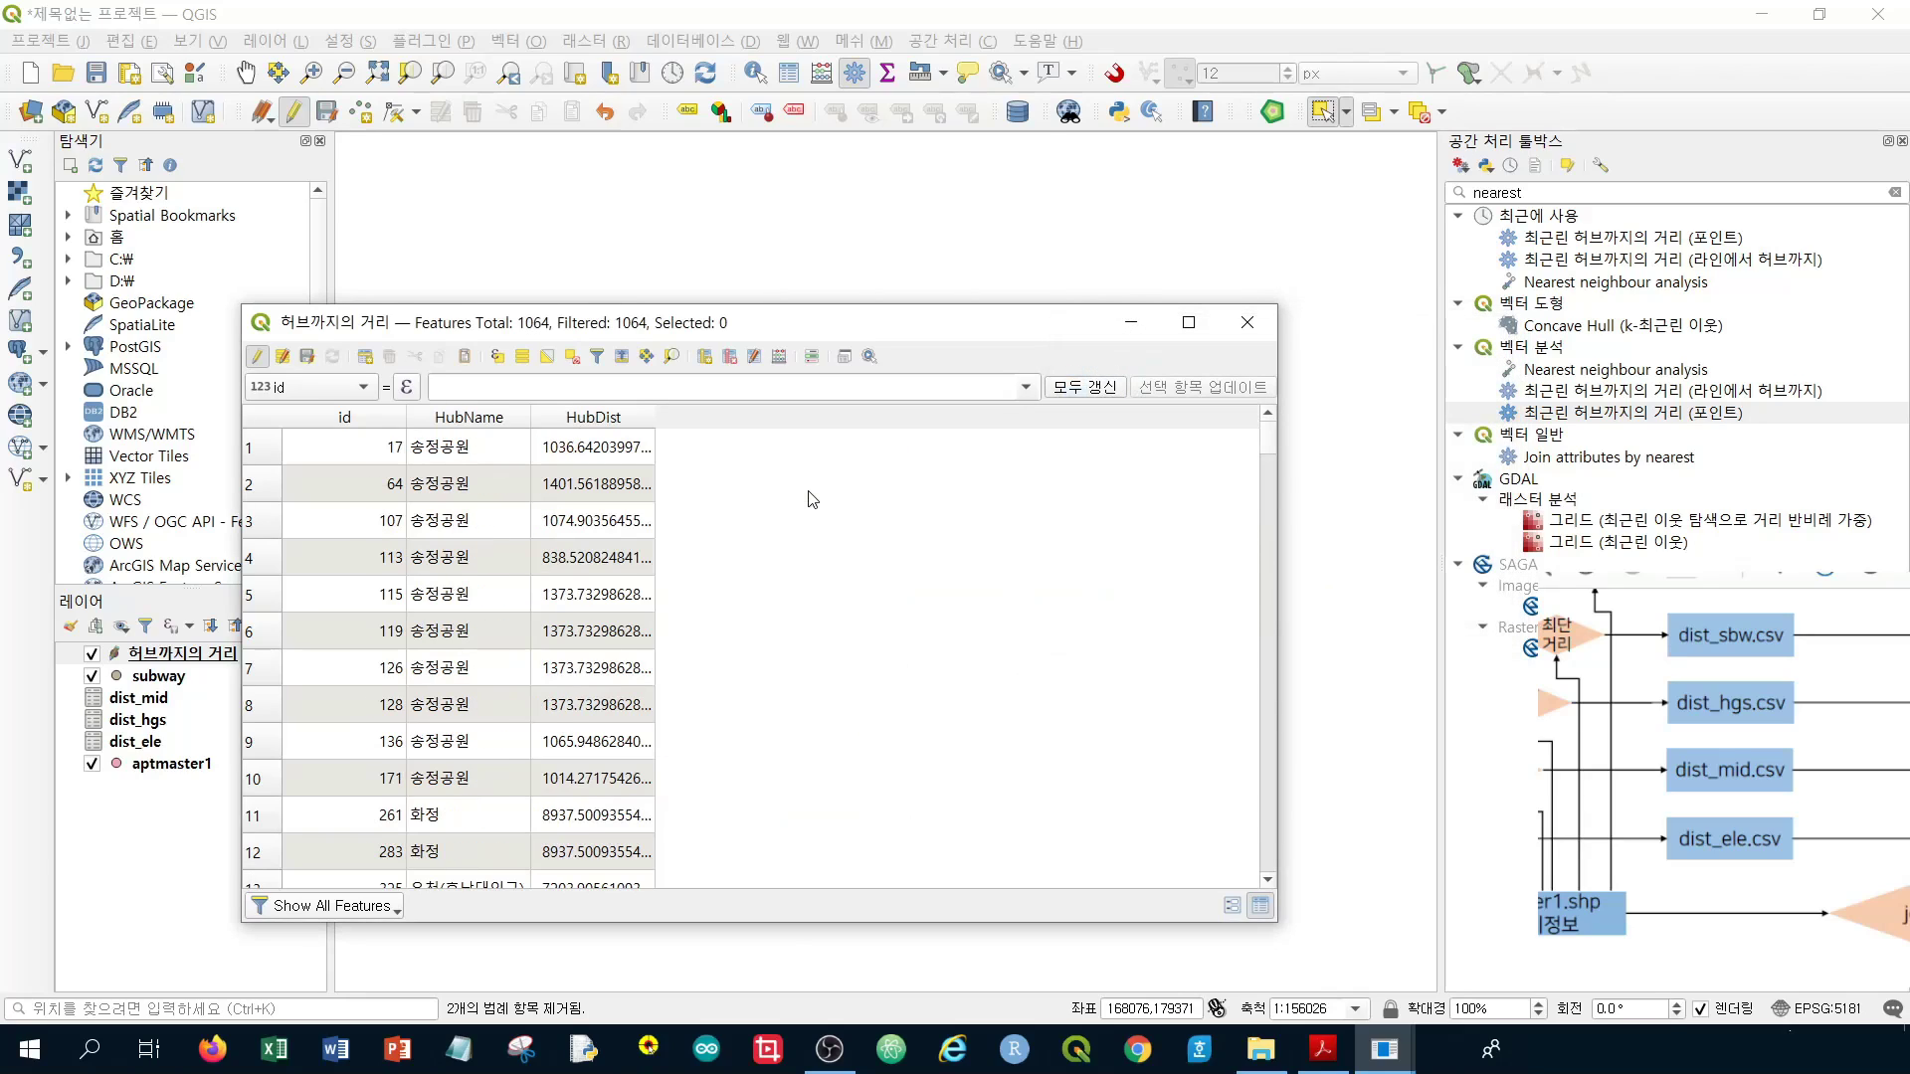
Save the field deletions and turn off editing for the layer
{"action": "scroll", "coordinate": [341, 503], "scroll_direction": "down", "scroll_amount": 20}
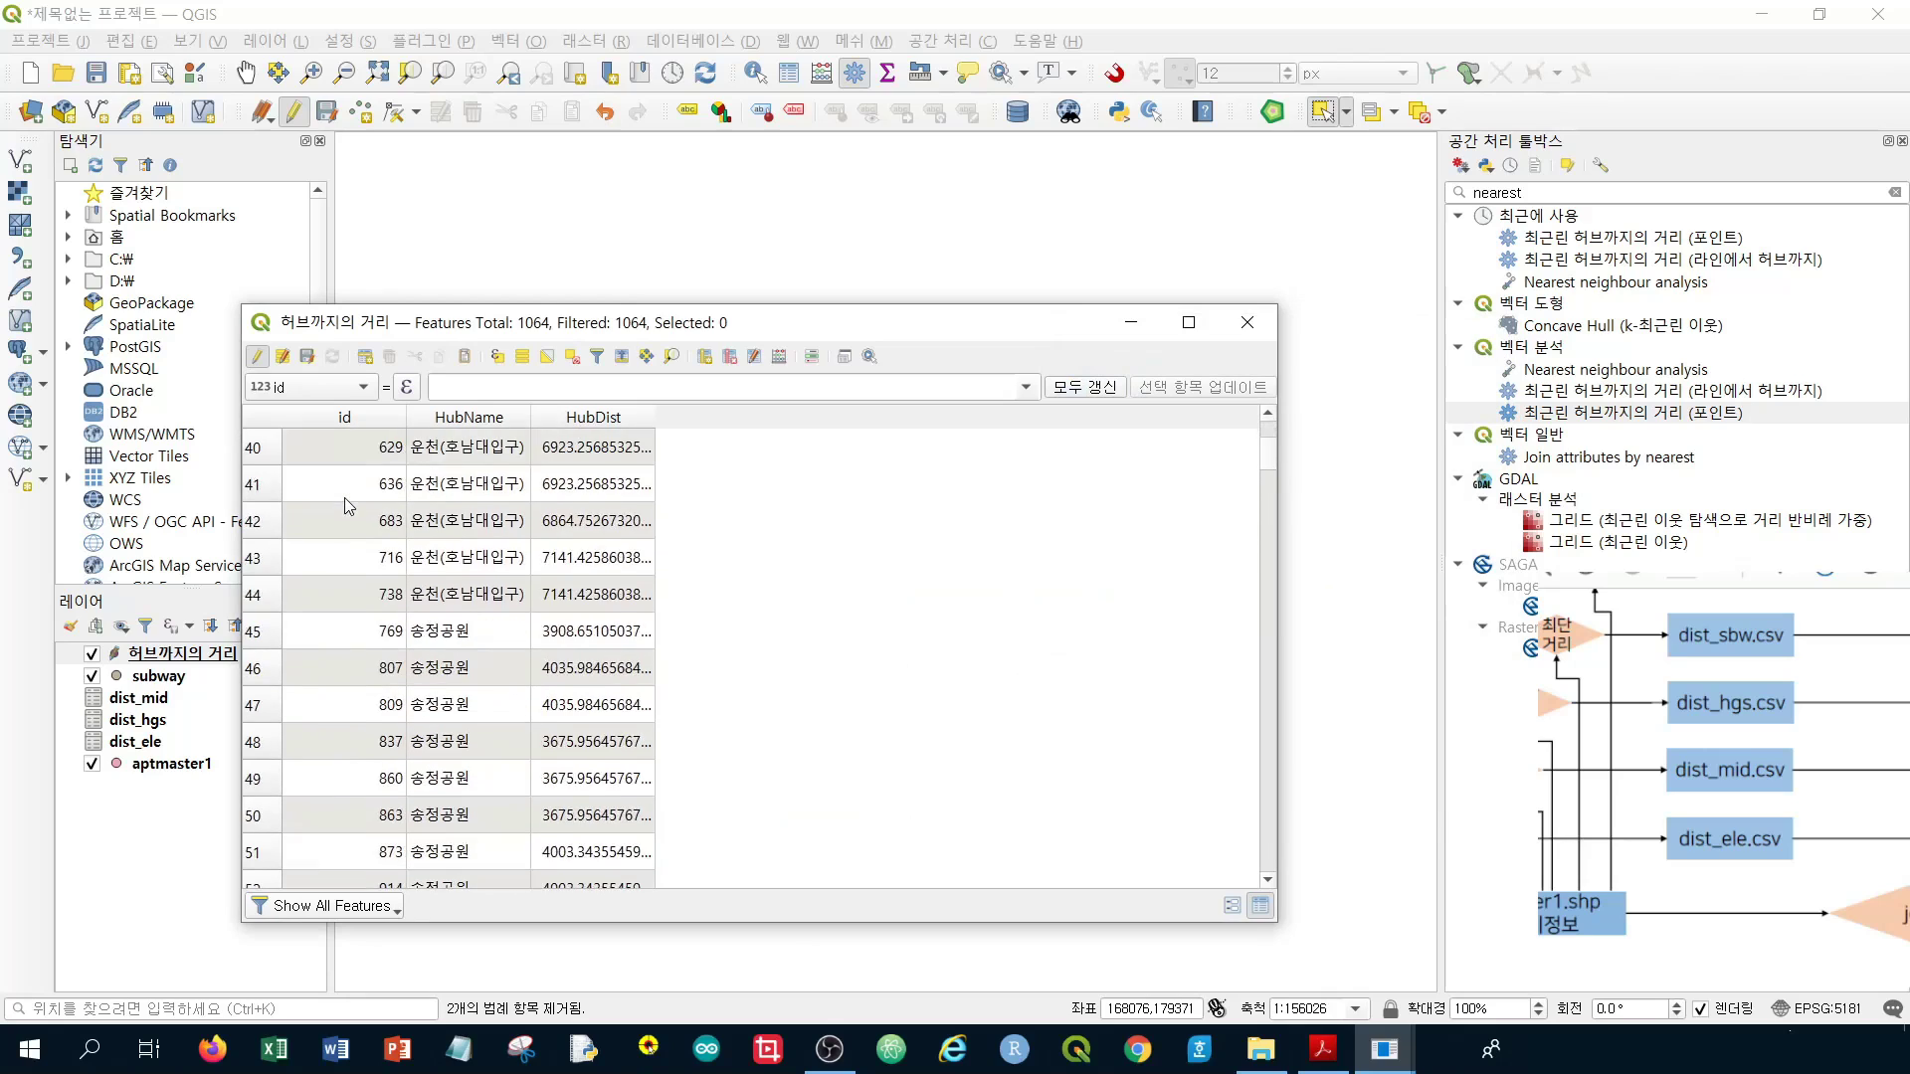
{"action": "scroll", "coordinate": [341, 502], "scroll_direction": "down", "scroll_amount": 20}
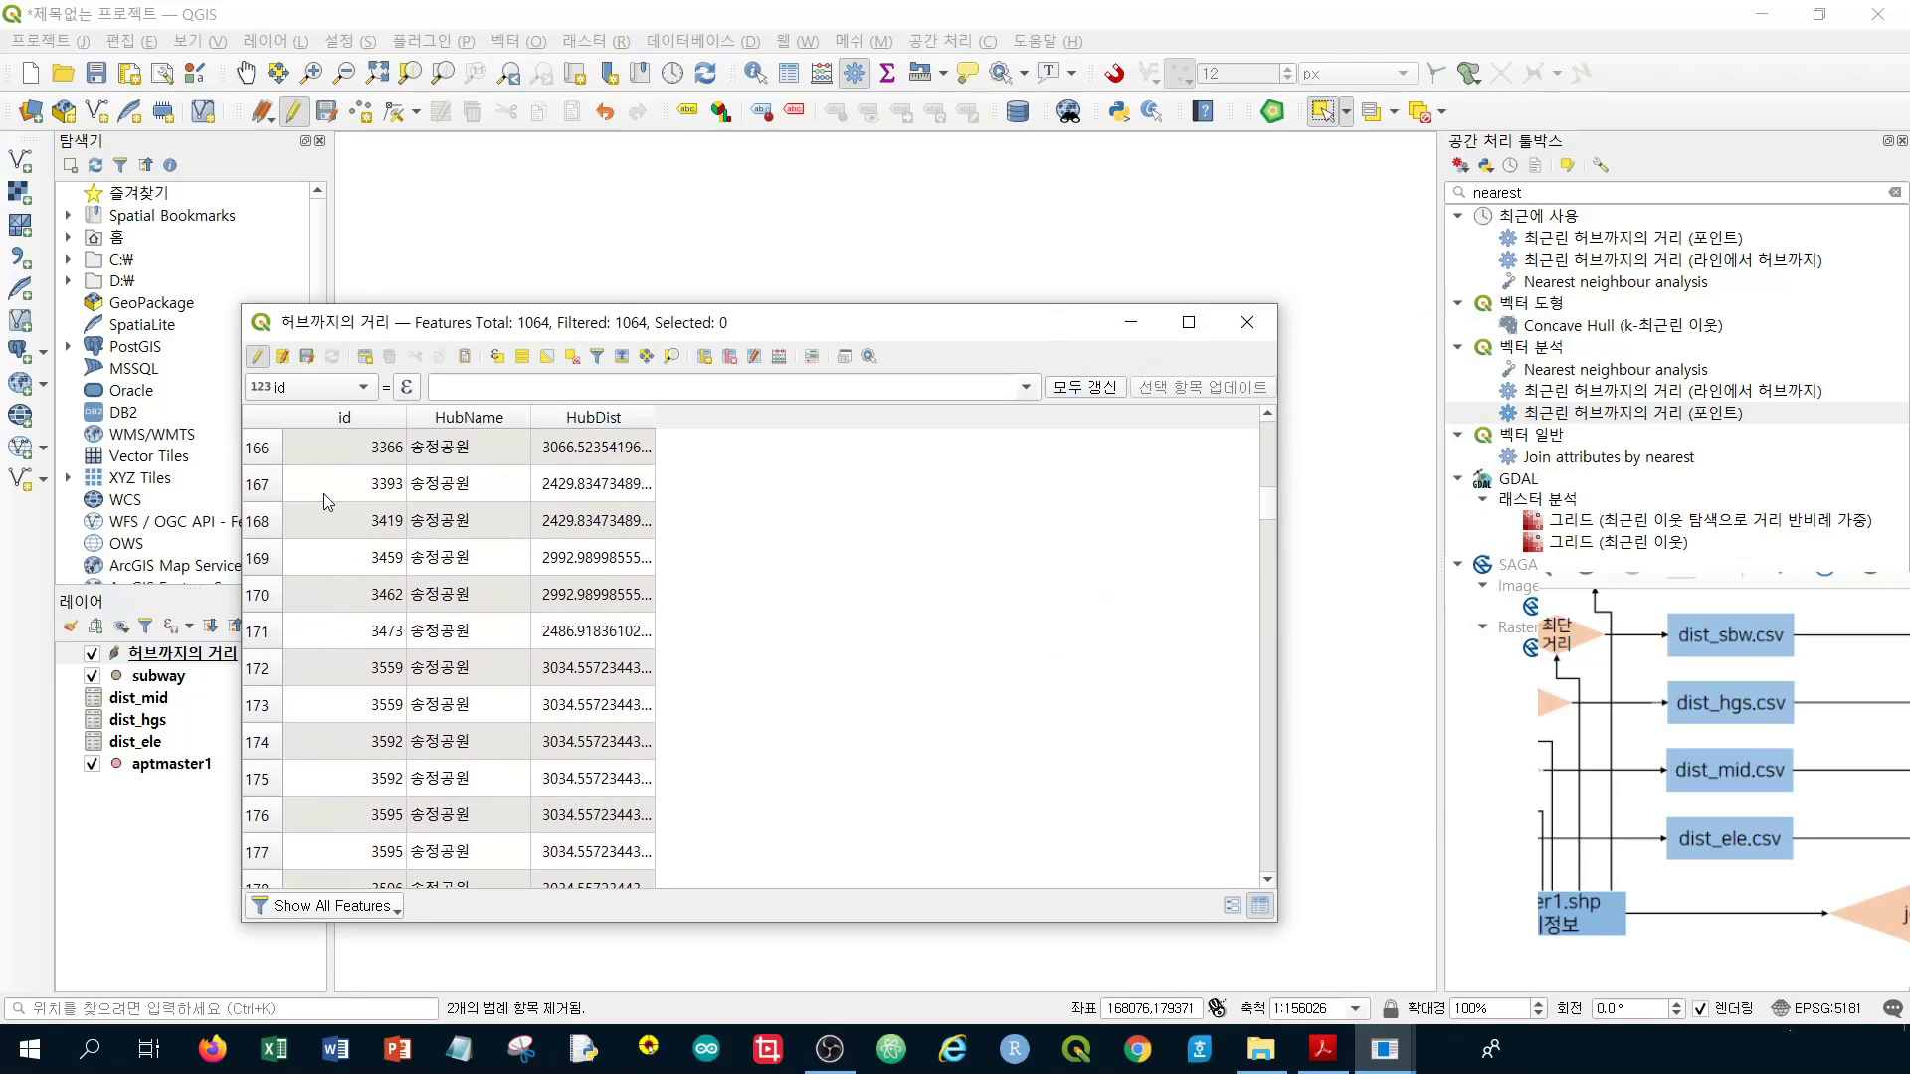
{"action": "scroll", "coordinate": [325, 500], "scroll_direction": "down", "scroll_amount": 20}
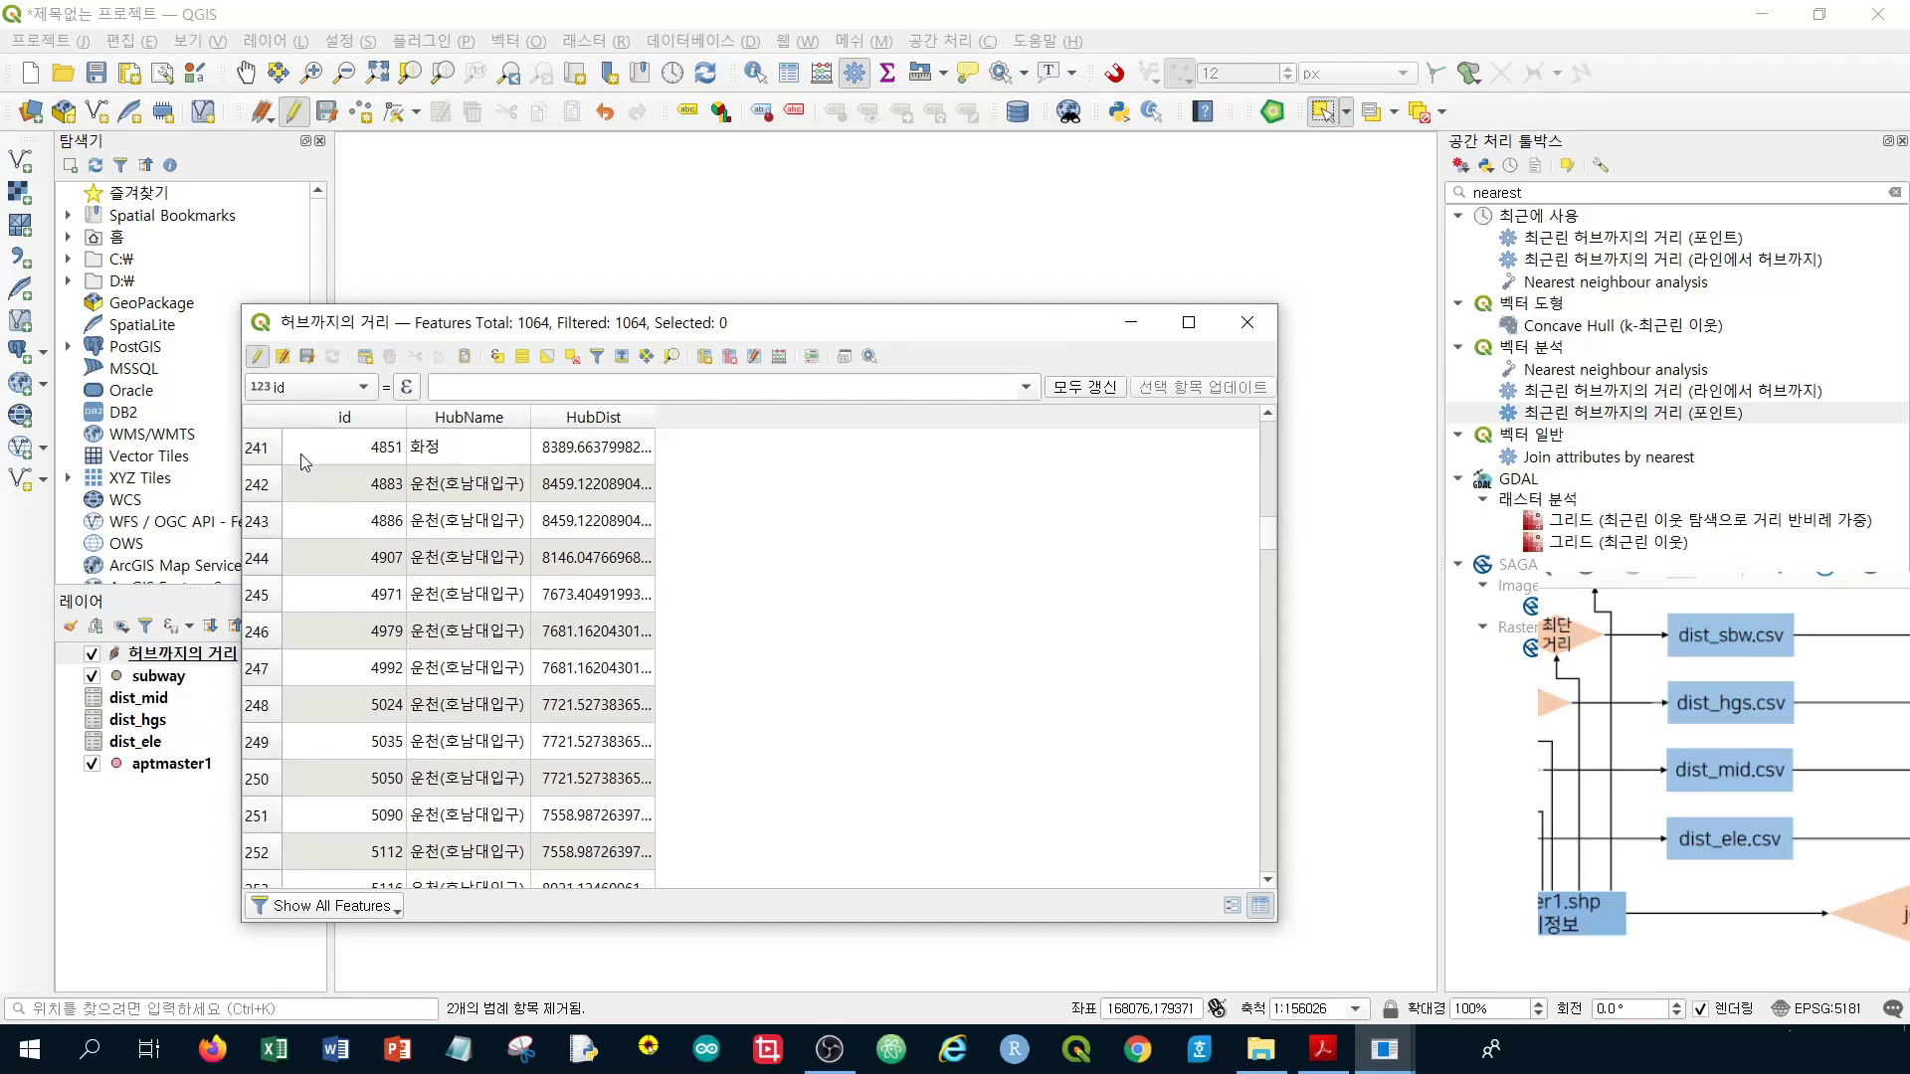
{"action": "scroll", "coordinate": [279, 445], "scroll_direction": "down", "scroll_amount": 12}
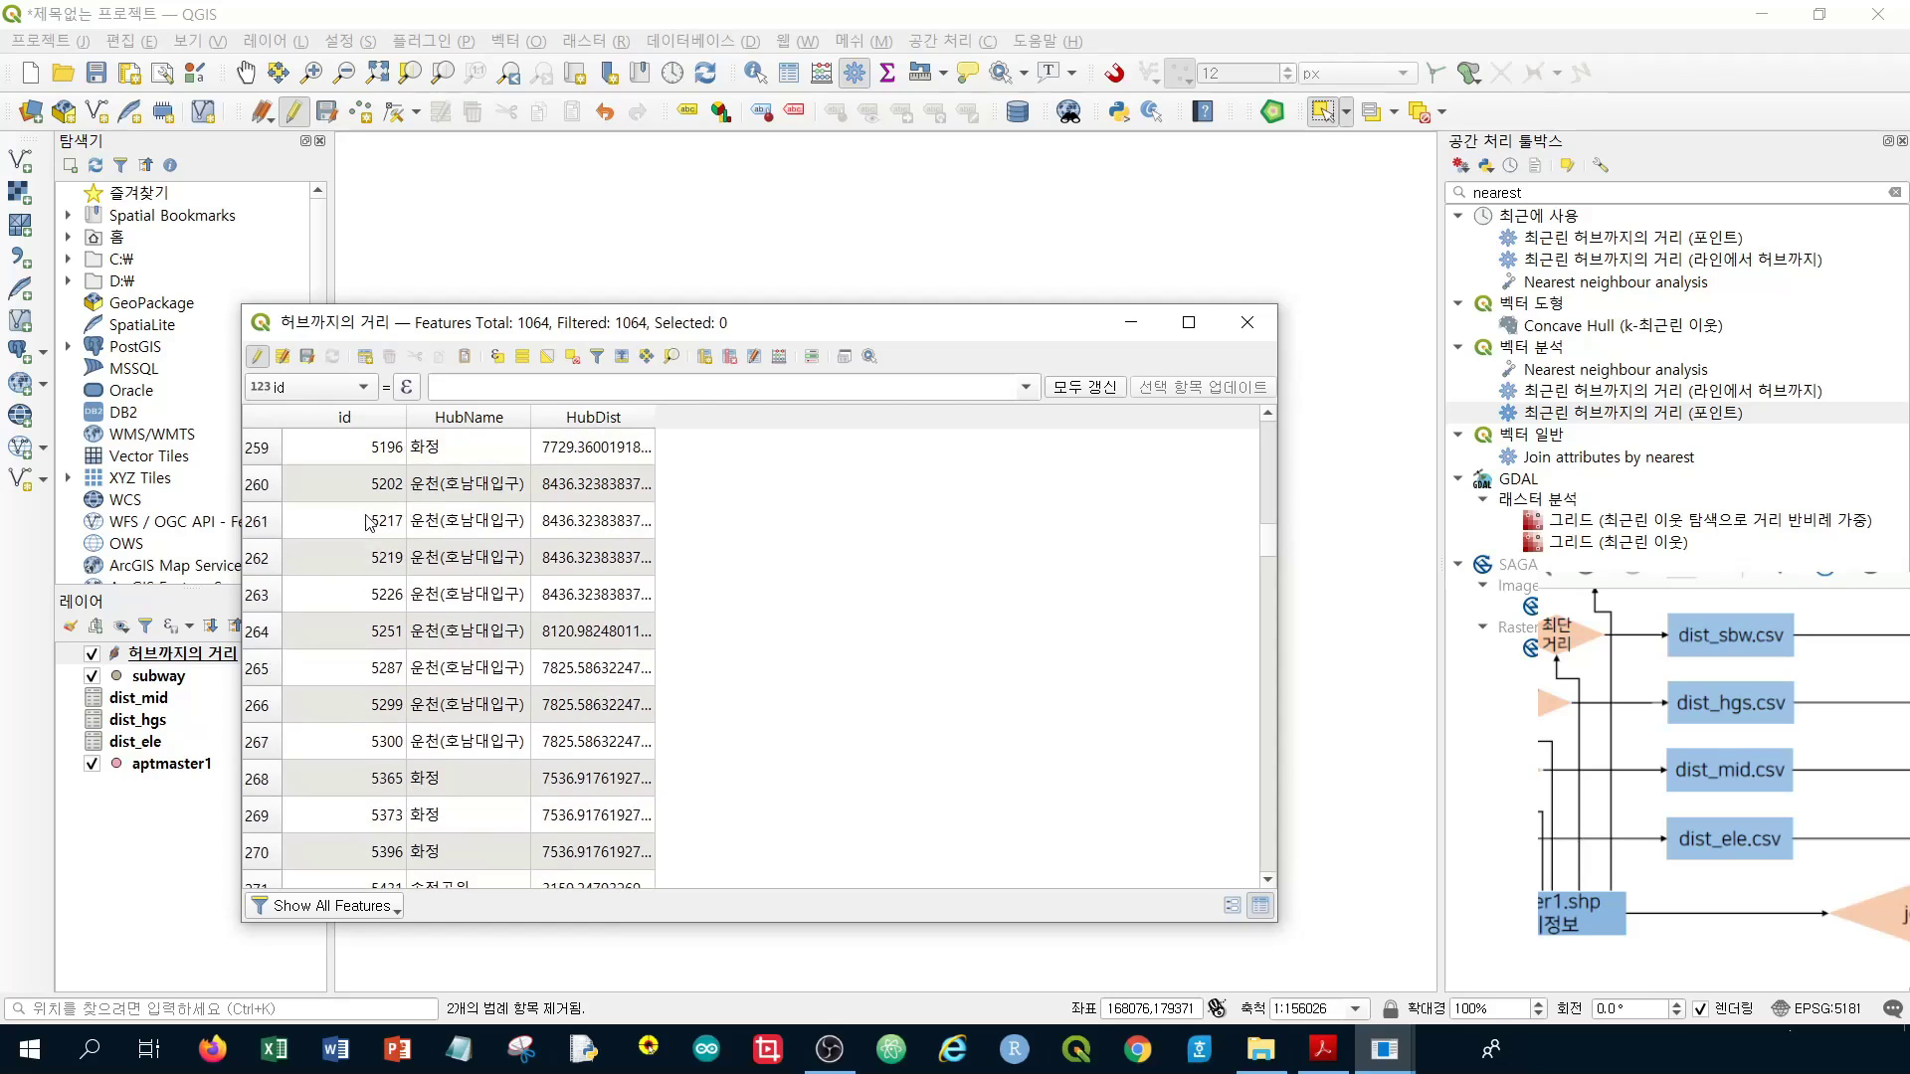
{"action": "left_click", "coordinate": [307, 356]}
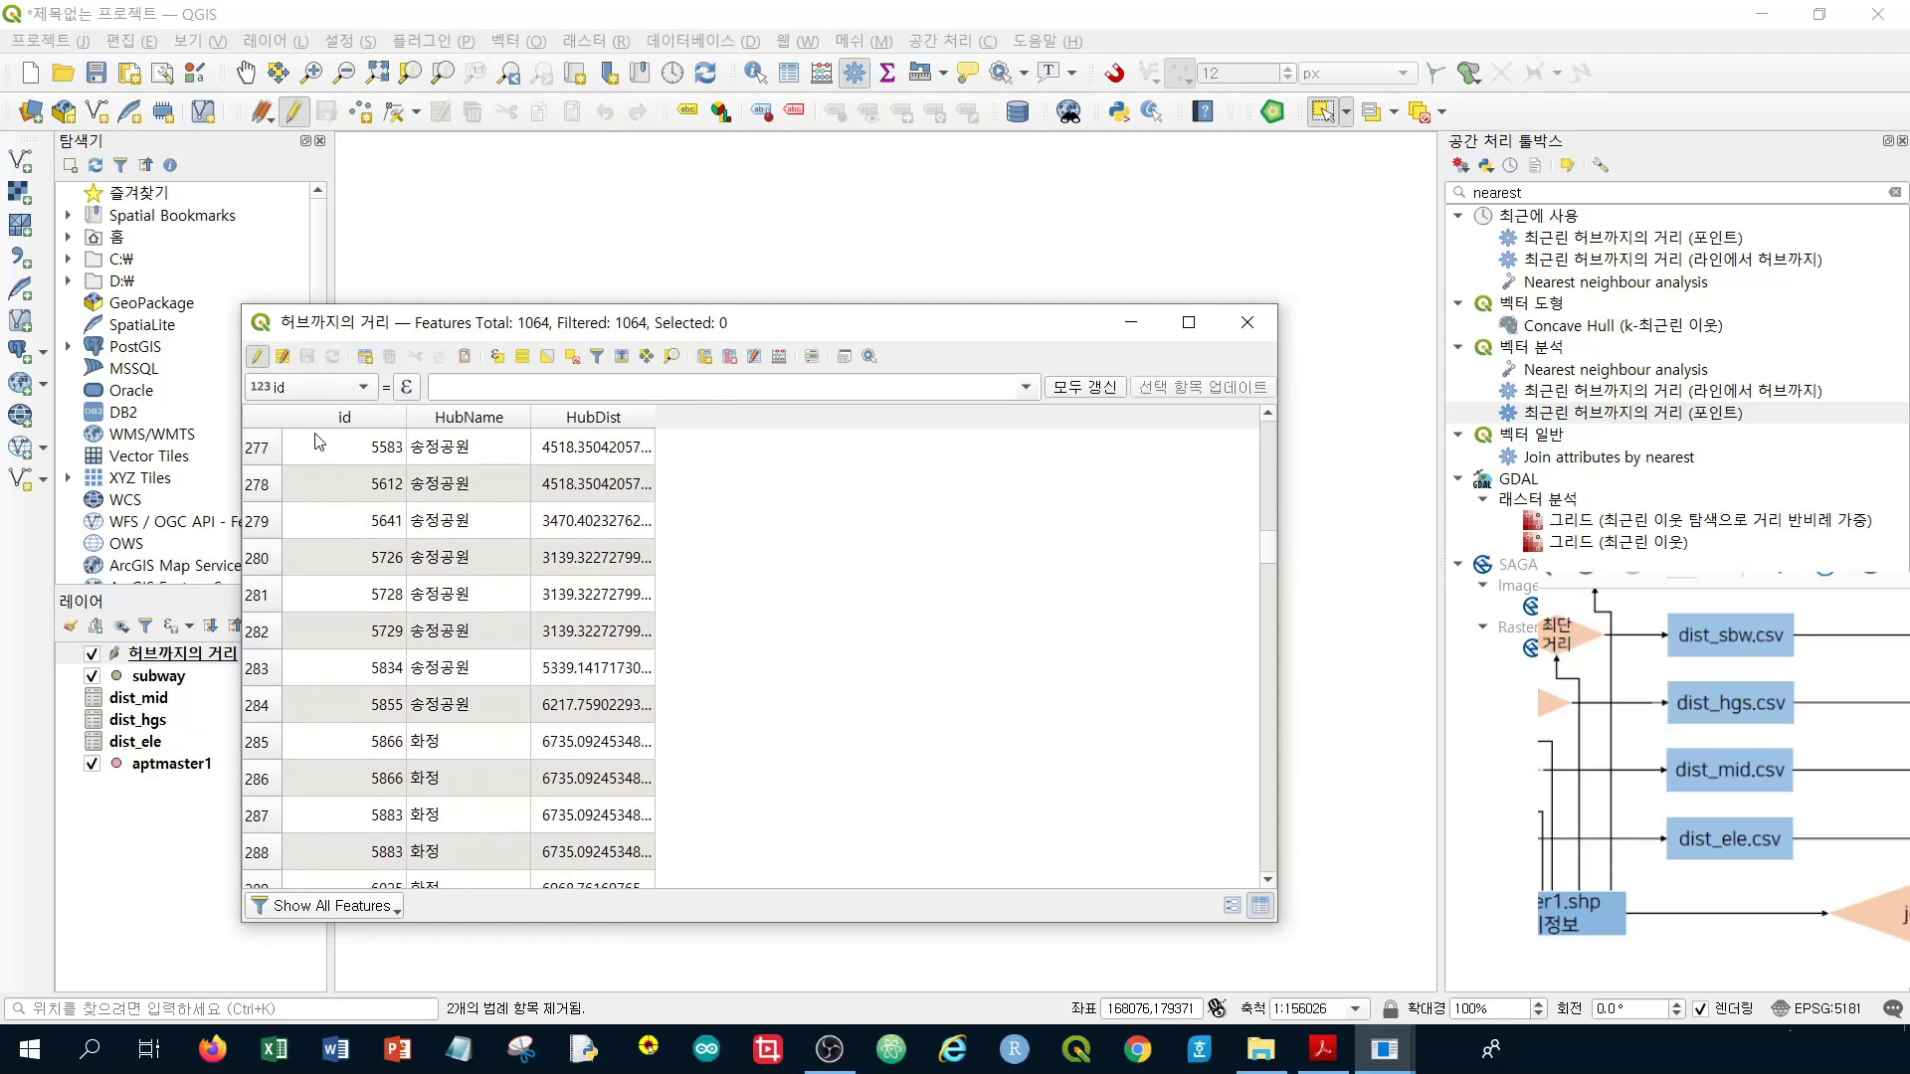
{"action": "left_click", "coordinate": [254, 358]}
Save the subway distance layer's features as dist_sbw.csv in the week06\data folder
{"action": "left_click", "coordinate": [1246, 322]}
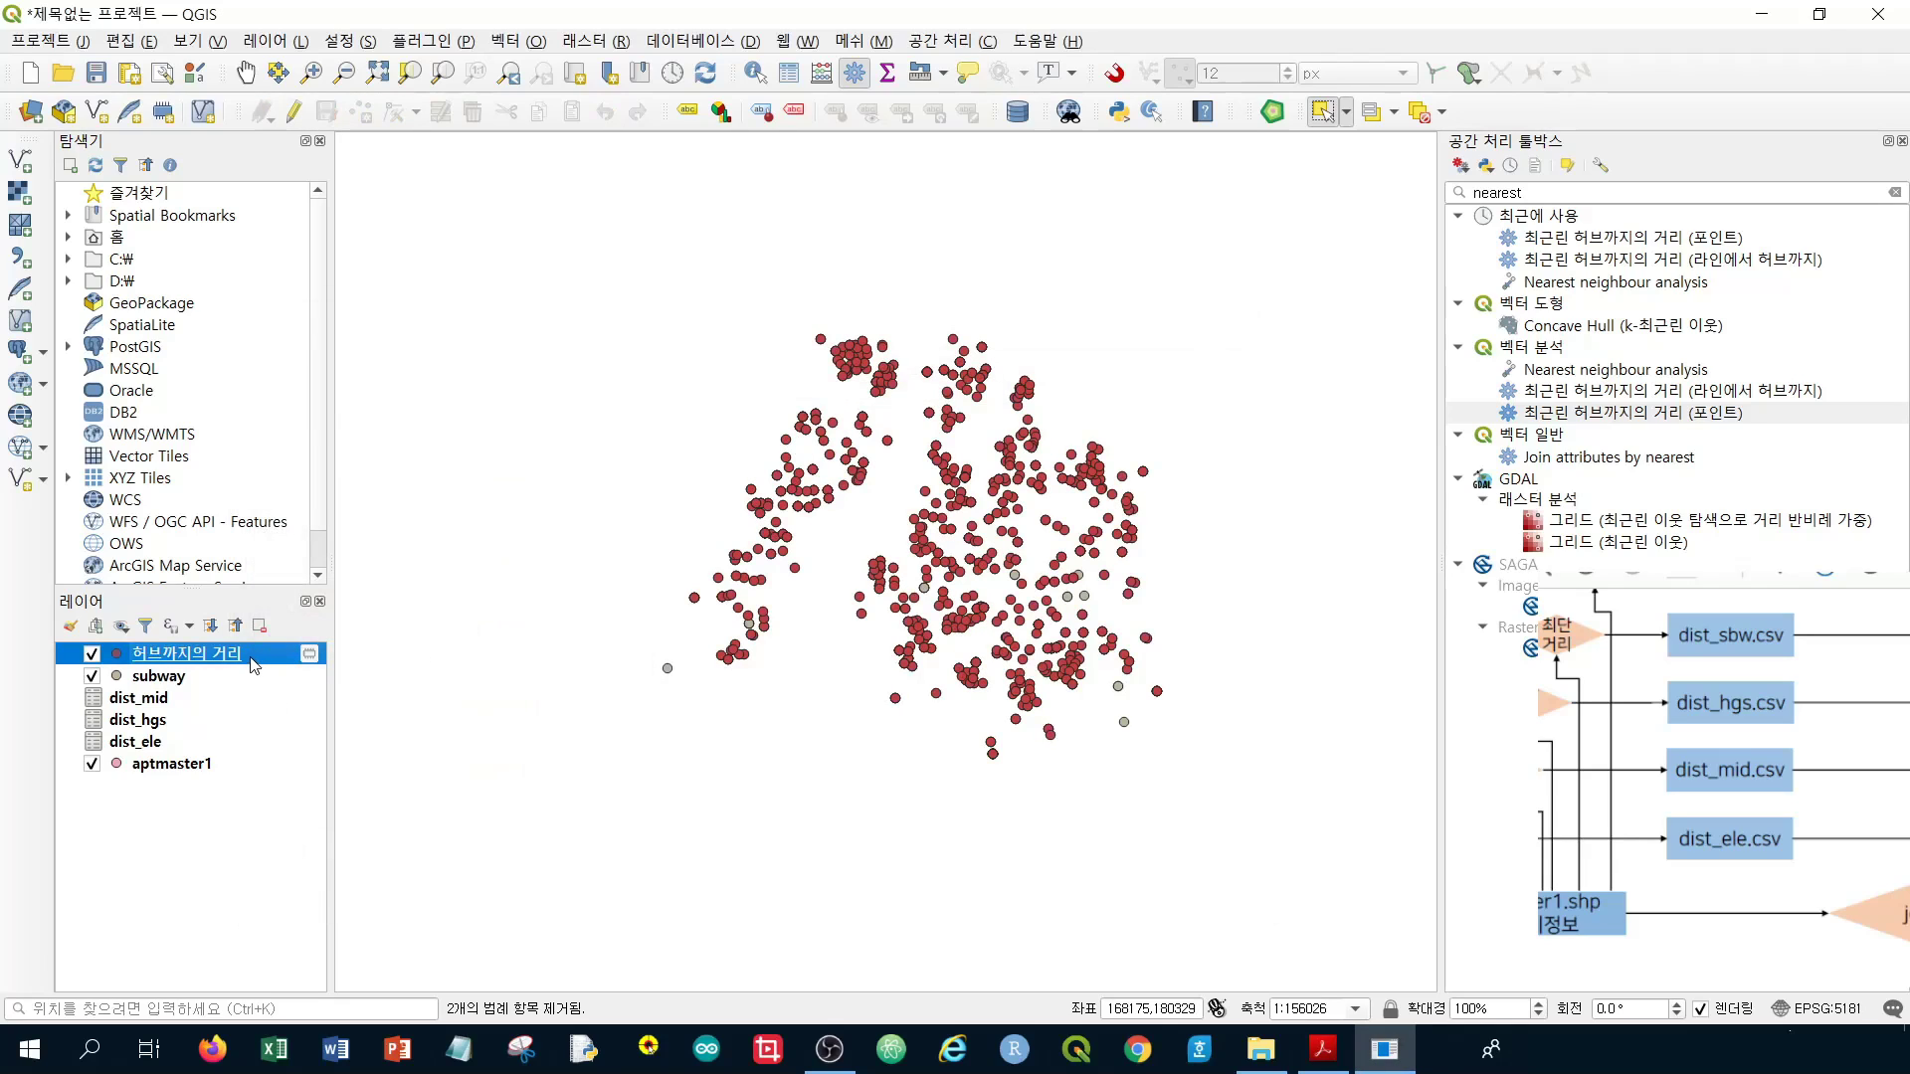
{"action": "right_click", "coordinate": [249, 660]}
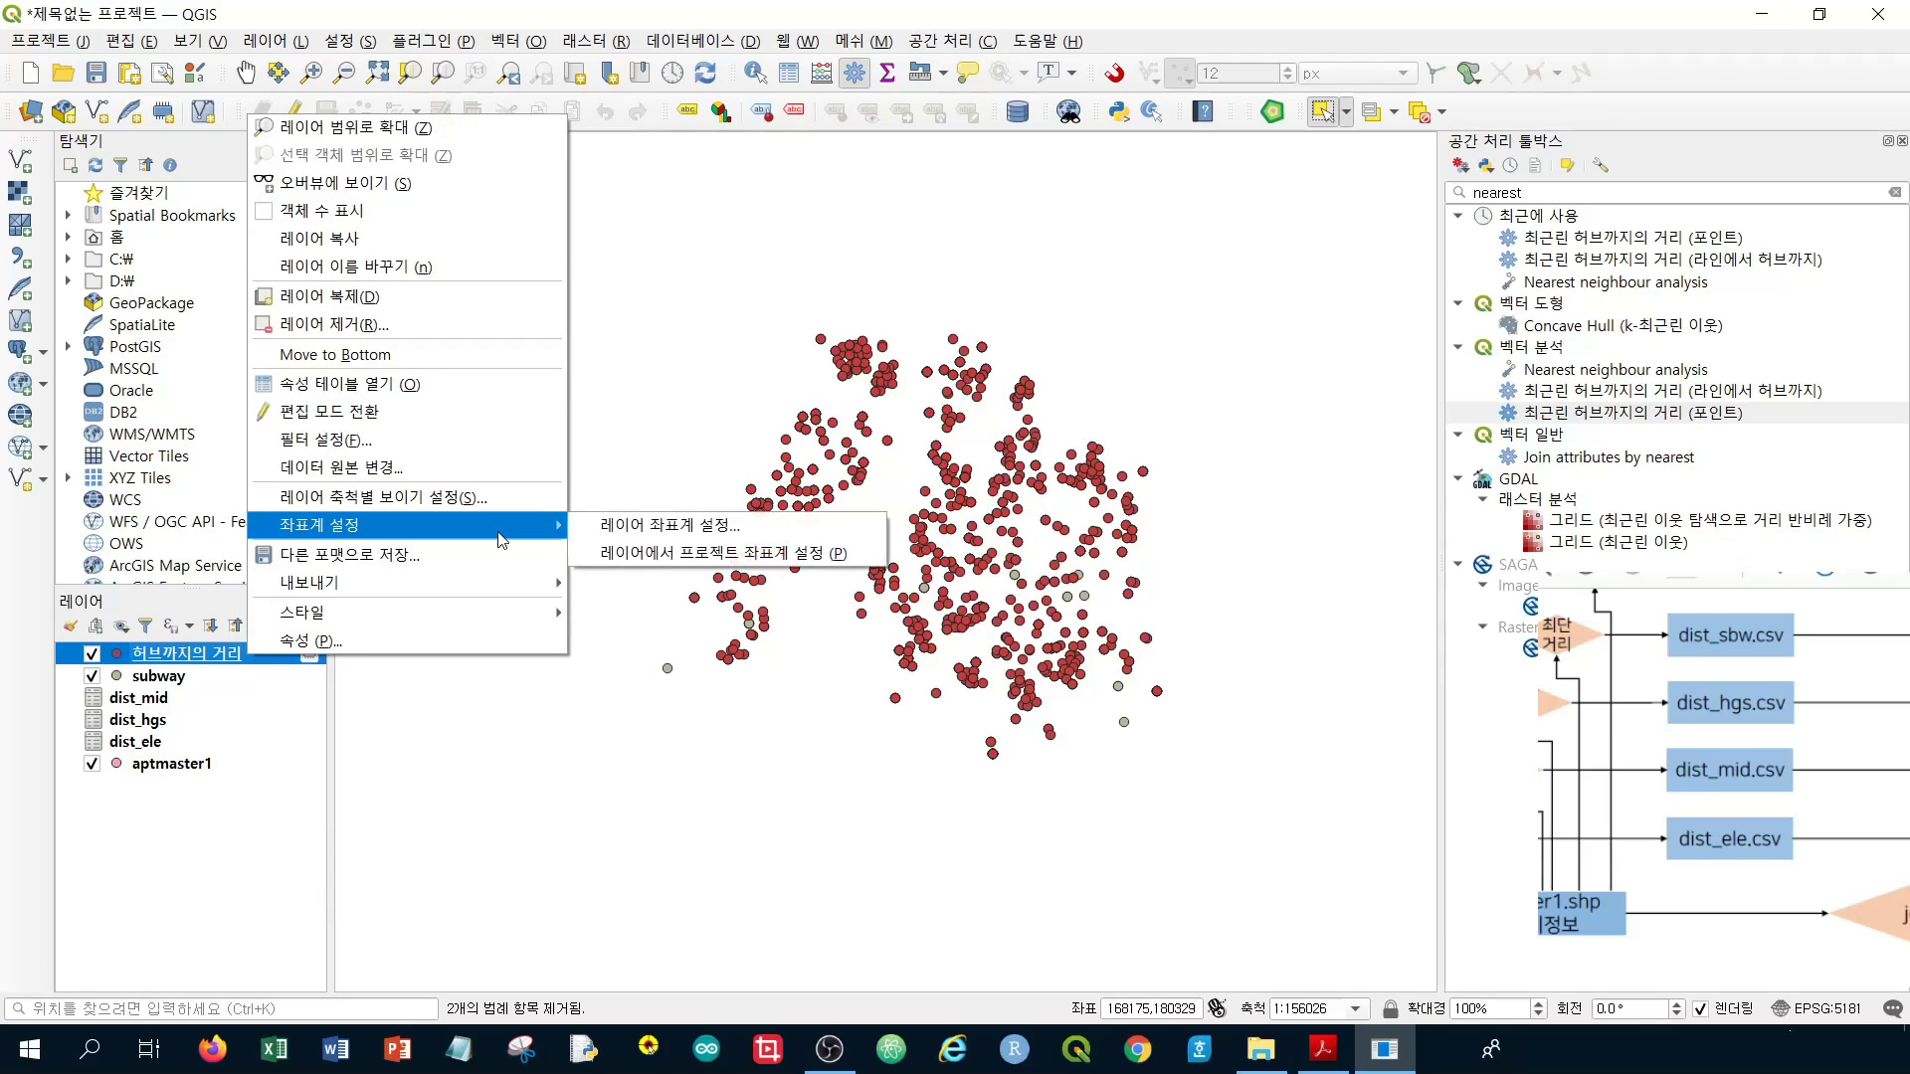
{"action": "mouse_move", "coordinate": [477, 583]}
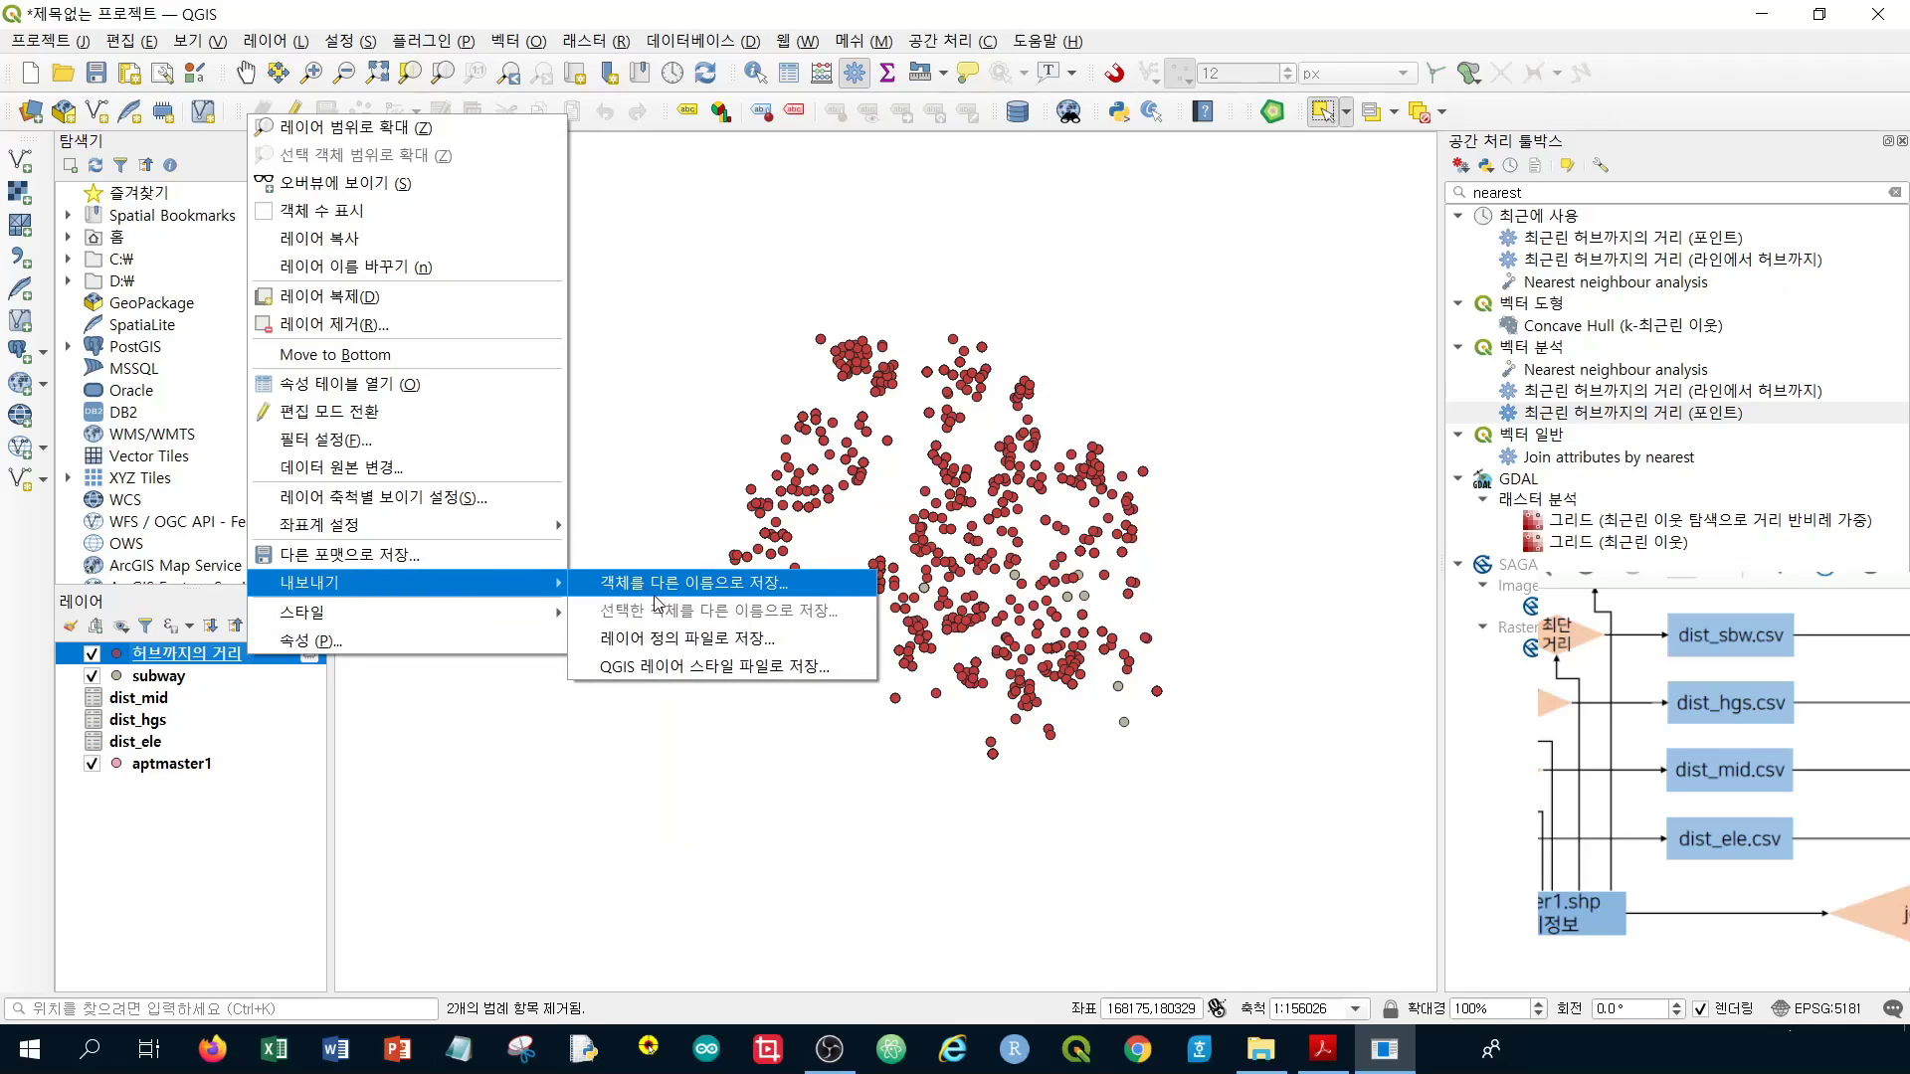
{"action": "left_click", "coordinate": [657, 586]}
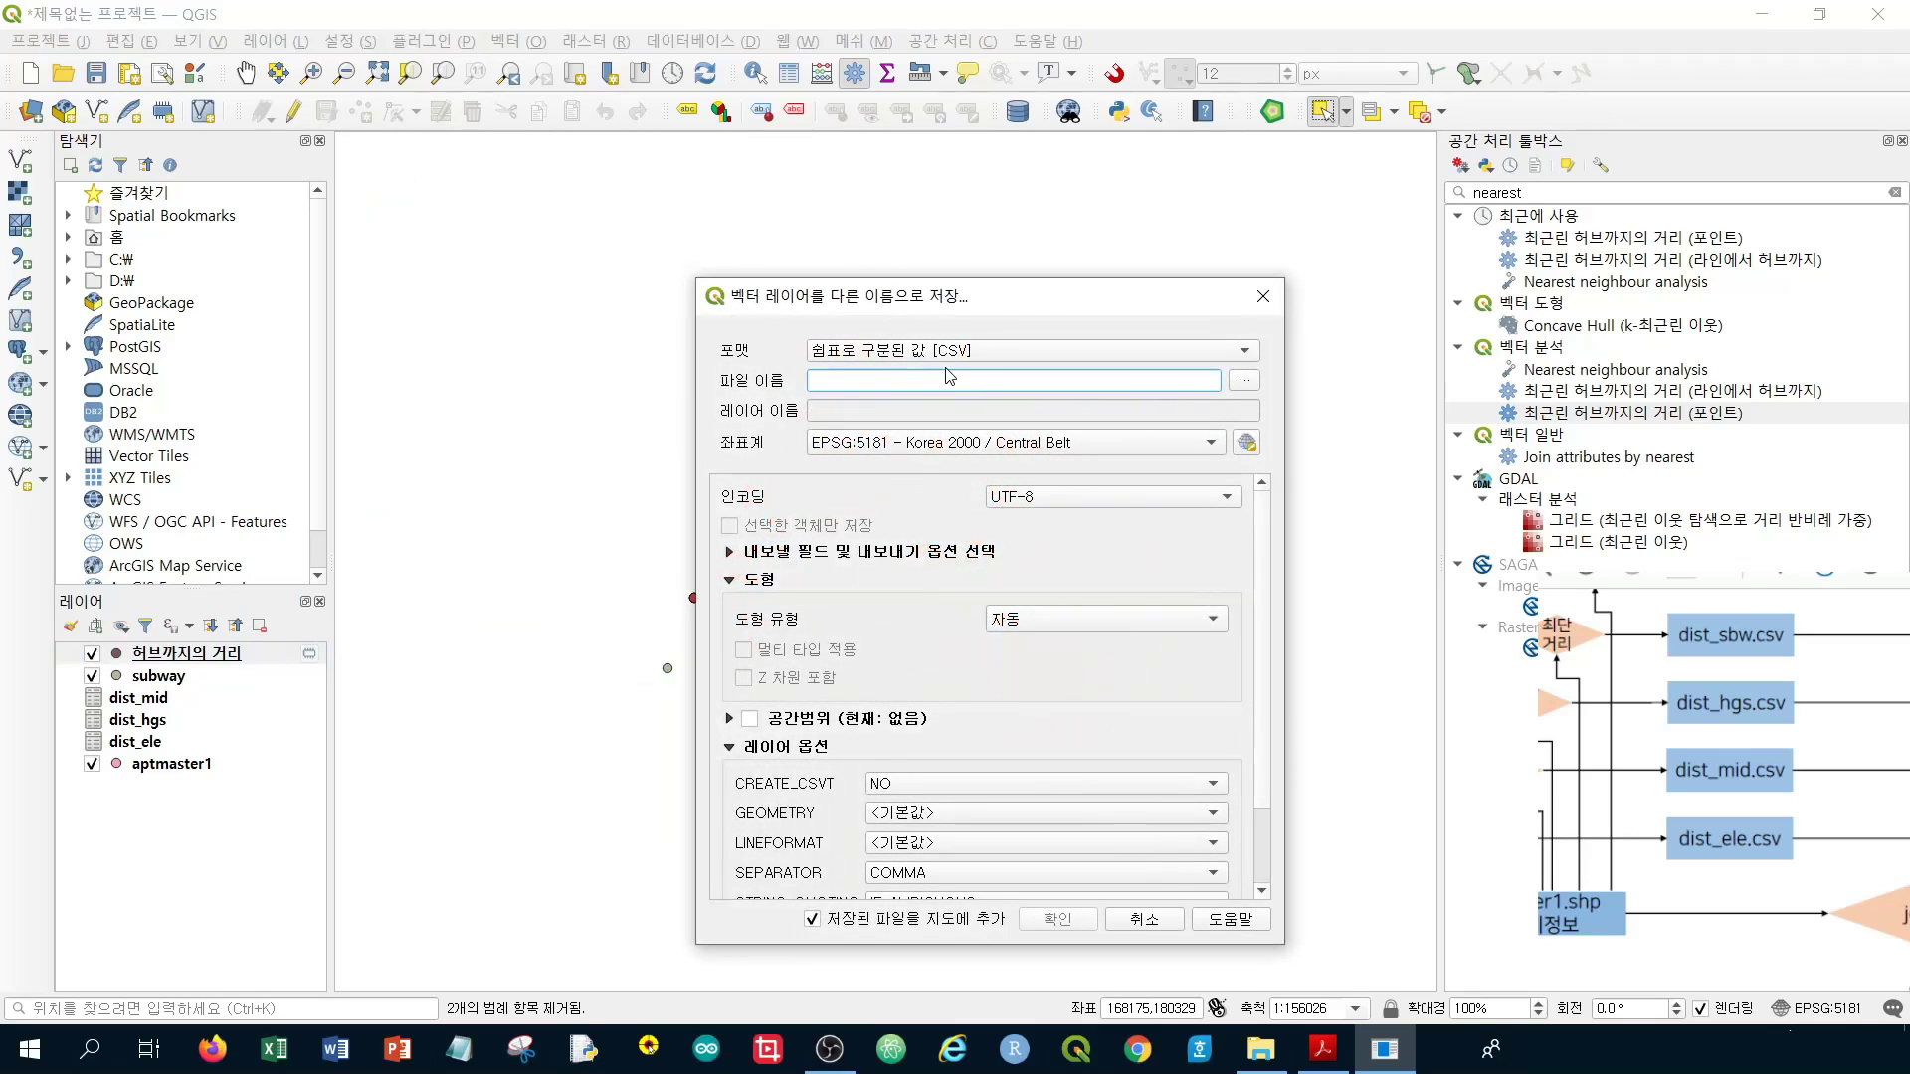
{"action": "left_click", "coordinate": [1244, 380]}
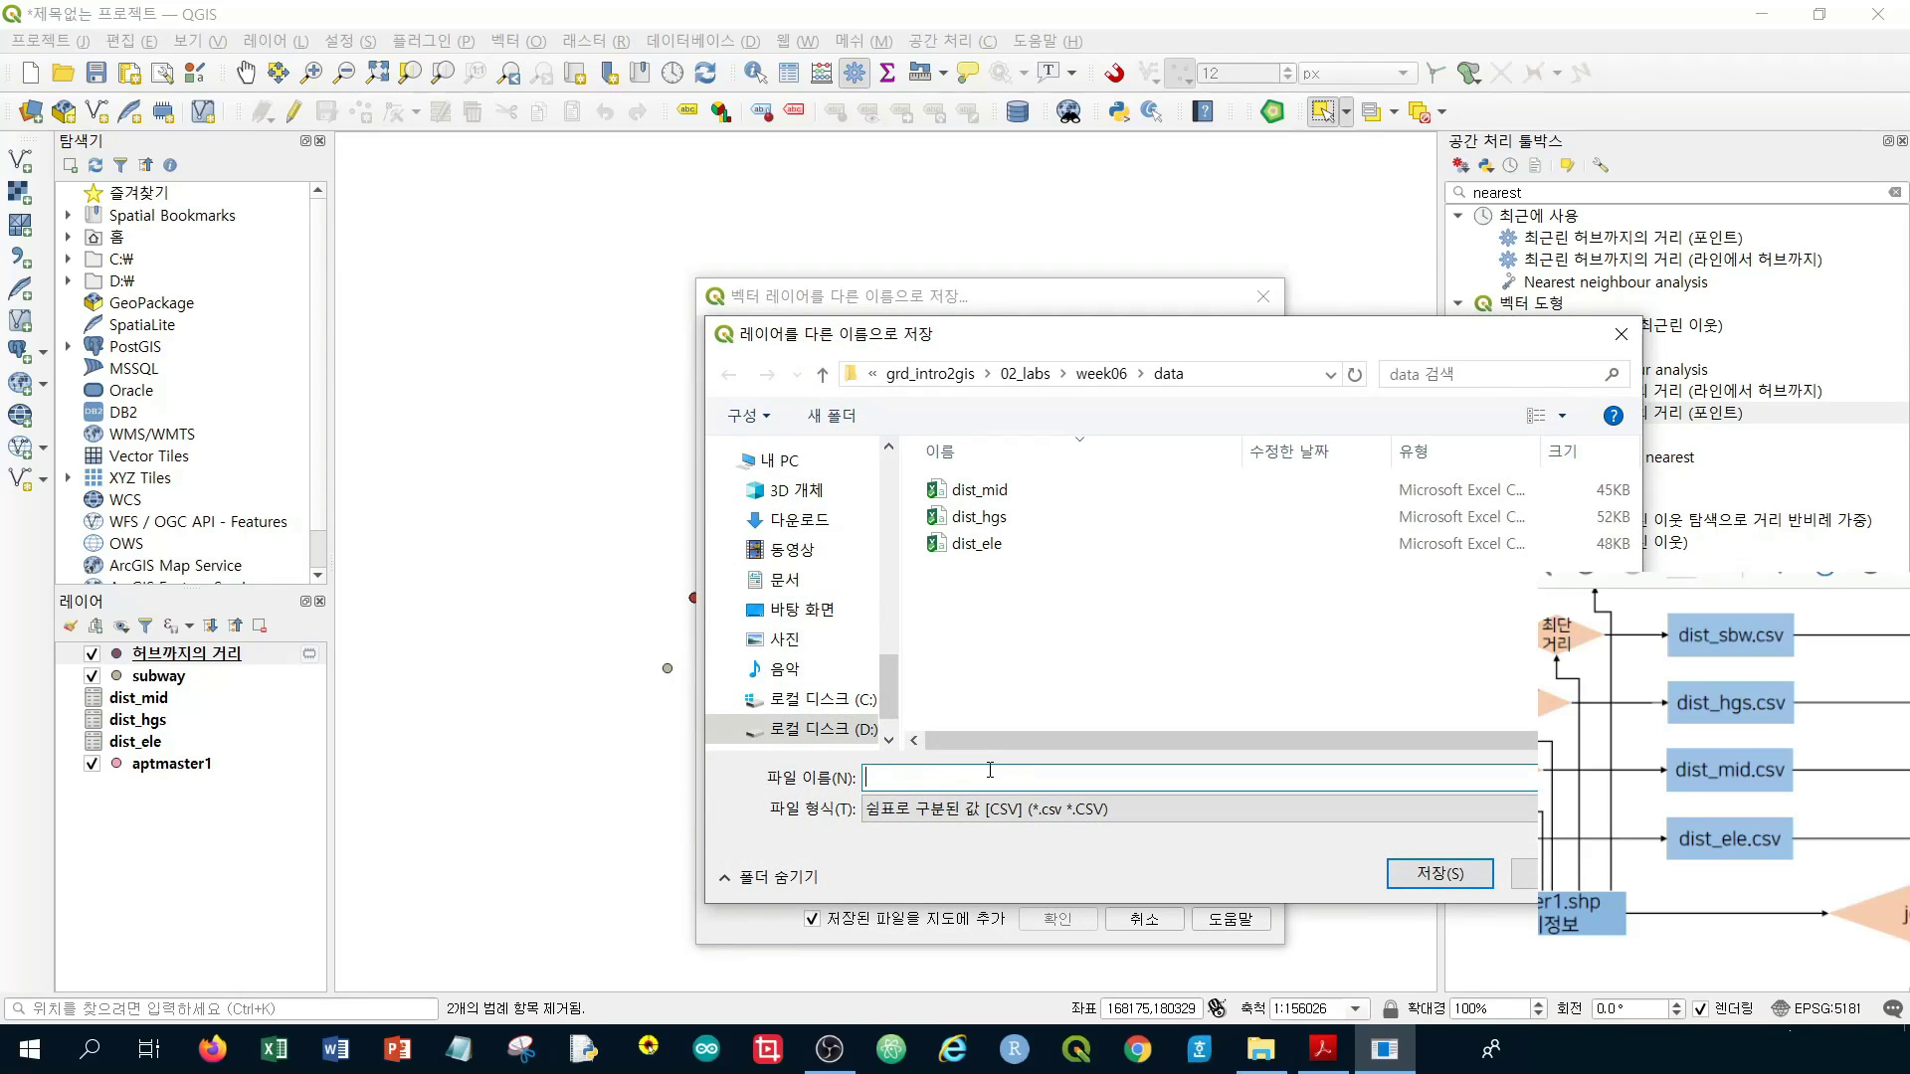
{"action": "type", "text": "dist_sbw"}
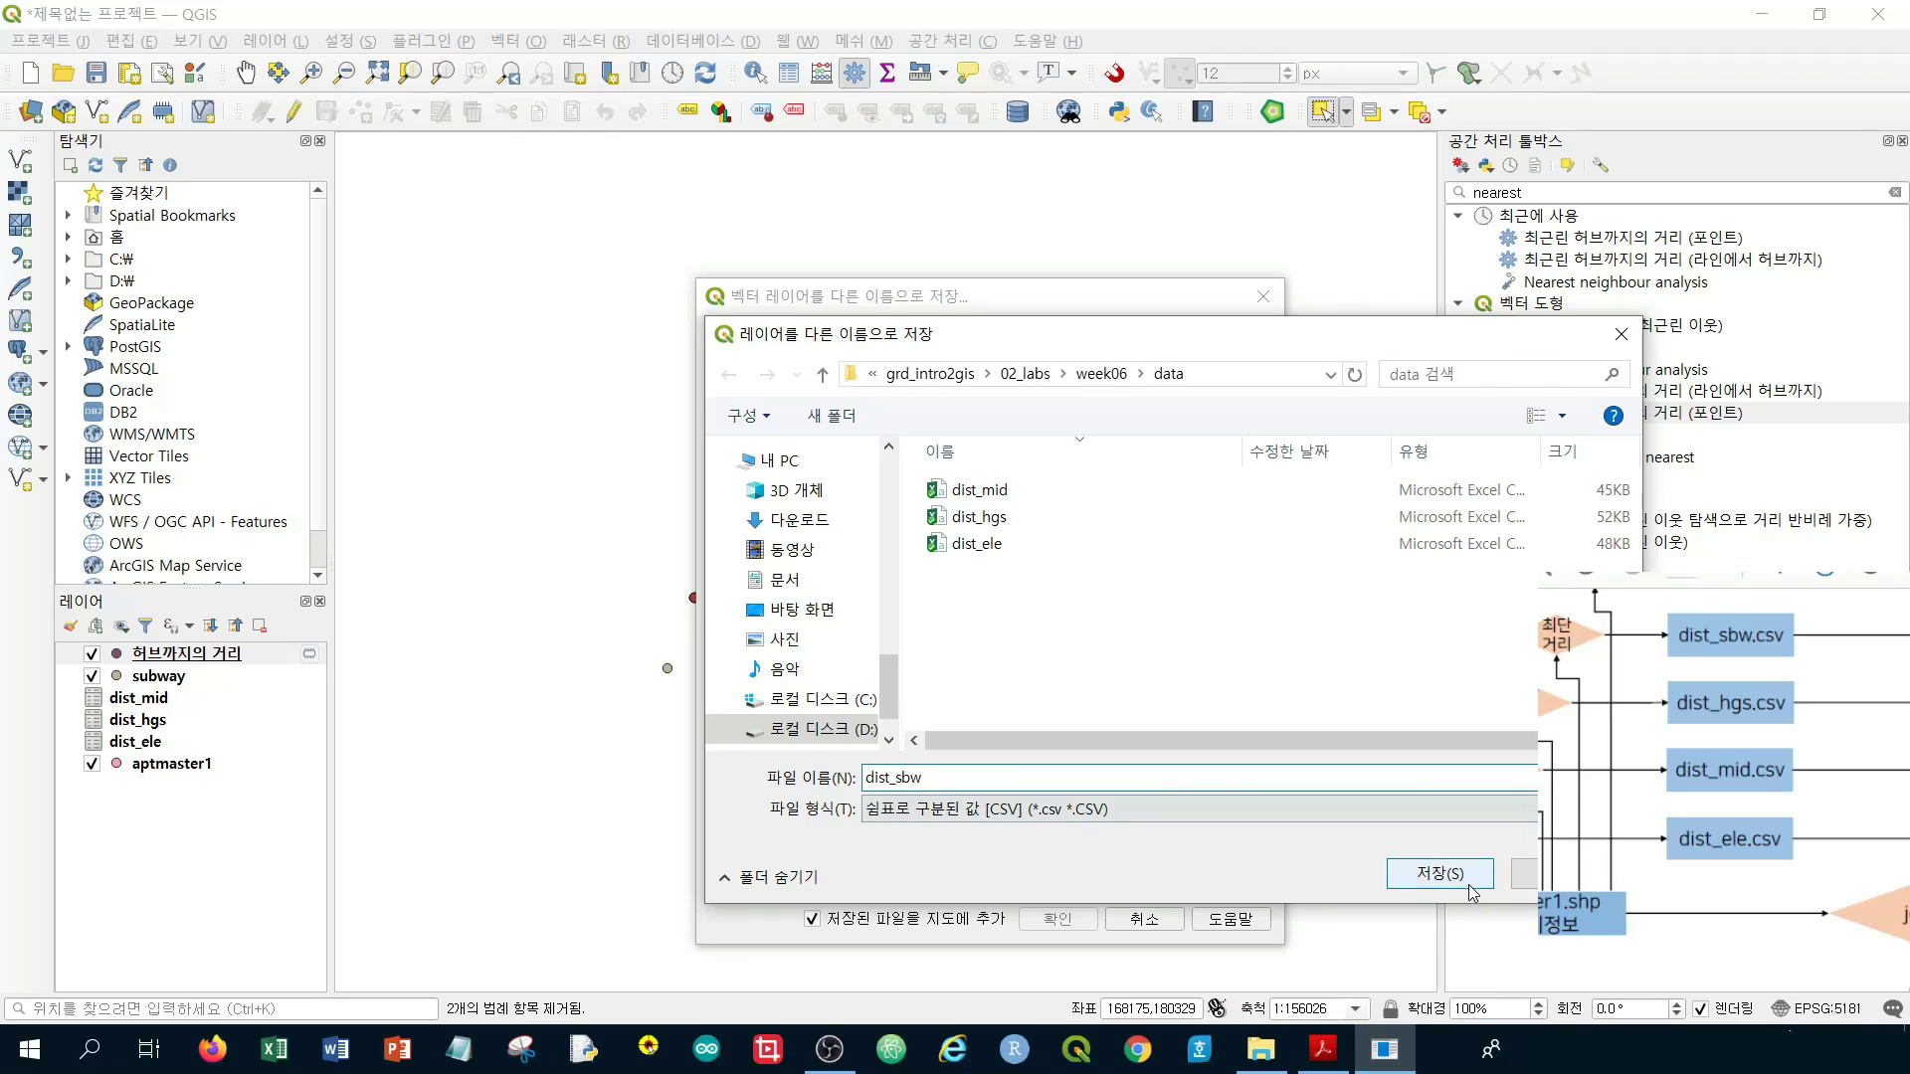
{"action": "left_click", "coordinate": [1439, 874]}
{"action": "left_click", "coordinate": [1057, 919]}
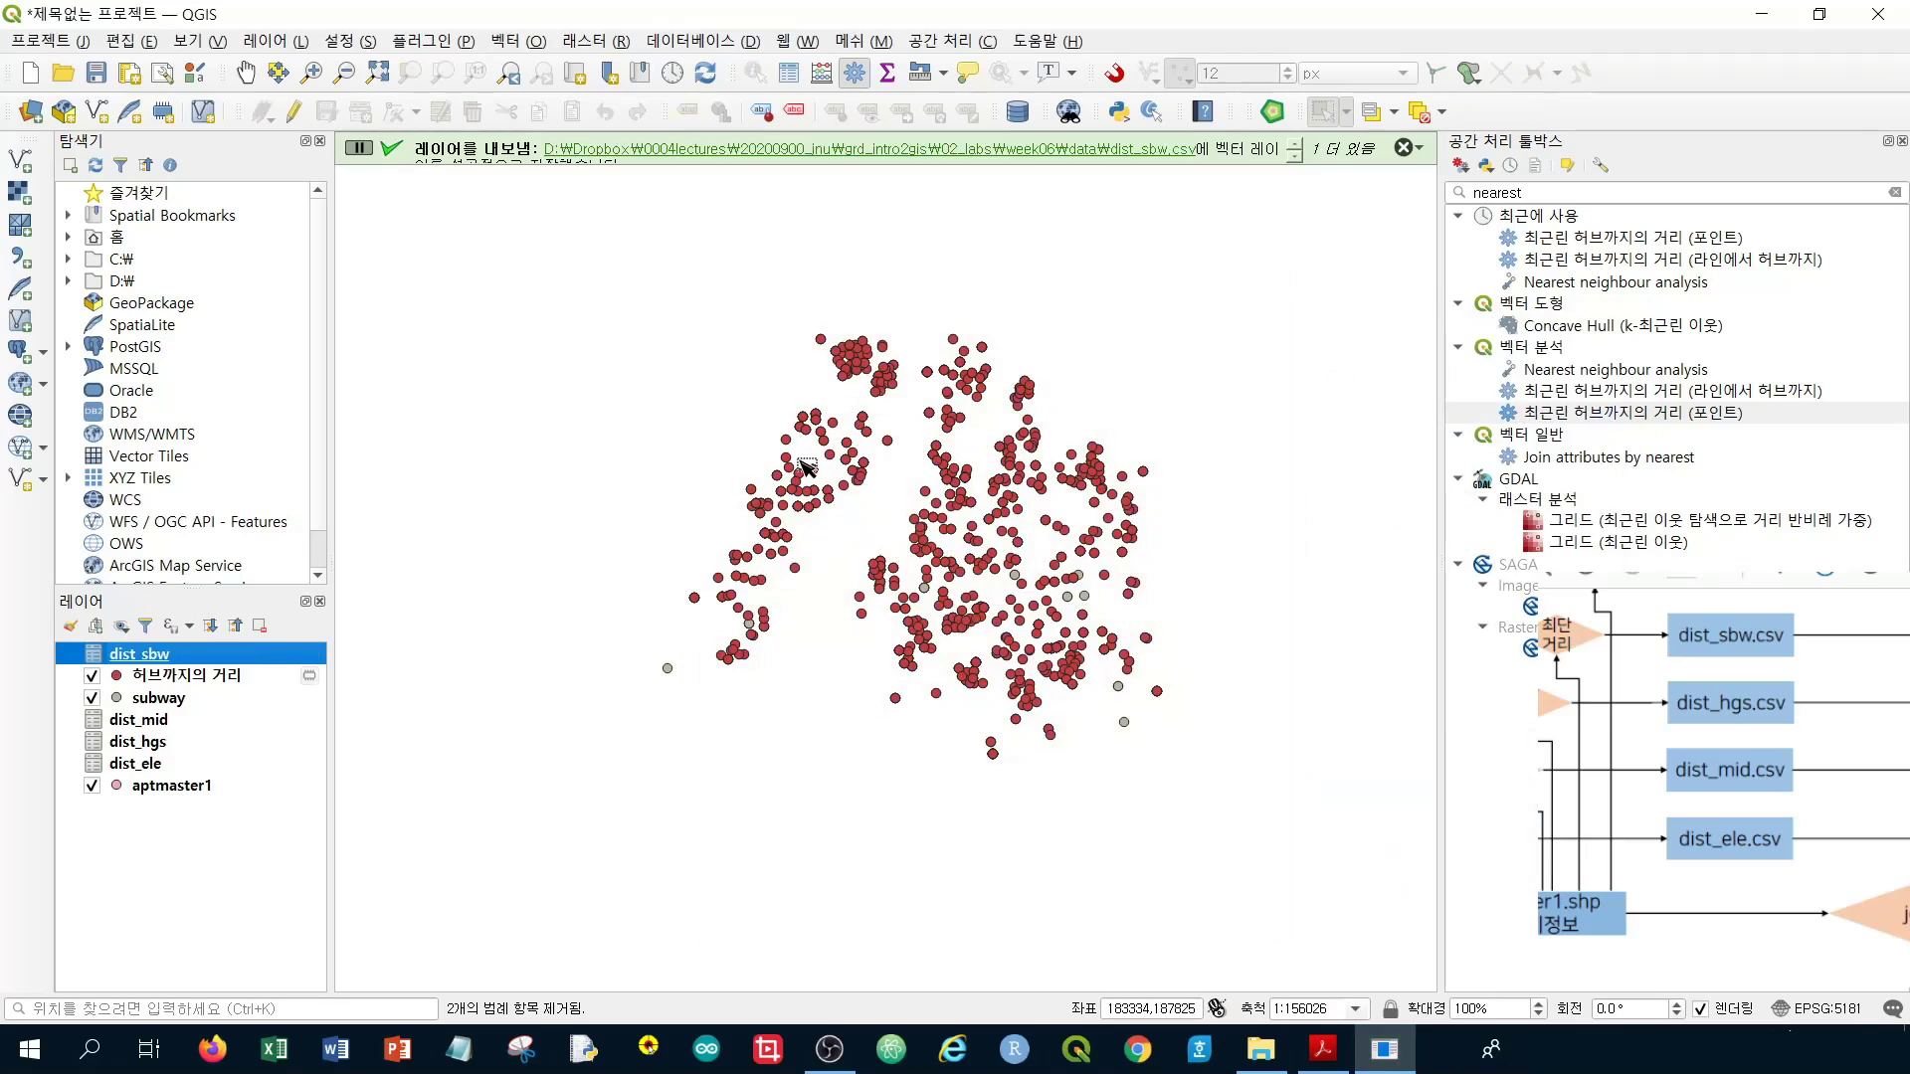
{"action": "left_click", "coordinate": [149, 679]}
Remove the 허브까지의 거리 and subway layers together, then select aptmaster1
{"action": "left_click", "coordinate": [151, 699], "text": "ctrl"}
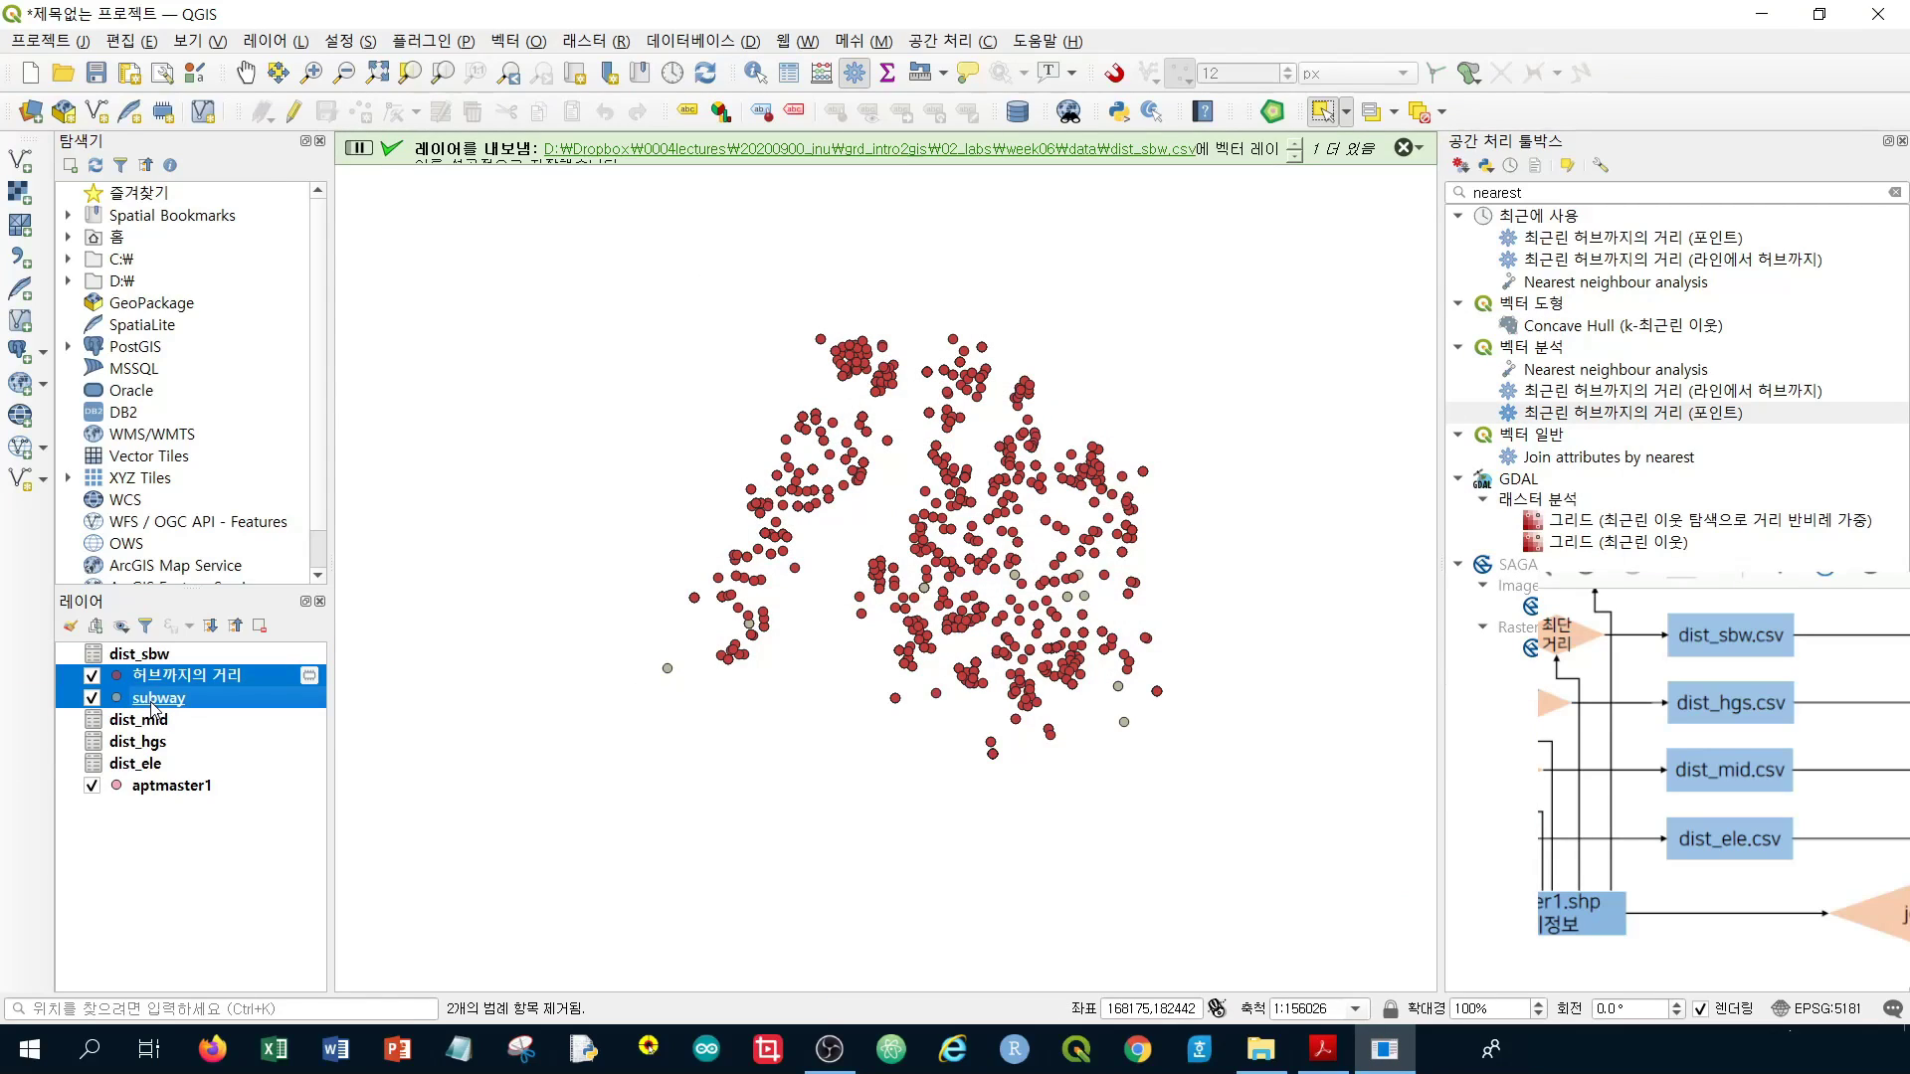
{"action": "right_click", "coordinate": [152, 704]}
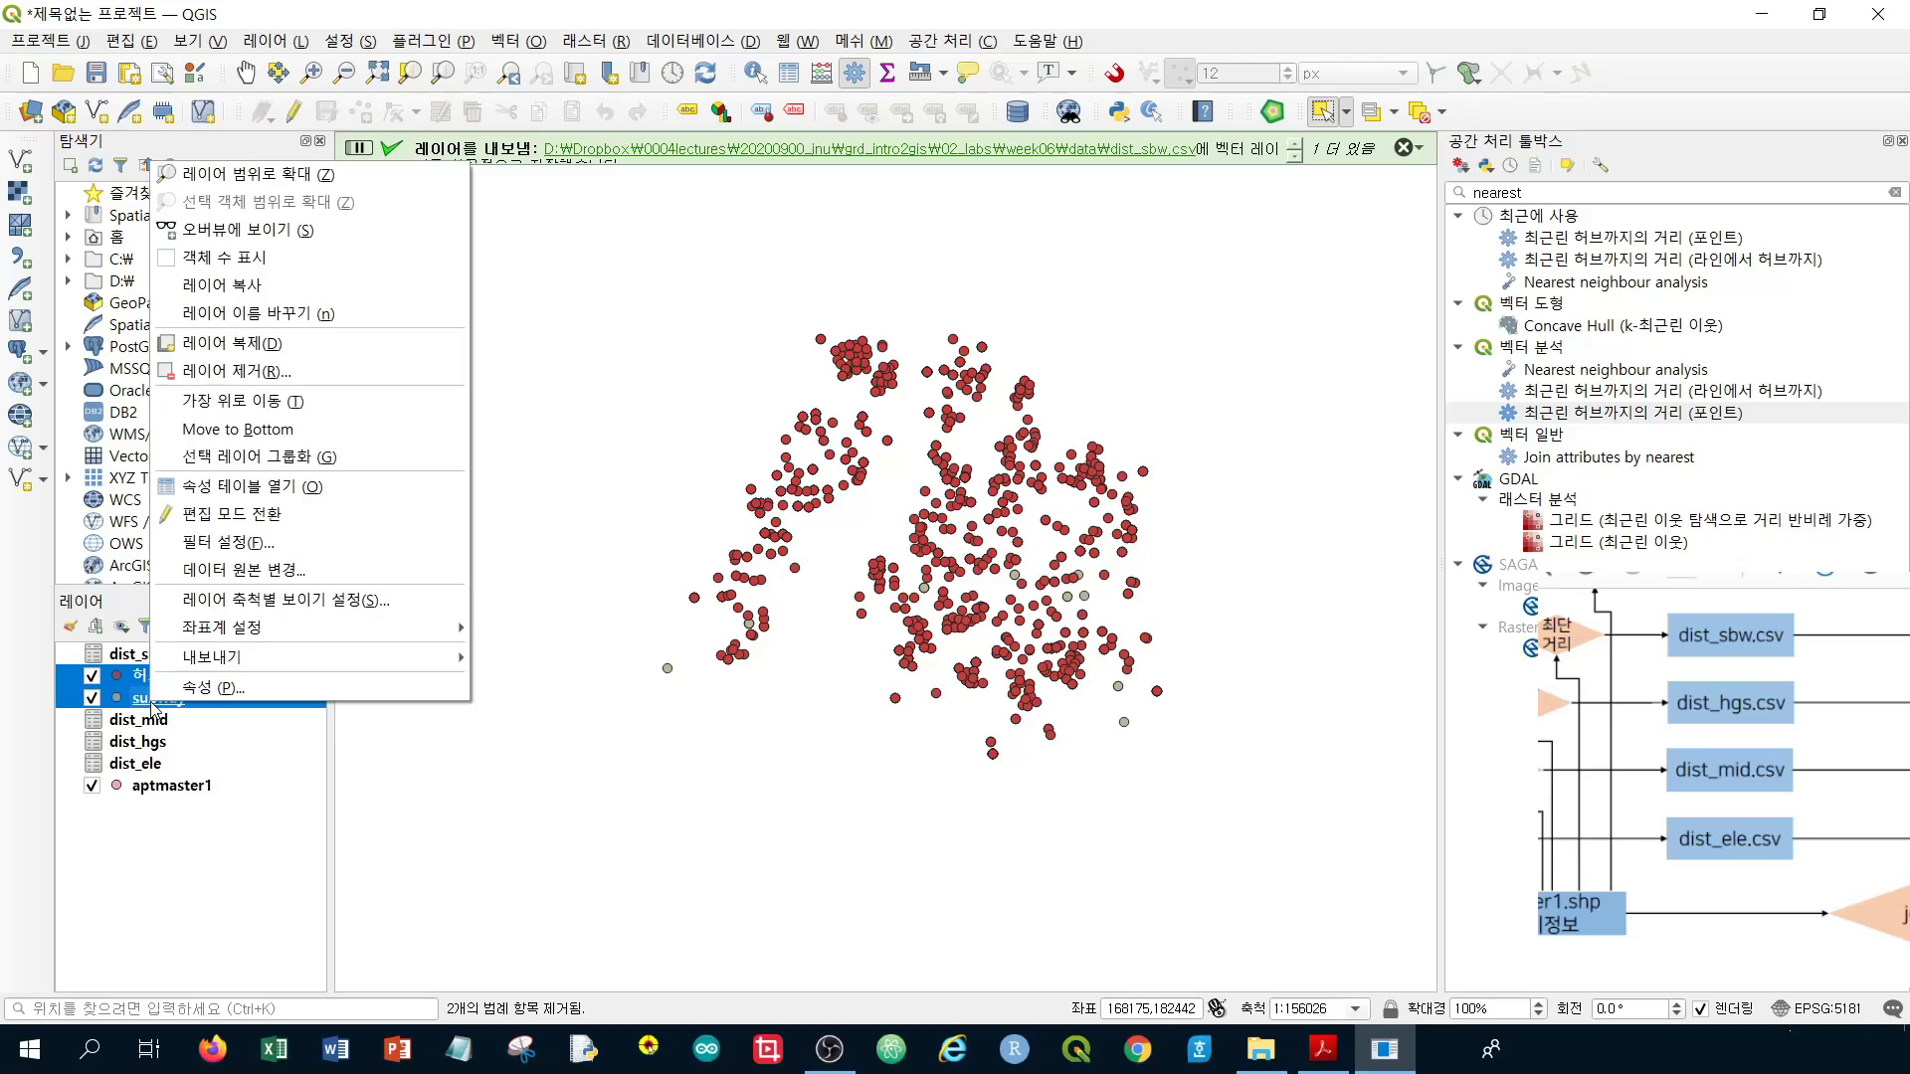
{"action": "left_click", "coordinate": [348, 382]}
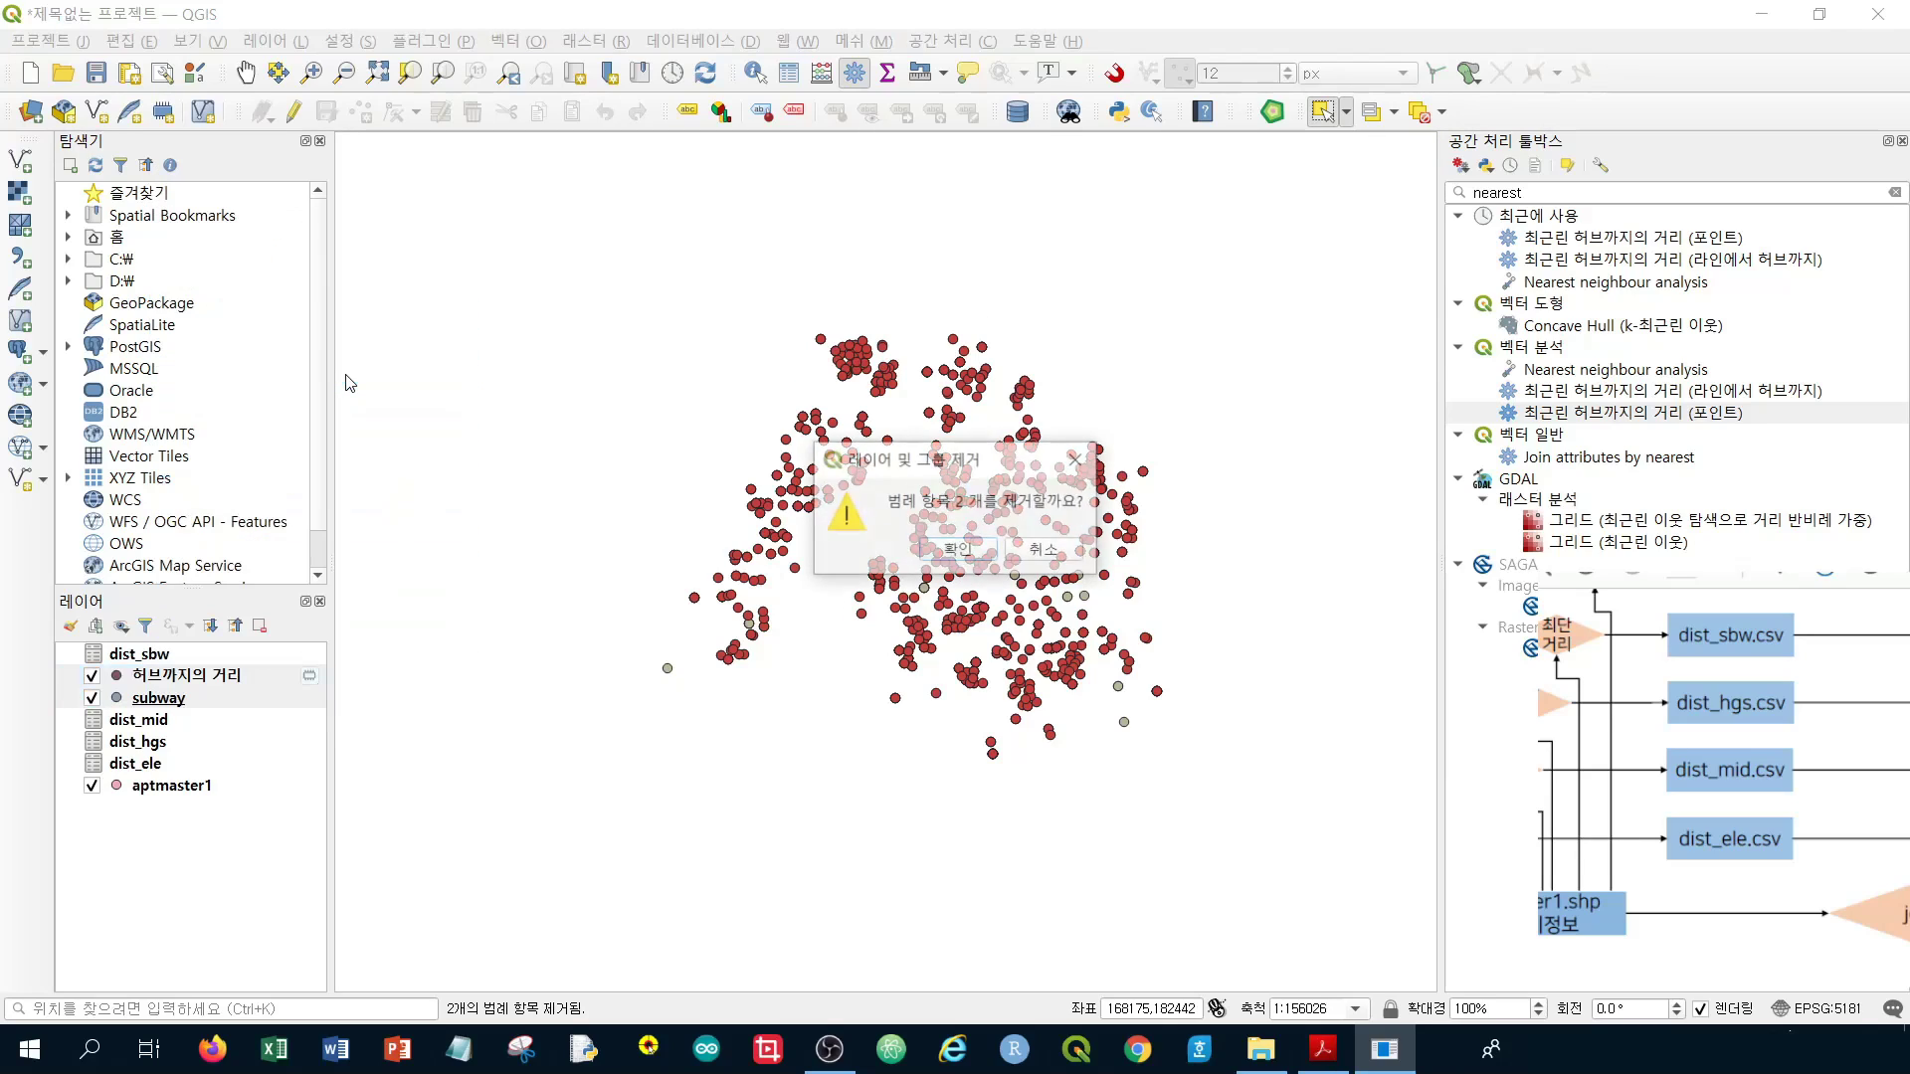
{"action": "left_click", "coordinate": [958, 608]}
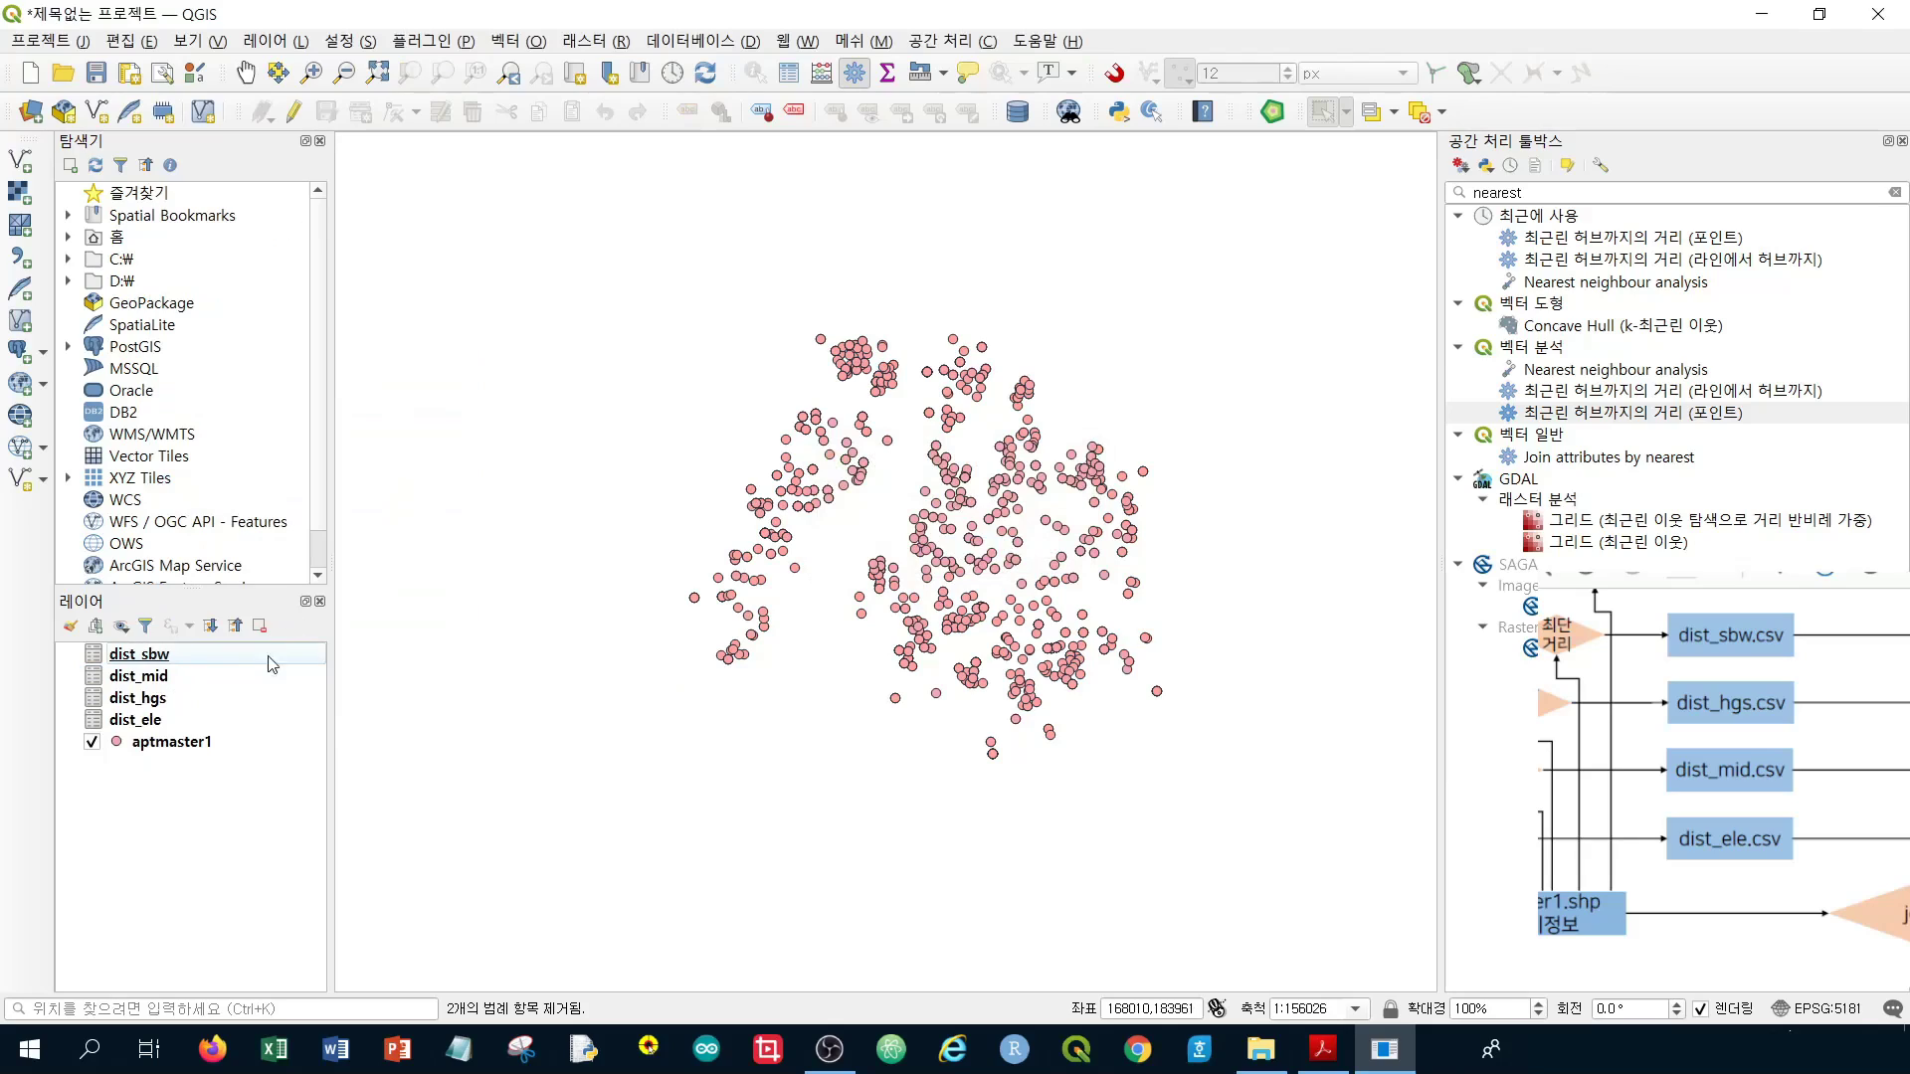
{"action": "left_click", "coordinate": [231, 742]}
{"action": "scroll", "coordinate": [1027, 607], "scroll_direction": "up", "scroll_amount": 1}
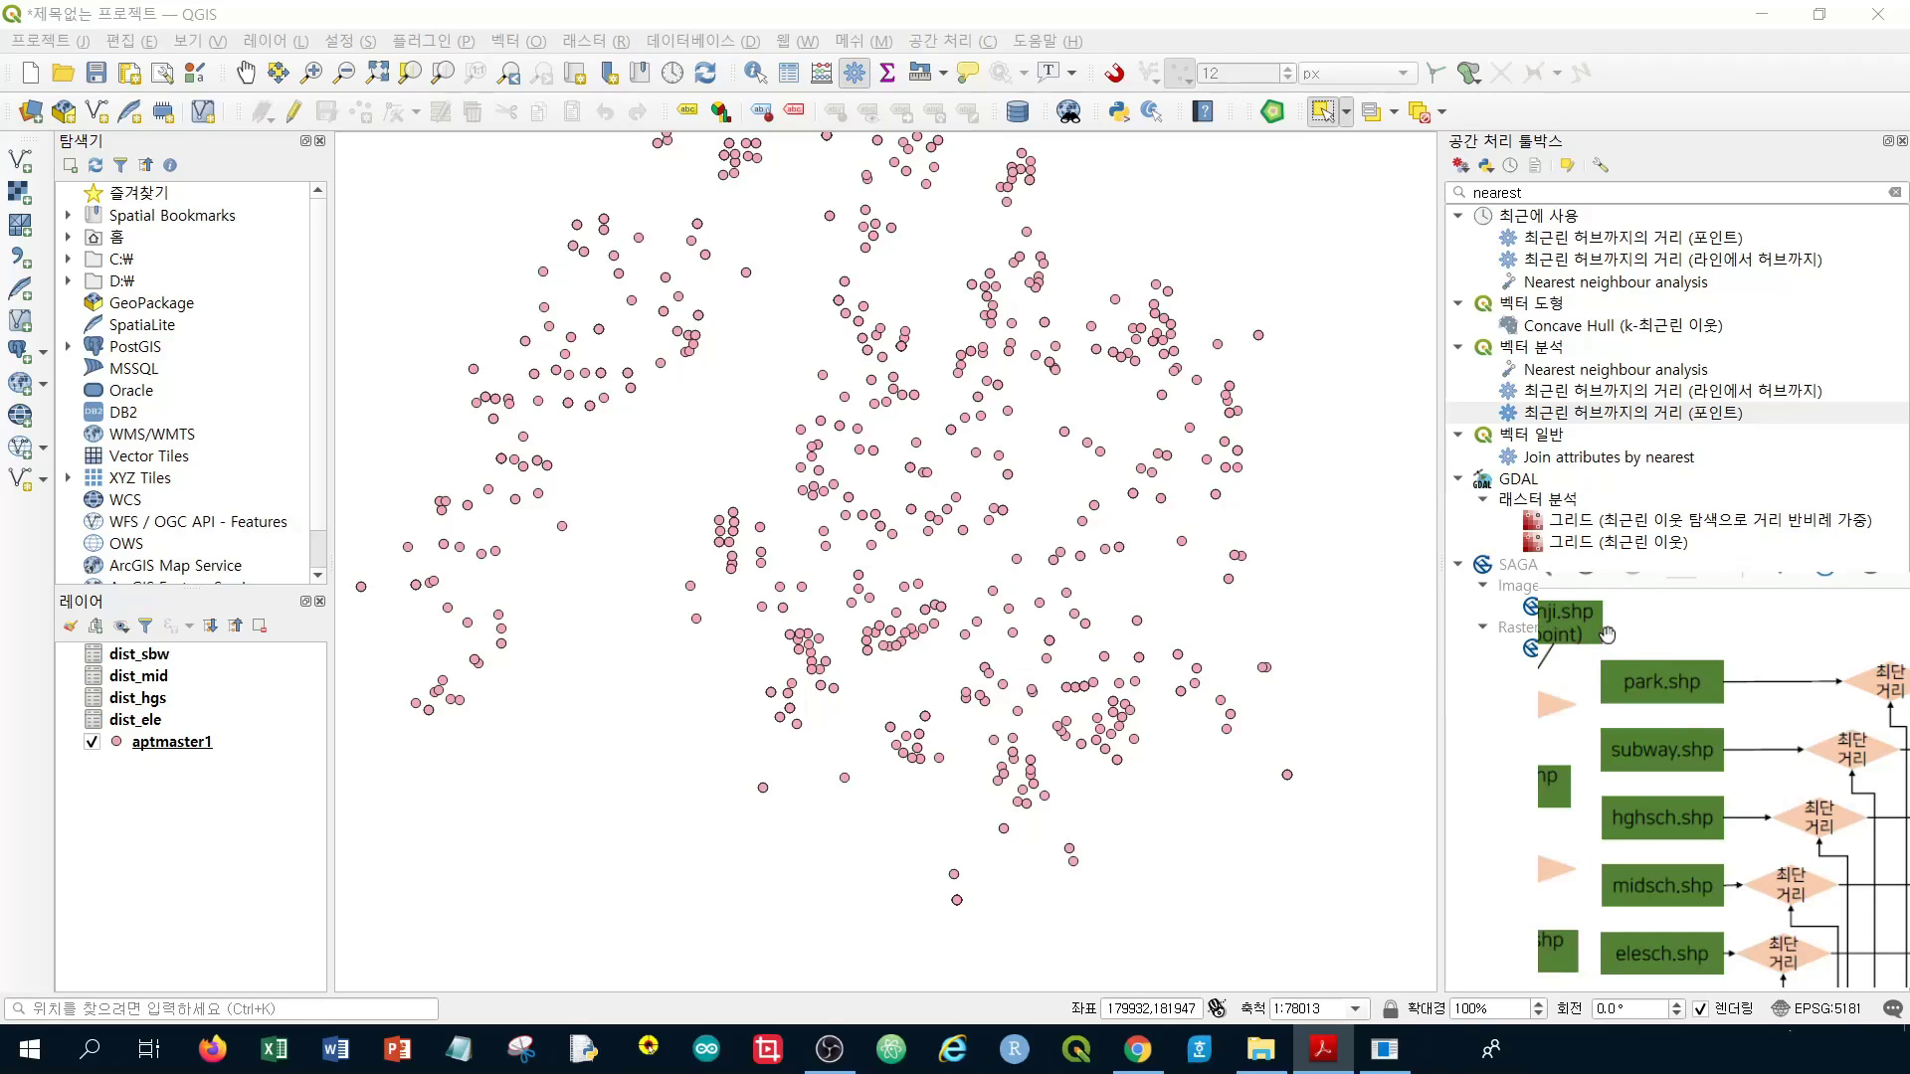
Start adding a vector layer and browse to the week06\data folder on the D: drive
{"action": "left_click", "coordinate": [20, 161]}
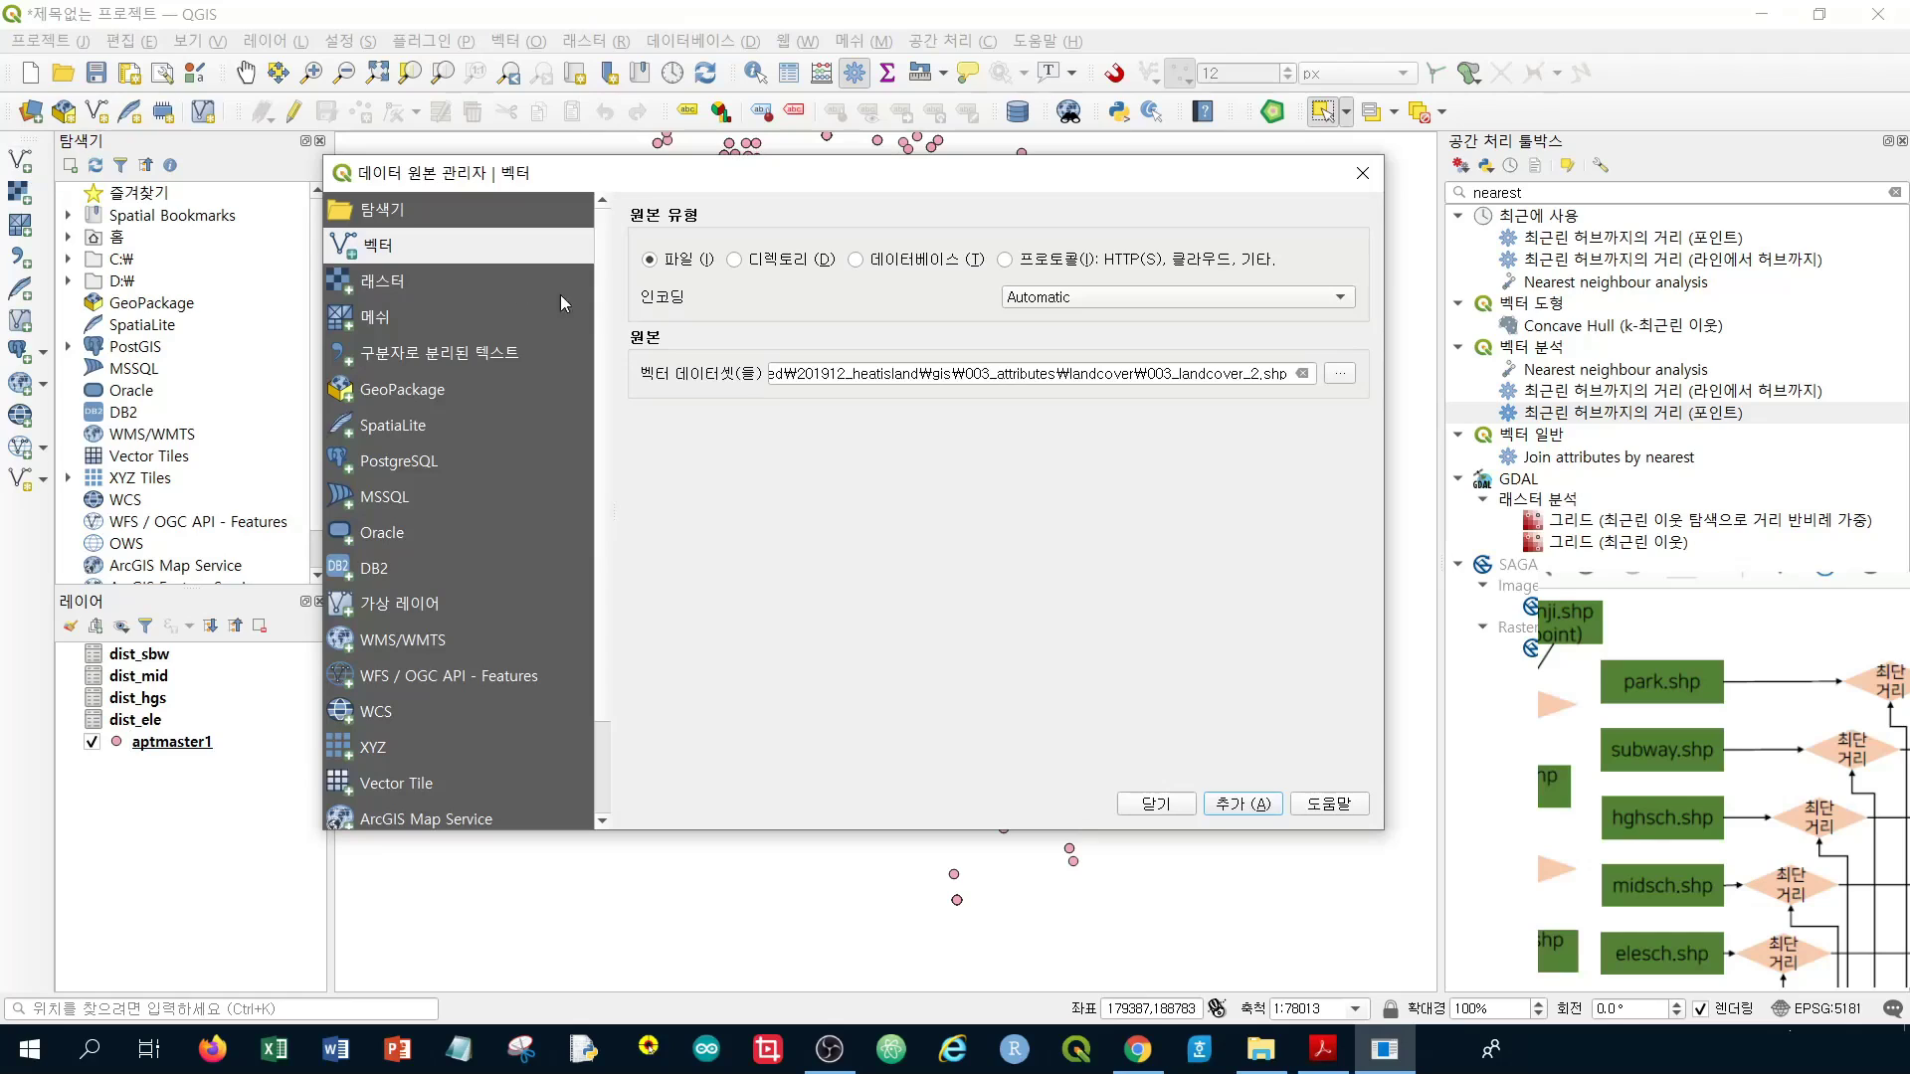
{"action": "left_click", "coordinate": [1338, 376]}
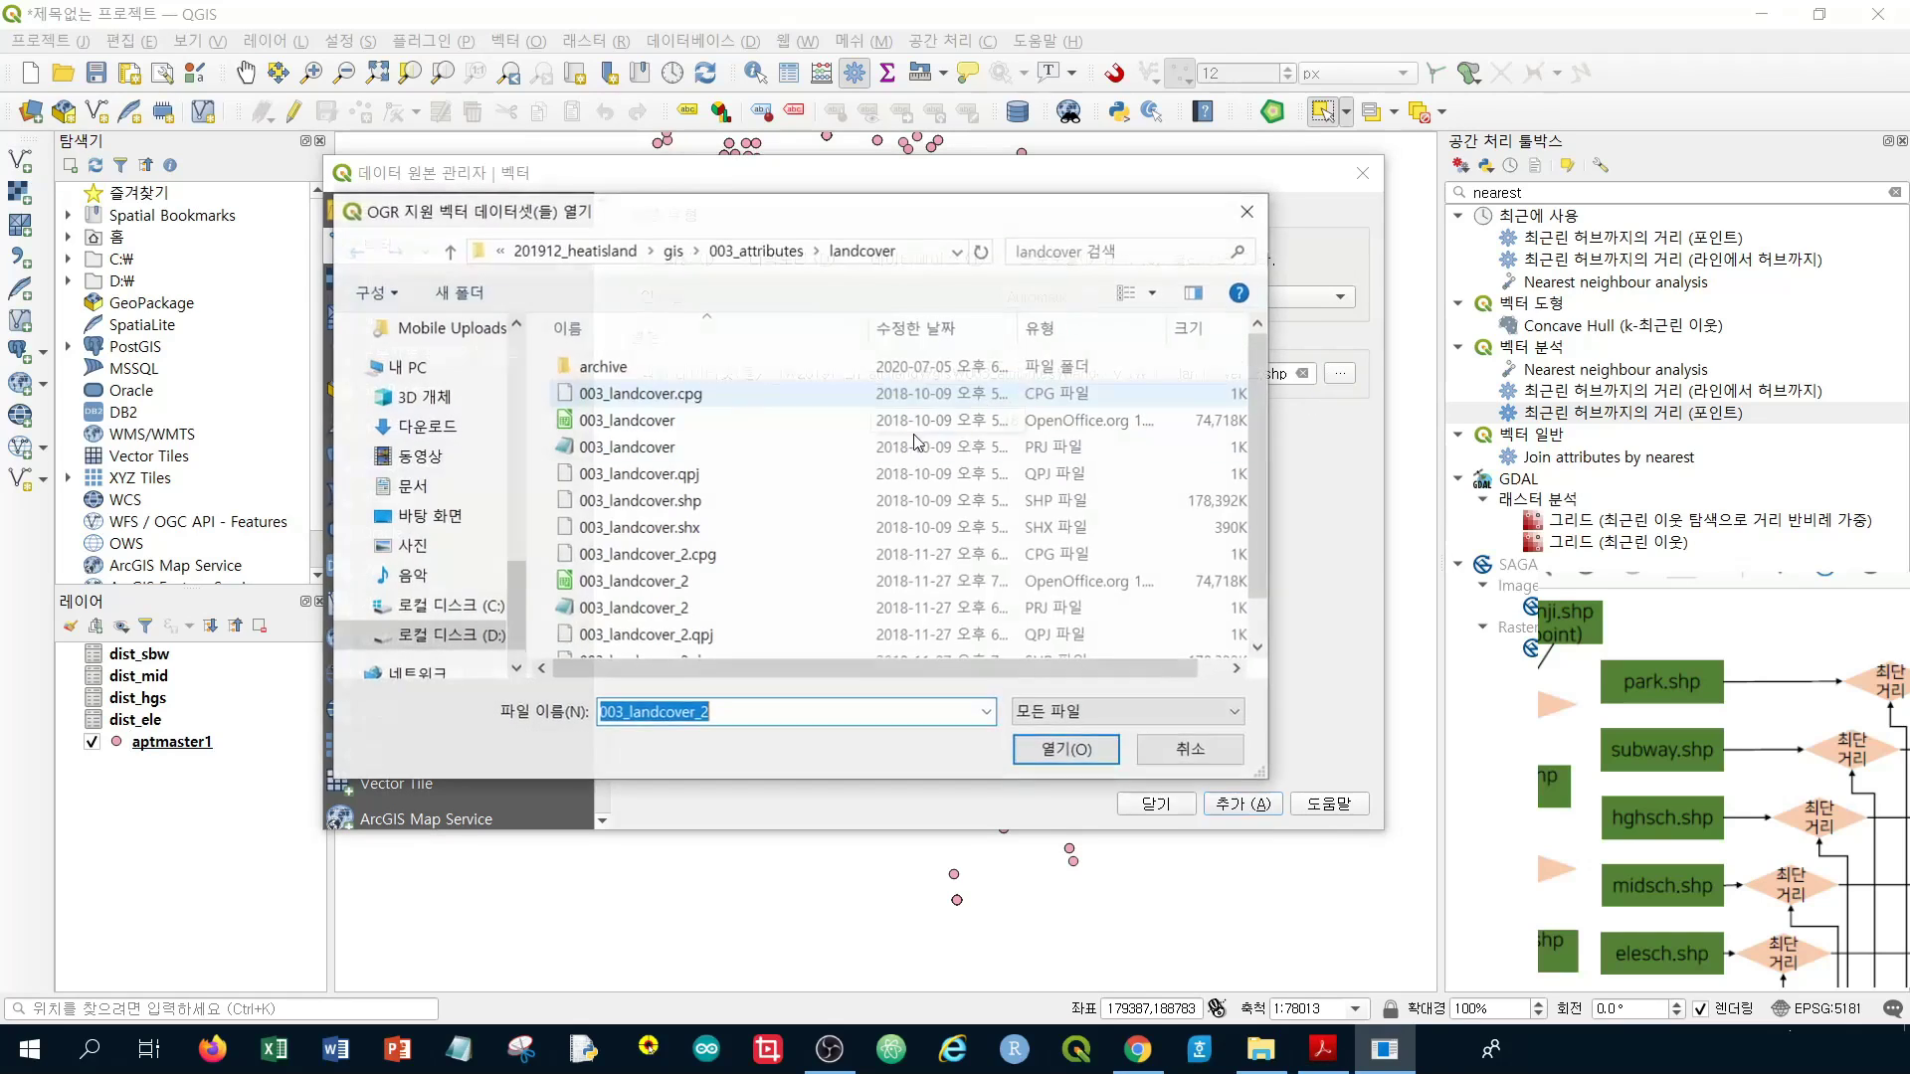
{"action": "left_click", "coordinate": [442, 634]}
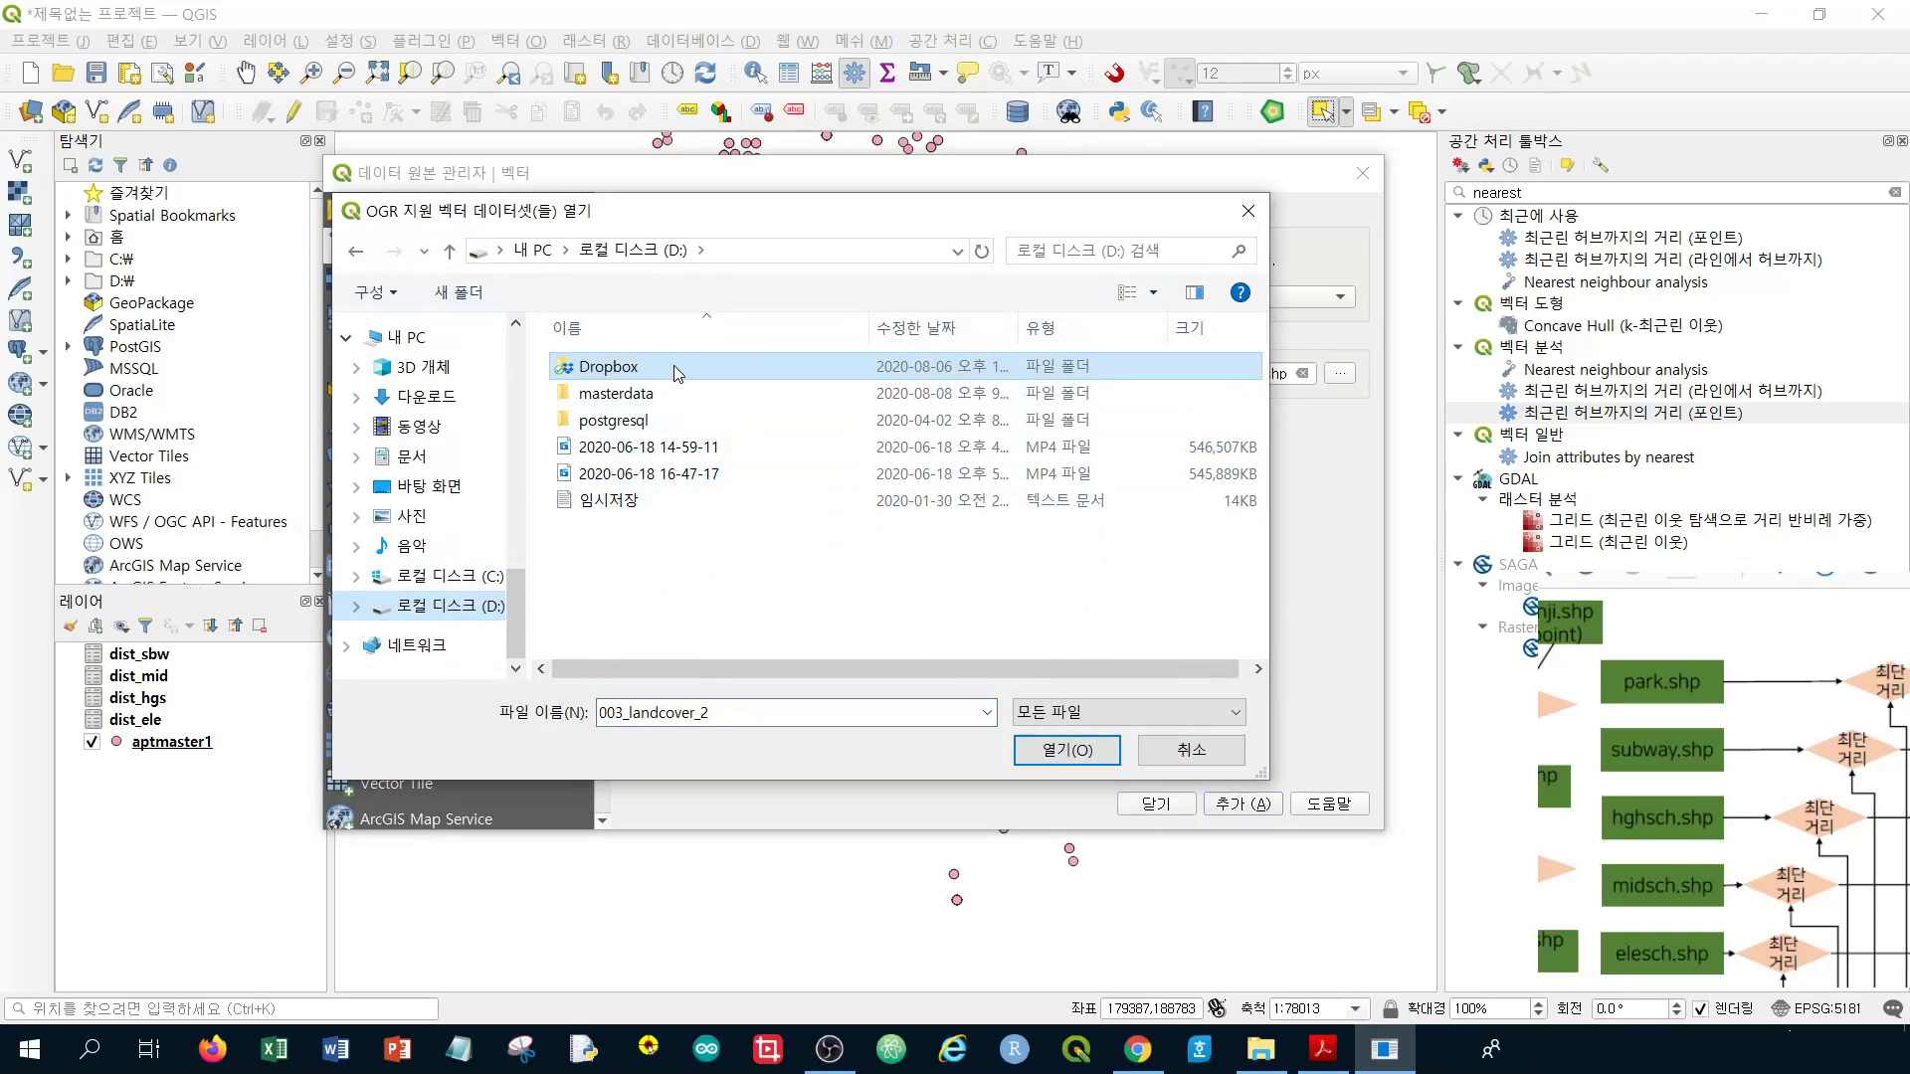
{"action": "double_click", "coordinate": [677, 368]}
{"action": "scroll", "coordinate": [694, 414], "scroll_direction": "down", "scroll_amount": 1}
{"action": "scroll", "coordinate": [695, 414], "scroll_direction": "up", "scroll_amount": 2}
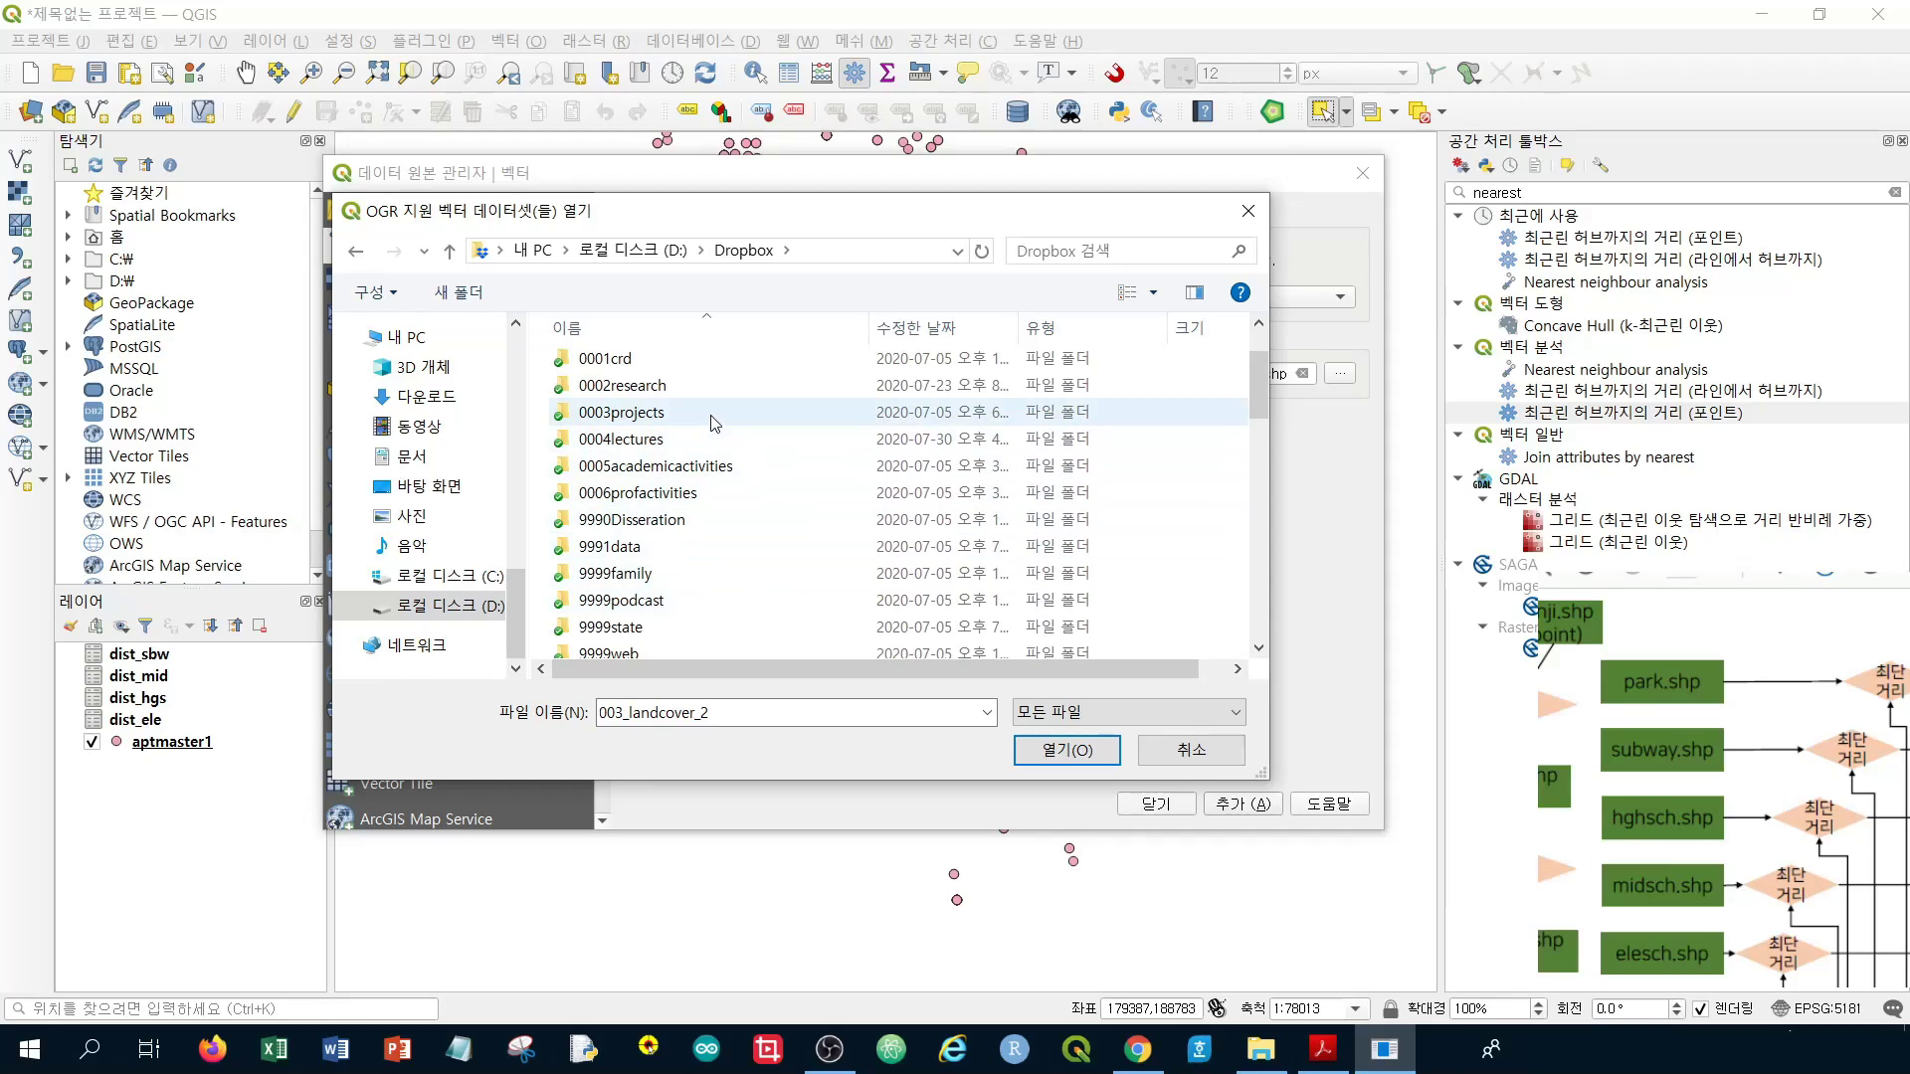
{"action": "double_click", "coordinate": [716, 439]}
{"action": "left_click", "coordinate": [697, 510]}
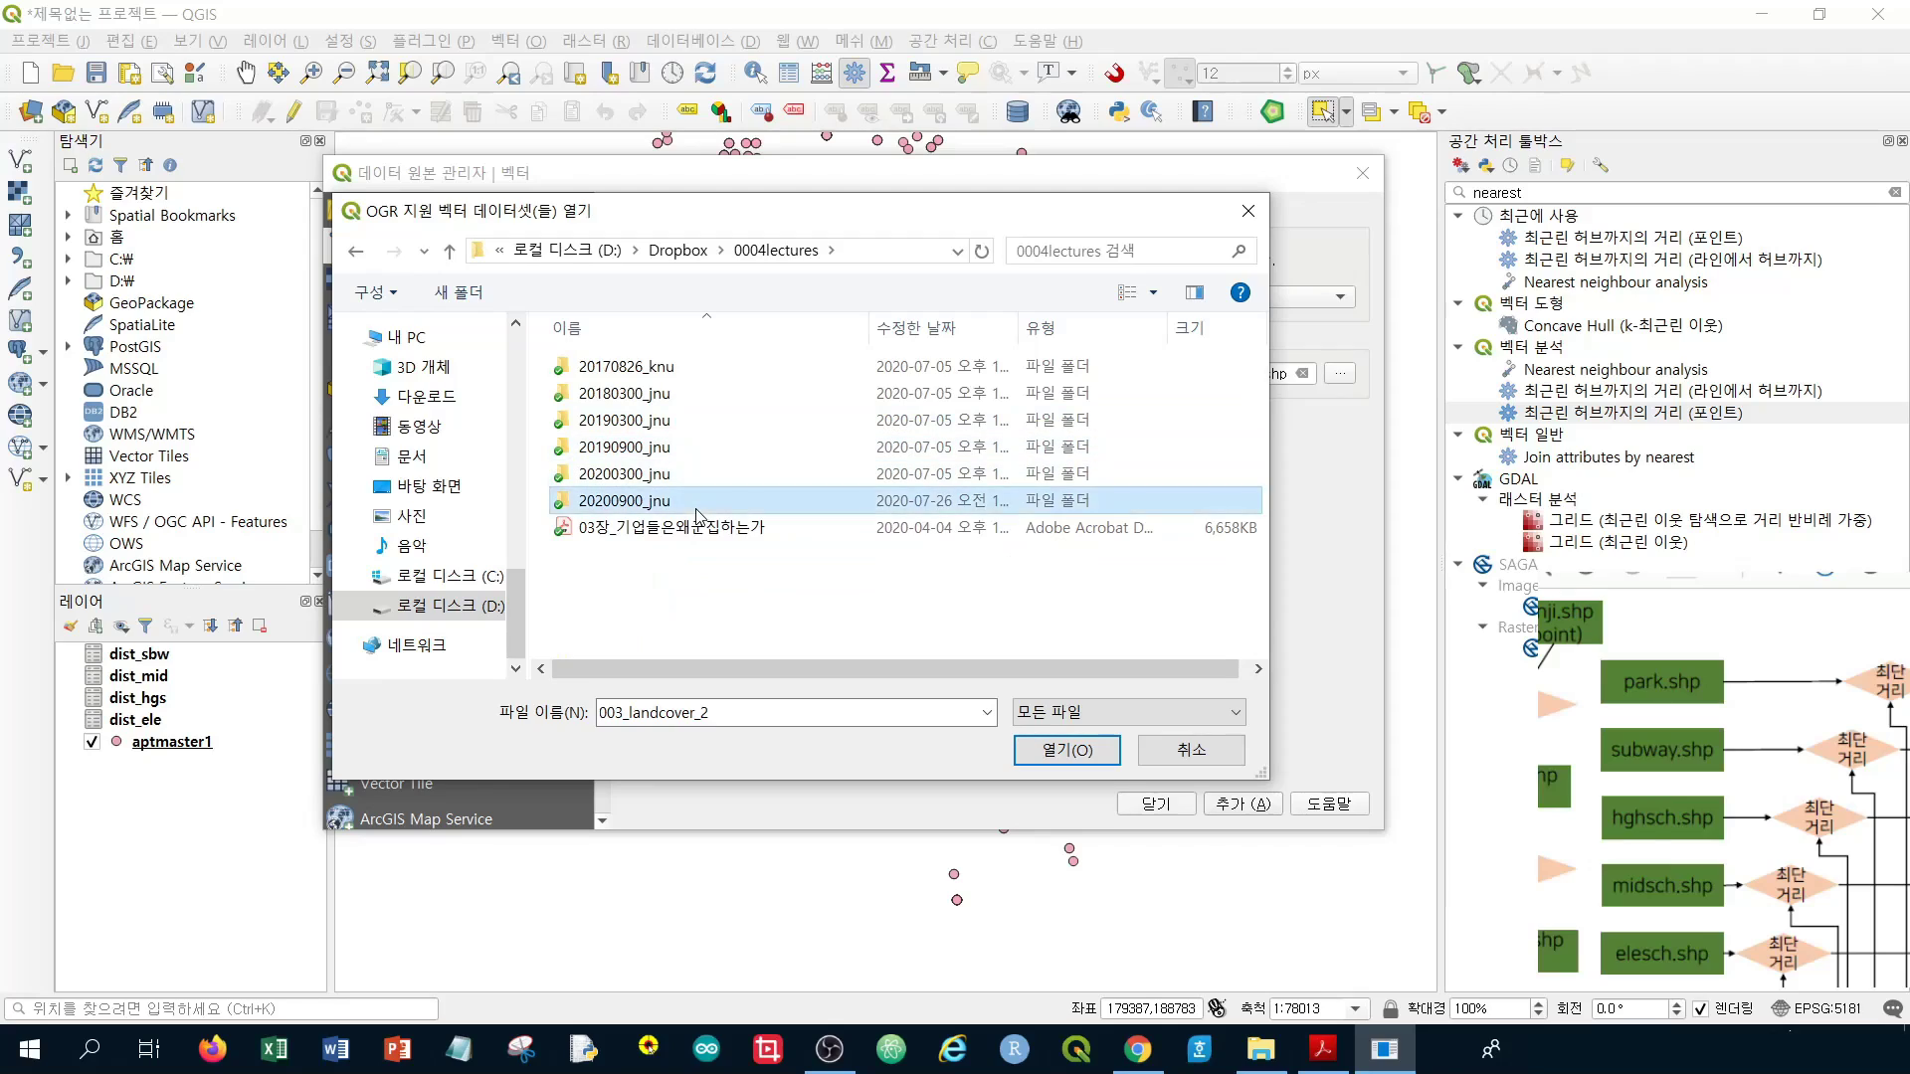
{"action": "double_click", "coordinate": [698, 510]}
{"action": "double_click", "coordinate": [682, 368]}
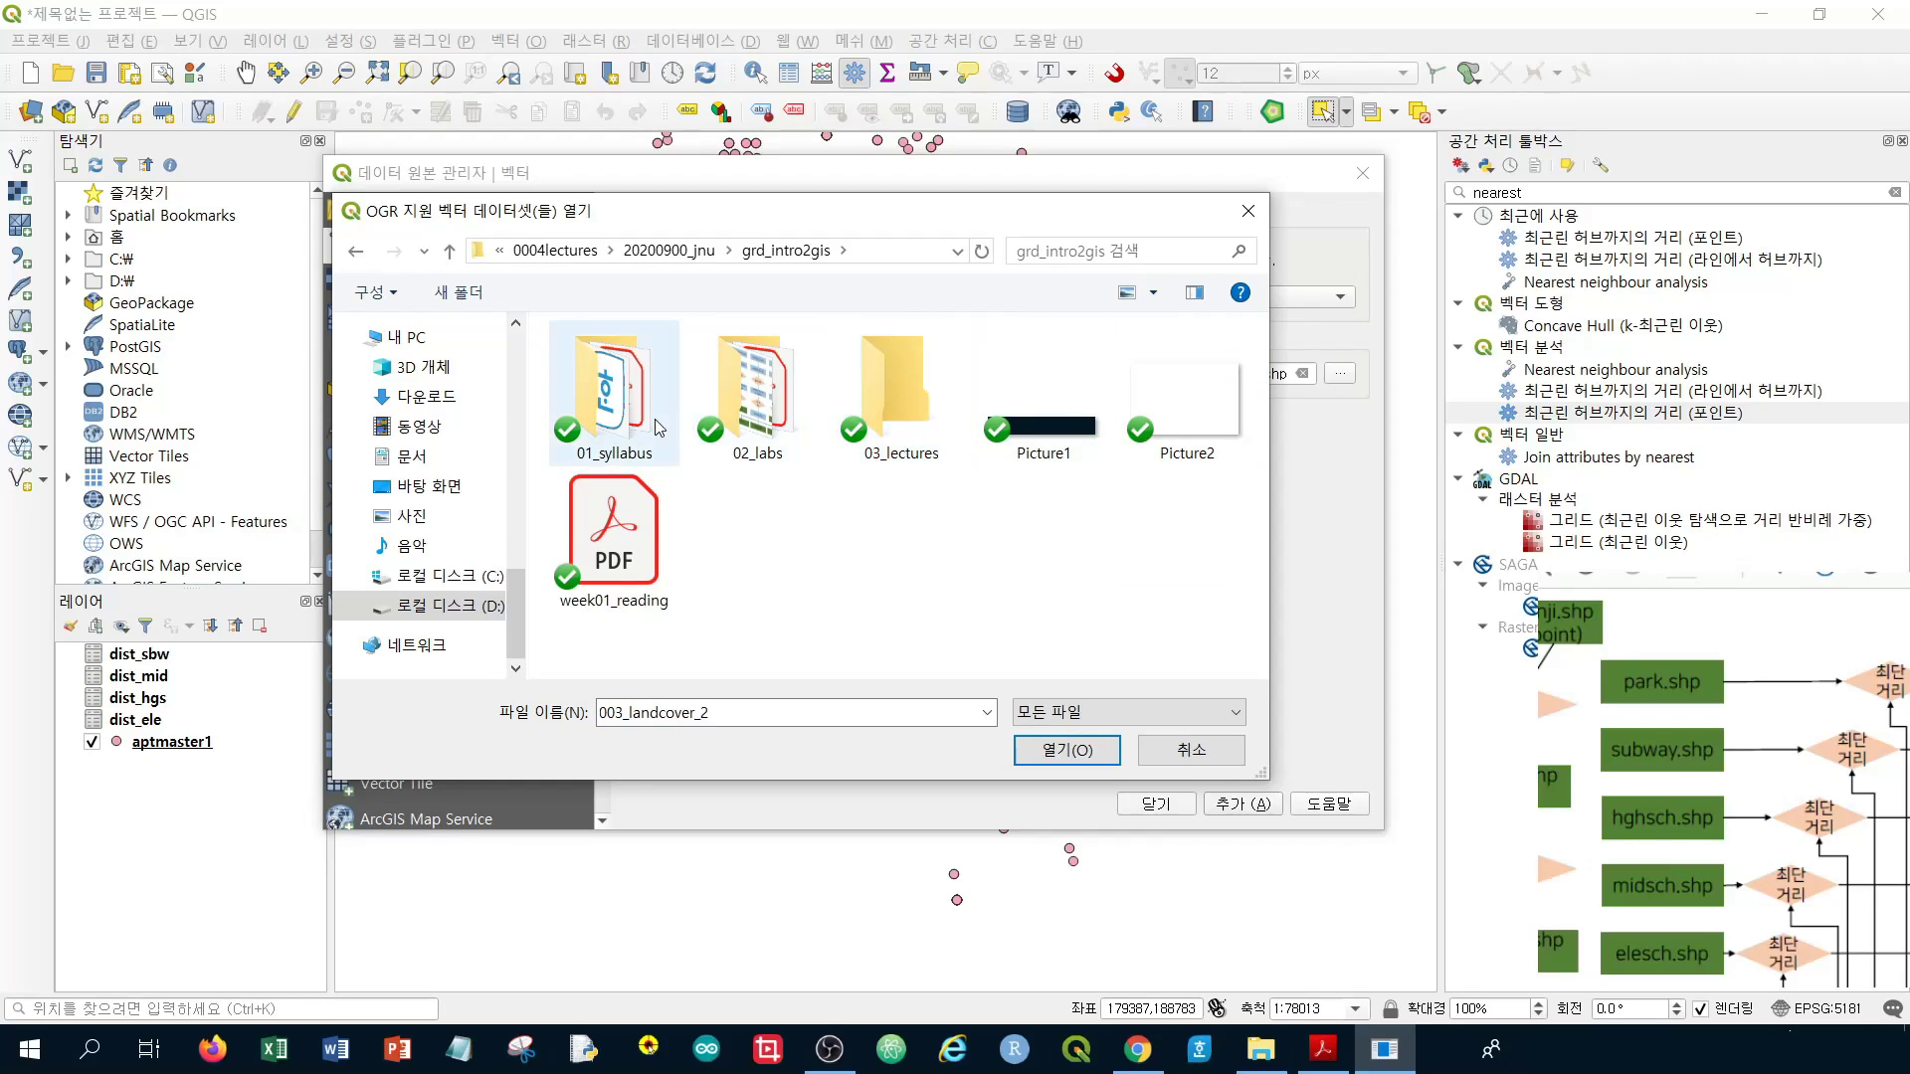
{"action": "left_click", "coordinate": [758, 419]}
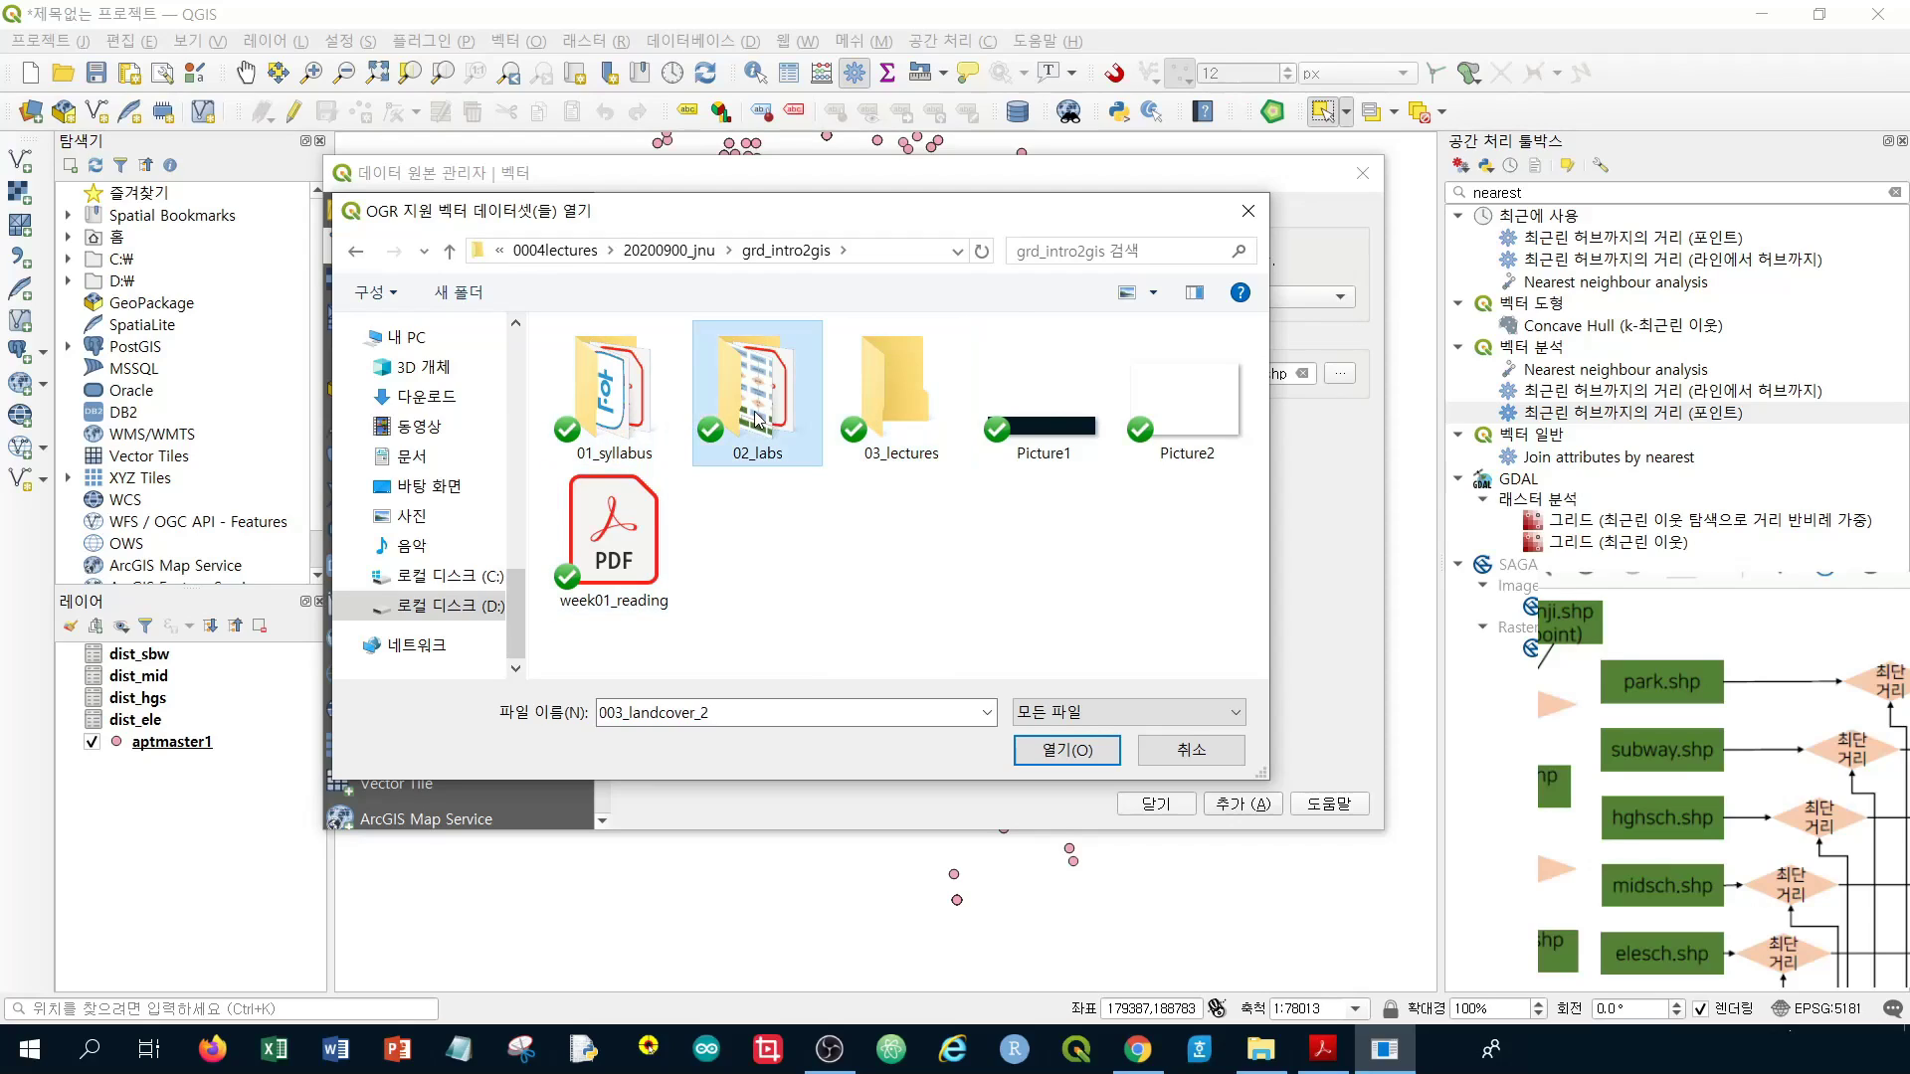
{"action": "double_click", "coordinate": [758, 418]}
{"action": "double_click", "coordinate": [599, 505]}
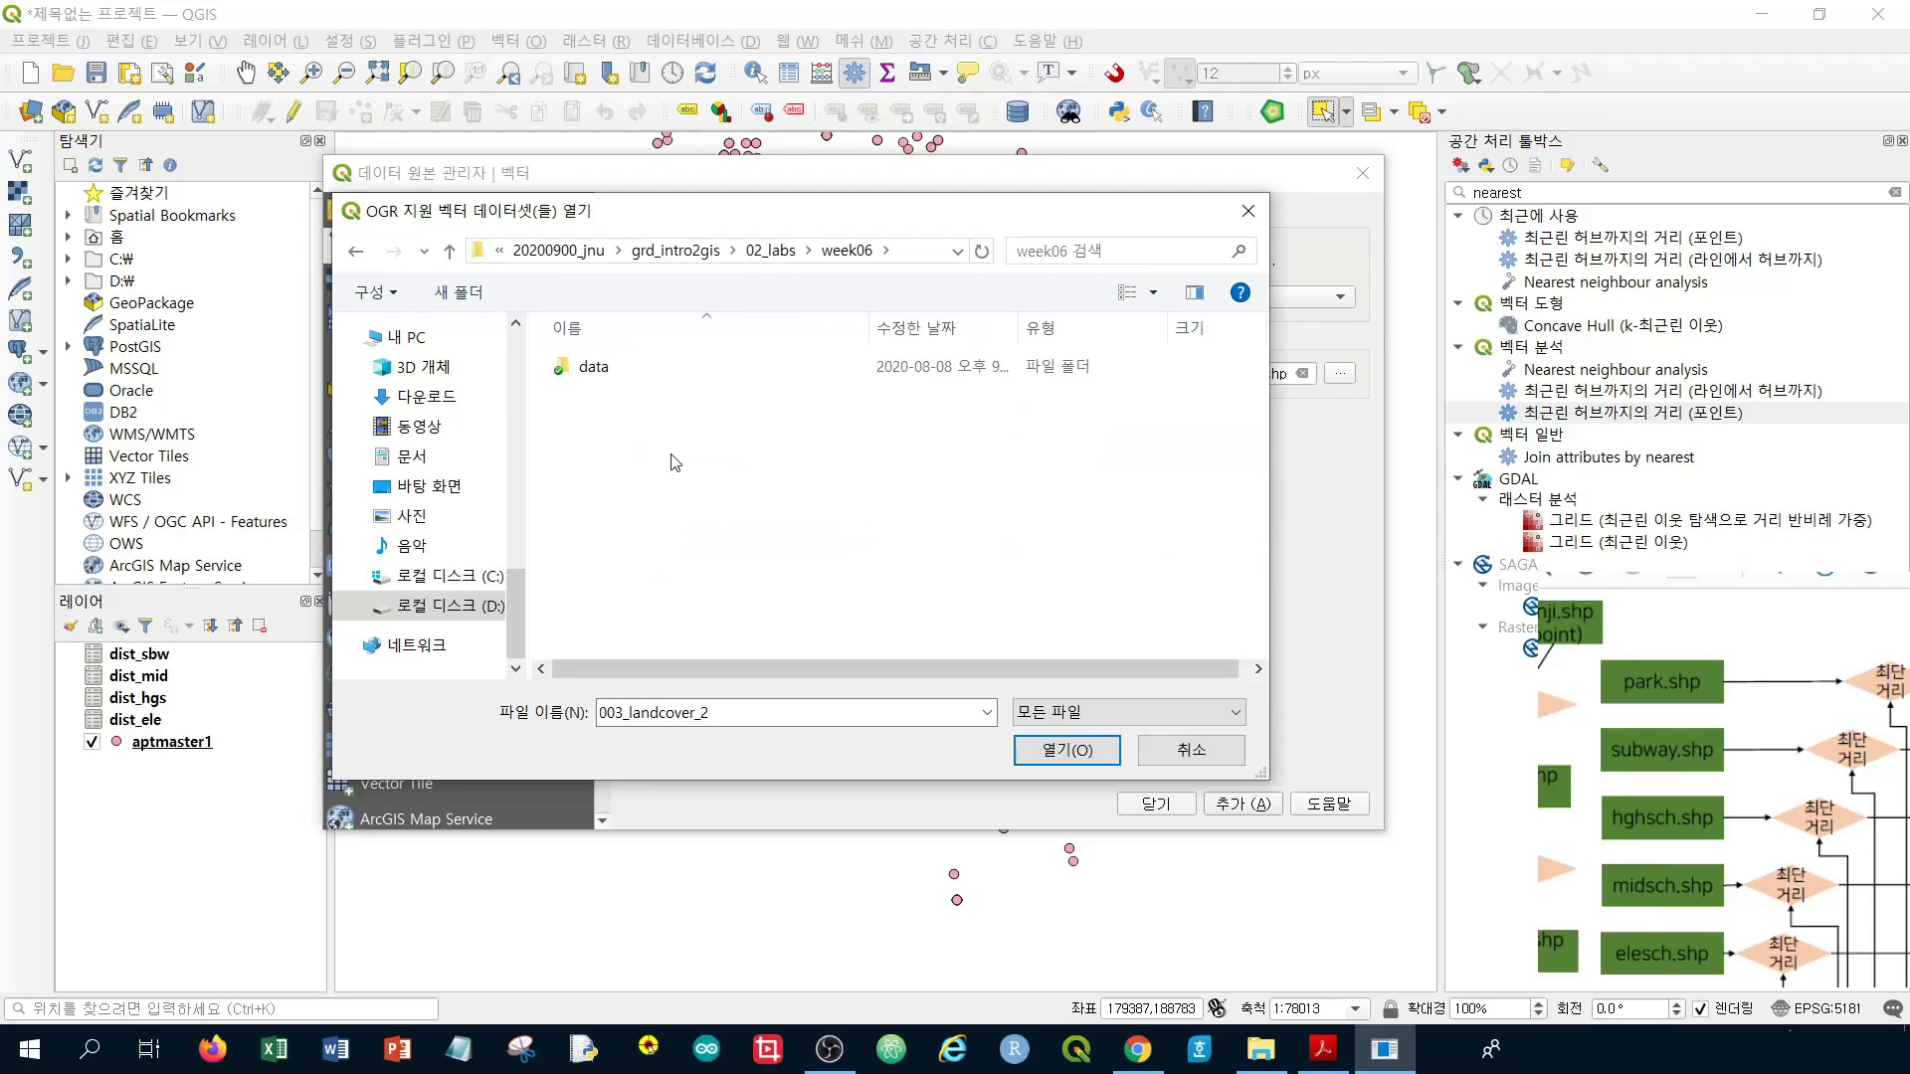
{"action": "double_click", "coordinate": [652, 375]}
Choose landcover.shp as the source, add it to the map, and close the dialog
{"action": "scroll", "coordinate": [695, 424], "scroll_direction": "down", "scroll_amount": 5}
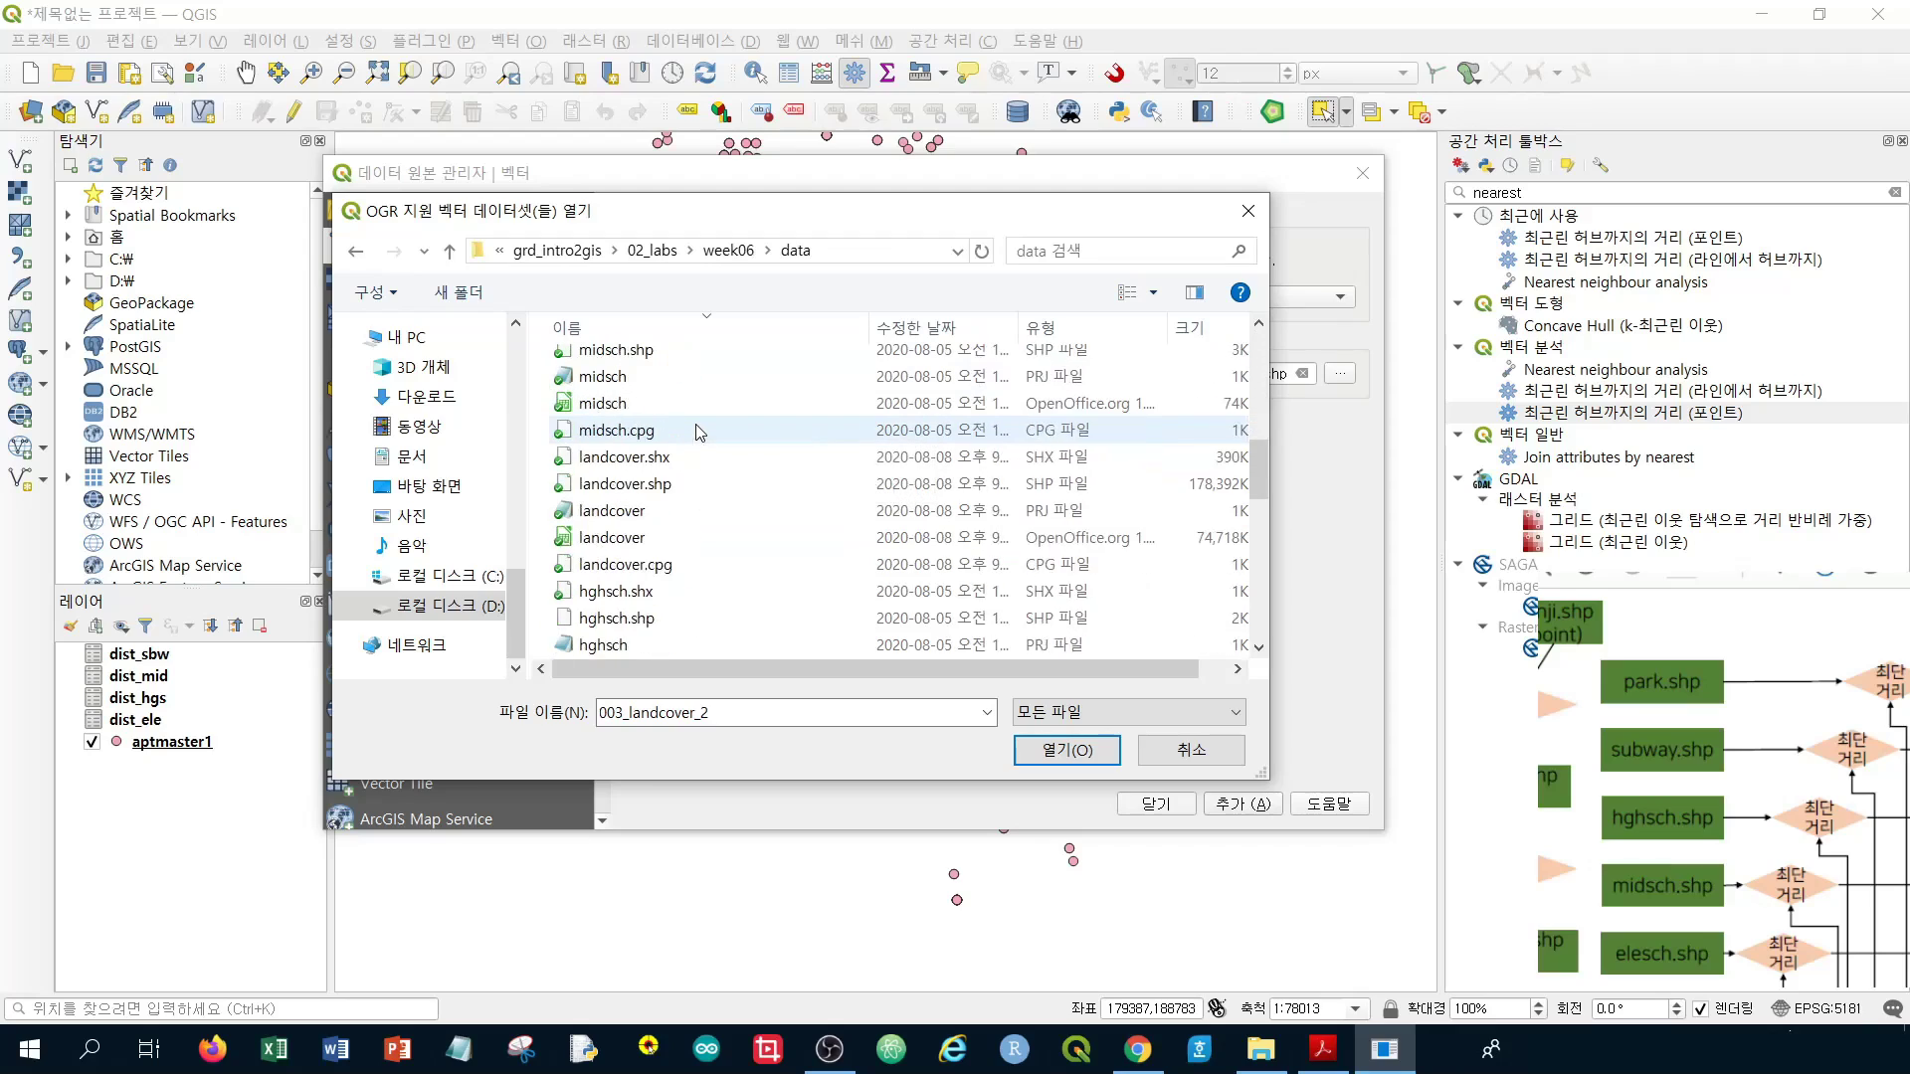
{"action": "scroll", "coordinate": [699, 431], "scroll_direction": "up", "scroll_amount": 3}
{"action": "scroll", "coordinate": [699, 432], "scroll_direction": "down", "scroll_amount": 3}
{"action": "scroll", "coordinate": [700, 432], "scroll_direction": "down", "scroll_amount": 1}
{"action": "left_click", "coordinate": [625, 403]}
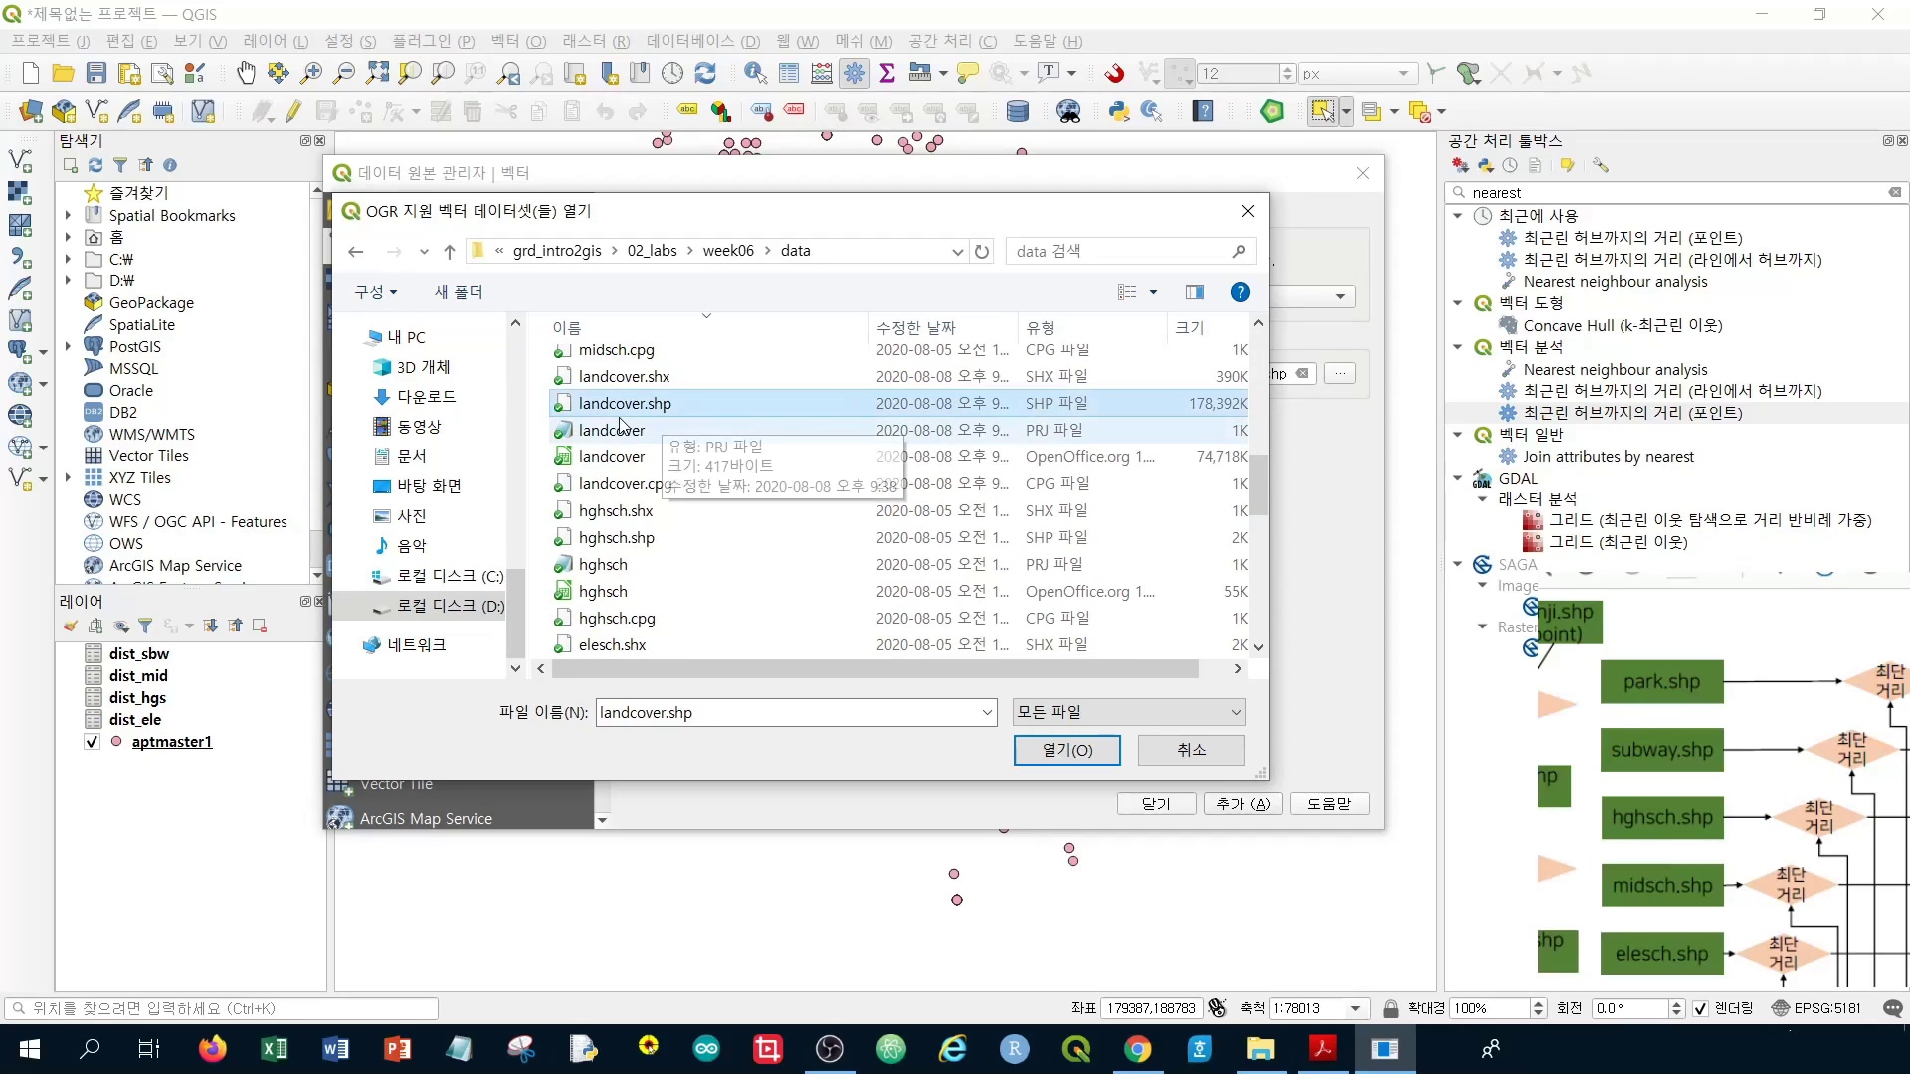
{"action": "left_click", "coordinate": [1066, 749]}
{"action": "left_click", "coordinate": [1243, 804]}
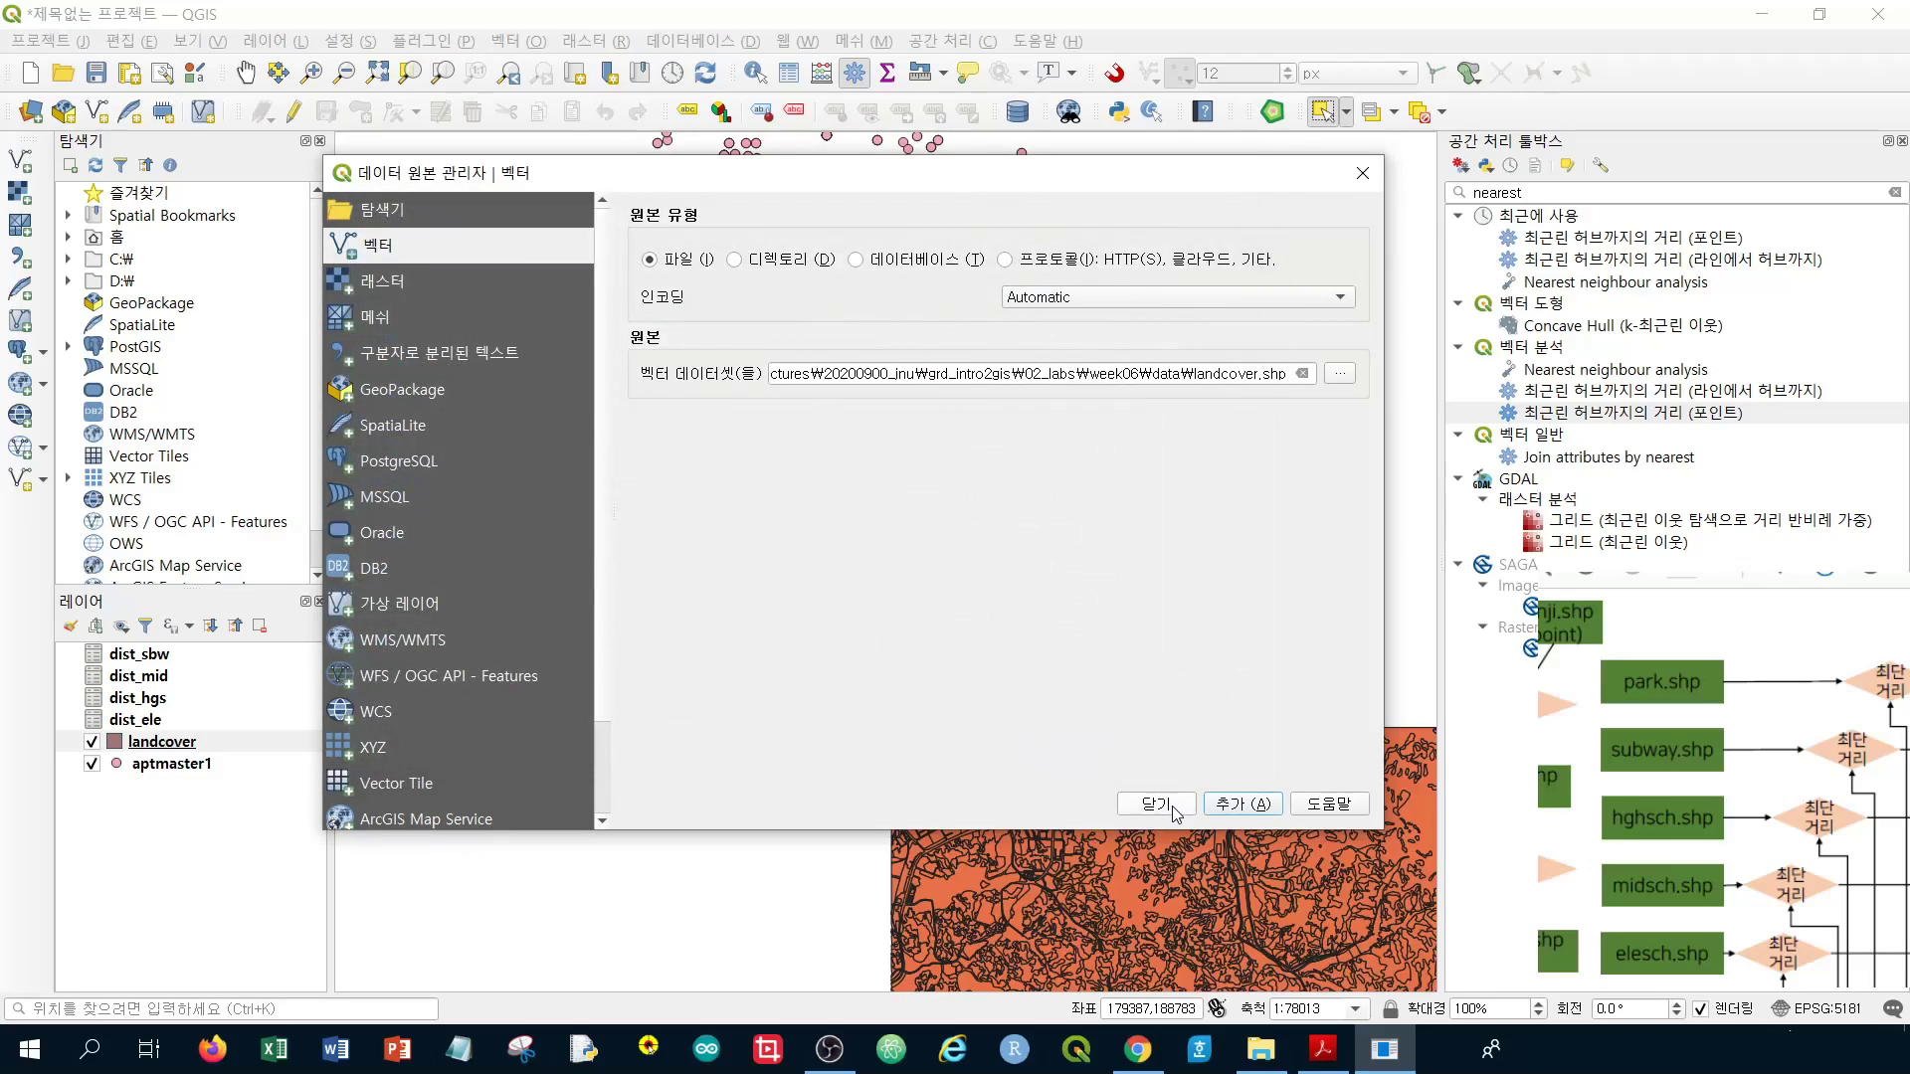
{"action": "left_click", "coordinate": [1174, 808]}
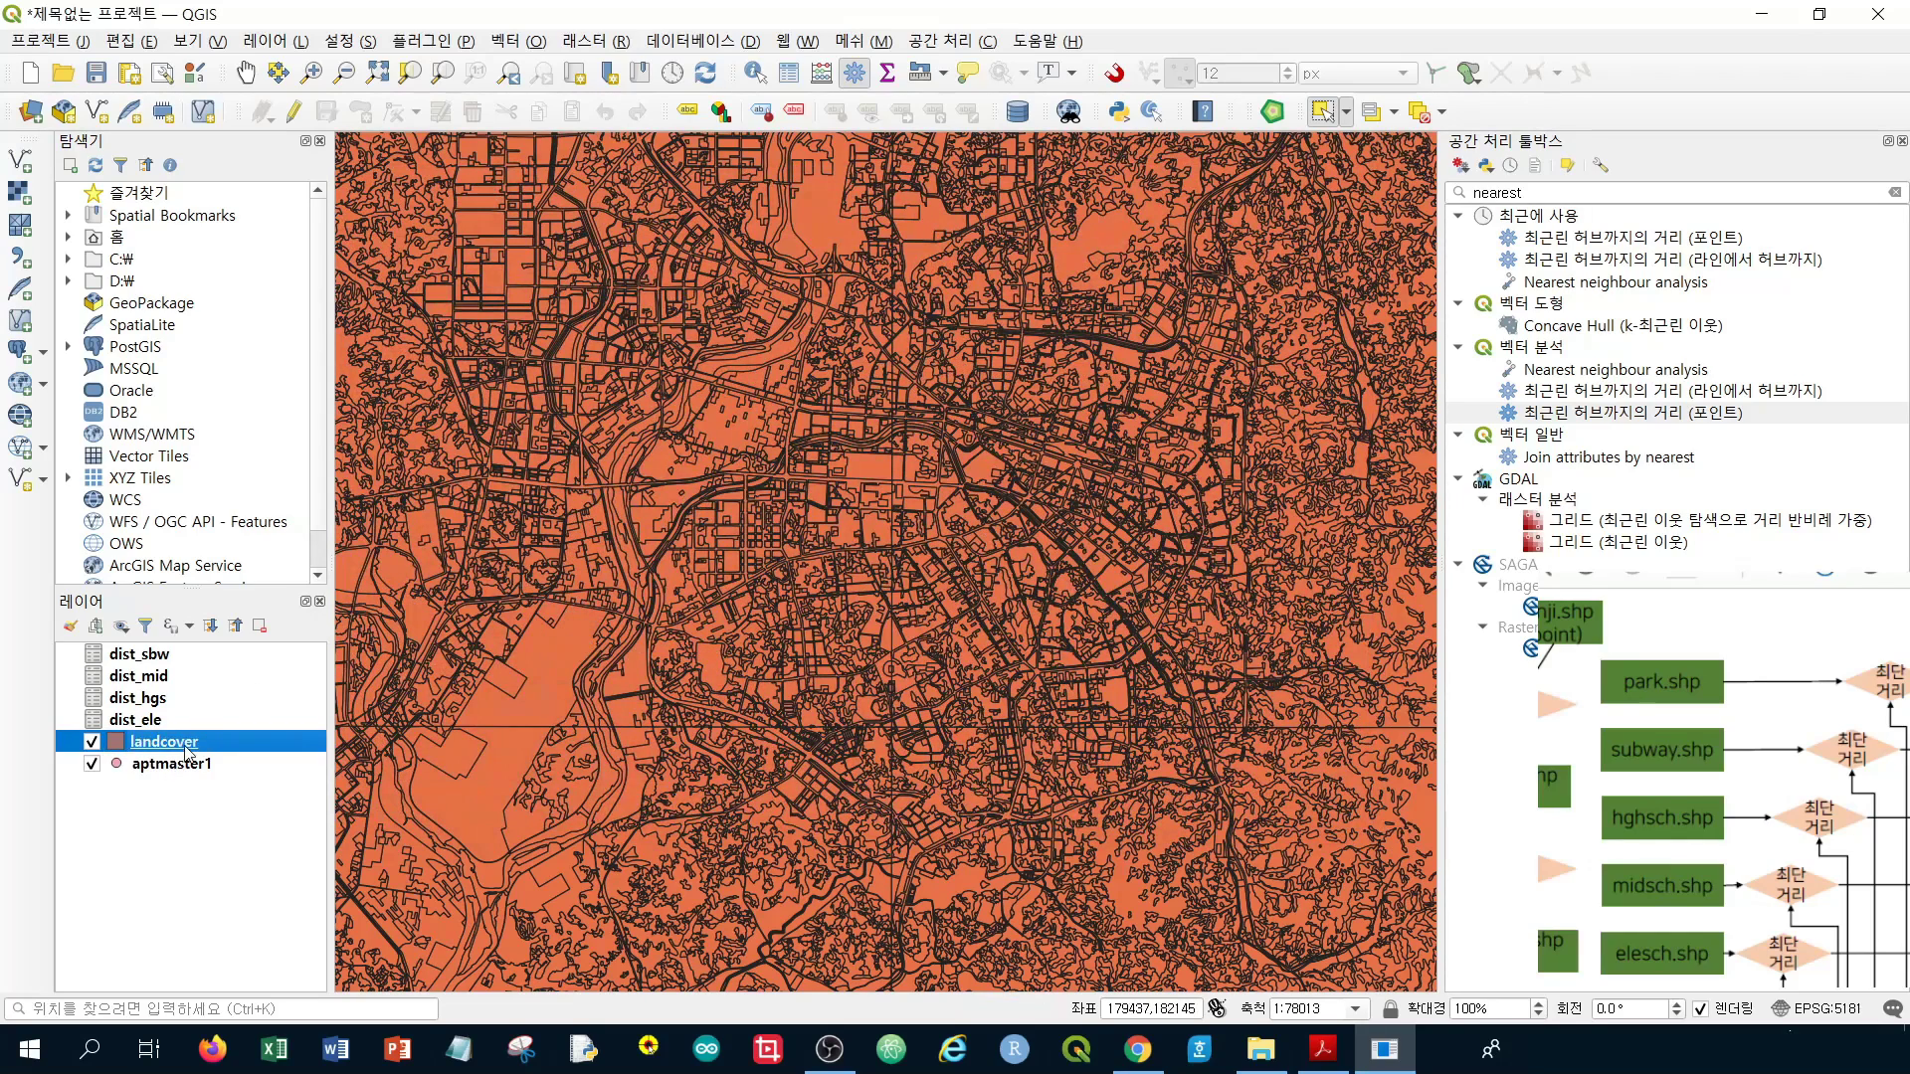
Drag landcover below aptmaster1 in the Layers panel, then zoom into the map
{"action": "mouse_move", "coordinate": [187, 753]}
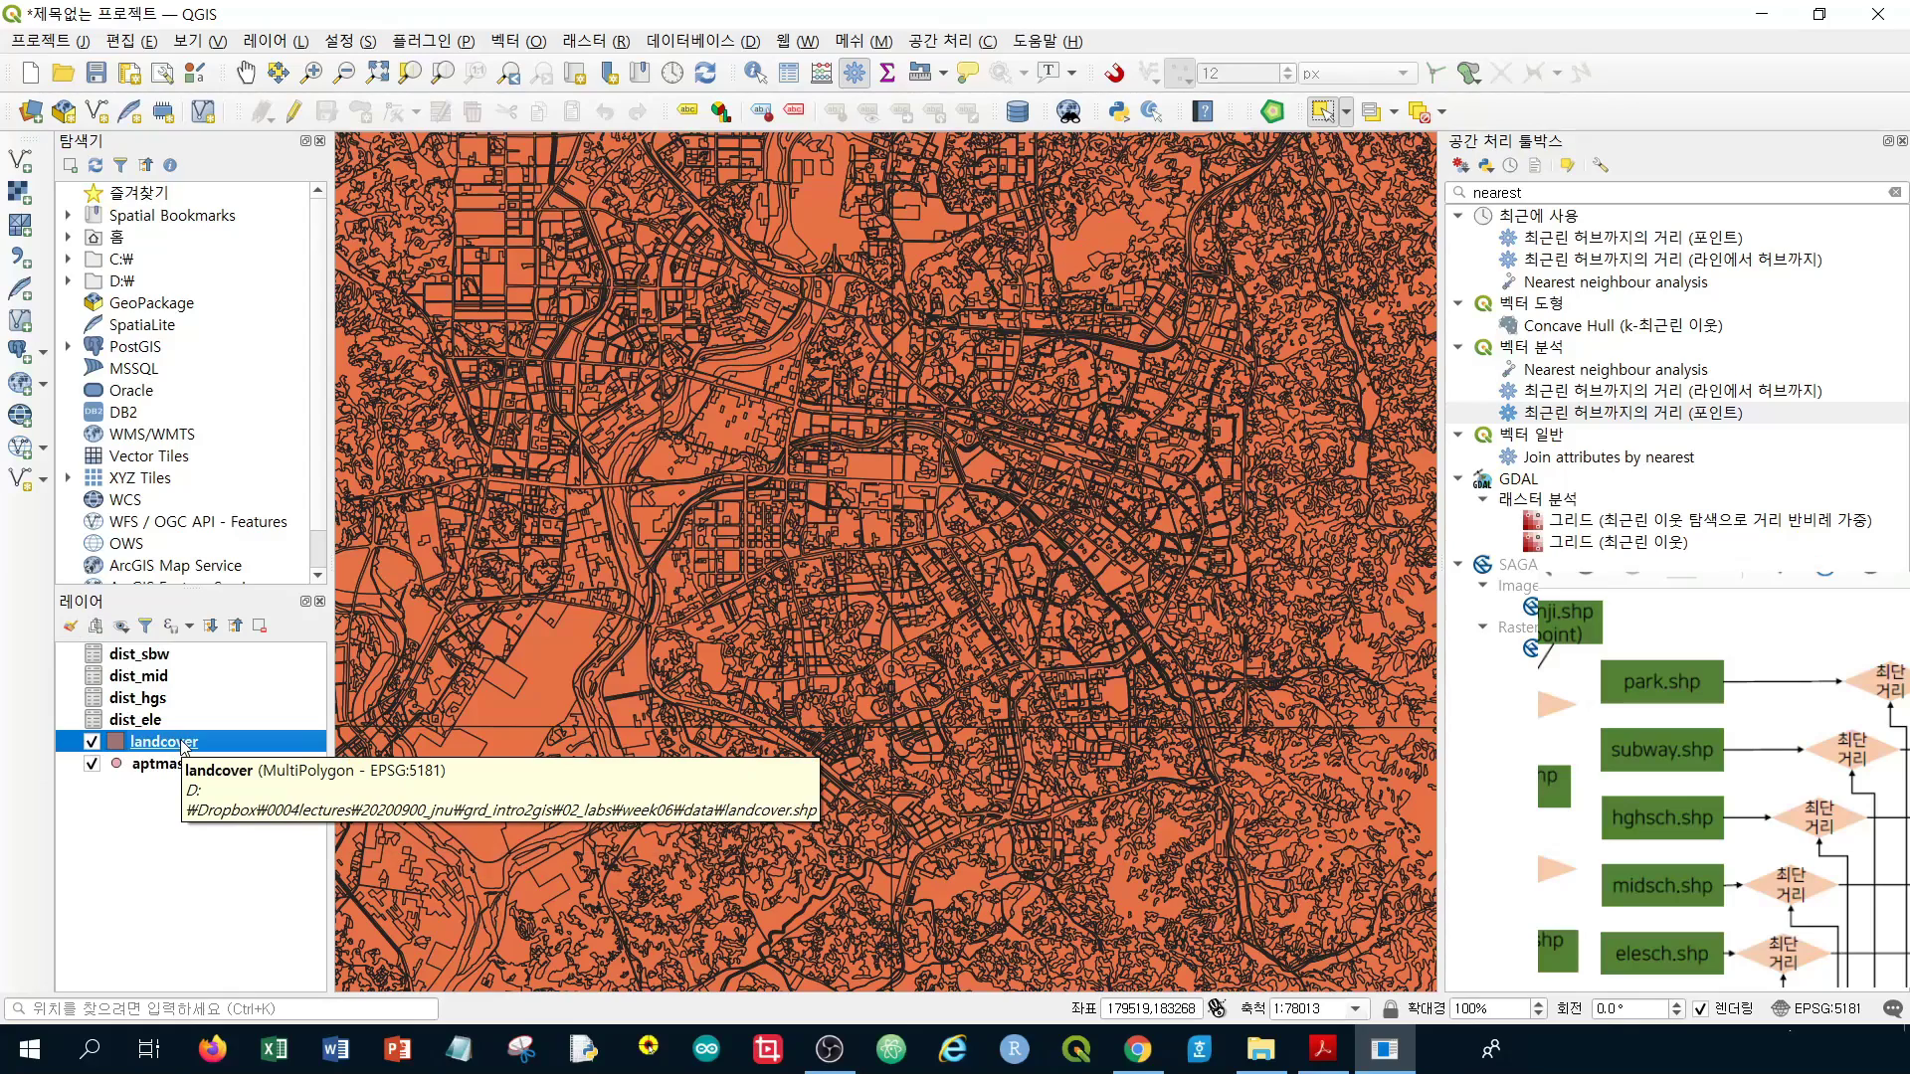
{"action": "mouse_move", "coordinate": [182, 747]}
{"action": "left_mouse_down"}
{"action": "mouse_move", "coordinate": [176, 796]}
{"action": "mouse_move", "coordinate": [175, 774]}
{"action": "left_mouse_up"}
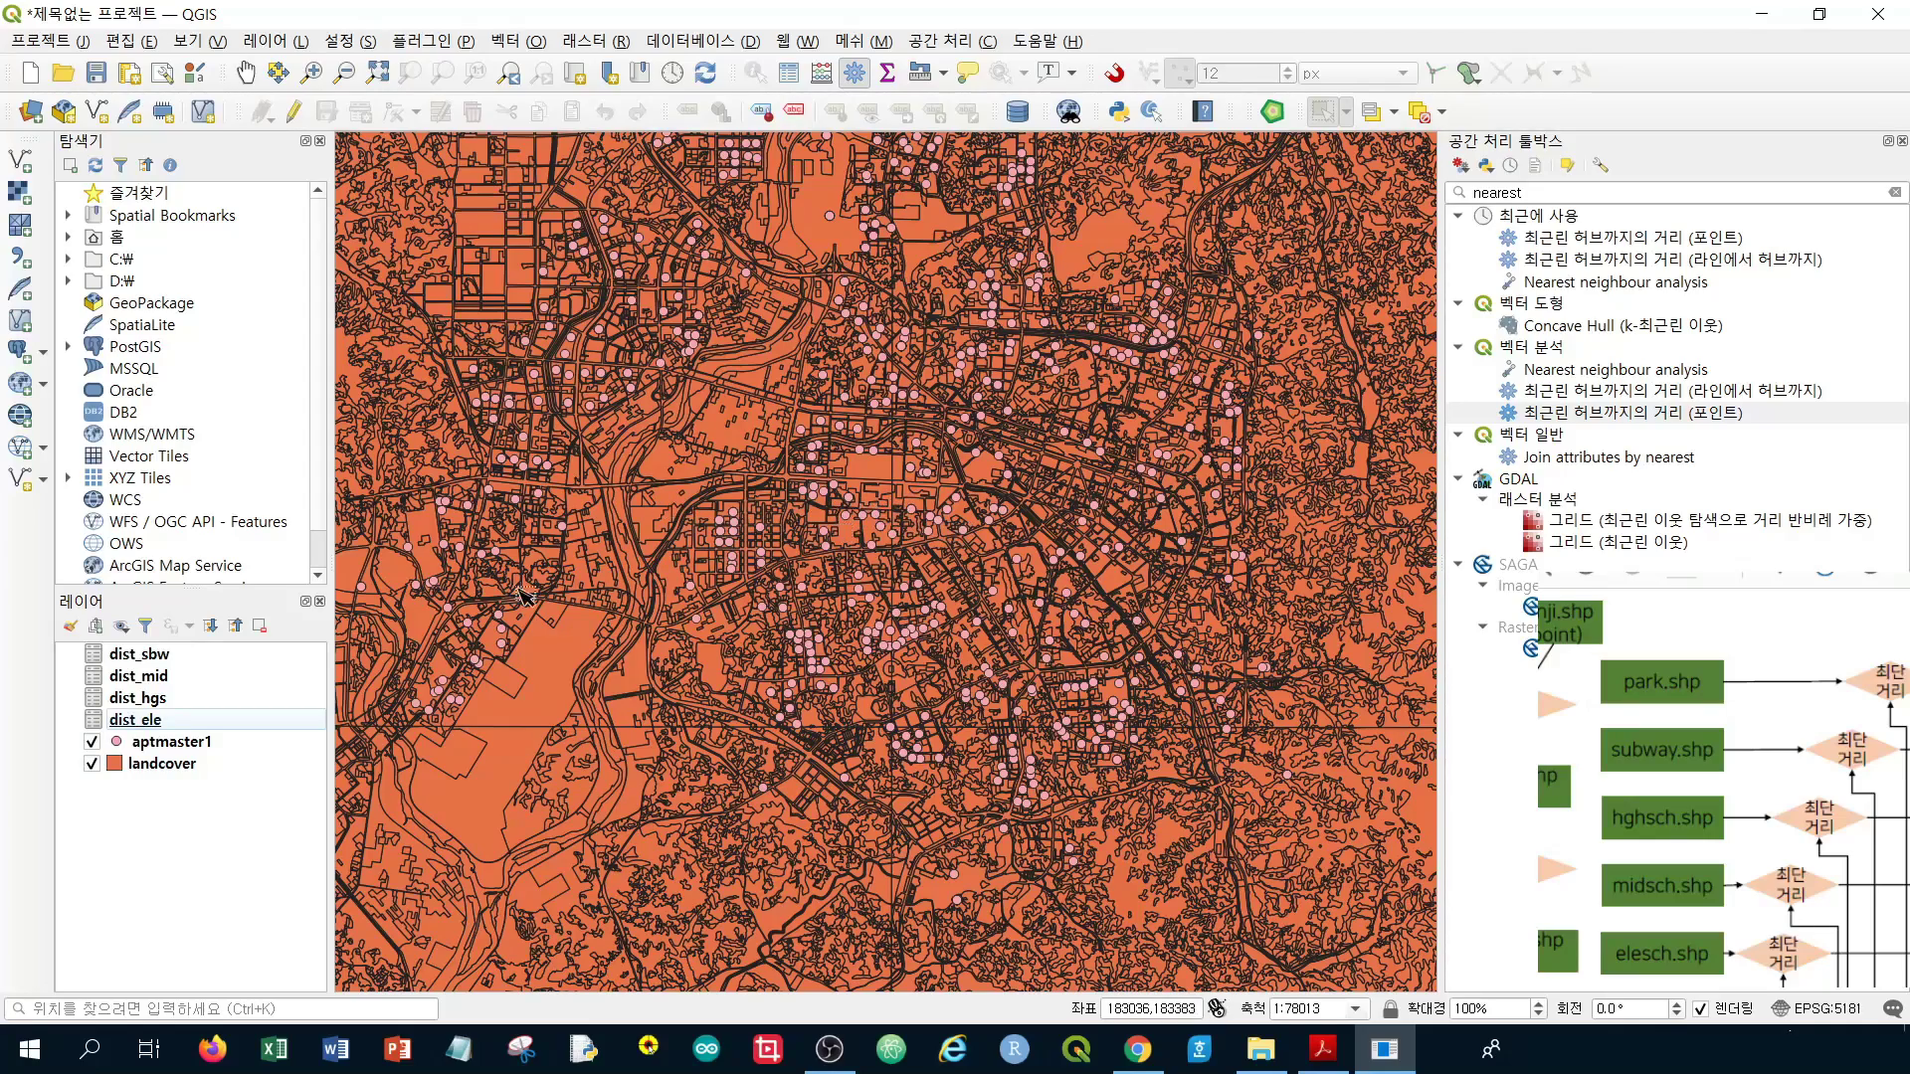
{"action": "scroll", "coordinate": [762, 595], "scroll_direction": "up", "scroll_amount": 2}
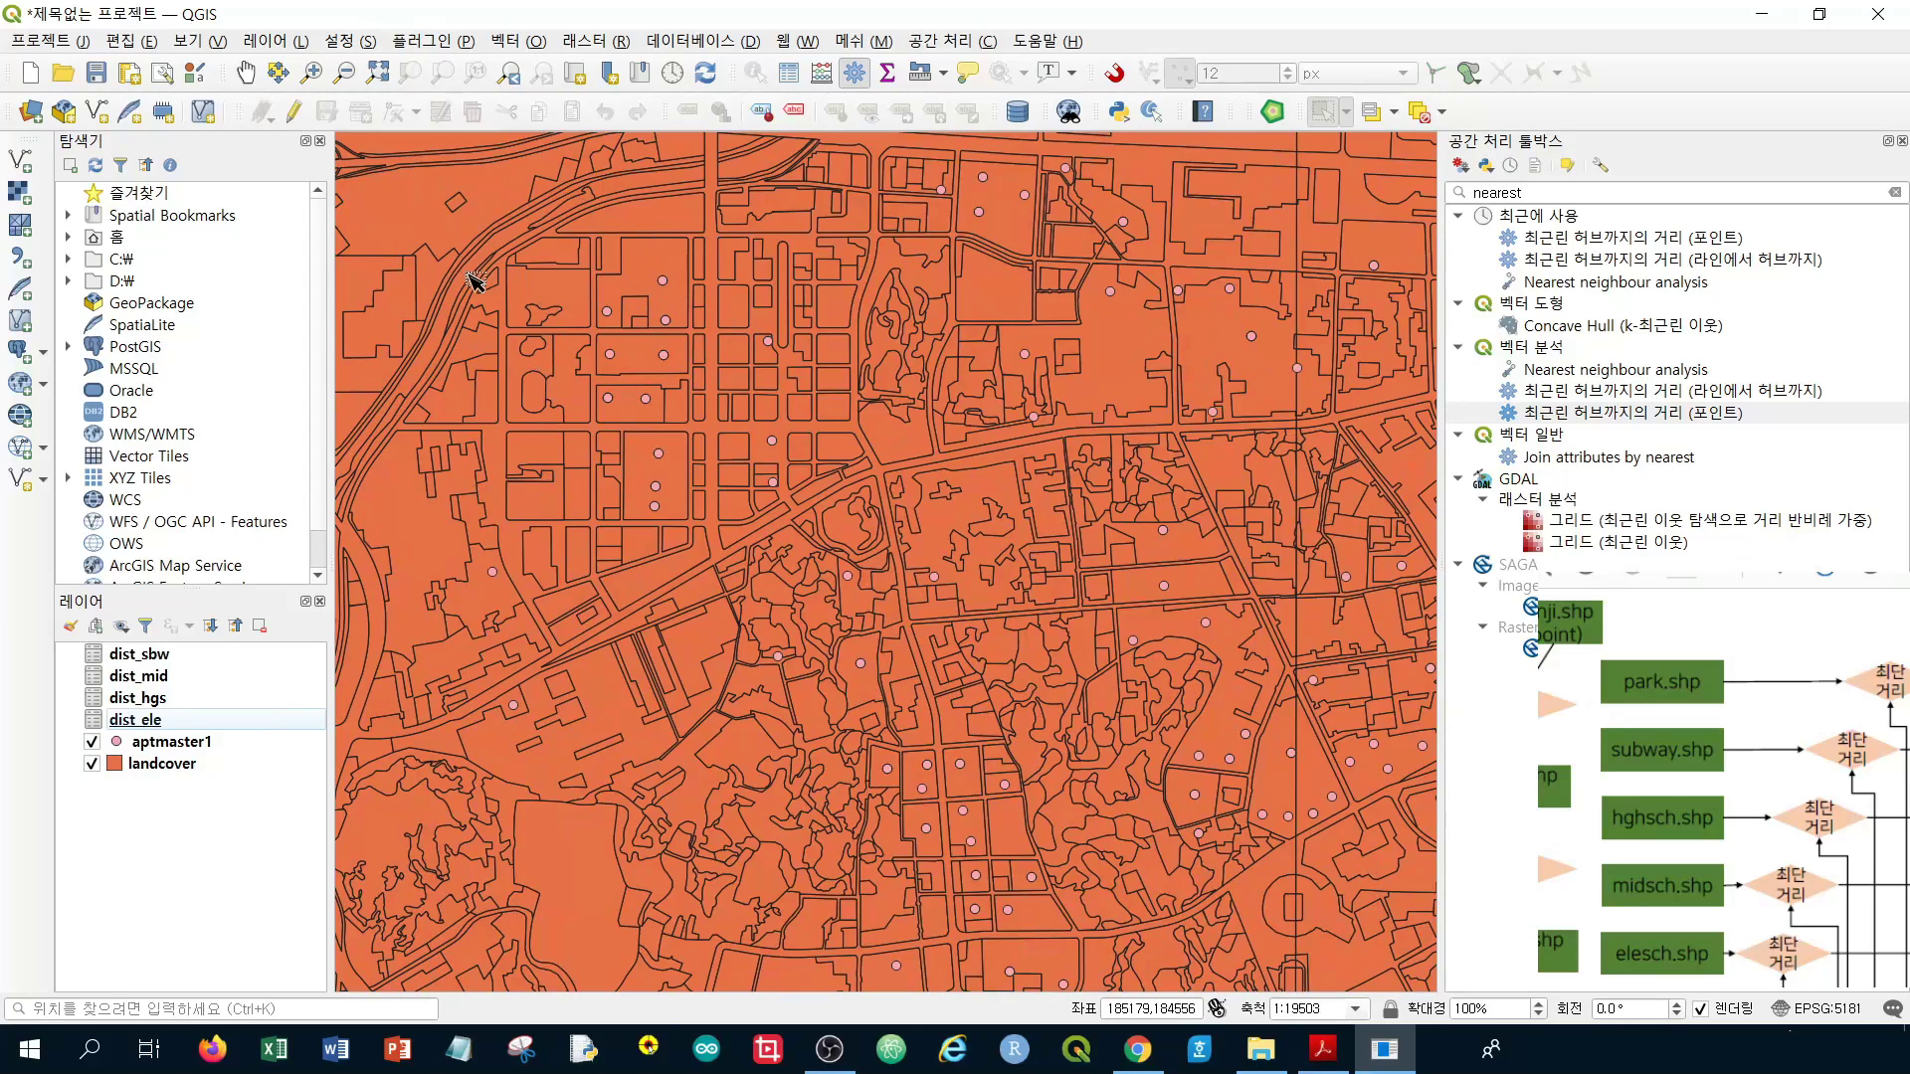
Open the landcover attribute table, reposition its window, and scroll through the L2_CODE and L2_NAME rows
{"action": "right_click", "coordinate": [170, 762]}
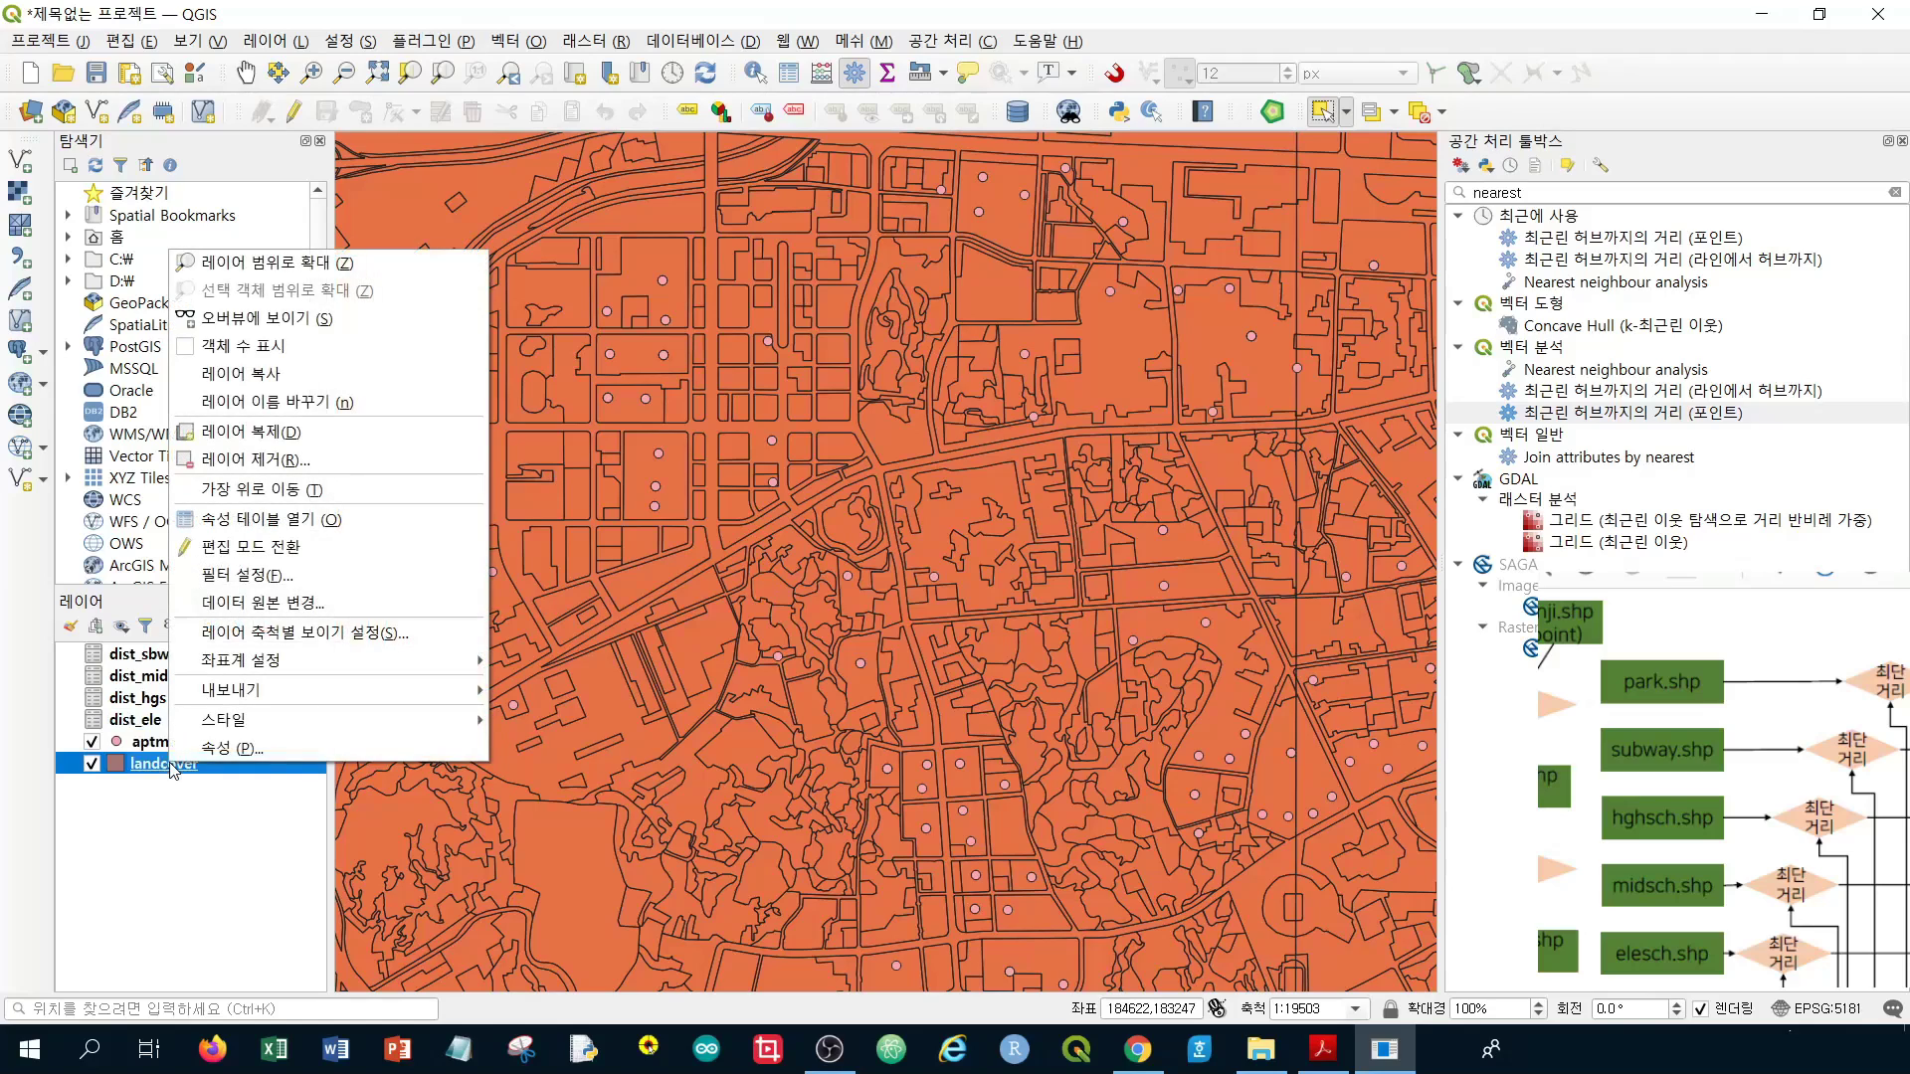
{"action": "left_click", "coordinate": [384, 520]}
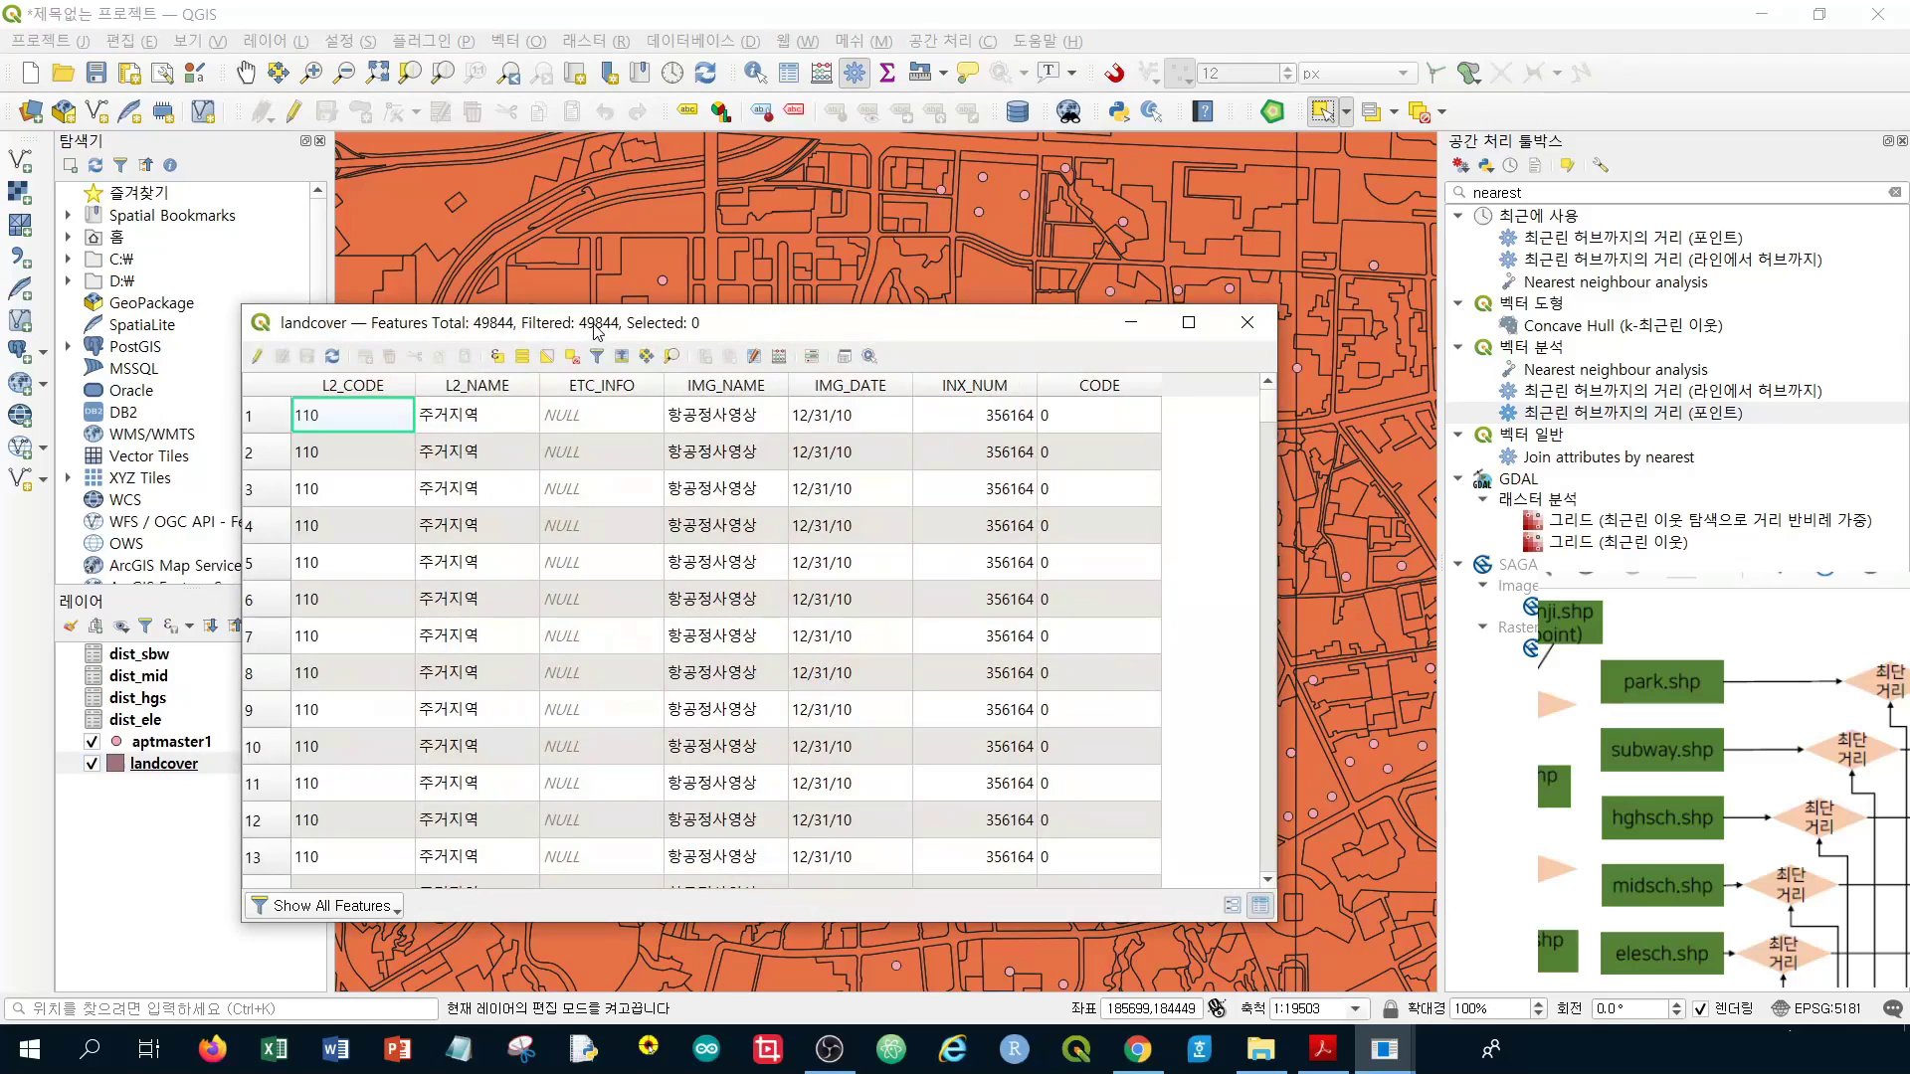
{"action": "left_click_drag", "start_coordinate": [596, 331], "coordinate": [808, 315]}
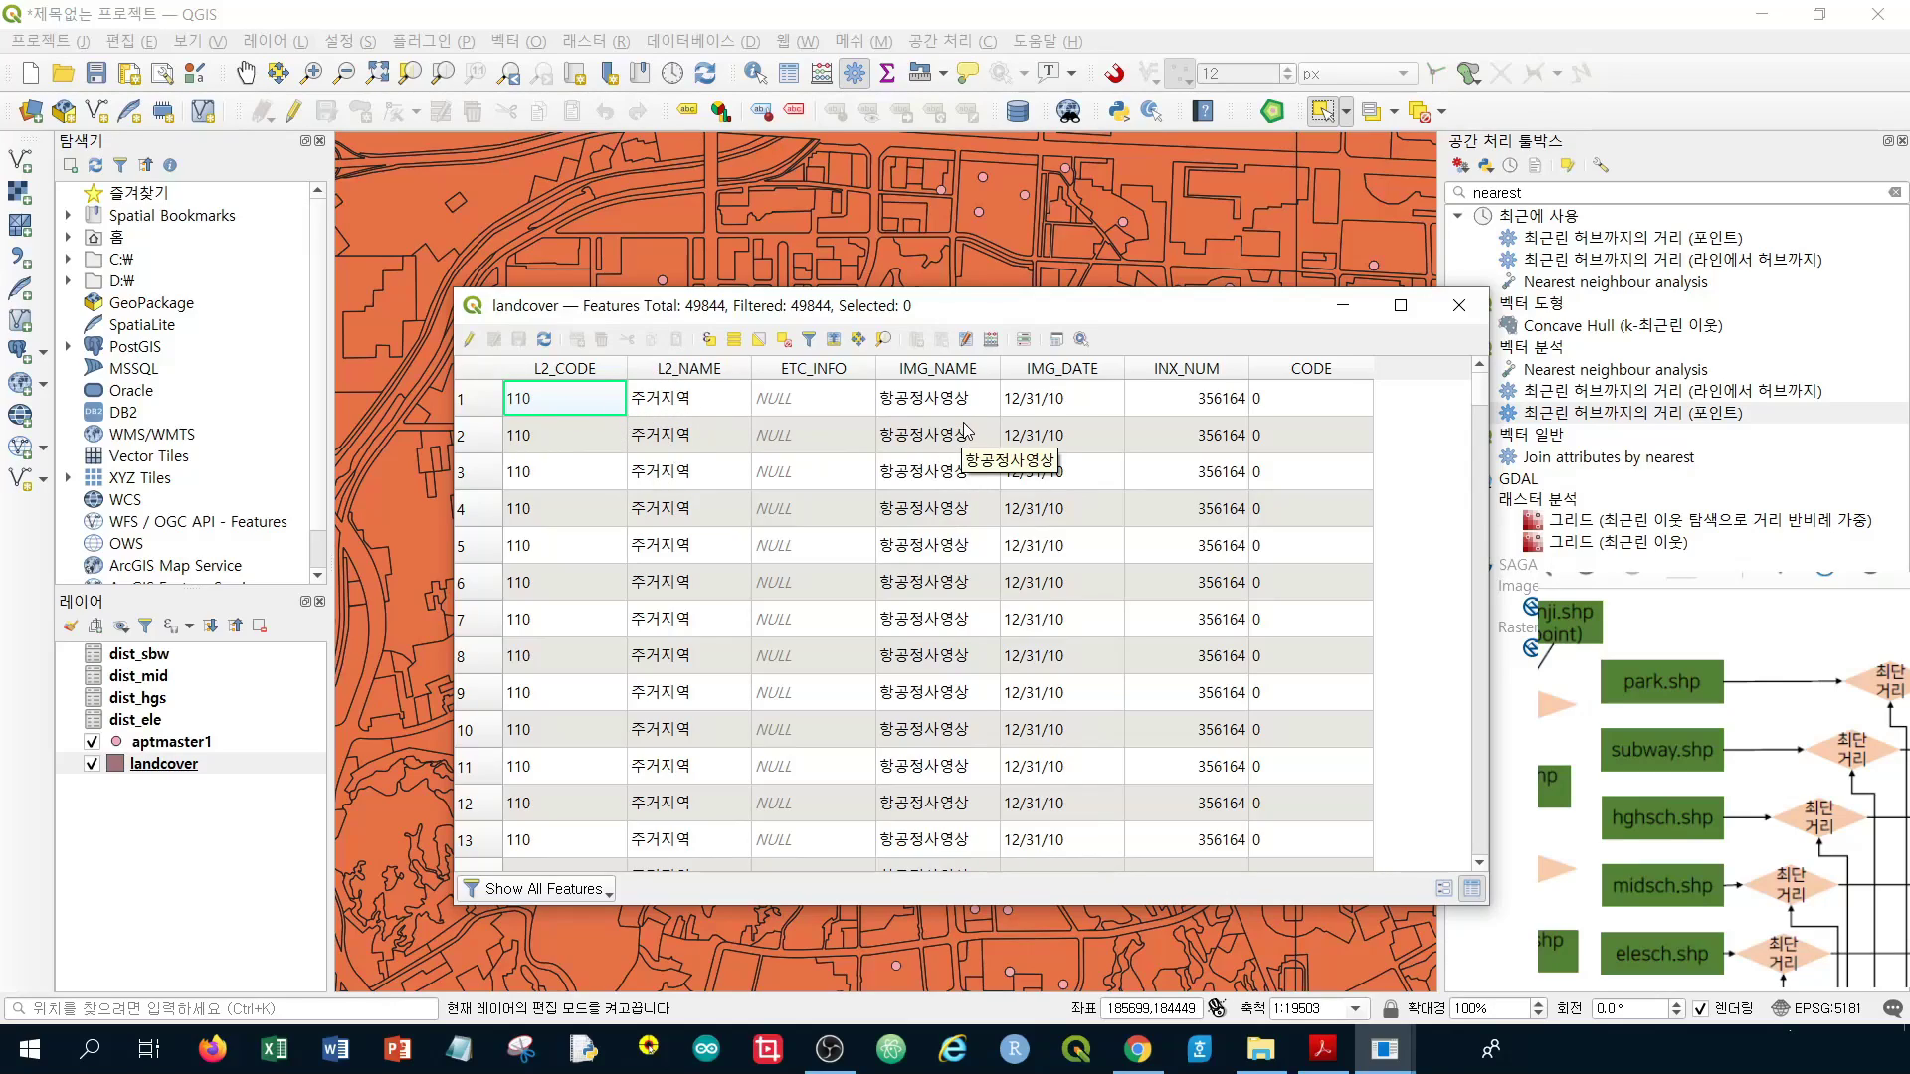
{"action": "scroll", "coordinate": [950, 435], "scroll_direction": "down", "scroll_amount": 20}
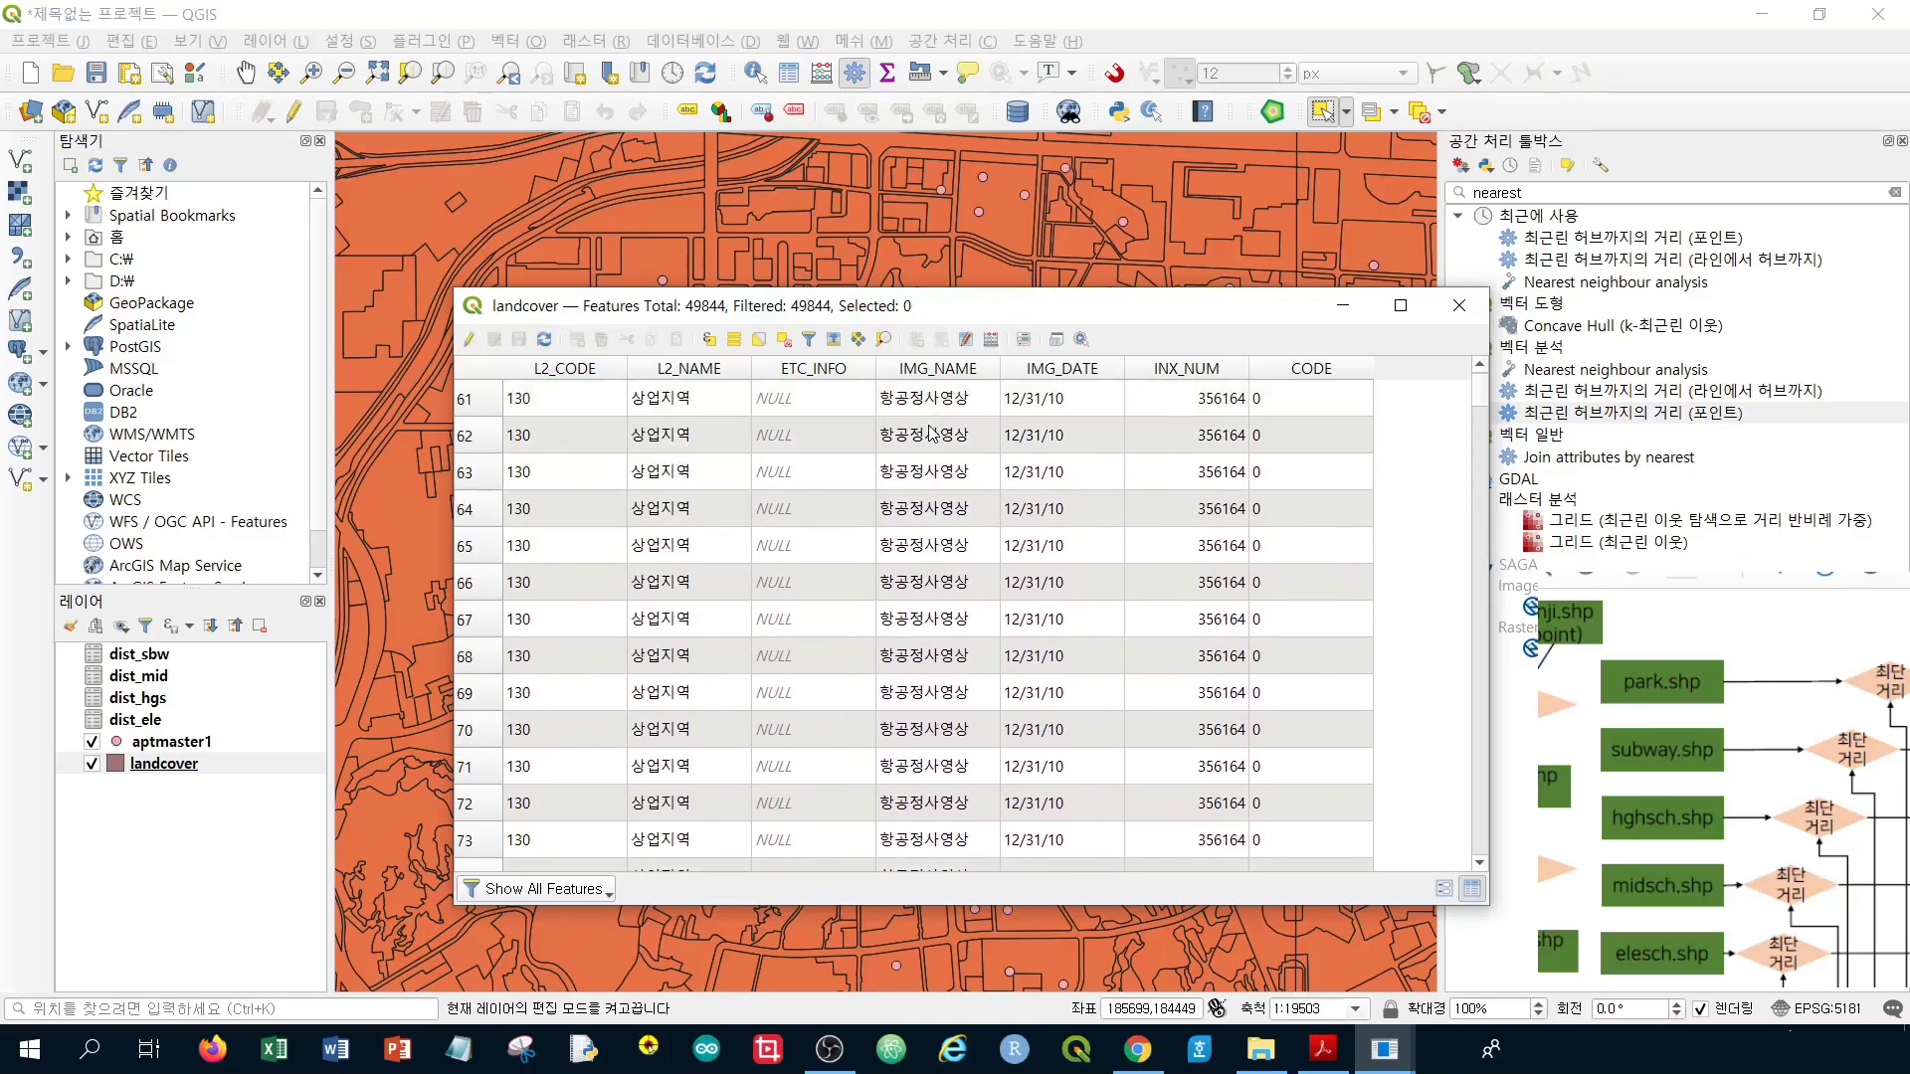
{"action": "scroll", "coordinate": [710, 563], "scroll_direction": "down", "scroll_amount": 7}
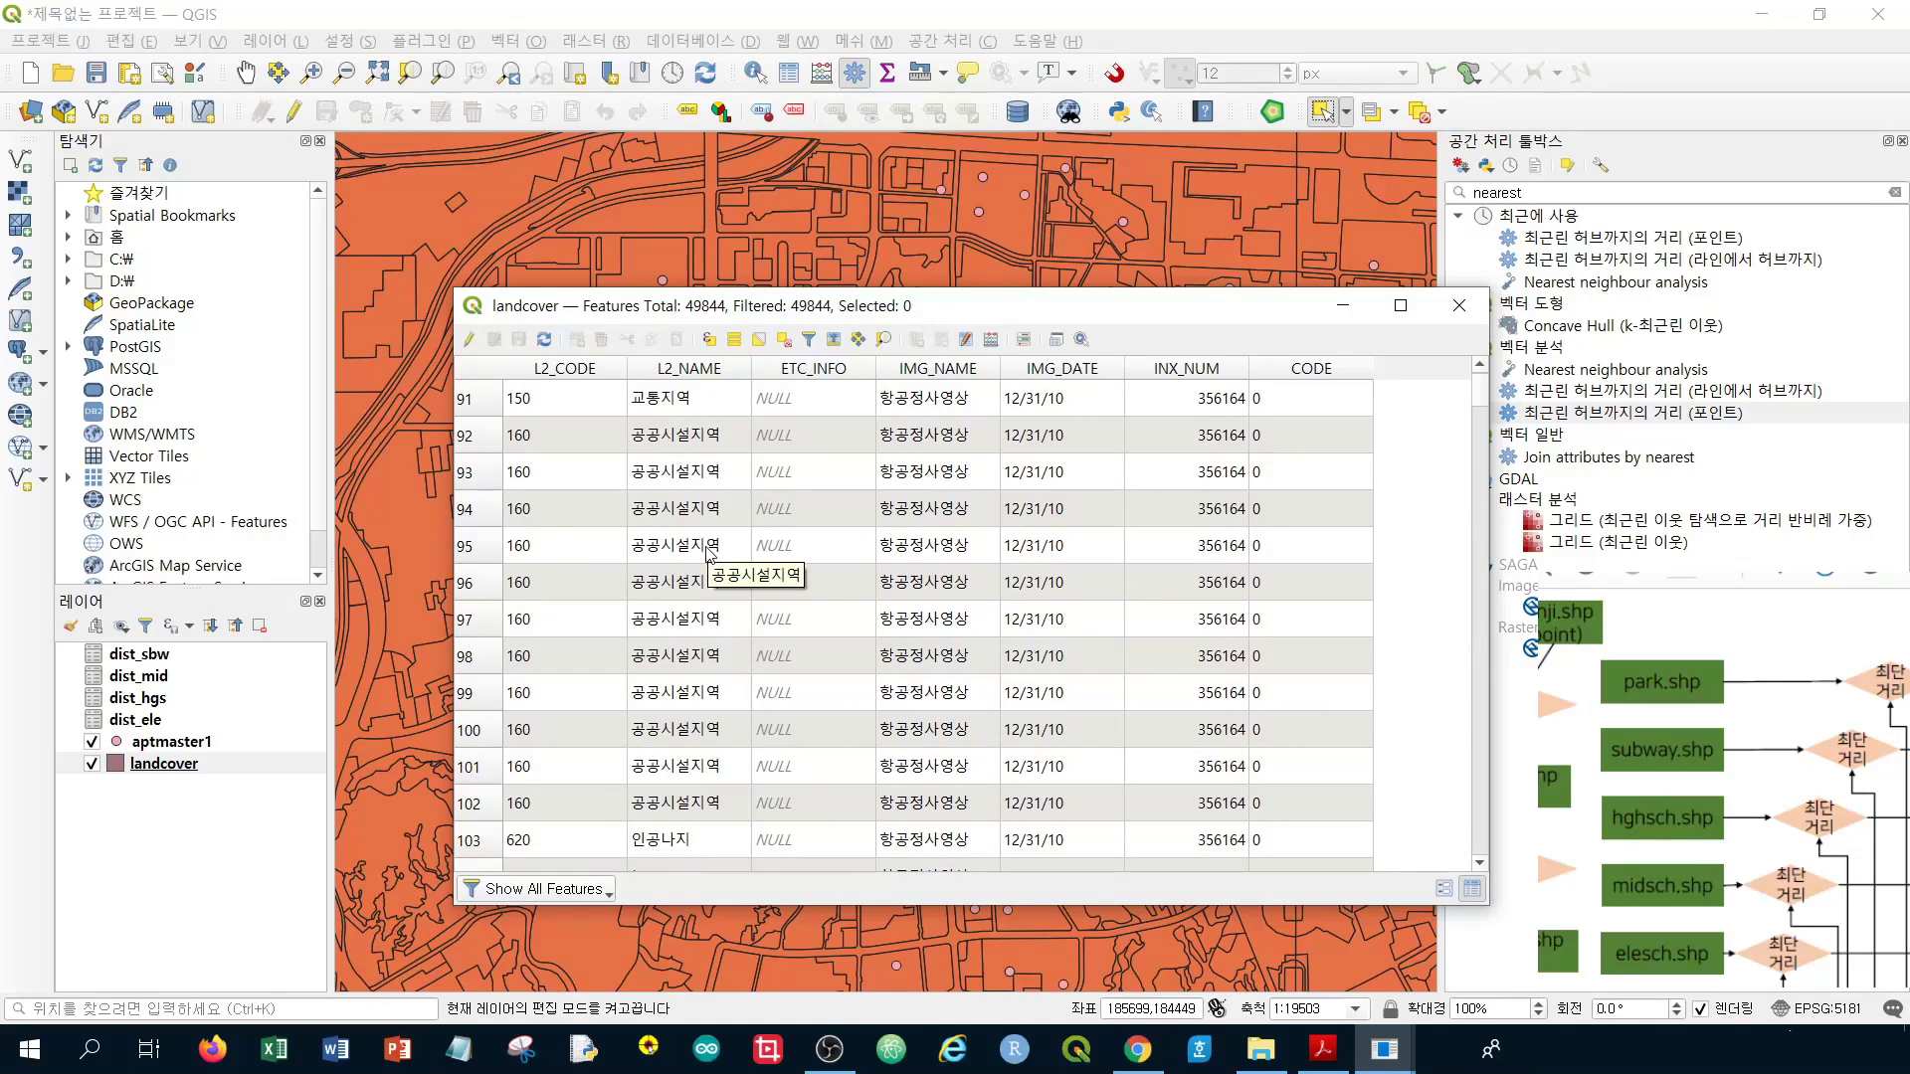
{"action": "scroll", "coordinate": [708, 553], "scroll_direction": "down", "scroll_amount": 3}
{"action": "scroll", "coordinate": [706, 547], "scroll_direction": "down", "scroll_amount": 2}
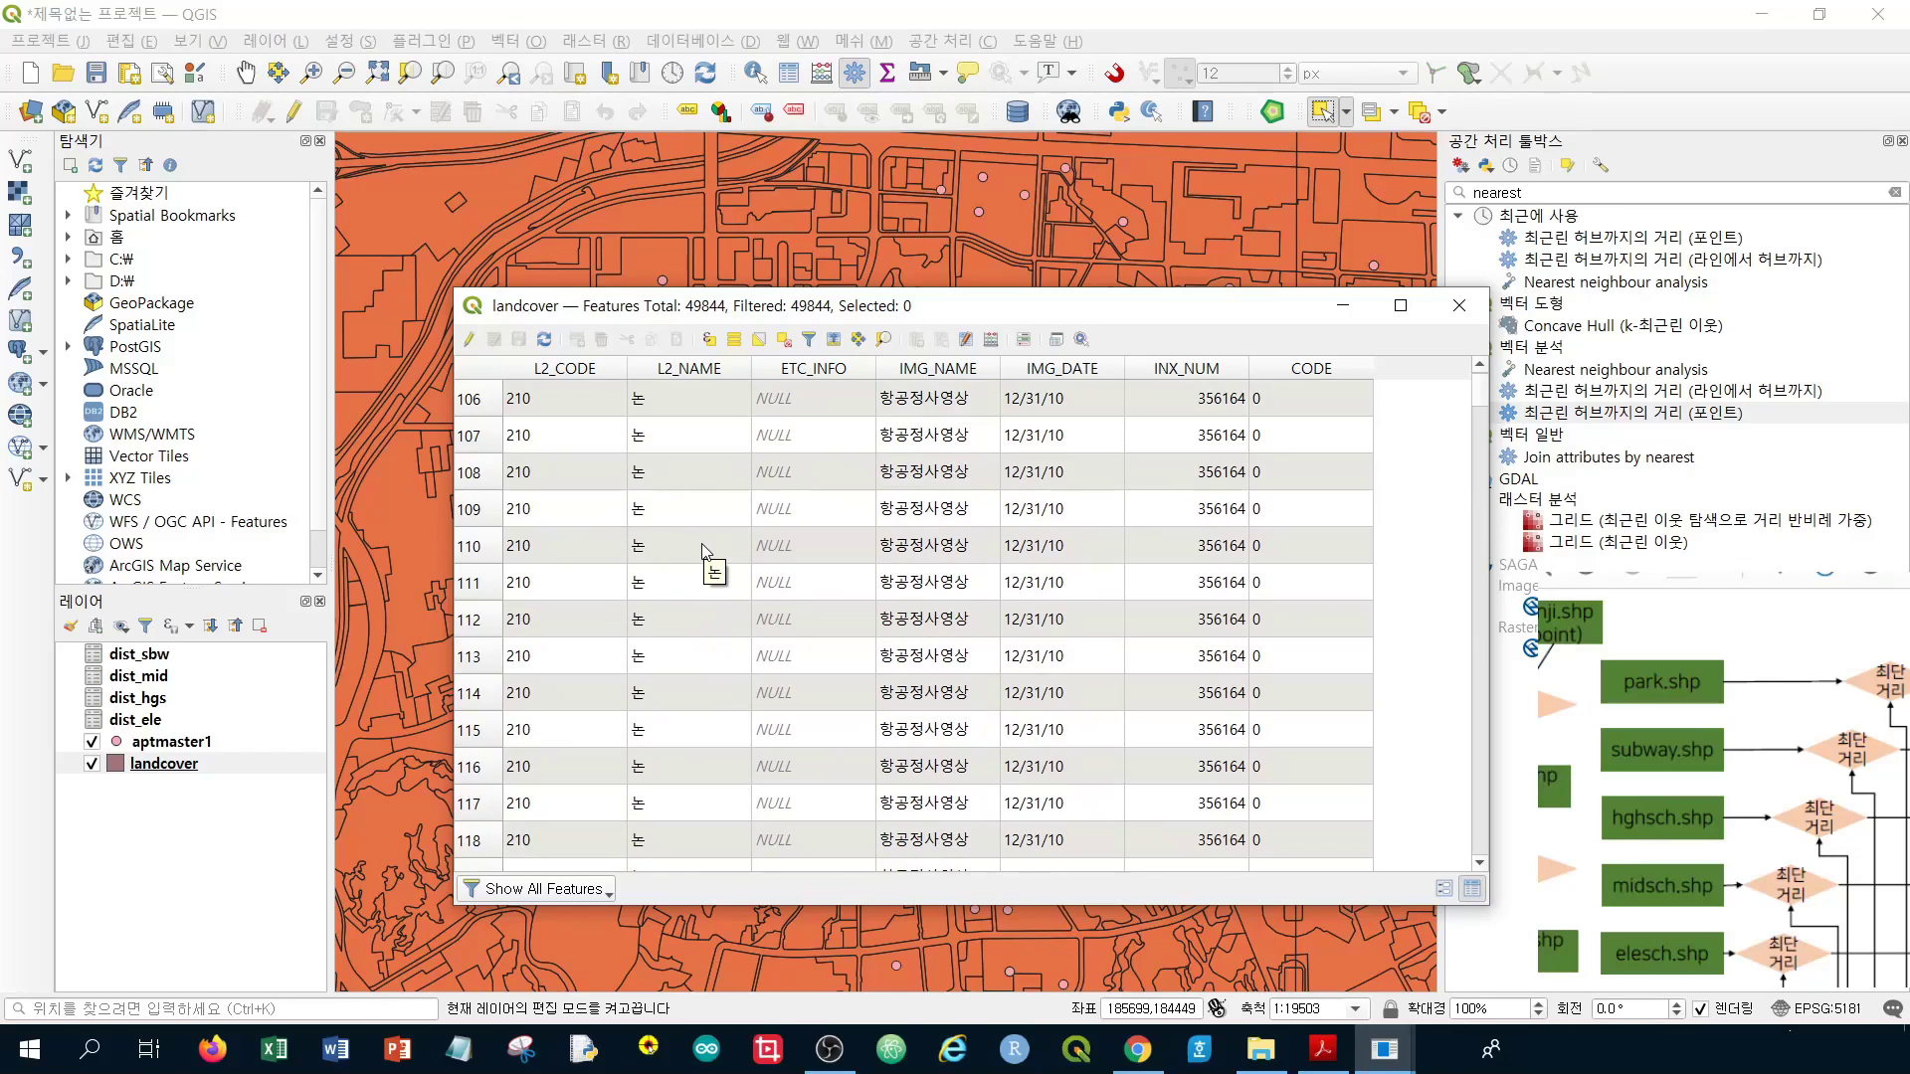
{"action": "scroll", "coordinate": [683, 547], "scroll_direction": "up", "scroll_amount": 6}
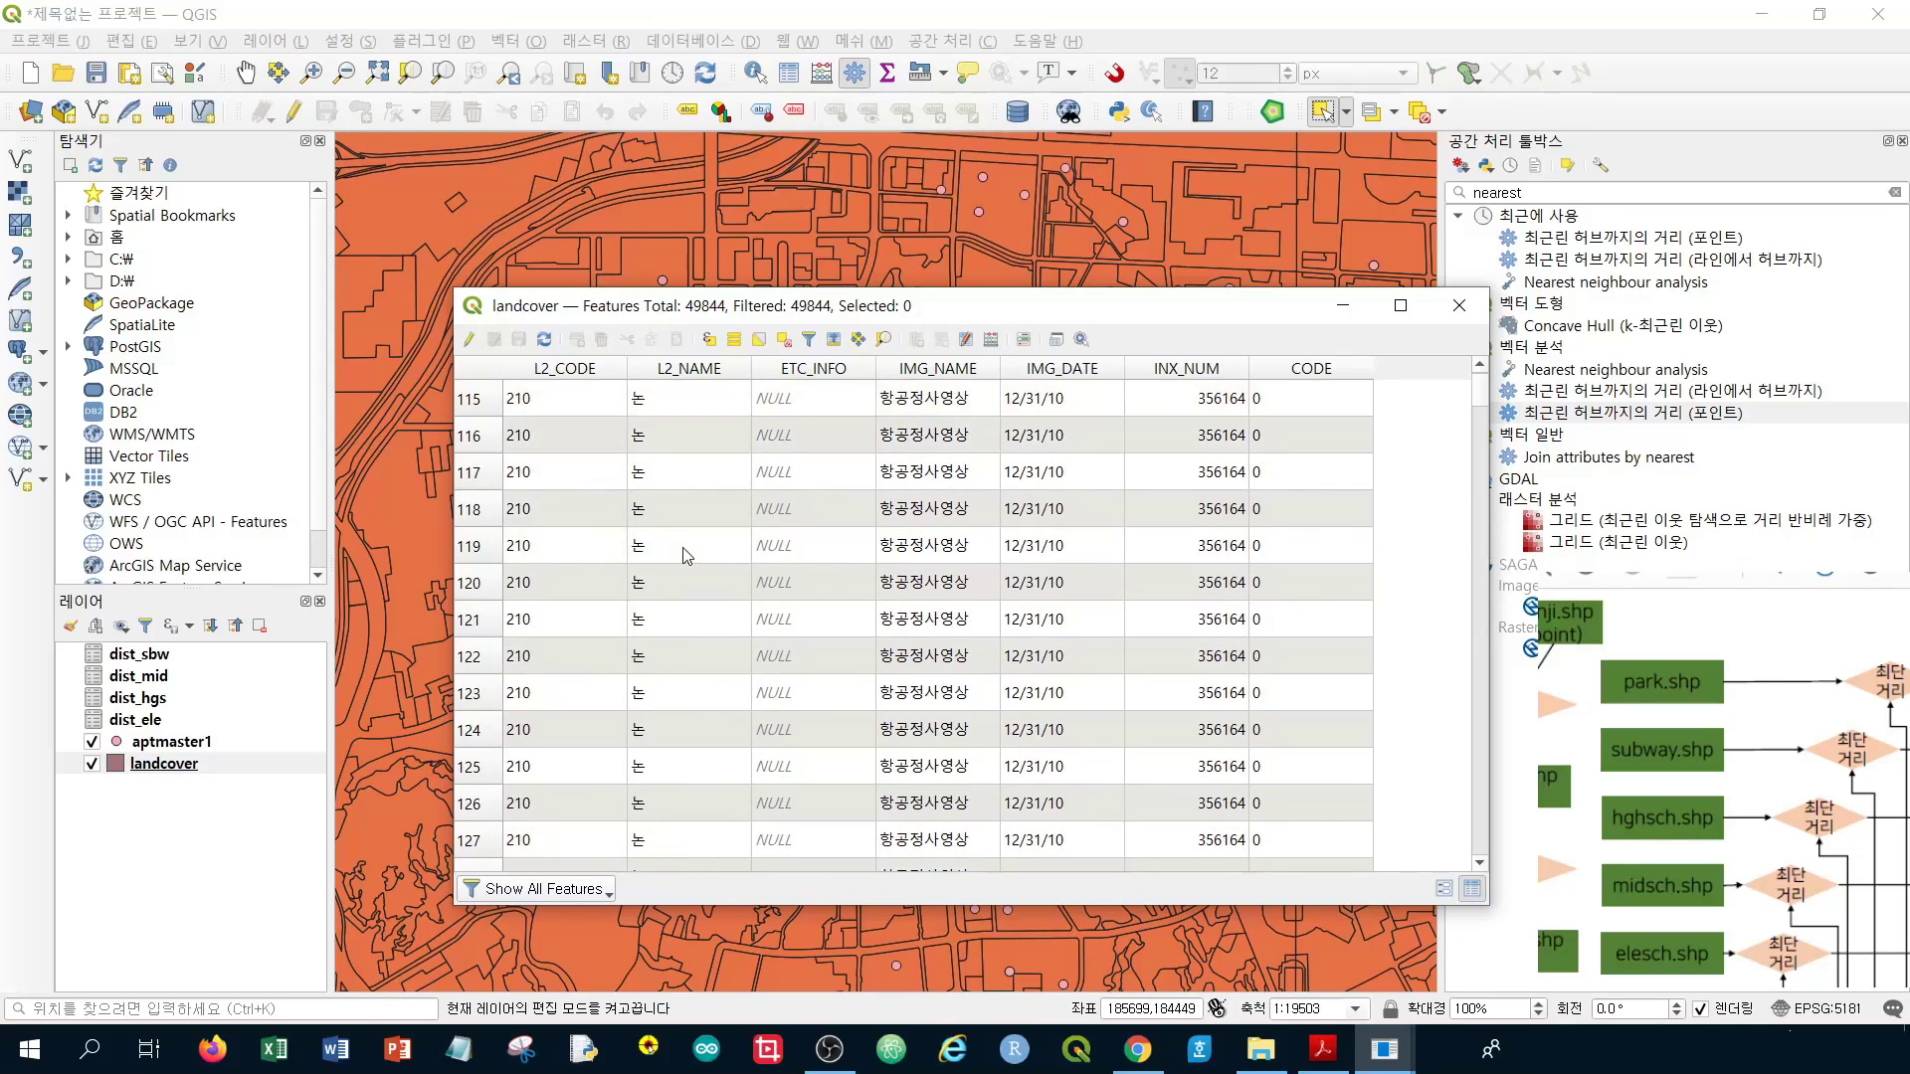
{"action": "scroll", "coordinate": [616, 431], "scroll_direction": "down", "scroll_amount": 3}
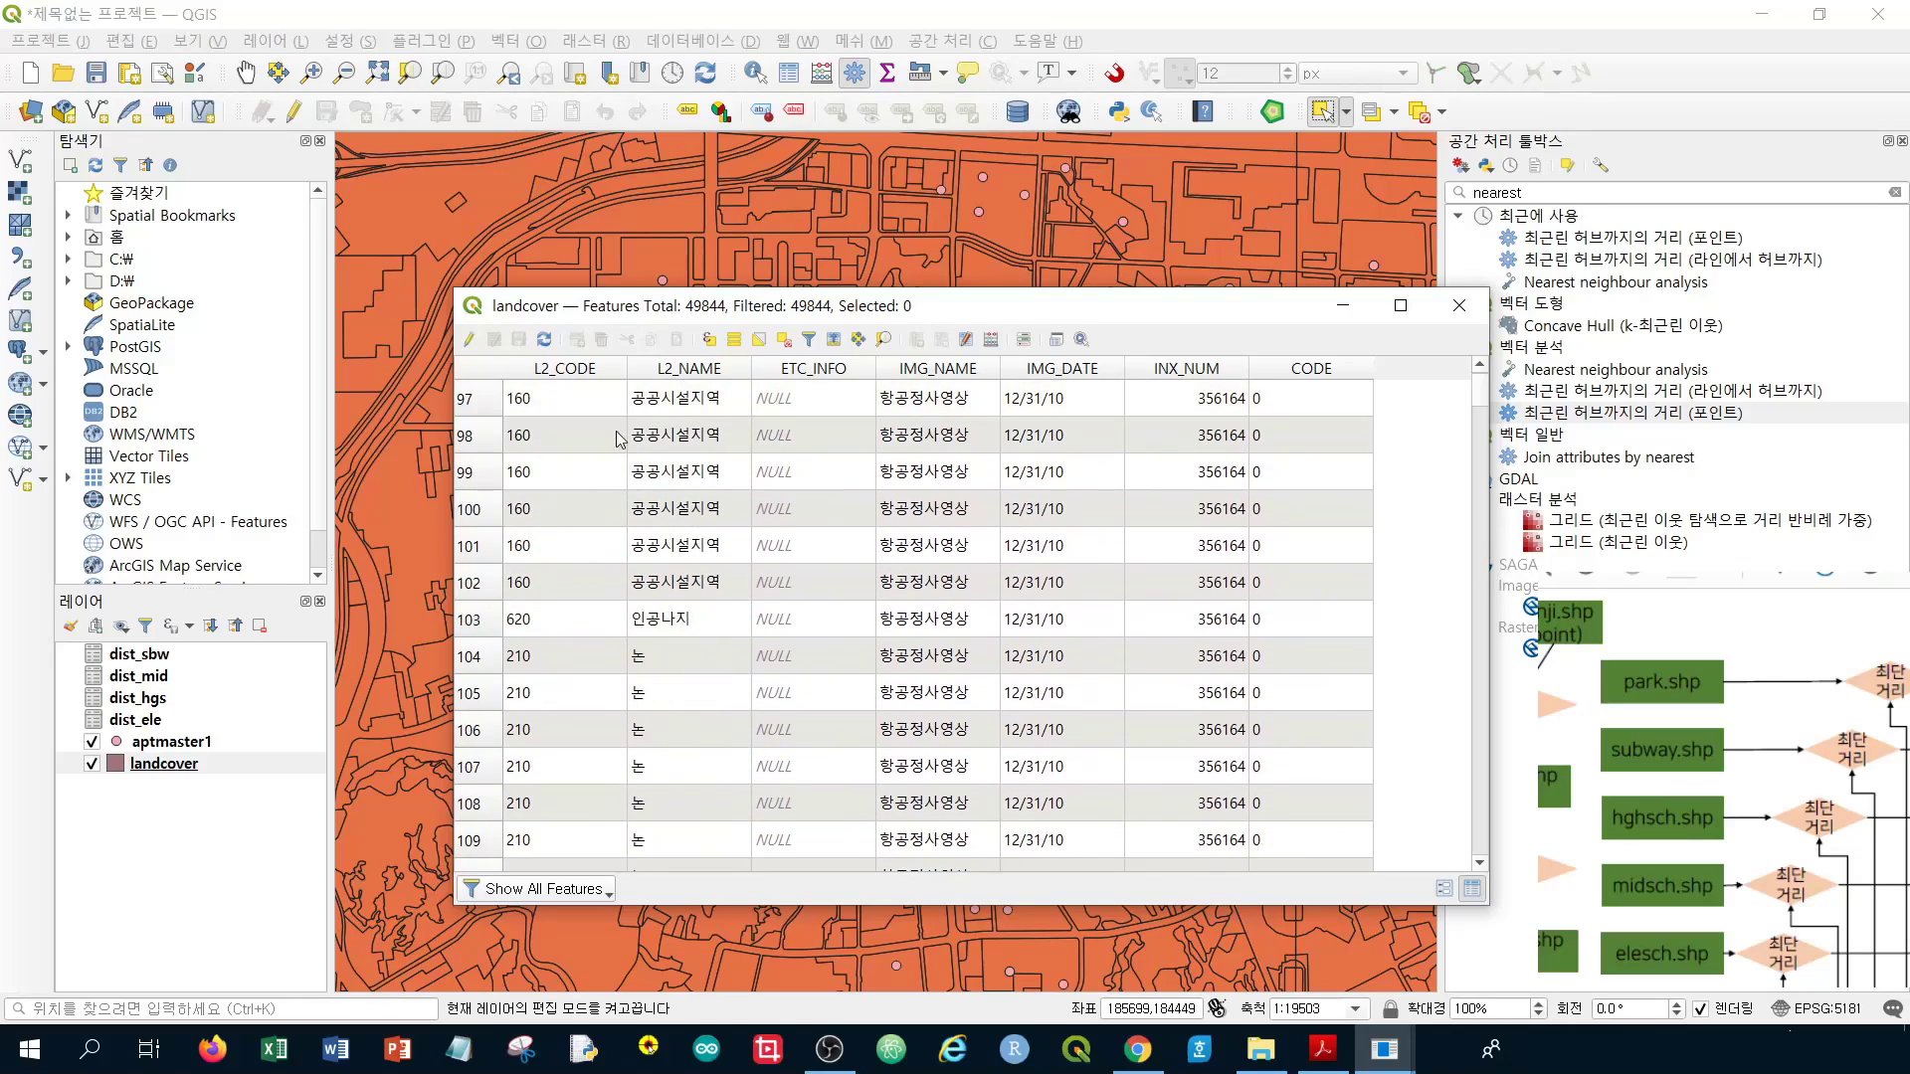
Sort the landcover table by L2_CODE and page down through the records to the 310 codes
{"action": "left_click", "coordinate": [596, 370]}
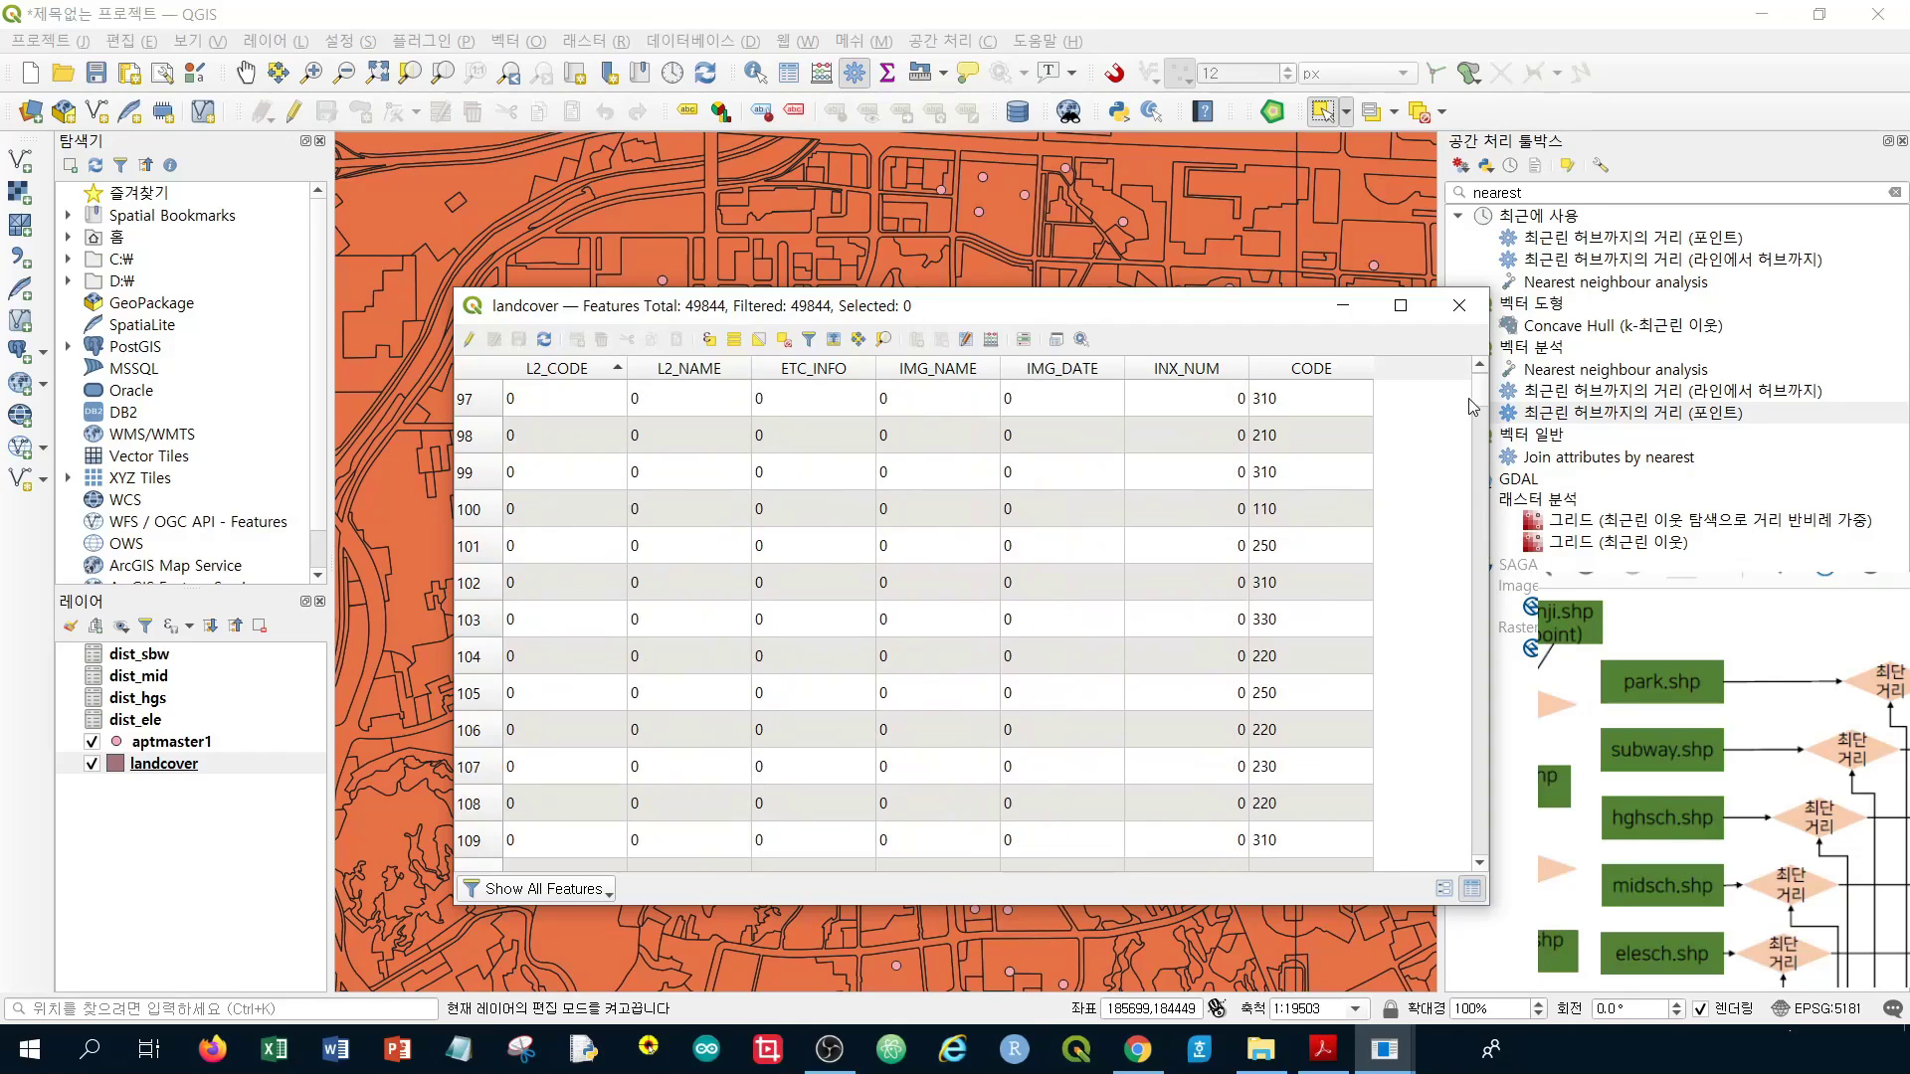
{"action": "left_click_drag", "start_coordinate": [1473, 407], "coordinate": [482, 472]}
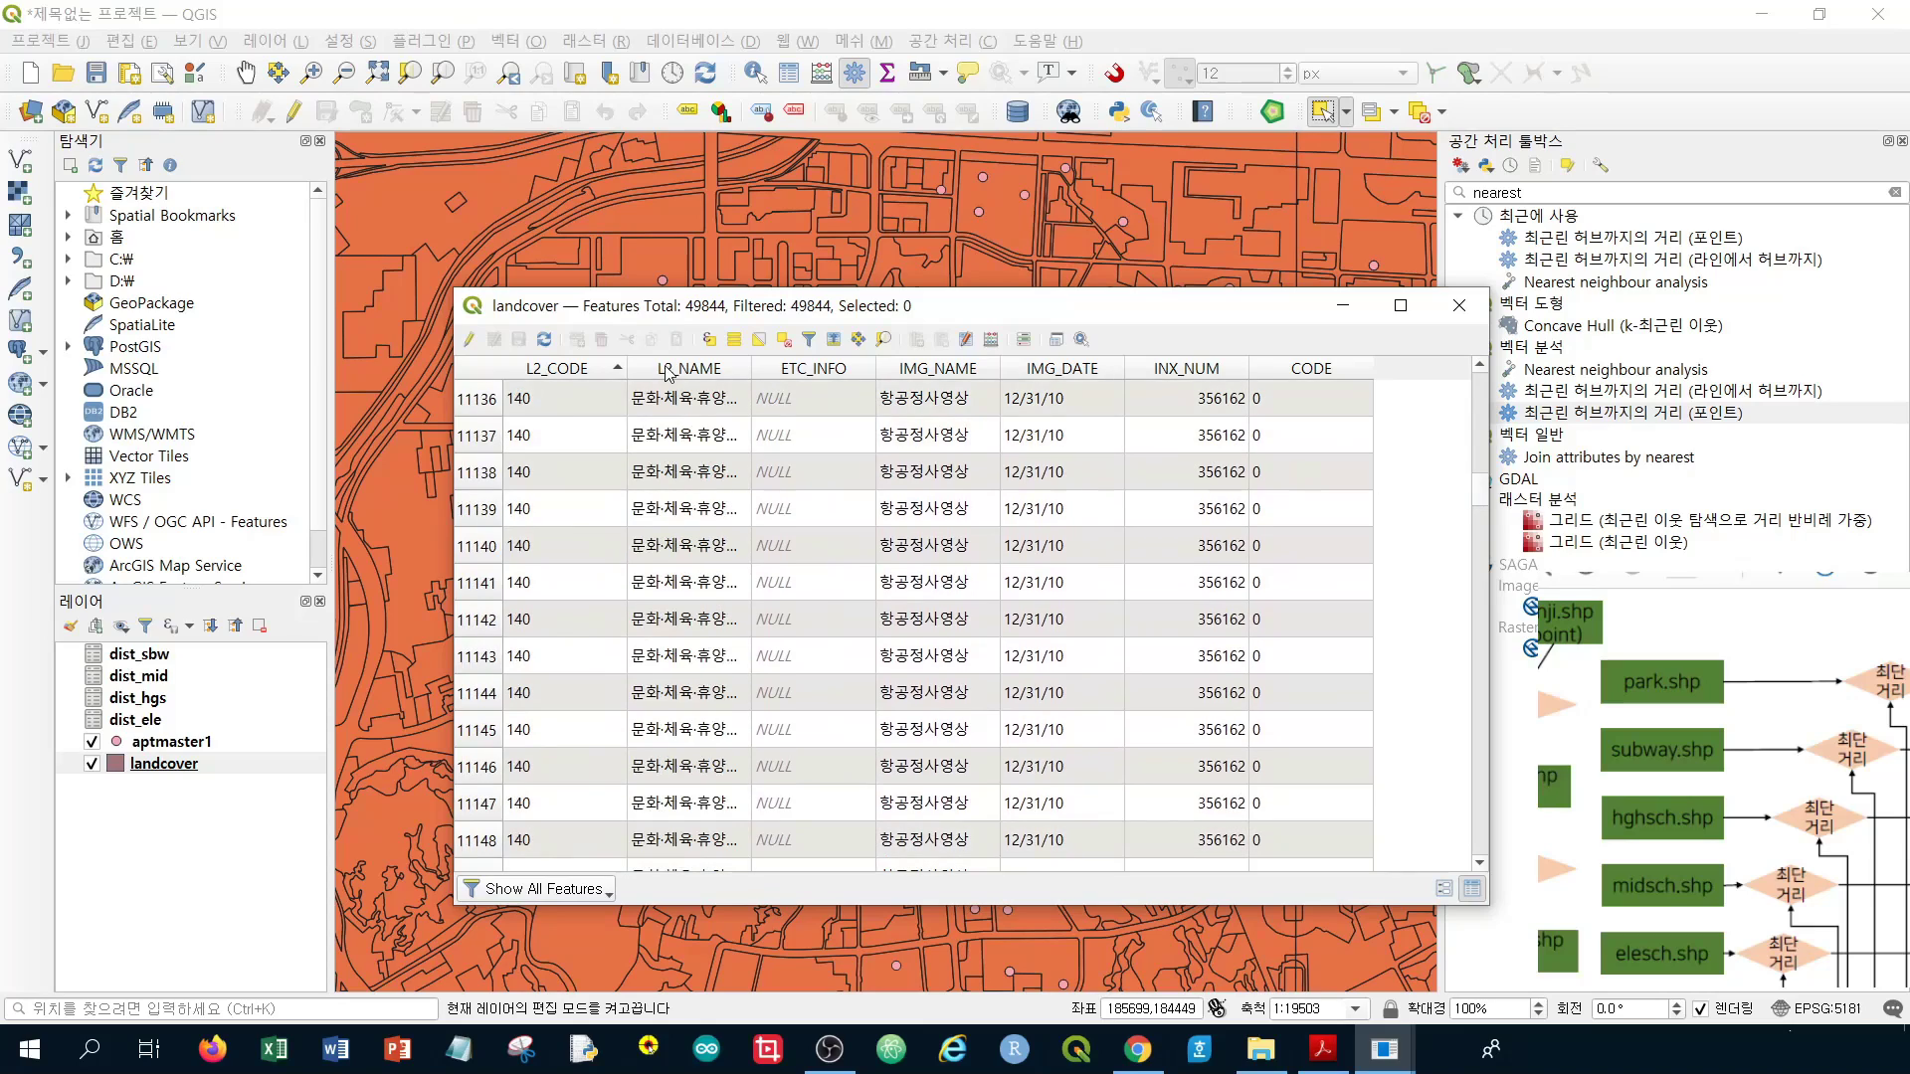
{"action": "scroll", "coordinate": [899, 487], "scroll_direction": "down", "scroll_amount": 20}
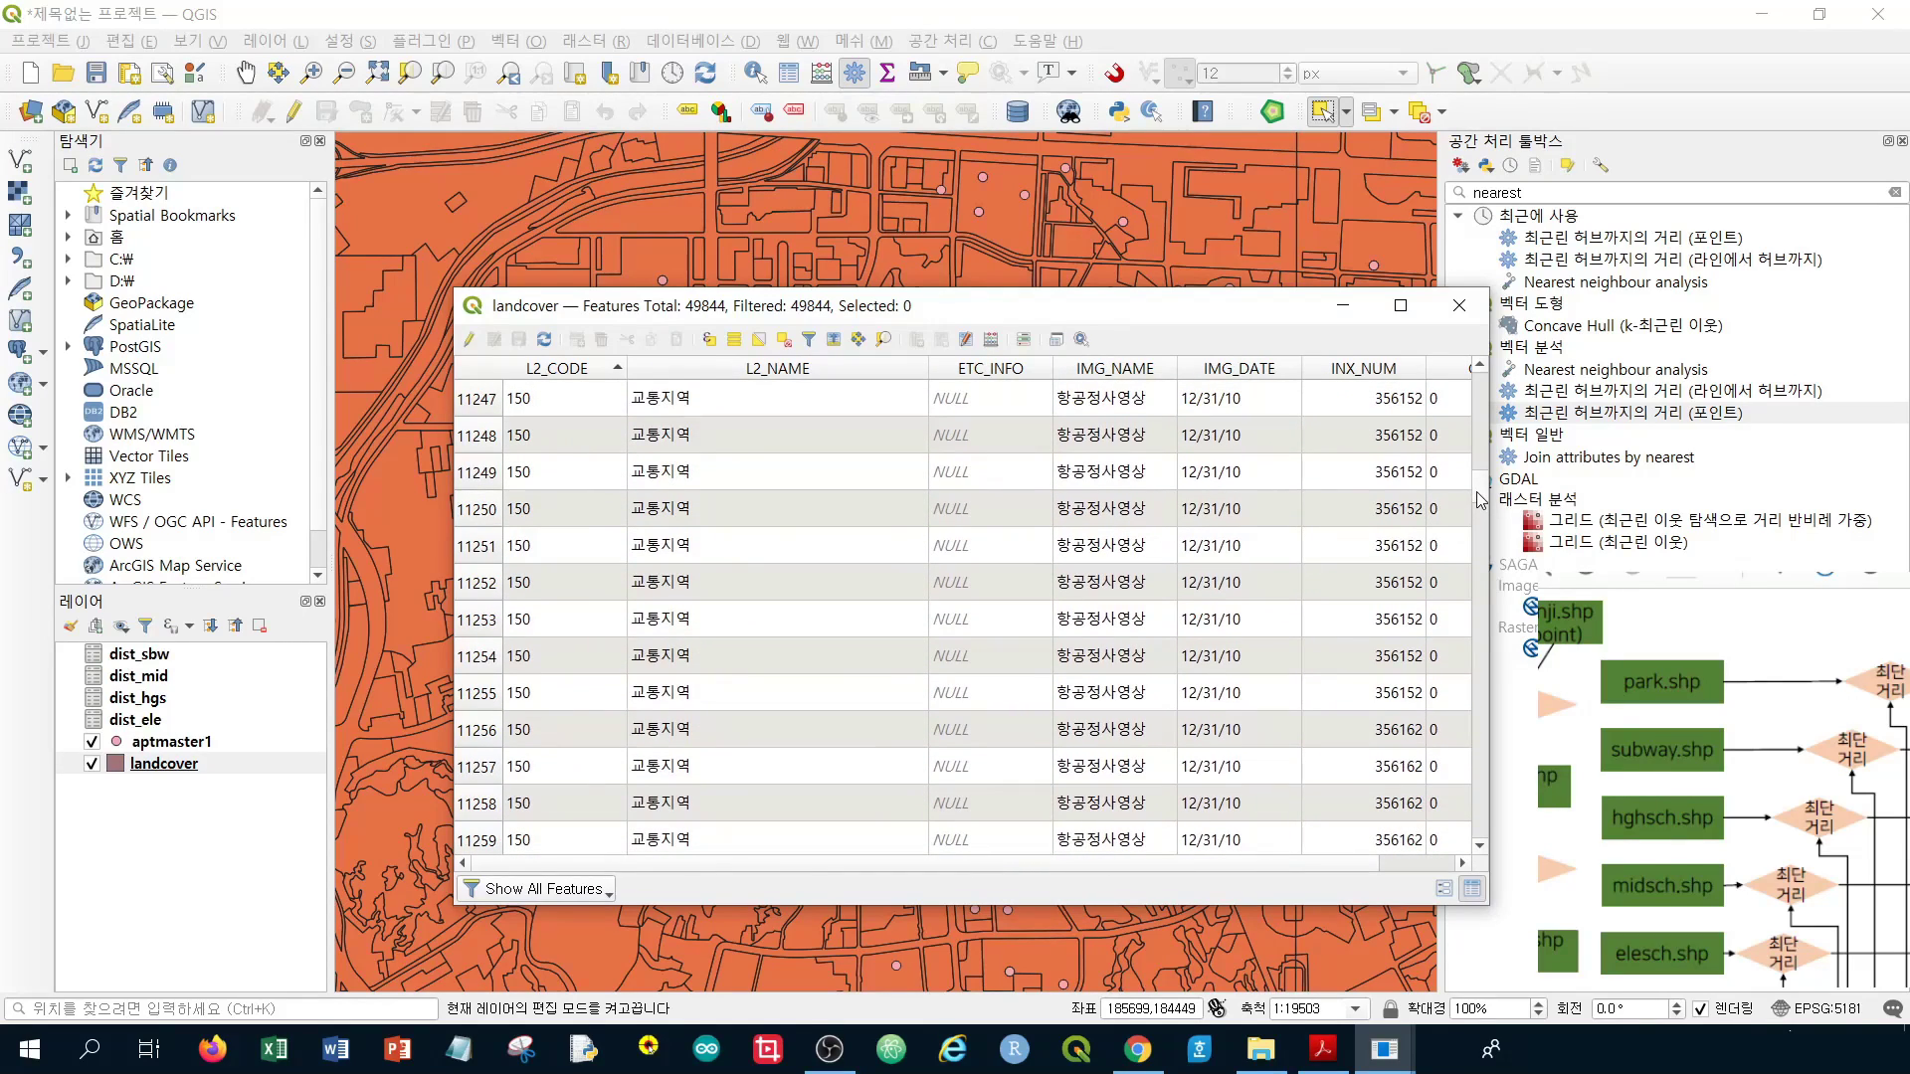
{"action": "left_click_drag", "start_coordinate": [1480, 498], "coordinate": [1480, 610]}
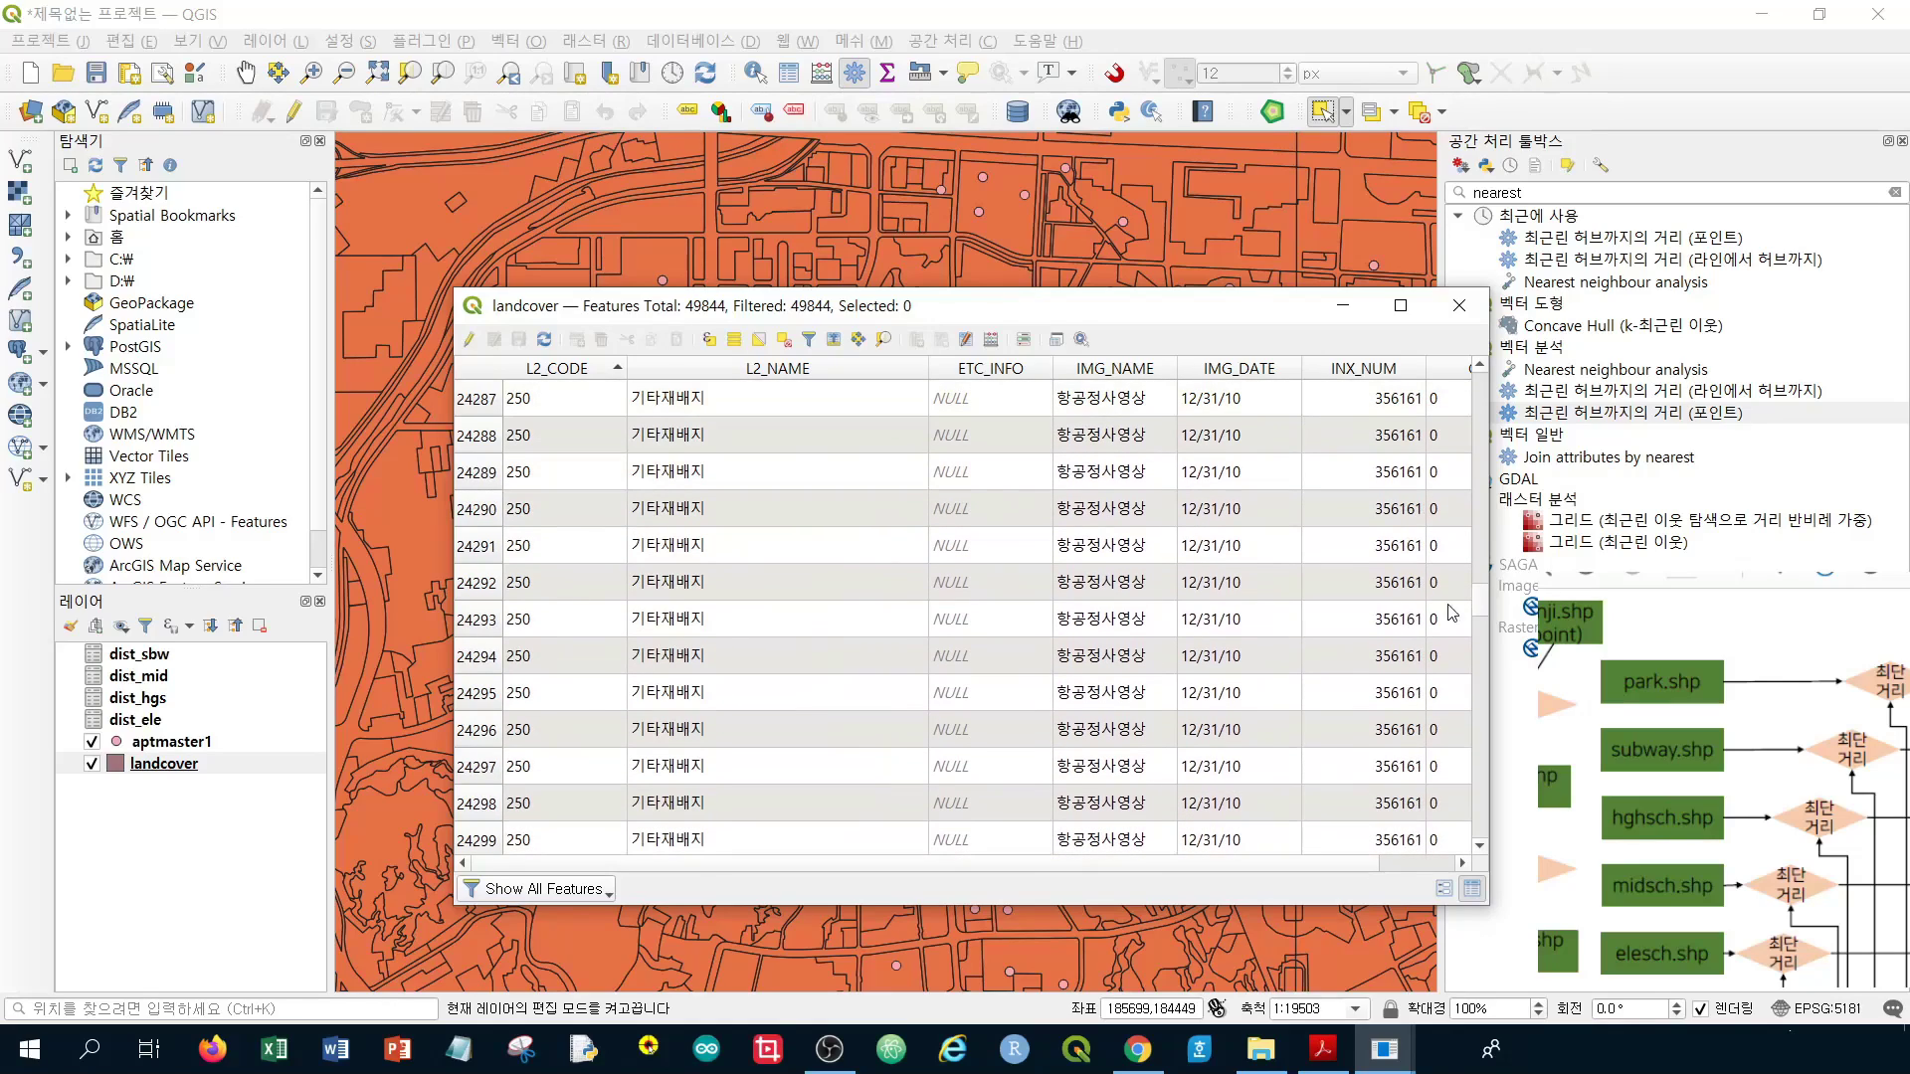
{"action": "scroll", "coordinate": [1166, 575], "scroll_direction": "down", "scroll_amount": 20}
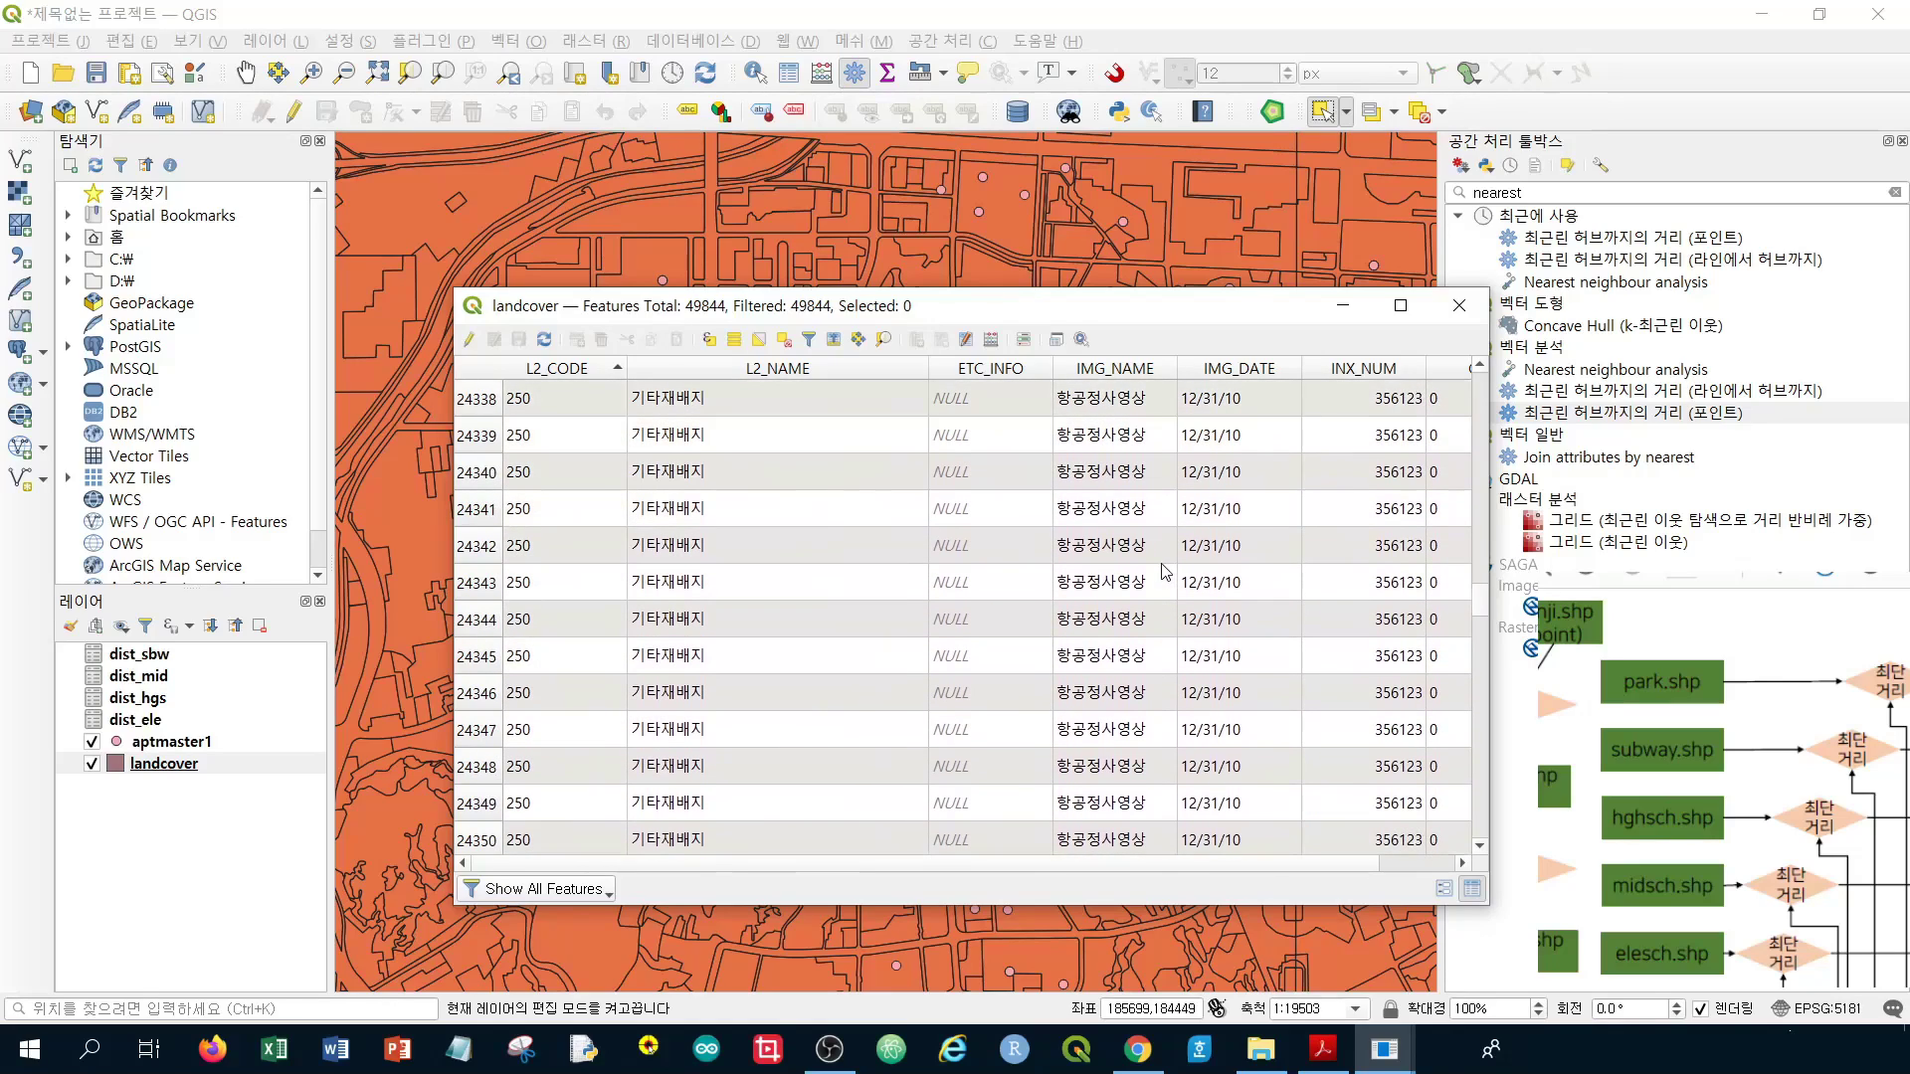
{"action": "scroll", "coordinate": [1166, 575], "scroll_direction": "down", "scroll_amount": 20}
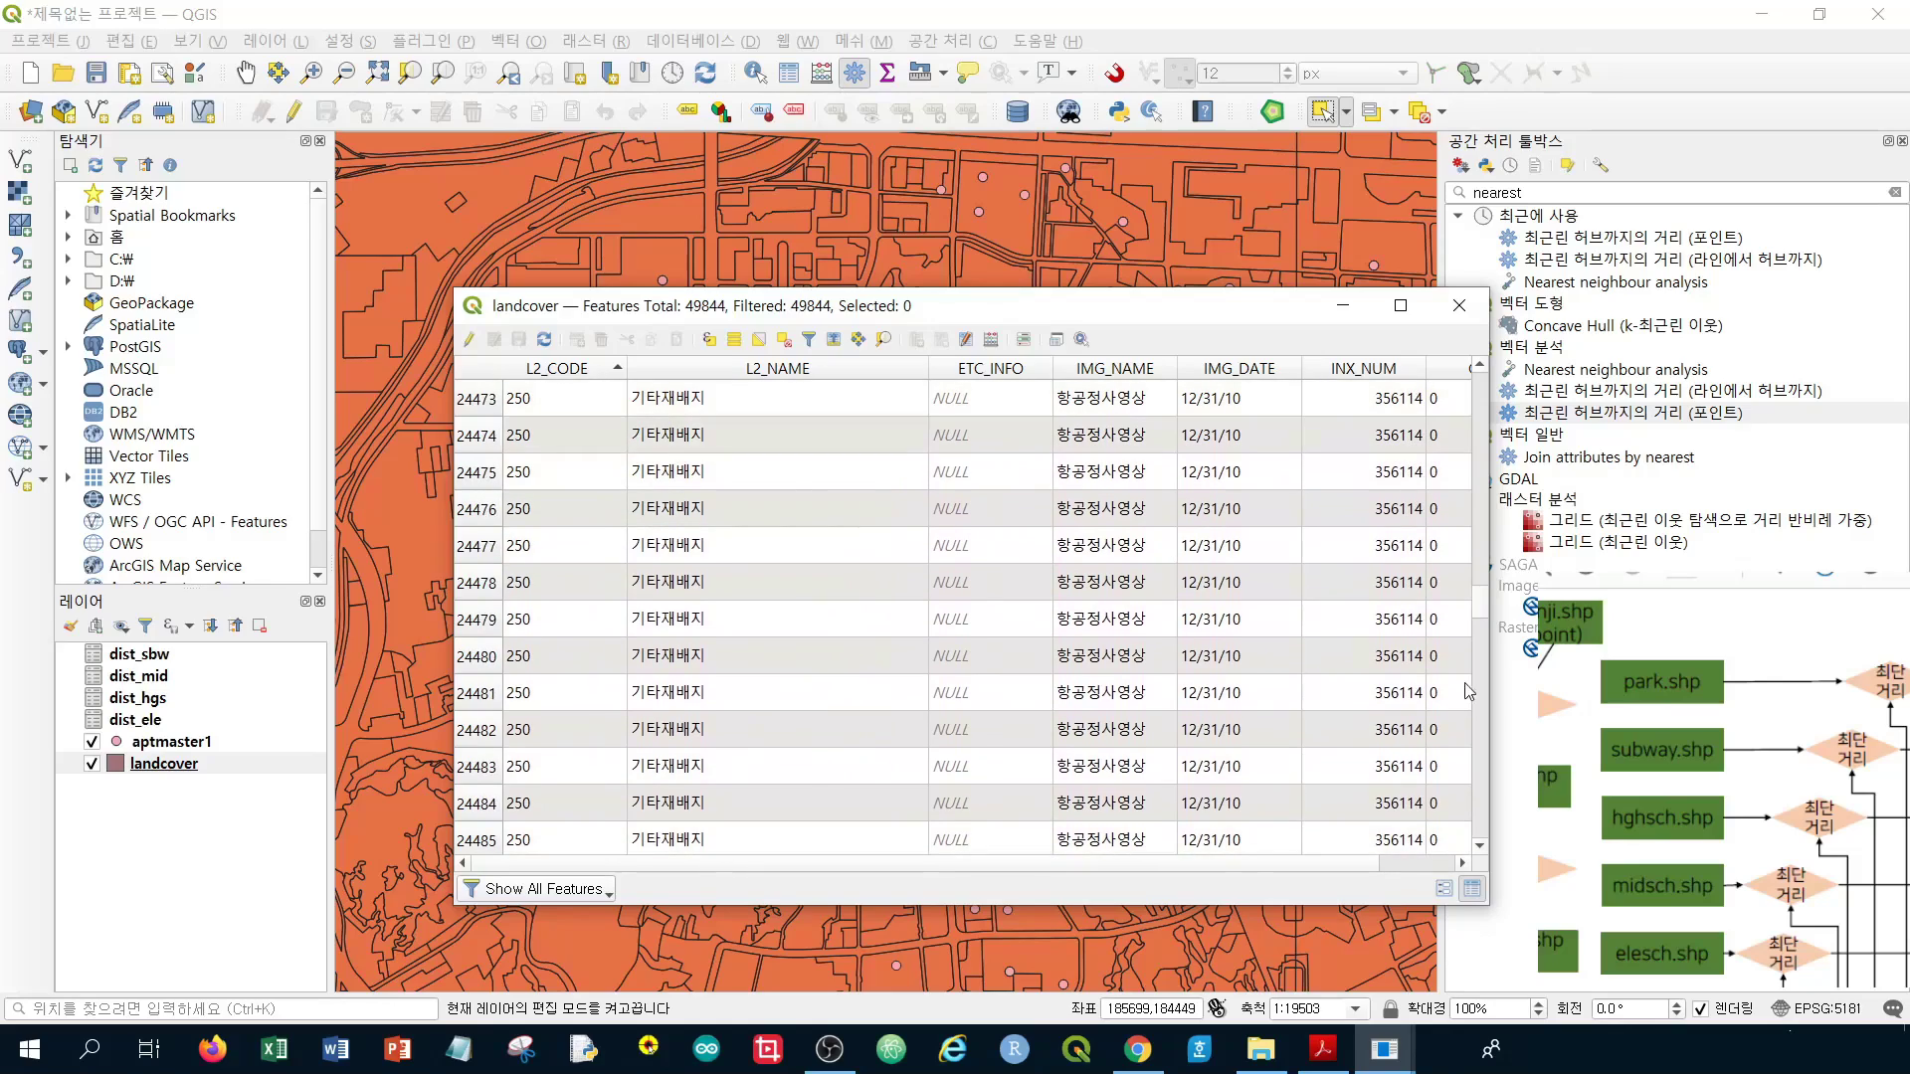
{"action": "left_click", "coordinate": [1480, 685]}
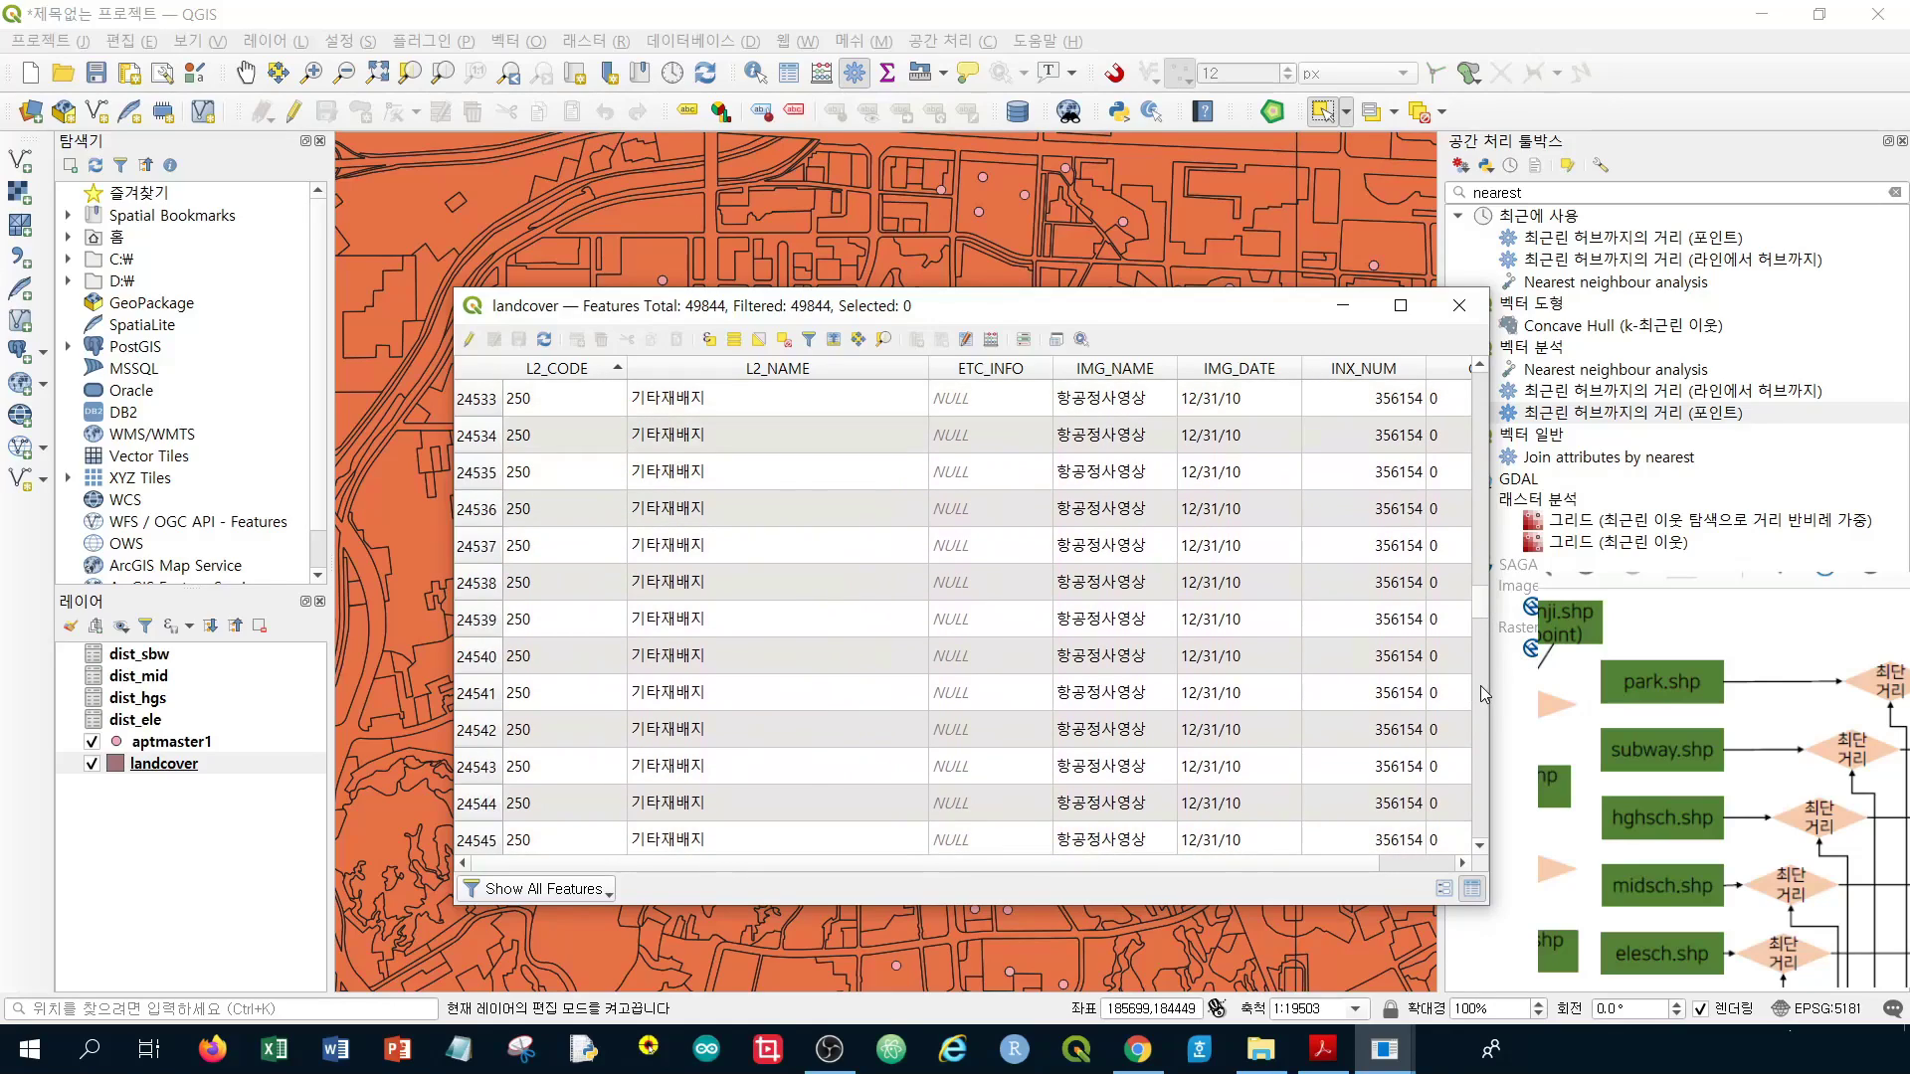
{"action": "scroll", "coordinate": [1480, 686], "scroll_direction": "down", "scroll_amount": 20}
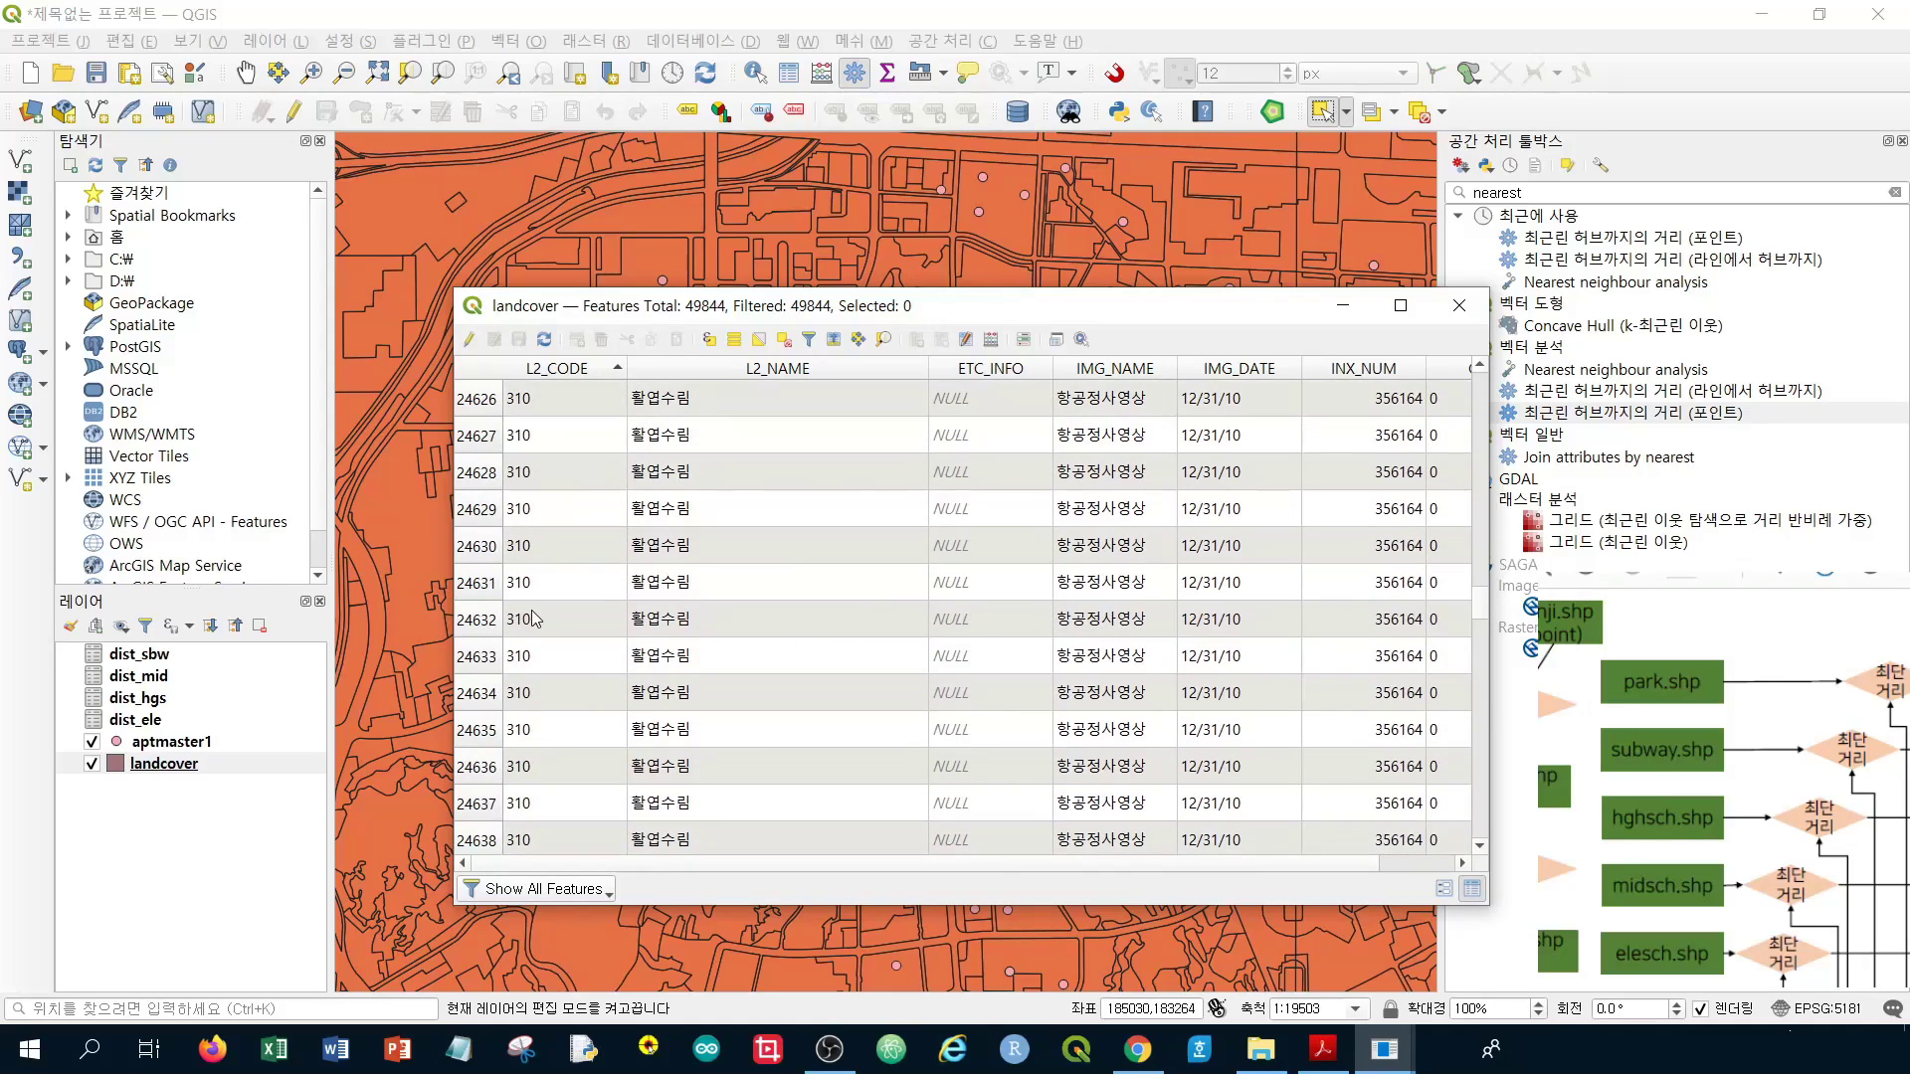
{"action": "left_click", "coordinate": [734, 583]}
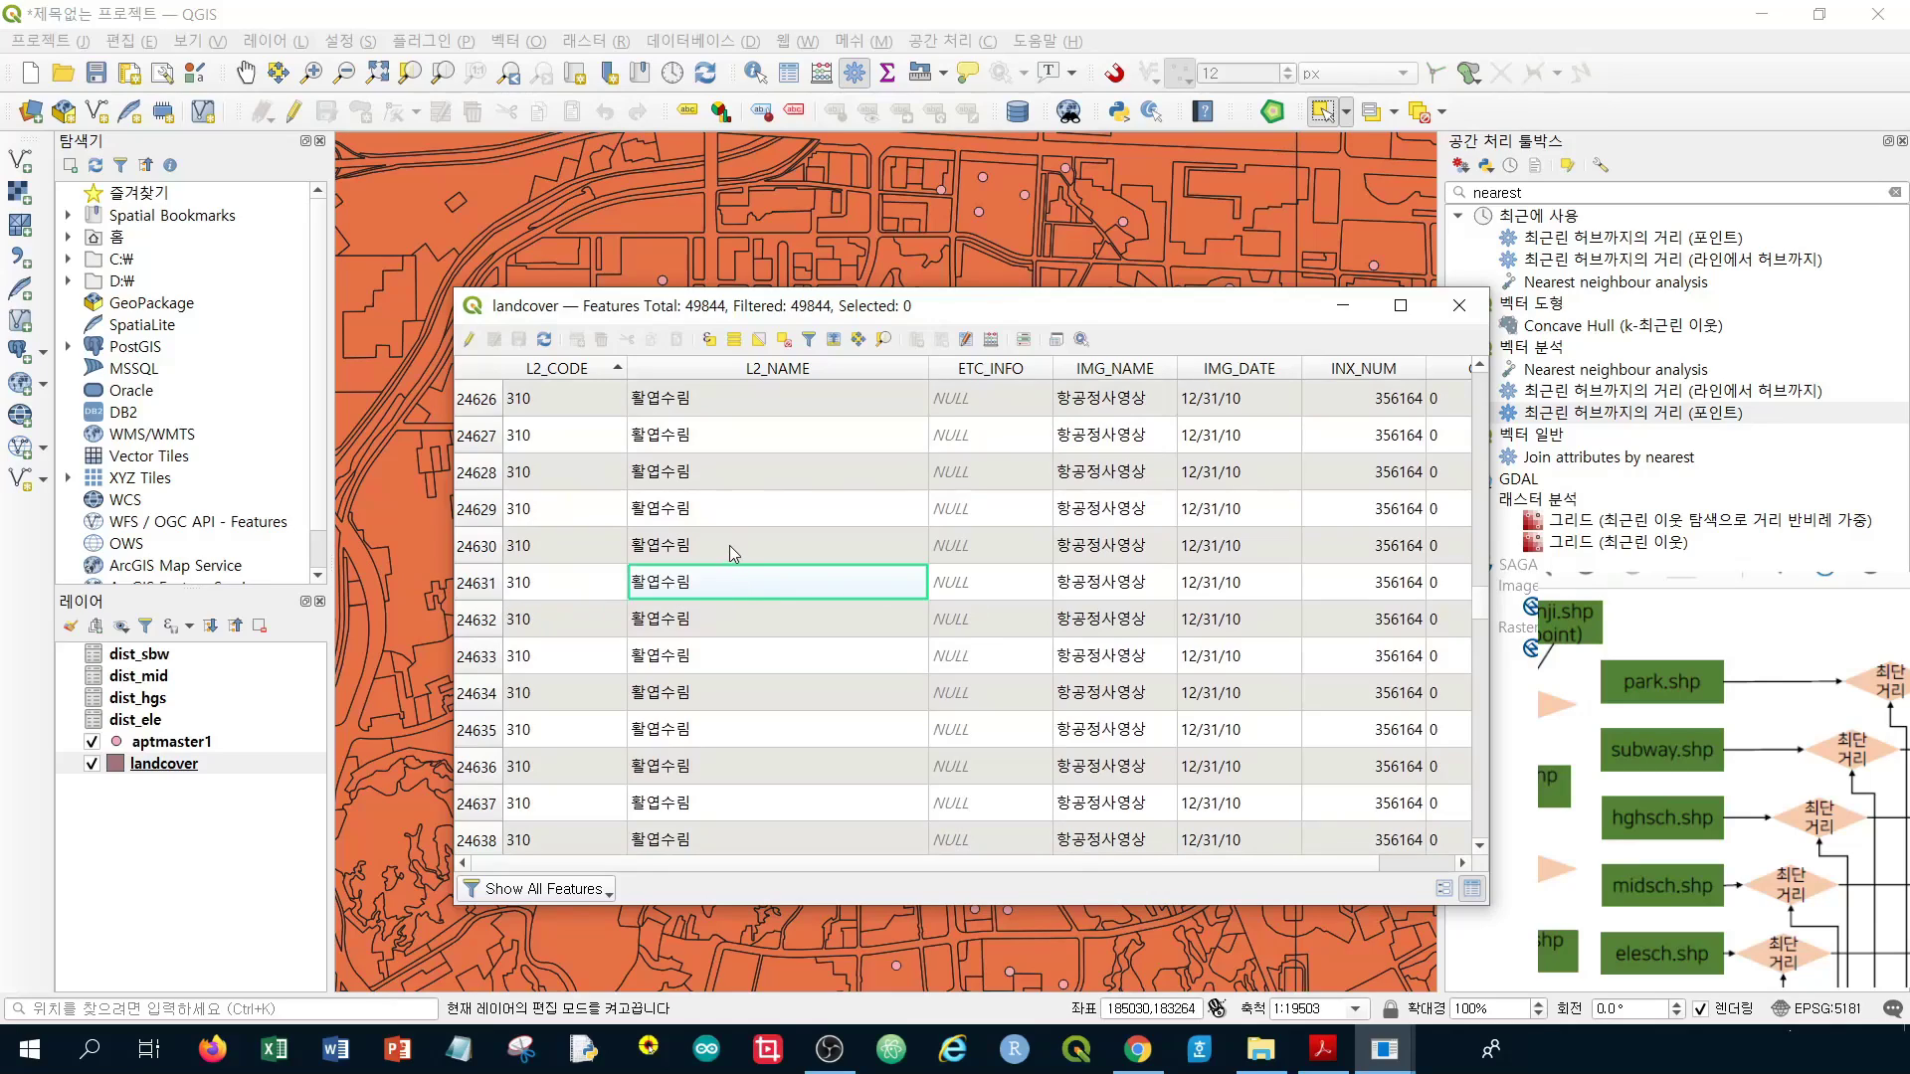
{"action": "key", "text": "Page_Down"}
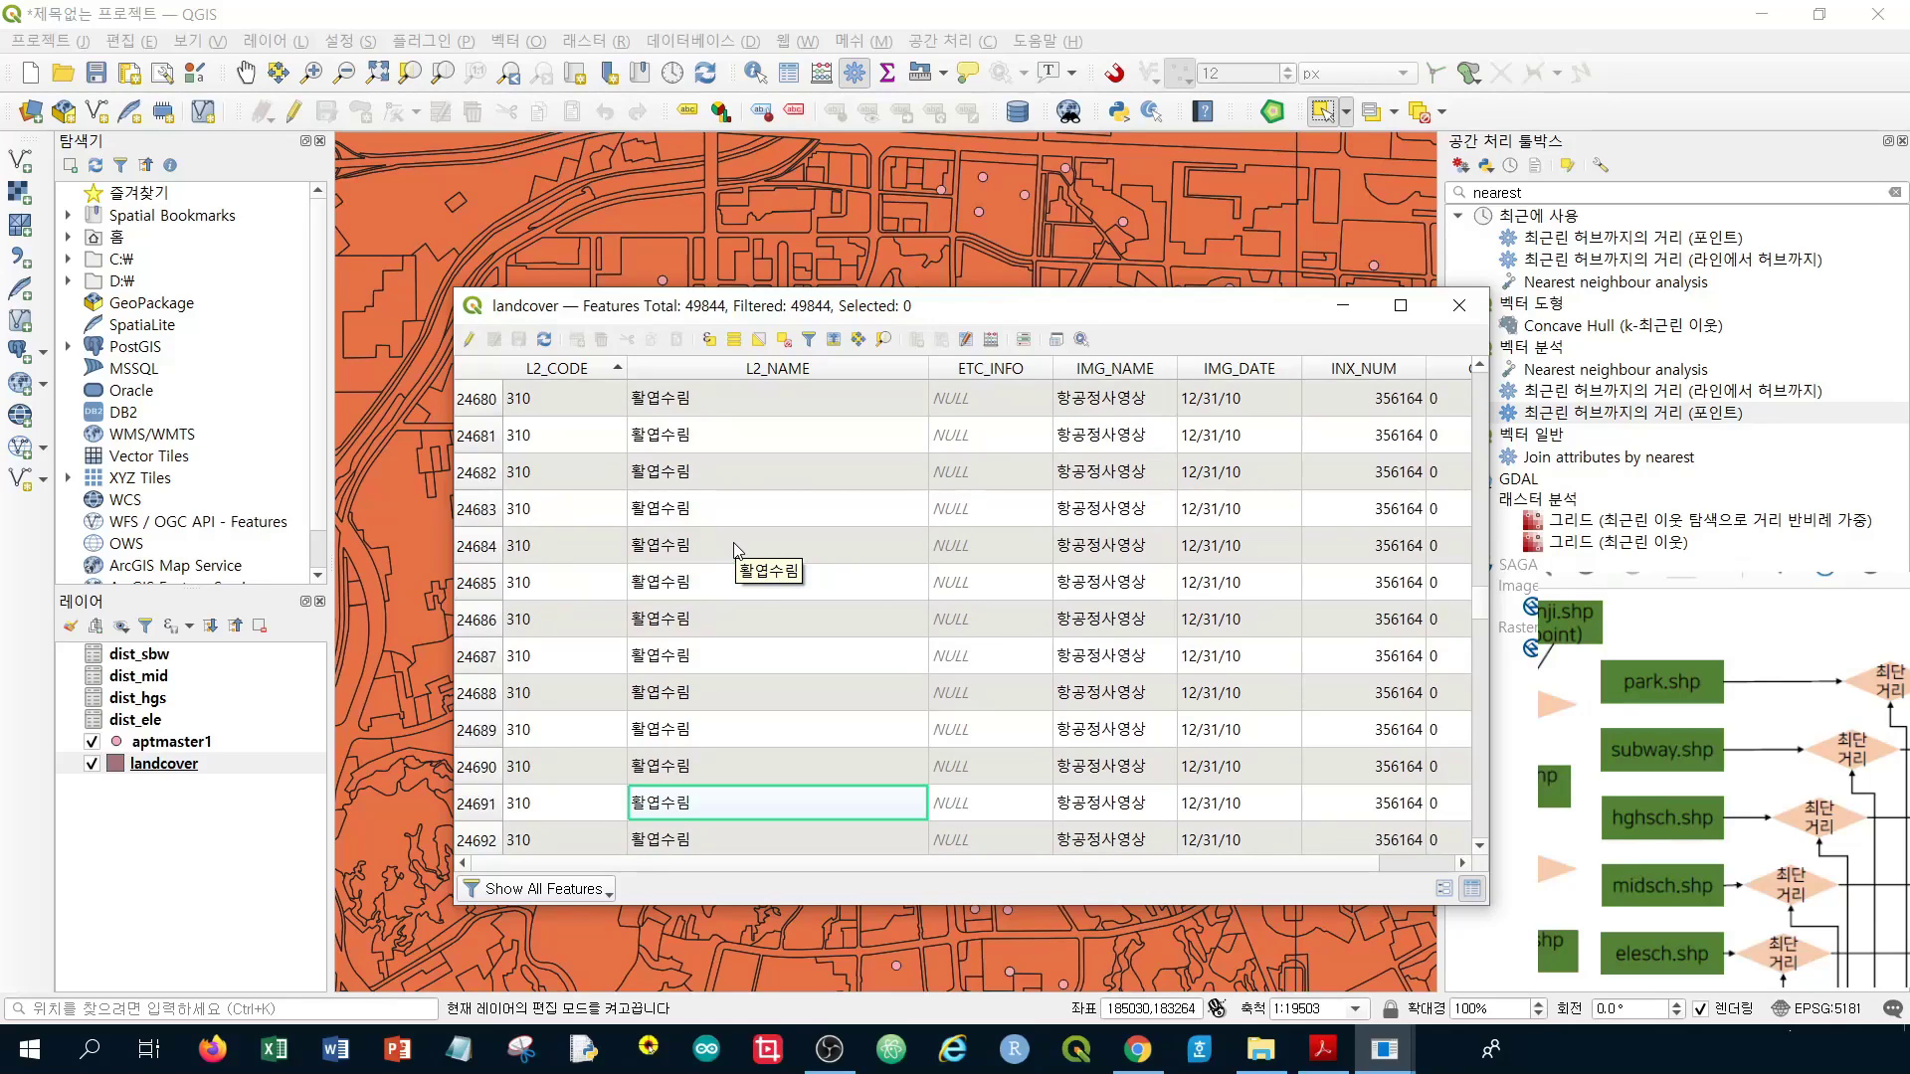
{"action": "key", "text": "Page_Down"}
{"action": "key", "text": "Page_Down"}
{"action": "key", "text": "Page_Down"}
{"action": "key", "text": "Page_Down"}
{"action": "key", "text": "Page_Down"}
{"action": "key", "text": "Page_Down"}
{"action": "key", "text": "Page_Down"}
{"action": "key", "text": "Page_Down"}
{"action": "key", "text": "Page_Down"}
{"action": "key", "text": "Page_Down"}
{"action": "key", "text": "Page_Down"}
{"action": "key", "text": "Page_Down"}
{"action": "key", "text": "Page_Down"}
{"action": "key", "text": "Page_Down"}
{"action": "key", "text": "Page_Down"}
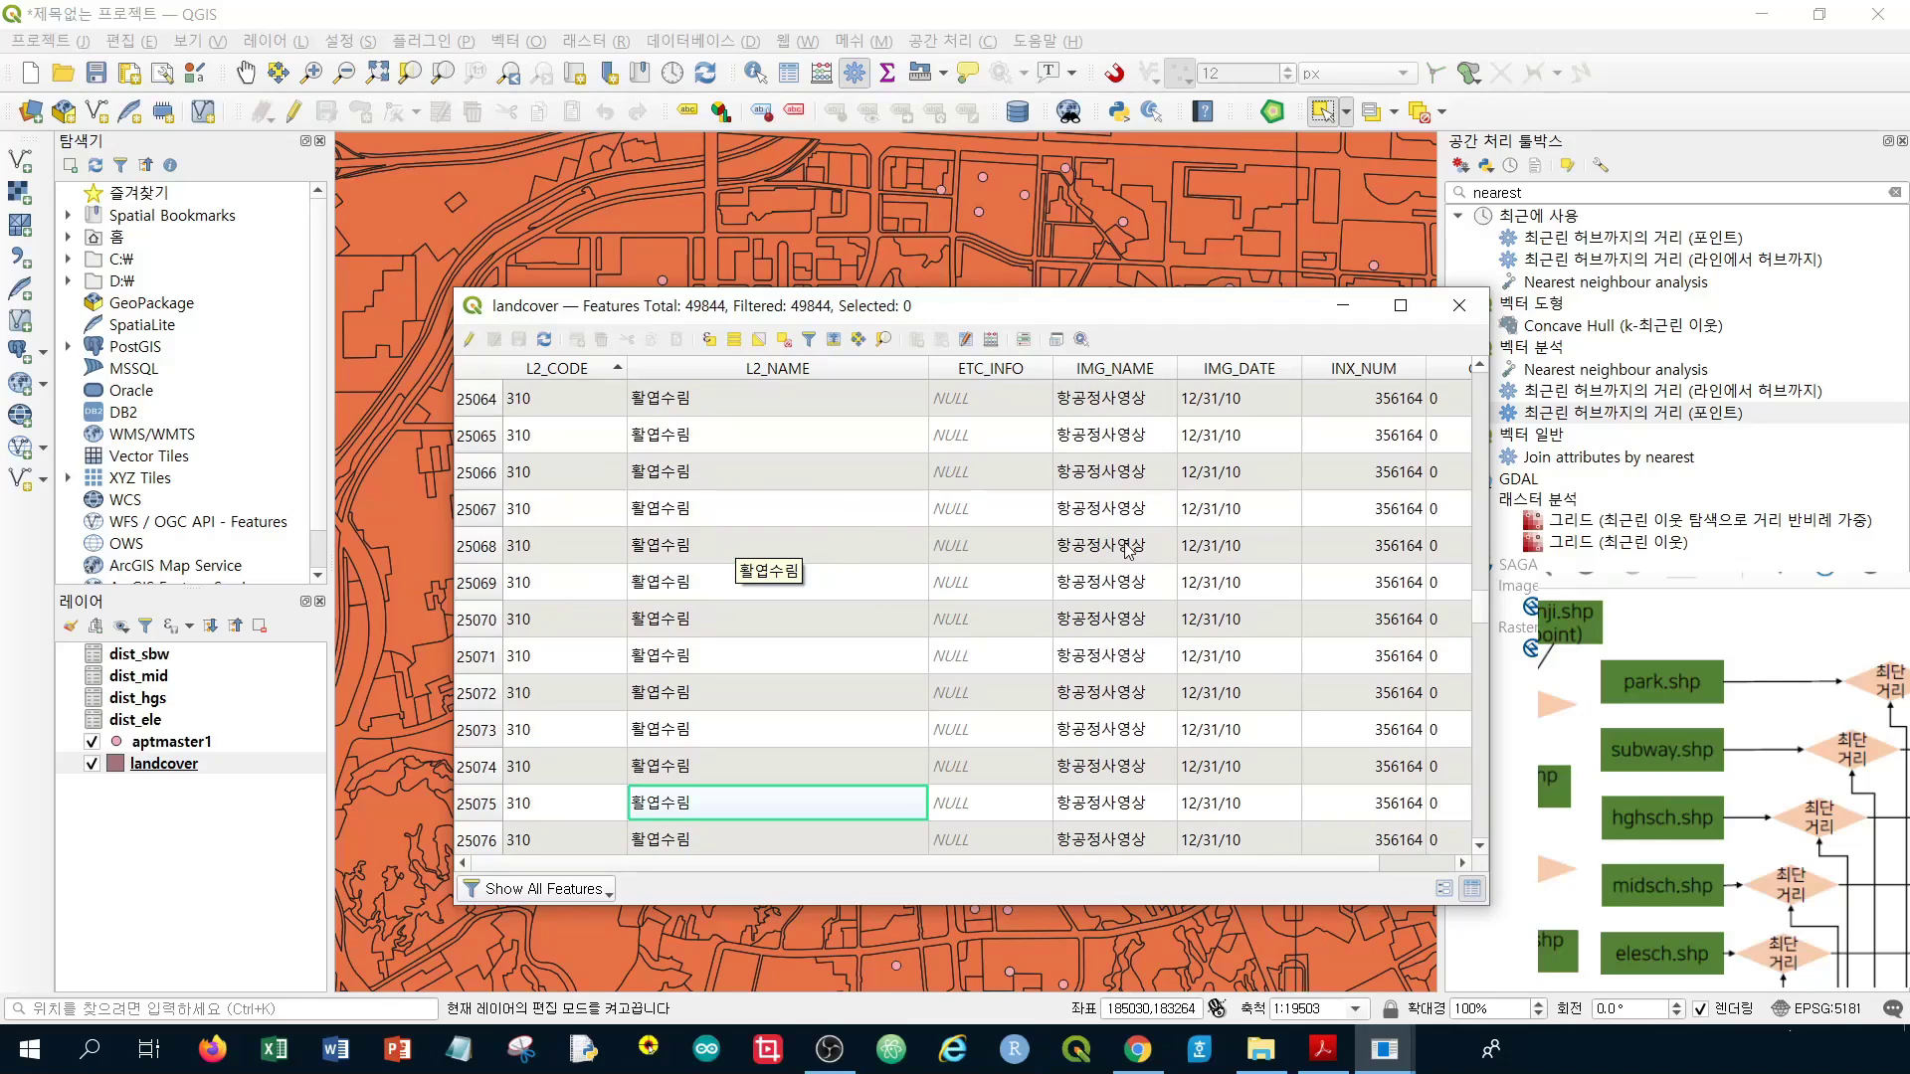
Scroll the sorted table to its final L2_CODE 710 records, then back up through the code groups
{"action": "left_click_drag", "start_coordinate": [1481, 609], "coordinate": [1459, 813]}
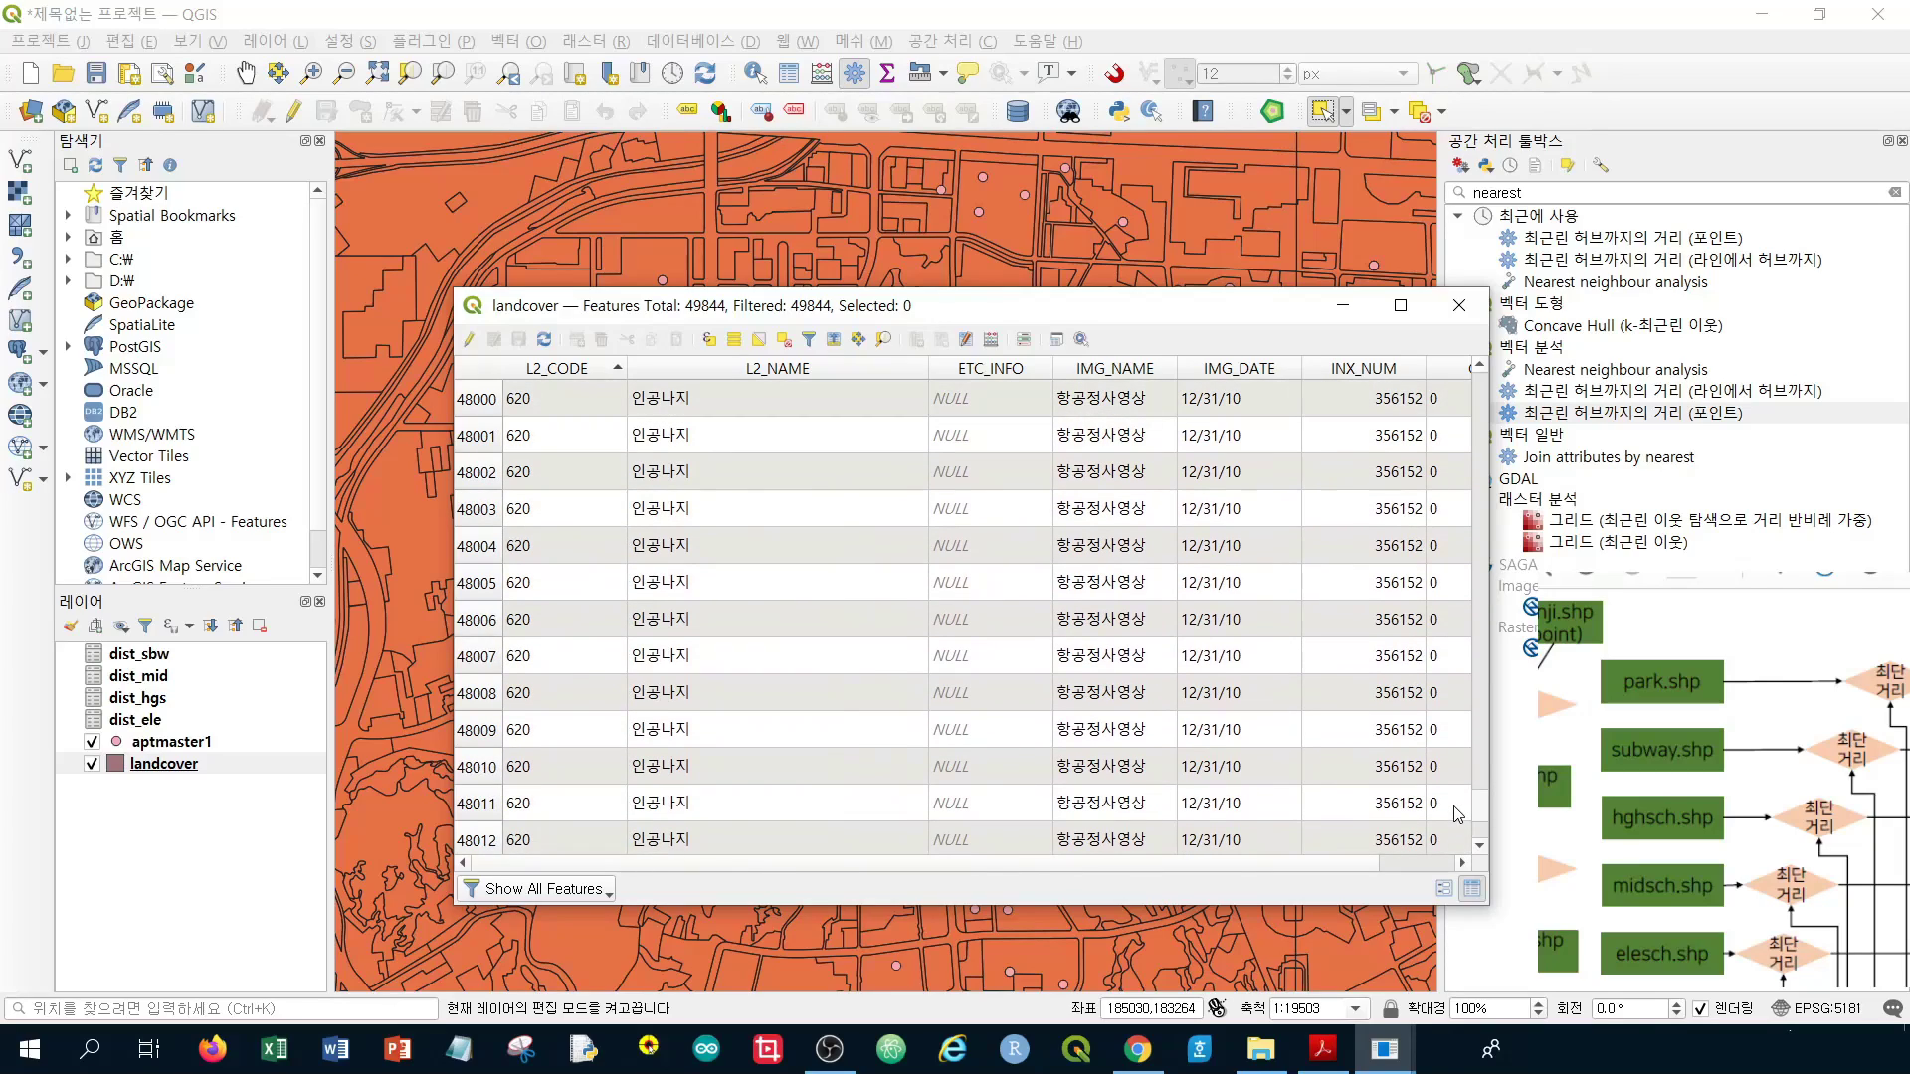
{"action": "mouse_move", "coordinate": [1458, 814]}
{"action": "left_mouse_down"}
{"action": "mouse_move", "coordinate": [1448, 834]}
{"action": "mouse_move", "coordinate": [1471, 651]}
{"action": "mouse_move", "coordinate": [1460, 848]}
{"action": "left_mouse_up"}
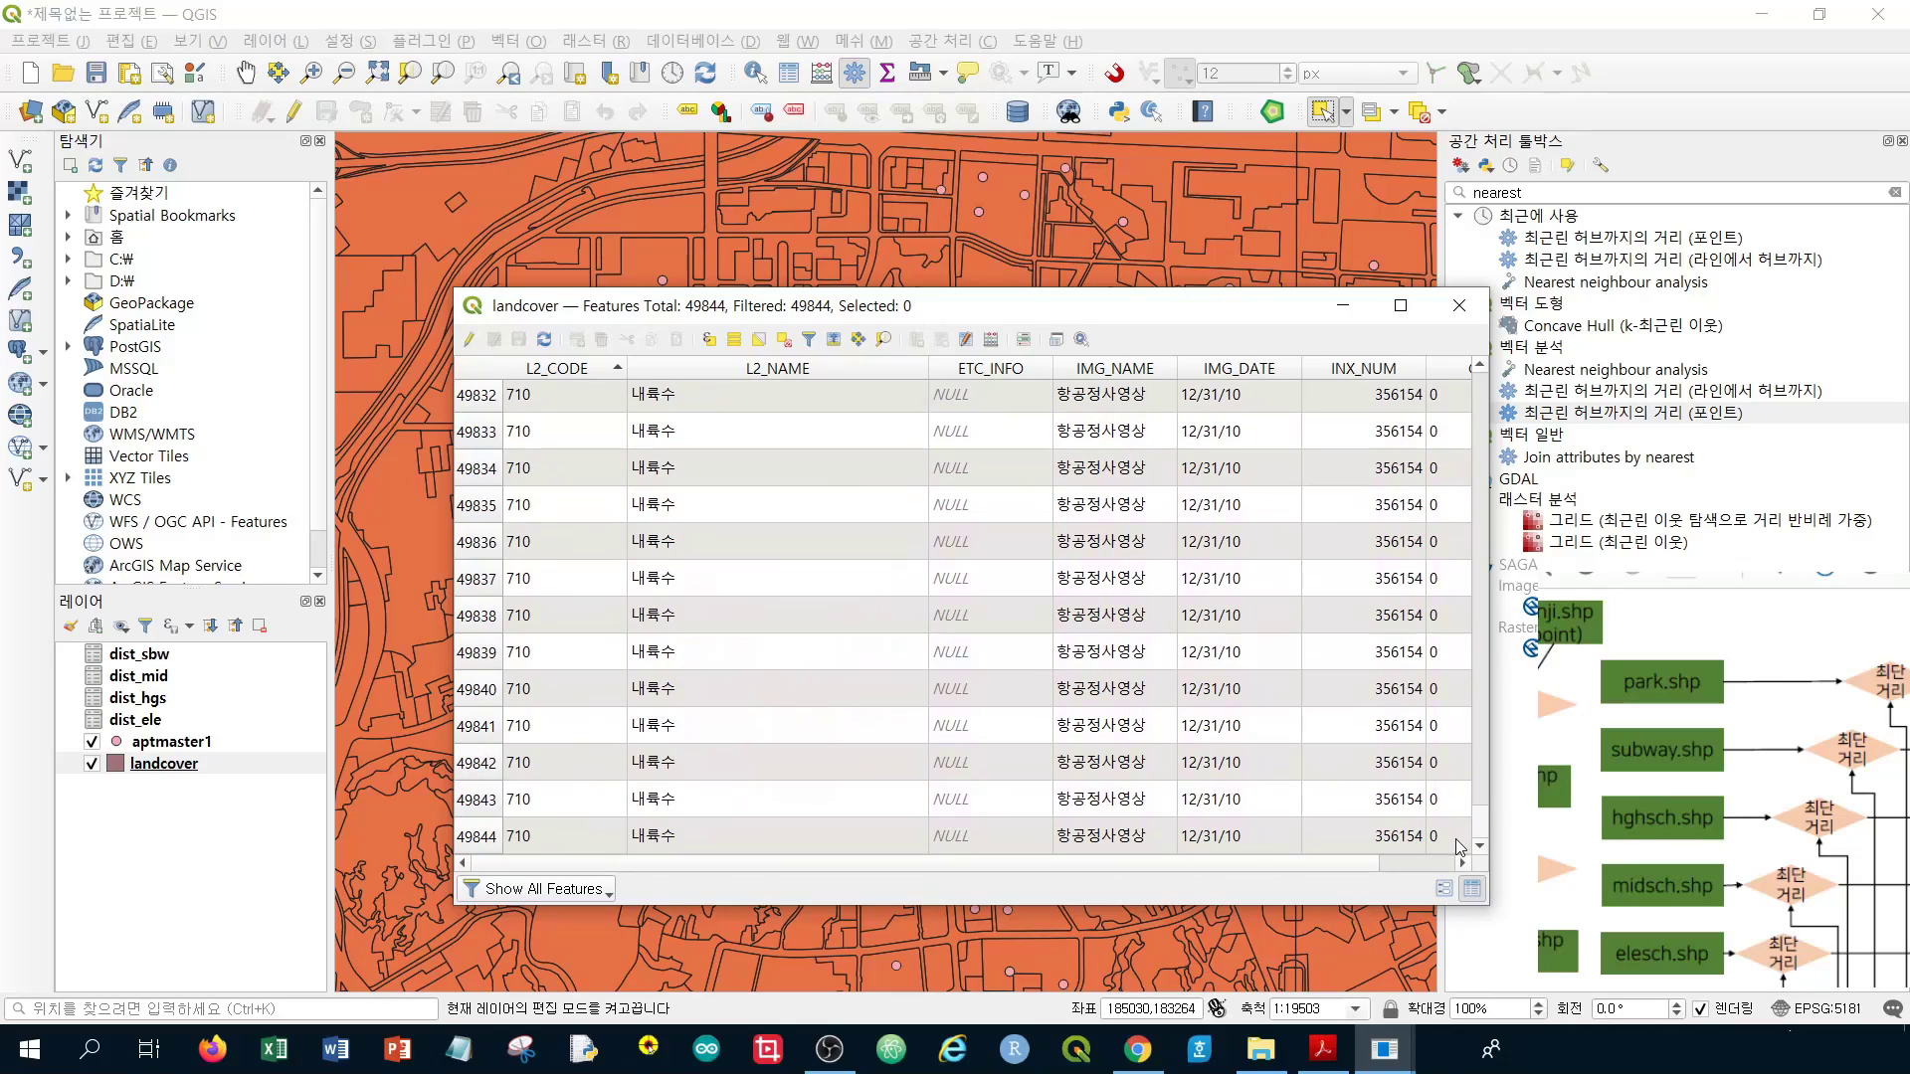
{"action": "scroll", "coordinate": [1170, 696], "scroll_direction": "up", "scroll_amount": 20}
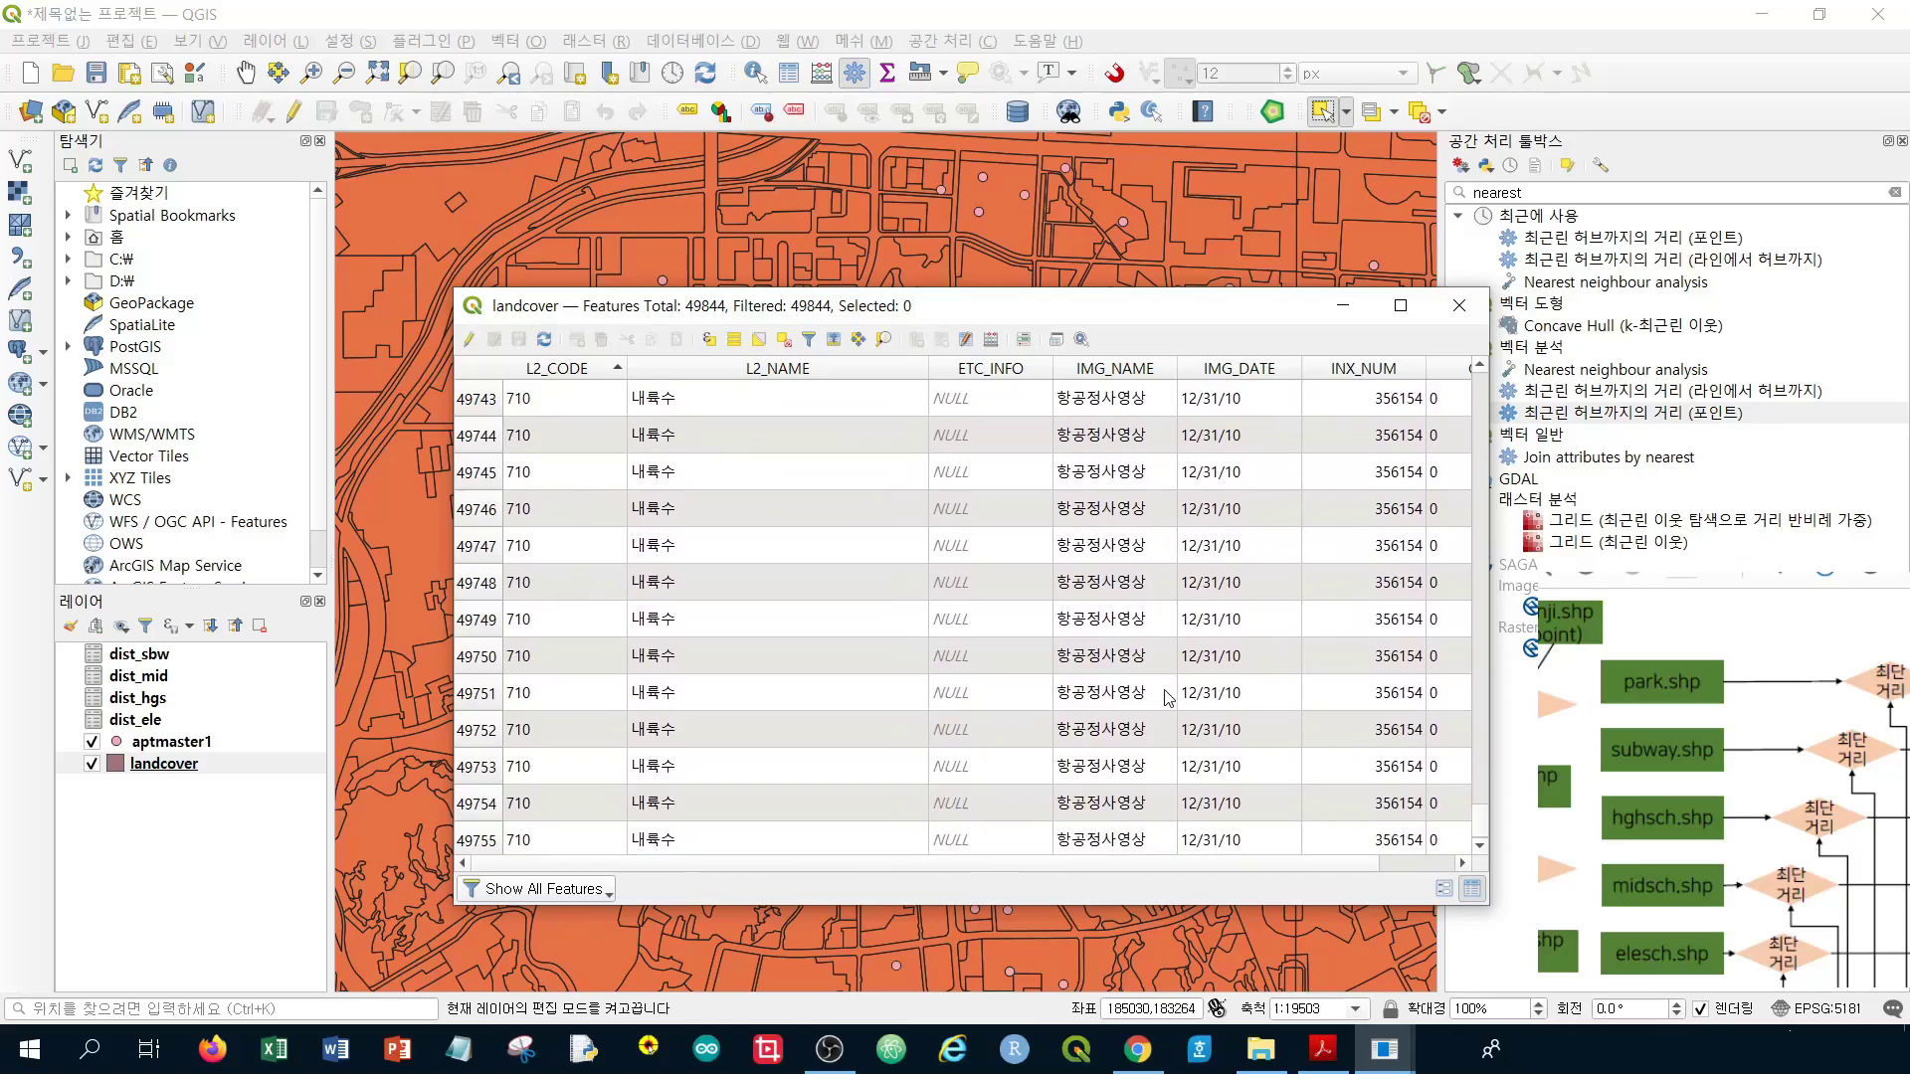
{"action": "scroll", "coordinate": [1170, 697], "scroll_direction": "up", "scroll_amount": 20}
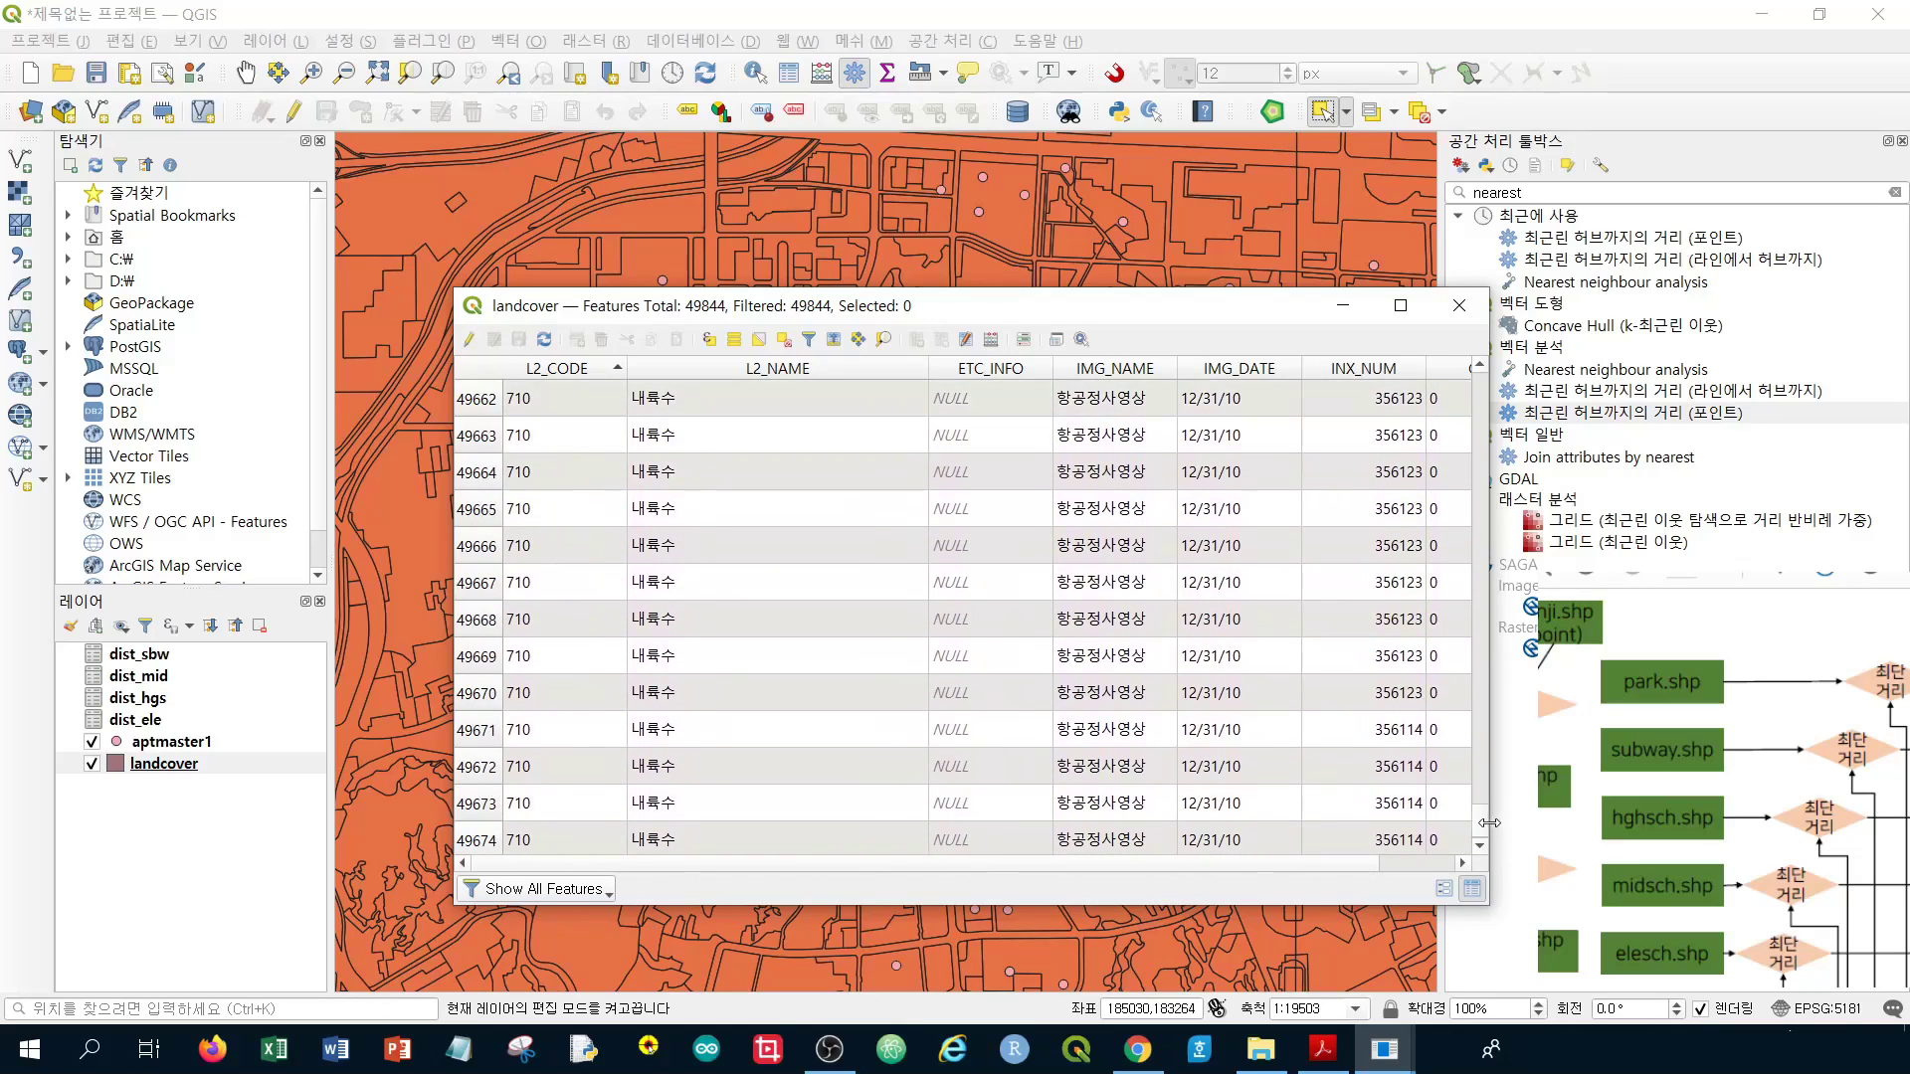
{"action": "left_click_drag", "start_coordinate": [1481, 822], "coordinate": [1475, 621]}
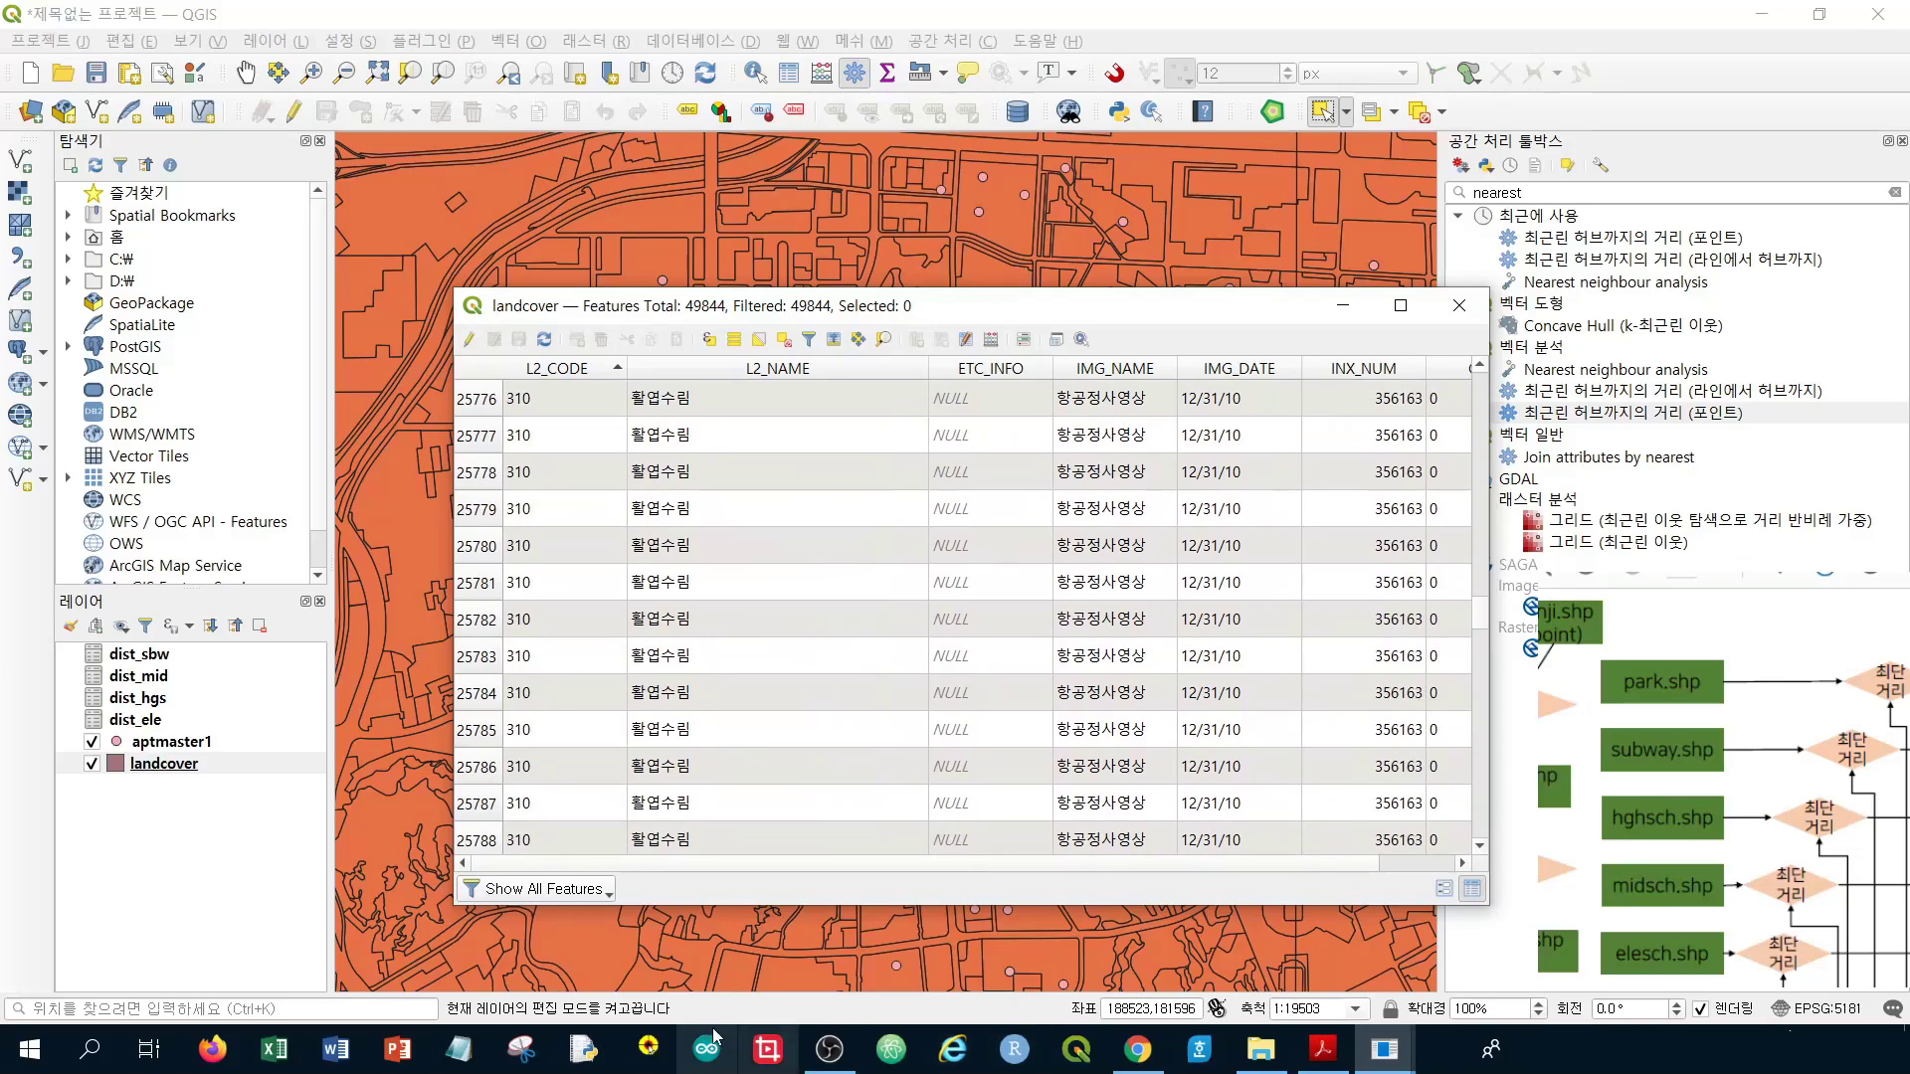
Open Notepad and note land-cover codes 310 and 320 from the table
{"action": "left_click", "coordinate": [459, 1049]}
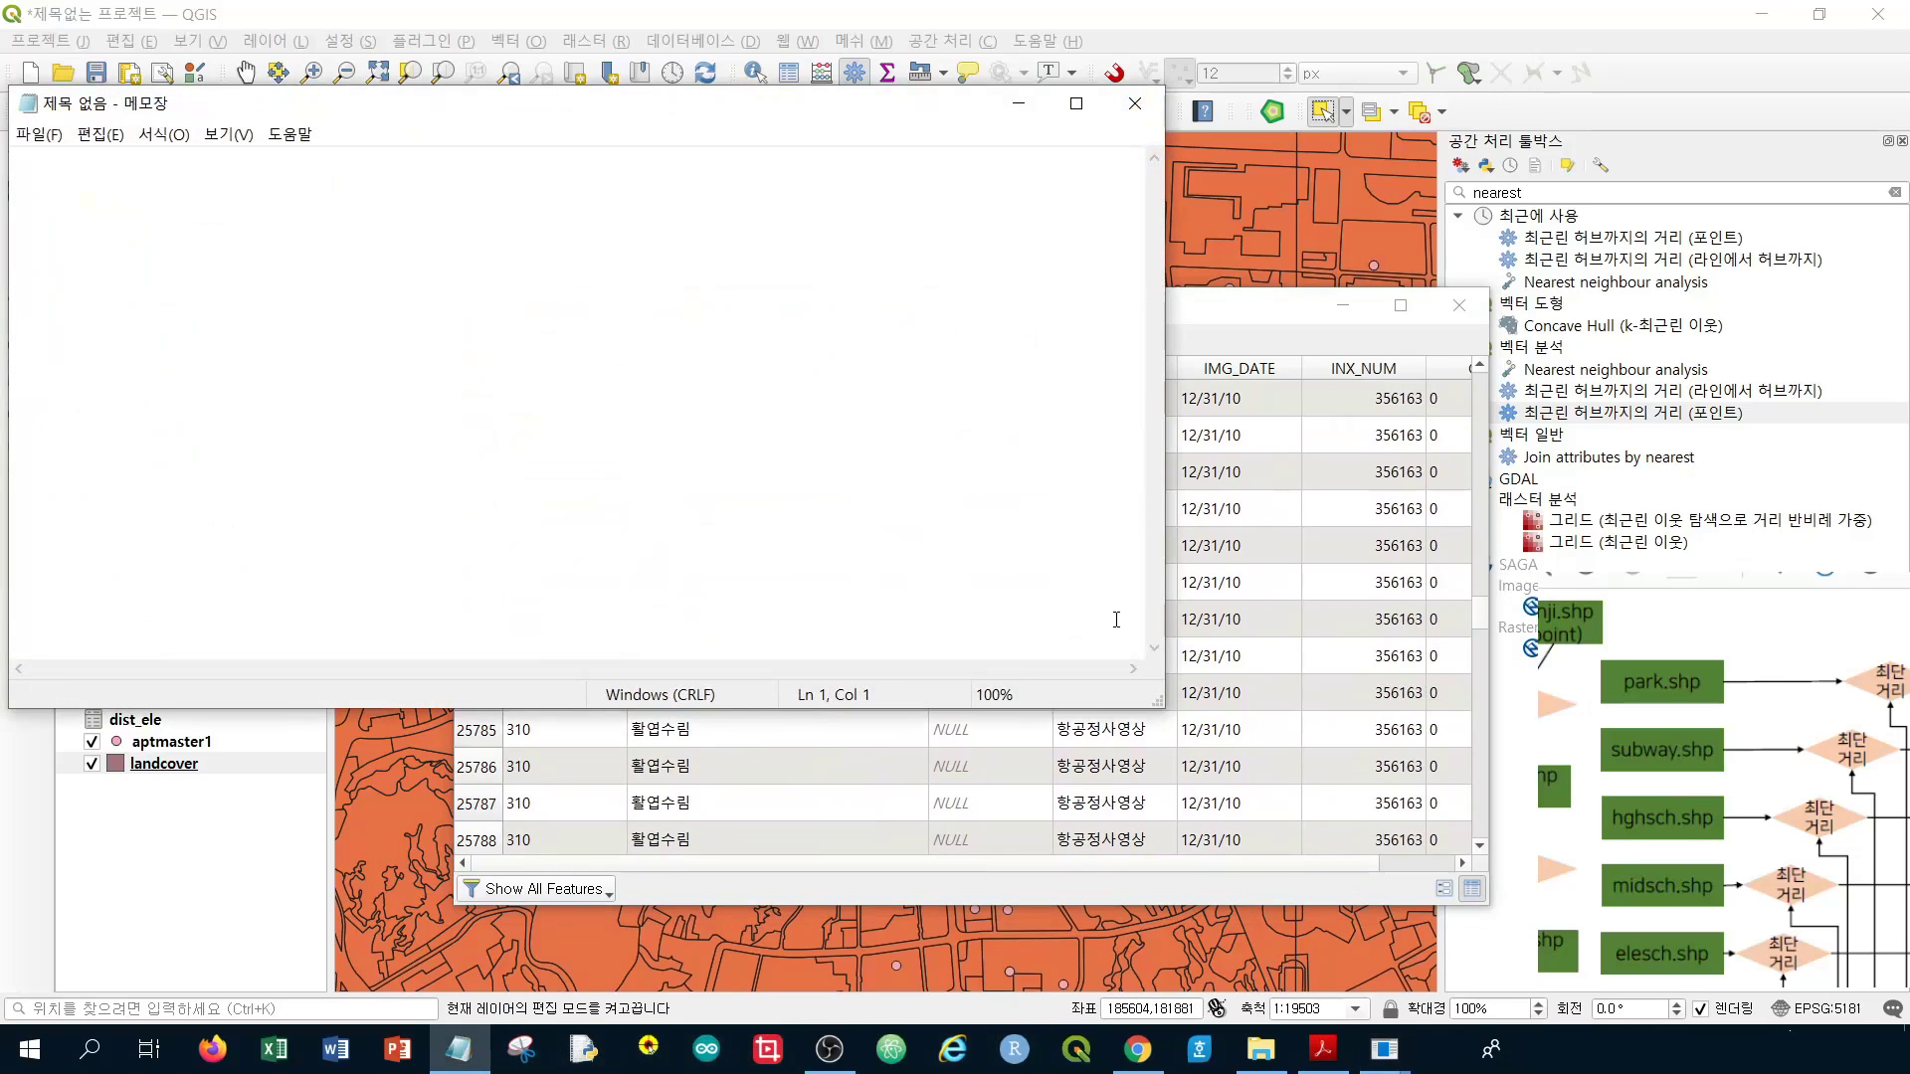
{"action": "type", "text": "310,"}
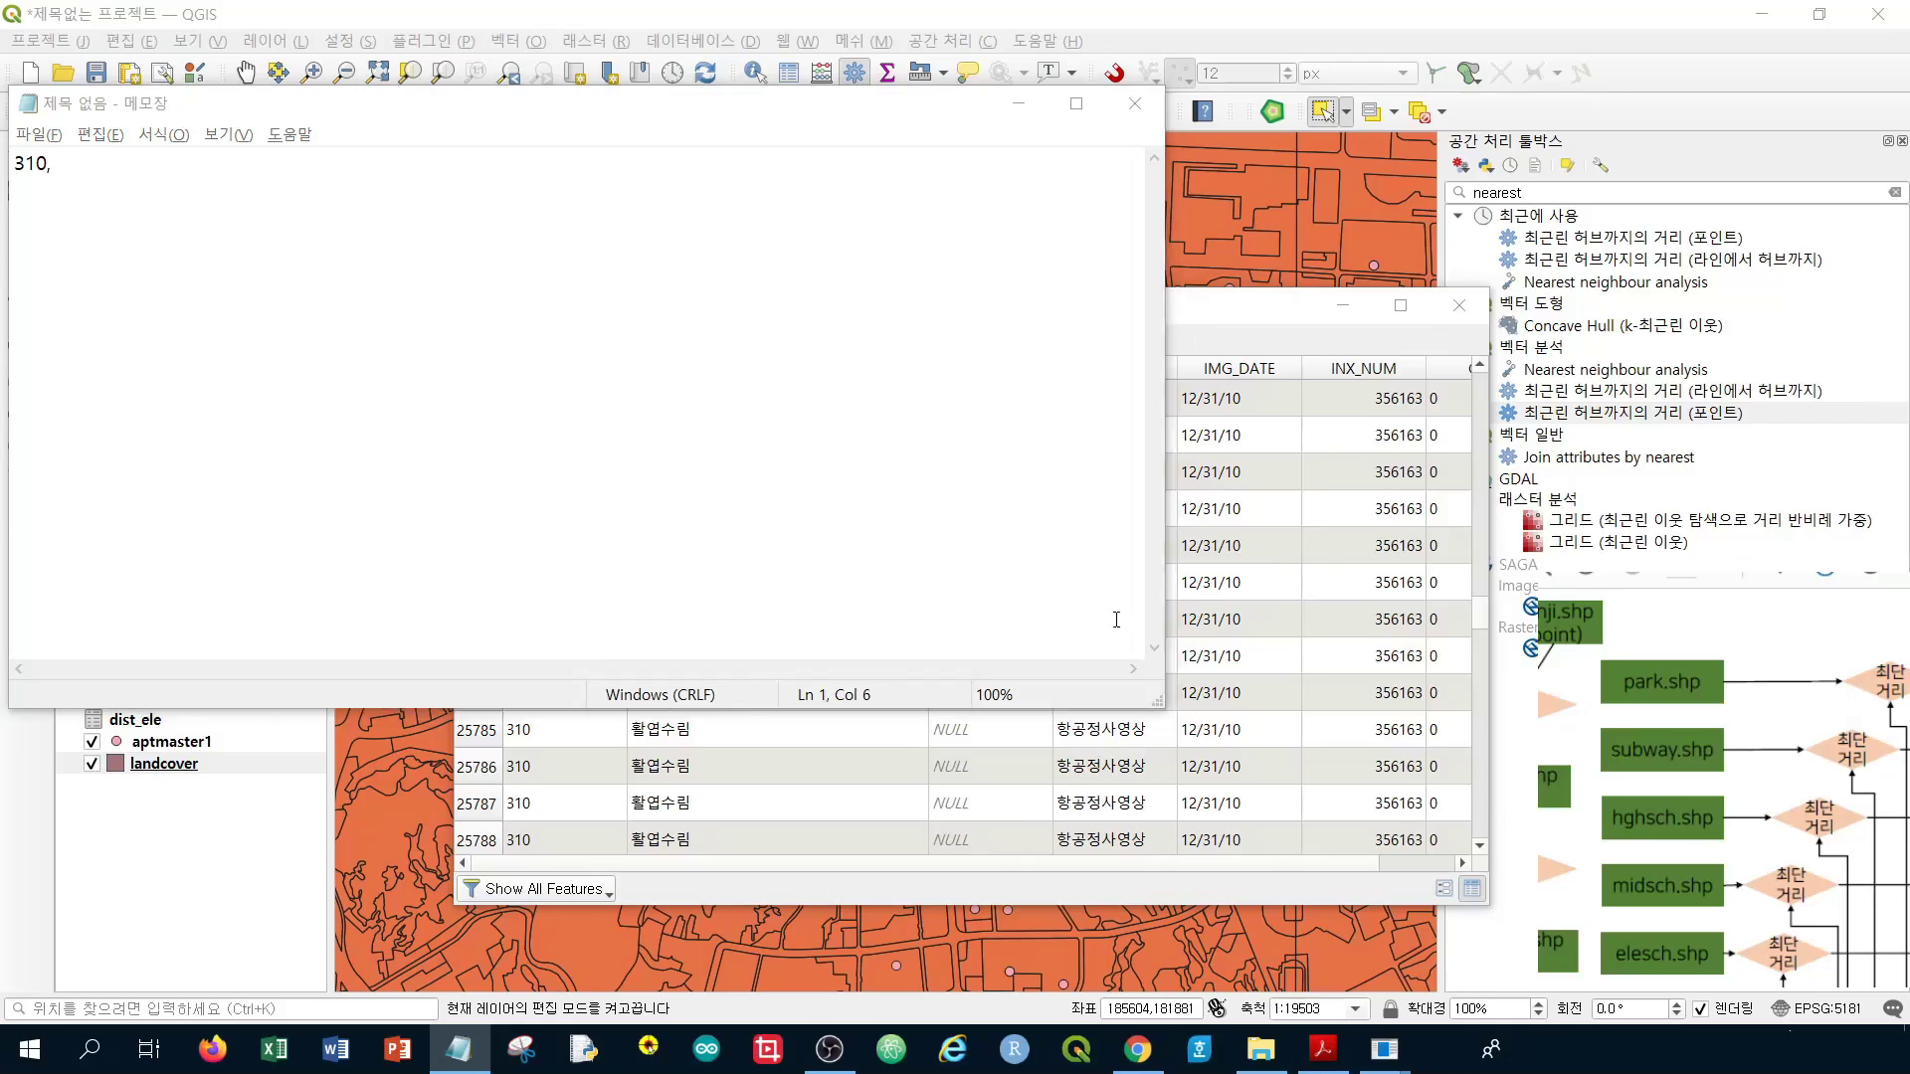
{"action": "key", "text": "alt+Tab"}
{"action": "key", "text": "alt+Tab"}
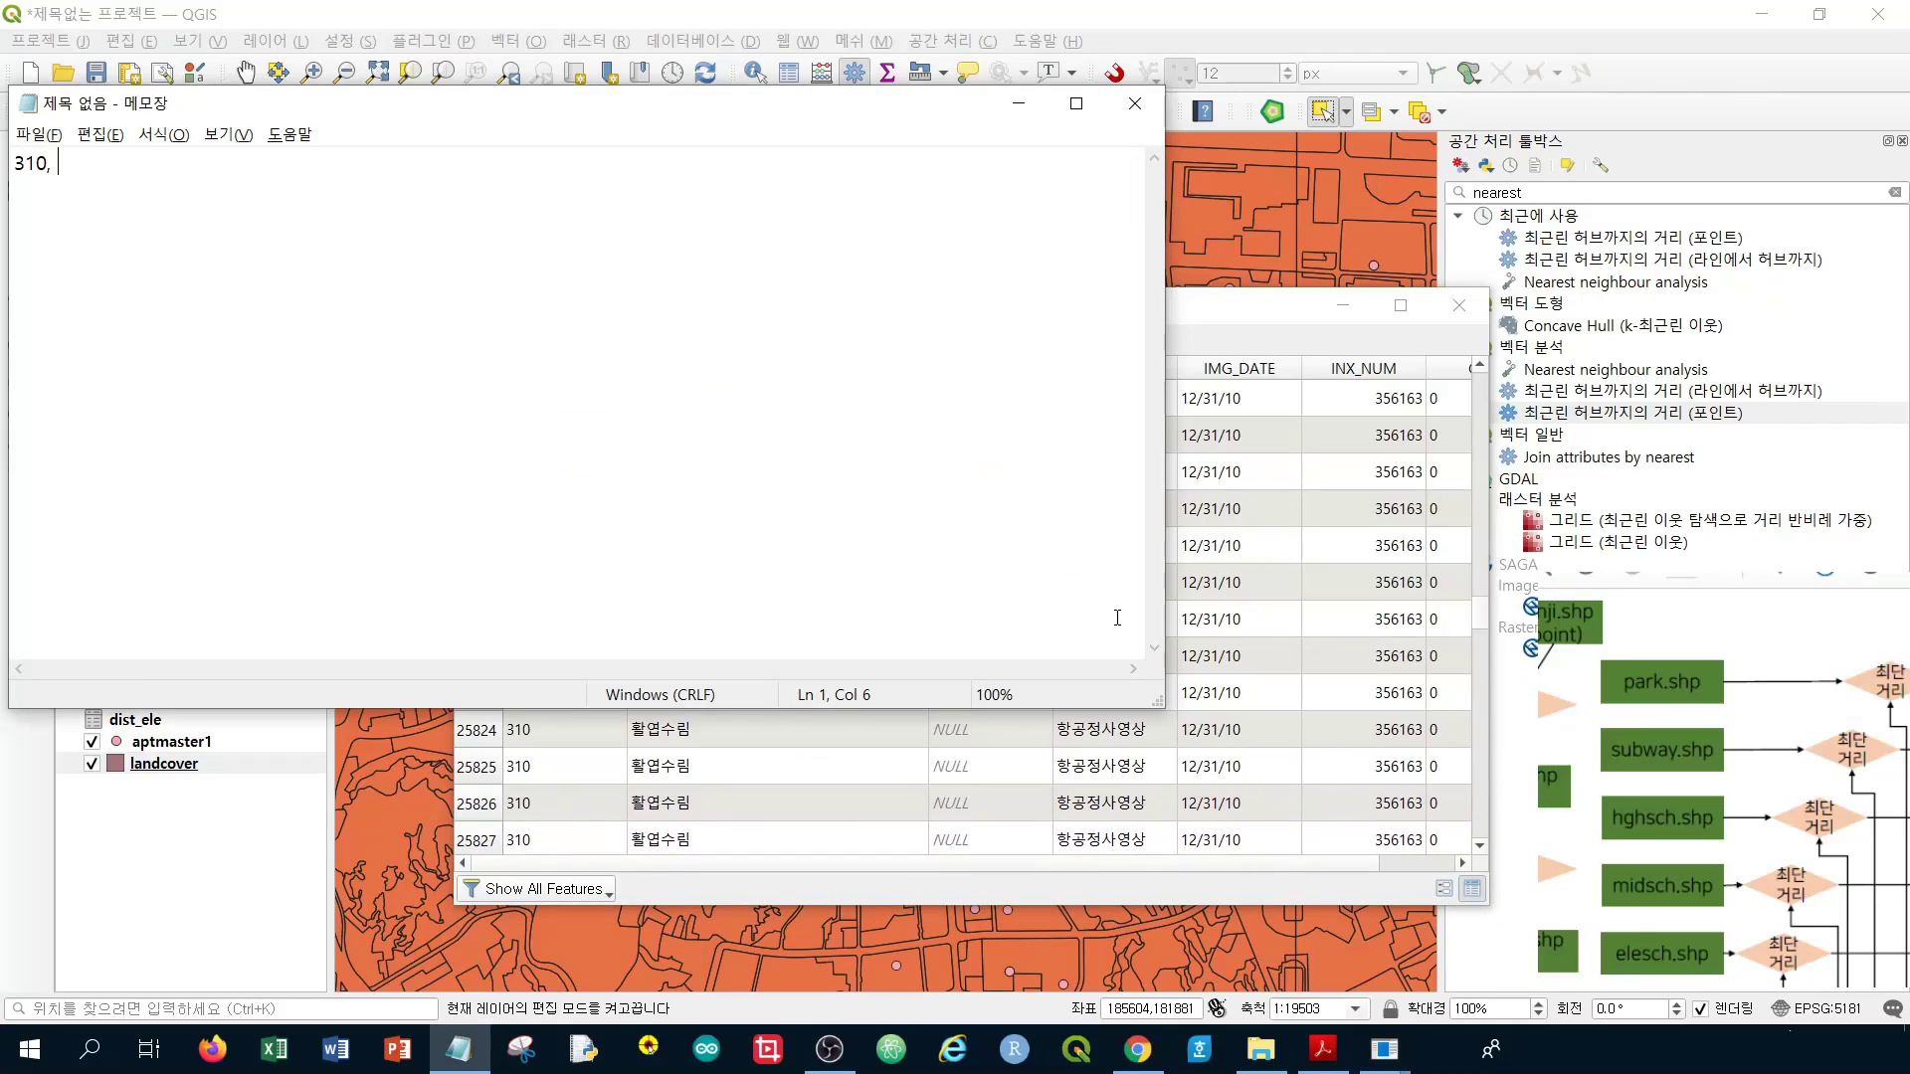
{"action": "type", "text": "320,"}
{"action": "key", "text": "alt+Tab"}
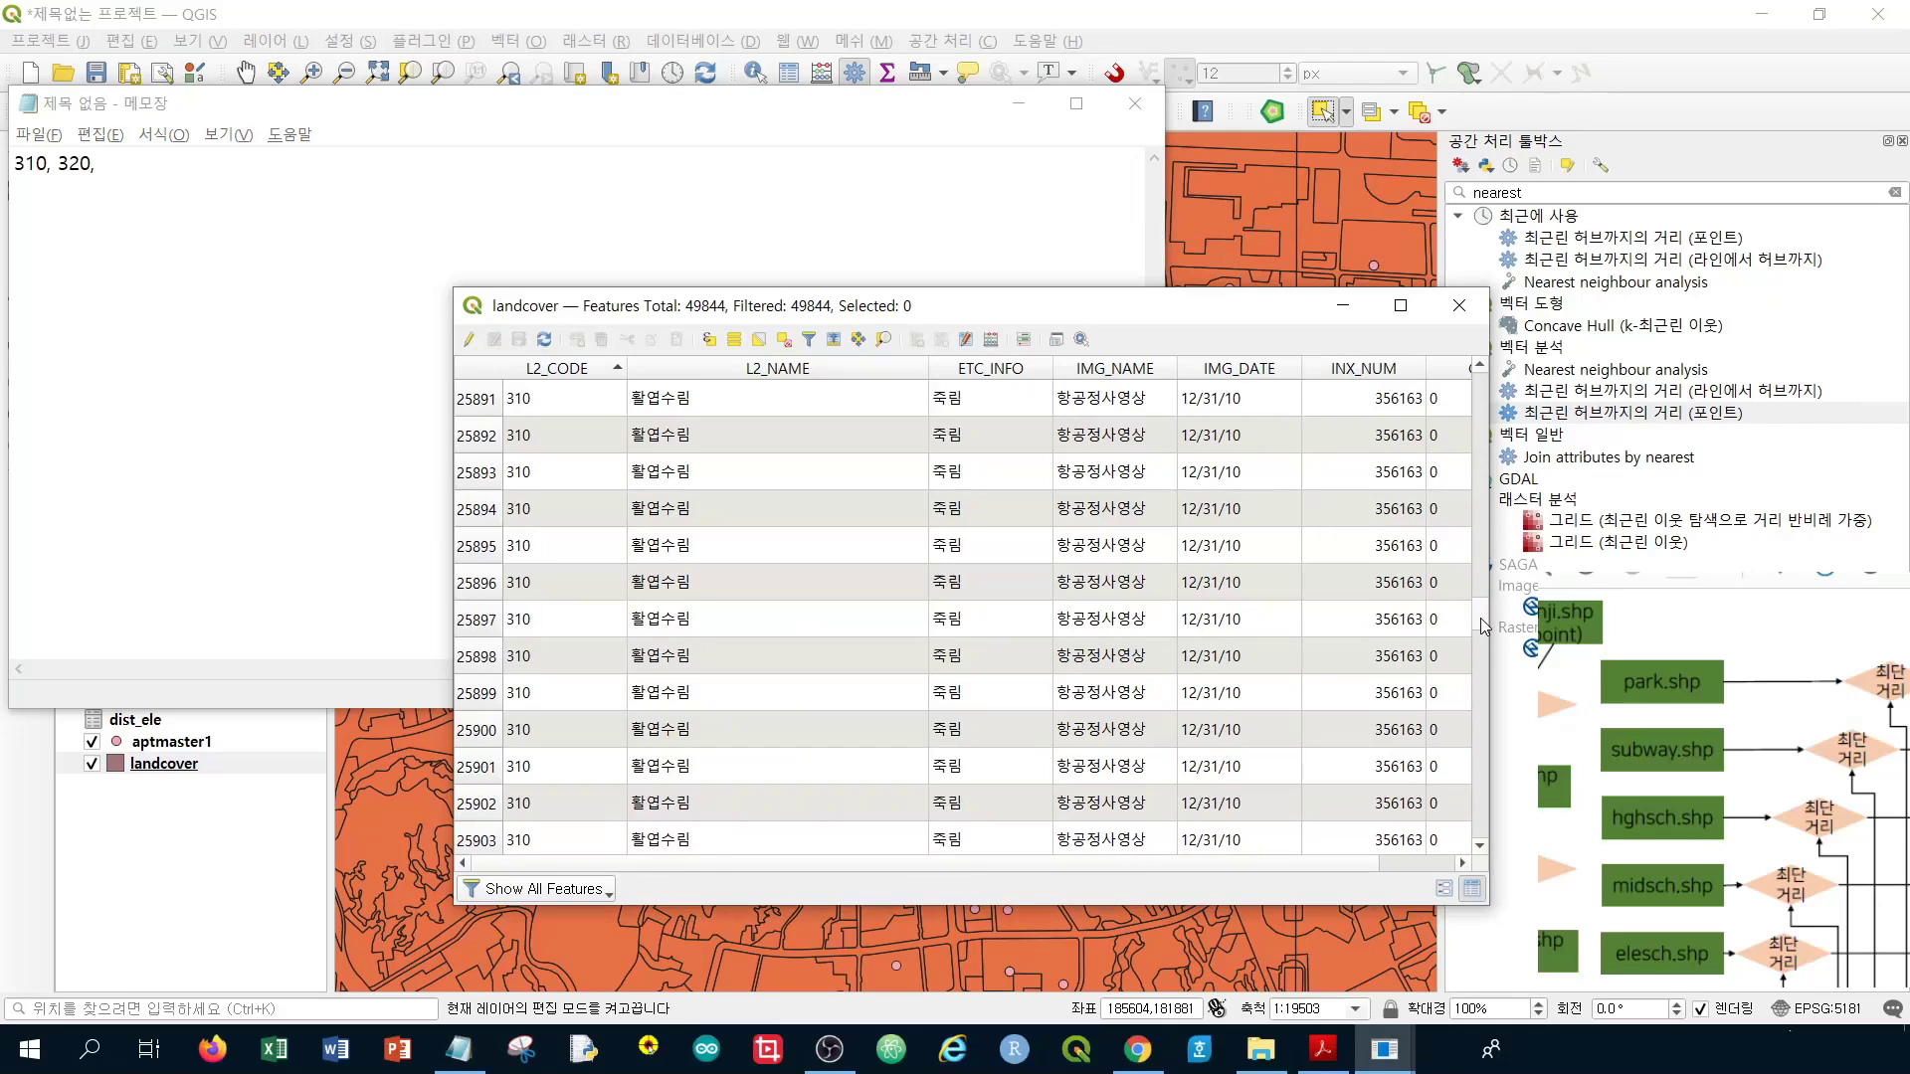
{"action": "left_click_drag", "start_coordinate": [1484, 625], "coordinate": [1482, 748]}
Add codes 330, 410 and 420 to the note while scrolling the table
{"action": "left_click", "coordinate": [234, 192]}
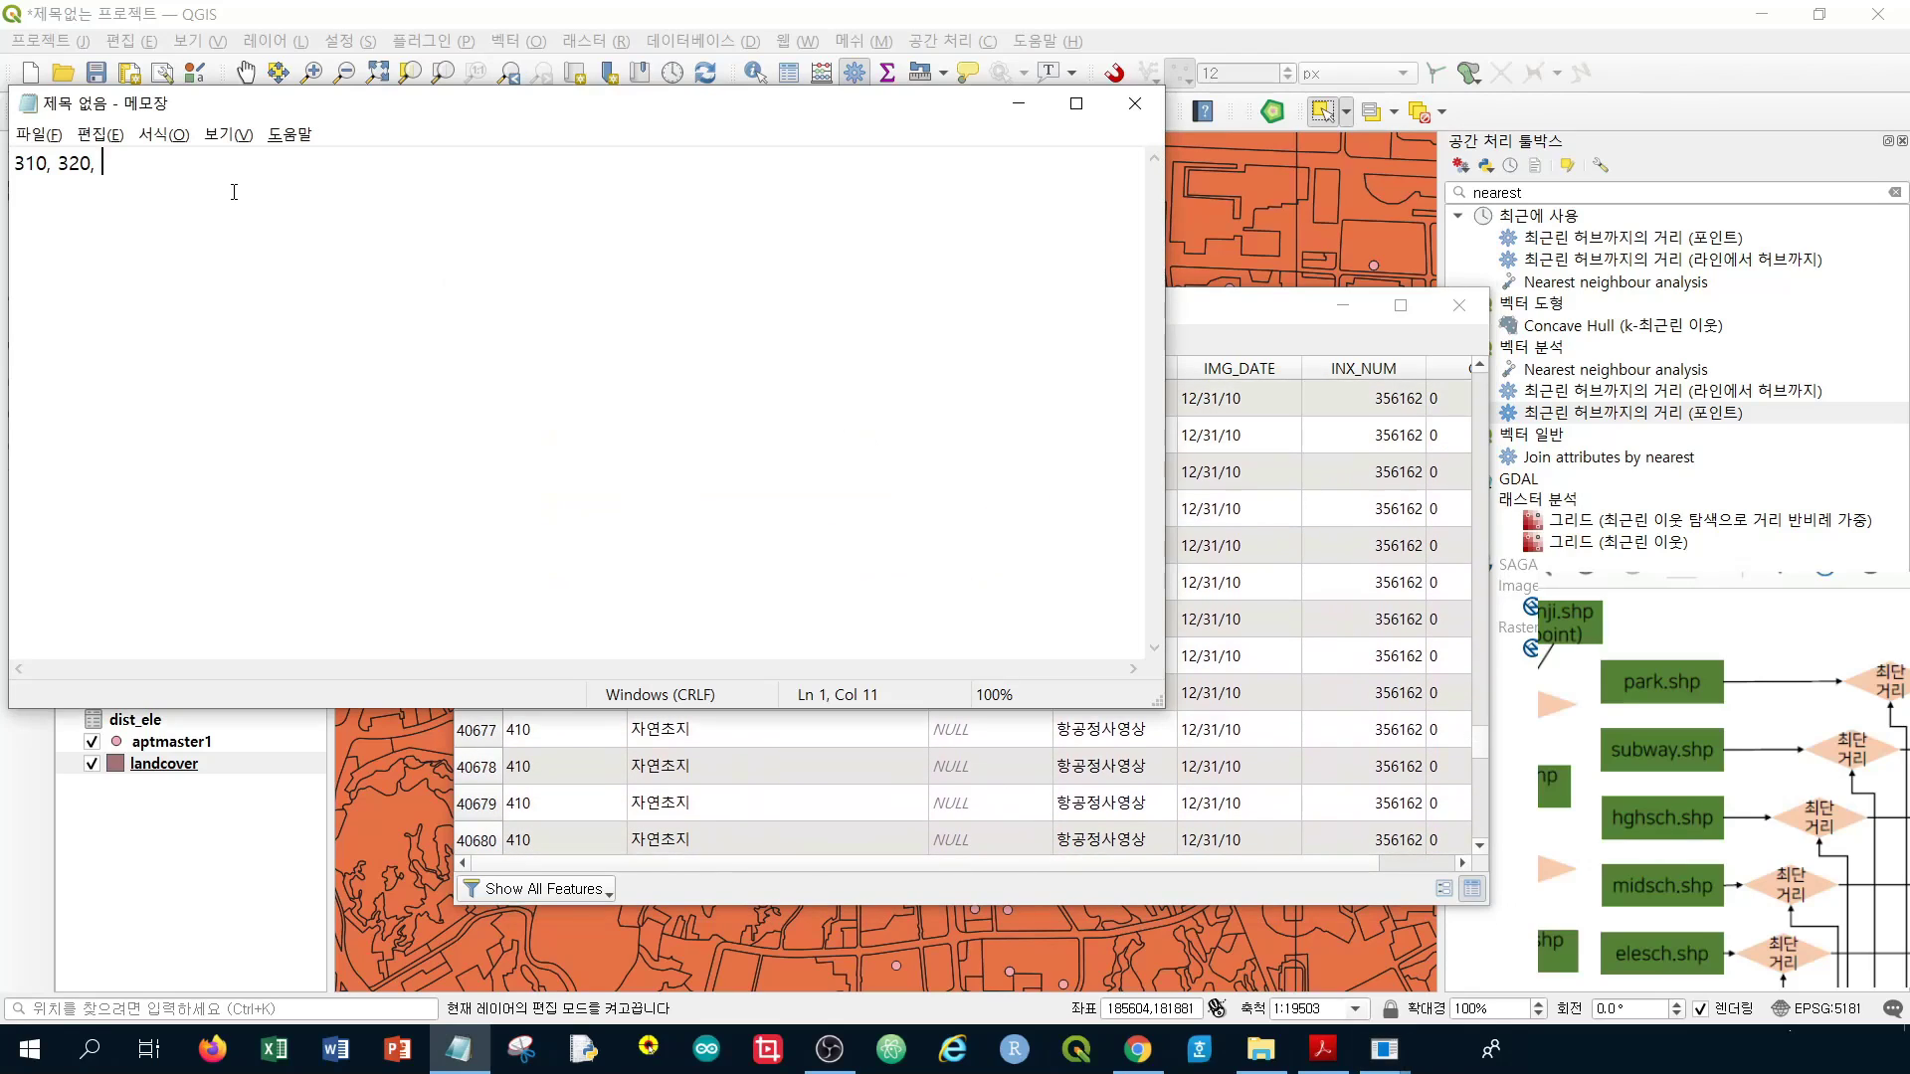
{"action": "type", "text": "330, 410,"}
{"action": "left_click_drag", "start_coordinate": [1484, 747], "coordinate": [1487, 772]}
{"action": "left_click", "coordinate": [463, 220]}
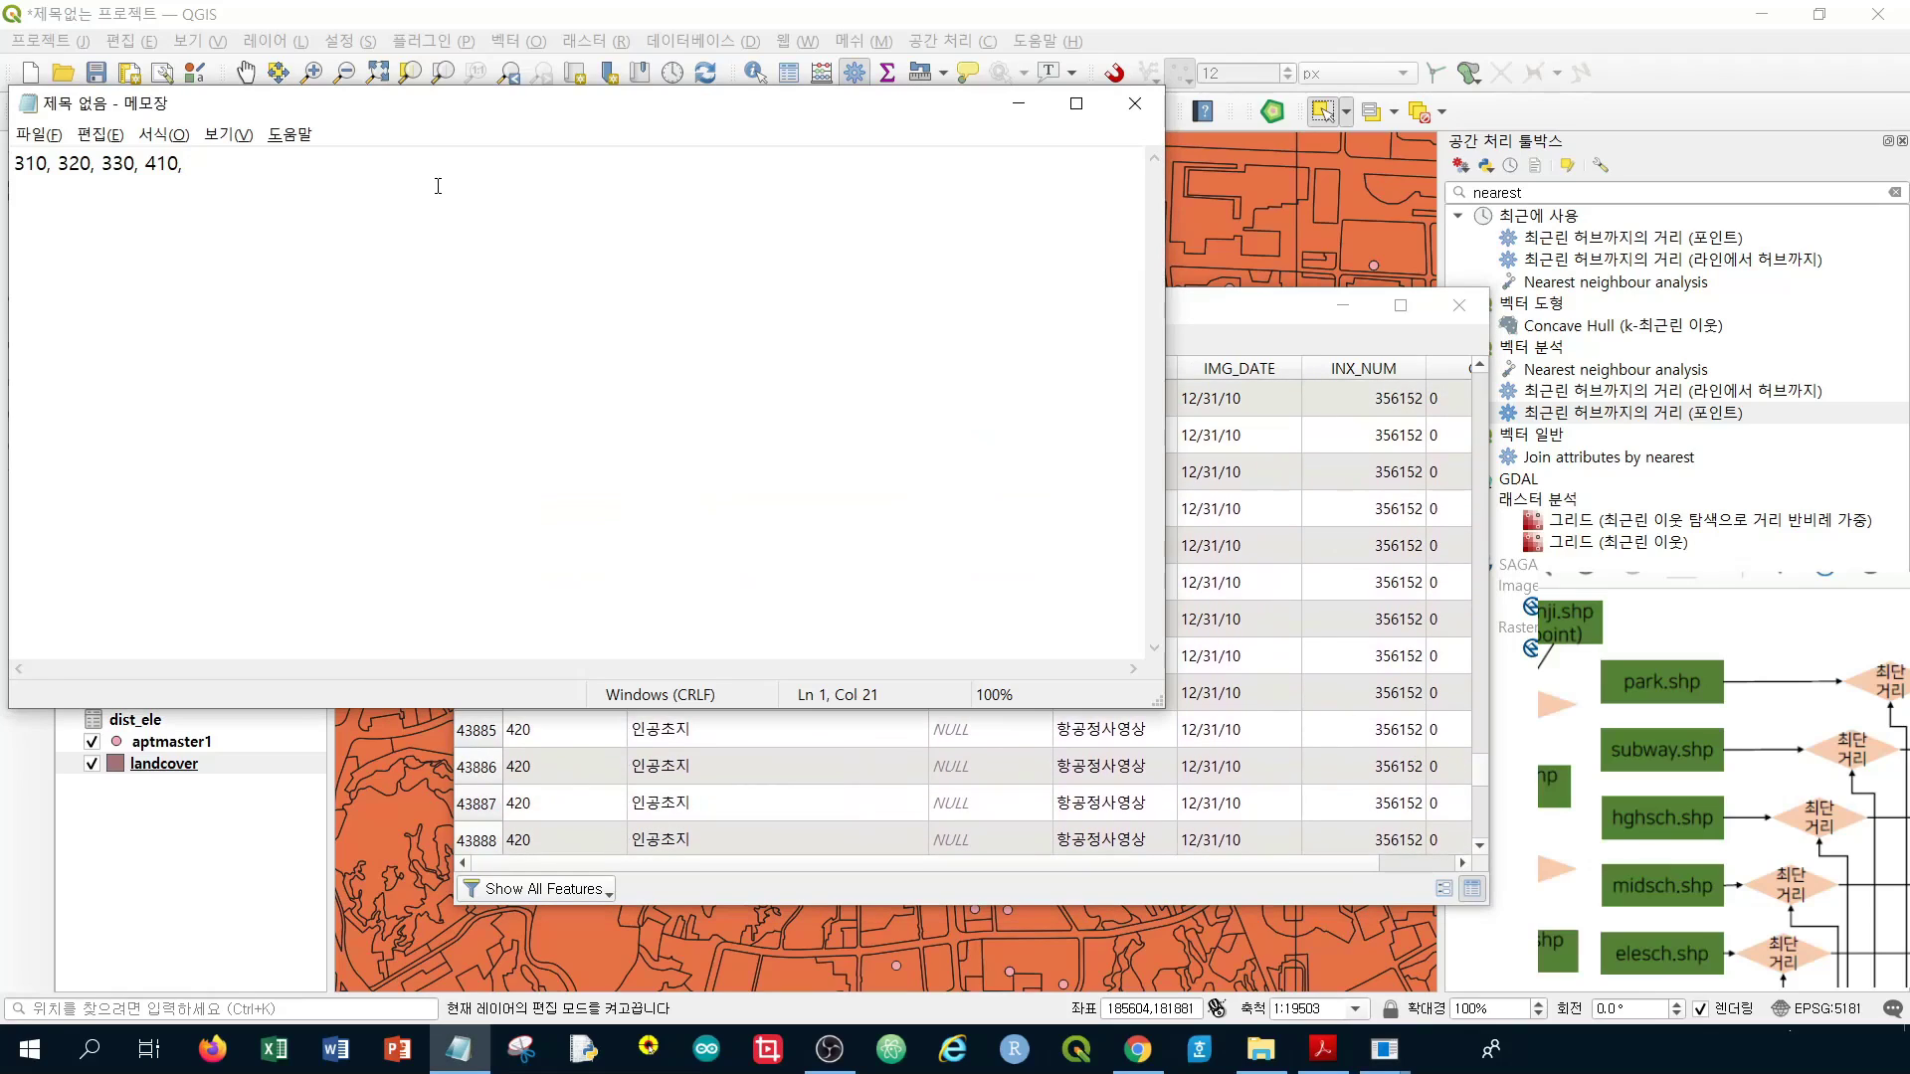
{"action": "type", "text": "420,"}
{"action": "key", "text": "alt+Tab"}
{"action": "scroll", "coordinate": [814, 592], "scroll_direction": "down", "scroll_amount": 20}
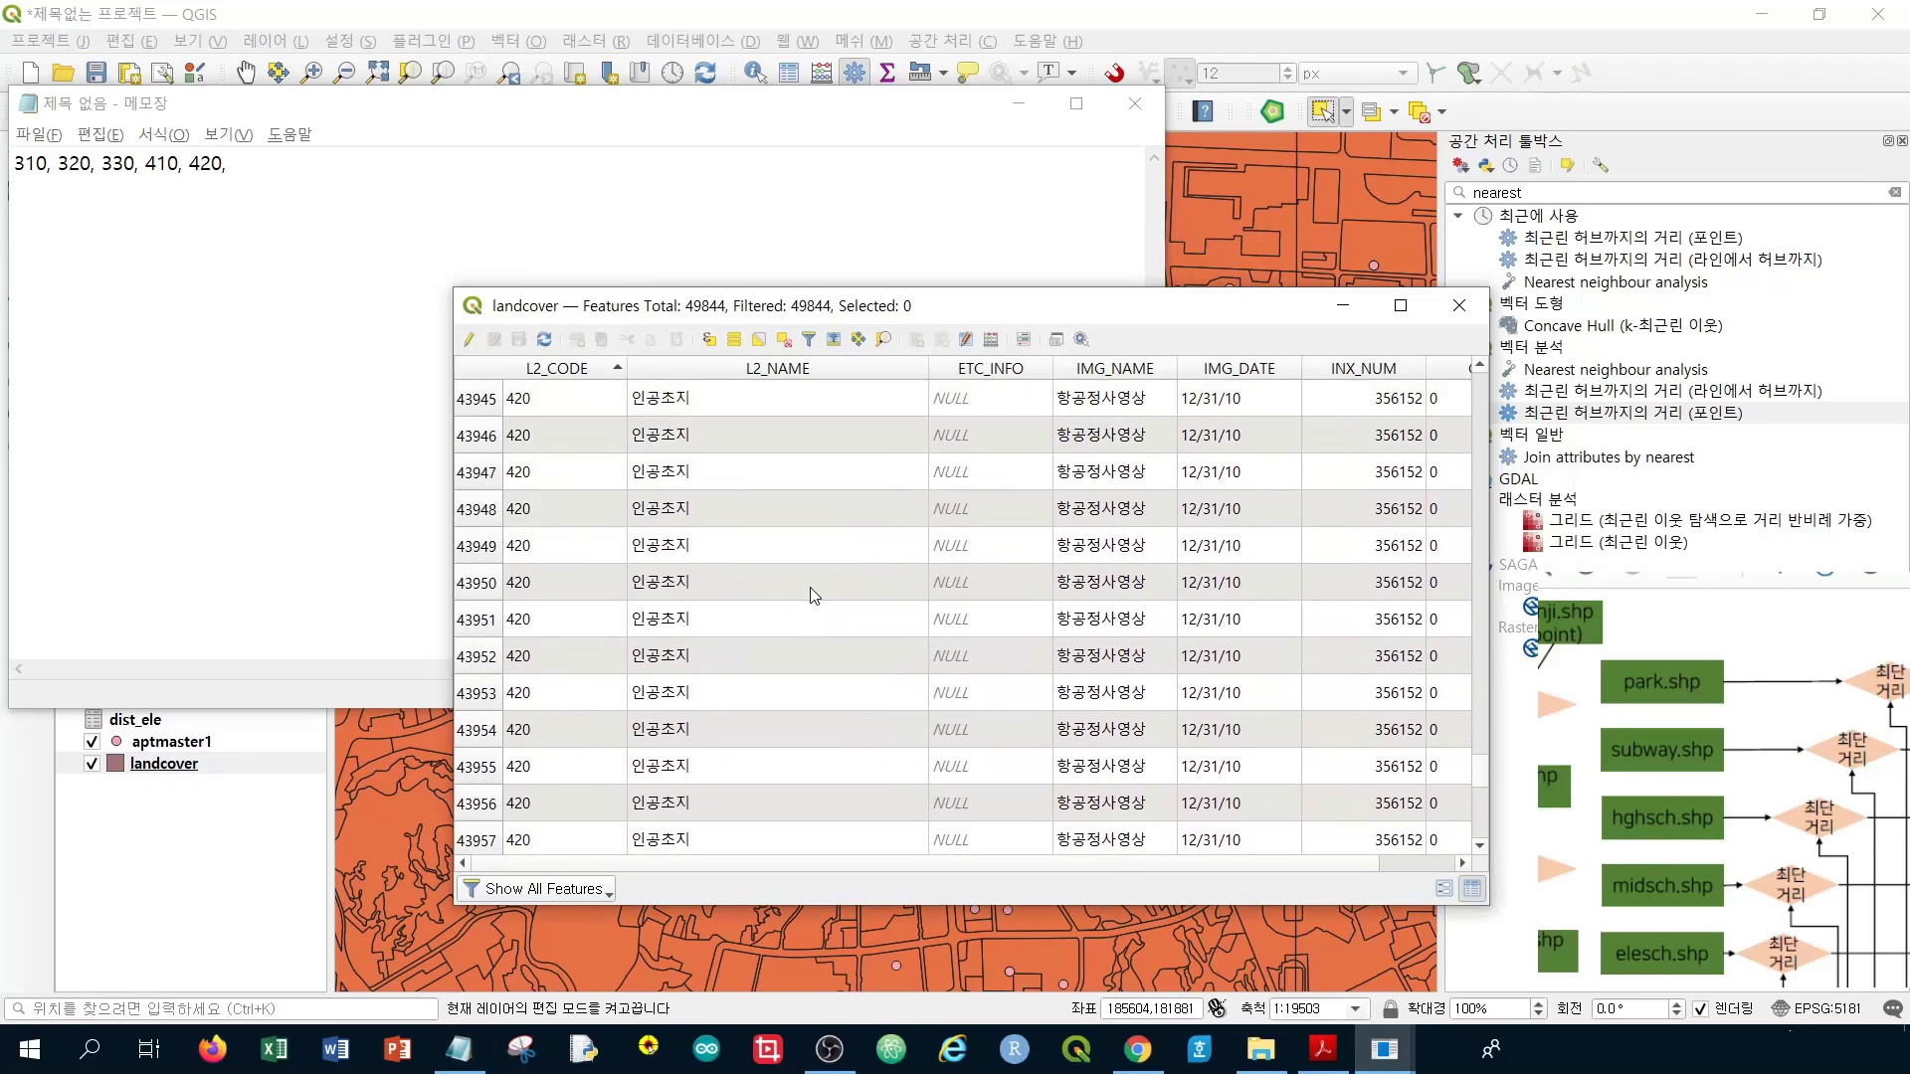
{"action": "left_click_drag", "start_coordinate": [1480, 770], "coordinate": [1488, 802]}
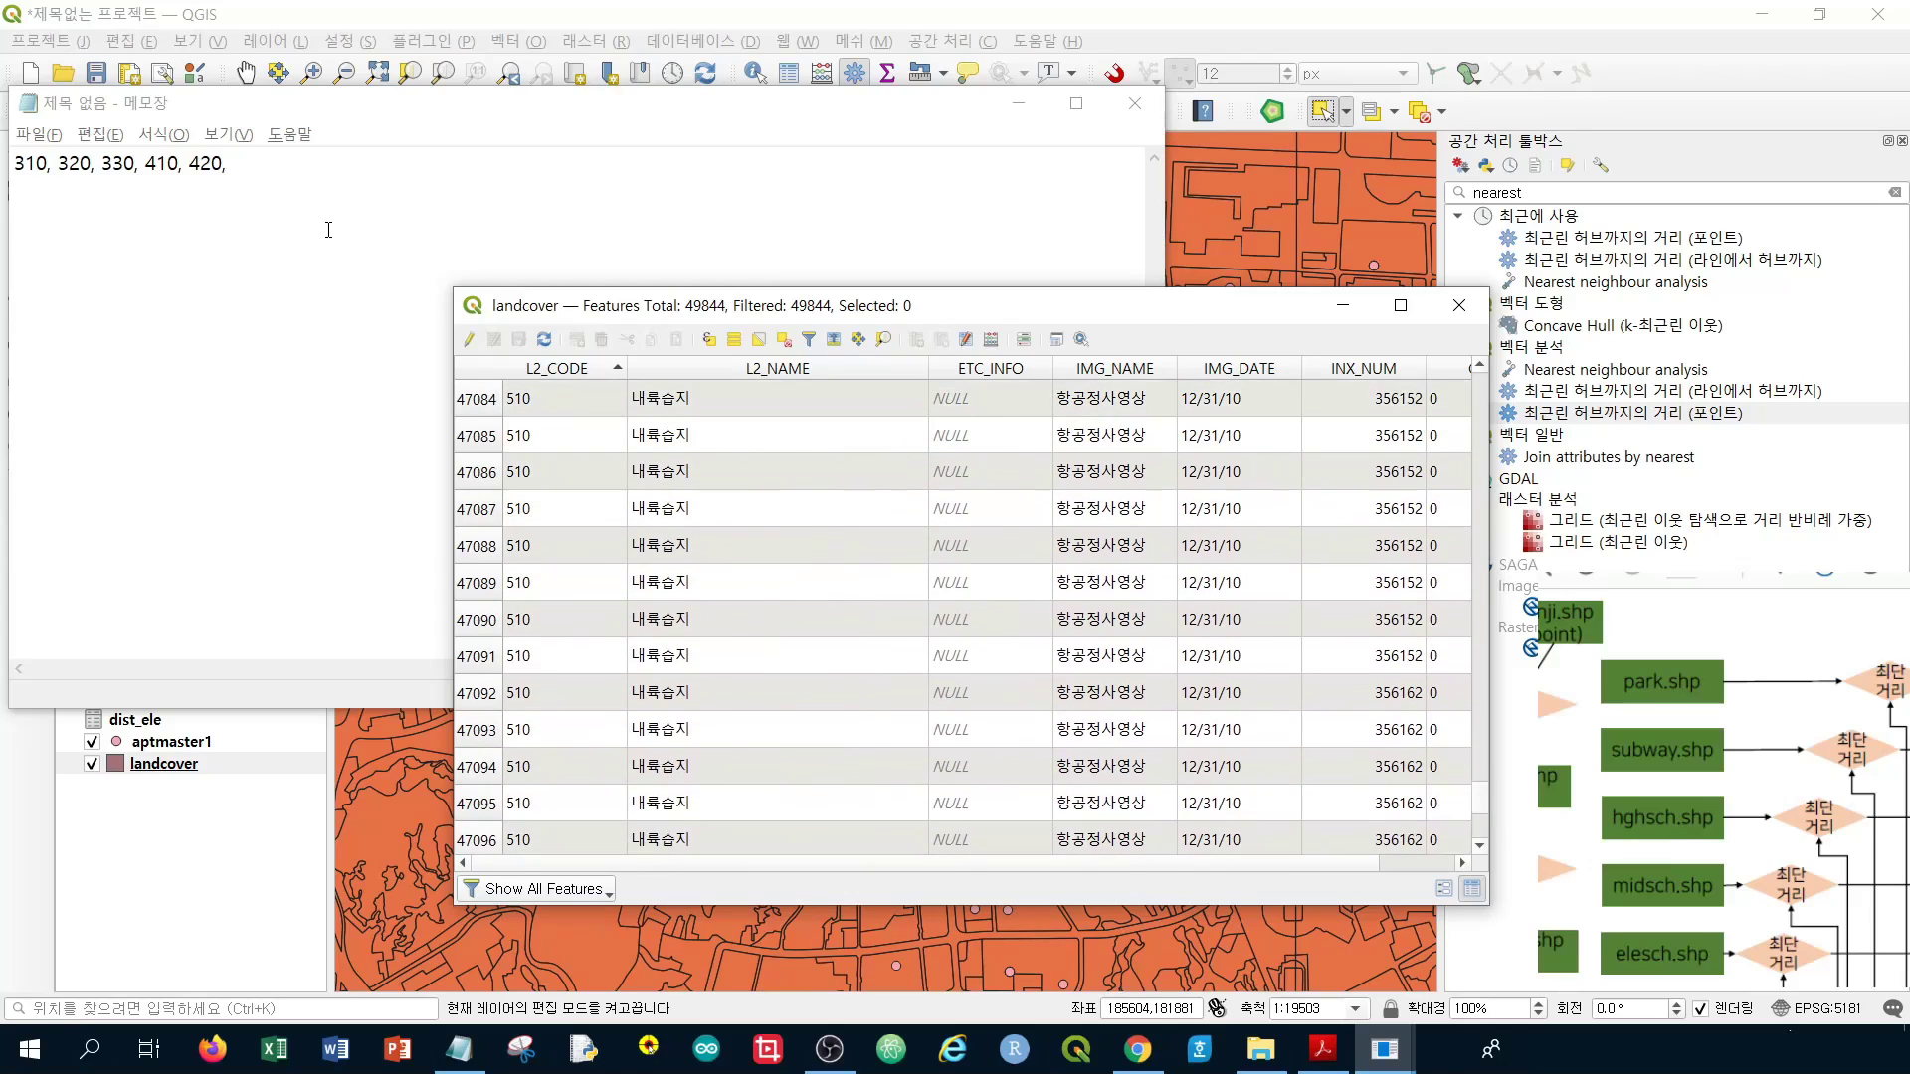
Append codes 510 and 710 to the note, checking the table's last records
{"action": "left_click", "coordinate": [342, 179]}
{"action": "type", "text": "51"}
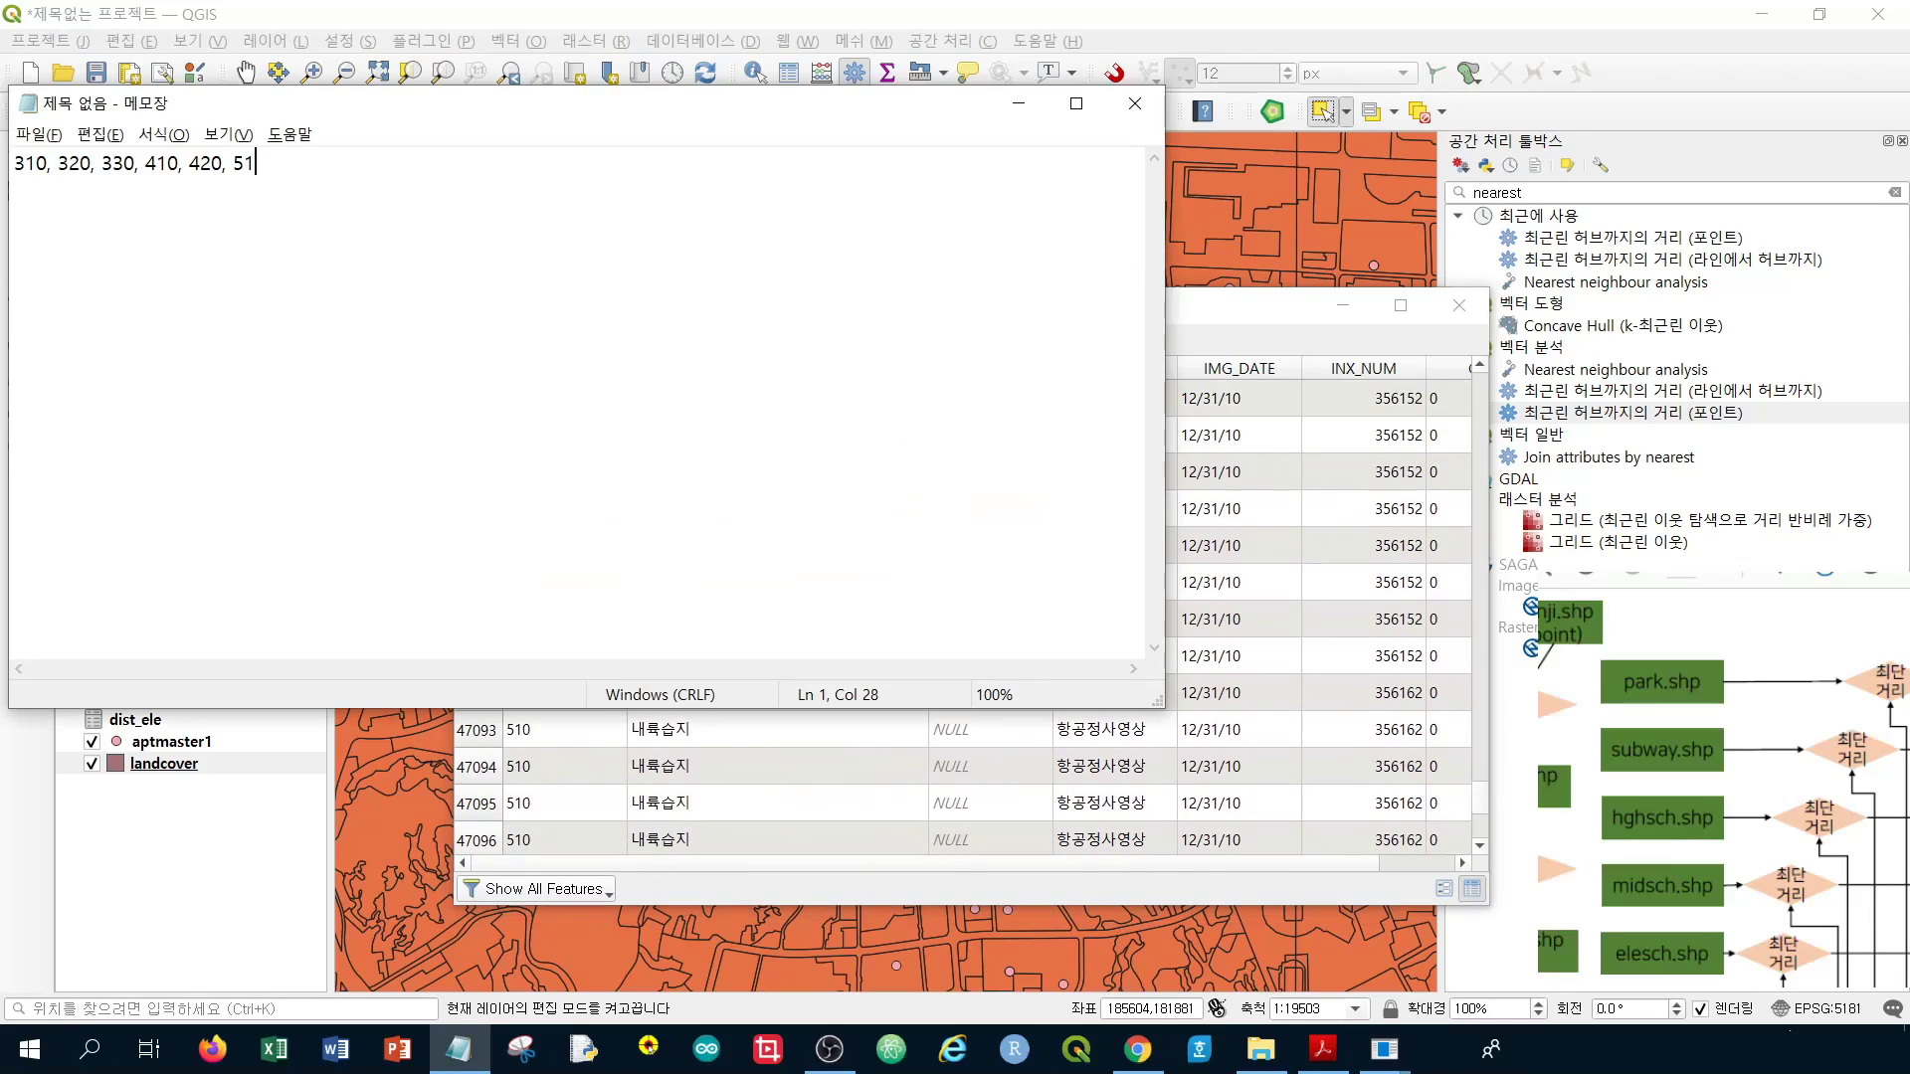
{"action": "type", "text": "0,"}
{"action": "left_click", "coordinate": [1482, 797]}
{"action": "scroll", "coordinate": [1313, 753], "scroll_direction": "down", "scroll_amount": 14}
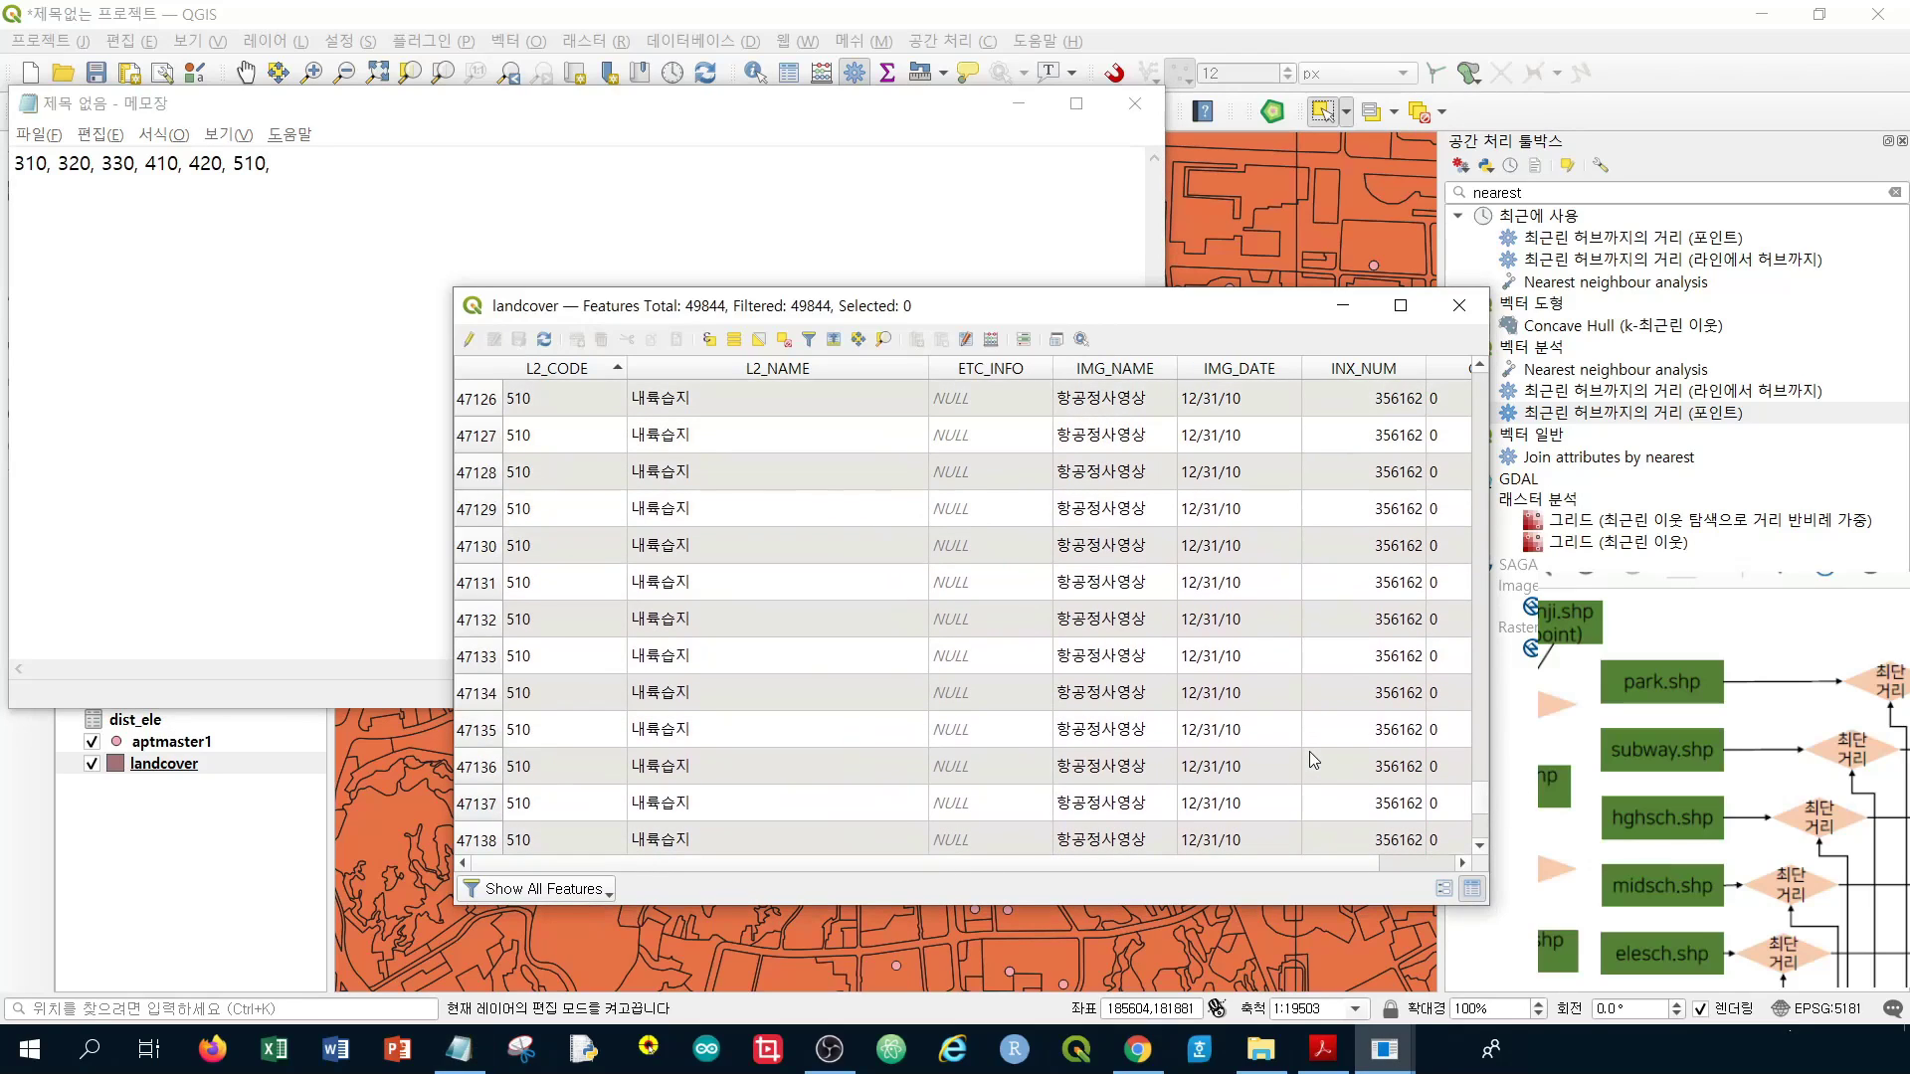
{"action": "scroll", "coordinate": [1309, 750], "scroll_direction": "down", "scroll_amount": 20}
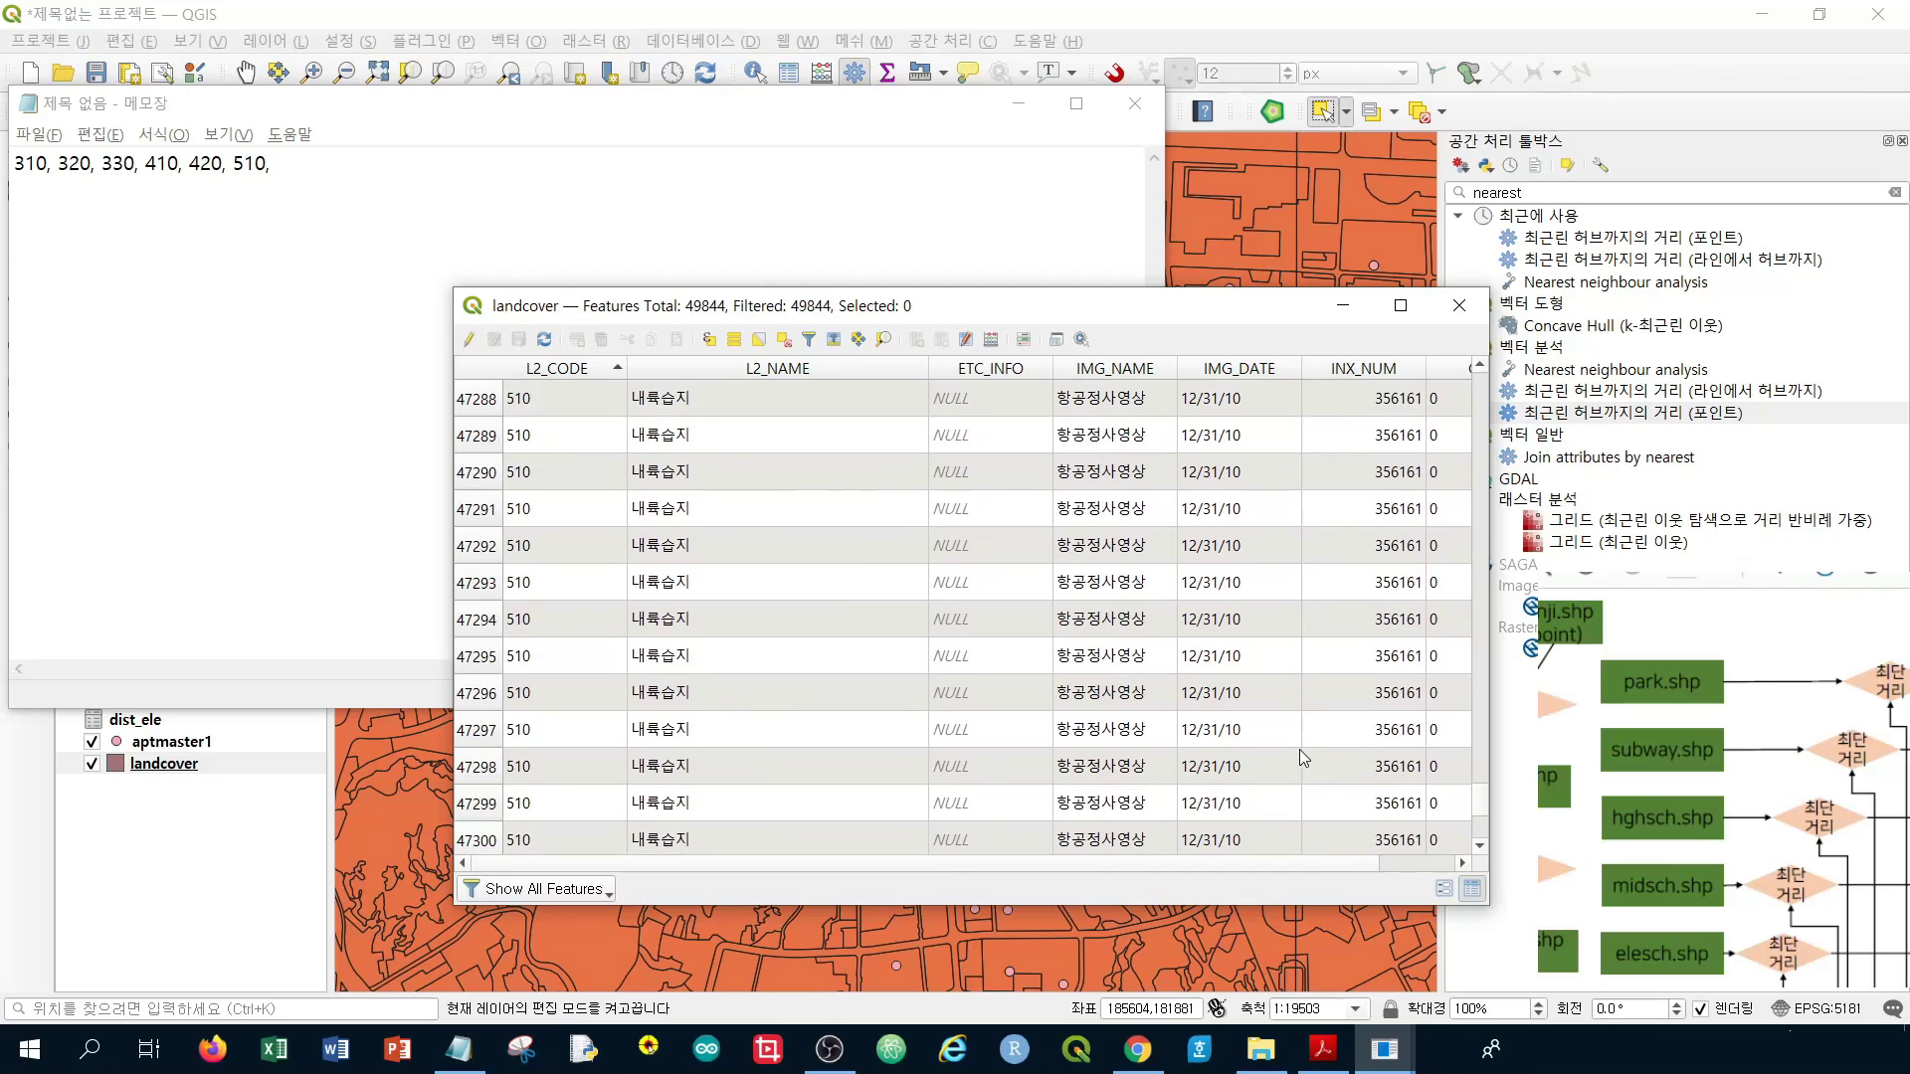
{"action": "left_click_drag", "start_coordinate": [1481, 802], "coordinate": [1489, 822]}
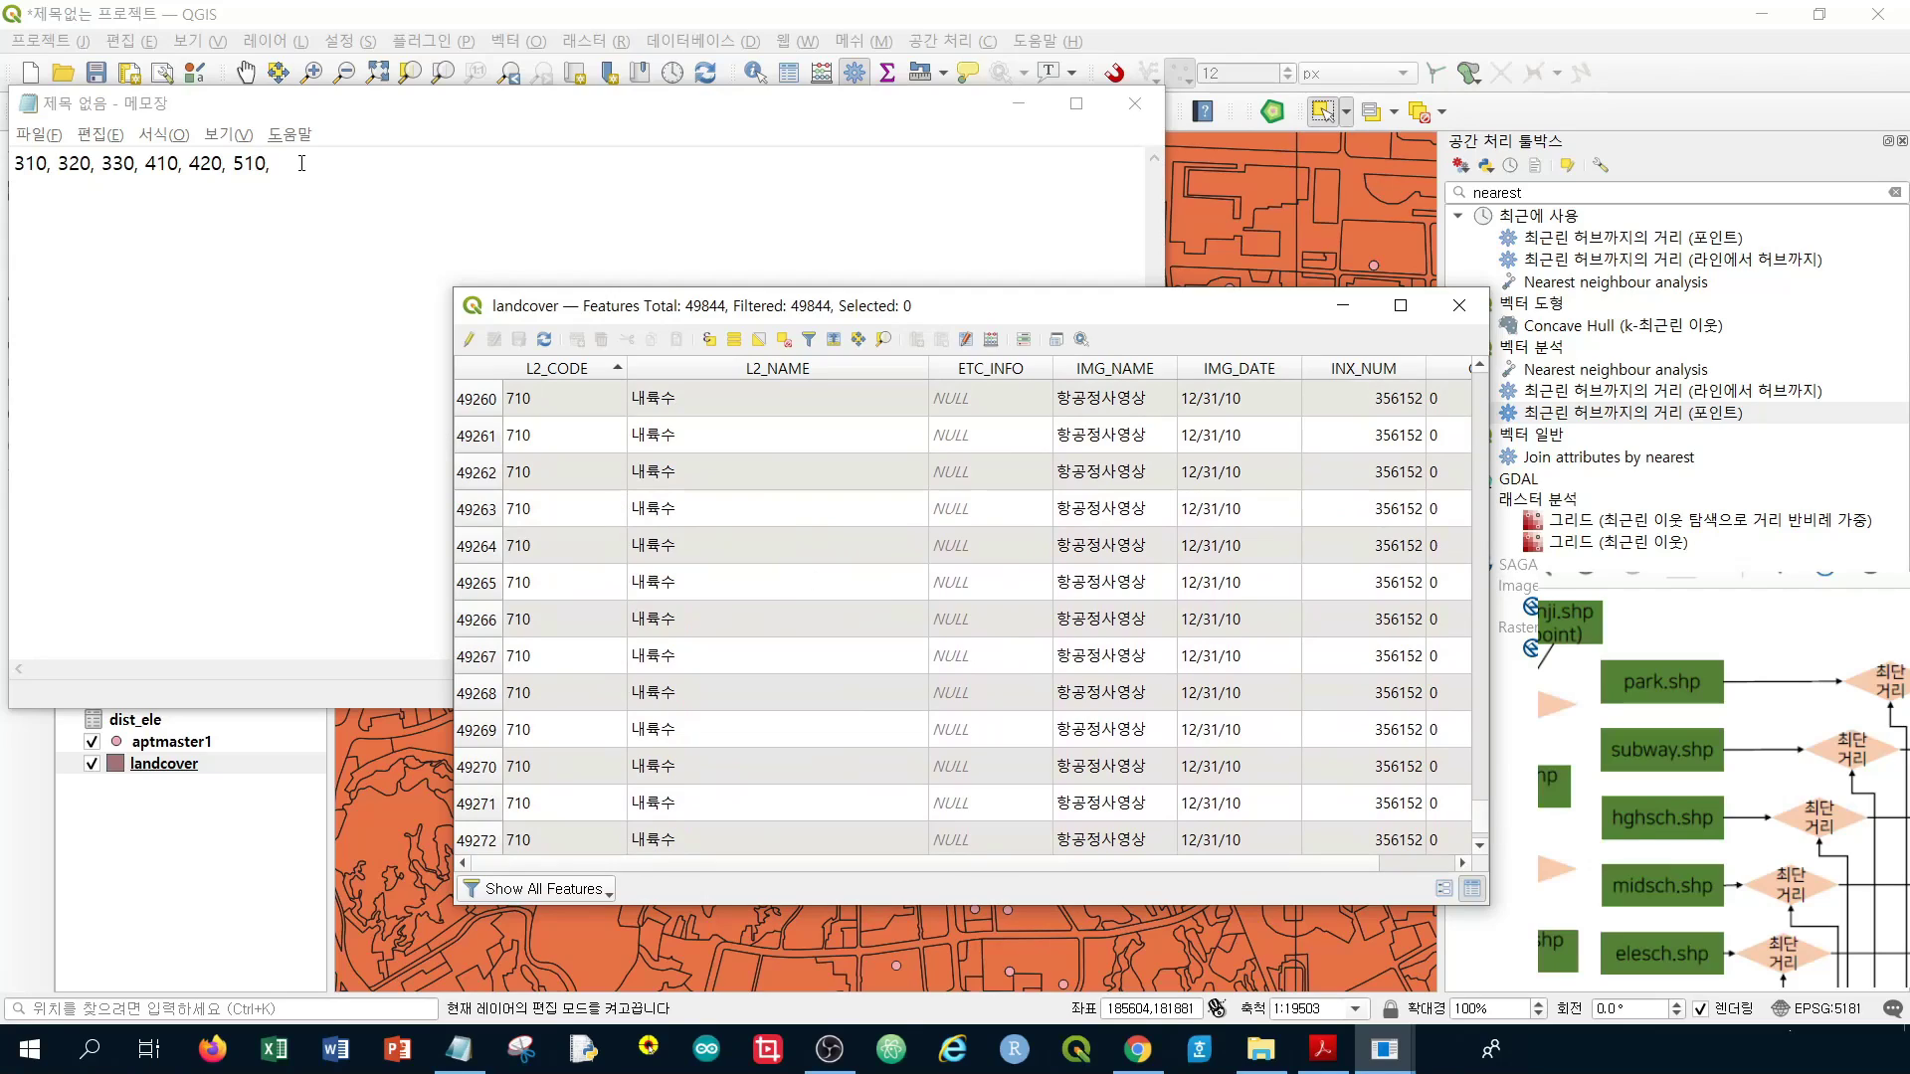
{"action": "left_click", "coordinate": [370, 174]}
{"action": "type", "text": "7"}
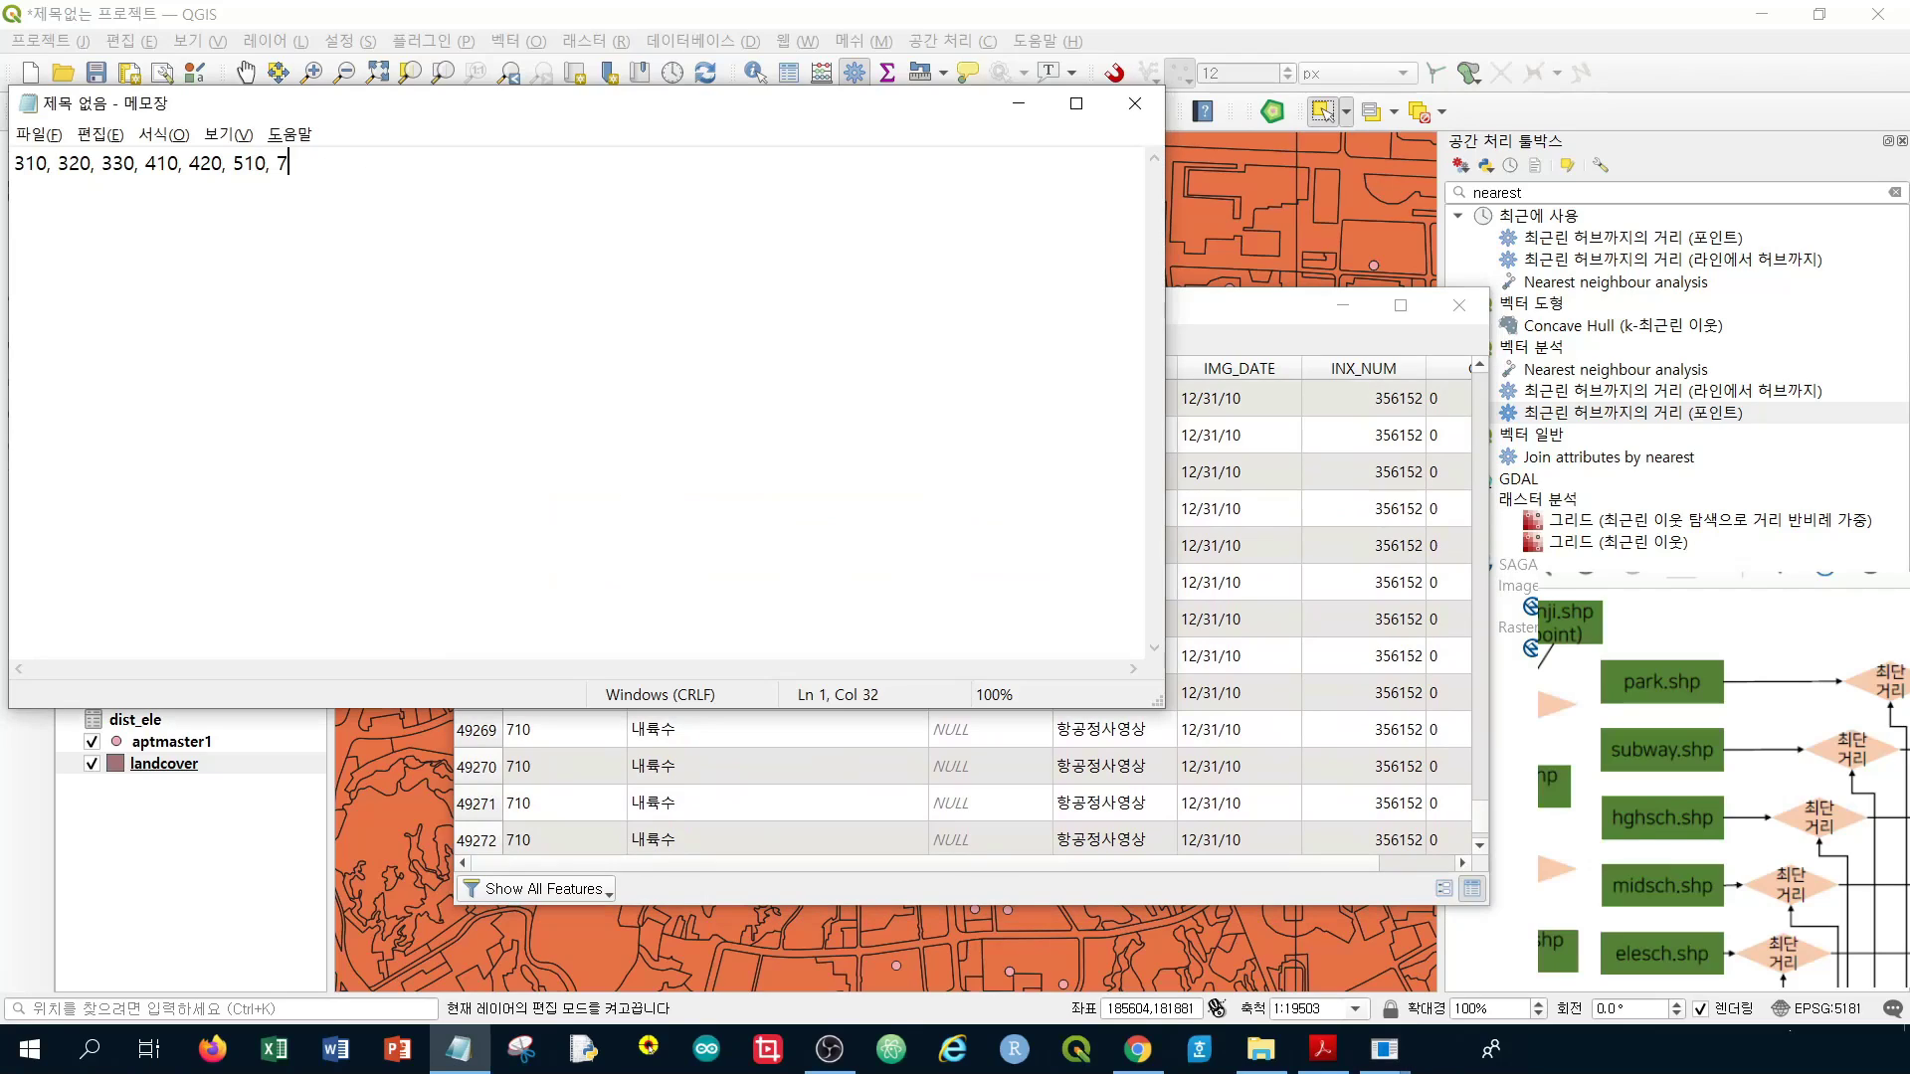
{"action": "type", "text": "10"}
{"action": "left_click", "coordinate": [1361, 615]}
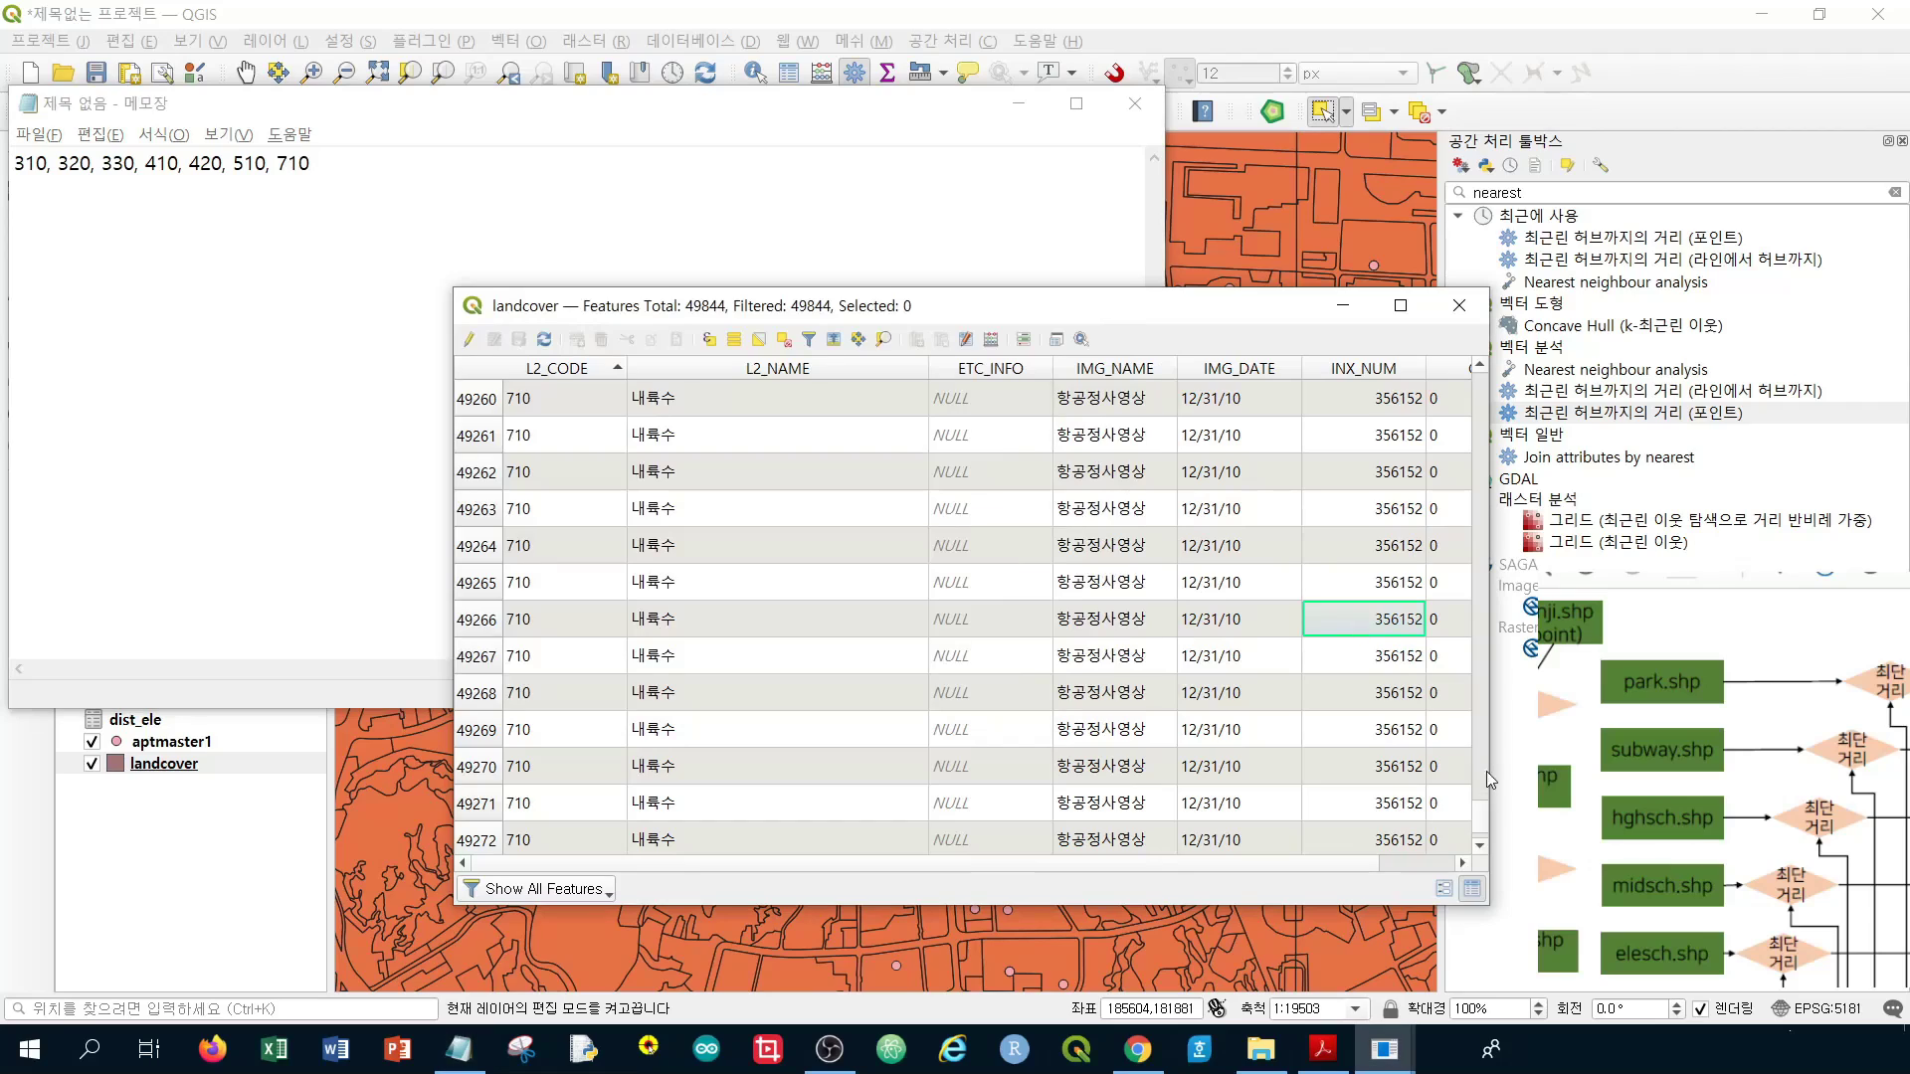
{"action": "scroll", "coordinate": [1251, 724], "scroll_direction": "down", "scroll_amount": 15}
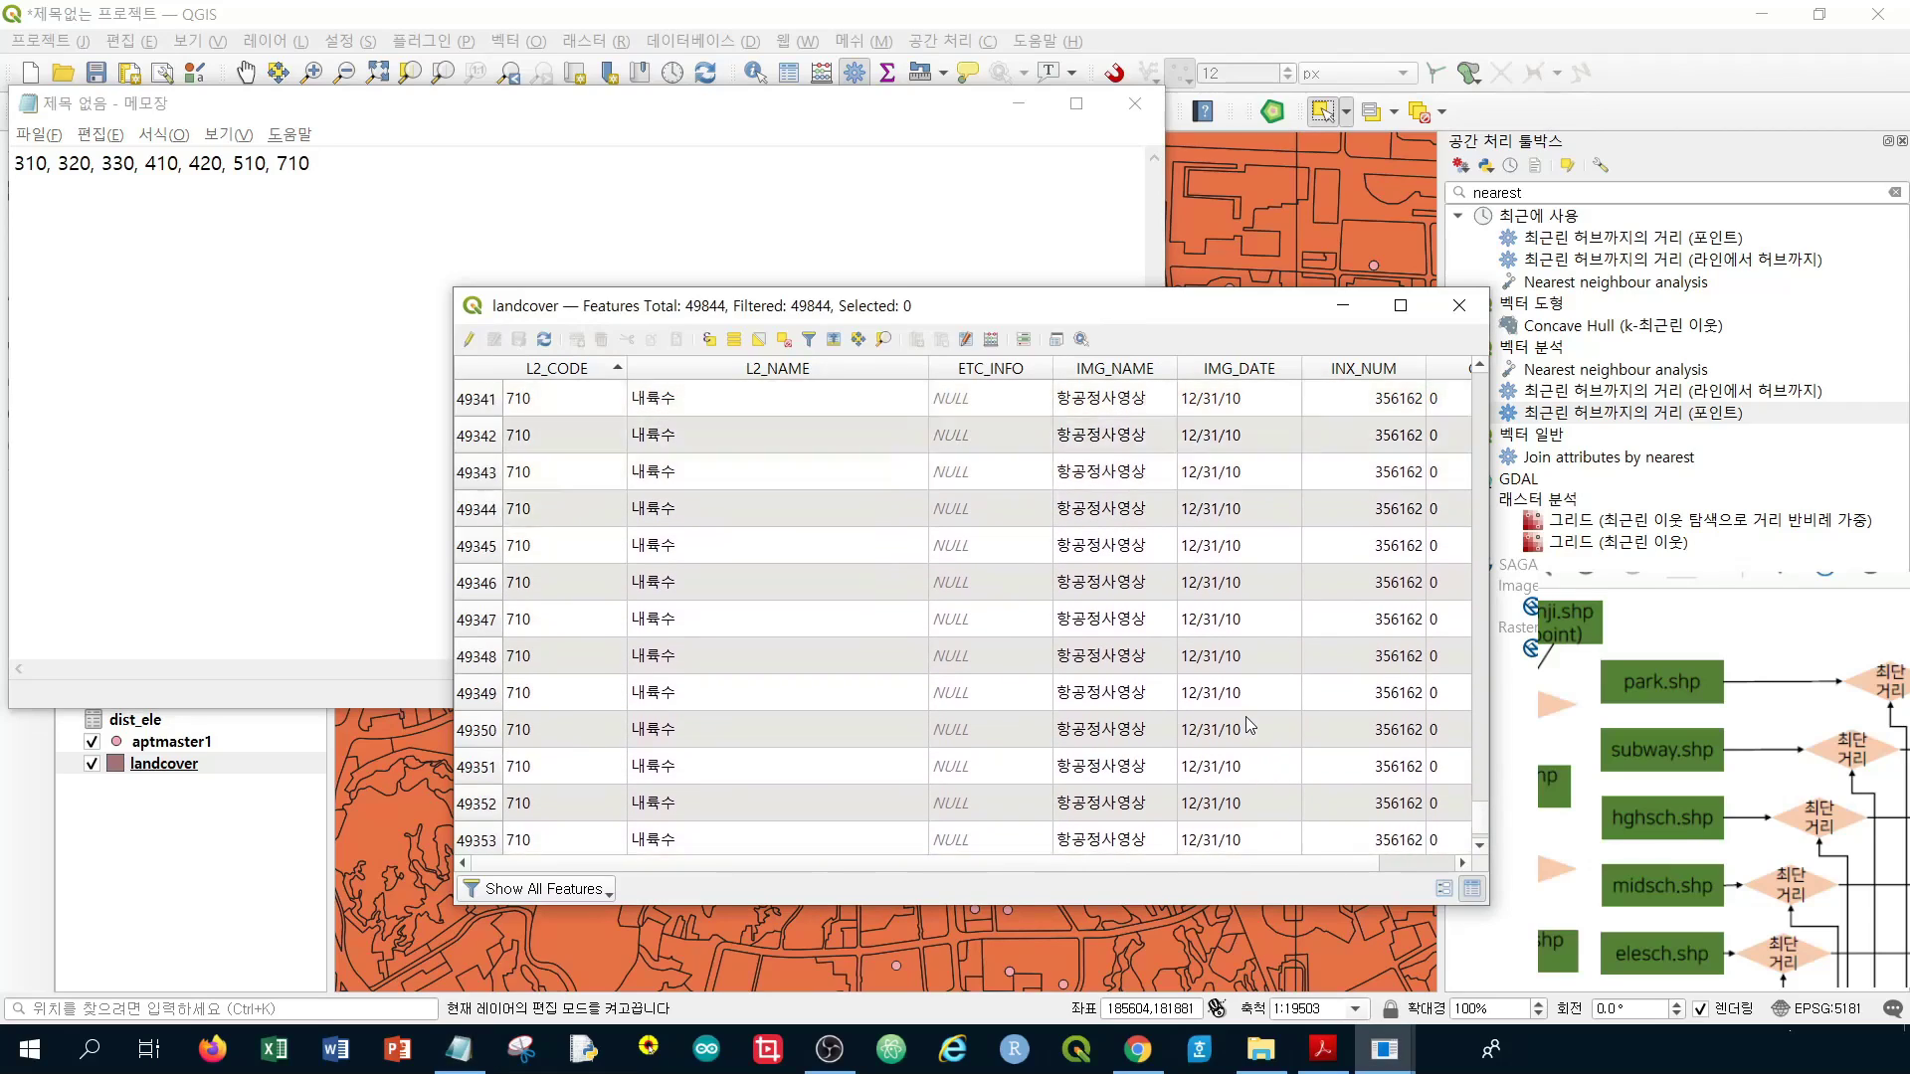
{"action": "scroll", "coordinate": [1251, 724], "scroll_direction": "down", "scroll_amount": 20}
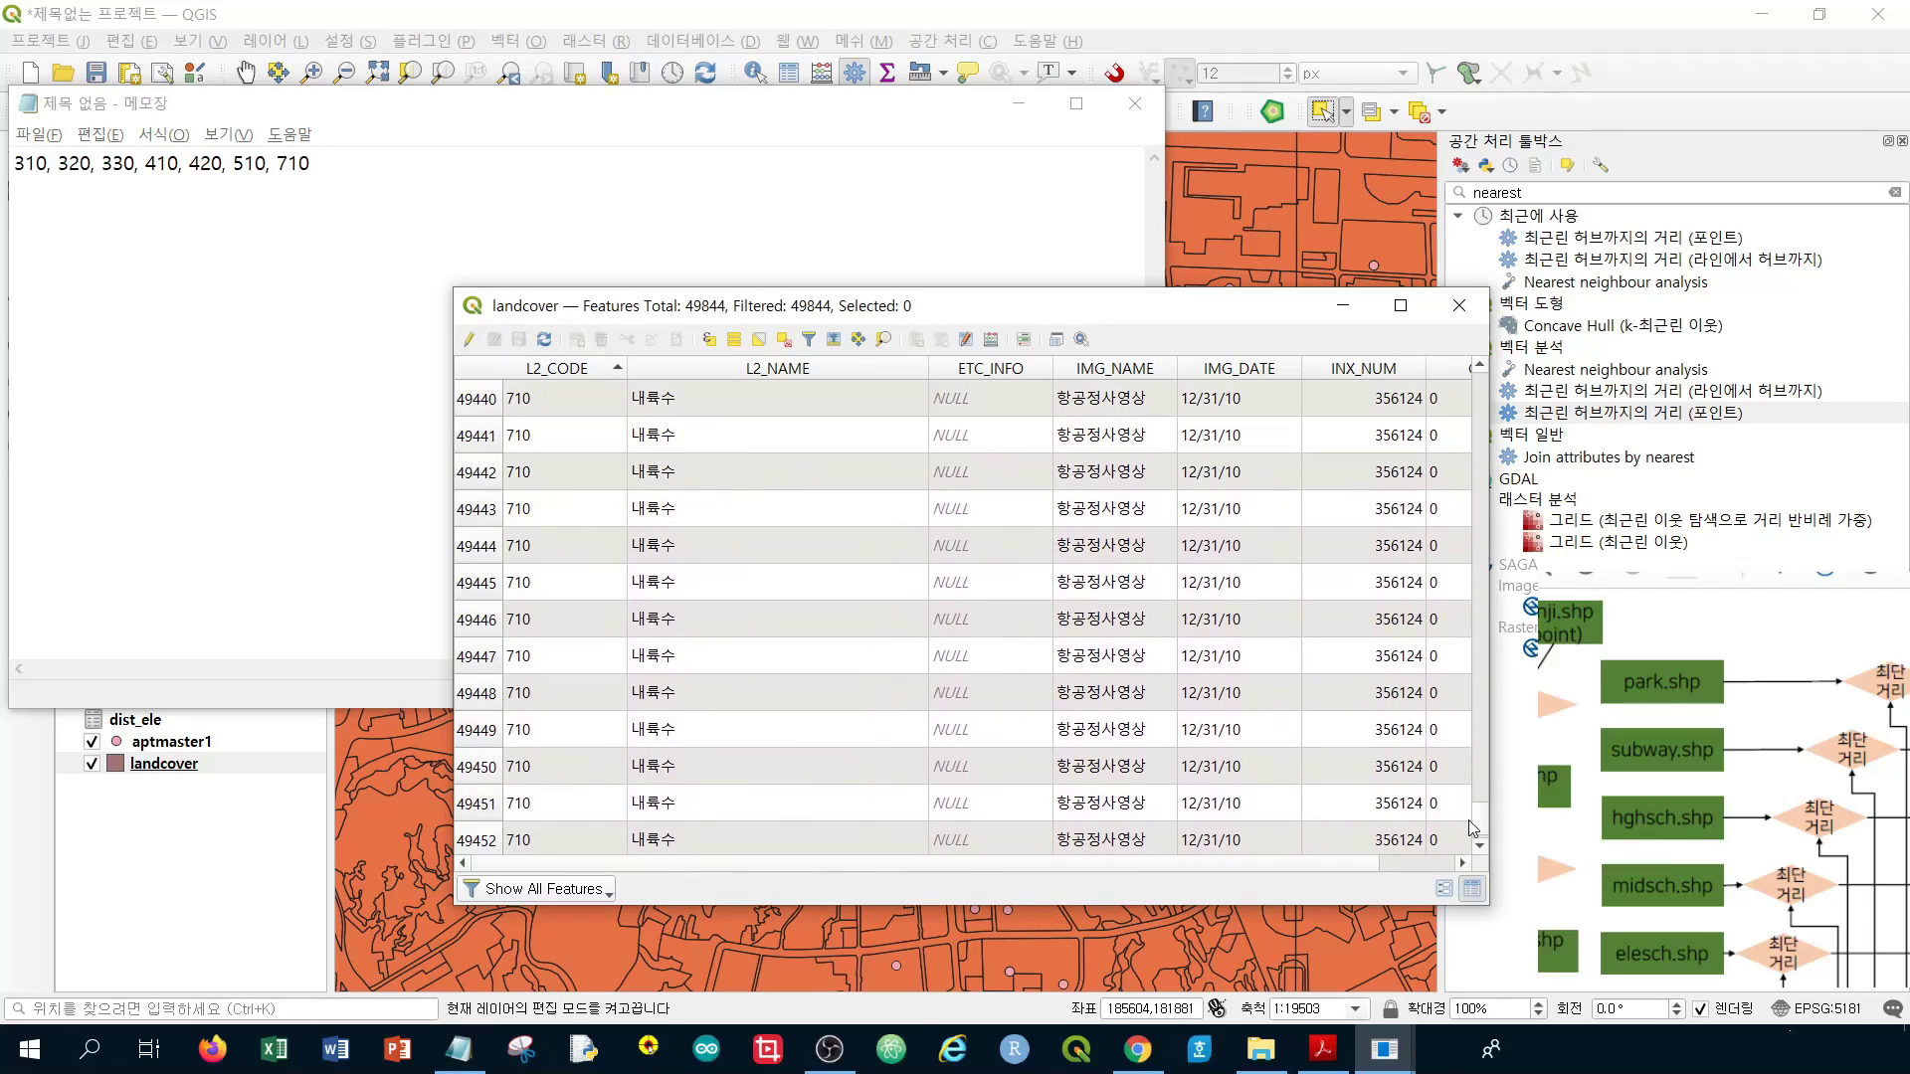
{"action": "left_click_drag", "start_coordinate": [1472, 826], "coordinate": [1488, 827]}
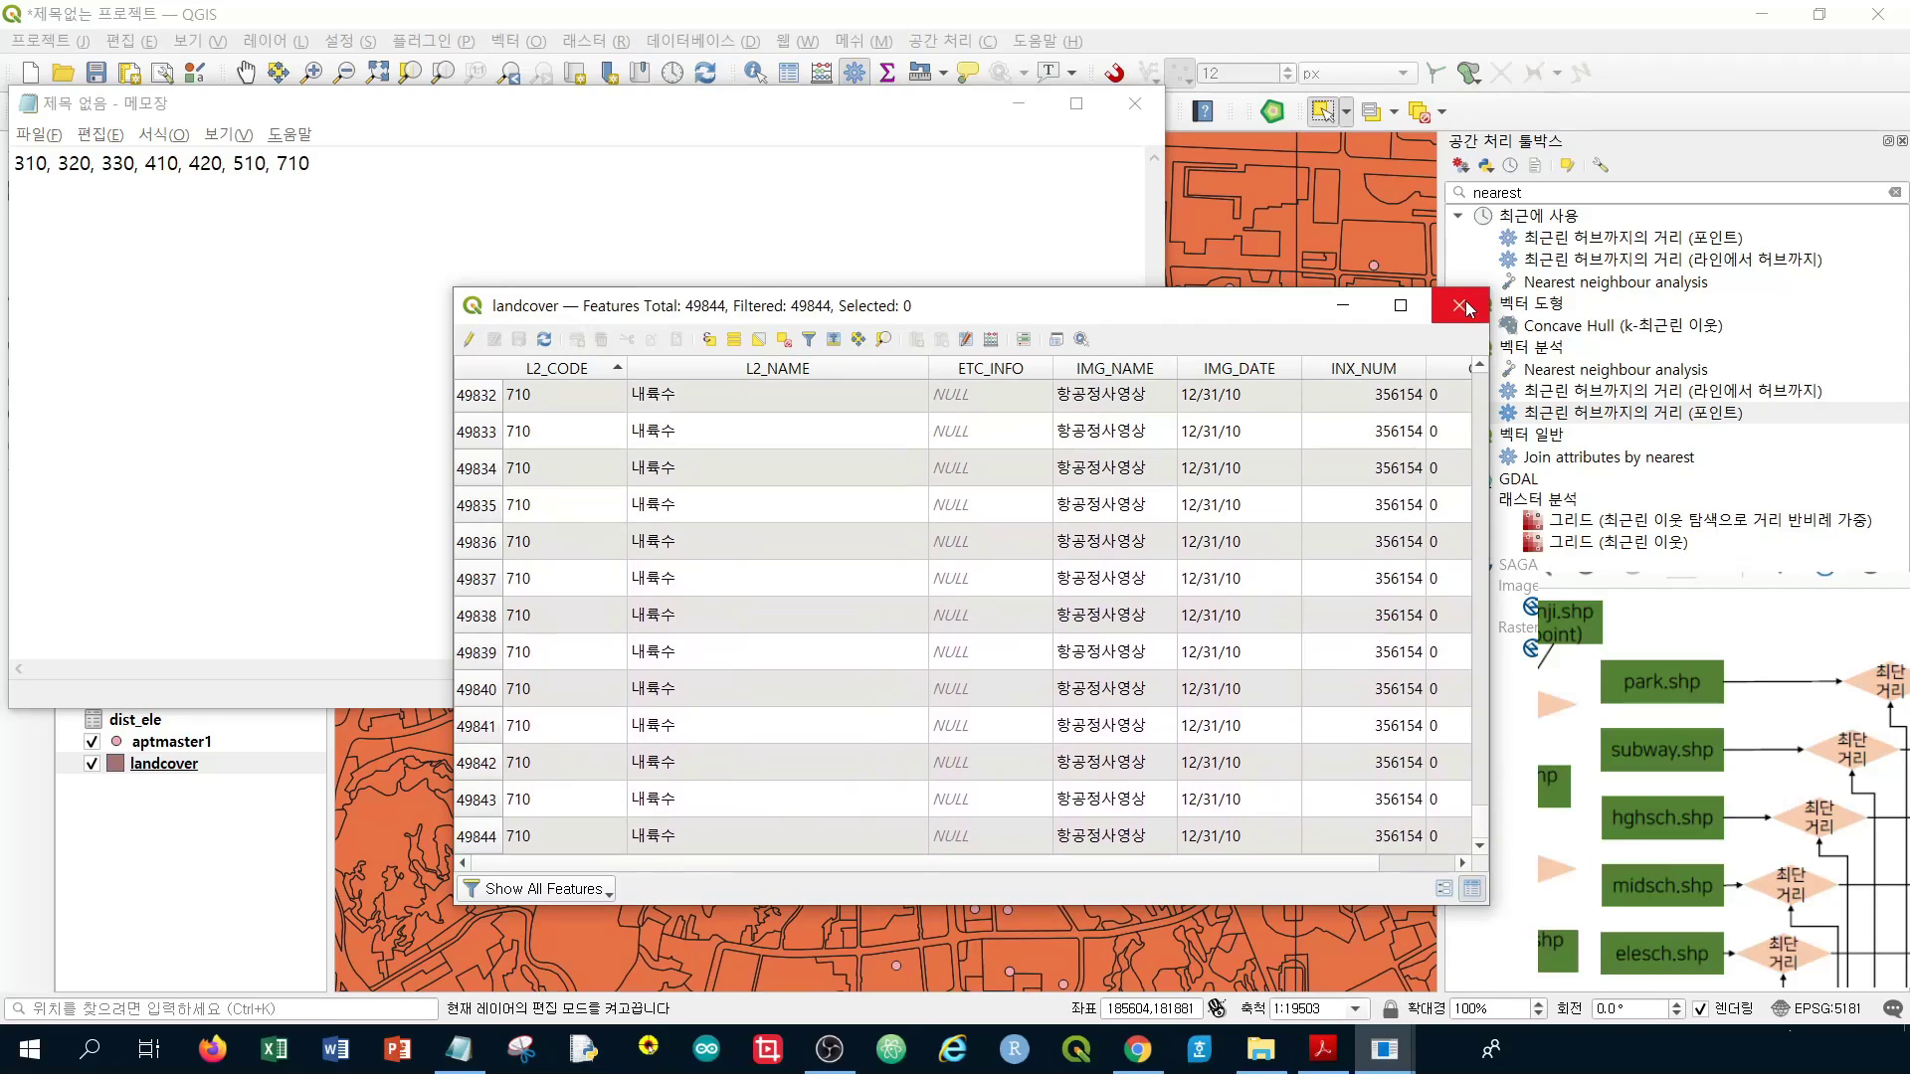
Rearrange the table and Notepad windows and begin the line with L2_CODE = '
{"action": "left_click_drag", "start_coordinate": [1058, 314], "coordinate": [1206, 295]}
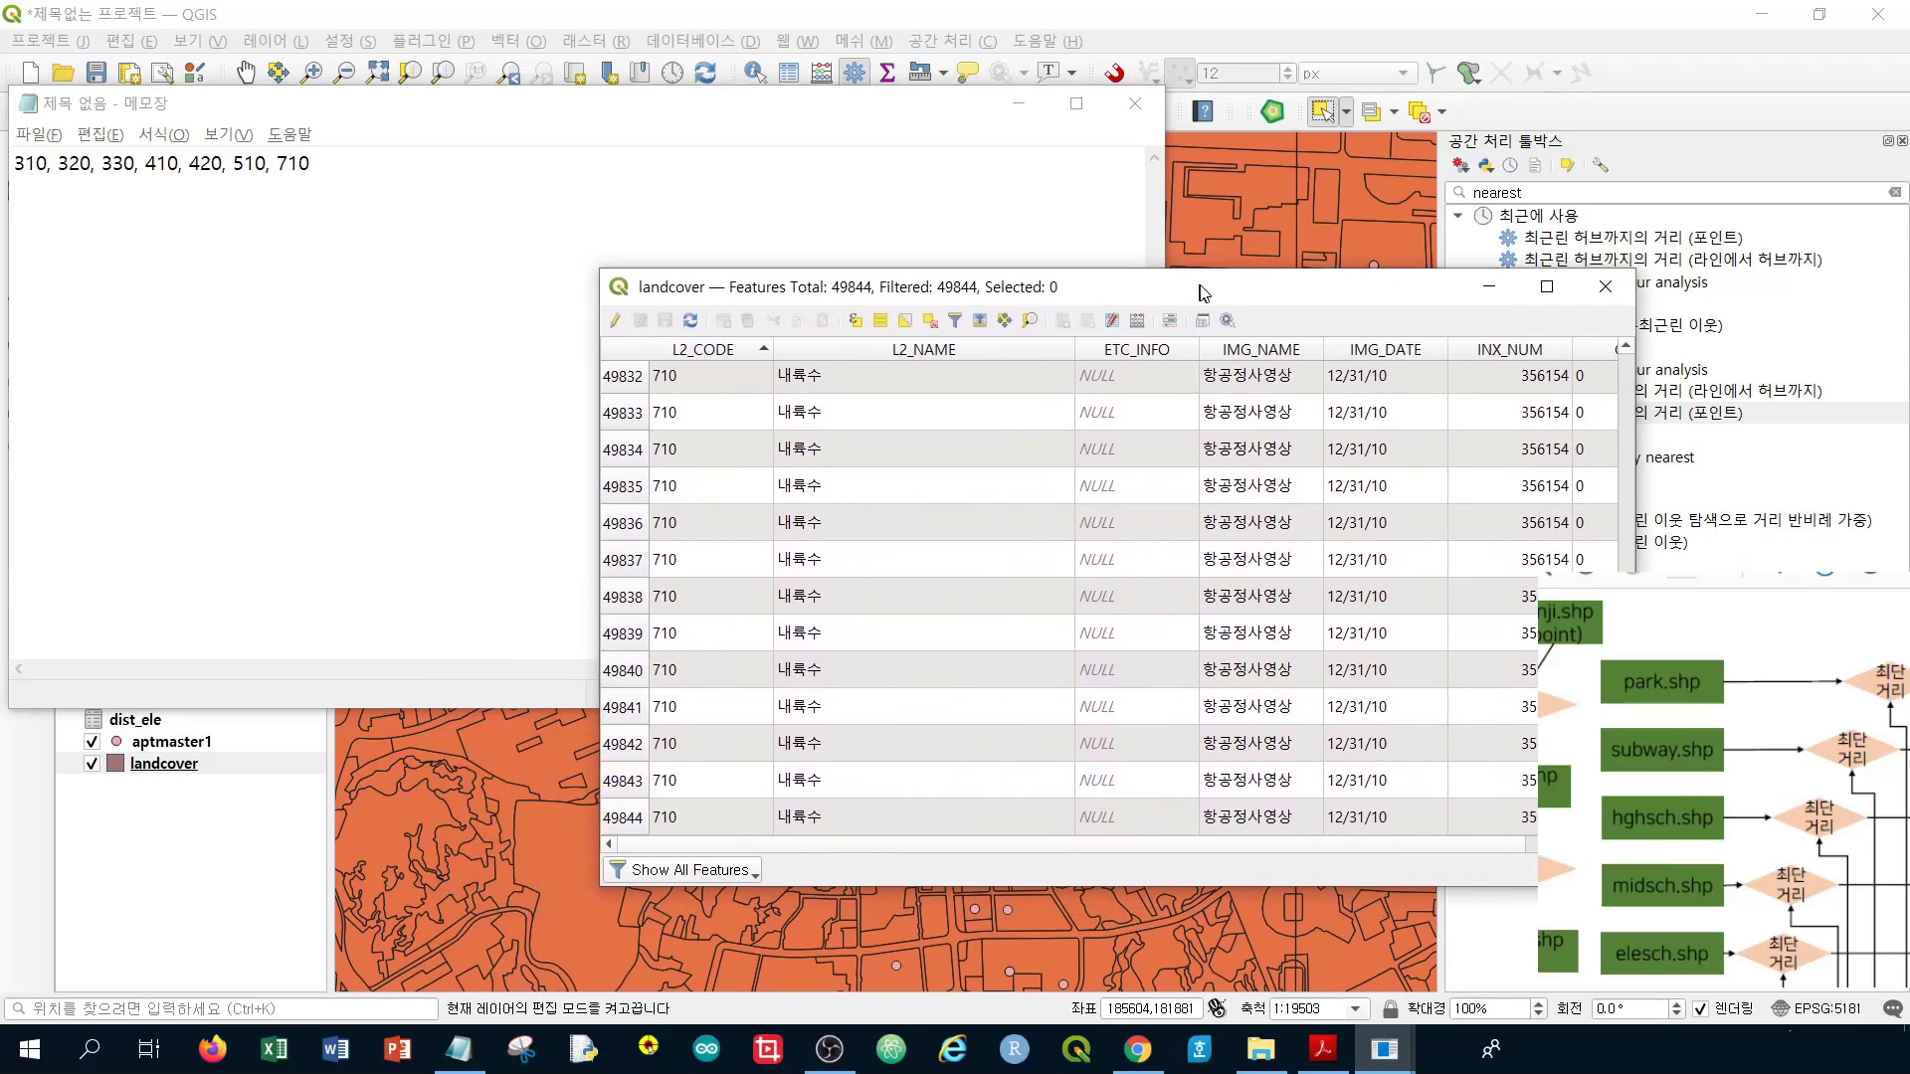
{"action": "left_click", "coordinate": [545, 109]}
{"action": "left_click_drag", "start_coordinate": [544, 110], "coordinate": [1009, 496]}
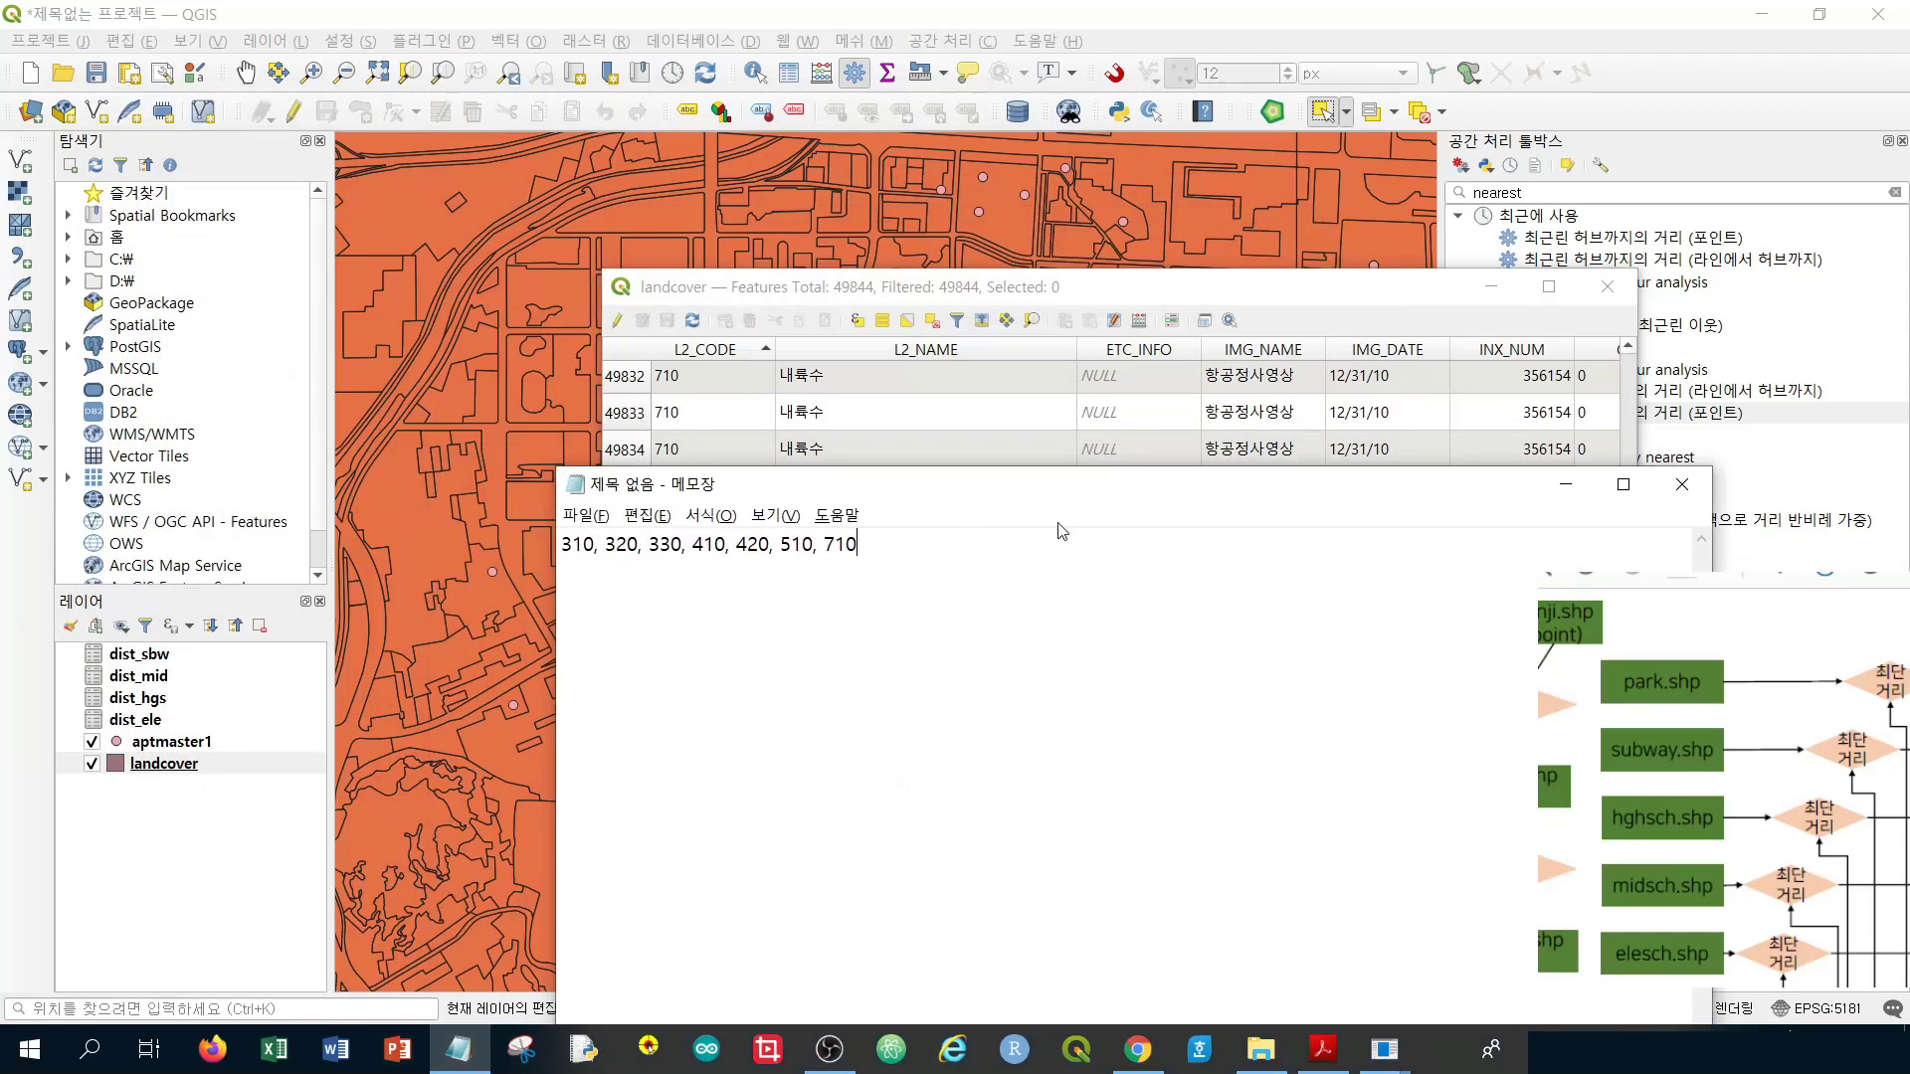
{"action": "type", "text": "L"}
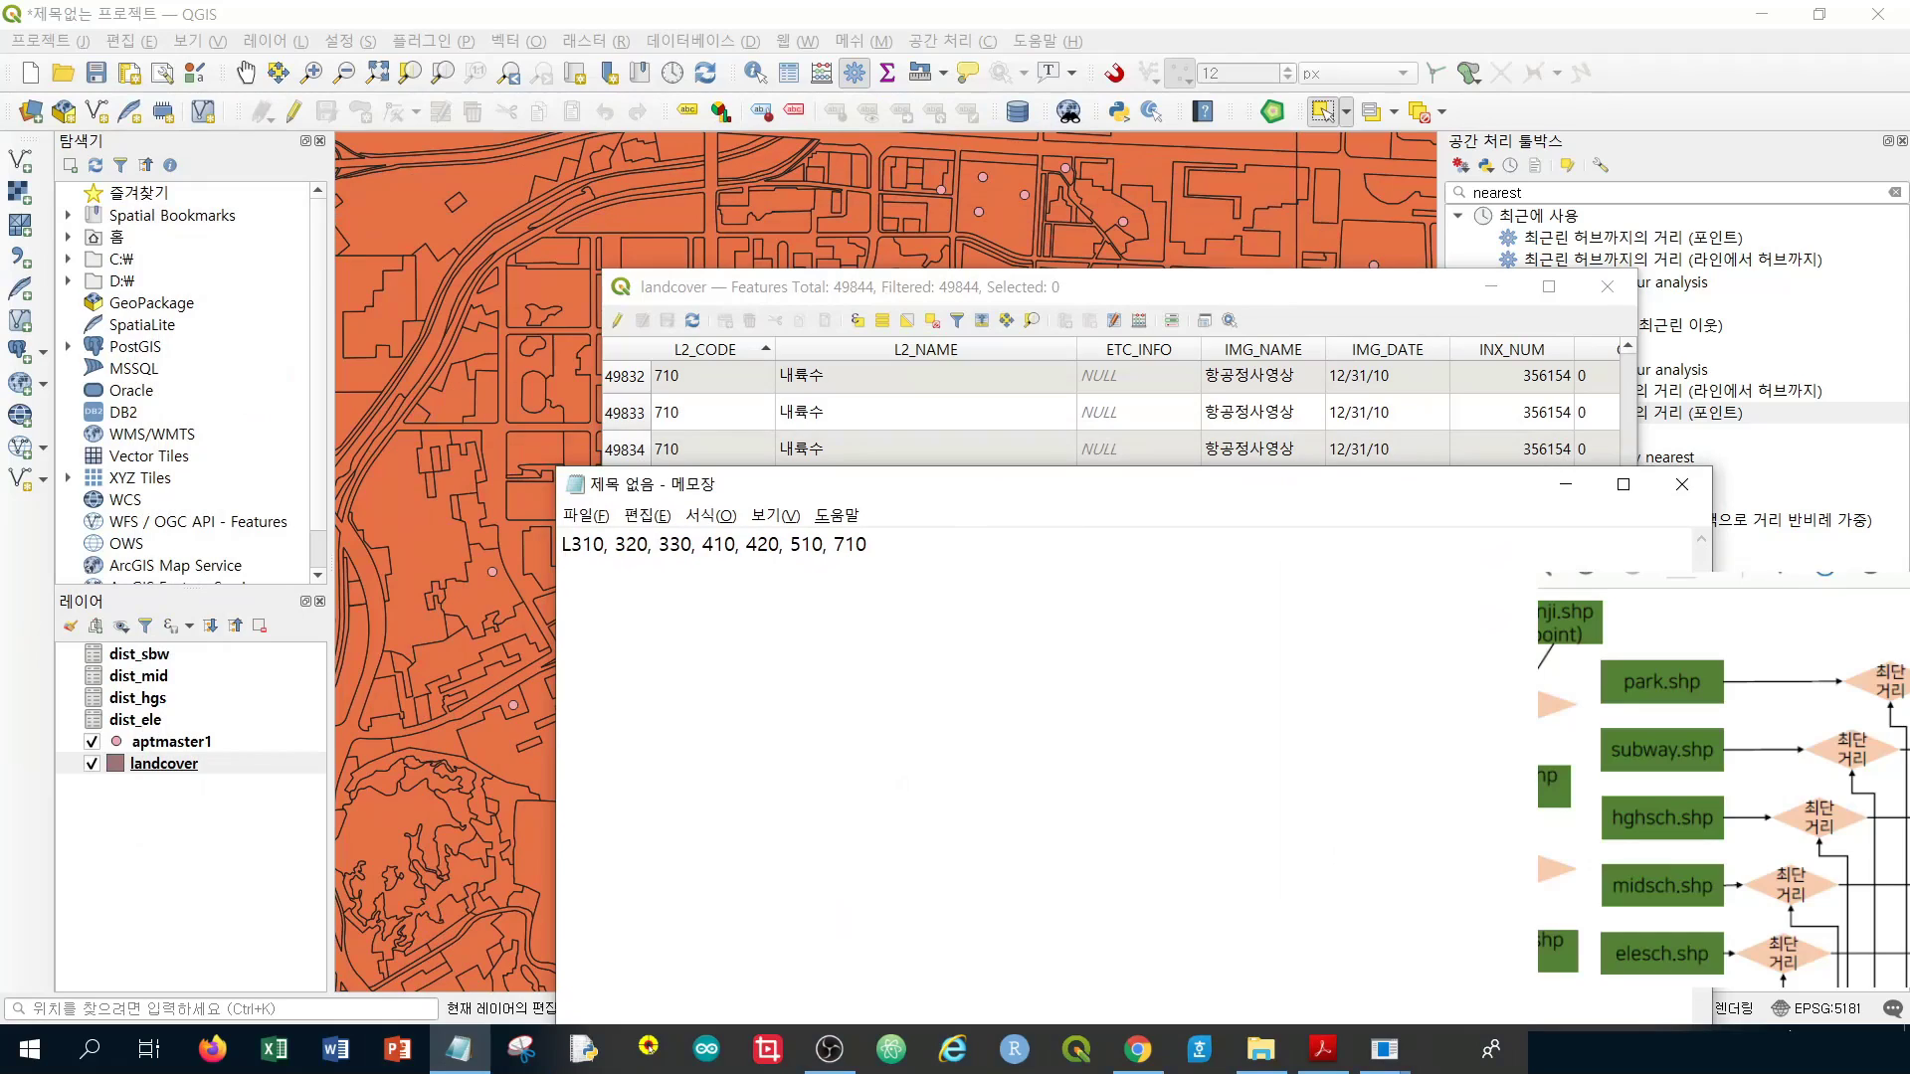
{"action": "type", "text": "2"}
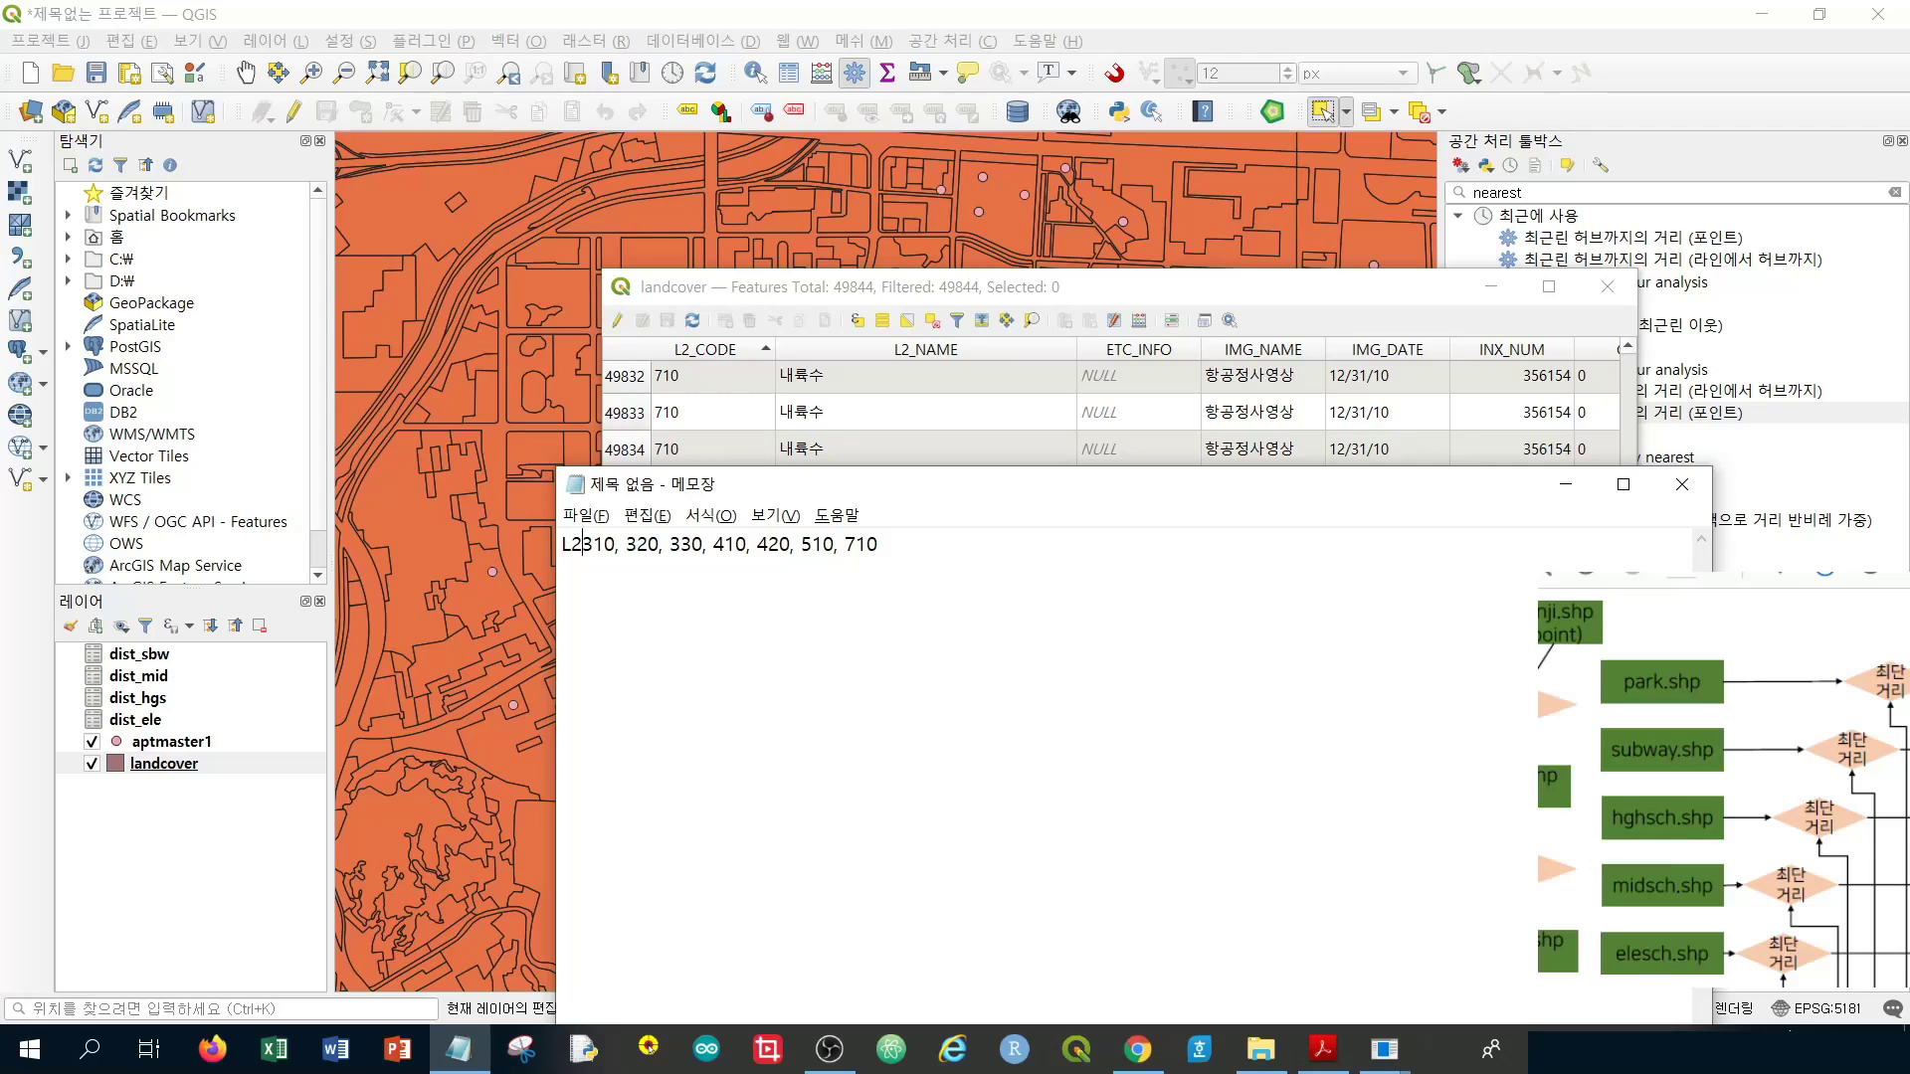
{"action": "type", "text": "_"}
{"action": "type", "text": "CODE"}
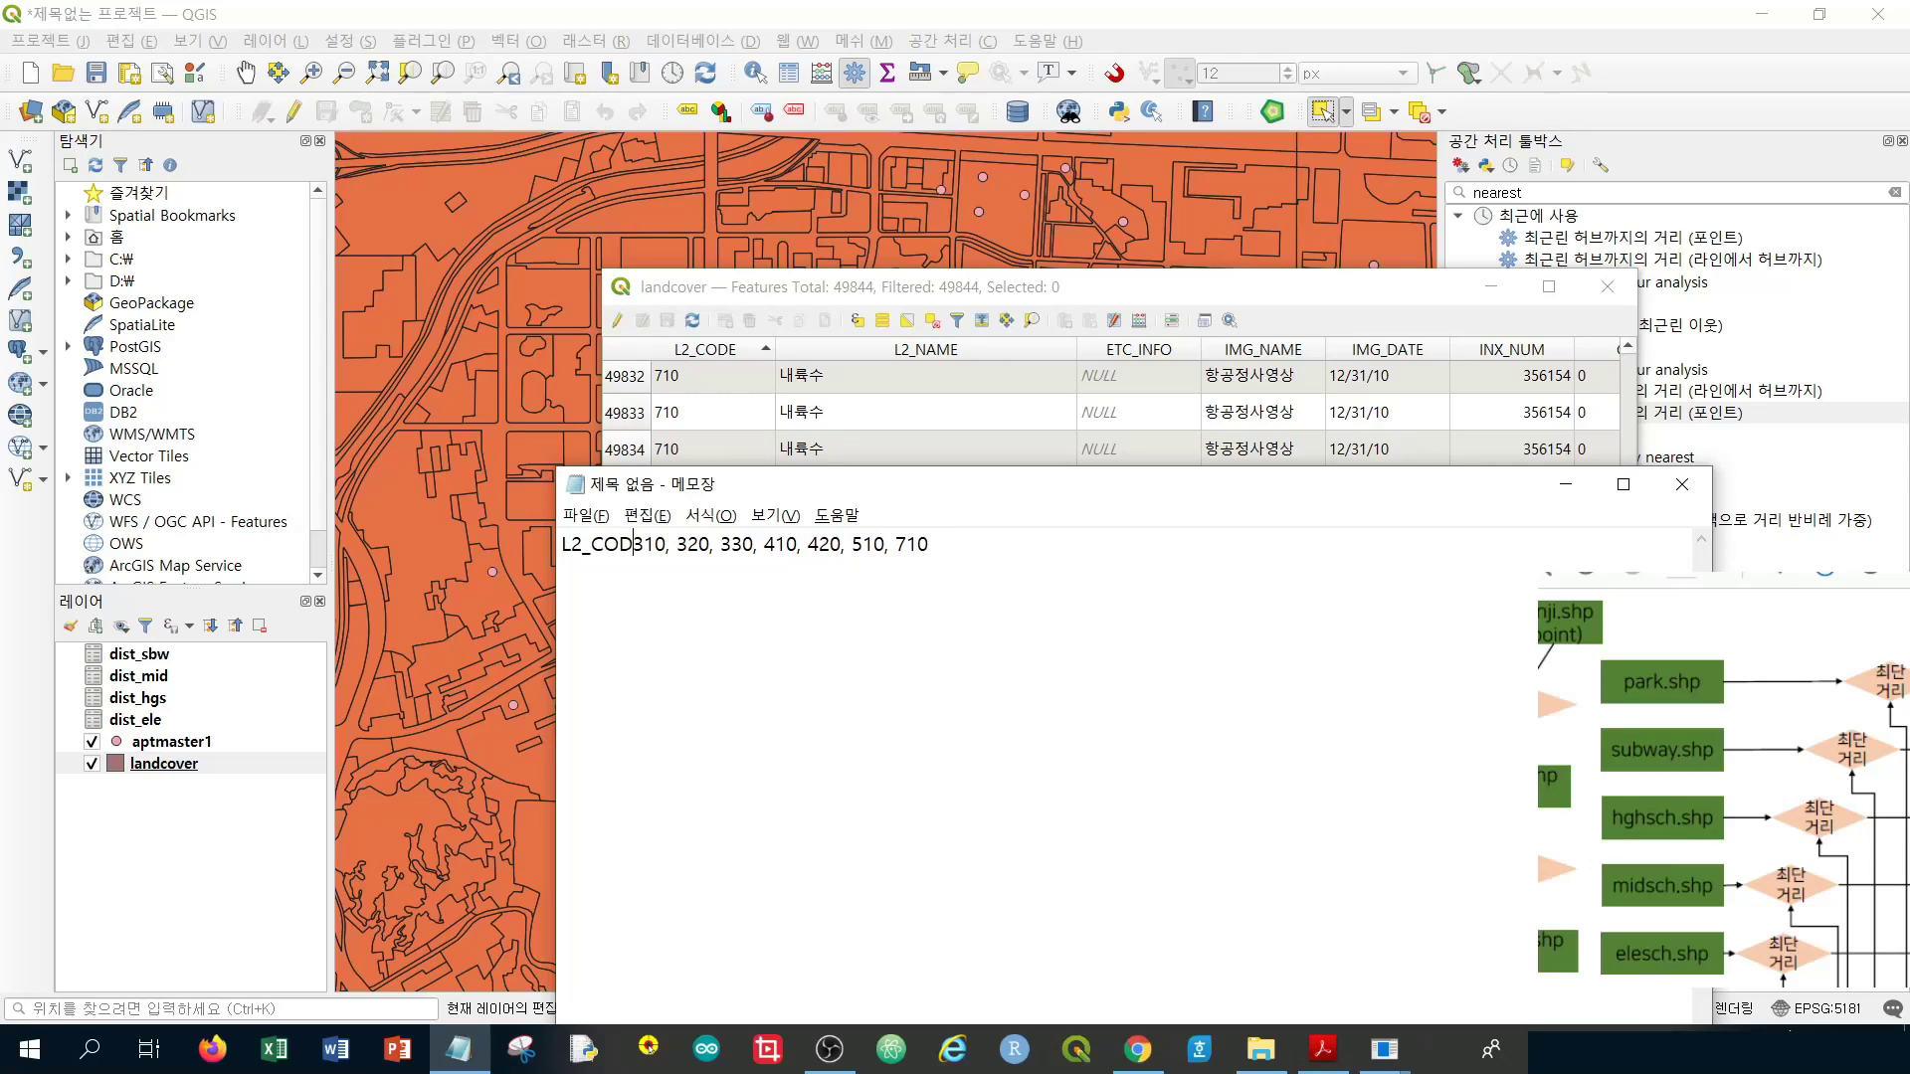
{"action": "type", "text": " ="}
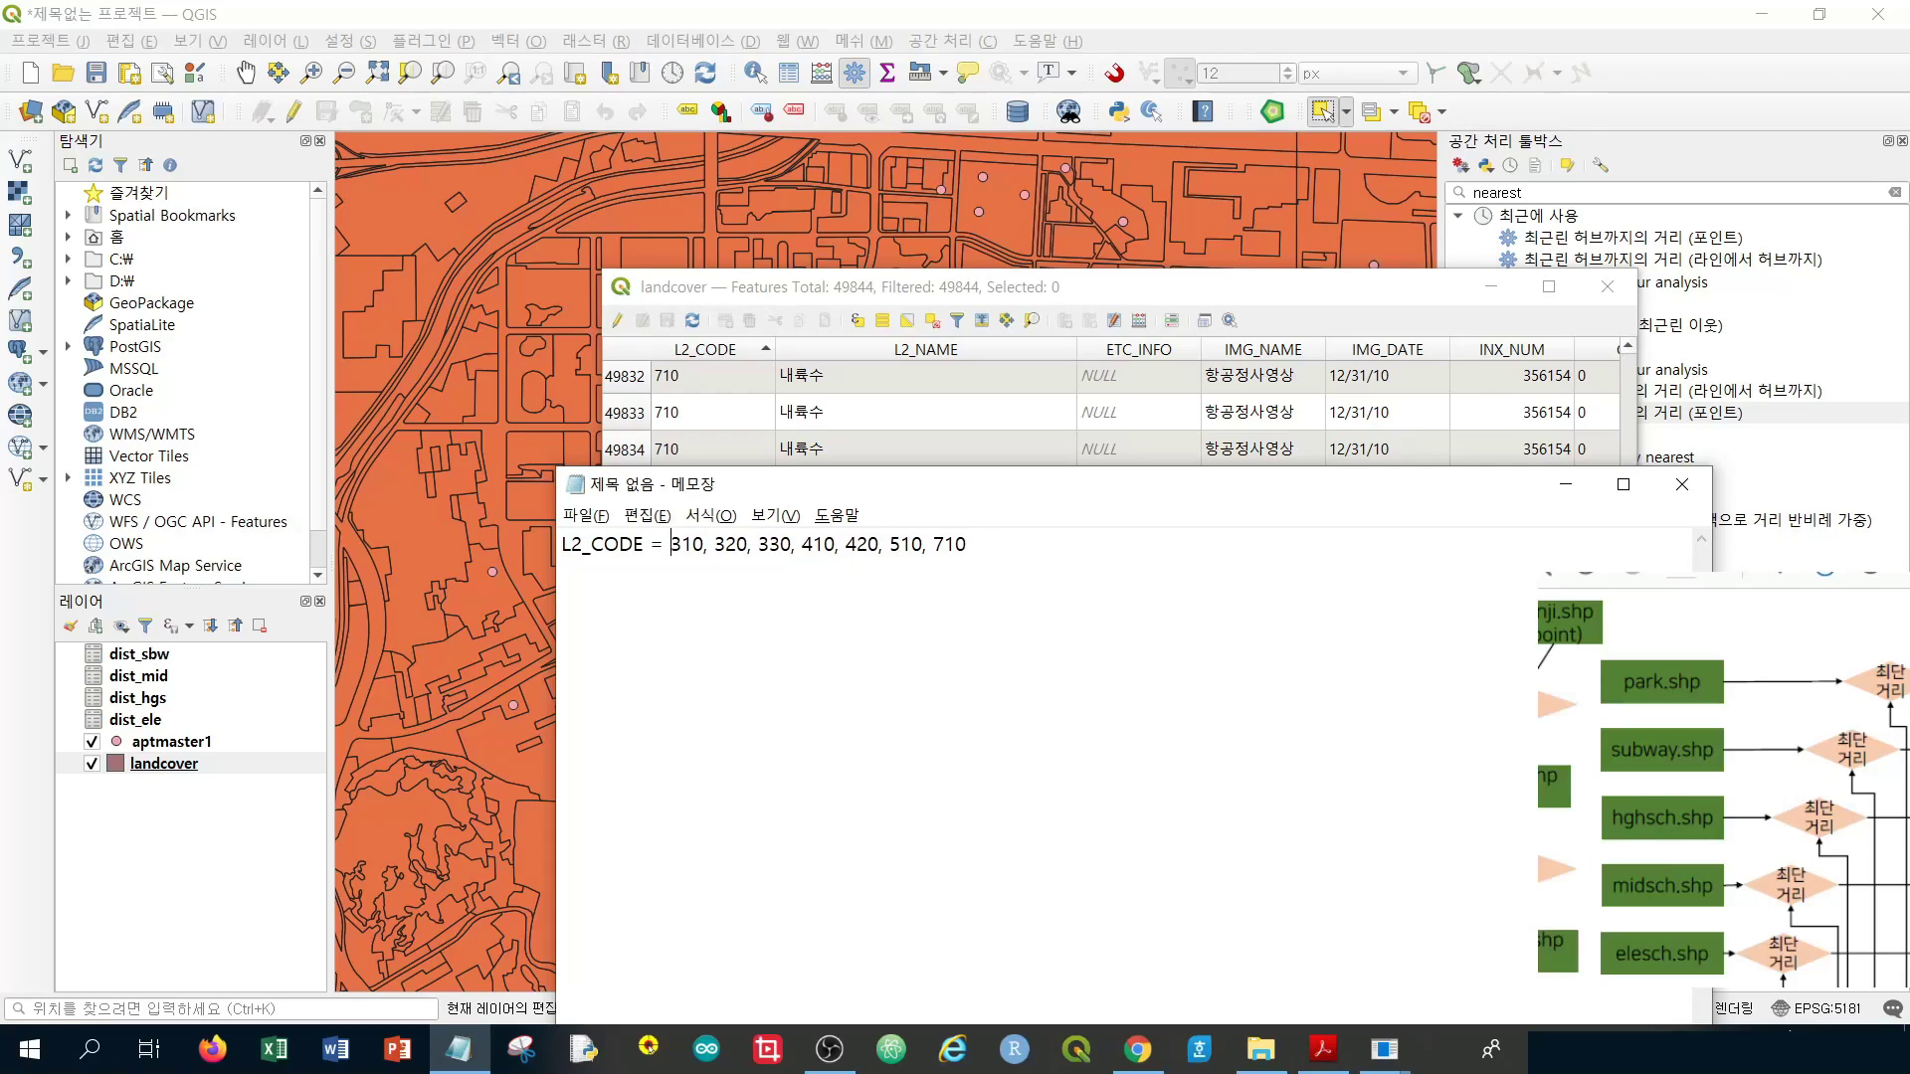
{"action": "type", "text": " '"}
Quote 310 and insert OR L2_CODE = before codes 320, 330 and 410
{"action": "key", "text": "BackSpace"}
{"action": "type", "text": "\""}
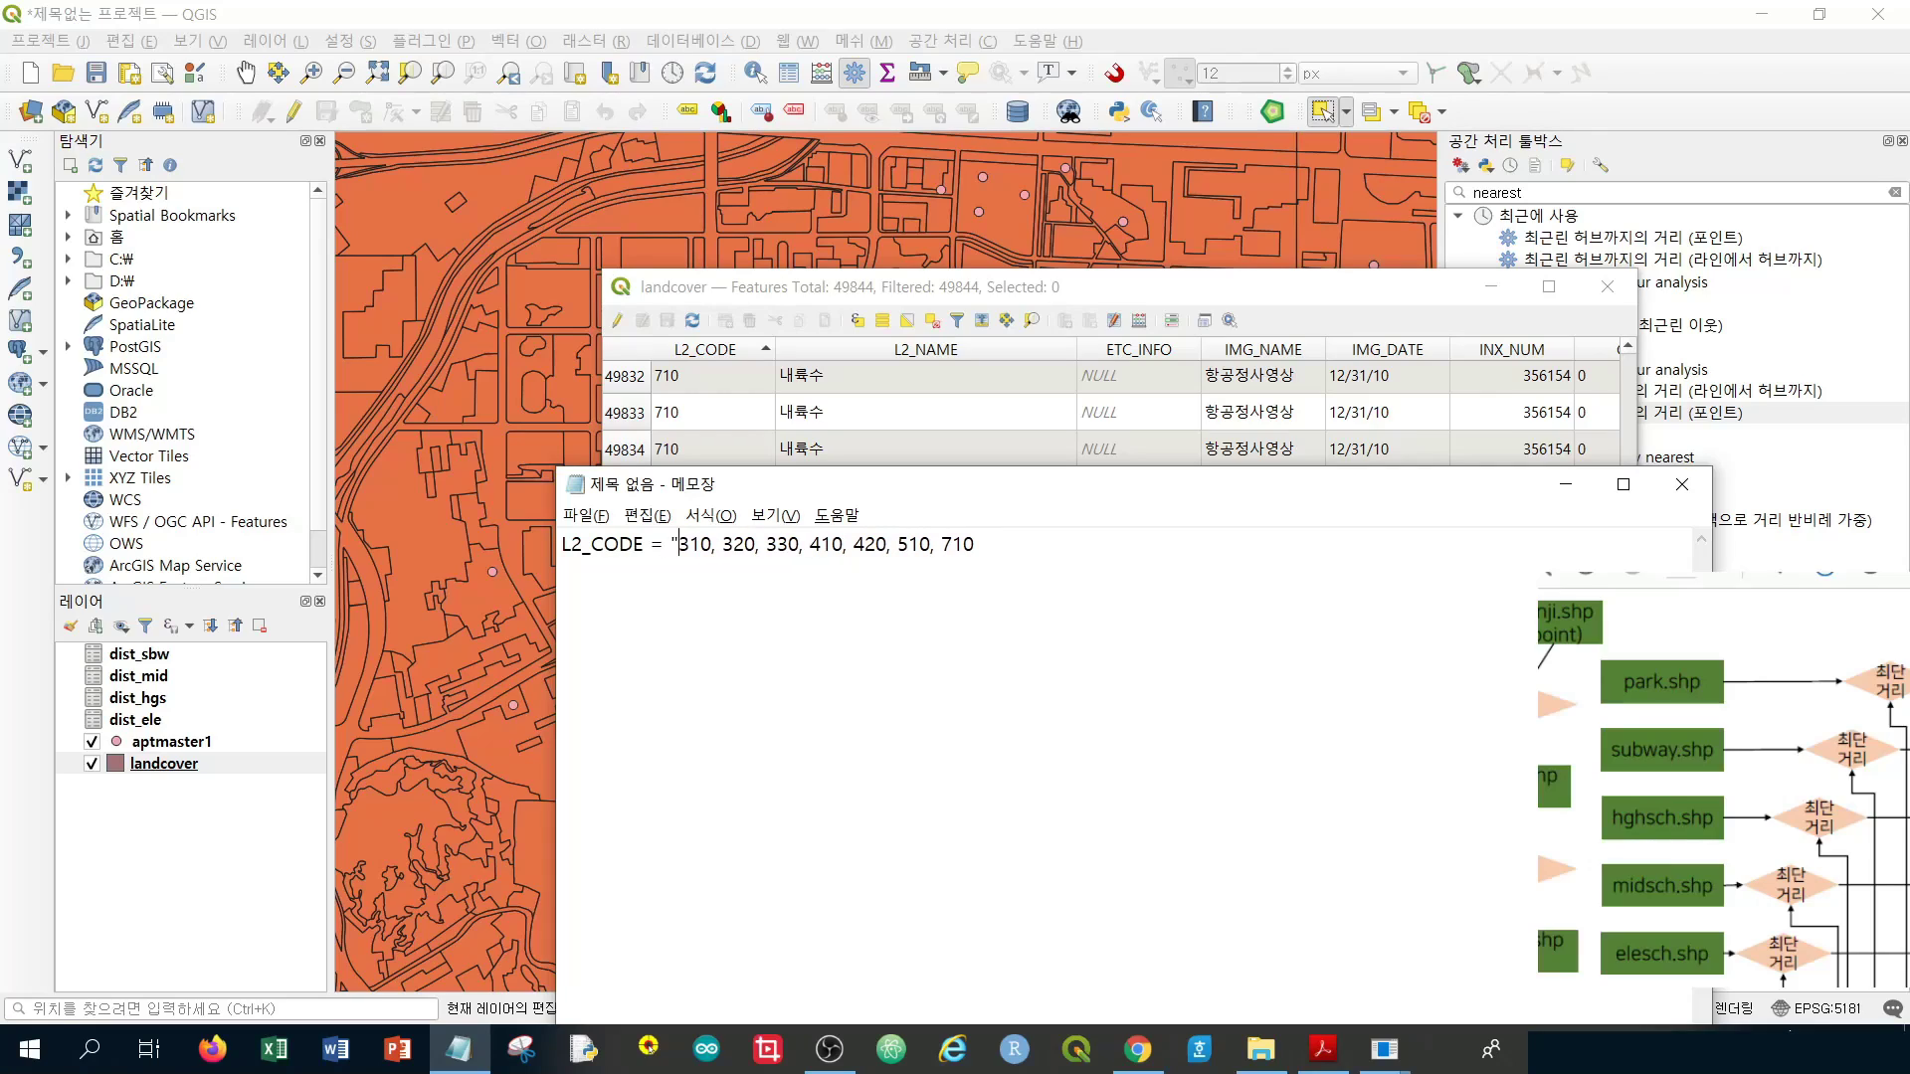
{"action": "left_click", "coordinate": [717, 544]}
{"action": "type", "text": "\" "}
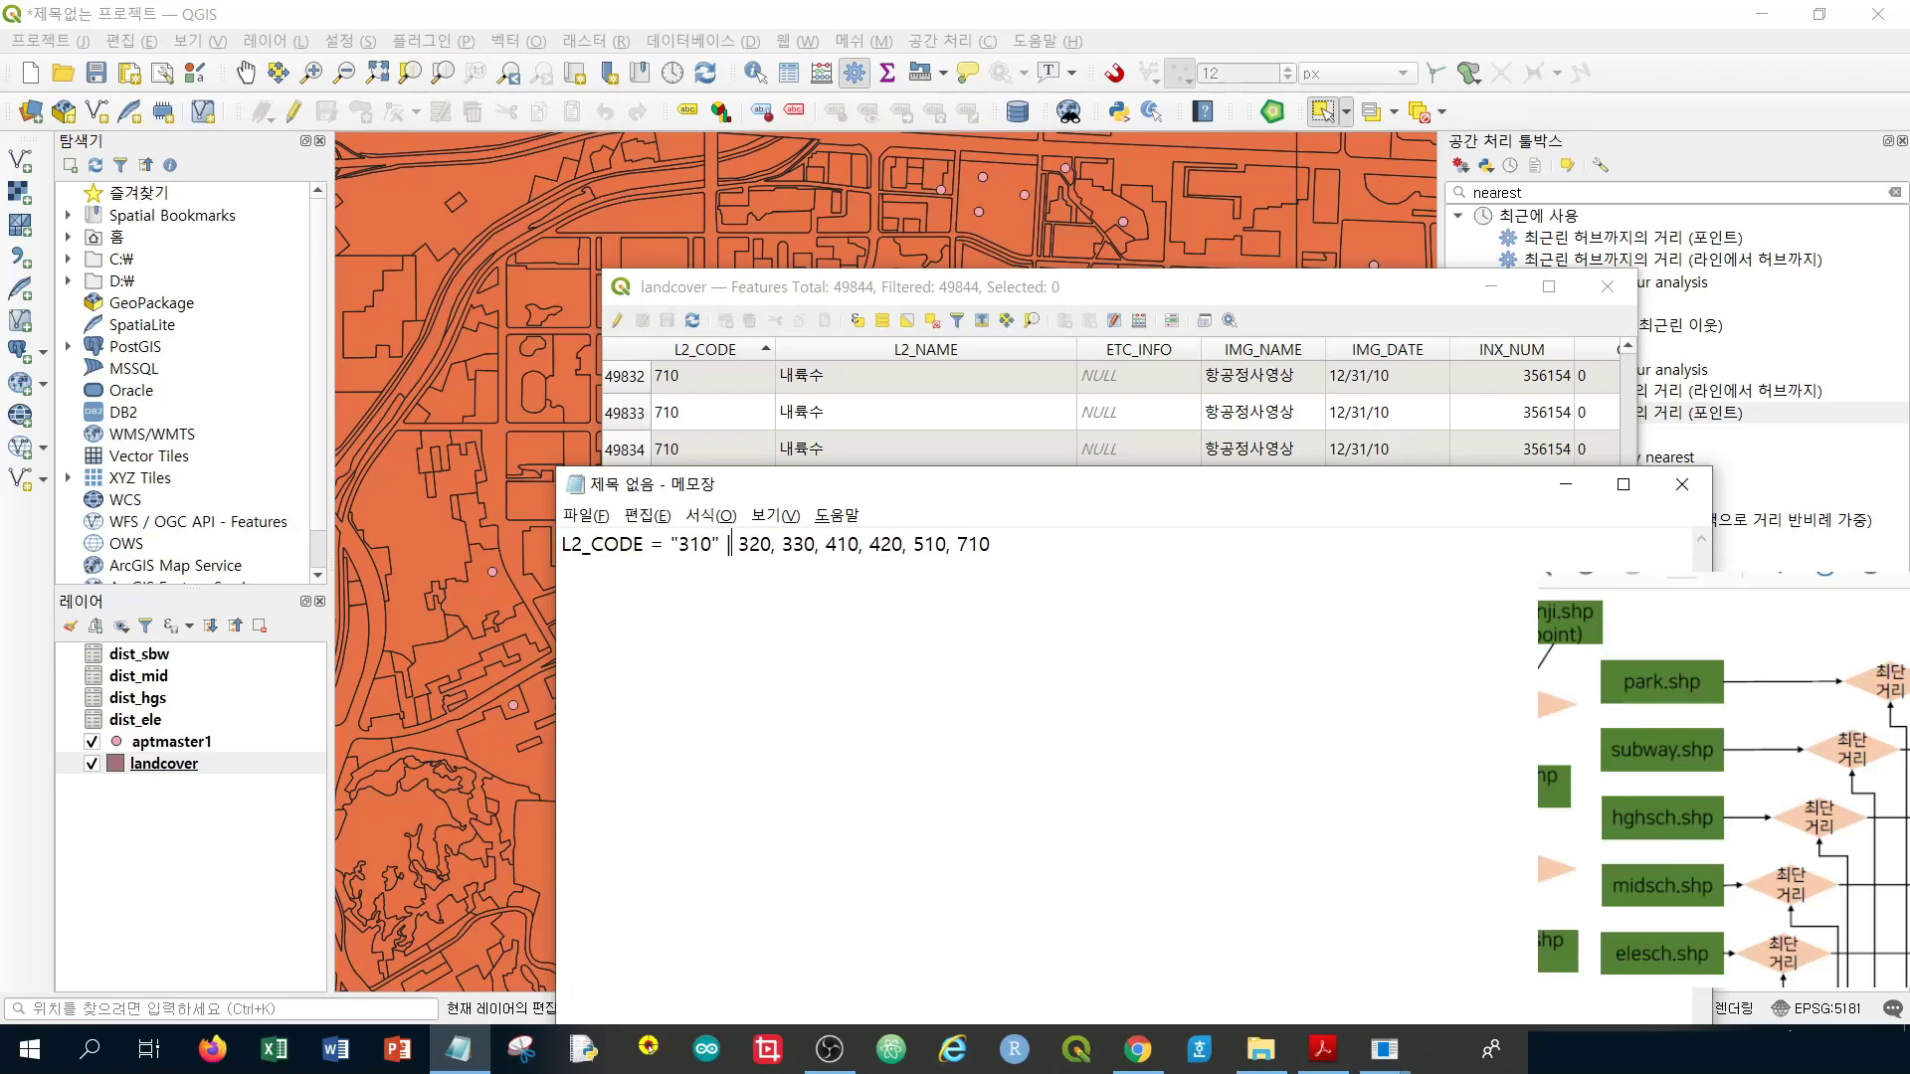
{"action": "type", "text": " OR"}
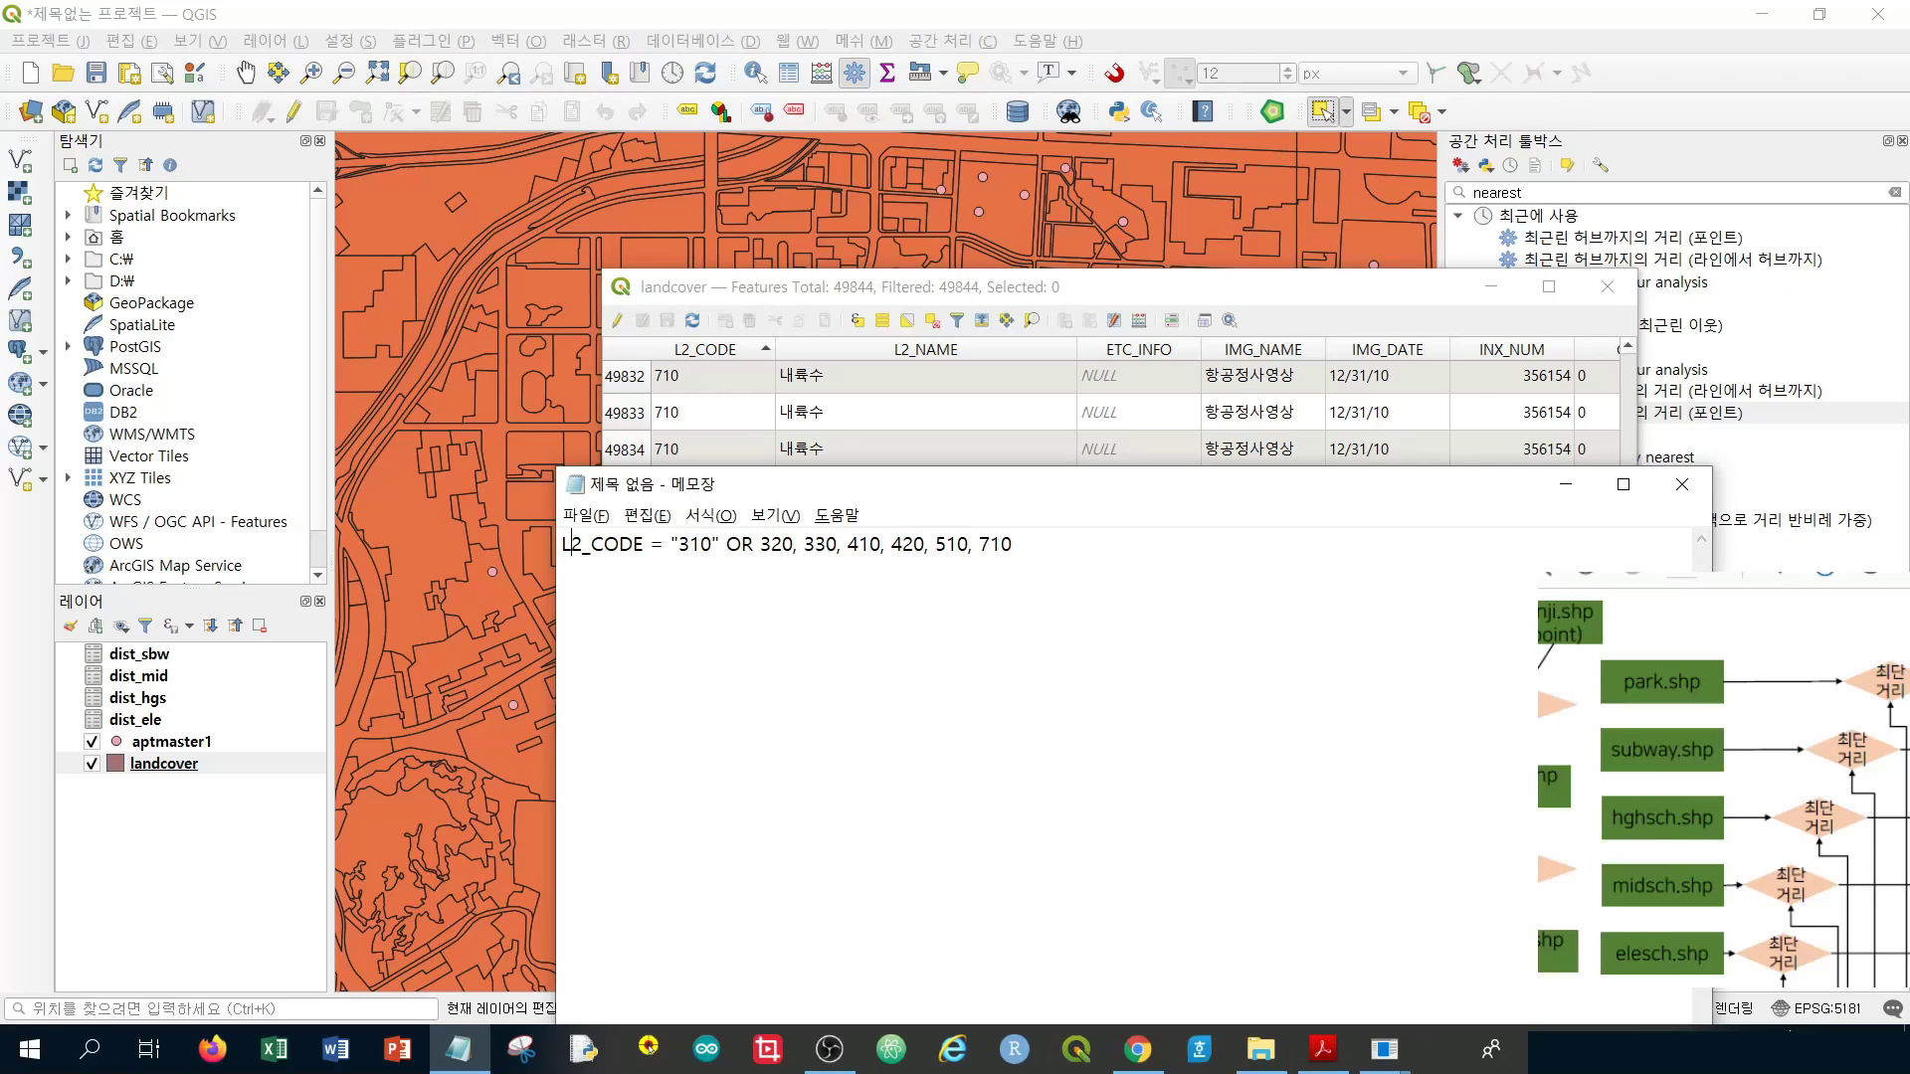
{"action": "left_click_drag", "start_coordinate": [562, 544], "coordinate": [671, 544]}
{"action": "key", "text": "ctrl+c"}
{"action": "left_click", "coordinate": [684, 544]}
{"action": "key", "text": "ctrl+v"}
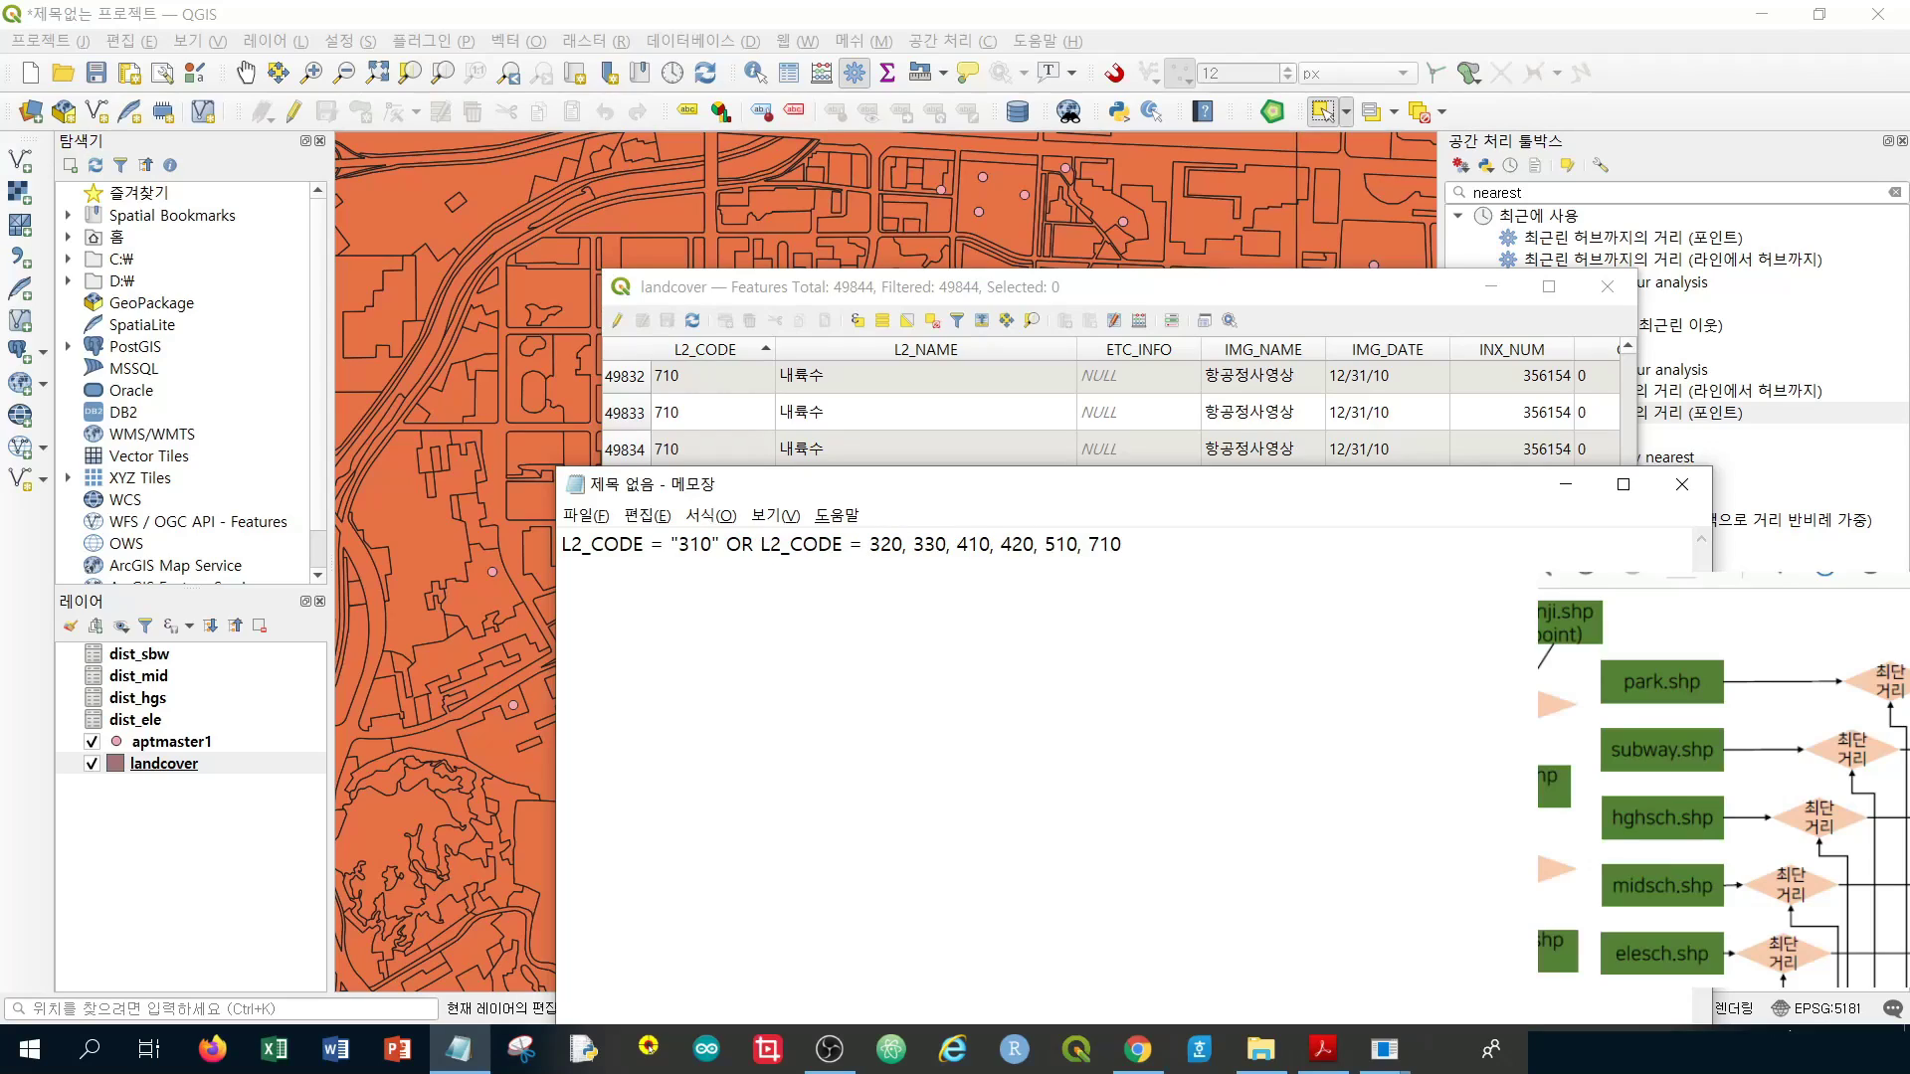
{"action": "left_click_drag", "start_coordinate": [901, 544], "coordinate": [907, 544]}
{"action": "type", "text": "OR "}
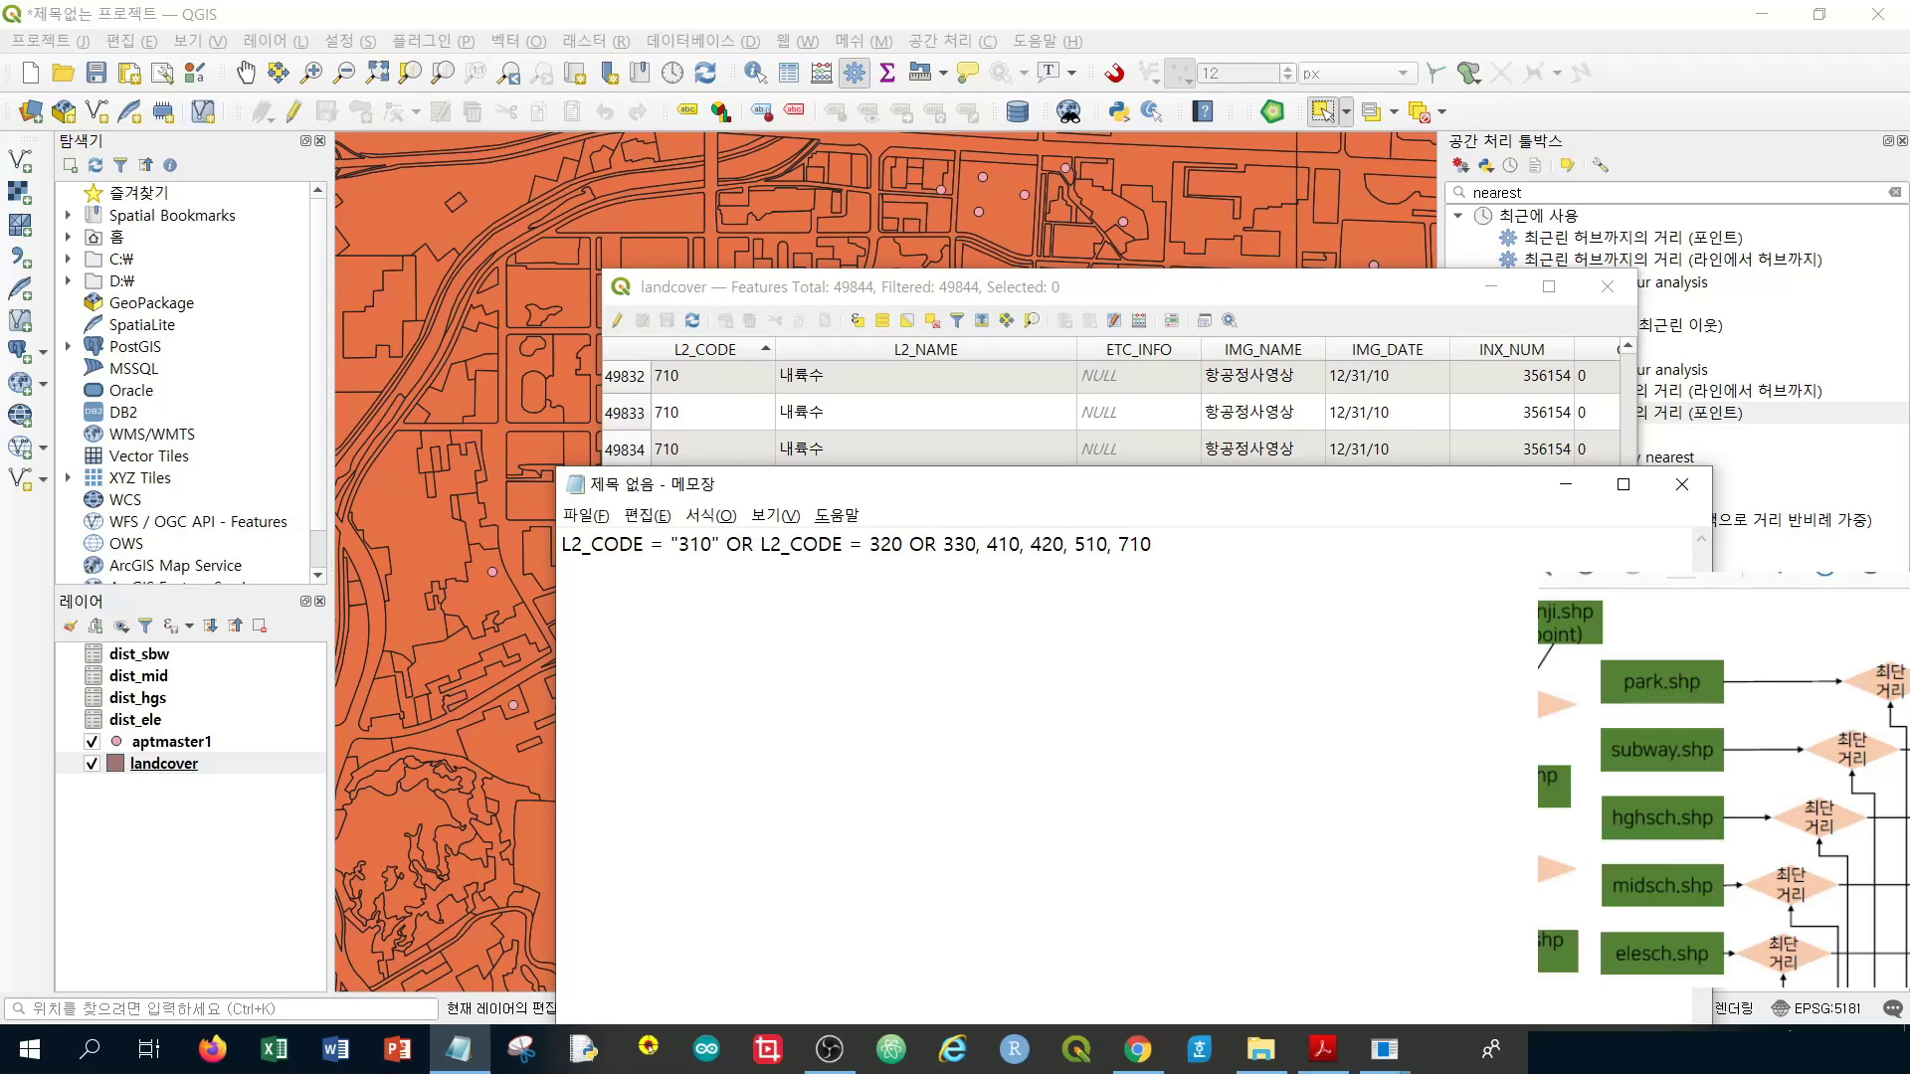
{"action": "type", "text": "L2_CODE ="}
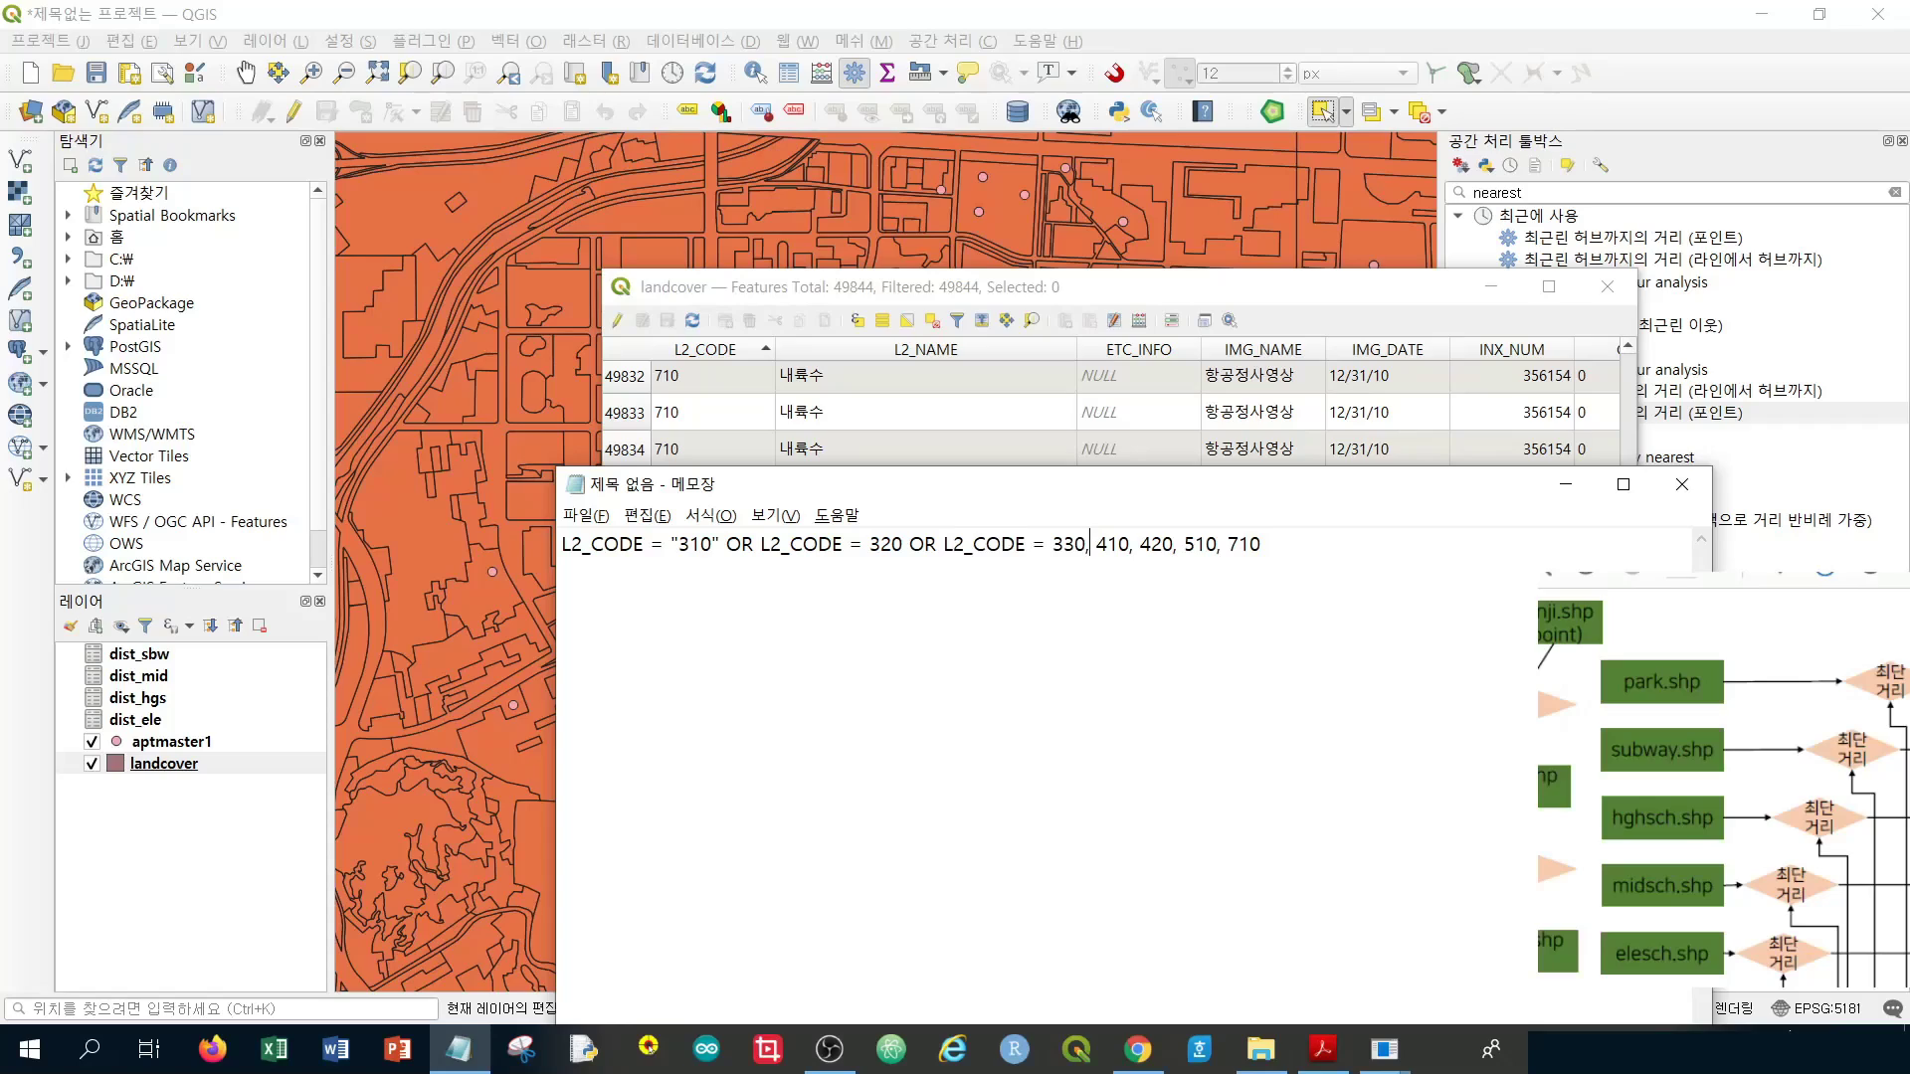
{"action": "key", "text": "shift+Left"}
{"action": "key", "text": "ctrl+v"}
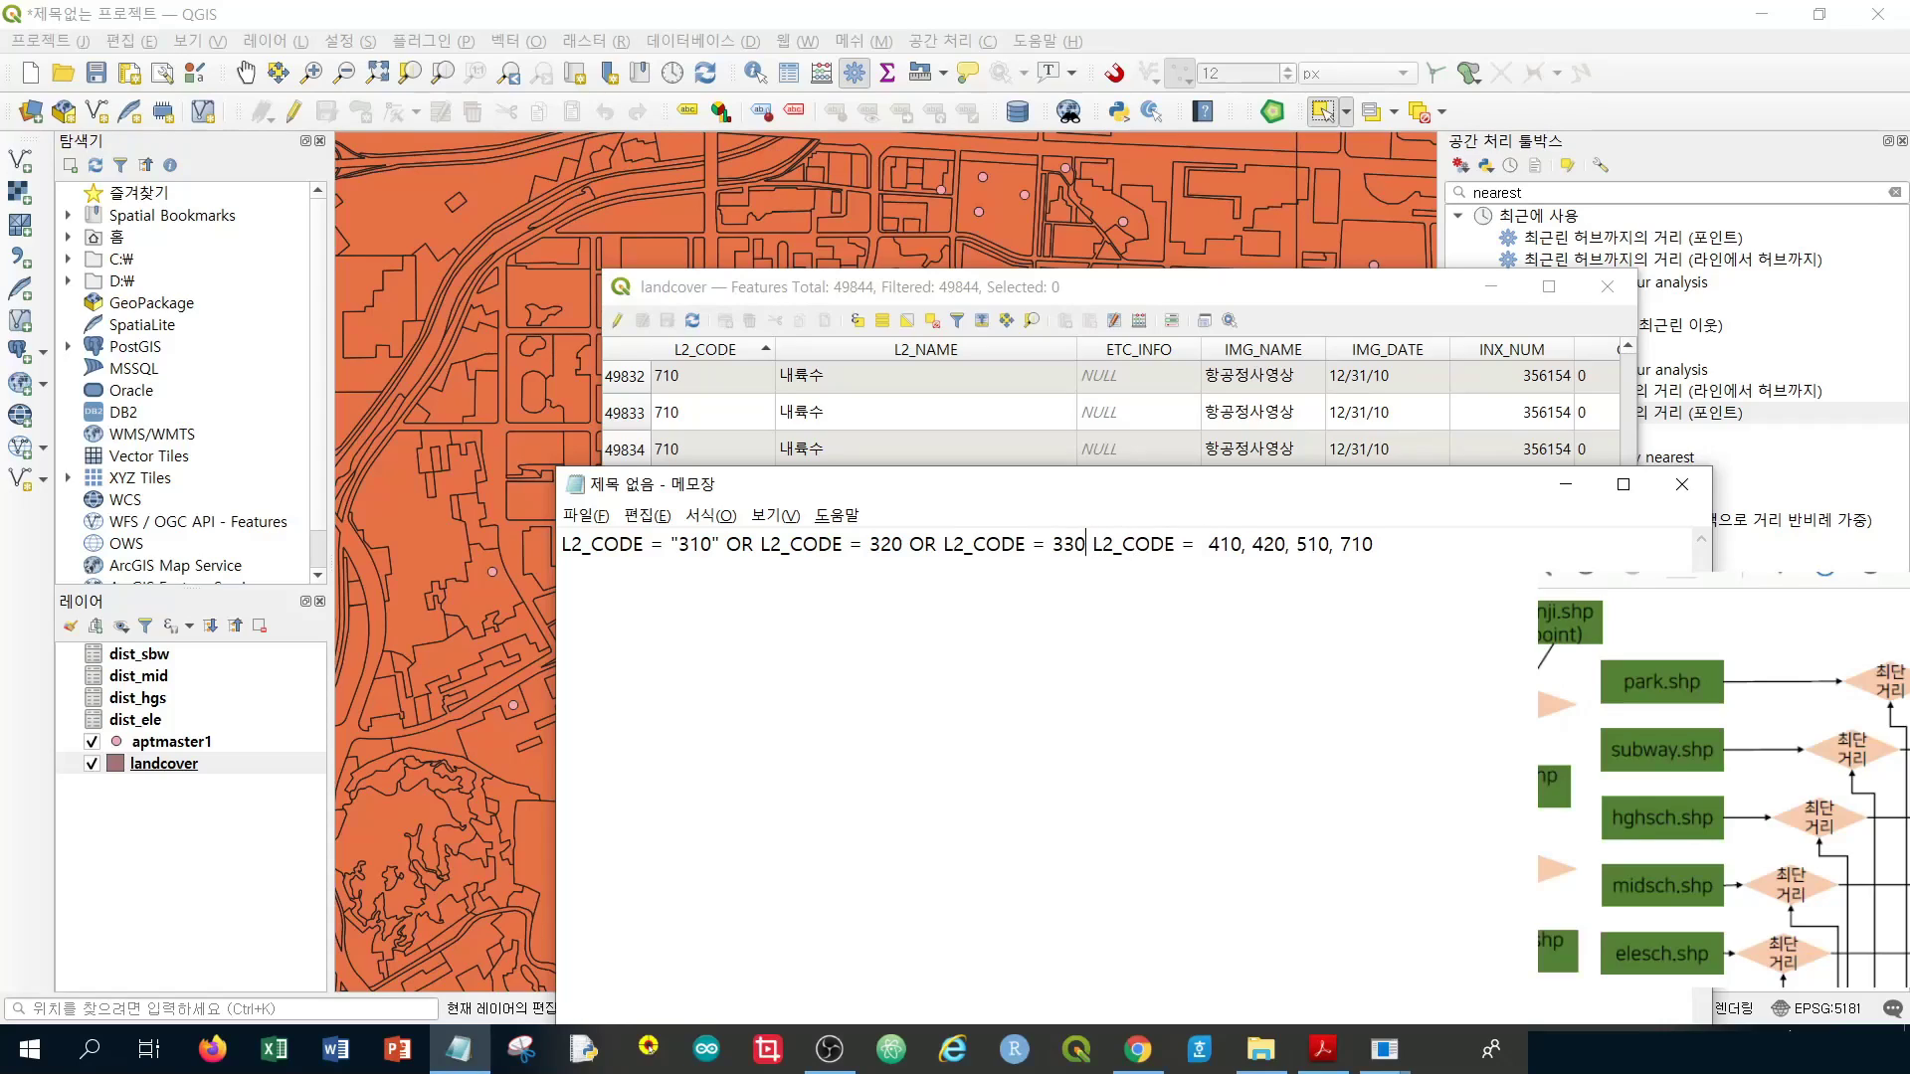
{"action": "type", "text": "OR"}
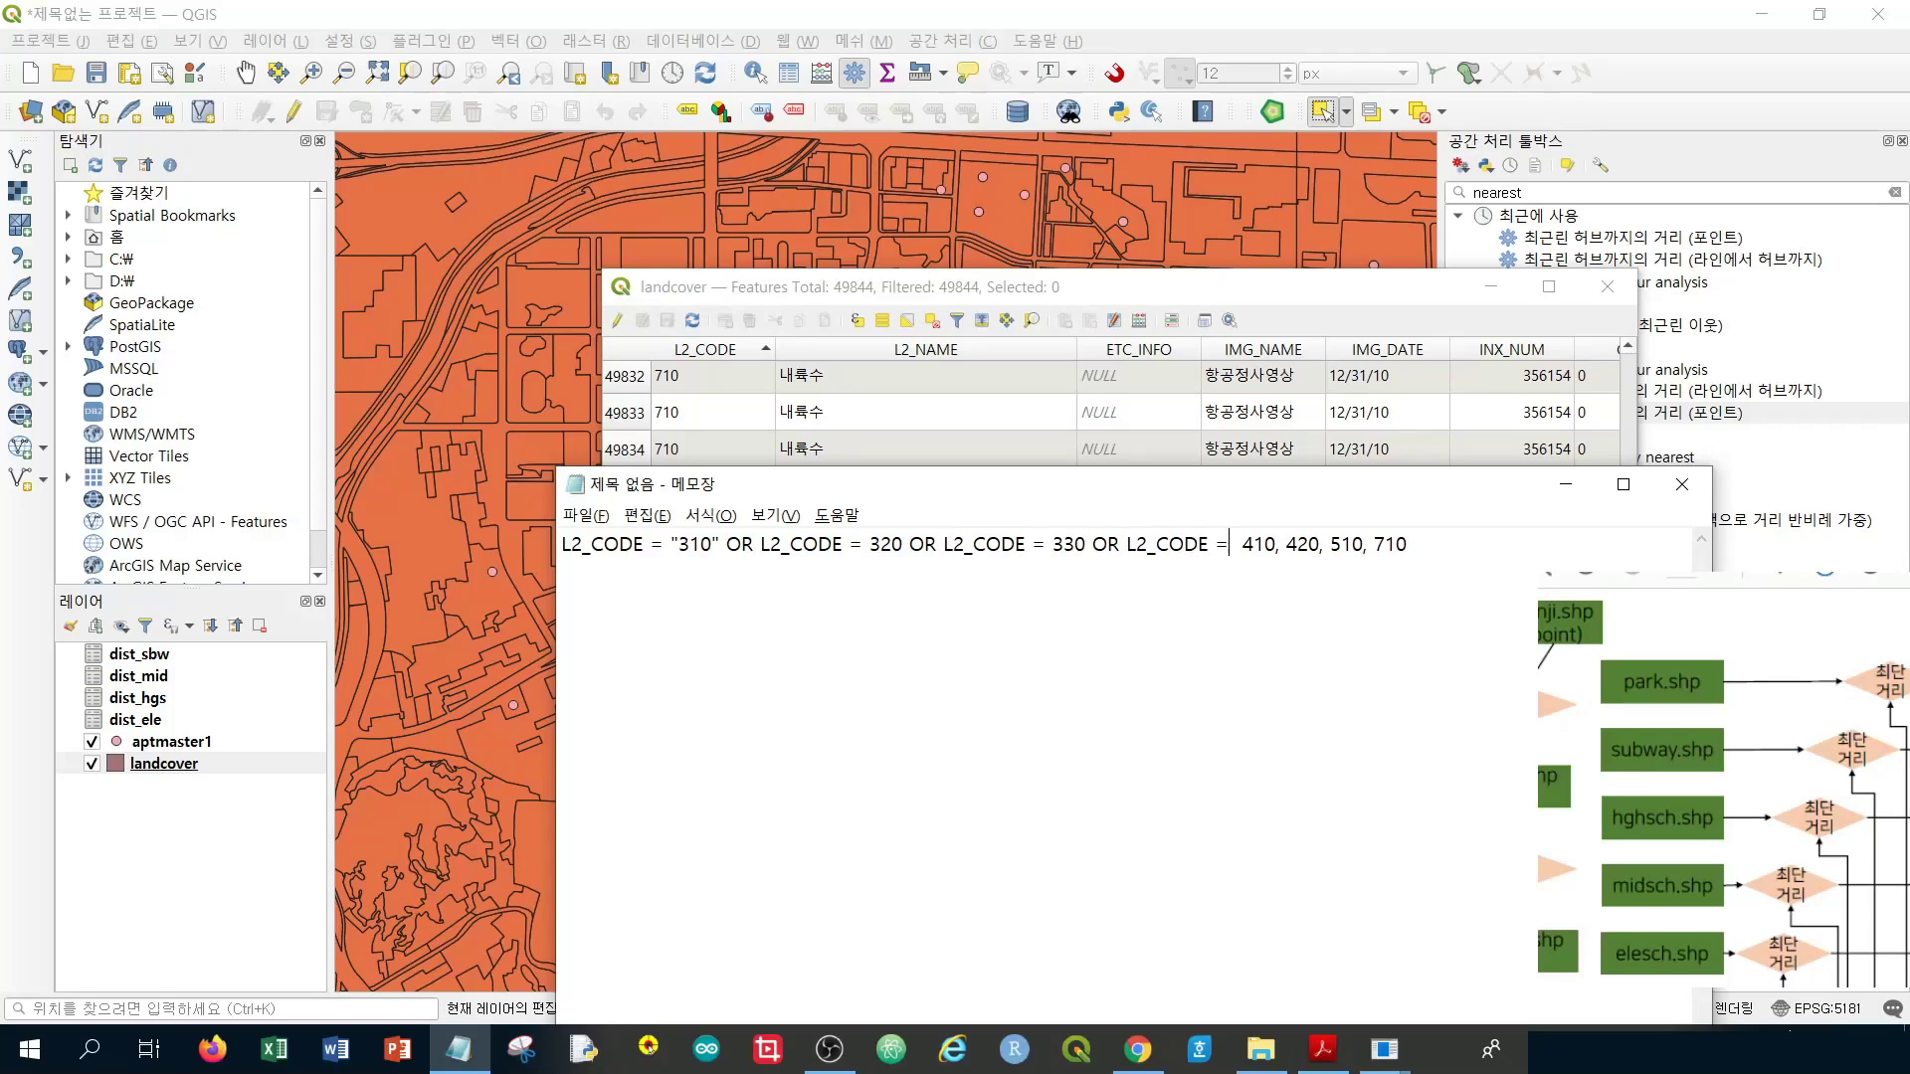
{"action": "key", "text": "BackSpace"}
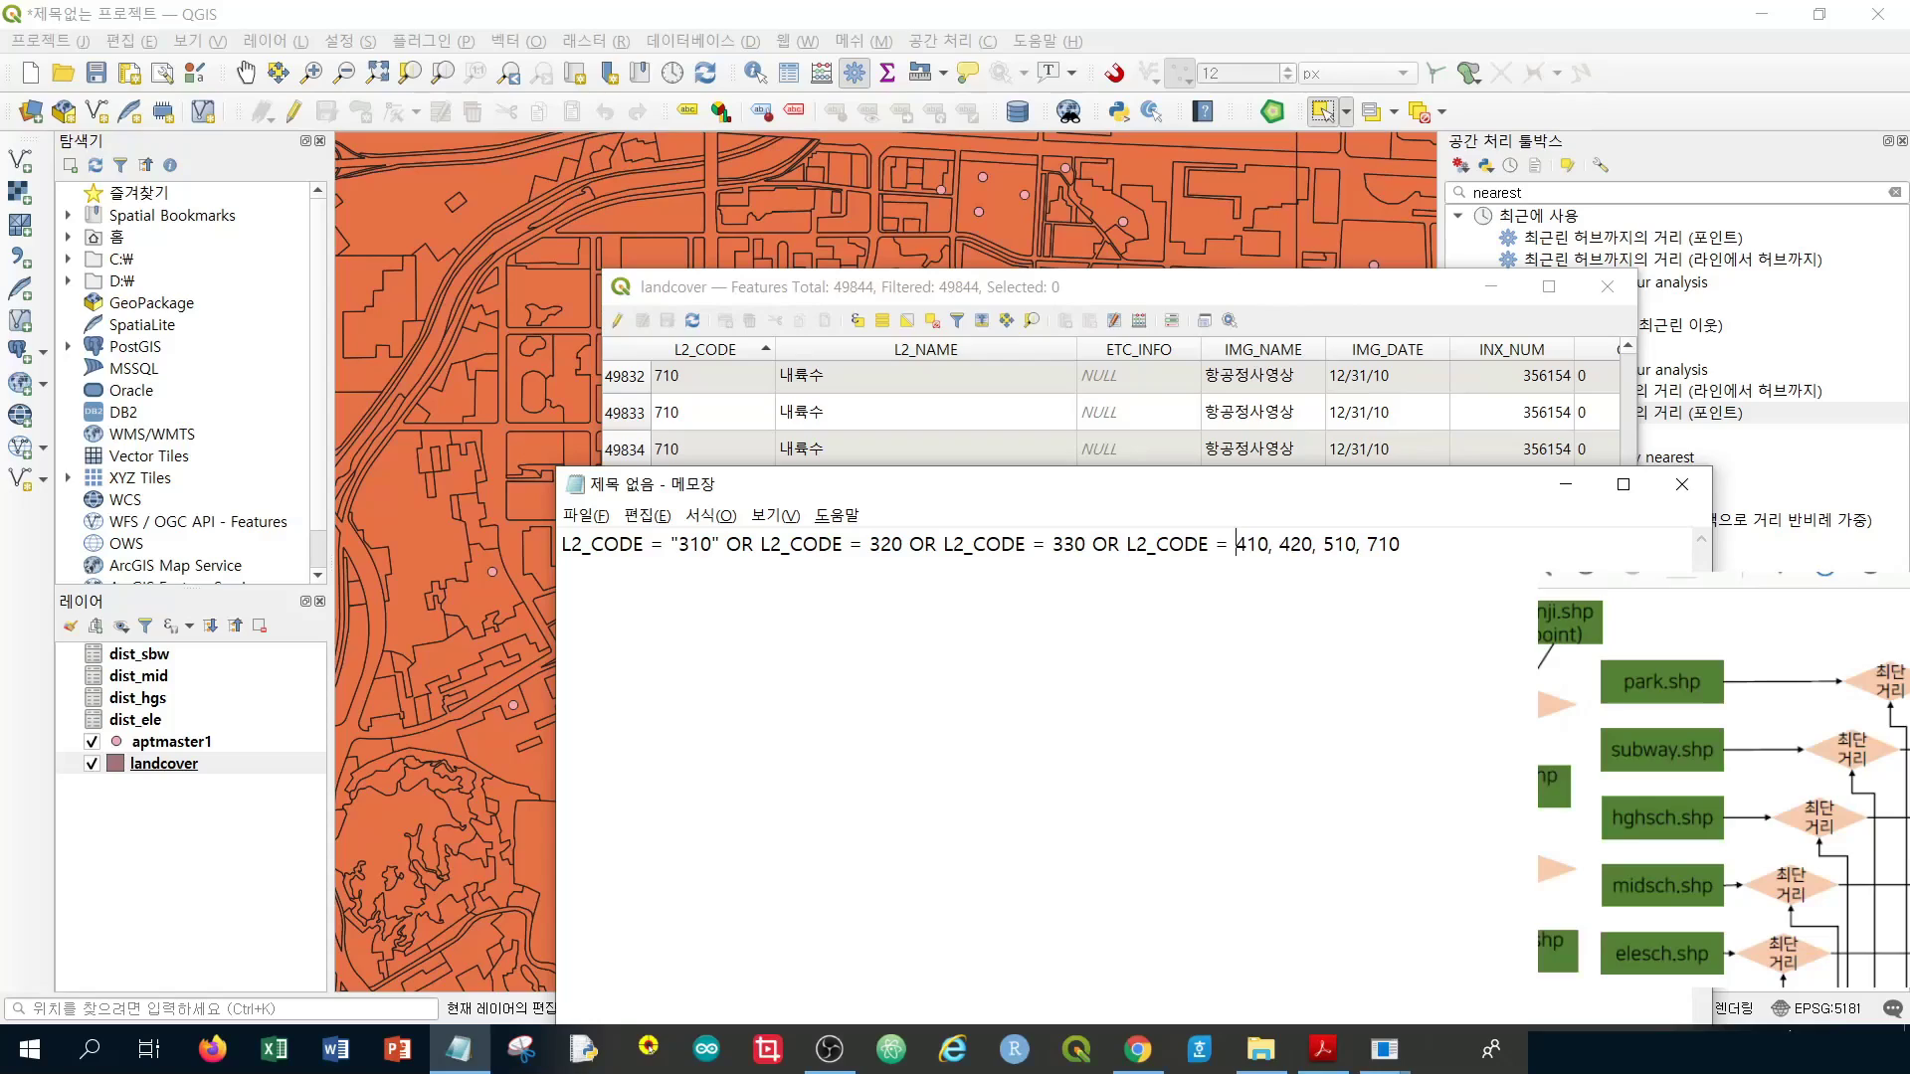
Replace the commas after 410, 420 and 510 with OR L2_CODE =
{"action": "key", "text": "shift+Left"}
{"action": "key", "text": "shift+Left"}
{"action": "key", "text": "shift+Left"}
{"action": "key", "text": "shift+Left"}
{"action": "key", "text": "shift+Left"}
{"action": "key", "text": "shift+Left"}
{"action": "key", "text": "shift+Left"}
{"action": "key", "text": "shift+Left"}
{"action": "key", "text": "shift+Left"}
{"action": "key", "text": "shift+Left"}
{"action": "key", "text": "shift+Left"}
{"action": "key", "text": "shift+Left"}
{"action": "key", "text": "shift+Left"}
{"action": "key", "text": "shift+Left"}
{"action": "key", "text": "ctrl+c"}
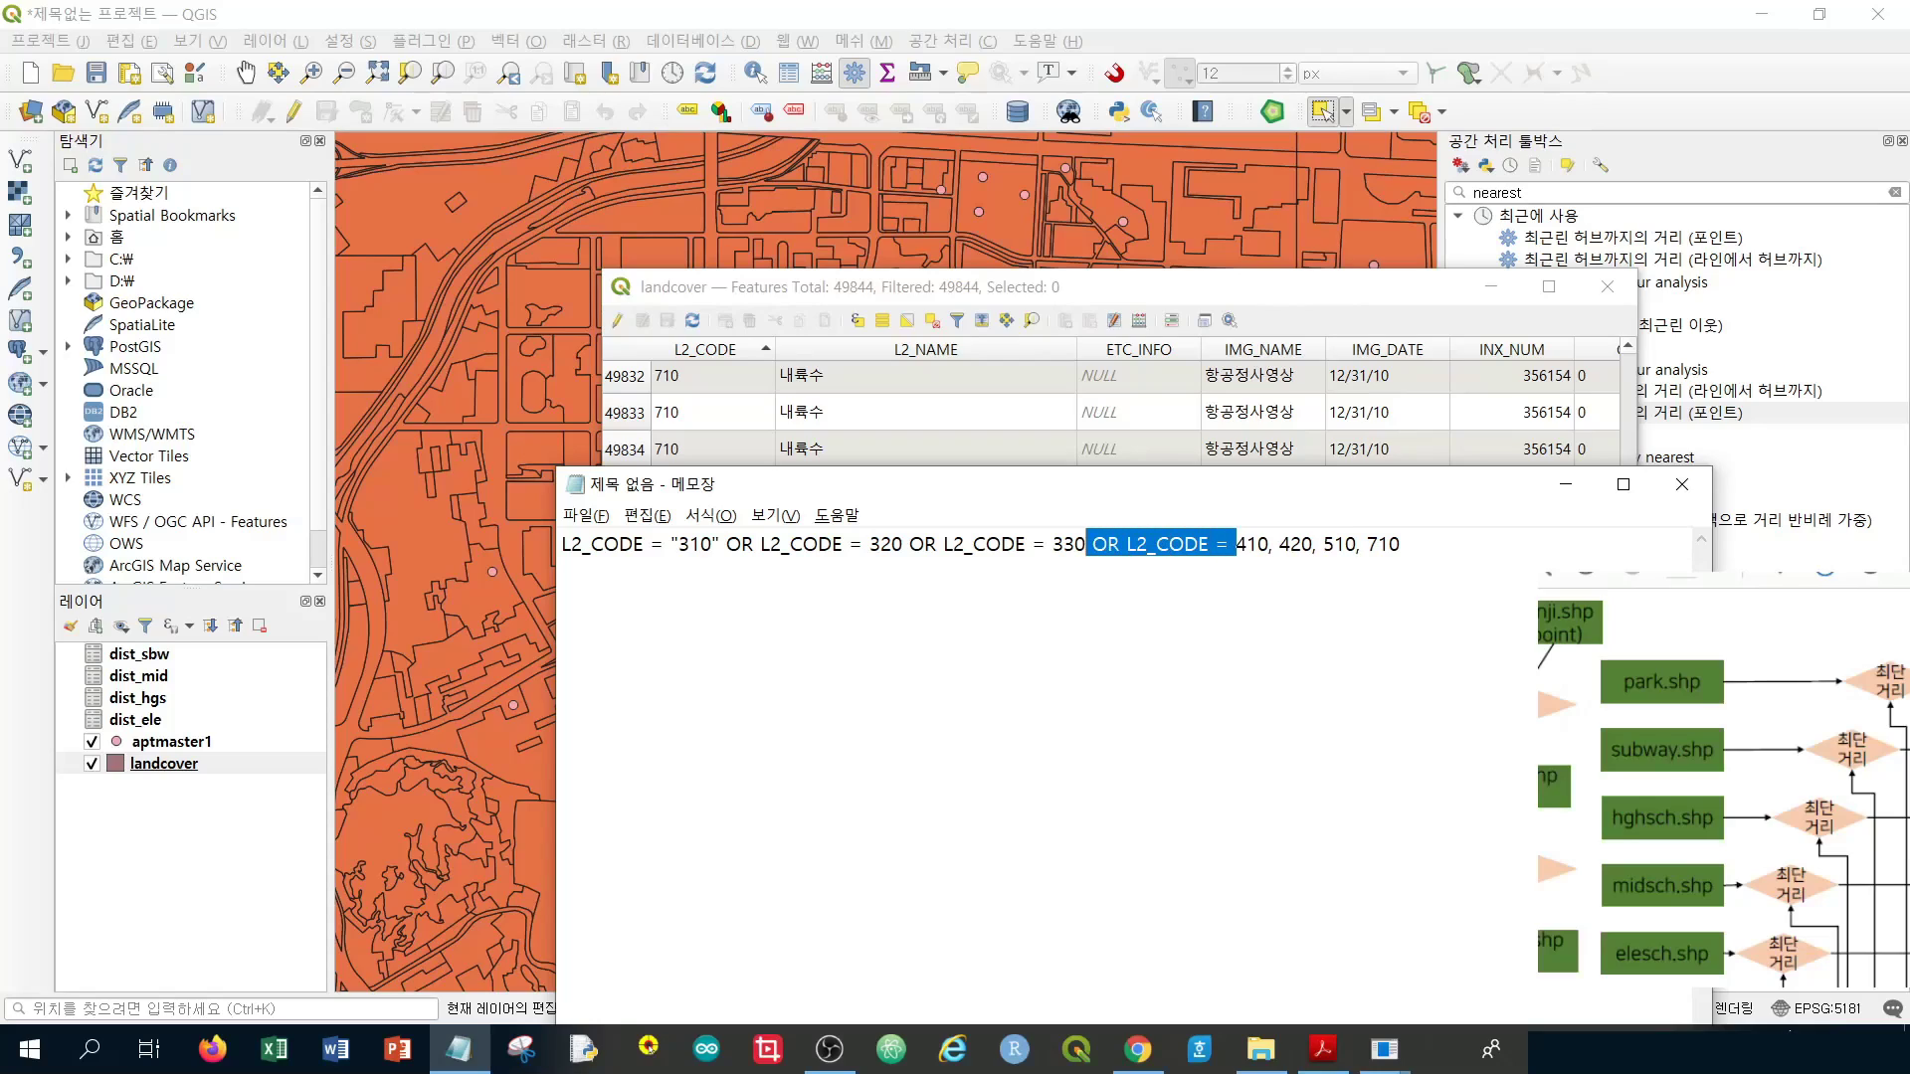
{"action": "left_click", "coordinate": [1243, 544]}
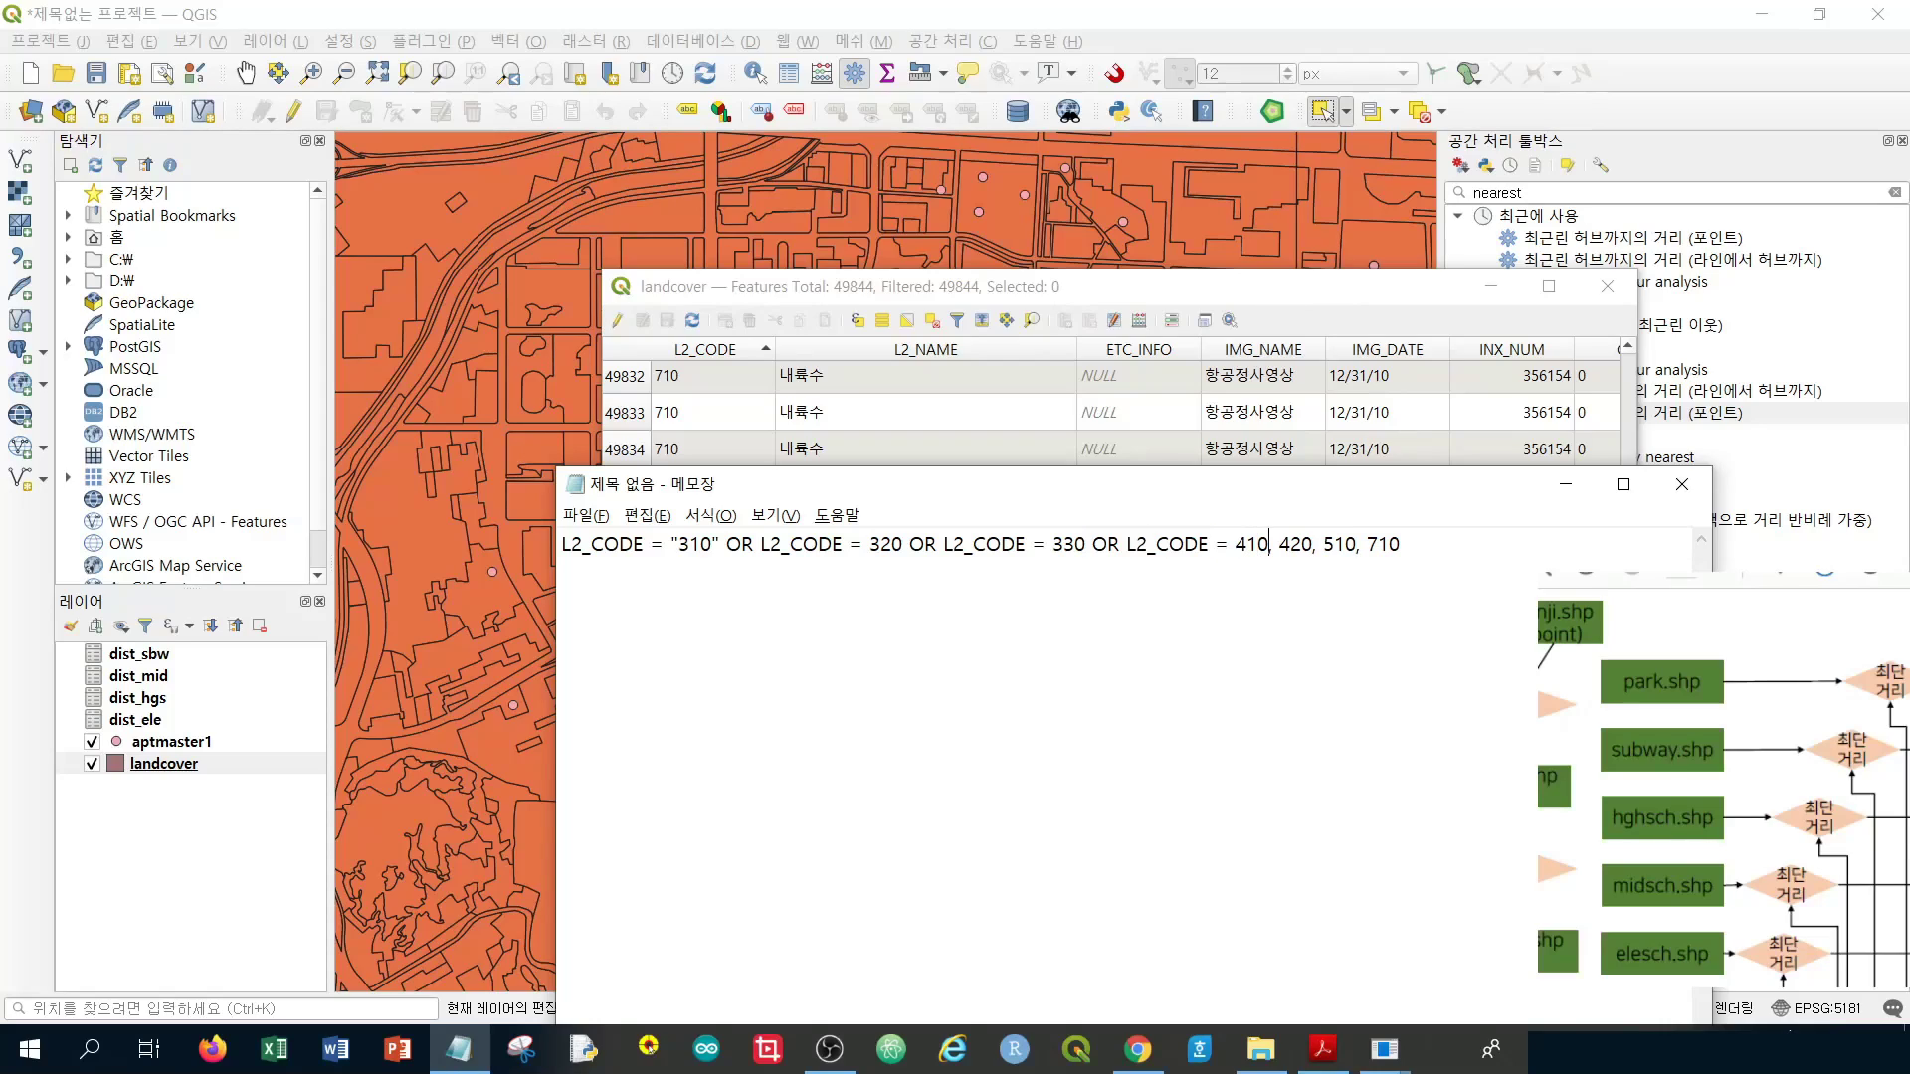
{"action": "key", "text": "shift+Right"}
{"action": "key", "text": "ctrl+v"}
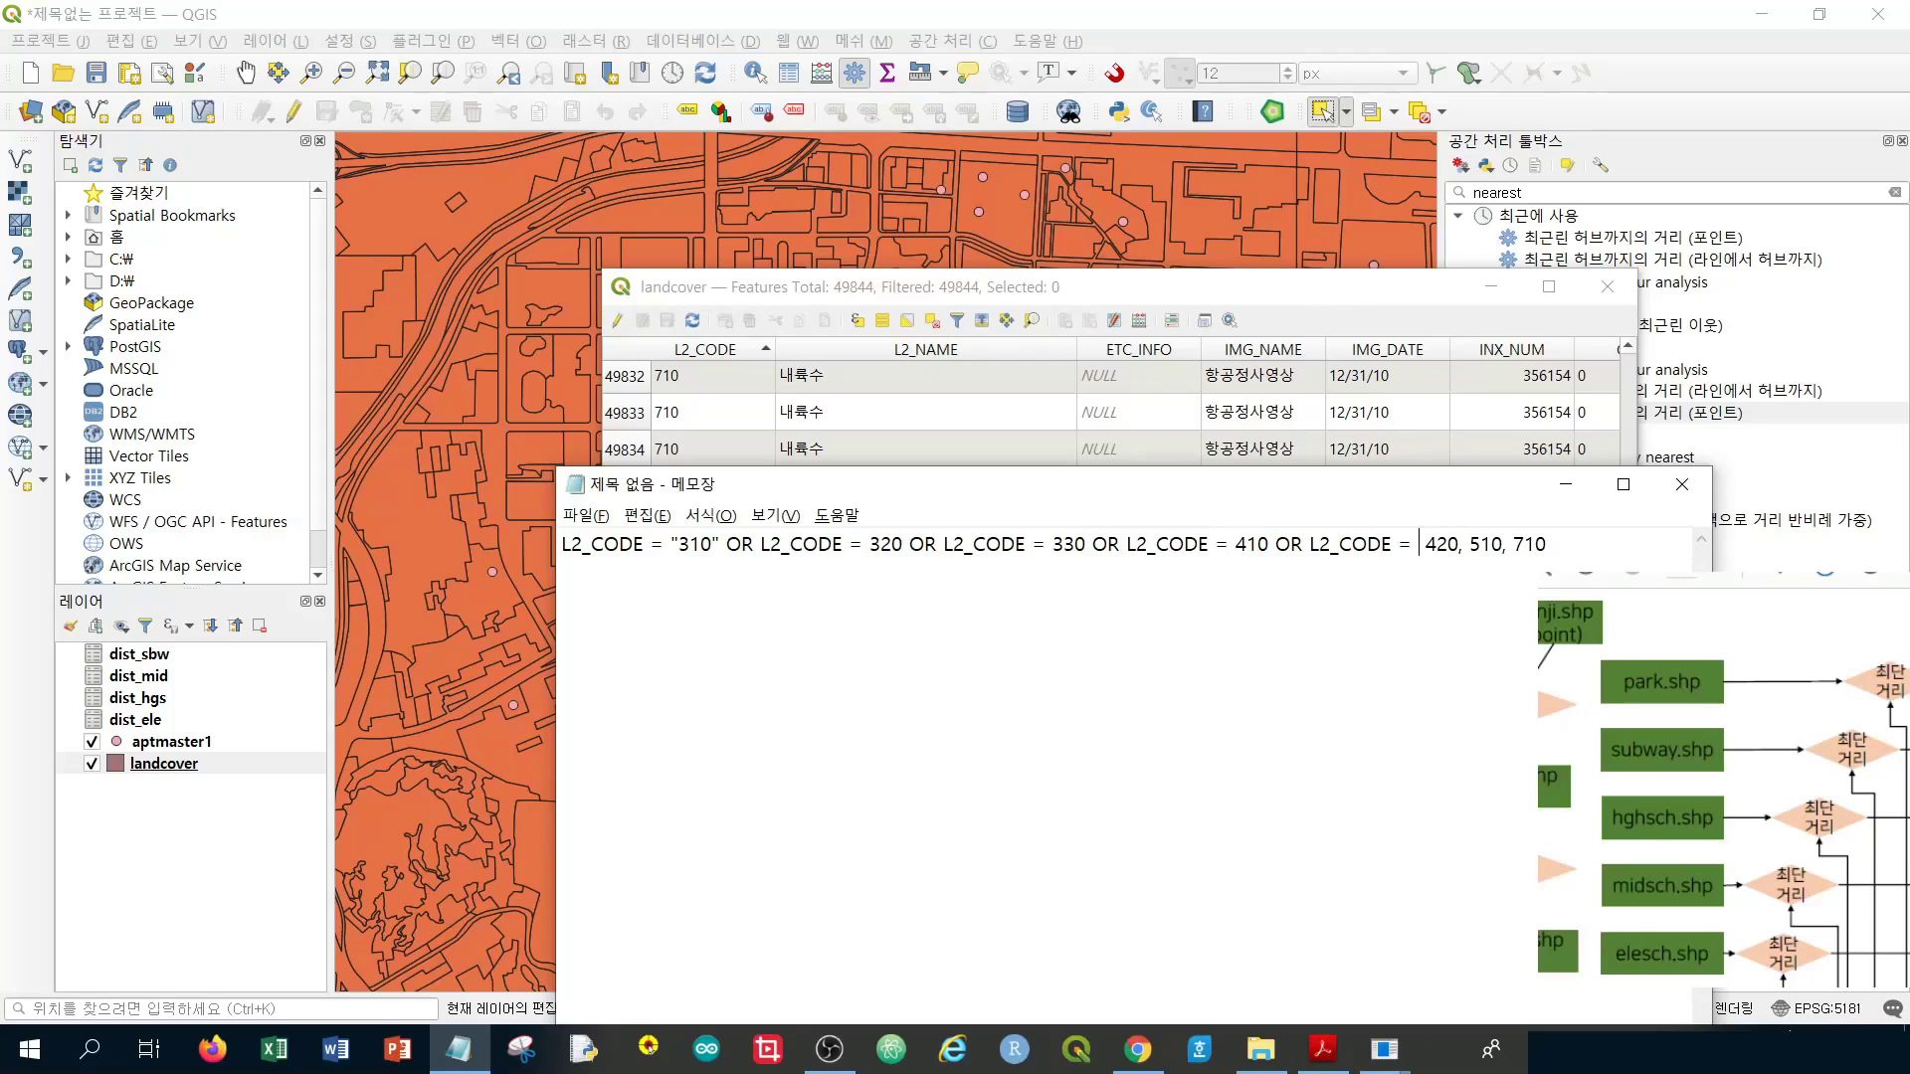
{"action": "key", "text": "Delete"}
{"action": "key", "text": "shift+Right"}
{"action": "key", "text": "shift+Right"}
{"action": "key", "text": "ctrl+v"}
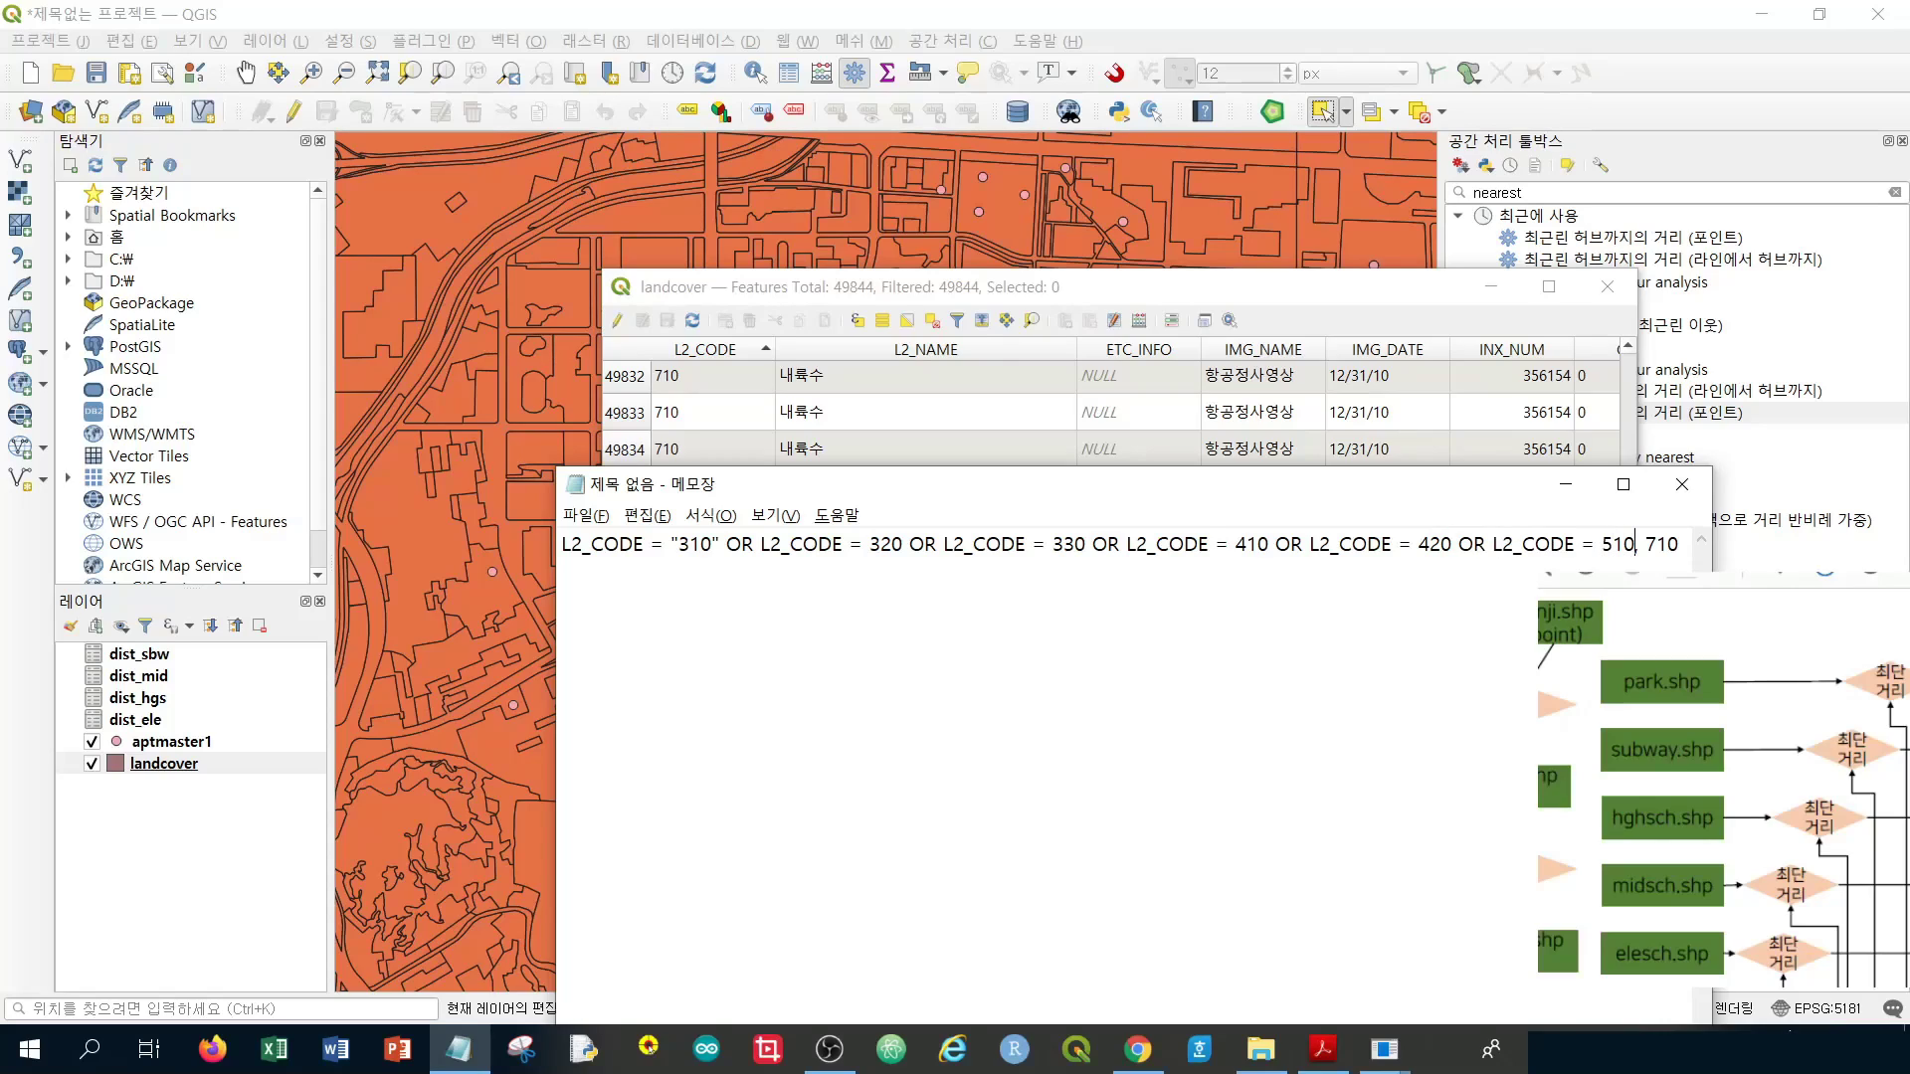
{"action": "key", "text": "shift+Right"}
{"action": "key", "text": "ctrl+v"}
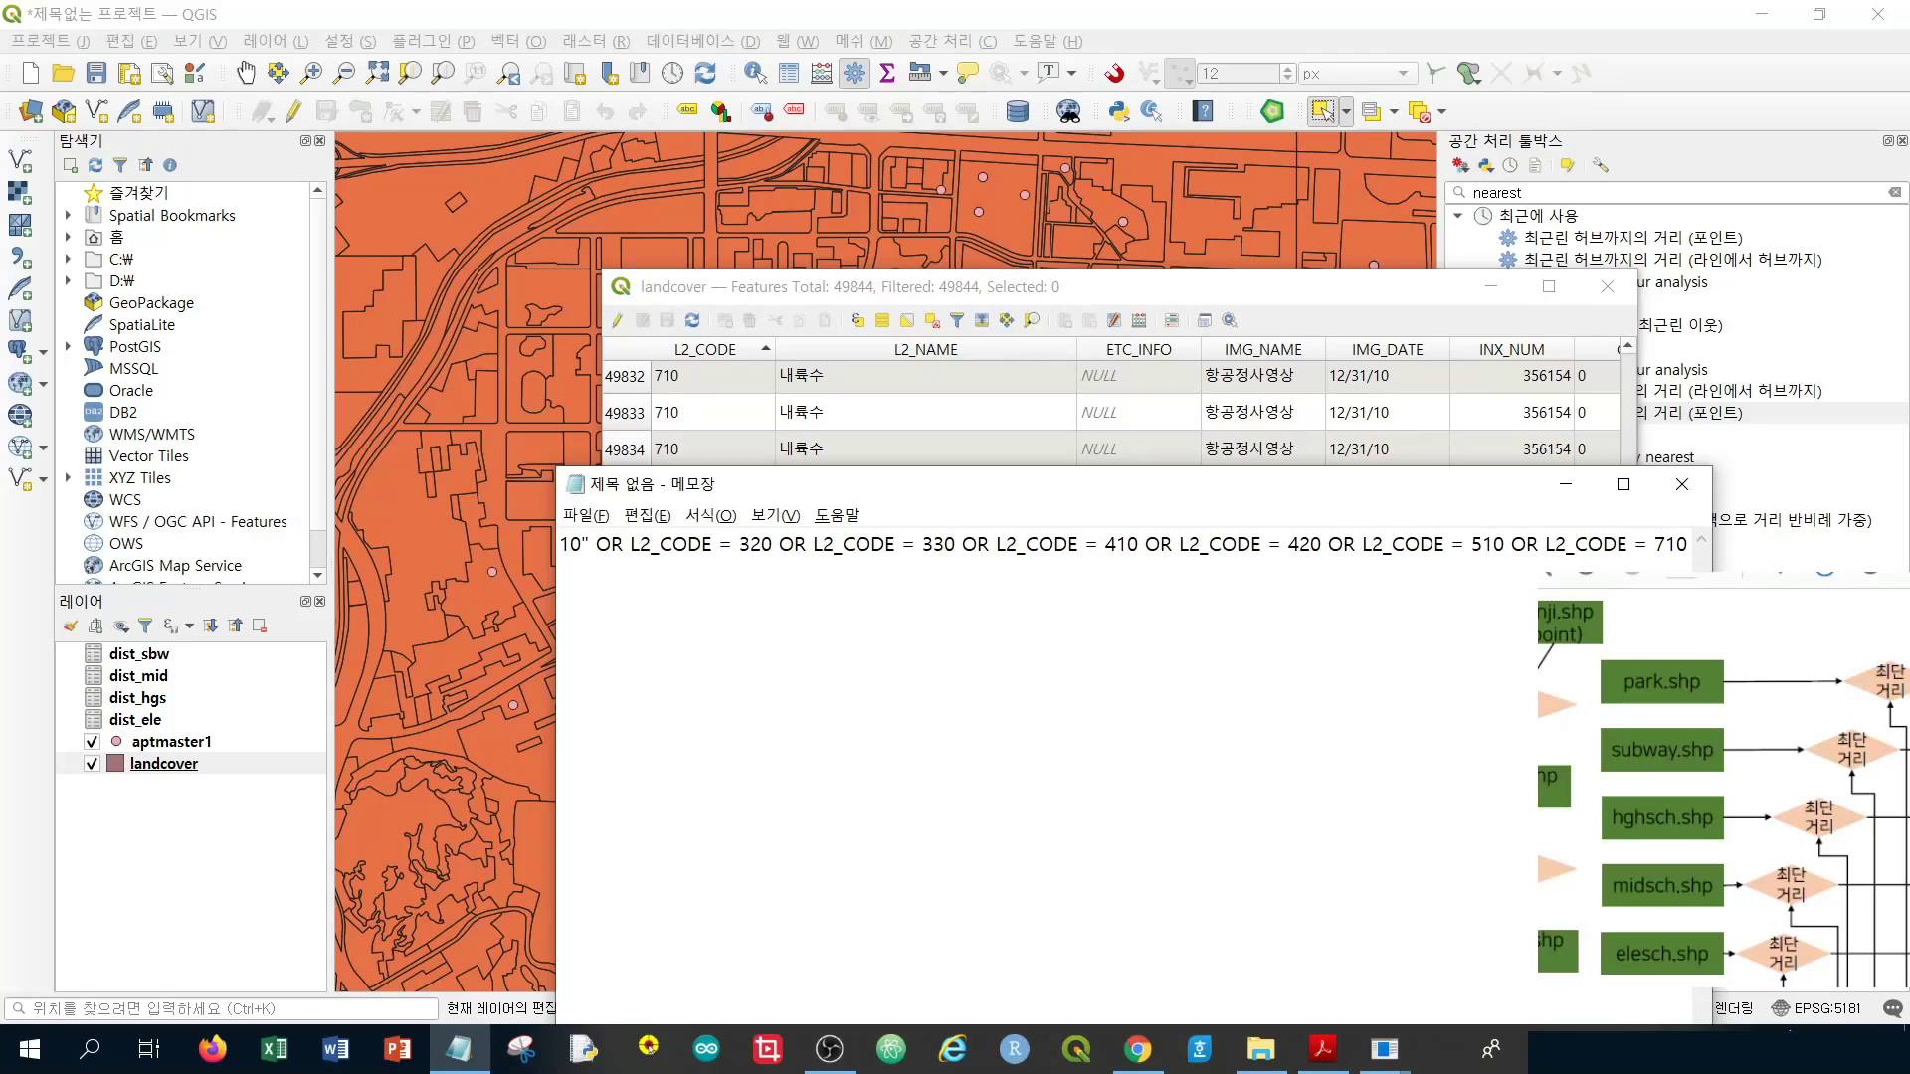
{"action": "key", "text": "Home"}
Wrap the codes 320 through 710 in double quotes and select the full expression
{"action": "left_click", "coordinate": [842, 544]}
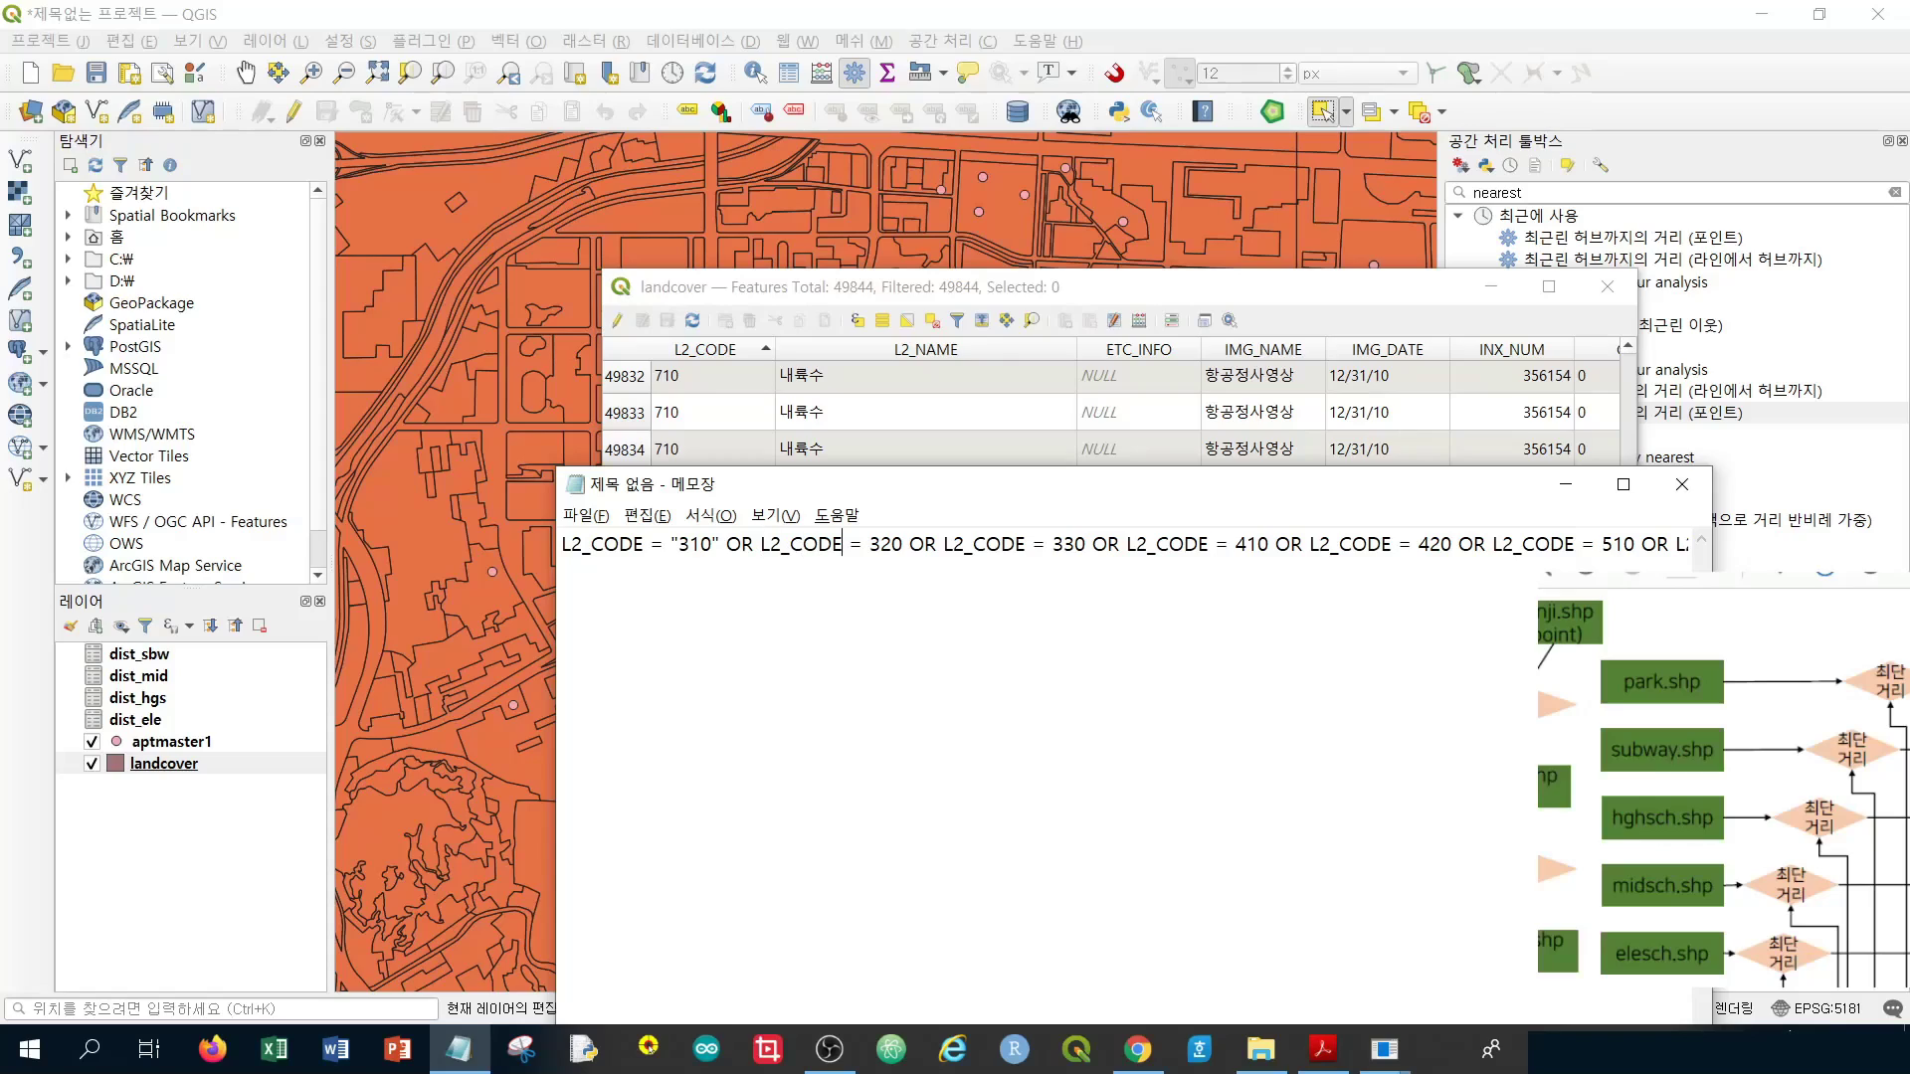
{"action": "type", "text": "\""}
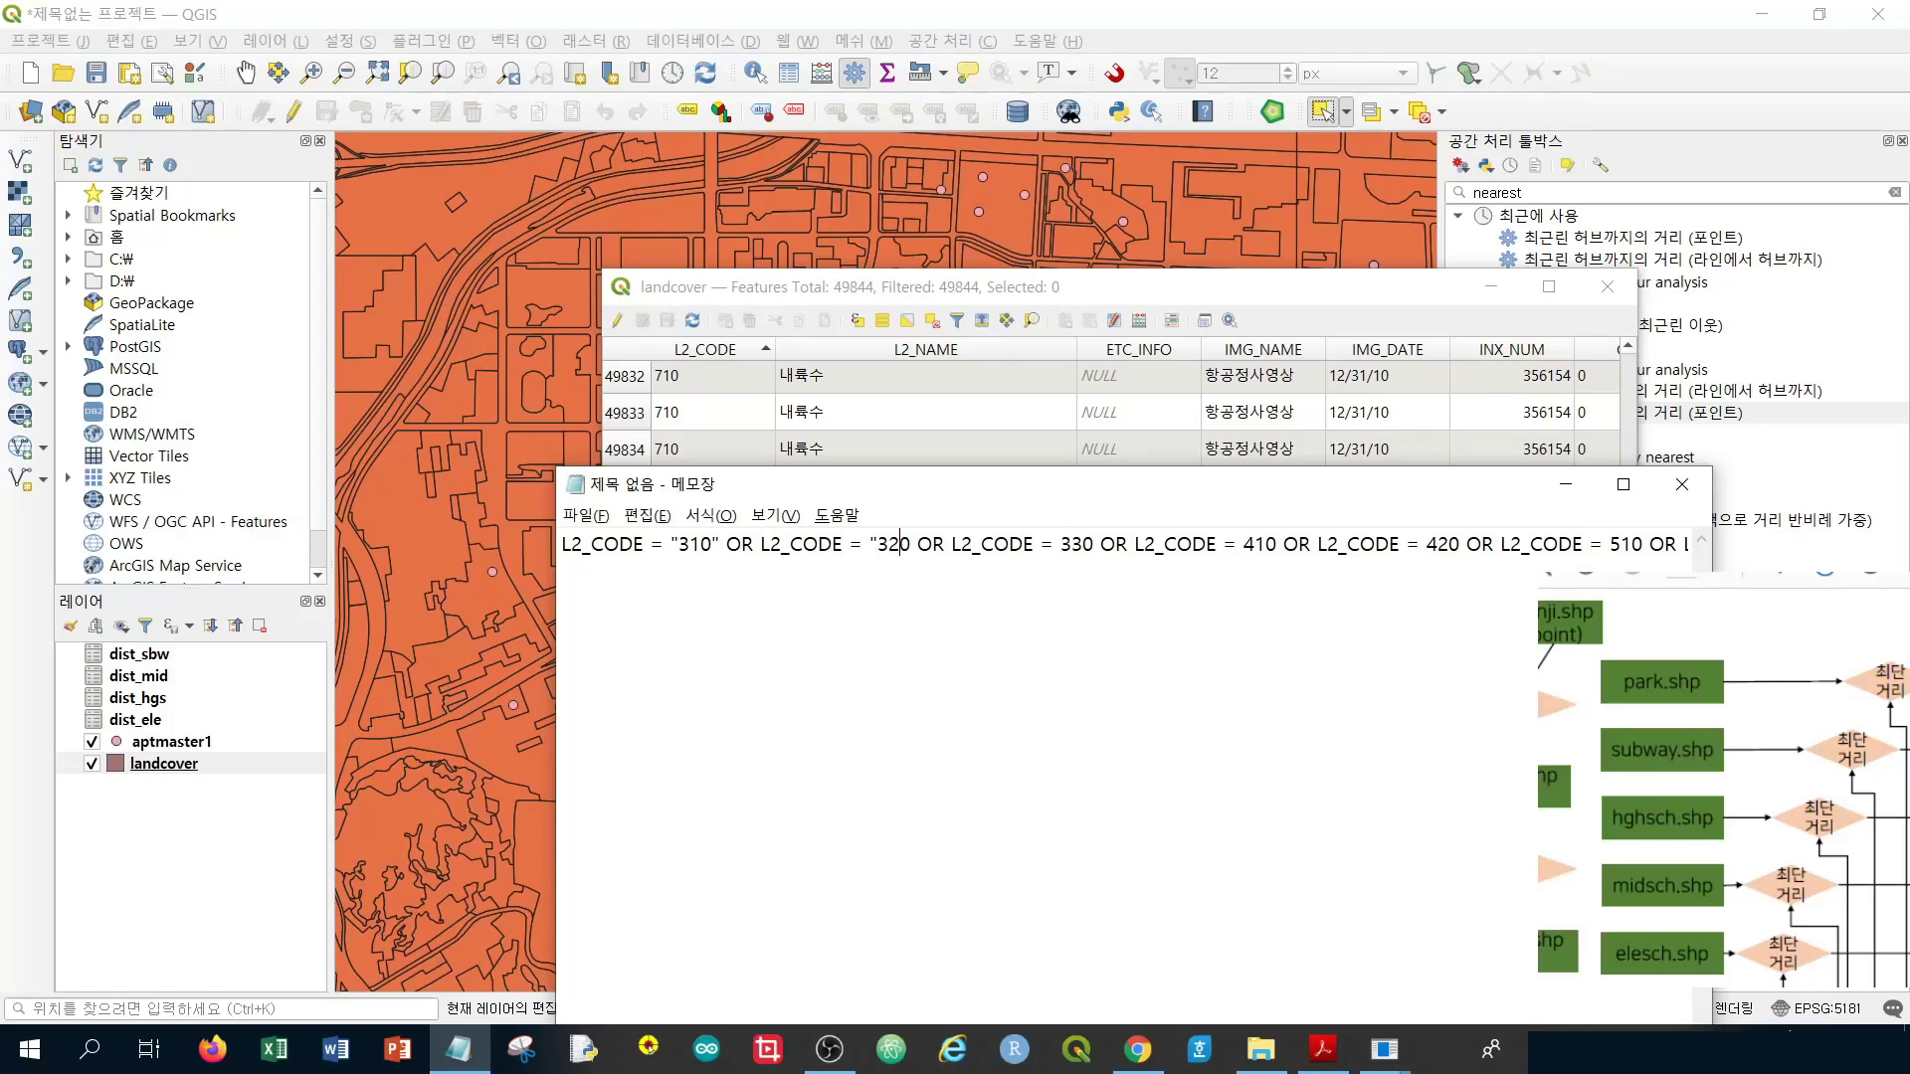
{"action": "type", "text": "\""}
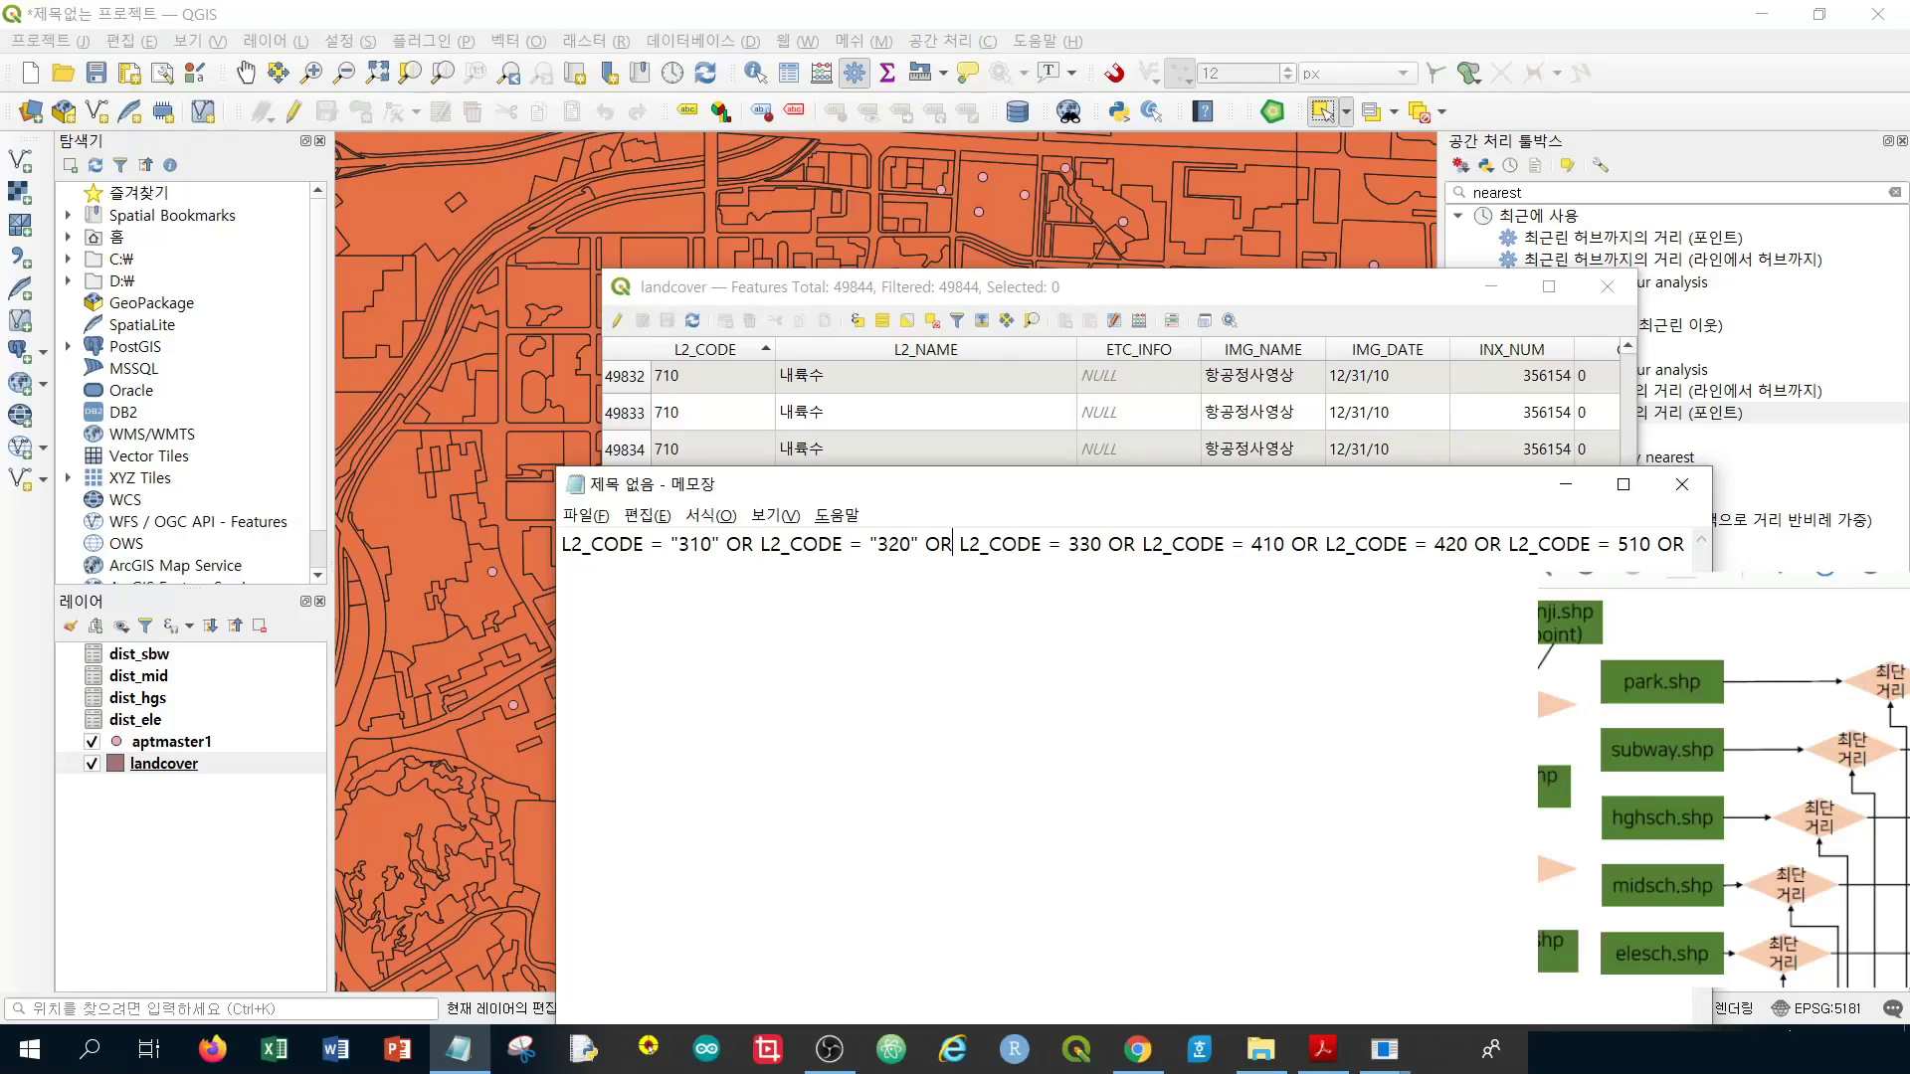
{"action": "type", "text": "\""}
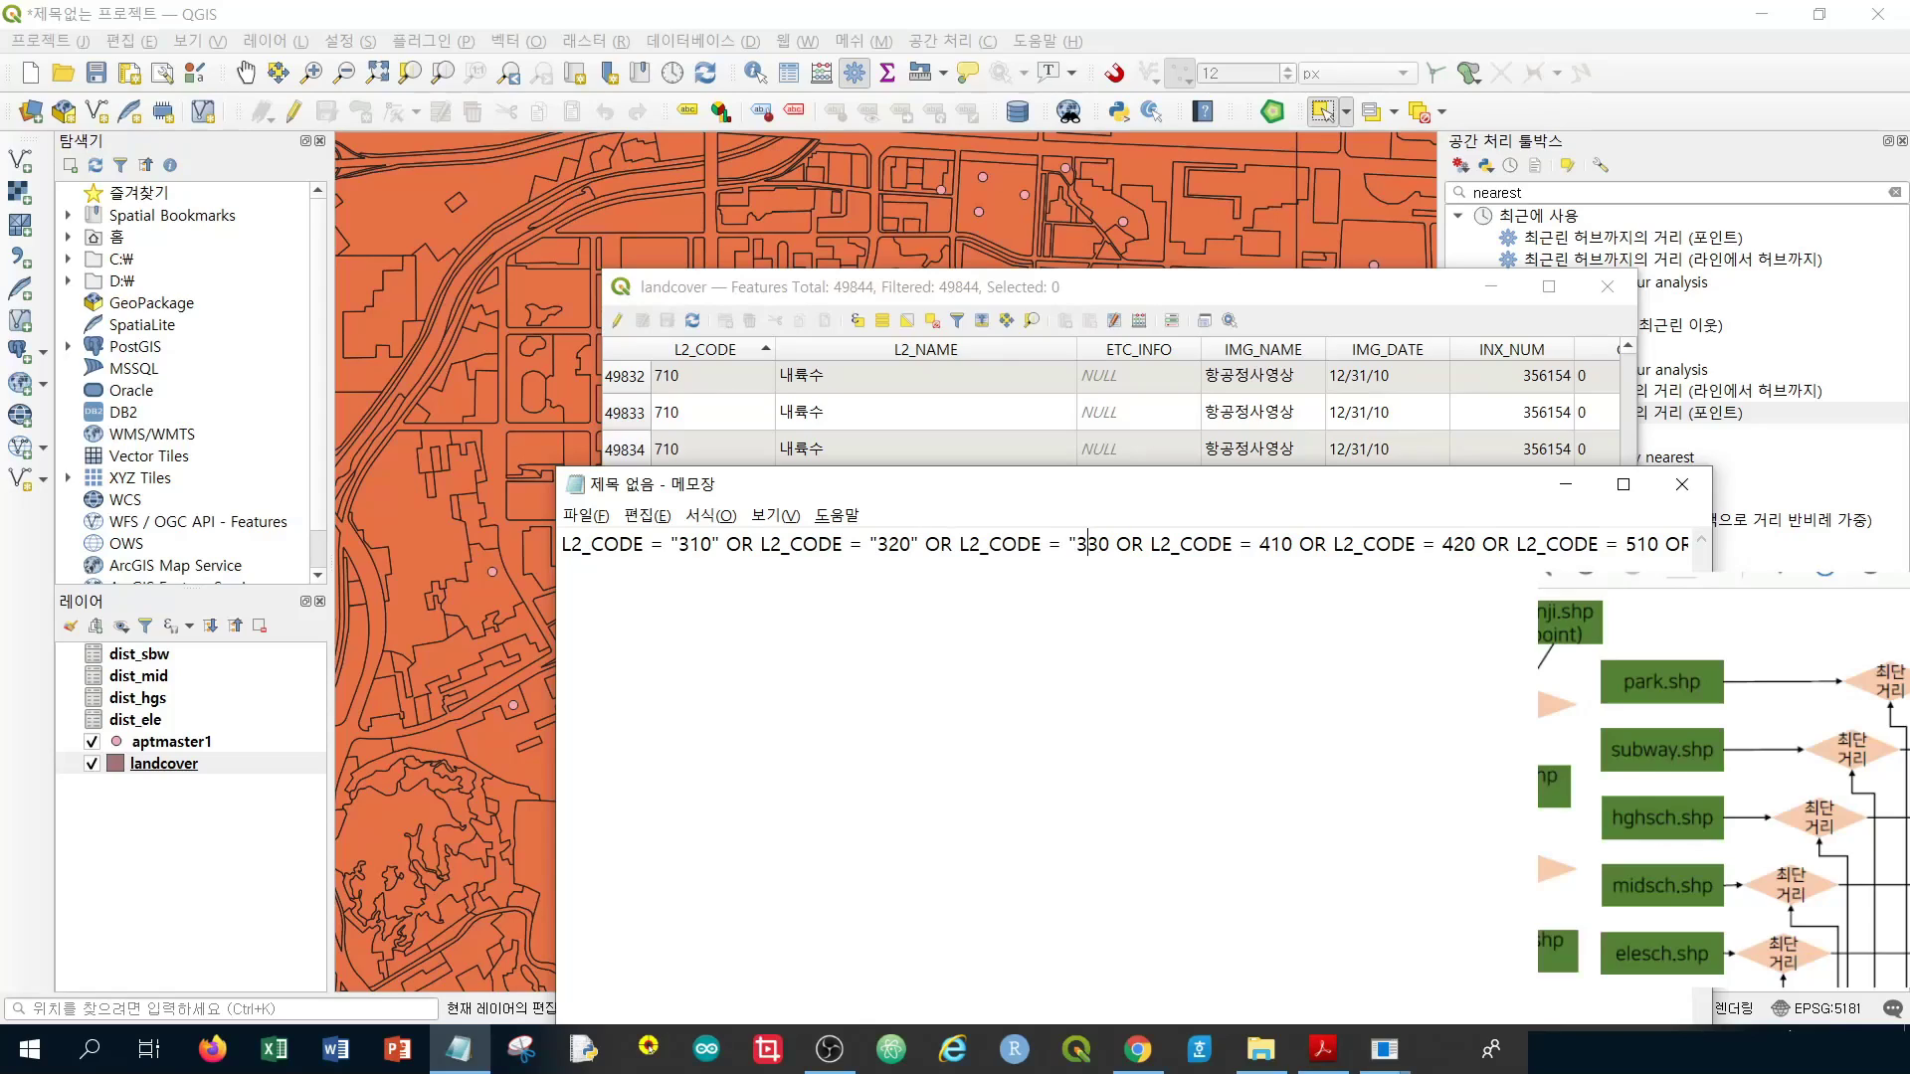
{"action": "type", "text": "\""}
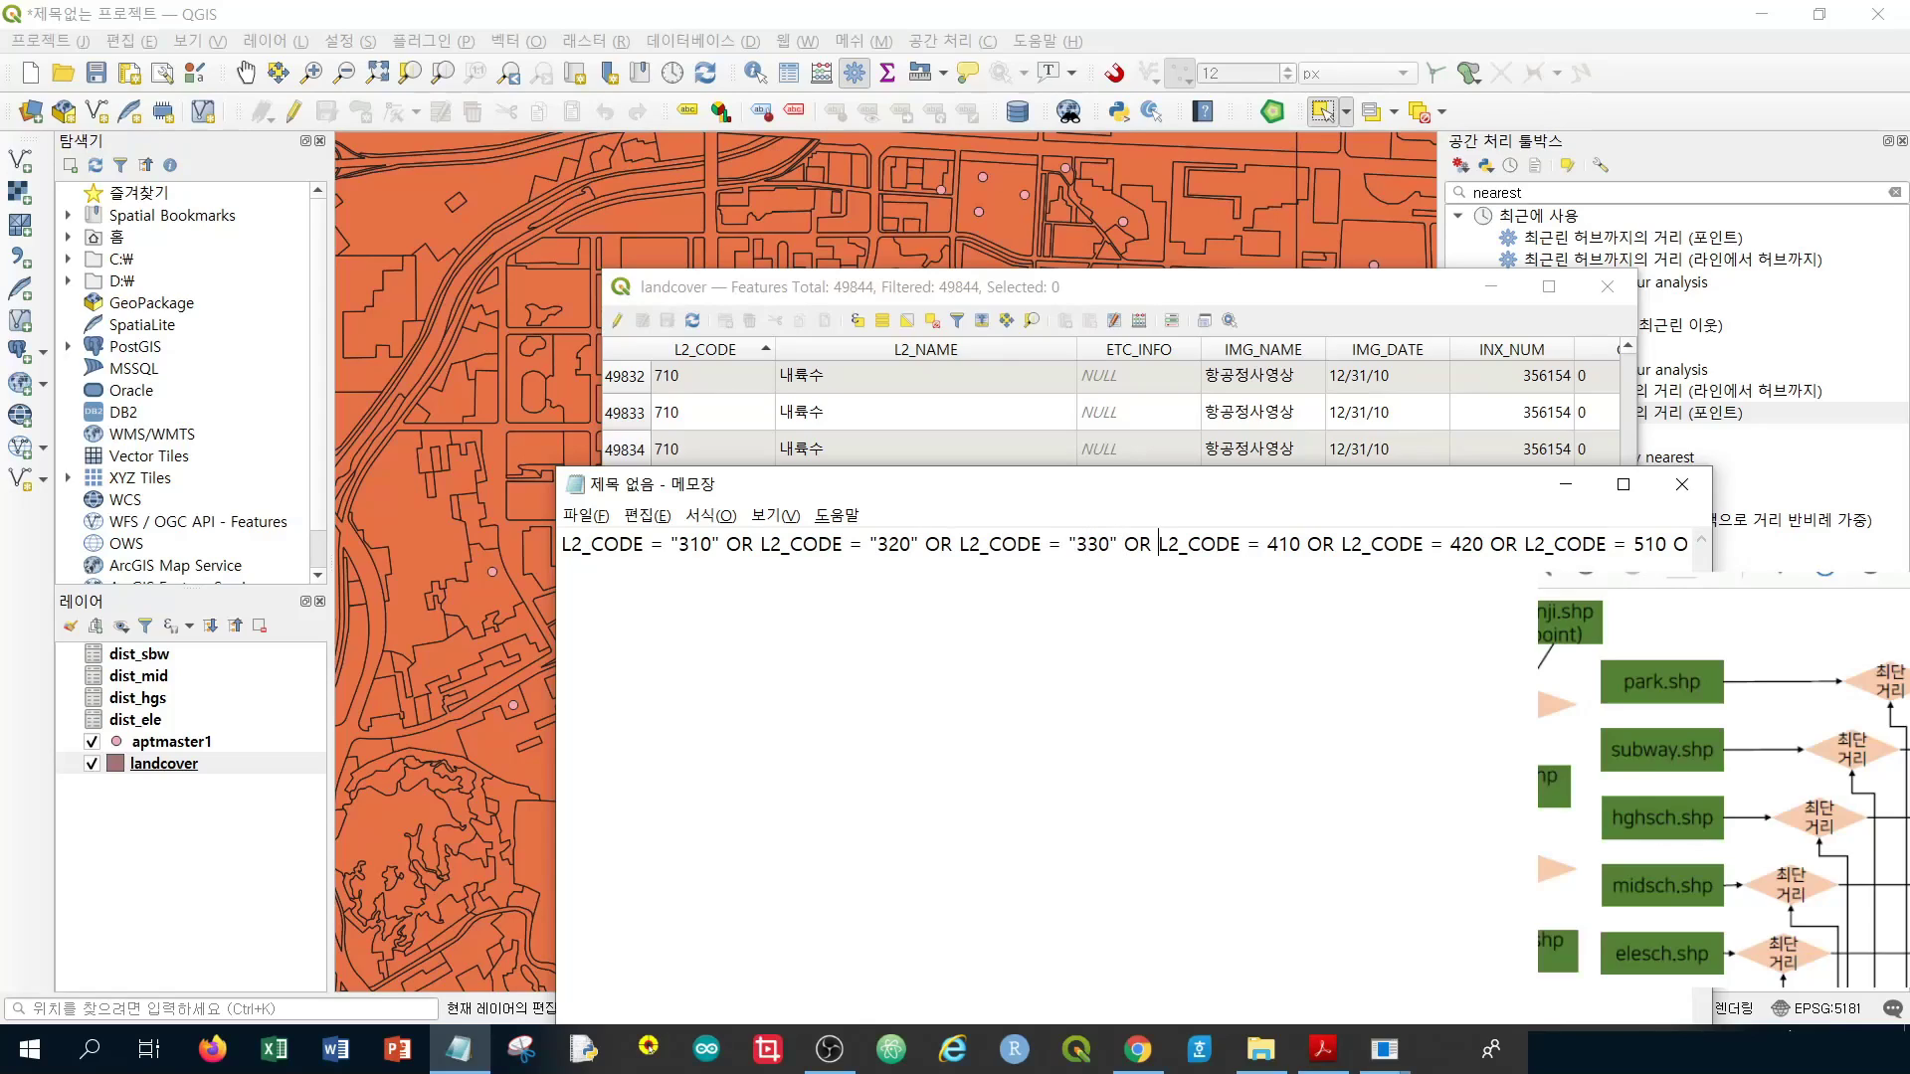
{"action": "type", "text": "\""}
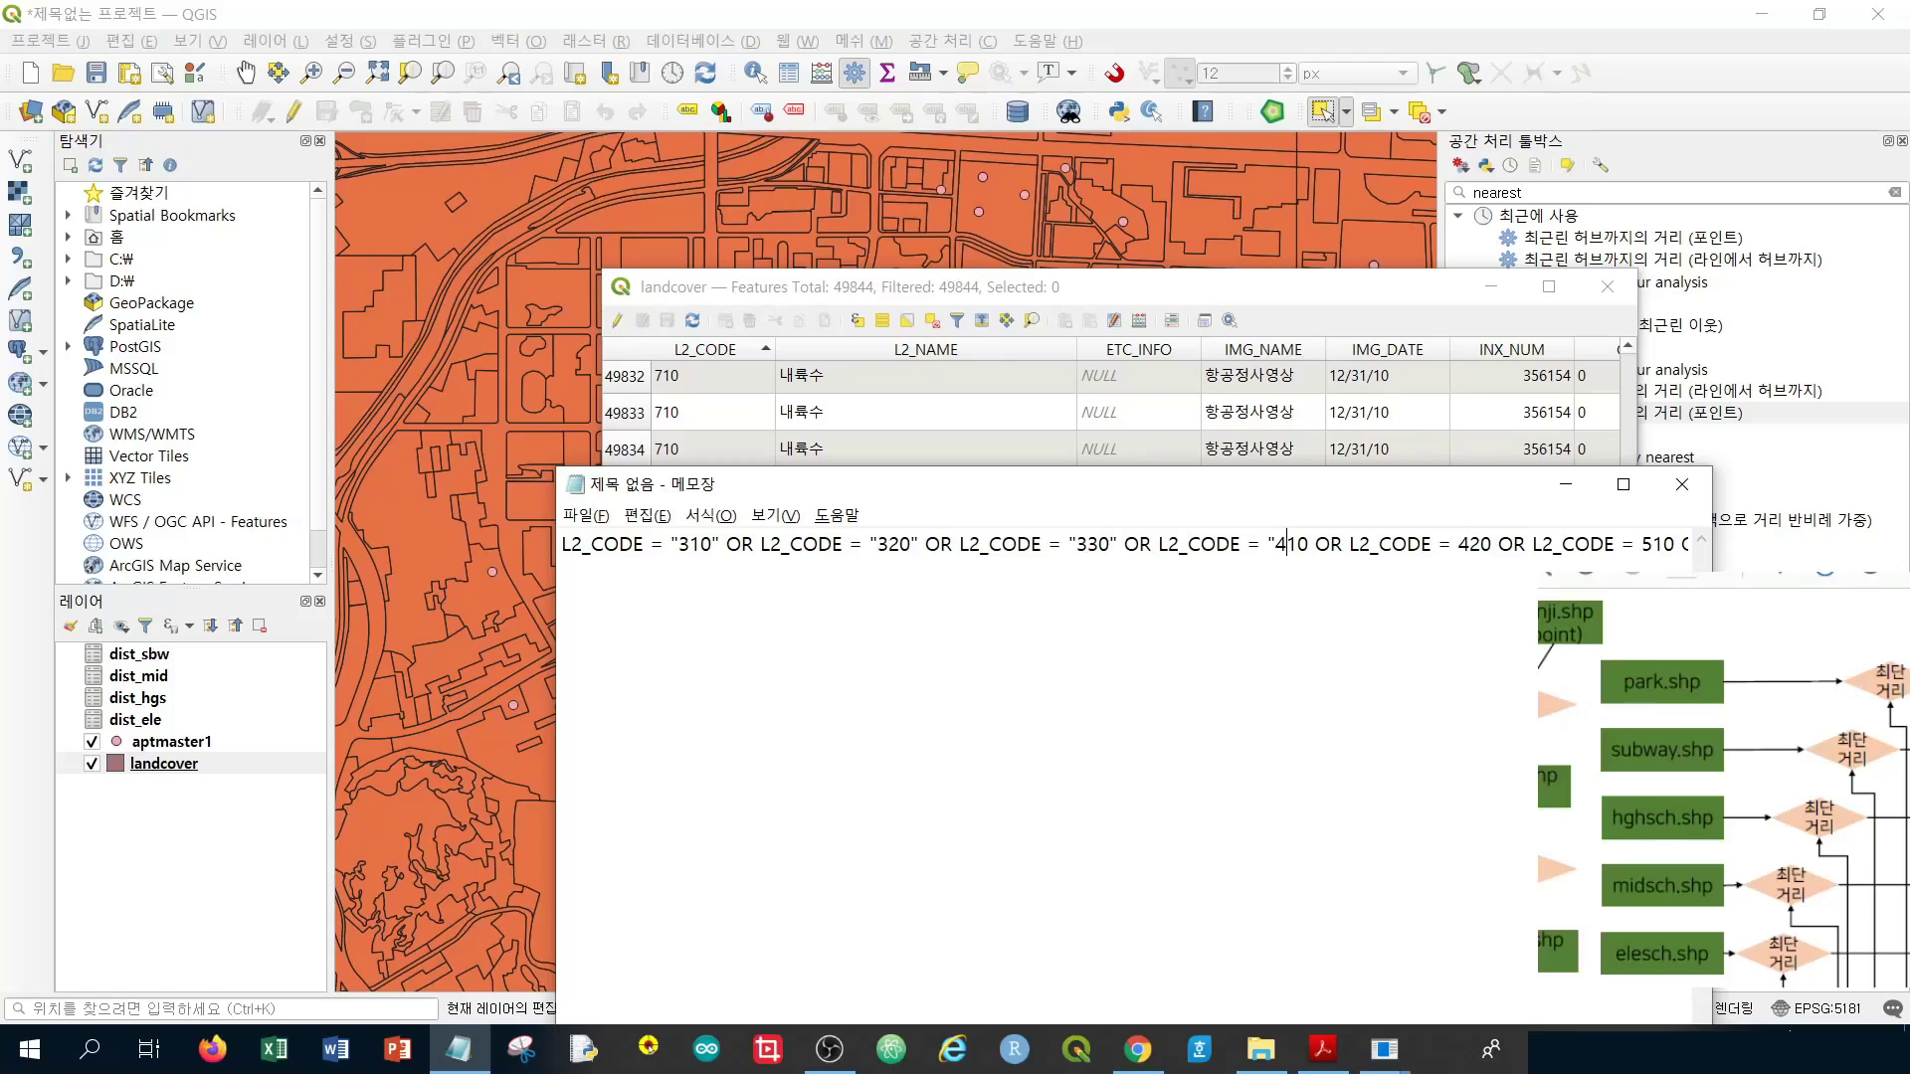
{"action": "type", "text": "\""}
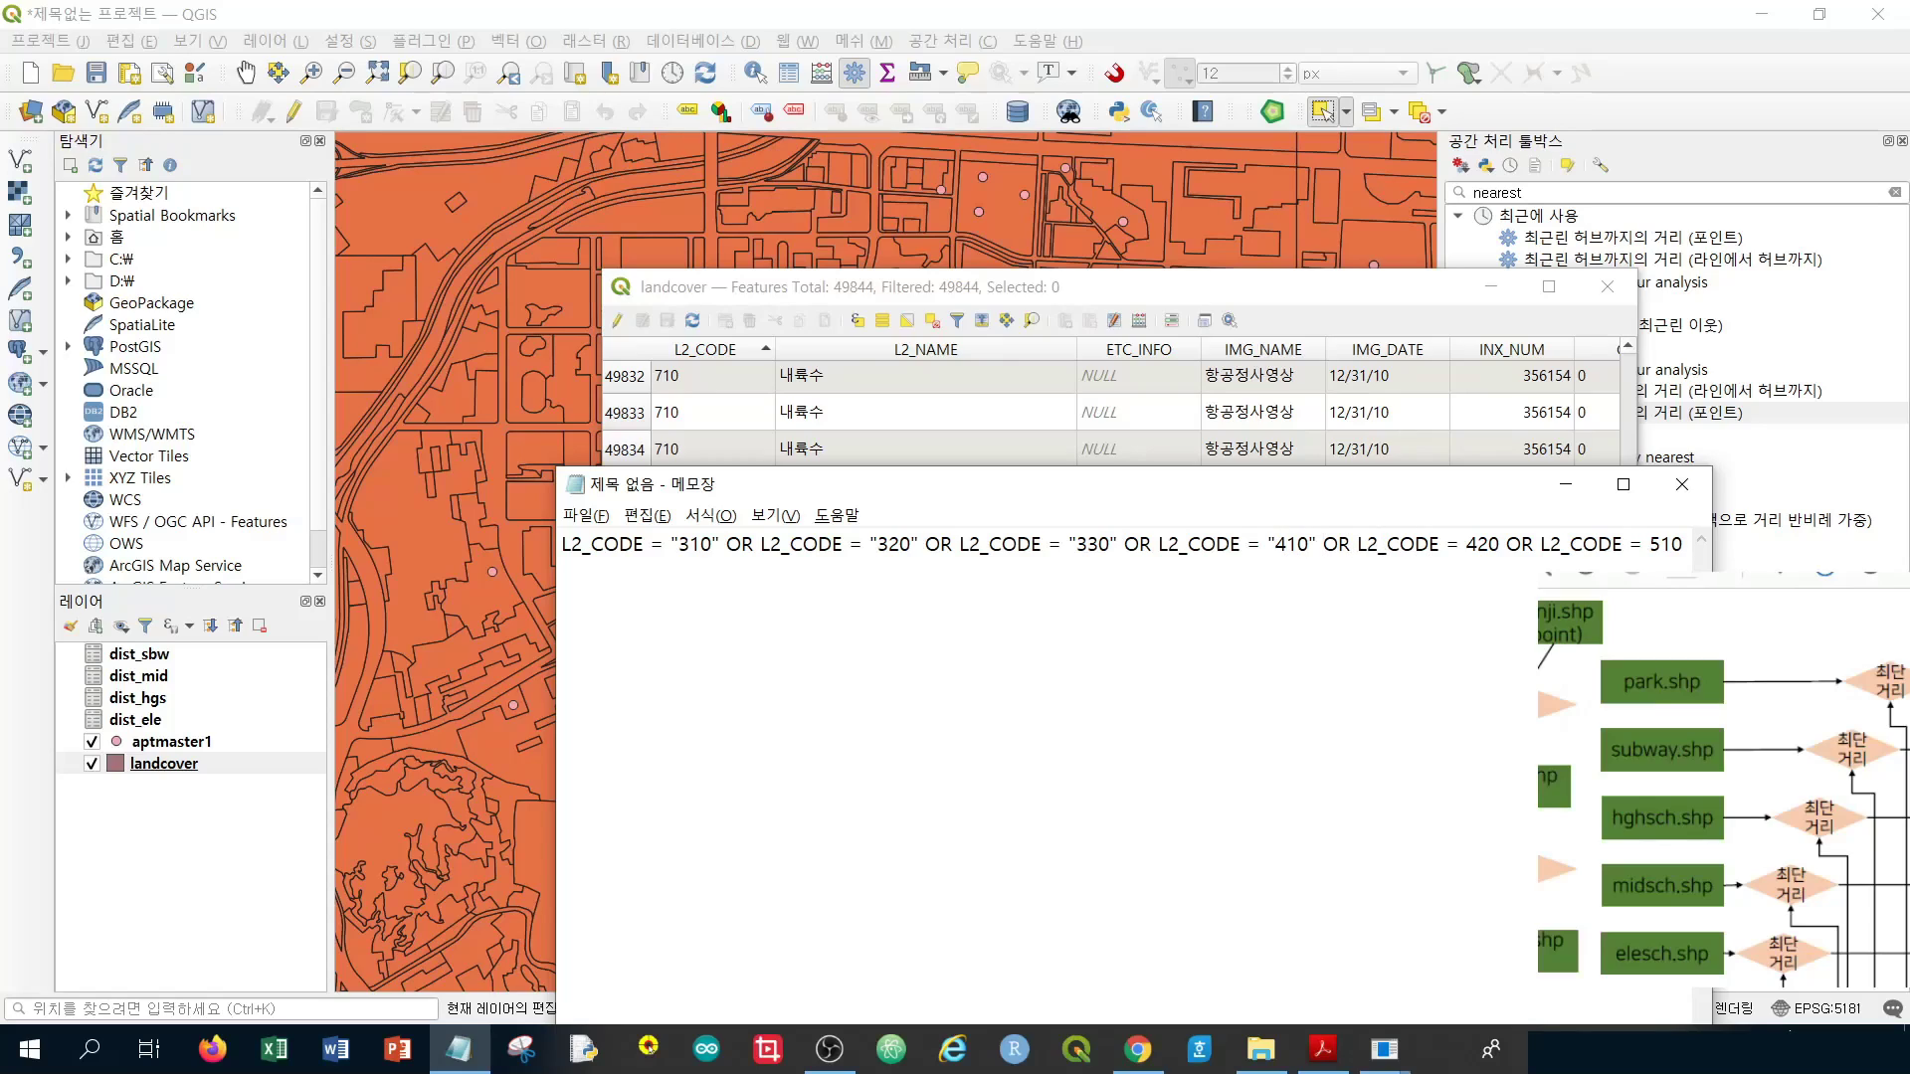
{"action": "type", "text": "\""}
{"action": "key", "text": "Right"}
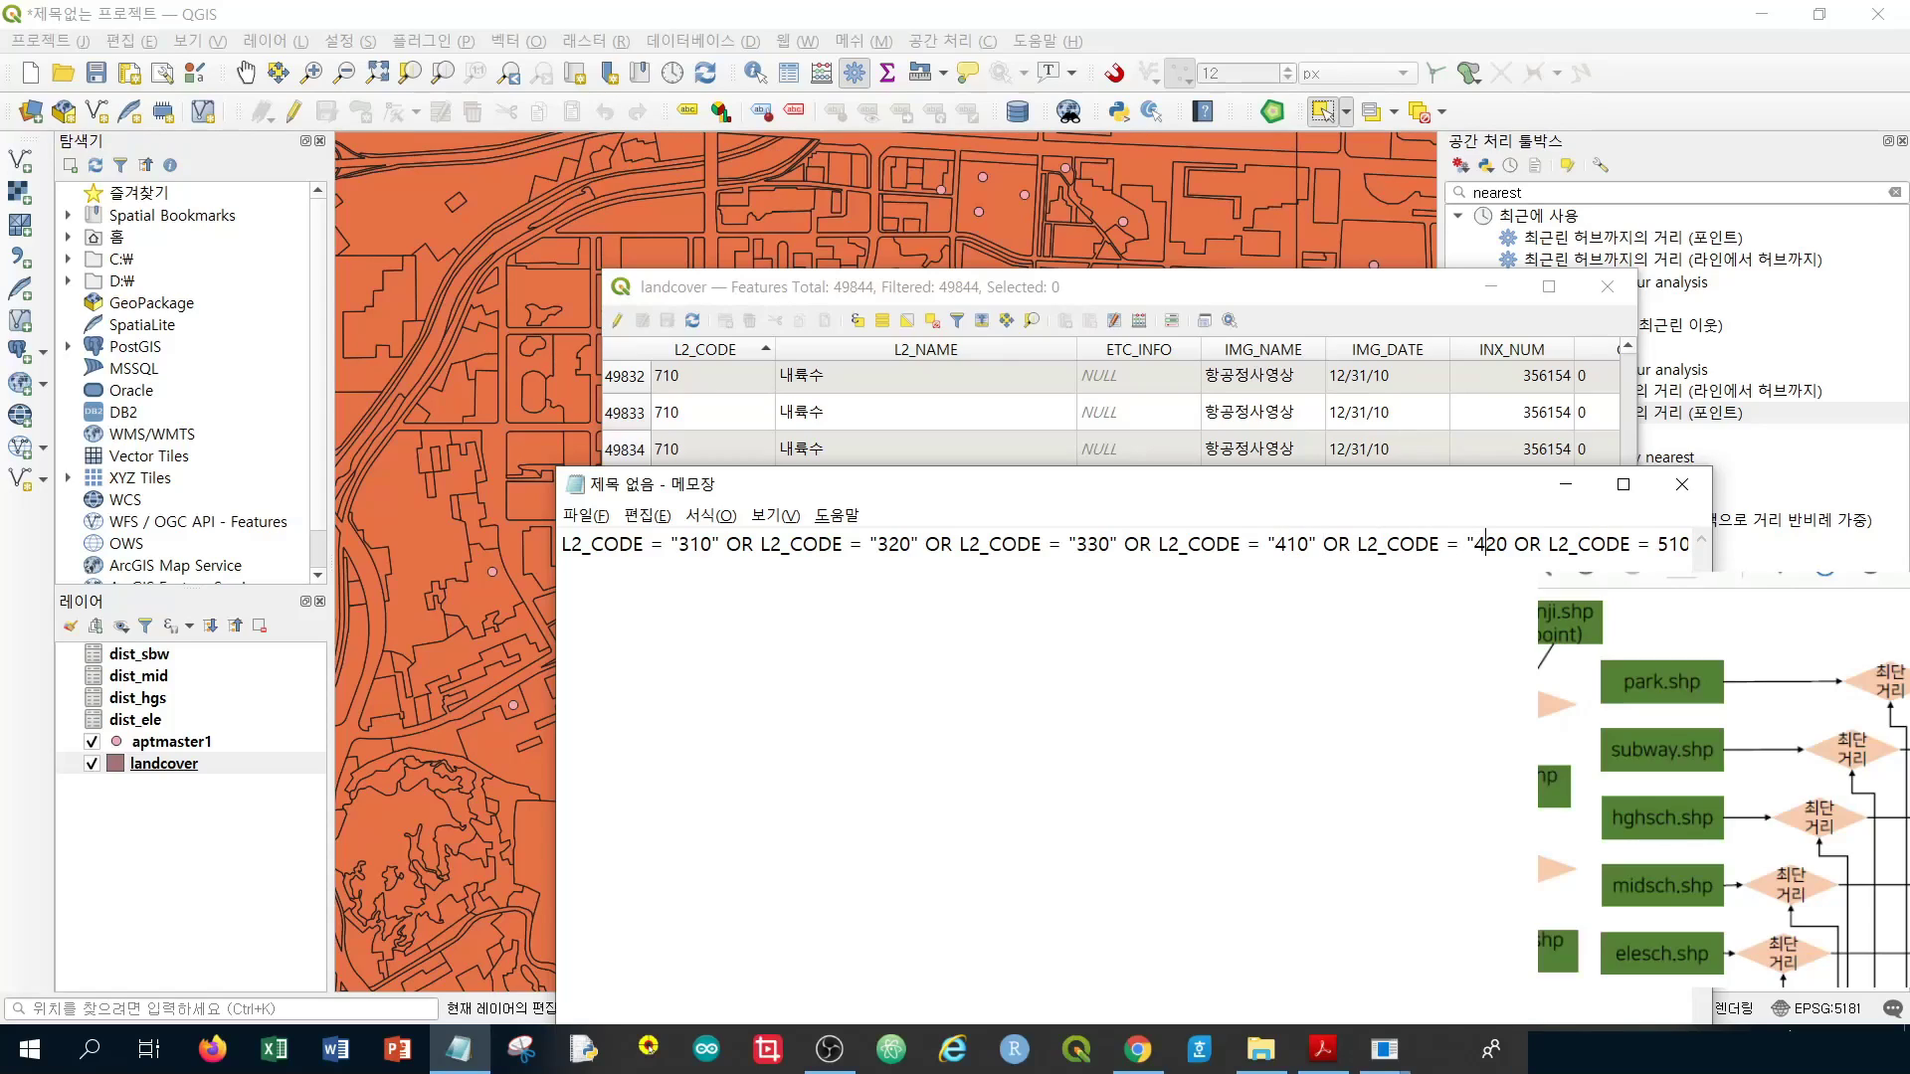
{"action": "type", "text": "\"320"}
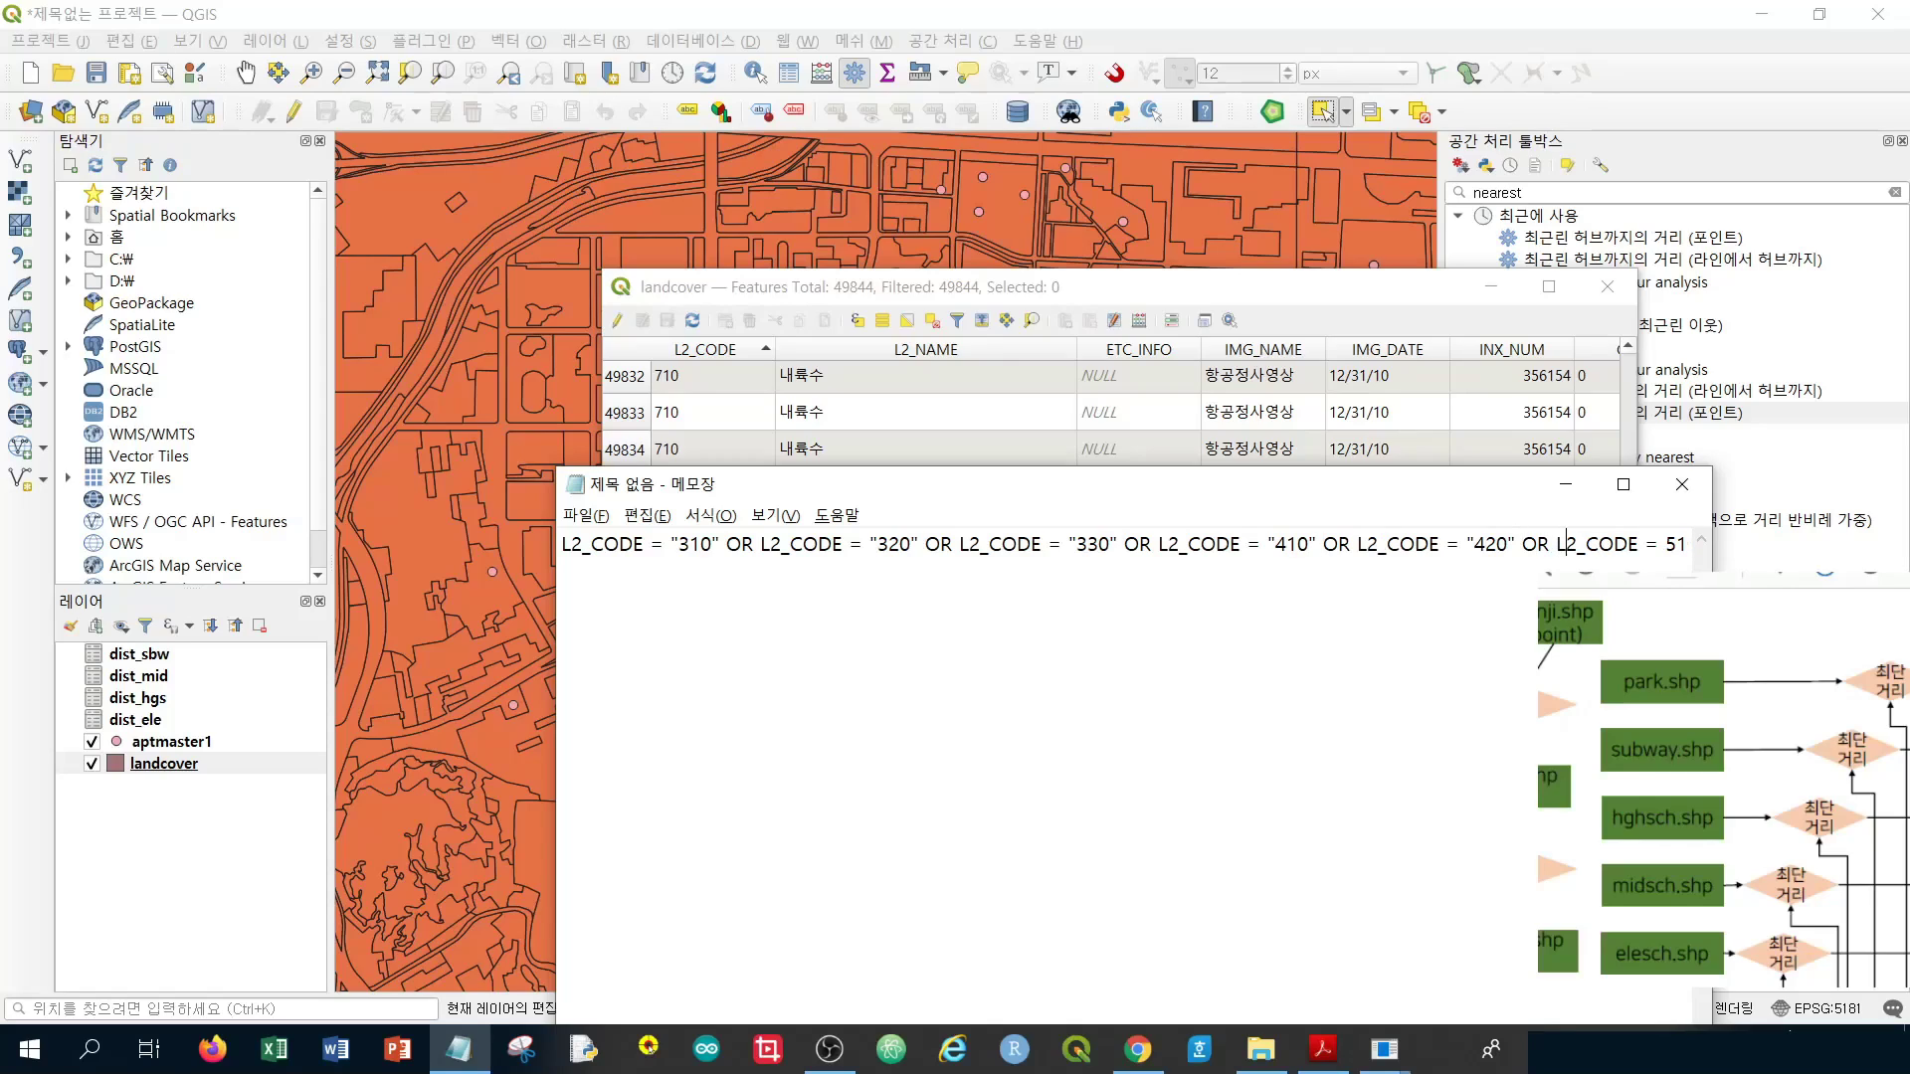
{"action": "type", "text": "\""}
{"action": "key", "text": "Right"}
{"action": "key", "text": "Right"}
{"action": "key", "text": "Right"}
{"action": "key", "text": "Right"}
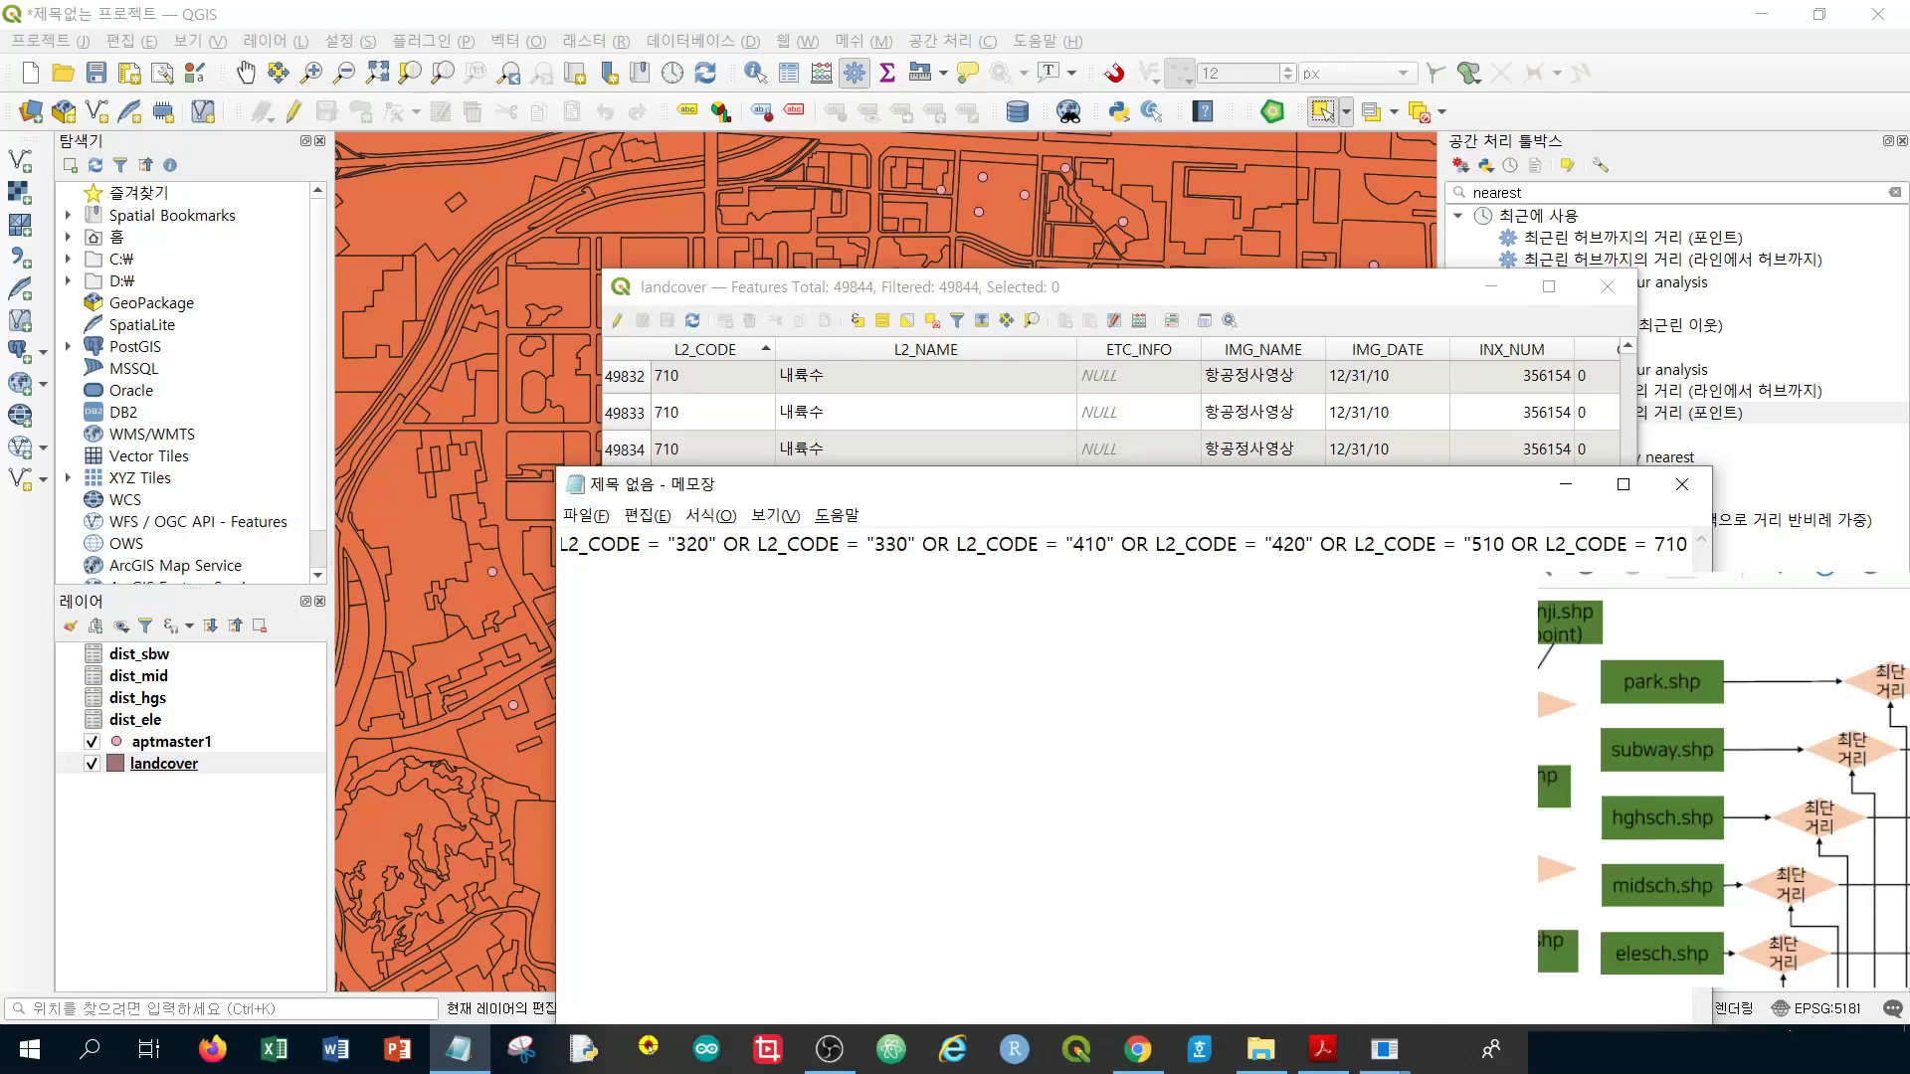
{"action": "type", "text": "\""}
{"action": "key", "text": "Right"}
{"action": "key", "text": "Right"}
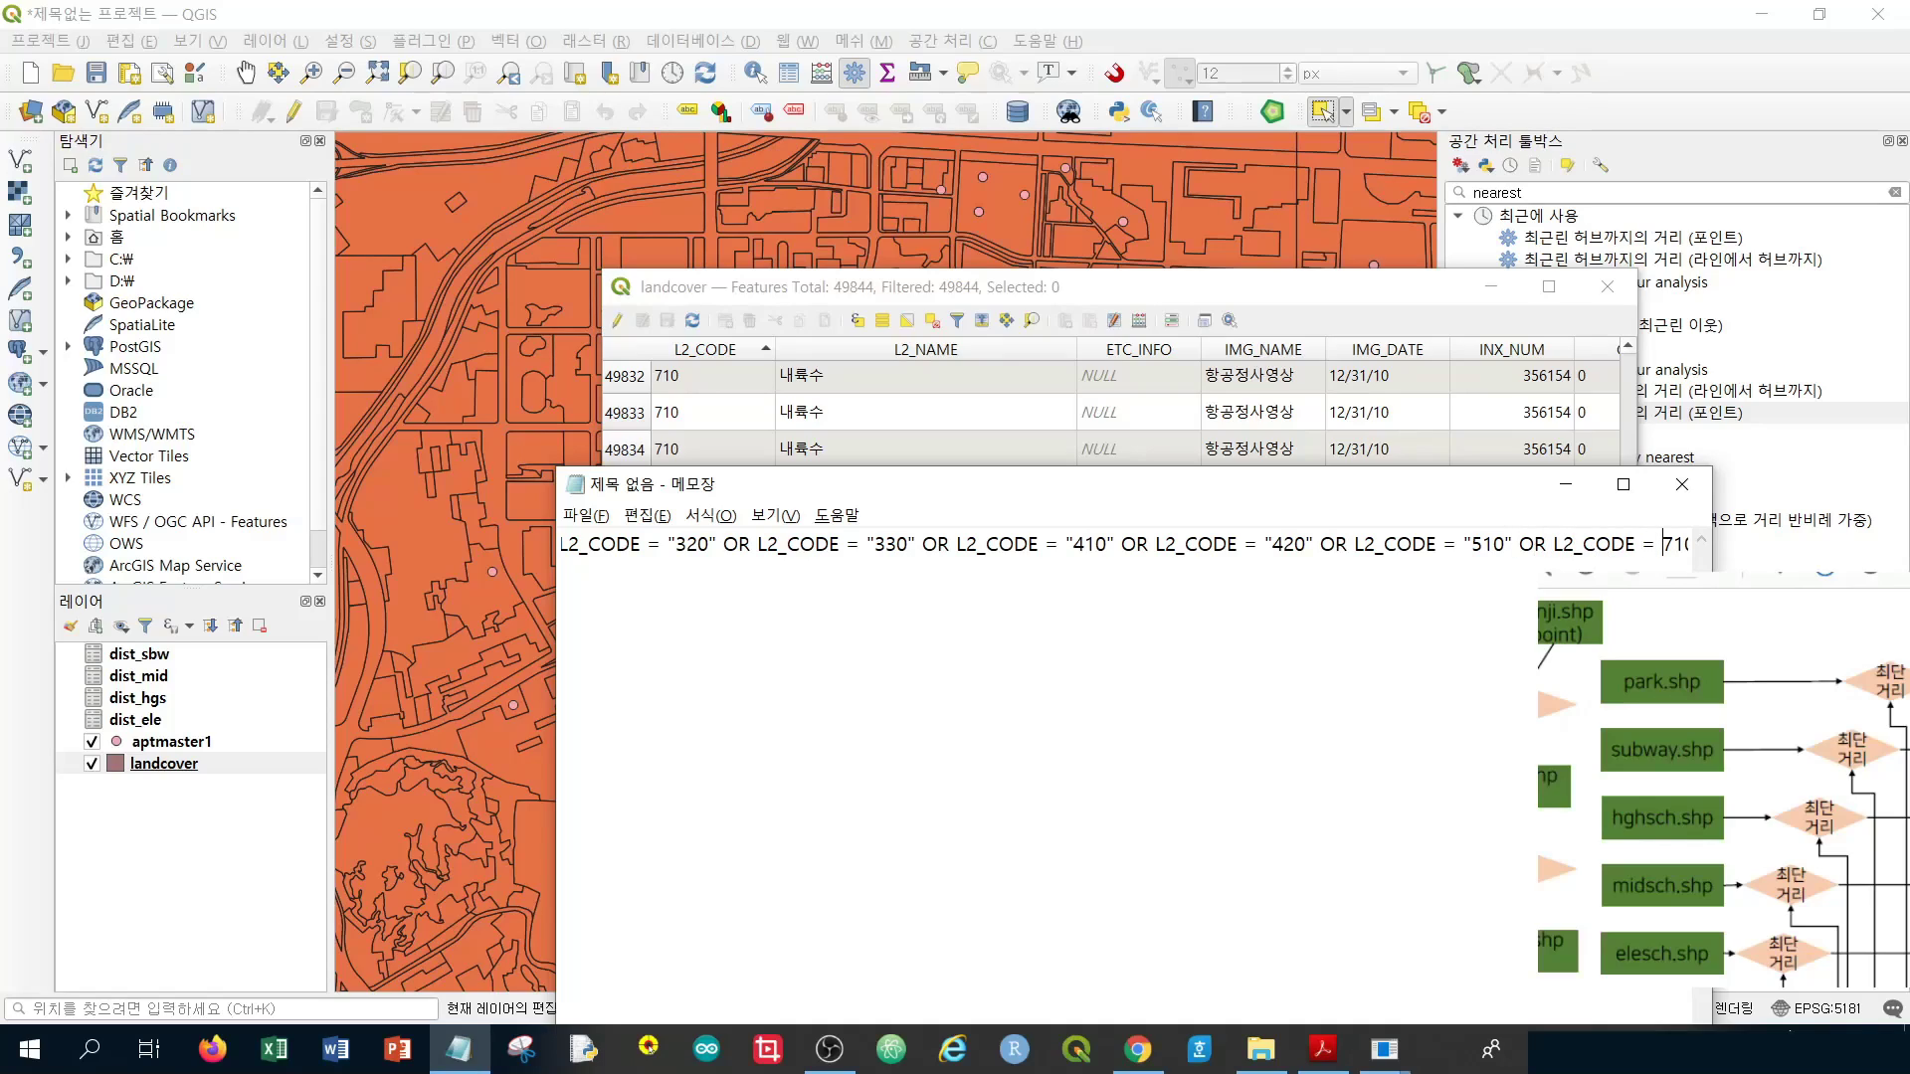
{"action": "type", "text": "\""}
{"action": "key", "text": "Right"}
{"action": "key", "text": "Right"}
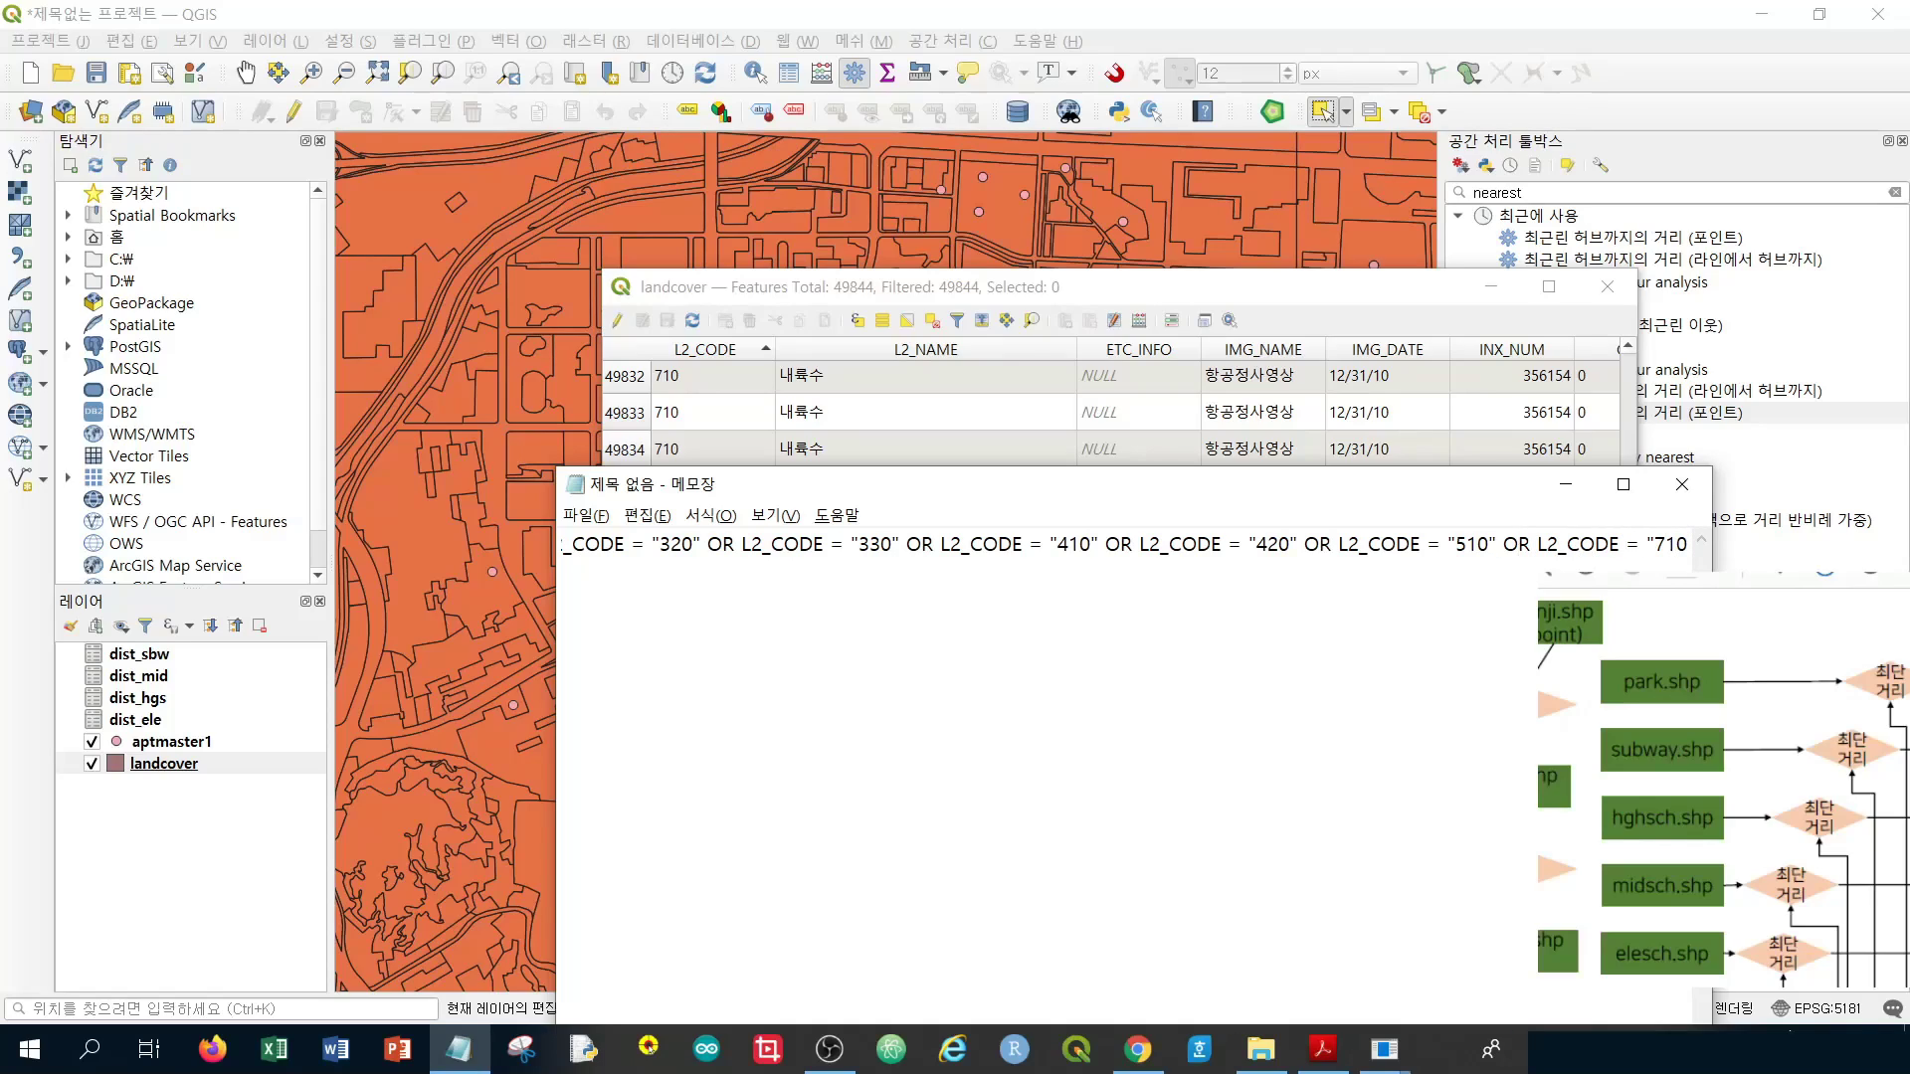
{"action": "type", "text": "\""}
{"action": "key", "text": "ctrl+a"}
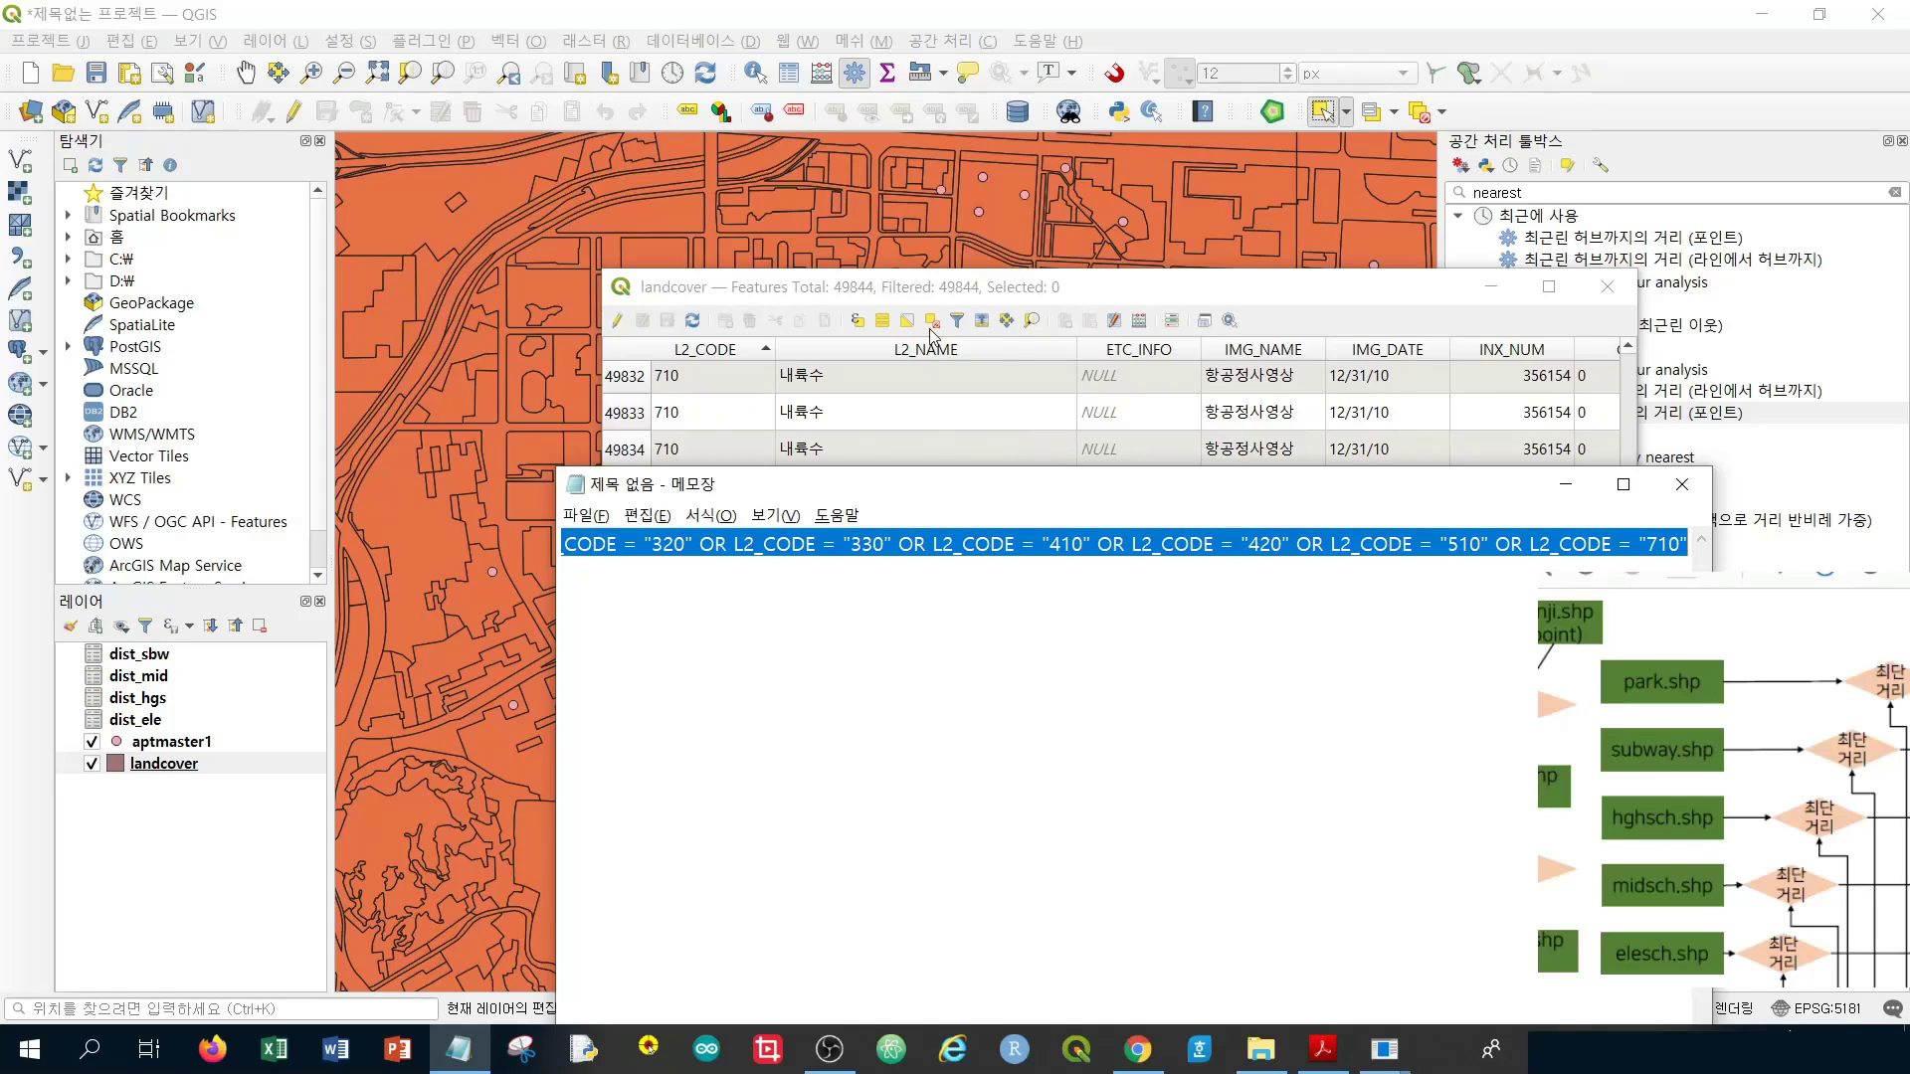
{"action": "left_click", "coordinate": [1015, 298]}
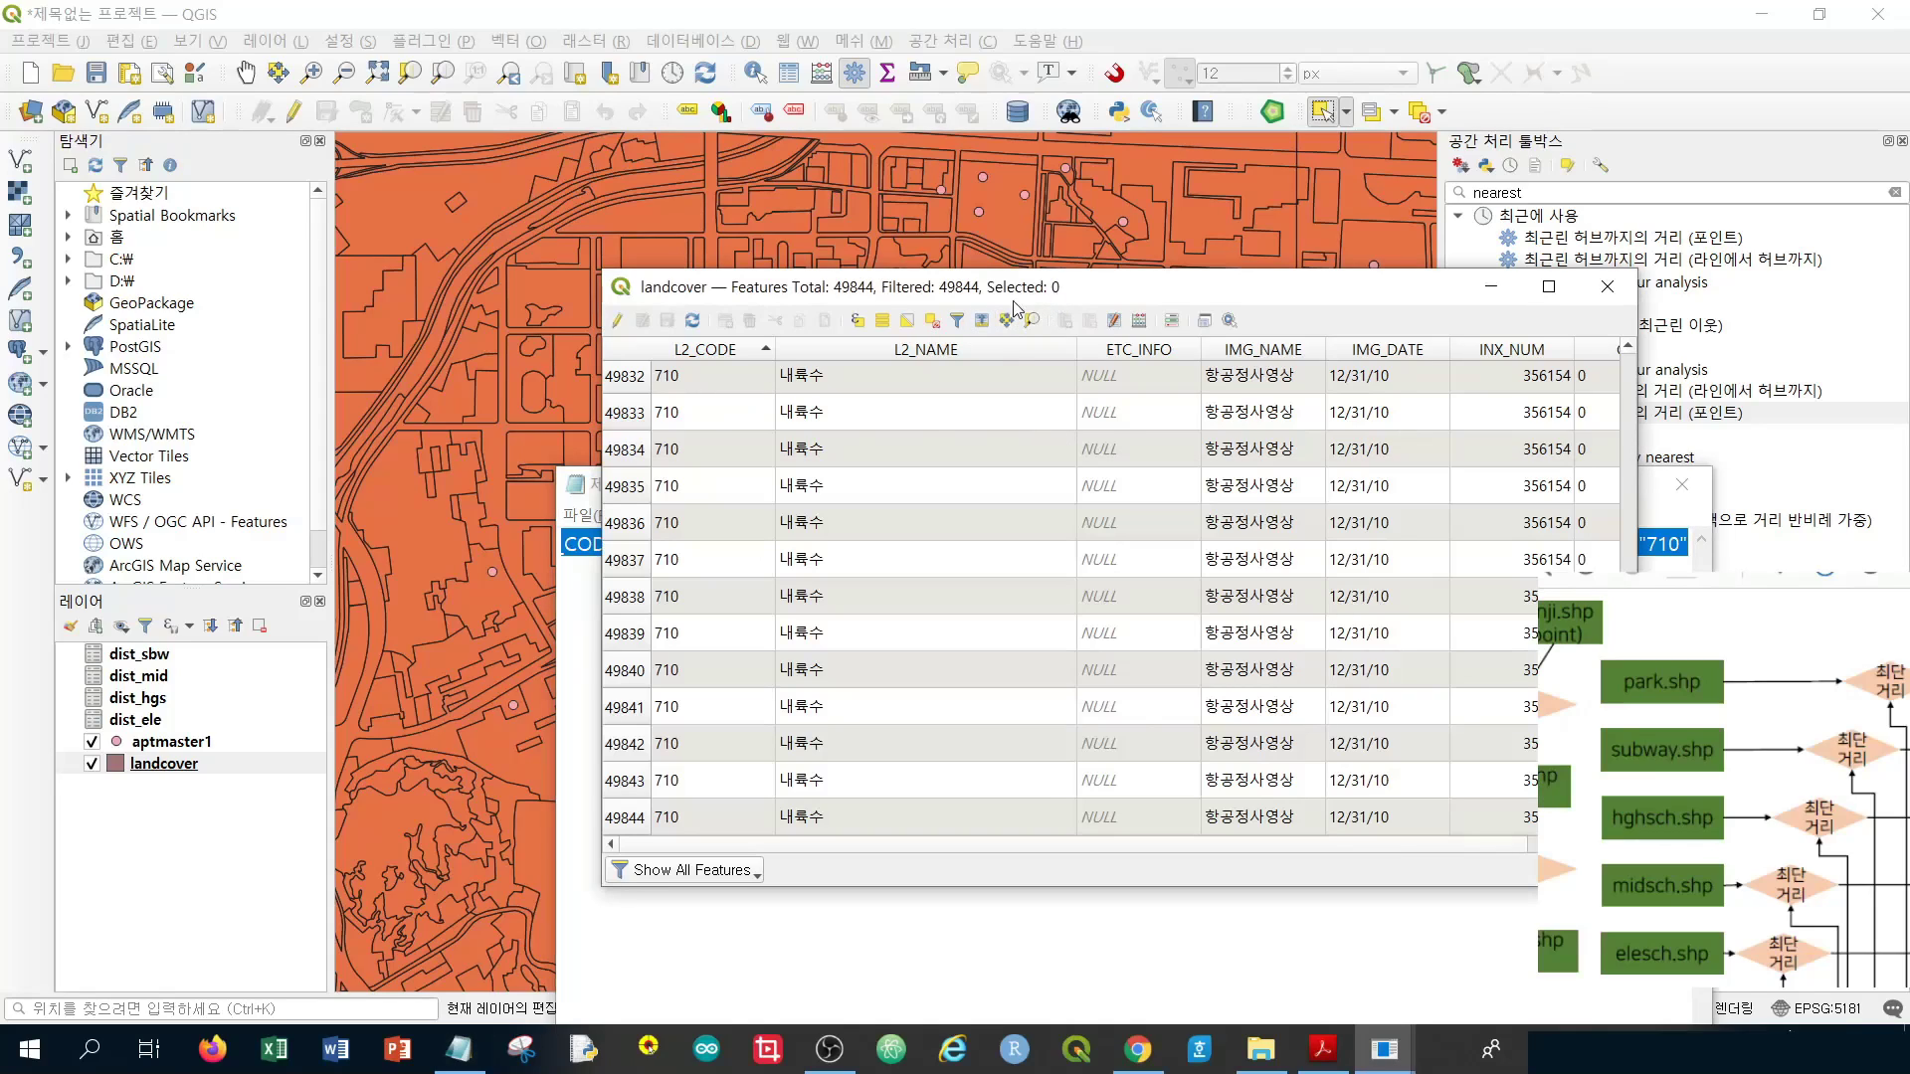
In landcover's Select by Expression dialog, enter the trial expression "L2_CODE" = 310
{"action": "left_click", "coordinate": [857, 322]}
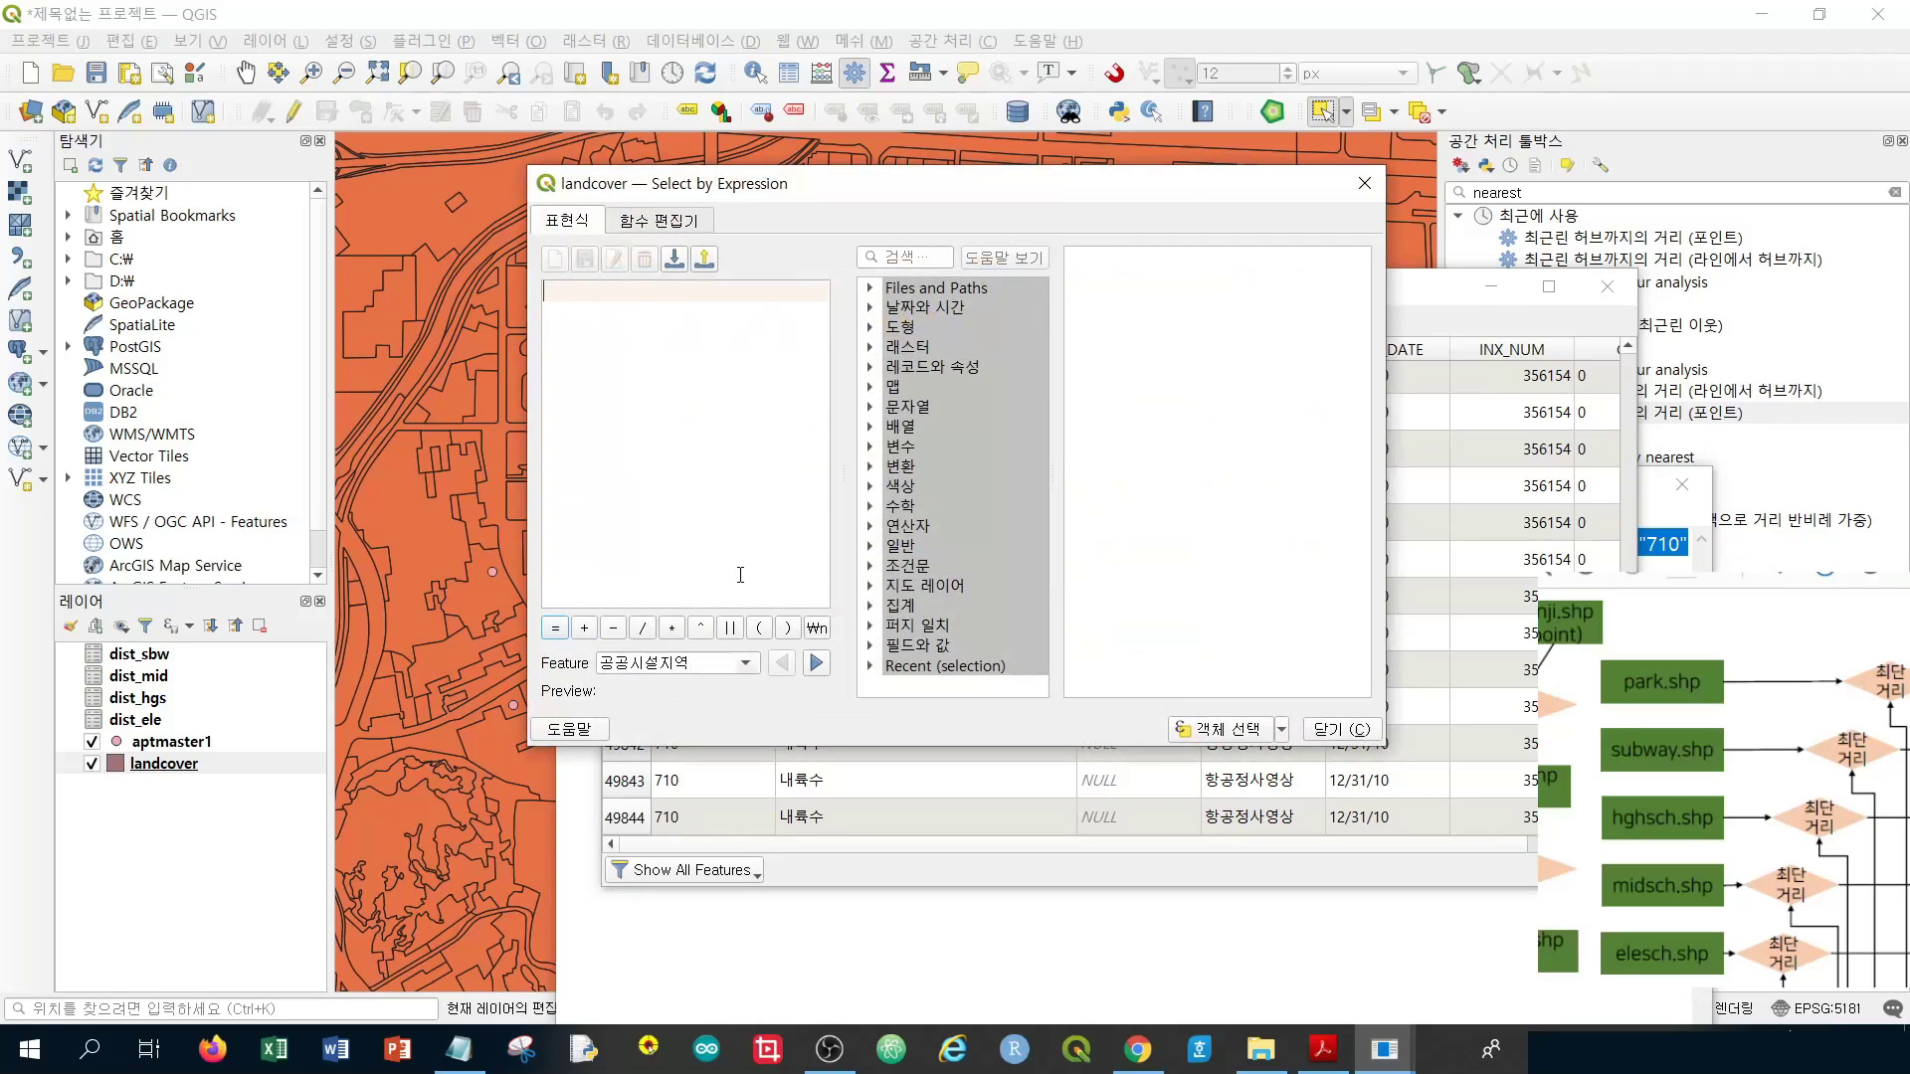
{"action": "left_click", "coordinate": [870, 646]}
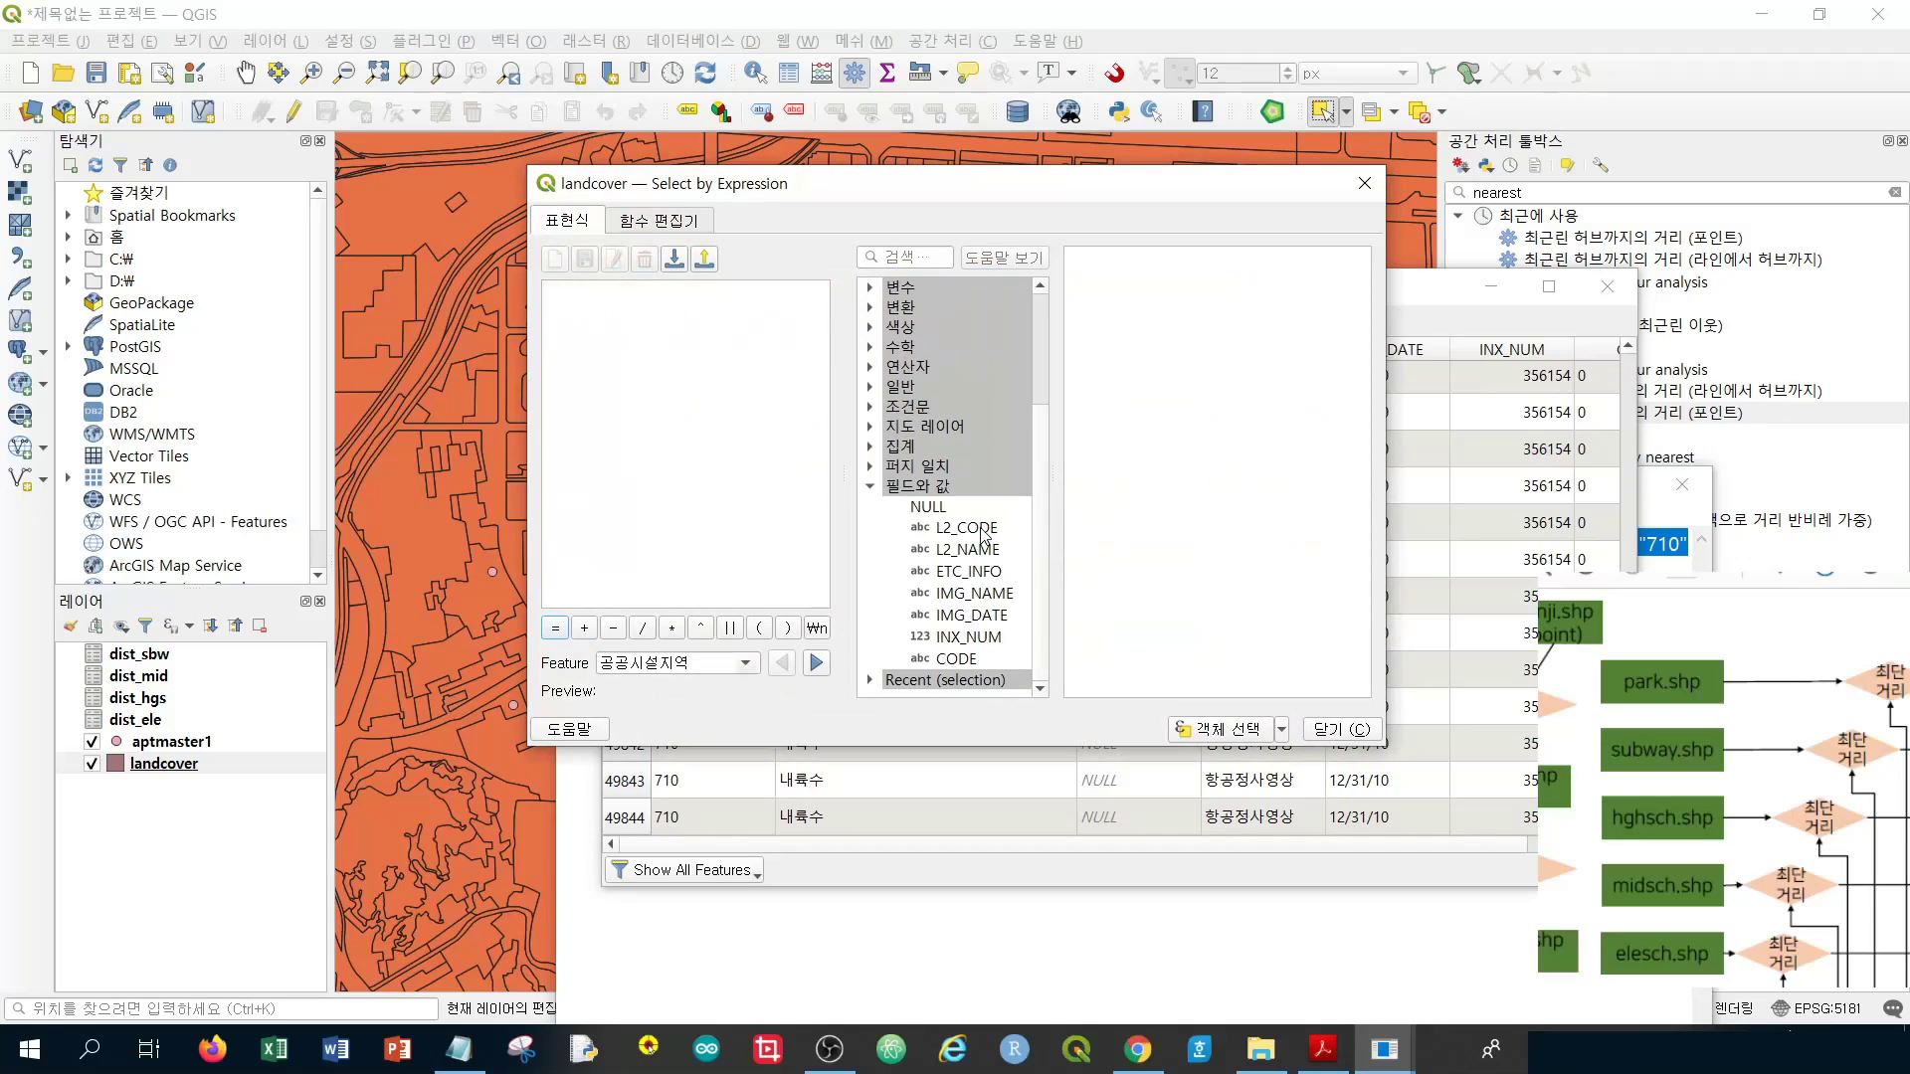
{"action": "left_click", "coordinate": [983, 535]}
{"action": "double_click", "coordinate": [982, 529]}
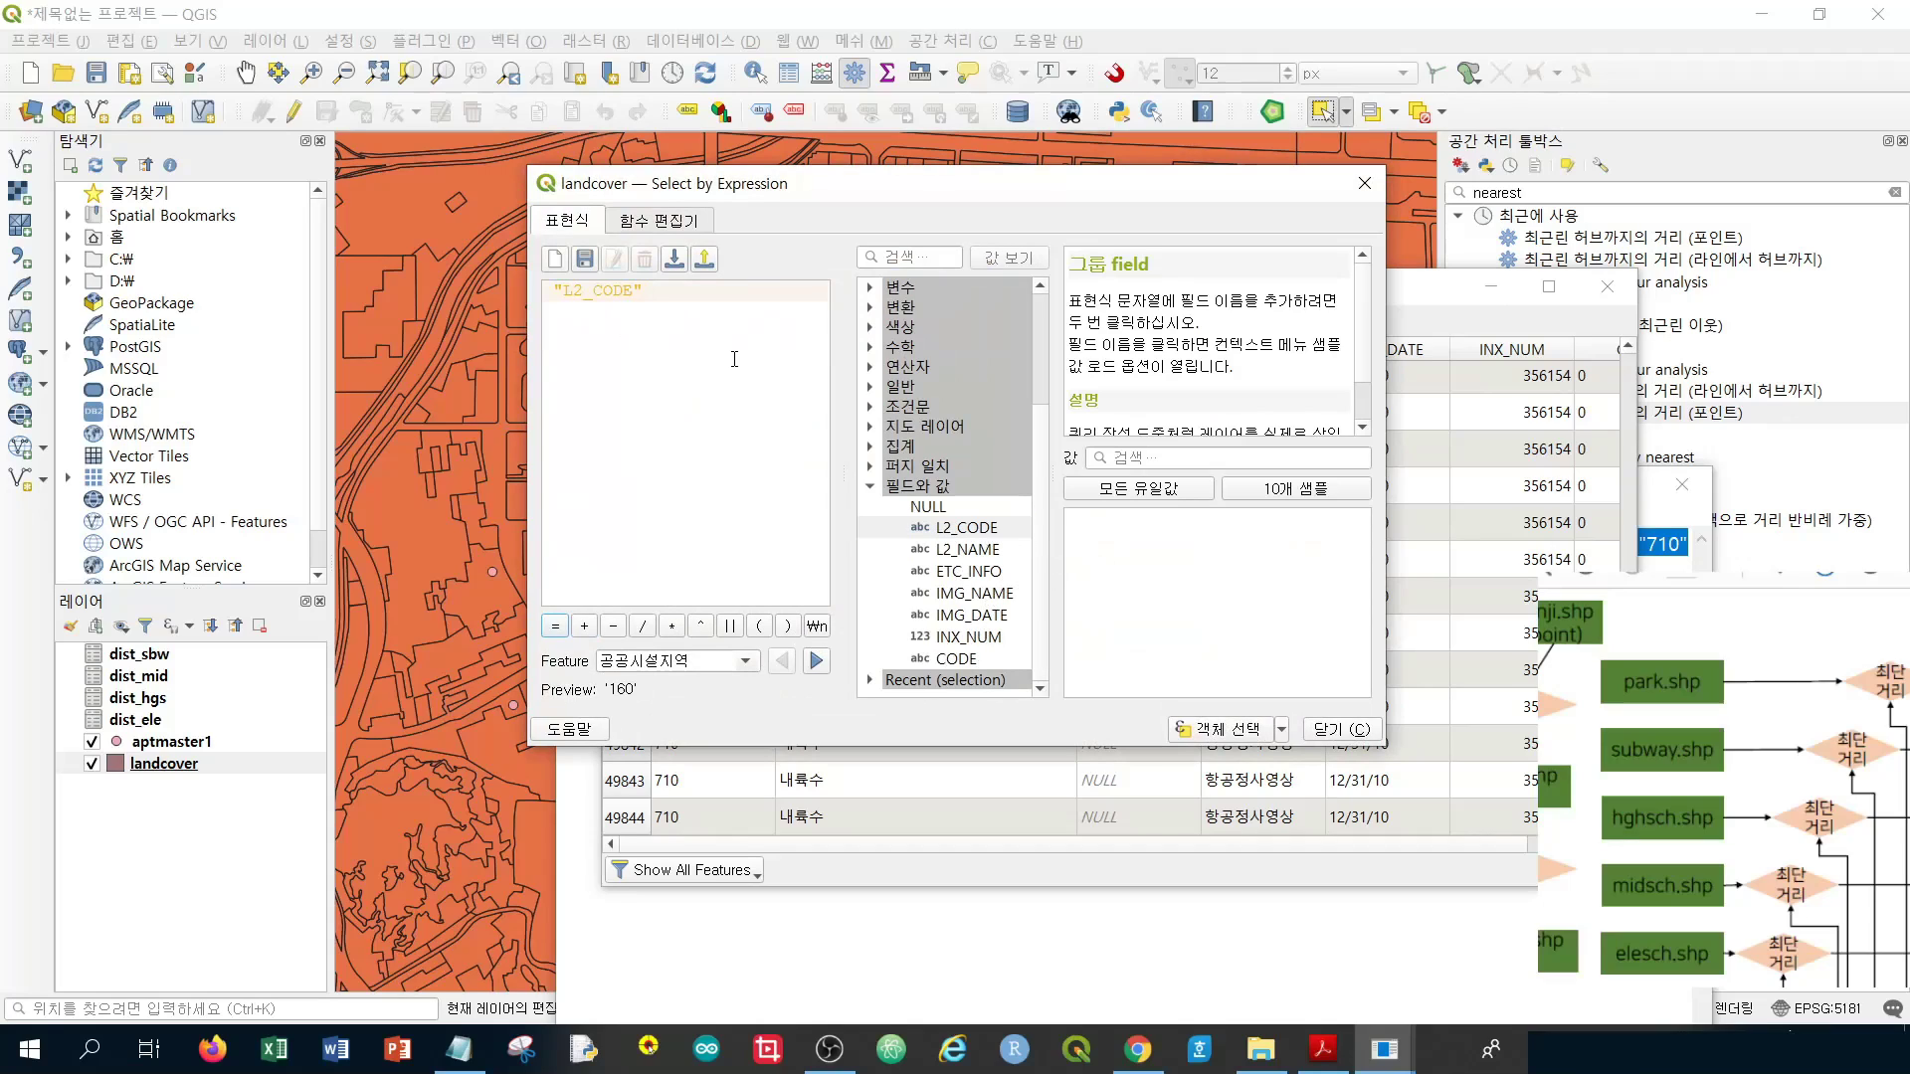
{"action": "type", "text": "="}
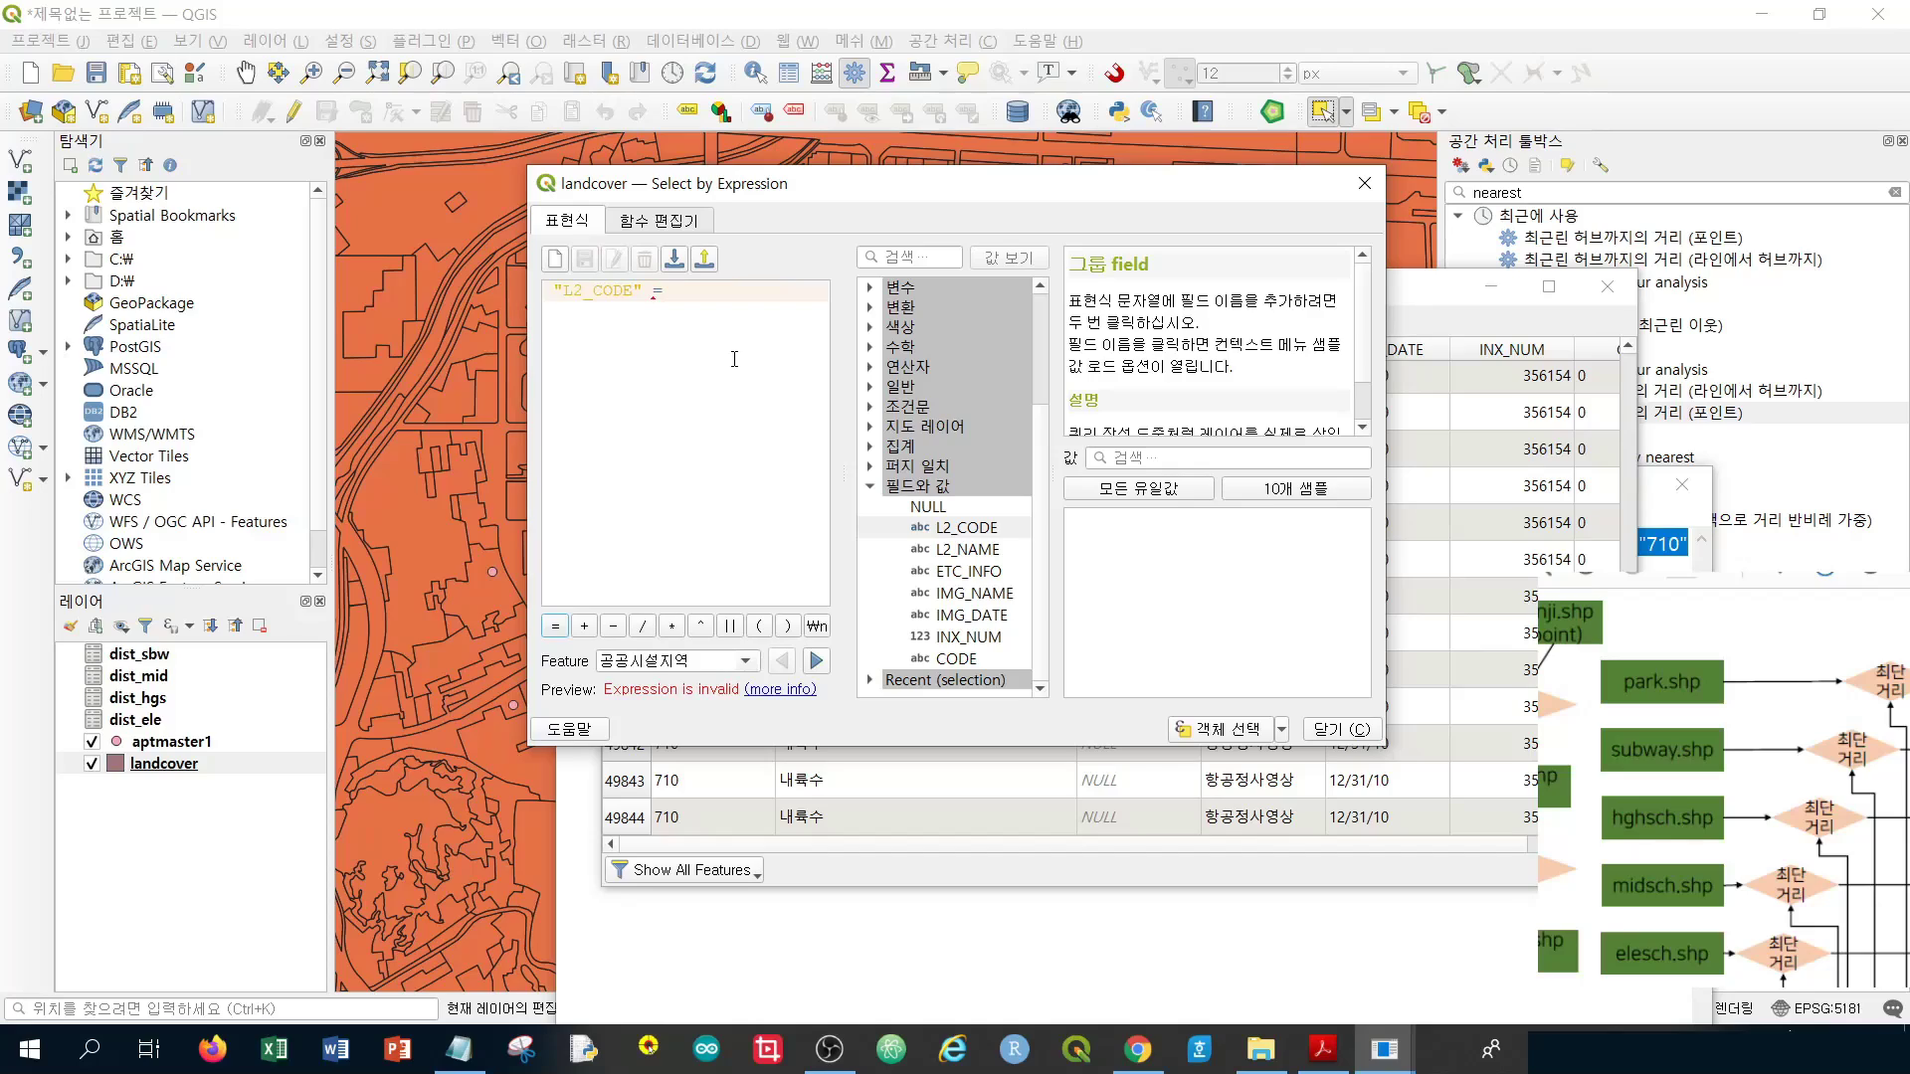
{"action": "type", "text": "\""}
{"action": "type", "text": "310"}
{"action": "key", "text": "BackSpace"}
{"action": "key", "text": "BackSpace"}
{"action": "key", "text": "BackSpace"}
{"action": "key", "text": "BackSpace"}
{"action": "type", "text": "310"}
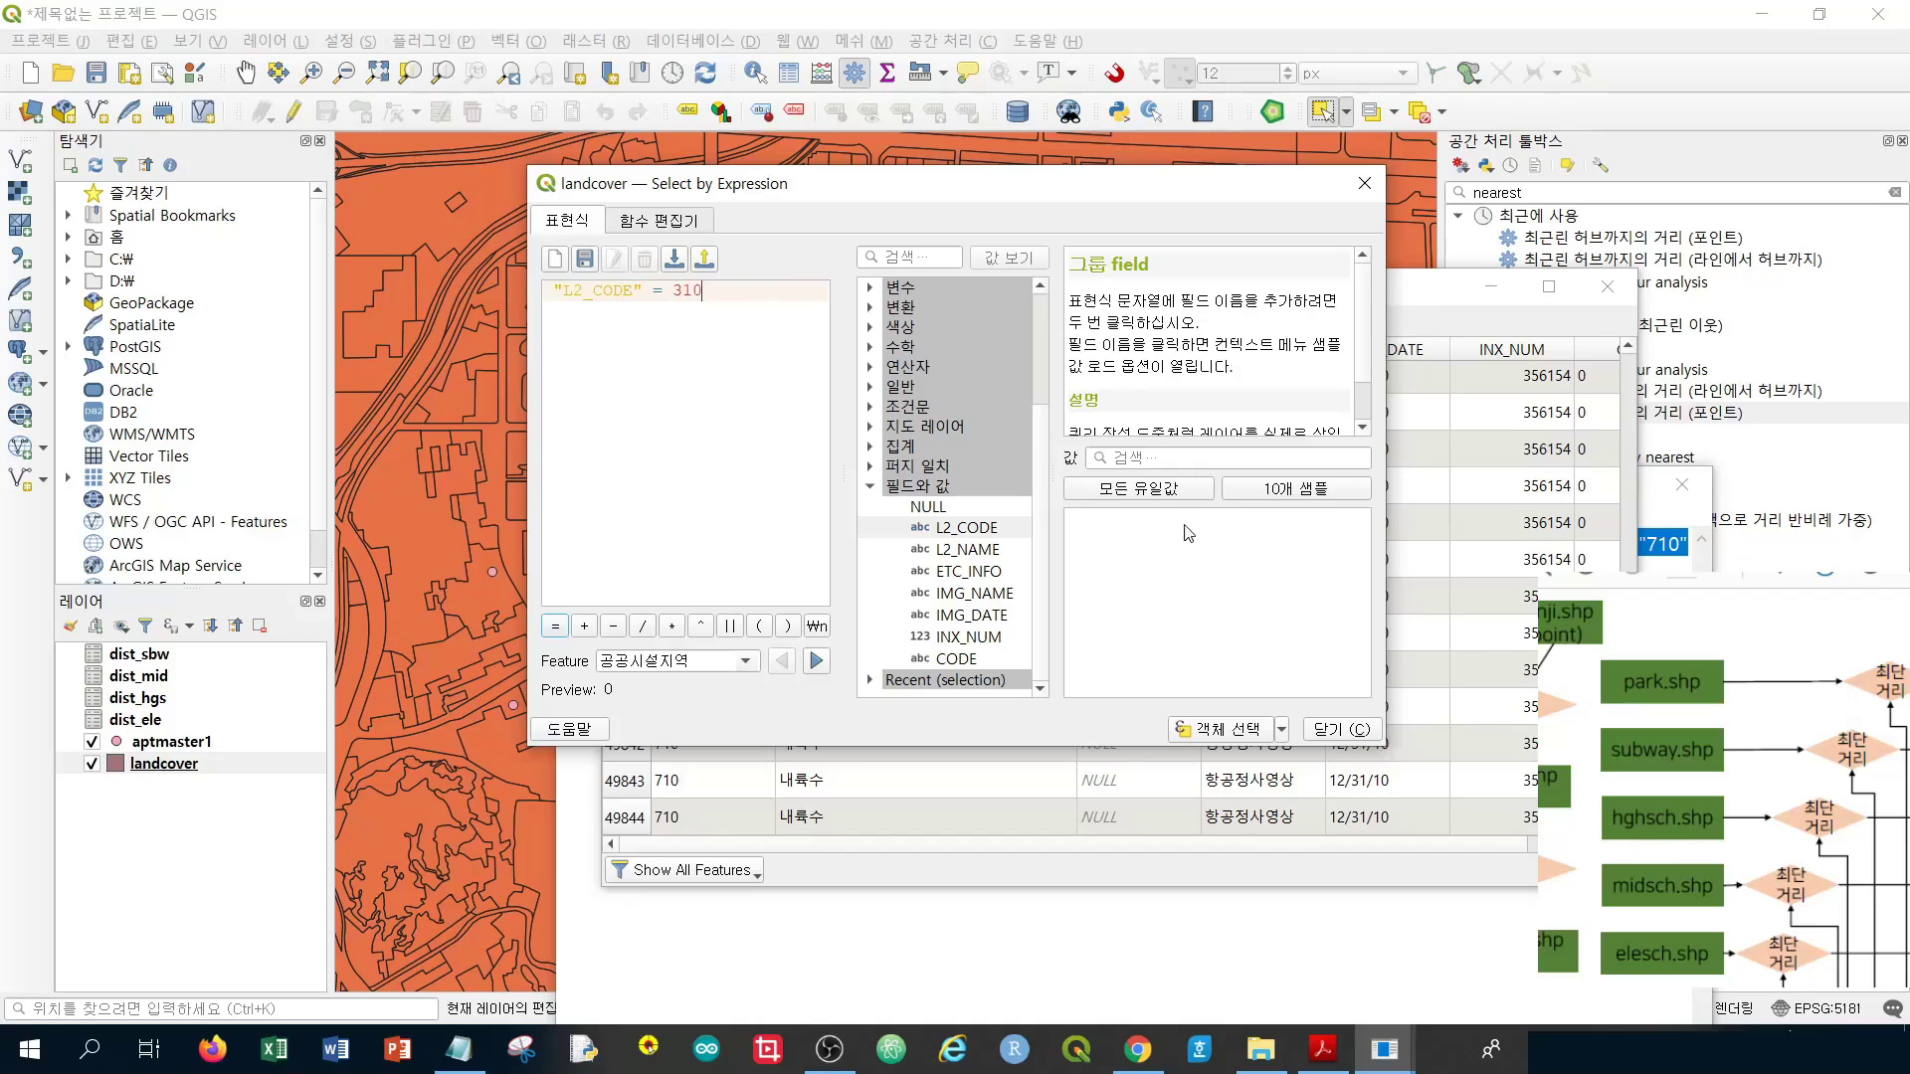
{"action": "key", "text": "alt+Tab"}
{"action": "key", "text": "alt+Tab"}
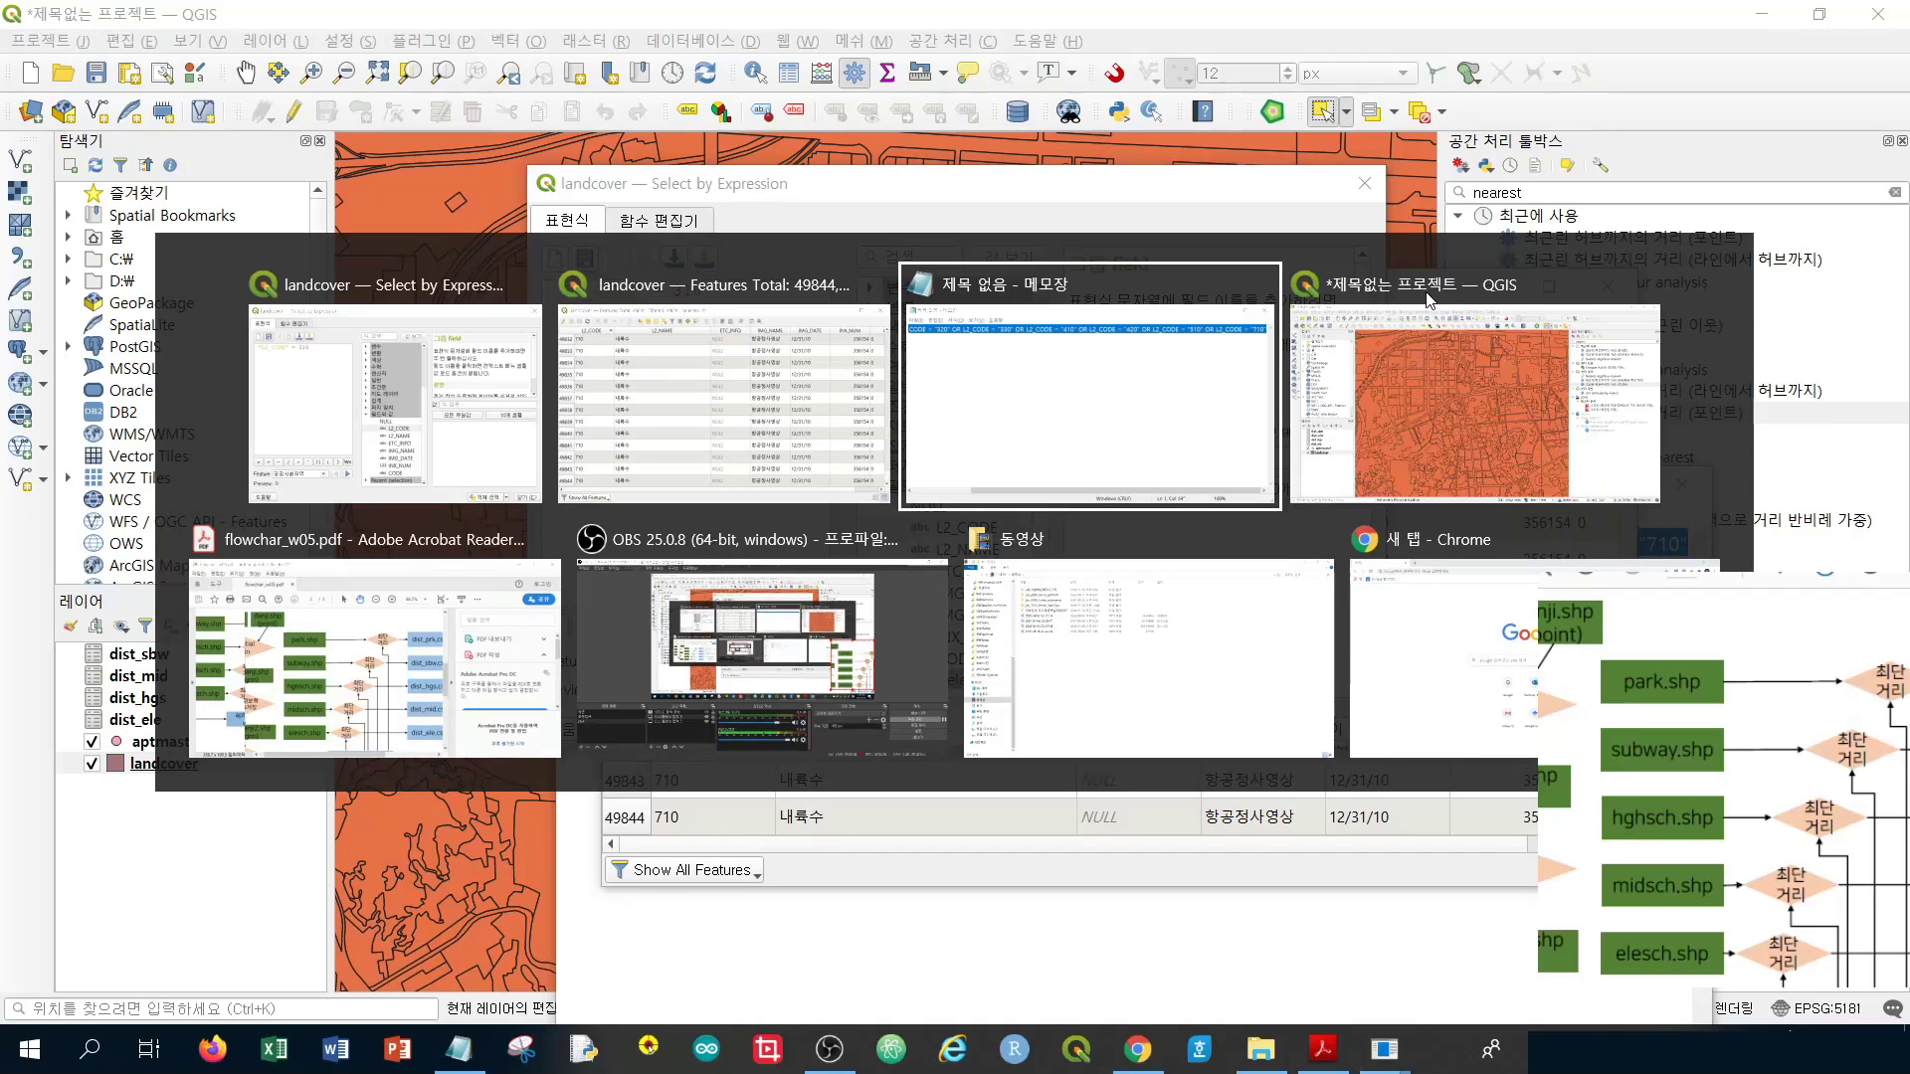
Remove the double quotes around the code values 320, 330 and 410 in the Notepad expression
{"action": "left_click", "coordinate": [651, 544]}
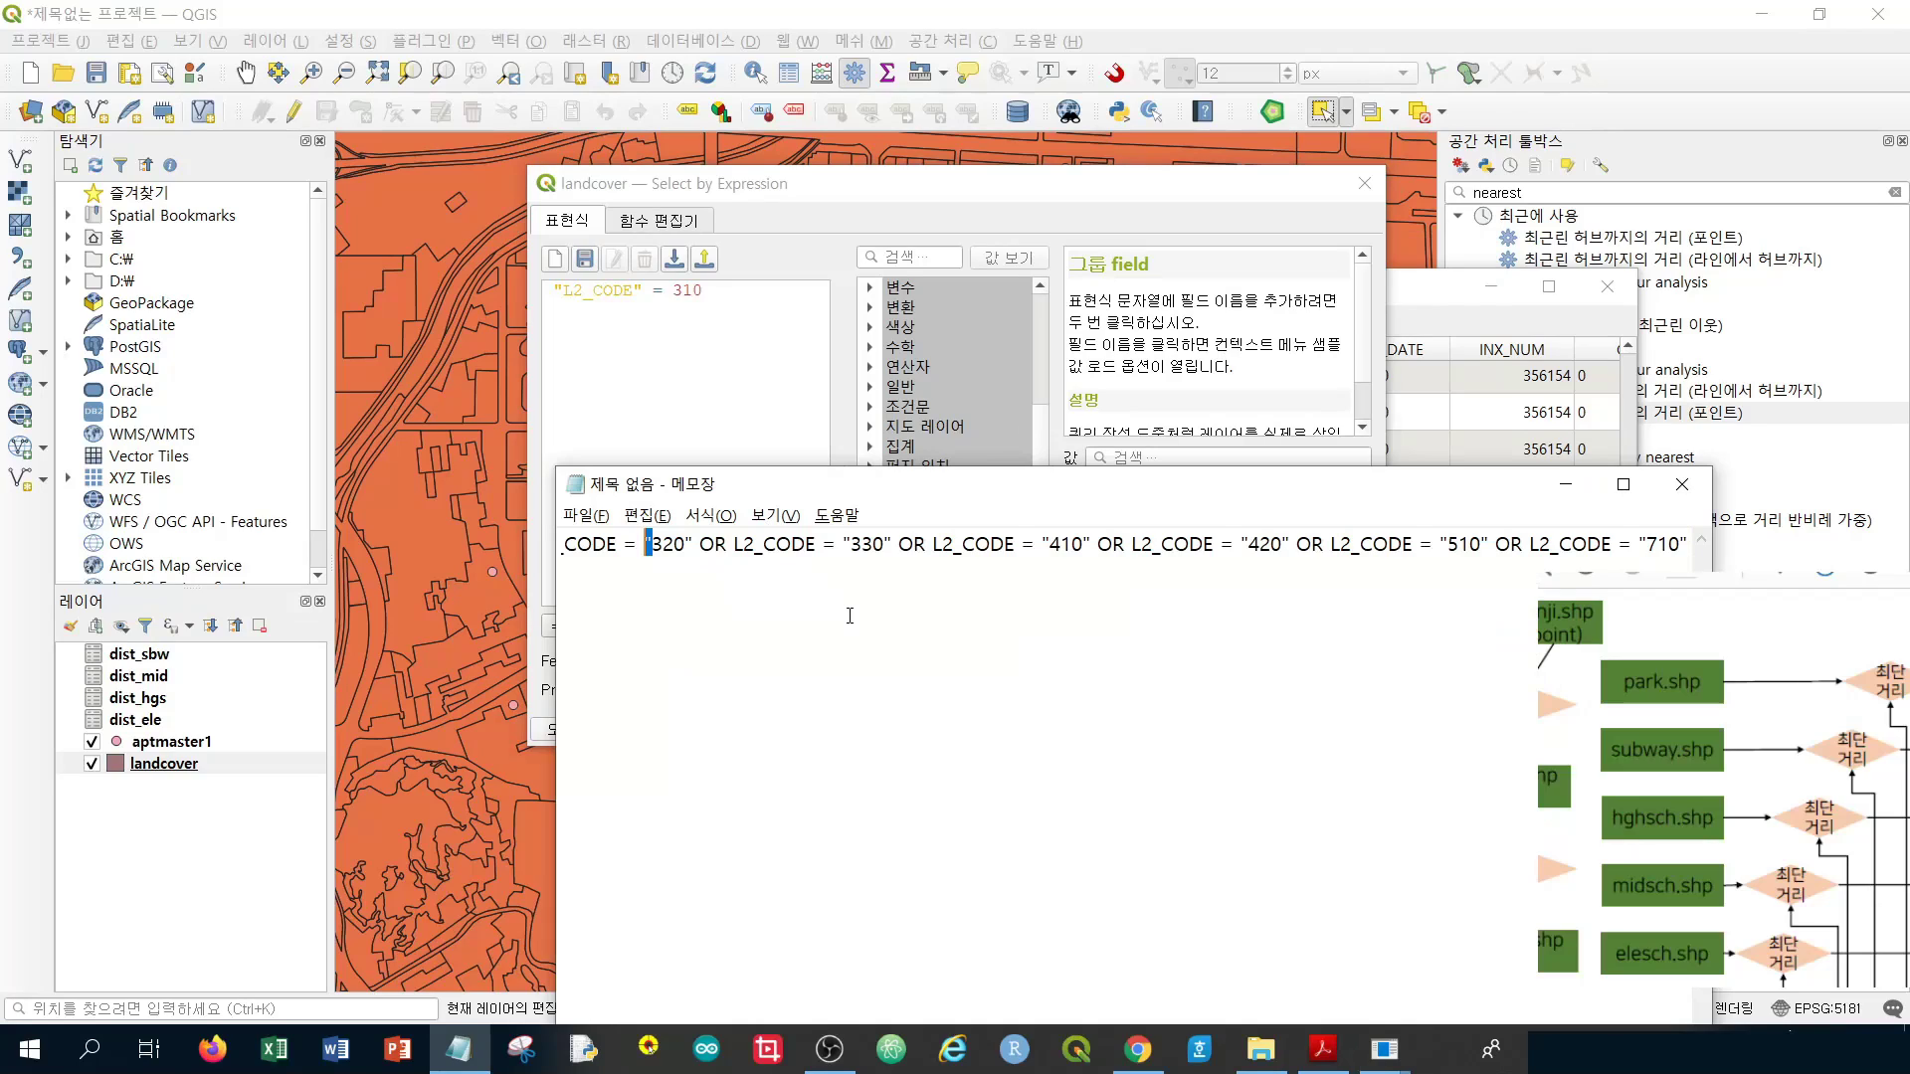
{"action": "key", "text": "BackSpace"}
{"action": "key", "text": "Right"}
{"action": "key", "text": "Right"}
{"action": "key", "text": "Right"}
{"action": "key", "text": "shift+Right"}
{"action": "key", "text": "BackSpace"}
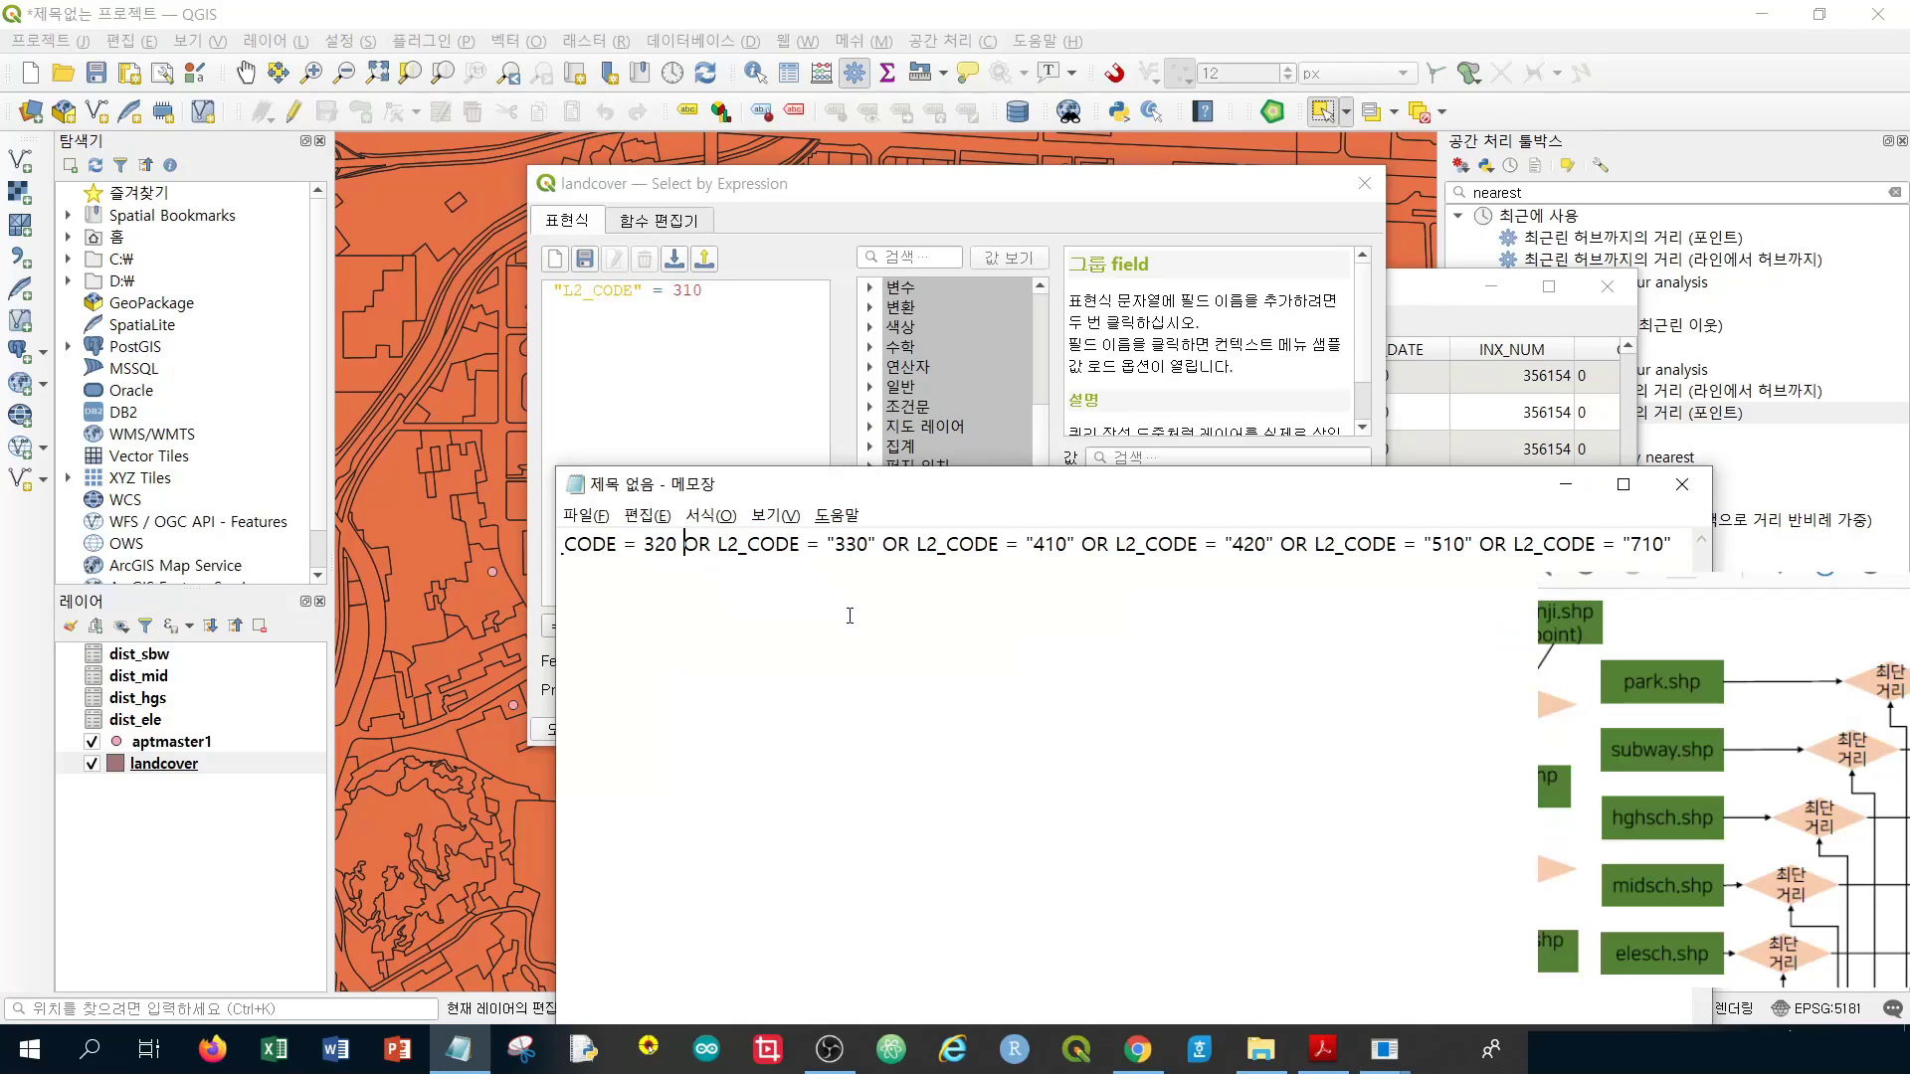
{"action": "key", "text": "Right"}
{"action": "key", "text": "Right"}
{"action": "key", "text": "Right"}
{"action": "key", "text": "Right"}
{"action": "key", "text": "Right"}
{"action": "key", "text": "Right"}
{"action": "key", "text": "Right"}
{"action": "key", "text": "Right"}
{"action": "key", "text": "Right"}
{"action": "key", "text": "Right"}
{"action": "key", "text": "Right"}
{"action": "key", "text": "shift+Right"}
{"action": "key", "text": "BackSpace"}
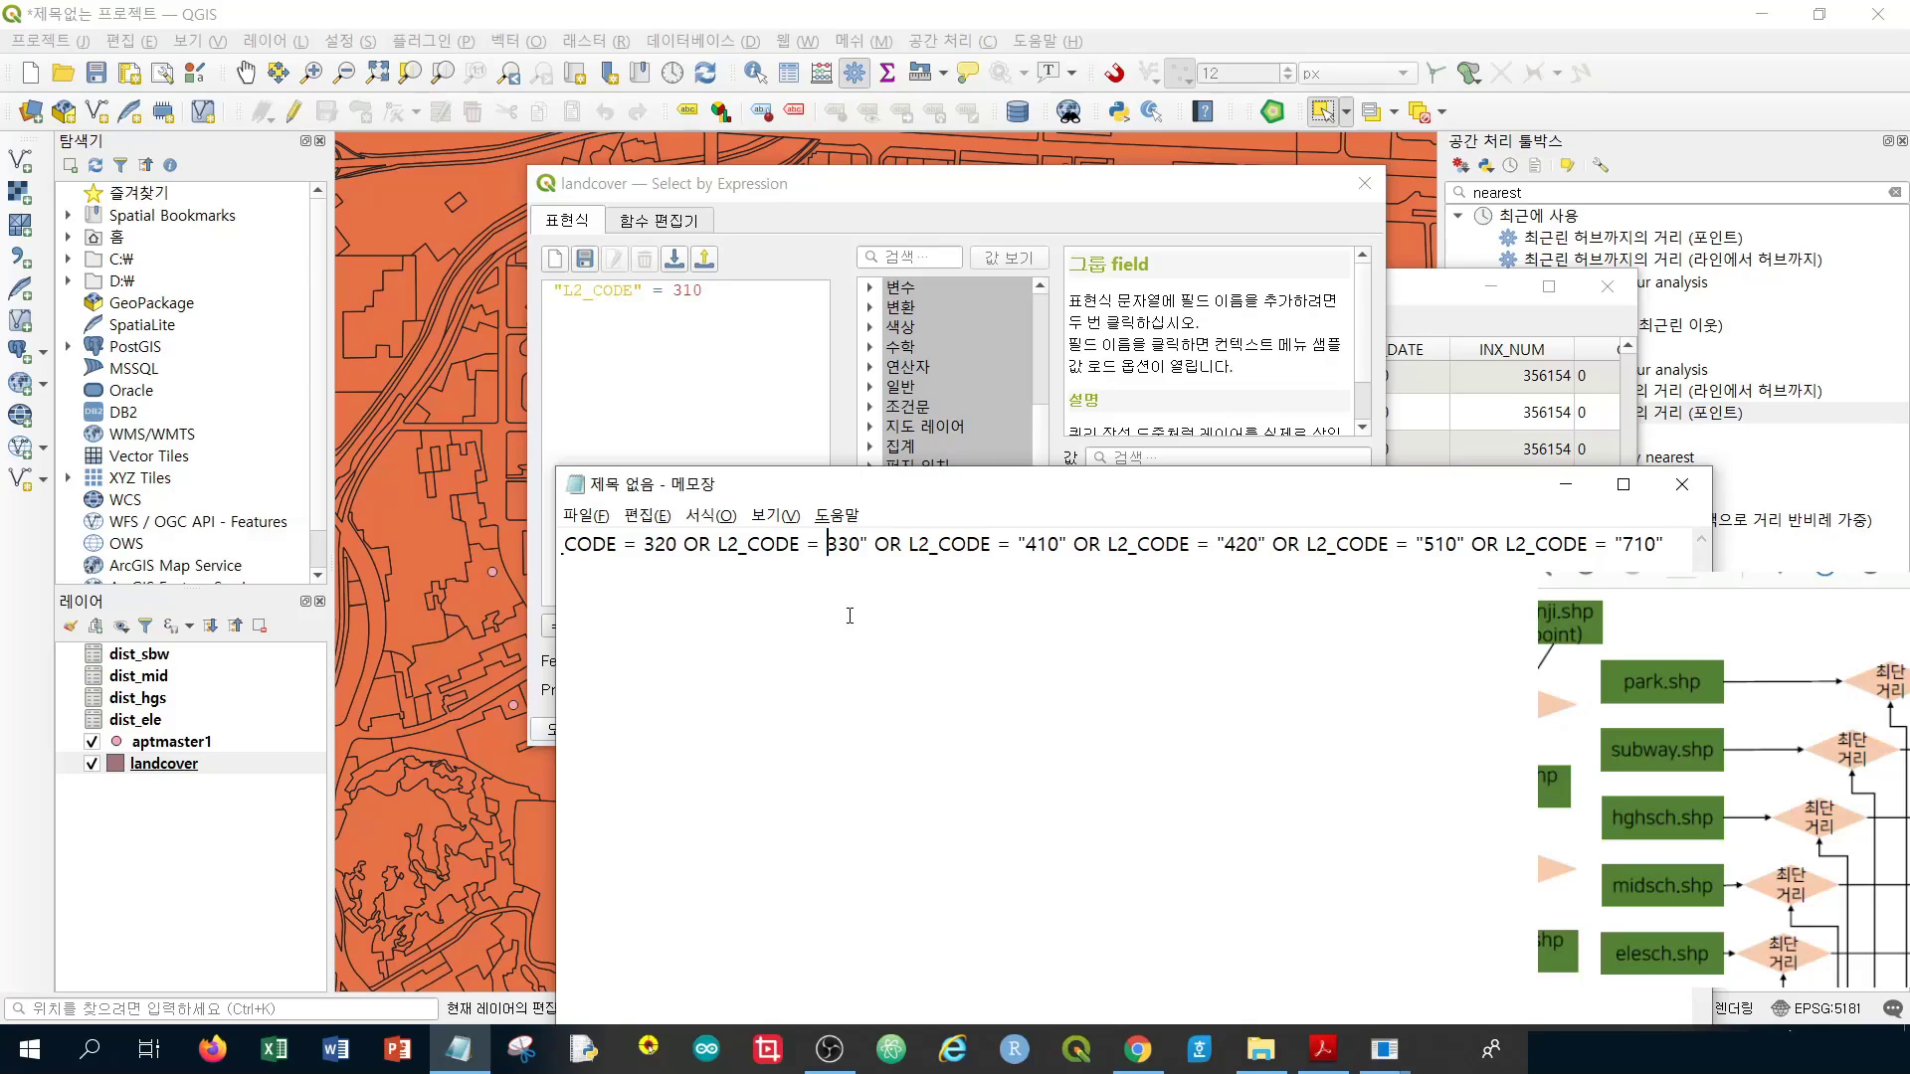
{"action": "key", "text": "Right"}
{"action": "key", "text": "Right"}
{"action": "key", "text": "Right"}
{"action": "key", "text": "shift+Right"}
{"action": "key", "text": "BackSpace"}
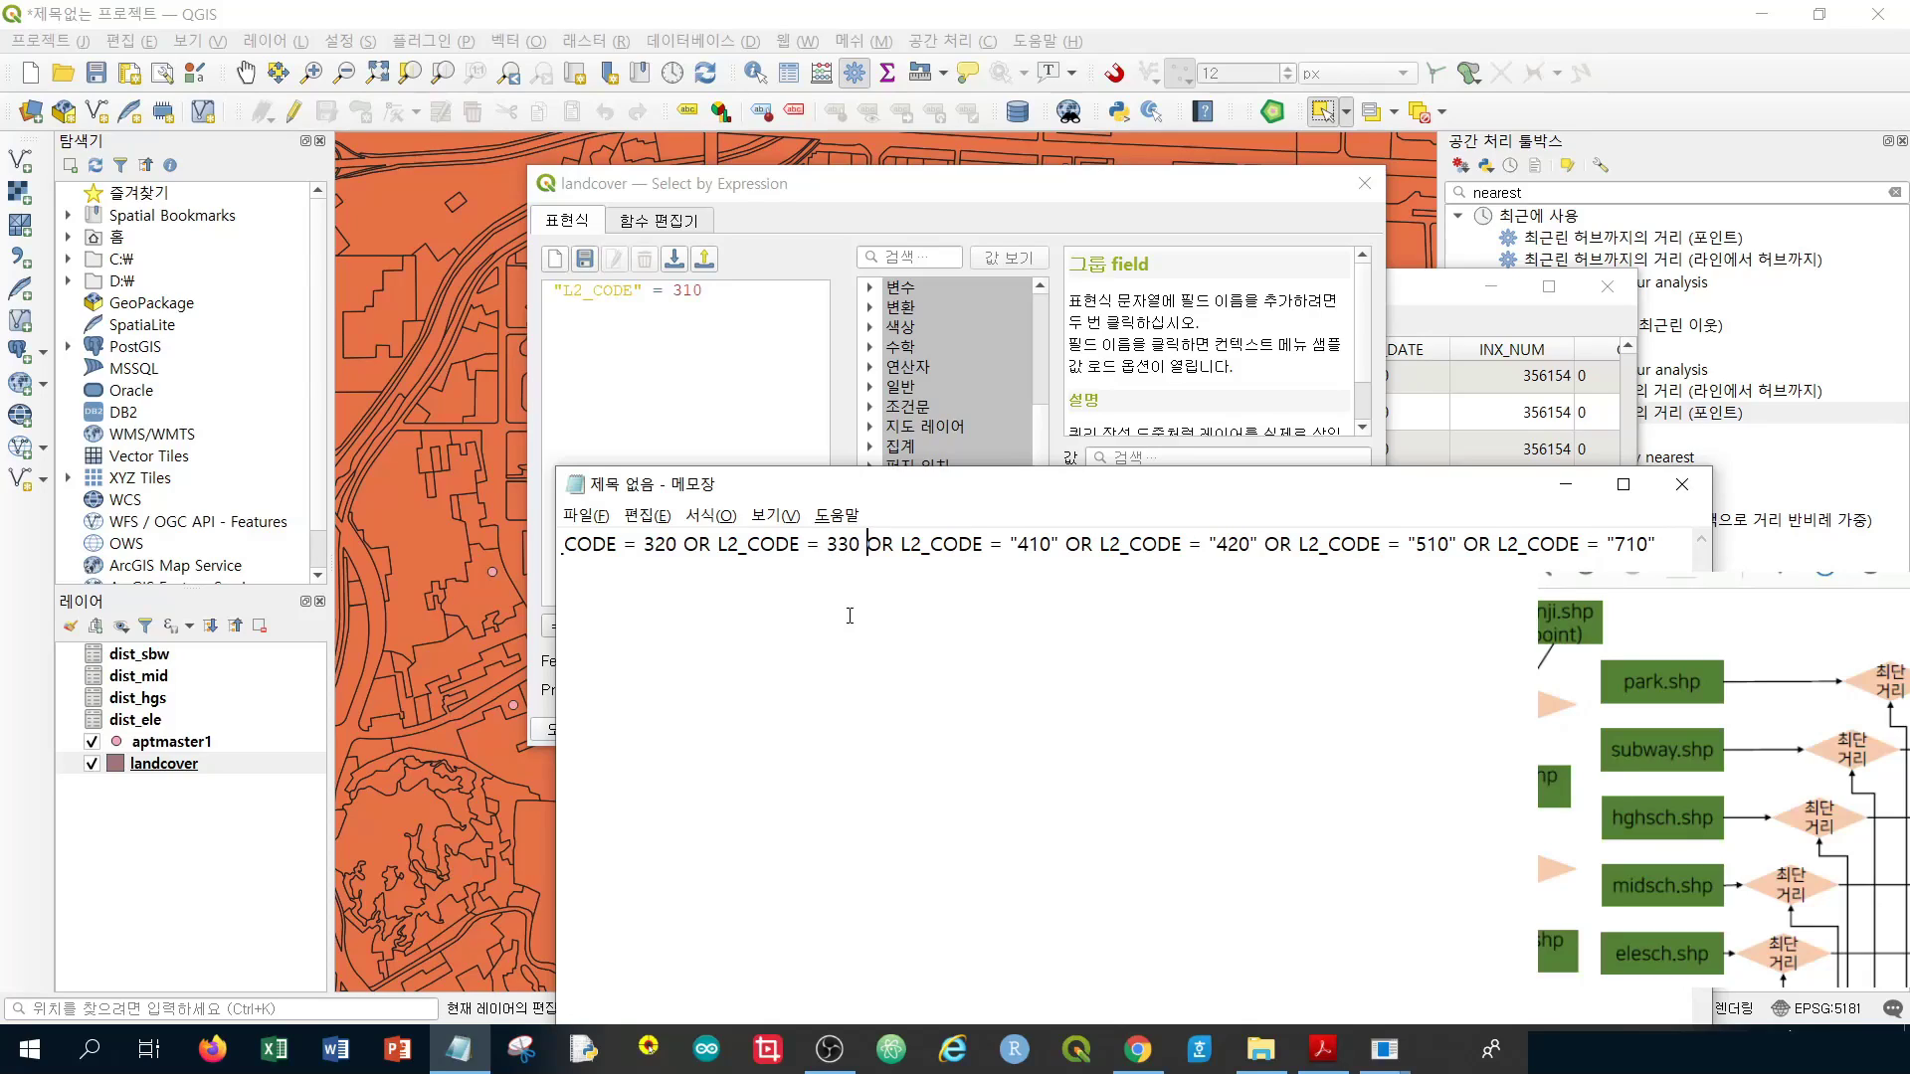
{"action": "key", "text": "shift+Right"}
{"action": "key", "text": "BackSpace"}
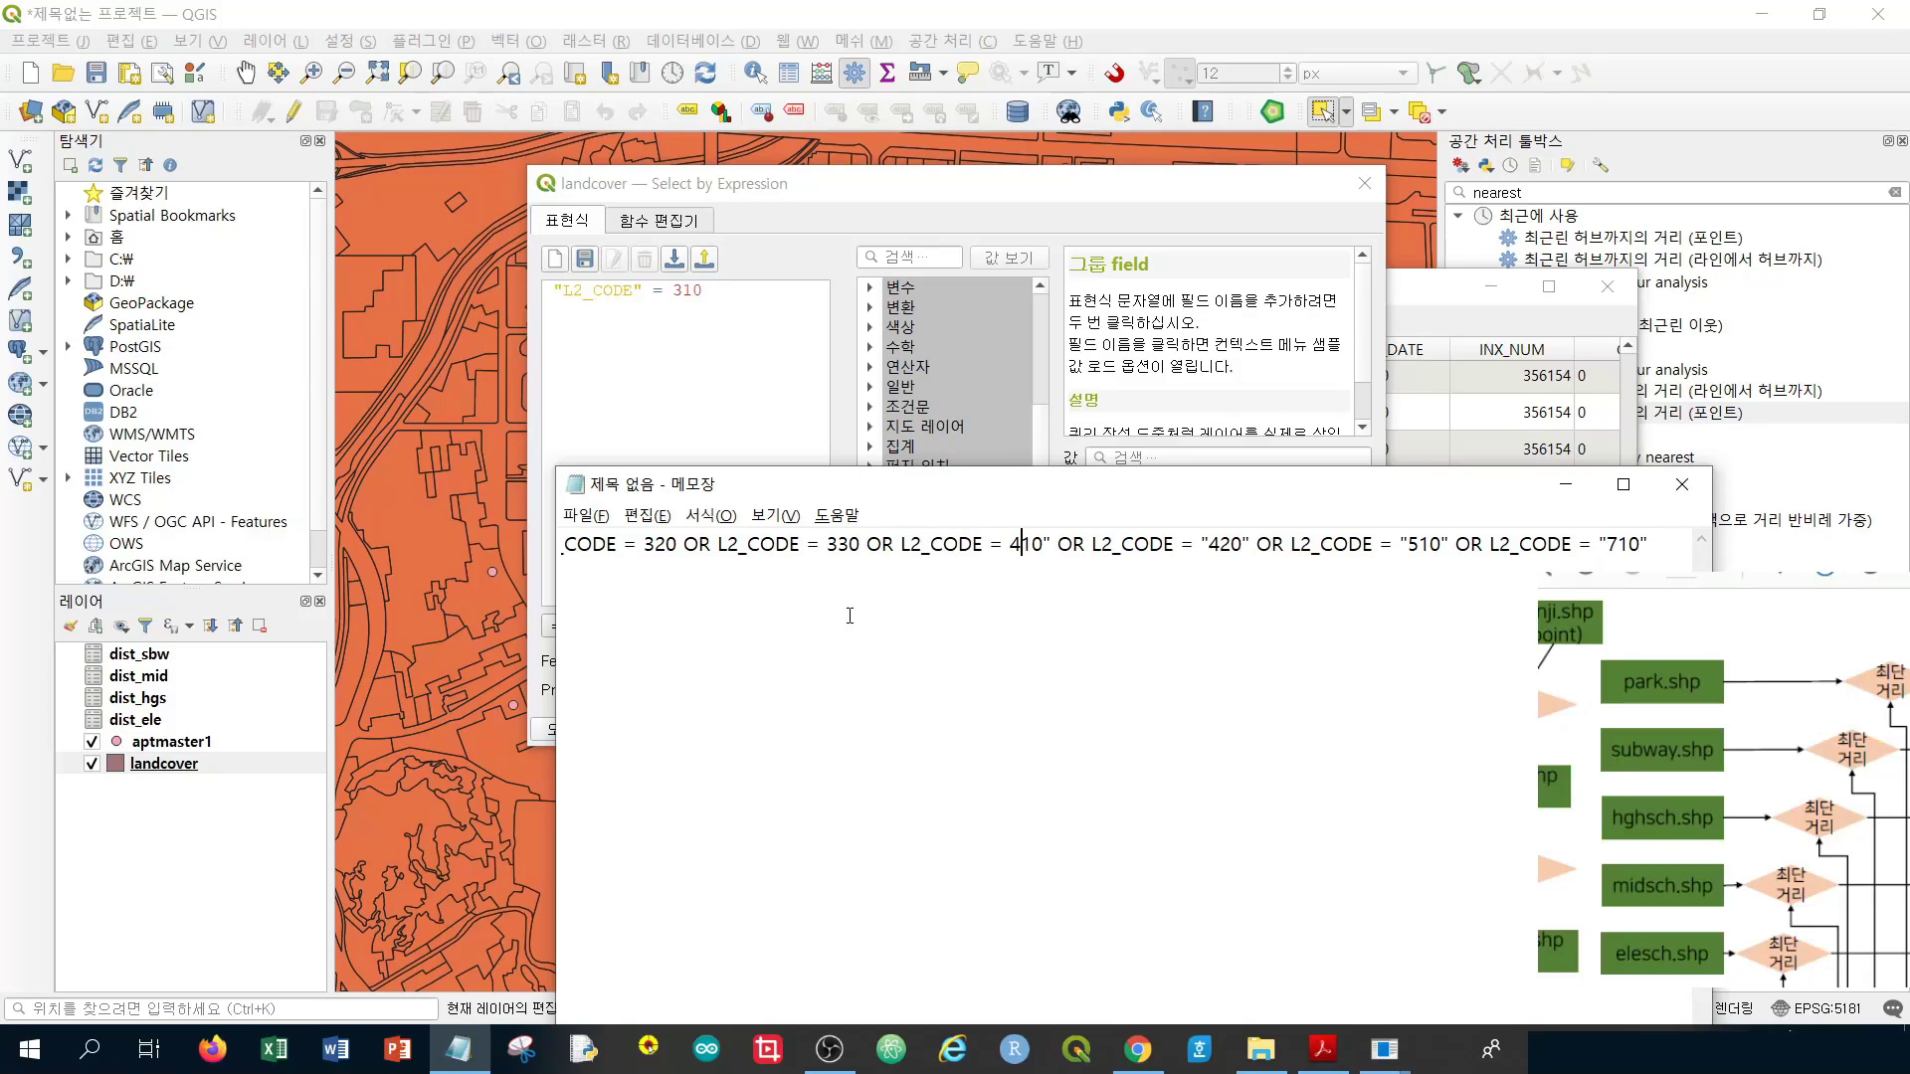
{"action": "key", "text": "Right"}
{"action": "key", "text": "Right"}
{"action": "key", "text": "Right"}
{"action": "key", "text": "shift+Right"}
{"action": "key", "text": "BackSpace"}
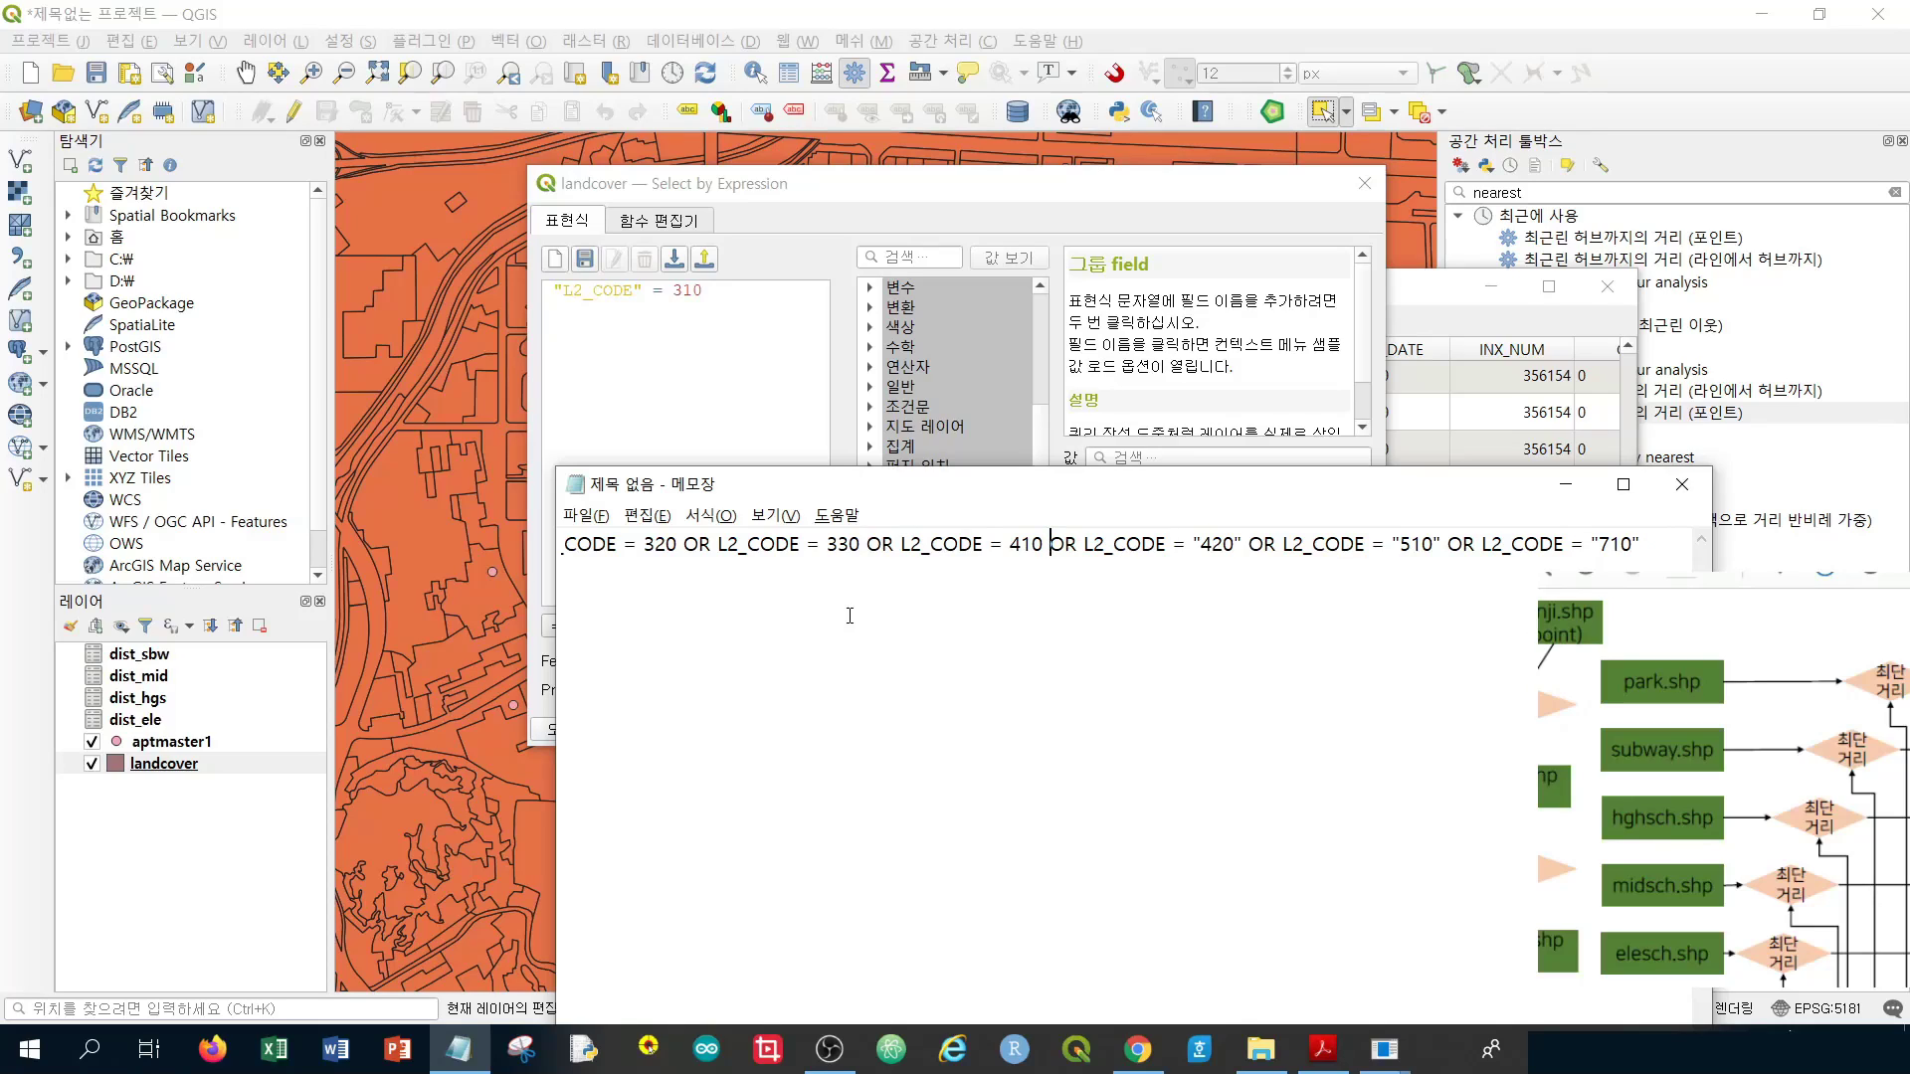
Unquote 420, 510 and 710 so those codes also read as plain numbers
{"action": "key", "text": "Right"}
{"action": "key", "text": "Right"}
{"action": "key", "text": "Right"}
{"action": "key", "text": "Right"}
{"action": "key", "text": "Right"}
{"action": "key", "text": "Right"}
{"action": "key", "text": "Right"}
{"action": "key", "text": "Right"}
{"action": "key", "text": "Right"}
{"action": "key", "text": "Right"}
{"action": "key", "text": "Right"}
{"action": "key", "text": "Right"}
{"action": "key", "text": "Right"}
{"action": "key", "text": "Right"}
{"action": "key", "text": "shift+Right"}
{"action": "key", "text": "BackSpace"}
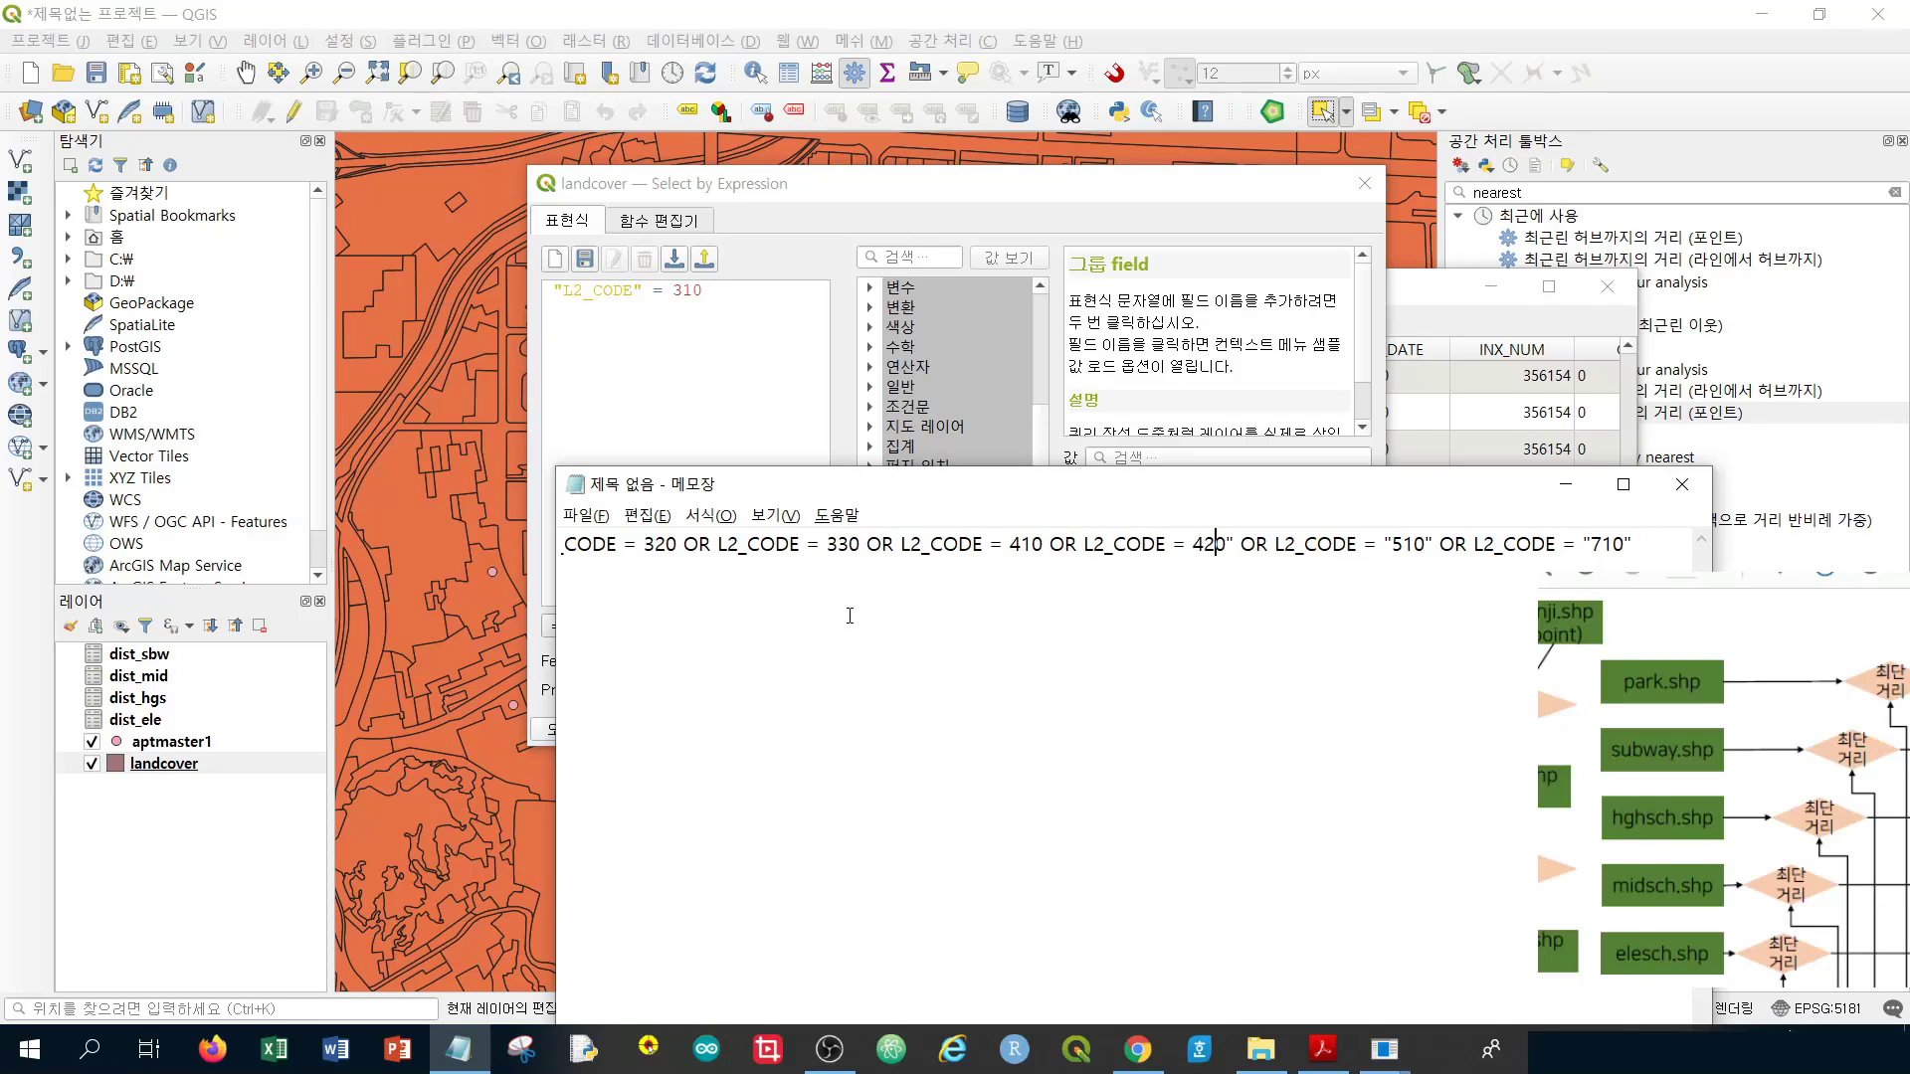
{"action": "key", "text": "Right"}
{"action": "key", "text": "Right"}
{"action": "key", "text": "Right"}
{"action": "key", "text": "shift+Right"}
{"action": "key", "text": "BackSpace"}
{"action": "key", "text": "Right"}
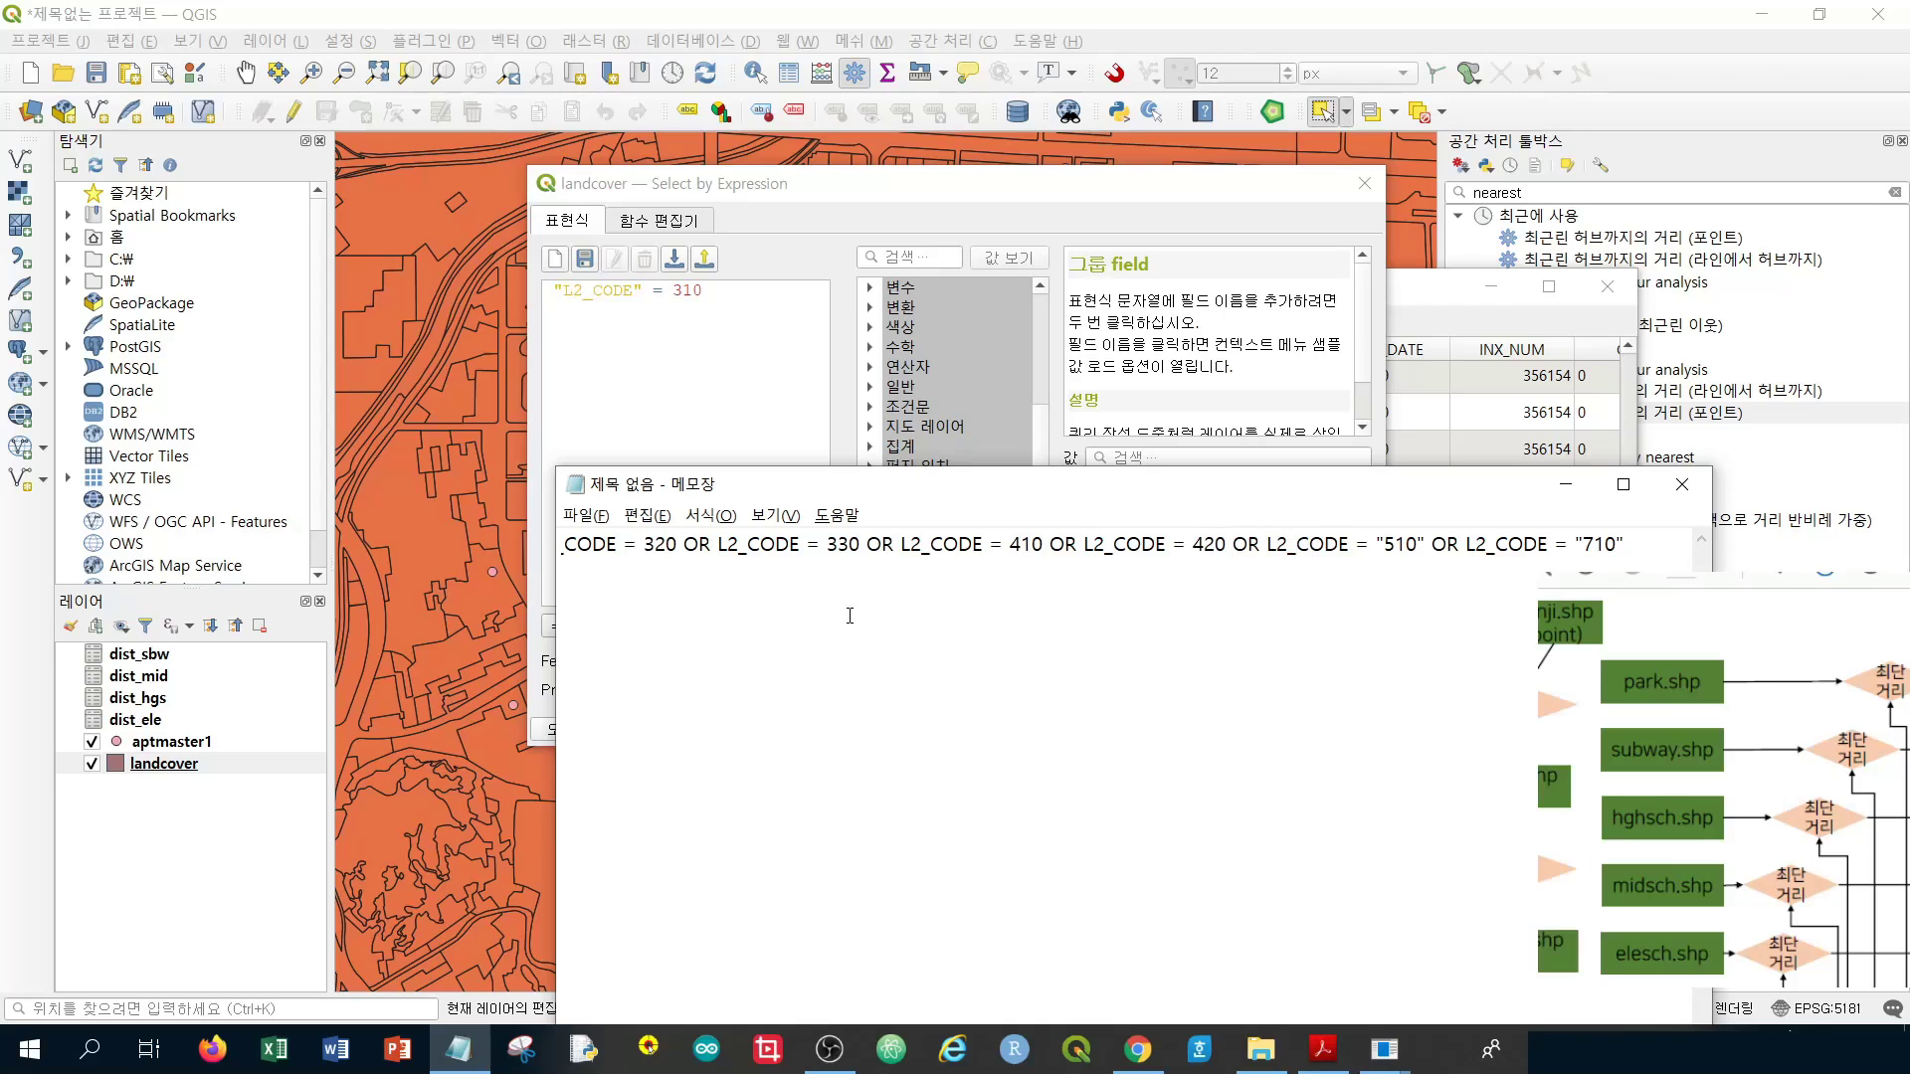
{"action": "key", "text": "Right"}
{"action": "key", "text": "Right"}
{"action": "key", "text": "Right"}
{"action": "key", "text": "Right"}
{"action": "key", "text": "Right"}
{"action": "key", "text": "Right"}
{"action": "key", "text": "Right"}
{"action": "key", "text": "Right"}
{"action": "key", "text": "Right"}
{"action": "key", "text": "Right"}
{"action": "key", "text": "Right"}
{"action": "key", "text": "Right"}
{"action": "key", "text": "Right"}
{"action": "key", "text": "shift+Right"}
{"action": "key", "text": "BackSpace"}
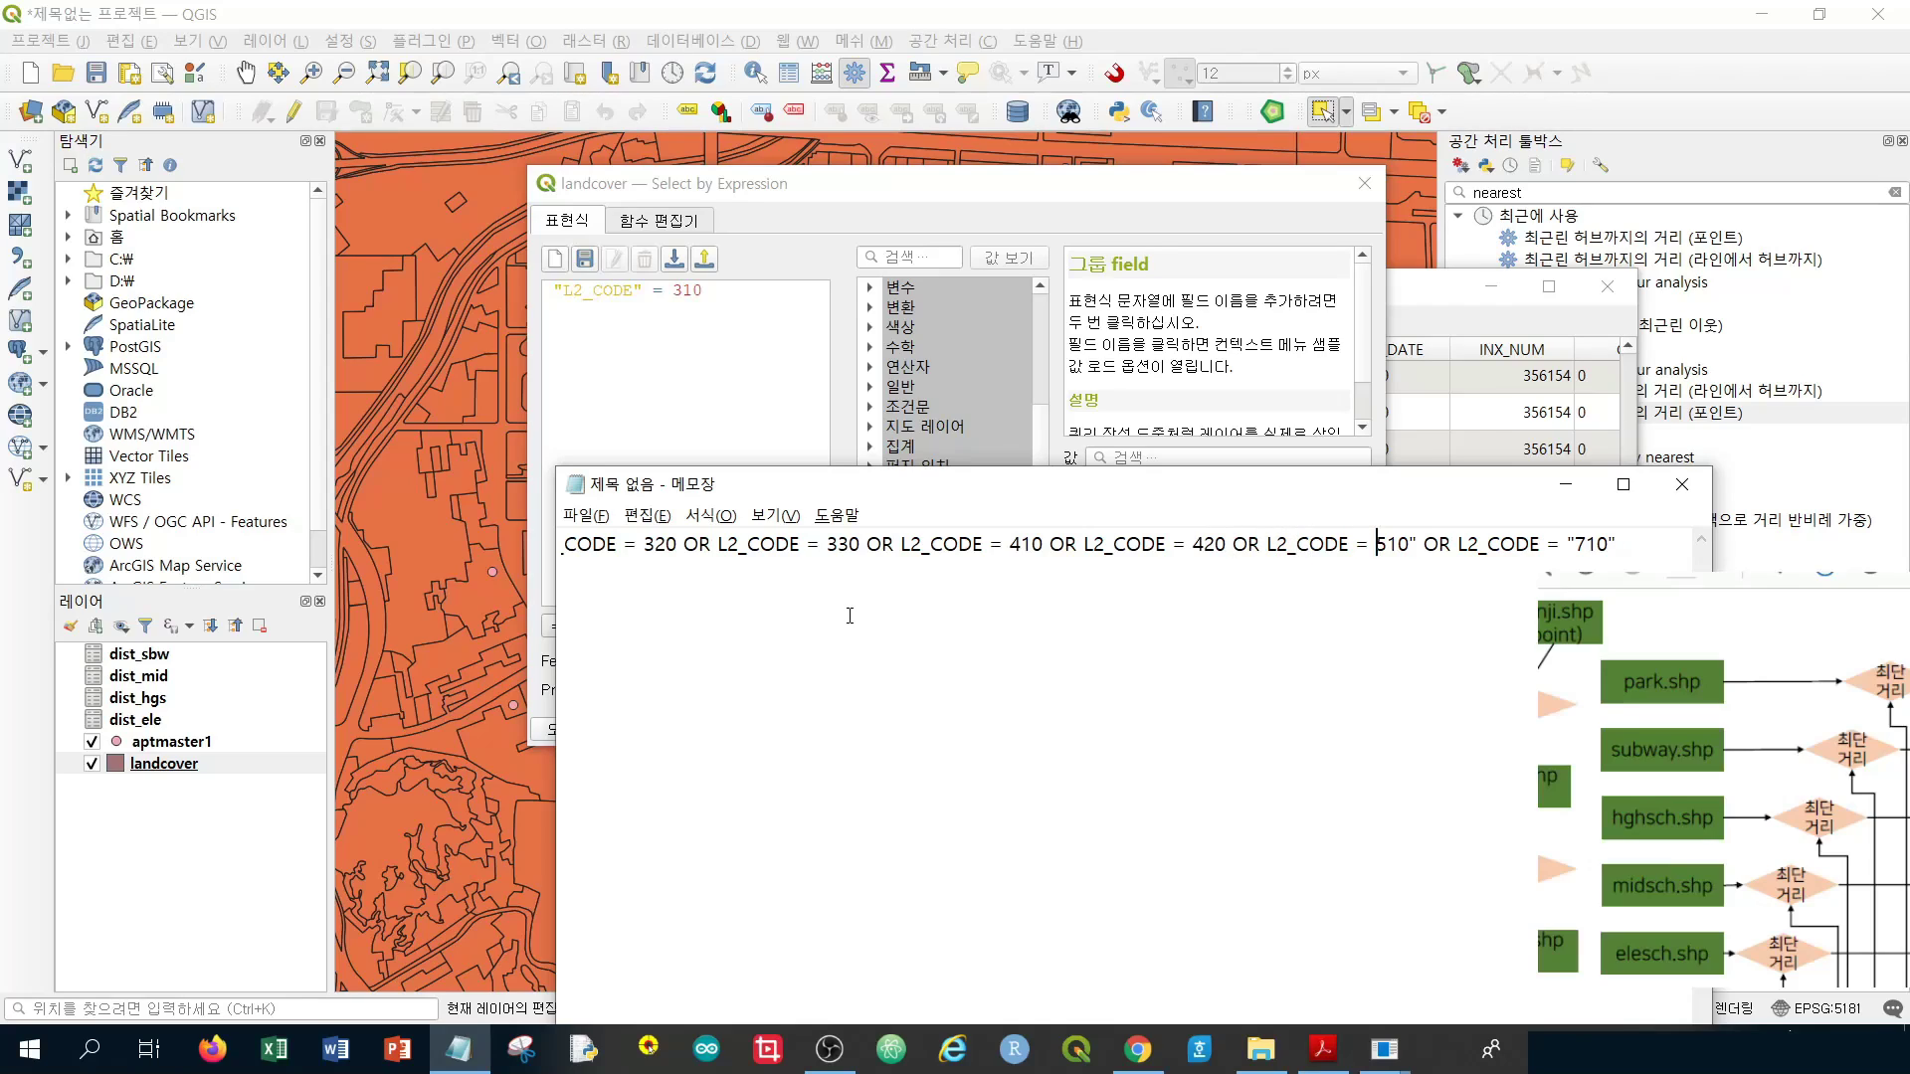
{"action": "key", "text": "Right"}
{"action": "key", "text": "Right"}
{"action": "key", "text": "Right"}
{"action": "key", "text": "shift+Right"}
{"action": "key", "text": "BackSpace"}
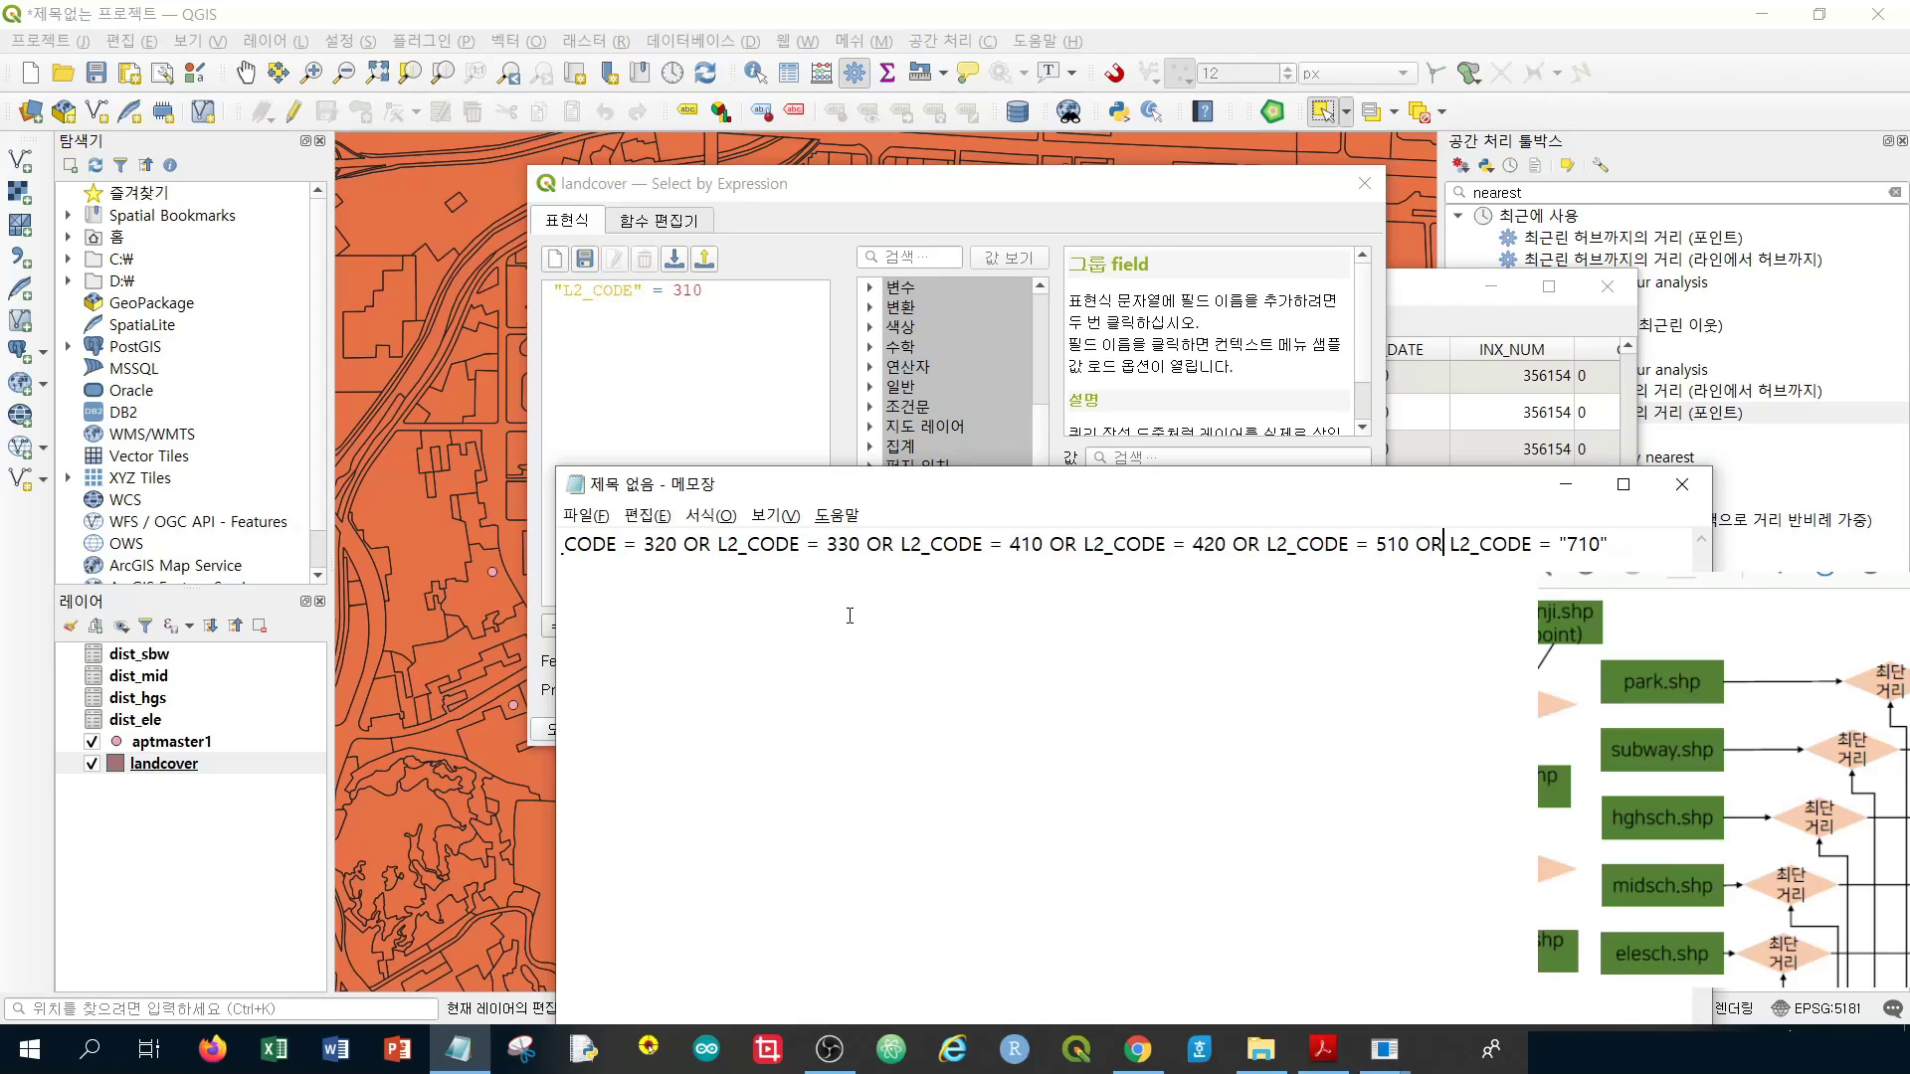
{"action": "key", "text": "shift+Right"}
{"action": "key", "text": "BackSpace"}
{"action": "key", "text": "Right"}
{"action": "key", "text": "Right"}
{"action": "key", "text": "Right"}
{"action": "key", "text": "shift+Right"}
{"action": "key", "text": "BackSpace"}
{"action": "left_click_drag", "start_coordinate": [1591, 544], "coordinate": [541, 554]}
{"action": "left_click", "coordinate": [682, 546]}
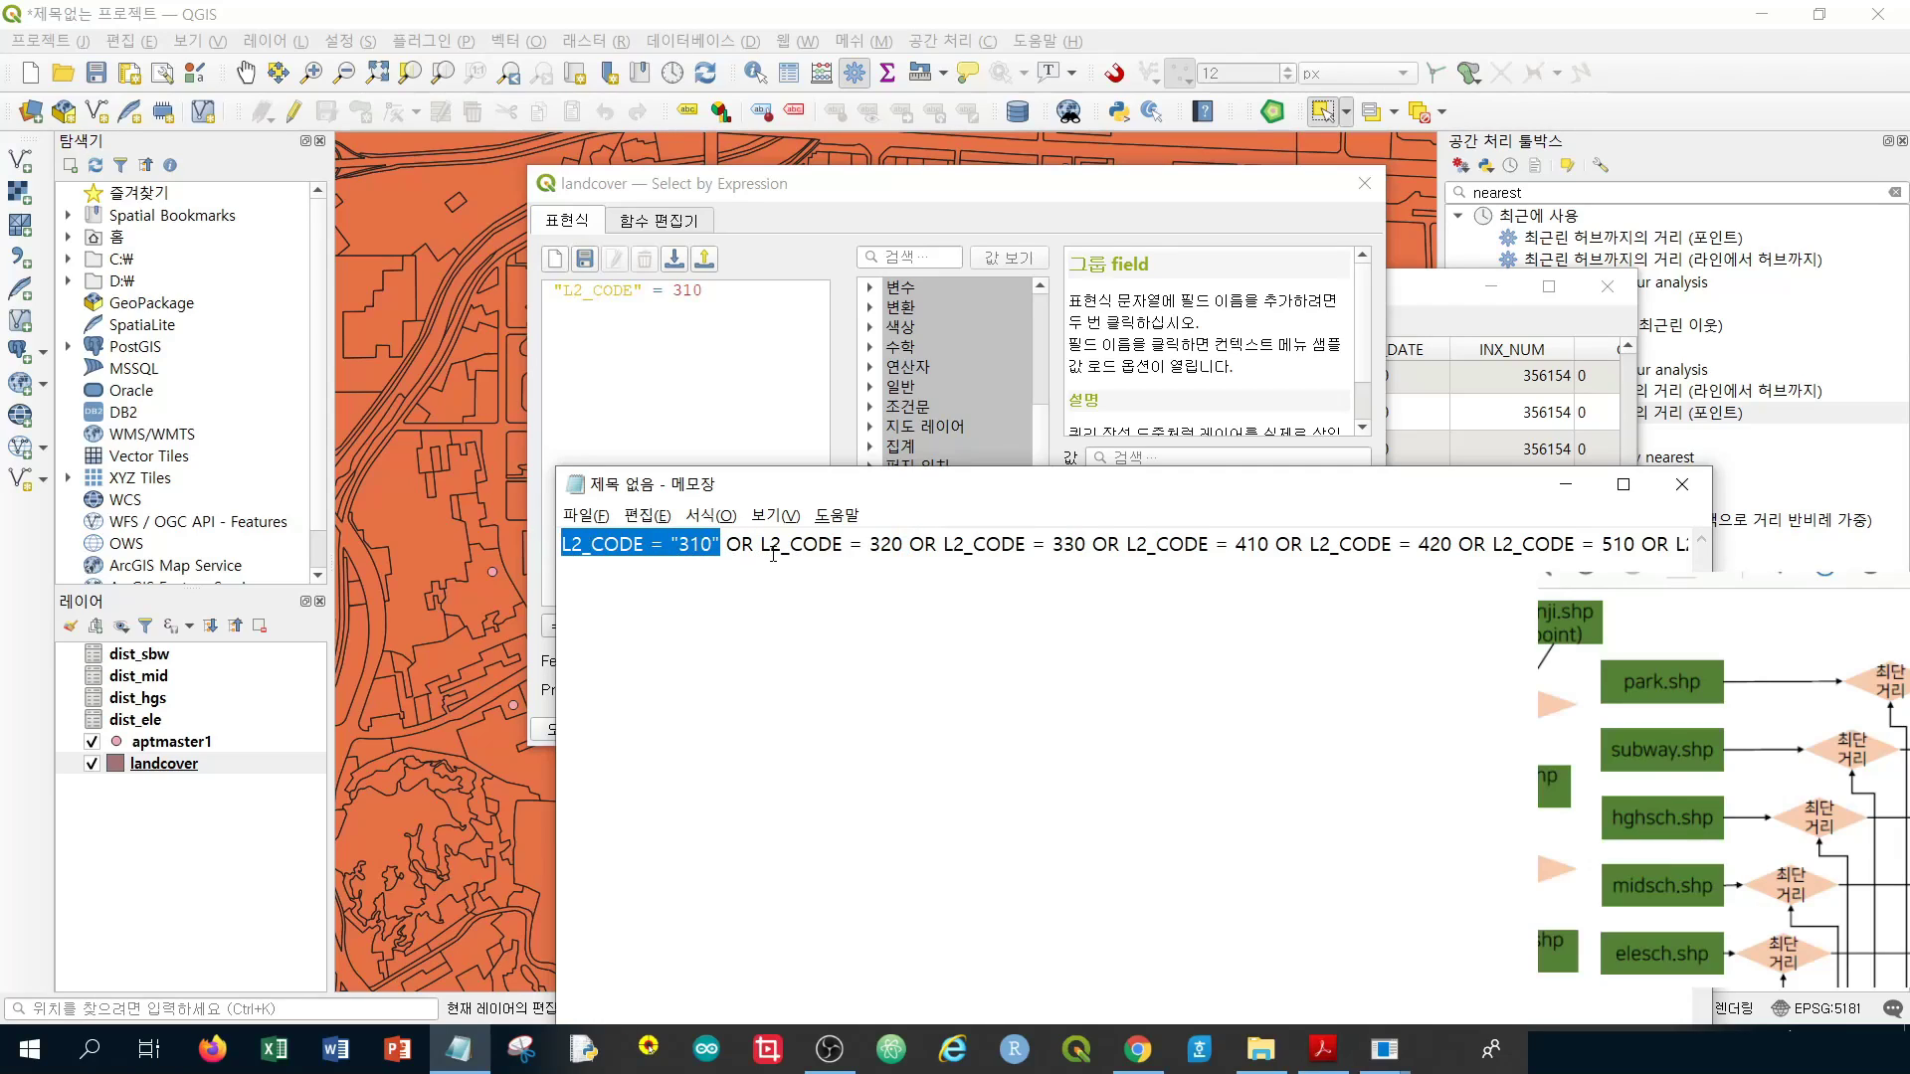
Delete the remaining quotes around 310, leaving every code value unquoted
{"action": "left_click", "coordinate": [721, 546]}
{"action": "key", "text": "BackSpace"}
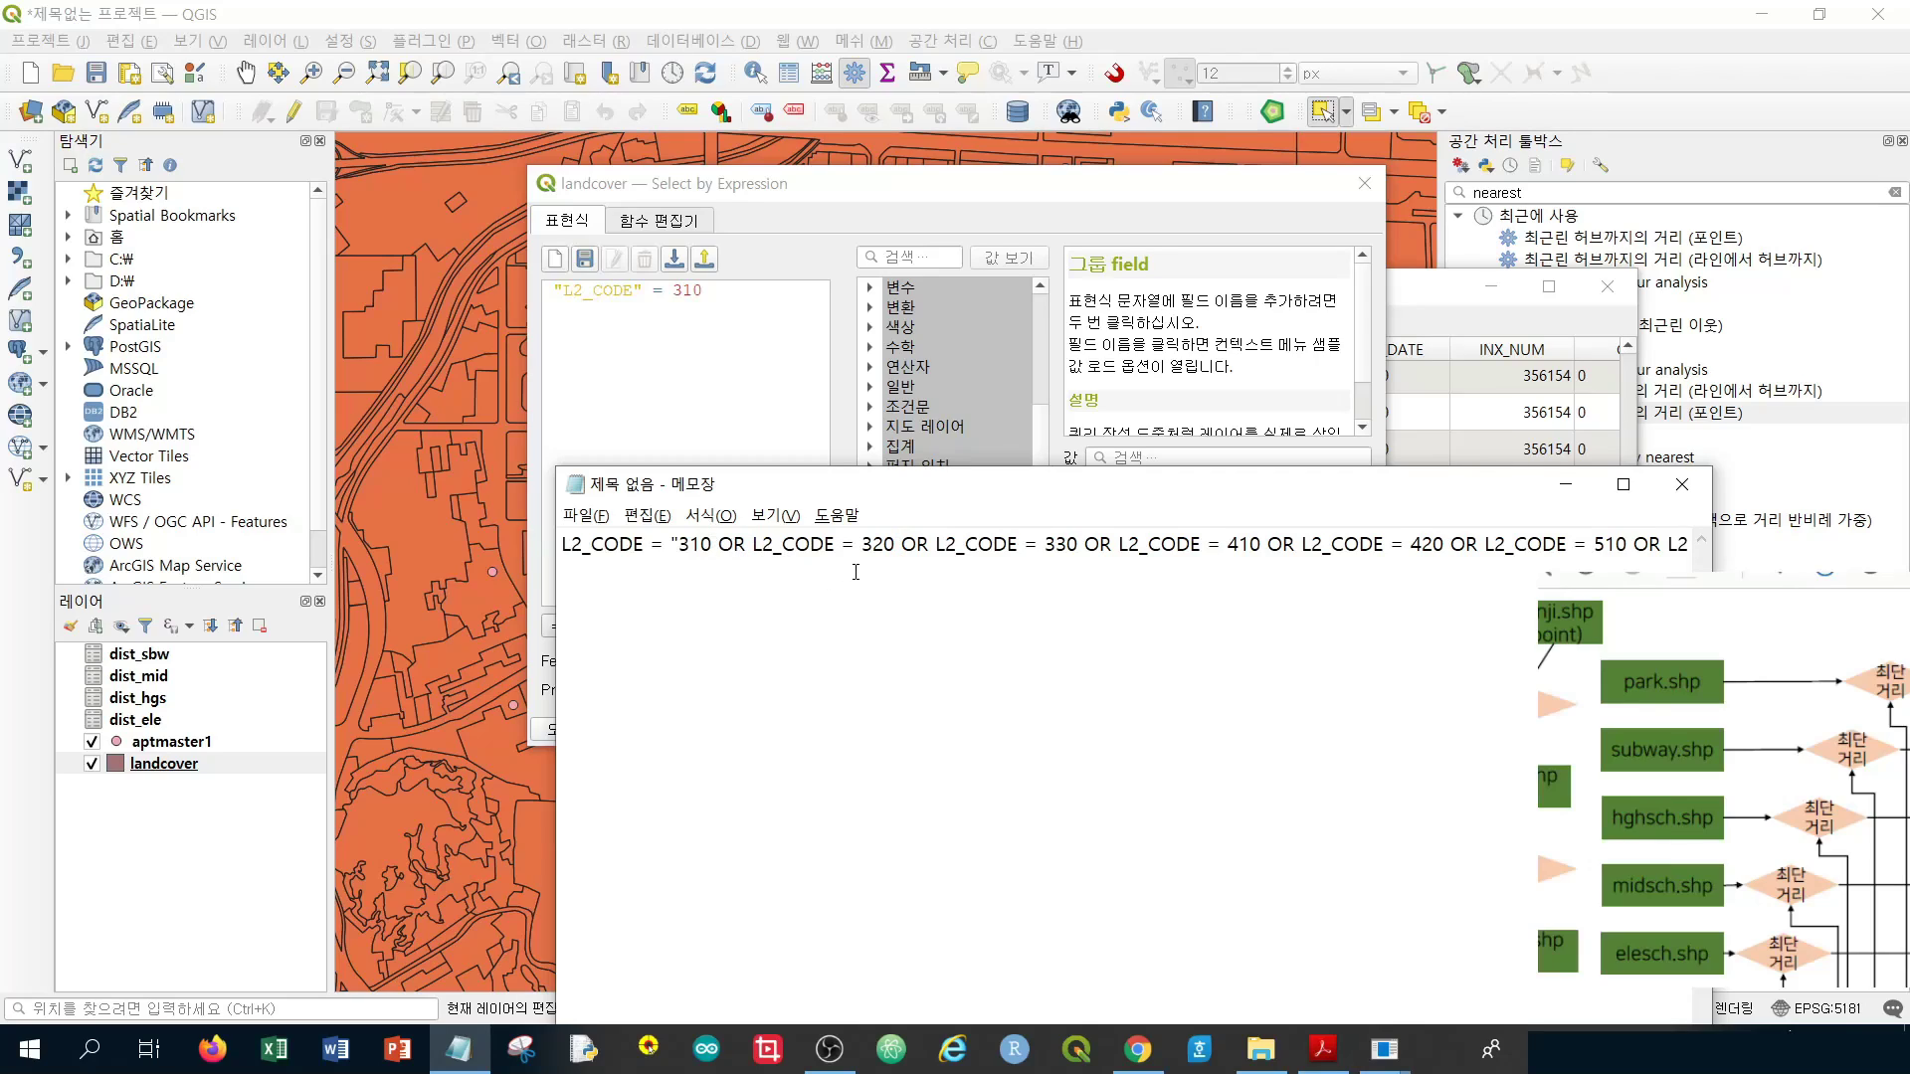
{"action": "key", "text": "BackSpace"}
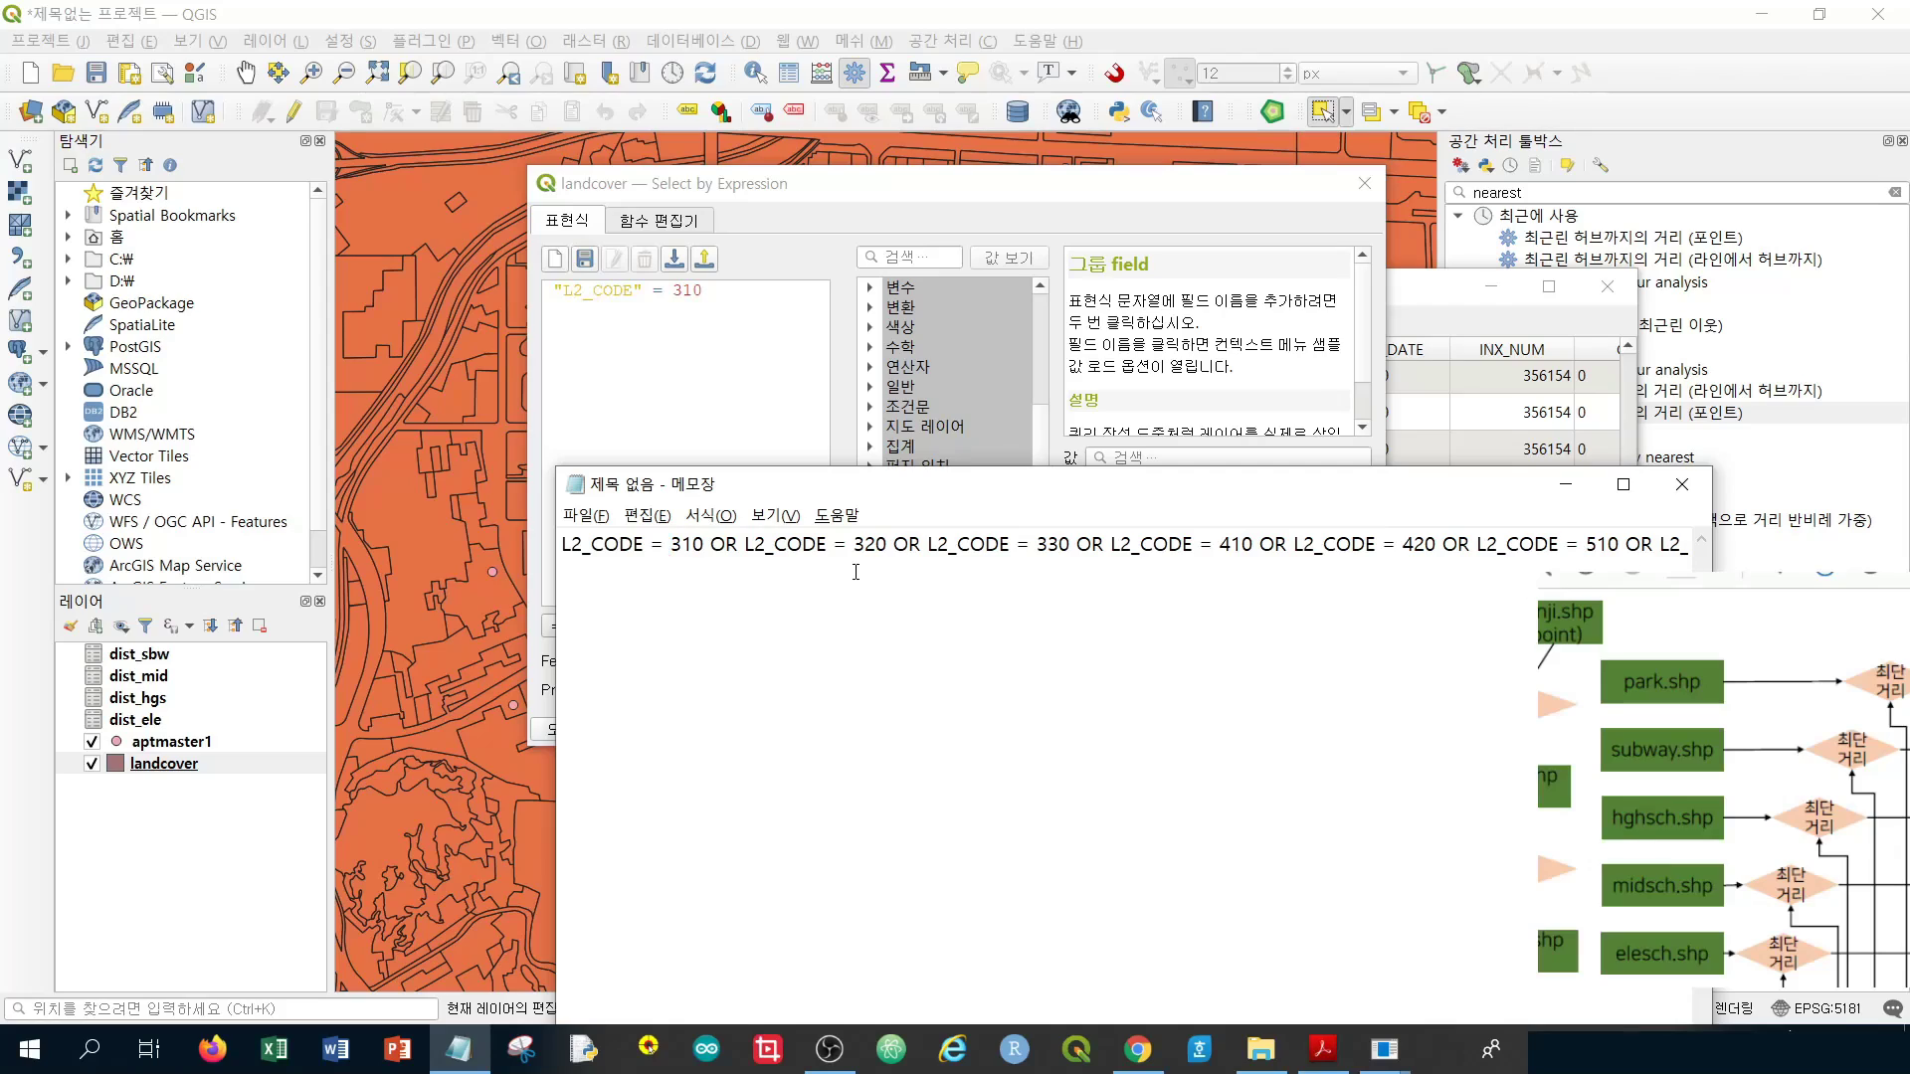
{"action": "key", "text": "ctrl+a"}
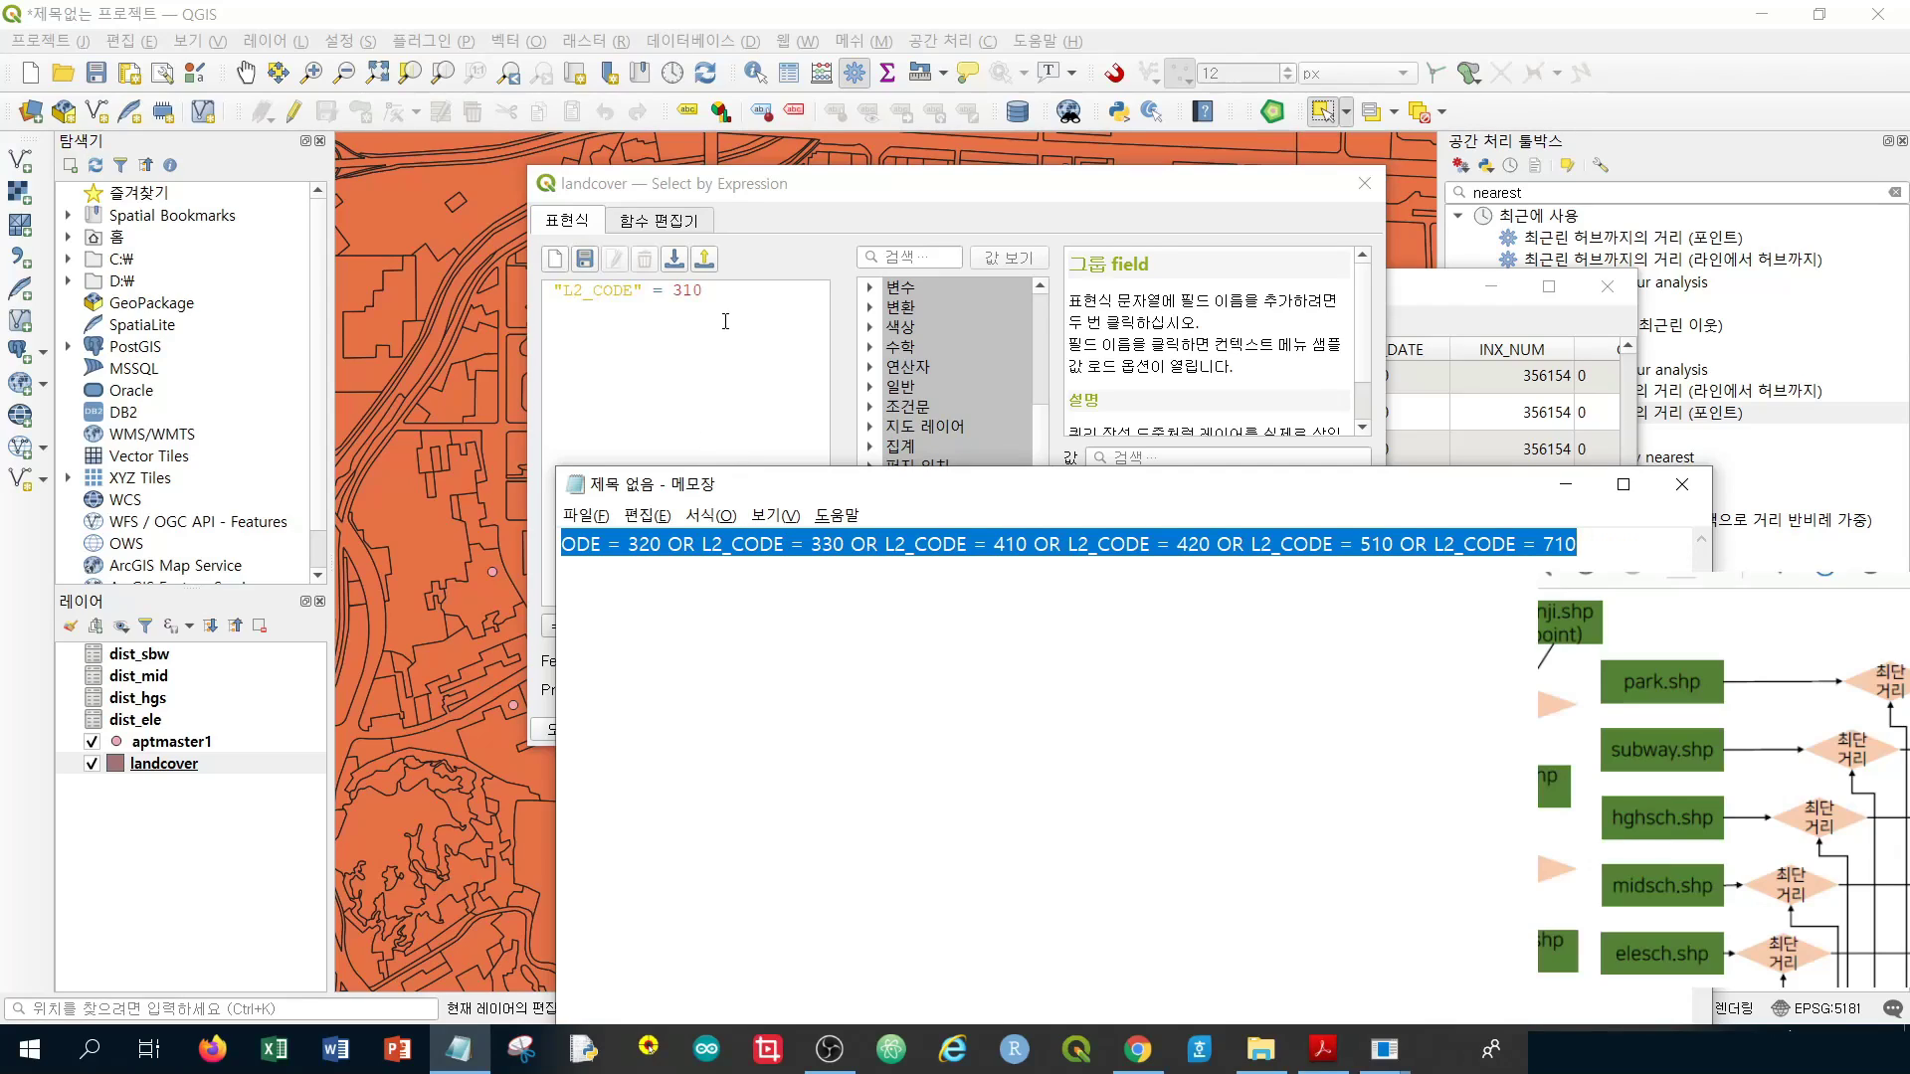
{"action": "left_click", "coordinate": [661, 565]}
Wrap the first L2_CODE field names at the start of the expression in double quotes
{"action": "key", "text": "Home"}
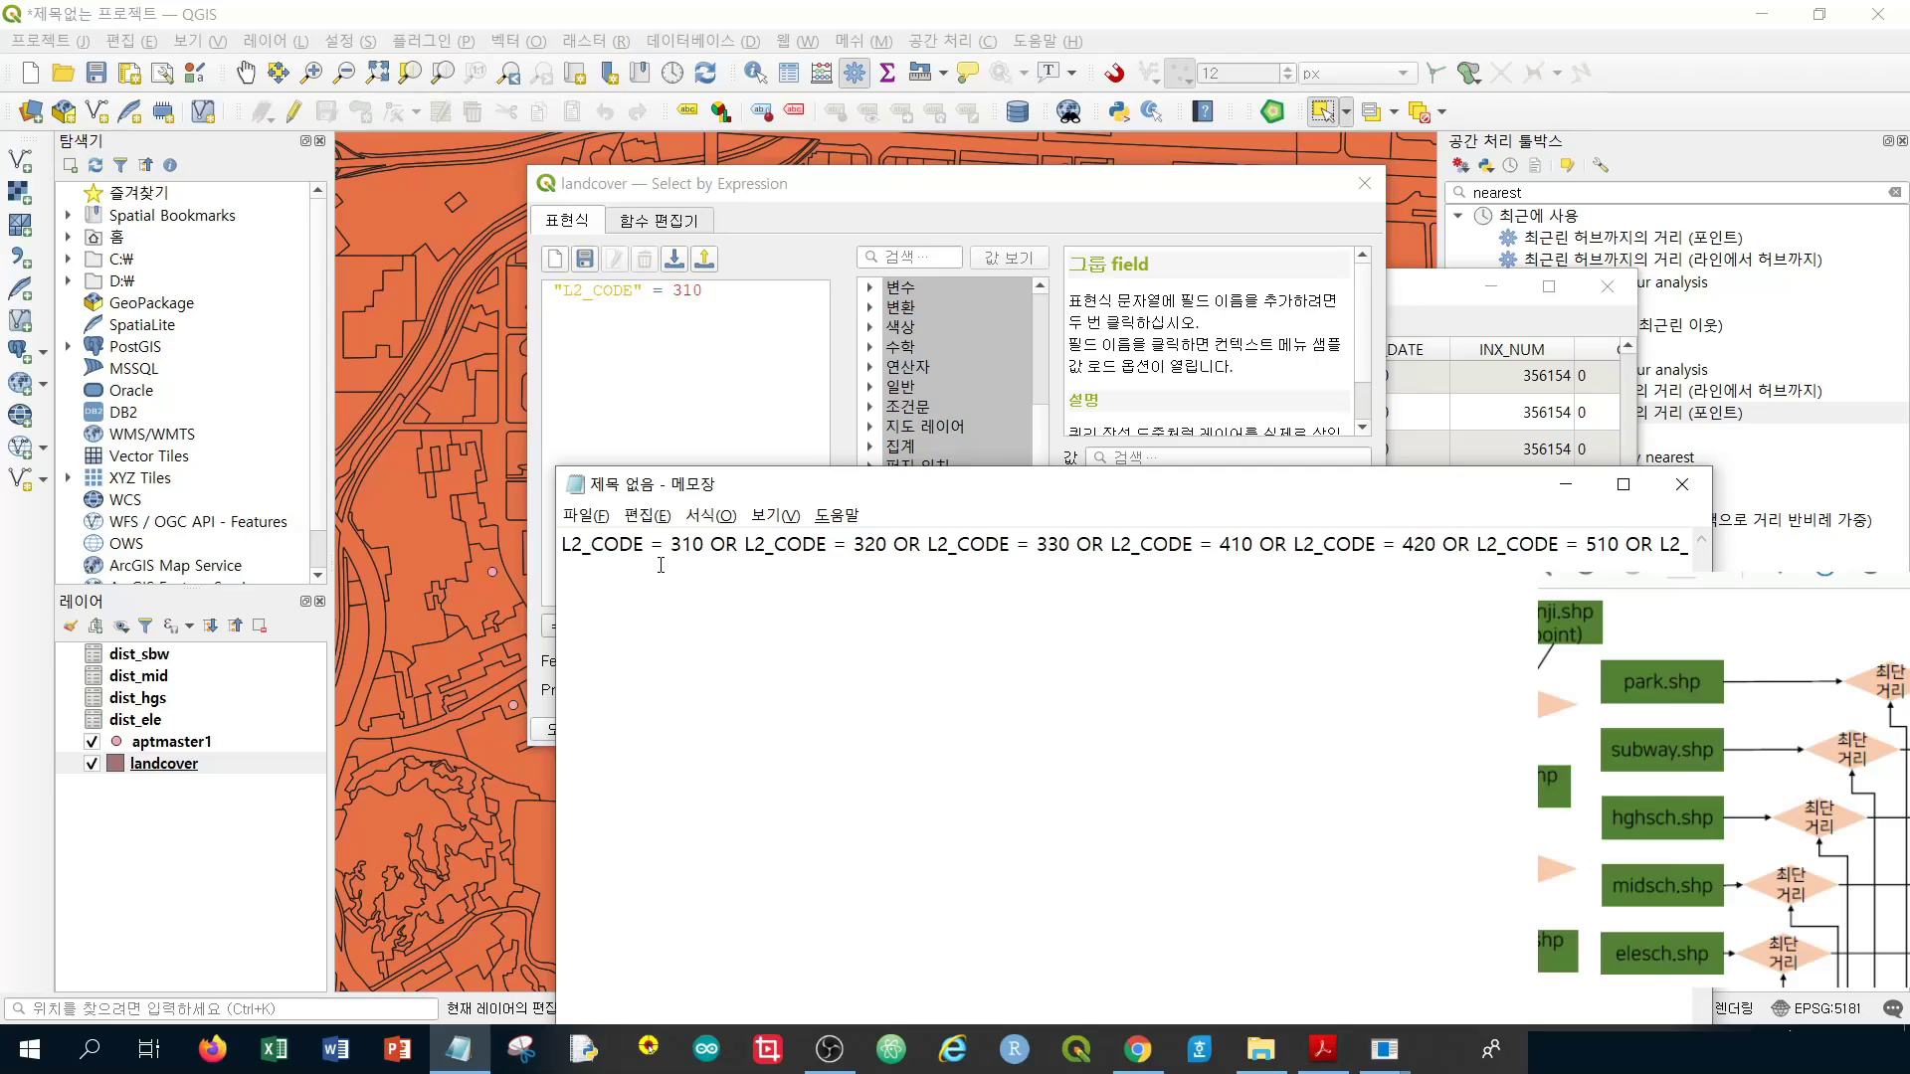
{"action": "type", "text": "\""}
{"action": "key", "text": "Right"}
{"action": "key", "text": "Right"}
{"action": "key", "text": "Right"}
{"action": "key", "text": "Right"}
{"action": "key", "text": "Right"}
{"action": "key", "text": "Right"}
{"action": "key", "text": "Right"}
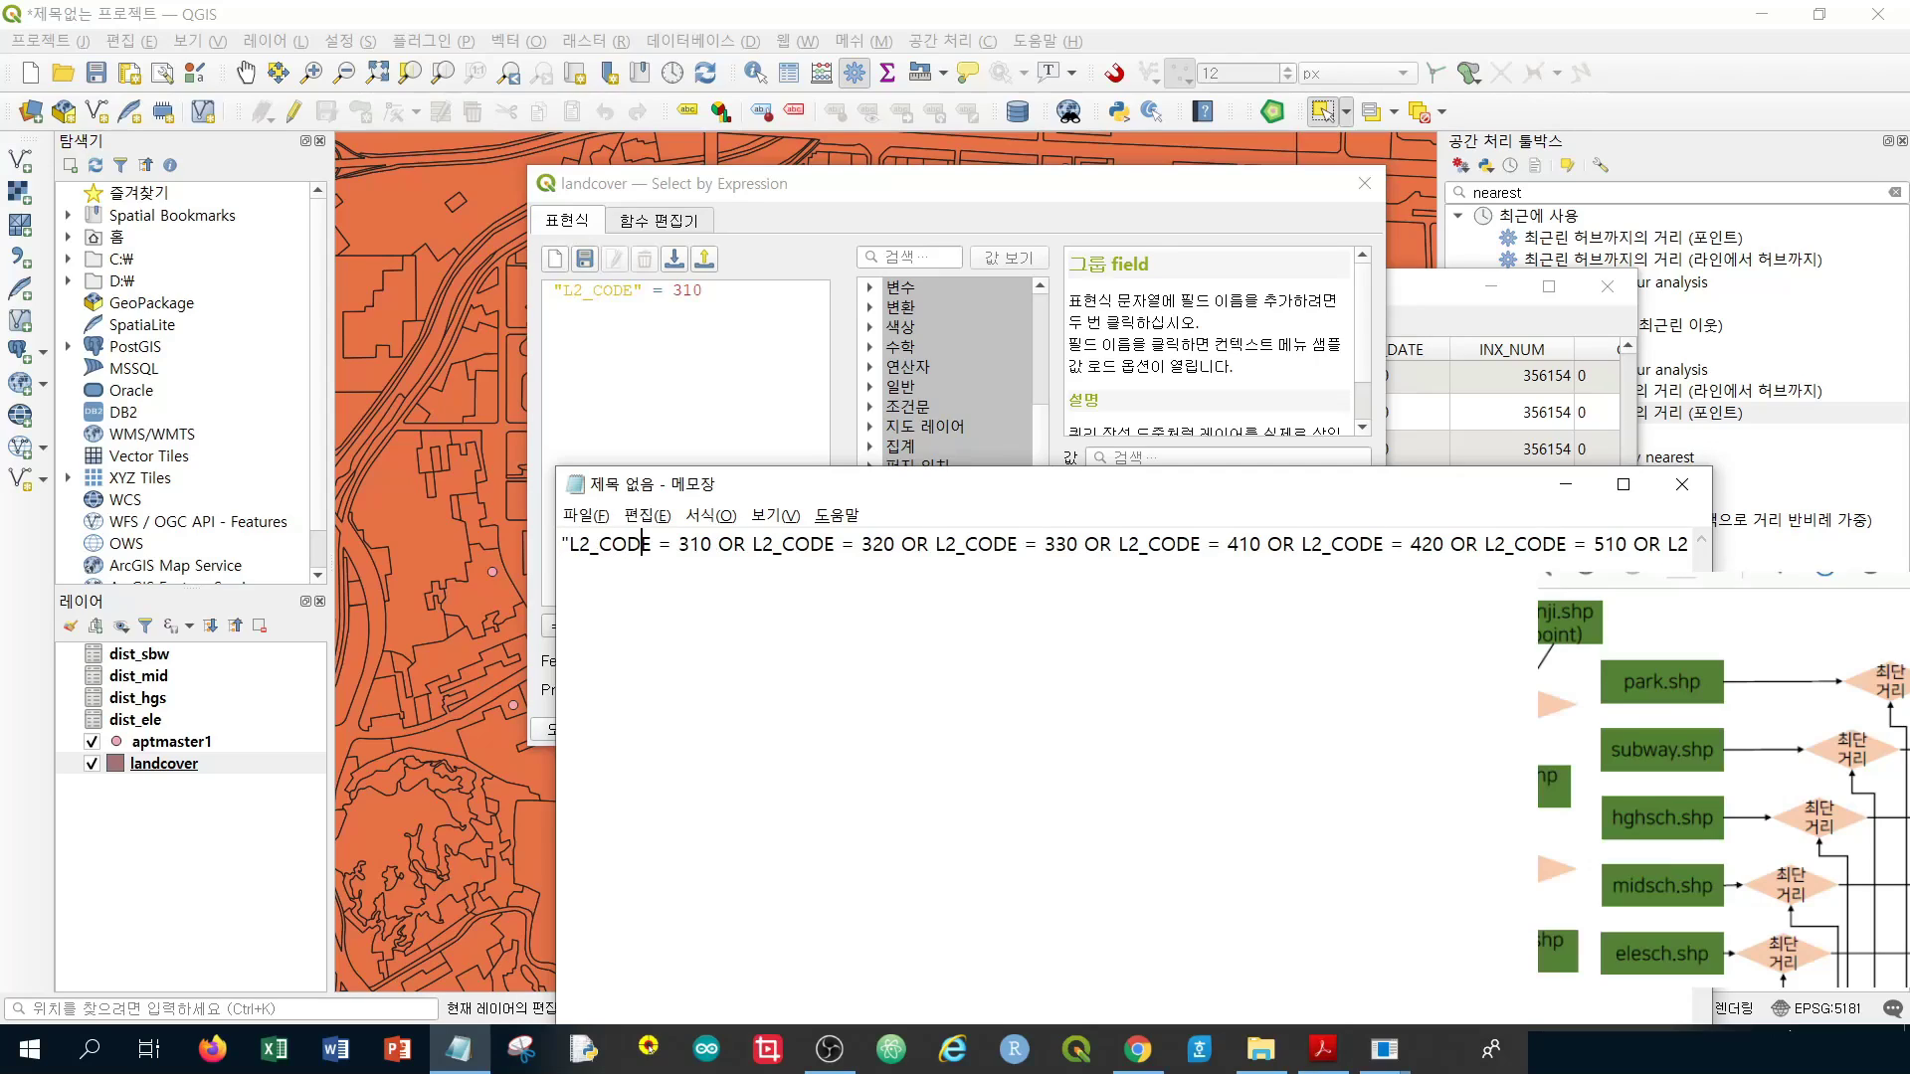
{"action": "type", "text": "\""}
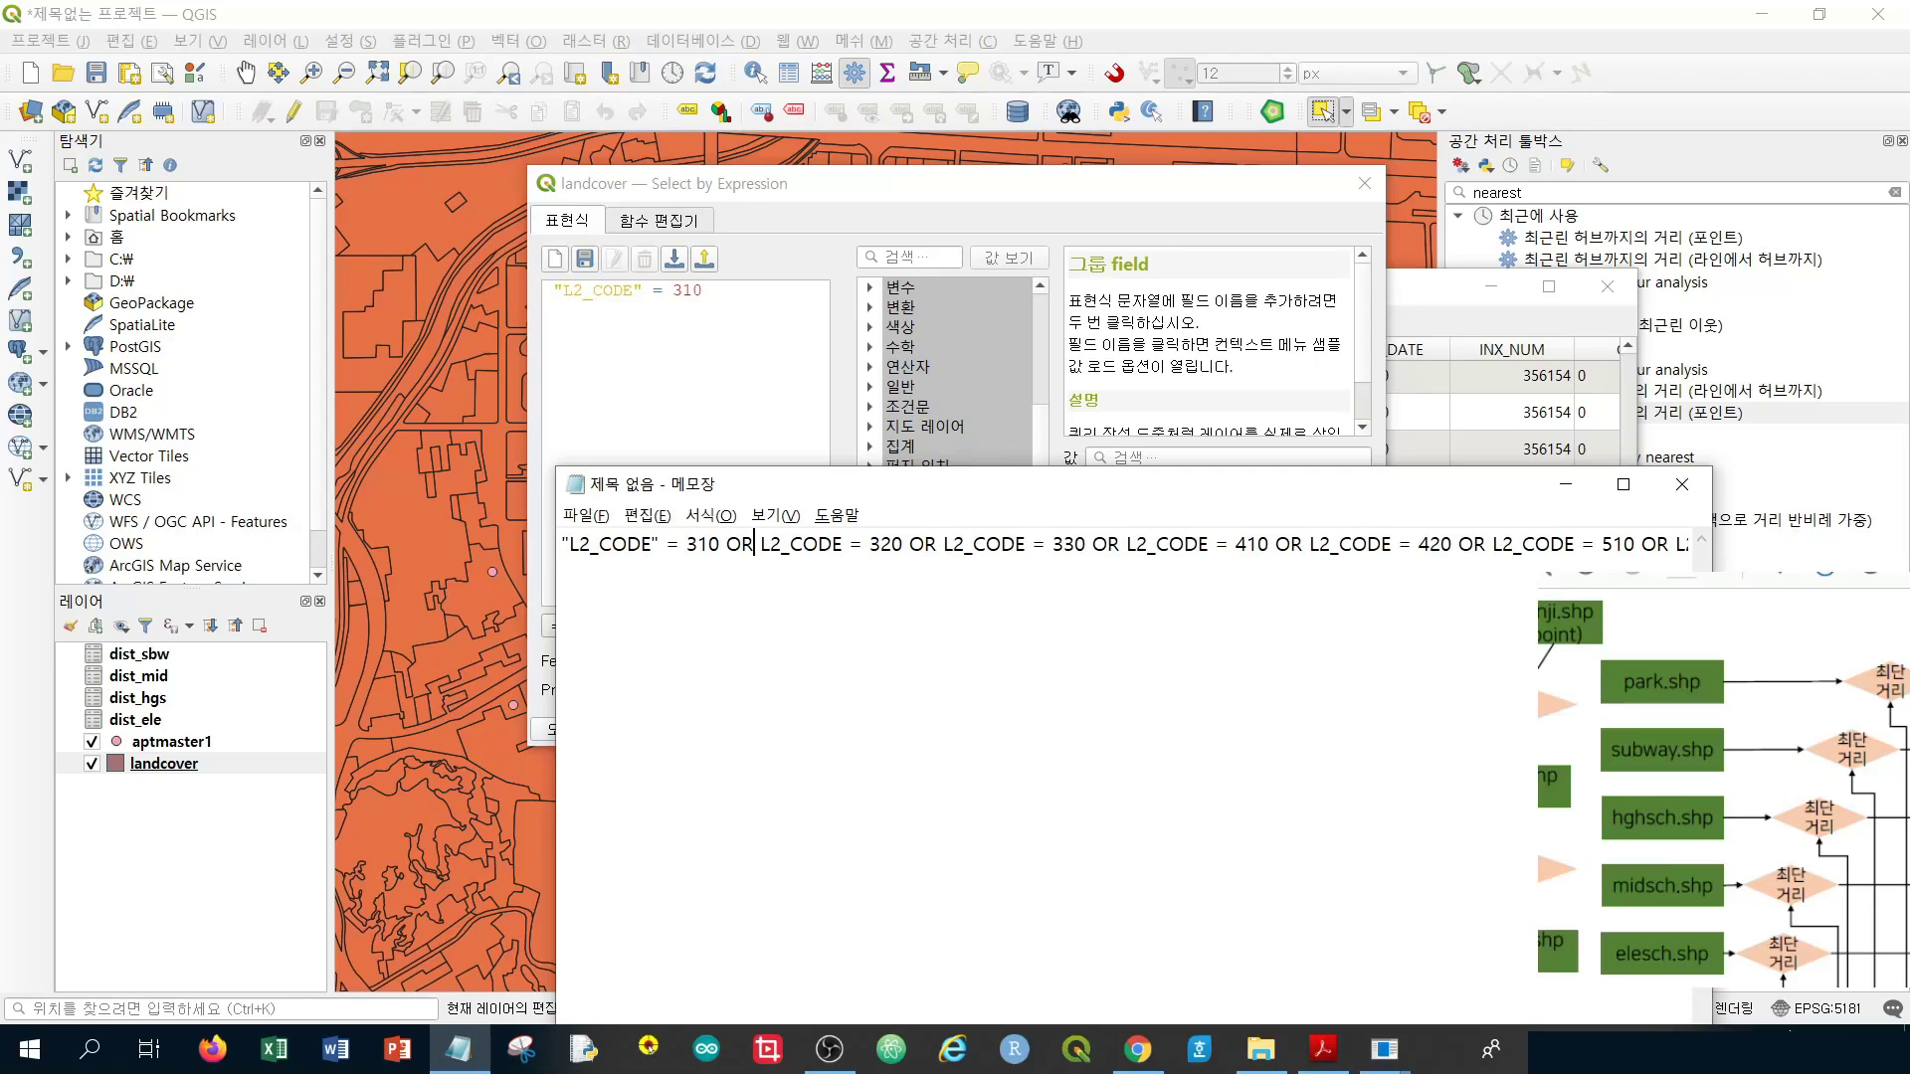
{"action": "type", "text": "\""}
{"action": "key", "text": "Right"}
{"action": "key", "text": "Right"}
{"action": "key", "text": "Right"}
{"action": "key", "text": "Right"}
{"action": "key", "text": "Right"}
{"action": "key", "text": "Right"}
{"action": "key", "text": "Right"}
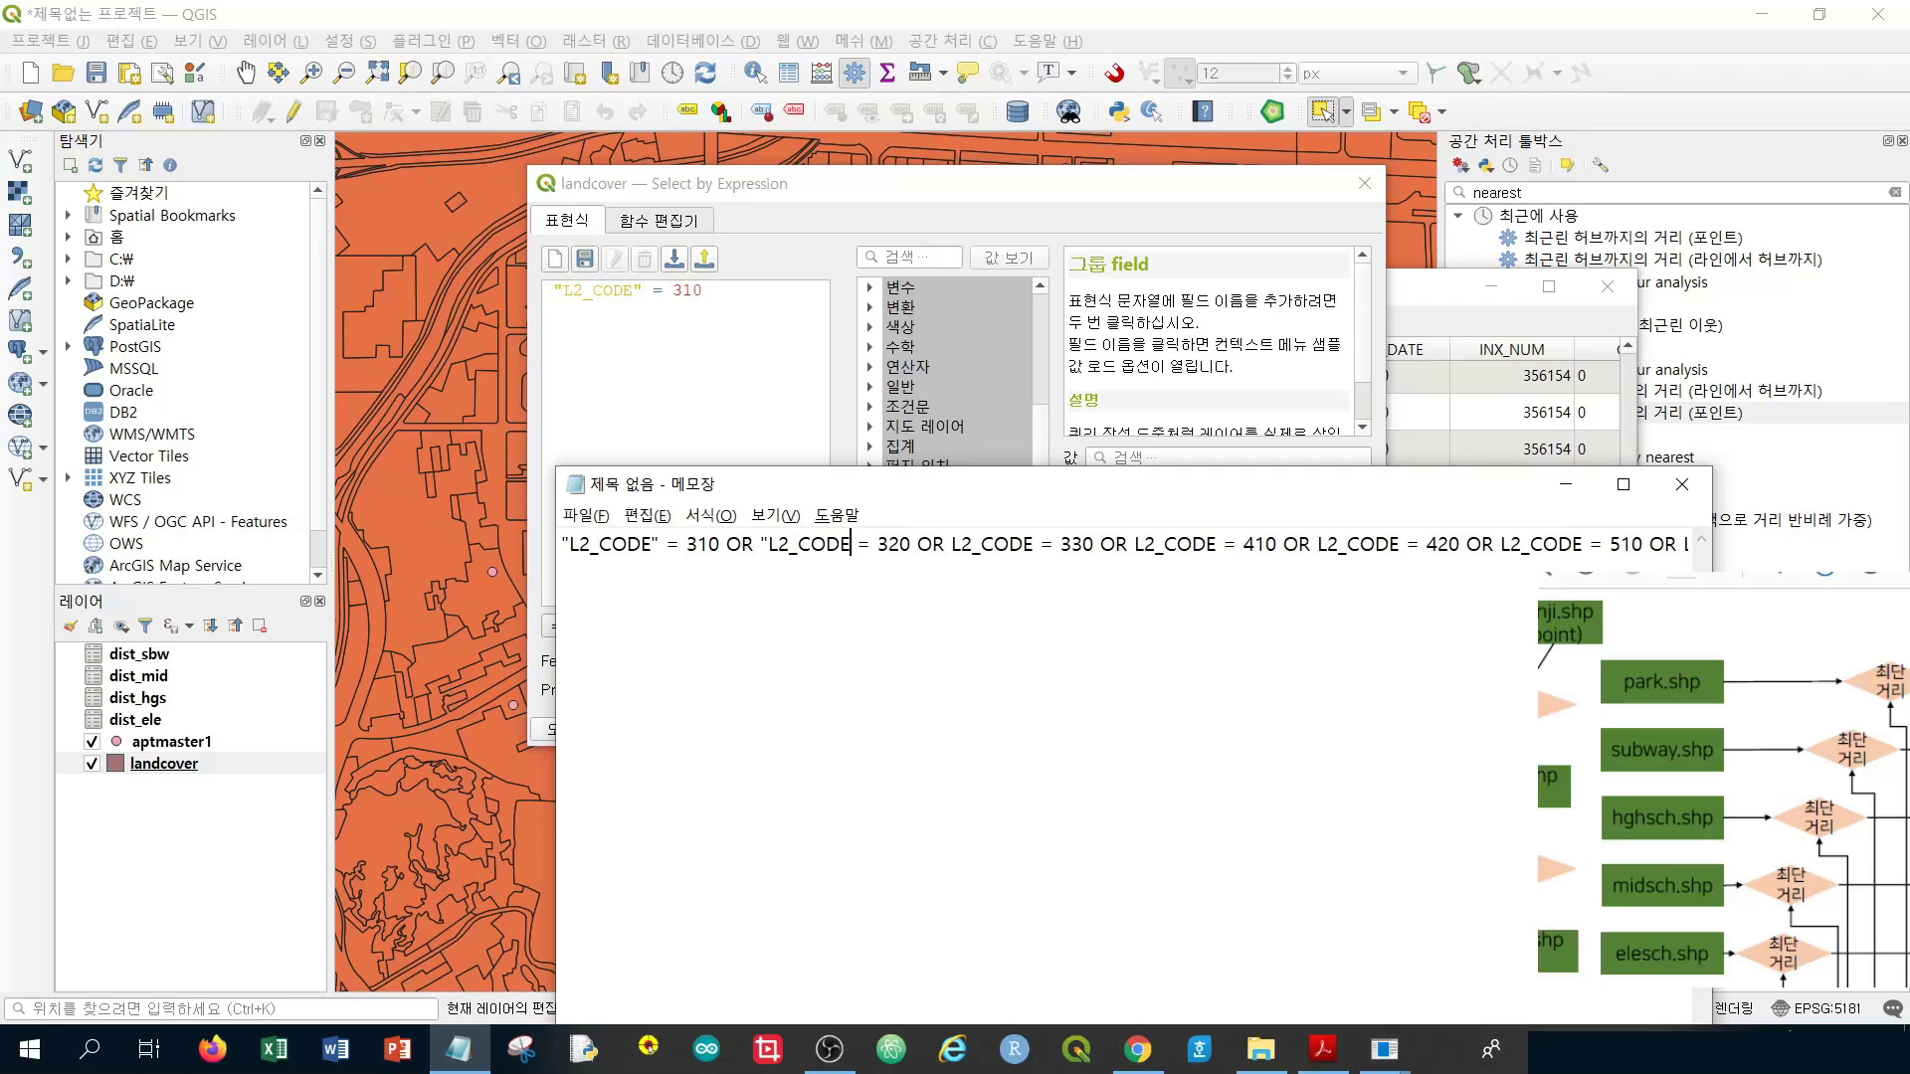
{"action": "type", "text": "\""}
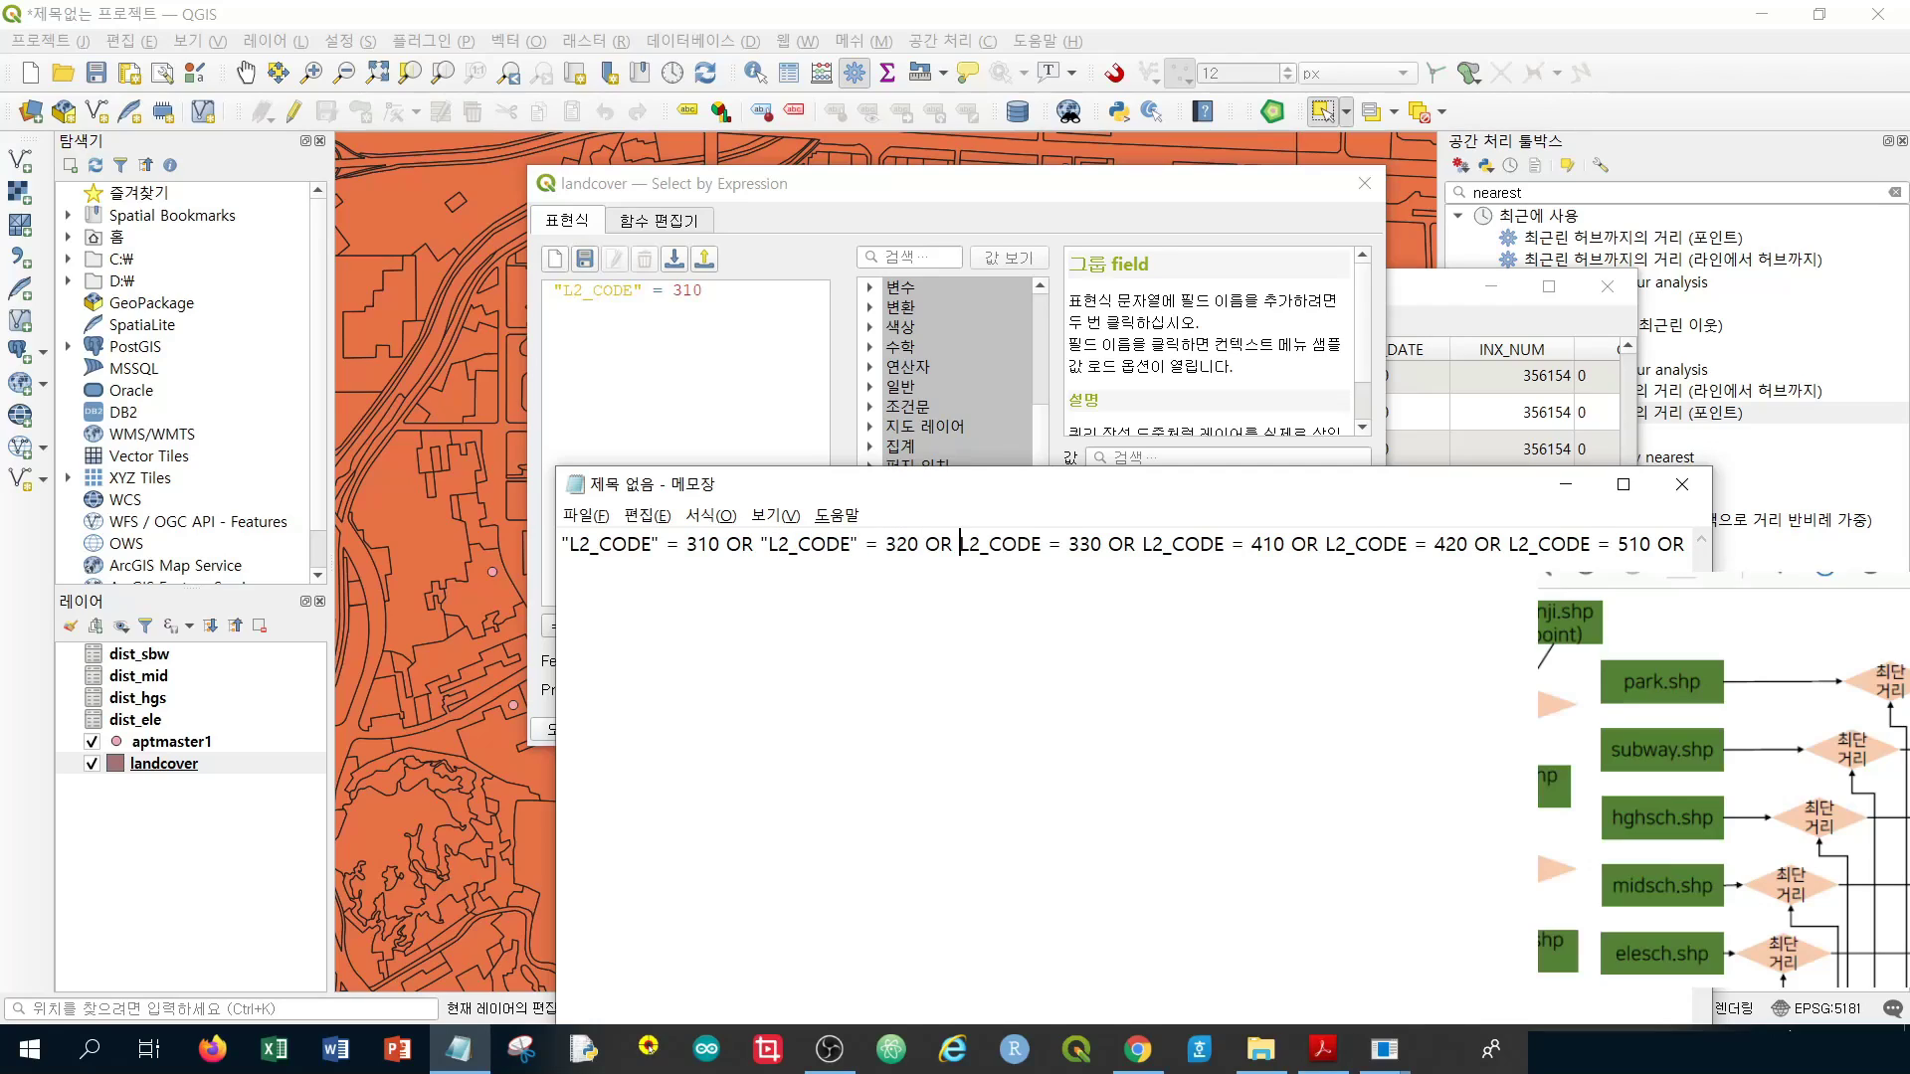
{"action": "type", "text": "\""}
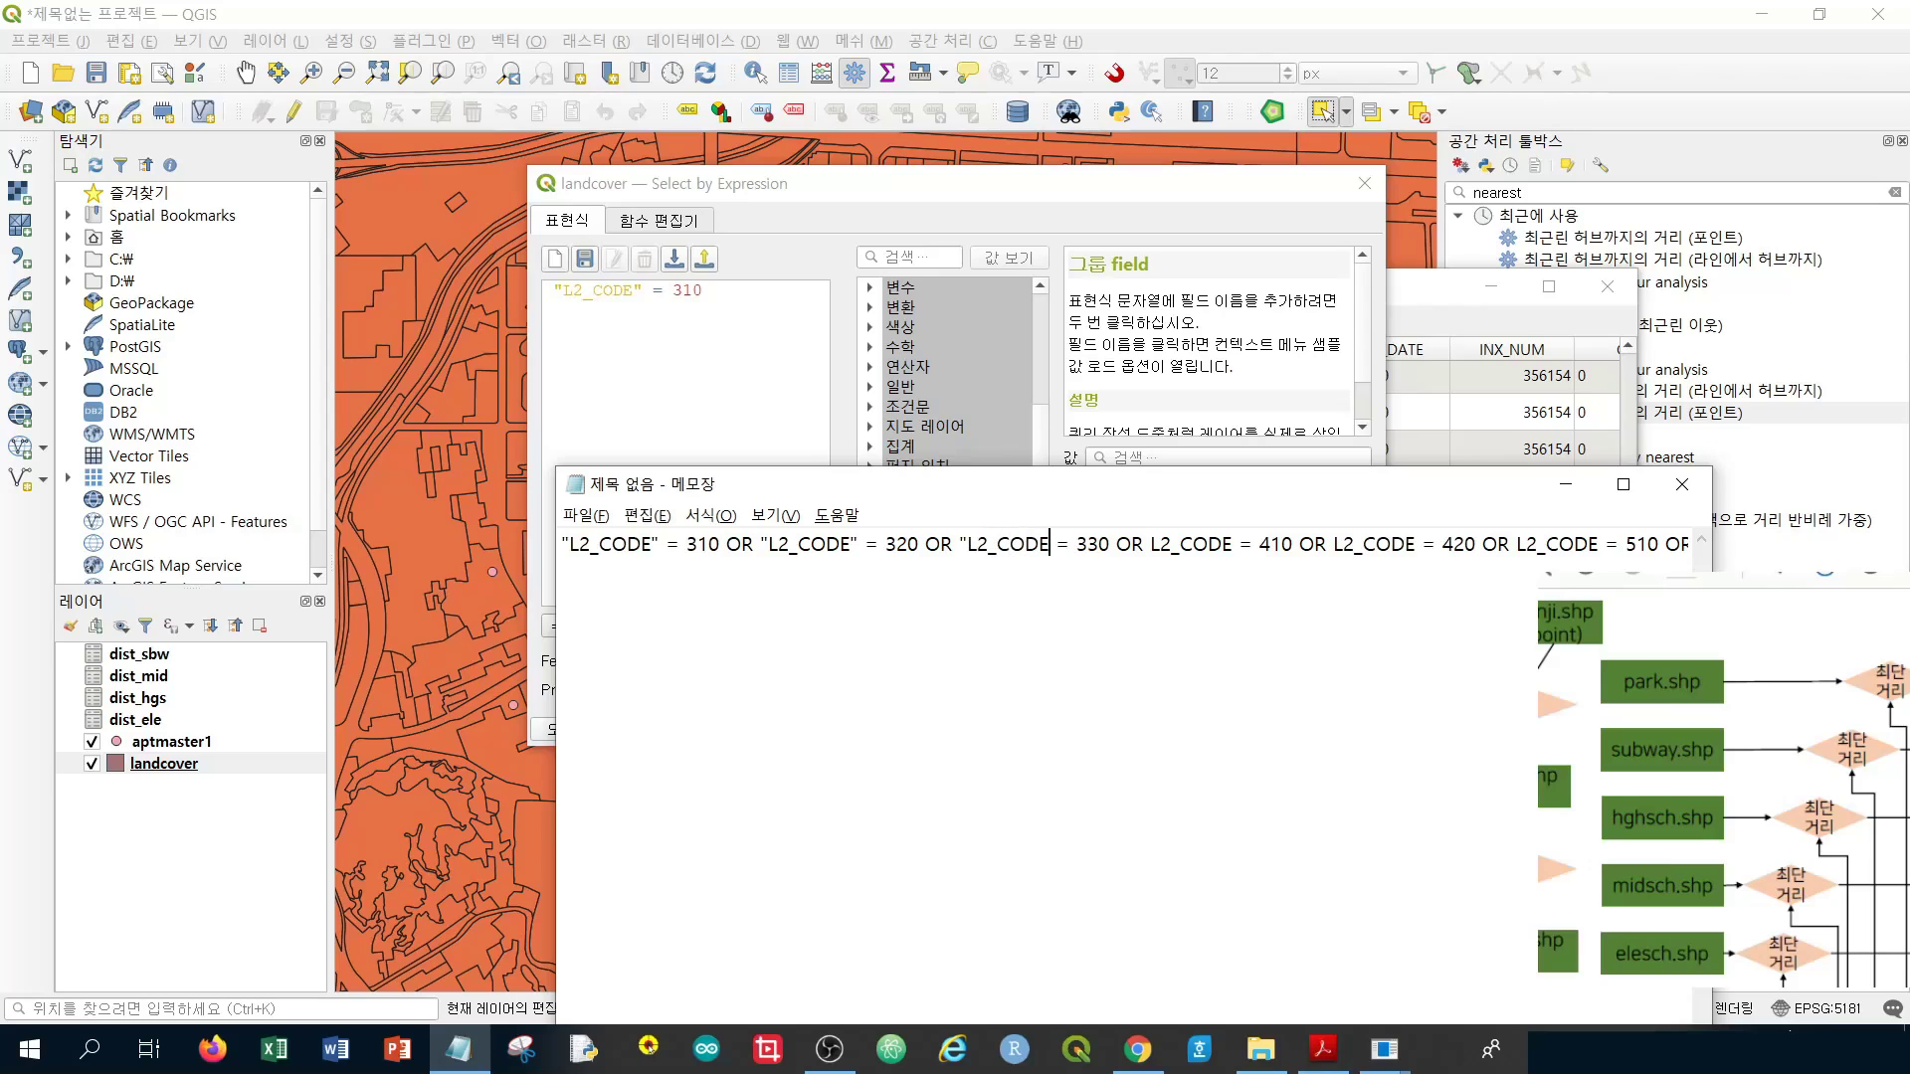
{"action": "type", "text": "\""}
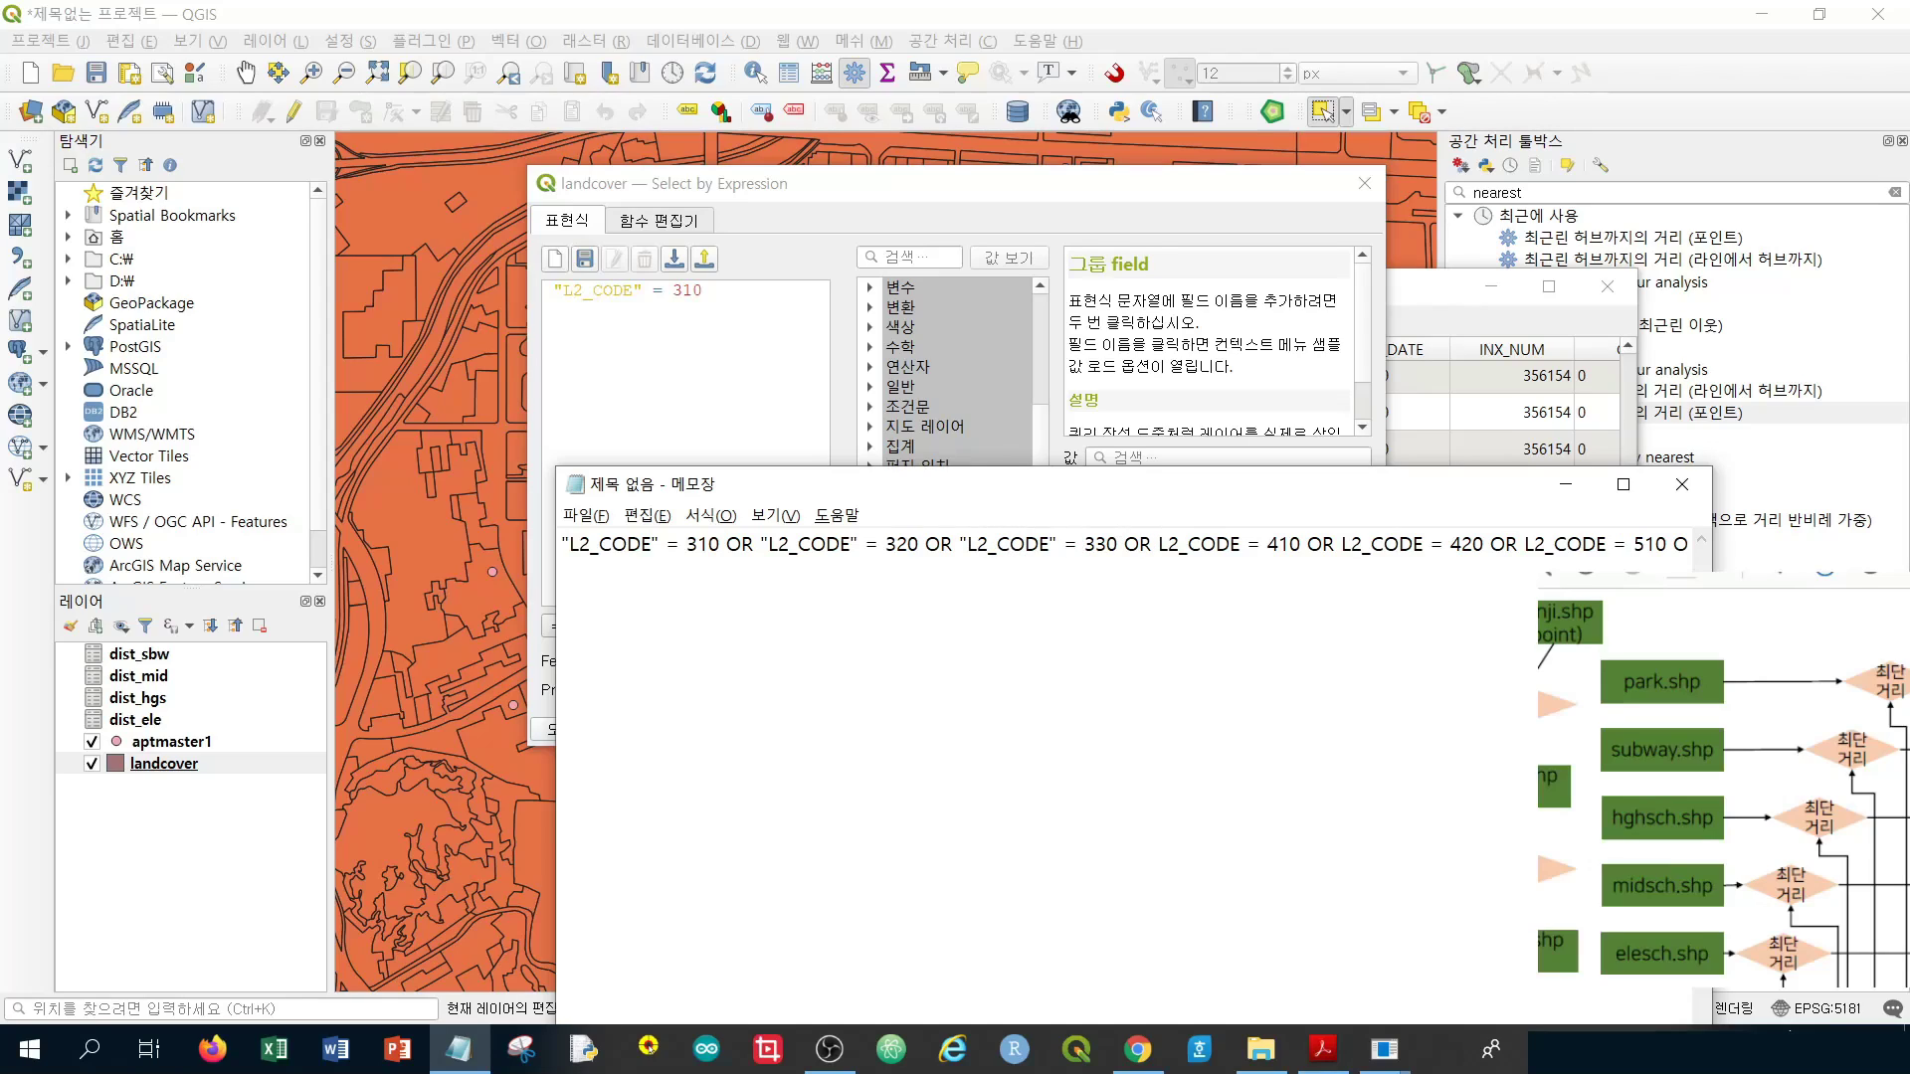
{"action": "type", "text": "\""}
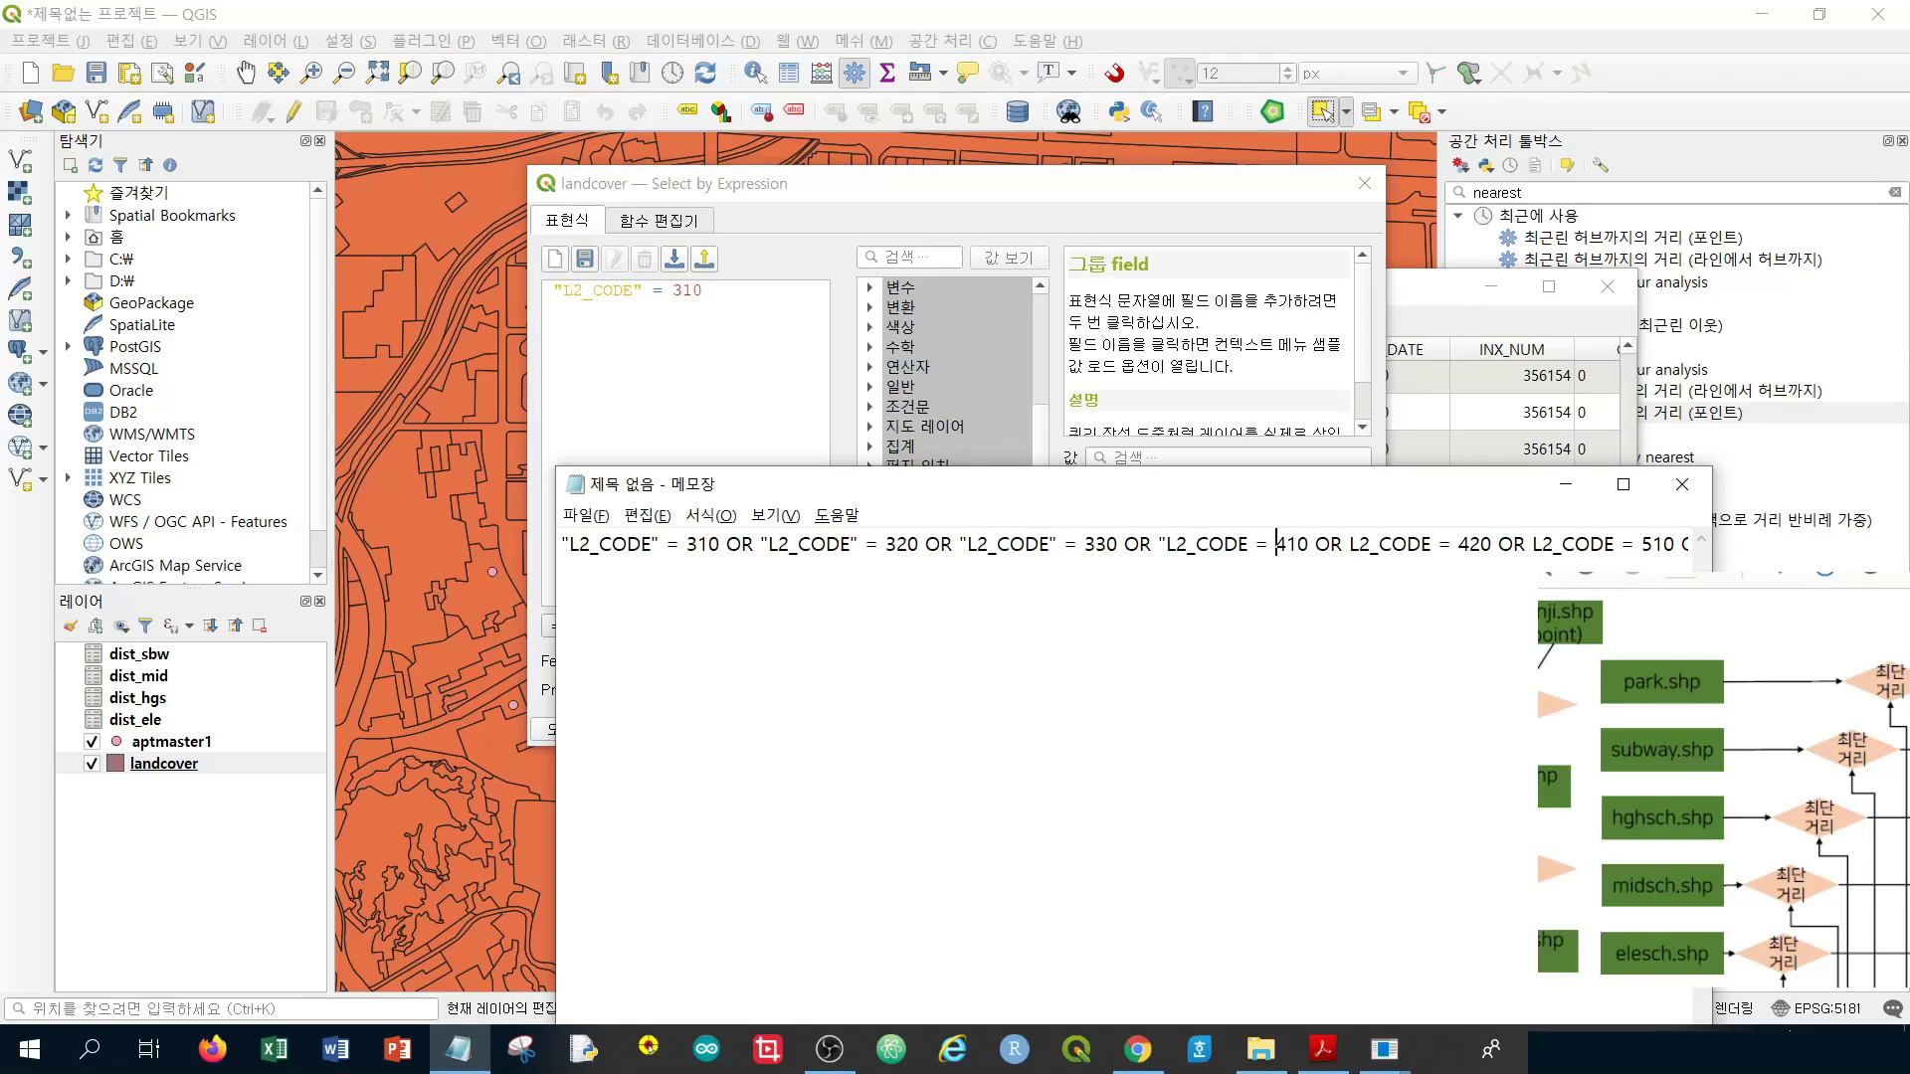
{"action": "type", "text": "\""}
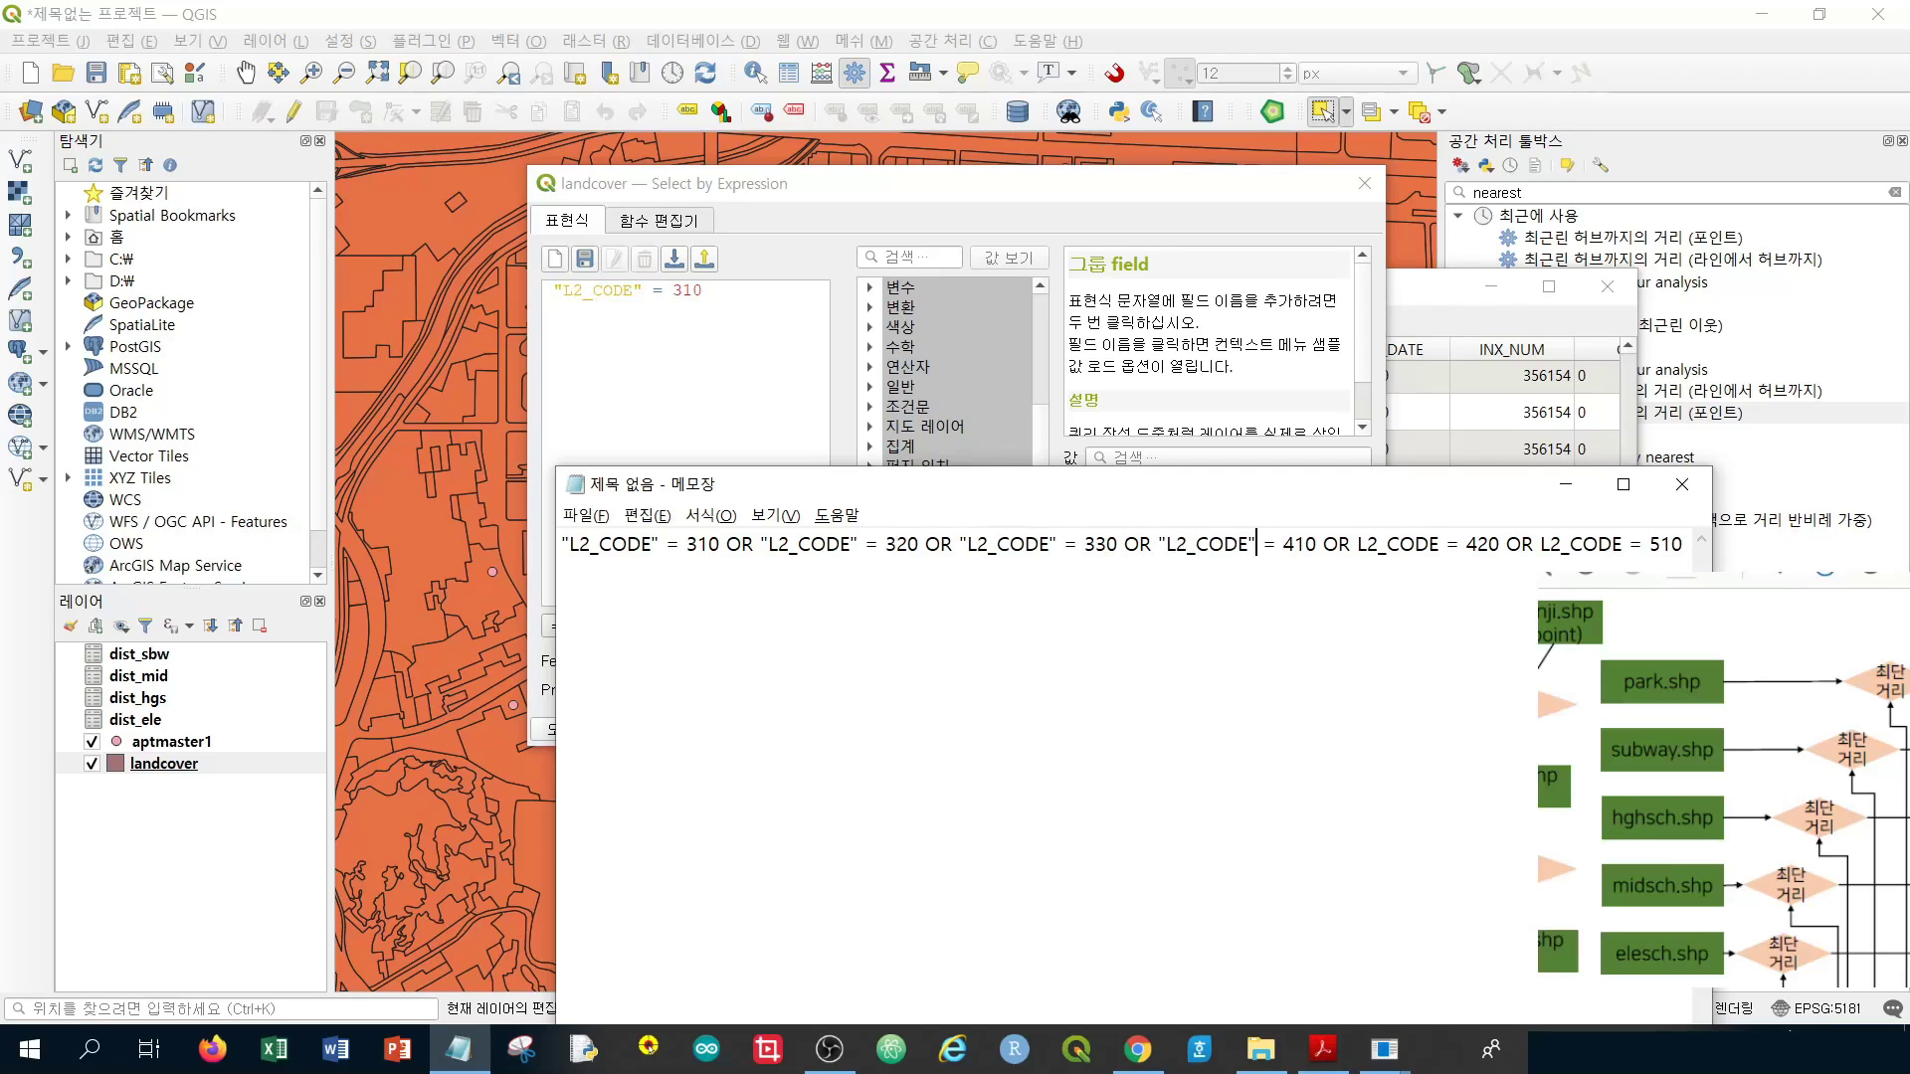
Quote the fifth and sixth L2_CODE field names, continuing through the 510 condition
{"action": "left_click", "coordinate": [1358, 544]}
{"action": "type", "text": "\""}
{"action": "left_click", "coordinate": [1454, 544]}
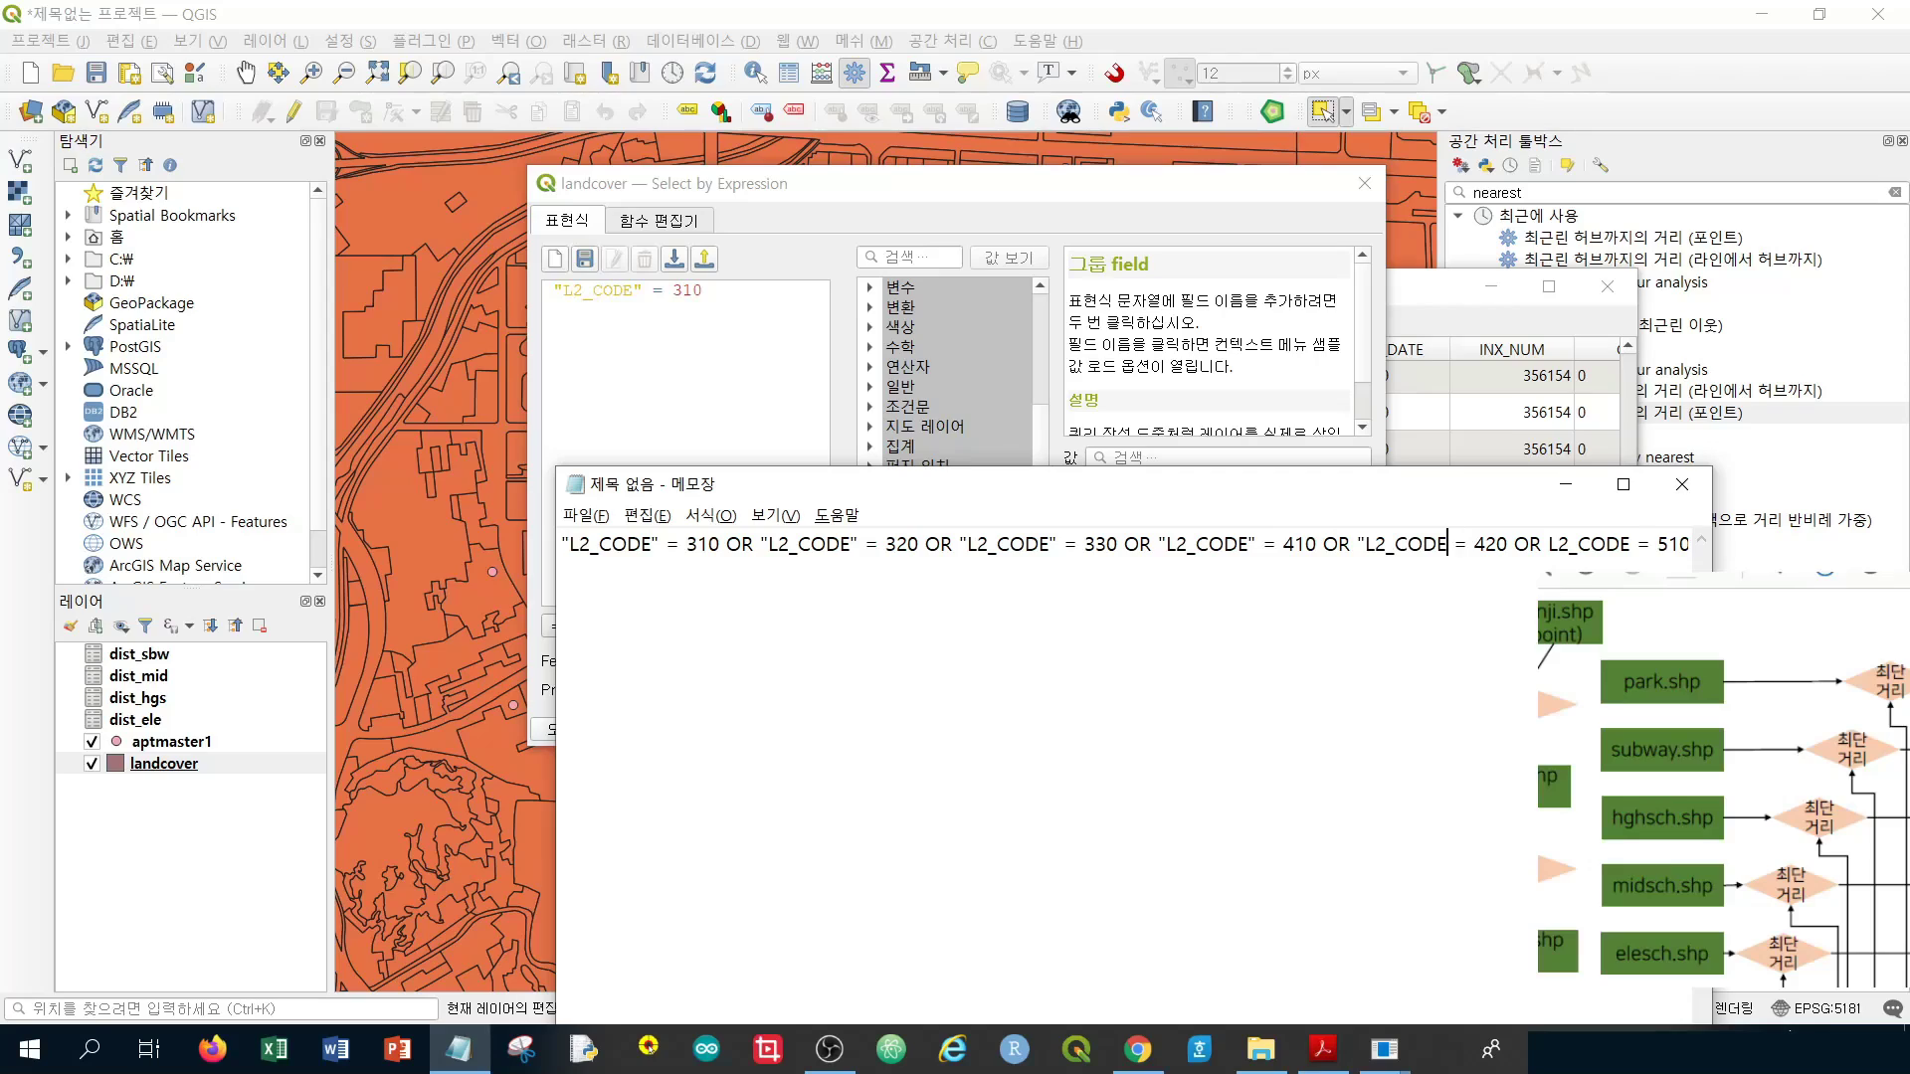
{"action": "type", "text": "\""}
{"action": "left_click", "coordinate": [1494, 544]}
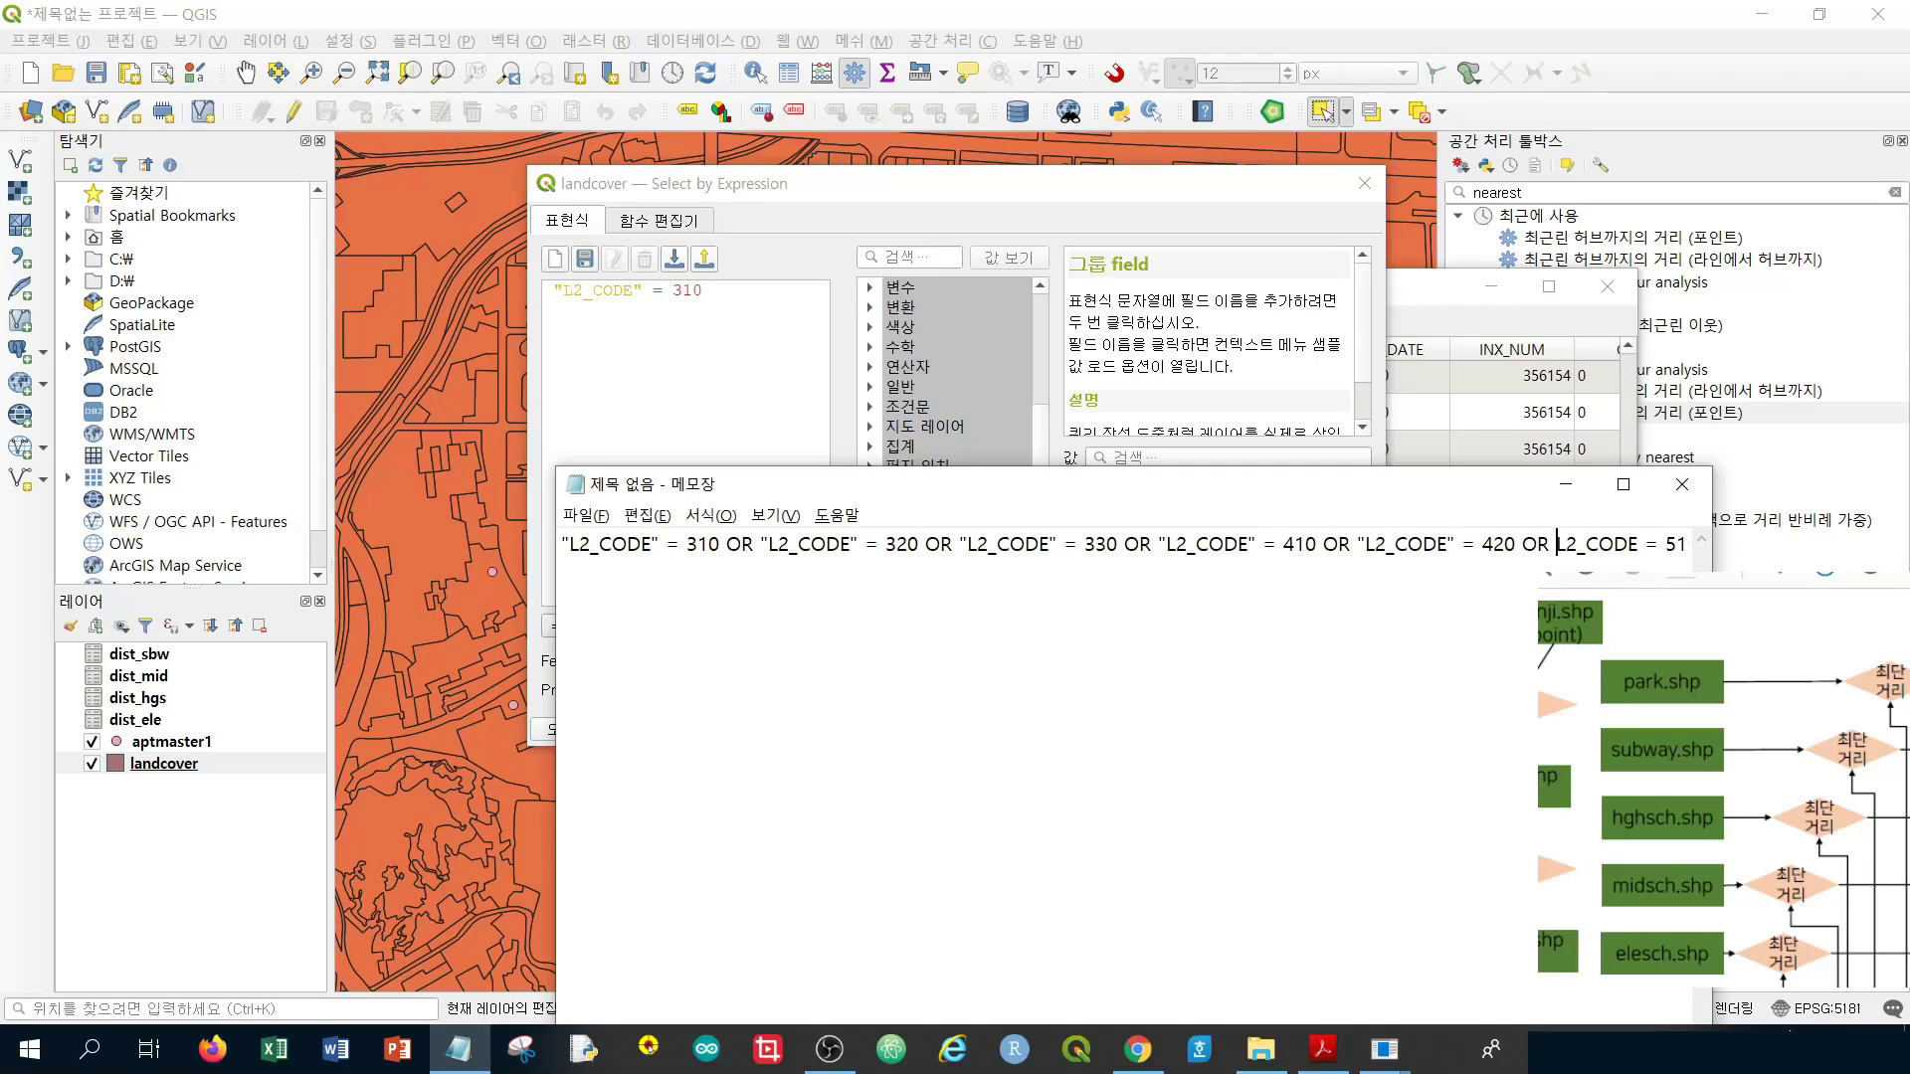
{"action": "type", "text": "\""}
{"action": "type", "text": "\""}
{"action": "key", "text": "End"}
{"action": "key", "text": "Left"}
{"action": "key", "text": "Left"}
{"action": "key", "text": "Left"}
{"action": "key", "text": "Left"}
{"action": "key", "text": "Left"}
{"action": "key", "text": "Left"}
{"action": "key", "text": "Left"}
{"action": "key", "text": "Left"}
{"action": "key", "text": "Left"}
{"action": "key", "text": "Left"}
{"action": "key", "text": "Left"}
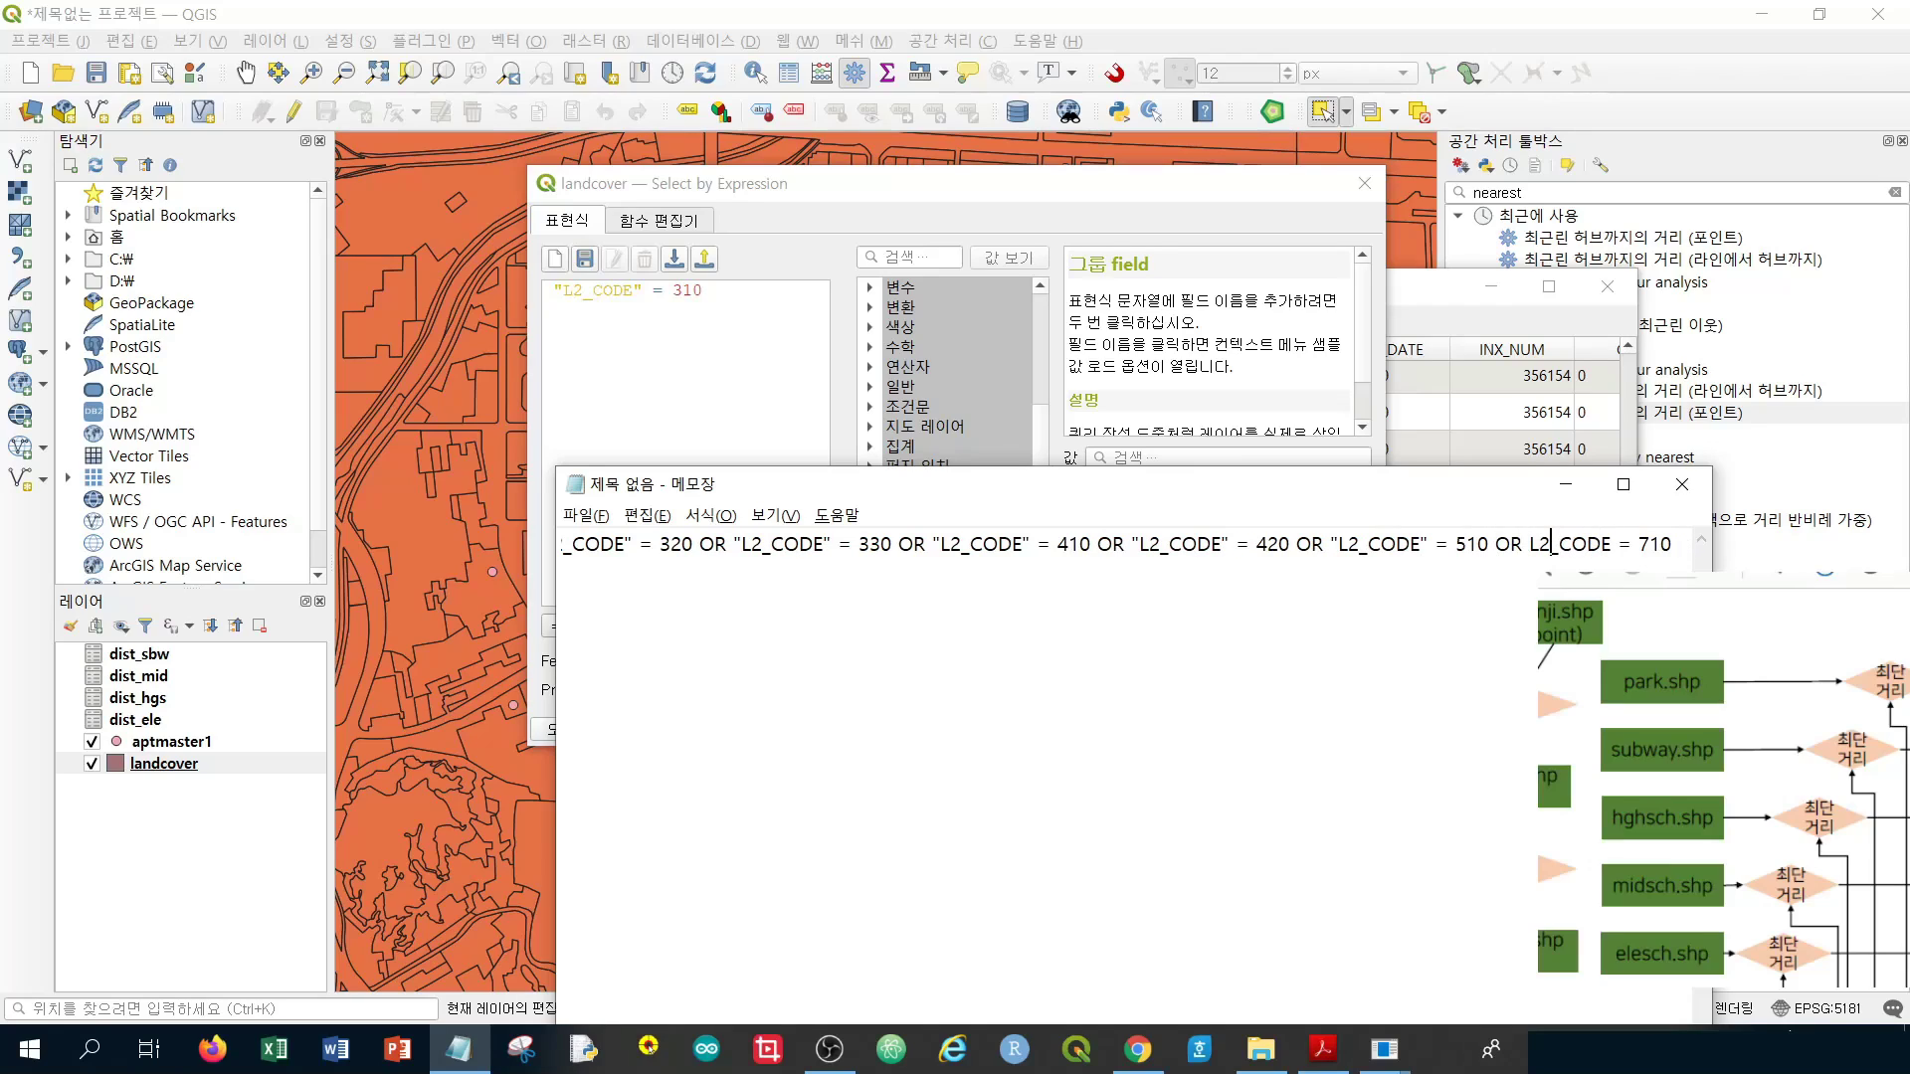
{"action": "type", "text": "\""}
{"action": "type", "text": "\""}
Paste the seven-code L2_CODE OR expression into Select by Expression and select the 23,845 matching landcover polygons
{"action": "key", "text": "ctrl+a"}
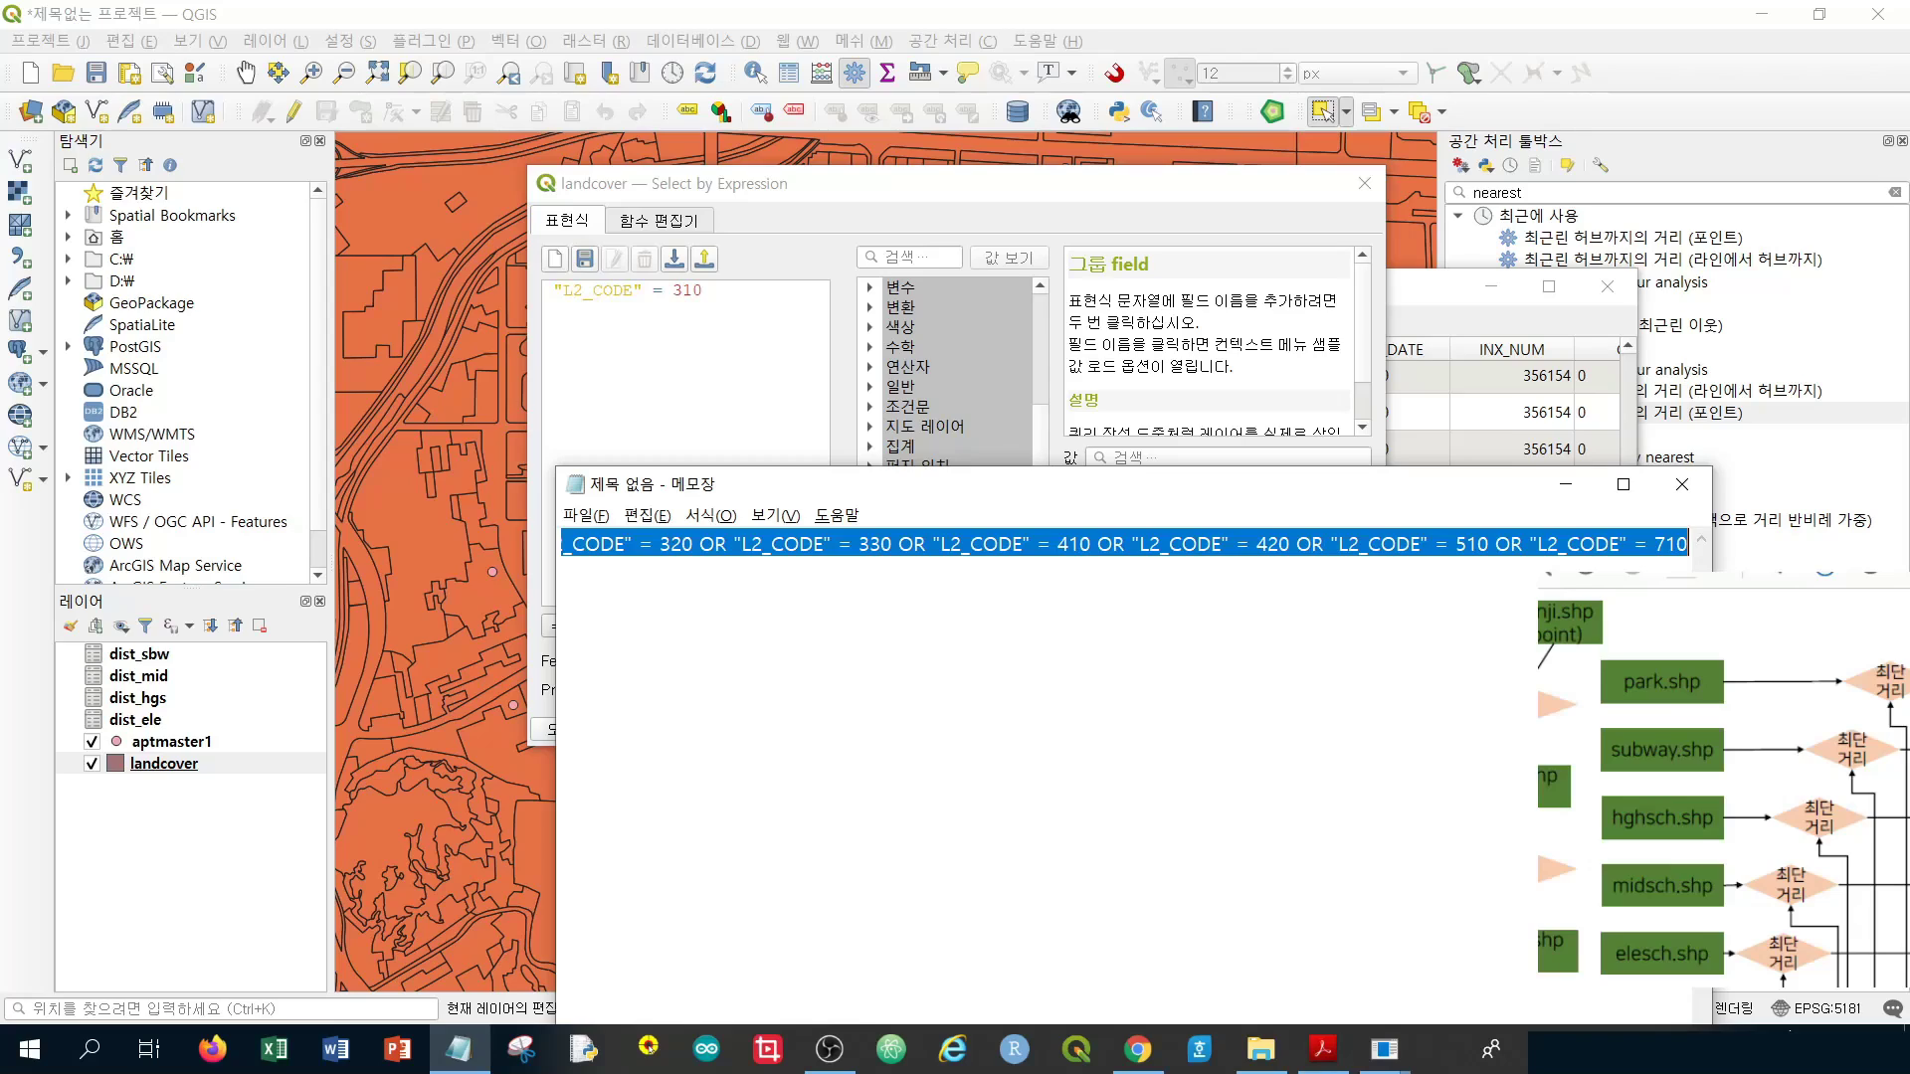
{"action": "left_click", "coordinate": [852, 306]}
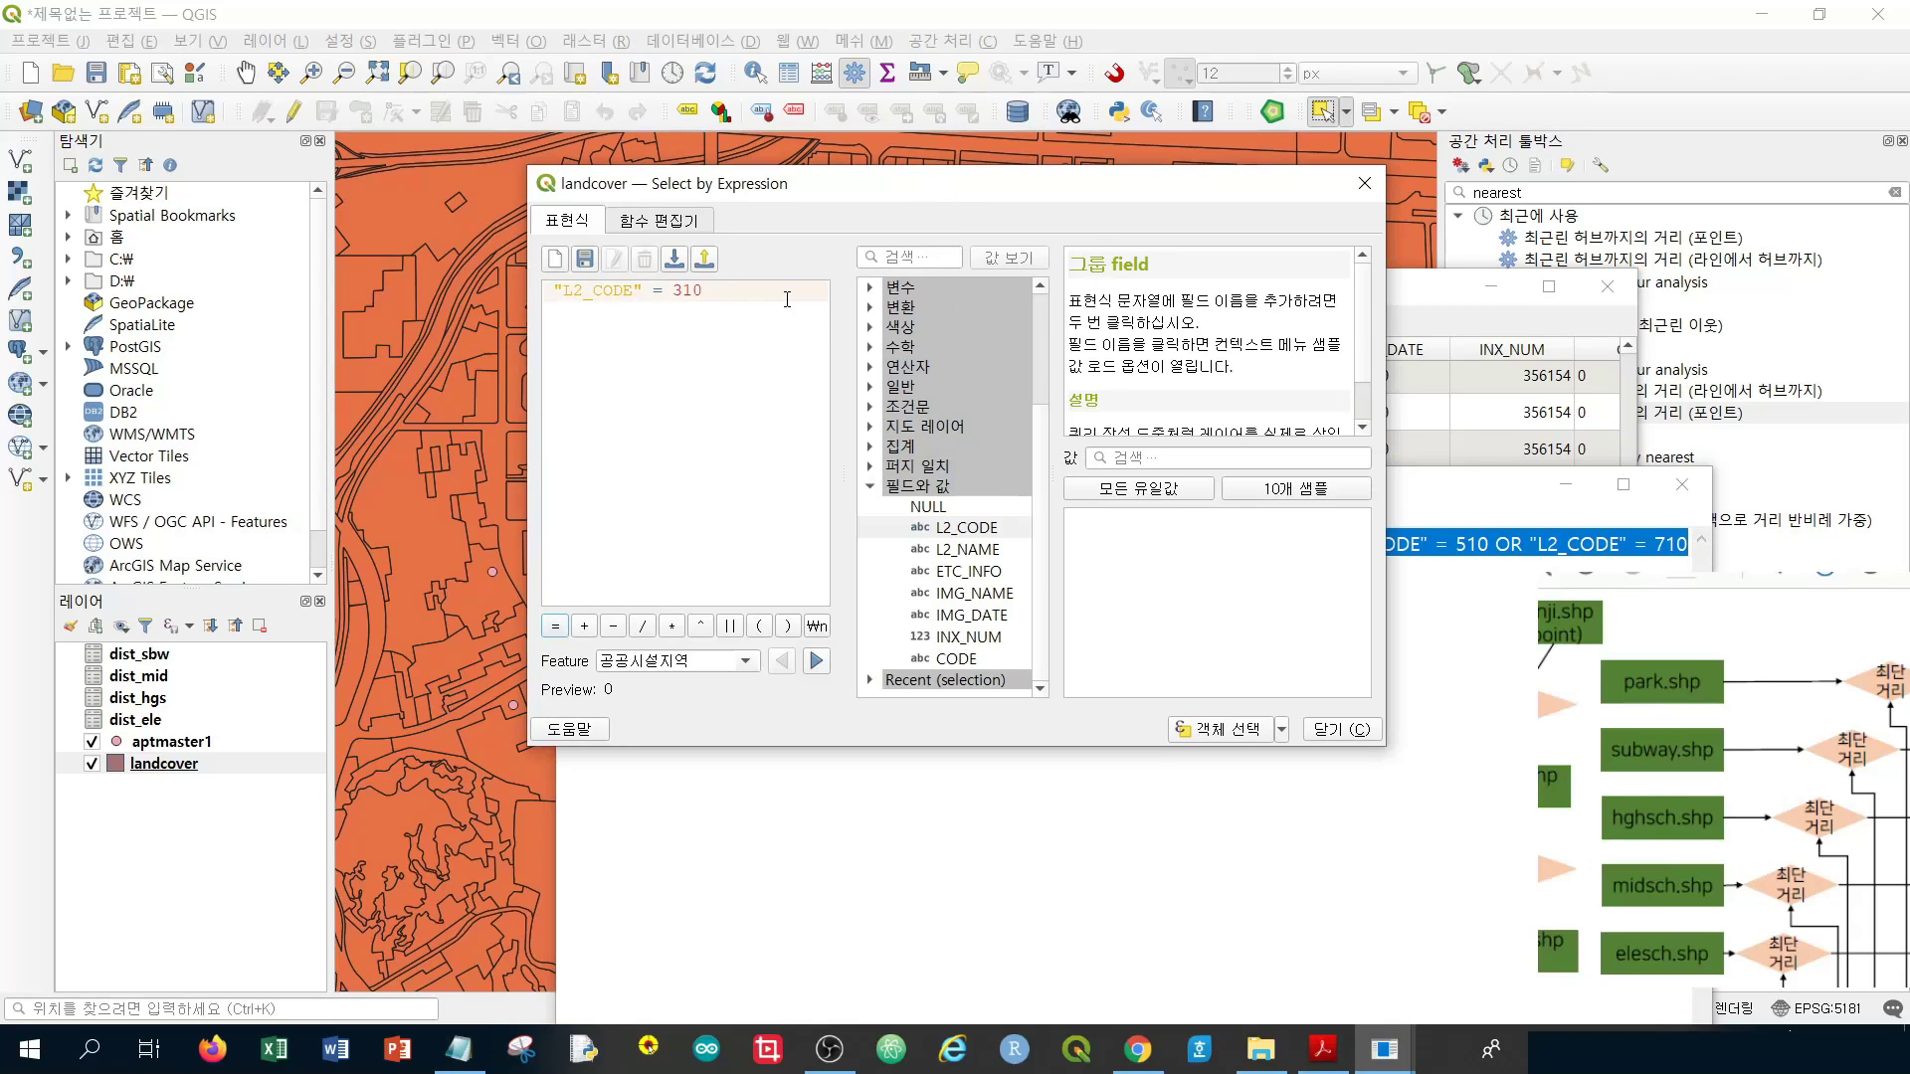
{"action": "key", "text": "ctrl+a"}
{"action": "type", "text": "\"L2_CODE\" = 310 OR \"L2_CODE\" = 320 OR \"L2_CODE\" = 330 OR \"L2_CODE\" = 410 OR \"L2_CODE\" = 420 OR \"L2_CODE\" = 510 OR \"L2_CODE\" = 710"}
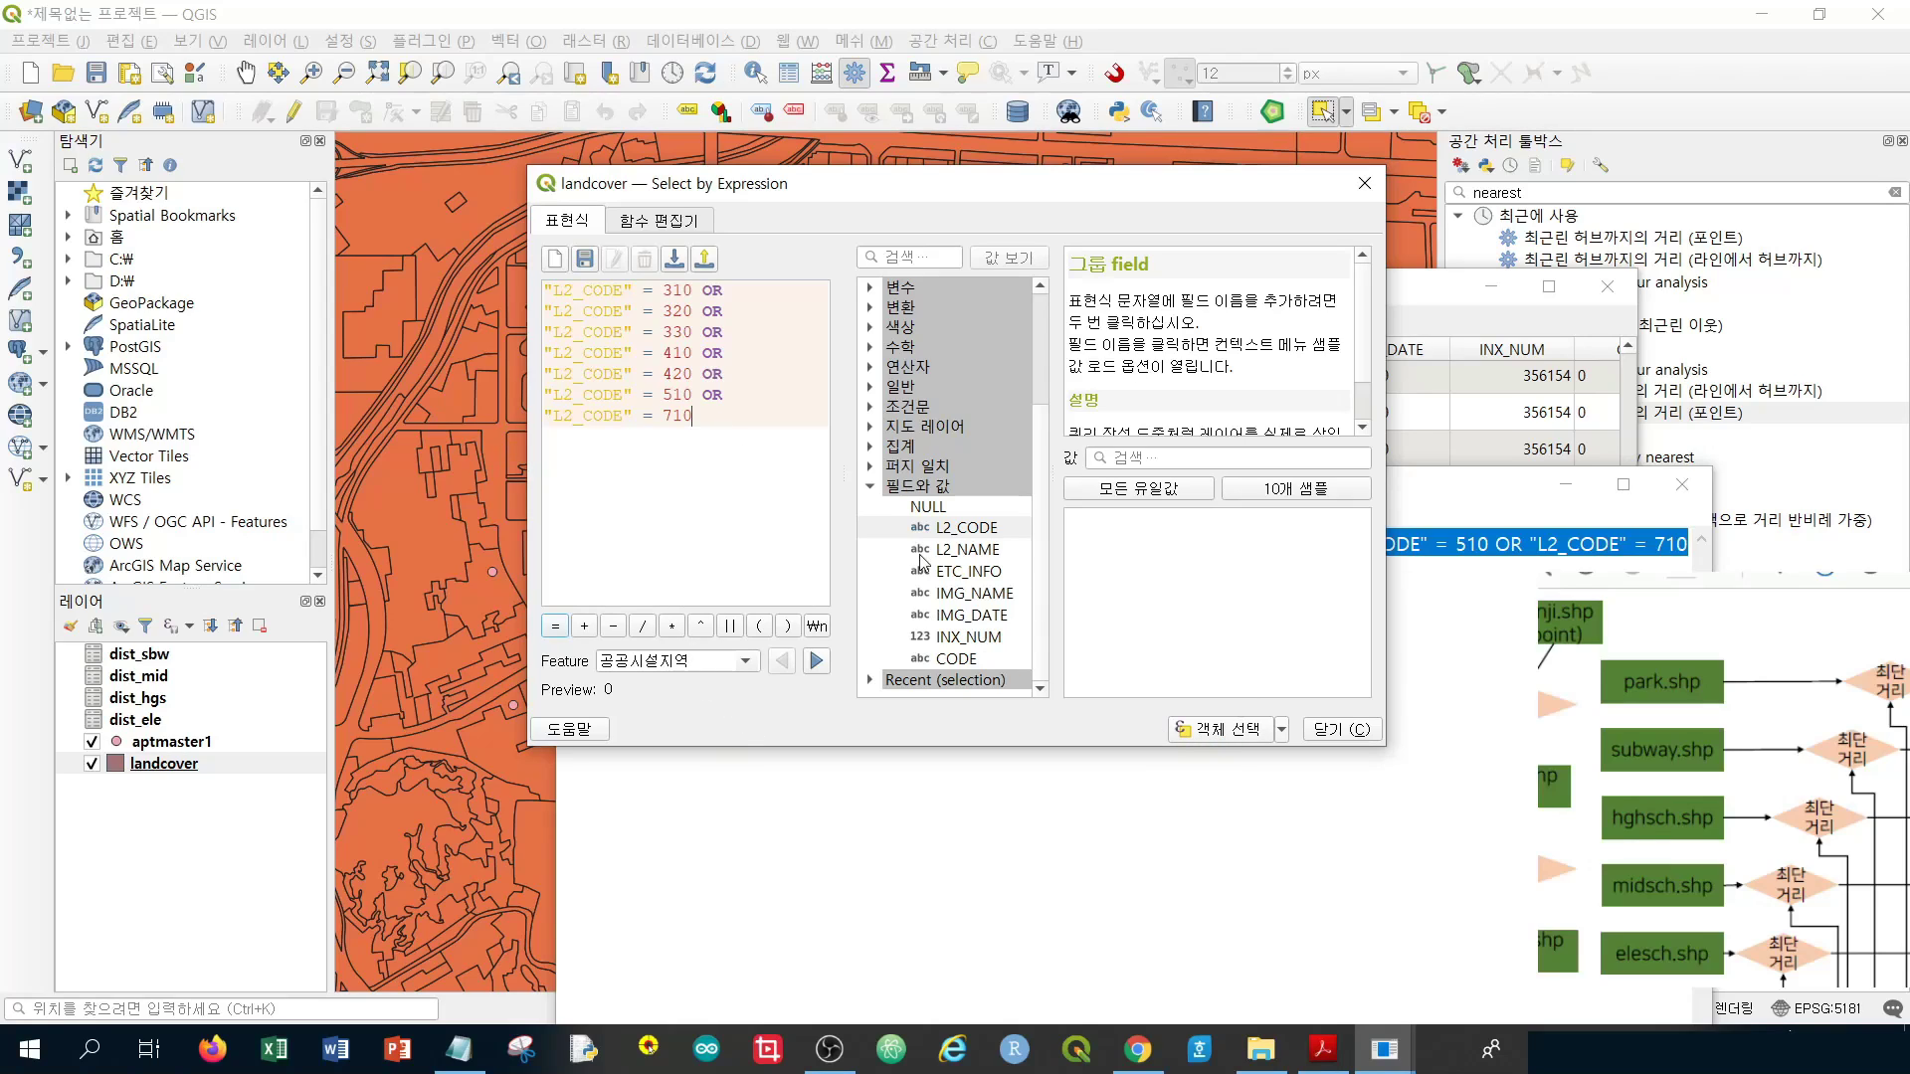
{"action": "left_click", "coordinate": [1243, 732]}
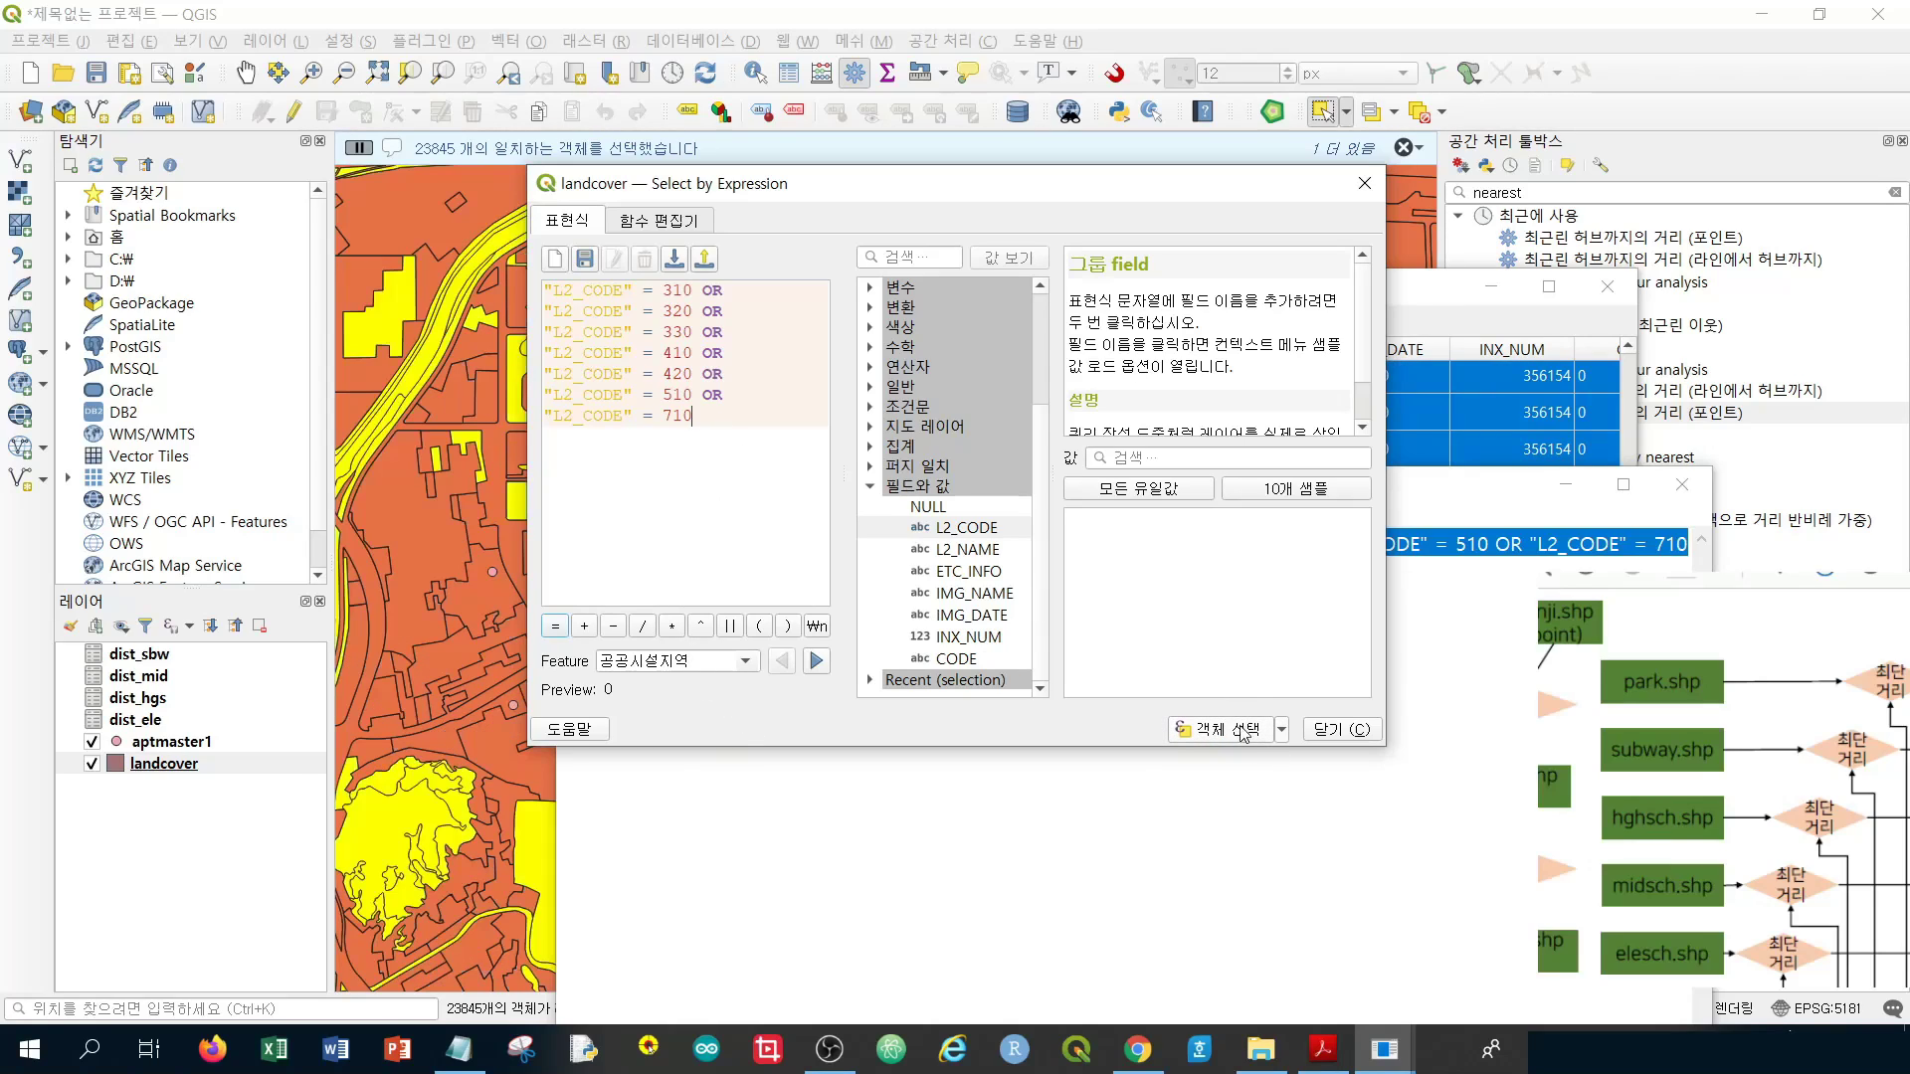
{"action": "left_click", "coordinate": [1442, 297]}
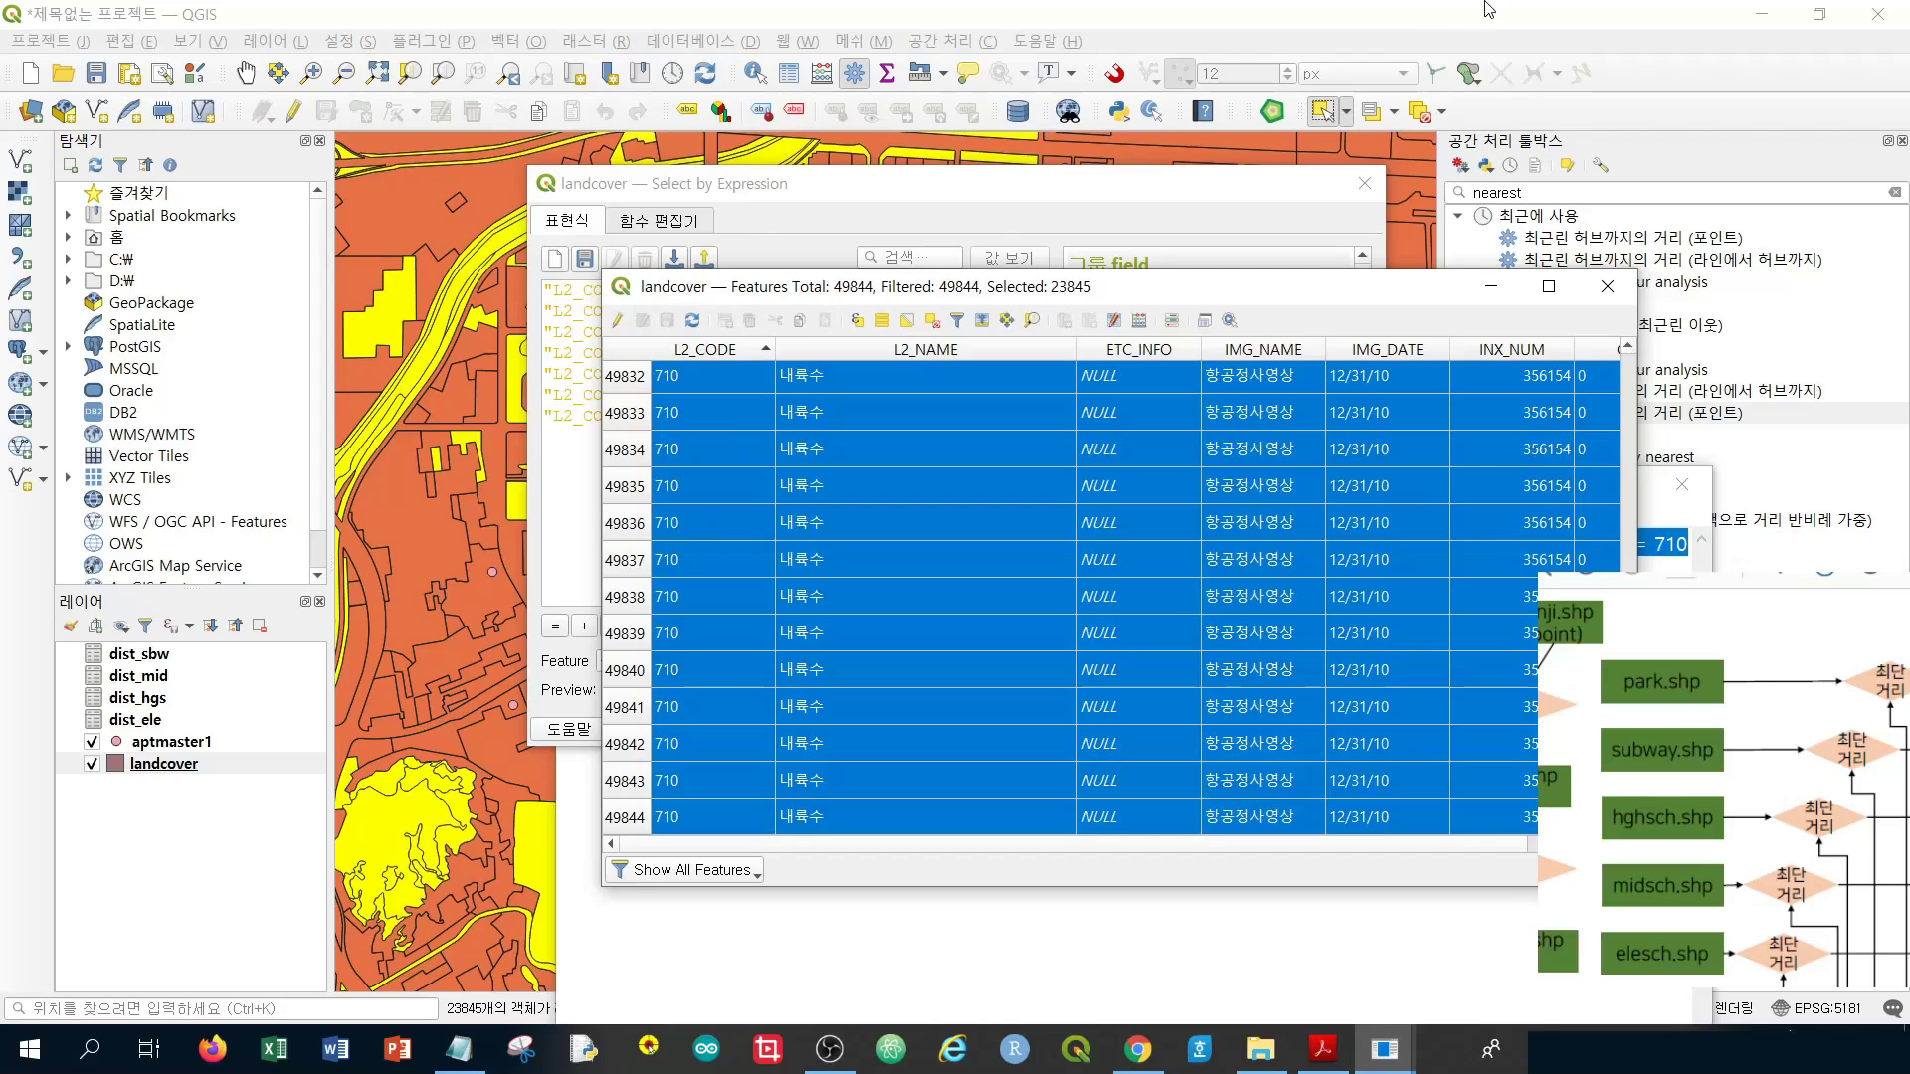
{"action": "left_click", "coordinate": [1659, 524]}
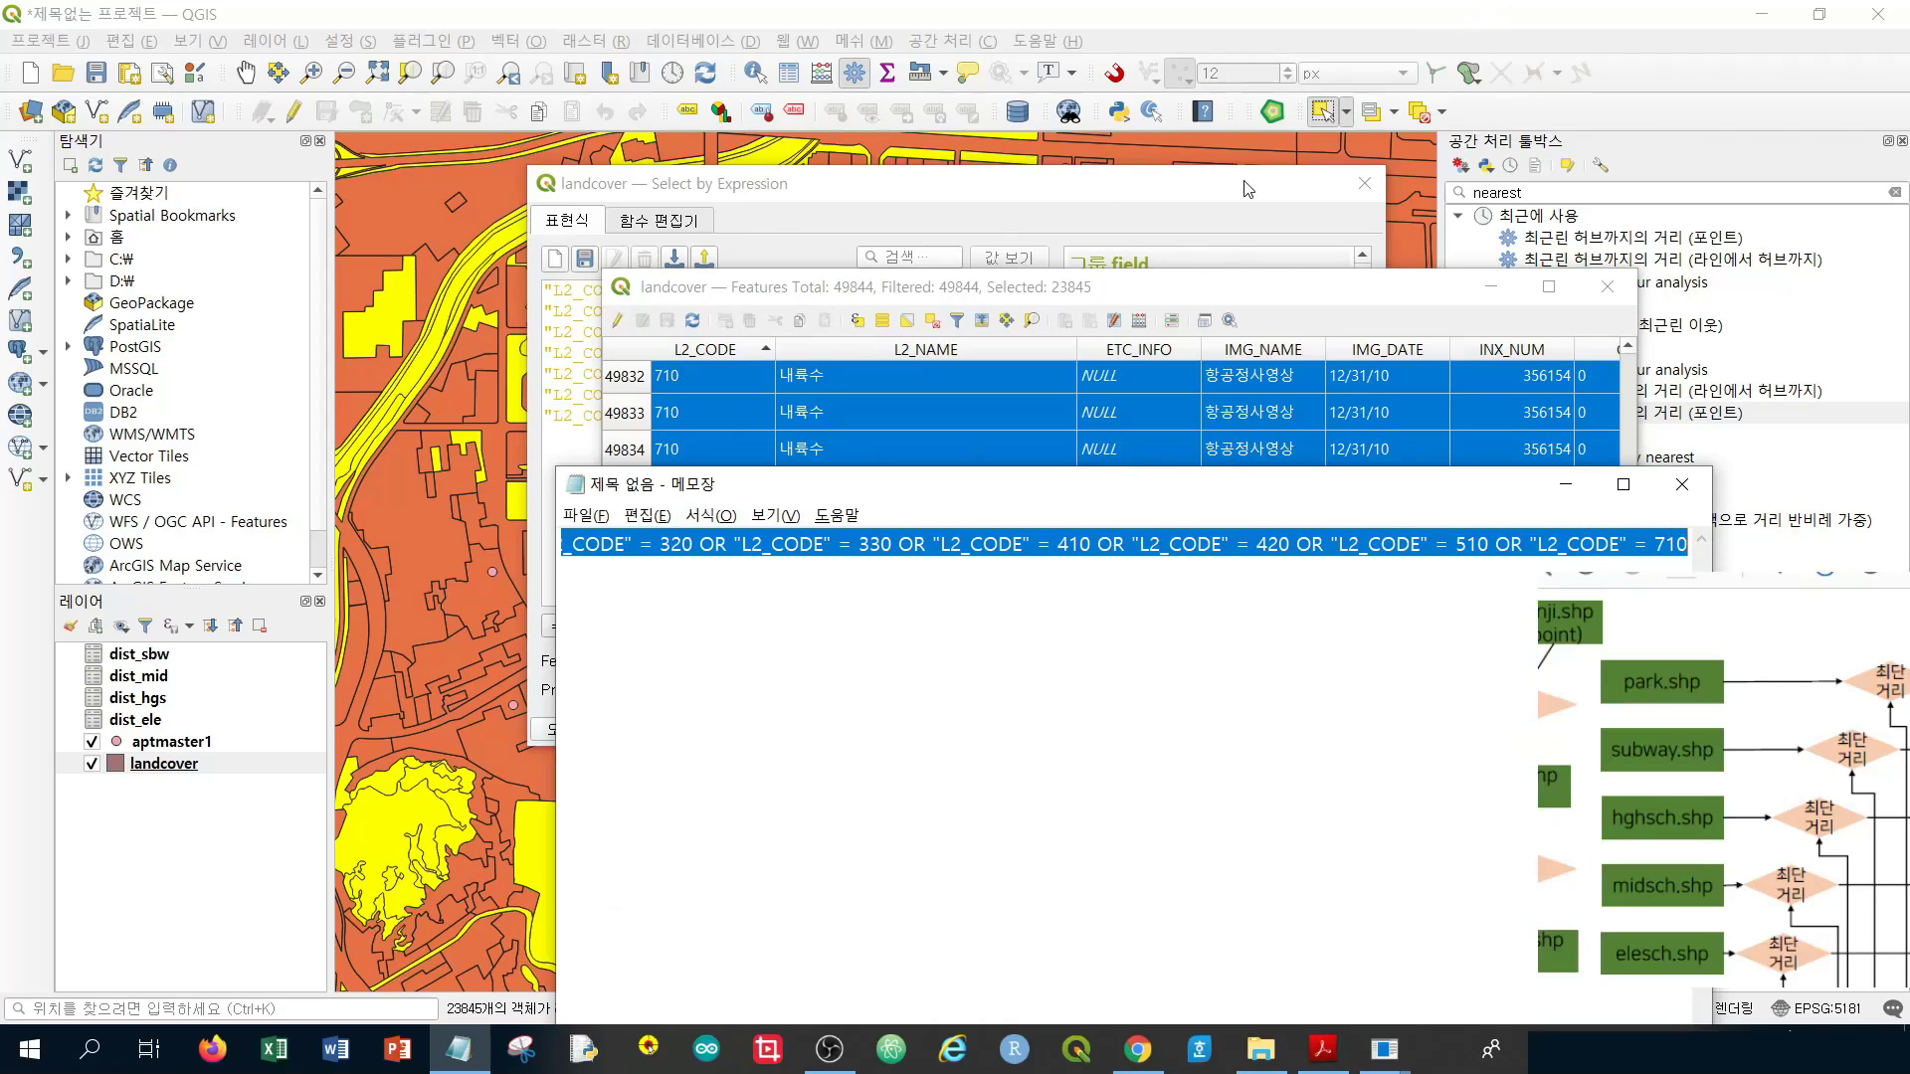
{"action": "left_click", "coordinate": [1255, 10]}
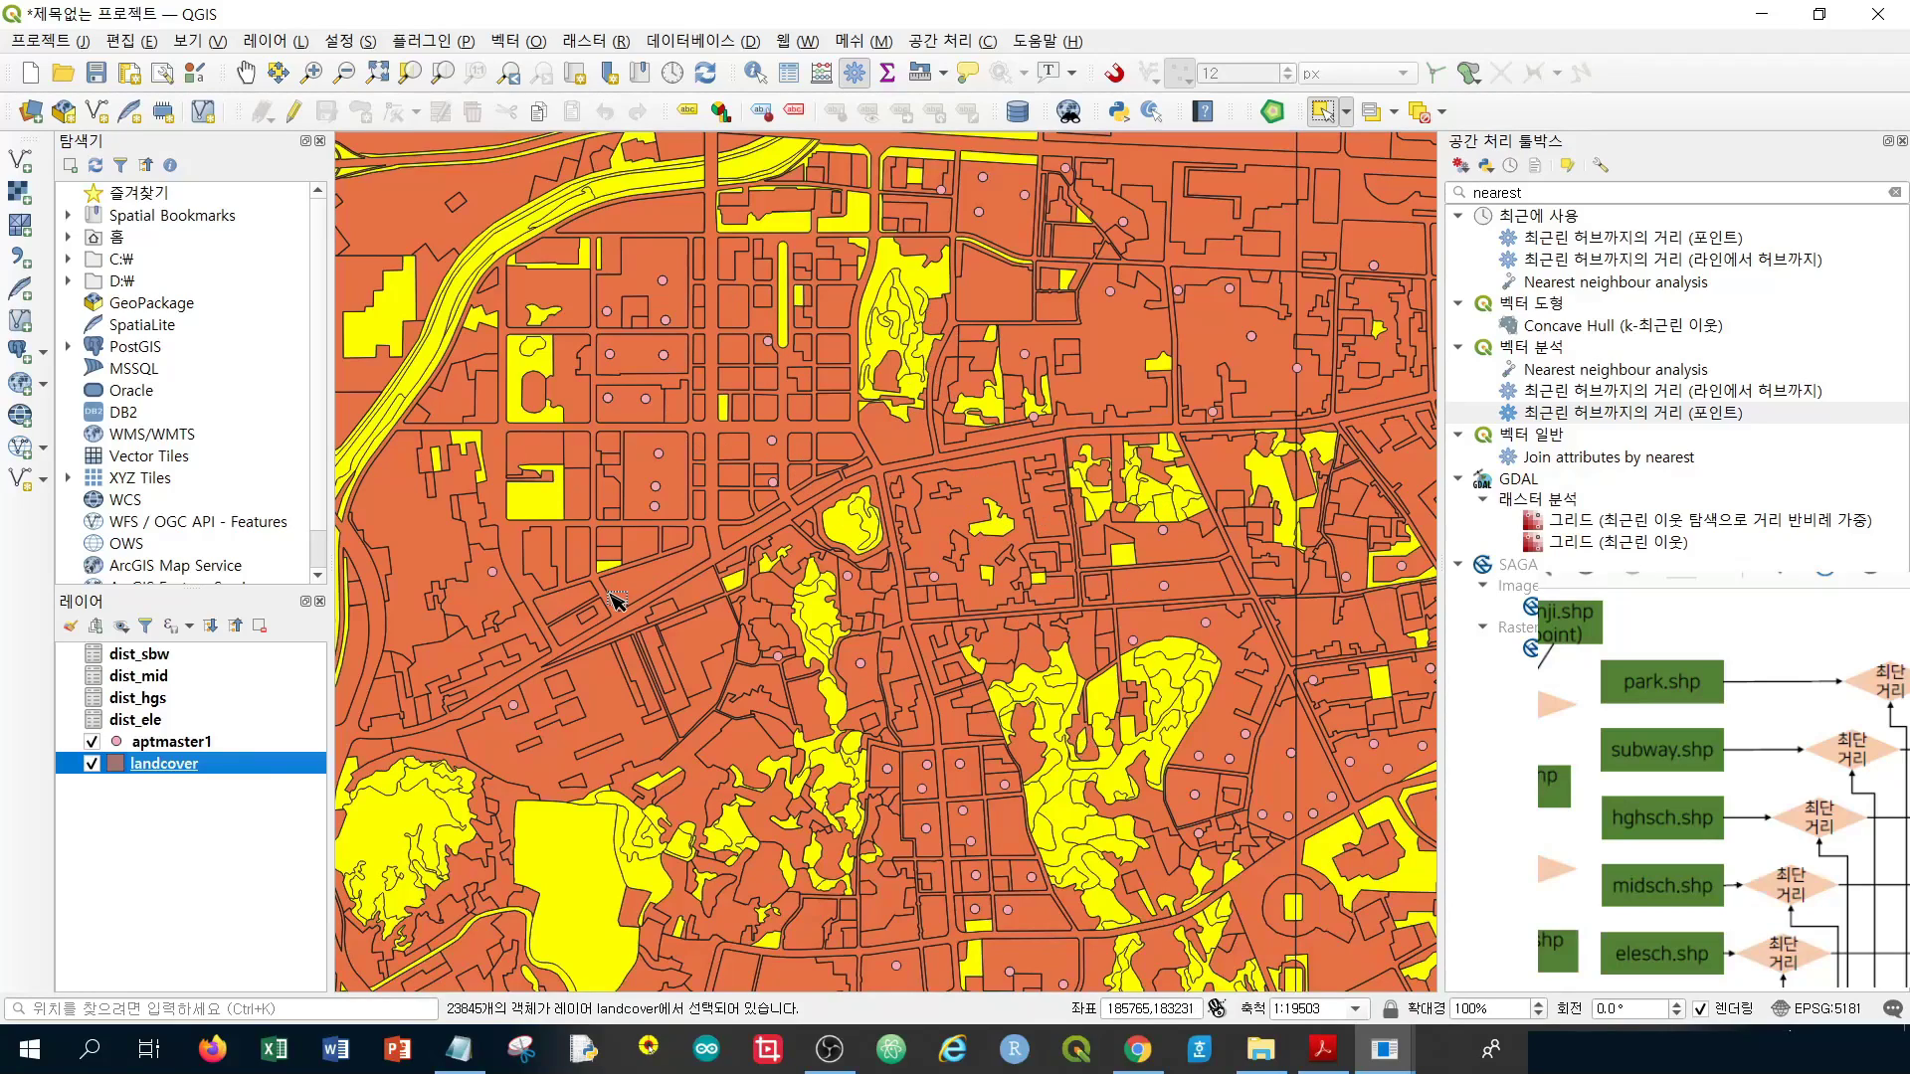
{"action": "scroll", "coordinate": [616, 600], "scroll_direction": "down", "scroll_amount": 1}
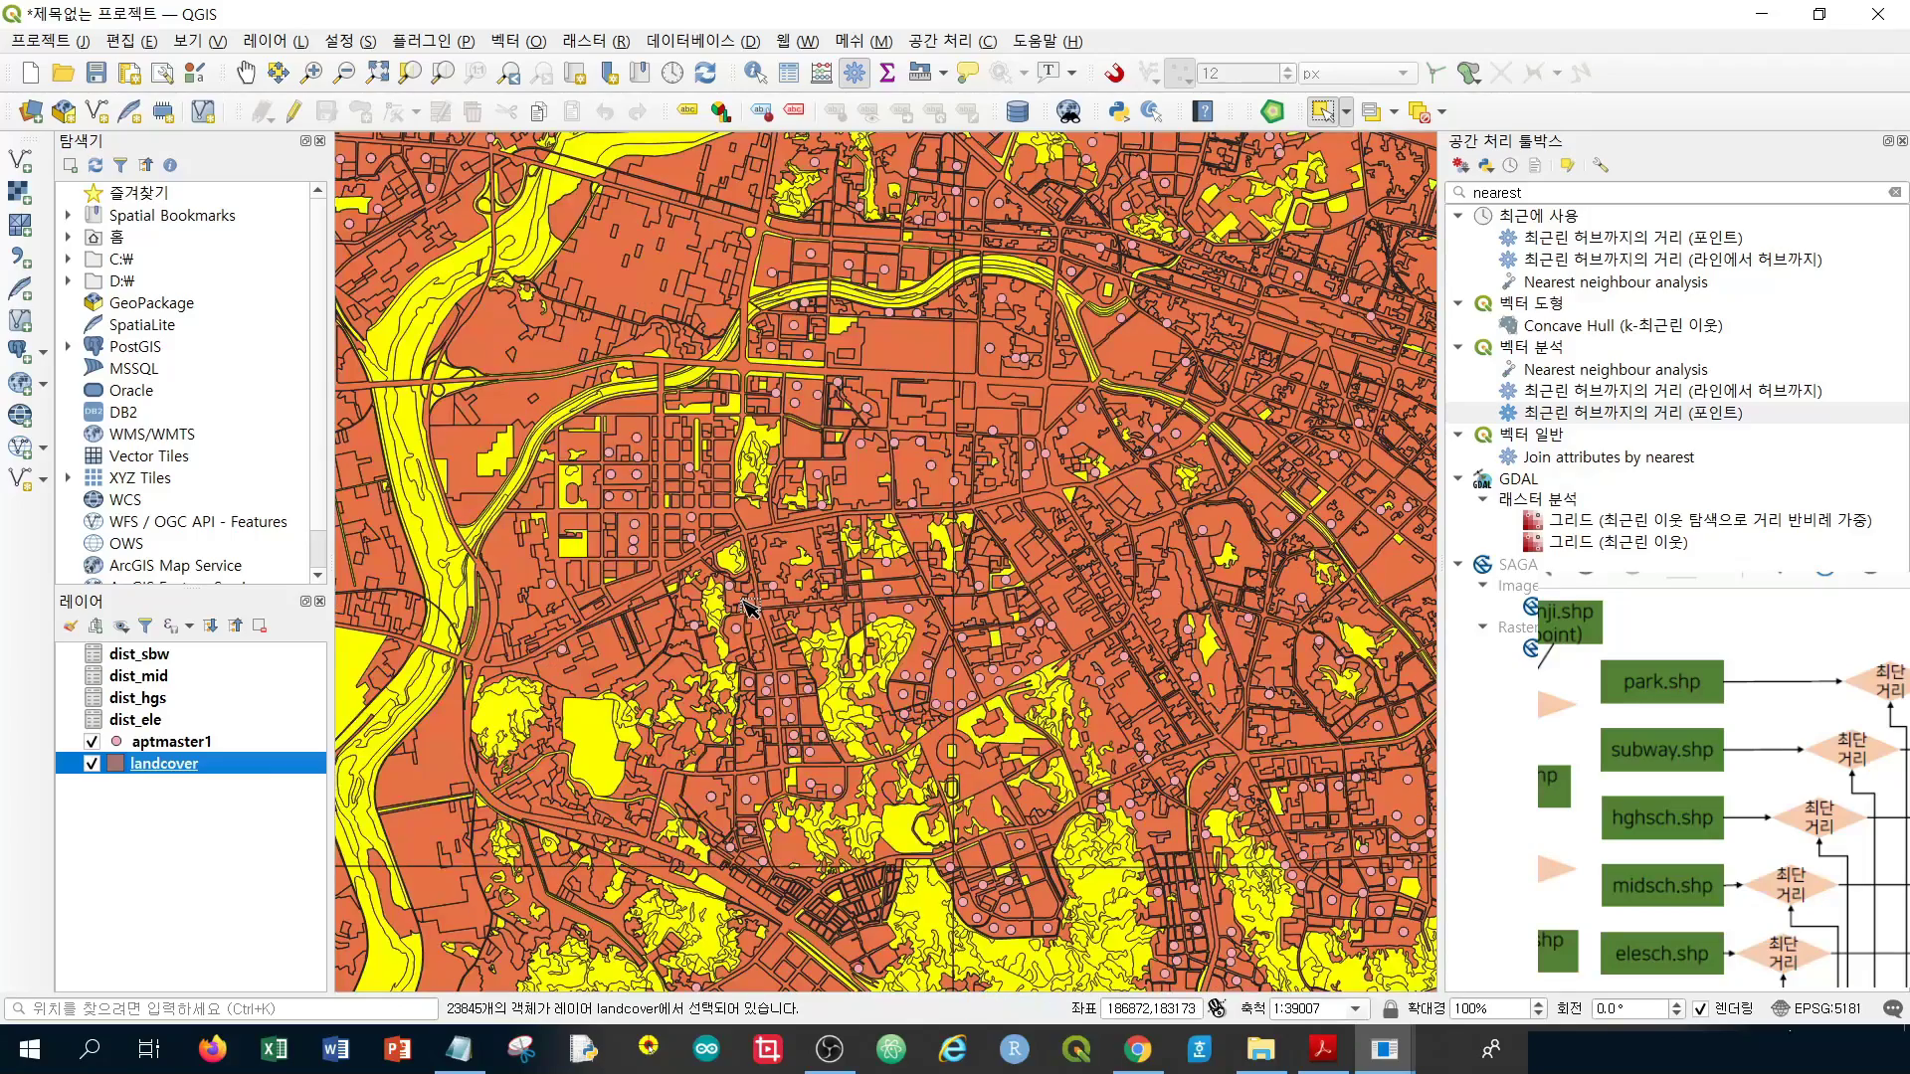
{"action": "scroll", "coordinate": [744, 607], "scroll_direction": "down", "scroll_amount": 1}
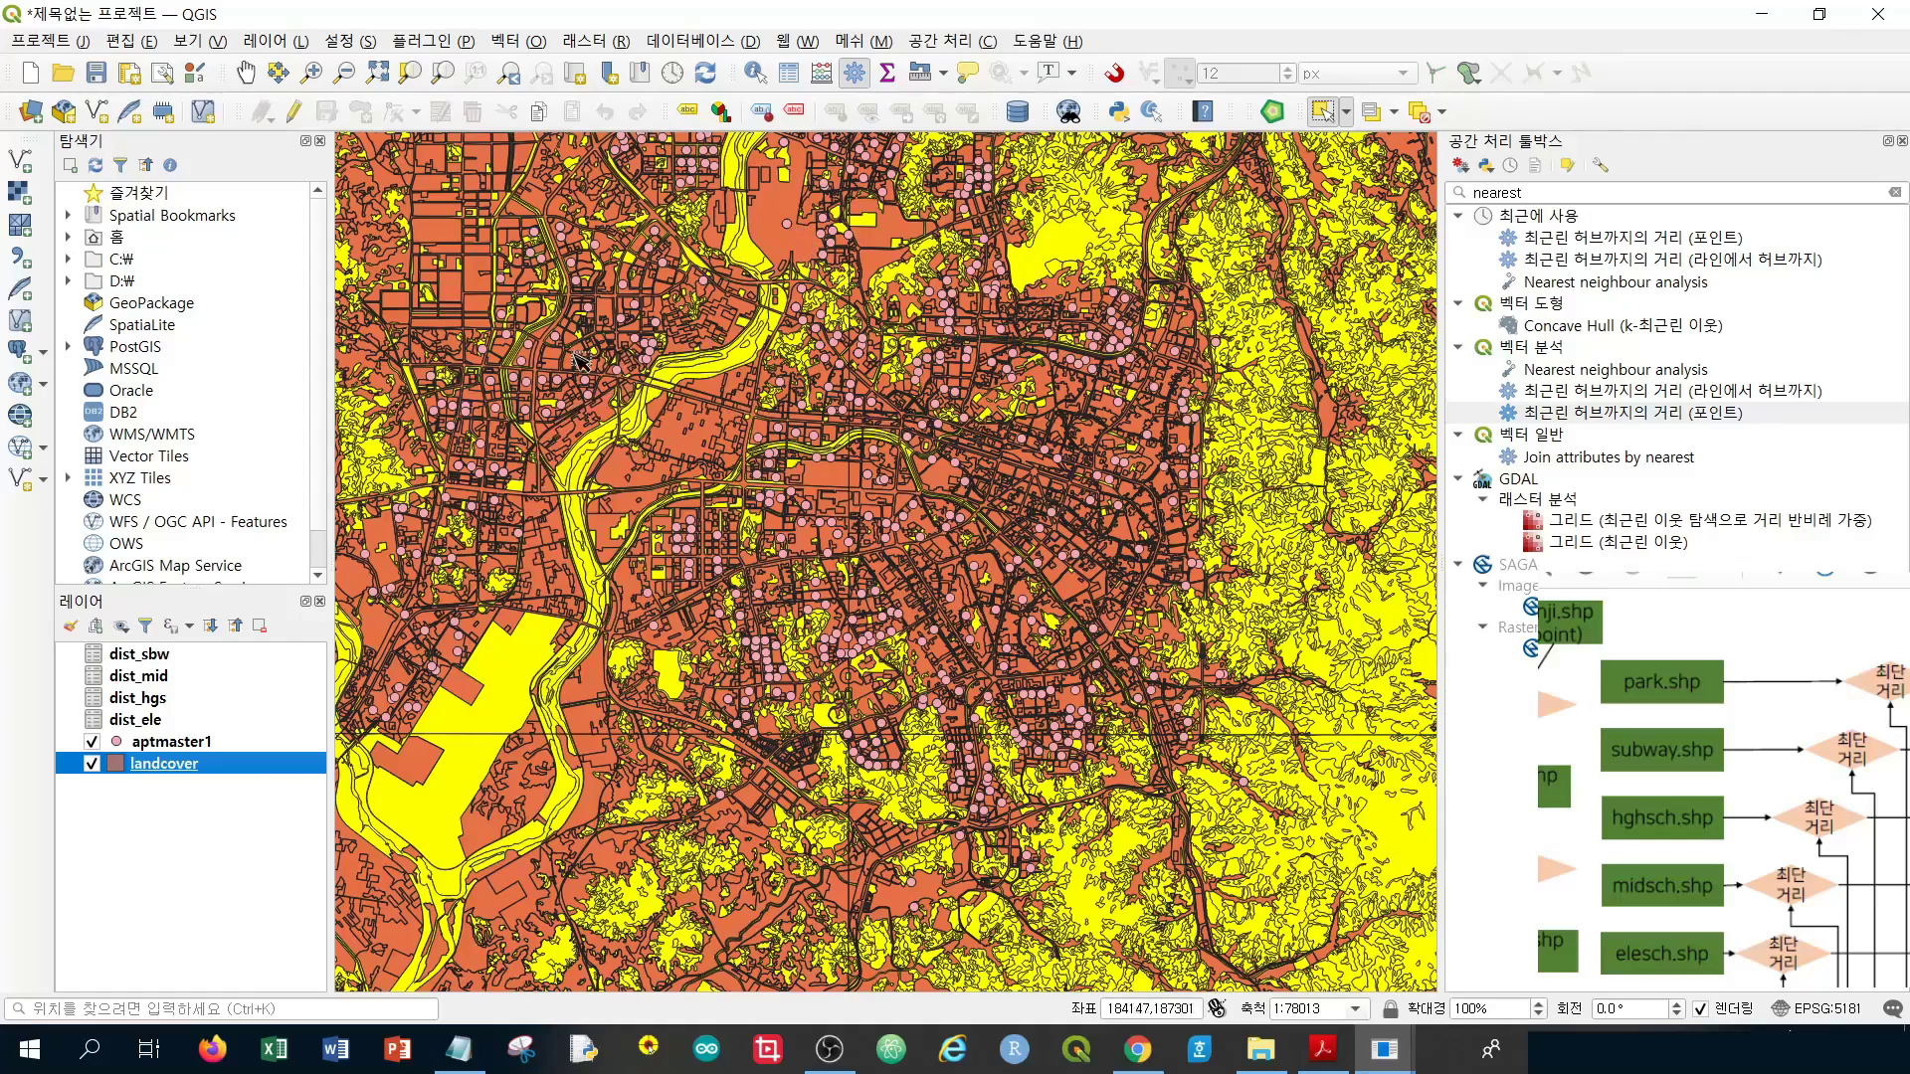
{"action": "scroll", "coordinate": [609, 350], "scroll_direction": "up", "scroll_amount": 1}
{"action": "scroll", "coordinate": [663, 398], "scroll_direction": "up", "scroll_amount": 1}
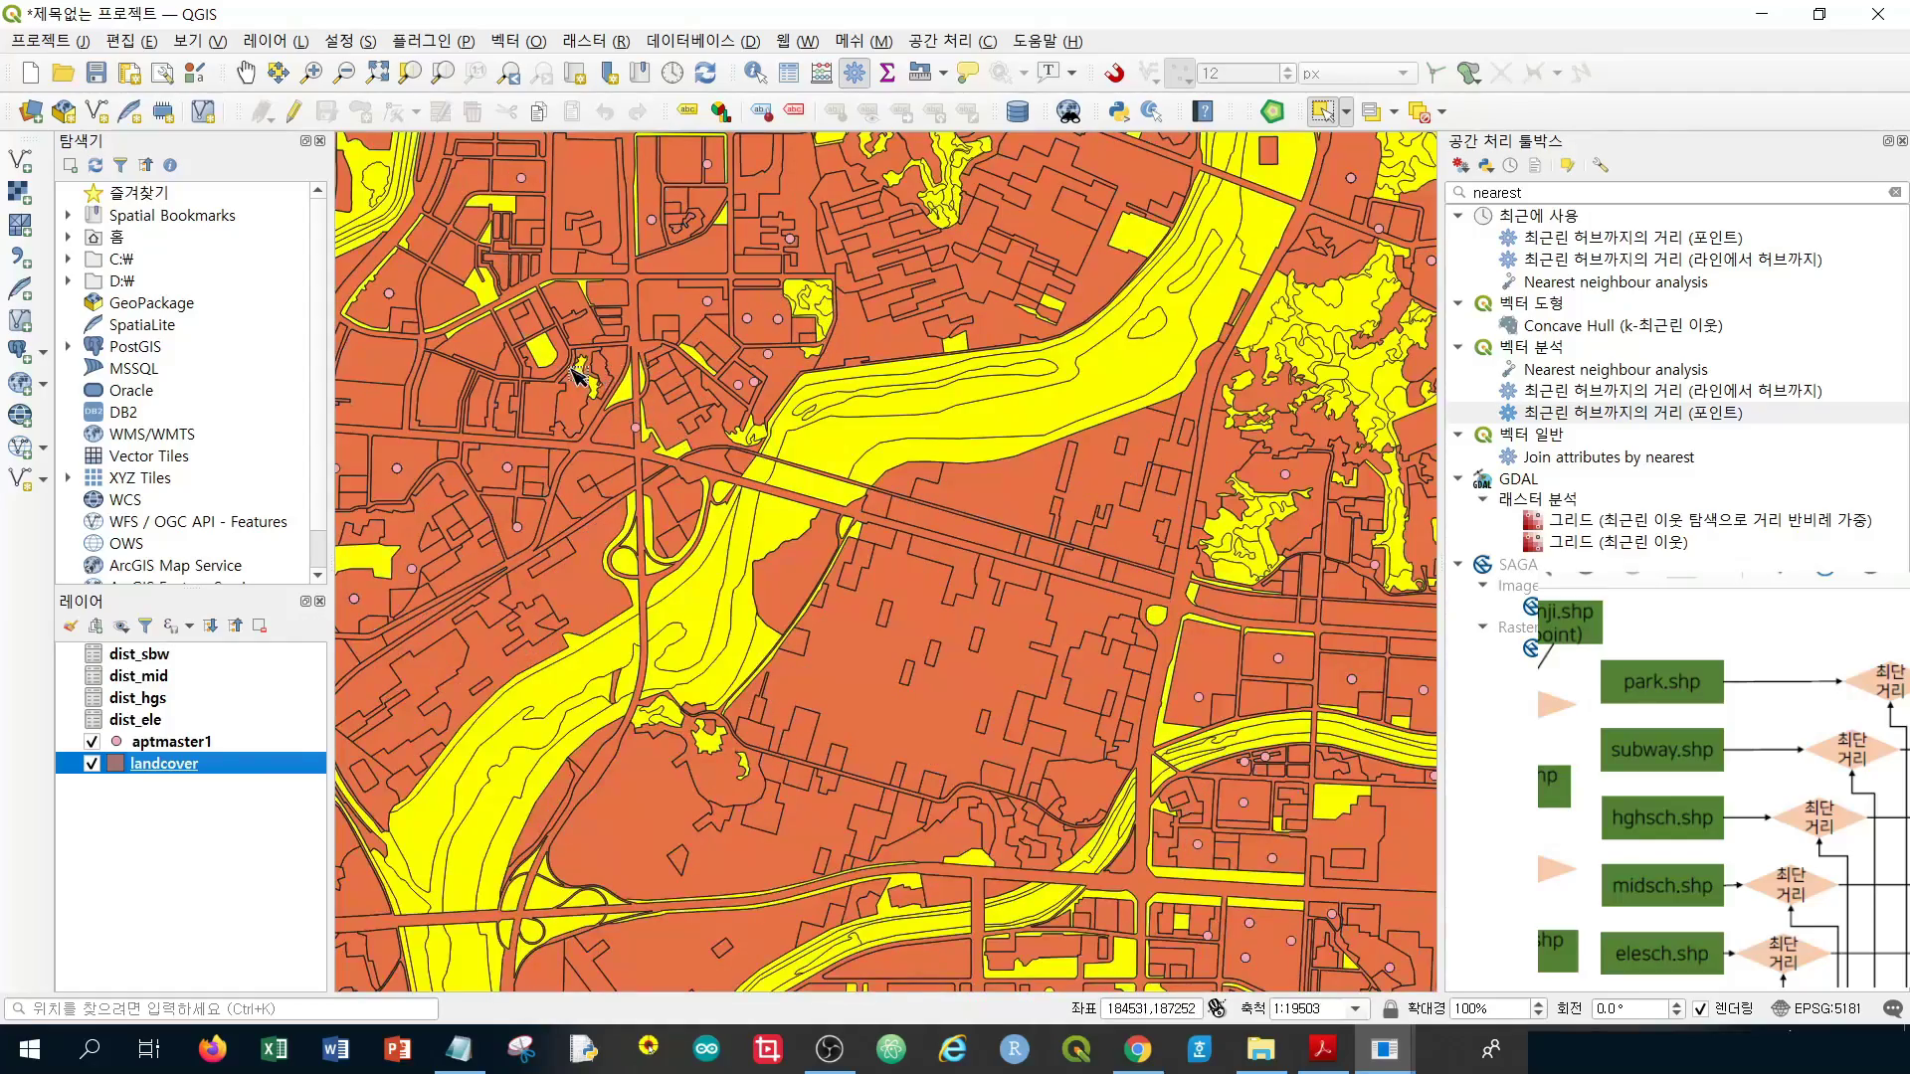
{"action": "scroll", "coordinate": [716, 450], "scroll_direction": "down", "scroll_amount": 1}
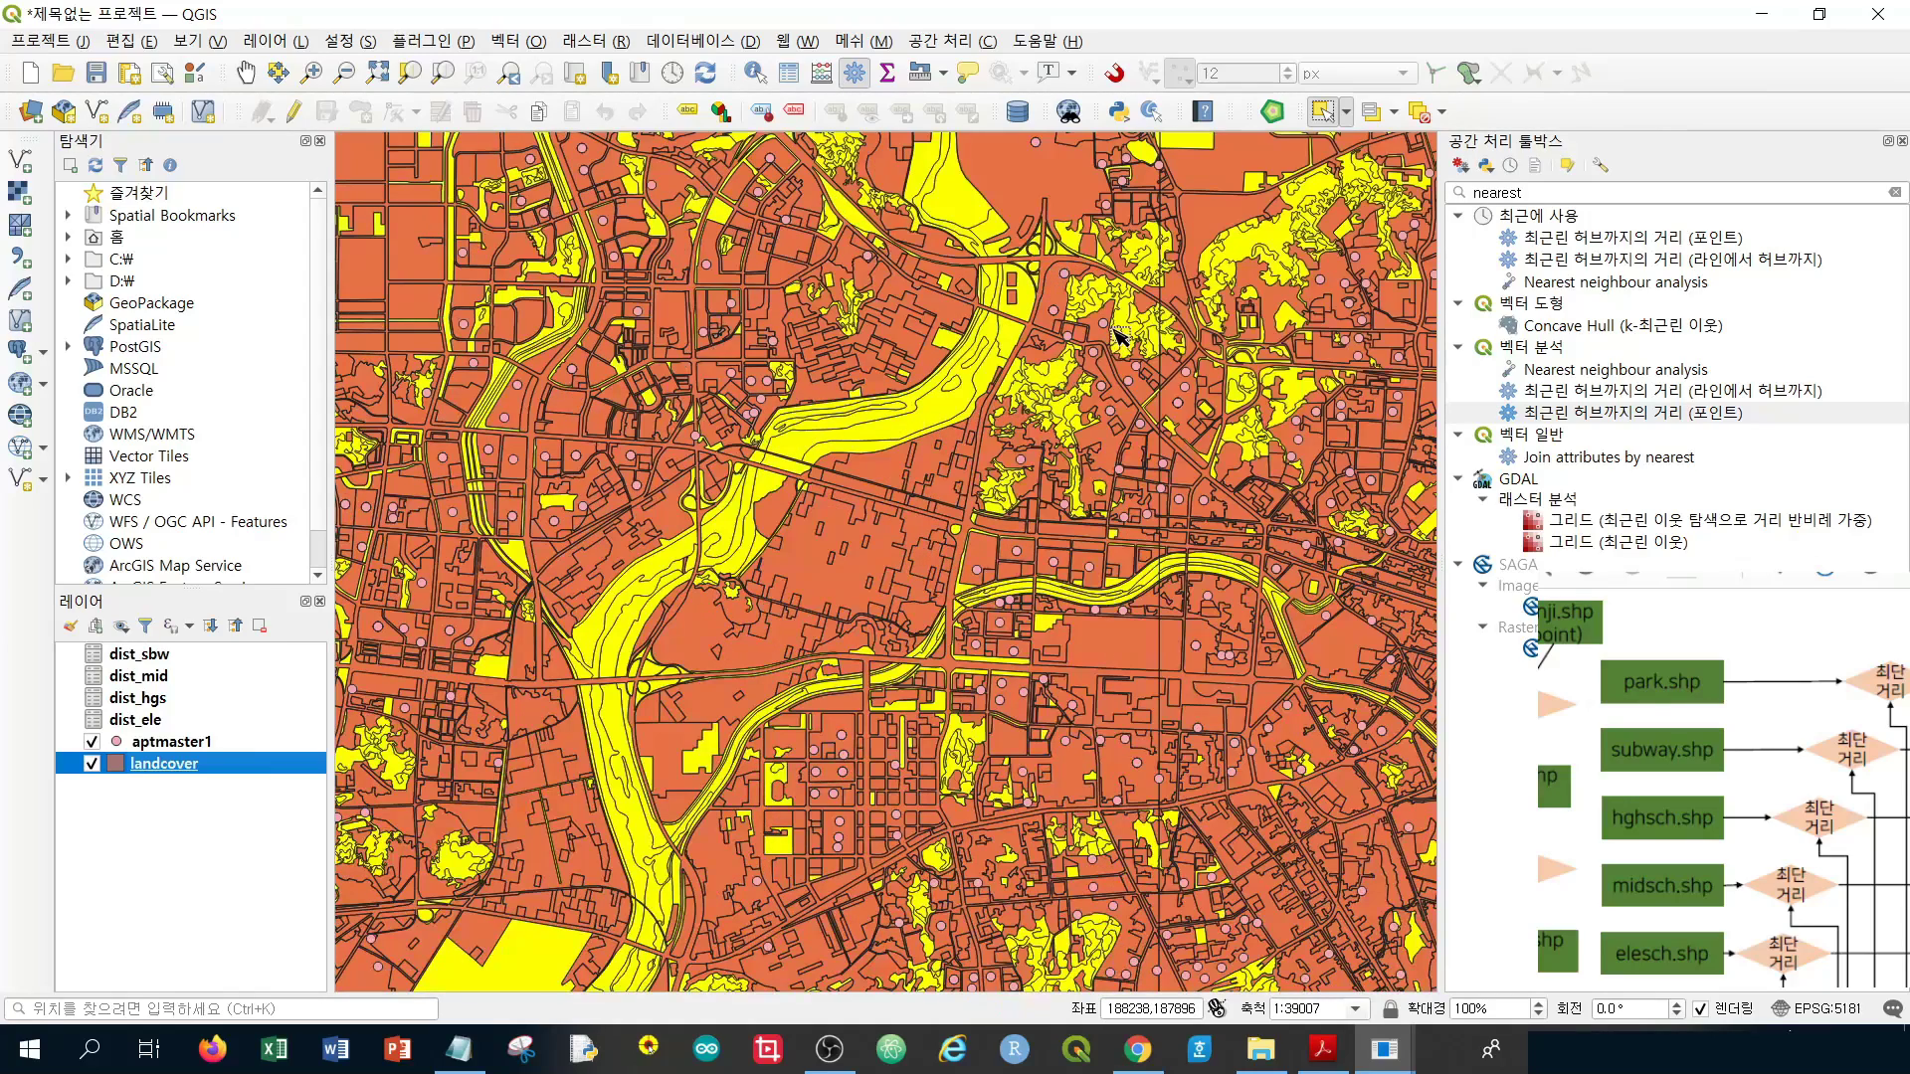
{"action": "scroll", "coordinate": [1114, 335], "scroll_direction": "up", "scroll_amount": 1}
{"action": "scroll", "coordinate": [1114, 334], "scroll_direction": "down", "scroll_amount": 1}
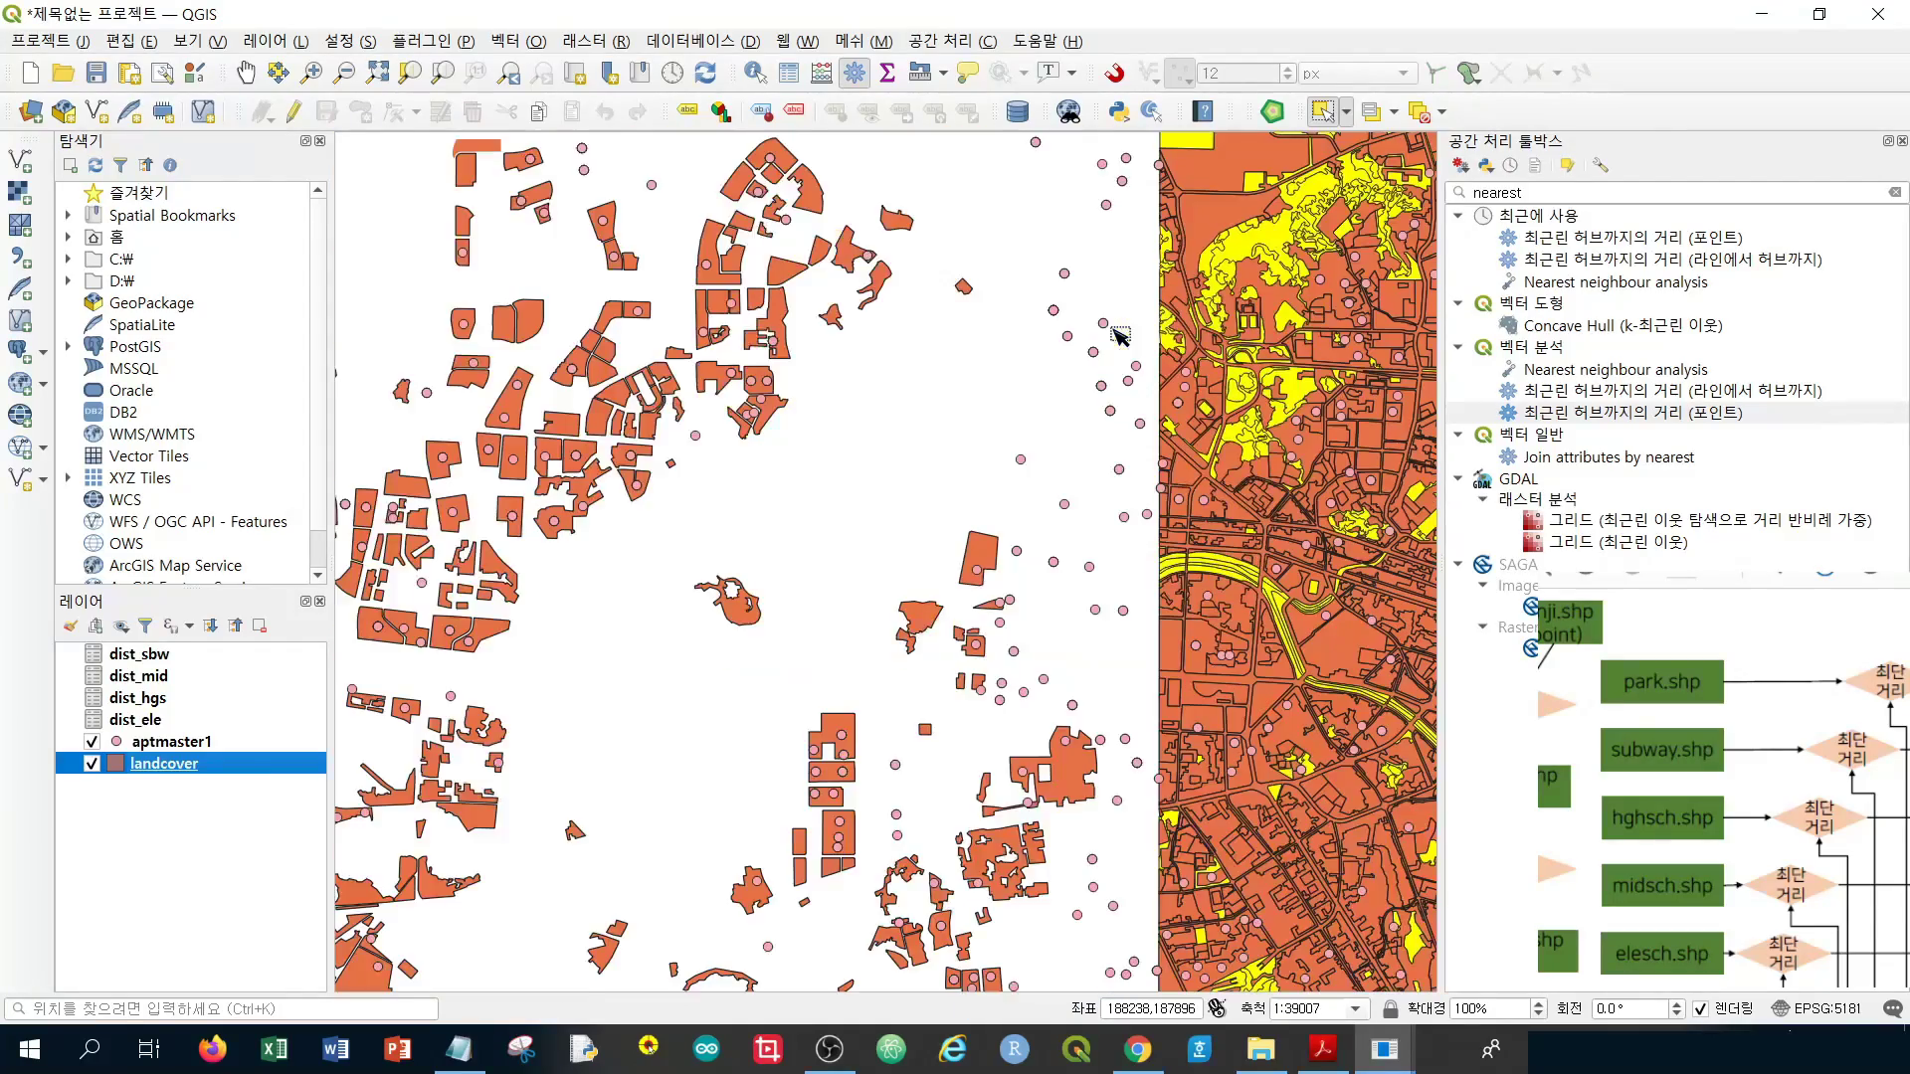
{"action": "scroll", "coordinate": [1114, 334], "scroll_direction": "down", "scroll_amount": 1}
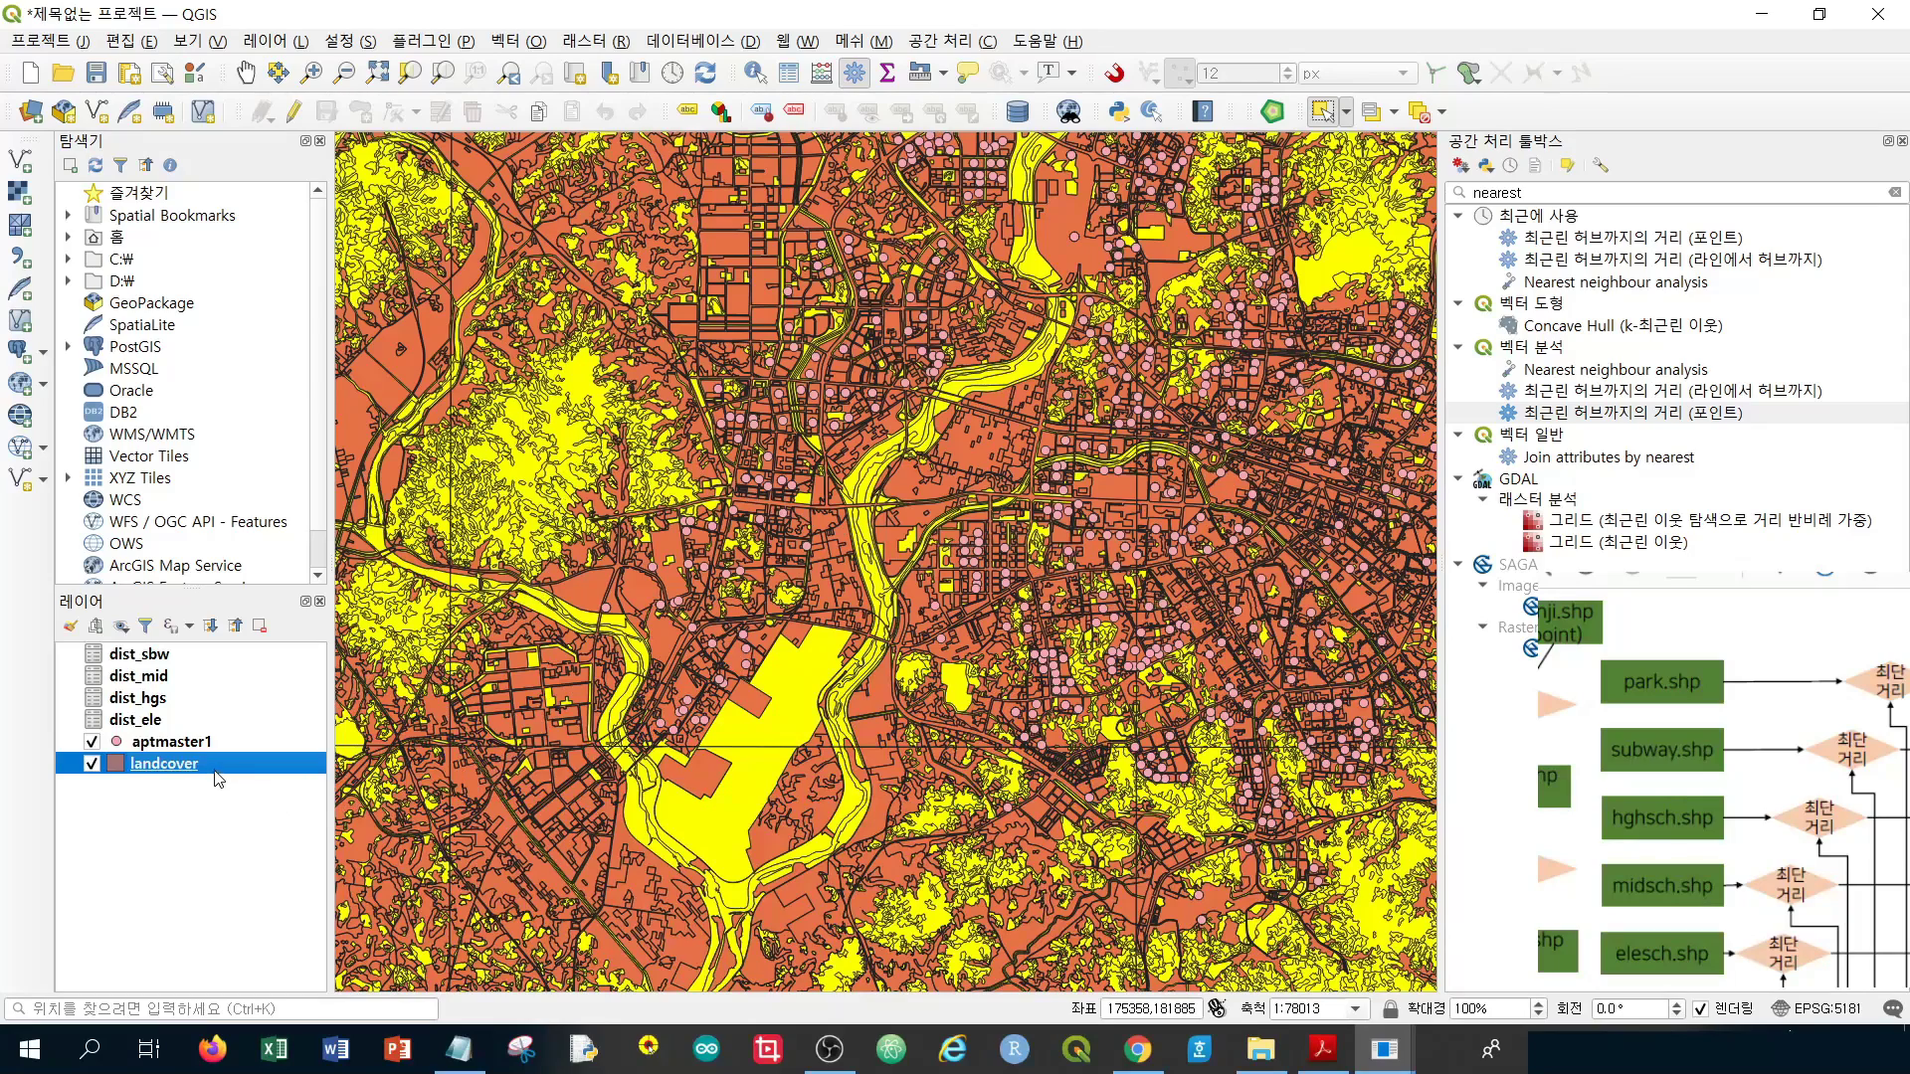
Export the selected landcover polygons as an ESRI shapefile named park.shp
{"action": "right_click", "coordinate": [218, 773]}
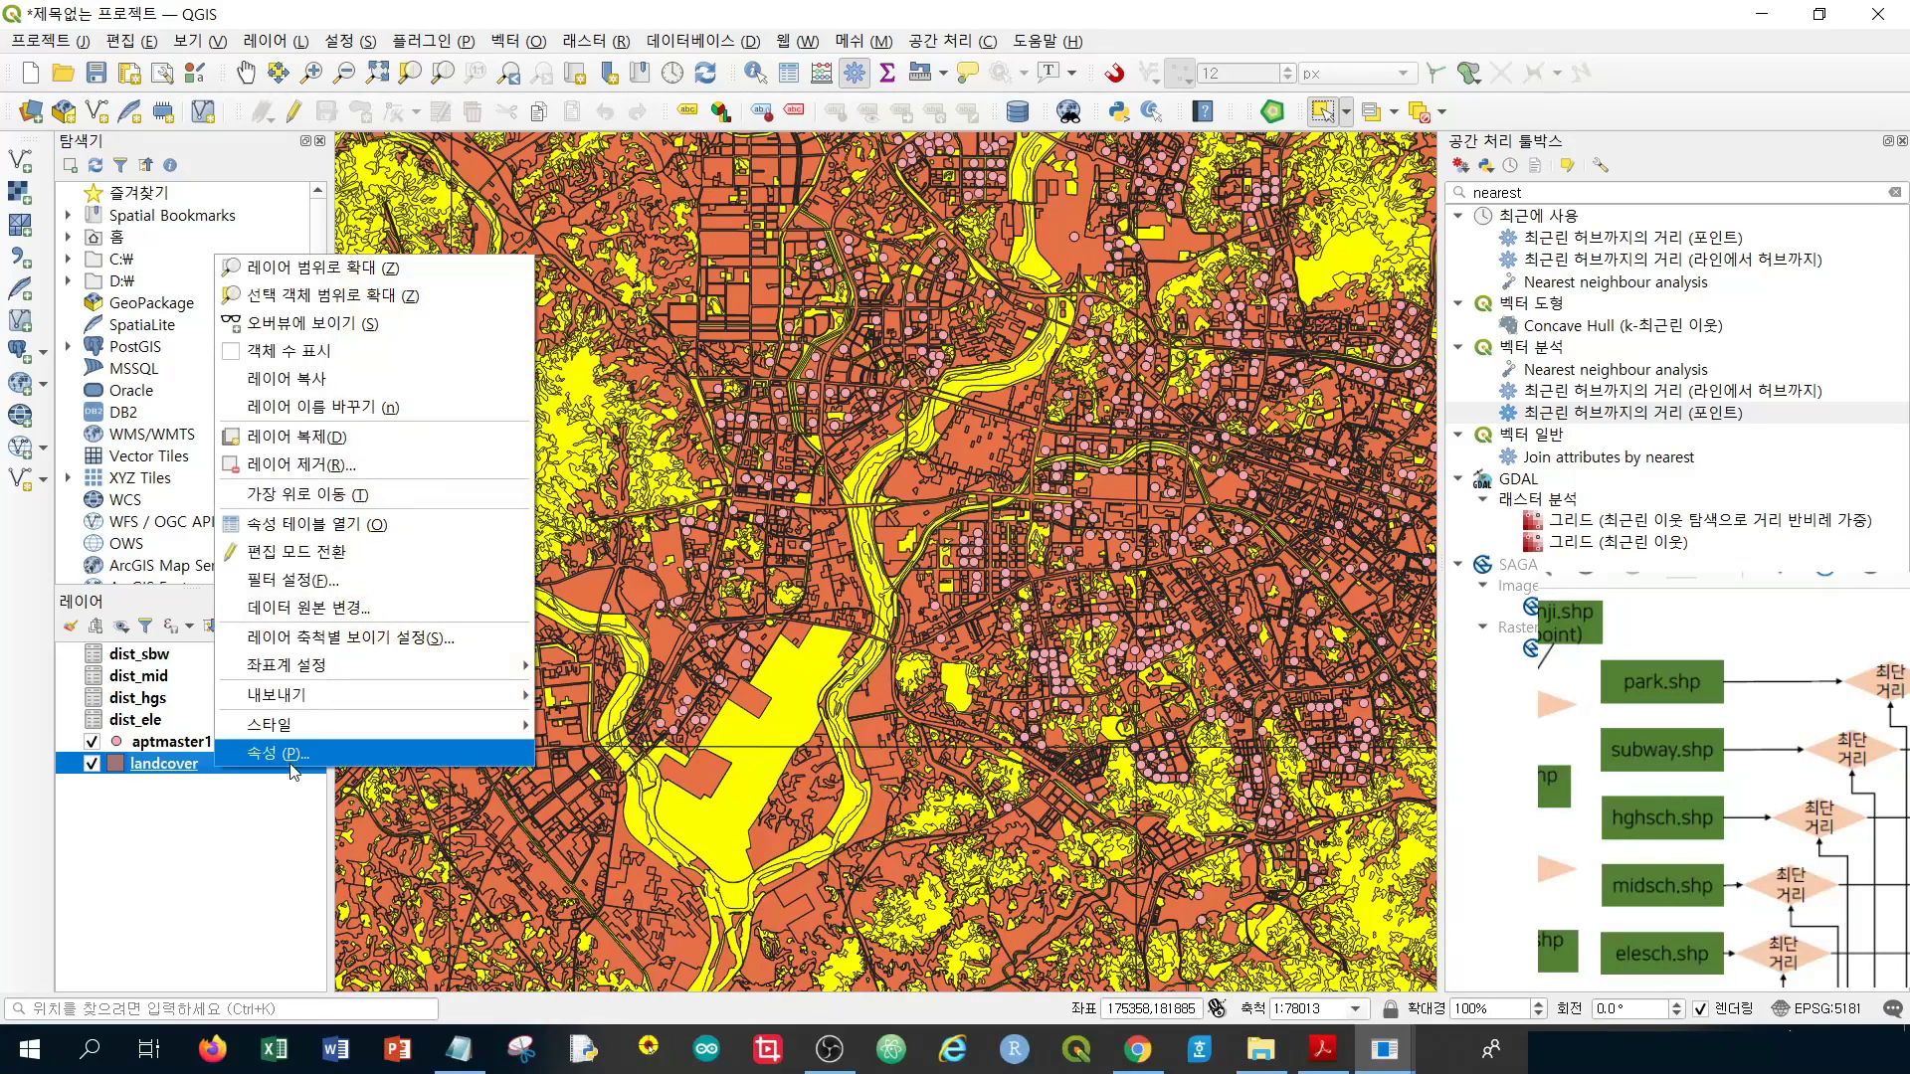
{"action": "mouse_move", "coordinate": [380, 700]}
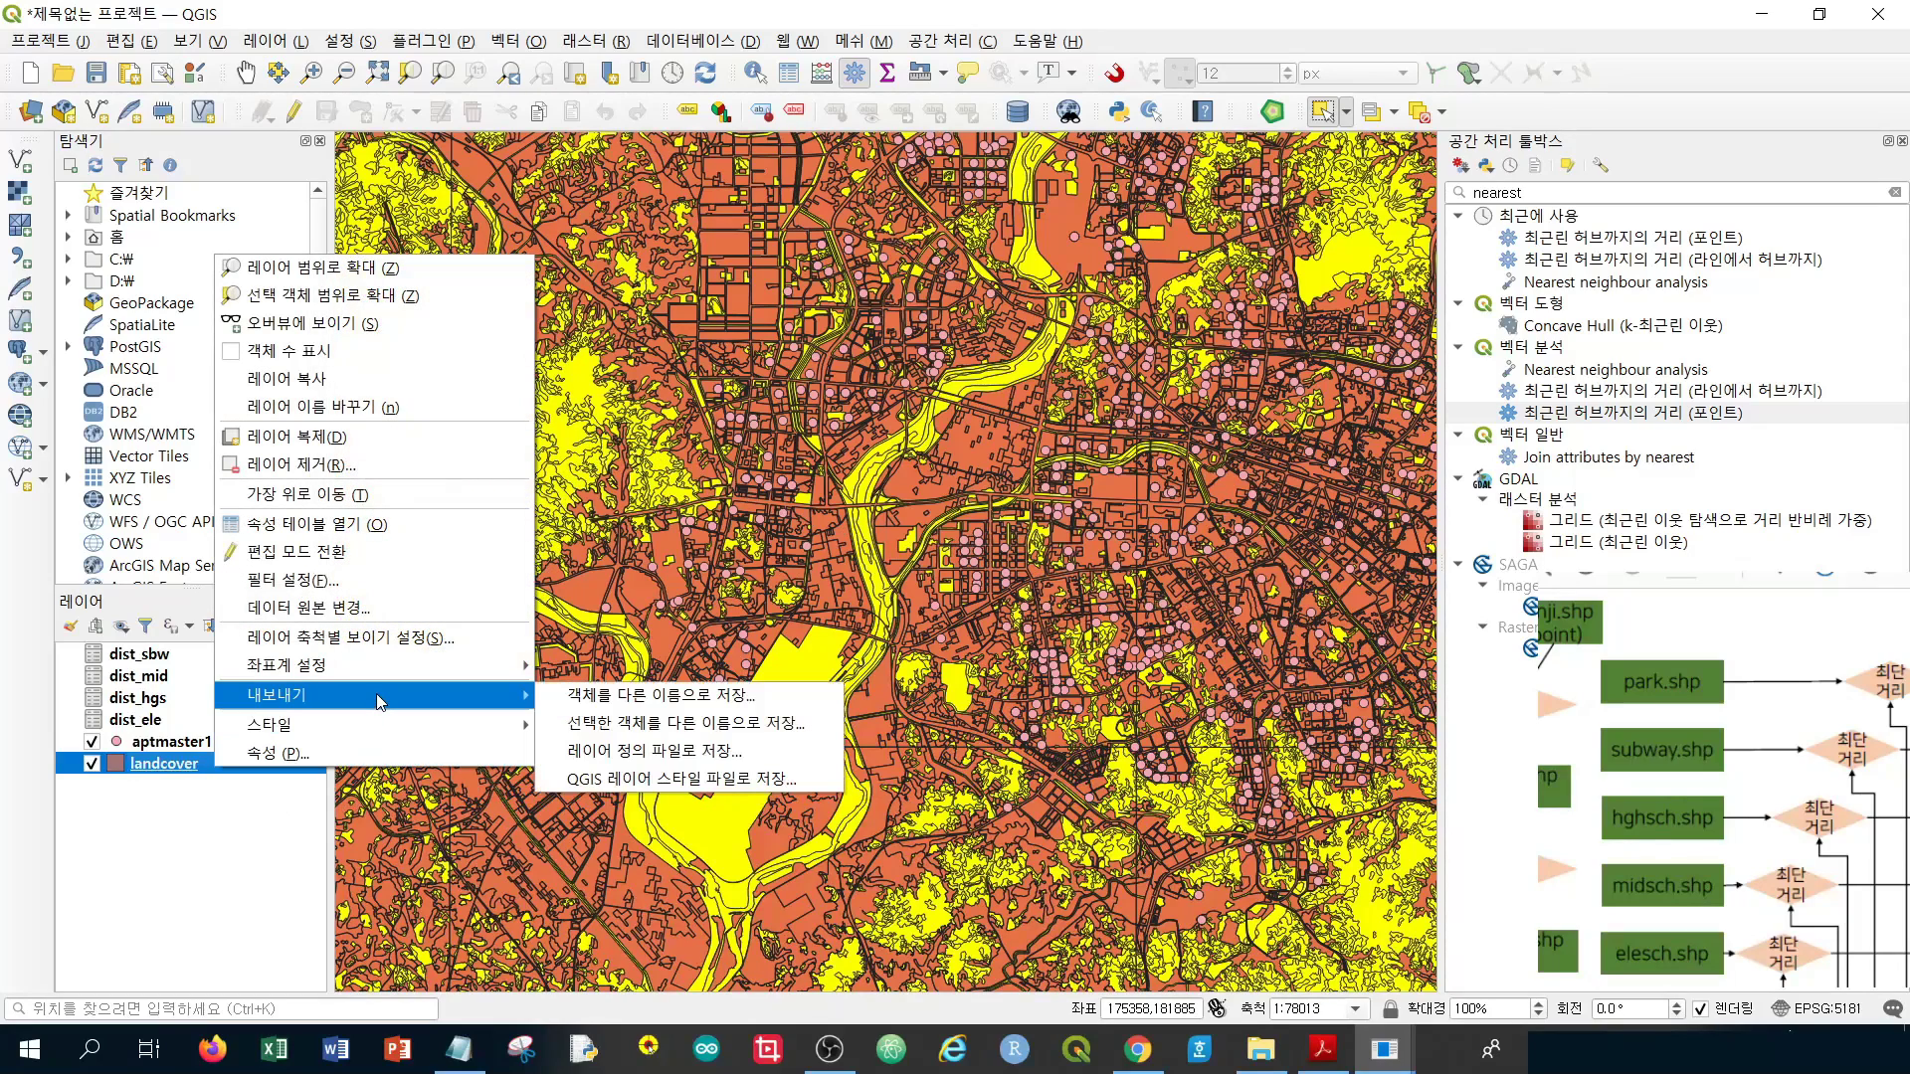
{"action": "left_click", "coordinate": [646, 733]}
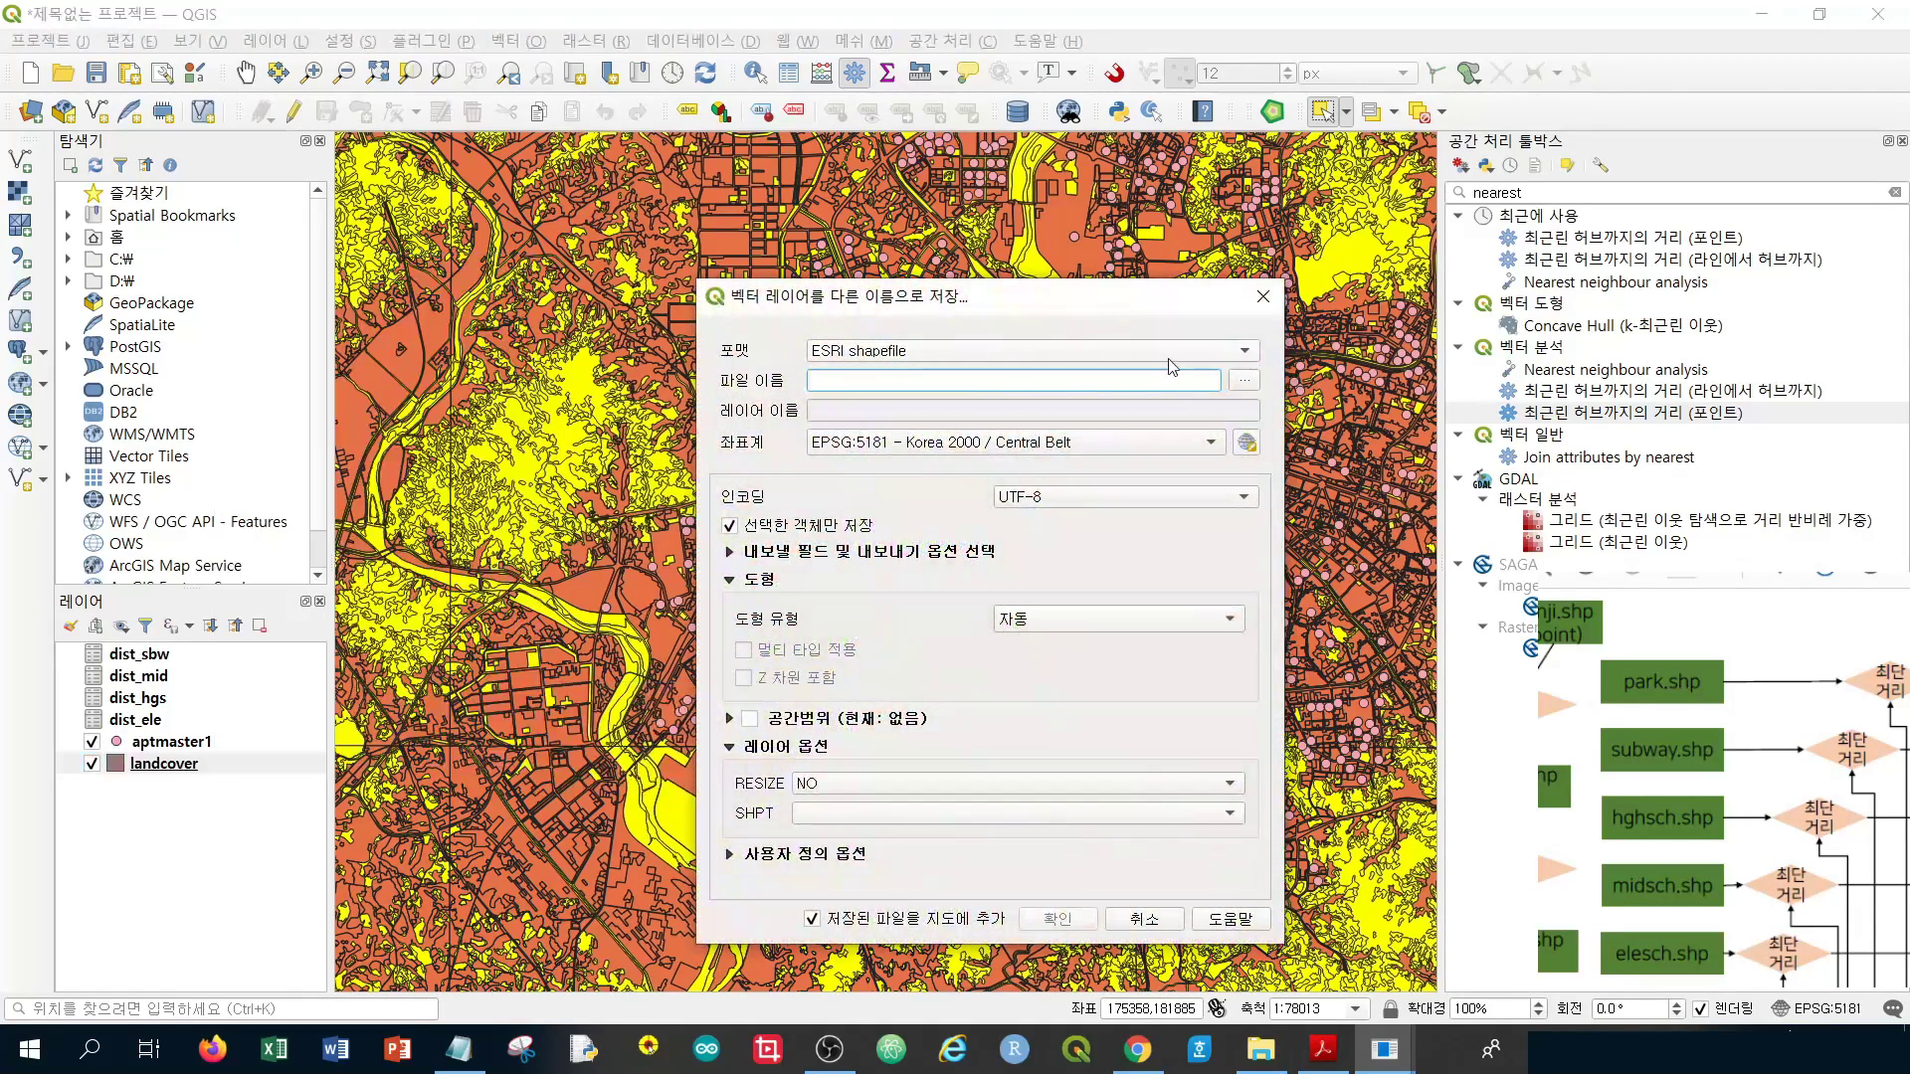
{"action": "left_click", "coordinate": [957, 356]}
{"action": "left_click", "coordinate": [863, 363]}
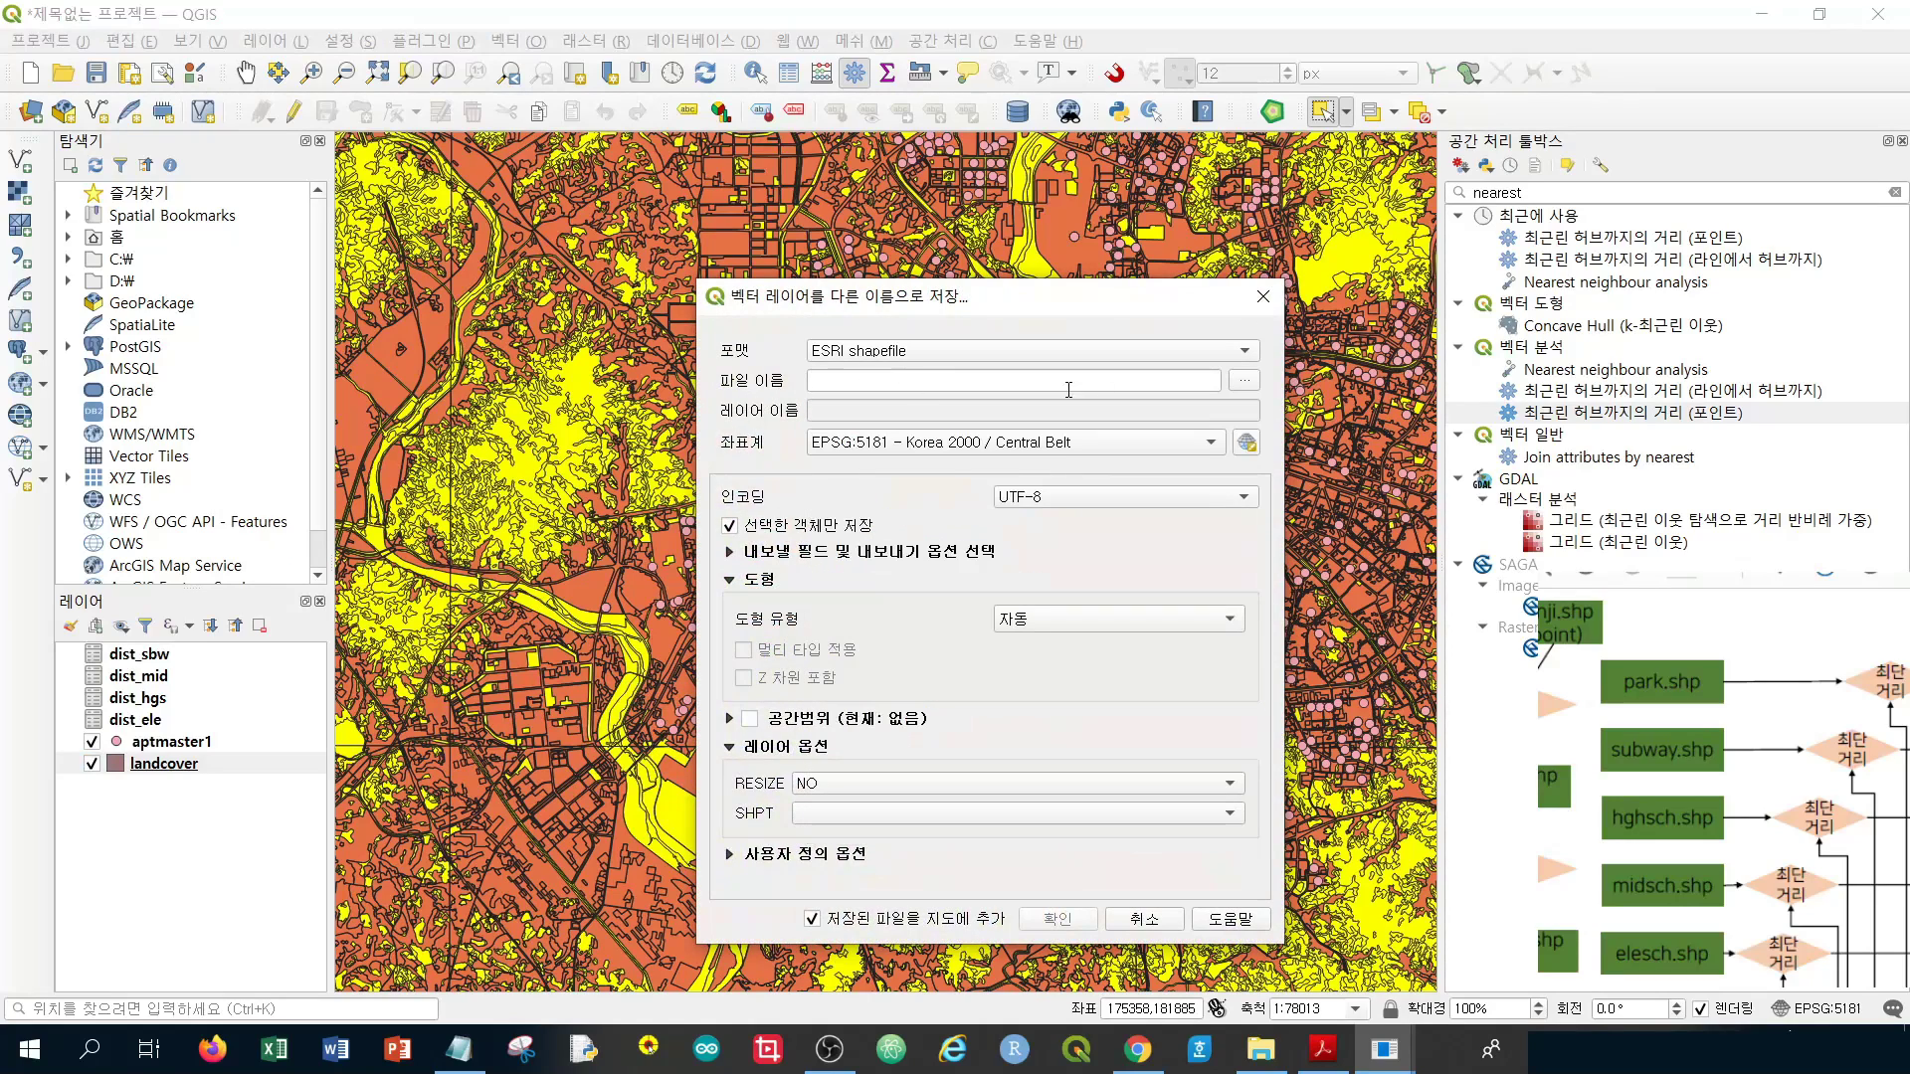
{"action": "left_click", "coordinate": [1245, 382]}
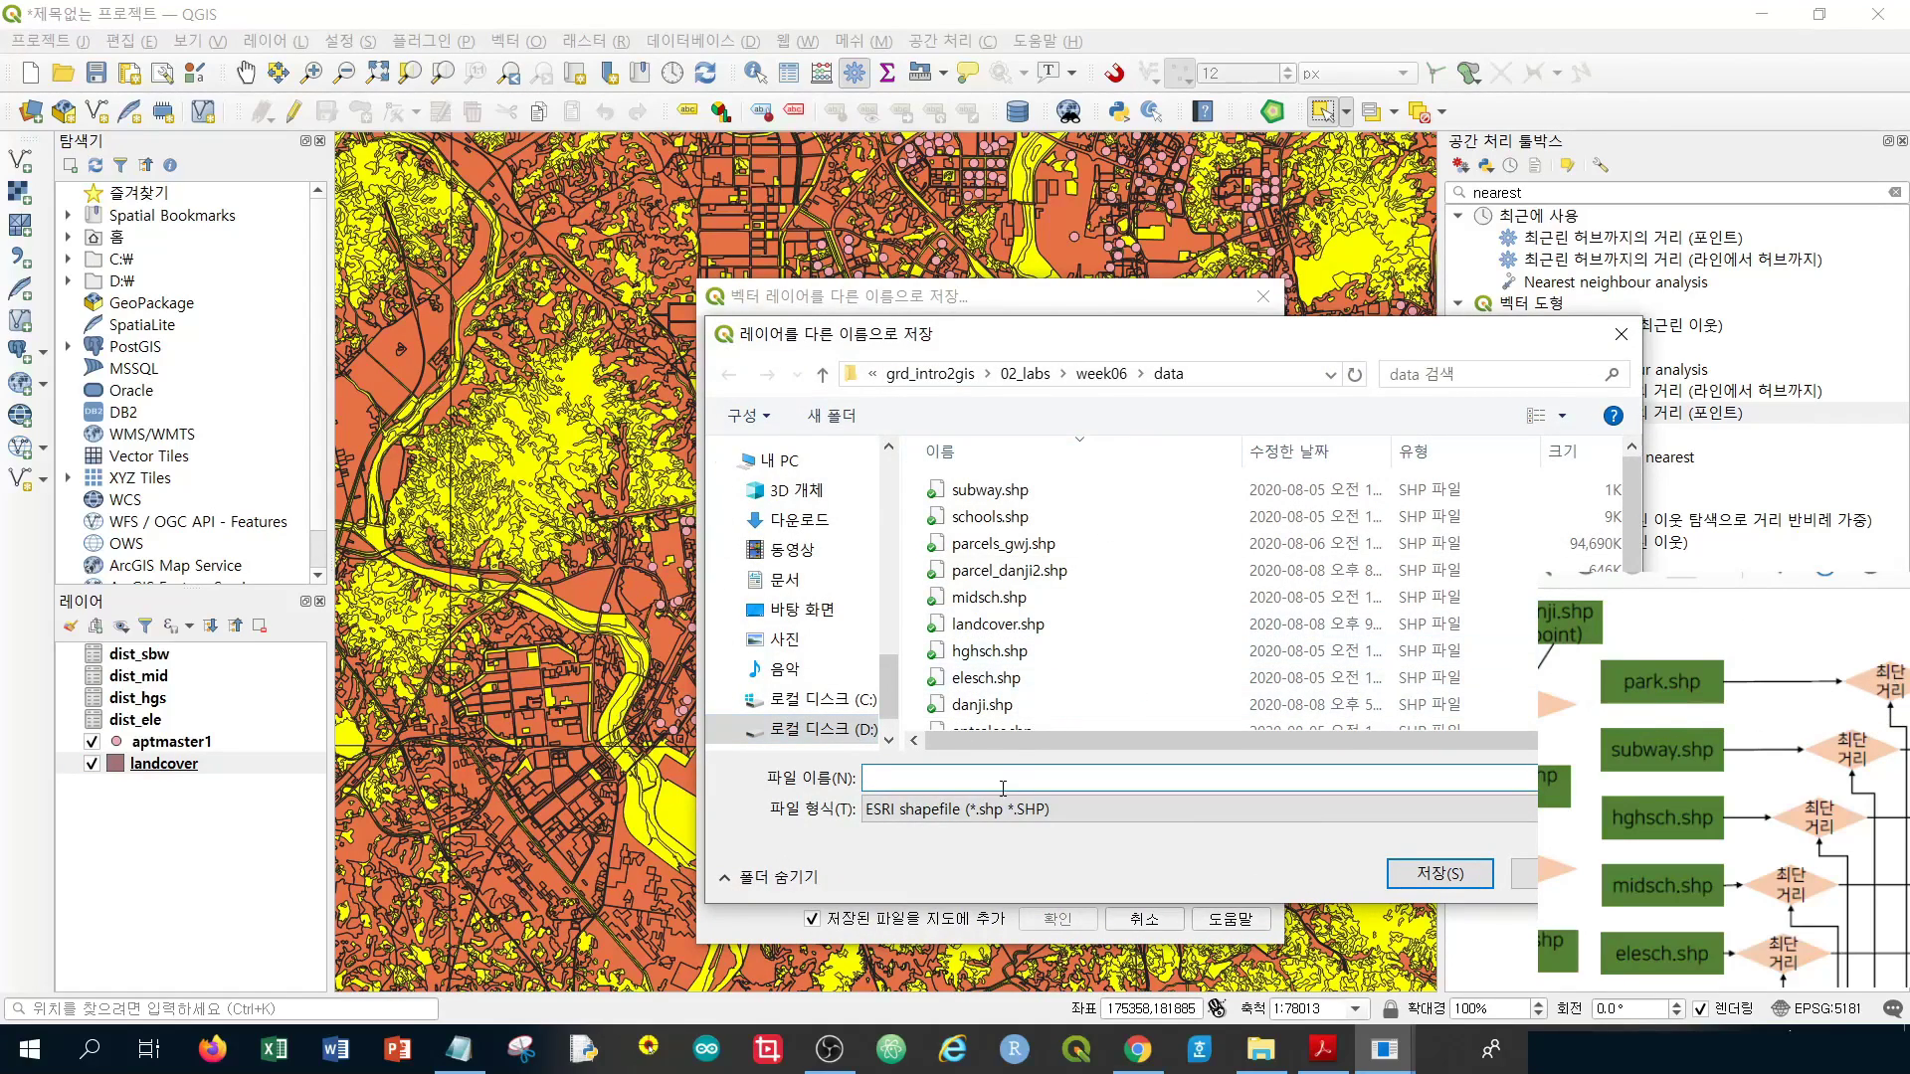
{"action": "type", "text": "park"}
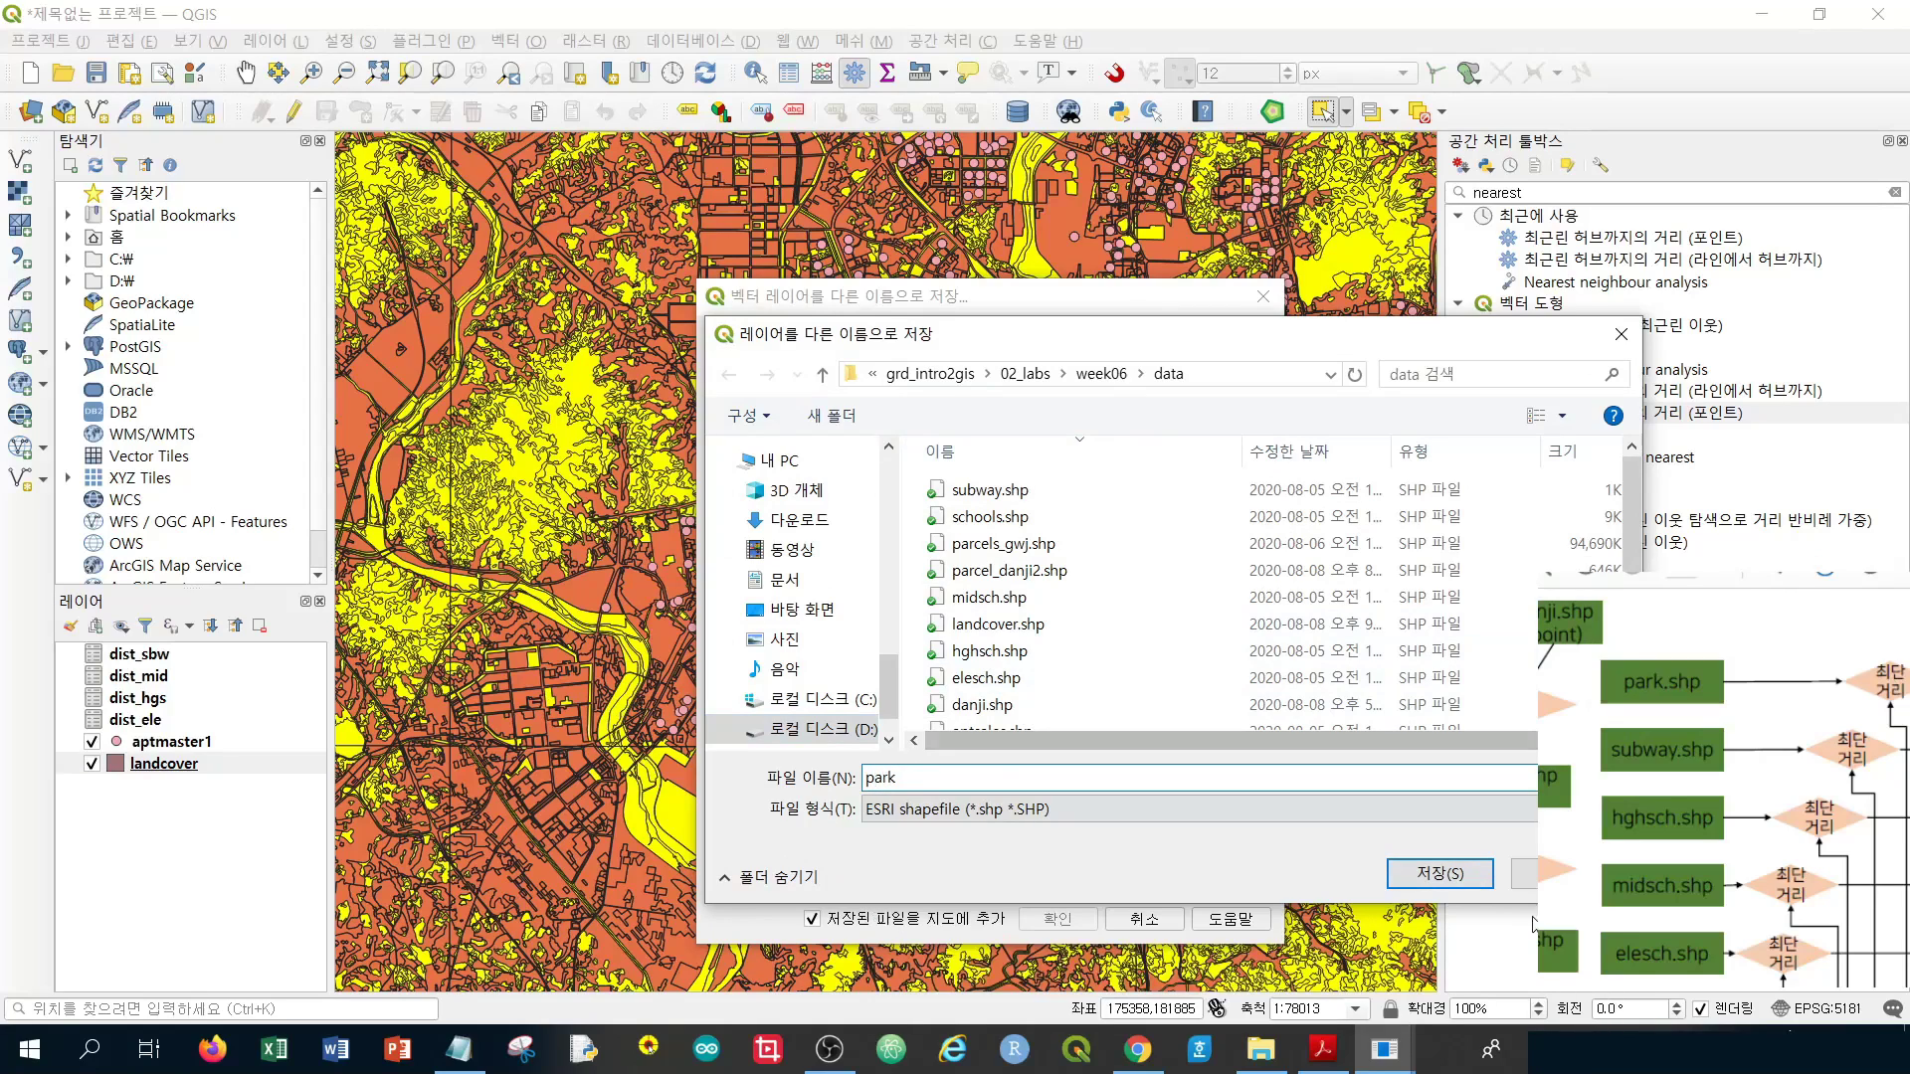
{"action": "left_click", "coordinate": [1454, 875]}
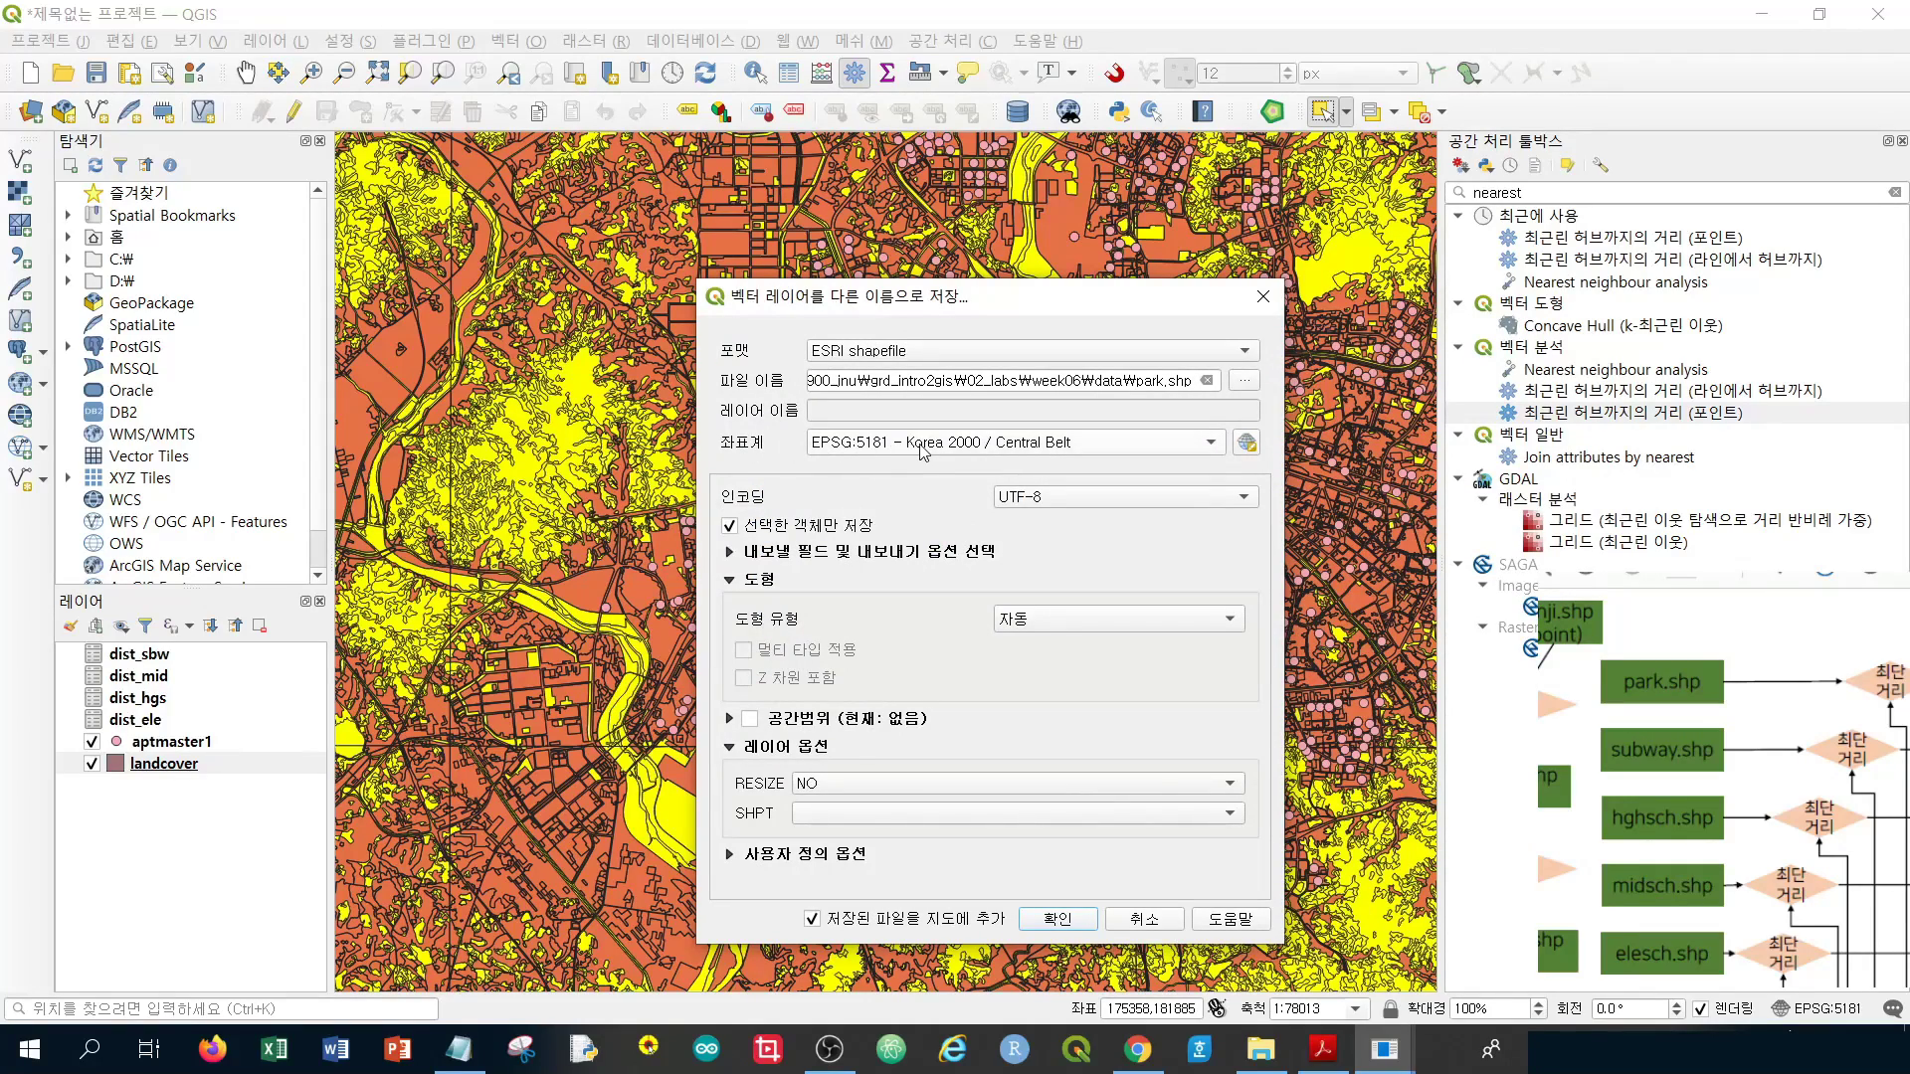
{"action": "left_click", "coordinate": [1041, 920]}
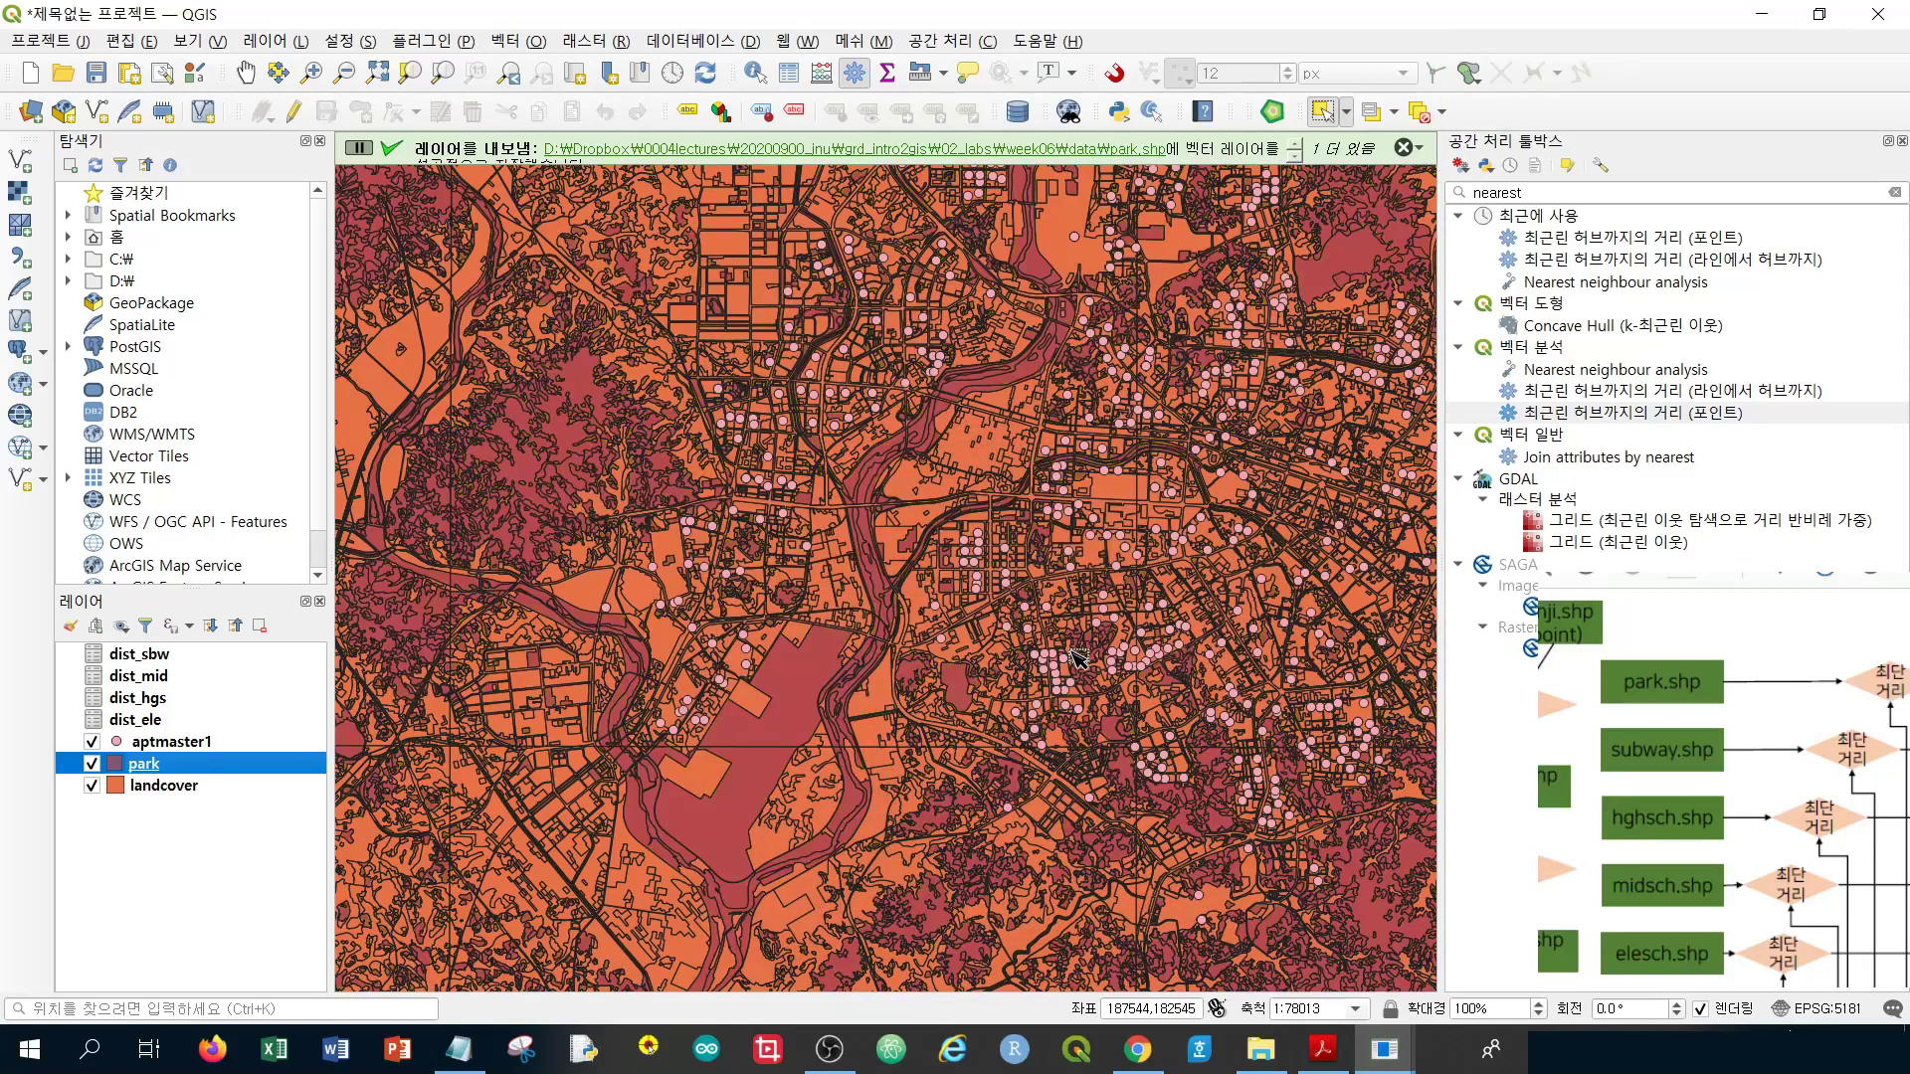
Remove the landcover layer from the project
{"action": "left_click", "coordinate": [144, 795]}
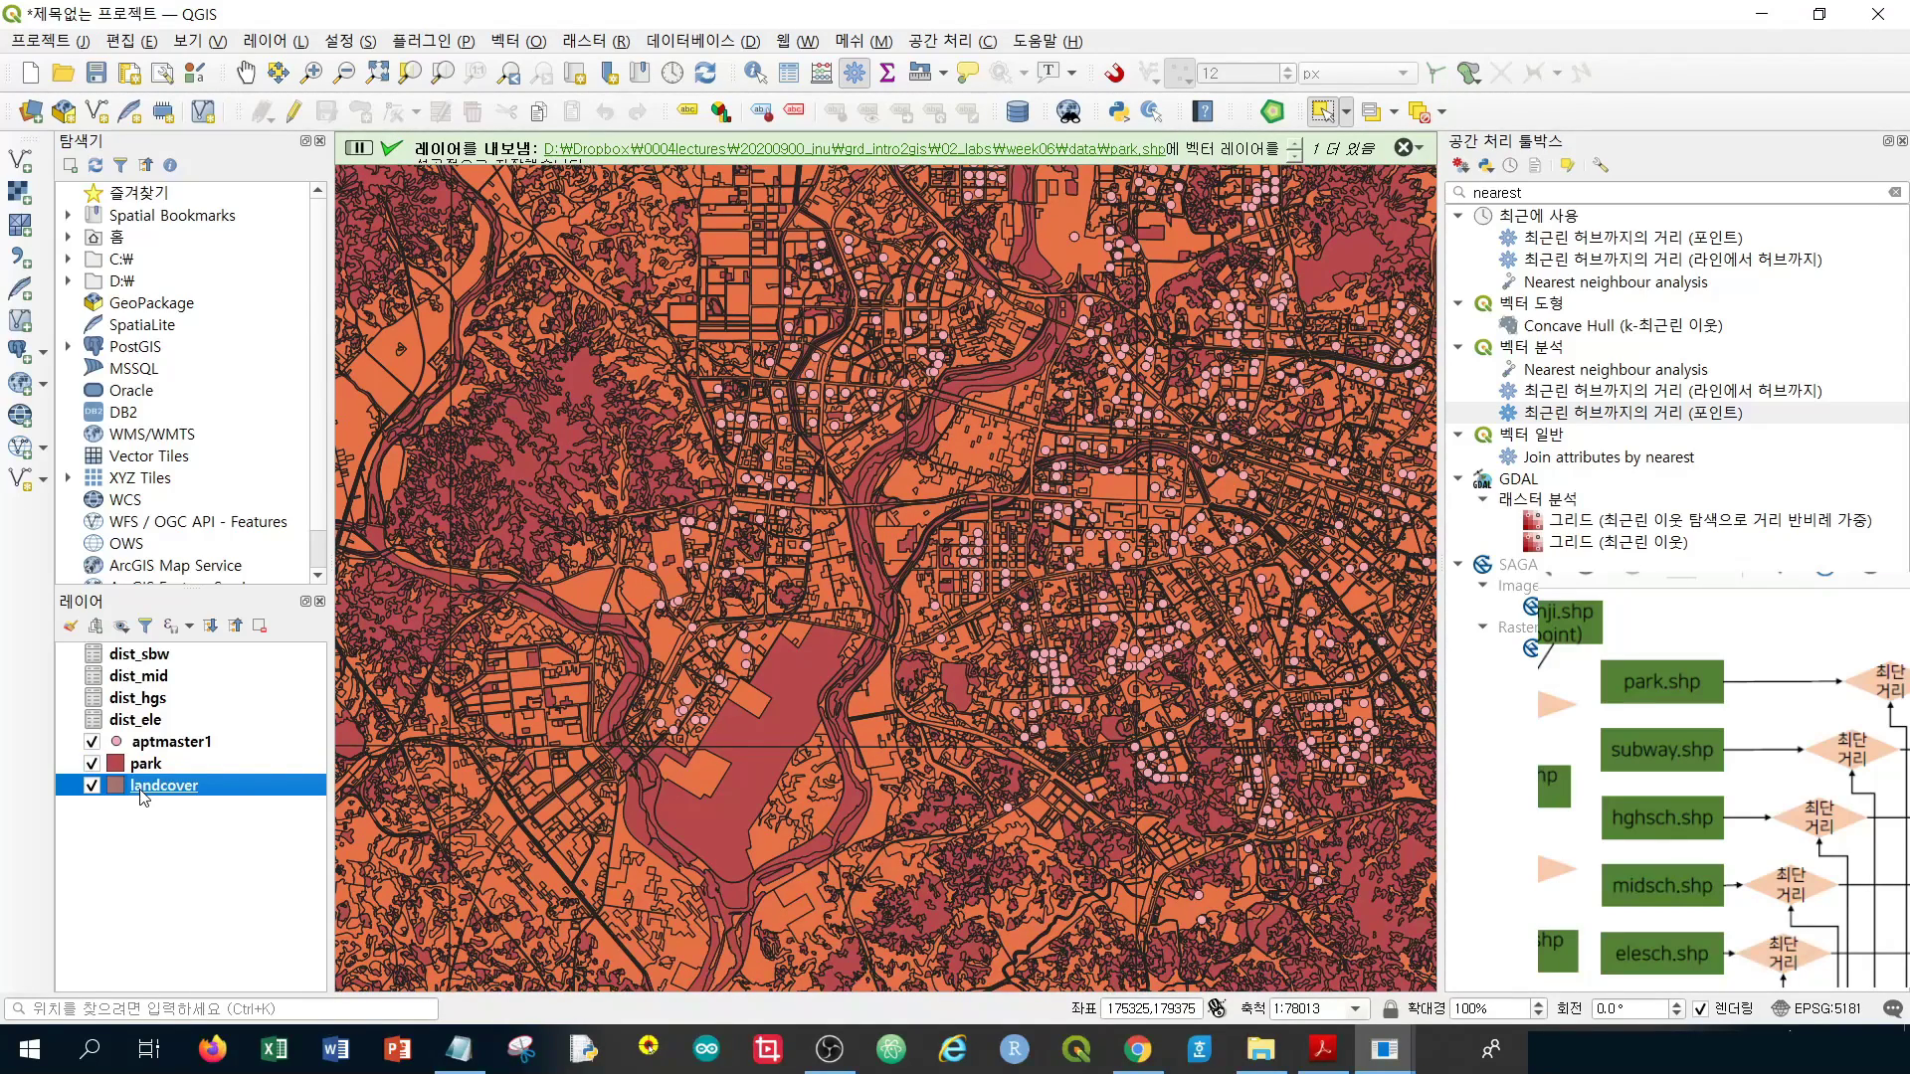
{"action": "right_click", "coordinate": [143, 796]}
{"action": "left_click", "coordinate": [299, 484]}
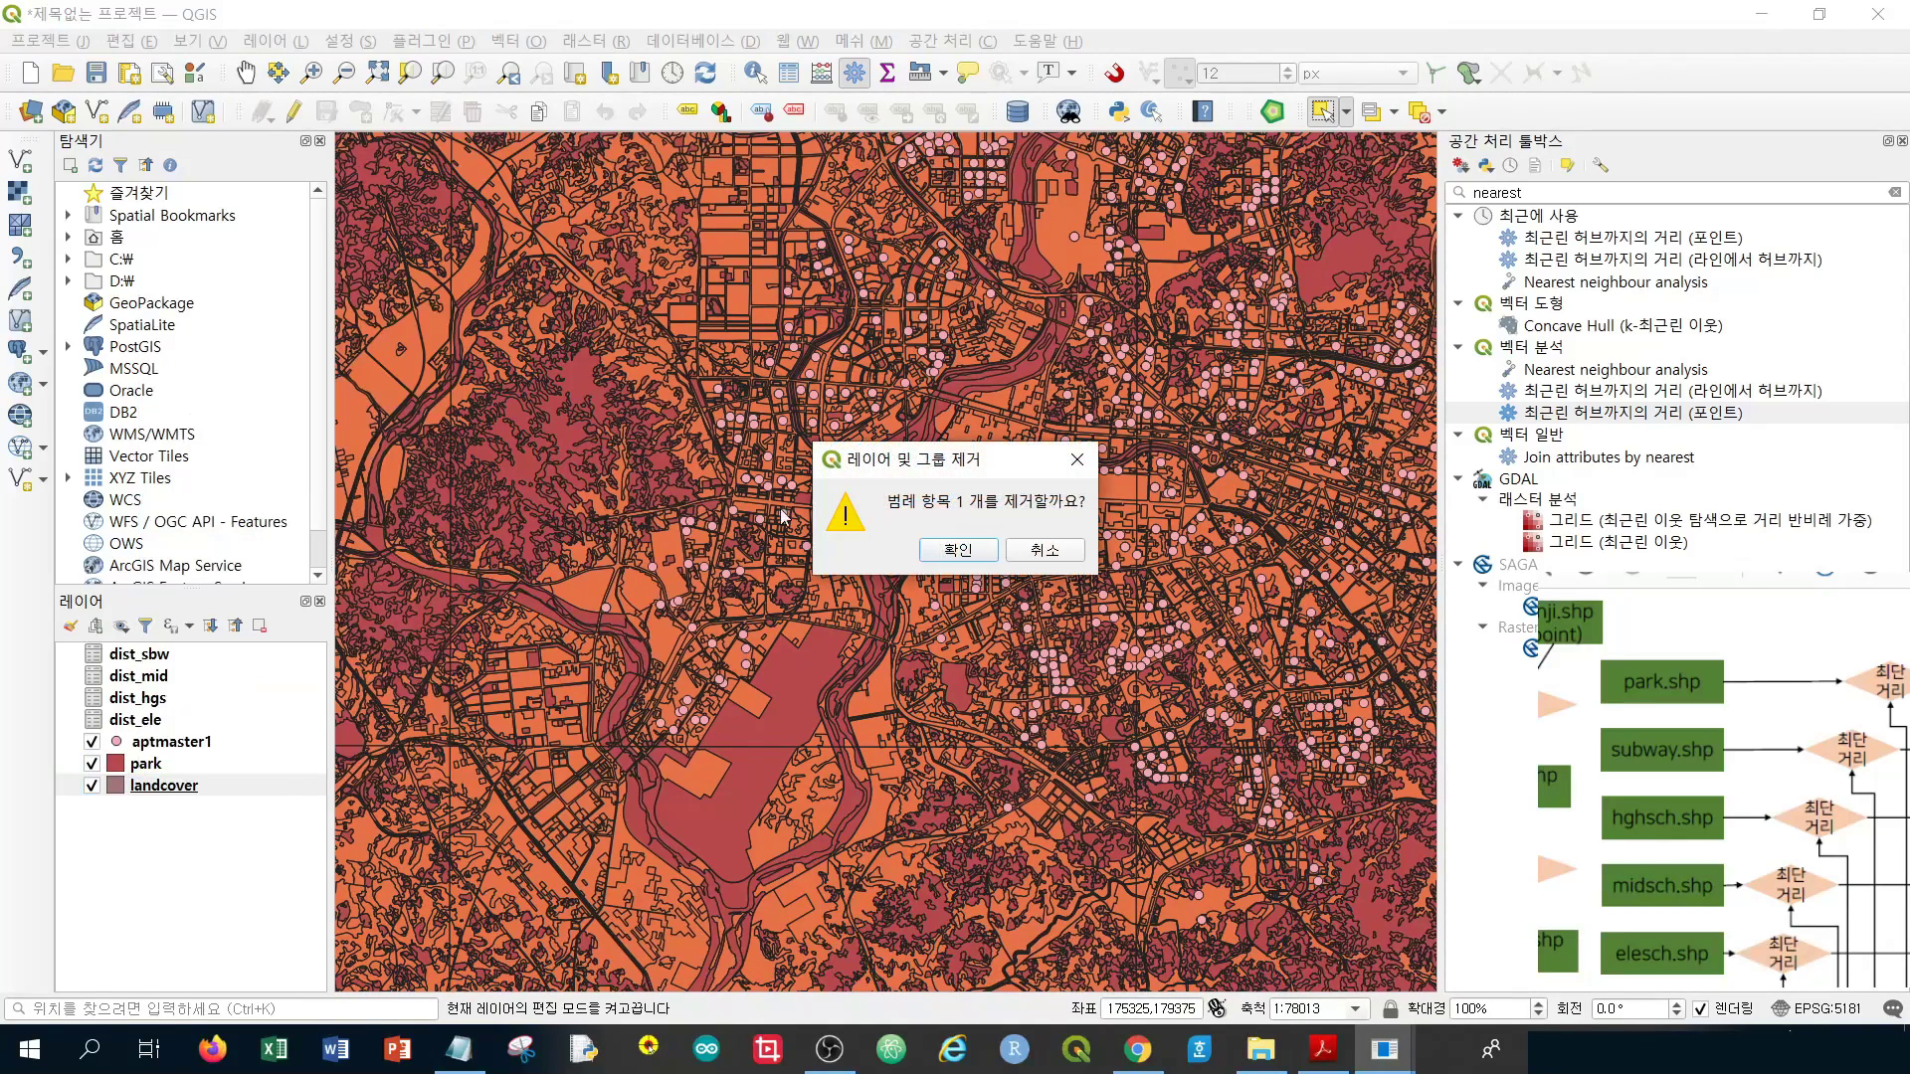
{"action": "left_click", "coordinate": [943, 550]}
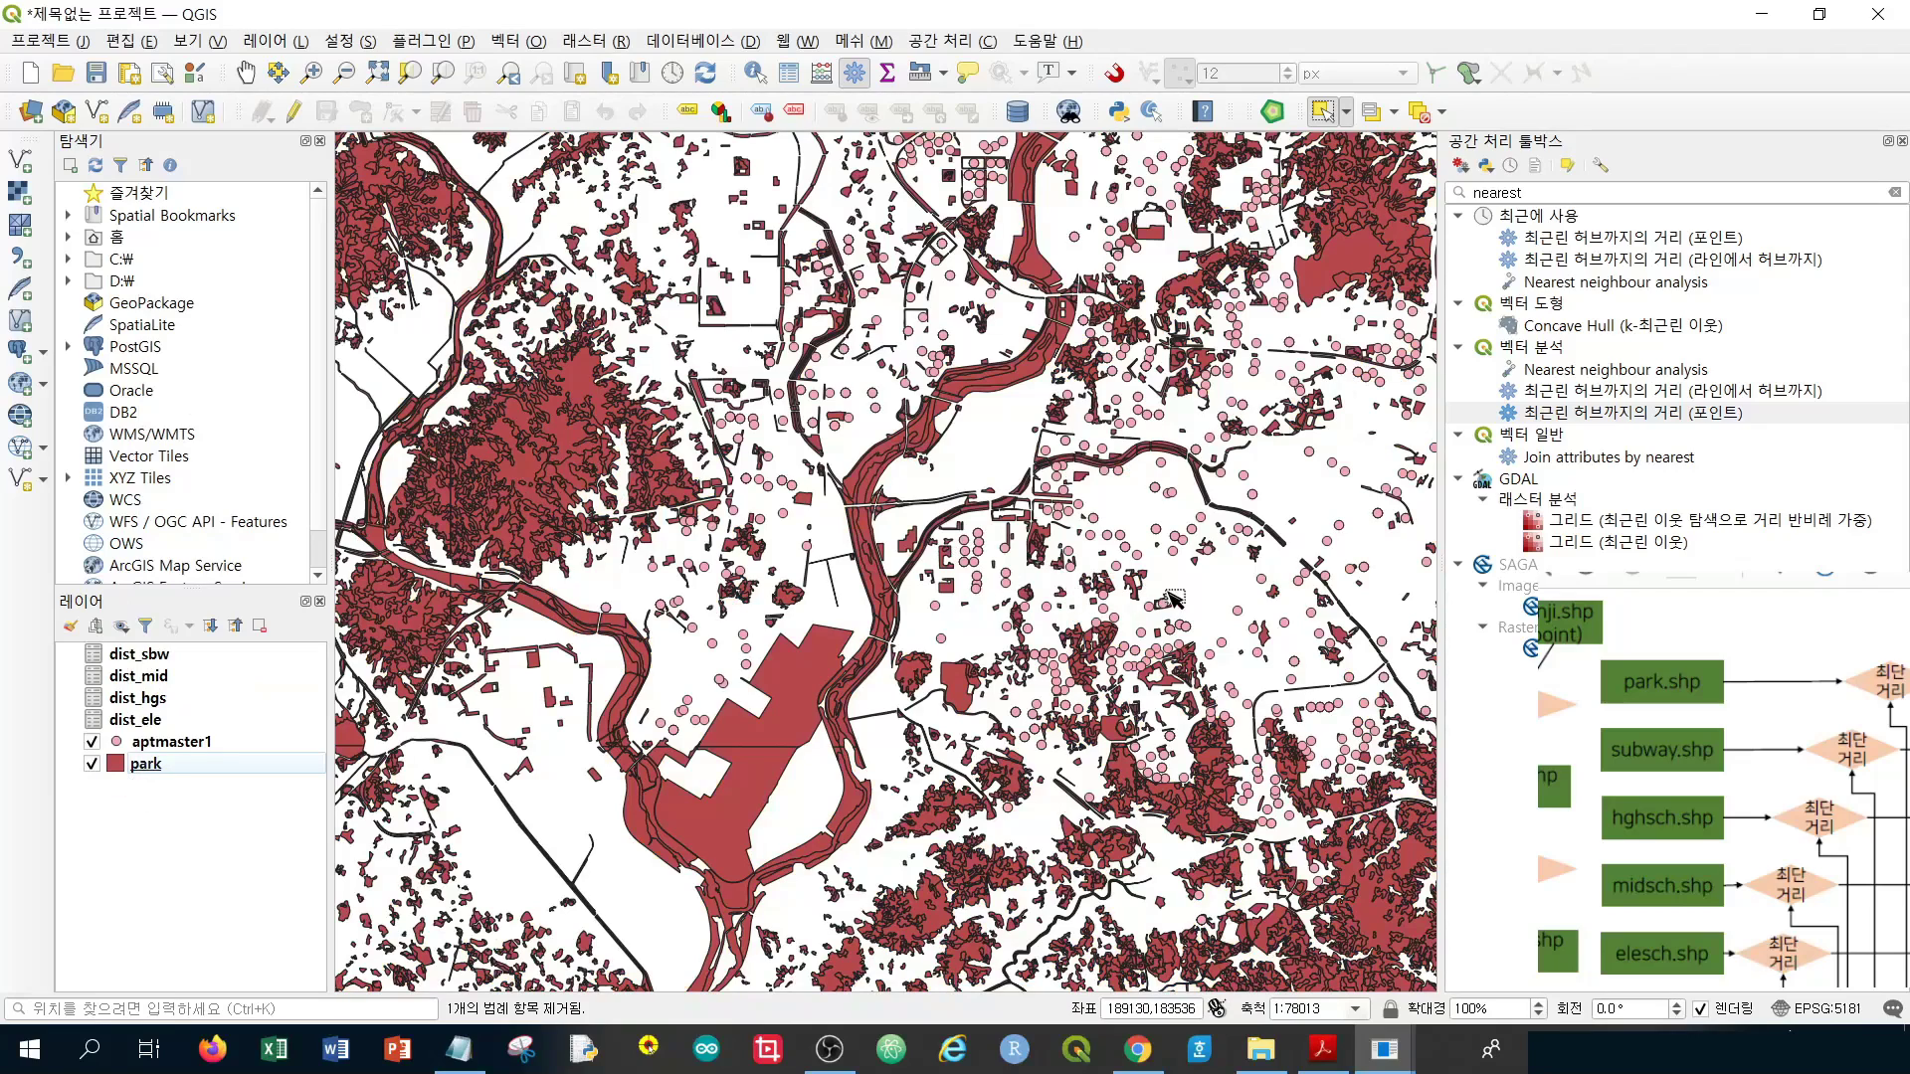
{"action": "left_click_drag", "start_coordinate": [1221, 545], "coordinate": [973, 542]}
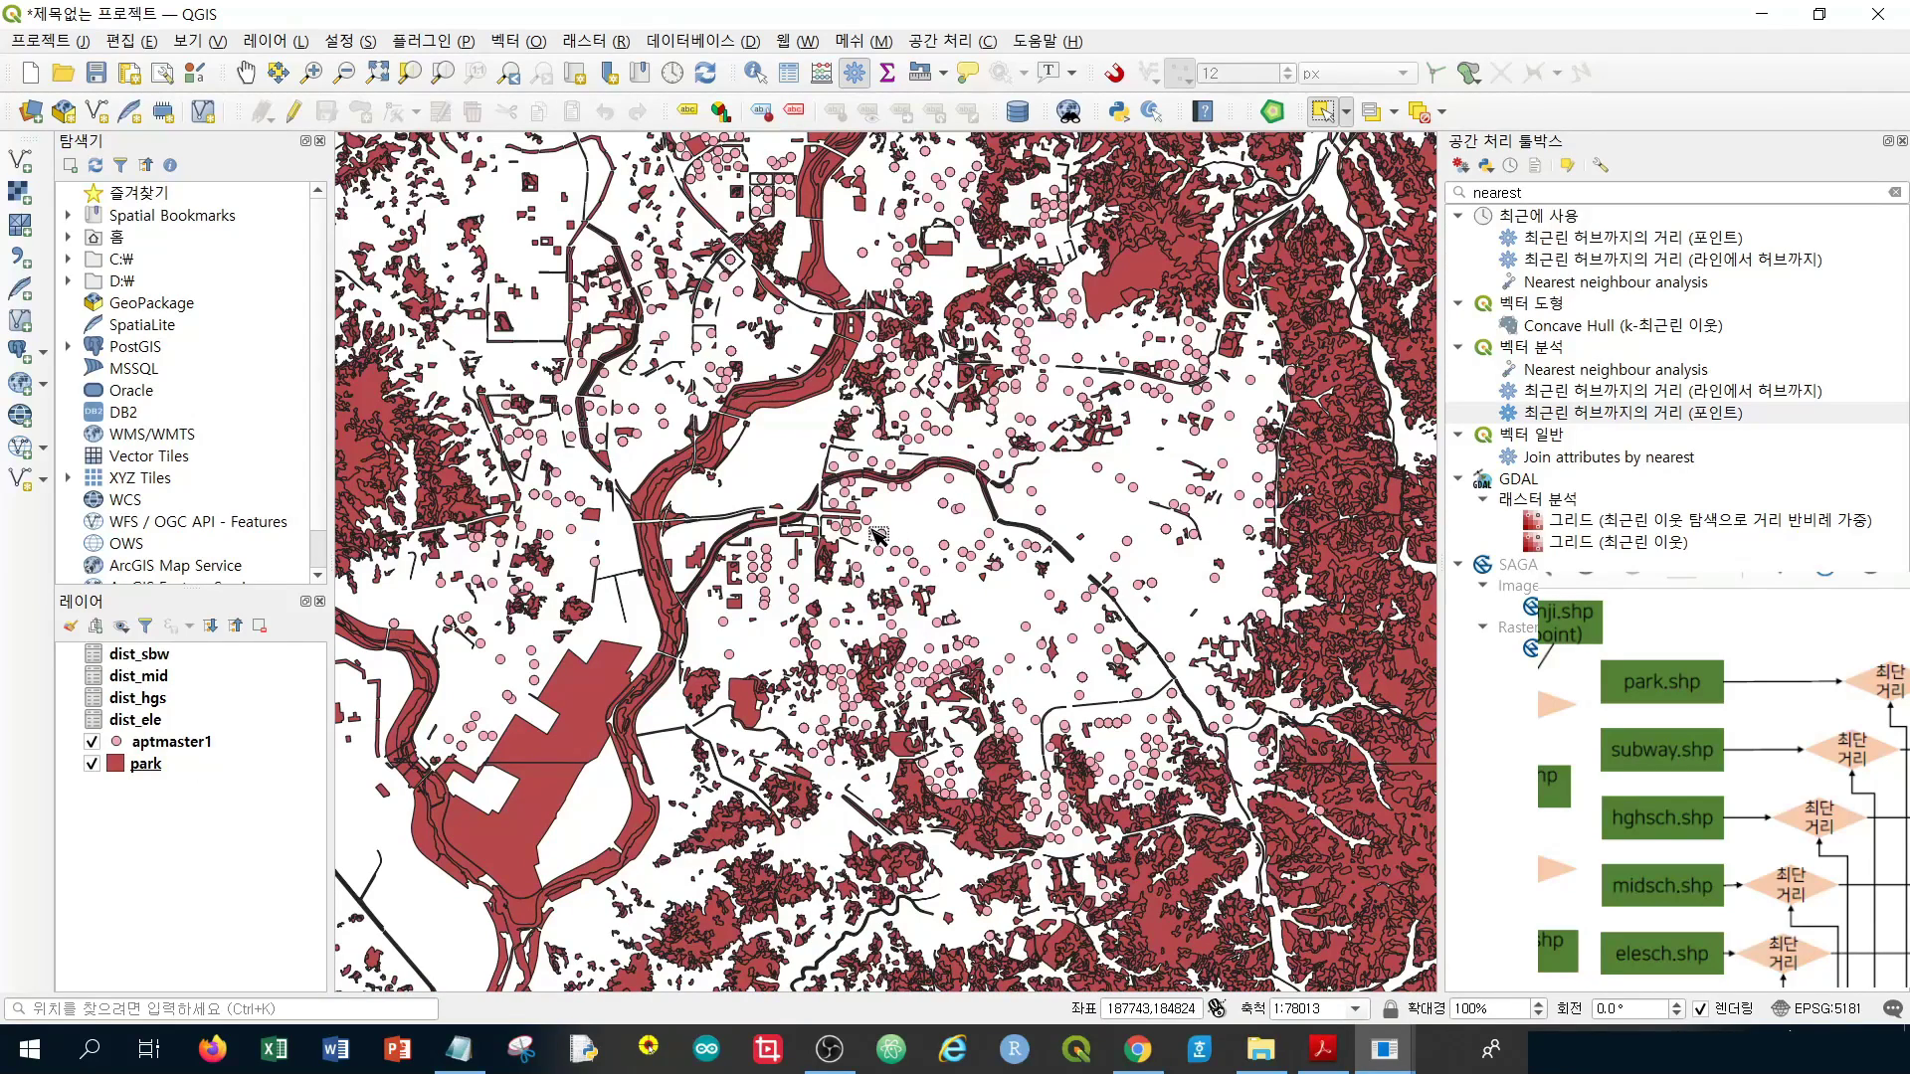
Run Distance to nearest hub (points) from aptmaster1 to park, using L2_NAME and meters
{"action": "double_click", "coordinate": [1623, 413]}
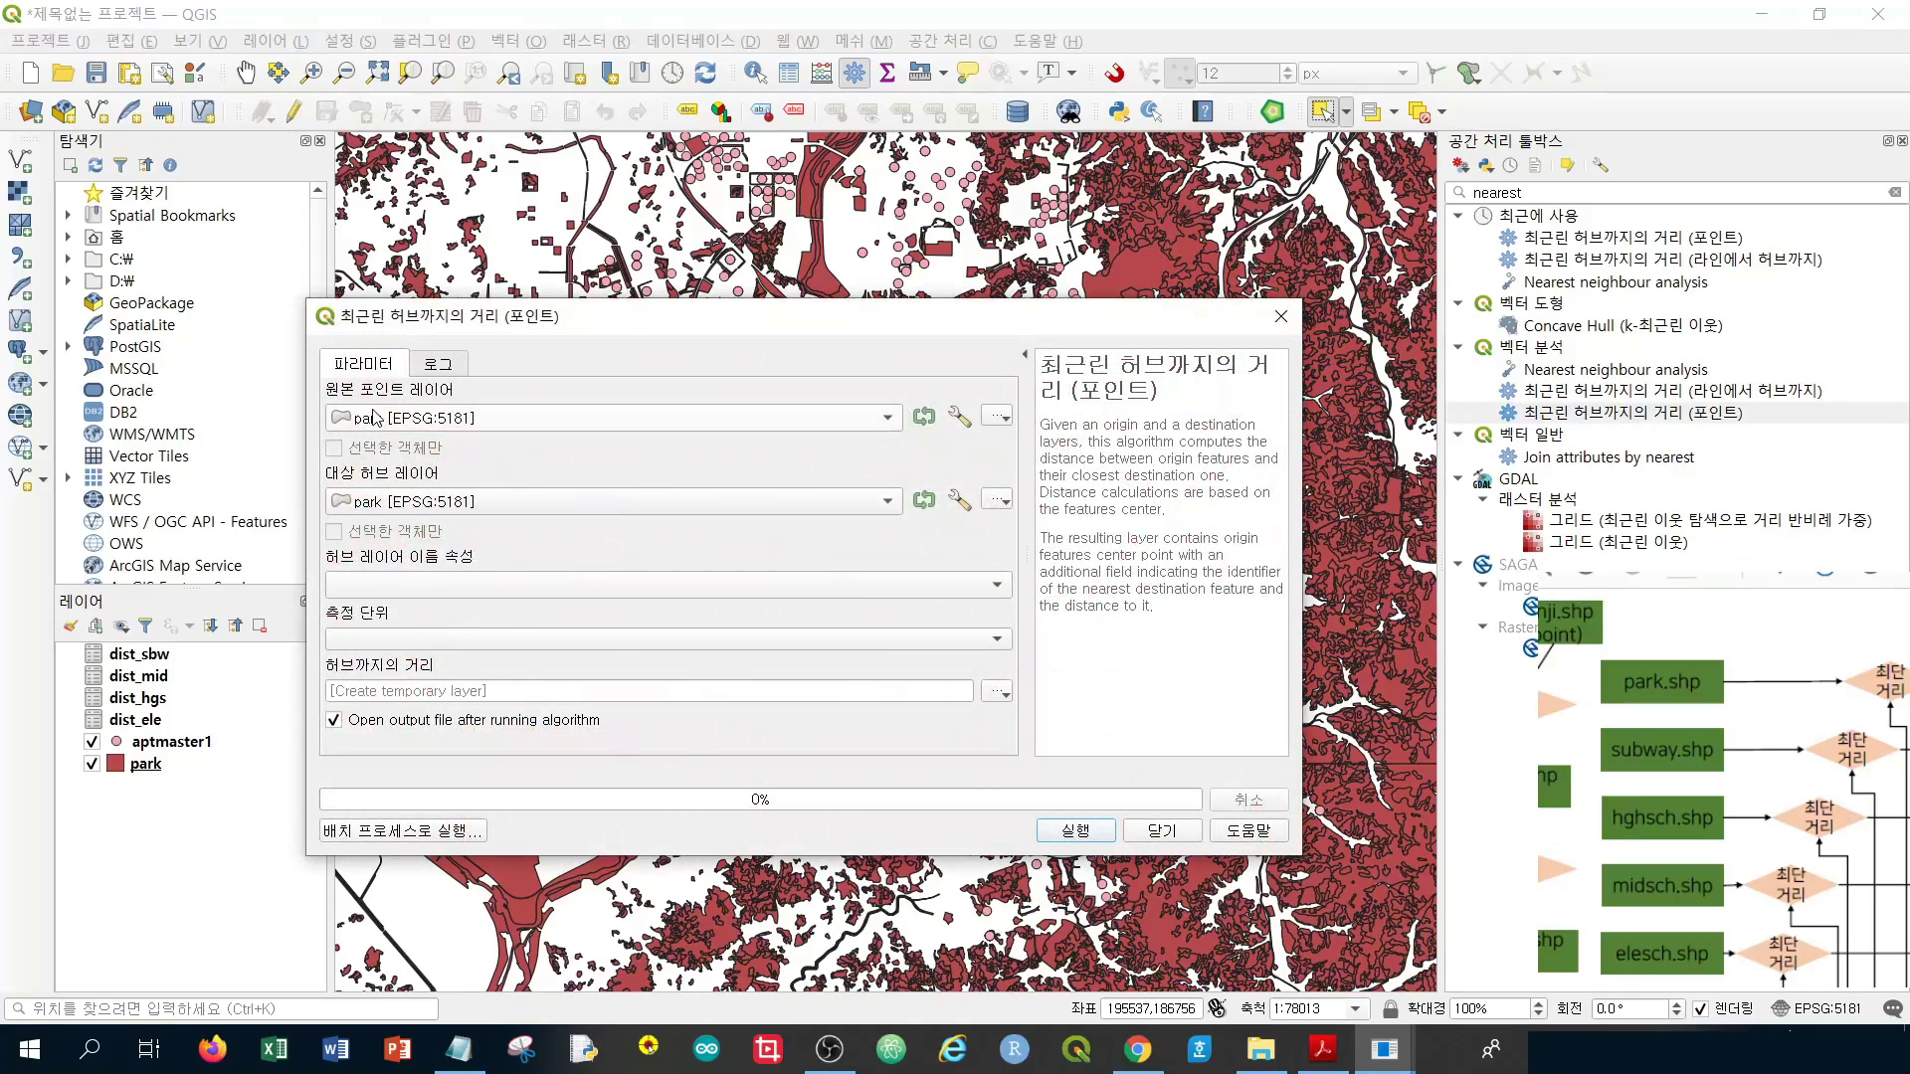
{"action": "left_click", "coordinate": [387, 429]}
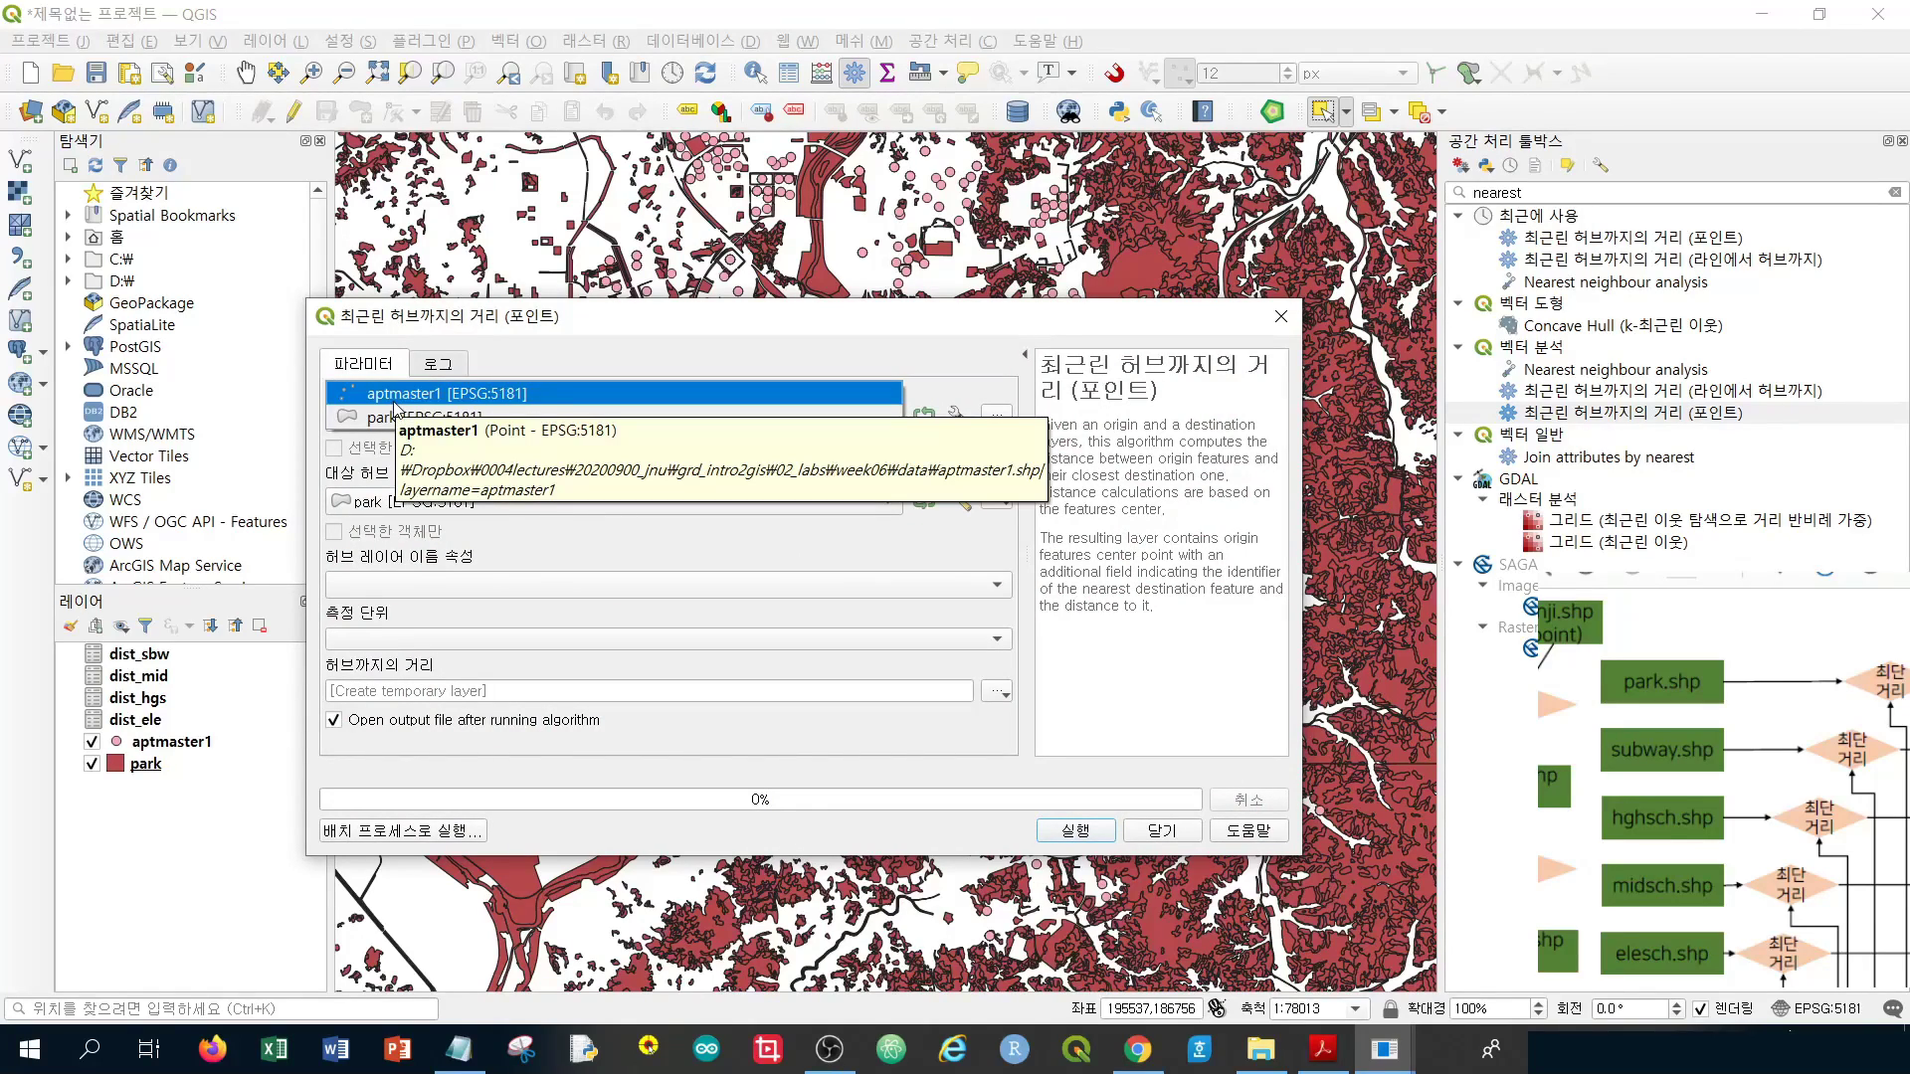
{"action": "left_click", "coordinate": [396, 395]}
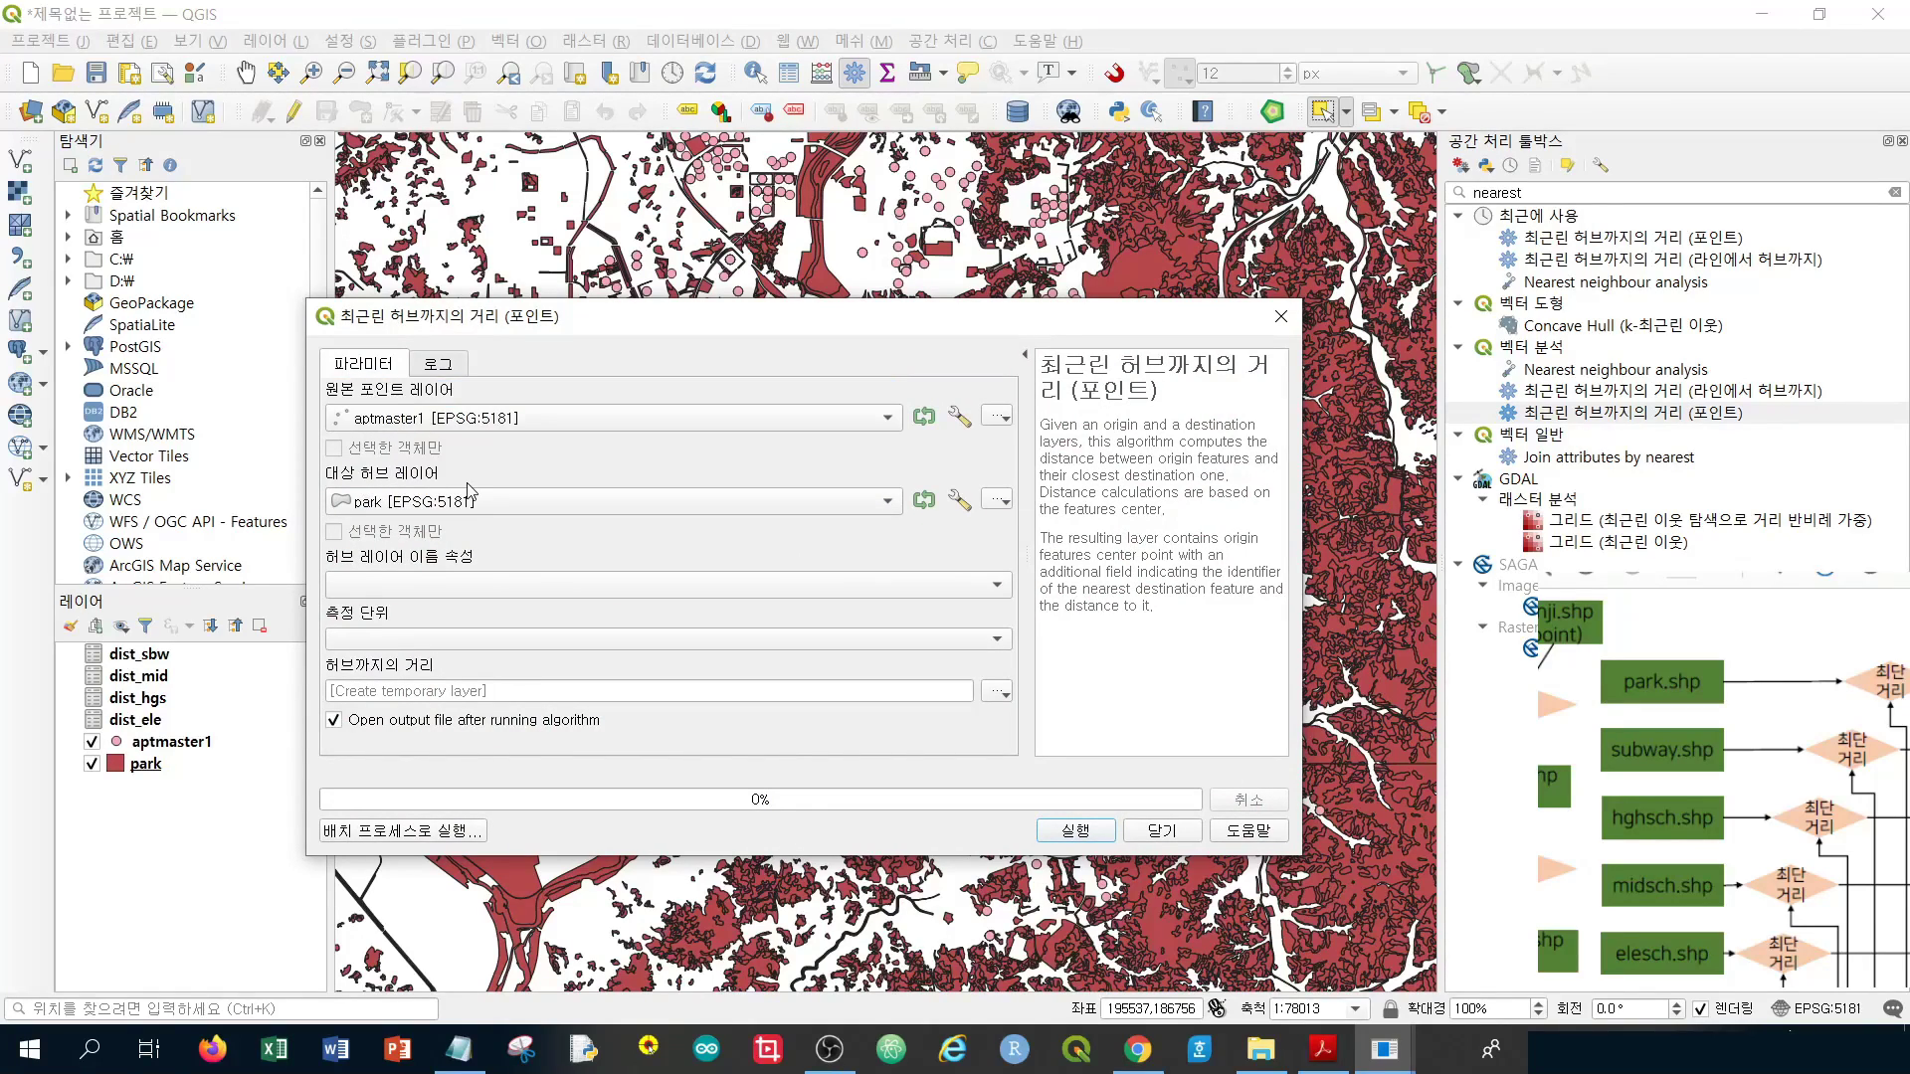
{"action": "left_click", "coordinate": [441, 585]}
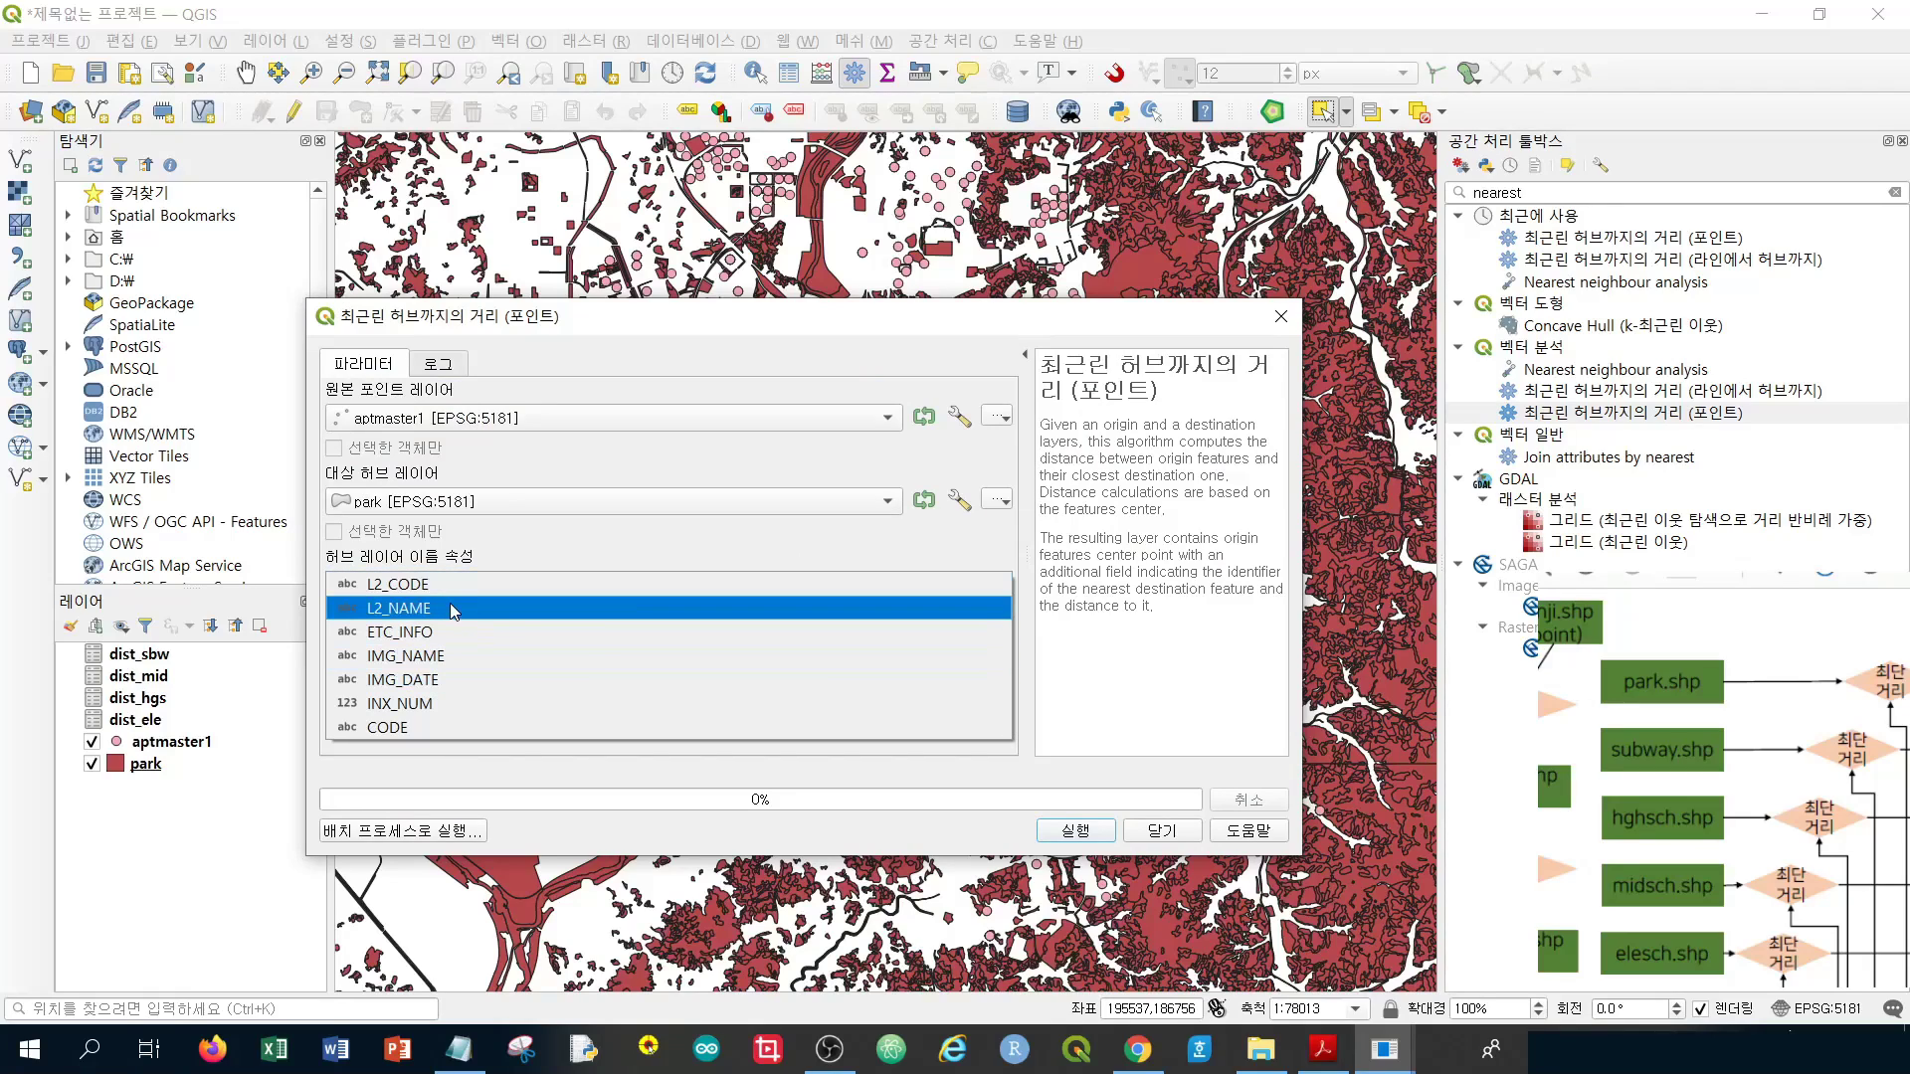
{"action": "left_click", "coordinate": [449, 609]}
{"action": "left_click", "coordinate": [397, 641]}
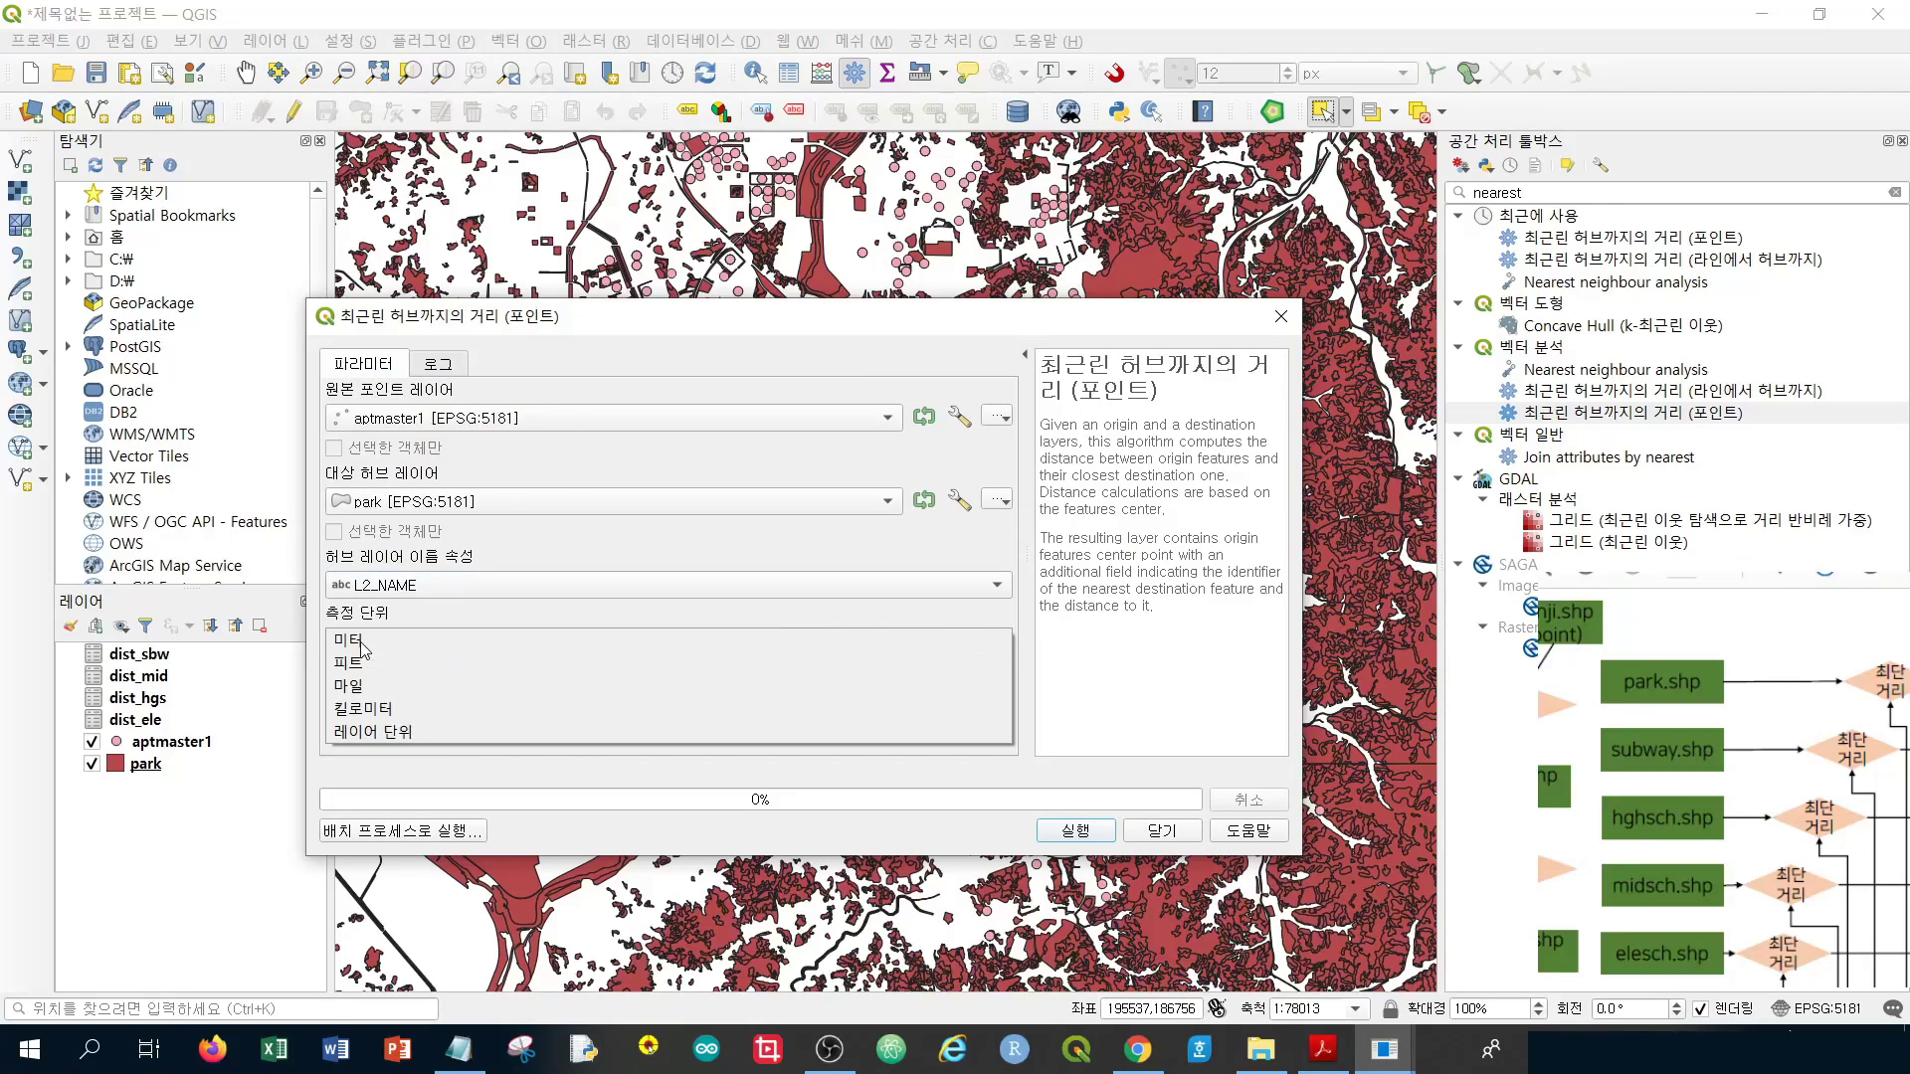
{"action": "left_click", "coordinate": [397, 653]}
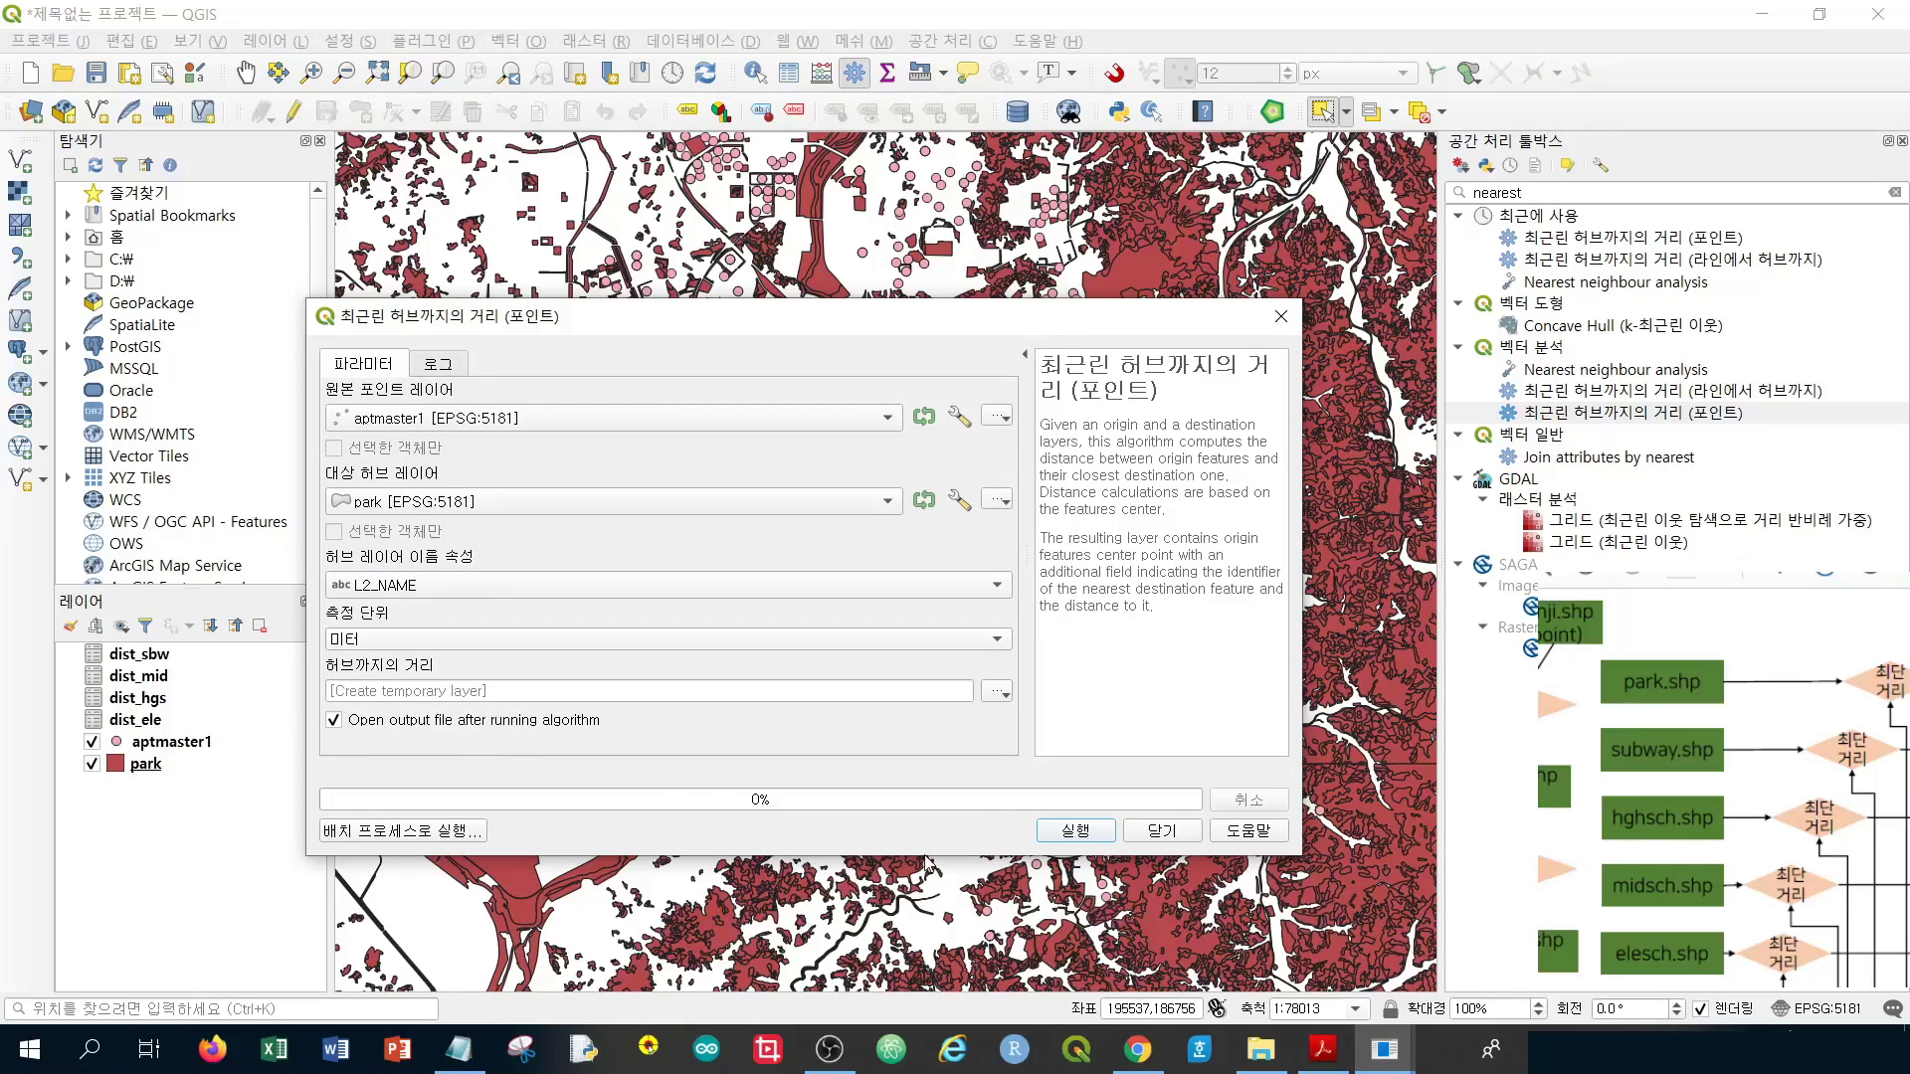
{"action": "left_click", "coordinate": [1076, 832]}
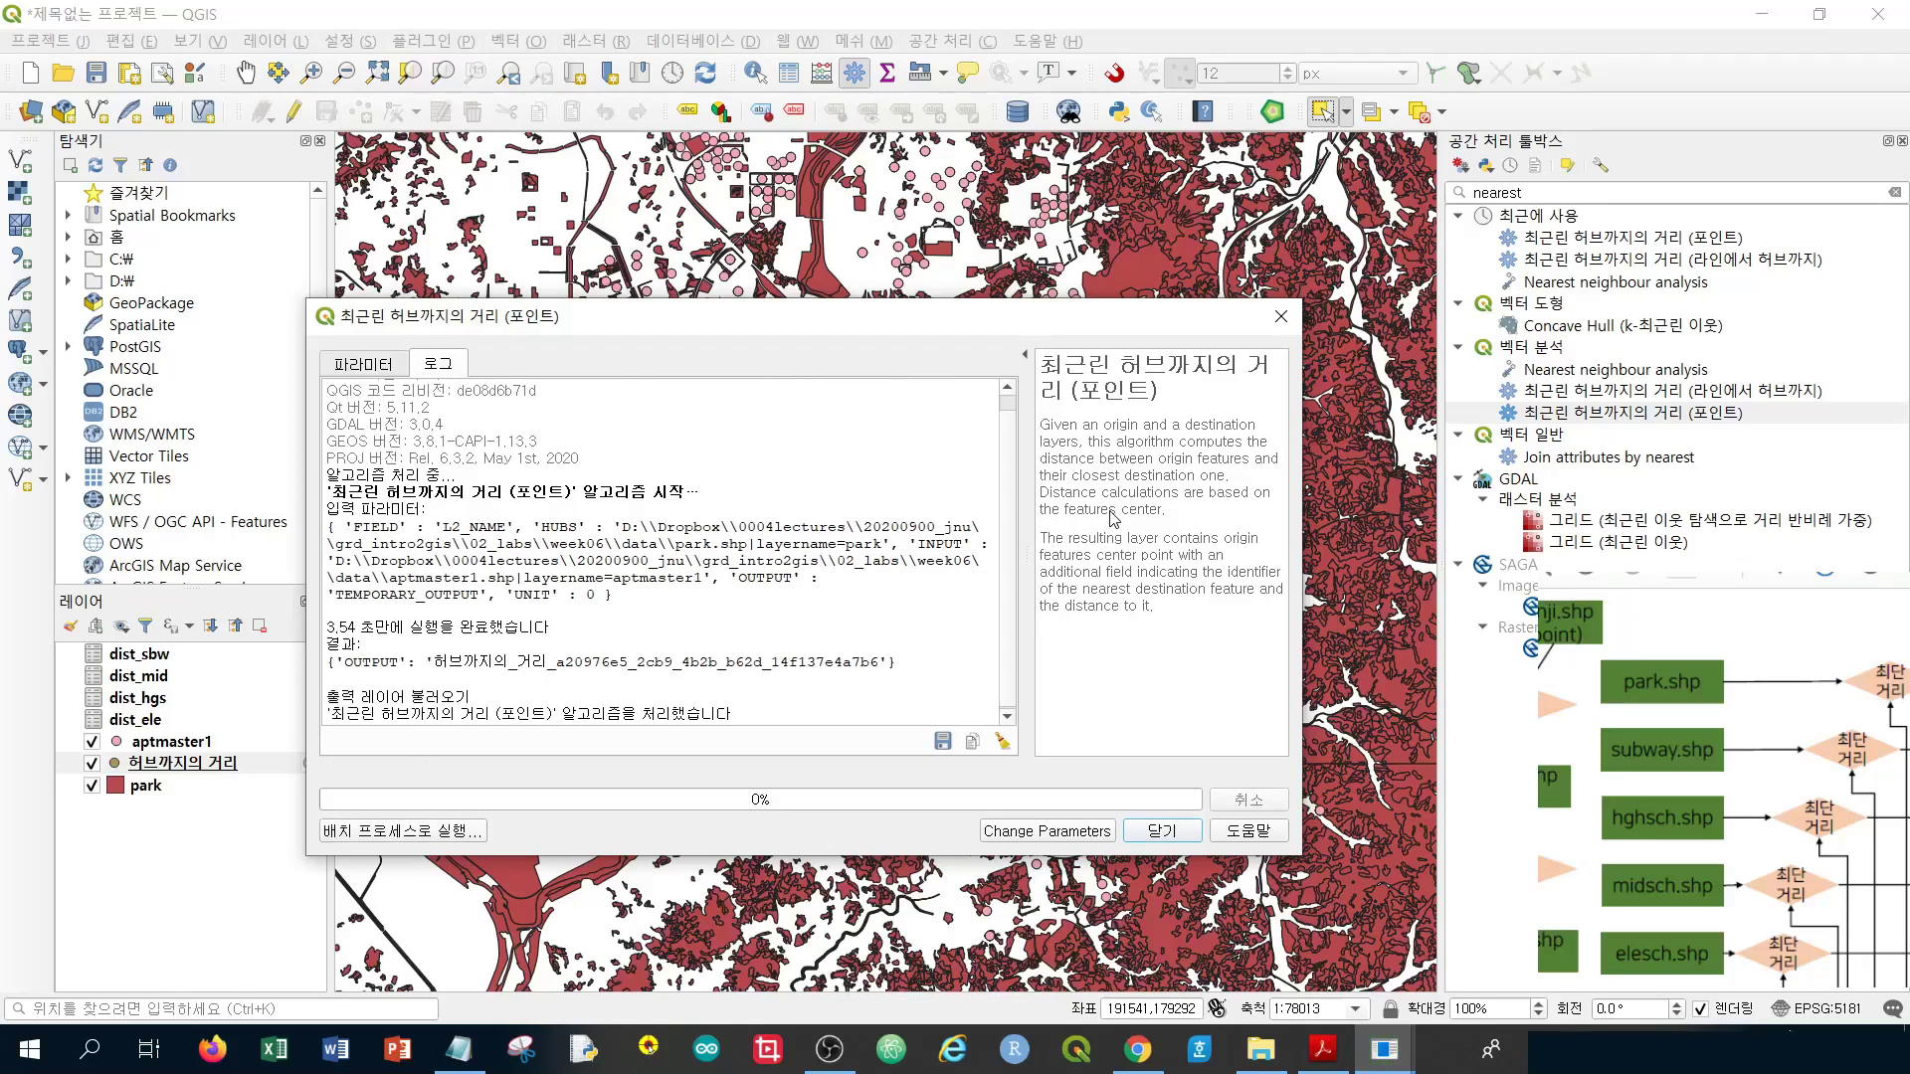
{"action": "left_click", "coordinate": [1175, 832]}
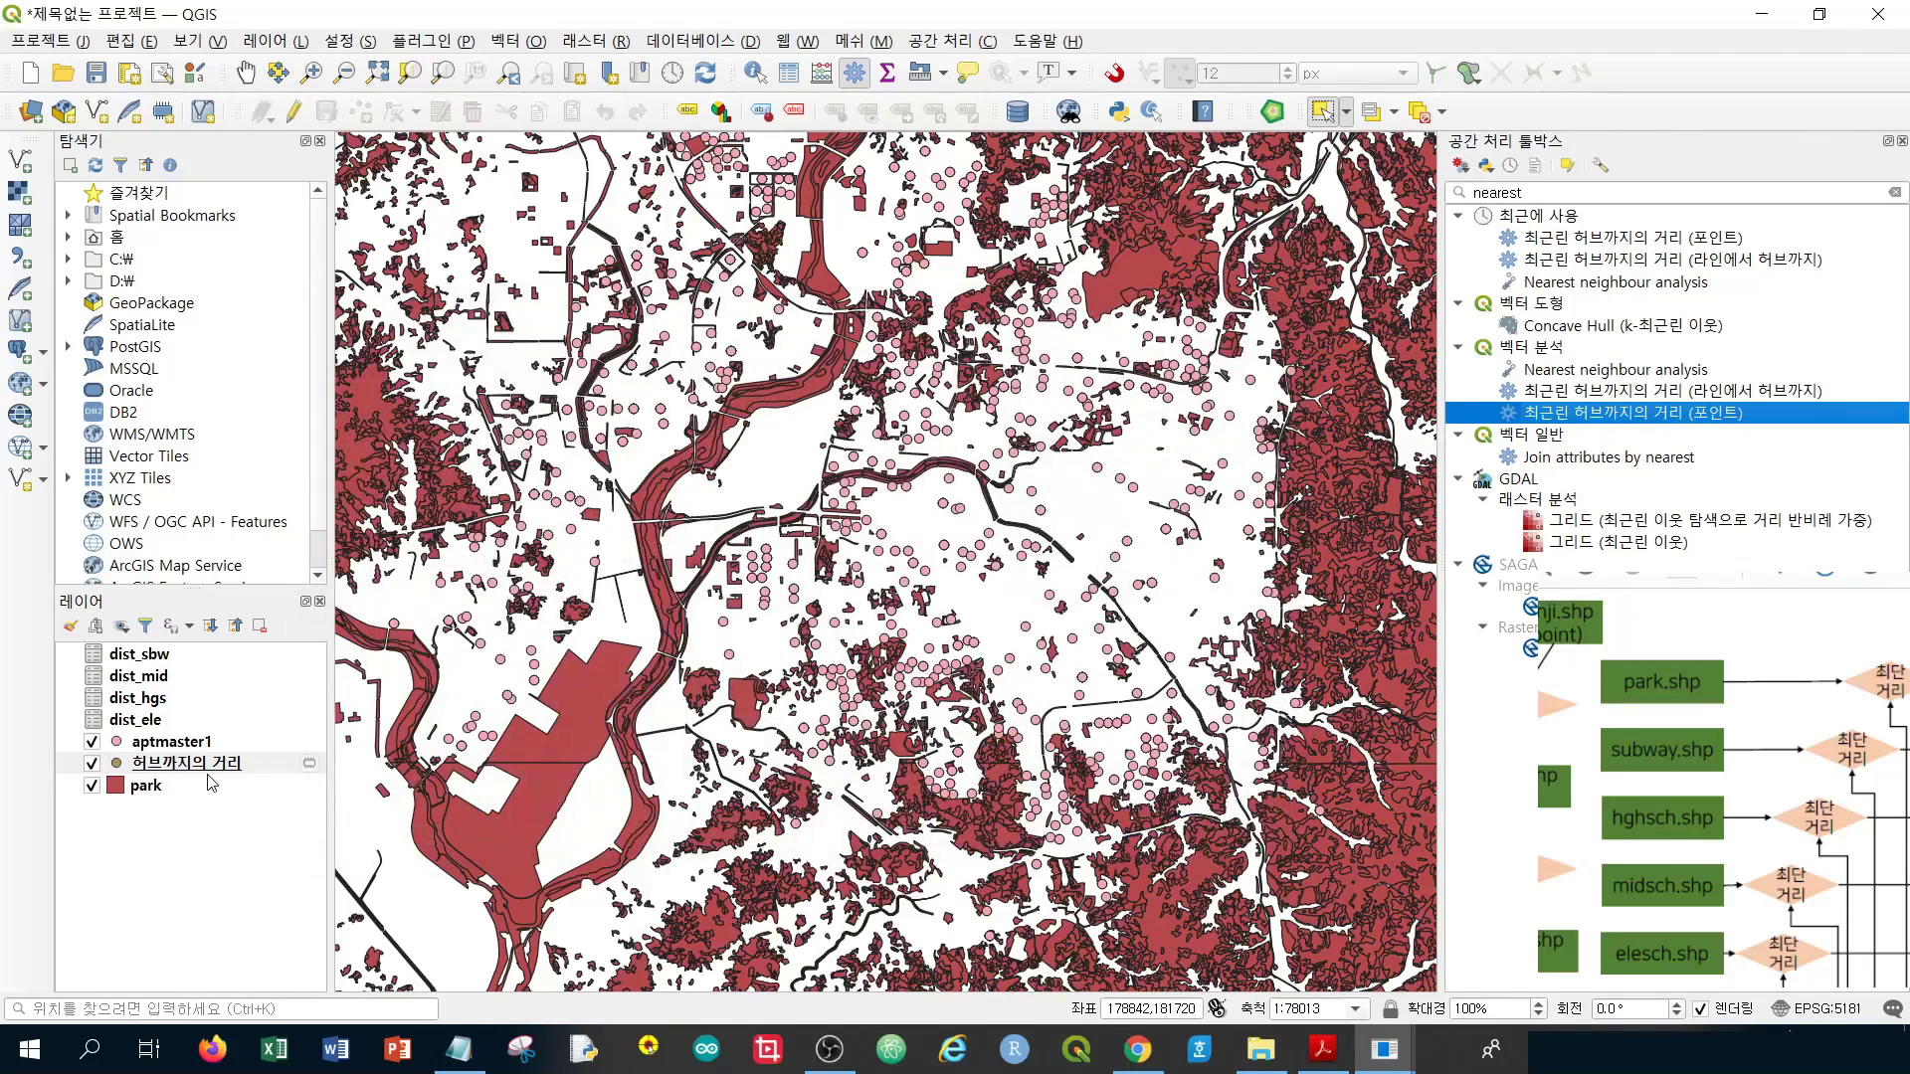
In the 허브까지의 거리 attribute table, delete every field except id, HubName and HubDist
{"action": "left_click", "coordinate": [217, 774]}
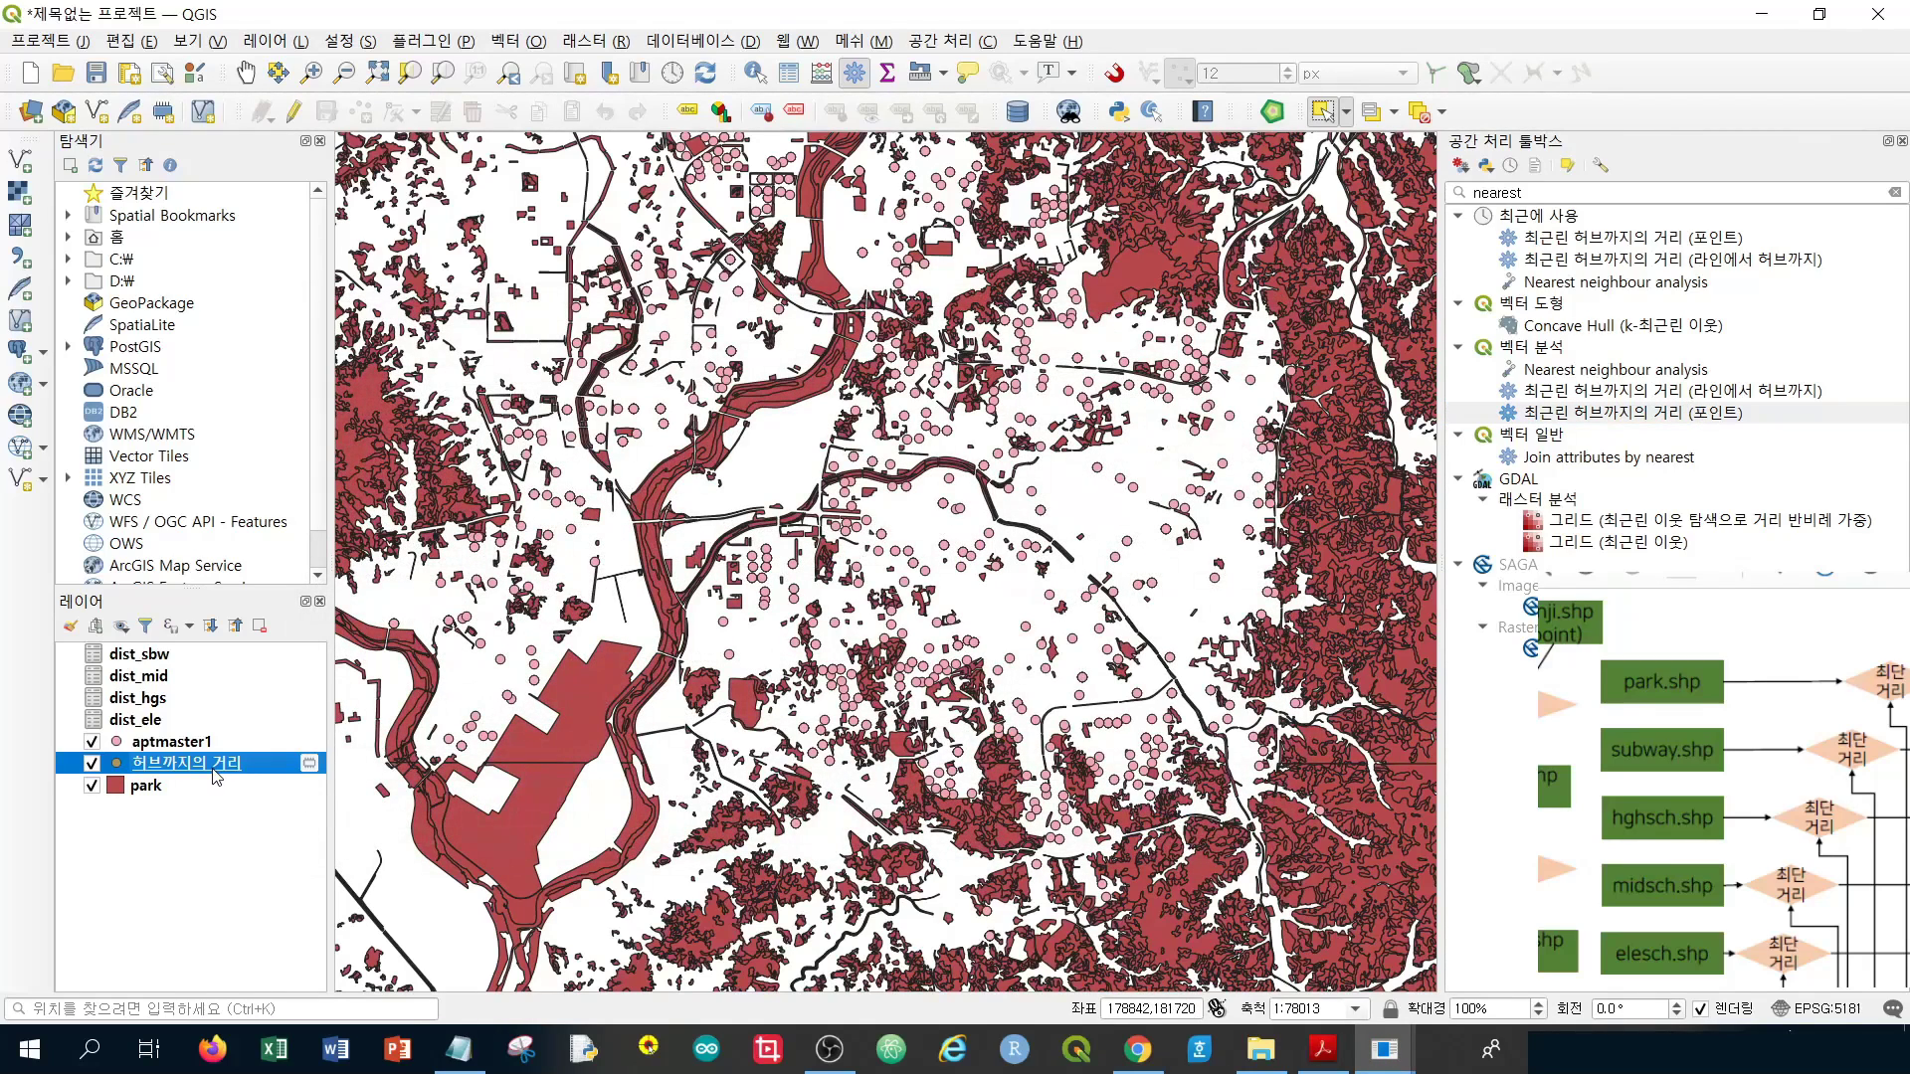
{"action": "right_click", "coordinate": [217, 779]}
{"action": "left_click", "coordinate": [393, 495]}
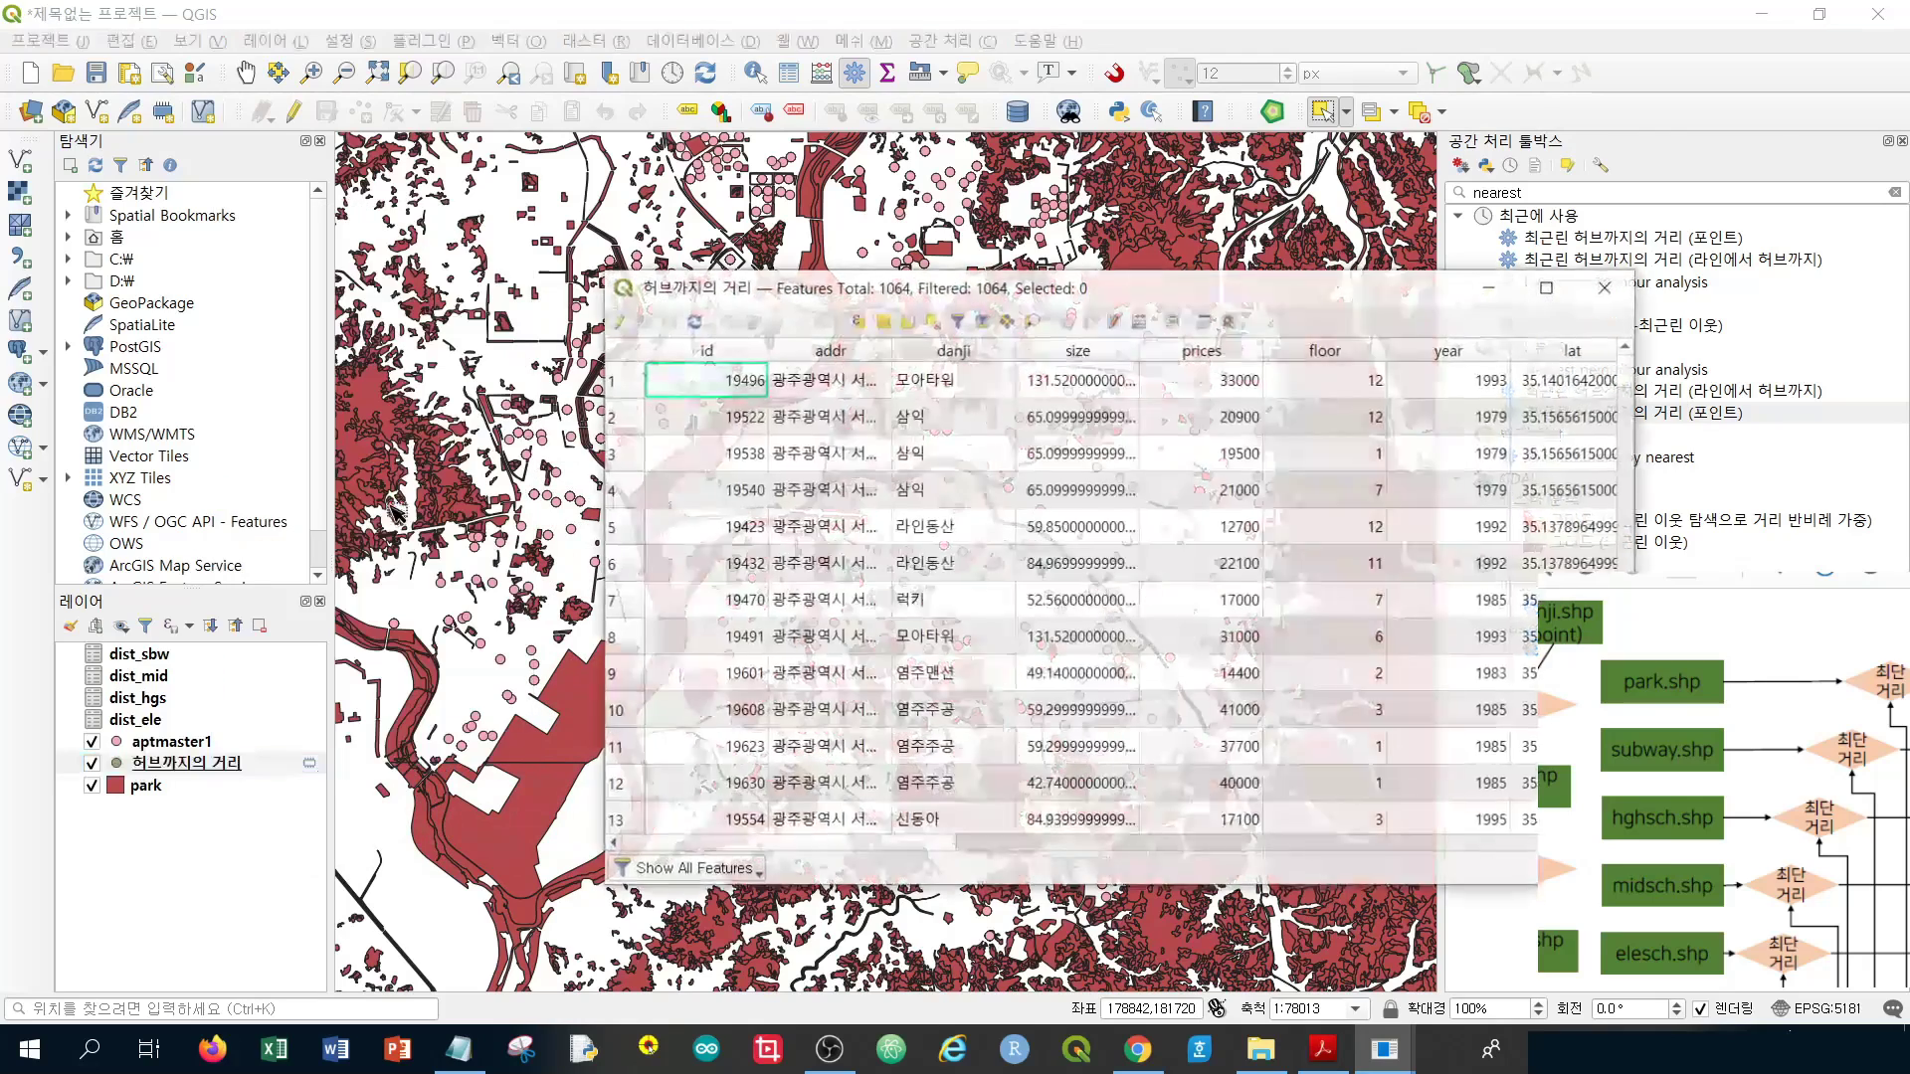
{"action": "left_click", "coordinate": [618, 321]}
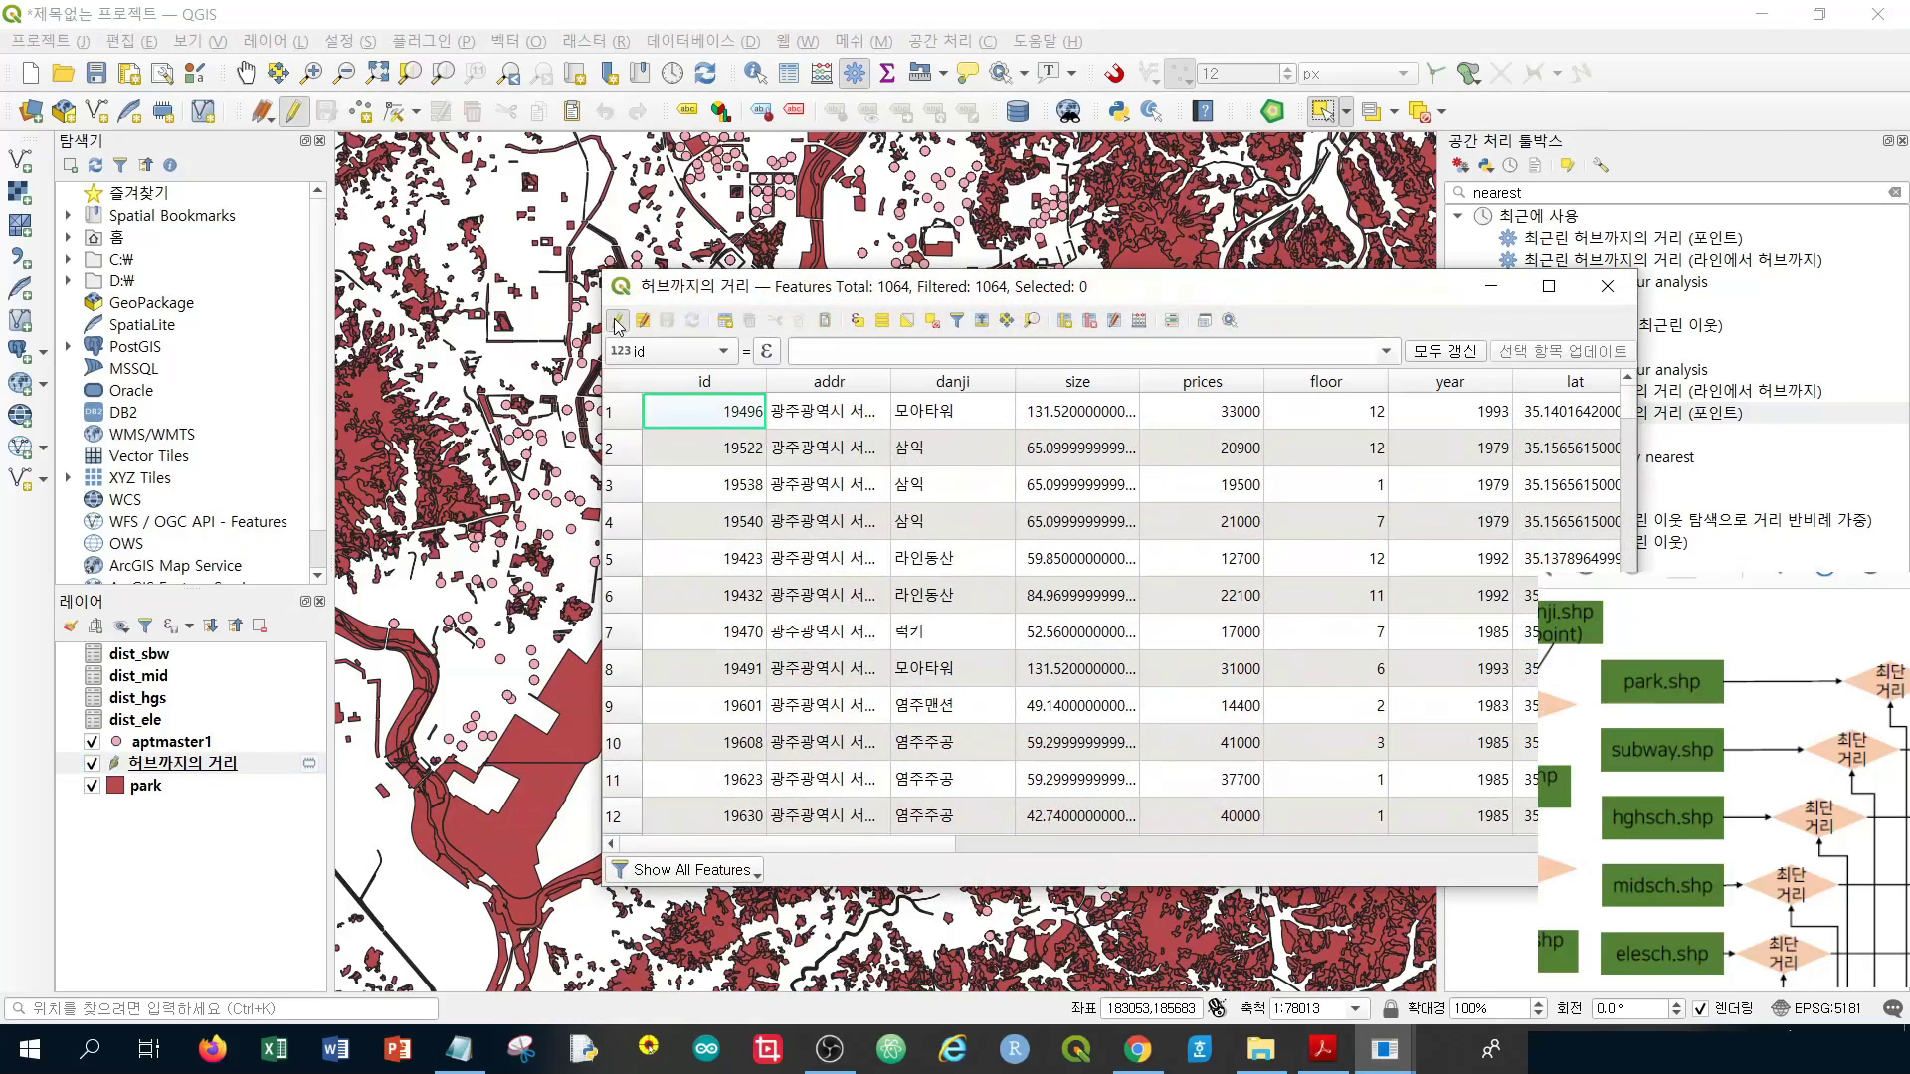
{"action": "left_click", "coordinate": [1090, 321]}
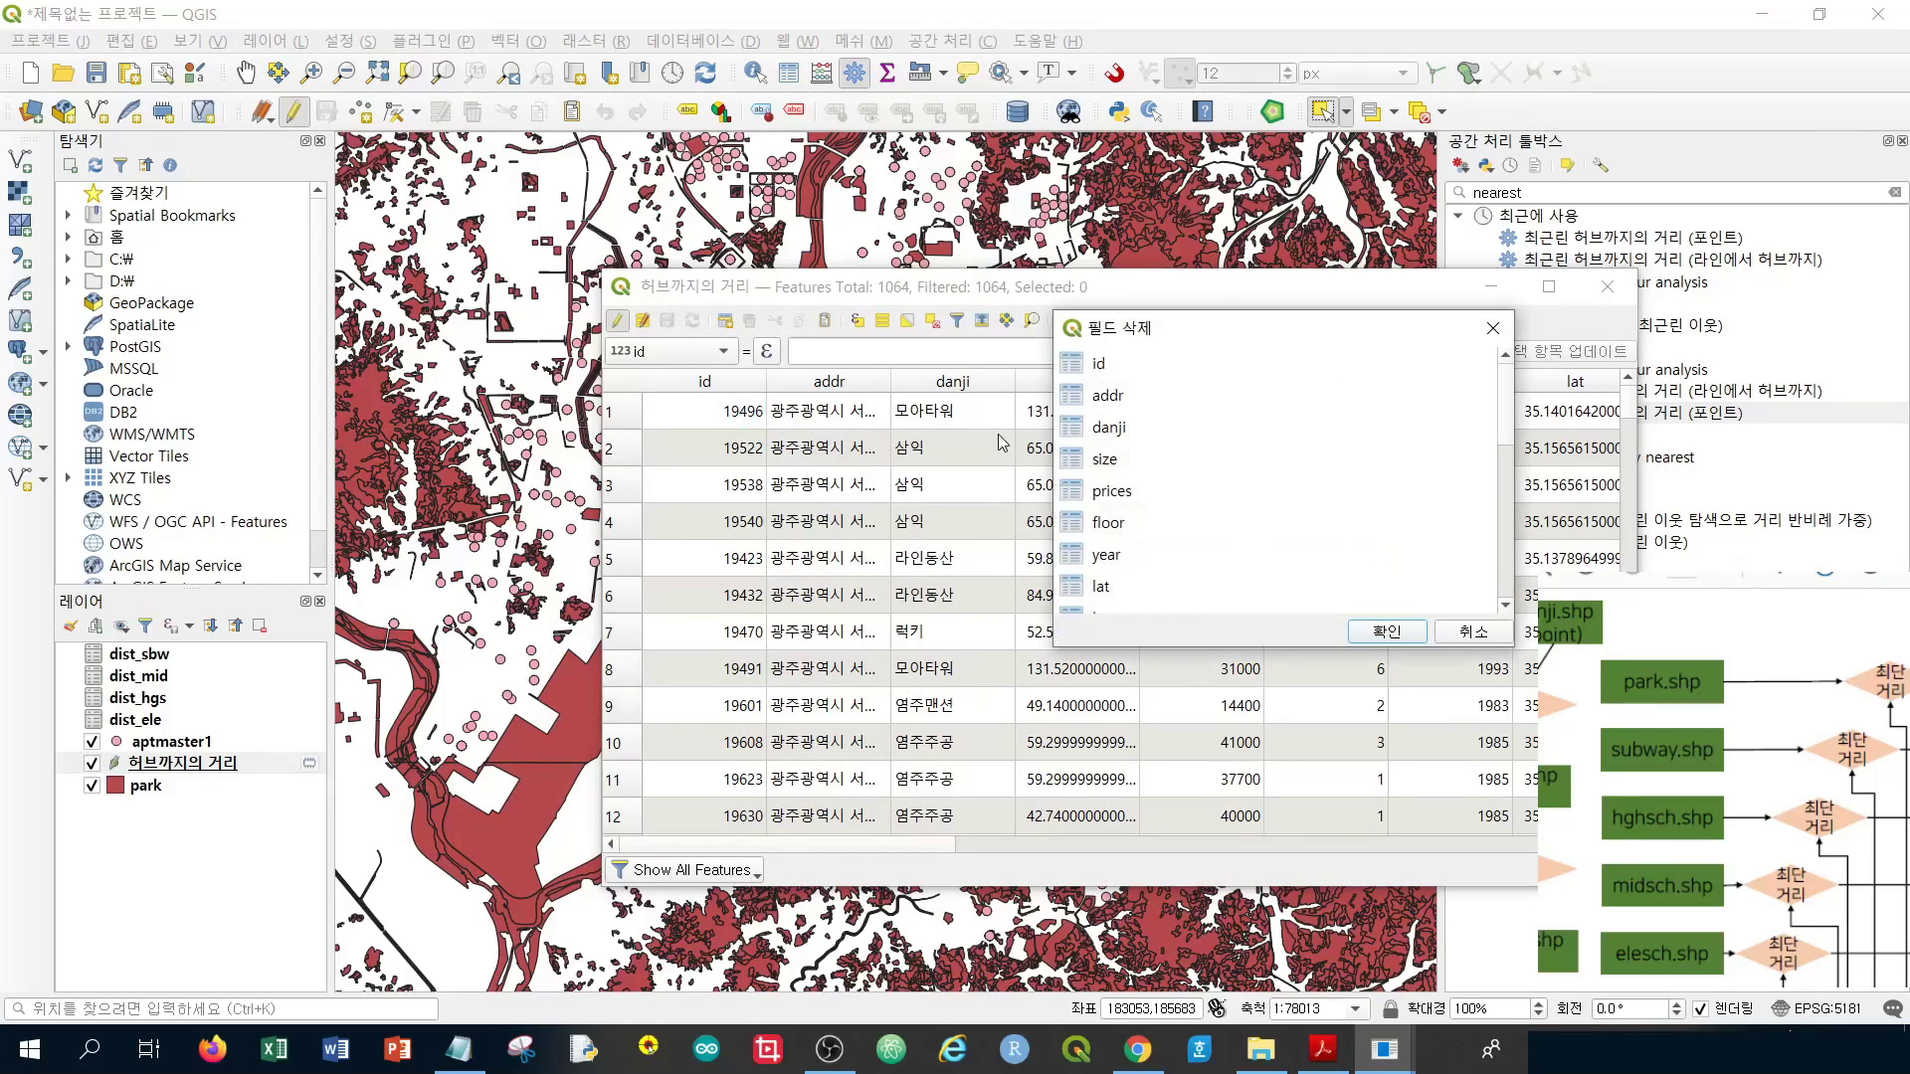
{"action": "left_click_drag", "start_coordinate": [1175, 402], "coordinate": [1158, 594]}
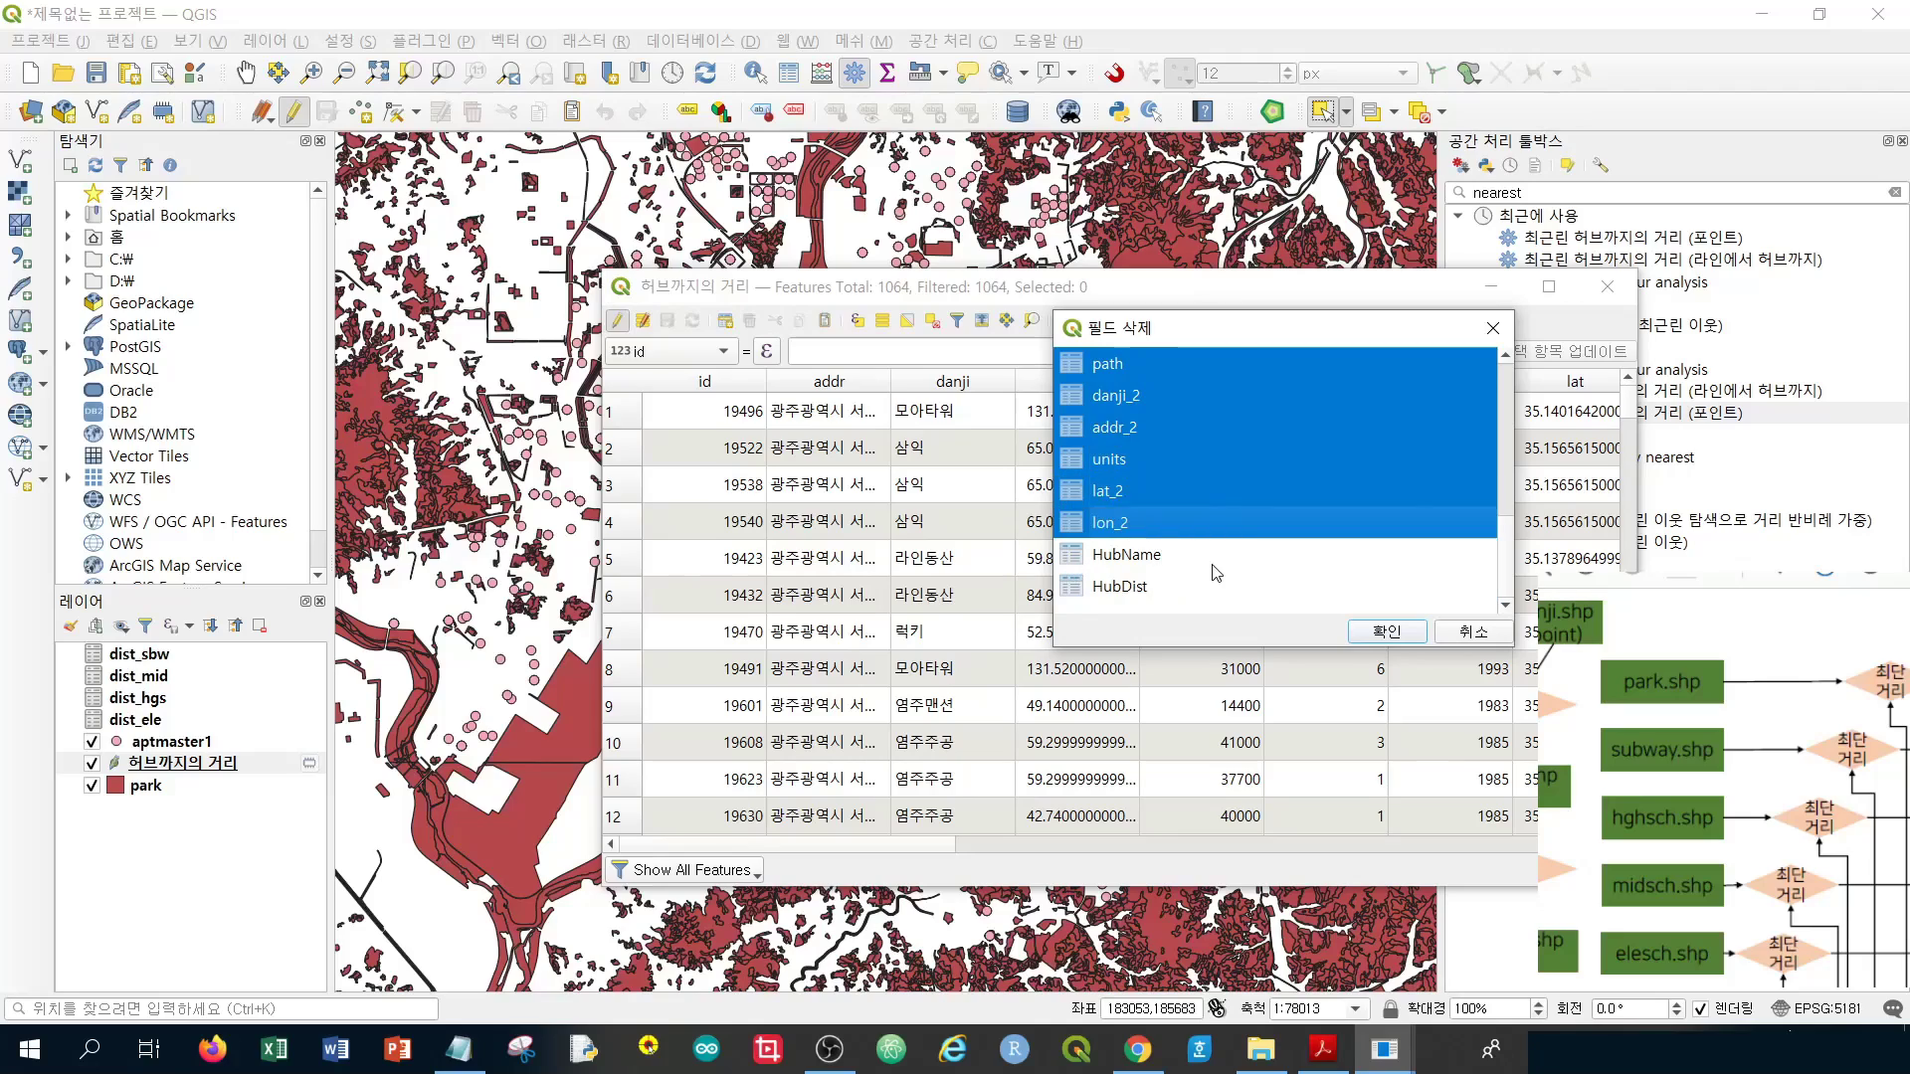
{"action": "left_click", "coordinate": [1387, 633]}
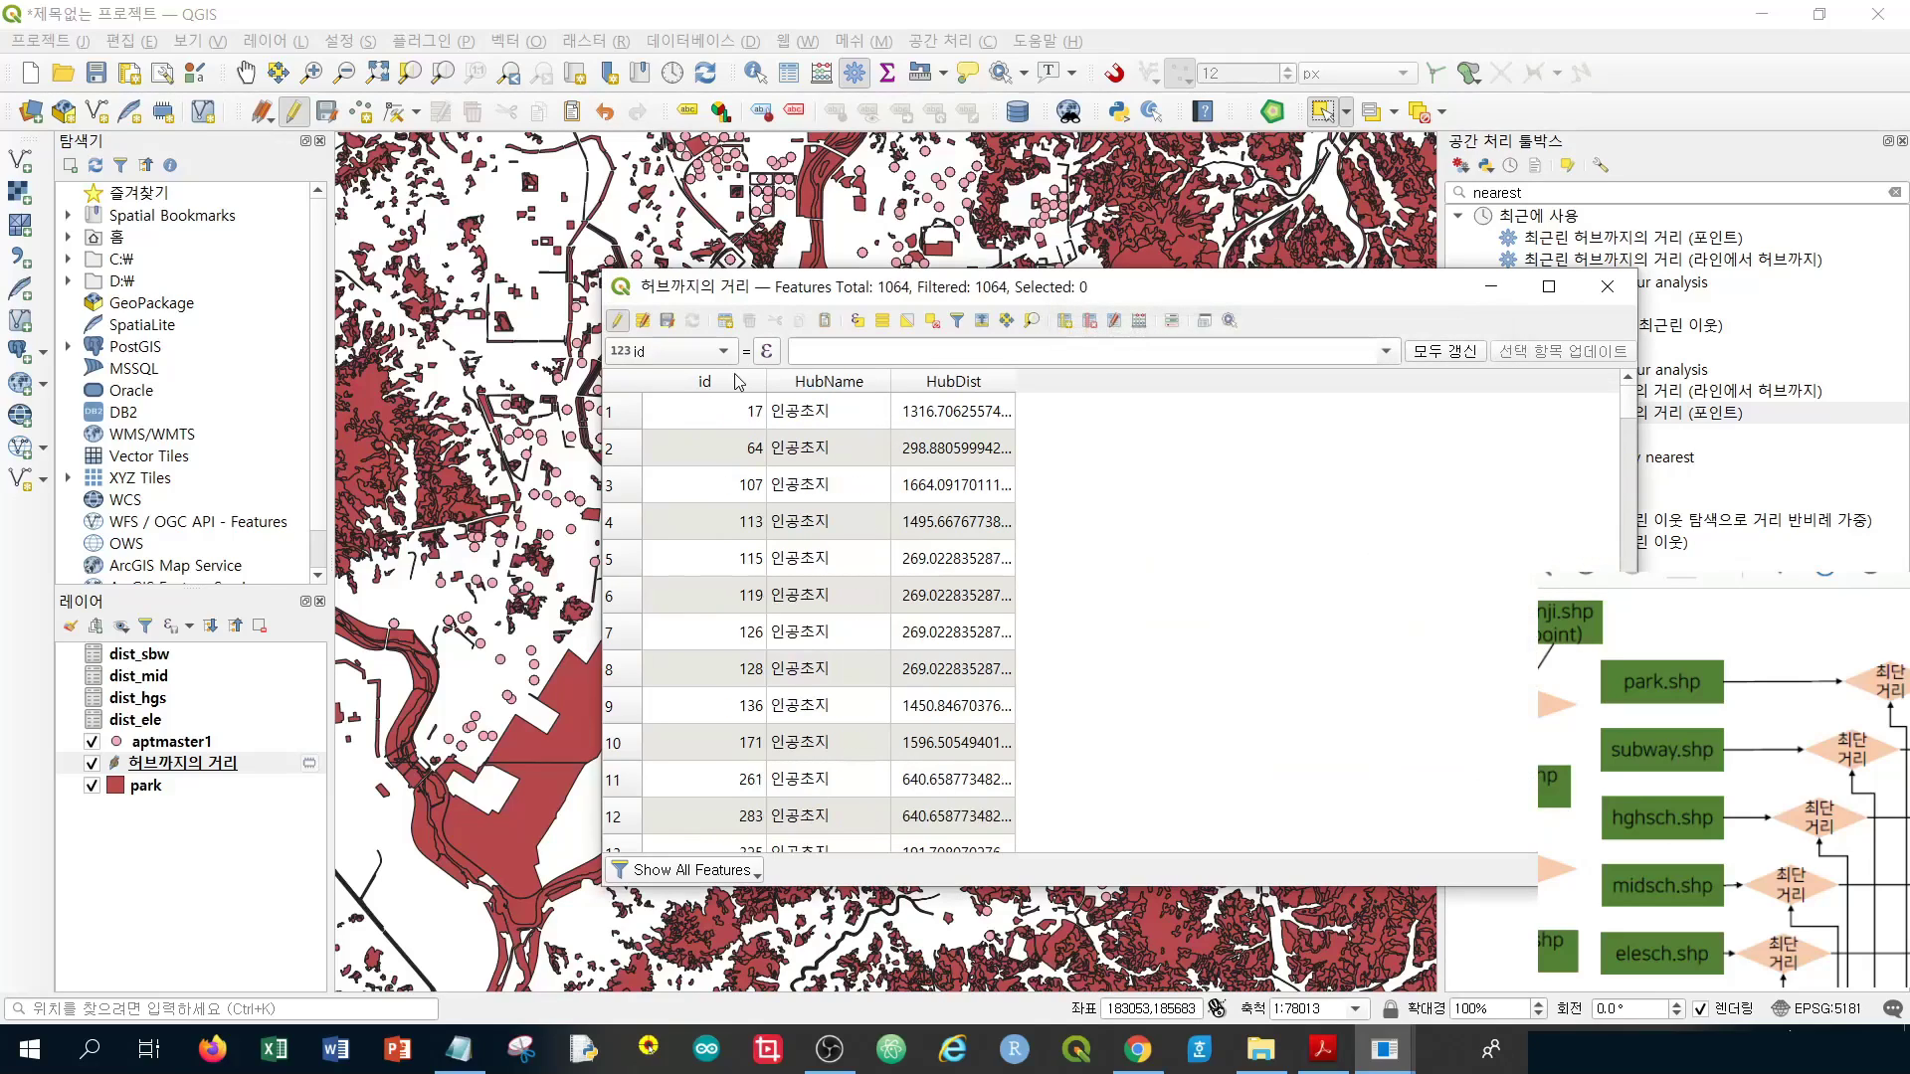
Save the field deletions, turn editing off and close the attribute table
{"action": "scroll", "coordinate": [977, 405], "scroll_direction": "down", "scroll_amount": 20}
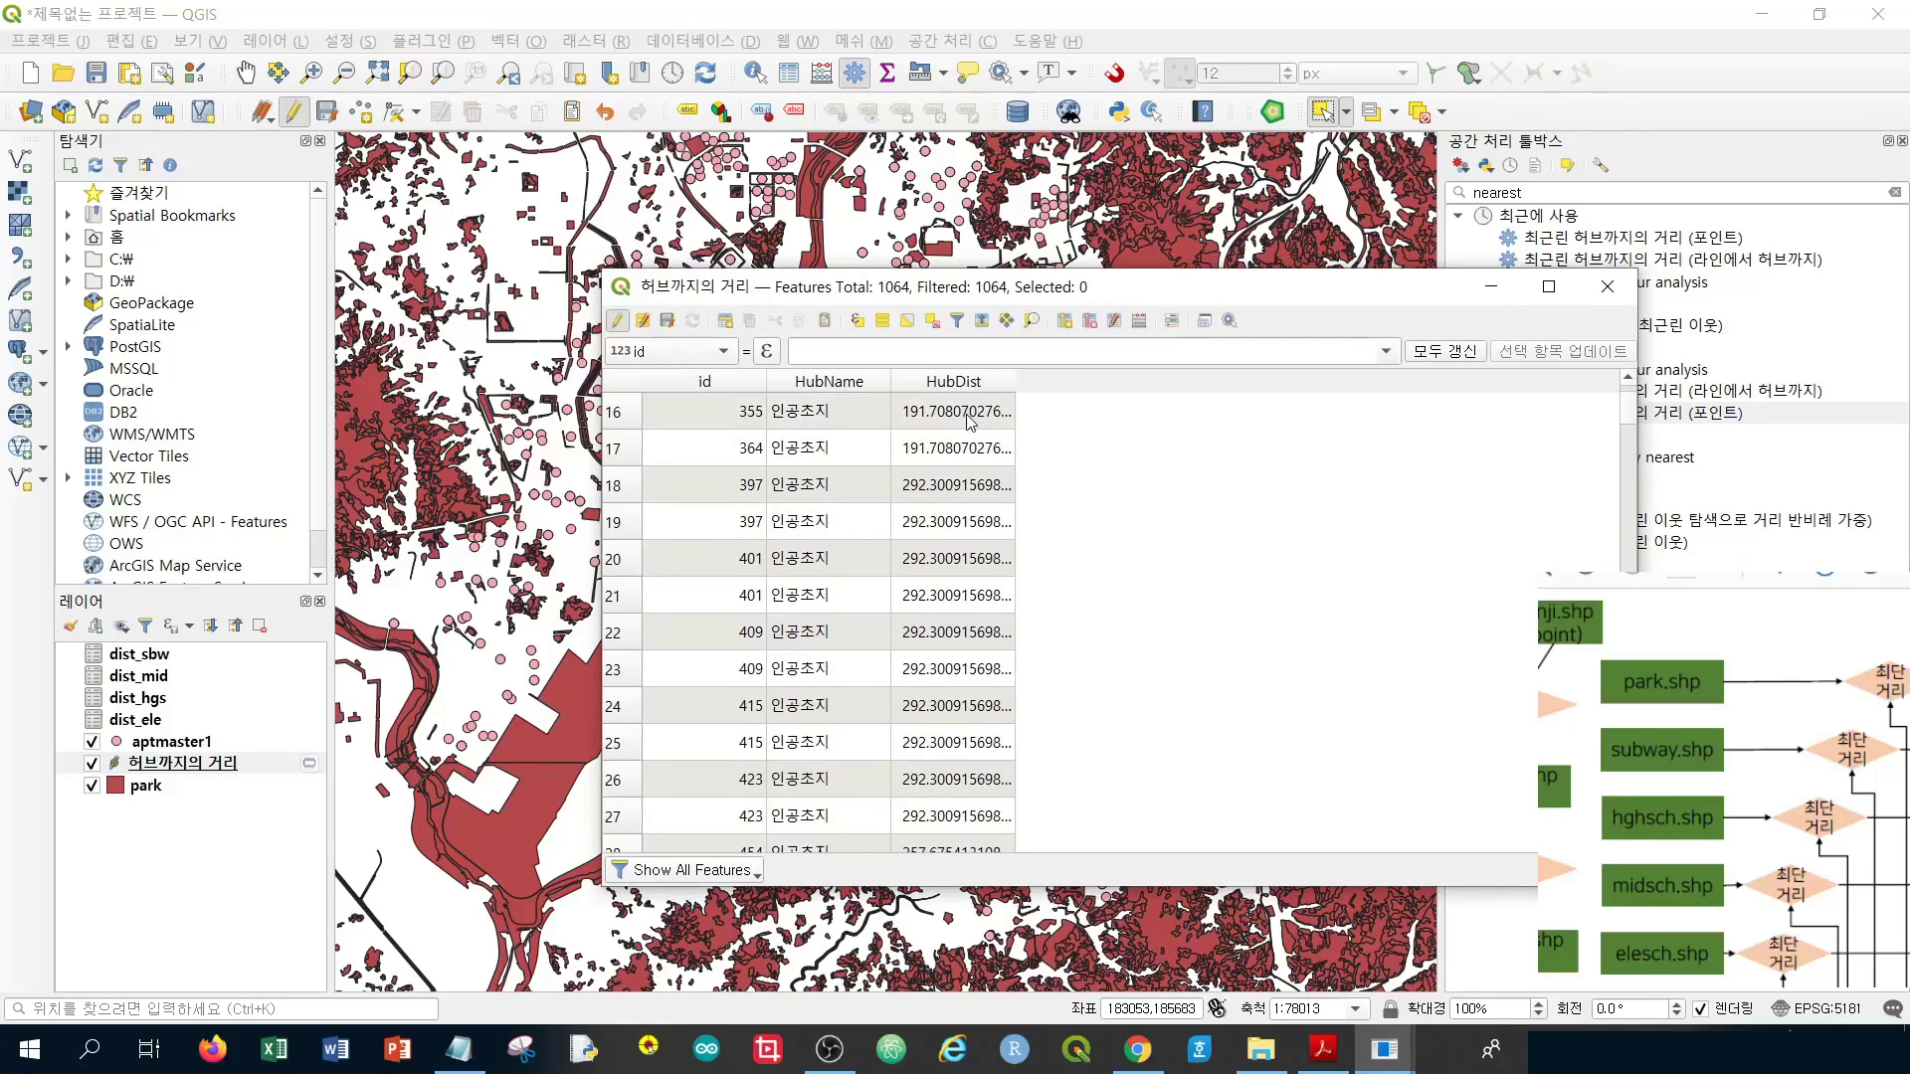
{"action": "scroll", "coordinate": [963, 423], "scroll_direction": "up", "scroll_amount": 20}
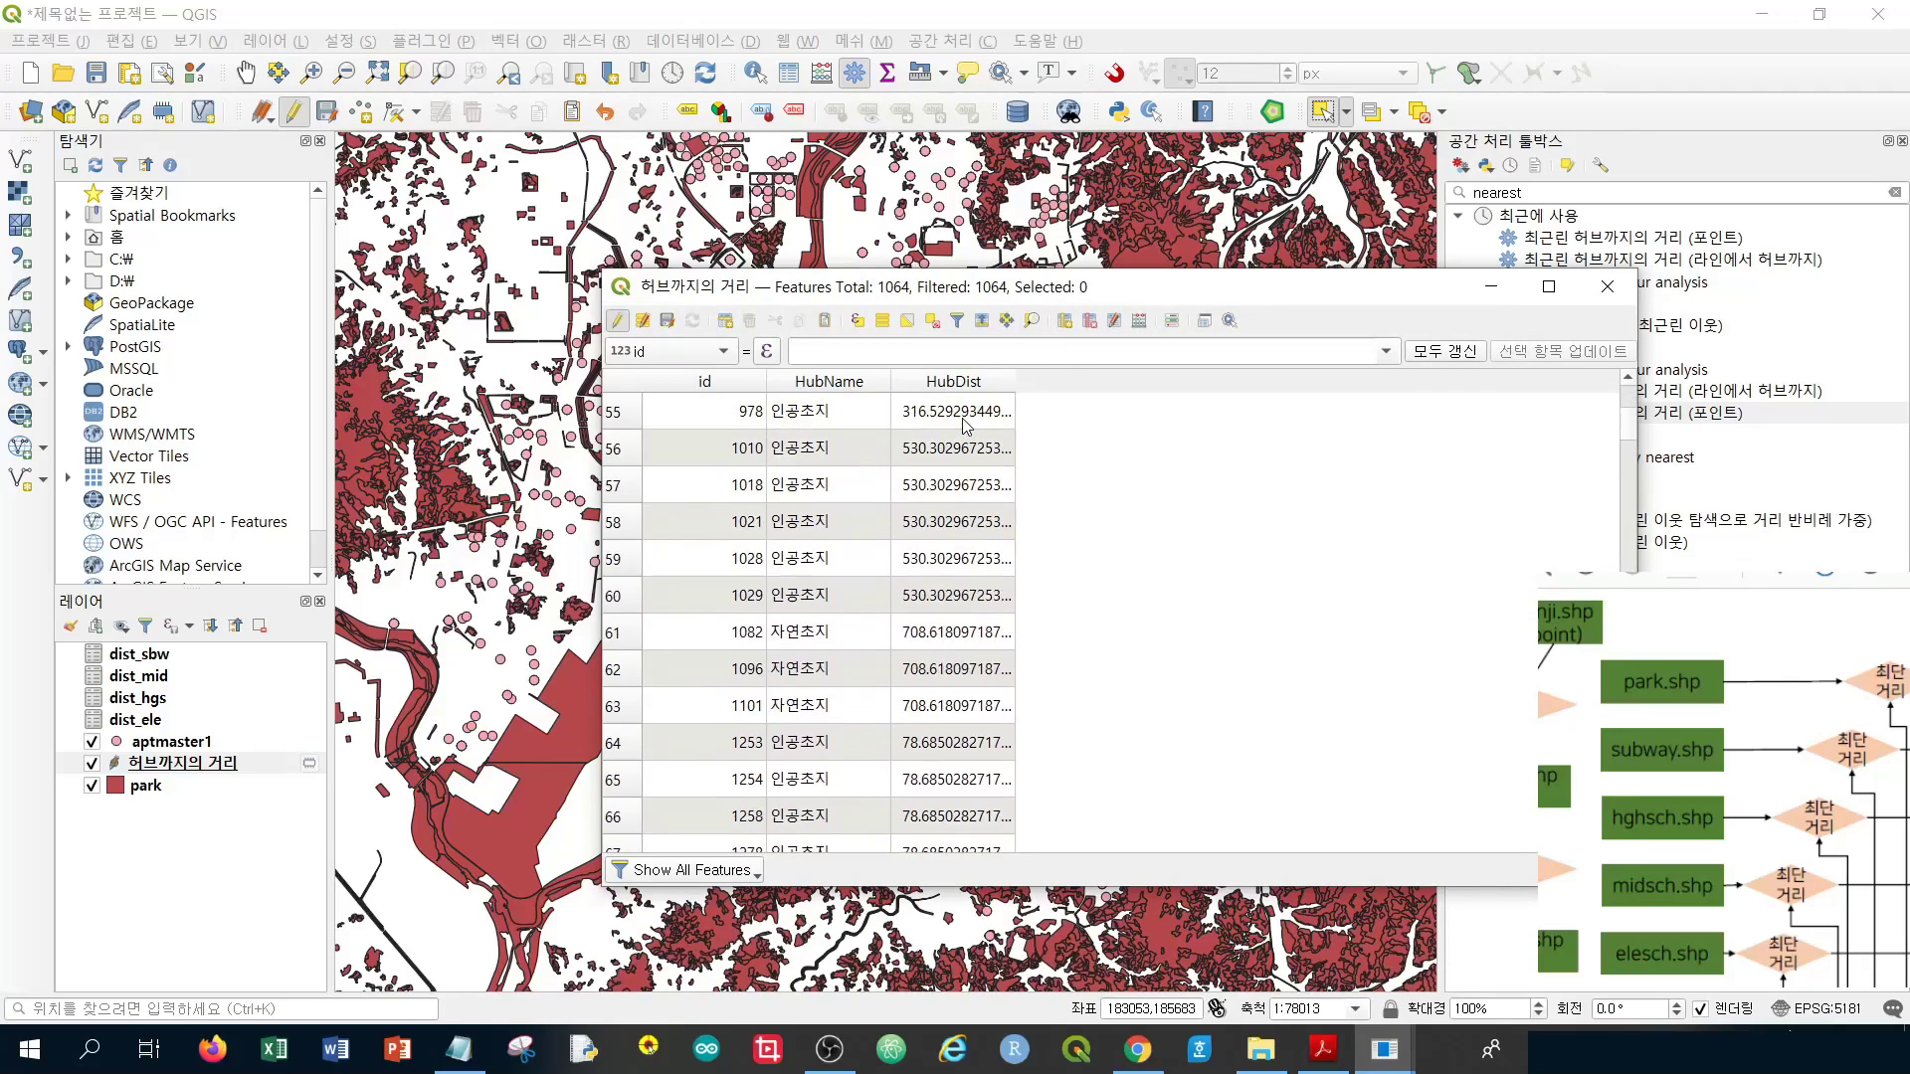
{"action": "scroll", "coordinate": [963, 425], "scroll_direction": "down", "scroll_amount": 20}
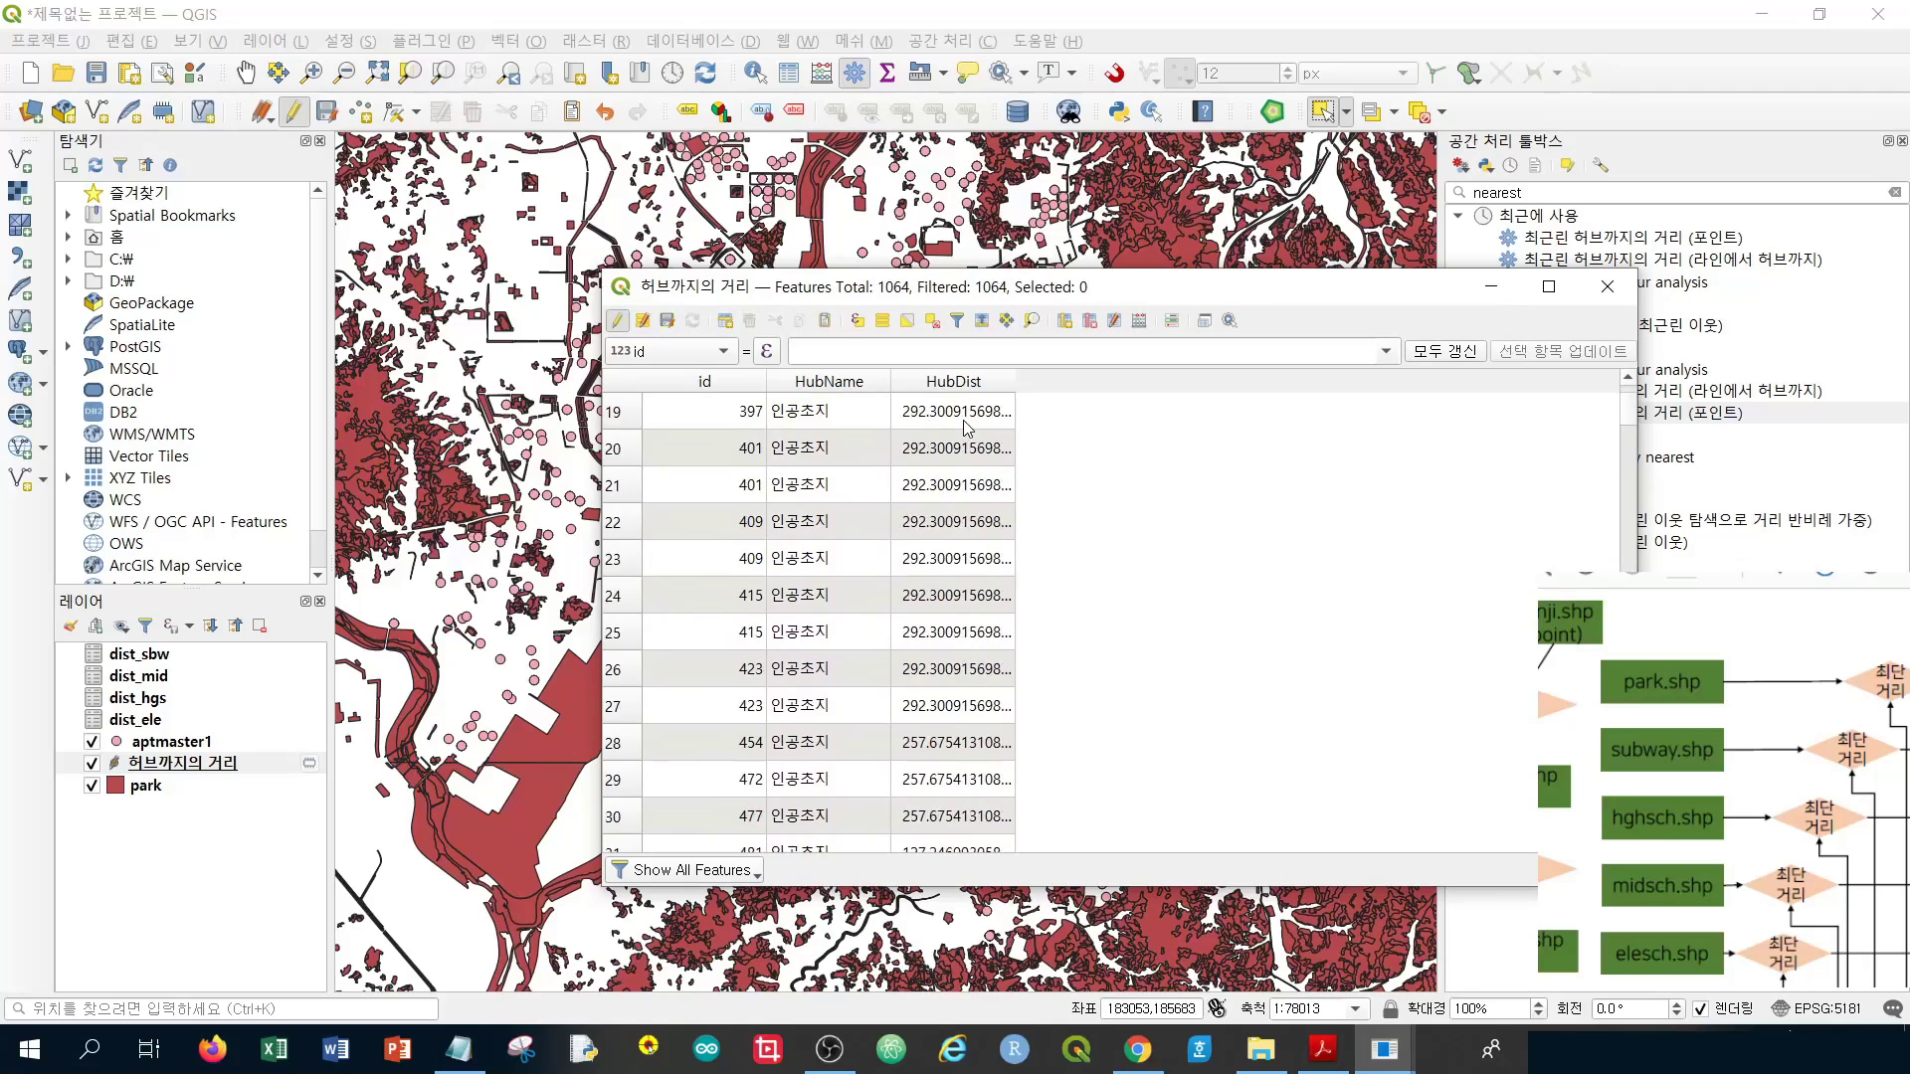
{"action": "scroll", "coordinate": [932, 555], "scroll_direction": "down", "scroll_amount": 20}
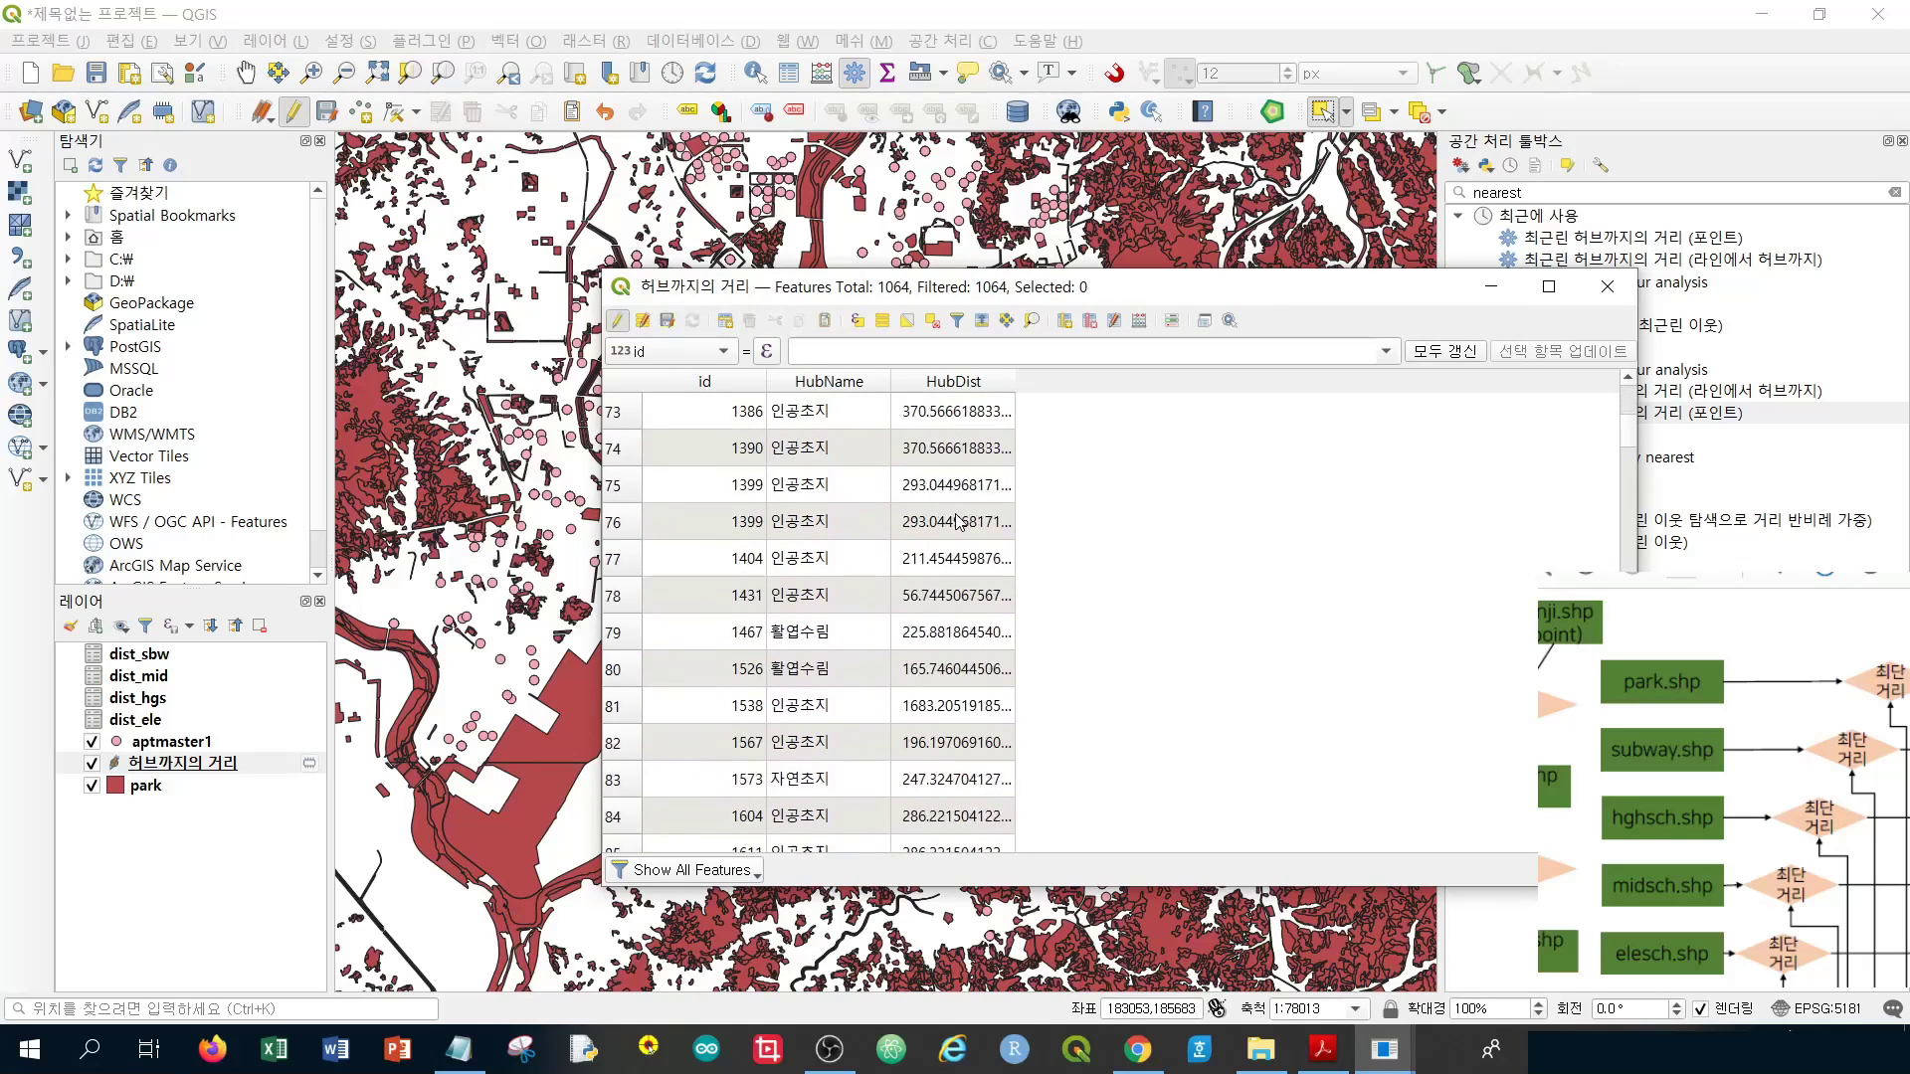
{"action": "scroll", "coordinate": [958, 516], "scroll_direction": "down", "scroll_amount": 20}
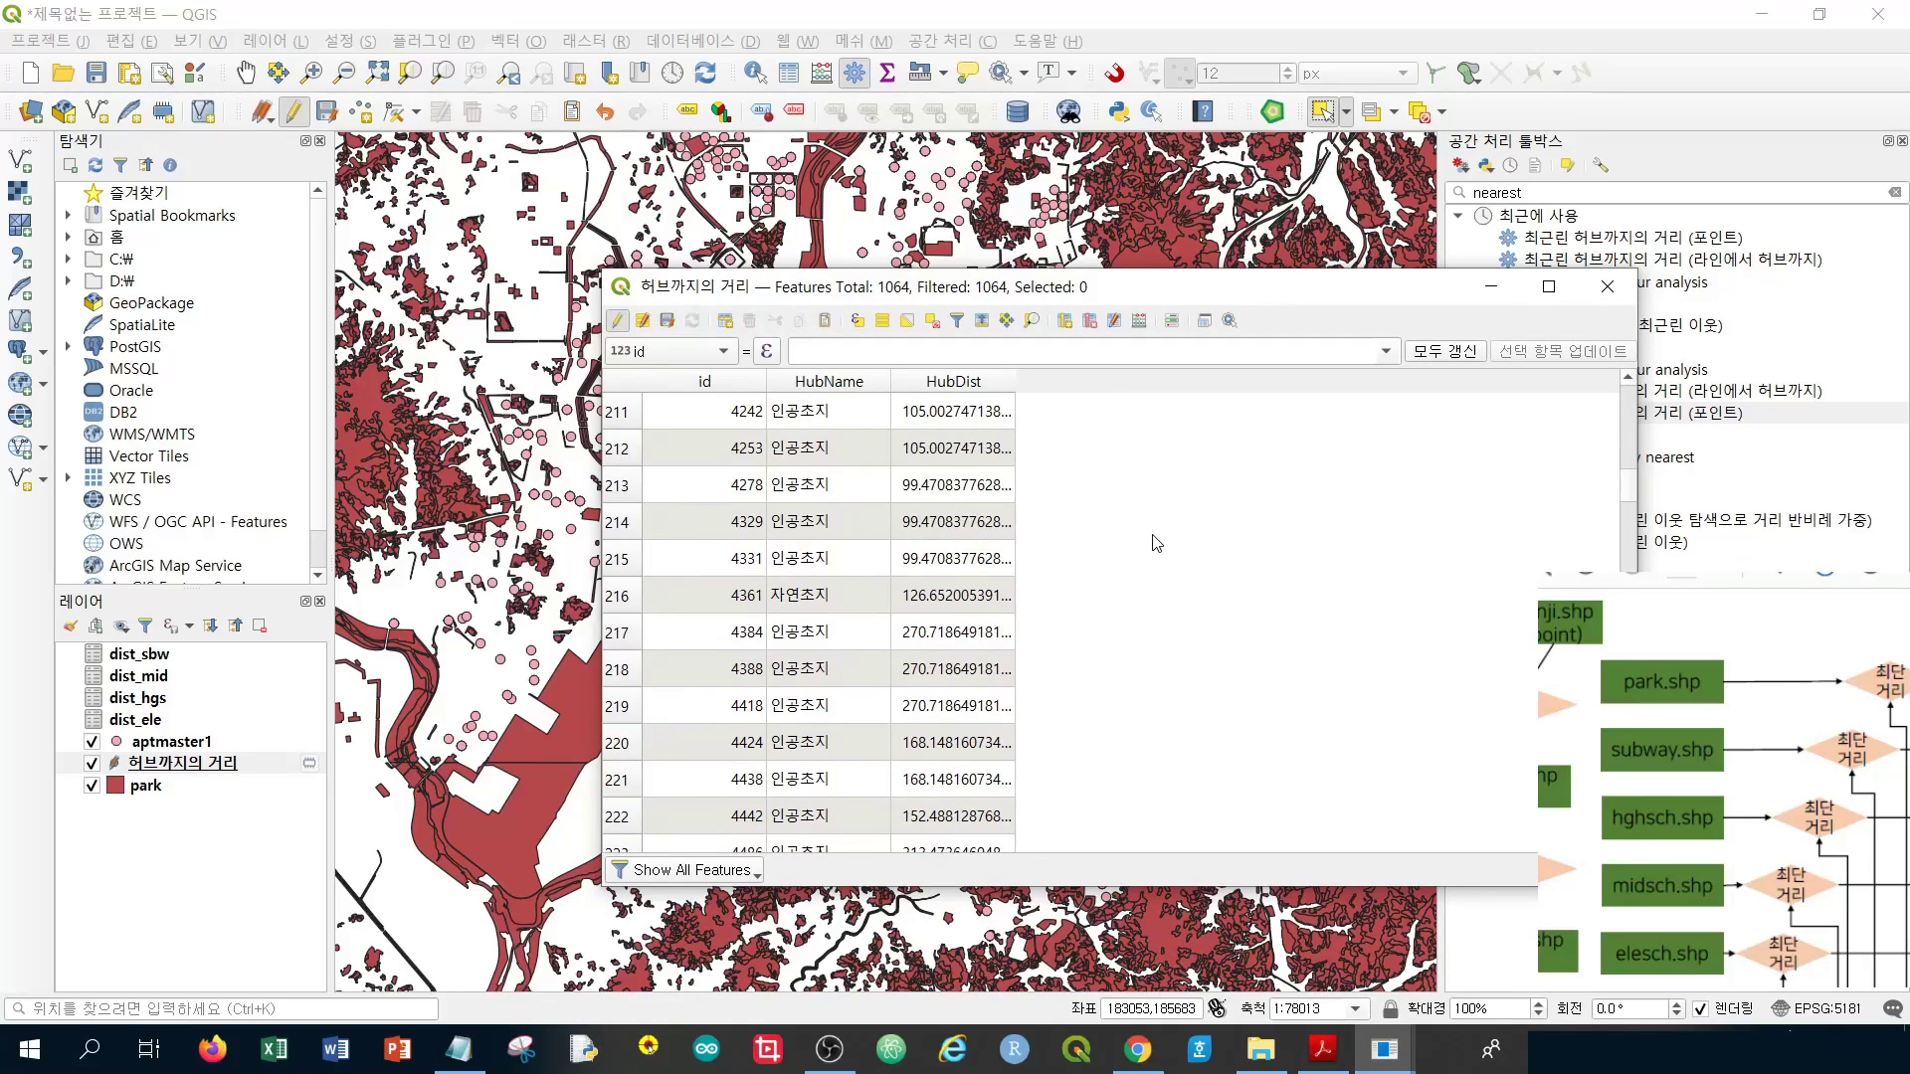
{"action": "left_click", "coordinate": [668, 322]}
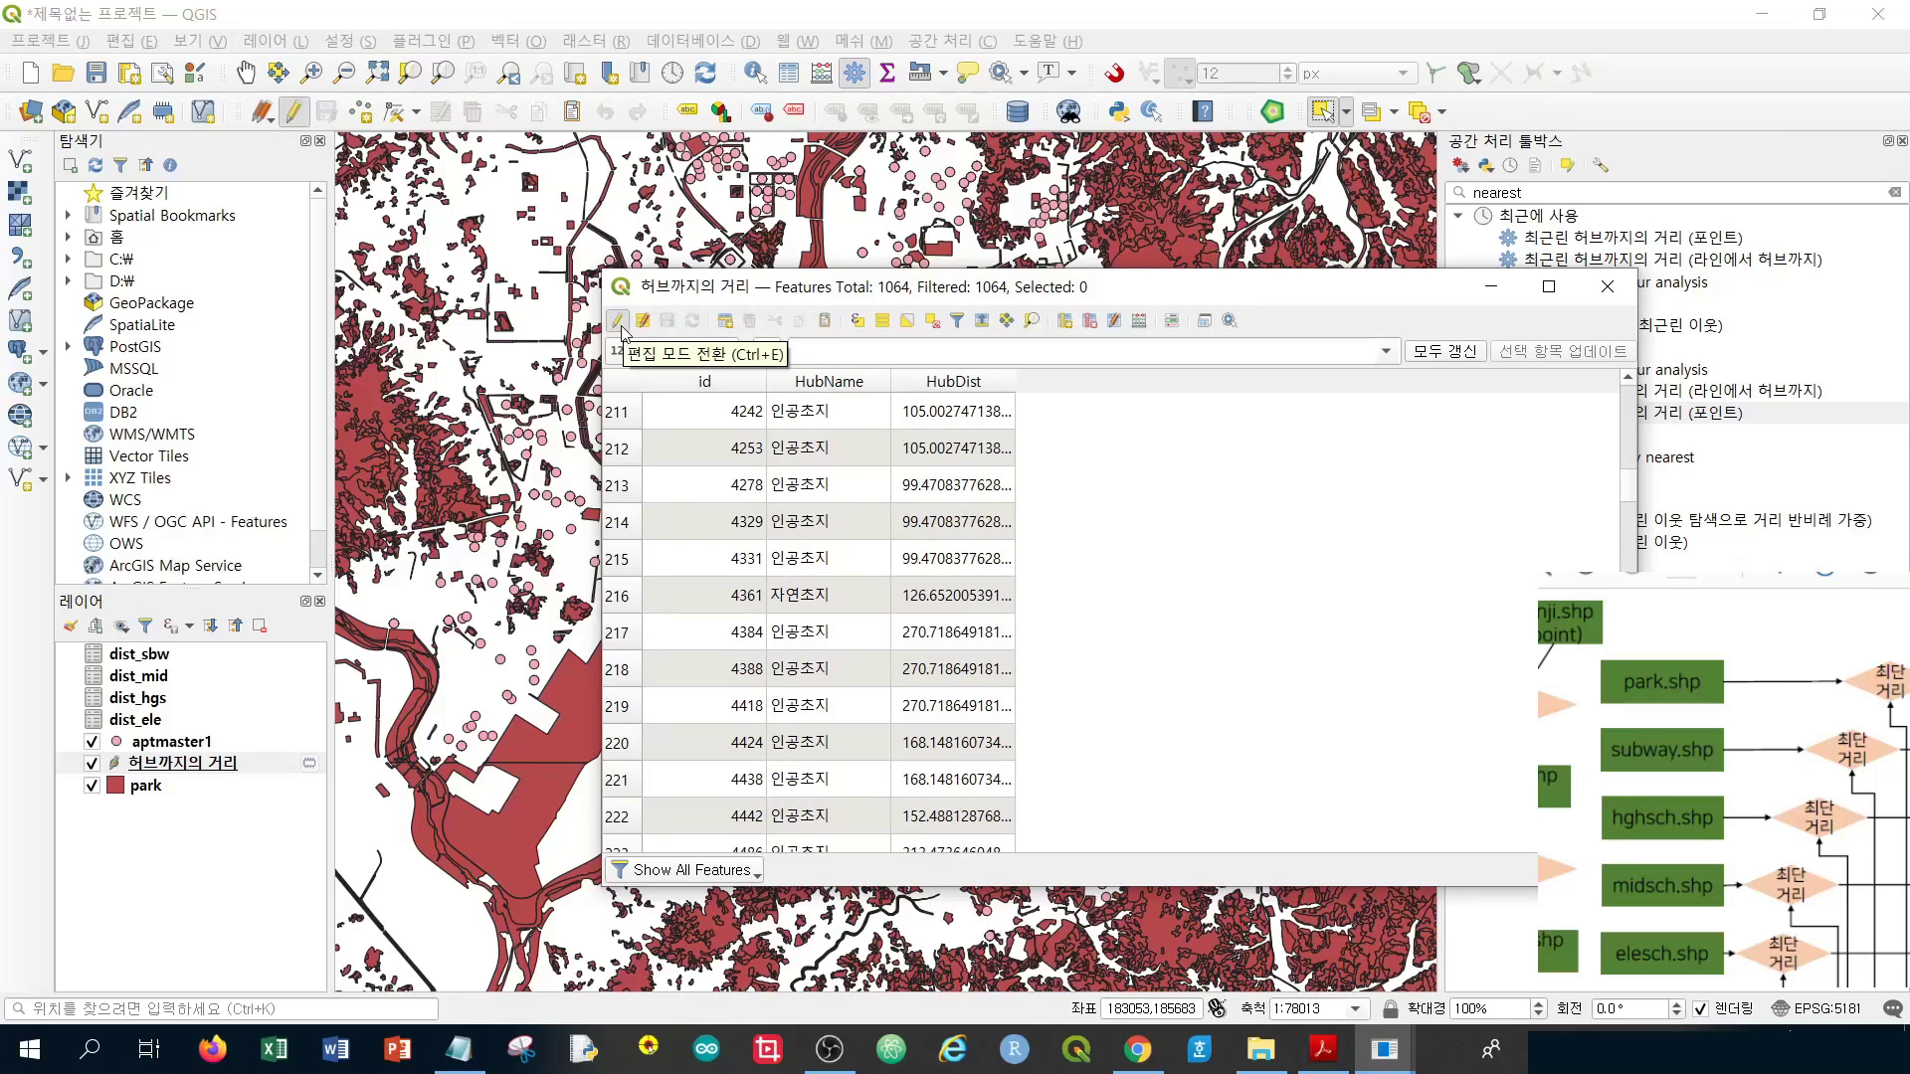
{"action": "left_click", "coordinate": [617, 321]}
{"action": "left_click", "coordinate": [1619, 295]}
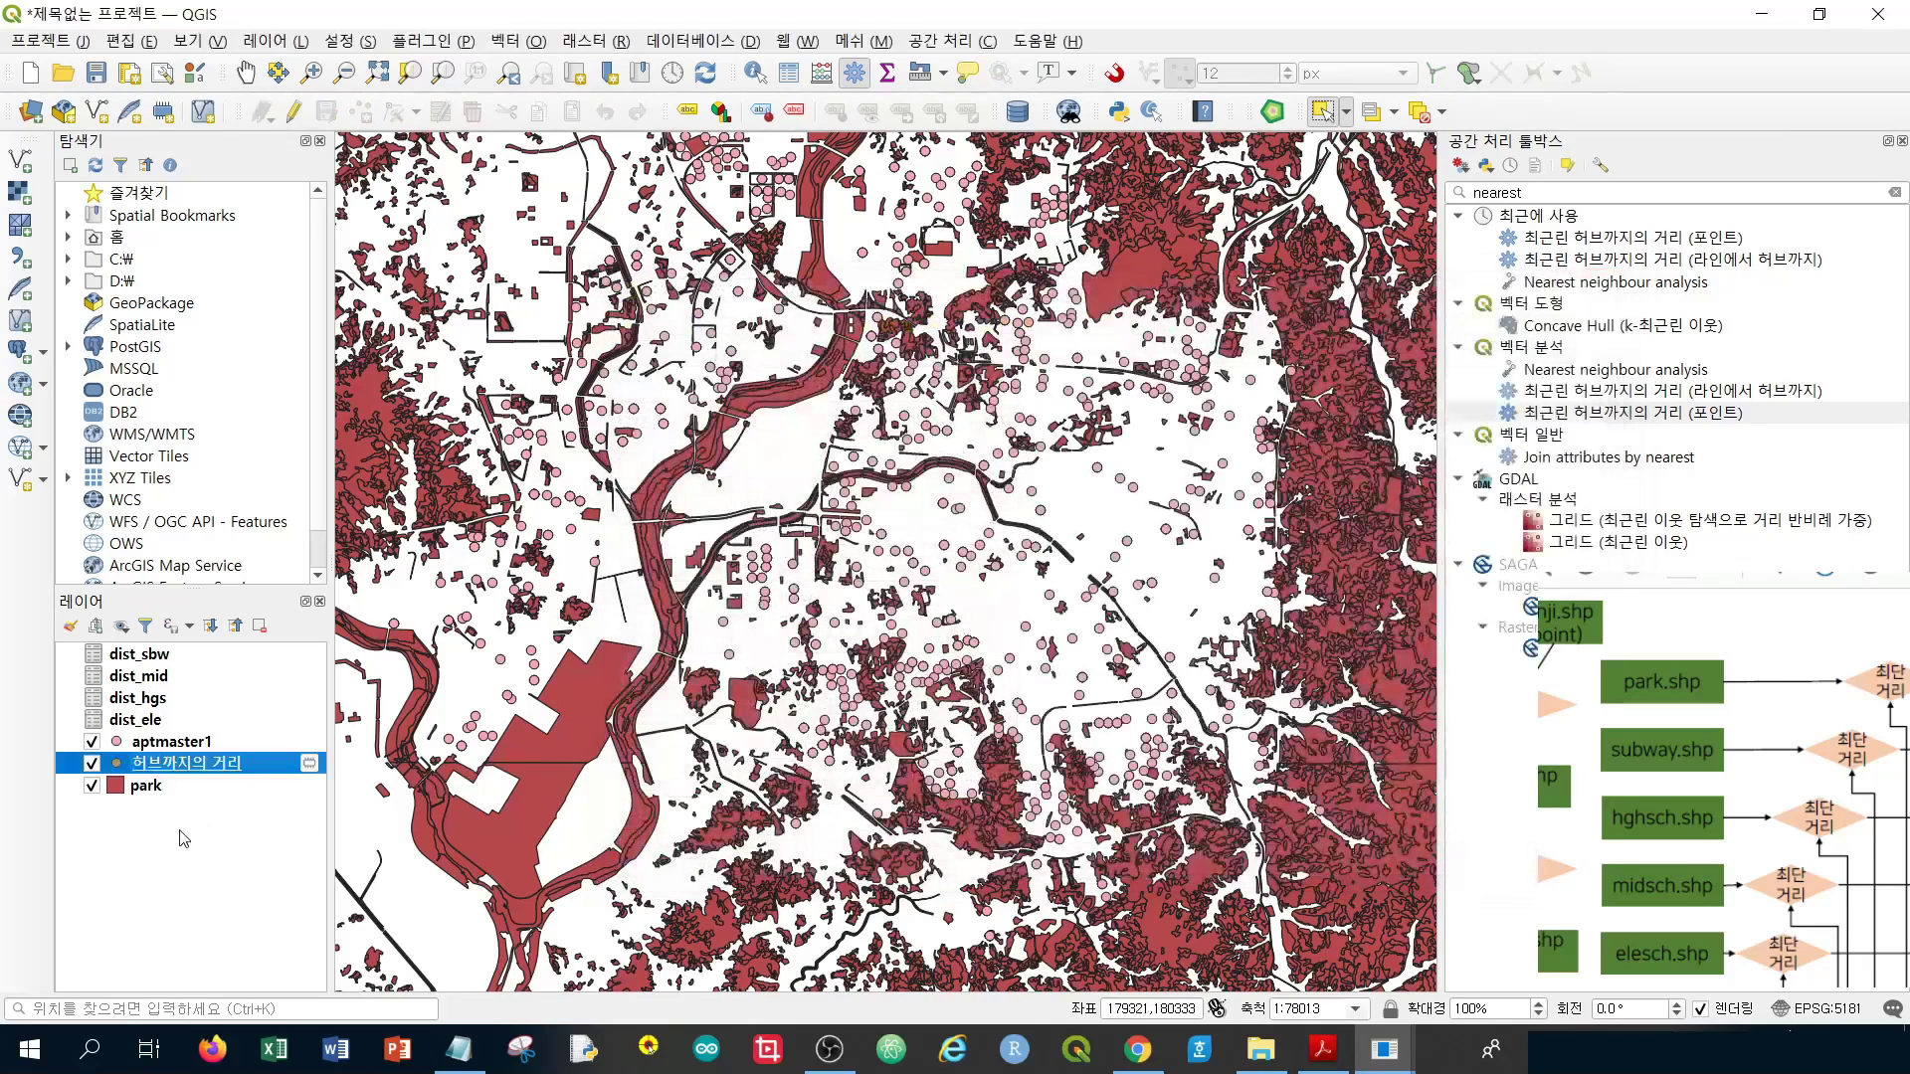
Save the hub-distance layer as CSV file dist_park in the week06 data folder
{"action": "right_click", "coordinate": [240, 771]}
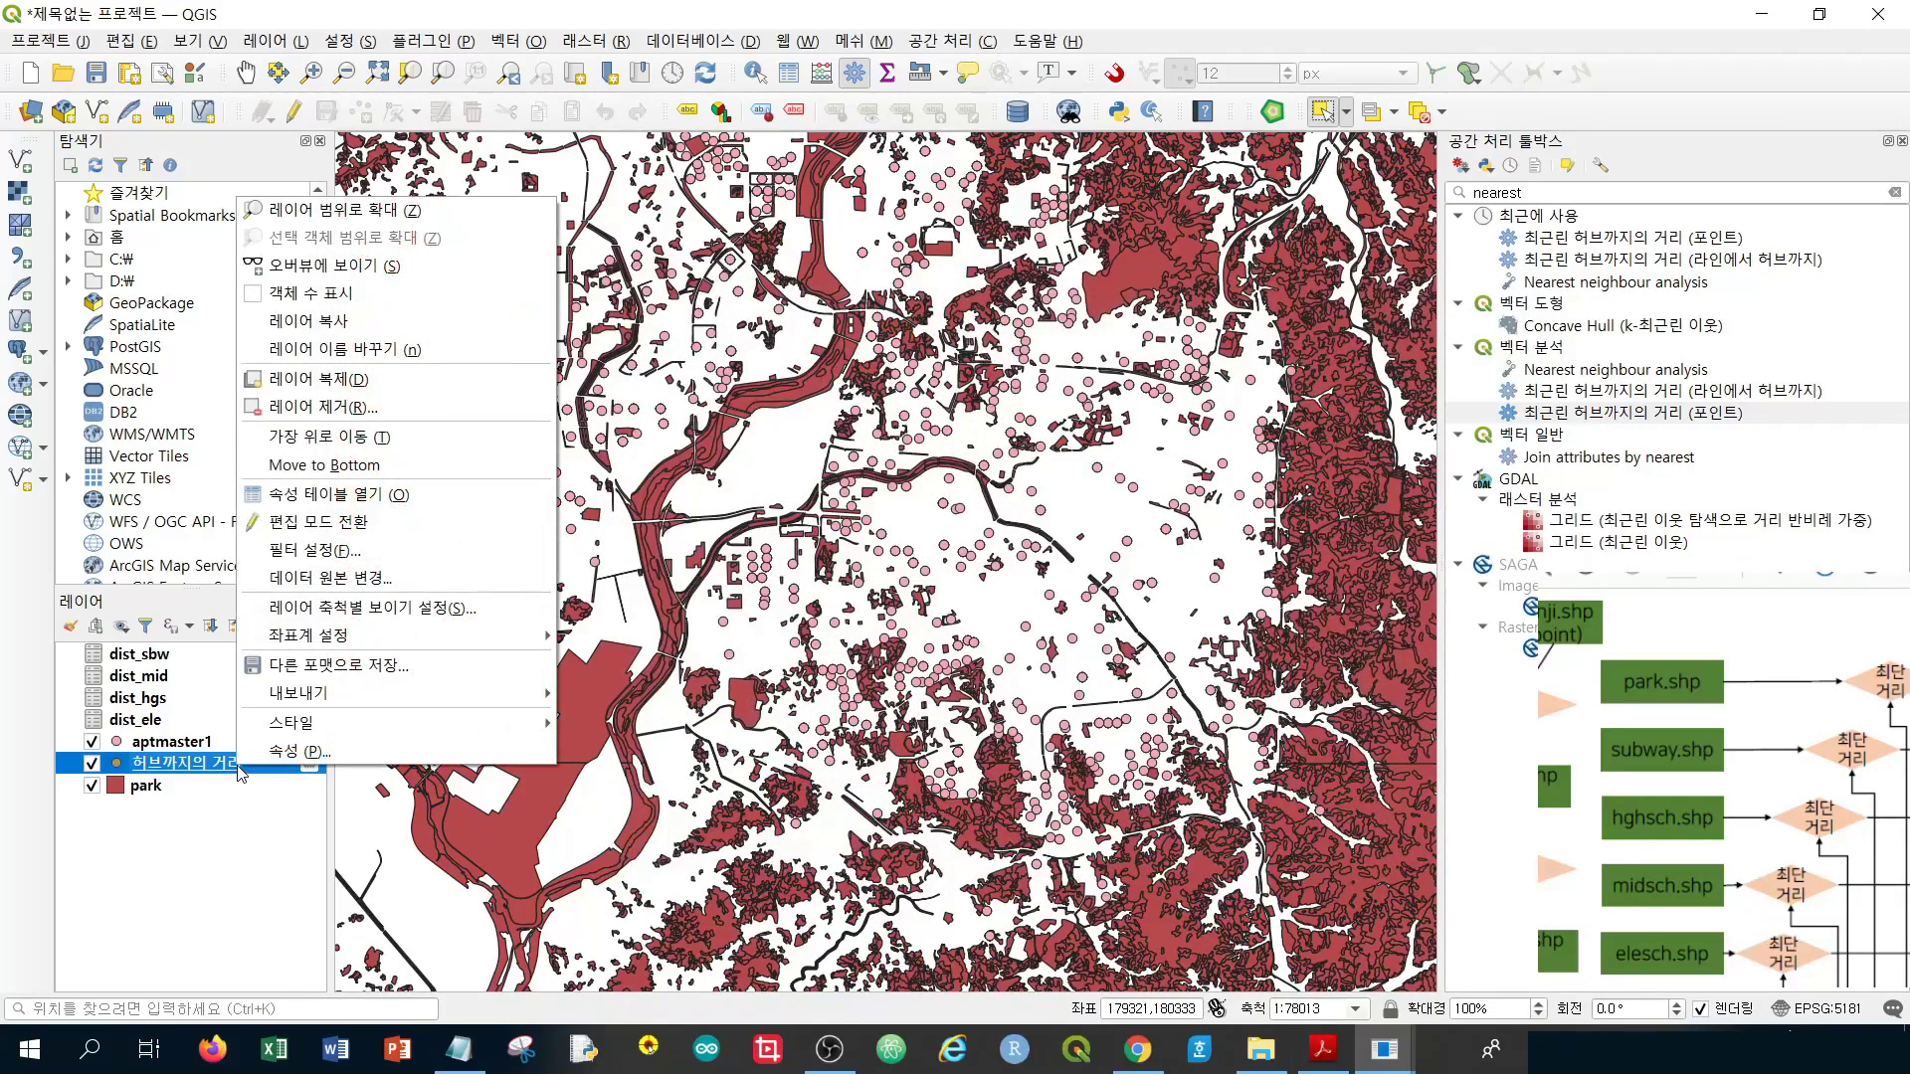
{"action": "mouse_move", "coordinate": [474, 708]}
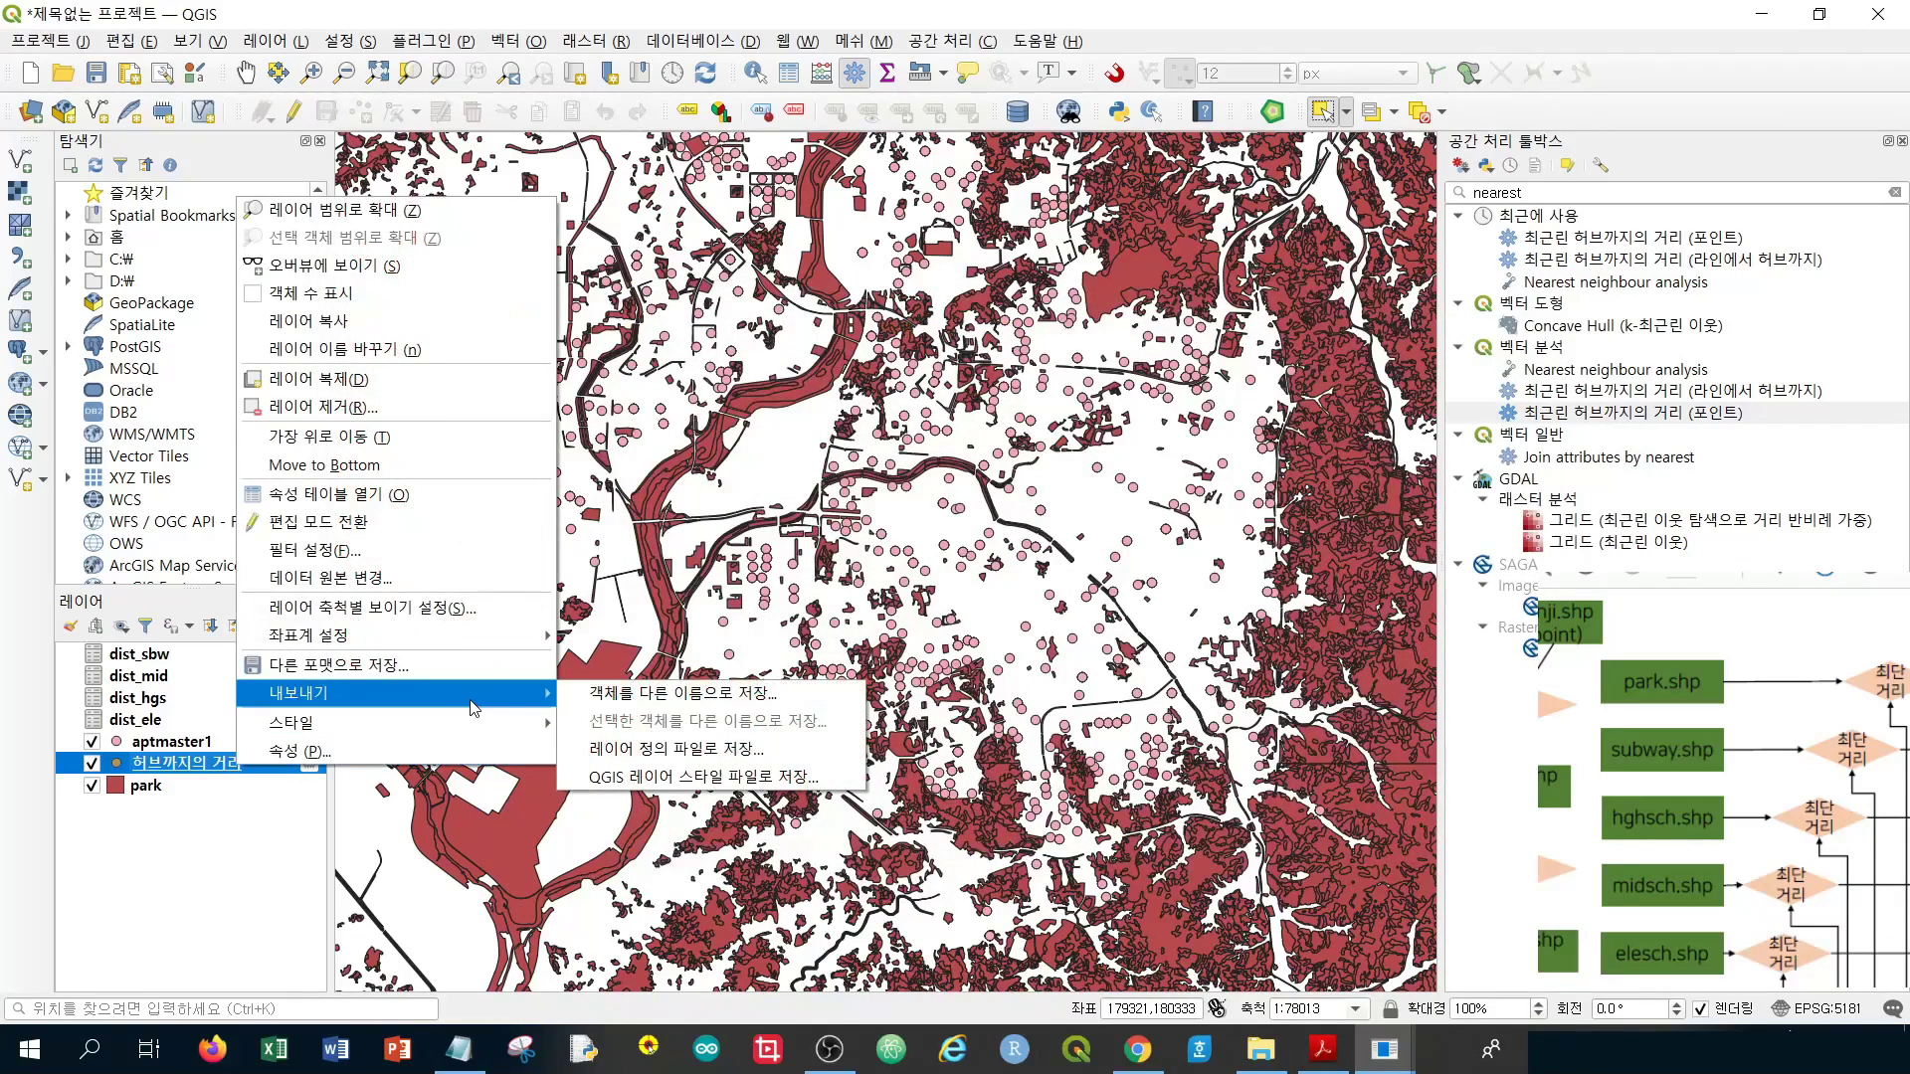
{"action": "left_click", "coordinate": [671, 695]}
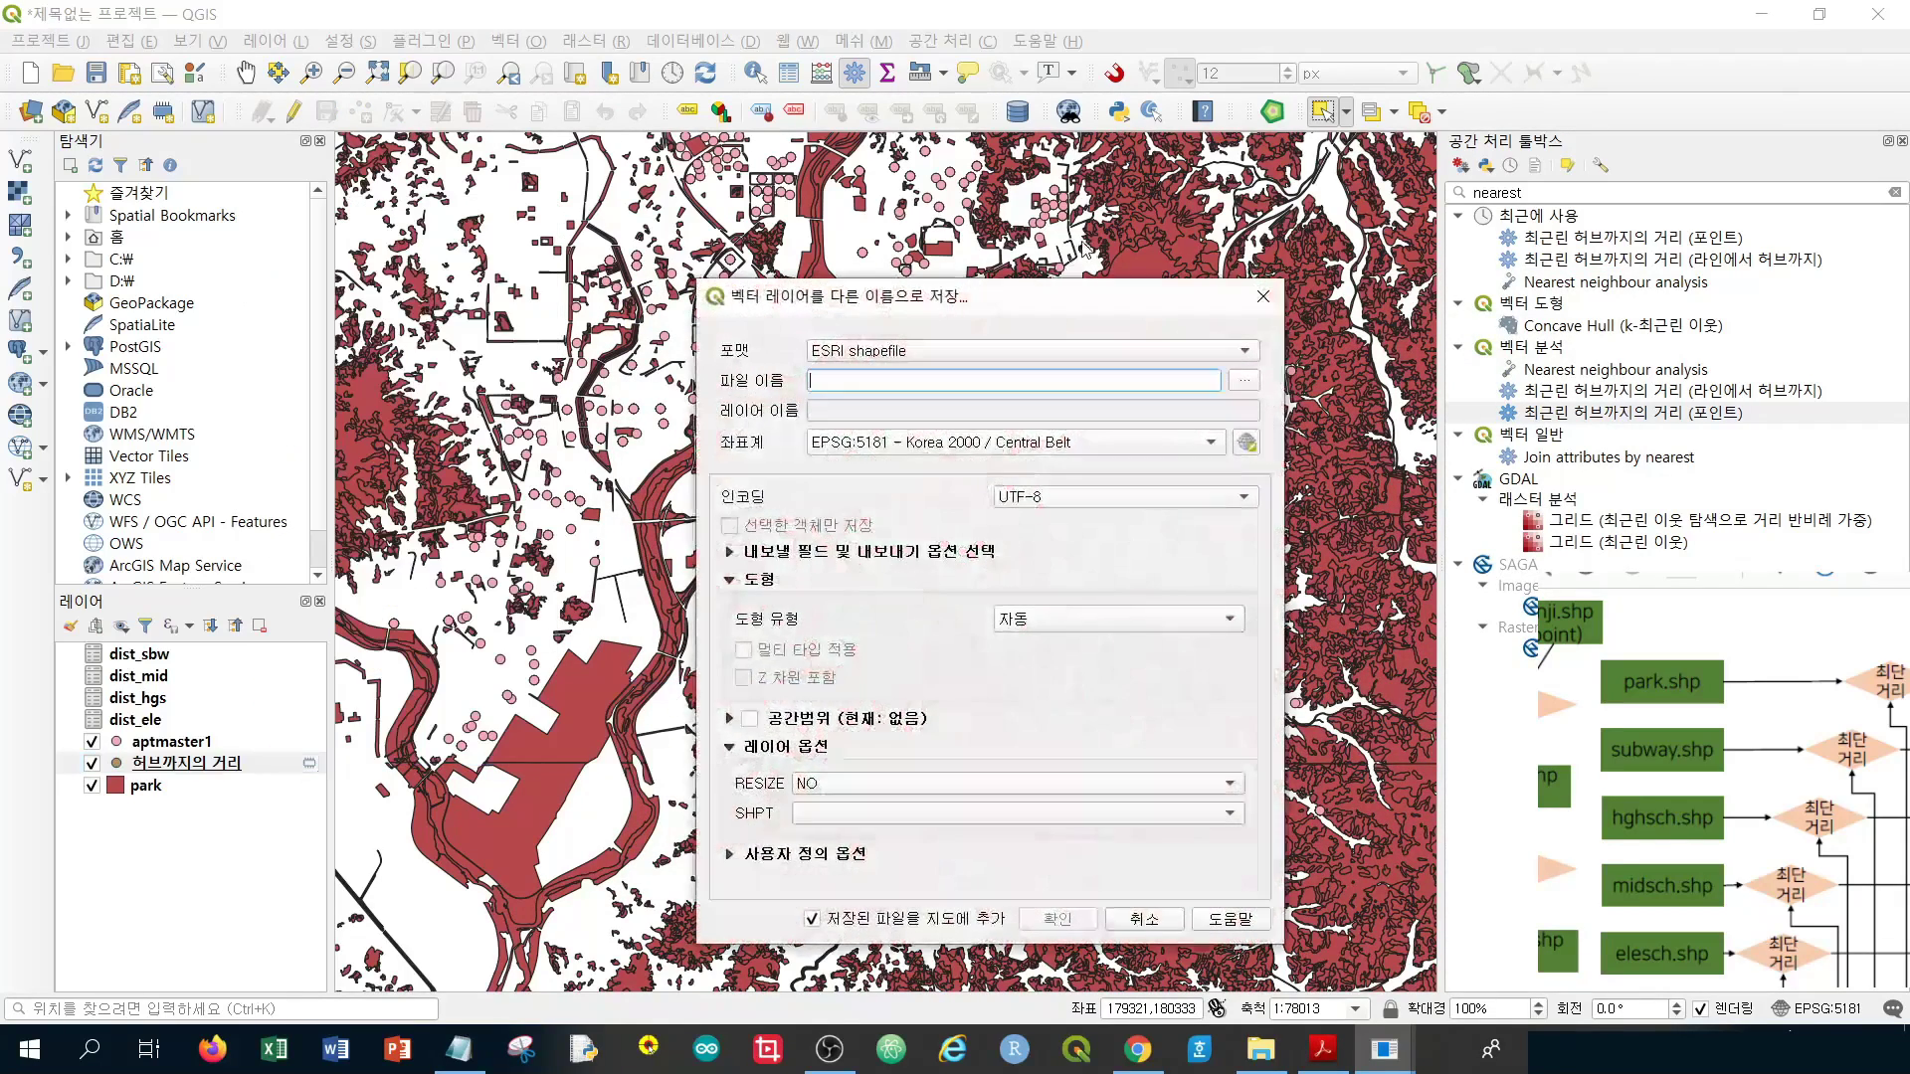
{"action": "left_click", "coordinate": [892, 352]}
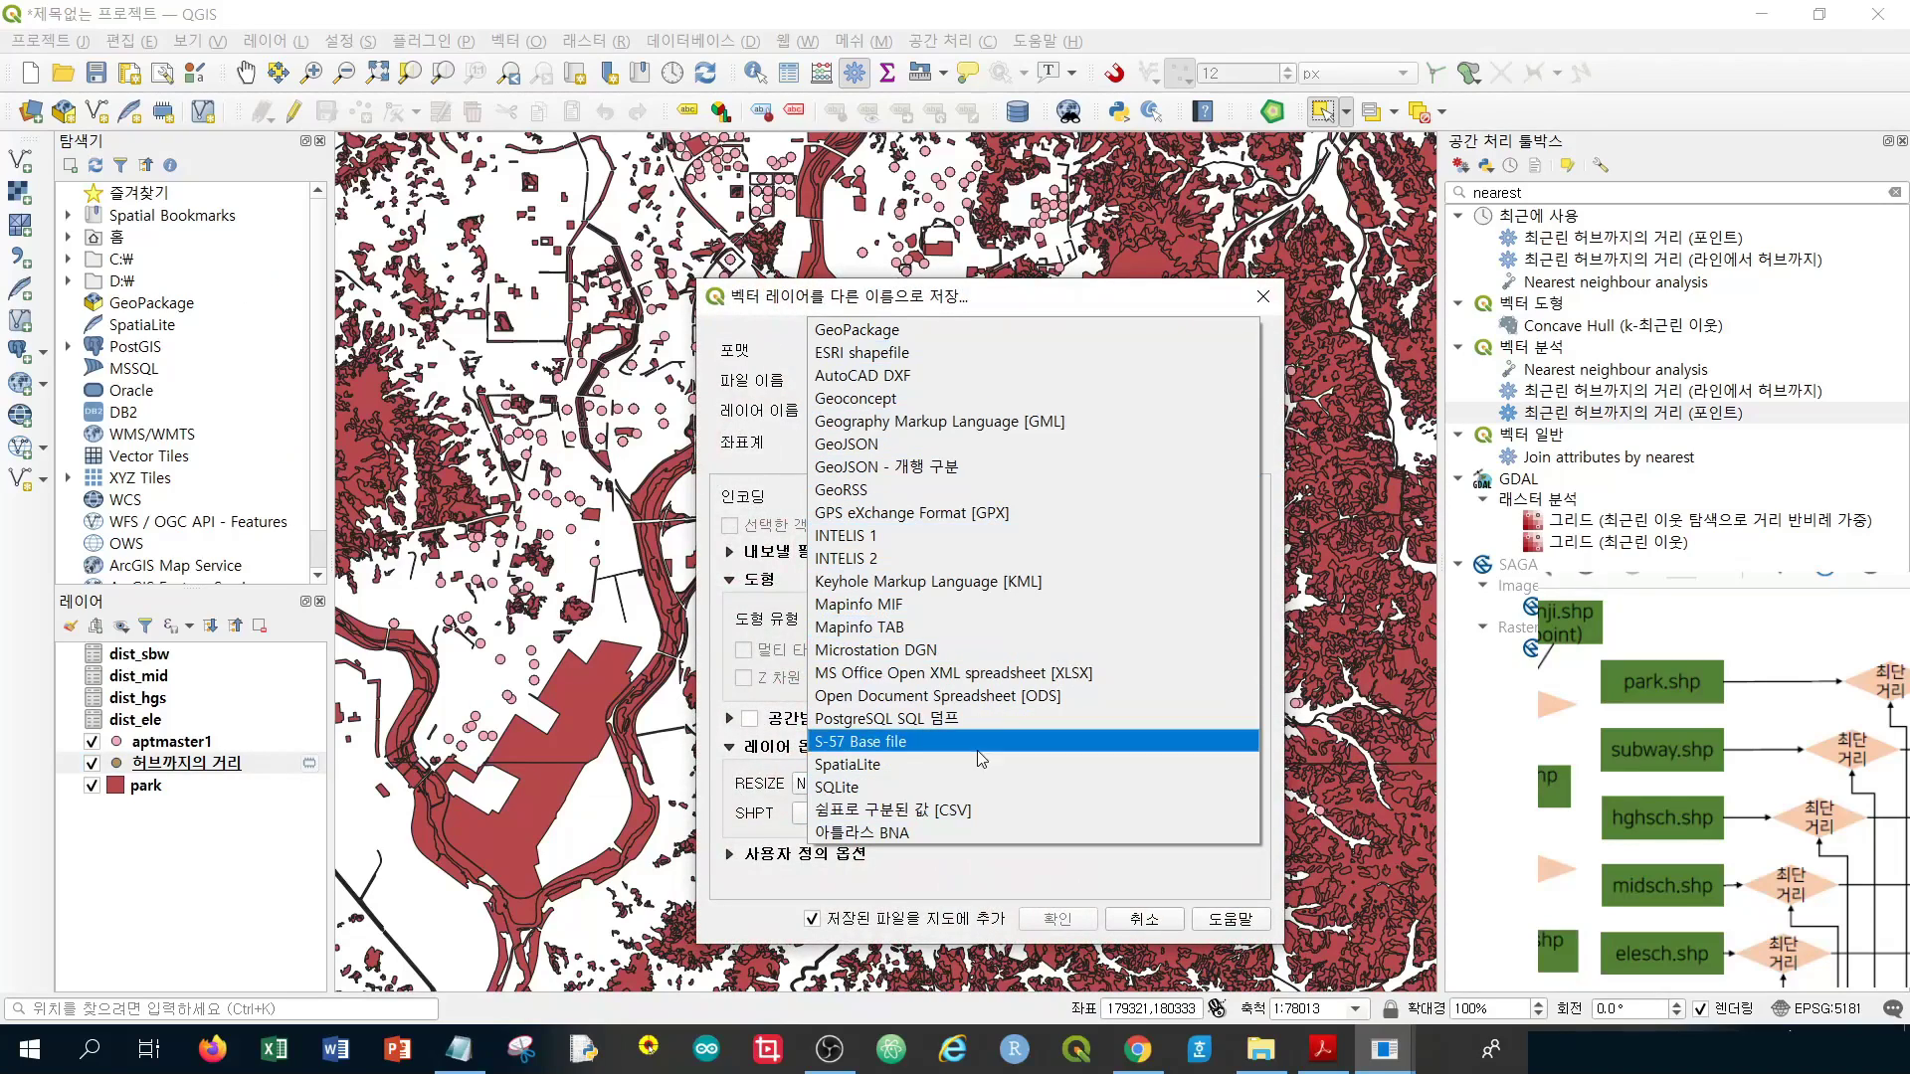
{"action": "left_click", "coordinate": [970, 812]}
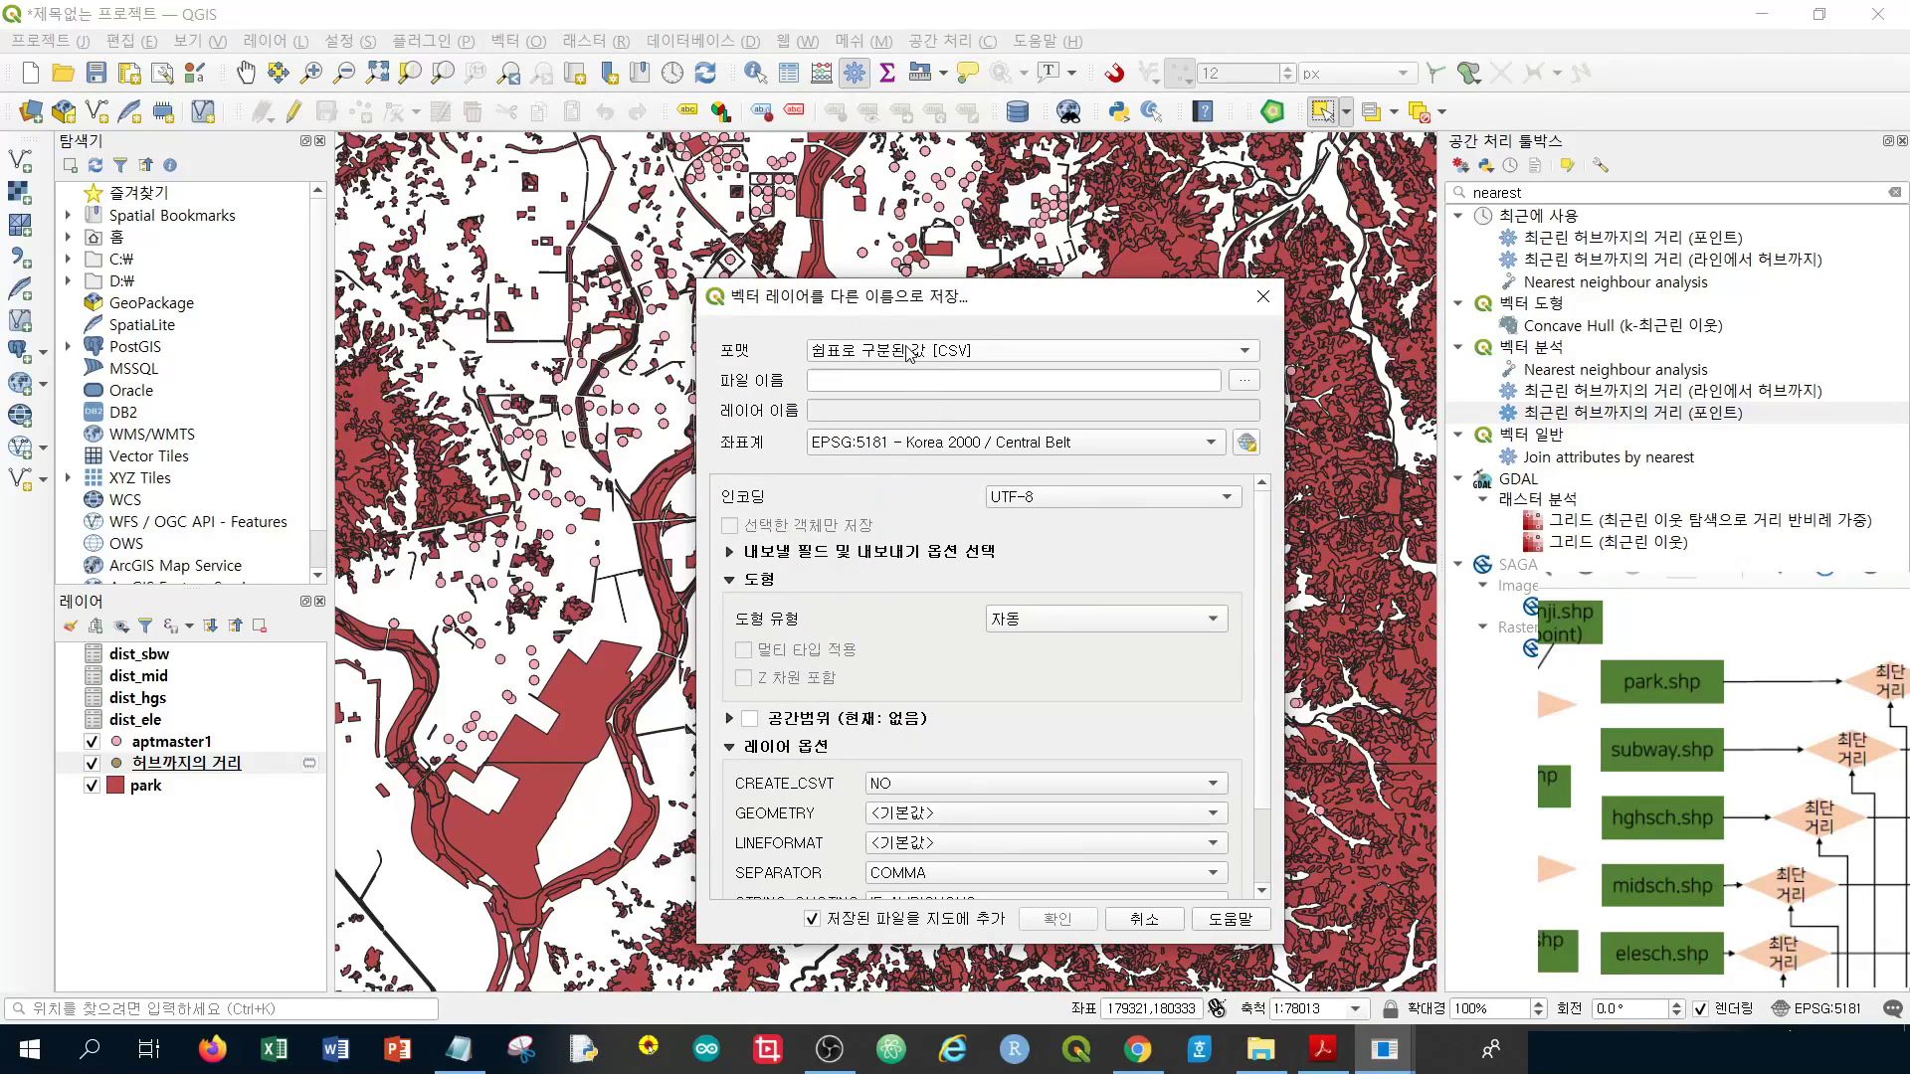
{"action": "left_click", "coordinate": [1243, 382]}
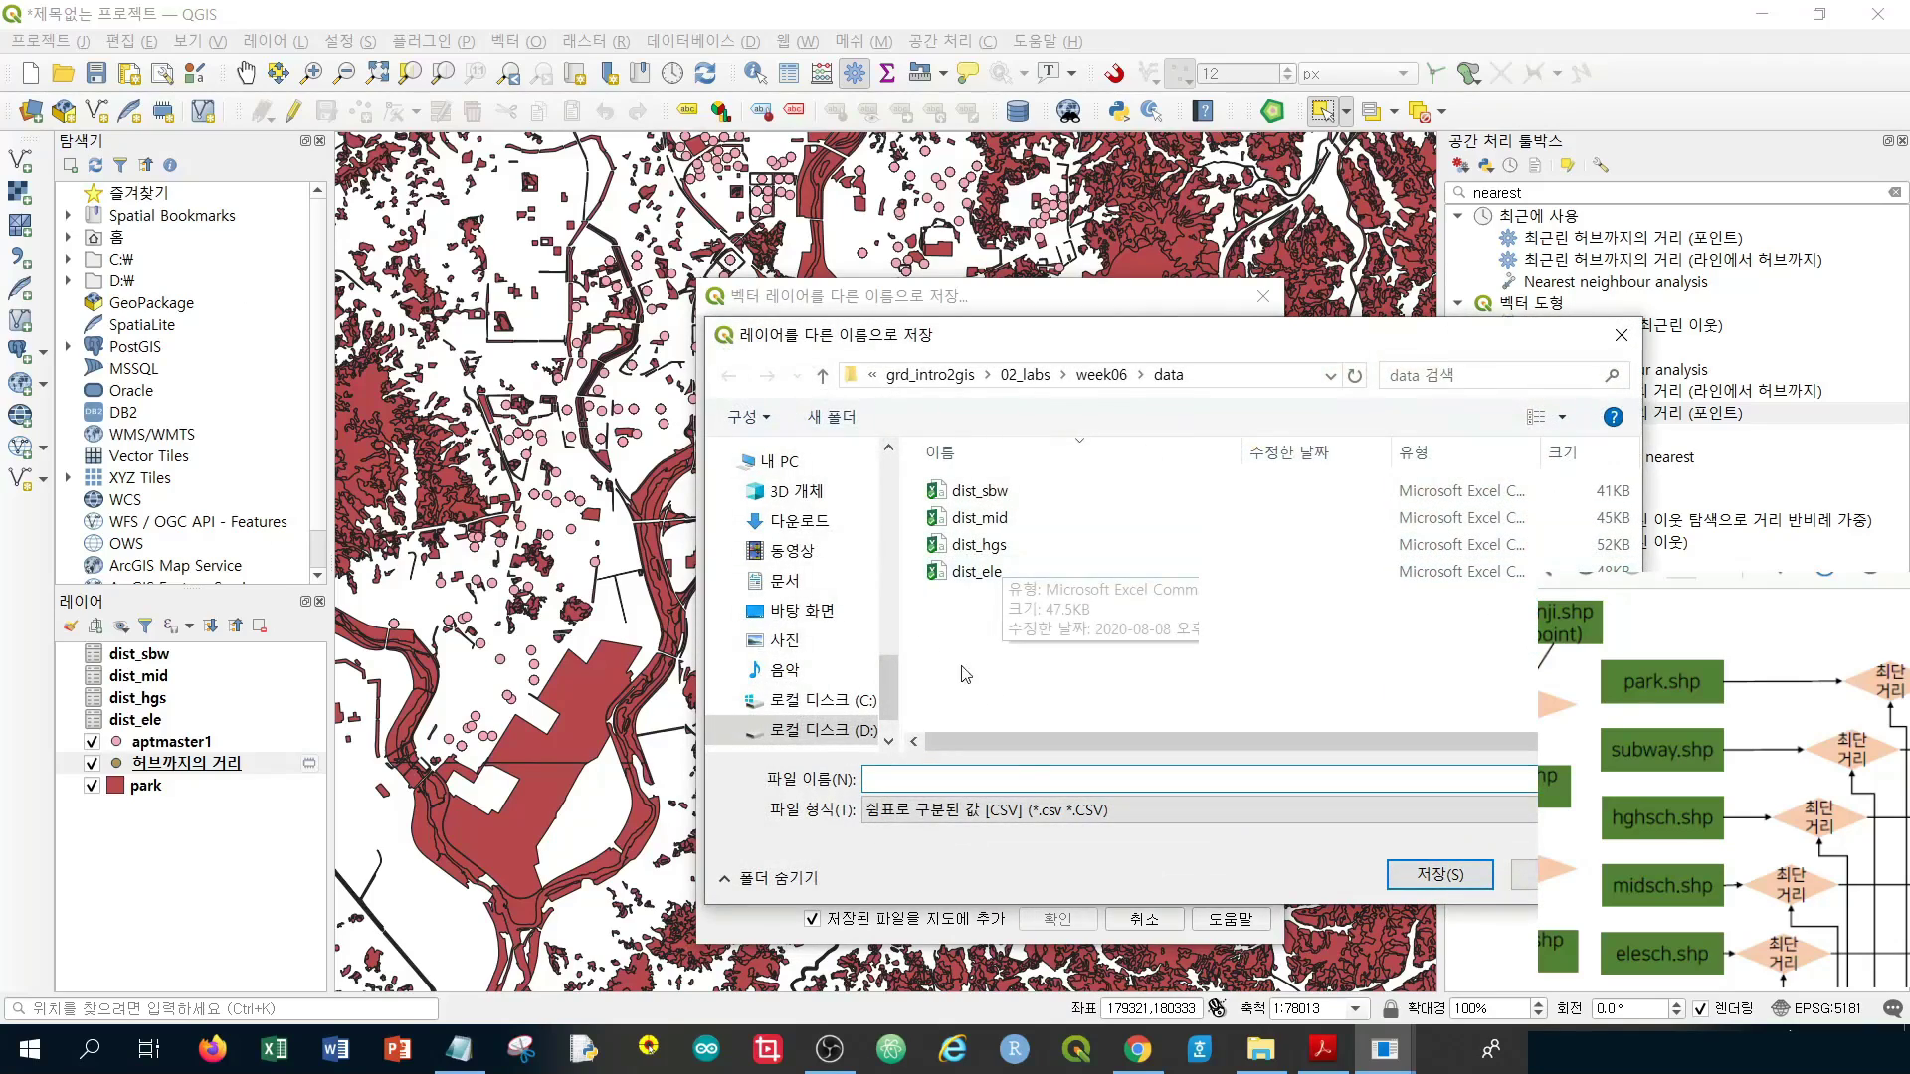
{"action": "type", "text": "dist"}
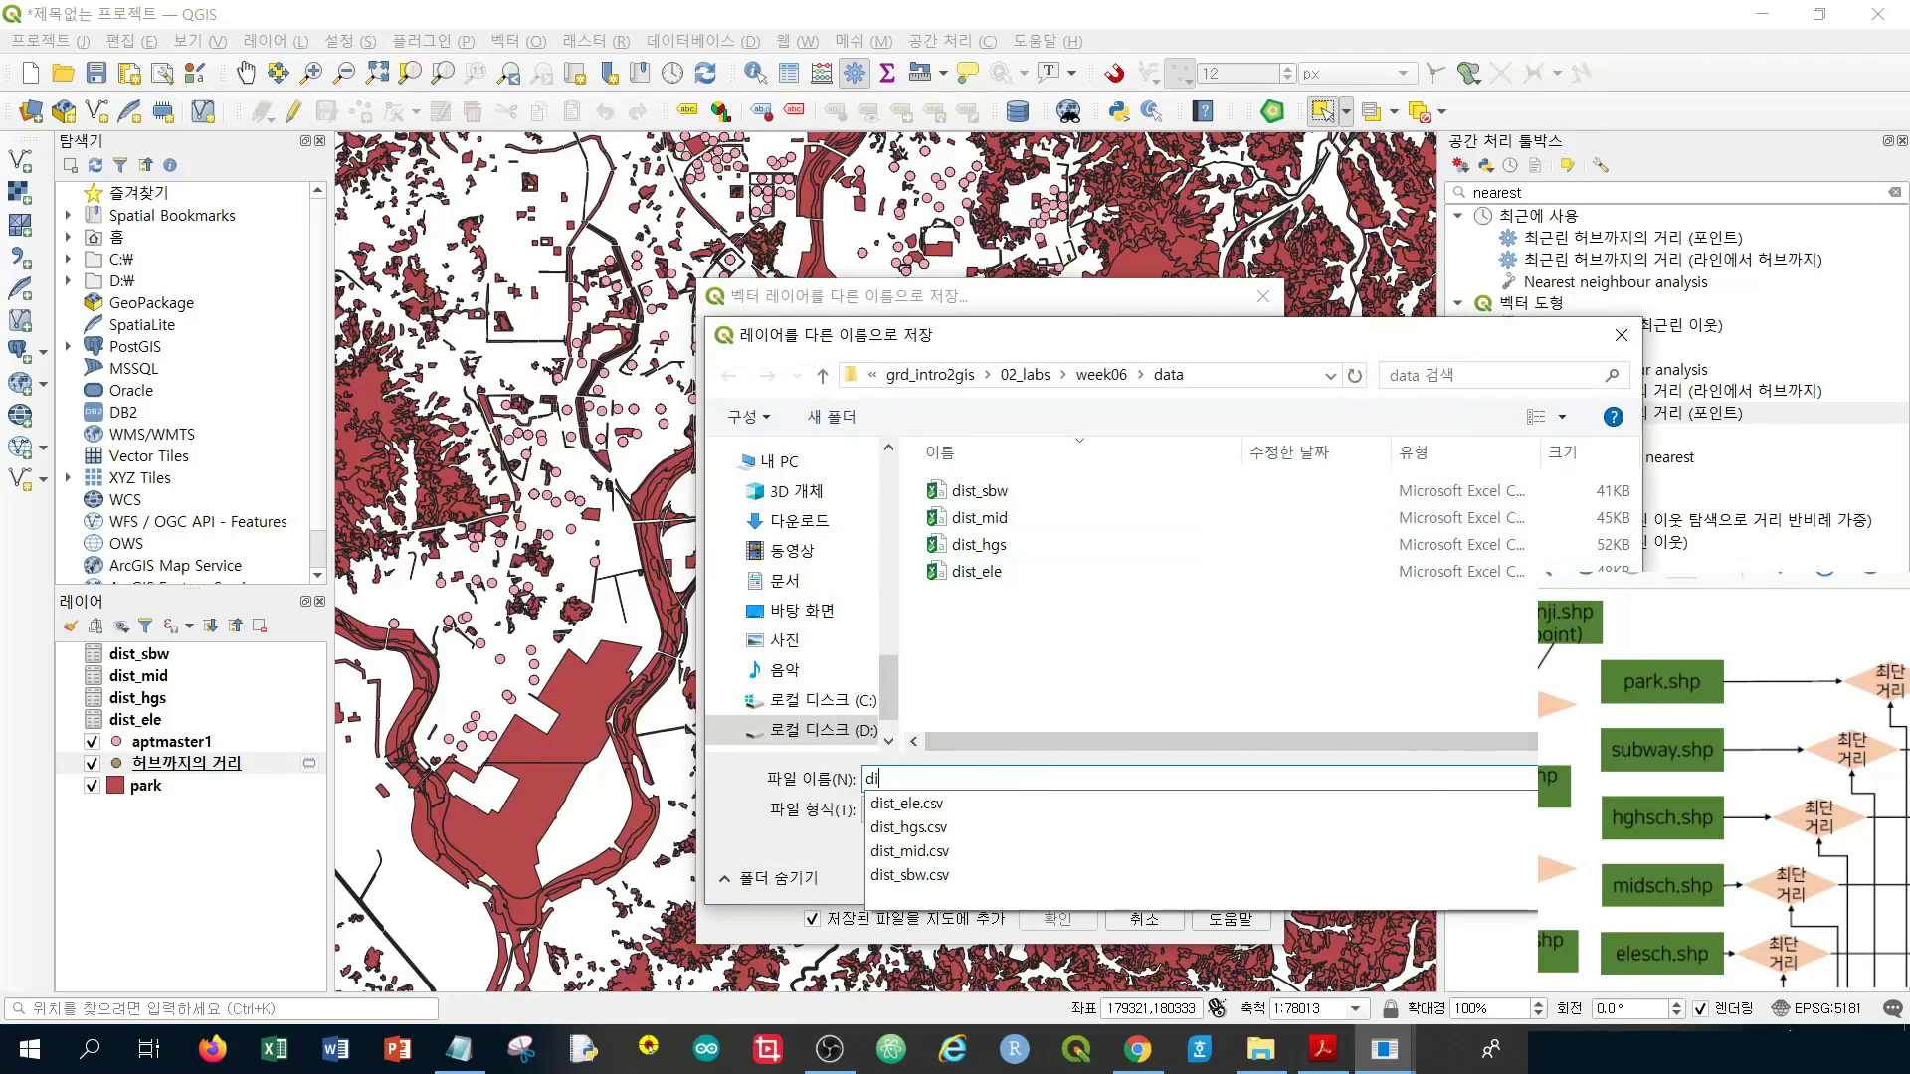
{"action": "type", "text": "park"}
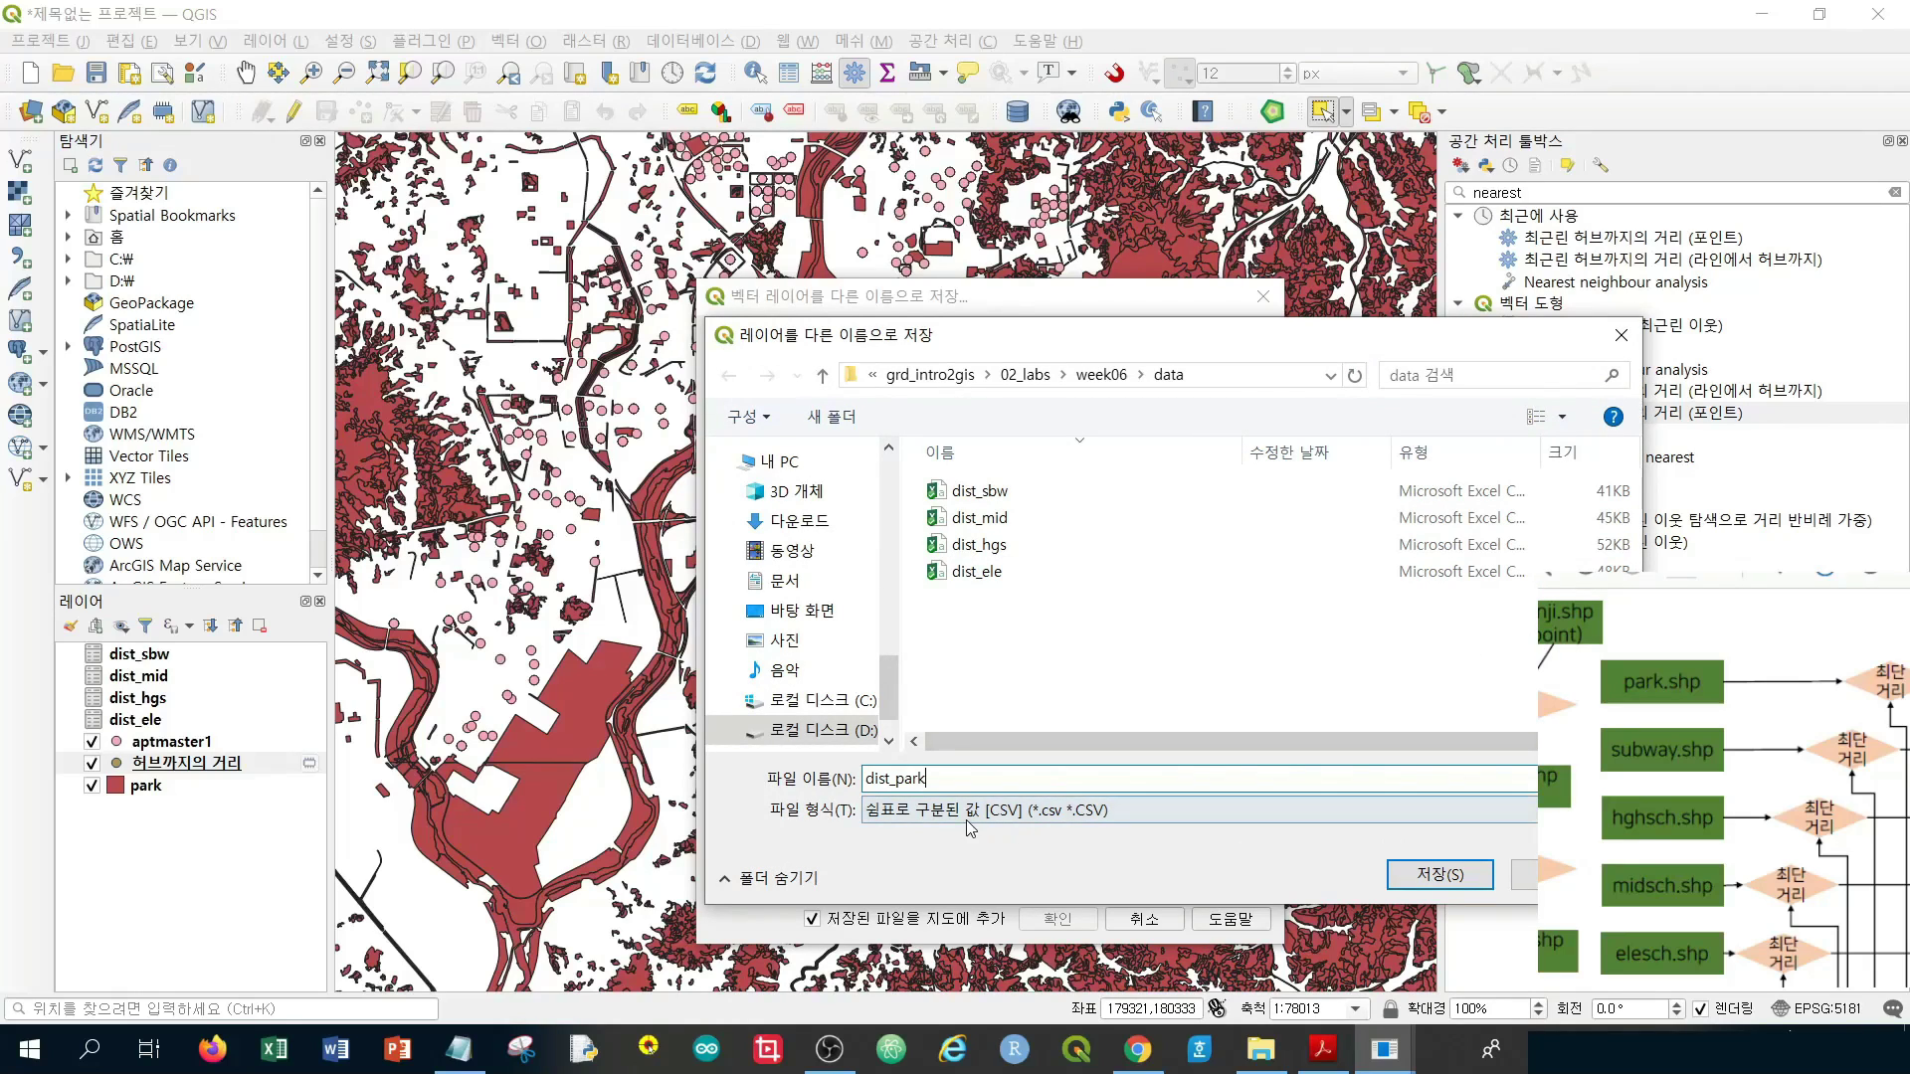
{"action": "left_click", "coordinate": [1452, 880]}
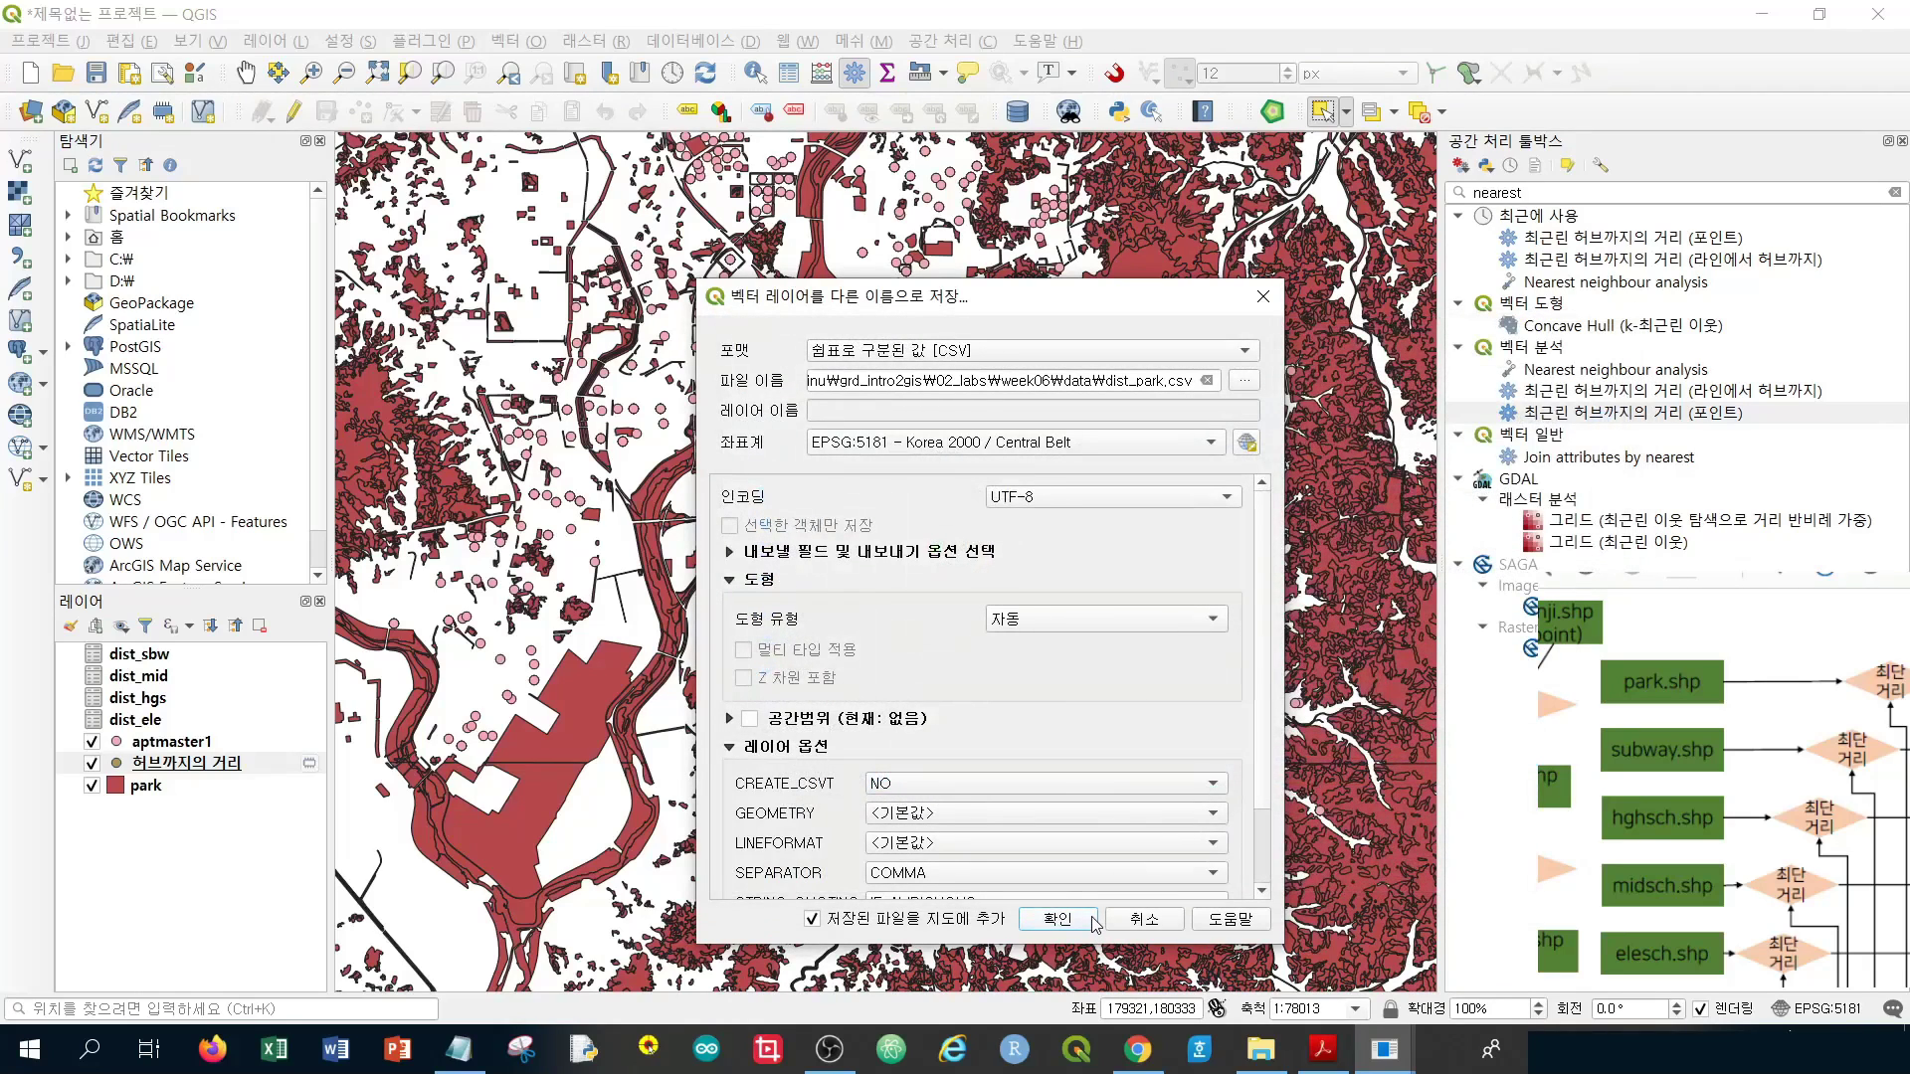
{"action": "left_click", "coordinate": [1075, 930]}
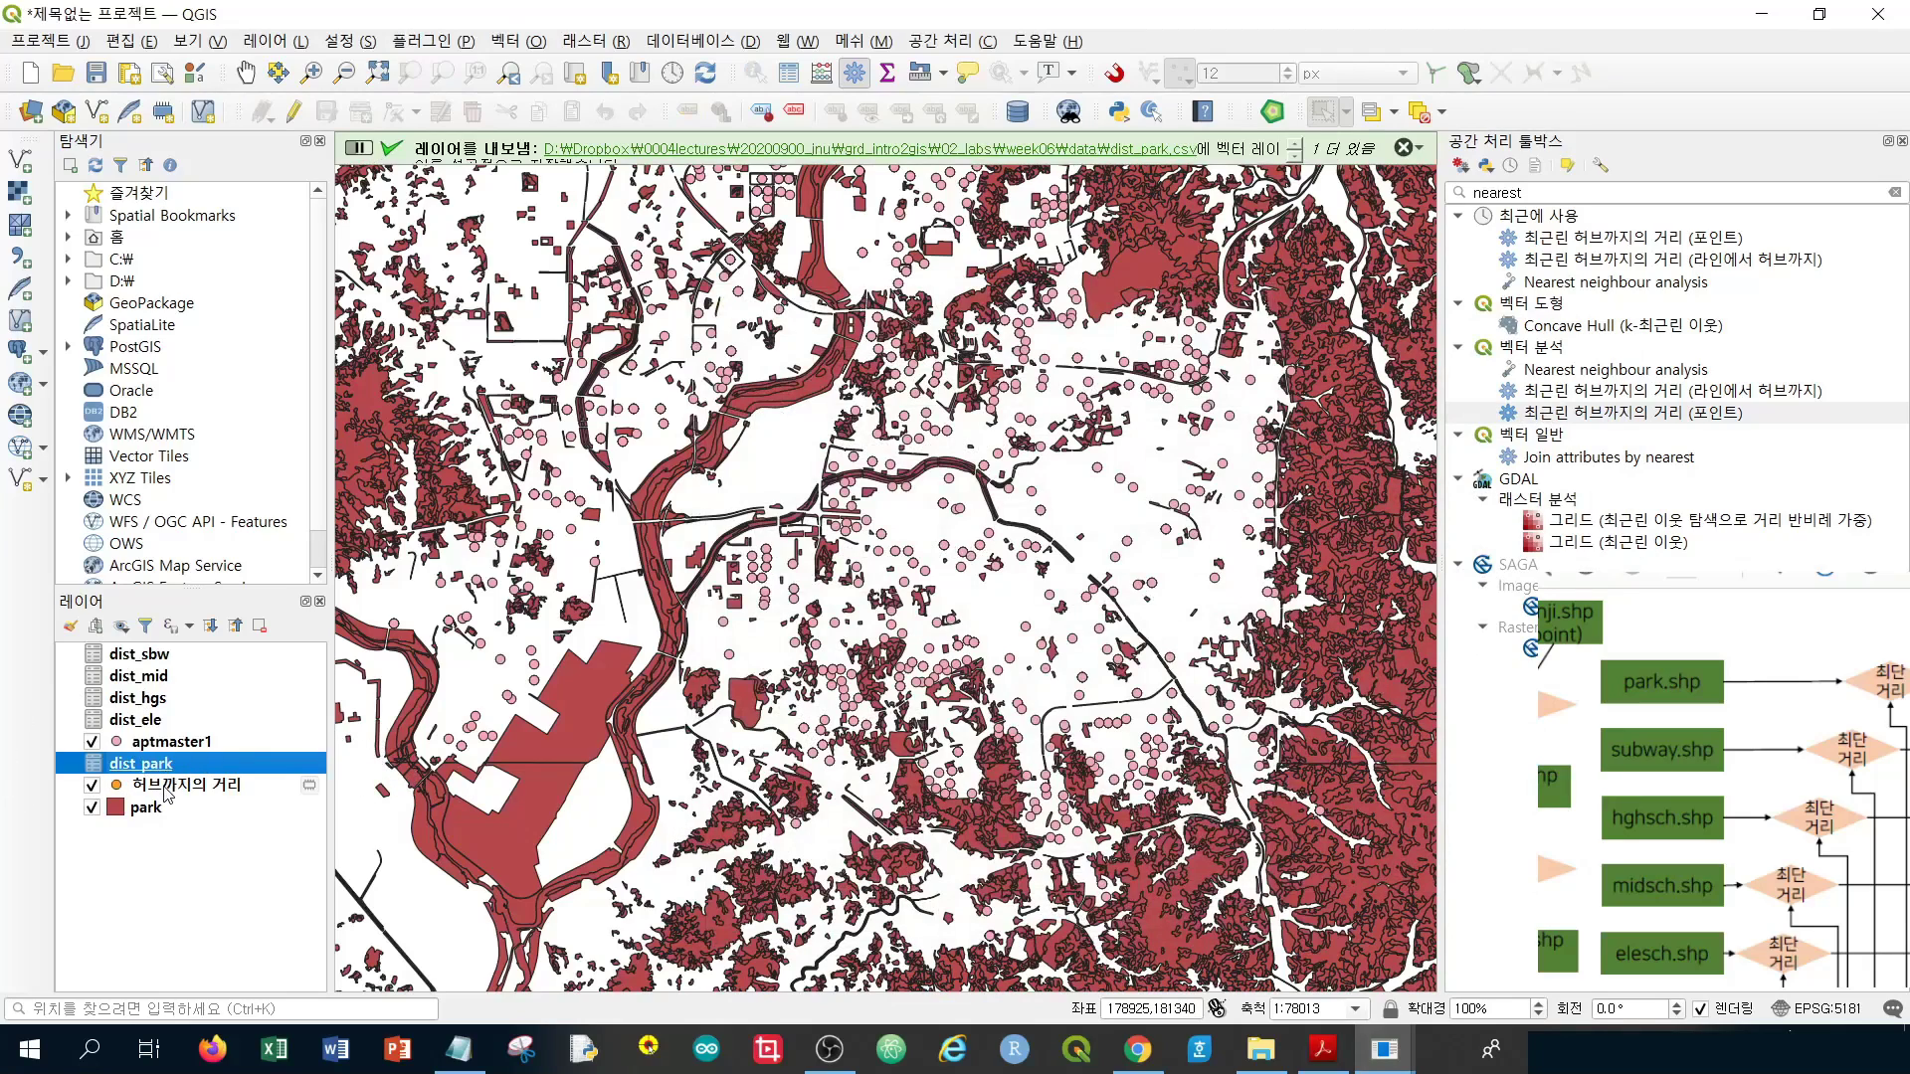
{"action": "left_click", "coordinate": [167, 788]}
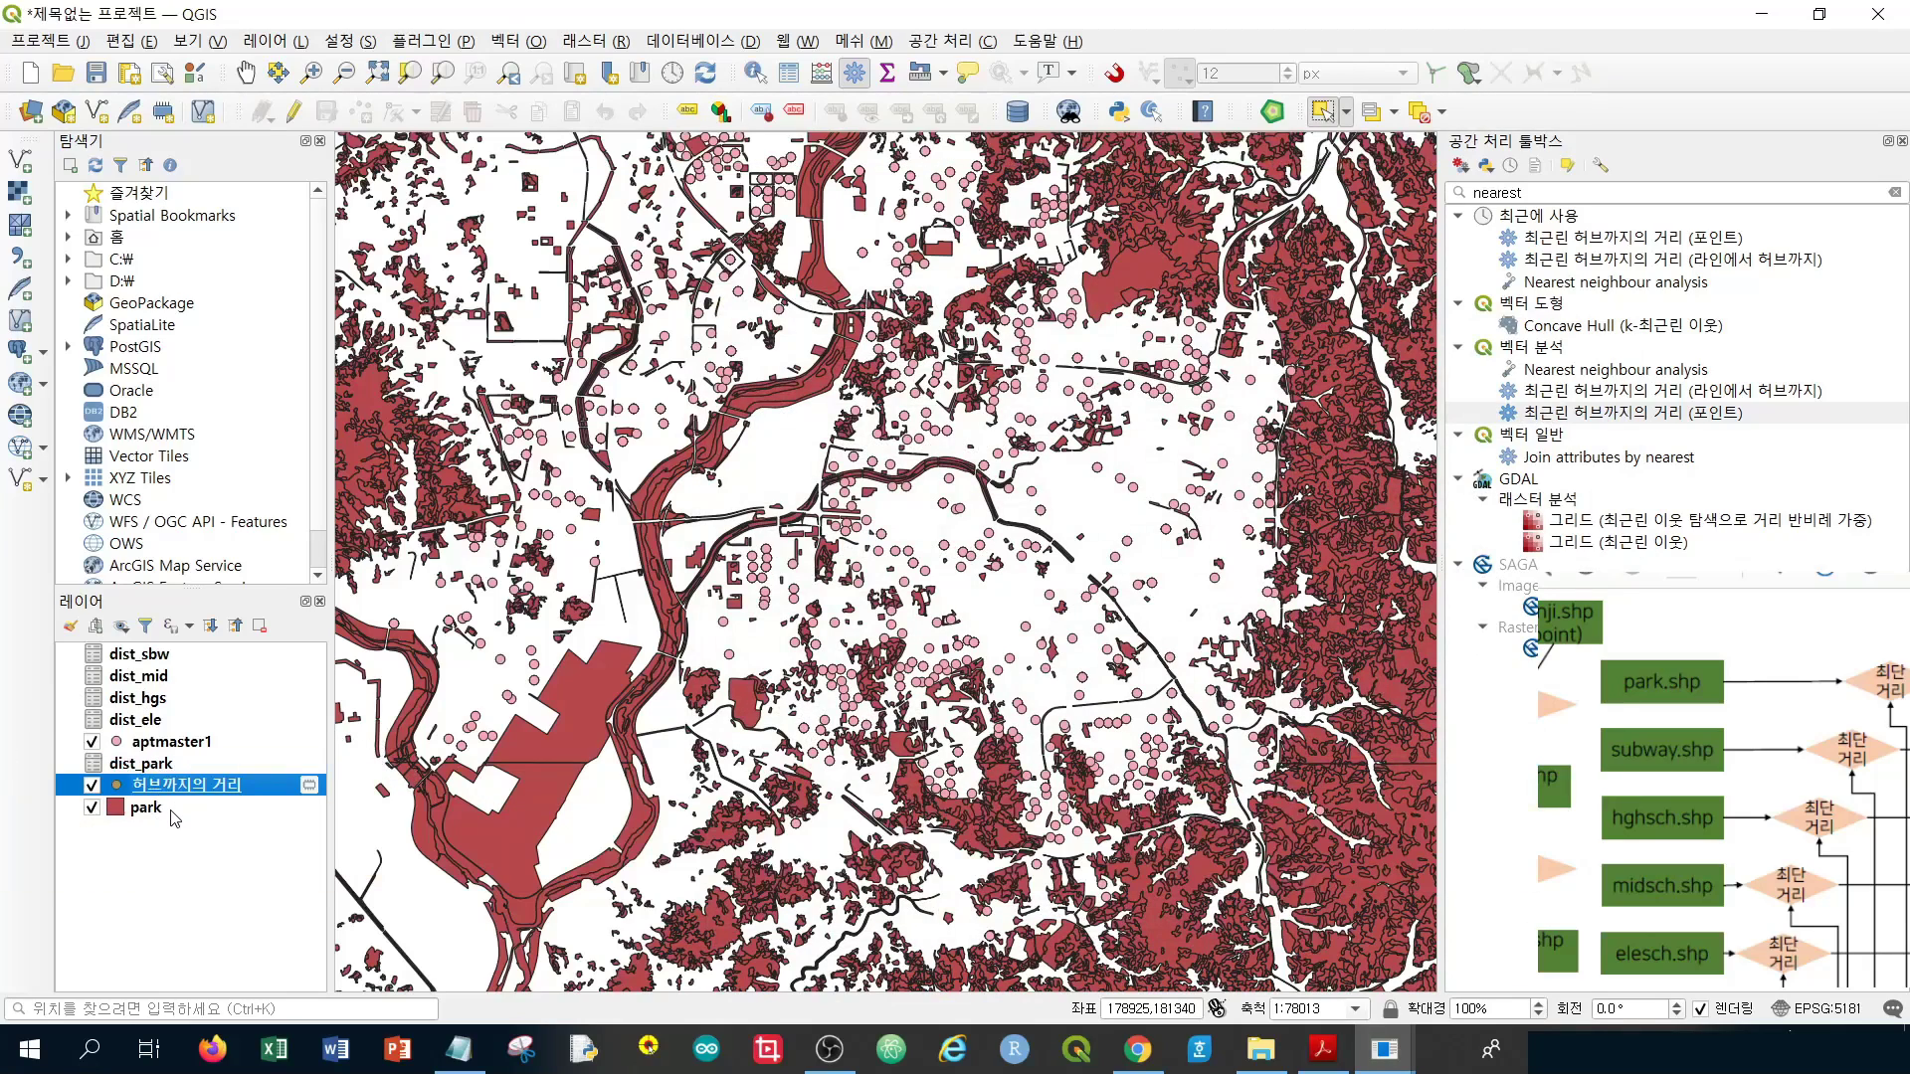
{"action": "left_click", "coordinate": [175, 816], "text": "shift"}
{"action": "right_click", "coordinate": [172, 812]}
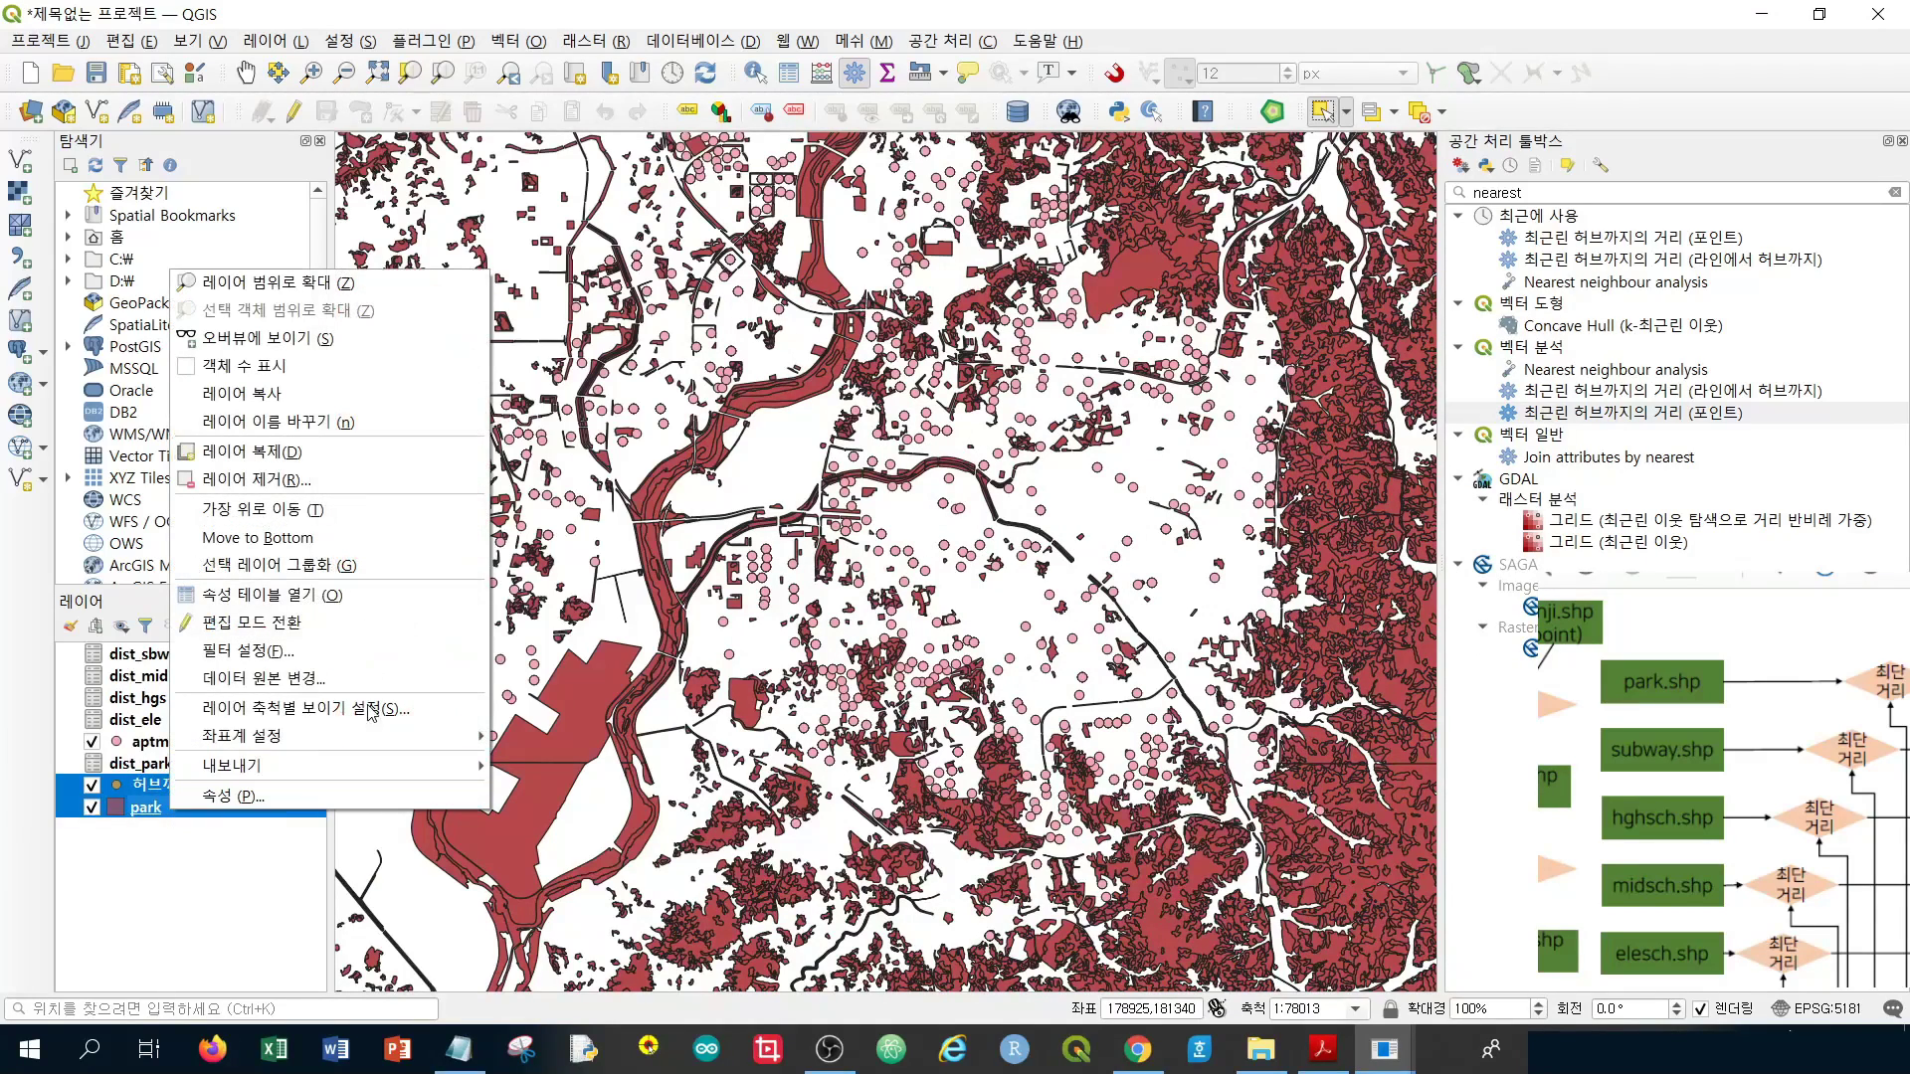
{"action": "left_click", "coordinate": [347, 477]}
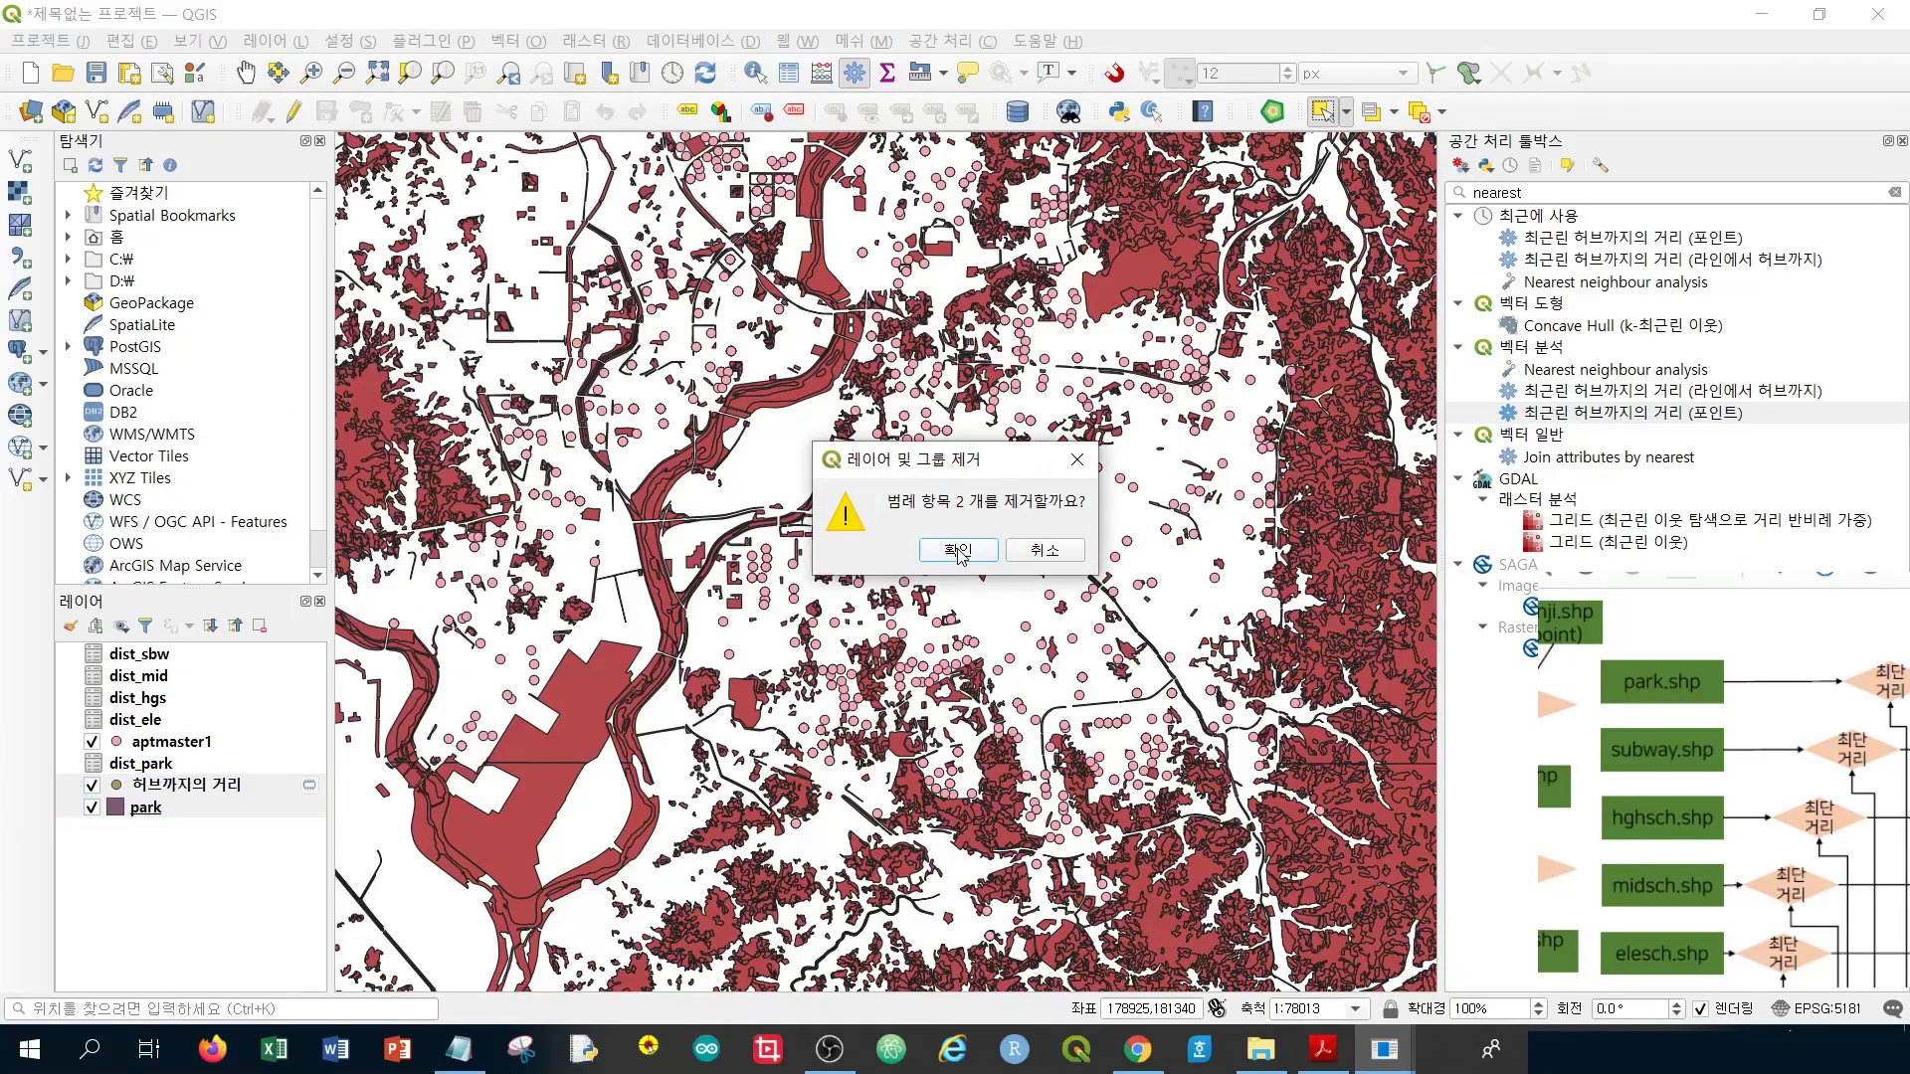
{"action": "key", "text": "Return"}
{"action": "left_click_drag", "start_coordinate": [187, 741], "coordinate": [177, 782]}
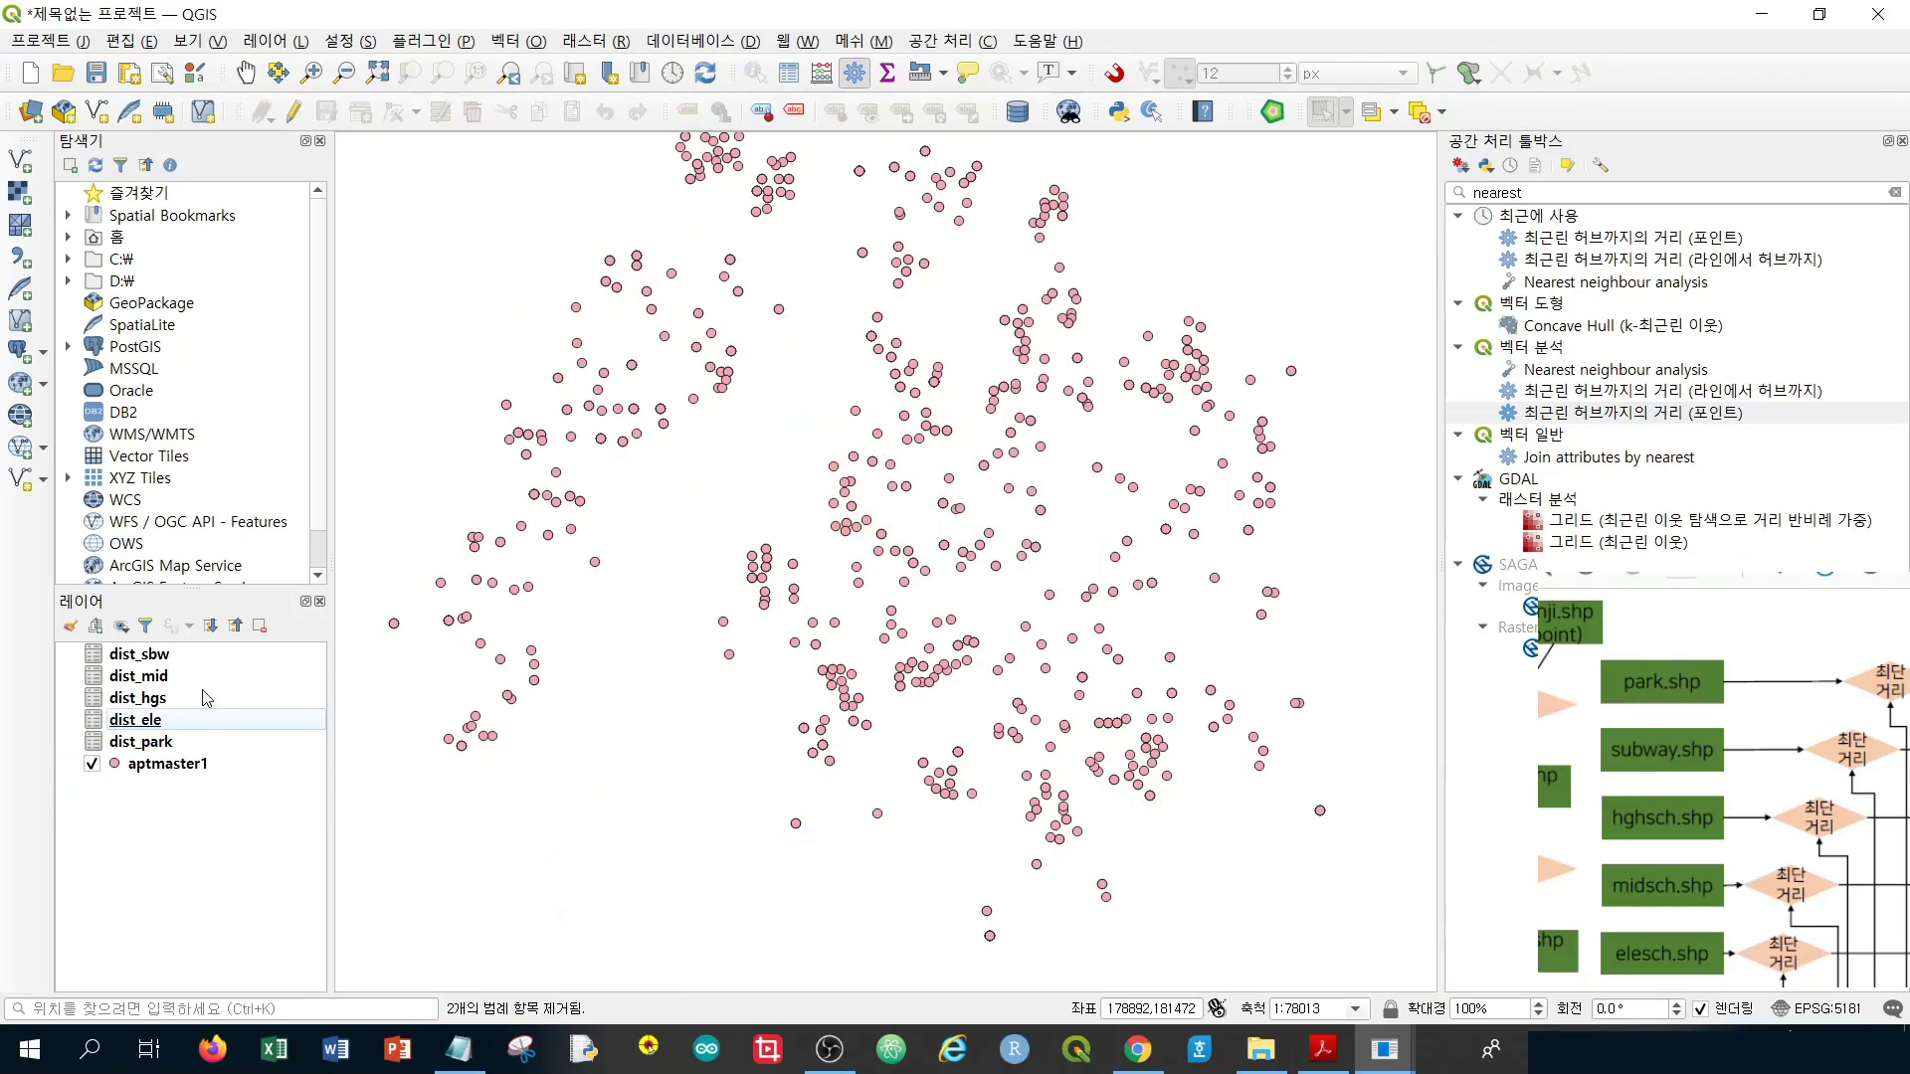
{"action": "left_click", "coordinate": [171, 768]}
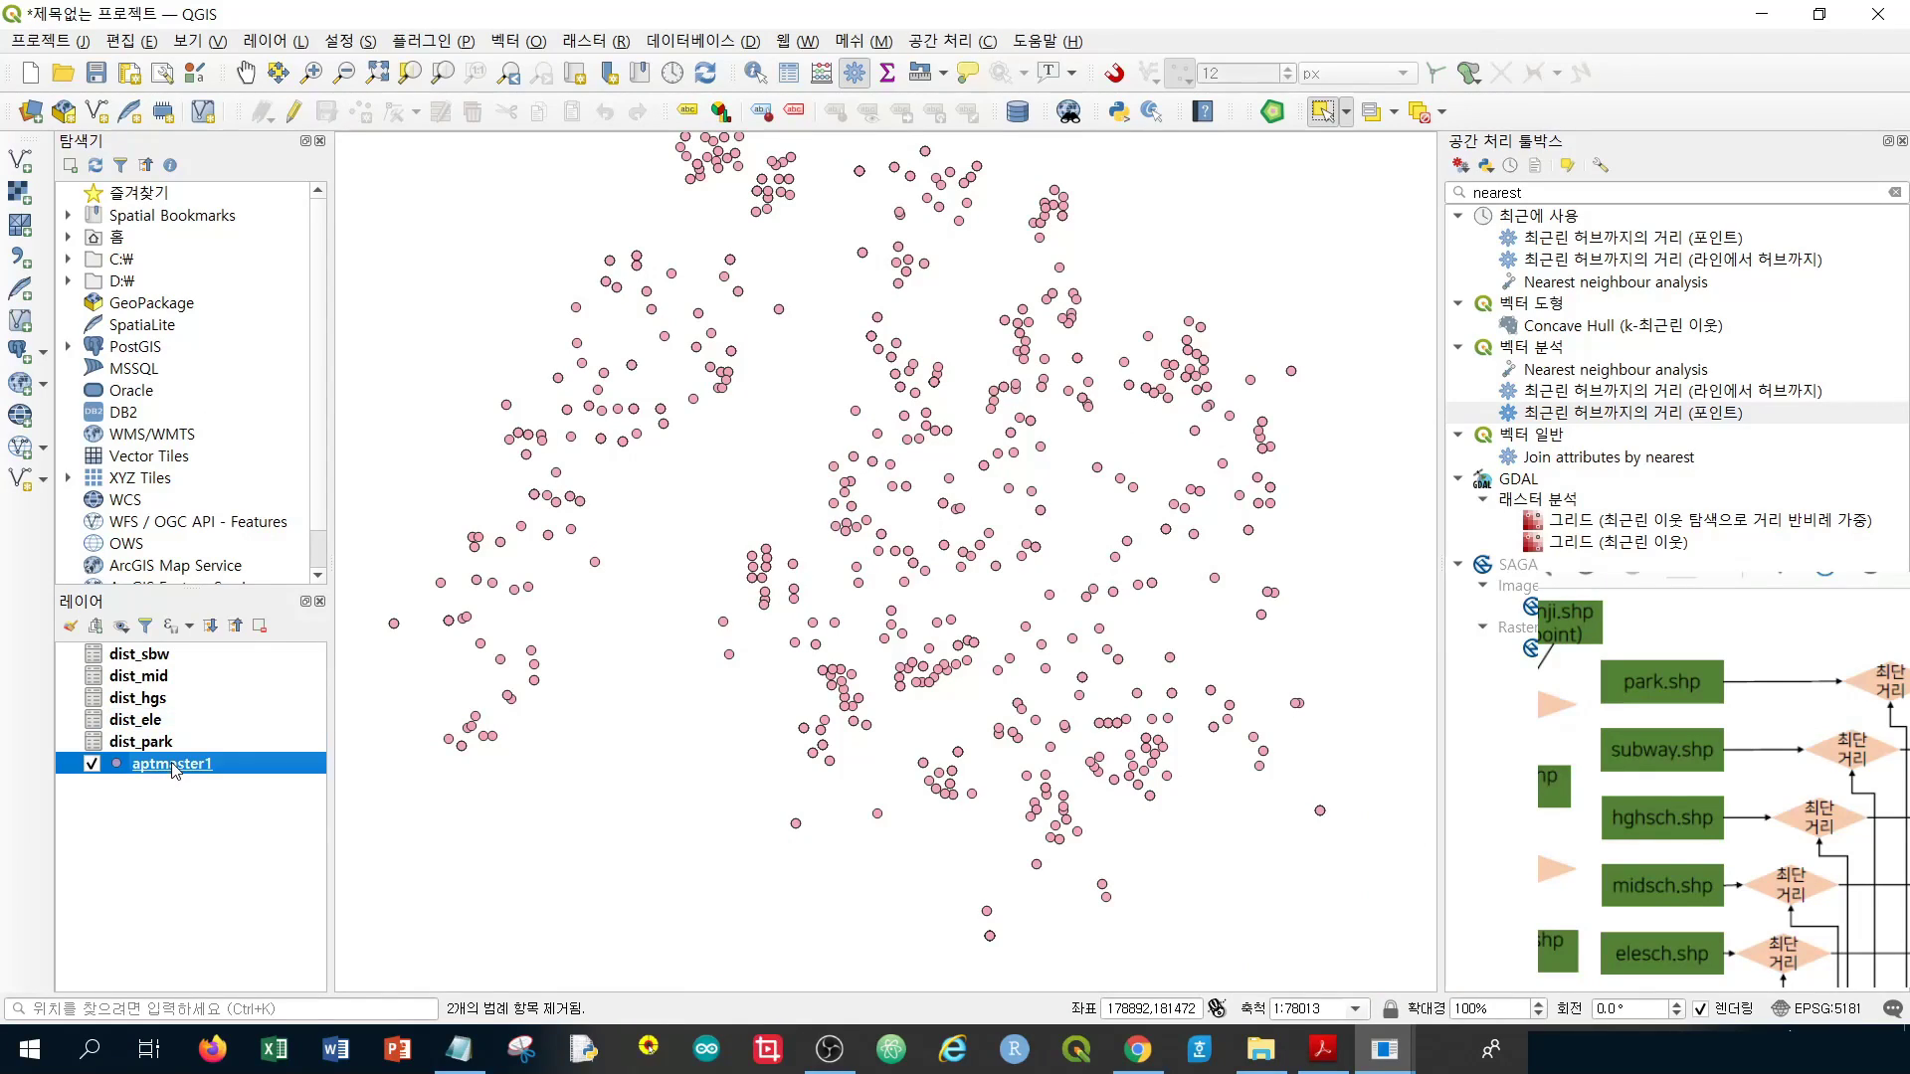
{"action": "left_click", "coordinate": [179, 746]}
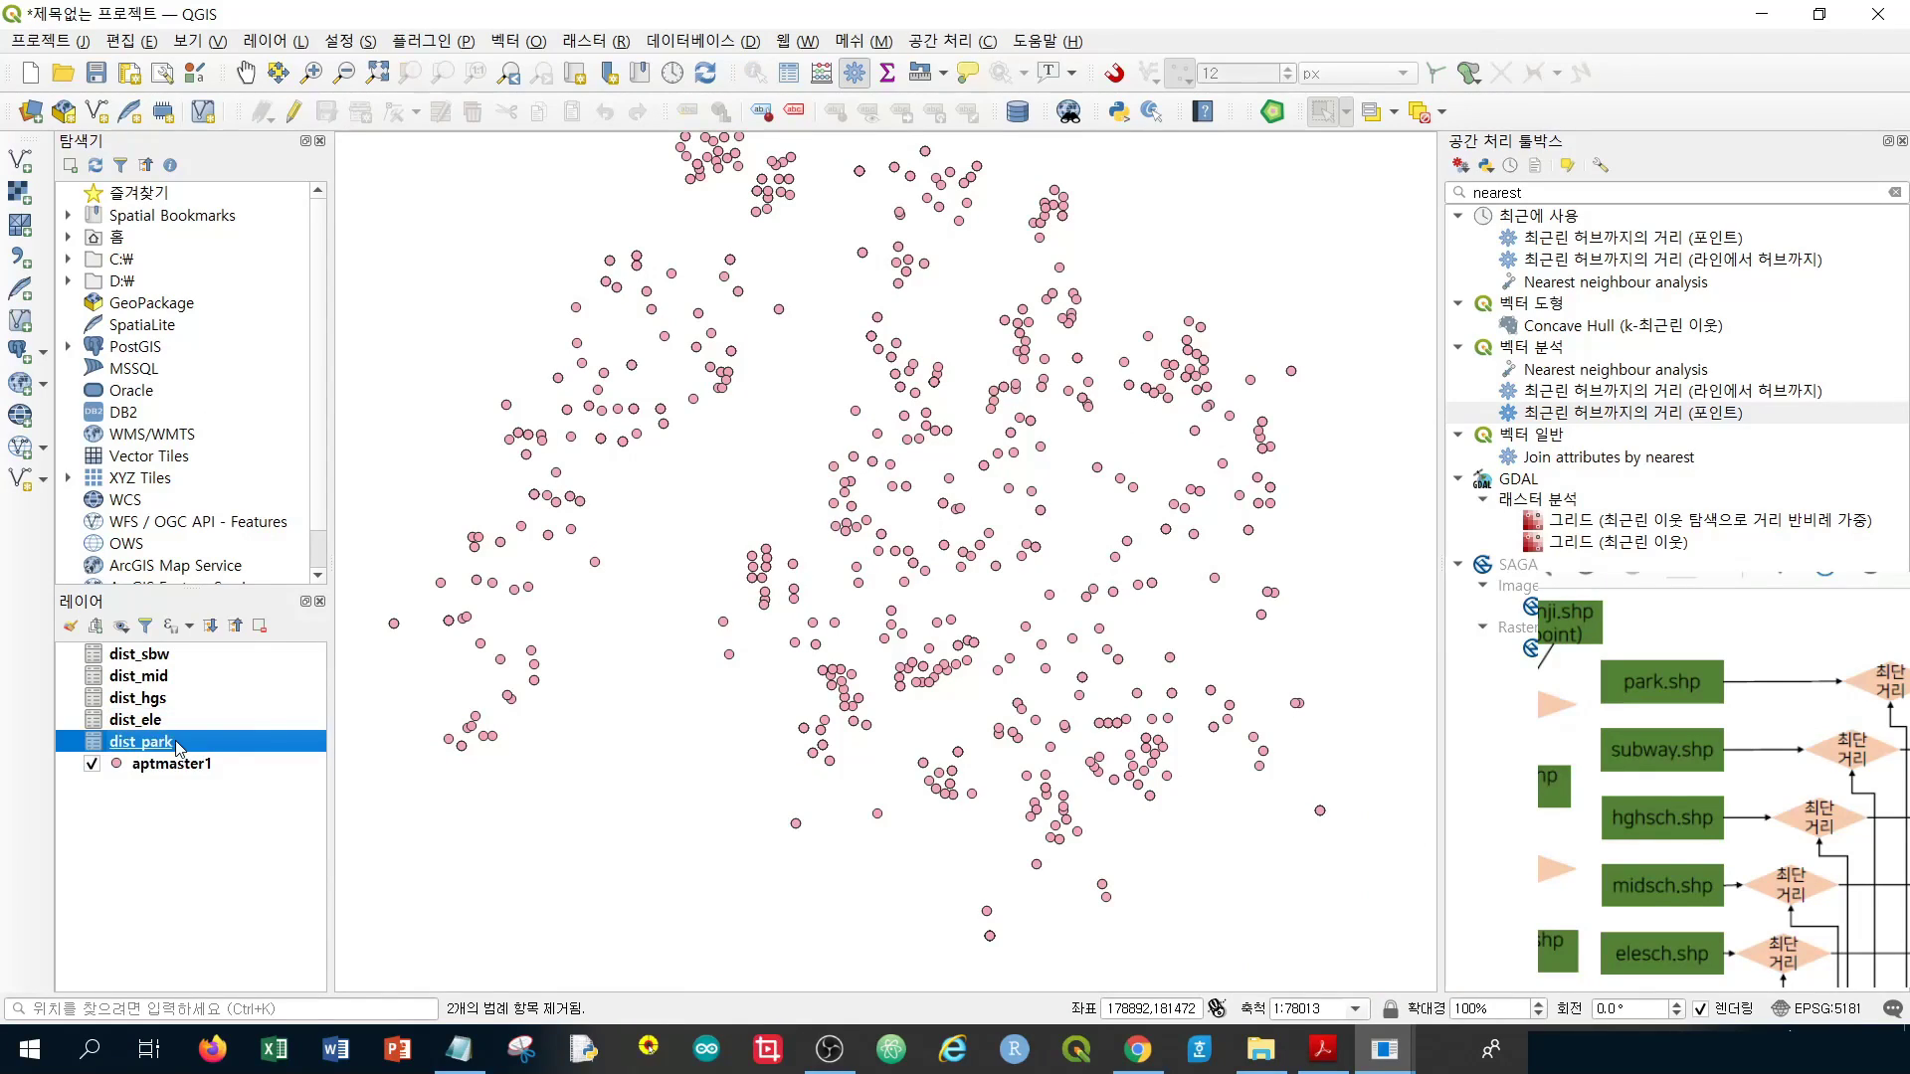
{"action": "right_click", "coordinate": [179, 746]}
{"action": "left_click", "coordinate": [238, 572]}
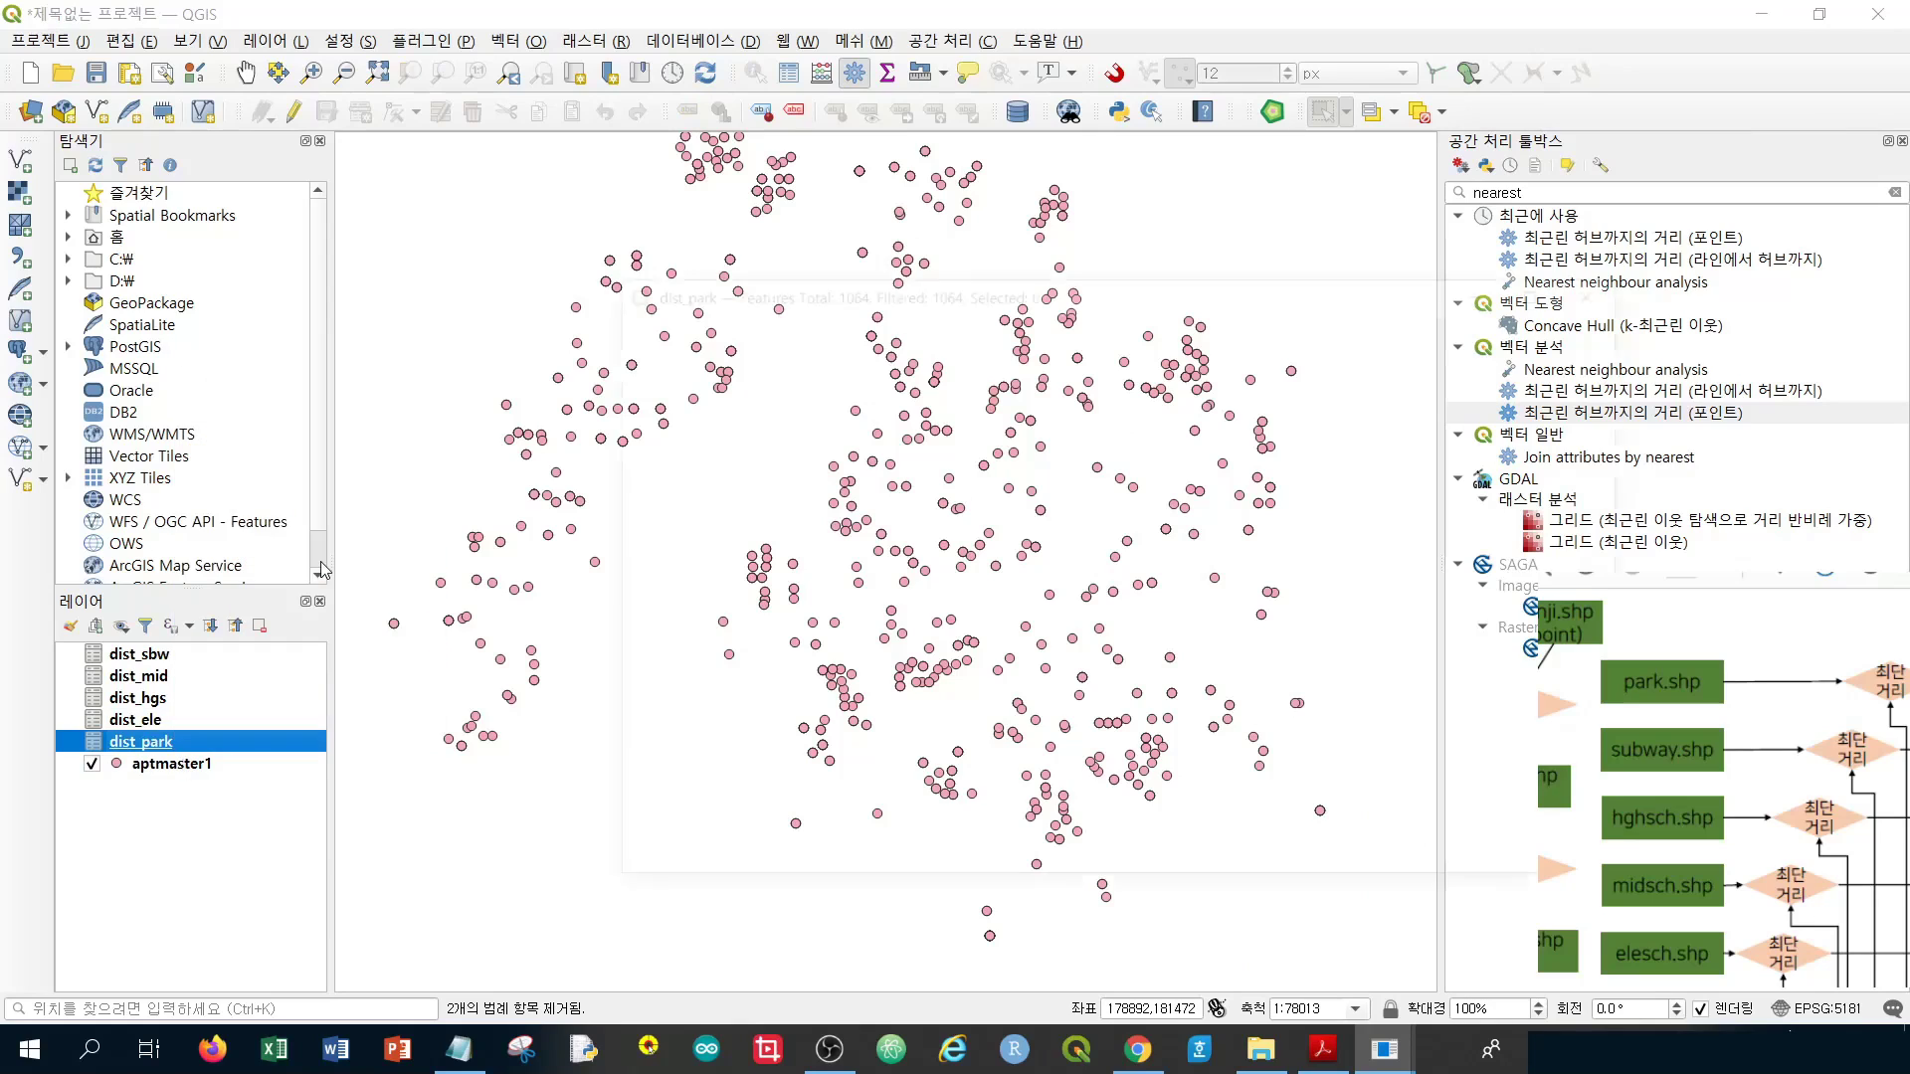
{"action": "scroll", "coordinate": [806, 438], "scroll_direction": "down", "scroll_amount": 3}
{"action": "scroll", "coordinate": [806, 438], "scroll_direction": "up", "scroll_amount": 3}
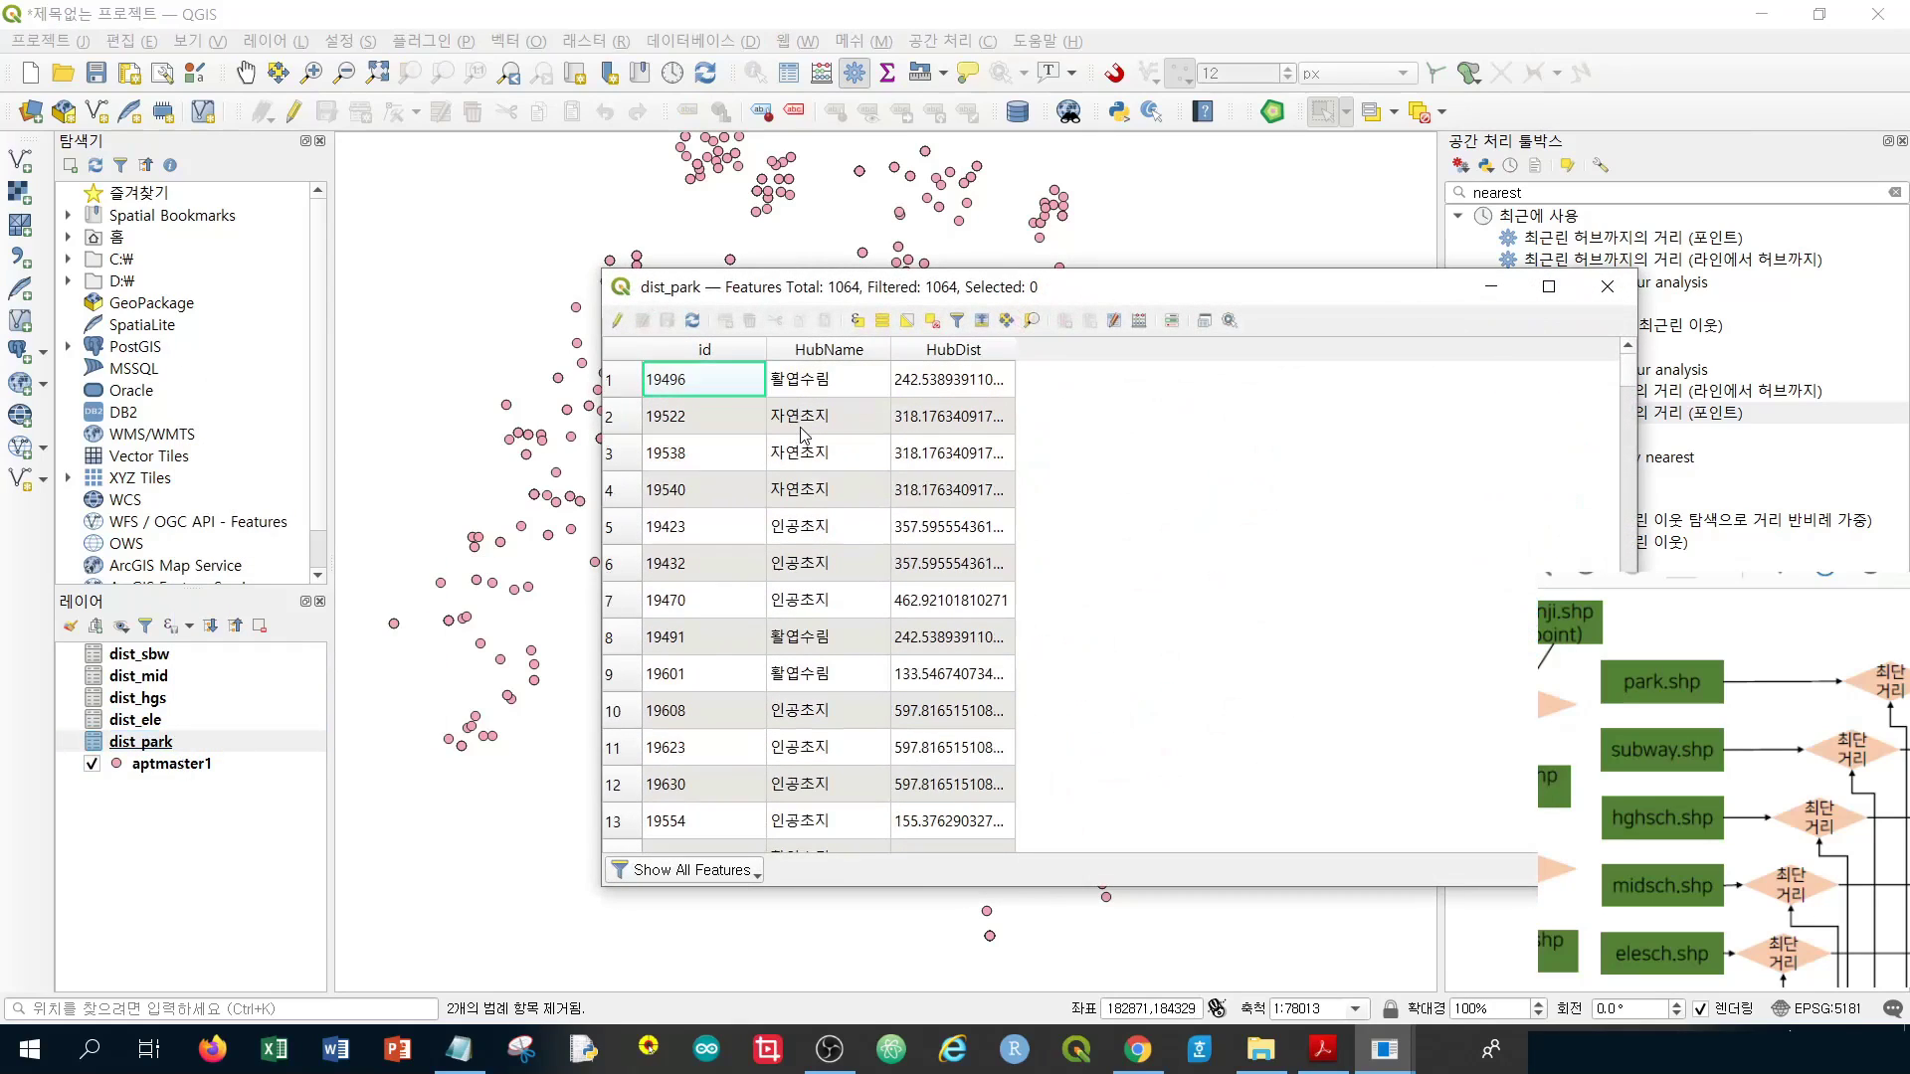
{"action": "left_click", "coordinate": [1607, 286]}
{"action": "right_click", "coordinate": [182, 719]}
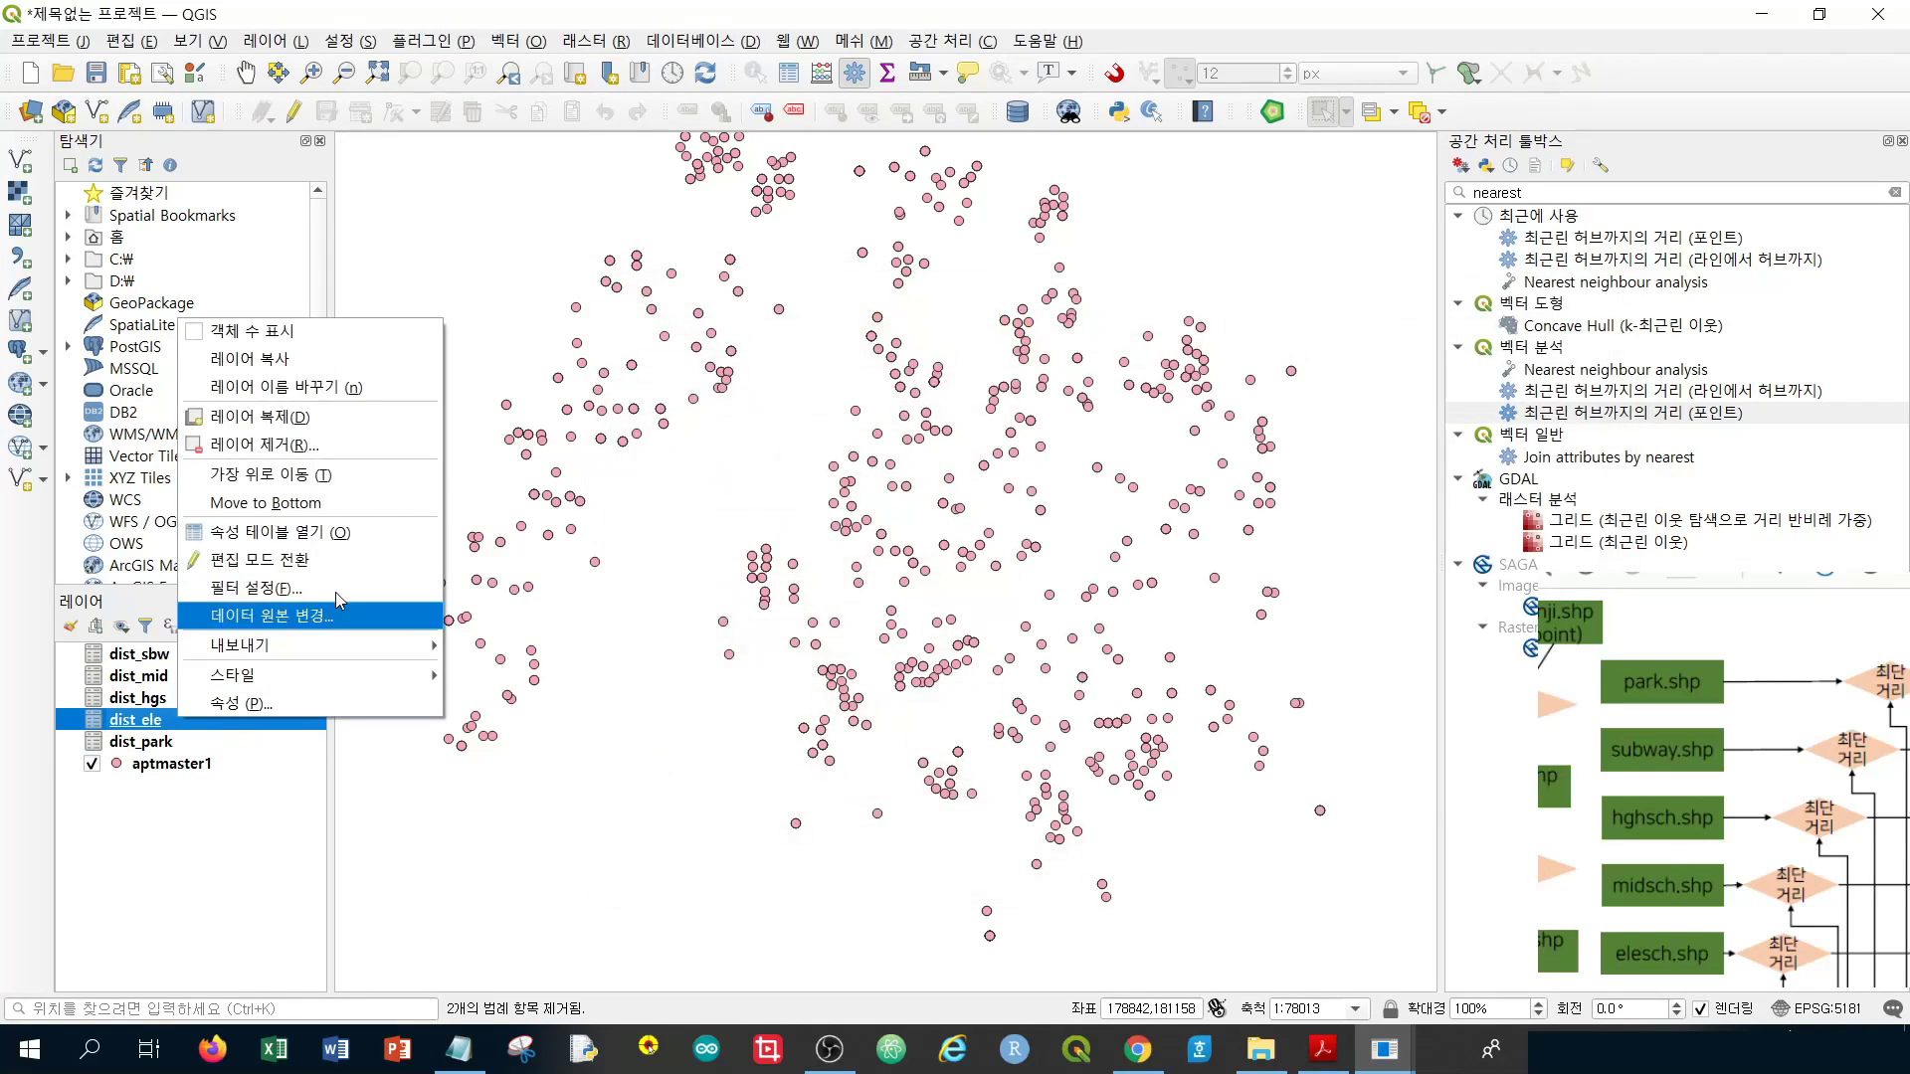
{"action": "left_click", "coordinate": [350, 538]}
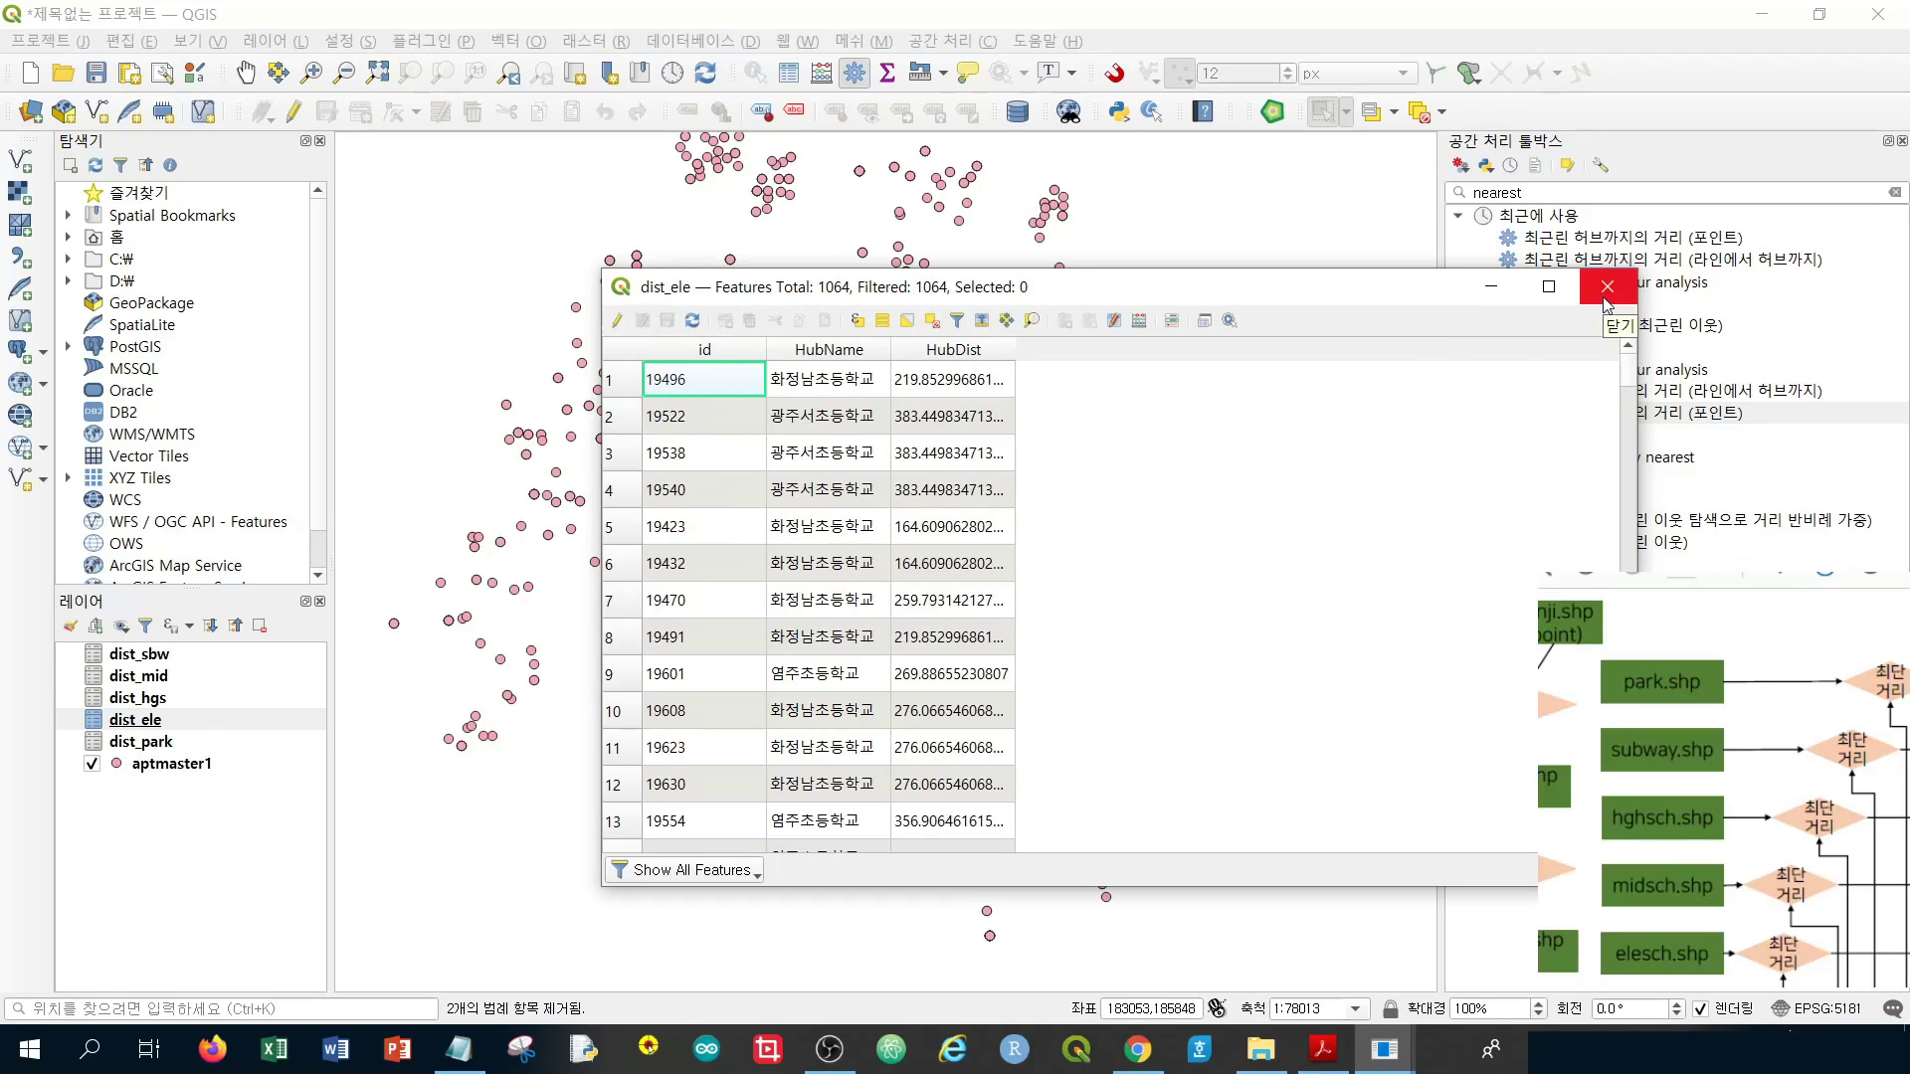
{"action": "left_click", "coordinate": [1604, 298]}
{"action": "left_click", "coordinate": [204, 697]}
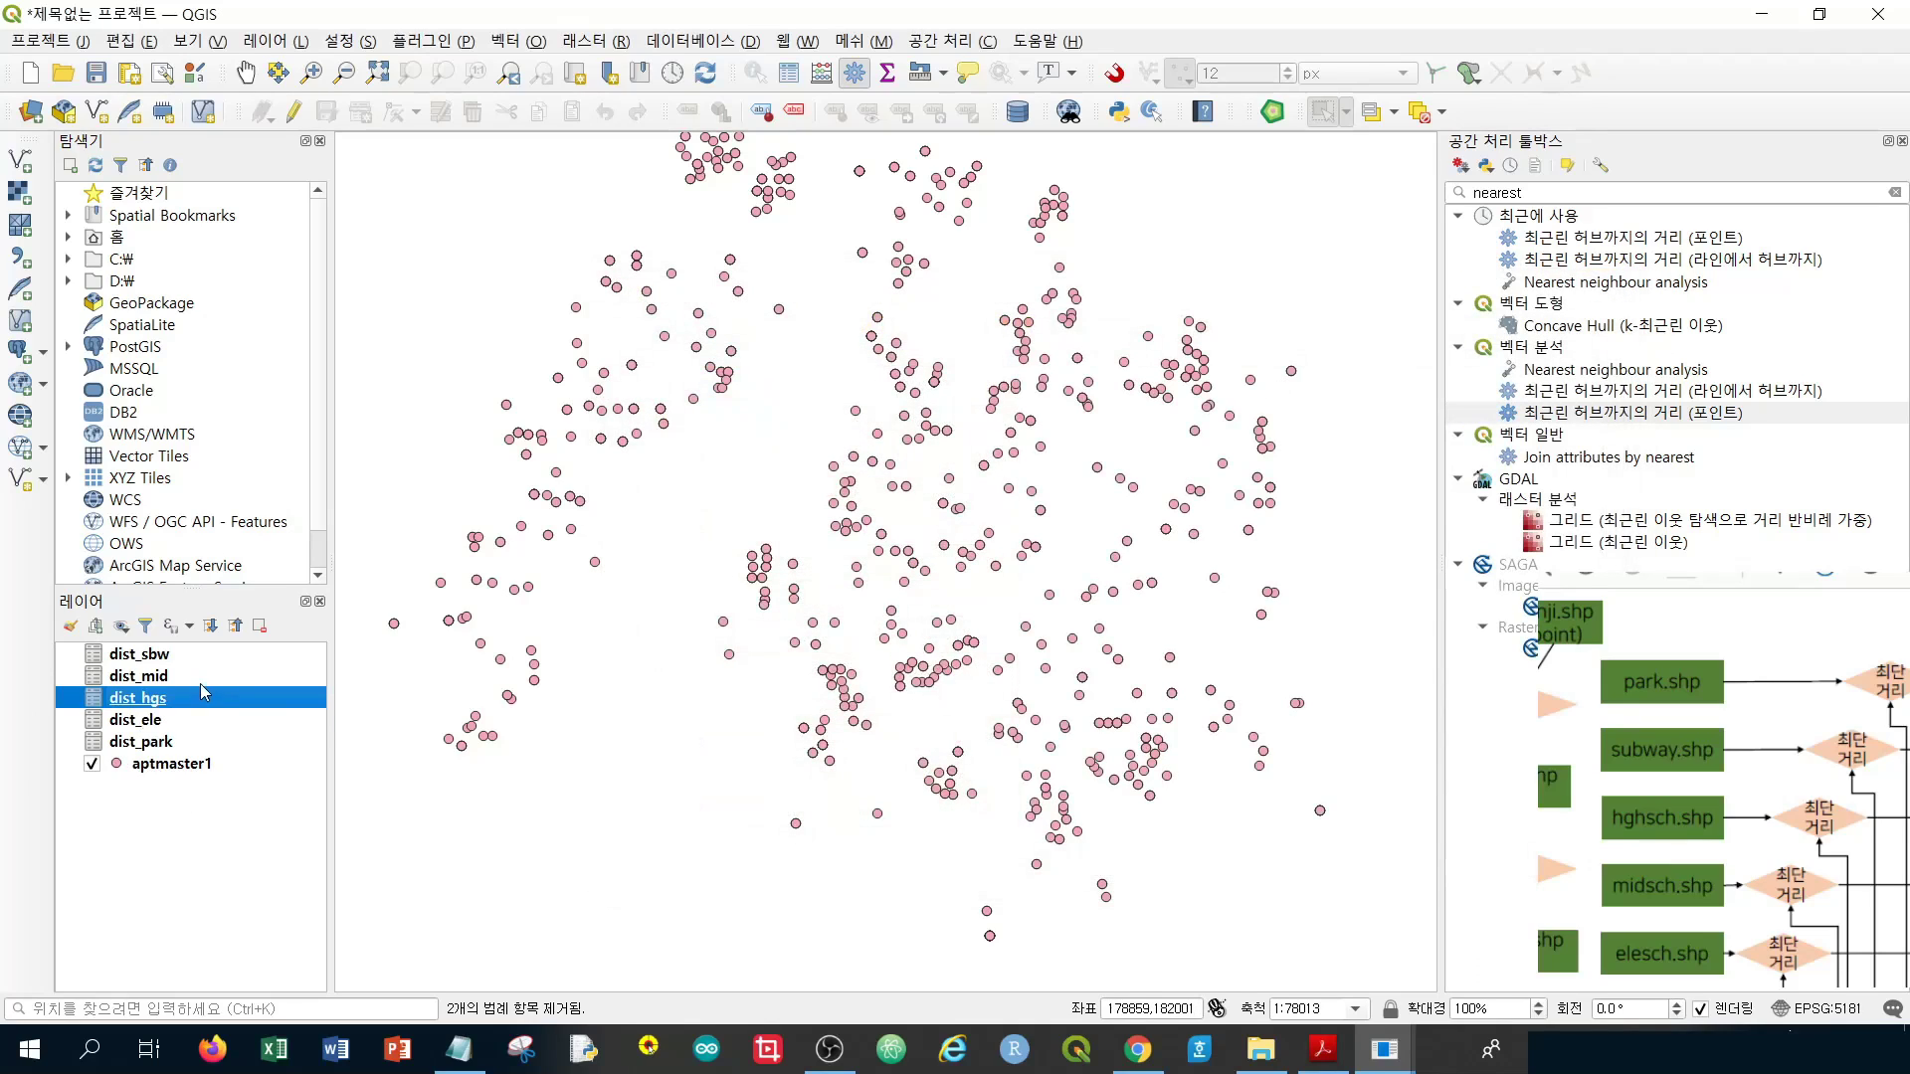
{"action": "left_click", "coordinate": [204, 676]}
{"action": "left_click", "coordinate": [204, 654]}
{"action": "right_click", "coordinate": [202, 654]}
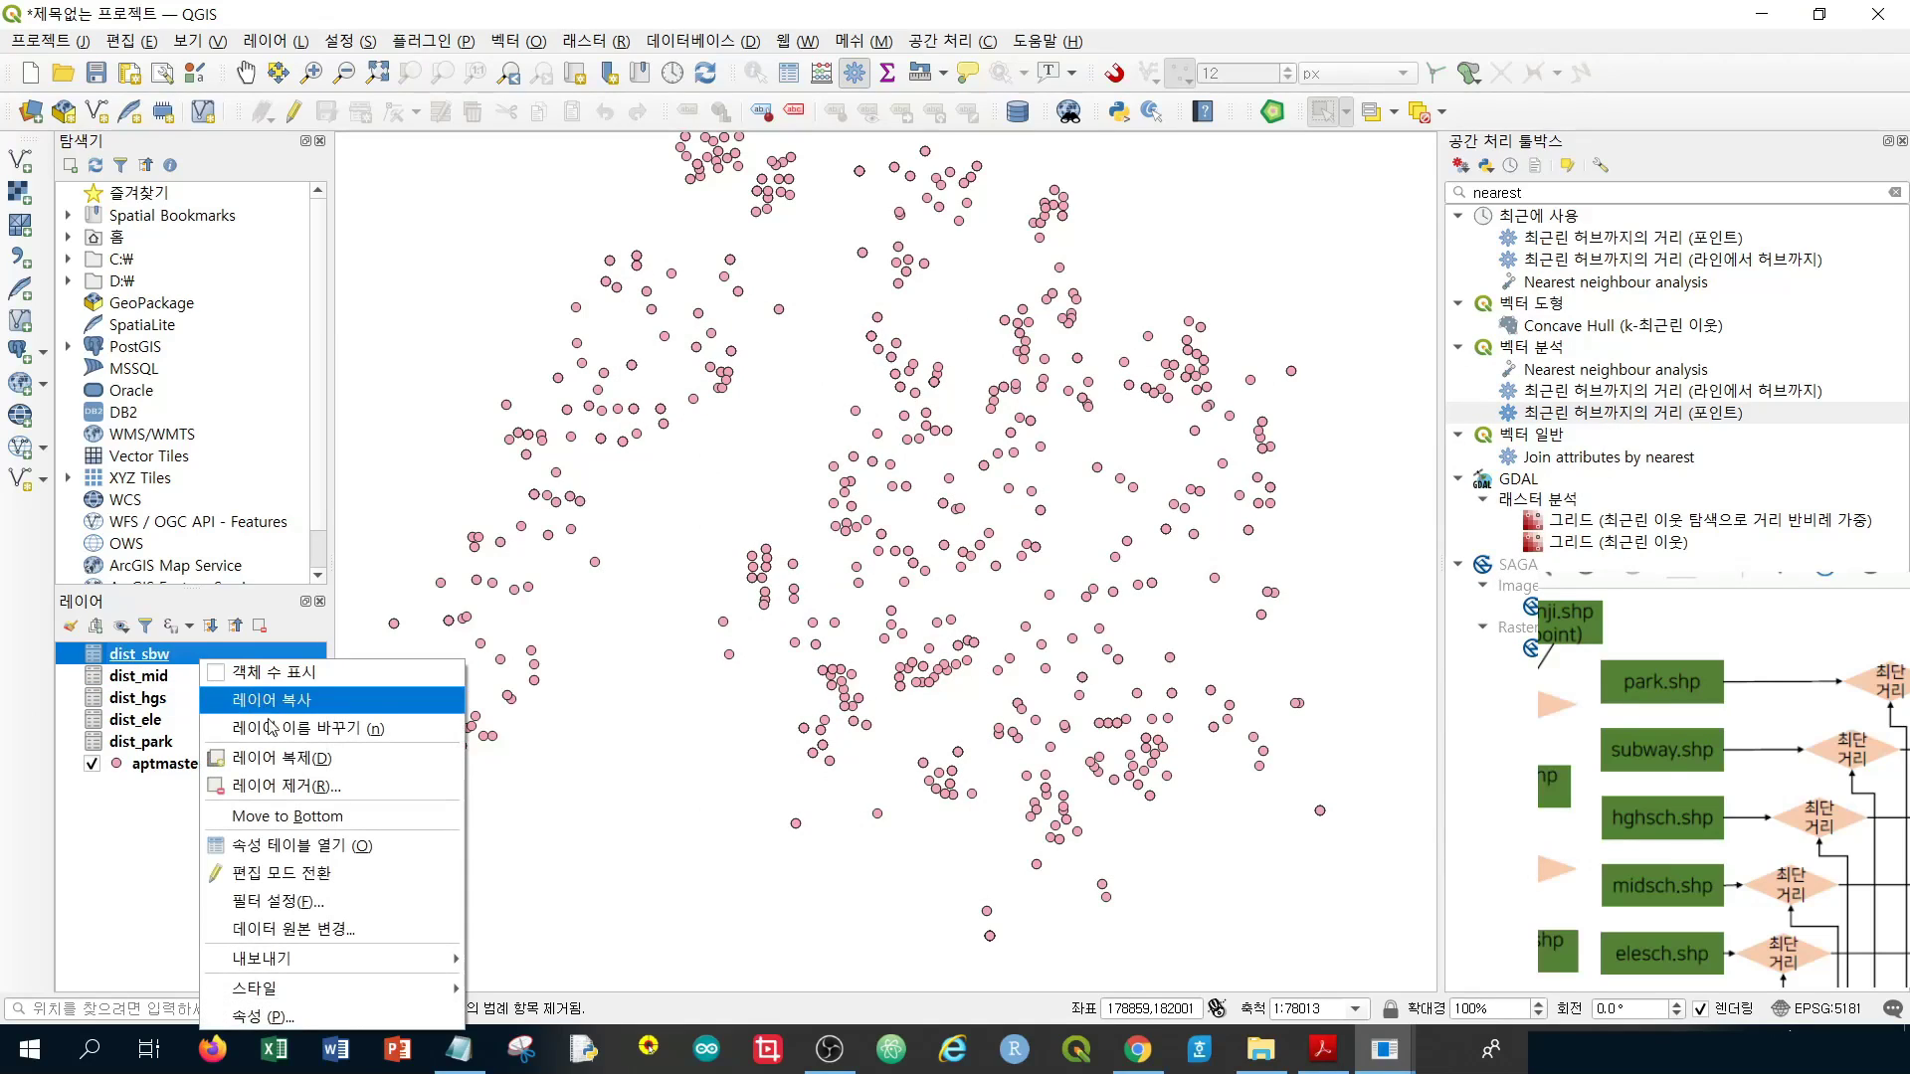
{"action": "left_click", "coordinate": [288, 845]}
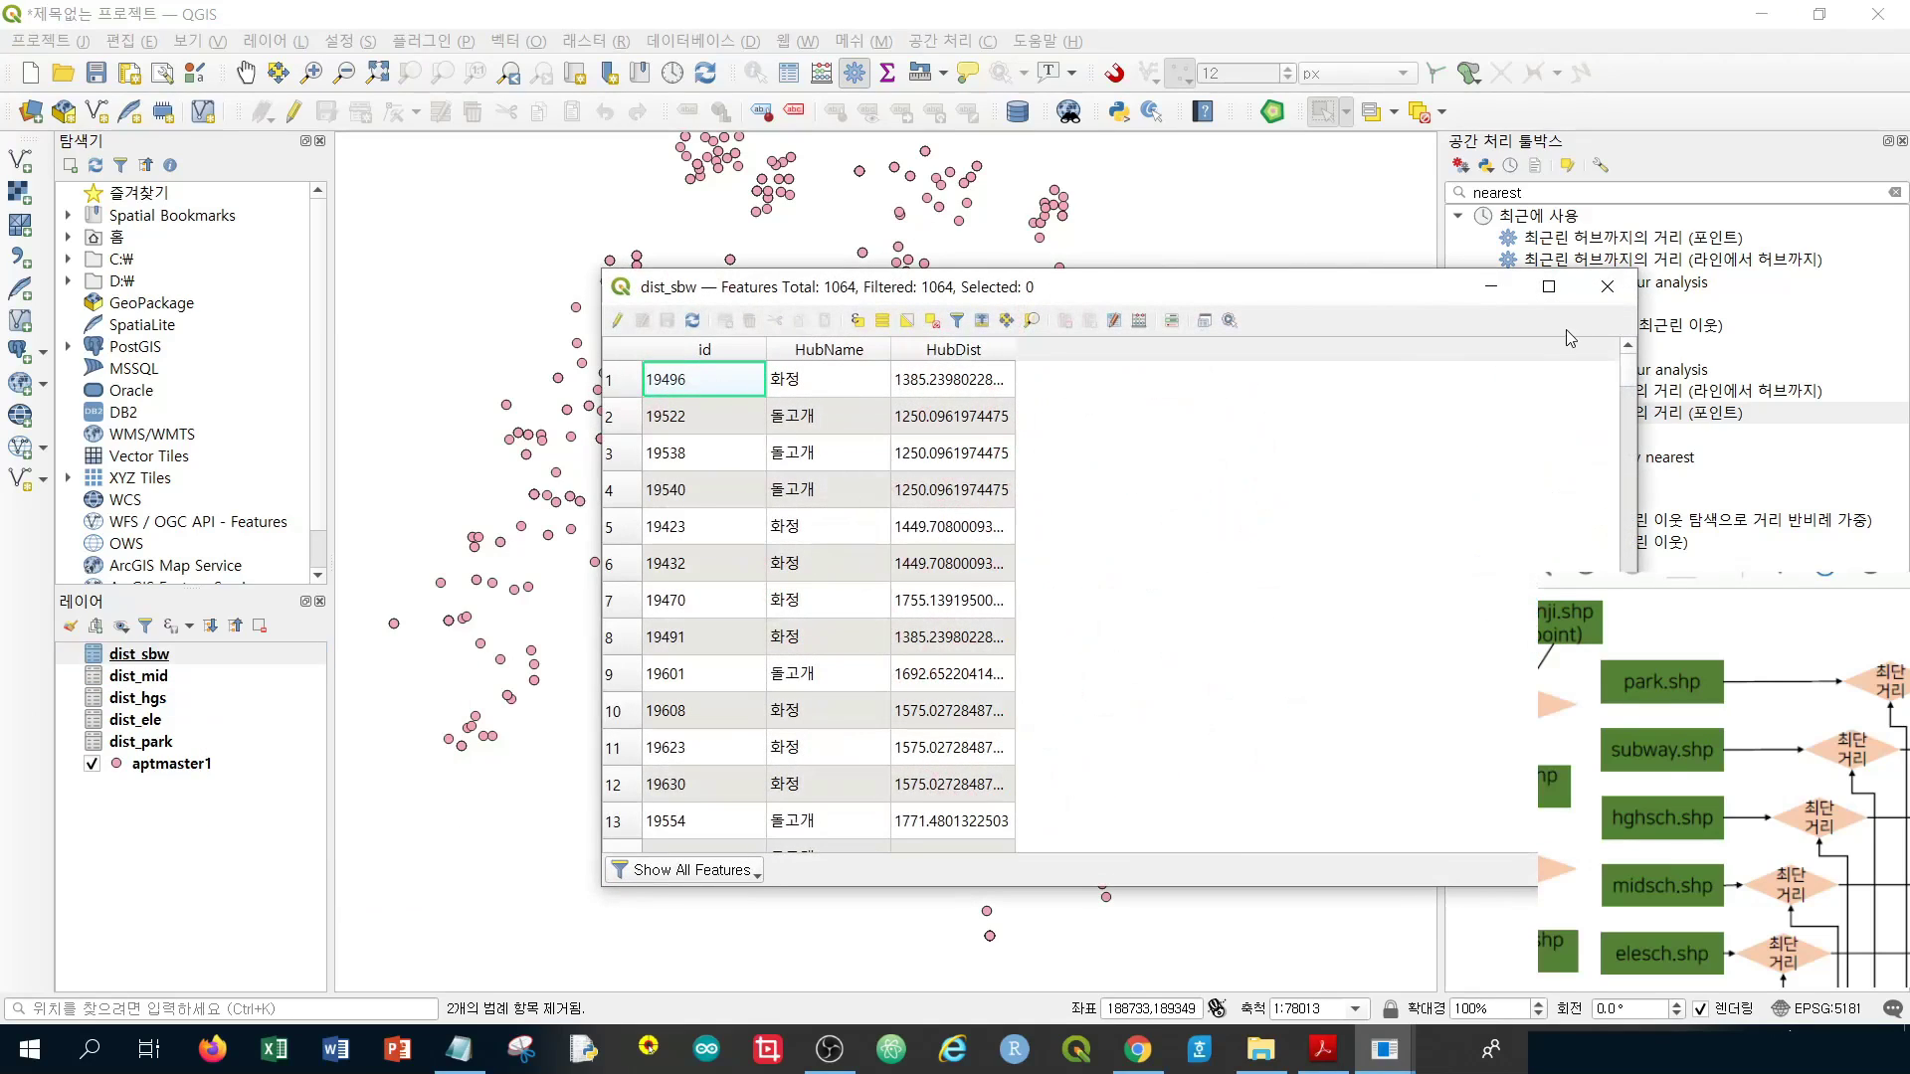
{"action": "left_click", "coordinate": [1607, 288]}
{"action": "left_click", "coordinate": [209, 768]}
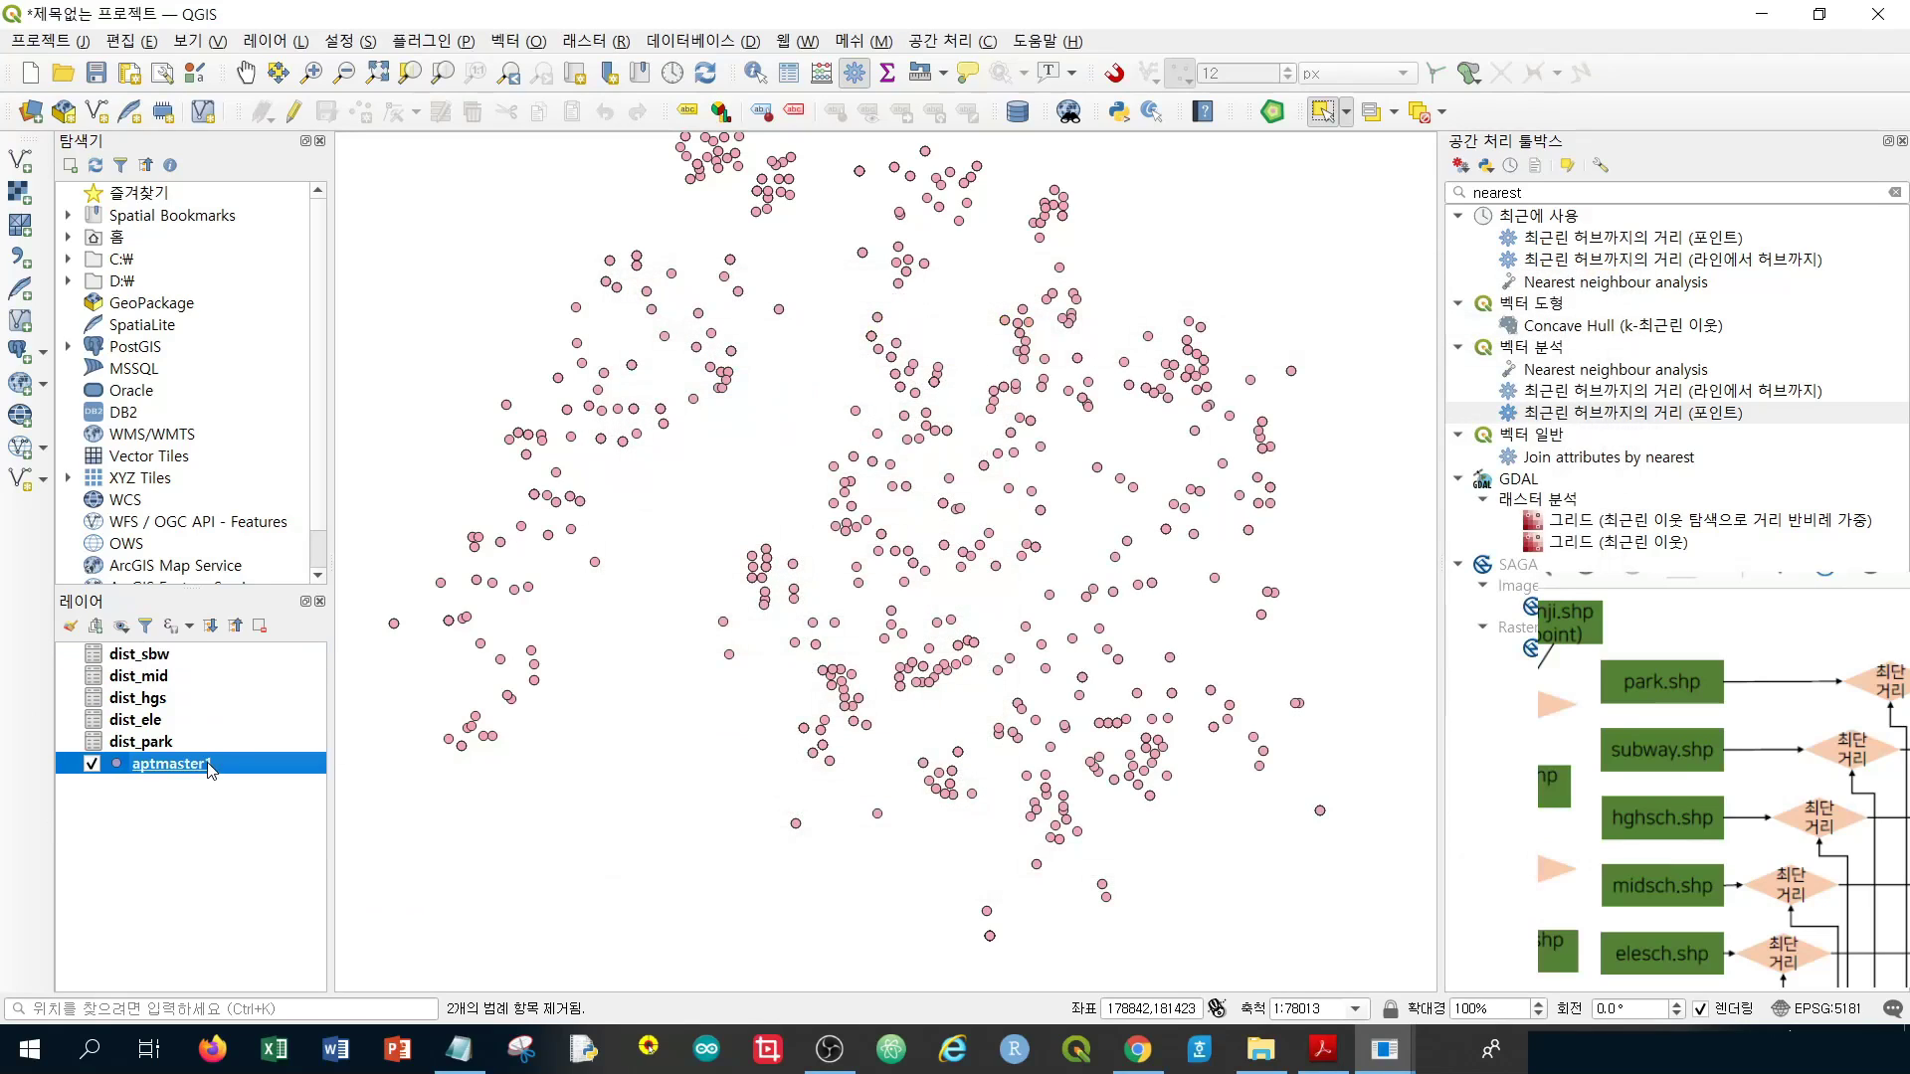
Open aptmaster1's Layer Properties and switch to its Joins page
{"action": "right_click", "coordinate": [209, 768]}
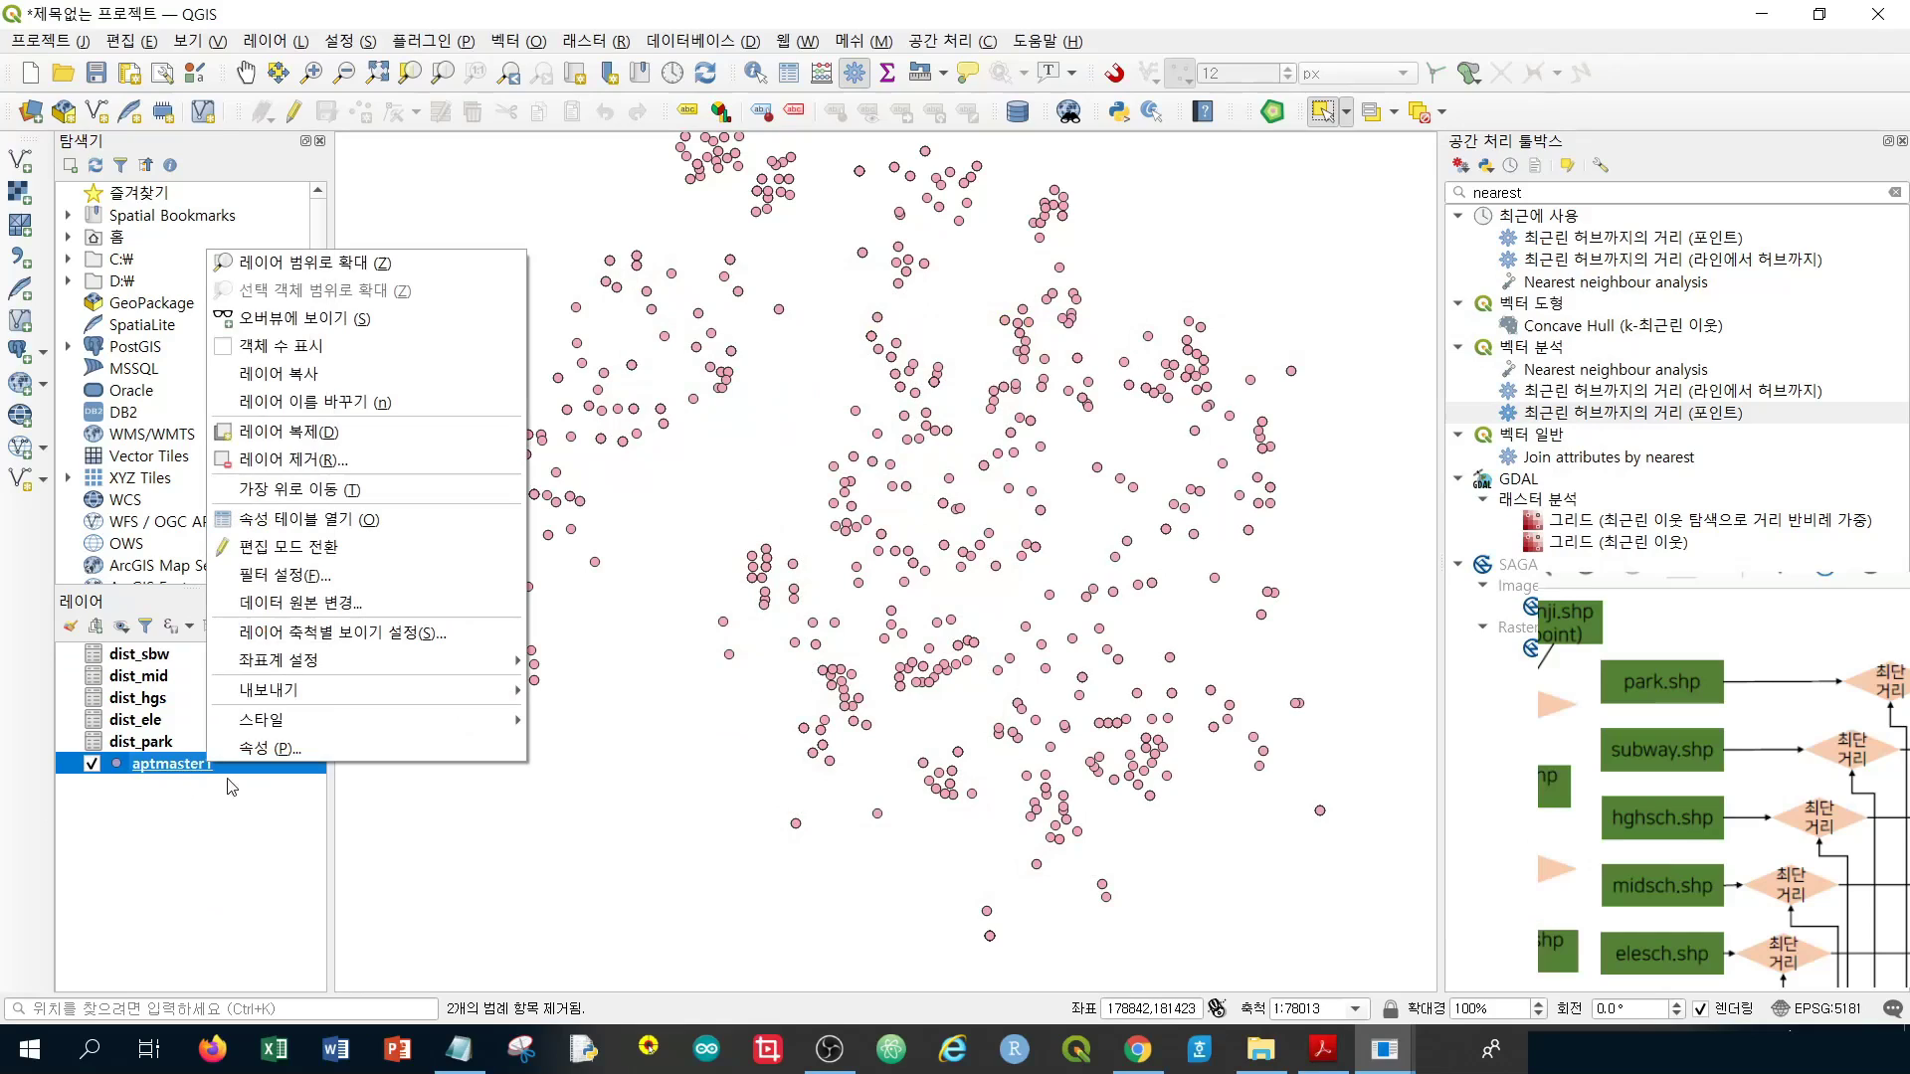
{"action": "left_click", "coordinate": [373, 759]}
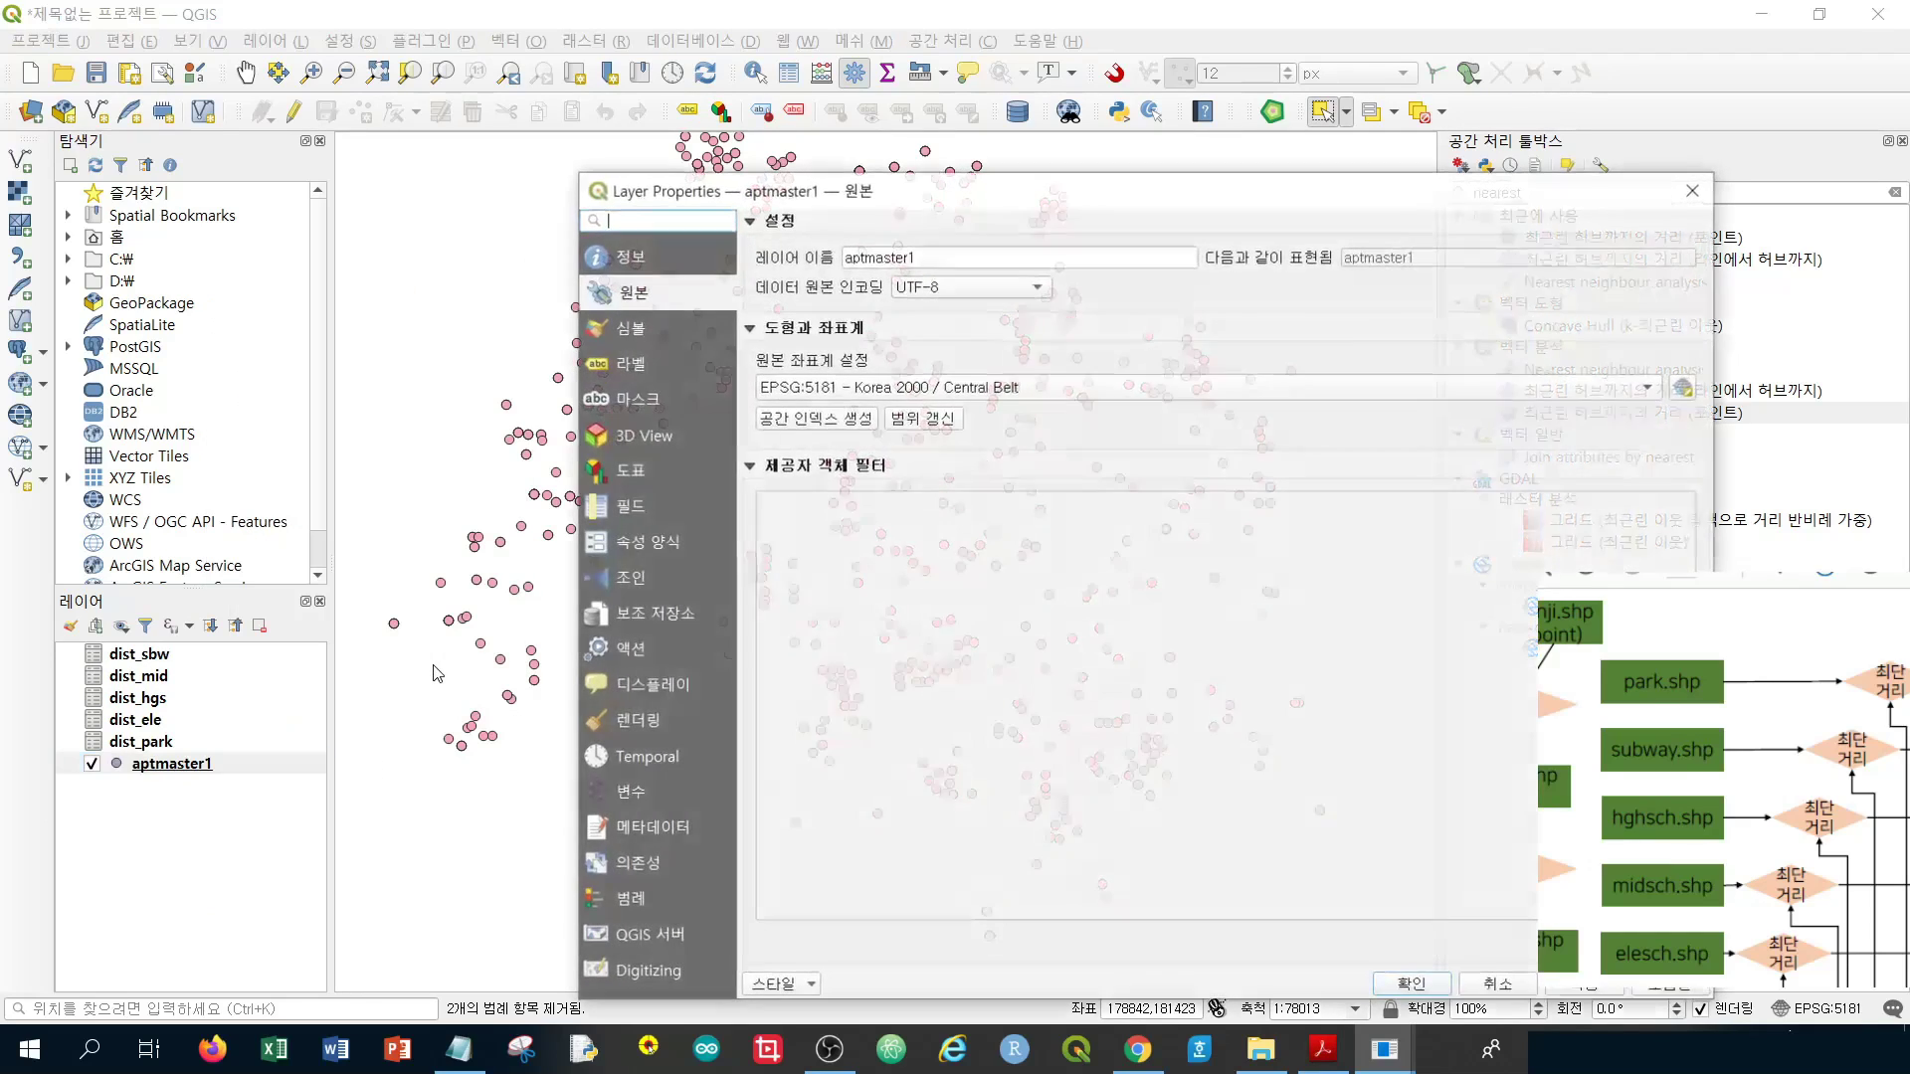
{"action": "left_click_drag", "start_coordinate": [1061, 199], "coordinate": [905, 140]}
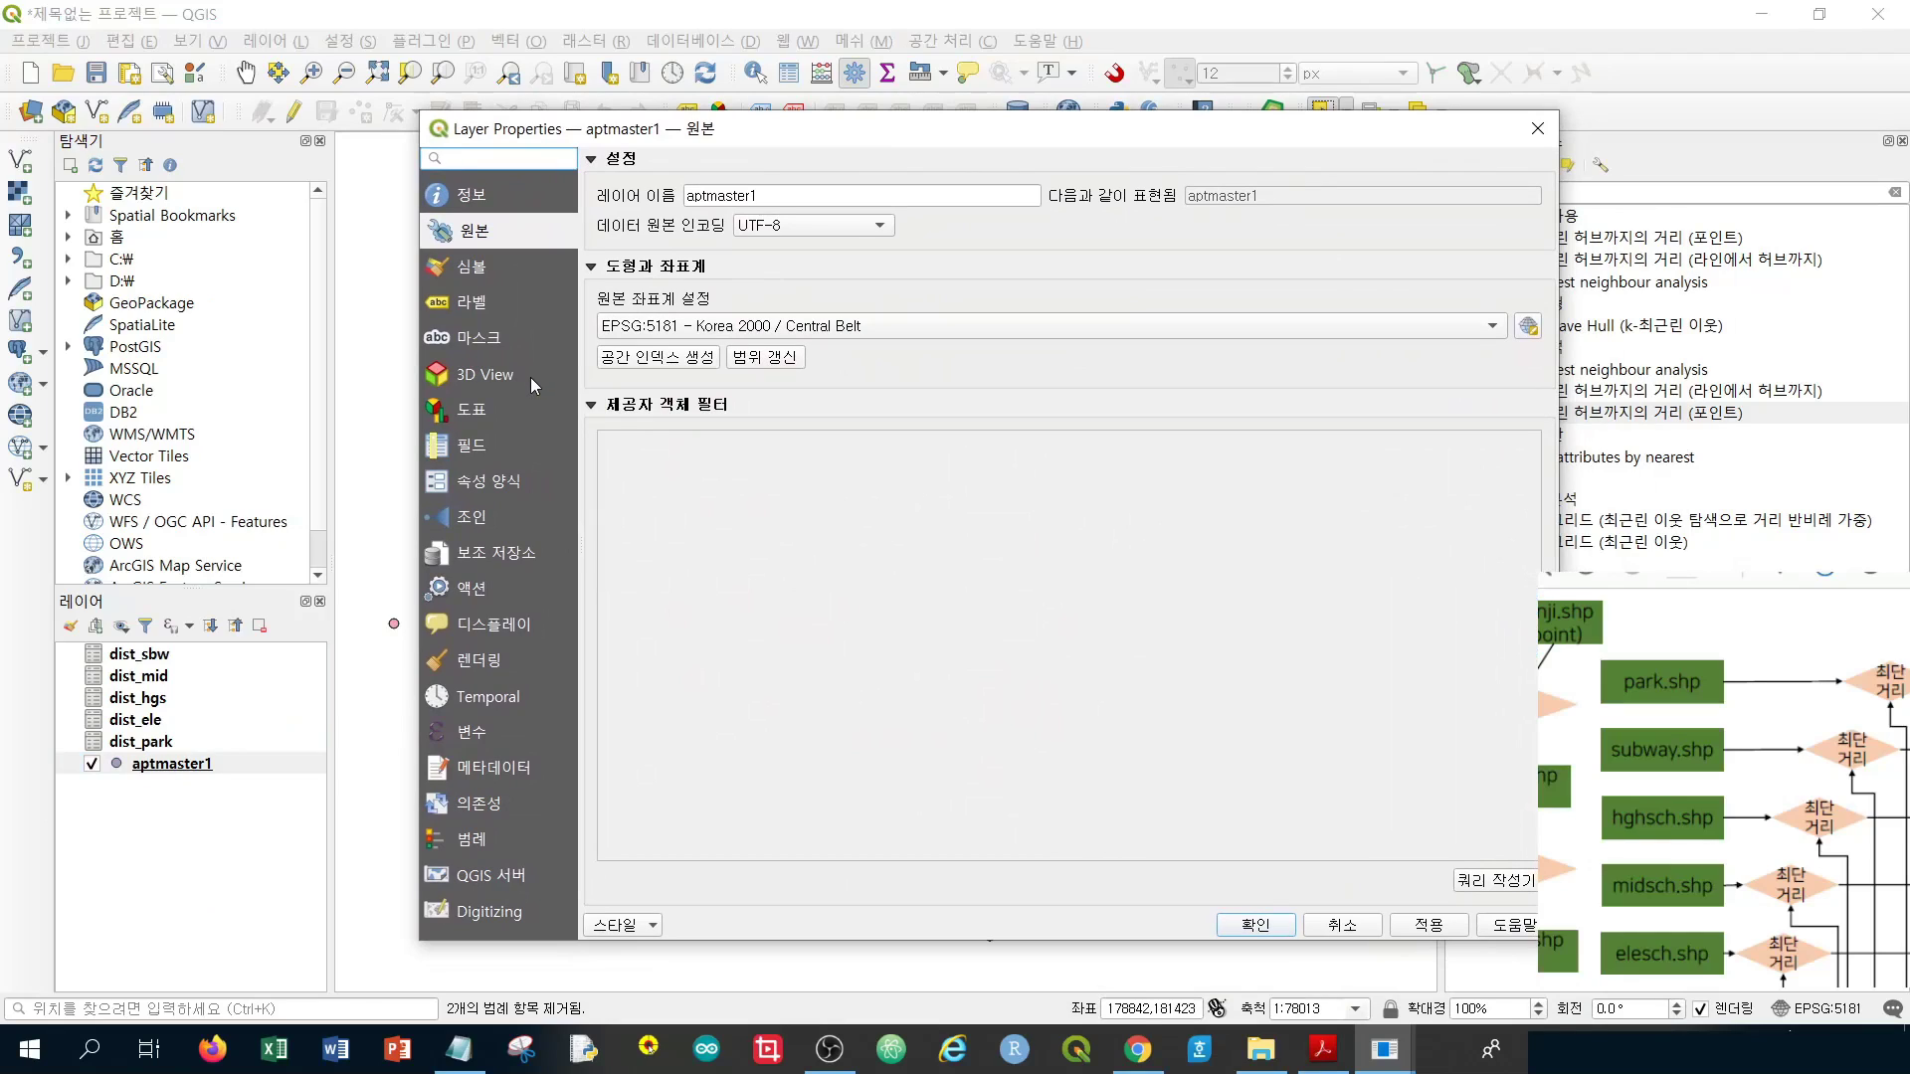
{"action": "left_click", "coordinate": [467, 521]}
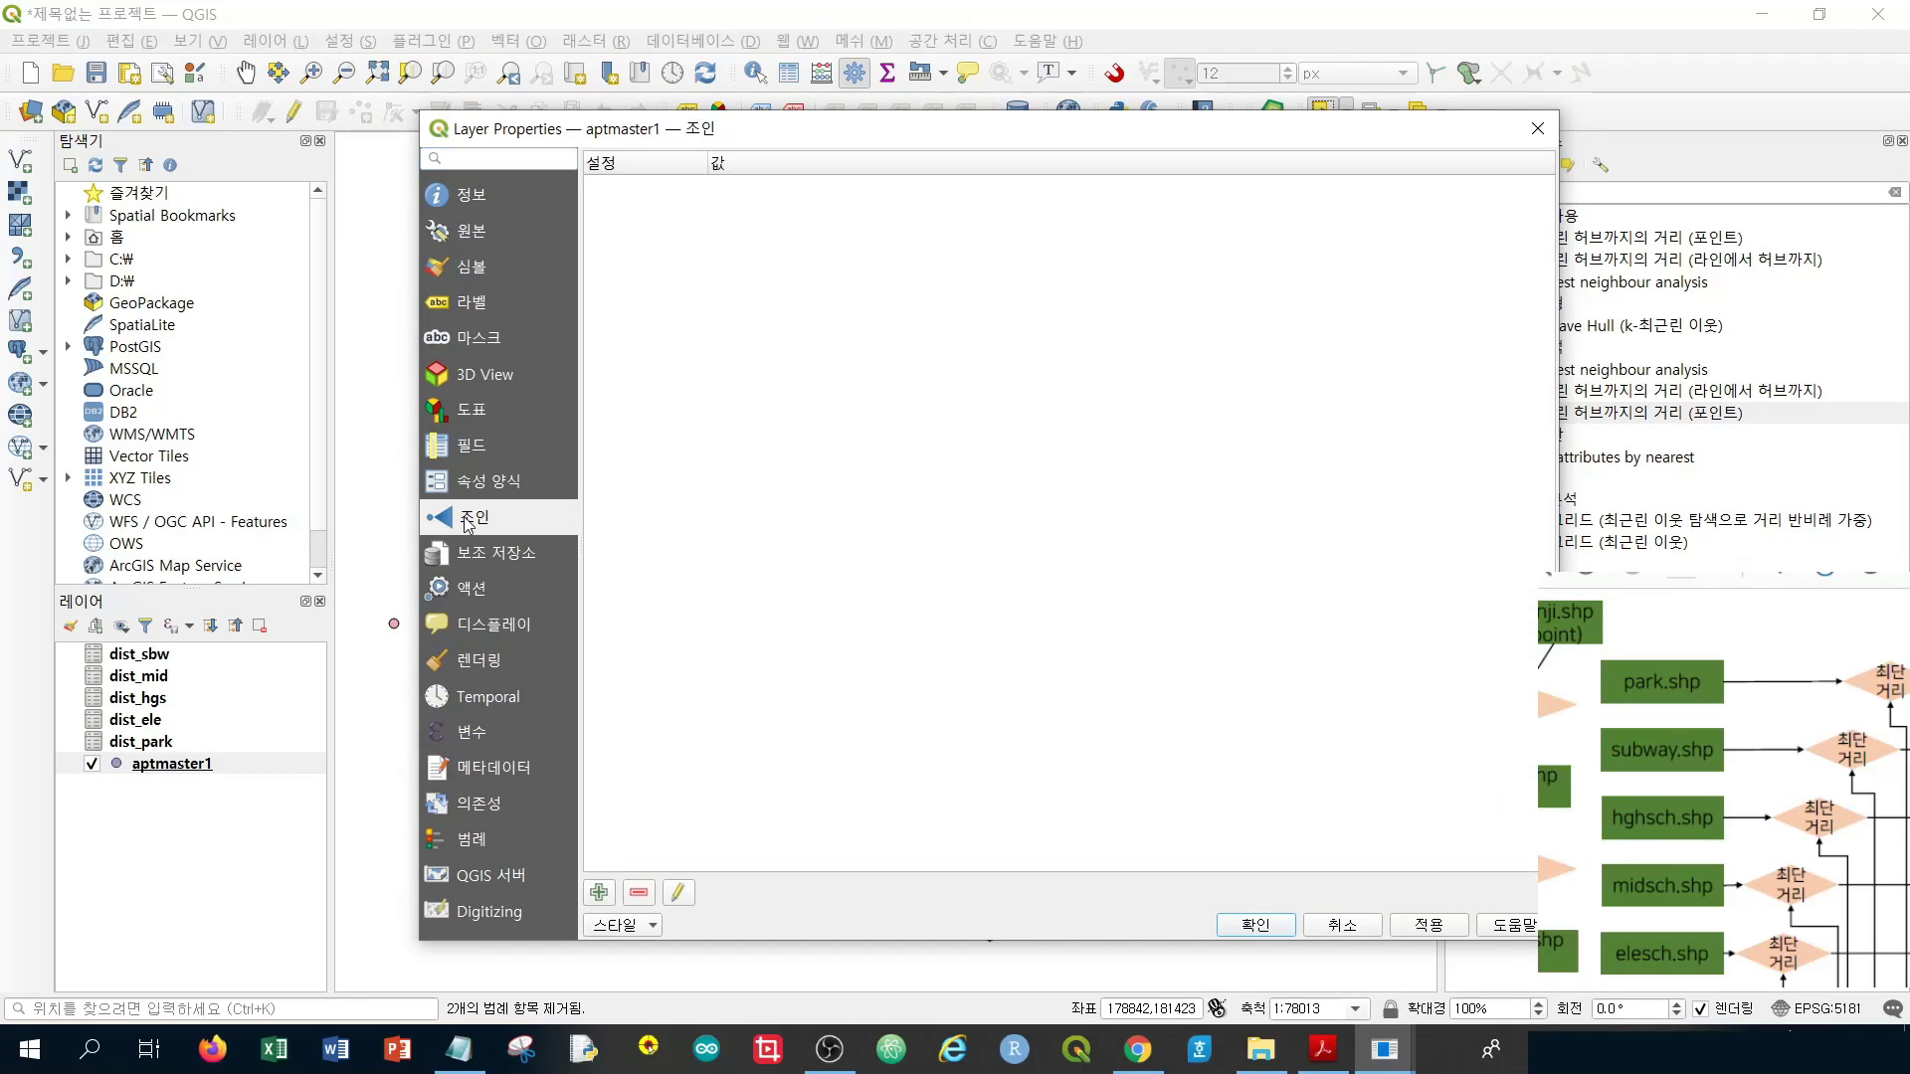
Add a vector join of dist_ele, matching its id field to aptmaster1's id
{"action": "left_click", "coordinate": [598, 893]}
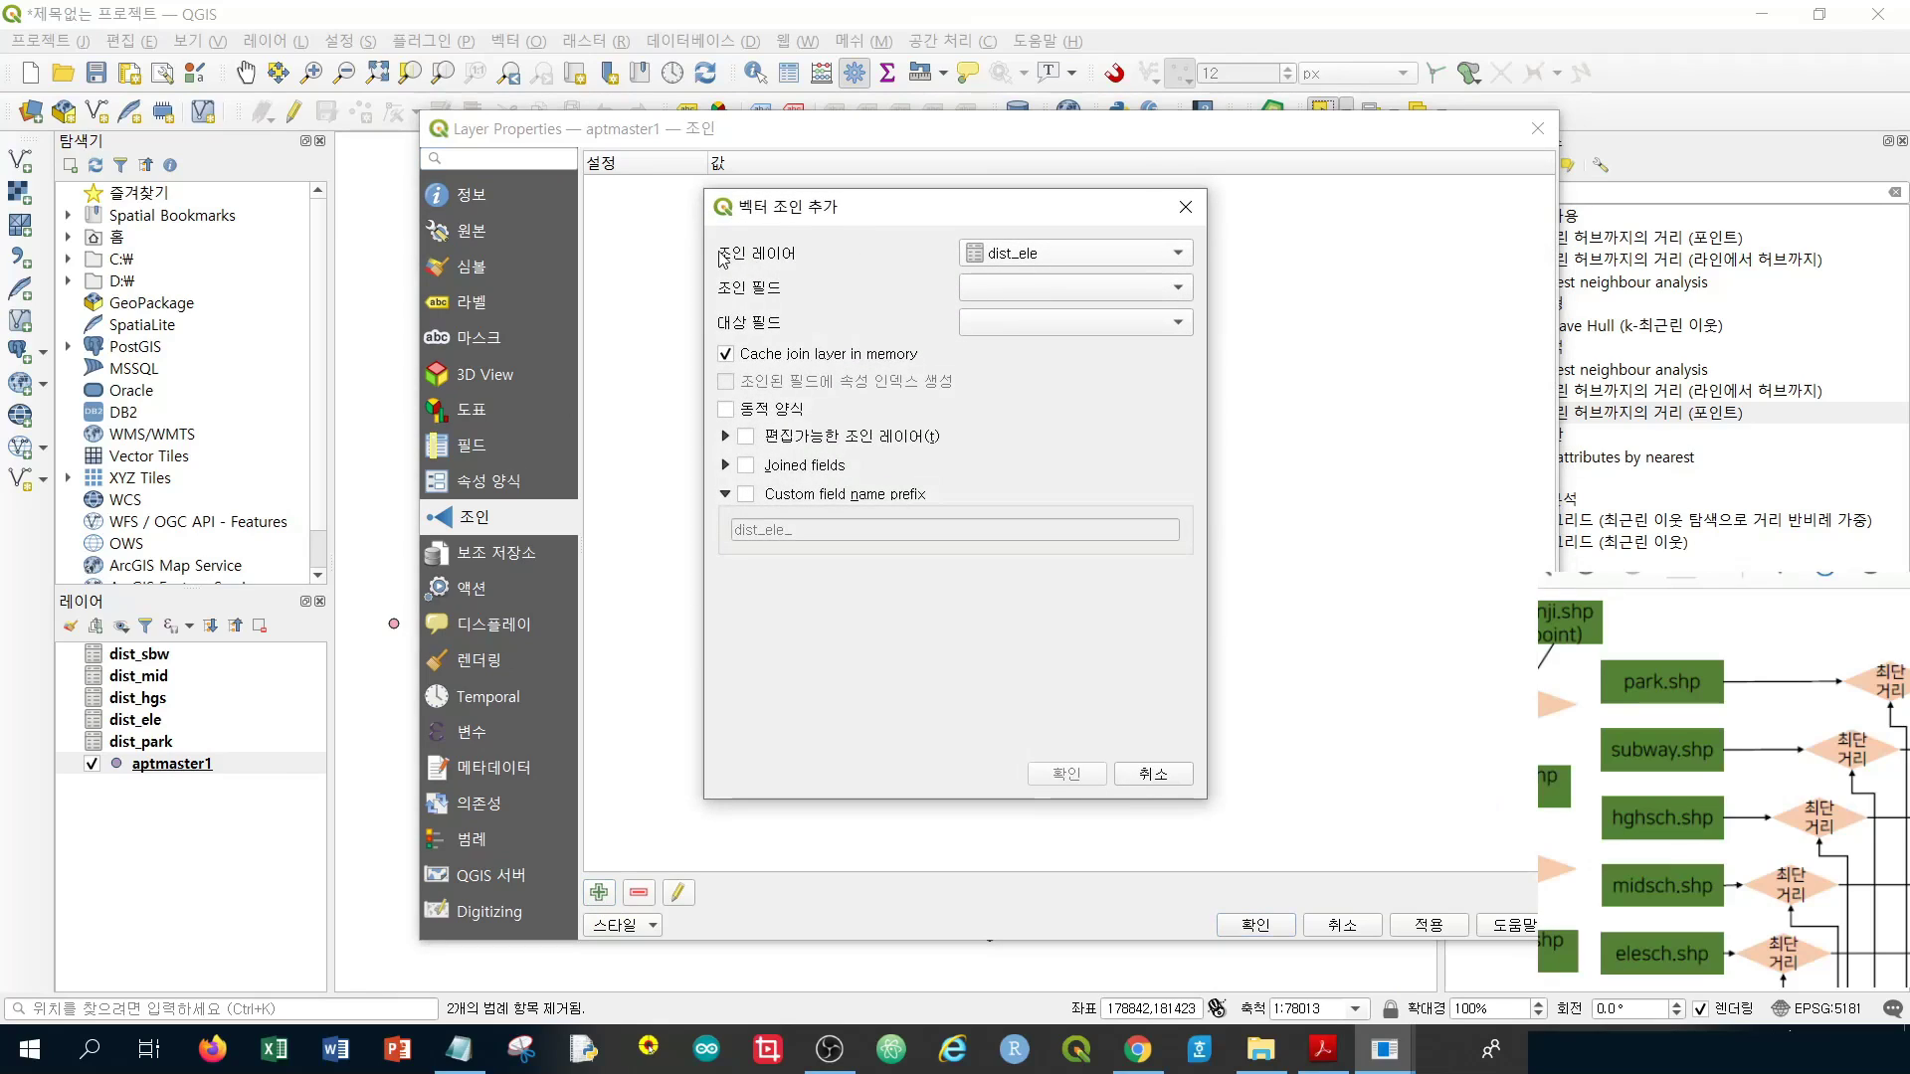
{"action": "left_click", "coordinate": [1119, 255]}
{"action": "left_click", "coordinate": [1120, 258]}
{"action": "left_click", "coordinate": [1070, 291]}
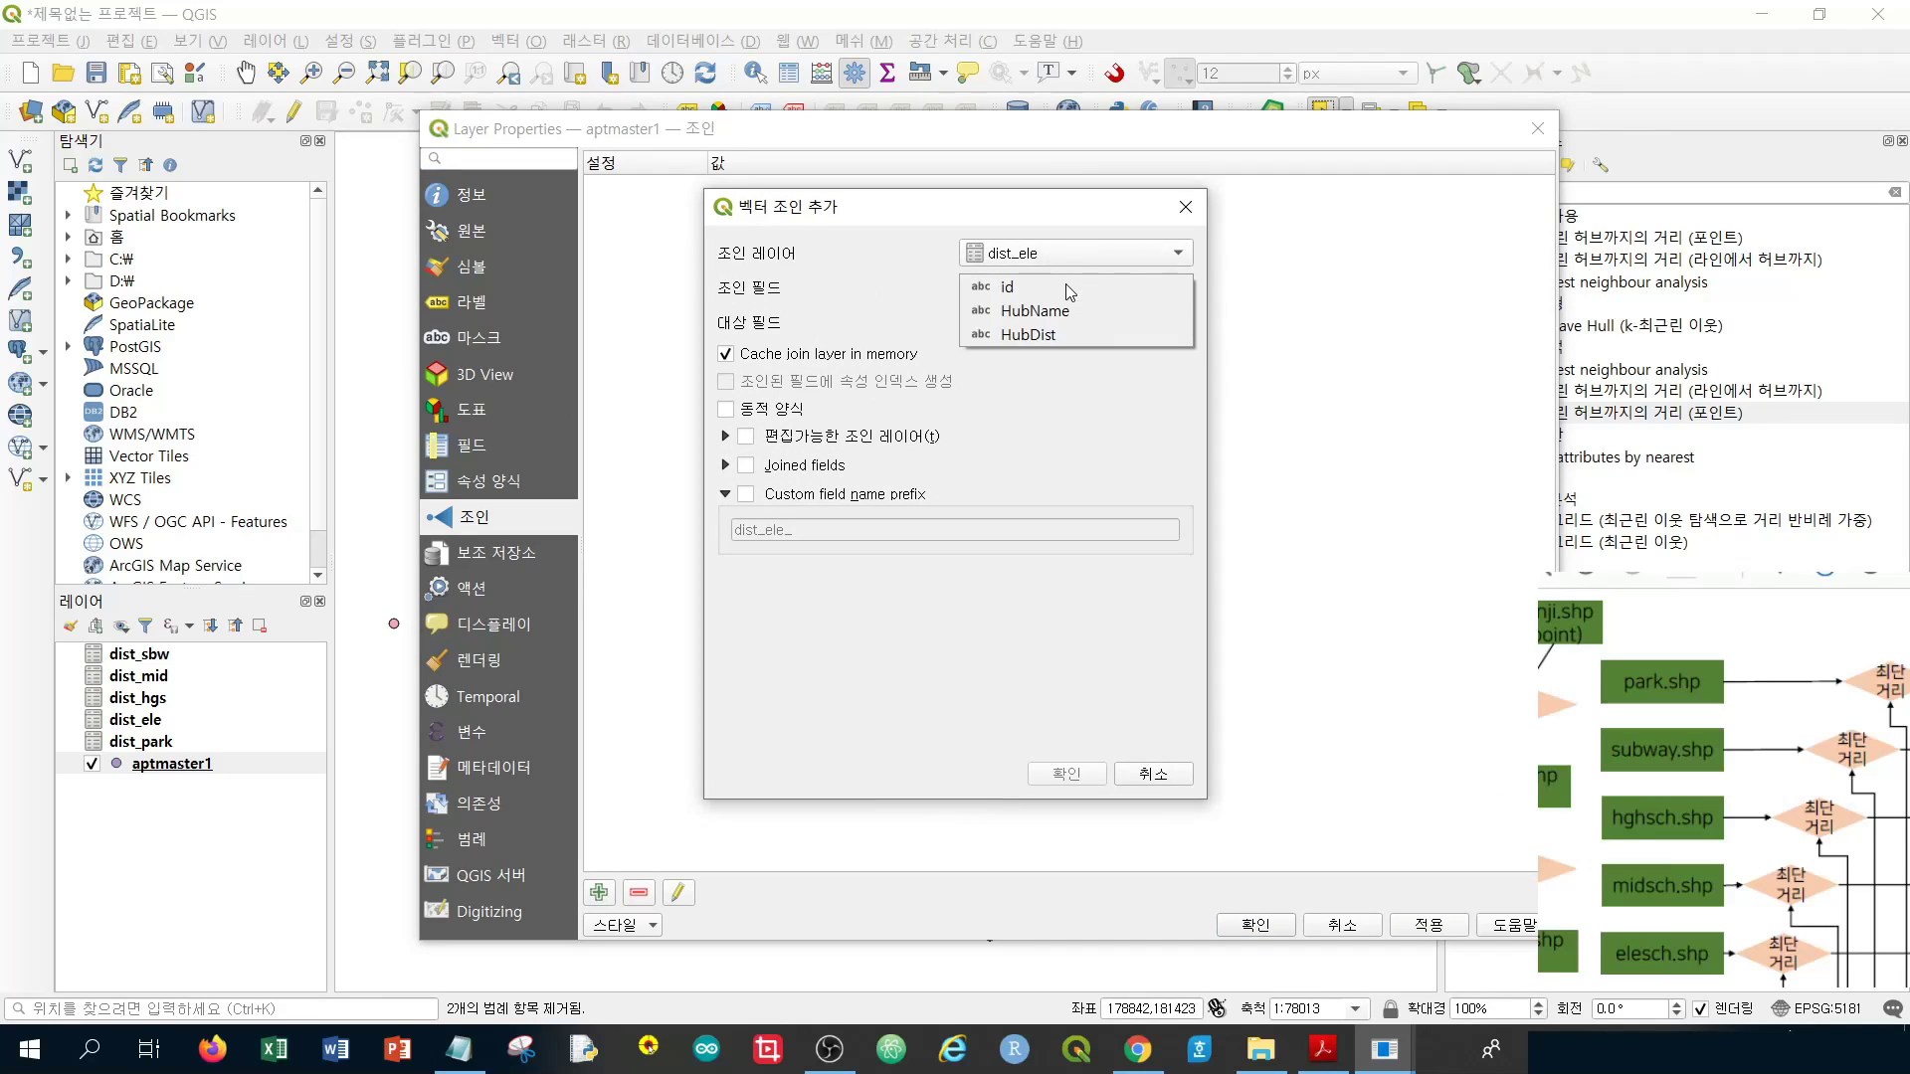
{"action": "left_click", "coordinate": [1006, 288]}
{"action": "left_click", "coordinate": [1007, 326]}
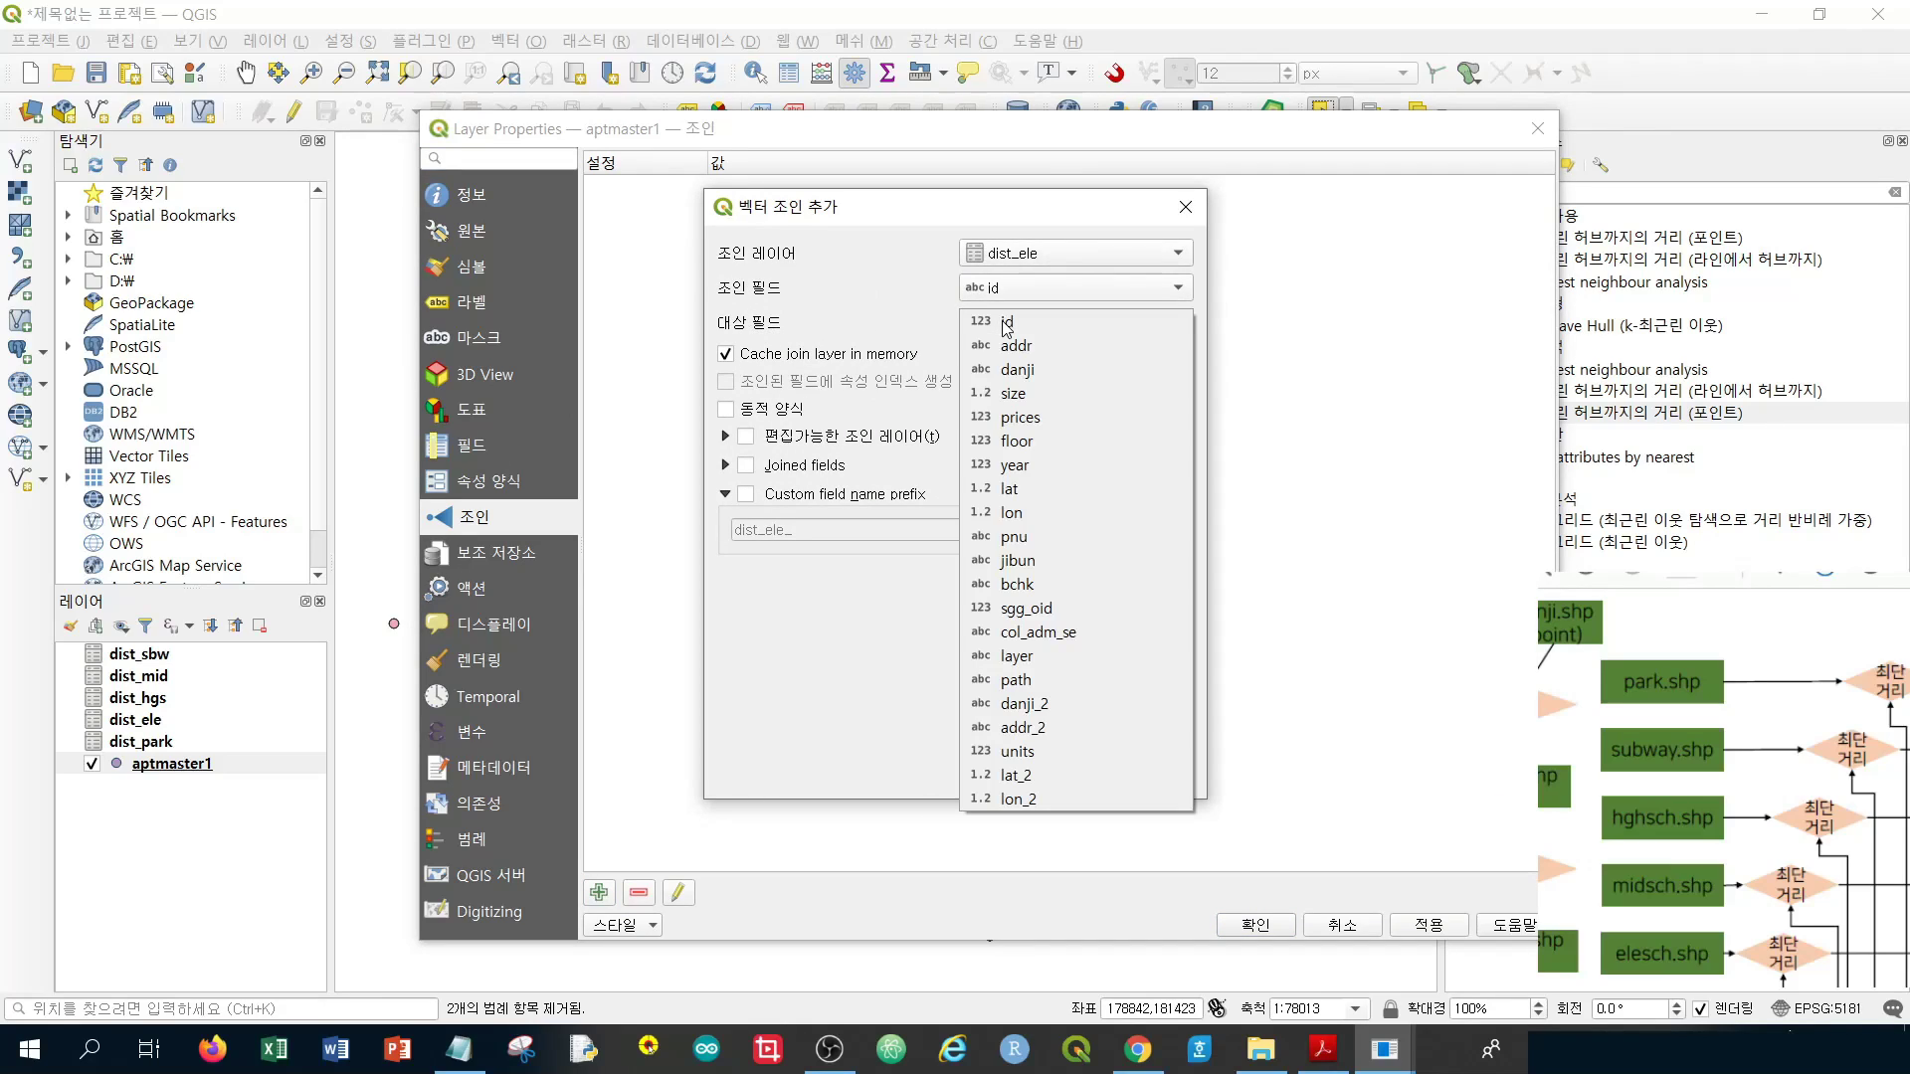
{"action": "left_click", "coordinate": [1019, 324]}
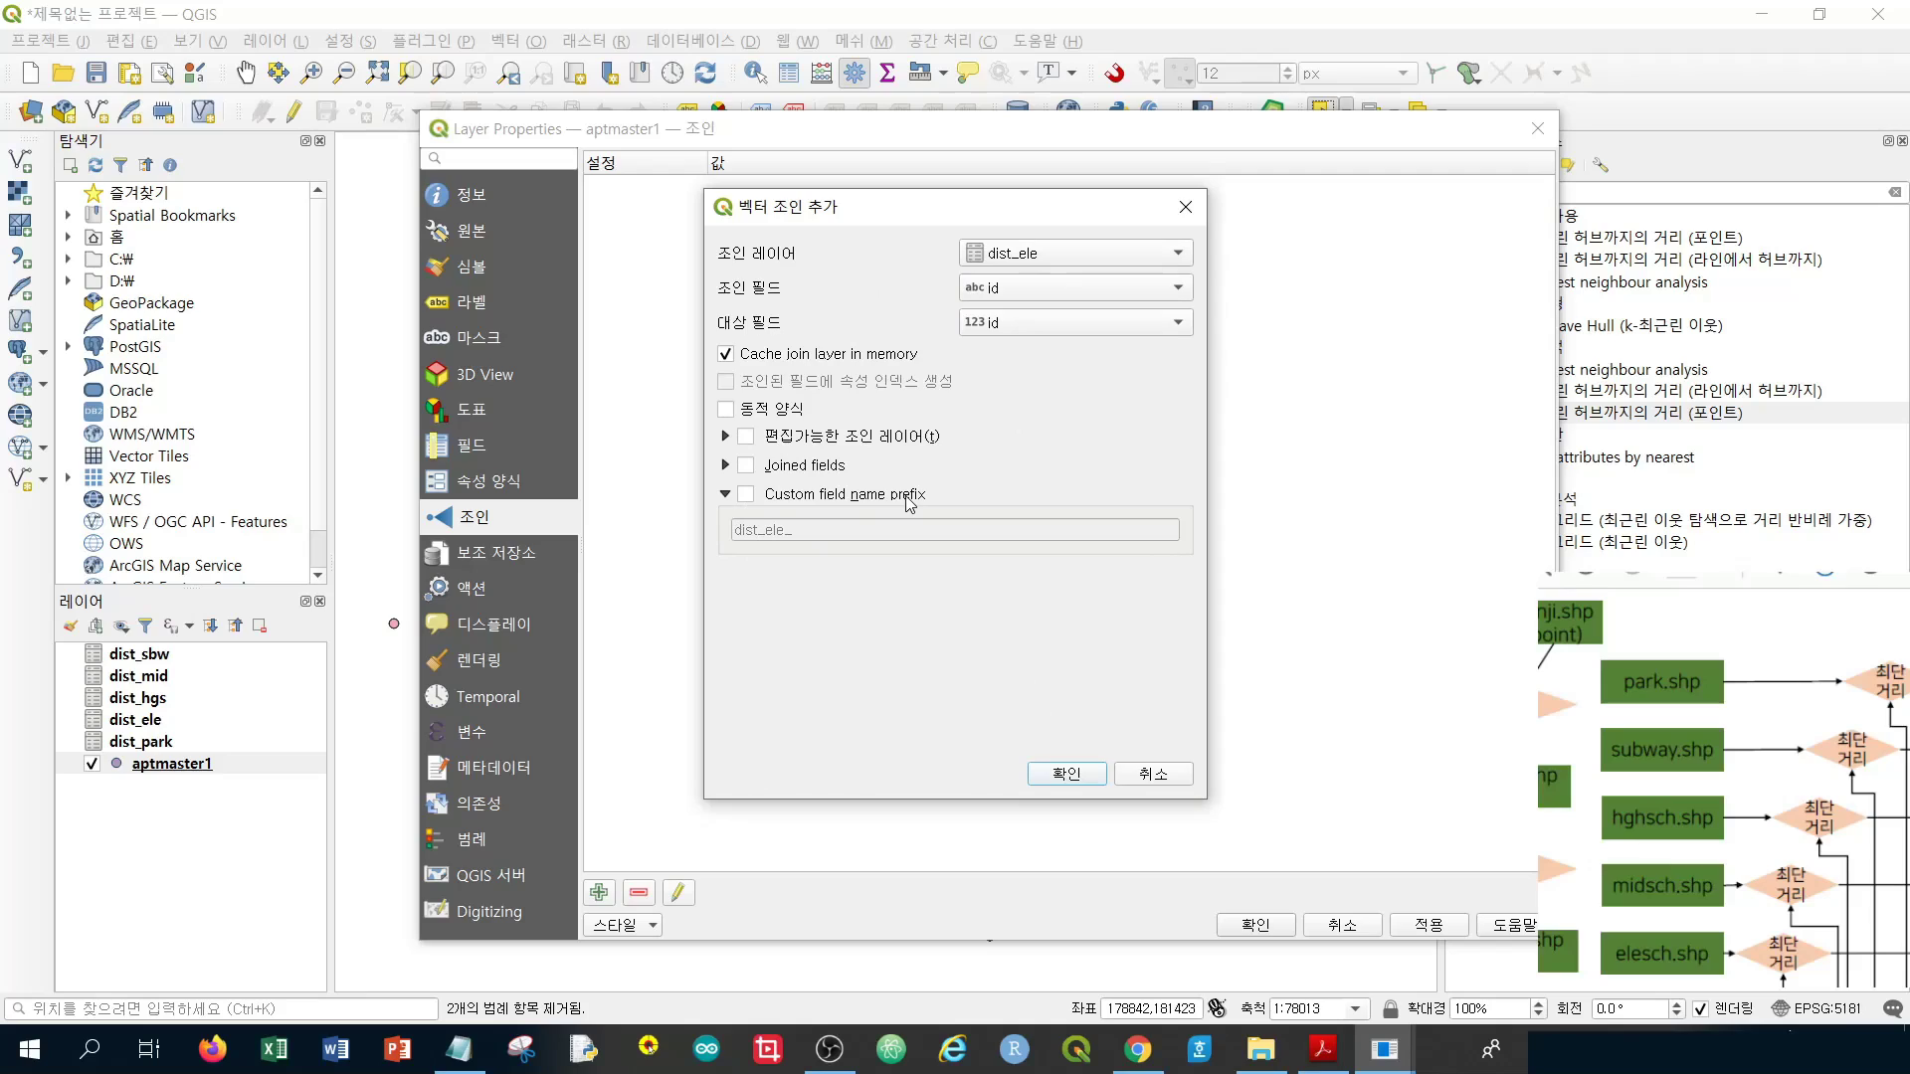
Give the join the custom field prefix sch1 and confirm it
{"action": "left_click", "coordinate": [746, 495]}
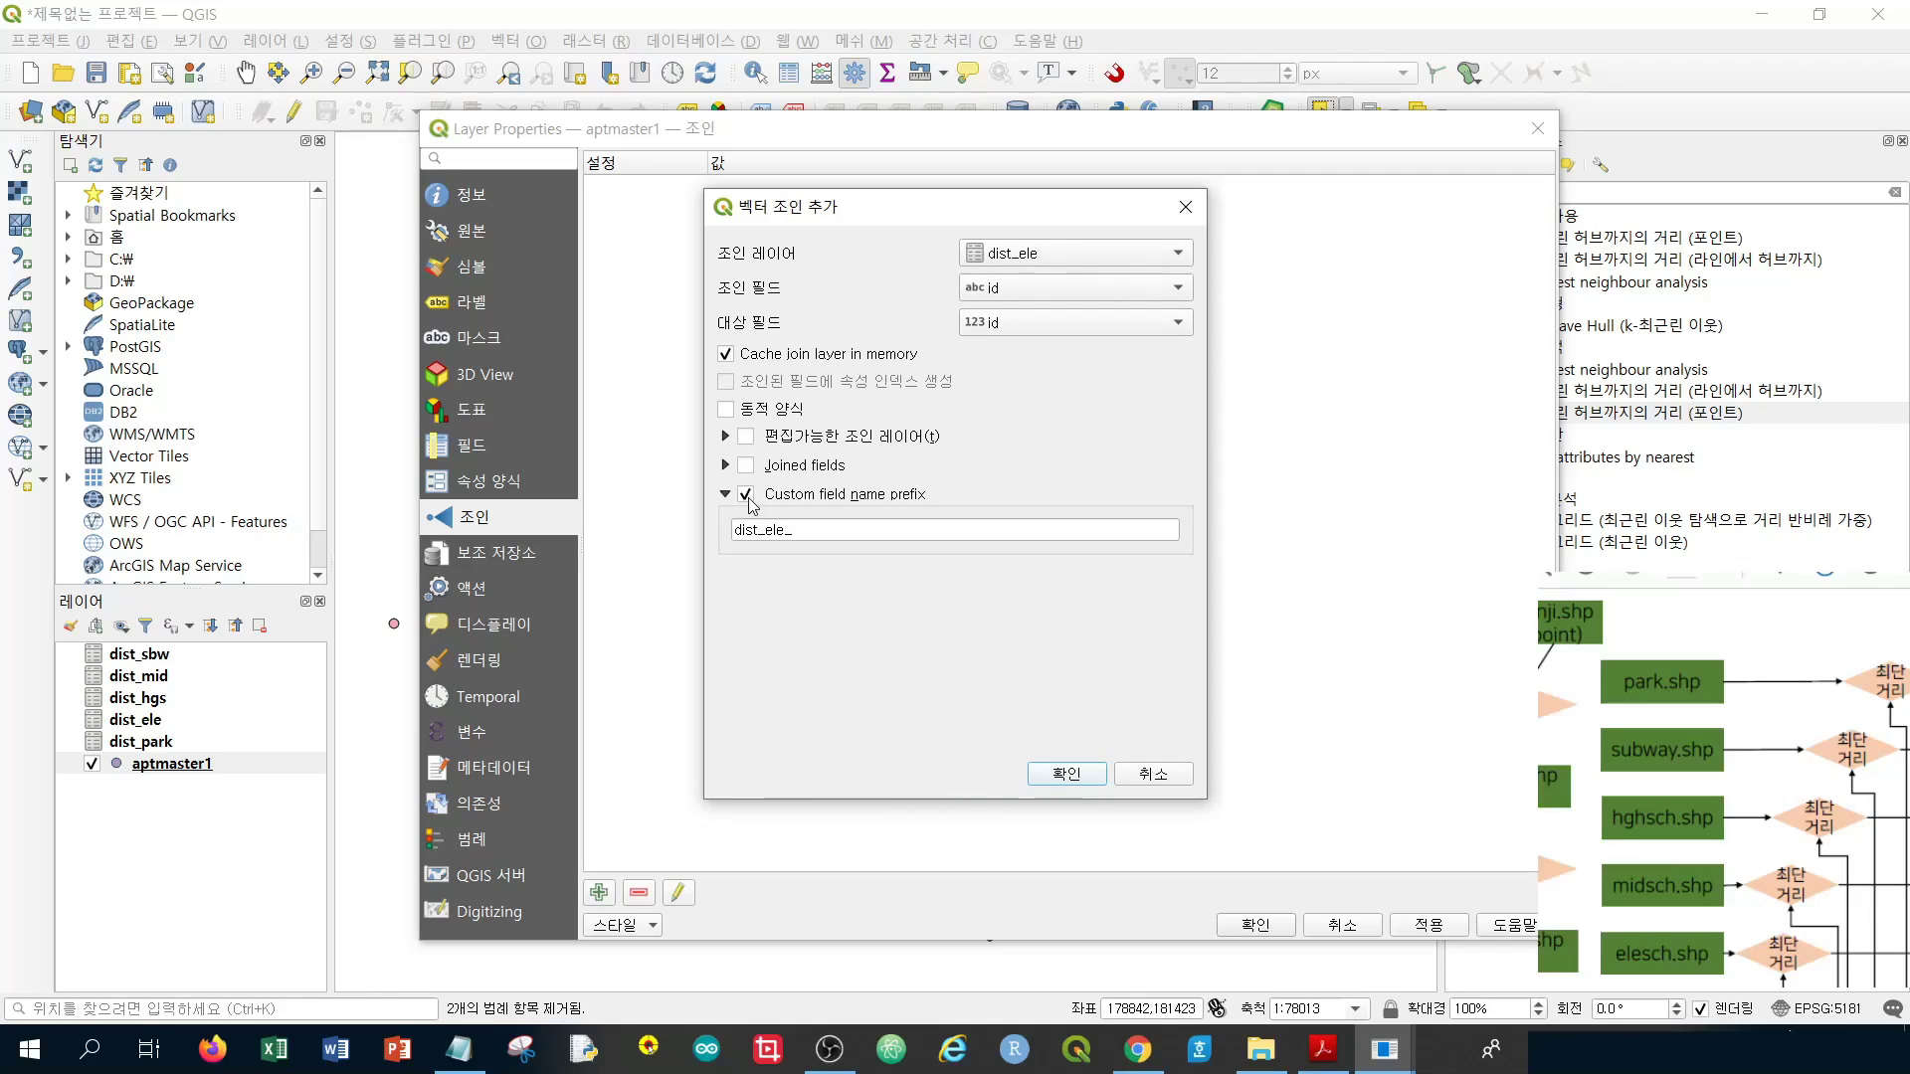
{"action": "double_click", "coordinate": [818, 532]}
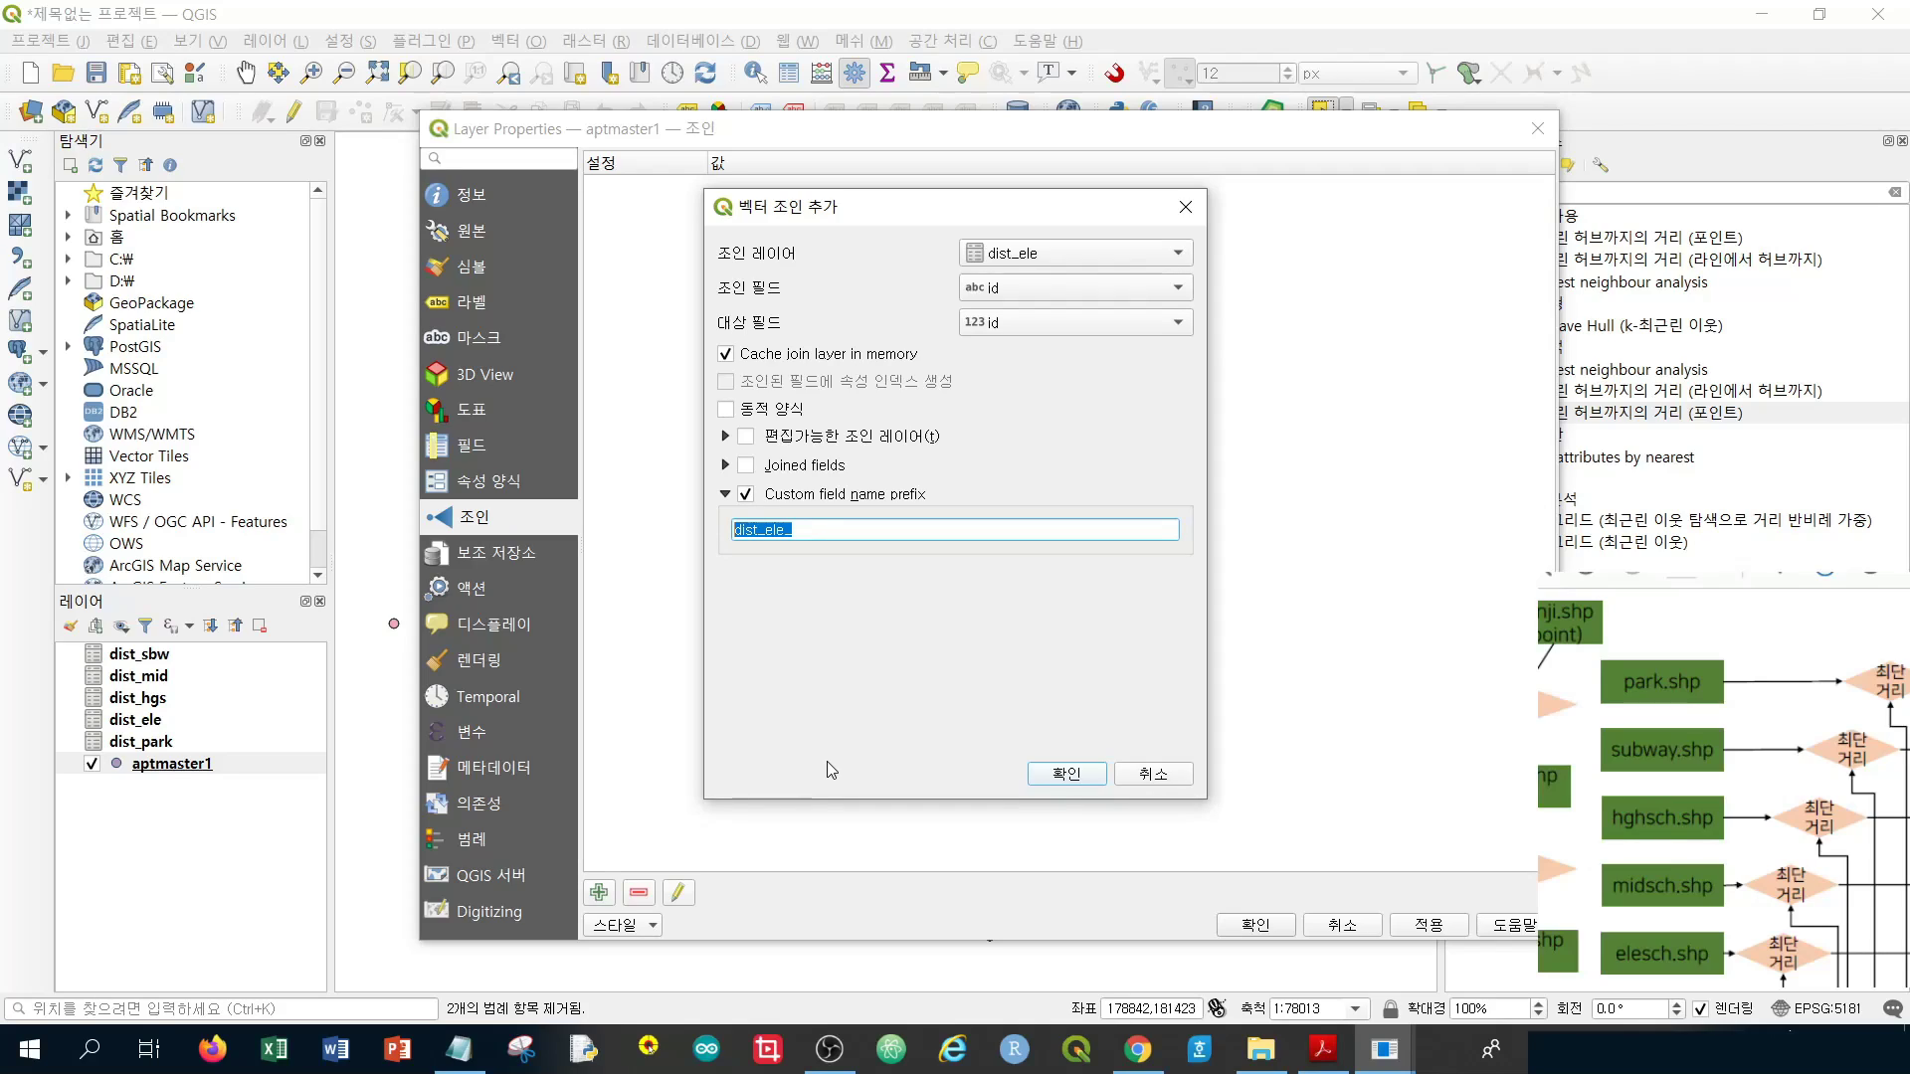
{"action": "key", "text": "BackSpace"}
{"action": "type", "text": "ele"}
{"action": "key", "text": "BackSpace"}
{"action": "key", "text": "BackSpace"}
{"action": "key", "text": "BackSpace"}
{"action": "type", "text": "sch1"}
{"action": "left_click", "coordinate": [1065, 774]}
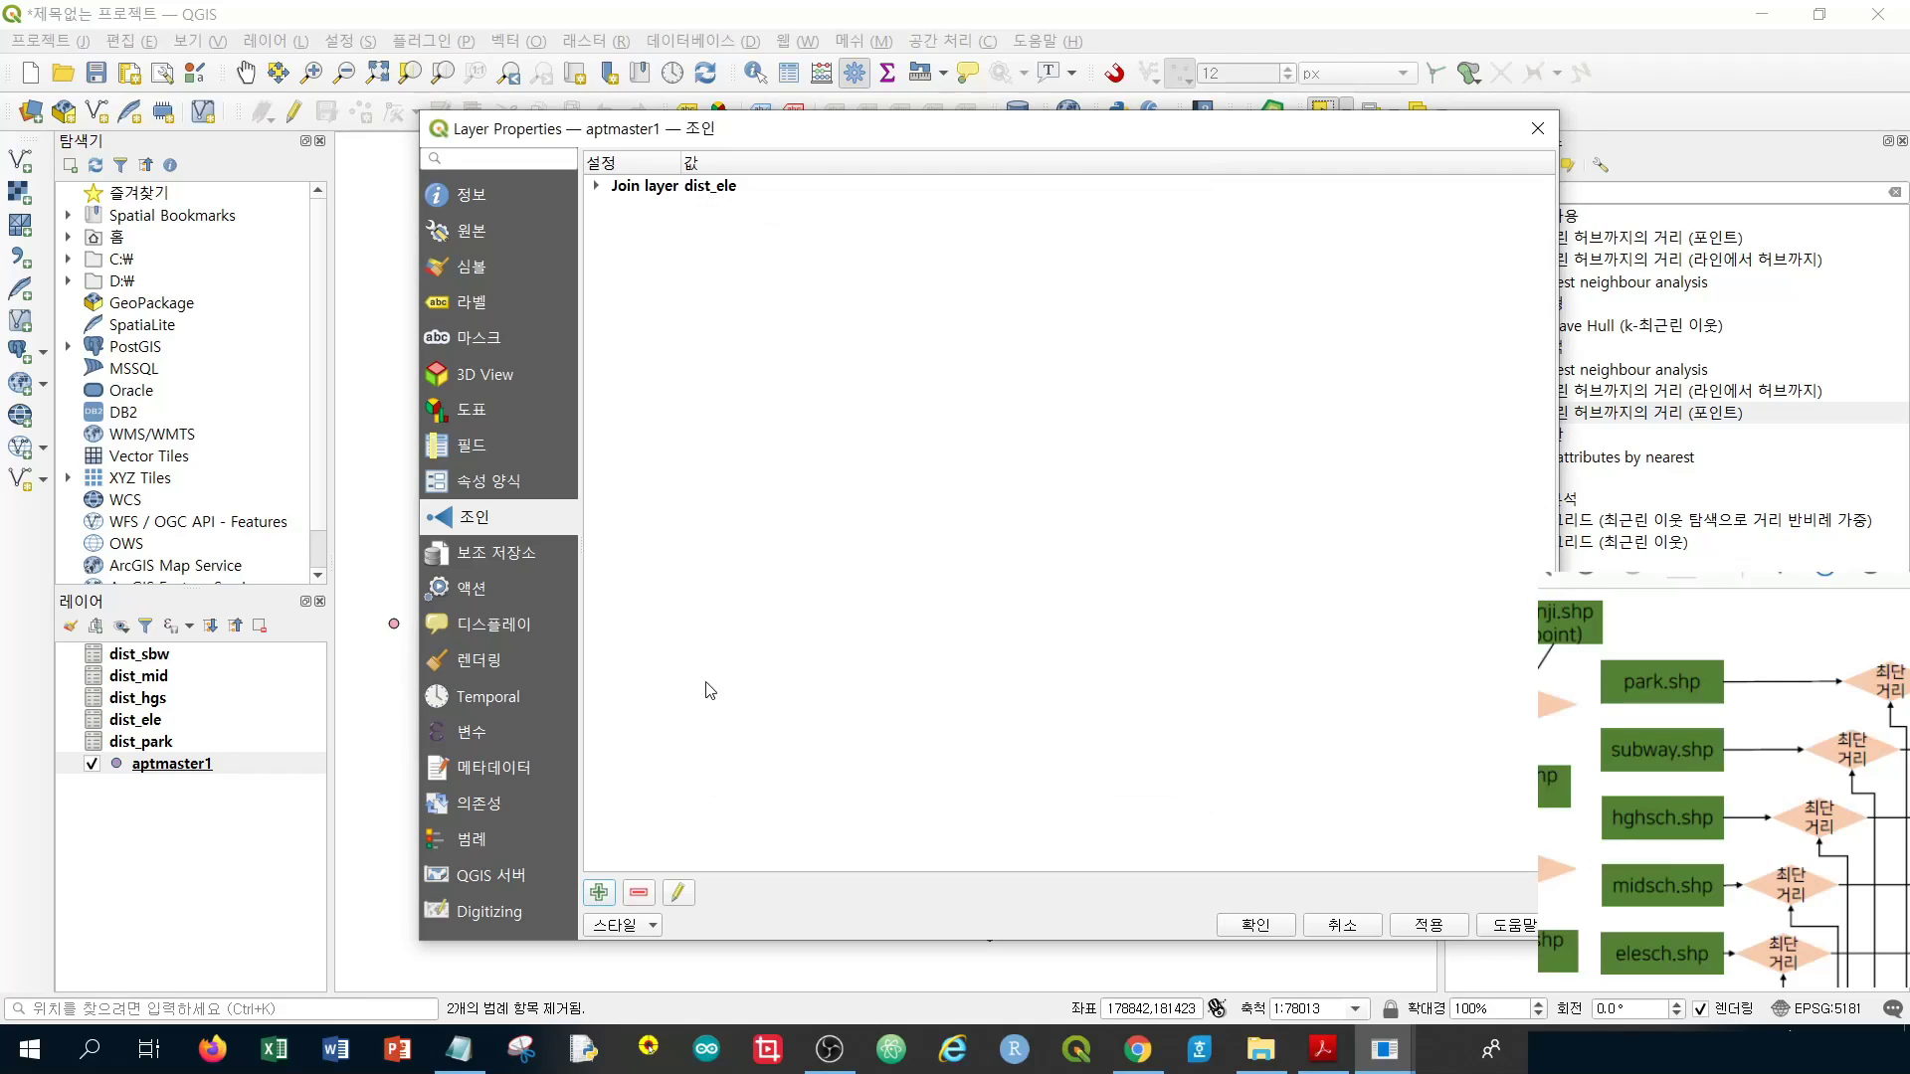
Add a join of dist_mid on id to aptmaster1's id, replacing the dist_mid_ prefix with sch2
{"action": "left_click", "coordinate": [598, 892]}
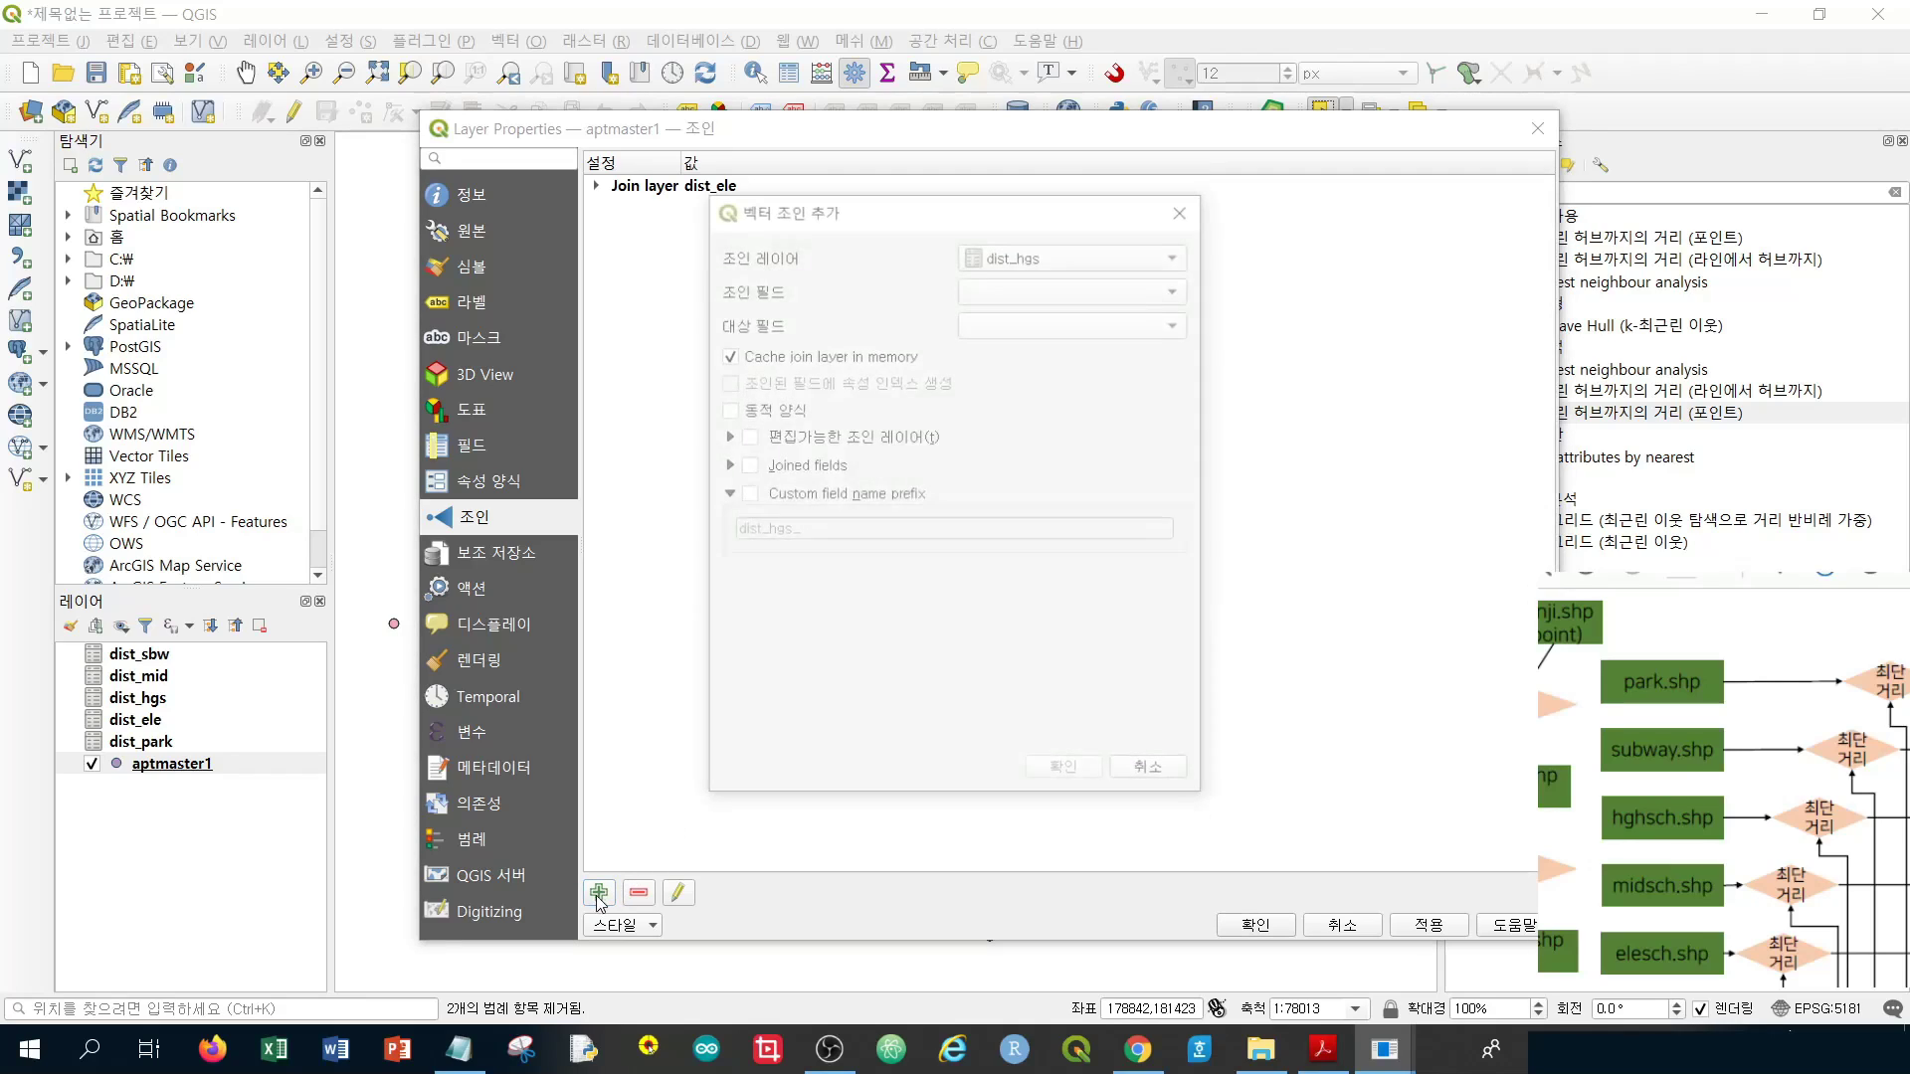
{"action": "left_click", "coordinate": [1035, 258]}
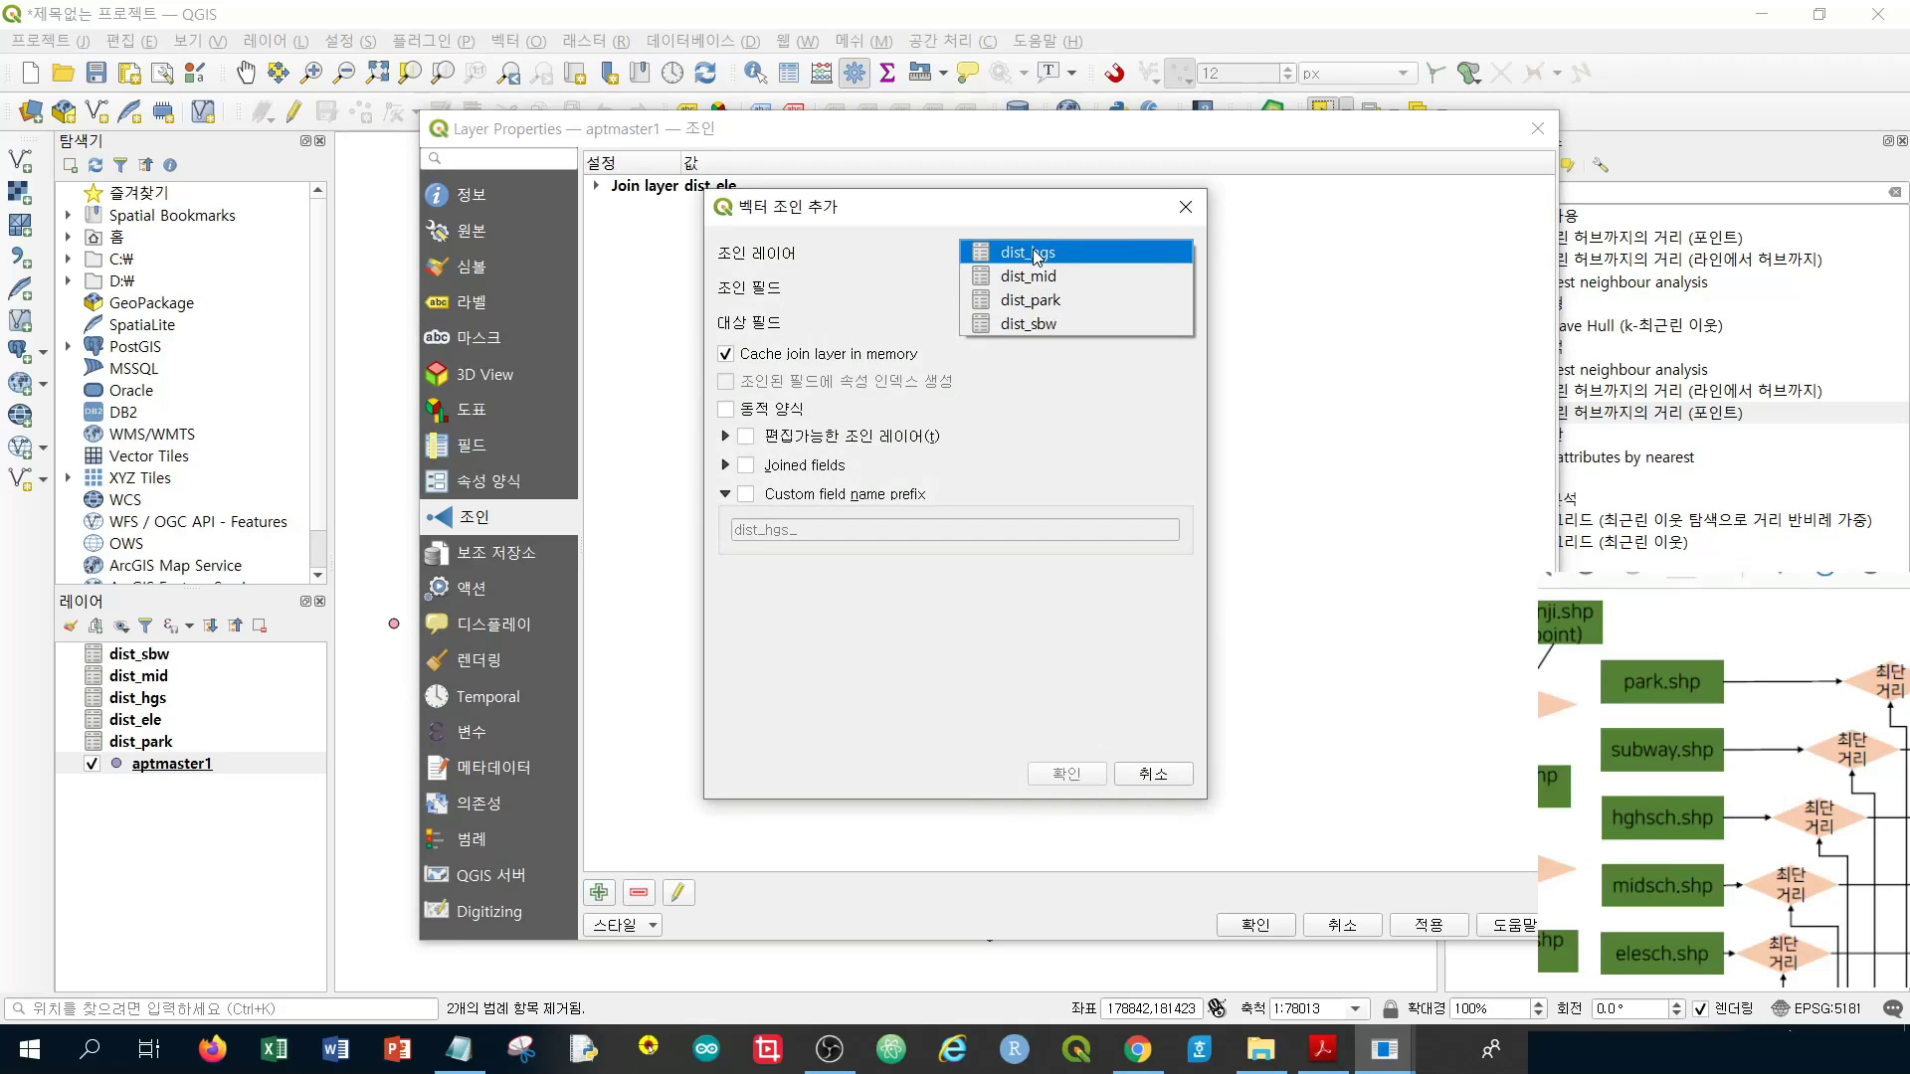
{"action": "left_click", "coordinate": [1113, 286]}
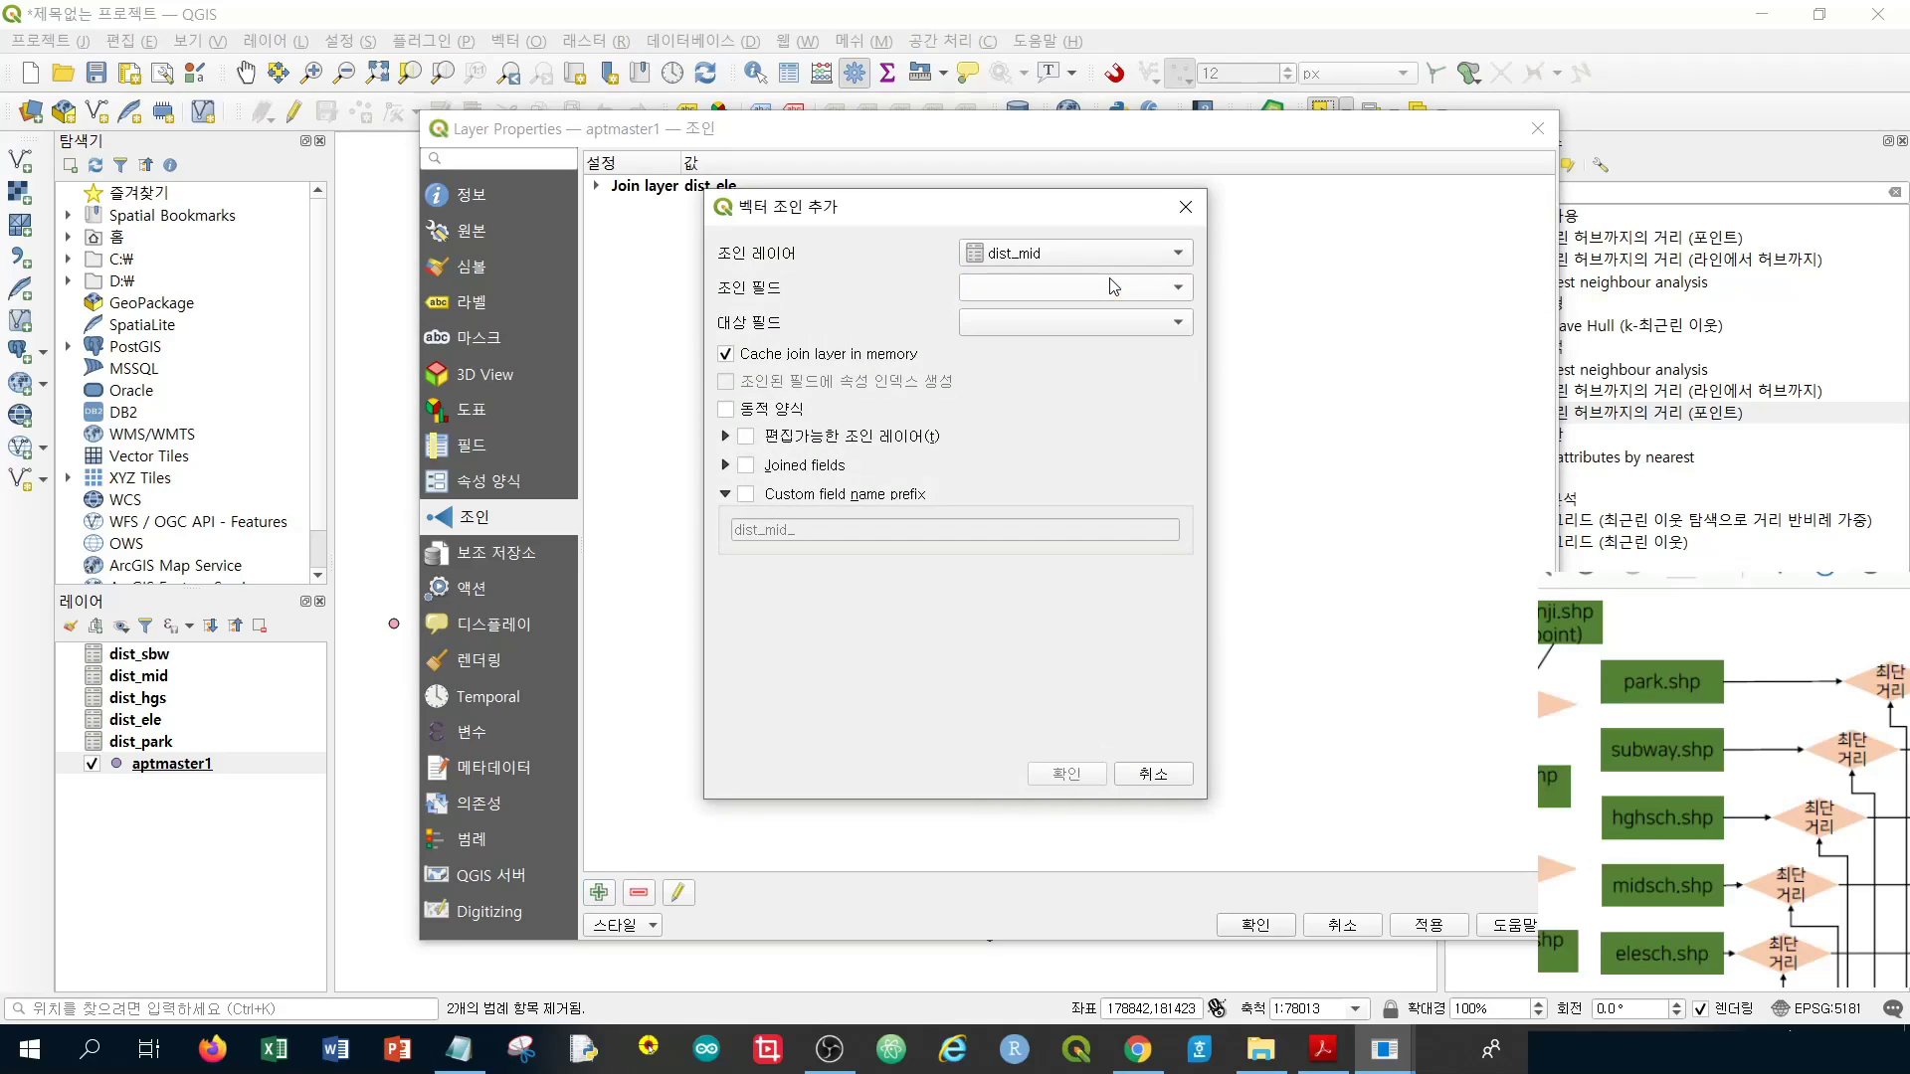
{"action": "left_click", "coordinate": [1026, 291]}
{"action": "left_click", "coordinate": [1029, 301]}
{"action": "left_click", "coordinate": [1030, 320]}
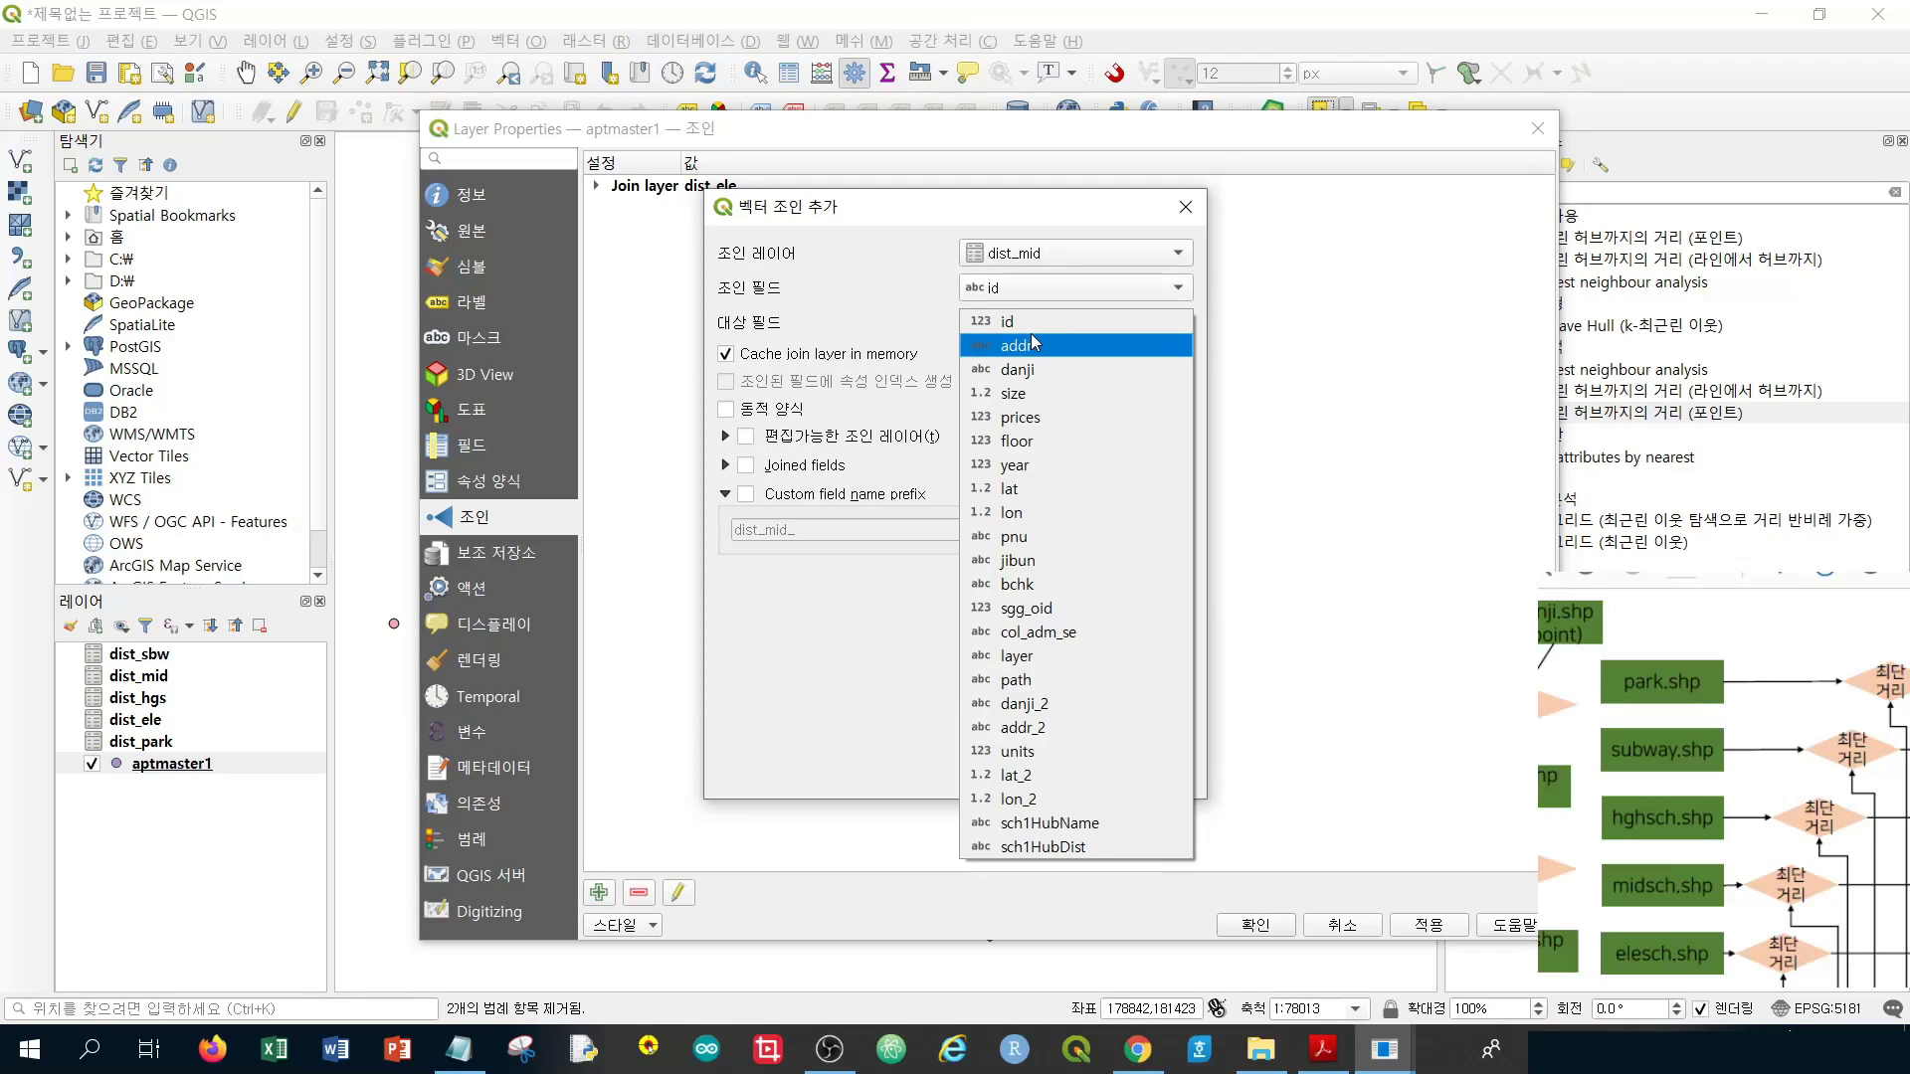
{"action": "left_click", "coordinate": [1036, 331]}
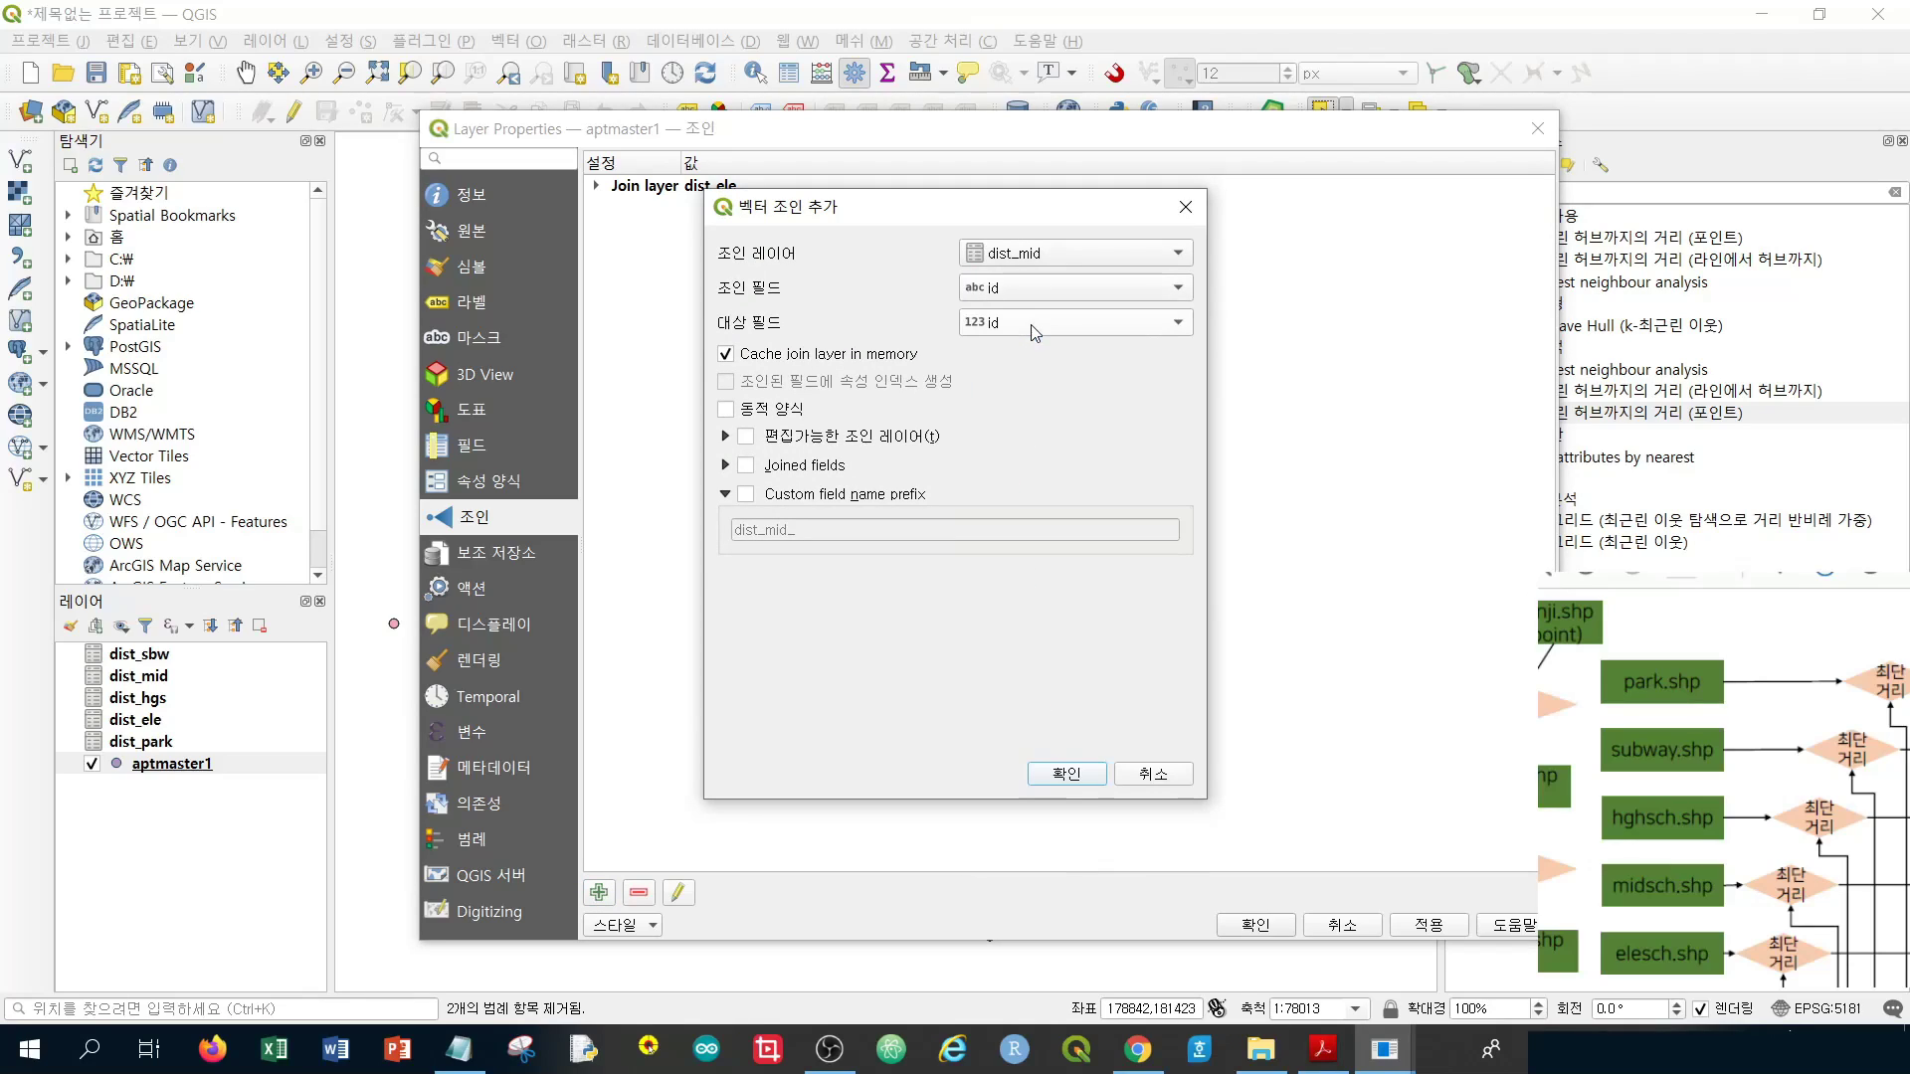
{"action": "left_click", "coordinate": [791, 500]}
{"action": "double_click", "coordinate": [794, 532]}
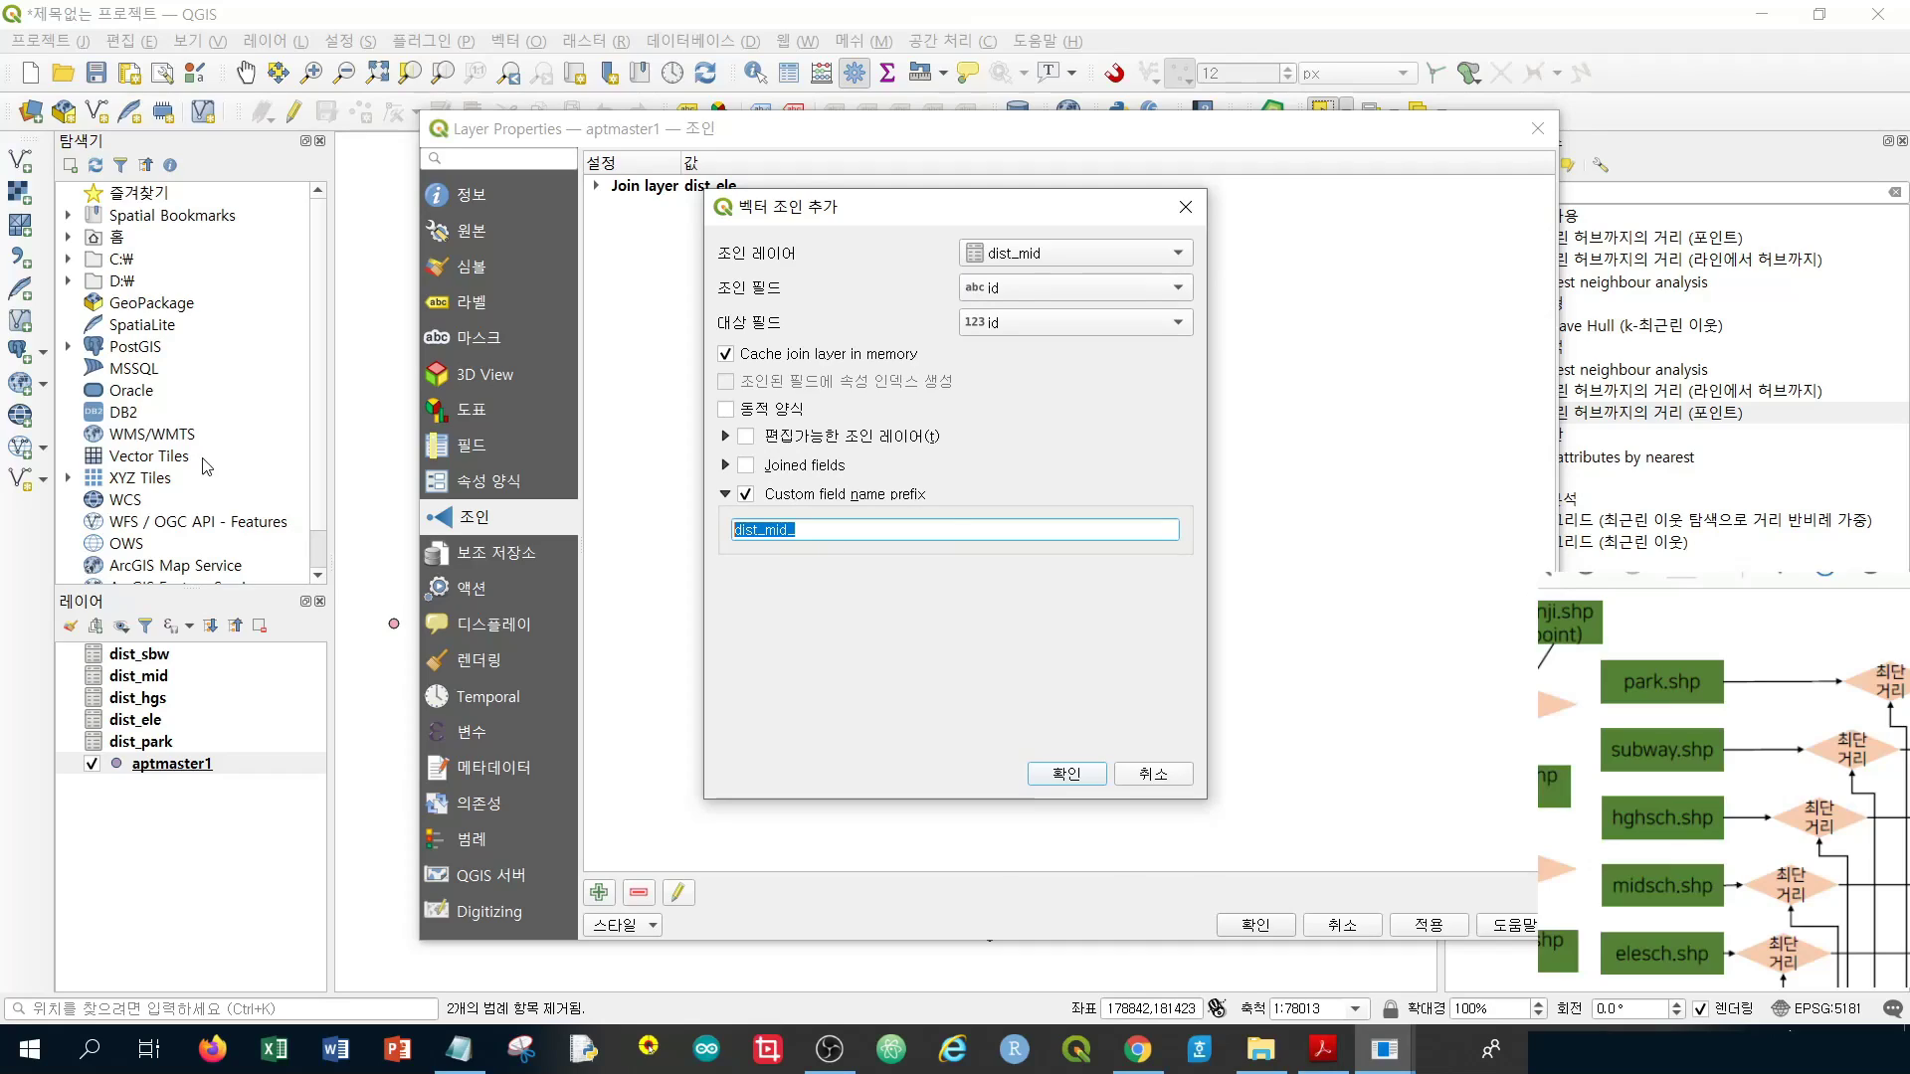
{"action": "type", "text": "sch2"}
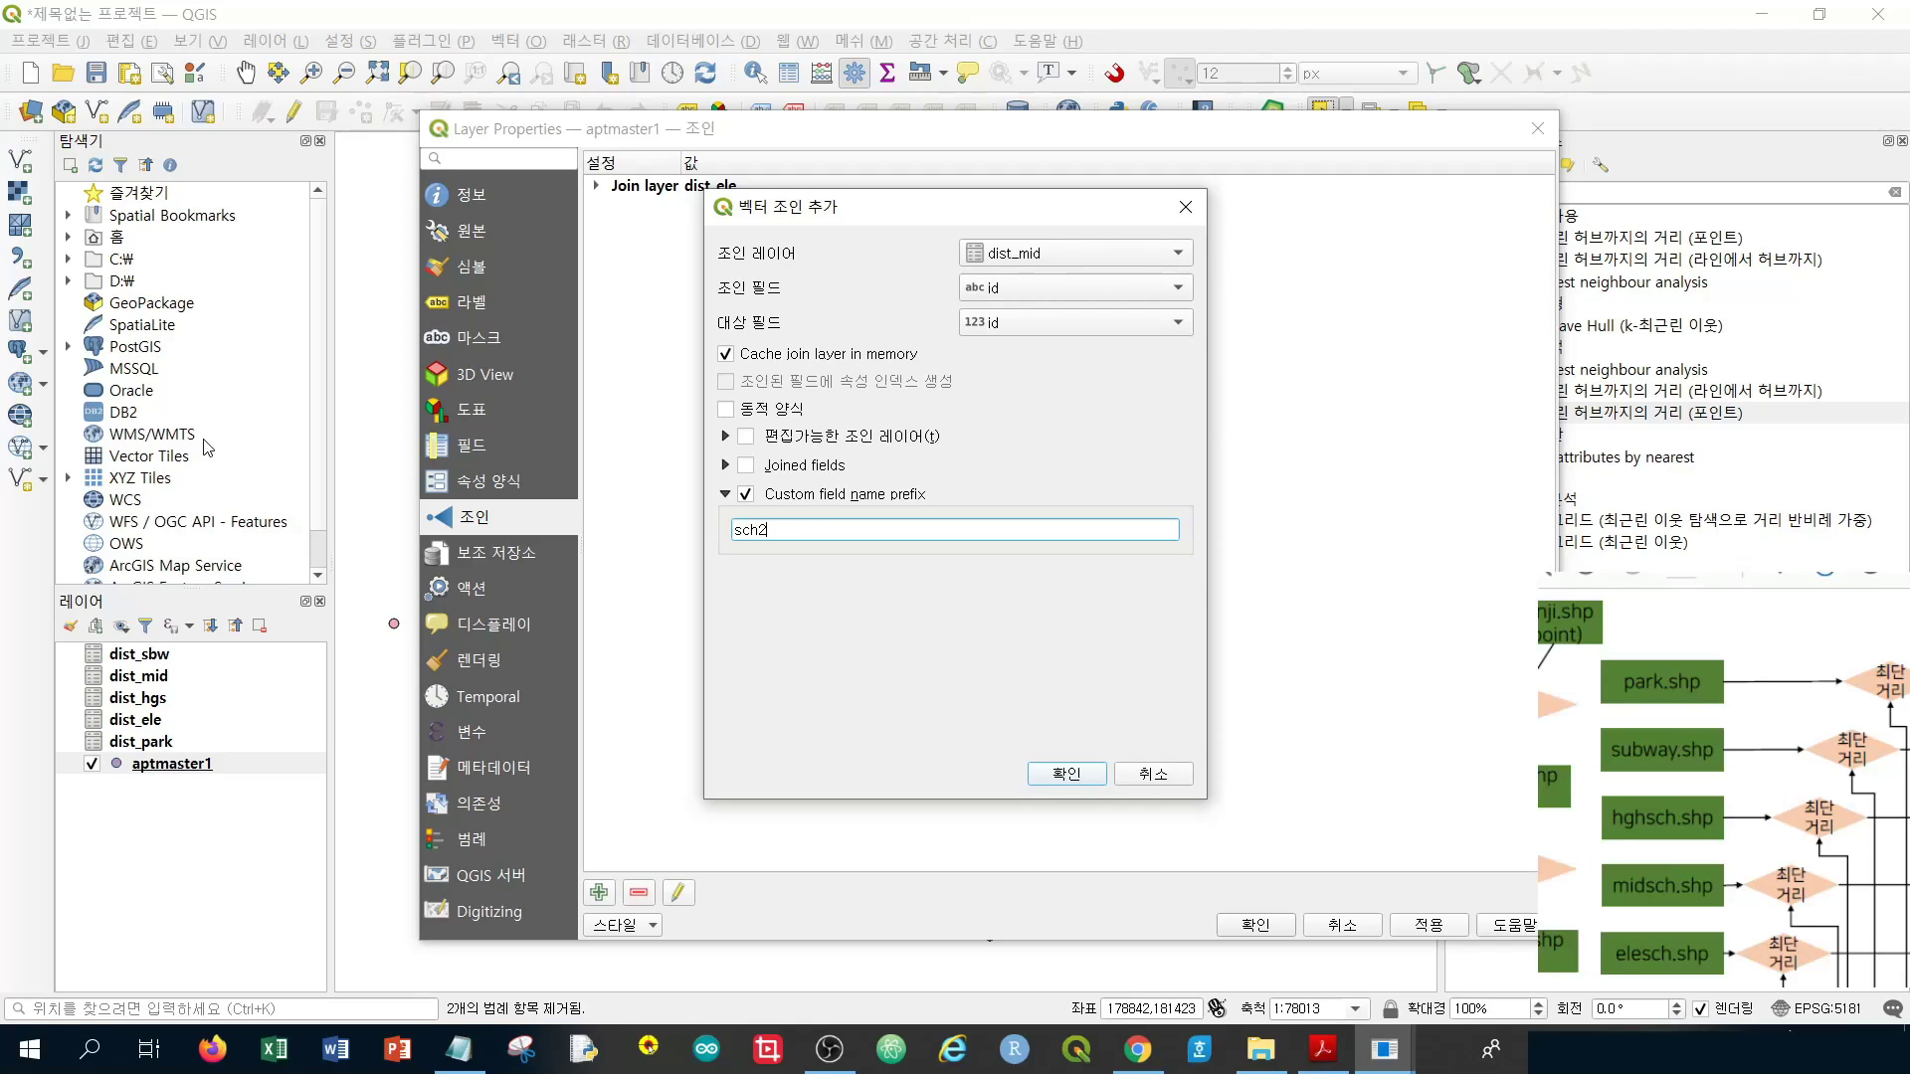
{"action": "left_click", "coordinate": [1066, 775]}
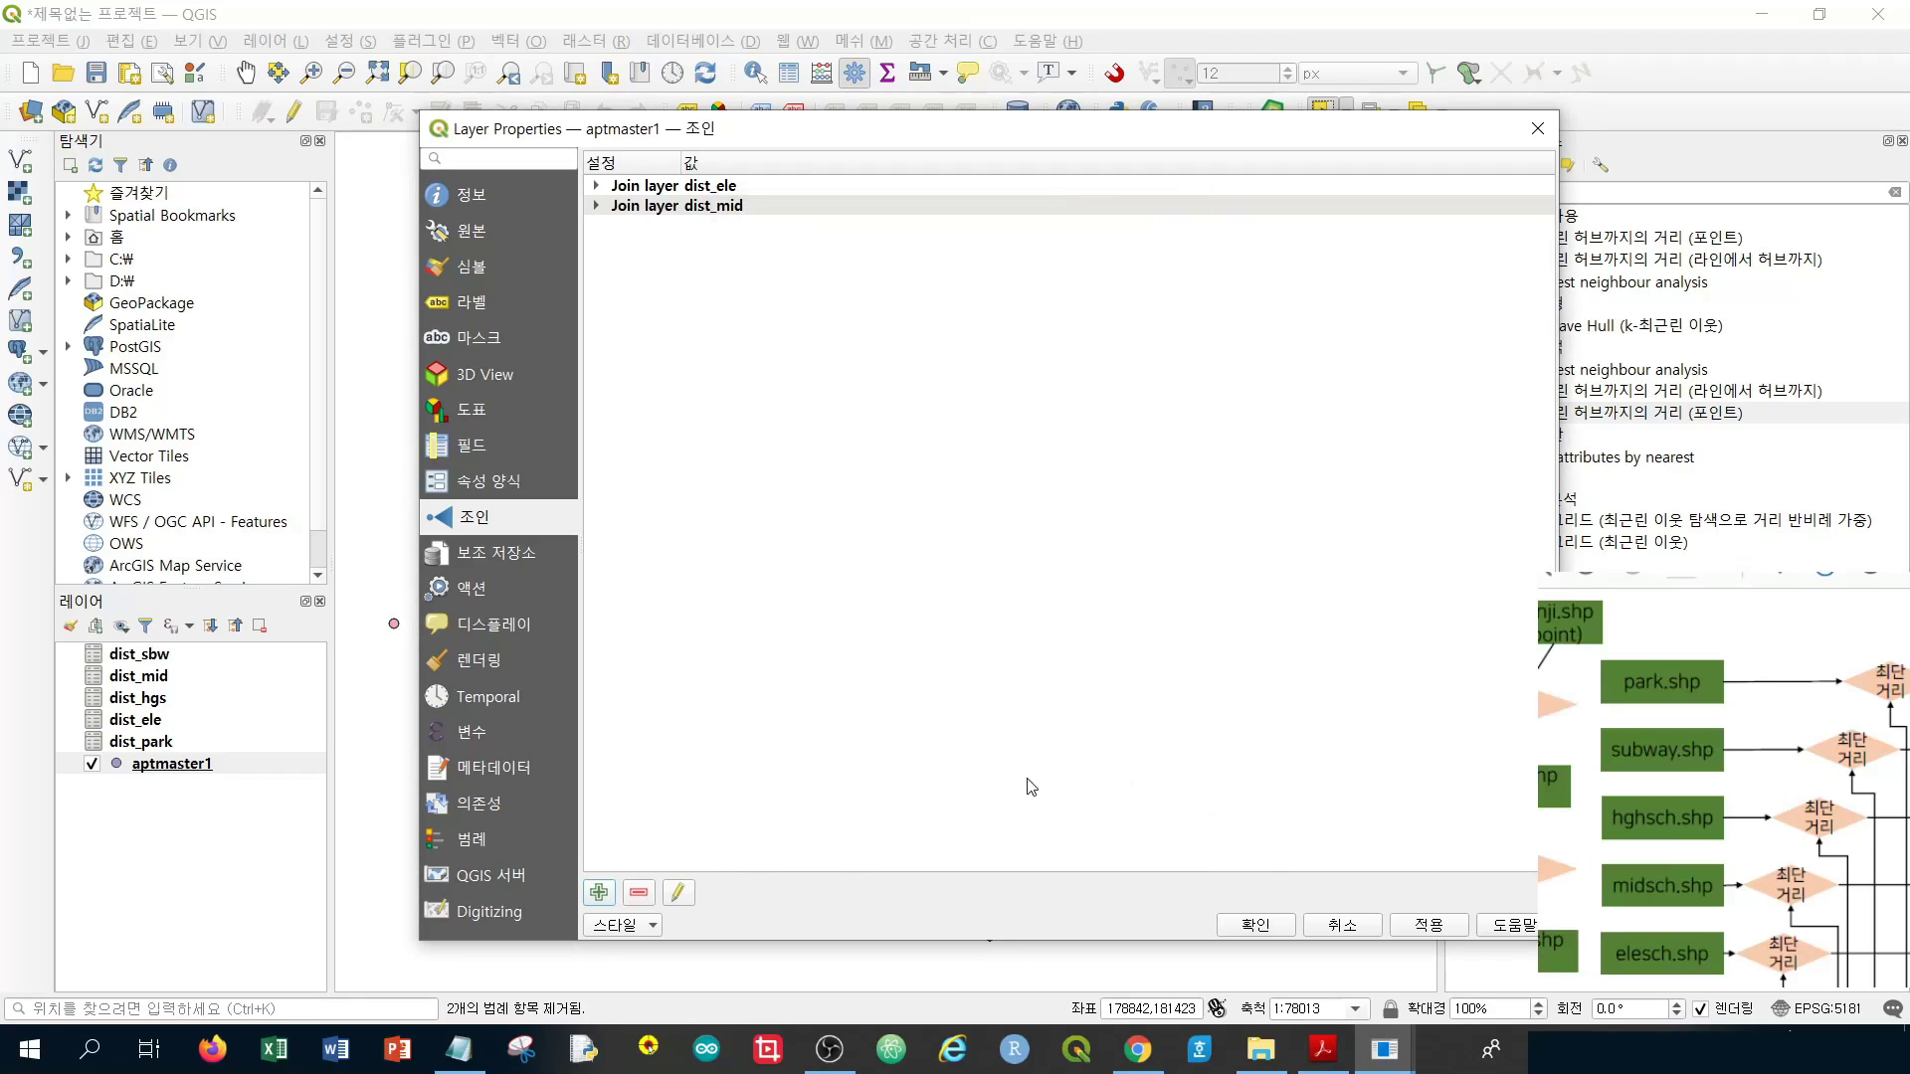
Add a join of dist_hgs on id to aptmaster1's id with custom field prefix sch3
{"action": "left_click", "coordinate": [599, 892]}
{"action": "scroll", "coordinate": [1114, 264], "scroll_direction": "down", "scroll_amount": 1}
{"action": "left_click", "coordinate": [1116, 265]}
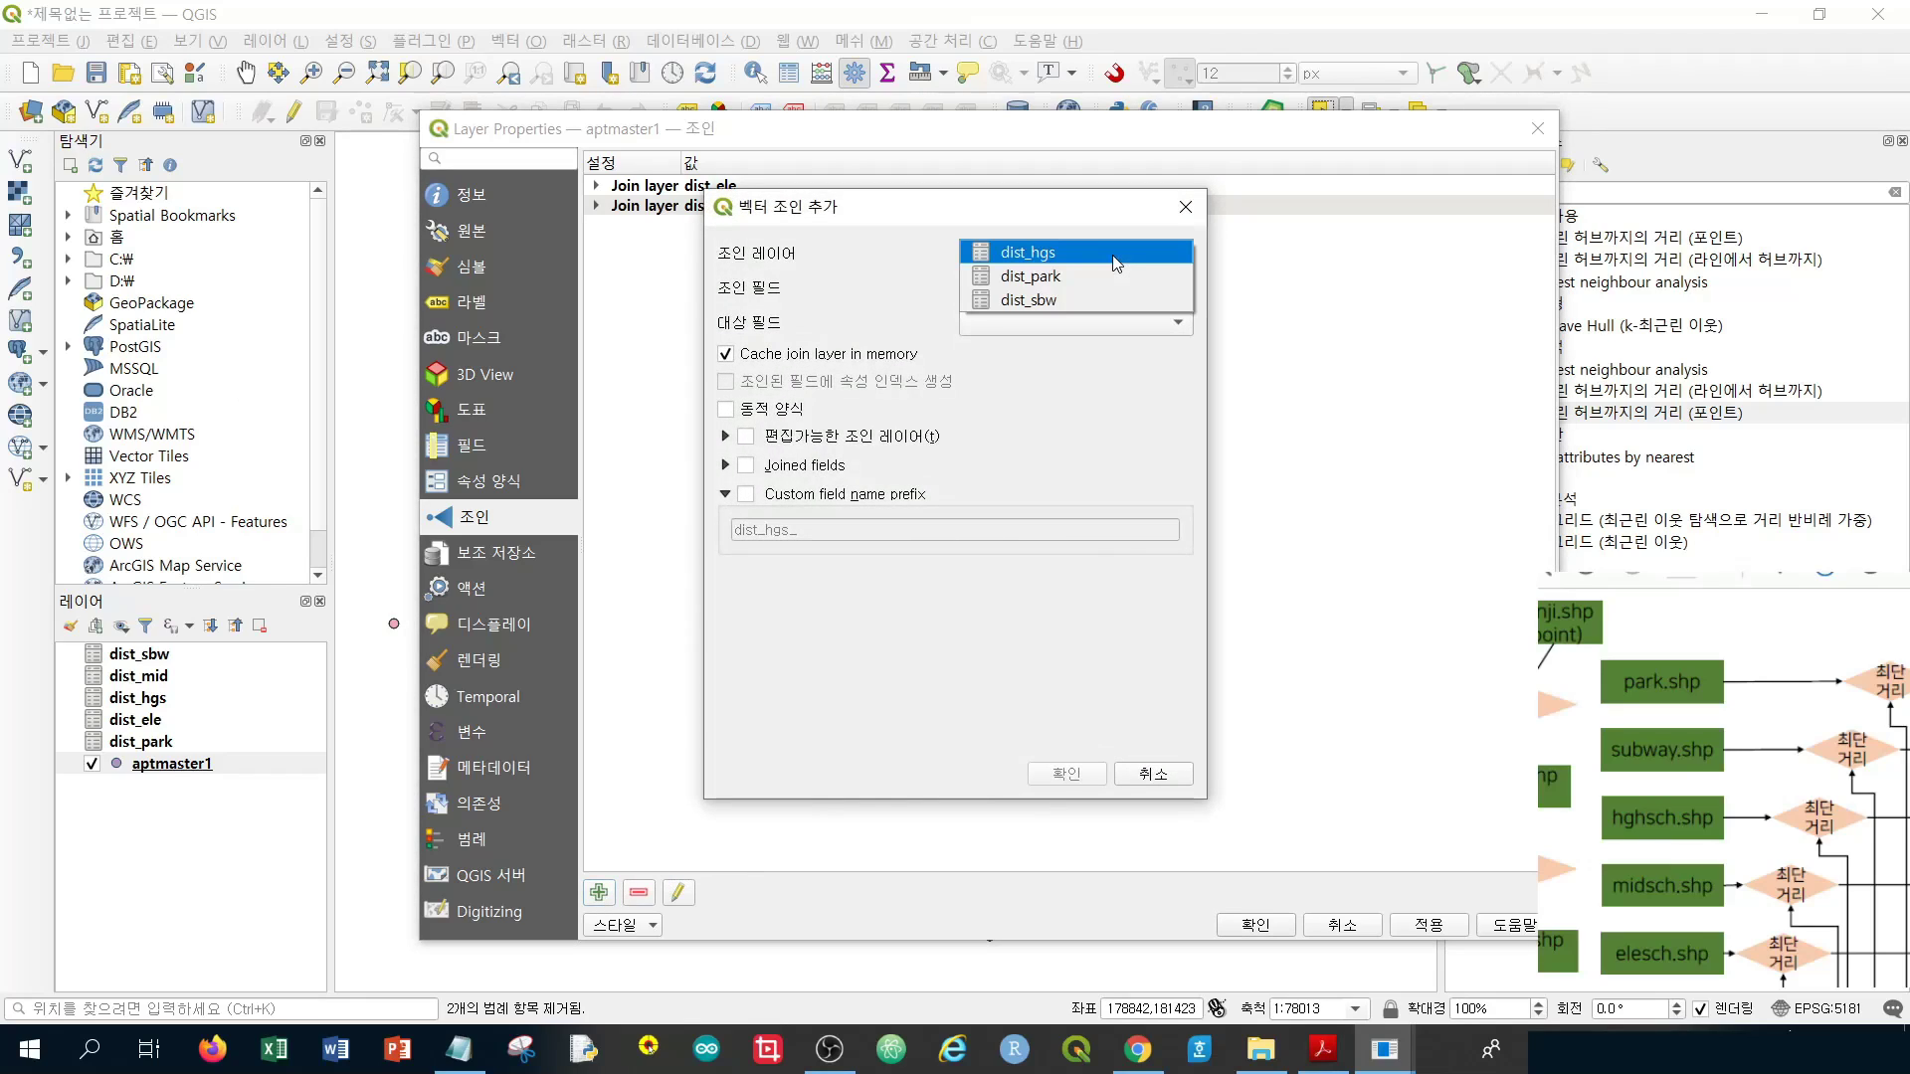
{"action": "left_click", "coordinate": [1116, 262]}
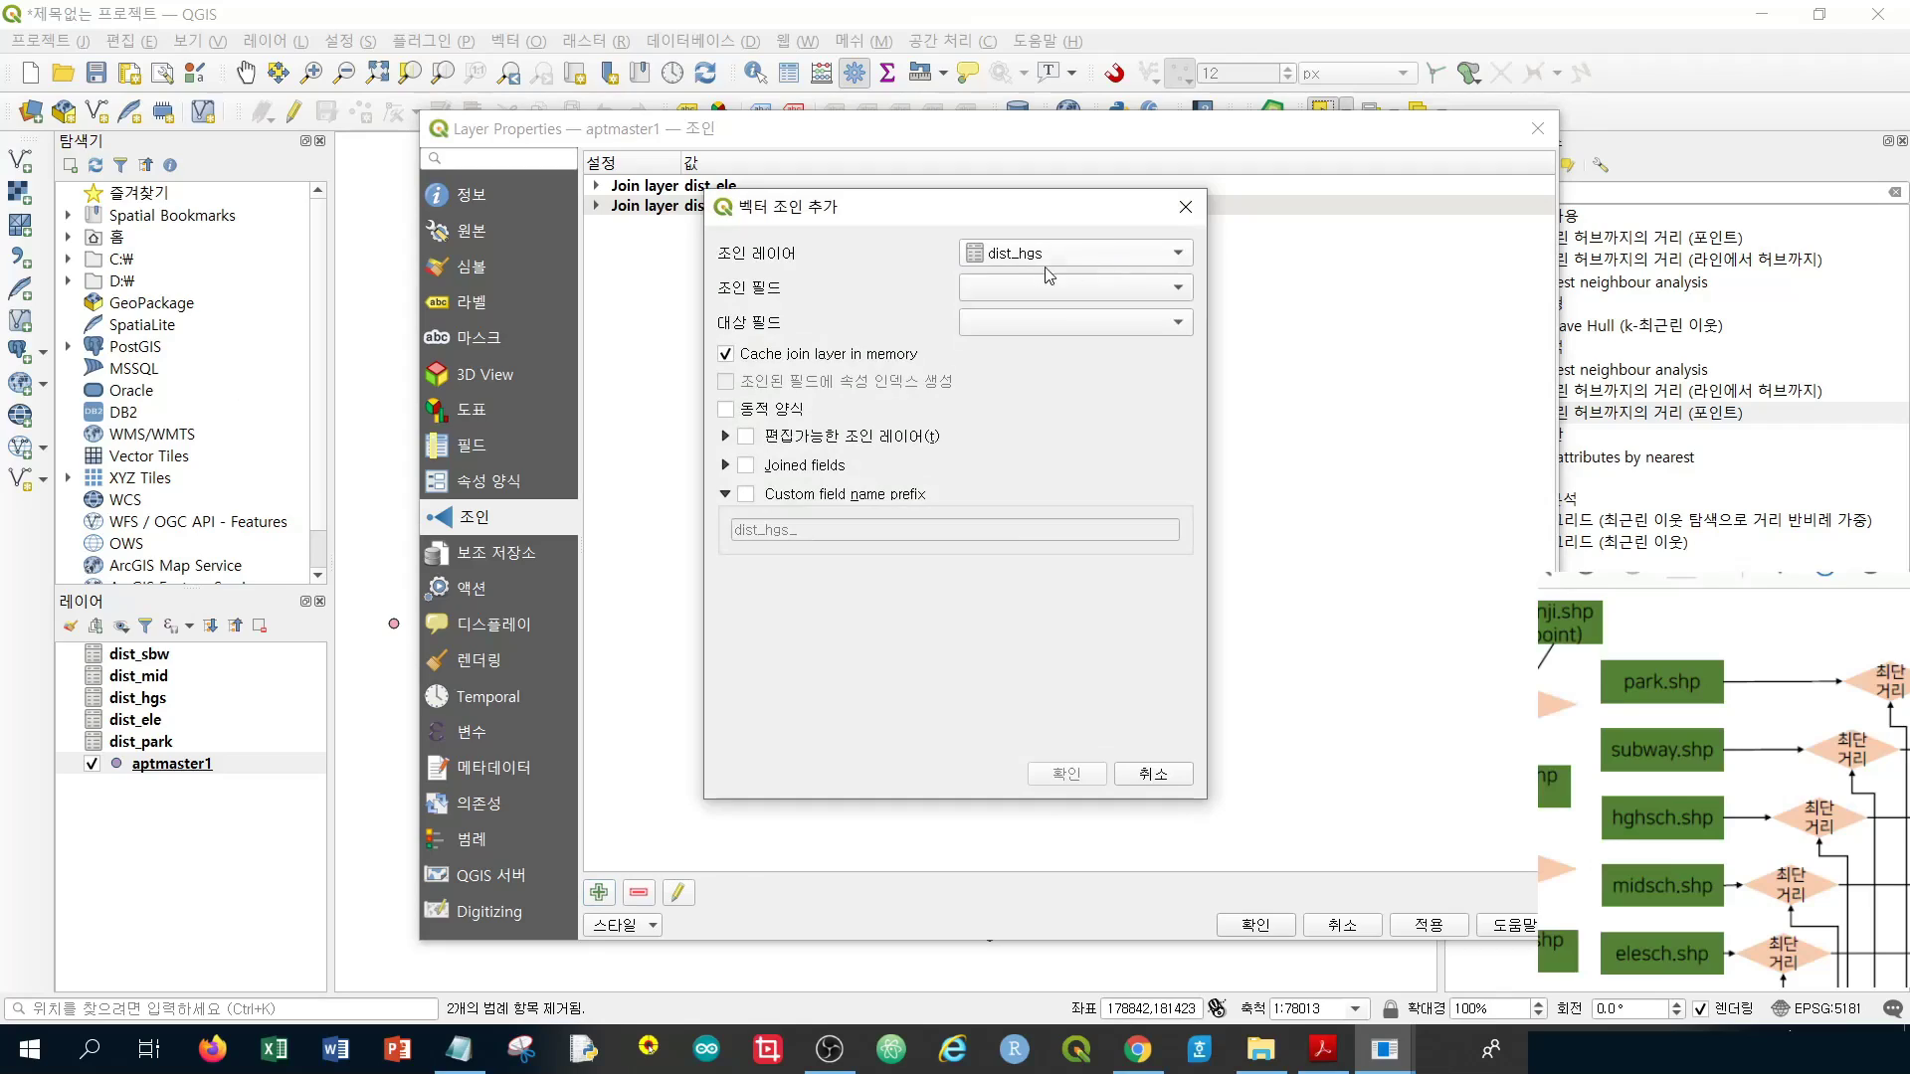
{"action": "left_click", "coordinate": [1019, 287]}
{"action": "left_click", "coordinate": [1020, 287]}
{"action": "left_click", "coordinate": [1029, 322]}
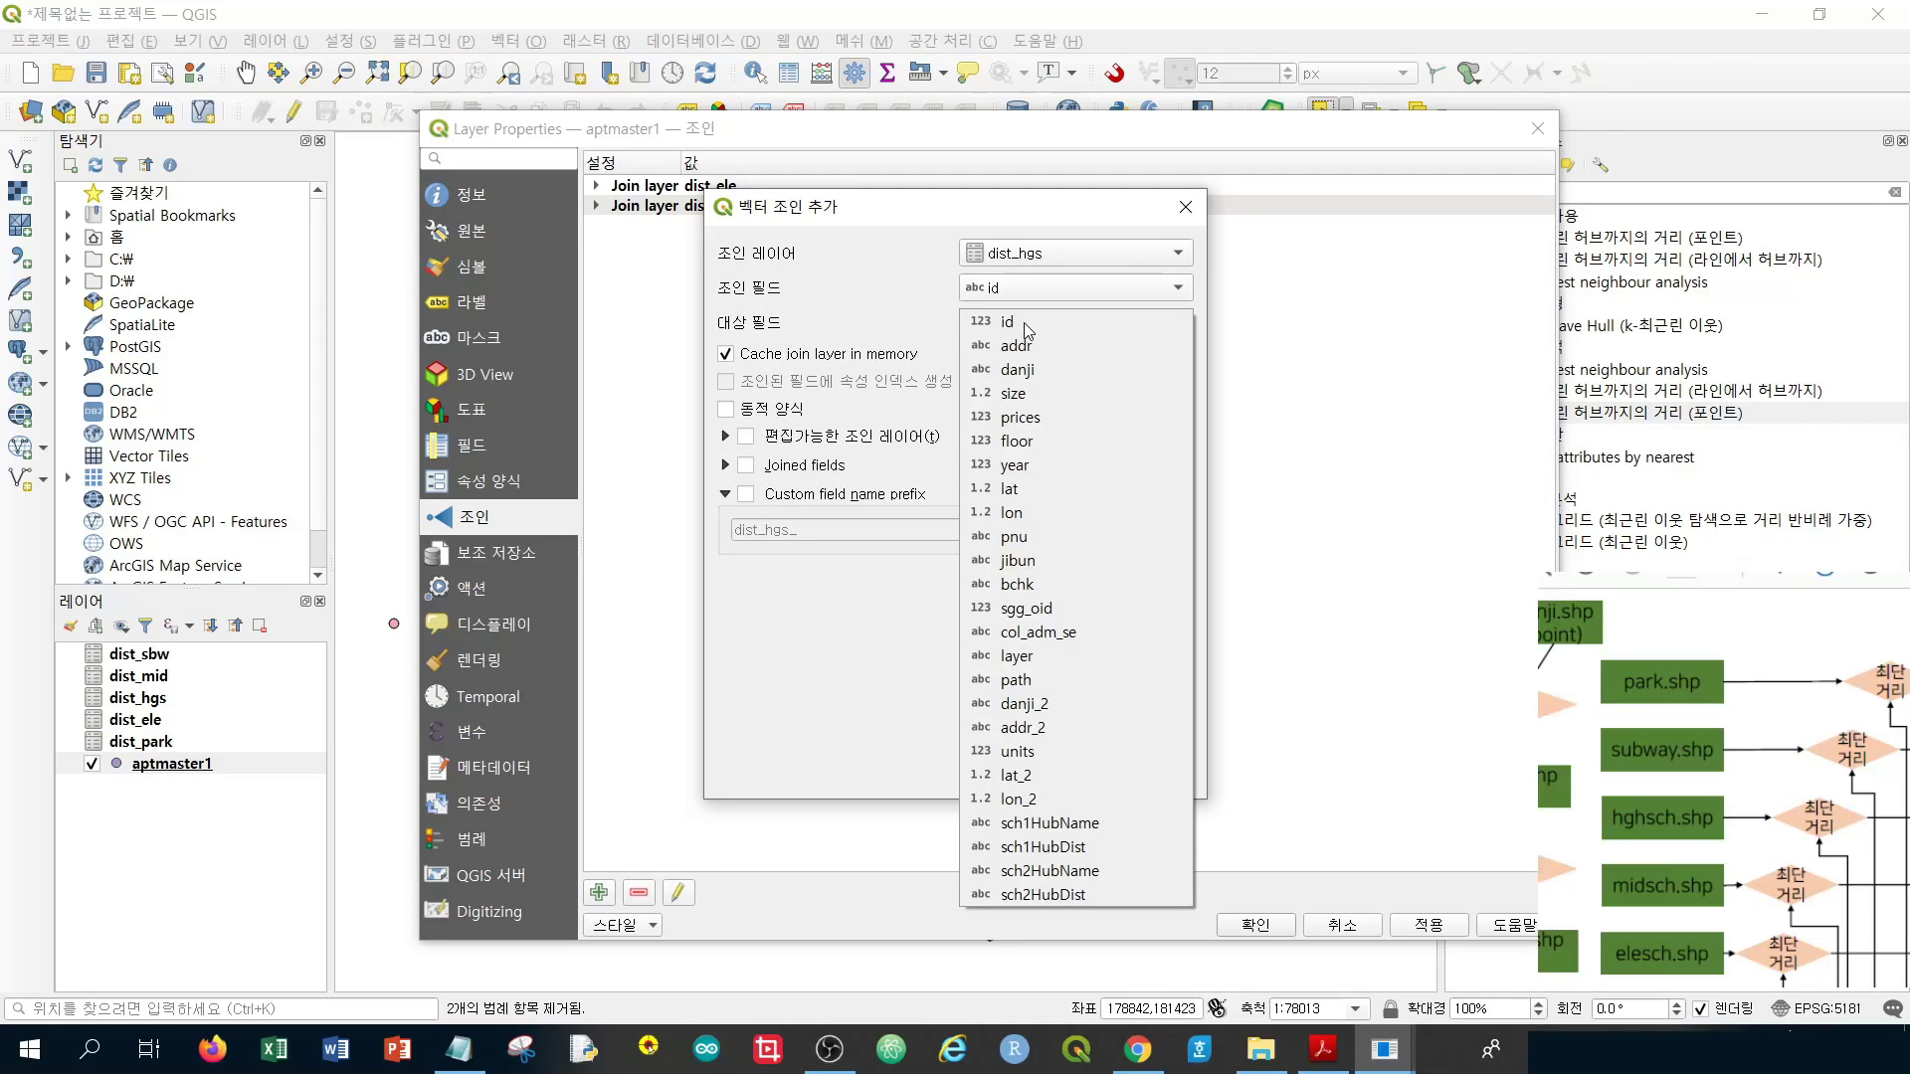
{"action": "left_click", "coordinate": [1028, 320]}
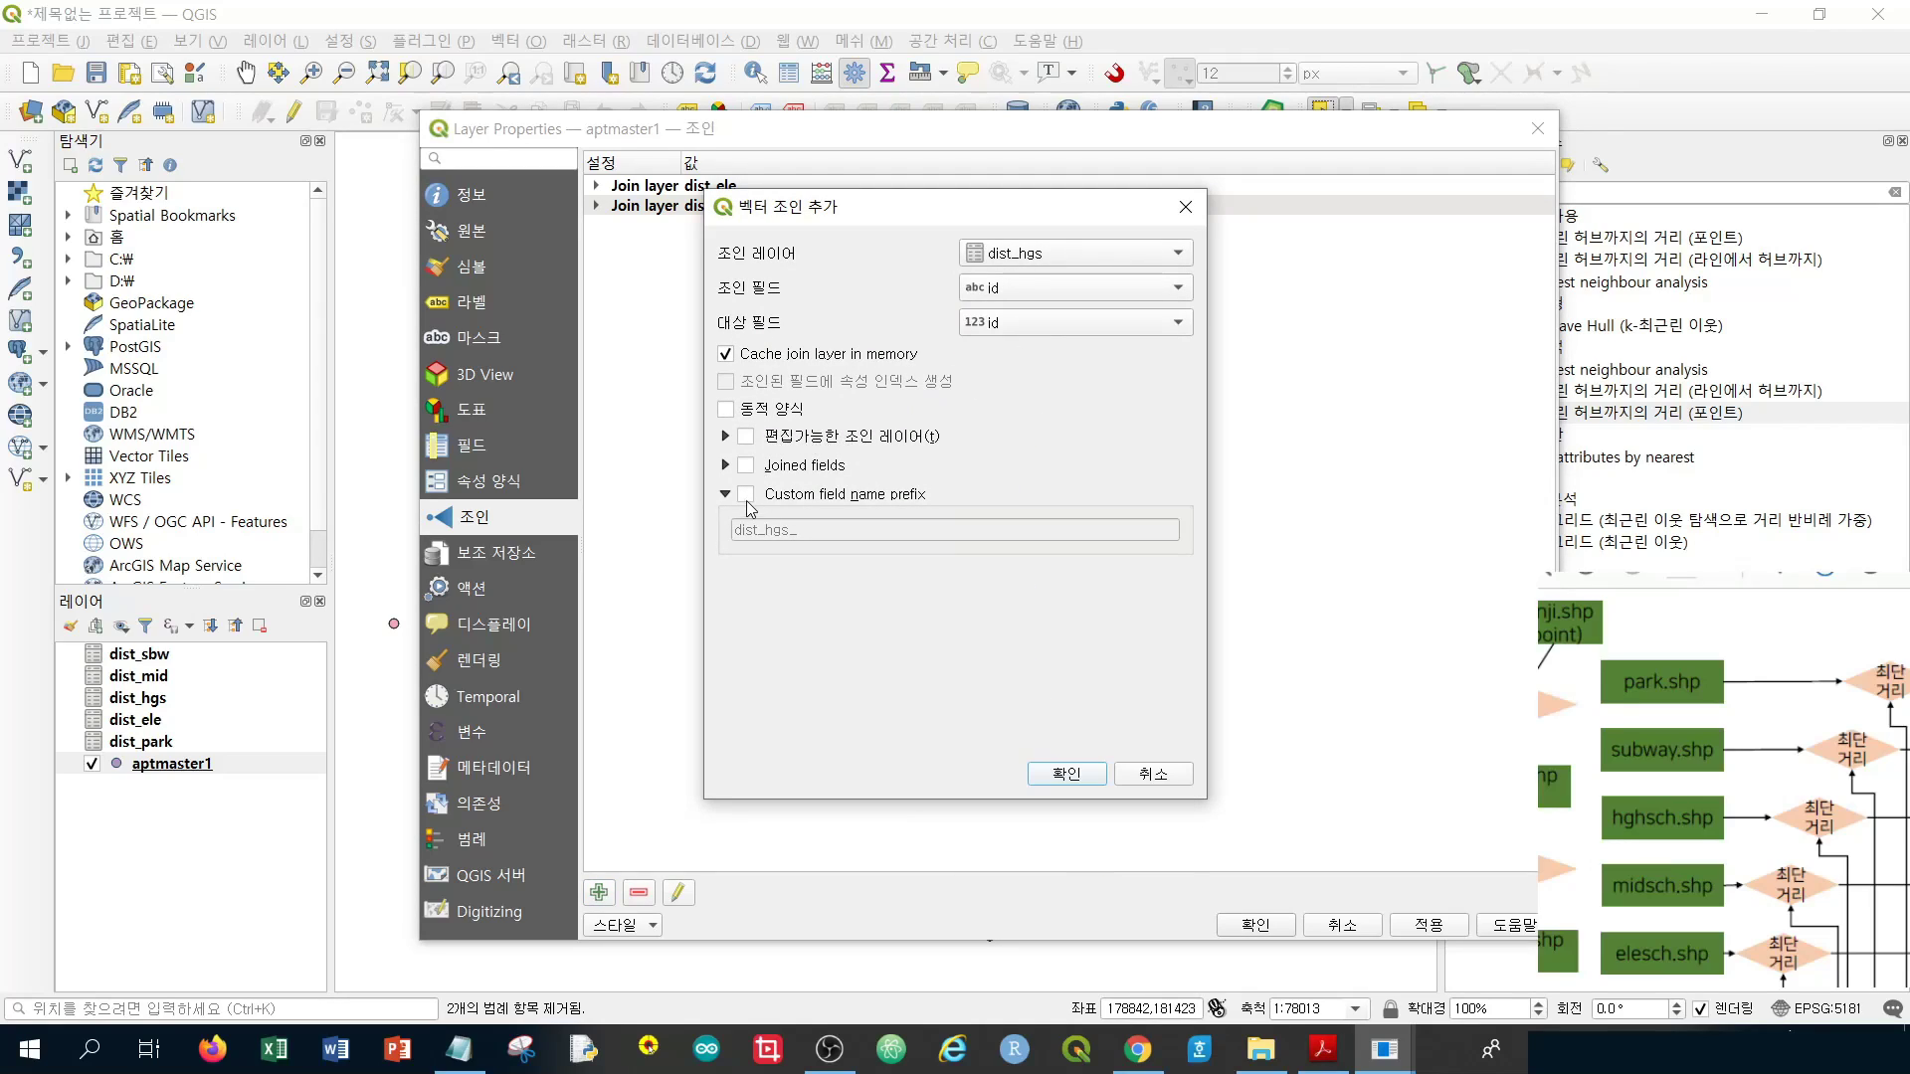
{"action": "left_click", "coordinate": [745, 494]}
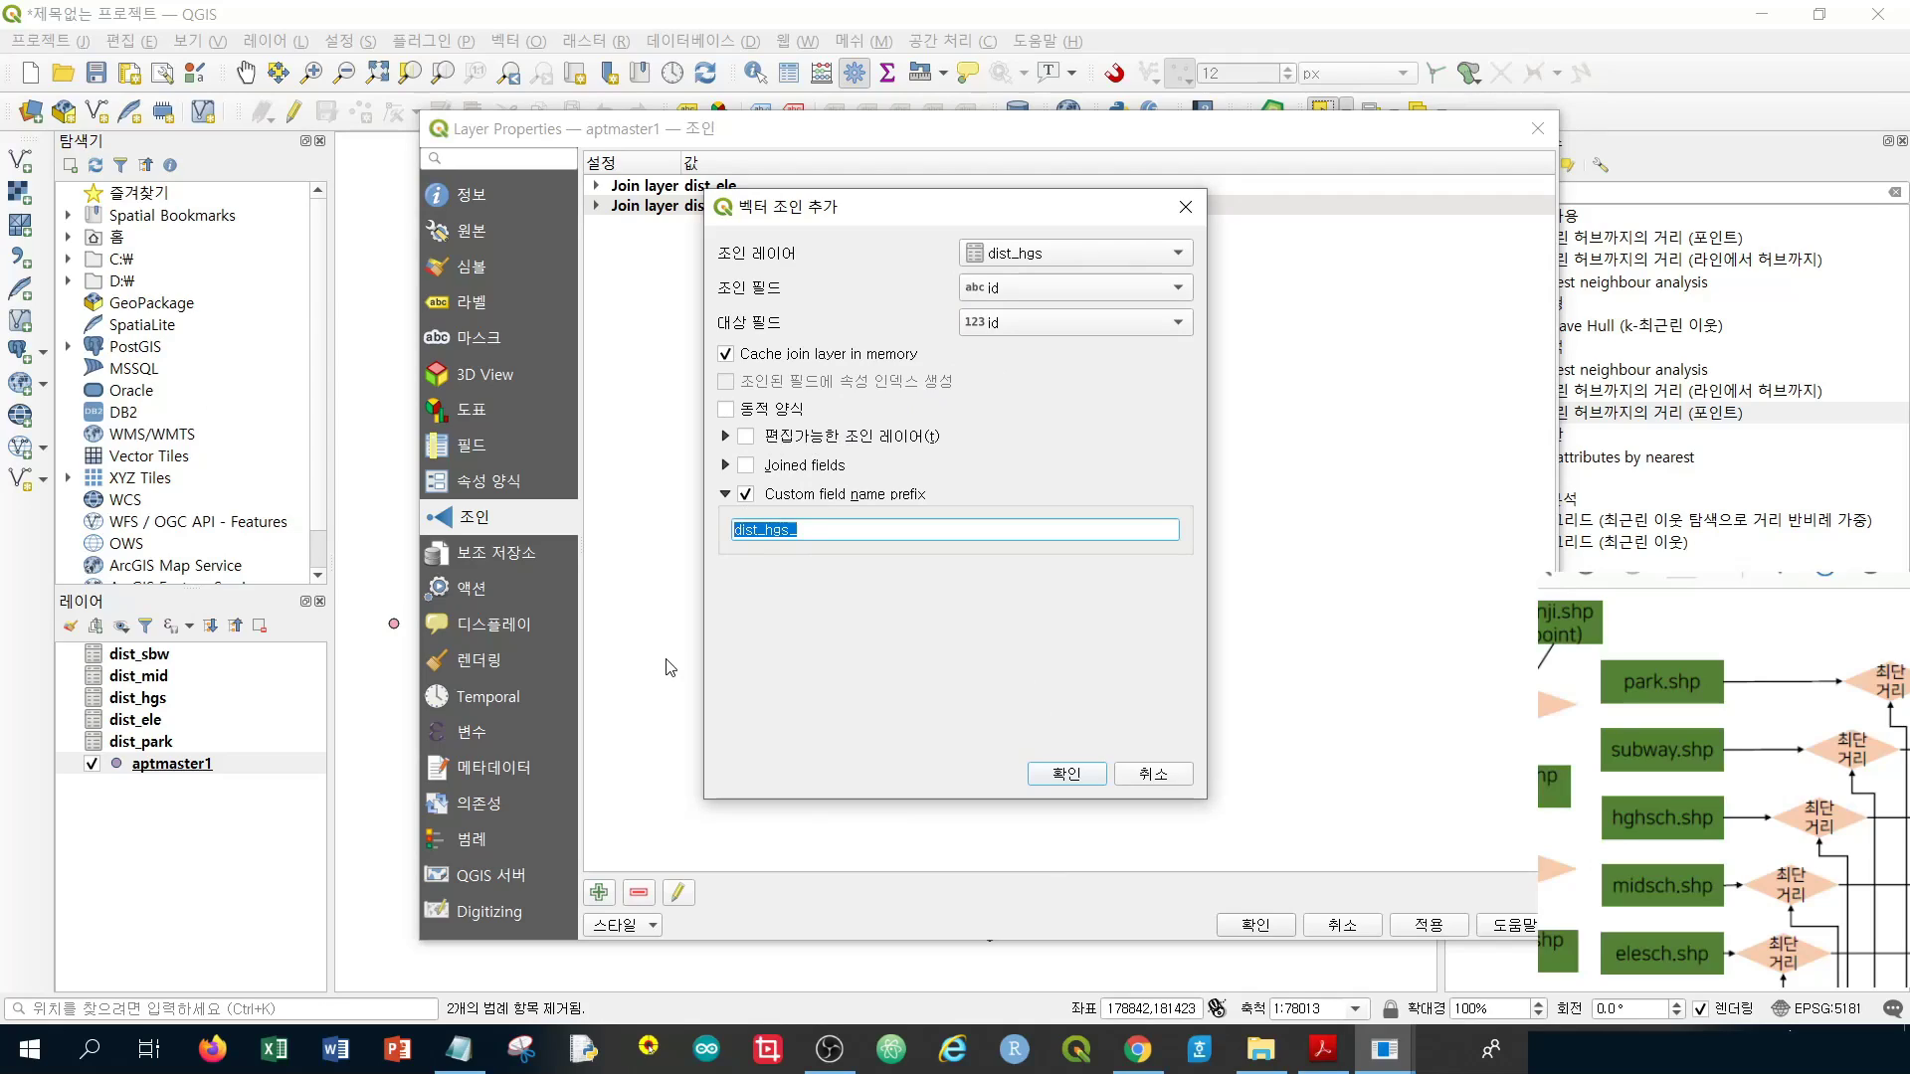
{"action": "type", "text": "sch3"}
{"action": "left_click", "coordinate": [1058, 776]}
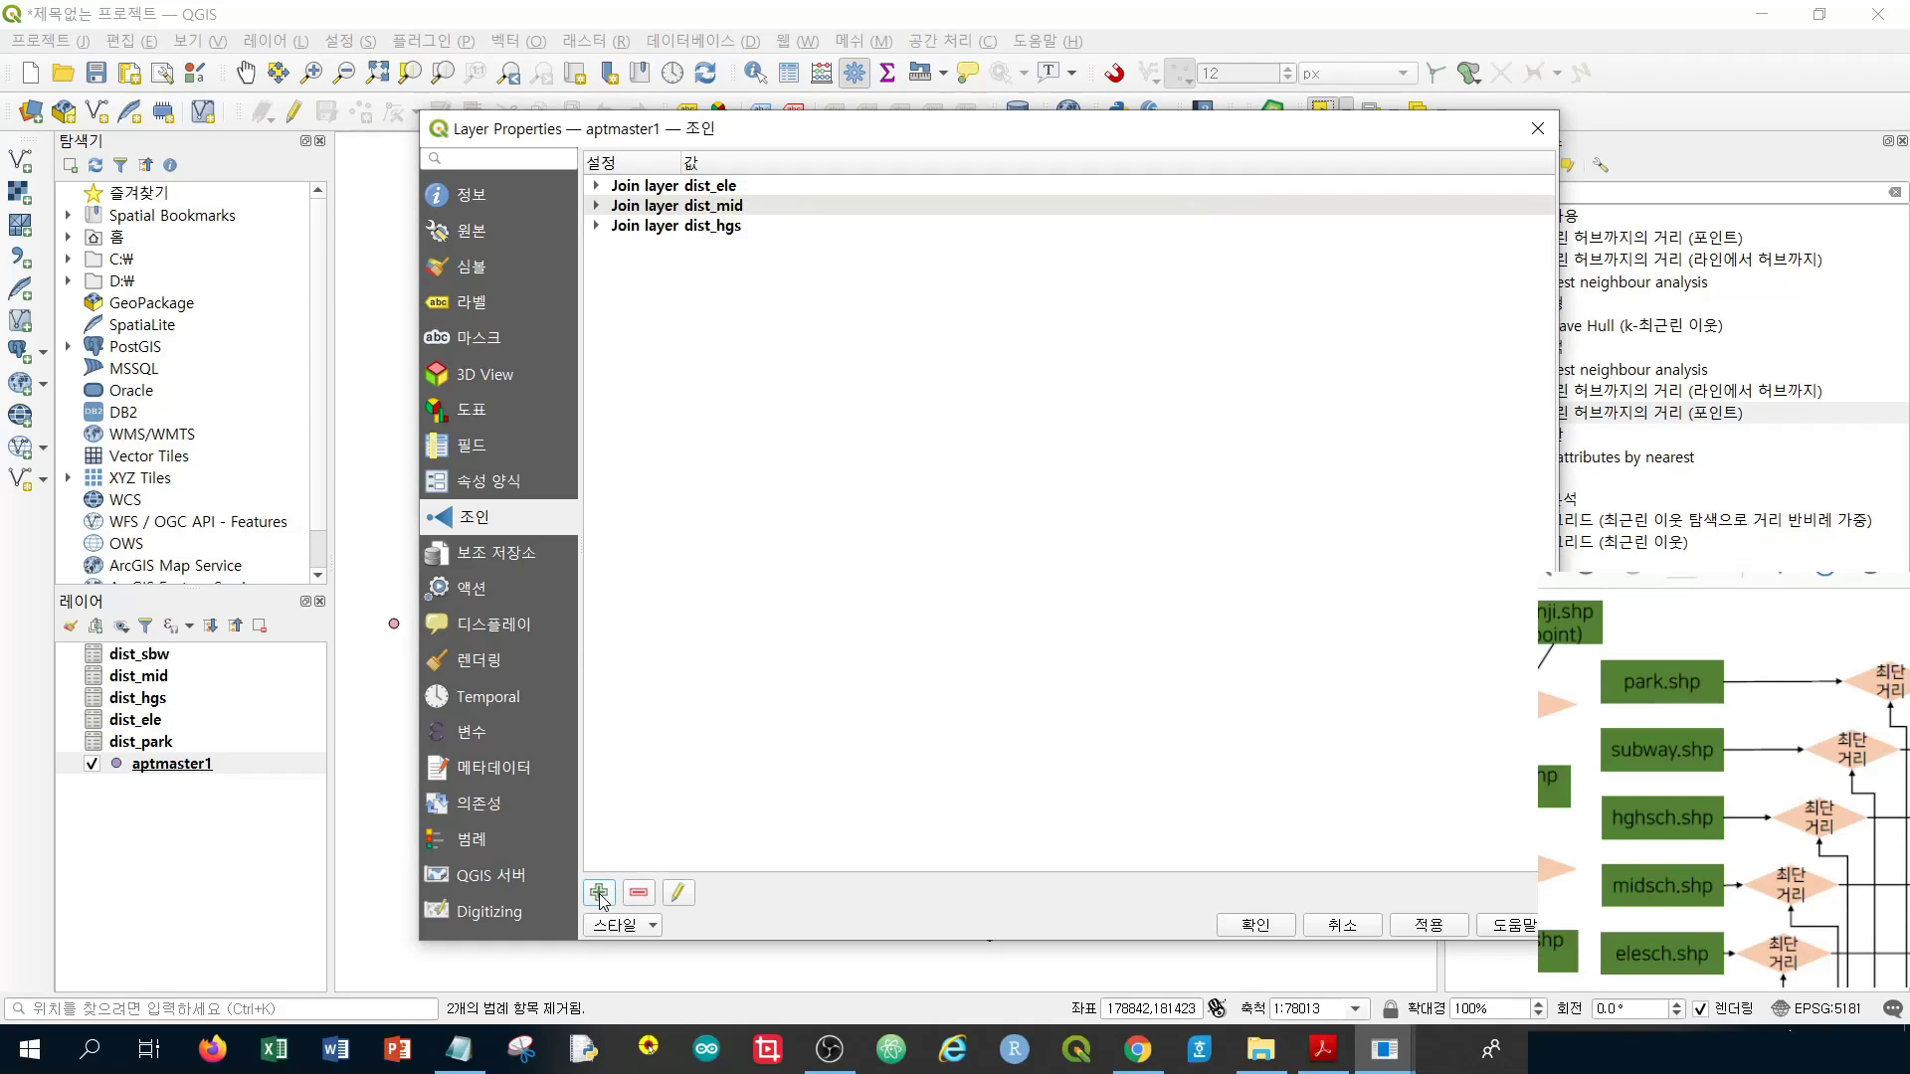
Start a new join with dist_sbw as join layer, matching its id to aptmaster1's id
{"action": "left_click", "coordinate": [599, 895]}
{"action": "left_click", "coordinate": [1113, 257]}
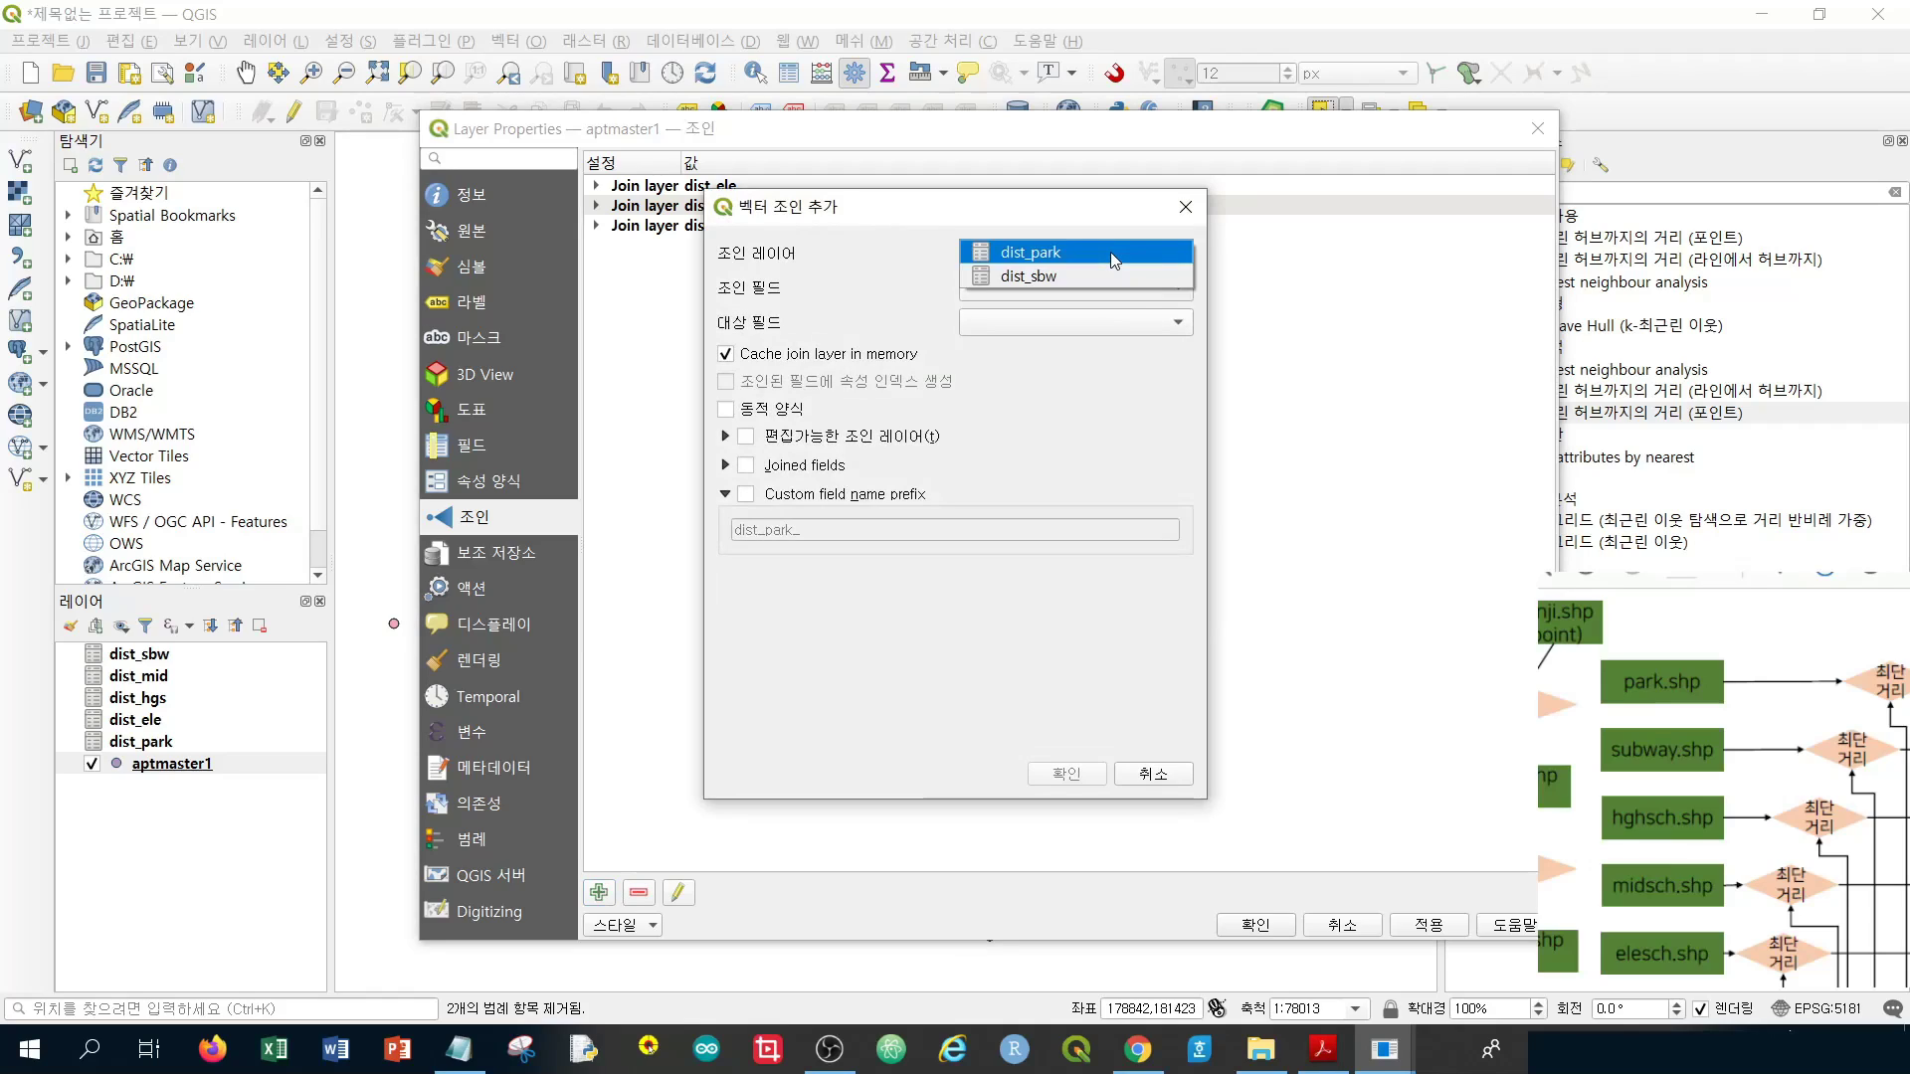
{"action": "left_click", "coordinate": [1110, 253]}
{"action": "left_click", "coordinate": [1110, 253]}
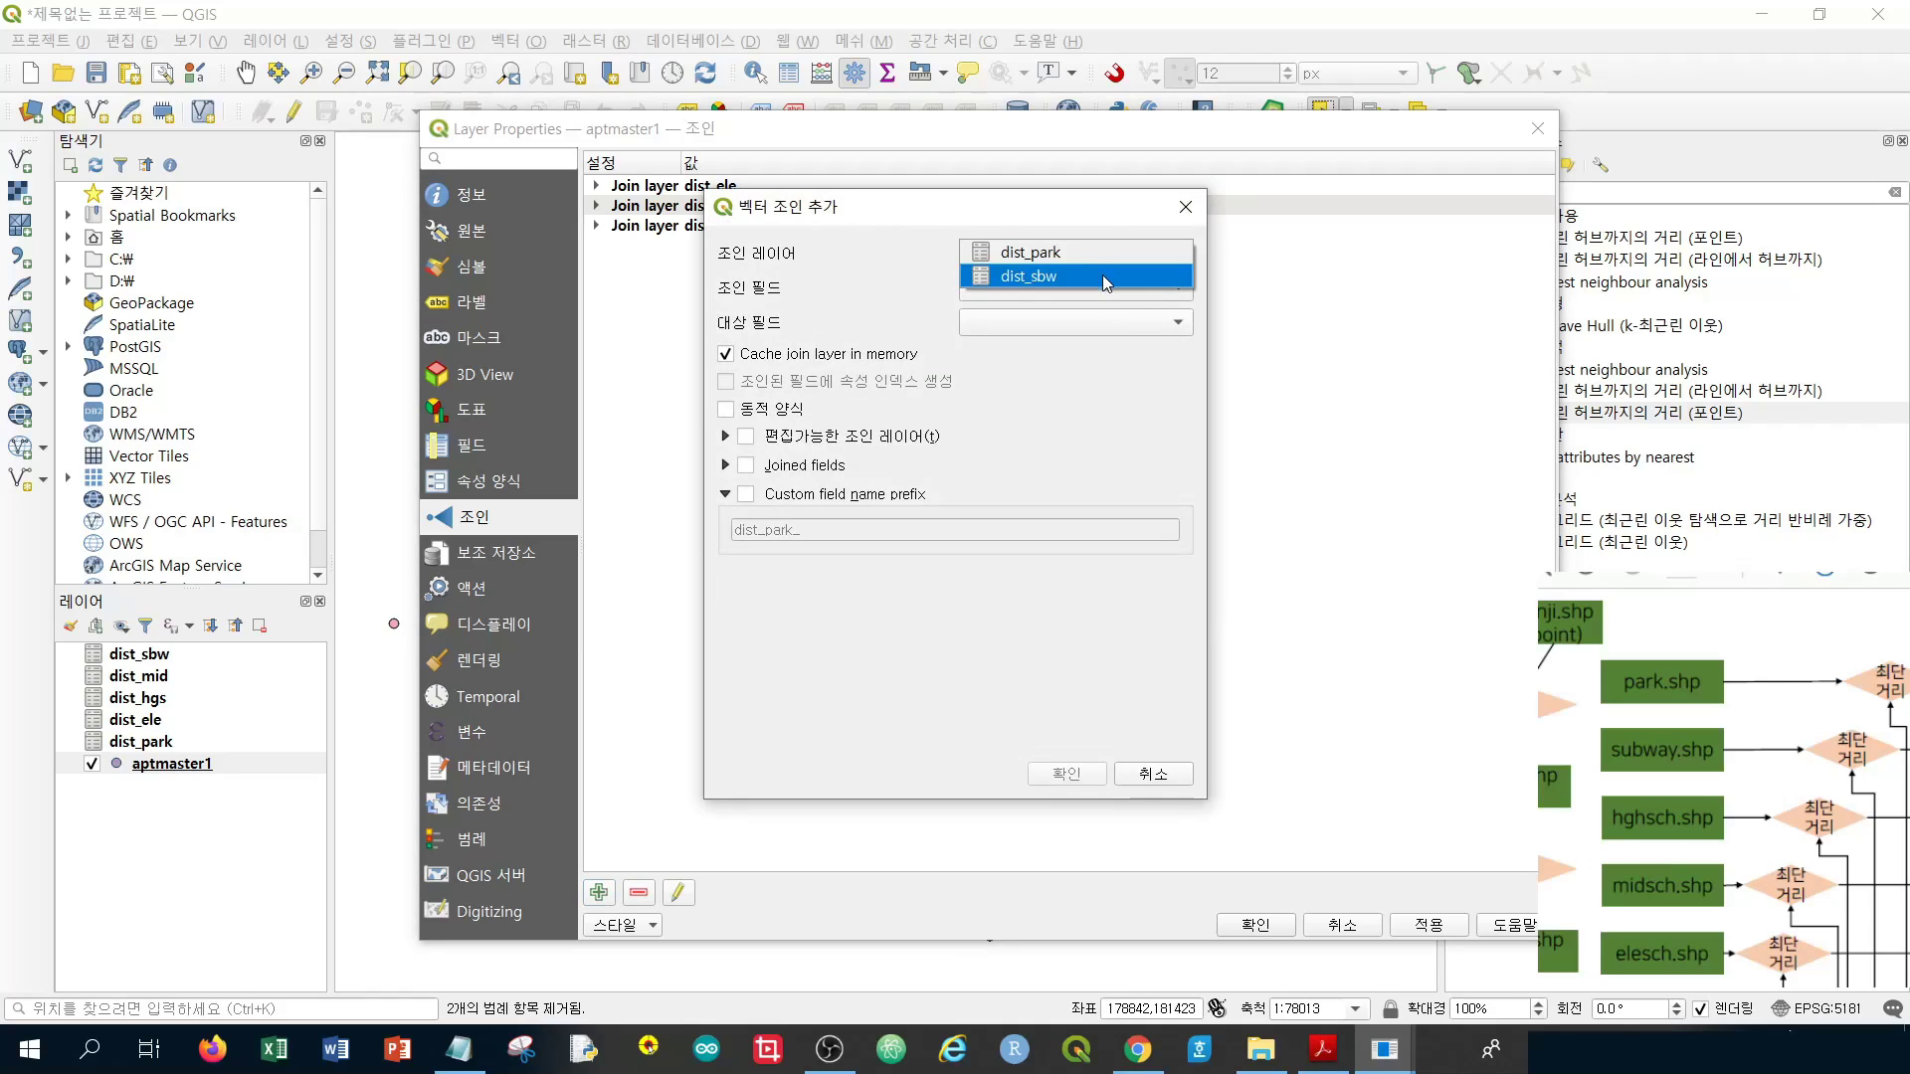
{"action": "left_click", "coordinate": [1104, 281]}
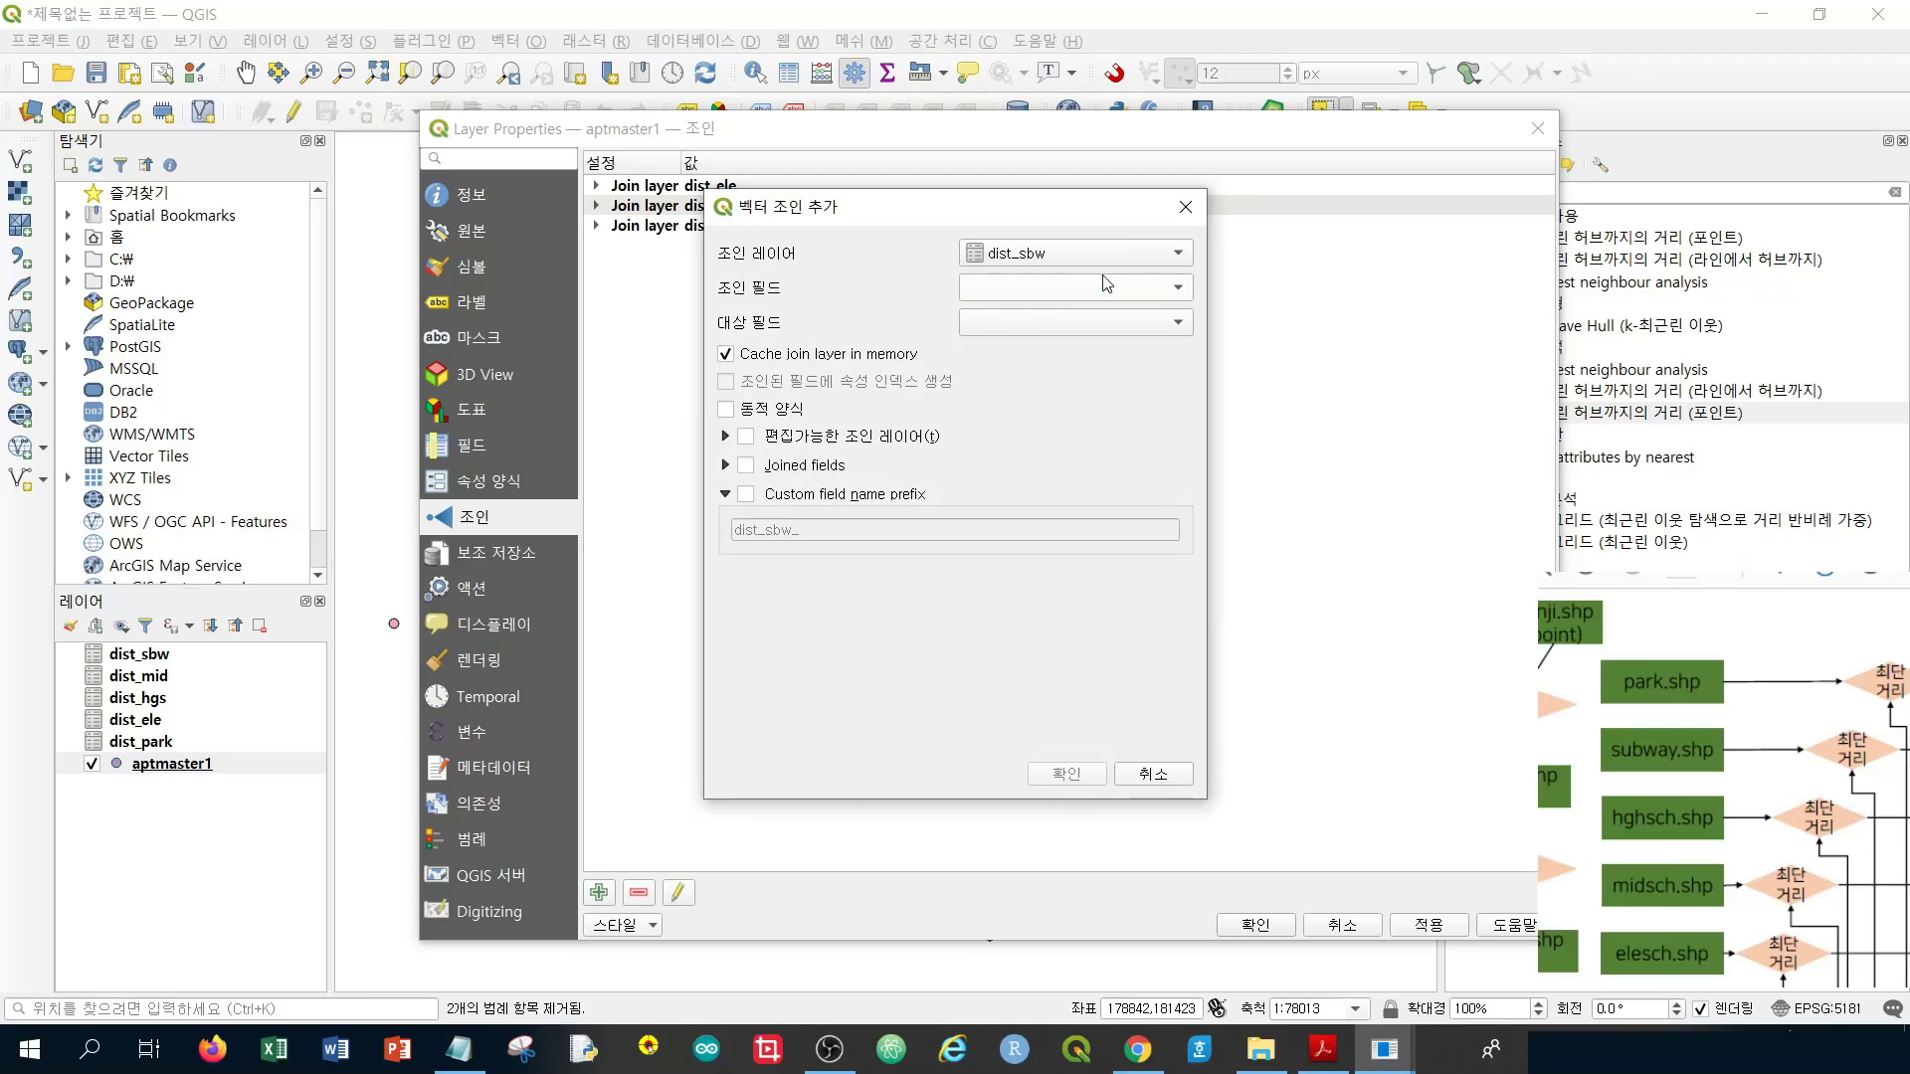
{"action": "left_click", "coordinate": [1084, 285]}
{"action": "left_click", "coordinate": [1084, 287]}
{"action": "left_click", "coordinate": [1084, 288]}
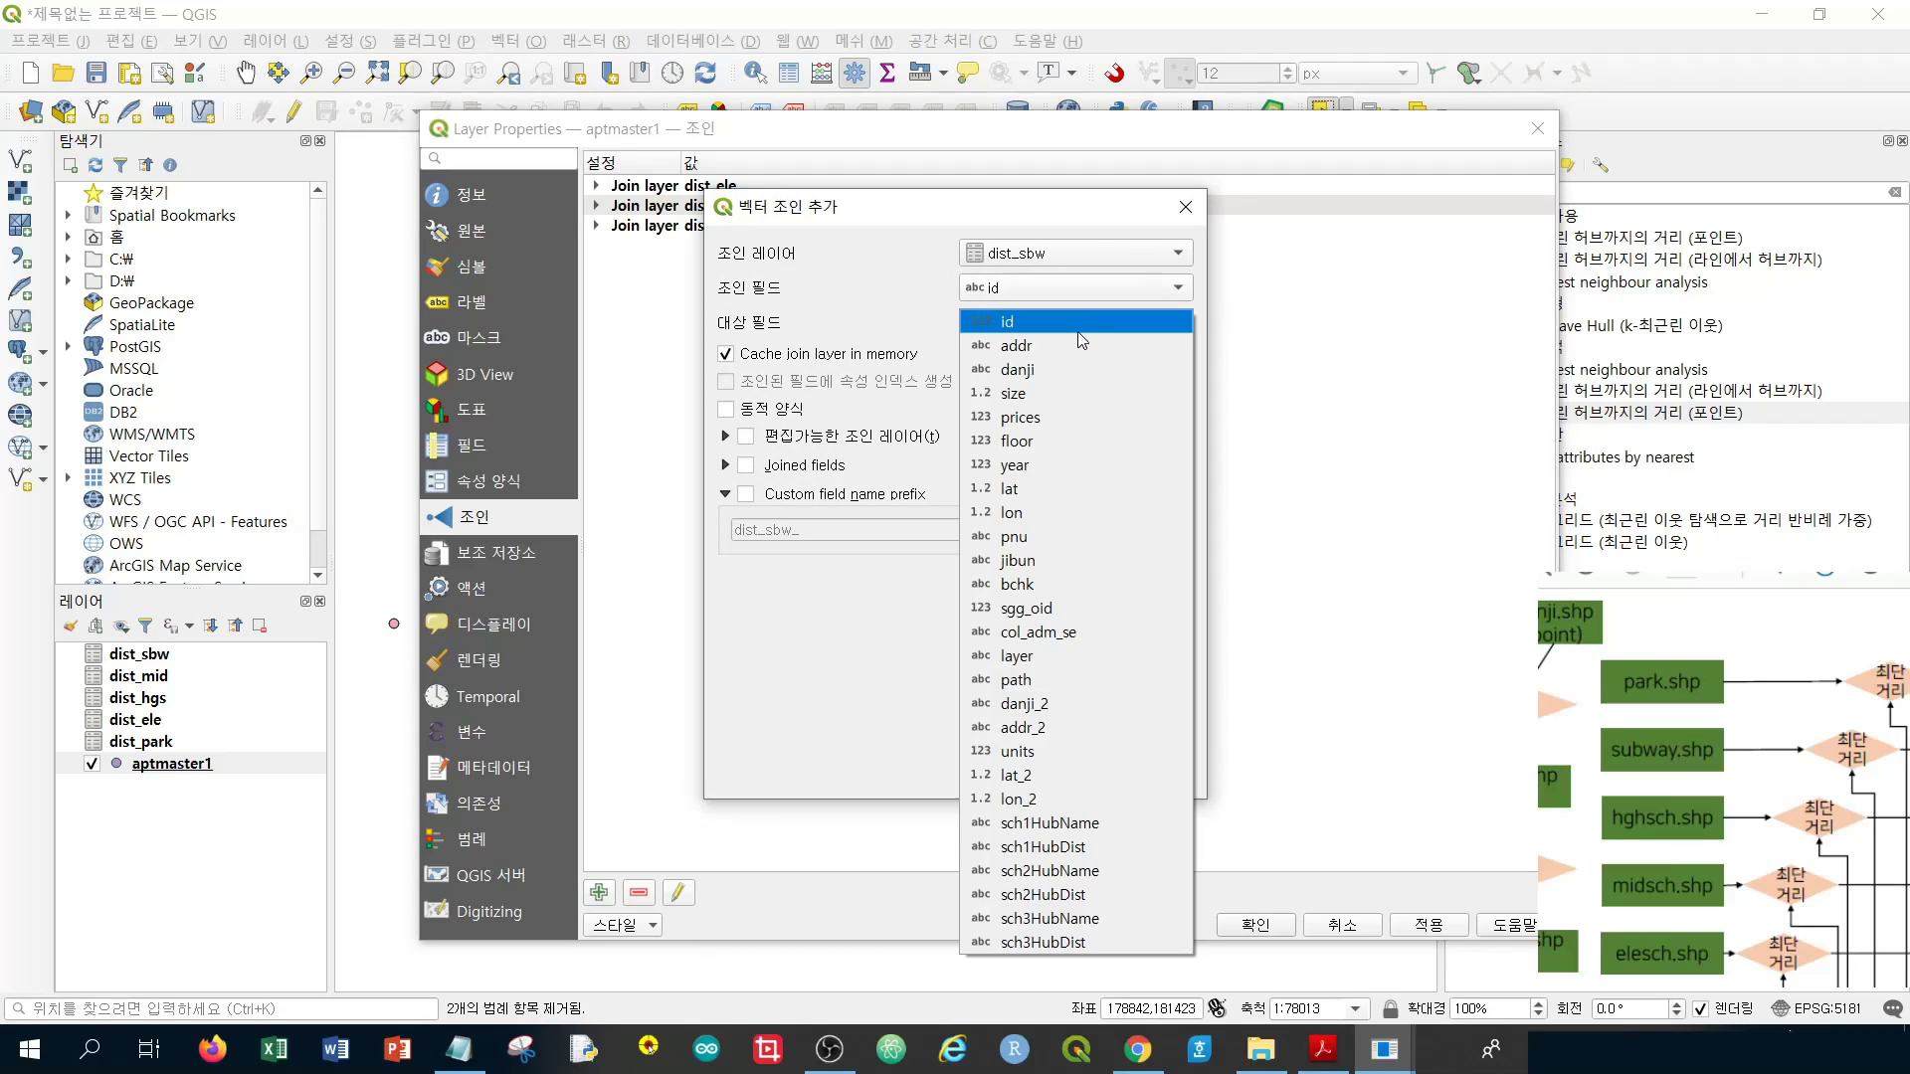
{"action": "left_click", "coordinate": [1082, 335]}
Give the dist_sbw join the custom field prefix sbw and confirm it
{"action": "left_click", "coordinate": [745, 493]}
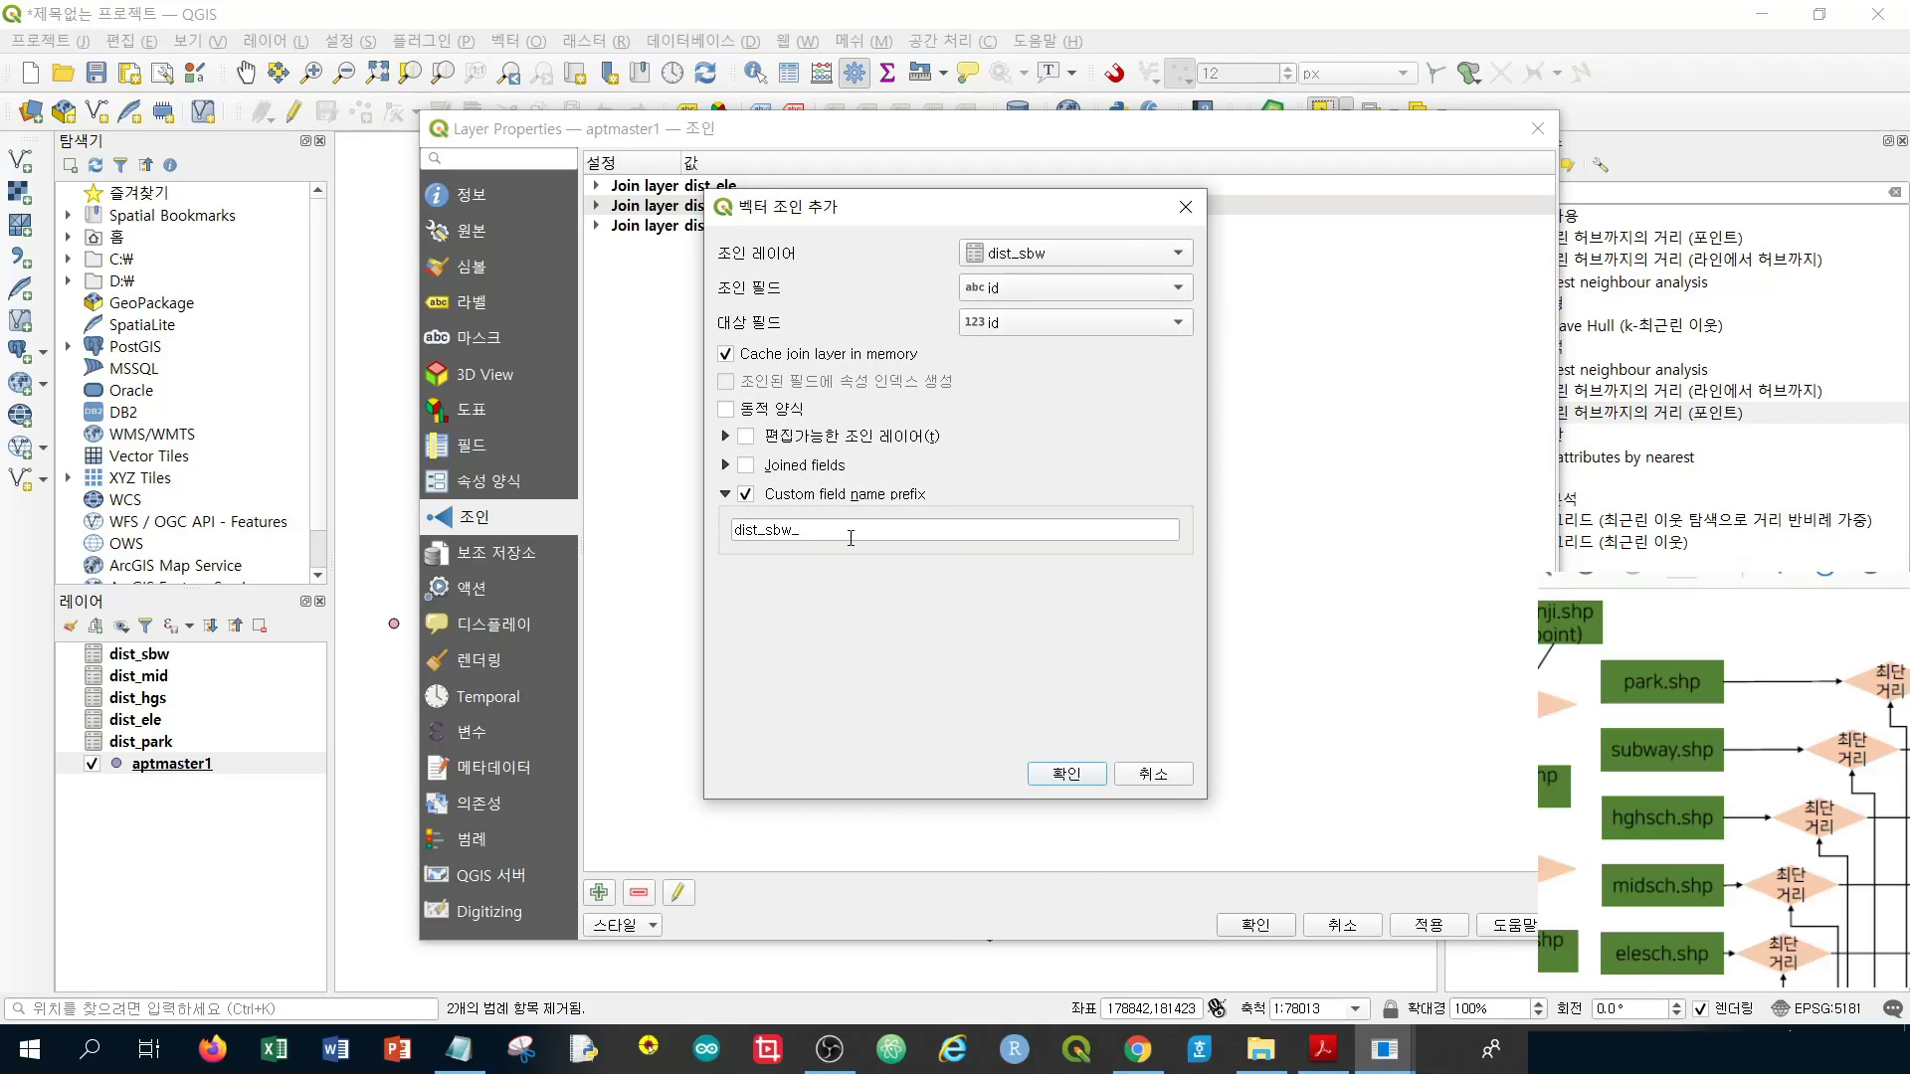
{"action": "left_click_drag", "start_coordinate": [851, 537], "coordinate": [671, 519]}
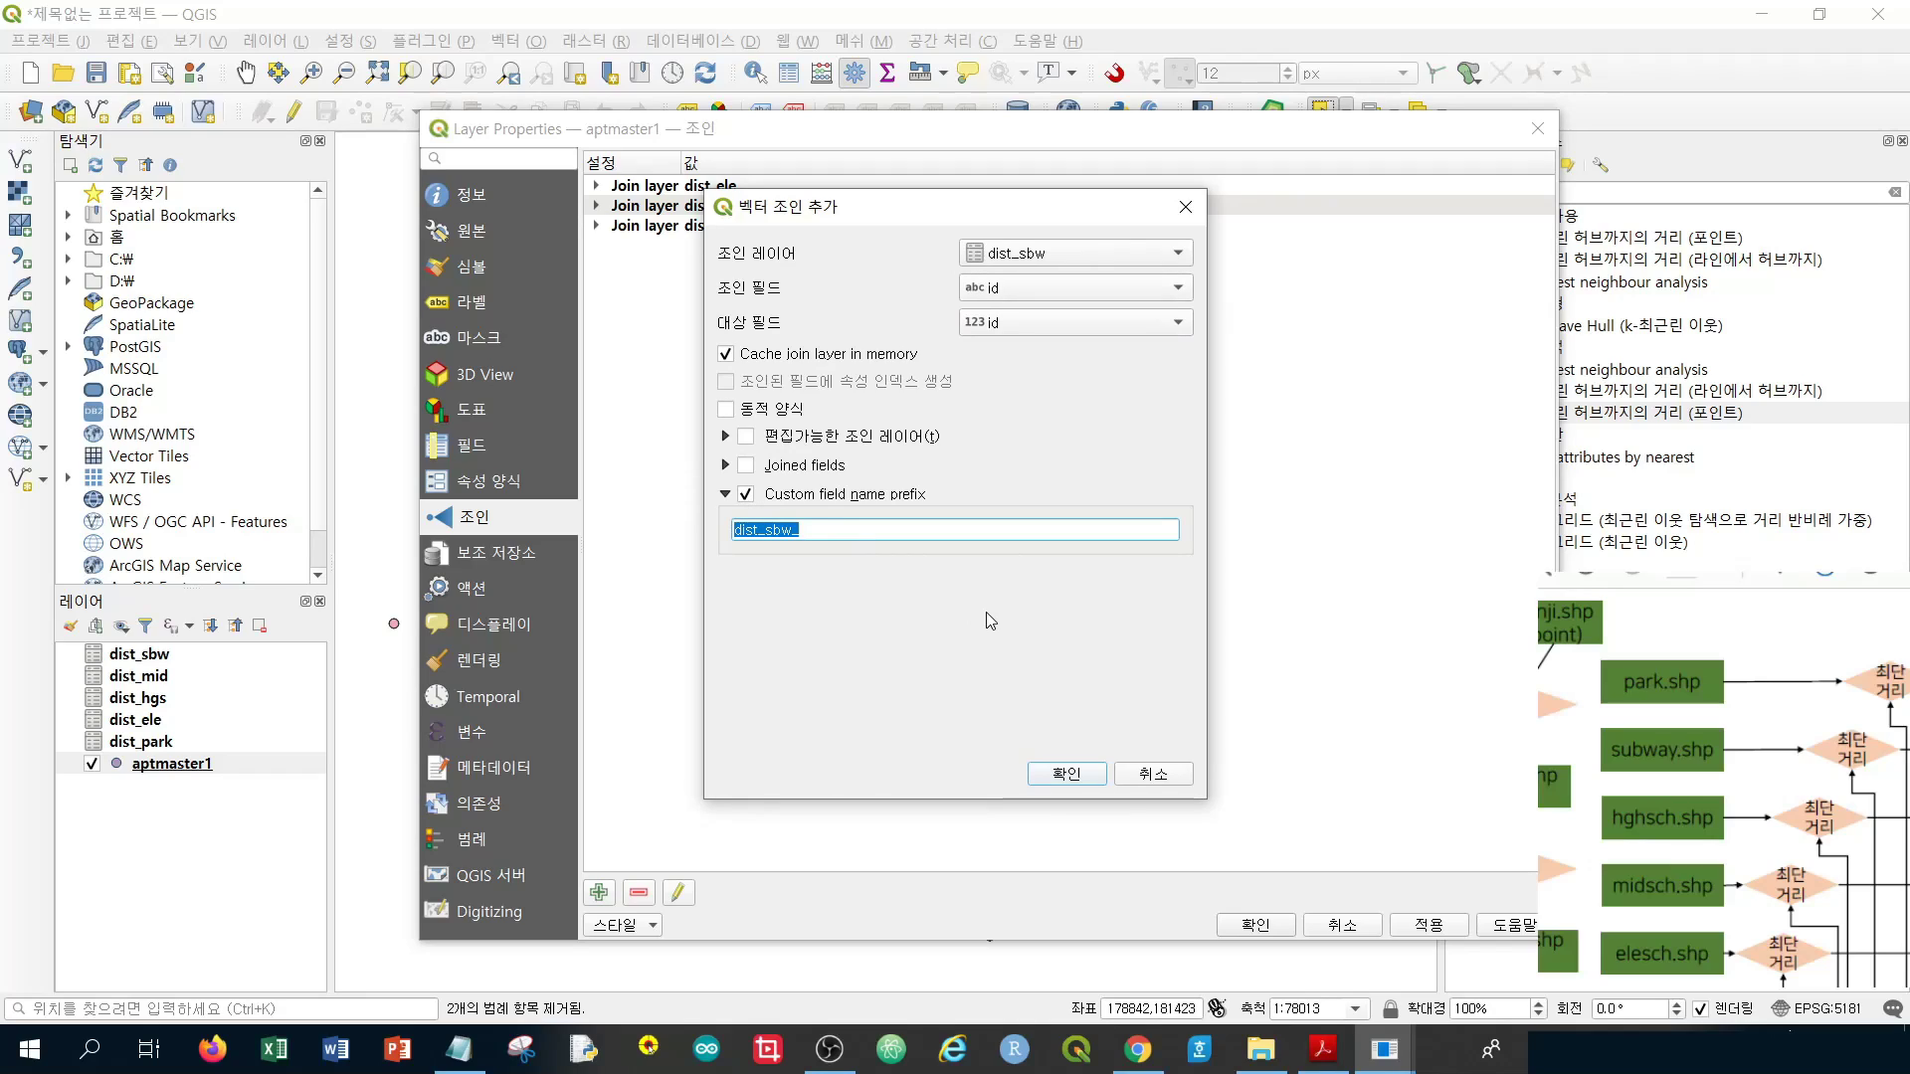
{"action": "type", "text": "sbw"}
{"action": "left_click", "coordinate": [1056, 773]}
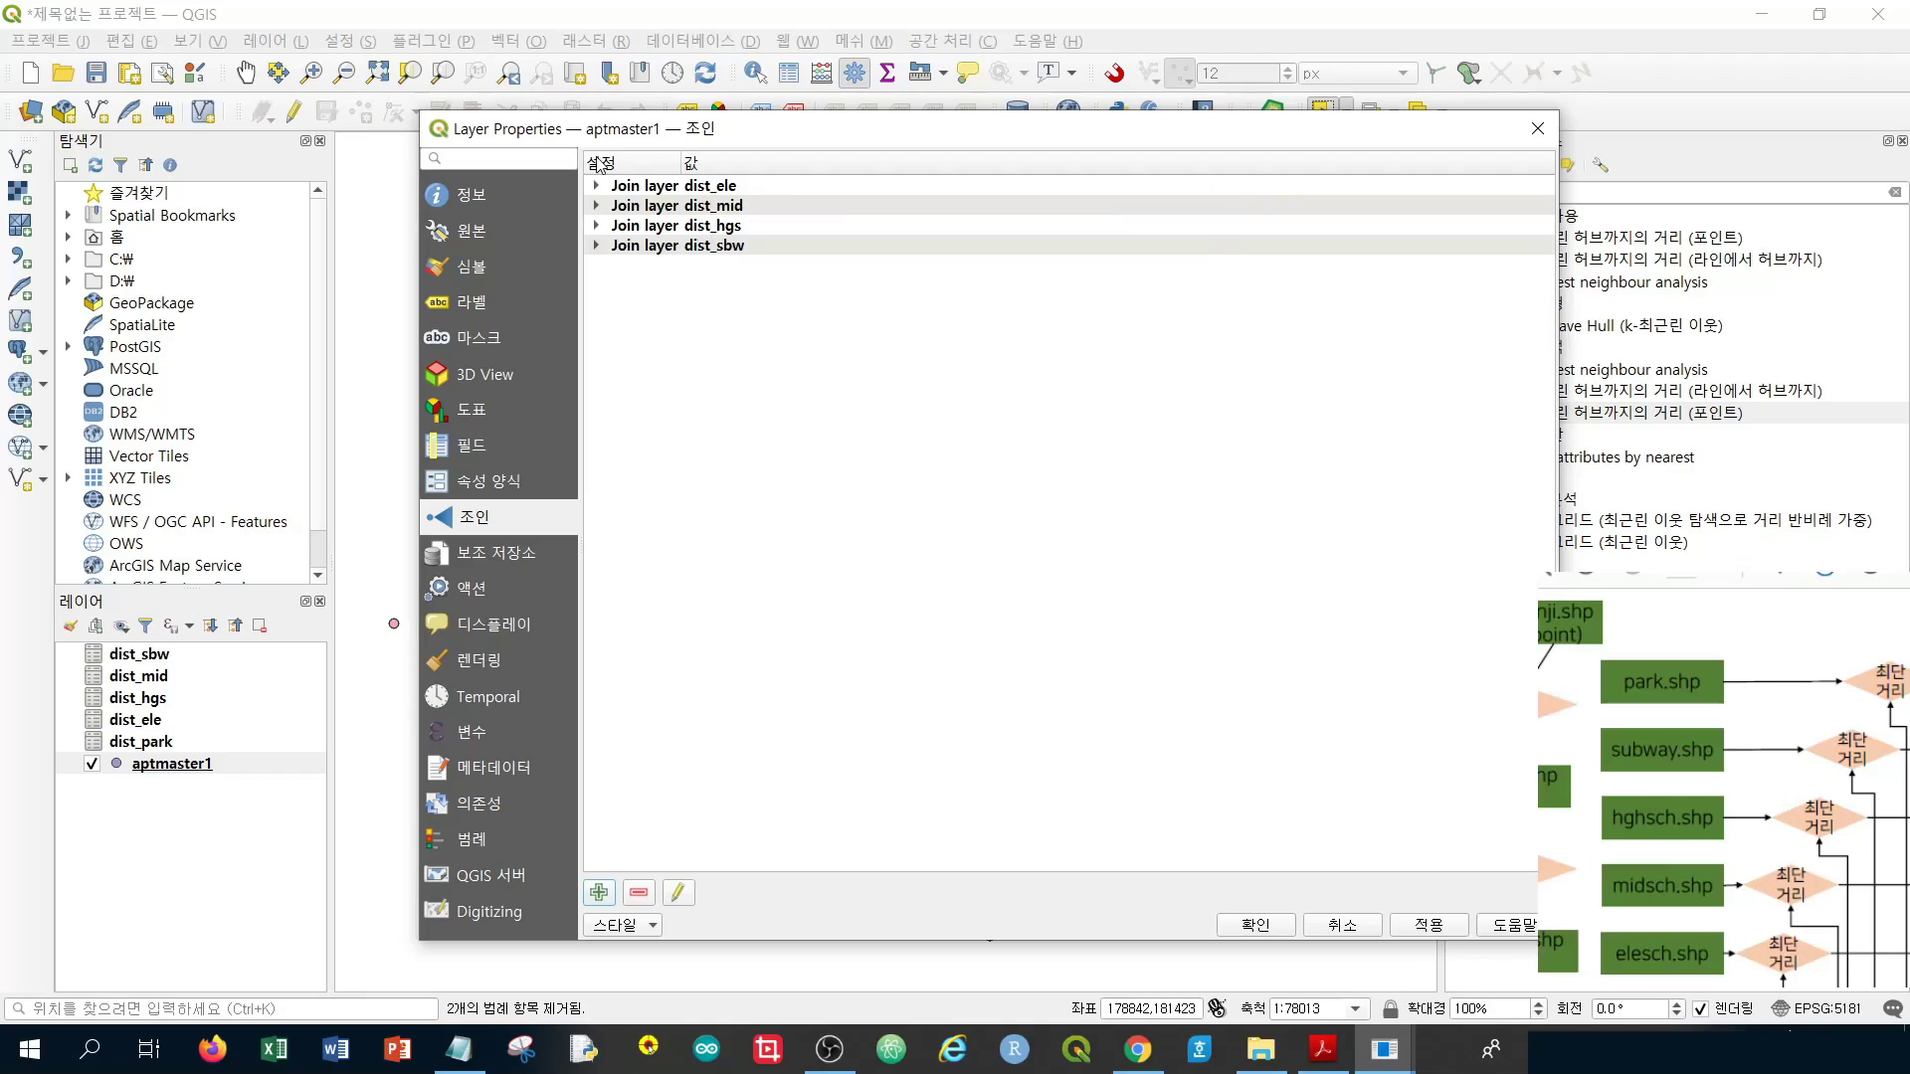
Join dist_park on id with prefix park, then apply all joins and close Layer Properties
{"action": "left_click", "coordinate": [598, 892]}
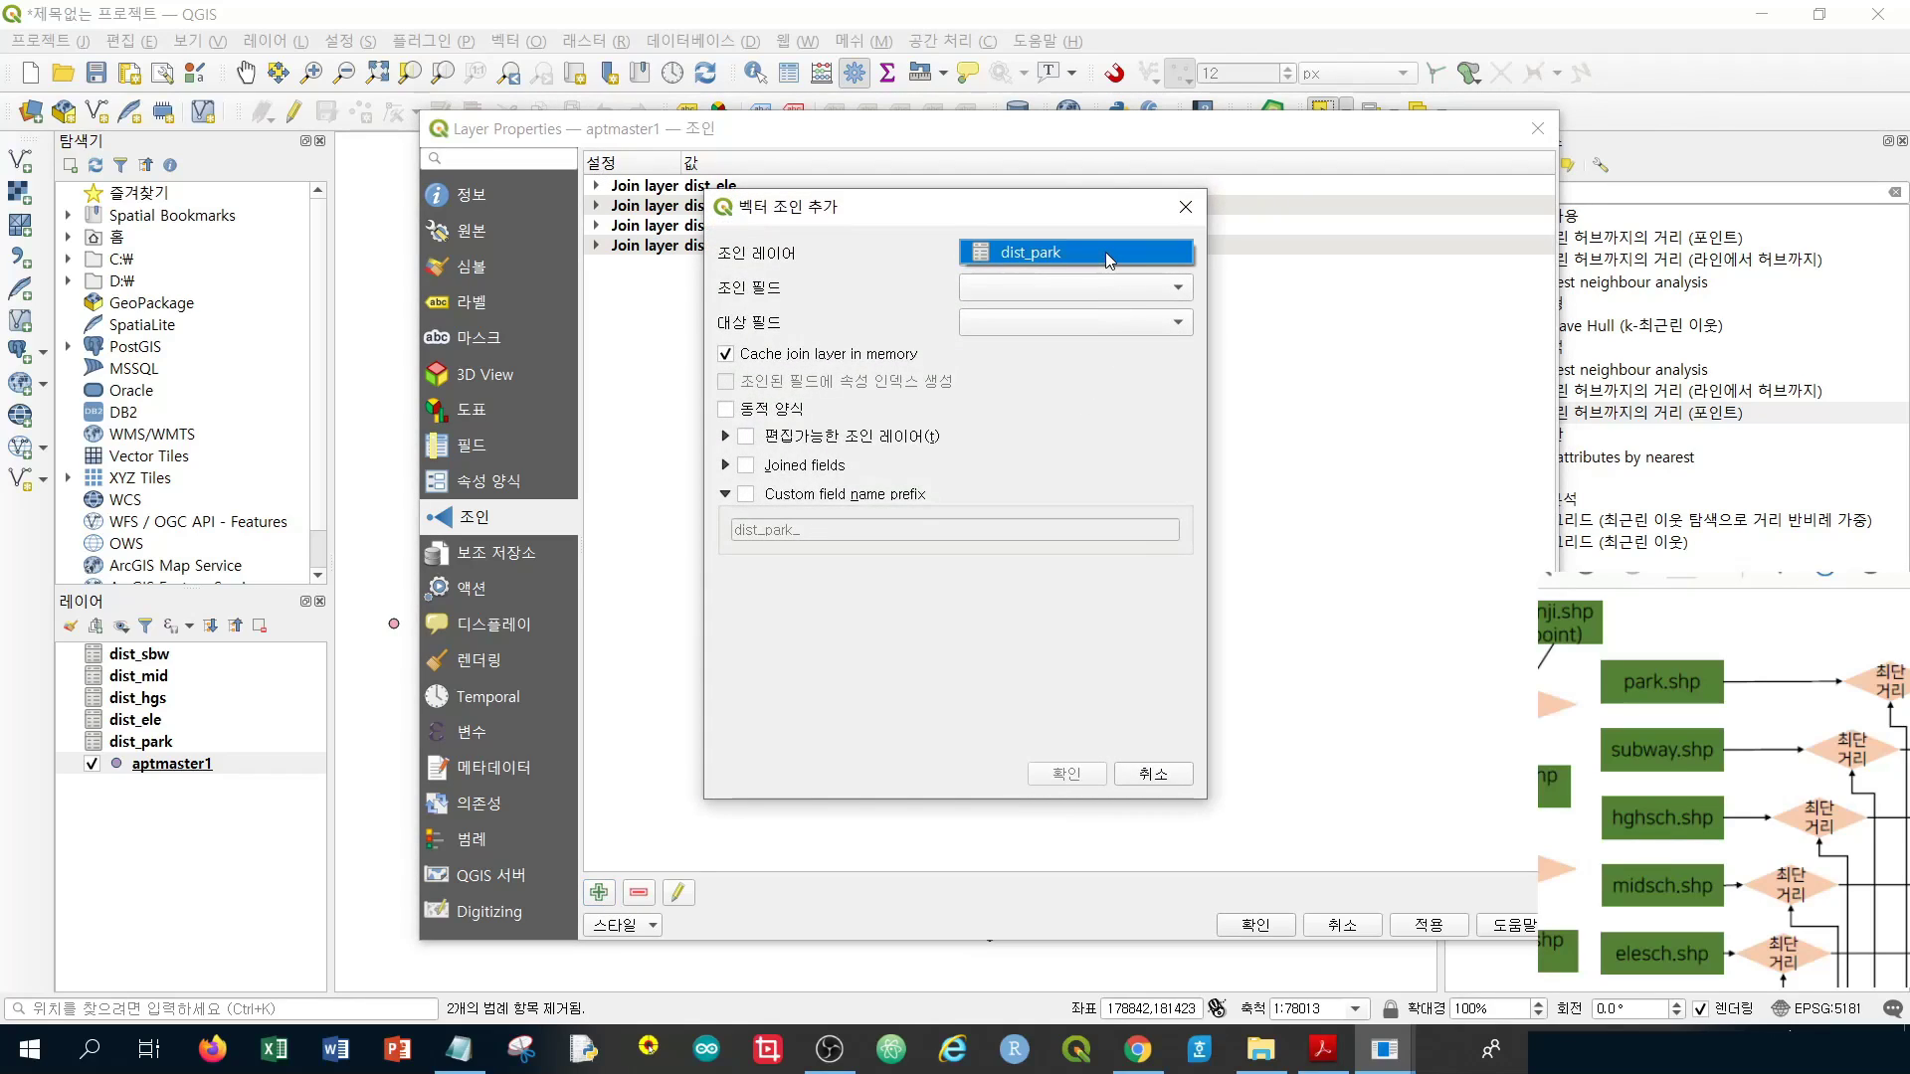
{"action": "left_click", "coordinate": [1106, 253]}
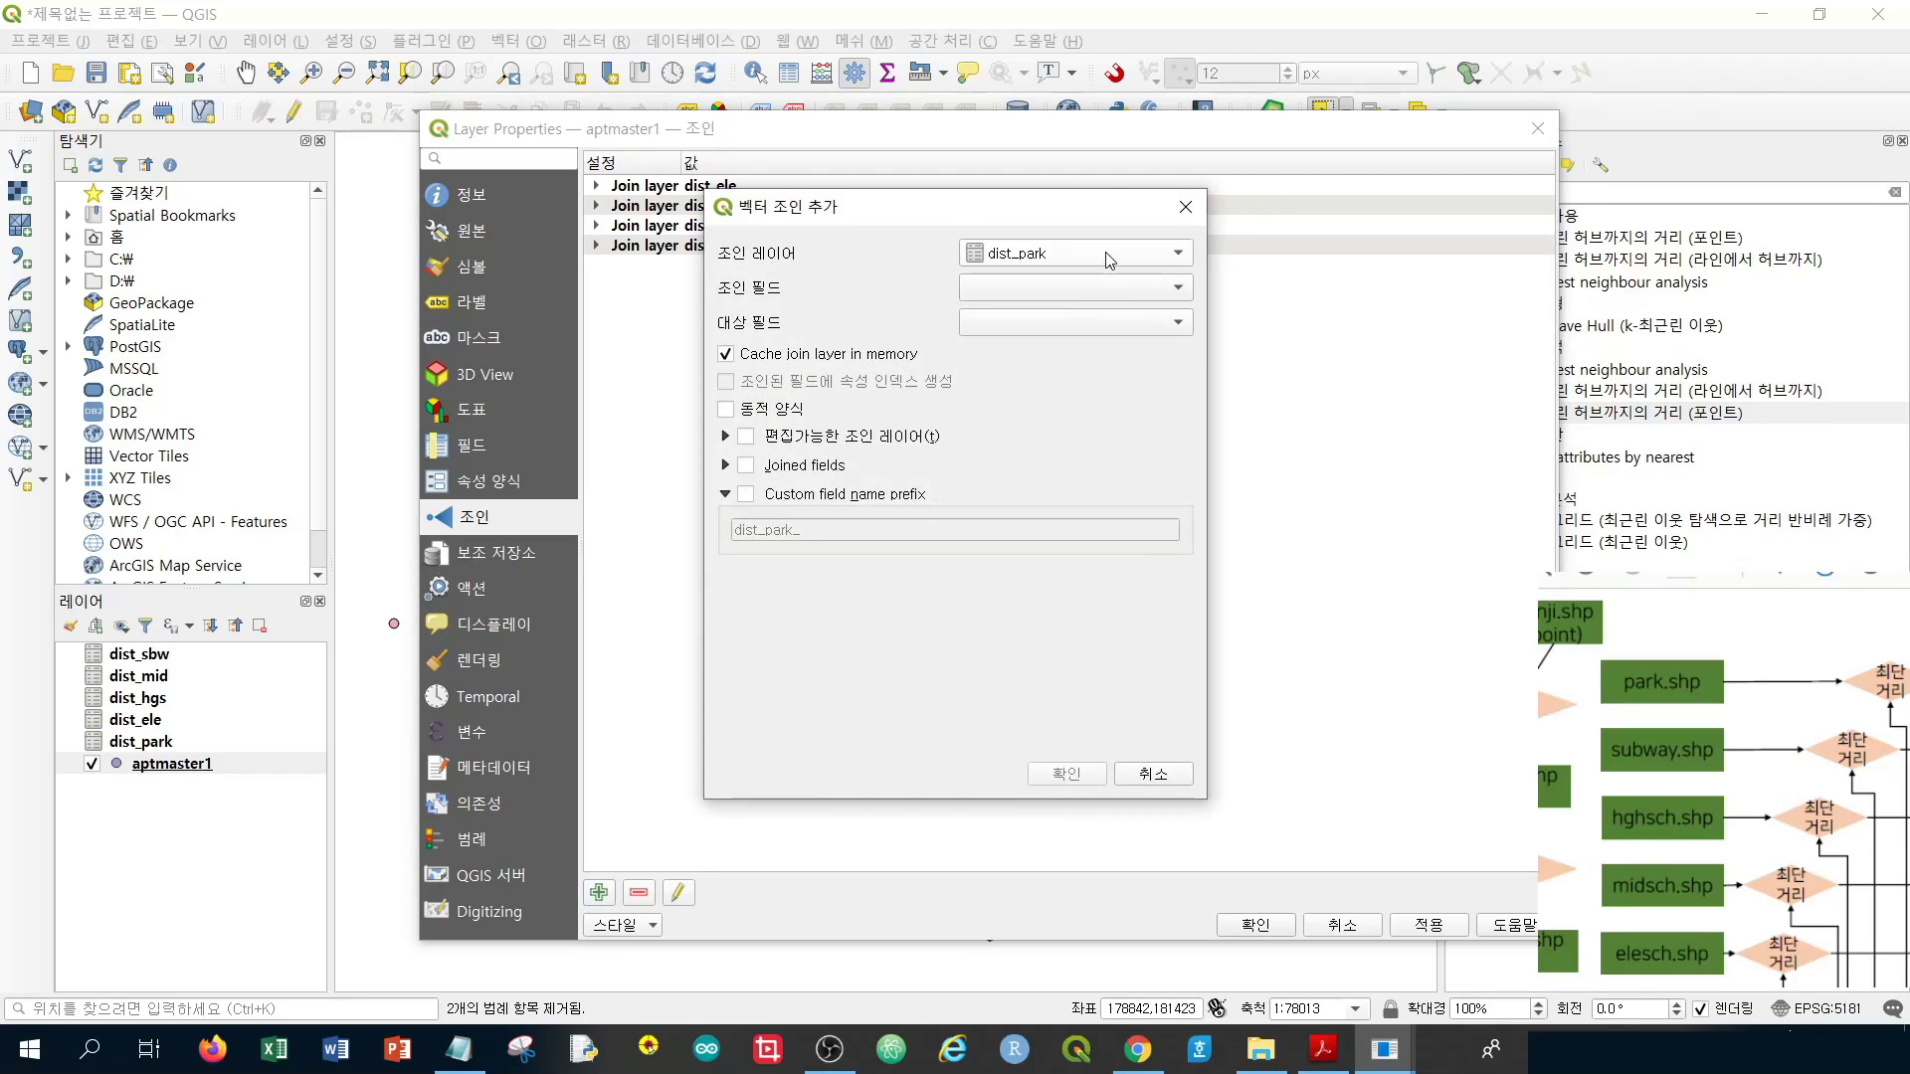
{"action": "left_click", "coordinate": [1030, 294]}
{"action": "left_click", "coordinate": [1029, 289]}
{"action": "left_click", "coordinate": [1030, 323]}
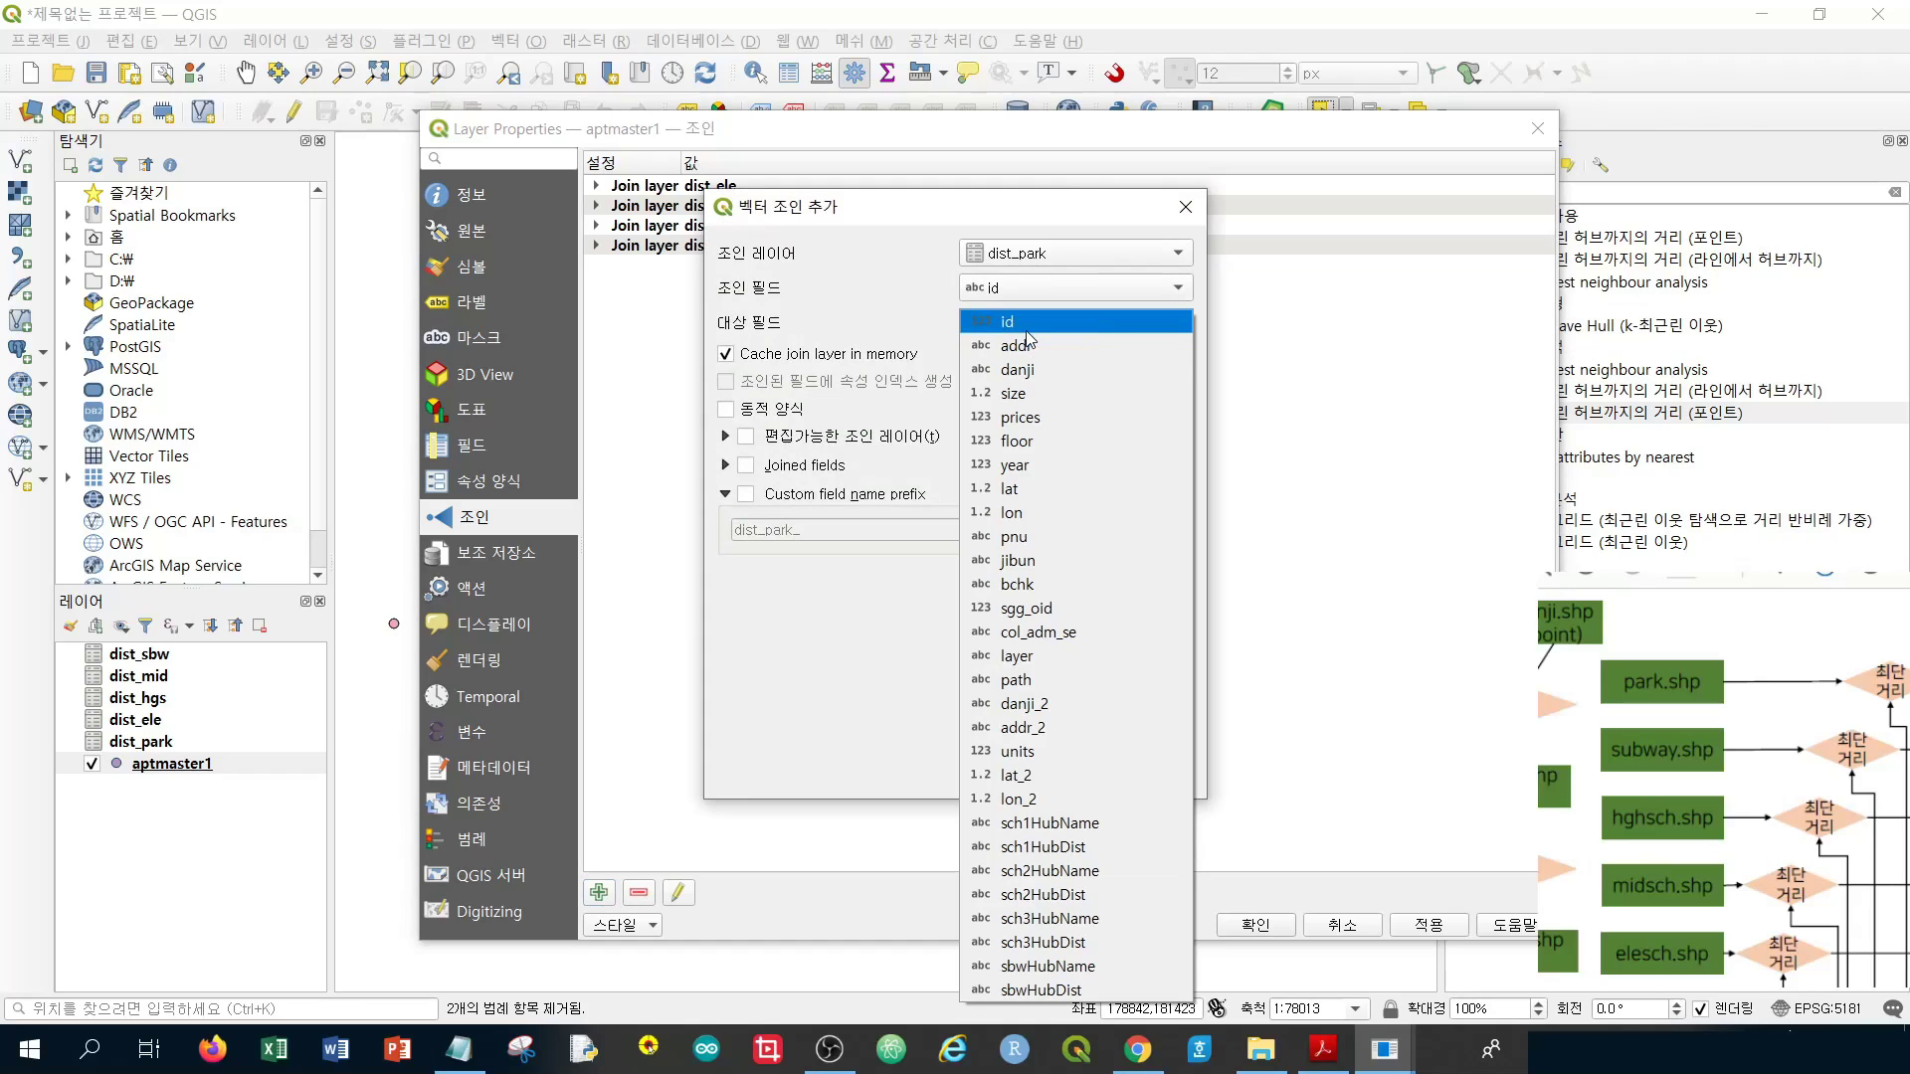
{"action": "left_click", "coordinate": [1026, 331]}
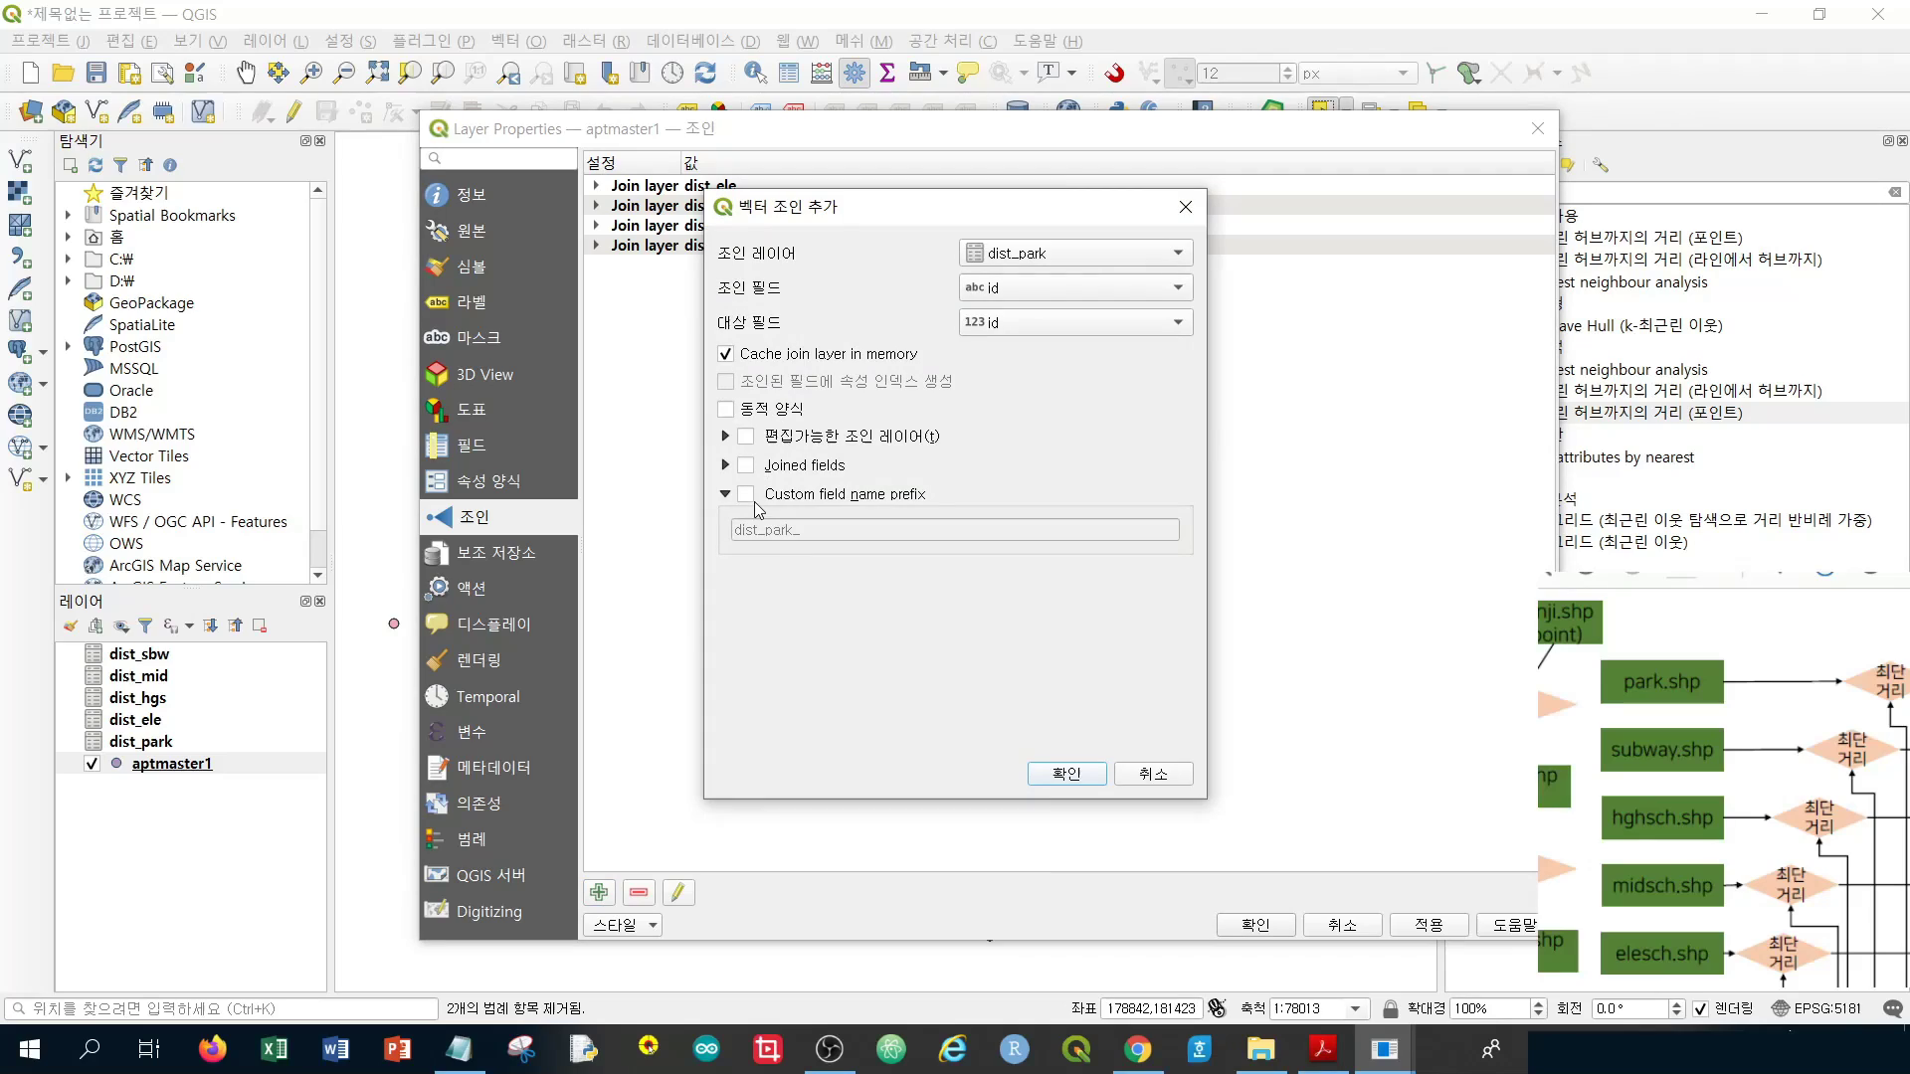
{"action": "left_click", "coordinate": [746, 495]}
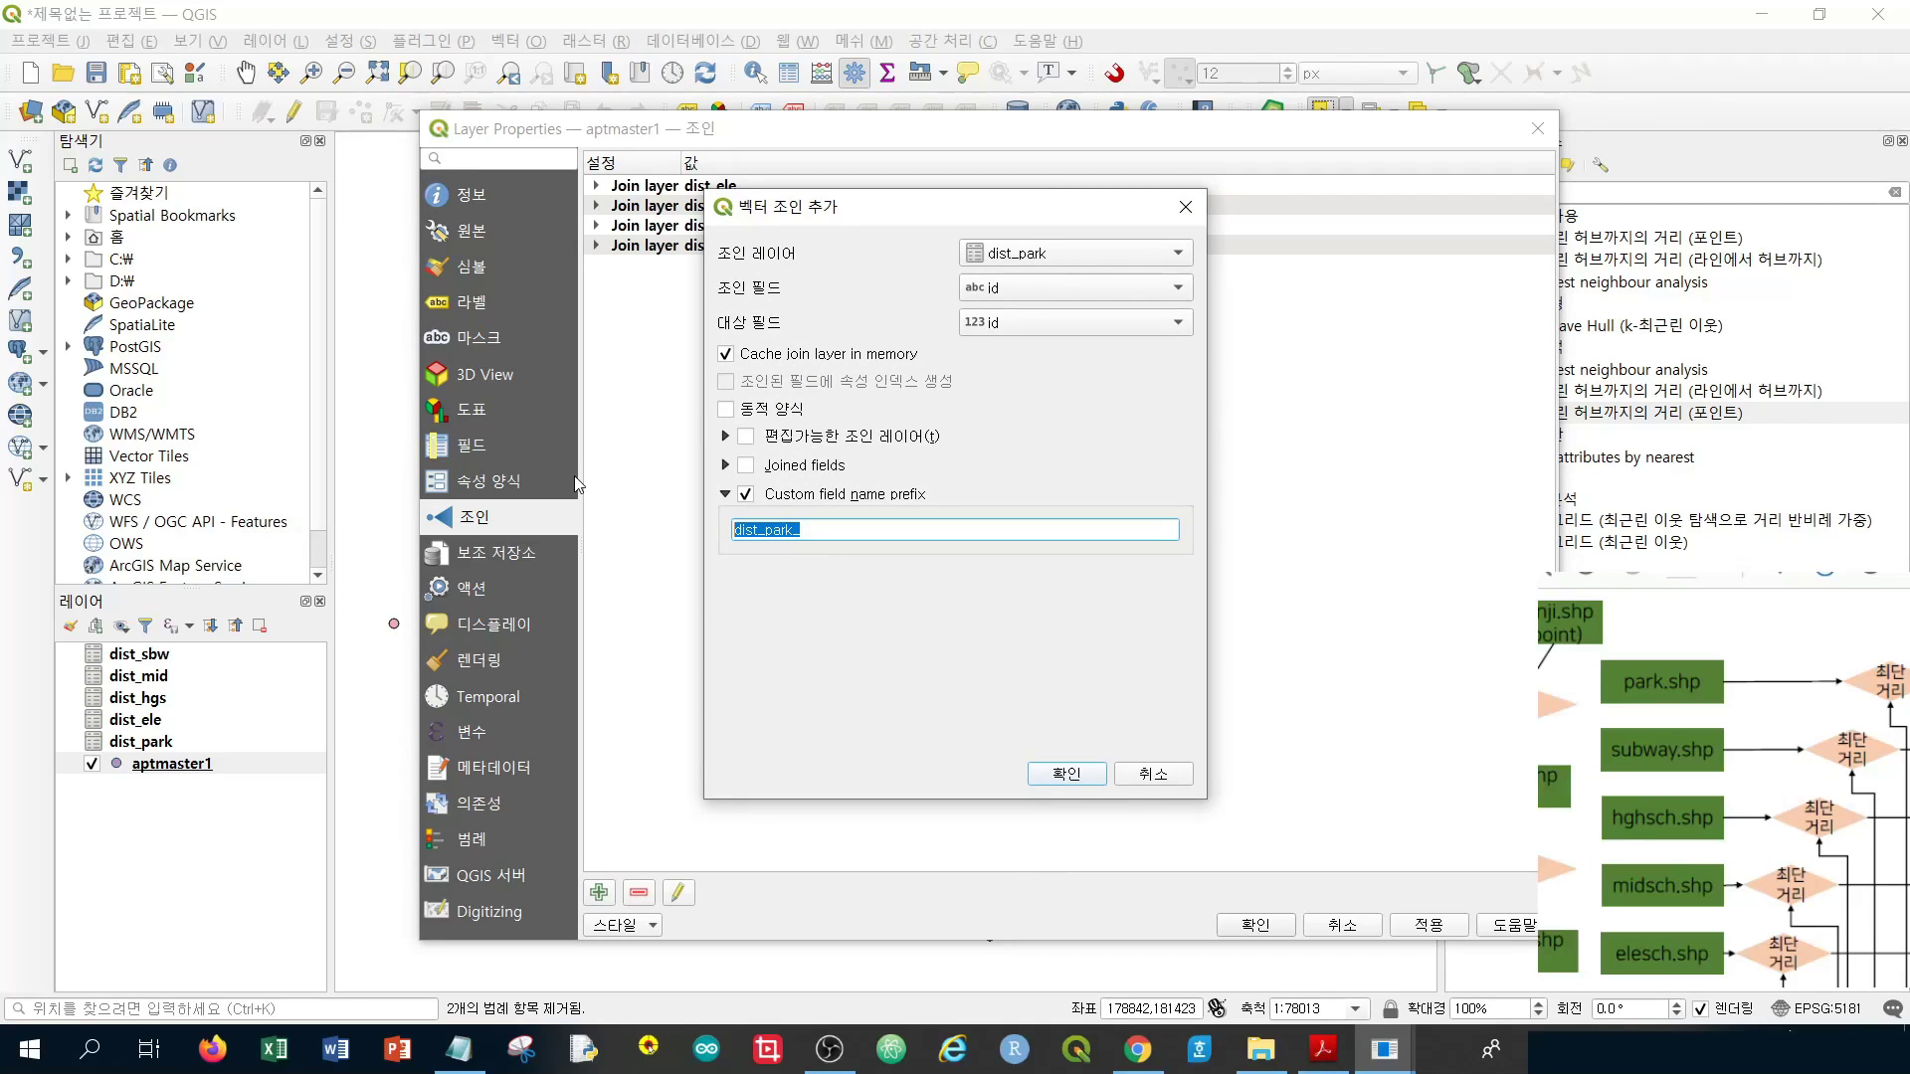
{"action": "type", "text": "par"}
{"action": "type", "text": "k"}
{"action": "left_click", "coordinate": [1066, 772]}
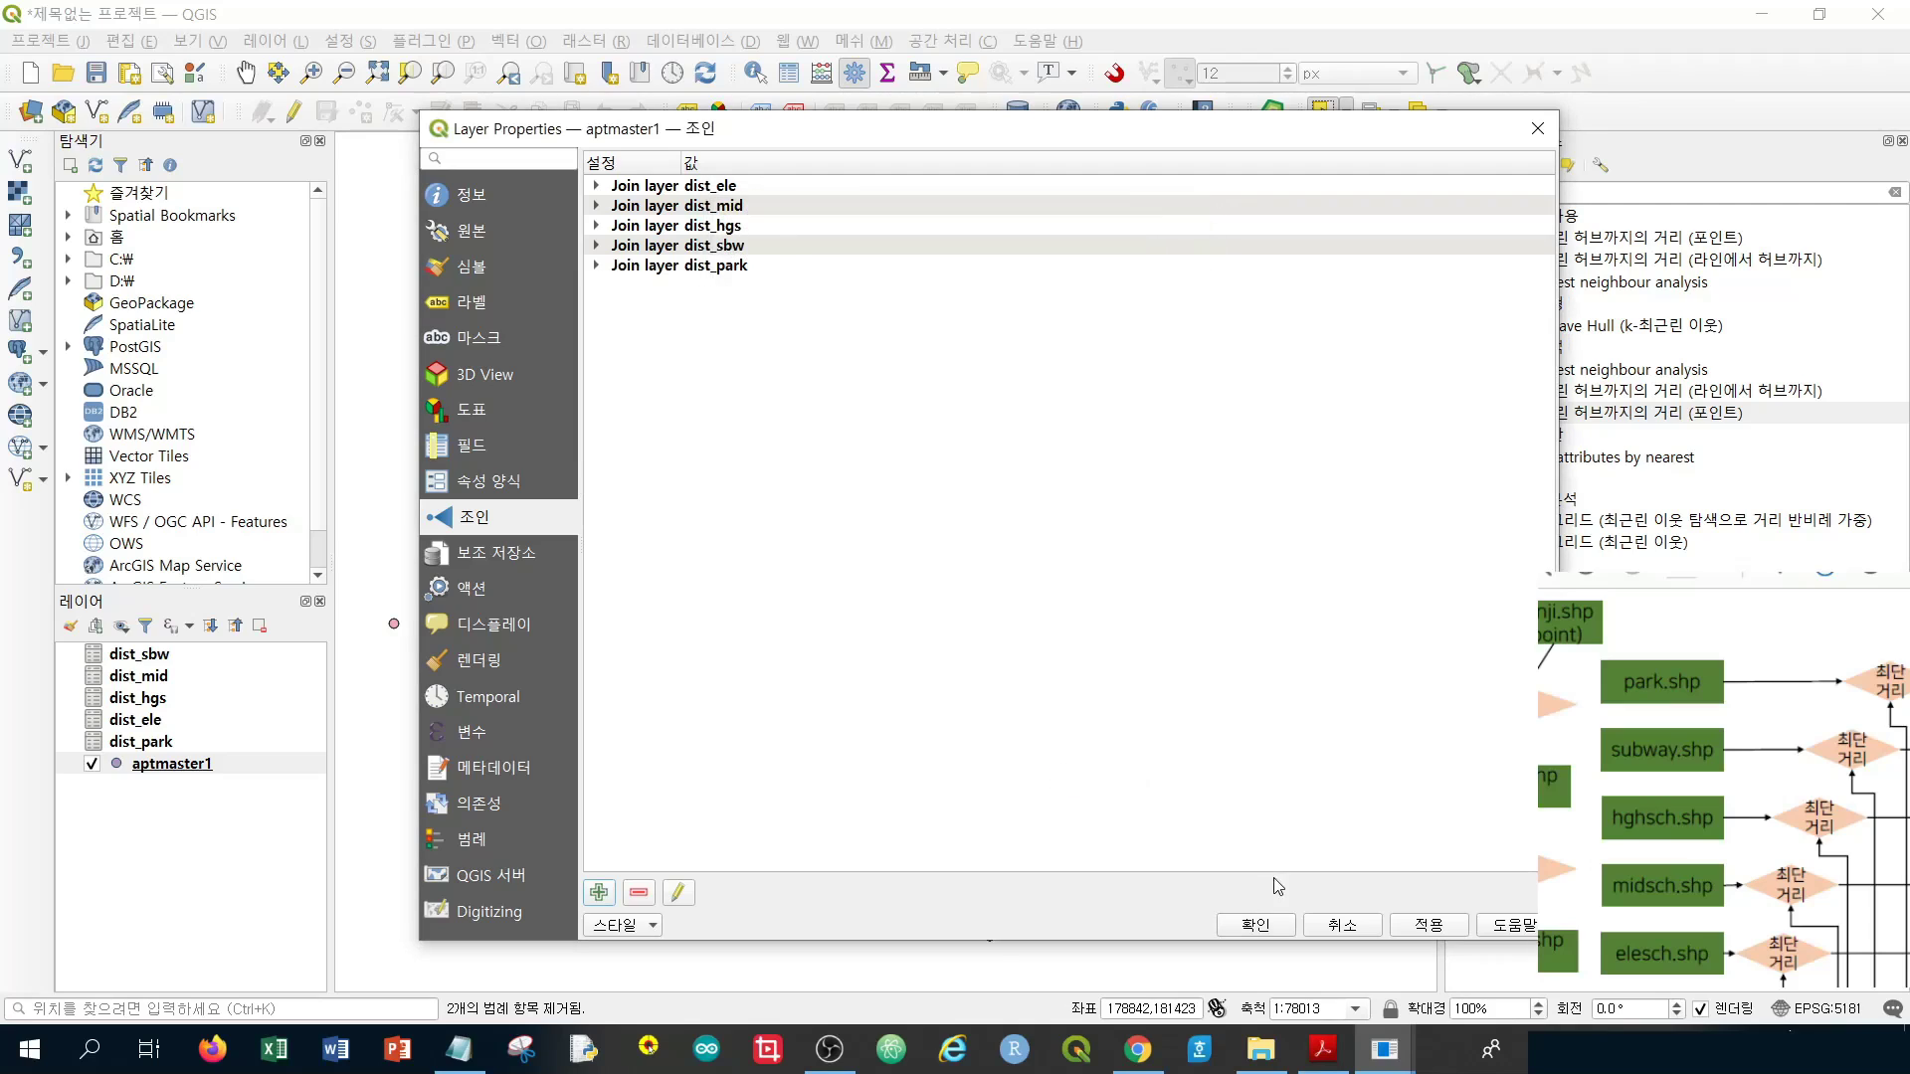
{"action": "left_click", "coordinate": [1256, 926]}
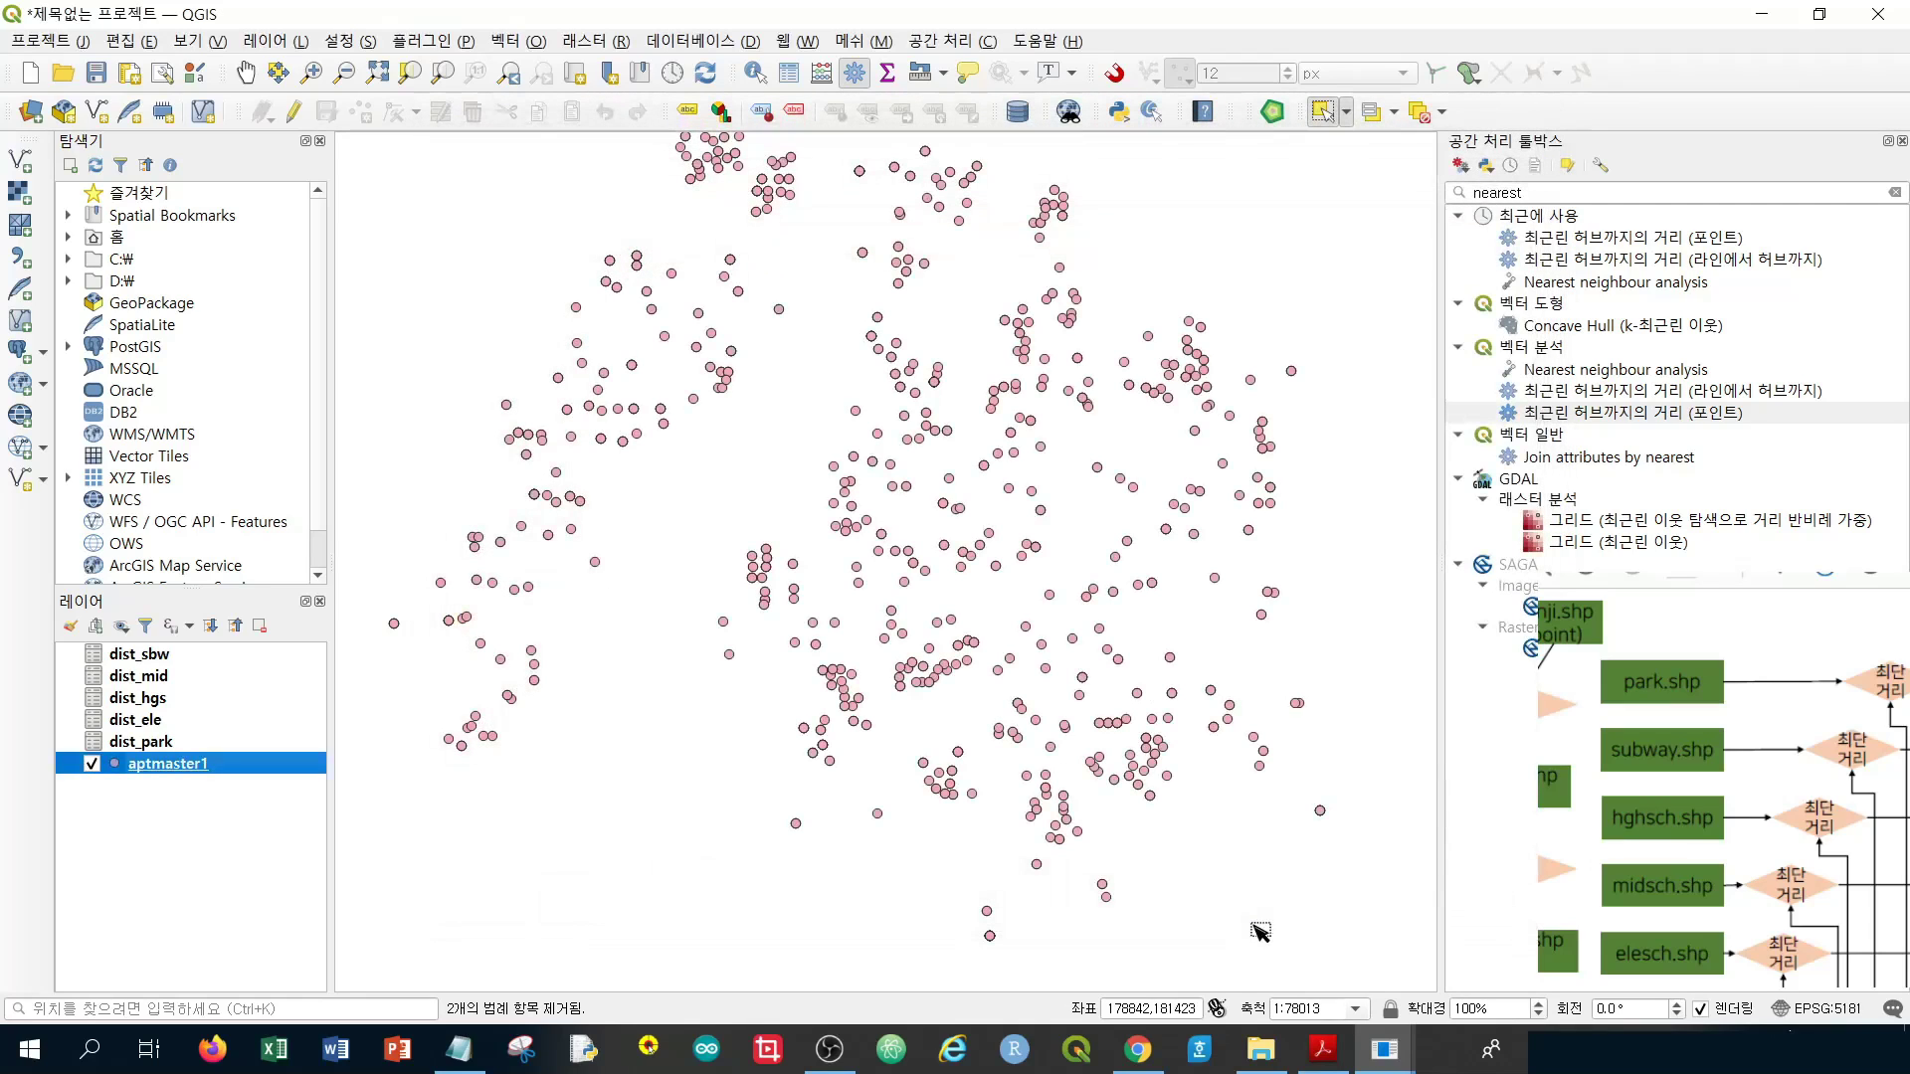
Open aptmaster1's attribute table from its Layers panel context menu
{"action": "right_click", "coordinate": [230, 775]}
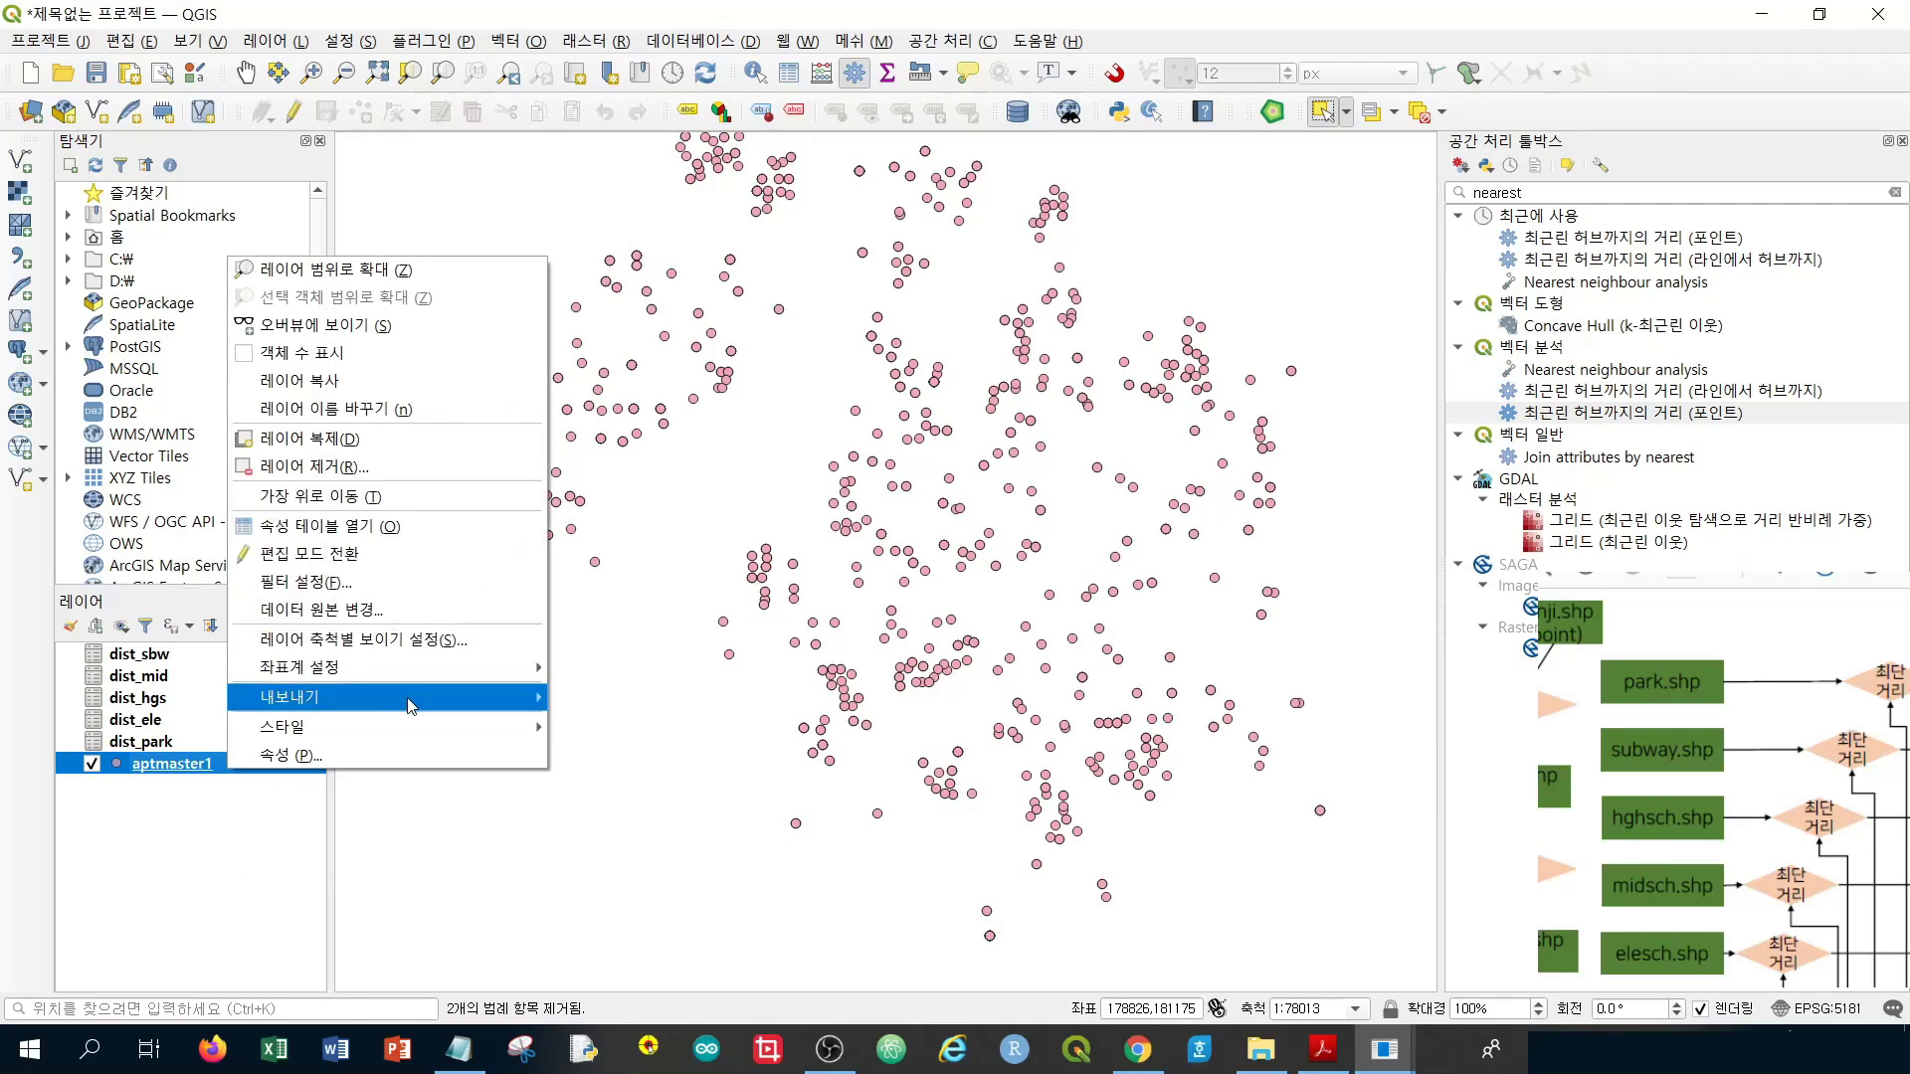
{"action": "left_click", "coordinate": [328, 526]}
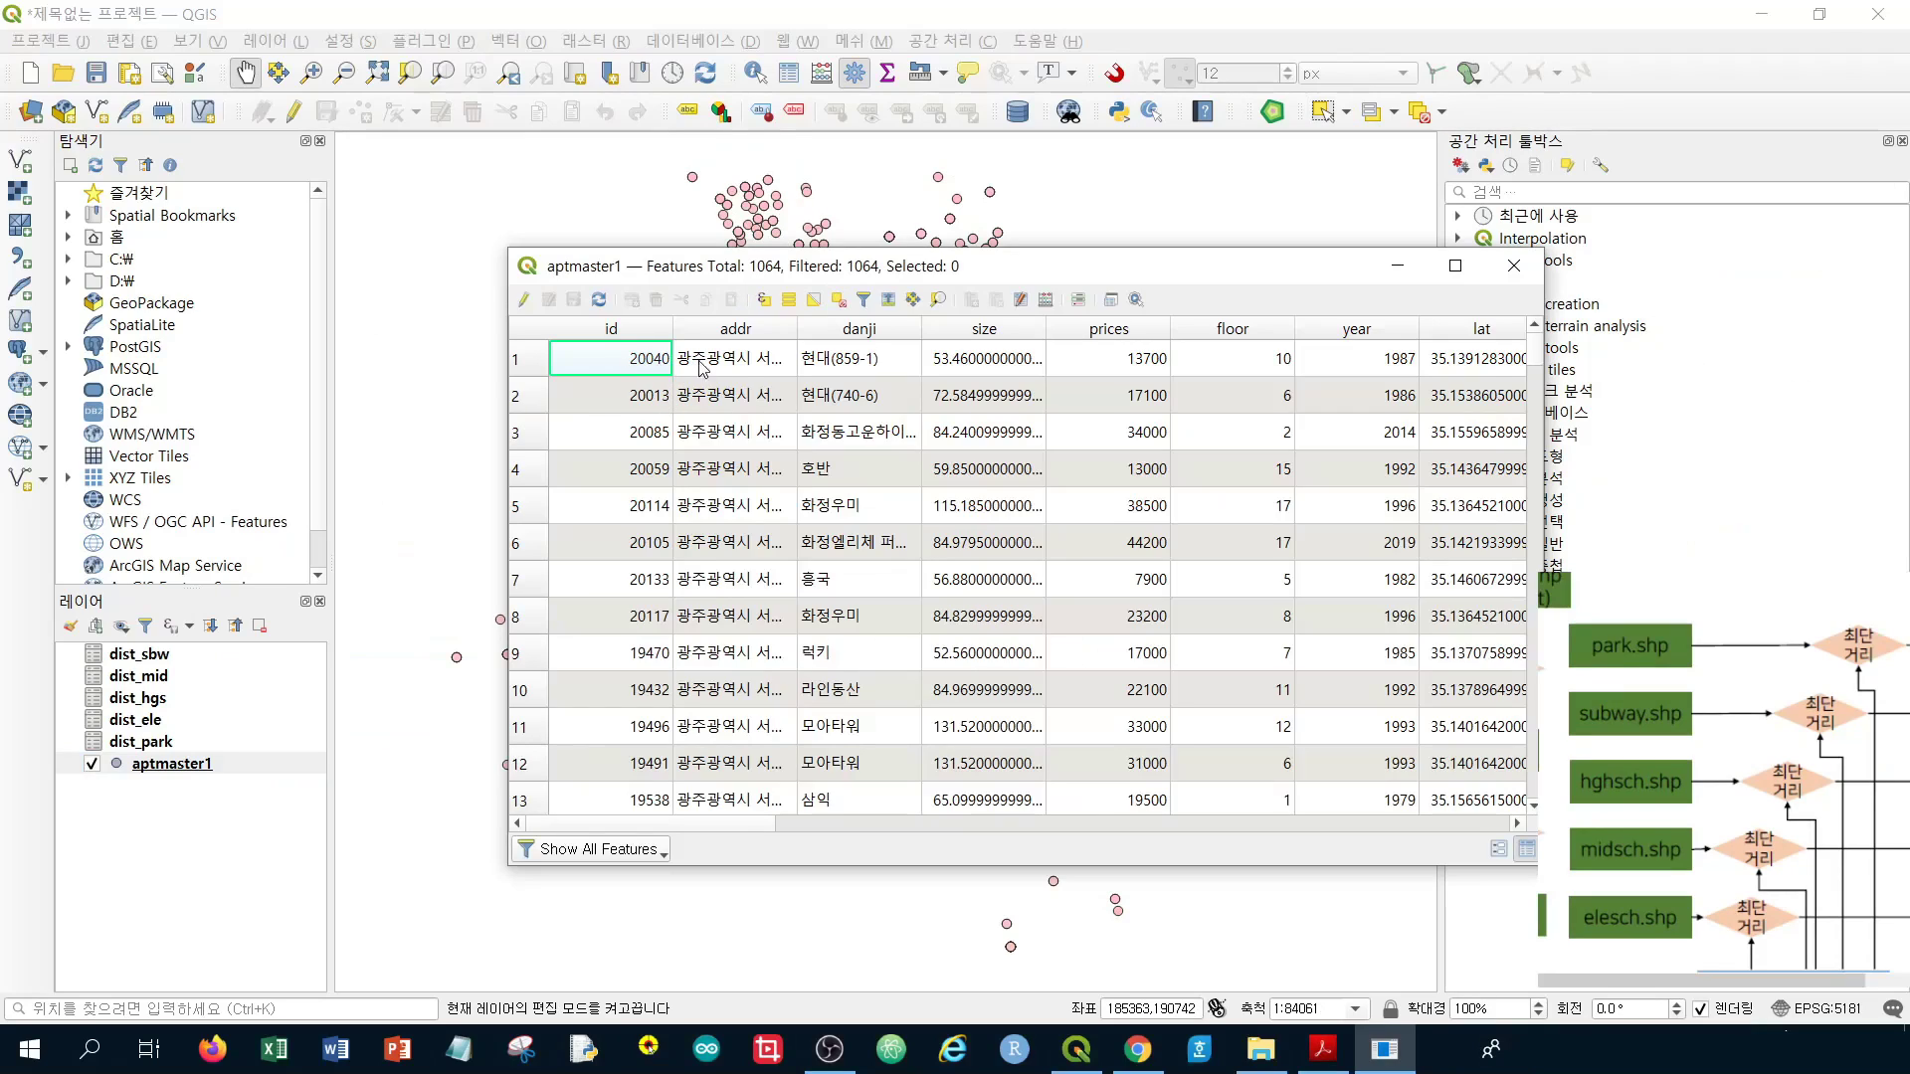
Inspect row 1's addr, danji, size, prices and floor values, widening the prices column
{"action": "left_click", "coordinate": [738, 366]}
{"action": "left_click", "coordinate": [845, 360]}
{"action": "left_click", "coordinate": [649, 374]}
{"action": "left_click", "coordinate": [726, 374]}
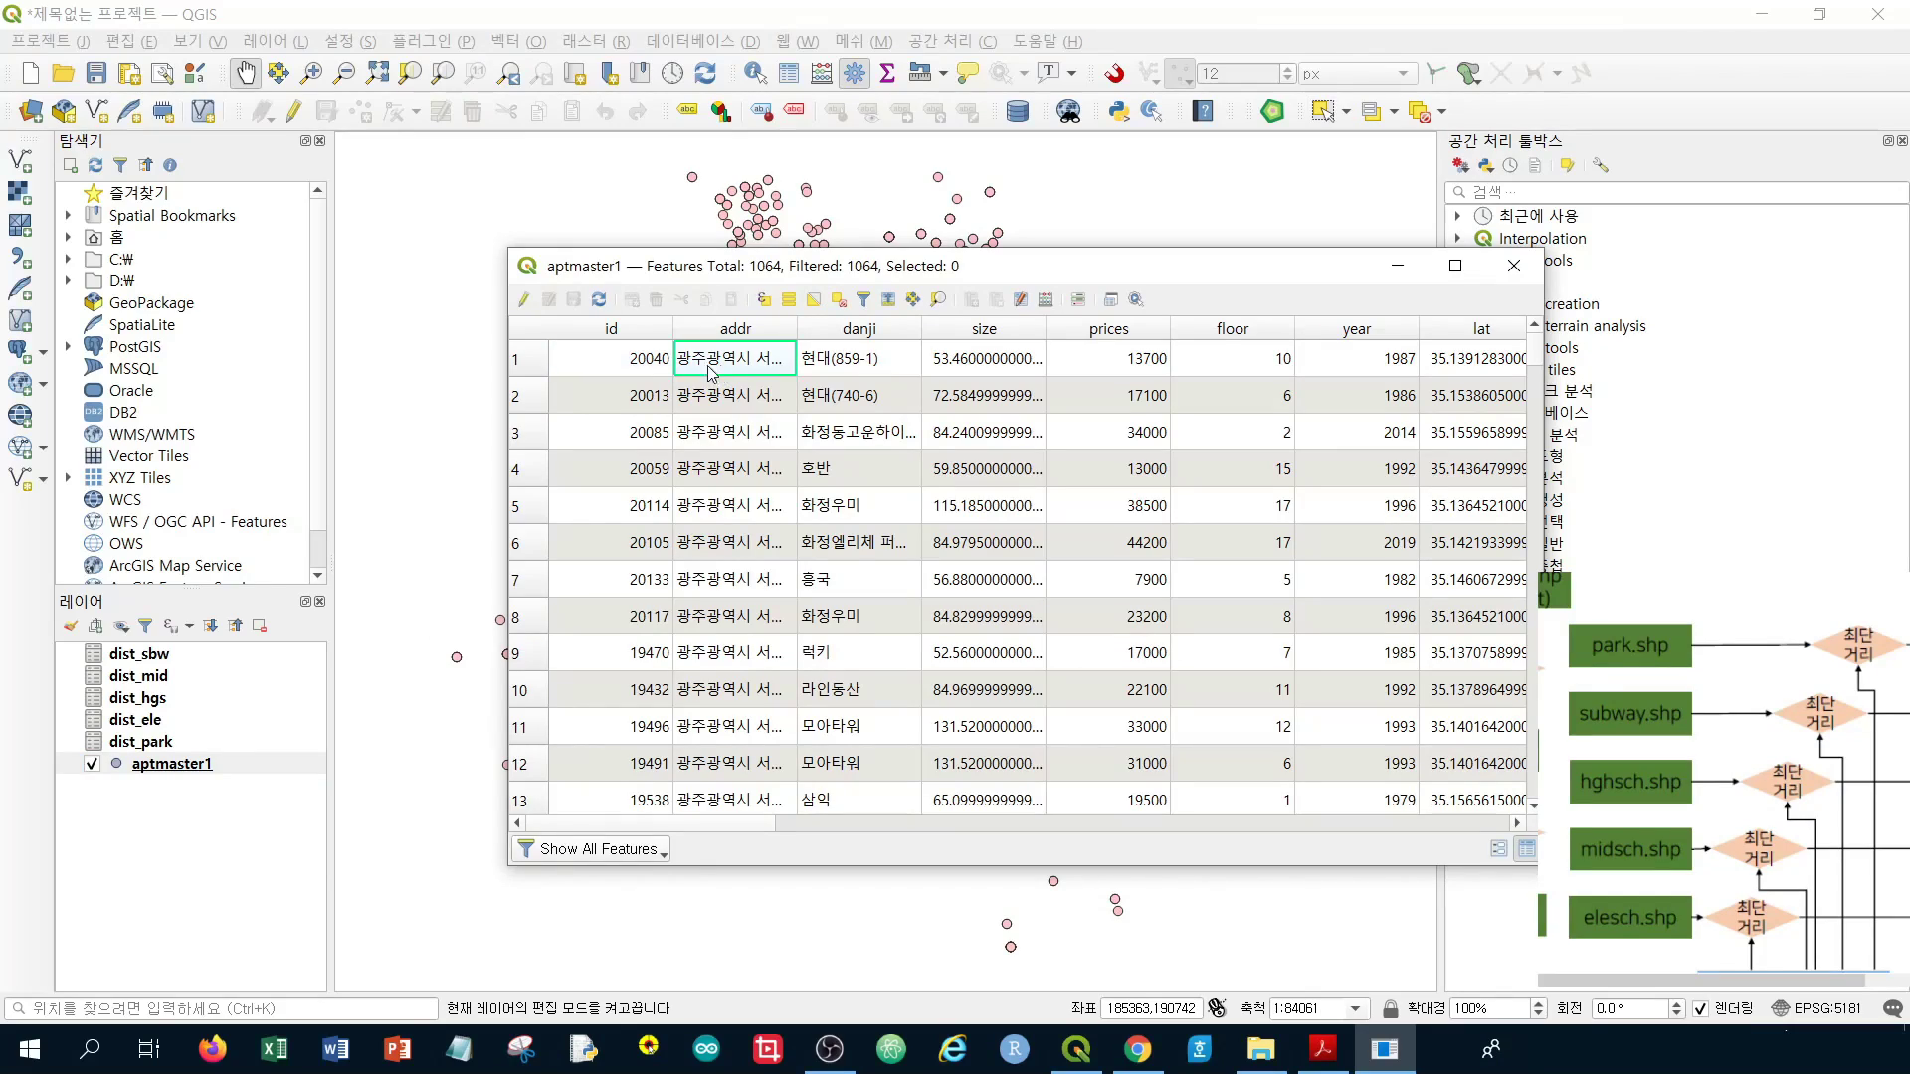
{"action": "left_click", "coordinate": [850, 370]}
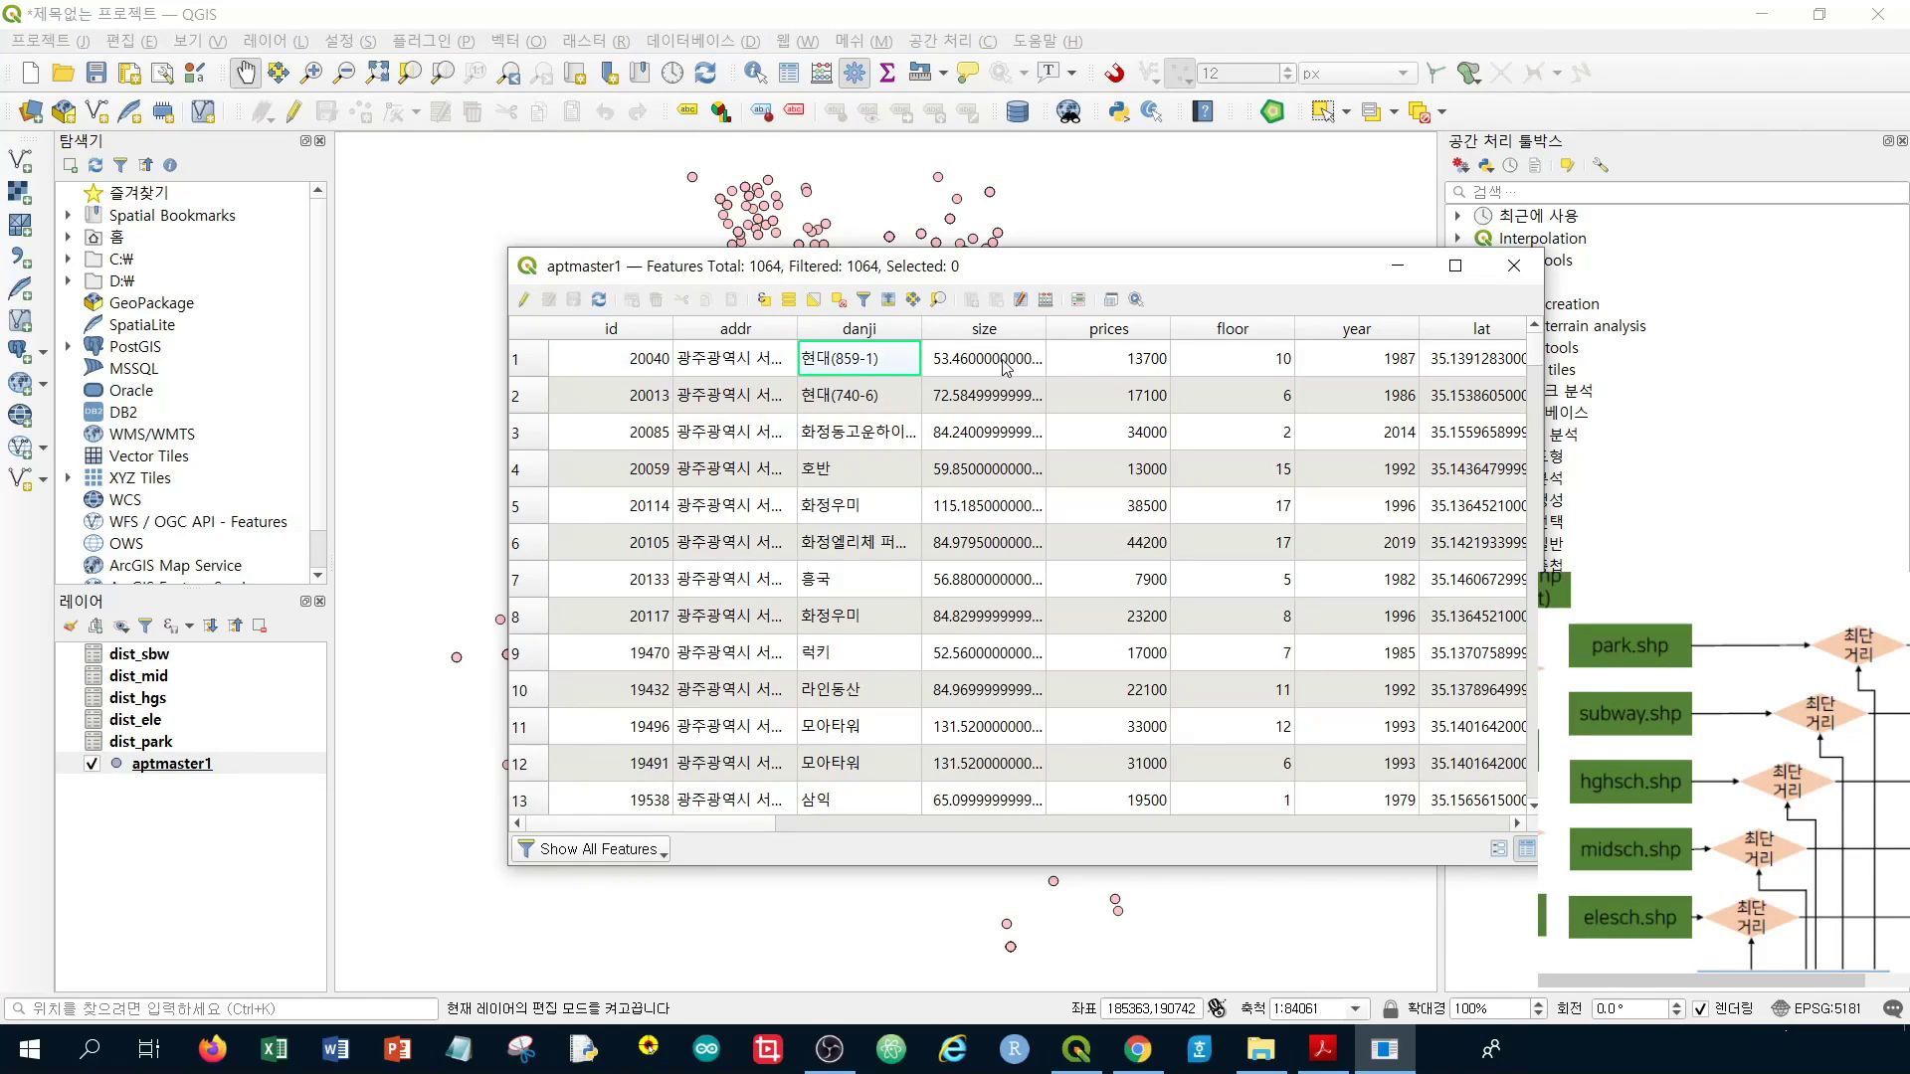
{"action": "left_click", "coordinate": [1007, 368]}
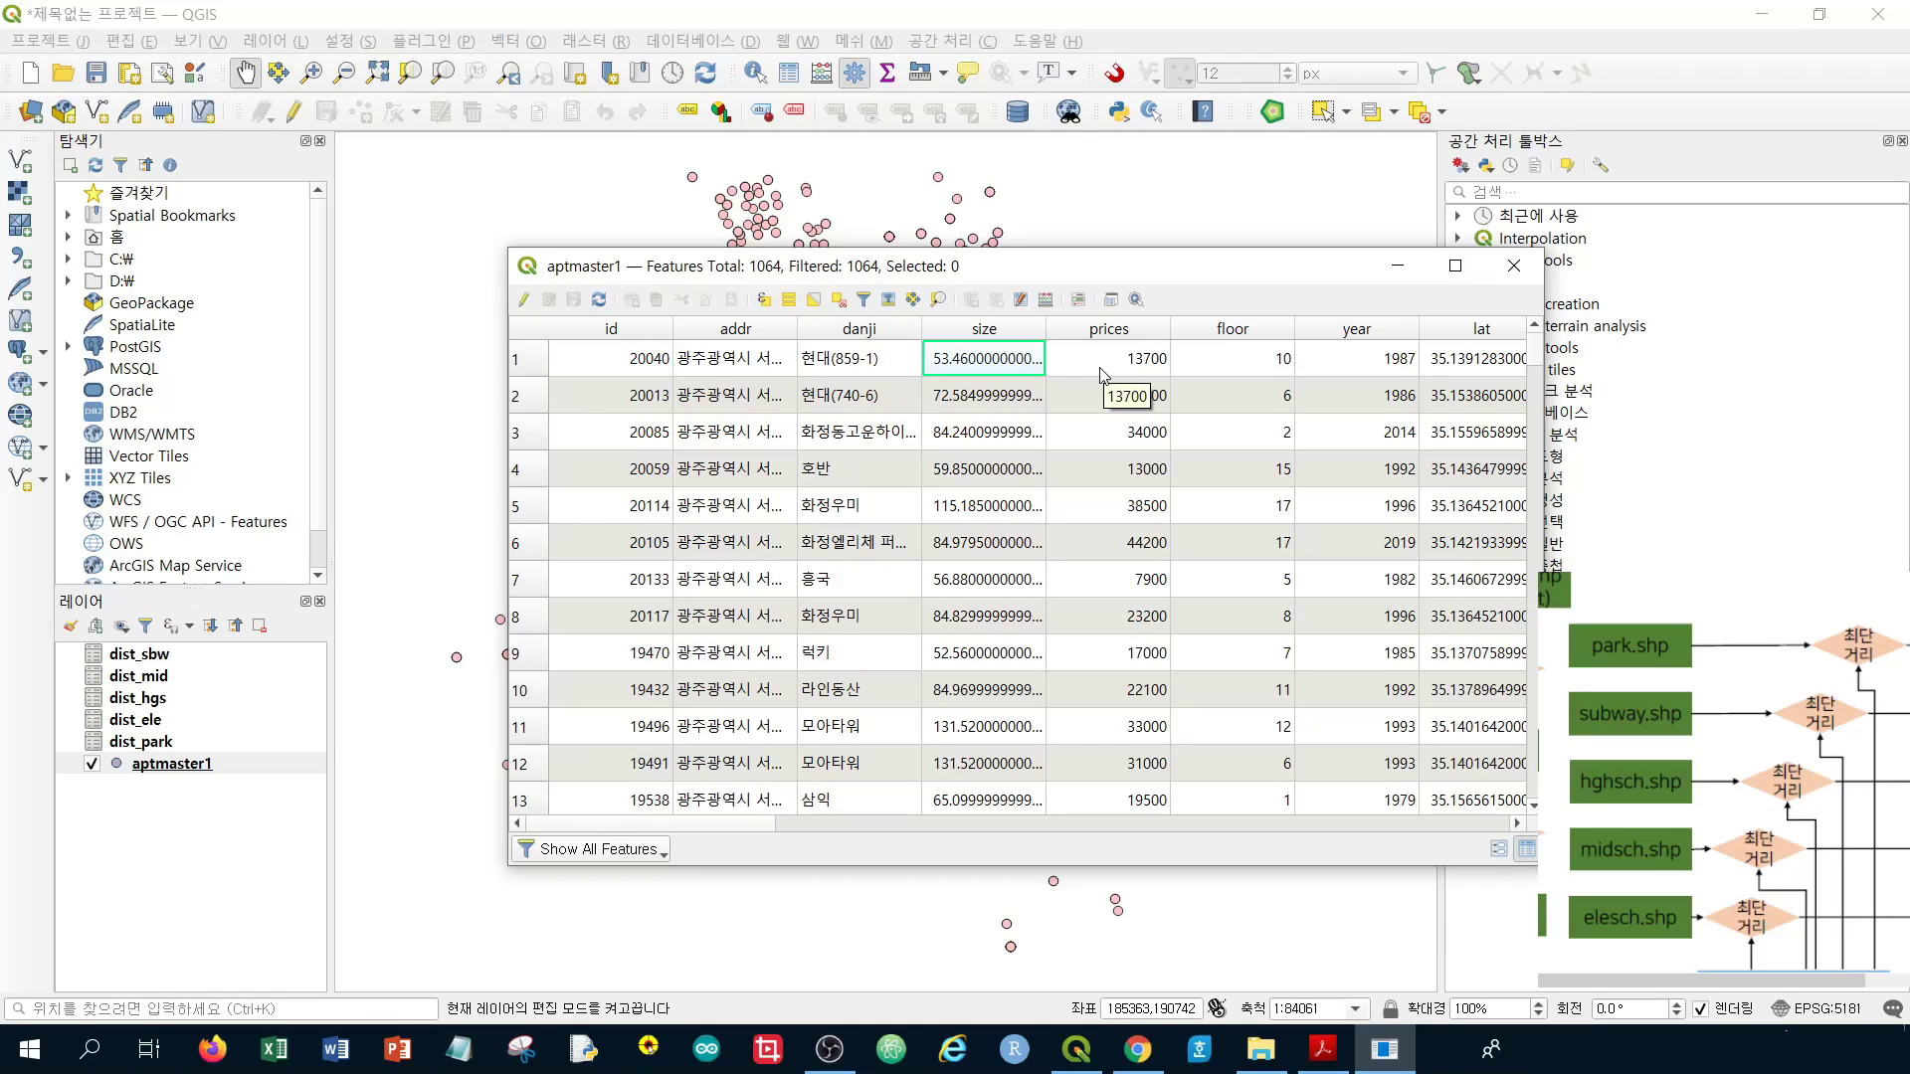
{"action": "left_click", "coordinate": [1153, 369]}
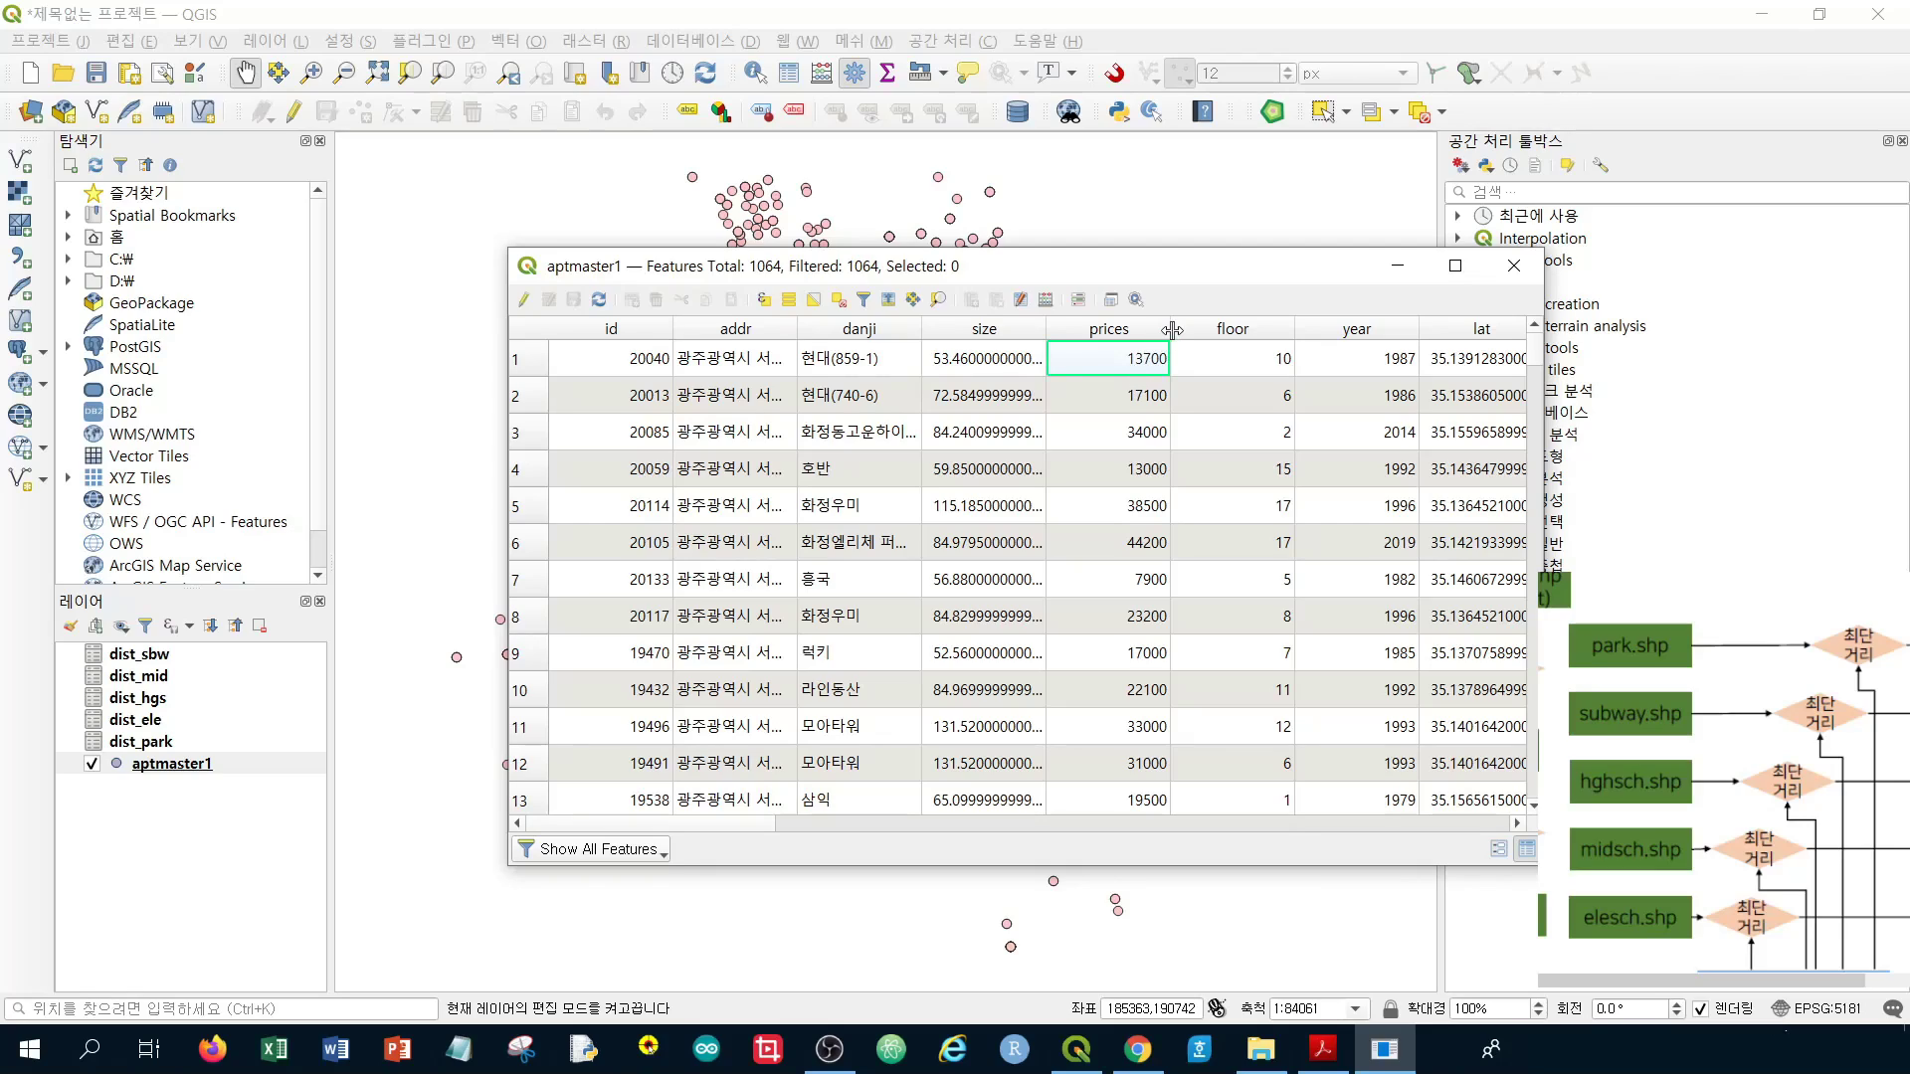
{"action": "left_click_drag", "start_coordinate": [1172, 330], "coordinate": [1174, 330]}
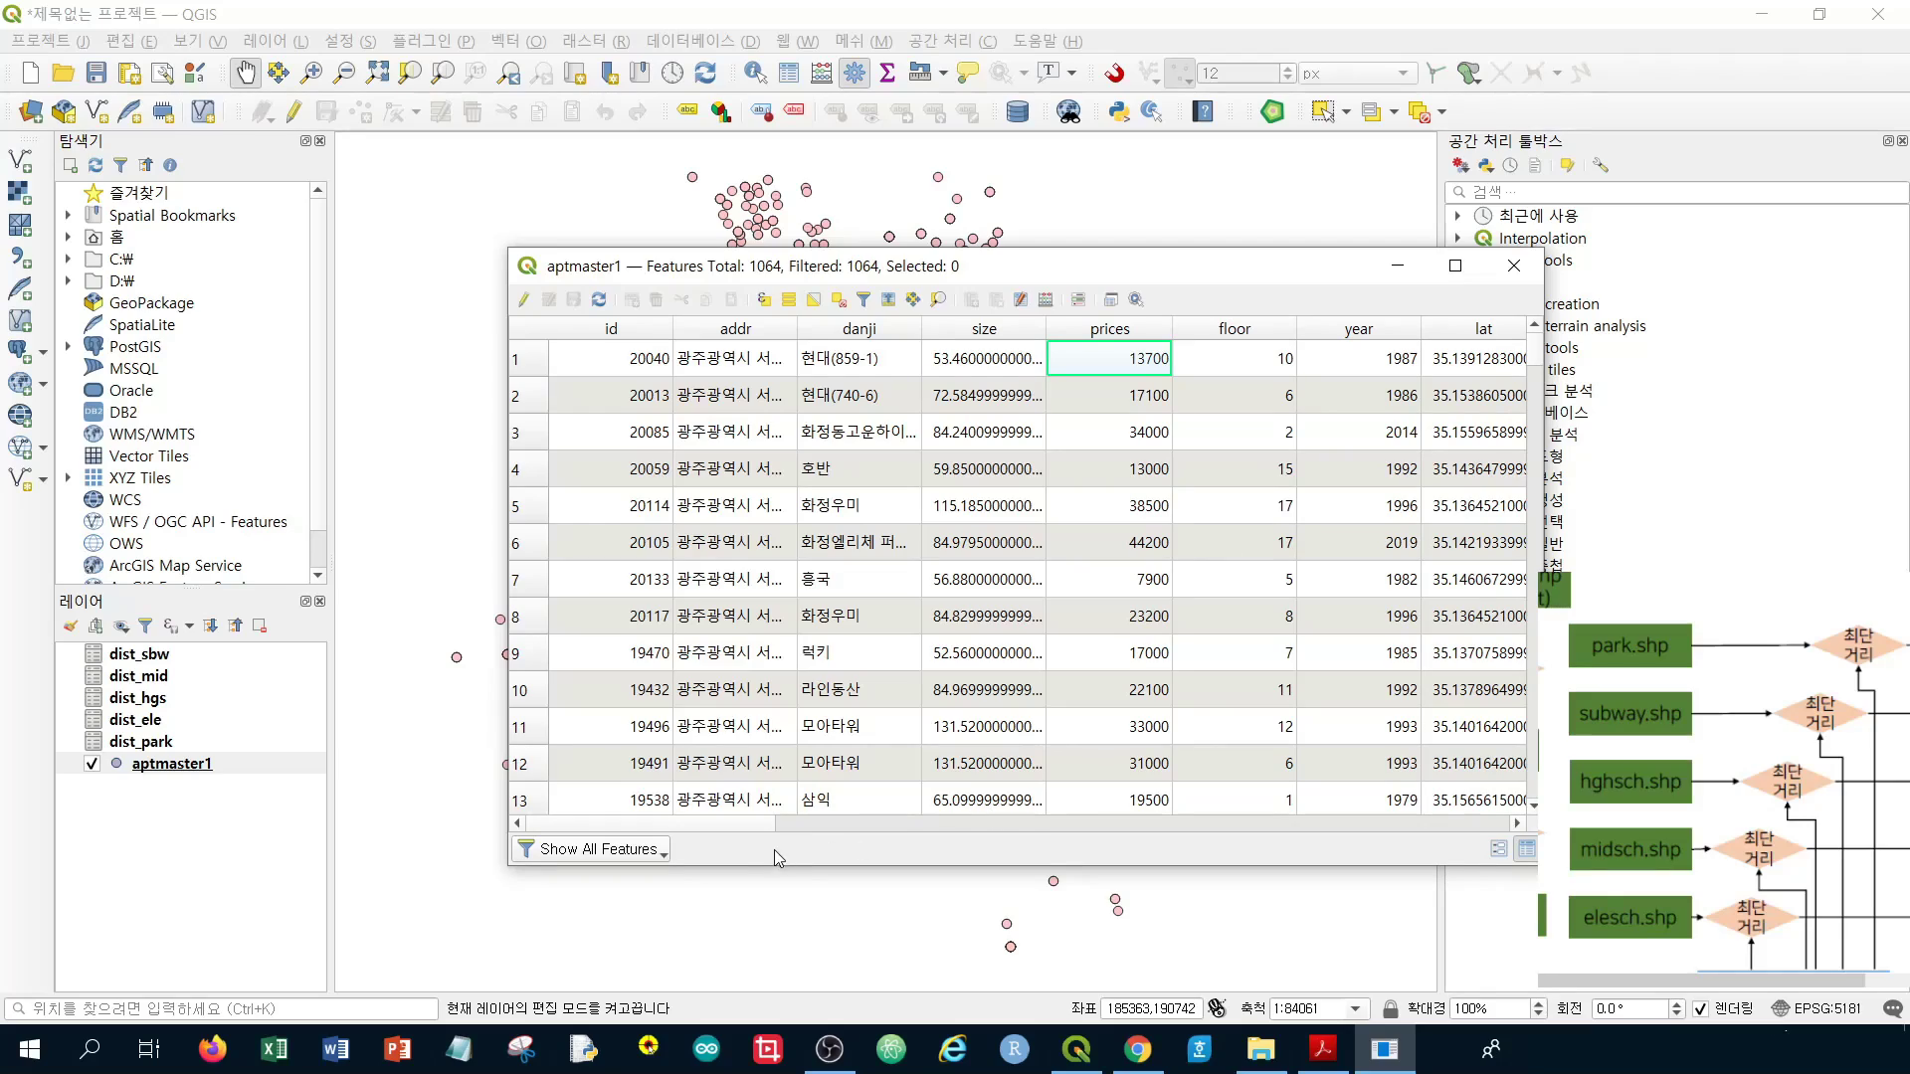
{"action": "left_click", "coordinate": [1268, 365]}
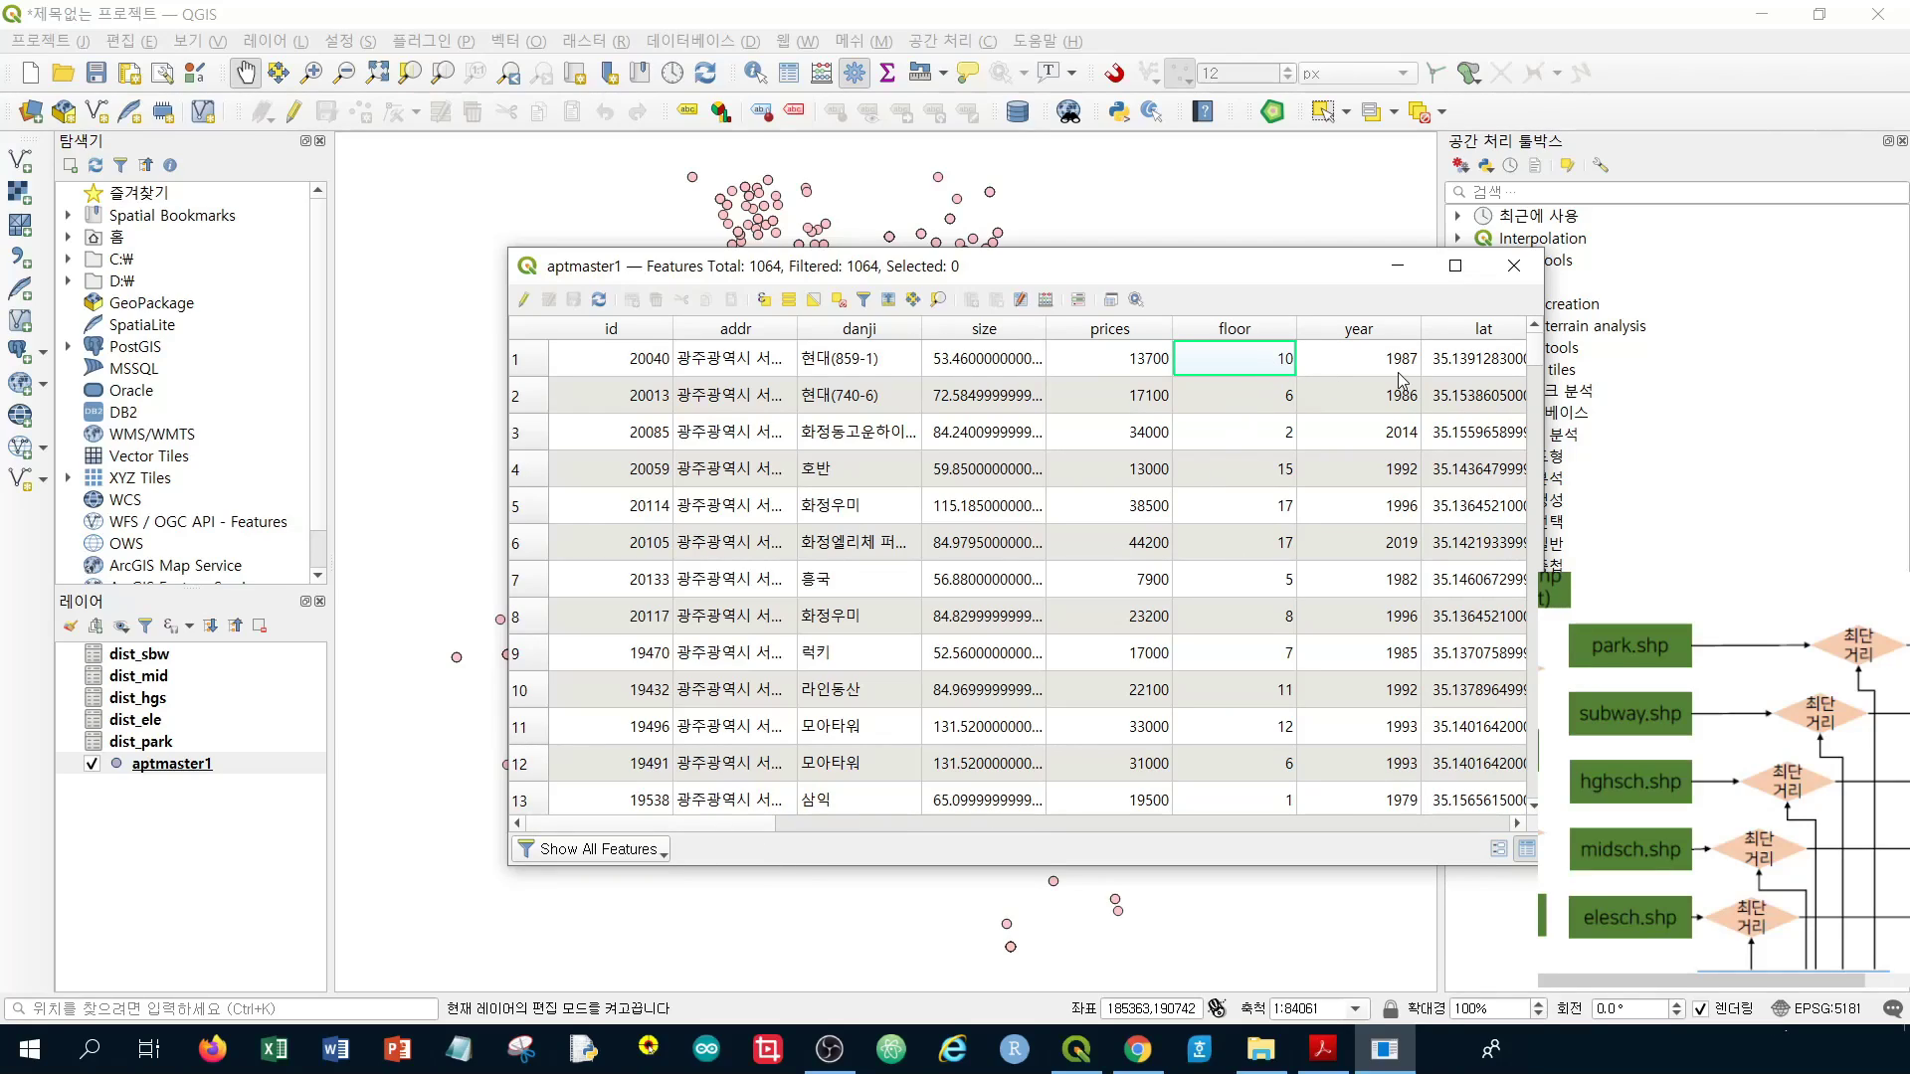
Sort the records by id ascending and select the id 17 record
{"action": "left_click", "coordinate": [530, 364]}
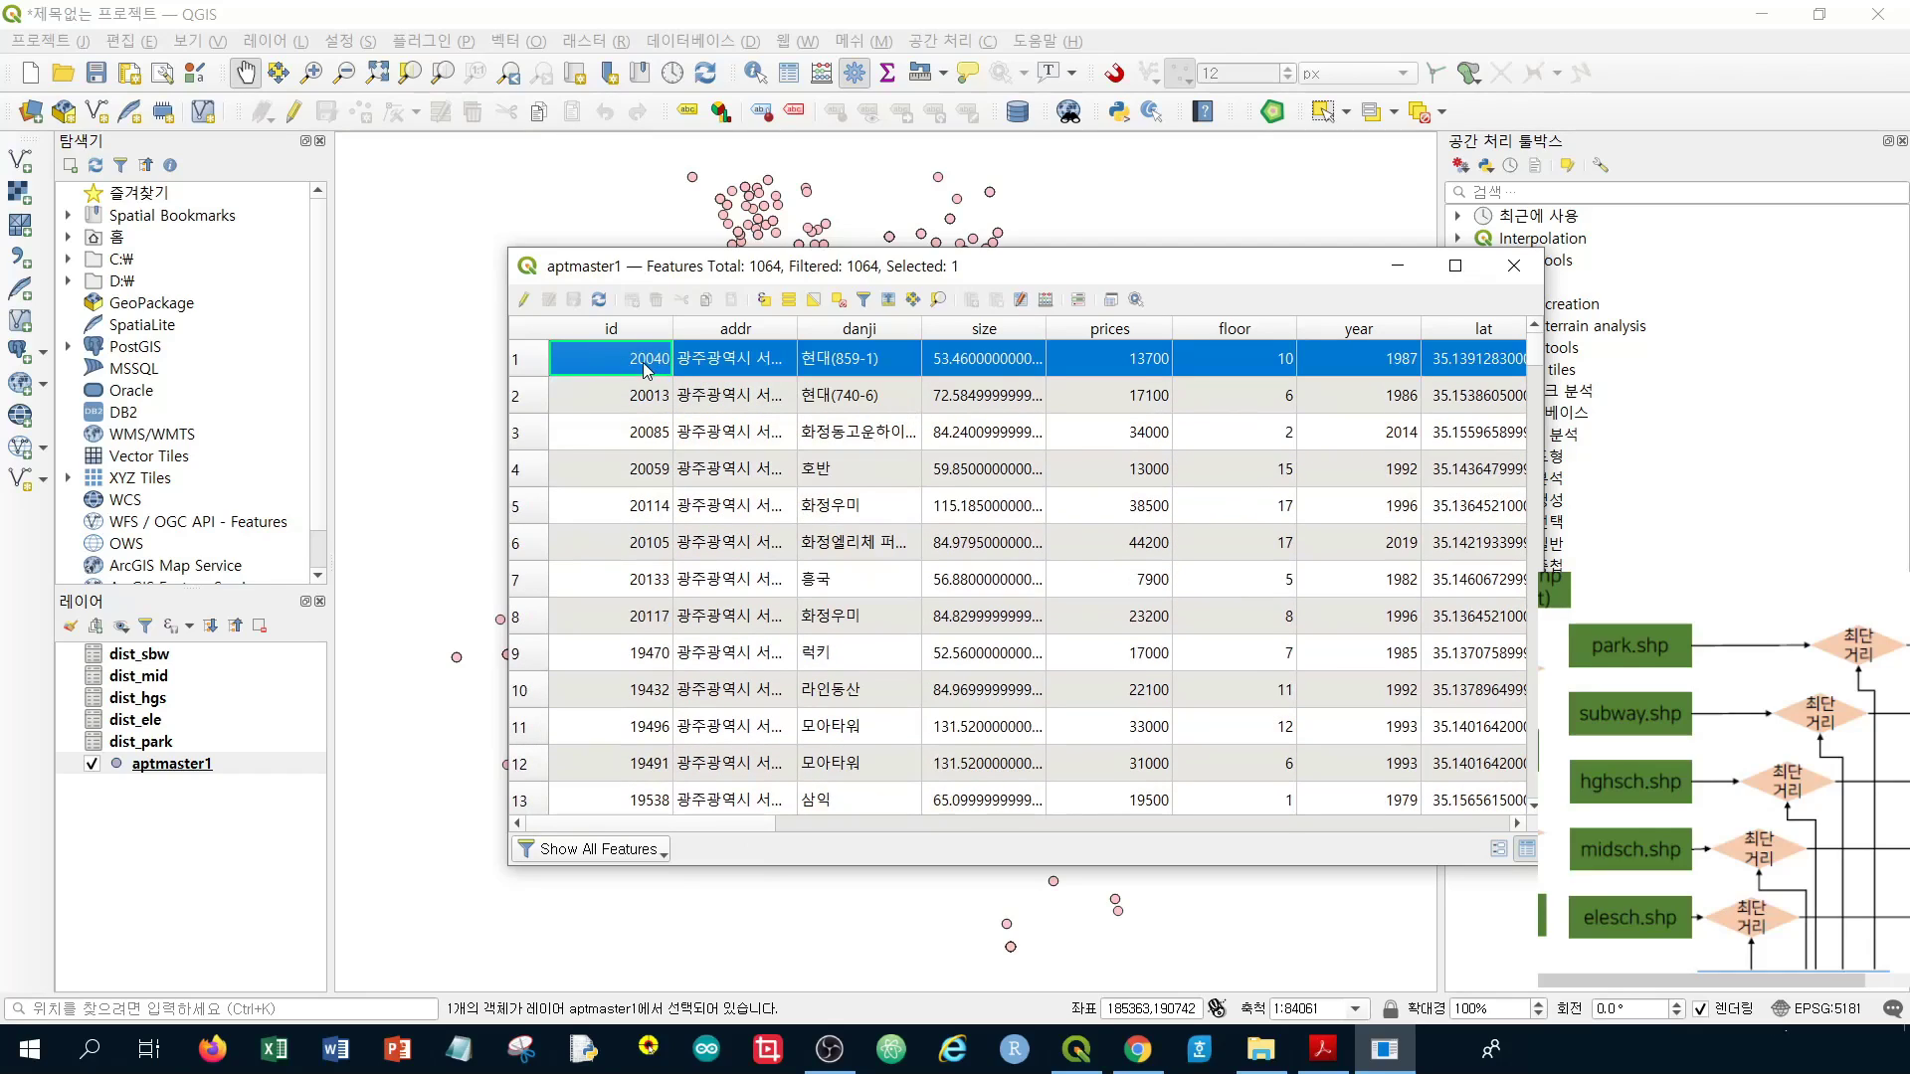
{"action": "left_click", "coordinate": [643, 333]}
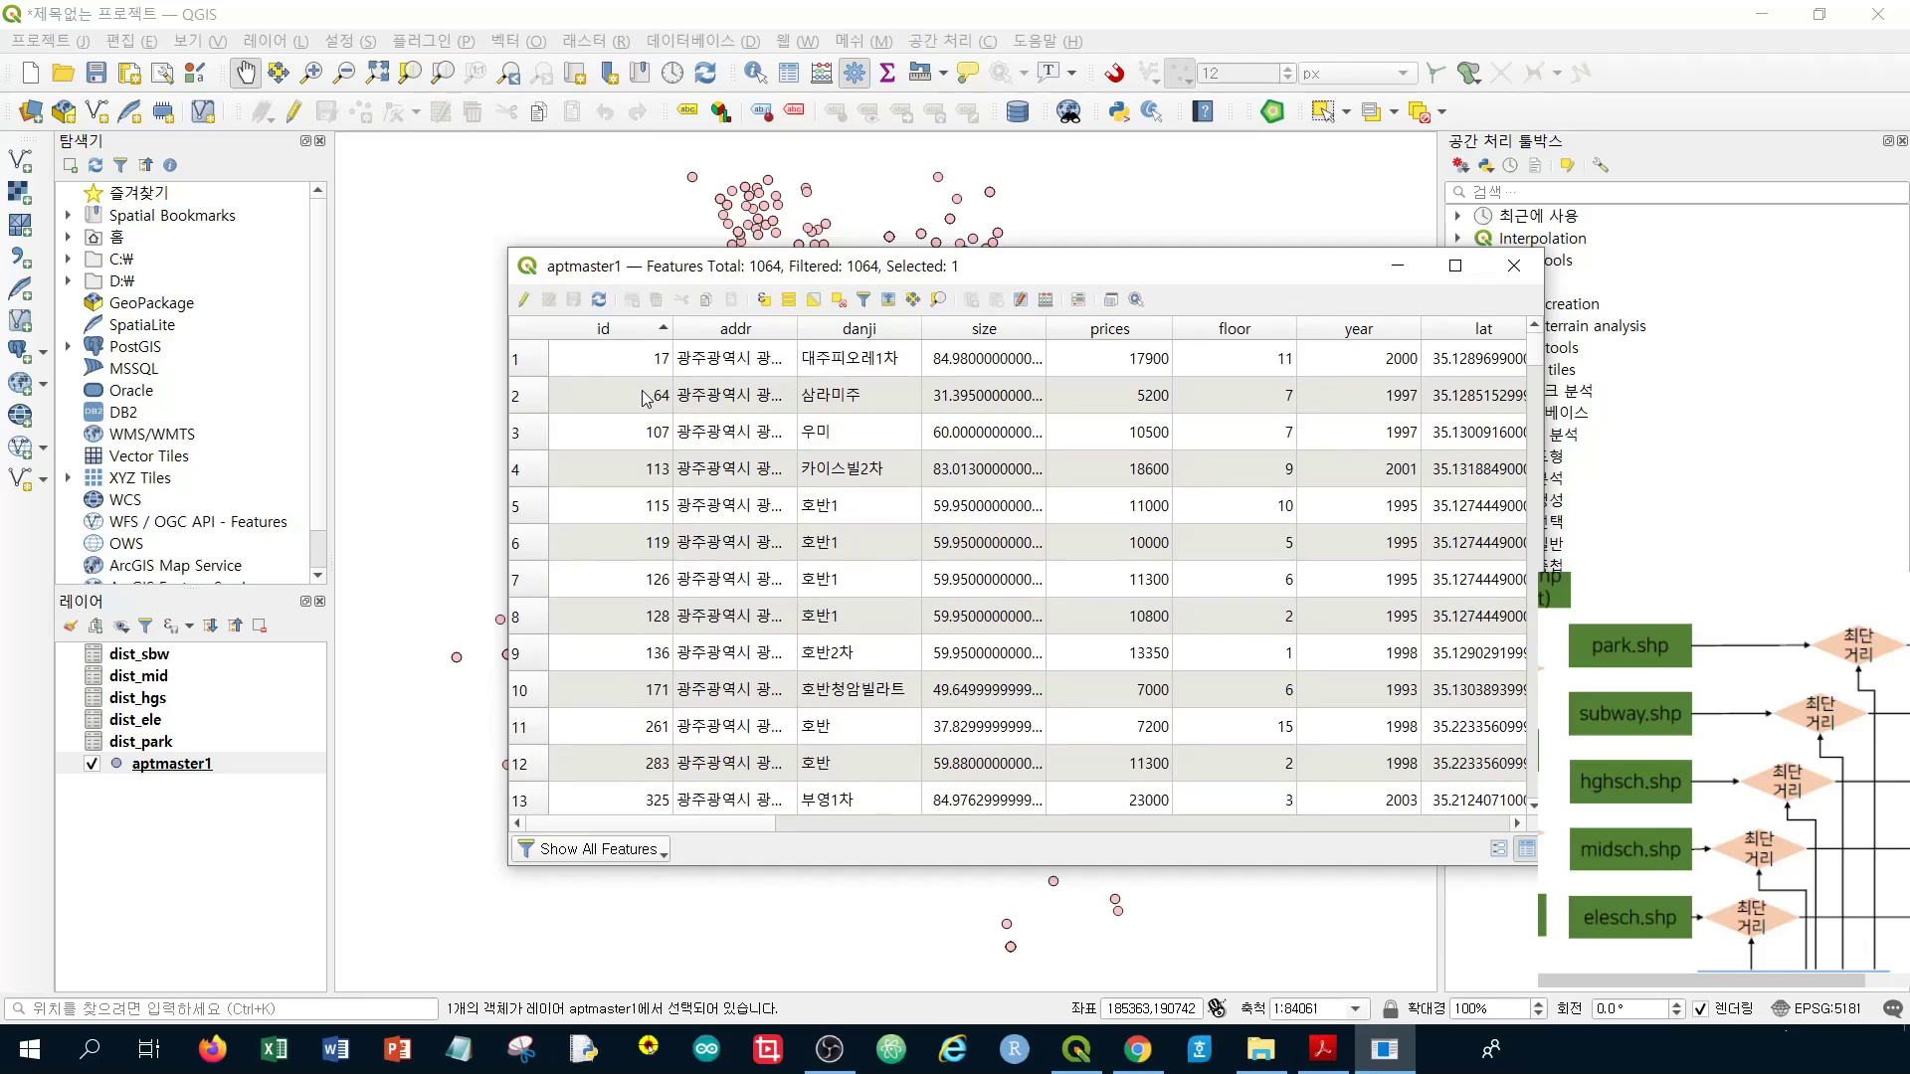
{"action": "left_click", "coordinate": [530, 371]}
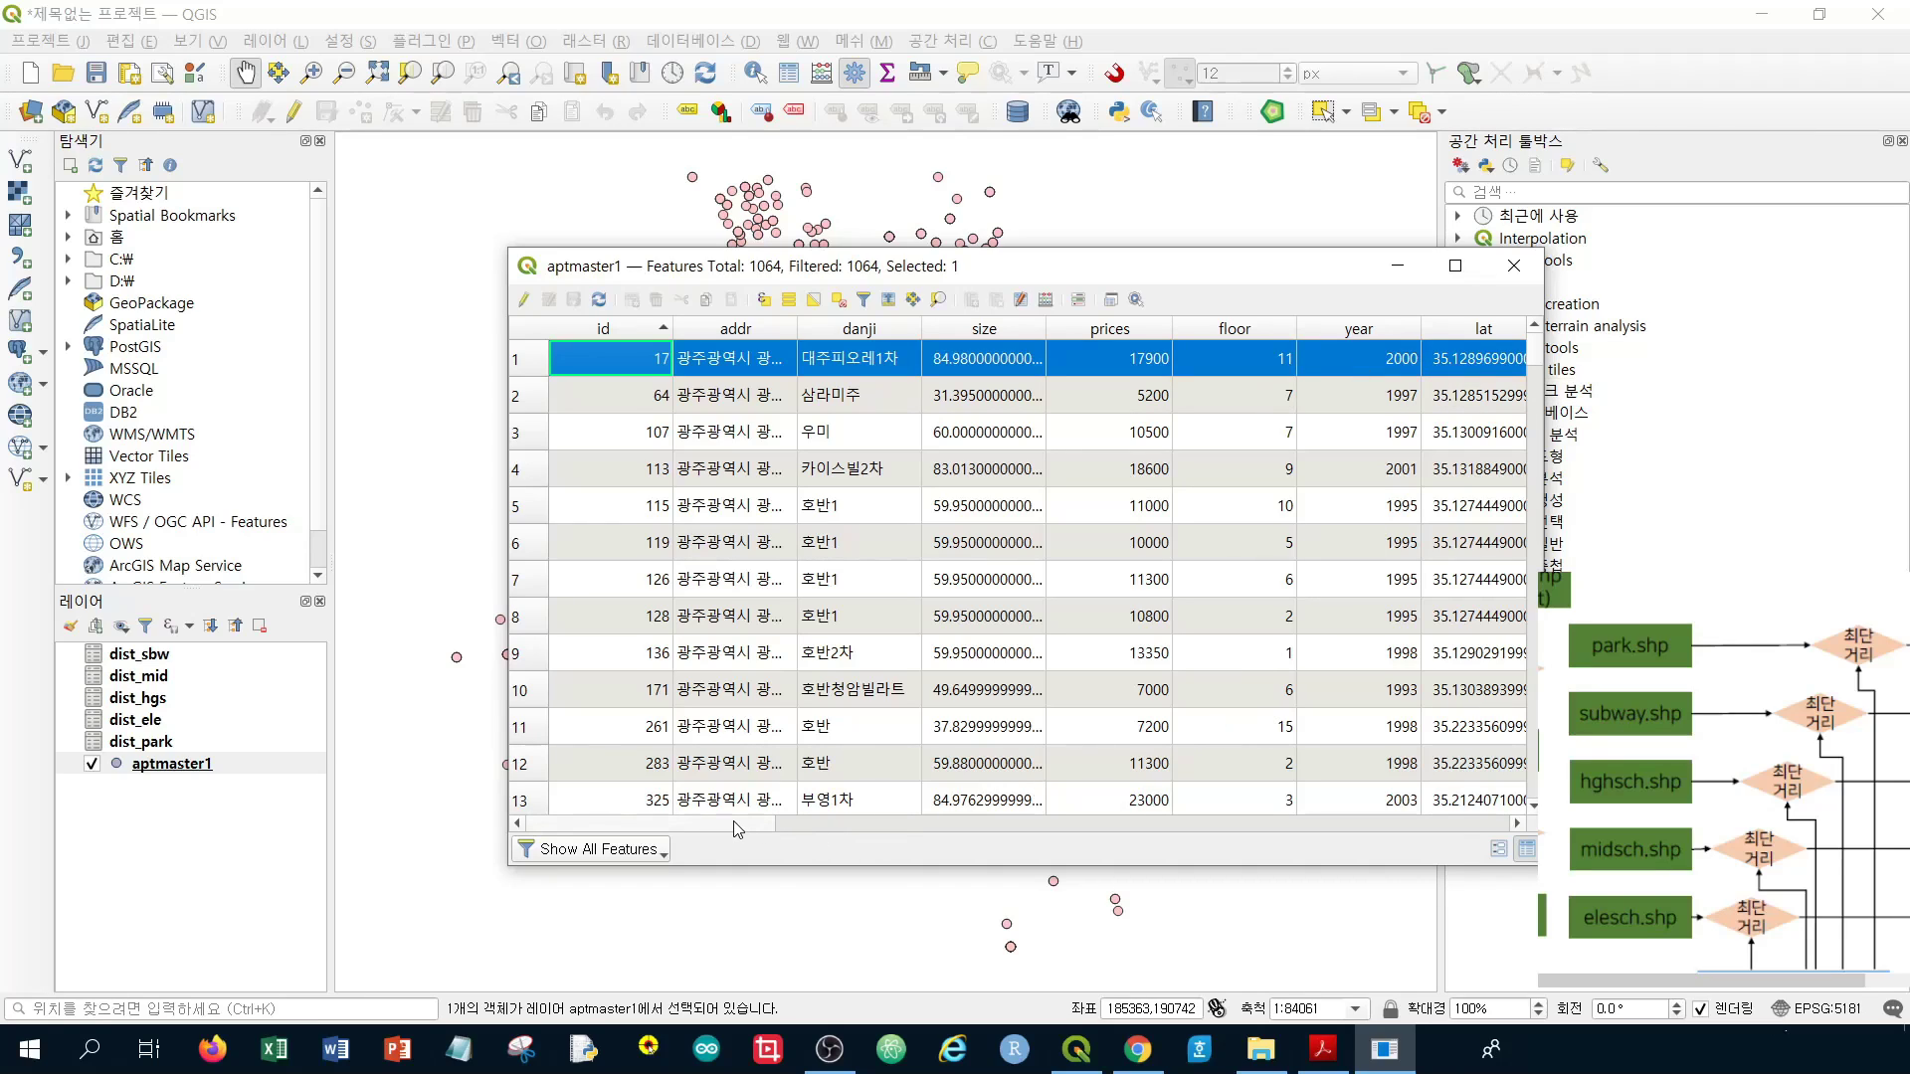
Scroll across aptmaster1's joined distance columns and widen sch3HubName to show full school names
{"action": "left_click_drag", "start_coordinate": [735, 822], "coordinate": [1226, 796]}
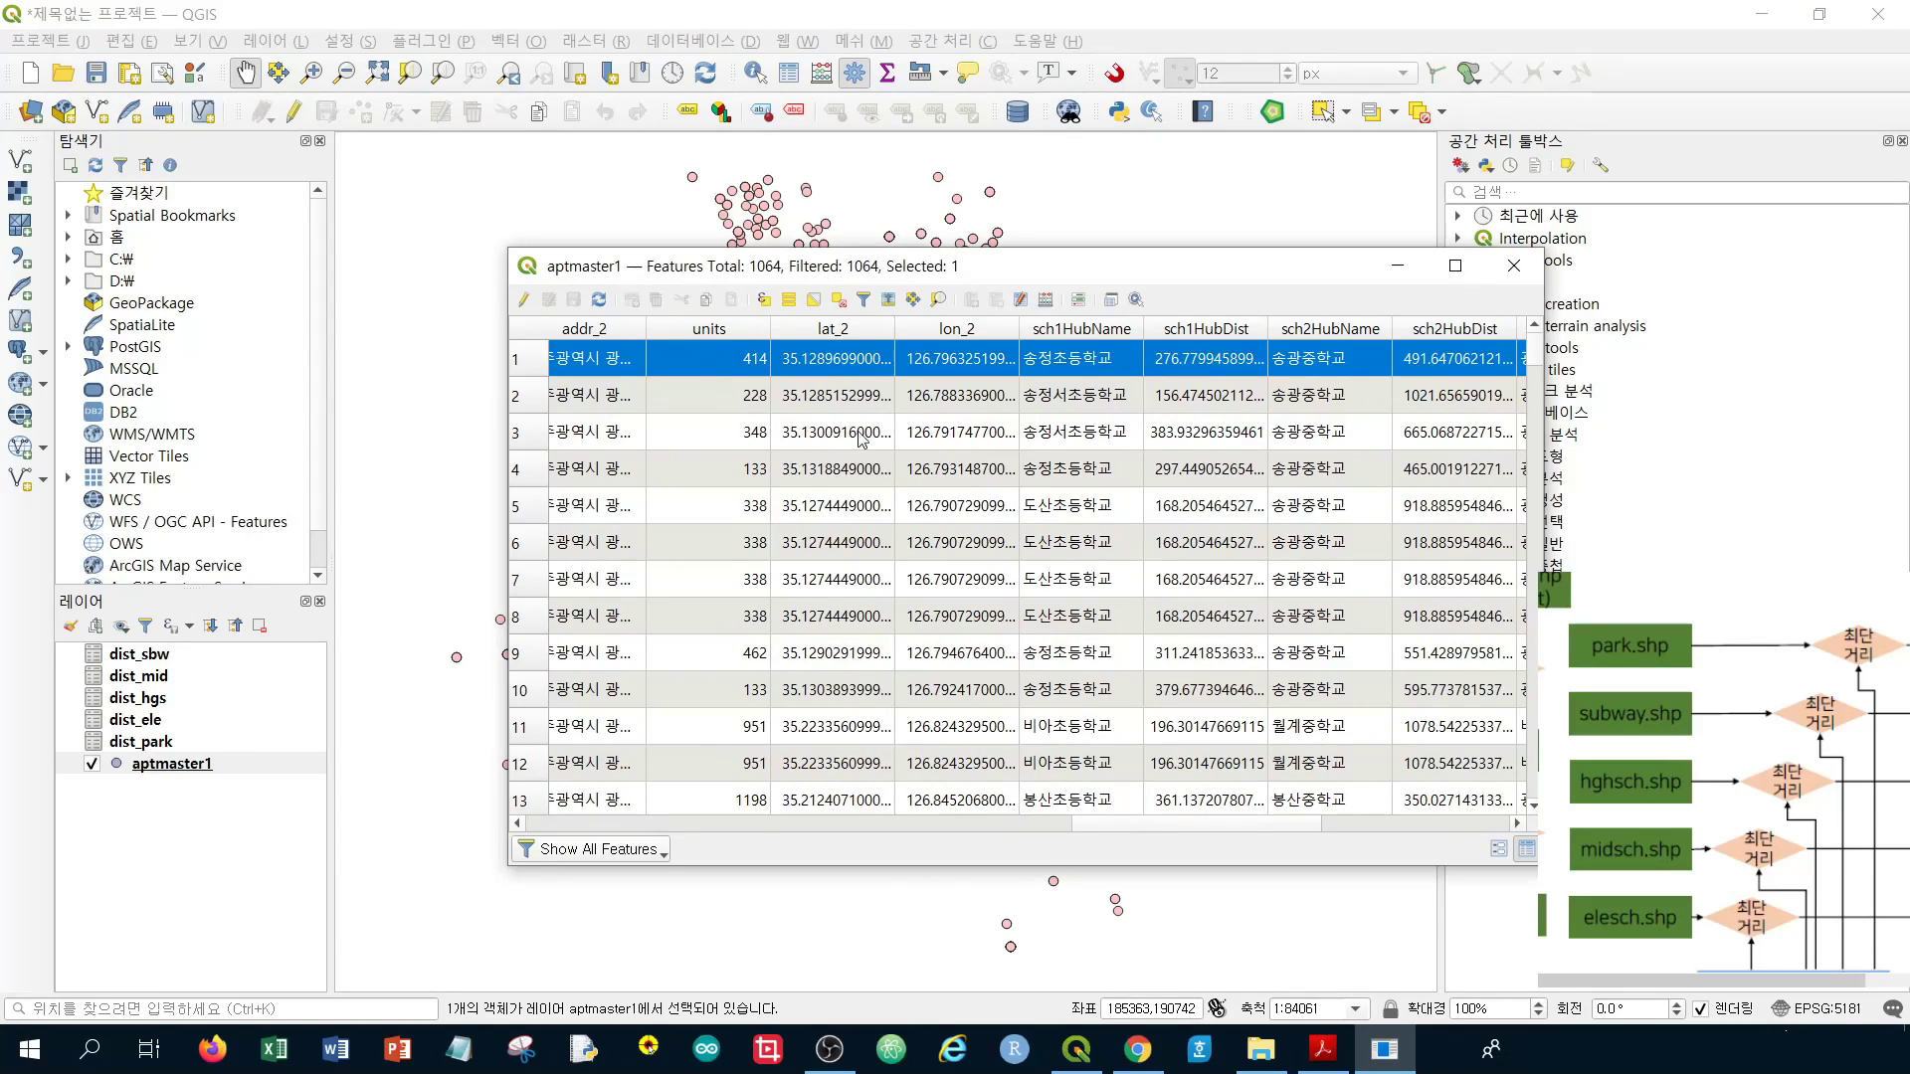
{"action": "left_click_drag", "start_coordinate": [1115, 834], "coordinate": [1223, 811]}
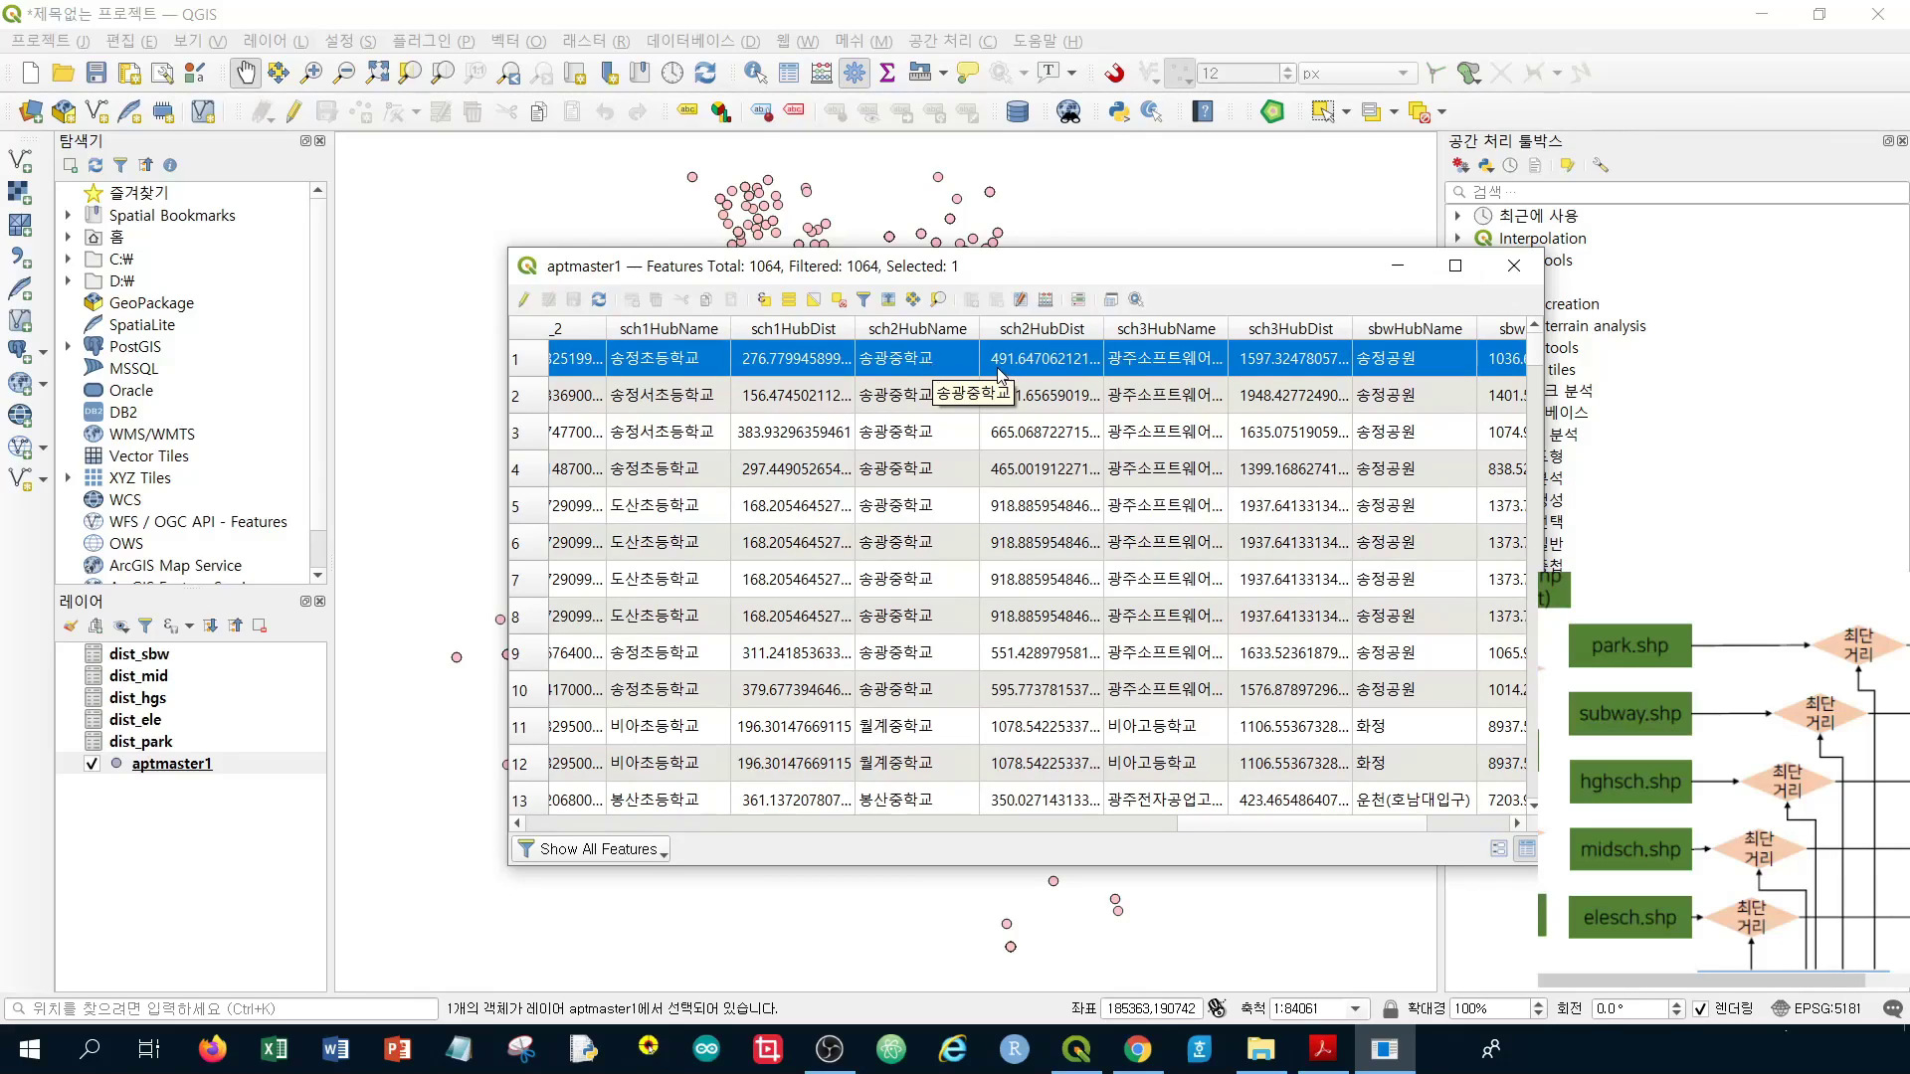
{"action": "left_click_drag", "start_coordinate": [1271, 826], "coordinate": [1365, 808]}
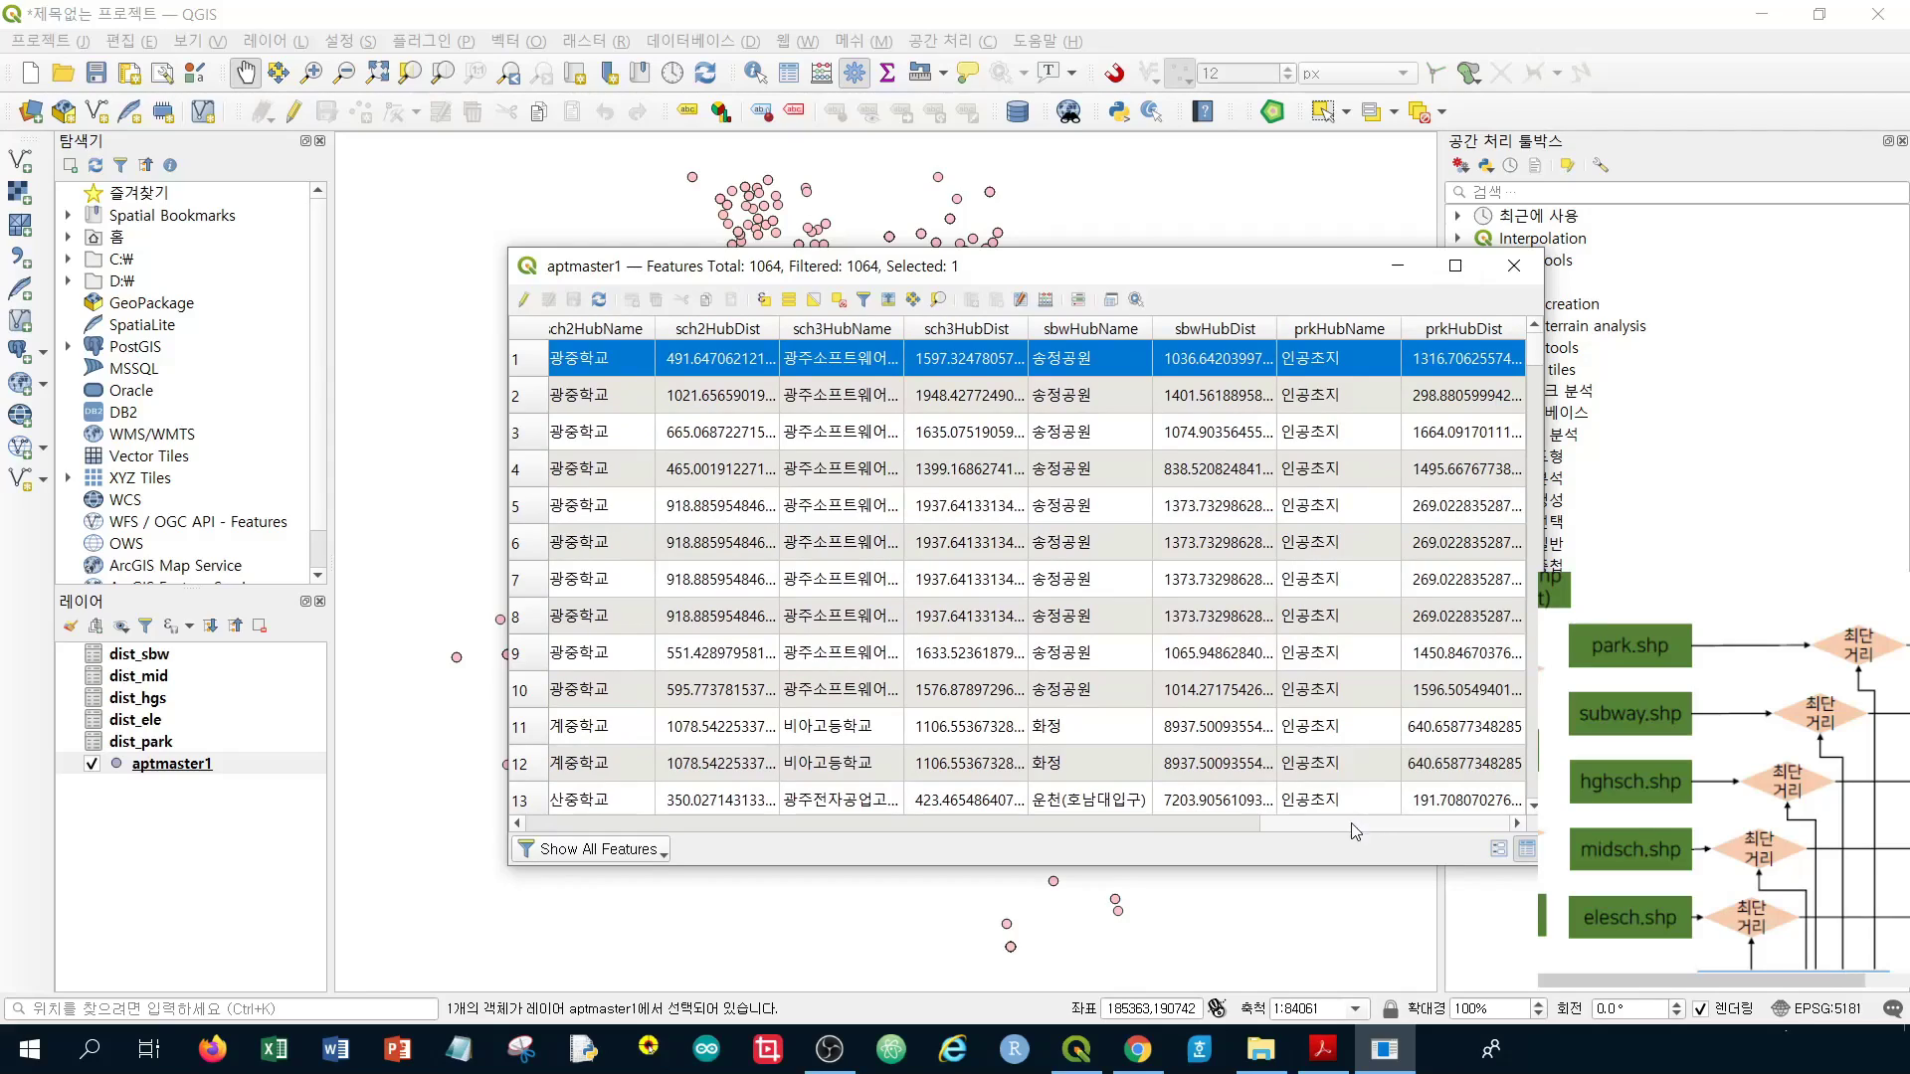
{"action": "left_click_drag", "start_coordinate": [903, 328], "coordinate": [1021, 350]}
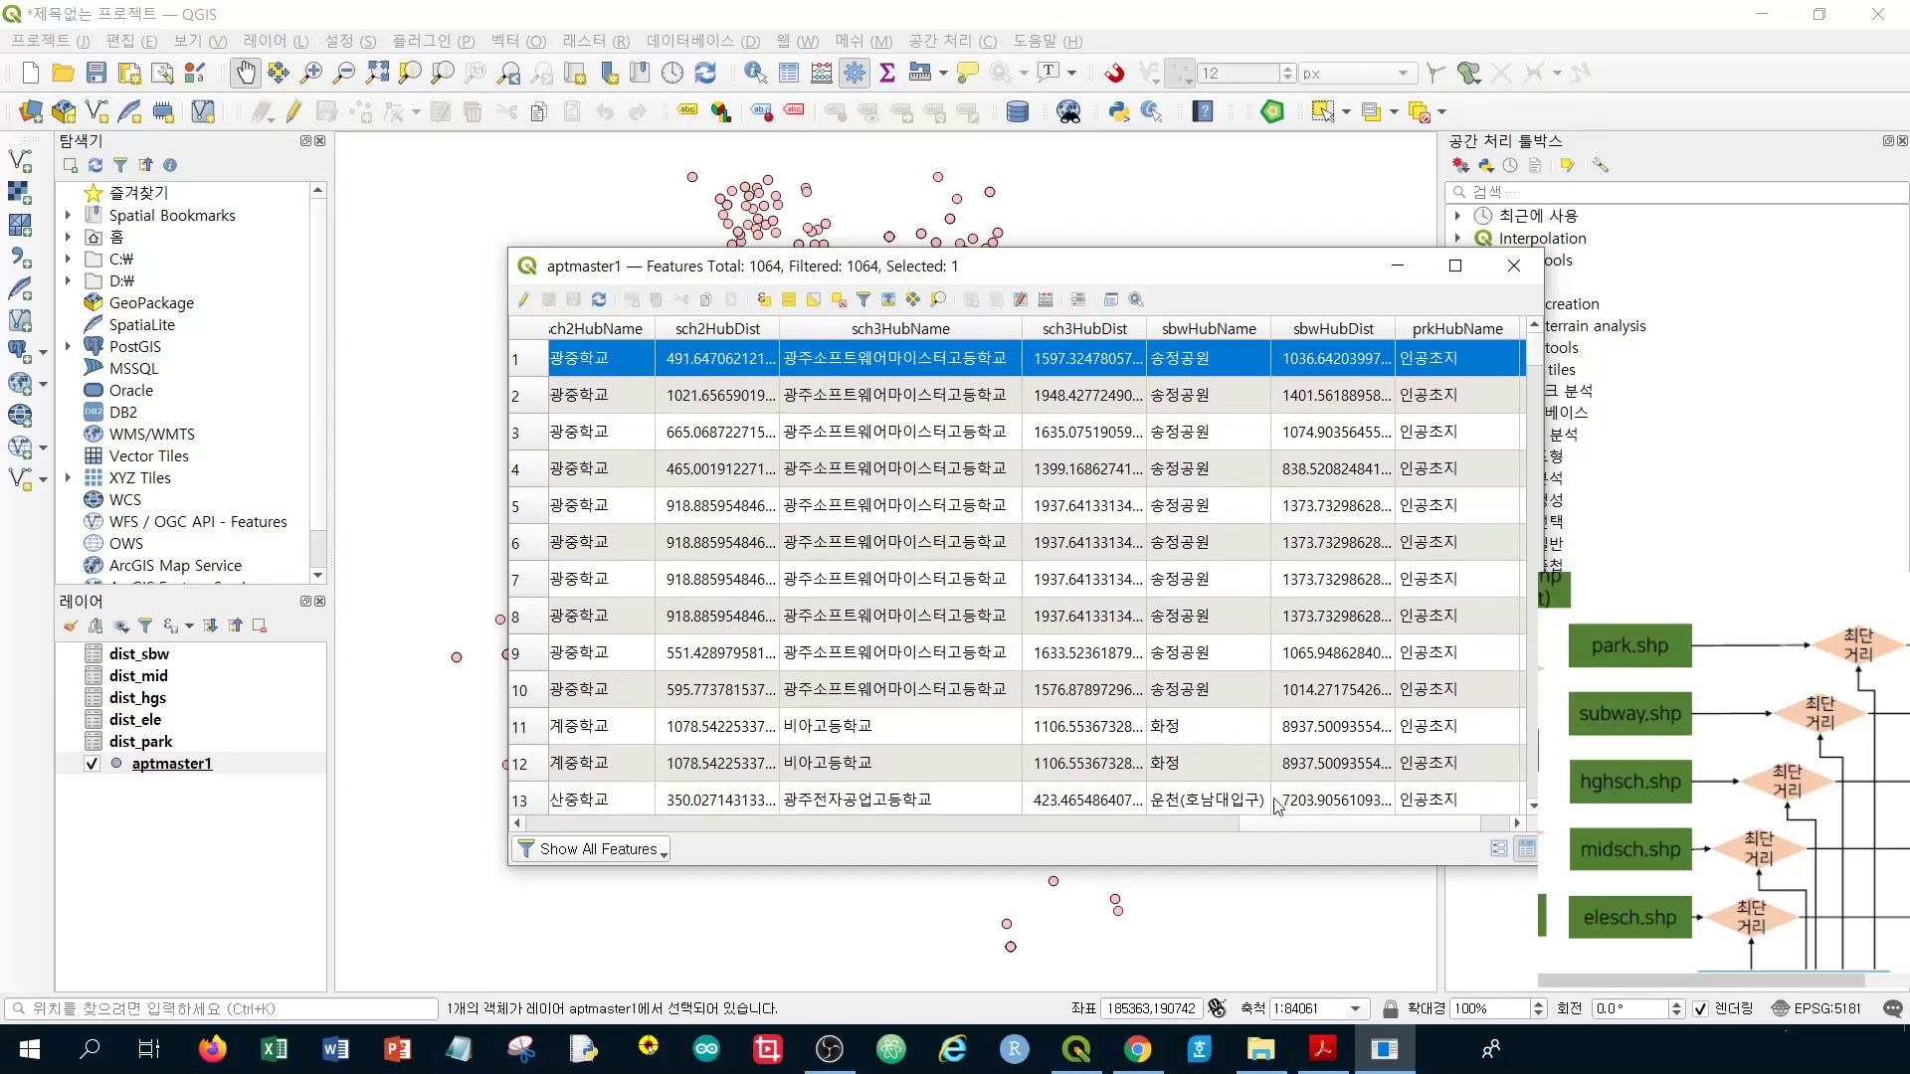
{"action": "scroll", "coordinate": [1281, 827], "scroll_direction": "right", "scroll_amount": 2}
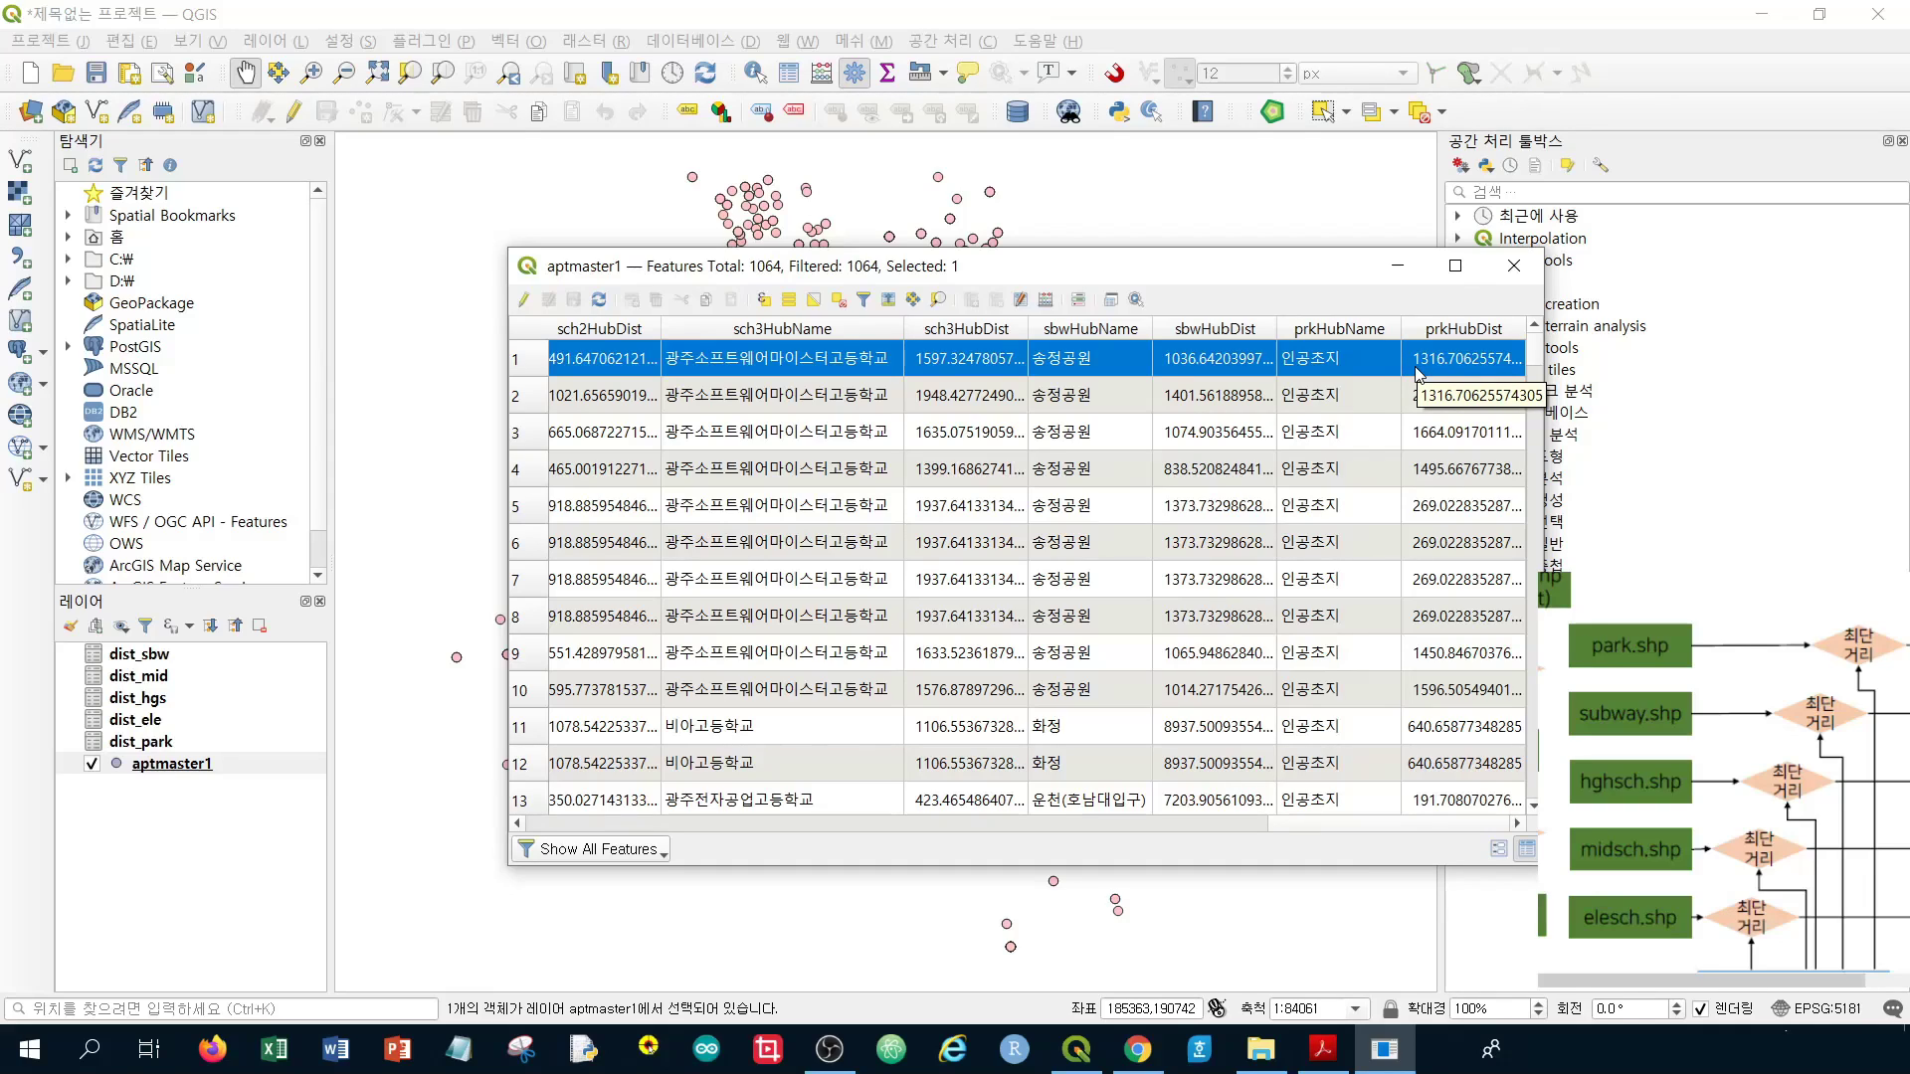
Review the remaining subway and park columns, clear the selected apartment, and close the table
{"action": "scroll", "coordinate": [1373, 513], "scroll_direction": "down", "scroll_amount": 3}
{"action": "scroll", "coordinate": [1351, 503], "scroll_direction": "up", "scroll_amount": 3}
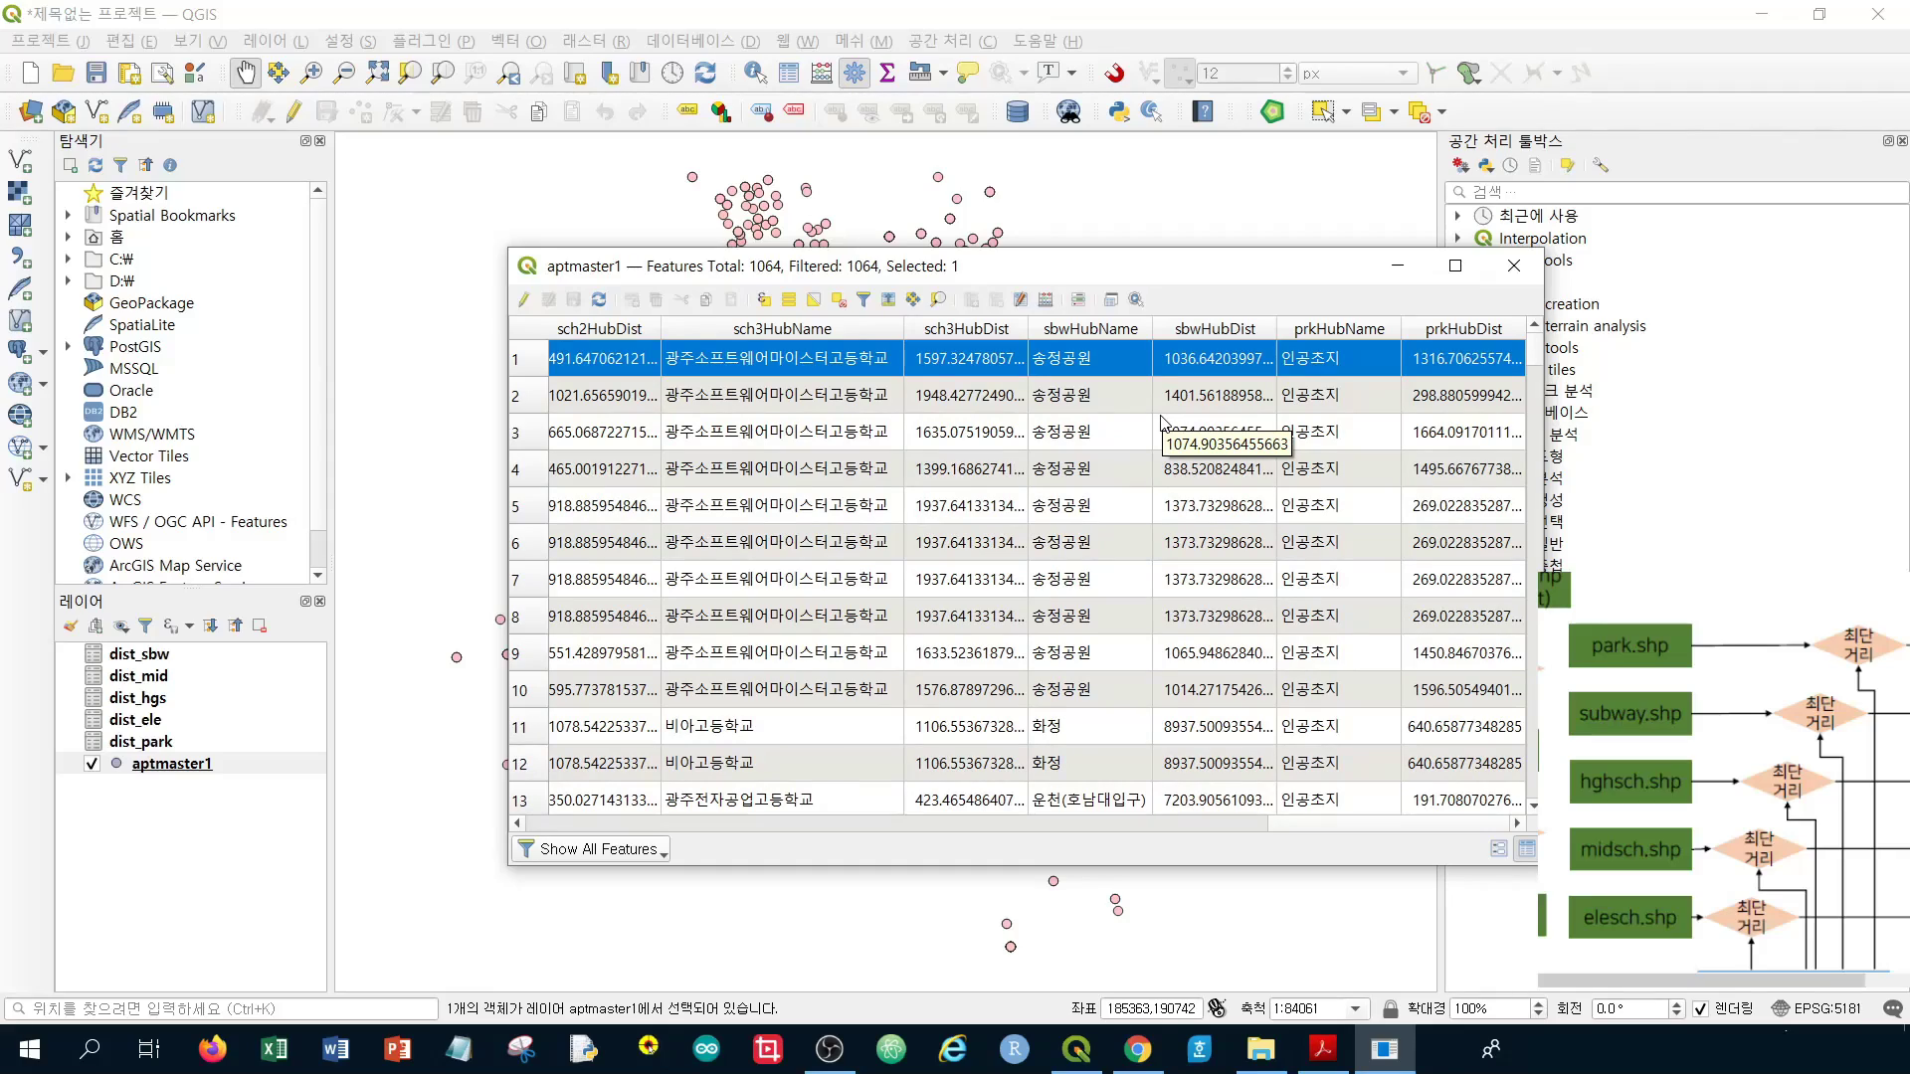
{"action": "left_click_drag", "start_coordinate": [1495, 823], "coordinate": [712, 832]}
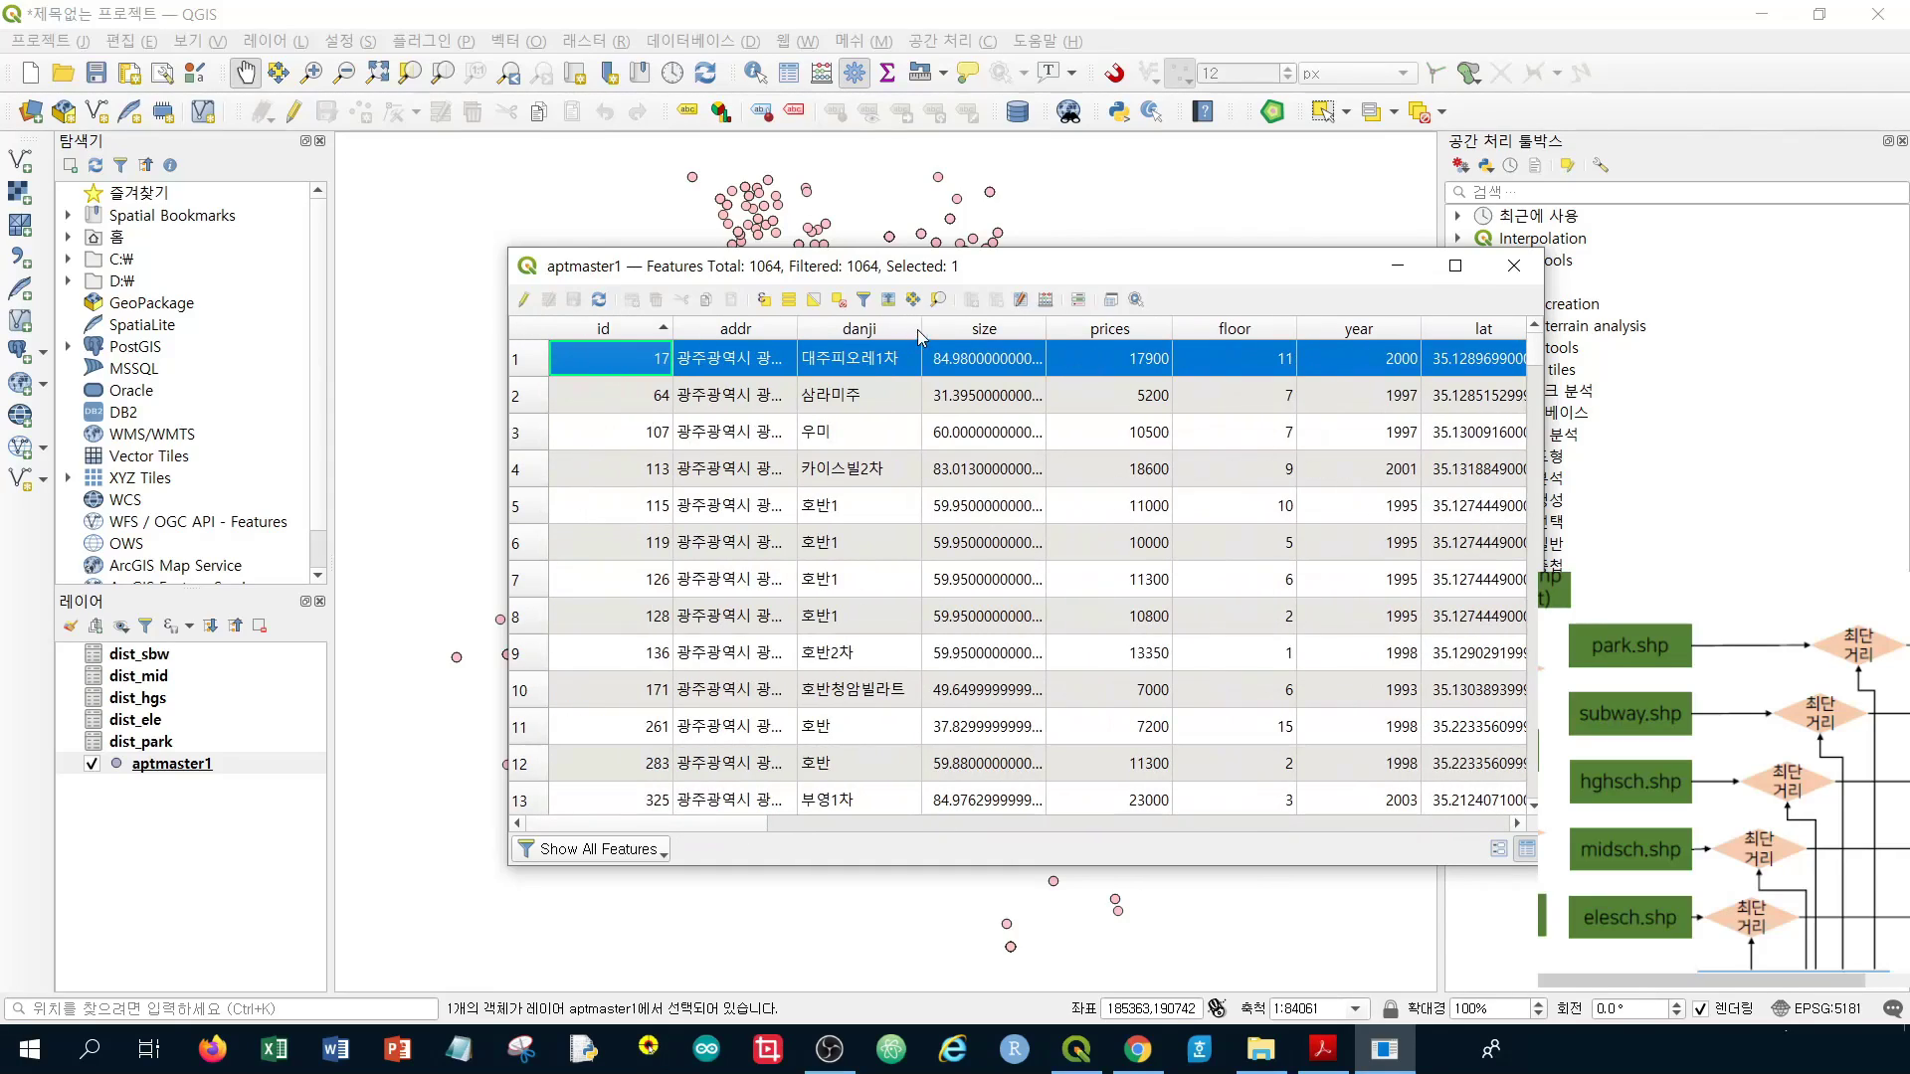
{"action": "left_click", "coordinate": [842, 302]}
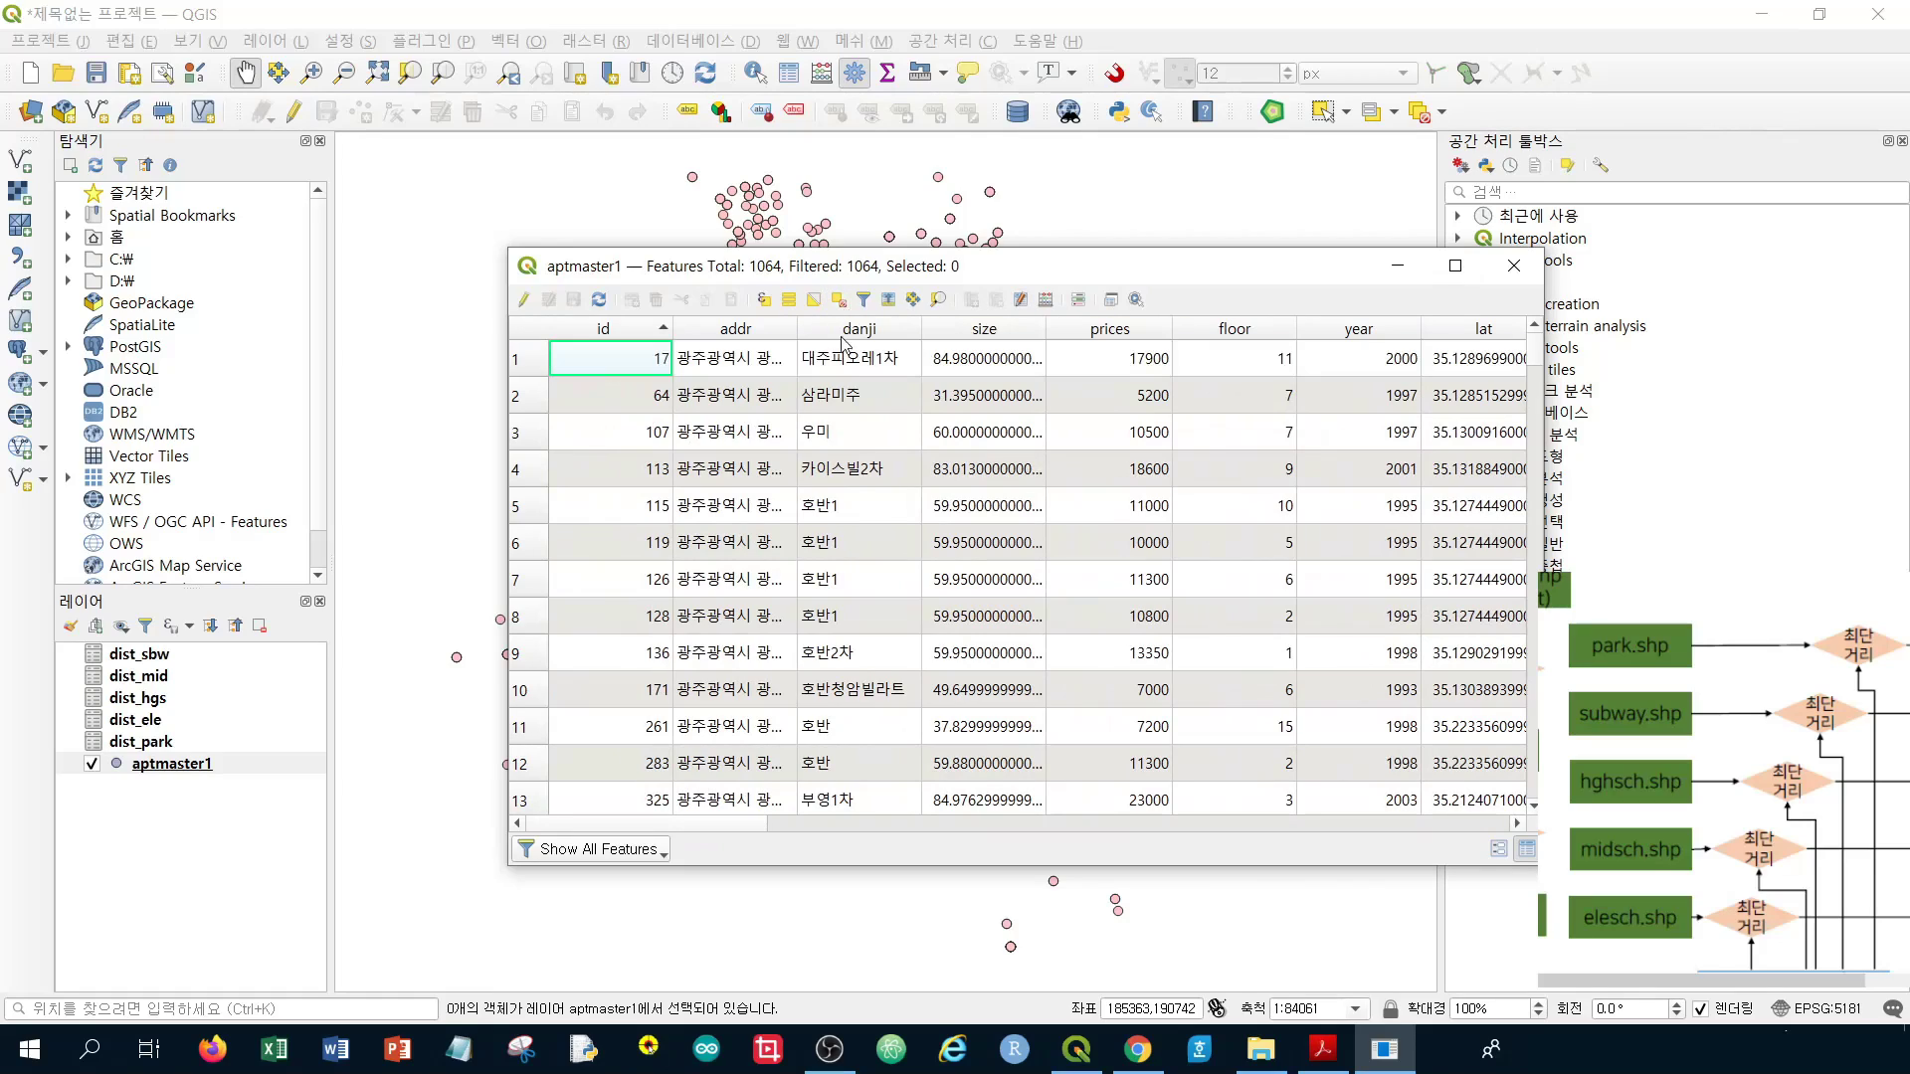
{"action": "left_click", "coordinate": [1514, 267]}
Select aptmaster1 and pan the workflow diagram past the distance CSVs to the join diamond and aptmaster2.shp
{"action": "left_click", "coordinate": [198, 767]}
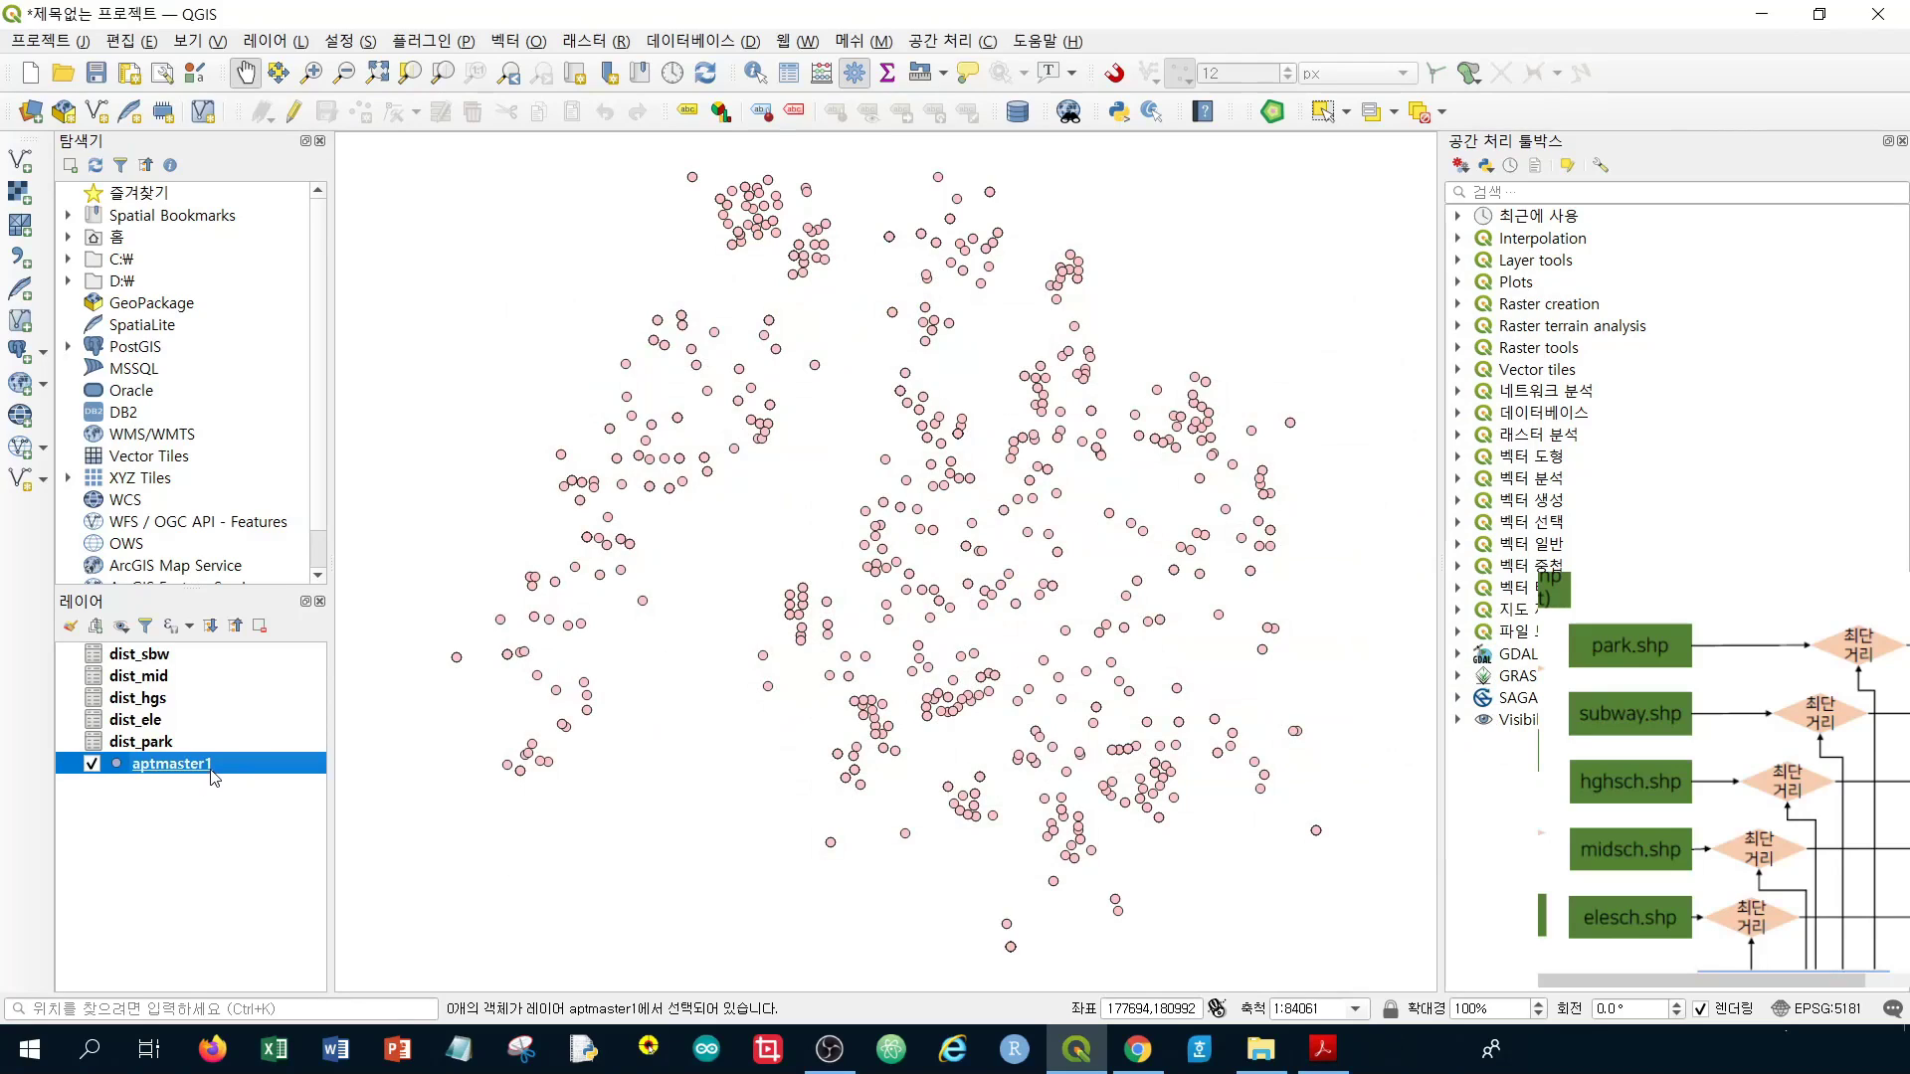
{"action": "left_click_drag", "start_coordinate": [1791, 916], "coordinate": [1803, 877]}
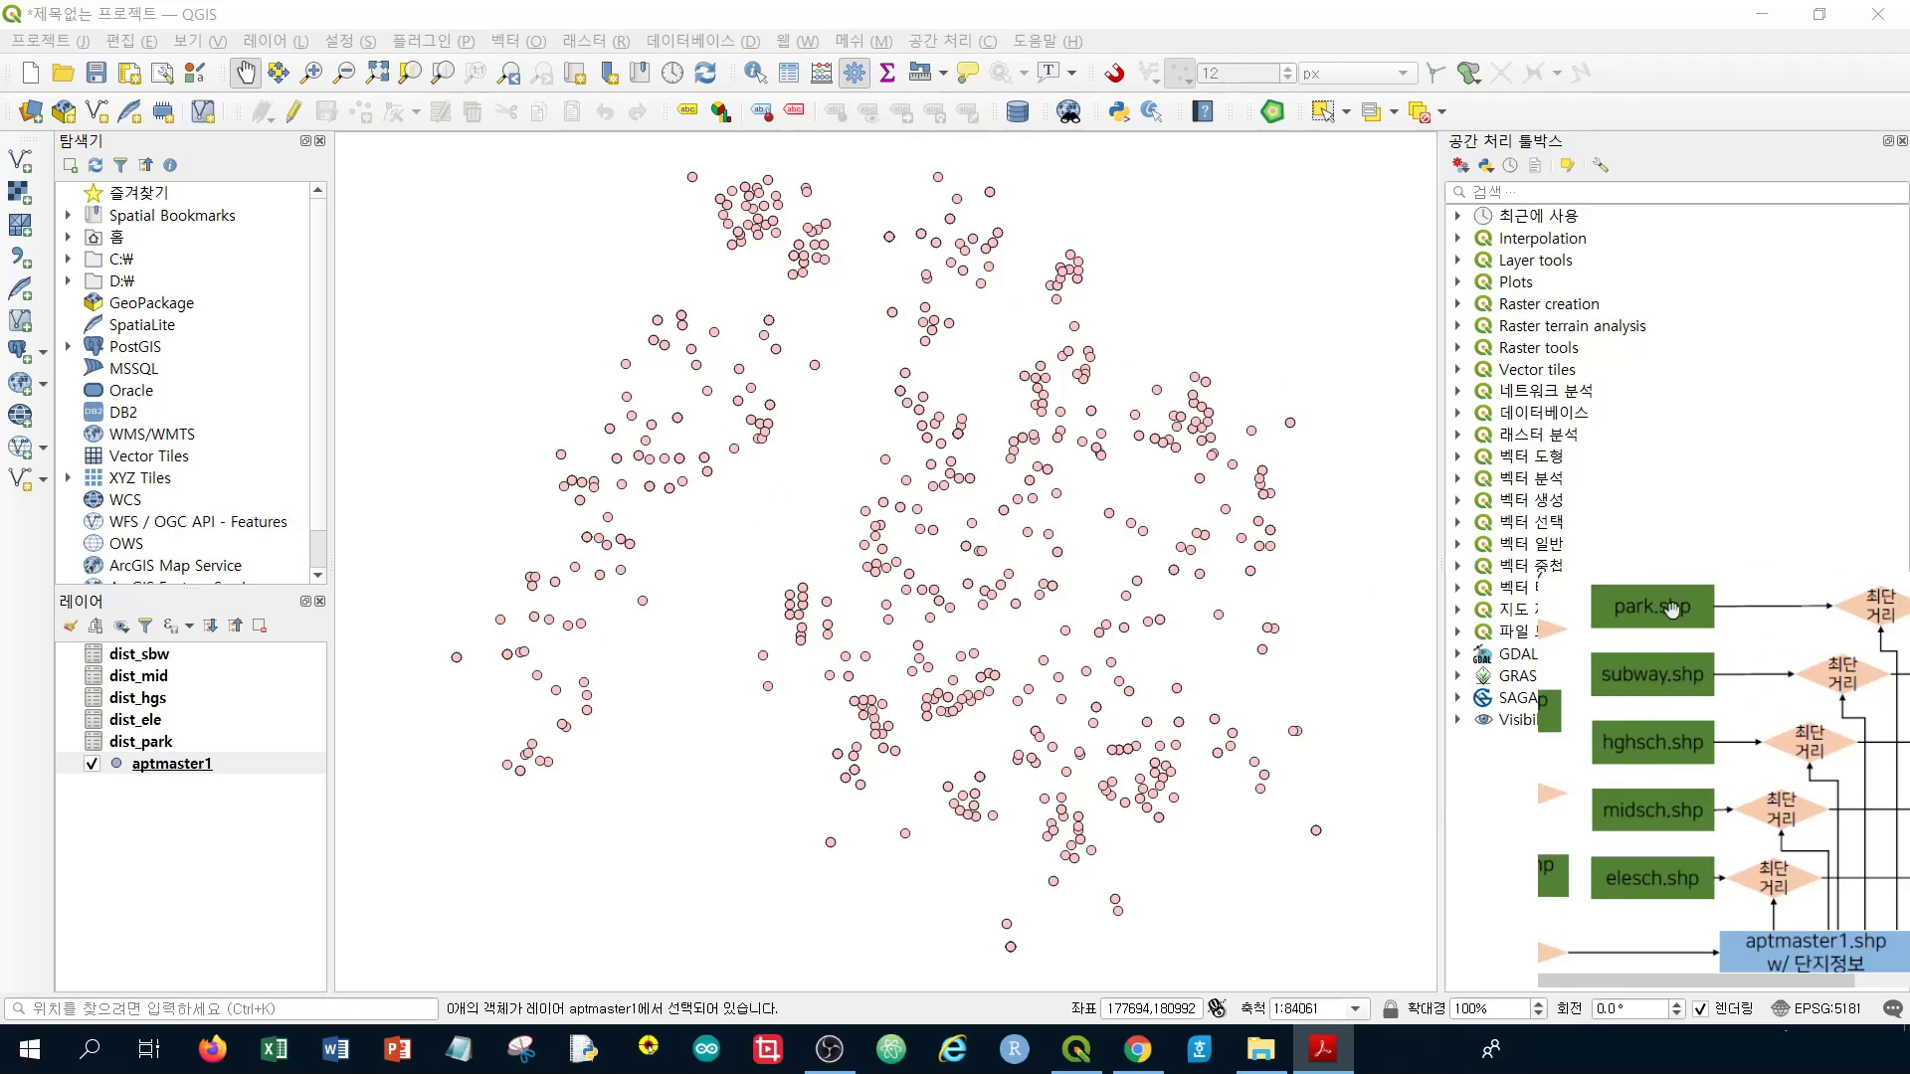
{"action": "scroll", "coordinate": [1828, 851], "scroll_direction": "down", "scroll_amount": 1}
{"action": "left_click_drag", "start_coordinate": [1828, 850], "coordinate": [1814, 874]}
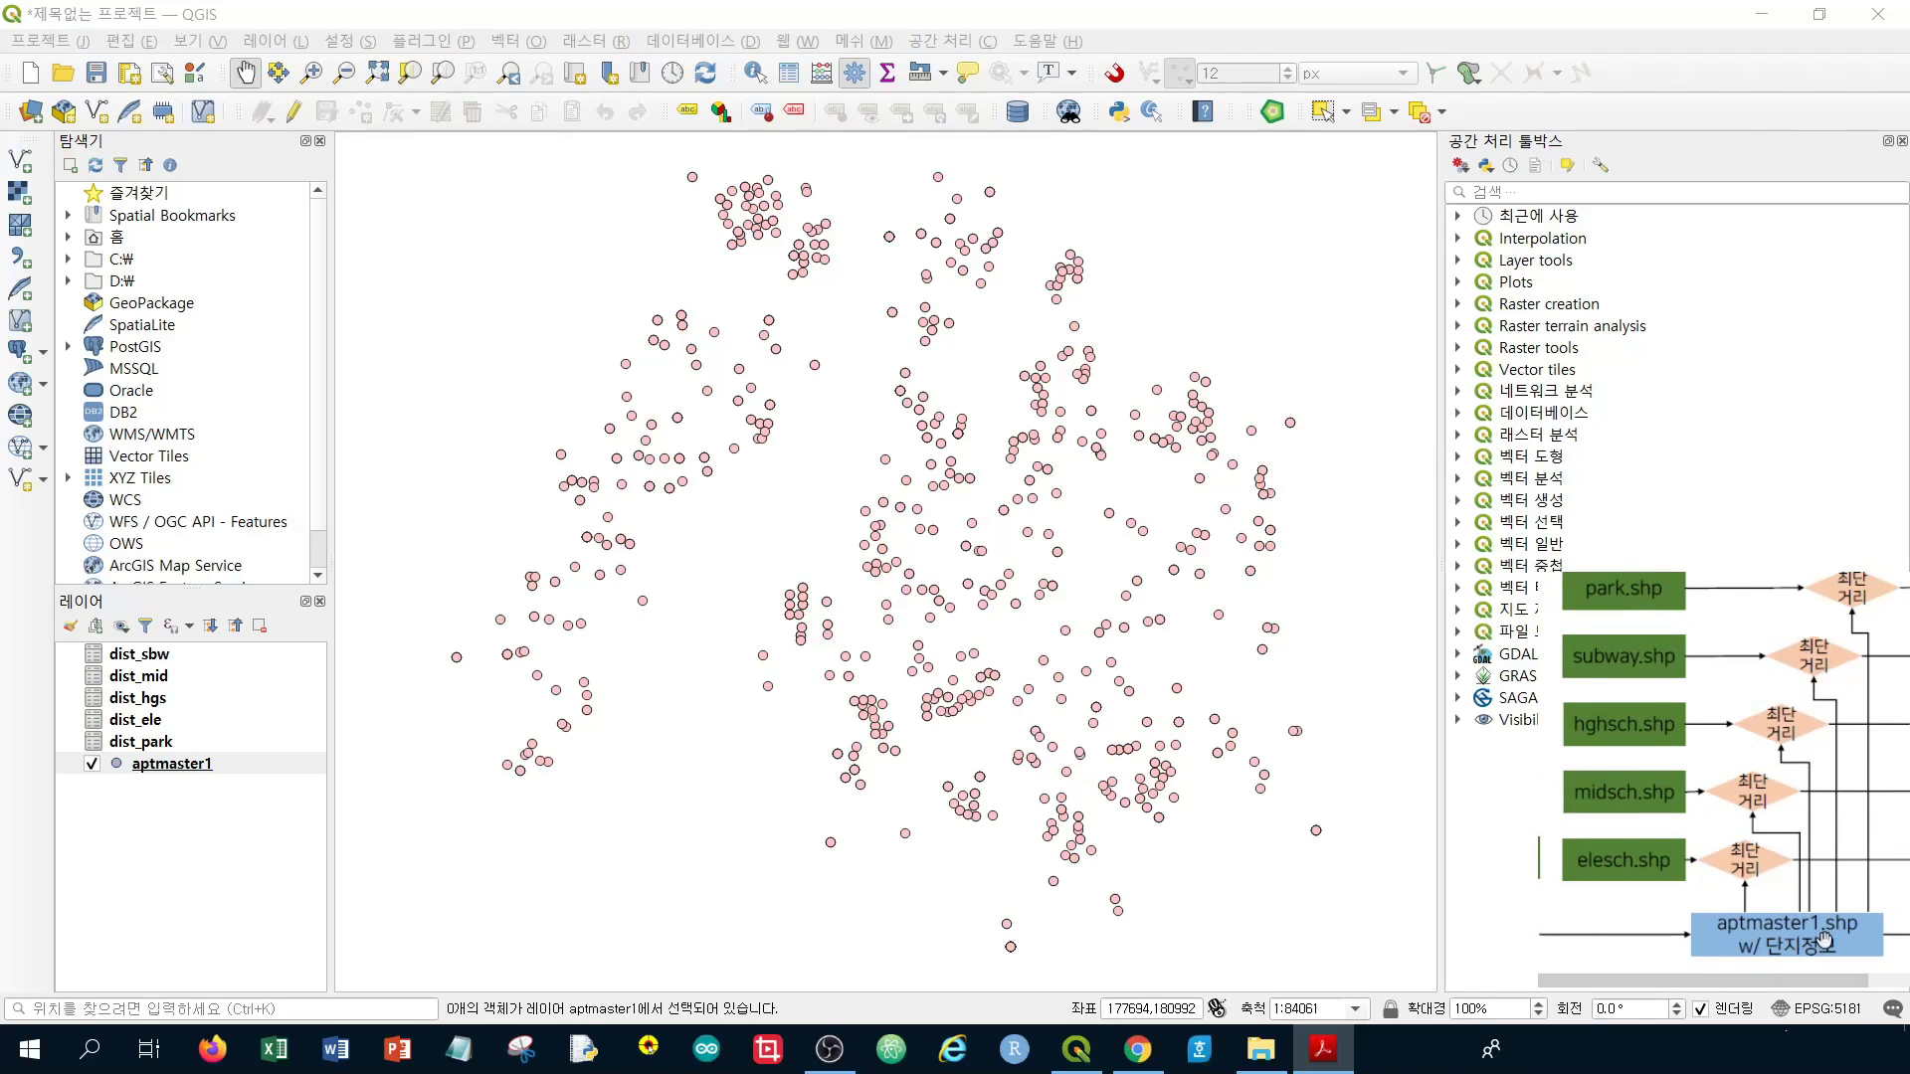
{"action": "left_click_drag", "start_coordinate": [1823, 939], "coordinate": [1621, 950]}
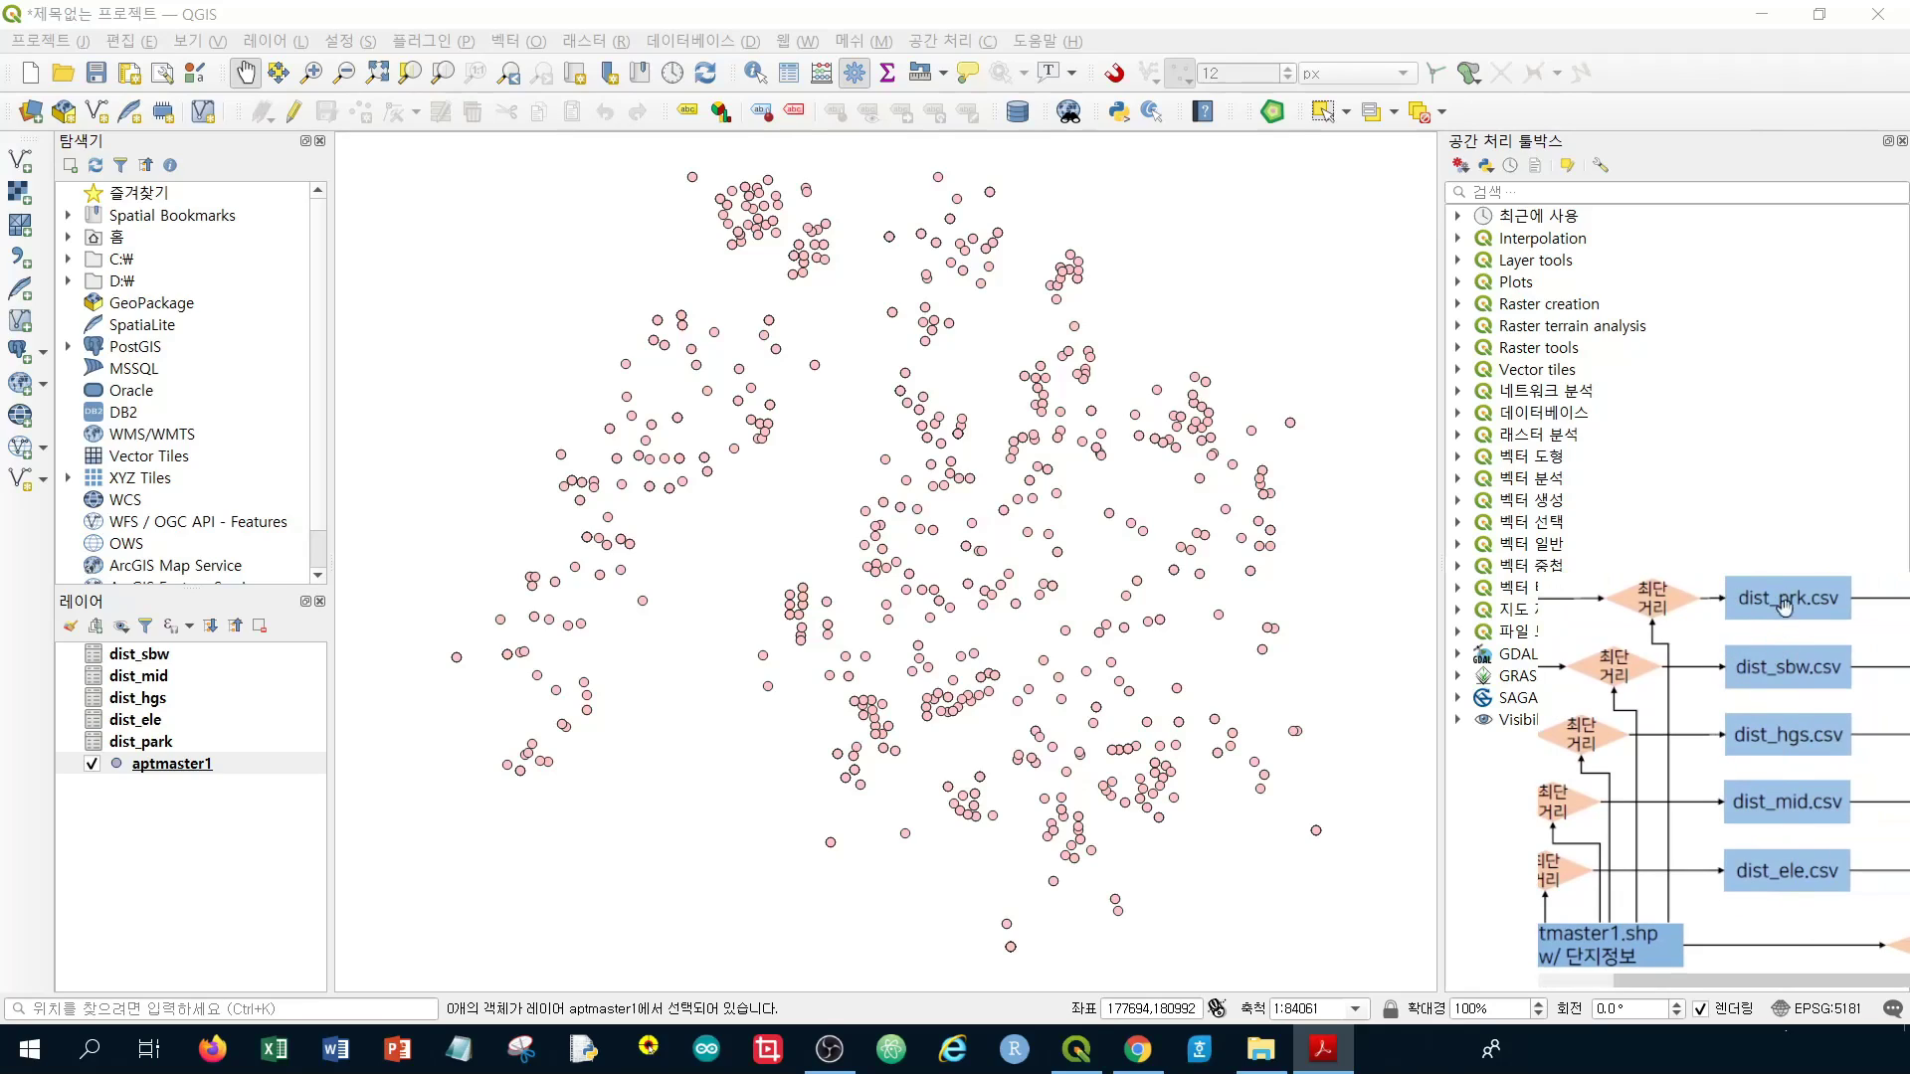
{"action": "left_click_drag", "start_coordinate": [1827, 783], "coordinate": [1731, 744]}
{"action": "left_click_drag", "start_coordinate": [1812, 888], "coordinate": [1816, 836]}
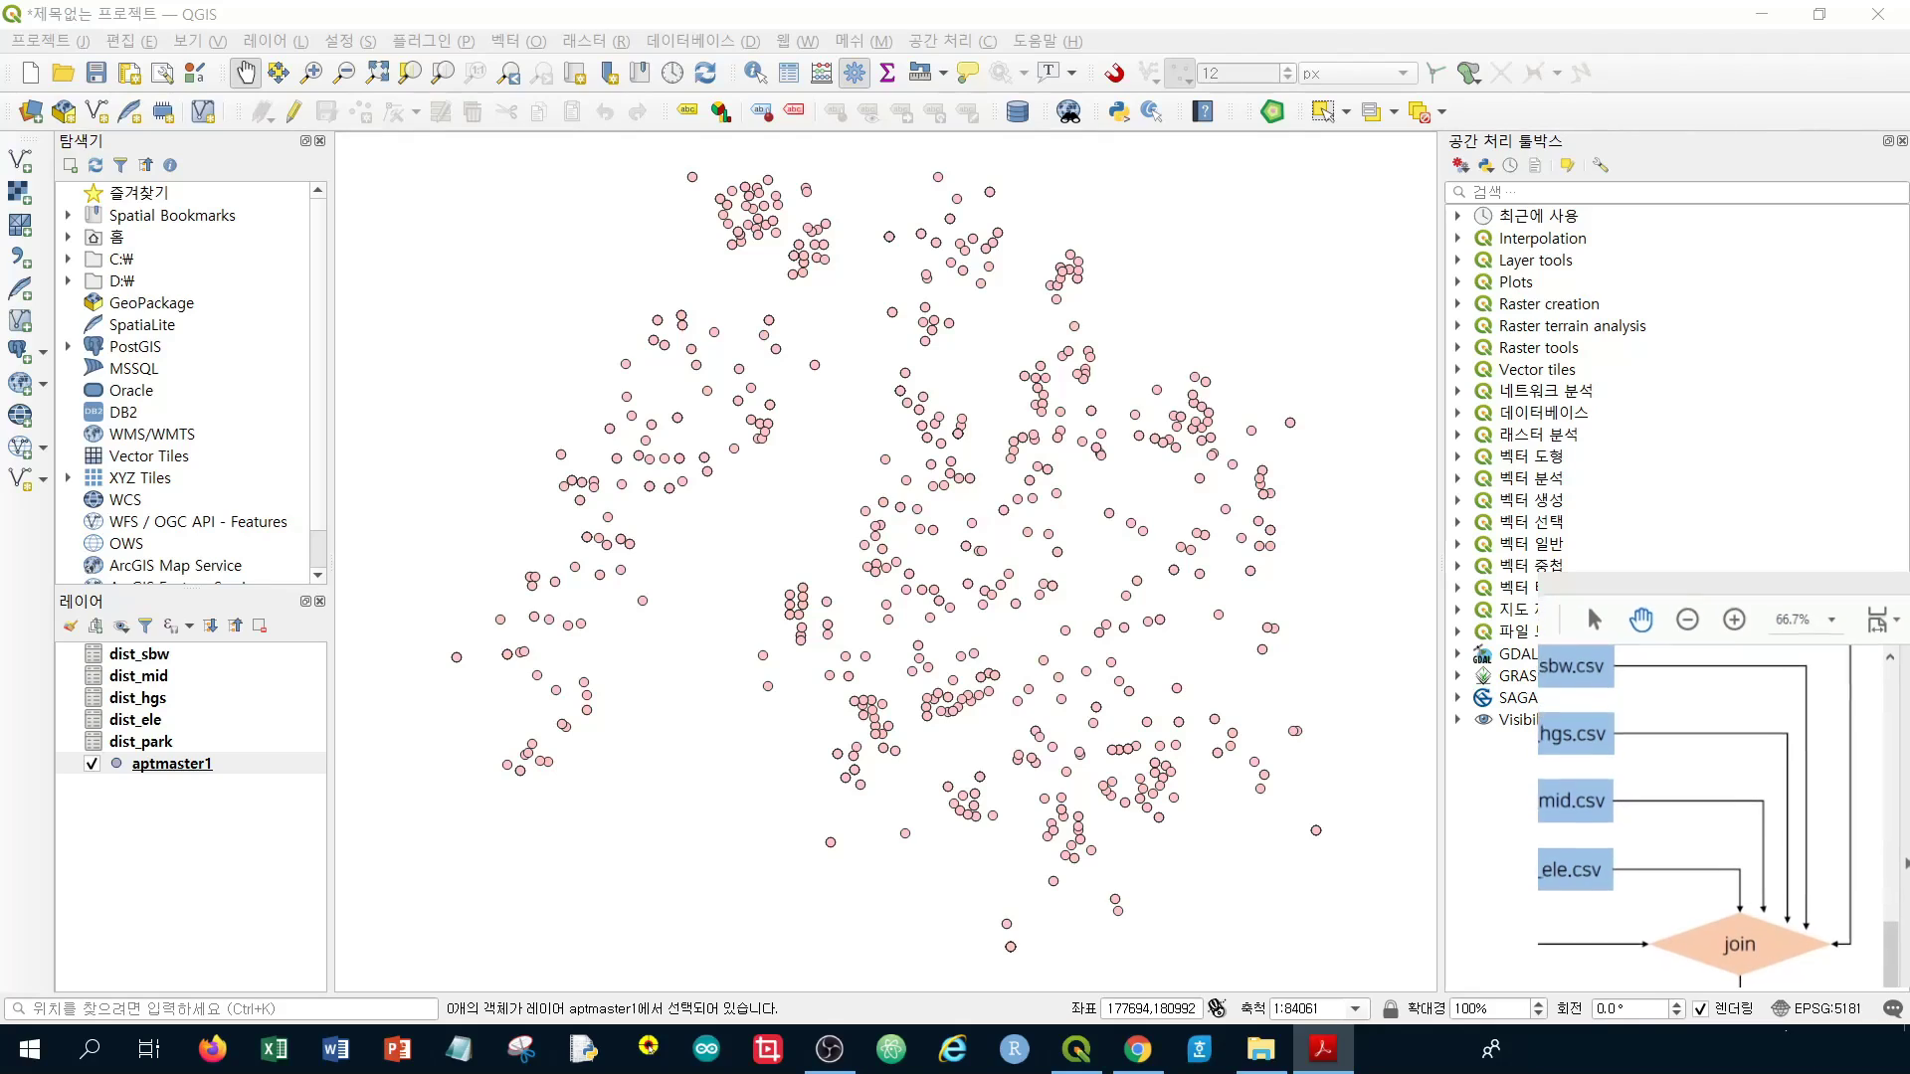
{"action": "scroll", "coordinate": [1589, 601], "scroll_direction": "down", "scroll_amount": 2}
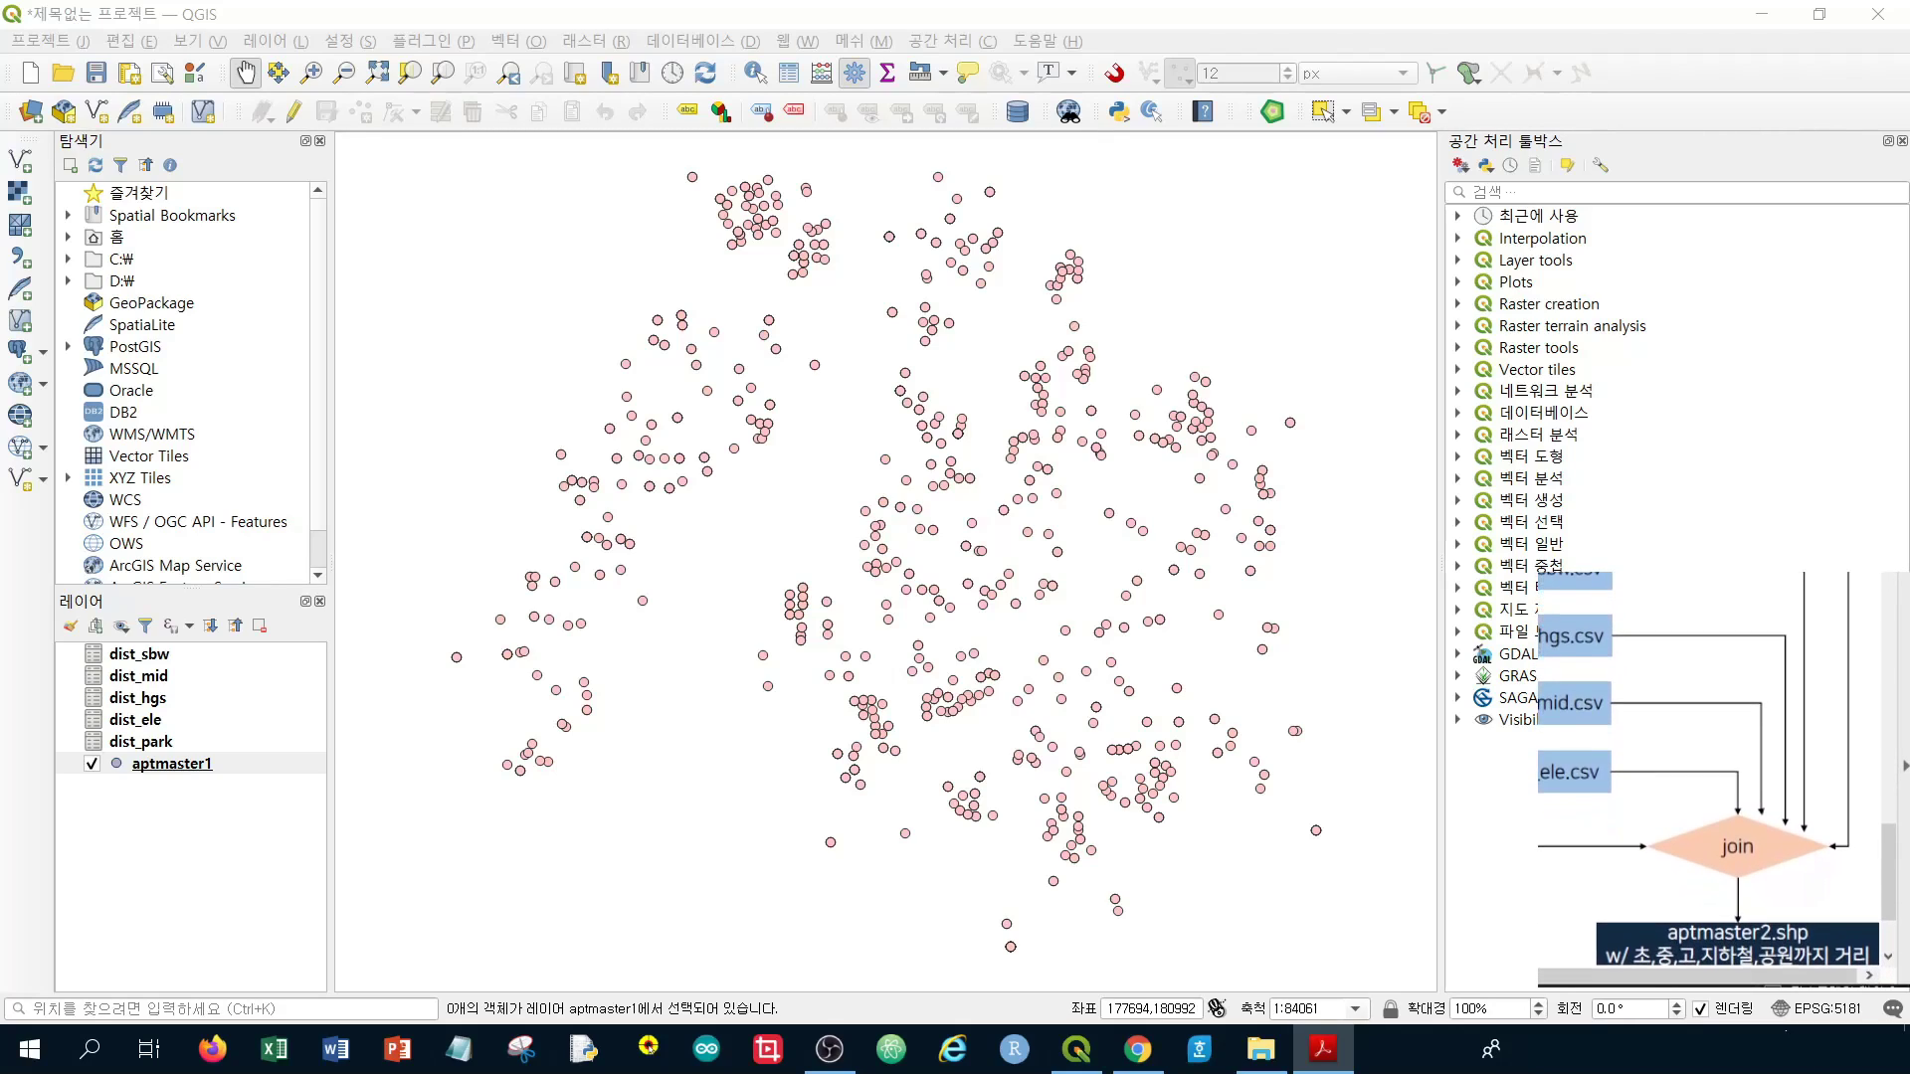
{"action": "left_click_drag", "start_coordinate": [1901, 875], "coordinate": [1900, 898]}
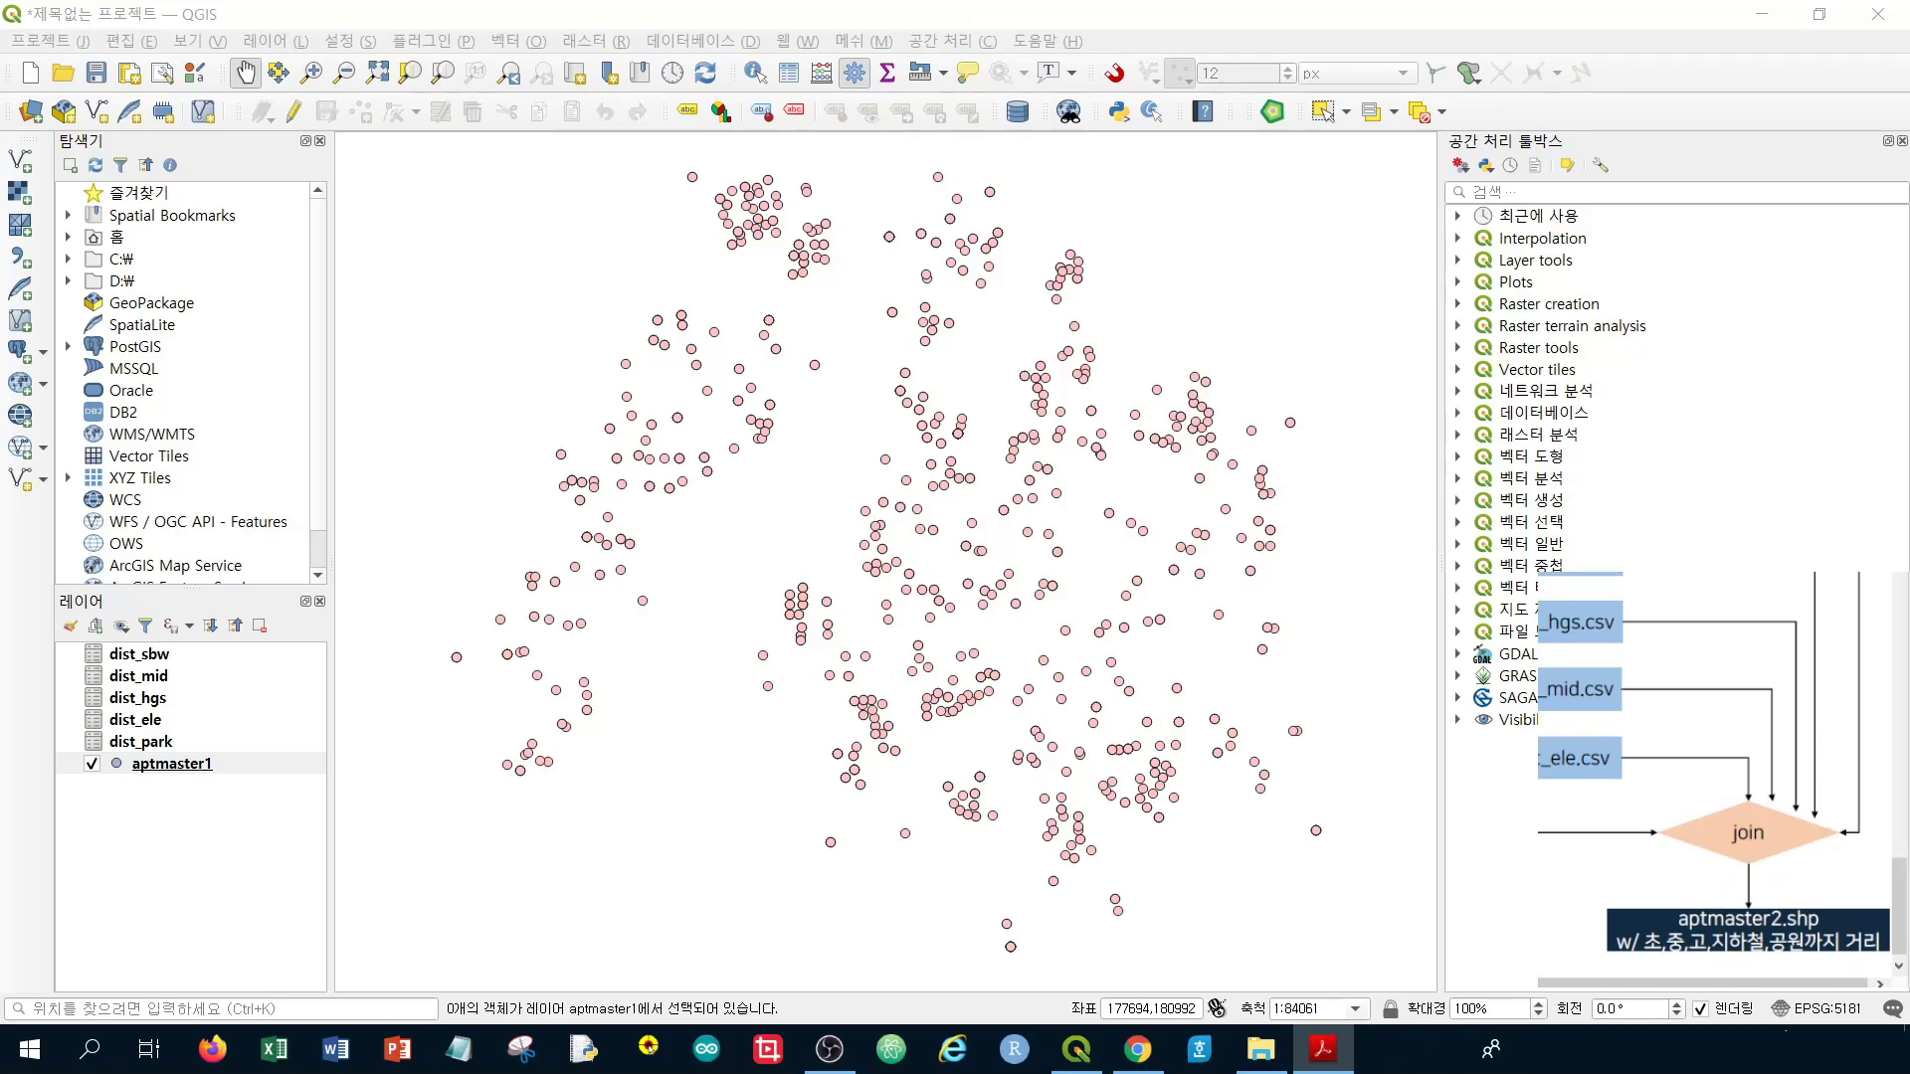
Save aptmaster1's features in ESRI Shapefile format as aptmaster2 in the week06 data folder
{"action": "right_click", "coordinate": [229, 766]}
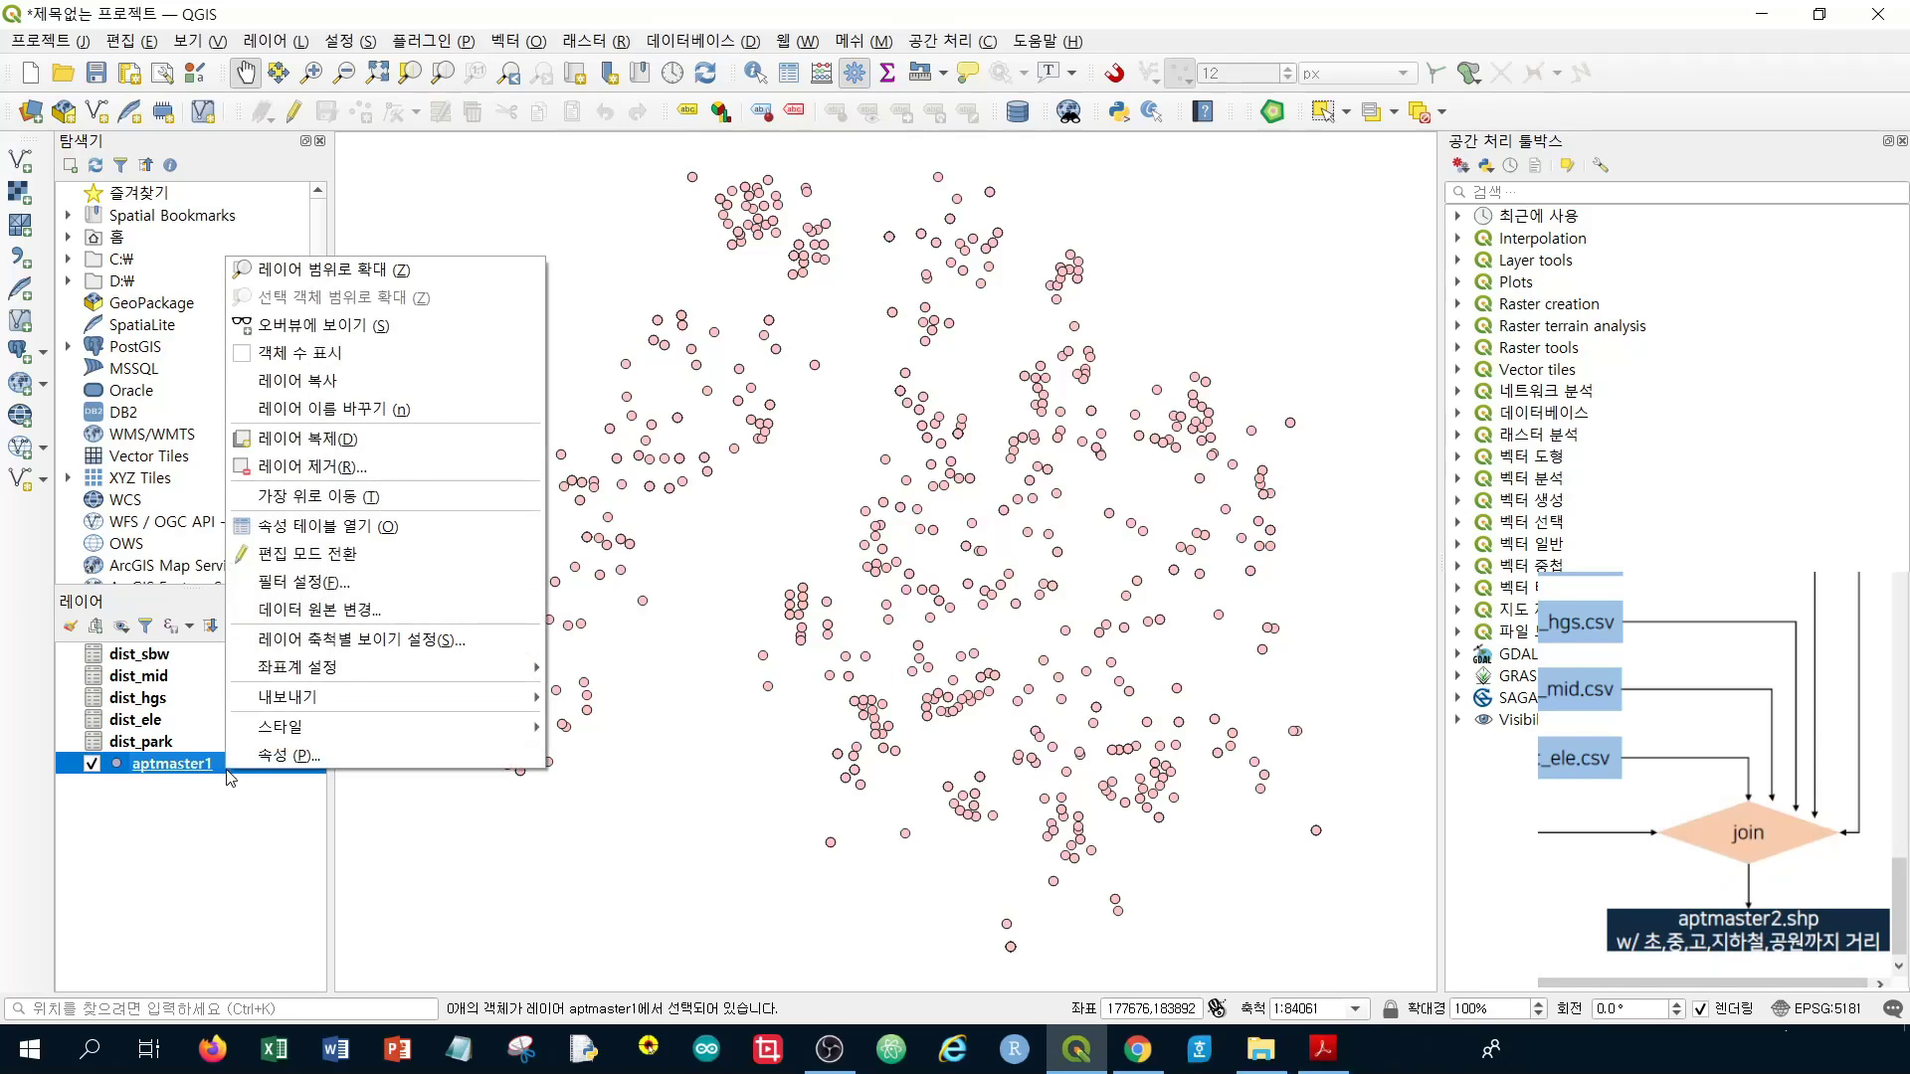
{"action": "mouse_move", "coordinate": [460, 708]}
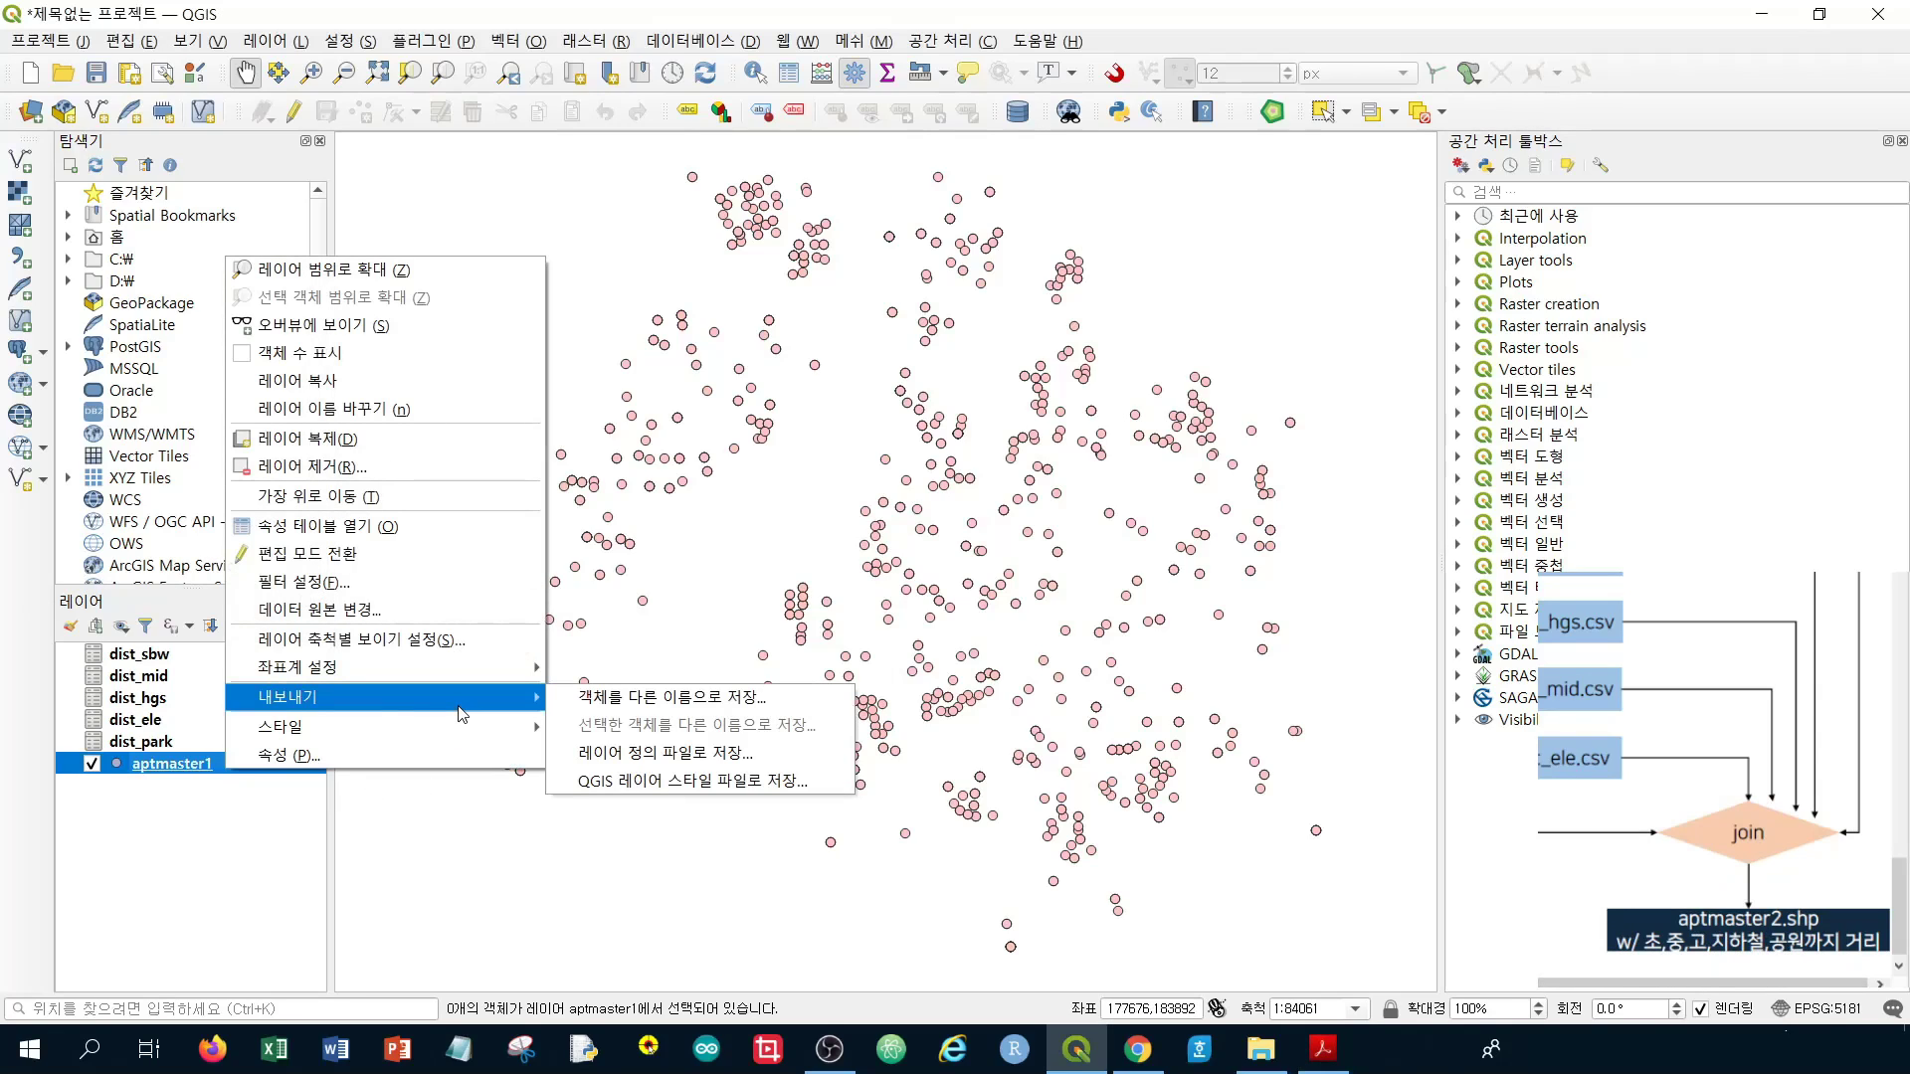
{"action": "left_click", "coordinate": [580, 701]}
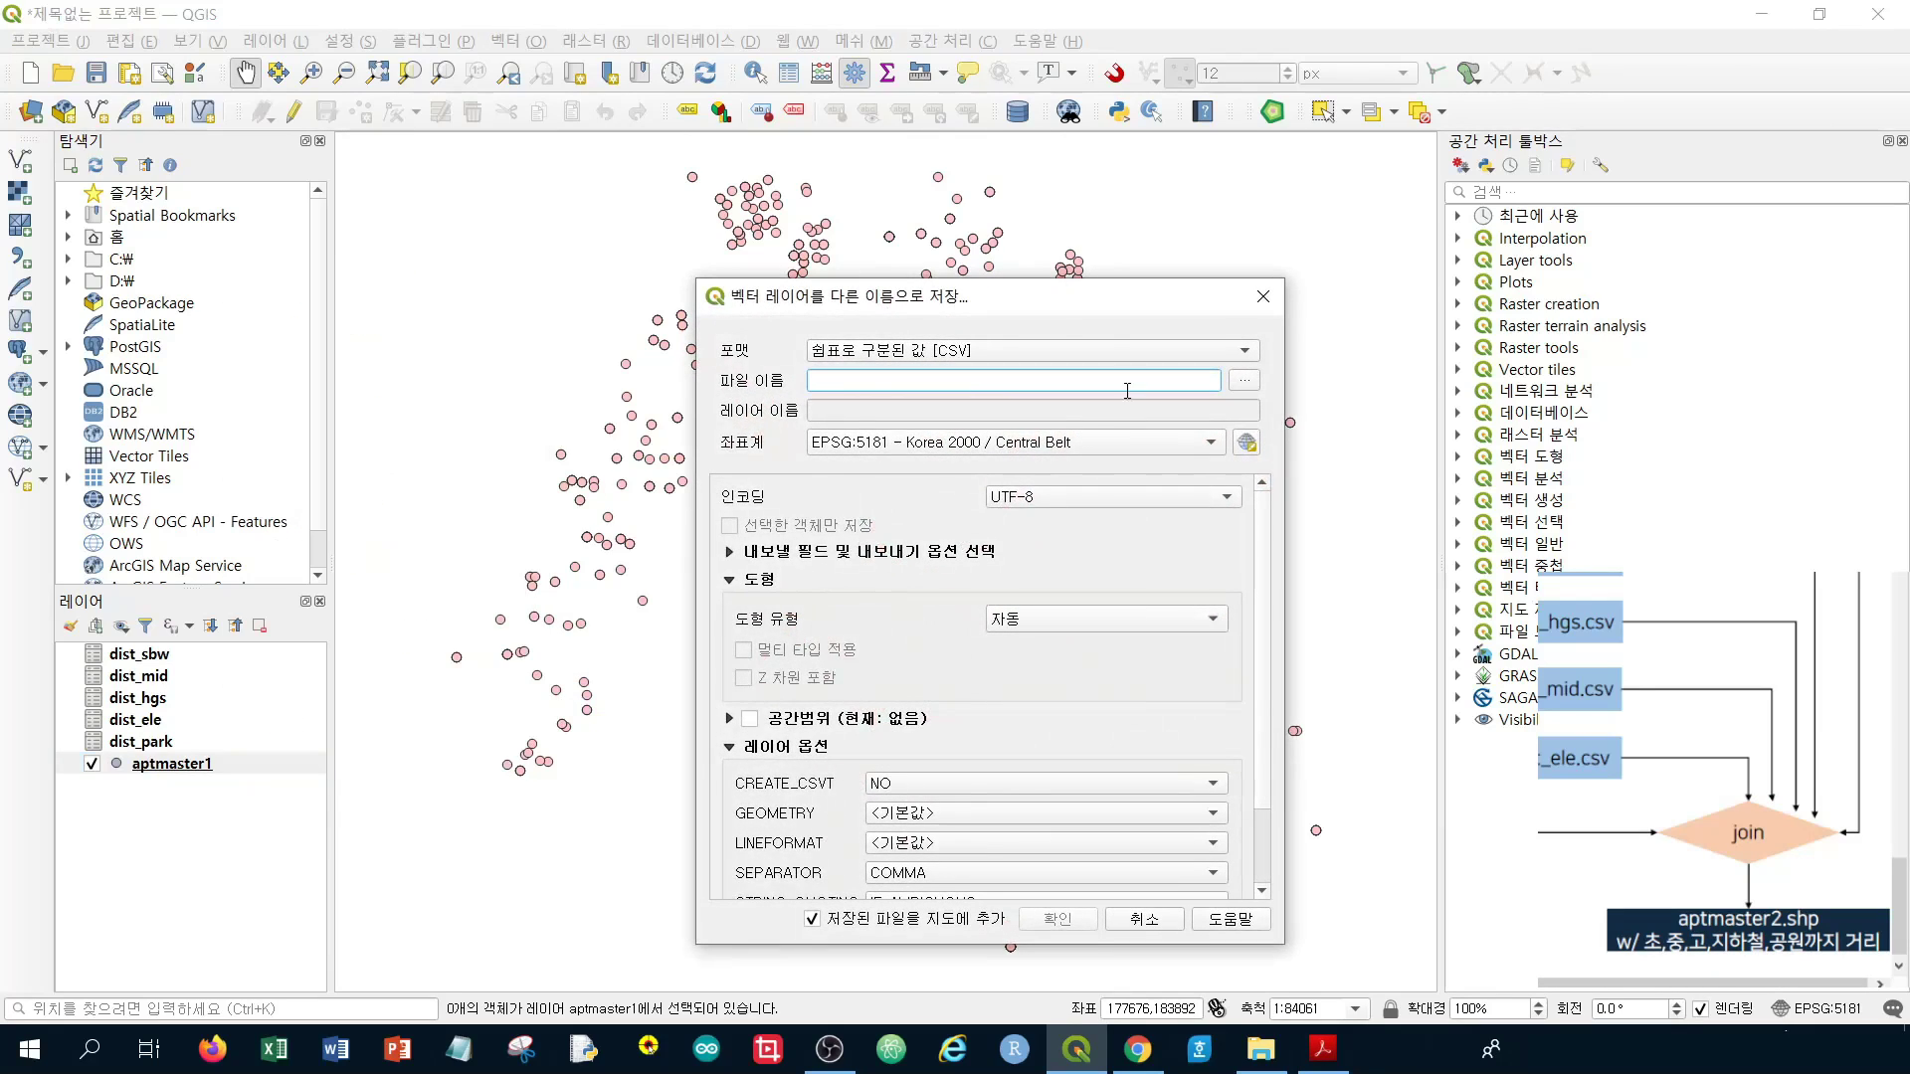
{"action": "left_click", "coordinate": [866, 358]}
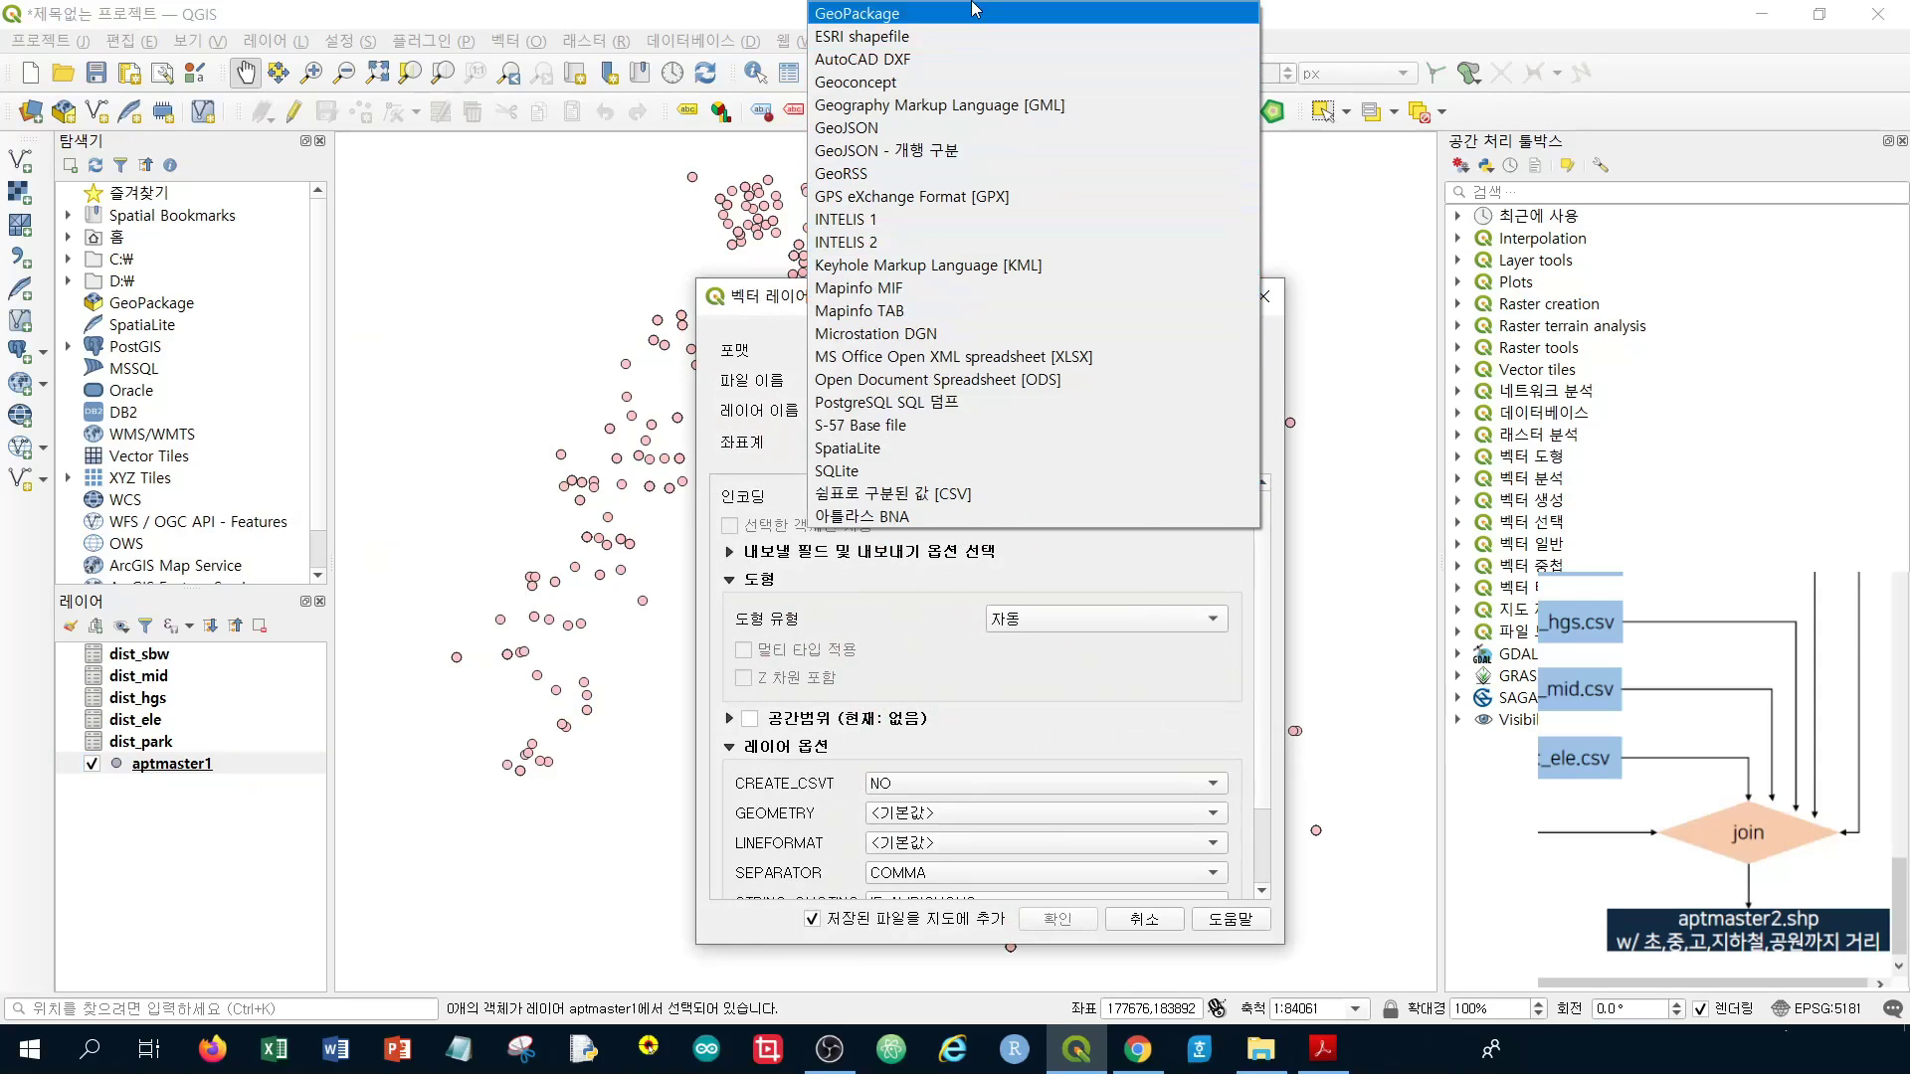
{"action": "left_click", "coordinate": [963, 40]}
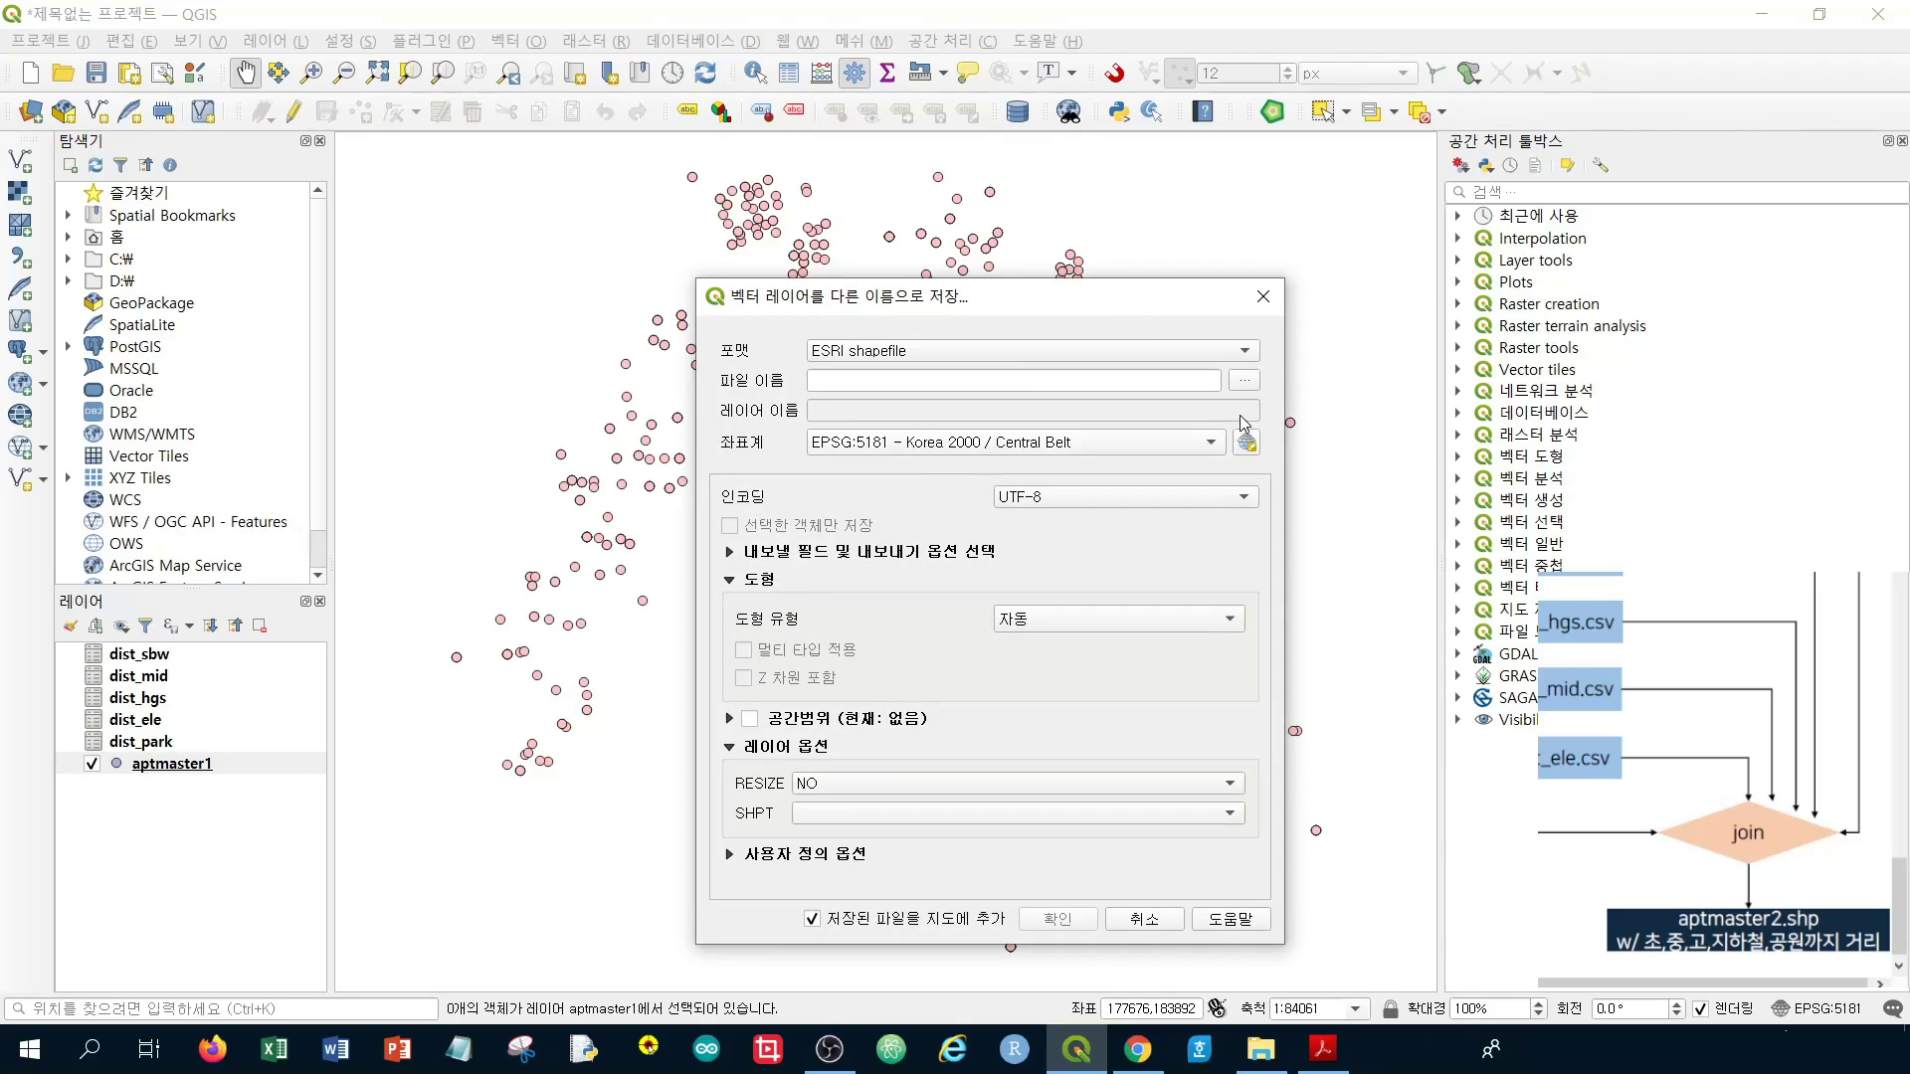
{"action": "left_click", "coordinate": [1245, 382]}
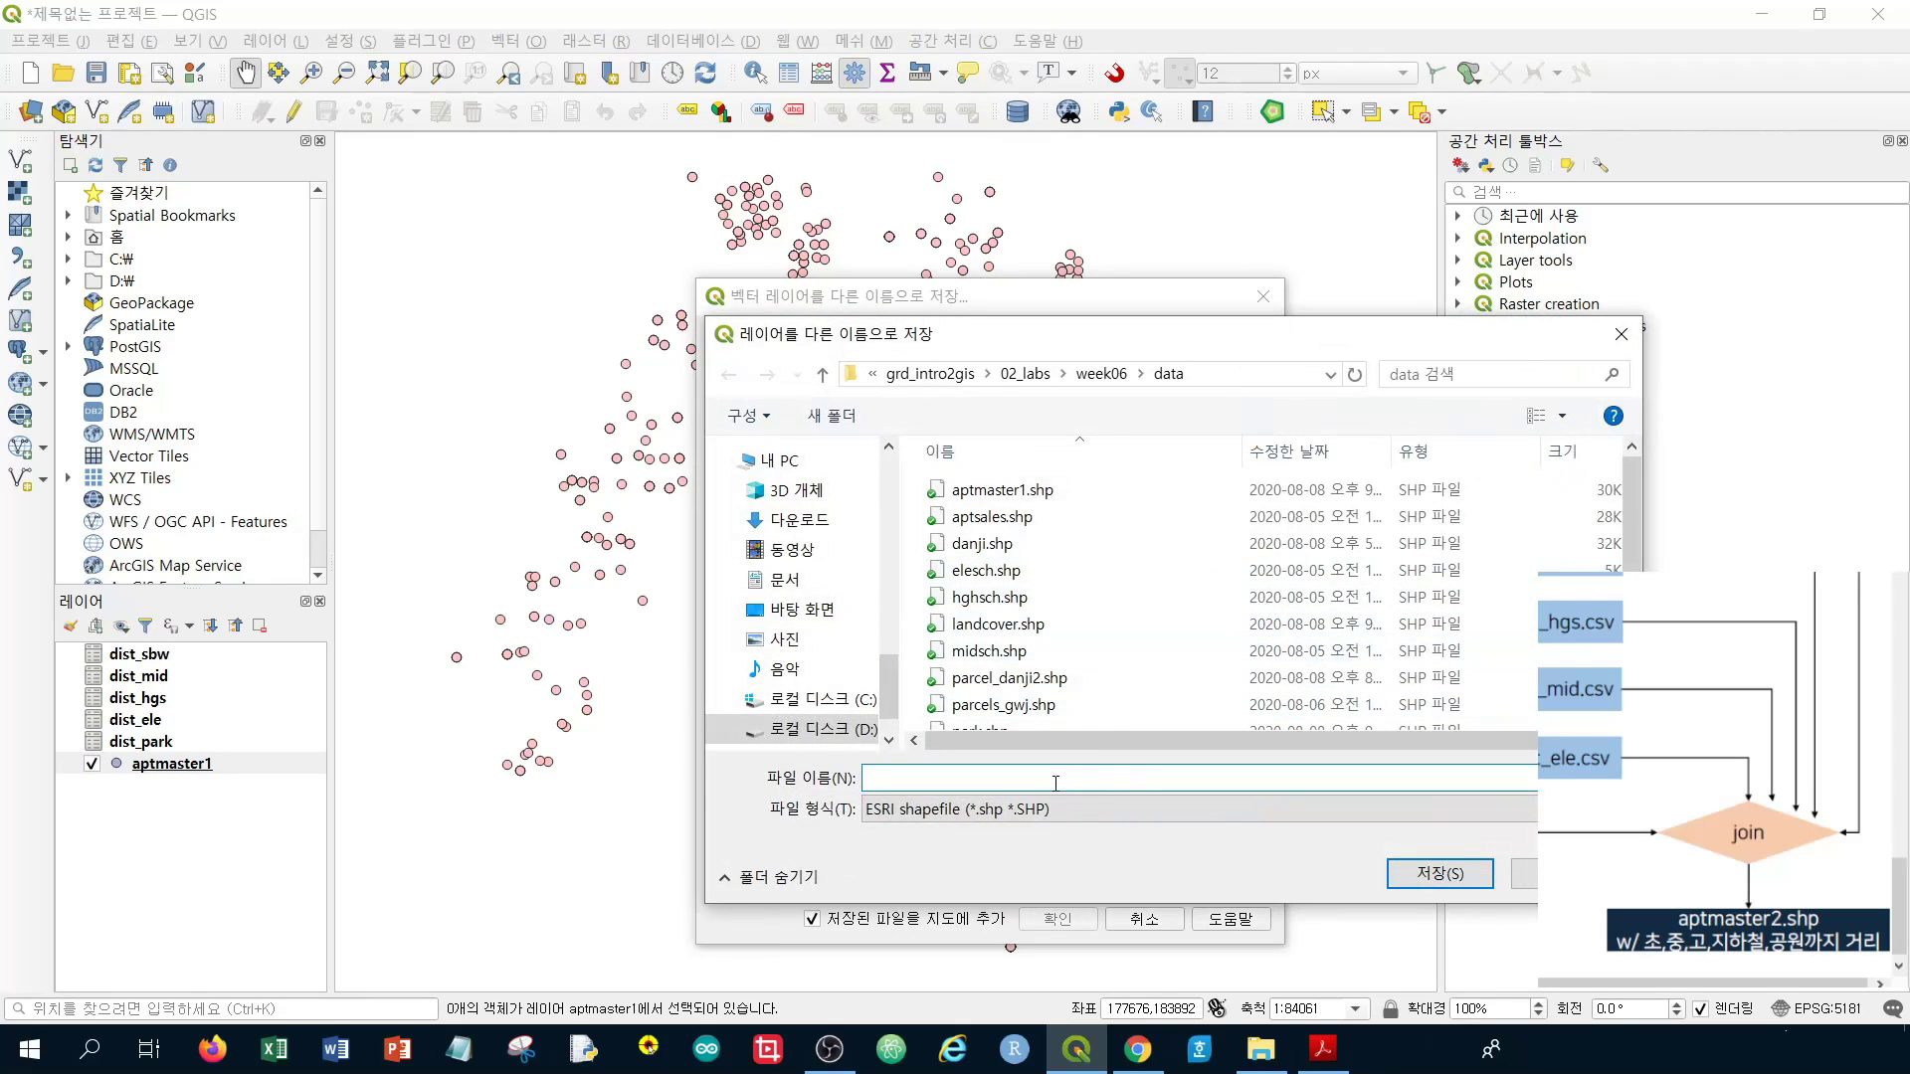
{"action": "type", "text": "aptmast"}
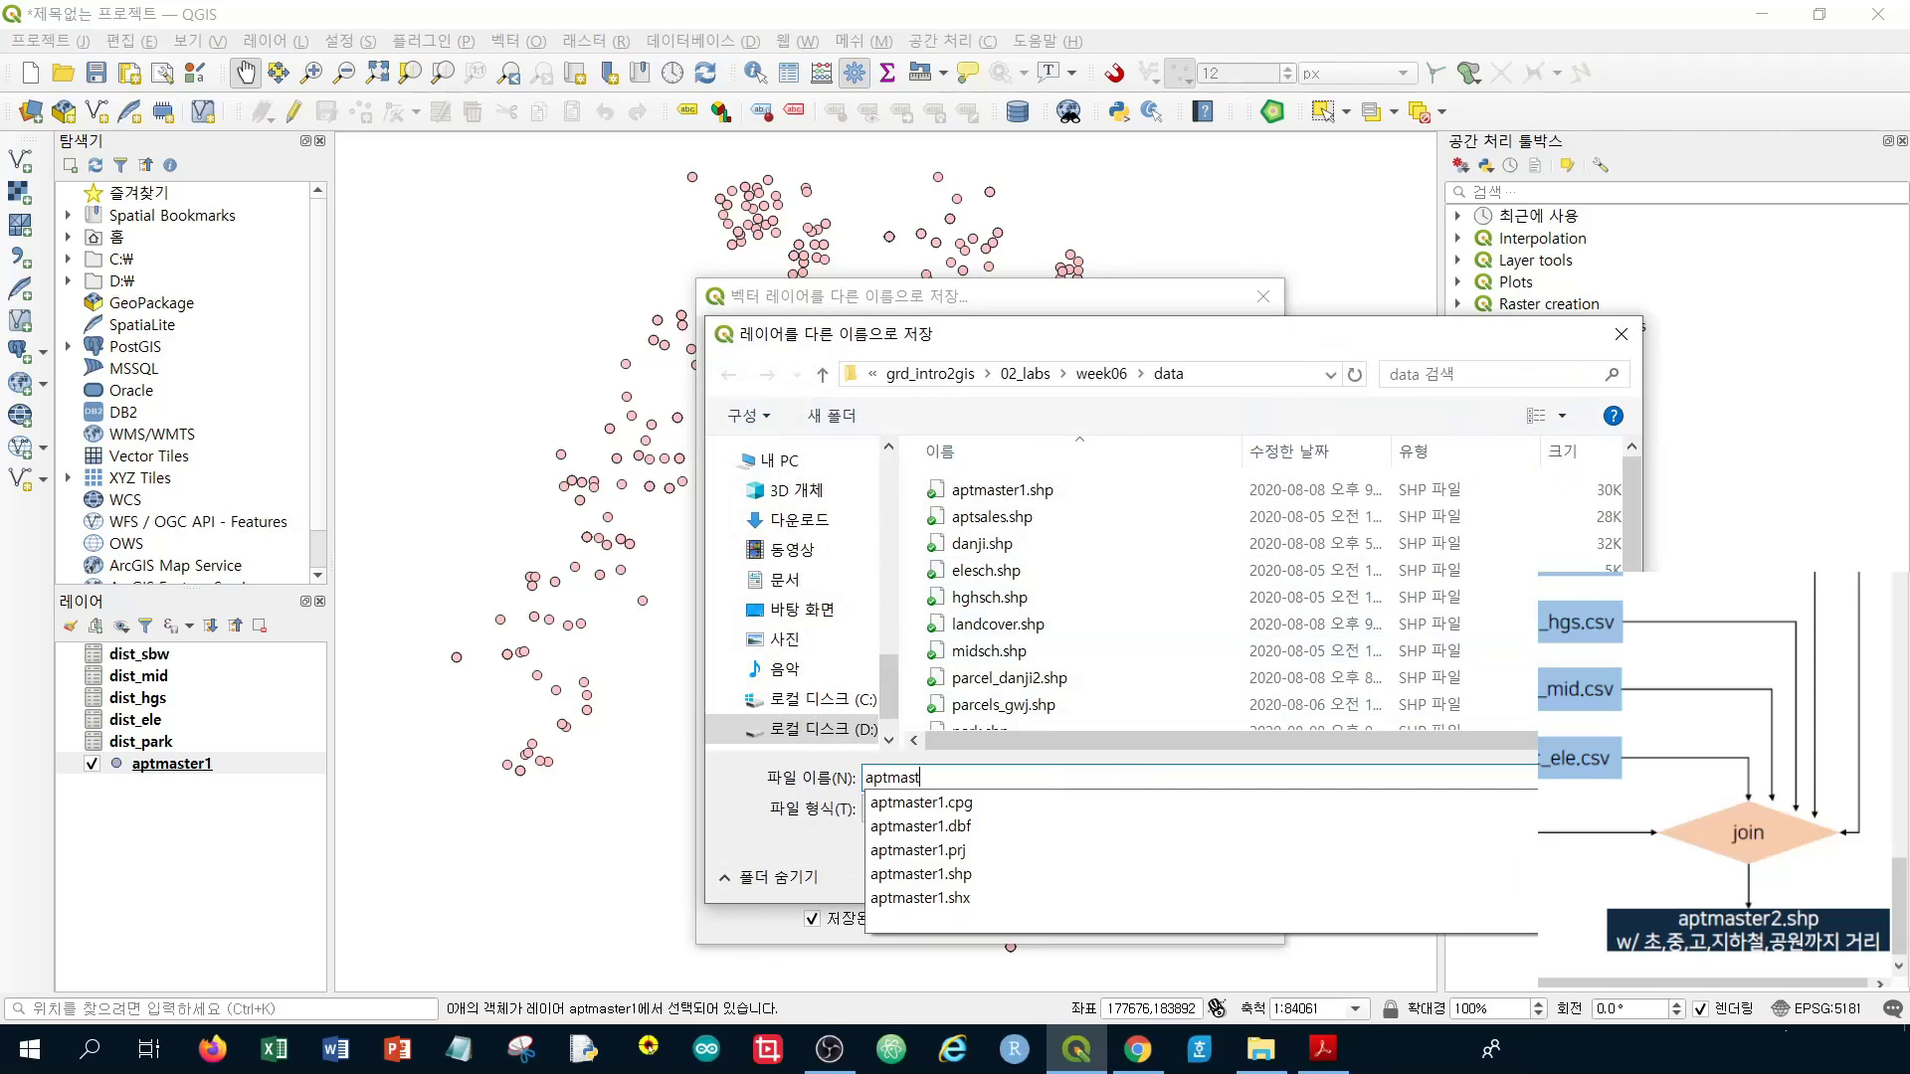
{"action": "type", "text": "er2"}
{"action": "key", "text": "Return"}
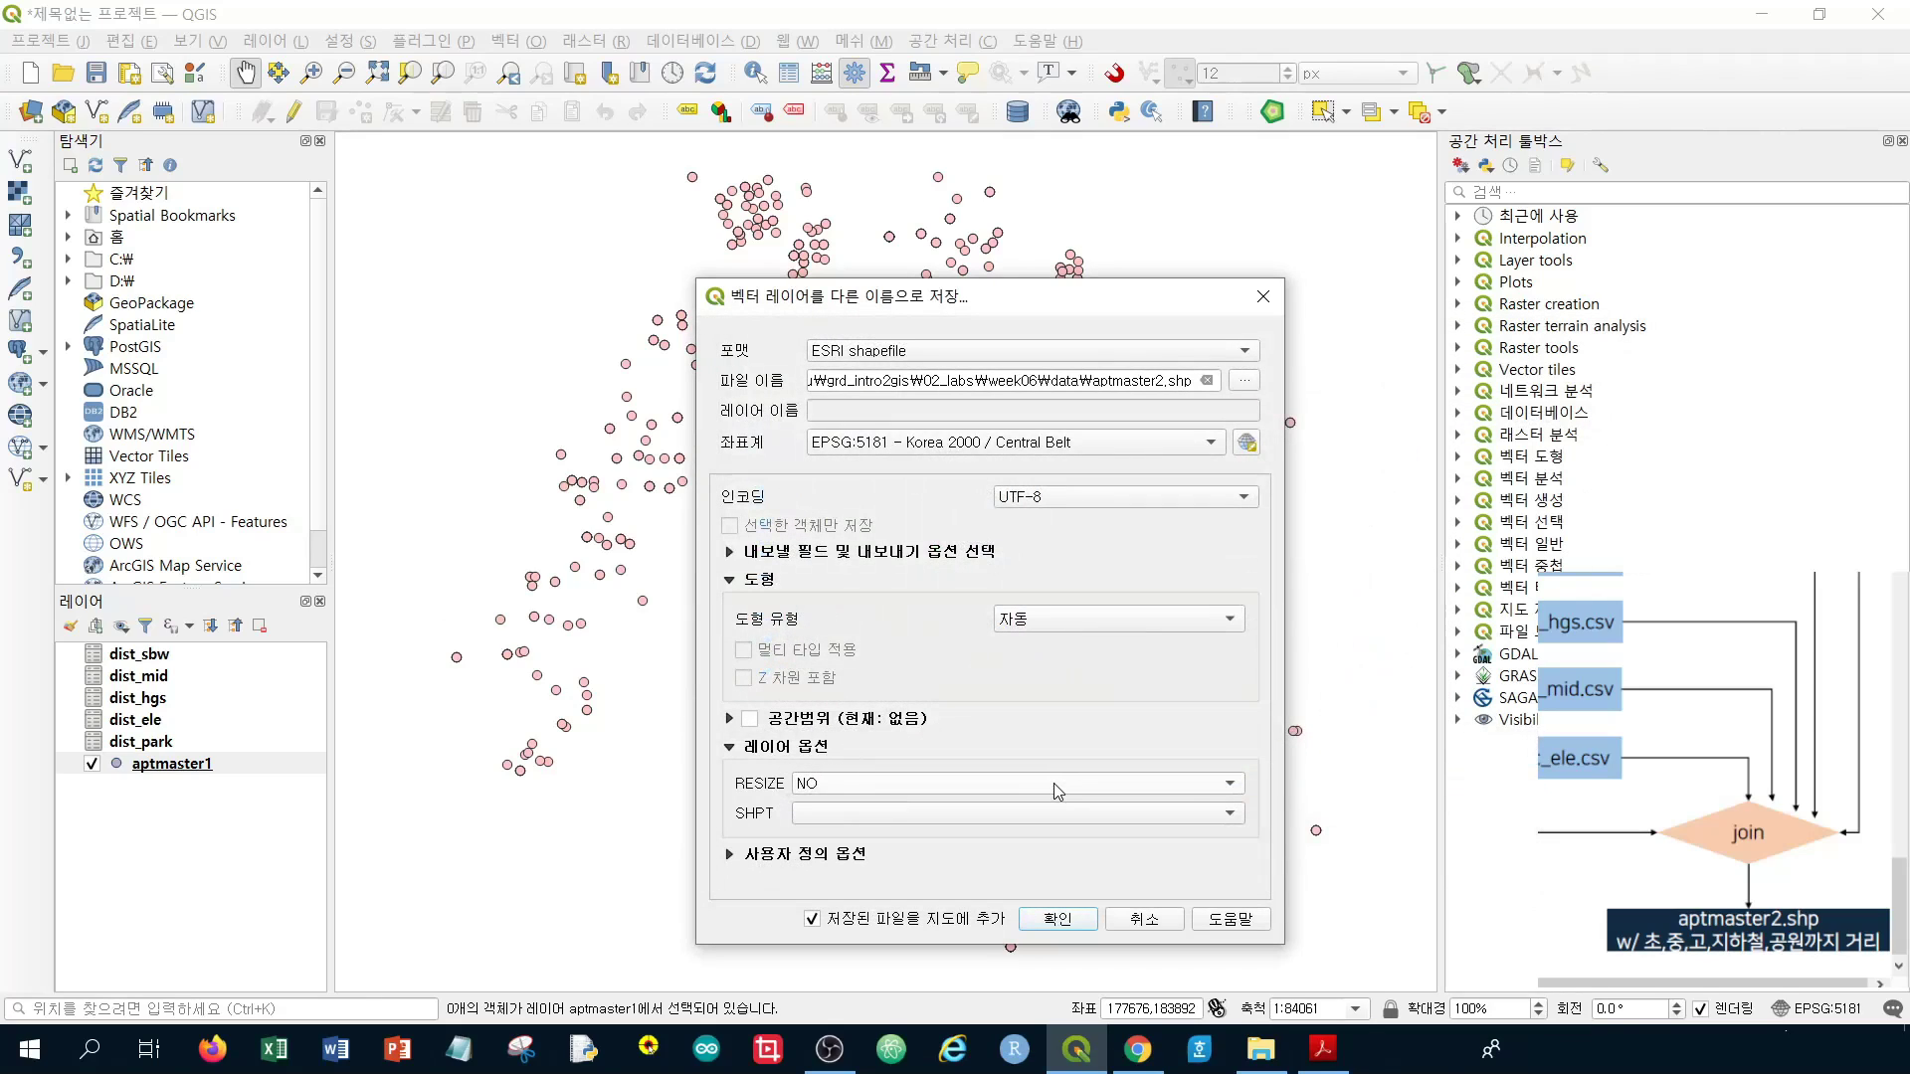
{"action": "left_click", "coordinate": [1057, 920]}
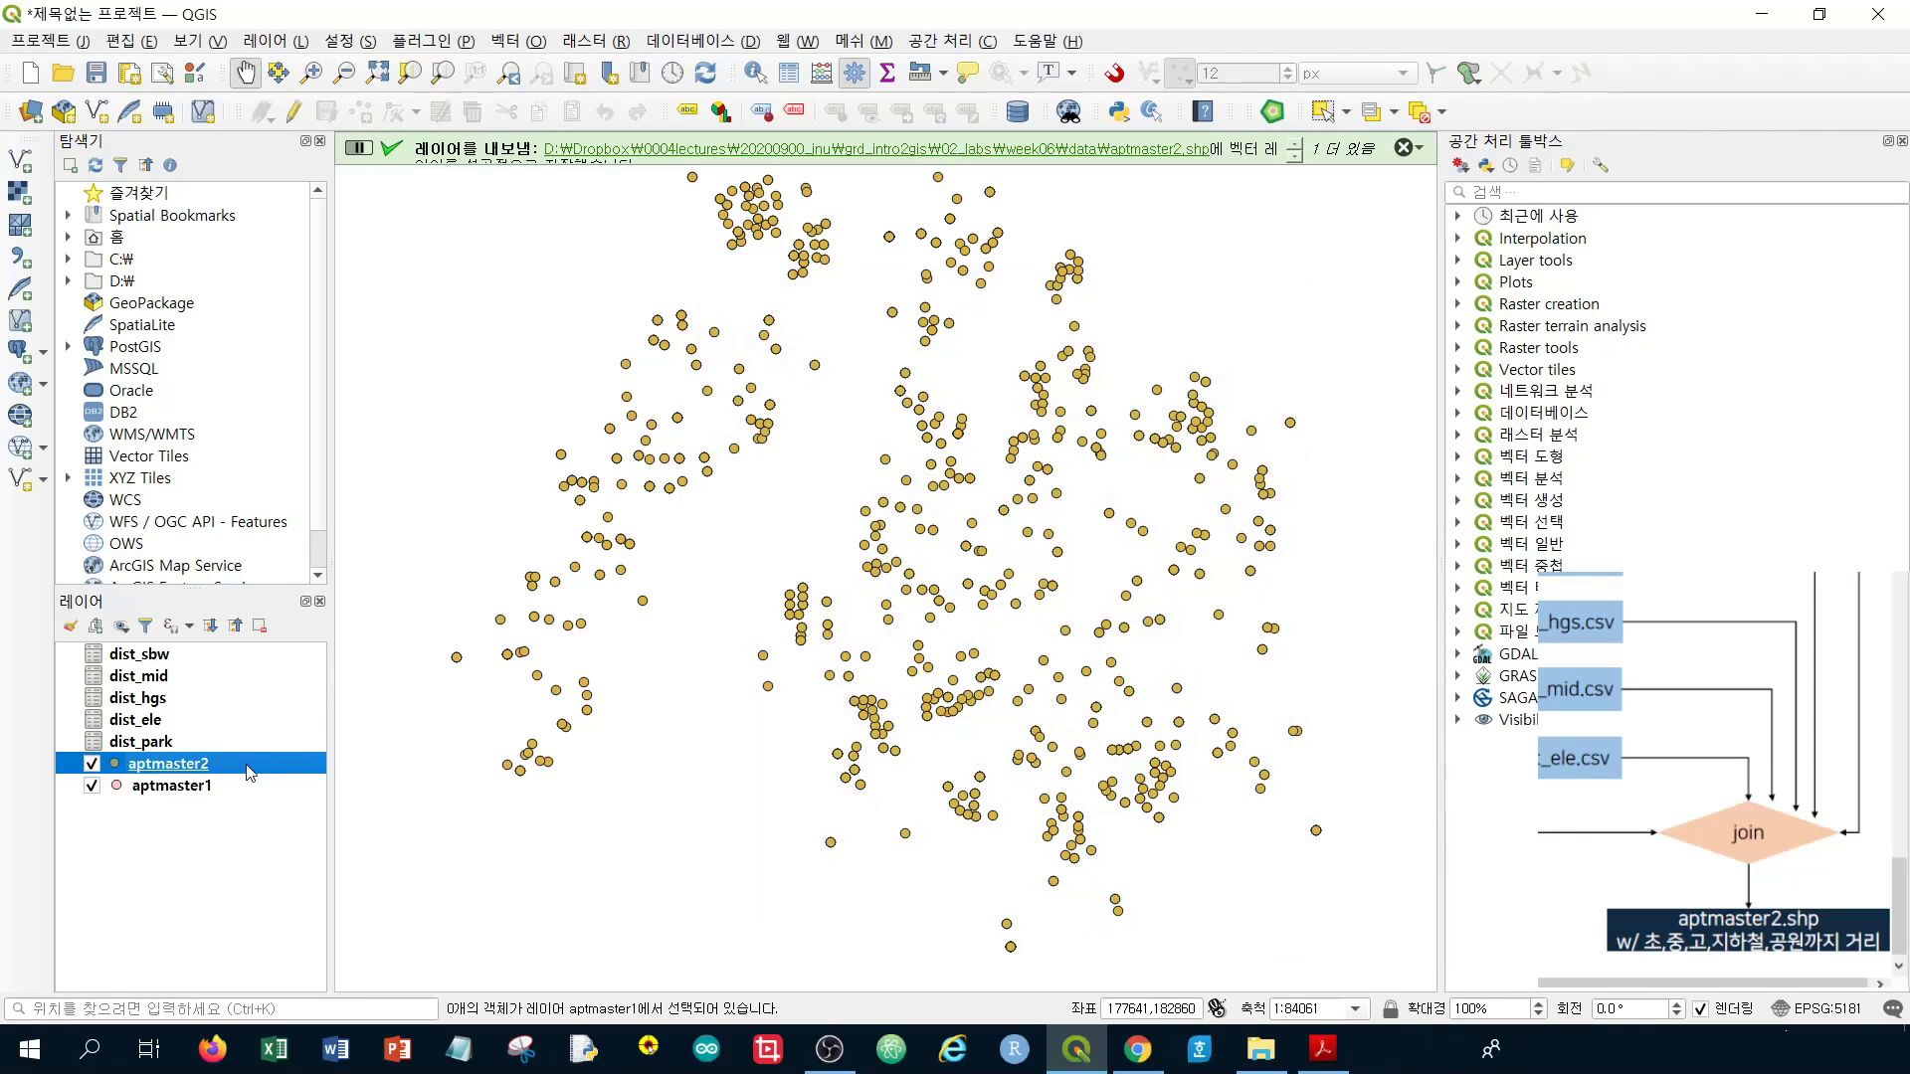
Open the aptmaster2 attribute table
{"action": "right_click", "coordinate": [204, 765]}
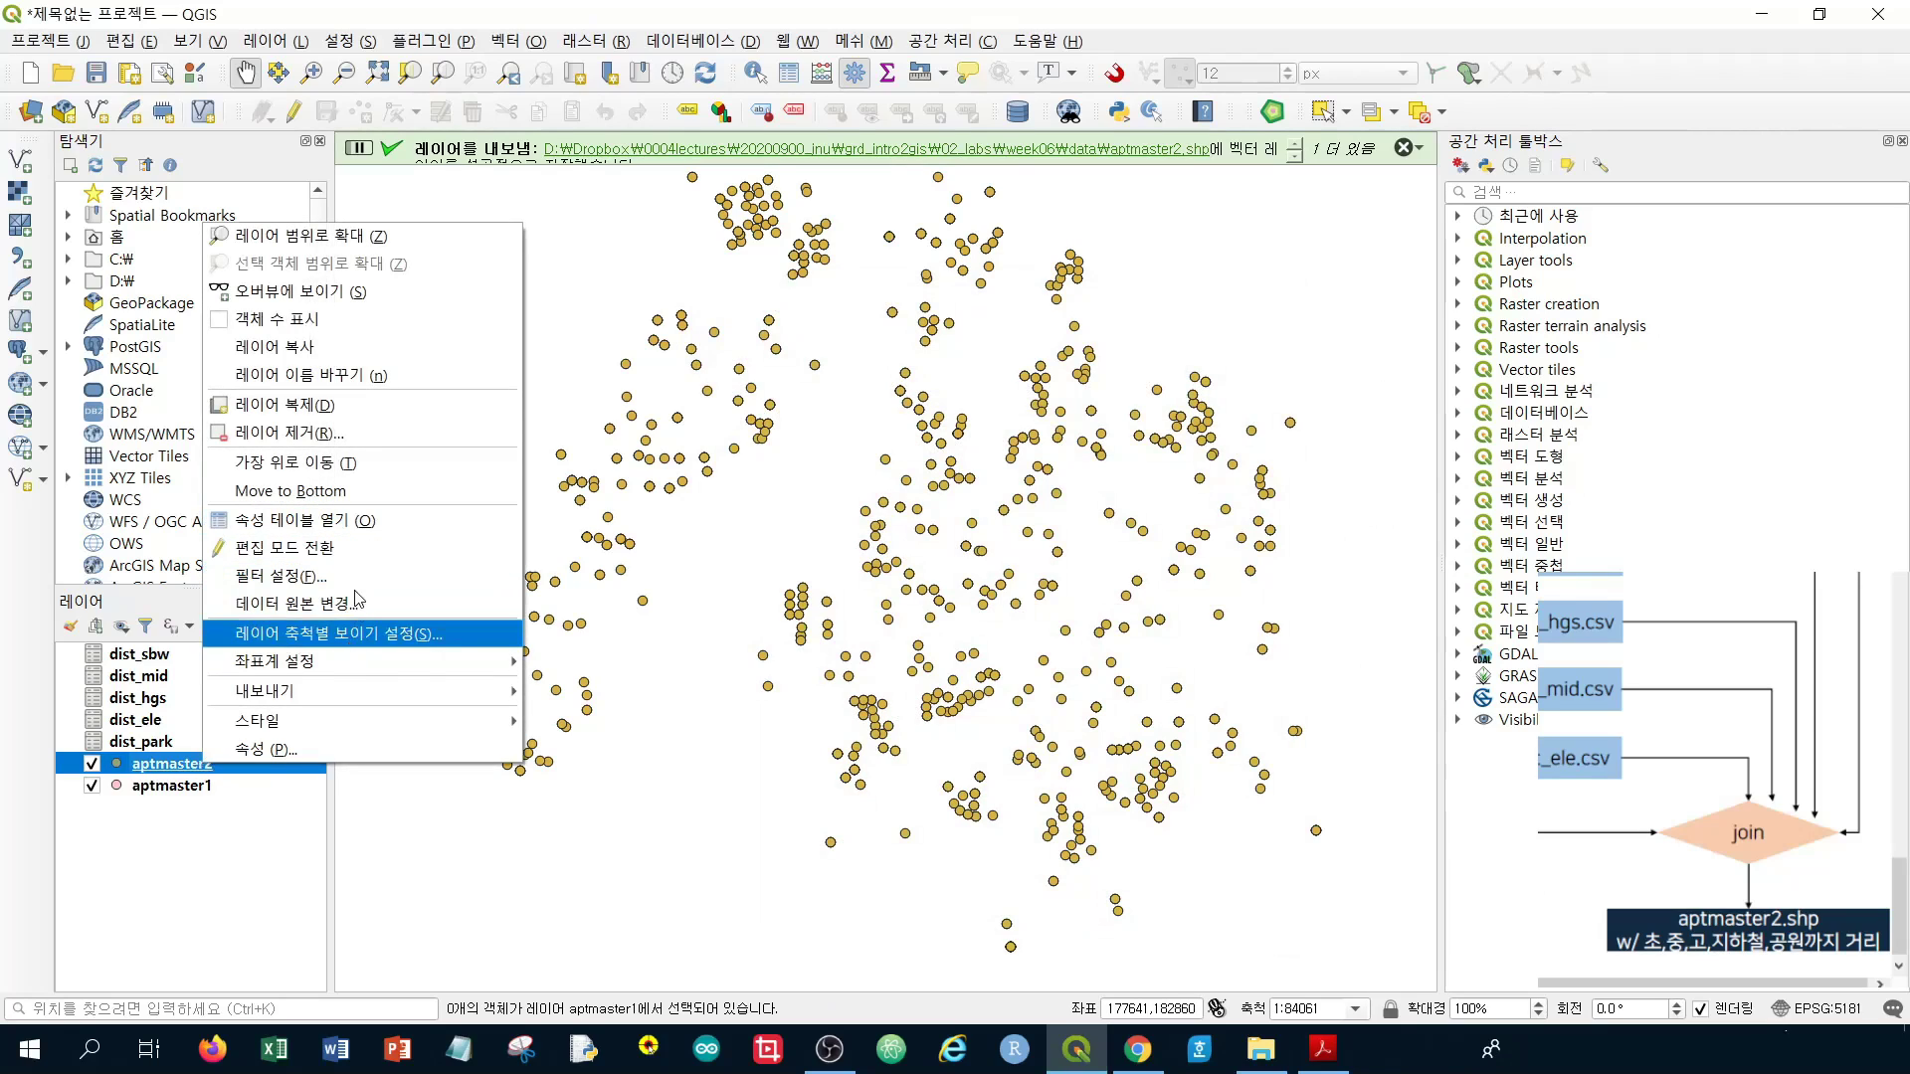
{"action": "left_click", "coordinate": [360, 520]}
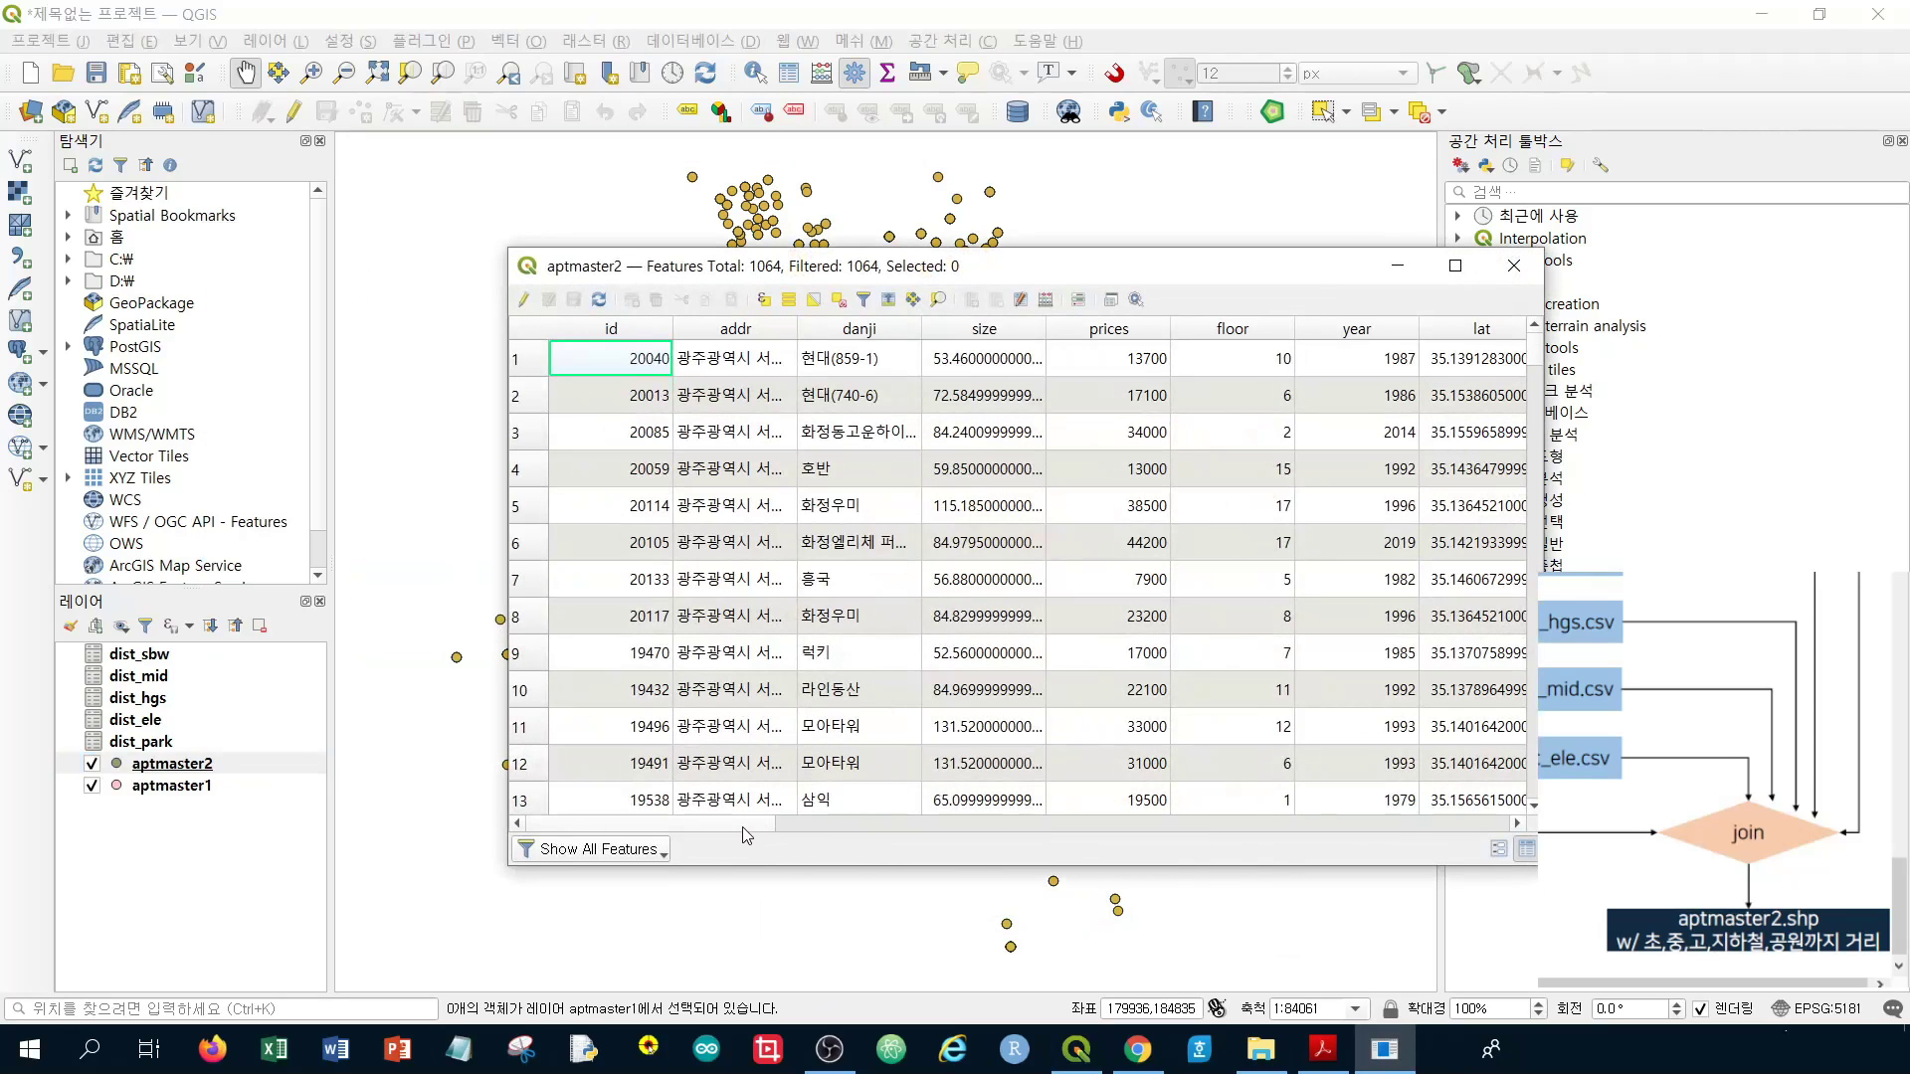
{"action": "left_click_drag", "start_coordinate": [742, 827], "coordinate": [889, 798]}
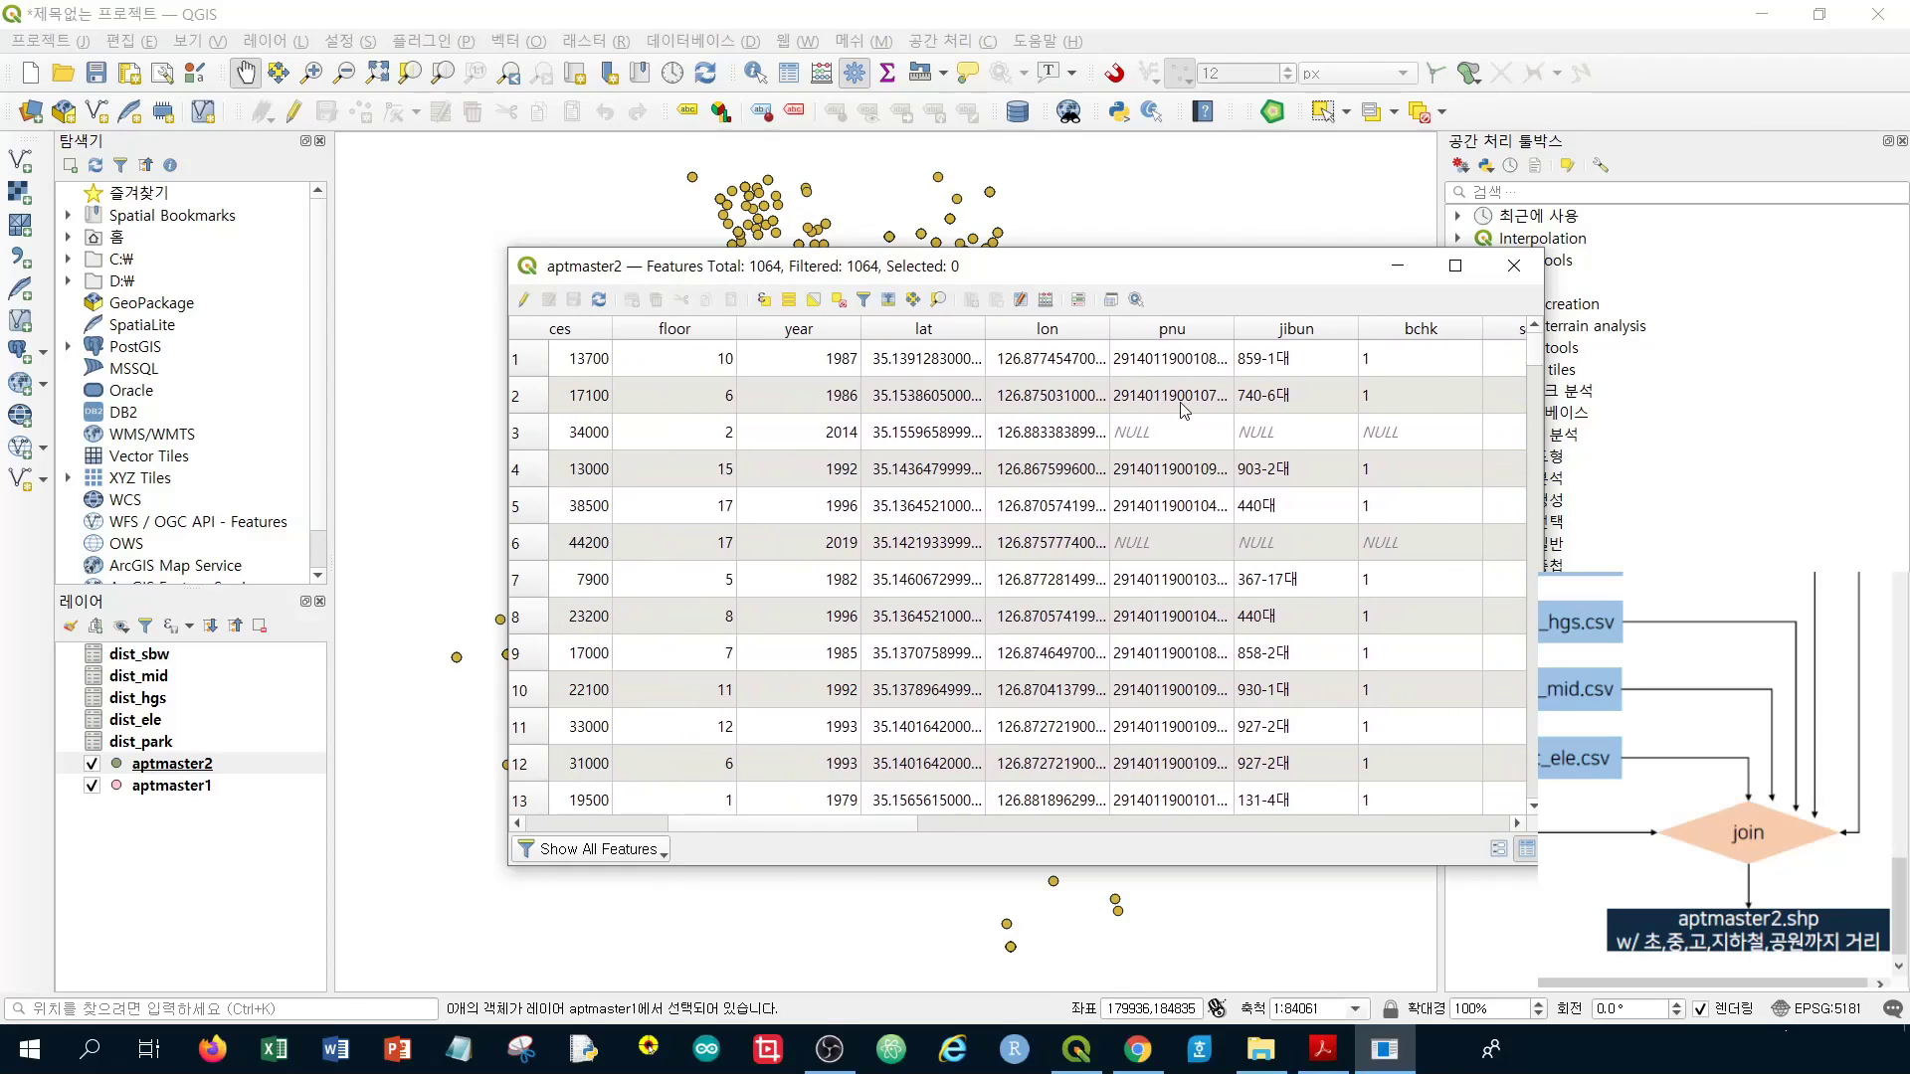
Inspect the NULL pnu values in rows 3 and 6, then sort the table by pnu
{"action": "left_click", "coordinate": [1136, 435]}
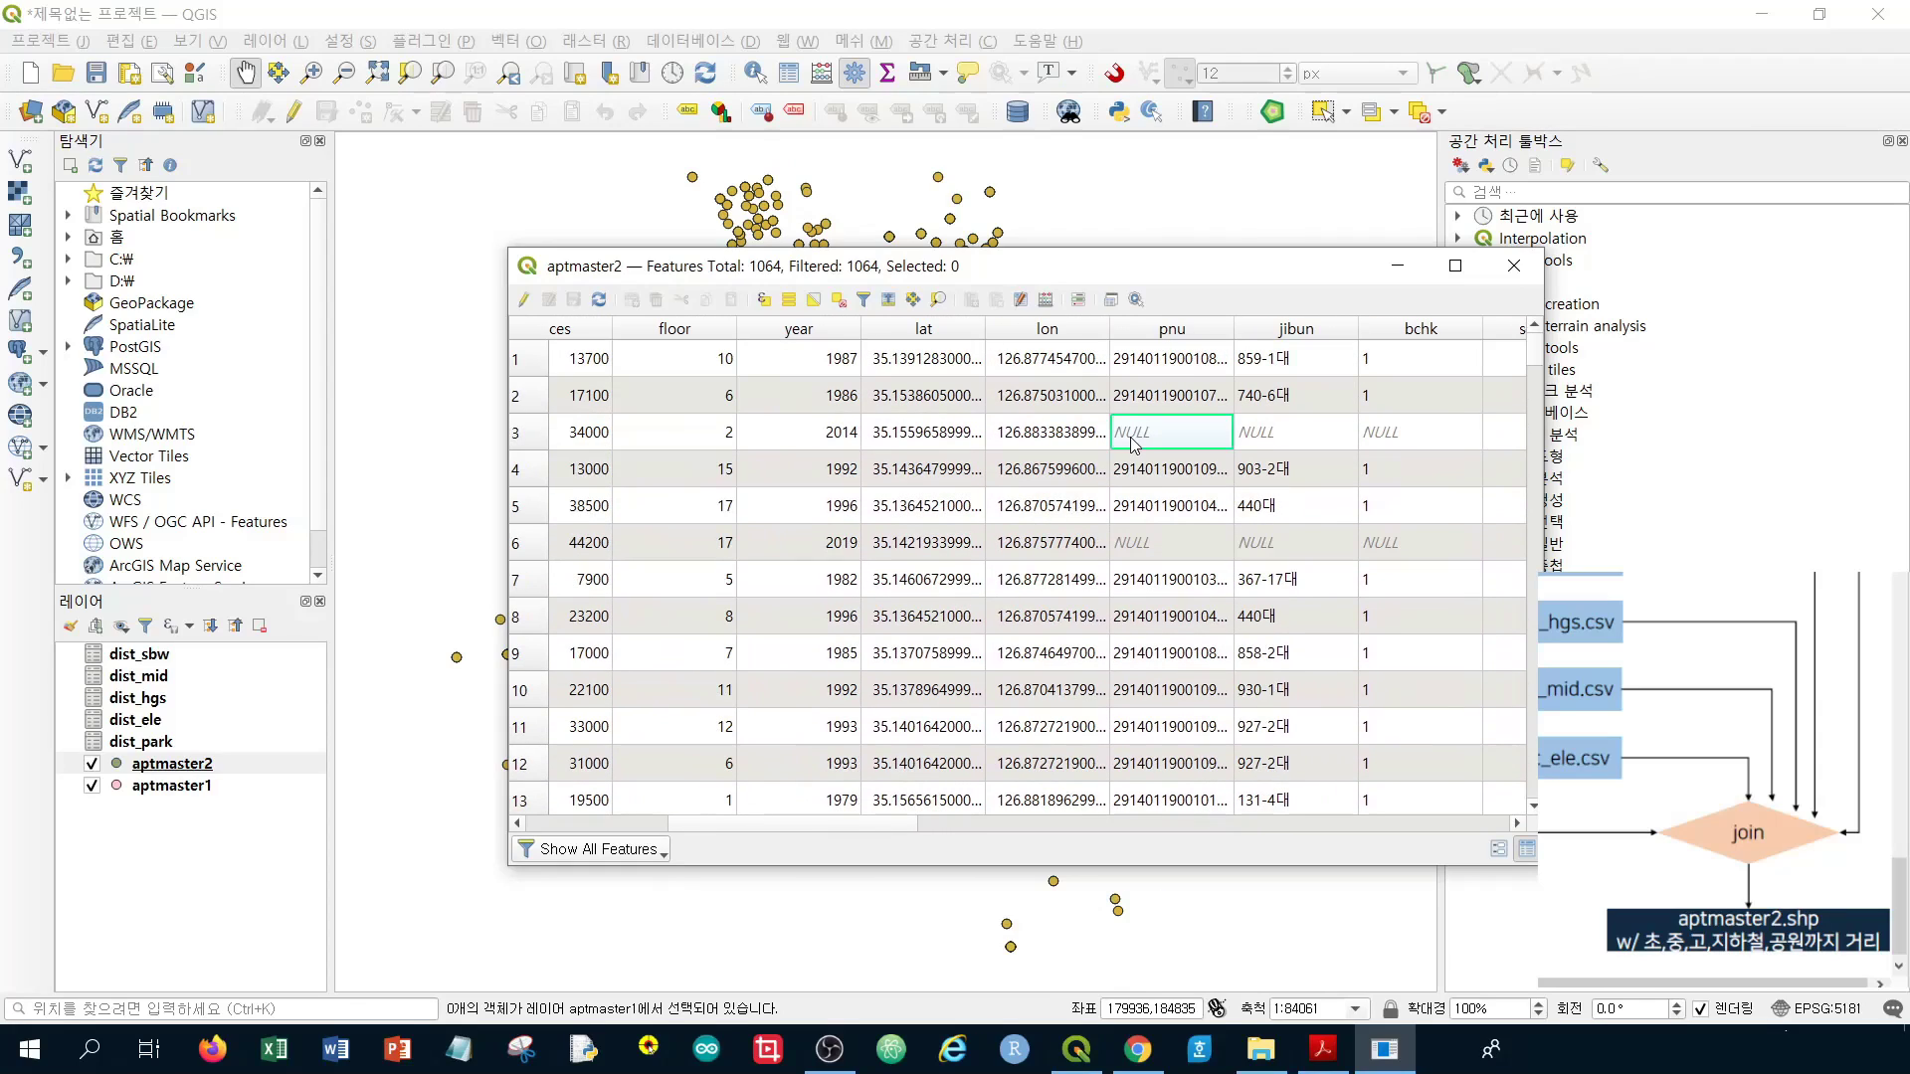
{"action": "left_click", "coordinate": [1151, 559]}
{"action": "left_click", "coordinate": [1208, 454]}
{"action": "left_click", "coordinate": [1185, 559]}
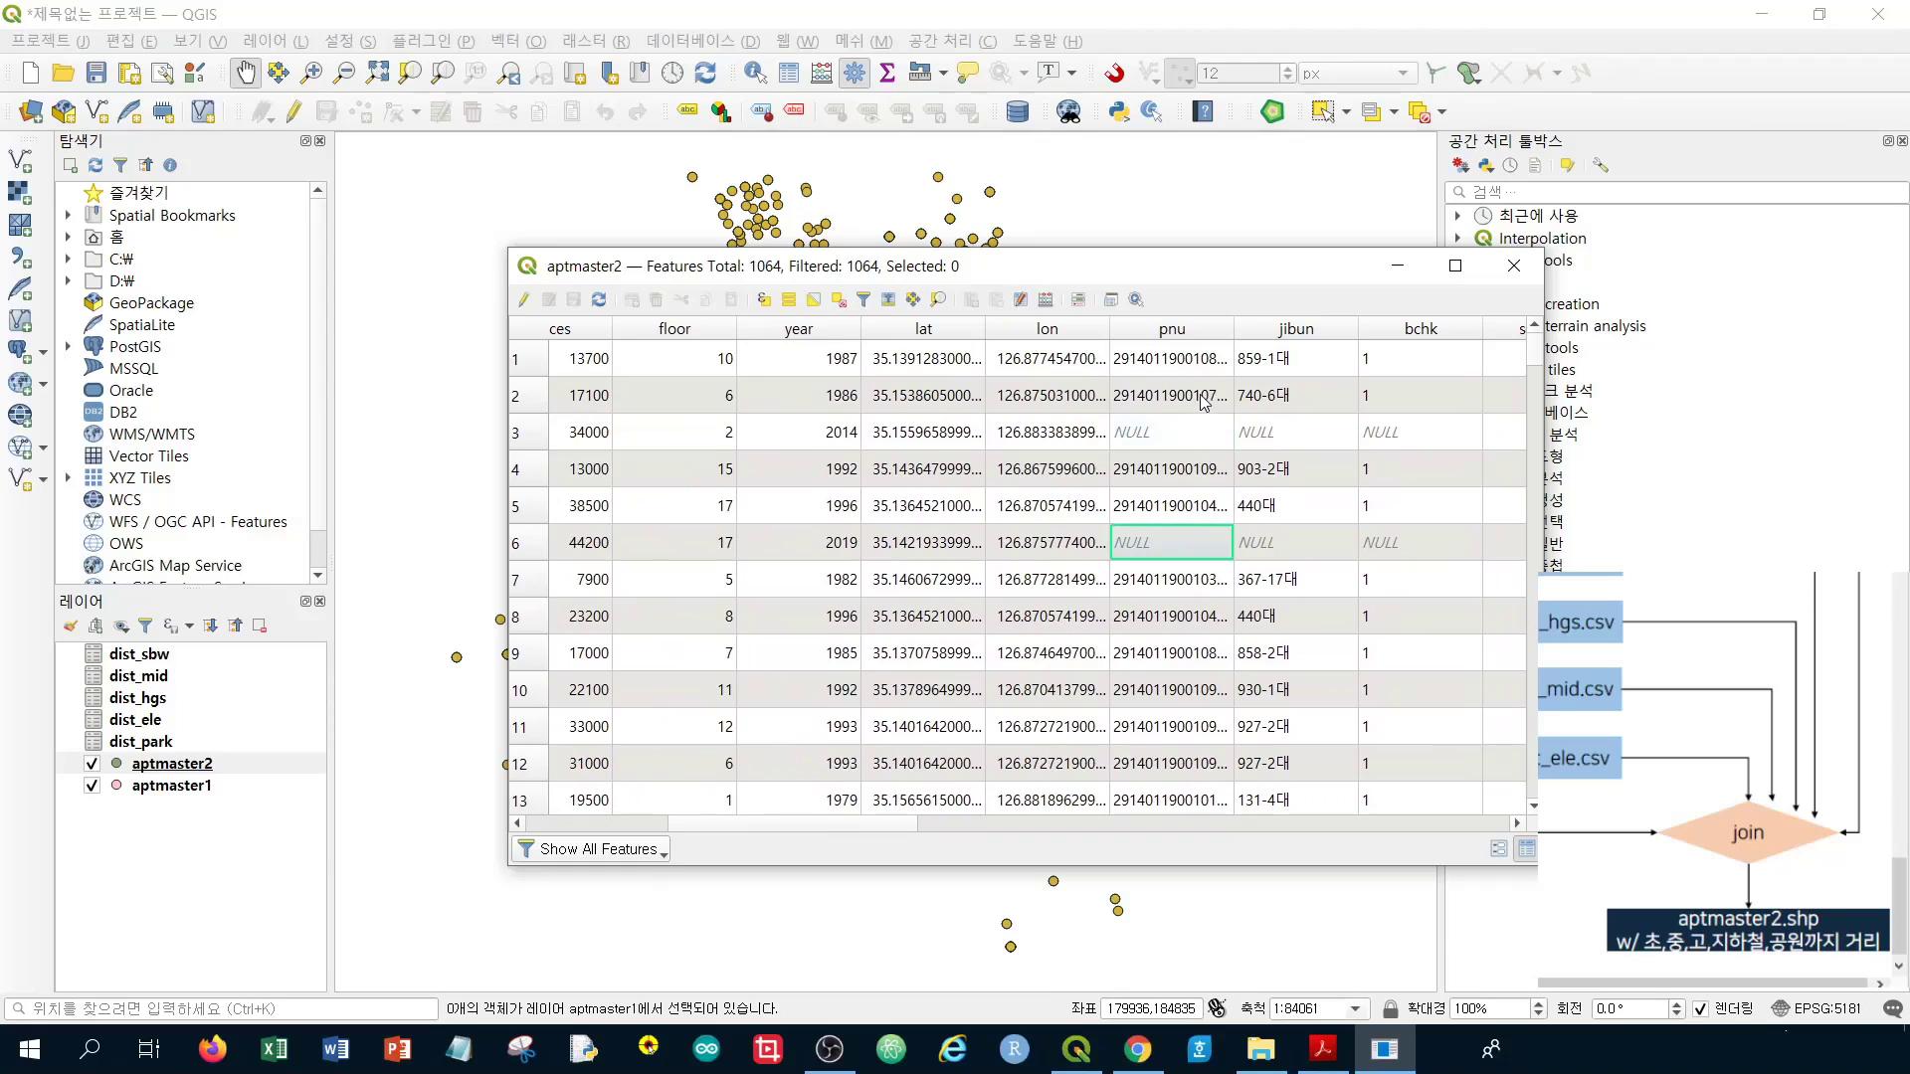
{"action": "left_click", "coordinate": [1193, 444]}
{"action": "left_click", "coordinate": [1185, 548]}
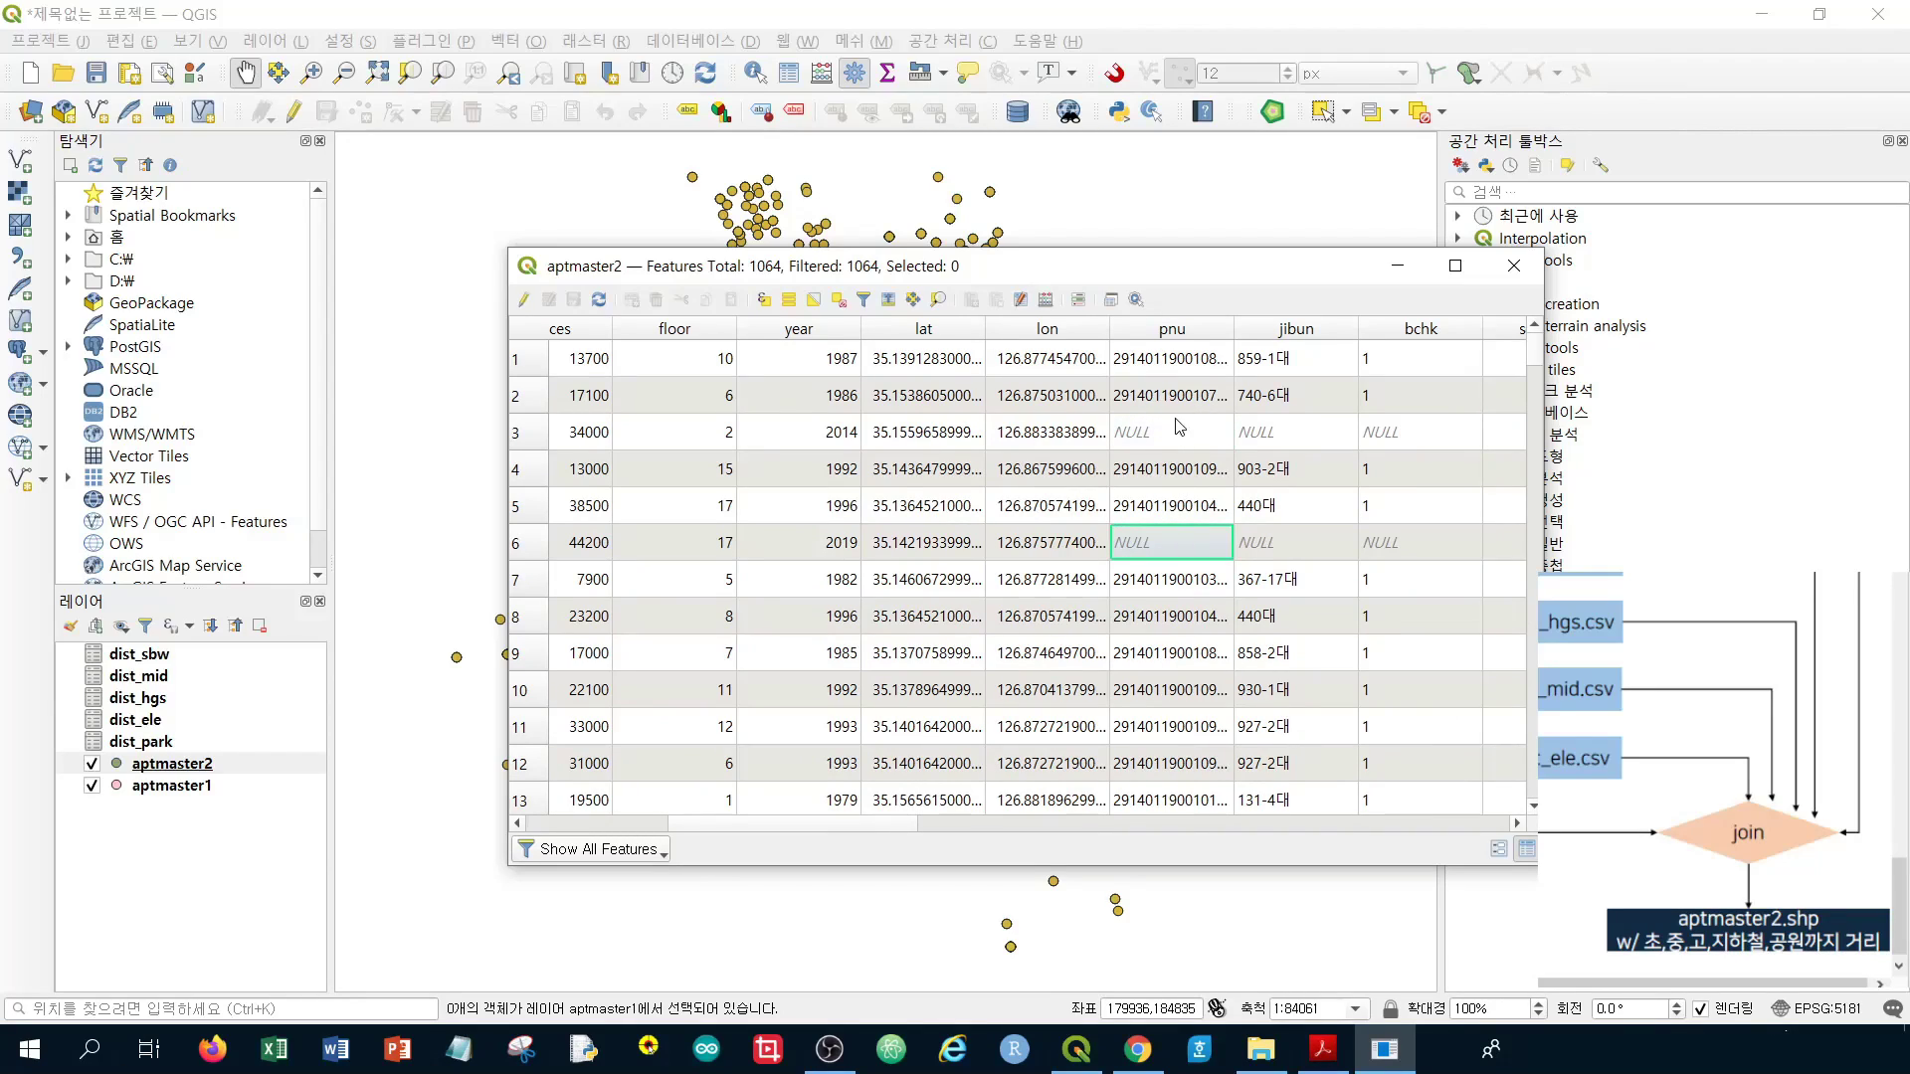
{"action": "left_click", "coordinate": [1185, 334]}
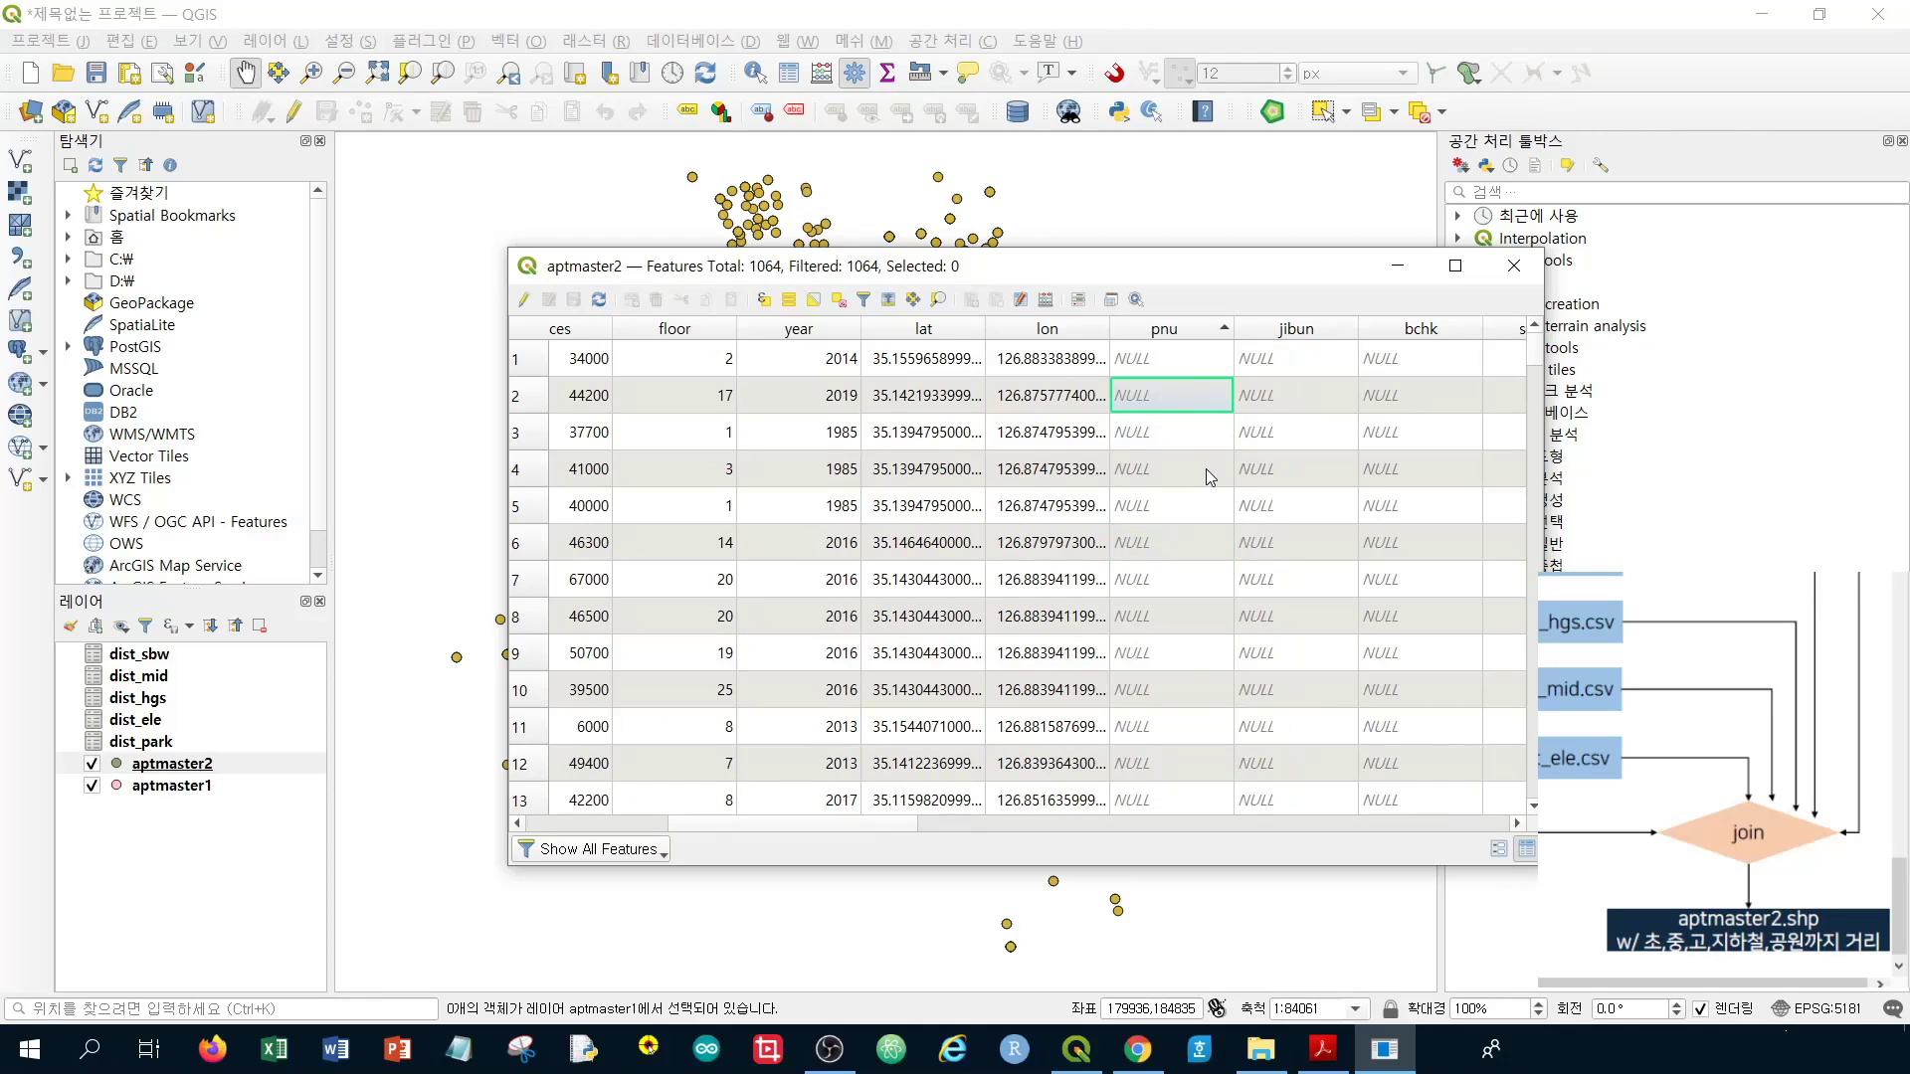
{"action": "scroll", "coordinate": [1203, 464], "scroll_direction": "down", "scroll_amount": 20}
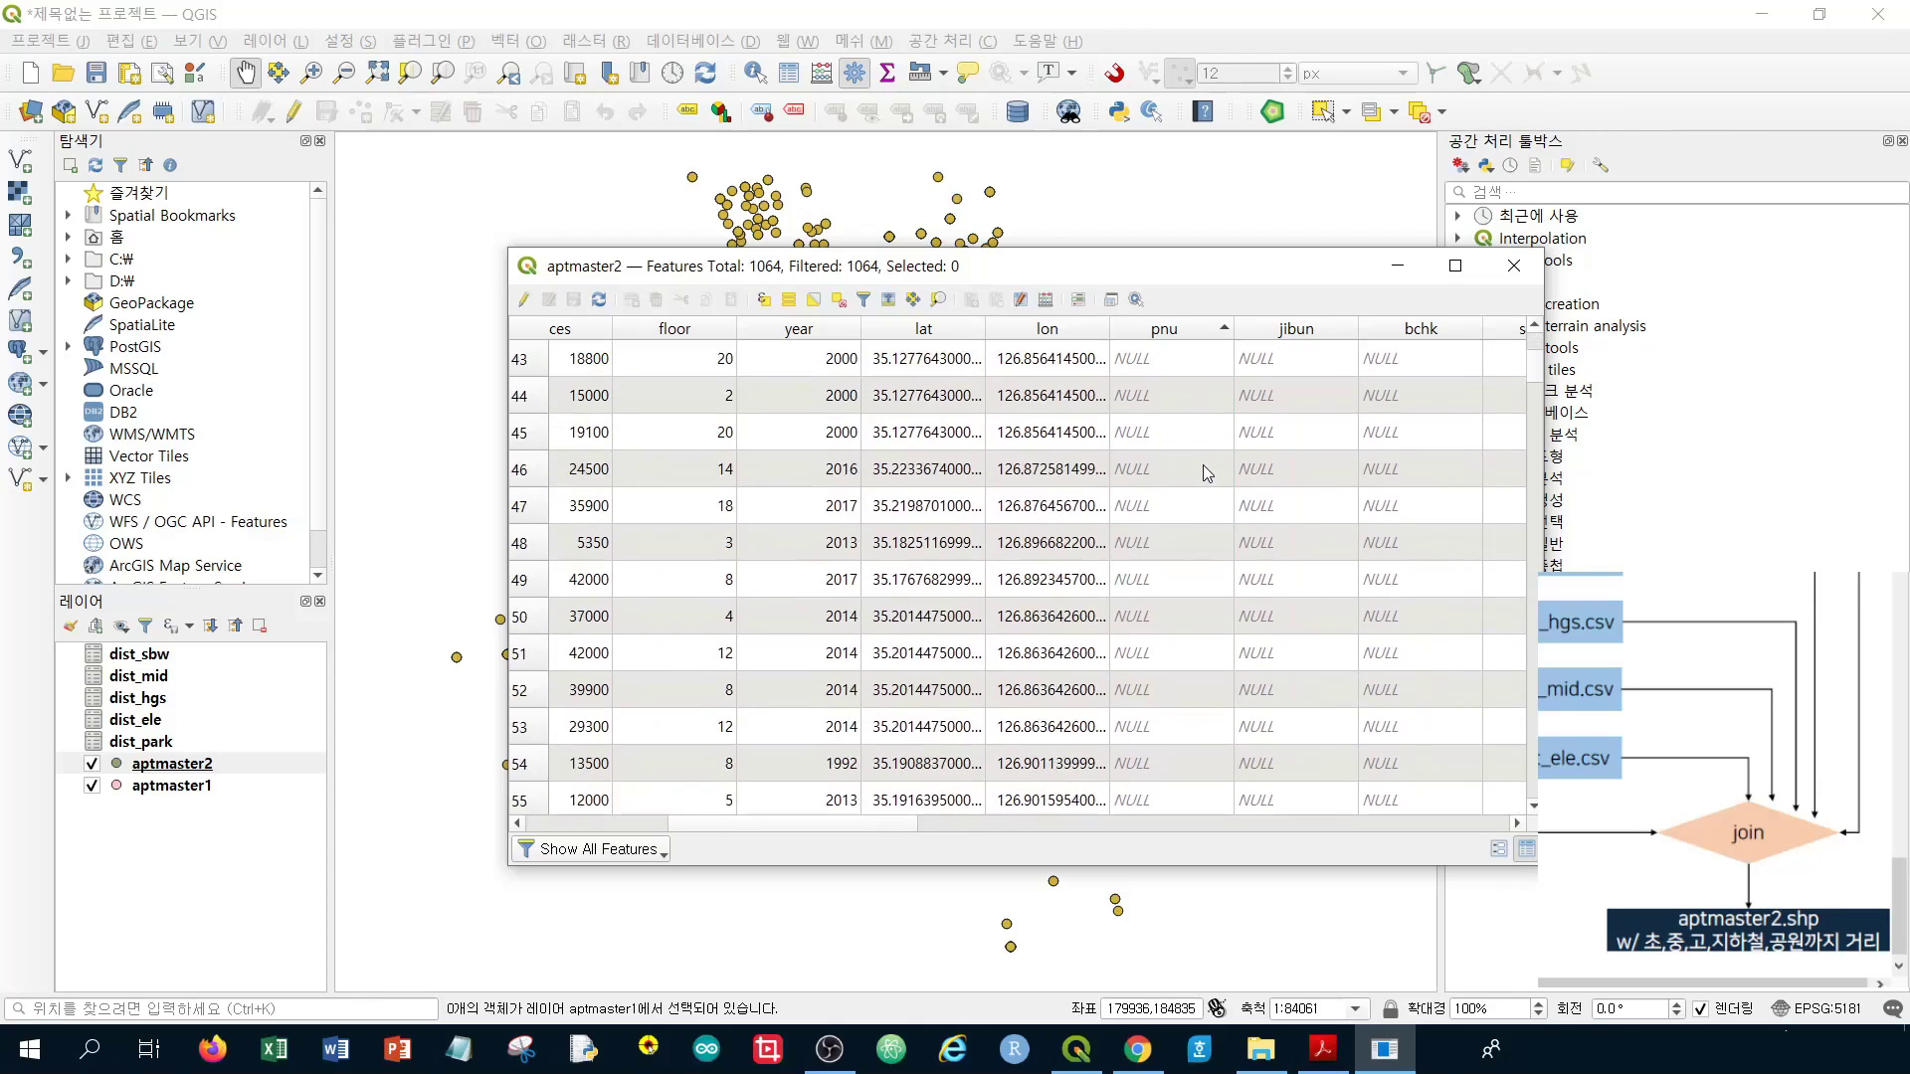
{"action": "scroll", "coordinate": [1197, 463], "scroll_direction": "down", "scroll_amount": 20}
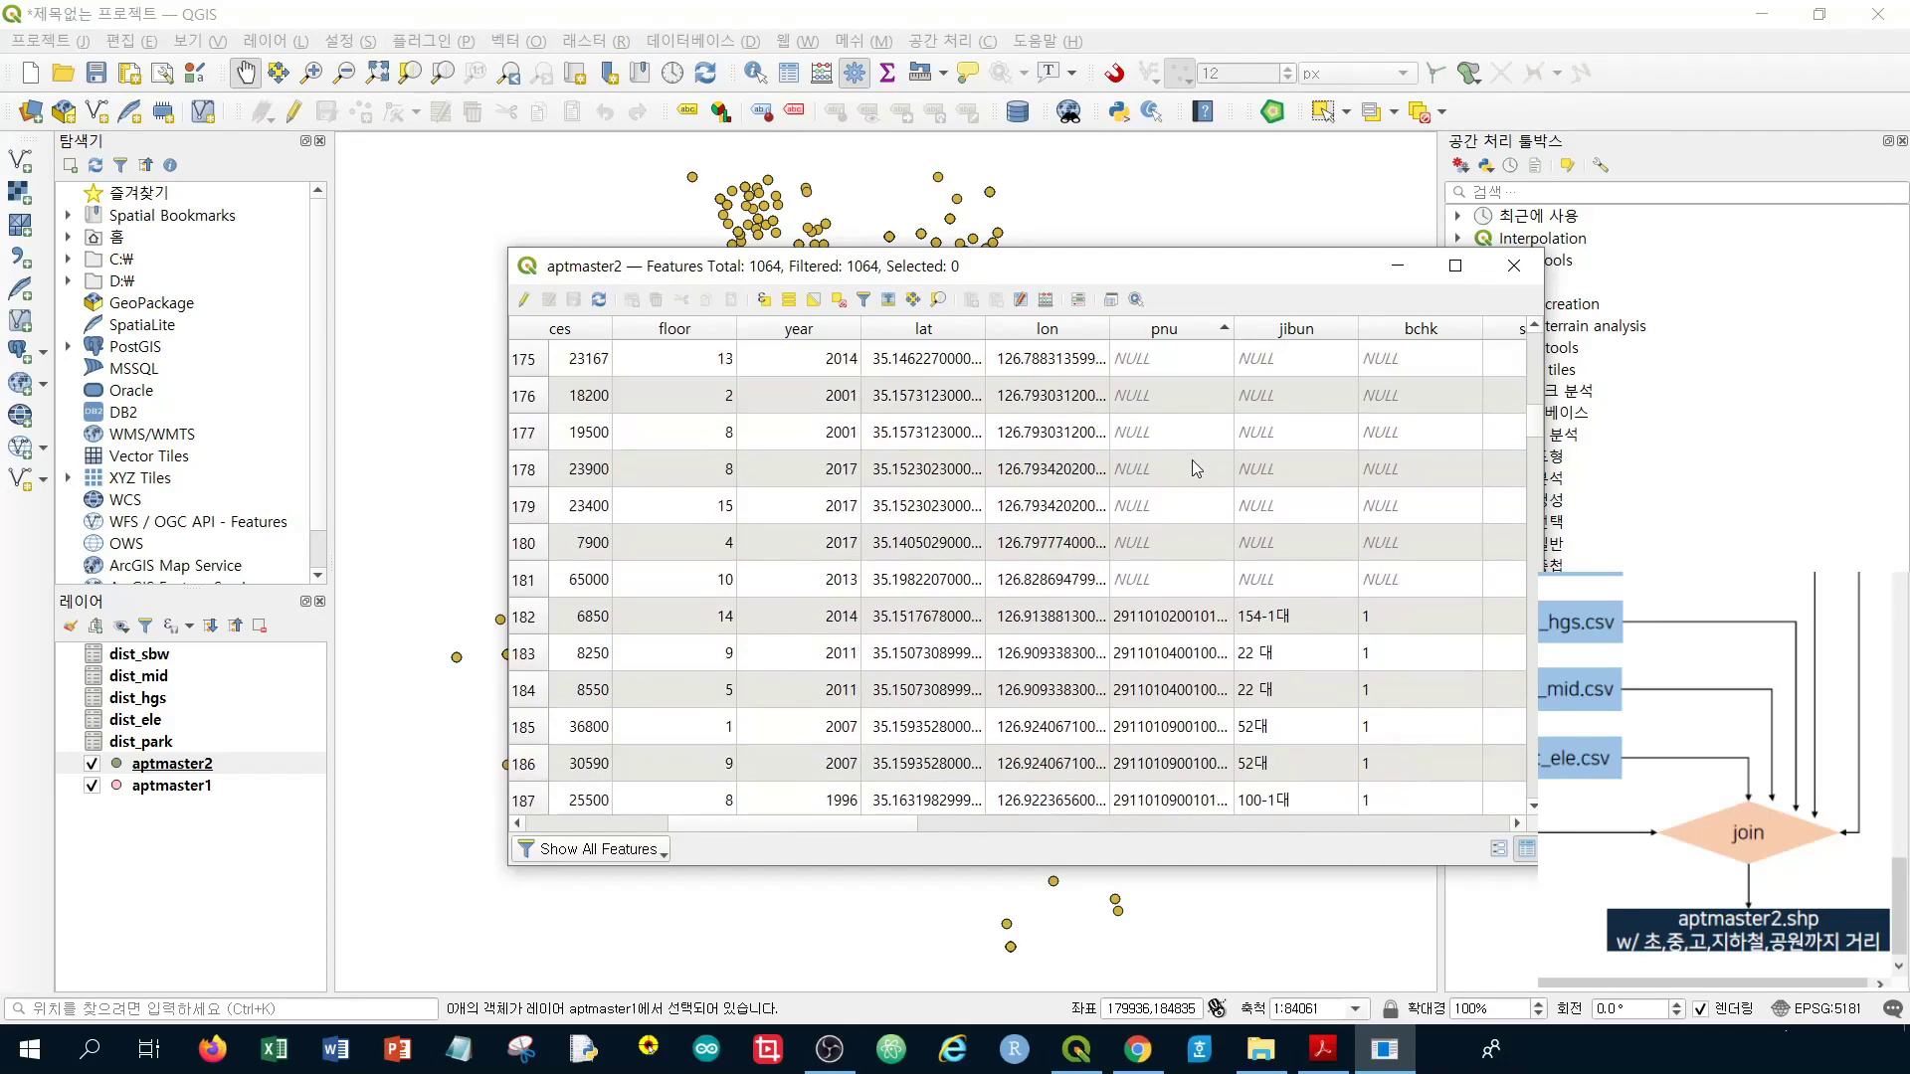
In Select by Expression, insert the pnu field followed by NULL into the expression
{"action": "left_click", "coordinate": [763, 300]}
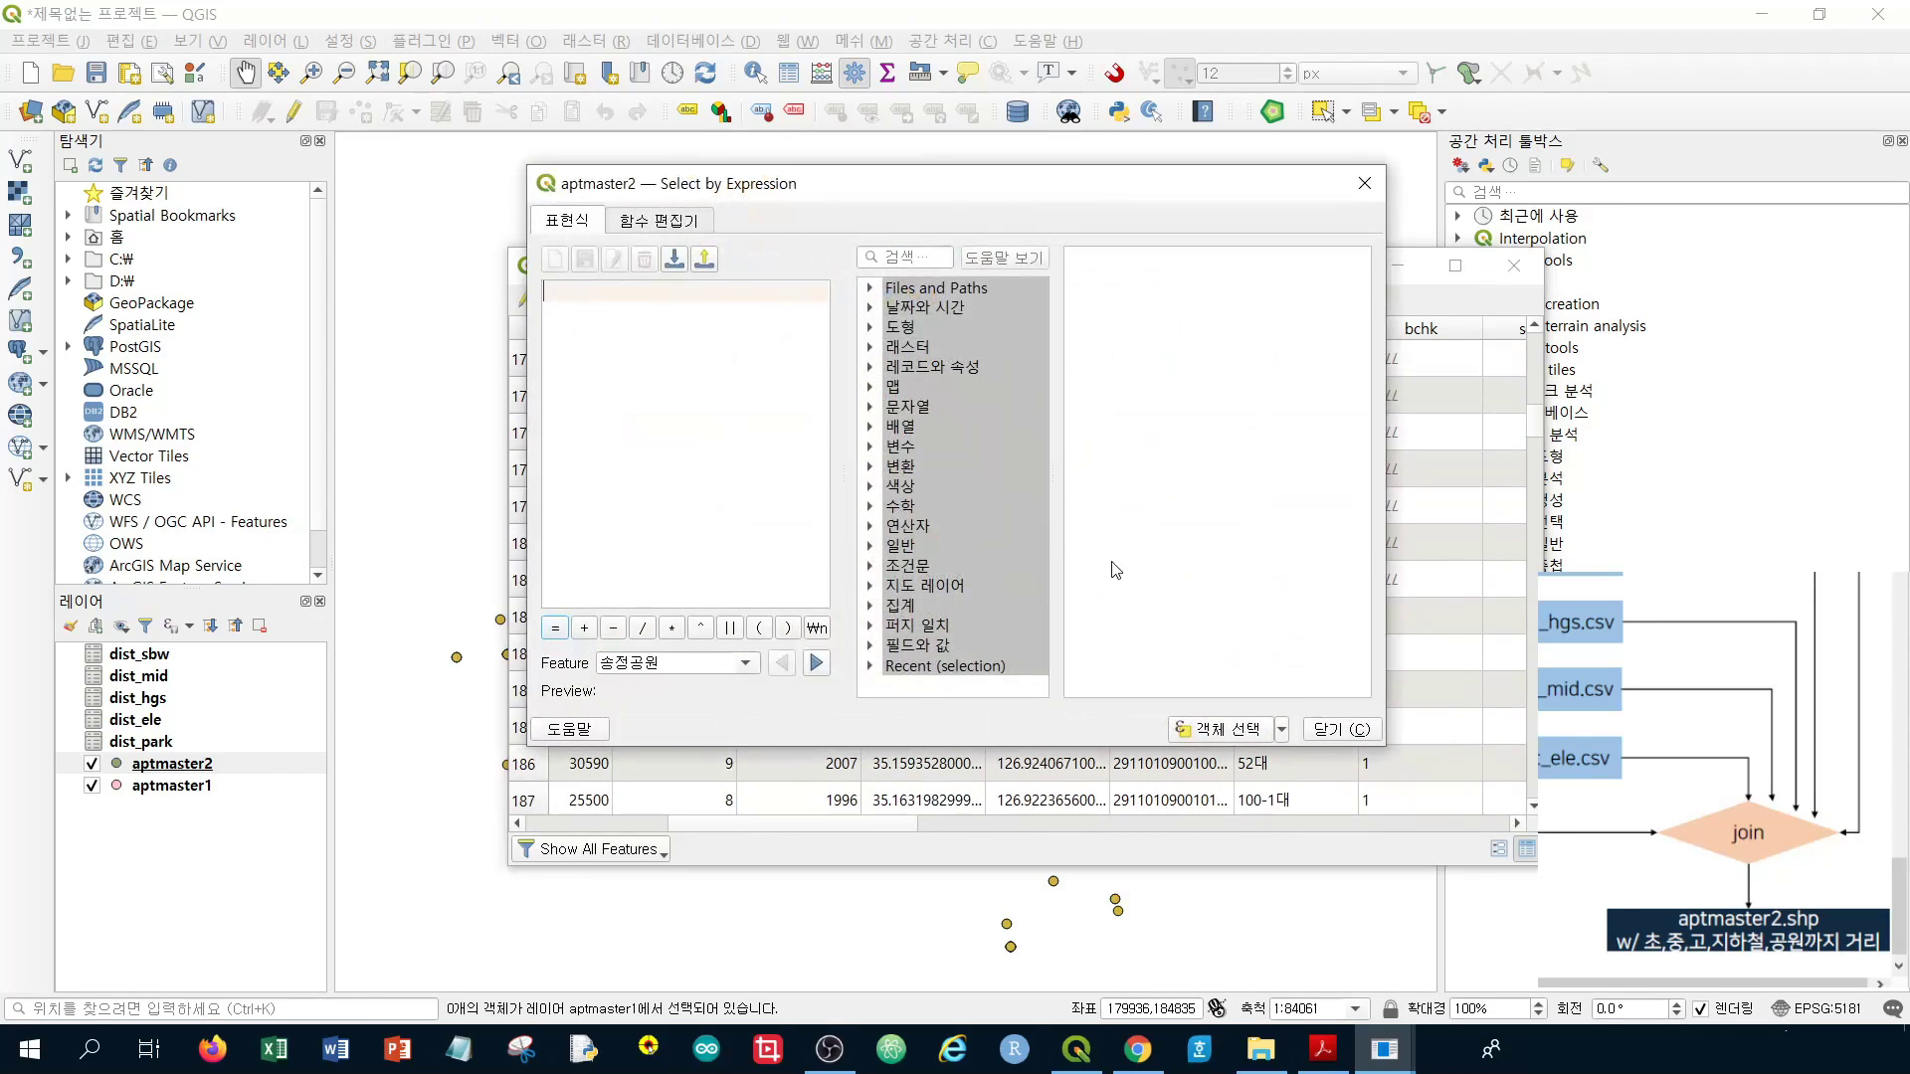
{"action": "left_click", "coordinate": [871, 652]}
{"action": "scroll", "coordinate": [965, 637], "scroll_direction": "down", "scroll_amount": 4}
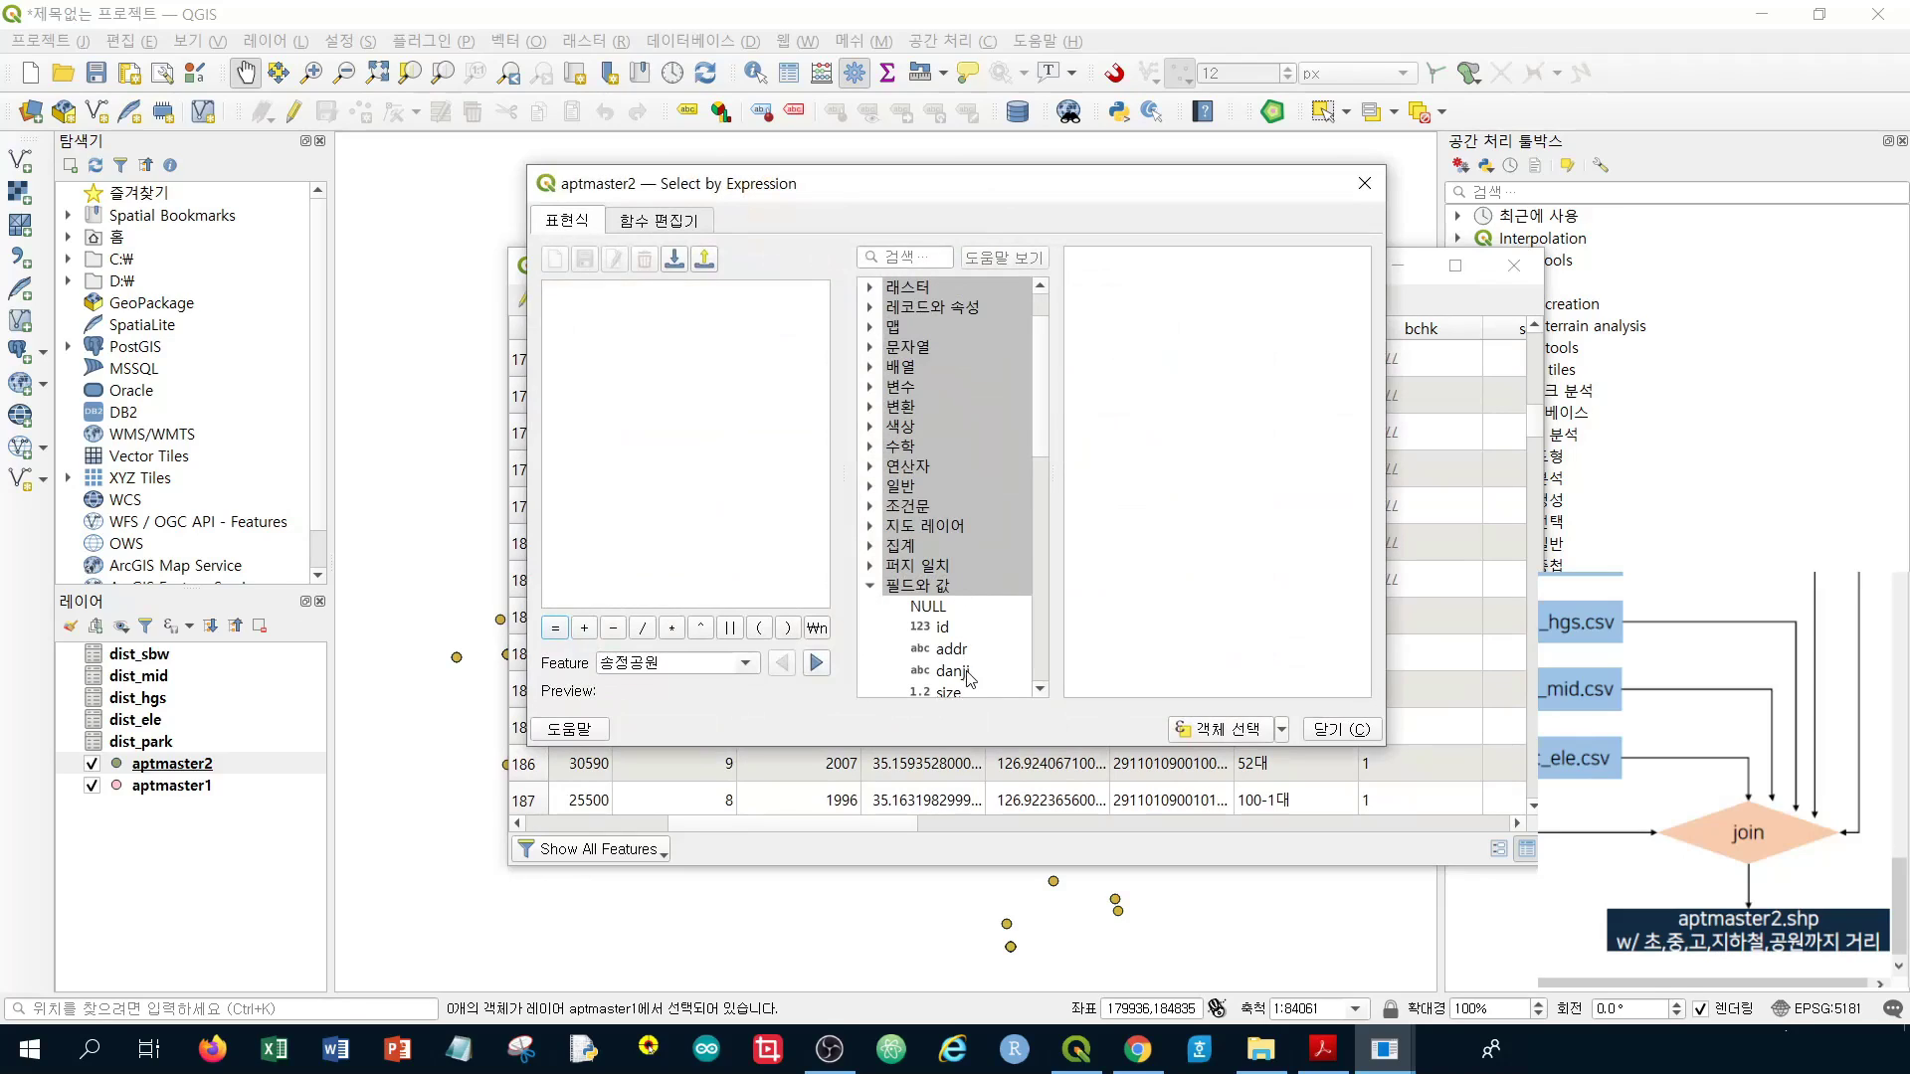
{"action": "scroll", "coordinate": [966, 640], "scroll_direction": "down", "scroll_amount": 1}
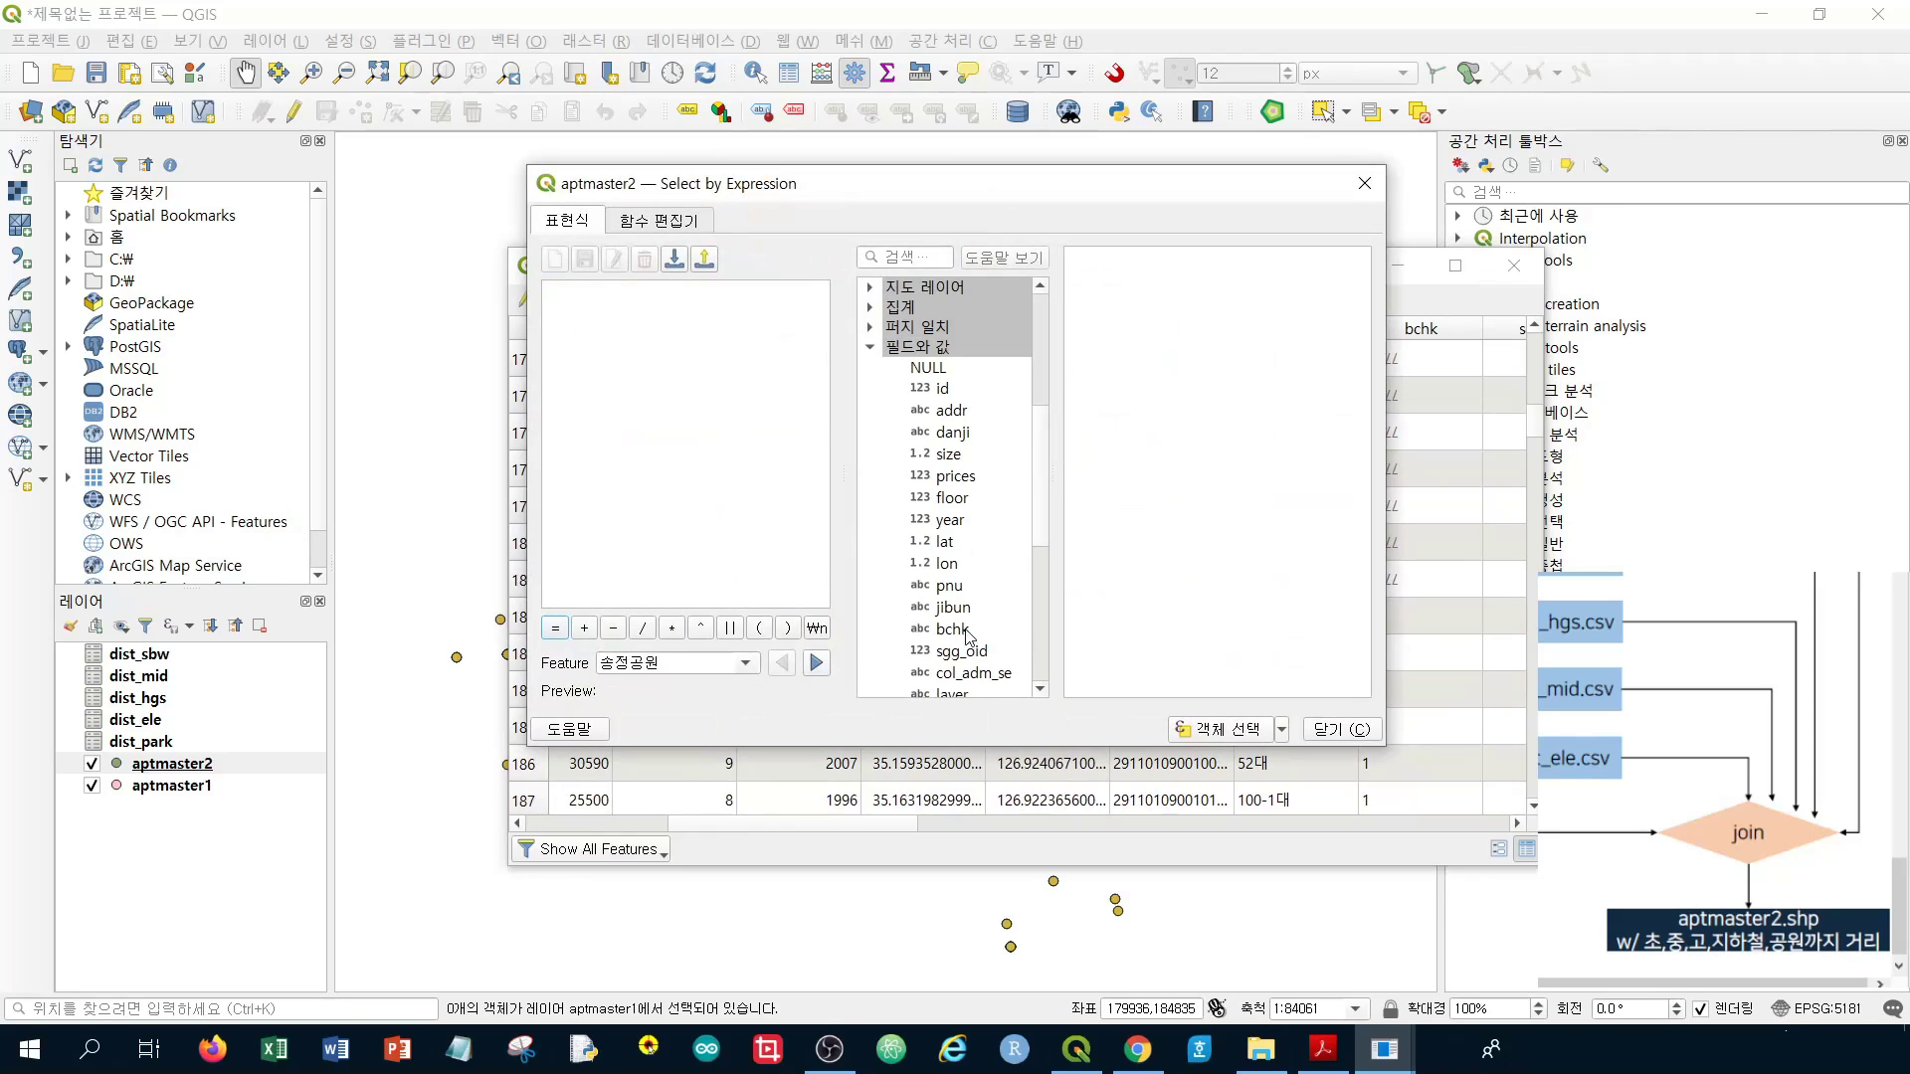
{"action": "scroll", "coordinate": [970, 637], "scroll_direction": "down", "scroll_amount": 5}
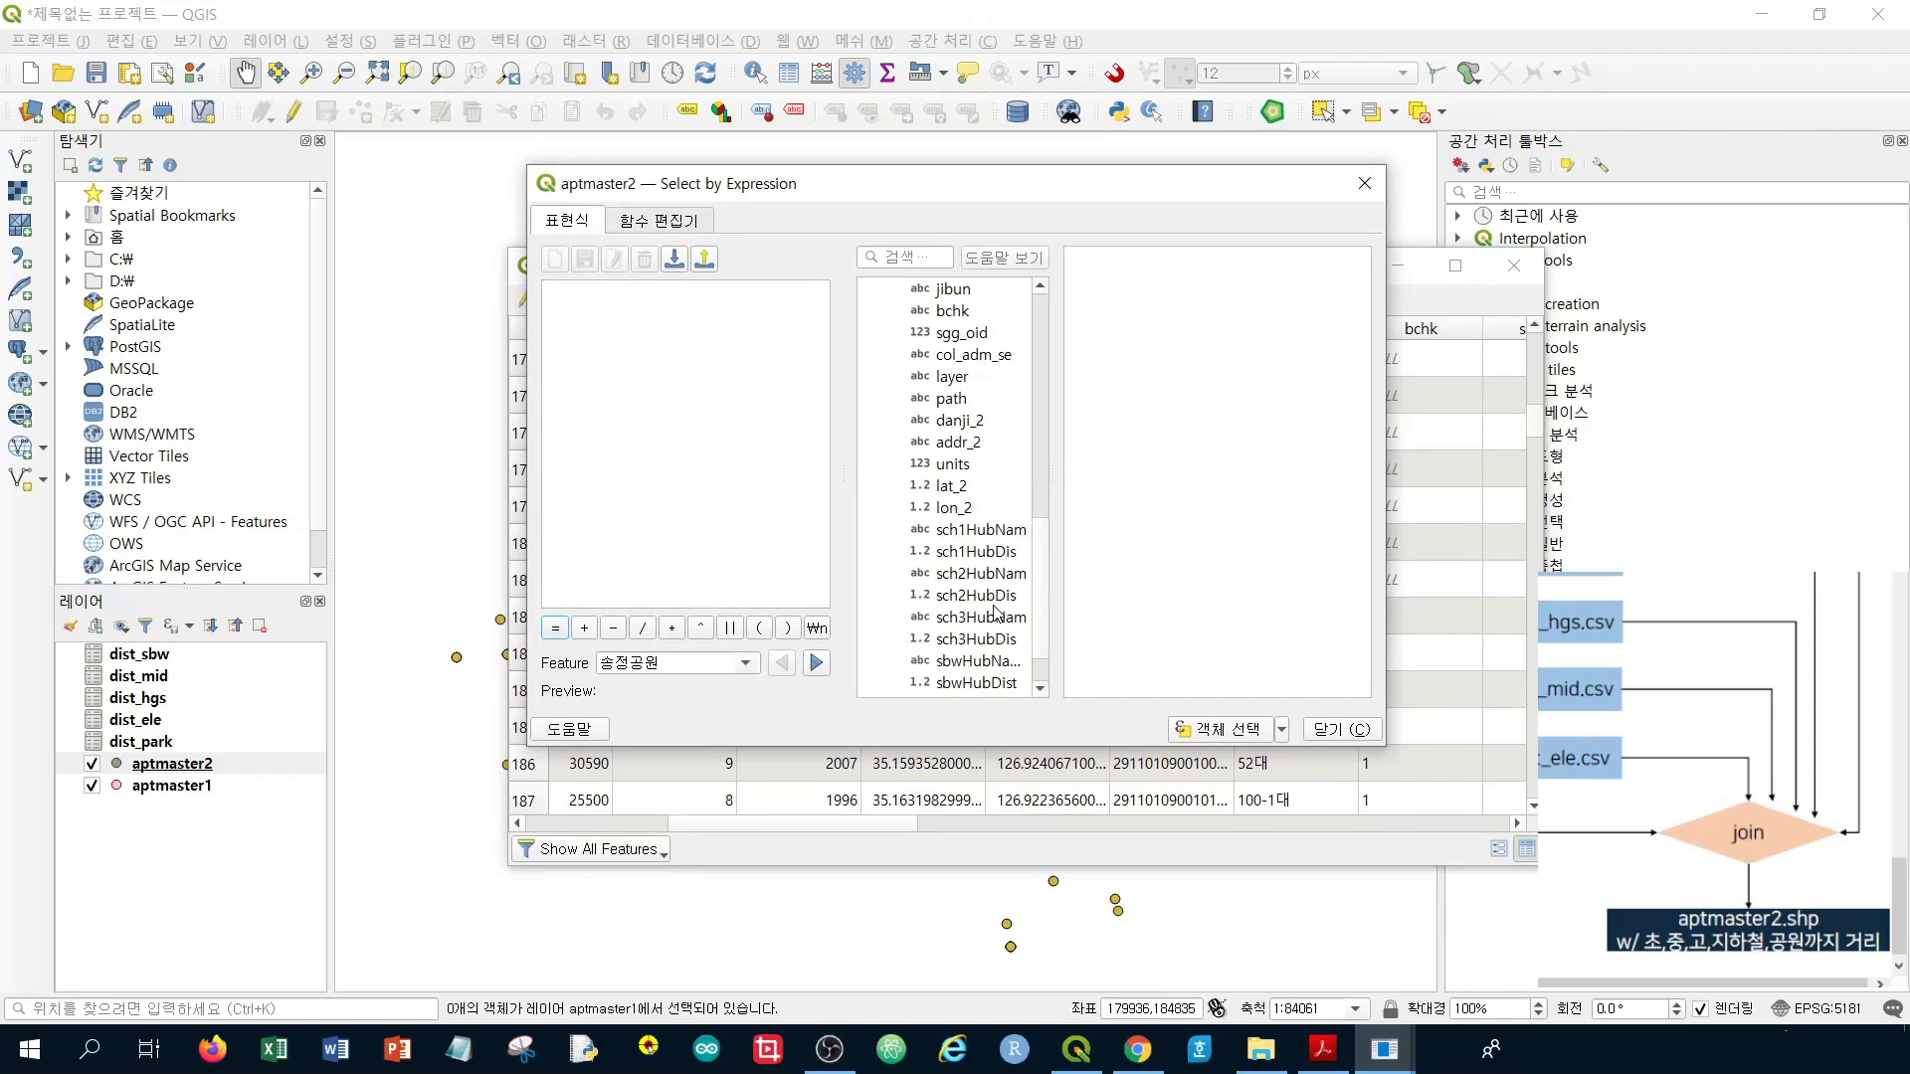
{"action": "scroll", "coordinate": [995, 611], "scroll_direction": "down", "scroll_amount": 1}
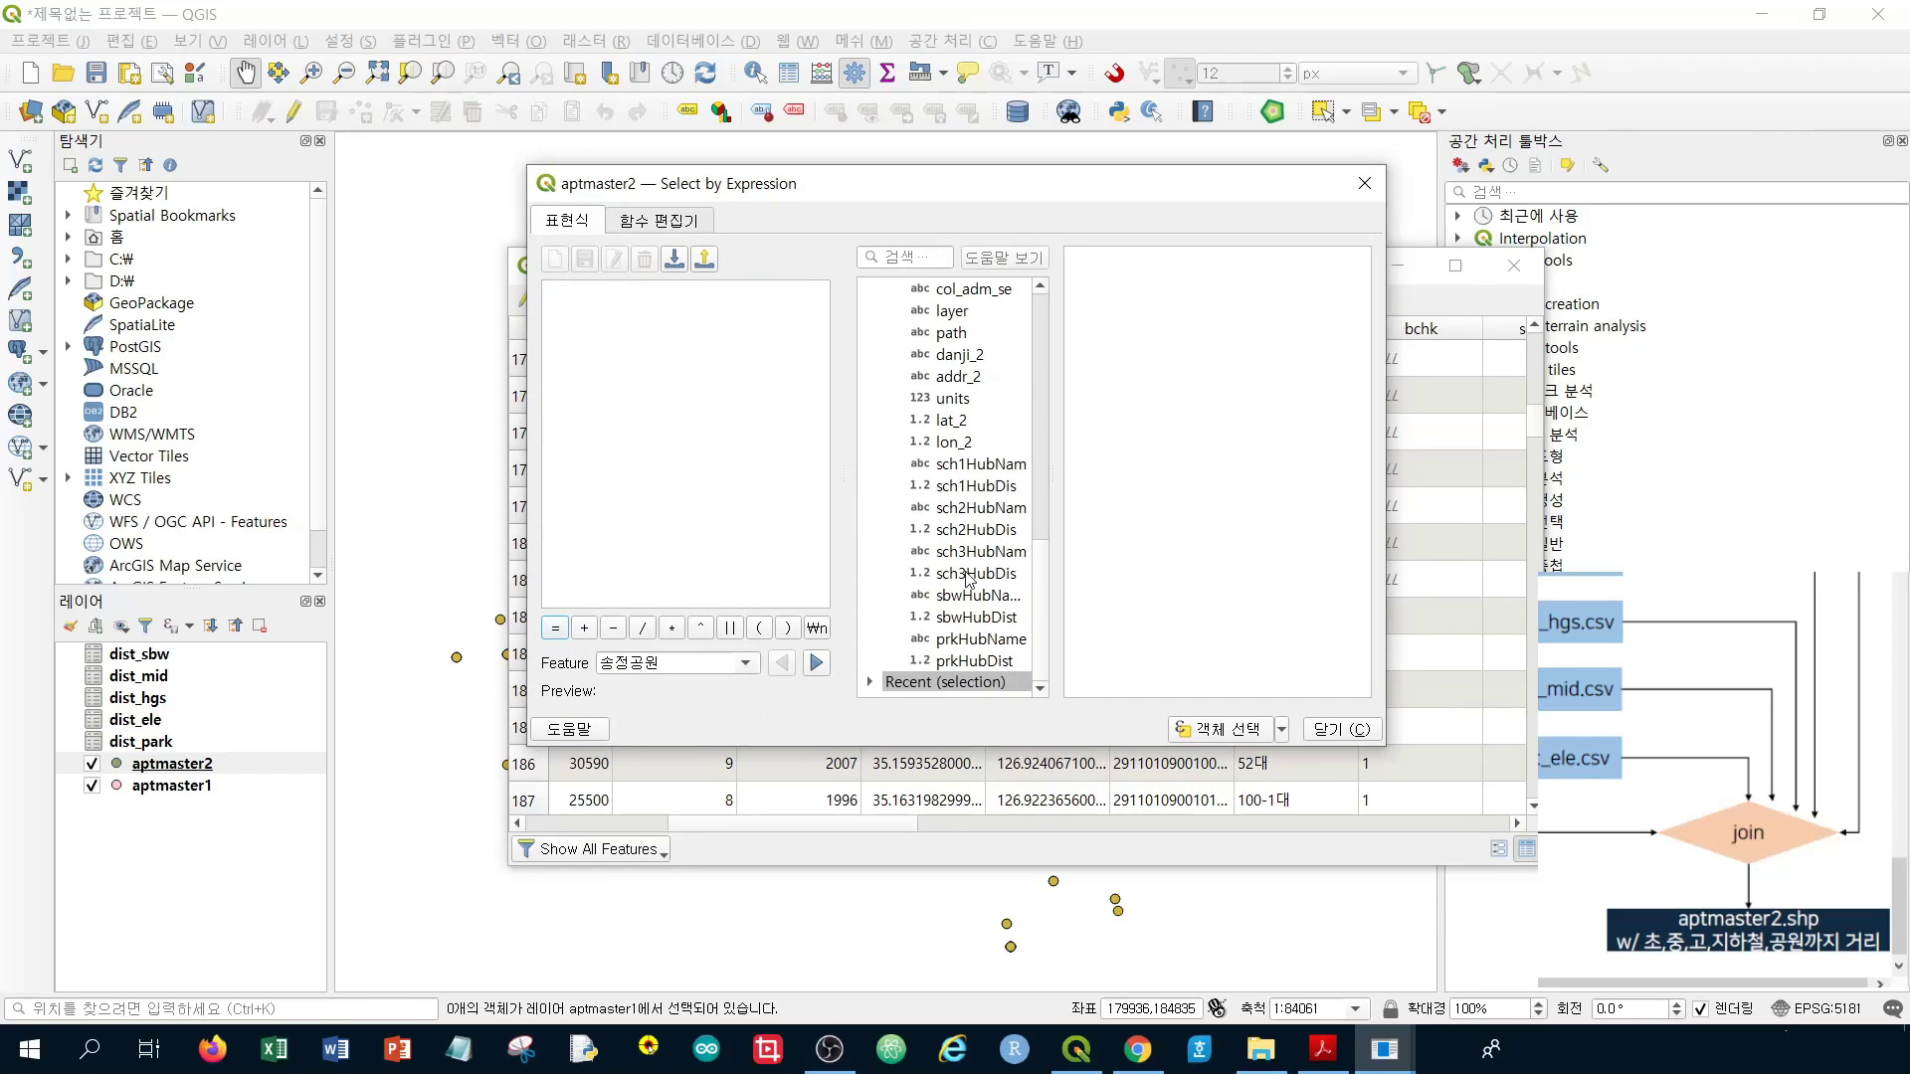
{"action": "scroll", "coordinate": [976, 378], "scroll_direction": "up", "scroll_amount": 6}
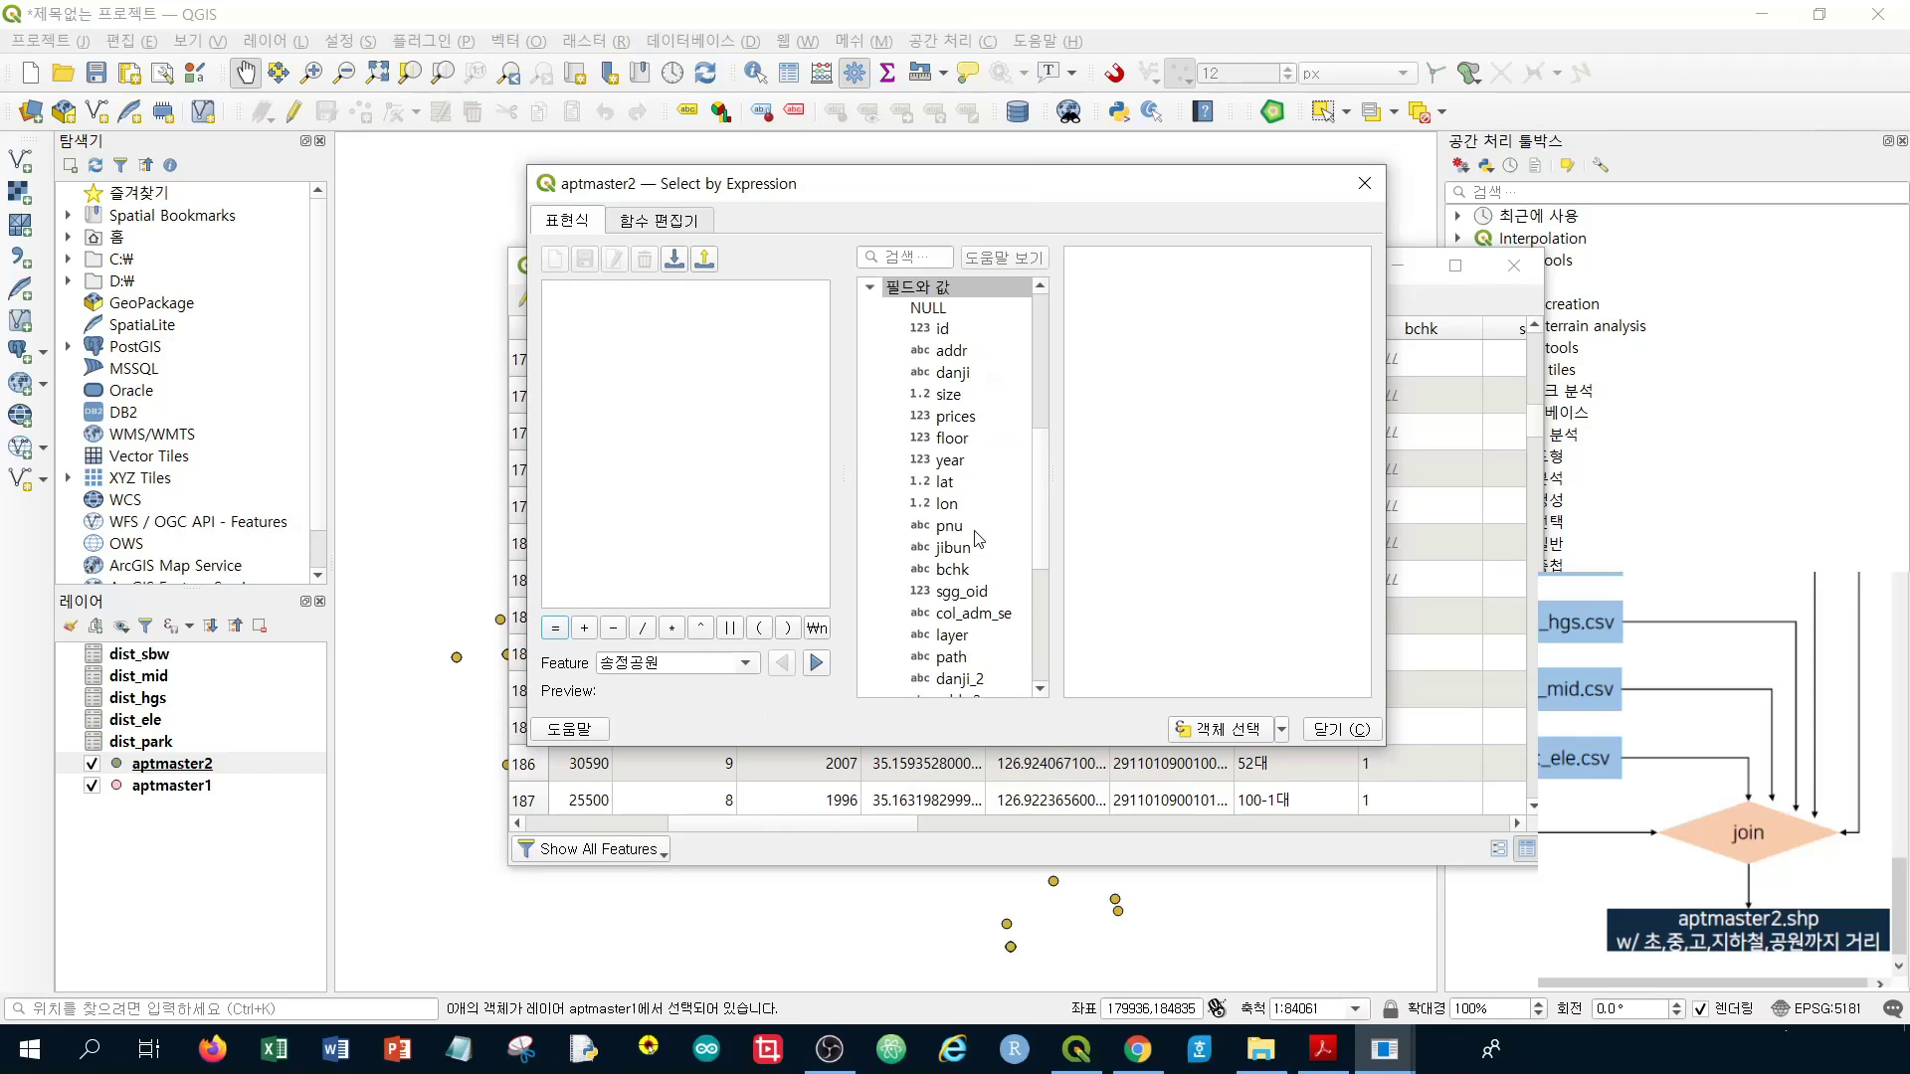
{"action": "left_click", "coordinate": [978, 527]}
{"action": "double_click", "coordinate": [978, 527]}
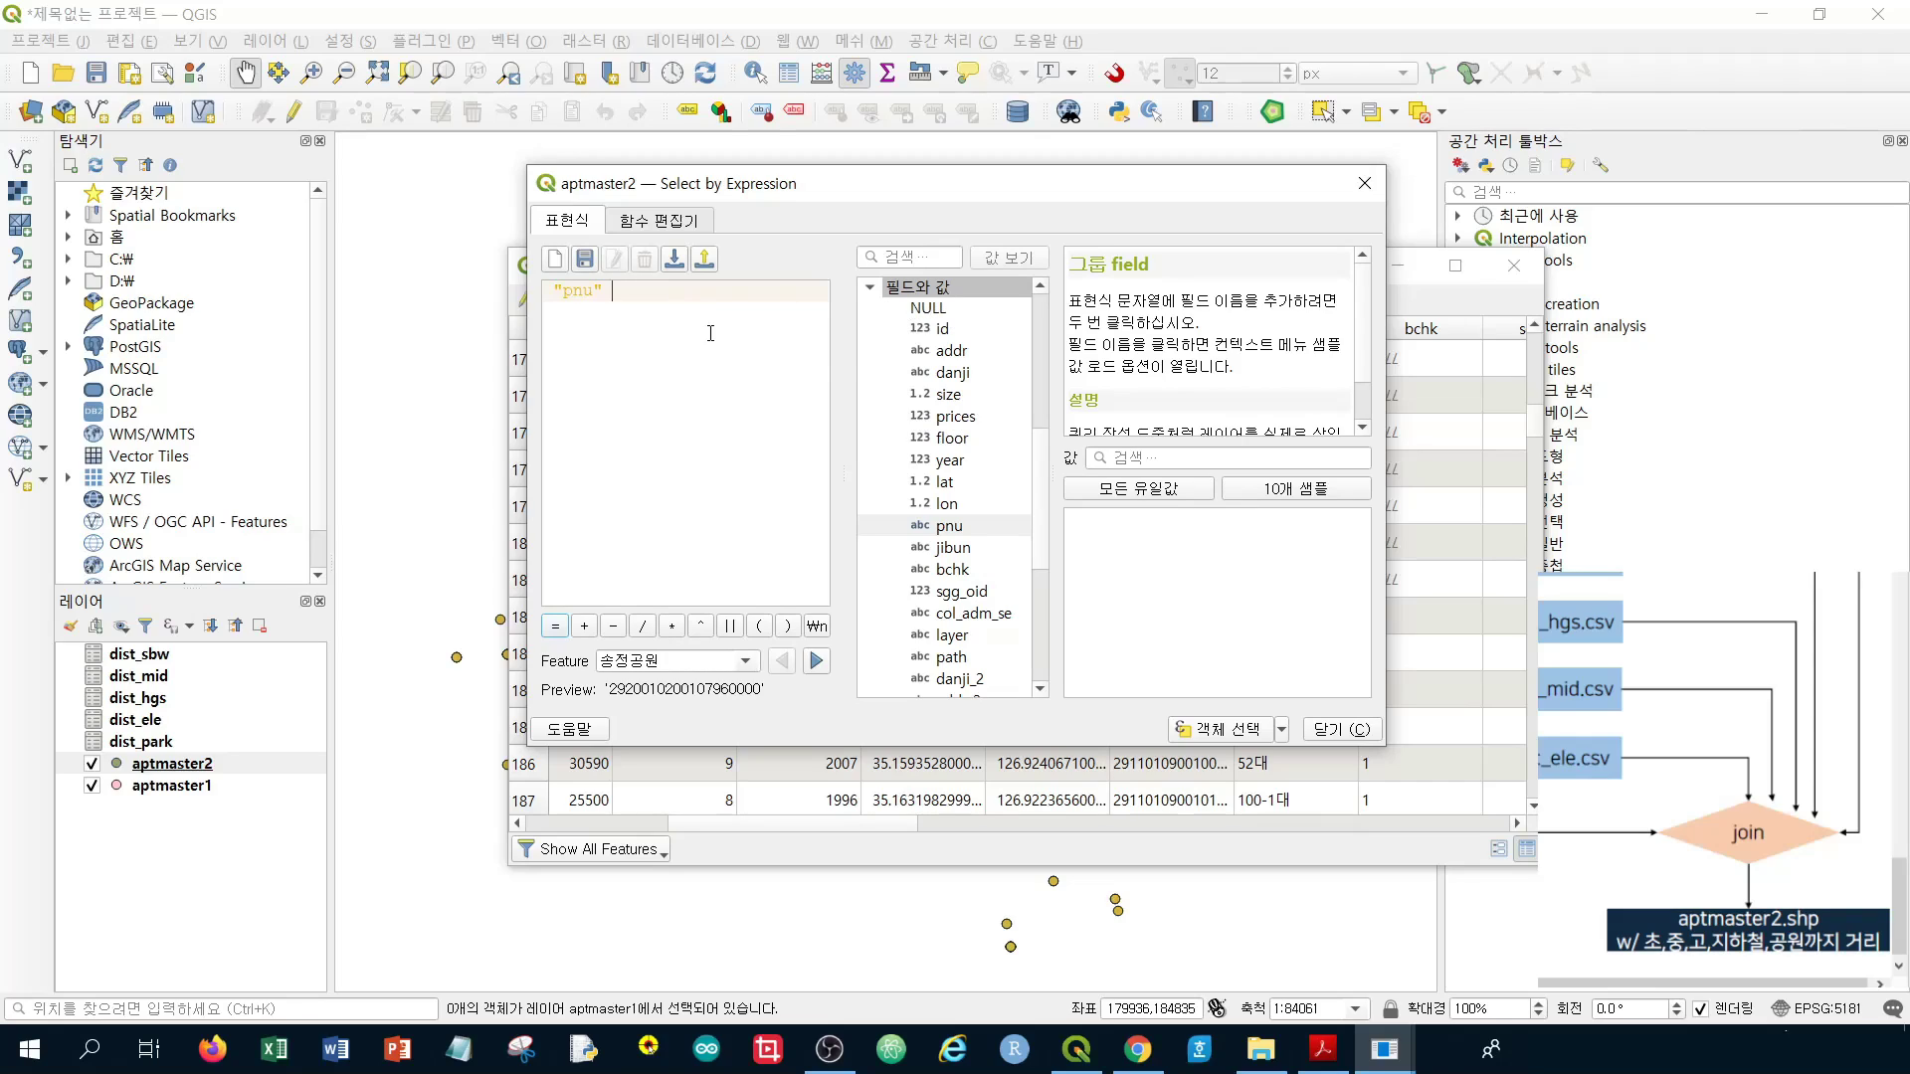
{"action": "double_click", "coordinate": [967, 315]}
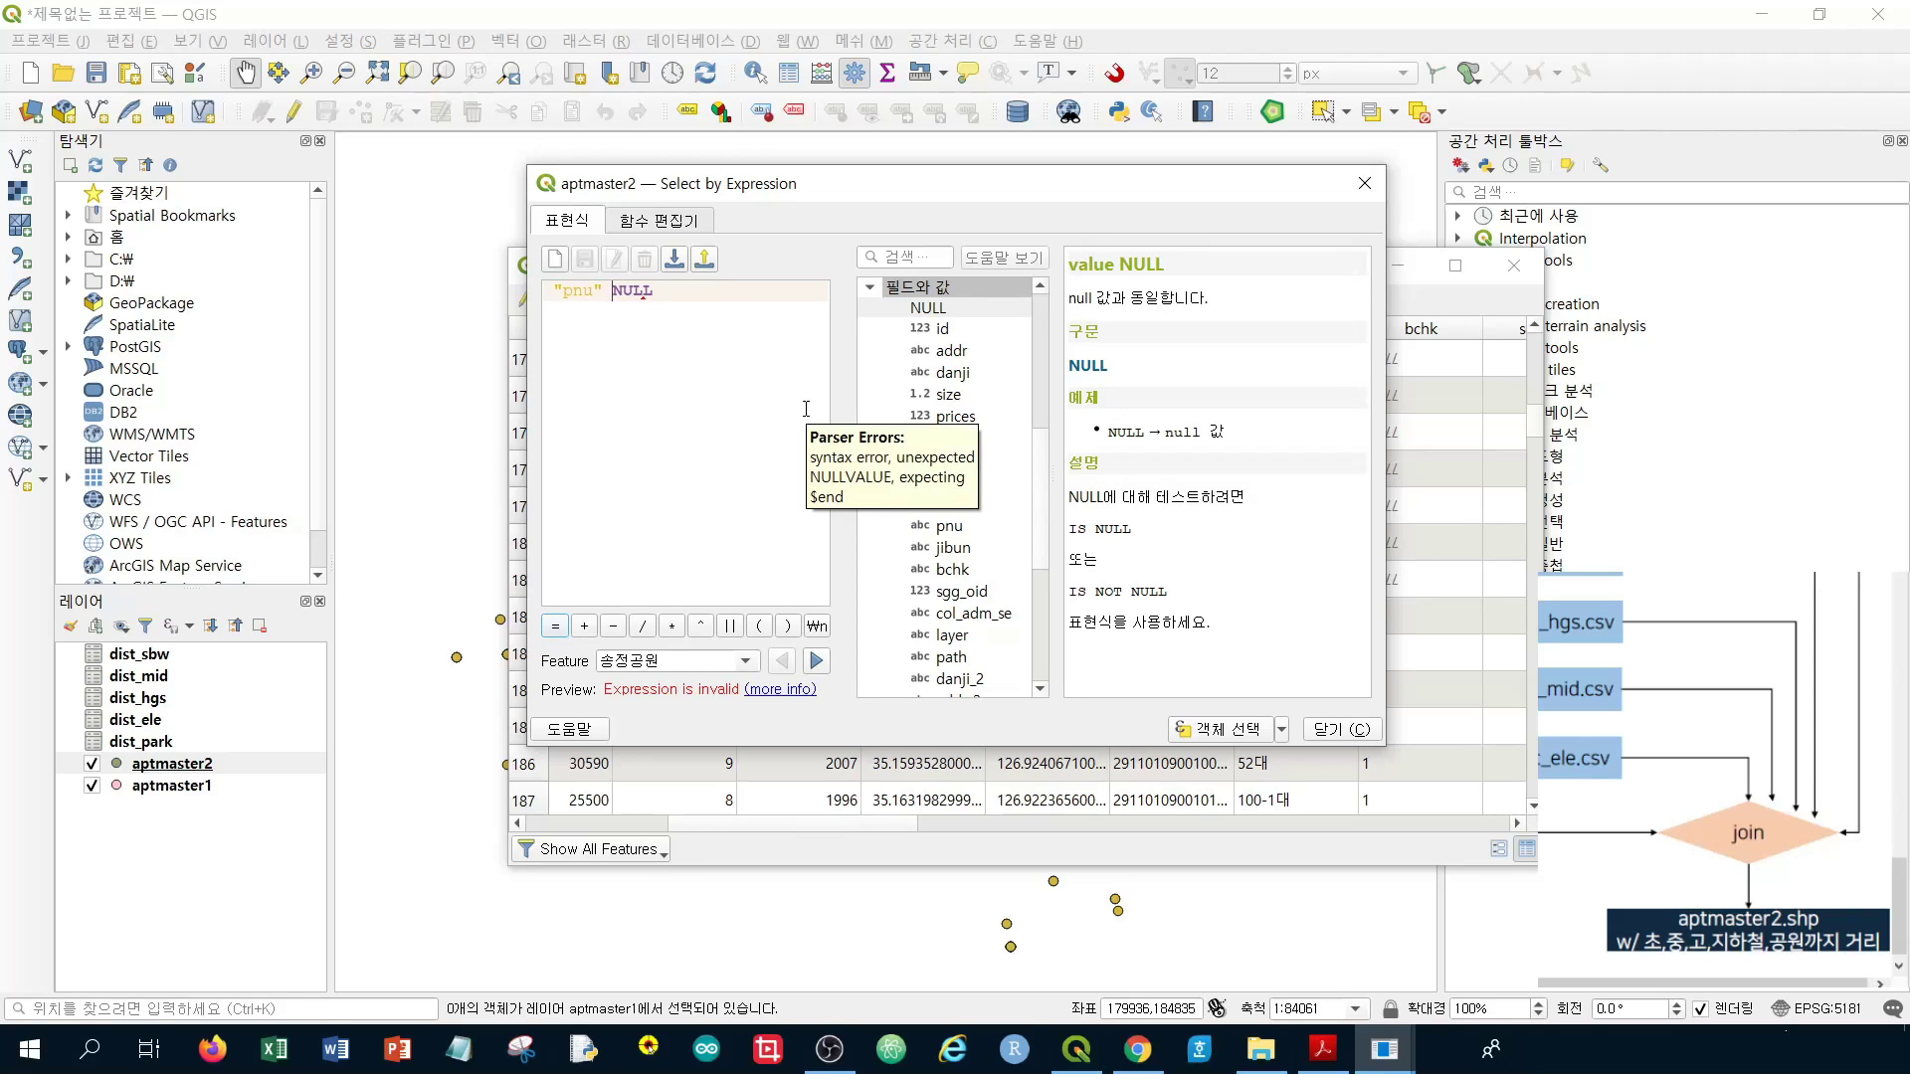
Clear the invalid expression and rewrite it as "pnu" != NULL
{"action": "key", "text": "ctrl+a"}
{"action": "key", "text": "BackSpace"}
{"action": "double_click", "coordinate": [963, 314]}
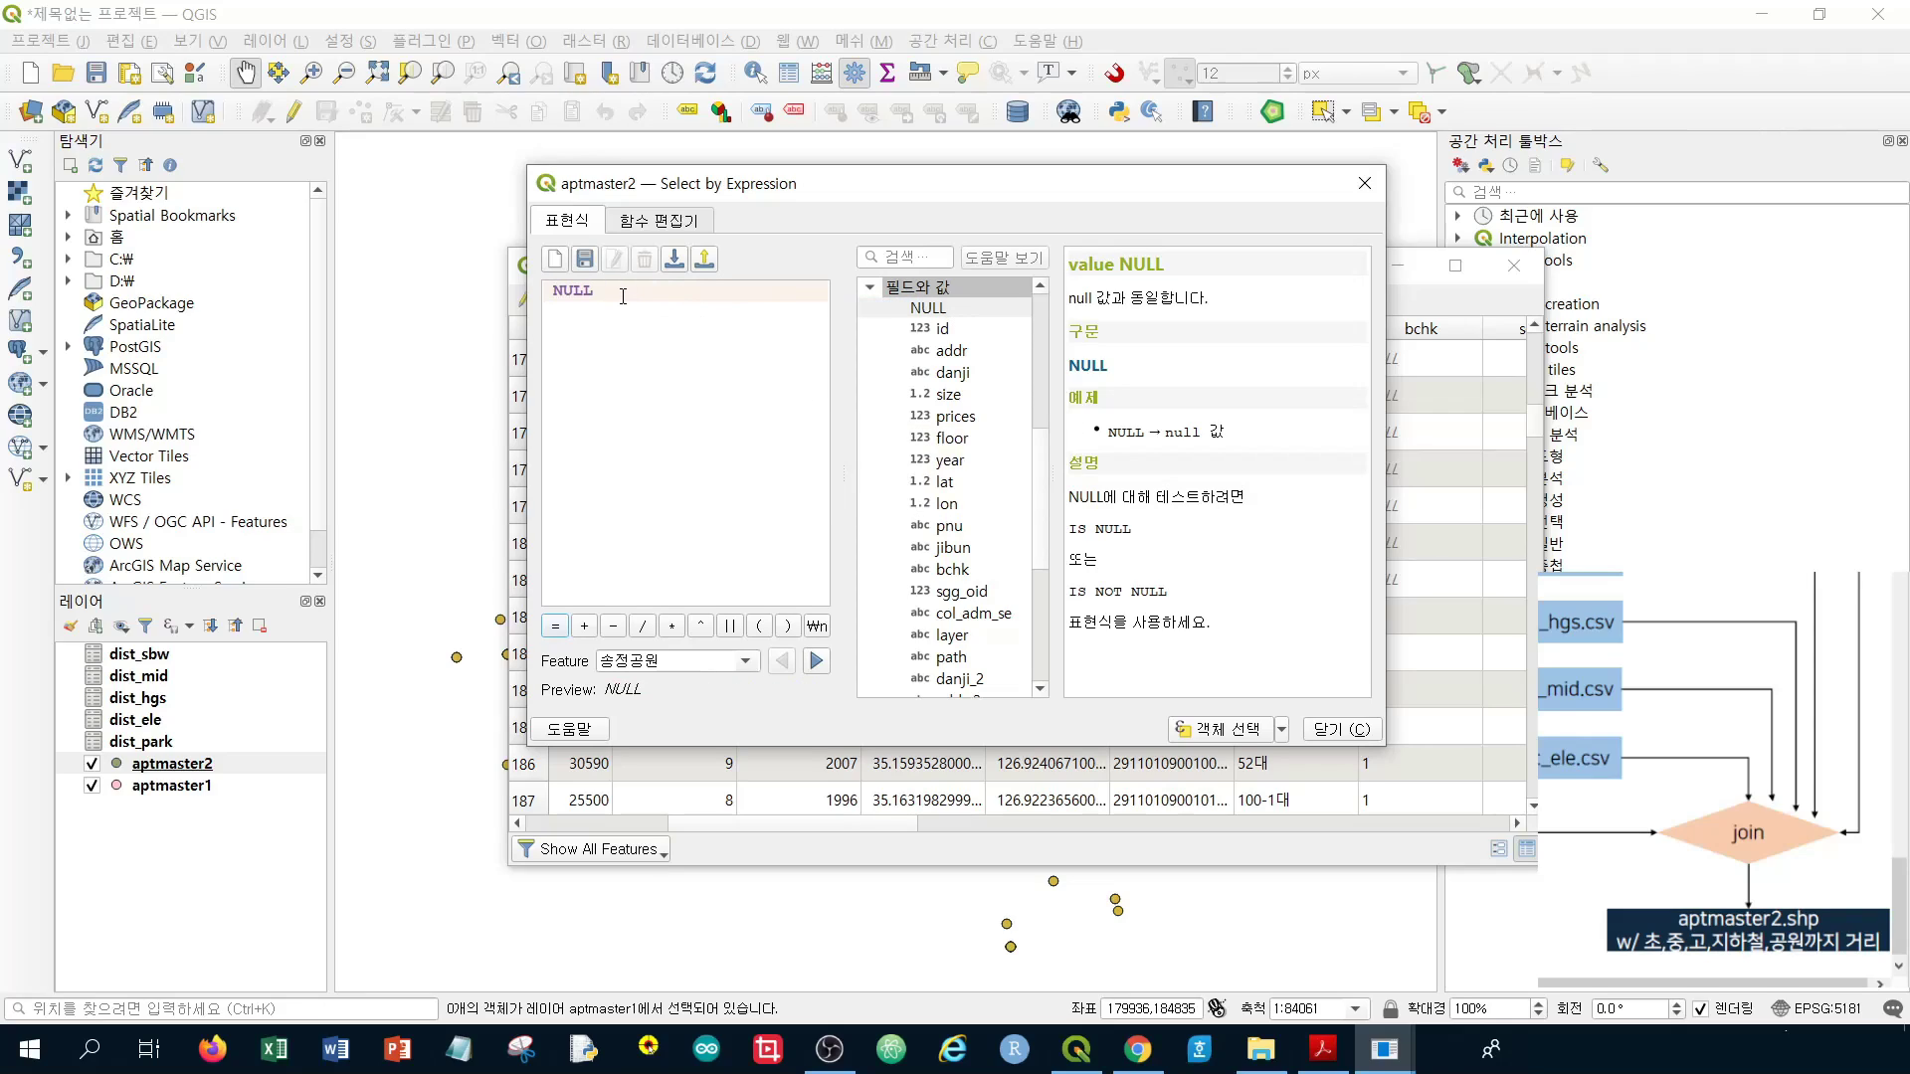
{"action": "type", "text": "("}
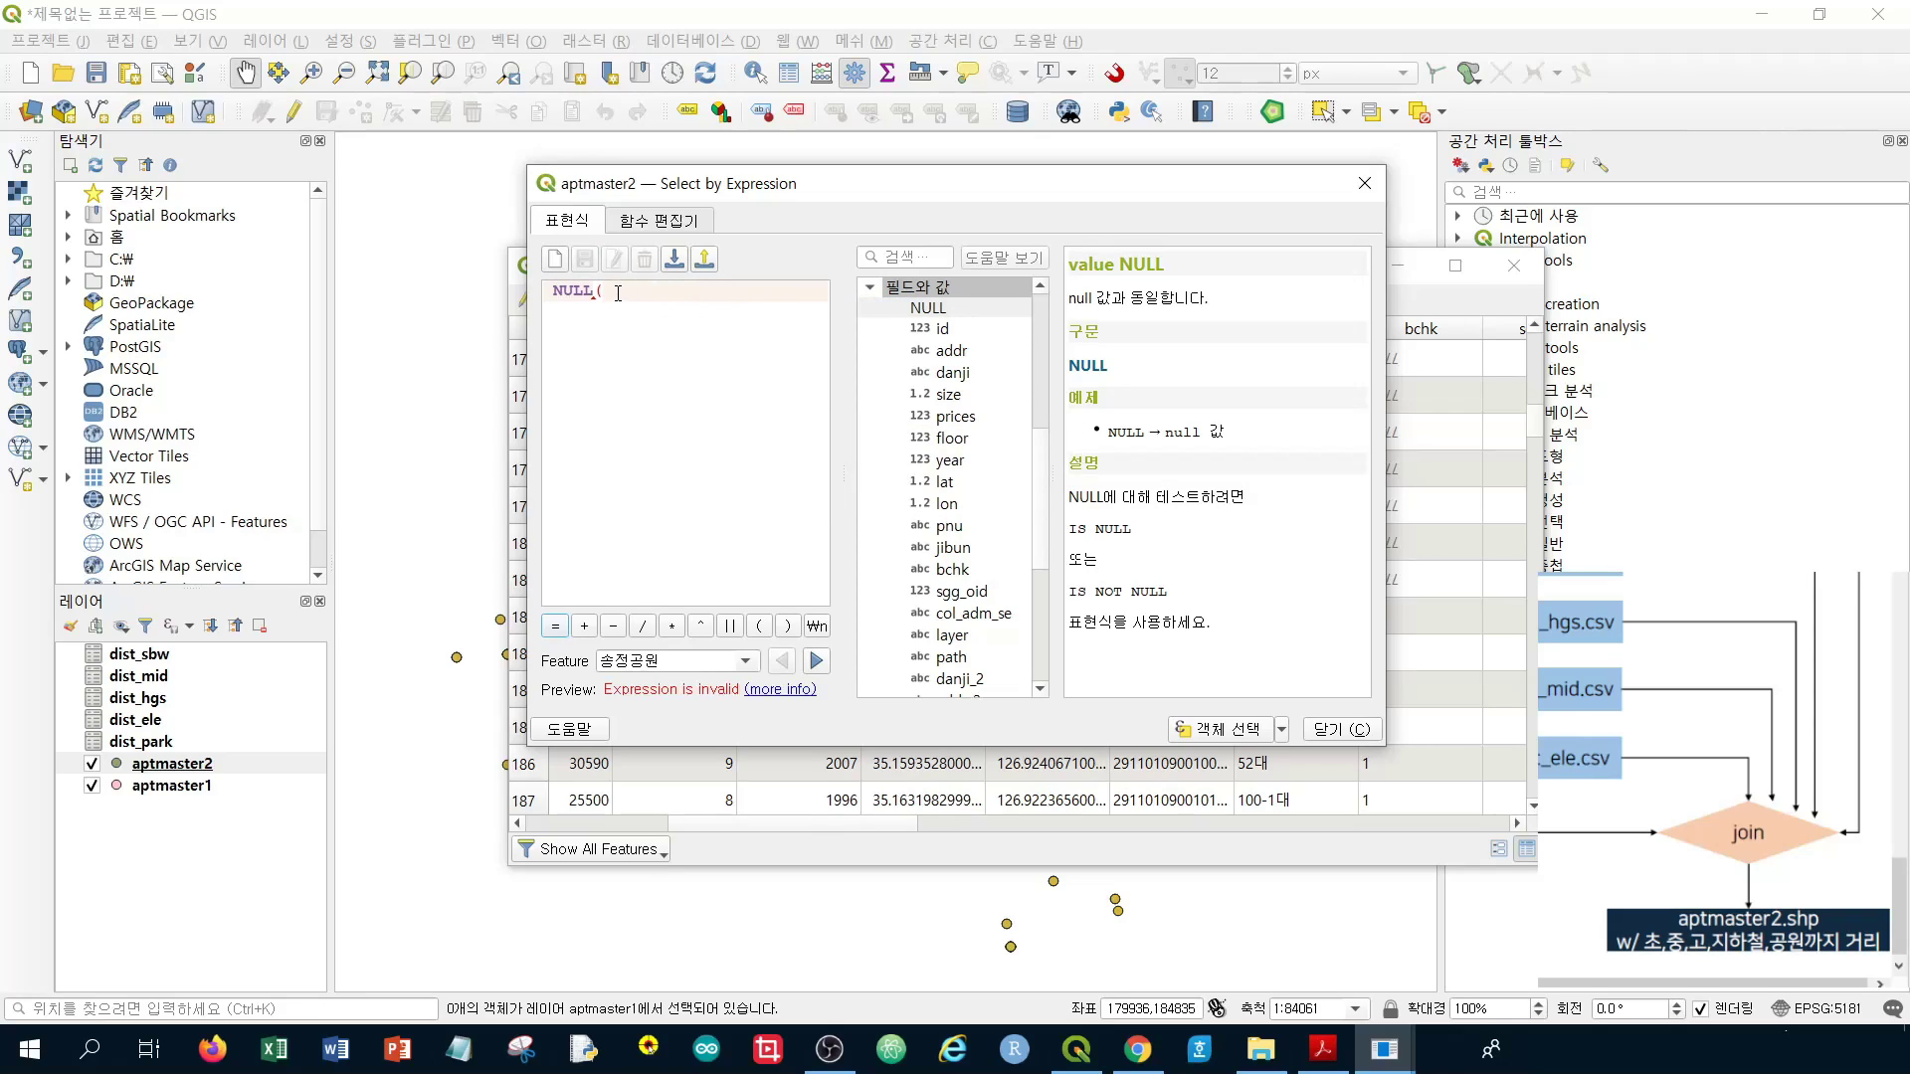
{"action": "key", "text": "BackSpace"}
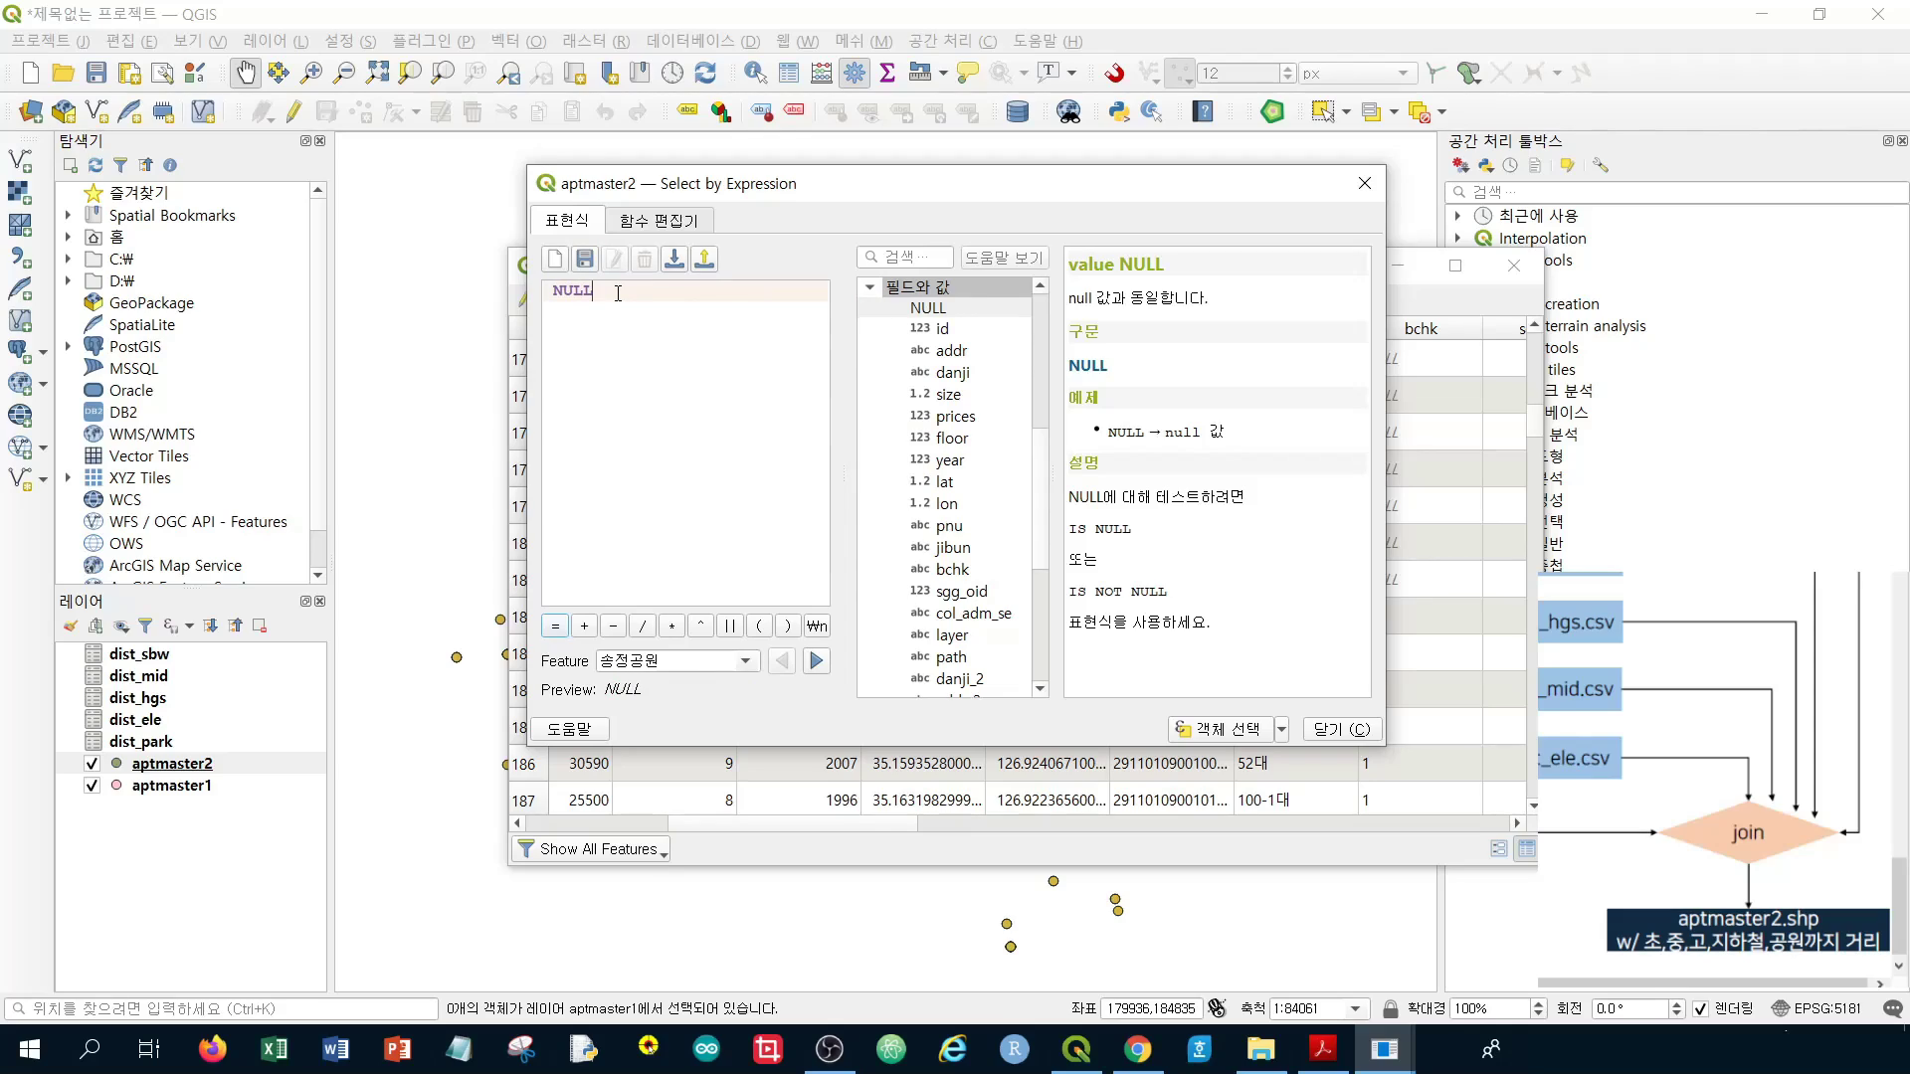
{"action": "type", "text": "pnu"}
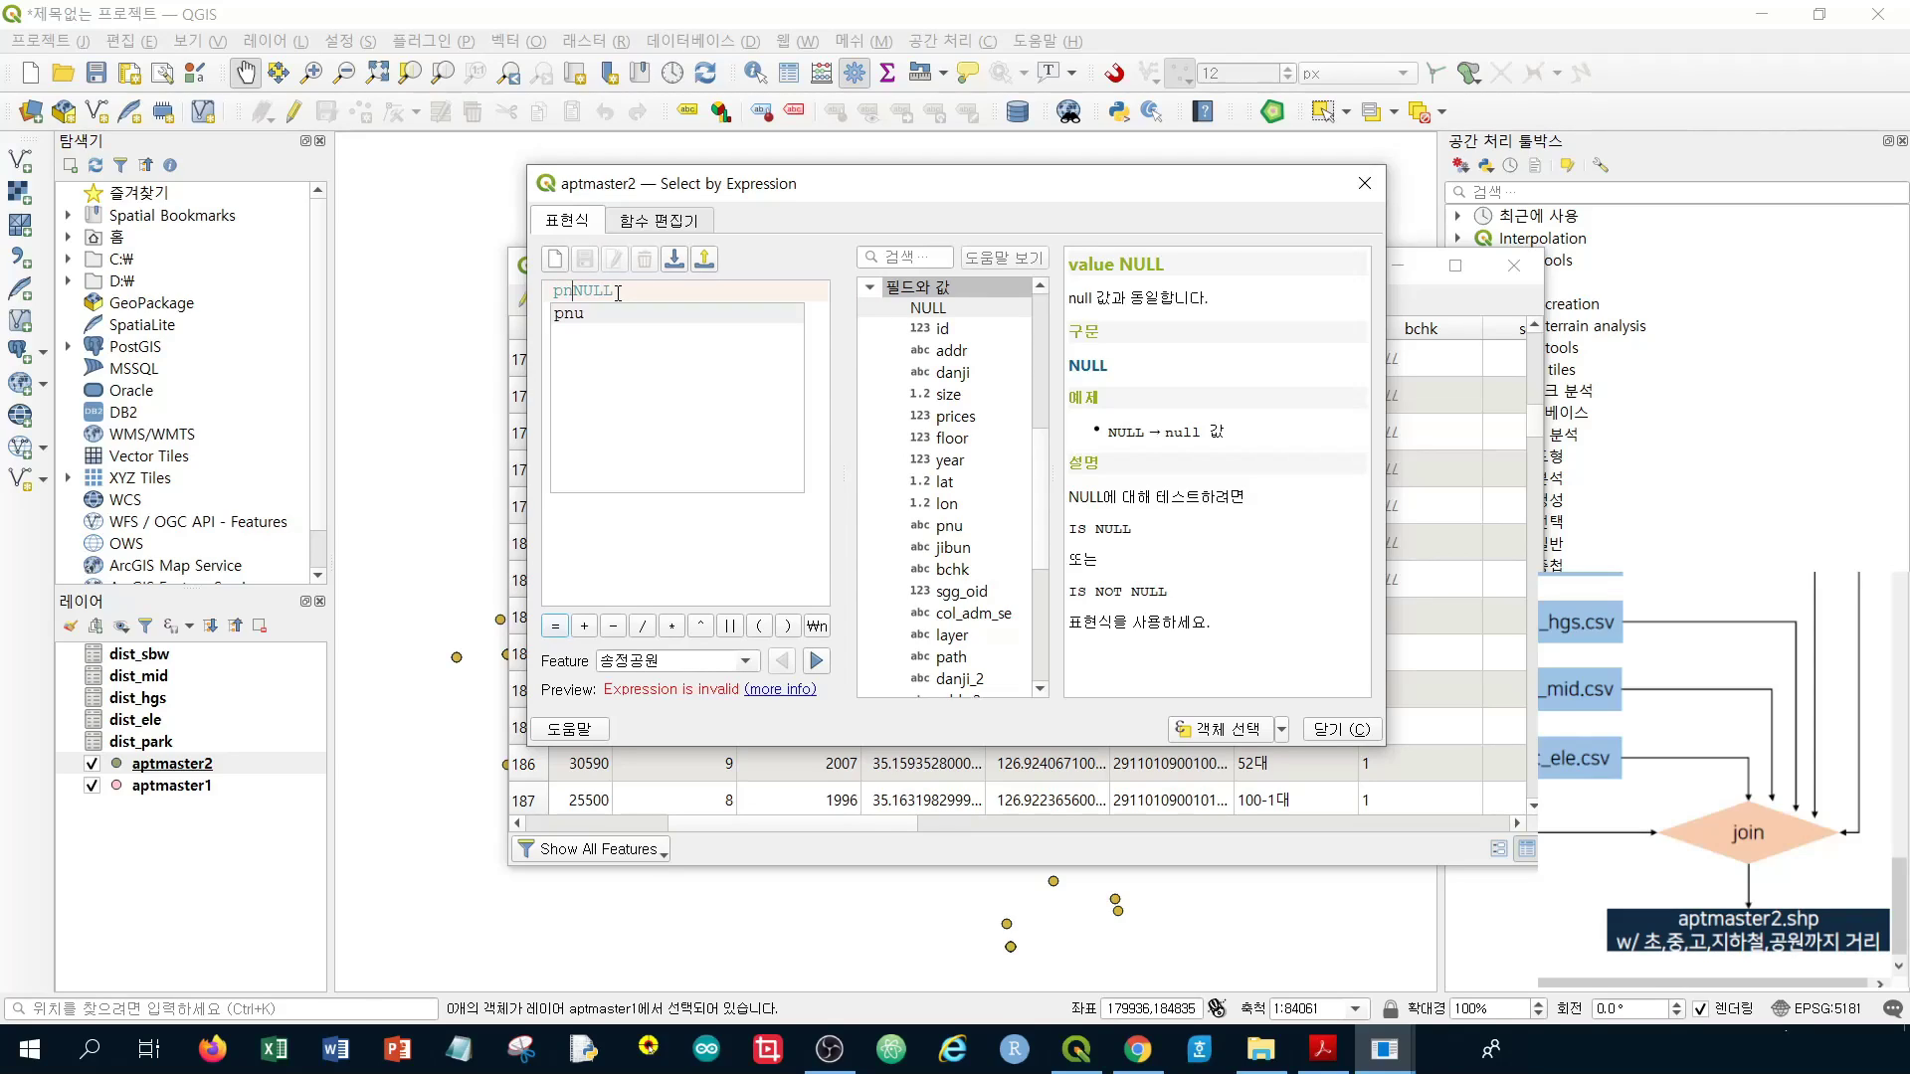
{"action": "key", "text": "BackSpace"}
{"action": "key", "text": "BackSpace"}
{"action": "key", "text": "BackSpace"}
{"action": "key", "text": "BackSpace"}
{"action": "type", "text": "\"pn"}
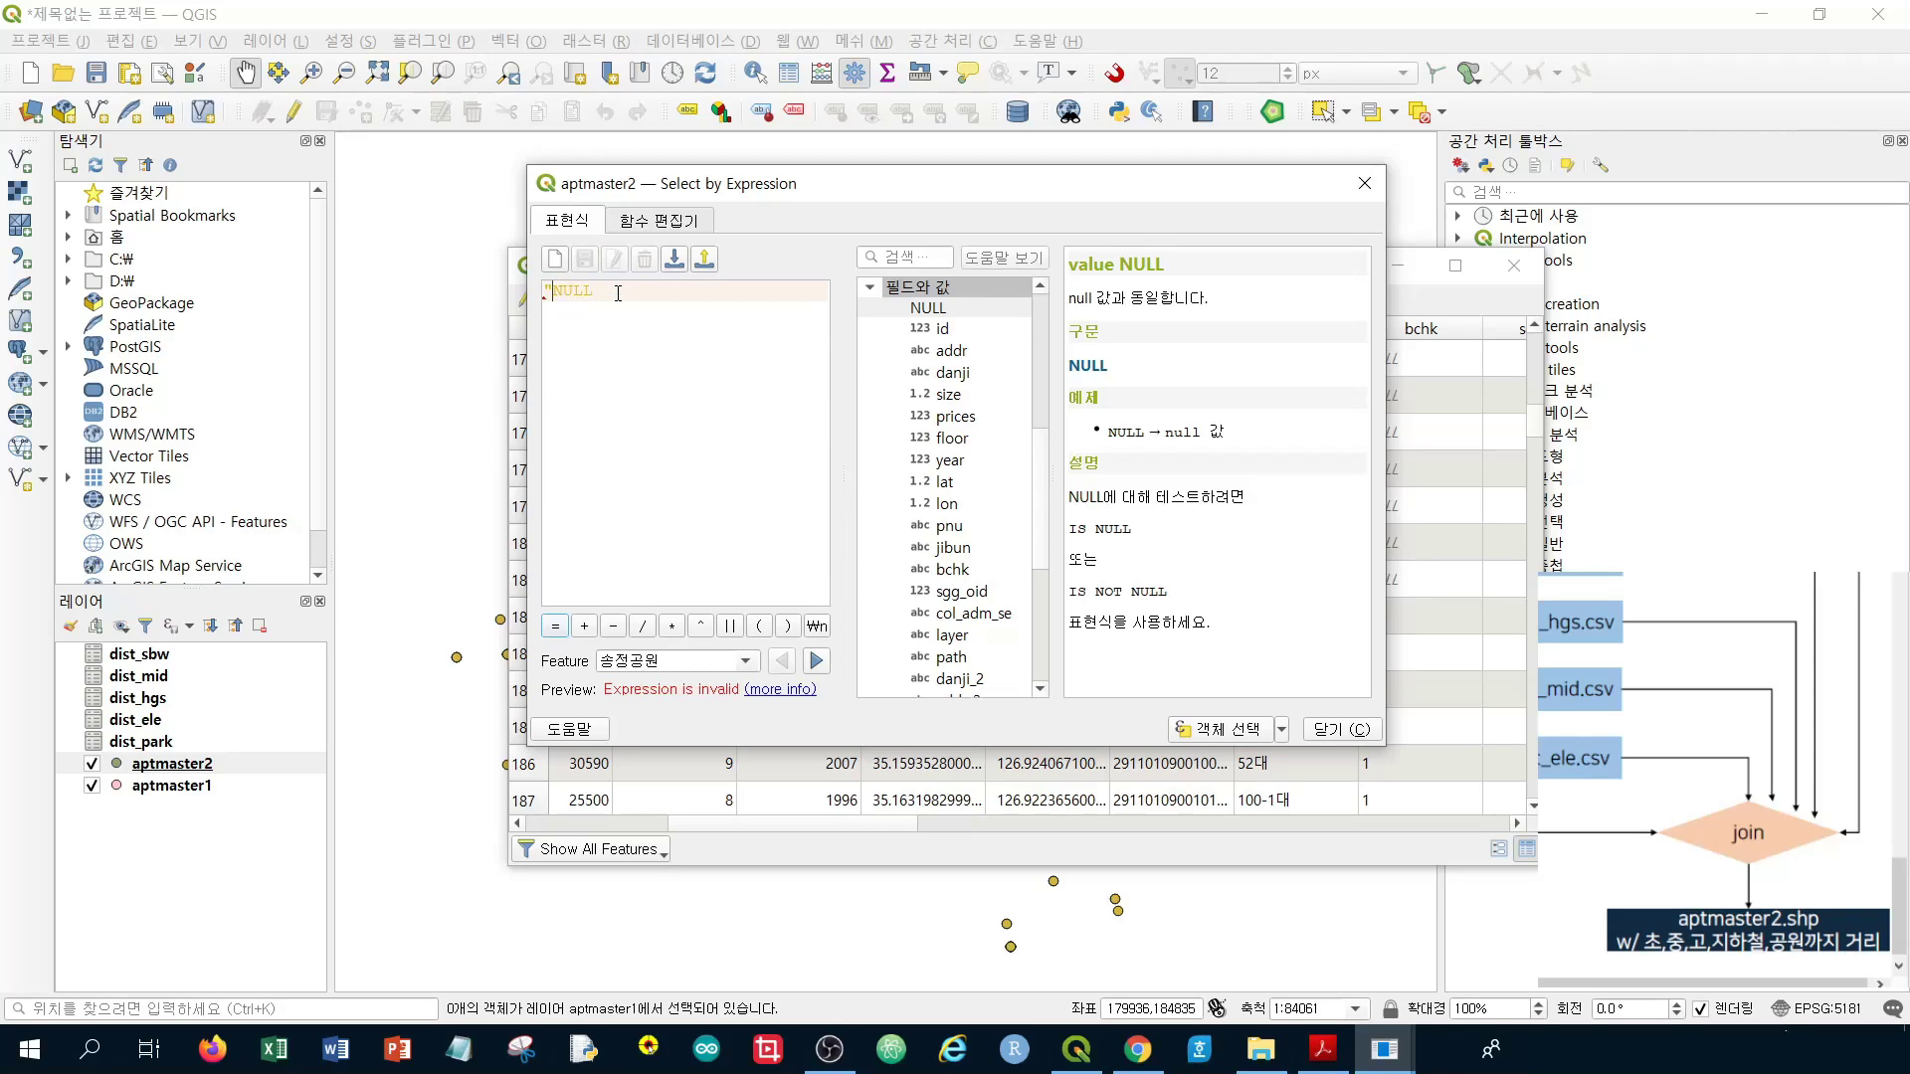
{"action": "type", "text": "u\" !="}
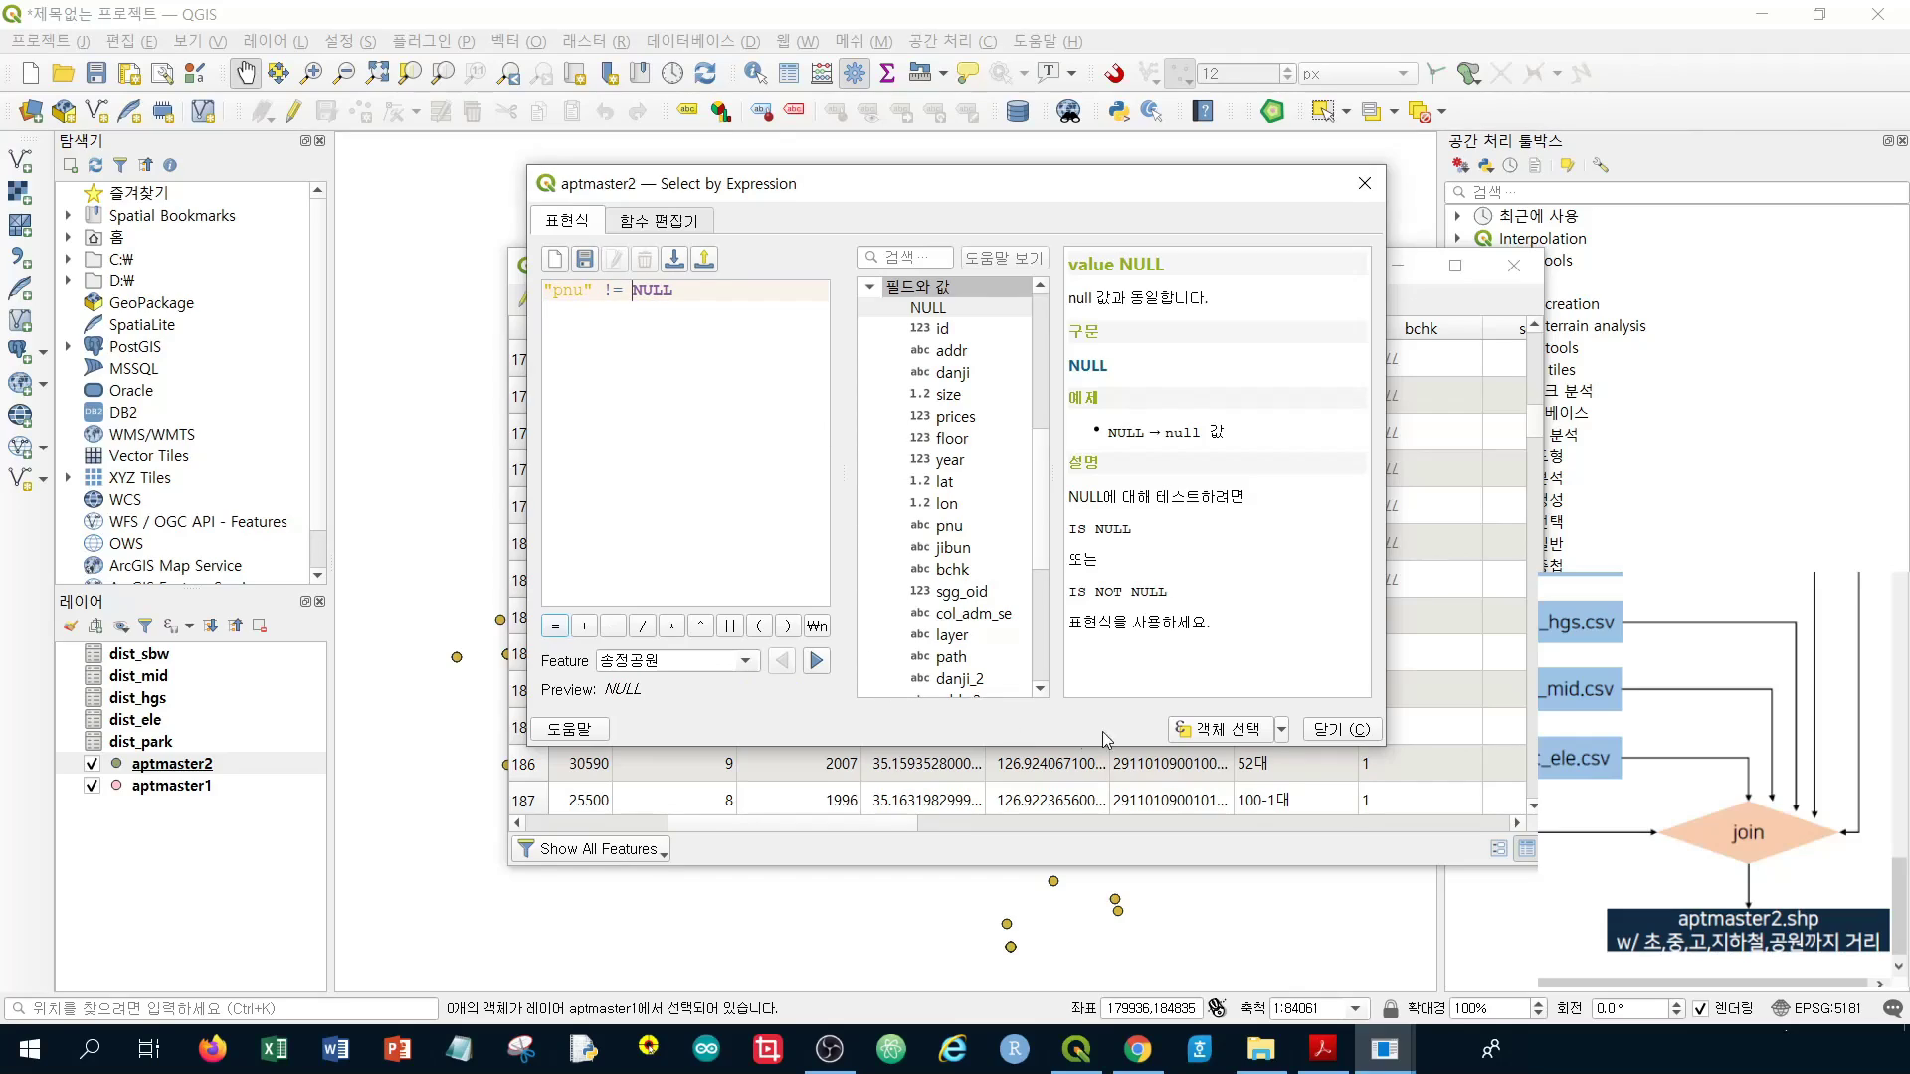
Run the "pnu" != NULL selection, which matches nothing, then delete the expression and close the dialog
{"action": "double_click", "coordinate": [639, 290]}
{"action": "left_click_drag", "start_coordinate": [602, 292], "coordinate": [611, 292]}
{"action": "left_click", "coordinate": [706, 293]}
{"action": "left_click", "coordinate": [1205, 734]}
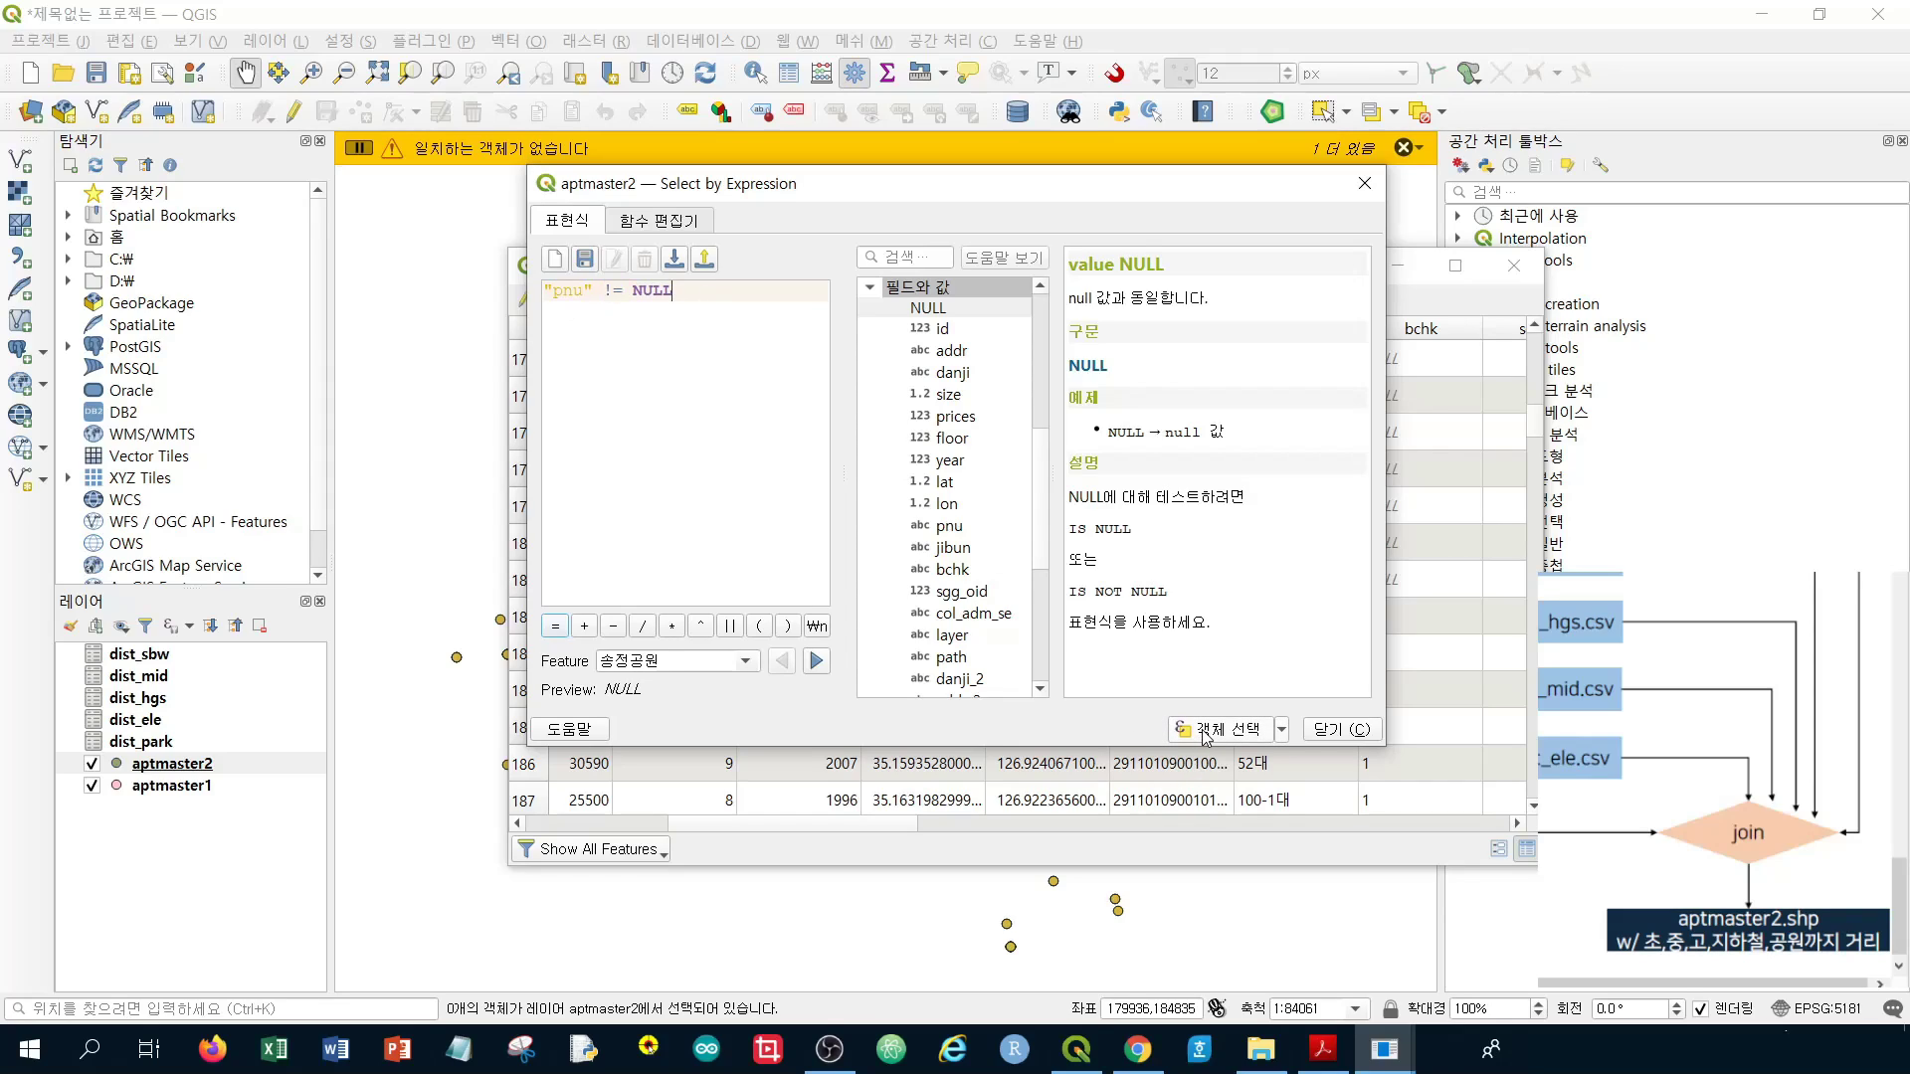
{"action": "left_click_drag", "start_coordinate": [696, 290], "coordinate": [314, 281]}
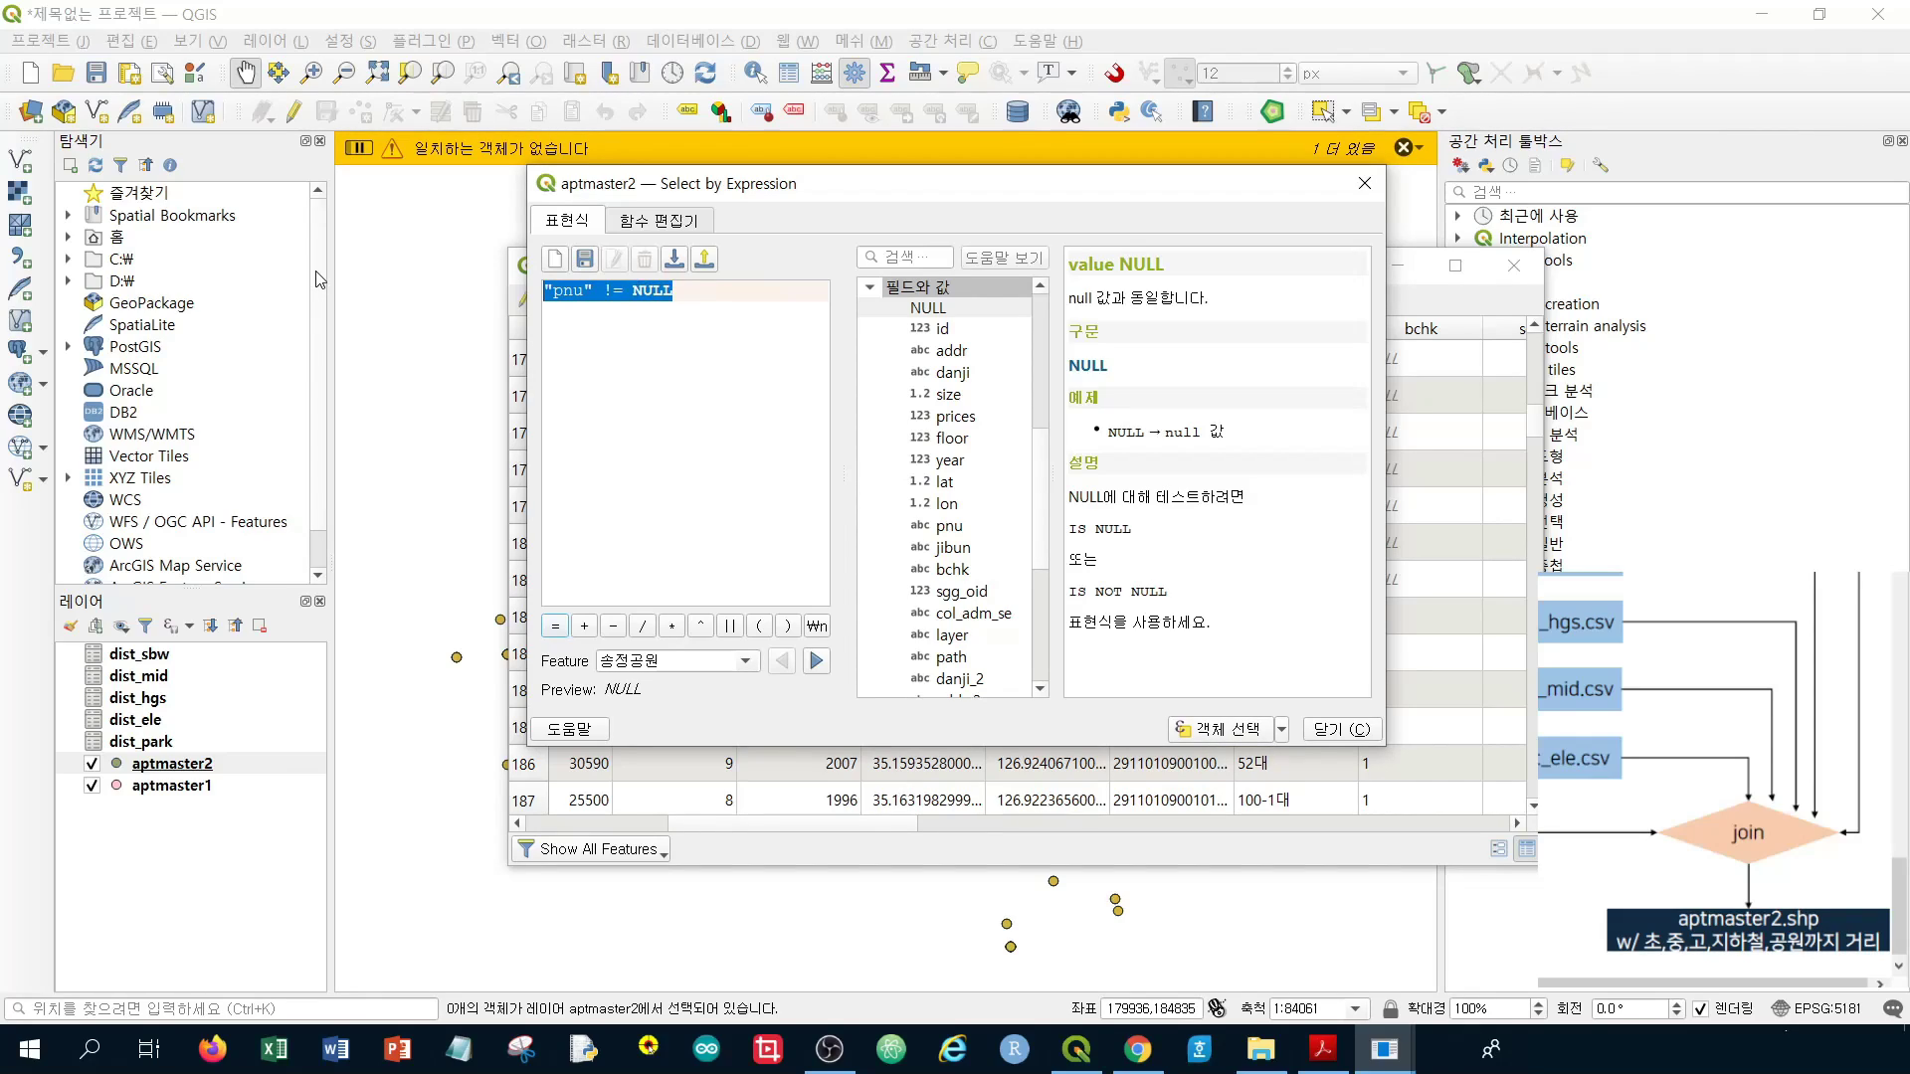
{"action": "key", "text": "Delete"}
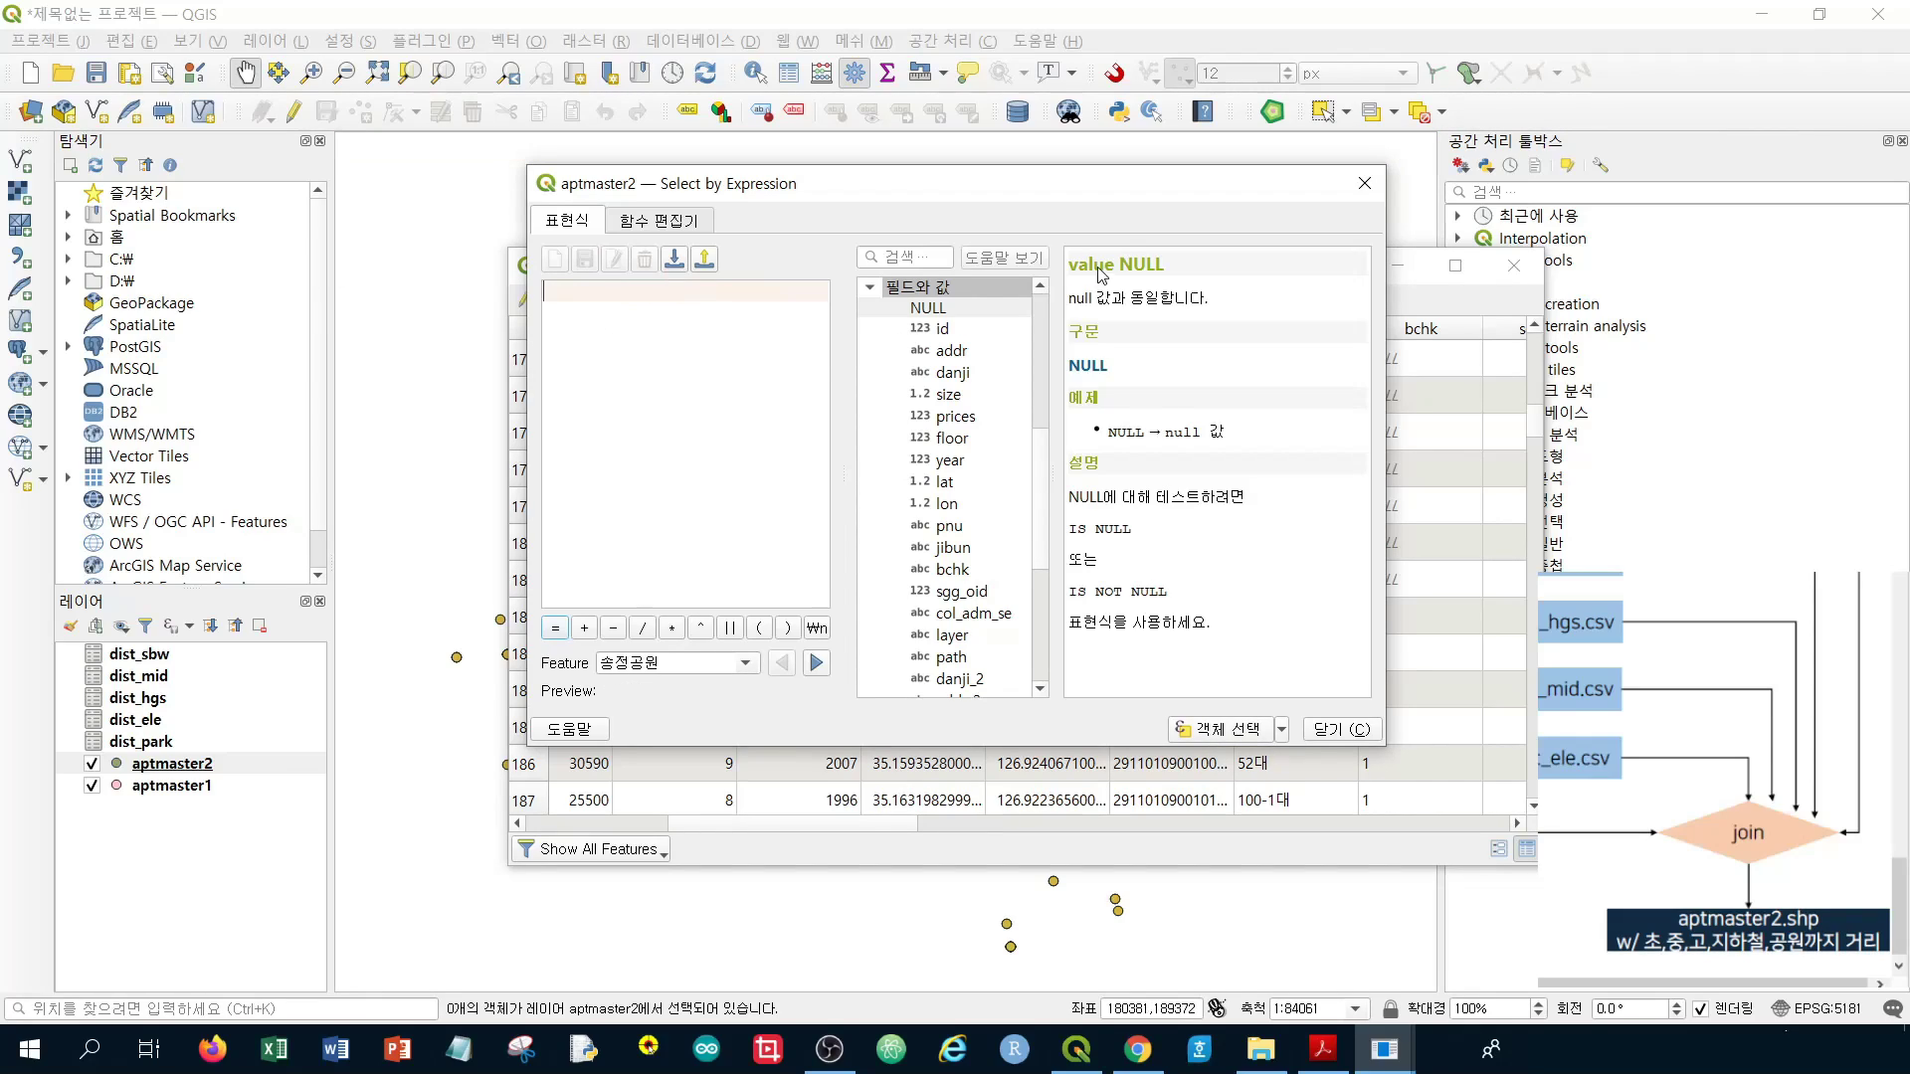
{"action": "left_click", "coordinate": [1341, 731]}
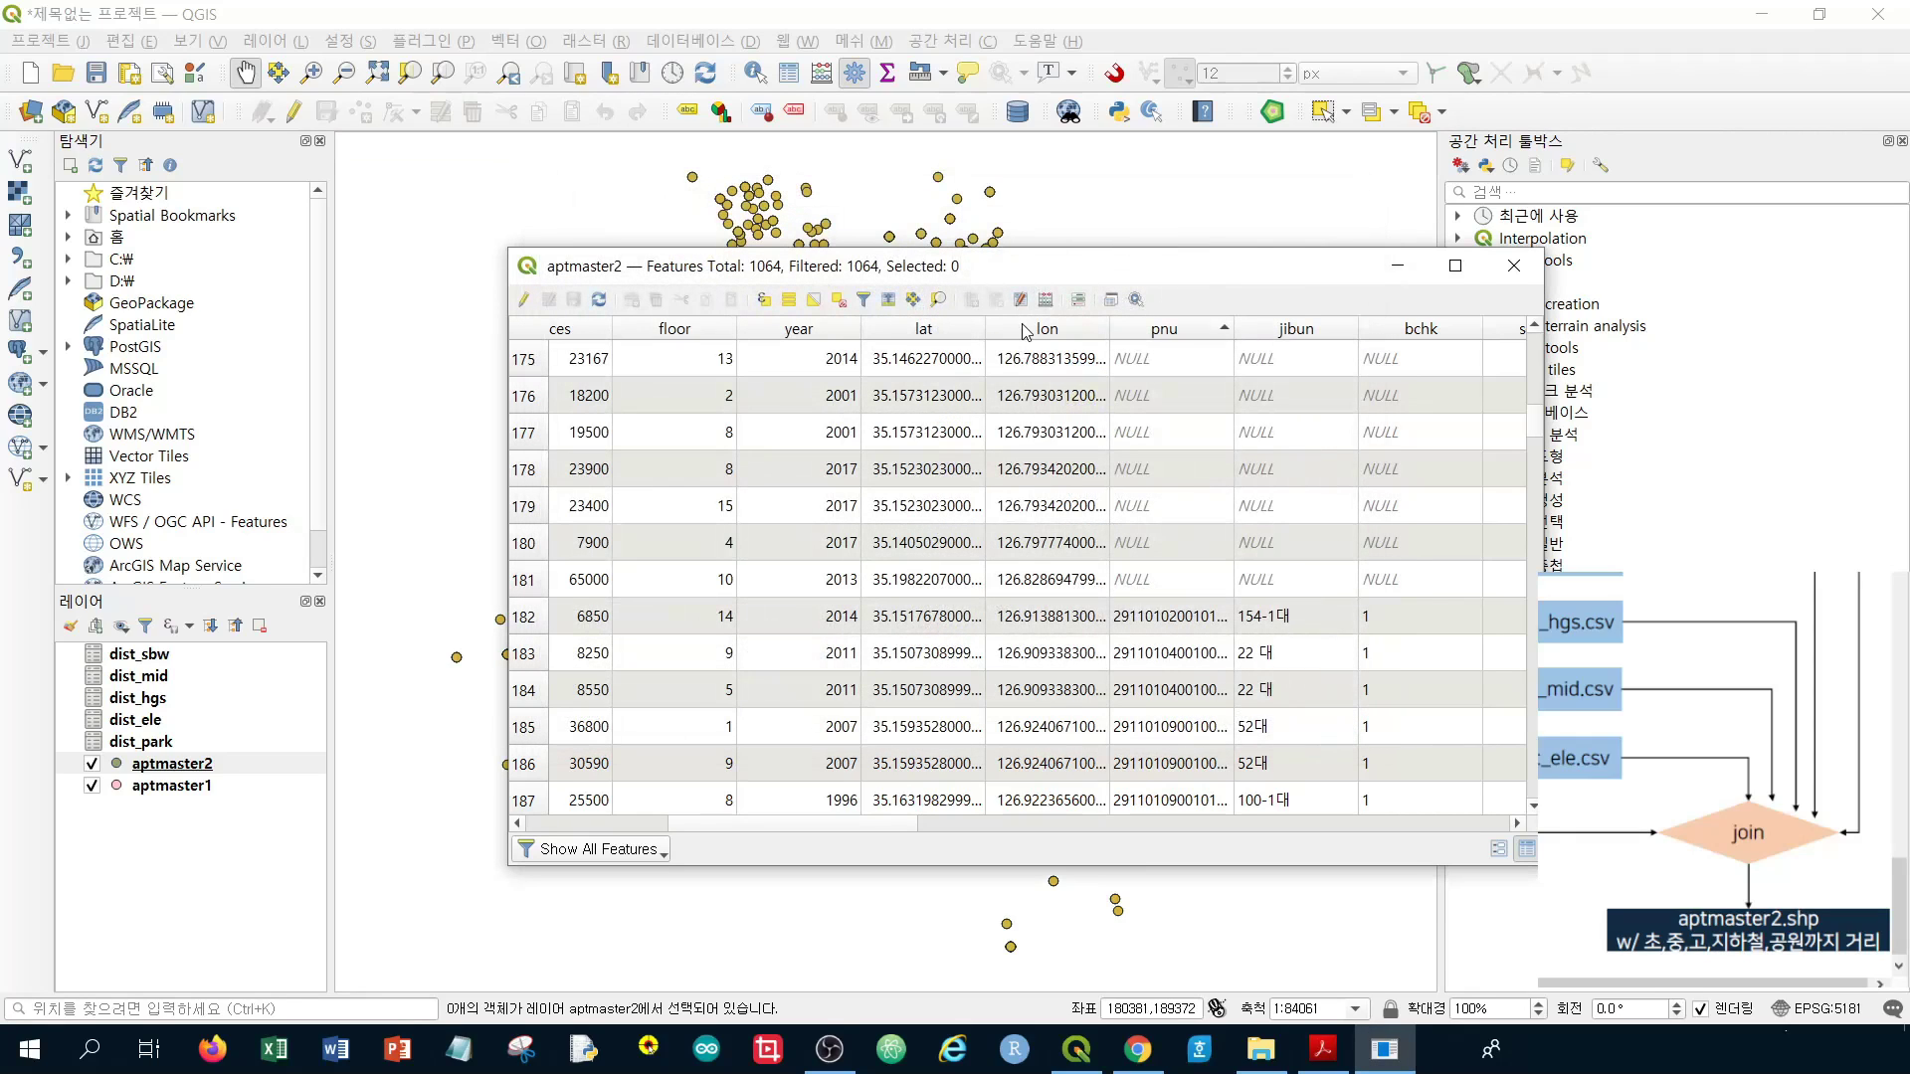
Select rows 182 through 1064, the 883 records with pnu, and close the table
{"action": "scroll", "coordinate": [1492, 405], "scroll_direction": "up", "scroll_amount": 6}
{"action": "scroll", "coordinate": [1167, 376], "scroll_direction": "down", "scroll_amount": 6}
{"action": "left_click", "coordinate": [529, 617]}
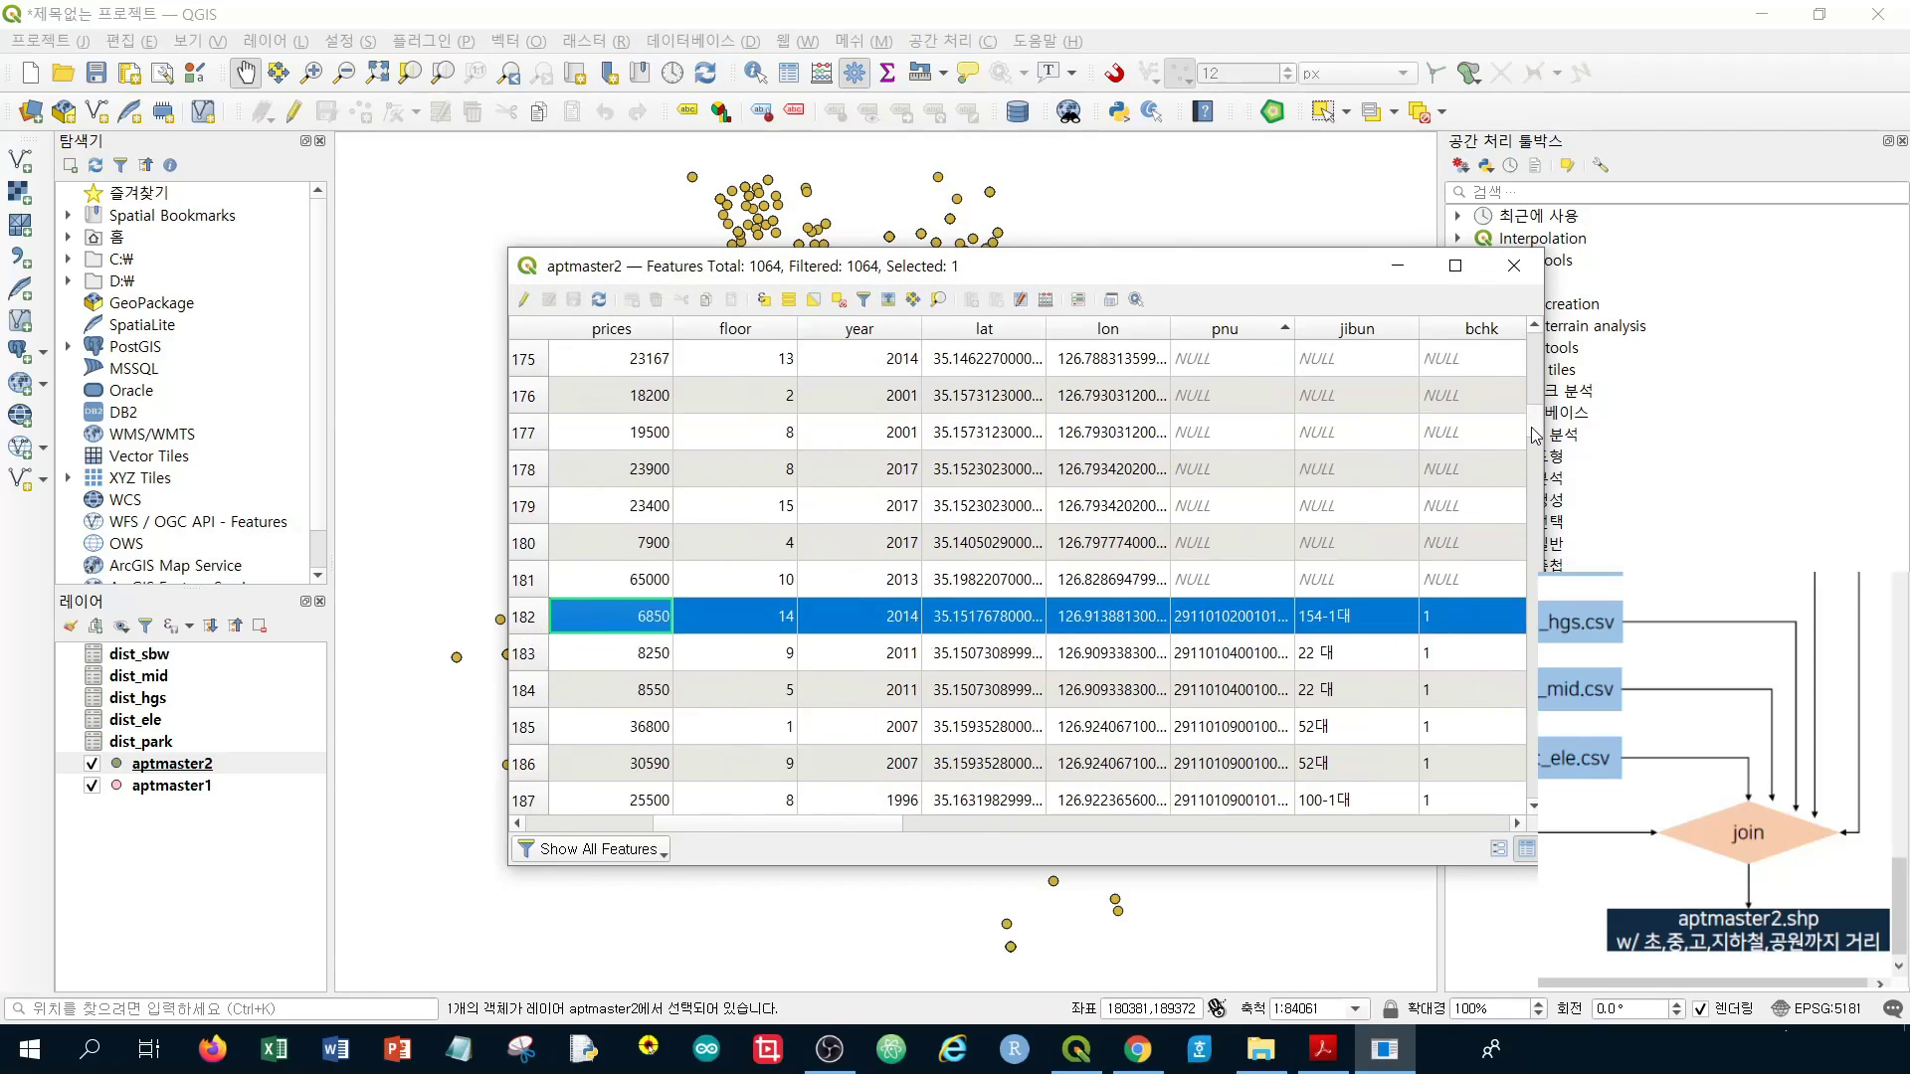
{"action": "left_click_drag", "start_coordinate": [1534, 435], "coordinate": [1532, 802]}
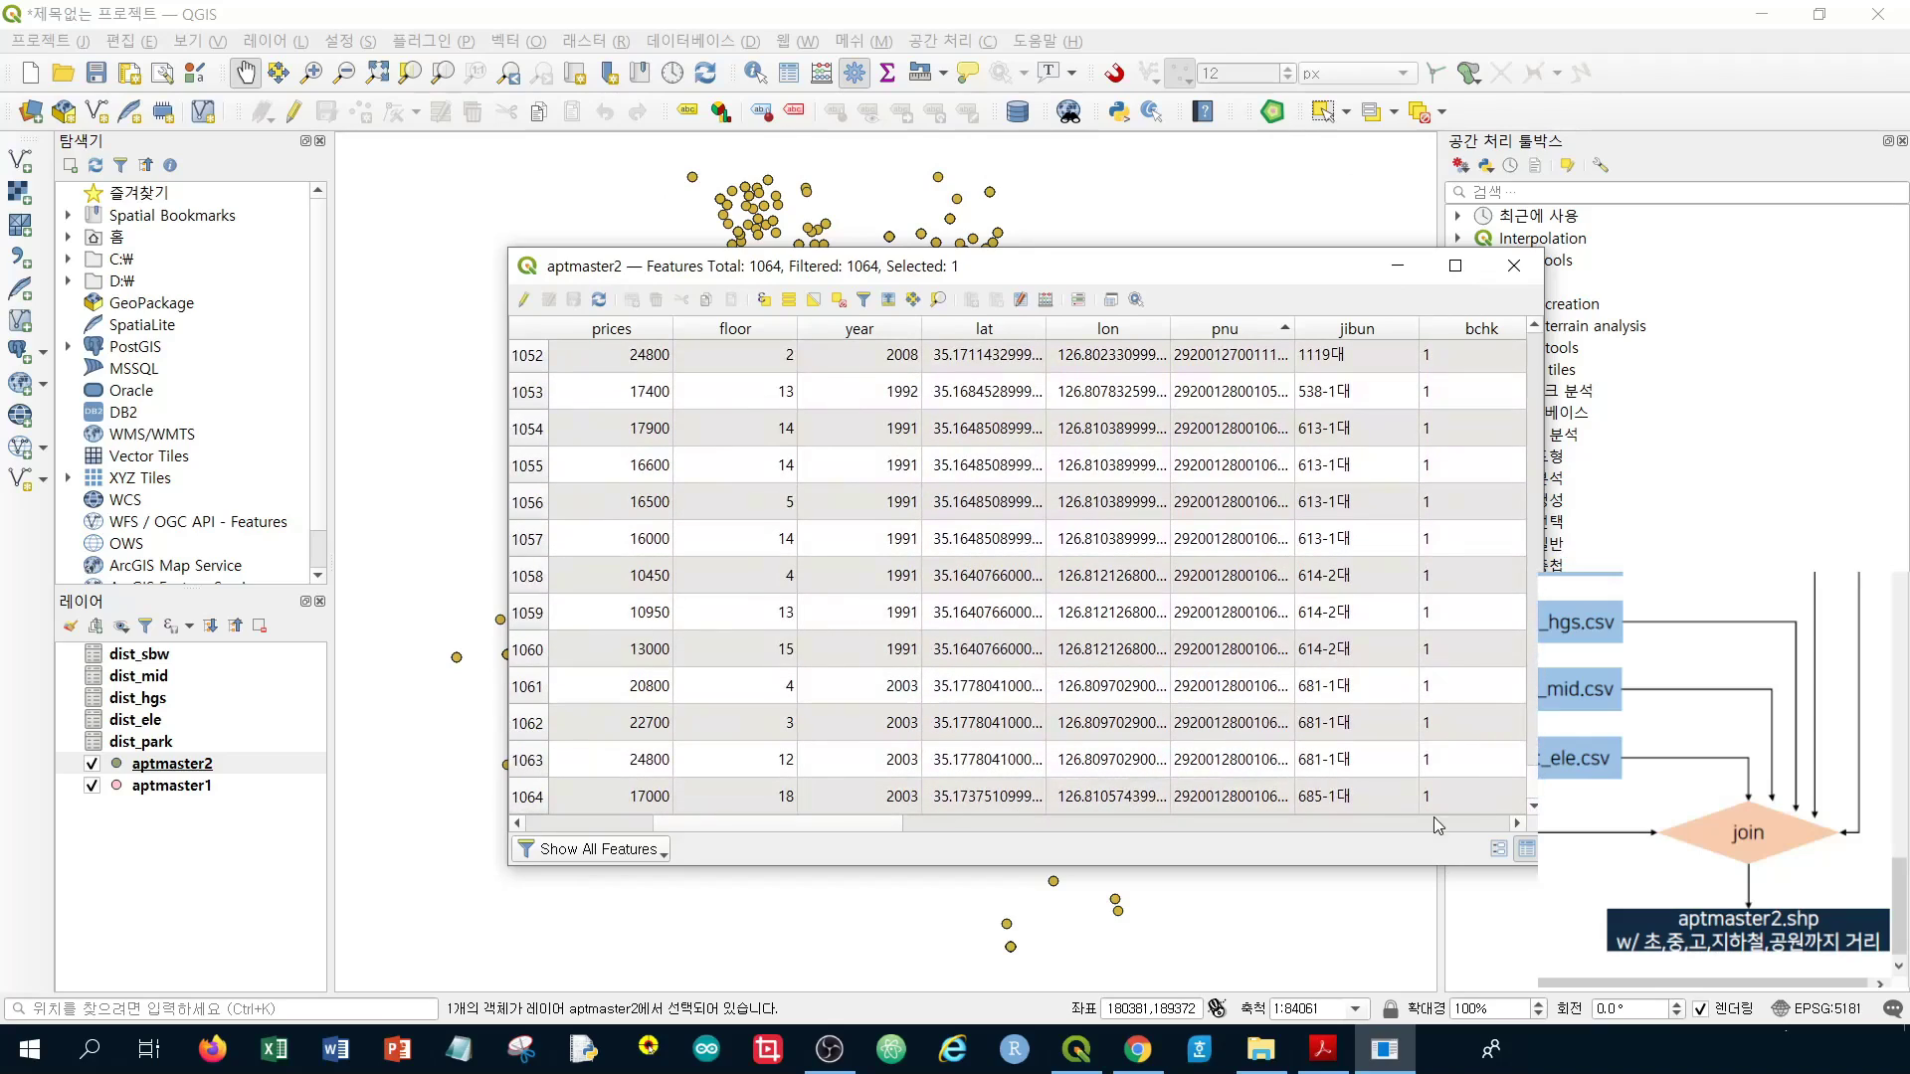
{"action": "left_click", "coordinate": [524, 799], "text": "shift"}
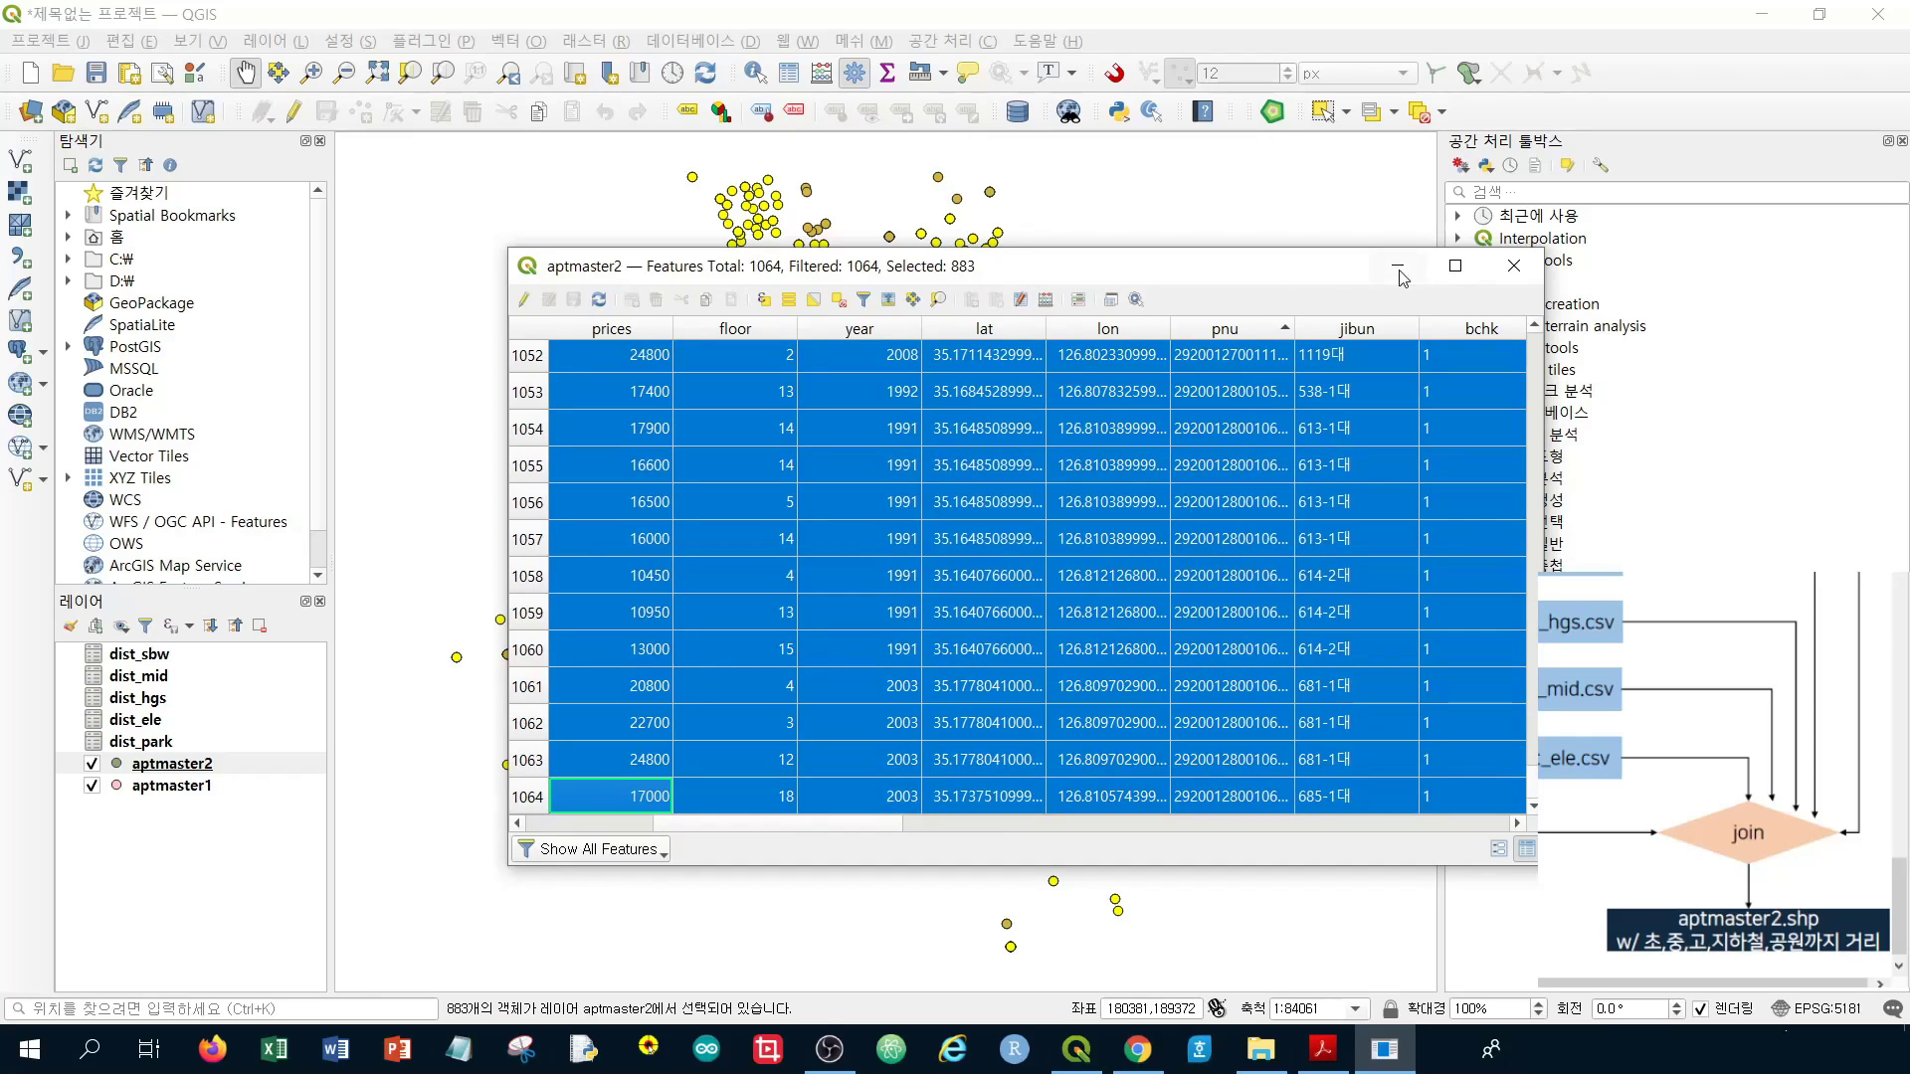
{"action": "left_click", "coordinate": [1525, 282]}
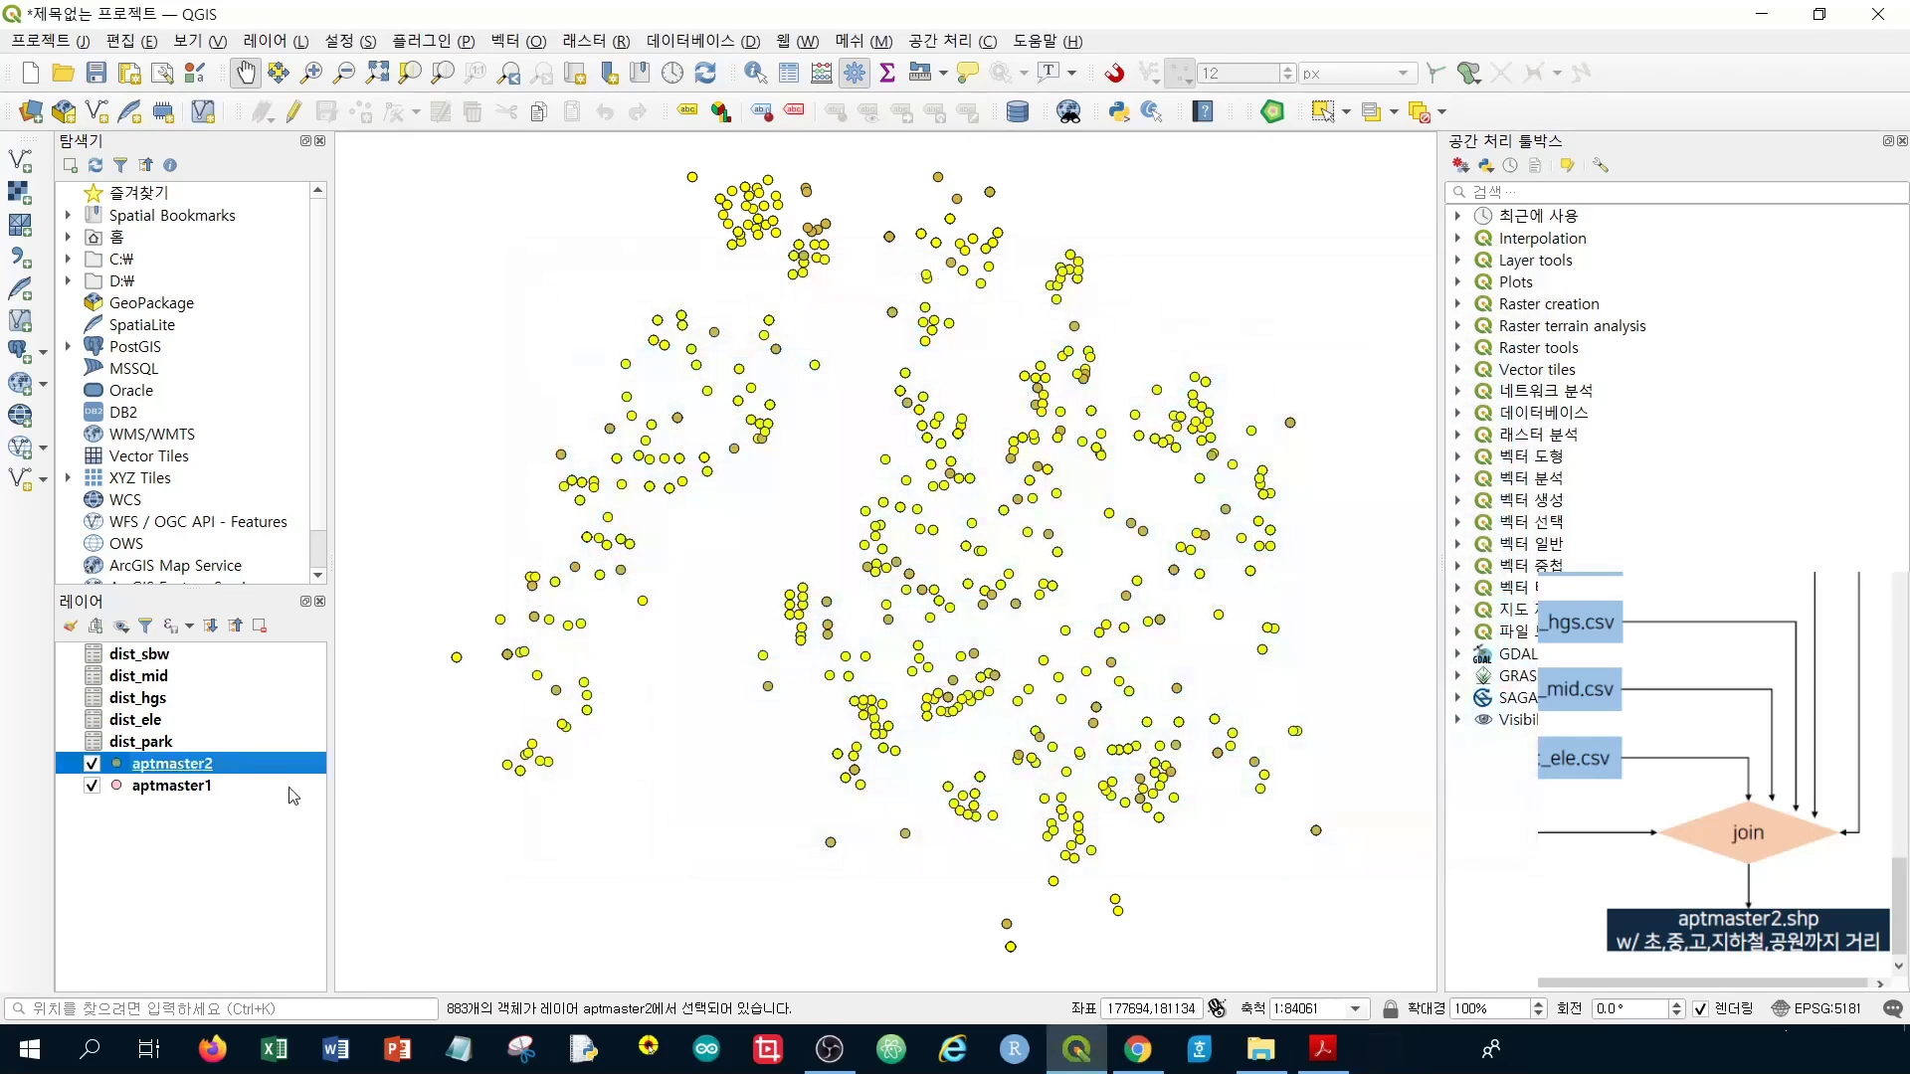
Export only the selected aptmaster2 features as aptmaster3.shp with Save Selected Features As
{"action": "right_click", "coordinate": [214, 772]}
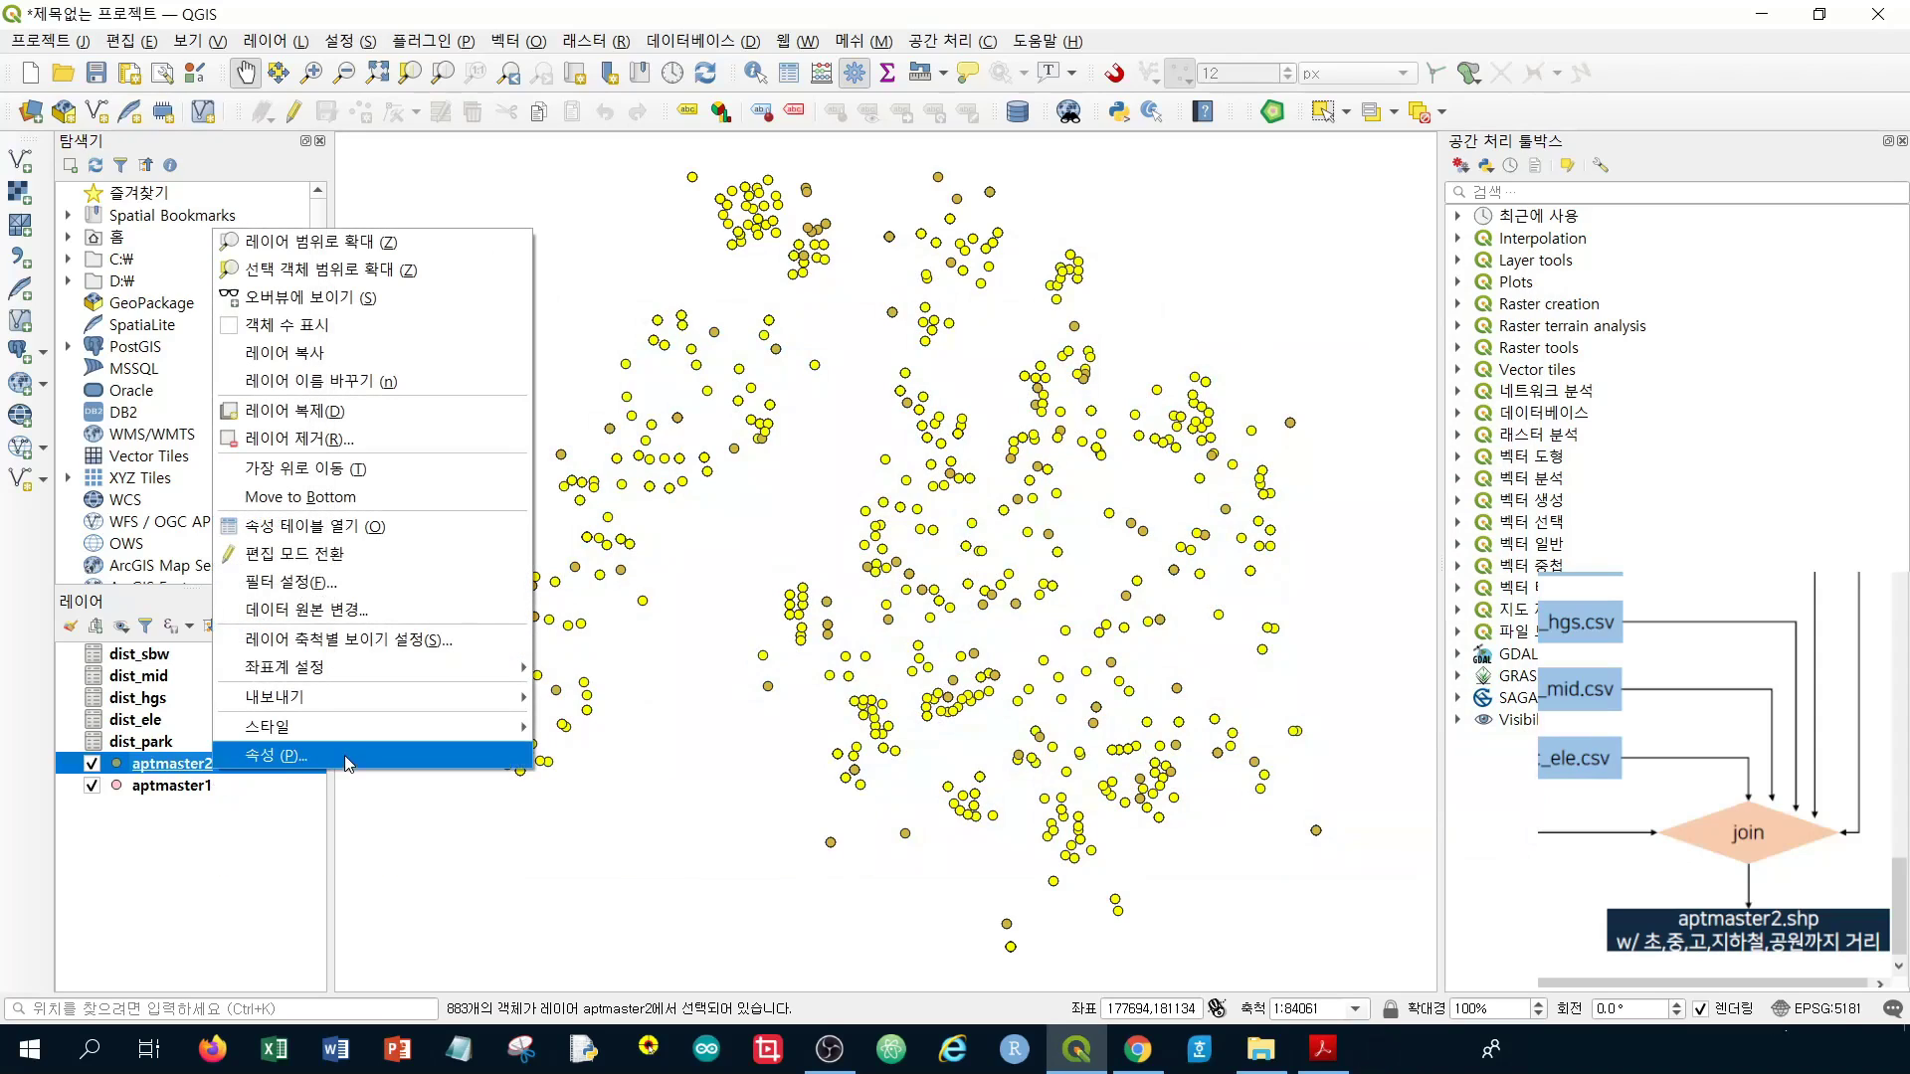
{"action": "mouse_move", "coordinate": [383, 718]}
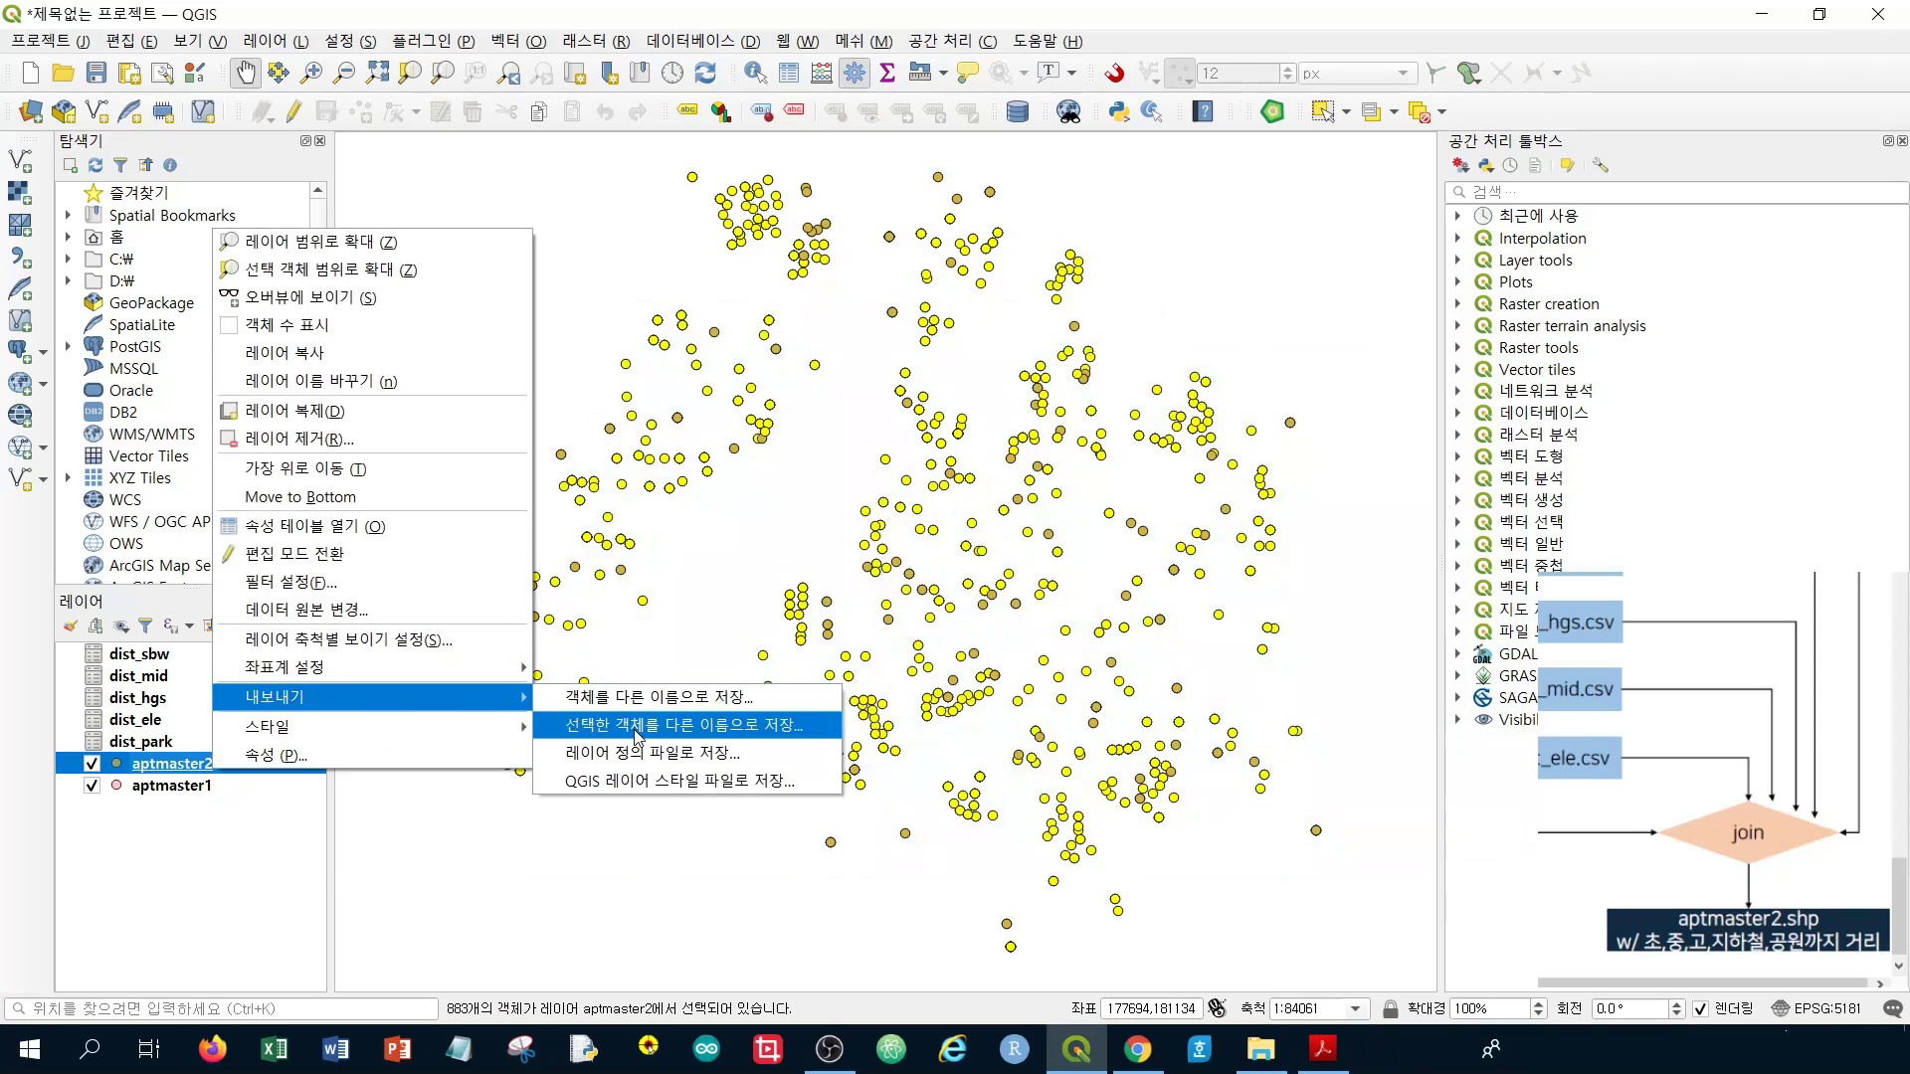
{"action": "left_click", "coordinate": [637, 727]}
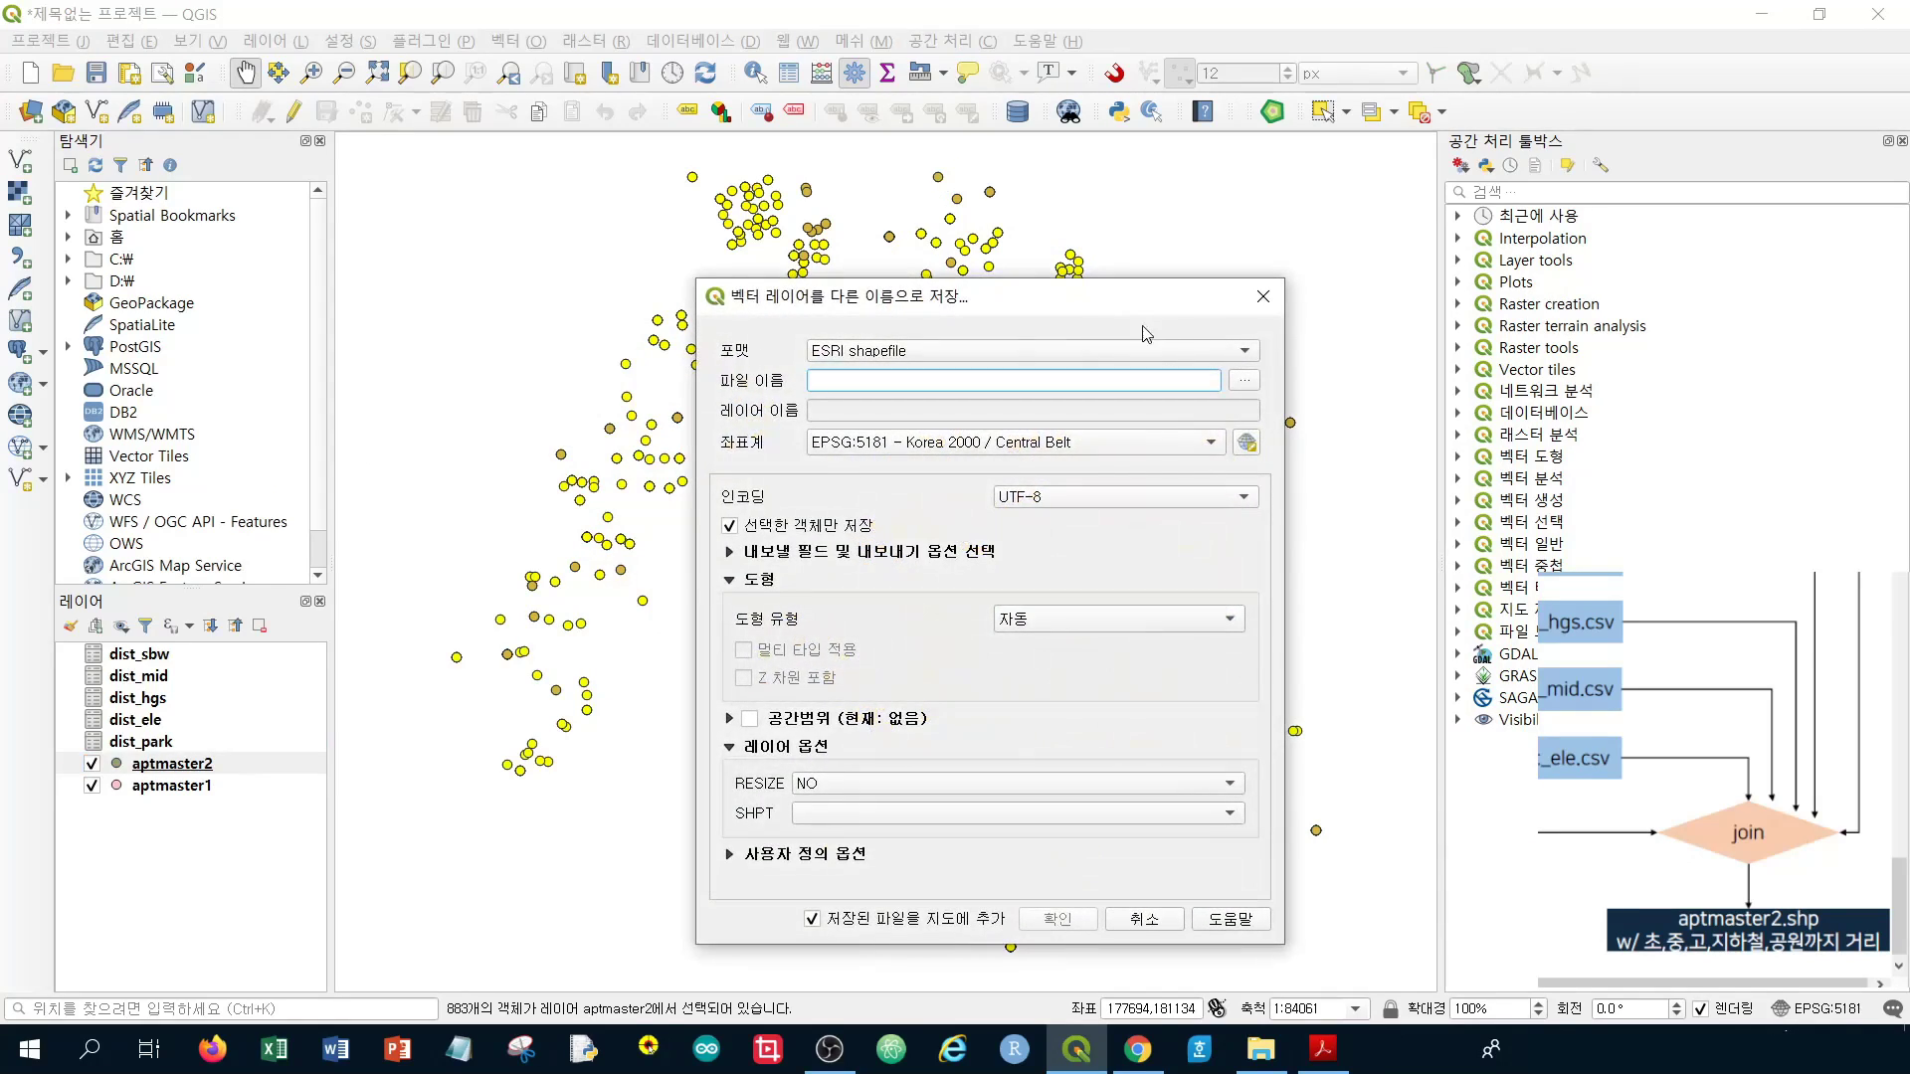
{"action": "left_click", "coordinate": [1243, 381]}
{"action": "type", "text": "a"}
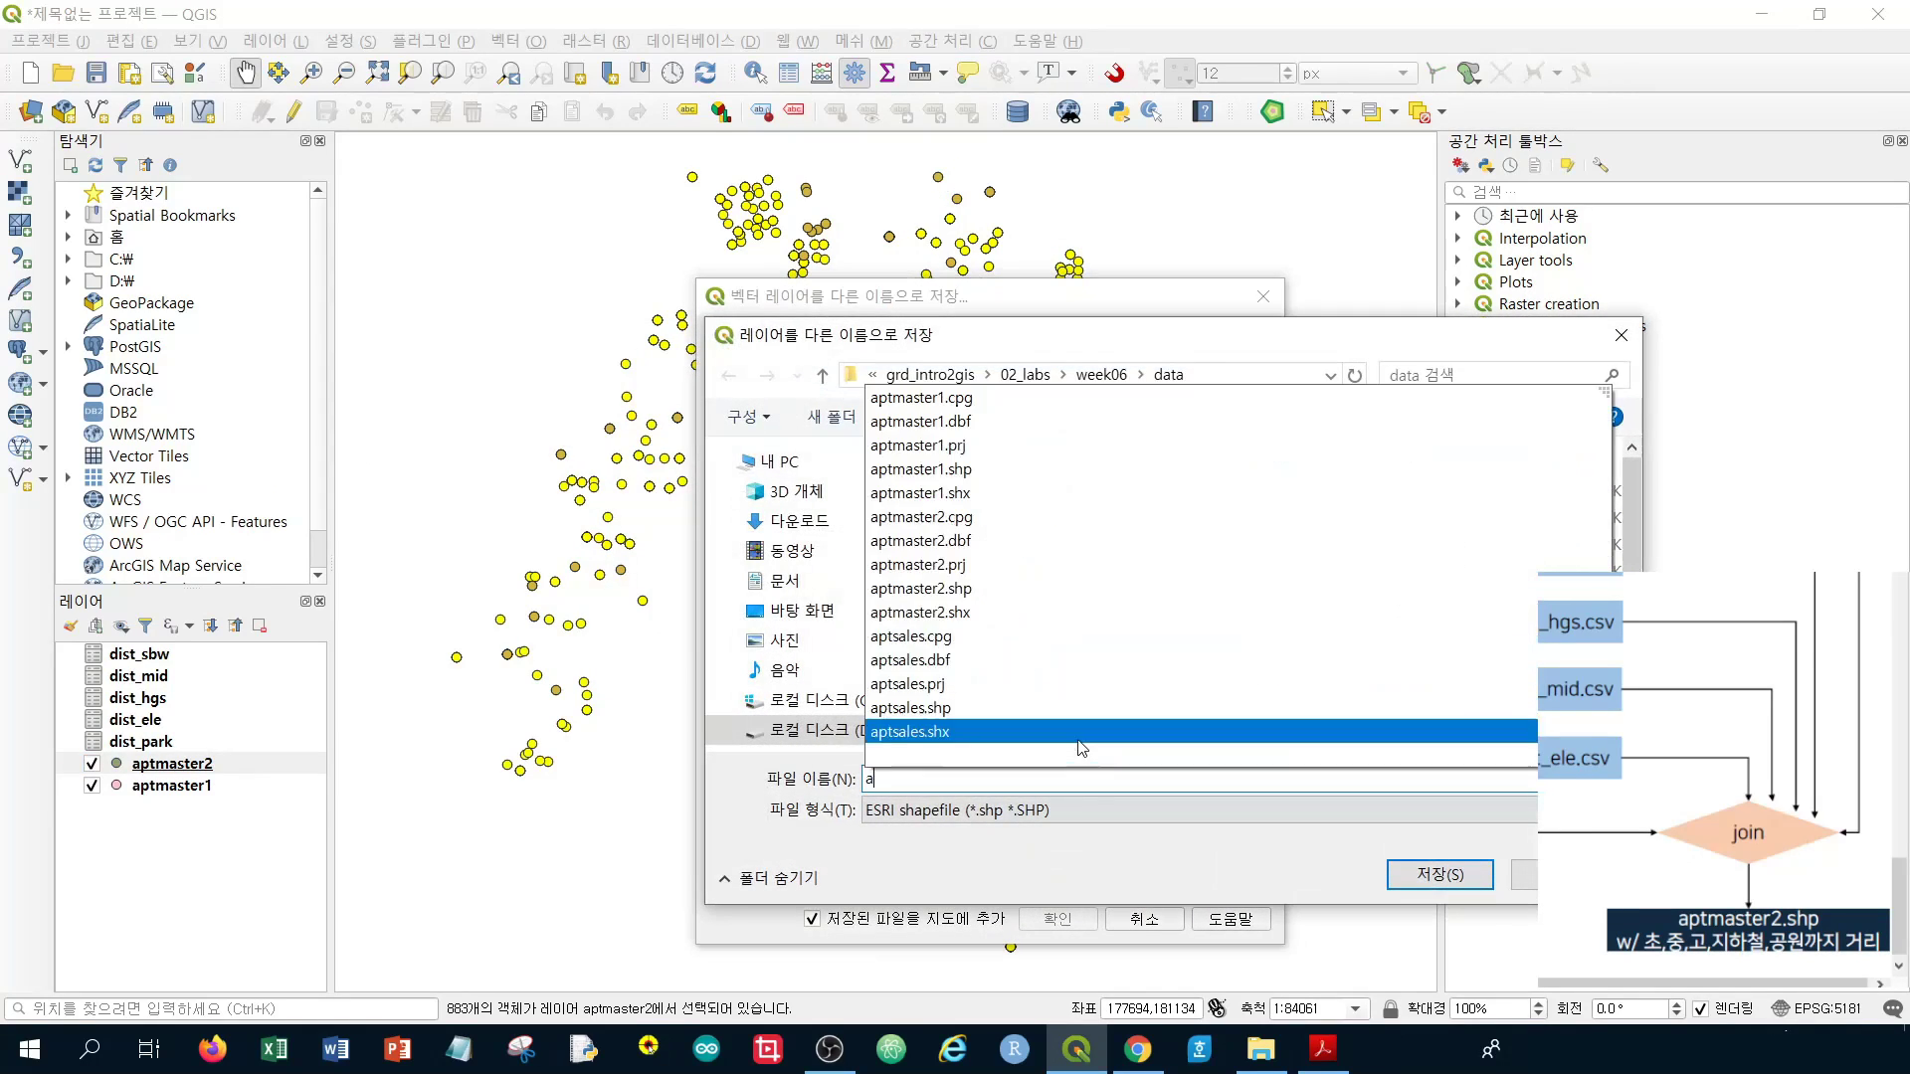
{"action": "type", "text": "ptmast"}
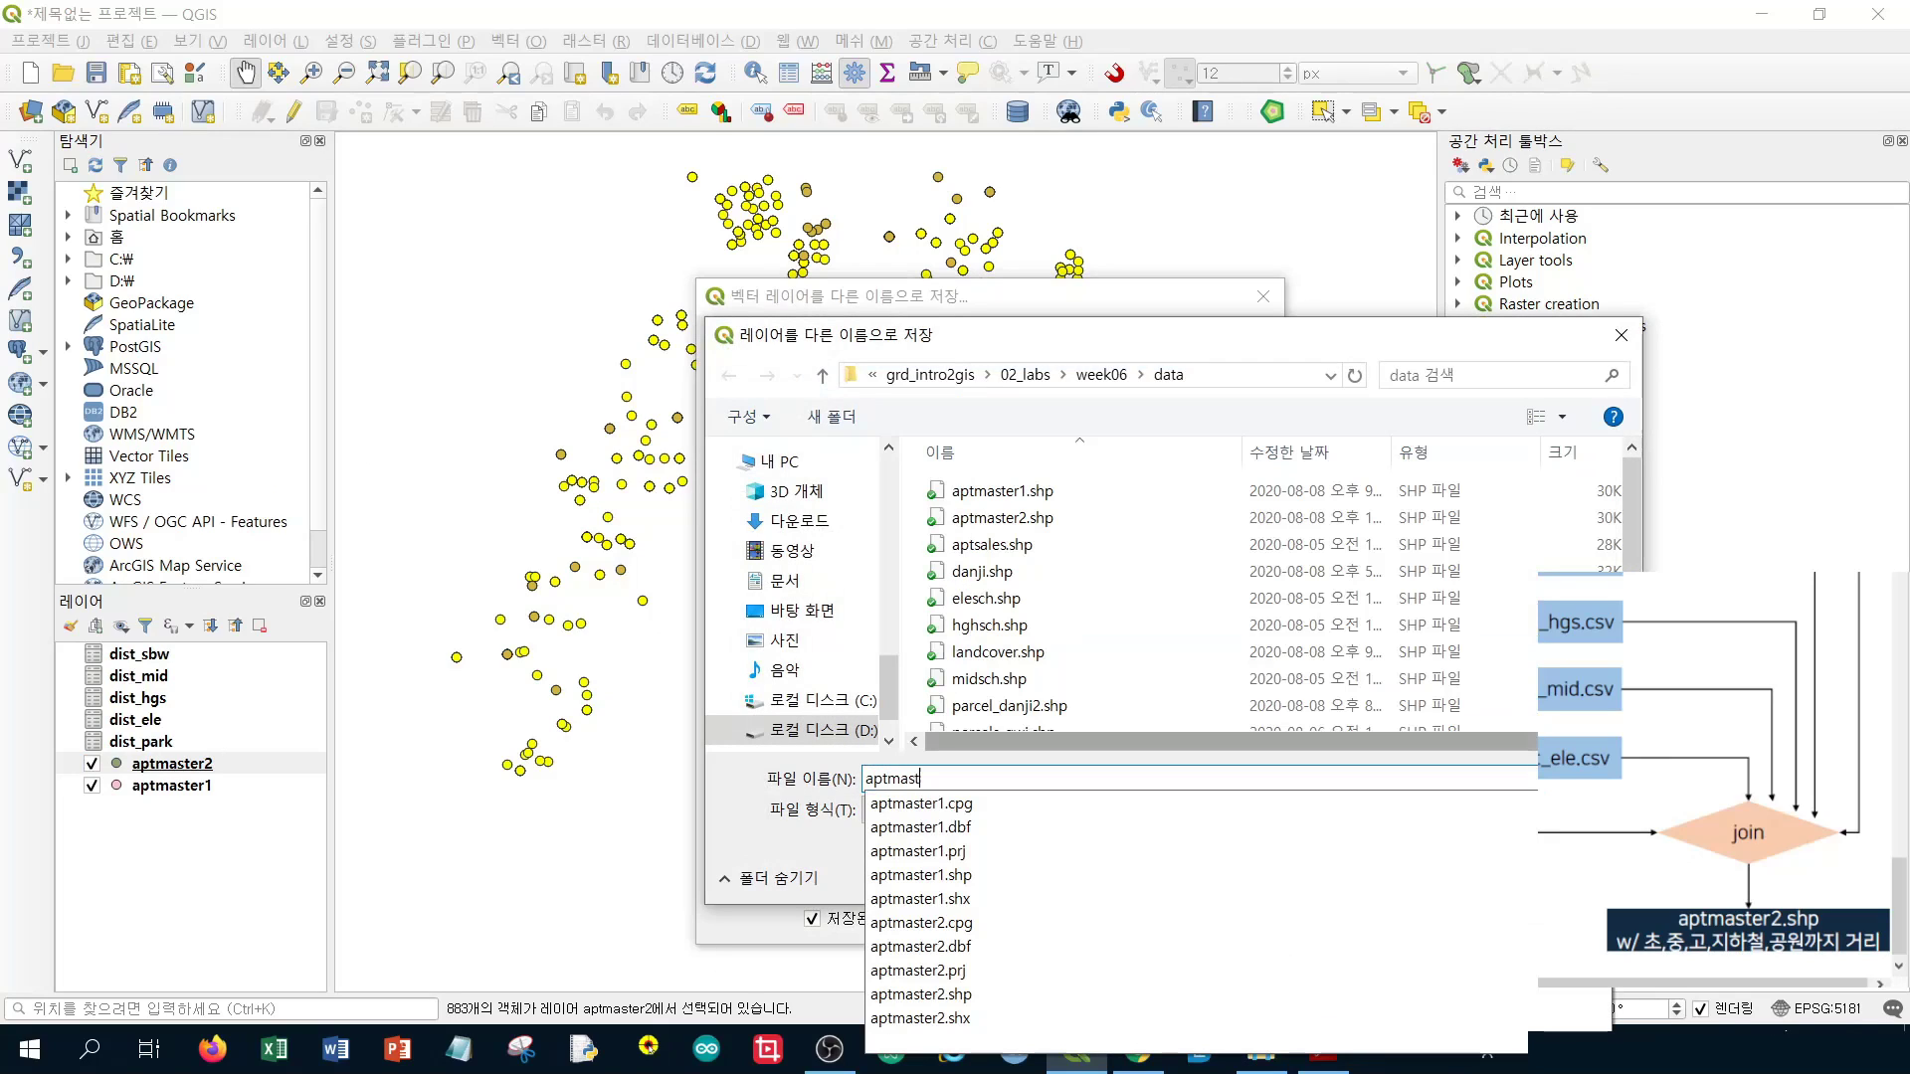
{"action": "type", "text": "er3"}
{"action": "key", "text": "Return"}
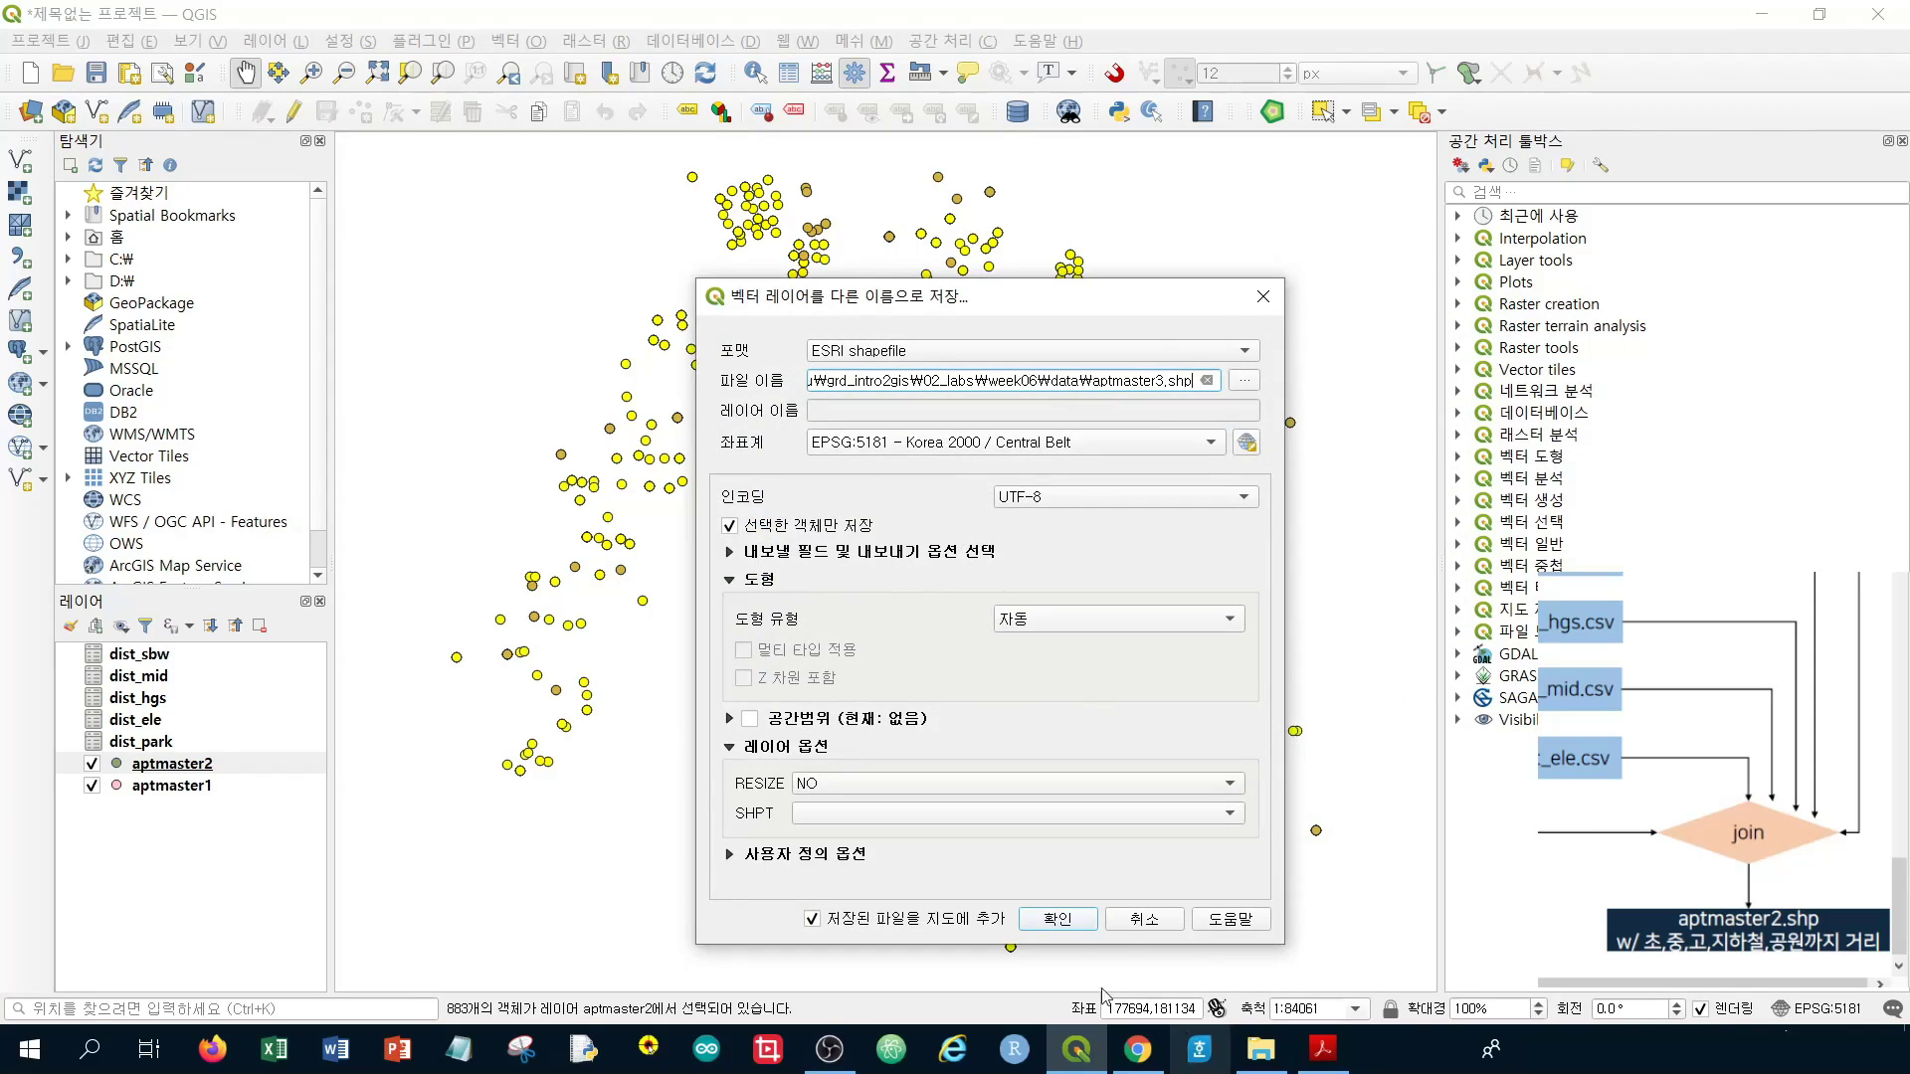
{"action": "left_click", "coordinate": [1074, 921]}
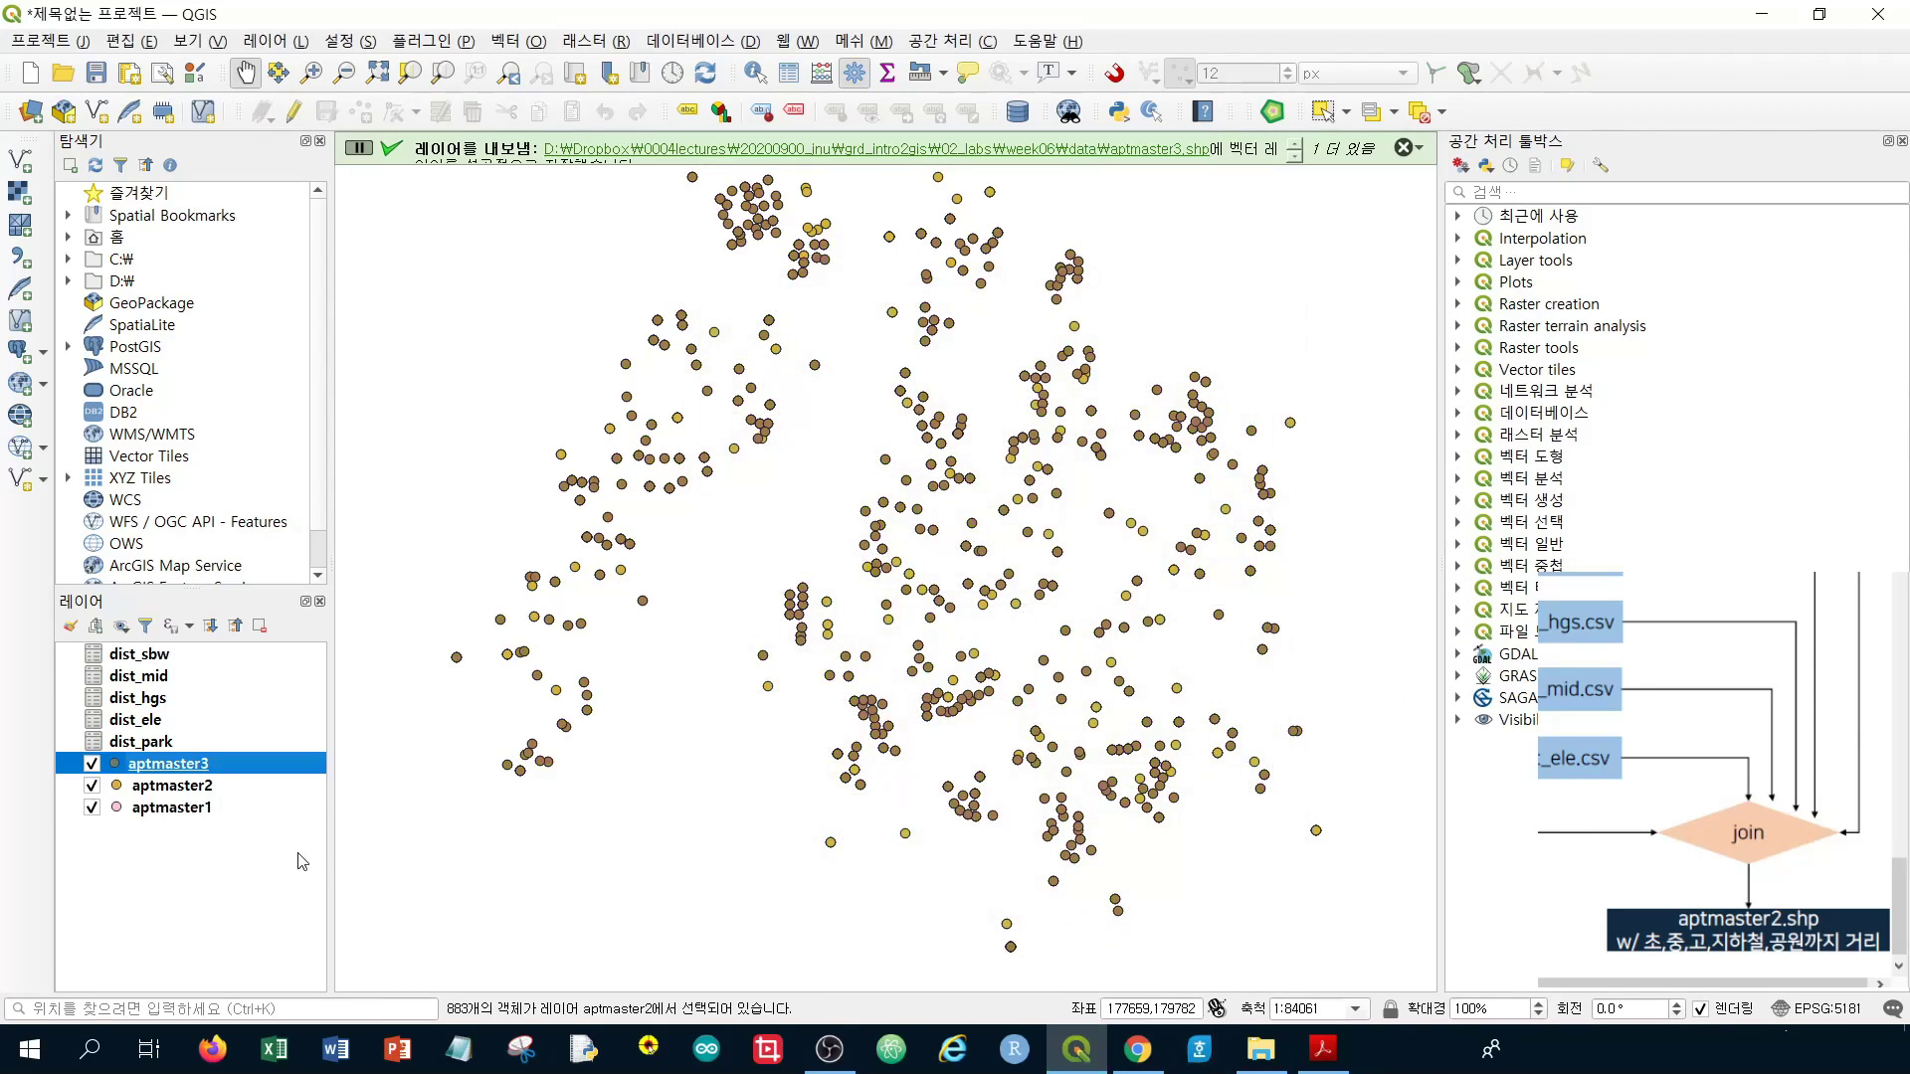
{"action": "left_click", "coordinate": [212, 744]}
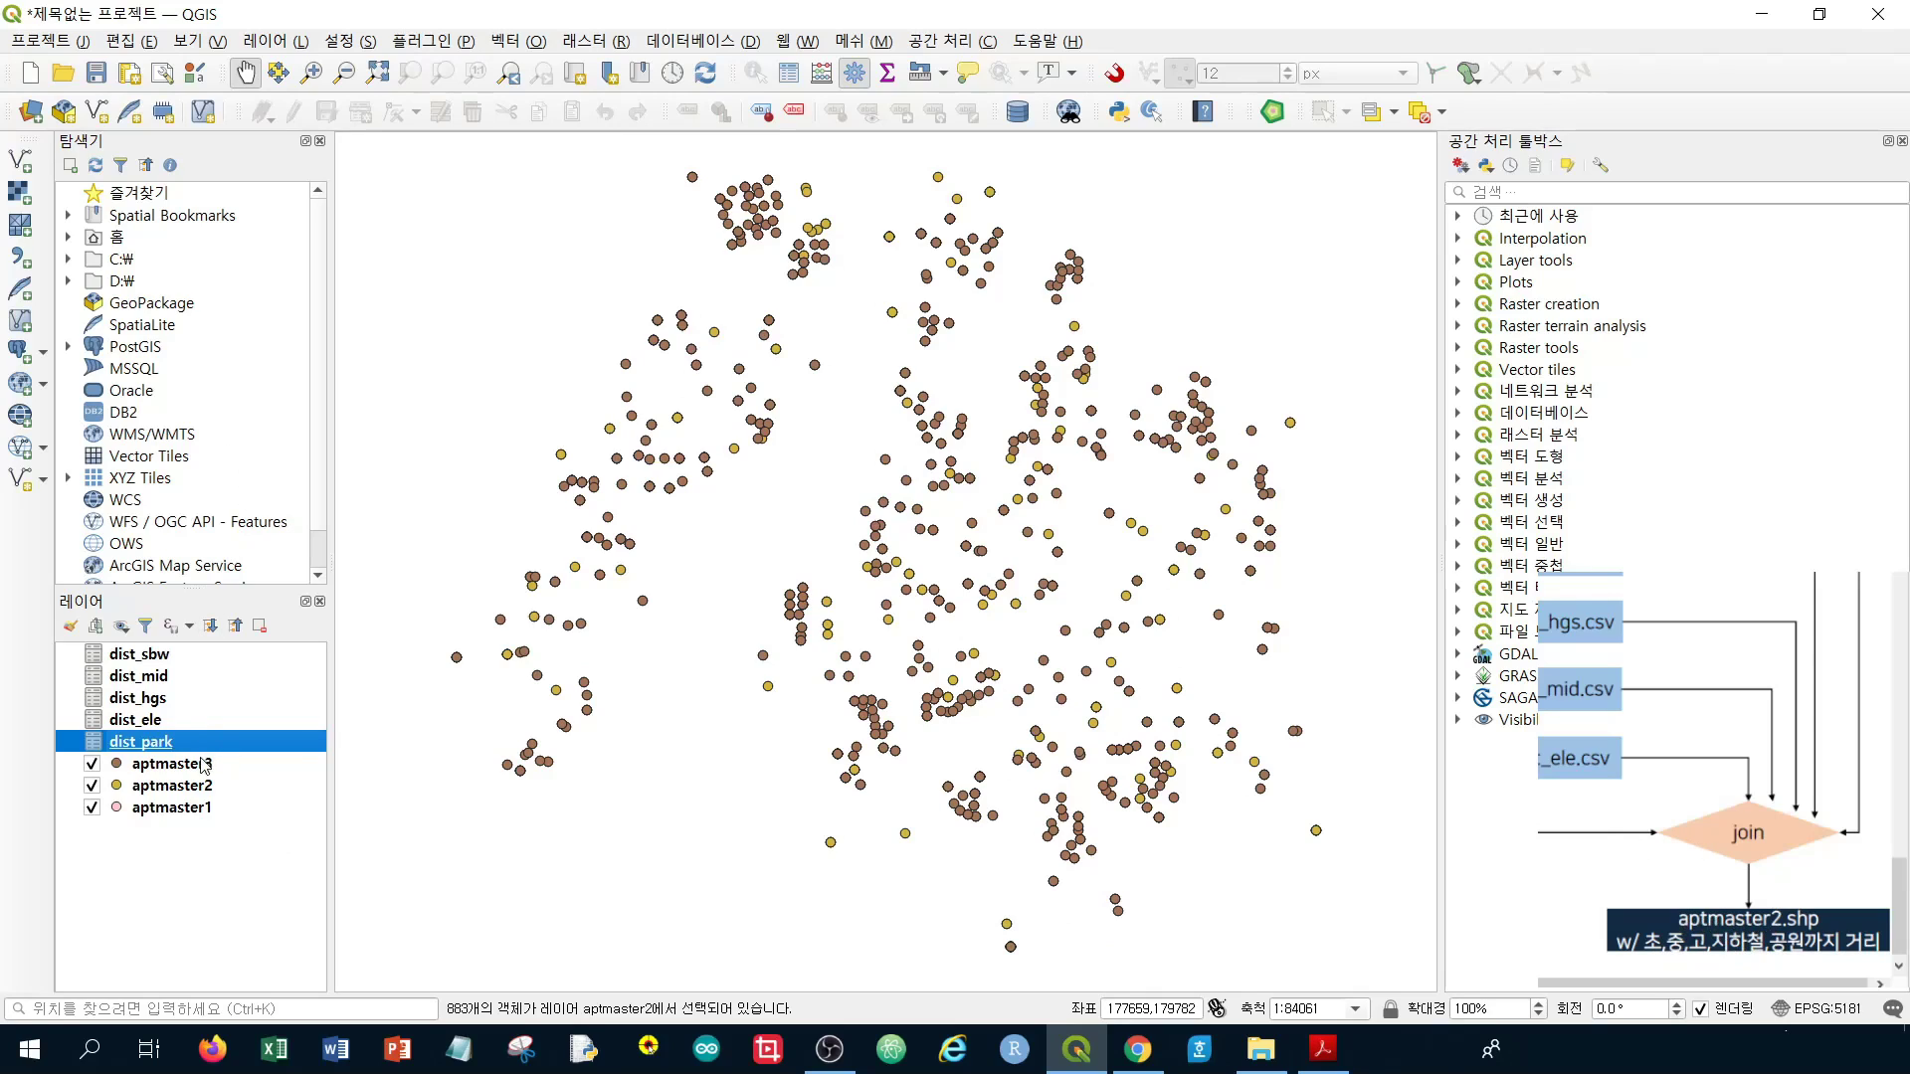
Select aptmaster2 and aptmaster1 in the Layers panel, then dismiss their context menu
{"action": "left_click", "coordinate": [184, 788]}
{"action": "left_click", "coordinate": [177, 808], "text": "shift"}
{"action": "right_click", "coordinate": [177, 808]}
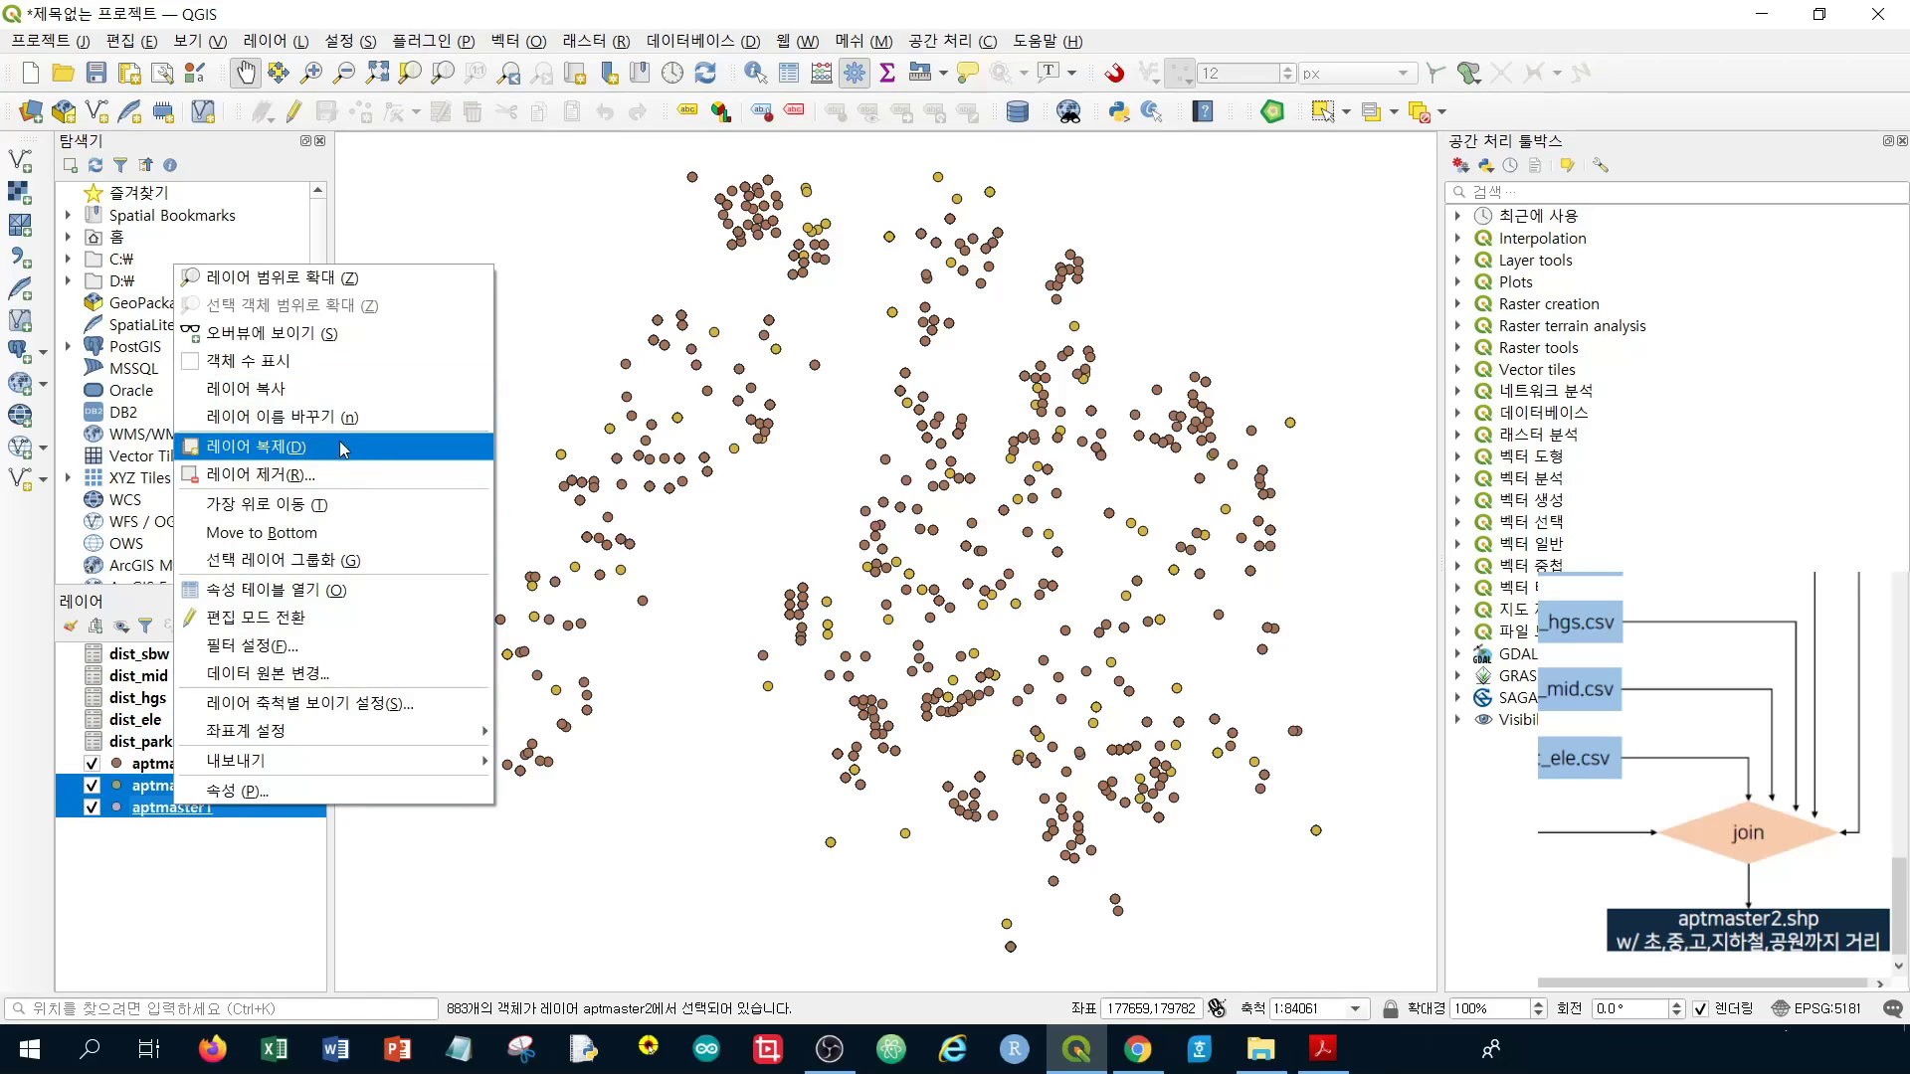
{"action": "left_click", "coordinate": [178, 891]}
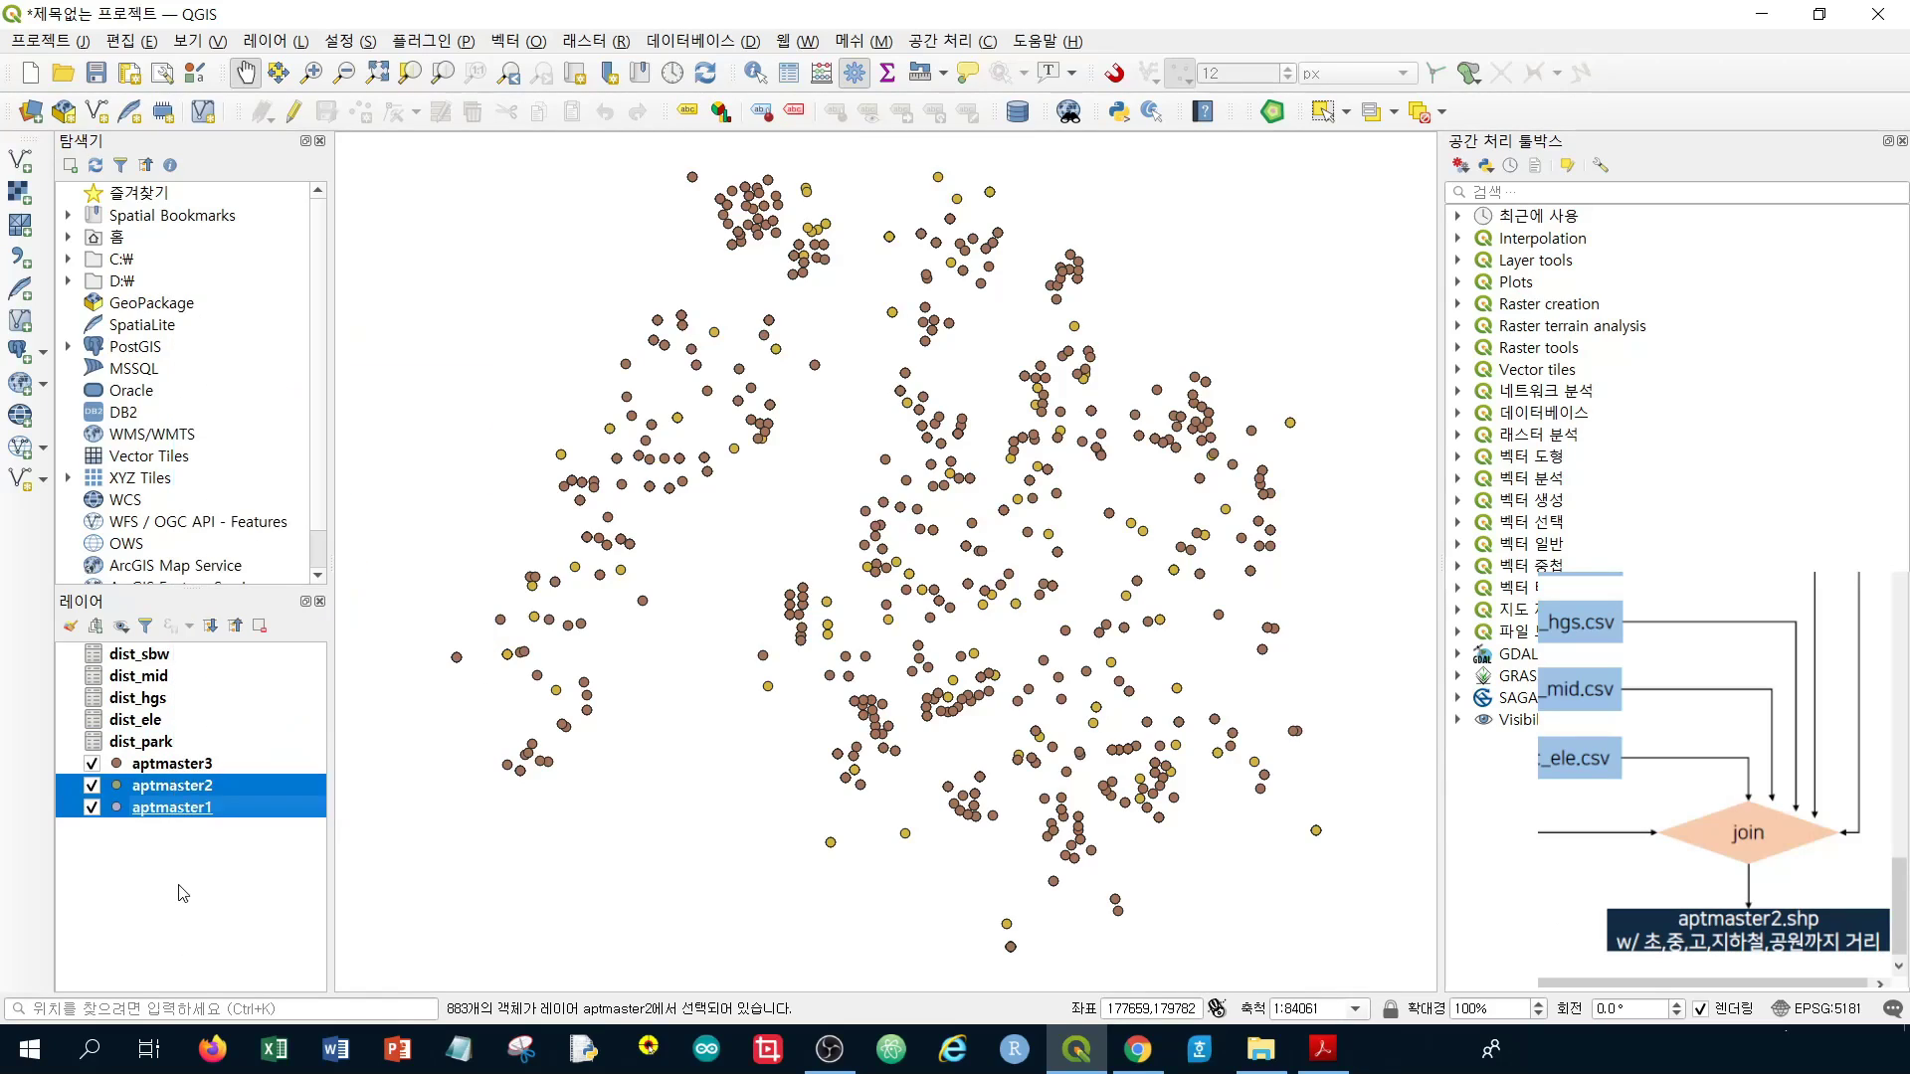
Remove aptmaster1, aptmaster2, dist_park, dist_ele, dist_hgs, dist_mid and dist_sbw from the project
{"action": "left_click", "coordinate": [209, 808]}
{"action": "left_click", "coordinate": [217, 786], "text": "shift"}
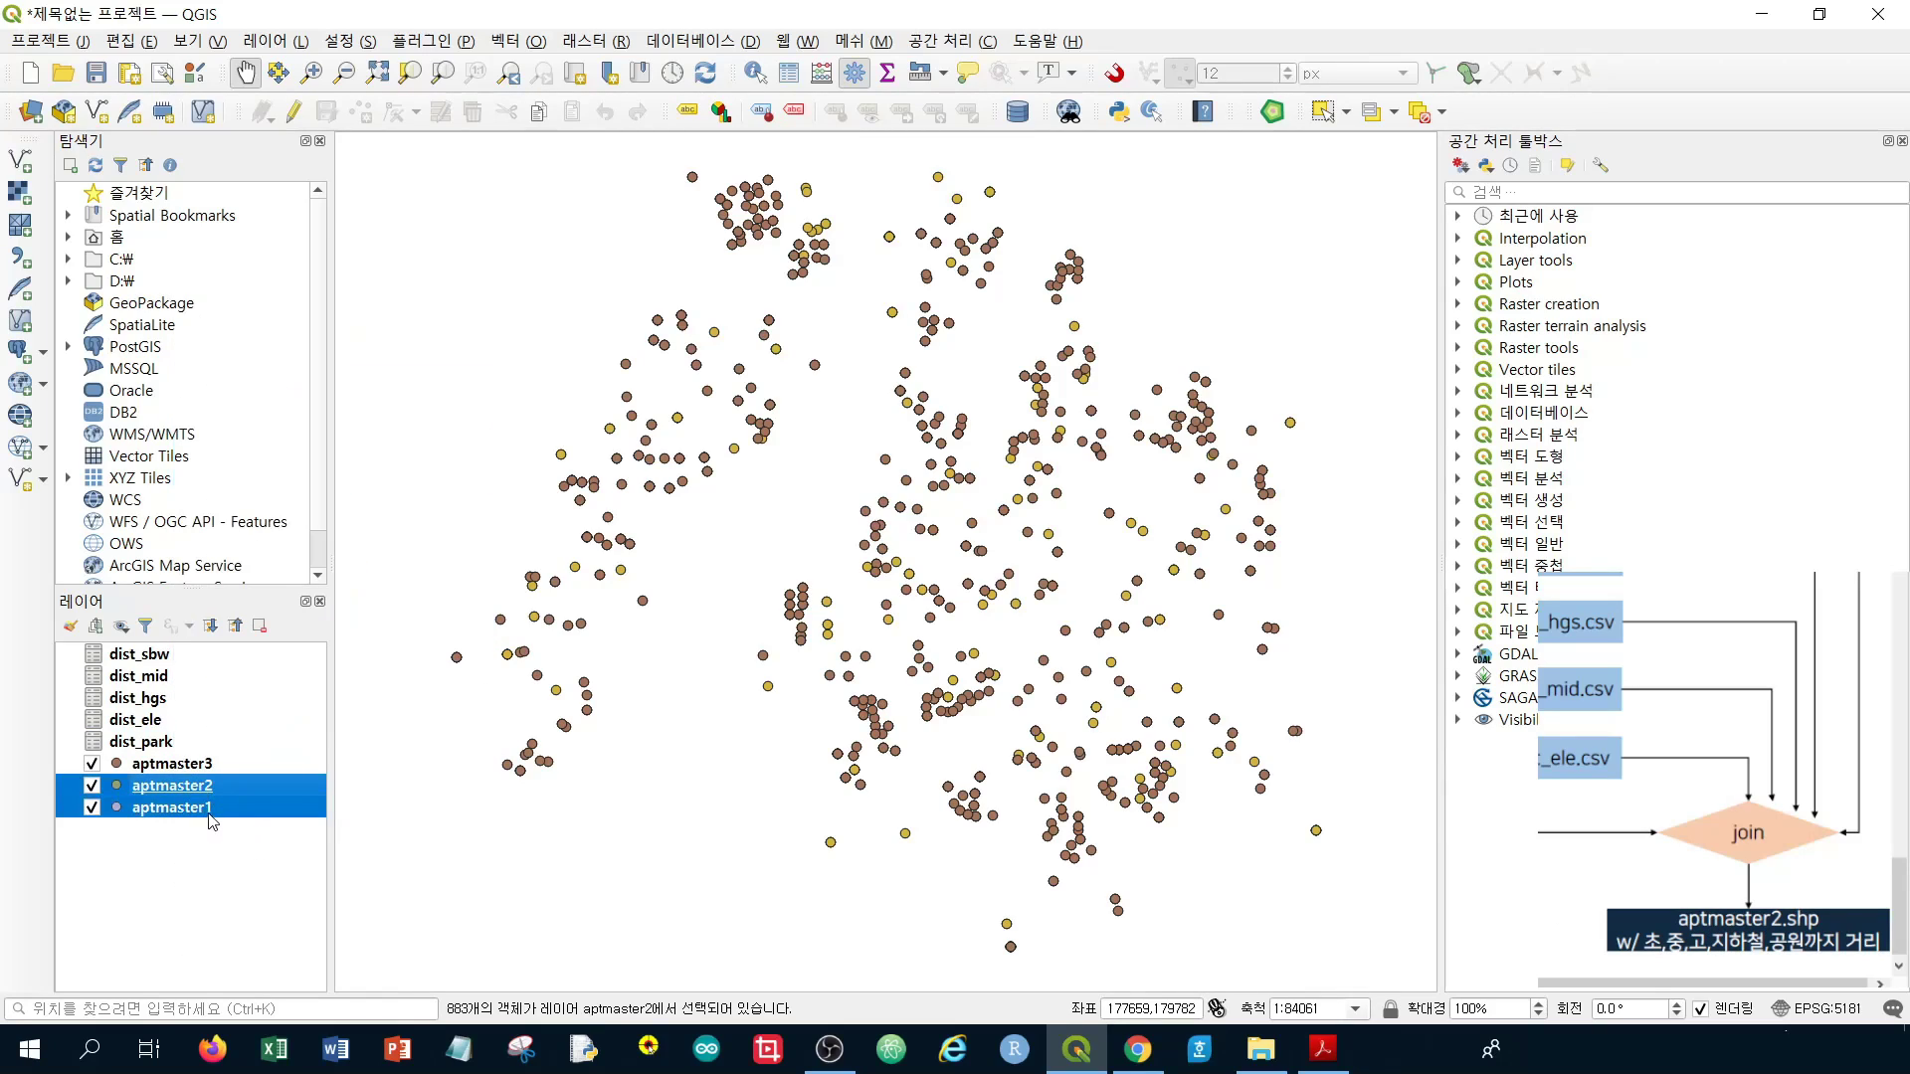
{"action": "left_click", "coordinate": [199, 742], "text": "ctrl"}
{"action": "left_click", "coordinate": [195, 719], "text": "ctrl"}
{"action": "left_click", "coordinate": [192, 697], "text": "ctrl"}
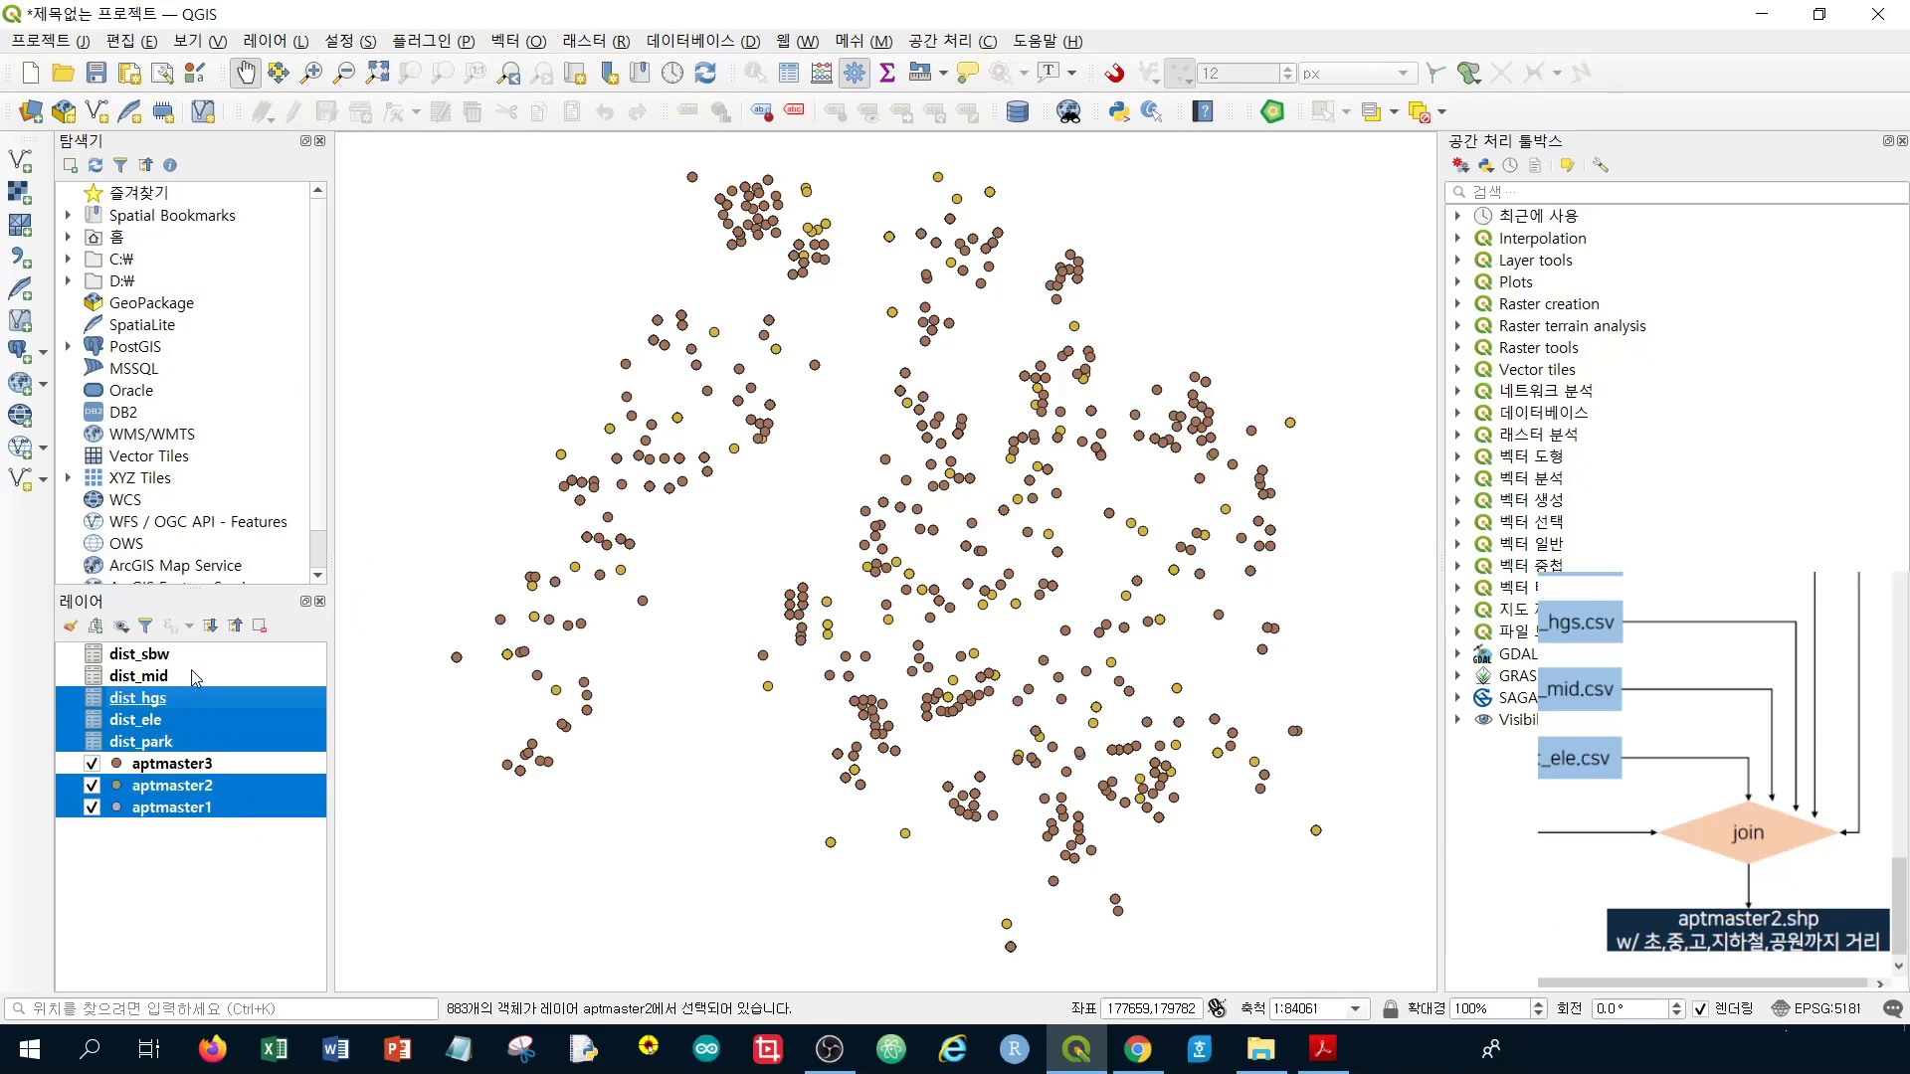
{"action": "left_click", "coordinate": [191, 673], "text": "ctrl"}
{"action": "left_click", "coordinate": [191, 657], "text": "ctrl"}
{"action": "right_click", "coordinate": [191, 656]}
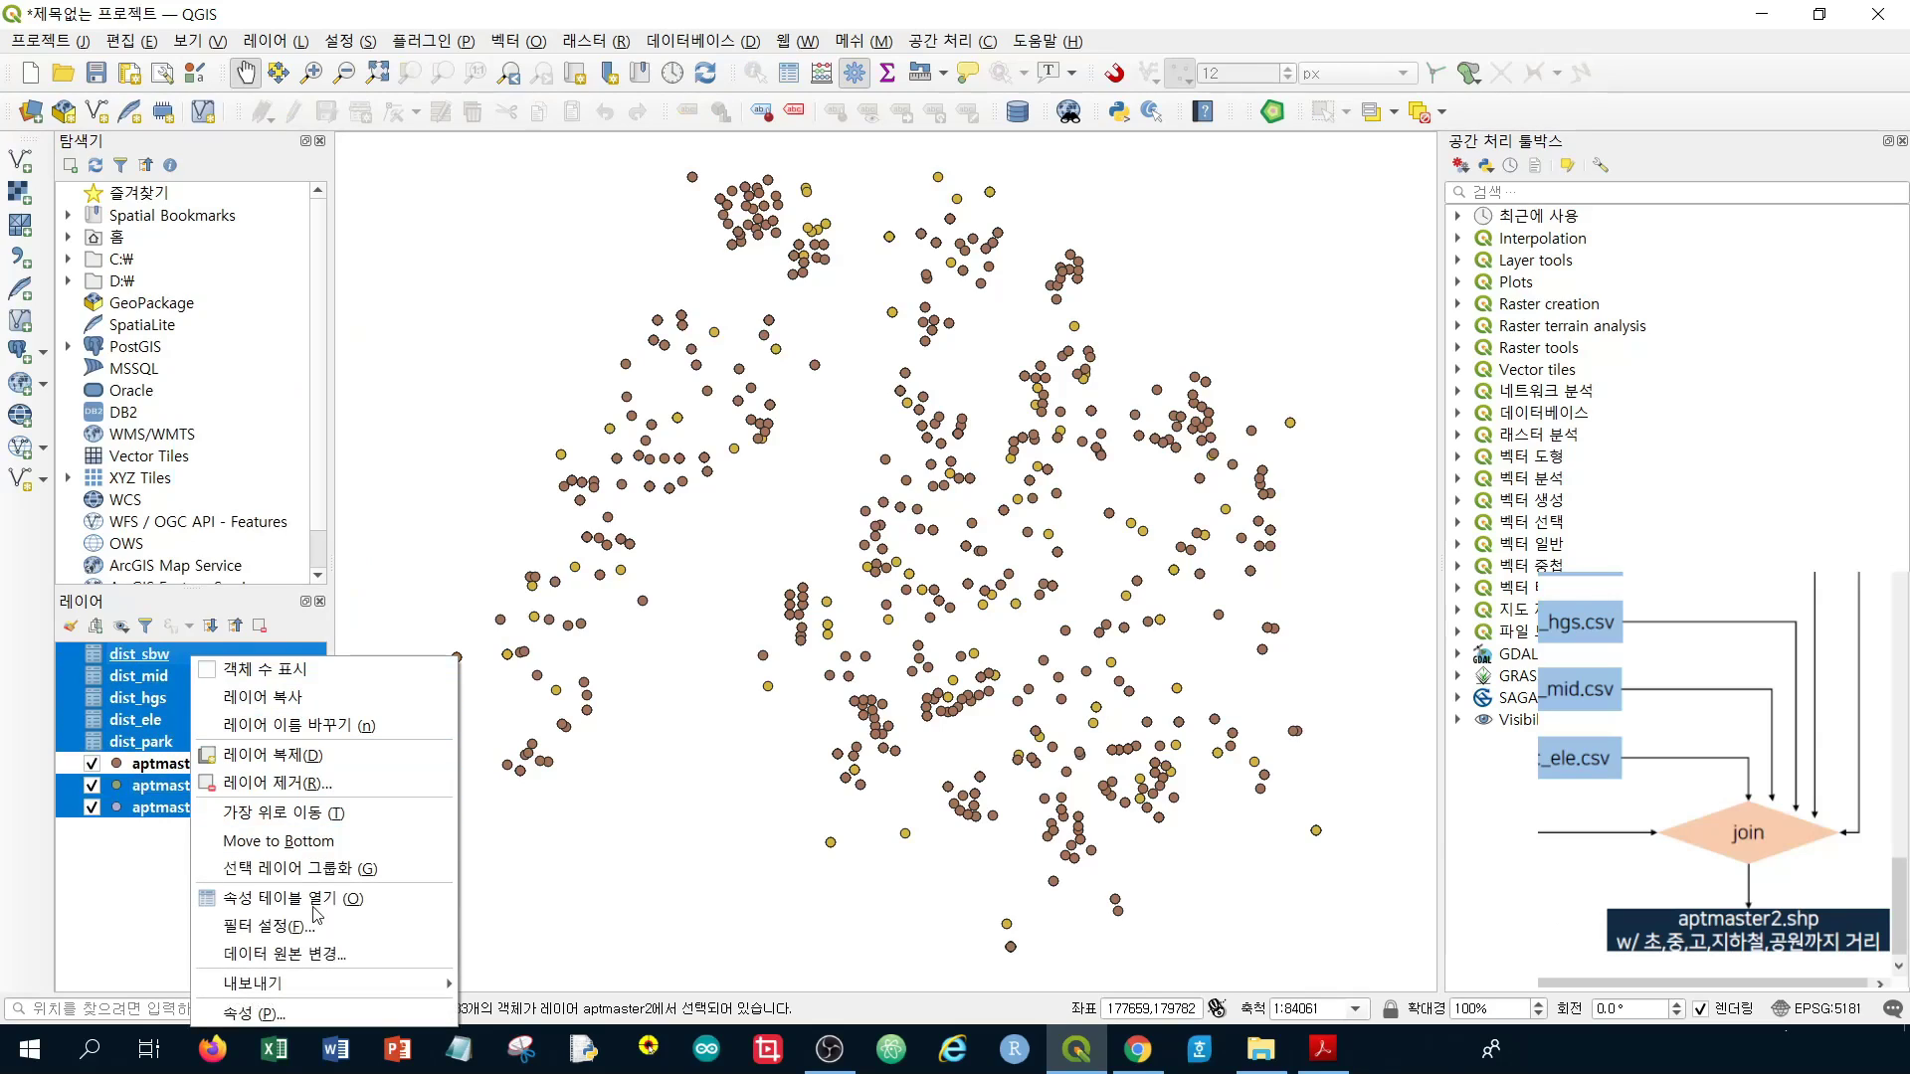
{"action": "left_click", "coordinate": [337, 783]}
{"action": "left_click", "coordinate": [958, 550]}
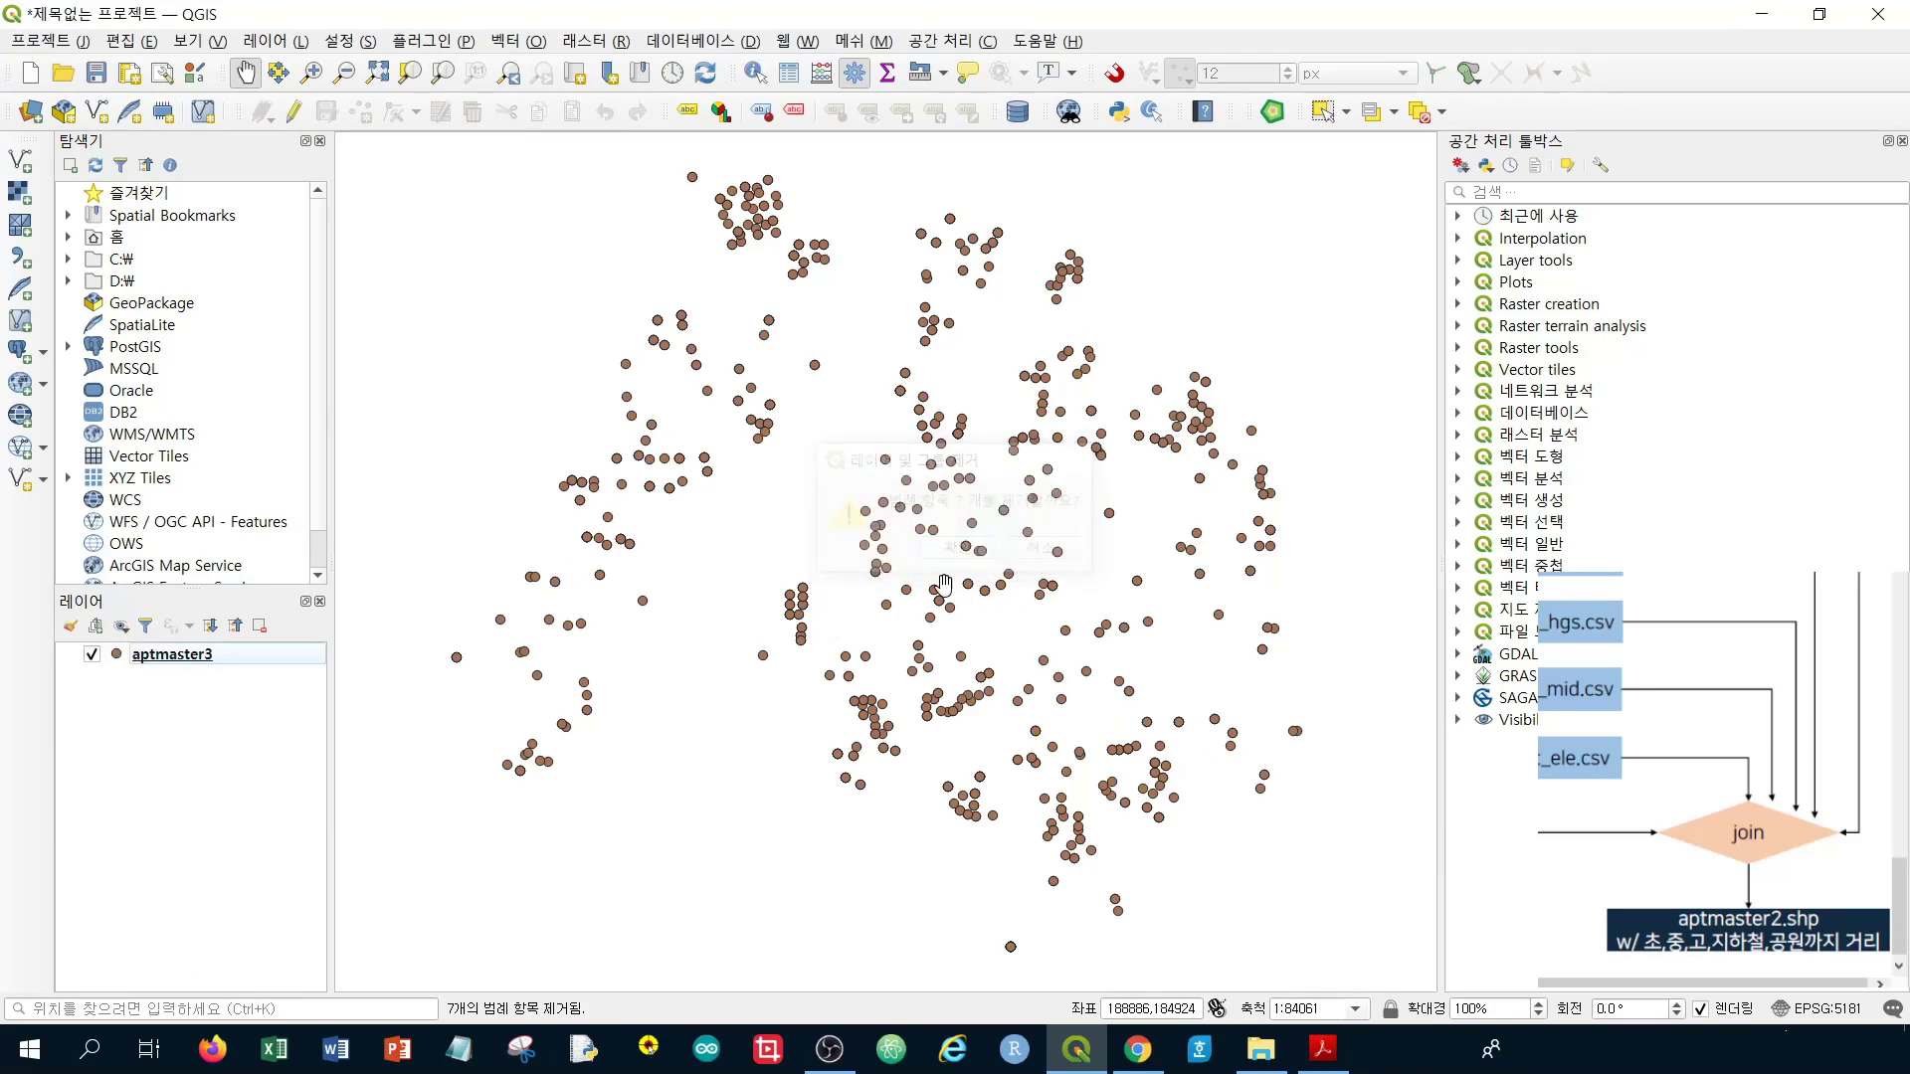
{"action": "right_click", "coordinate": [239, 654]}
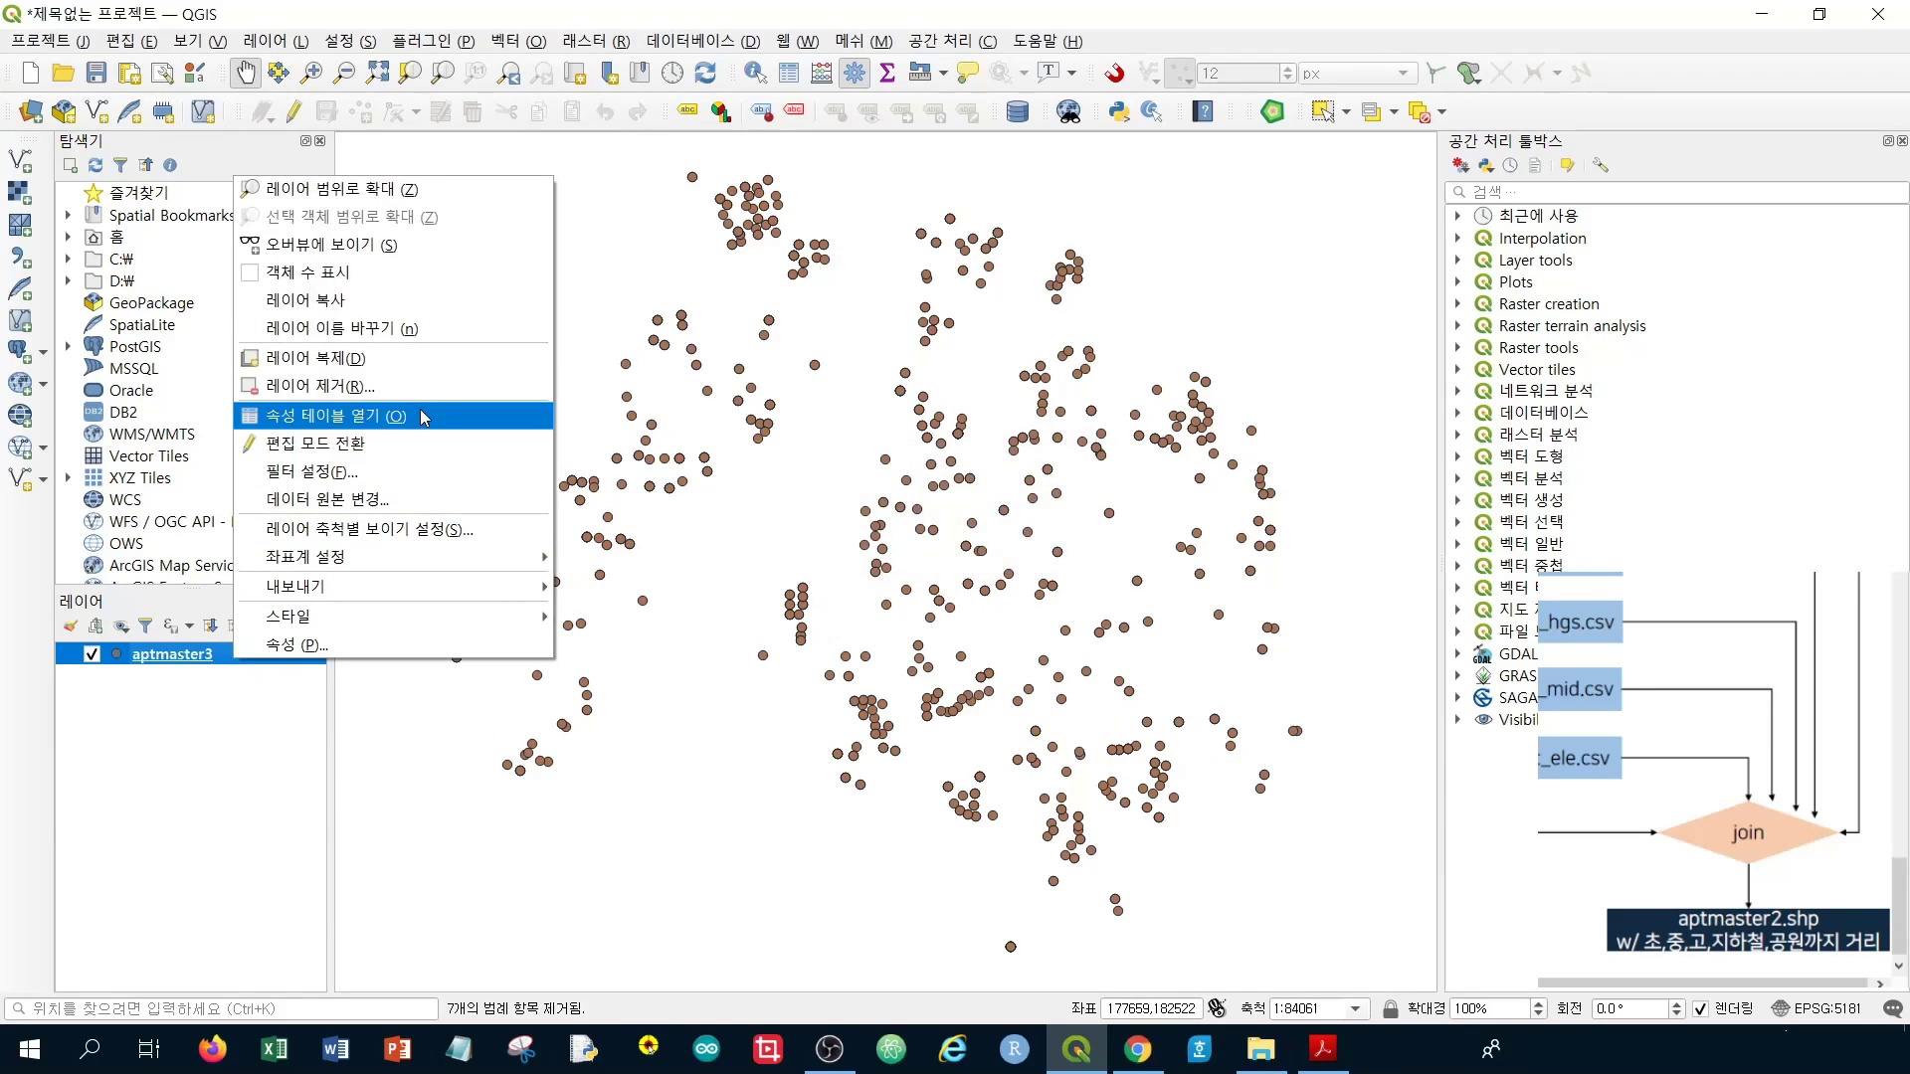
{"action": "left_click", "coordinate": [338, 416]}
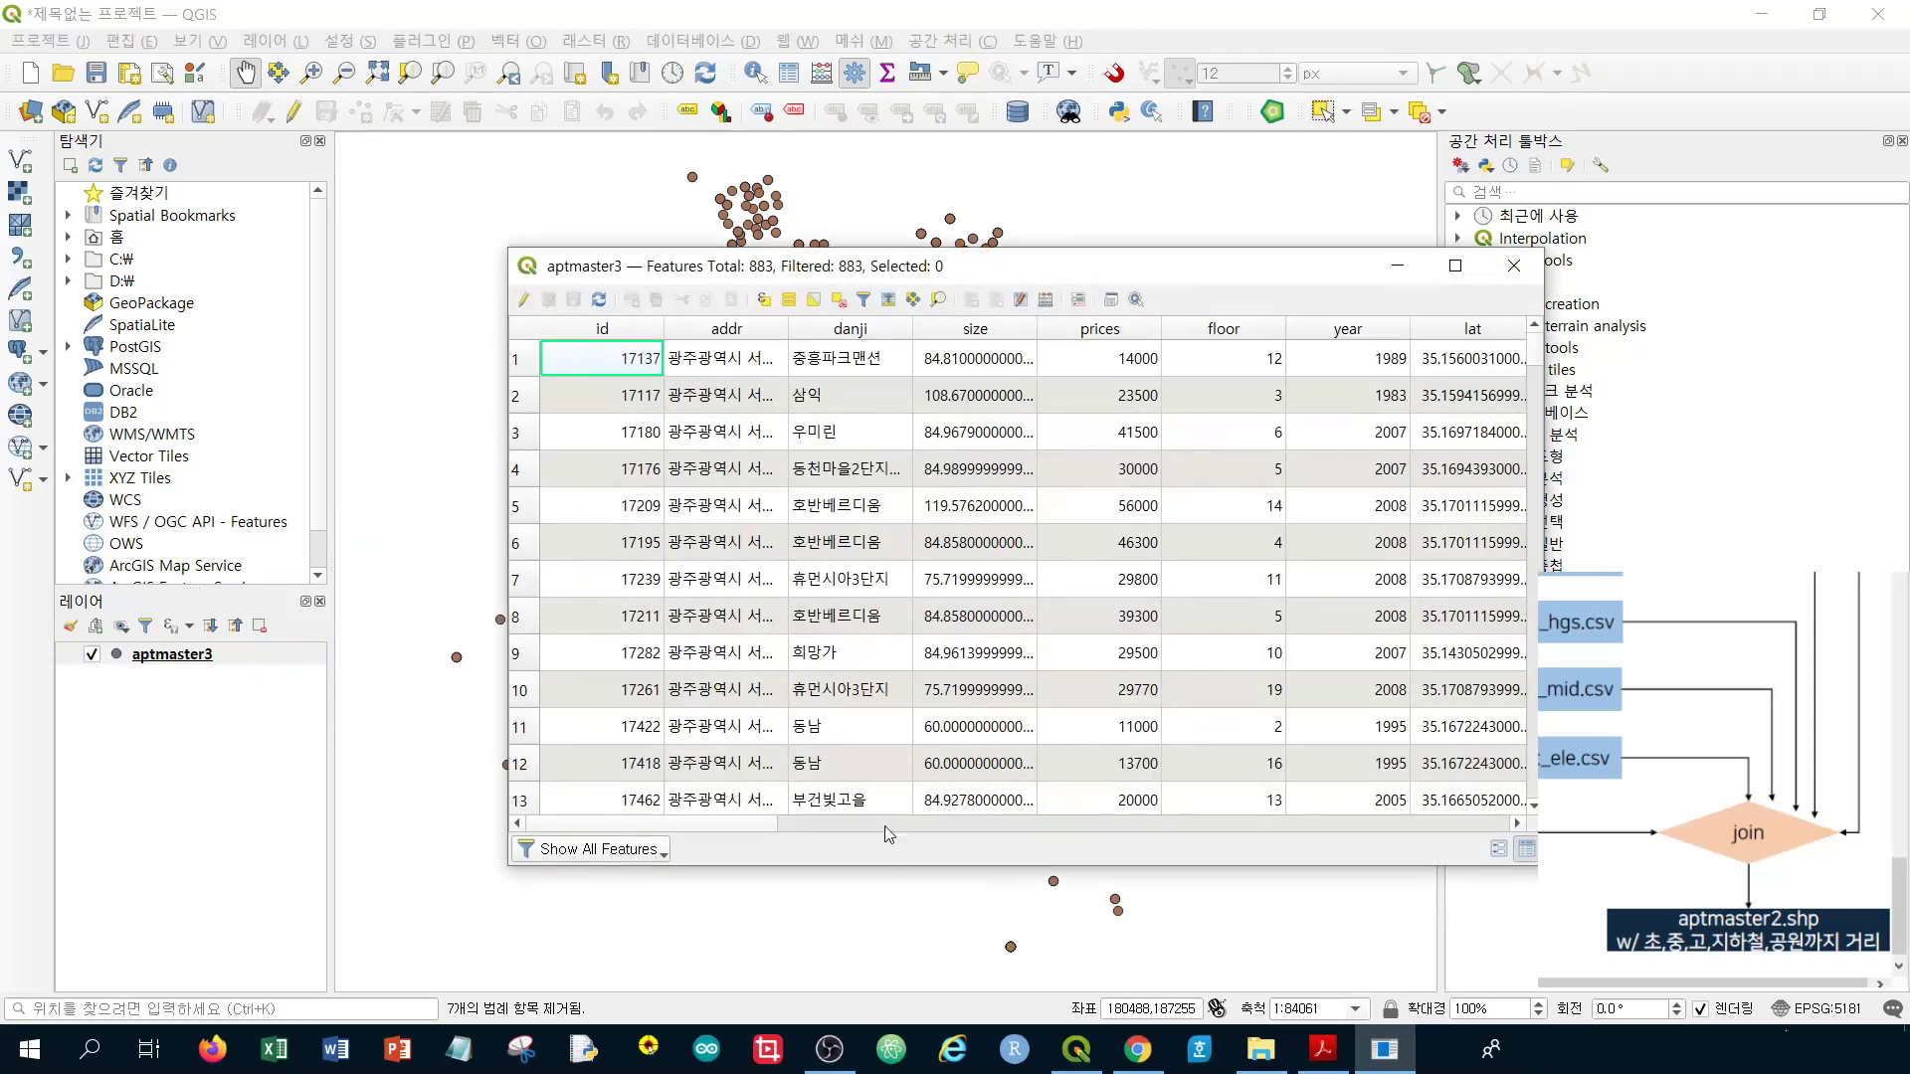
{"action": "scroll", "coordinate": [756, 826], "scroll_direction": "right", "scroll_amount": 5}
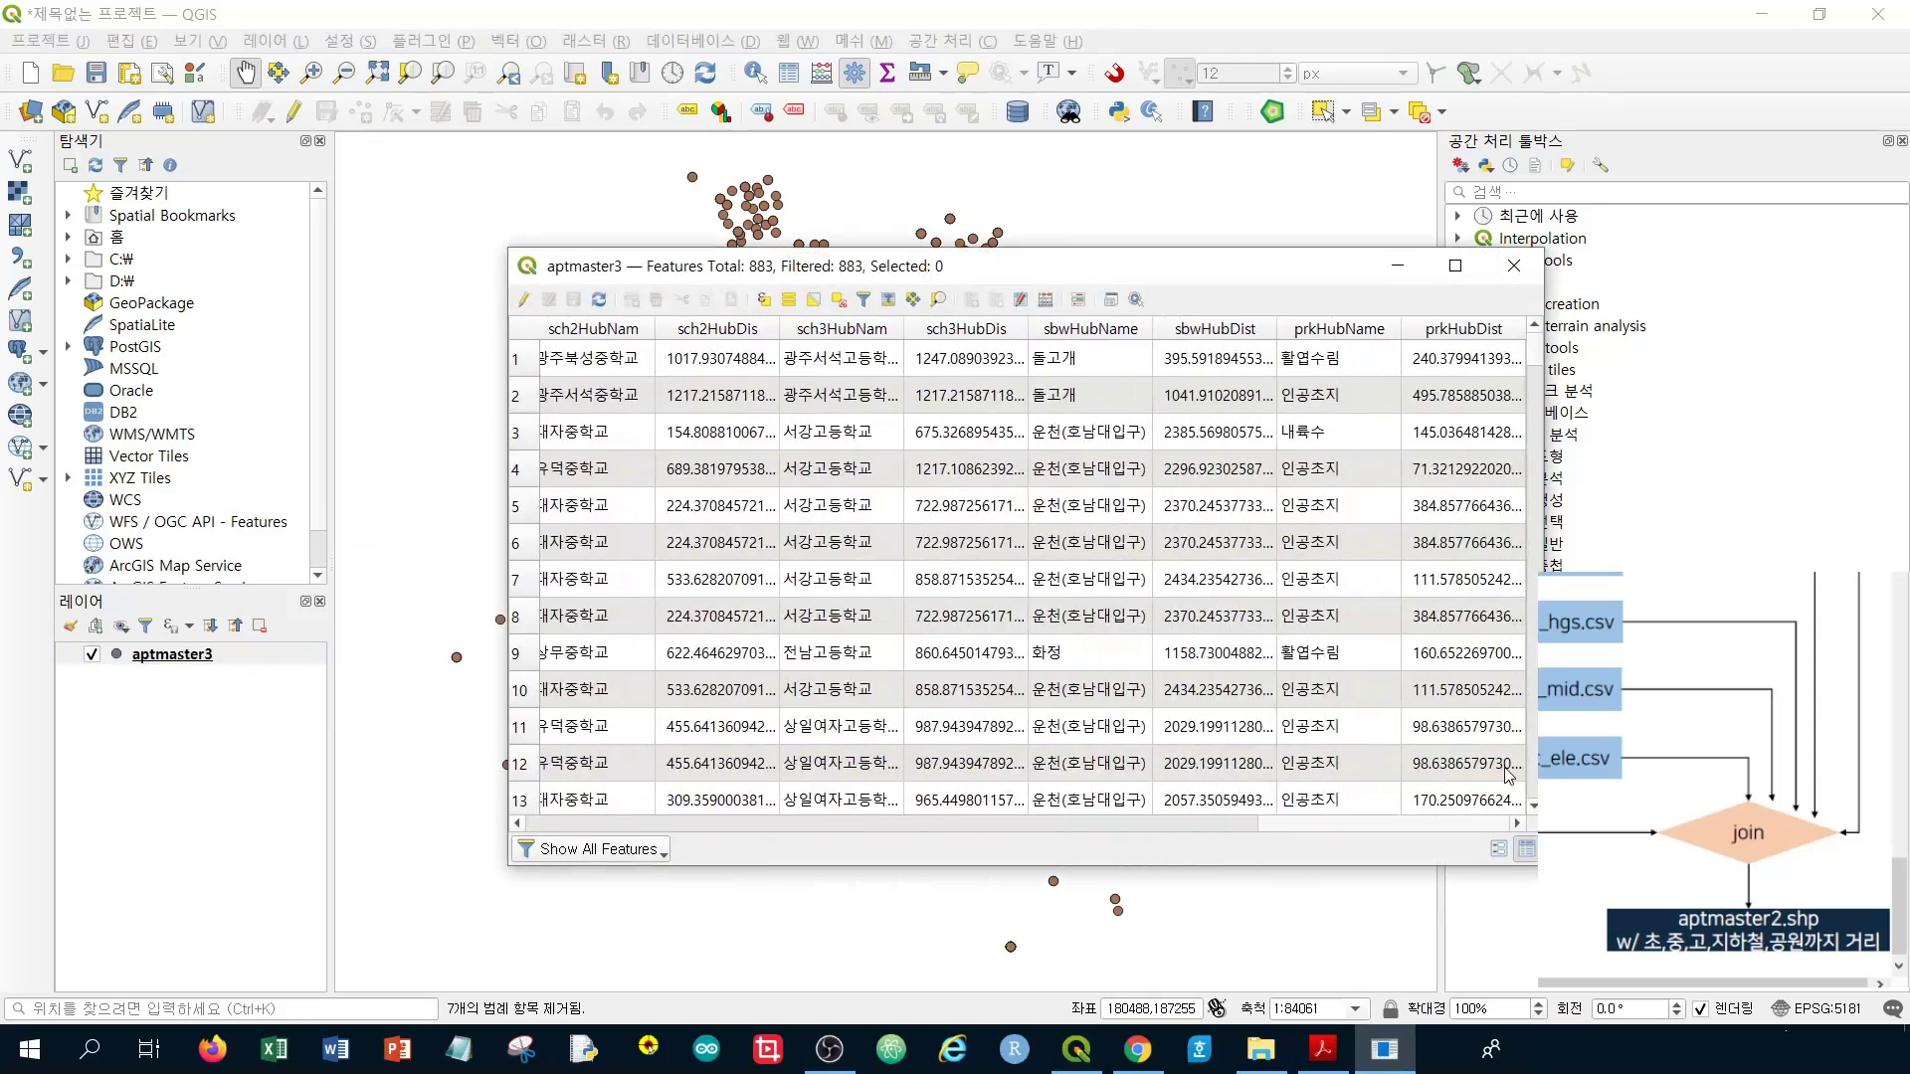
{"action": "scroll", "coordinate": [597, 791], "scroll_direction": "left", "scroll_amount": 5}
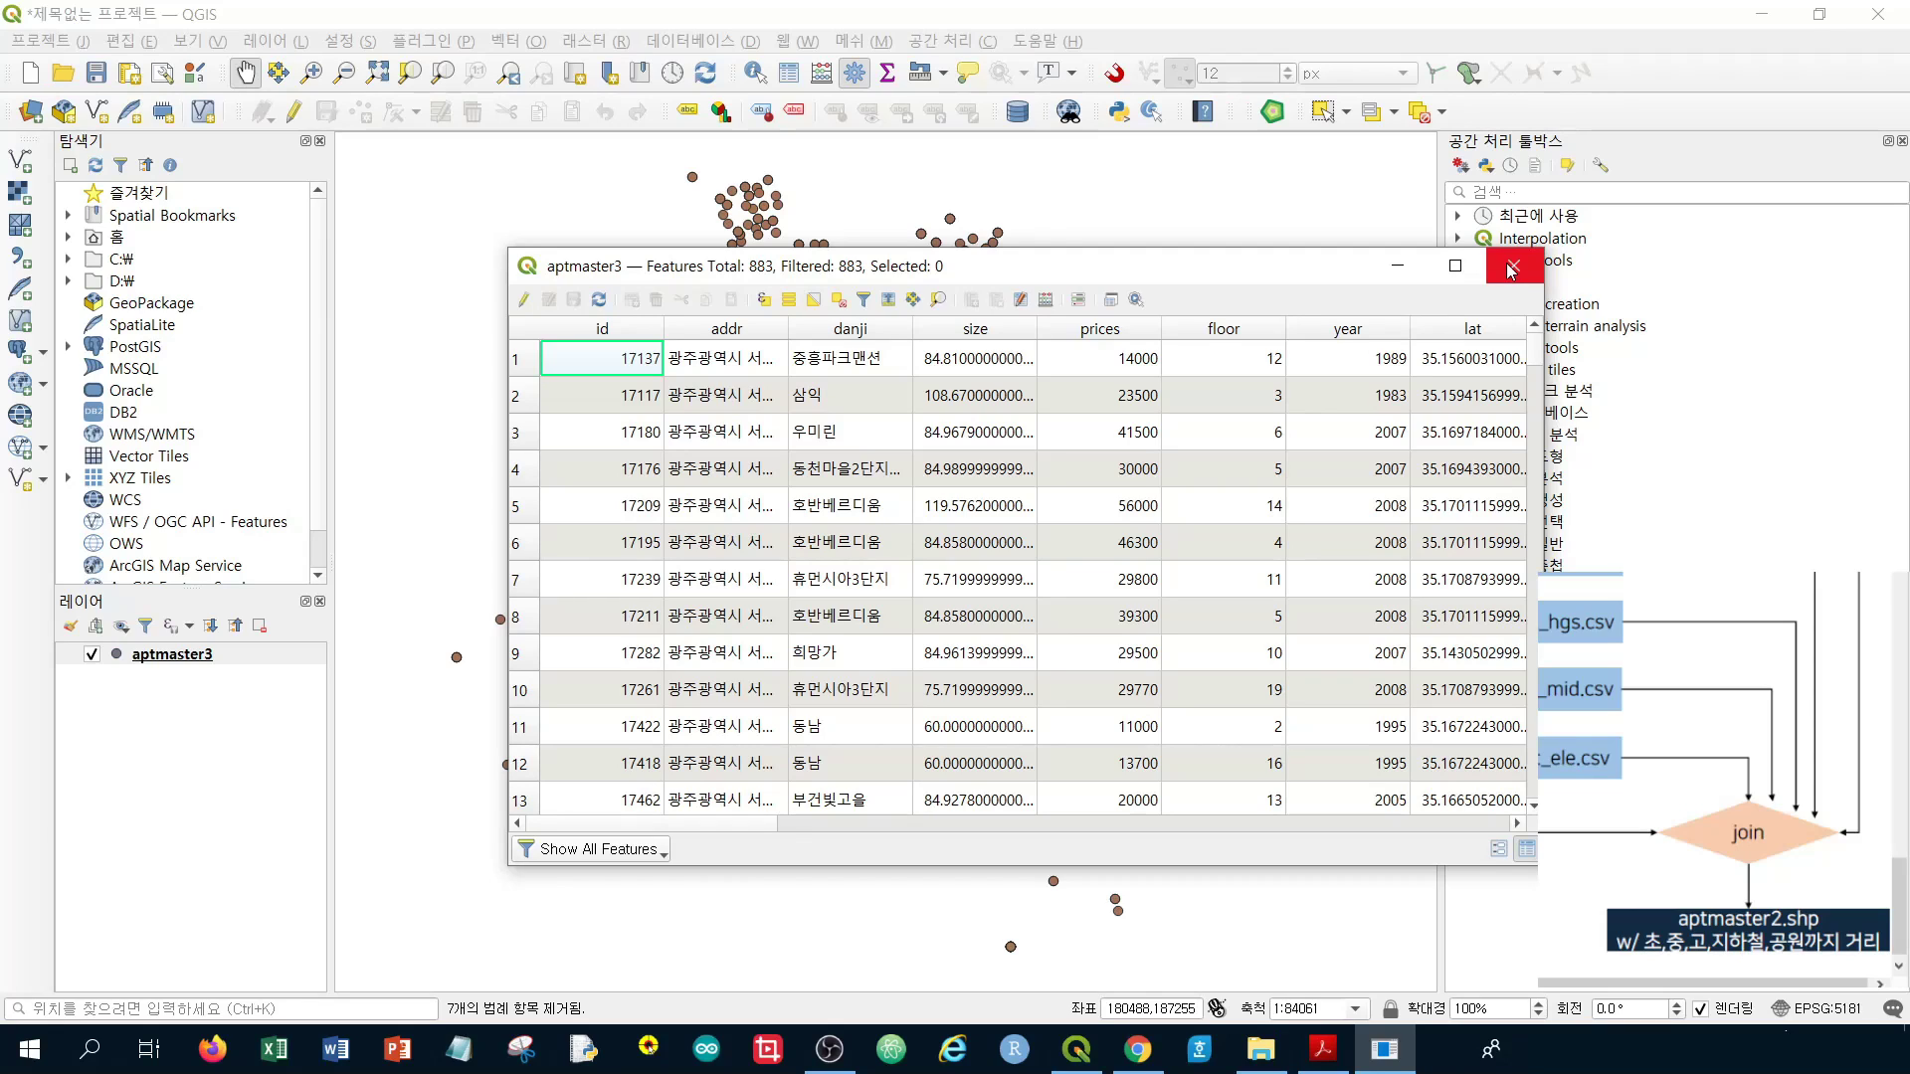
{"action": "left_click", "coordinate": [1512, 269]}
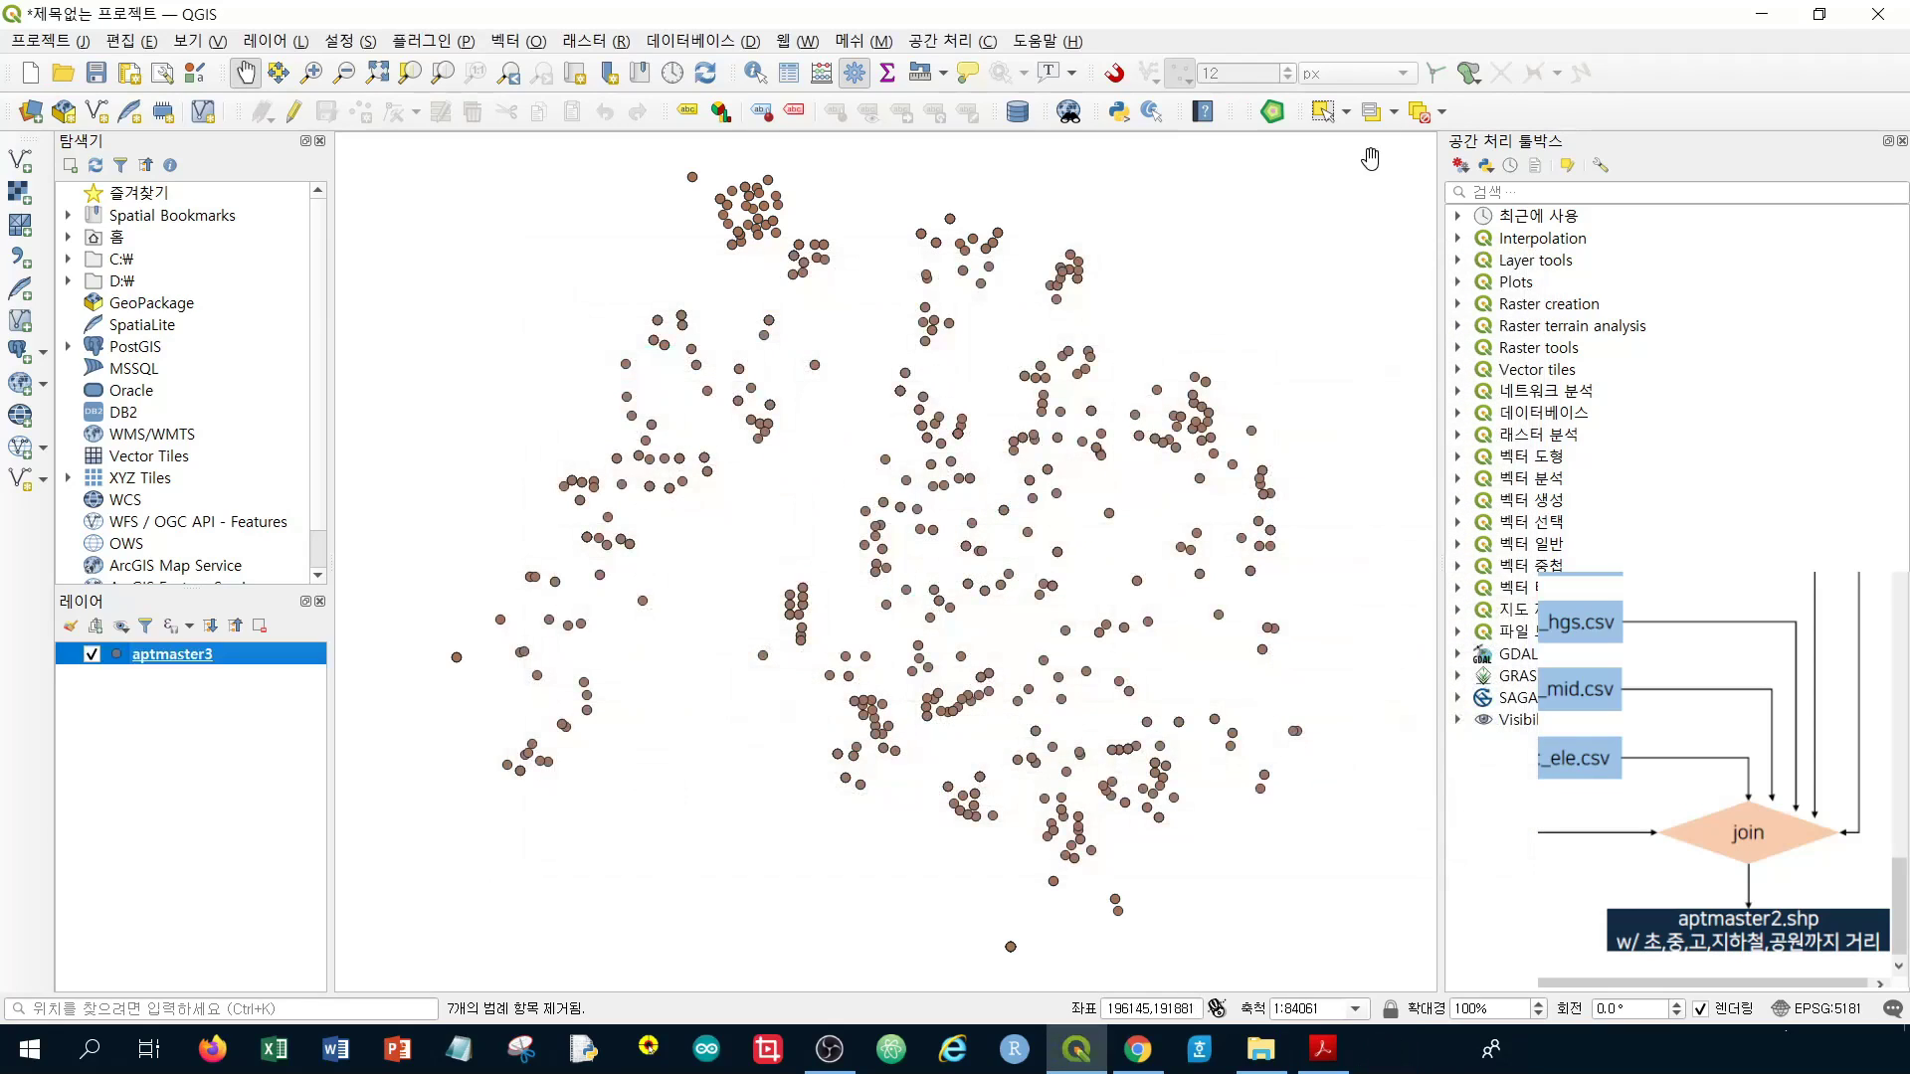
{"action": "left_click", "coordinate": [1878, 14]}
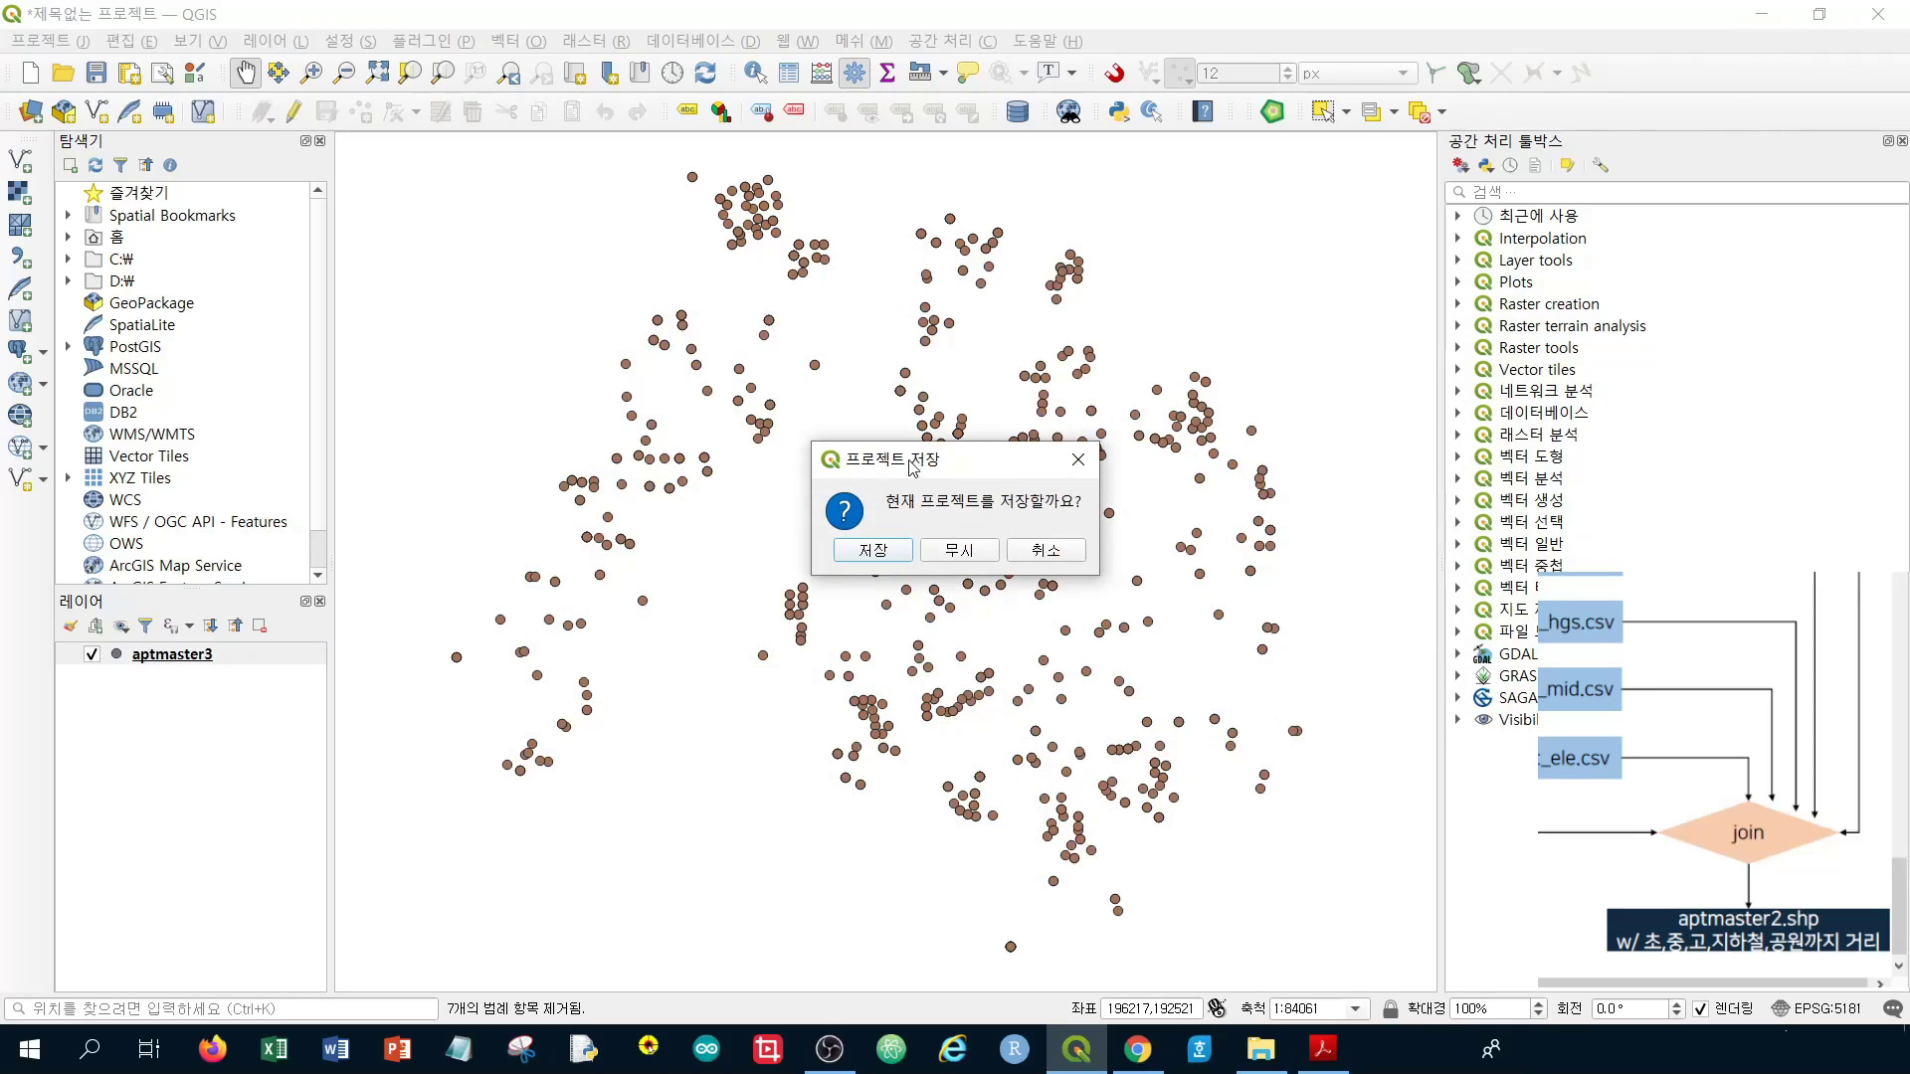
Quit QGIS without saving the project and open the week06 data folder in File Explorer
{"action": "left_click", "coordinate": [958, 550]}
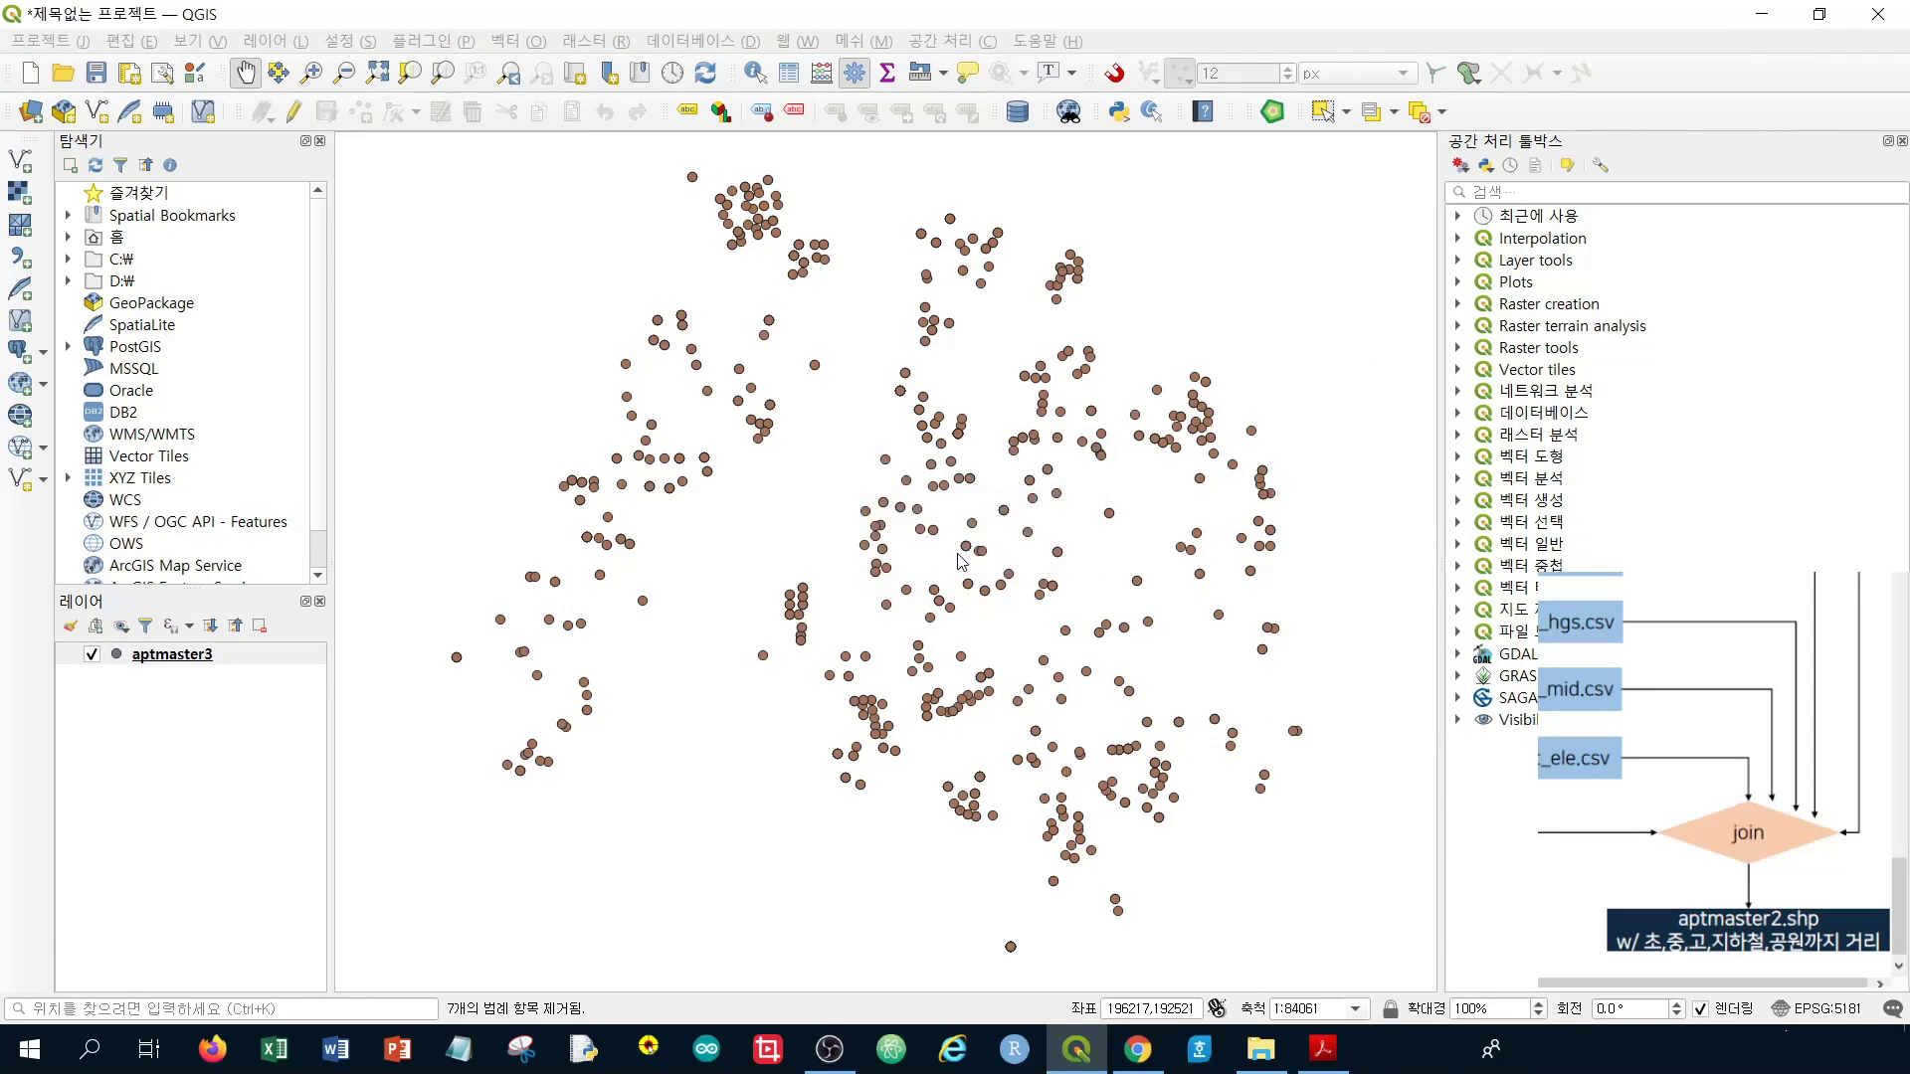
{"action": "left_click", "coordinate": [1746, 12]}
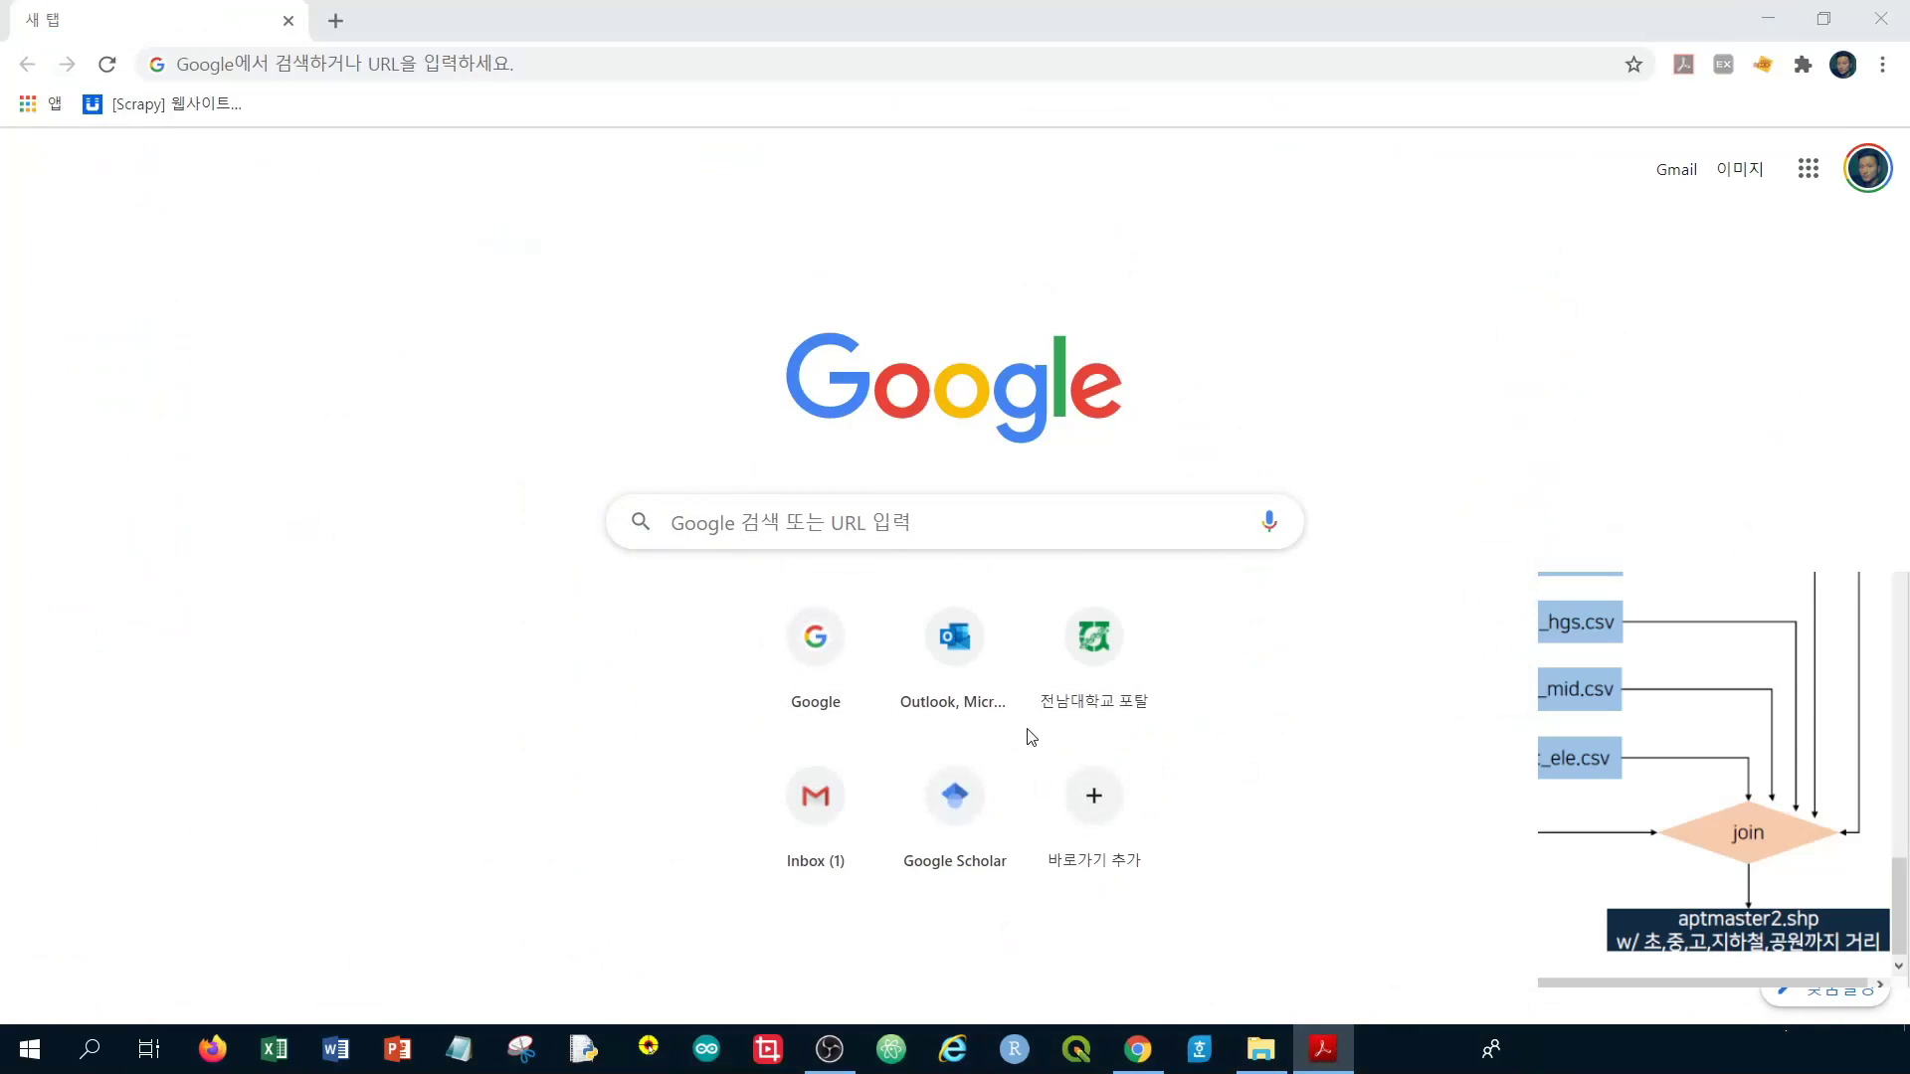
{"action": "key", "text": "super+e"}
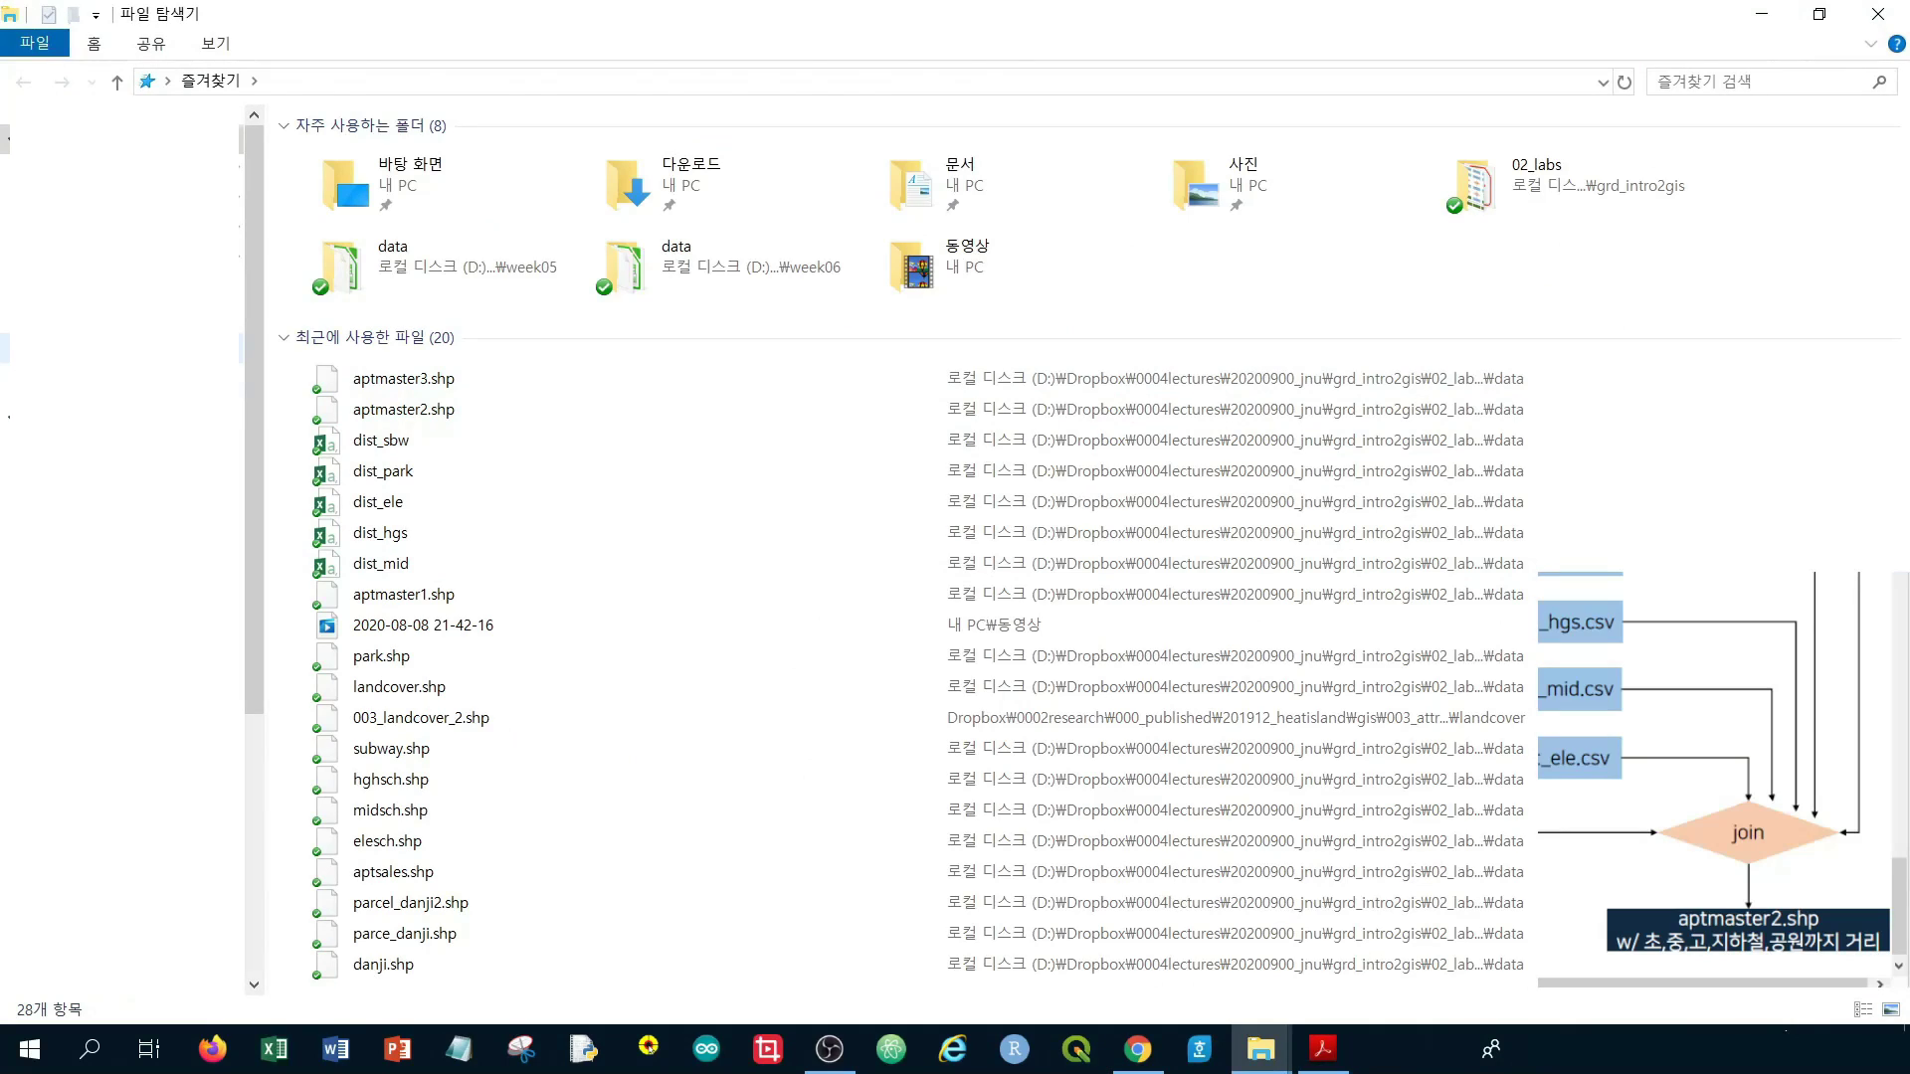
{"action": "double_click", "coordinate": [624, 264]}
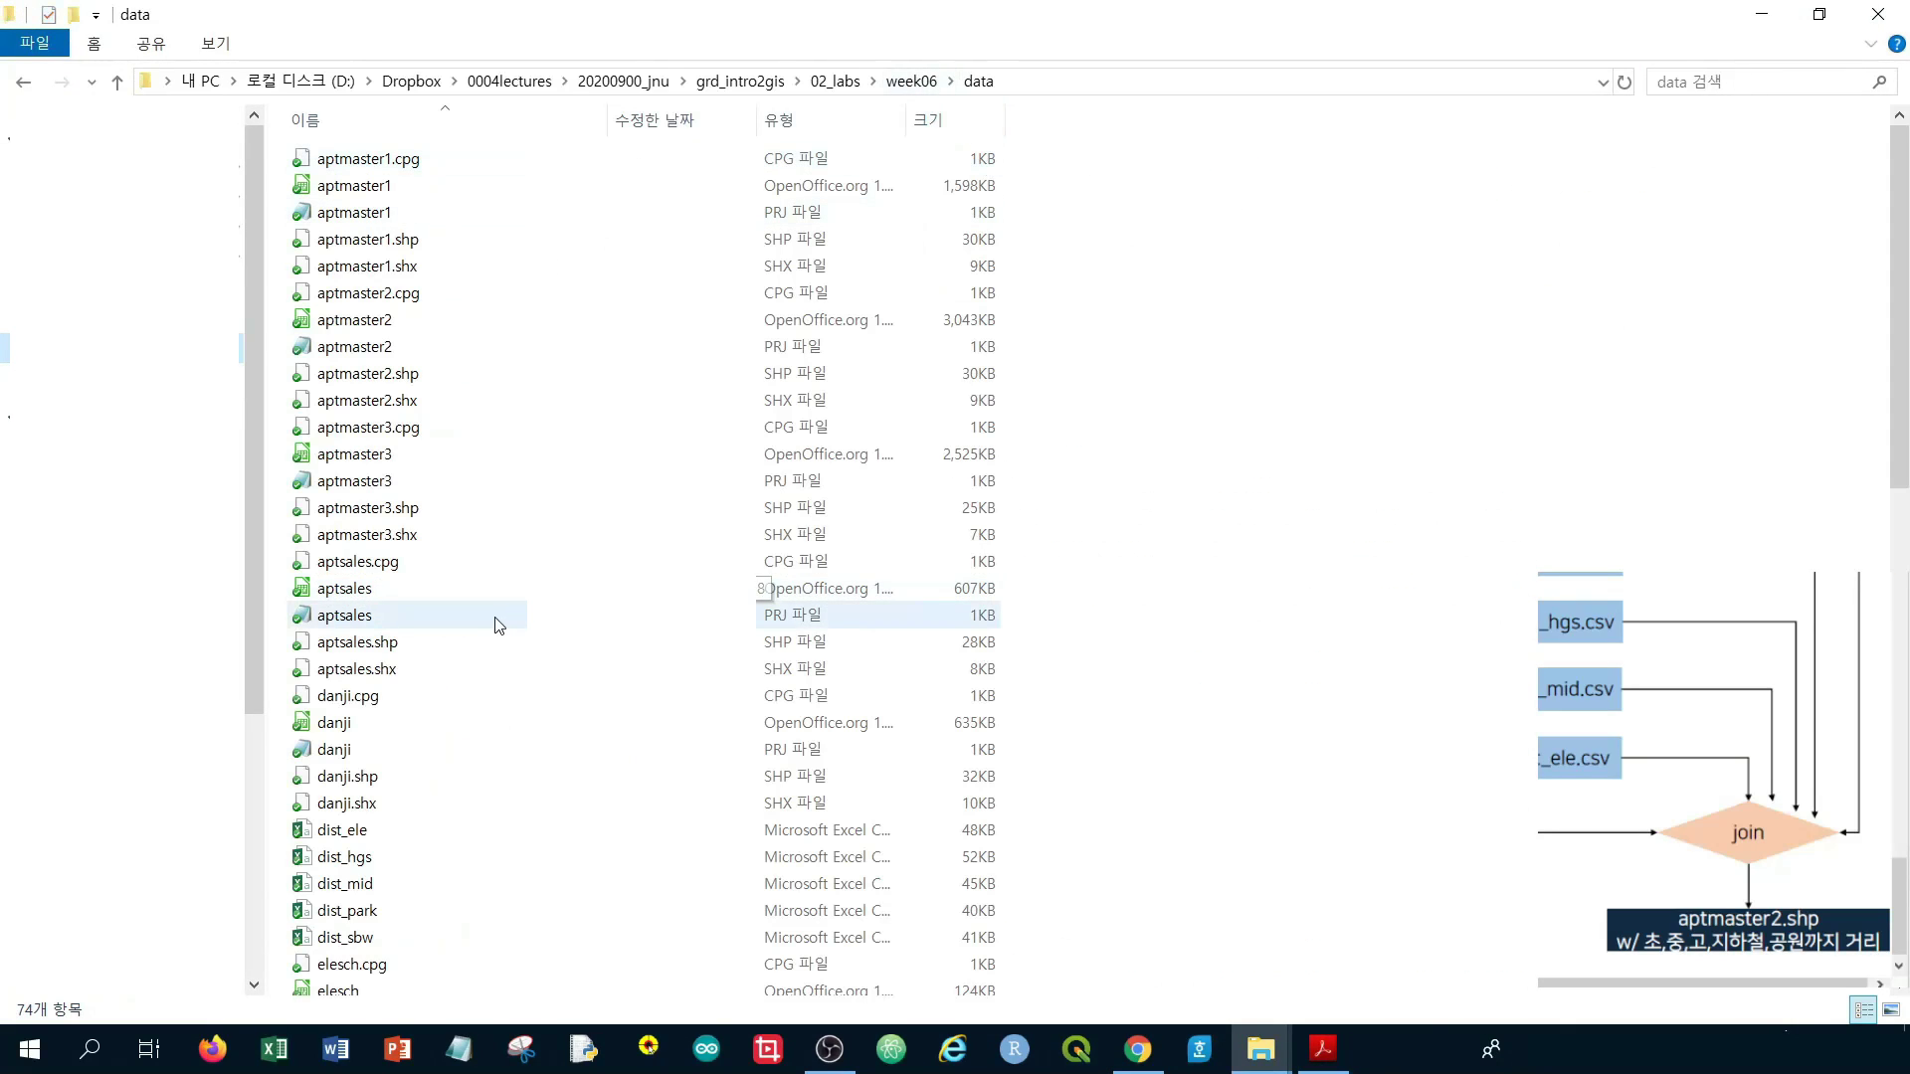
Select the five aptmaster3 files: .cpg, .dbf, .prj, .shp and .shx
{"action": "scroll", "coordinate": [498, 625], "scroll_direction": "down", "scroll_amount": 5}
{"action": "scroll", "coordinate": [491, 612], "scroll_direction": "up", "scroll_amount": 5}
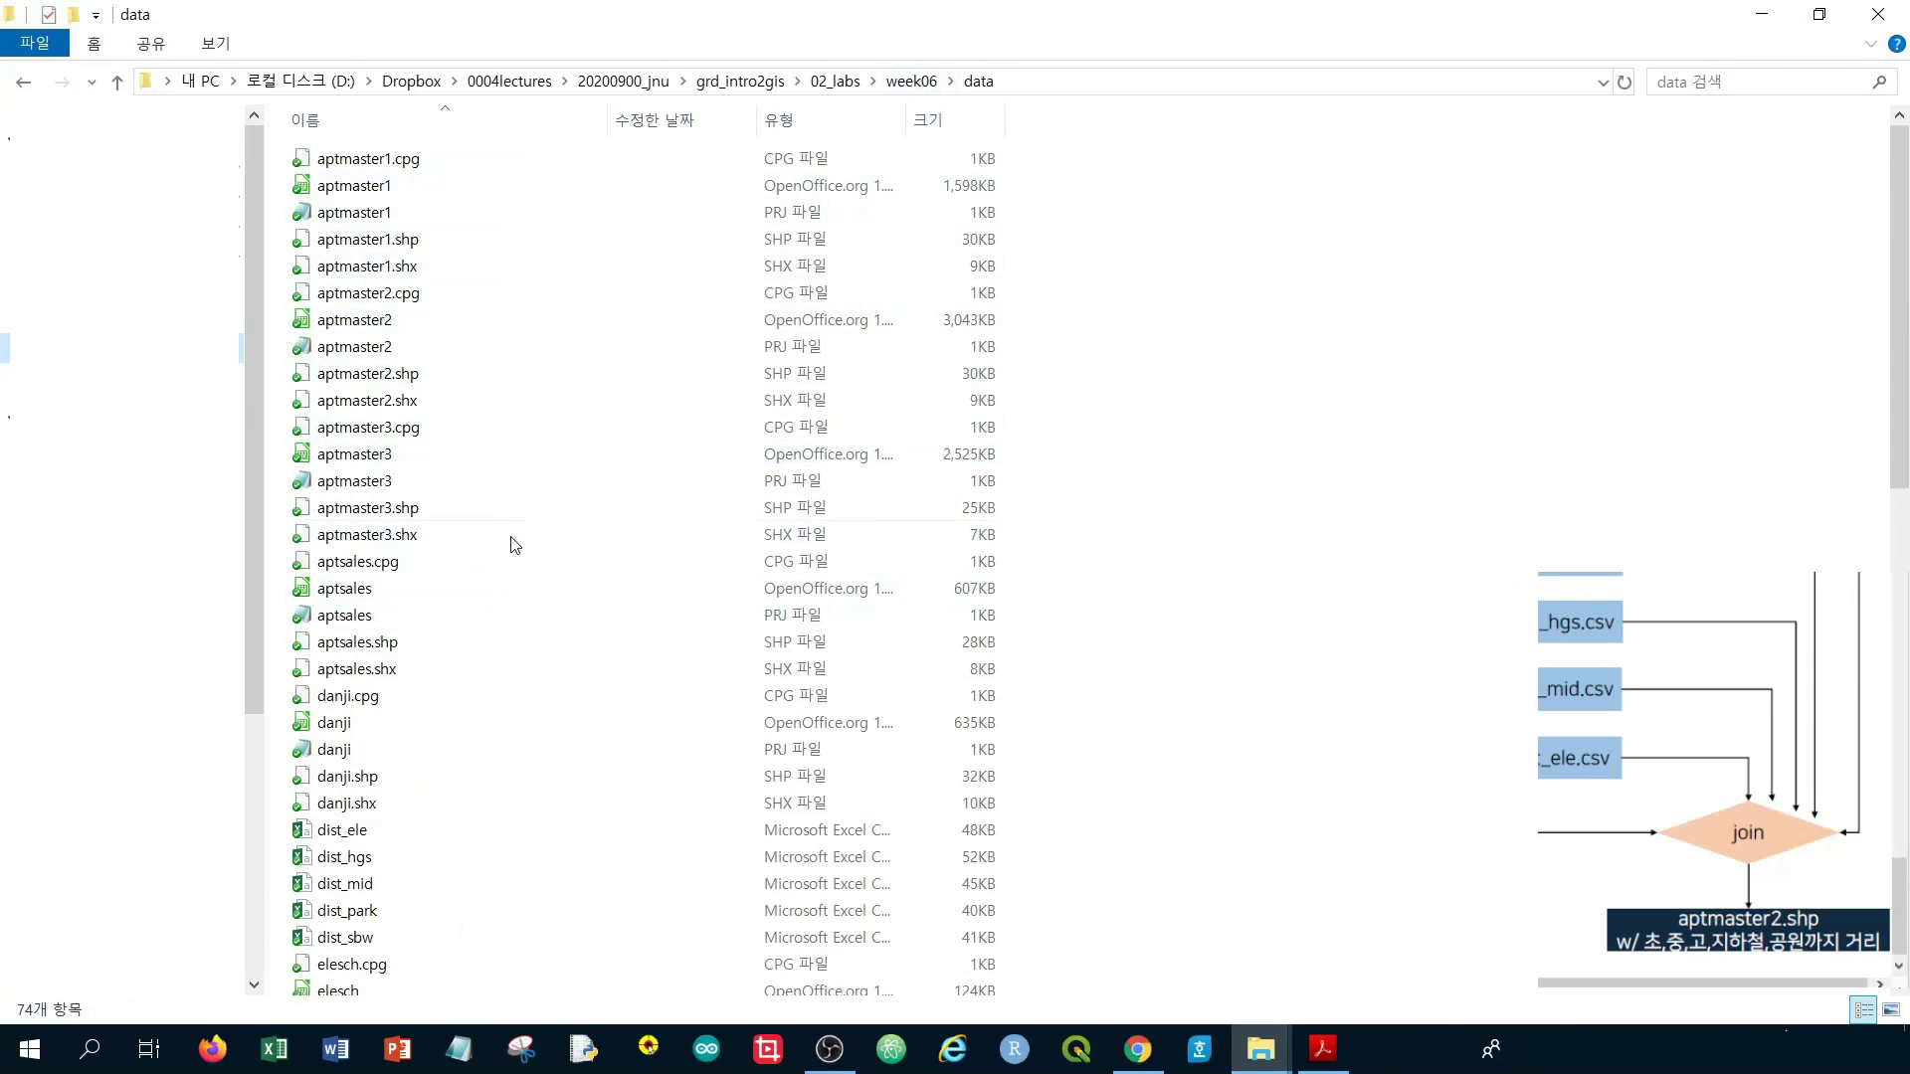
{"action": "left_click", "coordinate": [424, 546]}
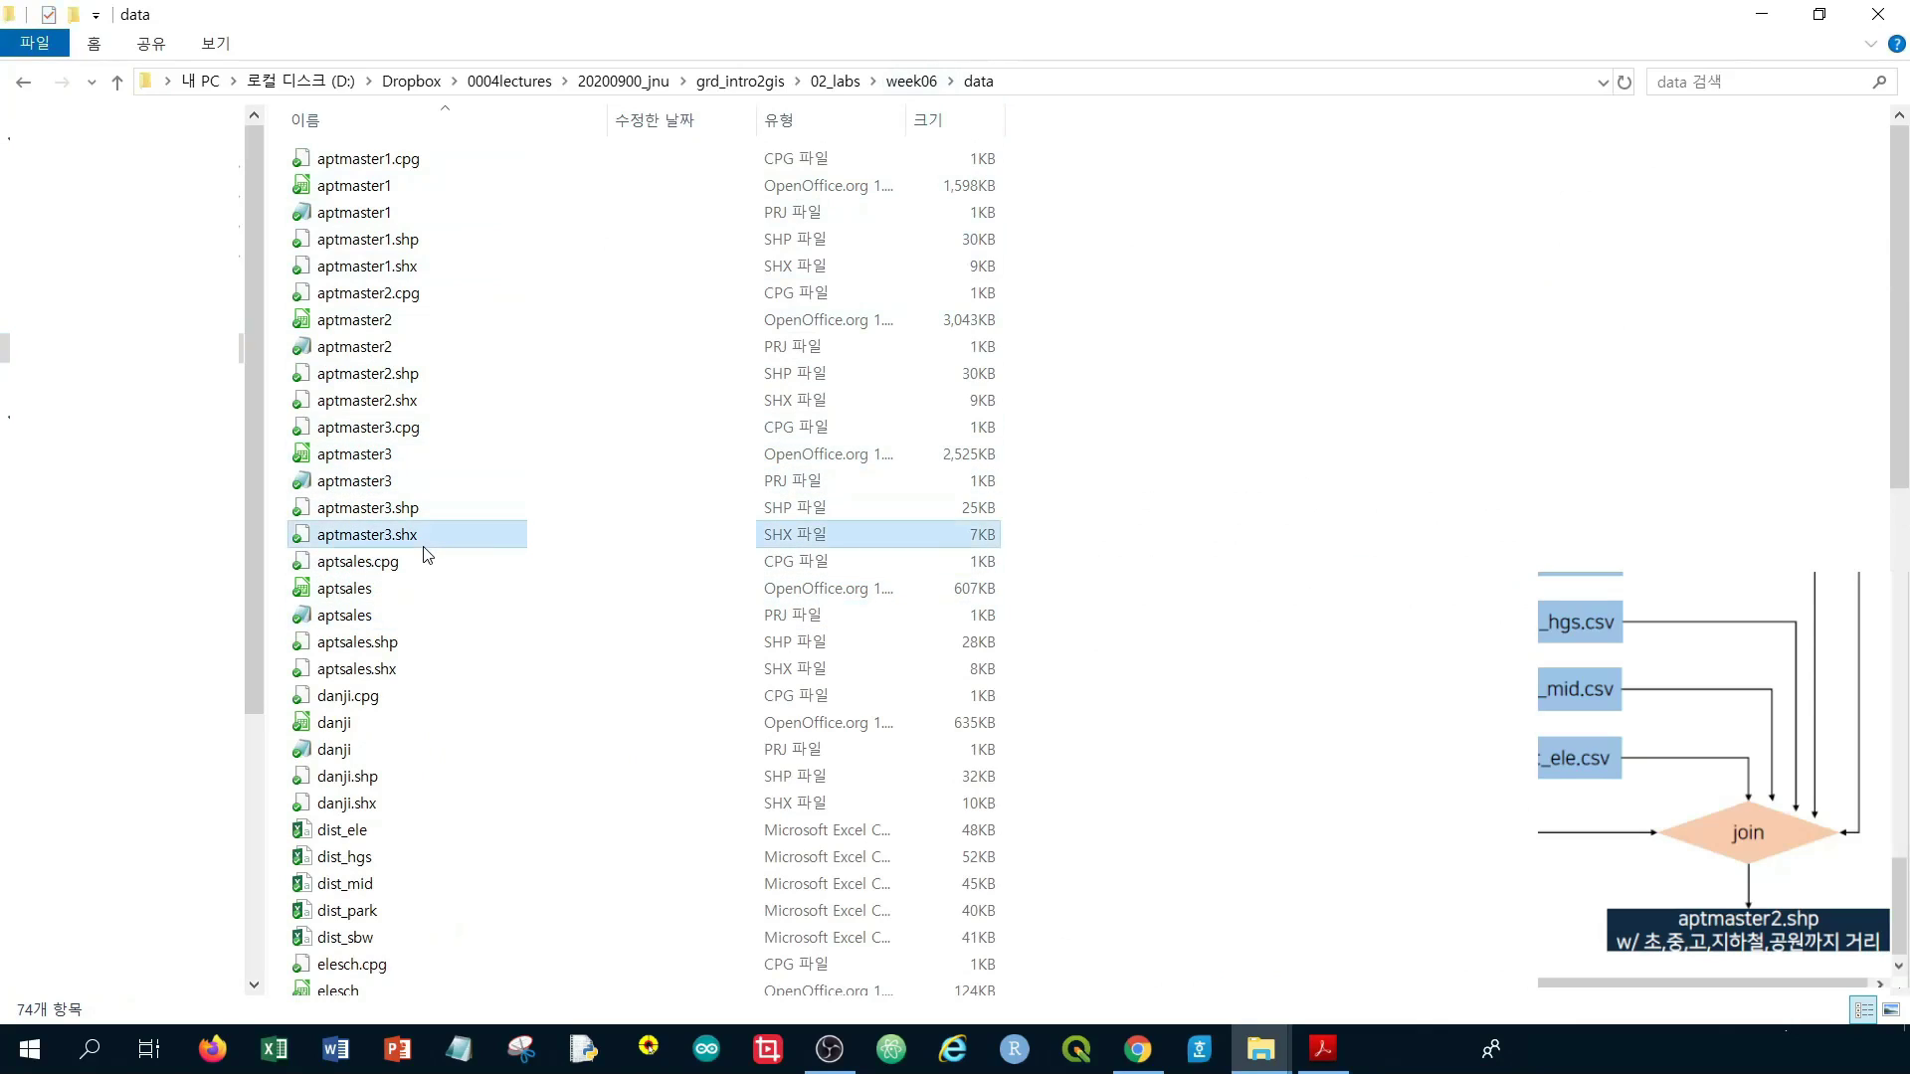
{"action": "left_click", "coordinate": [425, 515]}
{"action": "left_click", "coordinate": [425, 483]}
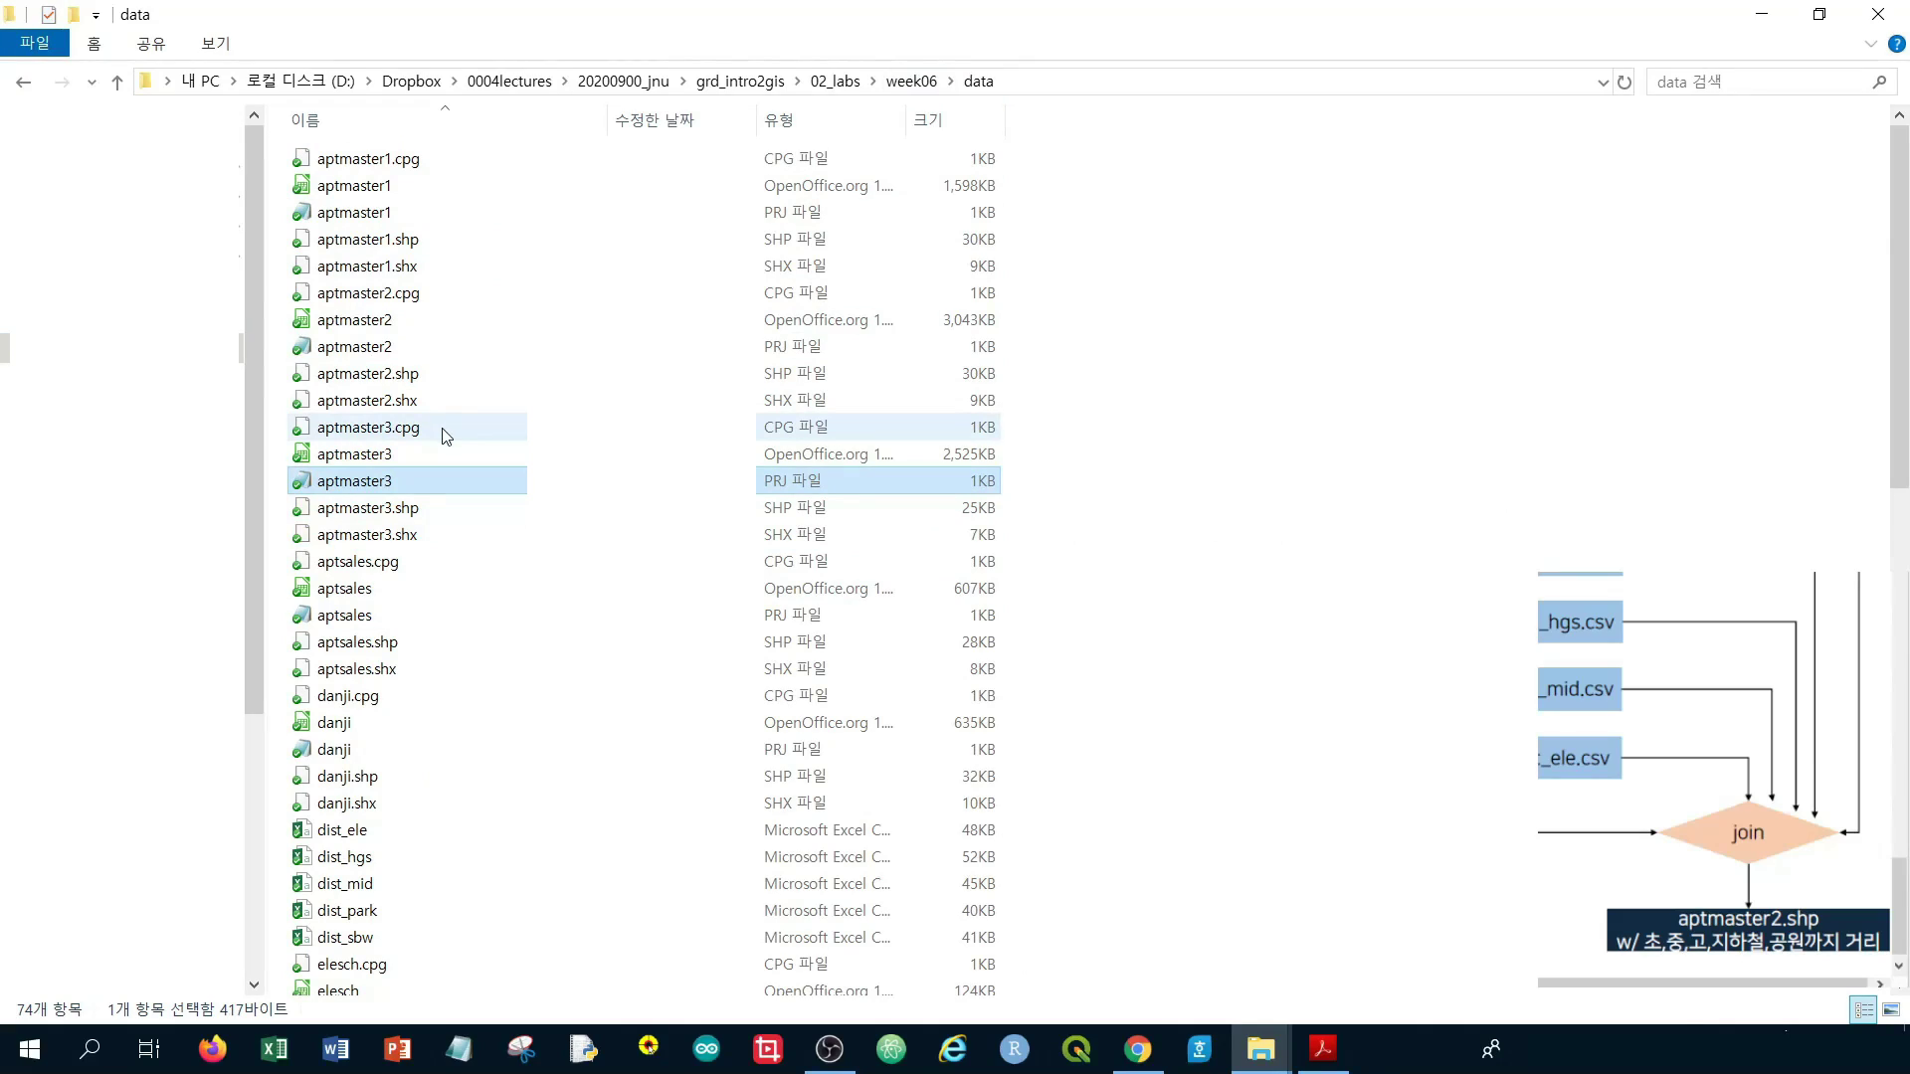
{"action": "left_click", "coordinate": [446, 436]}
{"action": "left_click", "coordinate": [360, 459], "text": "ctrl"}
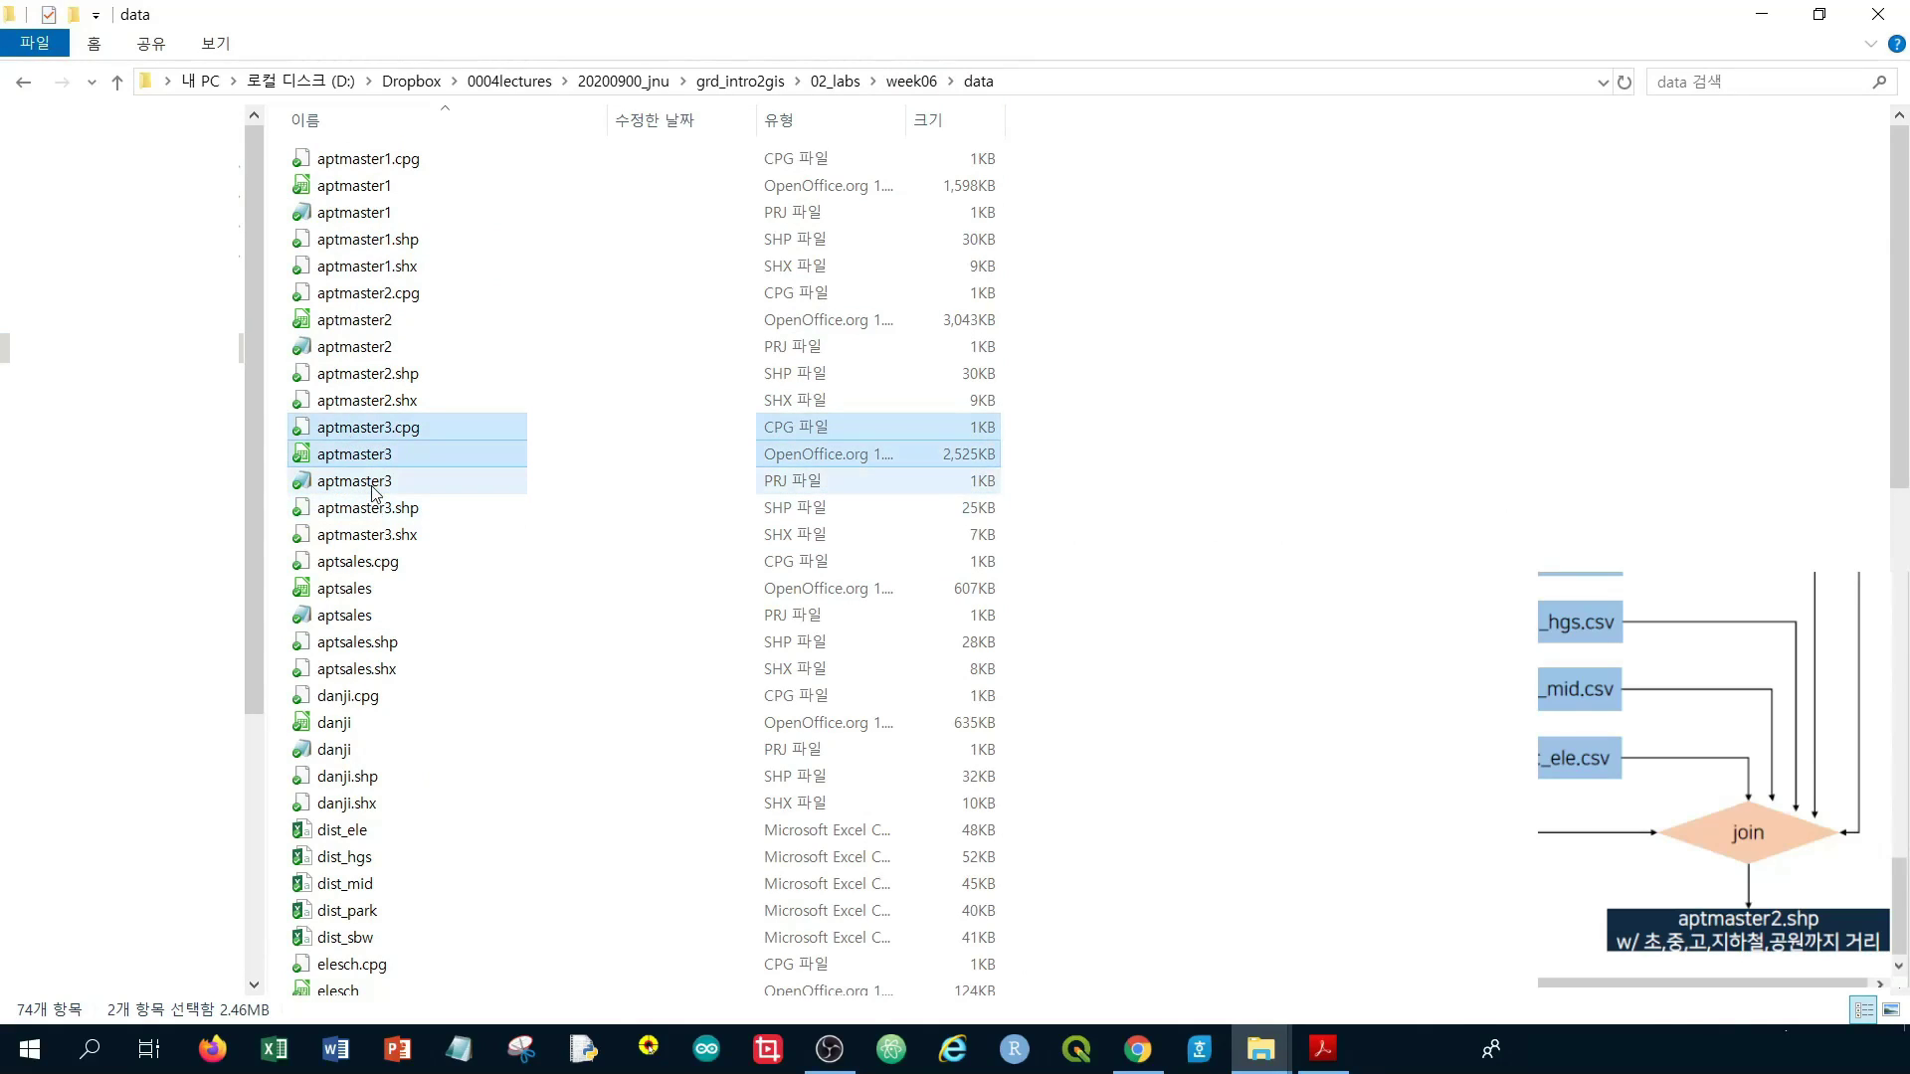
{"action": "left_click", "coordinate": [374, 483], "text": "ctrl"}
{"action": "left_click", "coordinate": [376, 511], "text": "ctrl"}
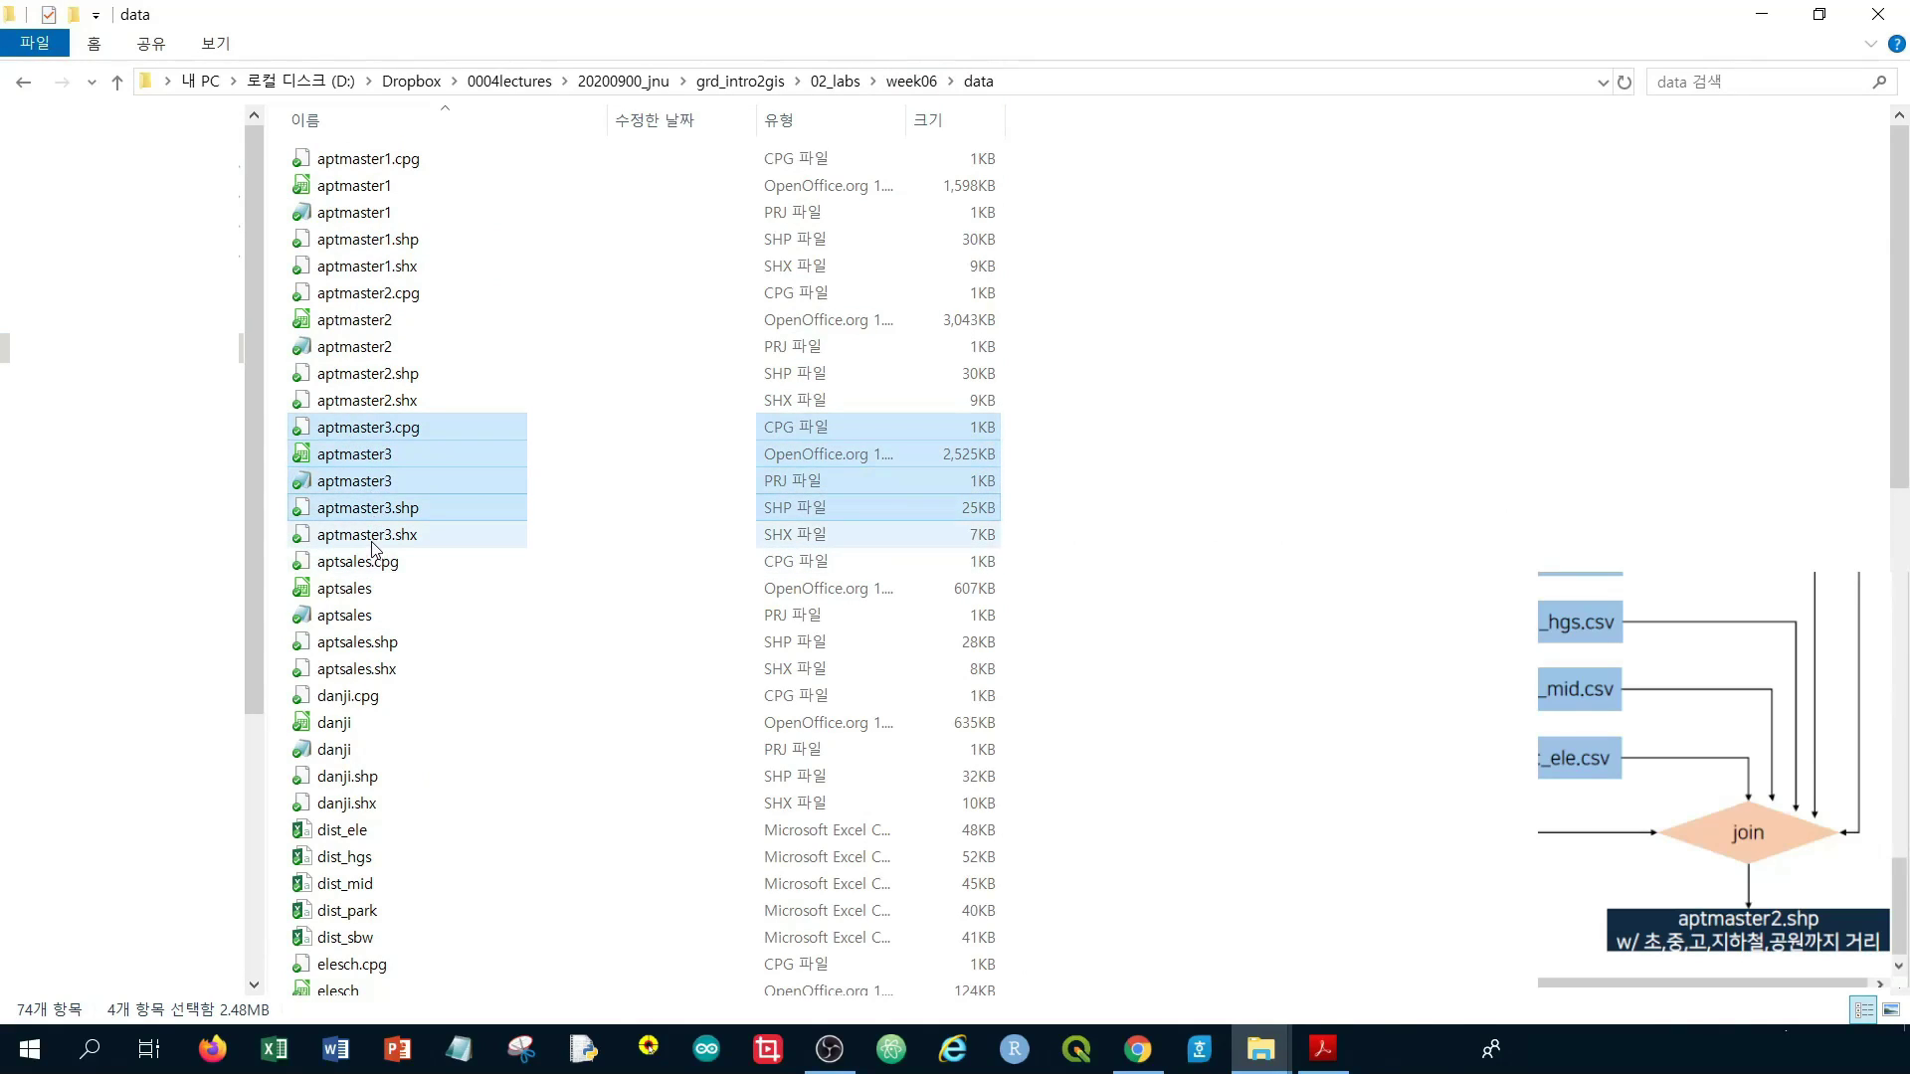
{"action": "left_click", "coordinate": [372, 537], "text": "ctrl"}
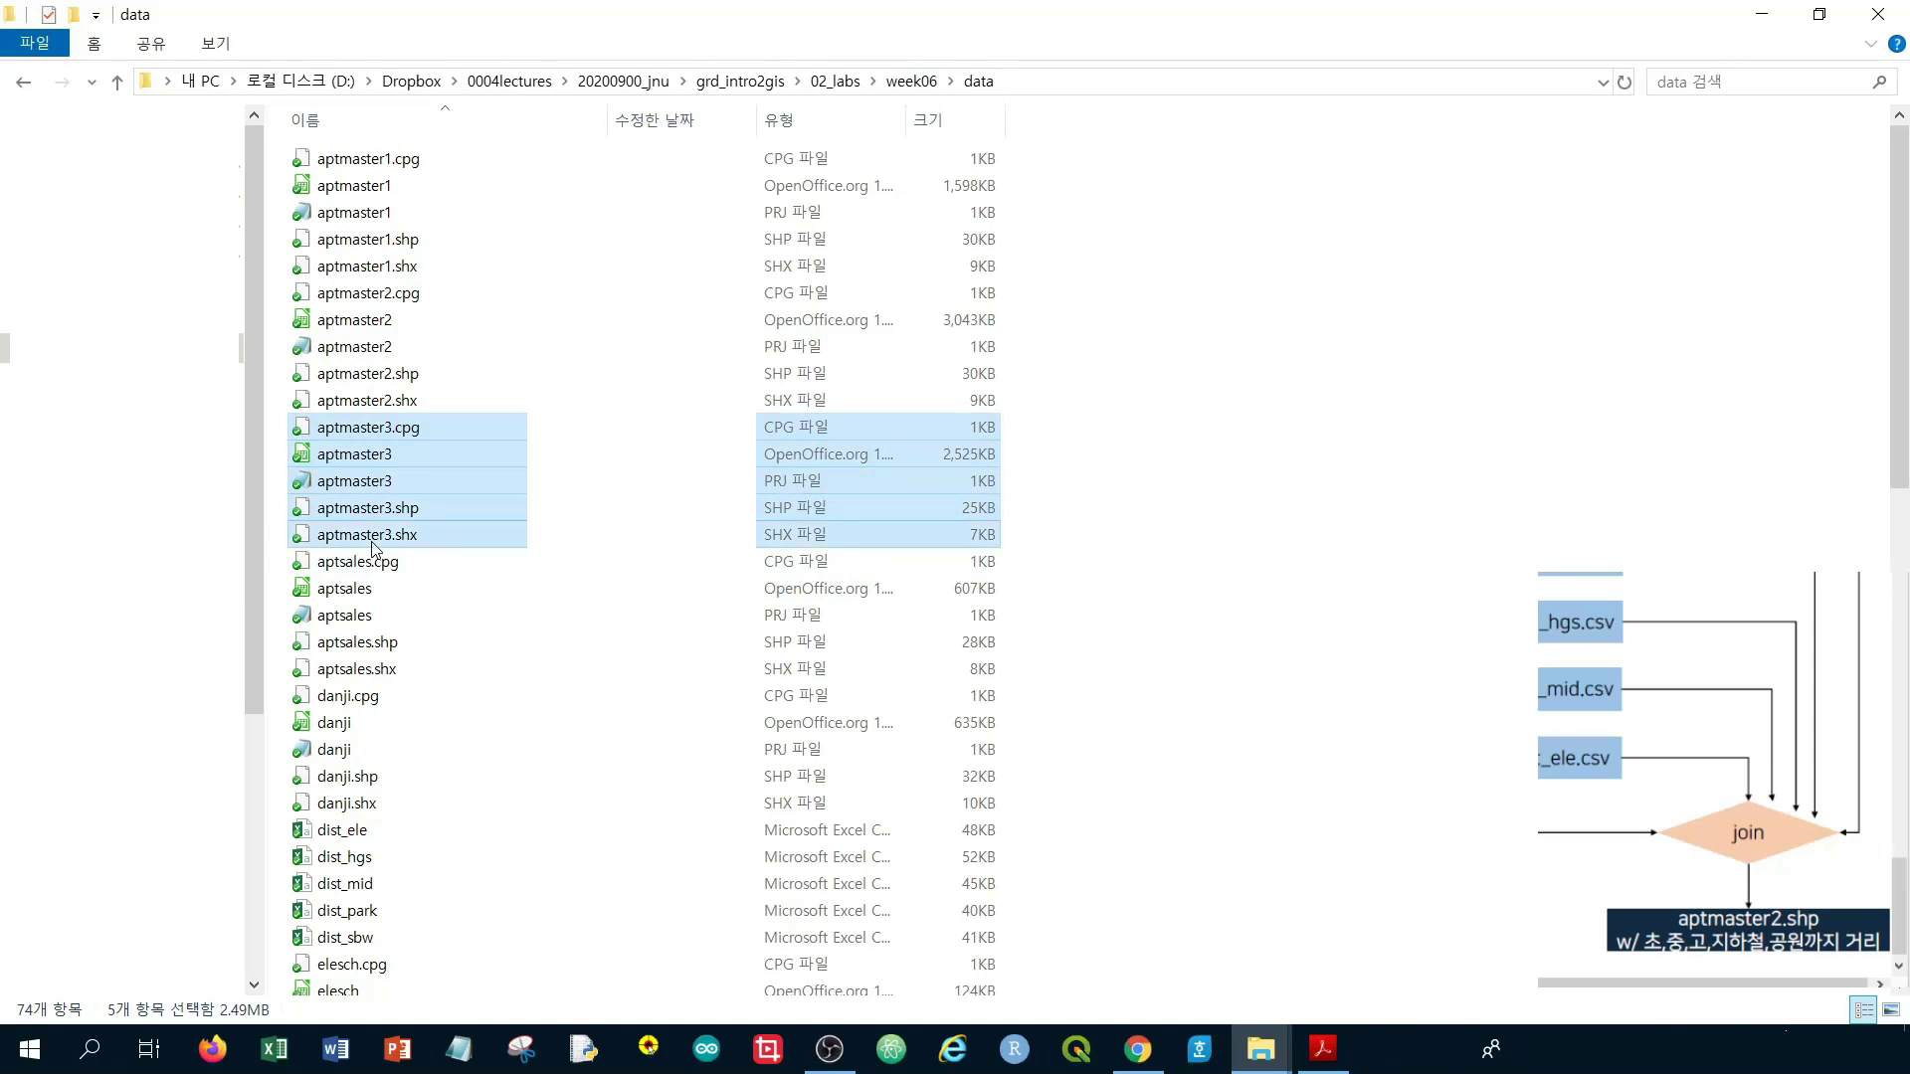
Send the five aptmaster3 files to a compressed (zipped) folder
{"action": "right_click", "coordinate": [374, 545]}
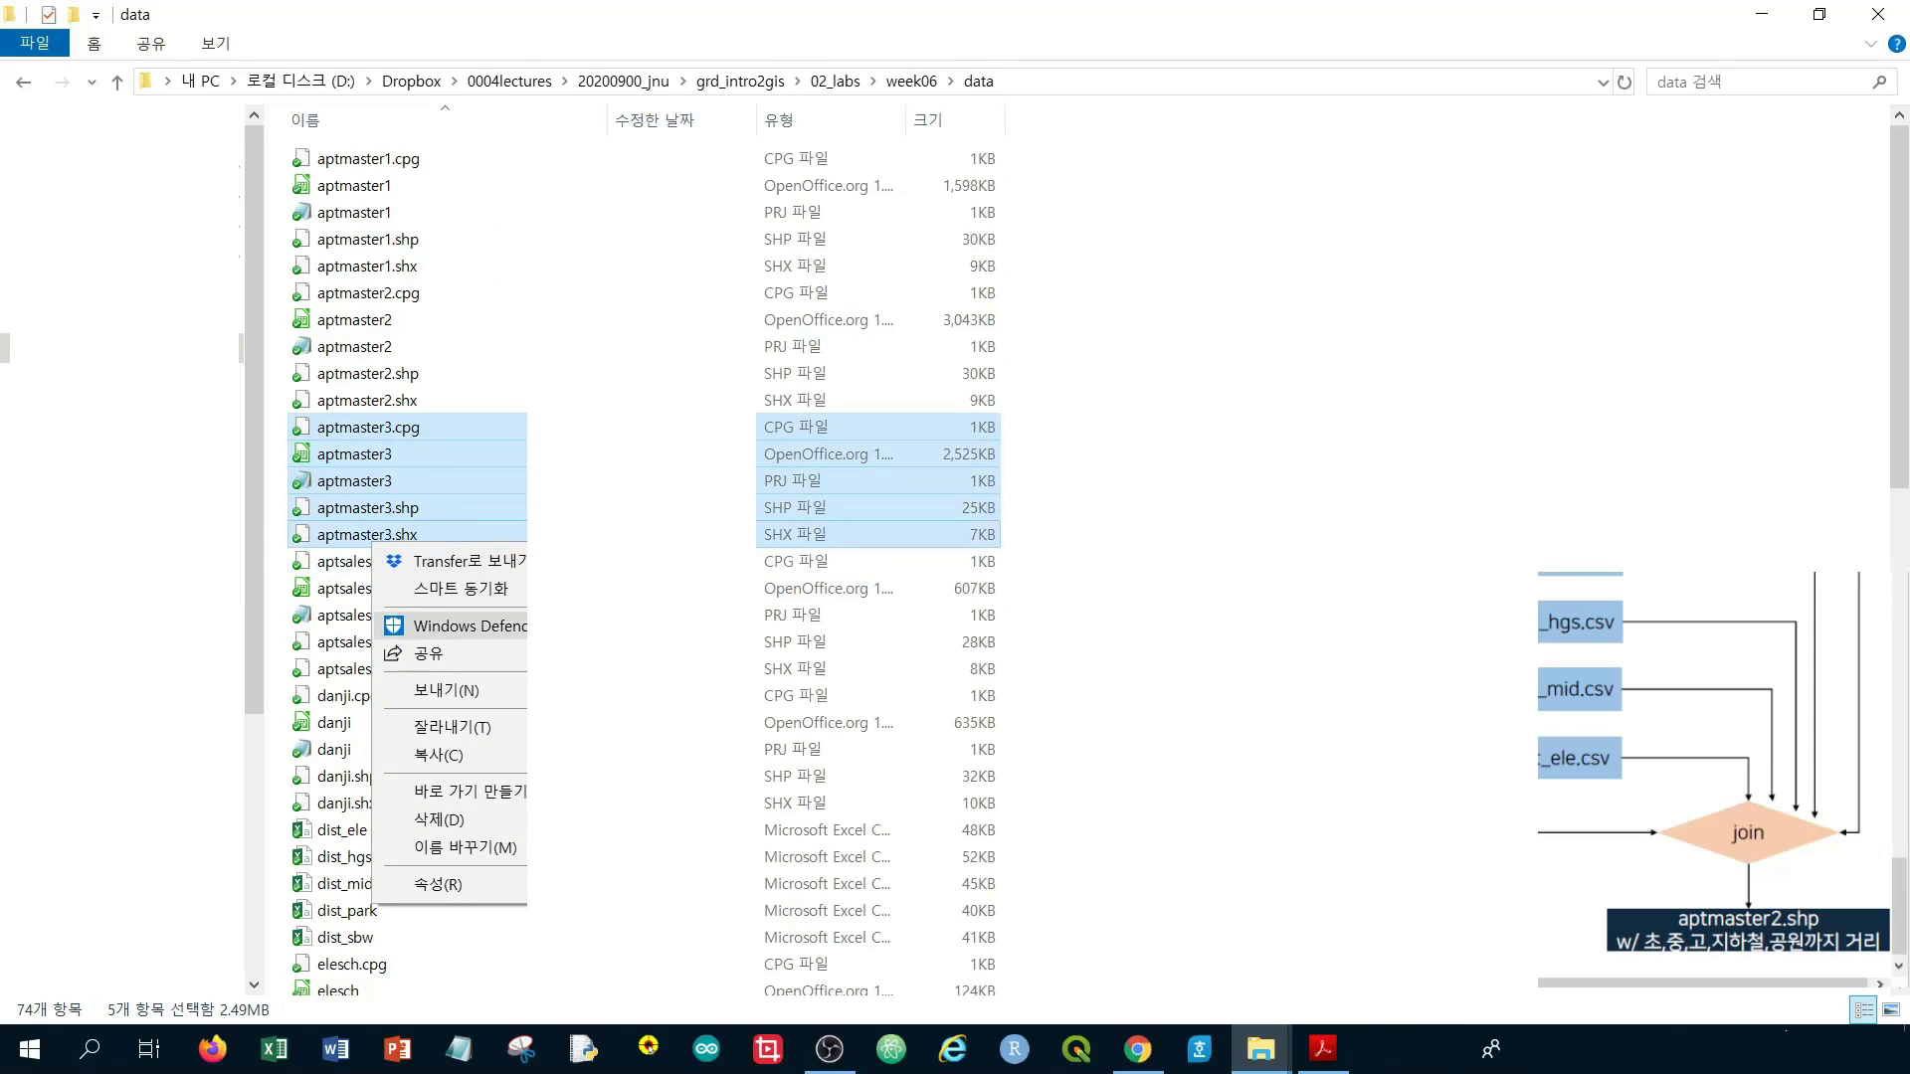
{"action": "mouse_move", "coordinate": [447, 691]}
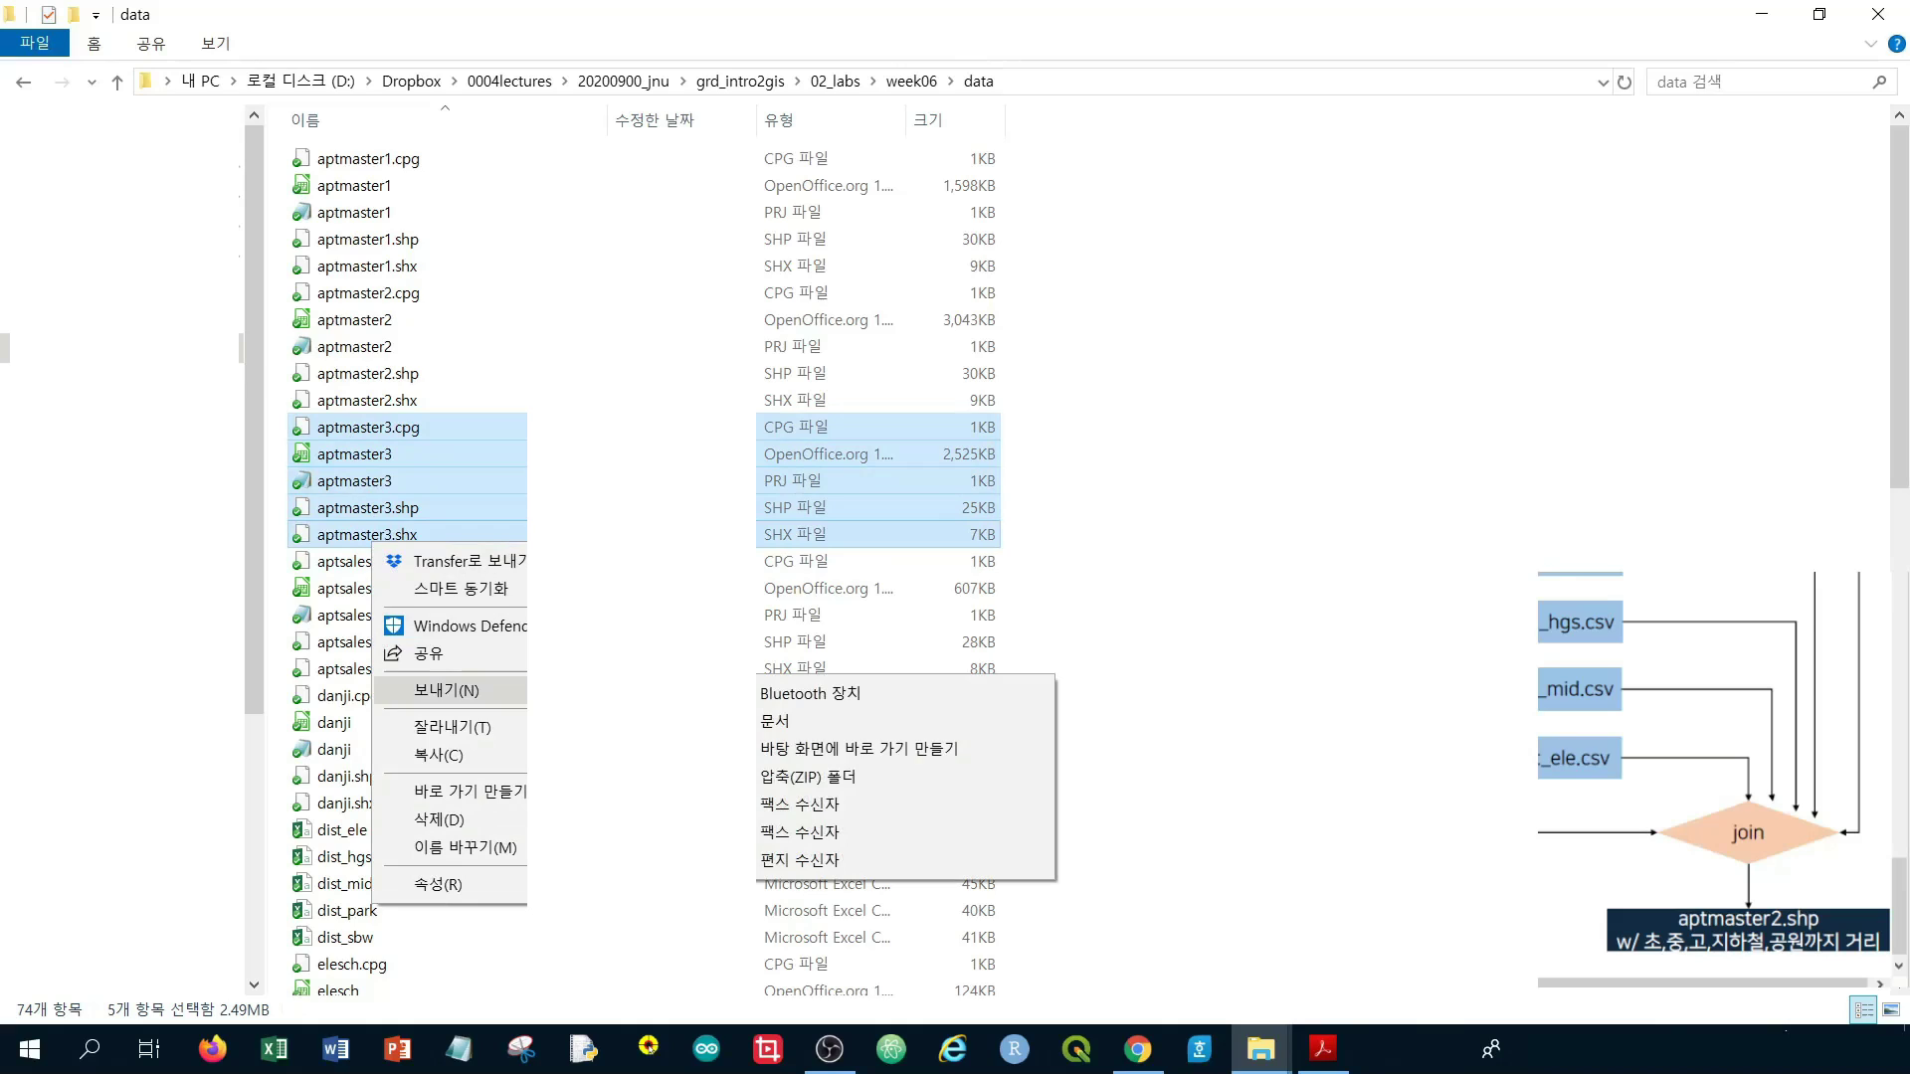
{"action": "left_click", "coordinate": [851, 784]}
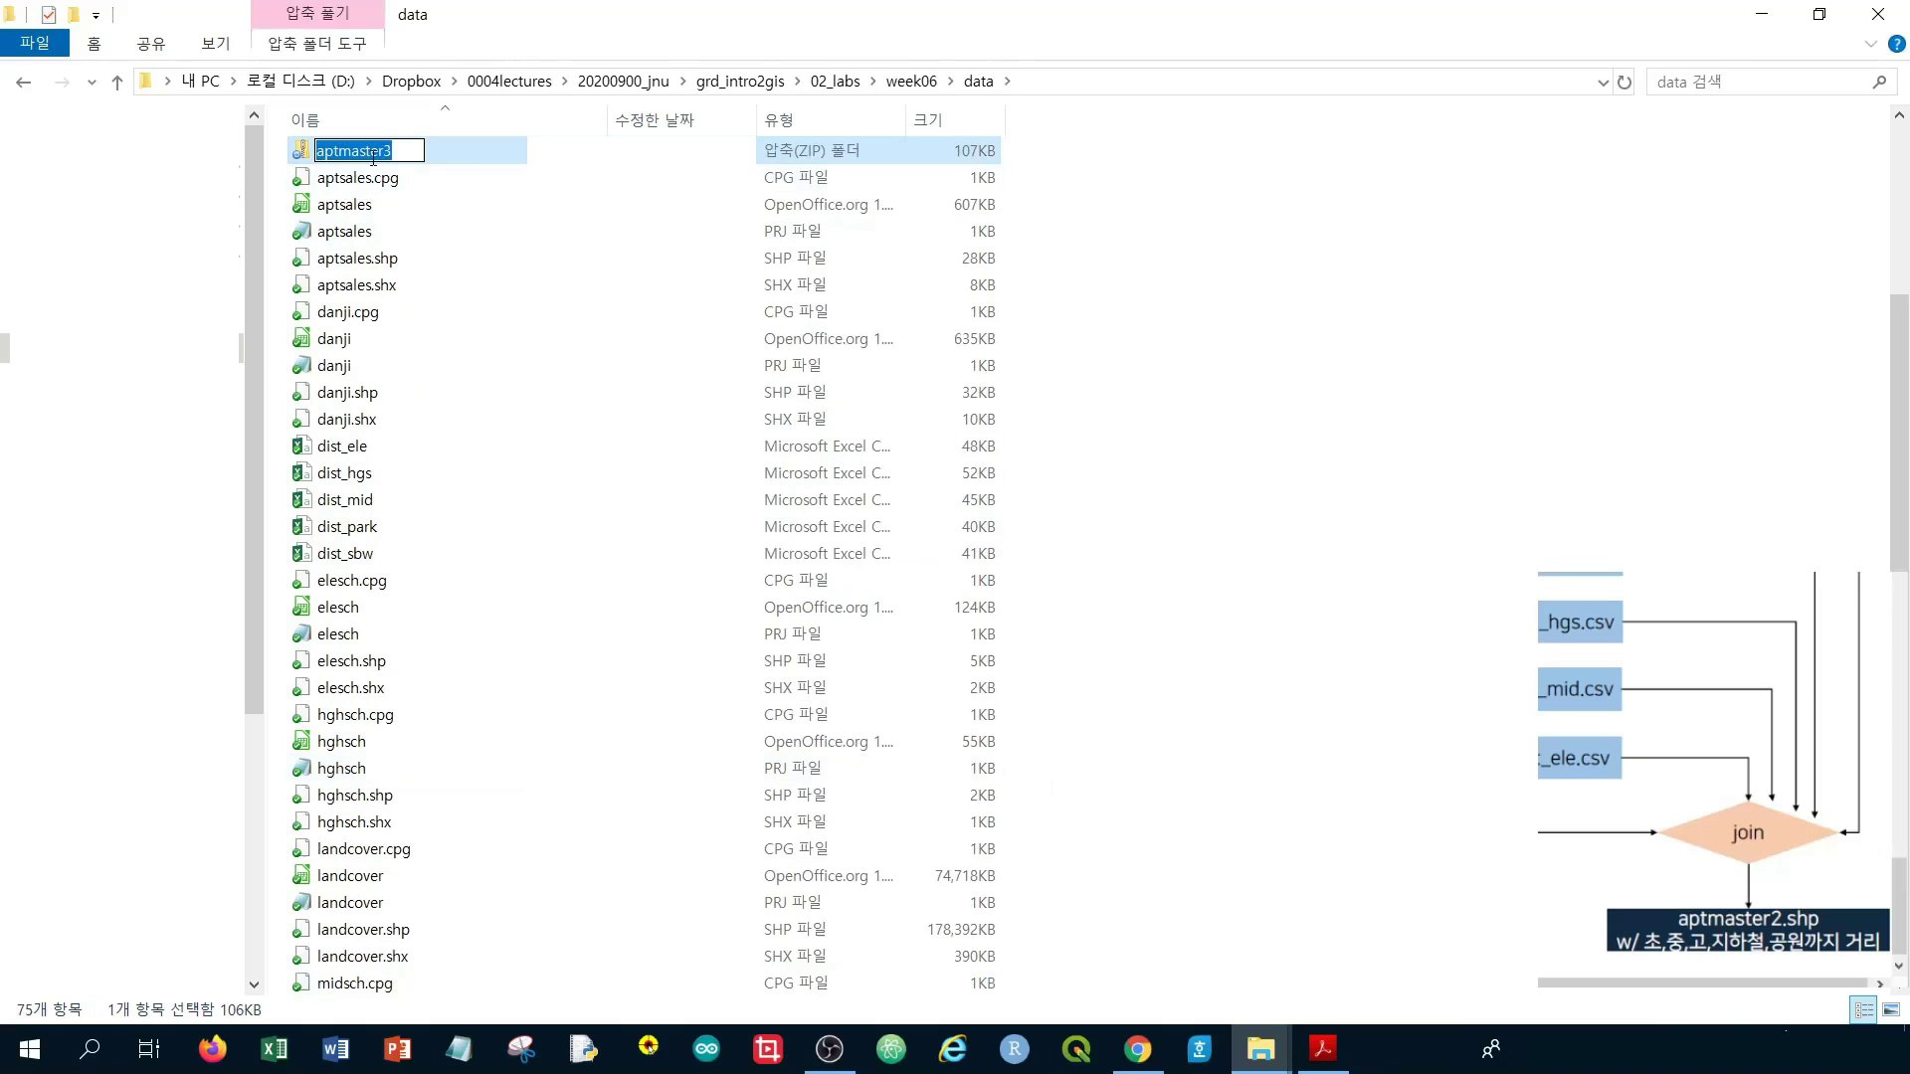
Rename the aptmaster3 ZIP to the student's name followed by the 주차과제 assignment label
{"action": "left_click", "coordinate": [1254, 264]}
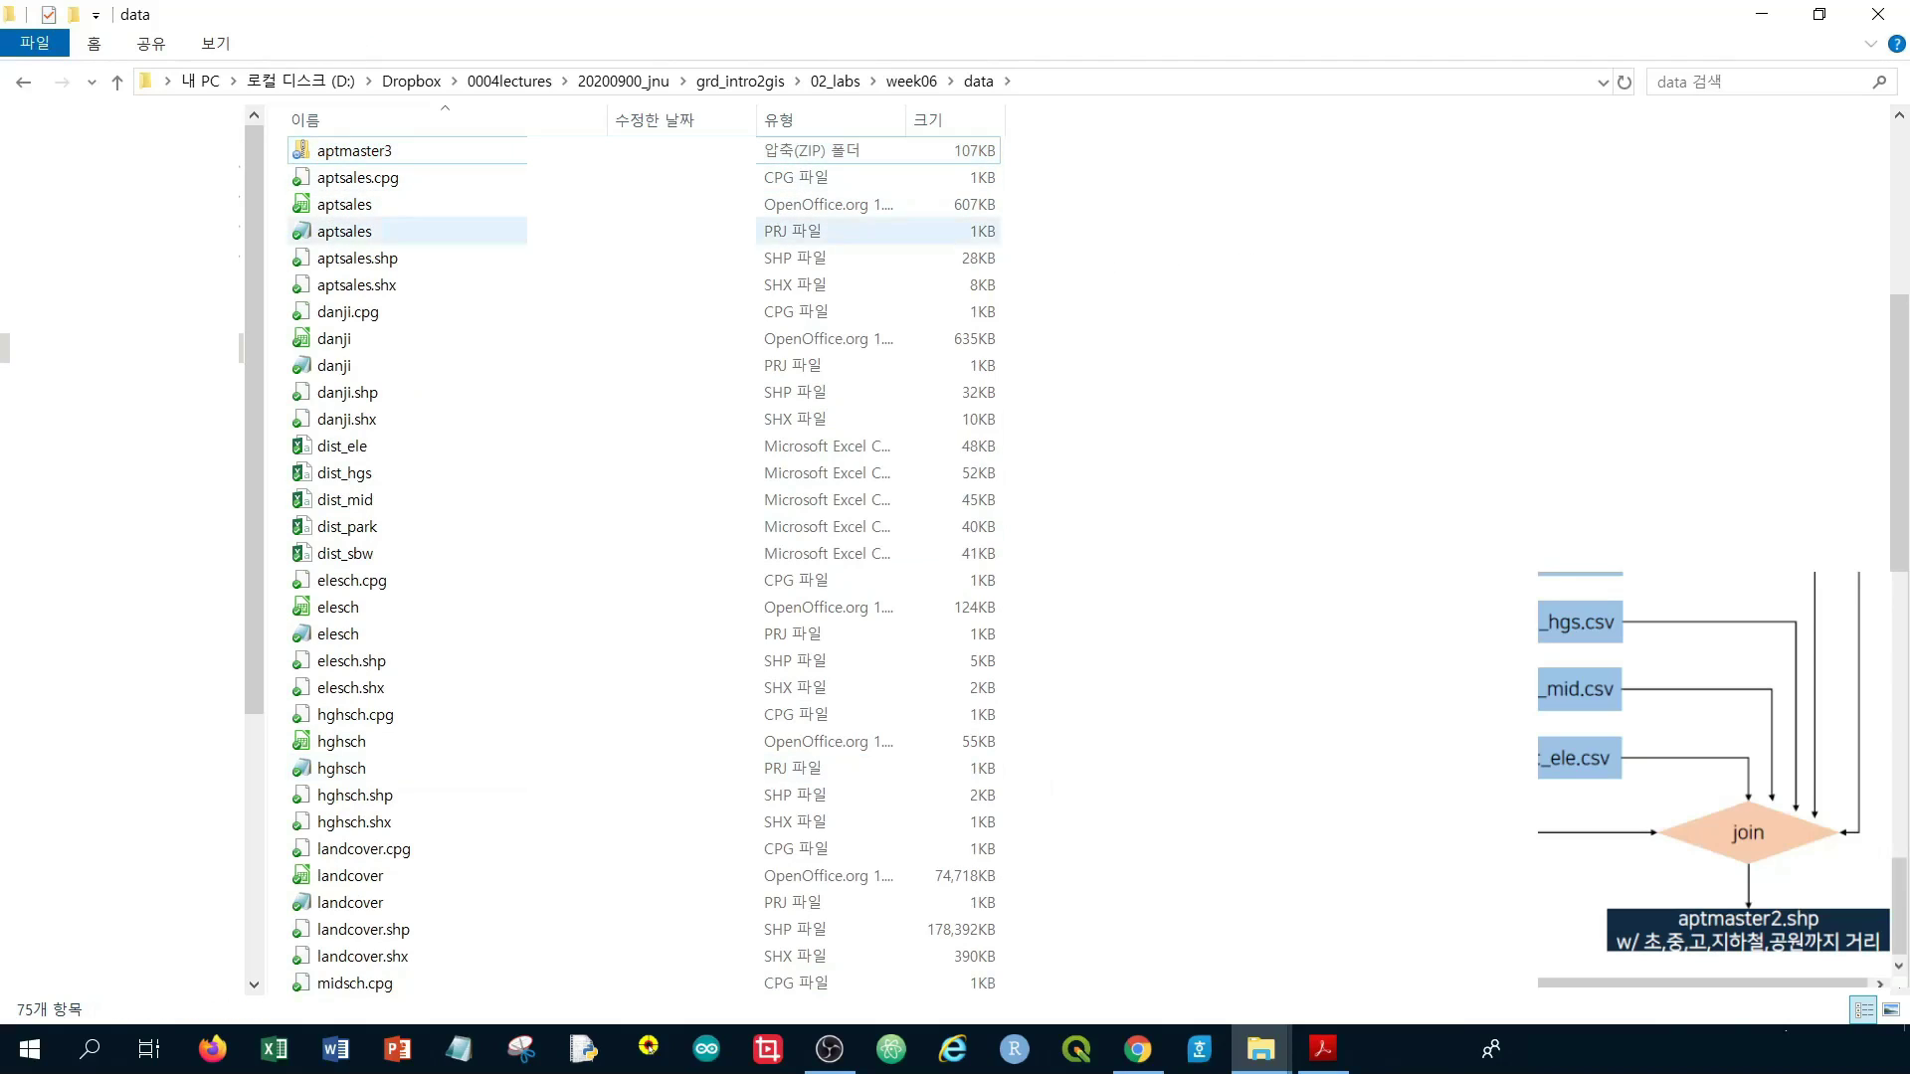
{"action": "left_click", "coordinate": [495, 150]}
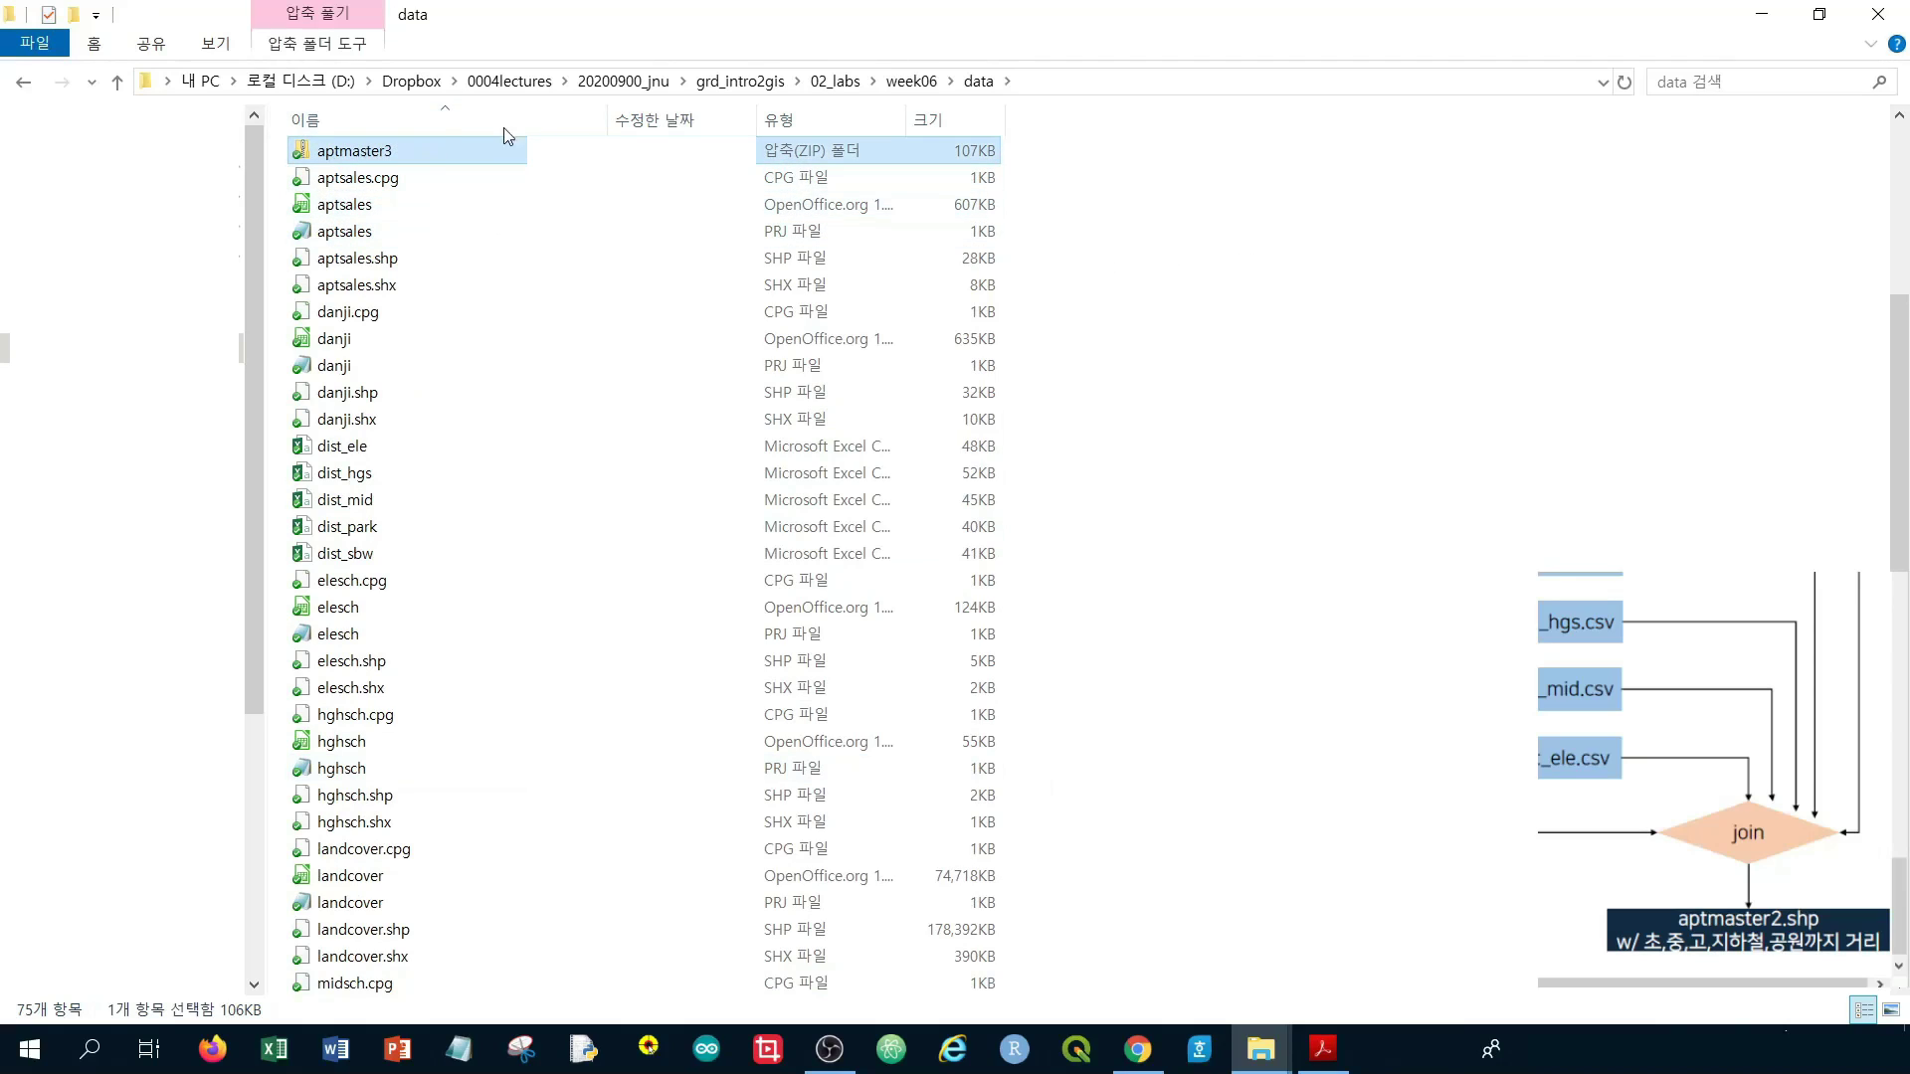
{"action": "right_click", "coordinate": [408, 158]}
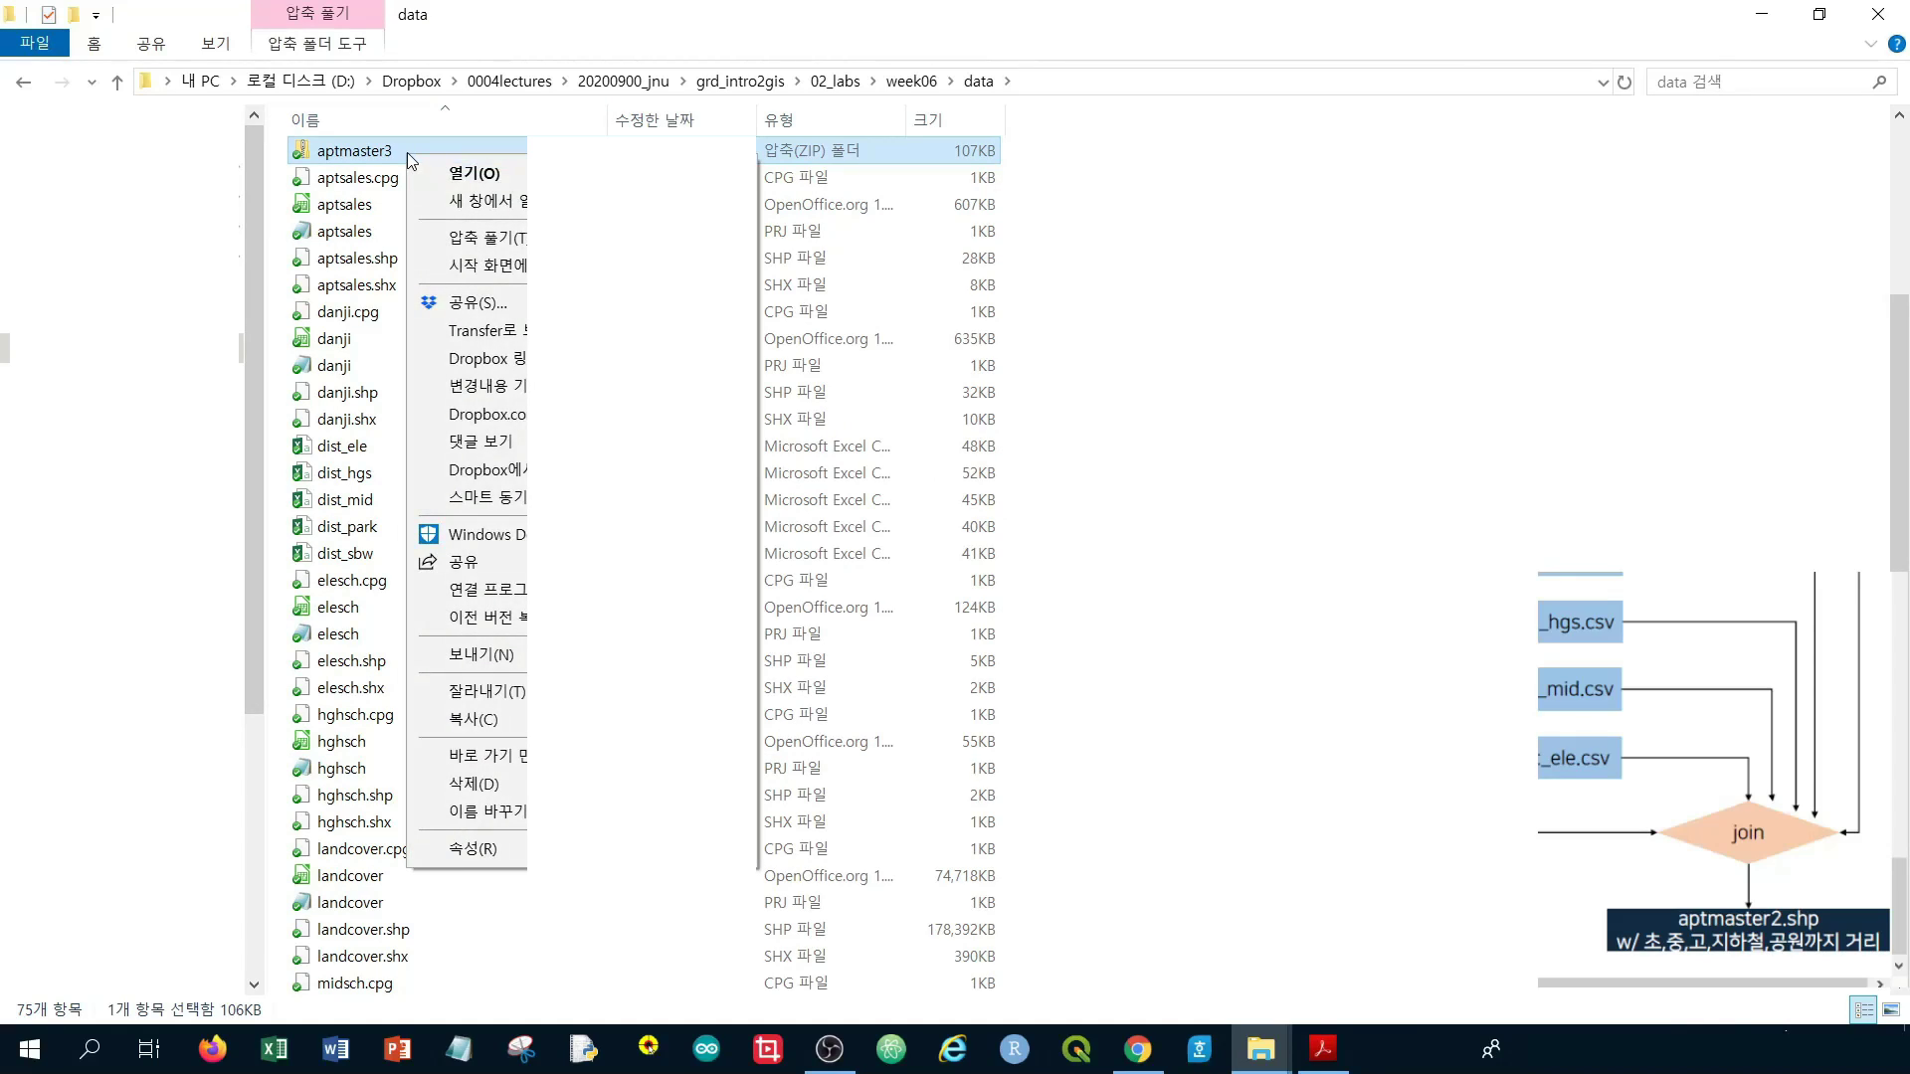
{"action": "left_click", "coordinate": [392, 152]}
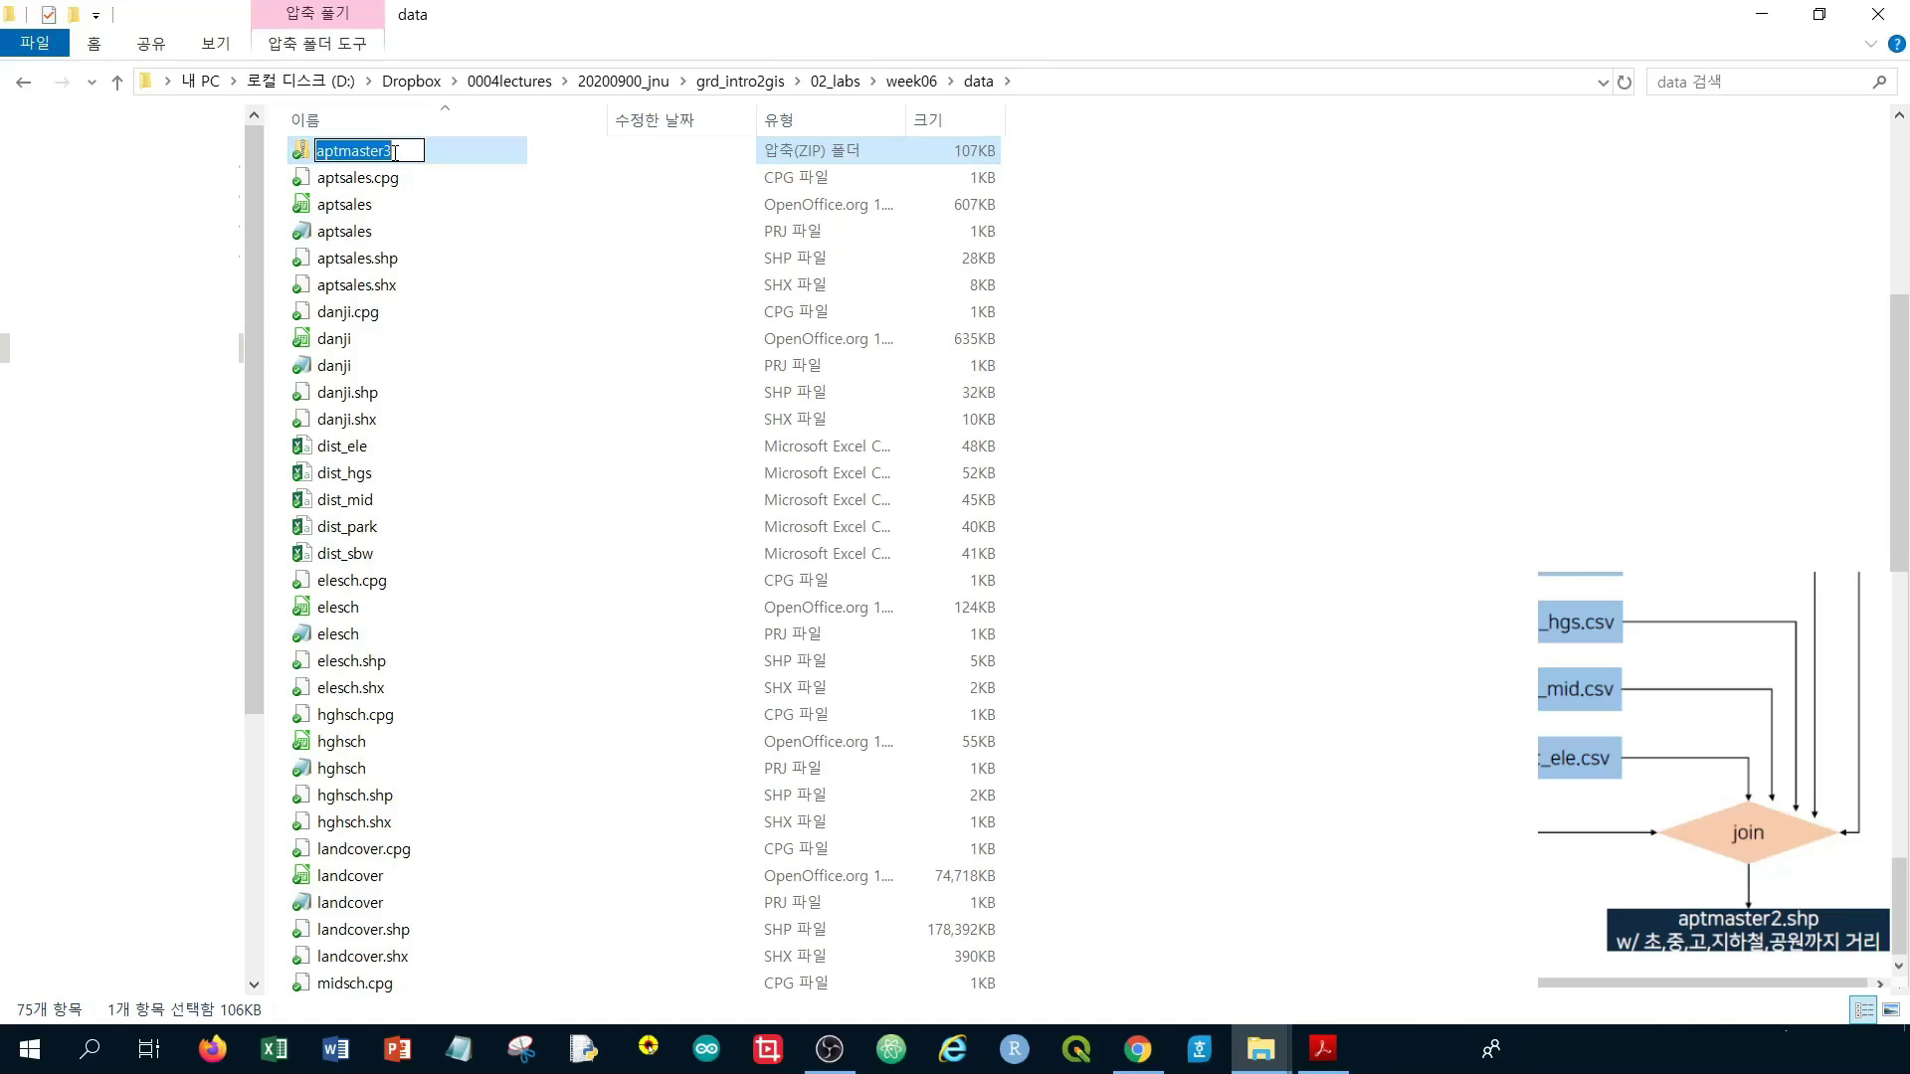
{"action": "key", "text": "BackSpace"}
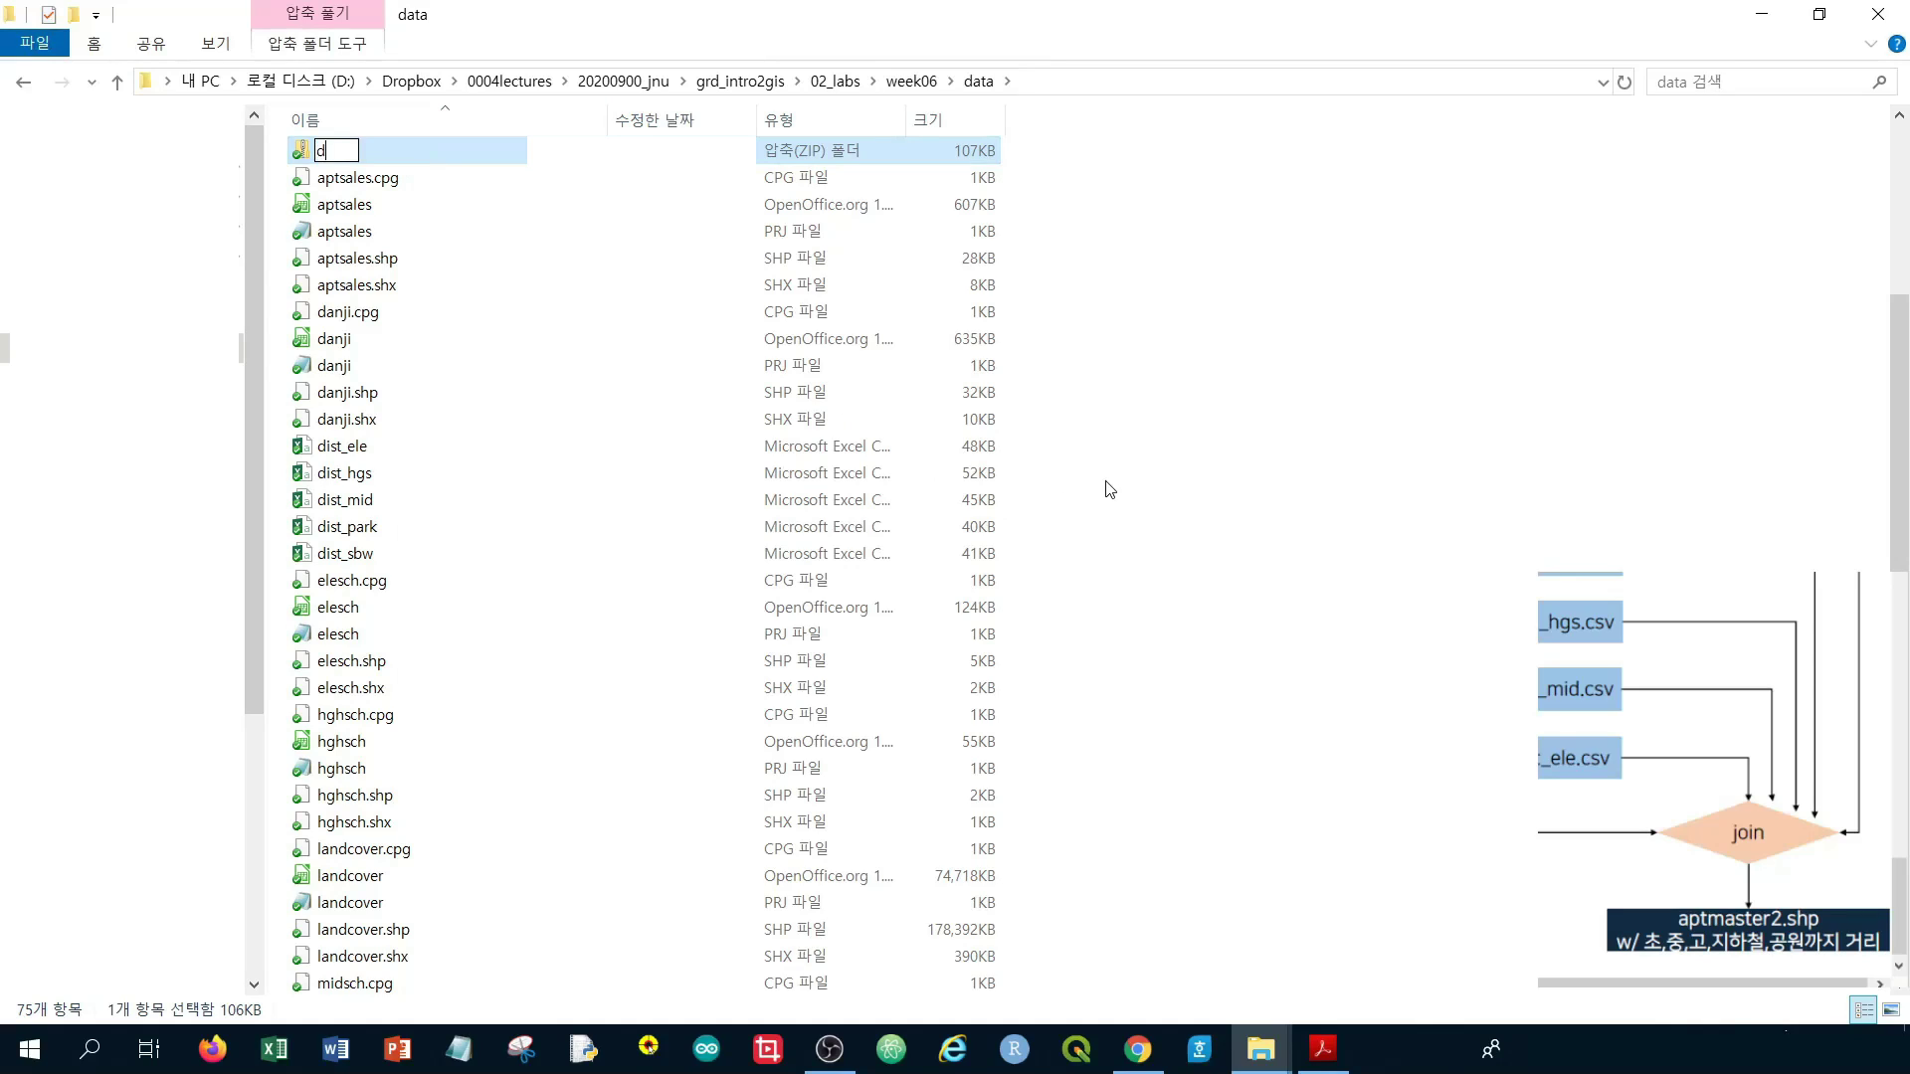
{"action": "type", "text": "data"}
{"action": "key", "text": "BackSpace"}
{"action": "key", "text": "BackSpace"}
{"action": "key", "text": "BackSpace"}
{"action": "key", "text": "BackSpace"}
{"action": "type", "text": "5"}
{"action": "type", "text": "주차"}
{"action": "type", "text": "과제"}
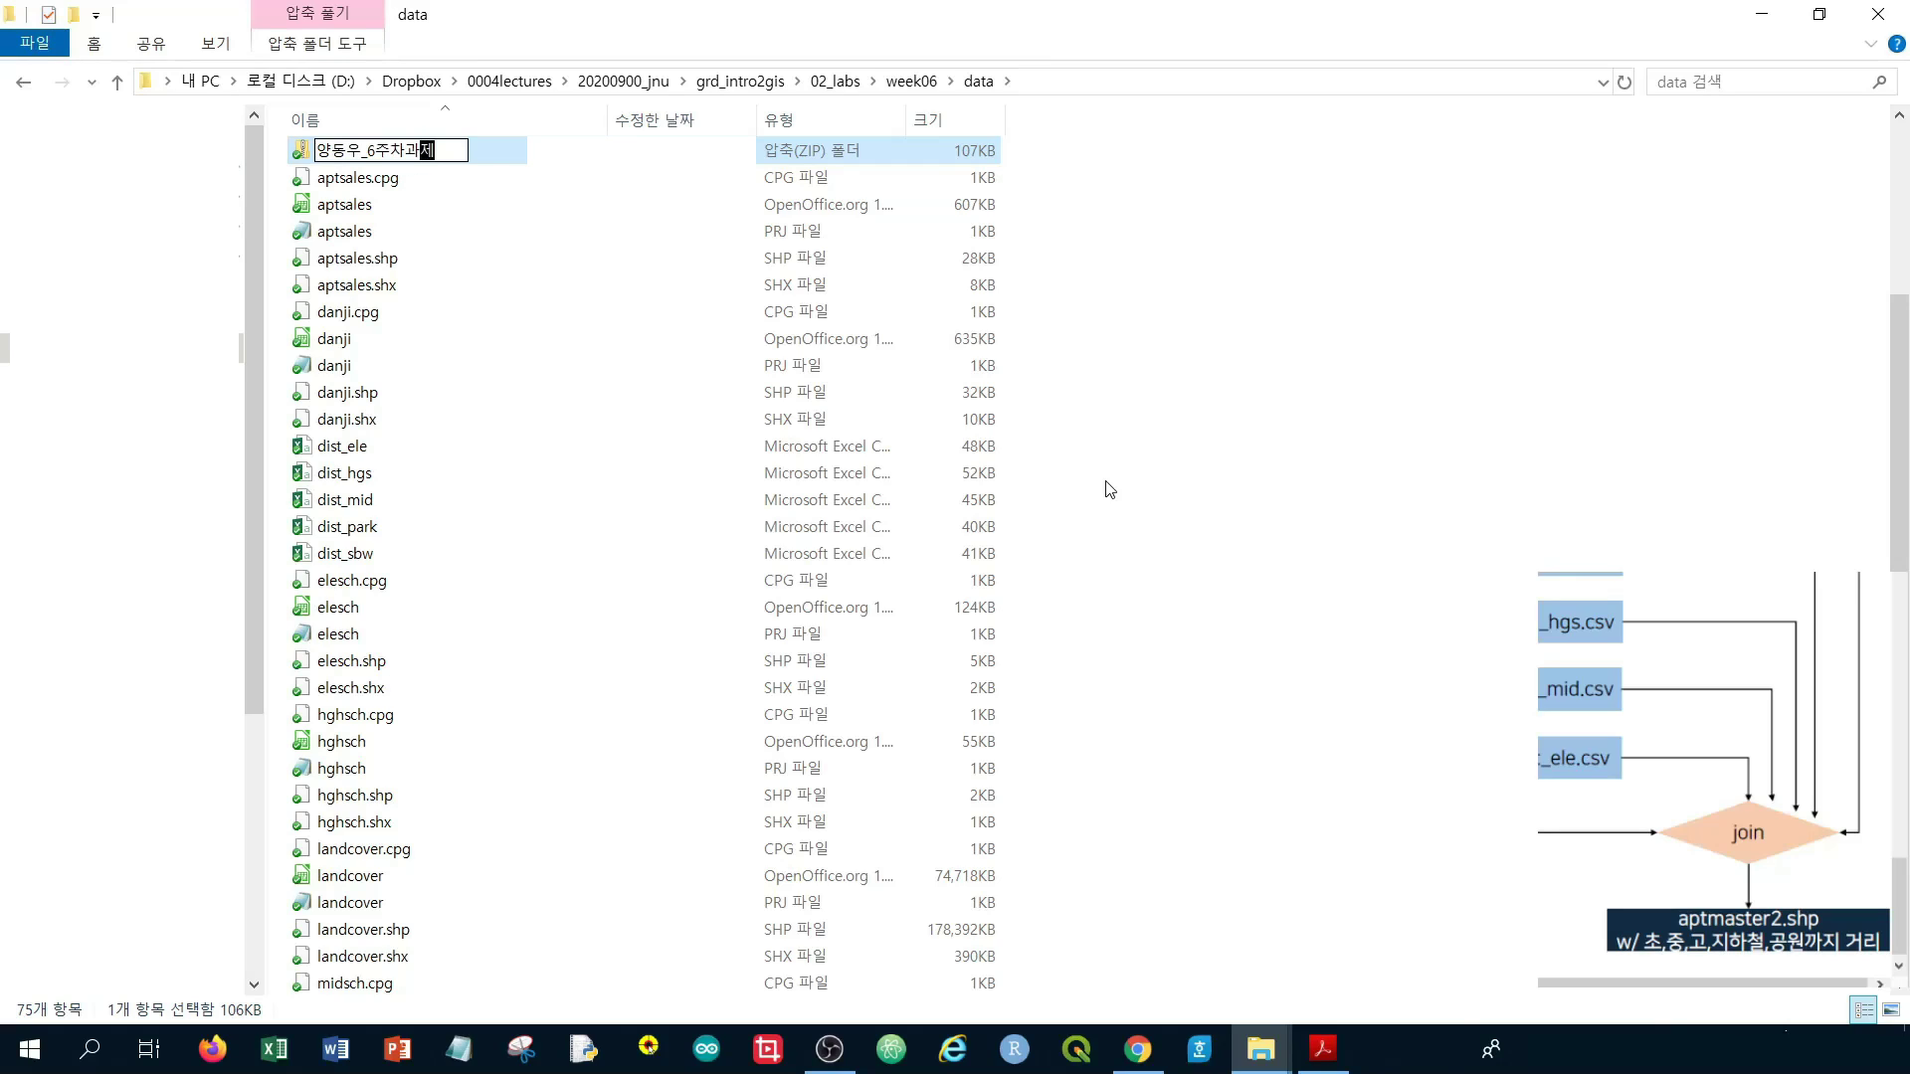
{"action": "key", "text": "Return"}
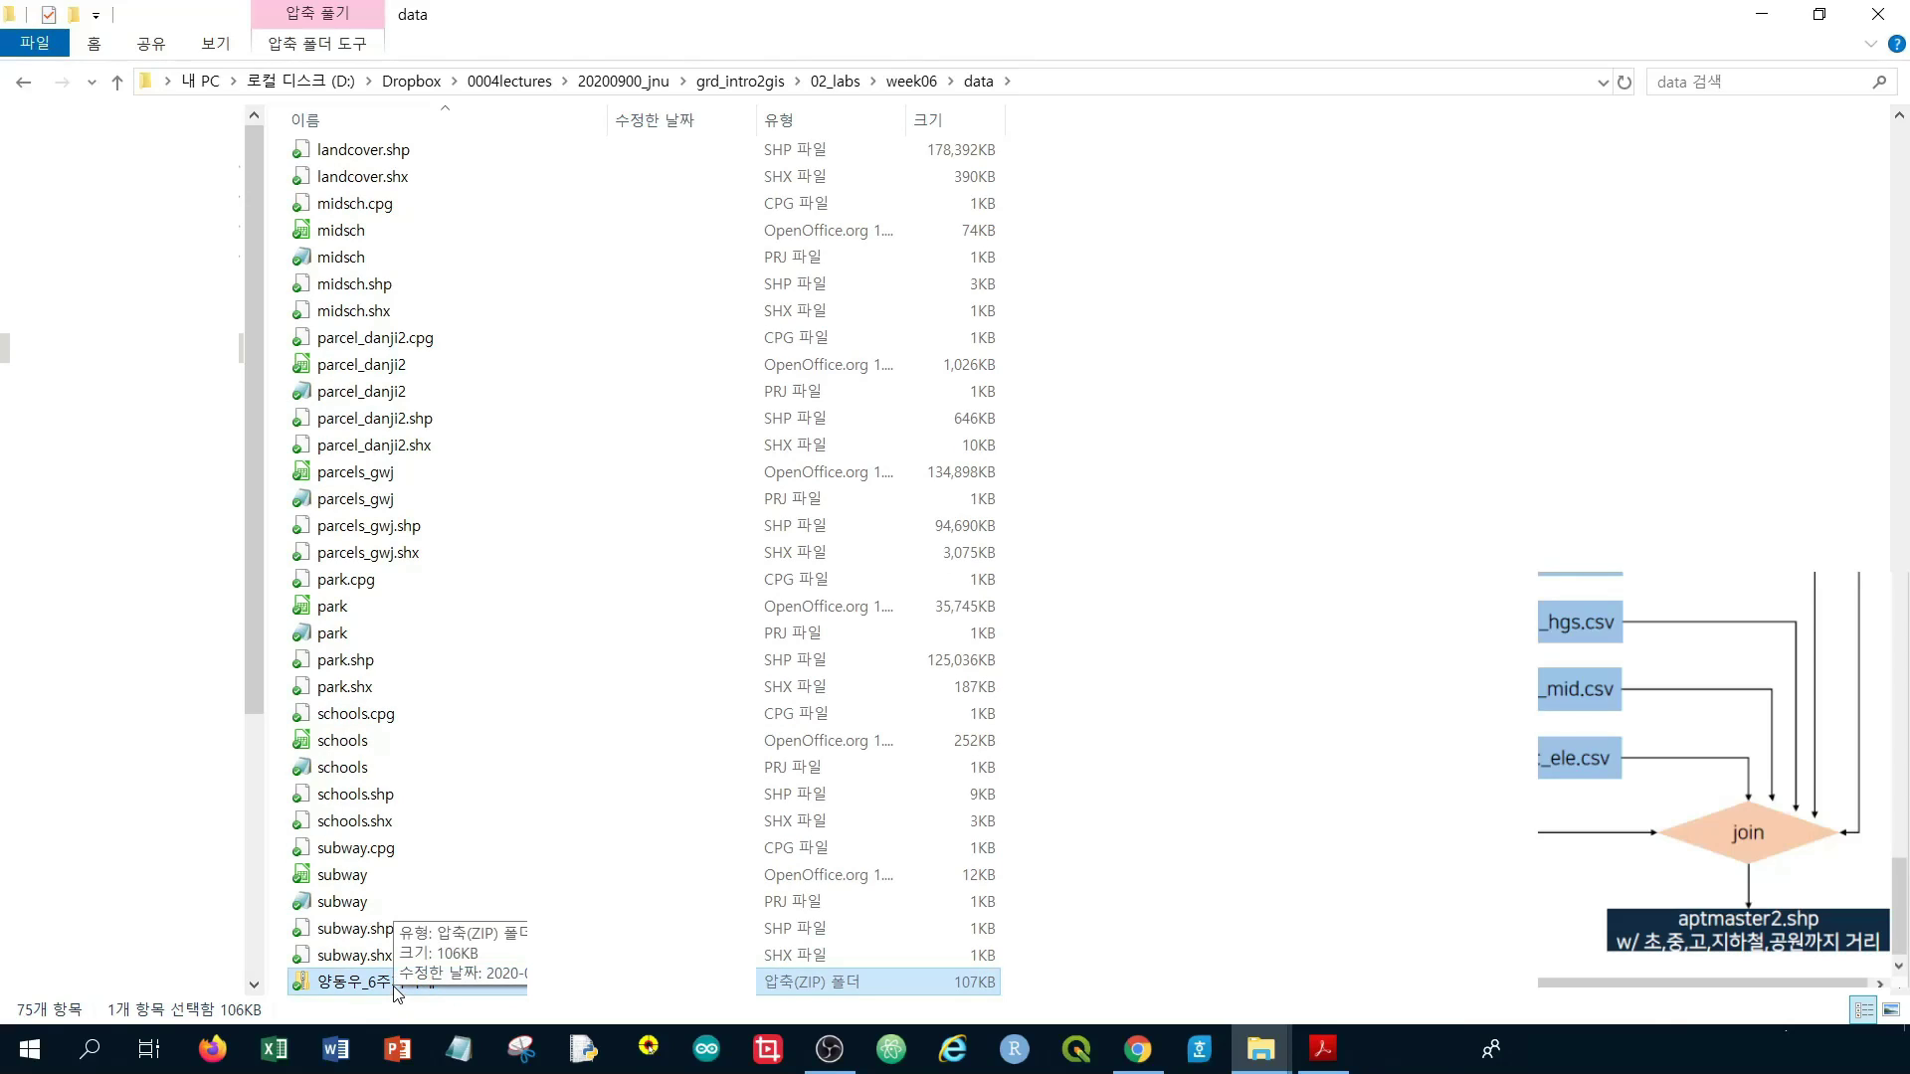
{"action": "left_click", "coordinate": [1124, 864]}
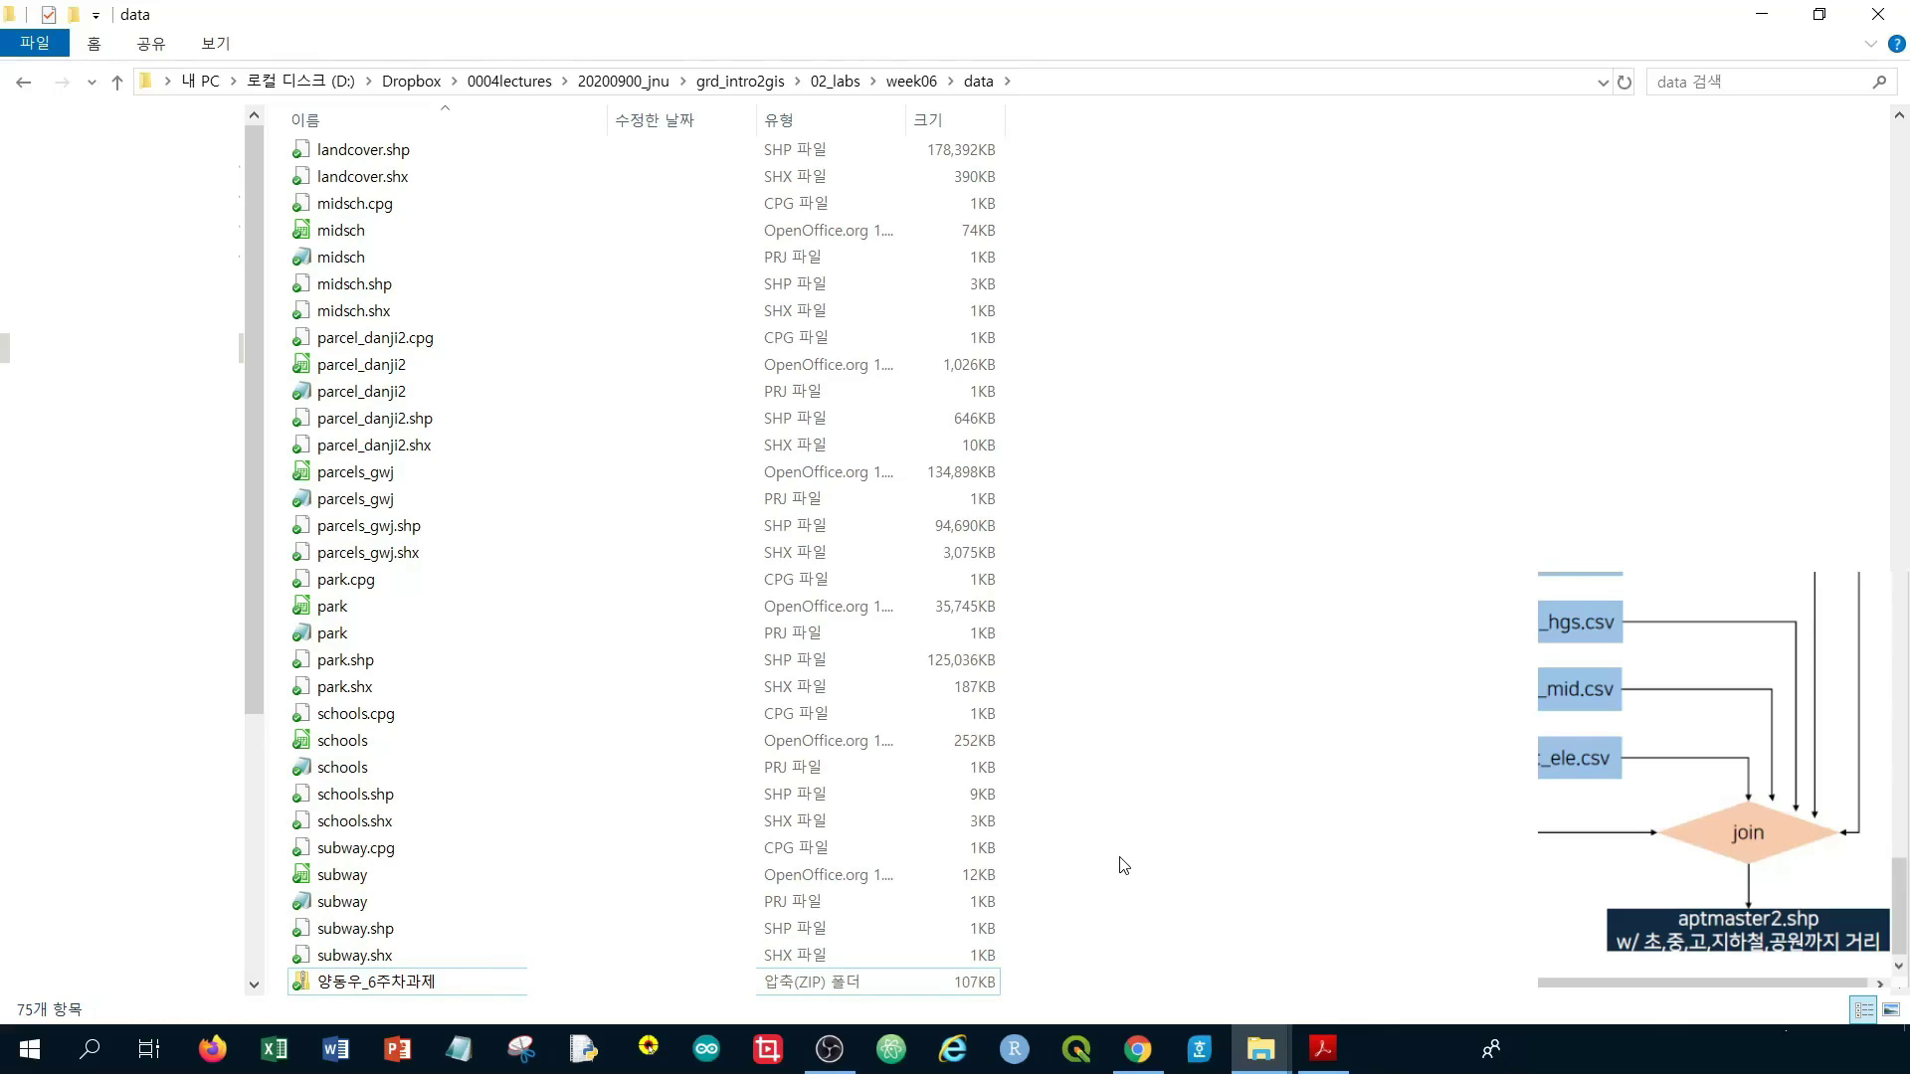